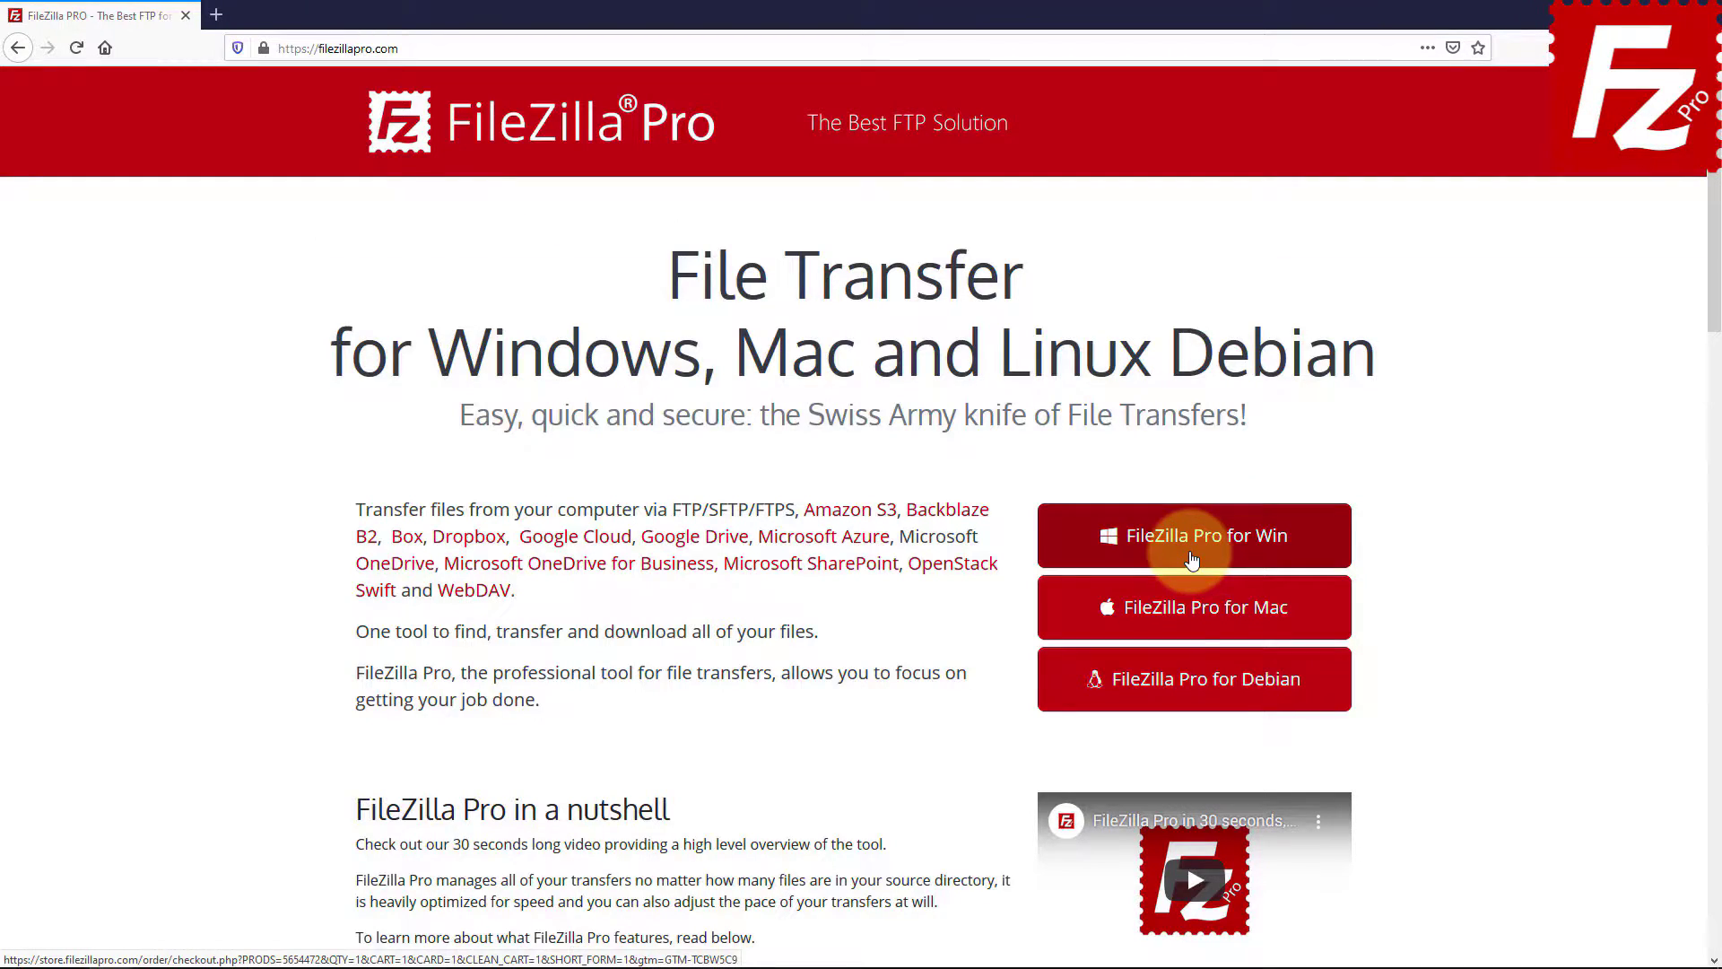
- Choose 'FileZilla Pro for Win' on the filezillapro.com homepage to reach the purchase page
click(1186, 538)
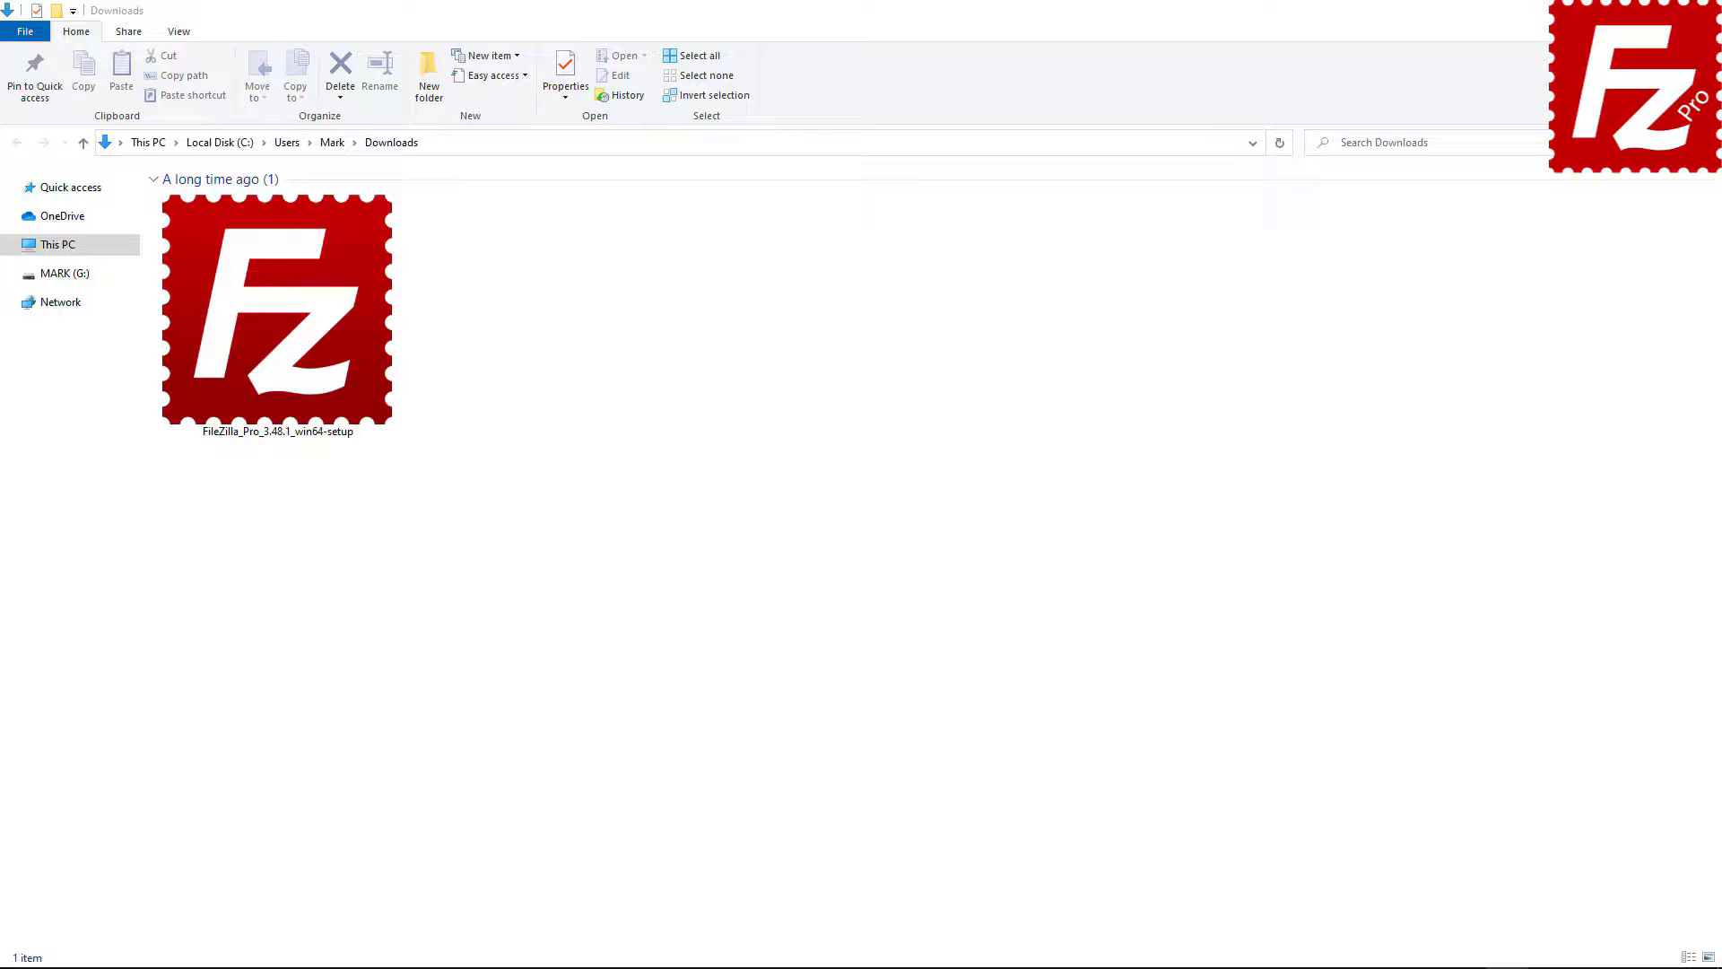
- Run the FileZilla_Pro_3.48.1_win64-setup installer from the Downloads folder
double_click(260, 381)
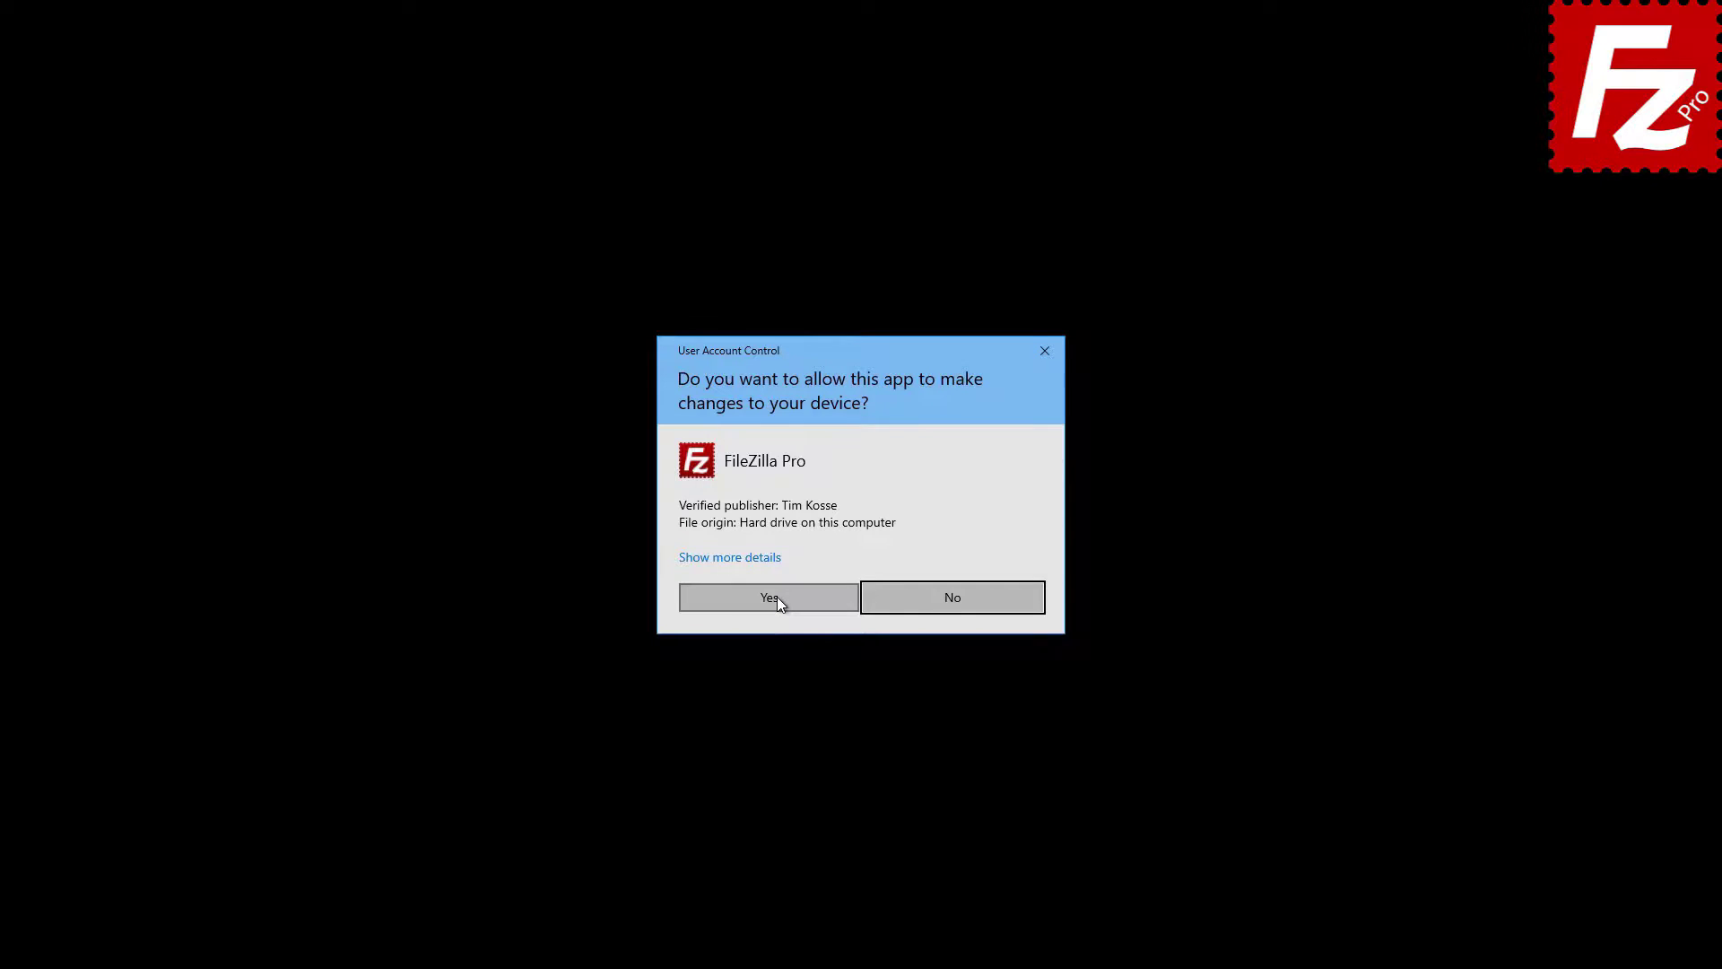
- Allow the installer, accept the license, and install for all users with a desktop icon
click(777, 595)
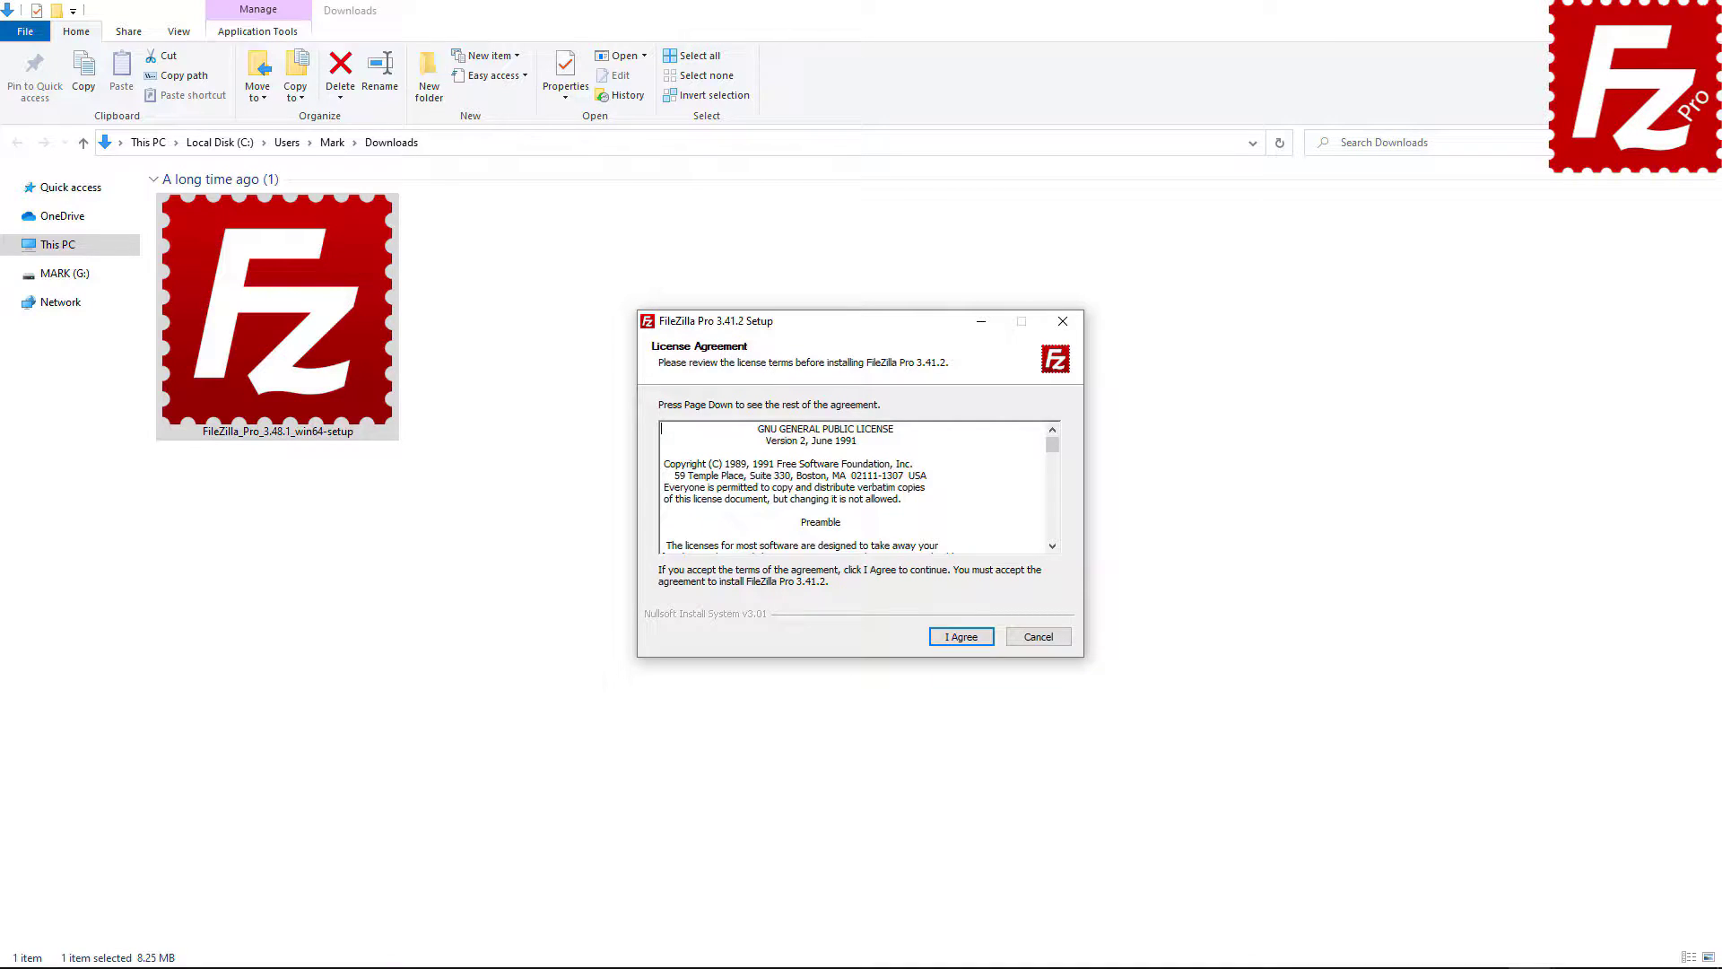
click(960, 637)
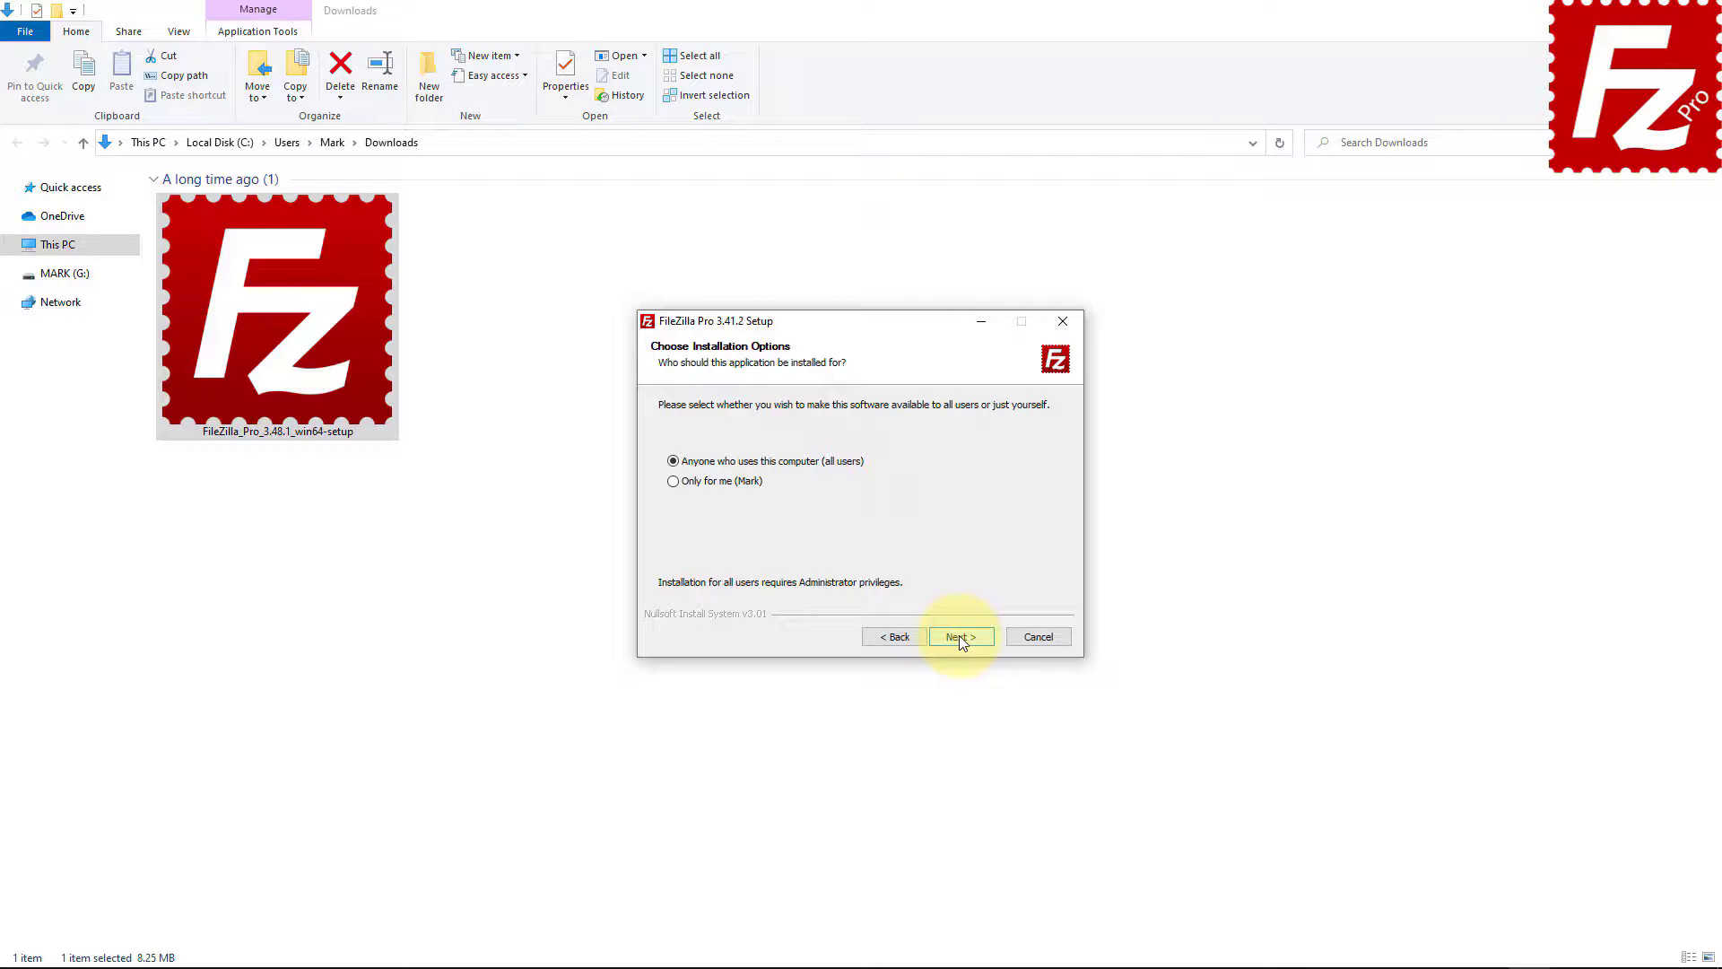
click(960, 637)
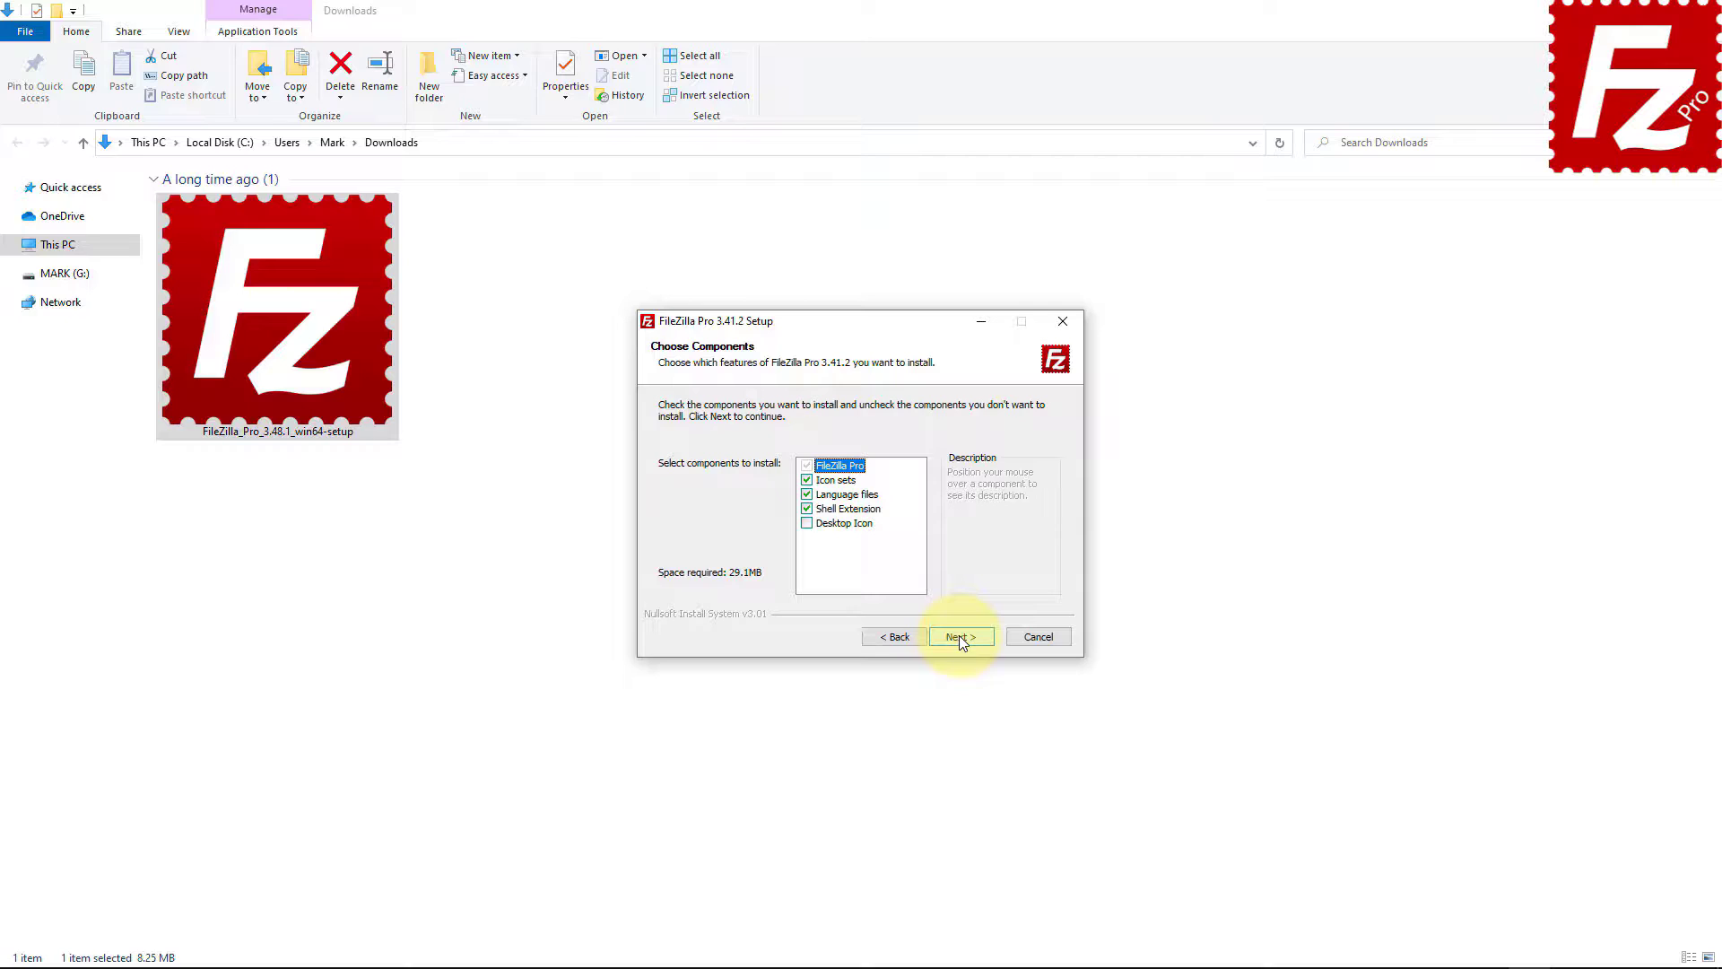
click(807, 524)
click(963, 637)
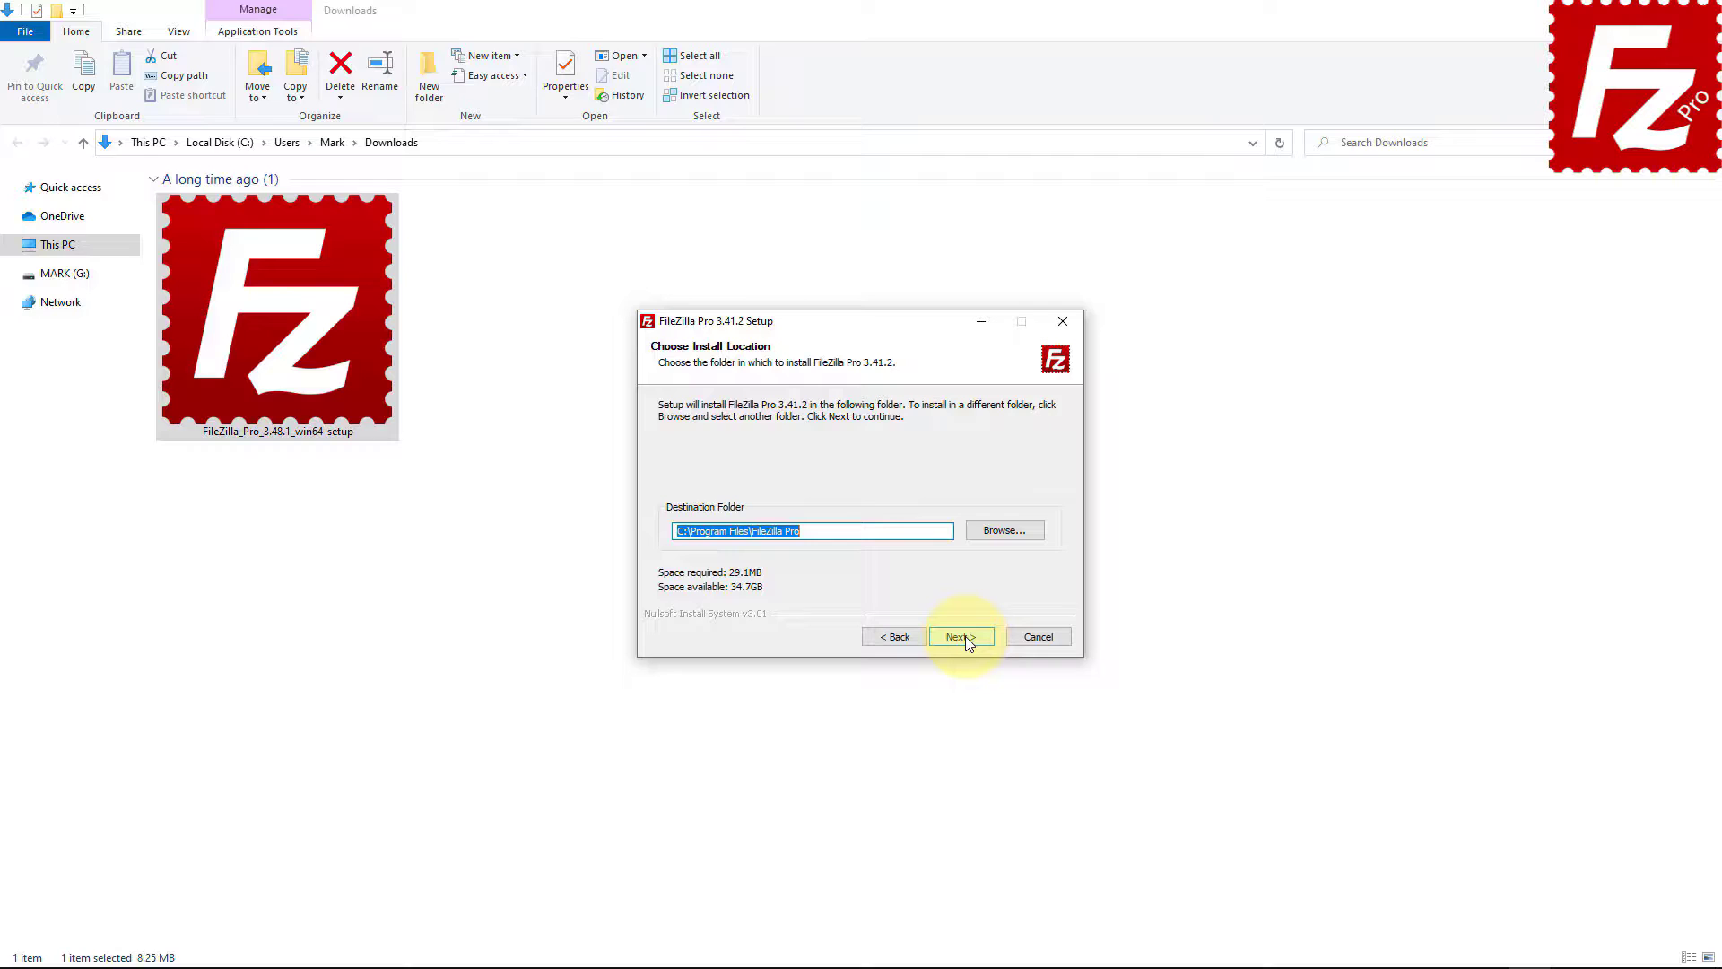
- Keep the default install and Start Menu folders, install, and finish with FileZilla Pro launching
click(966, 639)
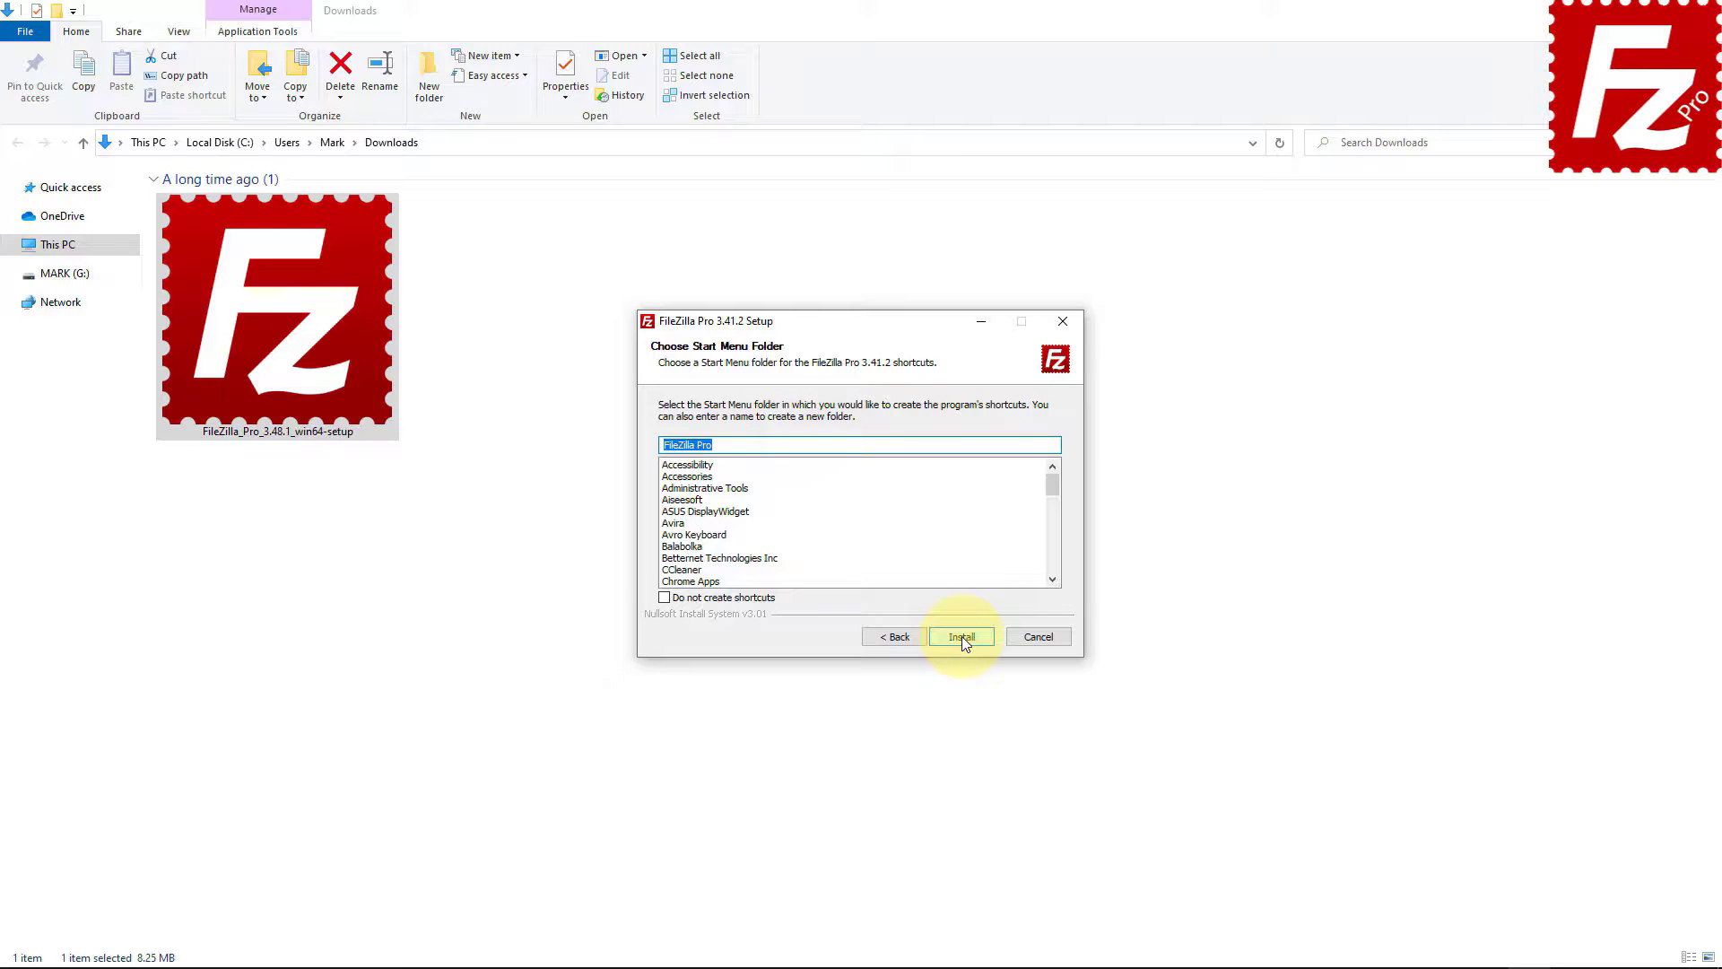
click(961, 637)
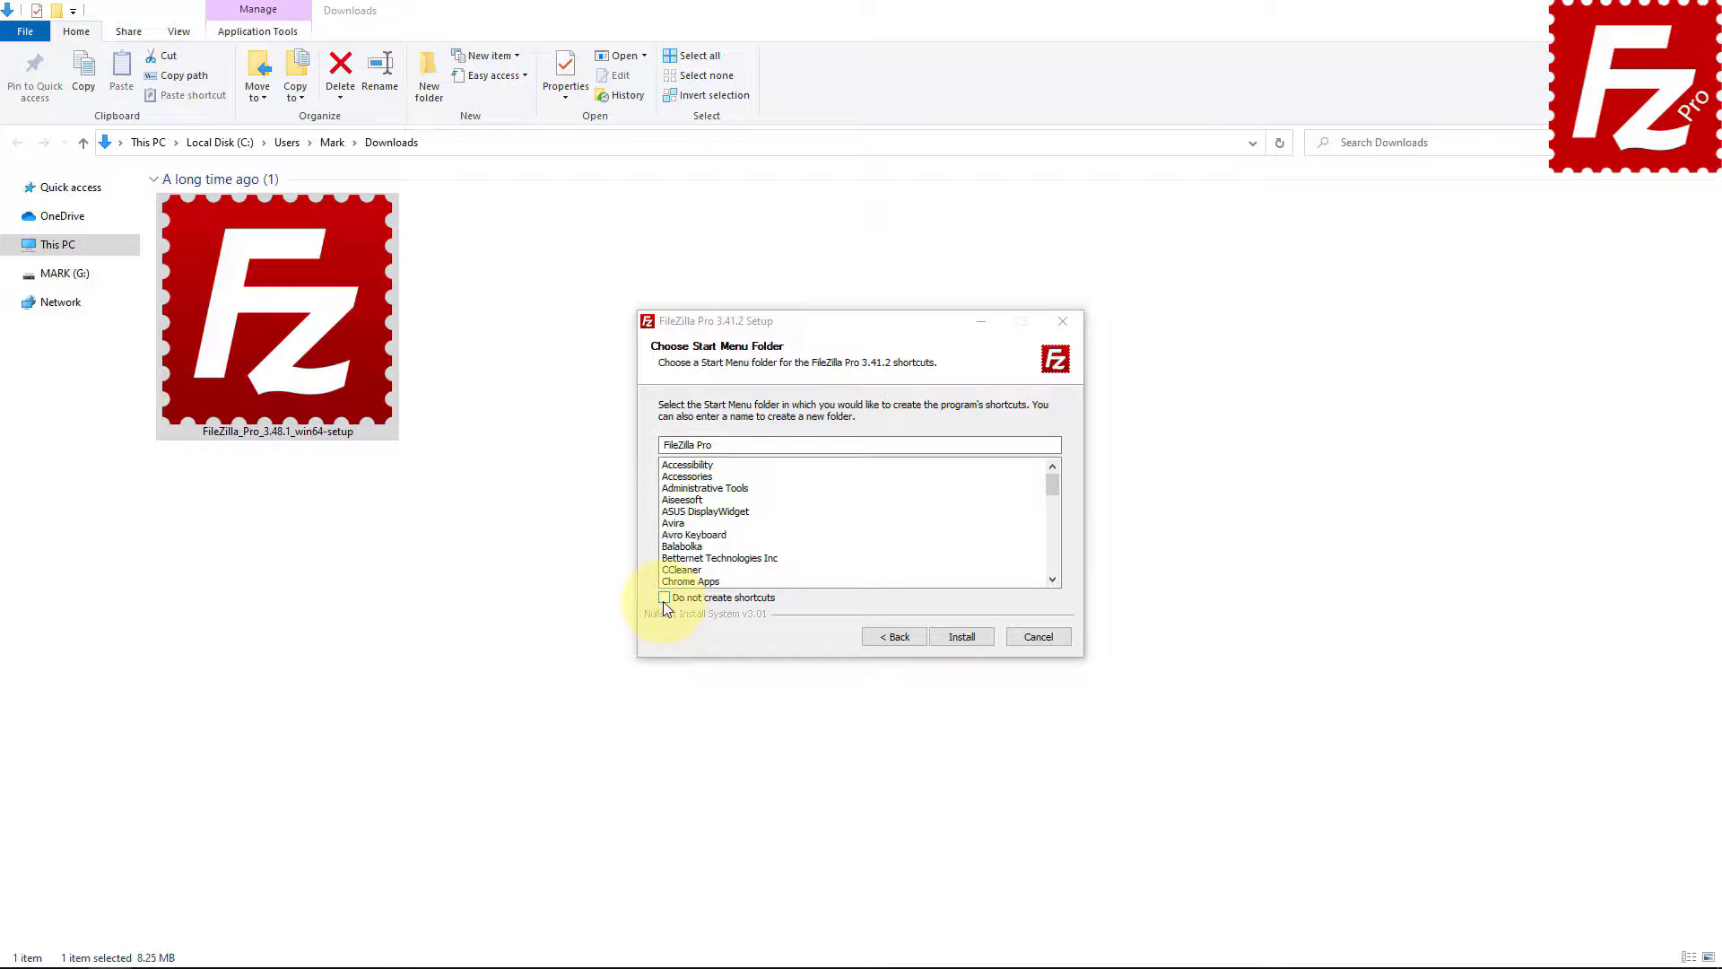
click(960, 637)
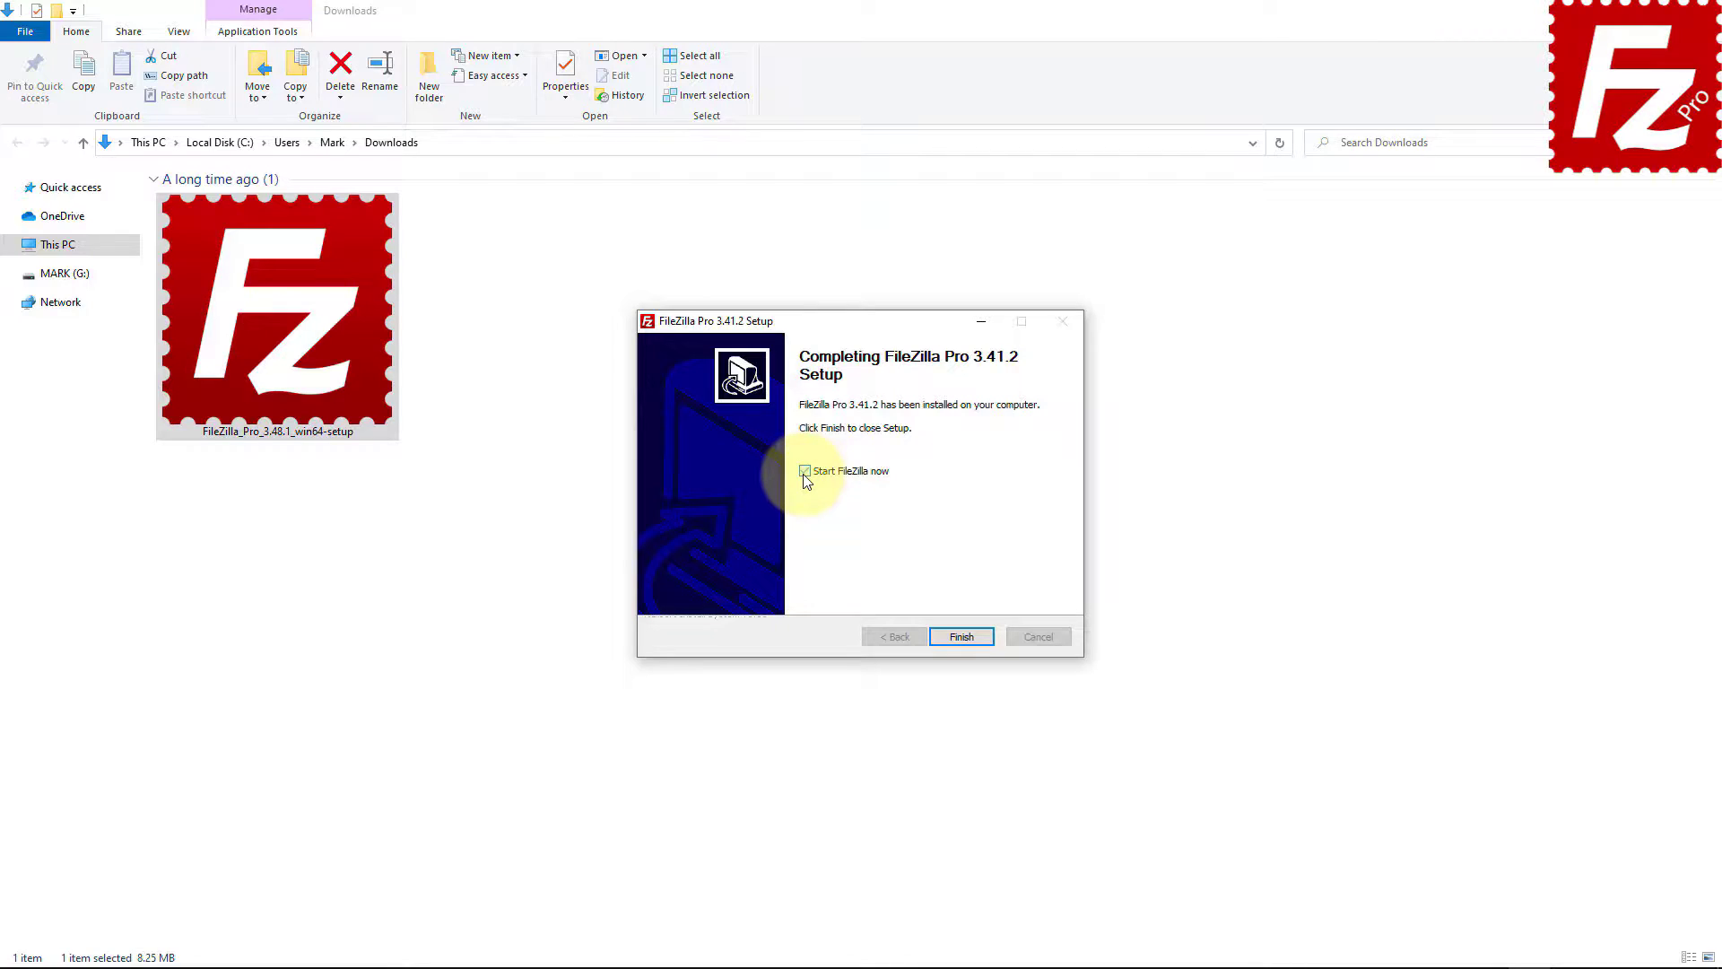
click(962, 639)
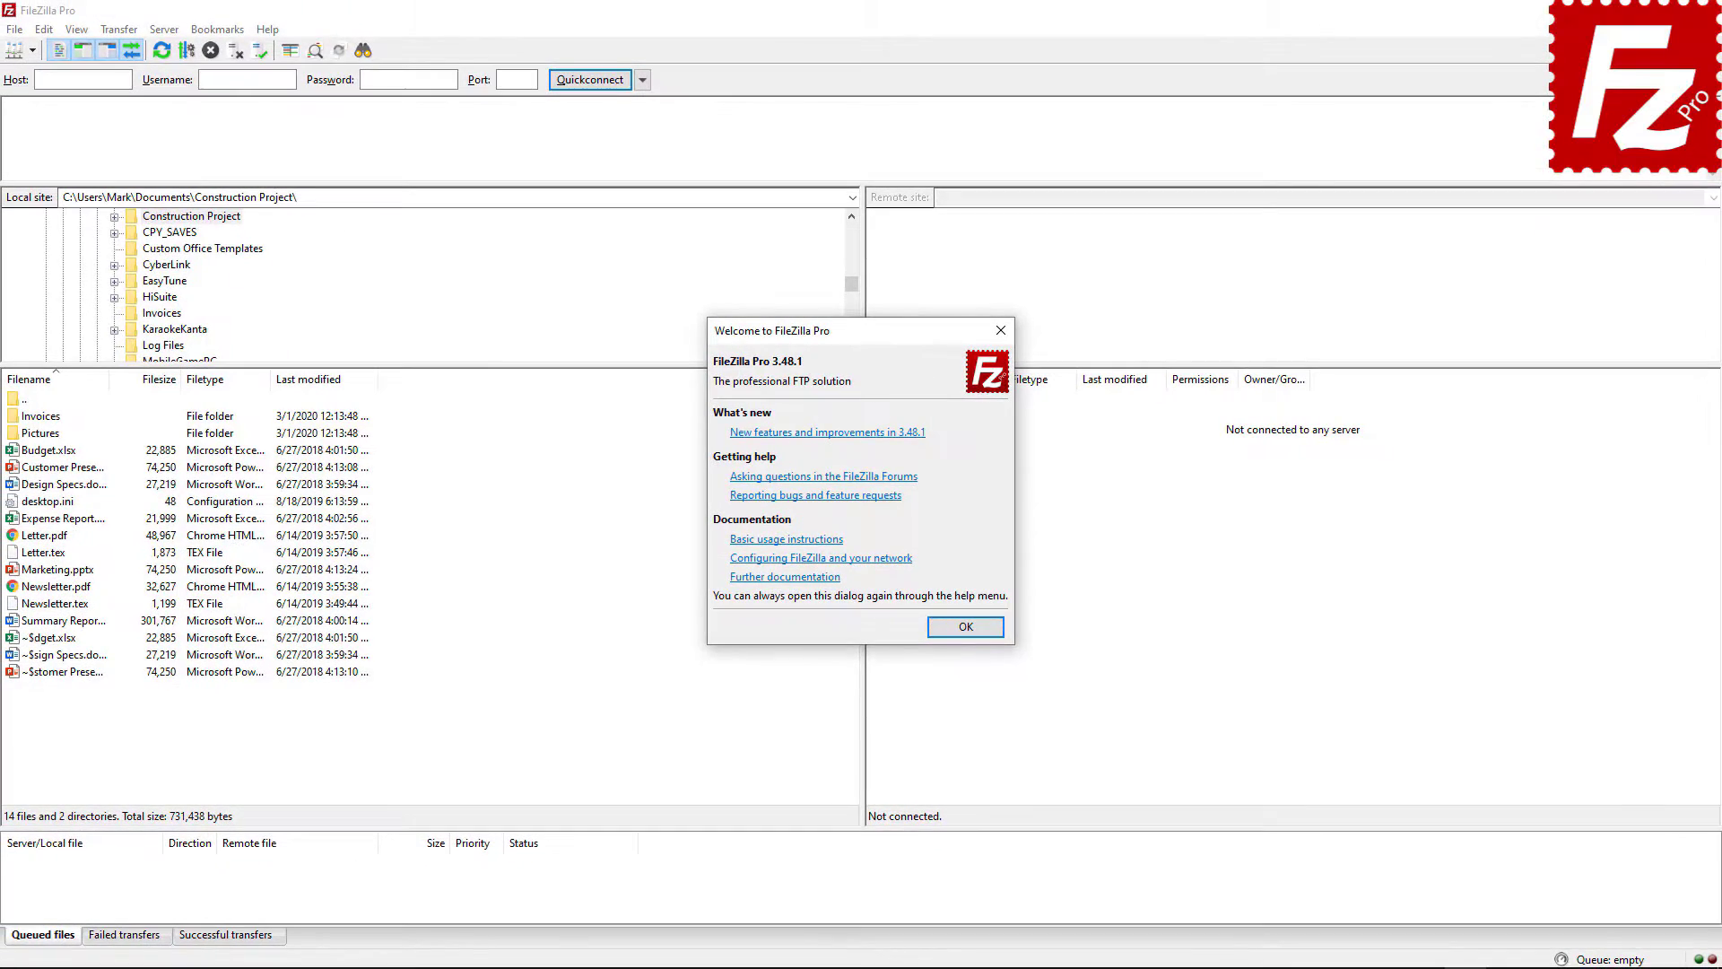
- Close the Welcome dialog, then reopen it via Help > Show welcome dialog
click(1028, 737)
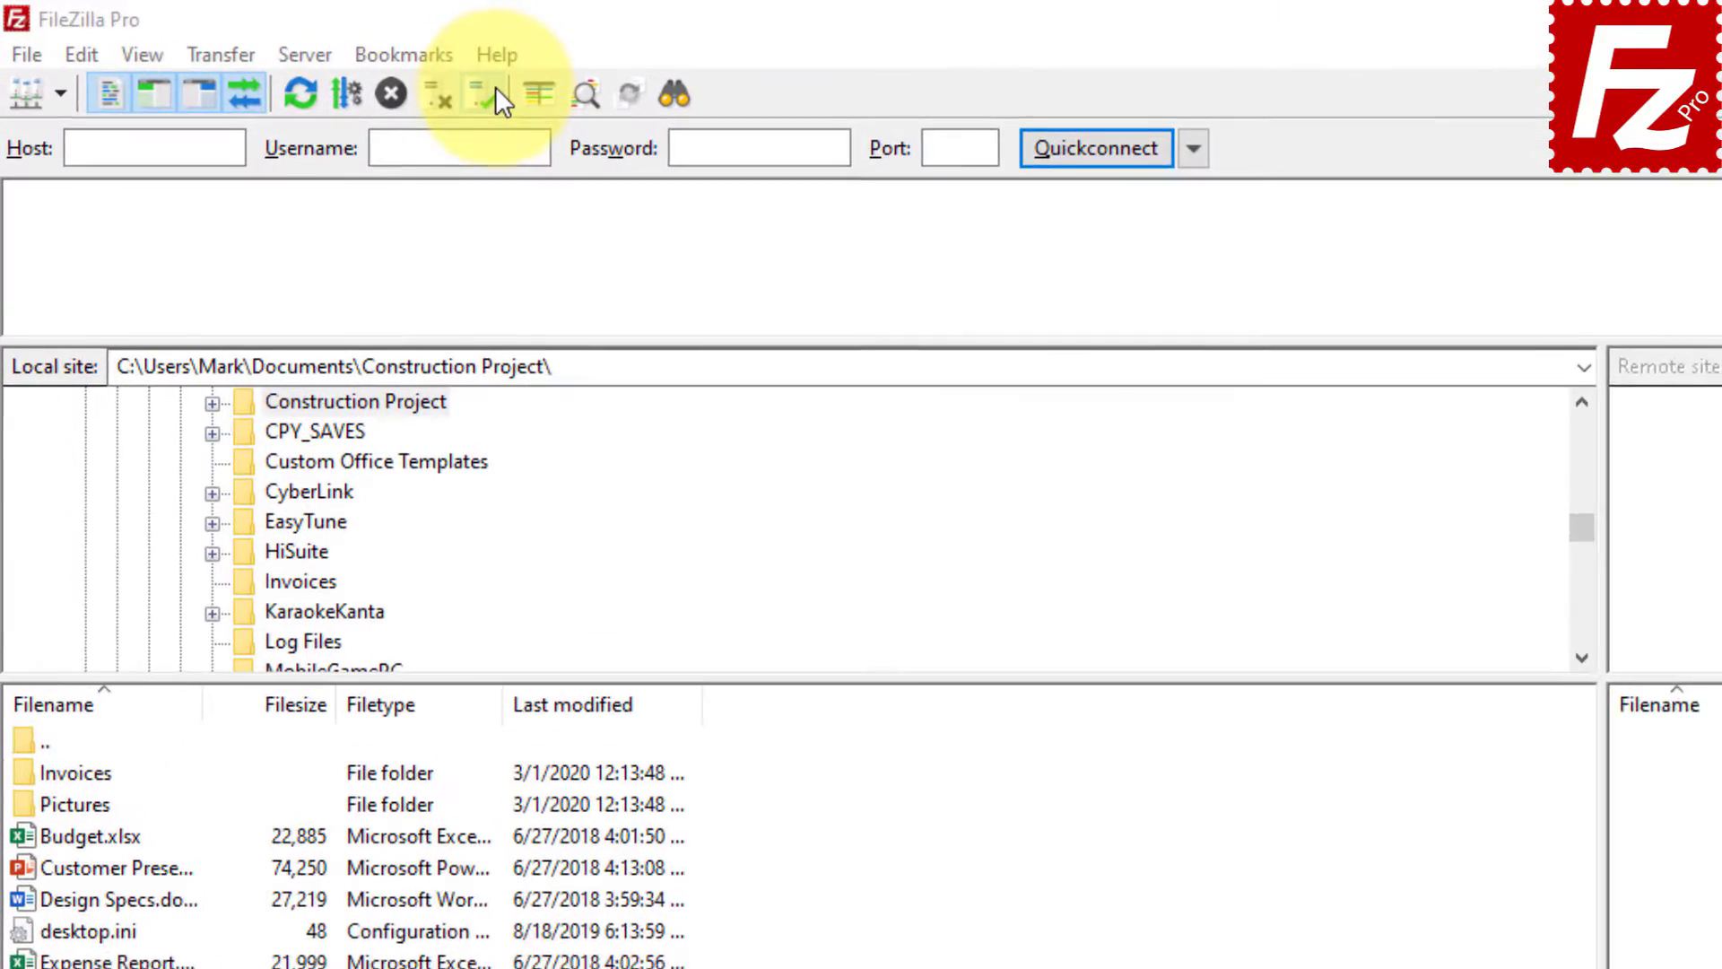
click(519, 61)
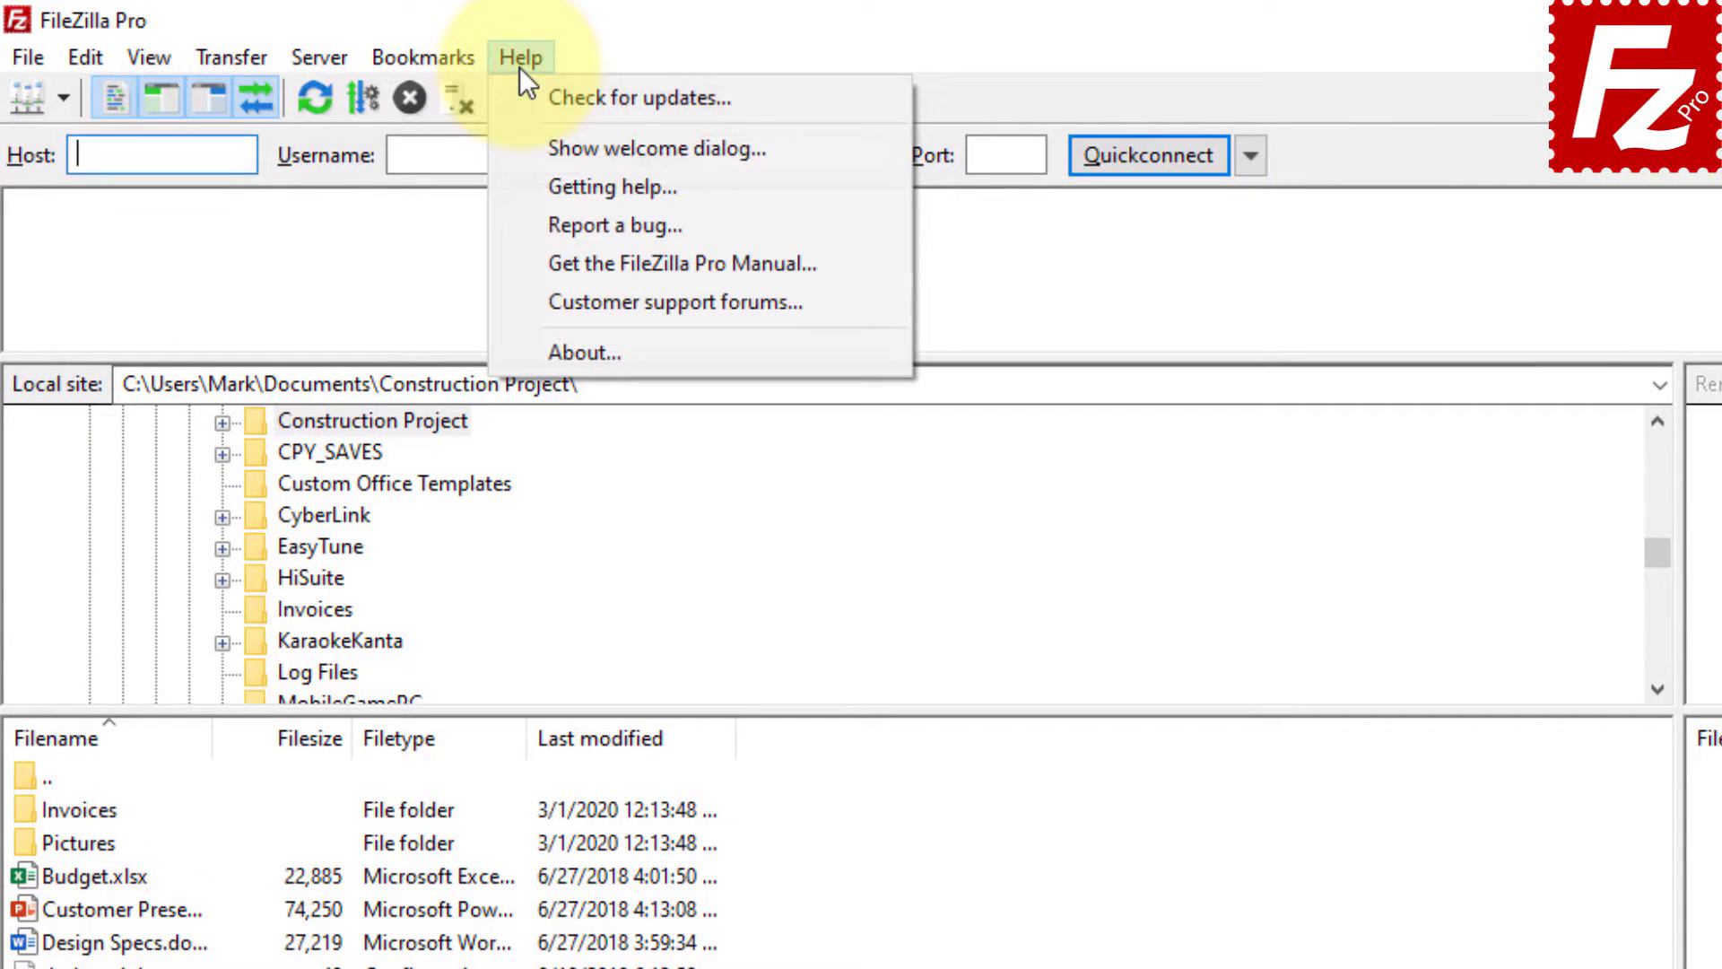
click(520, 145)
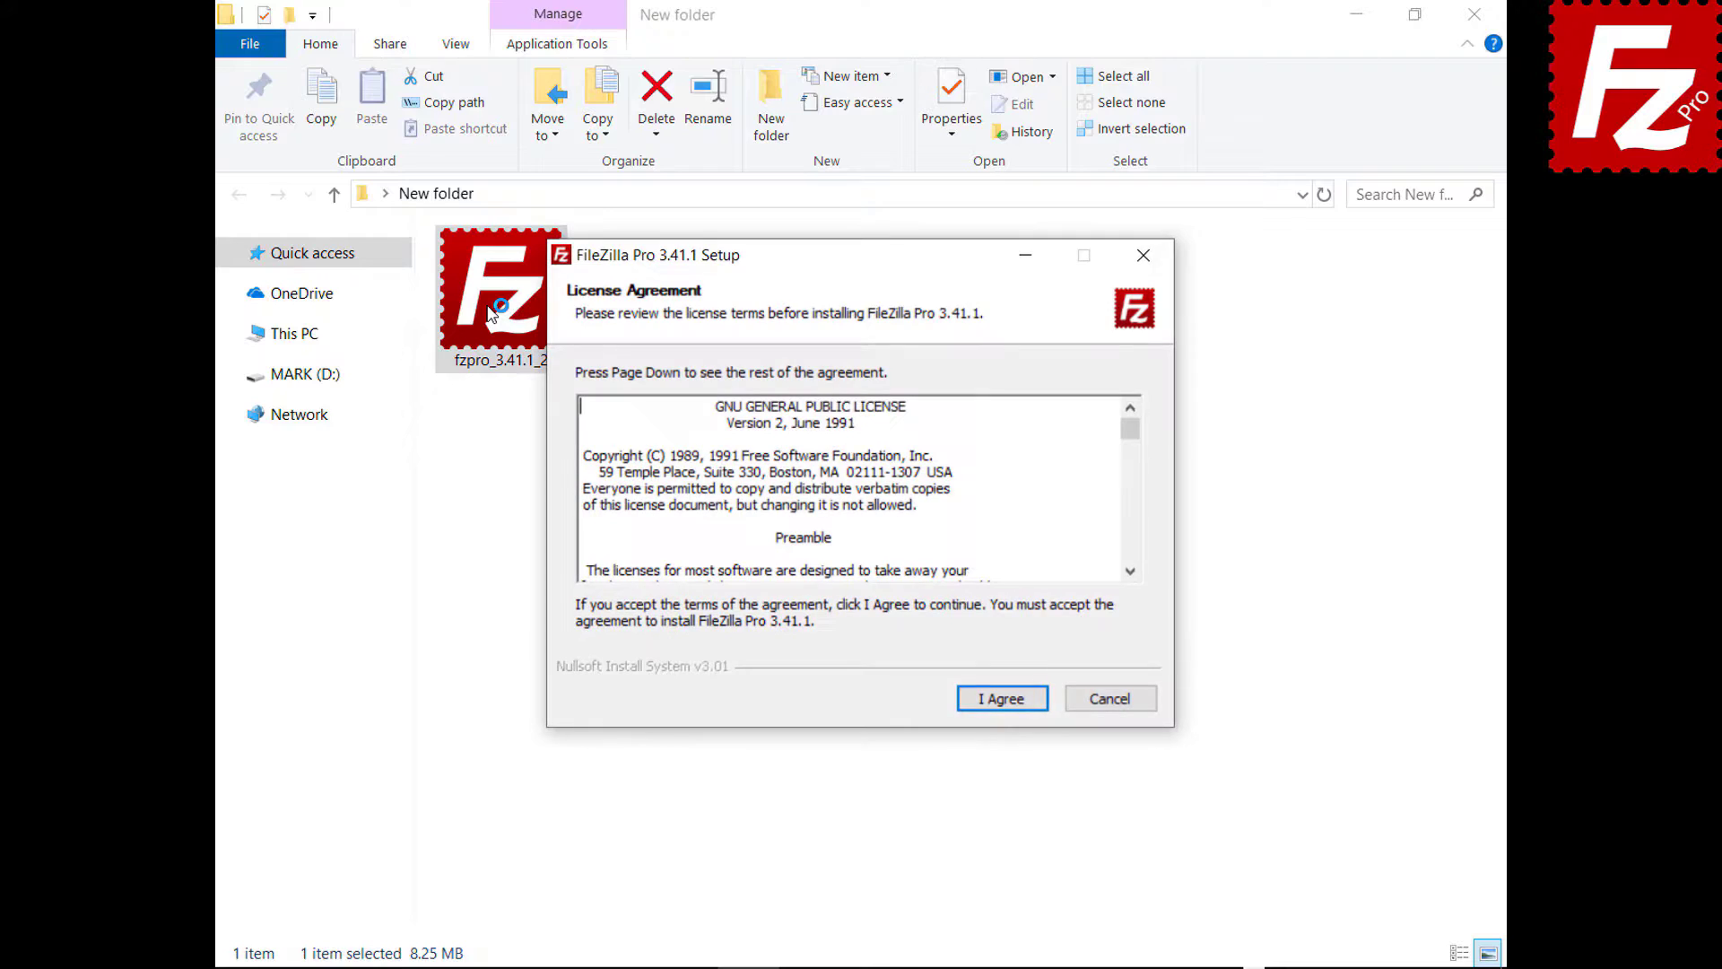
- Complete the FileZilla Pro 3.41.1 setup with default options and close the installer
click(1000, 702)
click(1002, 707)
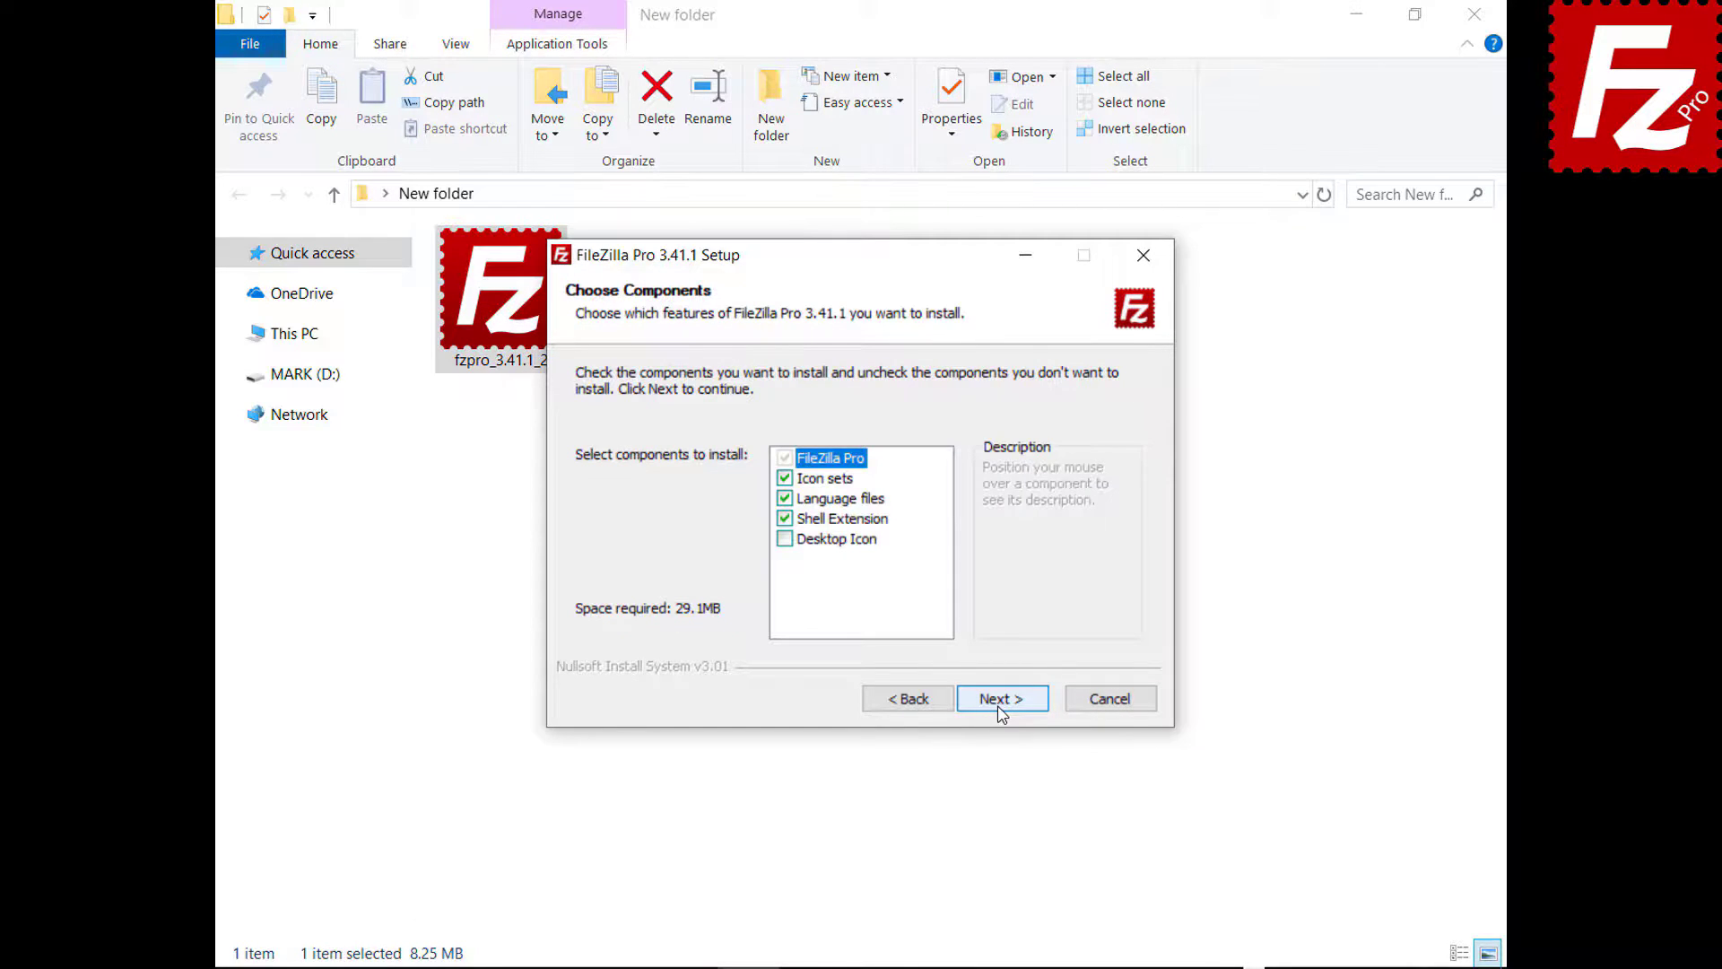
click(1002, 709)
click(1002, 709)
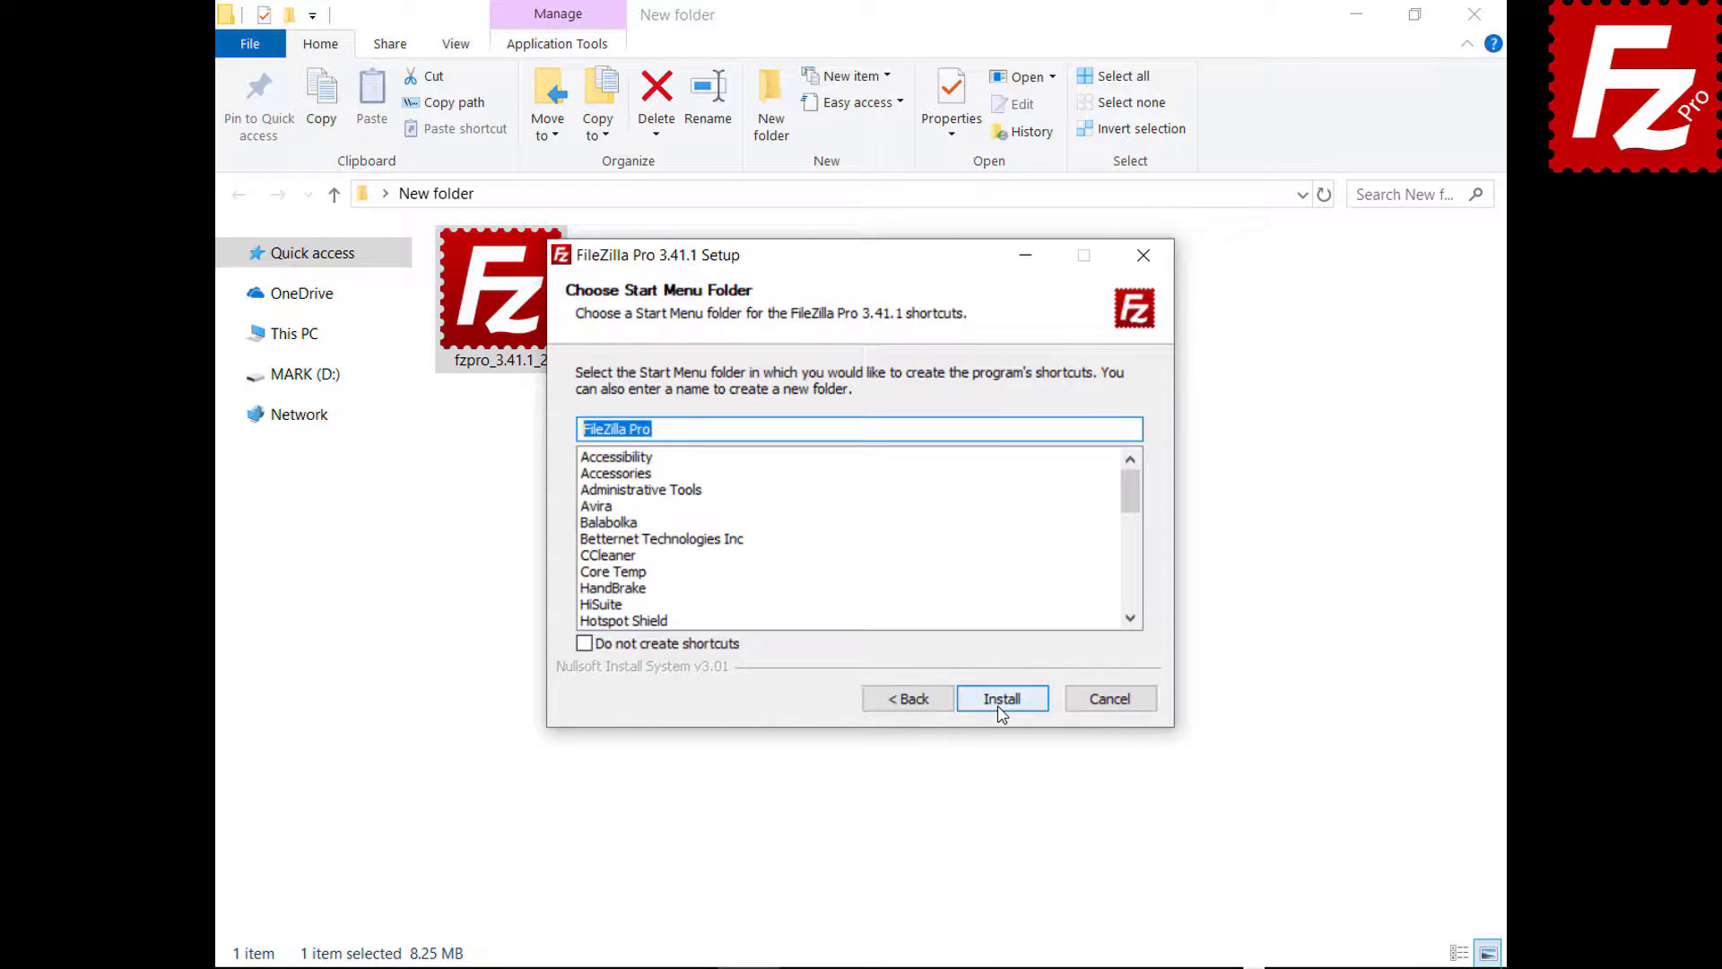
click(1002, 709)
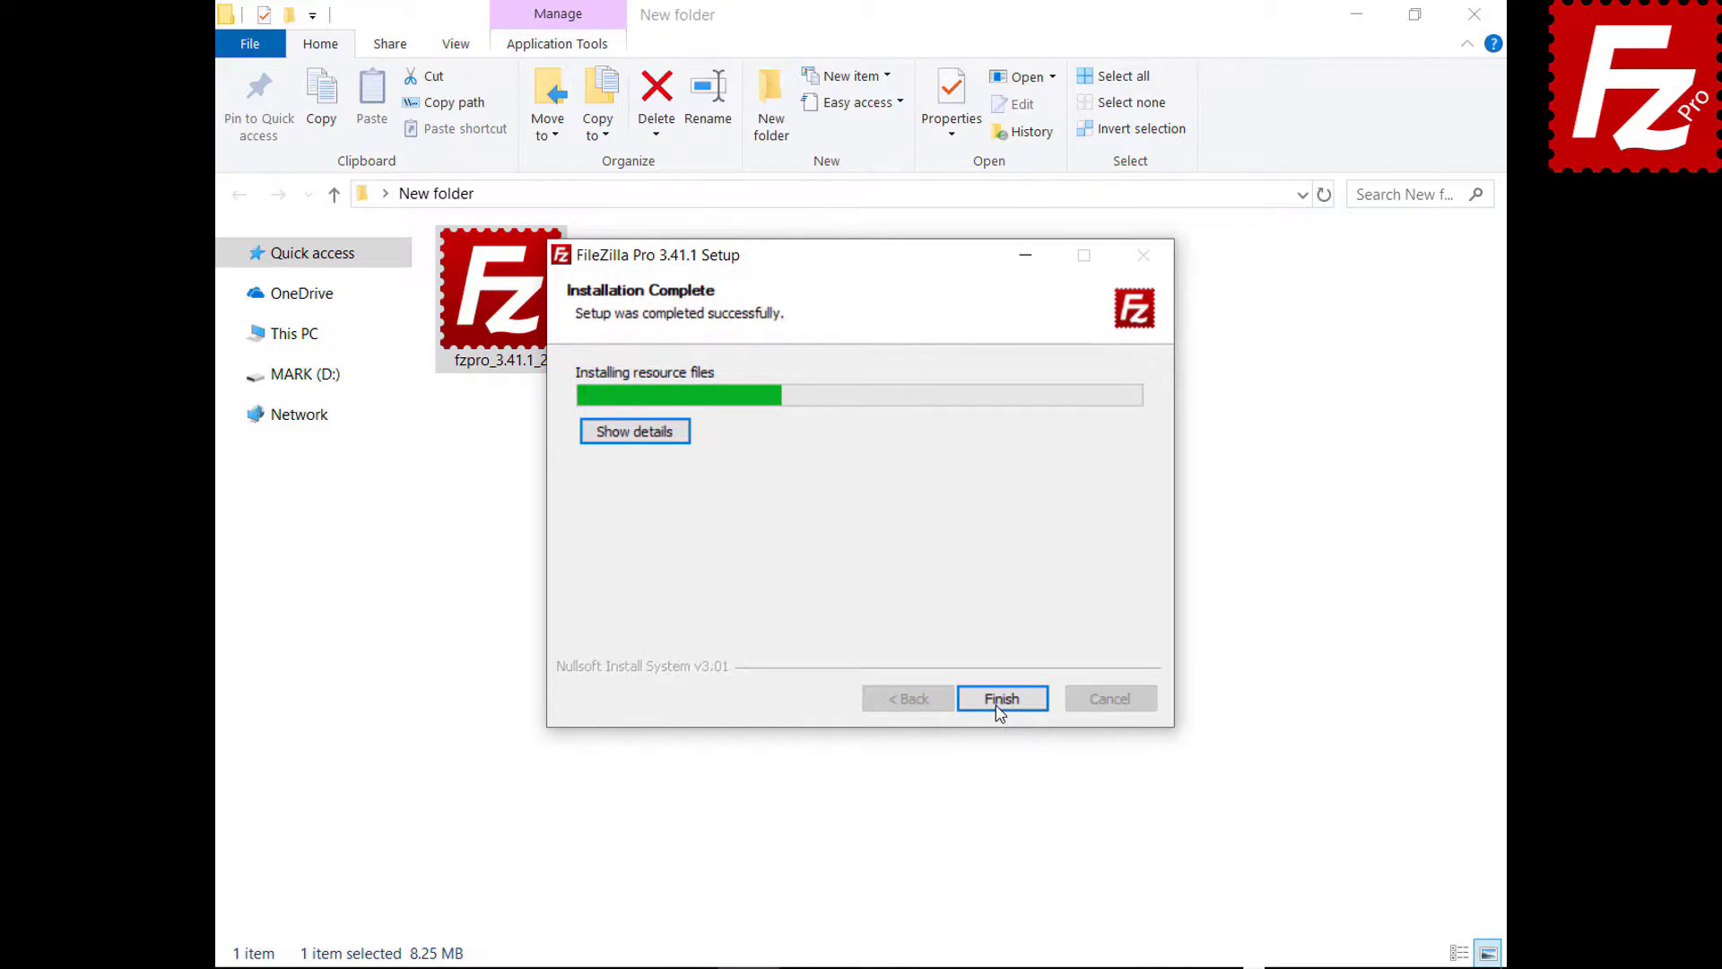
click(1000, 700)
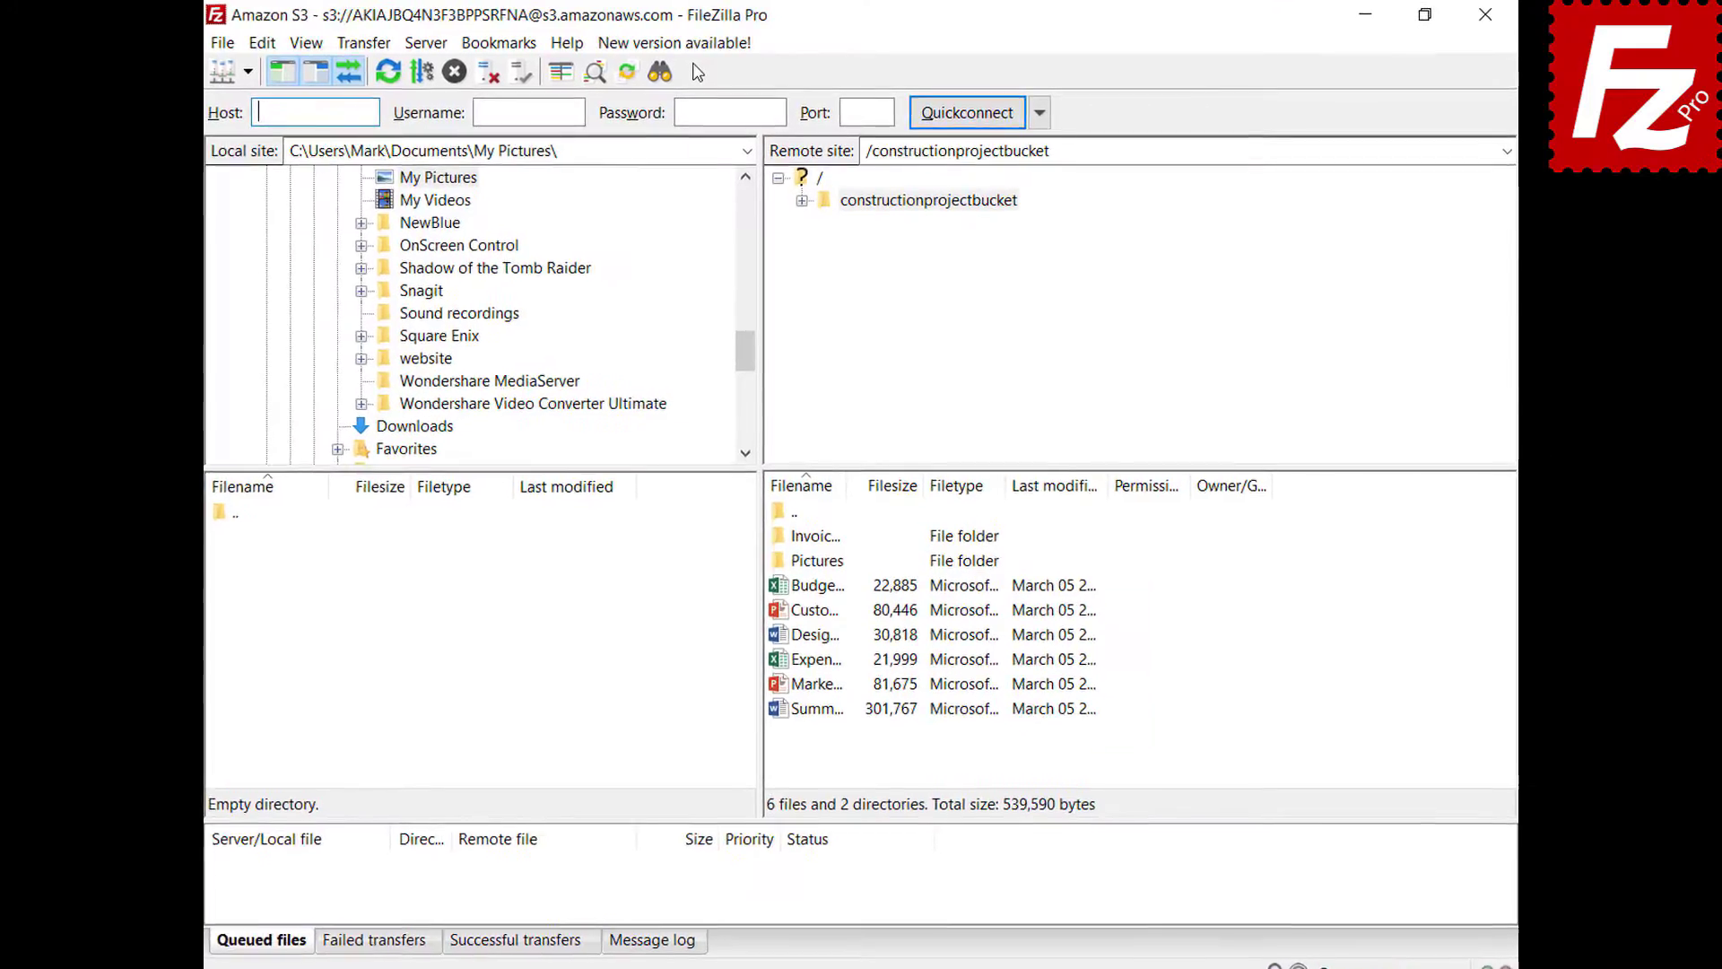
- Request the 3.41.2 update from 'New version available!', then run Help > Check for updates
click(667, 56)
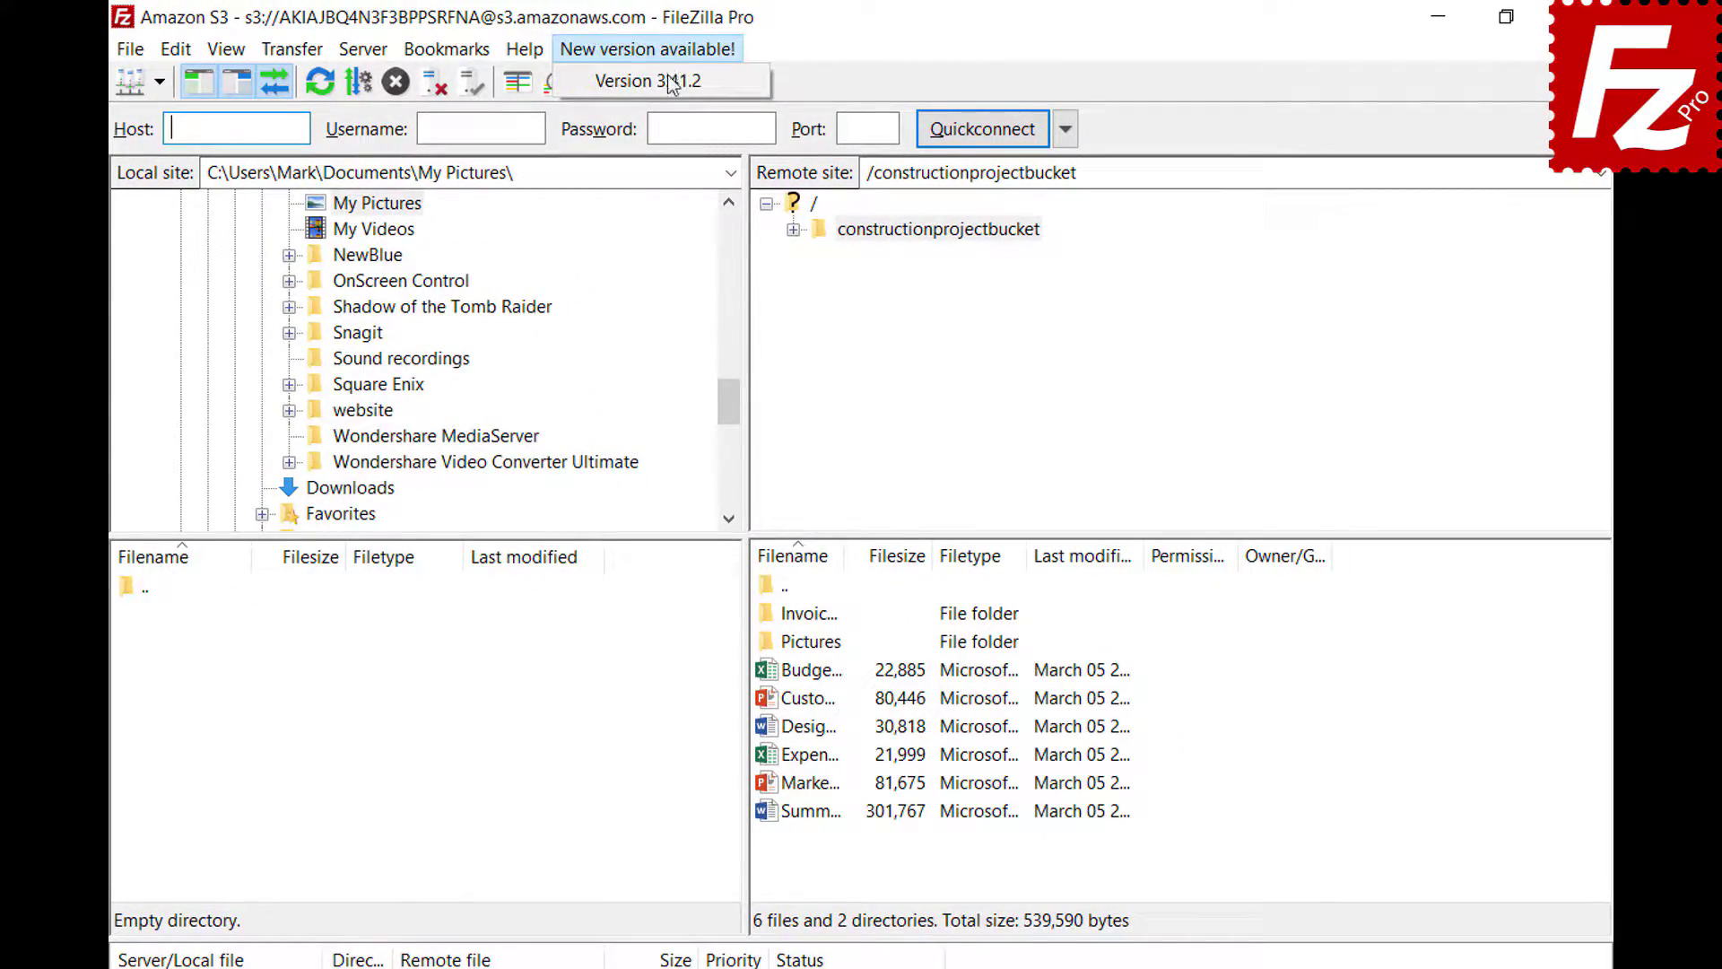
click(670, 87)
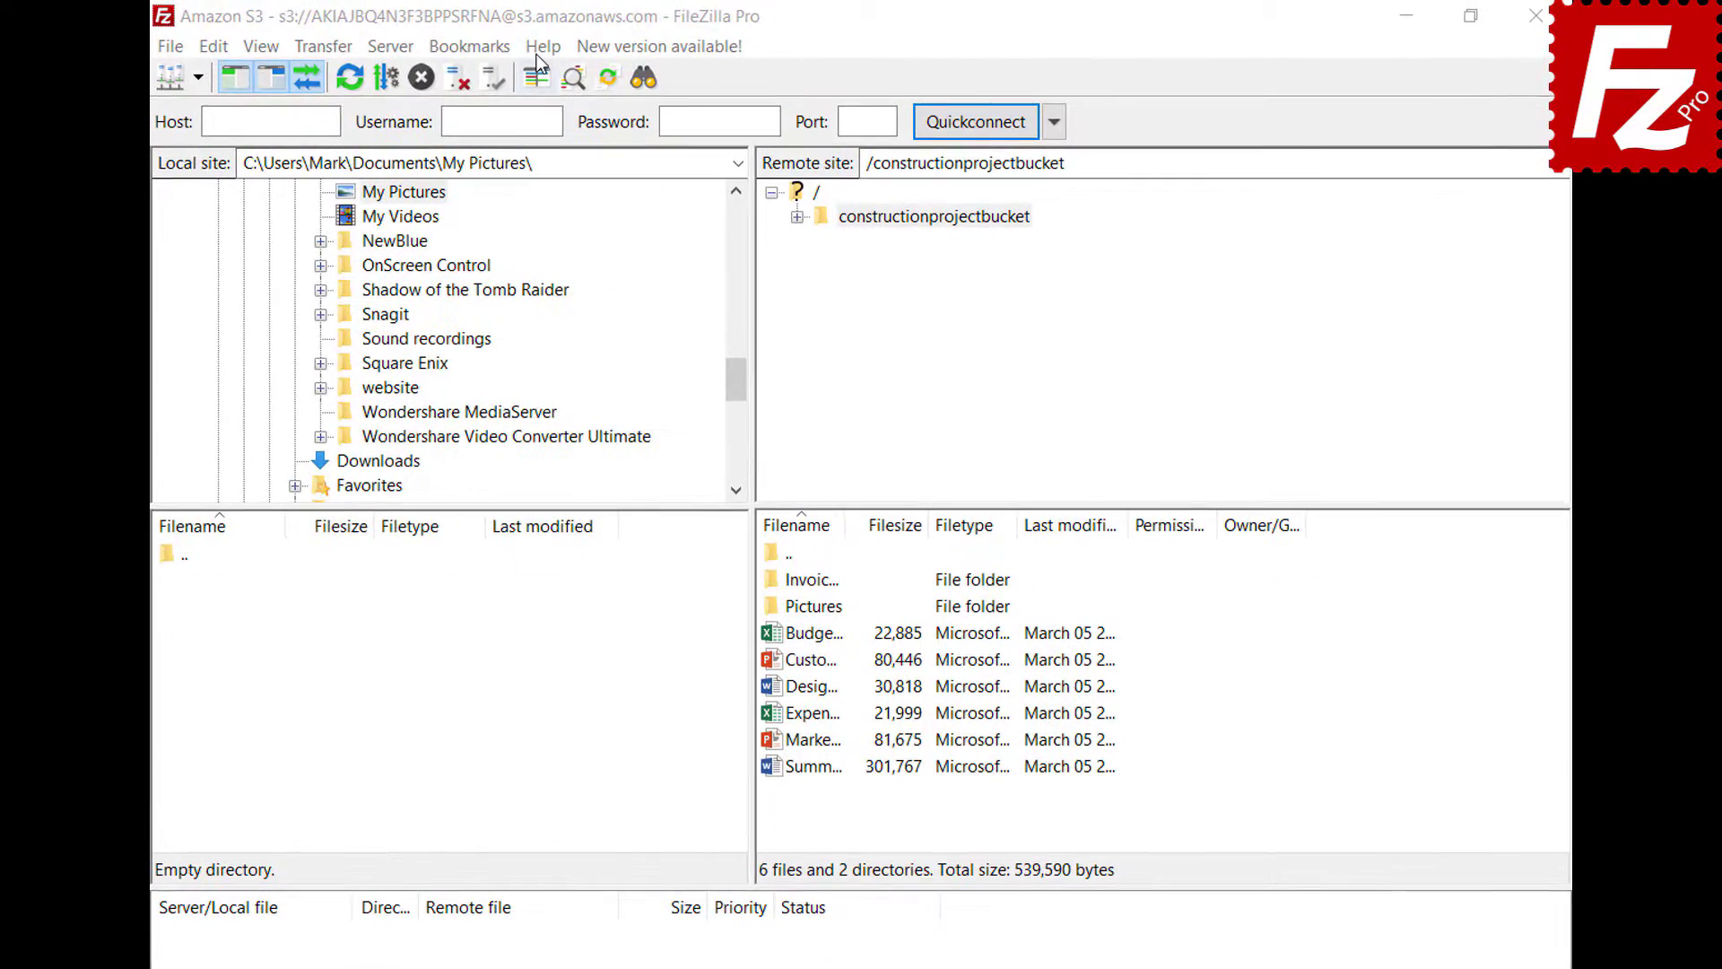
click(543, 46)
click(541, 79)
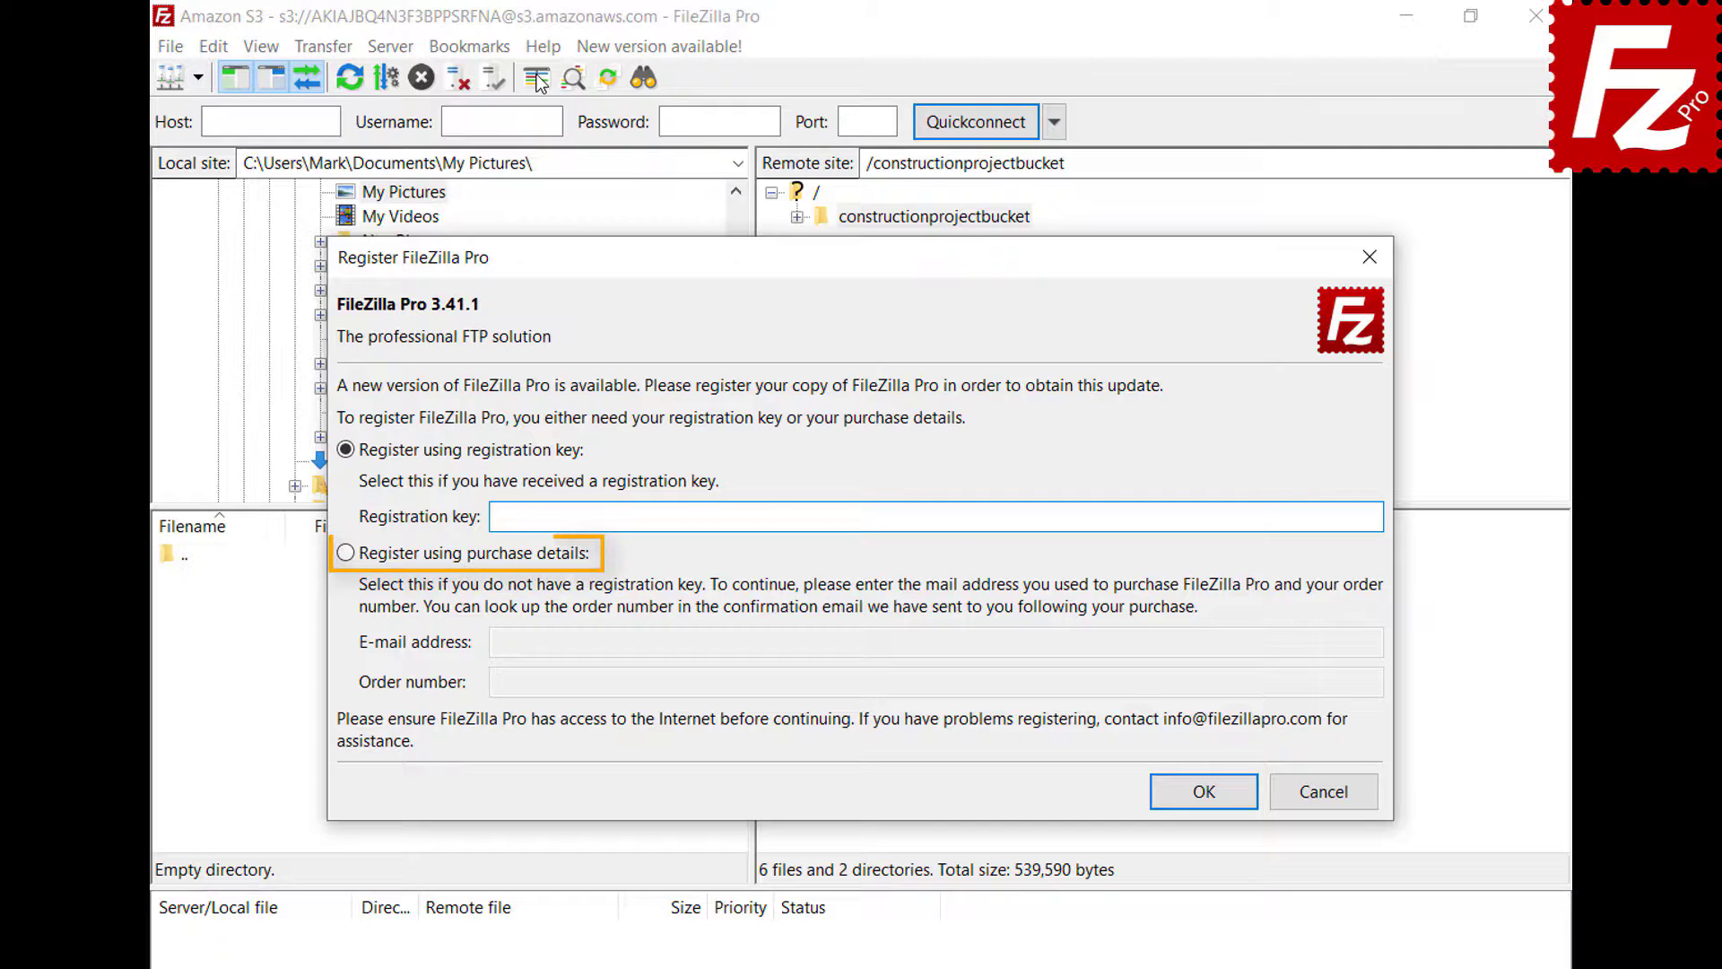
- Register using purchase details, pasting in the purchase e-mail address and order number, and submit
click(346, 553)
click(1314, 647)
key(ctrl+v)
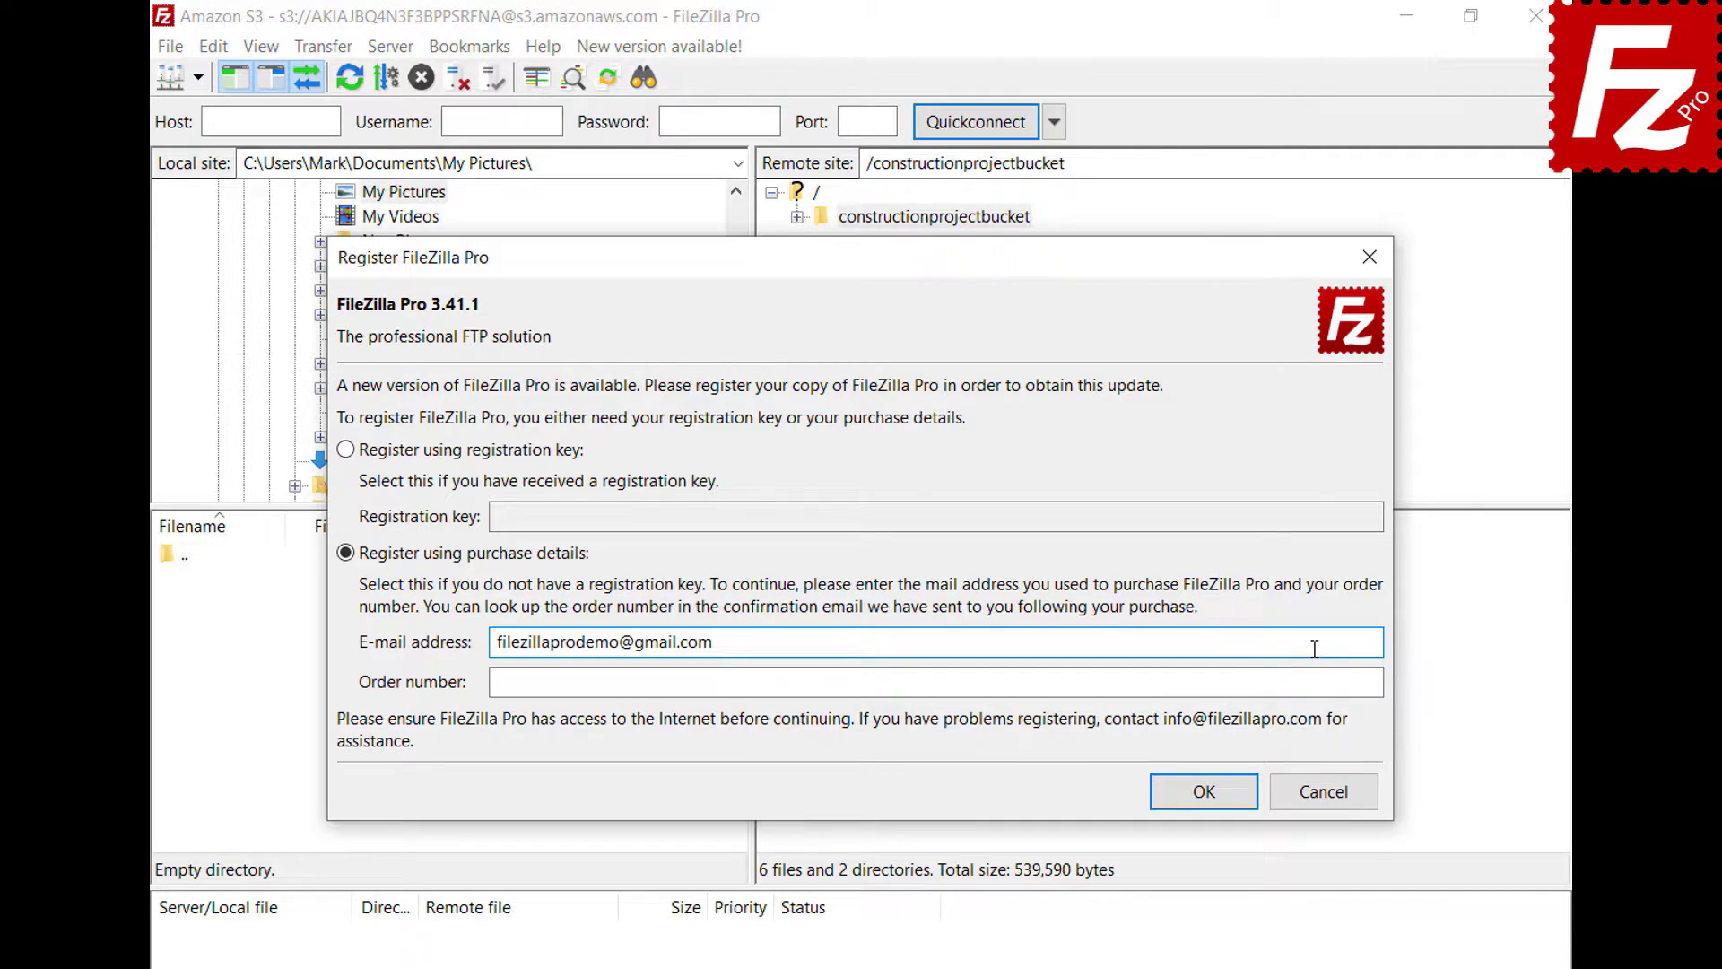
click(1317, 680)
key(ctrl+v)
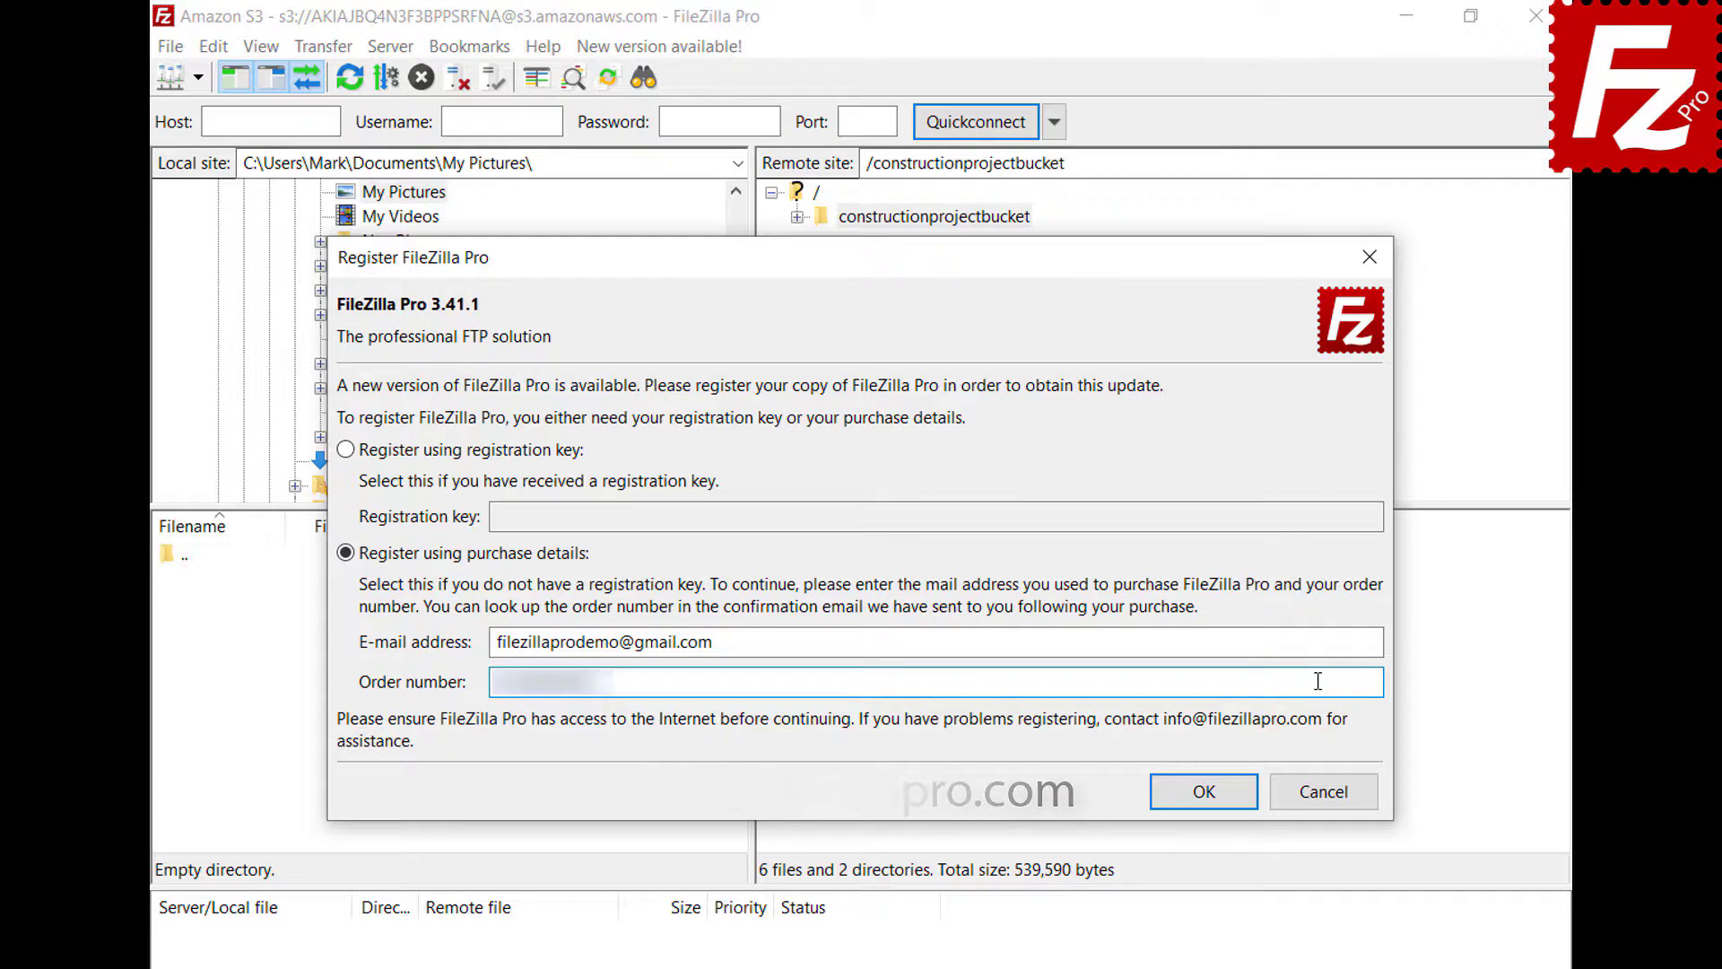
click(1213, 793)
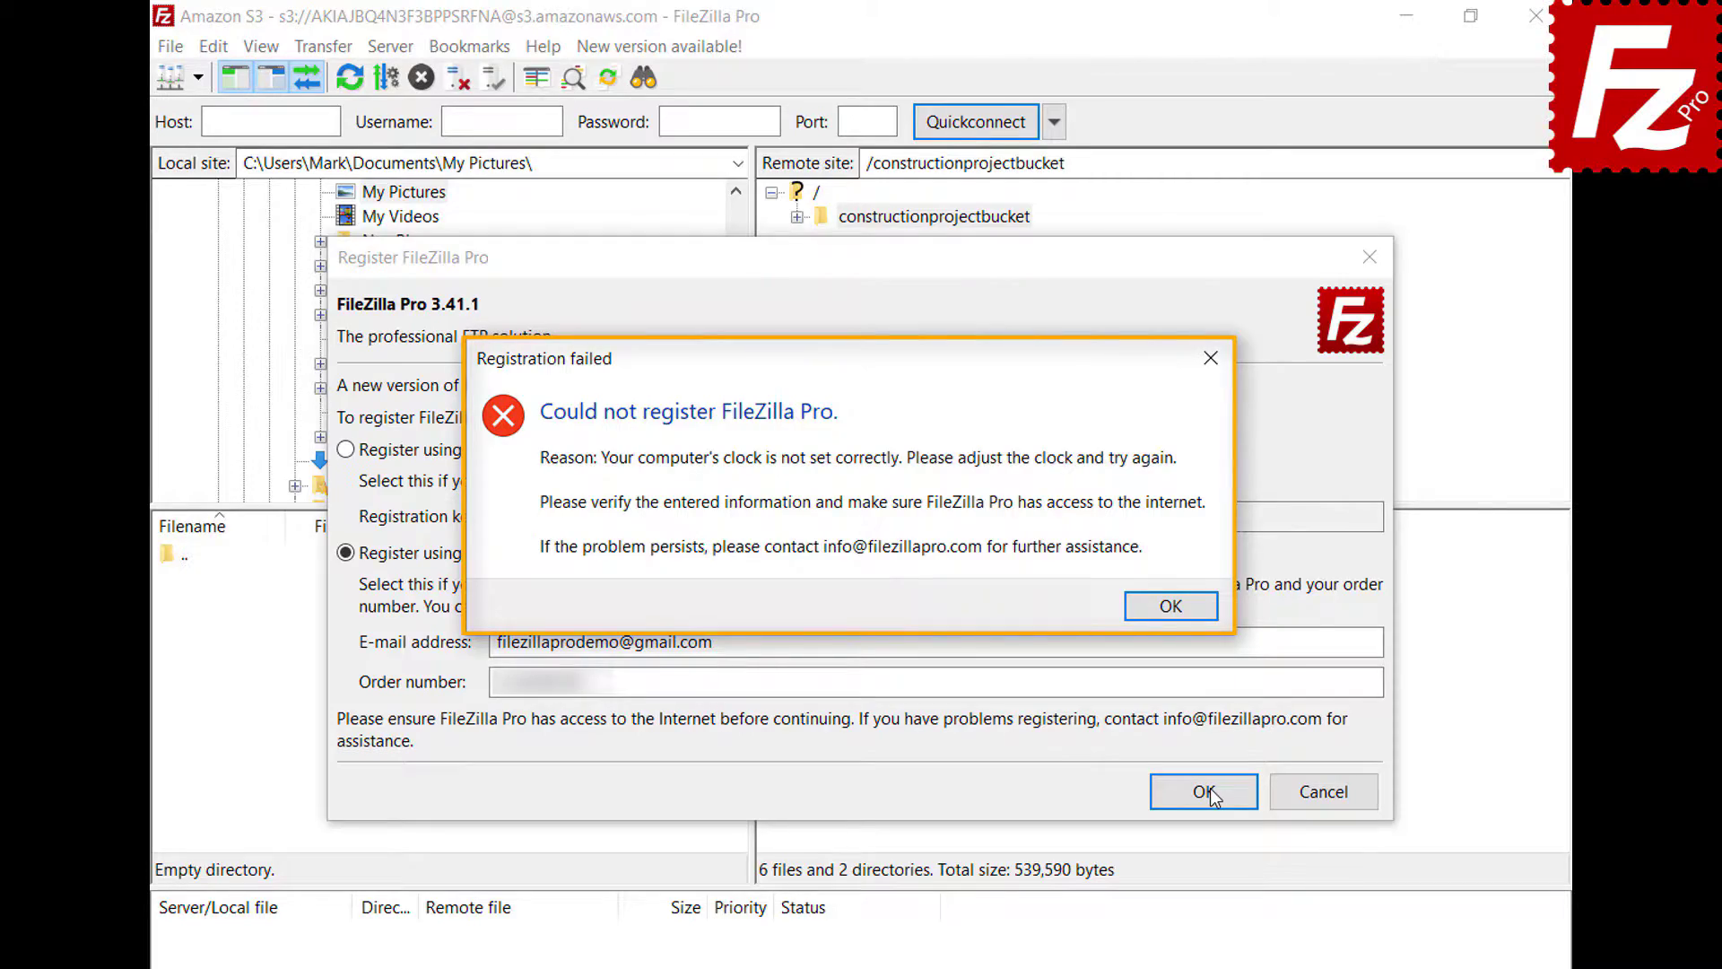
- Dismiss the error, turn on 'Set time automatically' in Windows, and resubmit the registration
click(1171, 614)
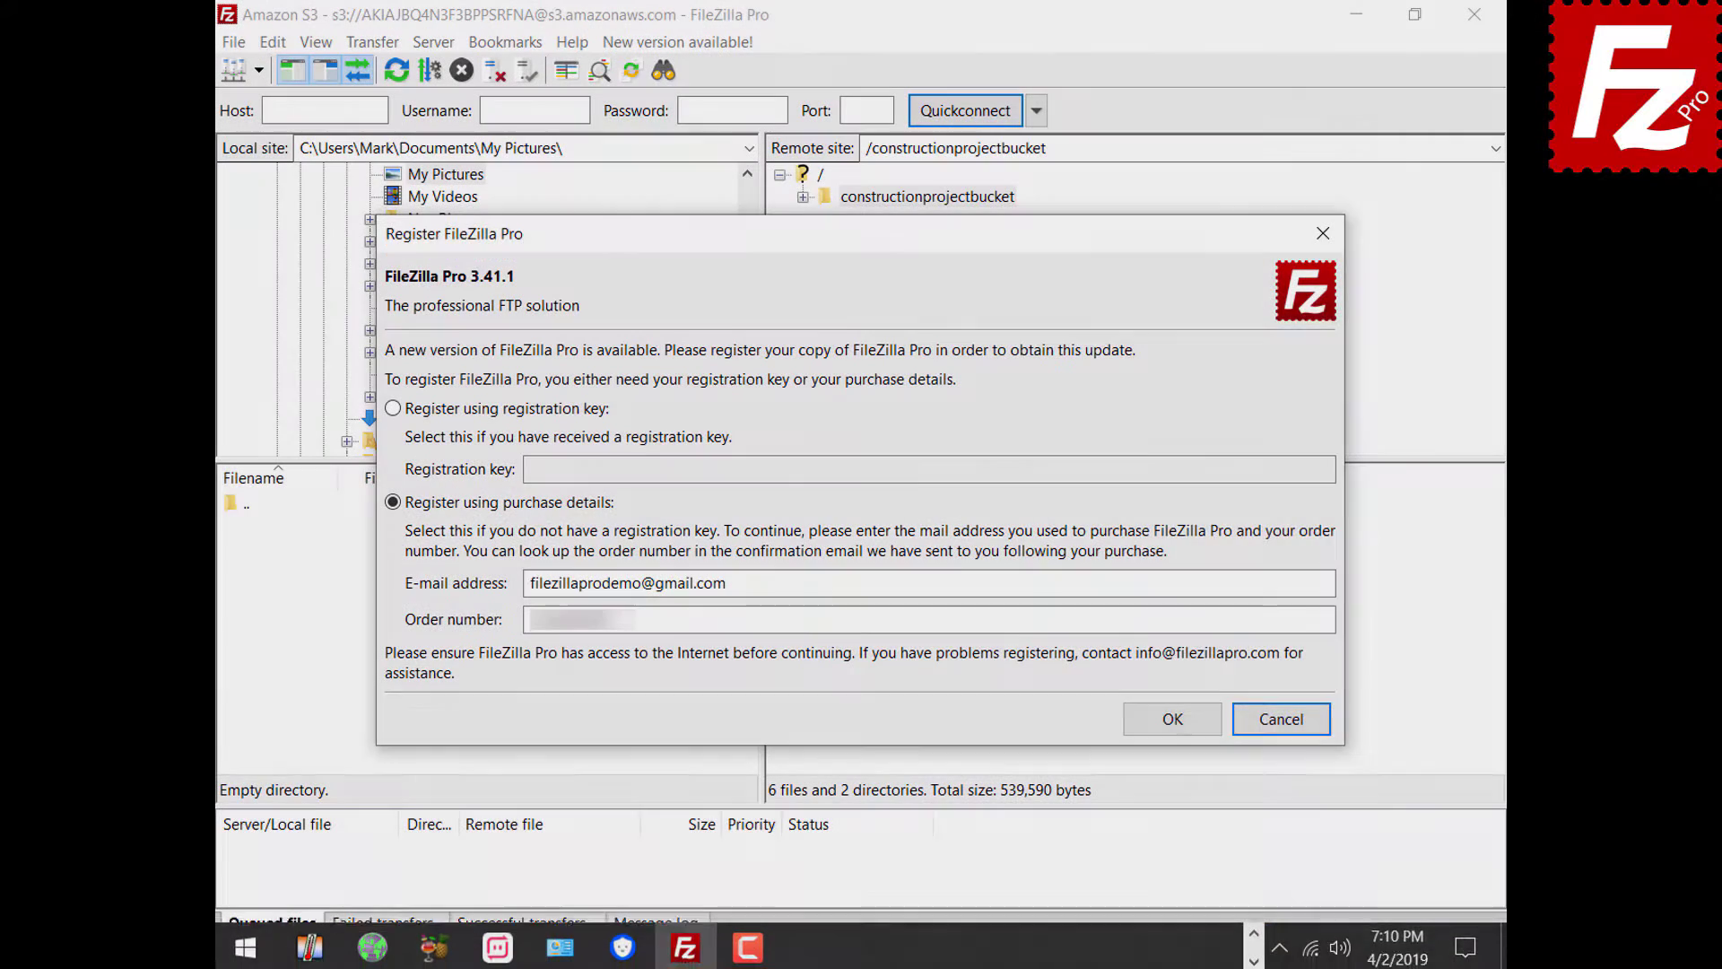
right_click(1399, 944)
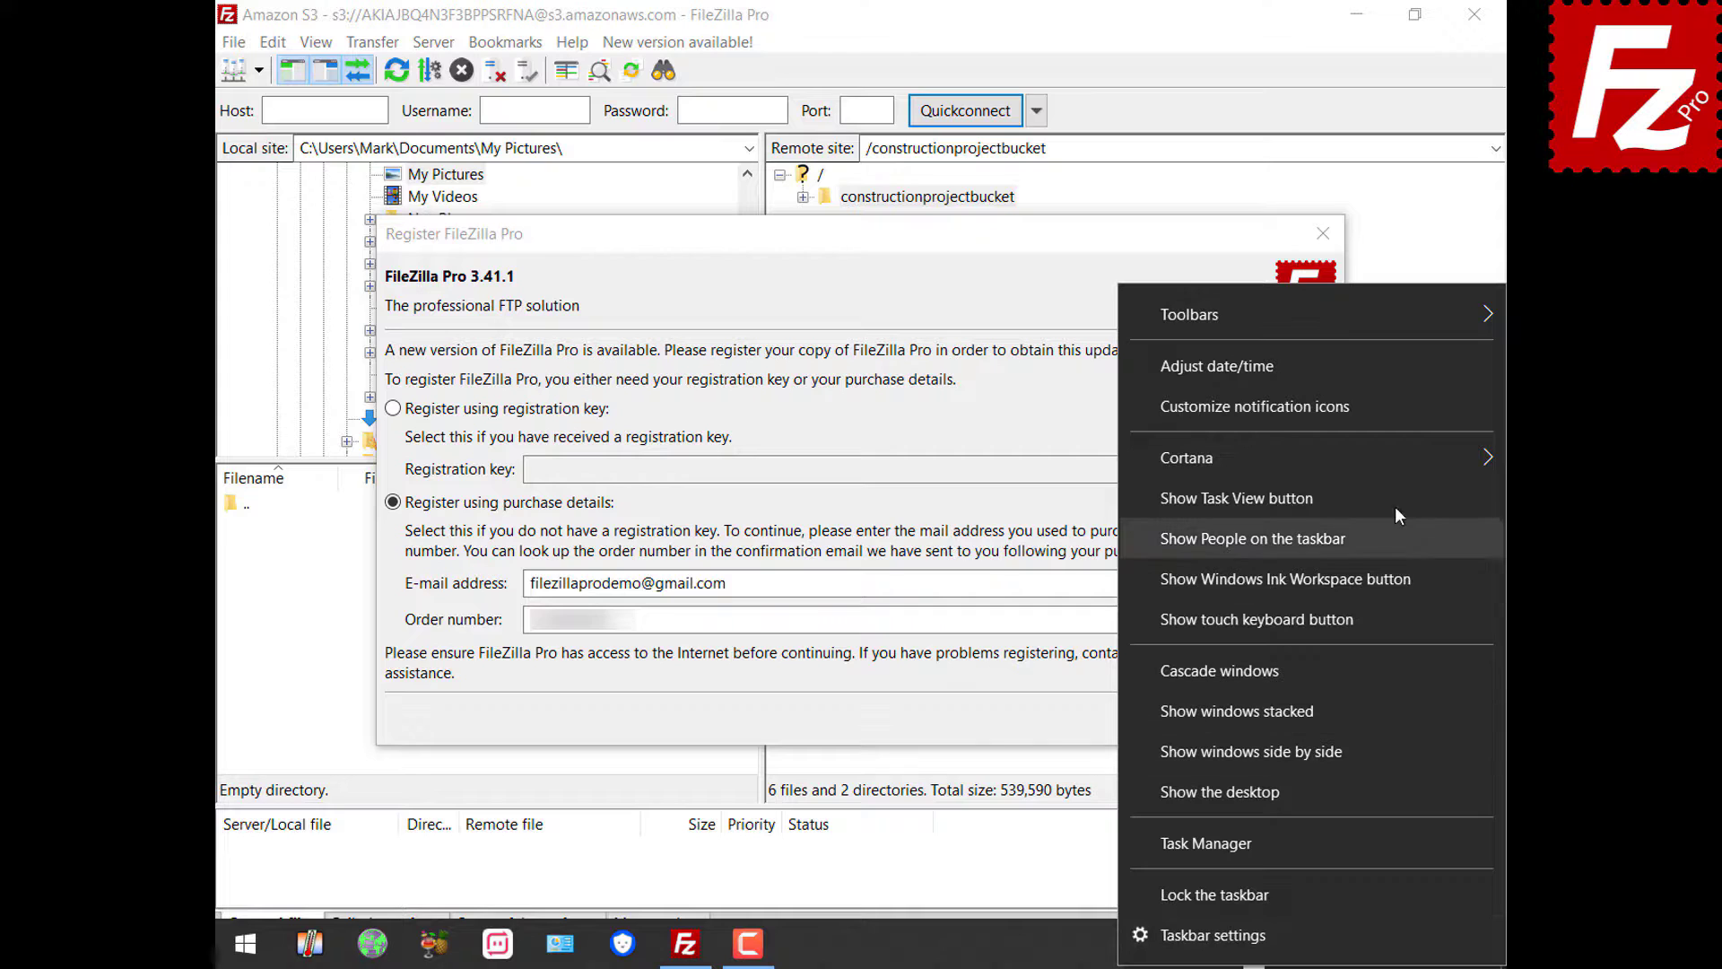
click(1379, 371)
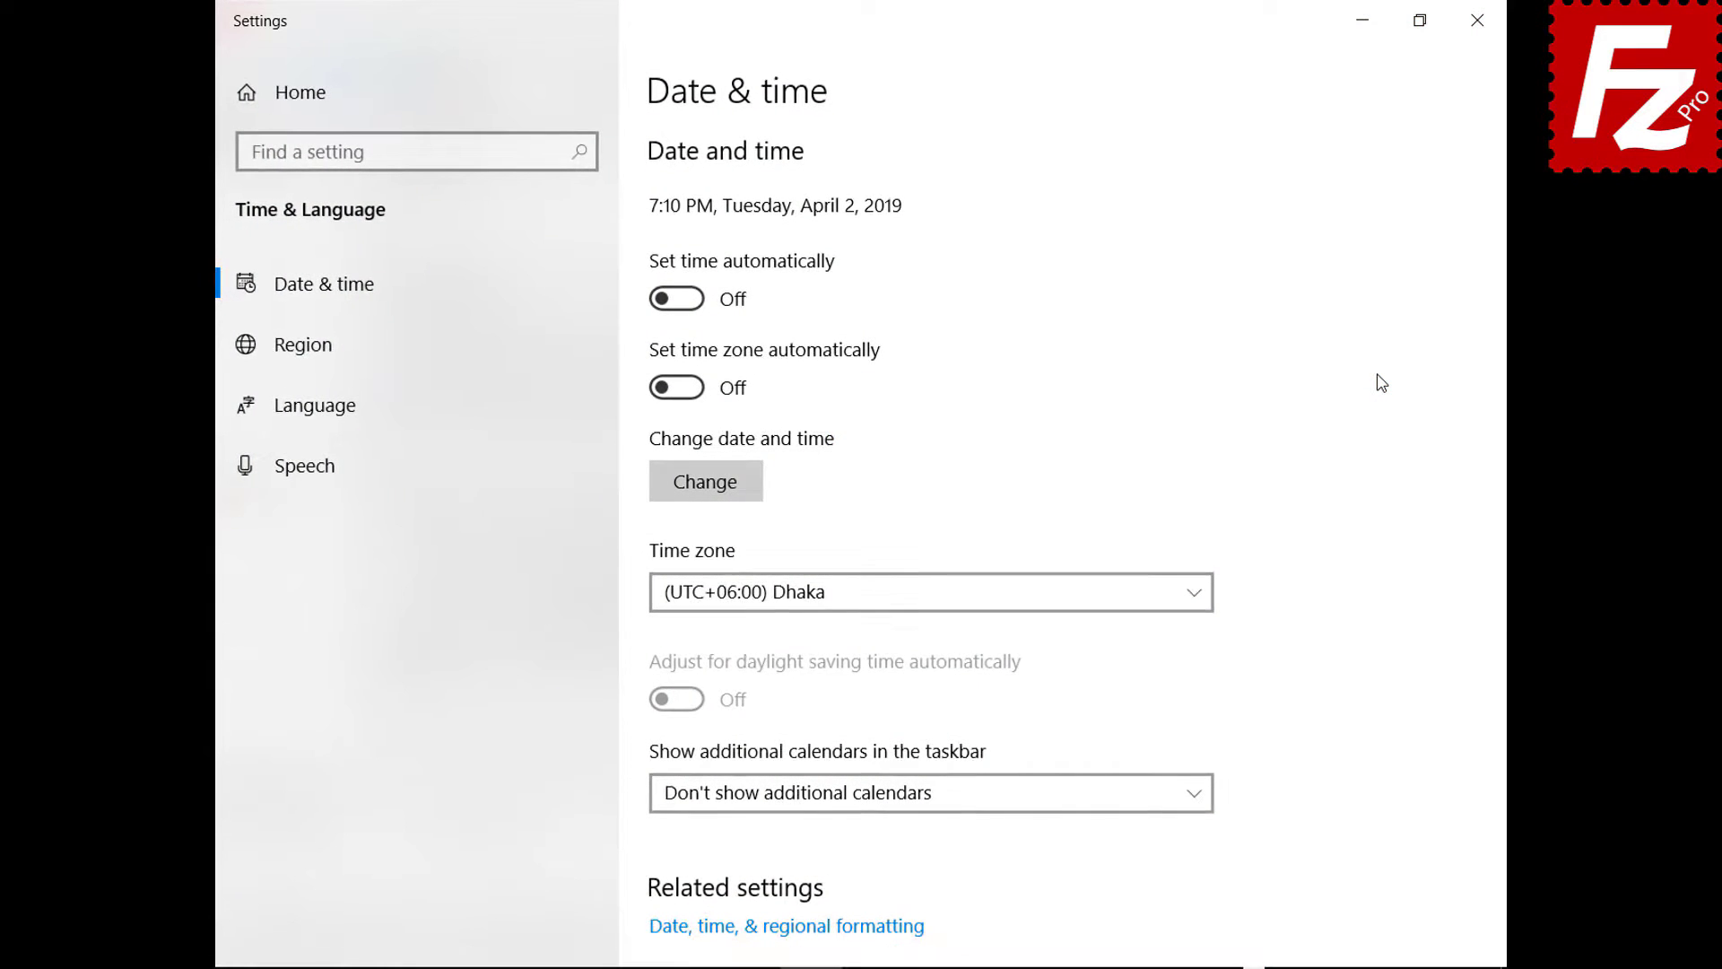
click(693, 299)
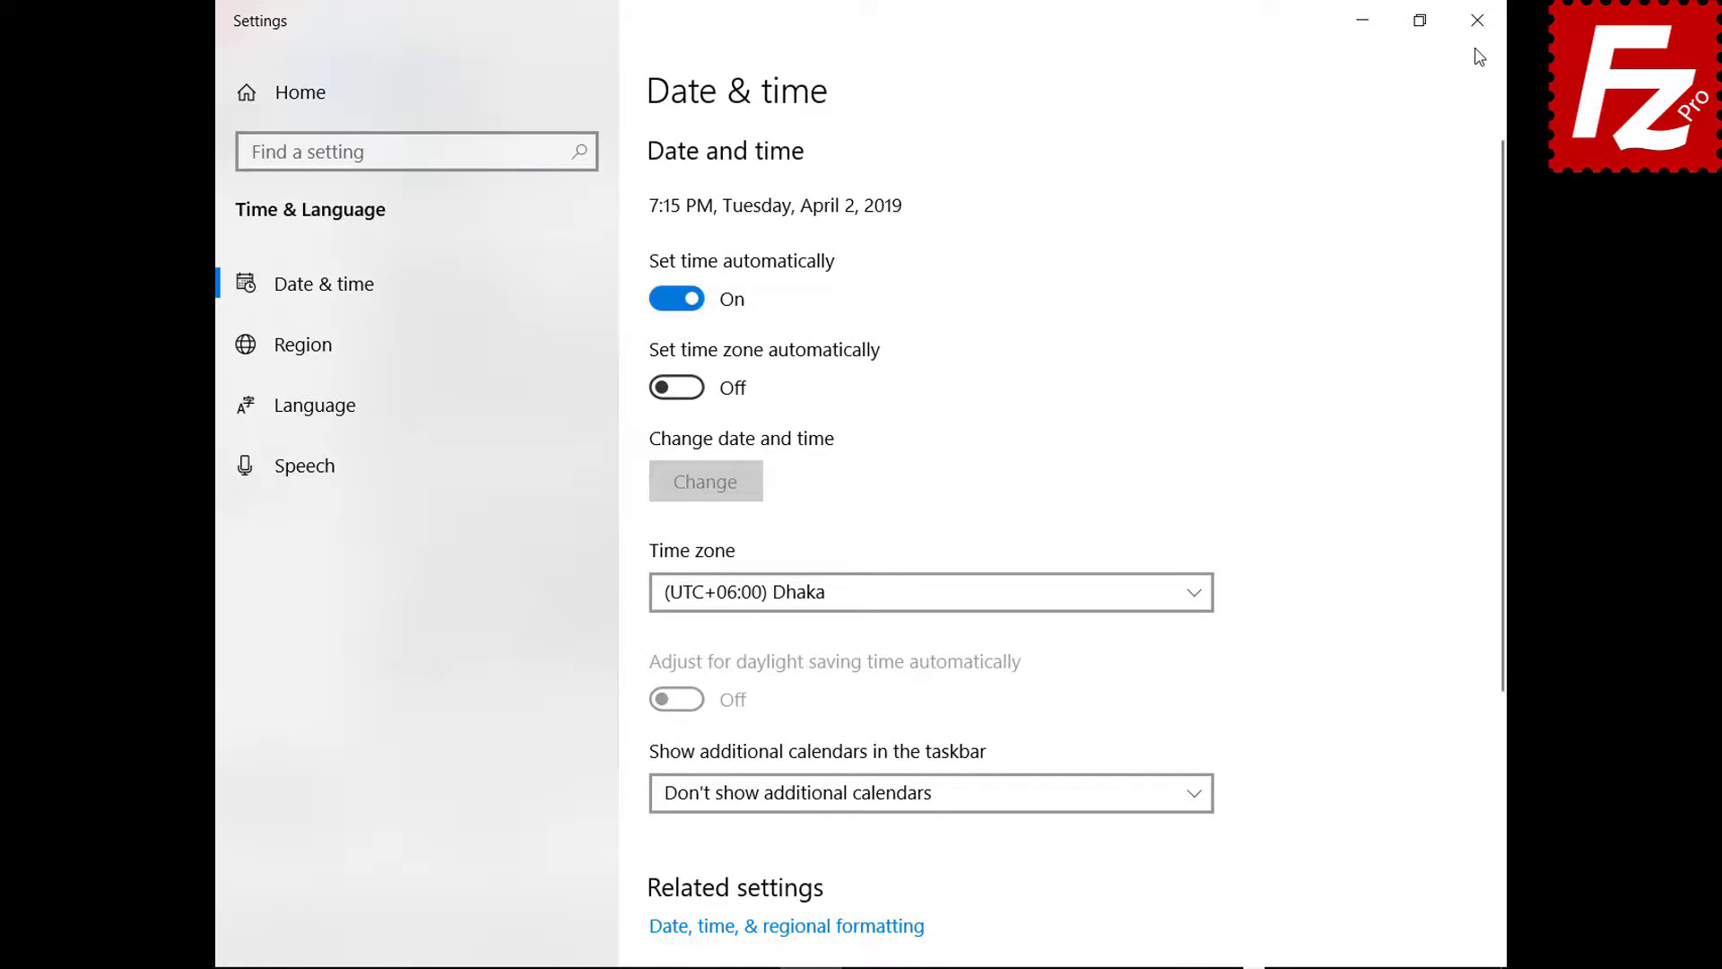
click(1477, 20)
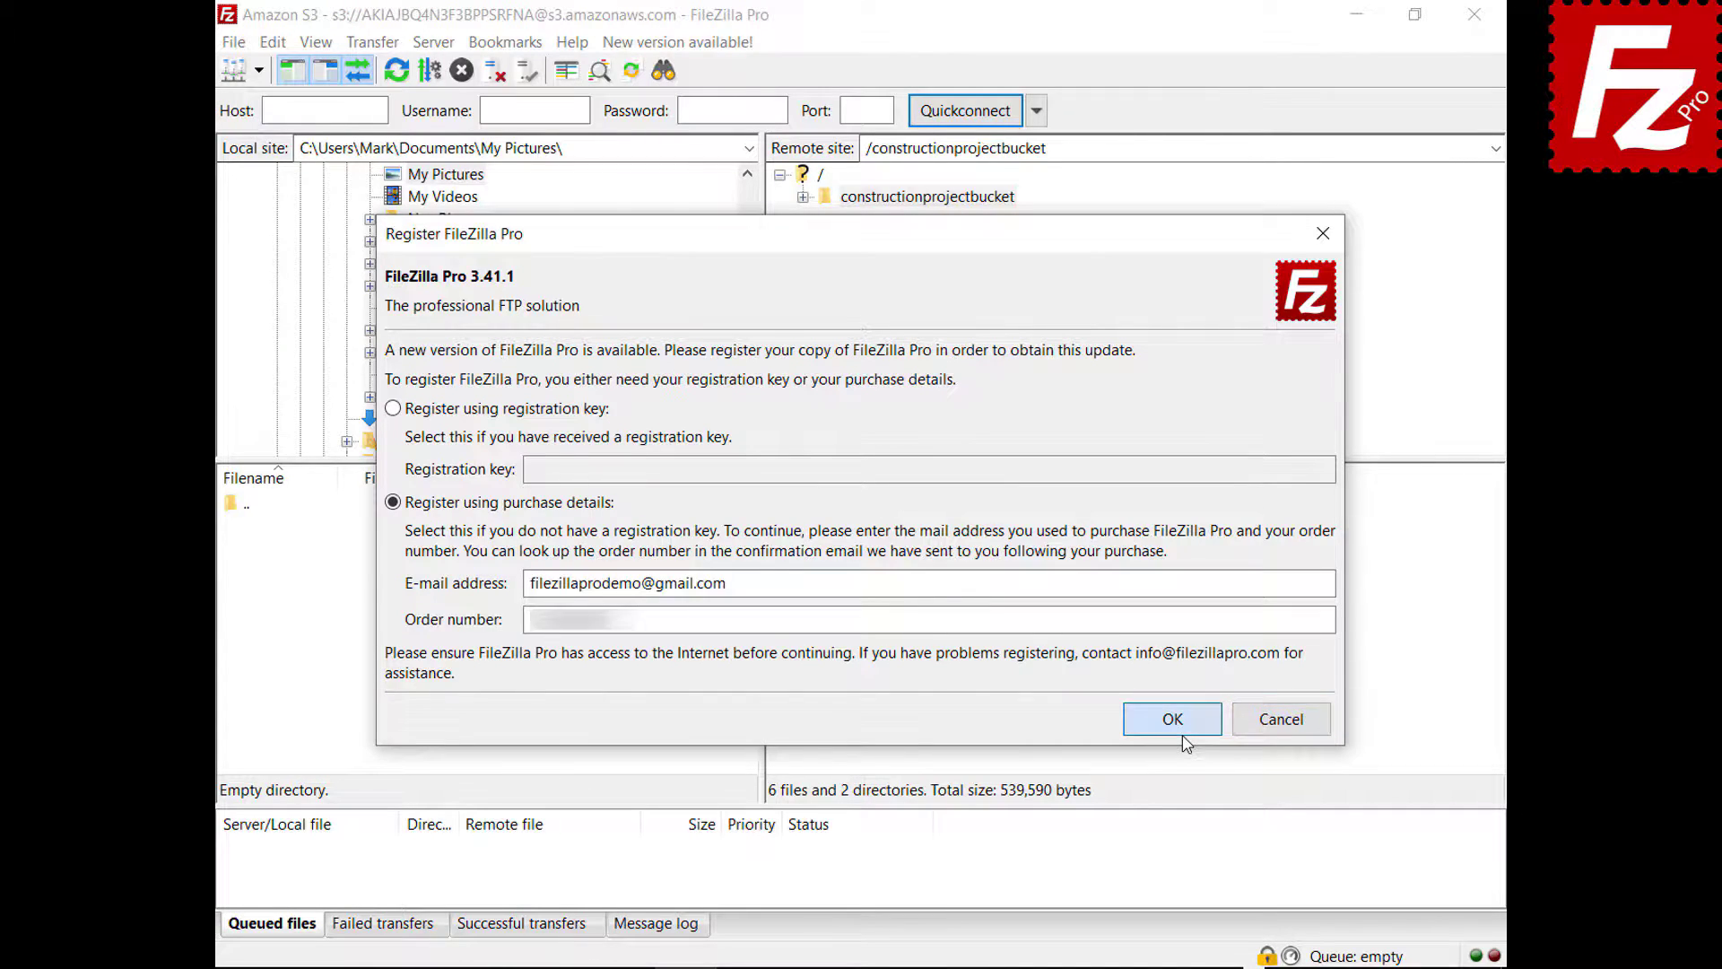
click(1181, 732)
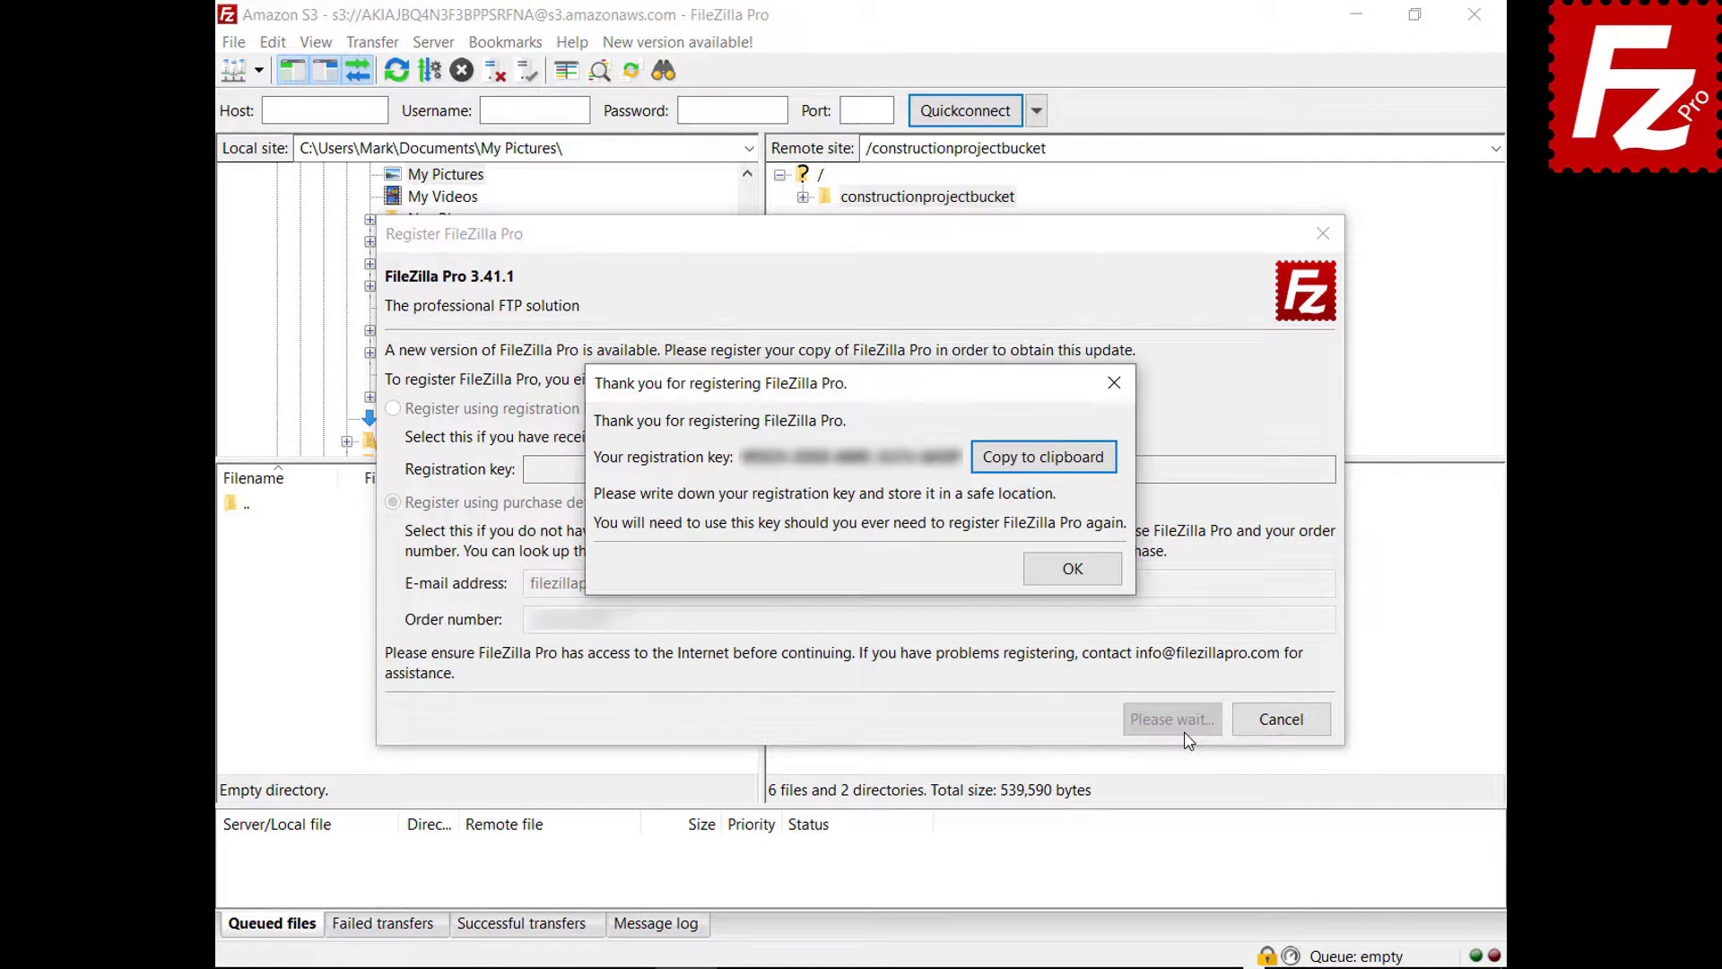
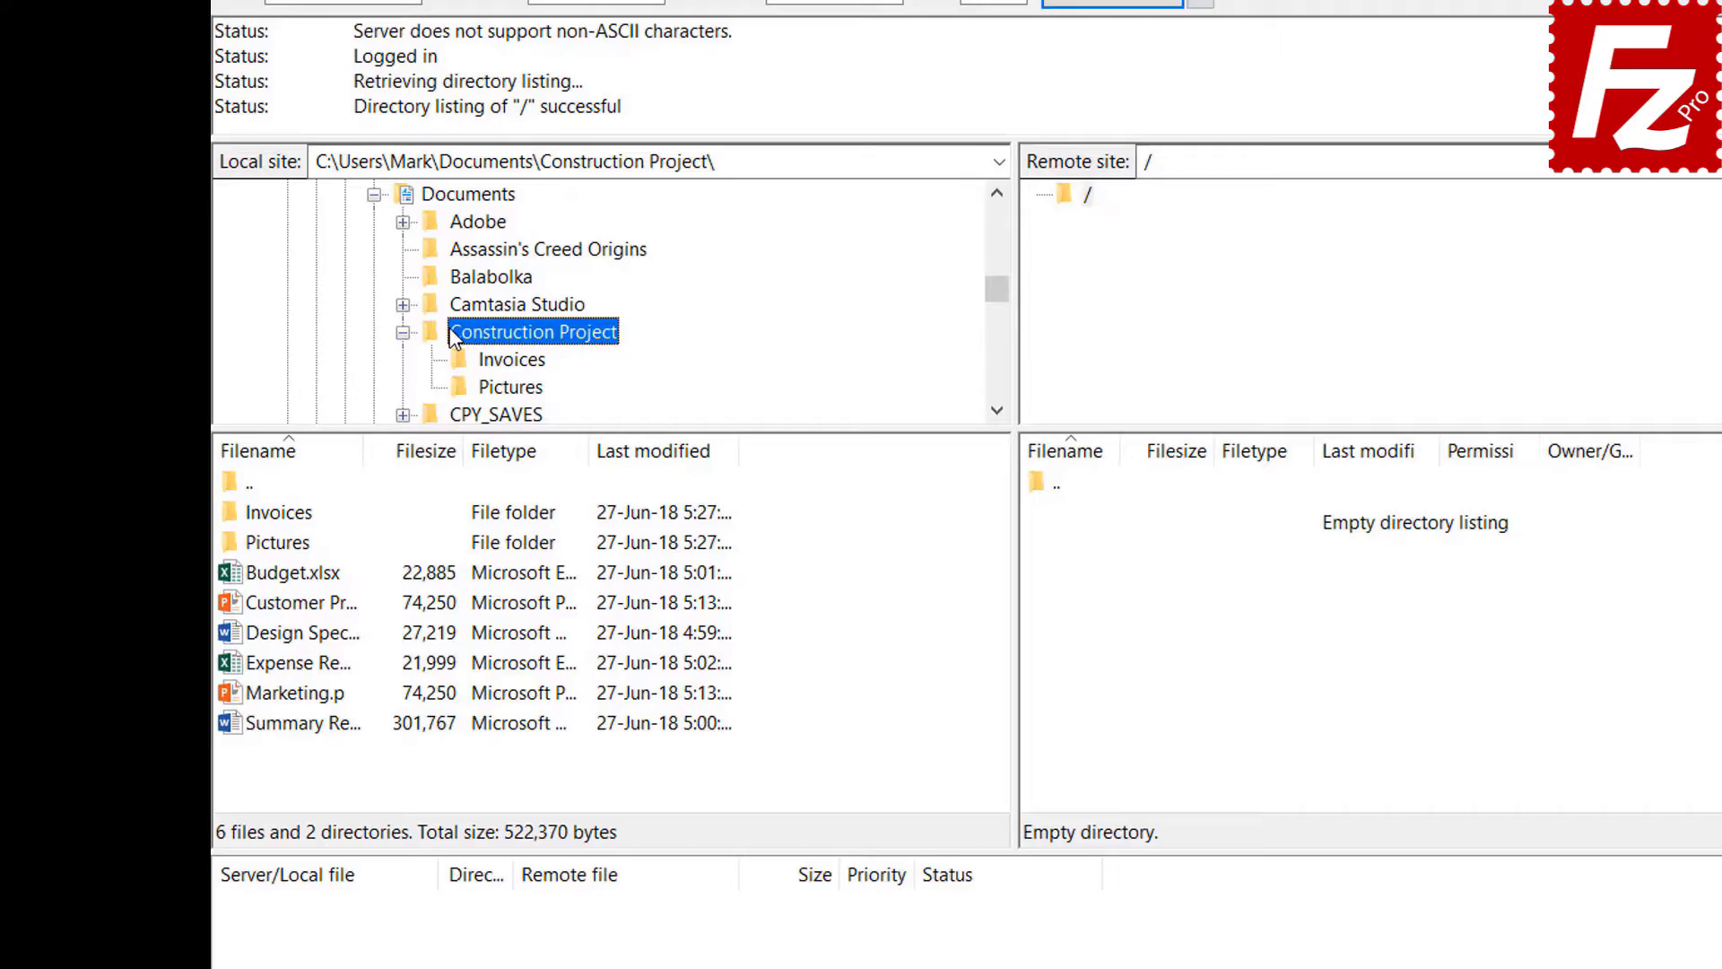
- Upload Budget.xlsx and Customer Presentation.pptx to the server root
double_click(315, 575)
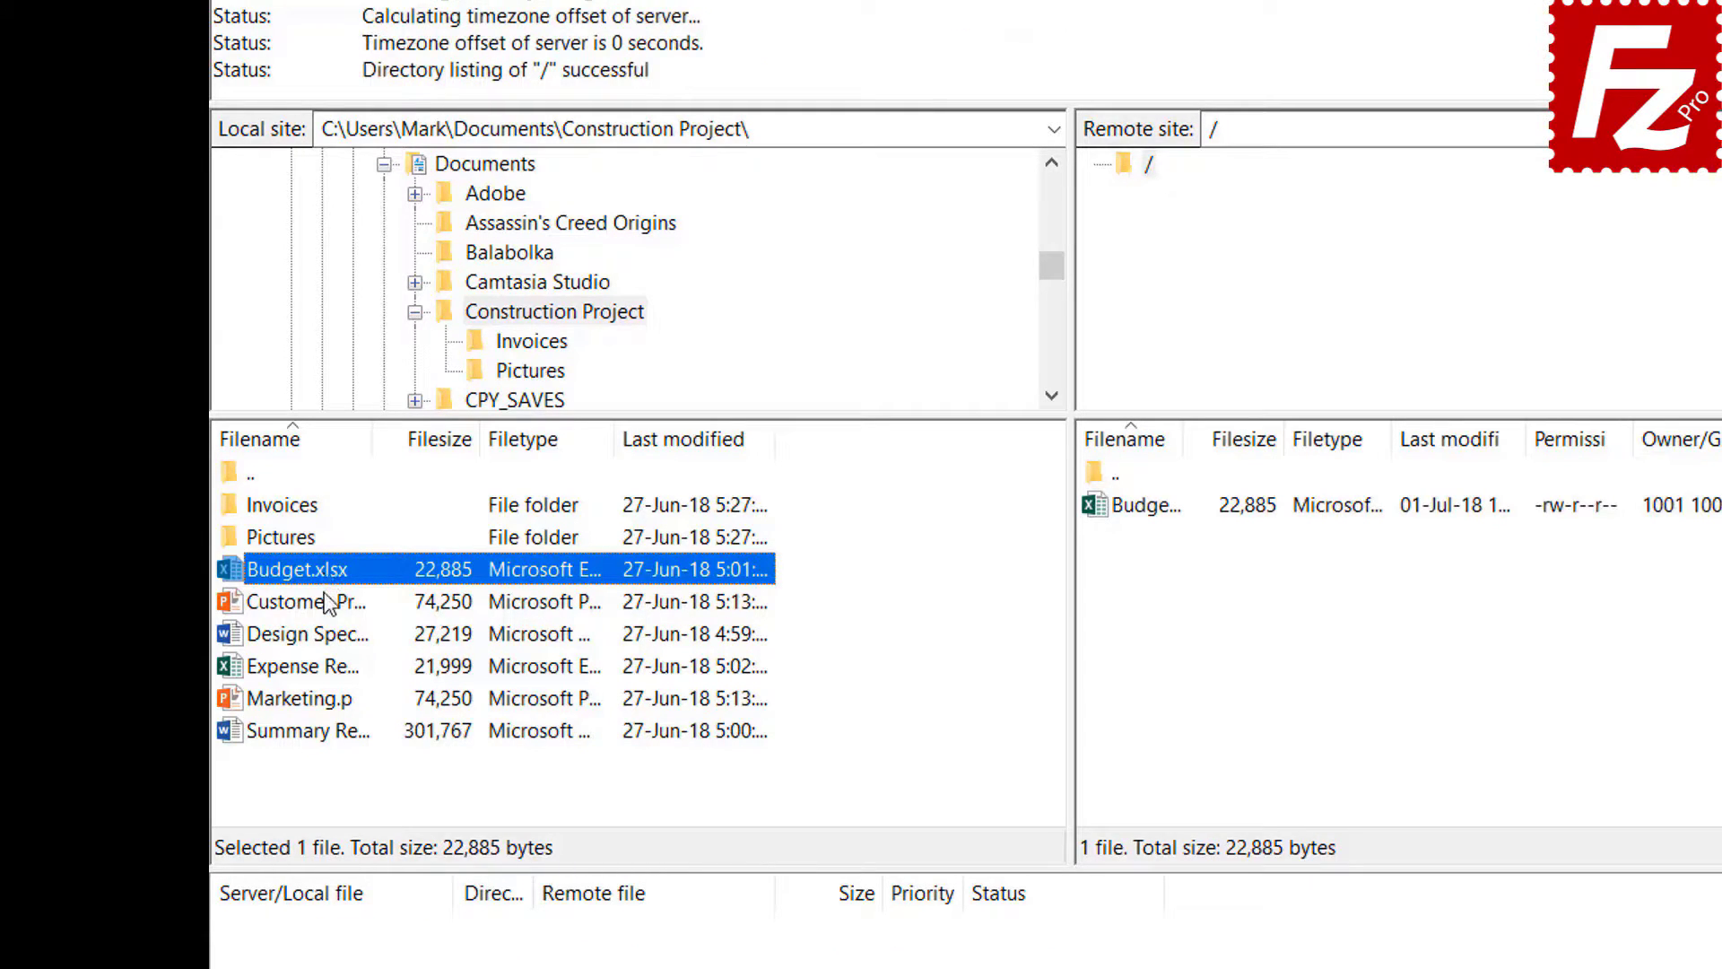
right_click(327, 601)
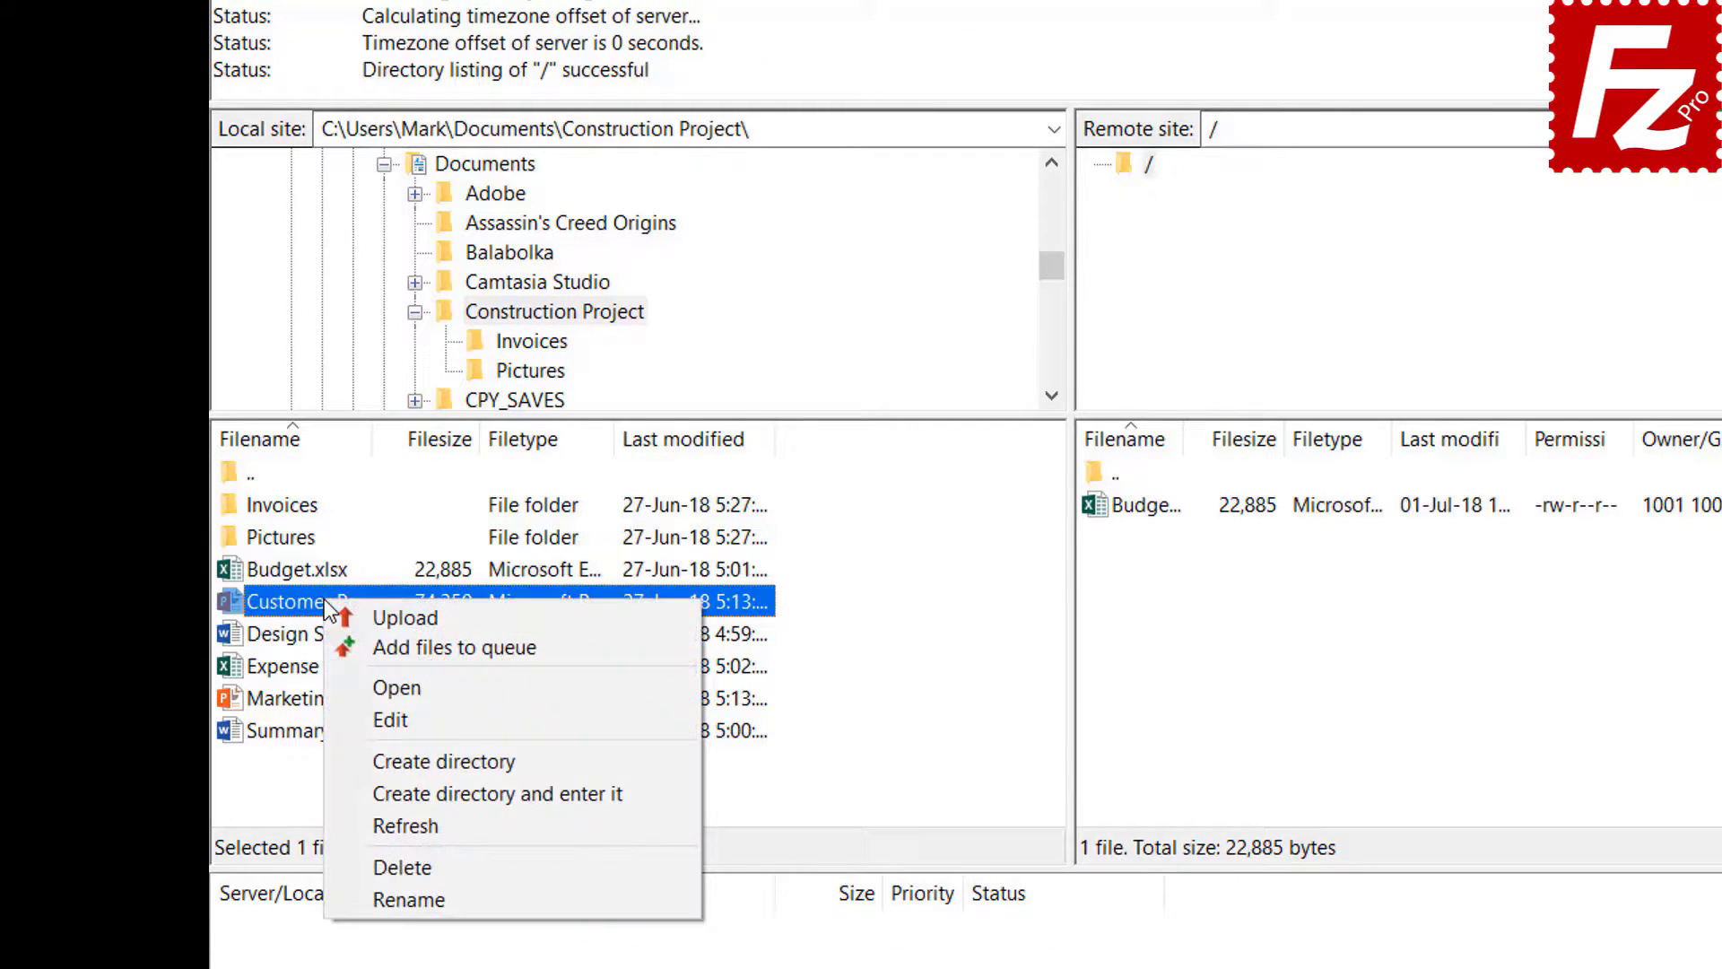
click(380, 619)
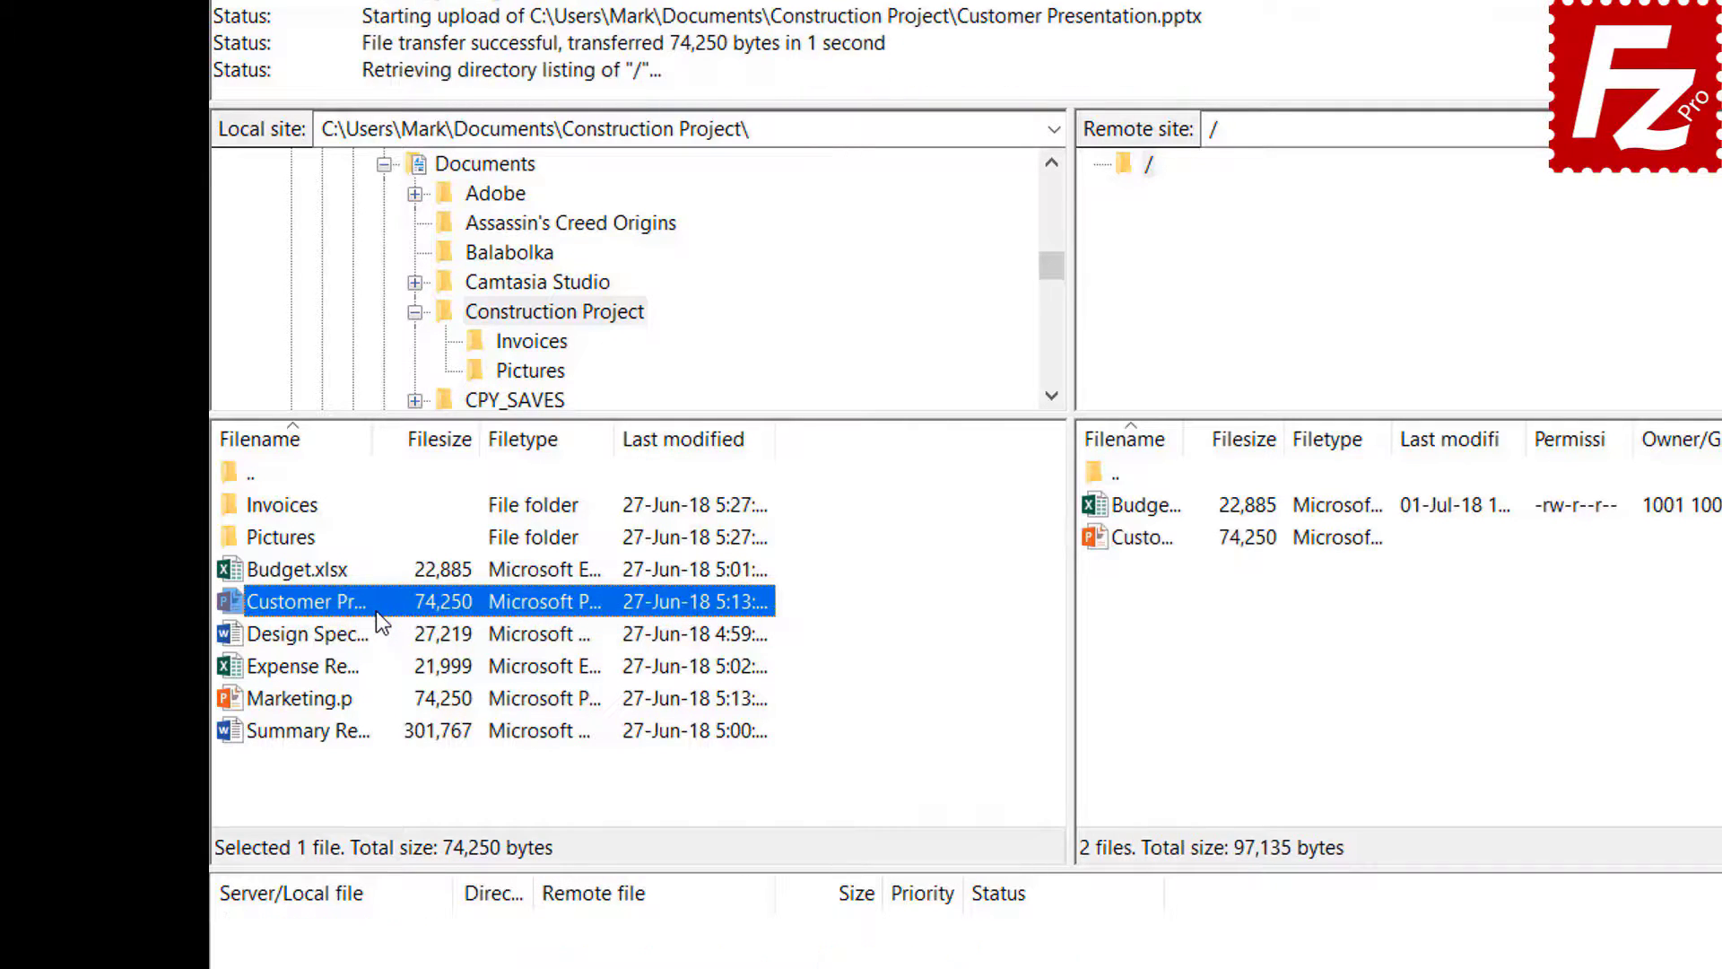
- Upload the next three files together, including the expense report and Marketing.pptx
click(337, 633)
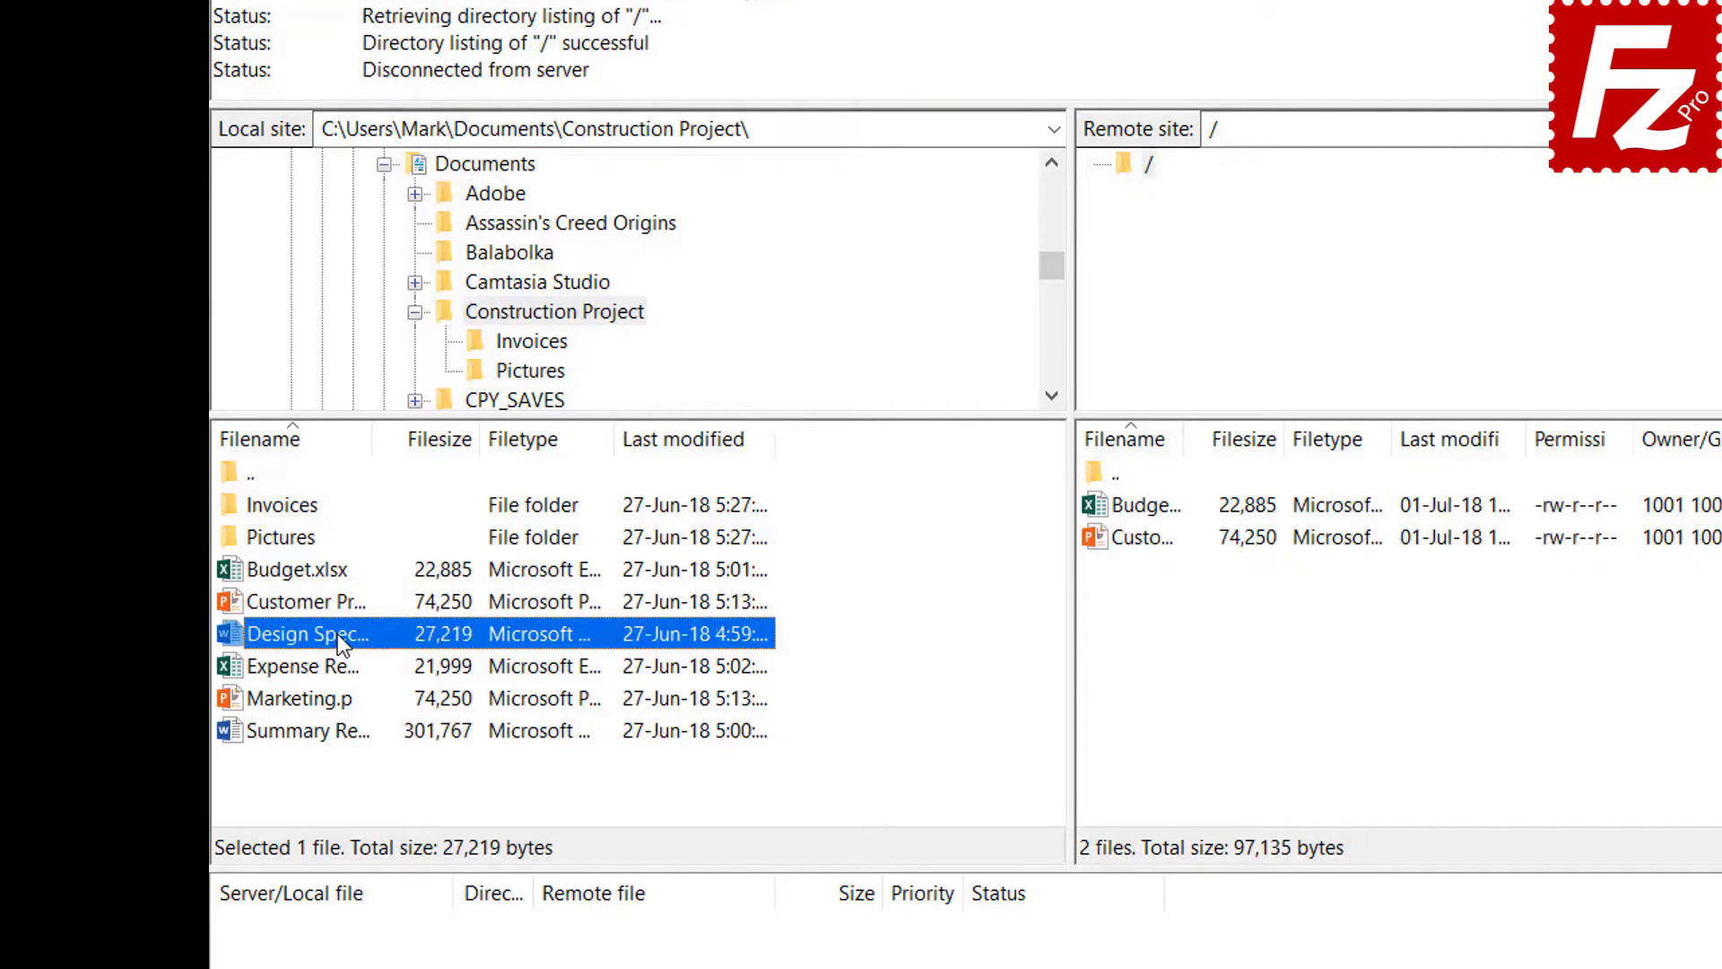
shift+click(327, 666)
shift+click(328, 700)
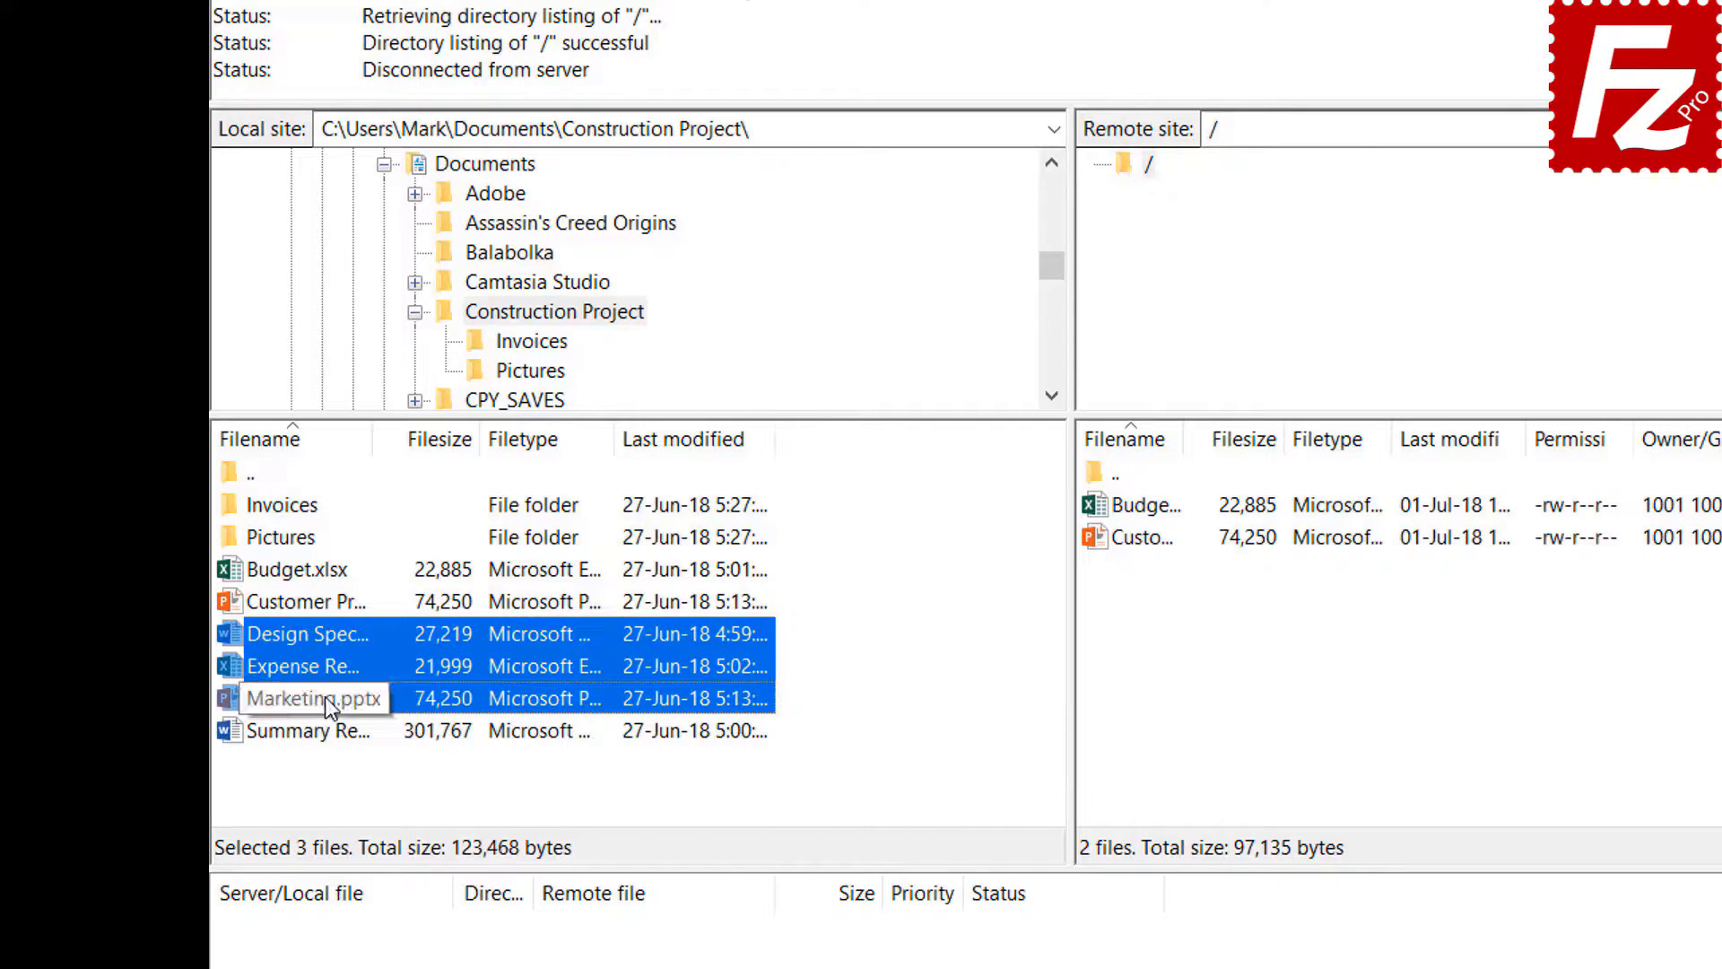
right_click(334, 664)
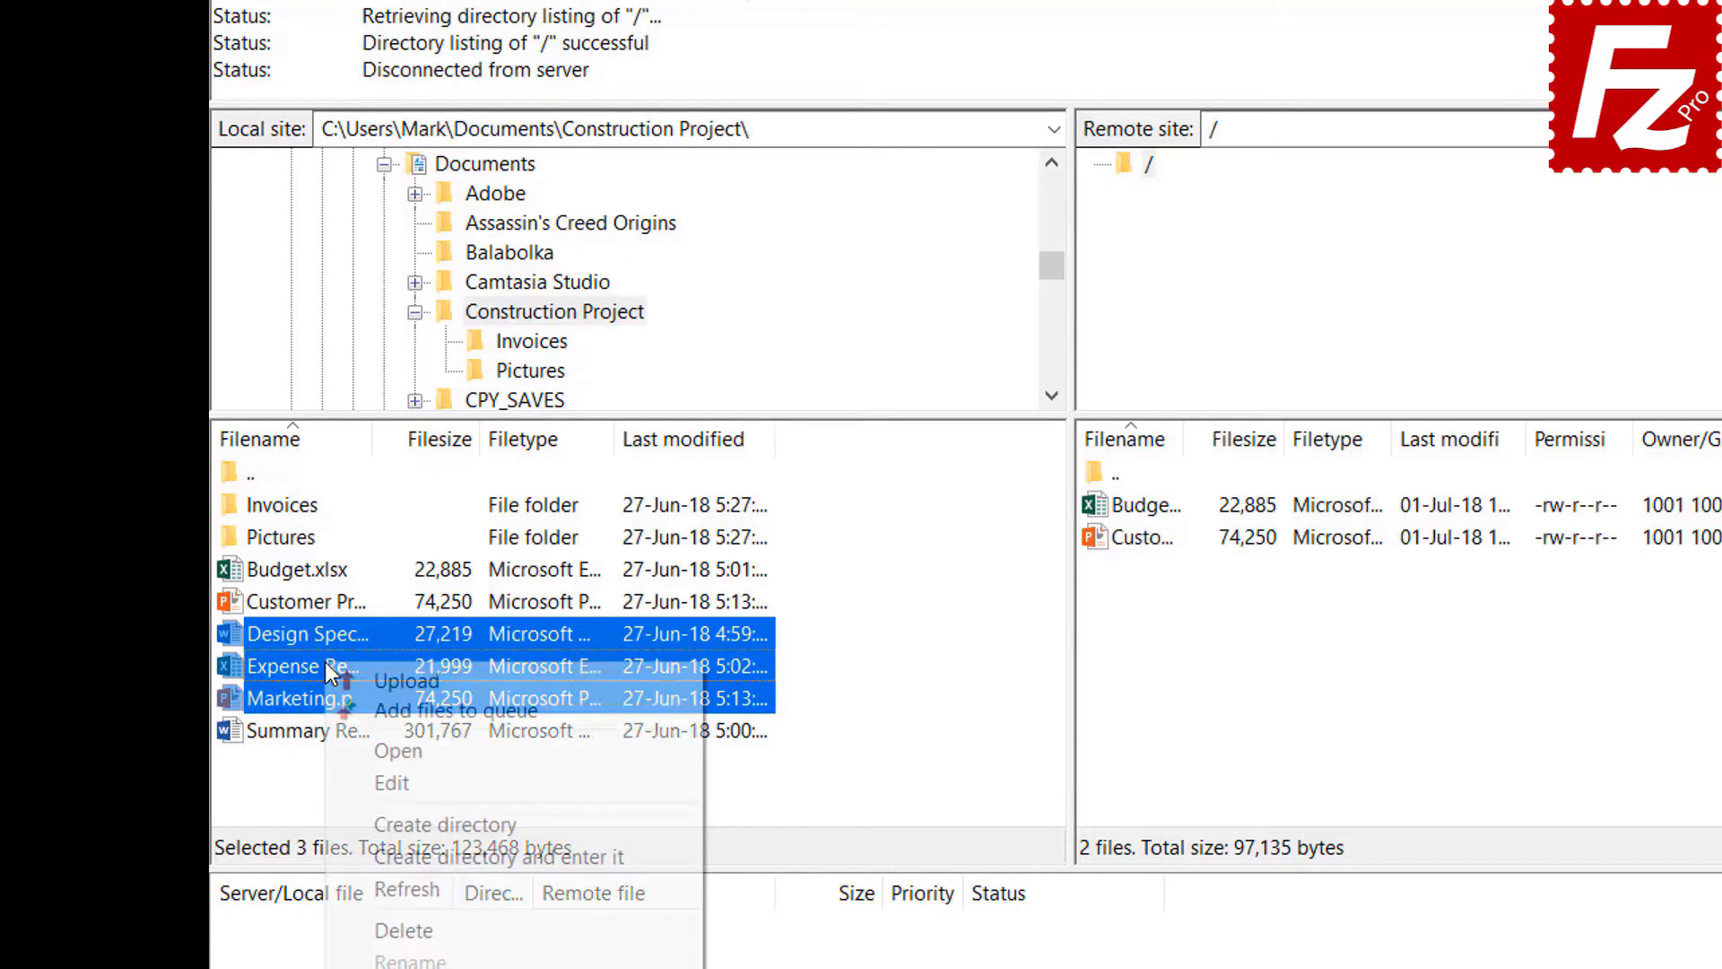
click(370, 680)
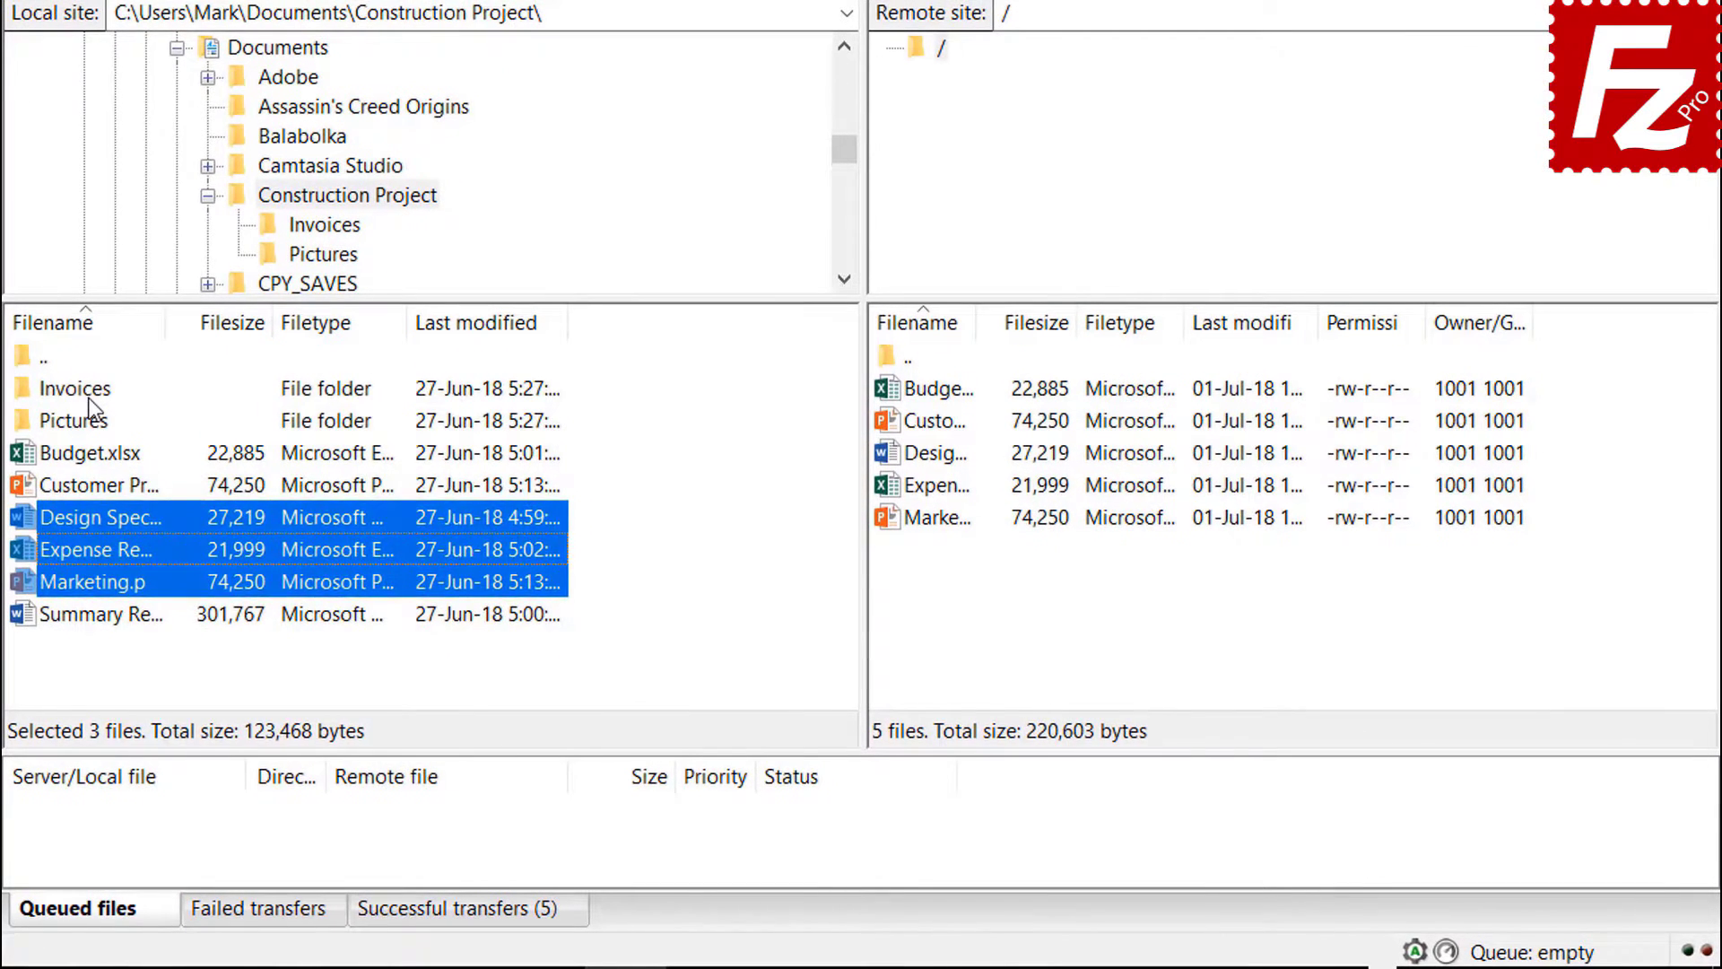
- Add the Invoices and Pictures folders to the upload queue
right_click(88, 398)
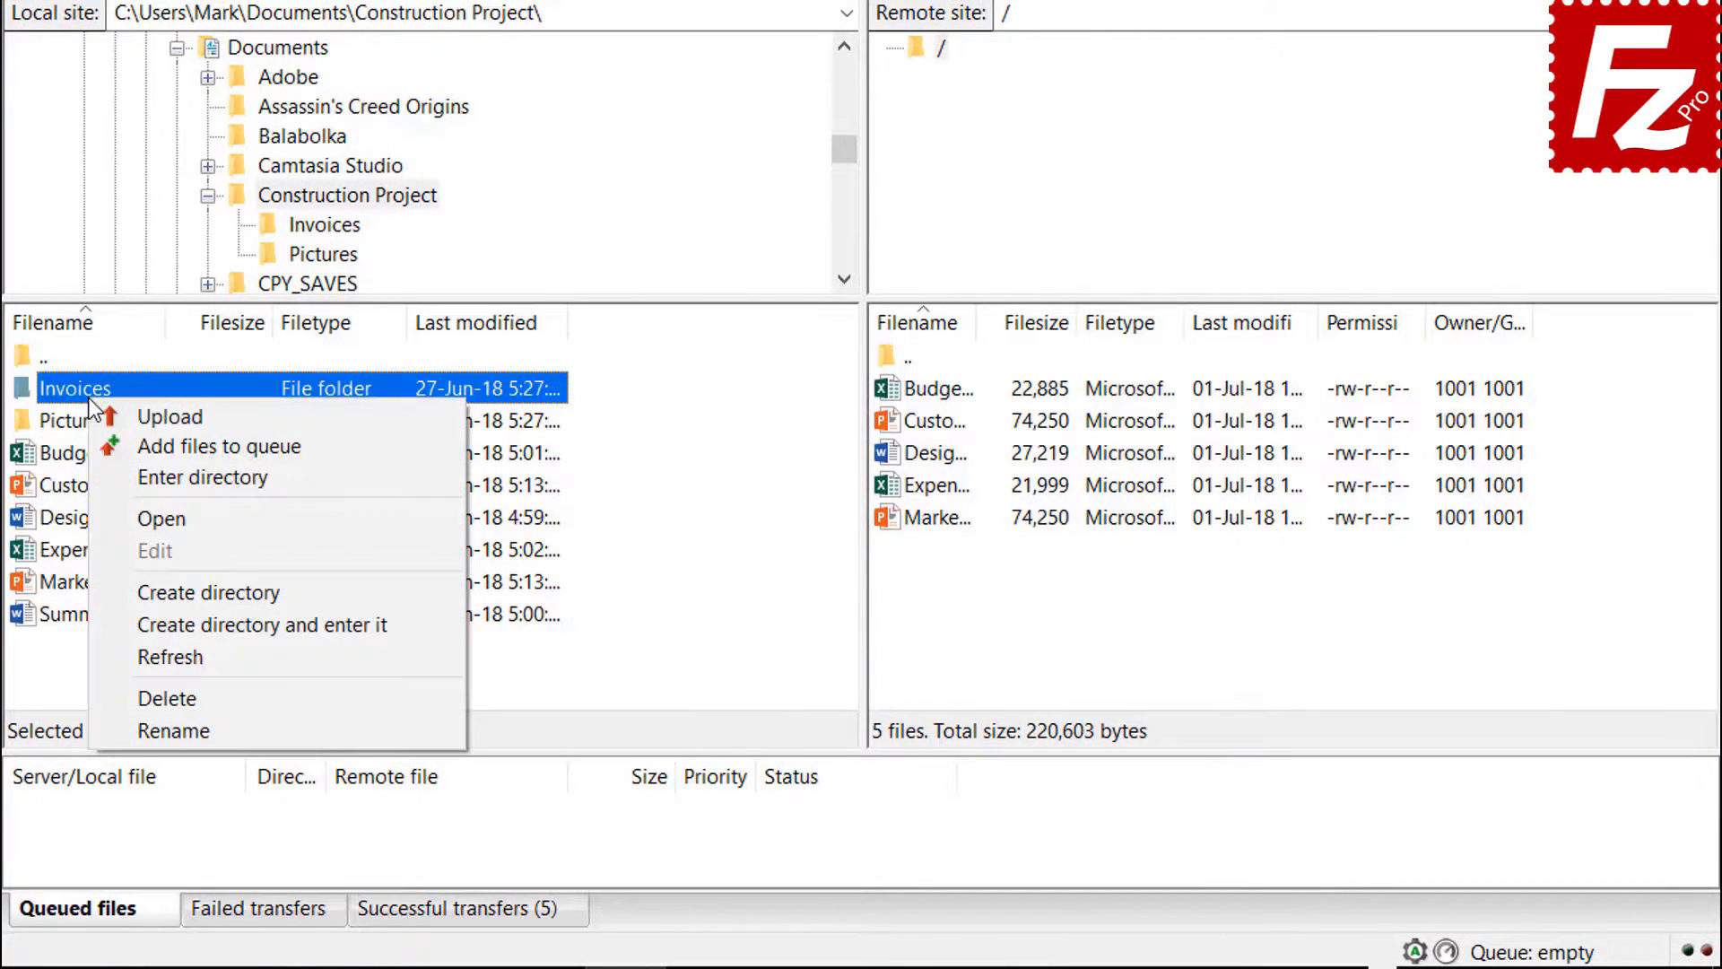
click(136, 434)
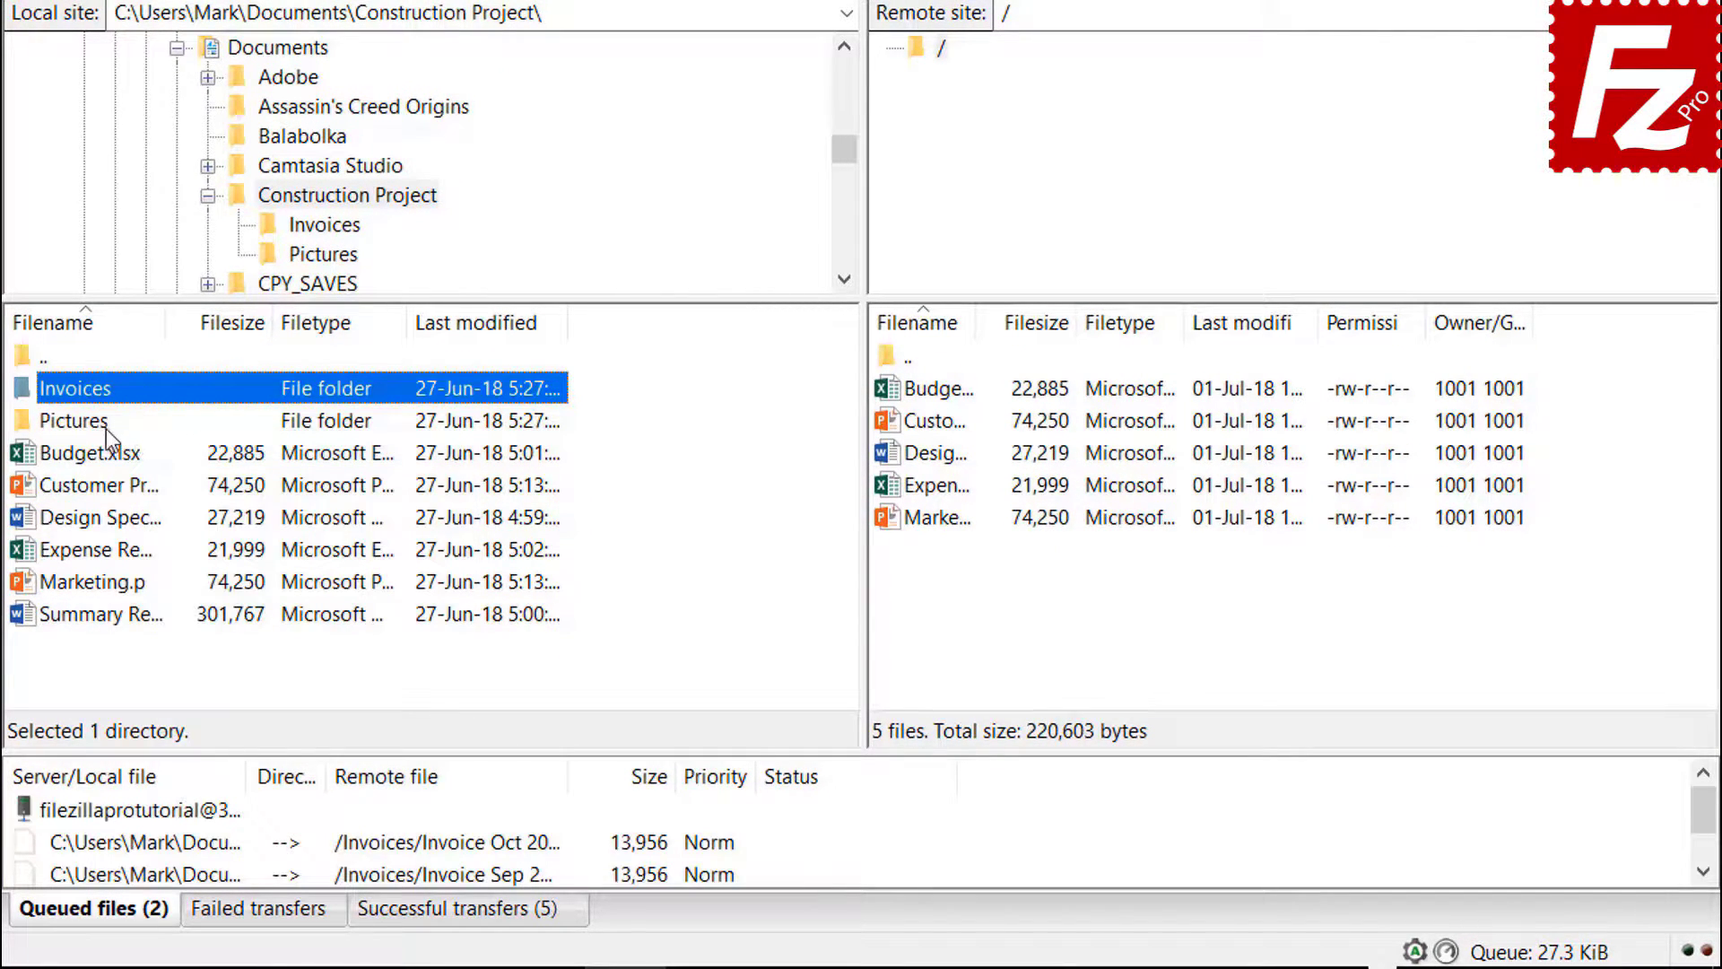
right_click(101, 427)
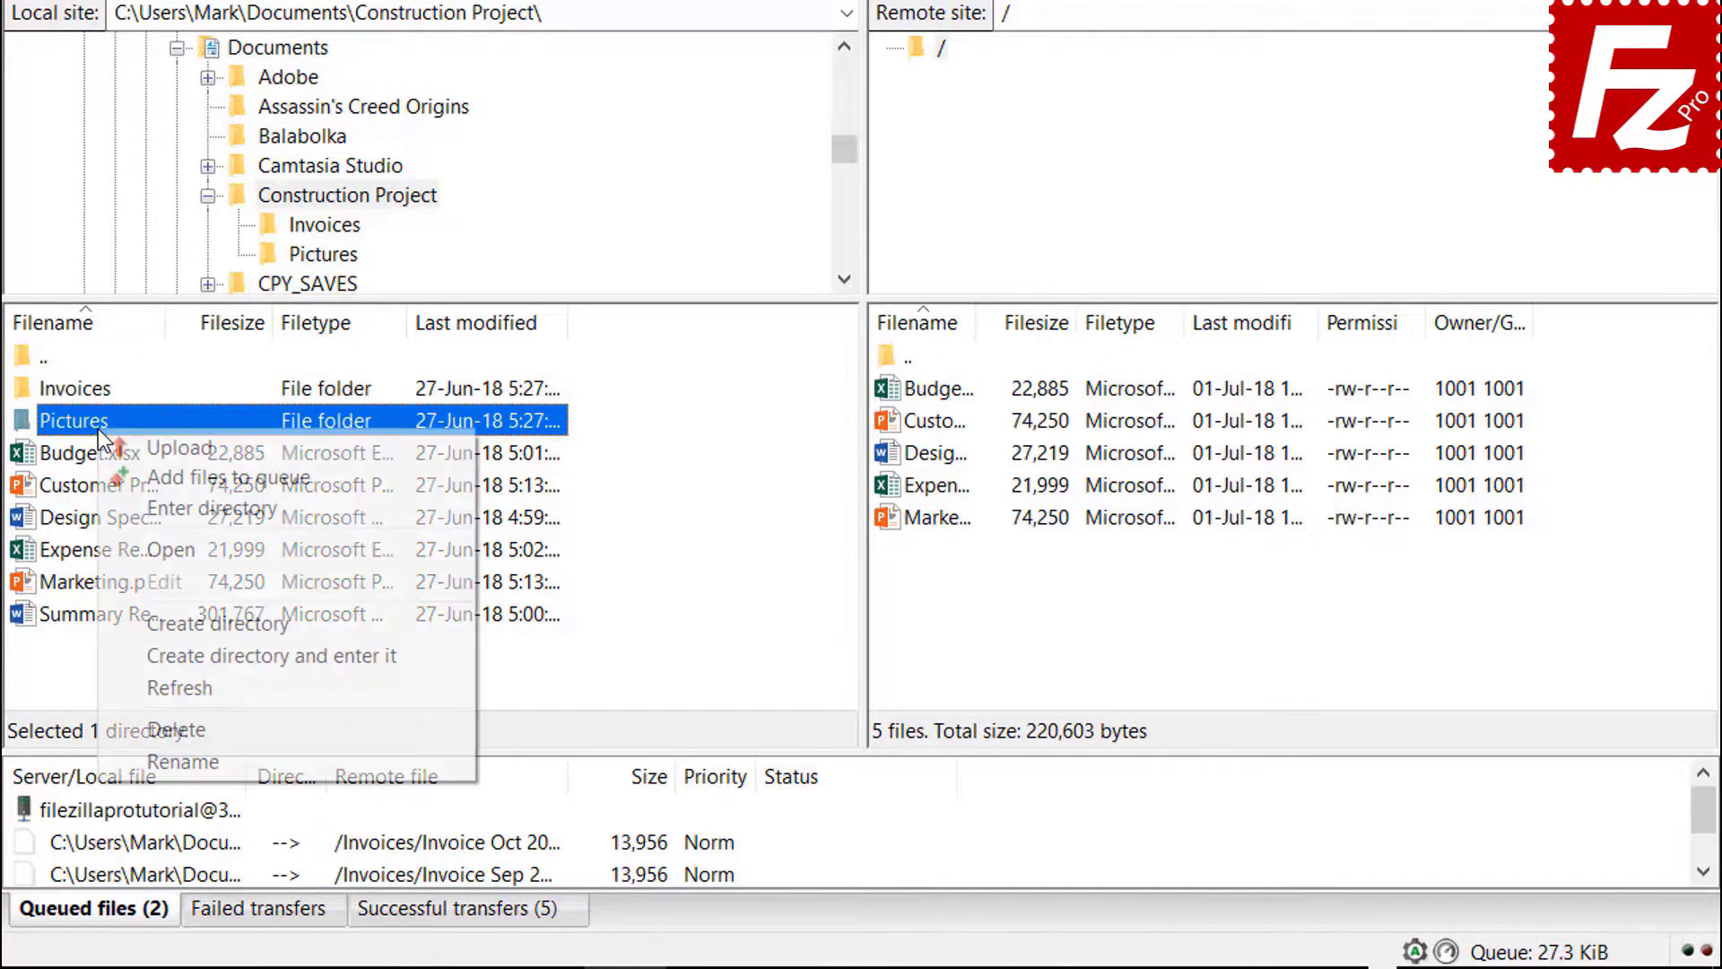
click(152, 474)
- Queue Summary Report.docx as well and process the whole upload queue
click(131, 619)
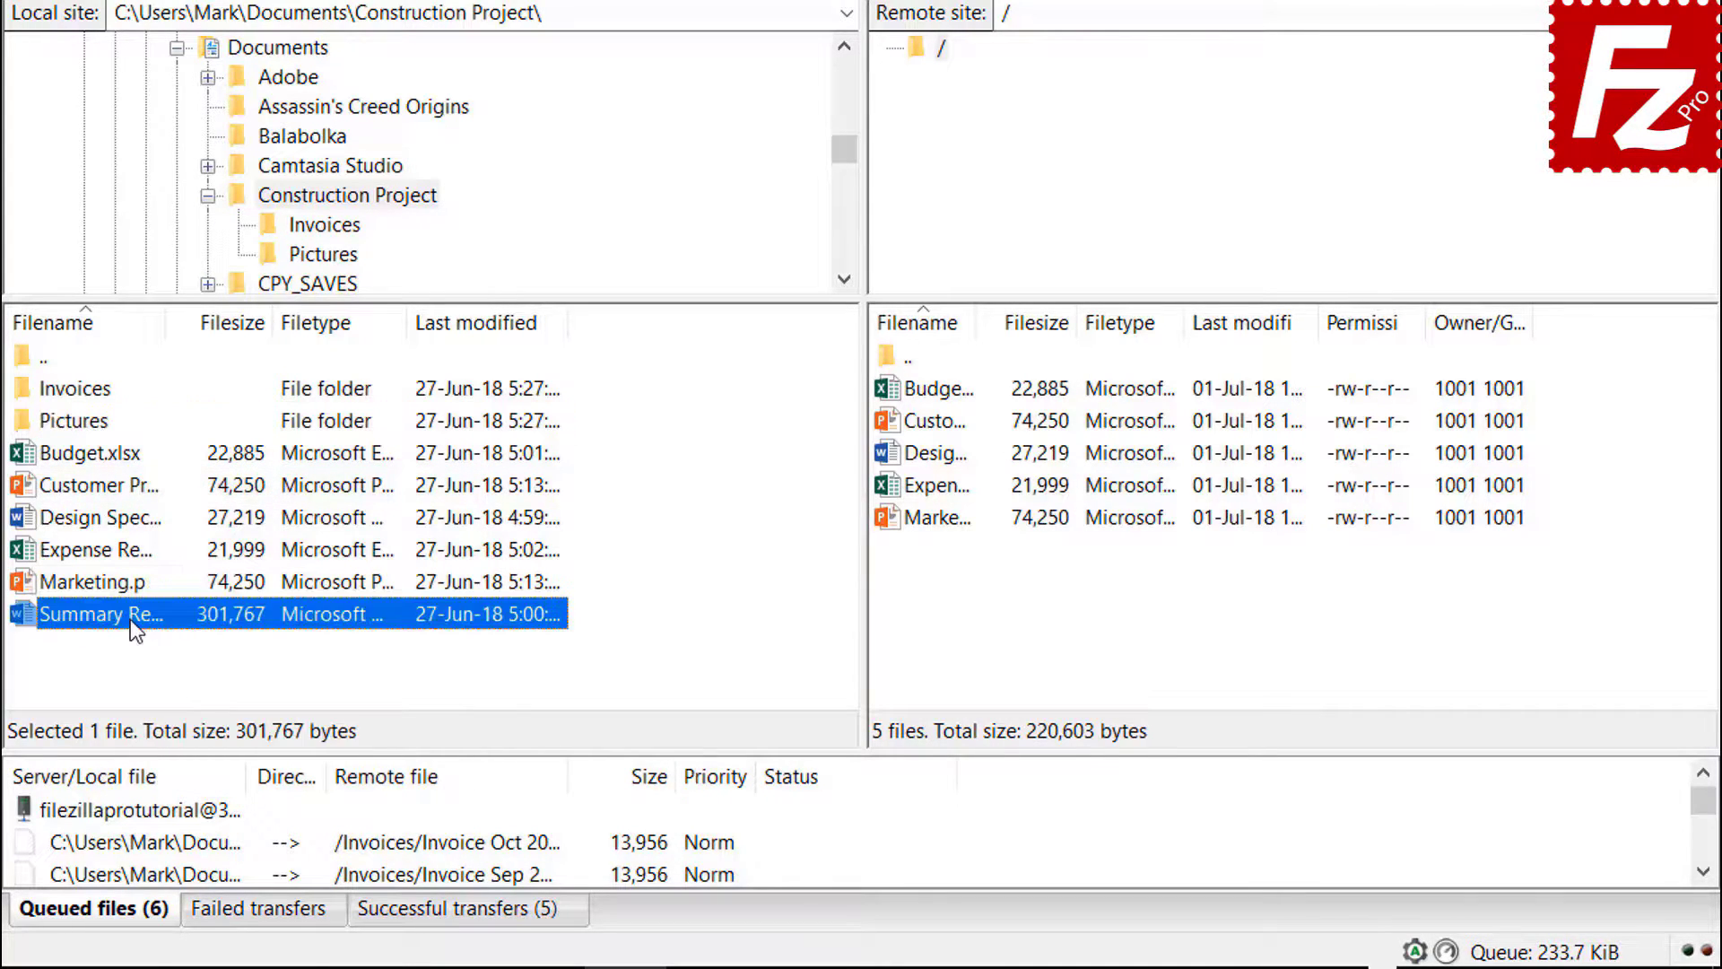
right_click(131, 619)
click(183, 674)
right_click(181, 810)
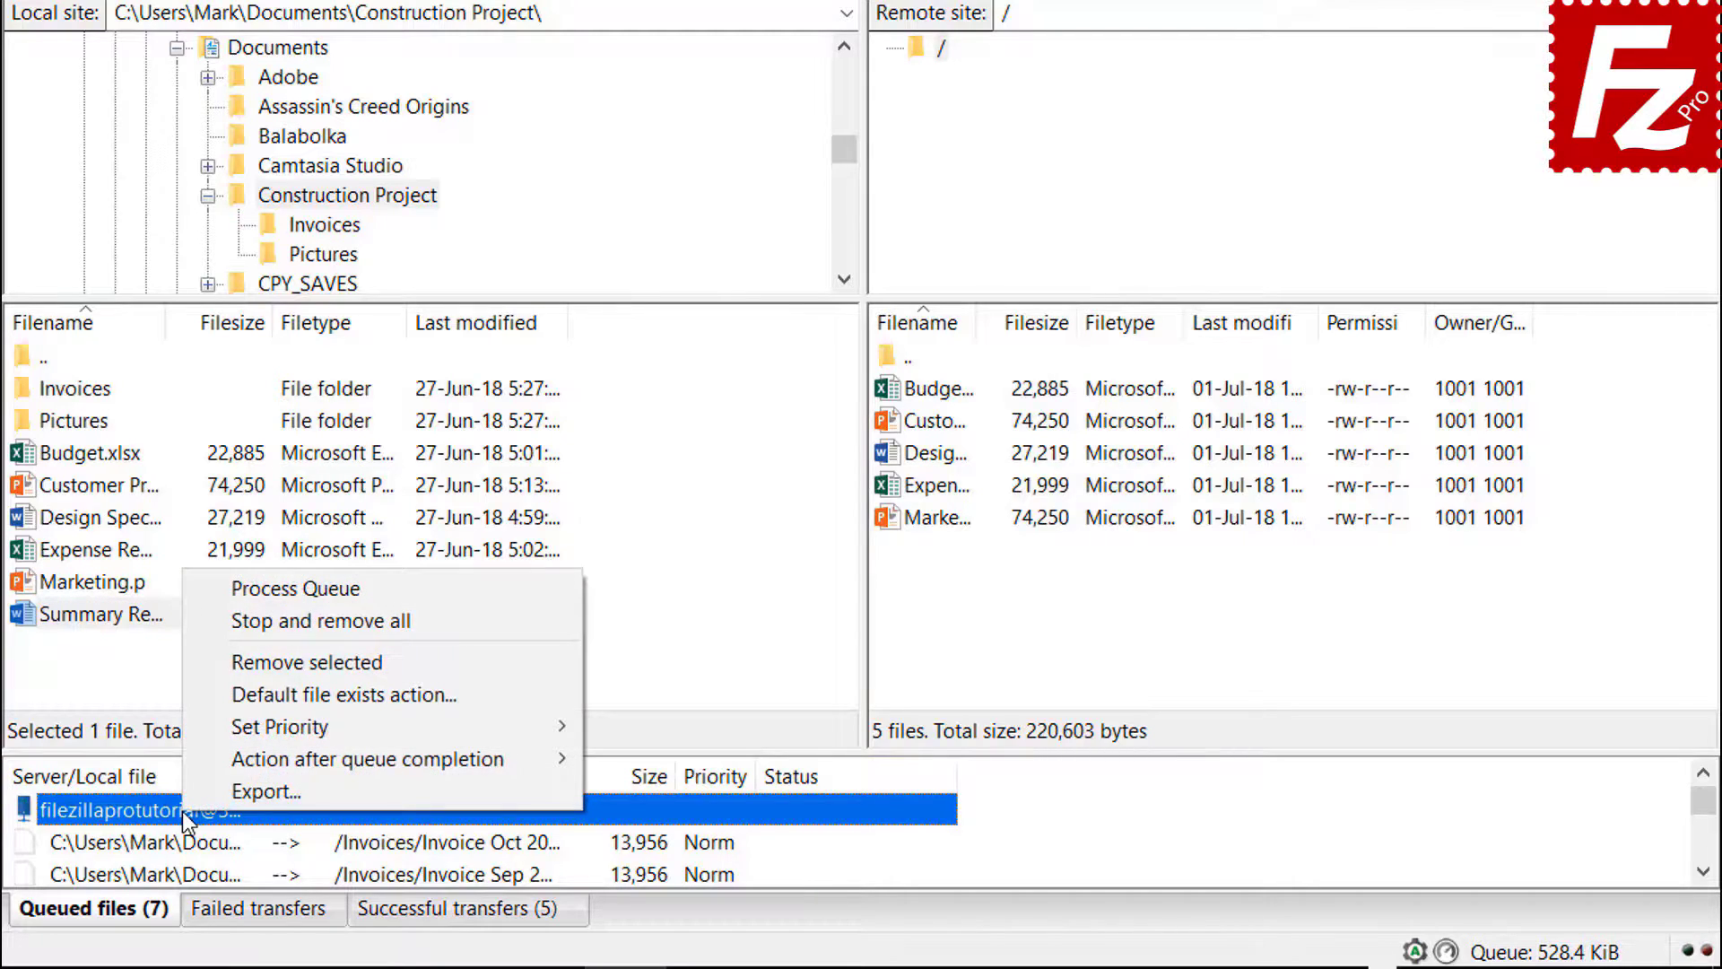
click(244, 594)
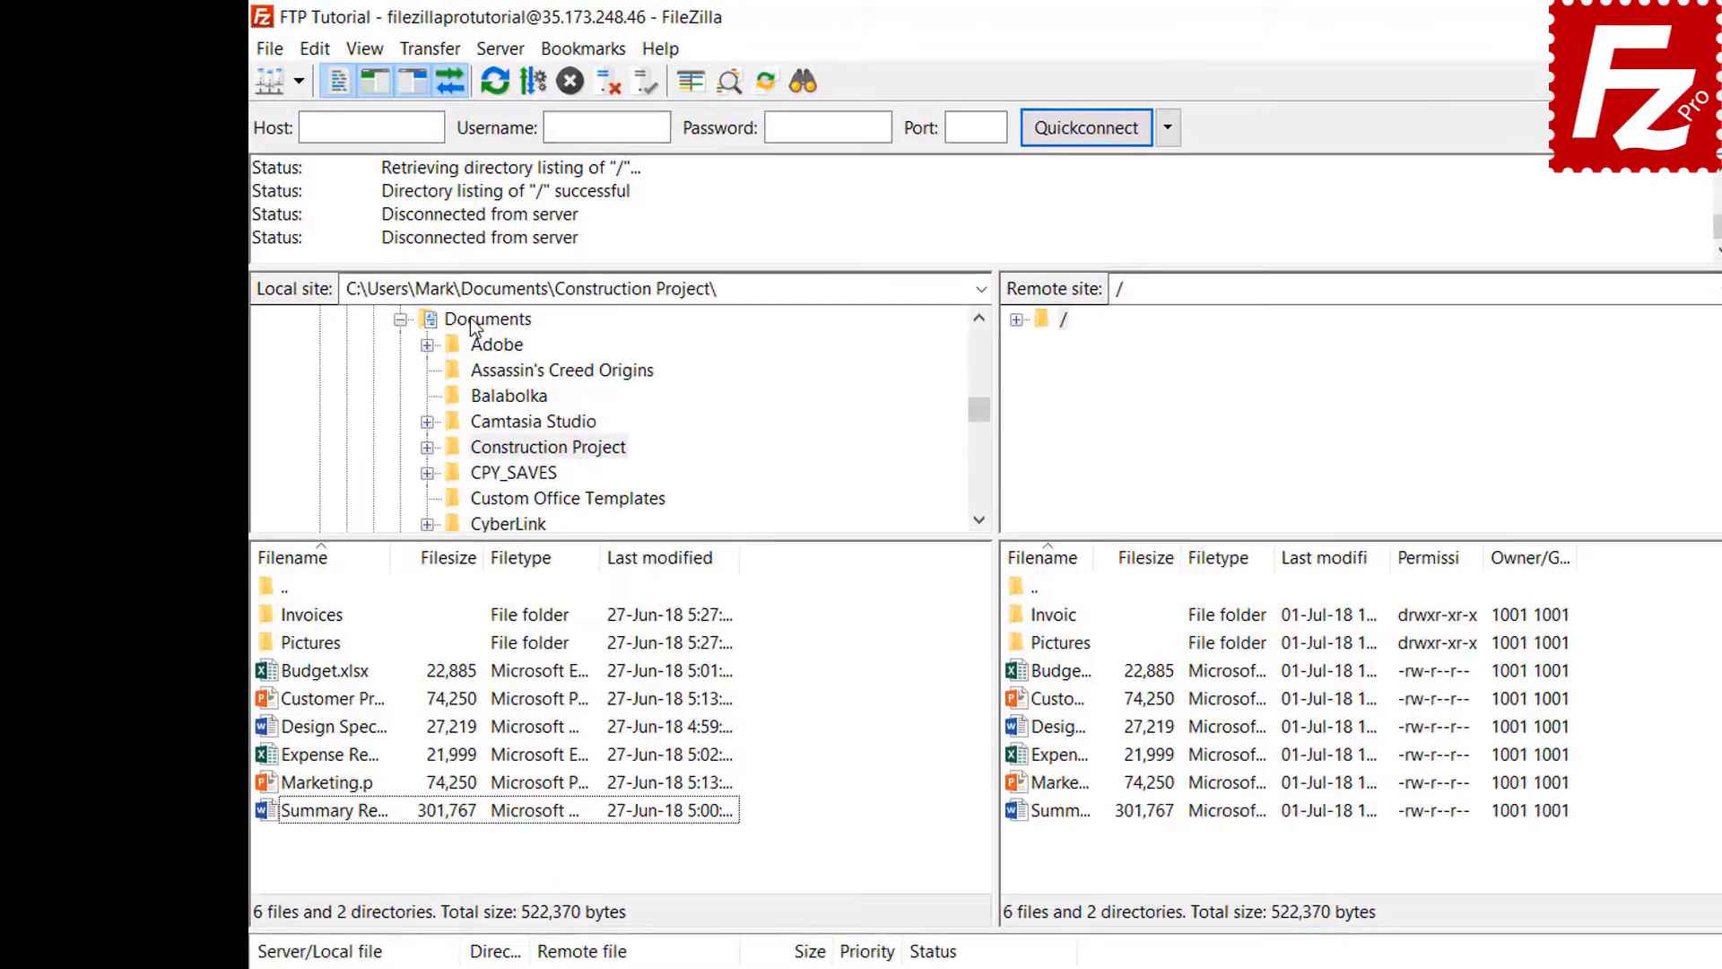
- Create a new local folder named Backup inside Documents and enter it
click(423, 277)
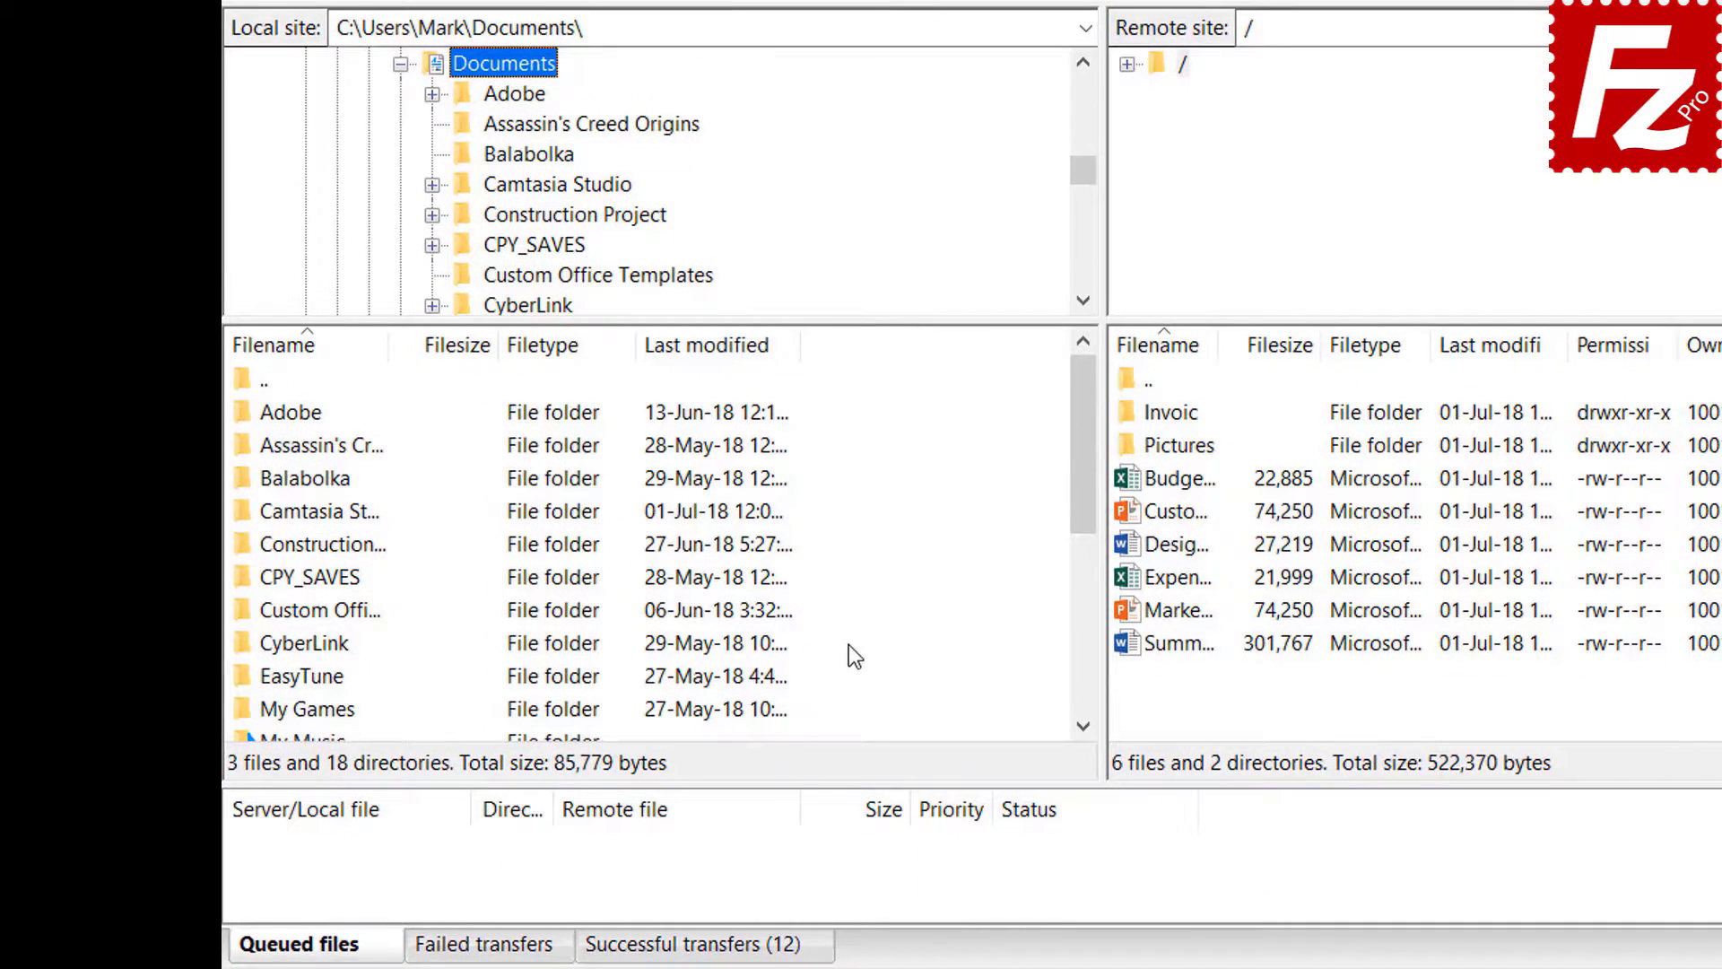
right_click(854, 838)
click(937, 841)
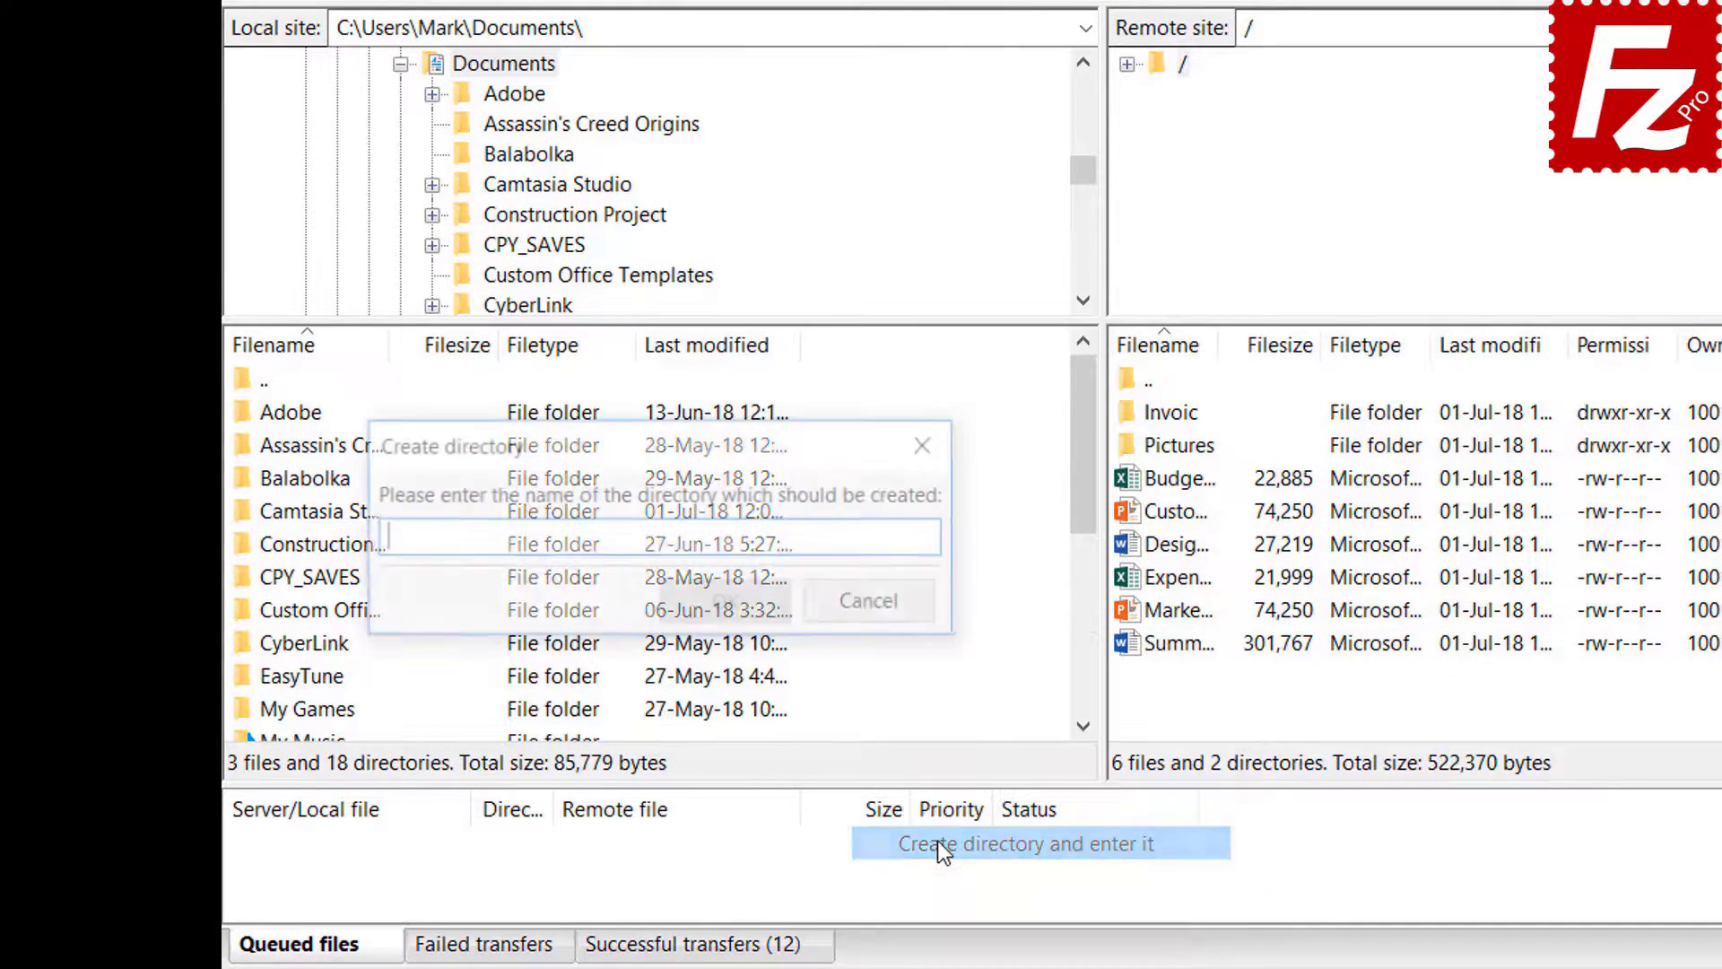
text(Backu)
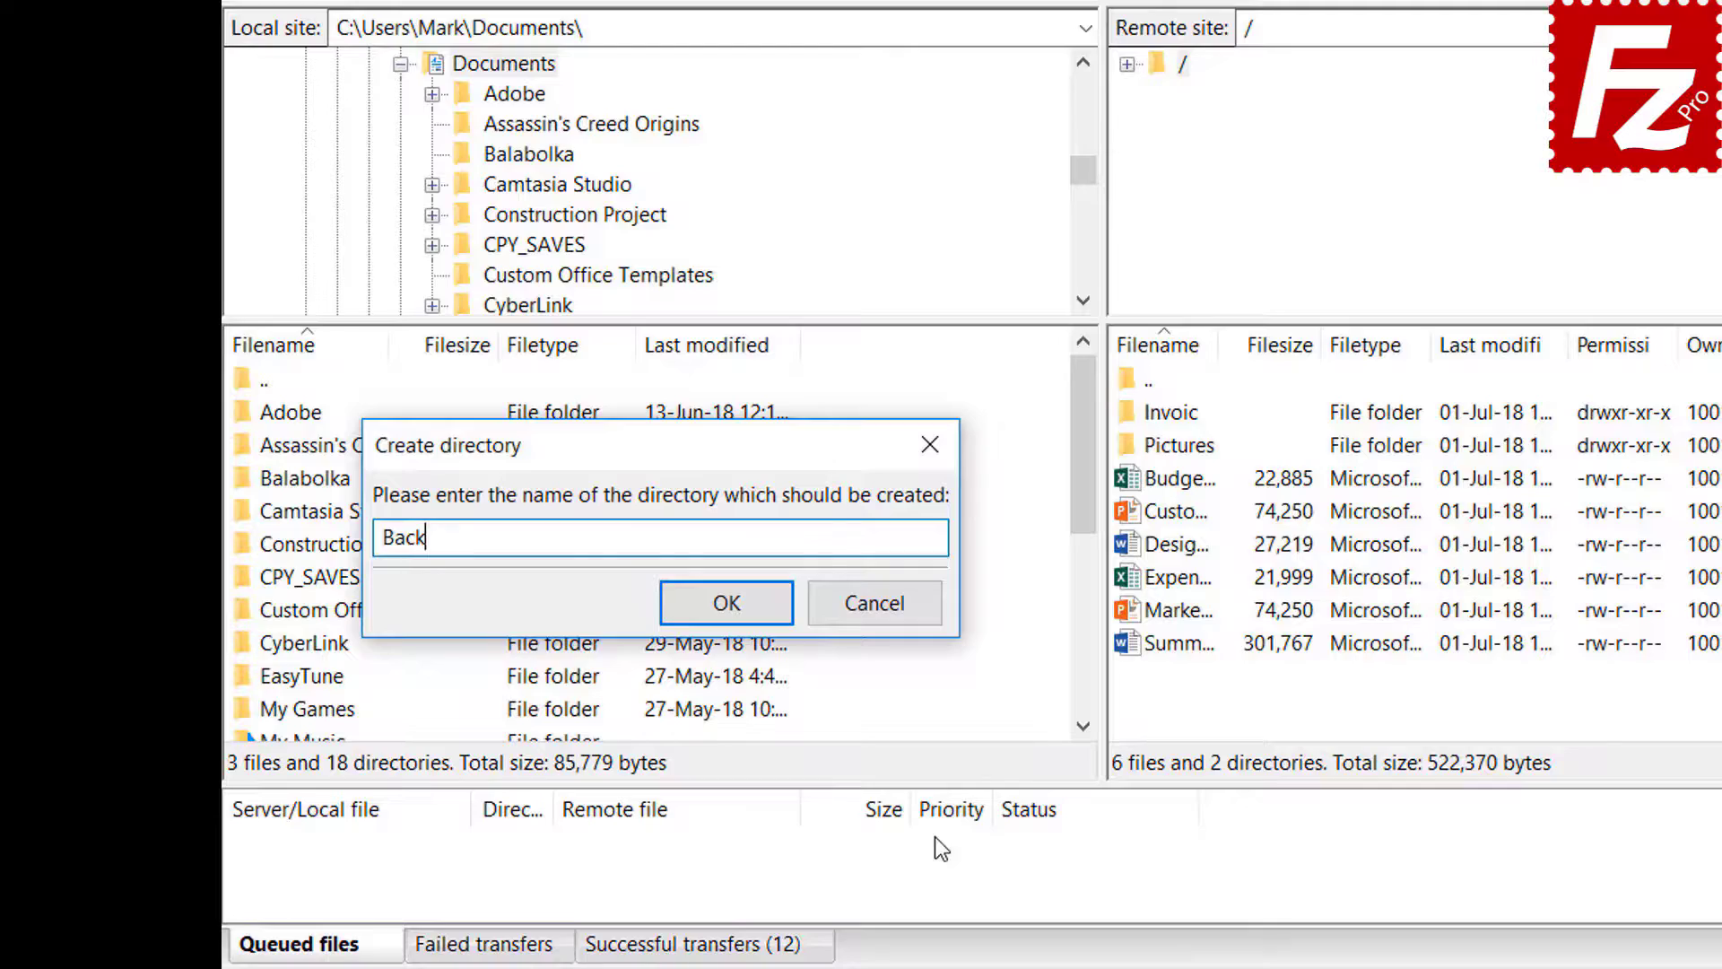
text(p)
key(Return)
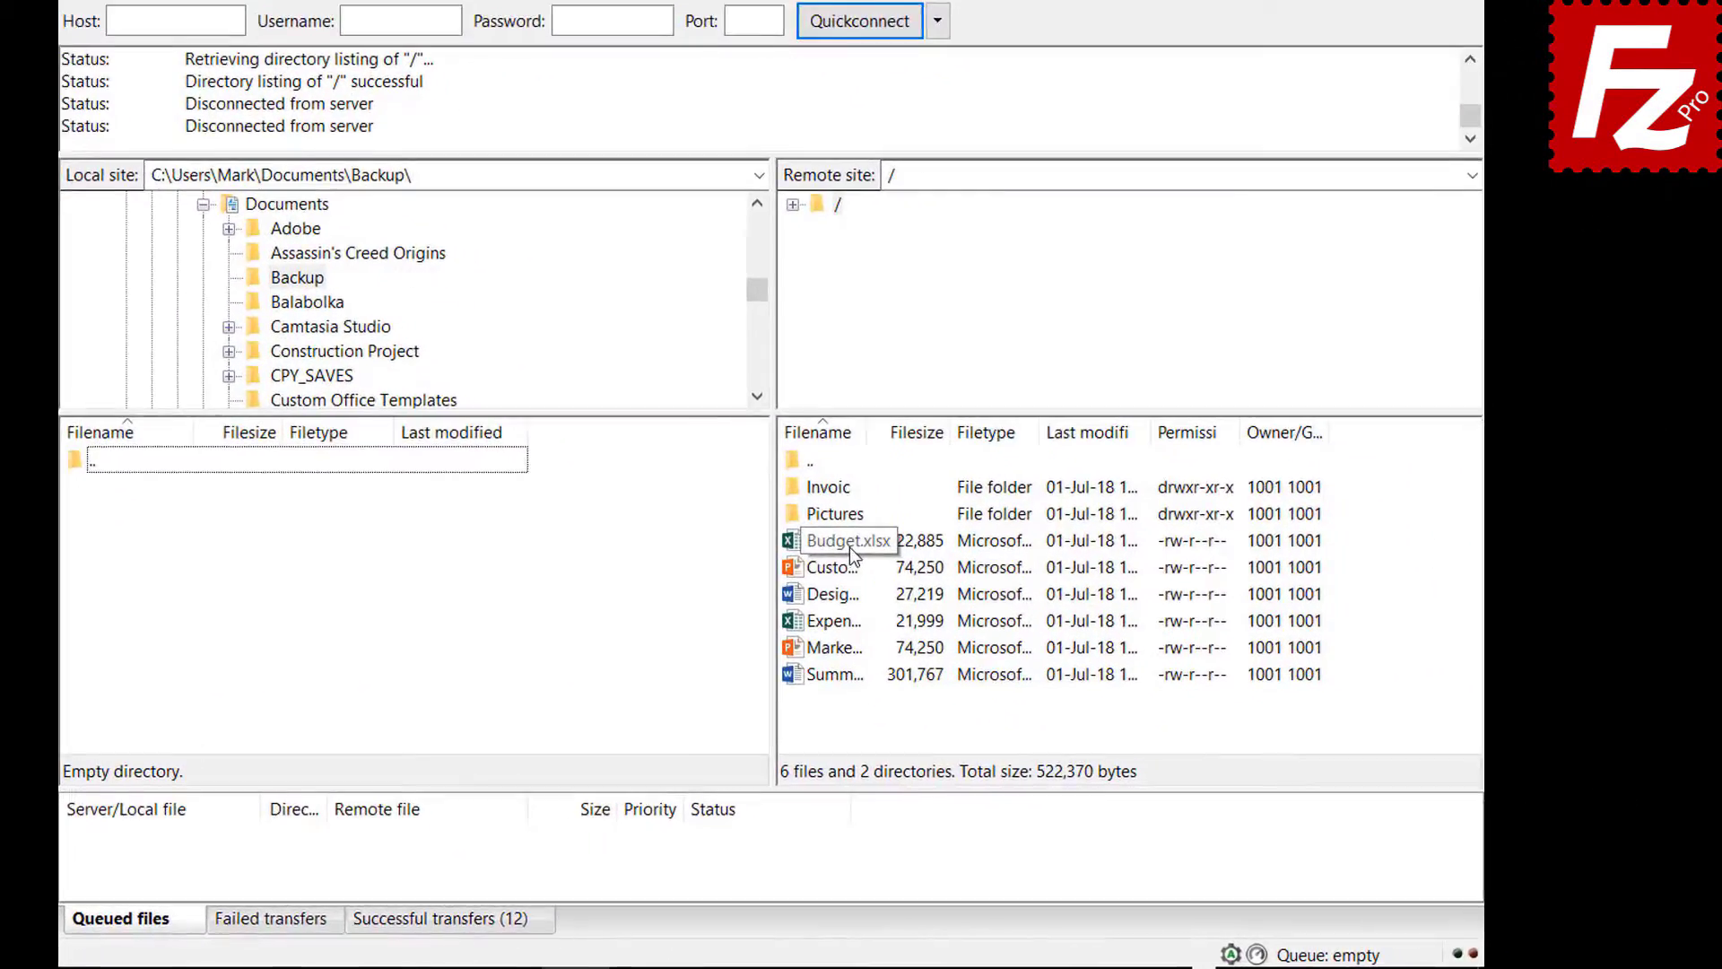
- Download Budget.xlsx plus the Customer Presentation, design spec, expense report and Marketing files into Backup
double_click(929, 582)
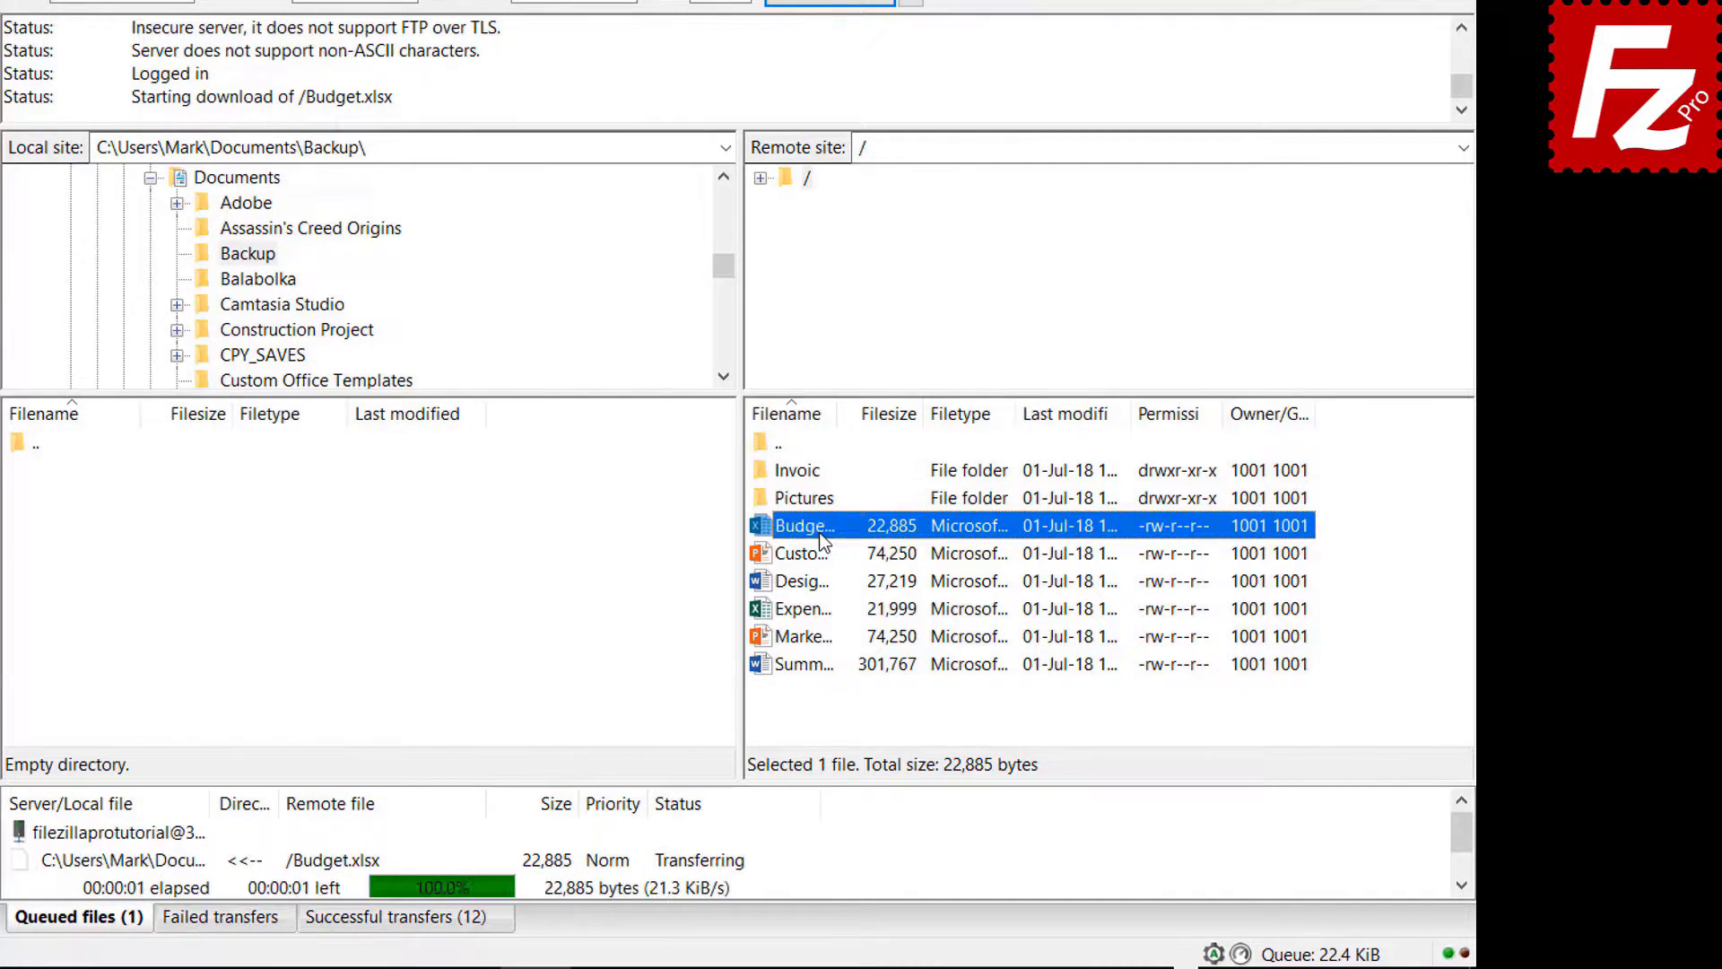
click(820, 553)
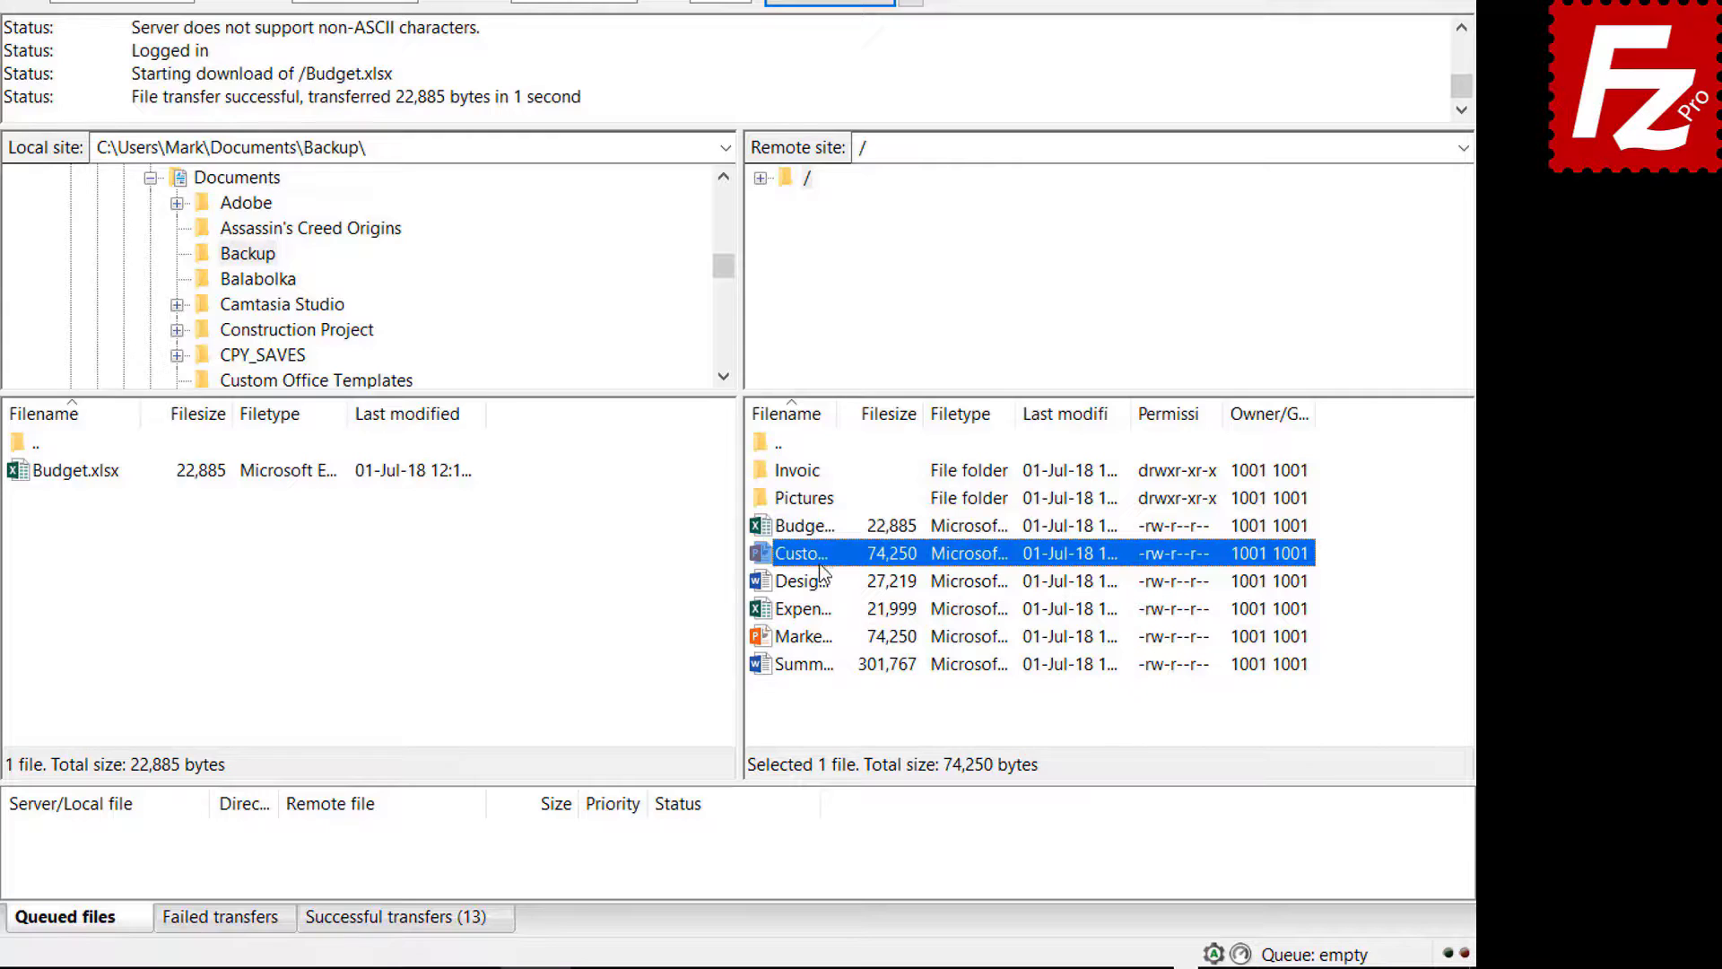
ctrl+click(817, 583)
ctrl+click(818, 608)
ctrl+click(819, 633)
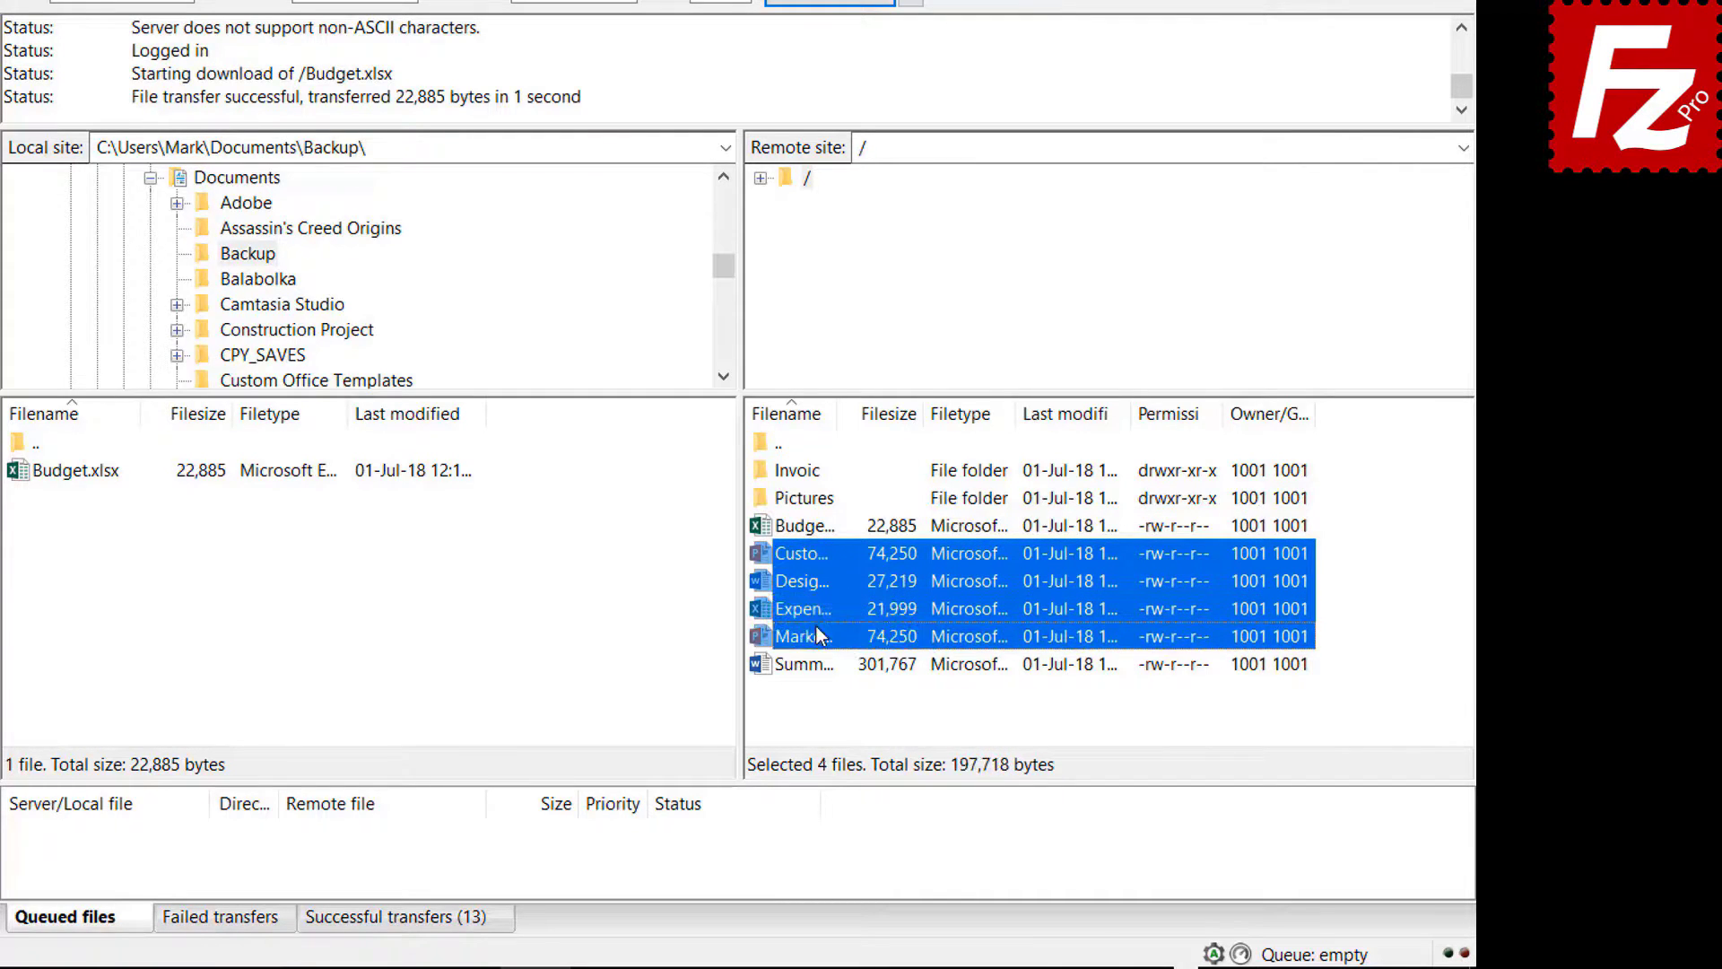
right_click(816, 629)
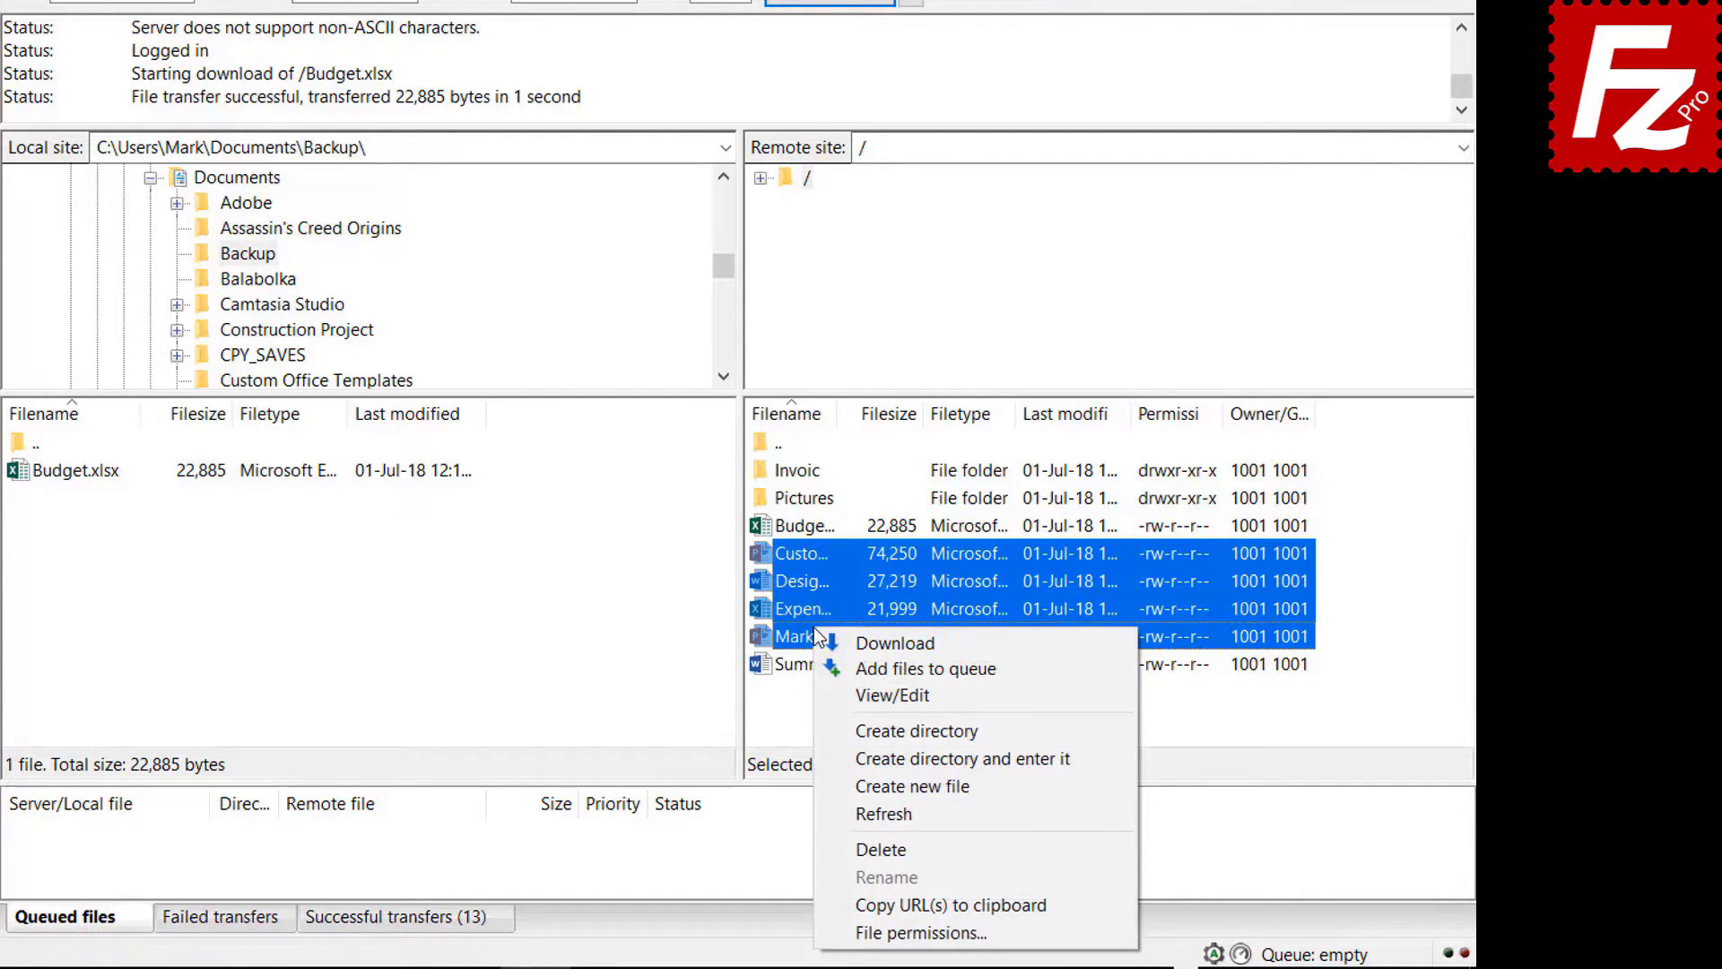
click(867, 642)
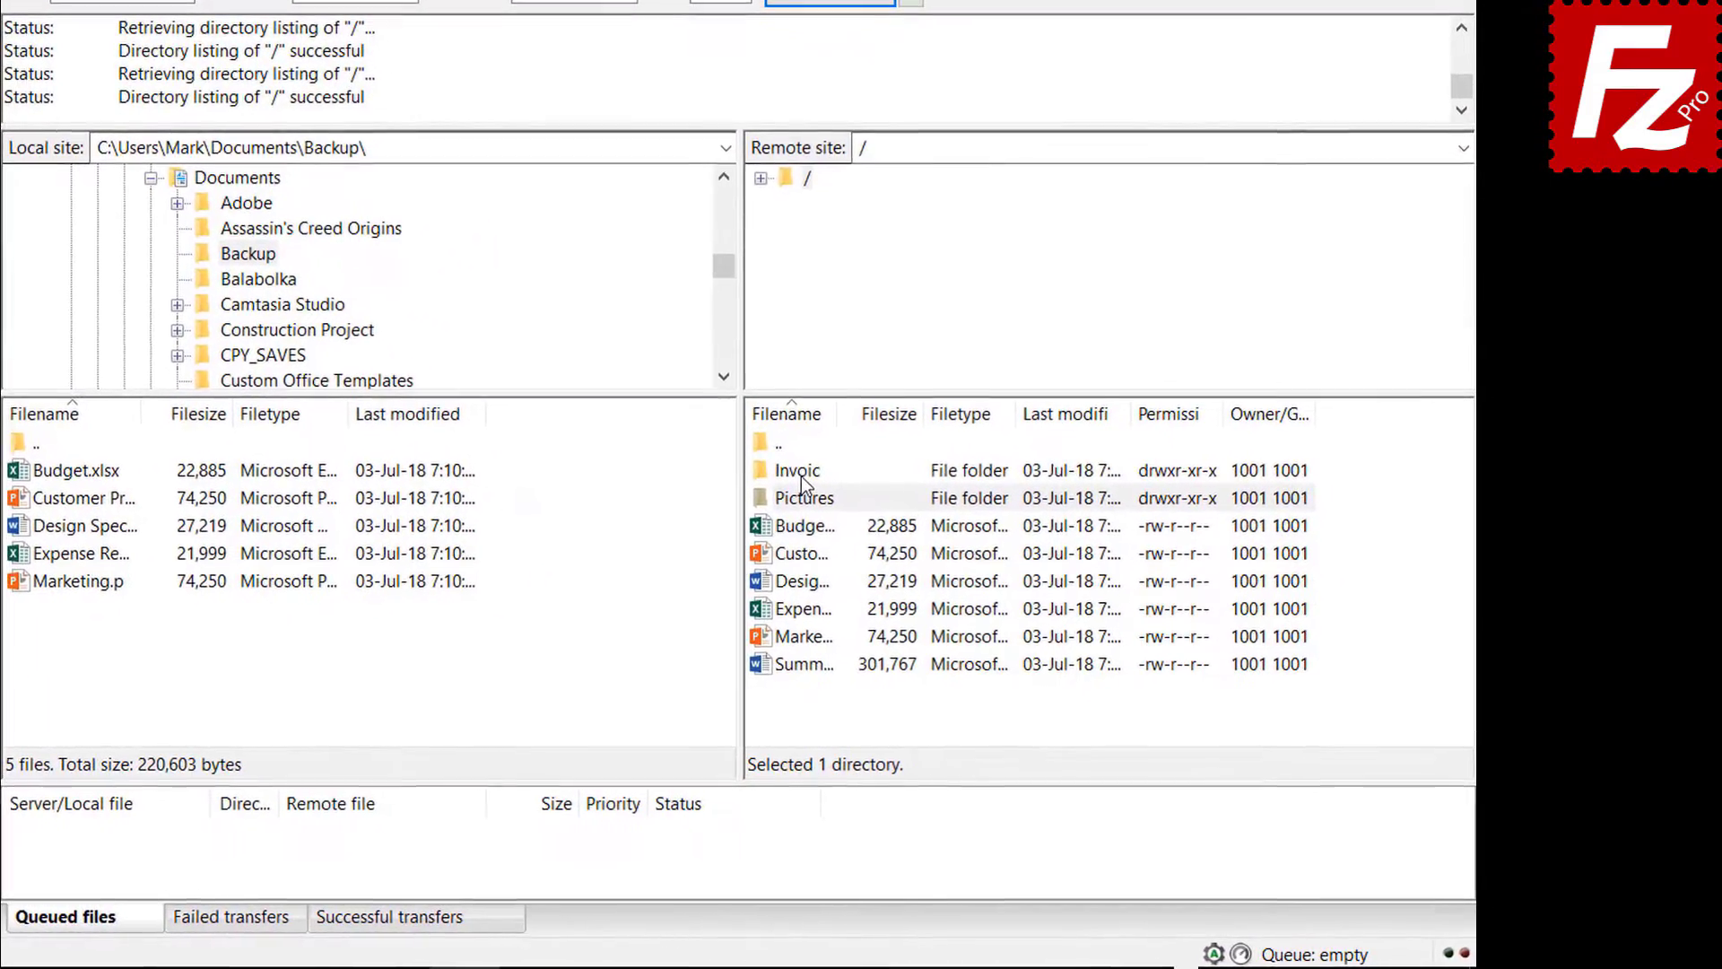
- Queue the server's Invoices and Pictures folders and summary file for download
right_click(920, 534)
click(832, 517)
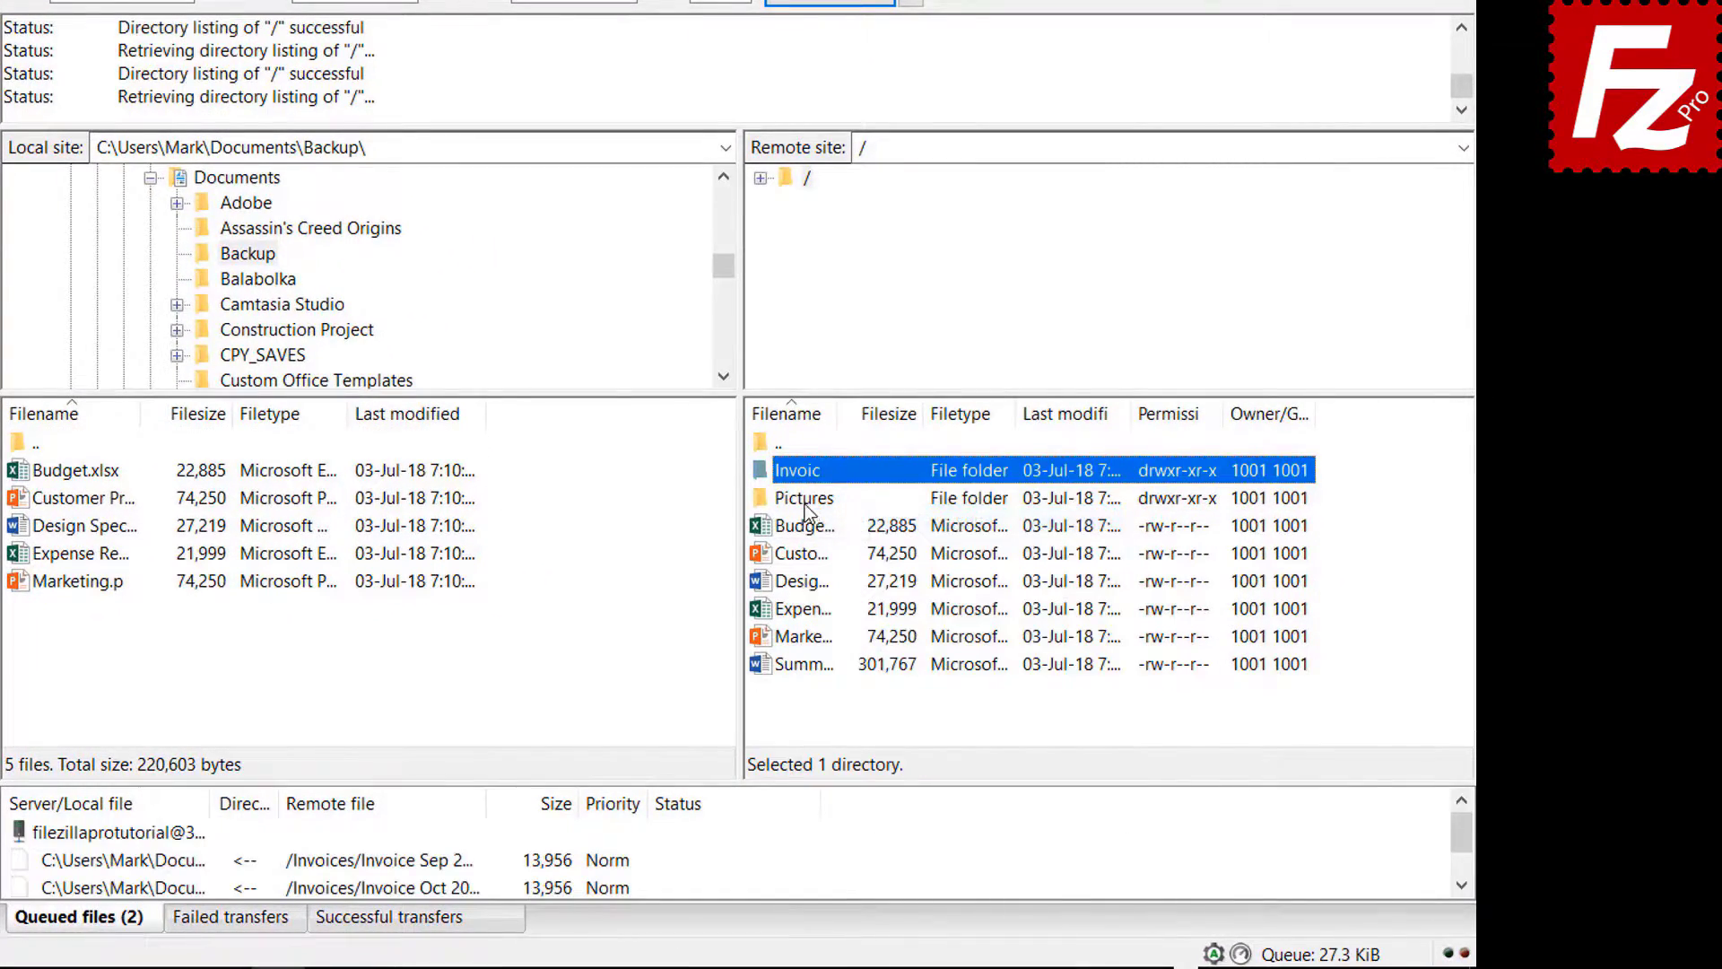
right_click(810, 507)
click(842, 543)
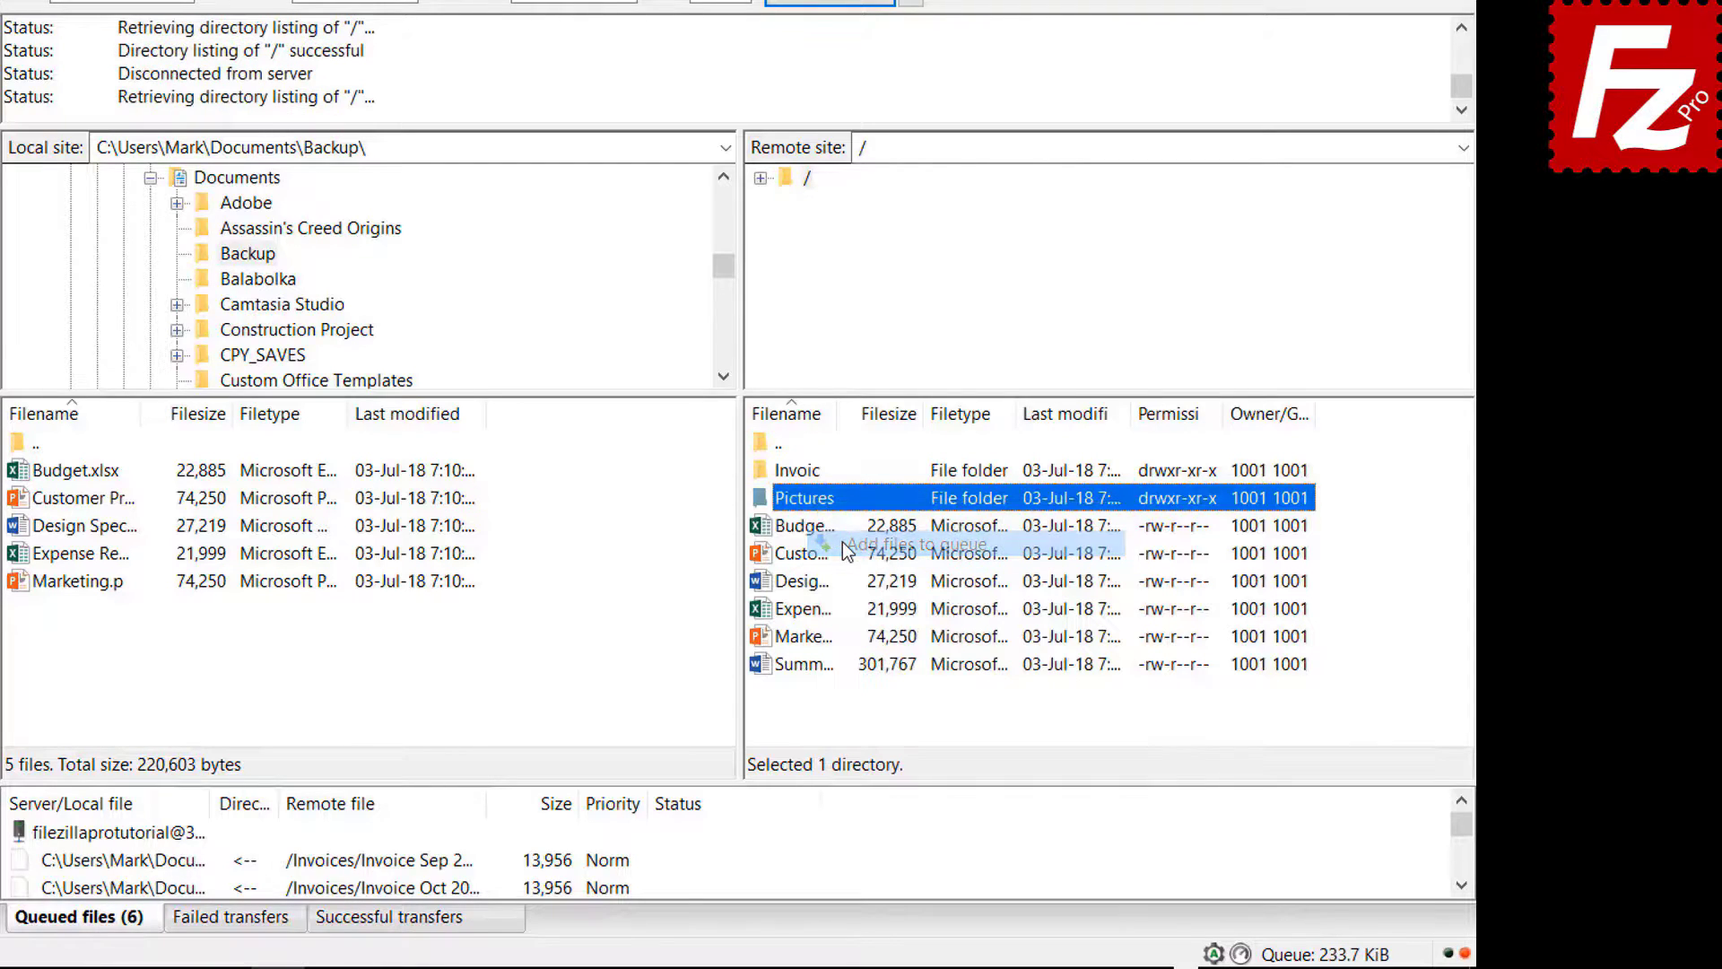
right_click(813, 664)
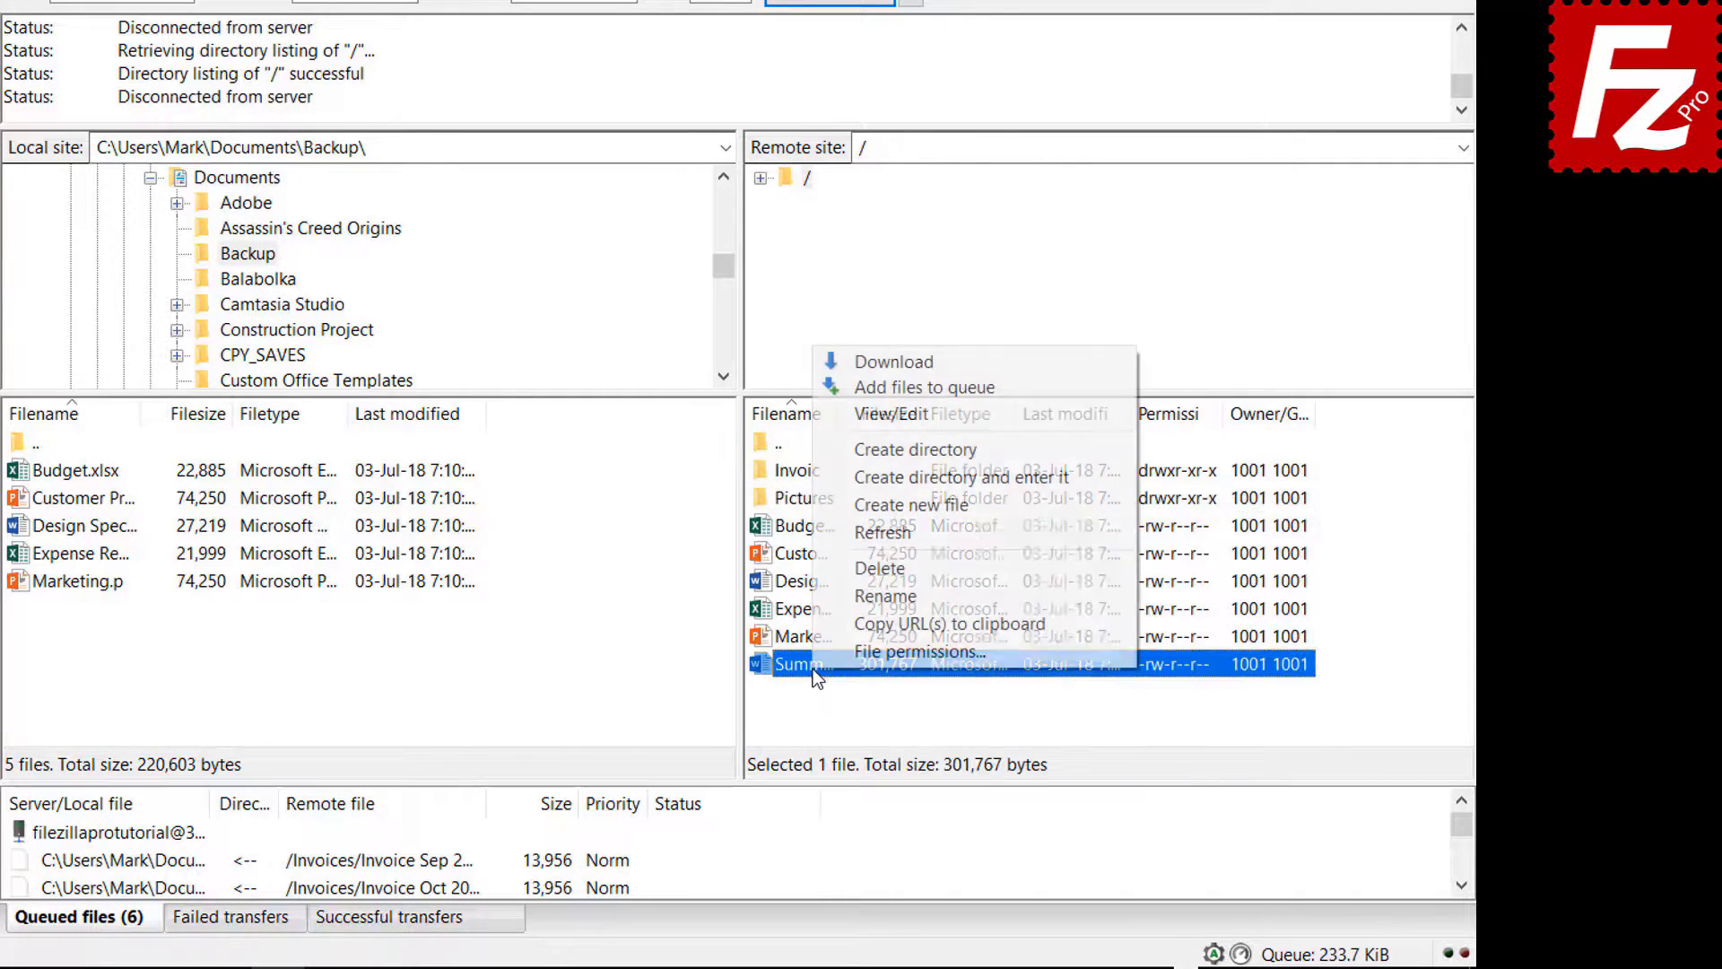
click(869, 389)
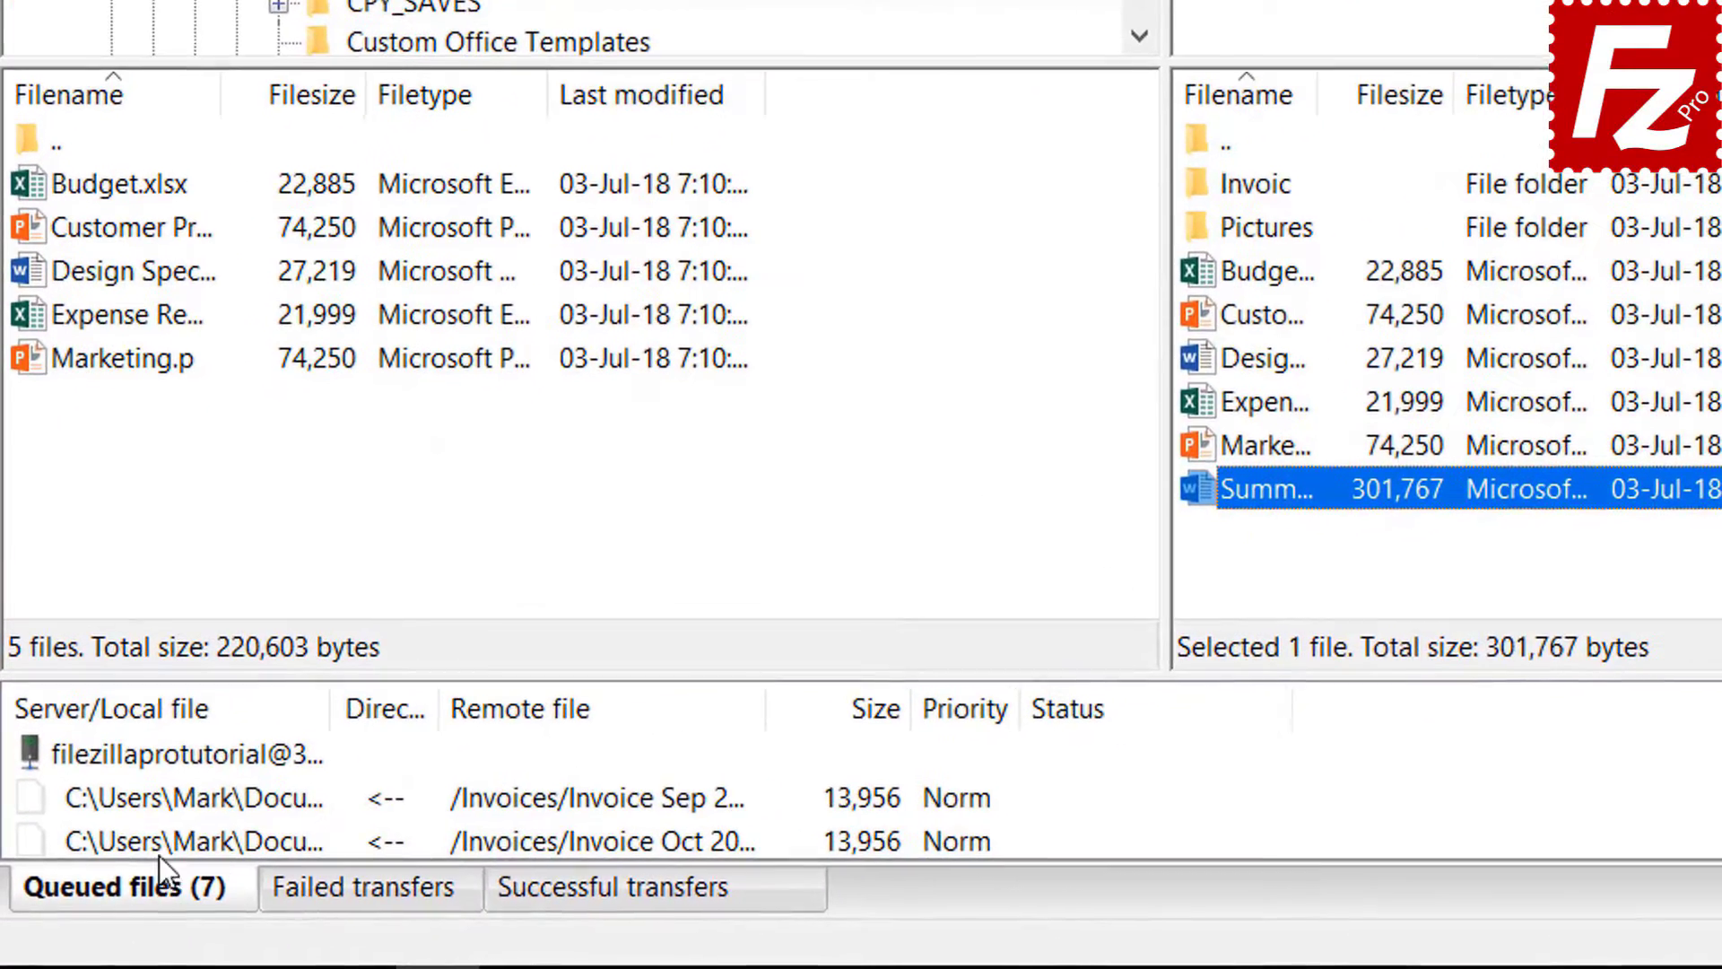
right_click(159, 751)
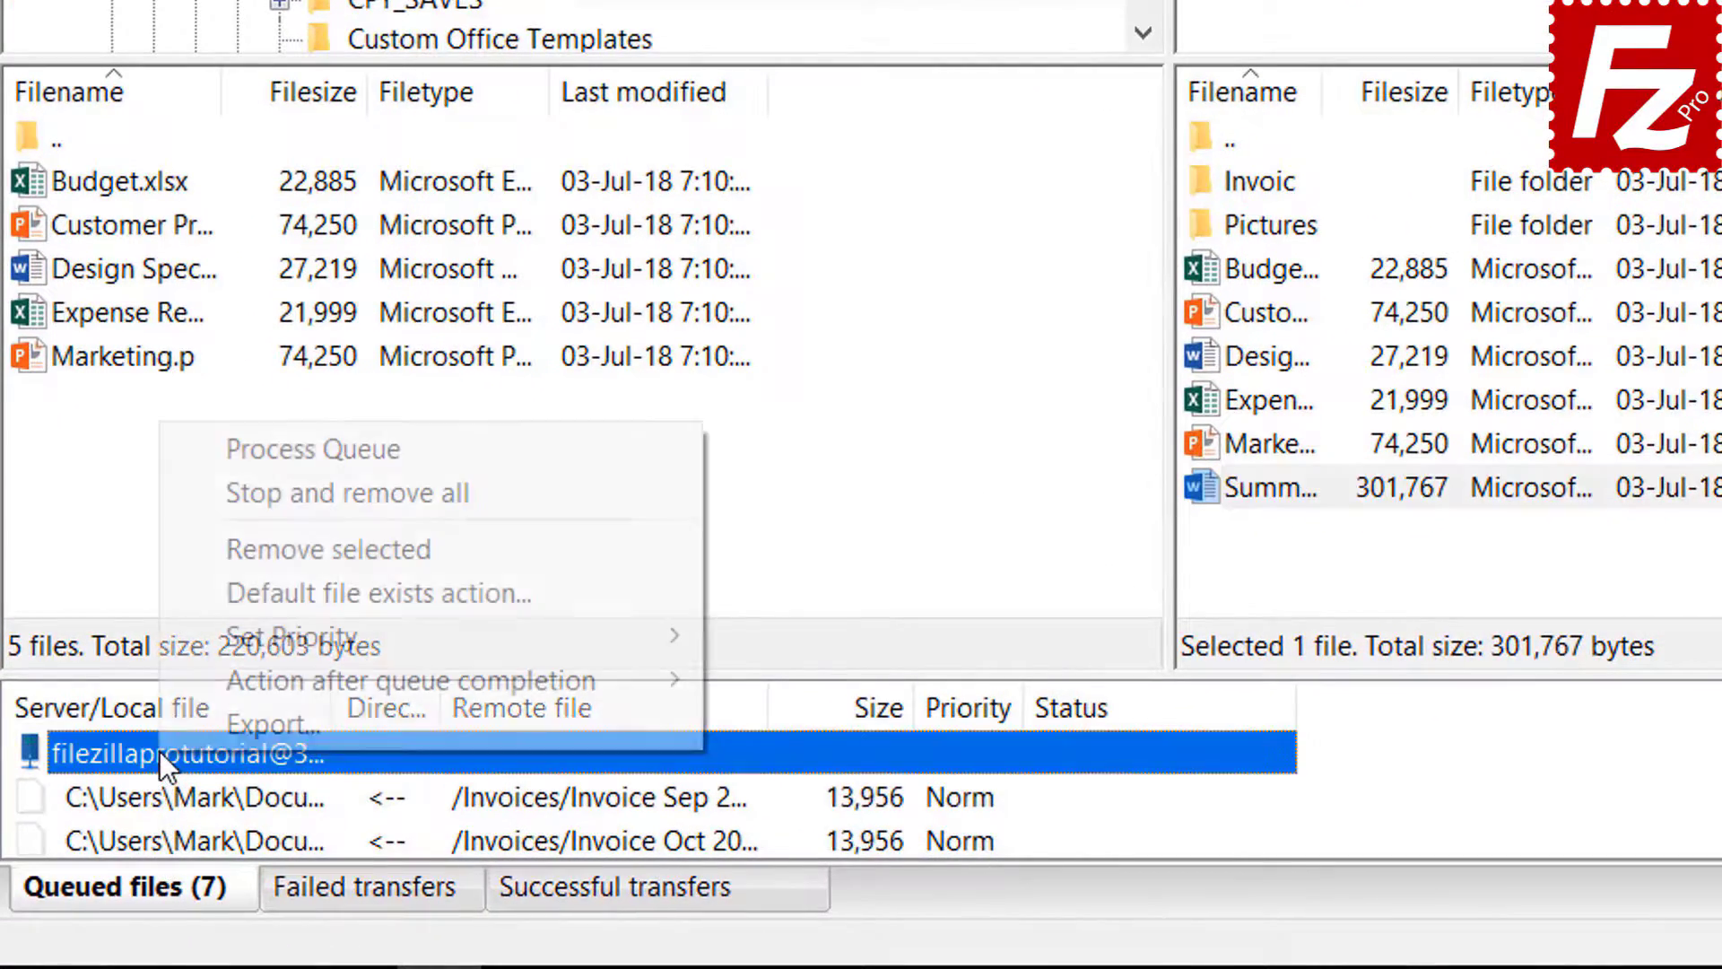
- Process the queue to download the Invoices and Pictures folders and summary file into Backup
click(245, 448)
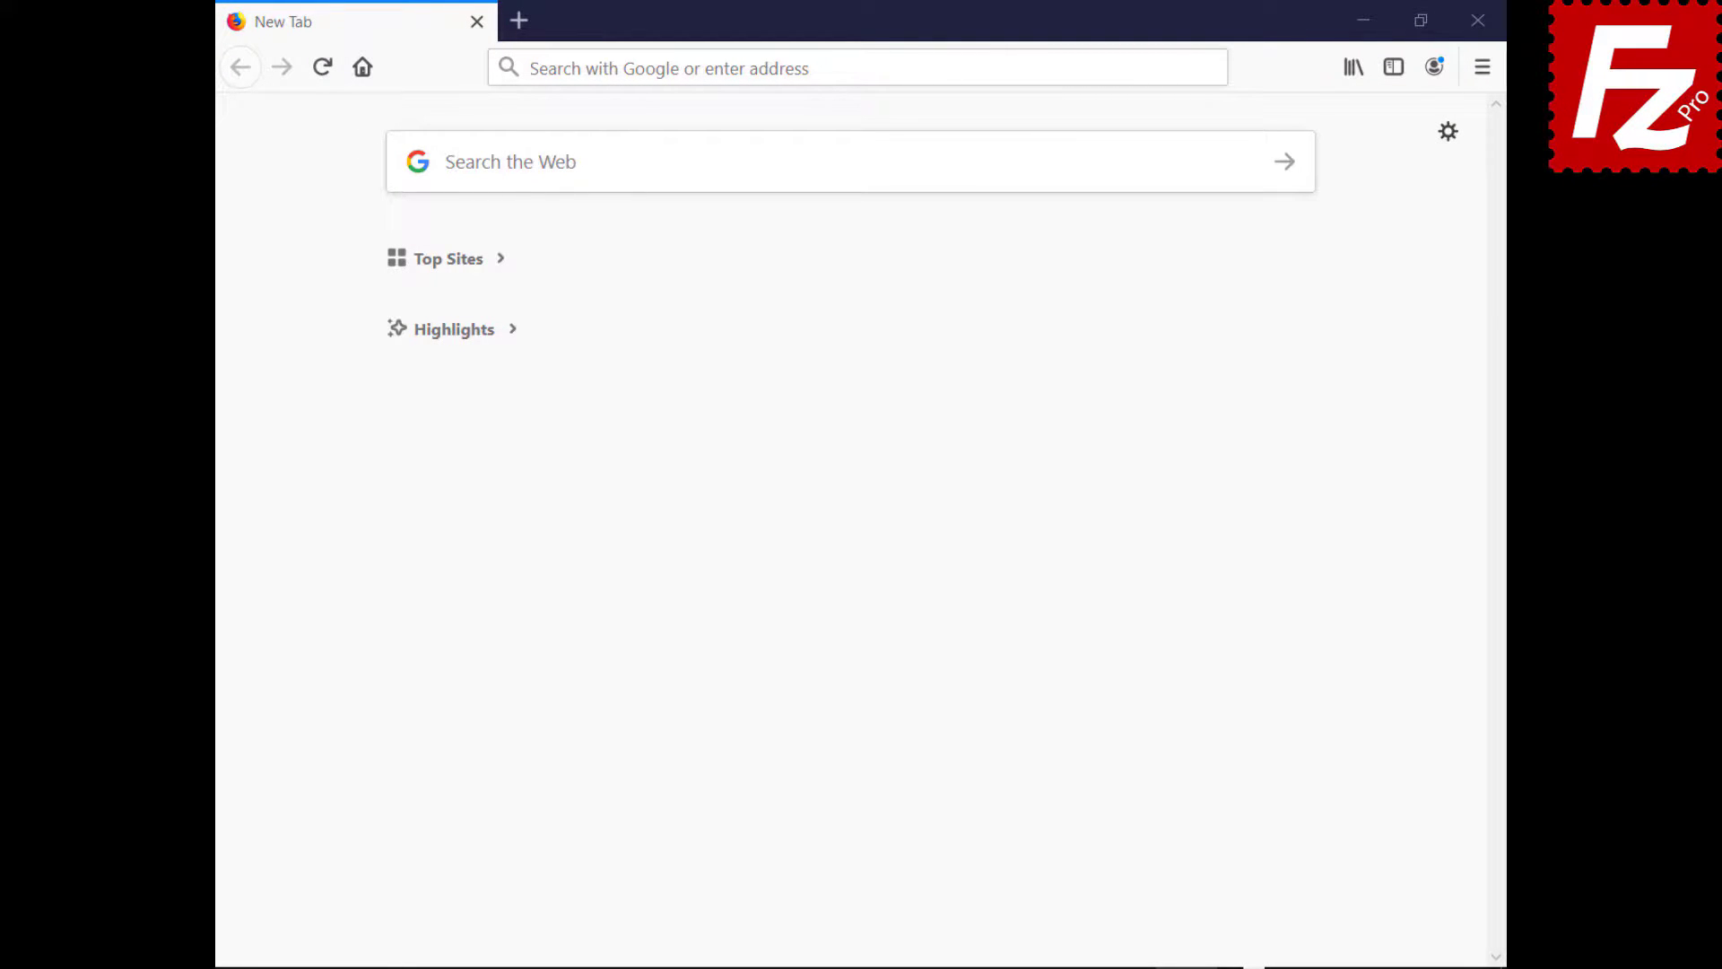
- Log in to cPanel with the account username and password
text(https://br622.hostgator.com.br:2083/)
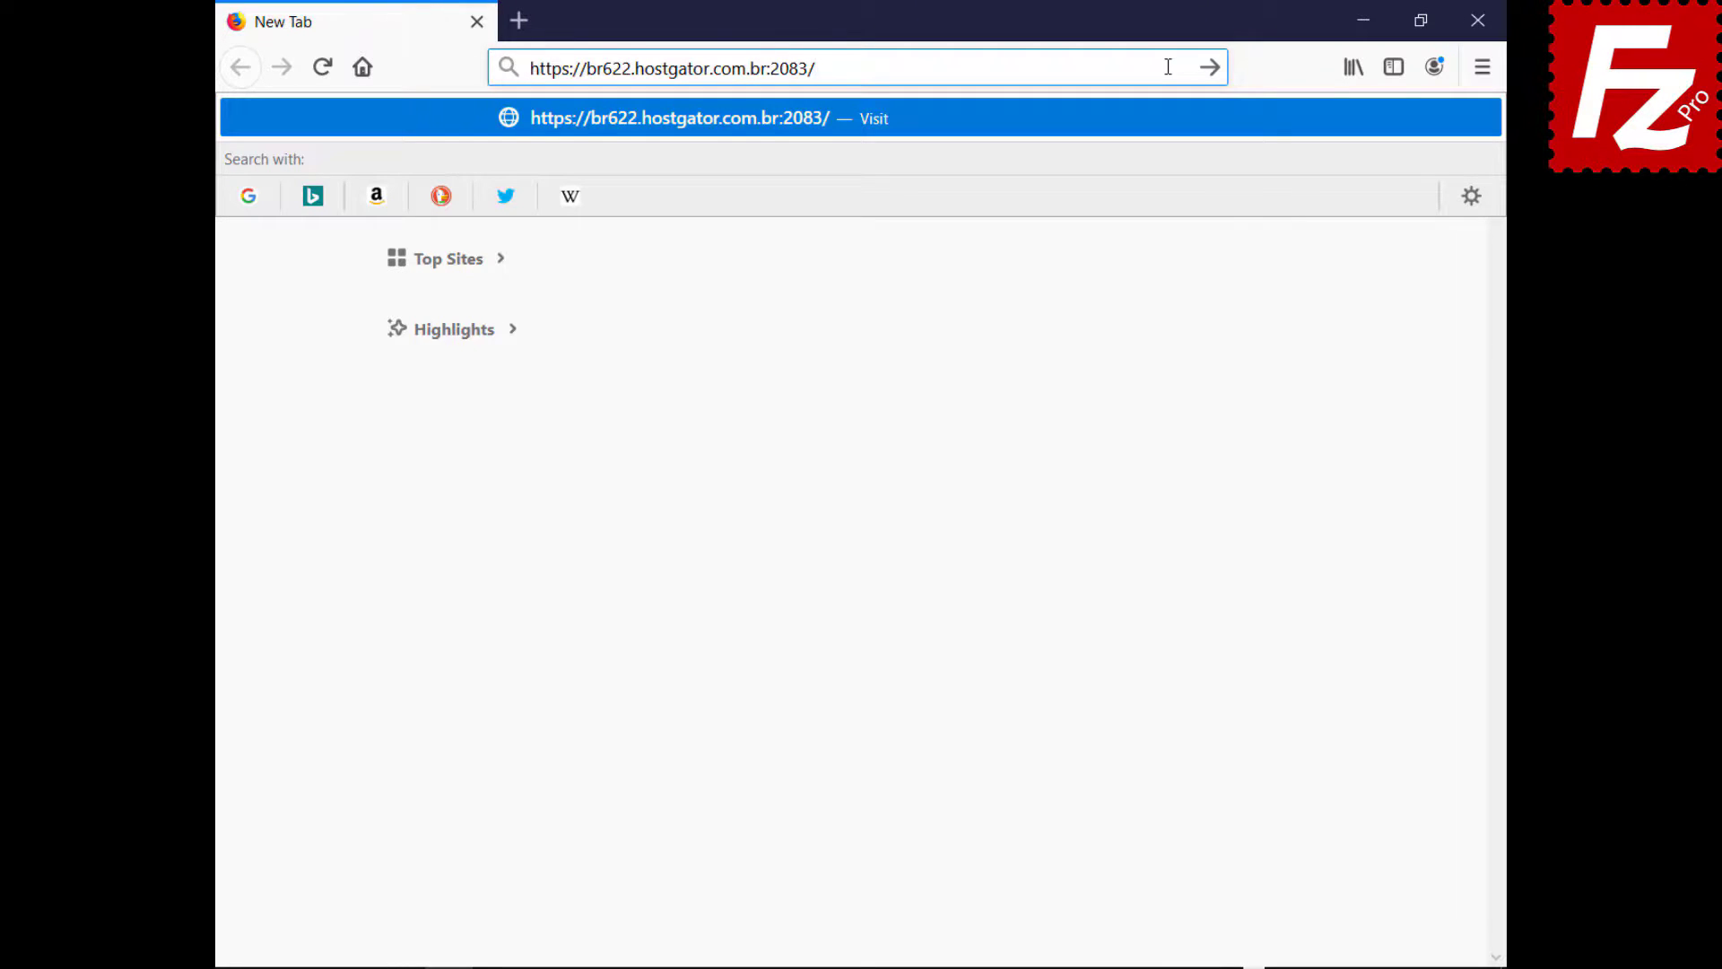
key(Return)
text(ondazult)
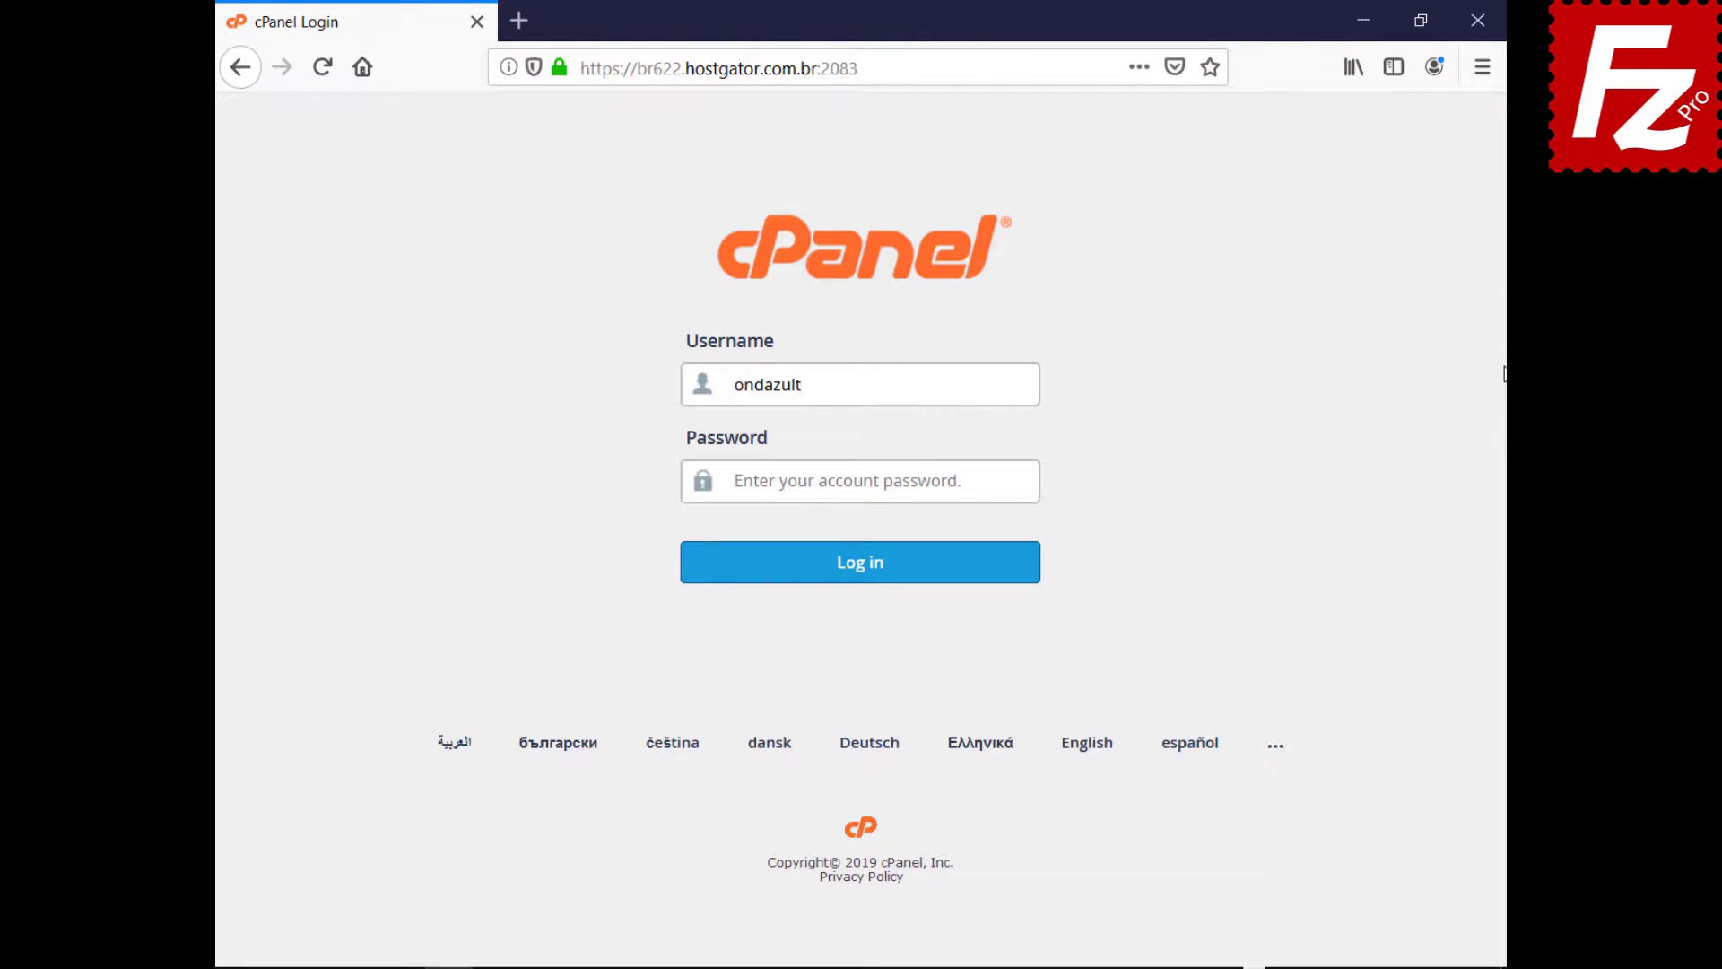
key(Tab)
key(ctrl+v)
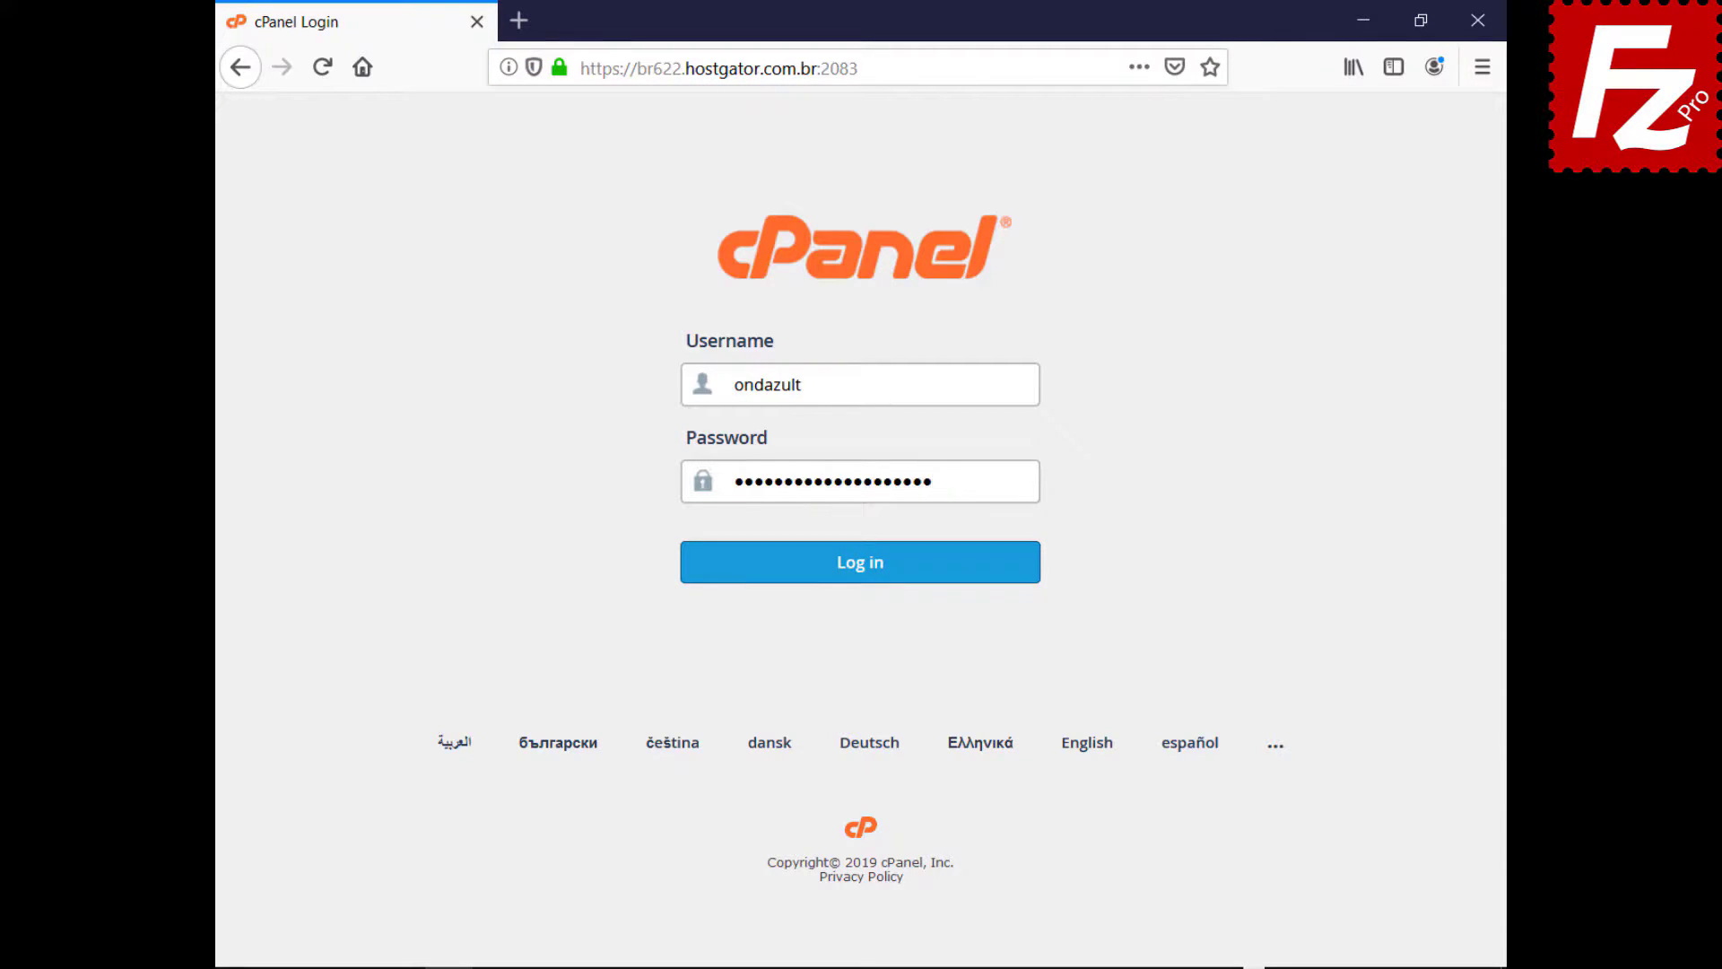
click(856, 580)
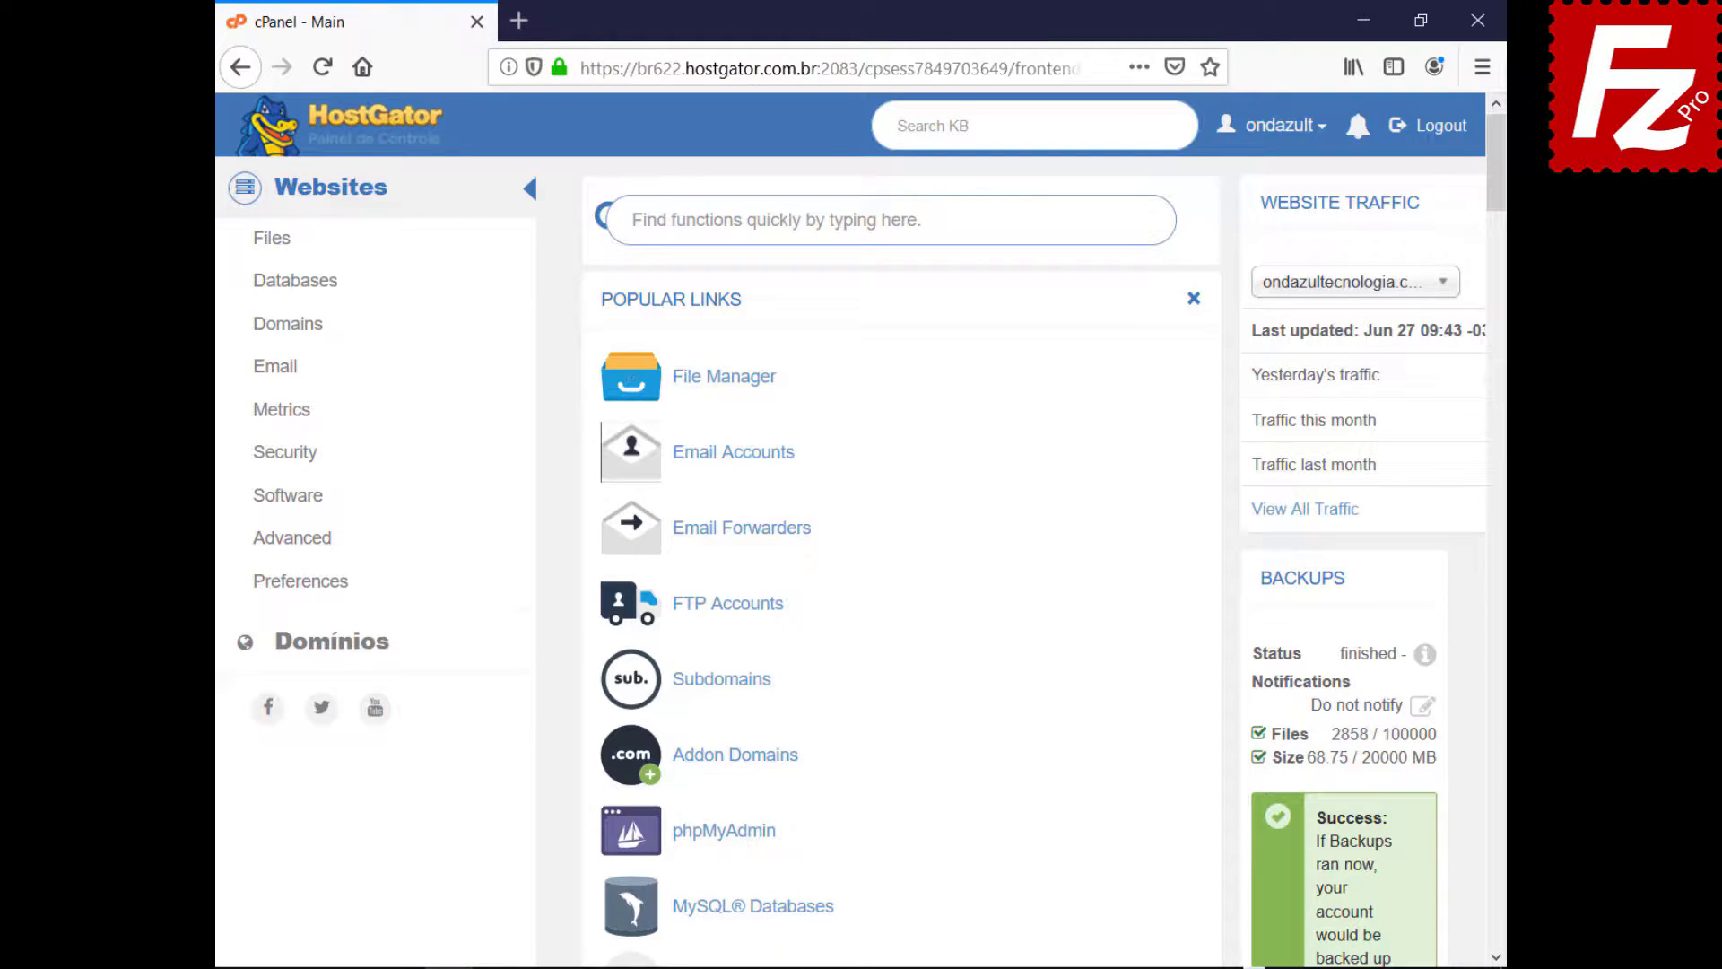
- Create FTP account wordpressftp for public_html/wordpress with unlimited quota, then launch FileZilla Pro
click(722, 619)
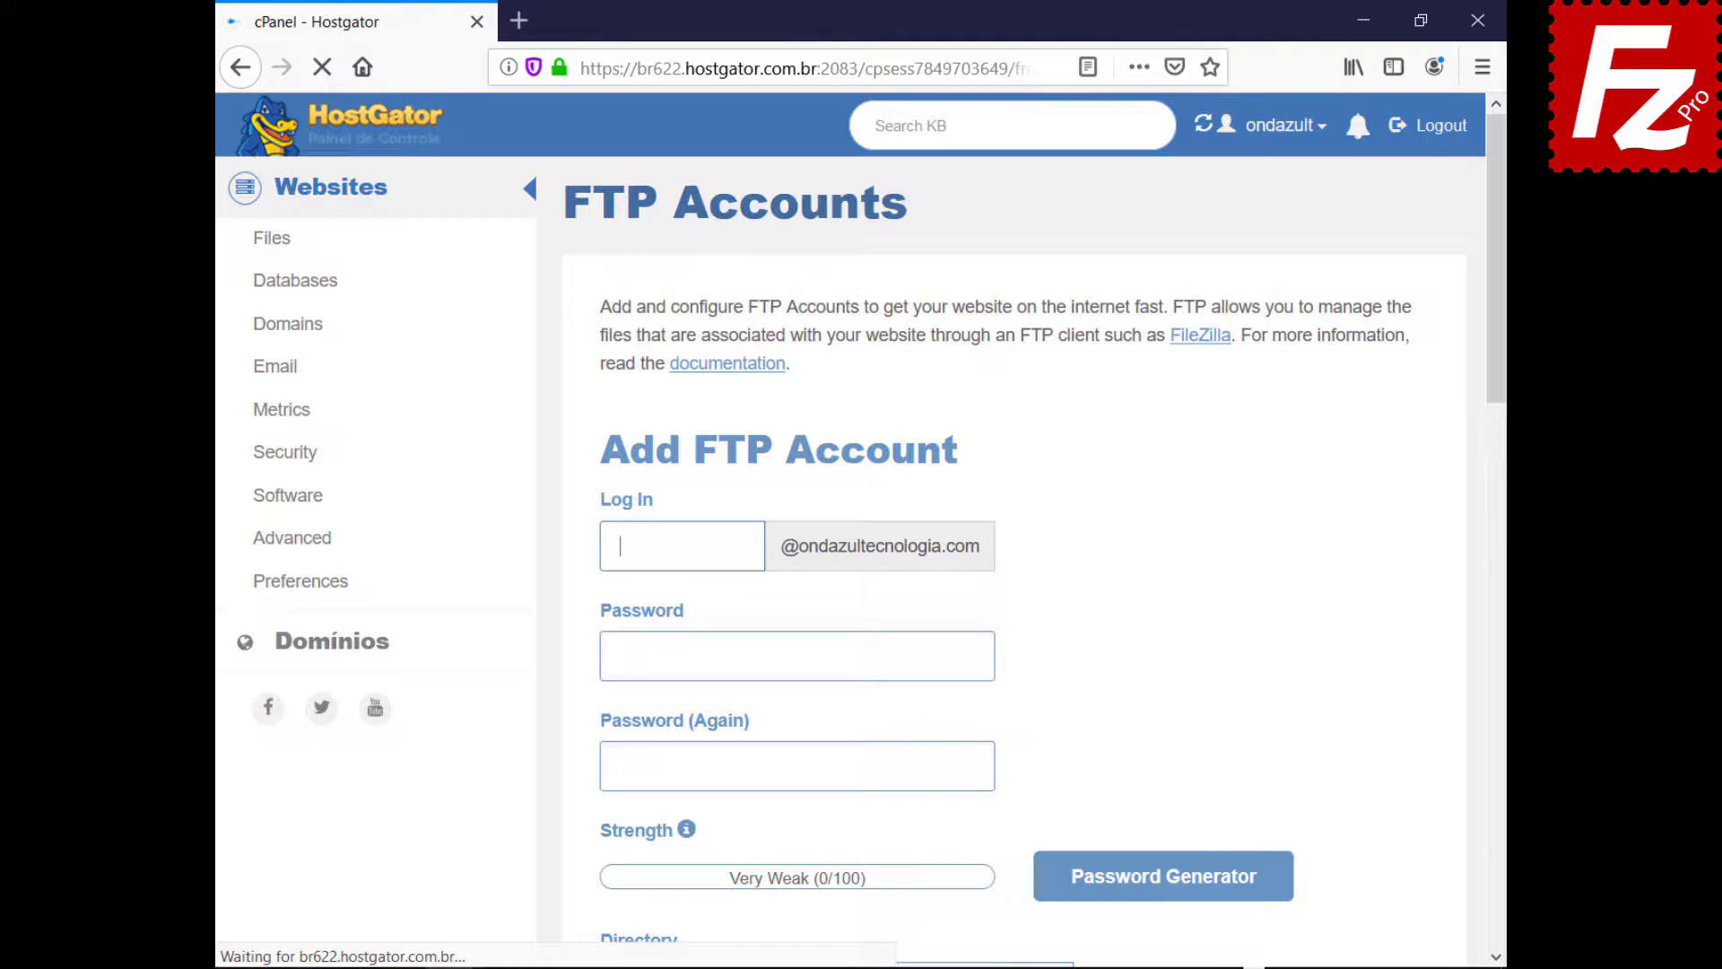
text(wordpressftp)
key(Tab)
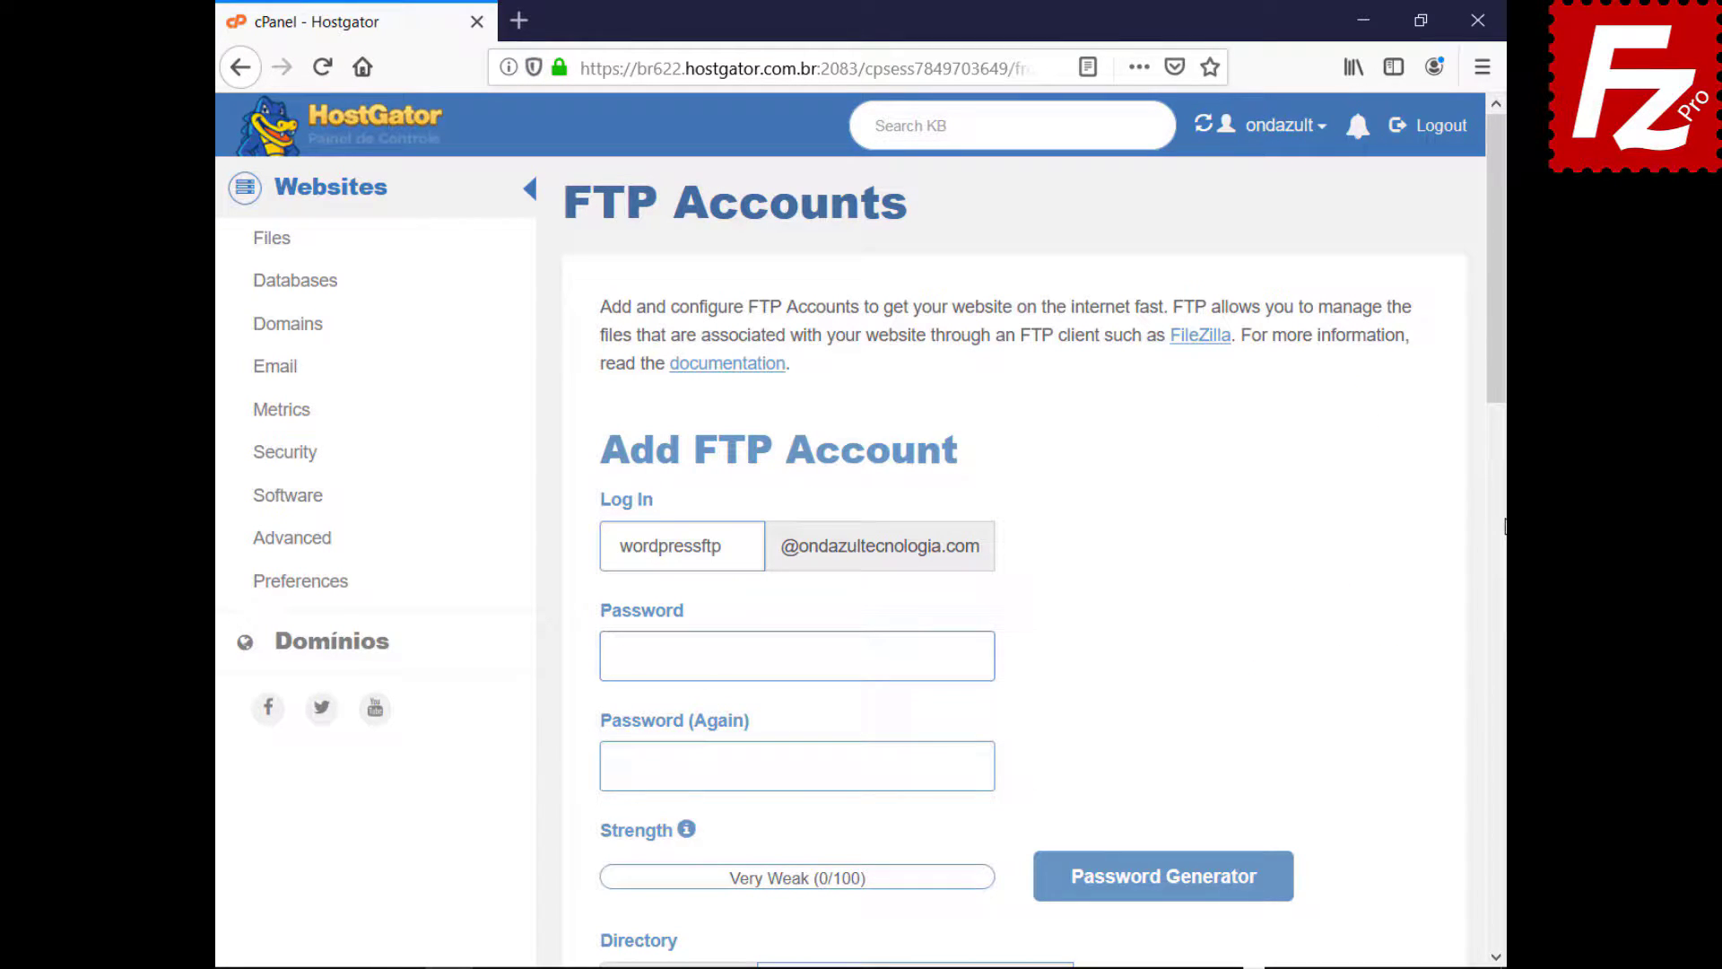
key(ctrl+v)
key(Tab)
key(ctrl+v)
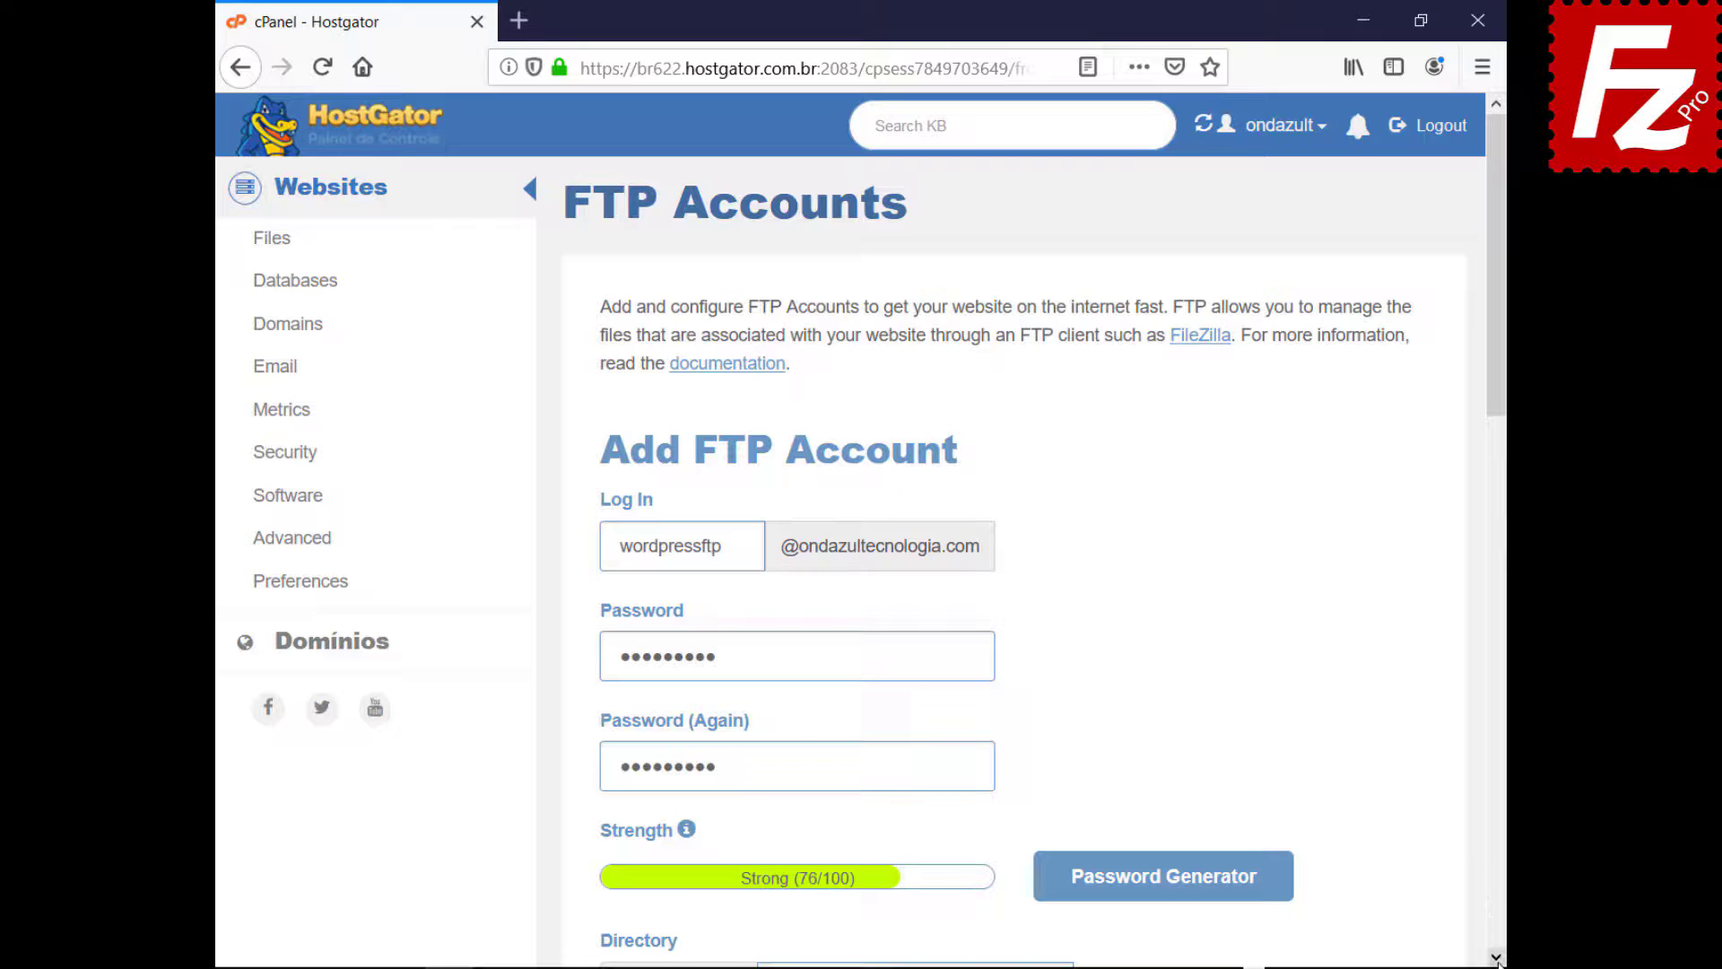
scroll(1496, 958, down, 7)
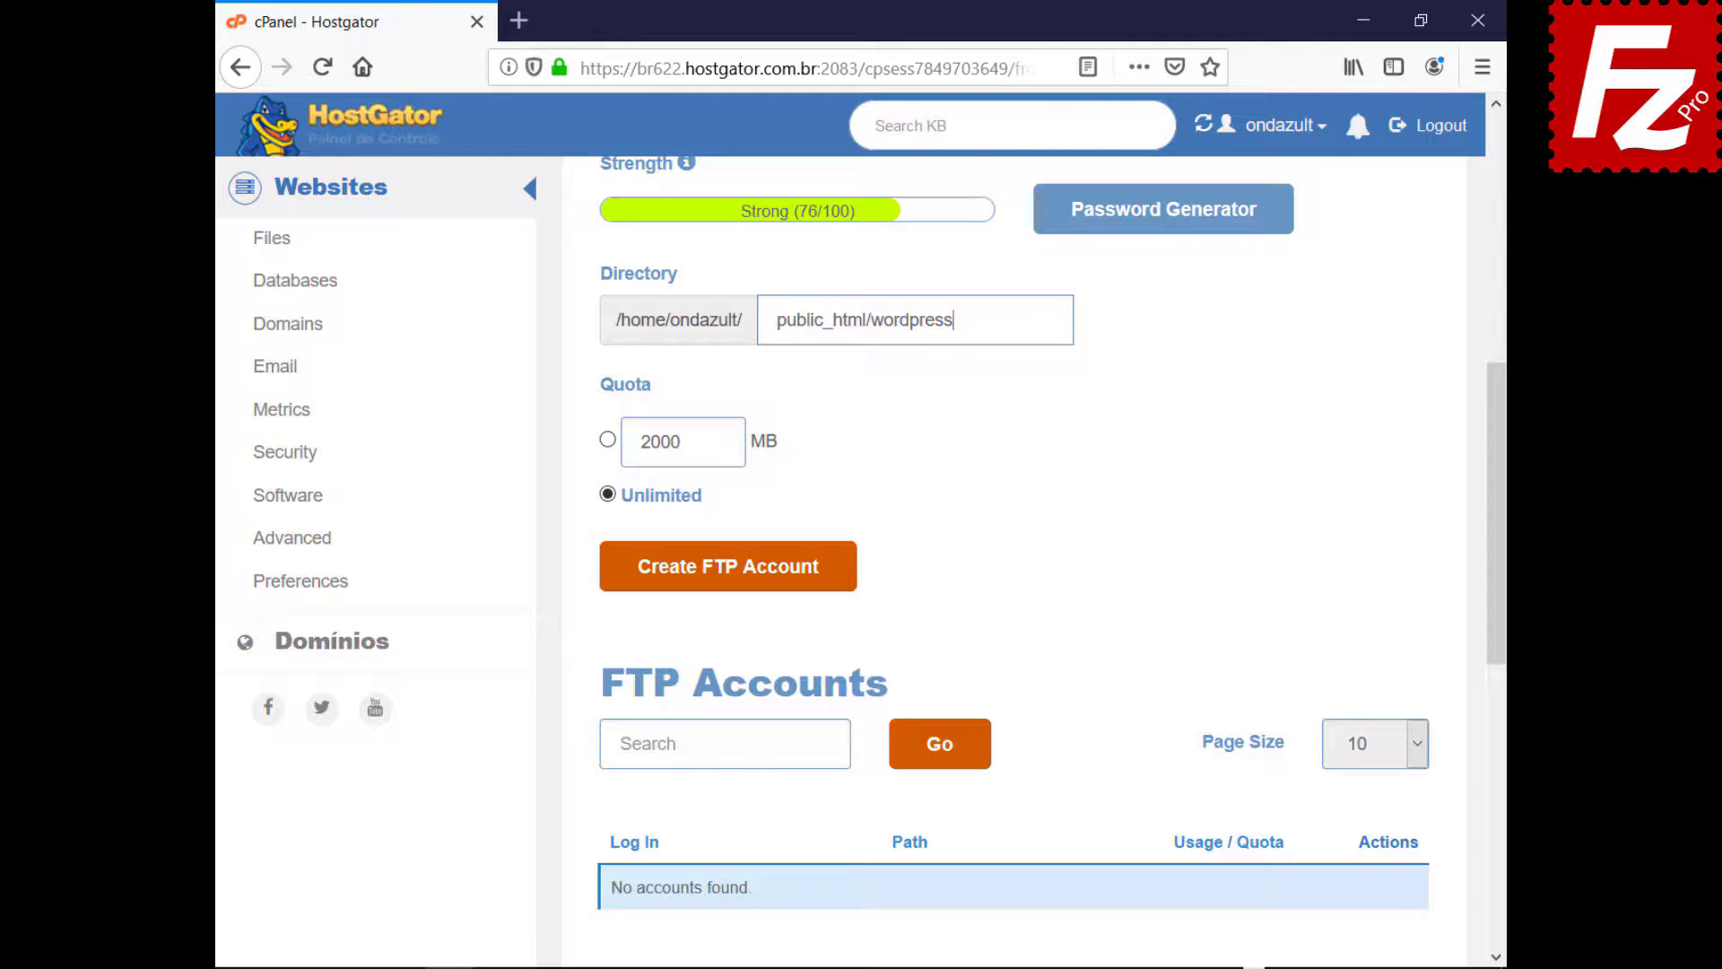
click(720, 574)
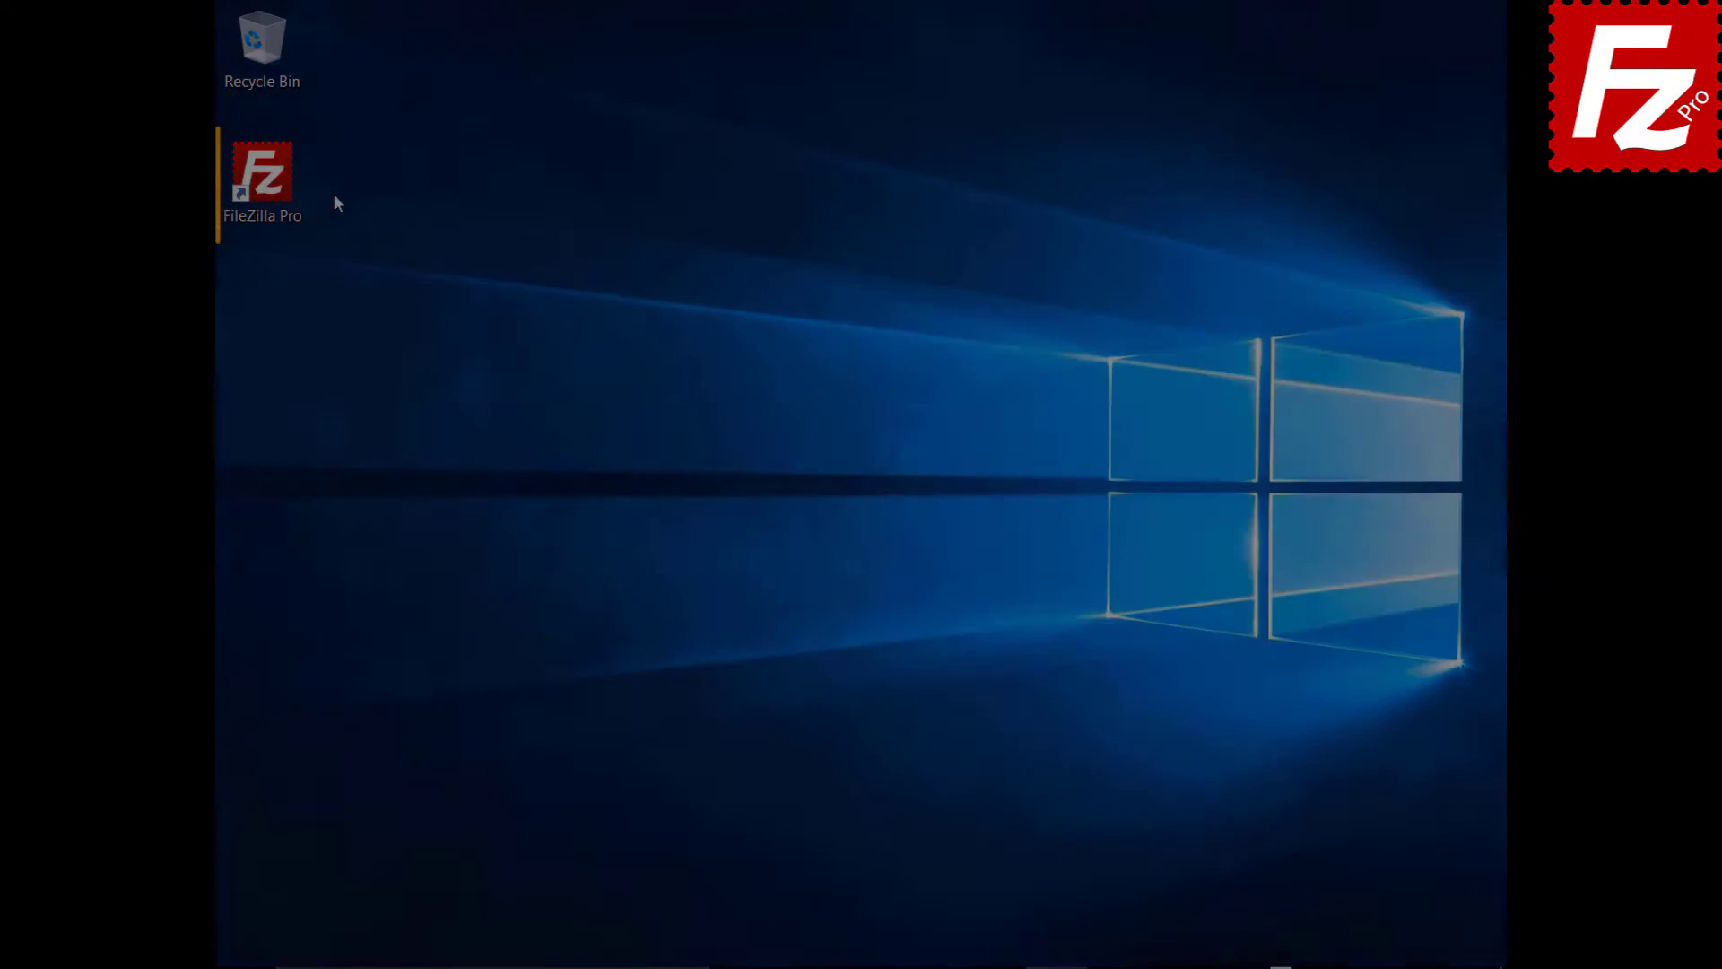
double_click(273, 185)
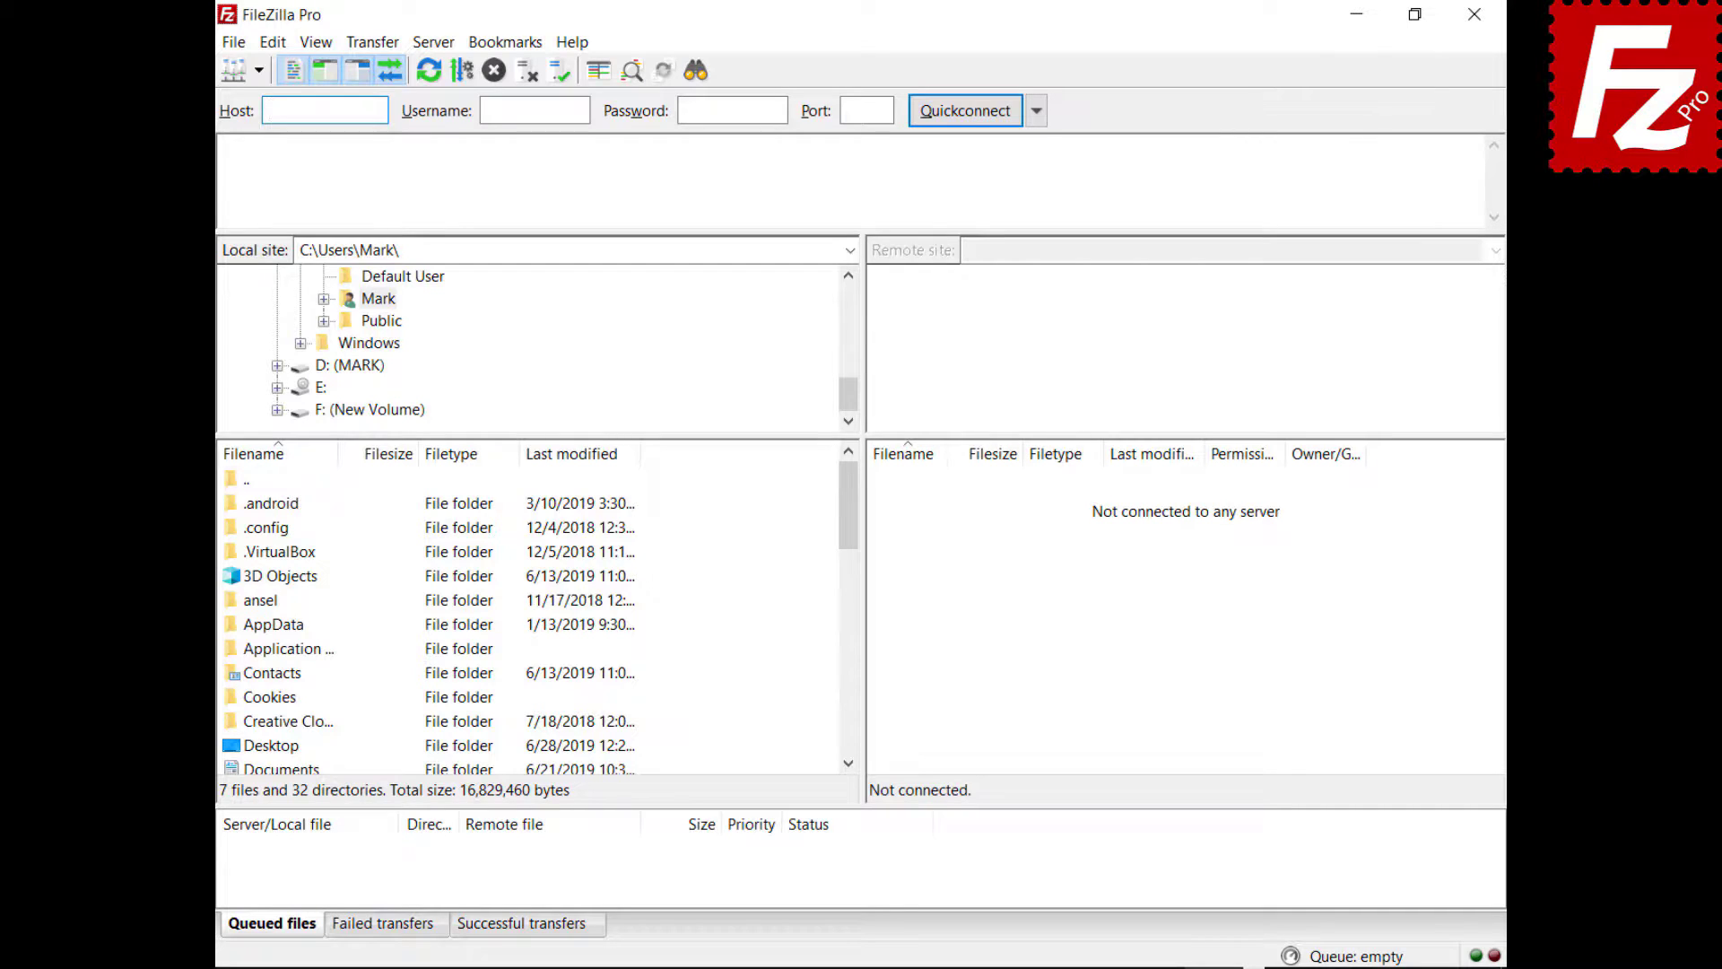
- Add a Site Manager entry named Wordpress with the host, Normal logon, user name and password
click(232, 47)
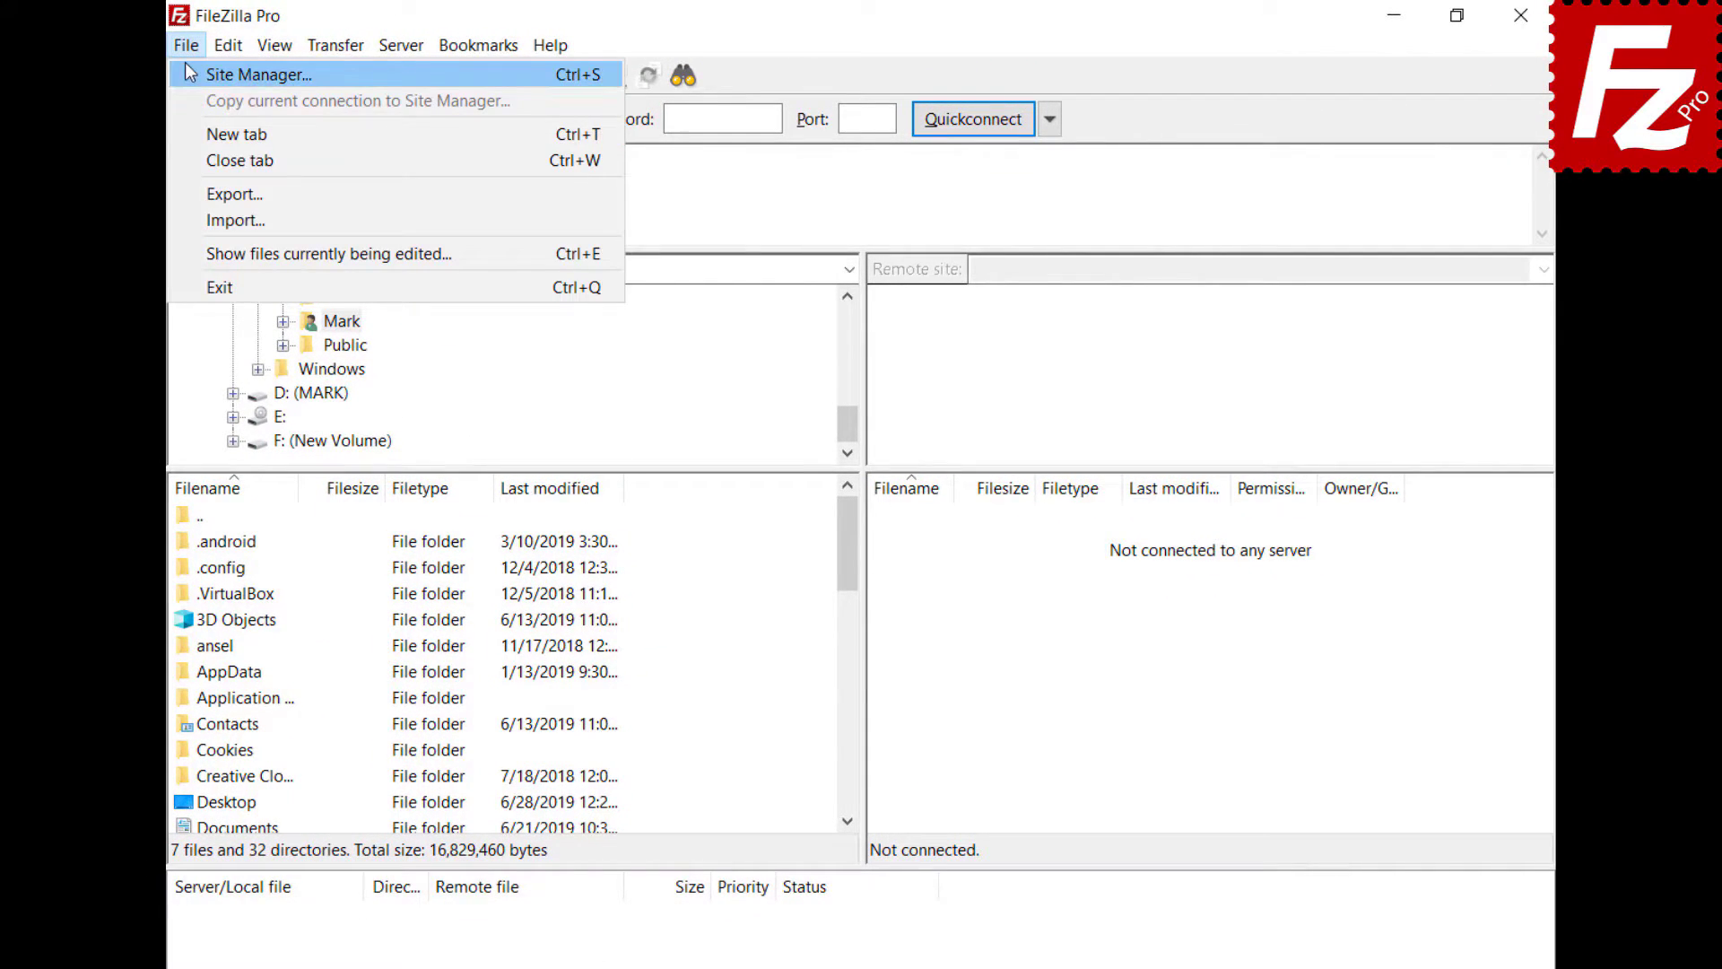
click(193, 76)
click(539, 673)
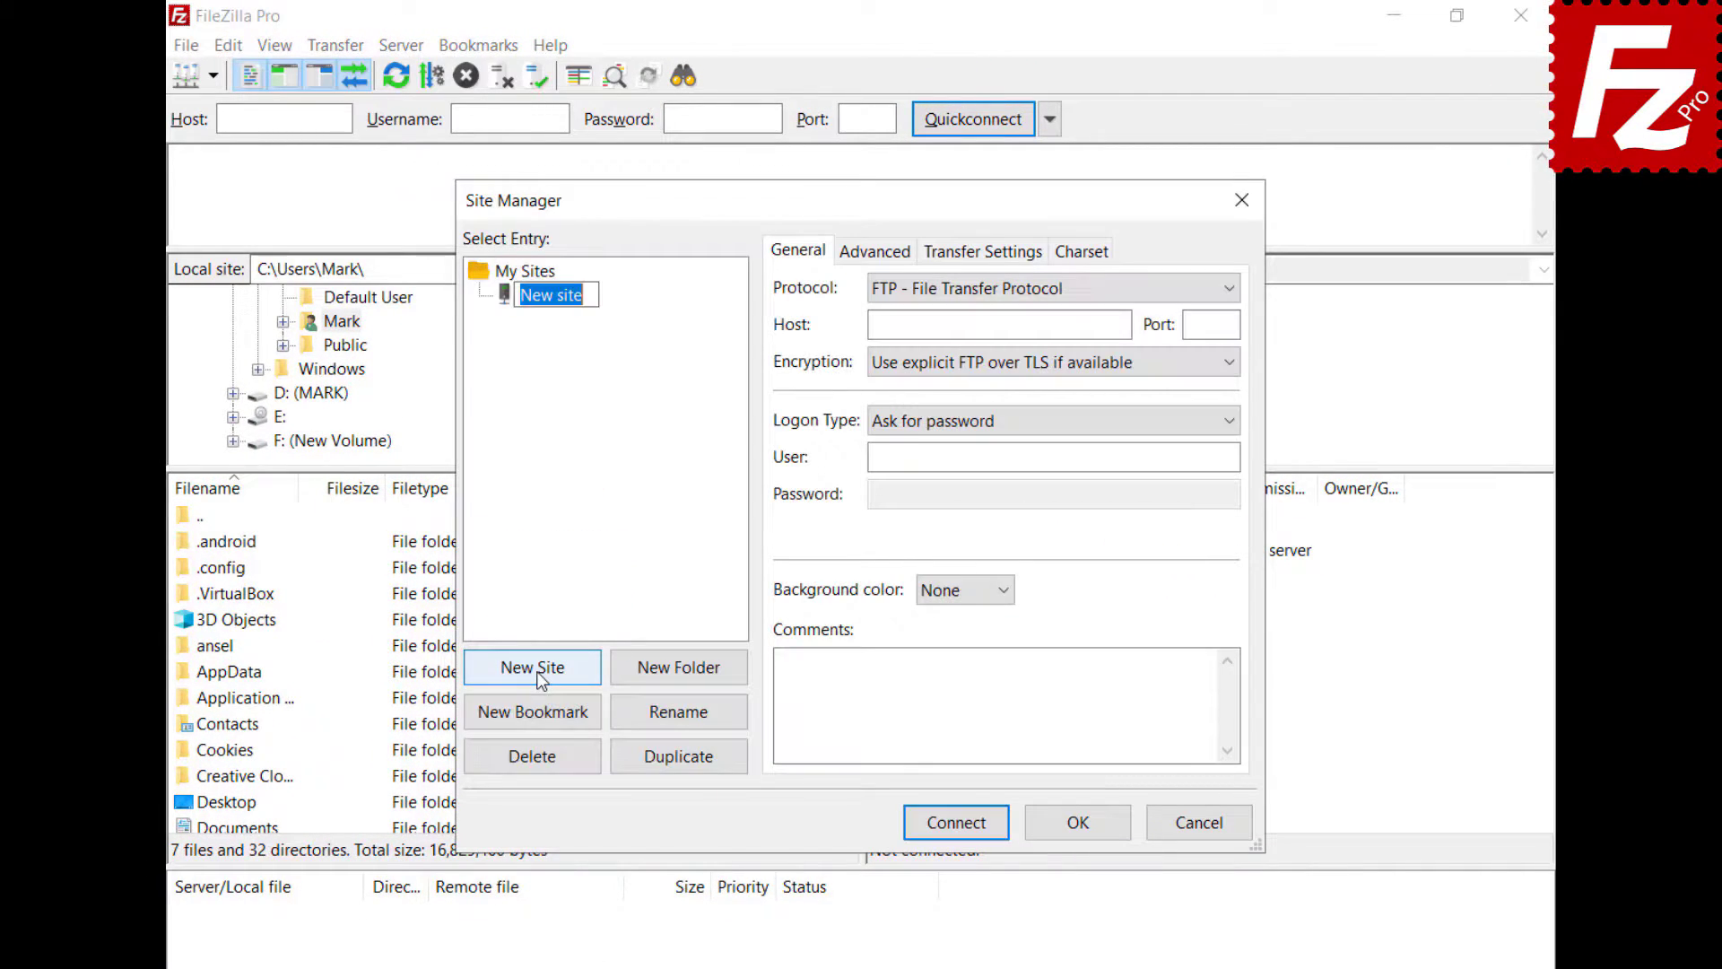
text(Wordpress)
click(987, 324)
text(ftp.ondazultecnologia.com)
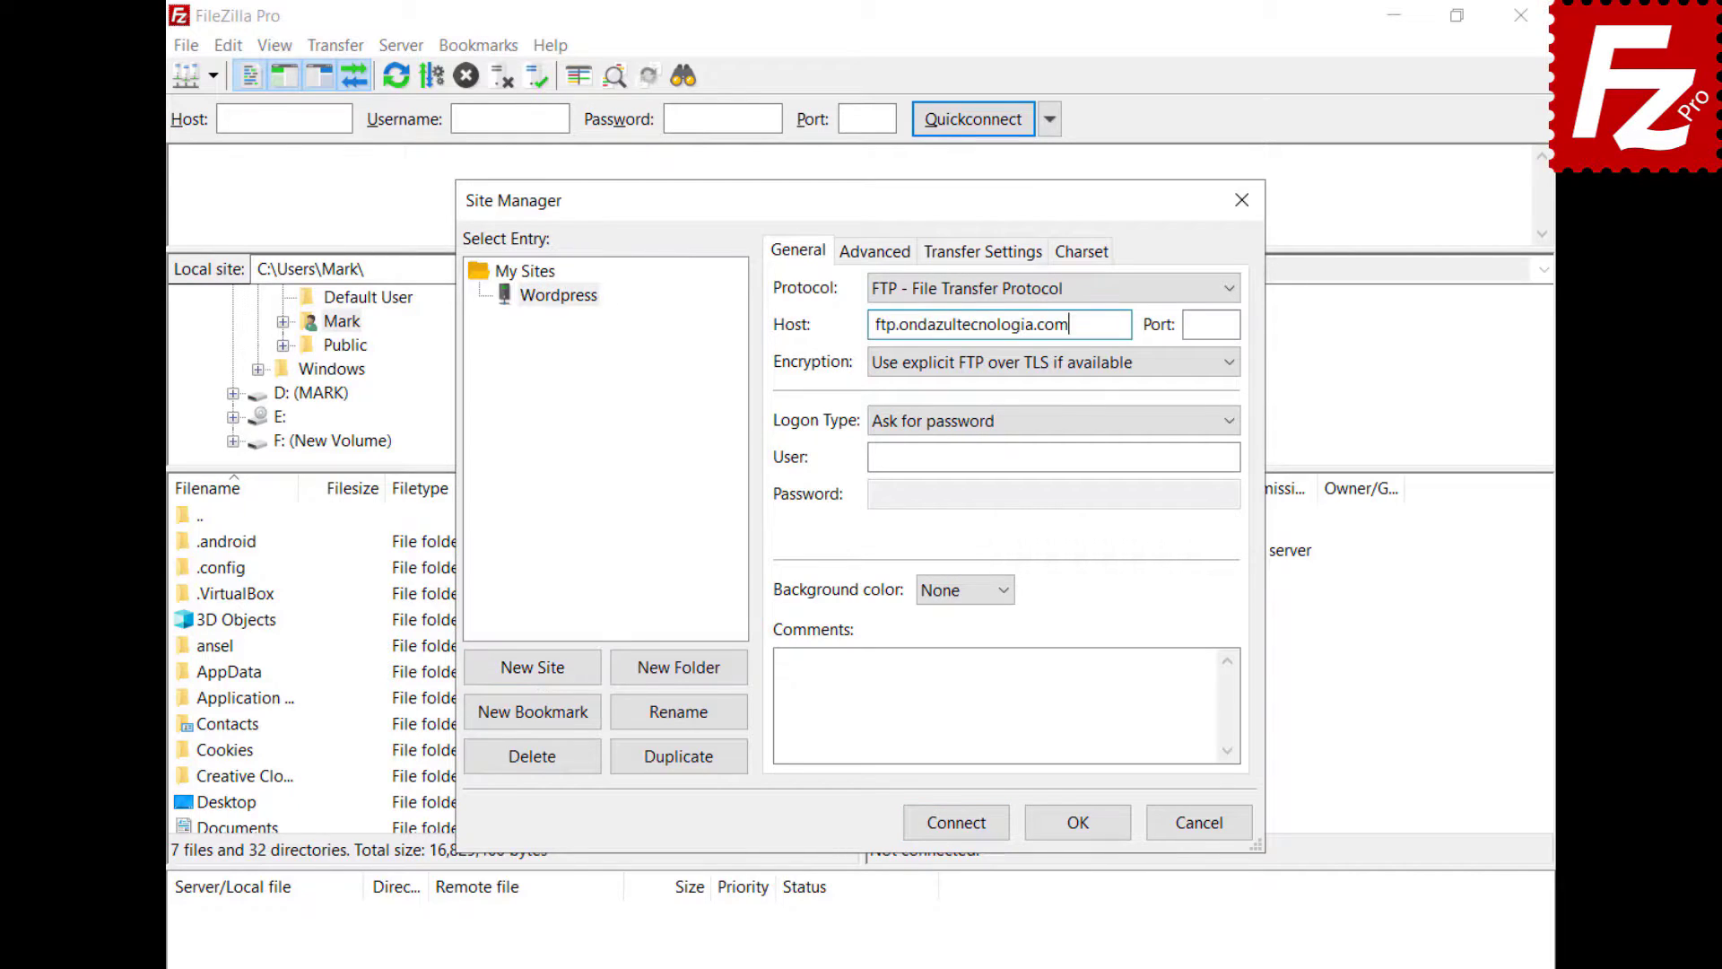
click(1054, 420)
click(1053, 457)
key(ctrl+v)
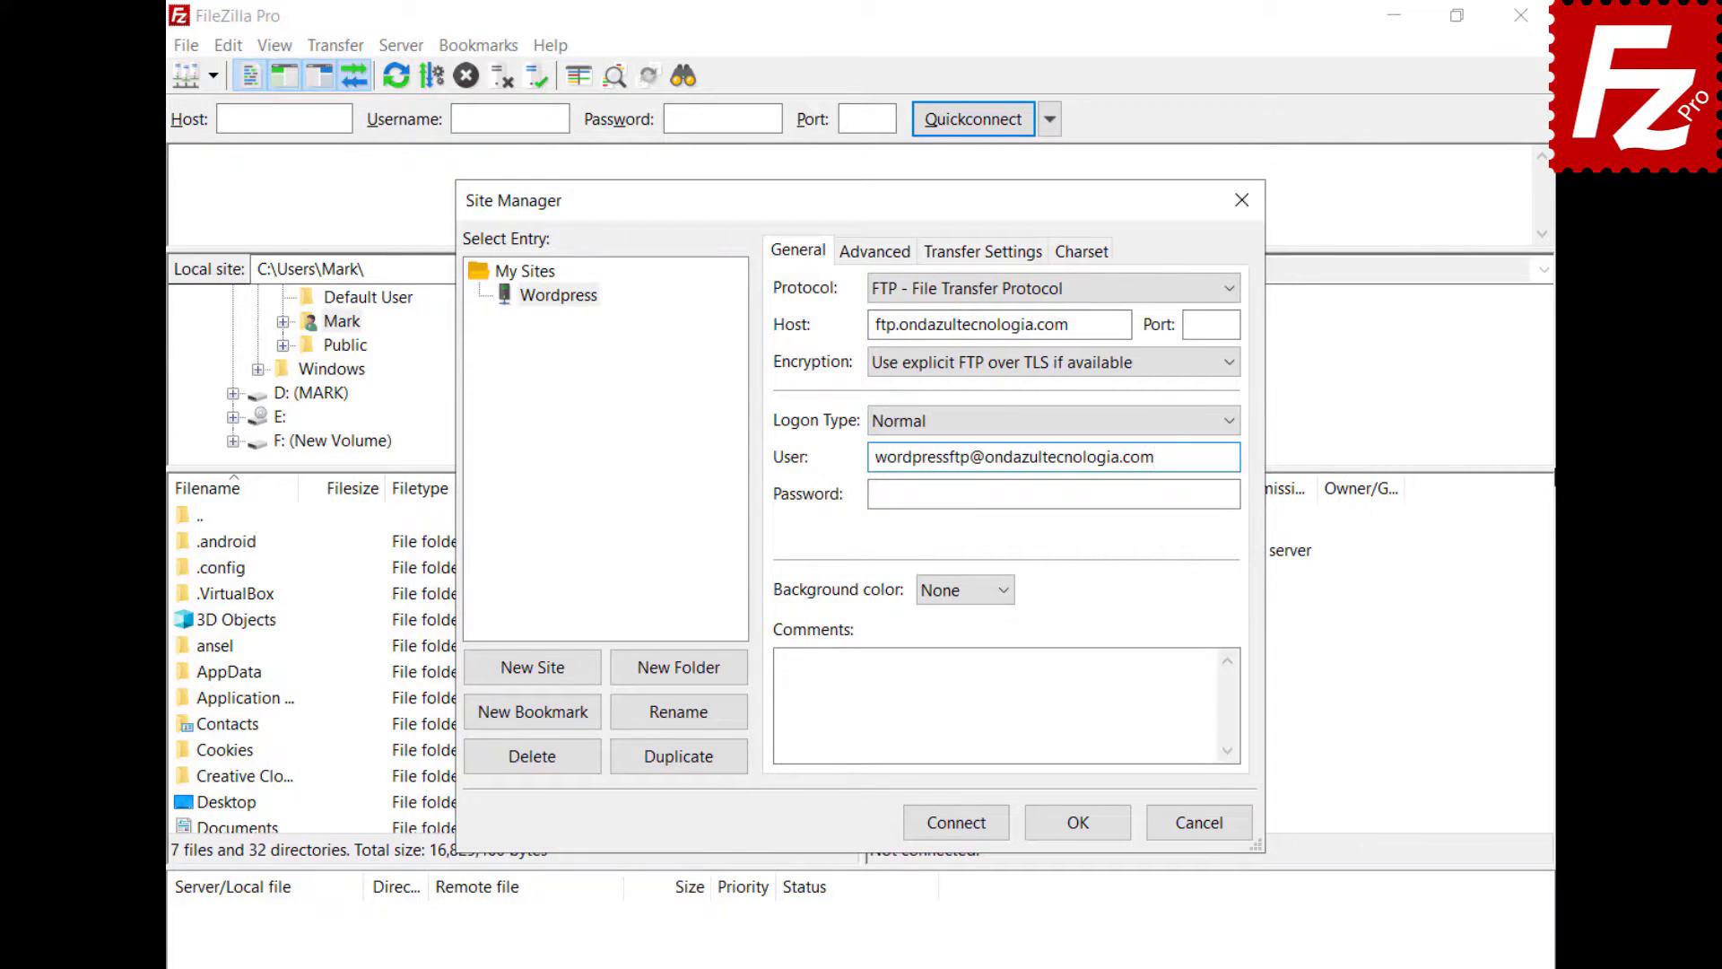
key(Tab)
key(ctrl+v)
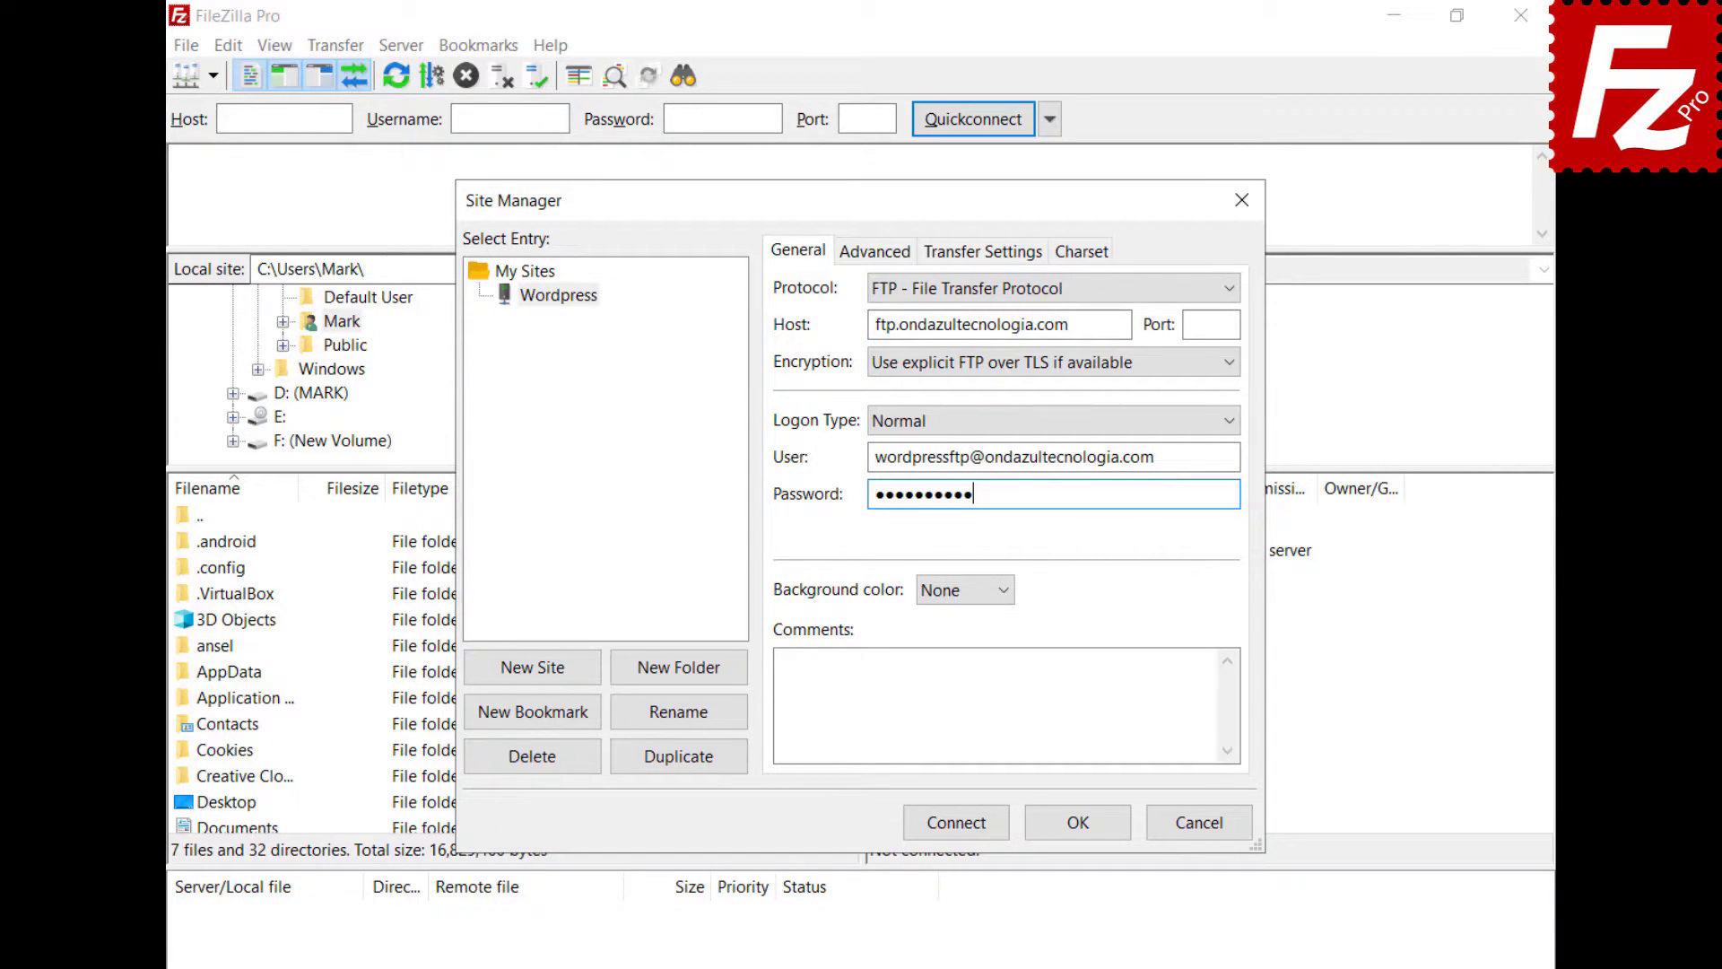
- Connect to the Wordpress site, always trusting its TLS certificate
click(954, 830)
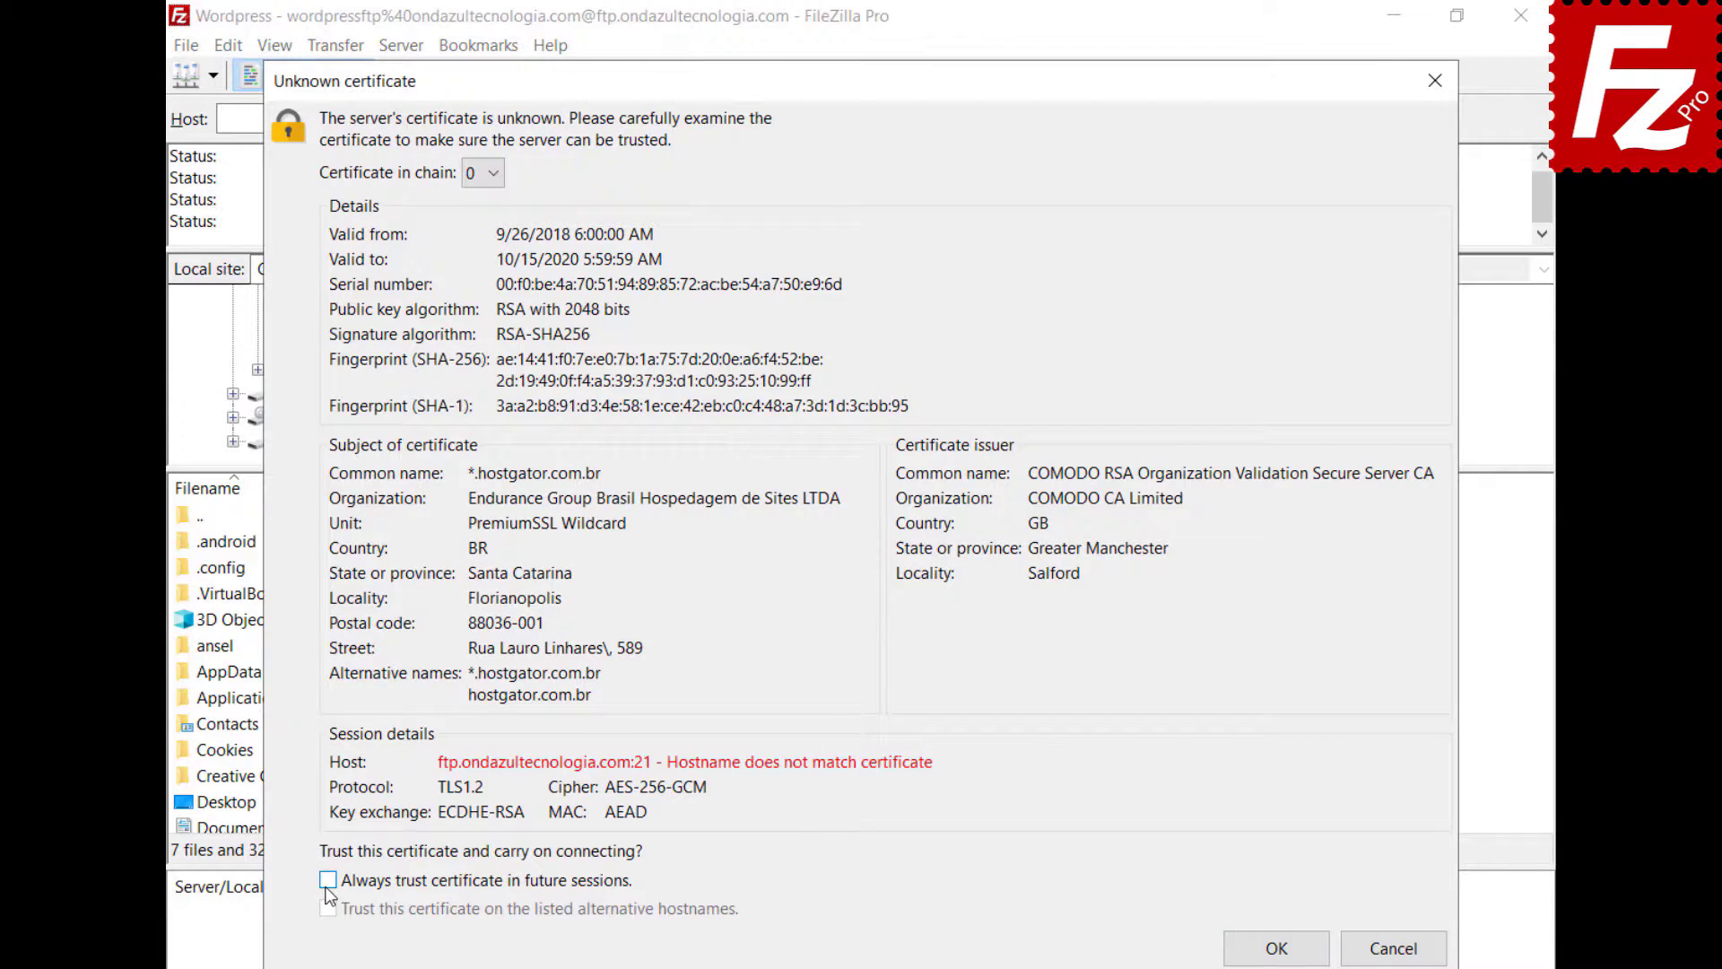
click(328, 883)
click(1281, 956)
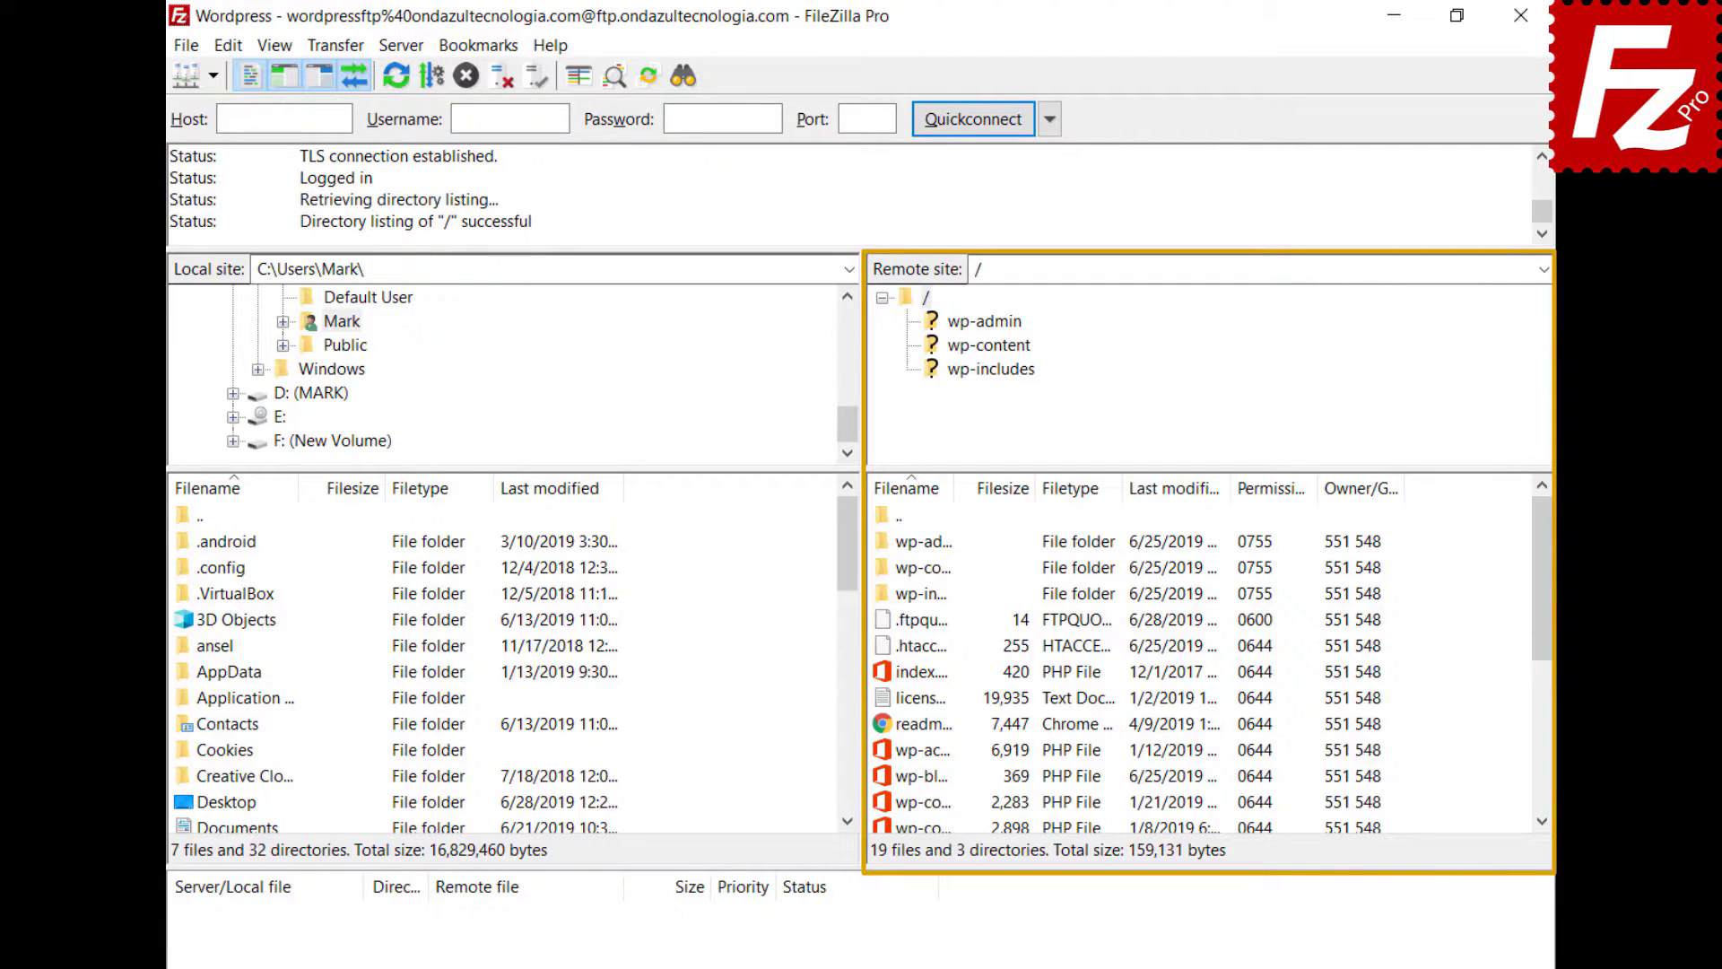
right_click(884, 779)
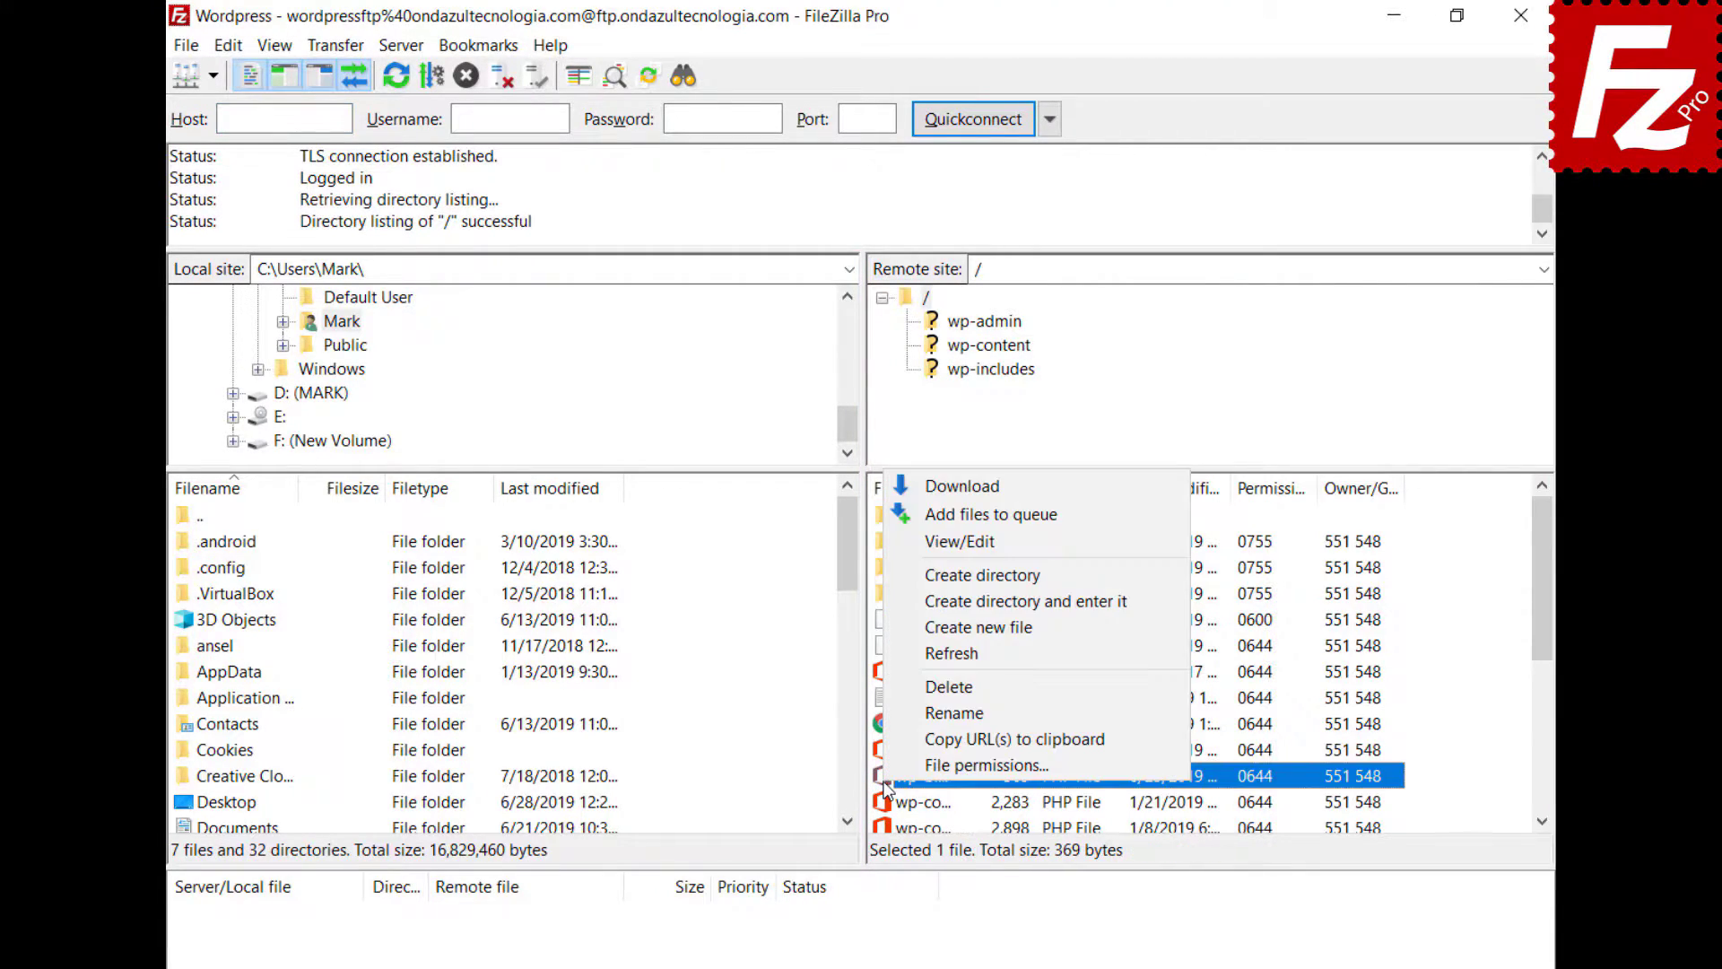
- Open wp-blog-header.php in Notepad, insert 'Enter a new line here' as the first line, and save on exit
click(907, 542)
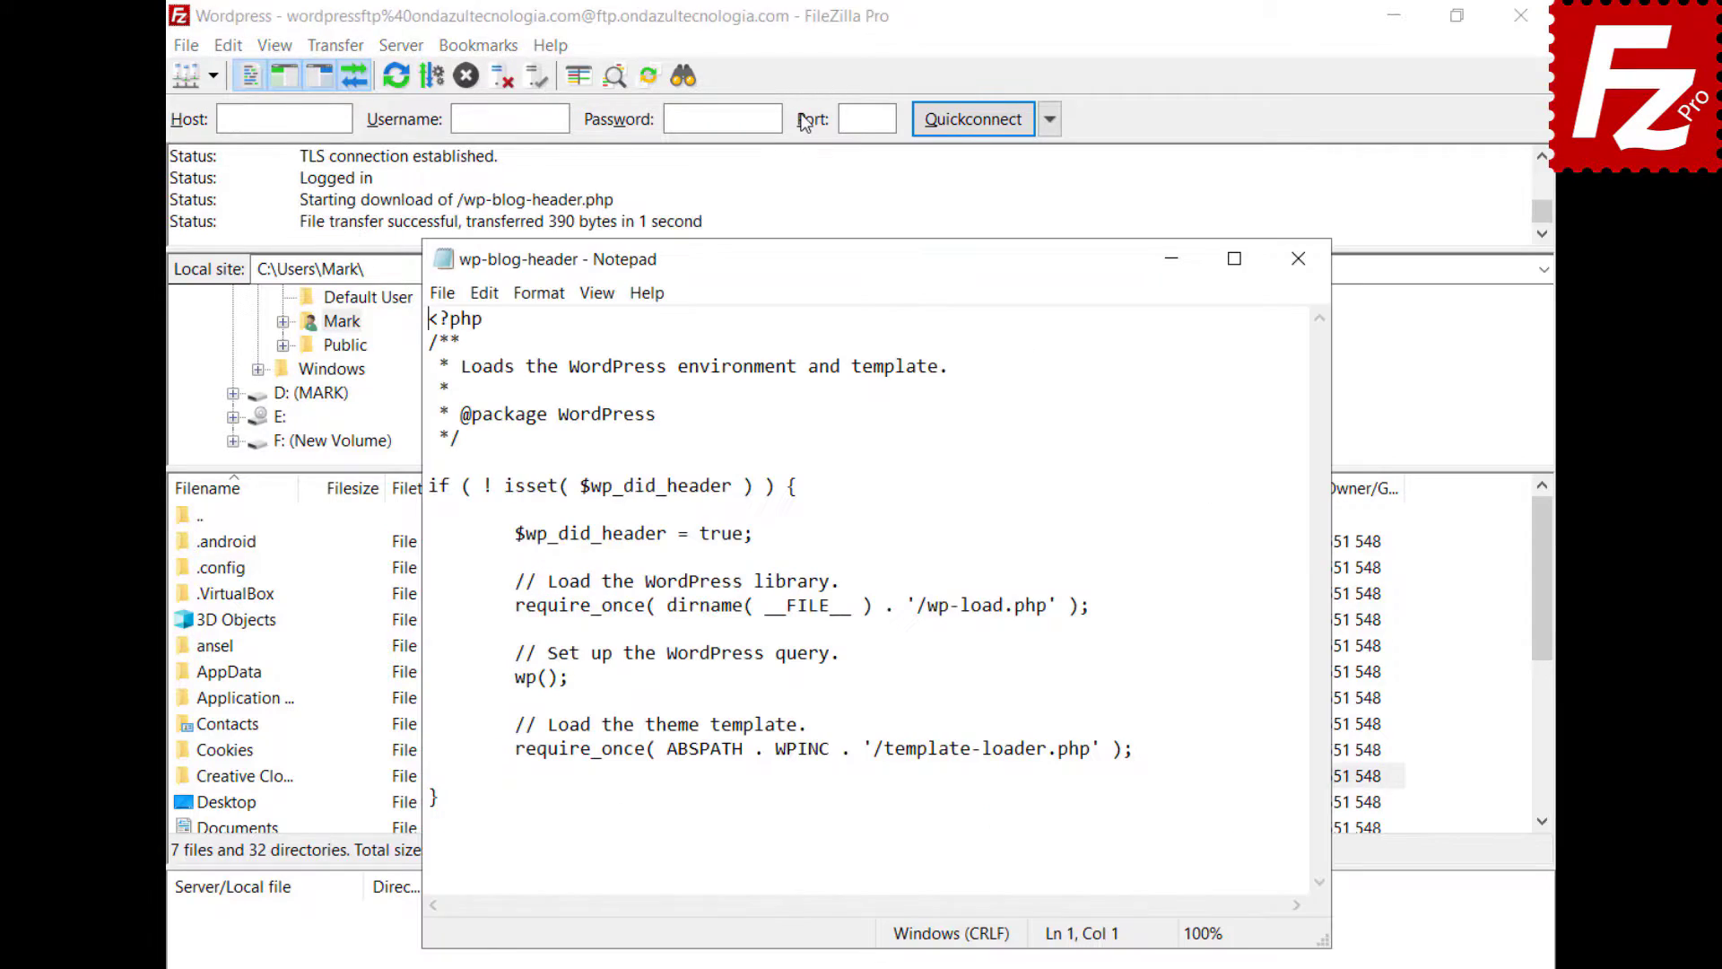
key(Return)
key(Up)
text(Enter a ne)
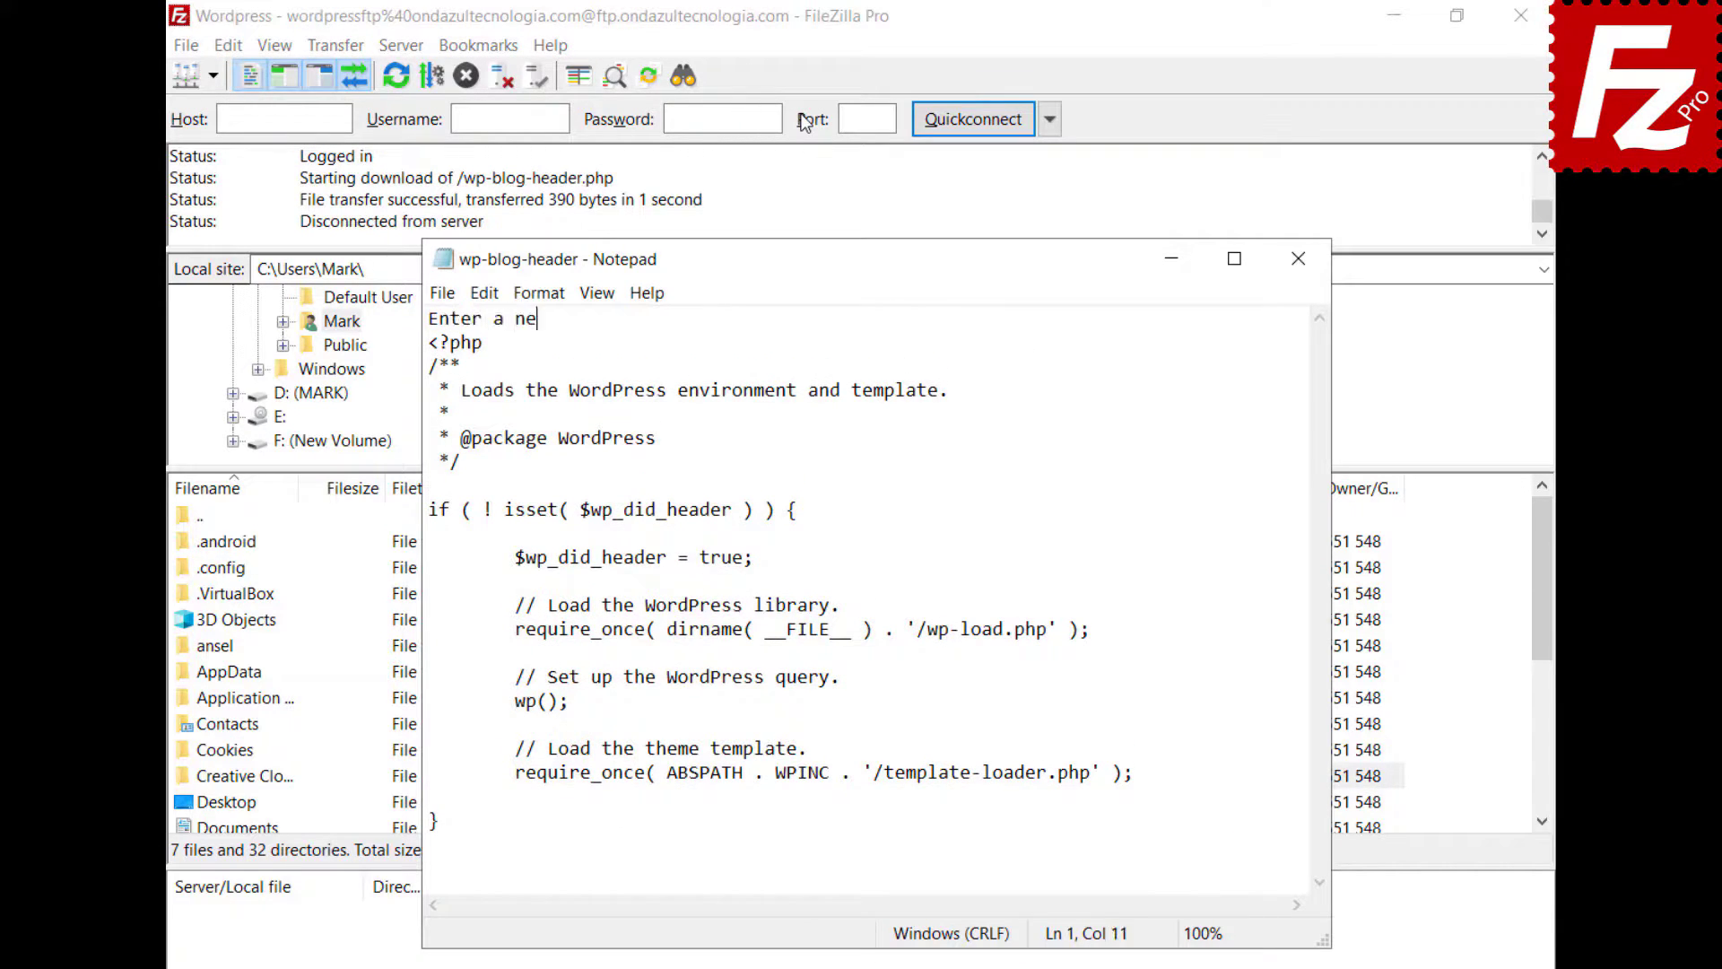
text(w line here)
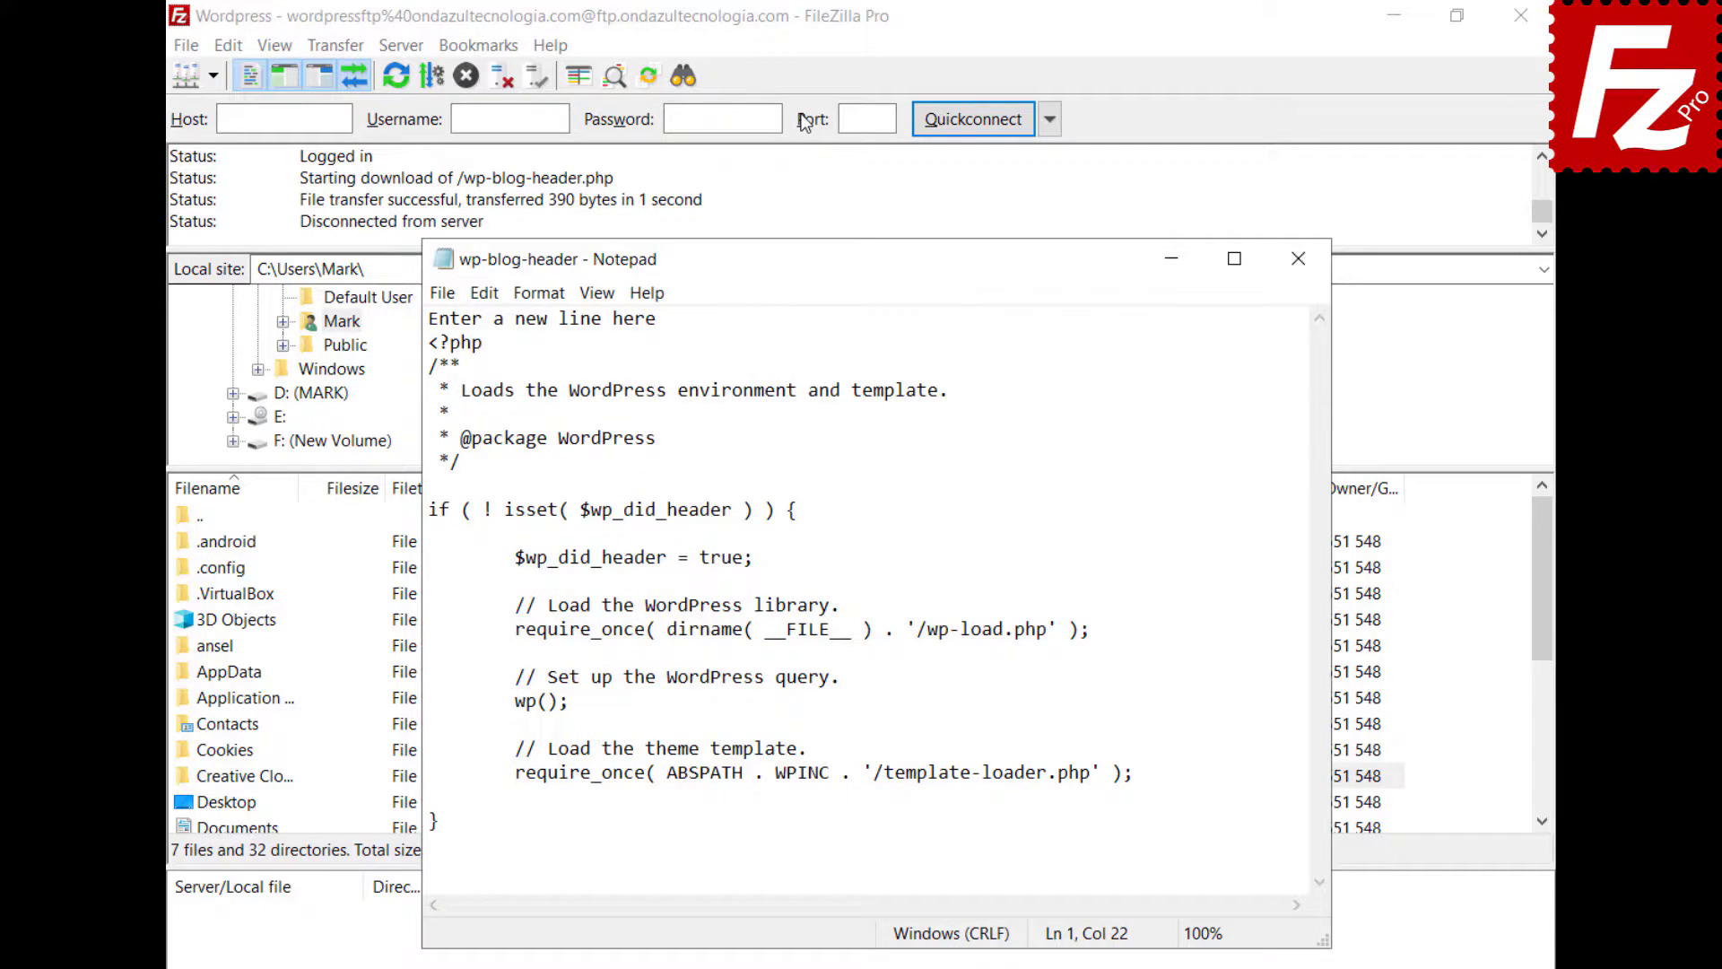
click(435, 294)
click(475, 494)
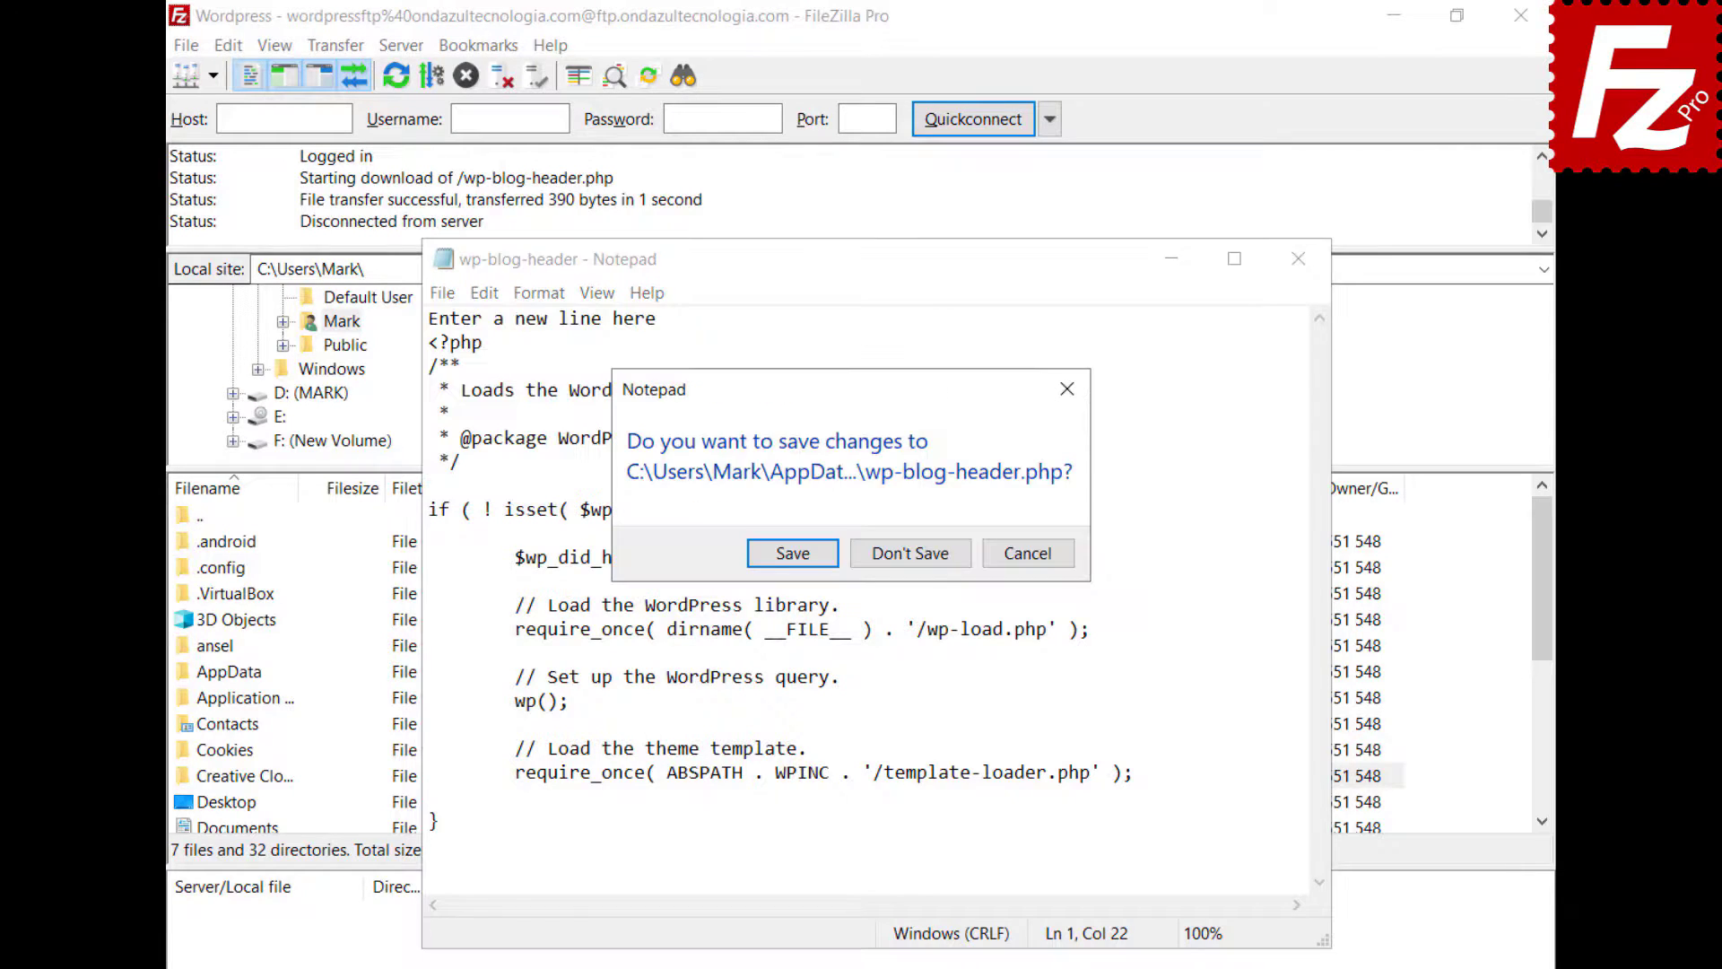
click(789, 554)
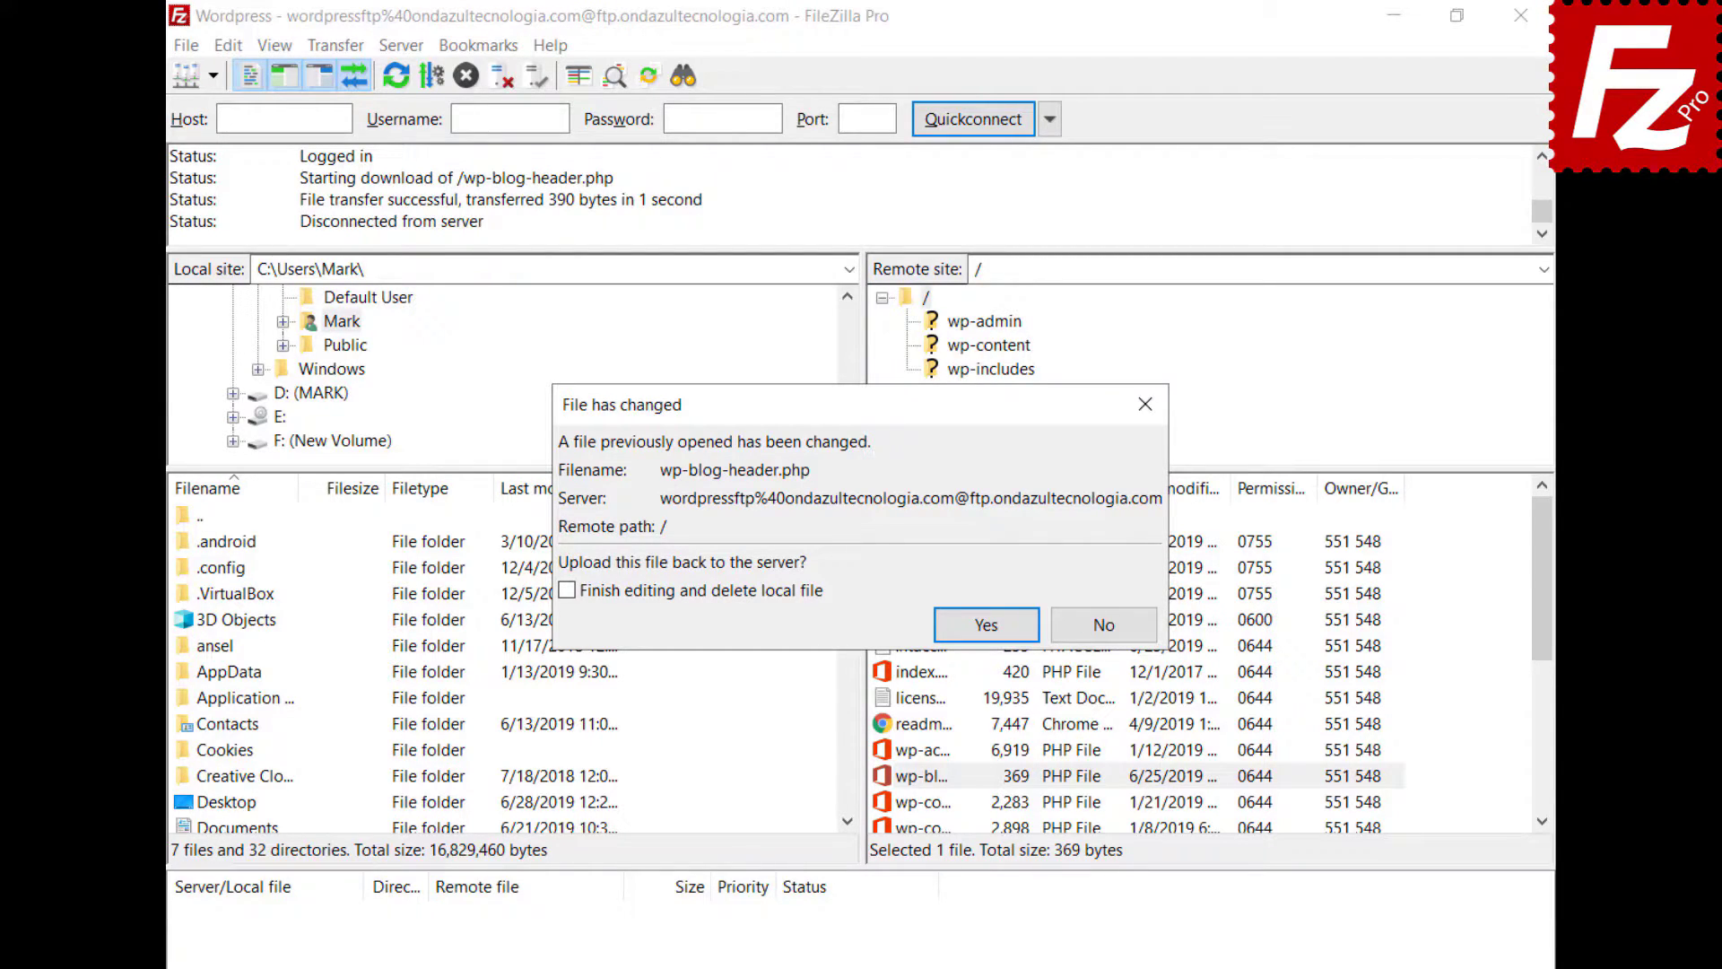
- Confirm uploading the changed wp-blog-header.php back to the server
click(986, 624)
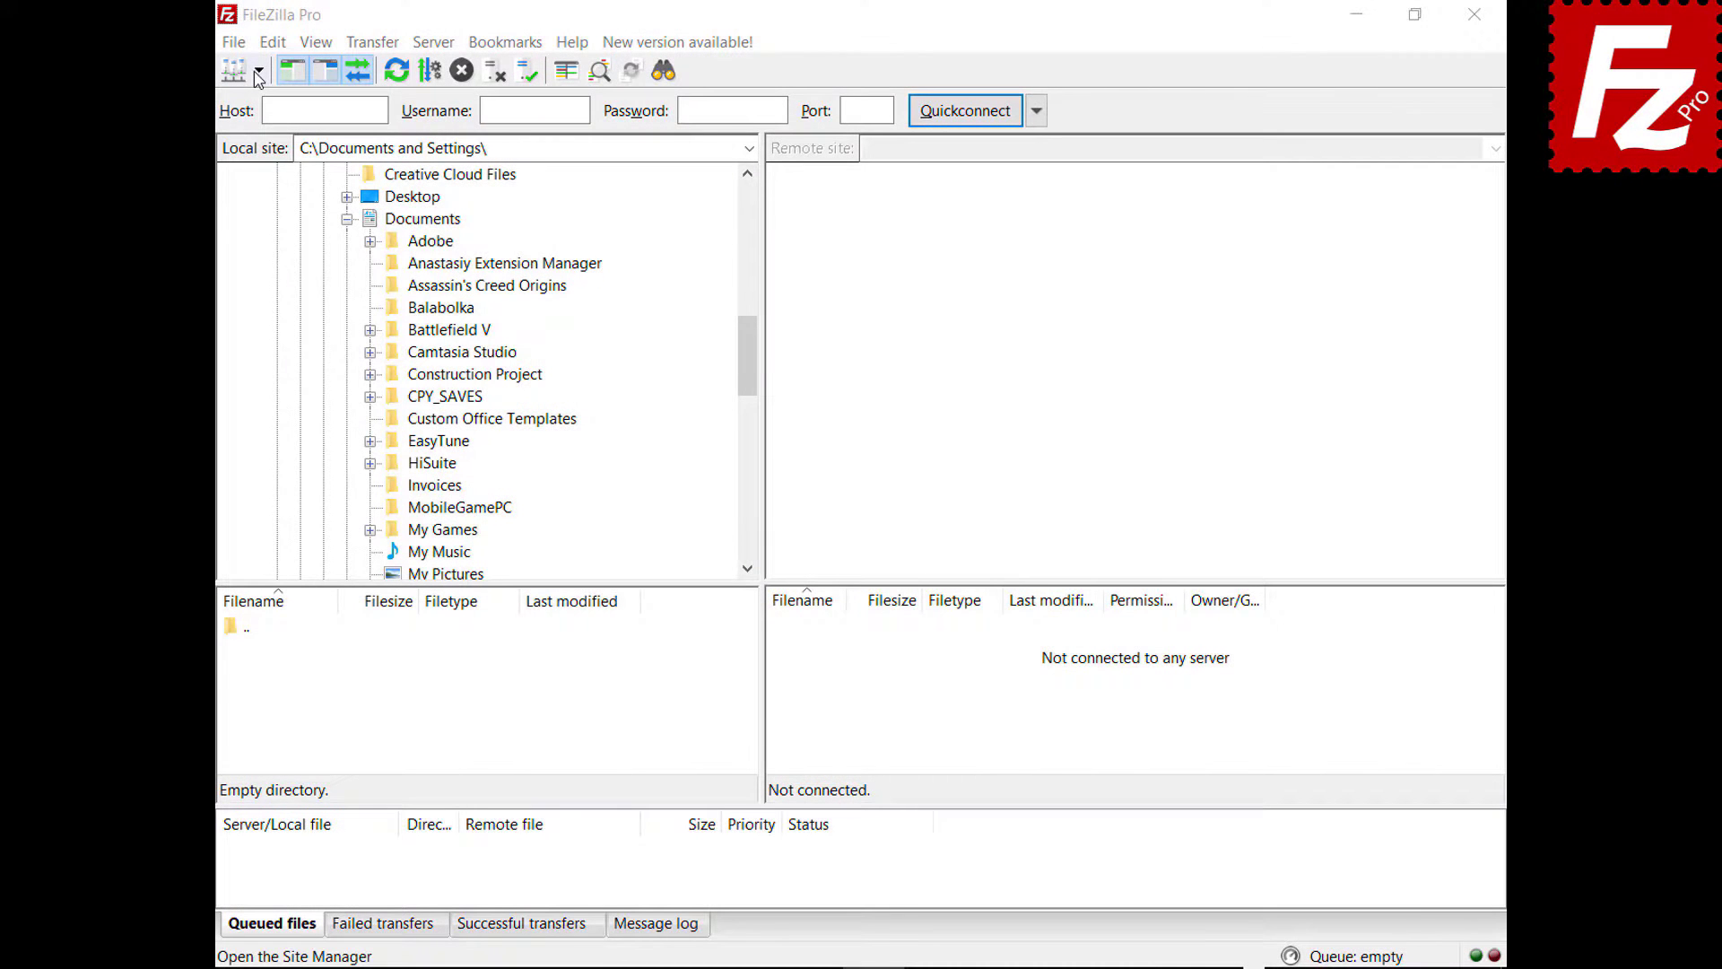
- Connect to the saved FTP site, drag Financial.xlsx to the local pane and Evaluation.pdf to the server
click(258, 70)
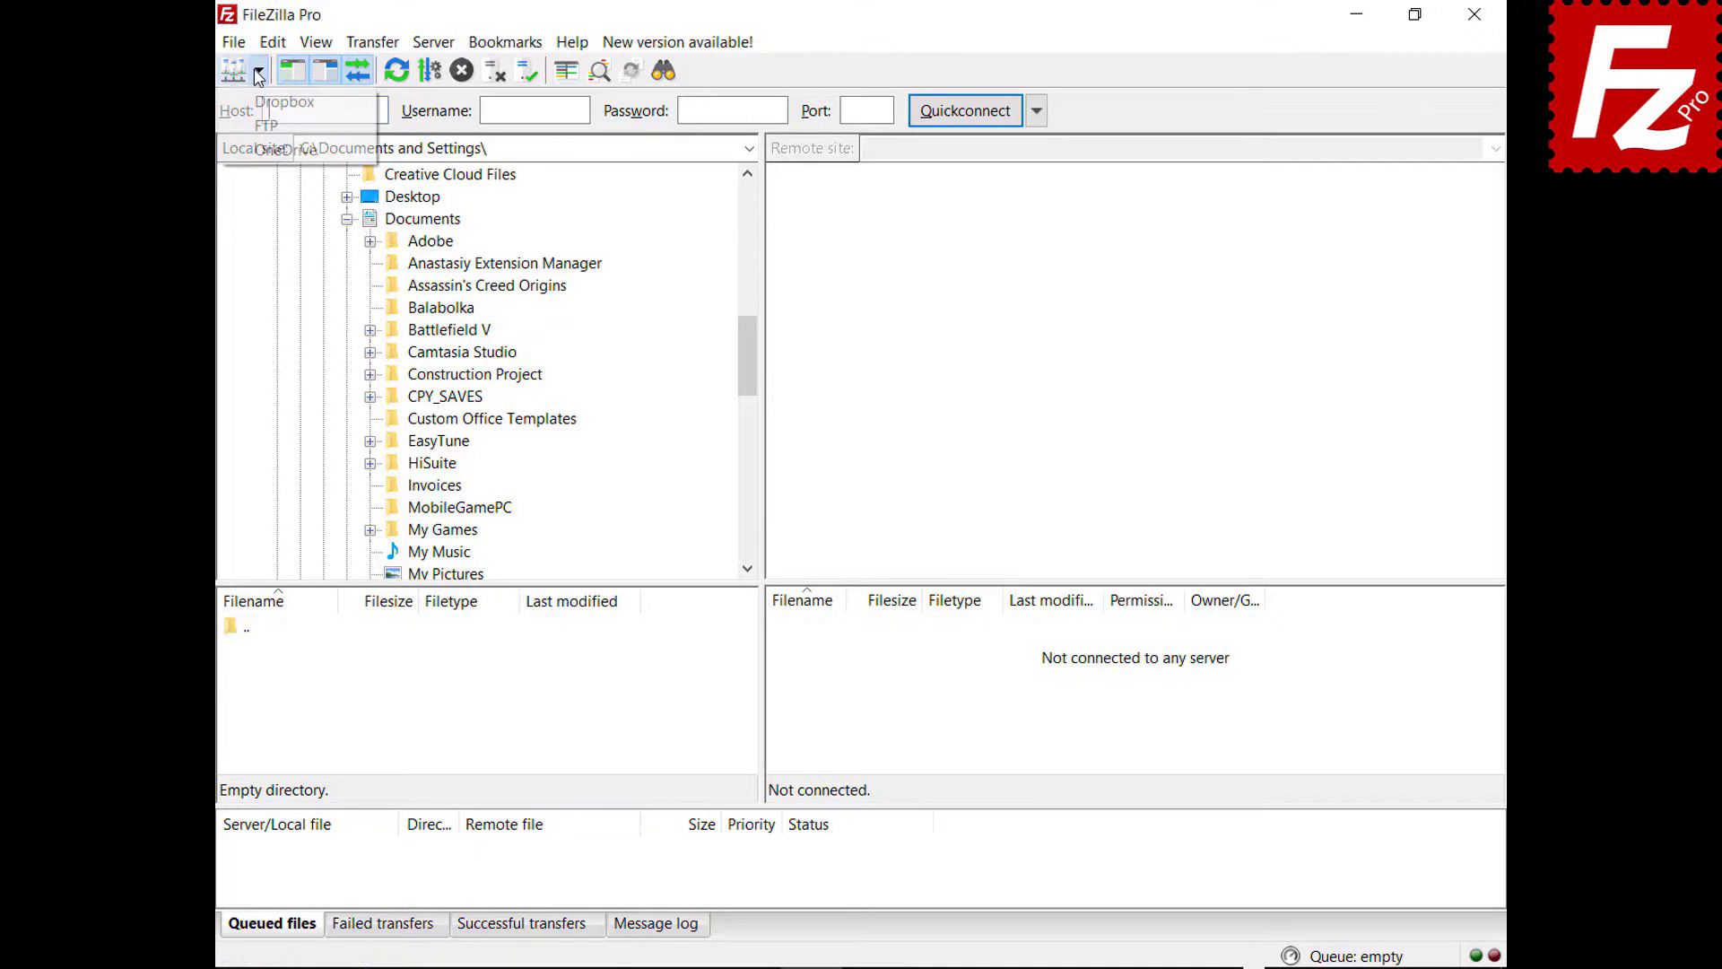
click(263, 131)
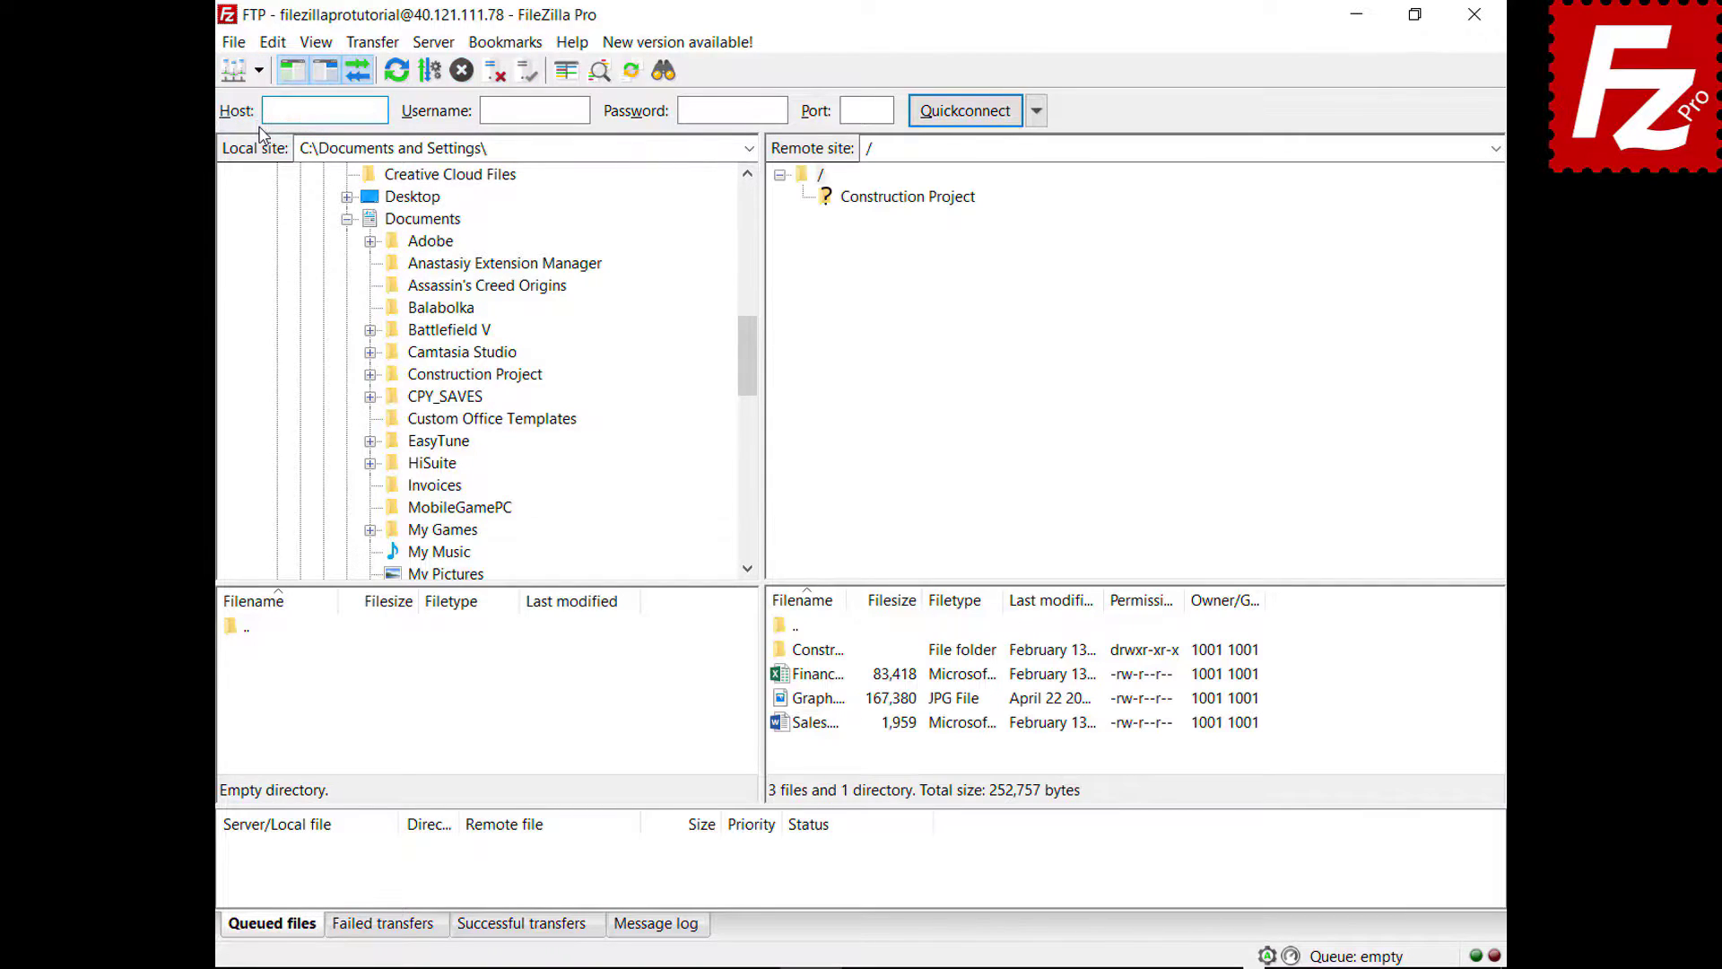
click(787, 678)
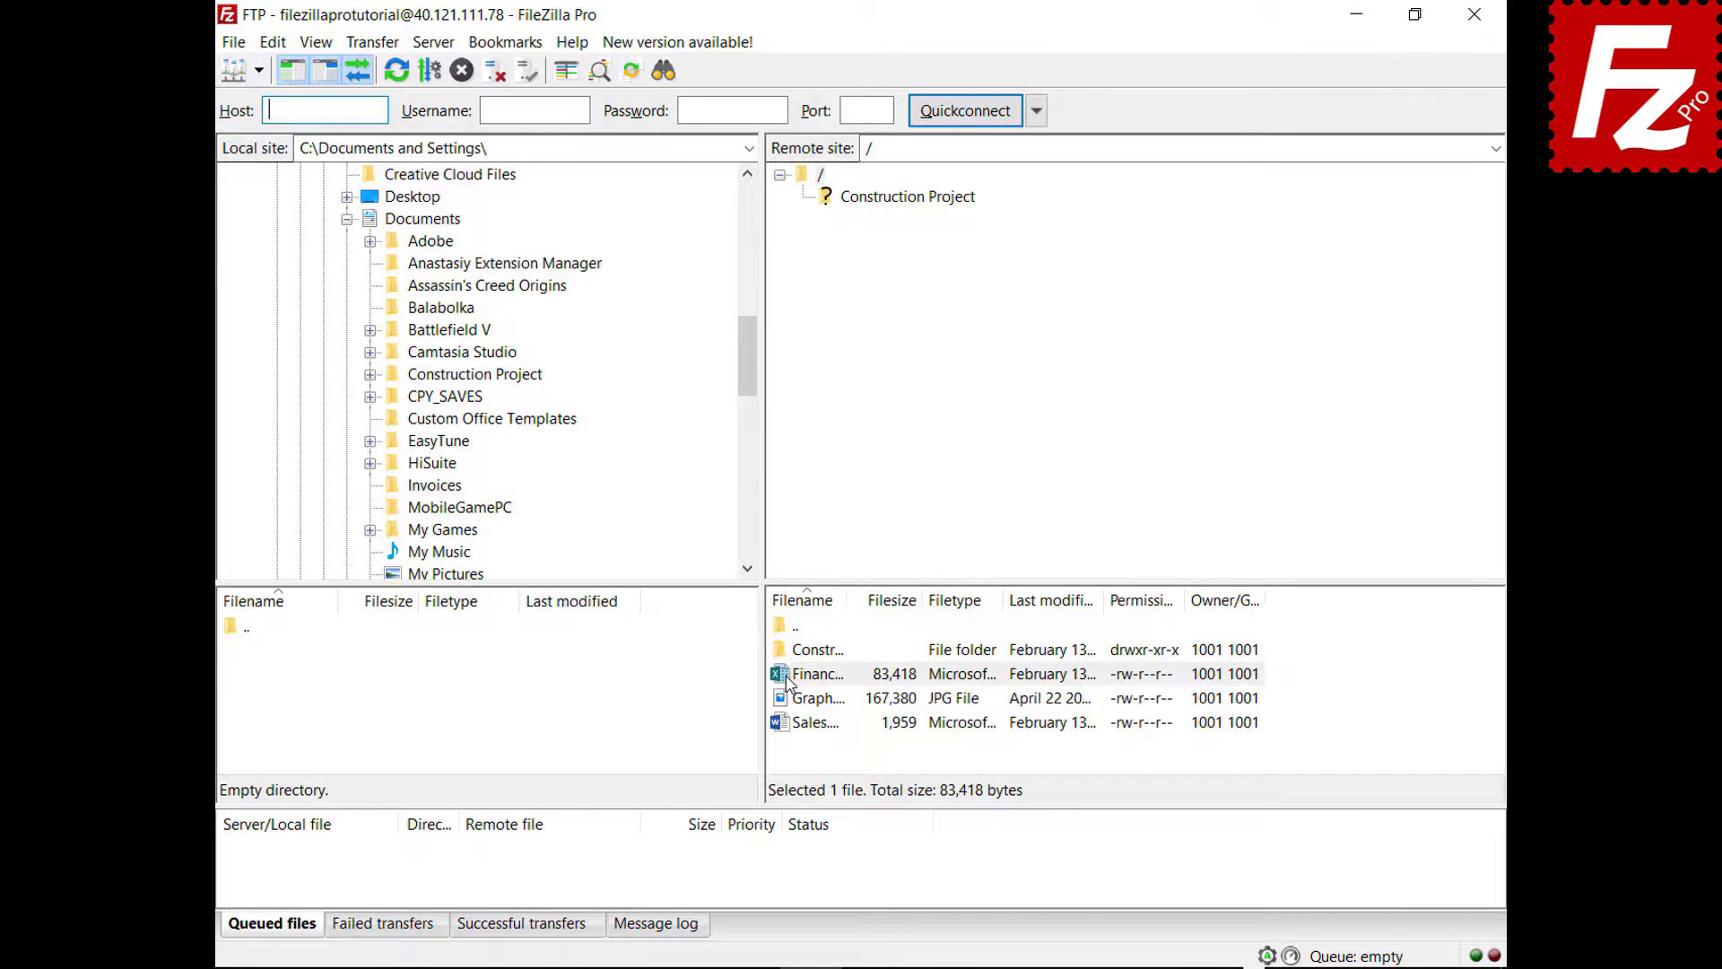
drag(787, 681, 482, 224)
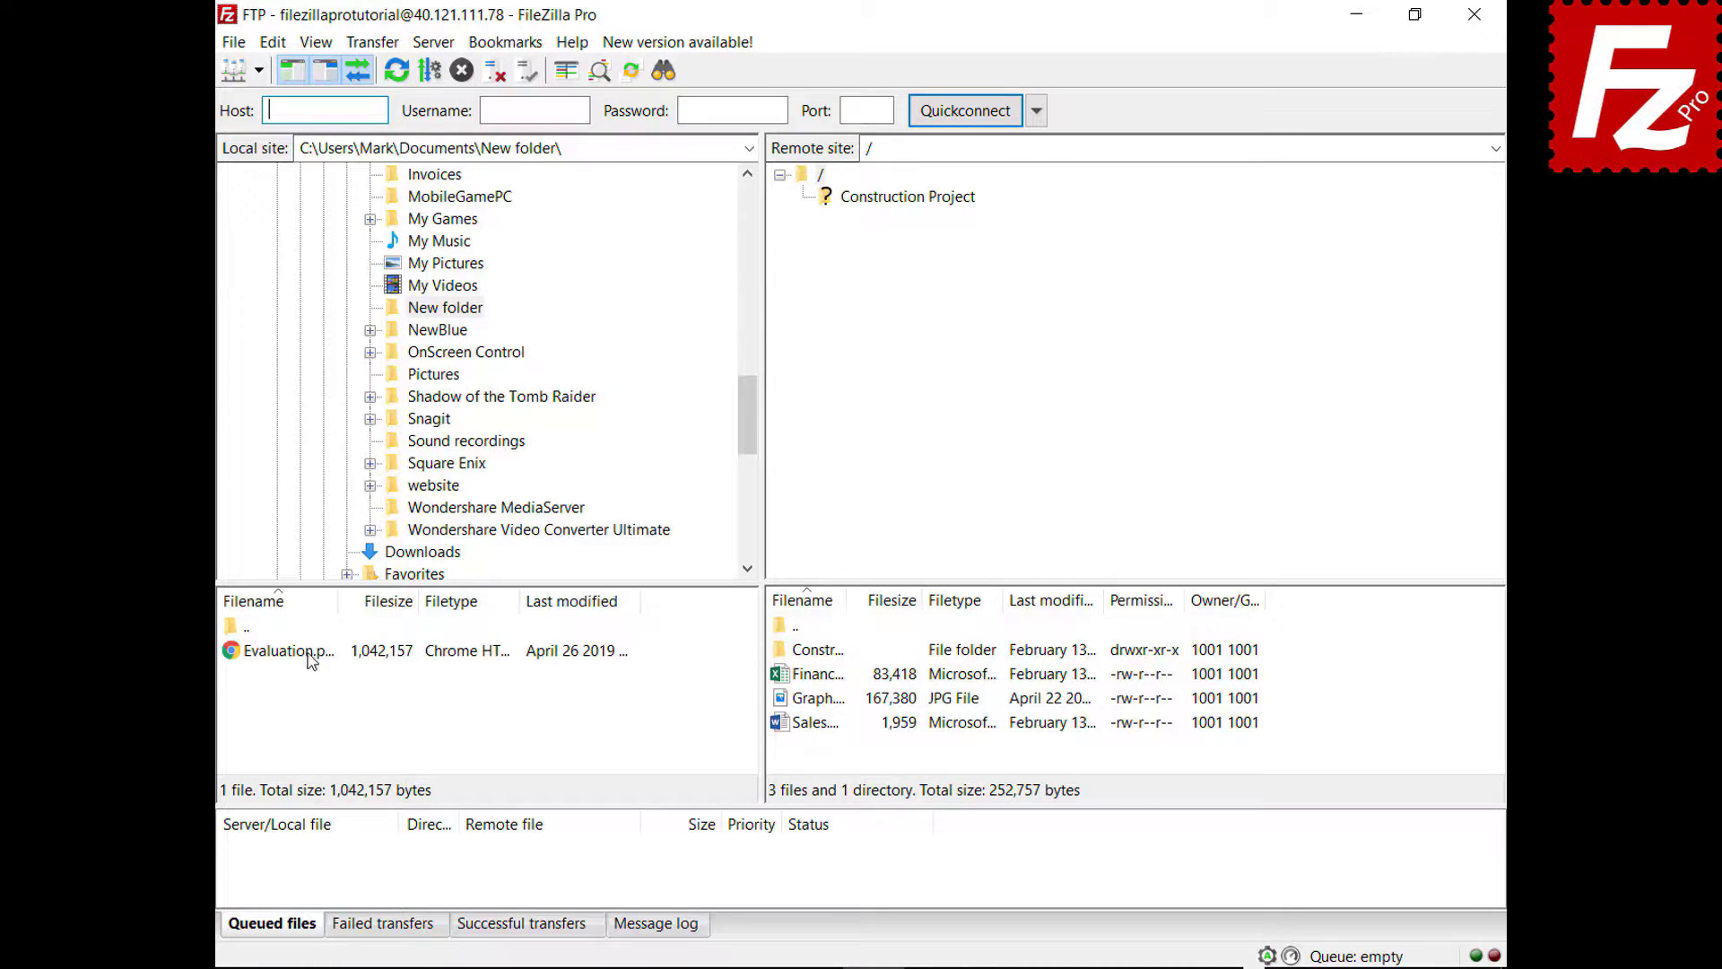
click(309, 652)
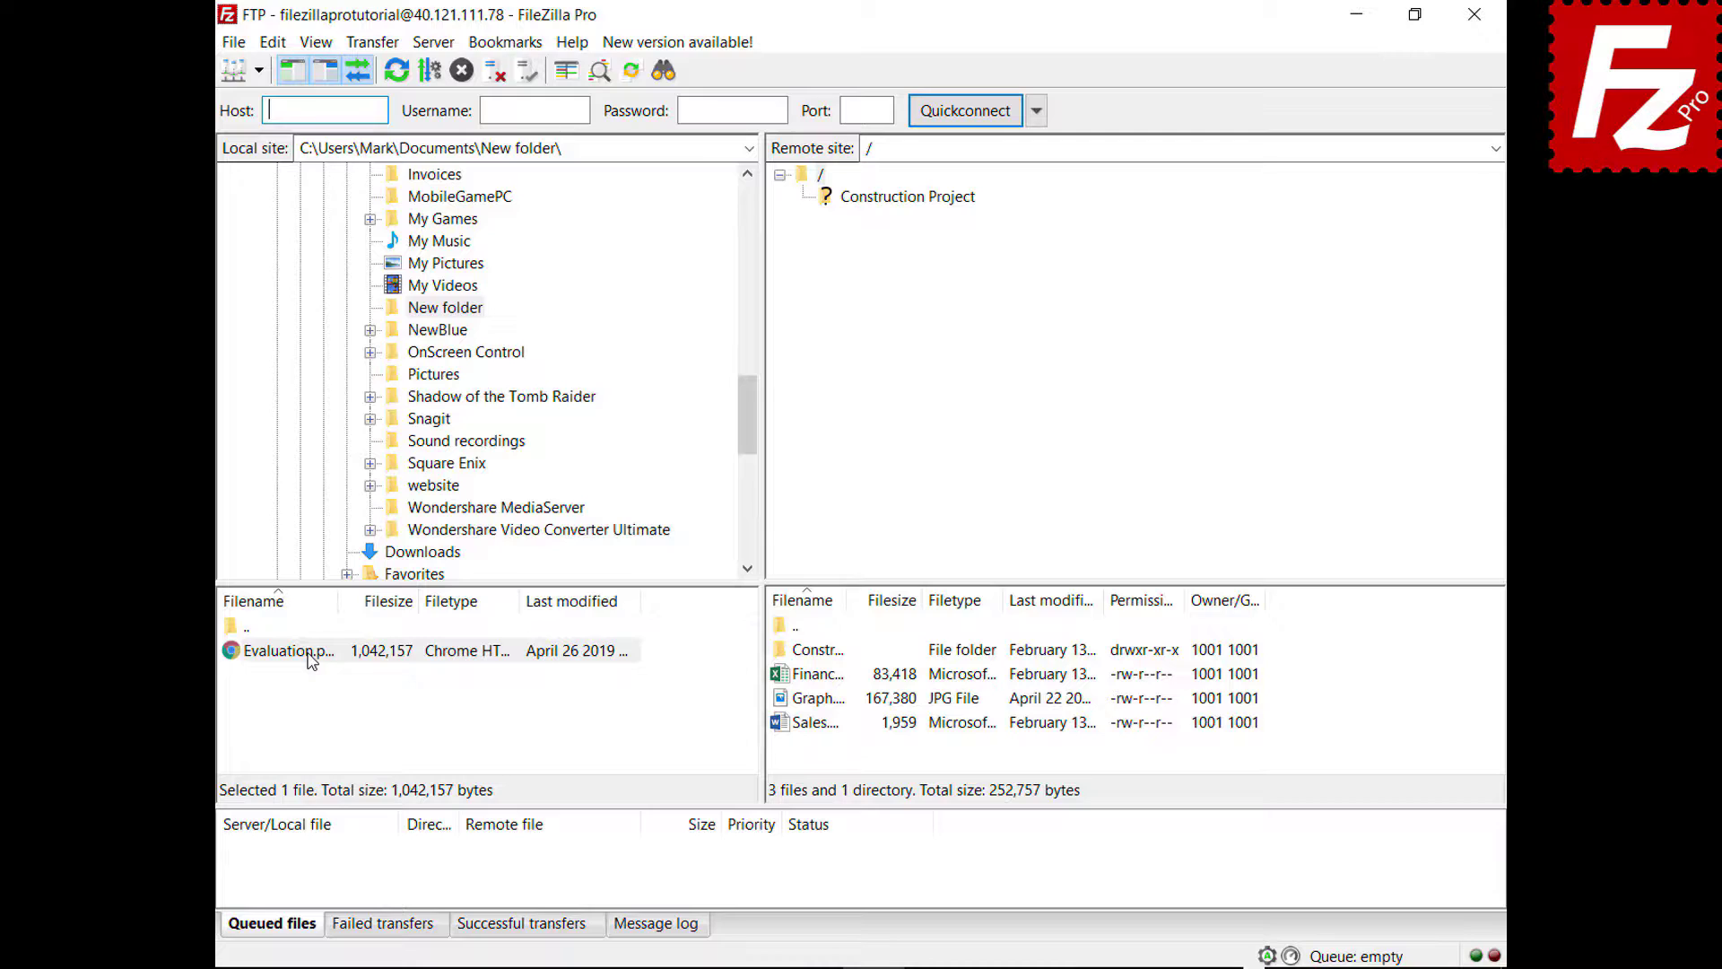
drag(311, 661, 836, 760)
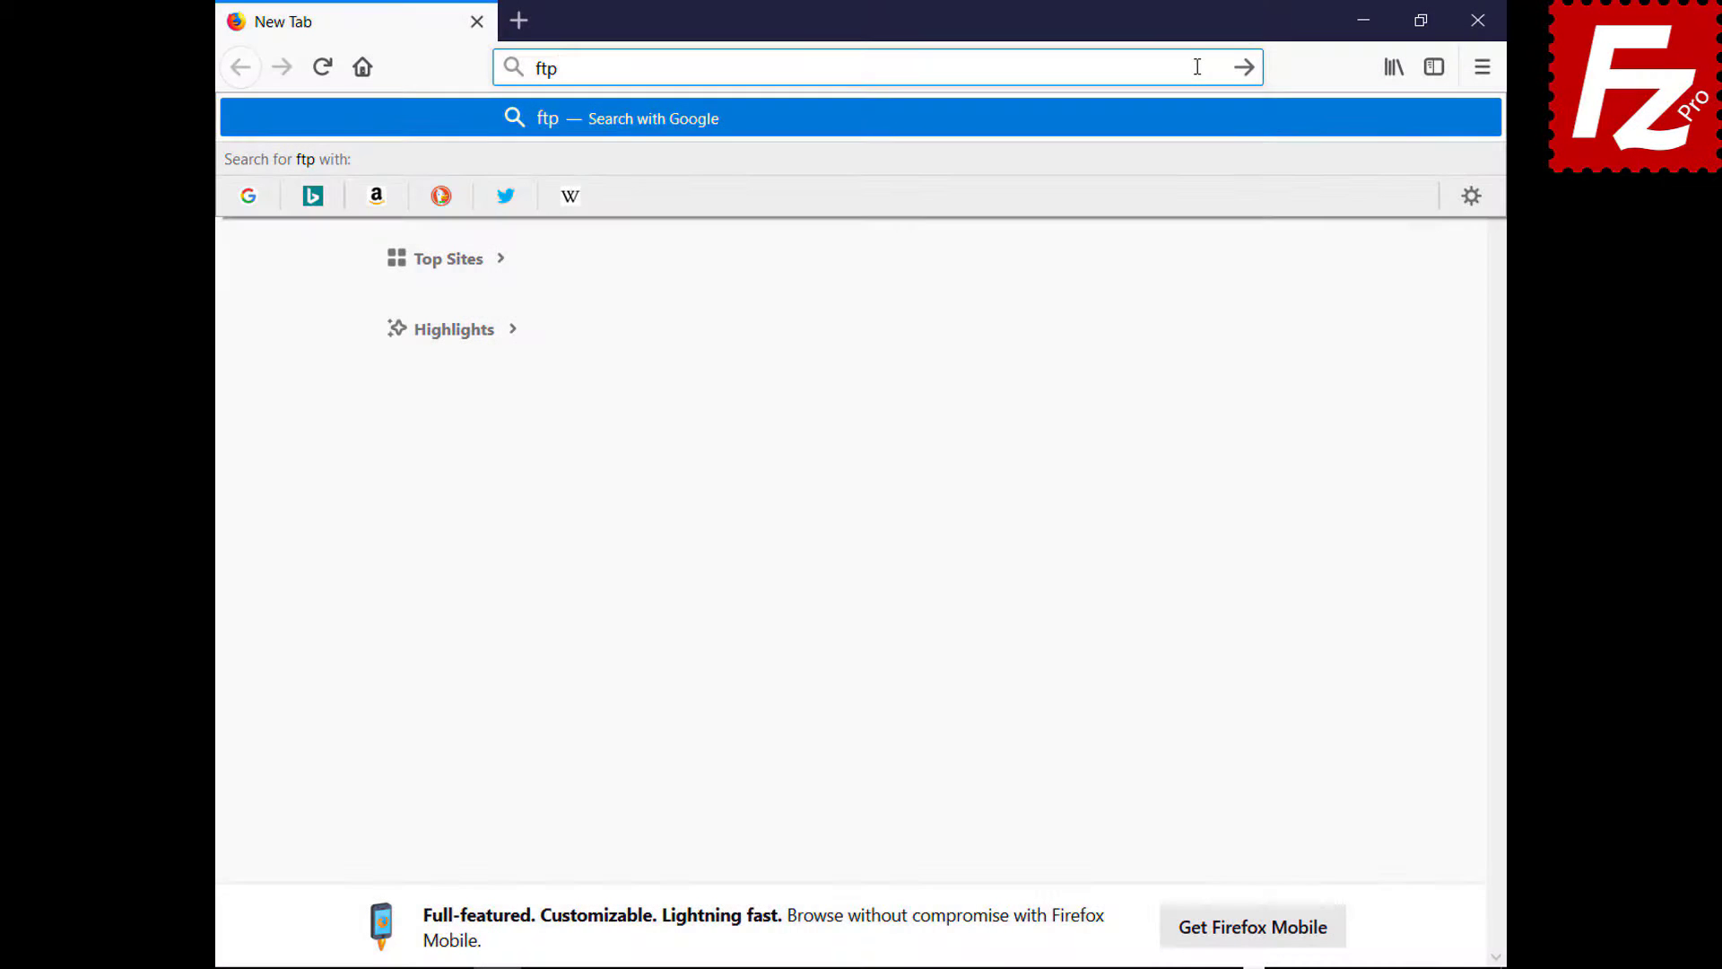
- On ftptest.net, test host 40.121.111.78 with the FTP login and password, allowing plain-FTP fallback
text(test.net)
key(Return)
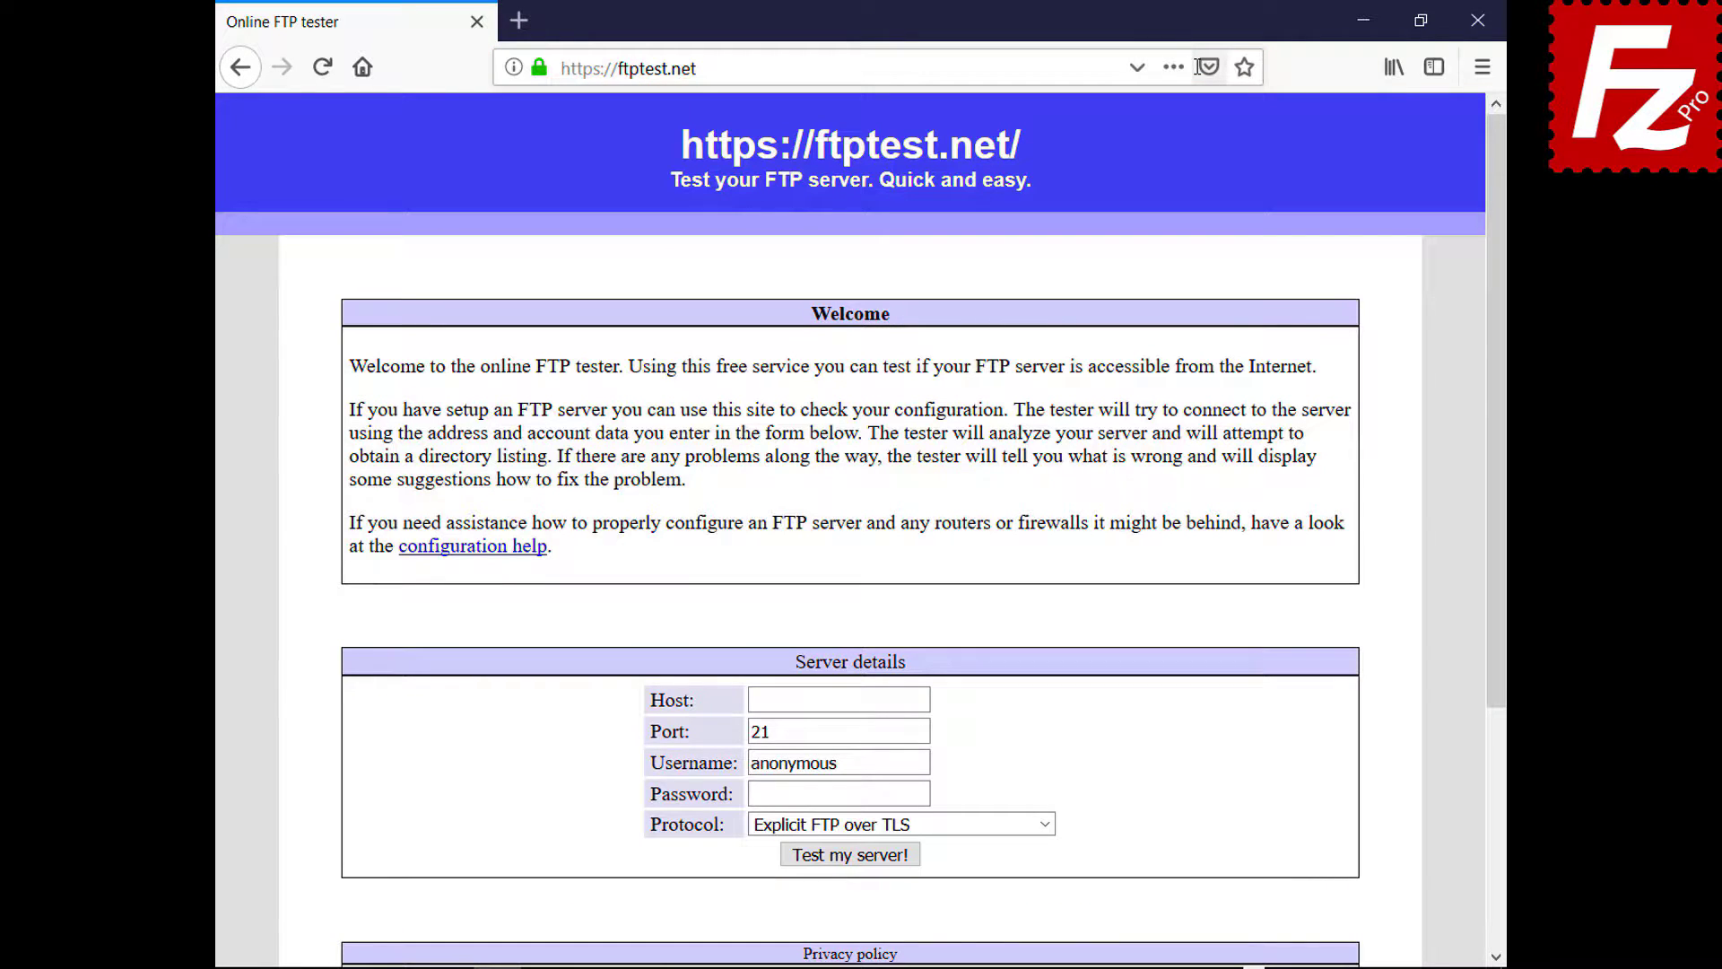
click(923, 699)
text(40.121.111.78)
double_click(925, 762)
text(filezillaprotutorial)
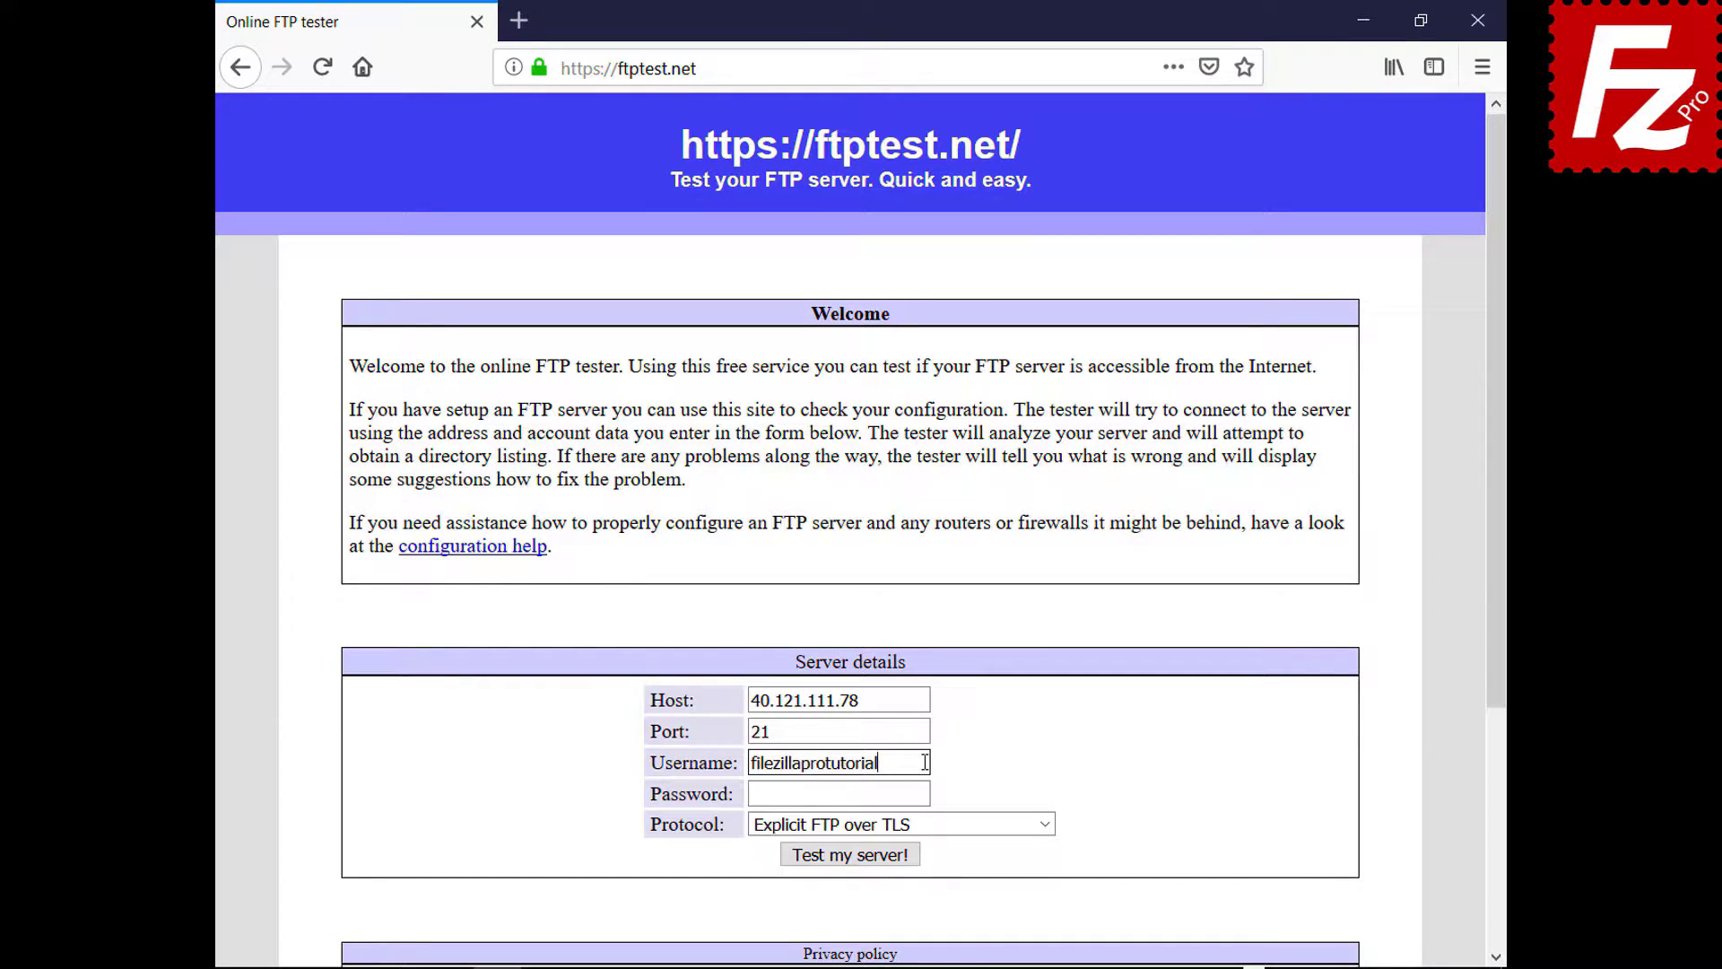
click(925, 792)
key(ctrl+v)
click(1042, 823)
click(1037, 892)
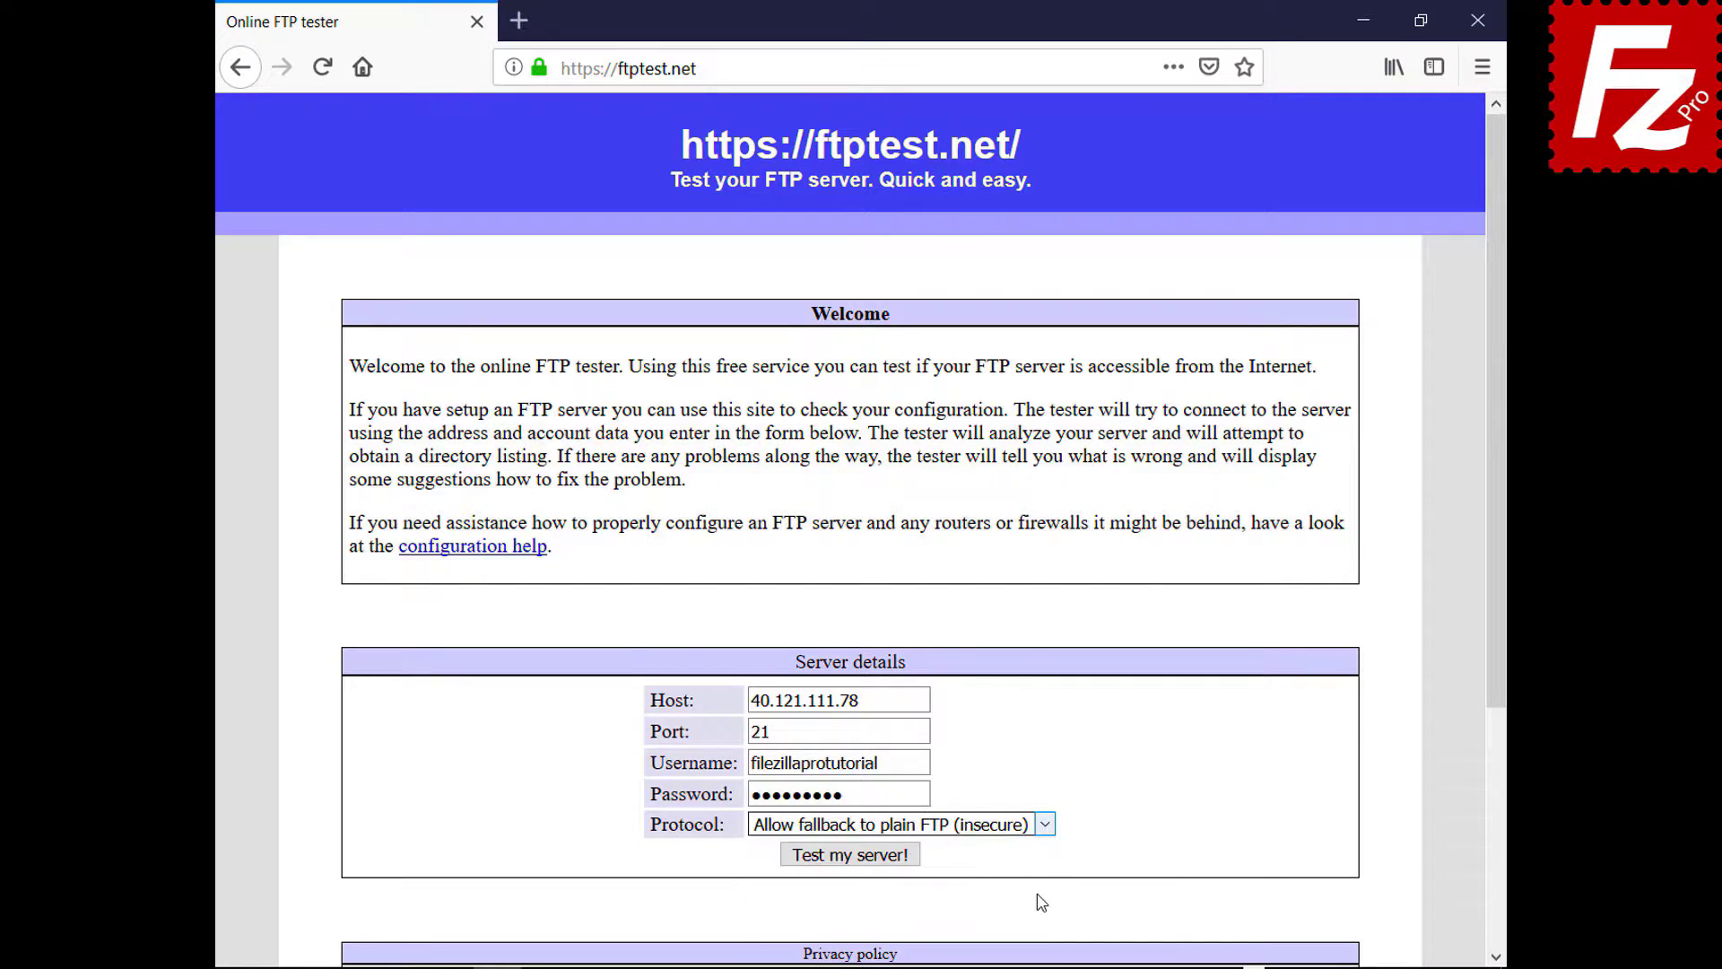
click(857, 856)
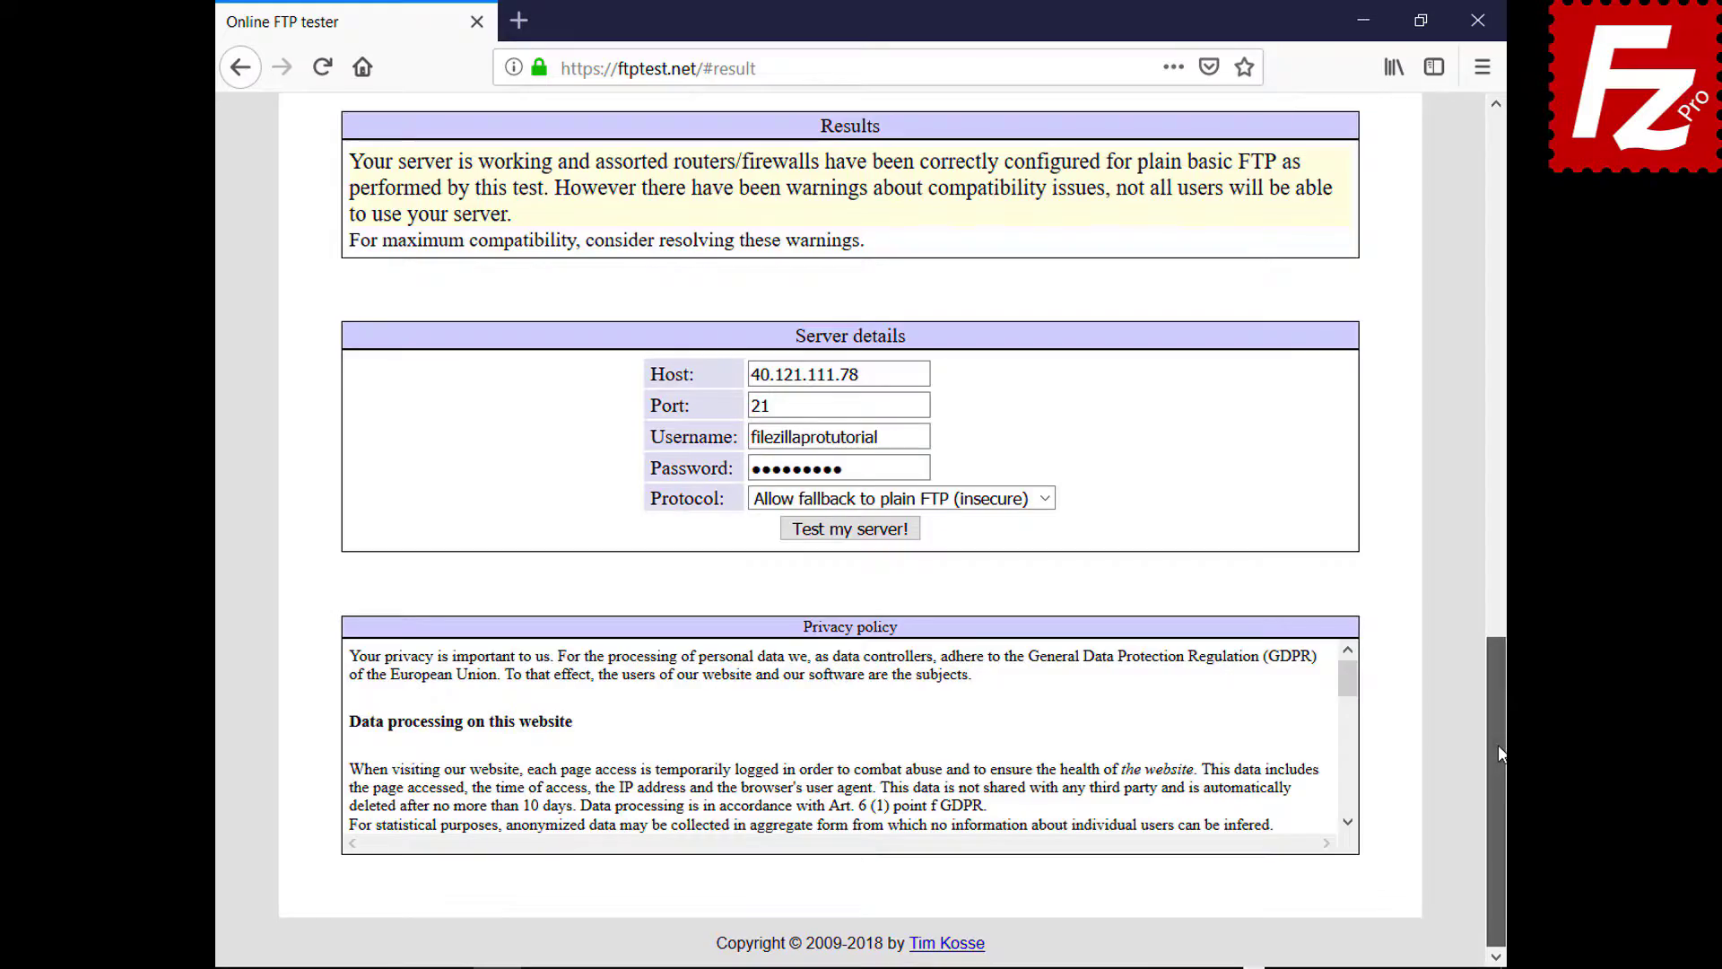
drag(1498, 745, 1415, 224)
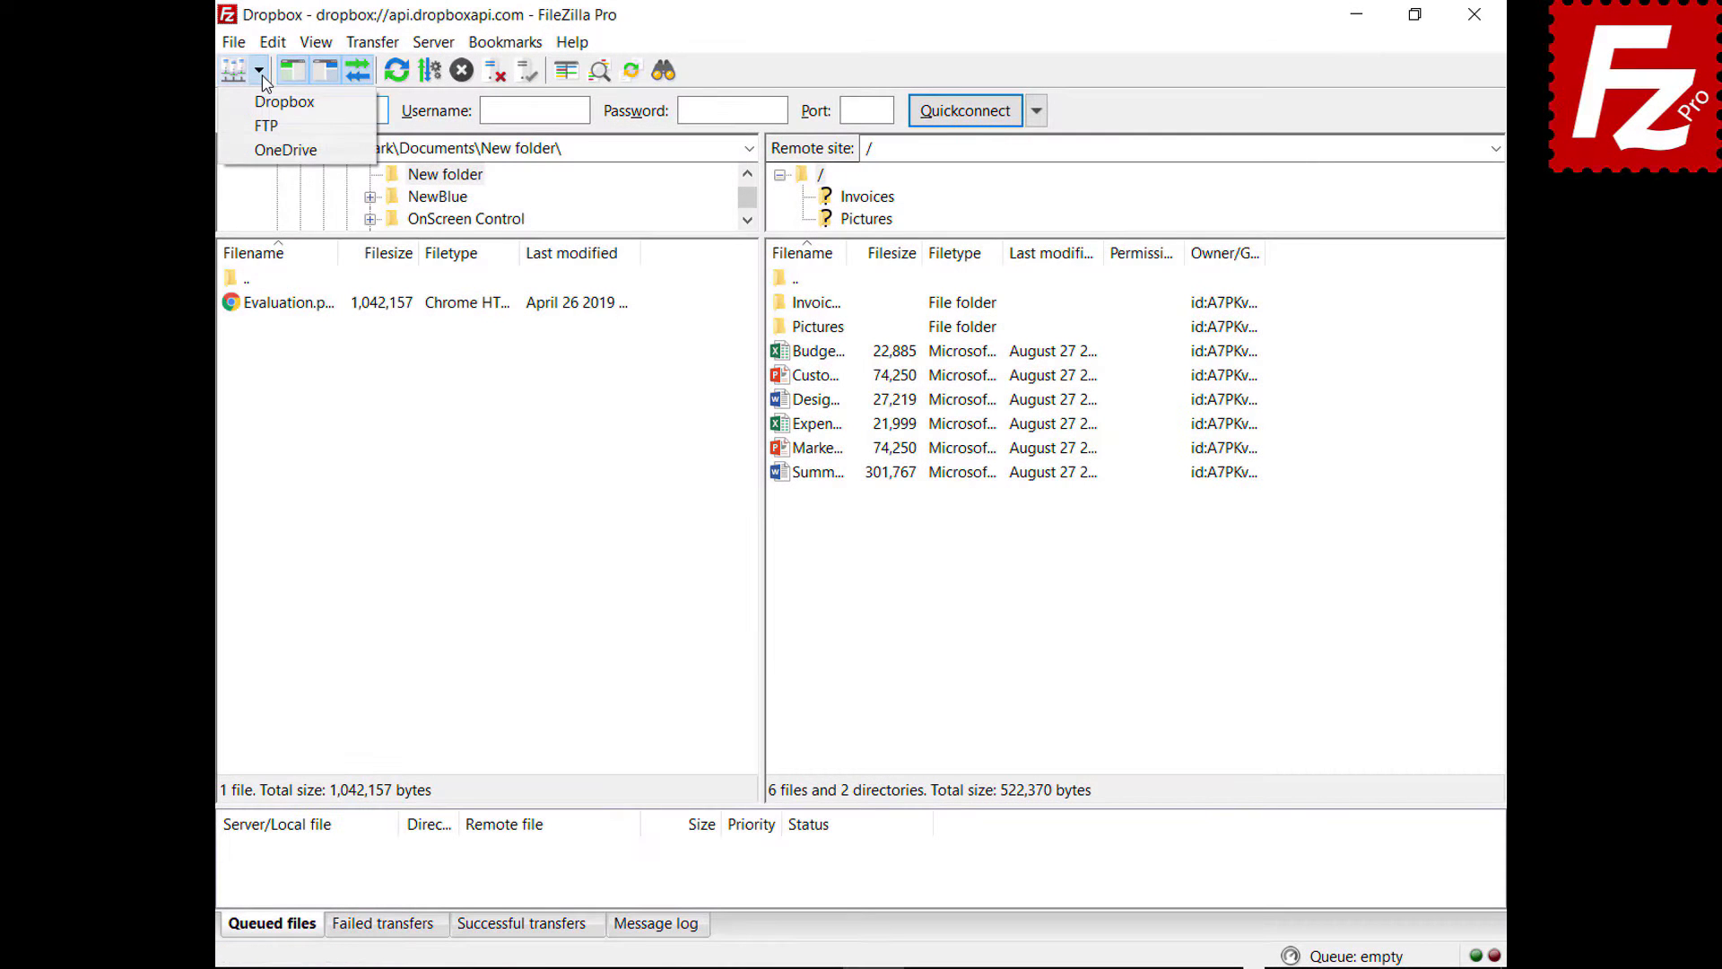
- Open the saved OneDrive site in a new tab, then switch back to the Dropbox tab
click(280, 150)
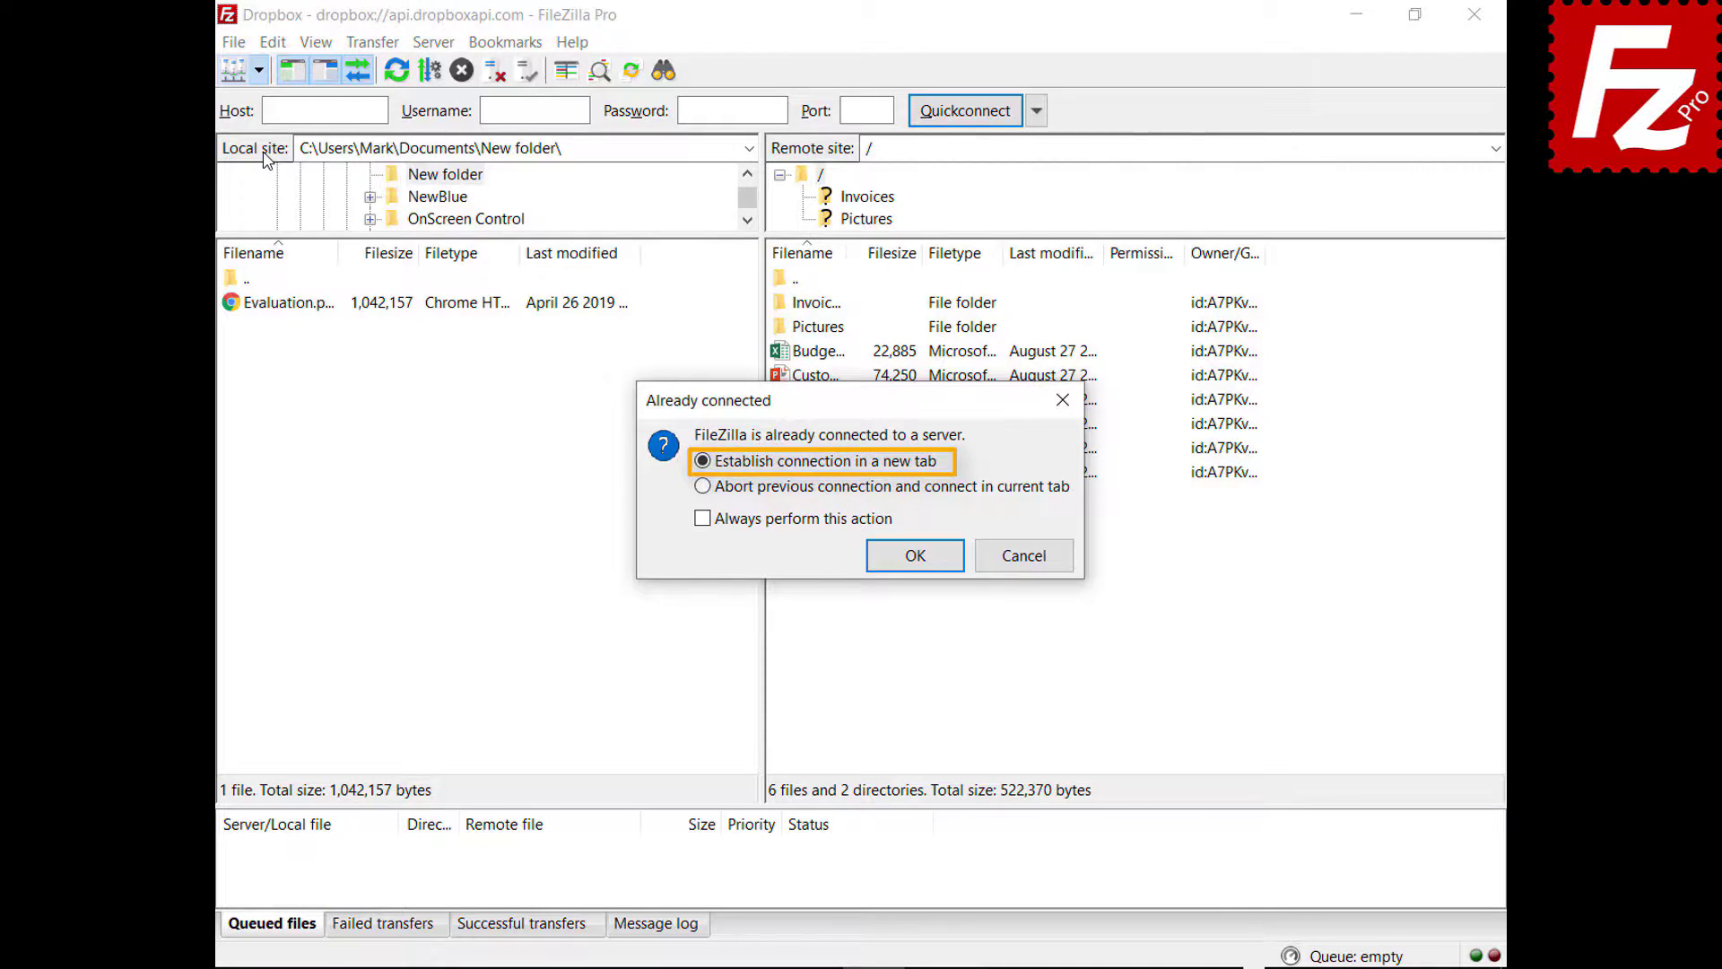
click(917, 561)
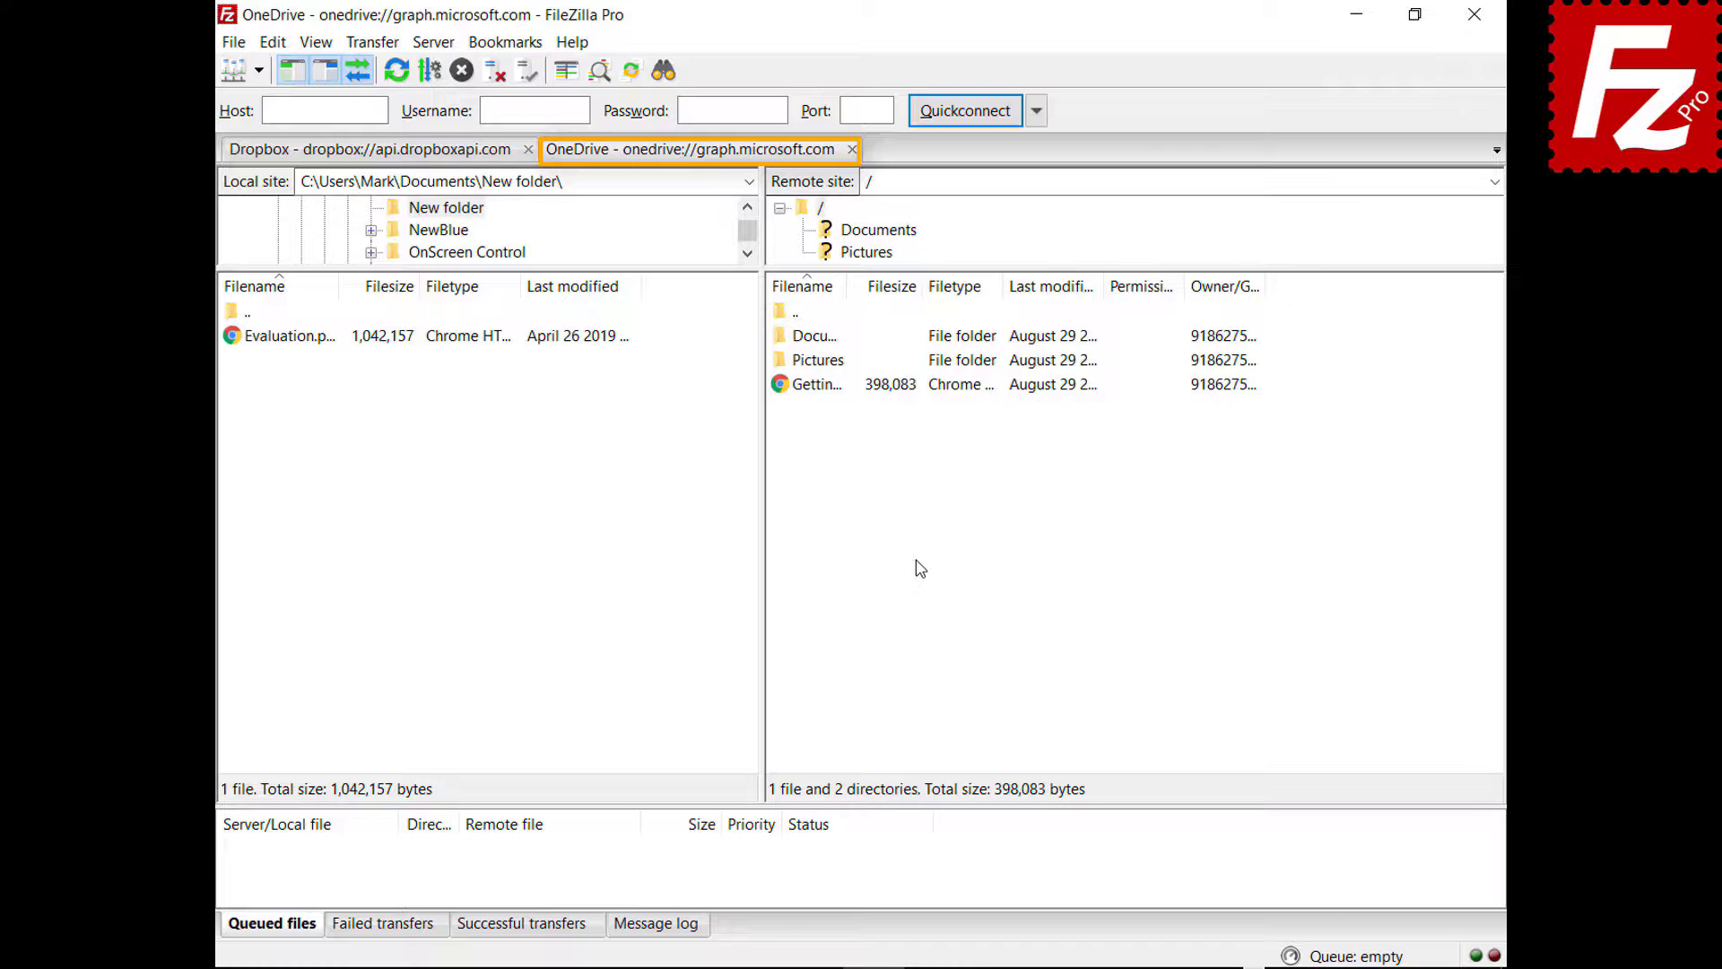
click(367, 151)
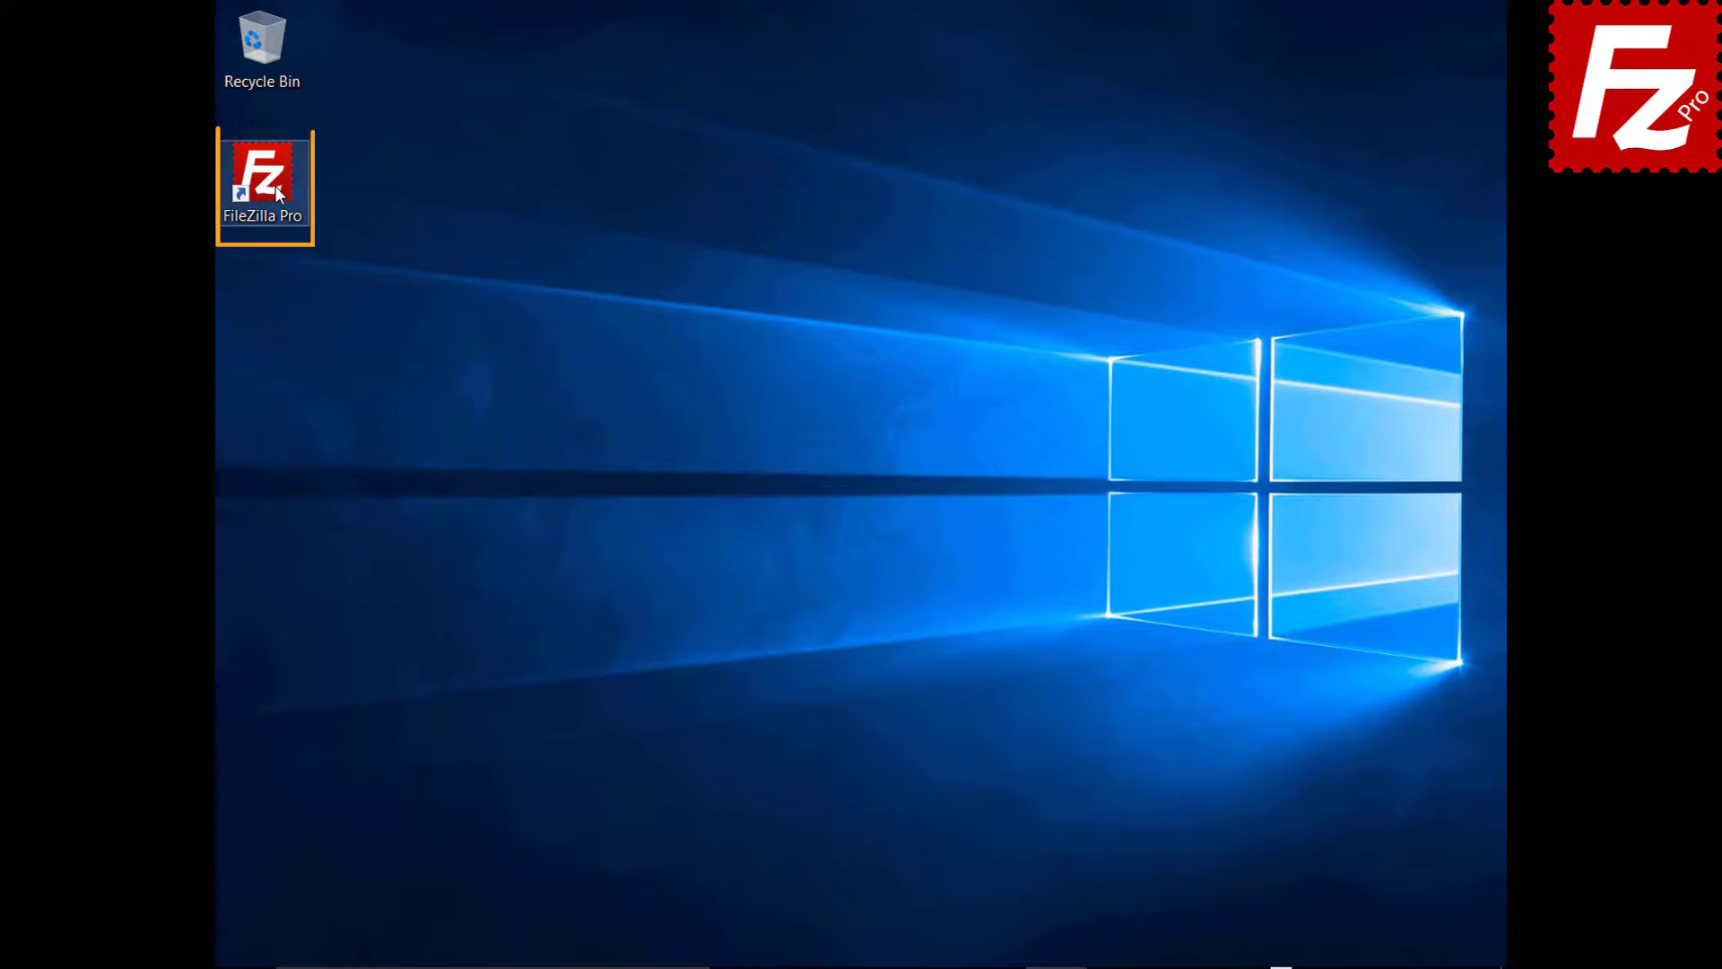
- Launch FileZilla and quickconnect to 40.121.111.78 with the tutorial username and account password
double_click(272, 186)
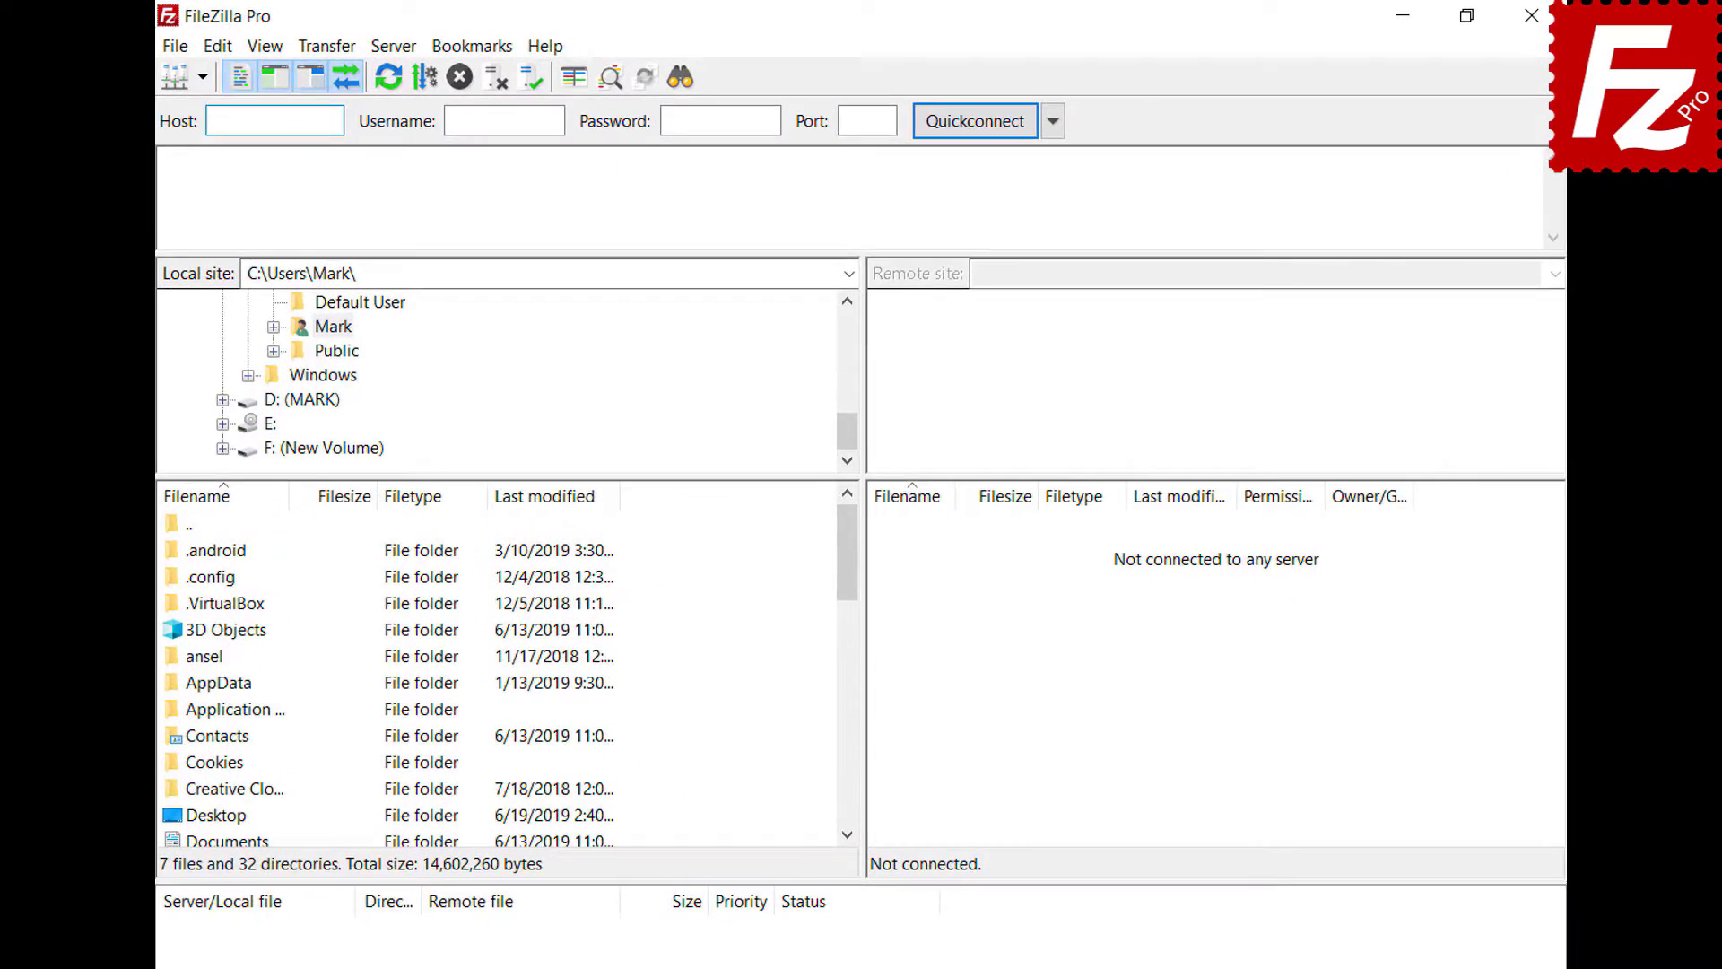
text(40.121.111.78)
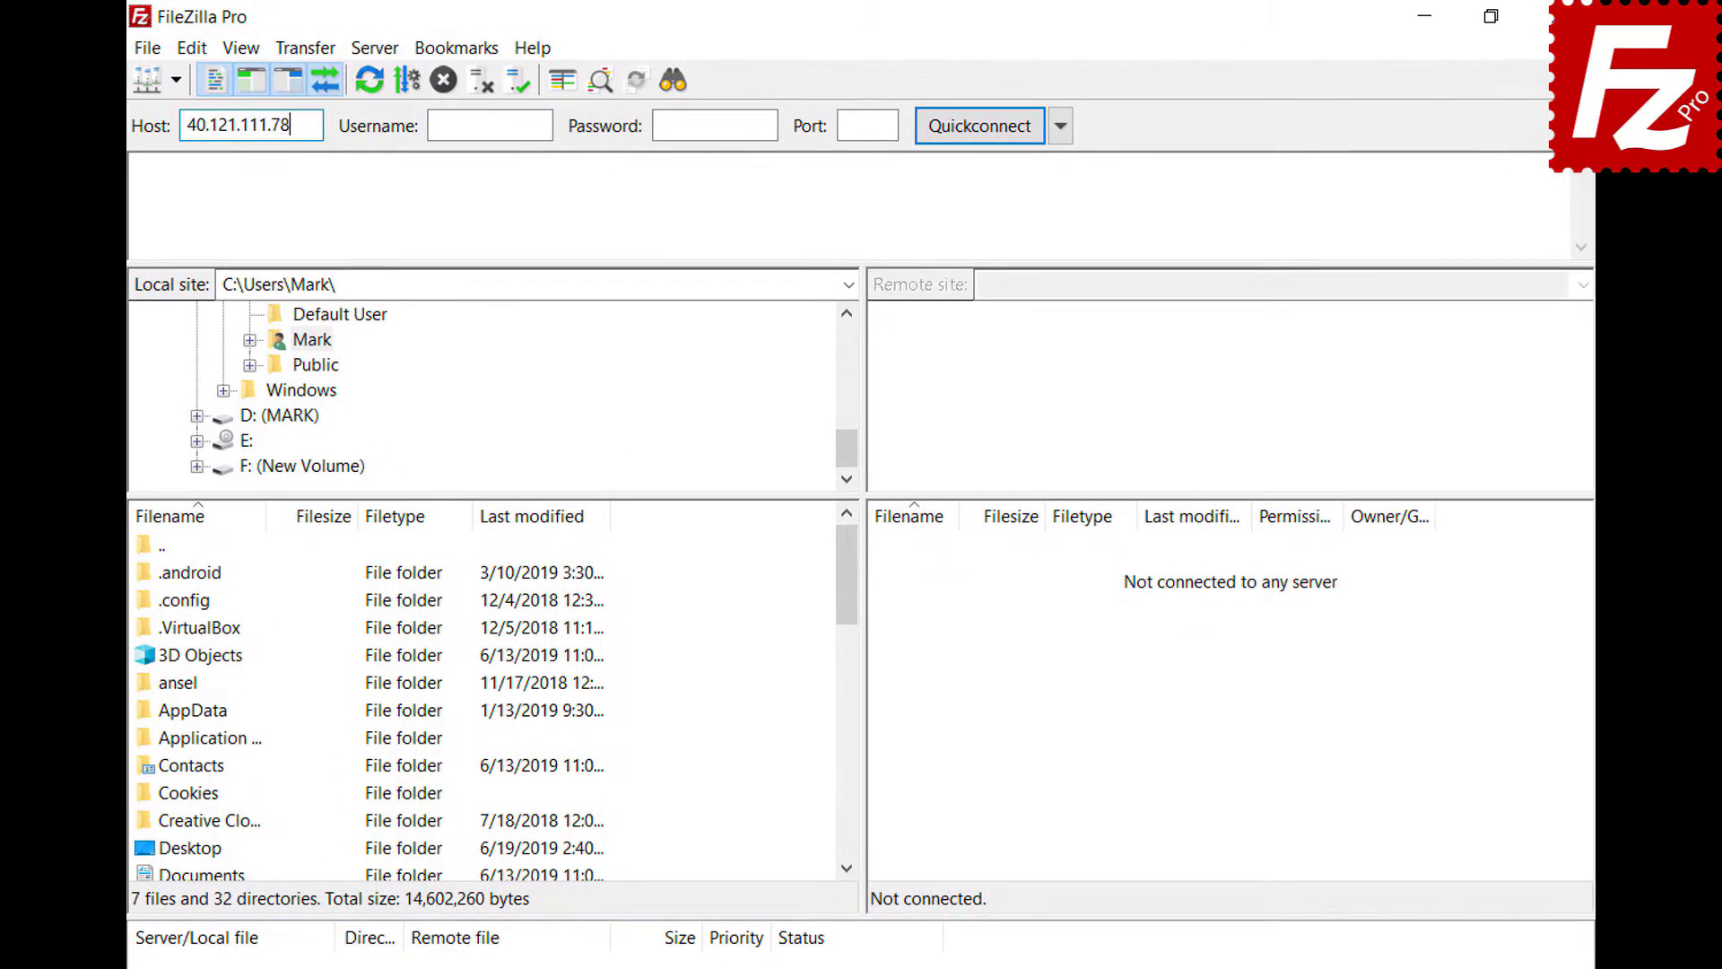
key(Tab)
text(zillaprotutorial)
key(Tab)
key(ctrl+v)
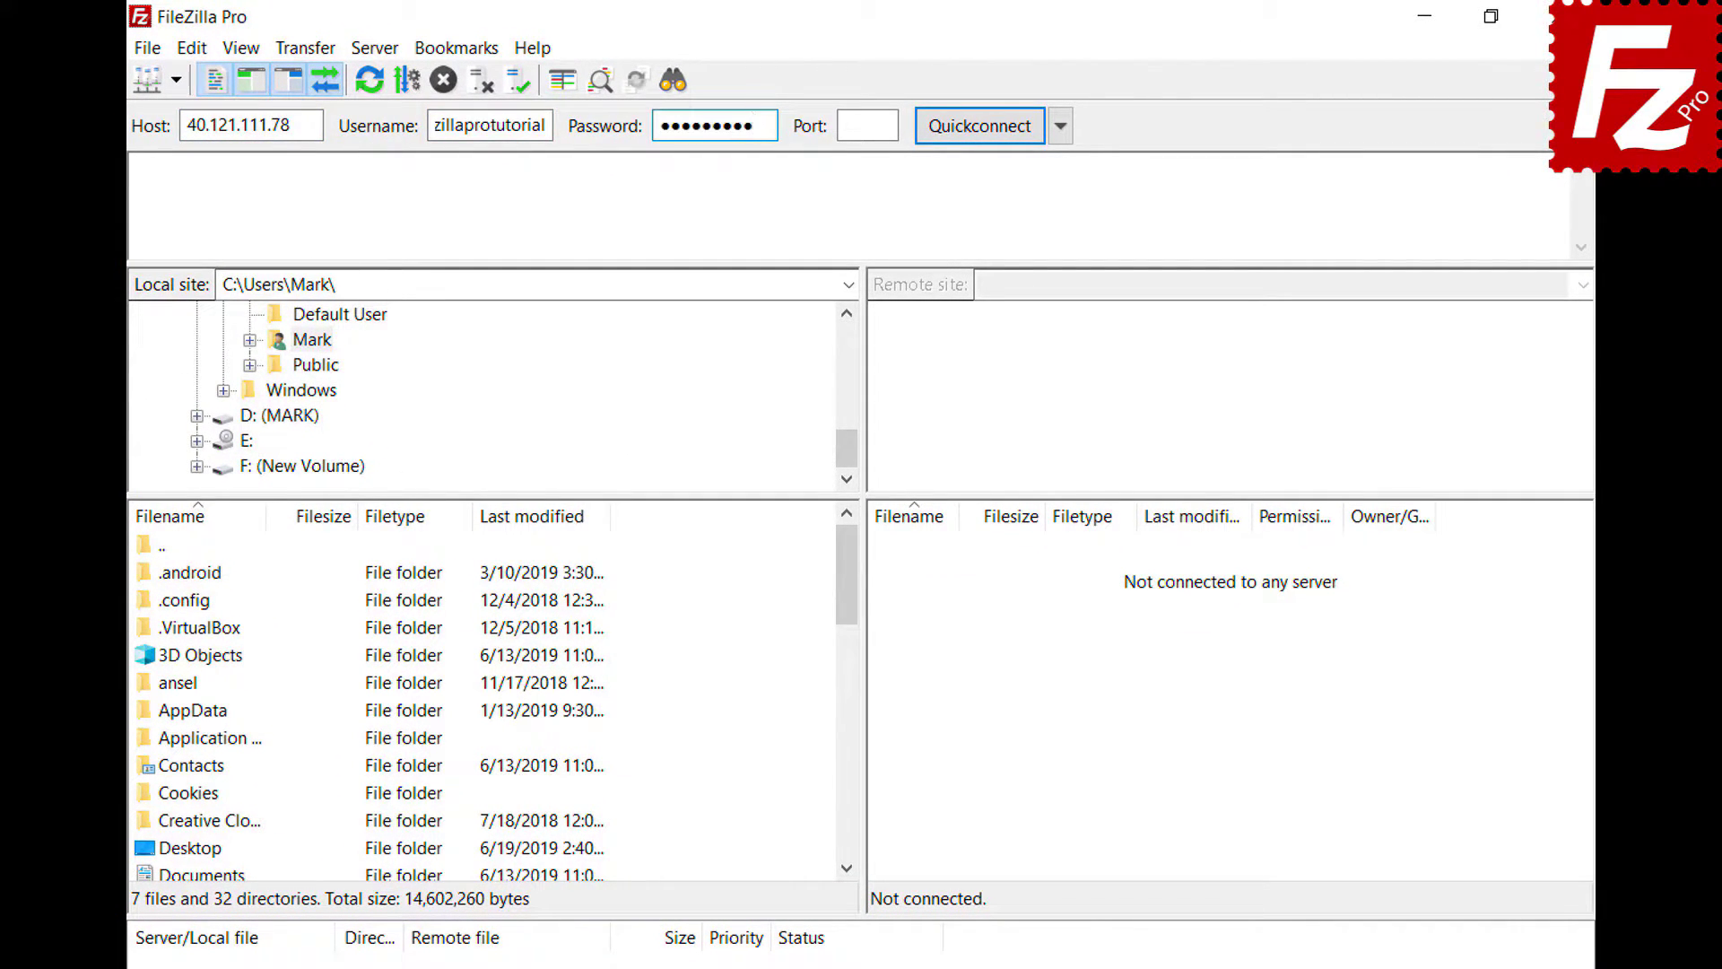
key(Return)
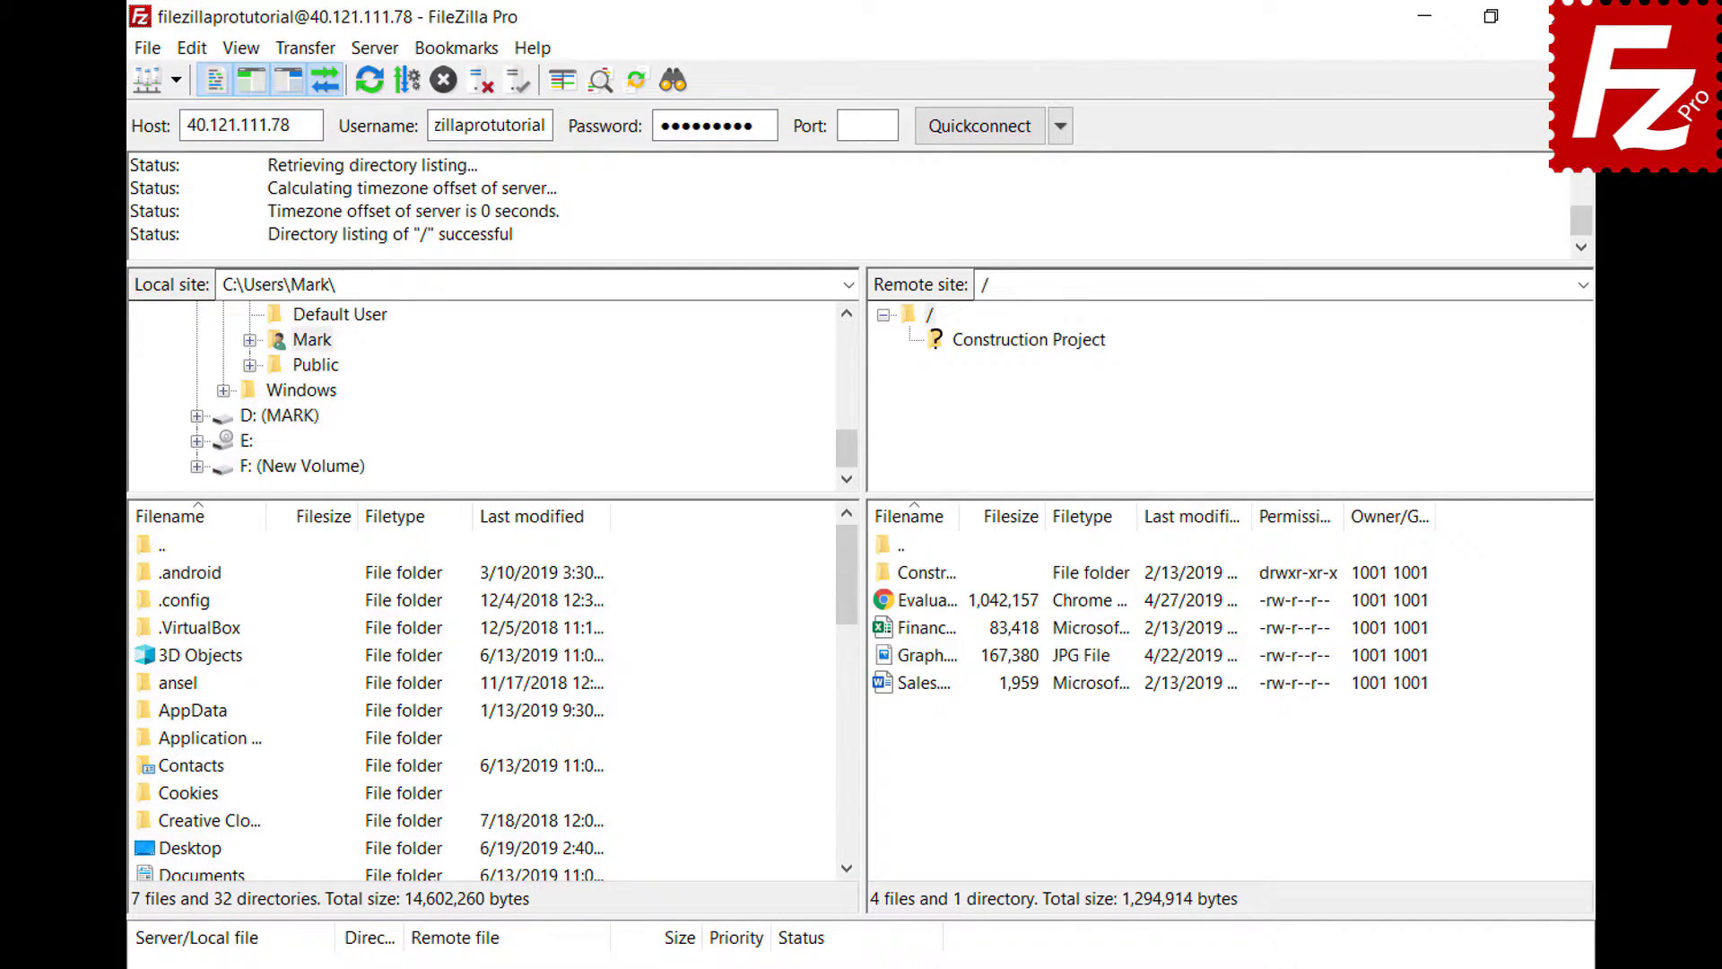
- Copy the current connection to Site Manager as a site named 'New connection'
click(149, 52)
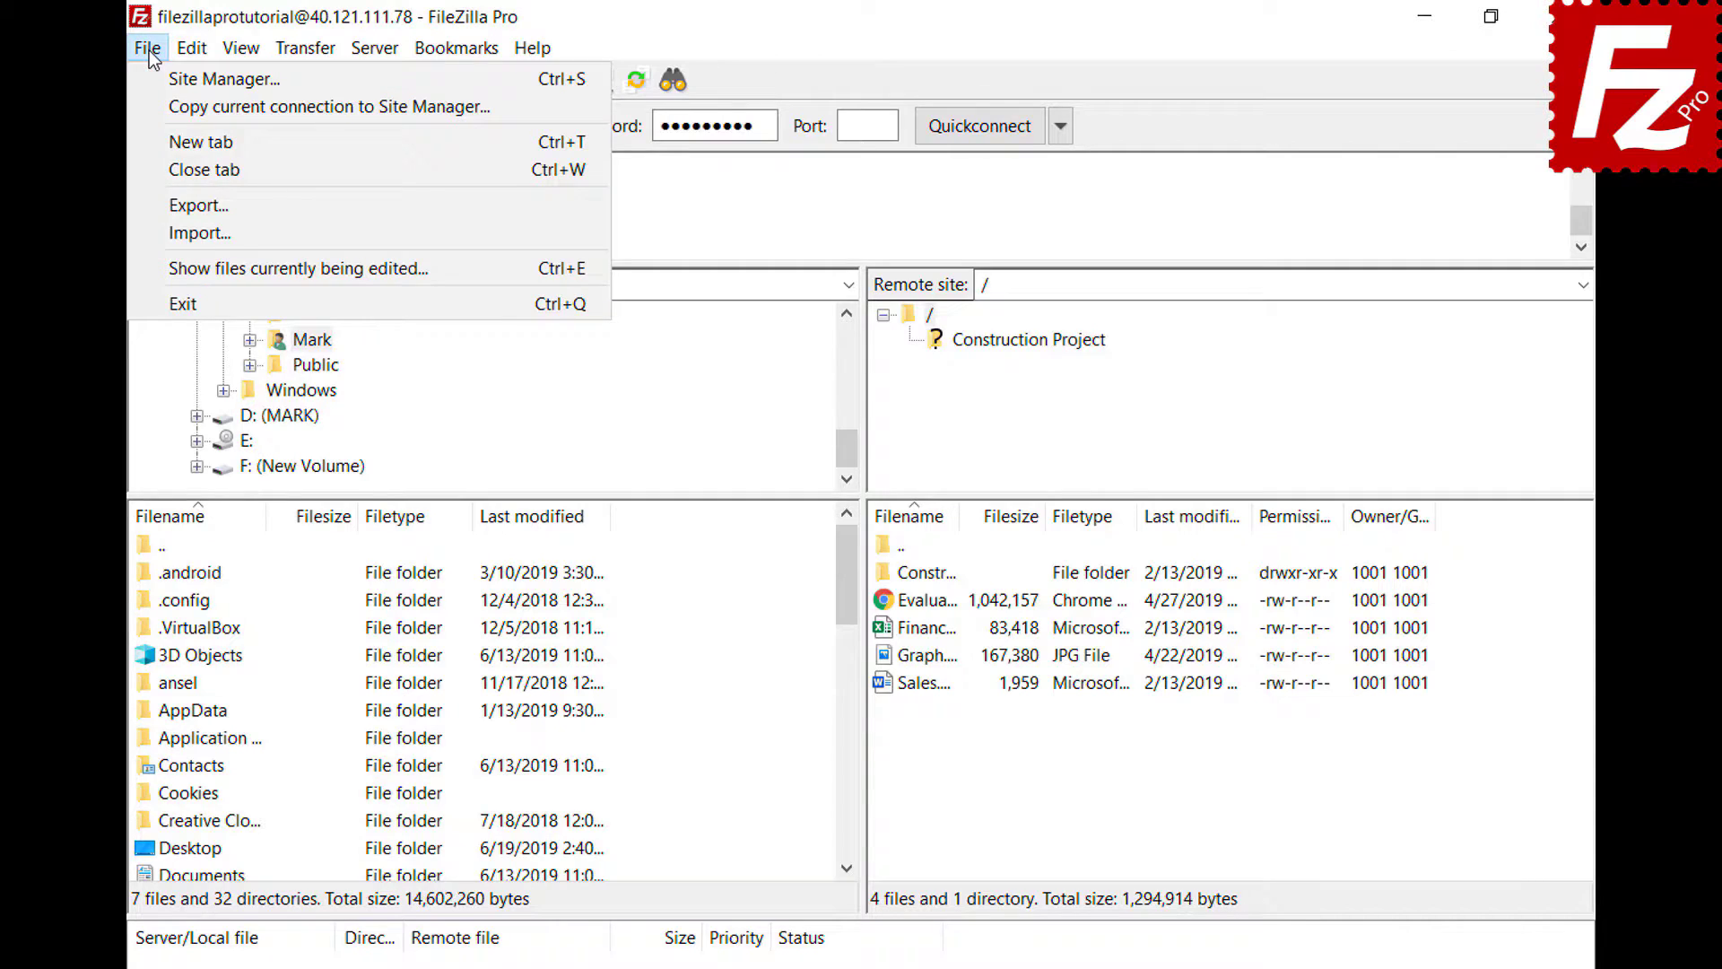
click(157, 107)
text(New connect)
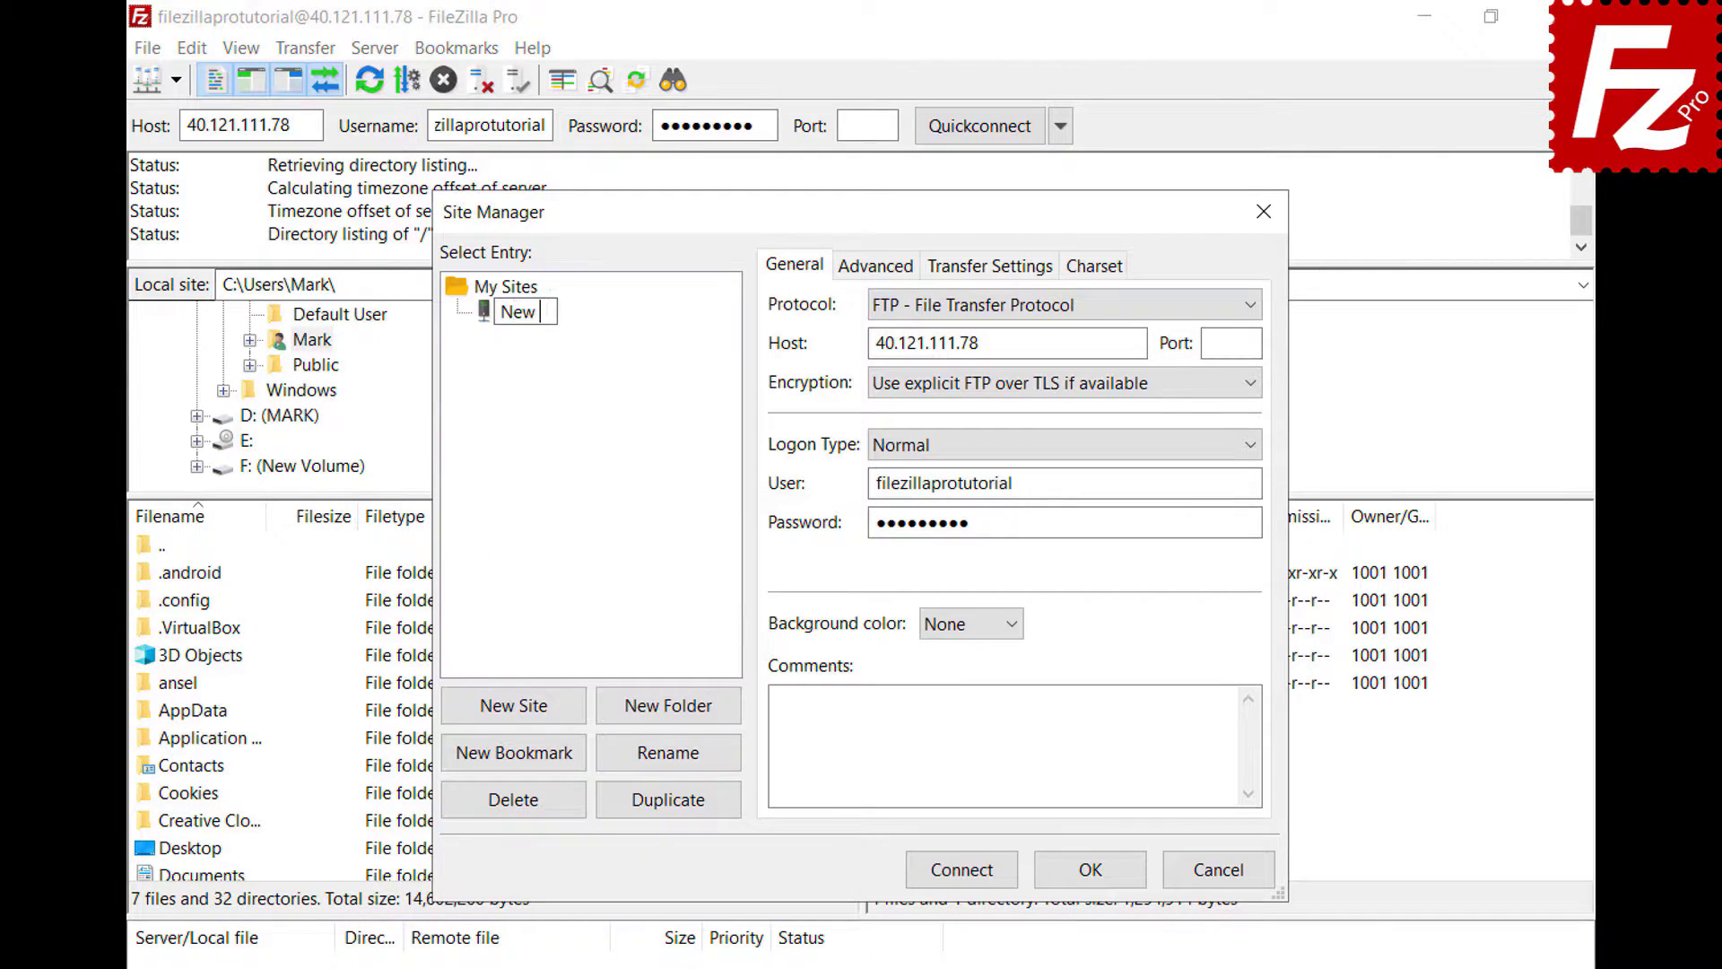
text(ion)
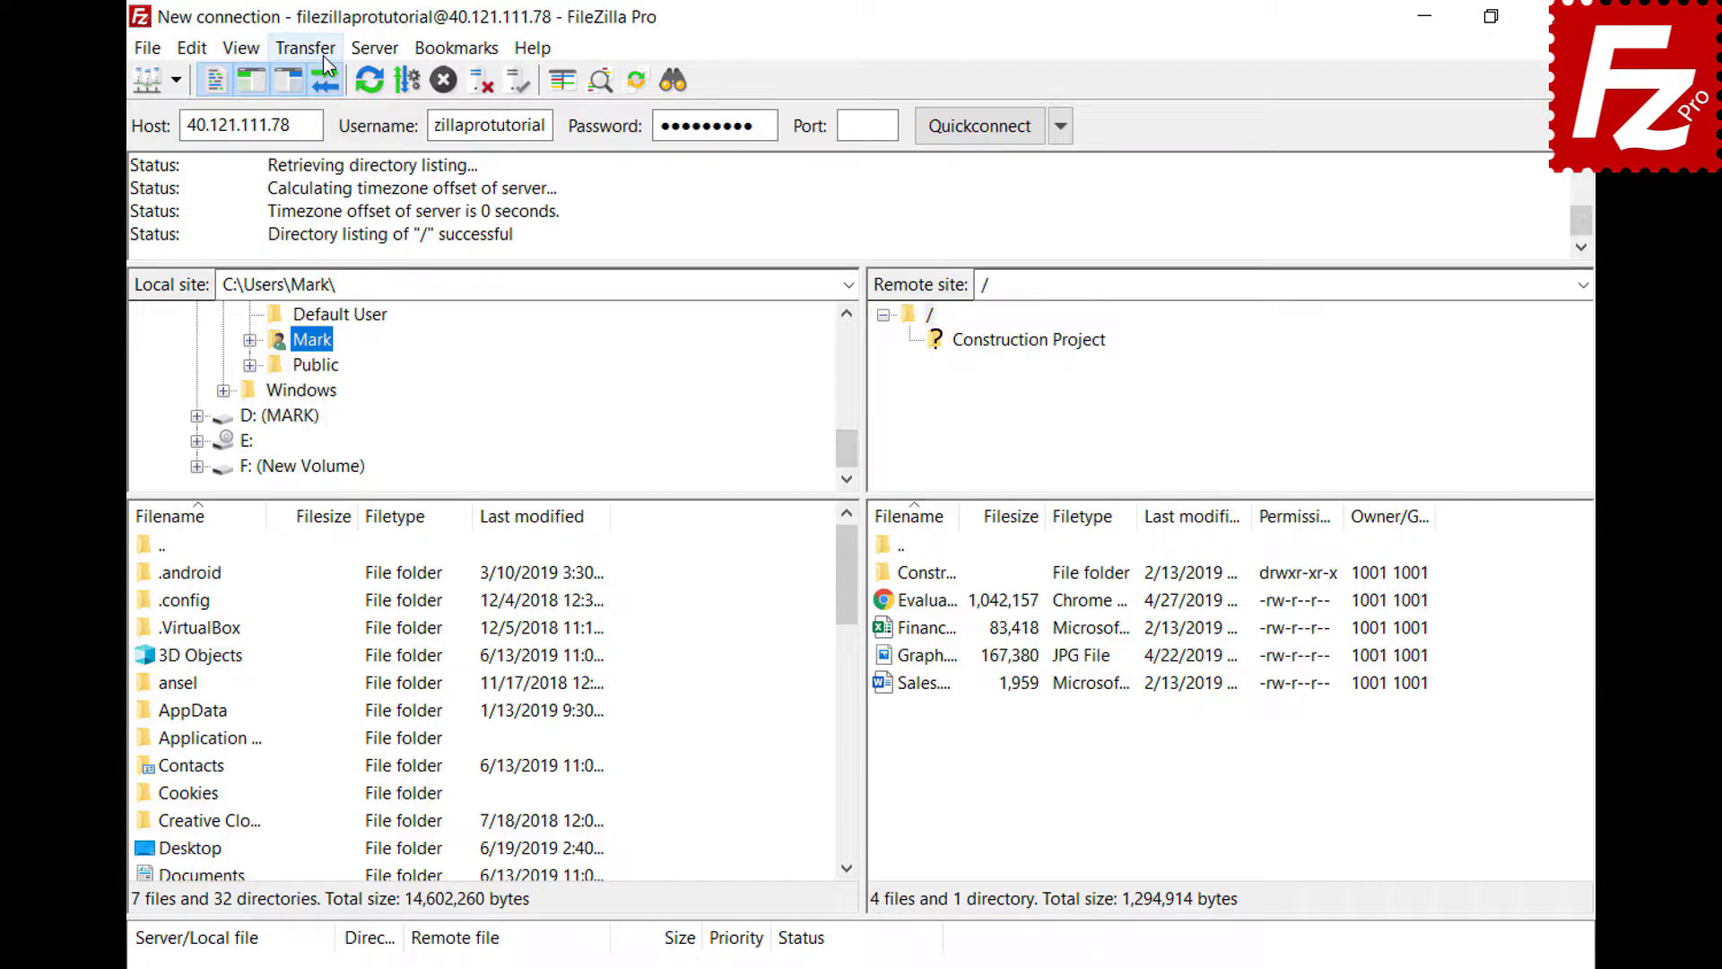
- Open the Manual transfer window from the Transfer menu
click(325, 56)
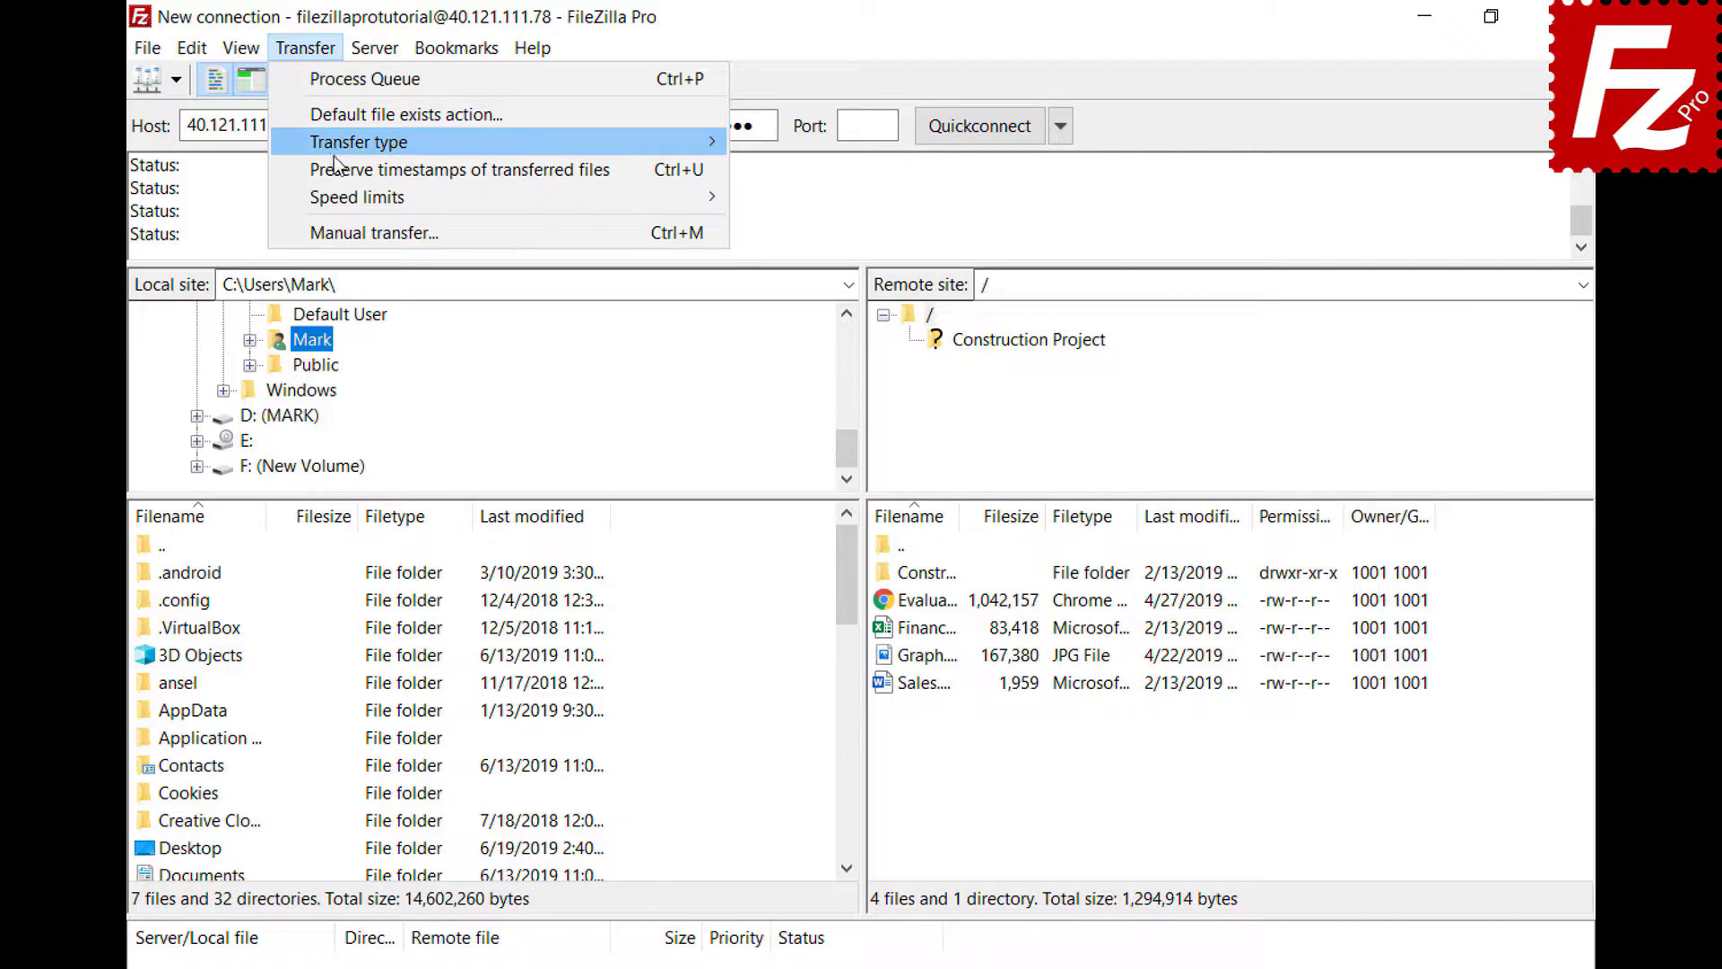
click(350, 234)
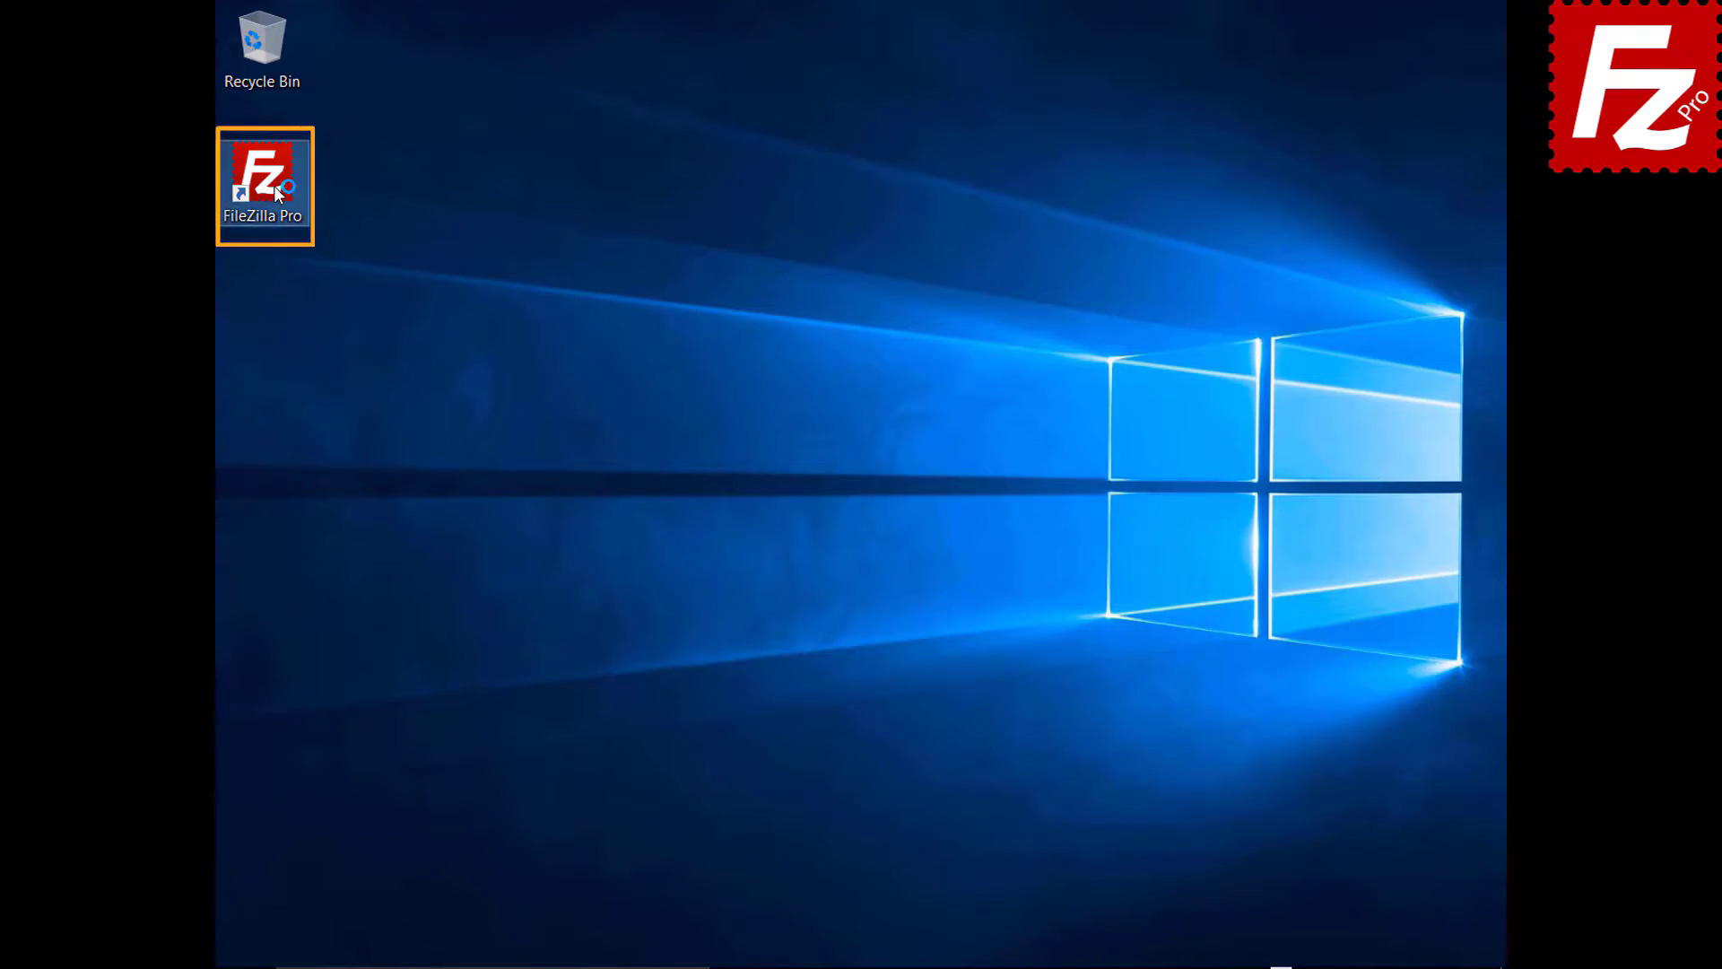
- Launch FileZilla, reconnect to 40.121.111.78, disconnect, then reconnect again via the Server menu
double_click(272, 186)
click(400, 47)
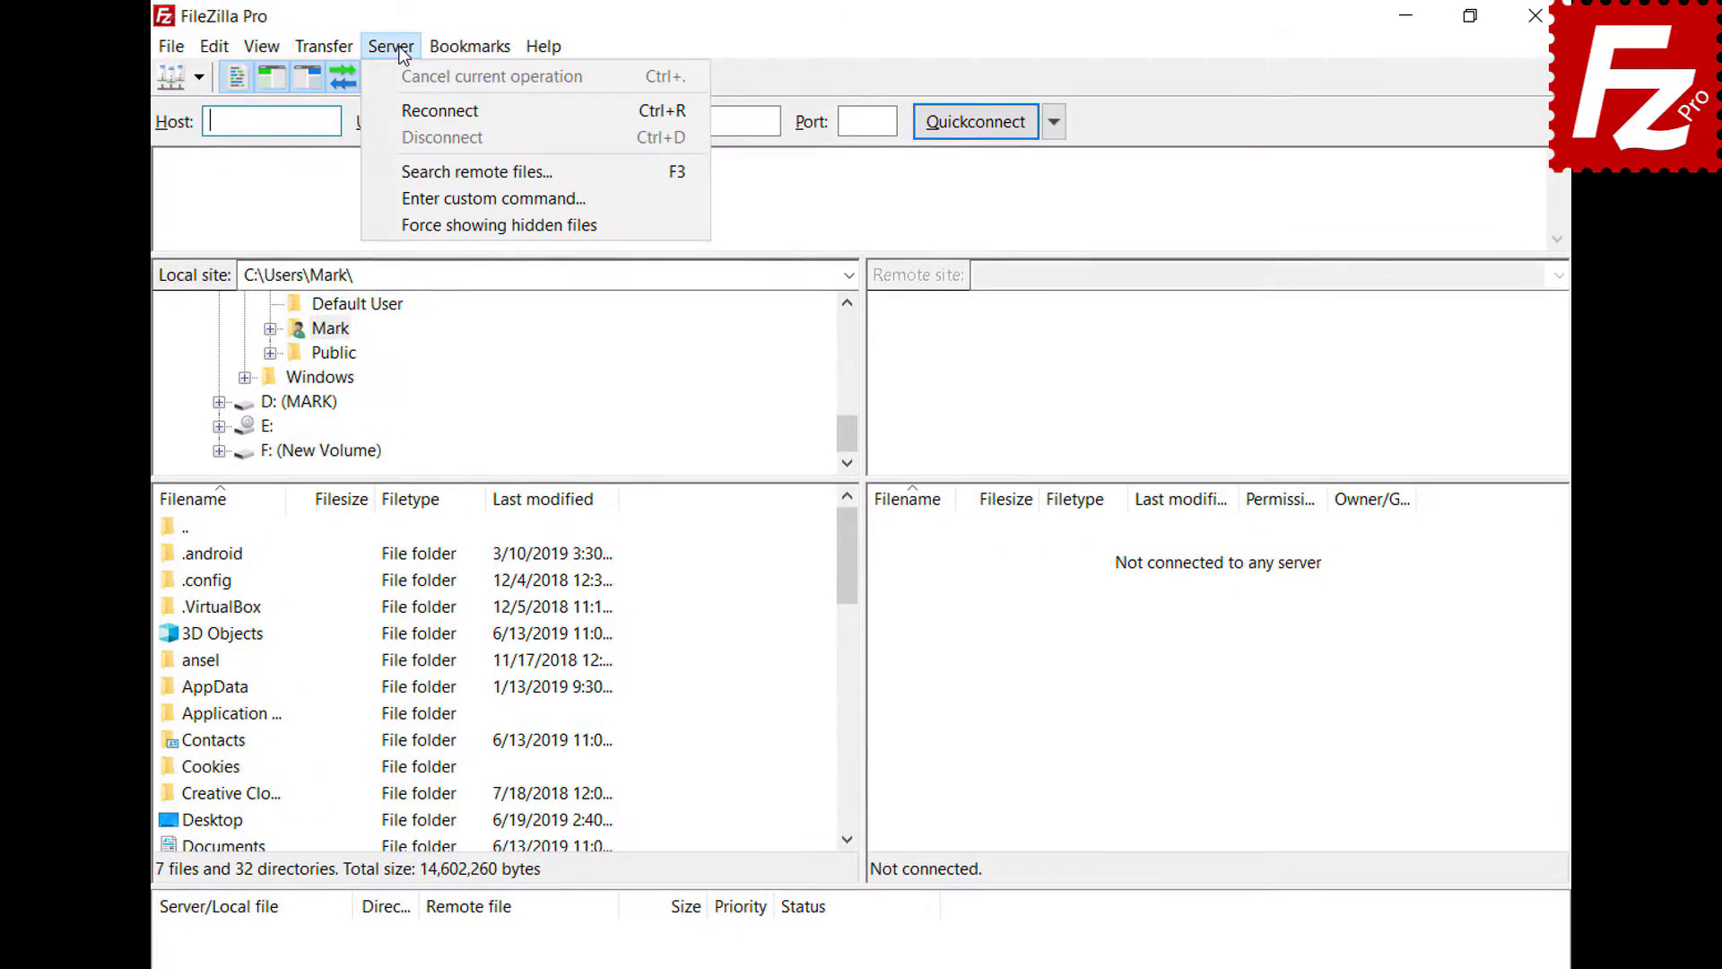
click(439, 110)
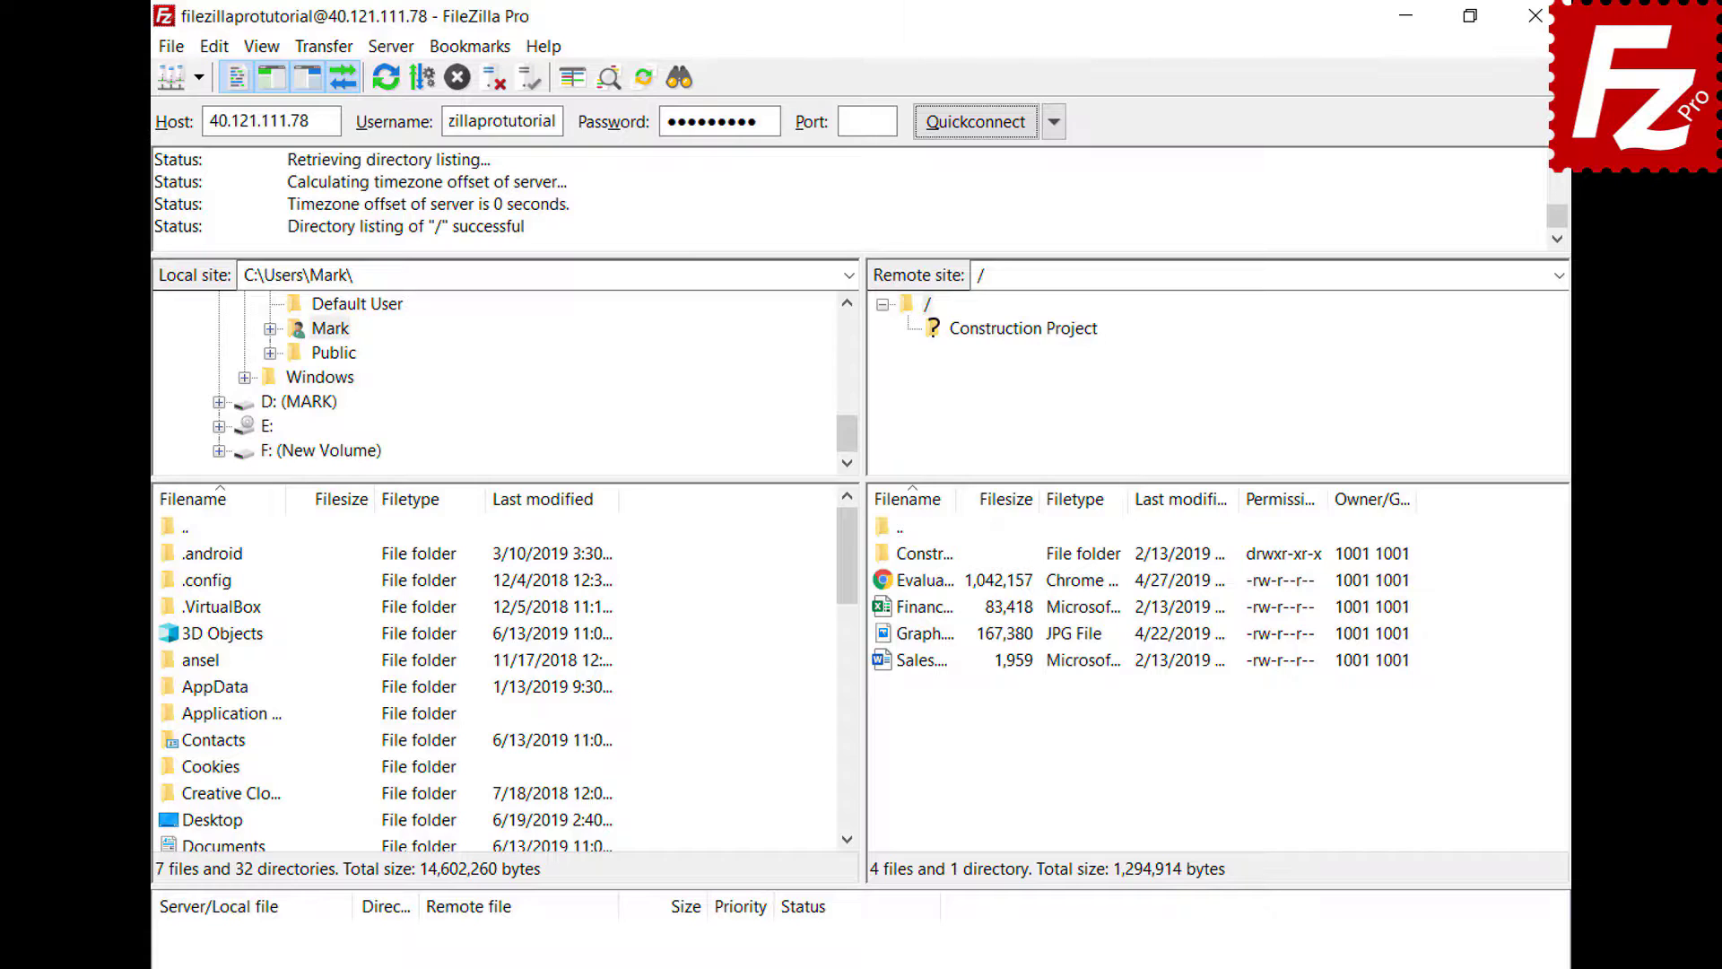
click(388, 52)
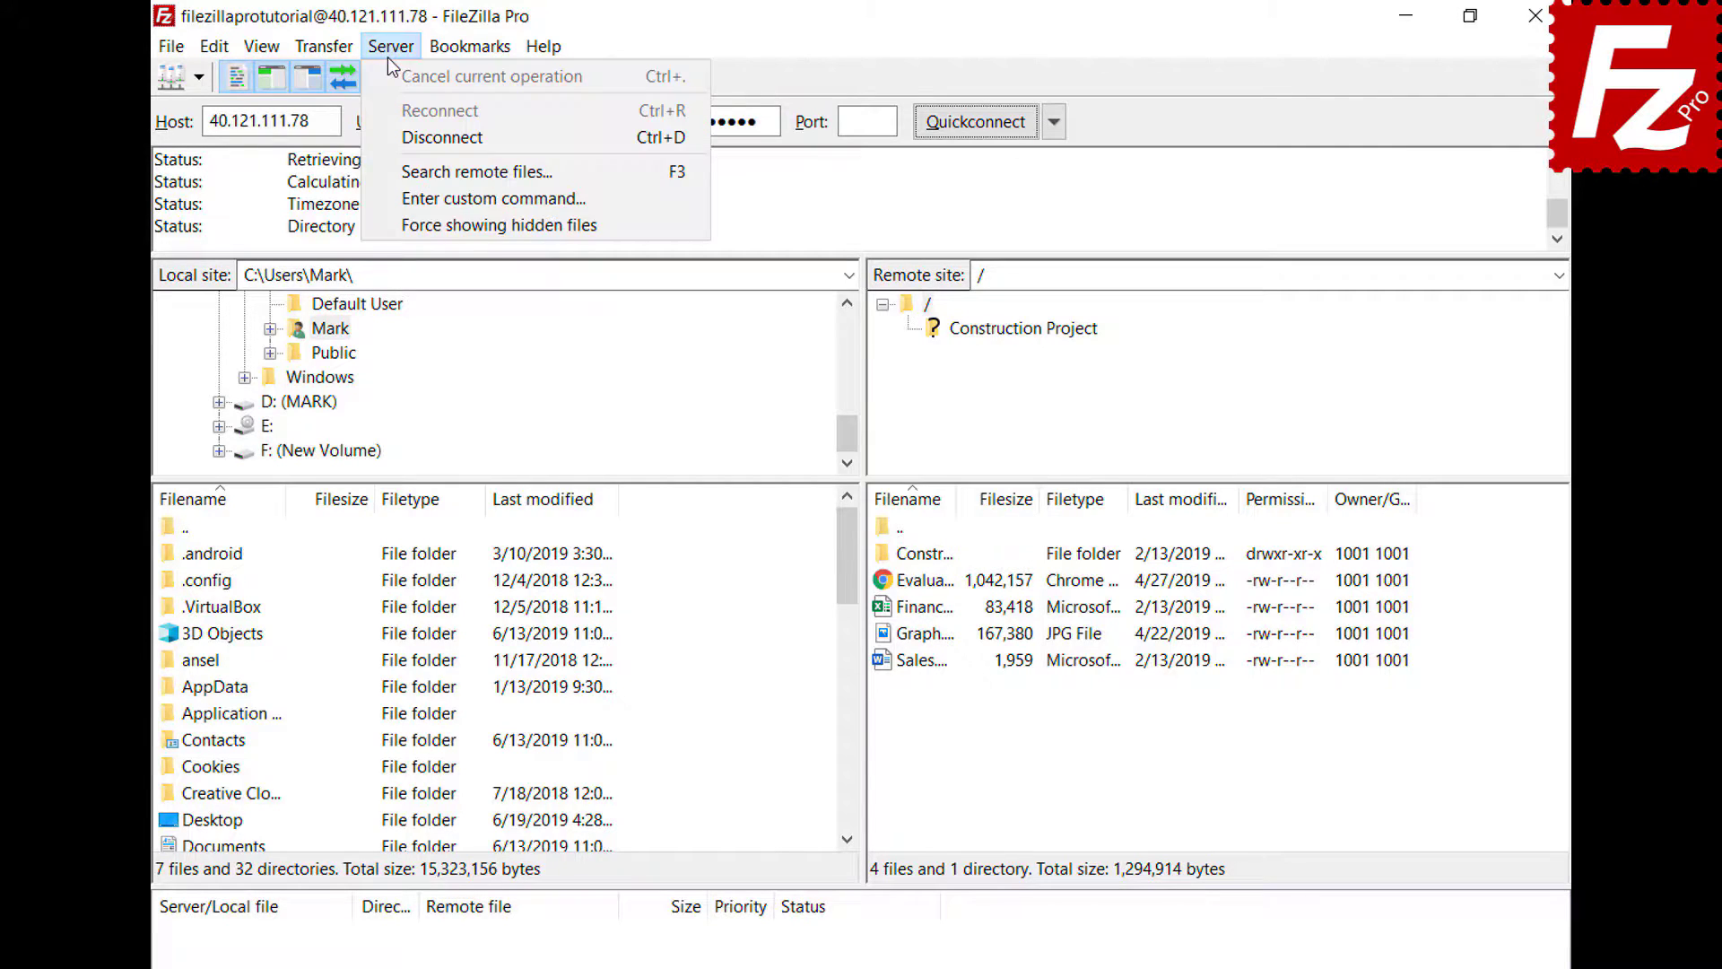
click(397, 139)
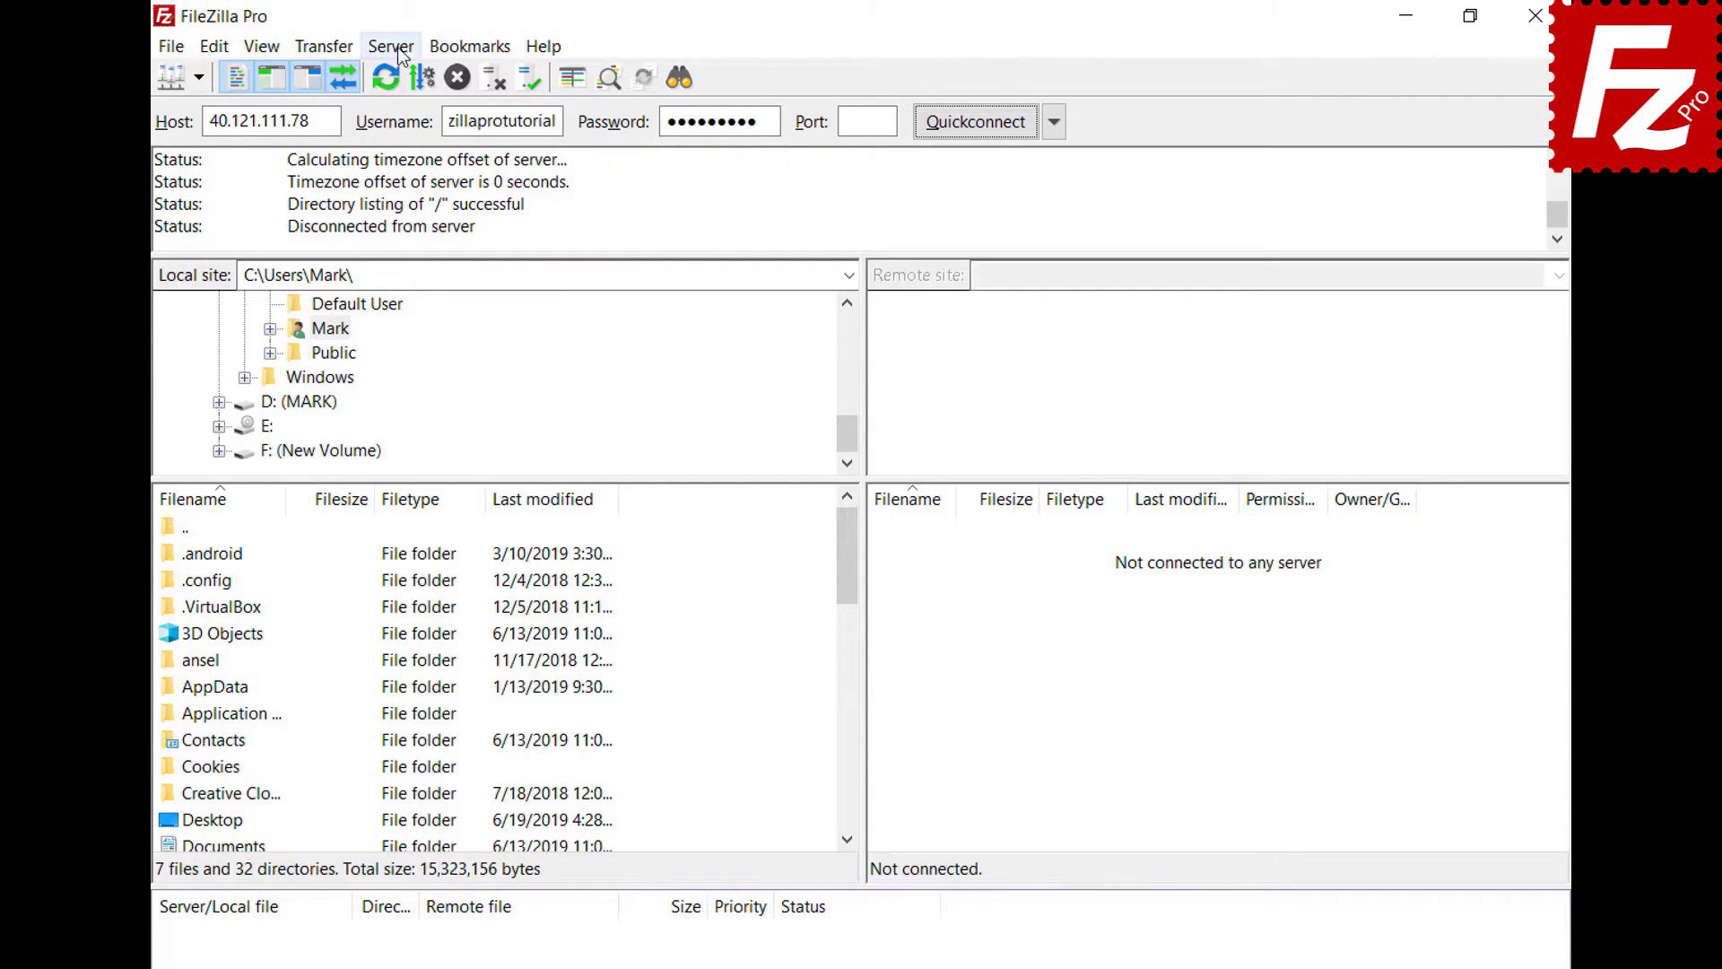
click(398, 50)
click(407, 108)
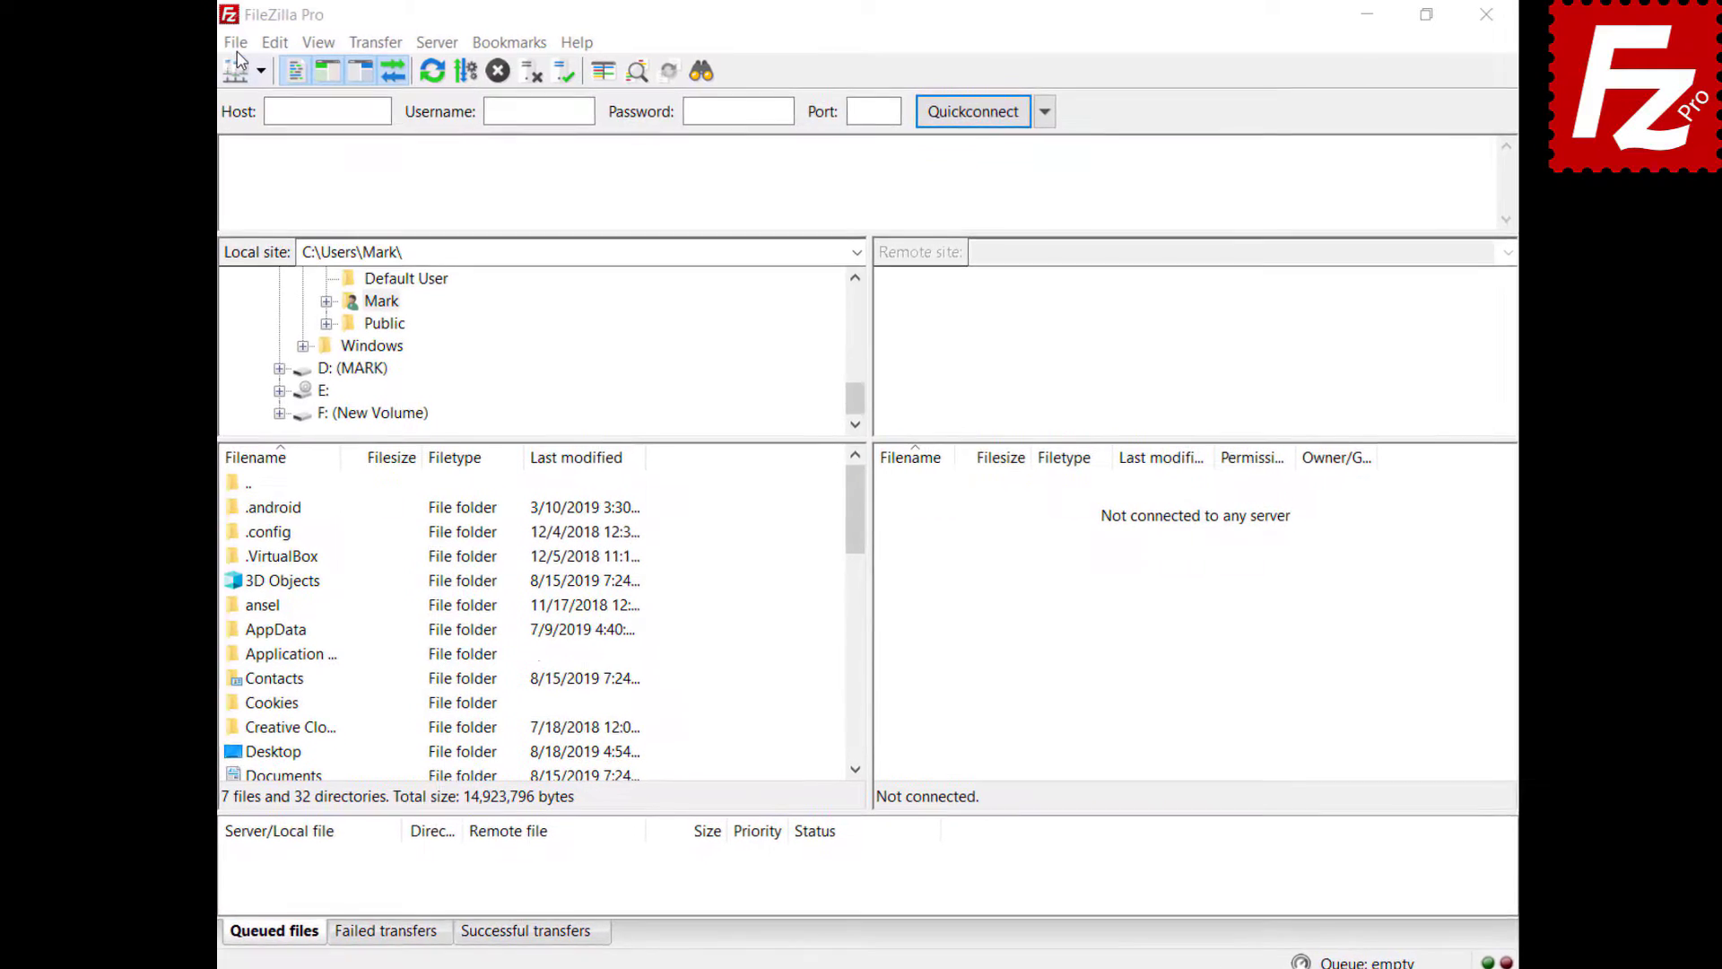
- Add a new Site Manager entry 'Google Drive' using the Google Drive protocol and the account's e-mail
click(237, 50)
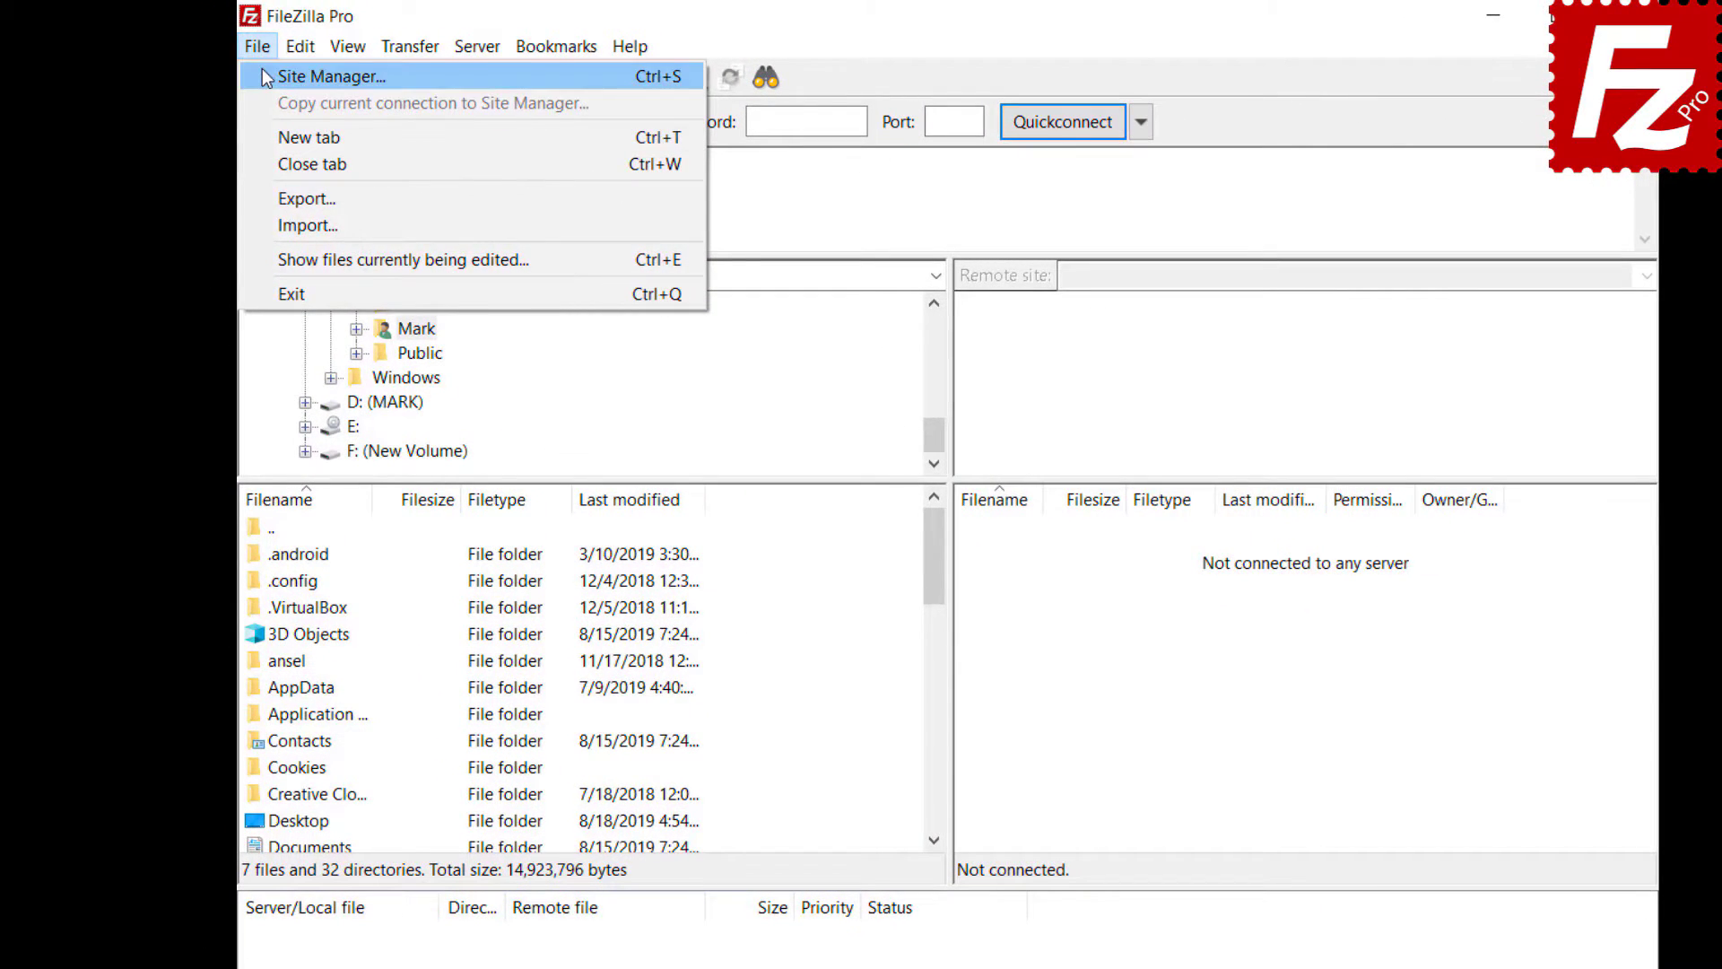
click(242, 64)
click(615, 690)
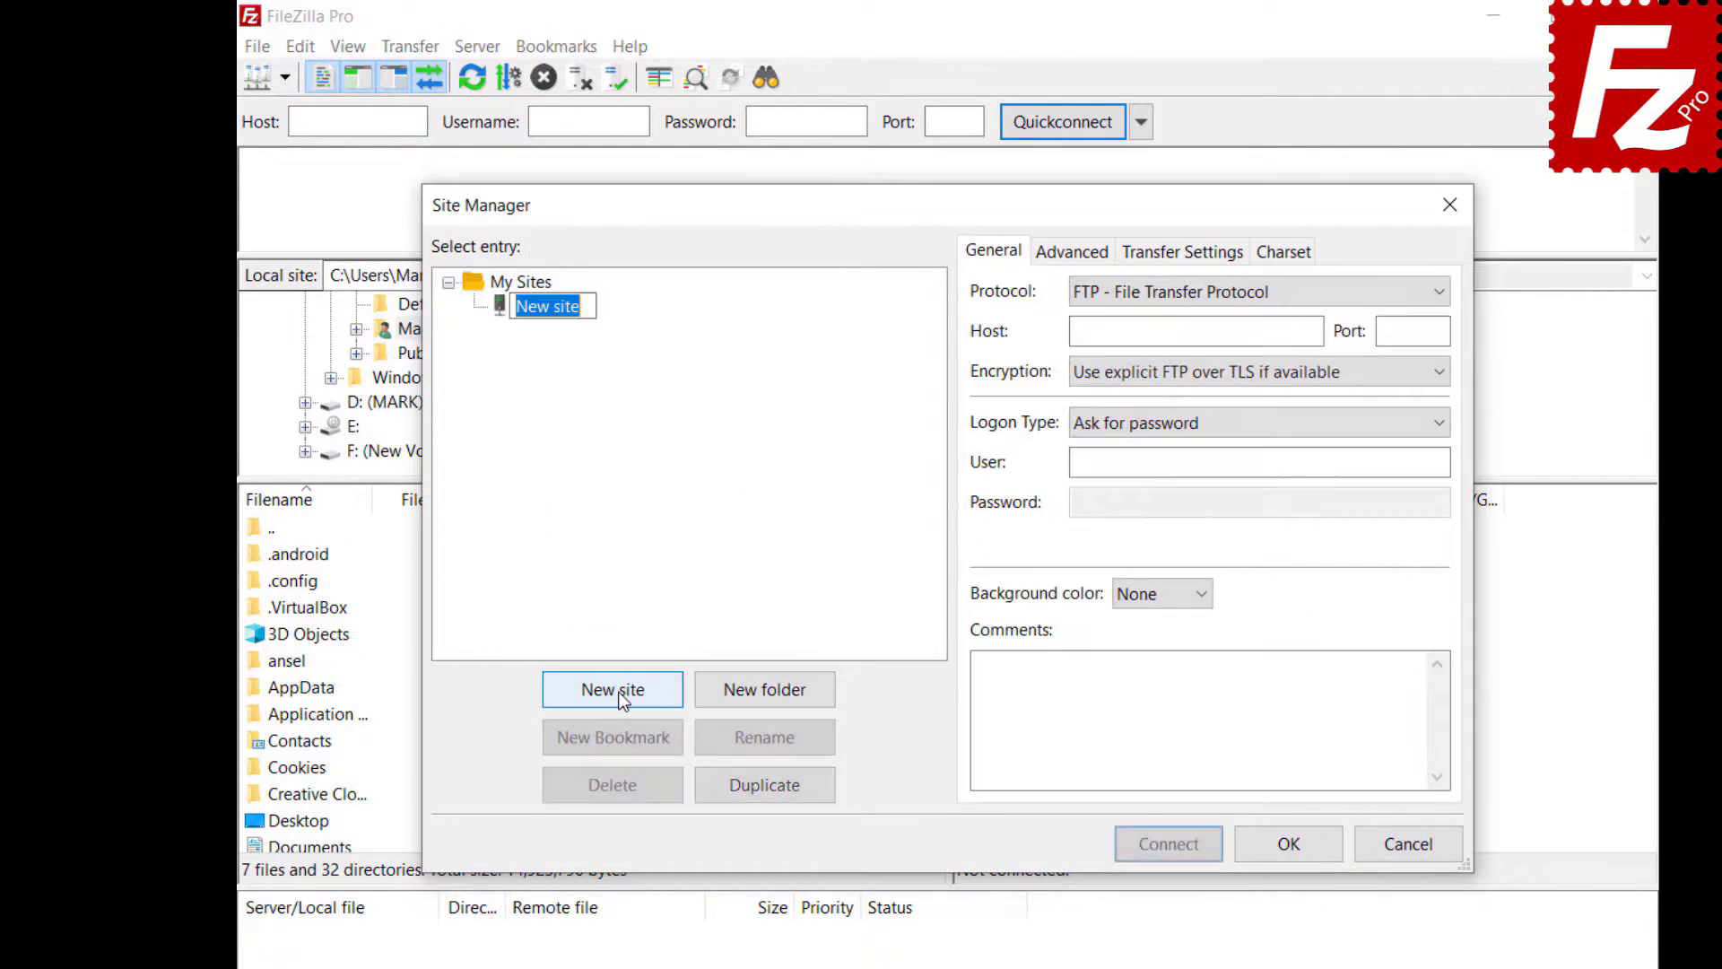
text(Google Drive)
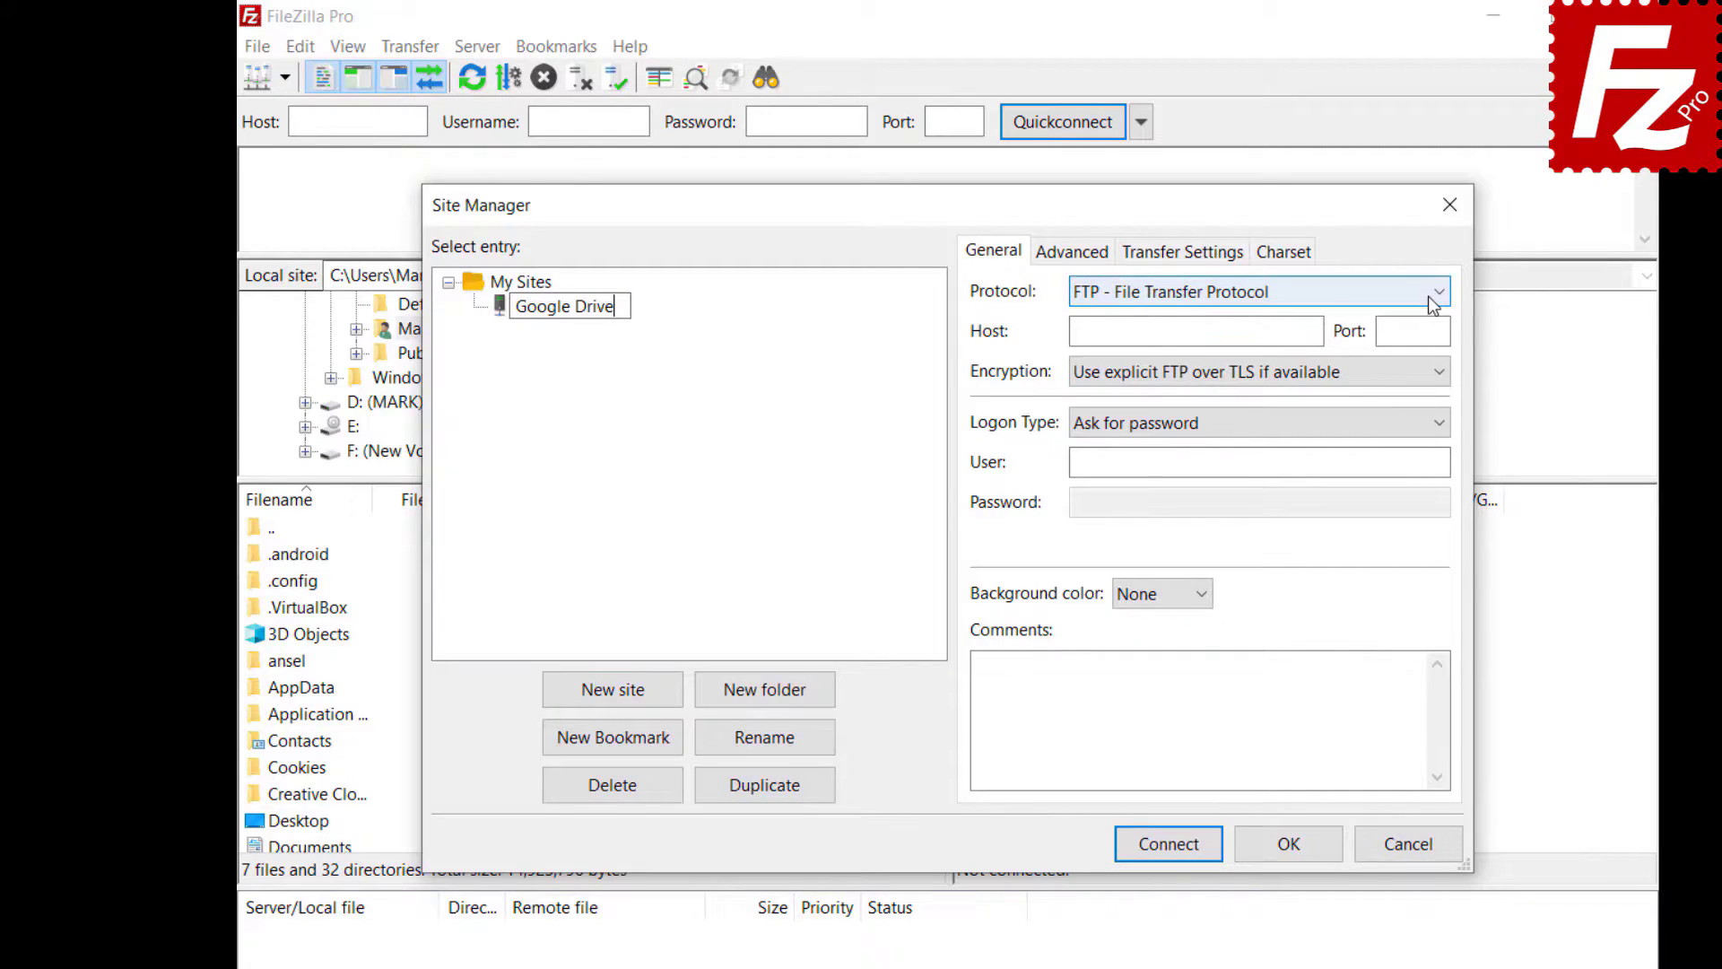
click(1430, 296)
click(1427, 519)
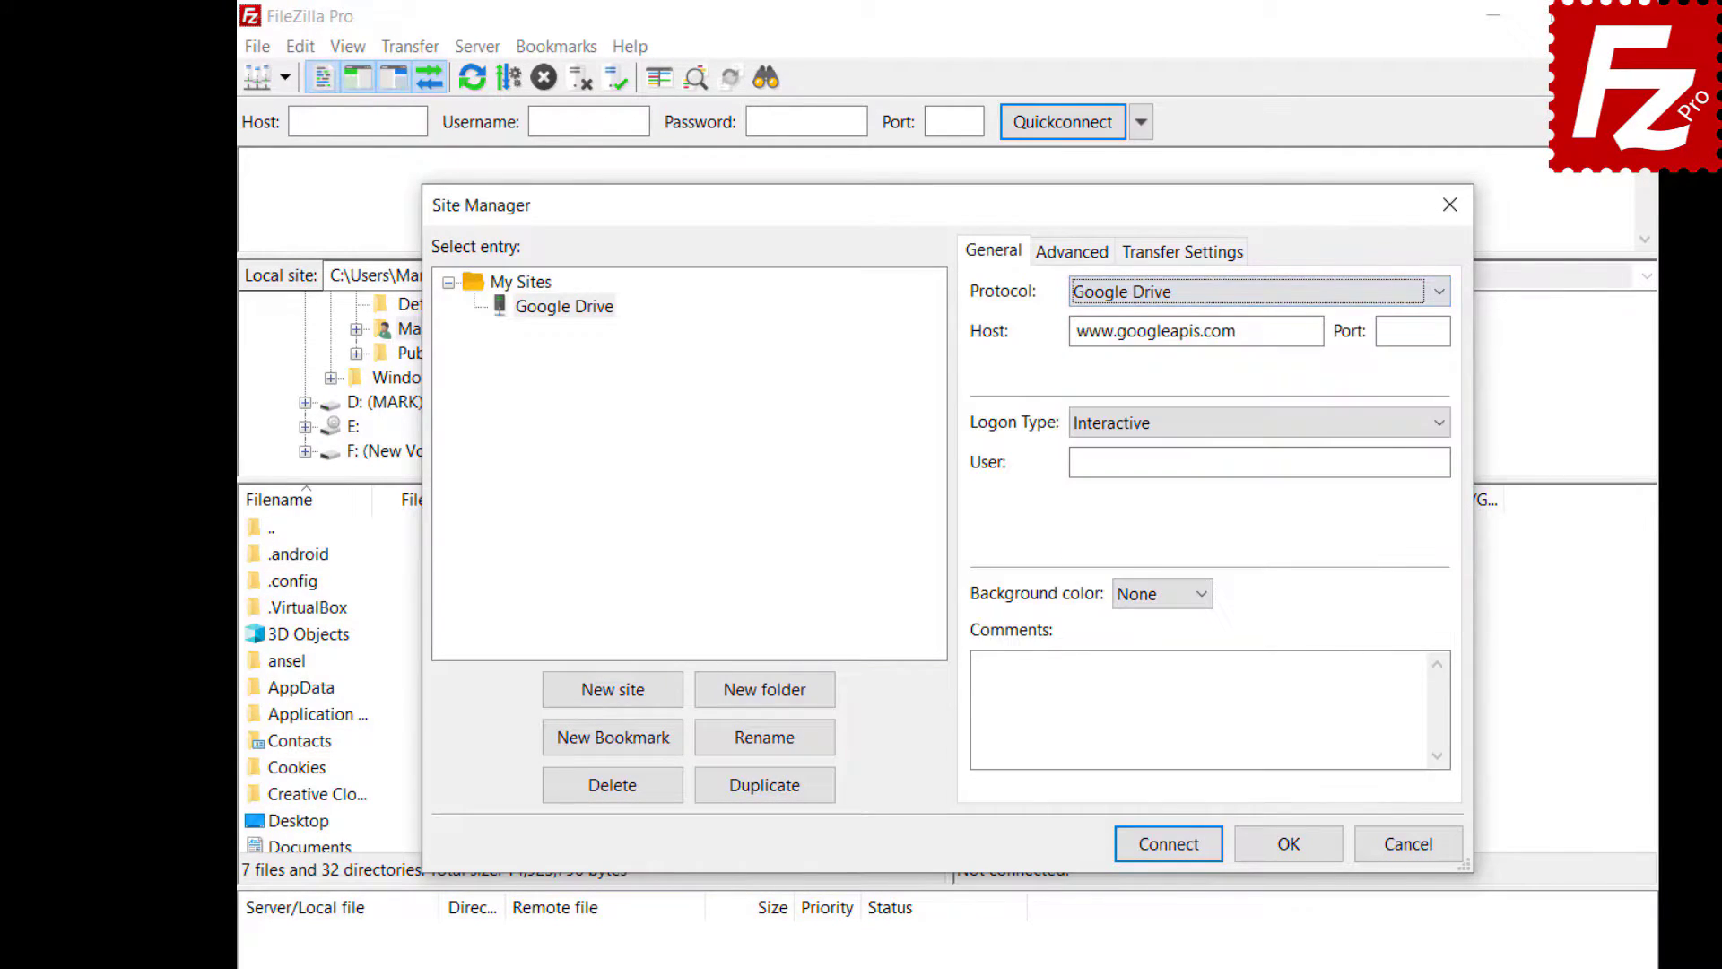
key(ctrl+v)
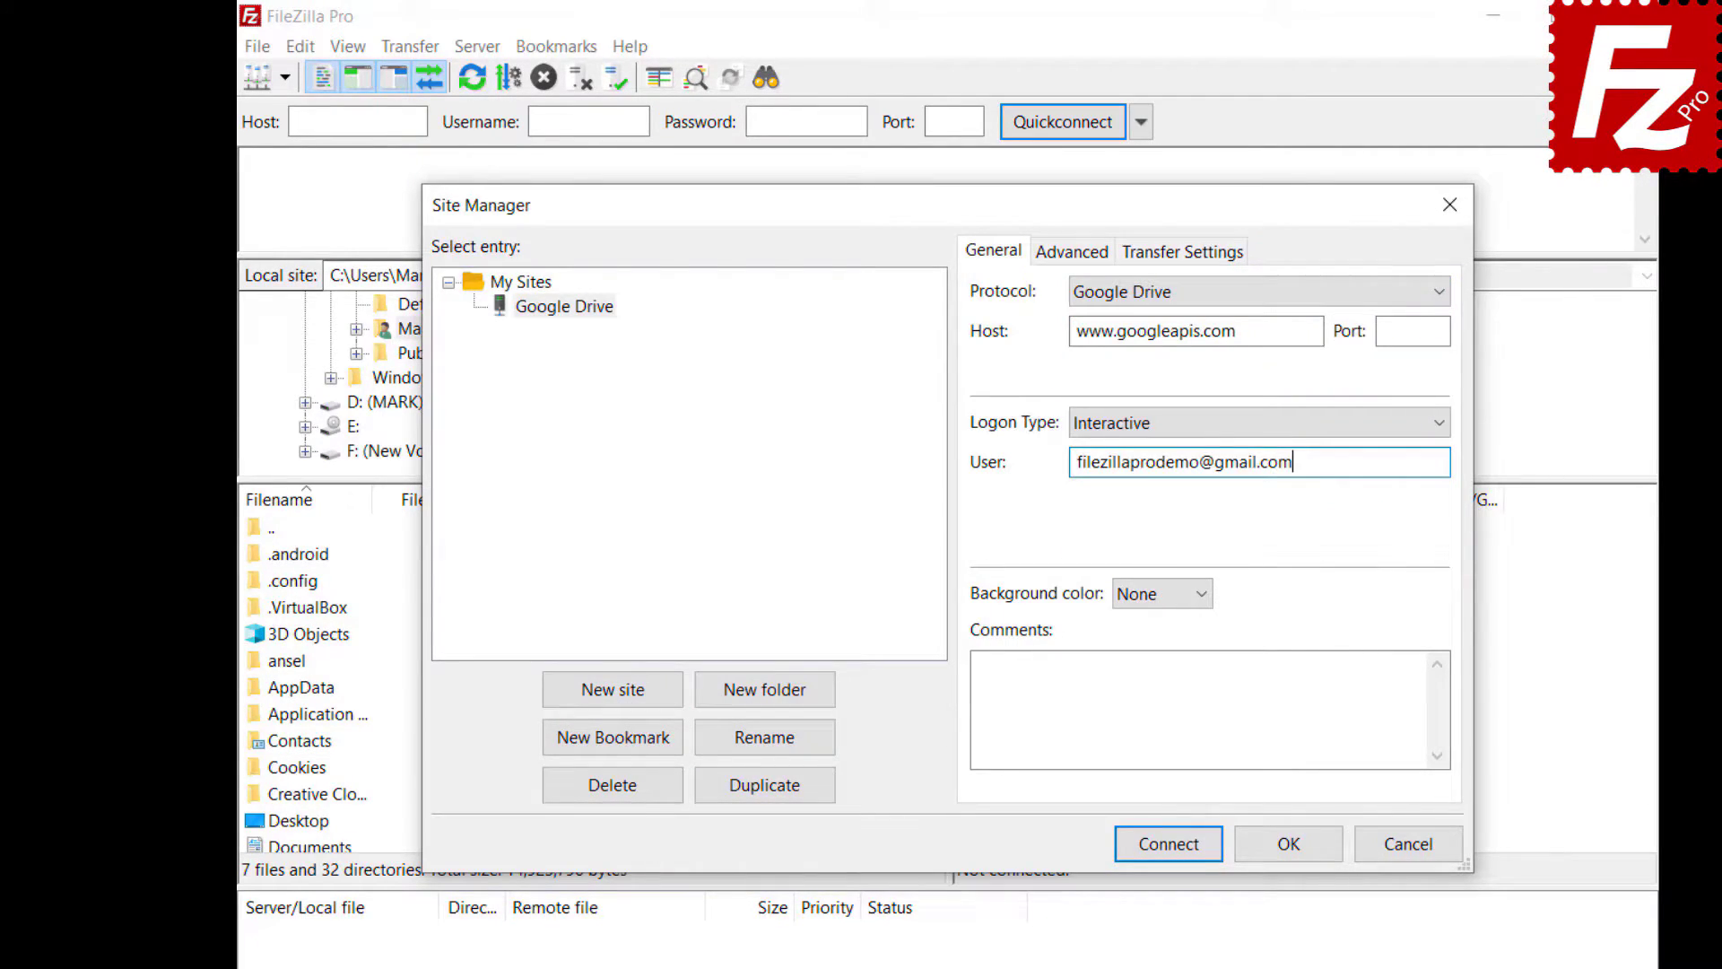
- Set the default local folder to Construction Project and remote directory to '/My Drive/Construction Project'
click(1054, 258)
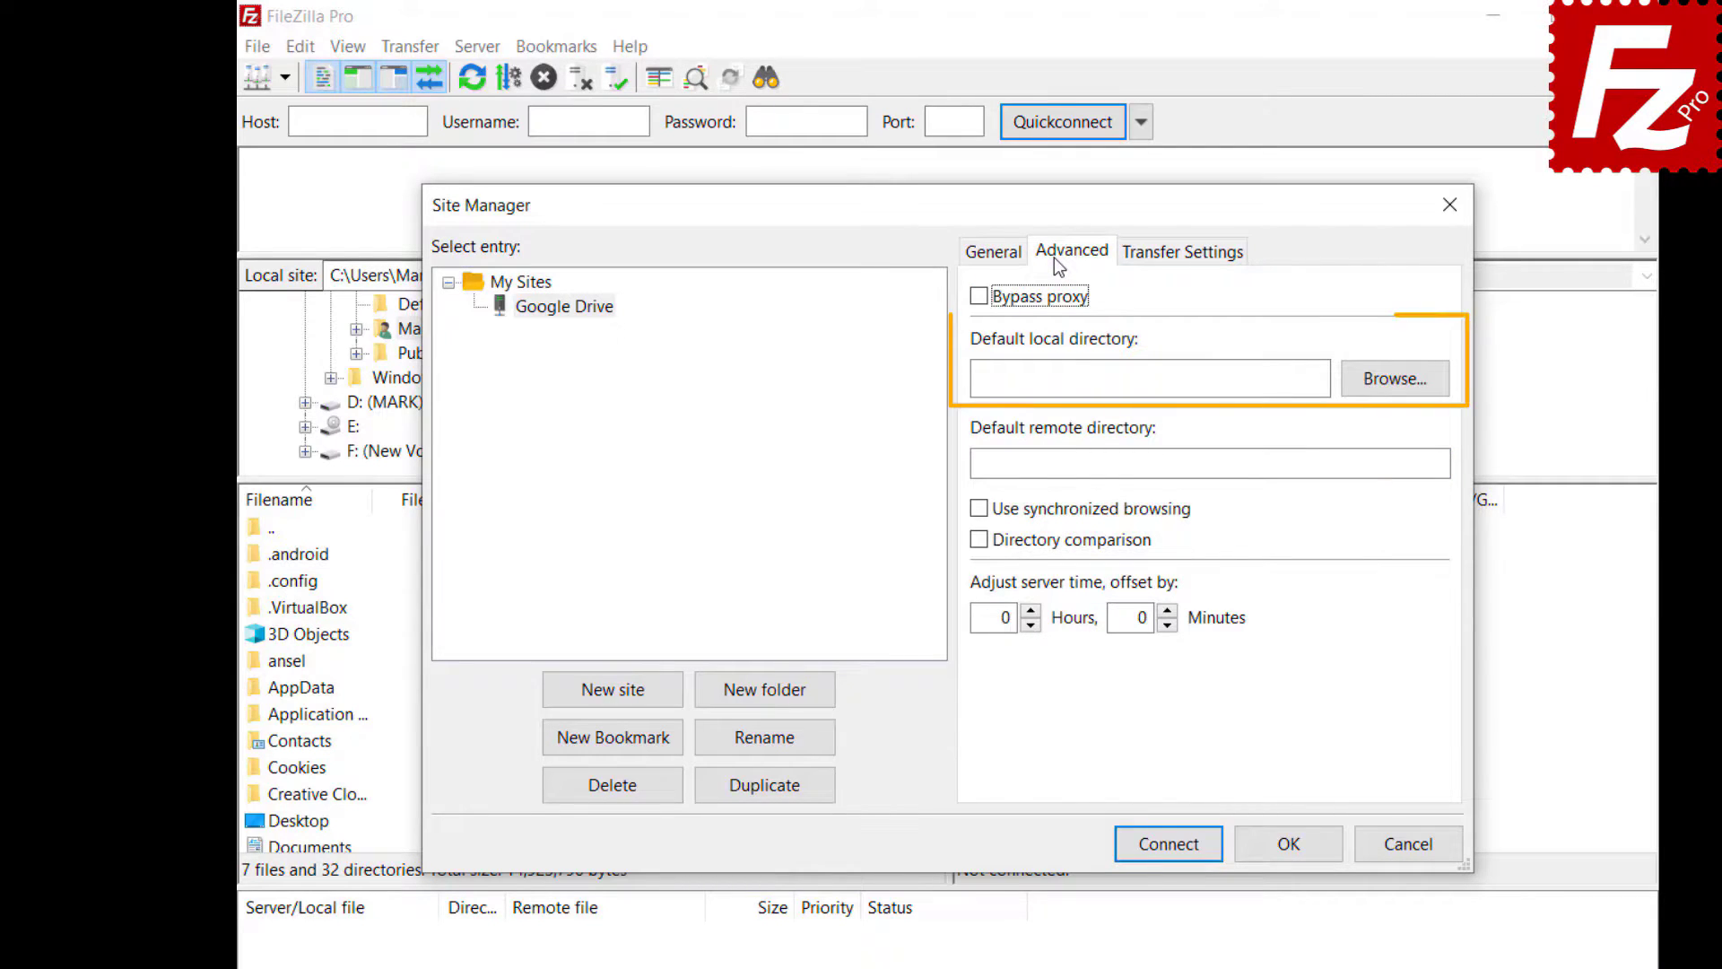
click(1390, 389)
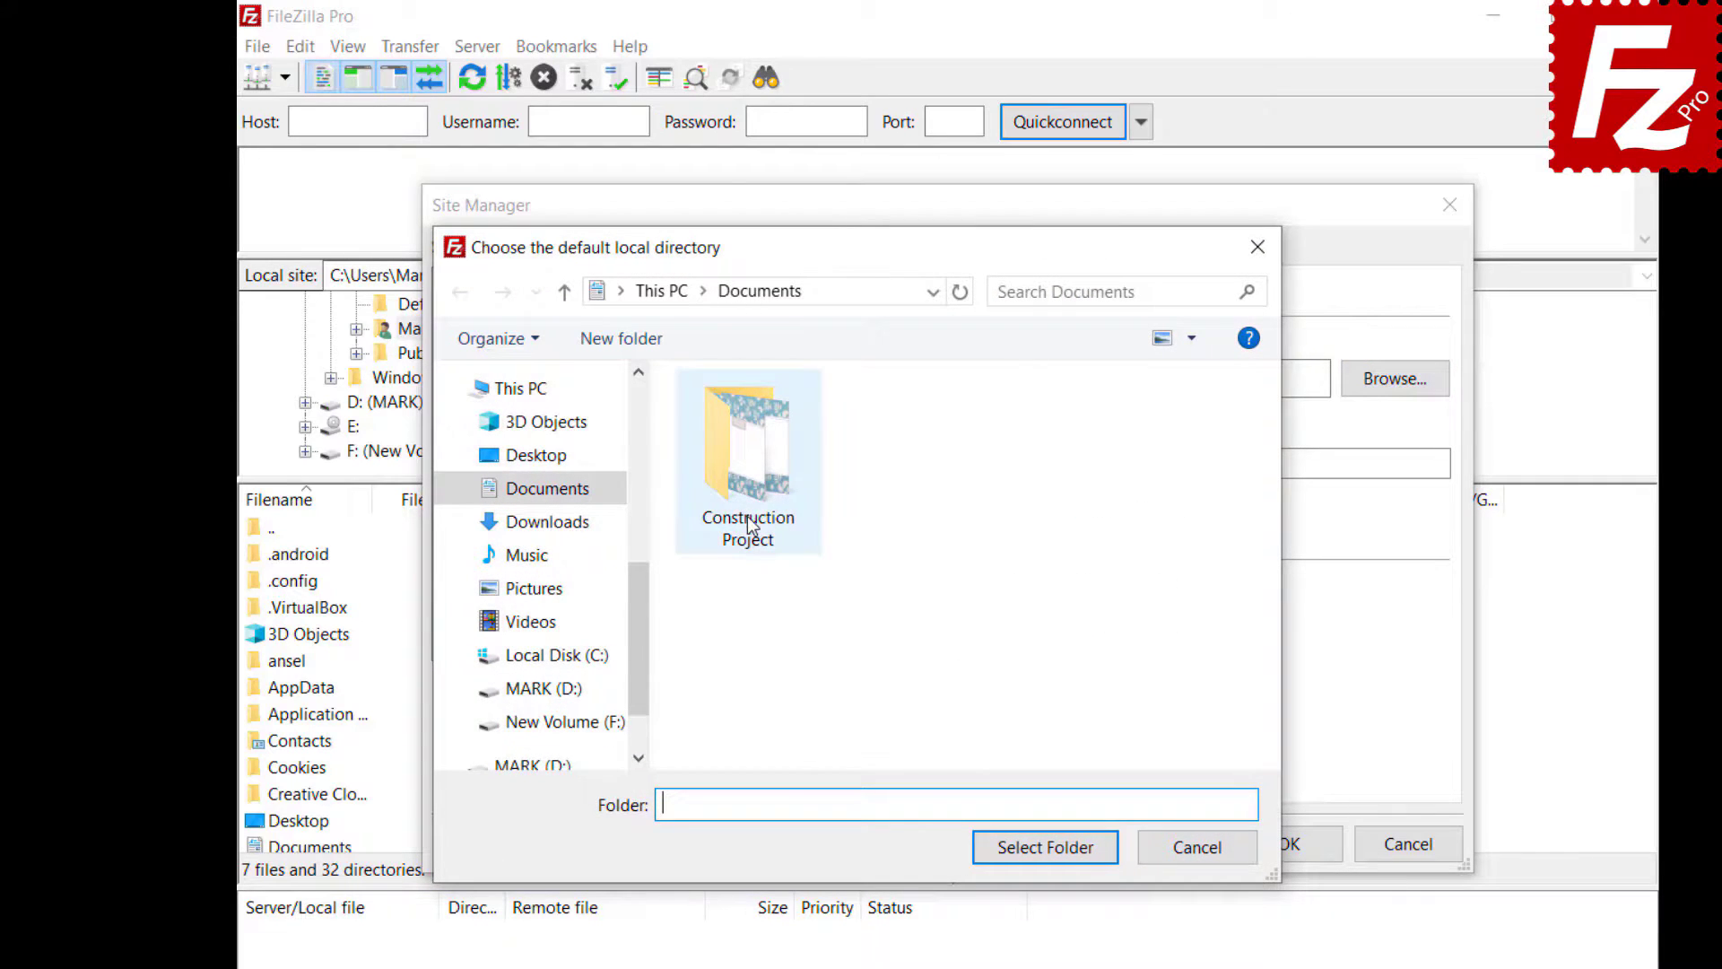
double_click(749, 524)
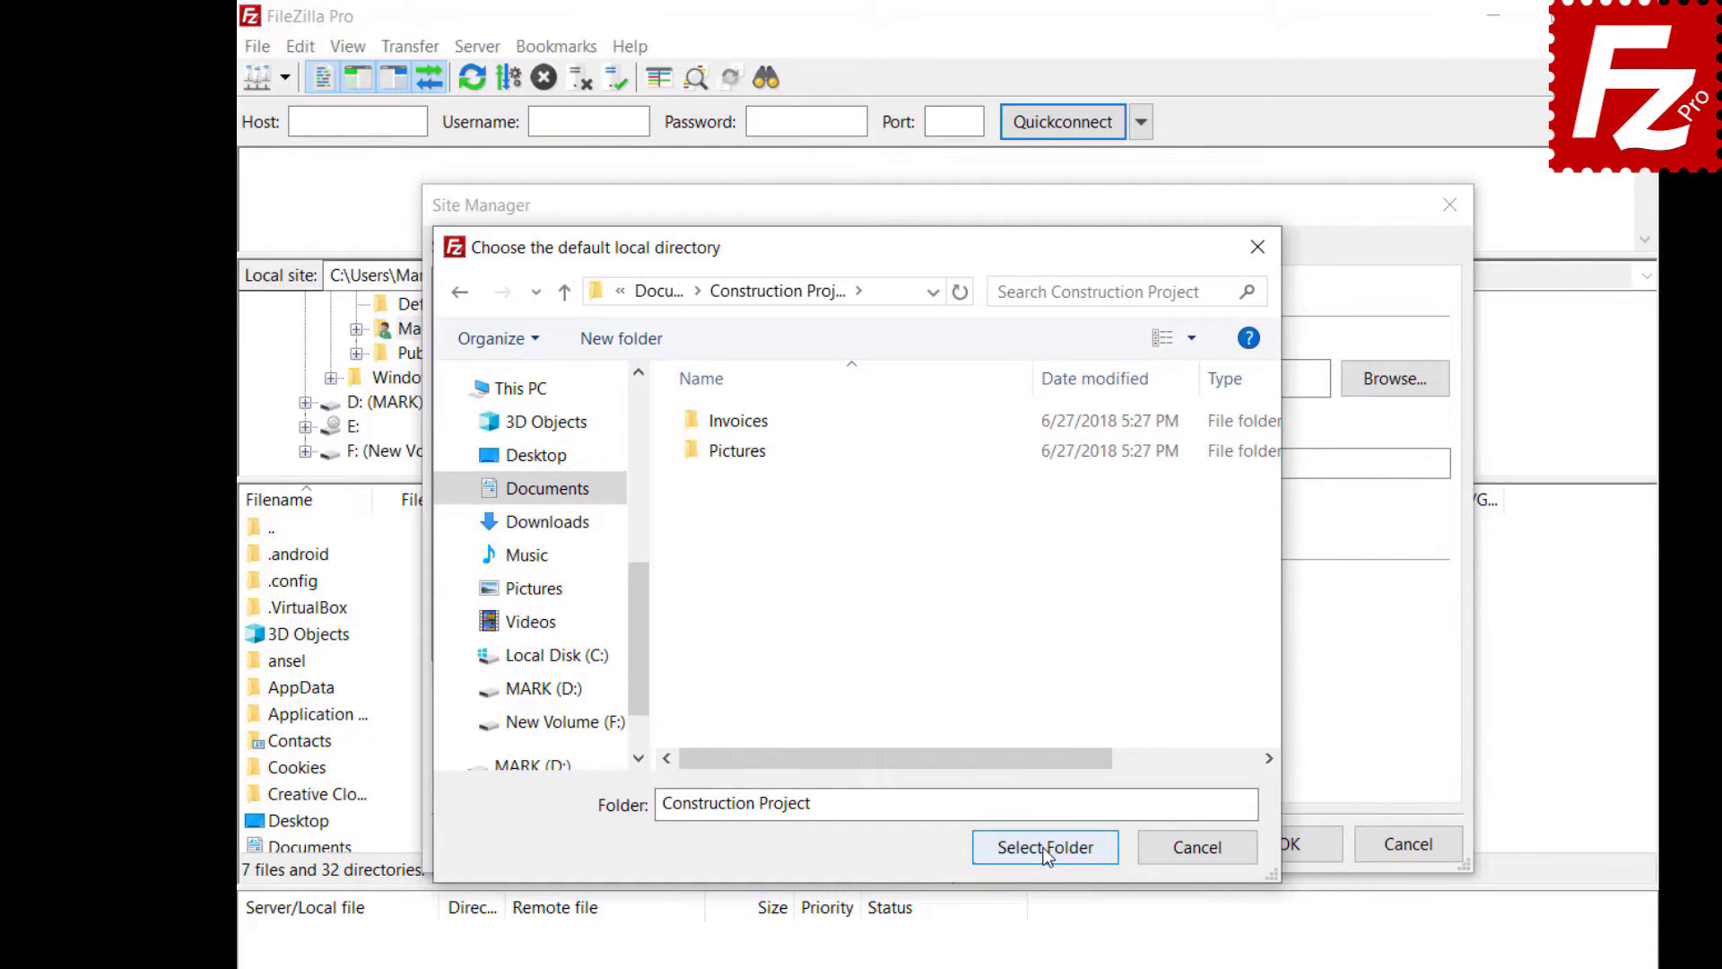
click(1046, 848)
text(/My Drive/Construction Project)
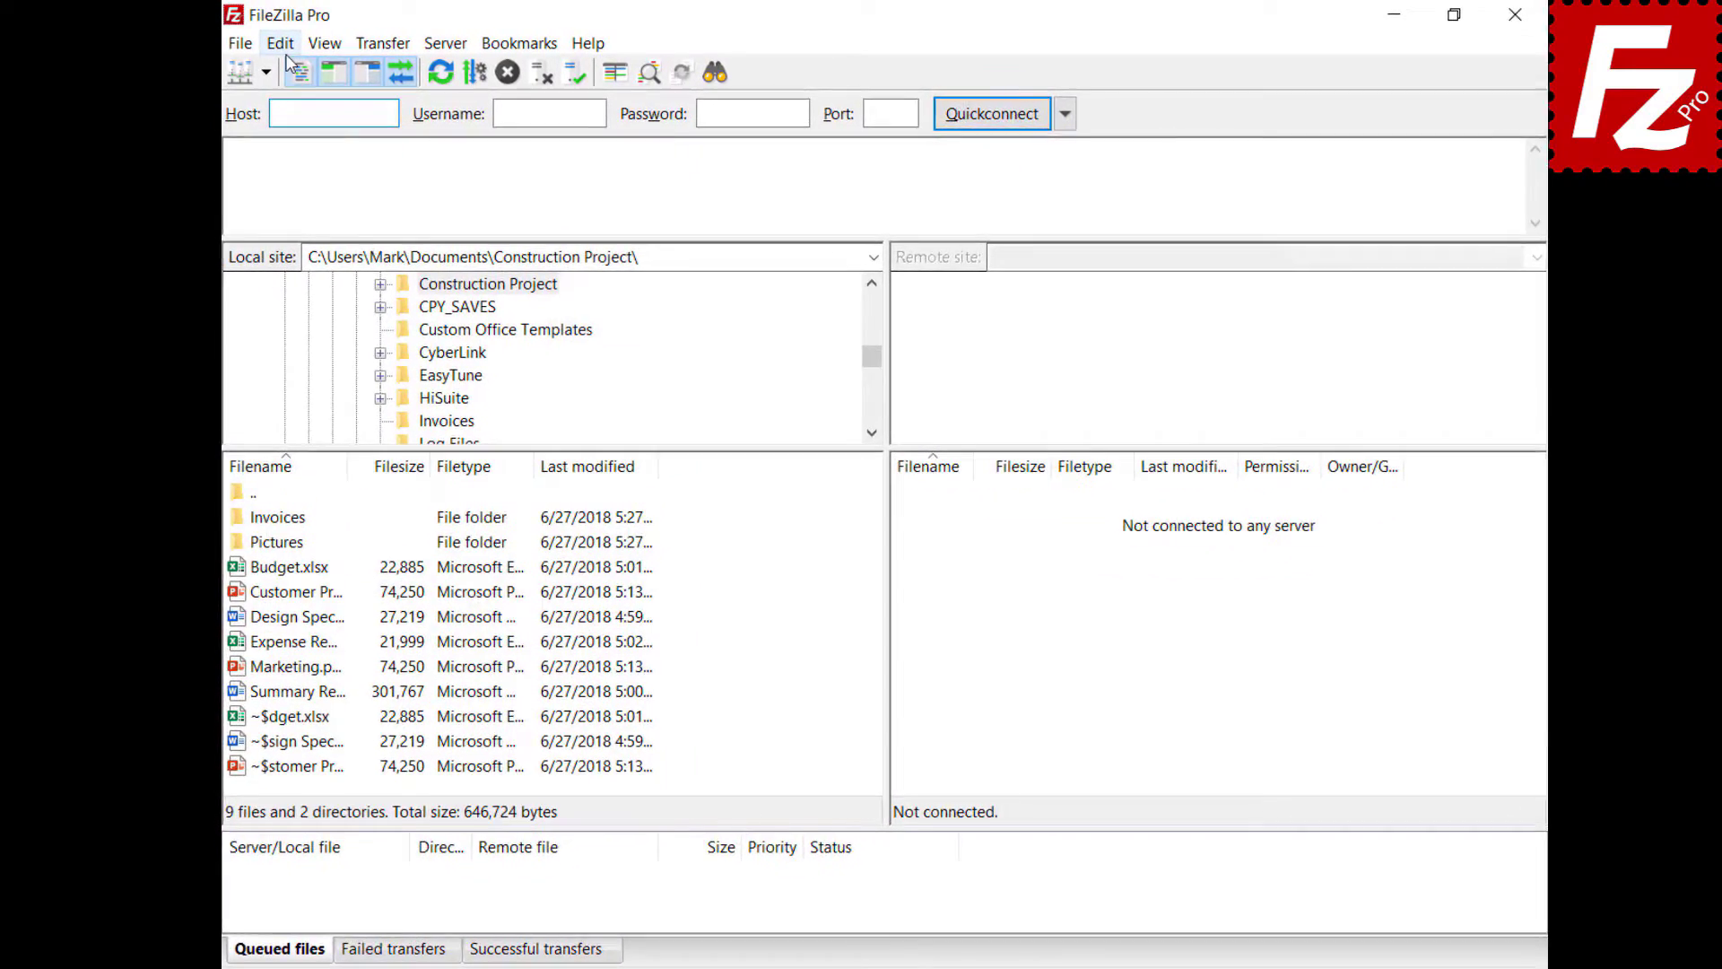
- Open the Updates settings page, keep weekly update checks, and view the release-type options
click(285, 45)
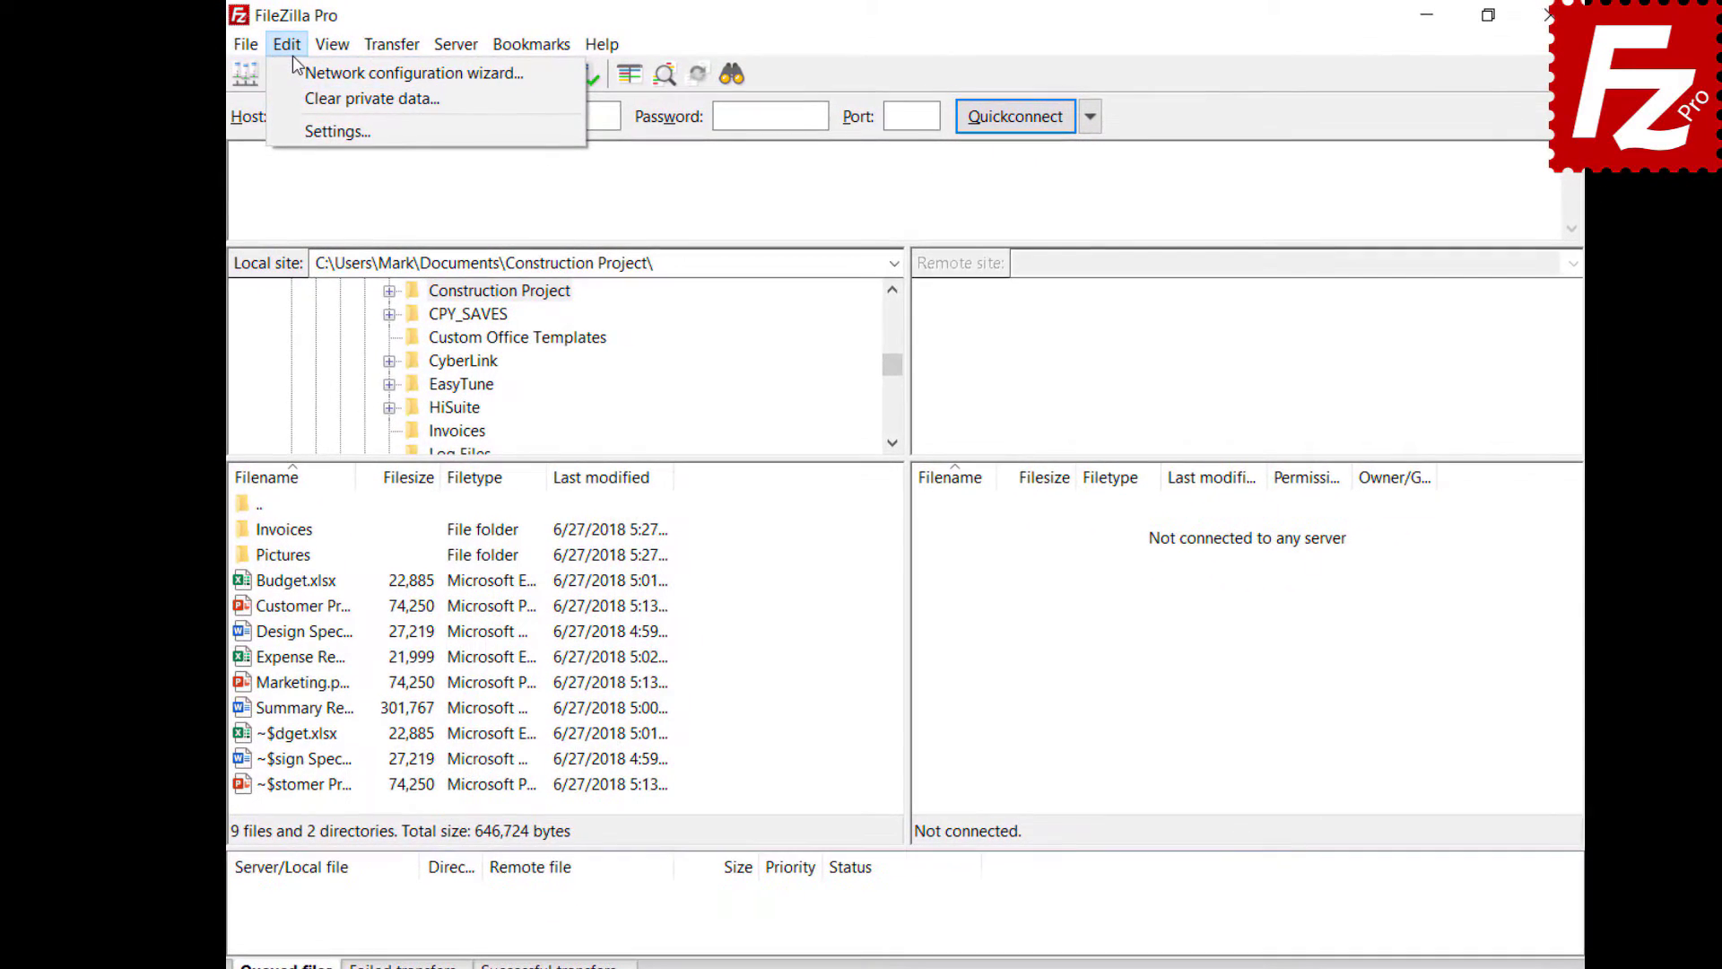
click(309, 121)
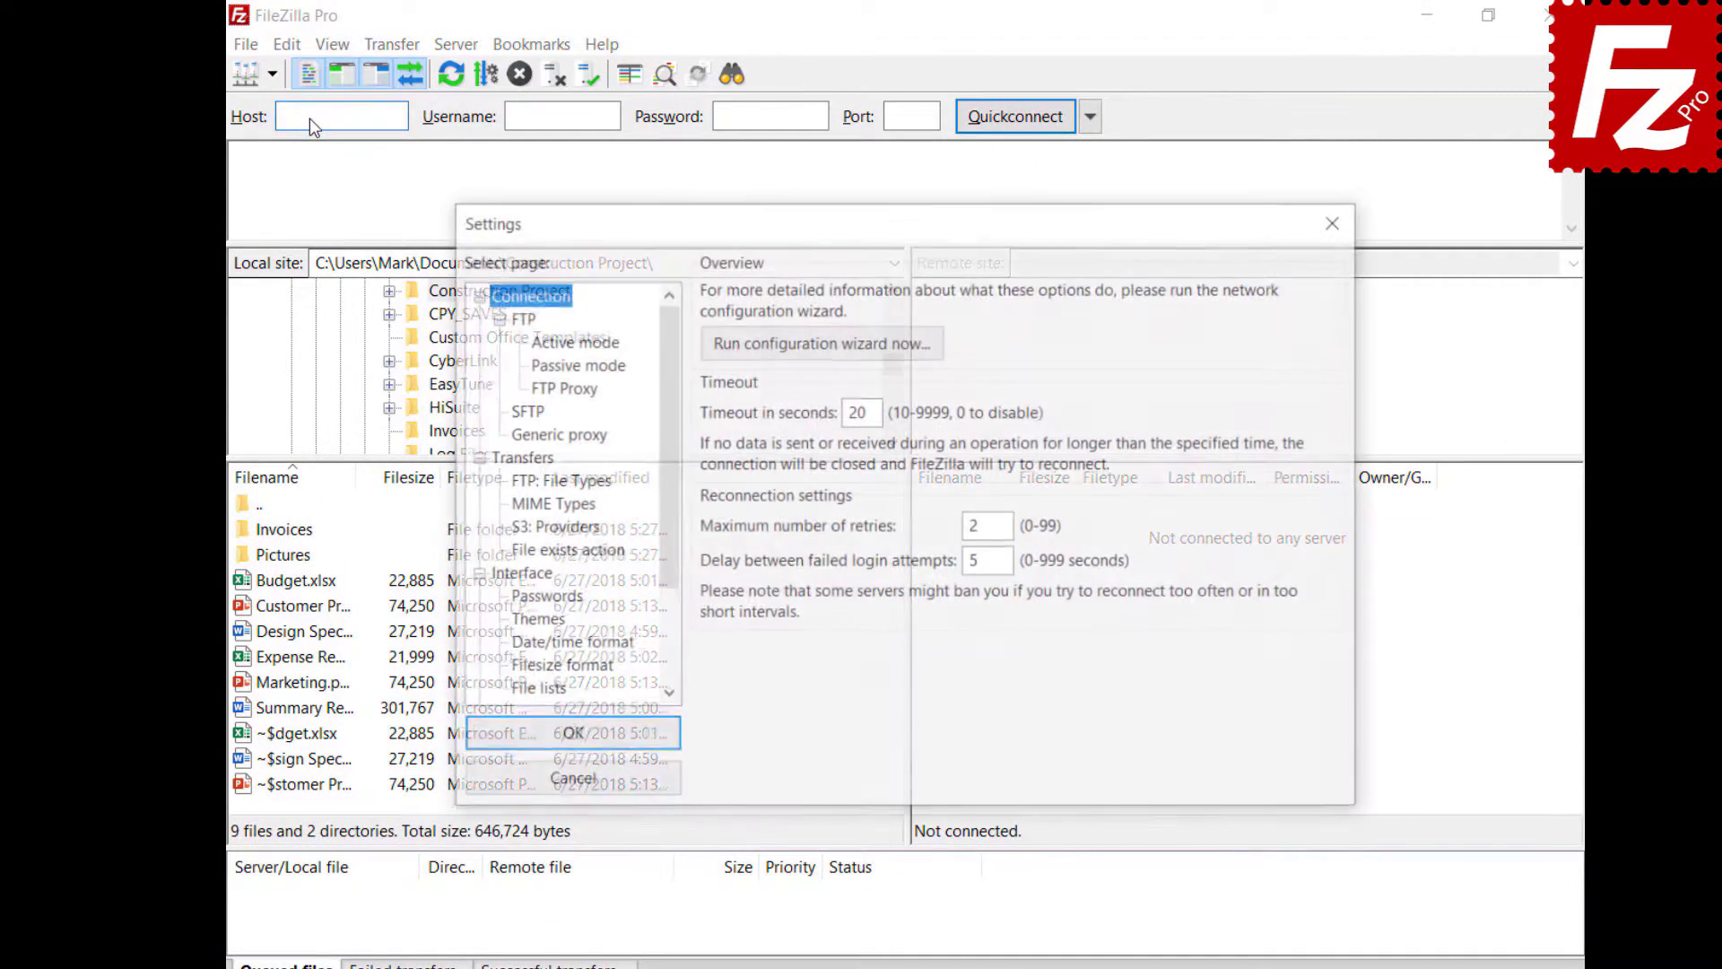
scroll(667, 533, down, 2)
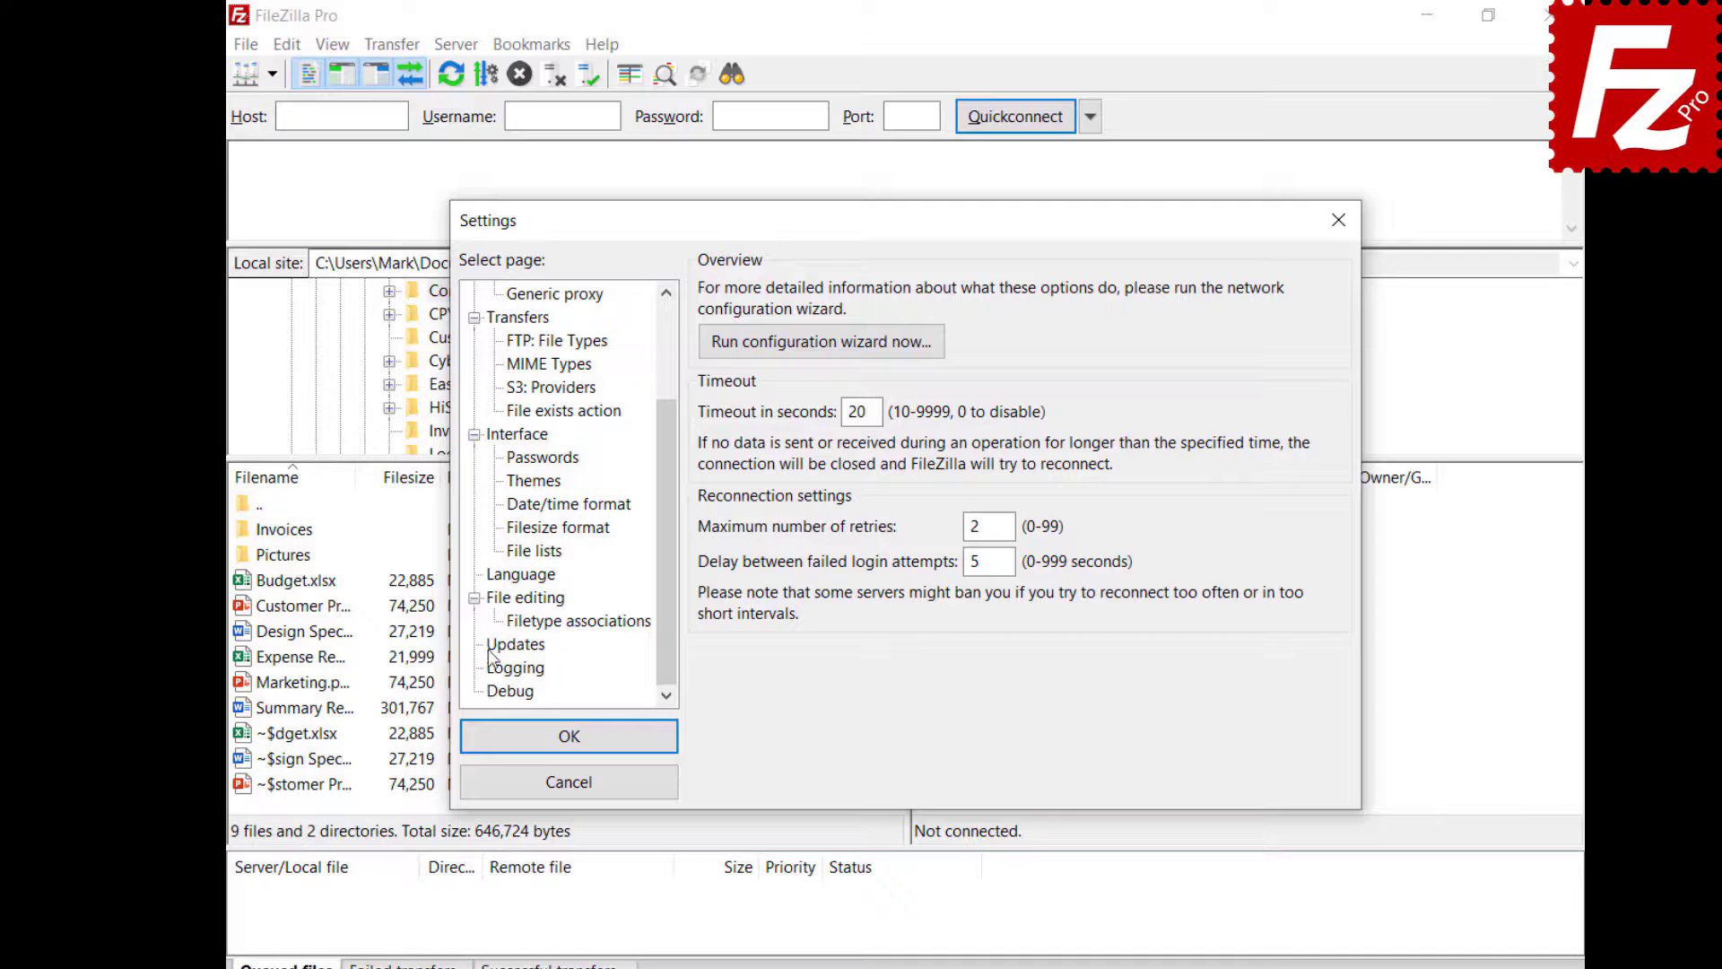
click(501, 644)
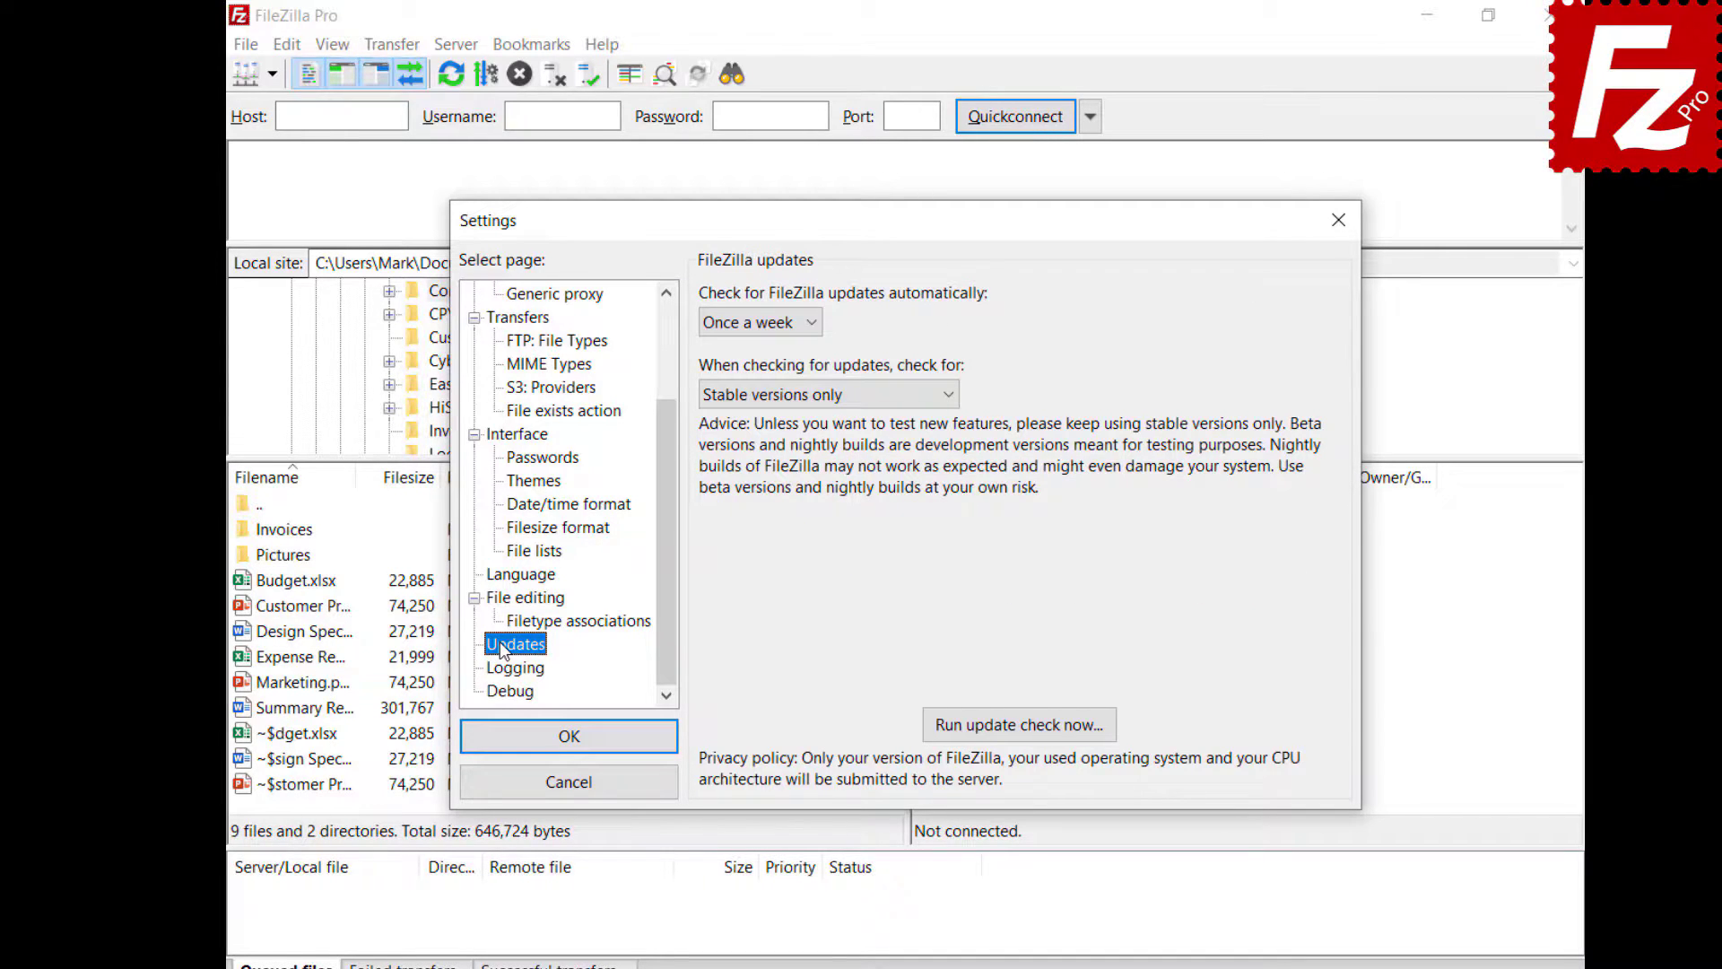
click(813, 327)
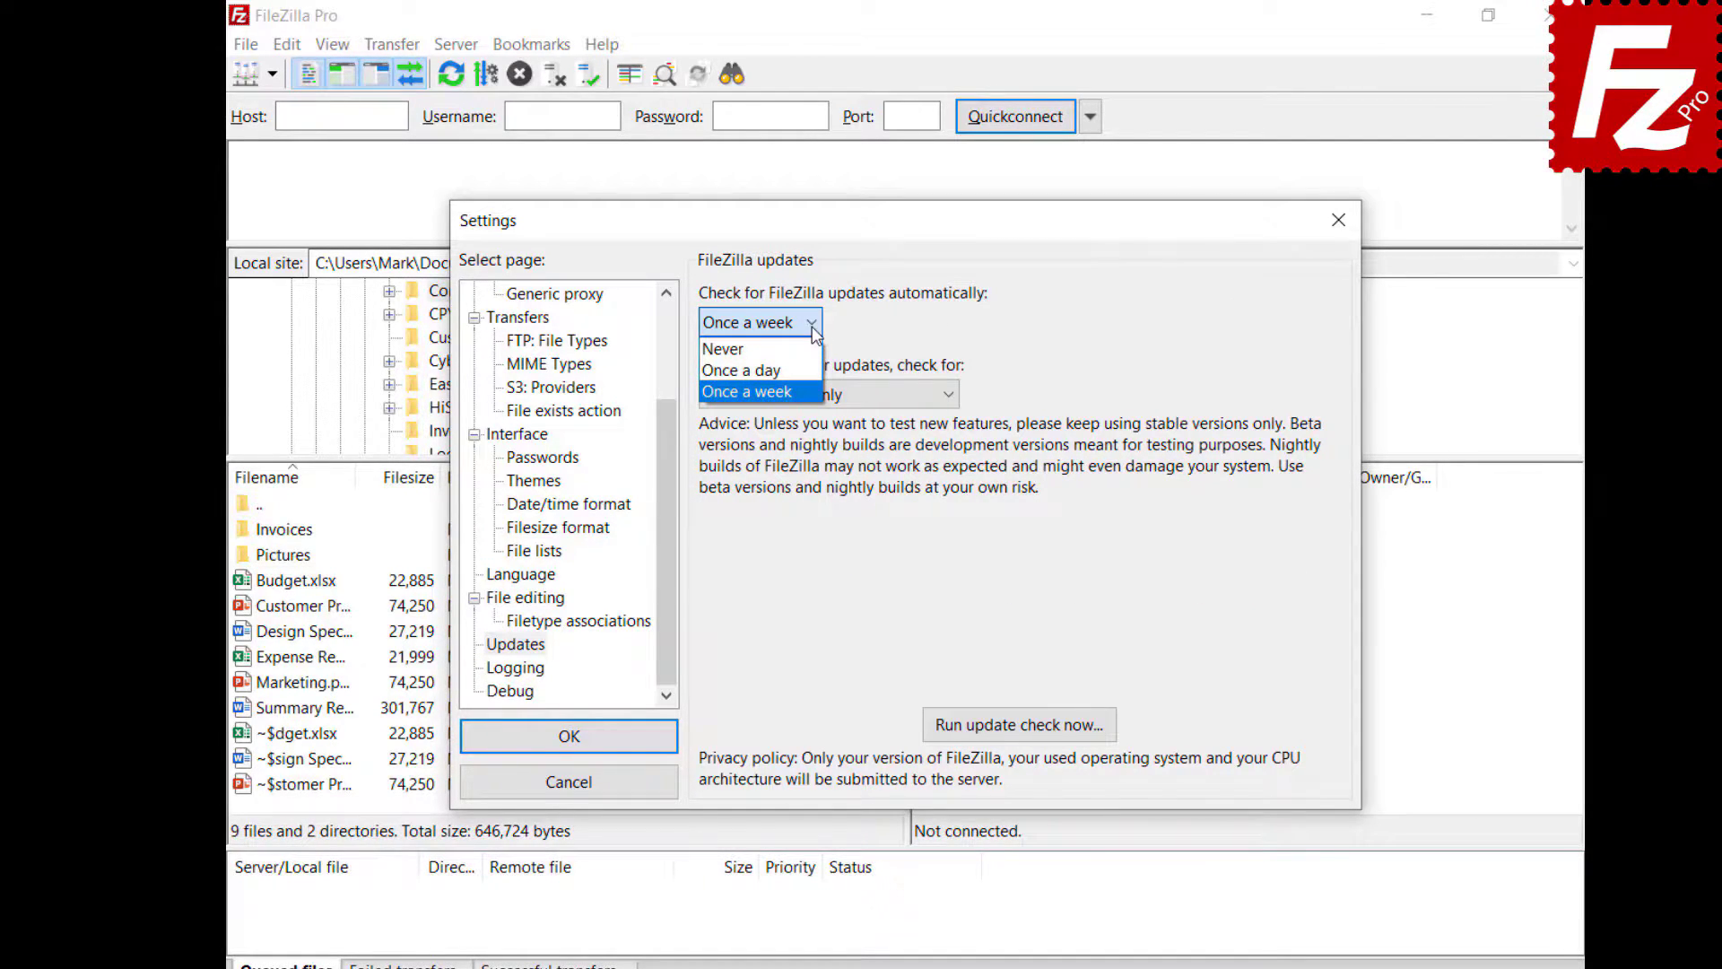
click(813, 327)
click(949, 395)
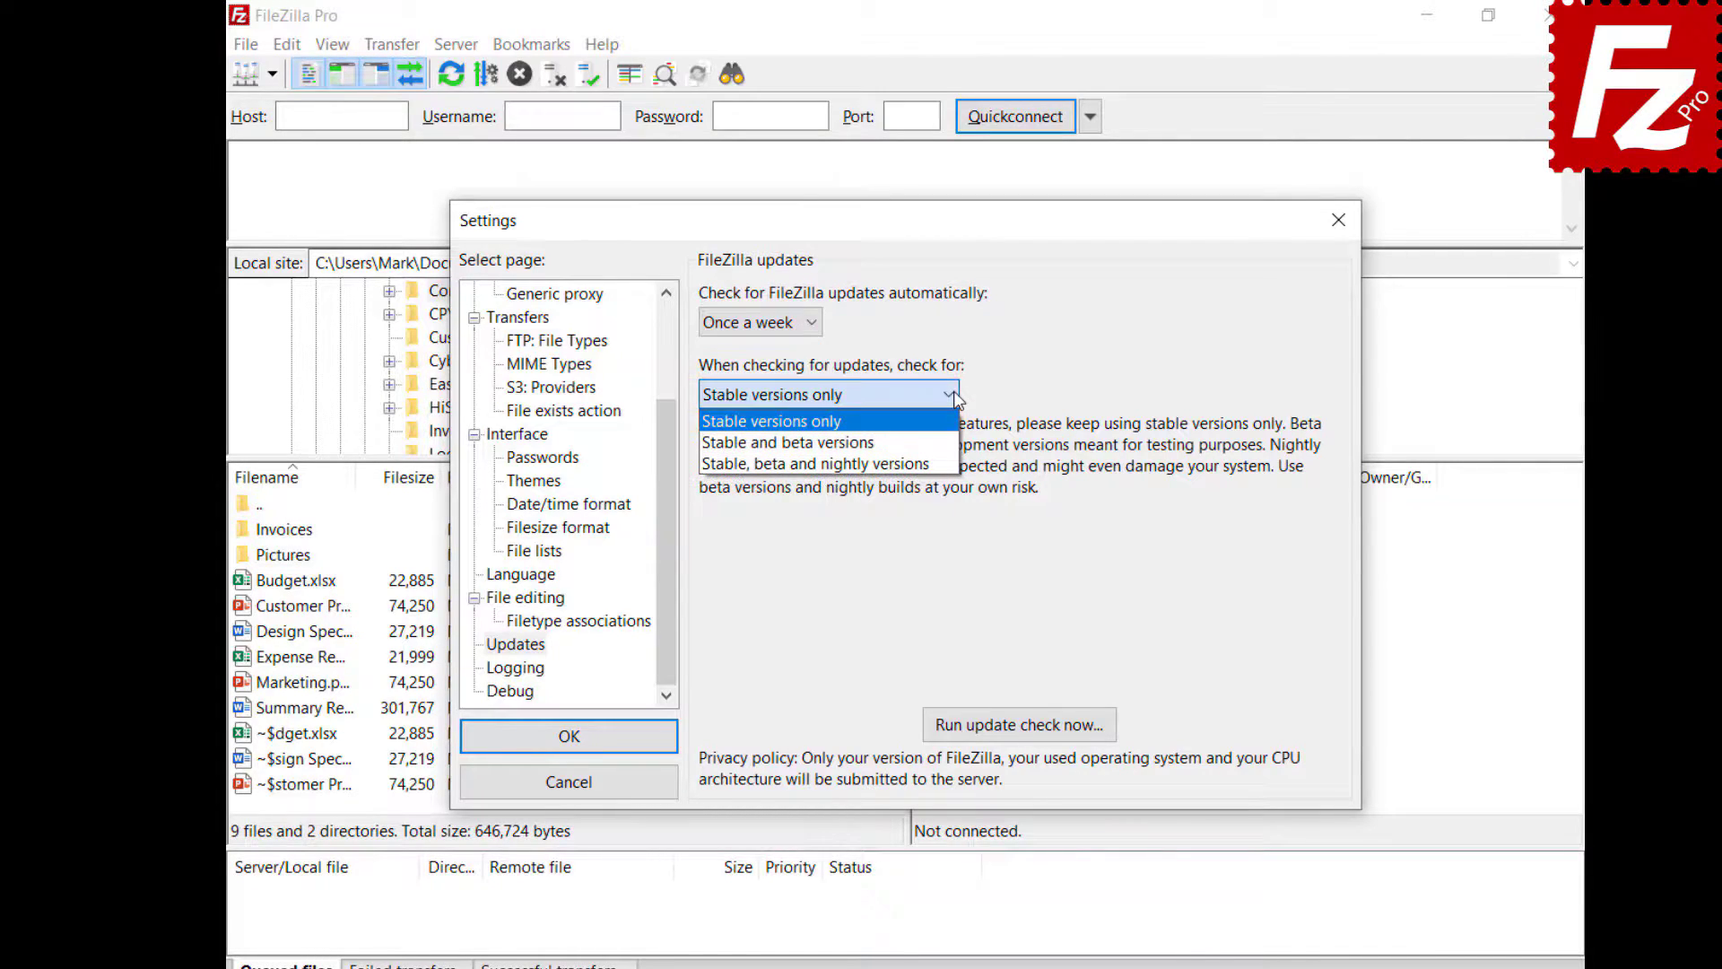
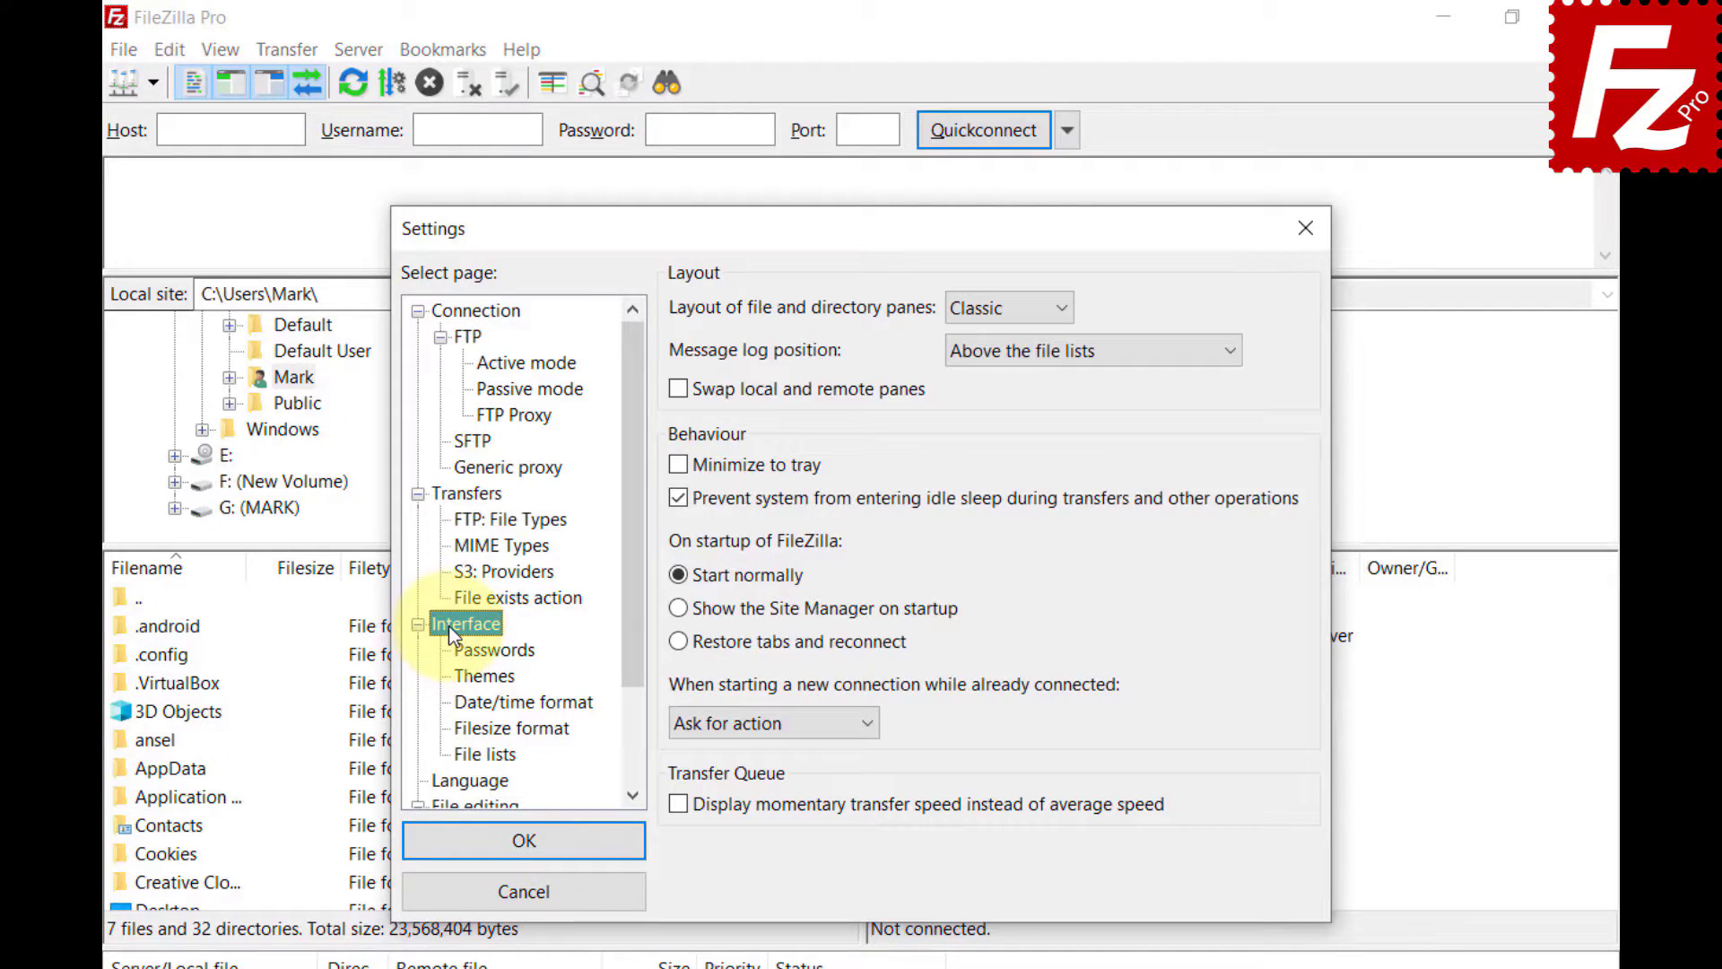
- Show the Interface > File lists page in Settings
click(459, 753)
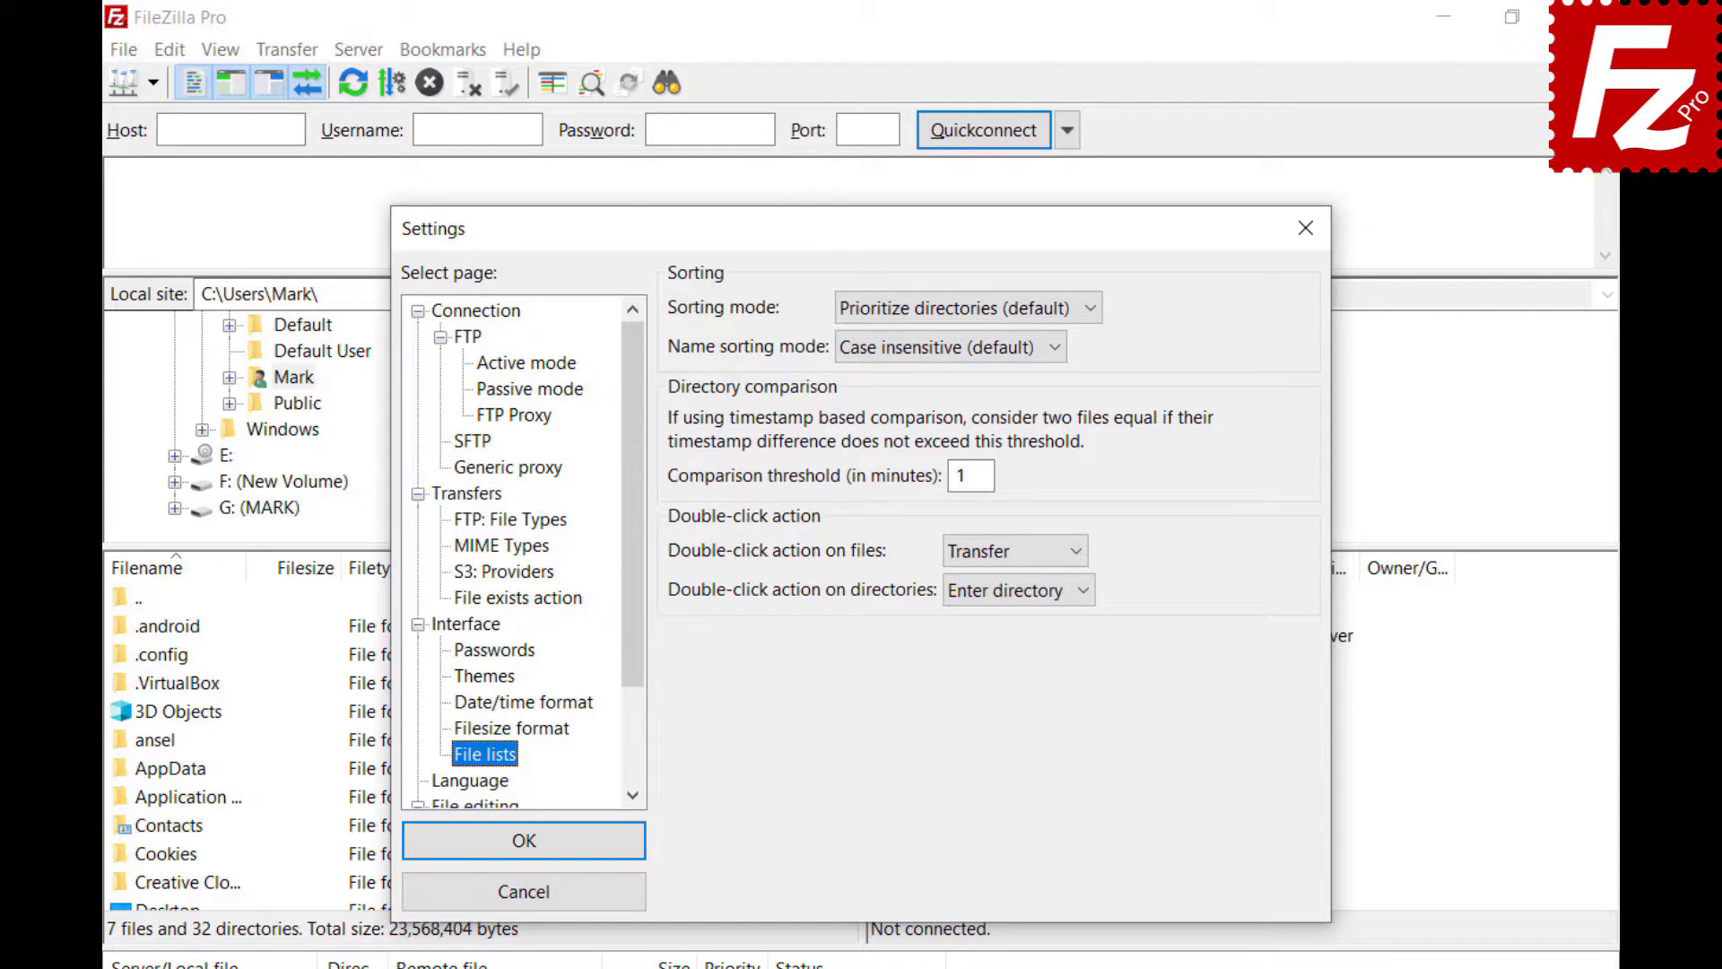
- Set Sorting mode to 'Sort directories inline' and Name sorting mode to 'Natural sort'
click(1088, 307)
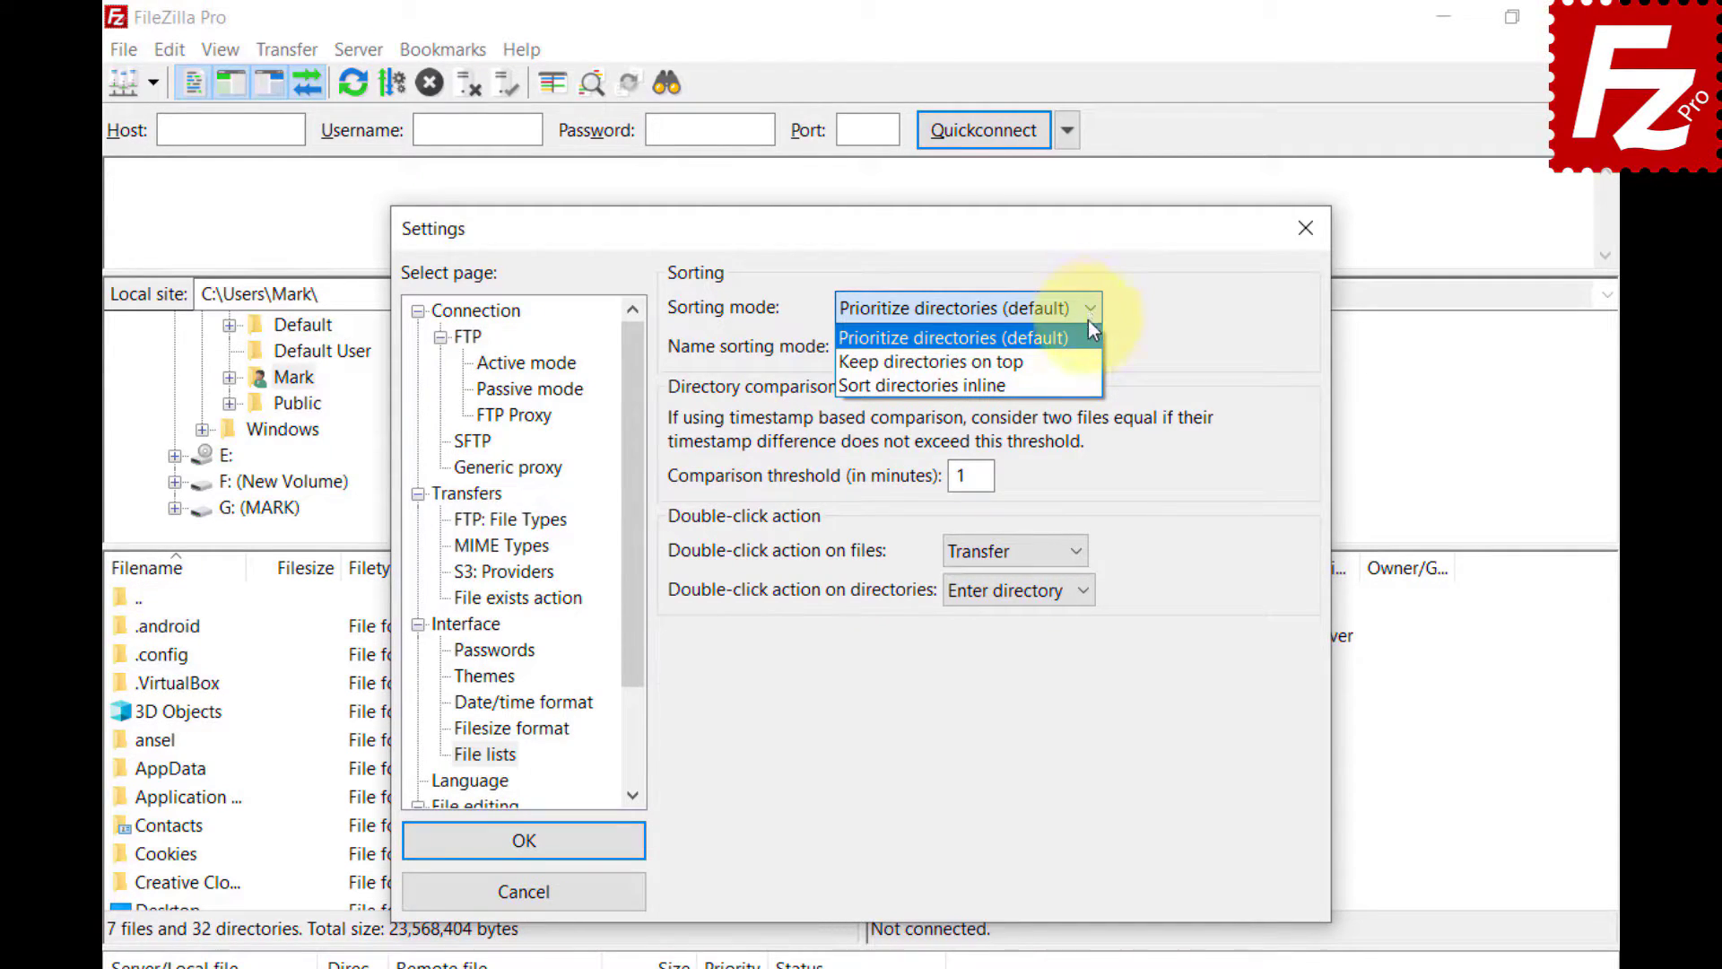
click(1089, 359)
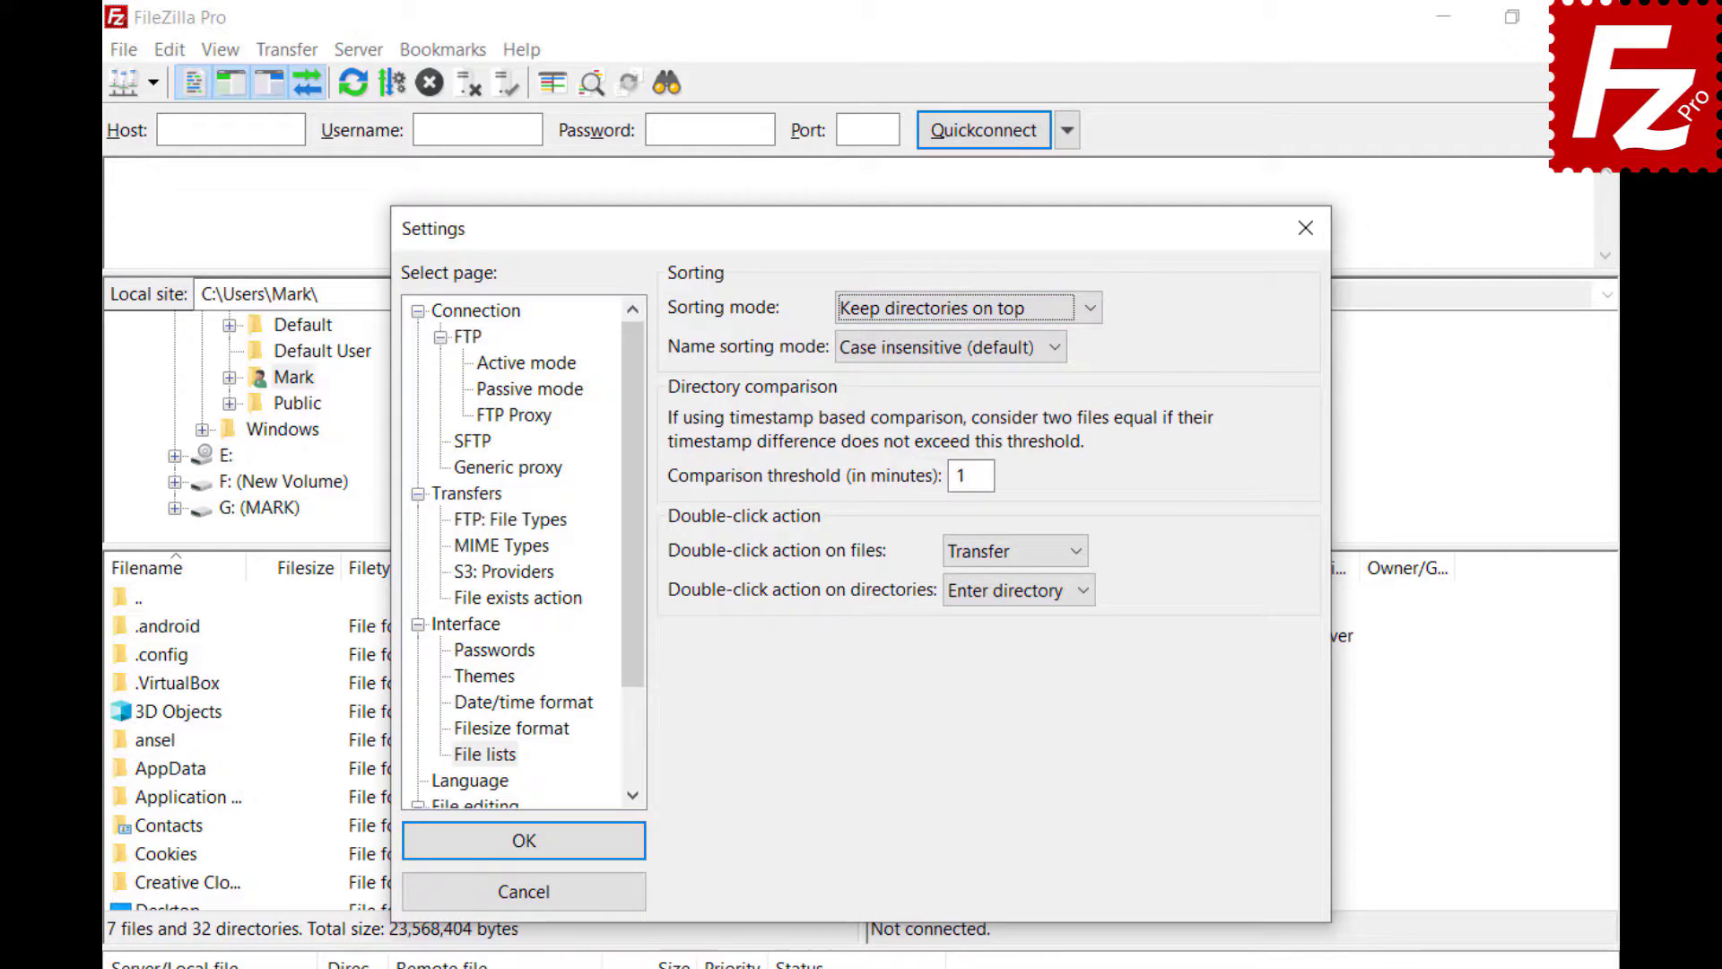
click(1090, 308)
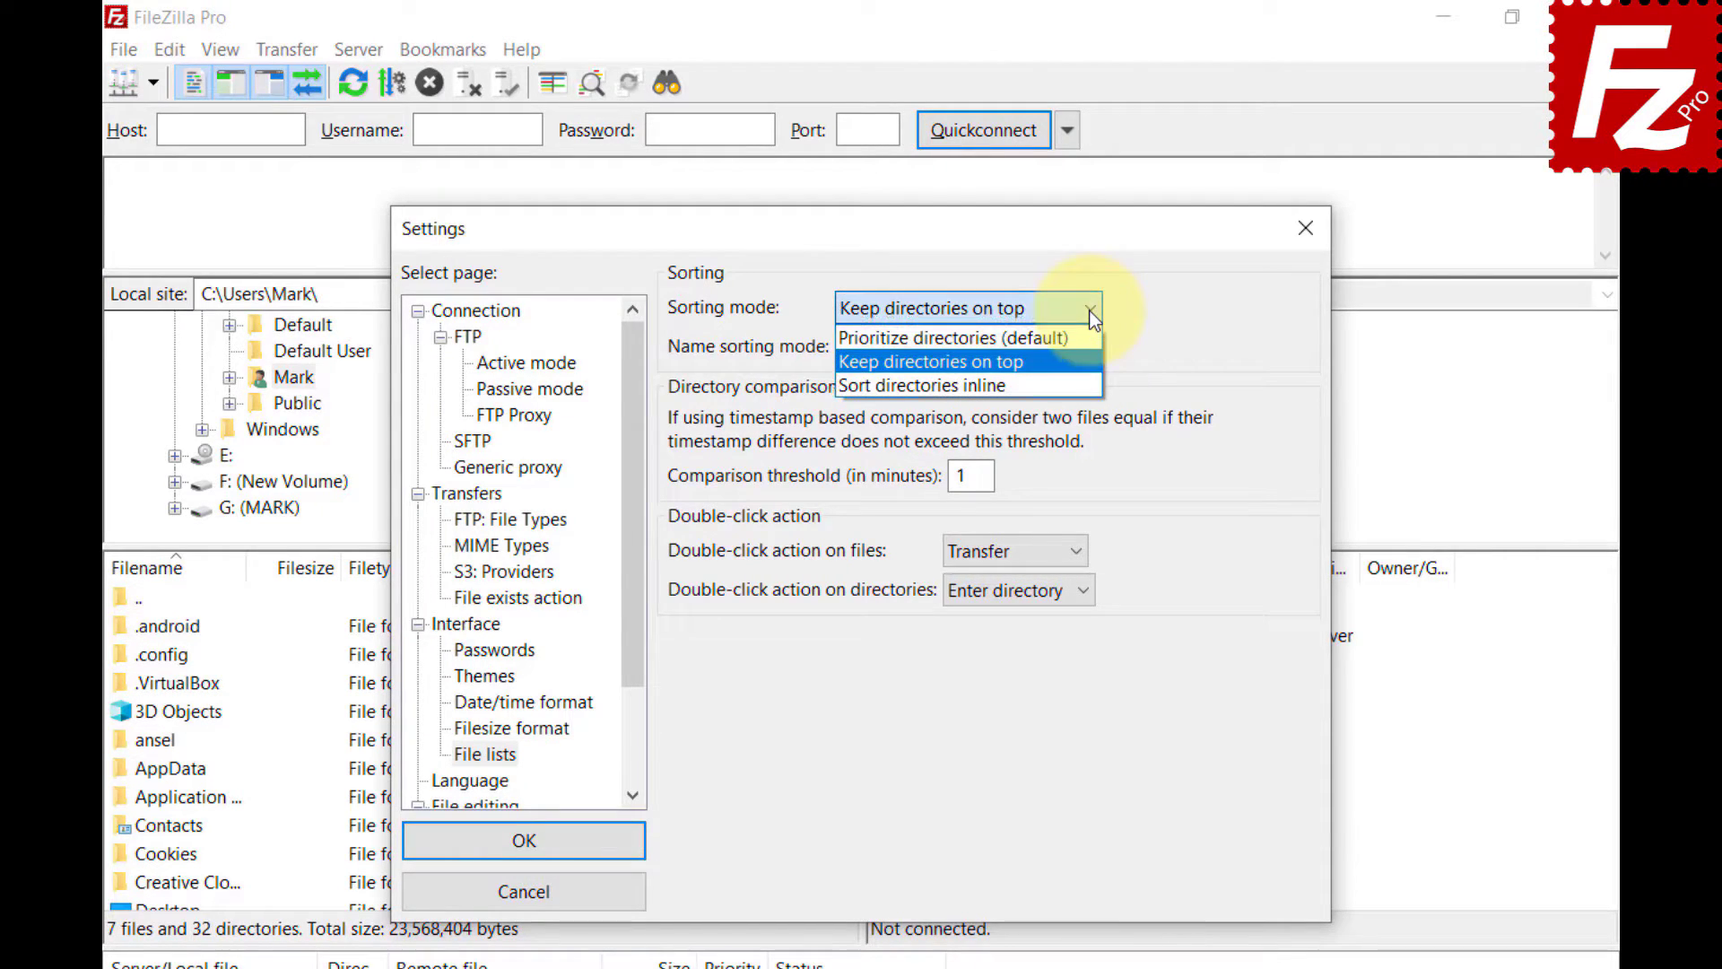
click(1084, 381)
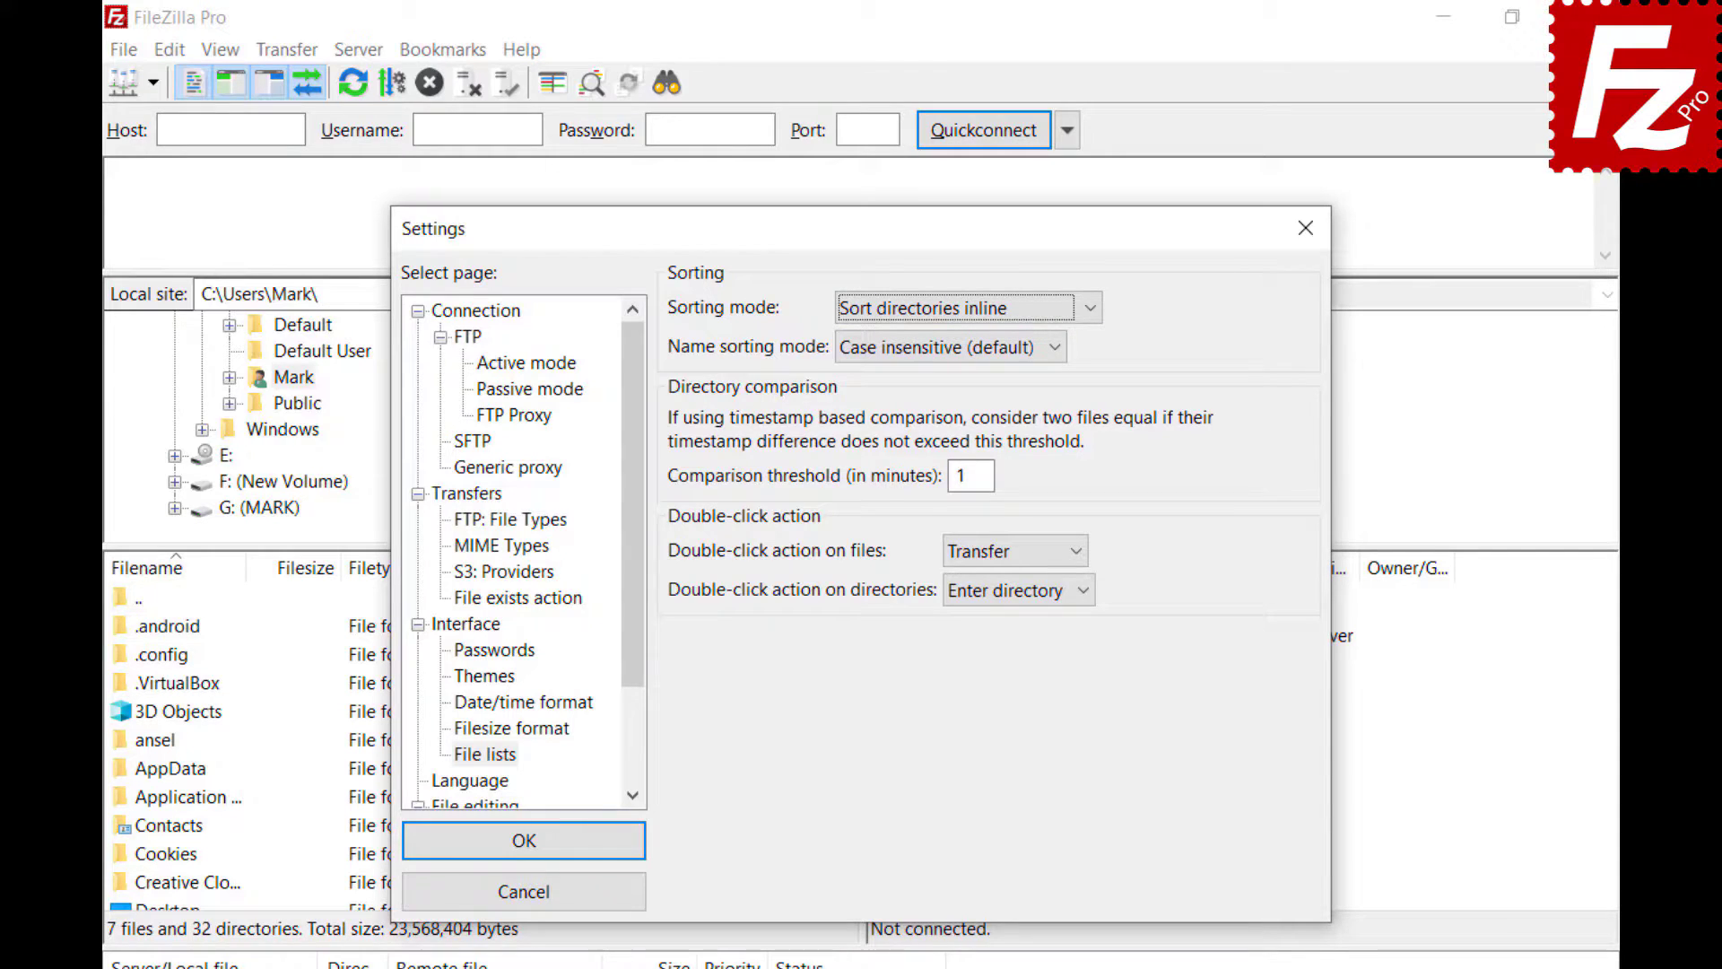
click(1056, 348)
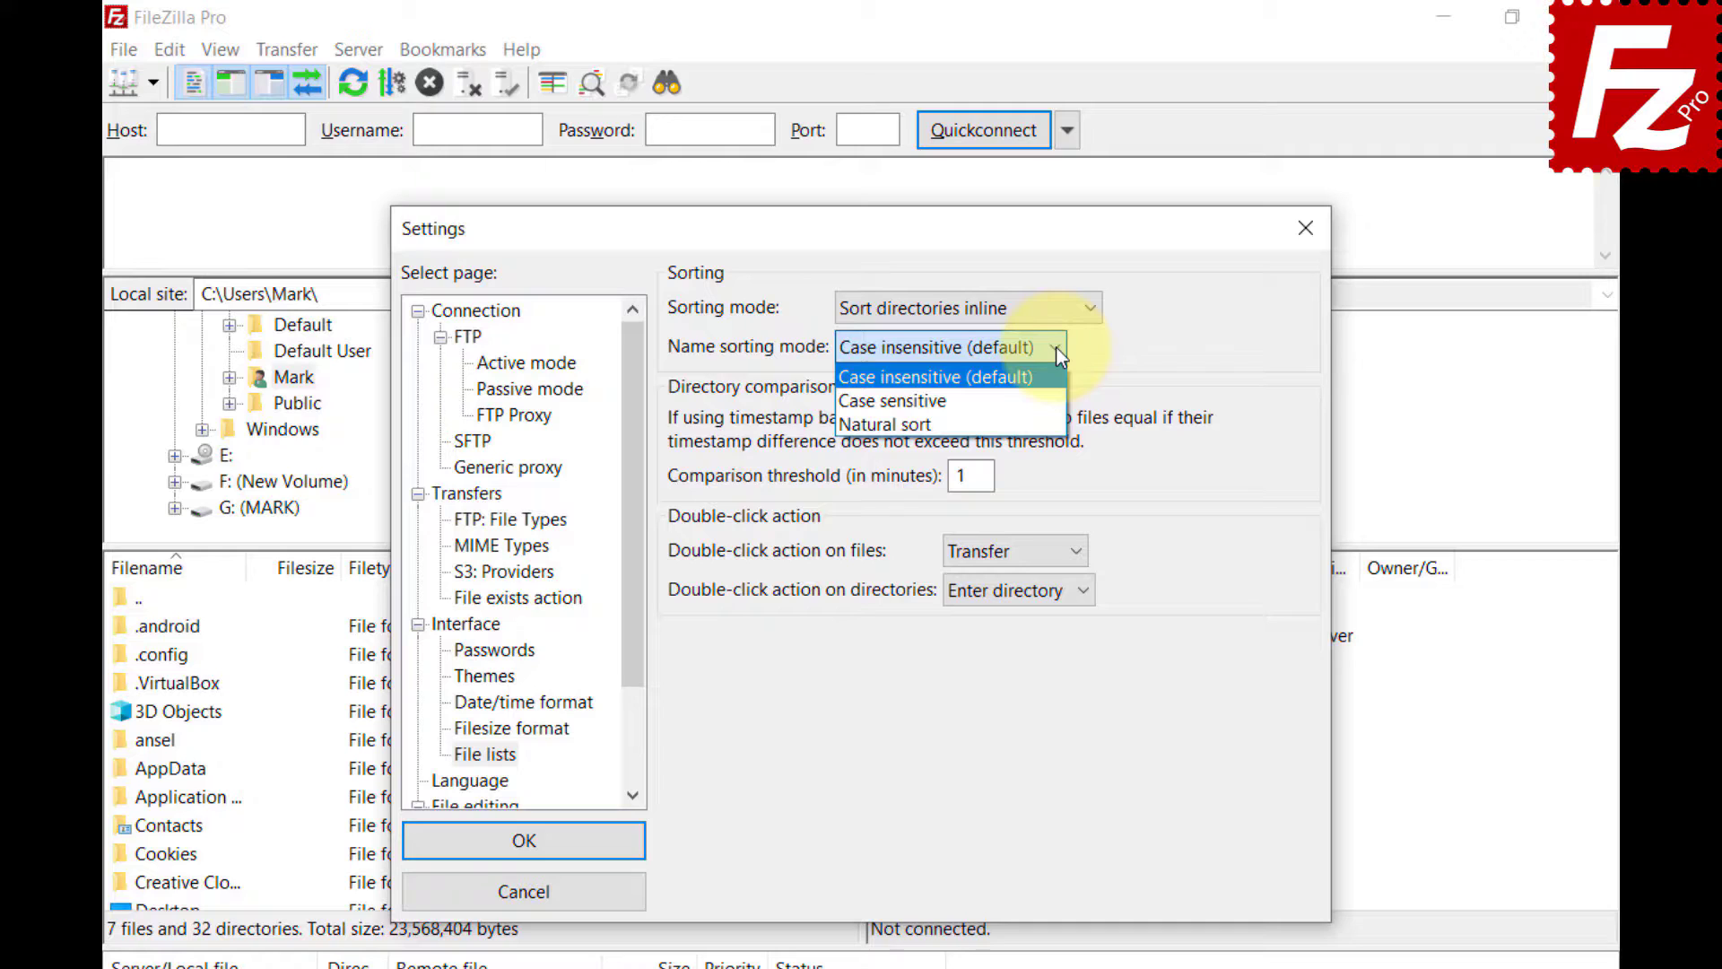
click(1052, 398)
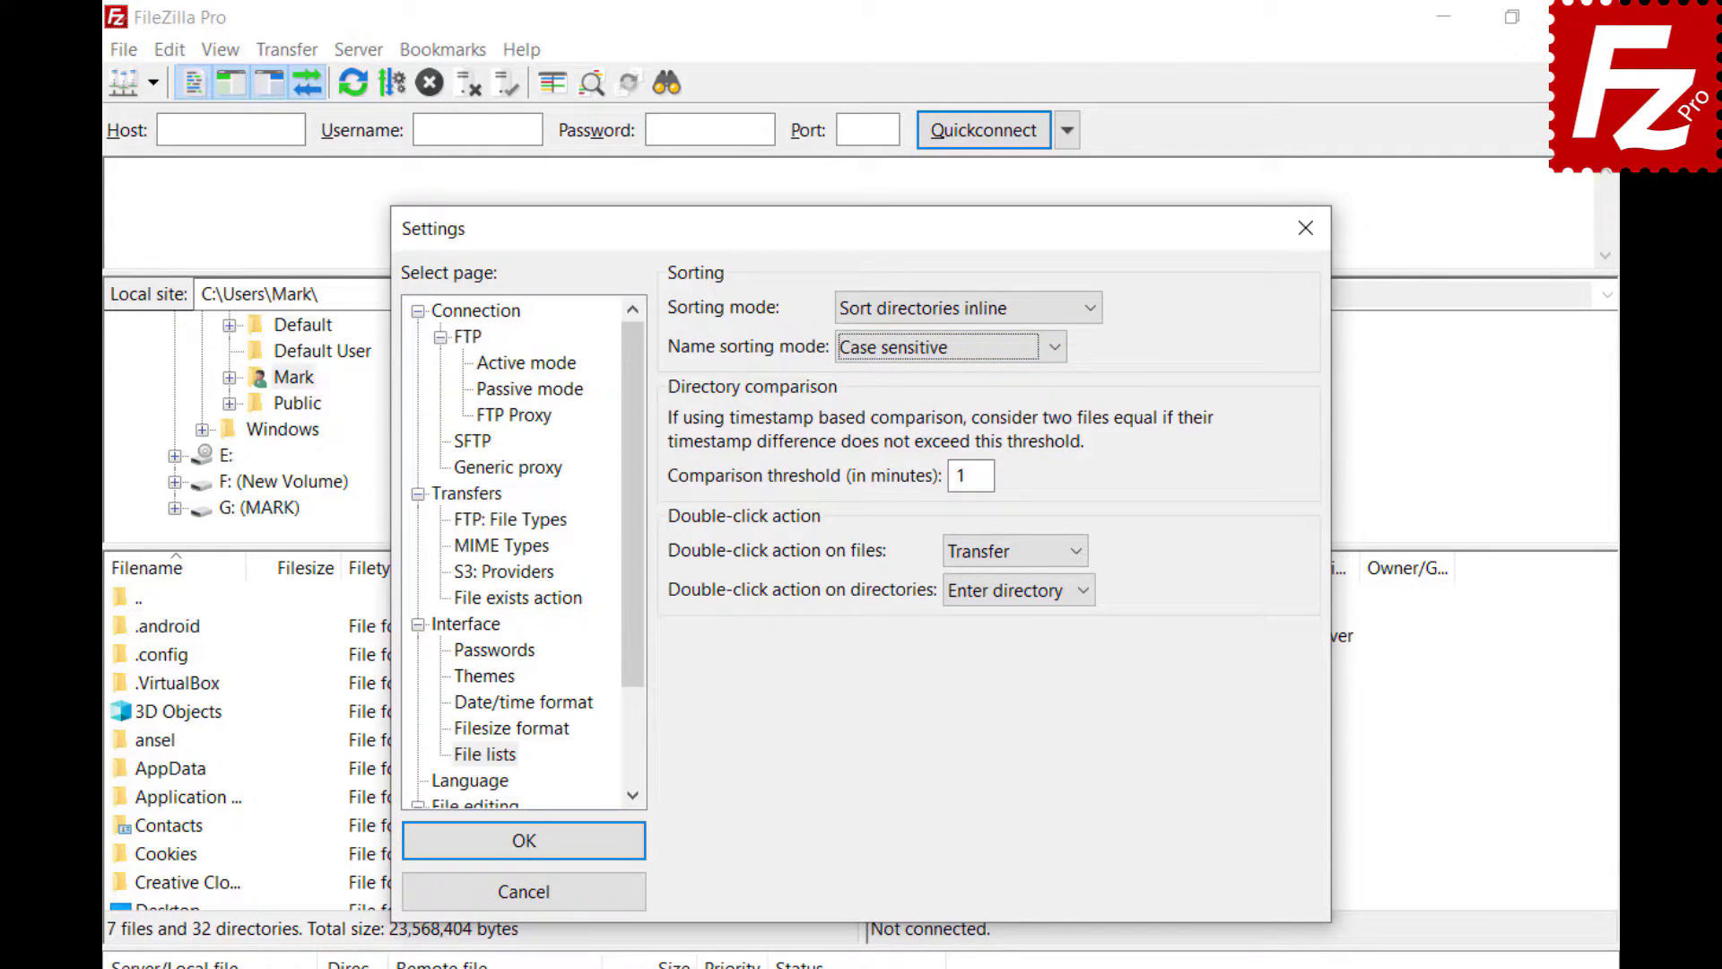
click(1055, 347)
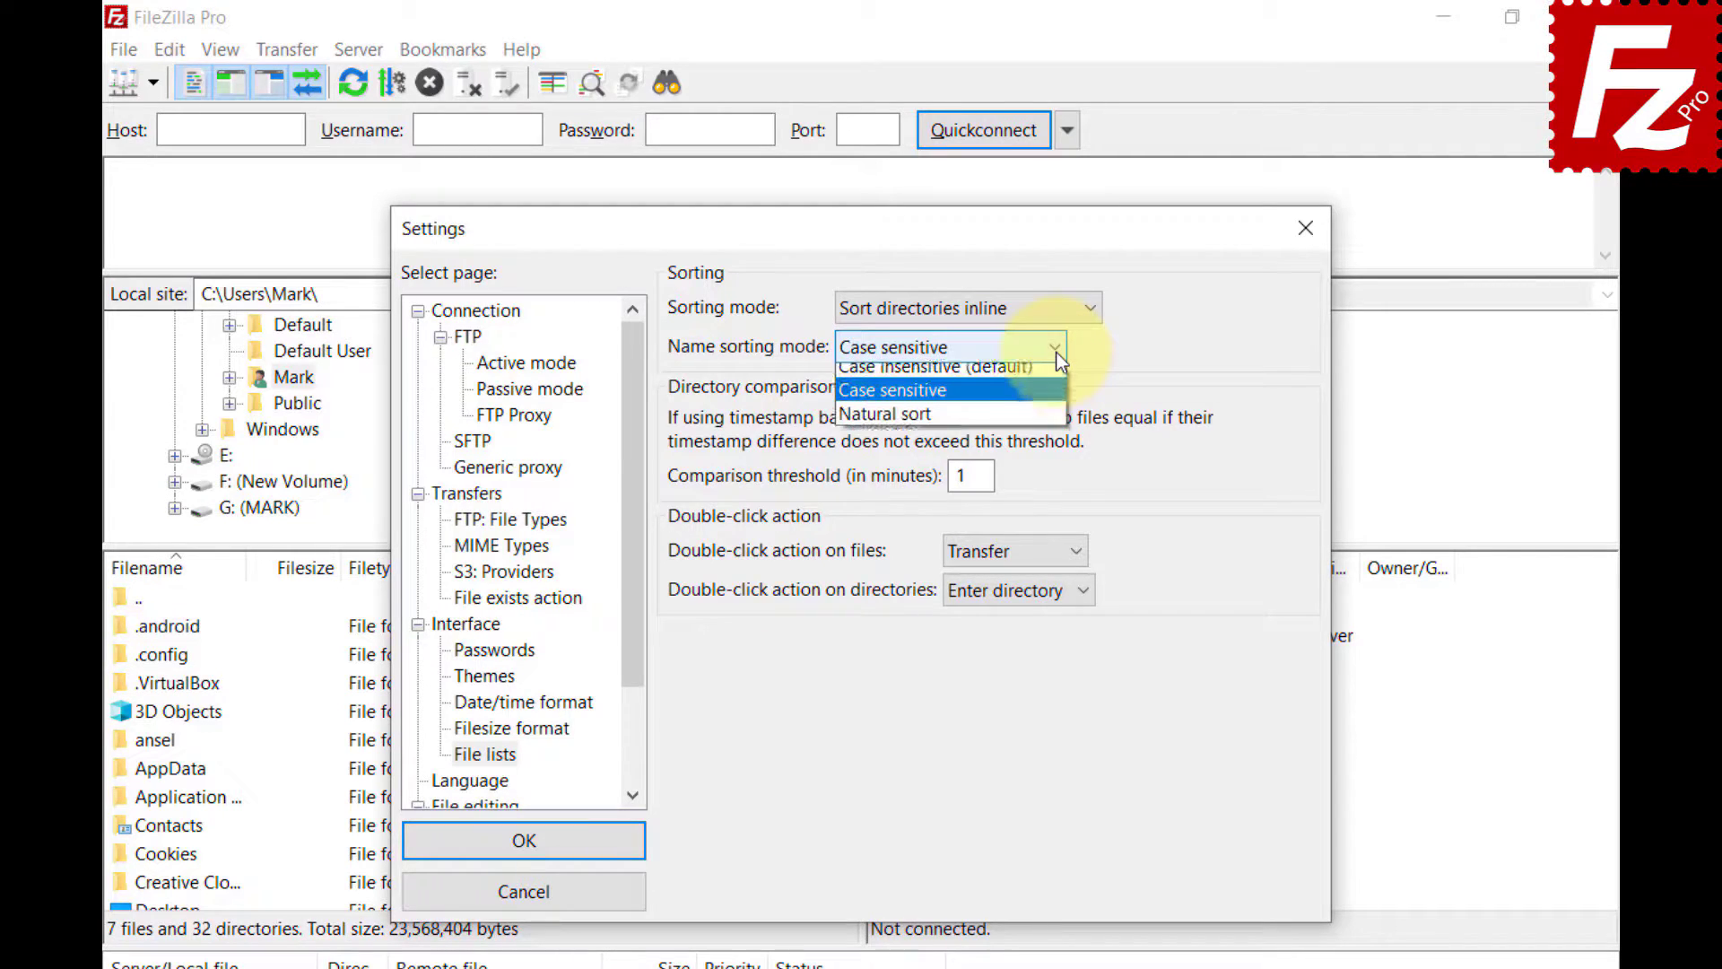
click(1044, 426)
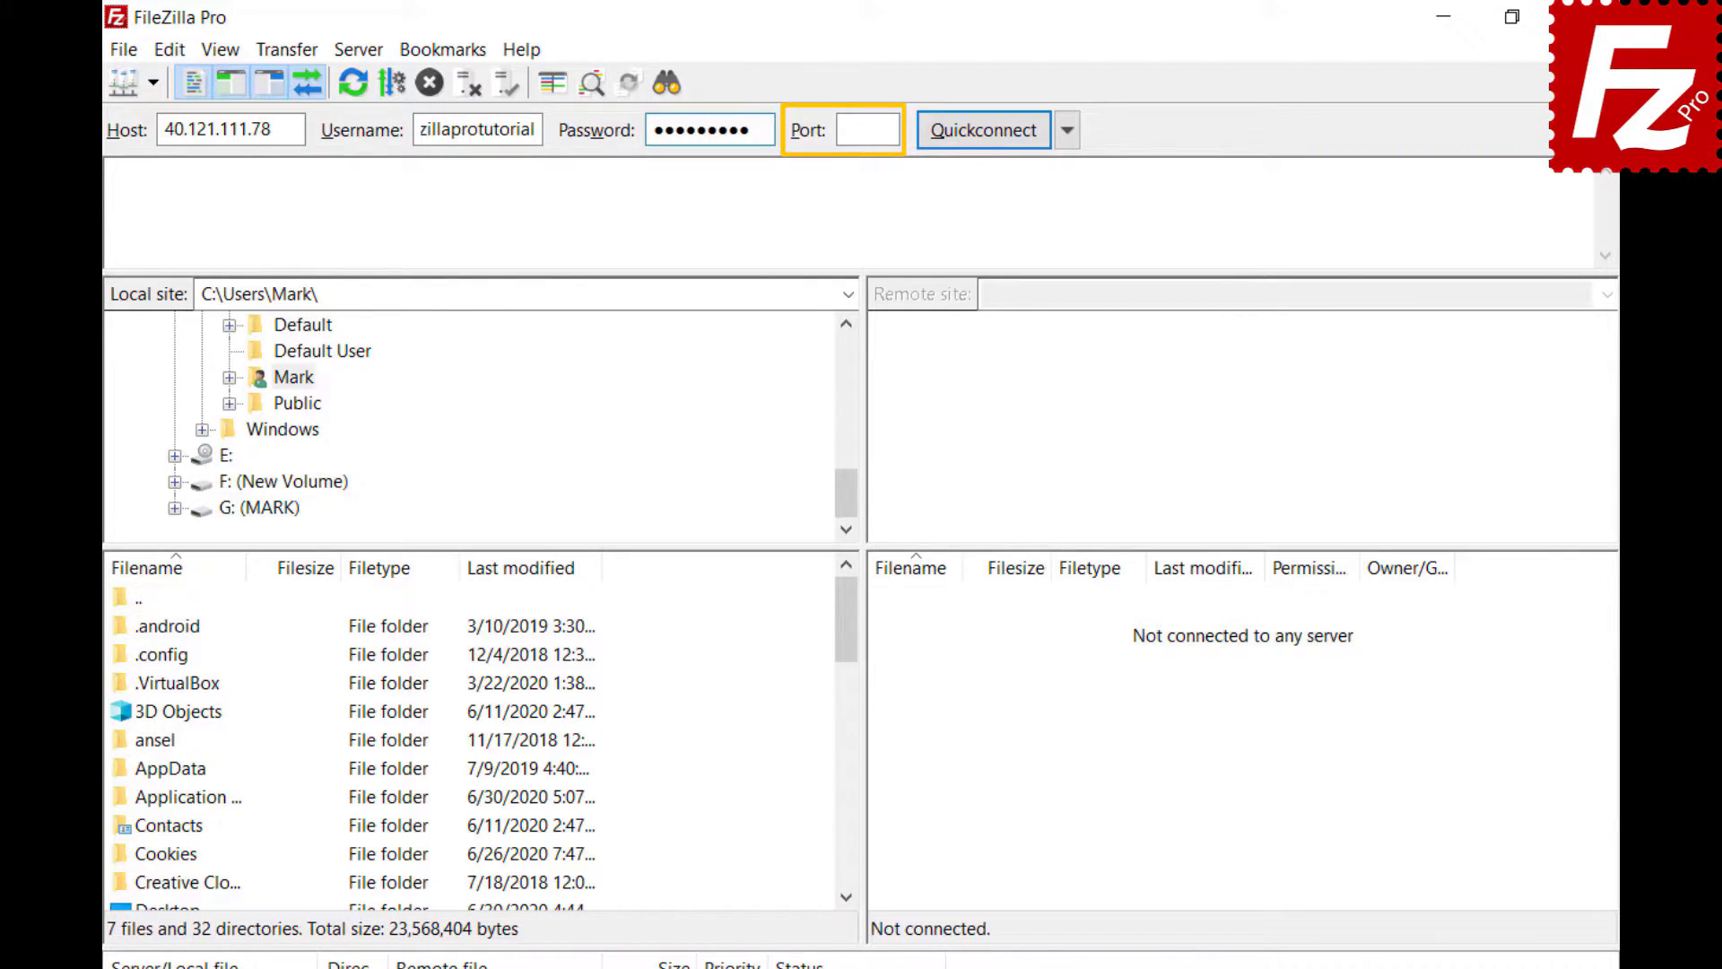
- Quickconnect with the entered details, then relaunch FileZilla Pro and open the Site Manager
click(983, 131)
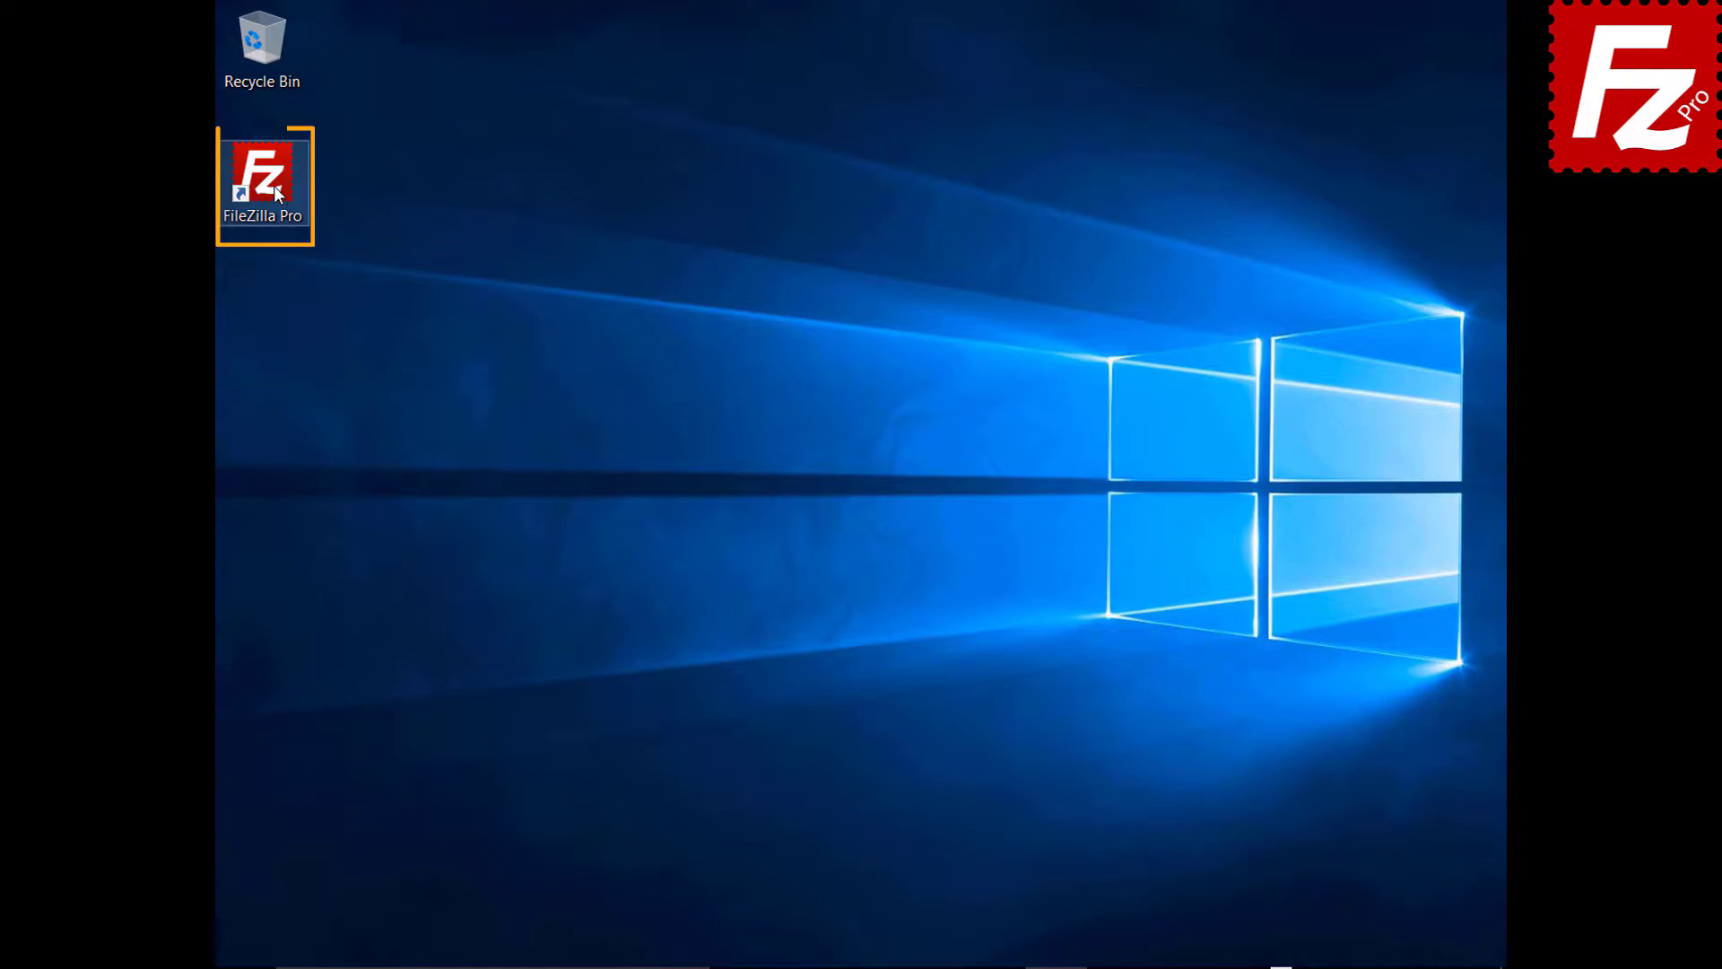
double_click(273, 186)
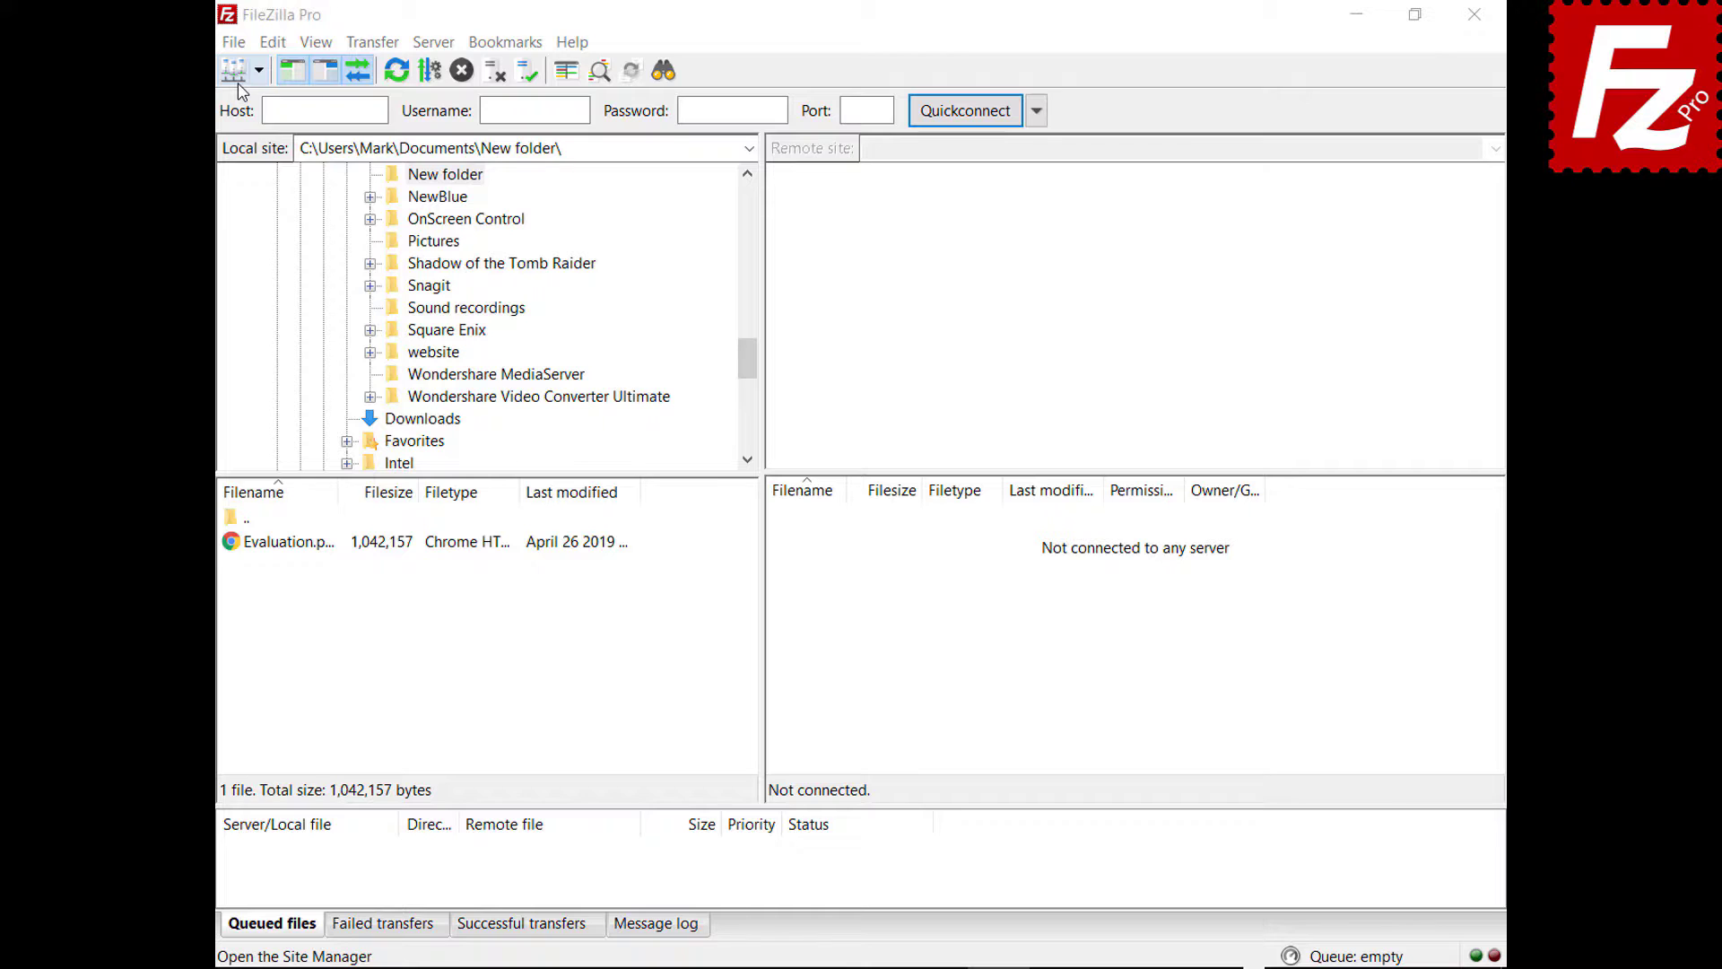
click(234, 43)
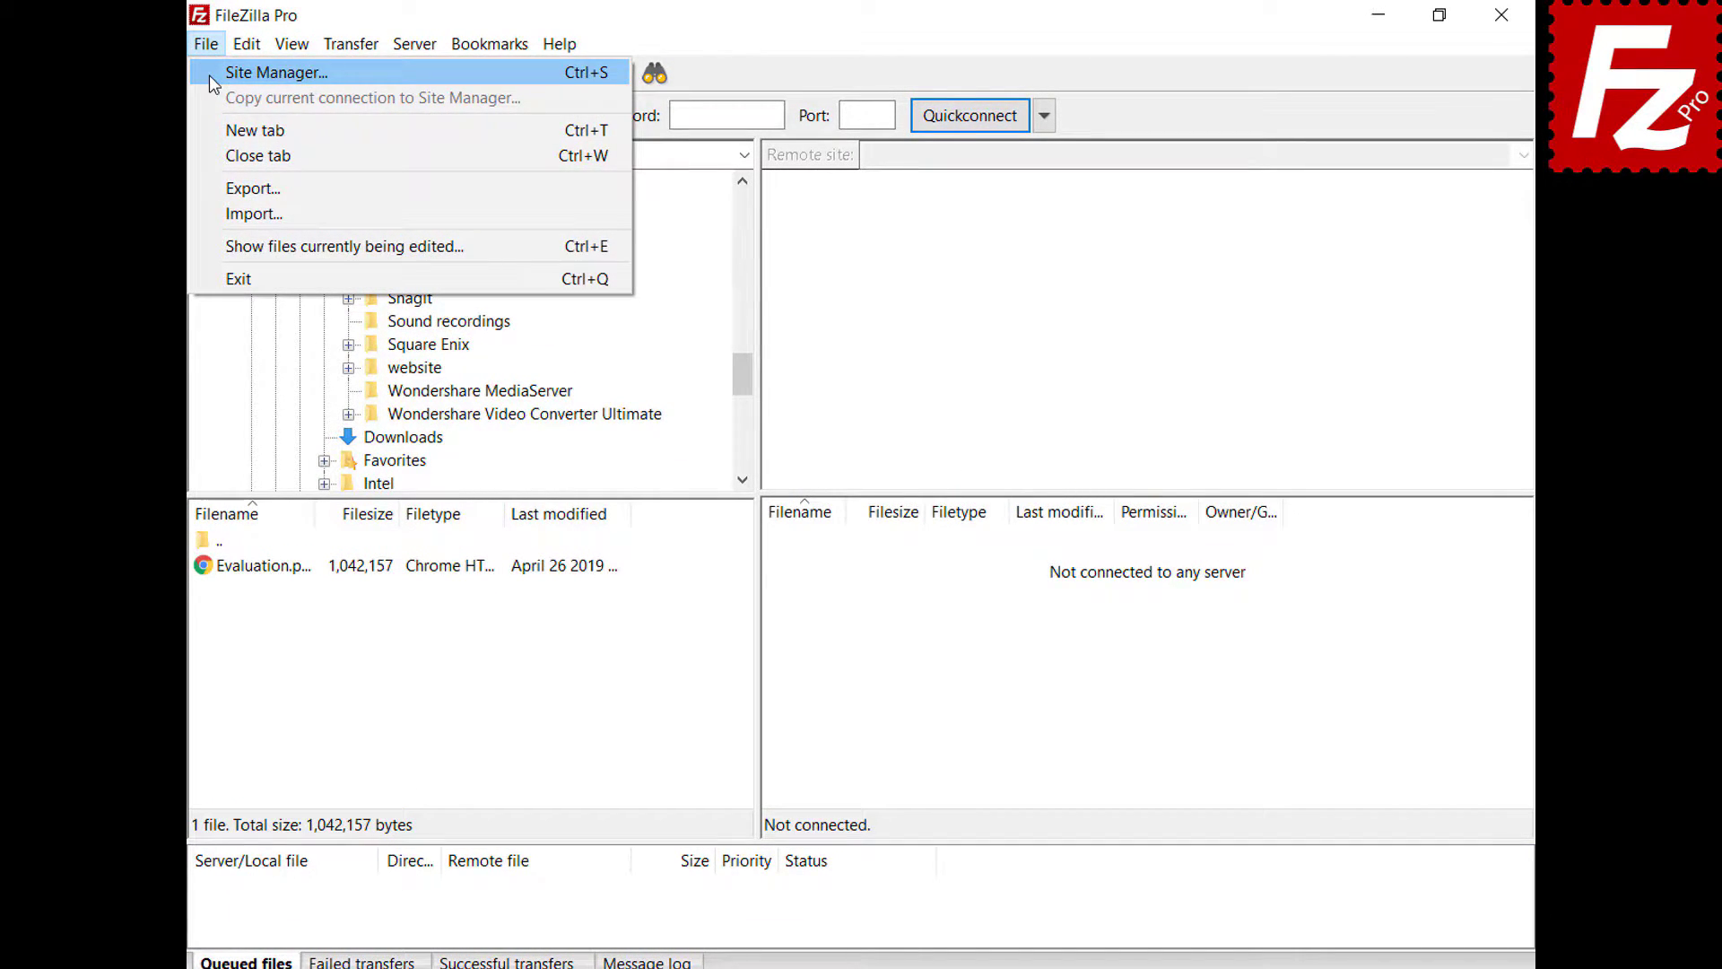
click(208, 74)
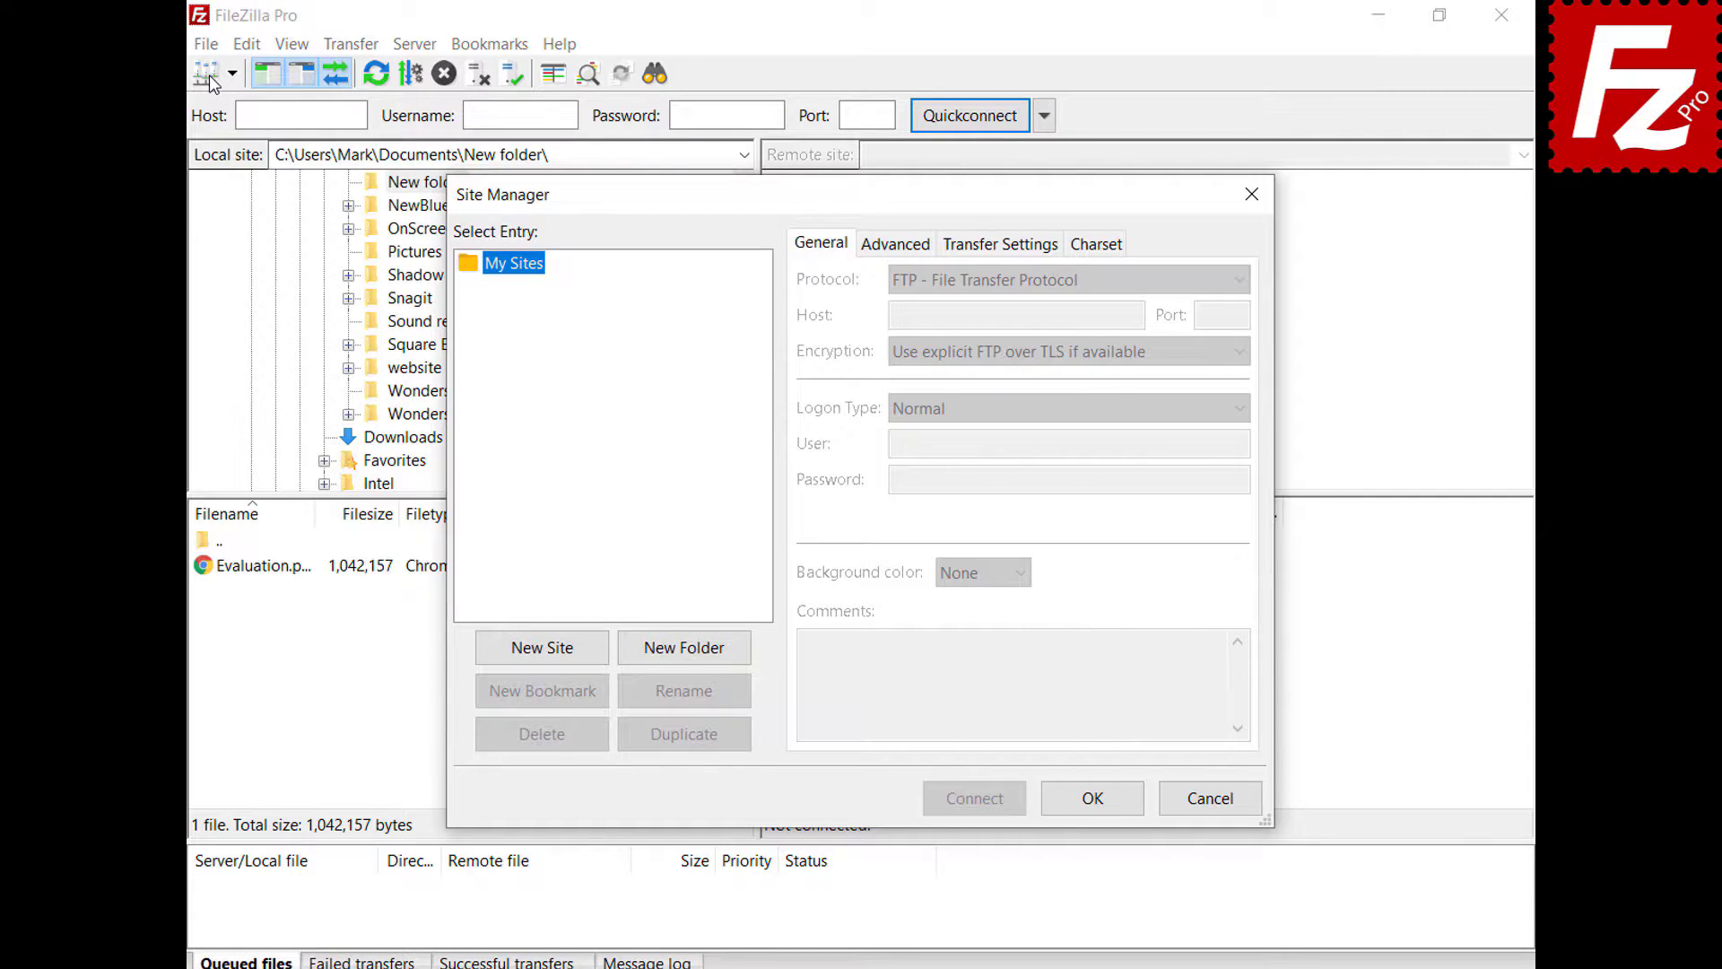
- Create a new site 'My Server' with host 40.121.111.78 and port 21
click(546, 649)
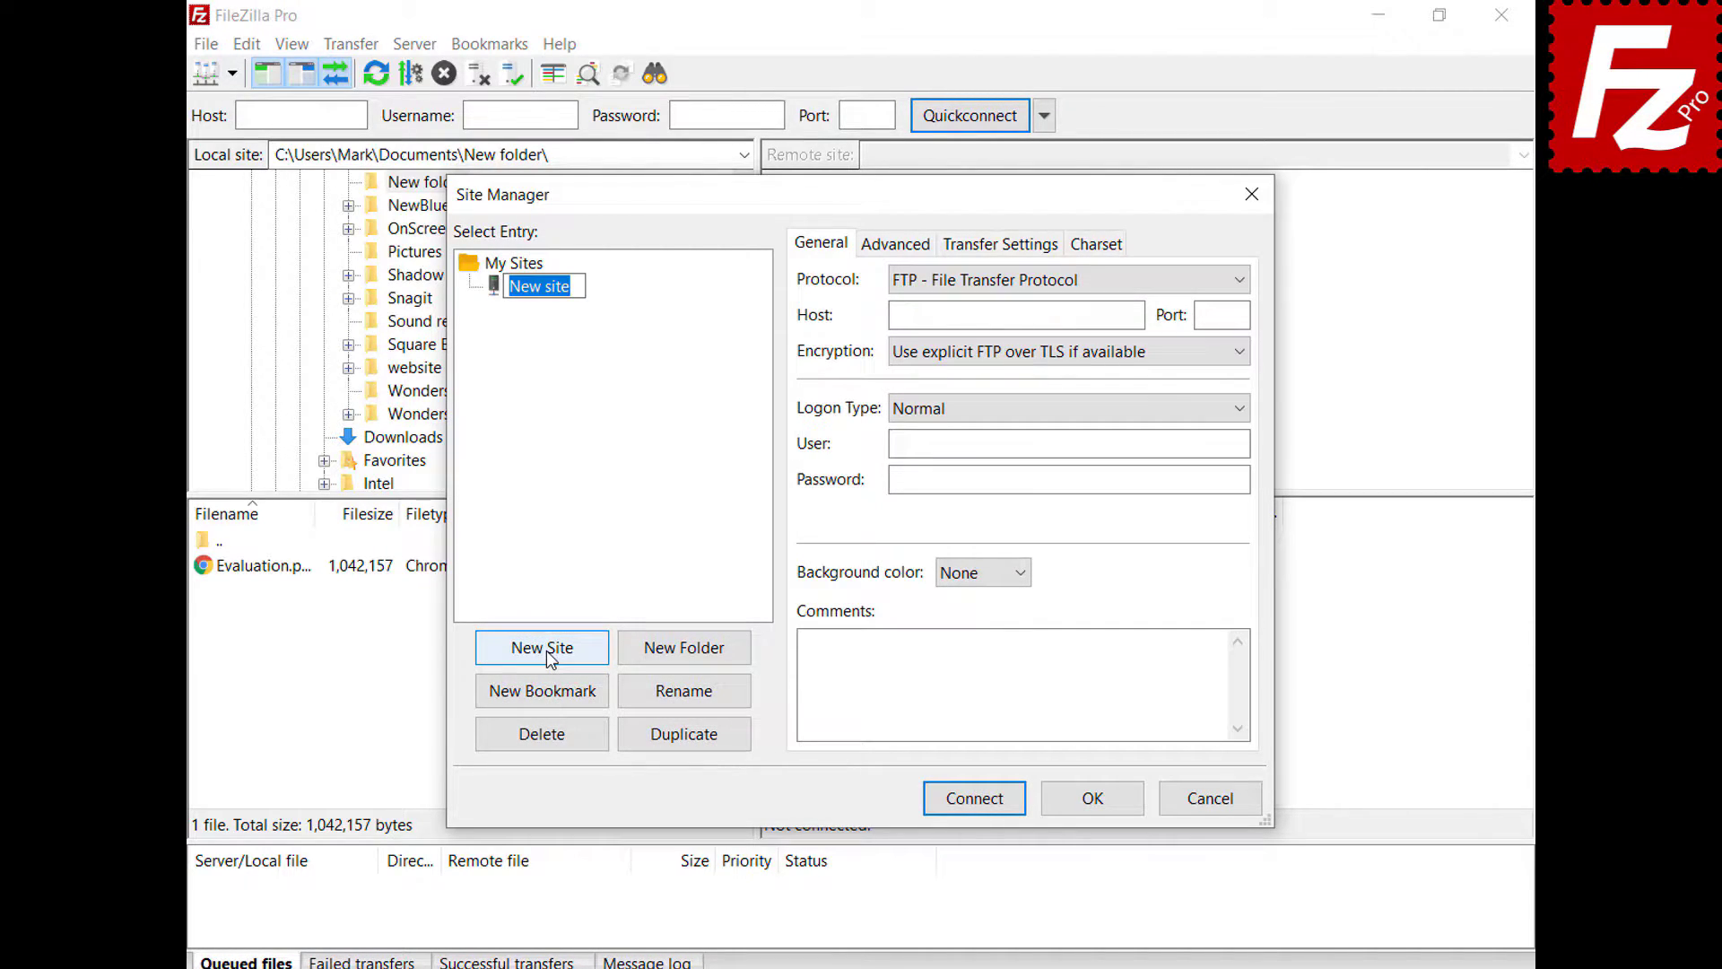
text(My Server)
click(1135, 317)
text(40.121.111.78)
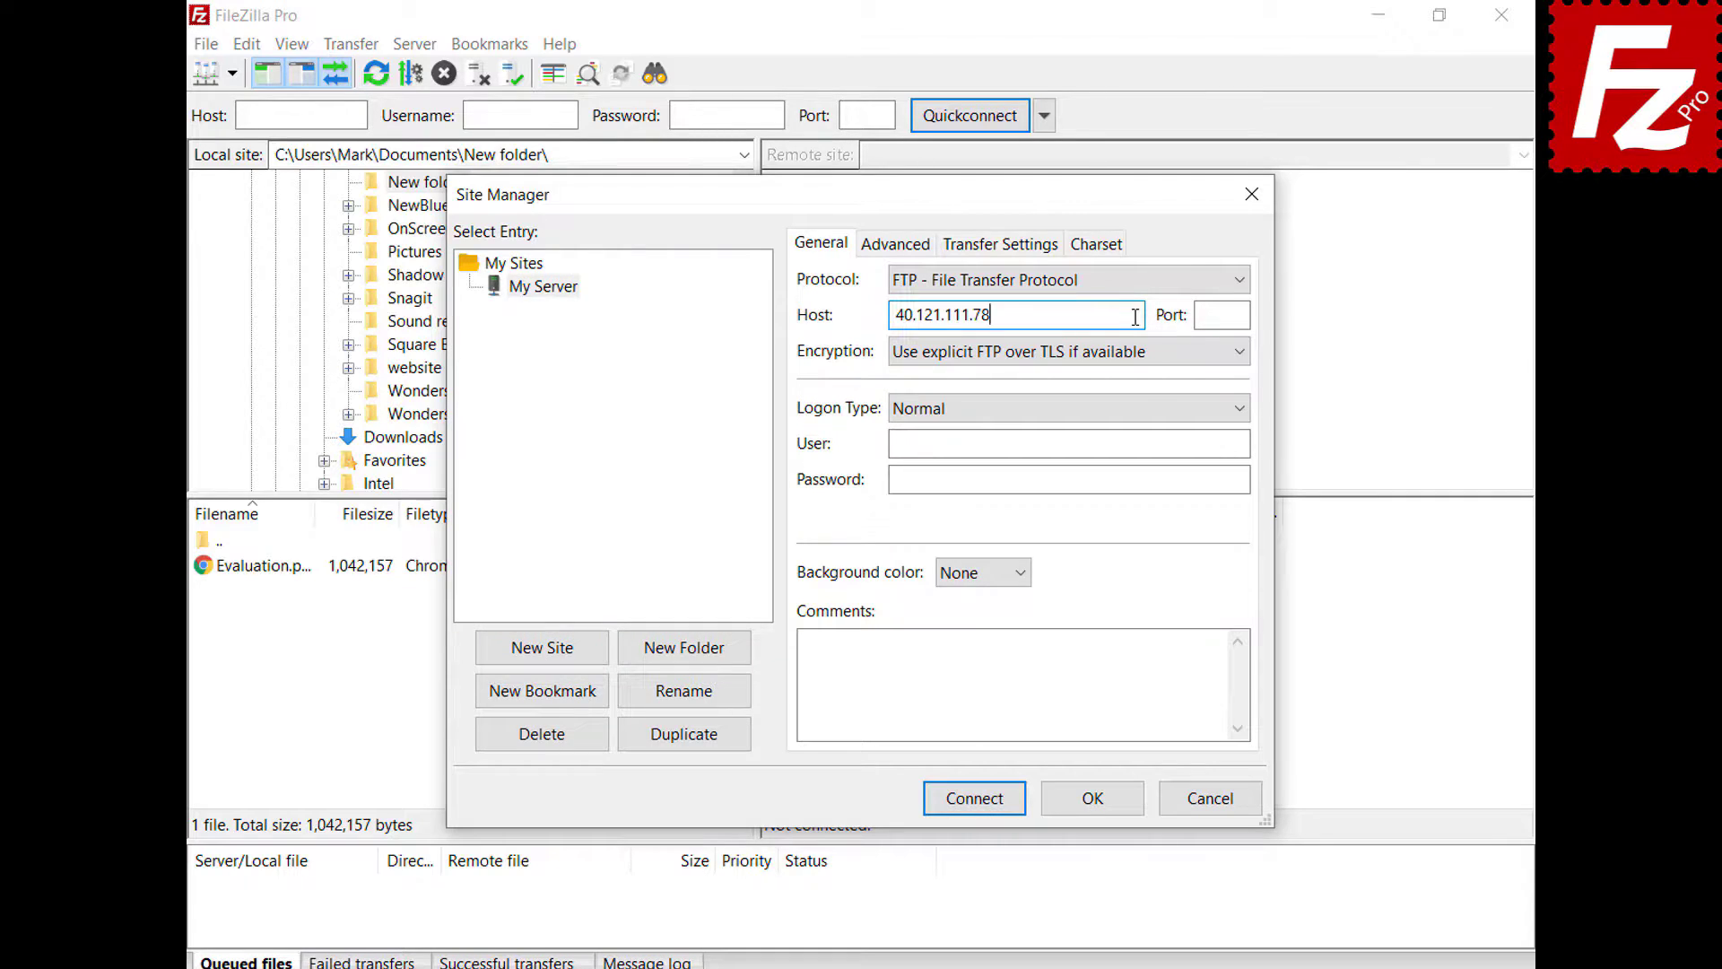
key(Tab)
text(21)
- Enter the site's user name and password and set its background color to Green
click(1242, 443)
text(filezillaprotutorial)
click(1243, 478)
text(**********)
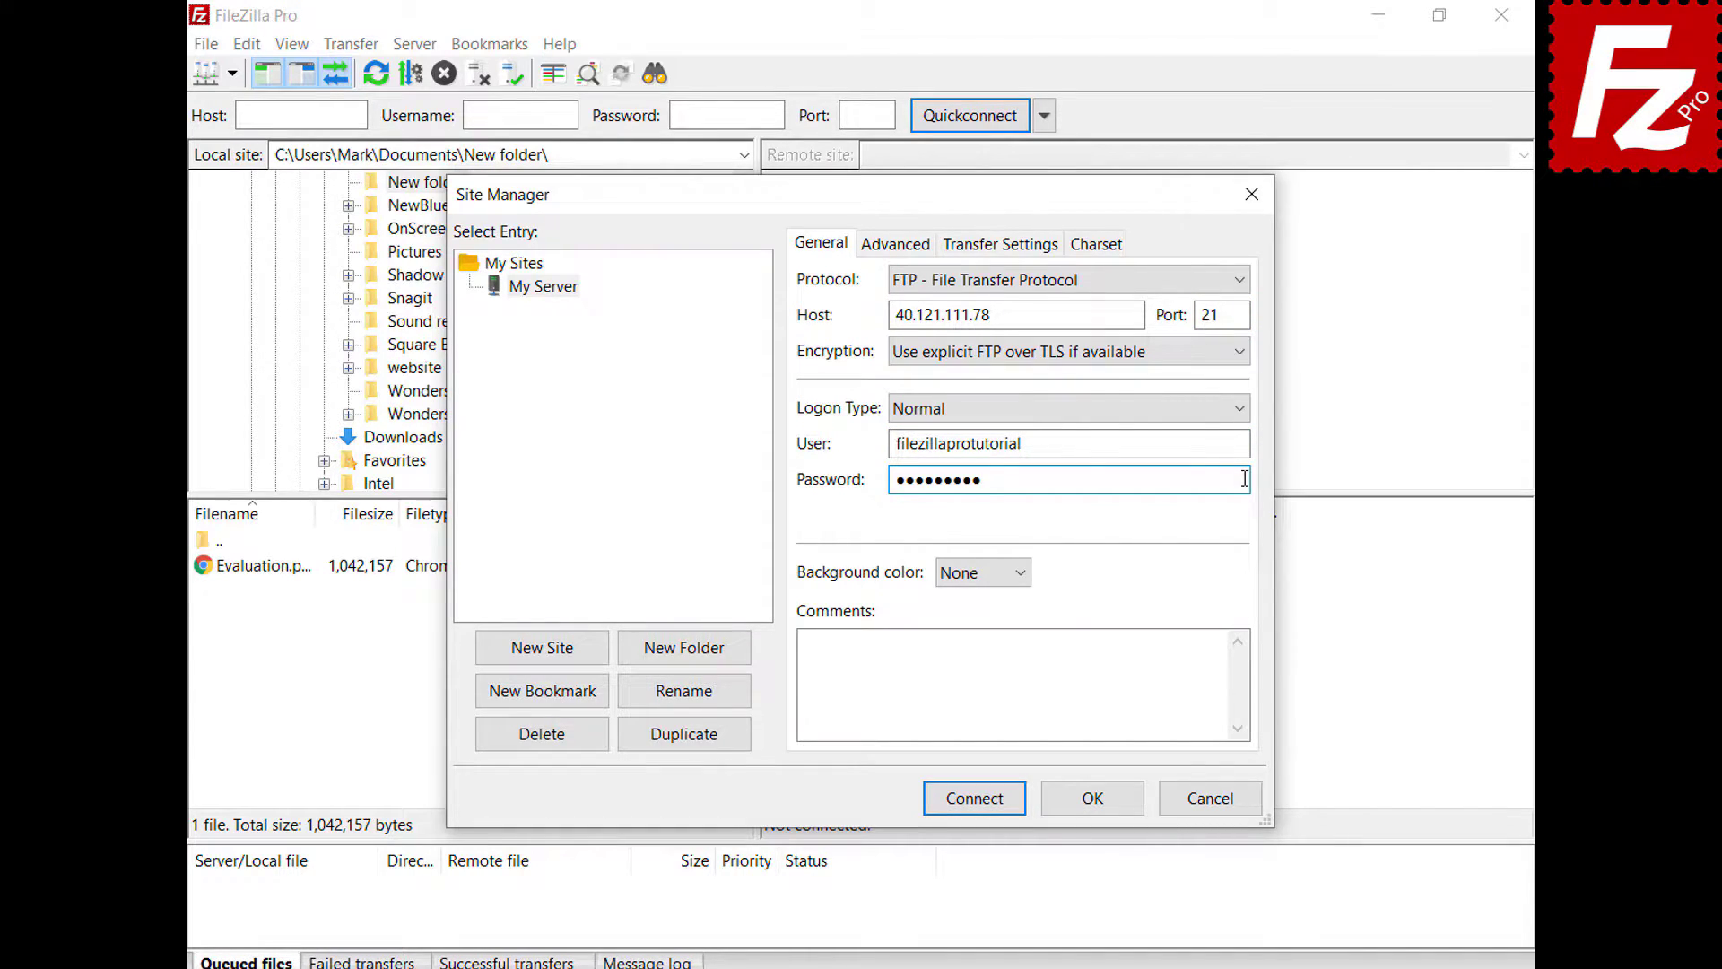
click(1018, 574)
click(1016, 642)
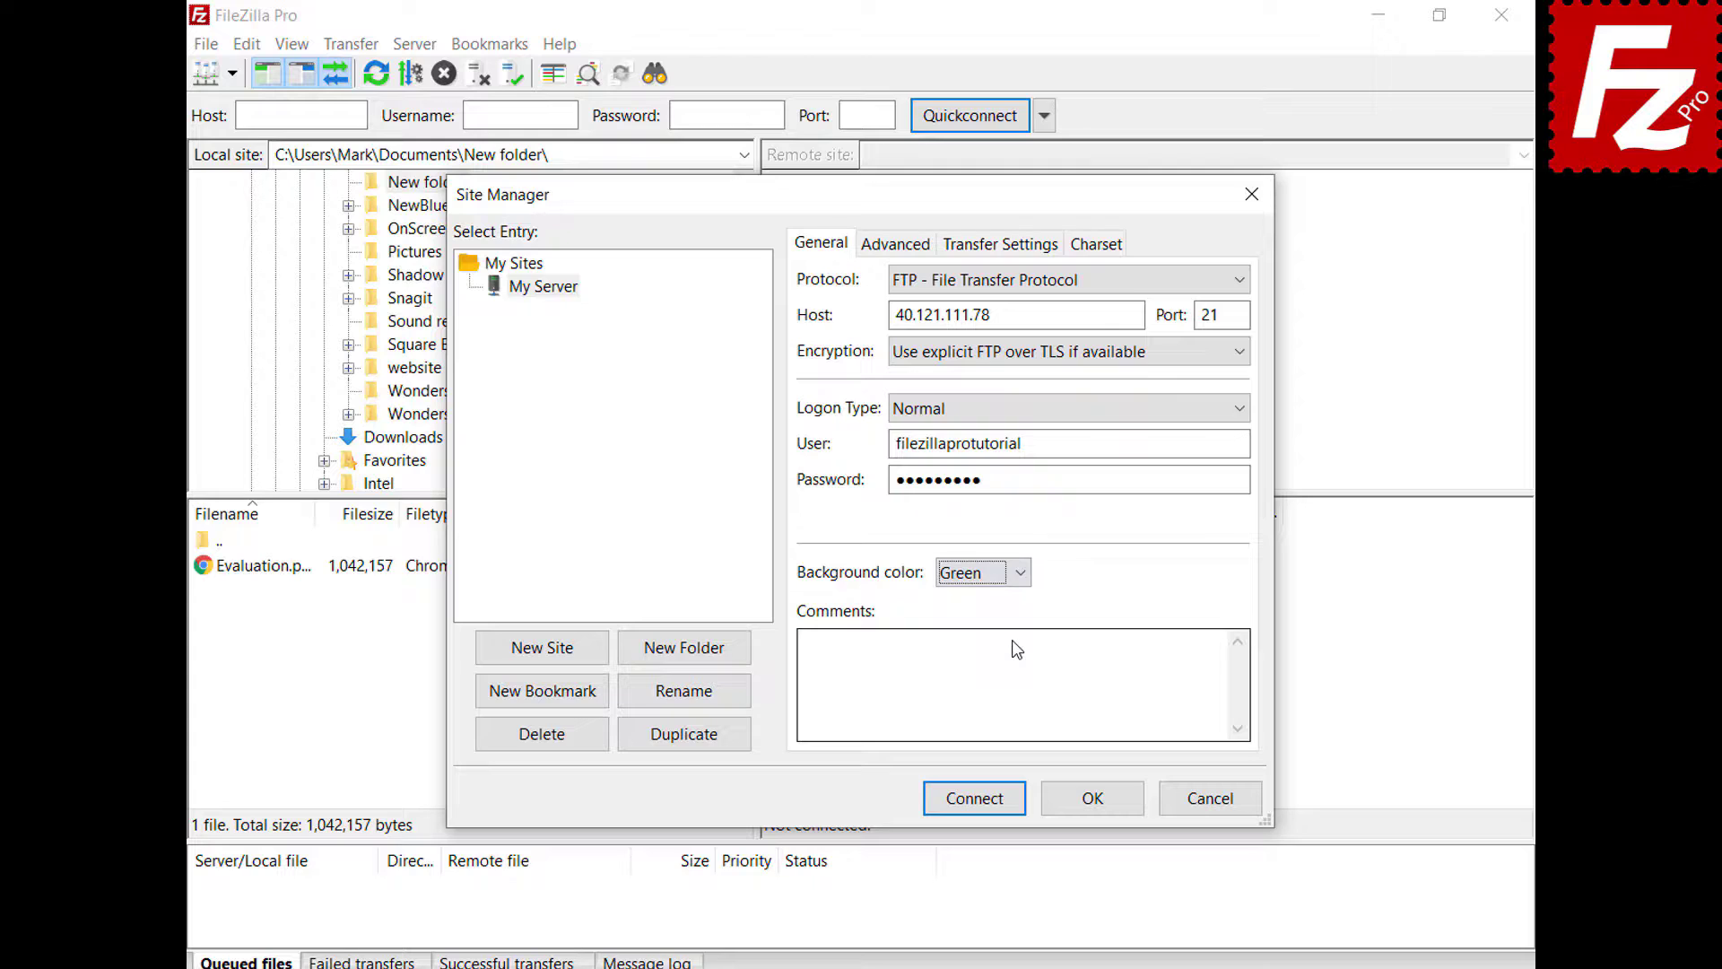
click(877, 253)
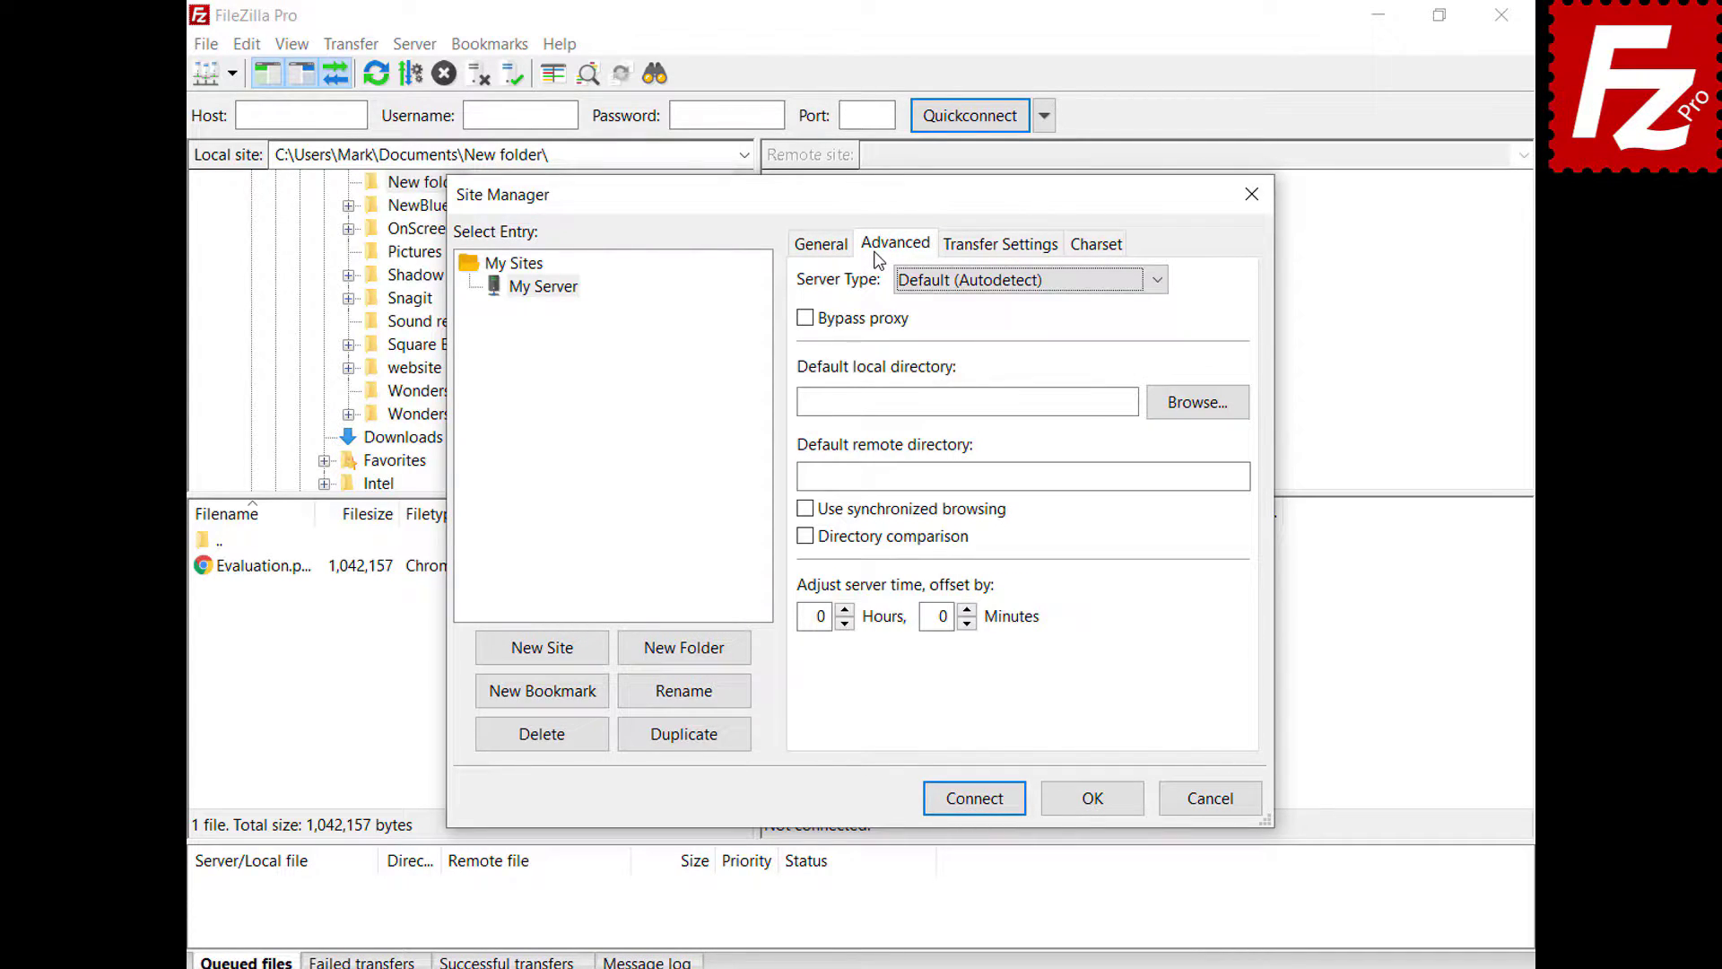
- Keep server type Default (Autodetect), review Transfer Settings and Charset, then save the site
click(1157, 281)
click(1156, 290)
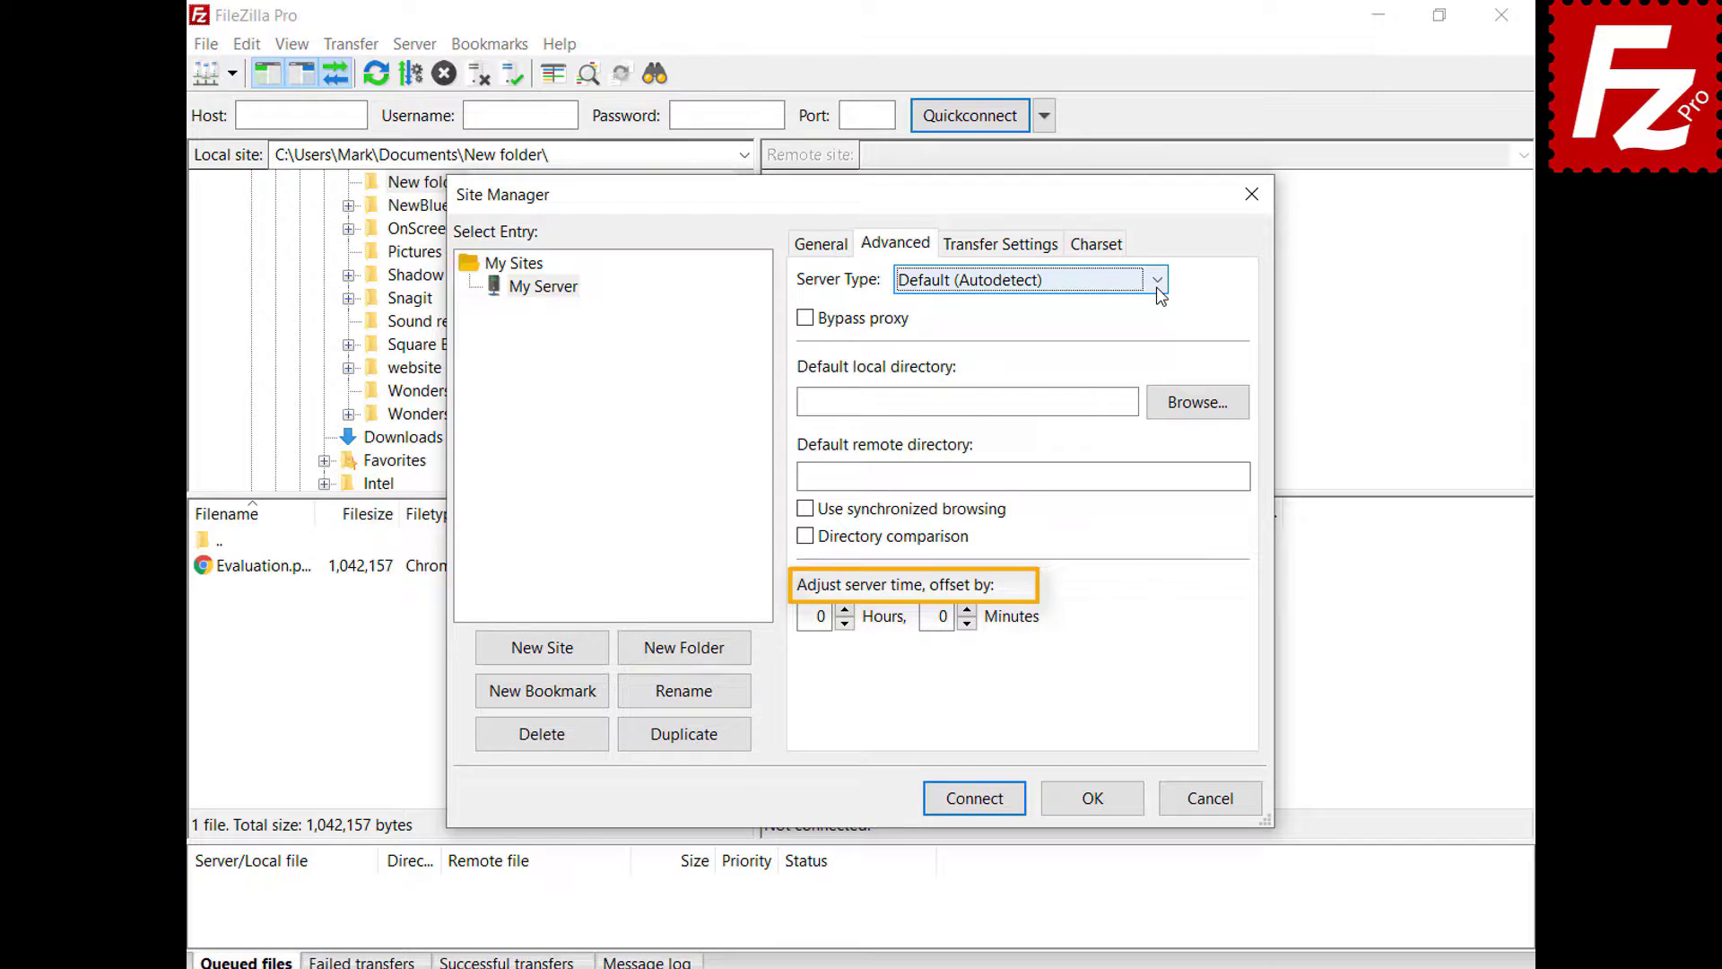
click(1002, 251)
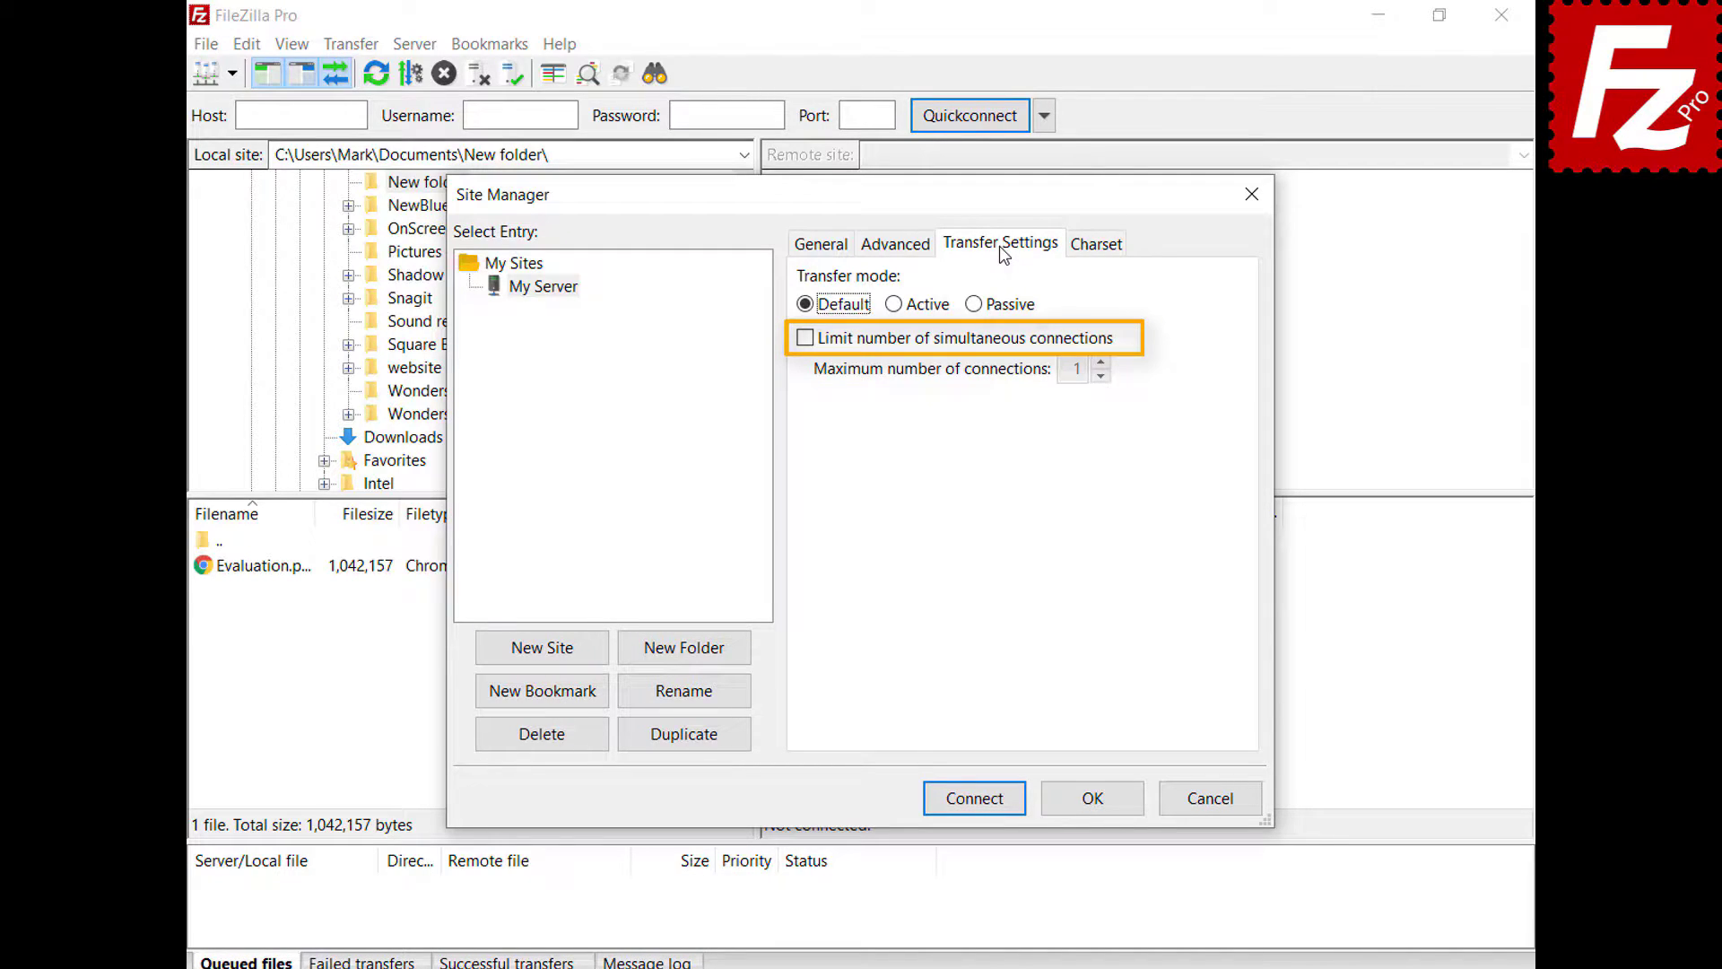
click(1096, 245)
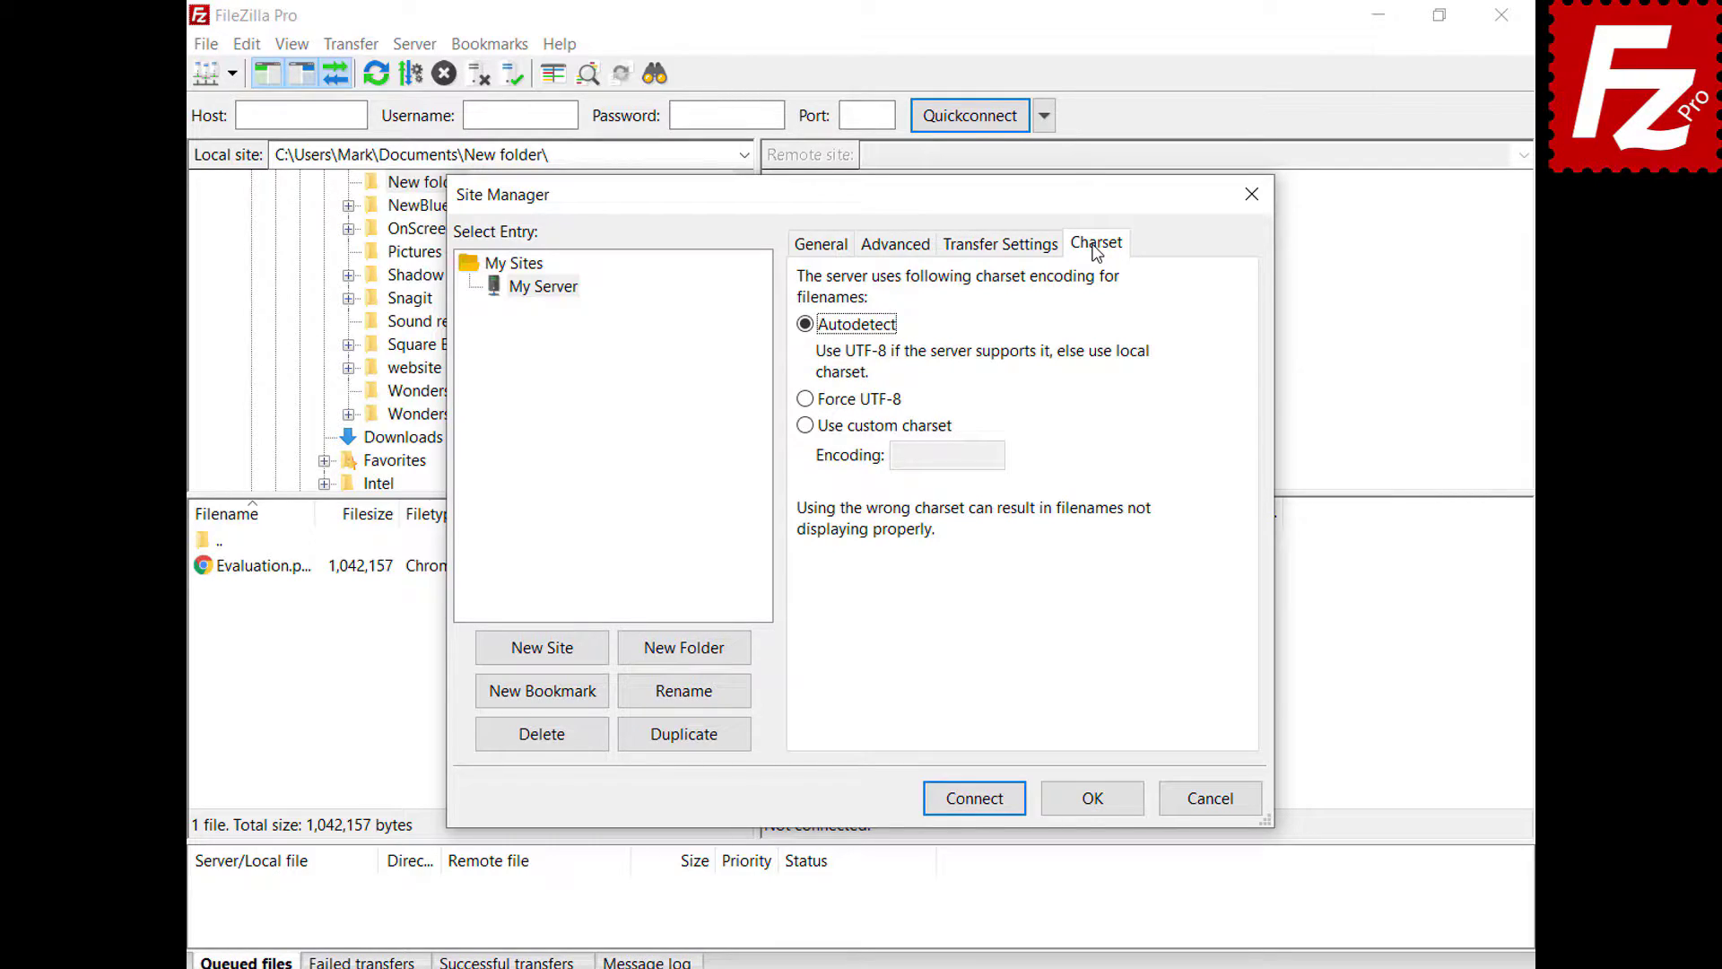
click(1094, 799)
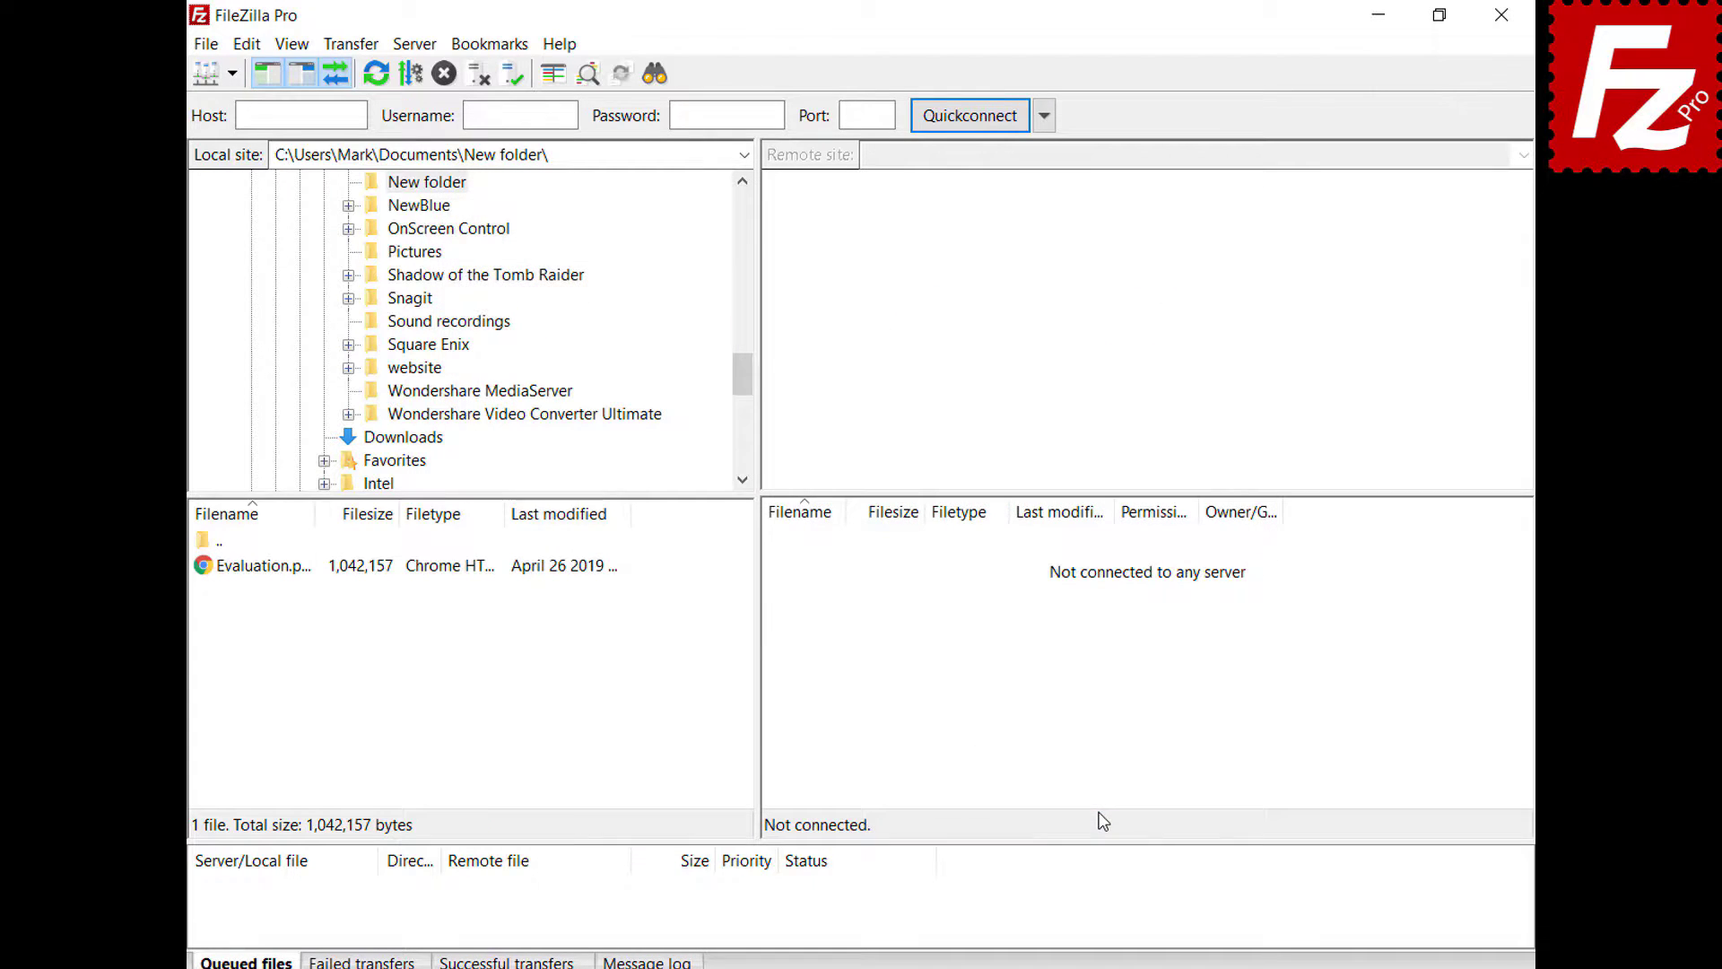
- Connect to My Server, then create a 'Sites' folder and move My Server into it
click(231, 74)
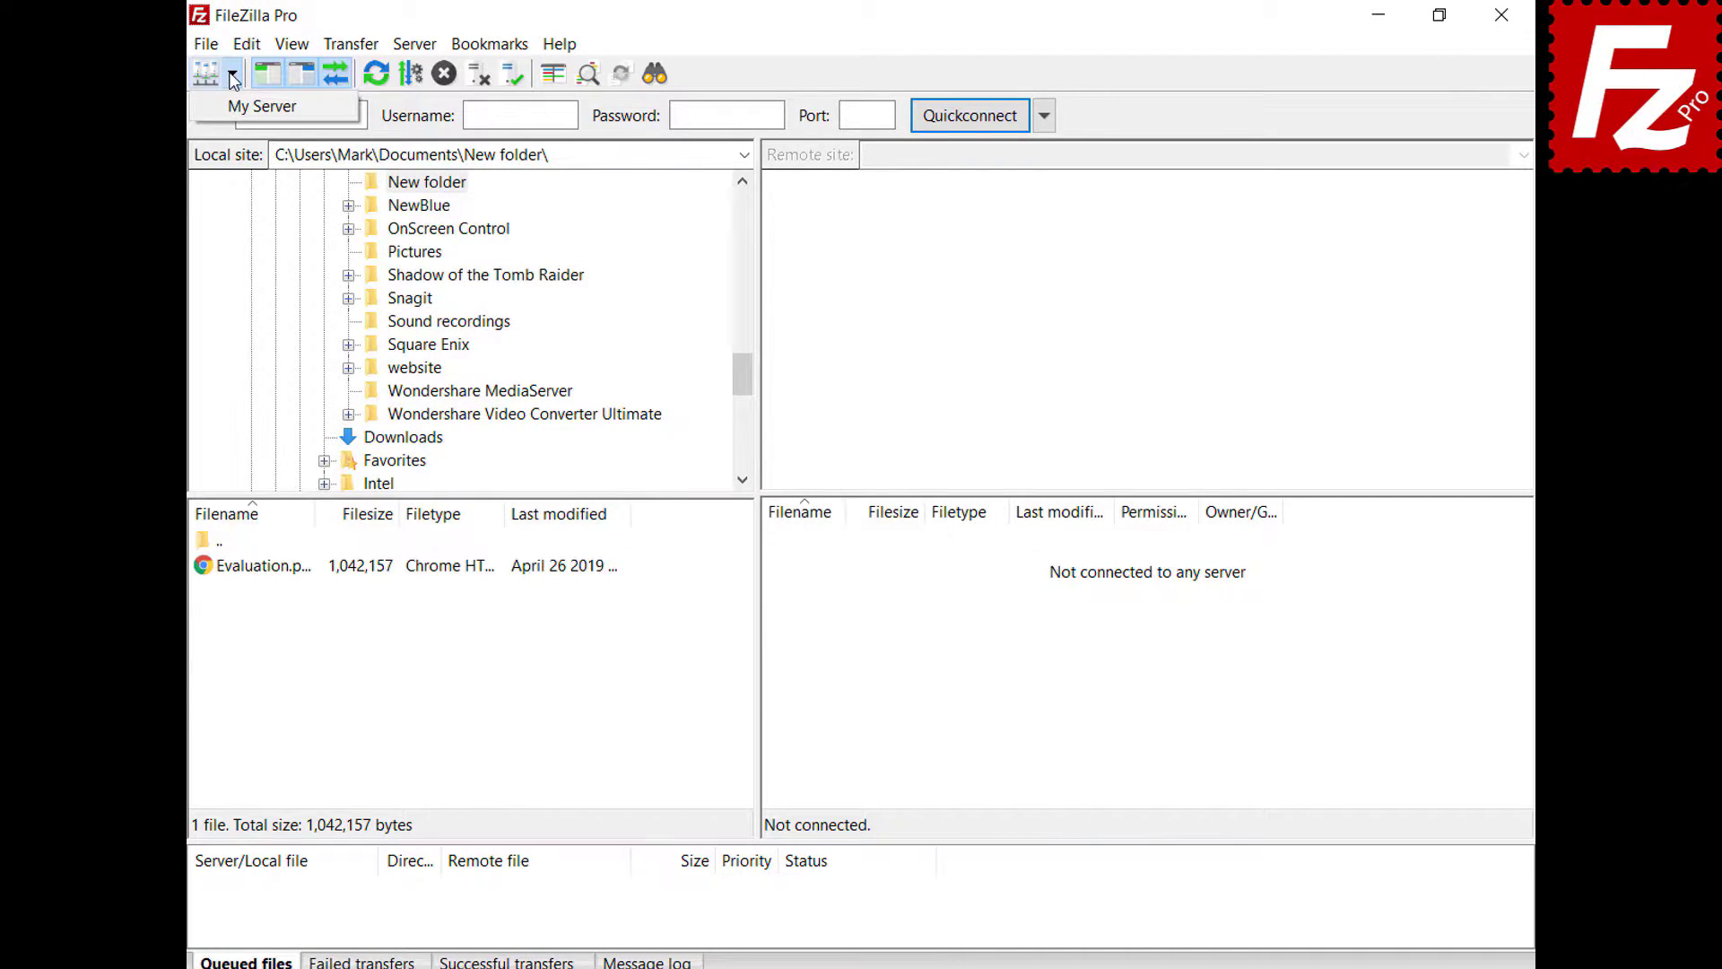
click(240, 109)
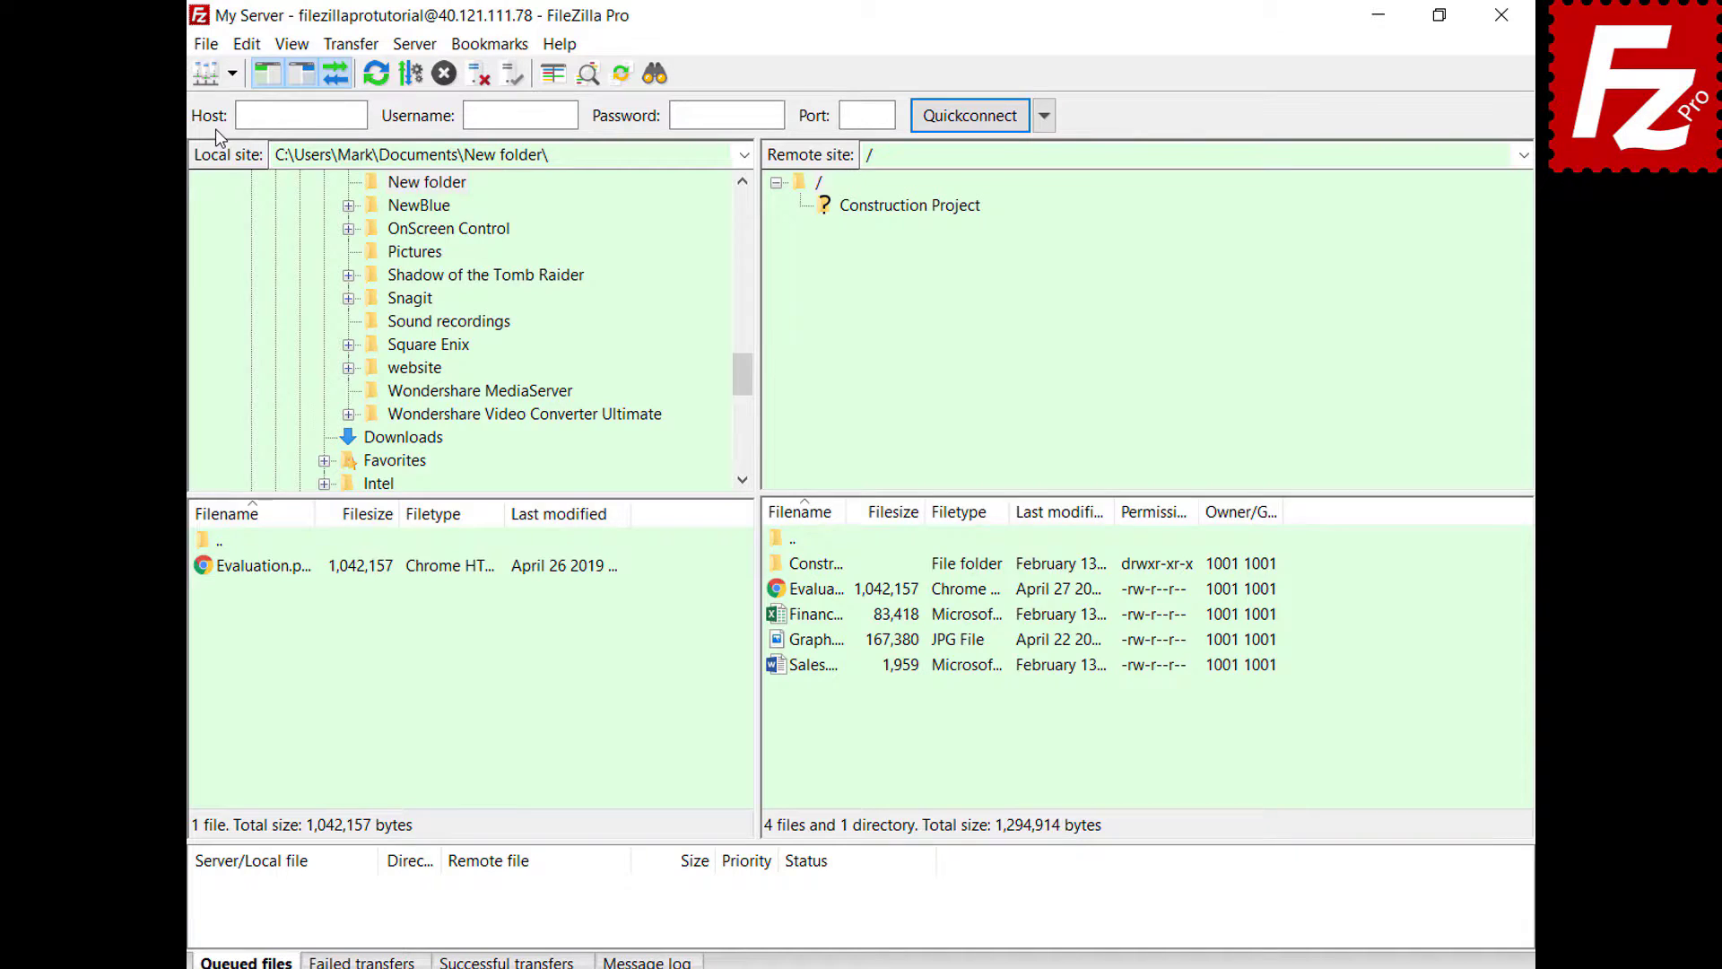
key(ctrl+s)
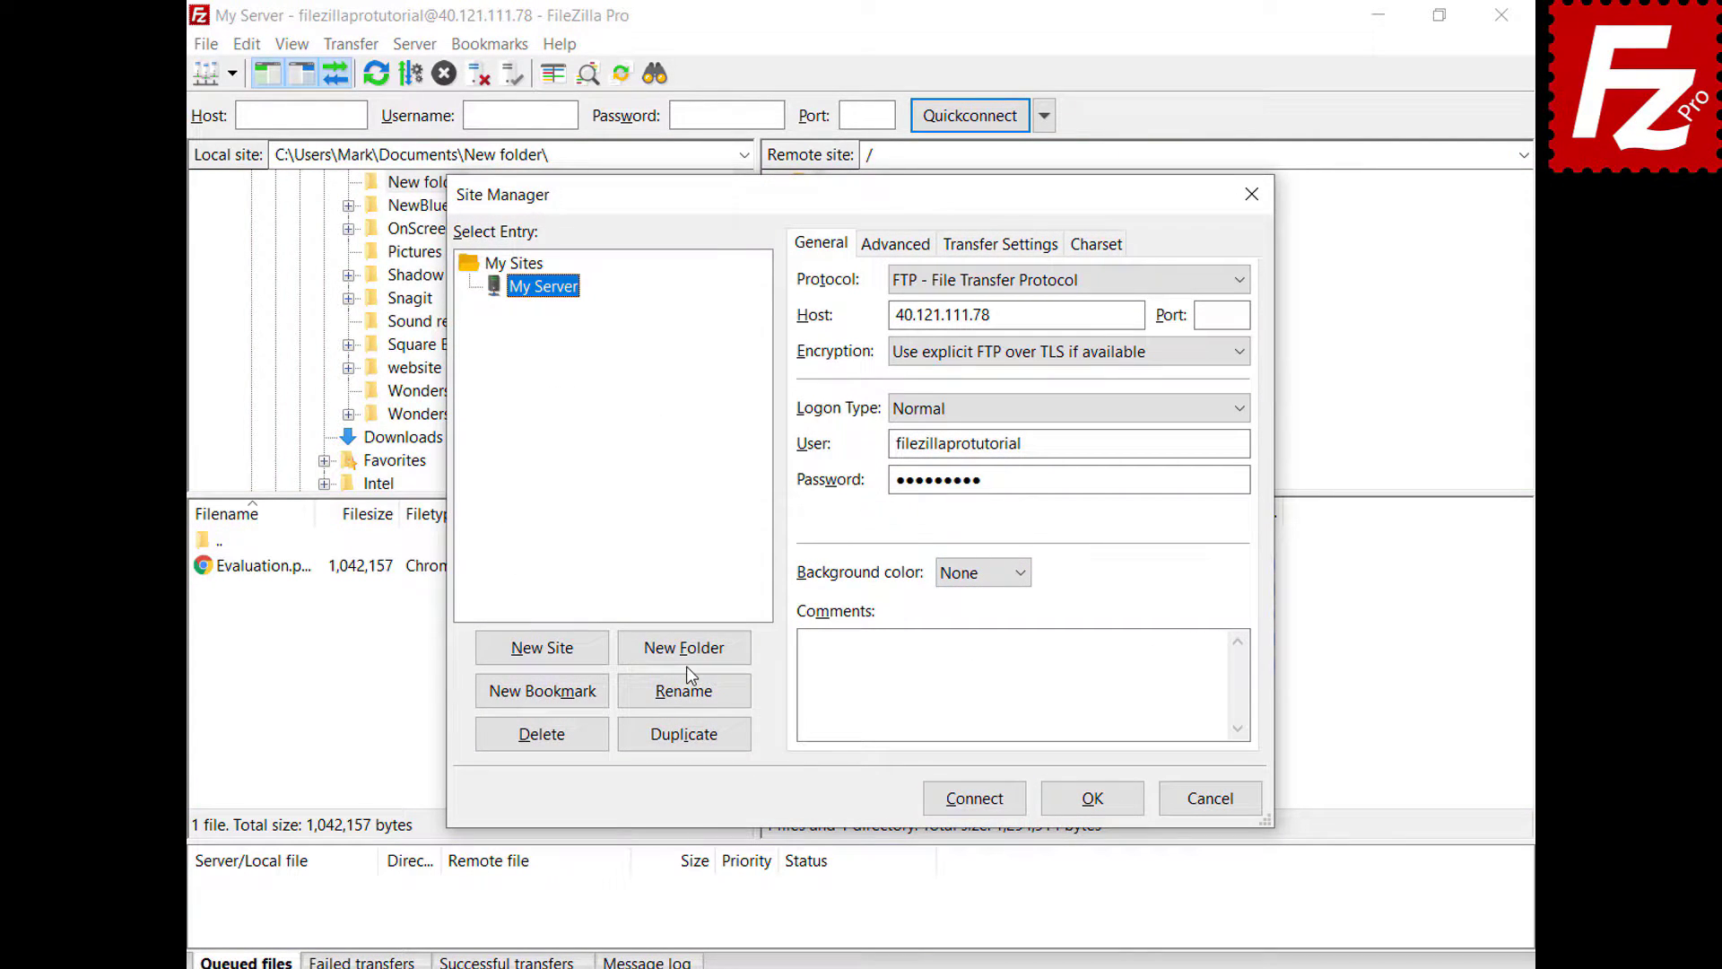
click(687, 662)
text(Sites)
key(Return)
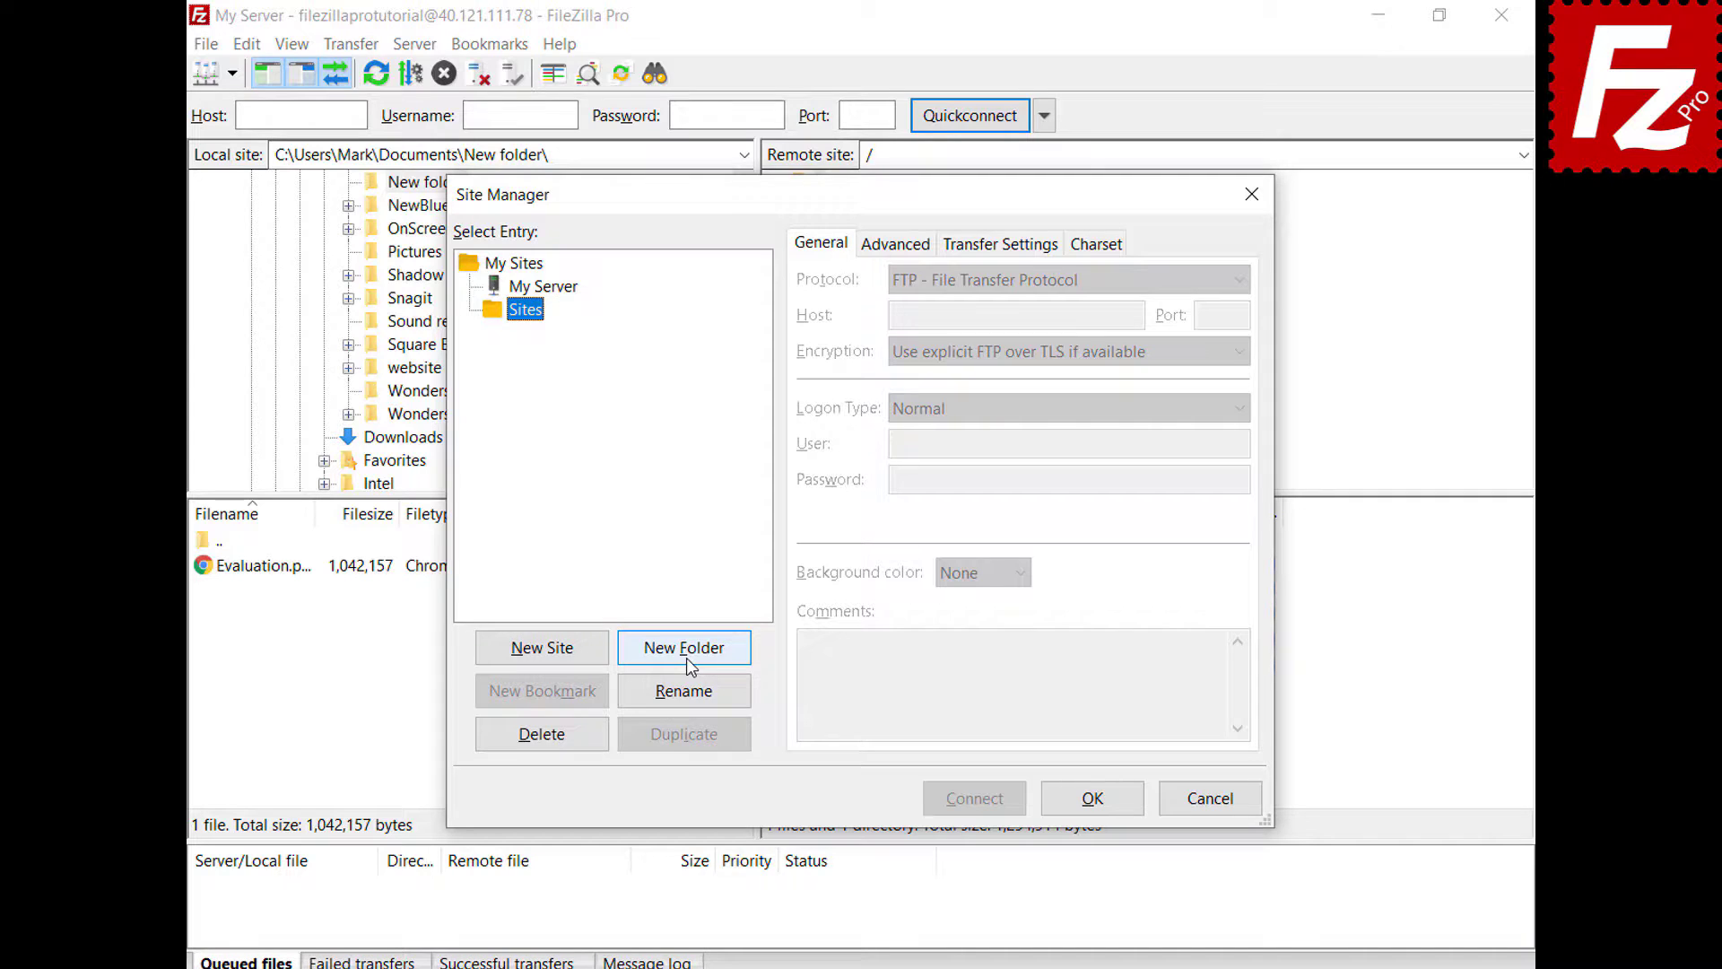
click(565, 293)
drag(563, 287, 546, 330)
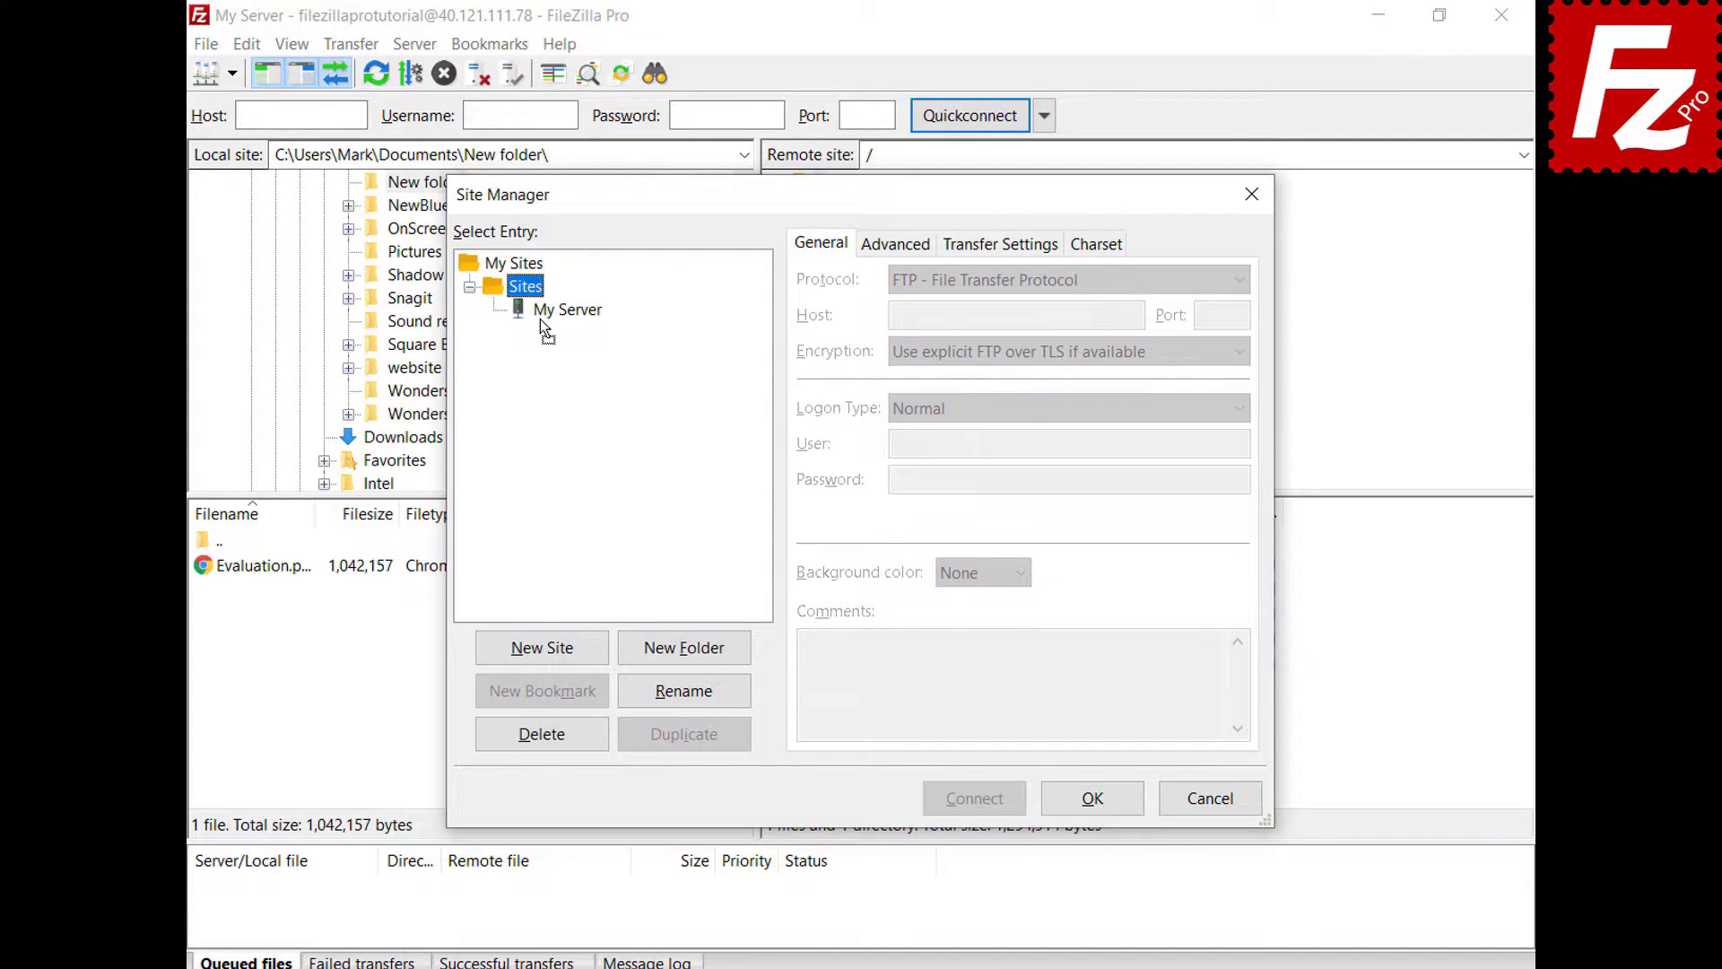
click(1094, 802)
- Connect to My Server again from its new place under the Sites folder
click(231, 77)
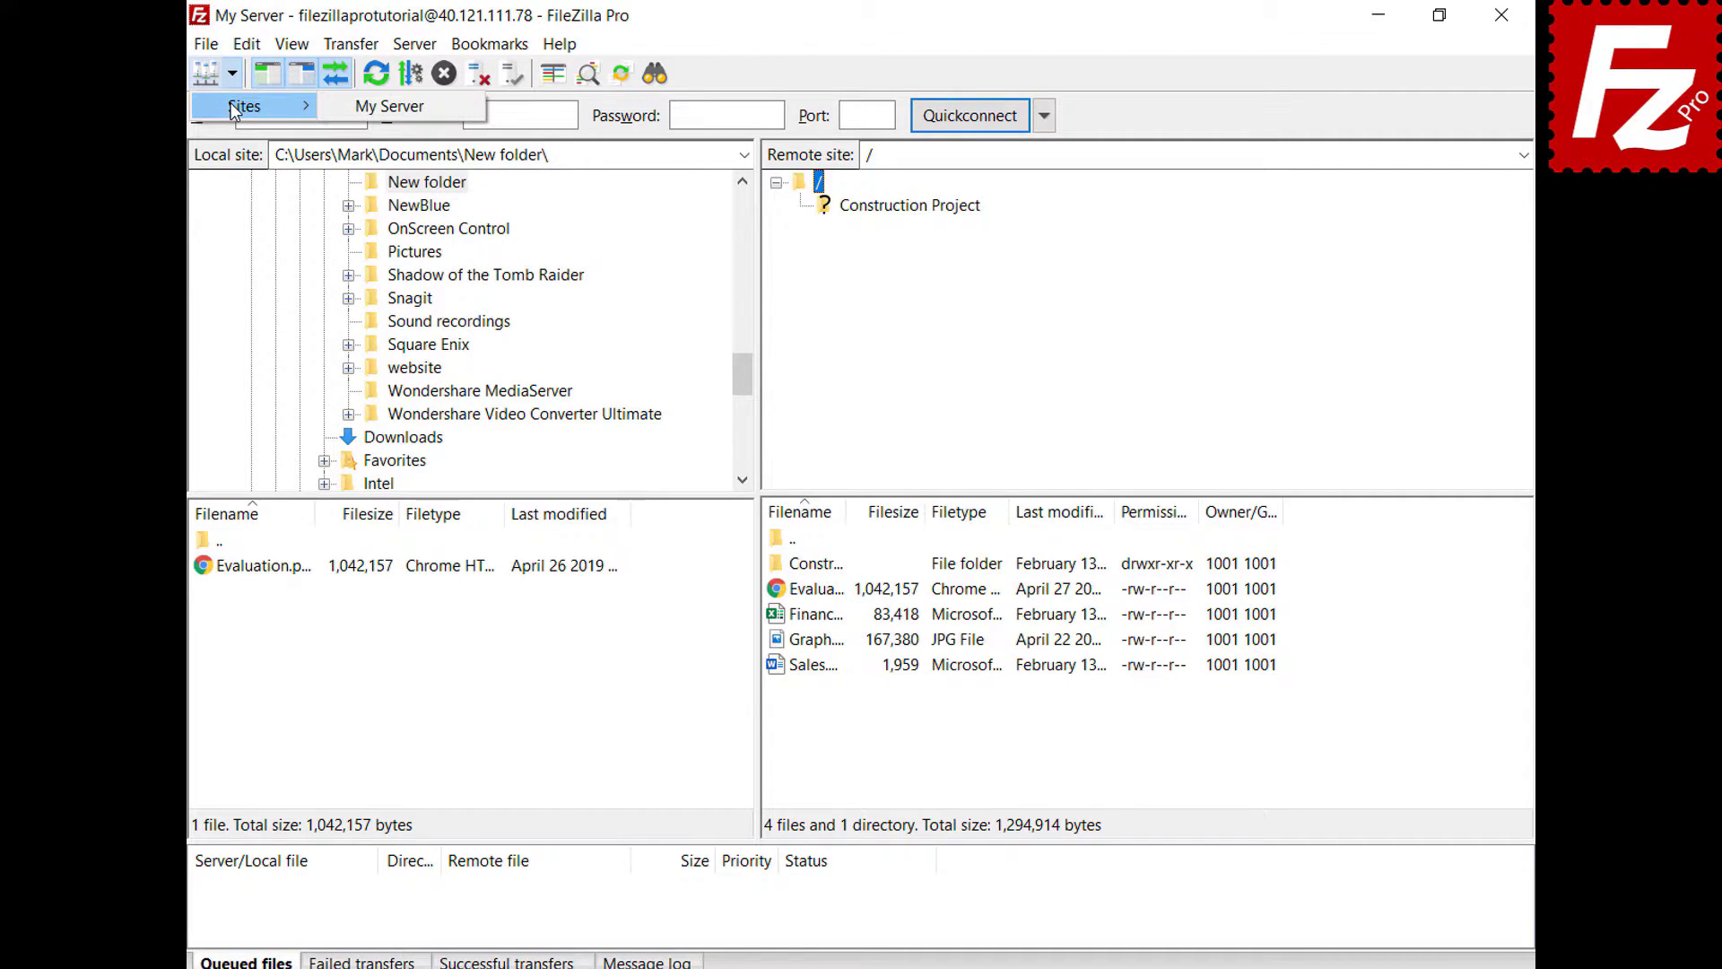
click(231, 103)
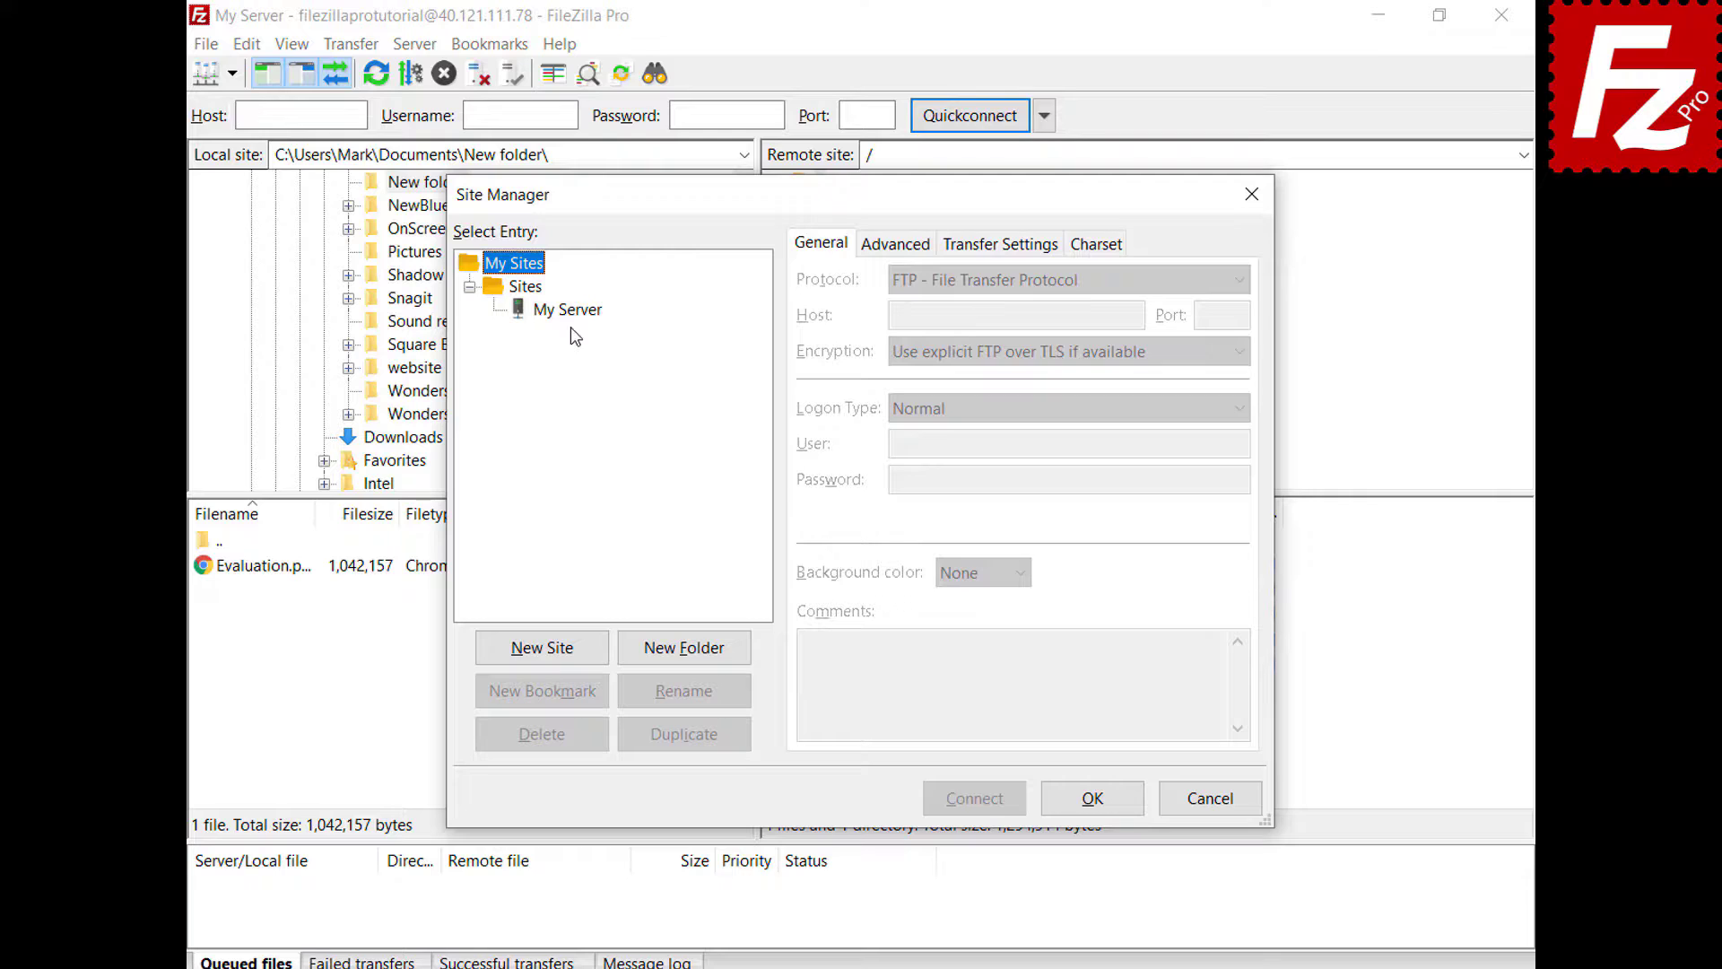
click(571, 310)
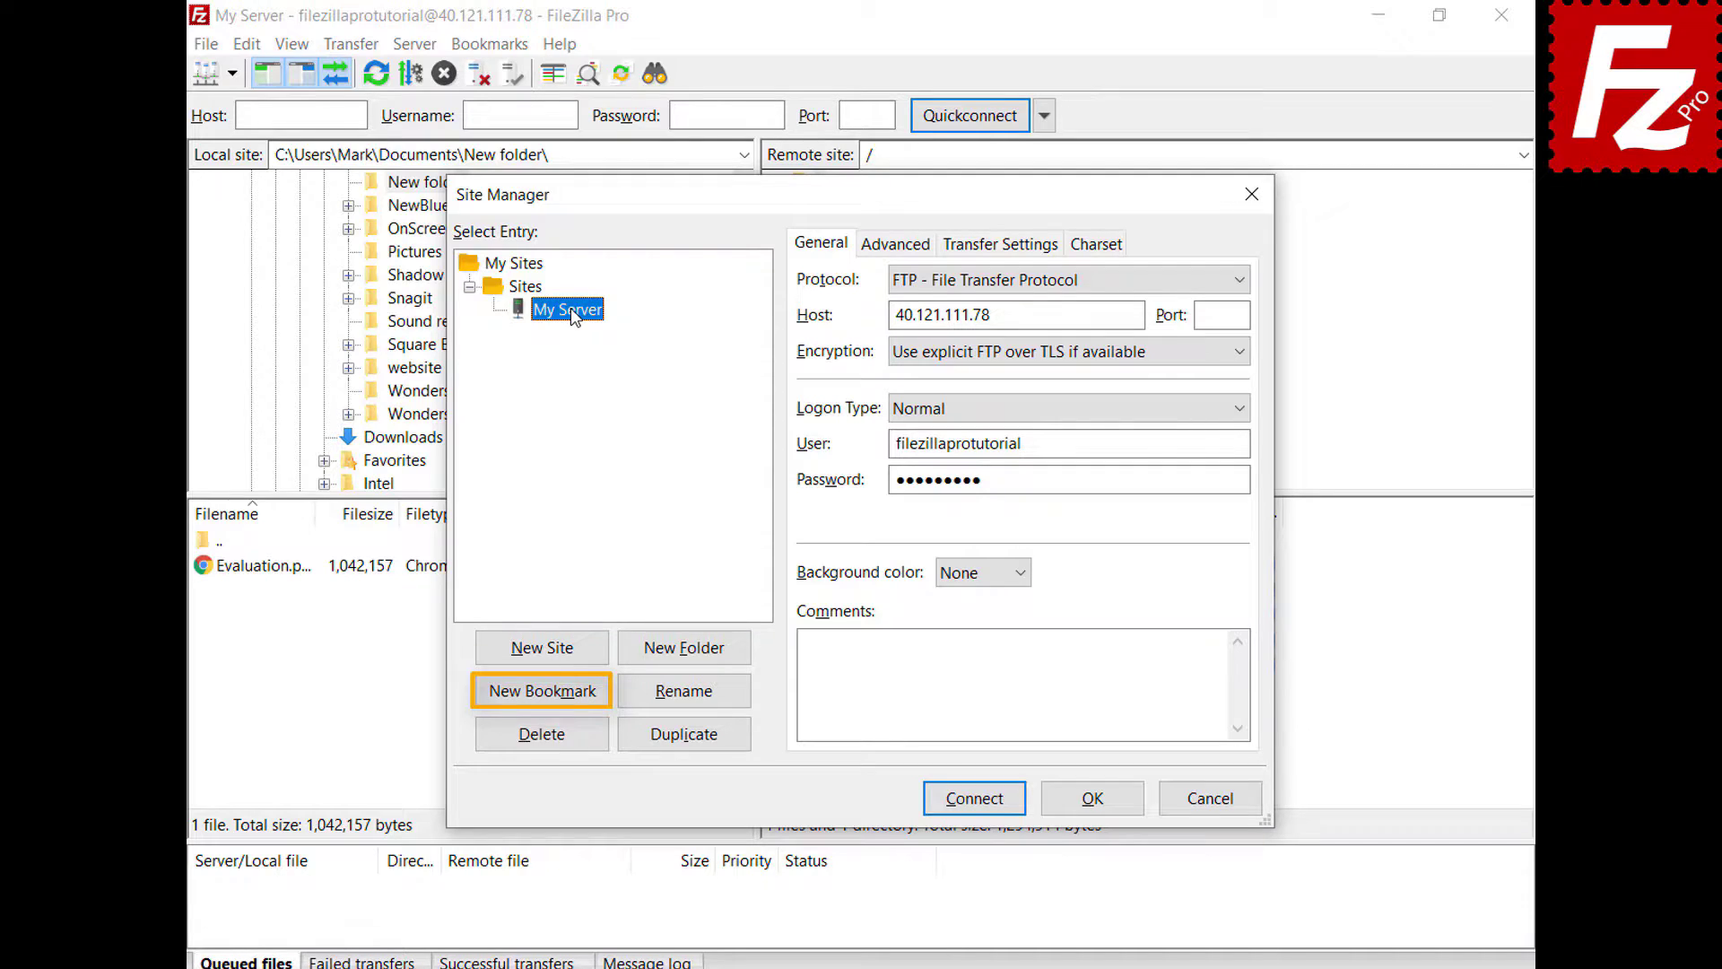
click(1092, 797)
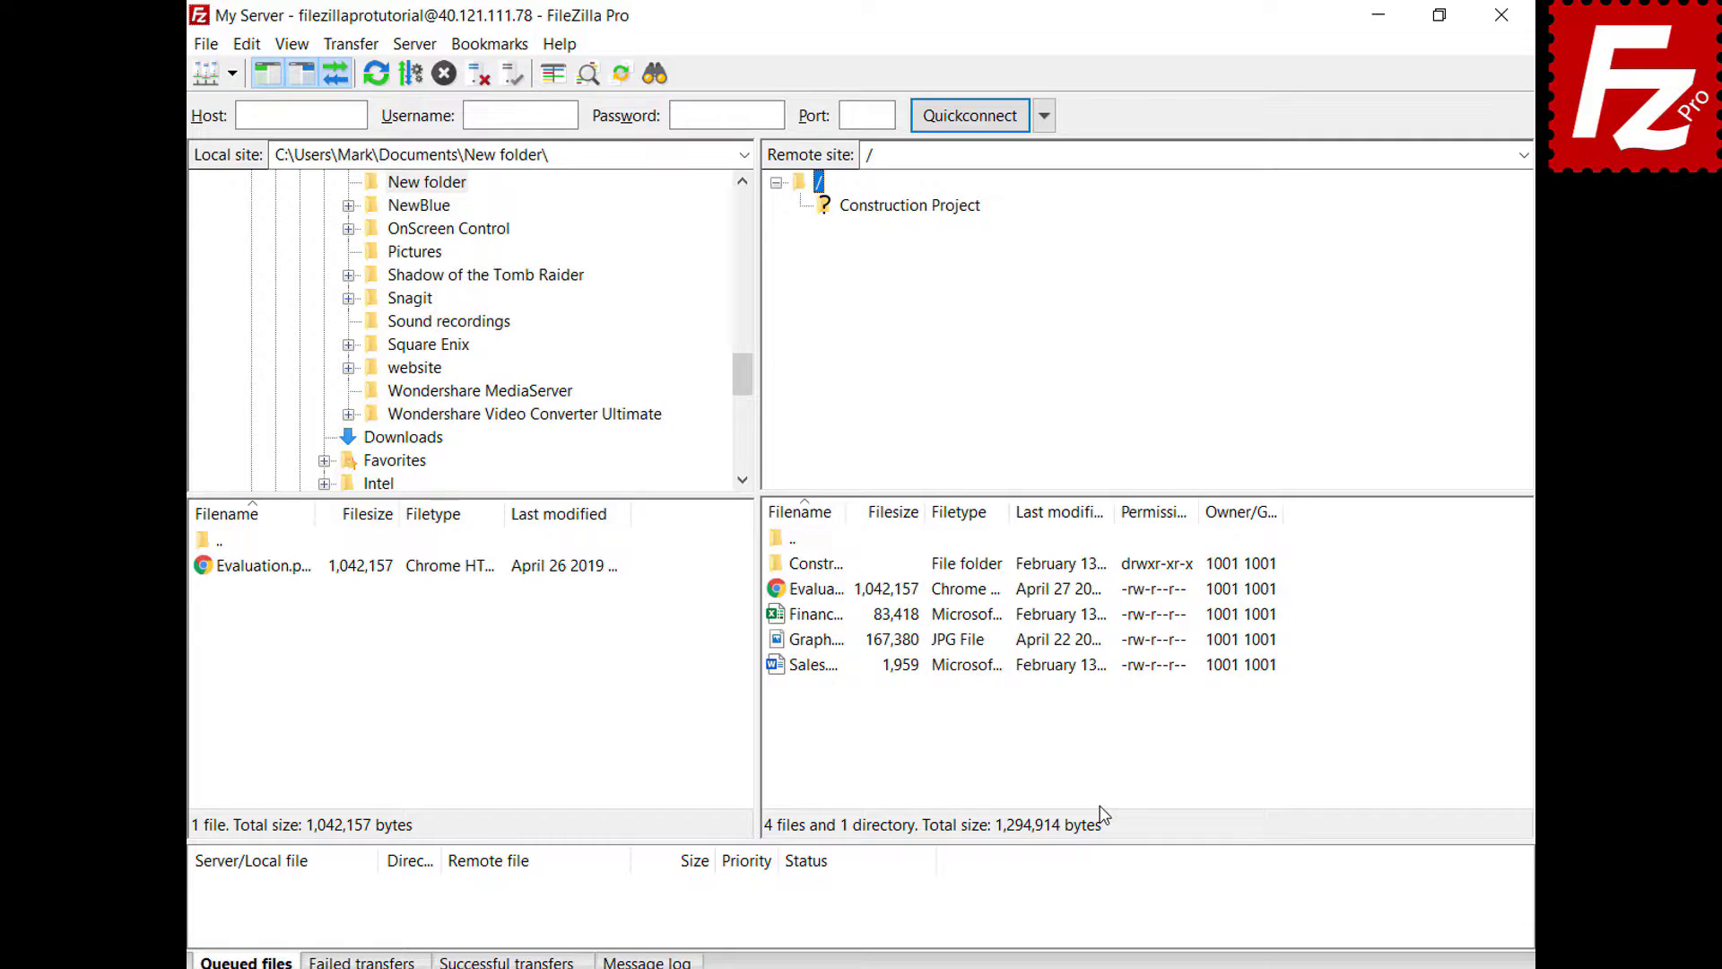
- View the Interface page in Settings, then relaunch FileZilla Pro from the desktop
click(246, 44)
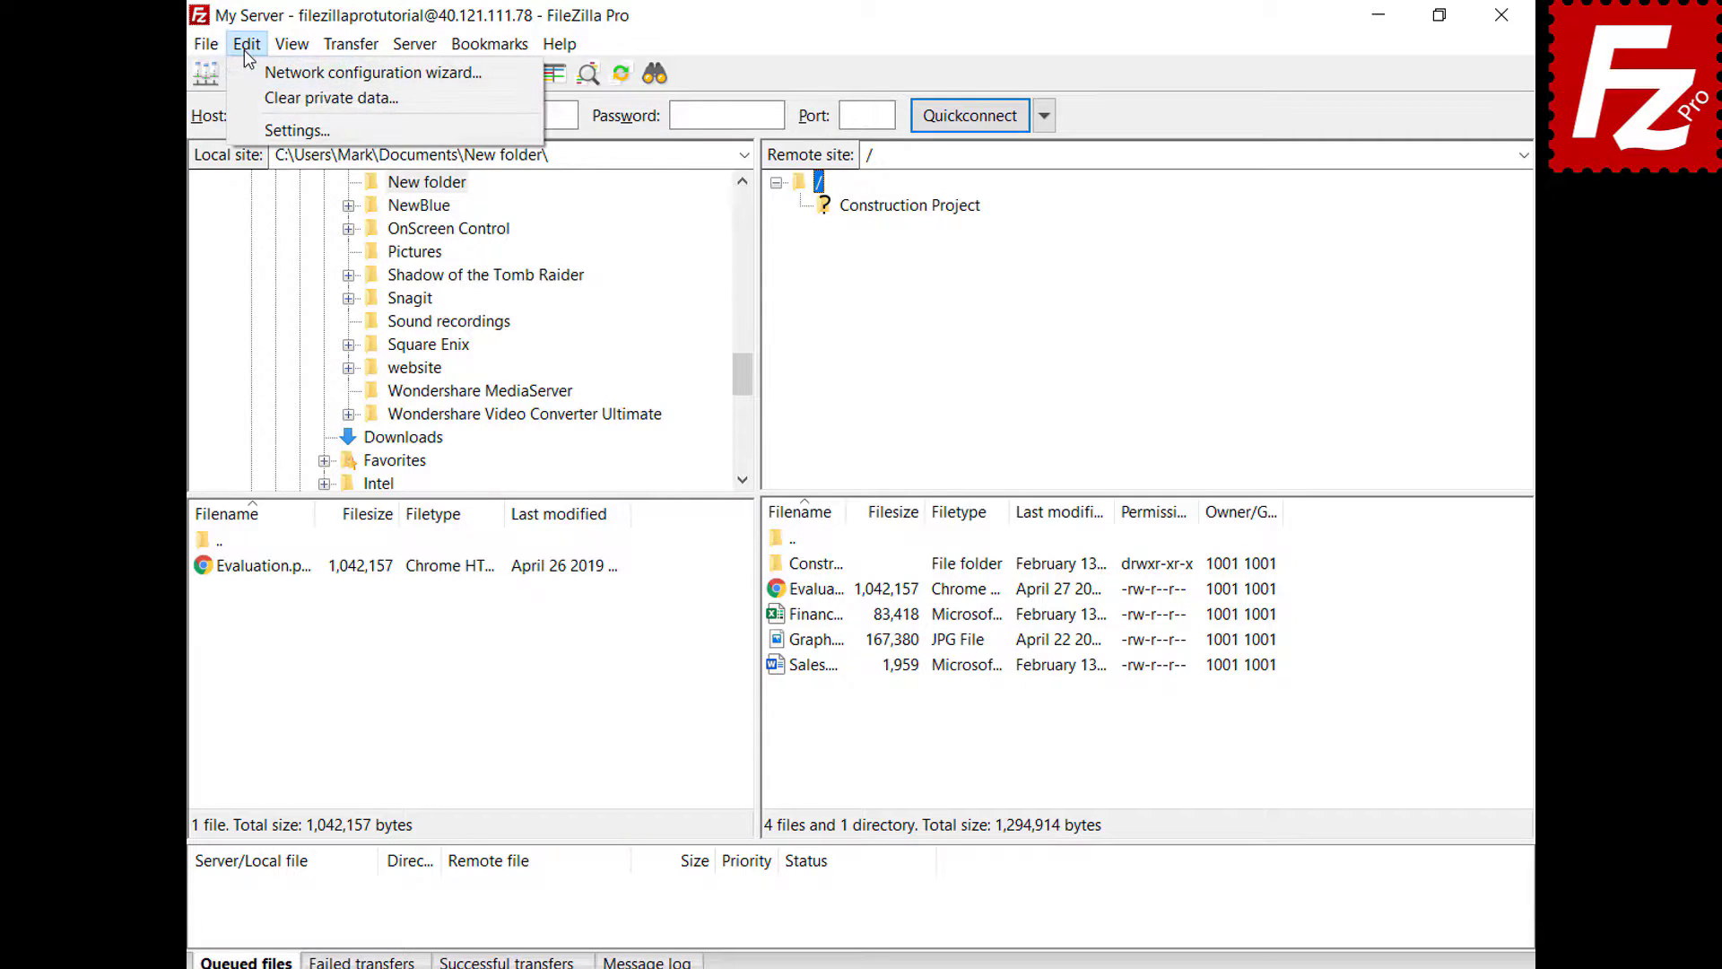
click(255, 128)
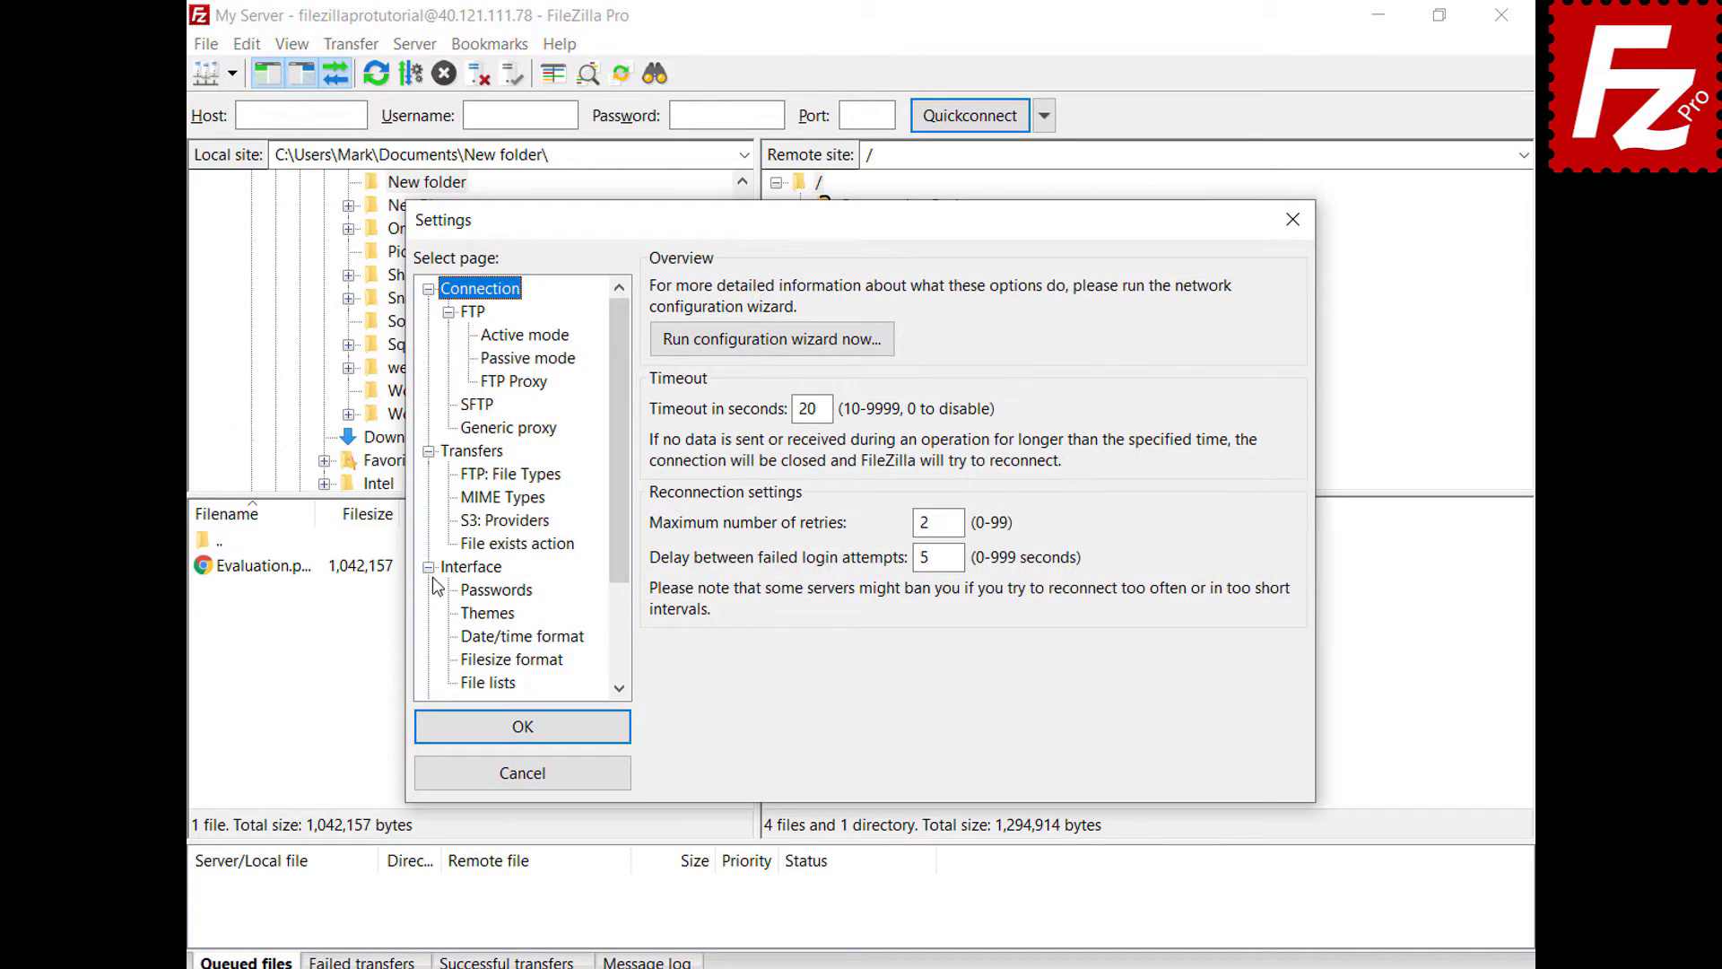
click(450, 571)
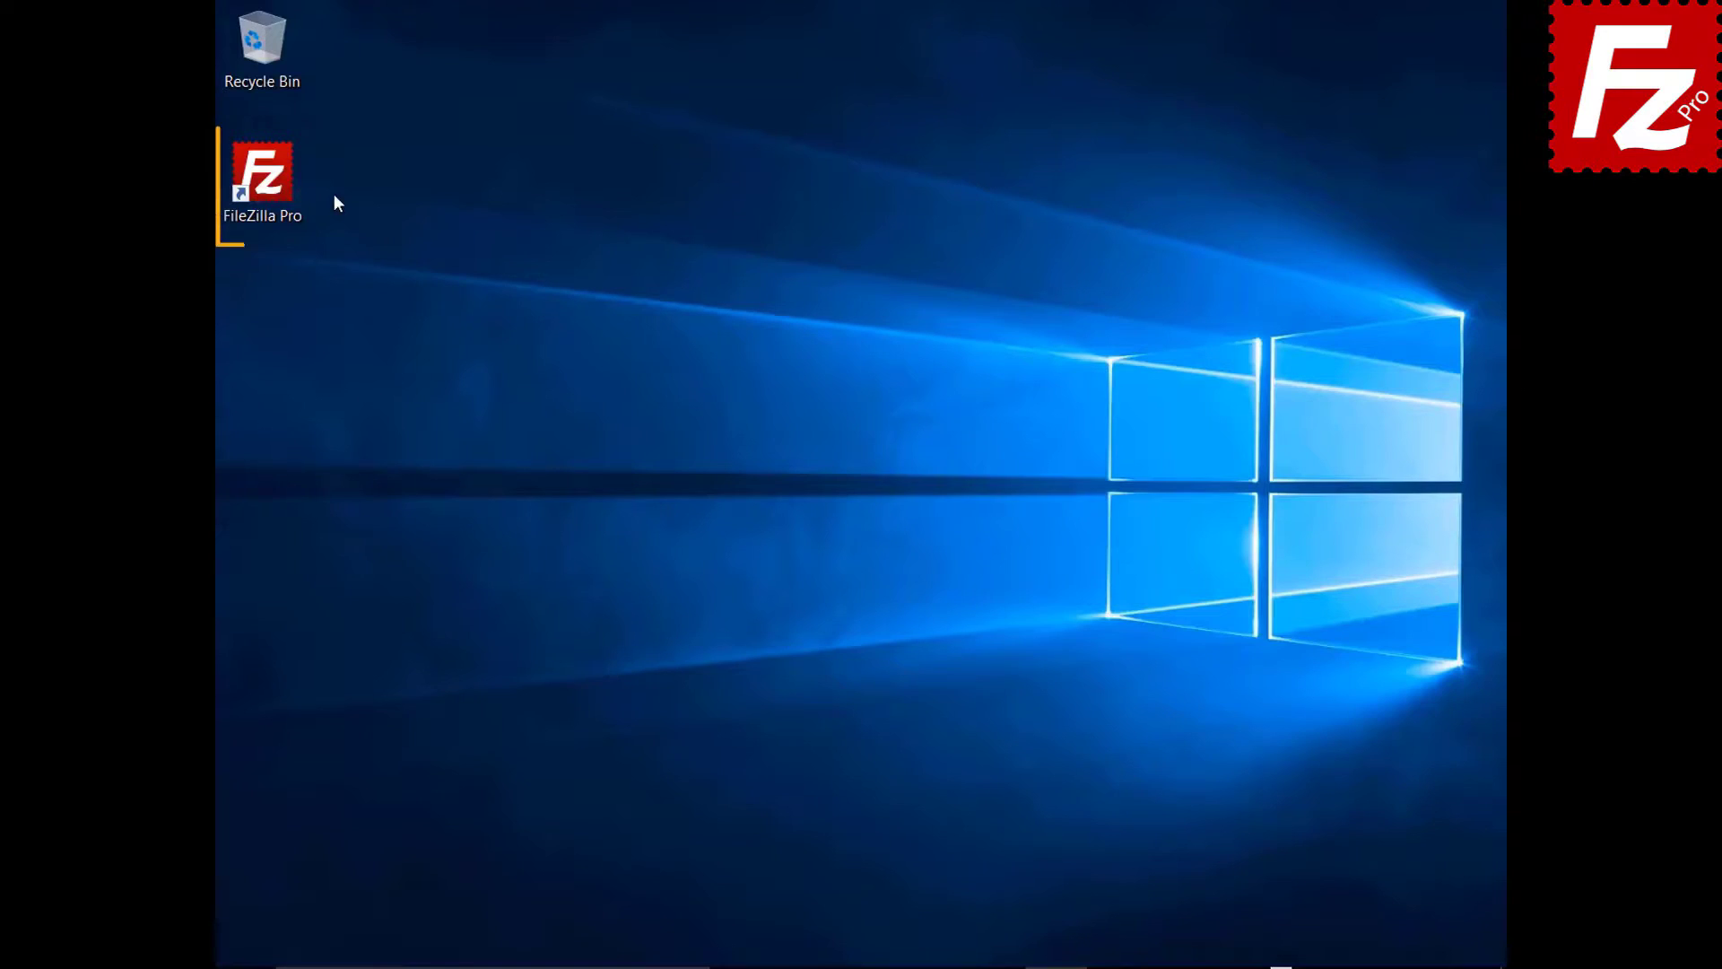
double_click(272, 185)
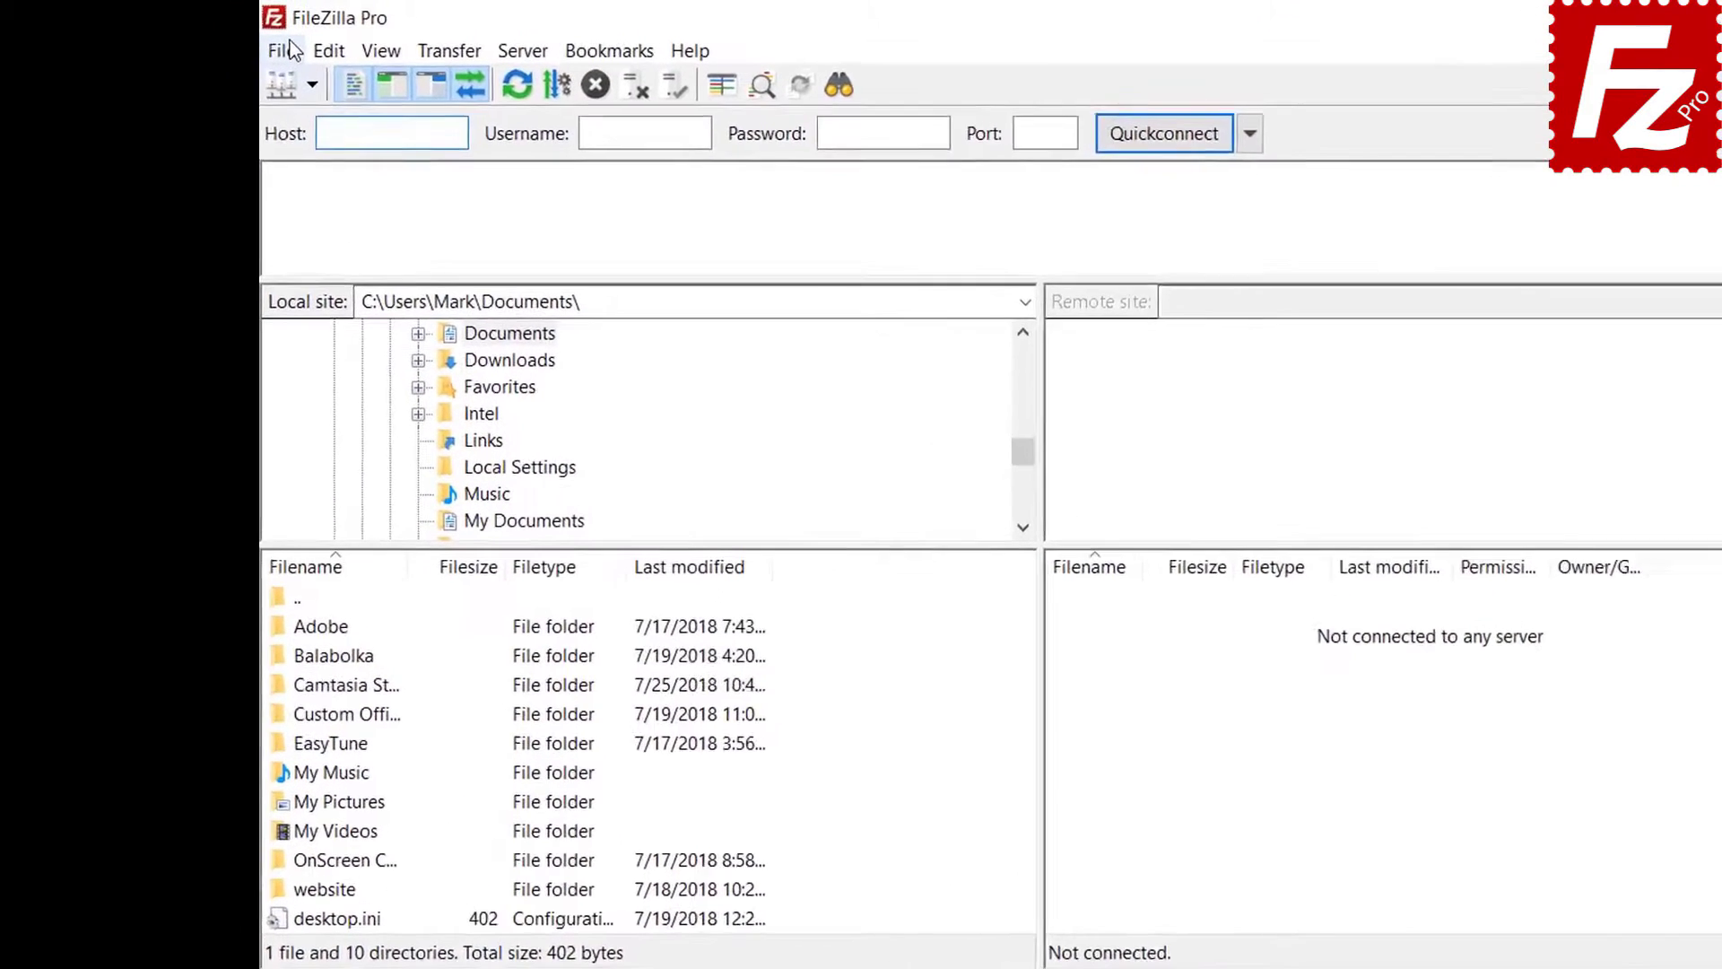
click(241, 43)
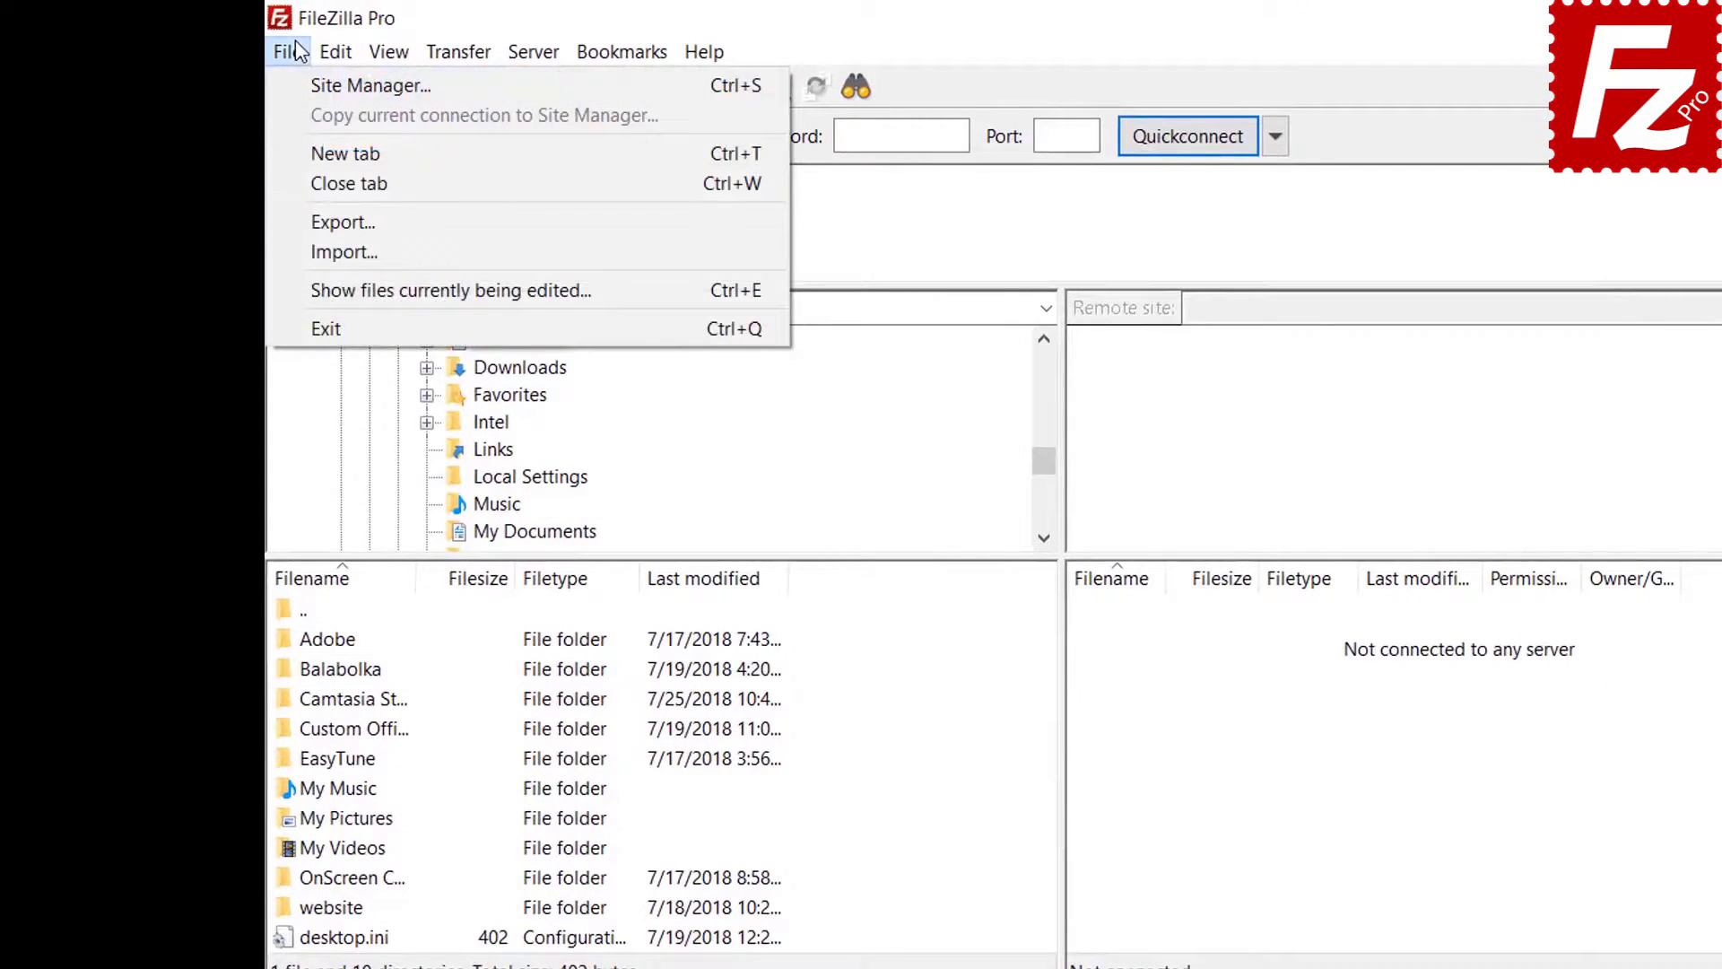
click(303, 82)
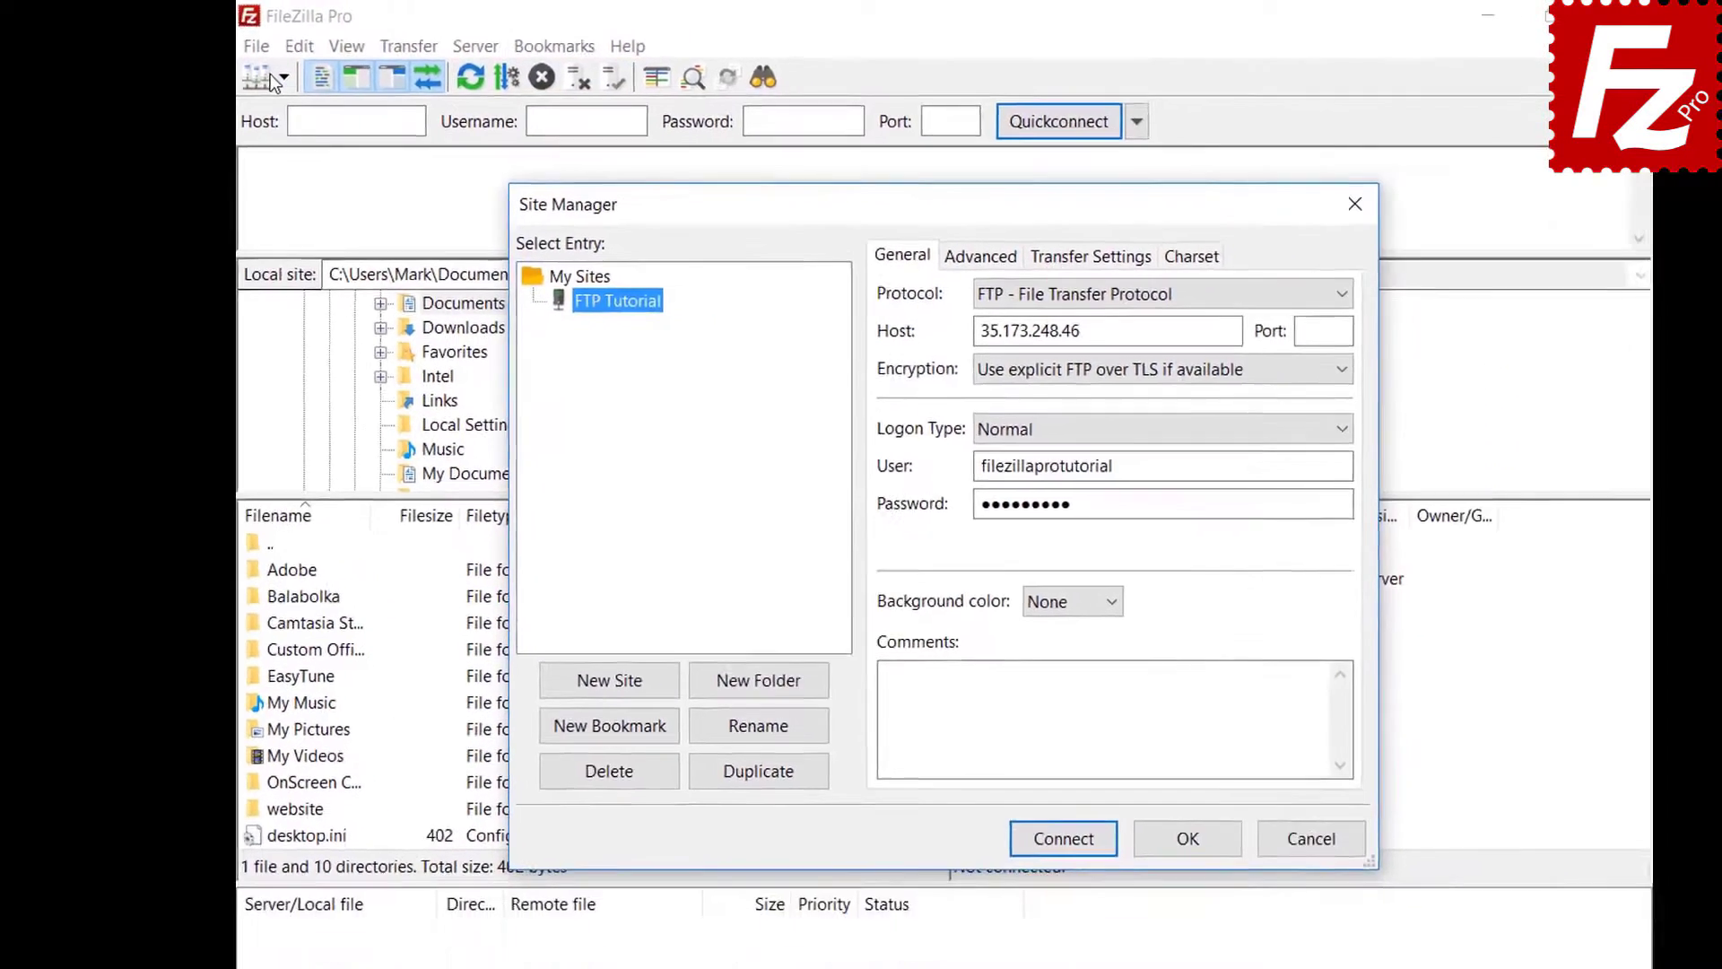
key(Escape)
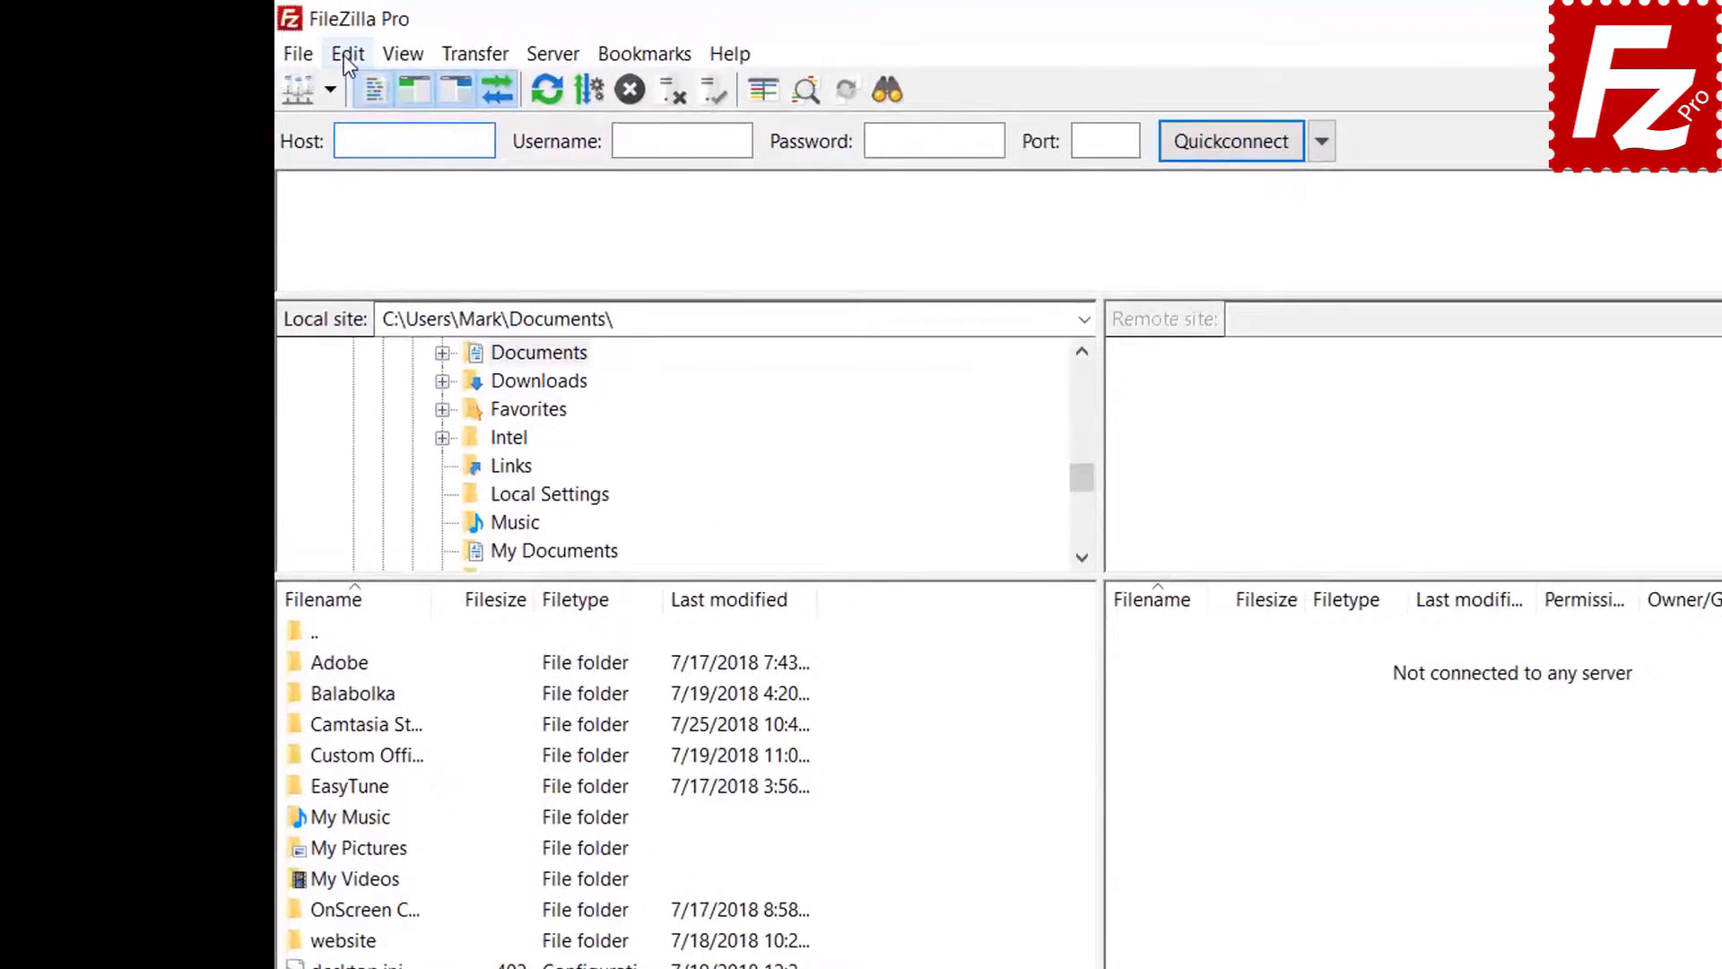
click(339, 52)
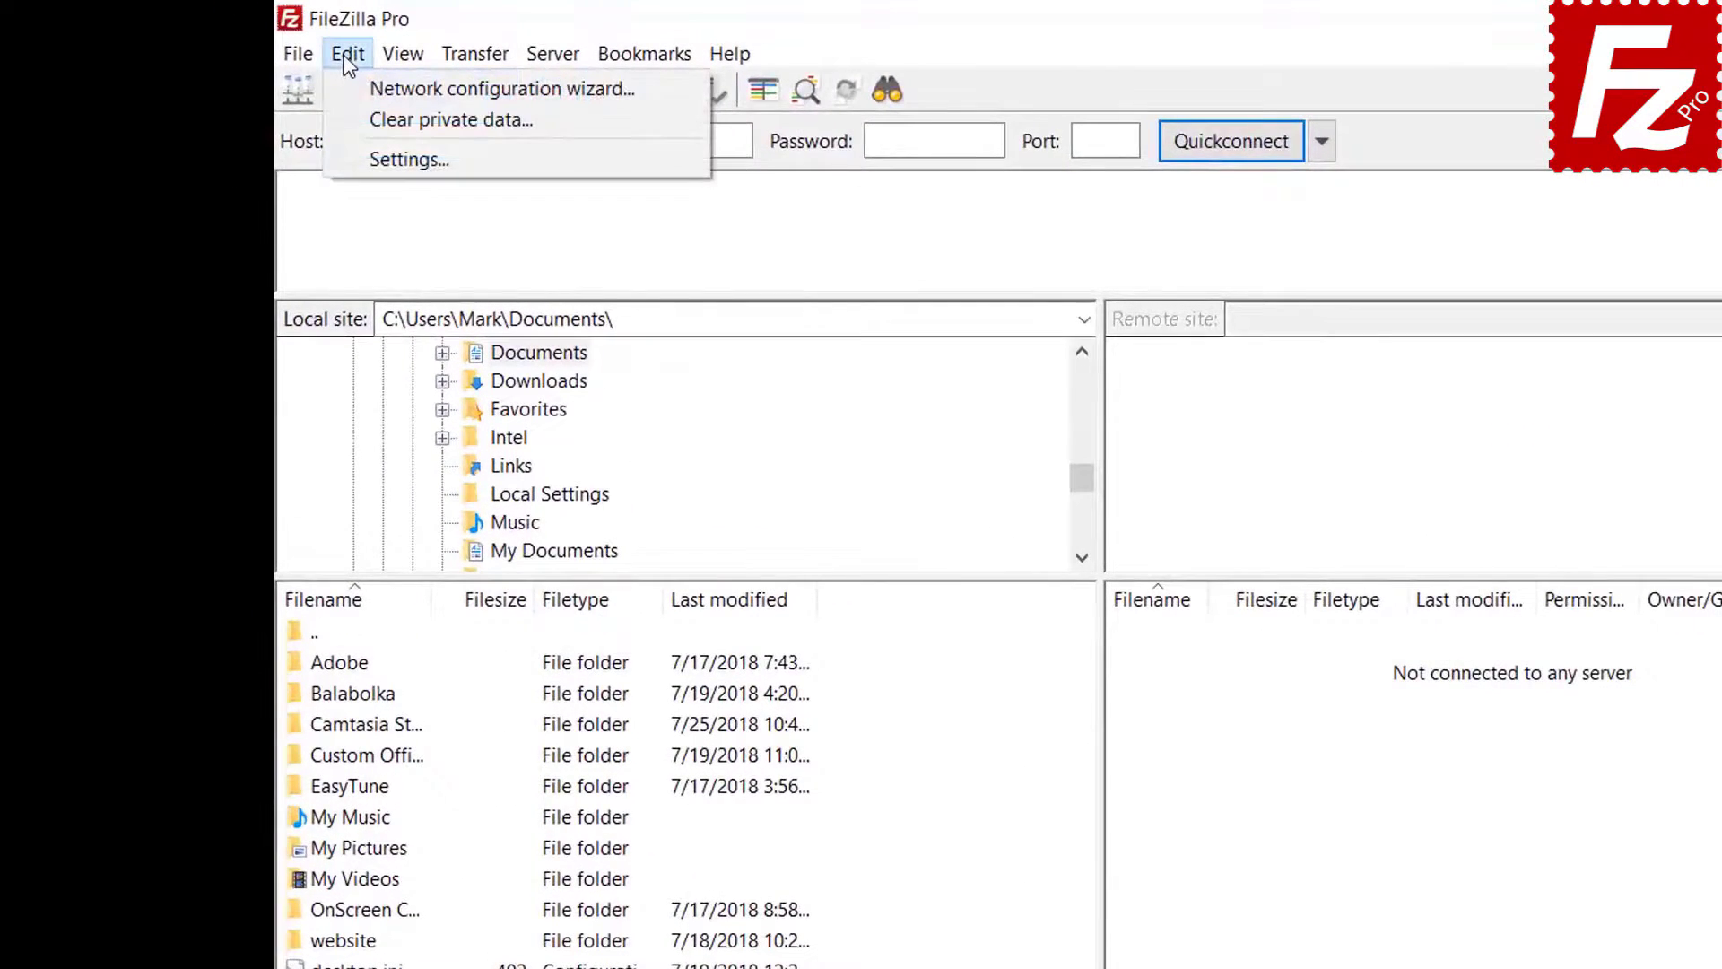
- Protect saved passwords with a master password, entered and repeated, and apply the settings
click(362, 155)
click(664, 724)
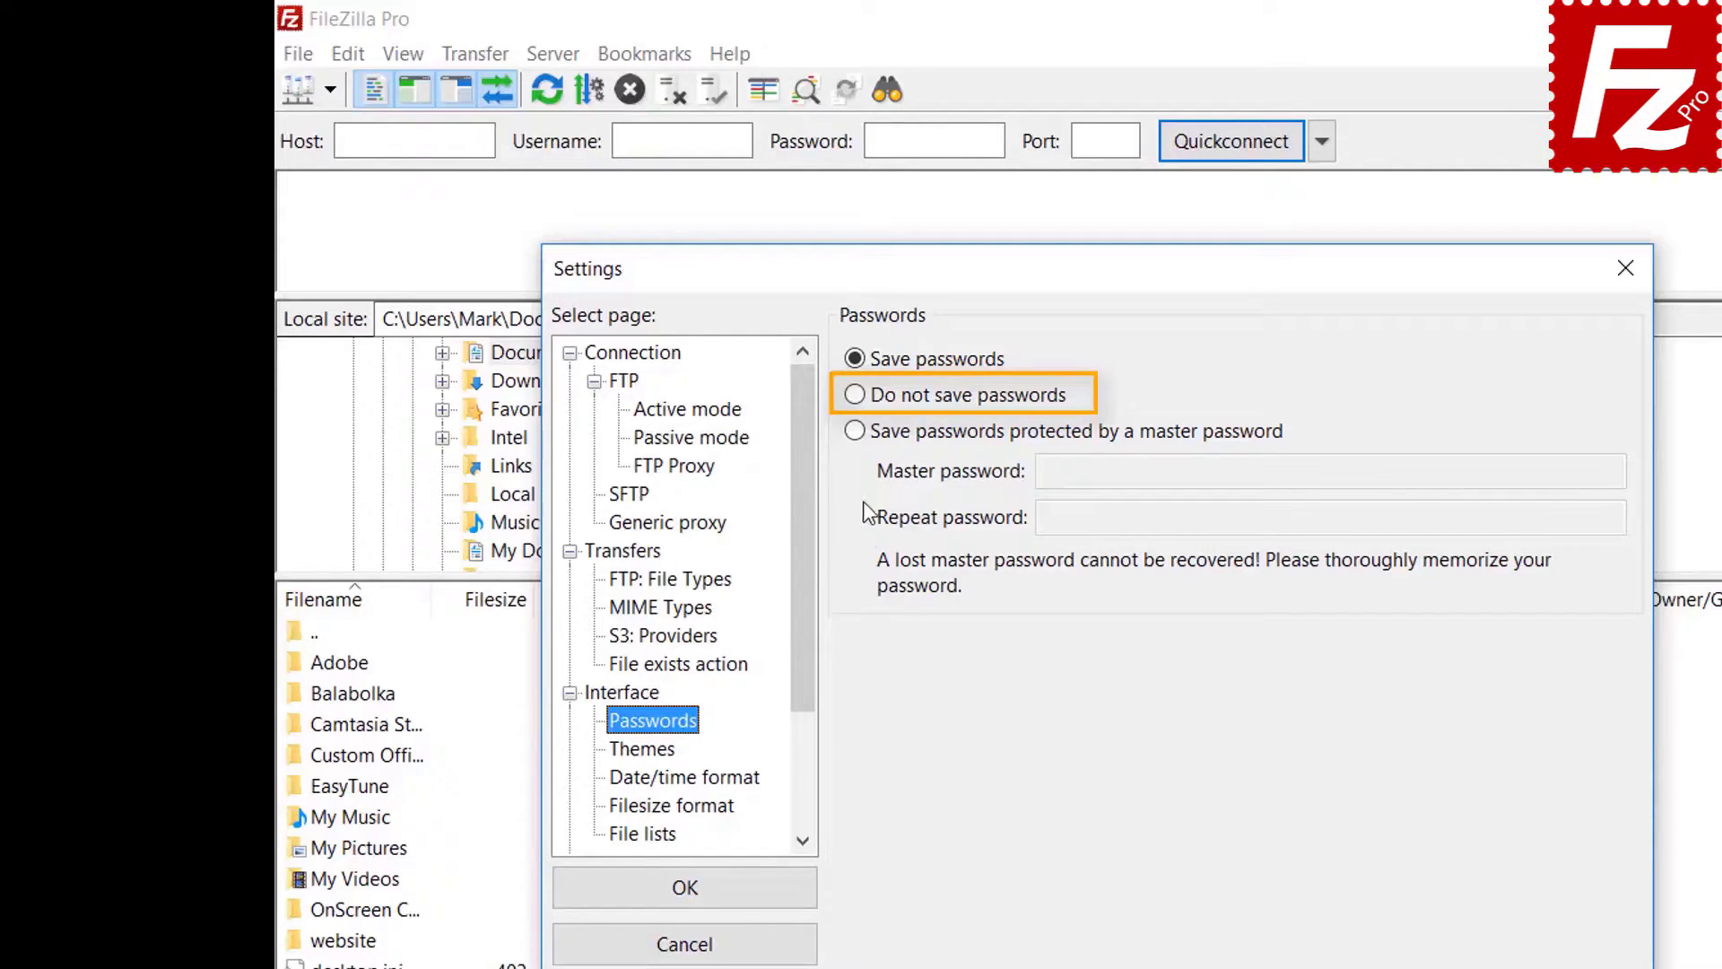
click(856, 431)
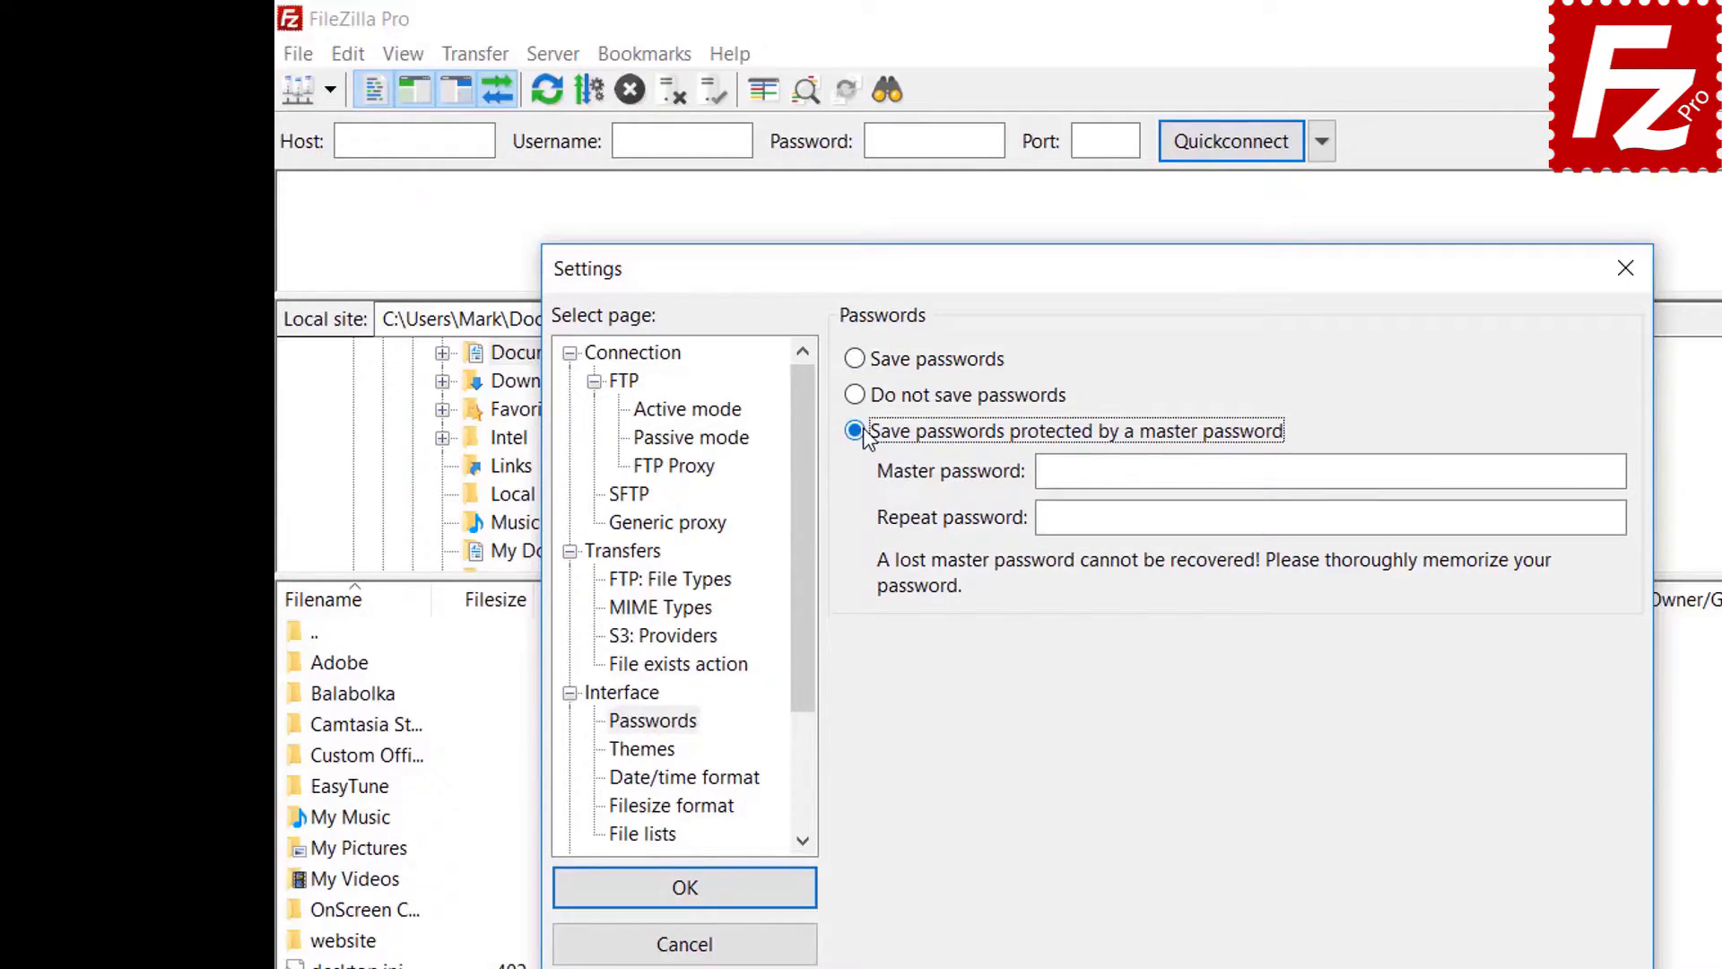
click(1405, 472)
text(*******)
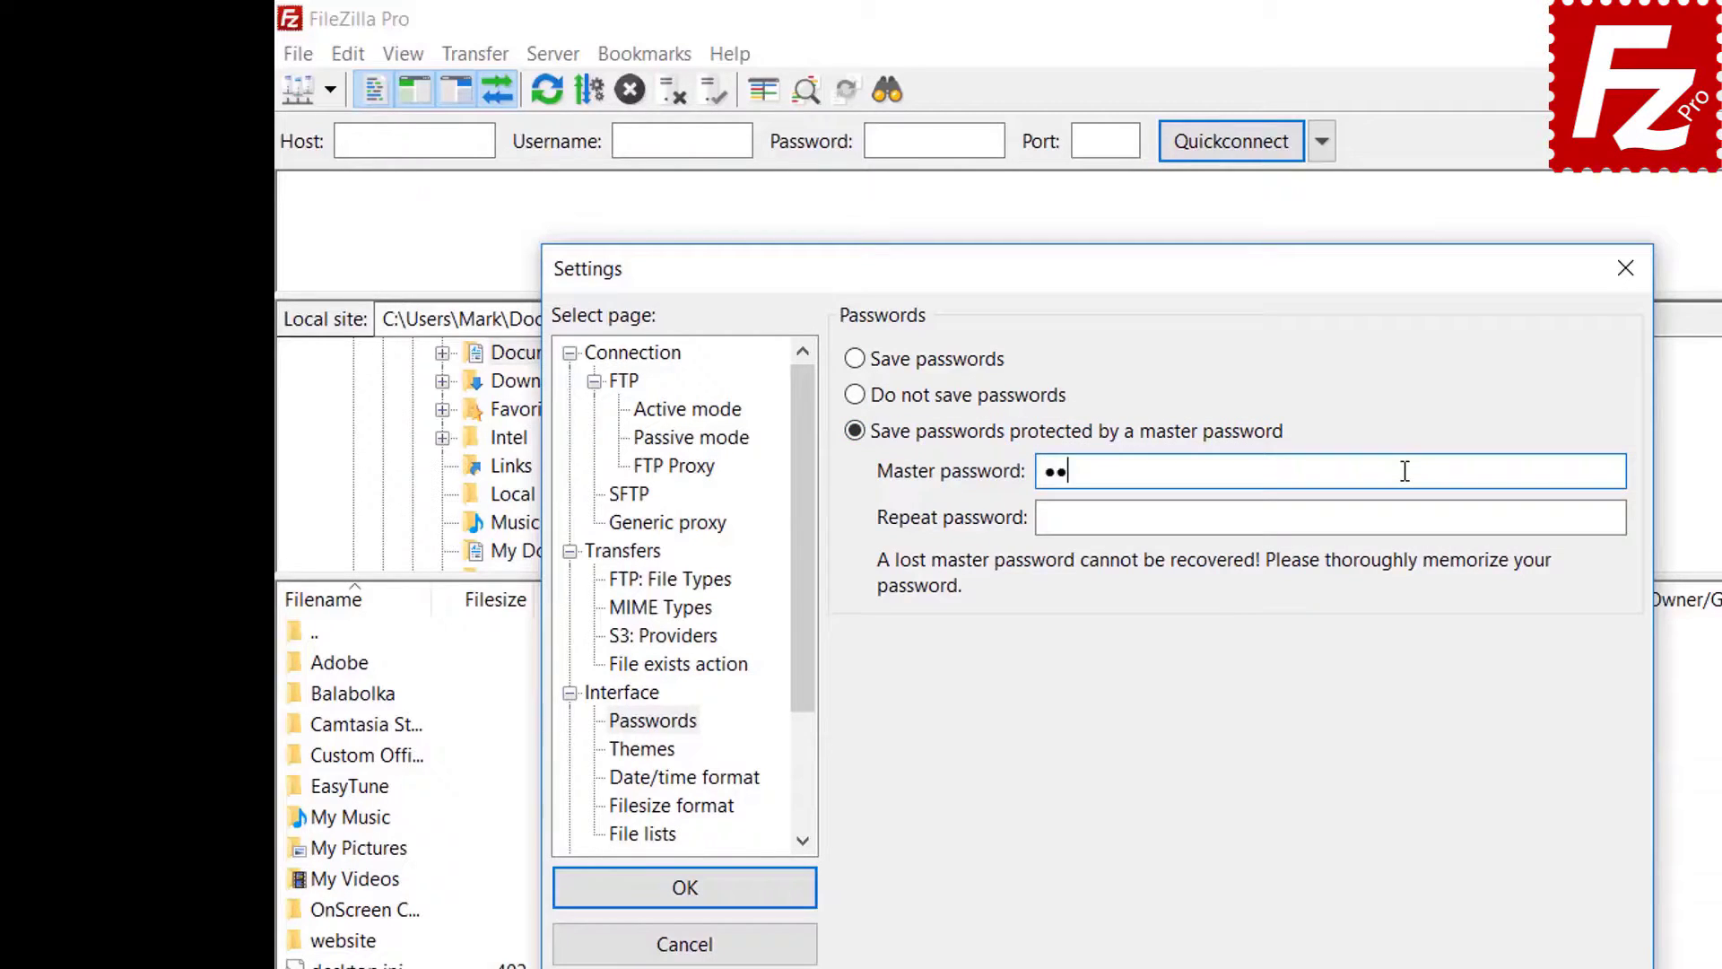
text(***)
click(1369, 524)
text(********)
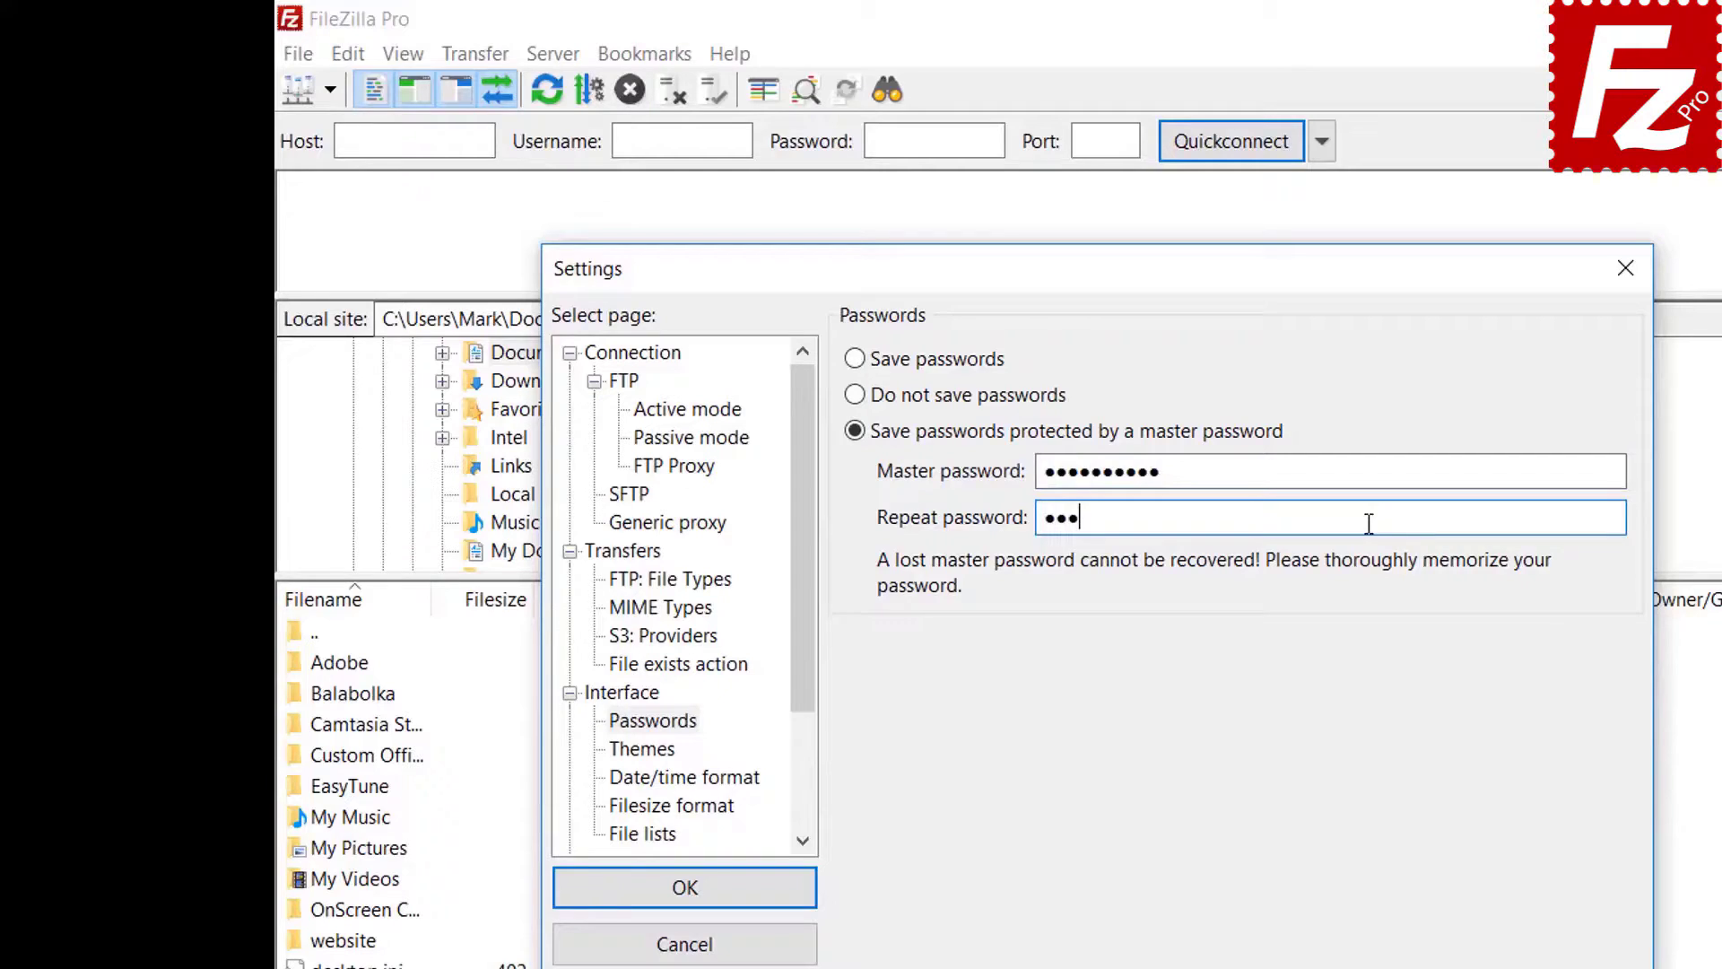
text(**)
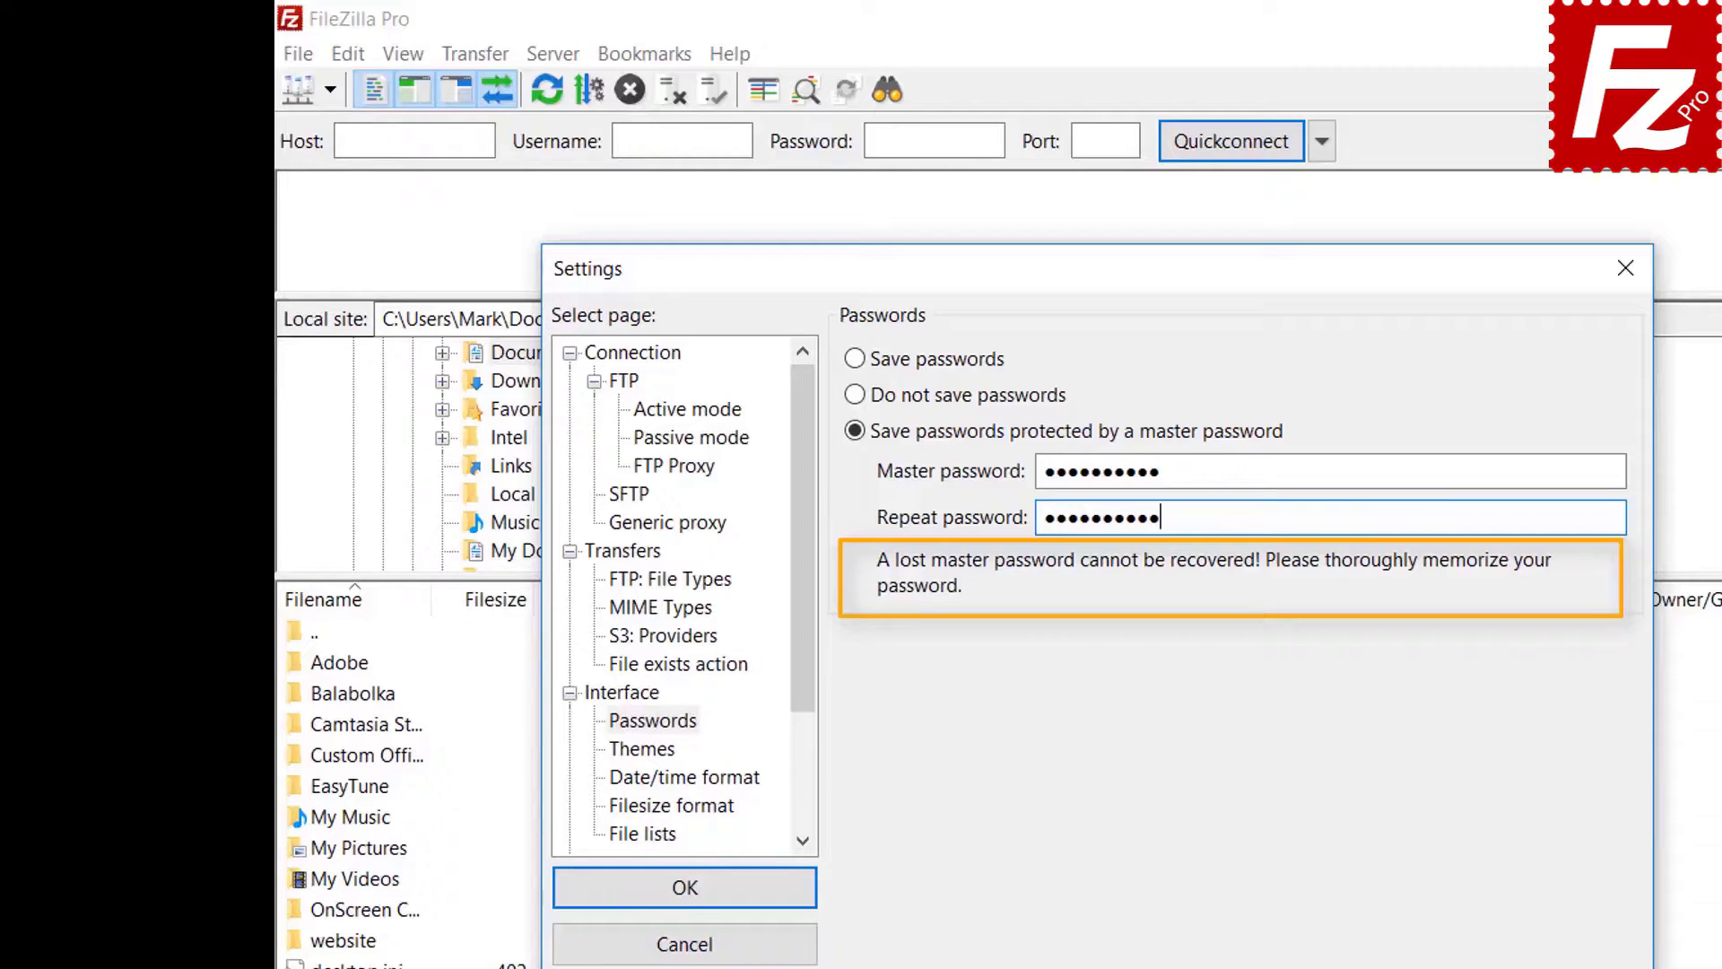
click(689, 895)
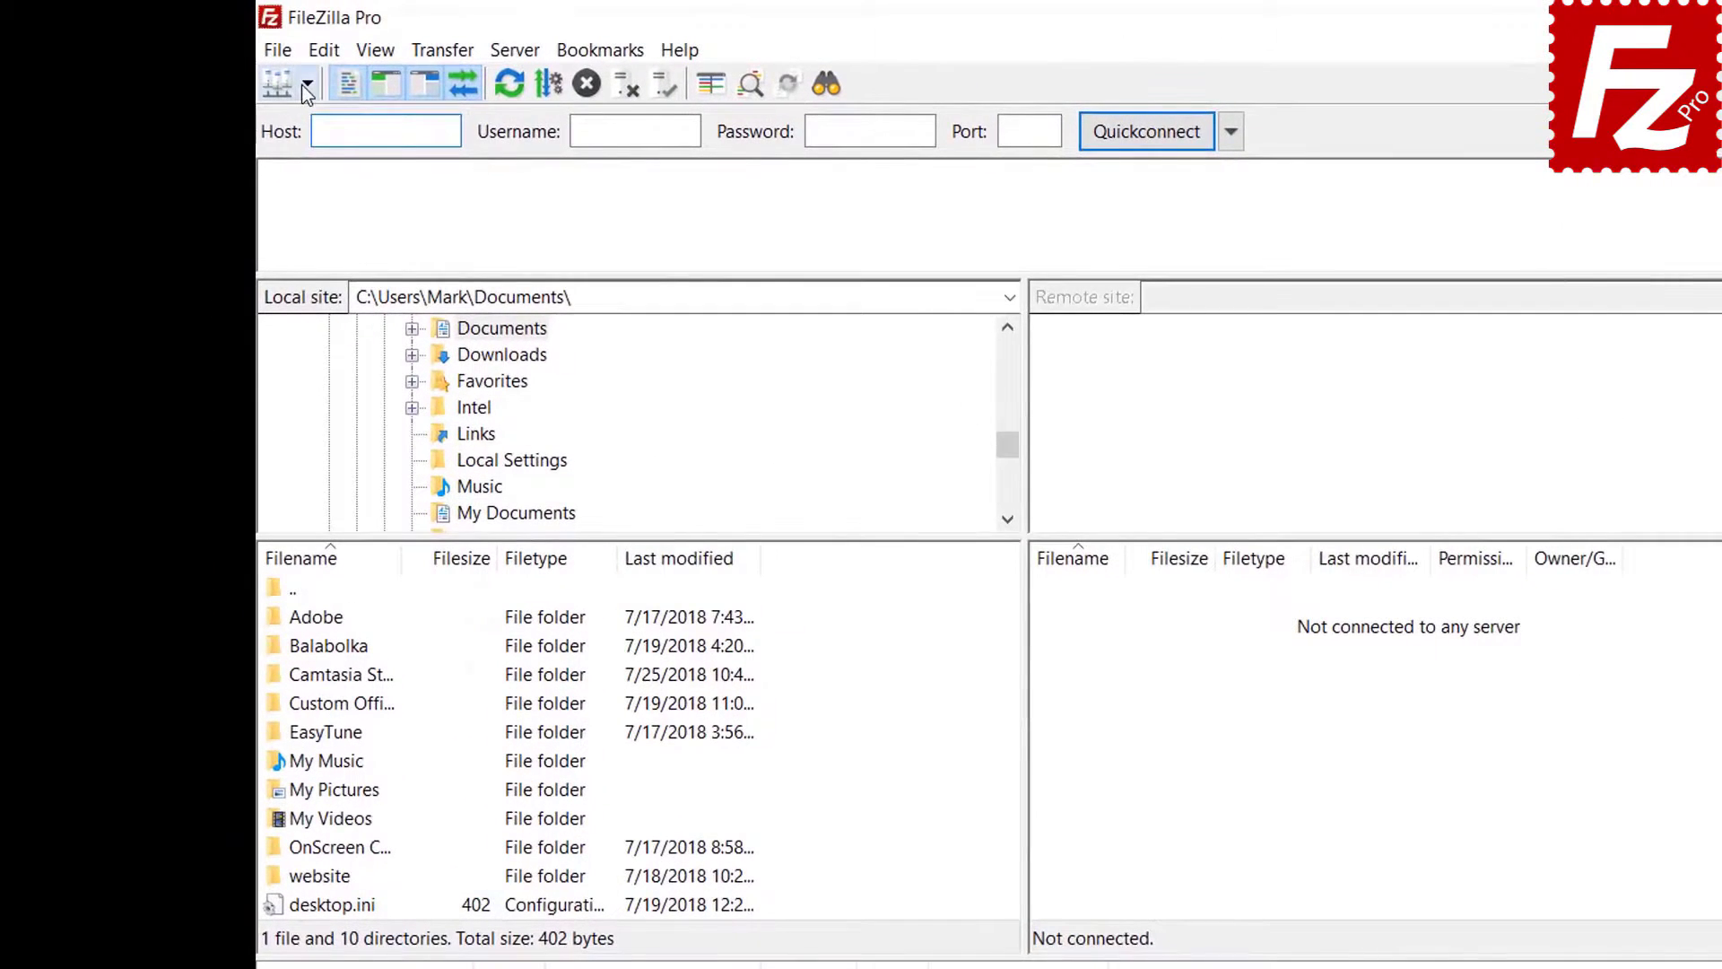
- Connect to the FTP Tutorial saved site, unlocking it with the master password
click(306, 85)
click(305, 122)
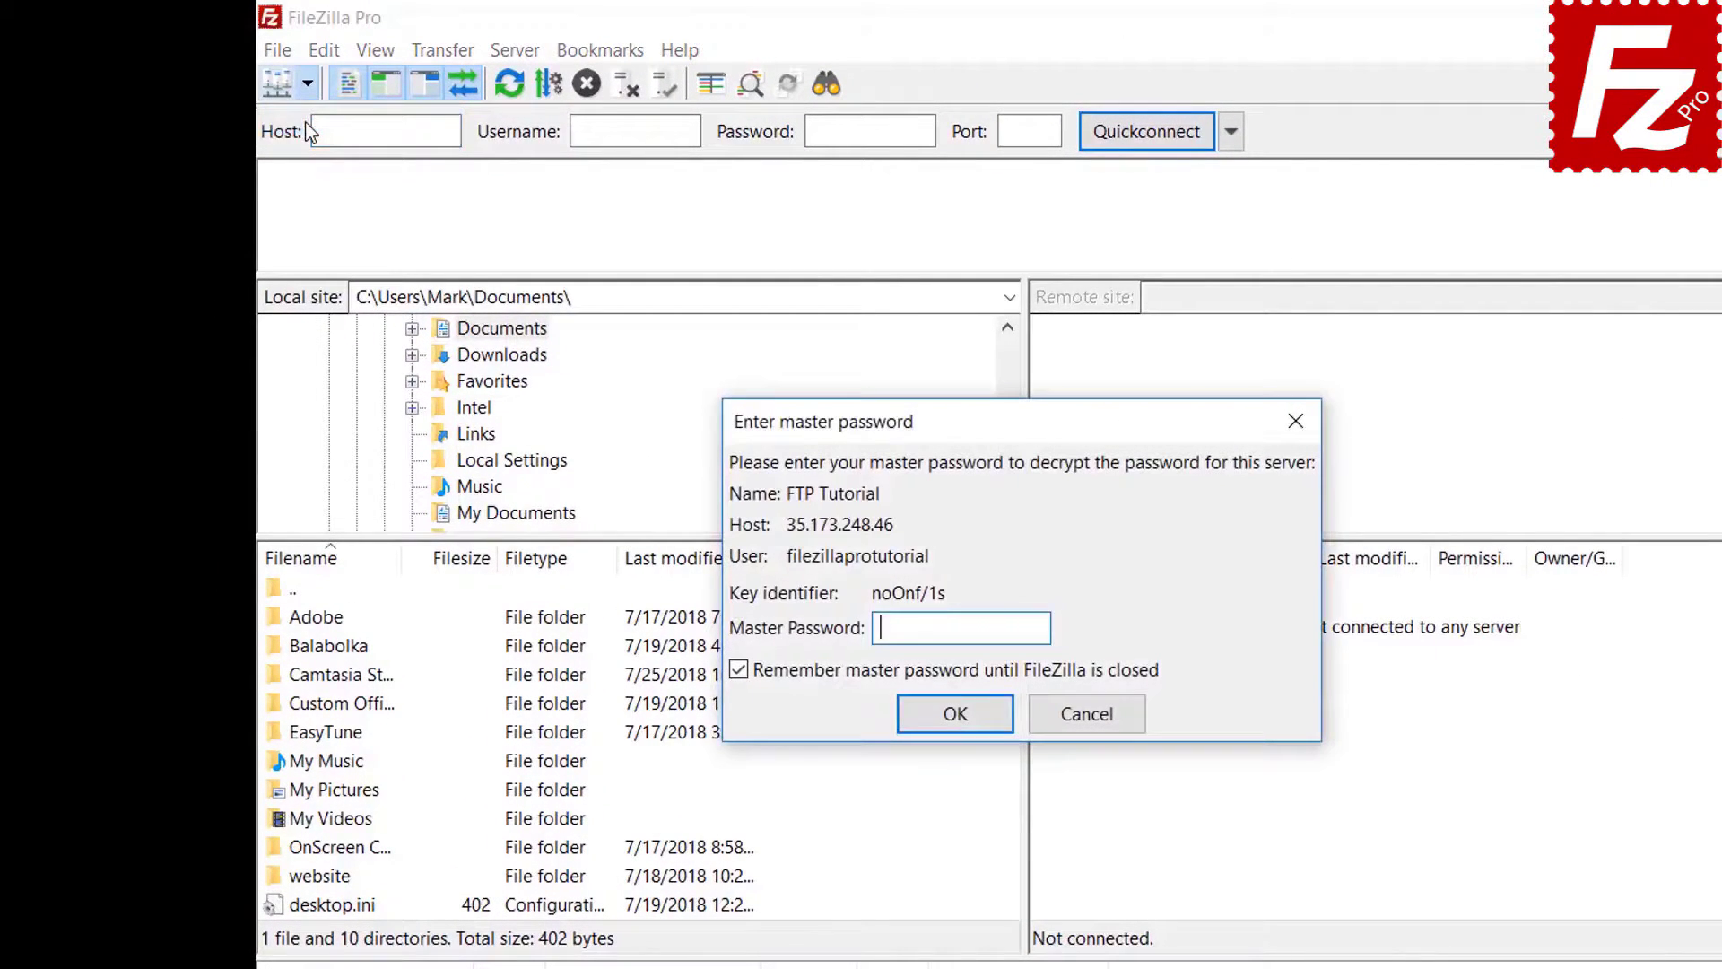
text(••••••)
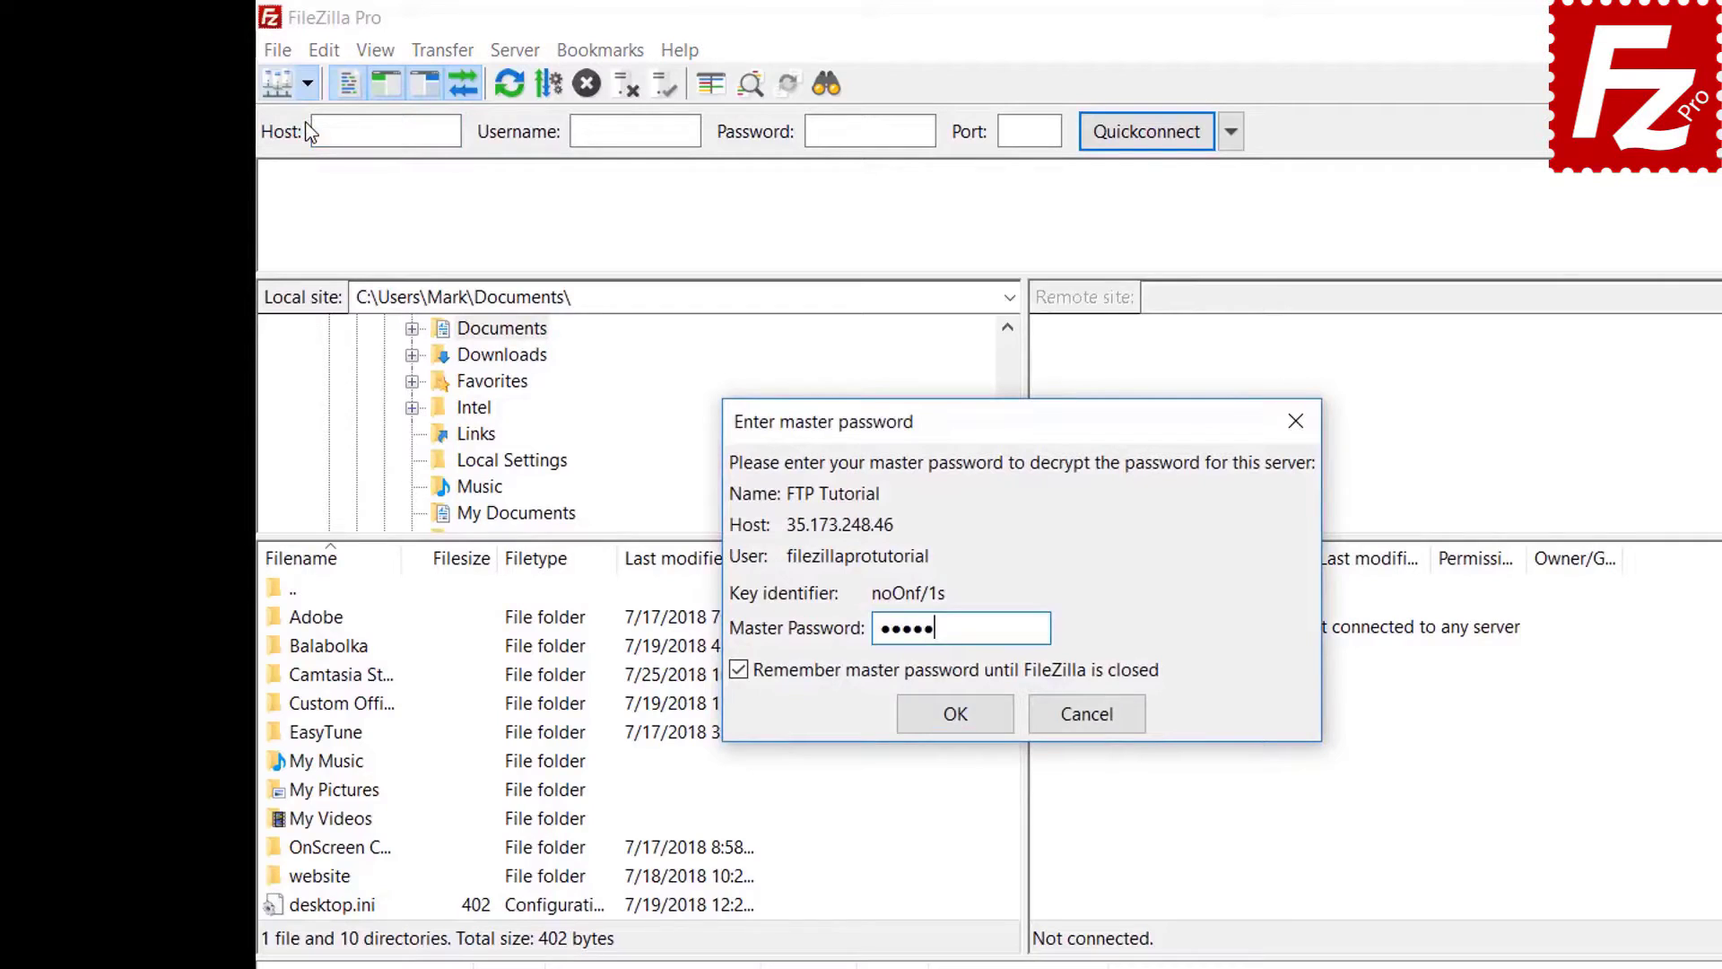
text(••••)
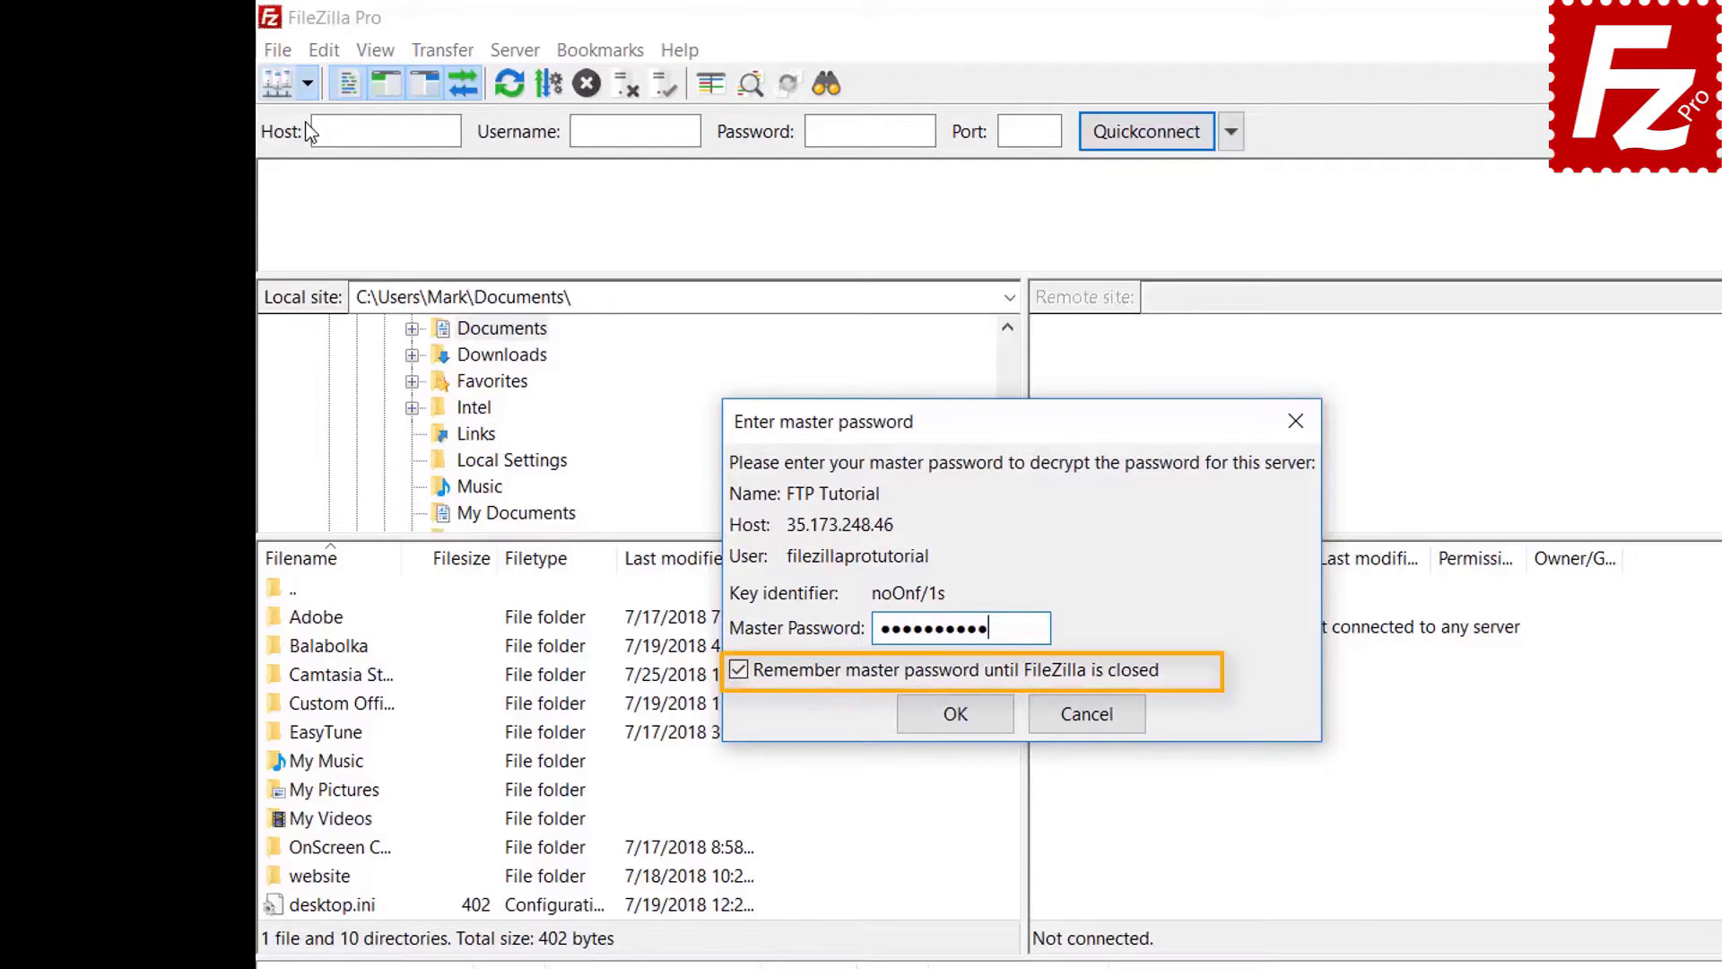
click(954, 715)
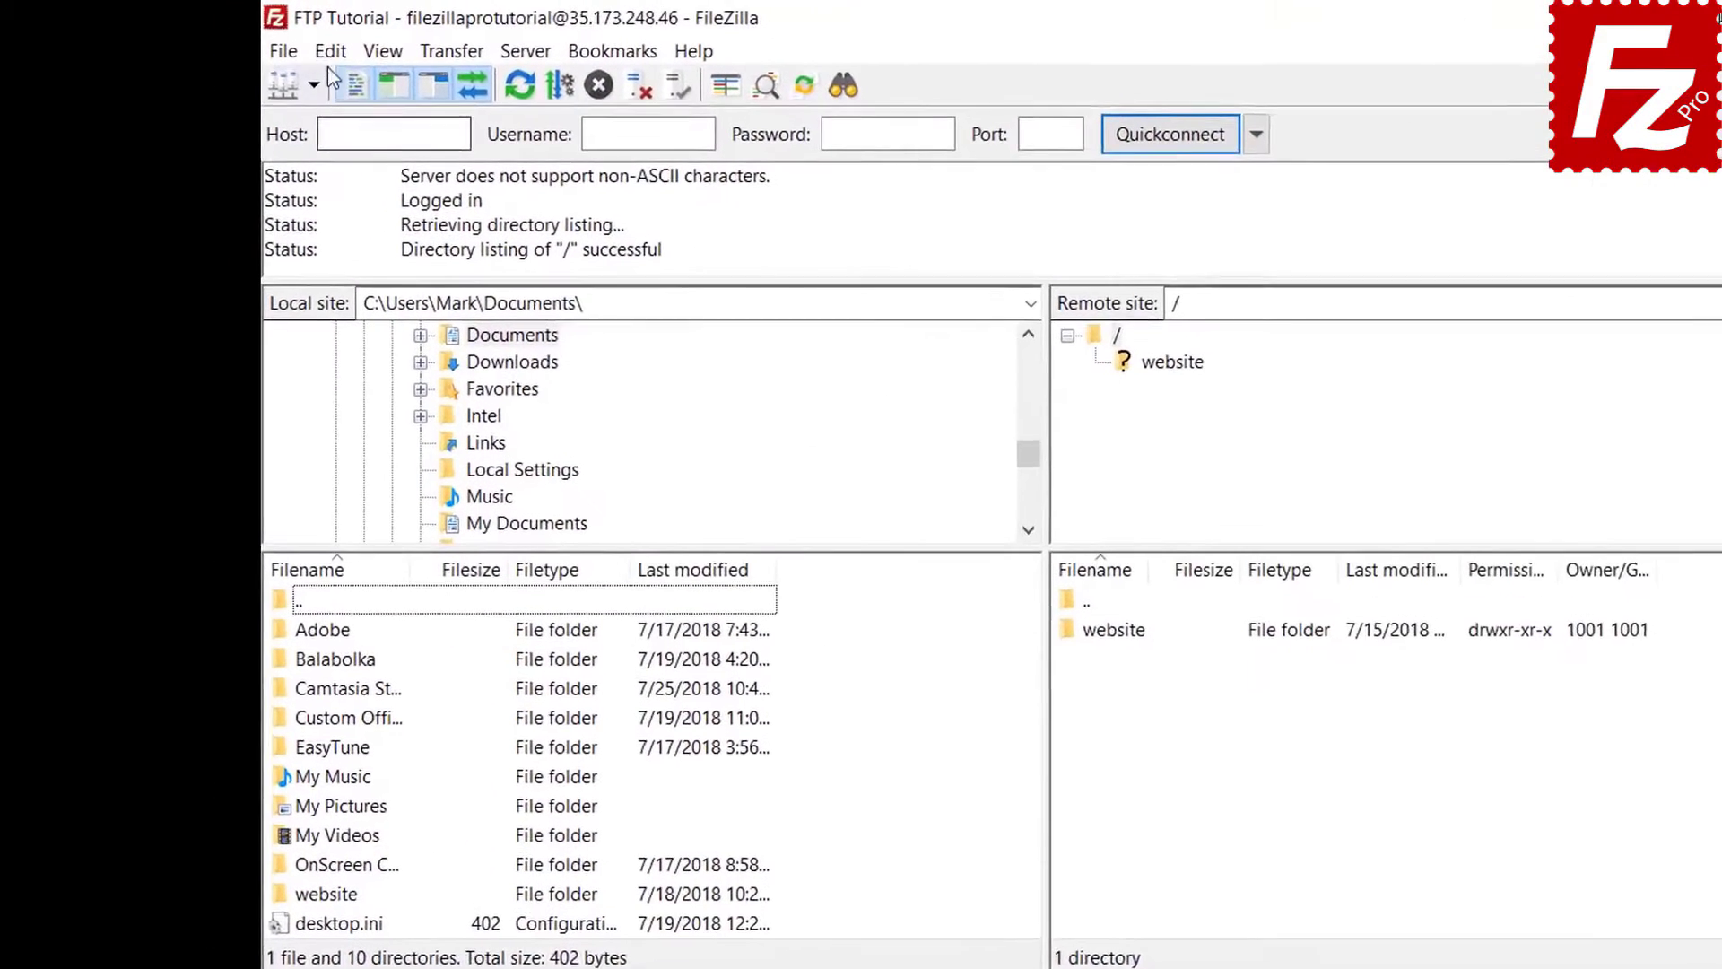
click(271, 47)
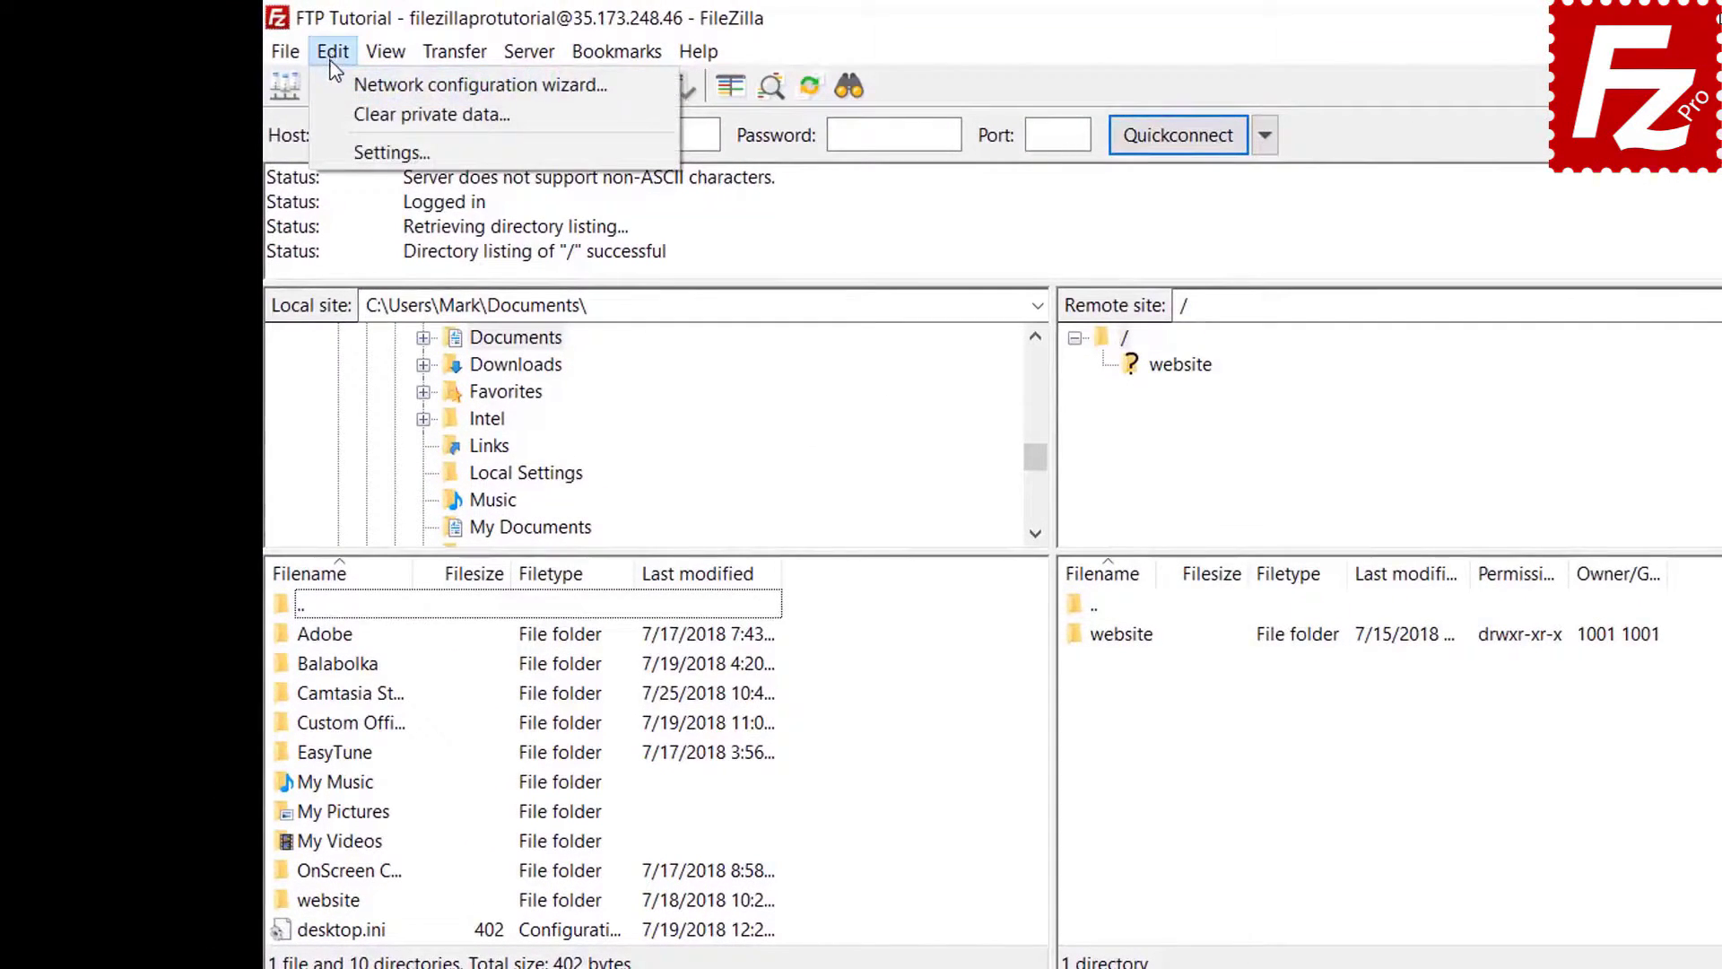
click(341, 150)
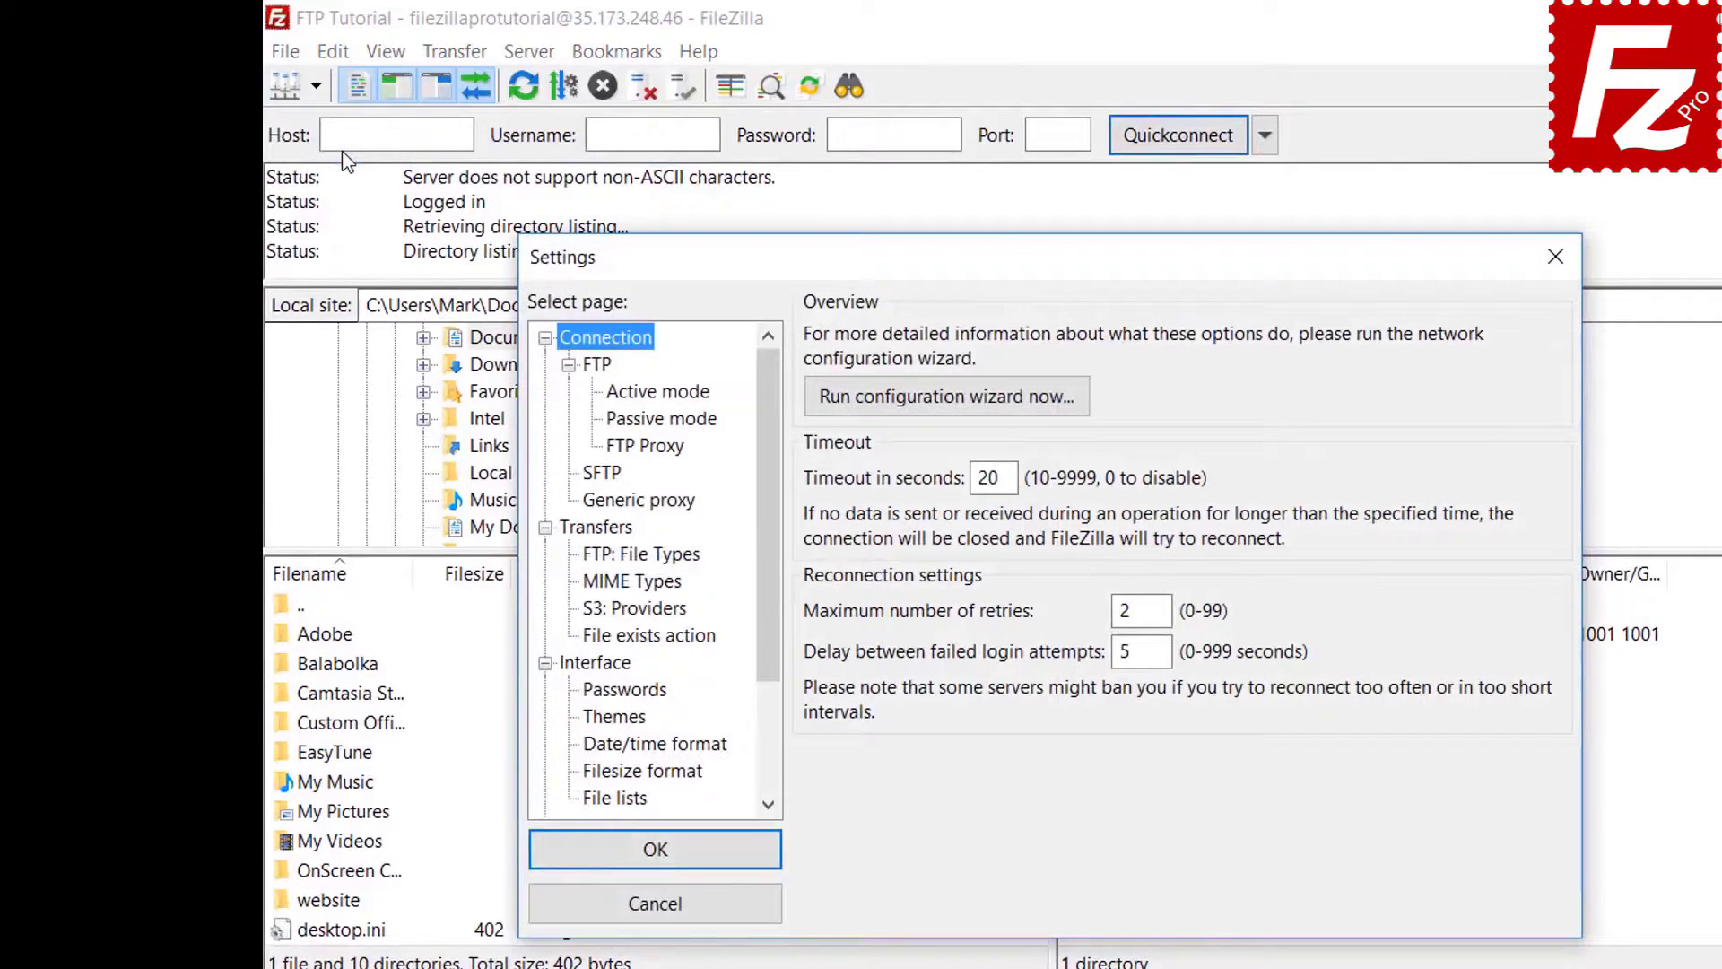
click(623, 692)
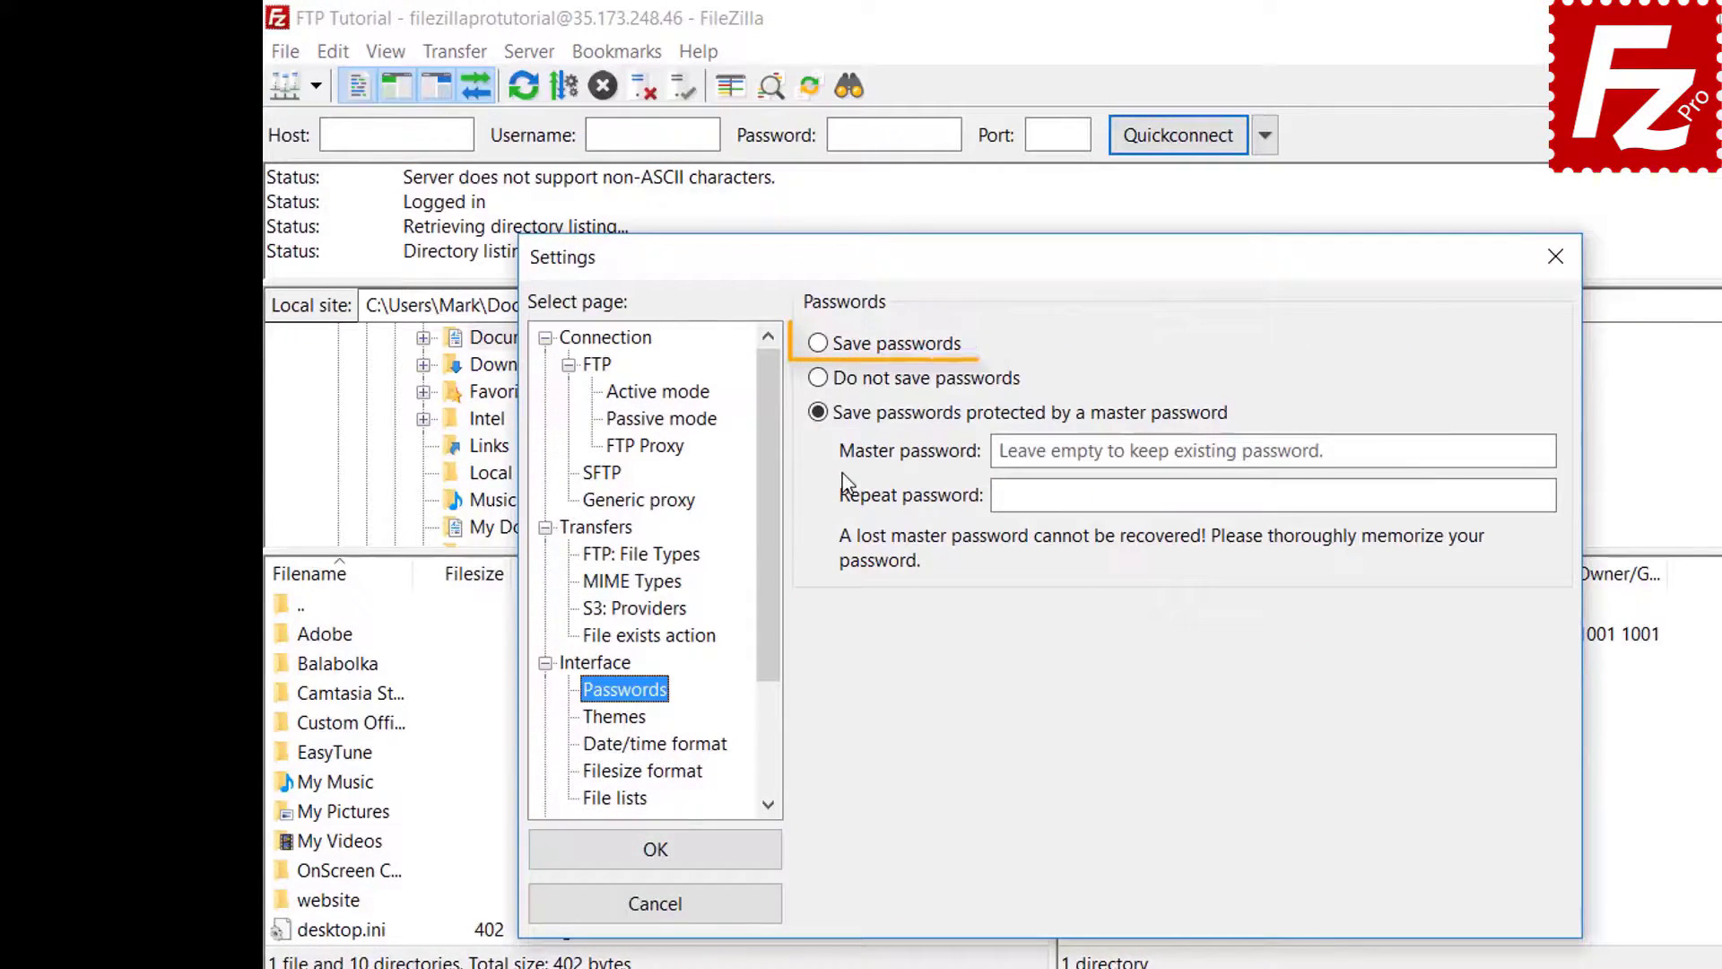
click(824, 350)
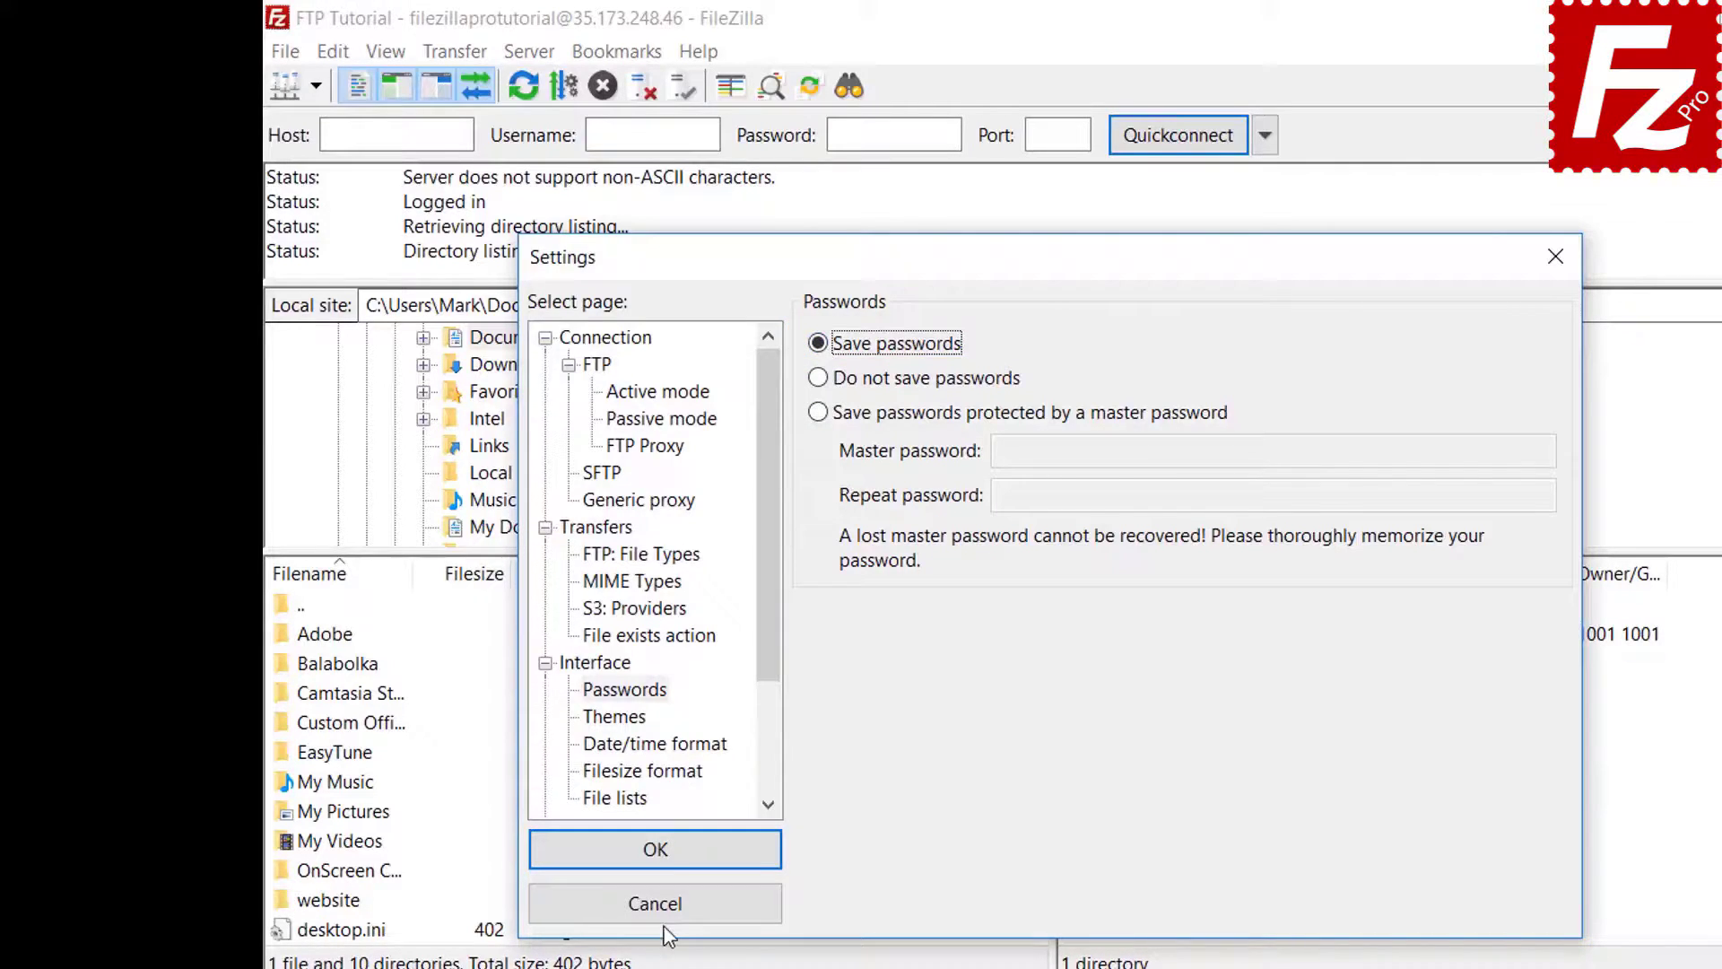
click(672, 859)
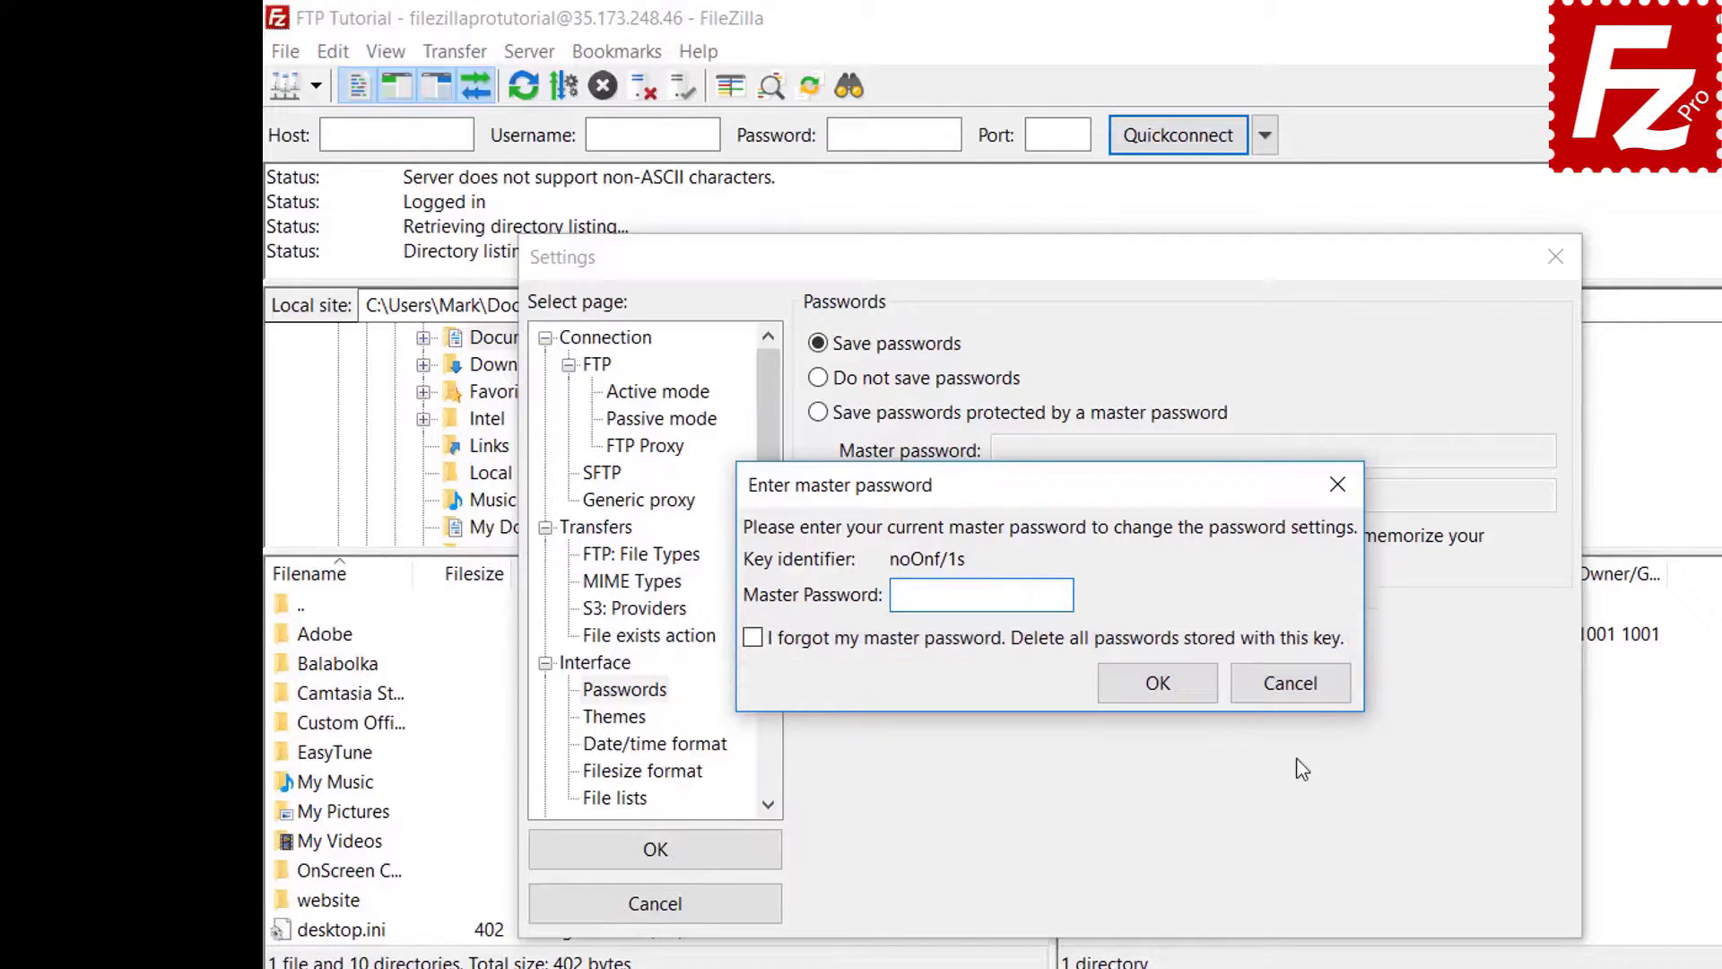
click(1291, 686)
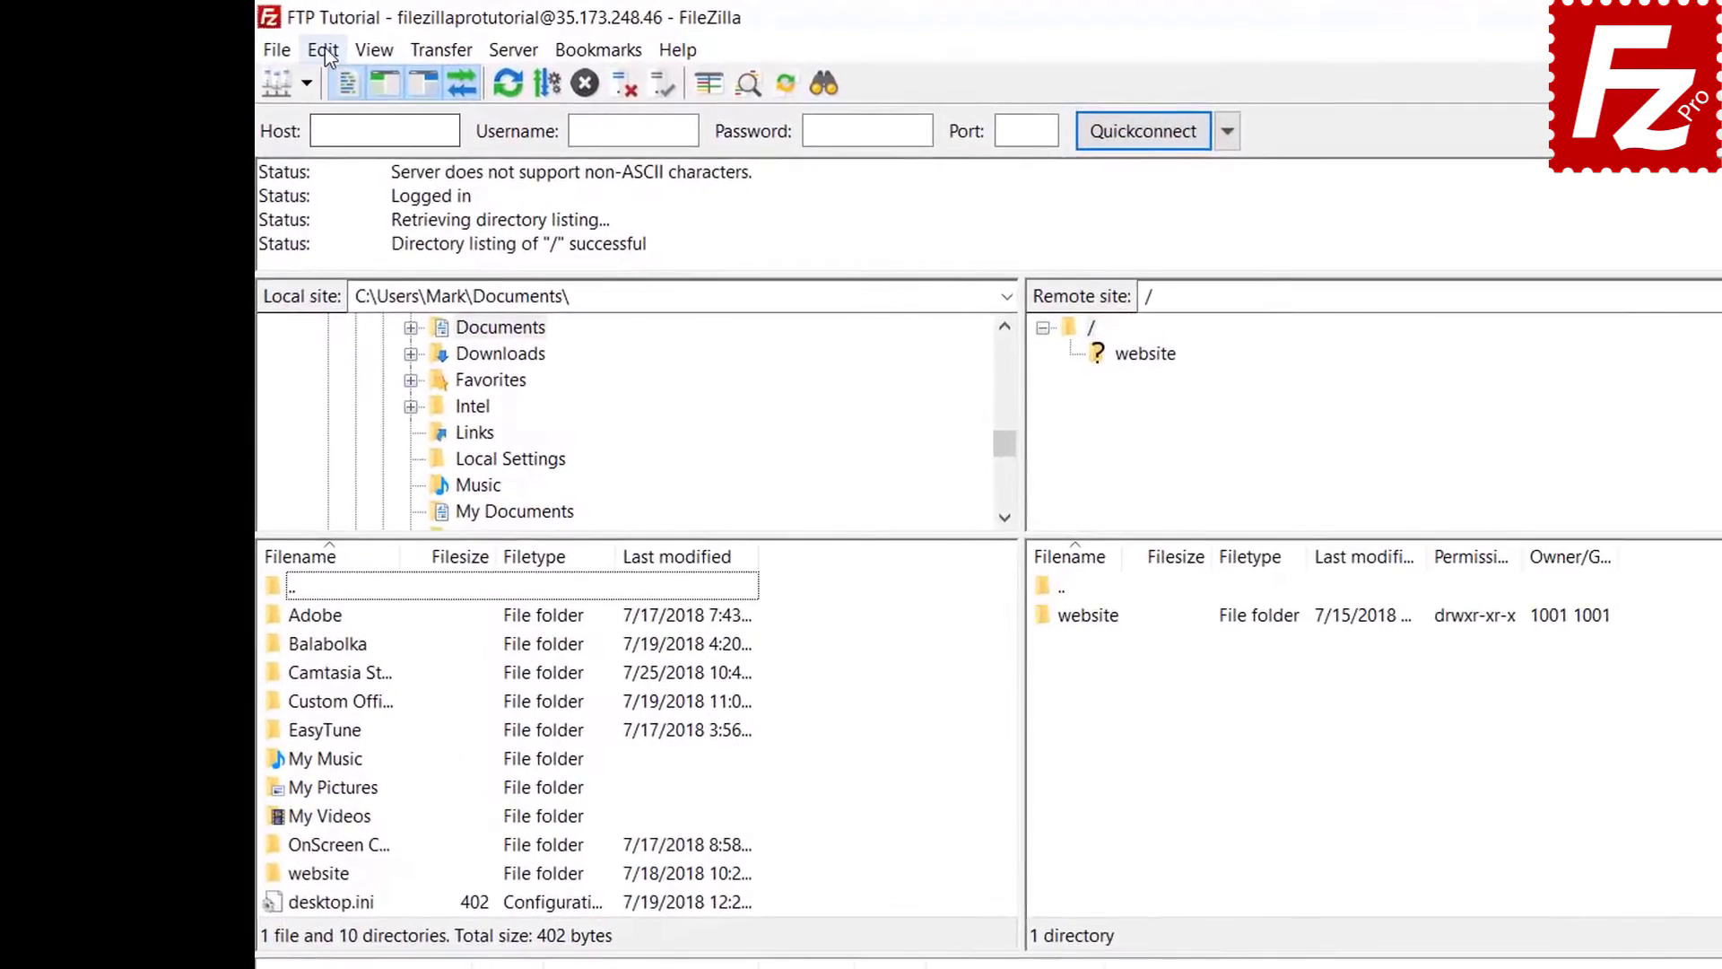
click(335, 53)
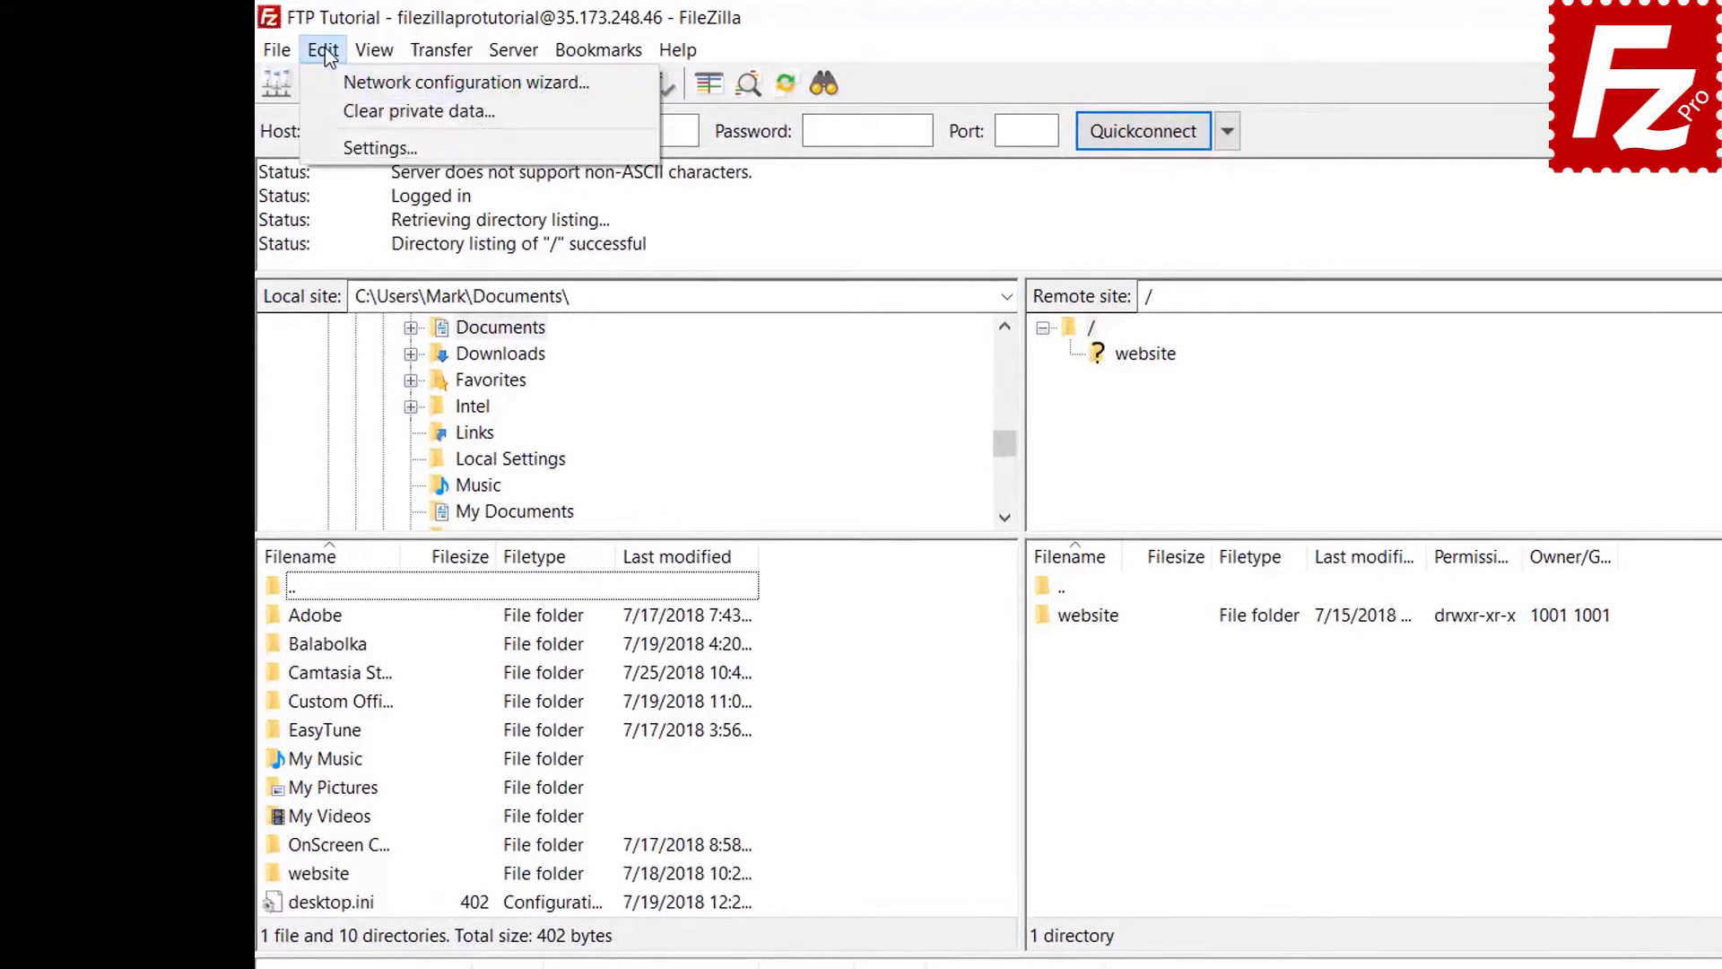
- Open the Clear private data dialog from the Edit menu
click(332, 110)
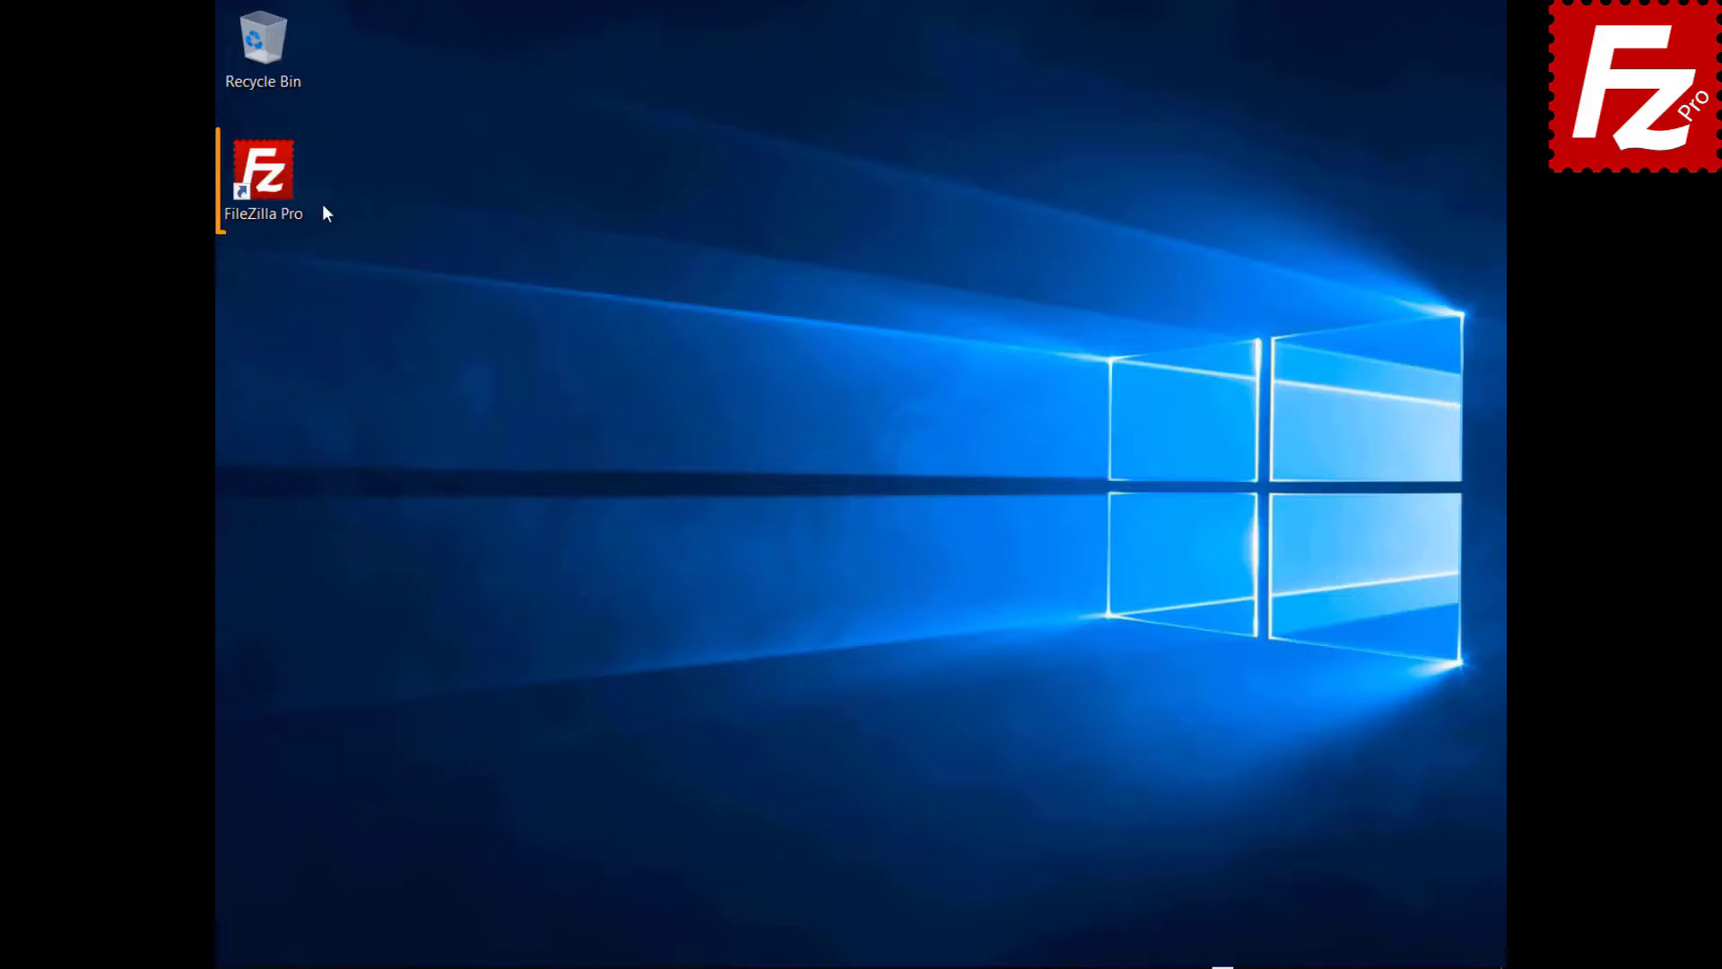
- Launch FileZilla Pro, connect to the FTP Tutorial site from Site Manager, and open File search
double_click(272, 190)
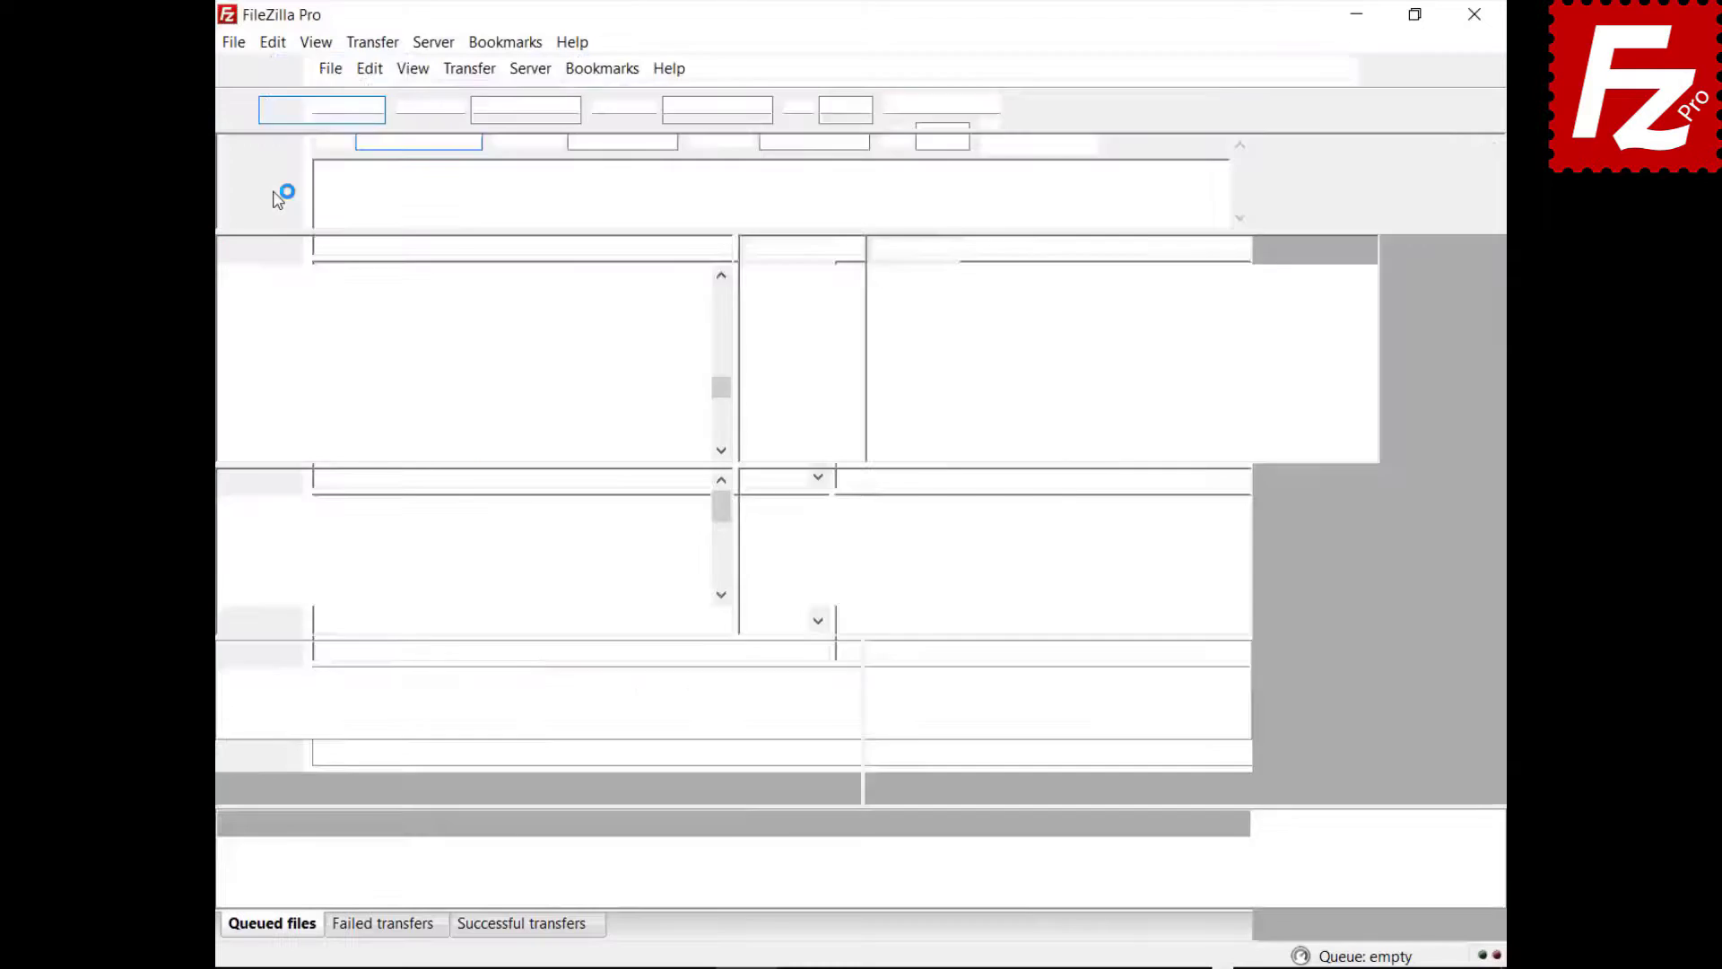
click(258, 70)
click(385, 148)
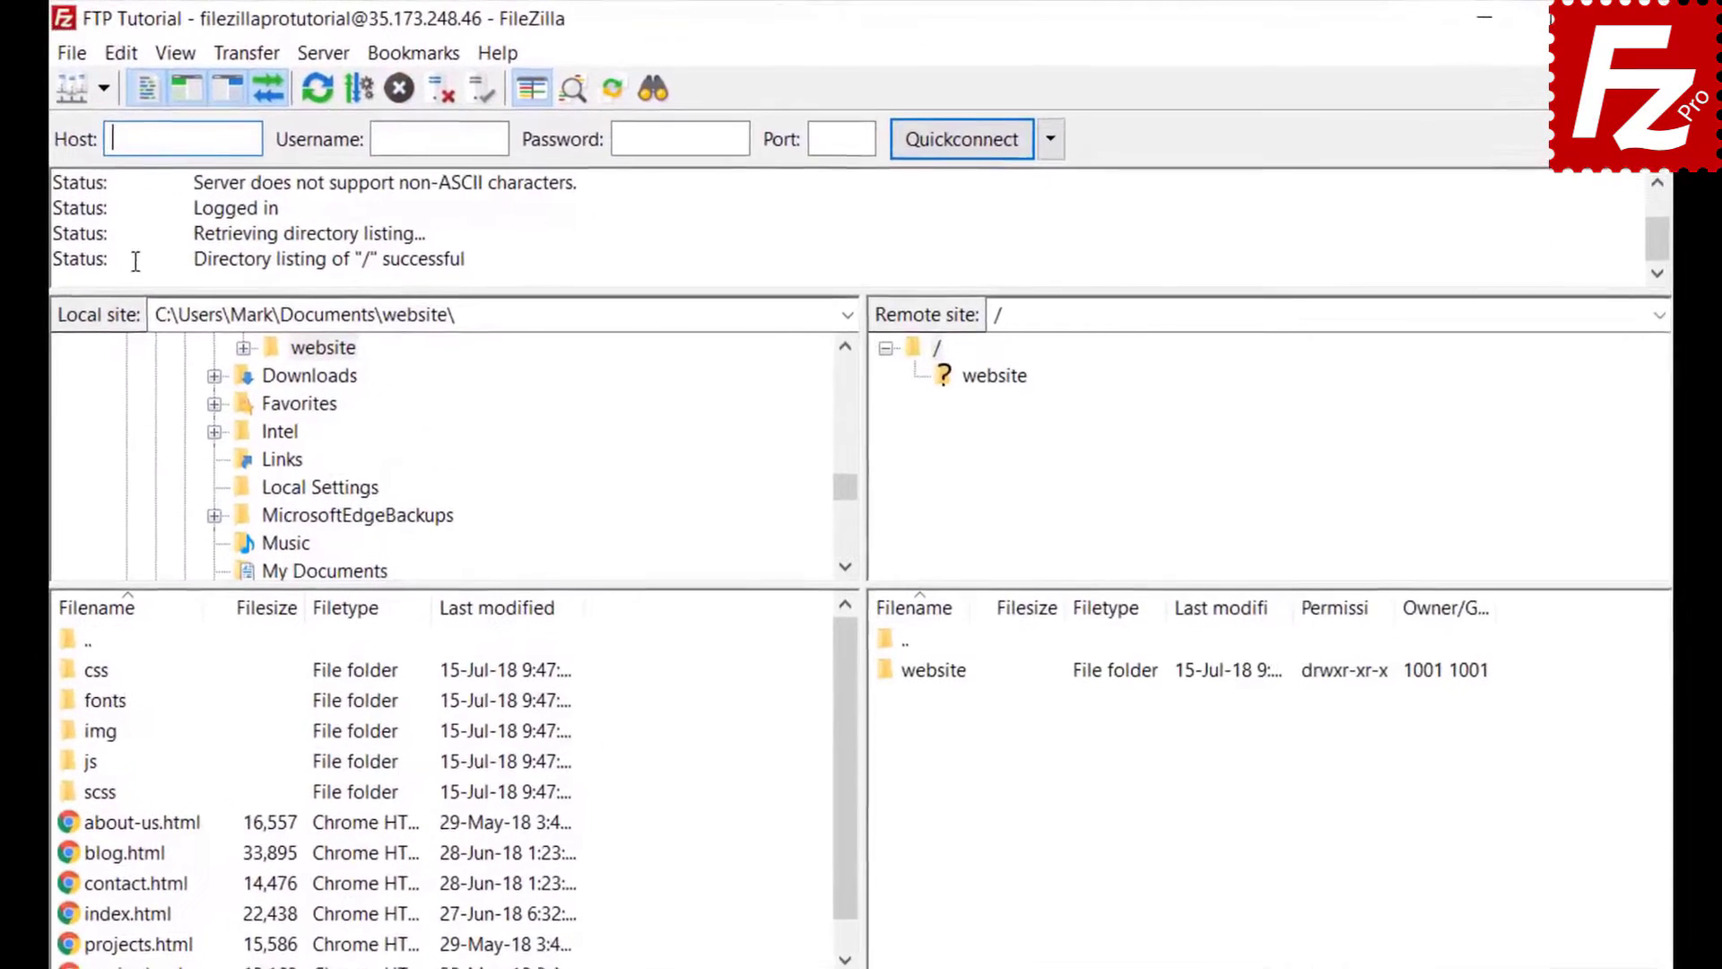
click(649, 89)
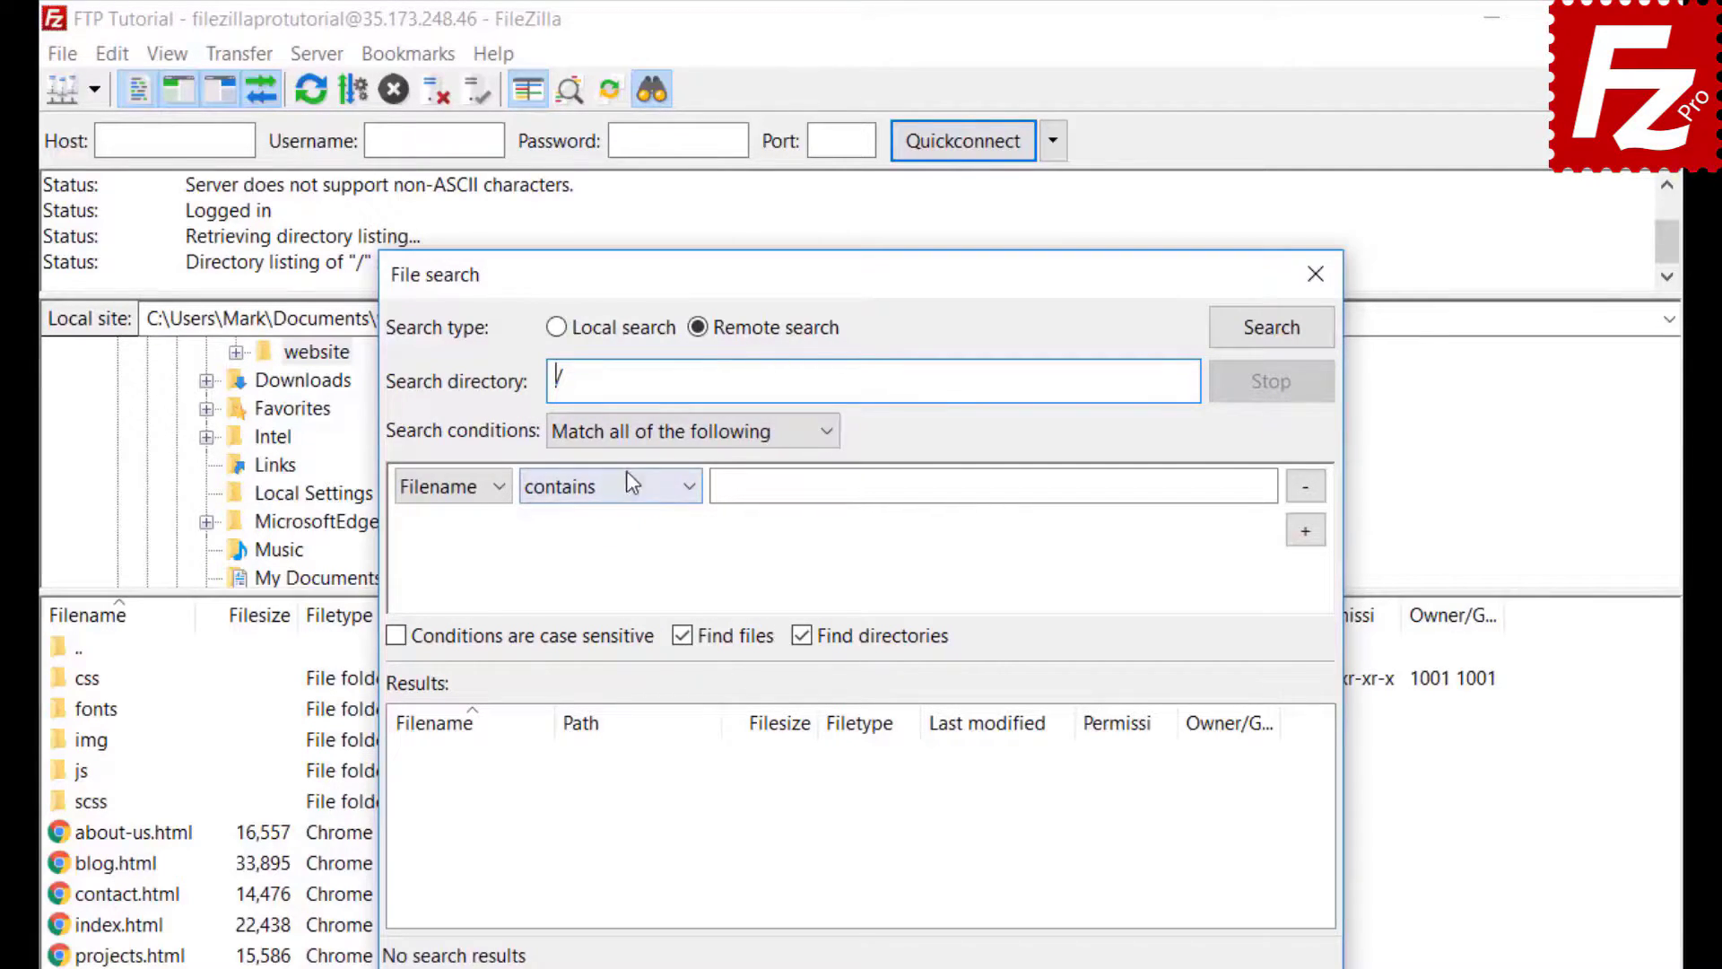
- Set the first condition to Filename contains '.jpg', with all conditions required to match
click(631, 432)
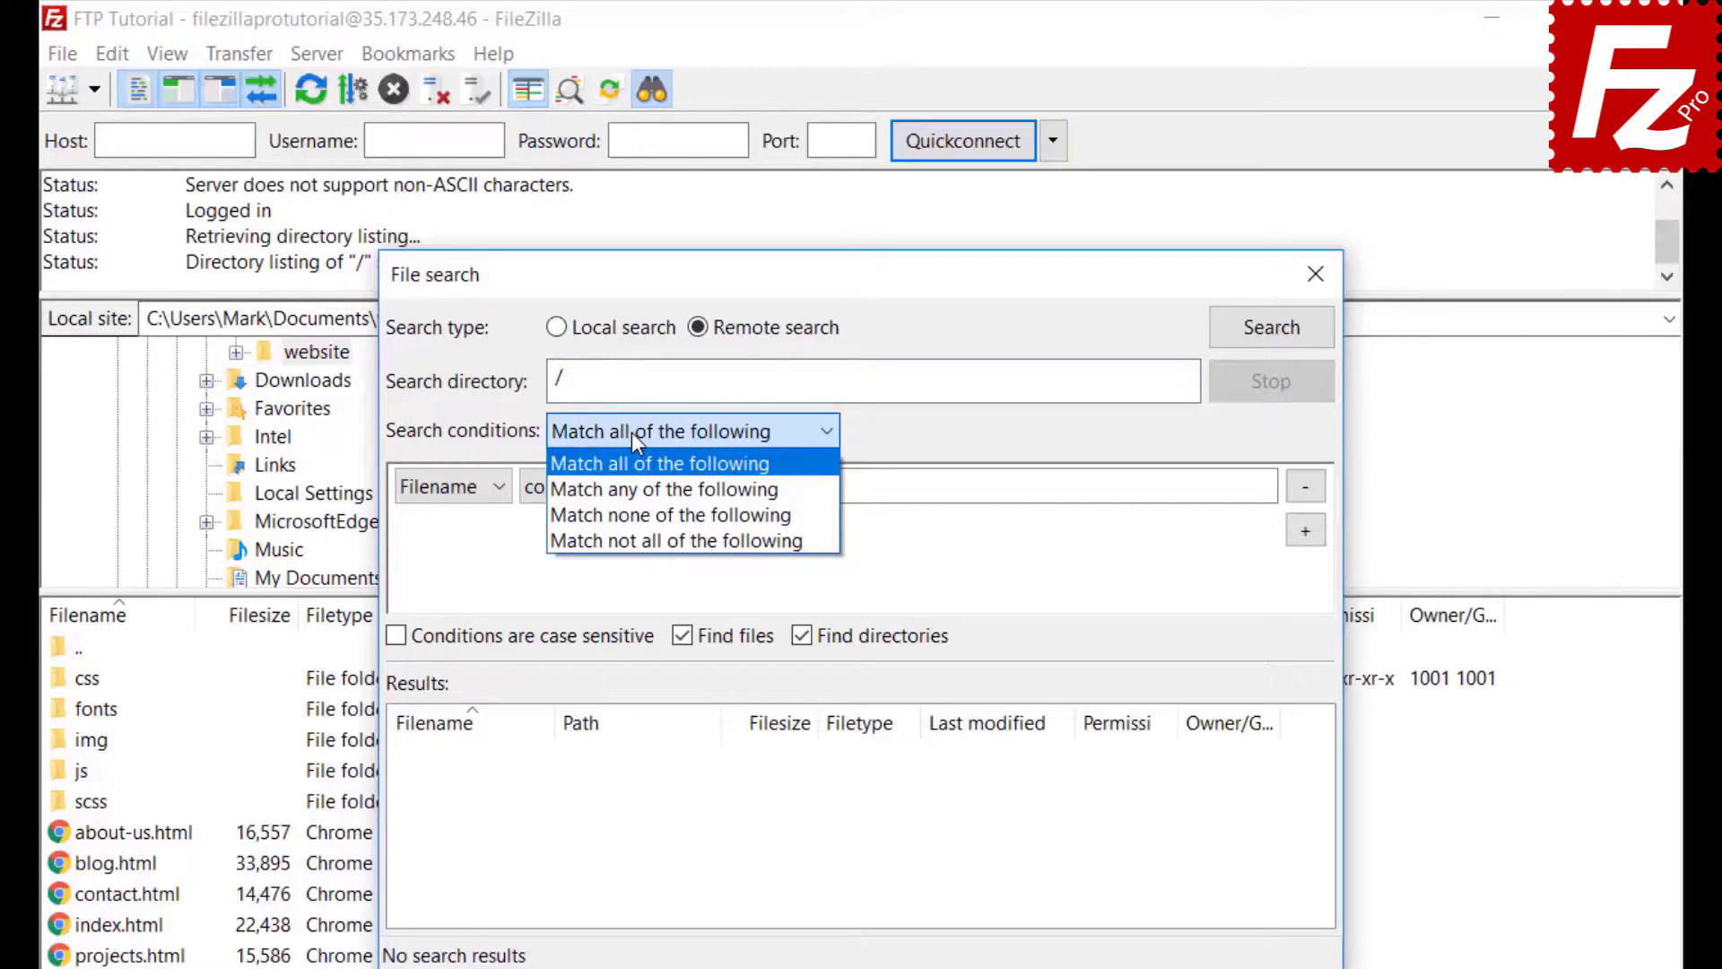
click(631, 432)
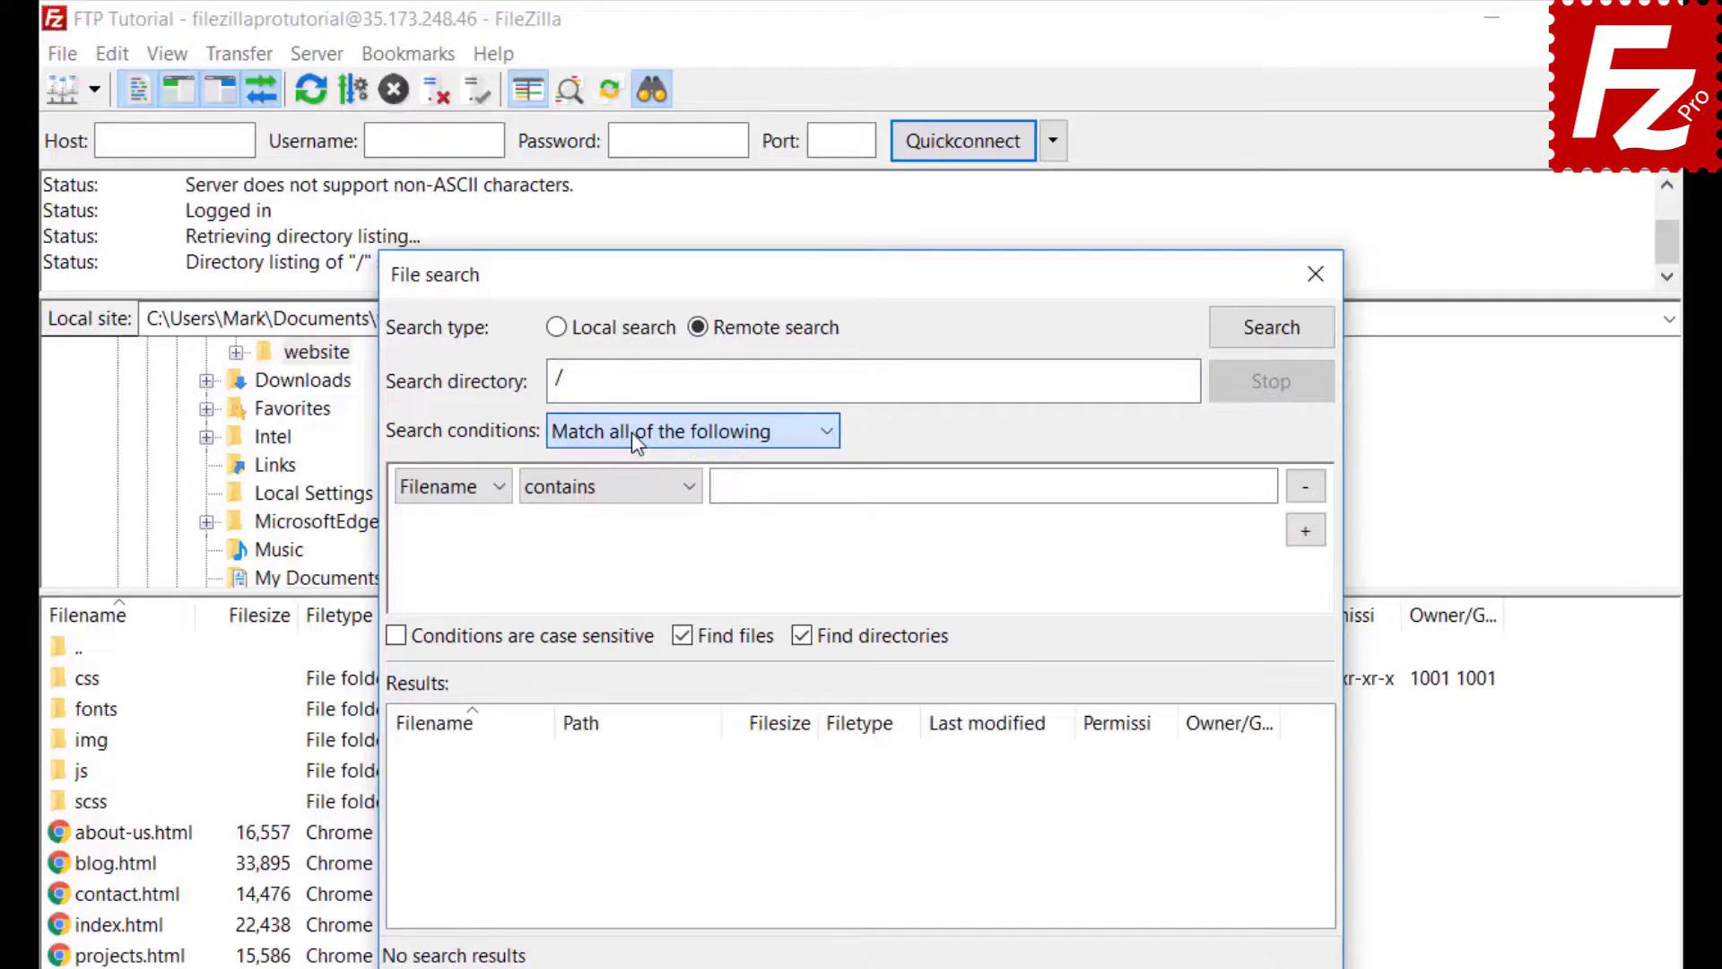
click(441, 493)
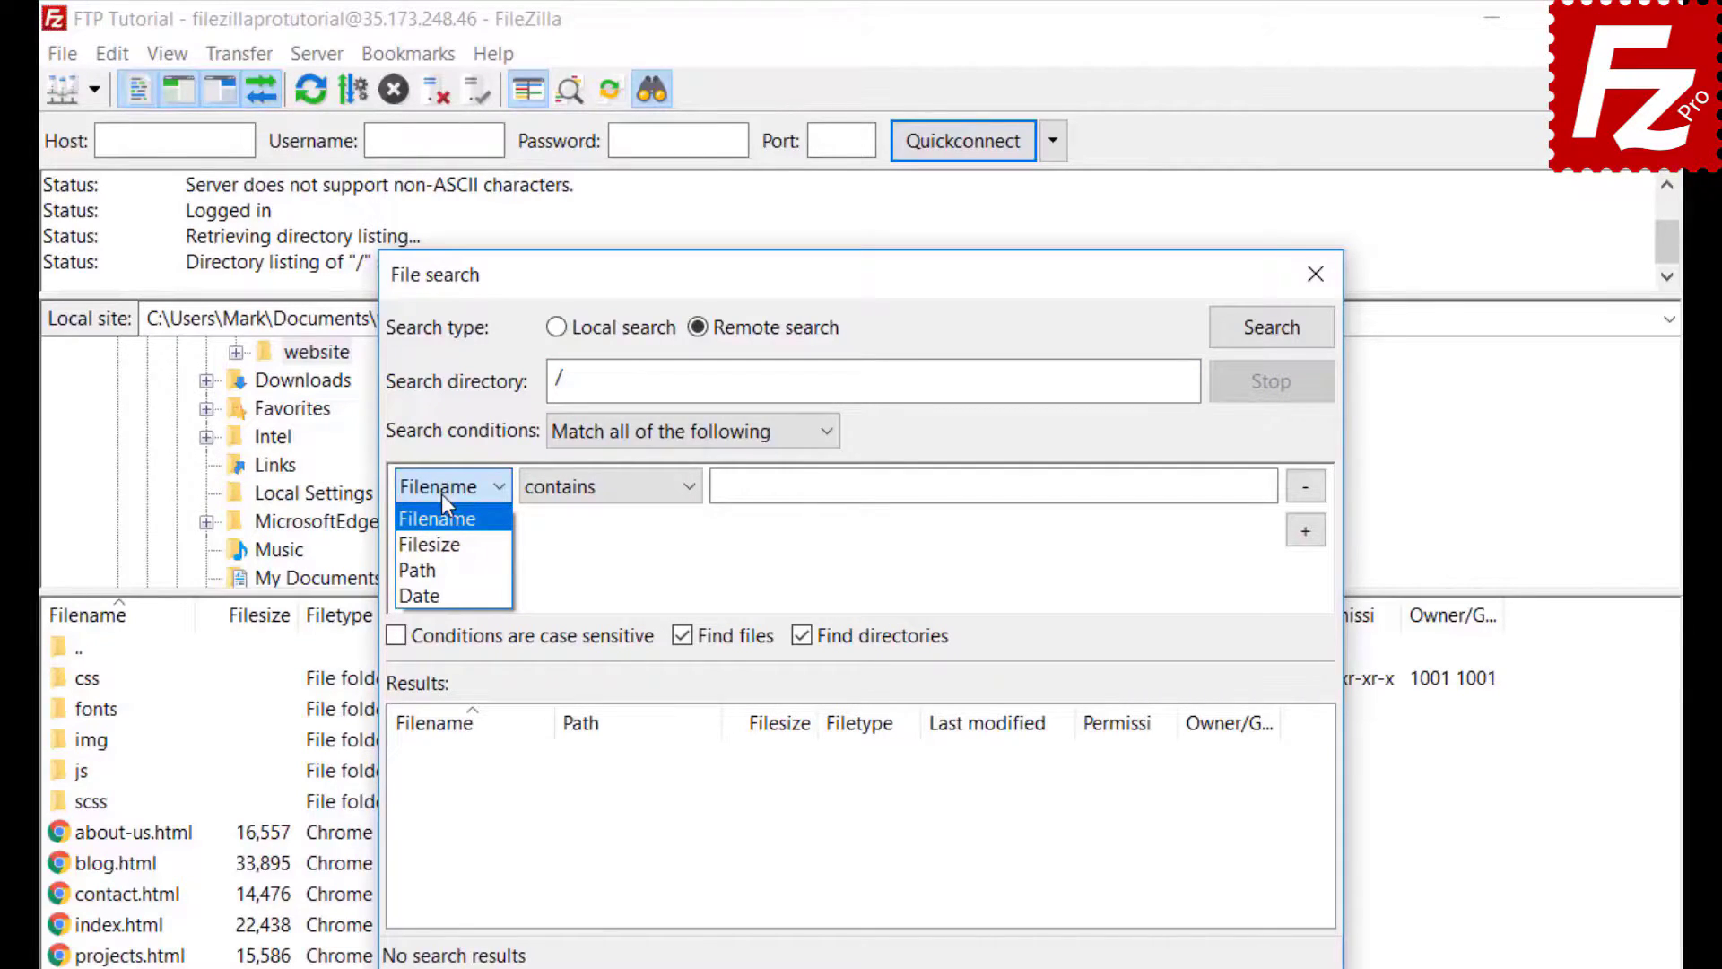
click(441, 493)
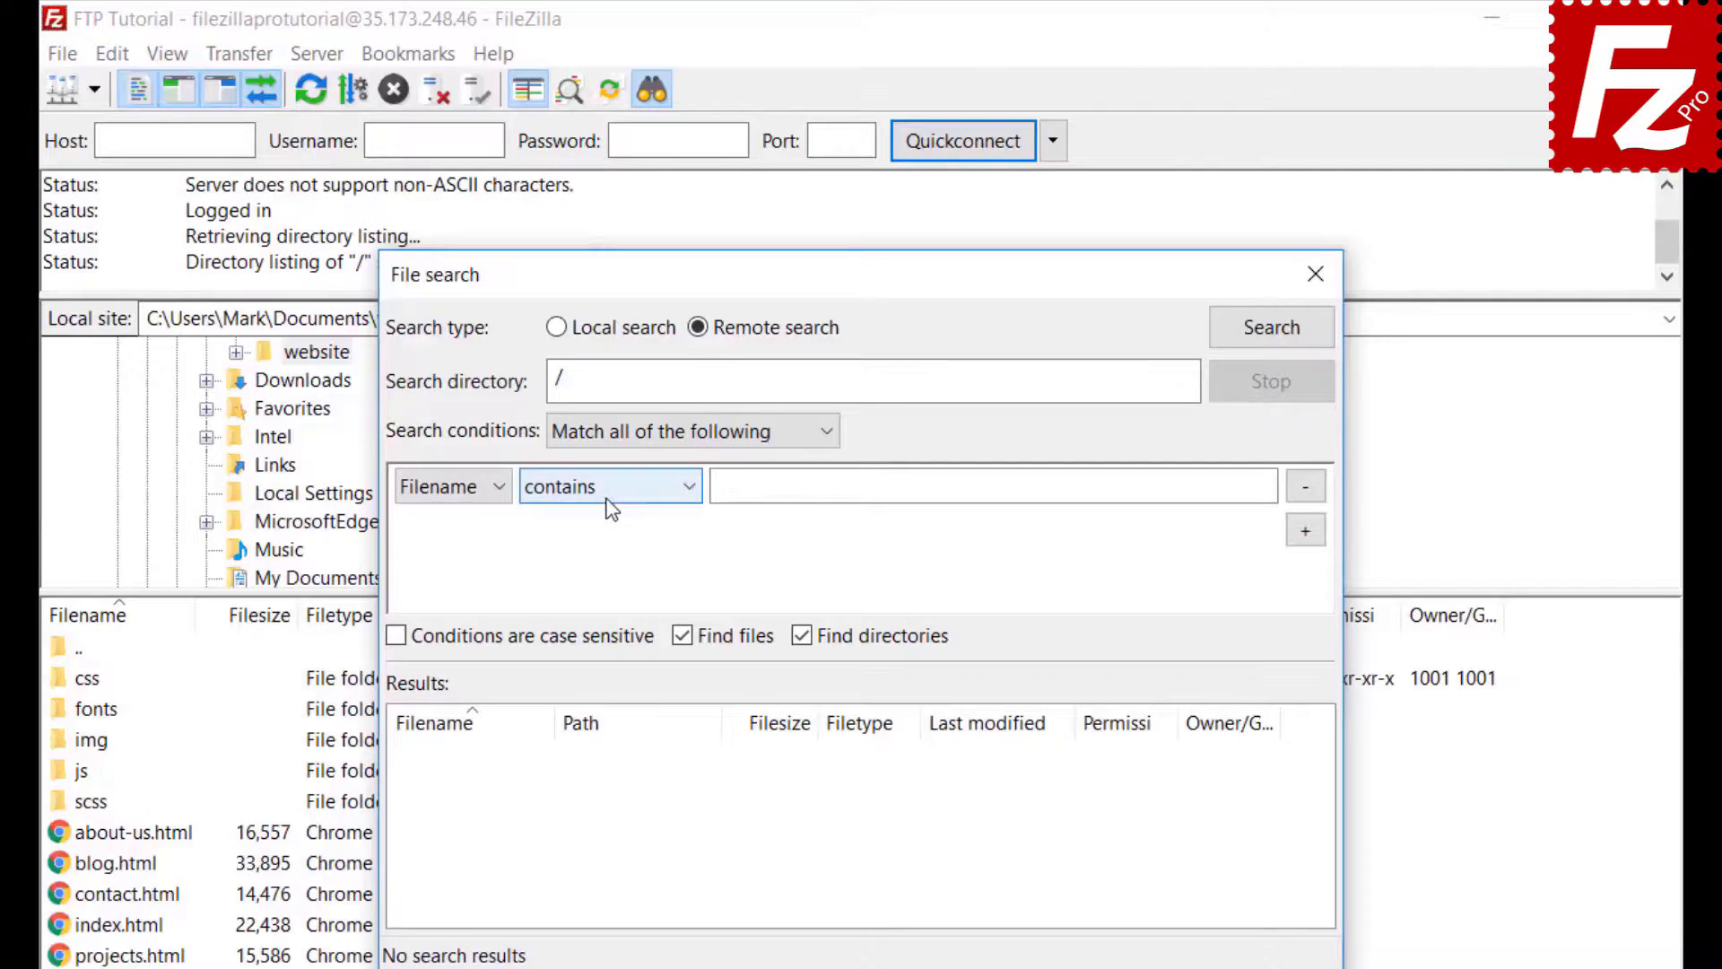
click(608, 502)
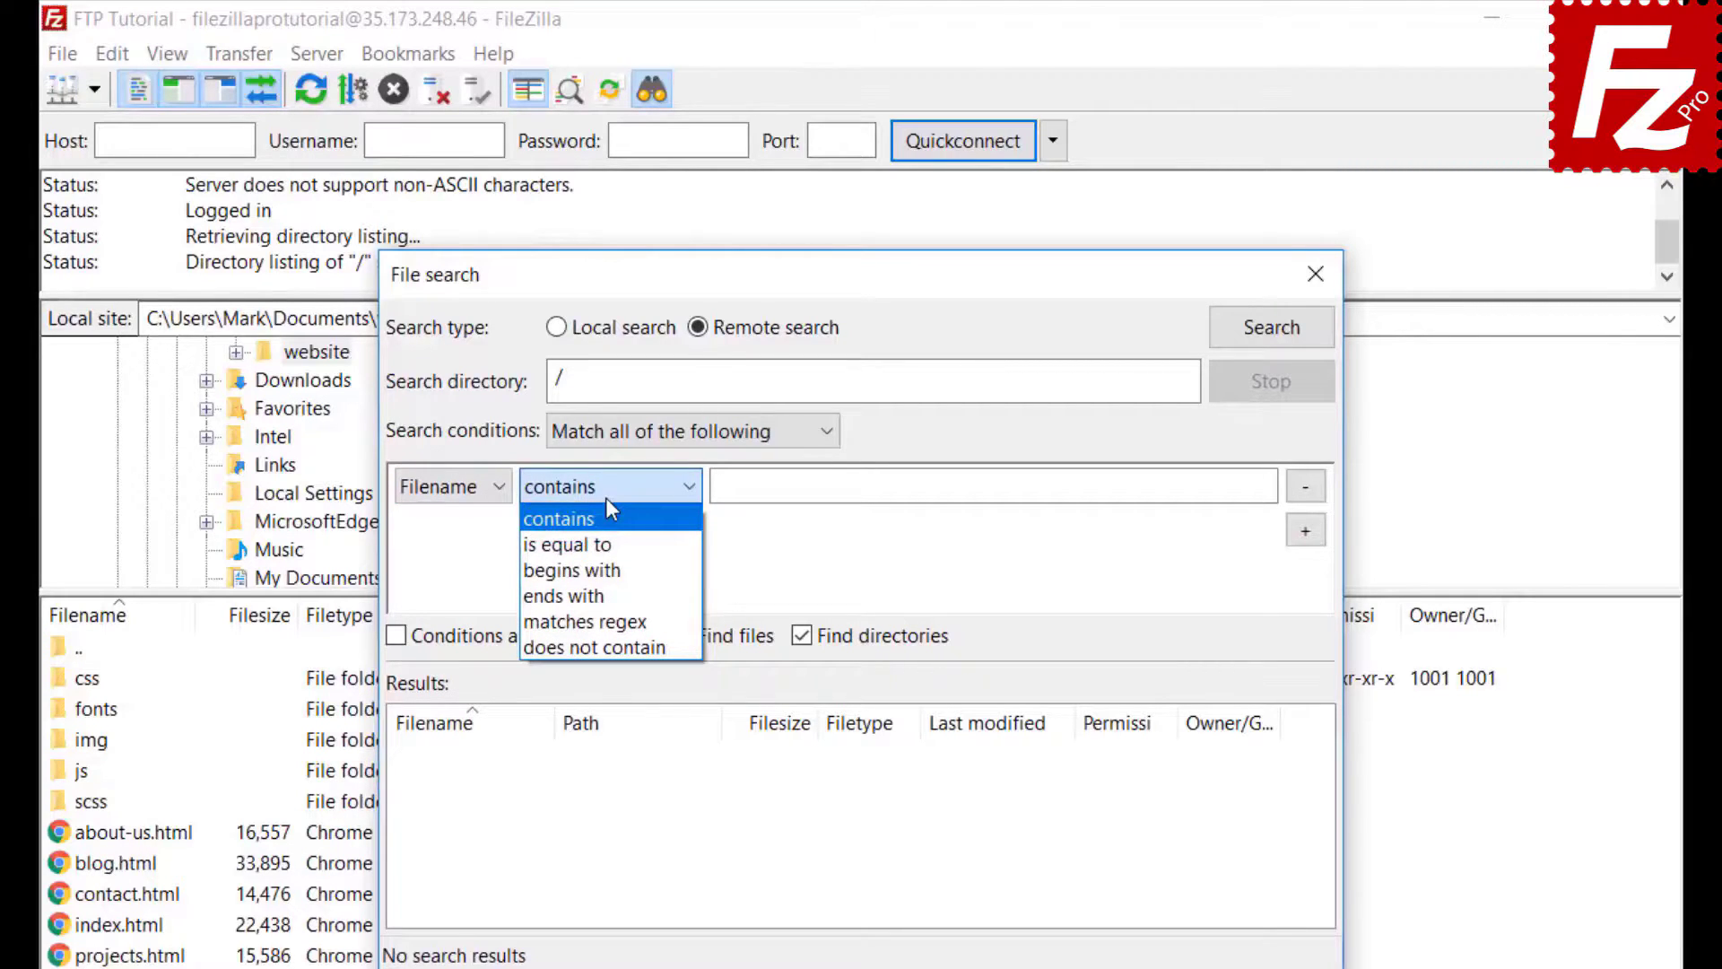
click(606, 502)
click(474, 489)
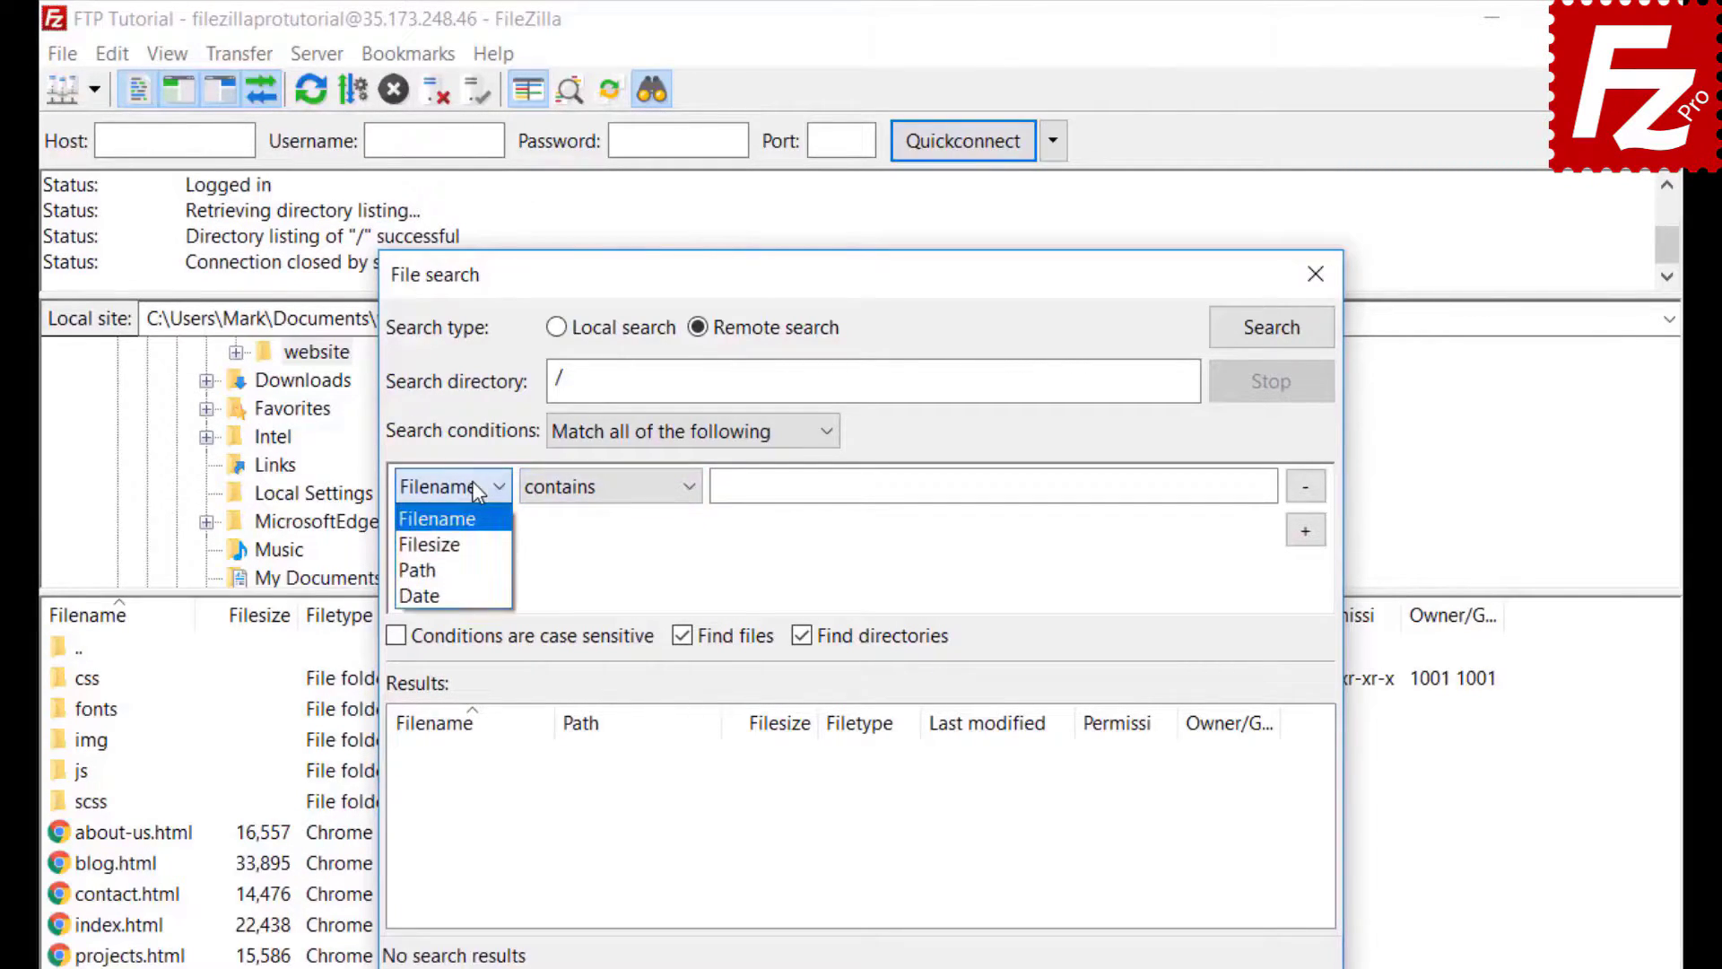
click(478, 529)
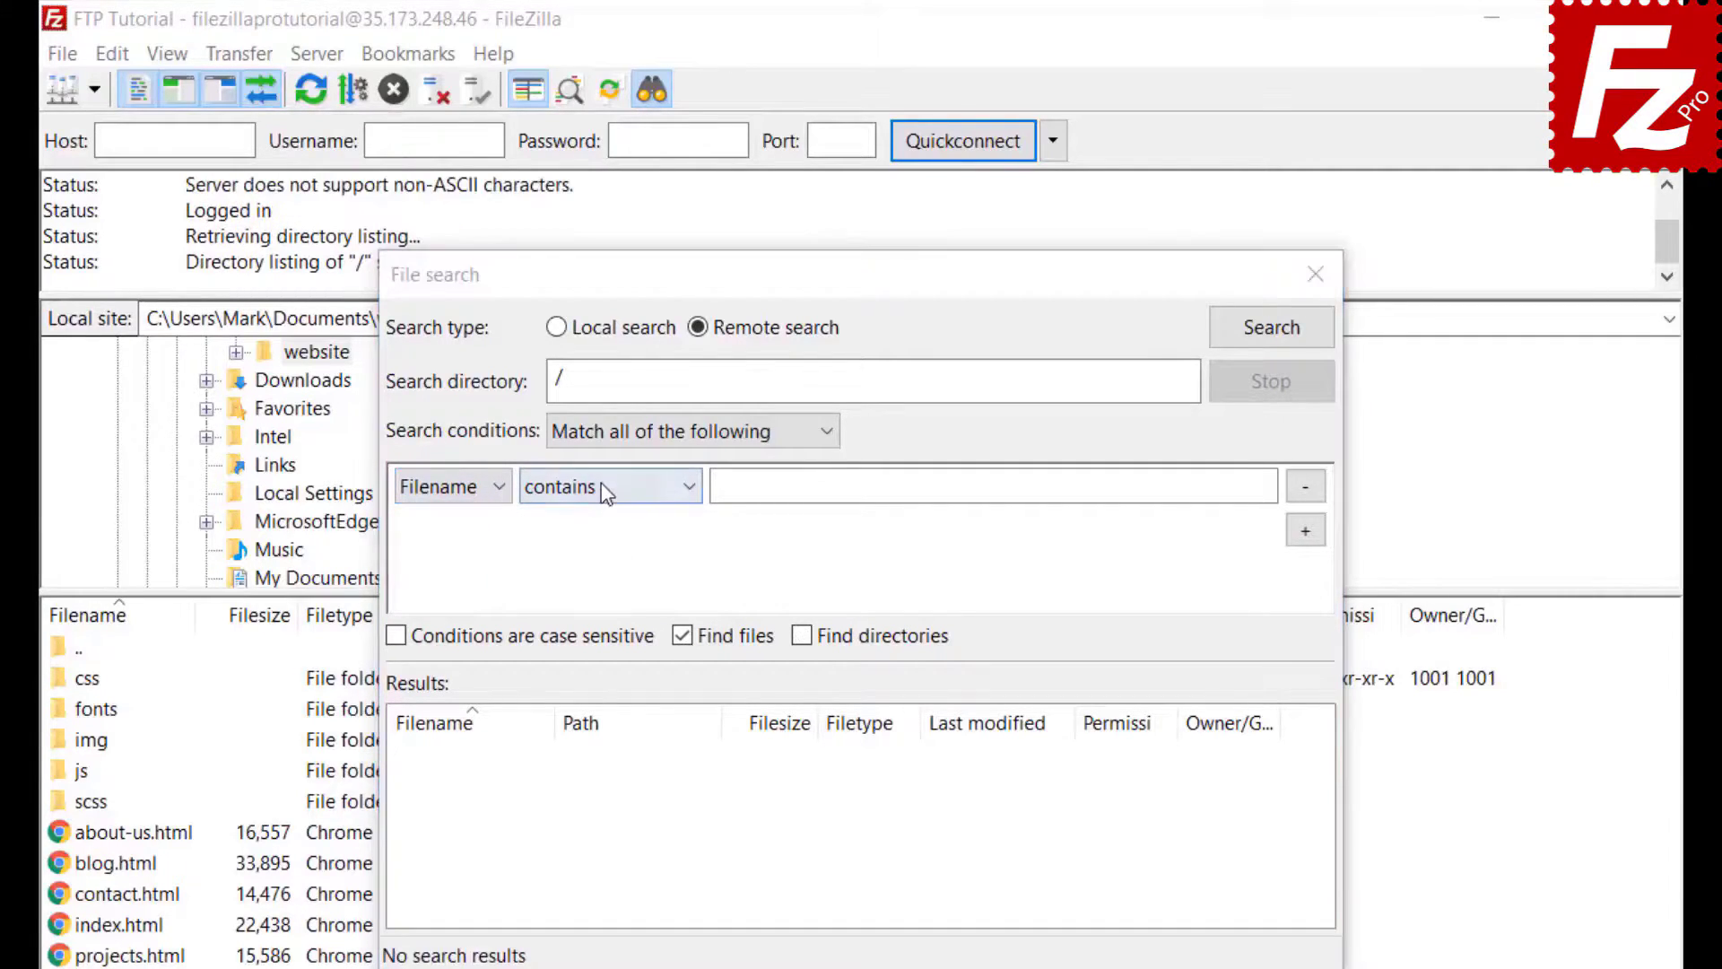
click(601, 489)
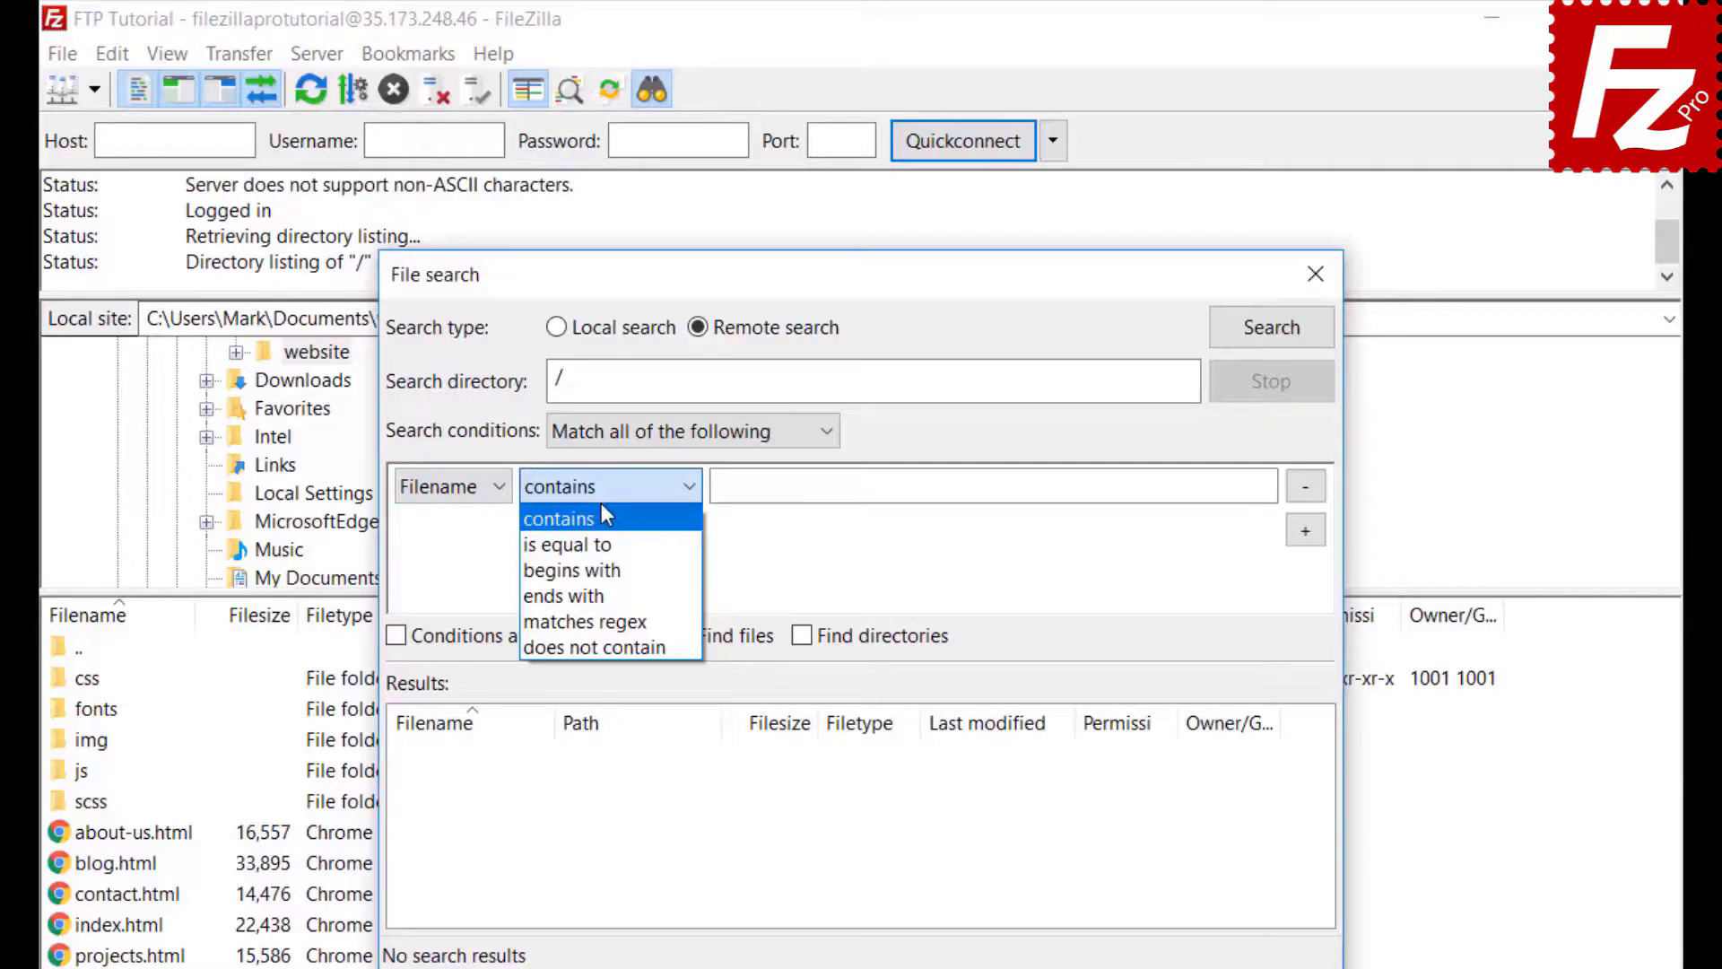
click(788, 488)
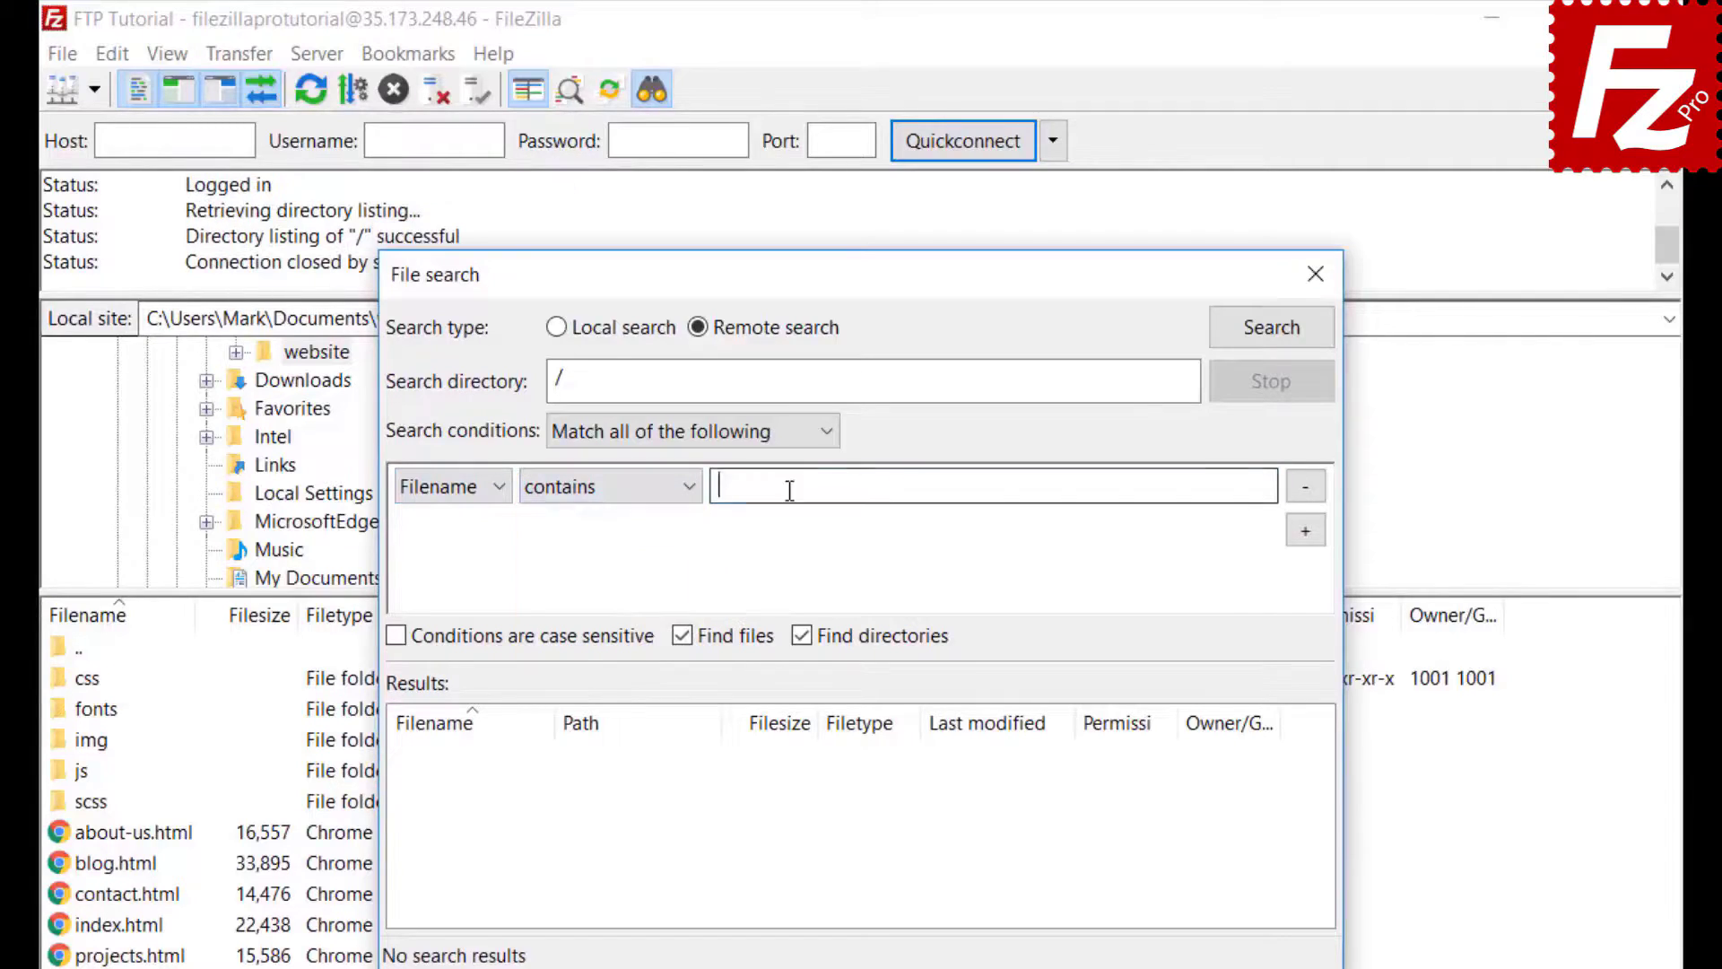
text(.jpg)
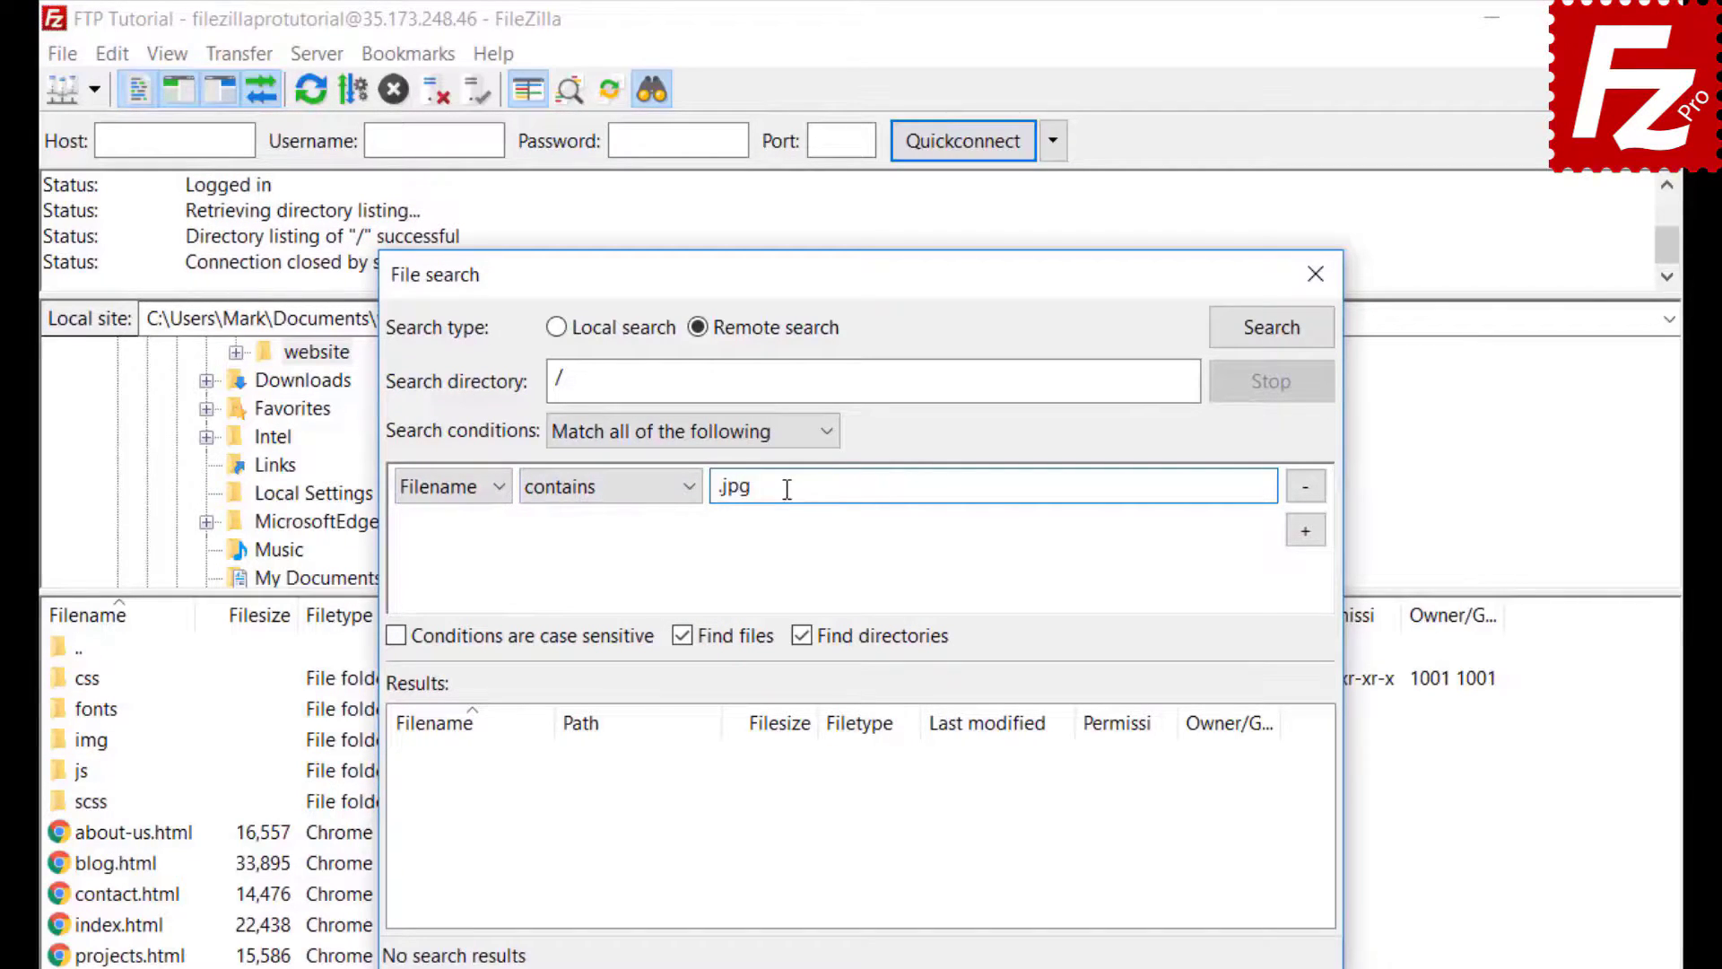
- Add a second condition: Filesize greater than 500000 bytes
click(1309, 533)
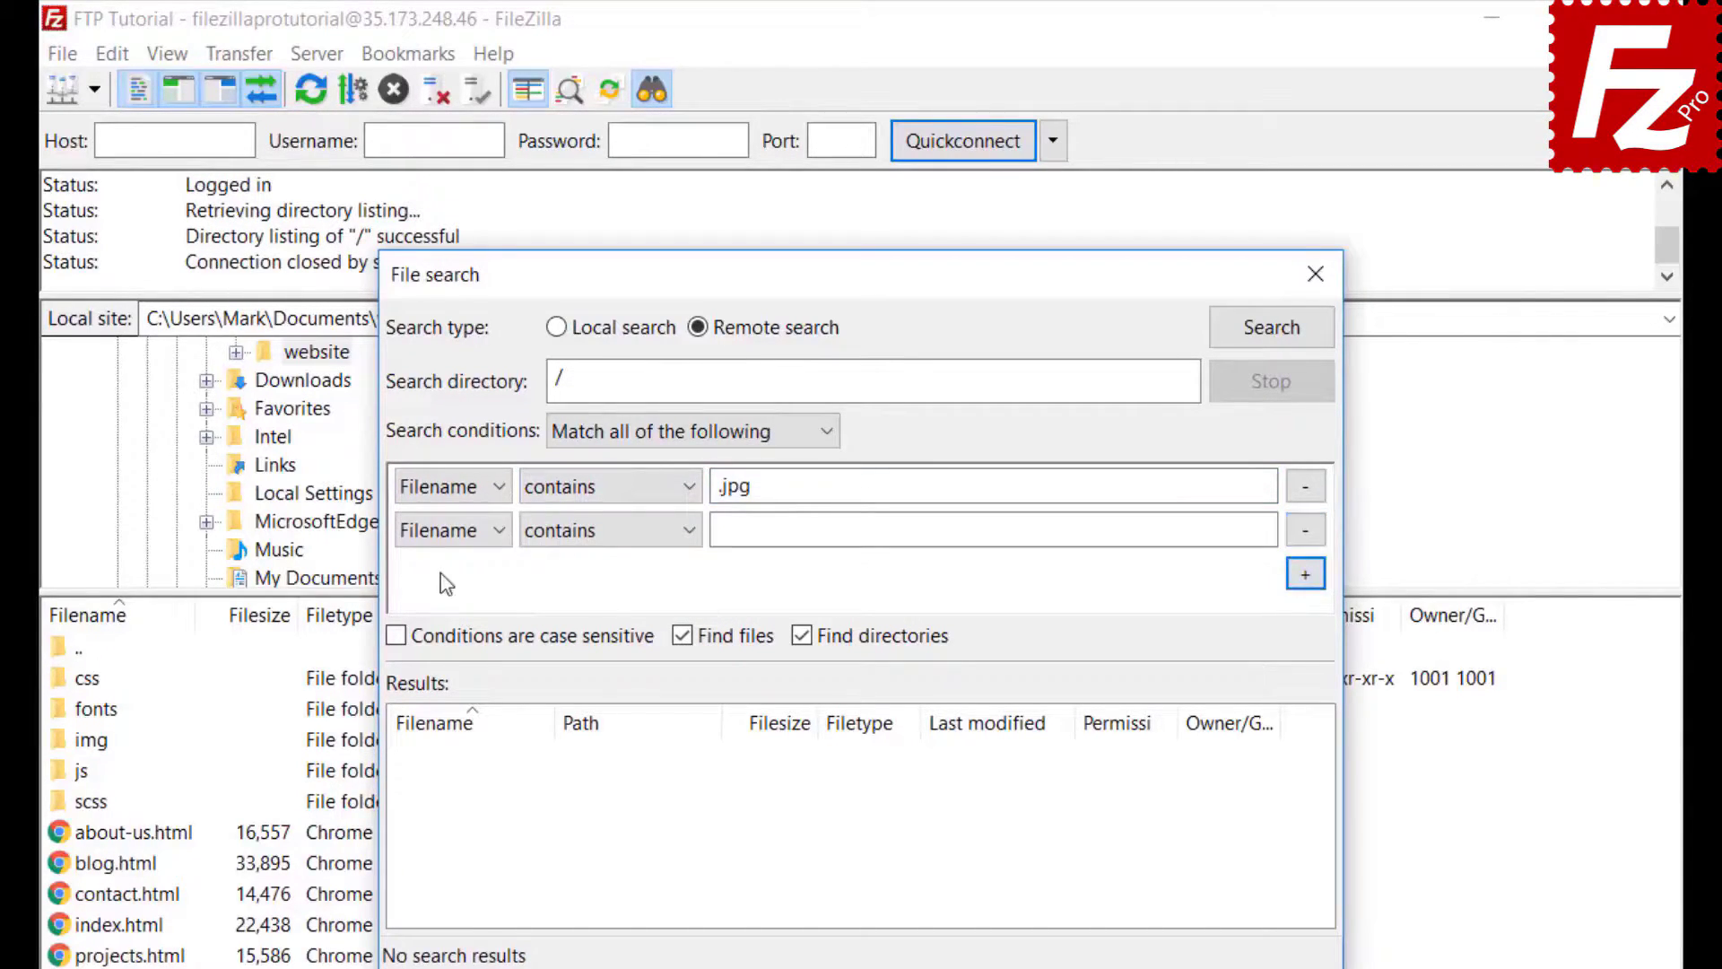
click(451, 526)
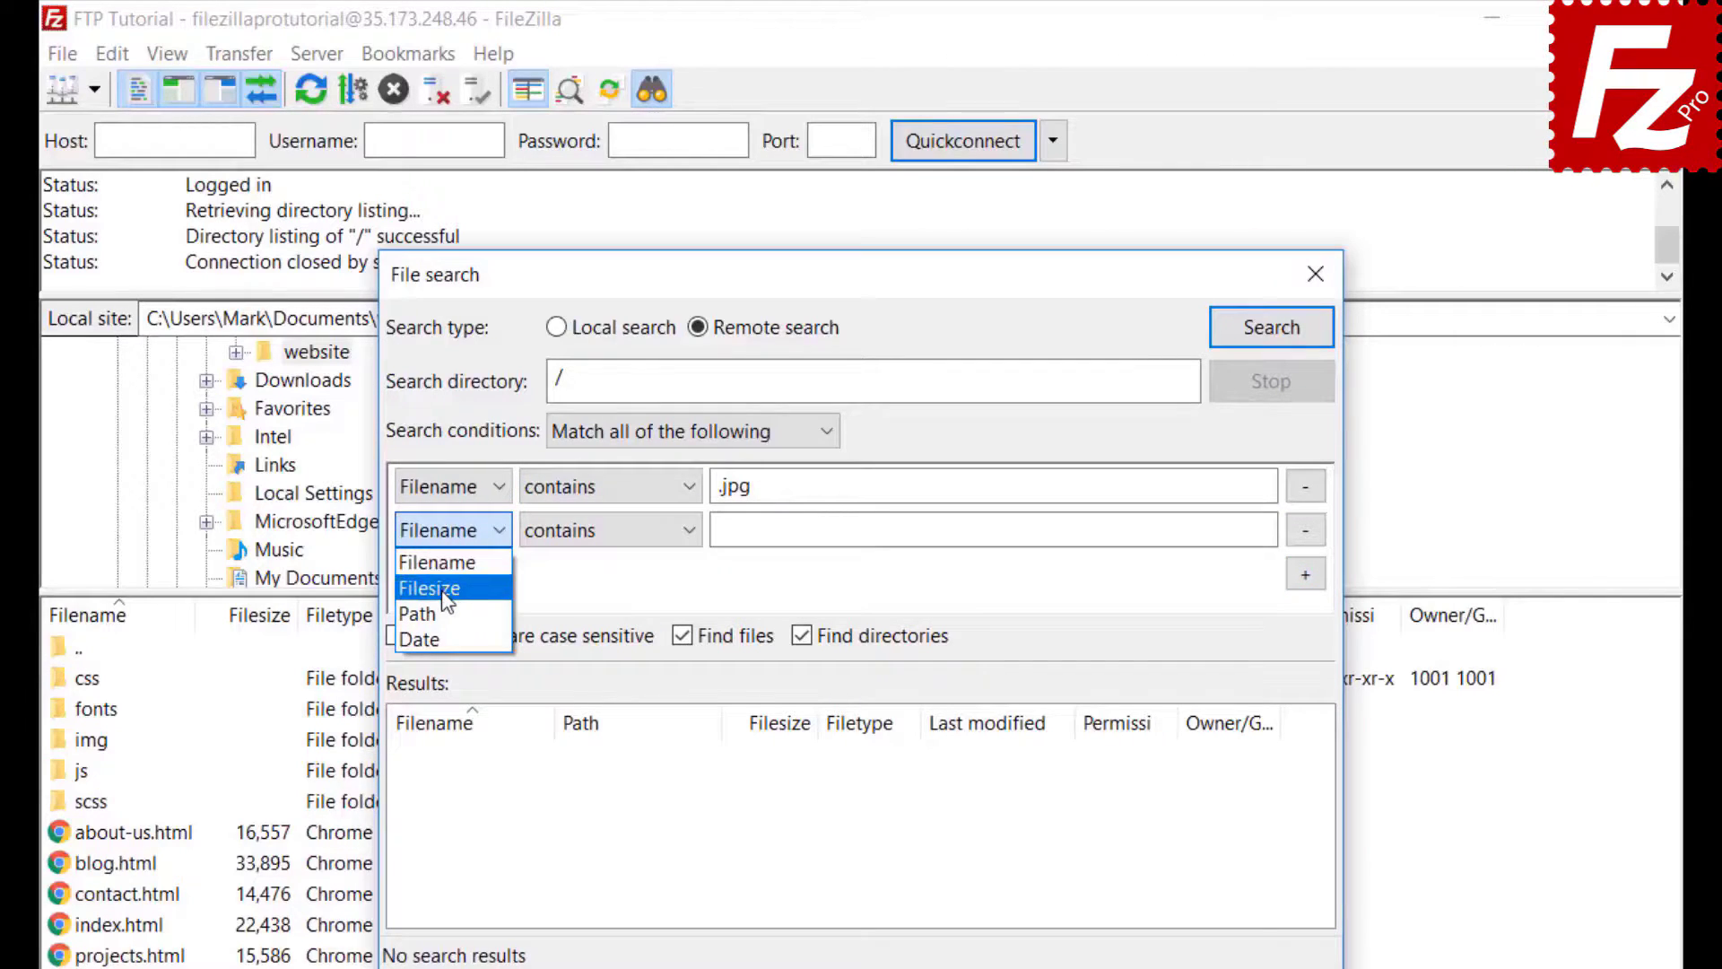
click(444, 590)
click(577, 529)
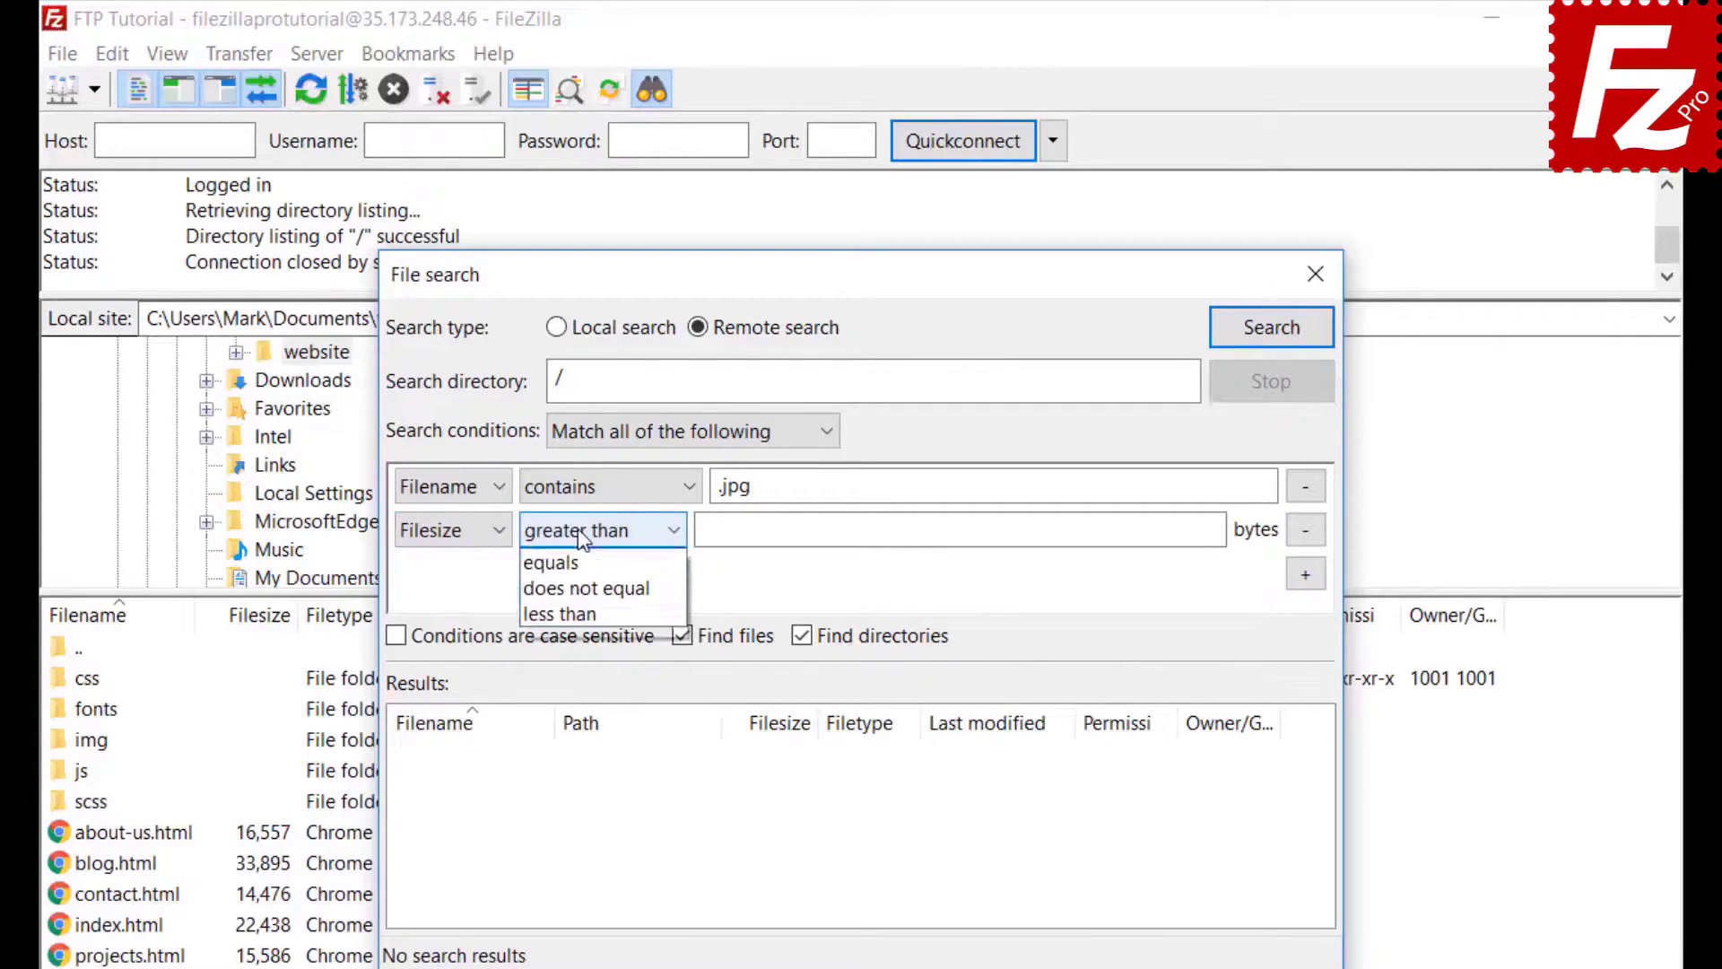
click(578, 529)
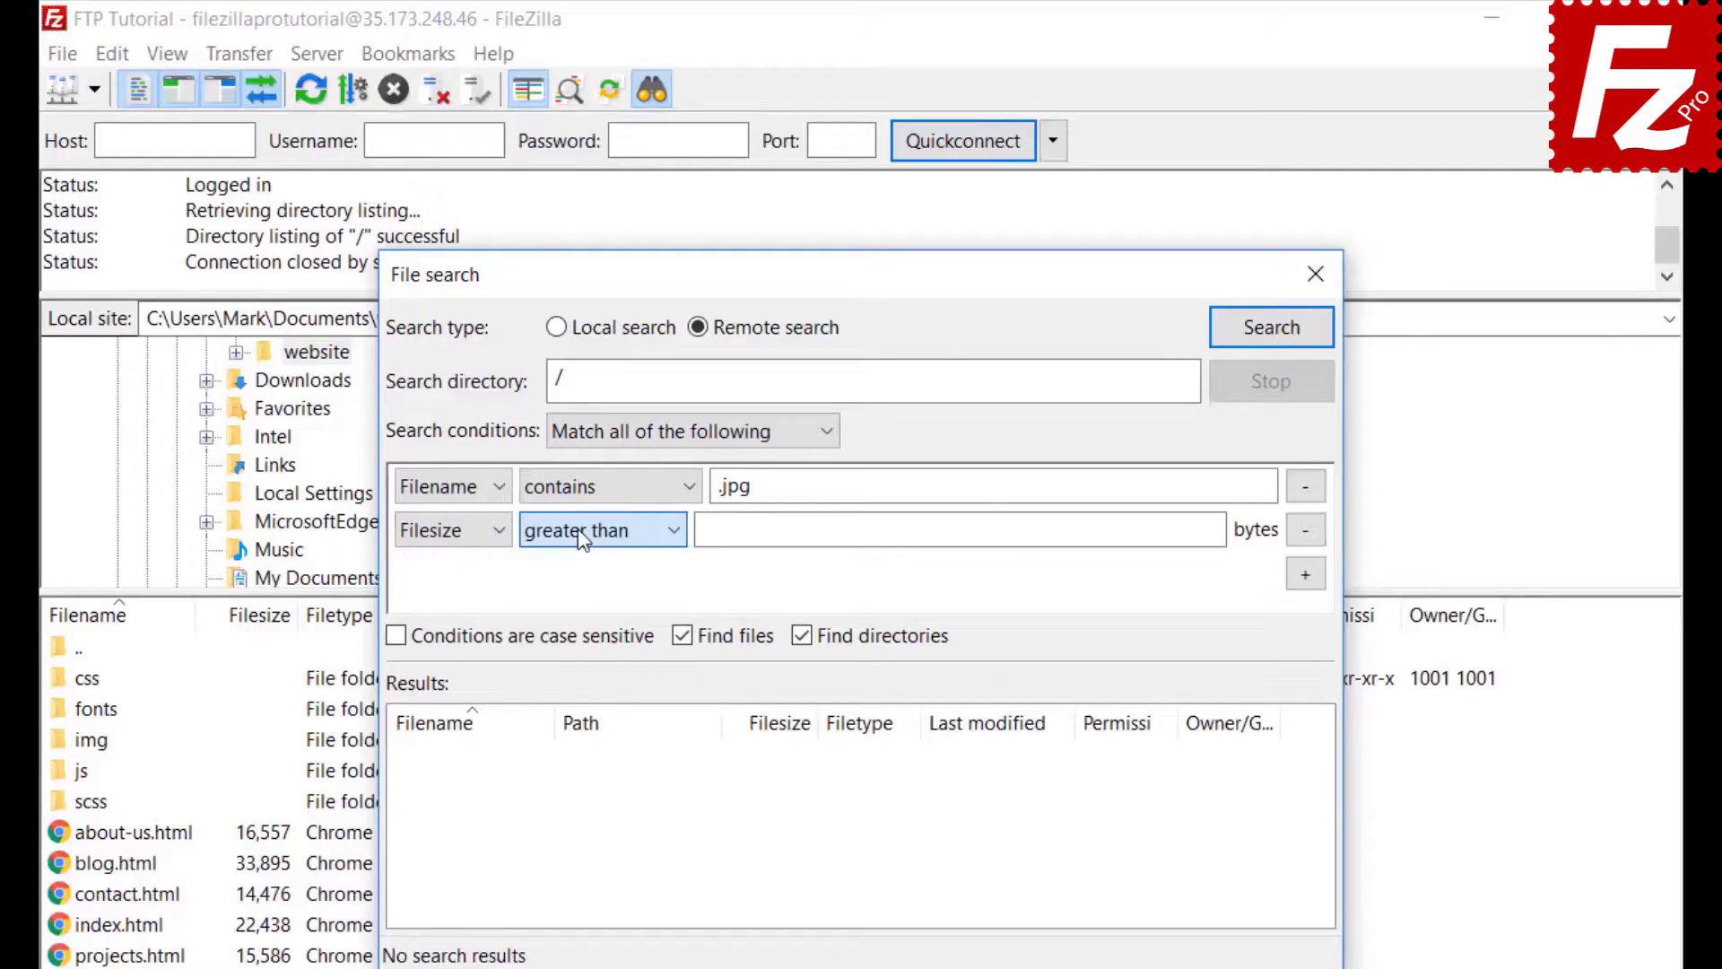
click(715, 528)
text(500000)
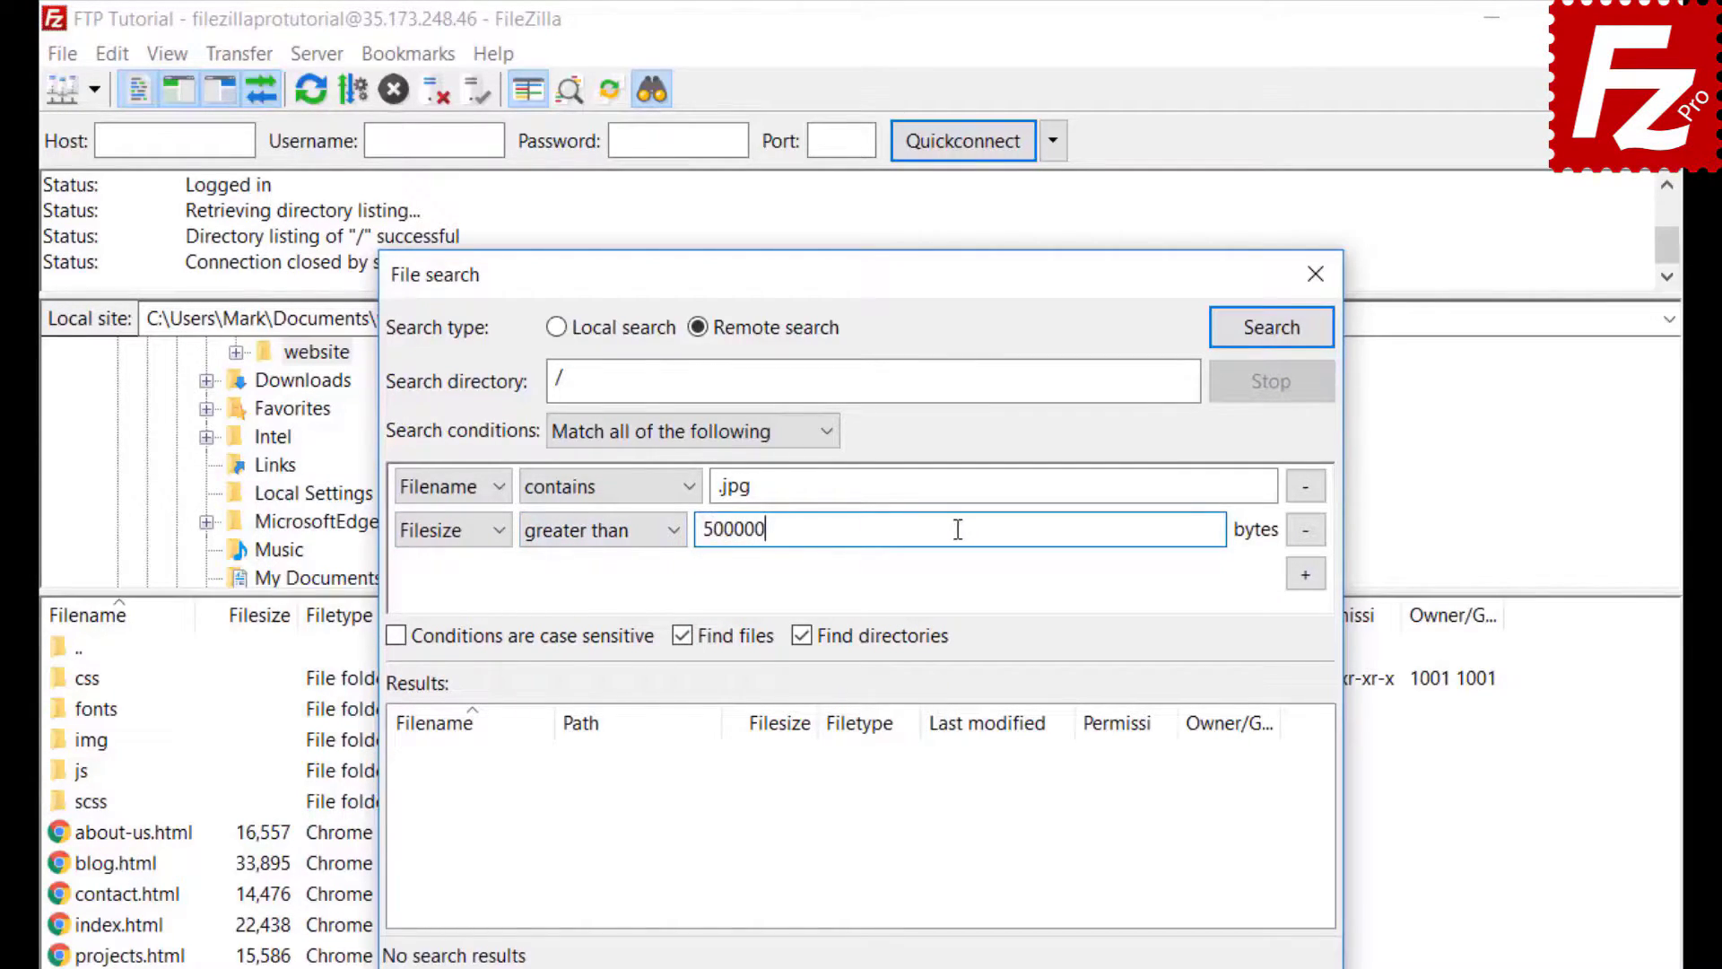
- Exclude directories from results, move the dialog aside, and run the remote search
click(802, 636)
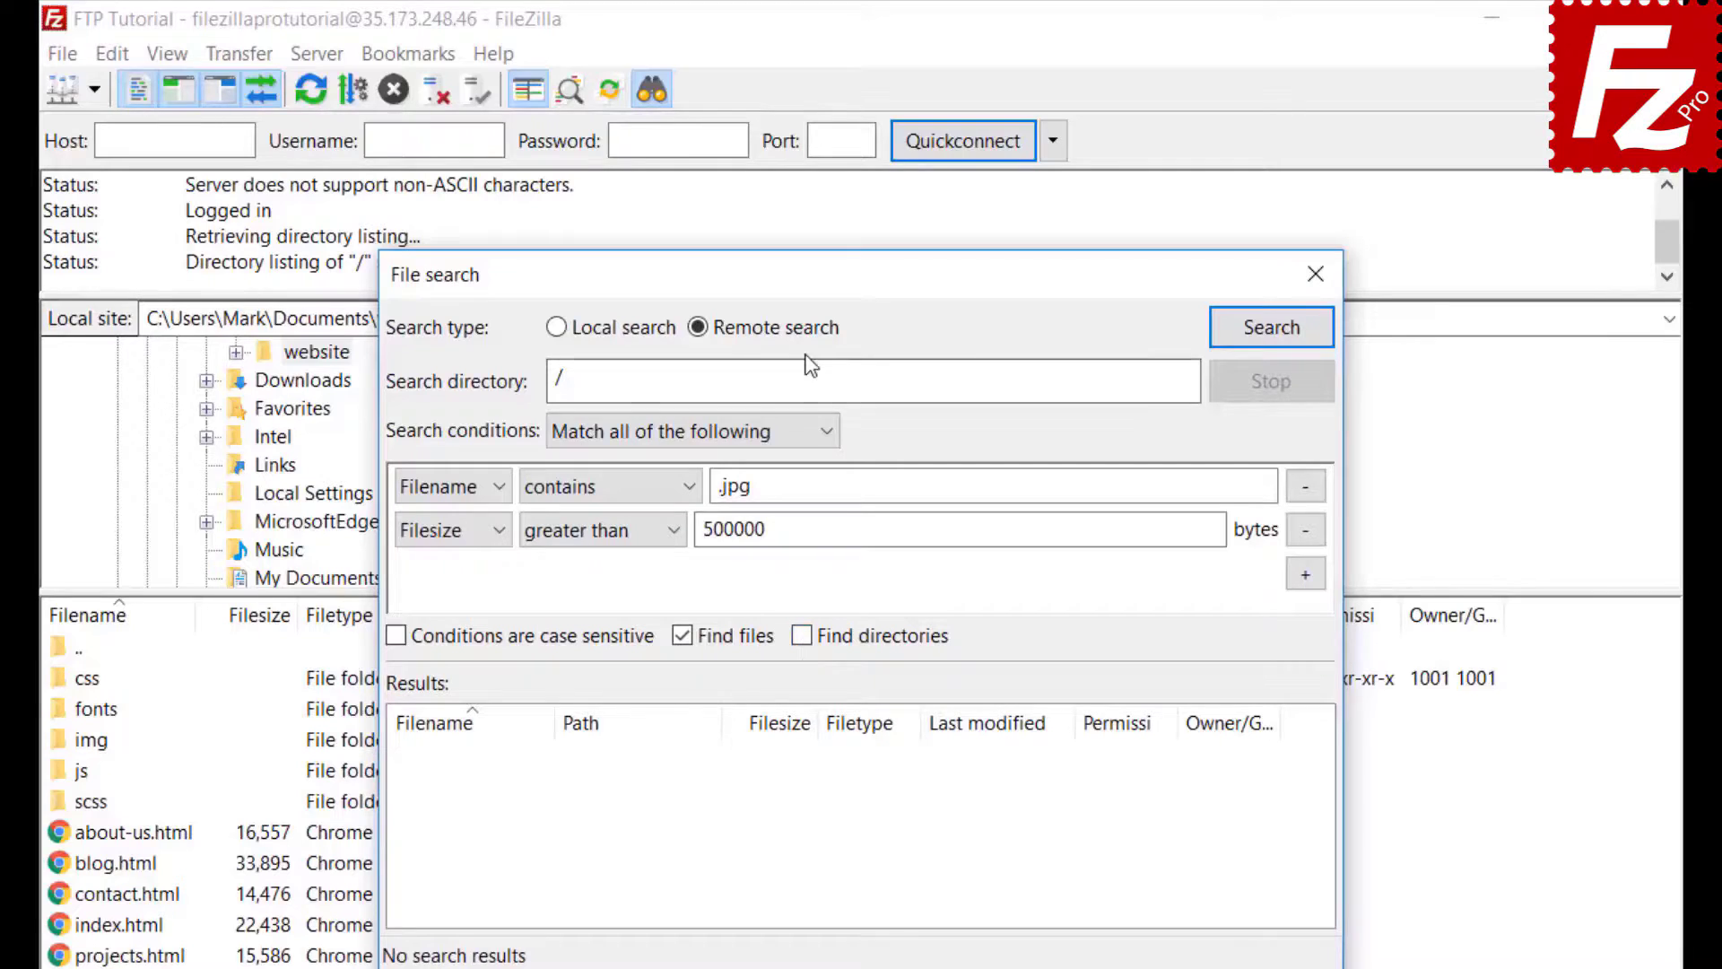
drag(807, 273, 1132, 269)
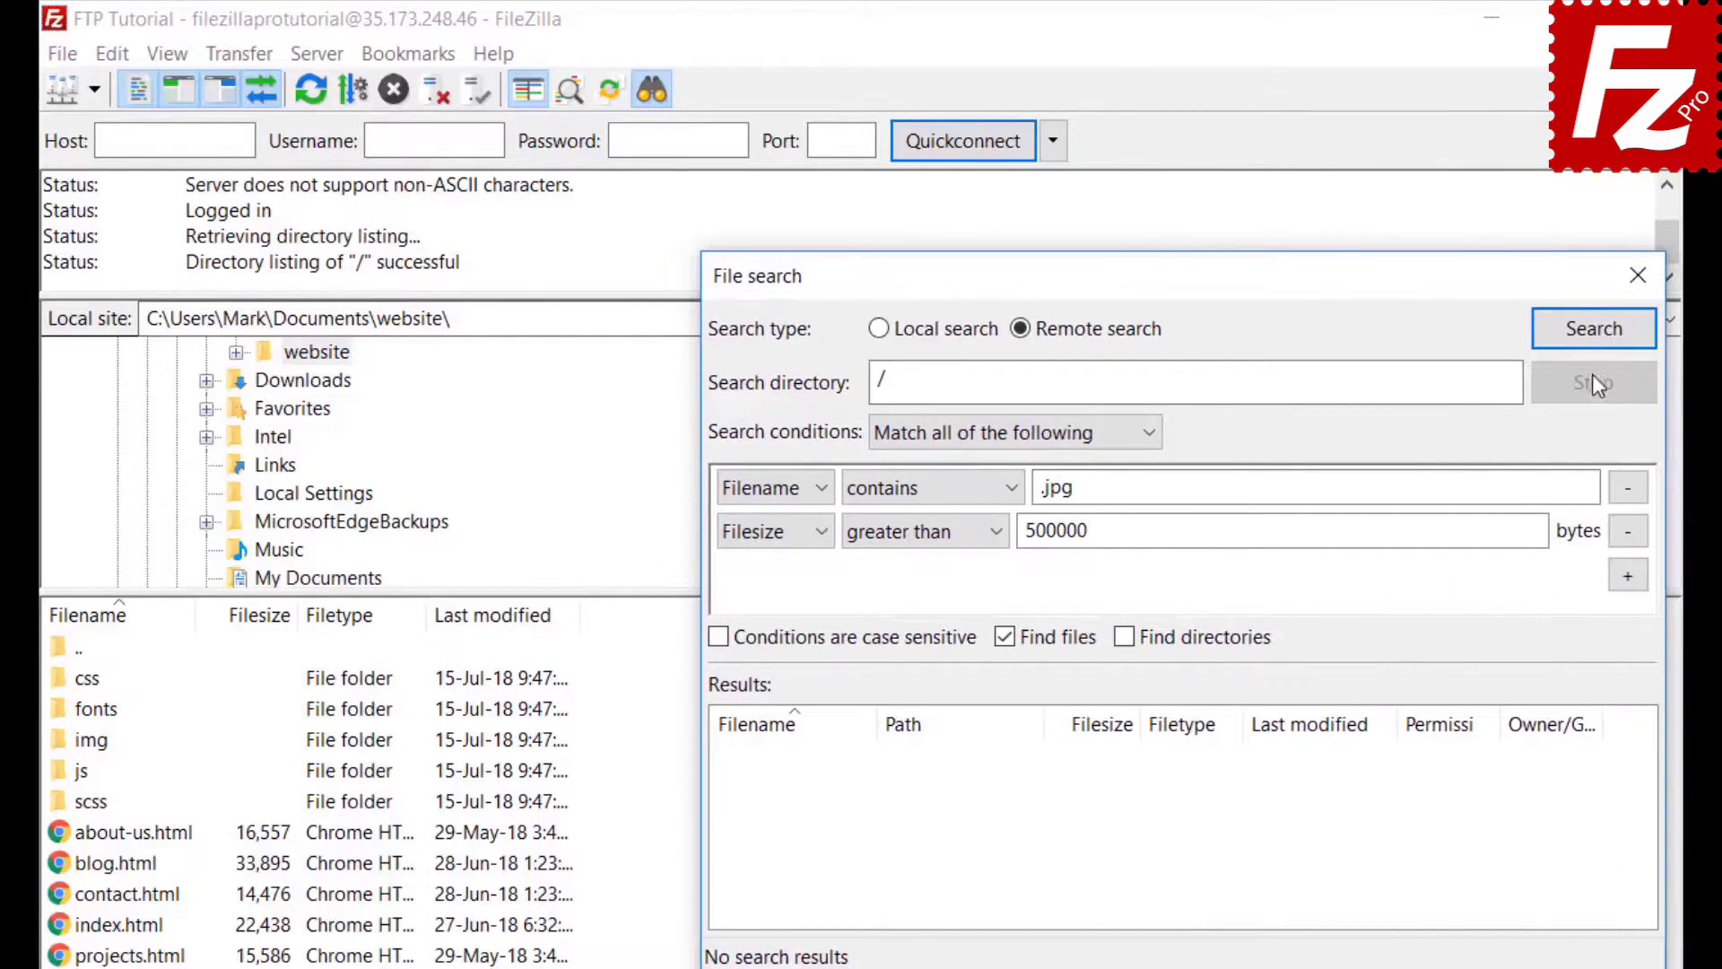
click(1594, 330)
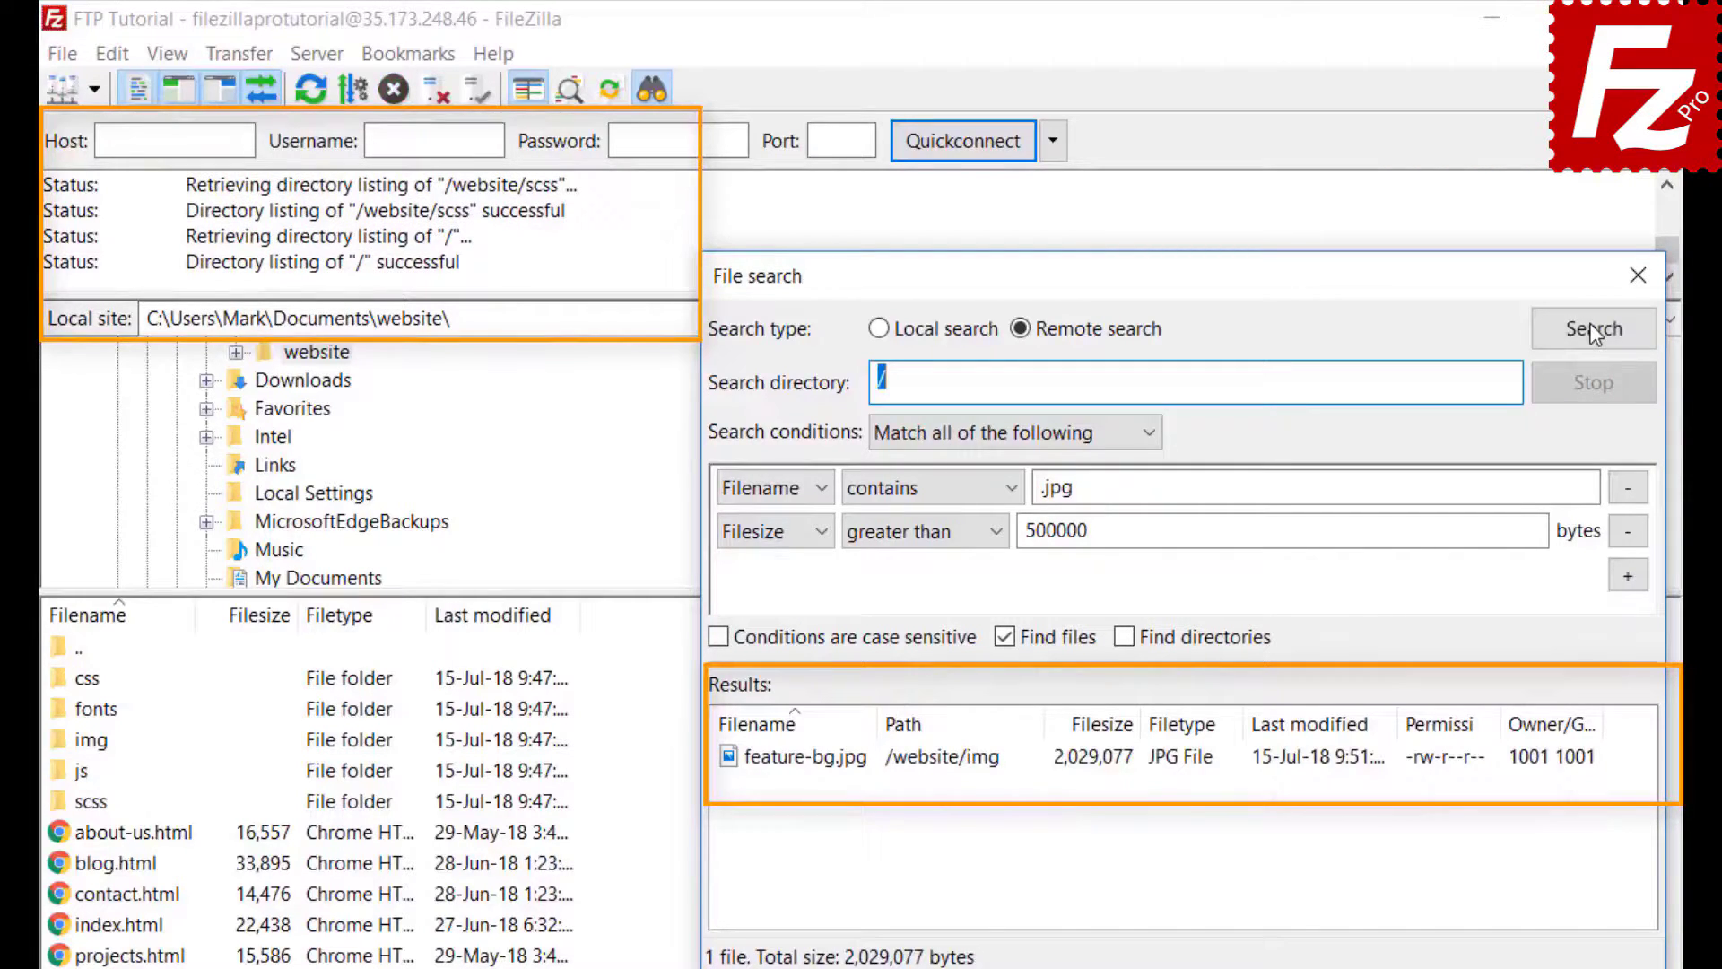
- Download feature-bg.jpg with 'Add files to queue only' so it is queued, not transferred
right_click(863, 771)
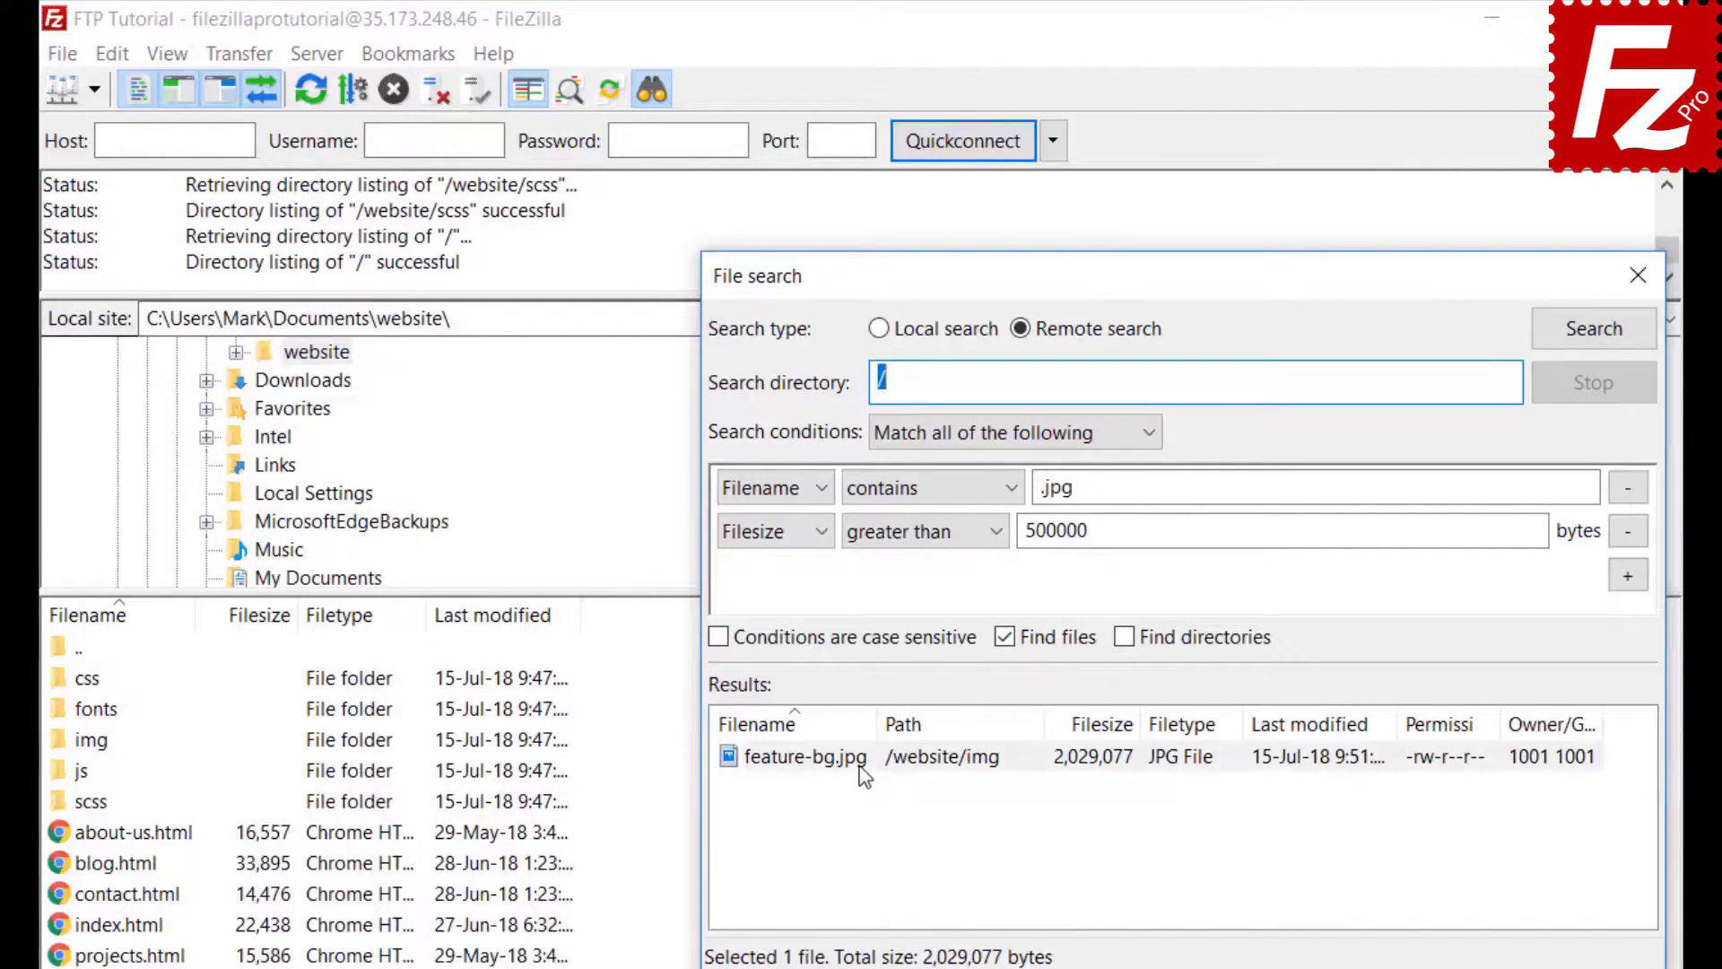
click(878, 784)
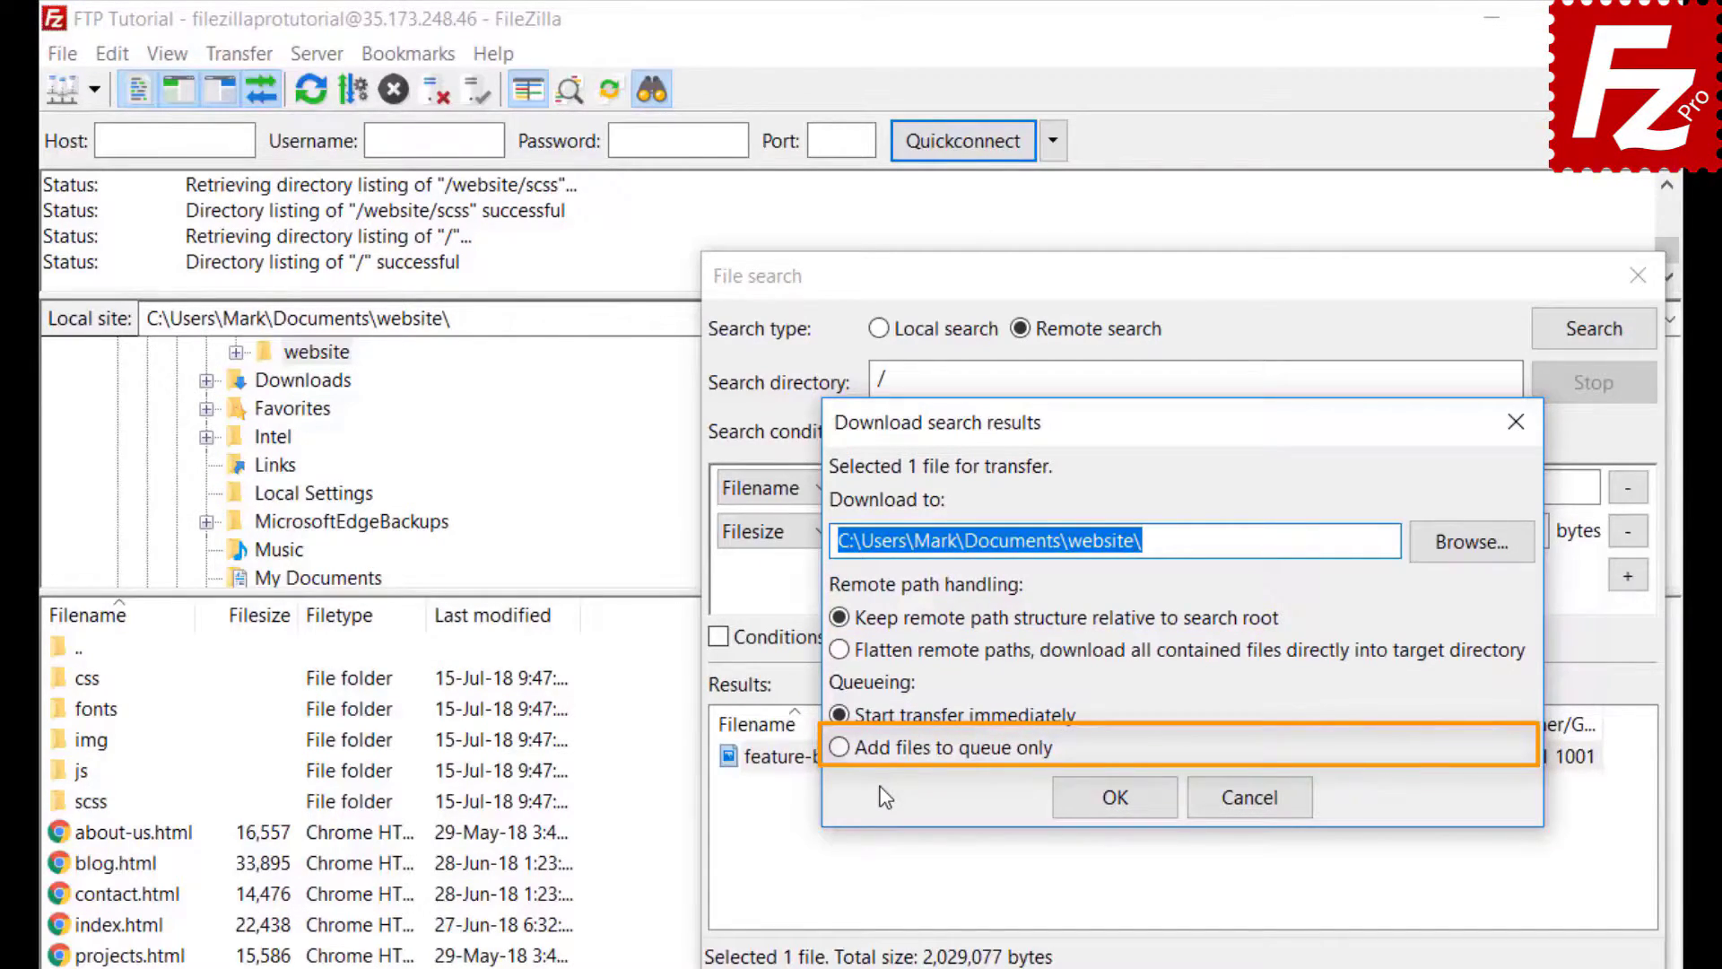
click(837, 747)
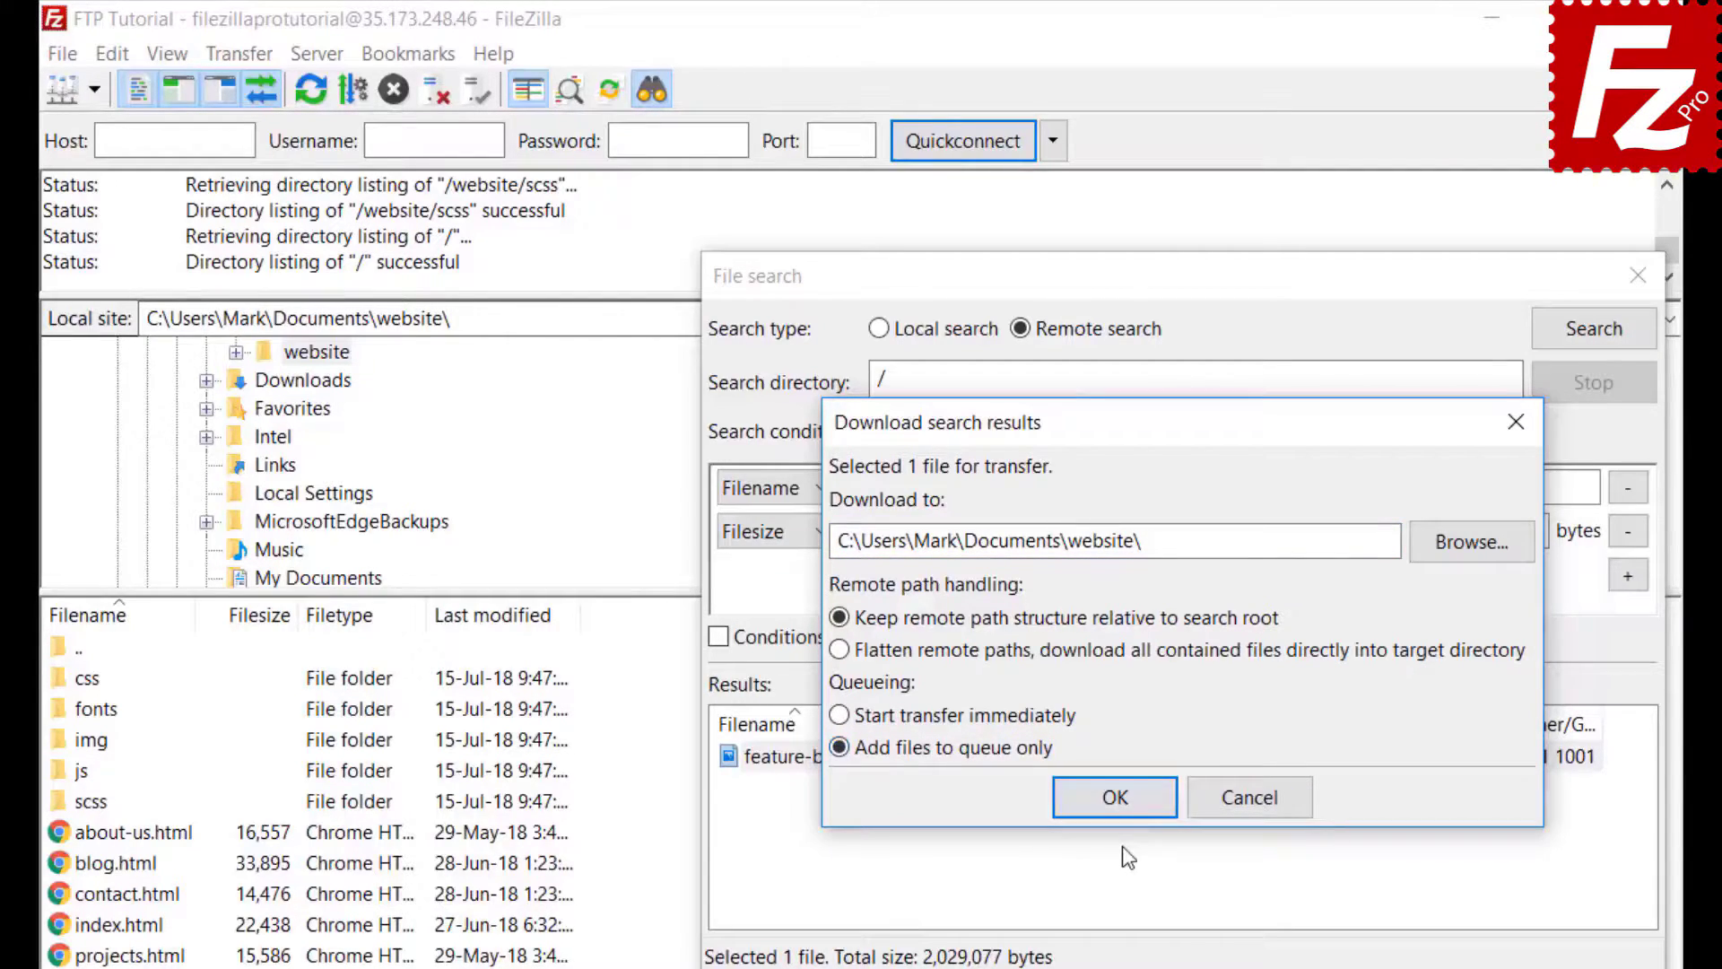
click(1122, 805)
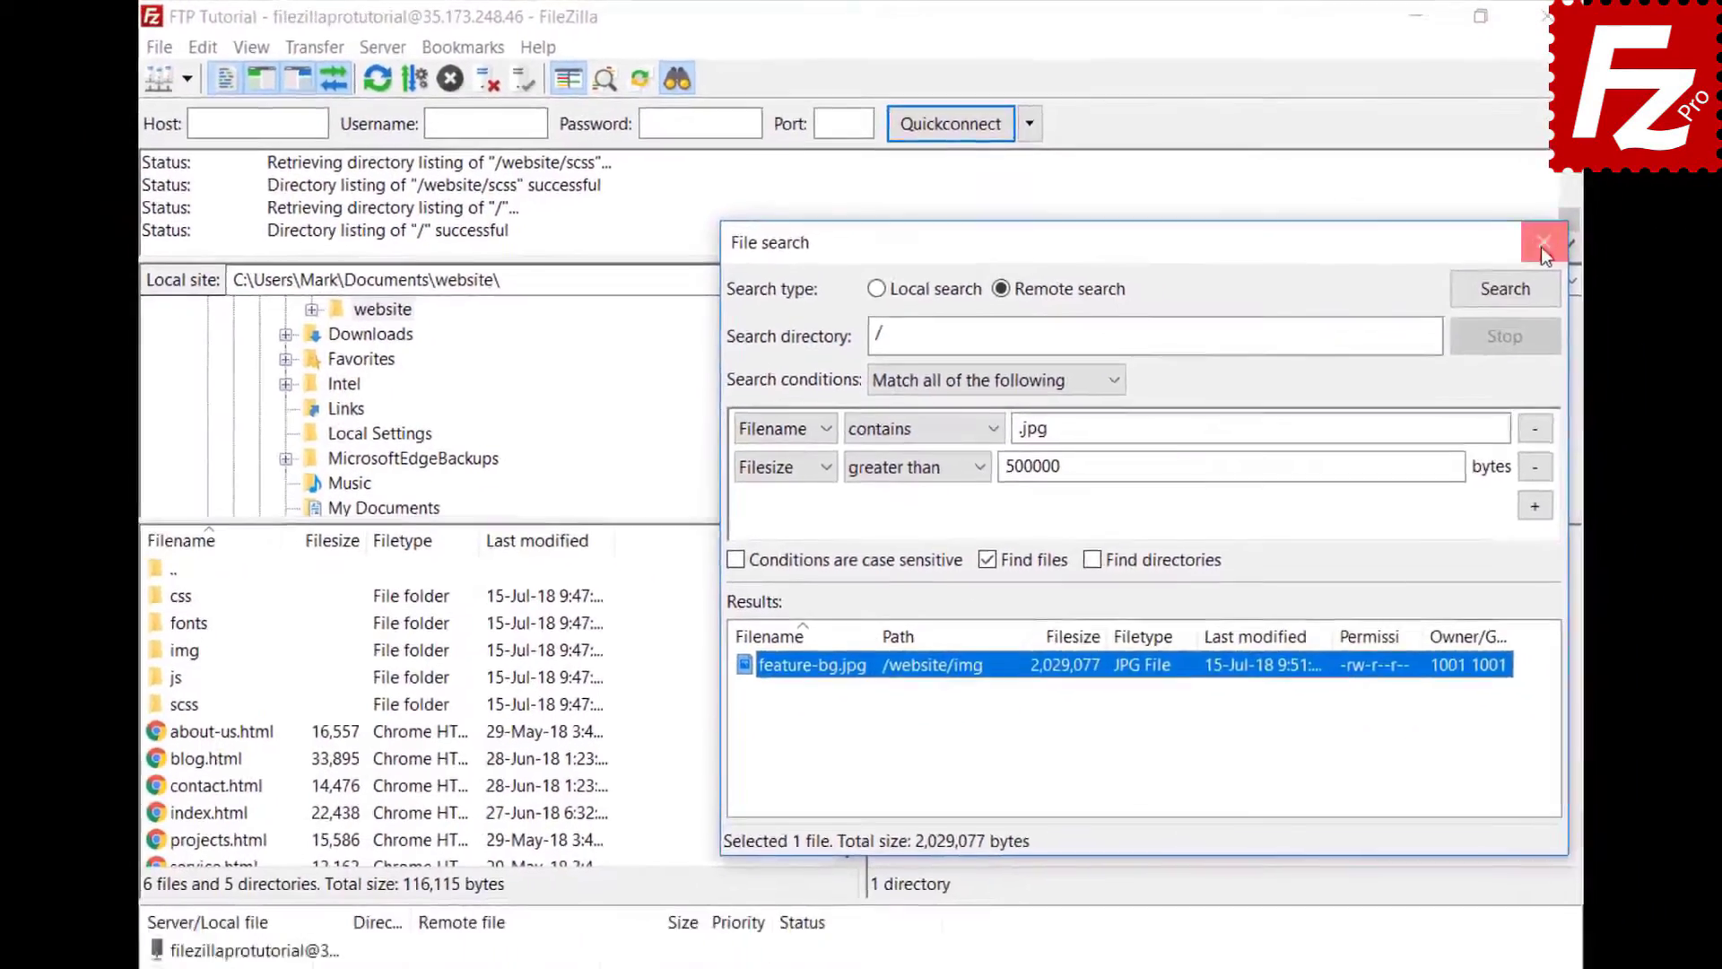
- Close File search, open remote /website/css, select bootstrap.css, and bring up Quick Search with Ctrl+F
click(1638, 276)
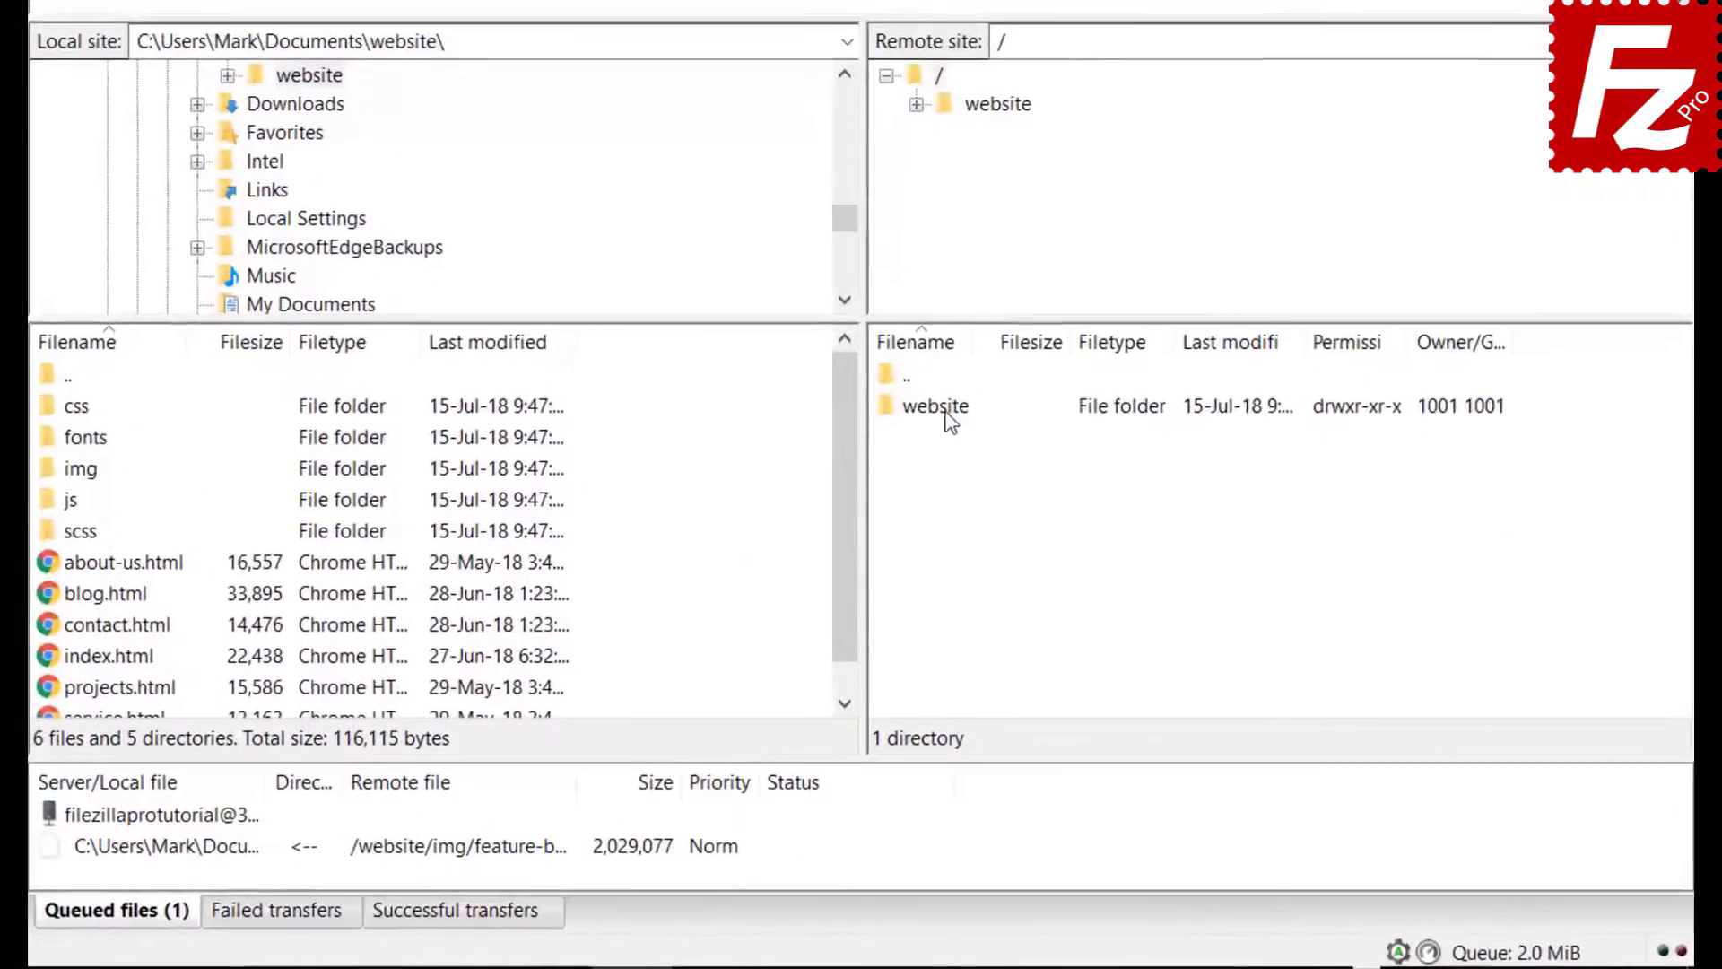
double_click(919, 532)
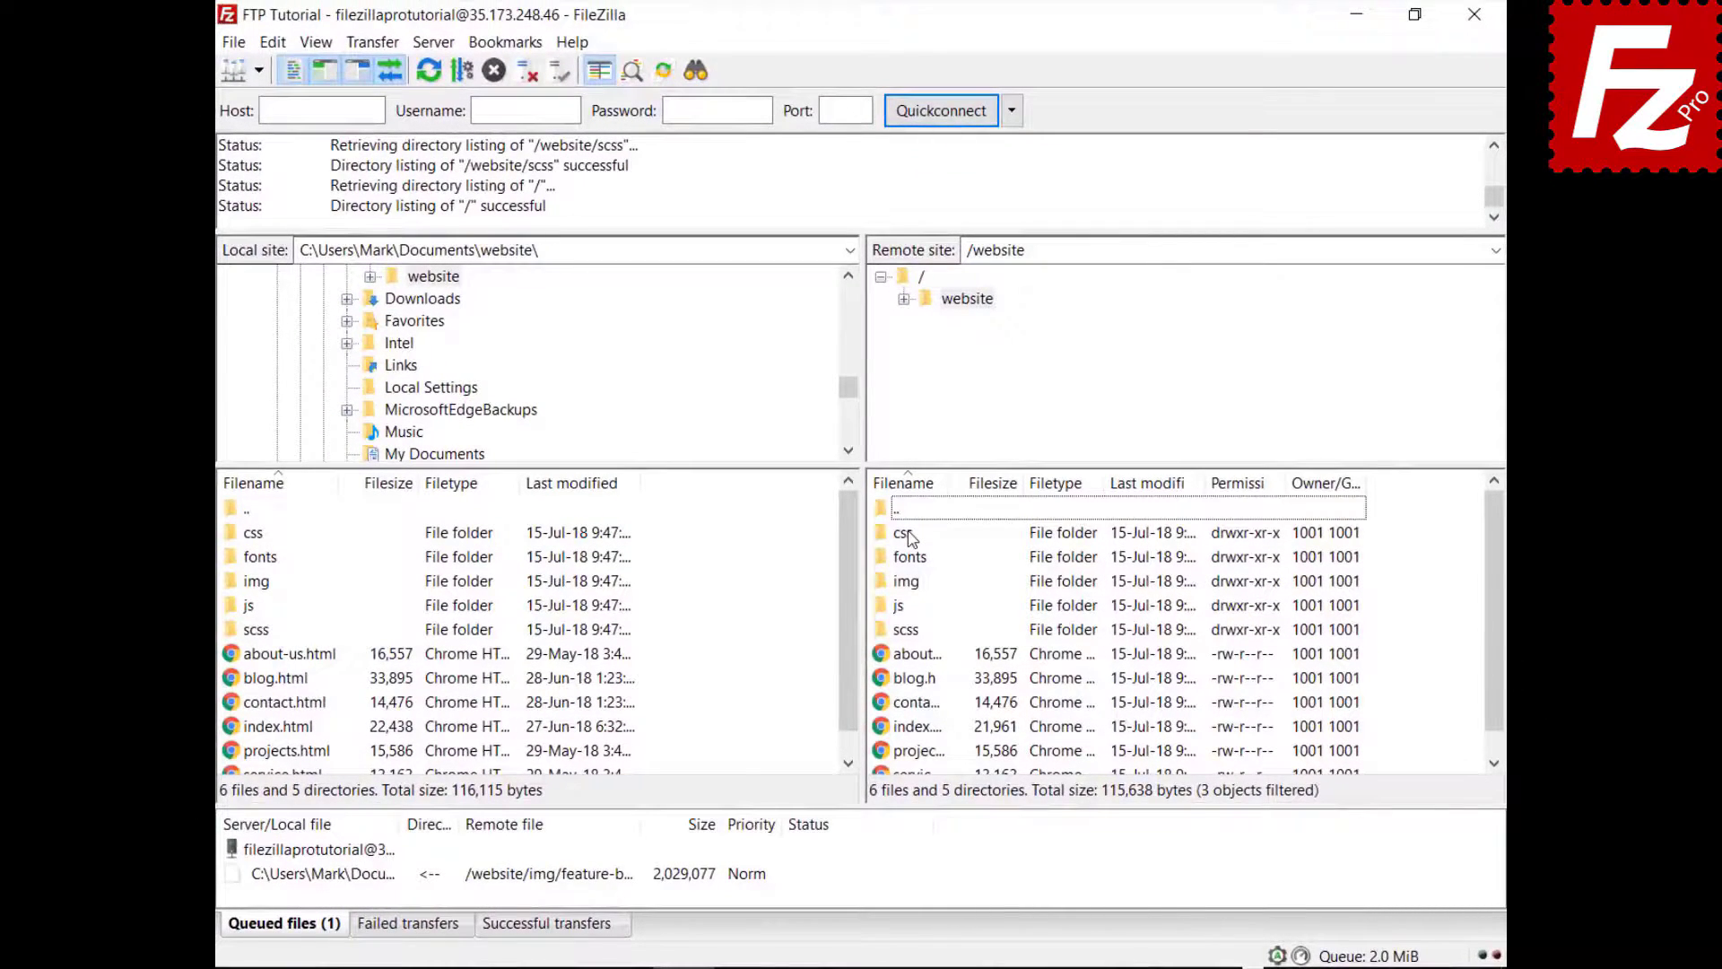
double_click(907, 533)
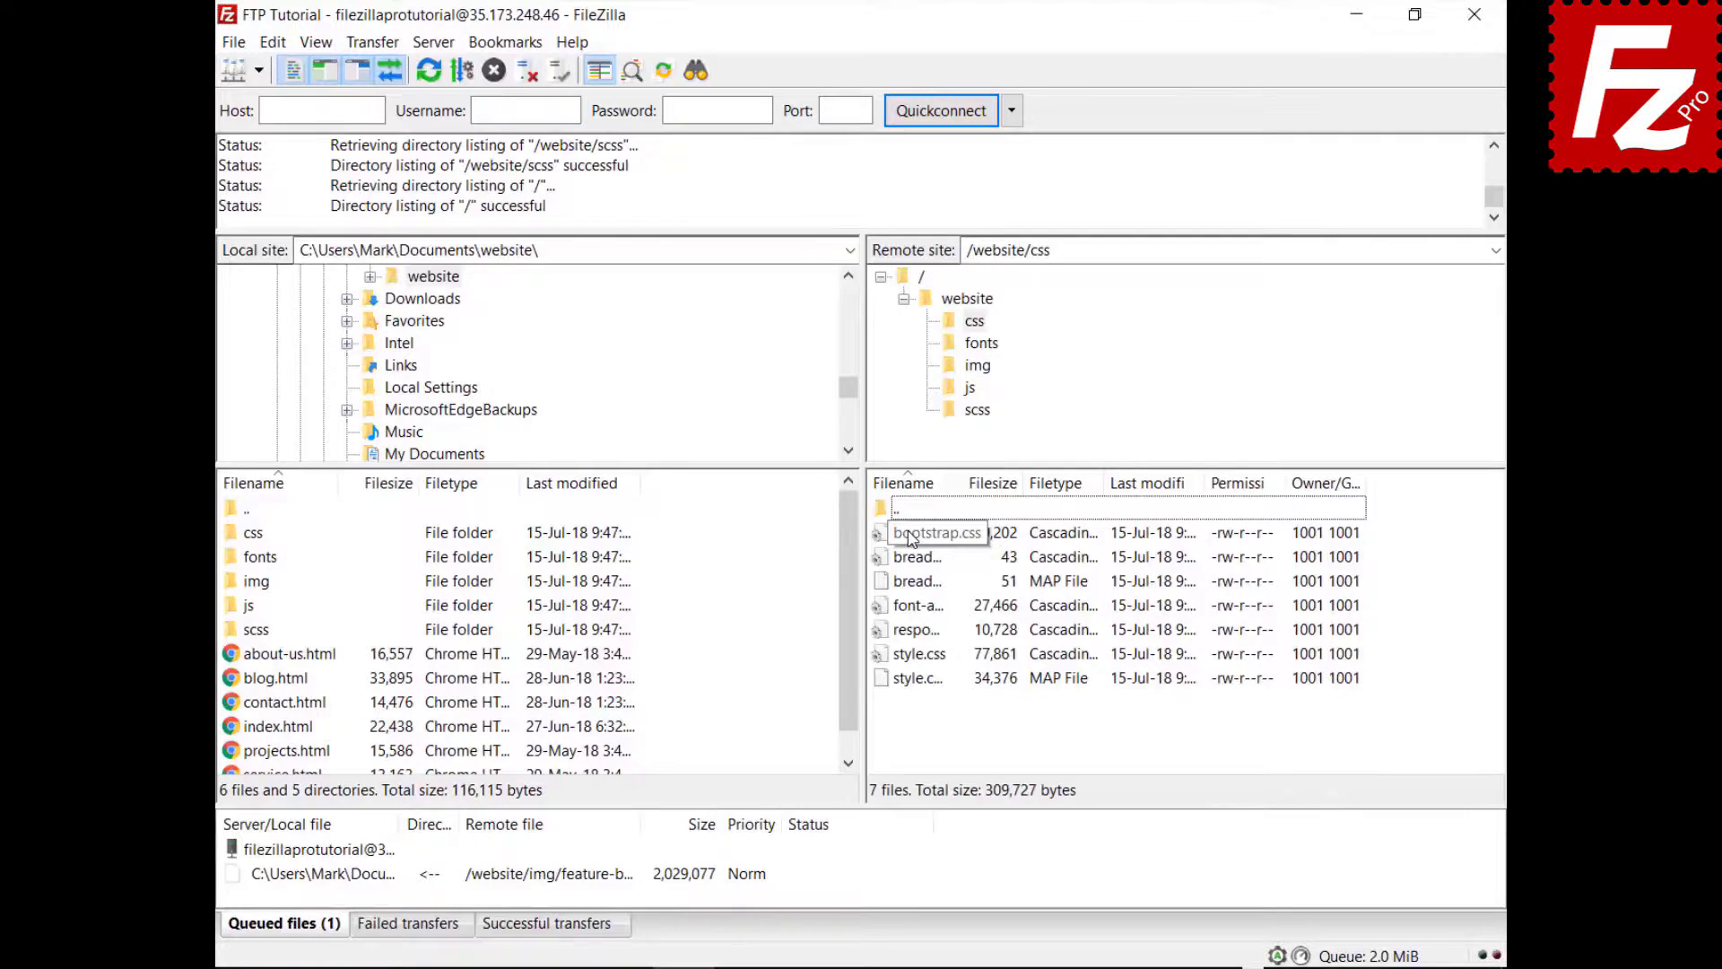
click(910, 536)
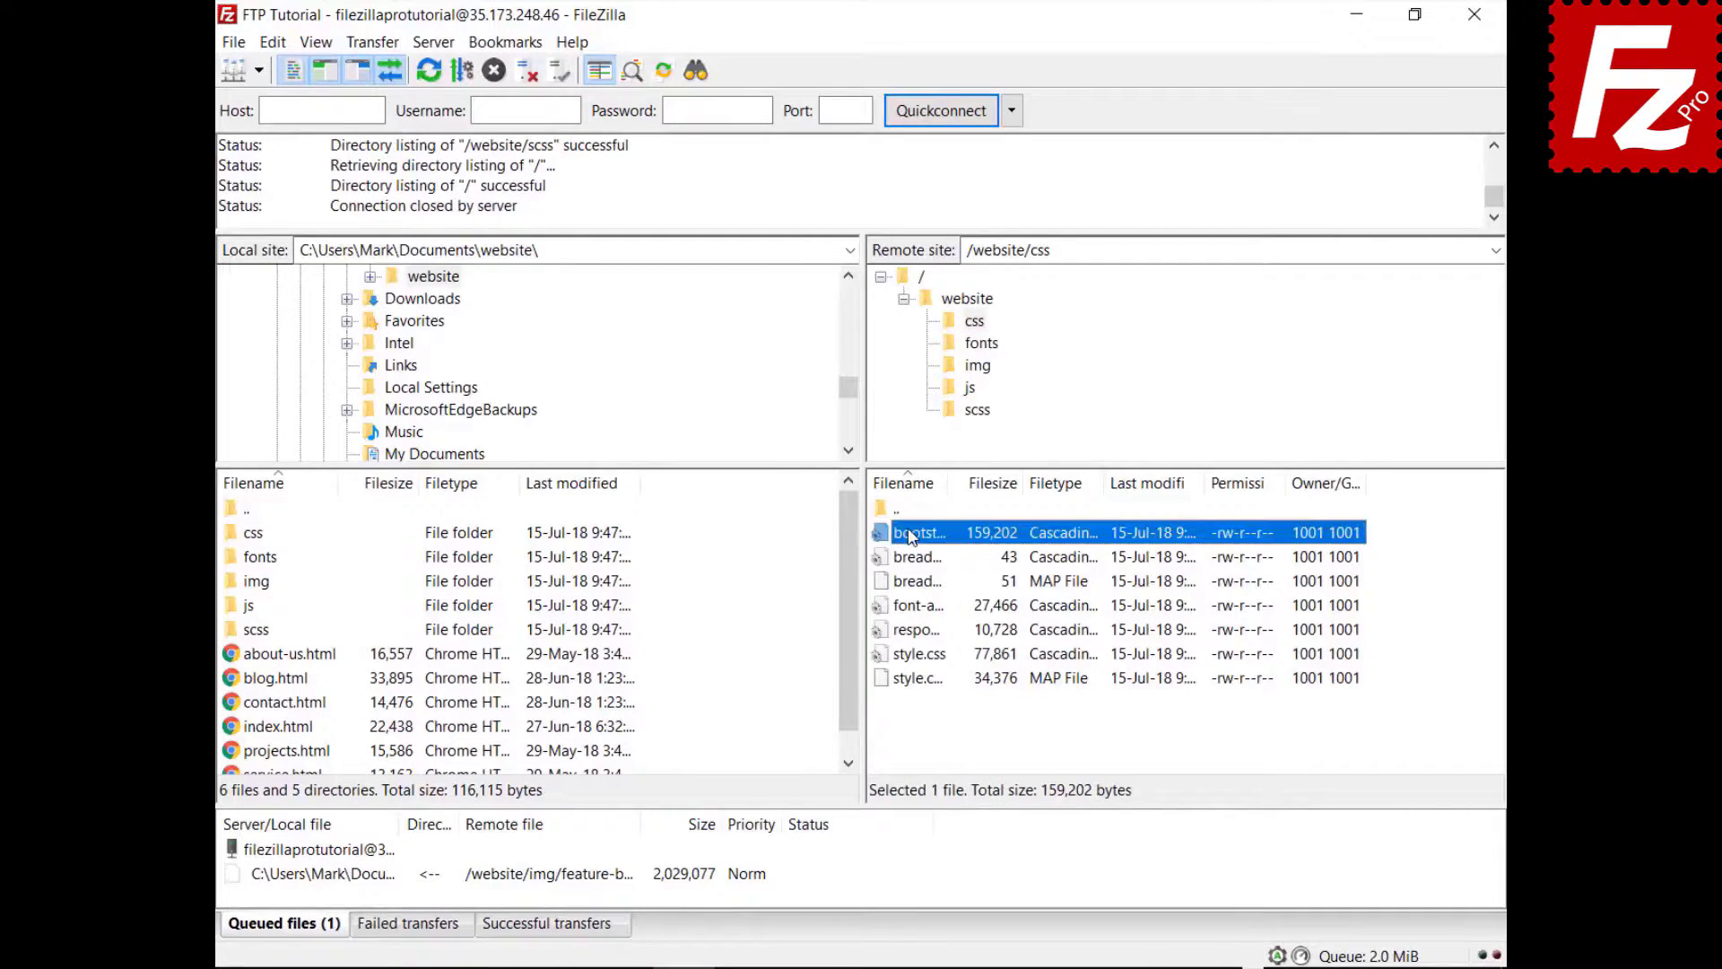
key(Down)
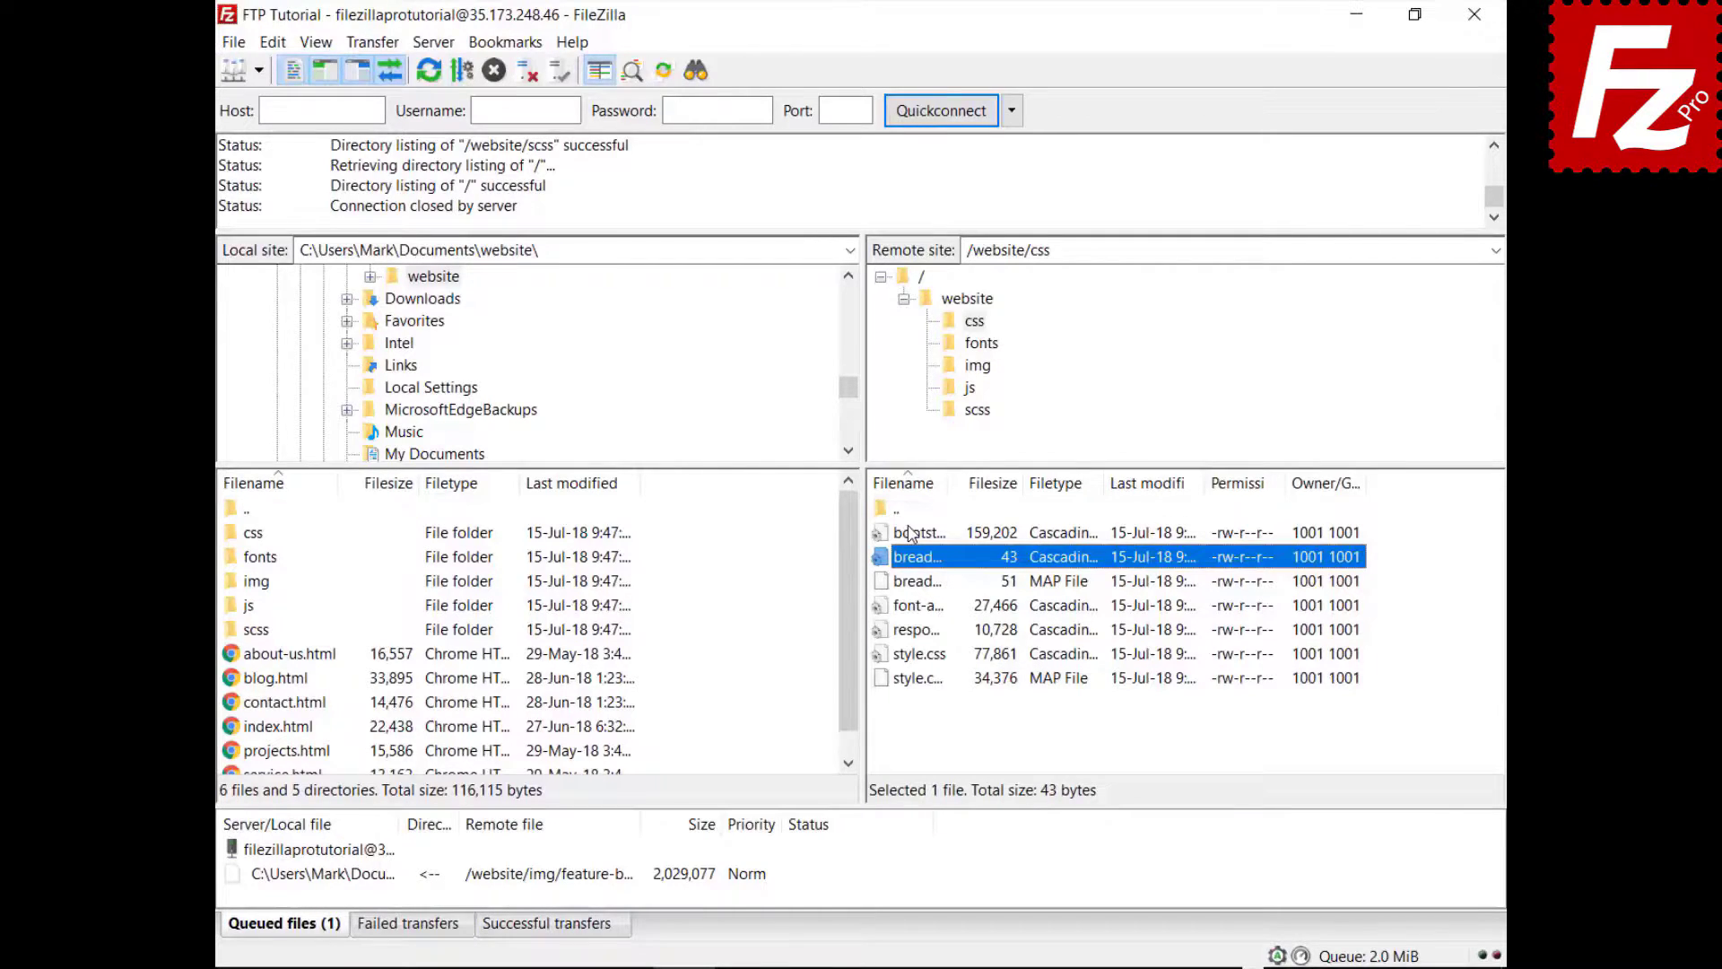
key(ctrl+f)
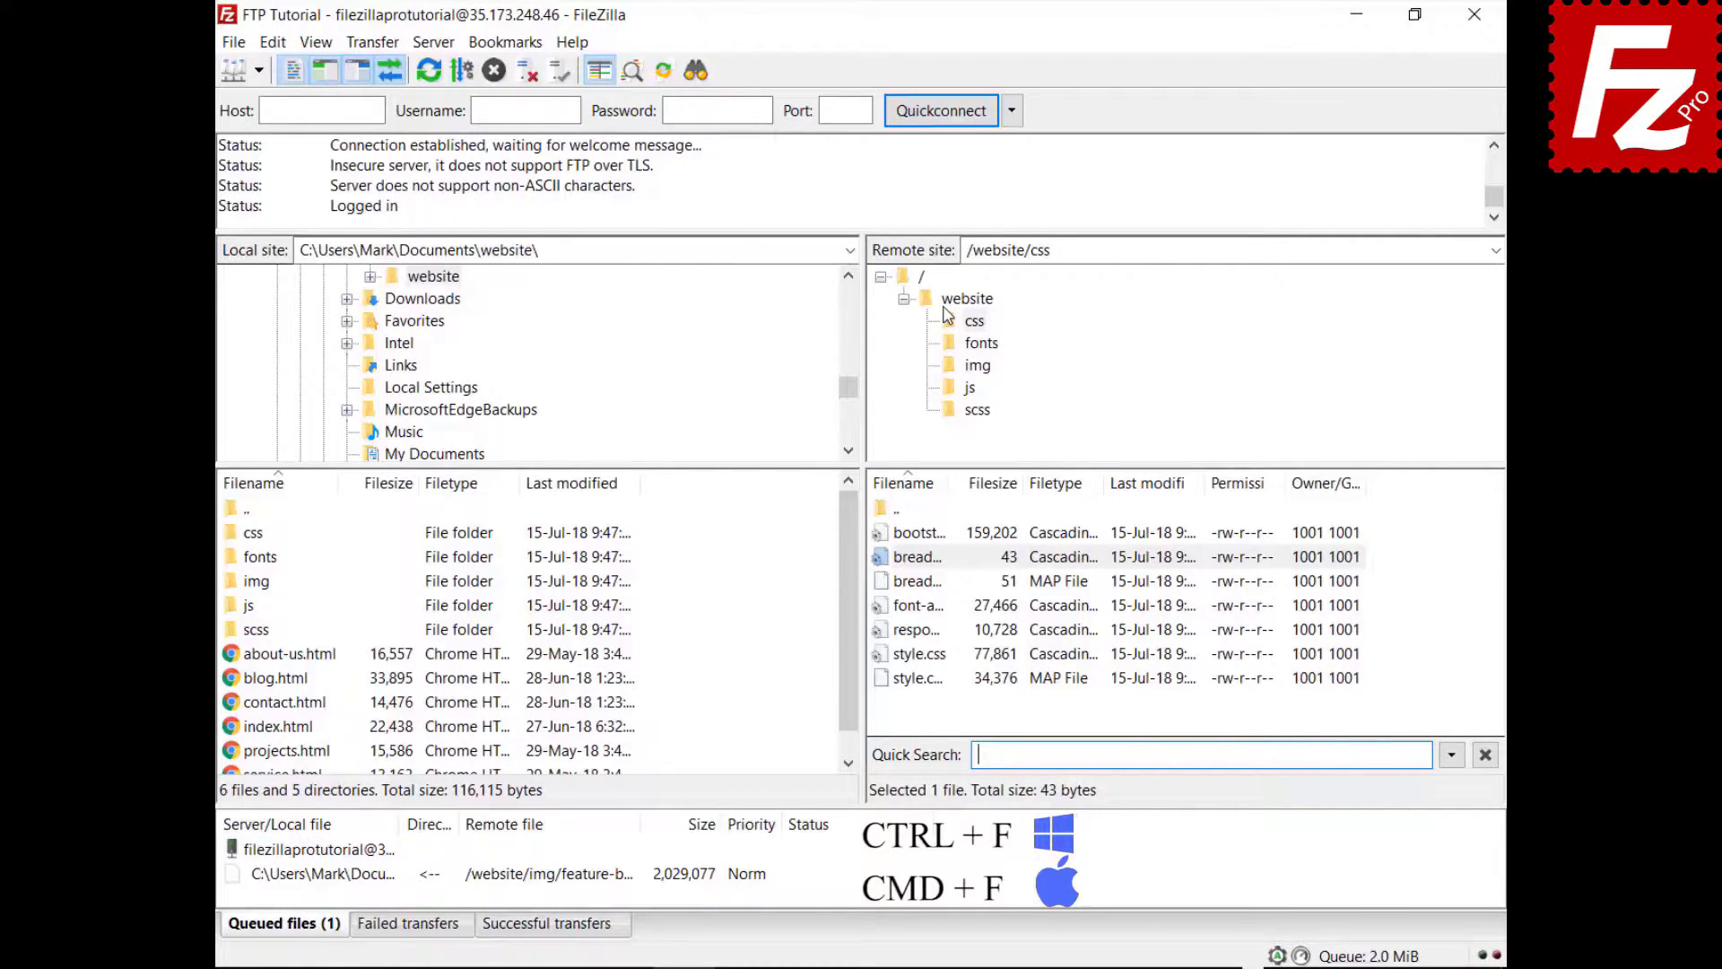
- Filter the remote listing on 'style' with Invert Filter enabled, then relaunch FileZilla Pro
text(style)
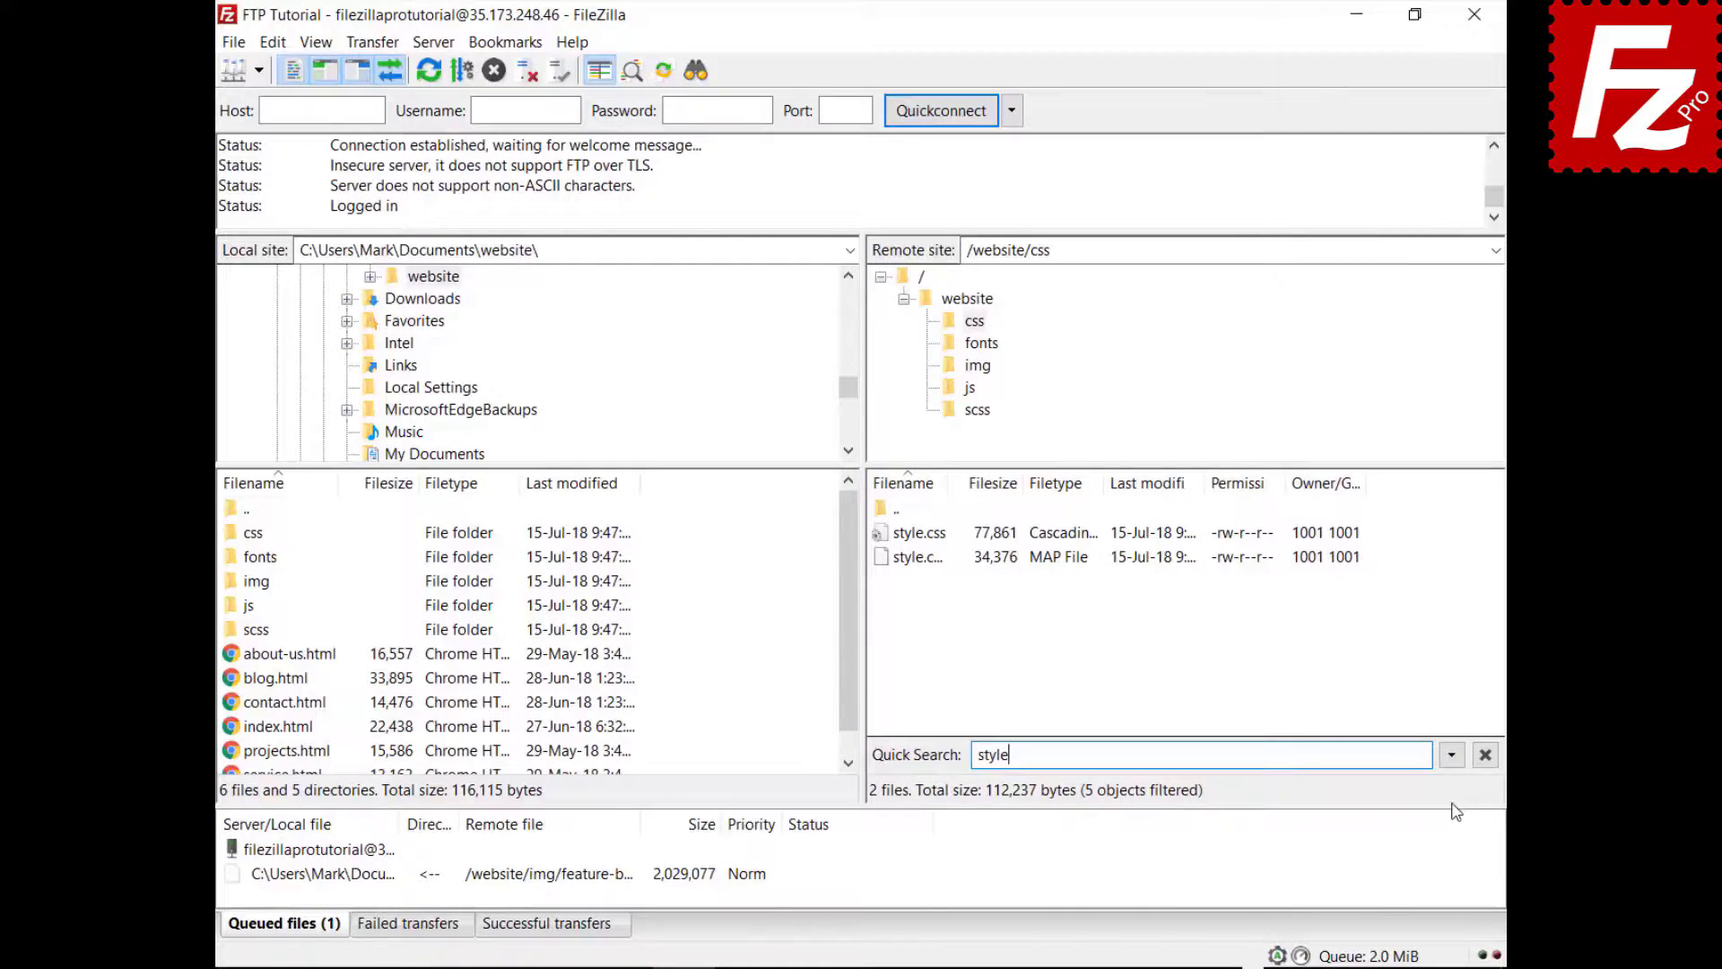
click(1452, 757)
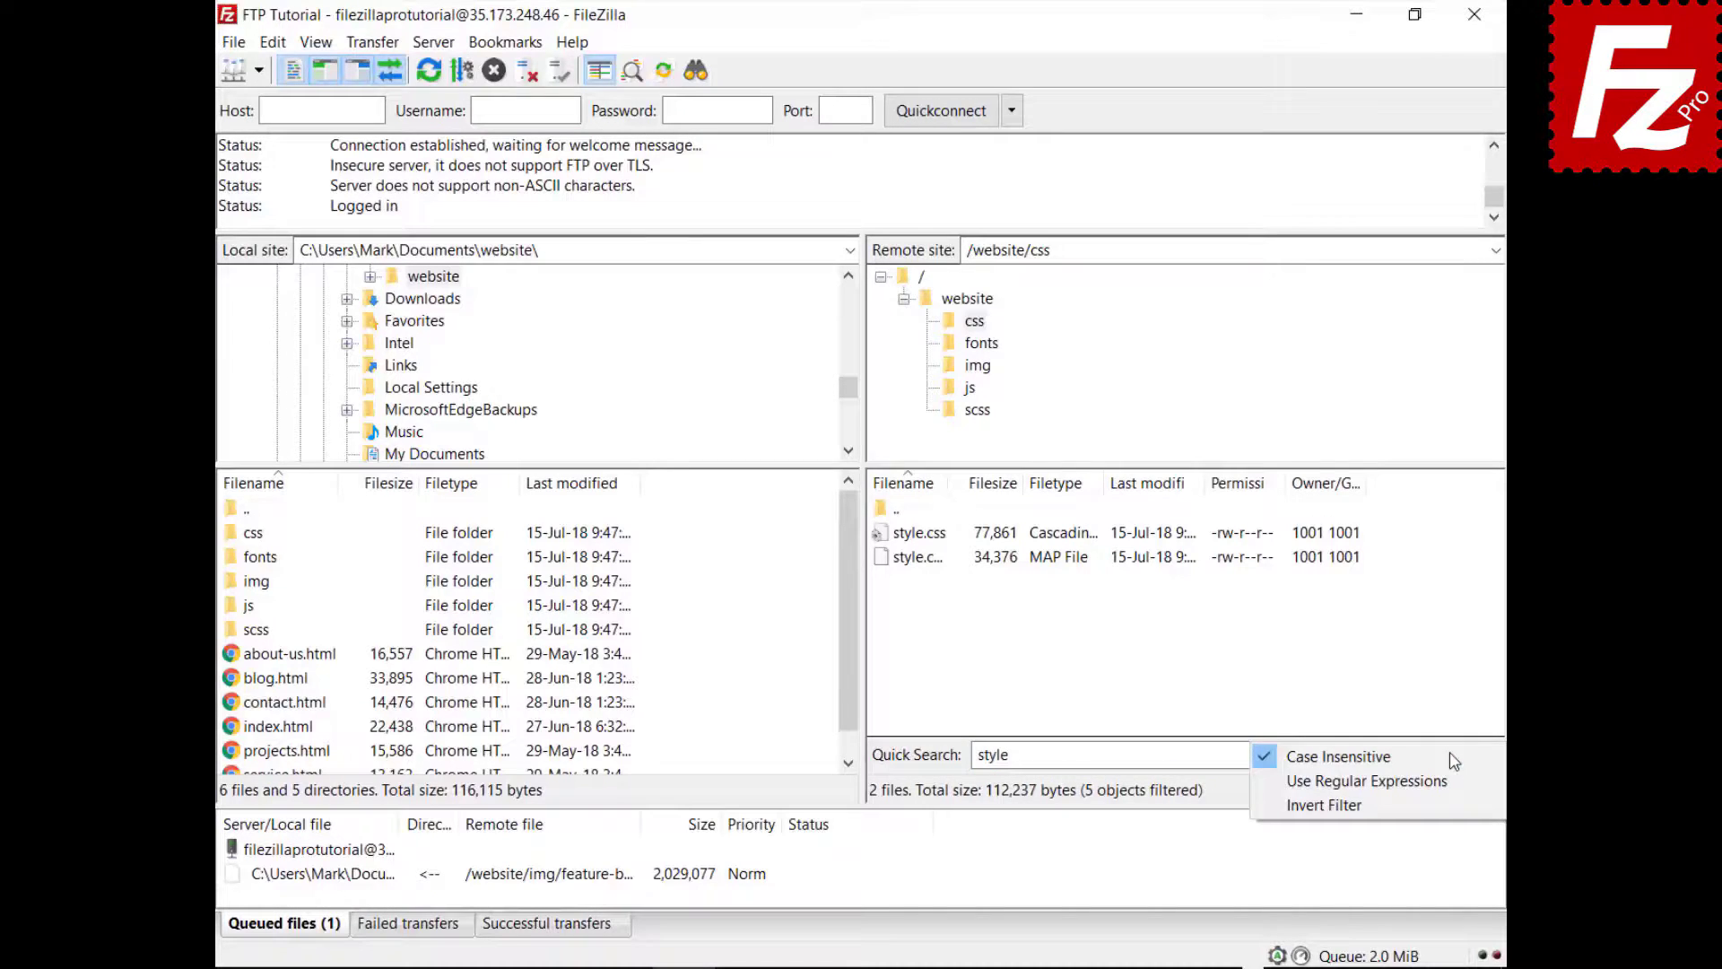
click(1445, 804)
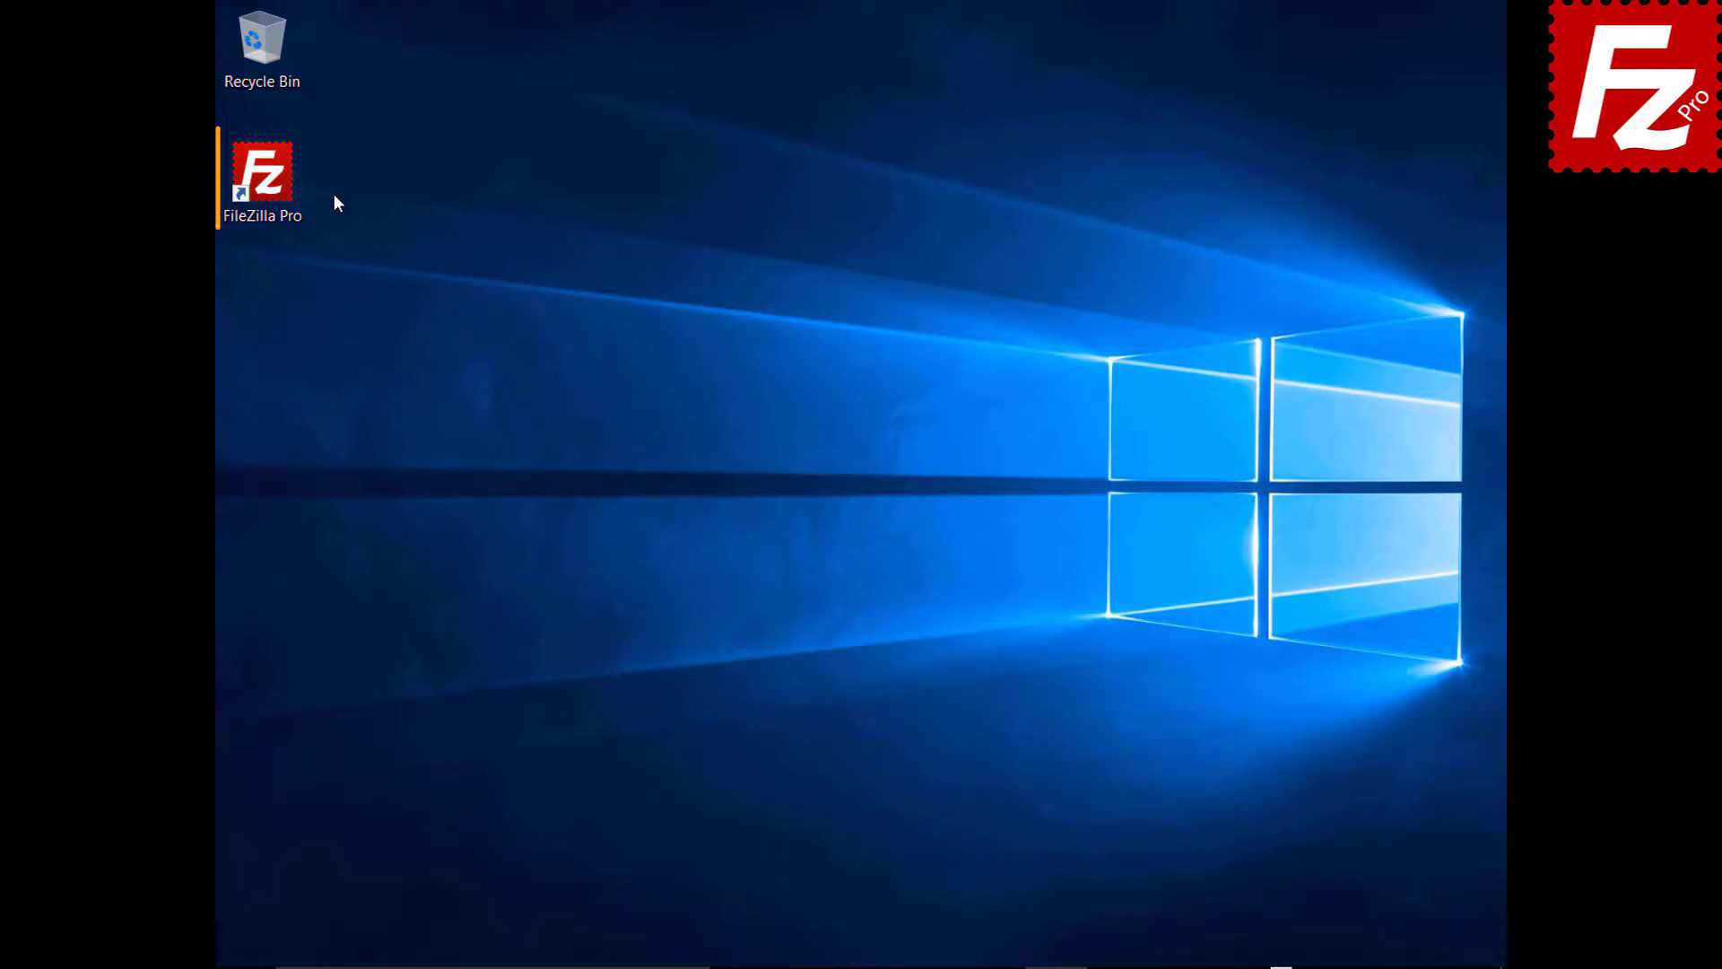
double_click(278, 186)
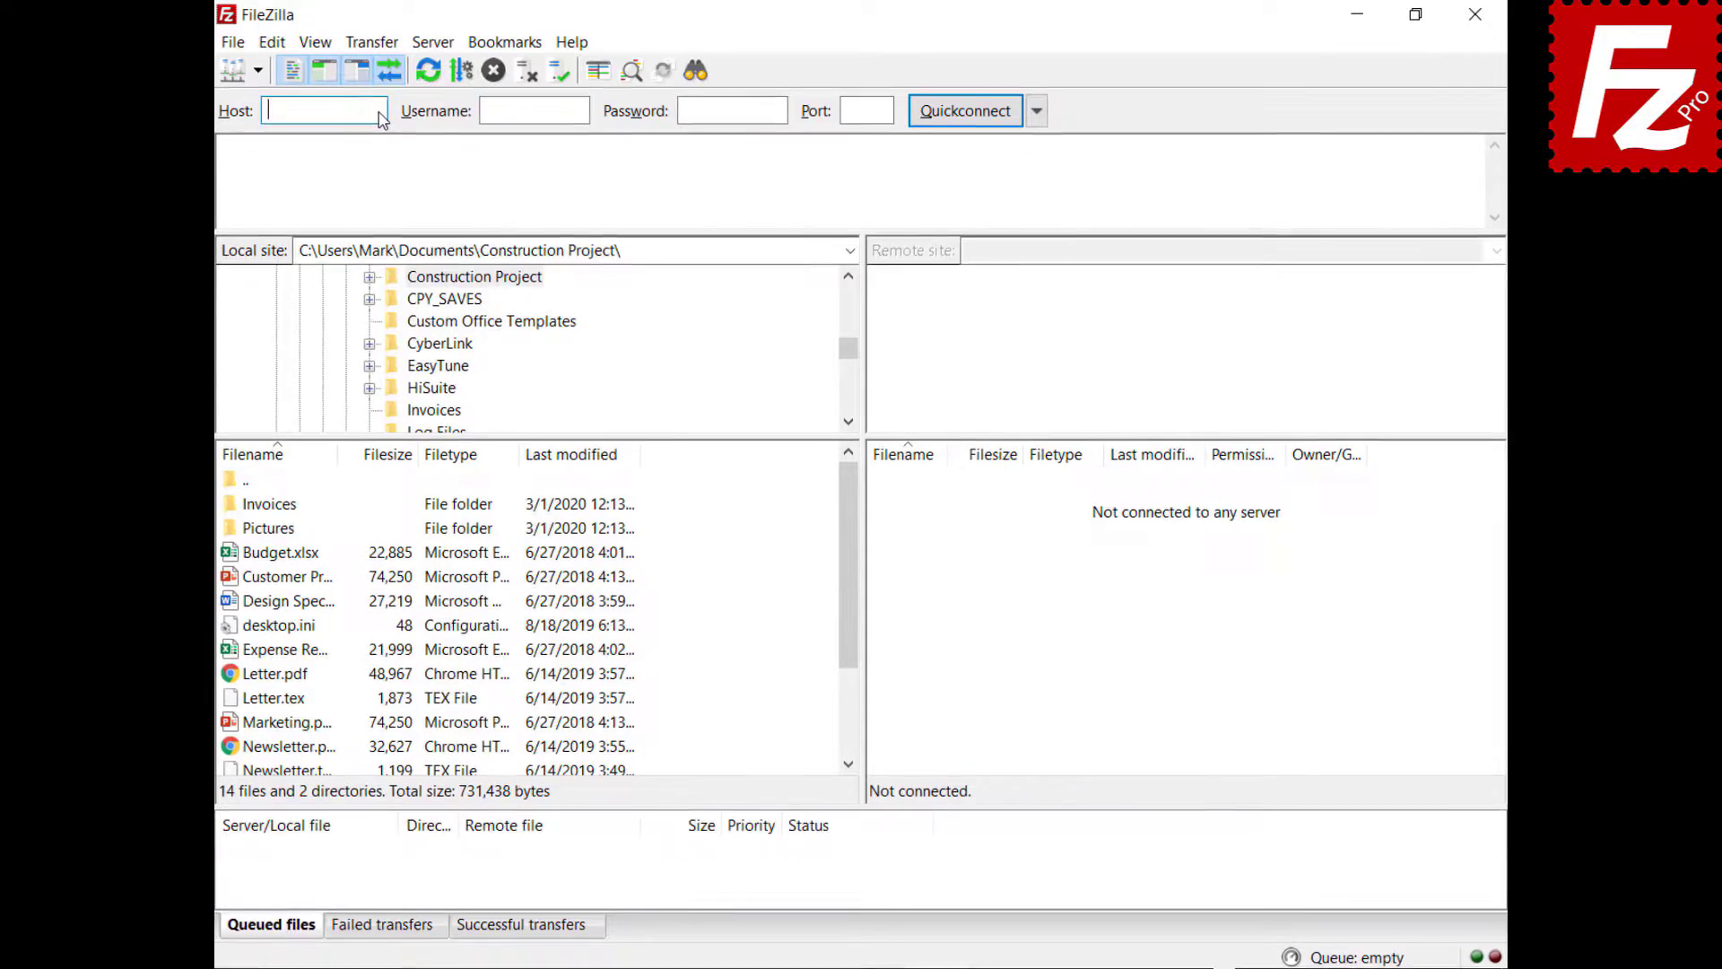
- Quickconnect to host 40.121.111.78 by pasting the host, account username and password
text(40.121.111.78)
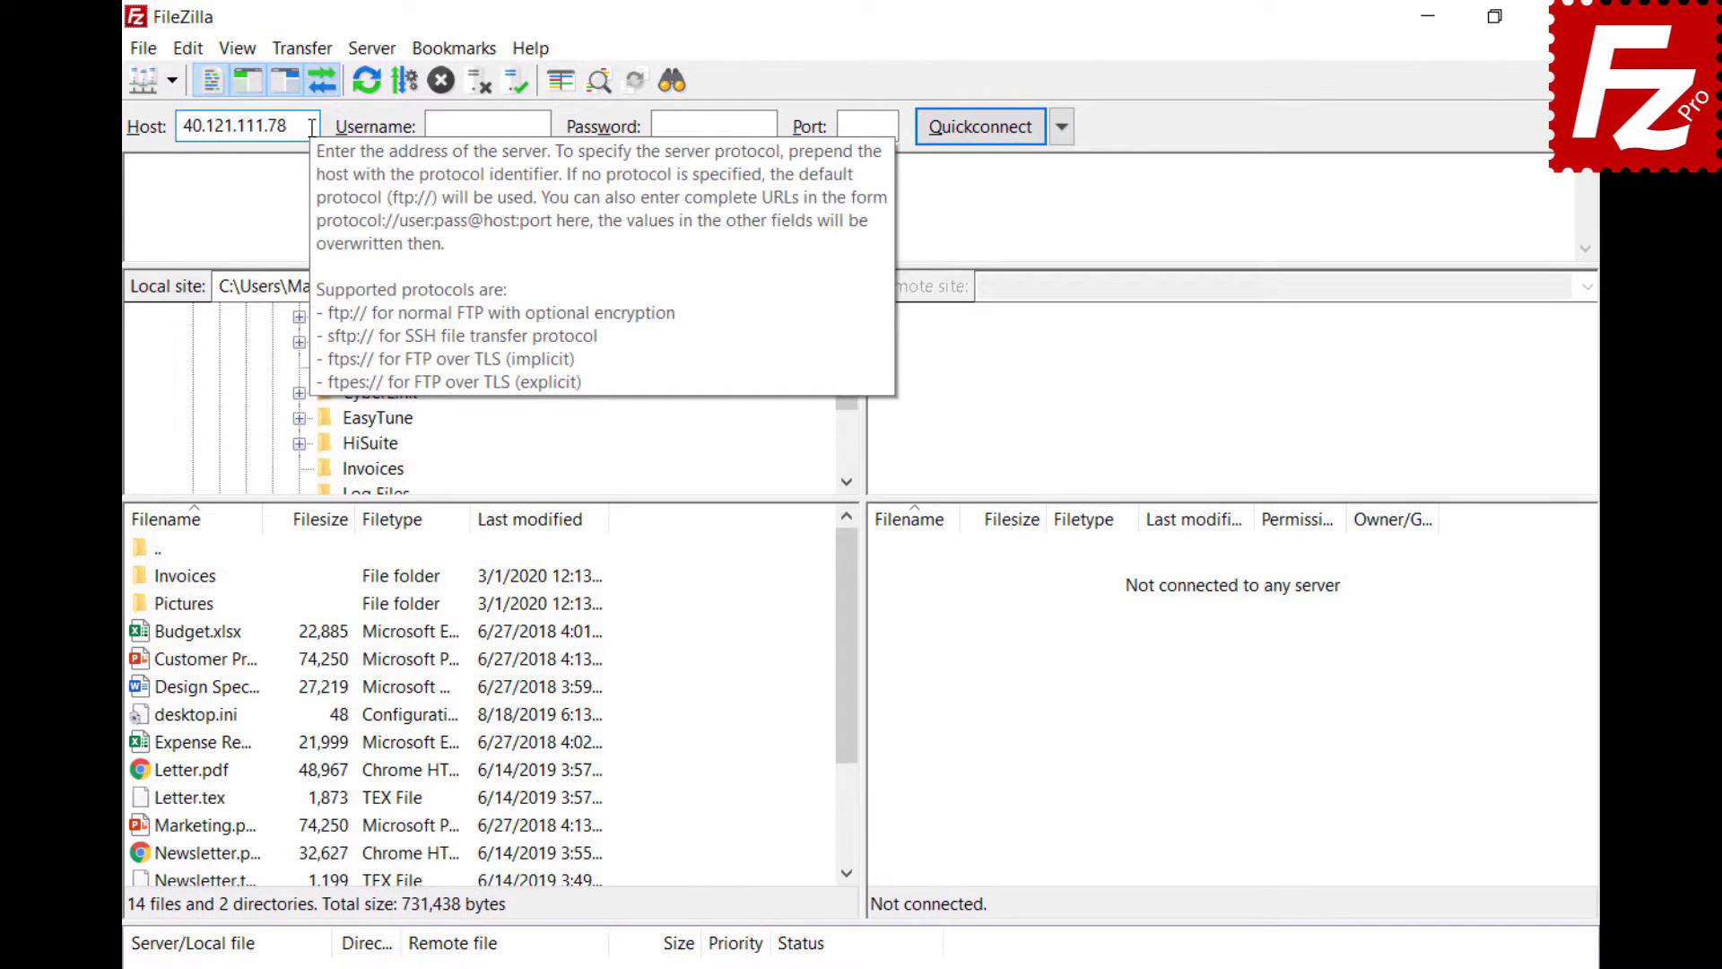
click(545, 125)
text(filezillaprotutorial)
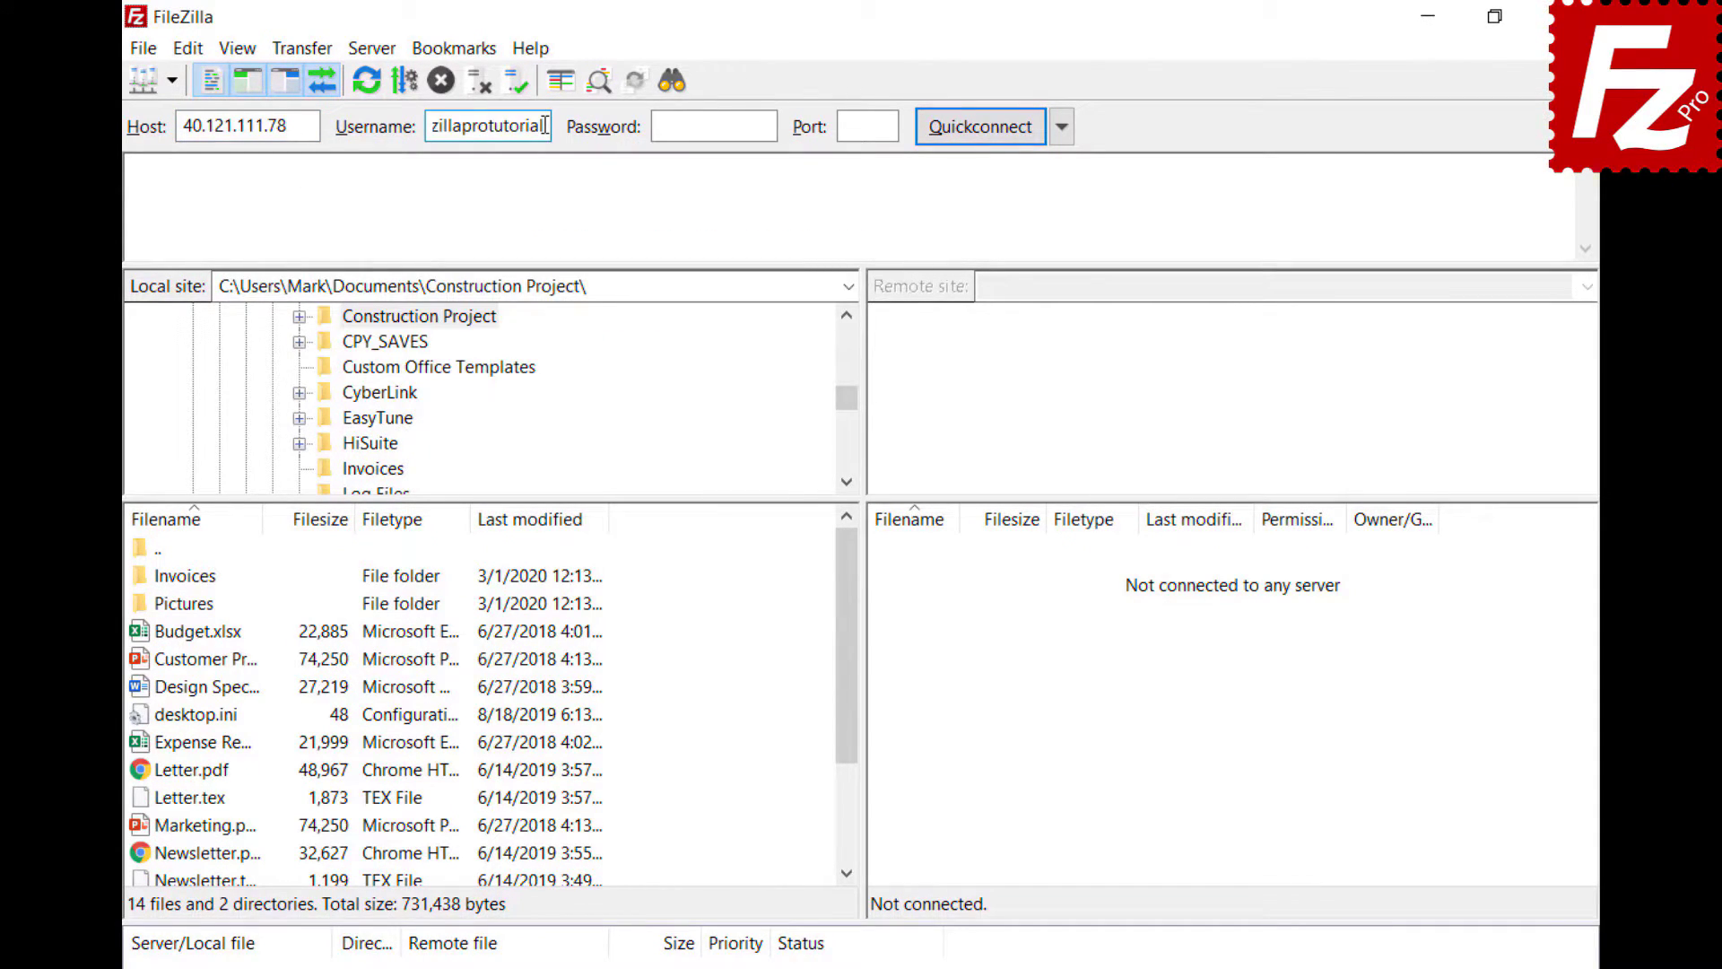
click(765, 126)
key(ctrl+v)
click(976, 126)
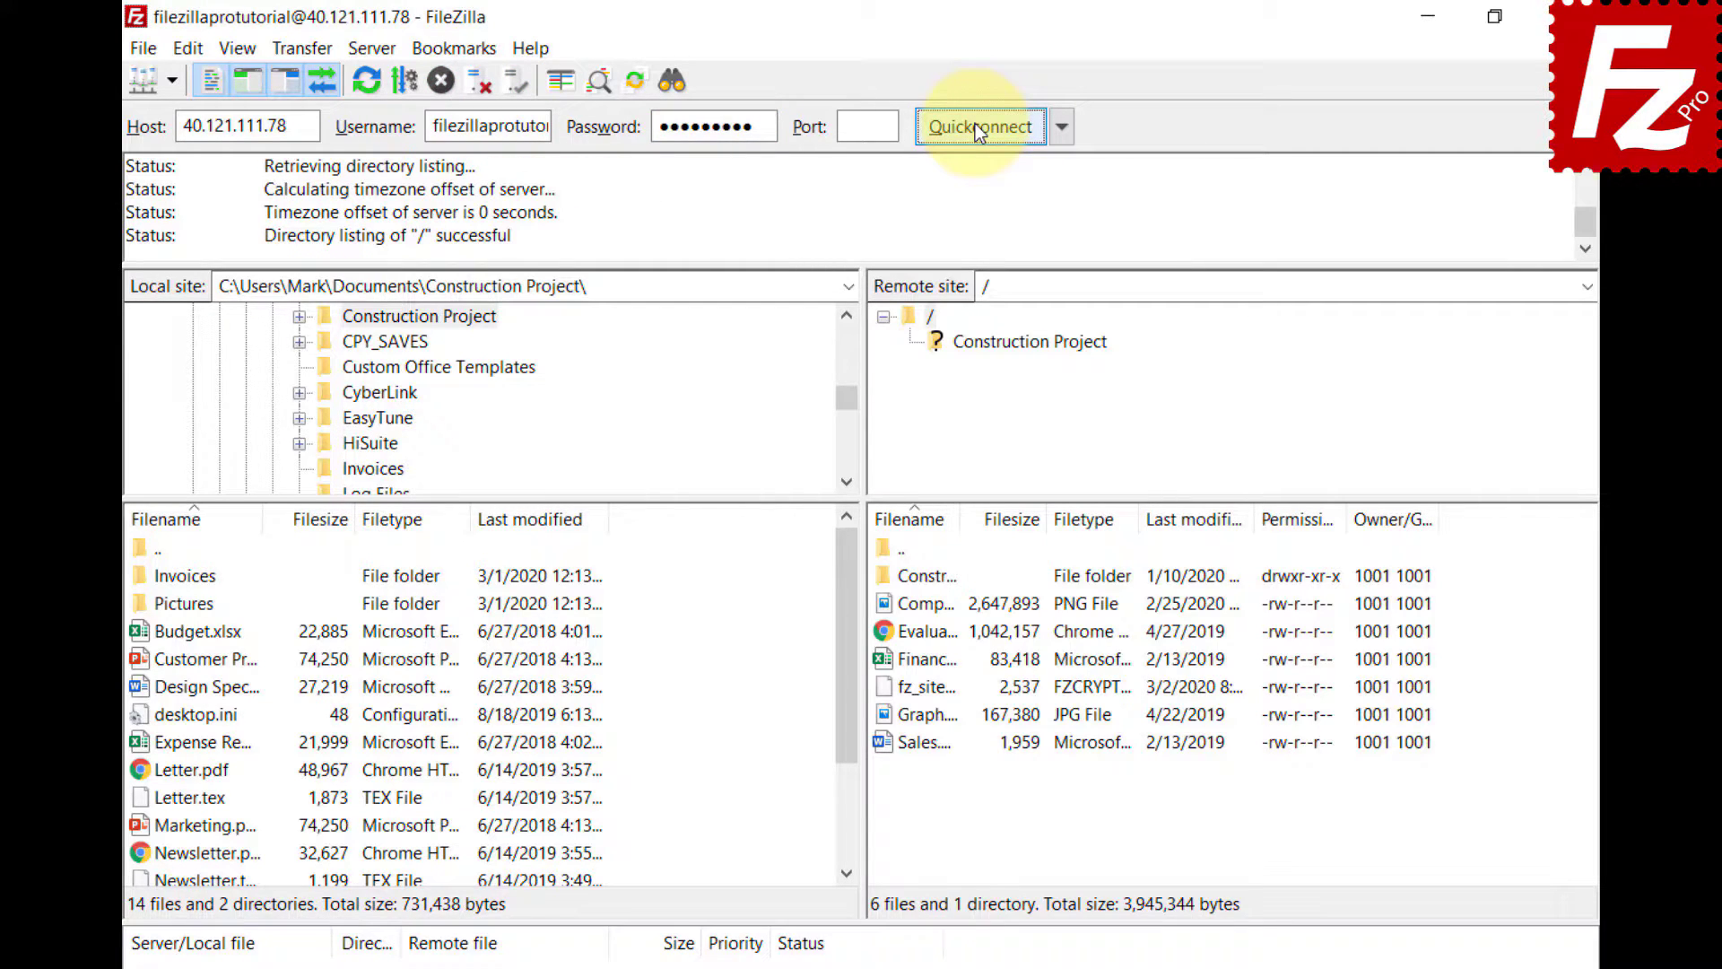
- Start a Comparative search between the local and remote /Construction Project folders
click(671, 82)
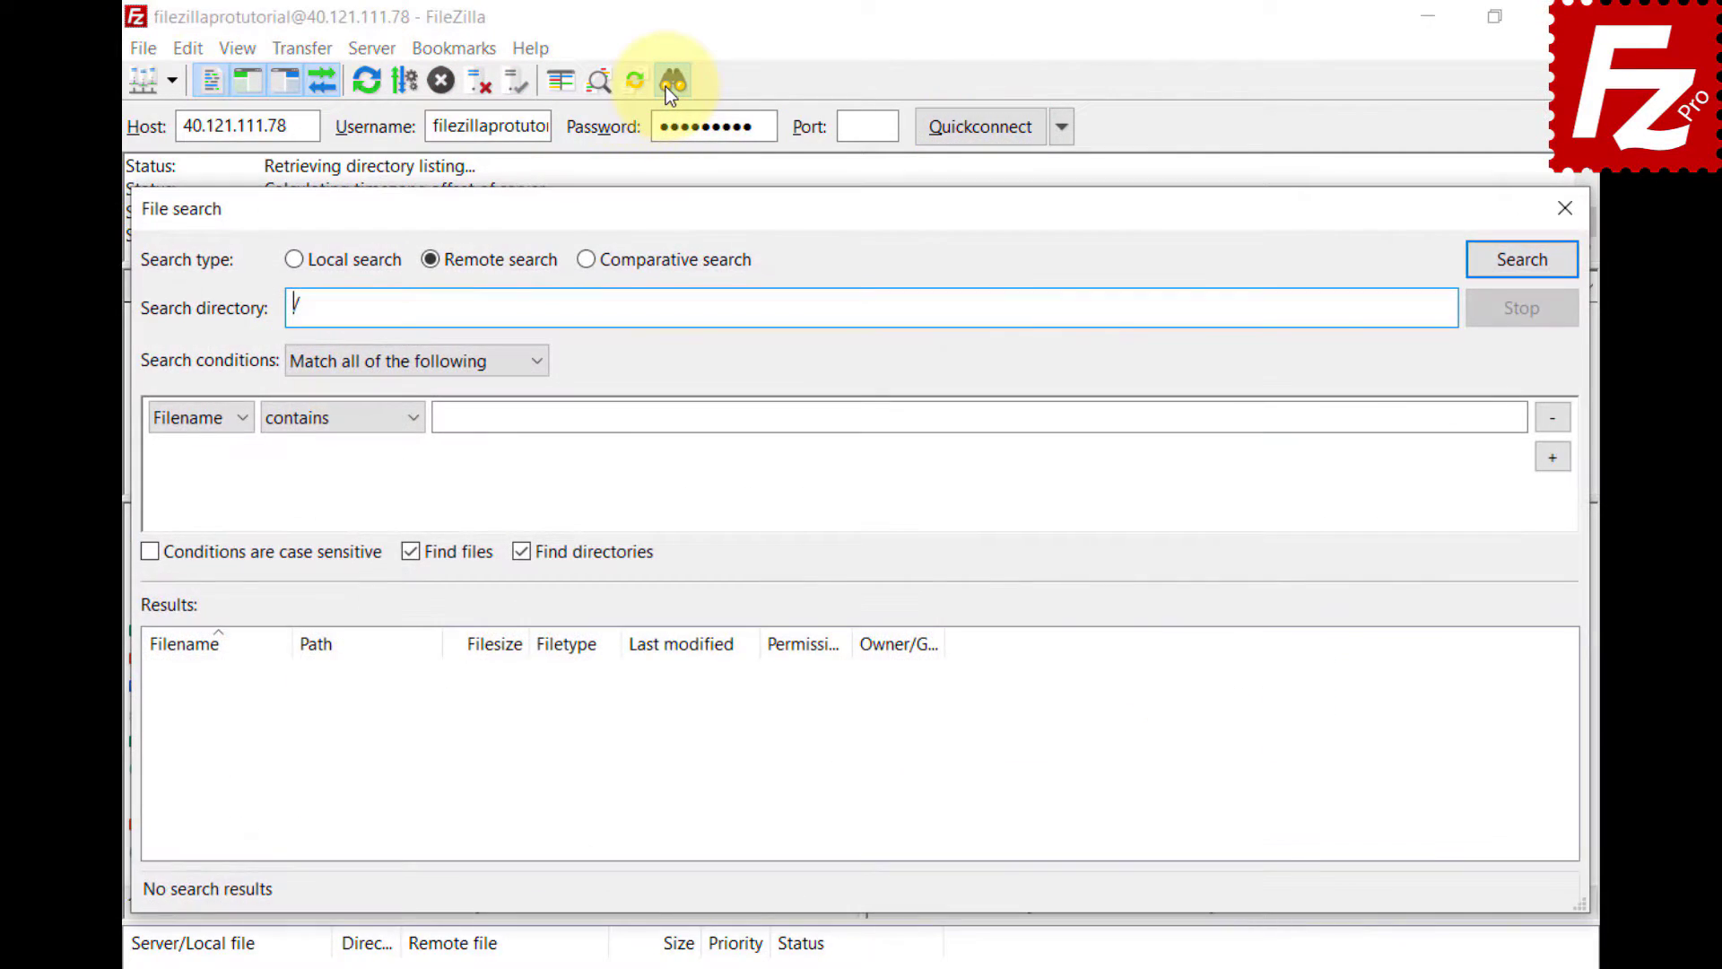
click(585, 262)
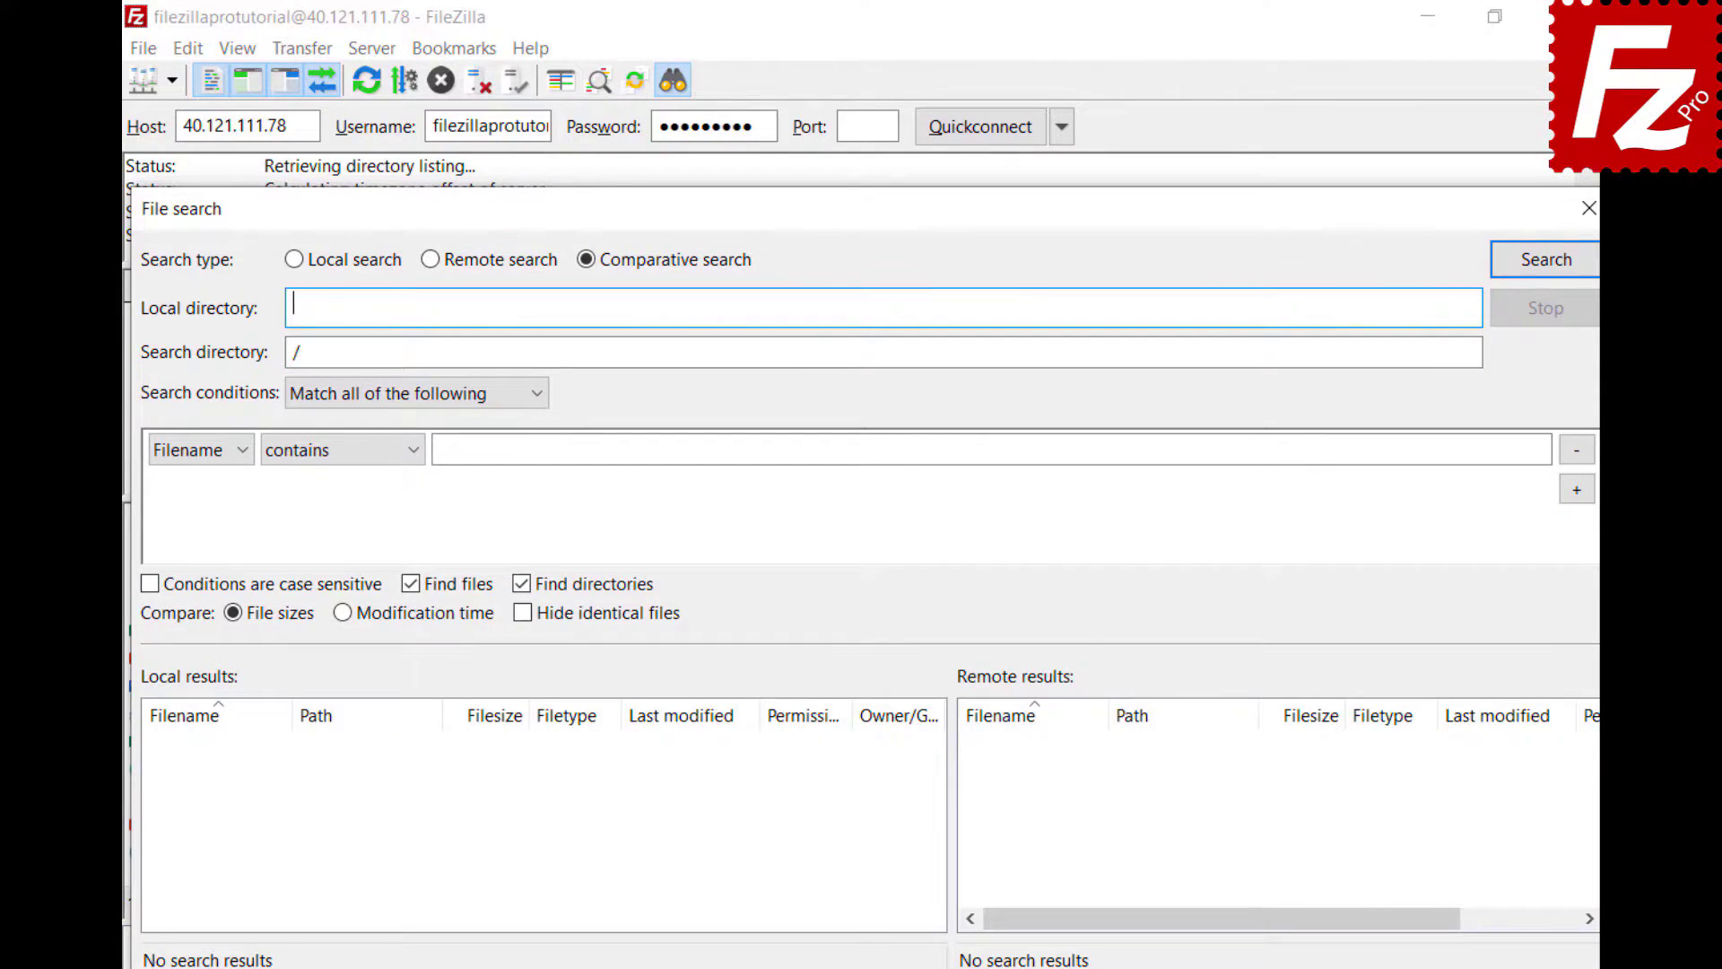
text(C:\Users\Mark\Documents\Construction Project\)
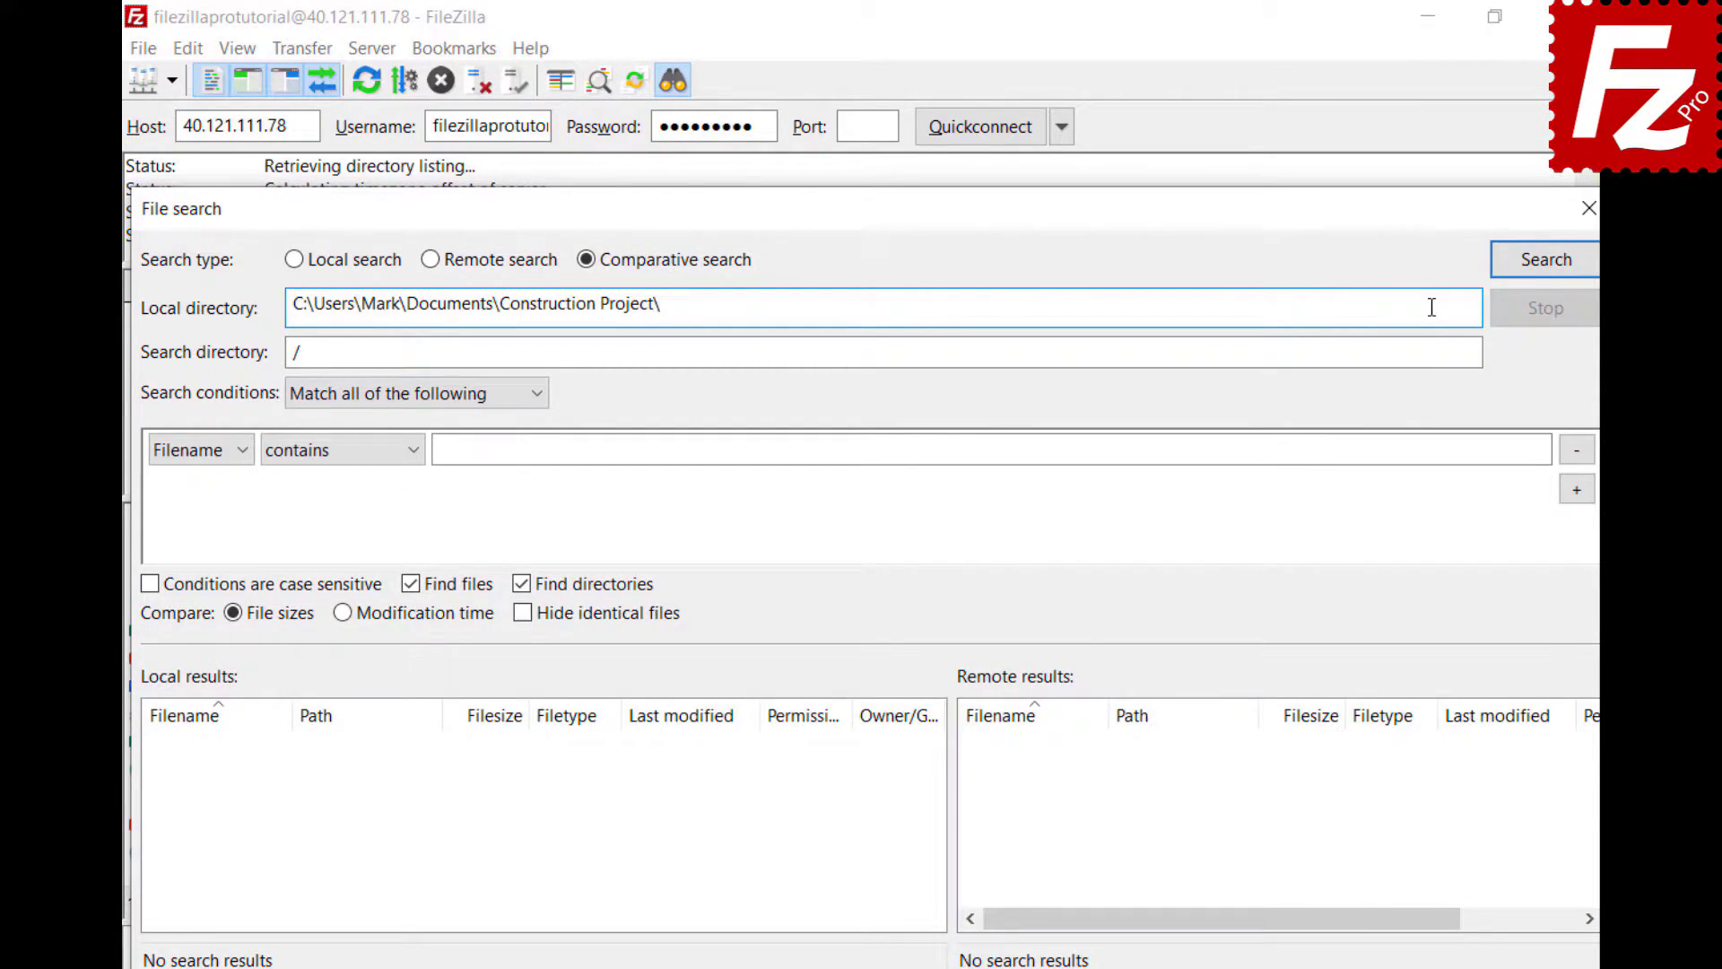
click(819, 353)
text(Construction Project)
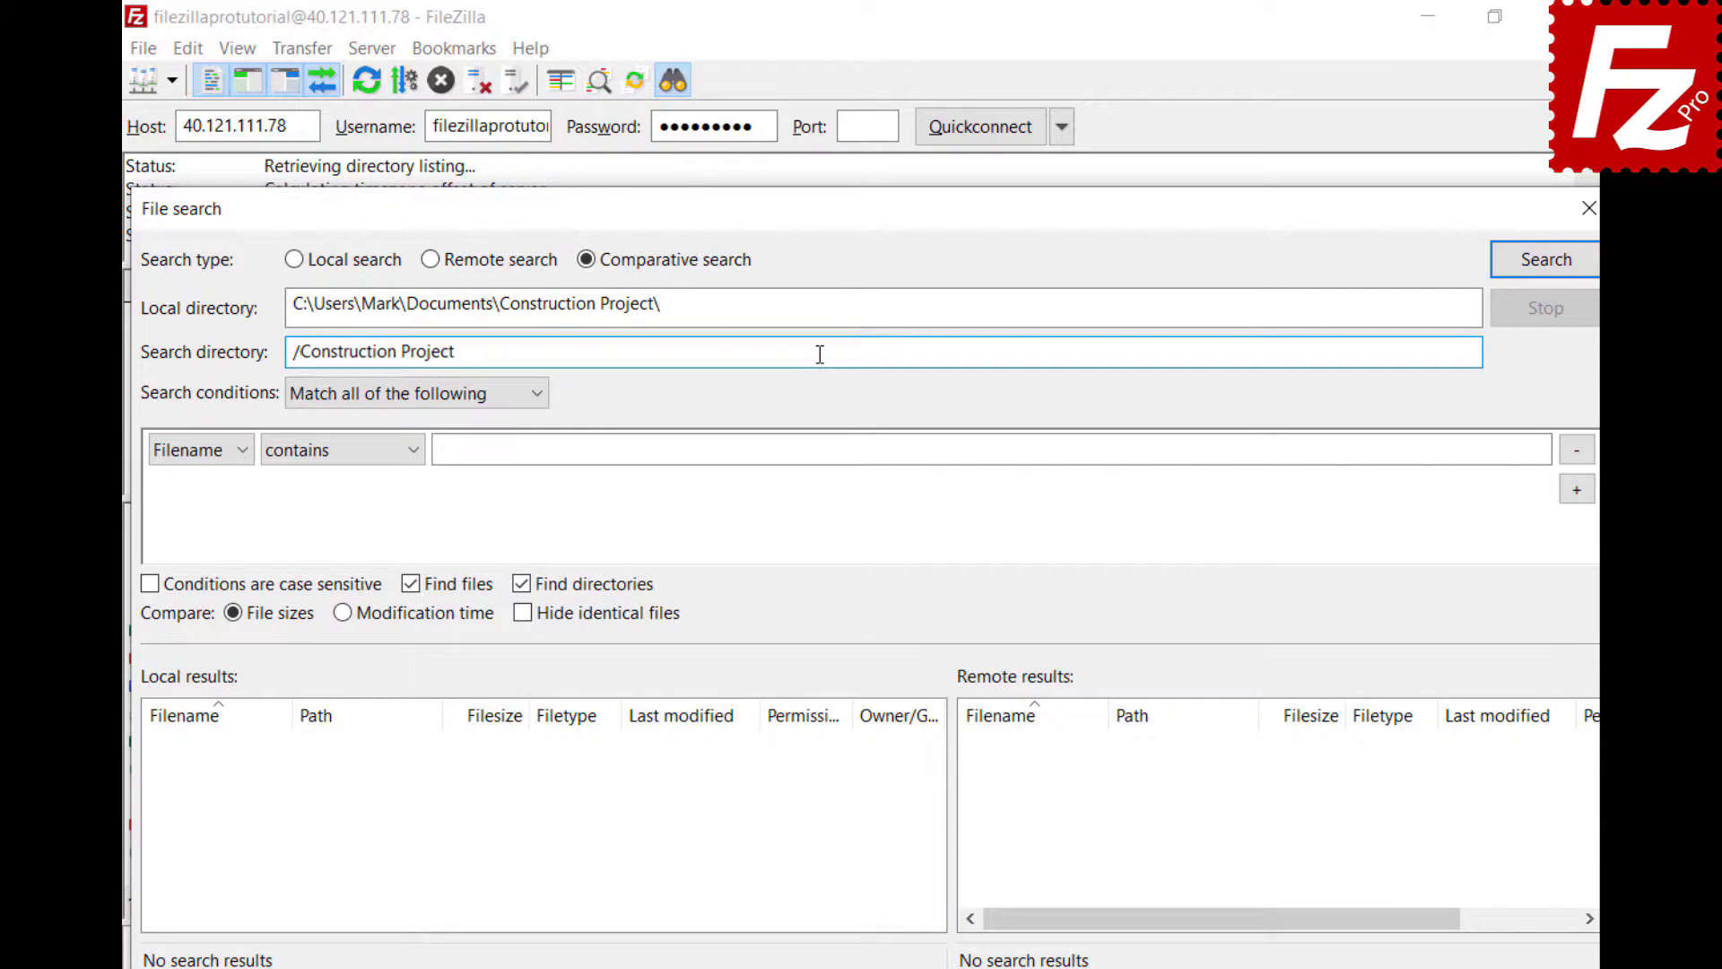
- Set the condition Filename begins with 'DSC' and run the comparative search
click(536, 406)
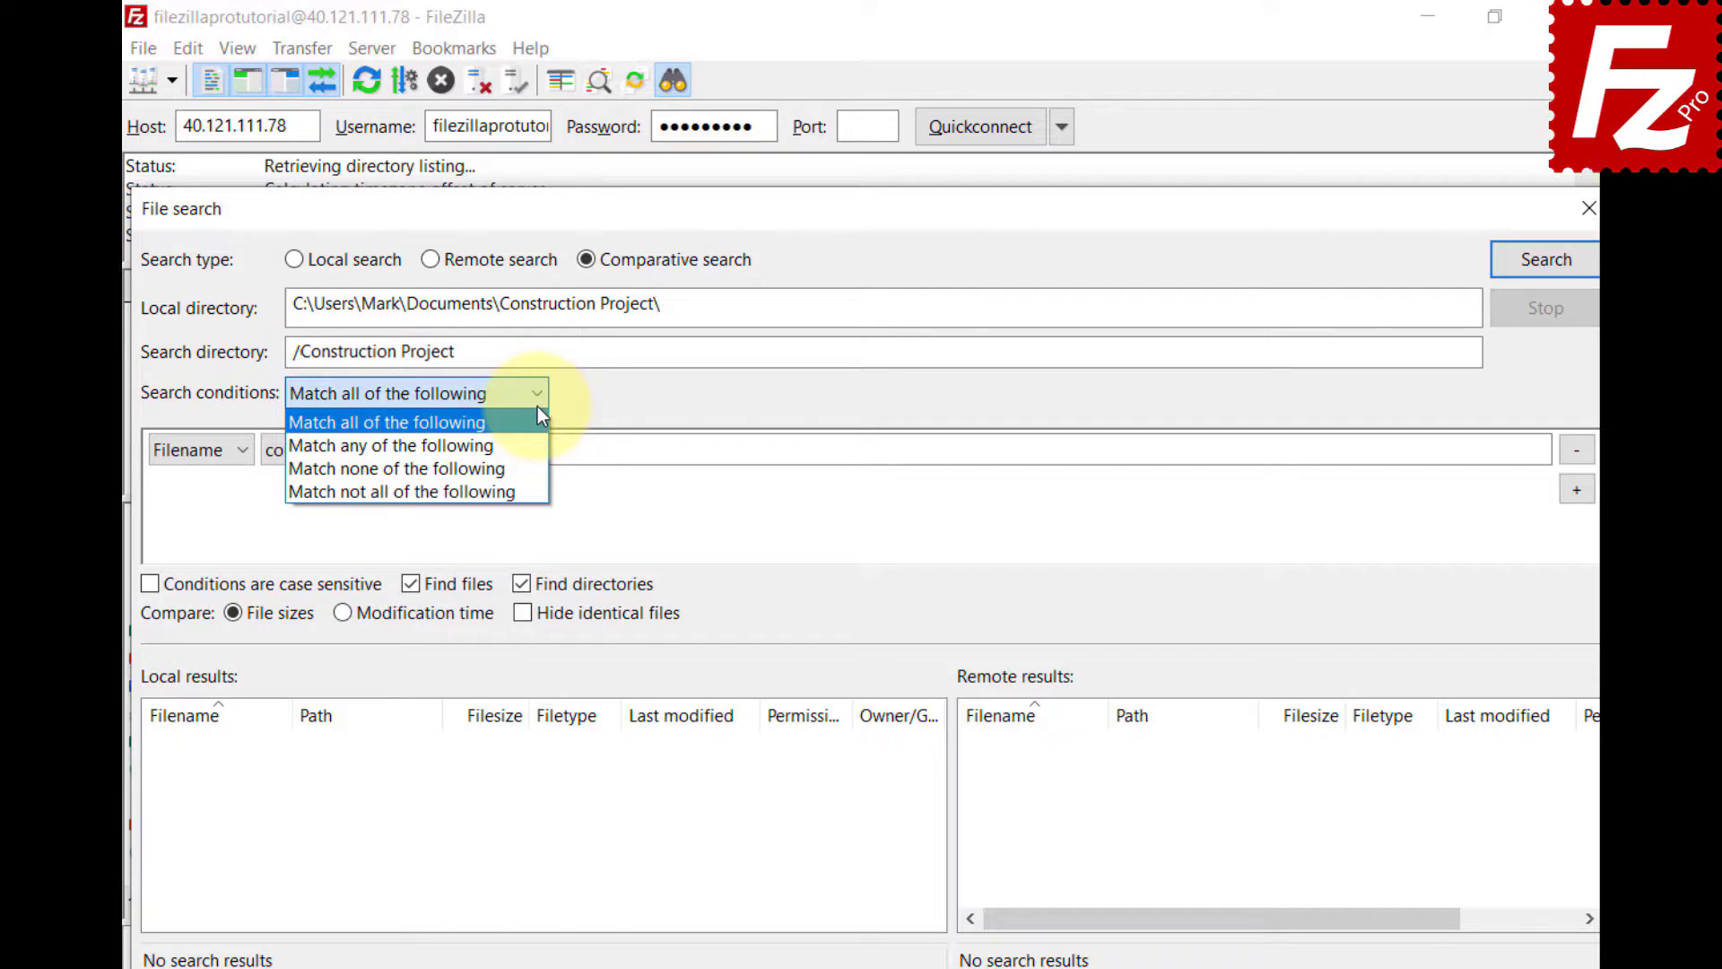
click(237, 453)
click(239, 454)
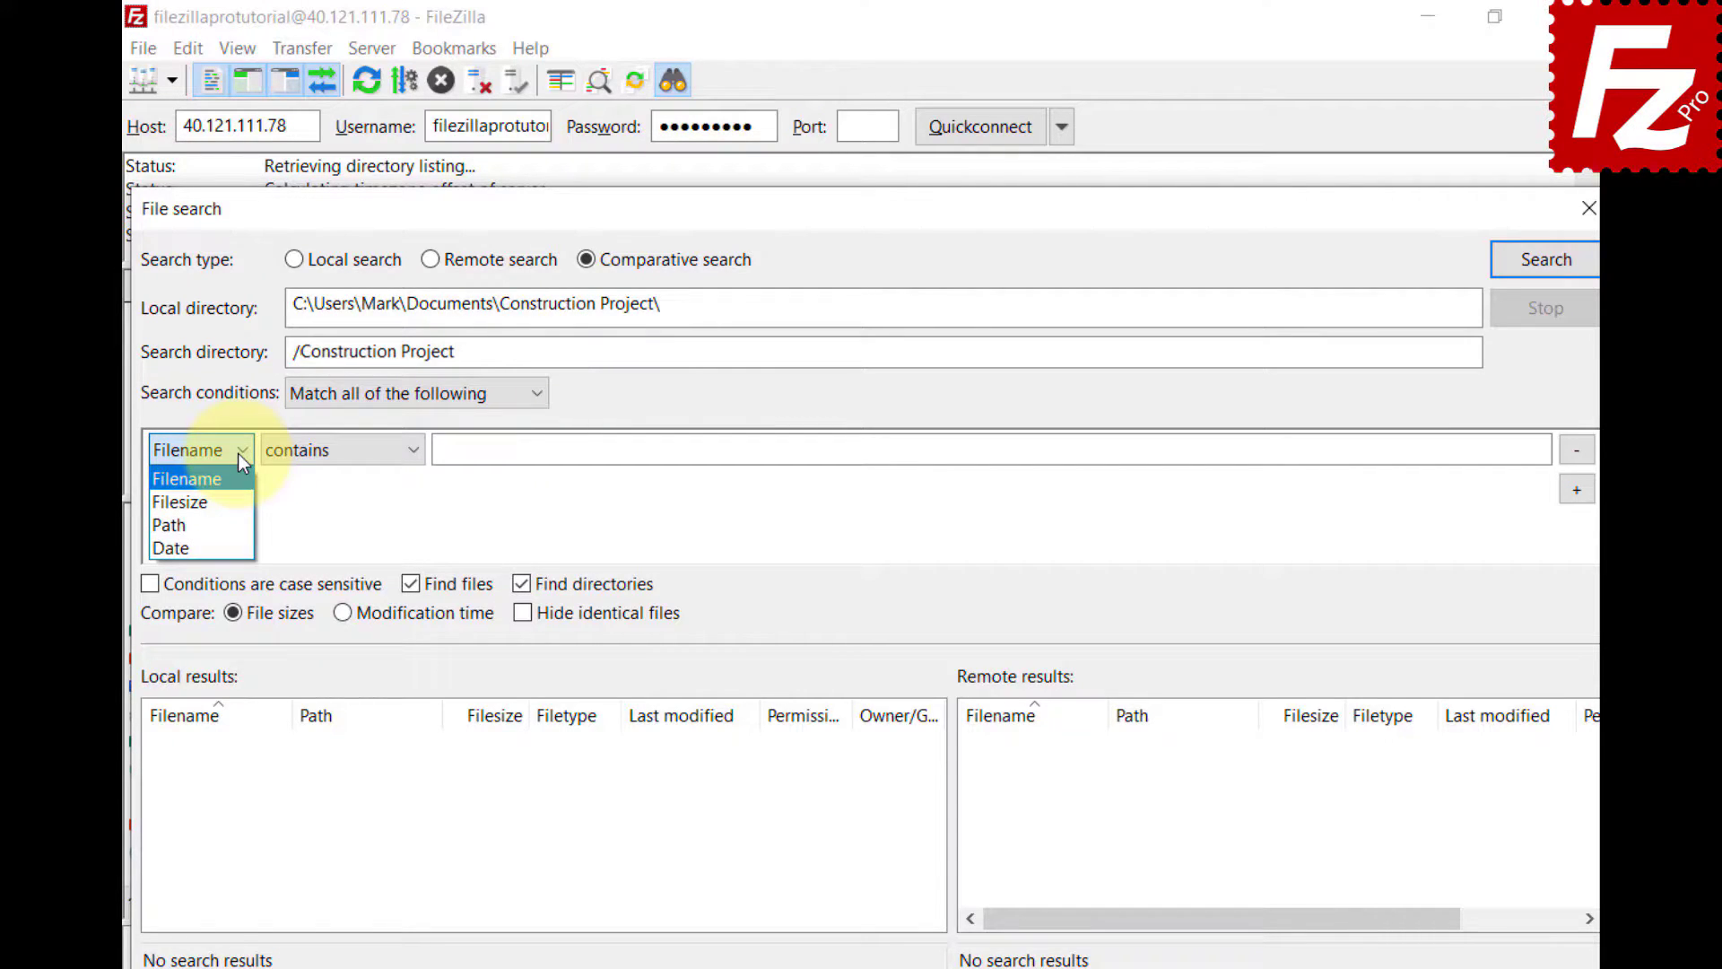
click(411, 451)
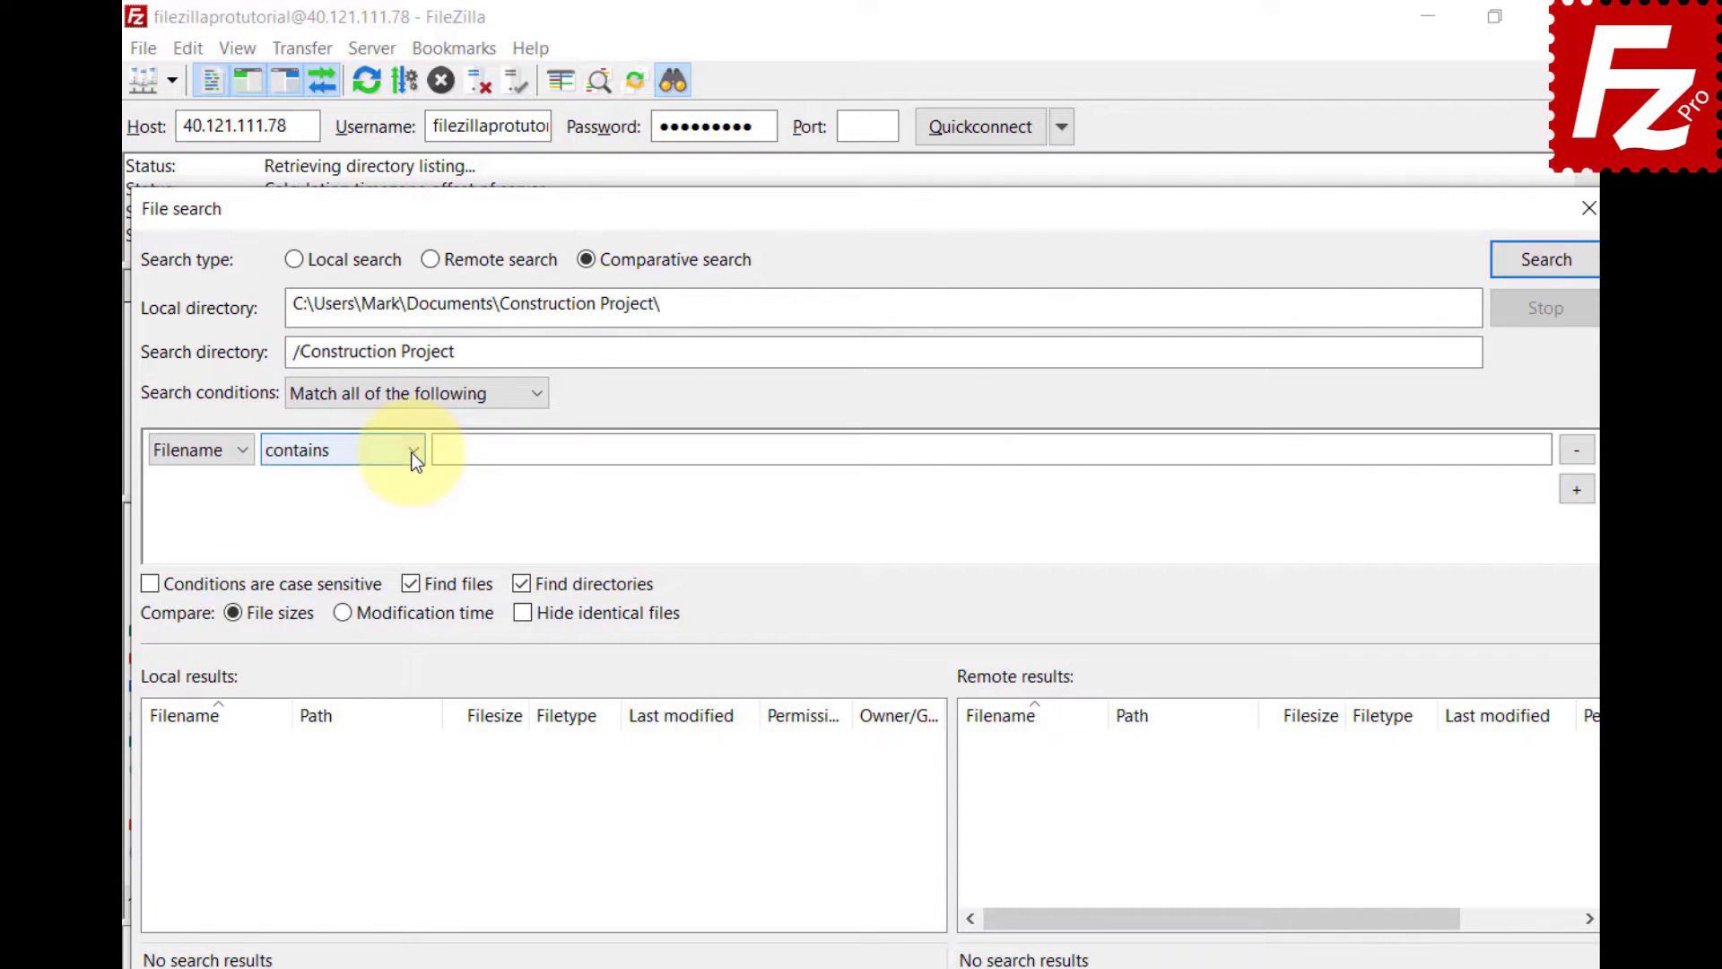
click(412, 452)
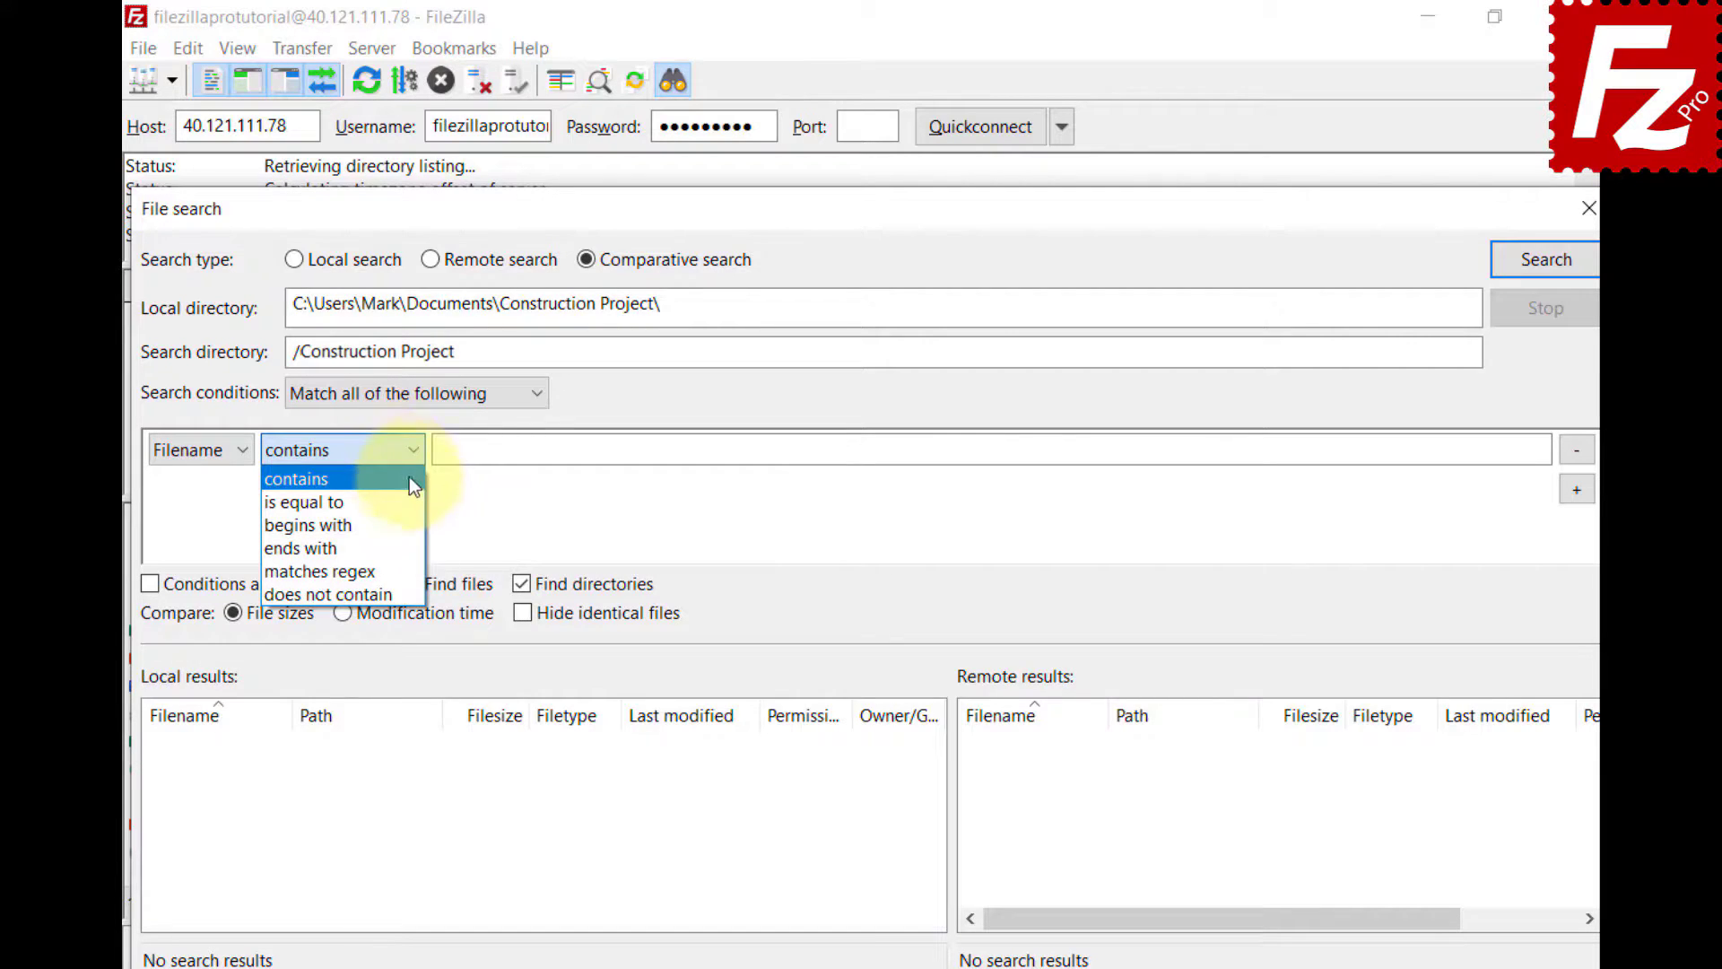
click(406, 523)
click(1514, 449)
text(DSC)
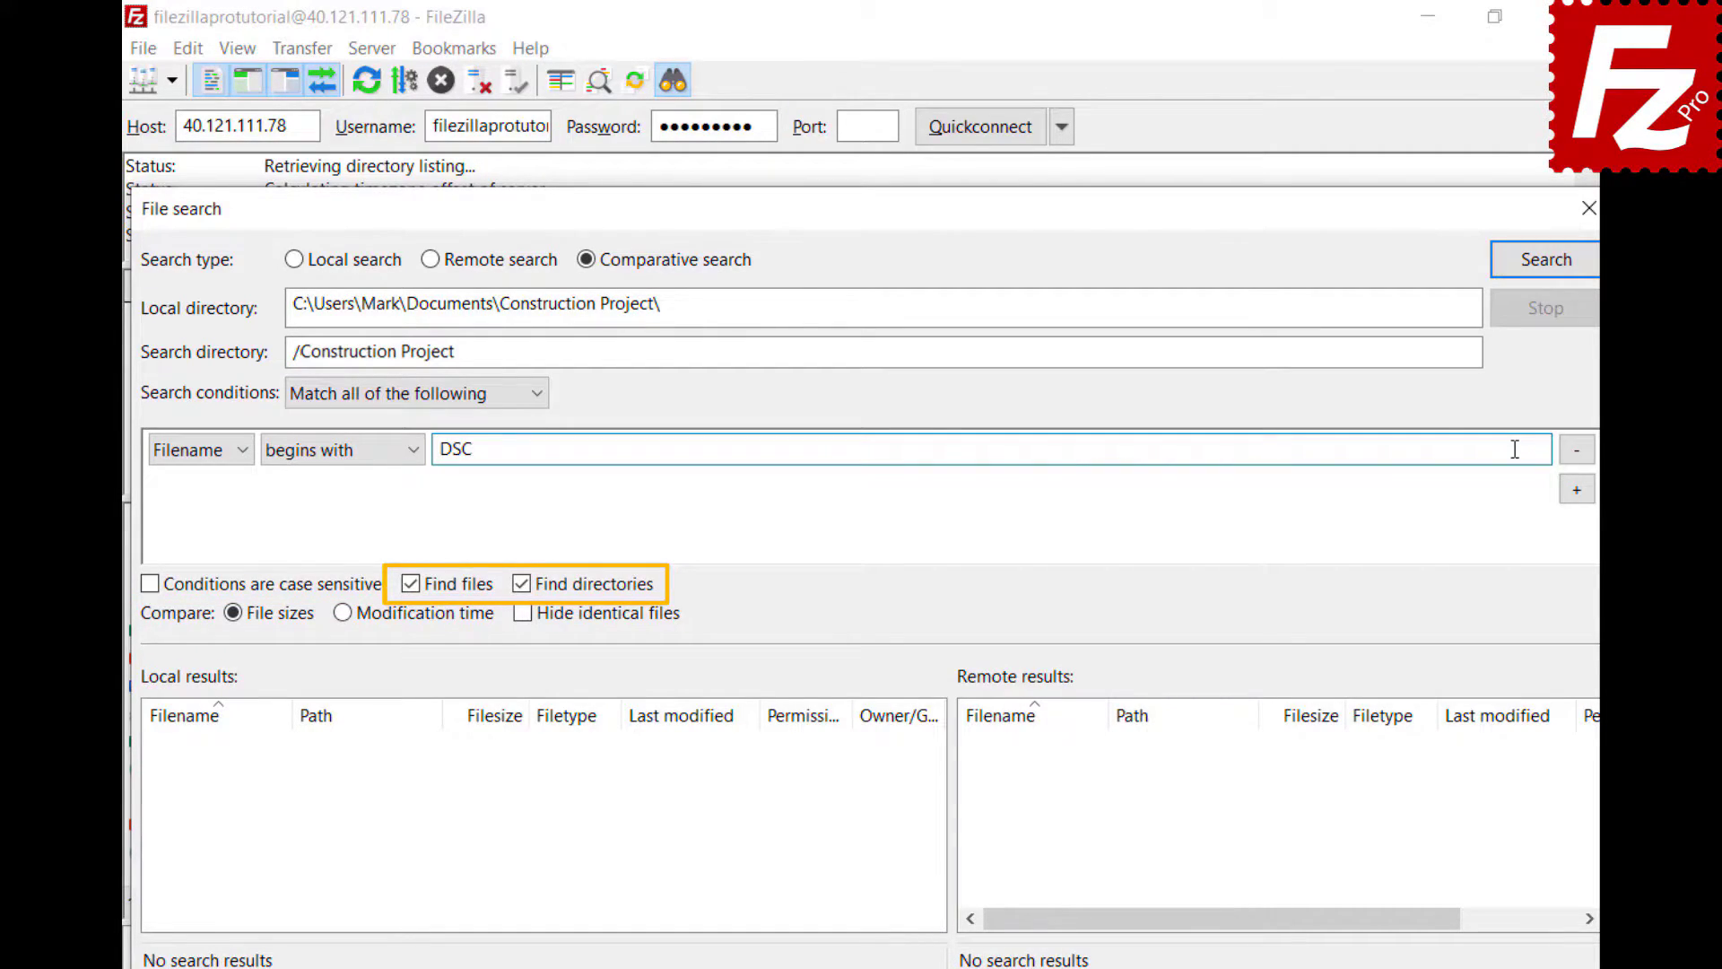
click(1543, 278)
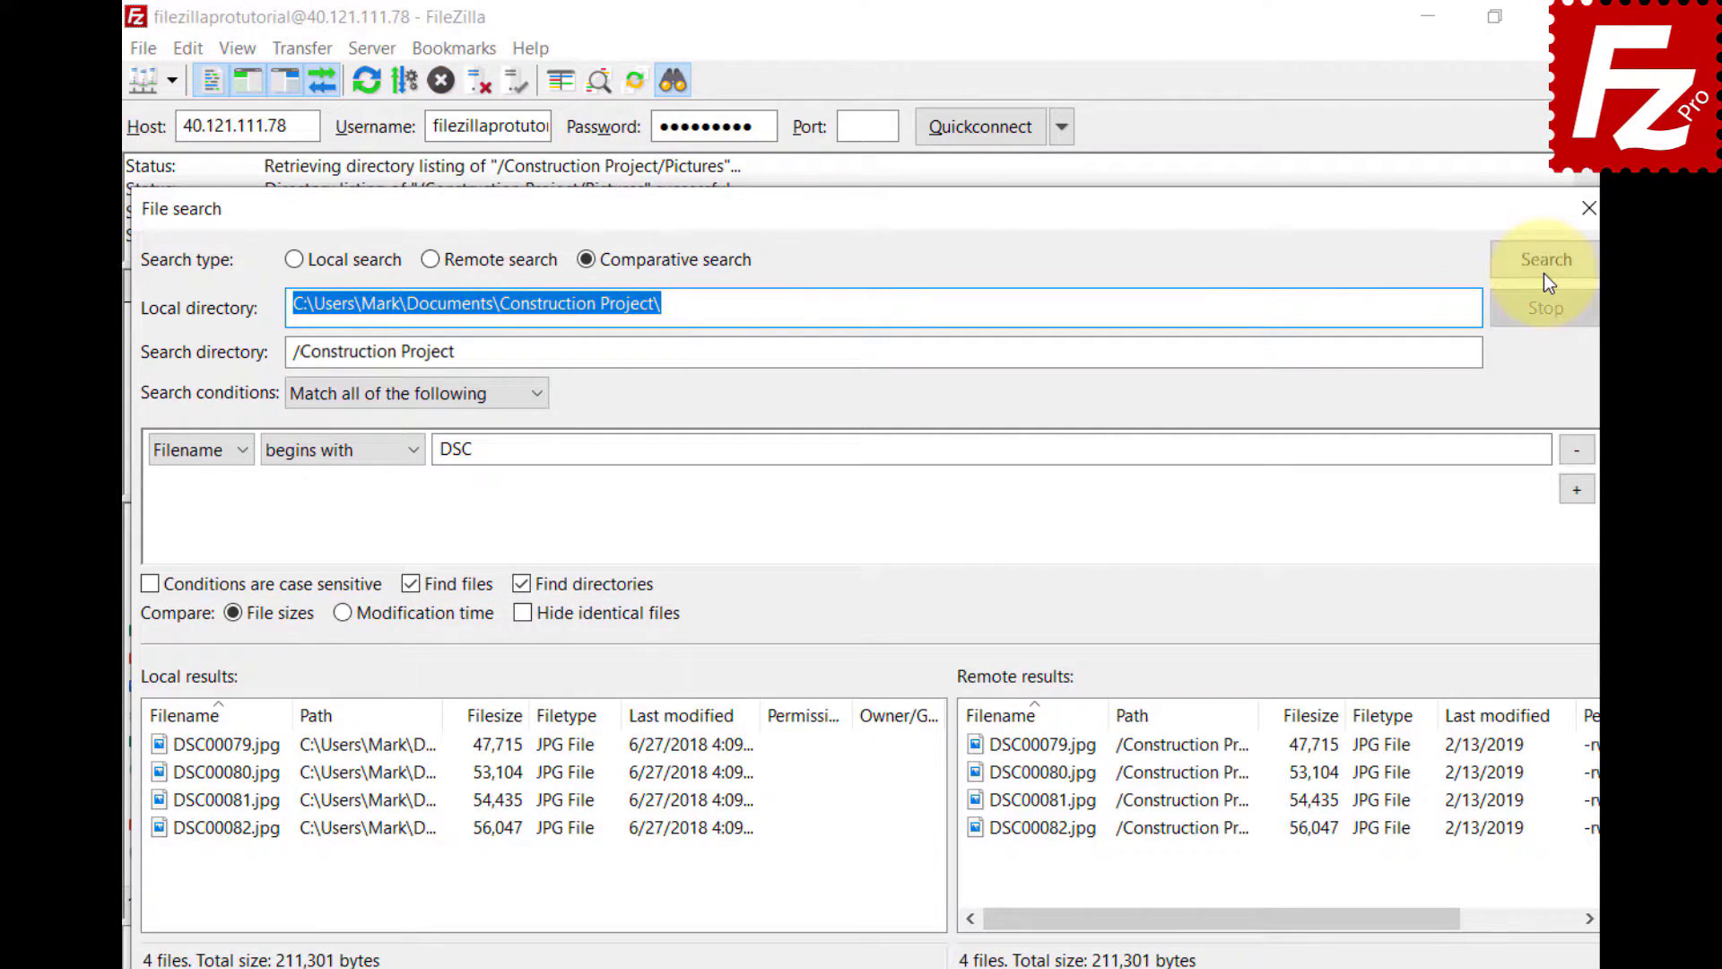
- Remove the DSC condition, rerun the comparison, and try modification time versus file size and hiding identical files
click(1575, 451)
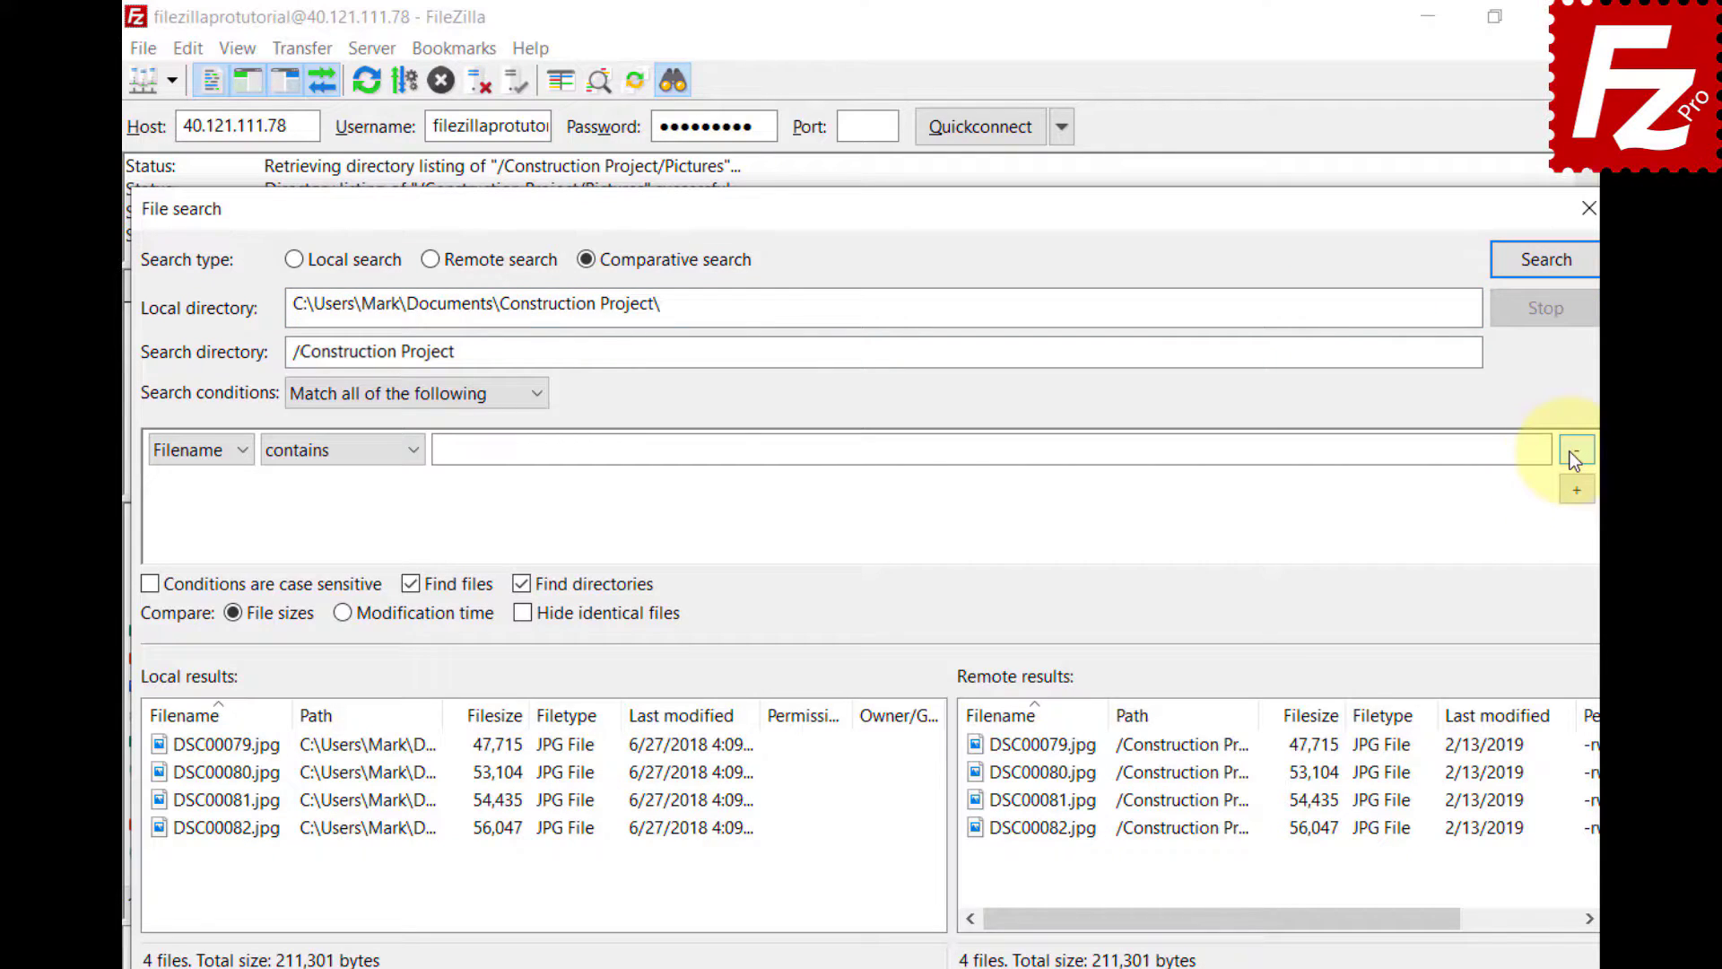
click(1547, 278)
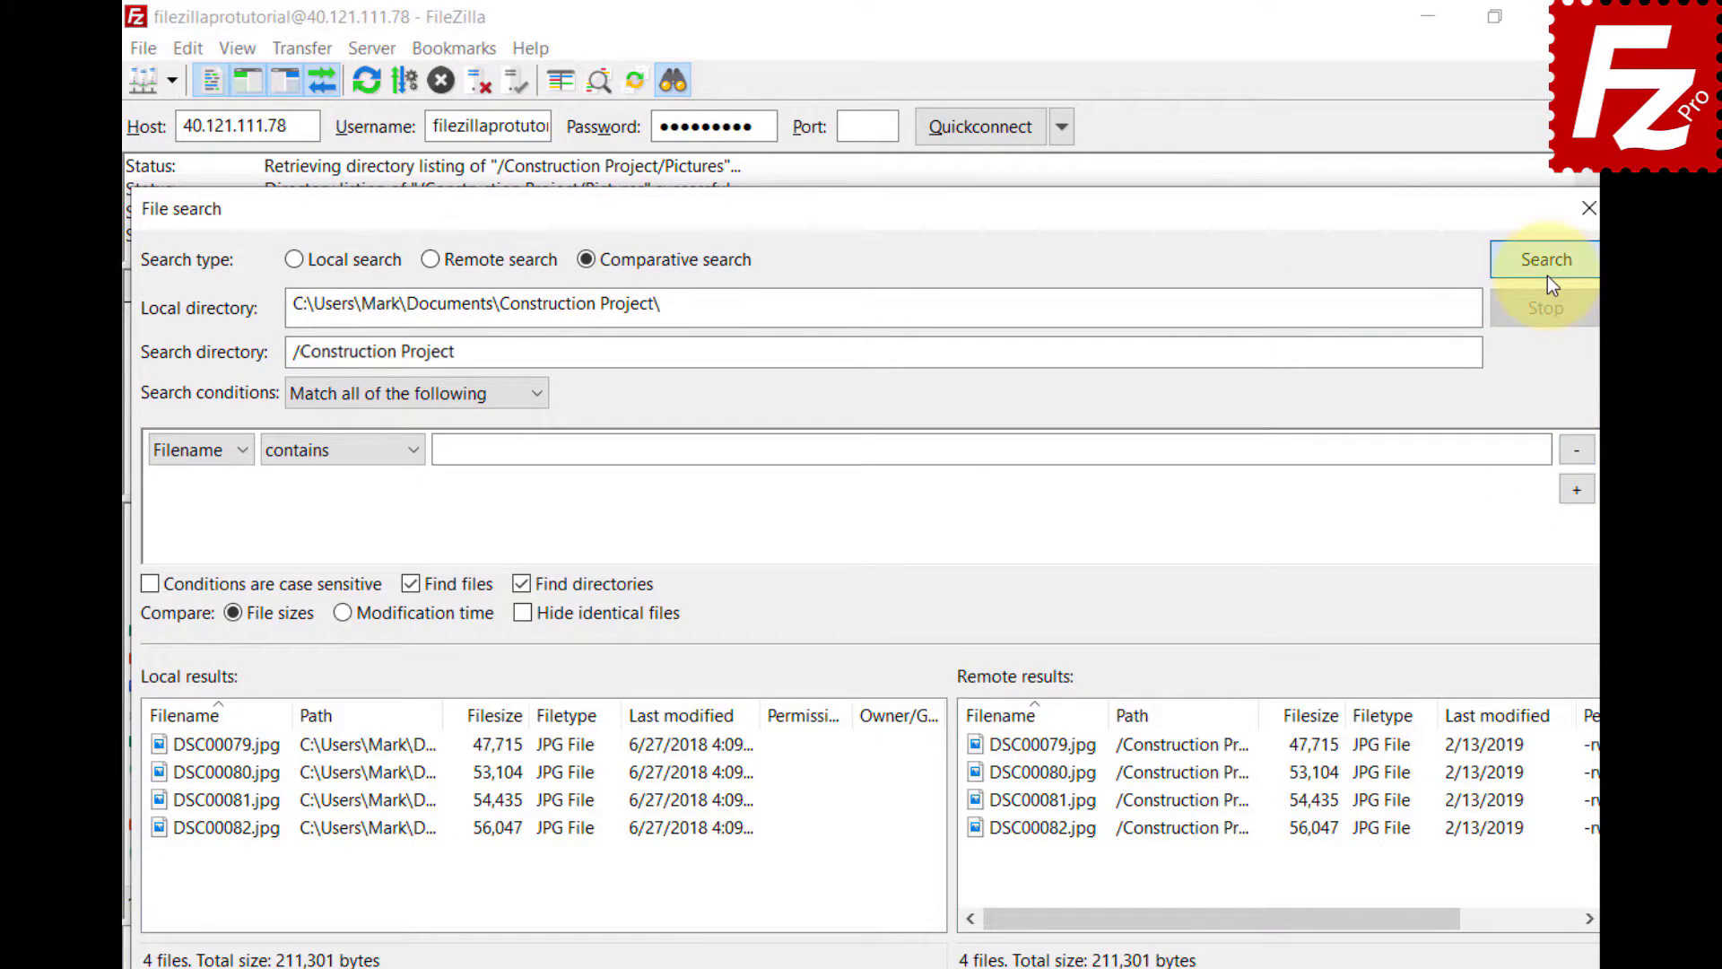
click(341, 622)
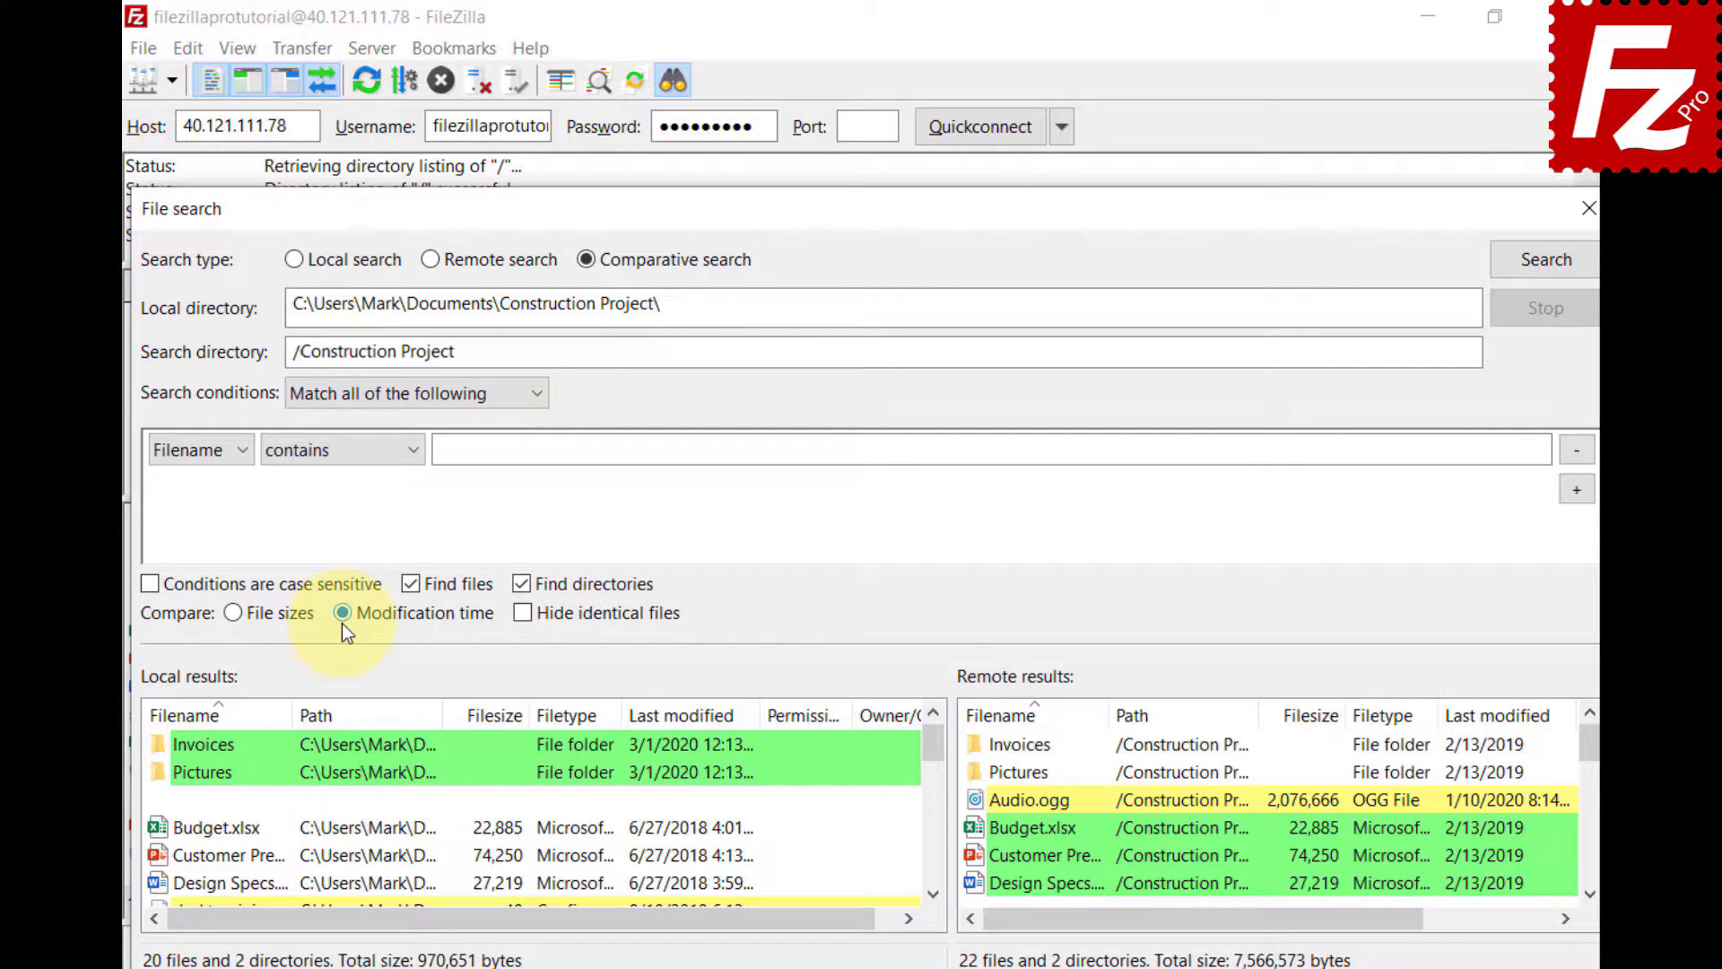
click(233, 613)
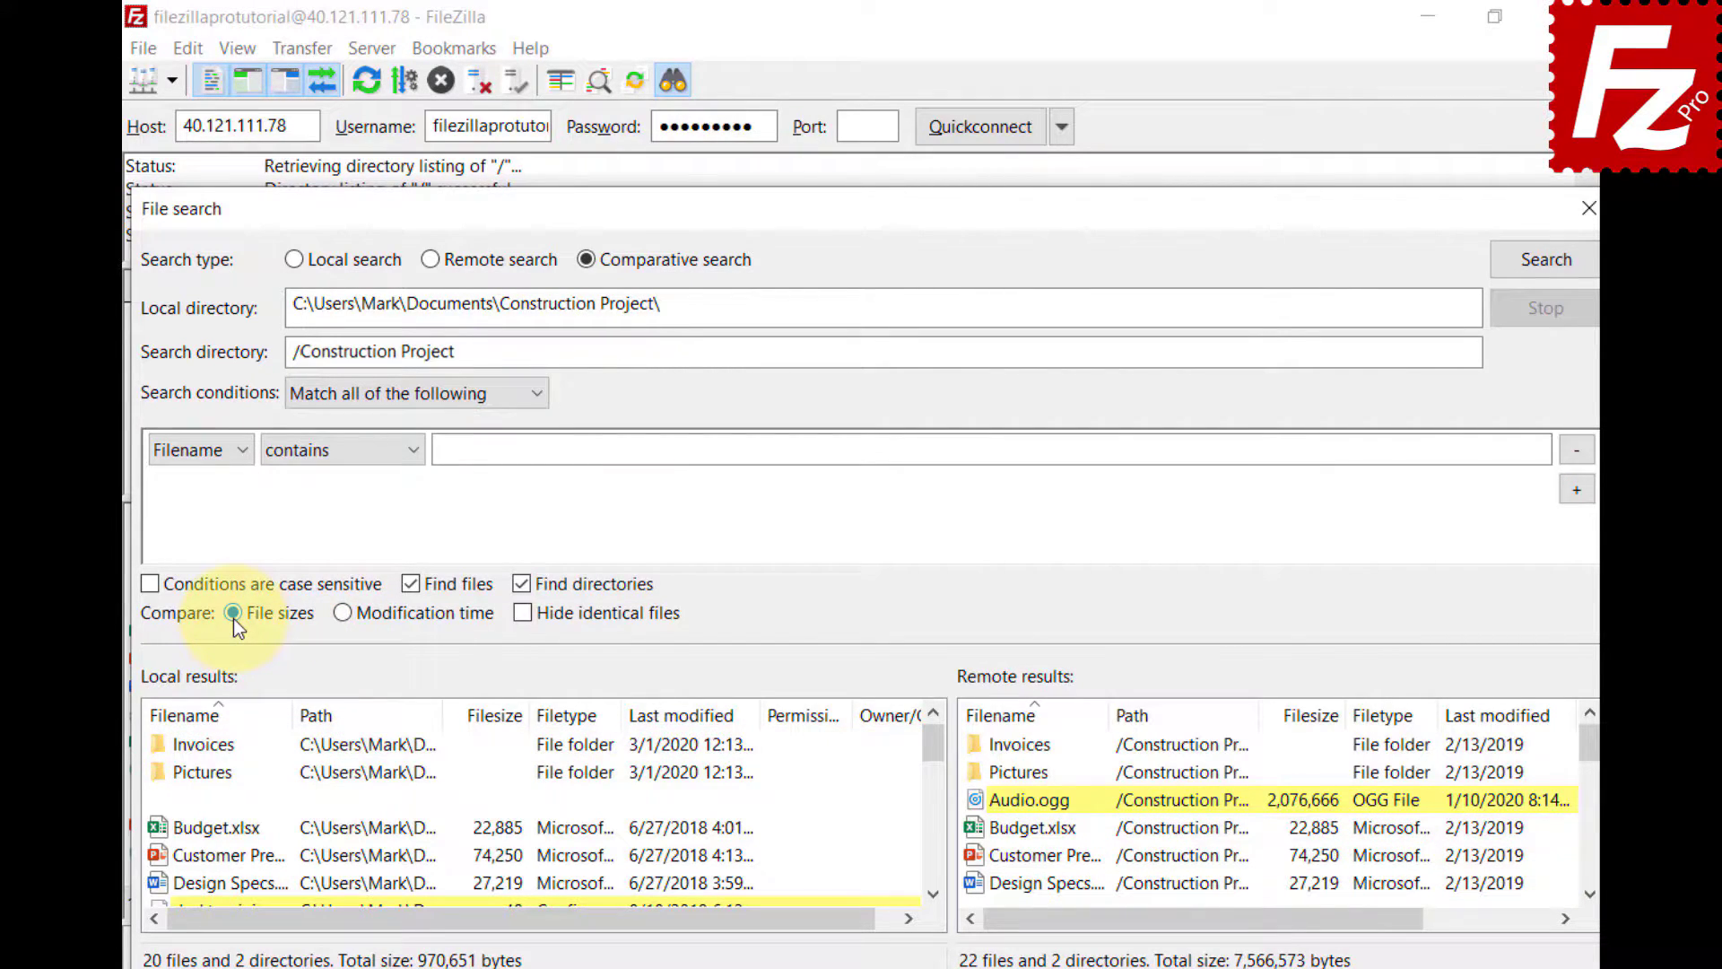
click(524, 616)
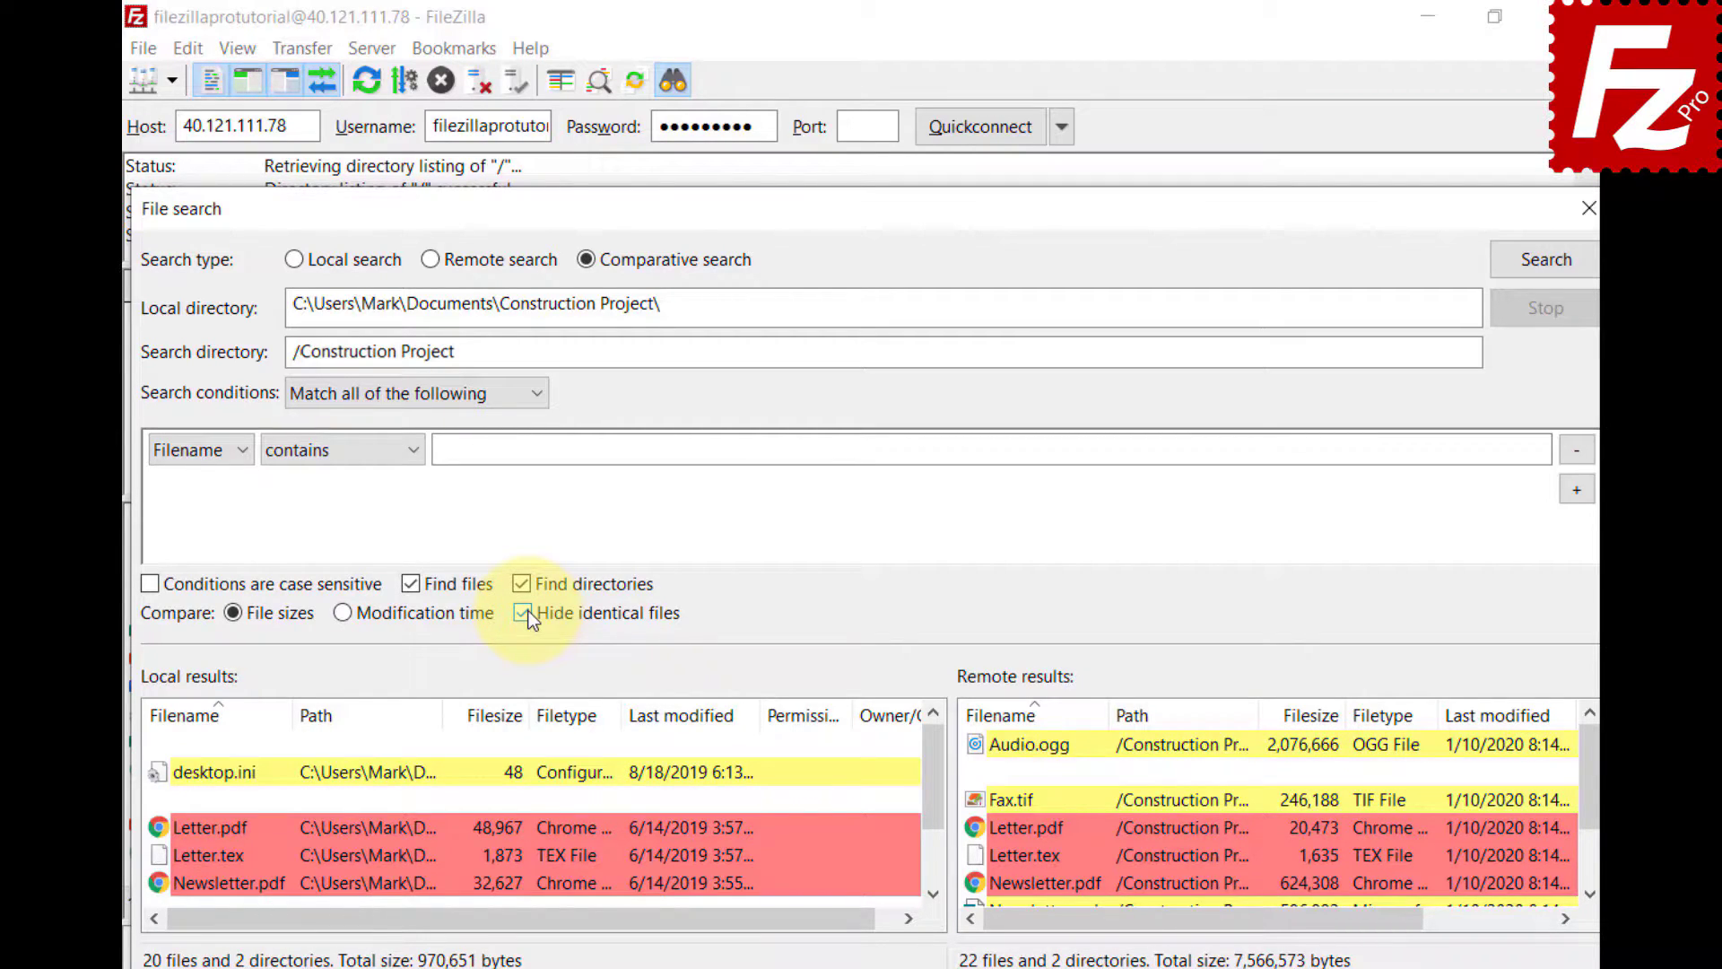
click(529, 617)
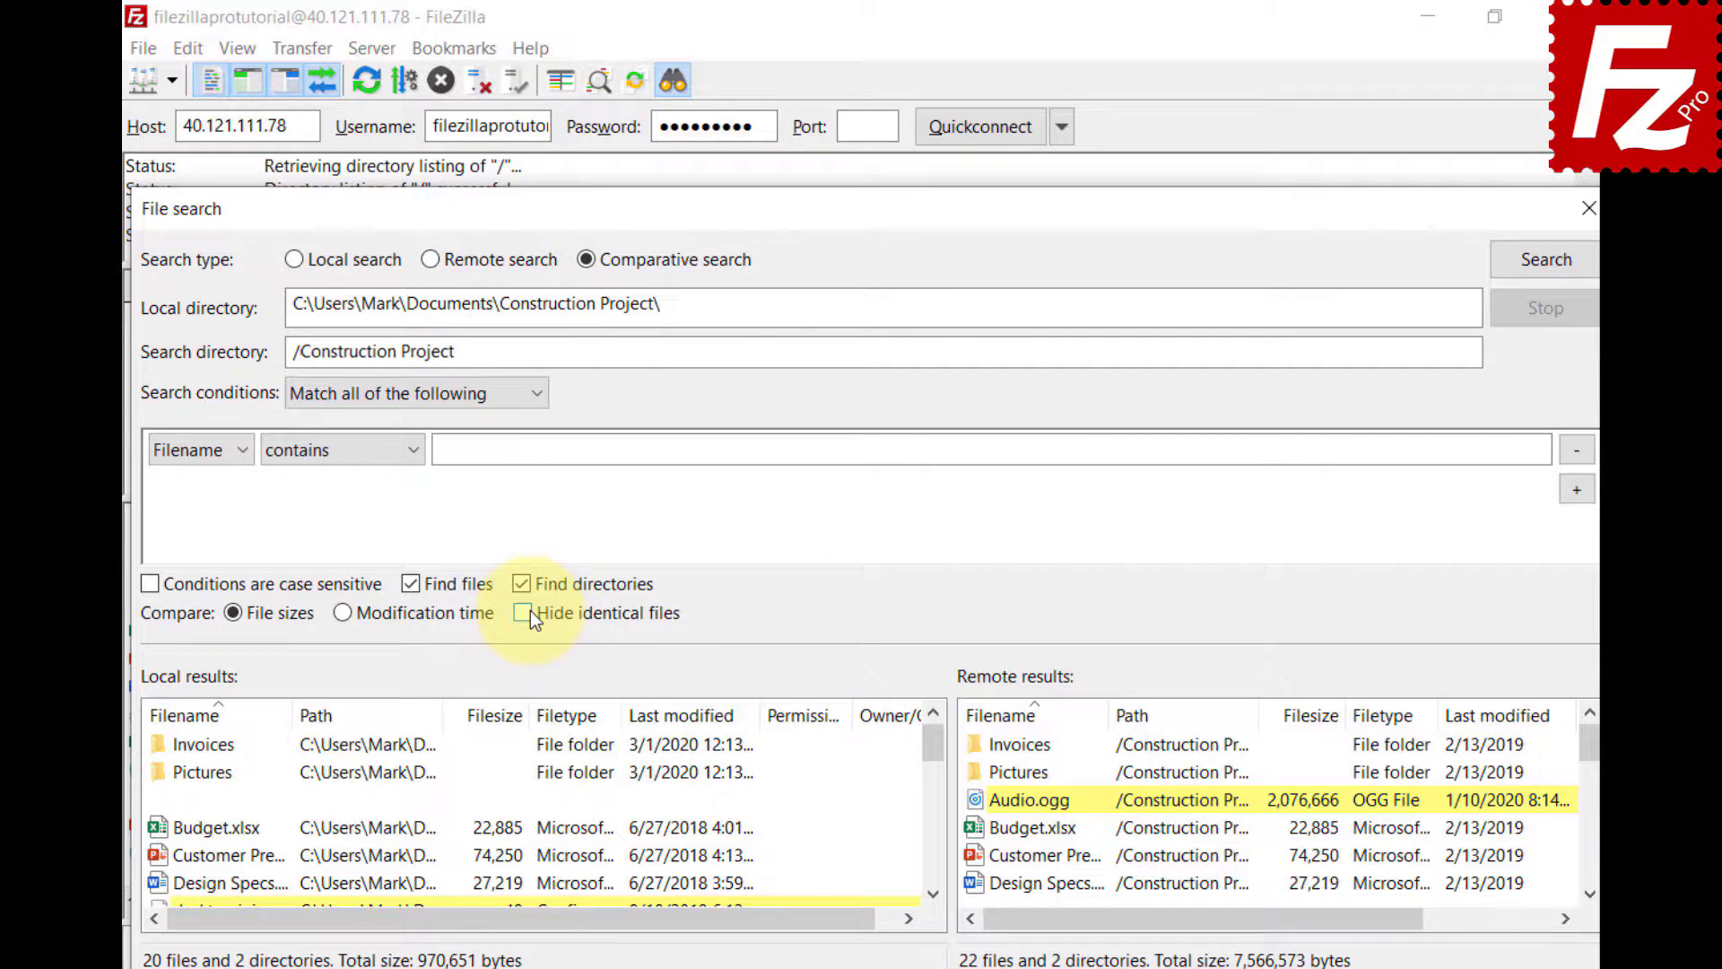
- Review the available actions for local Newsletter.tex and remote Video.mp4
click(932, 894)
click(932, 894)
click(933, 895)
click(933, 895)
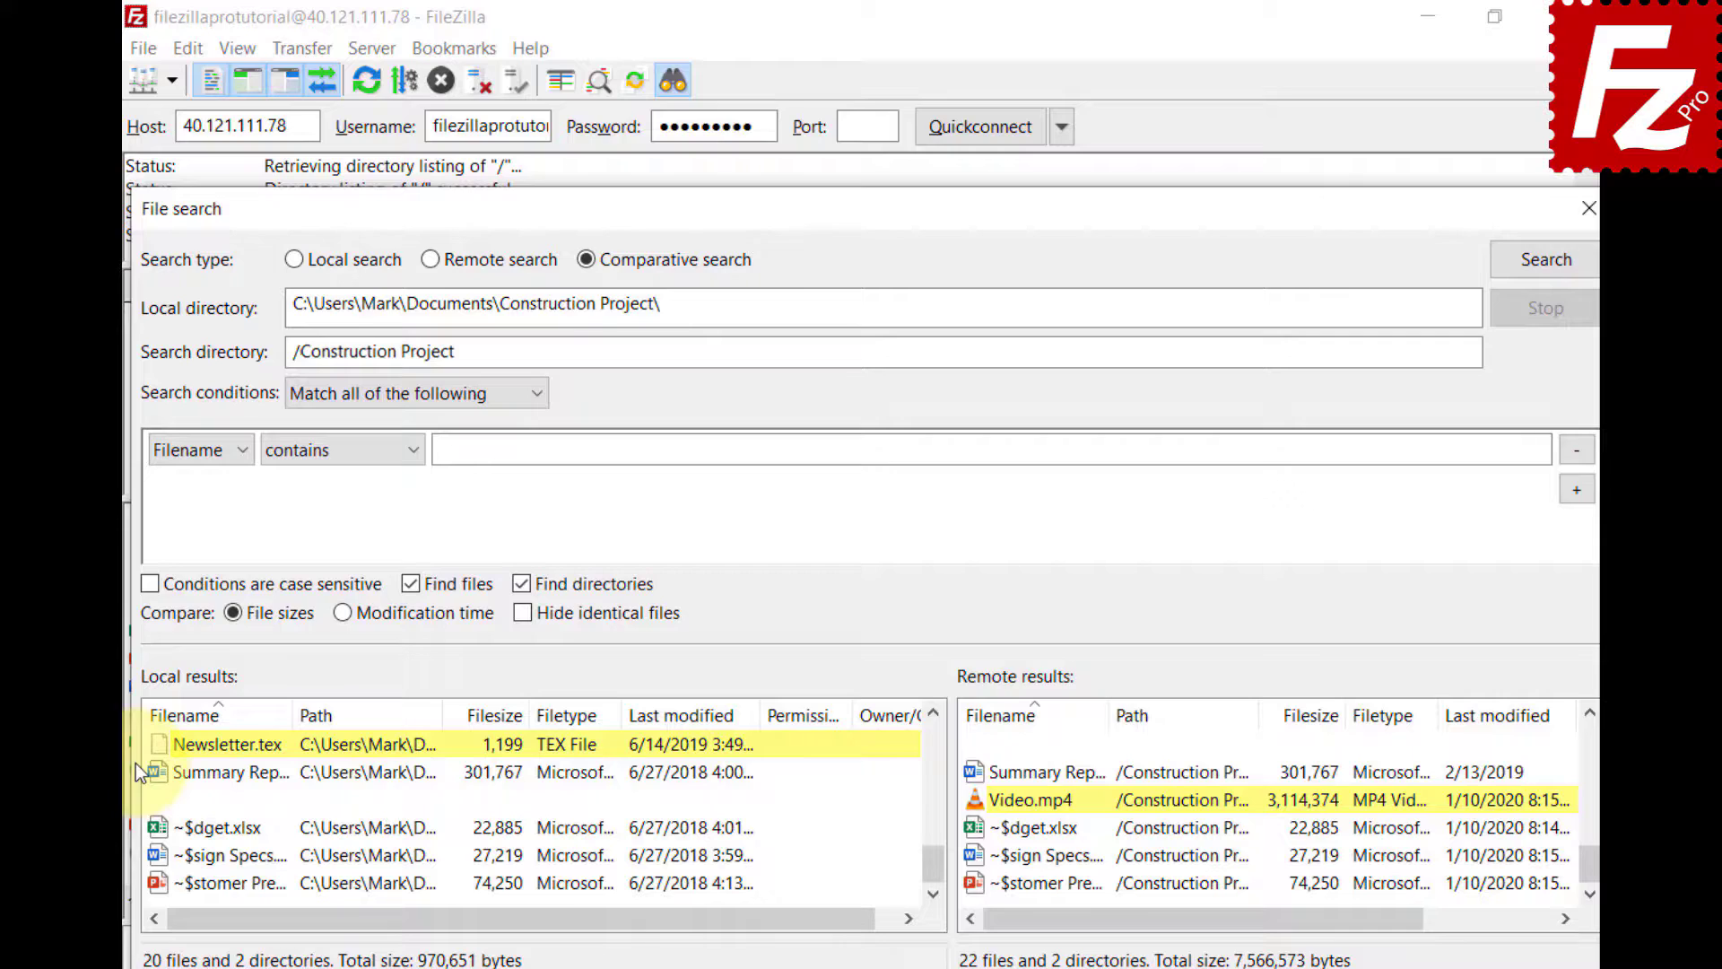
right_click(162, 745)
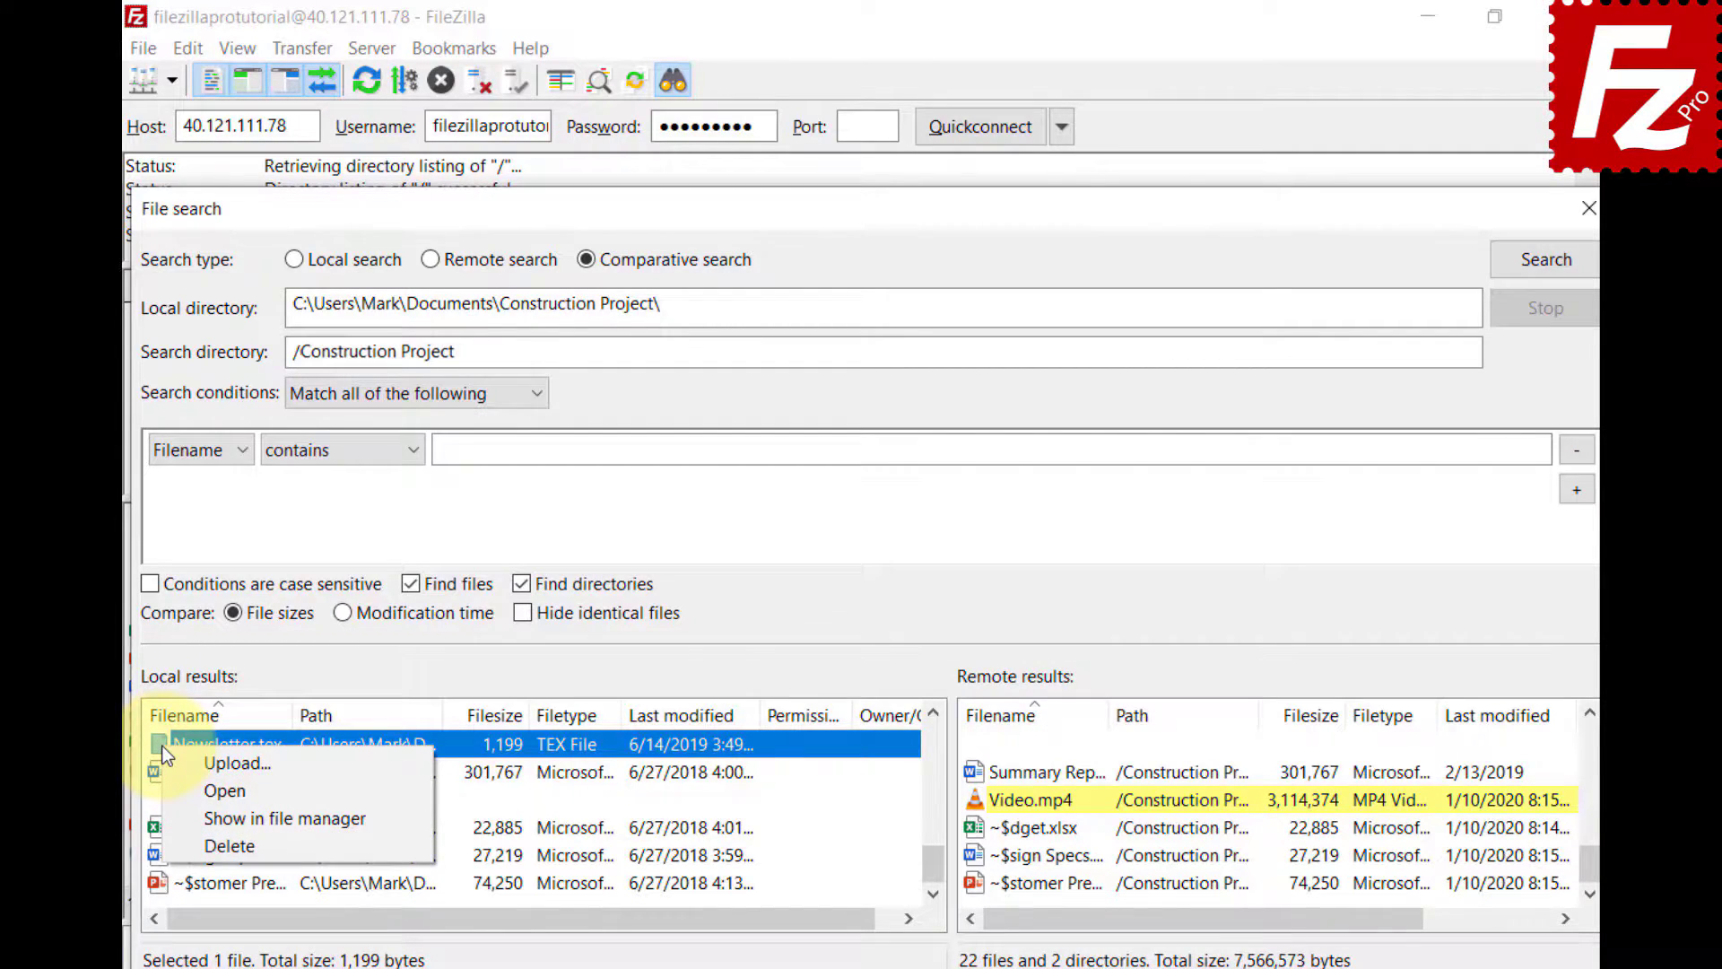
key(Escape)
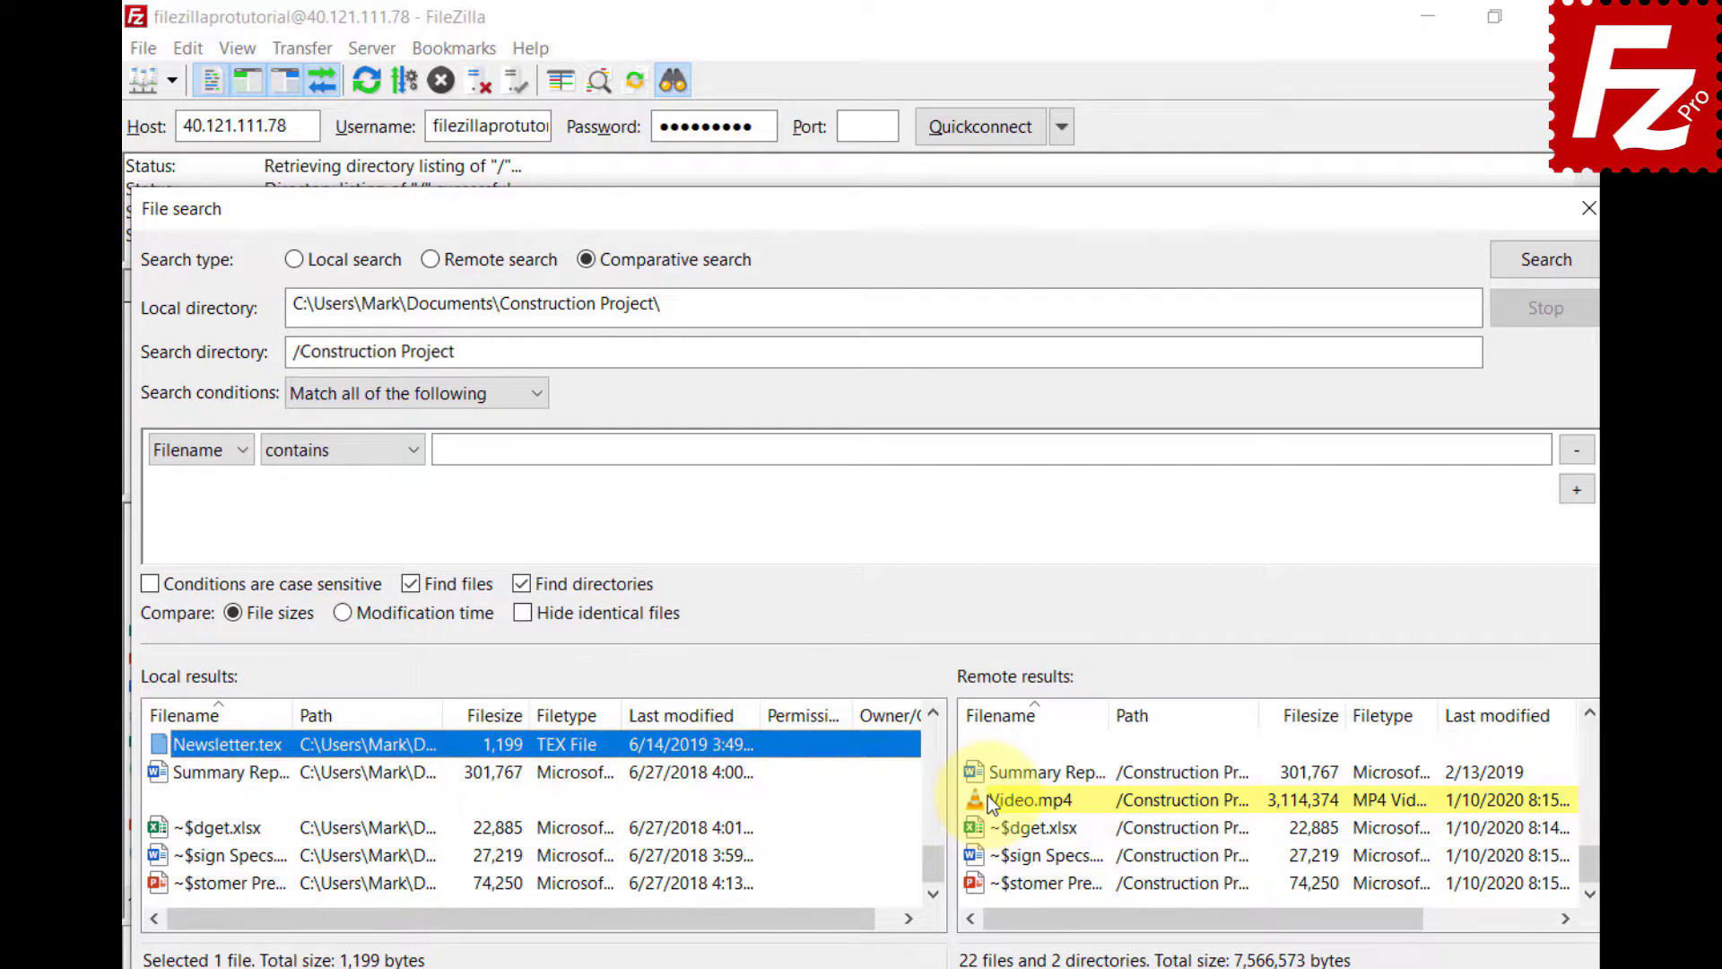
right_click(987, 794)
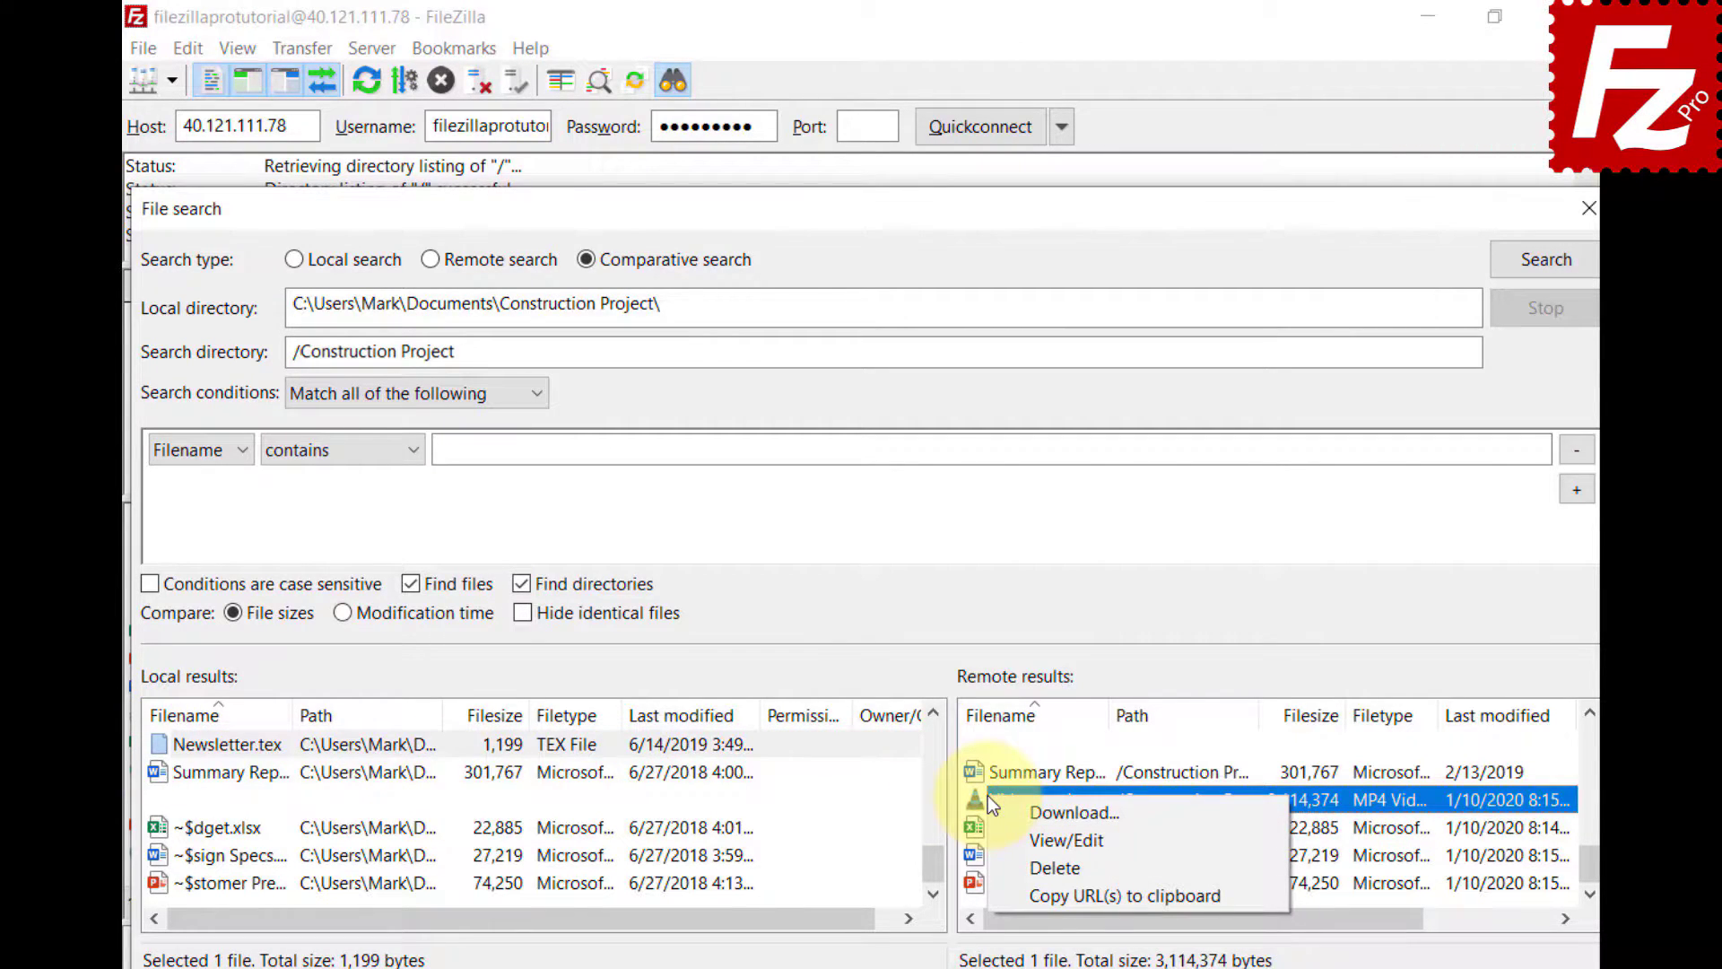
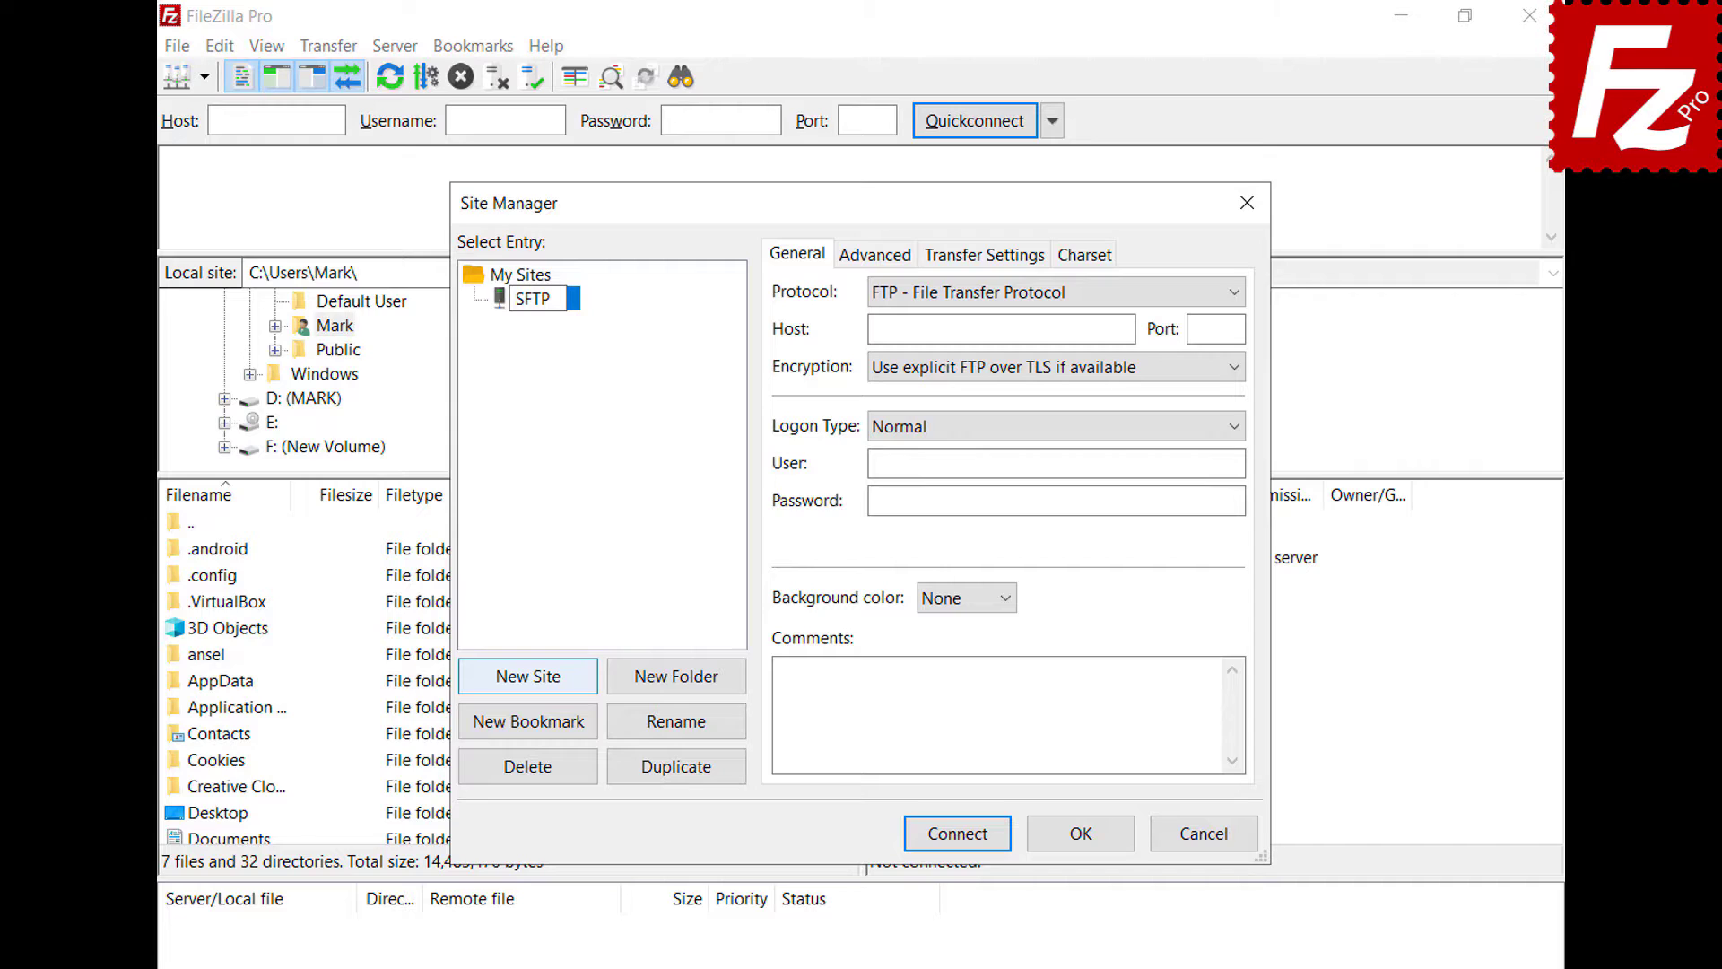
- Configure the site as SFTP to host 3.209.179.104, user ubuntu, key-file logon using key.ppk
click(1234, 292)
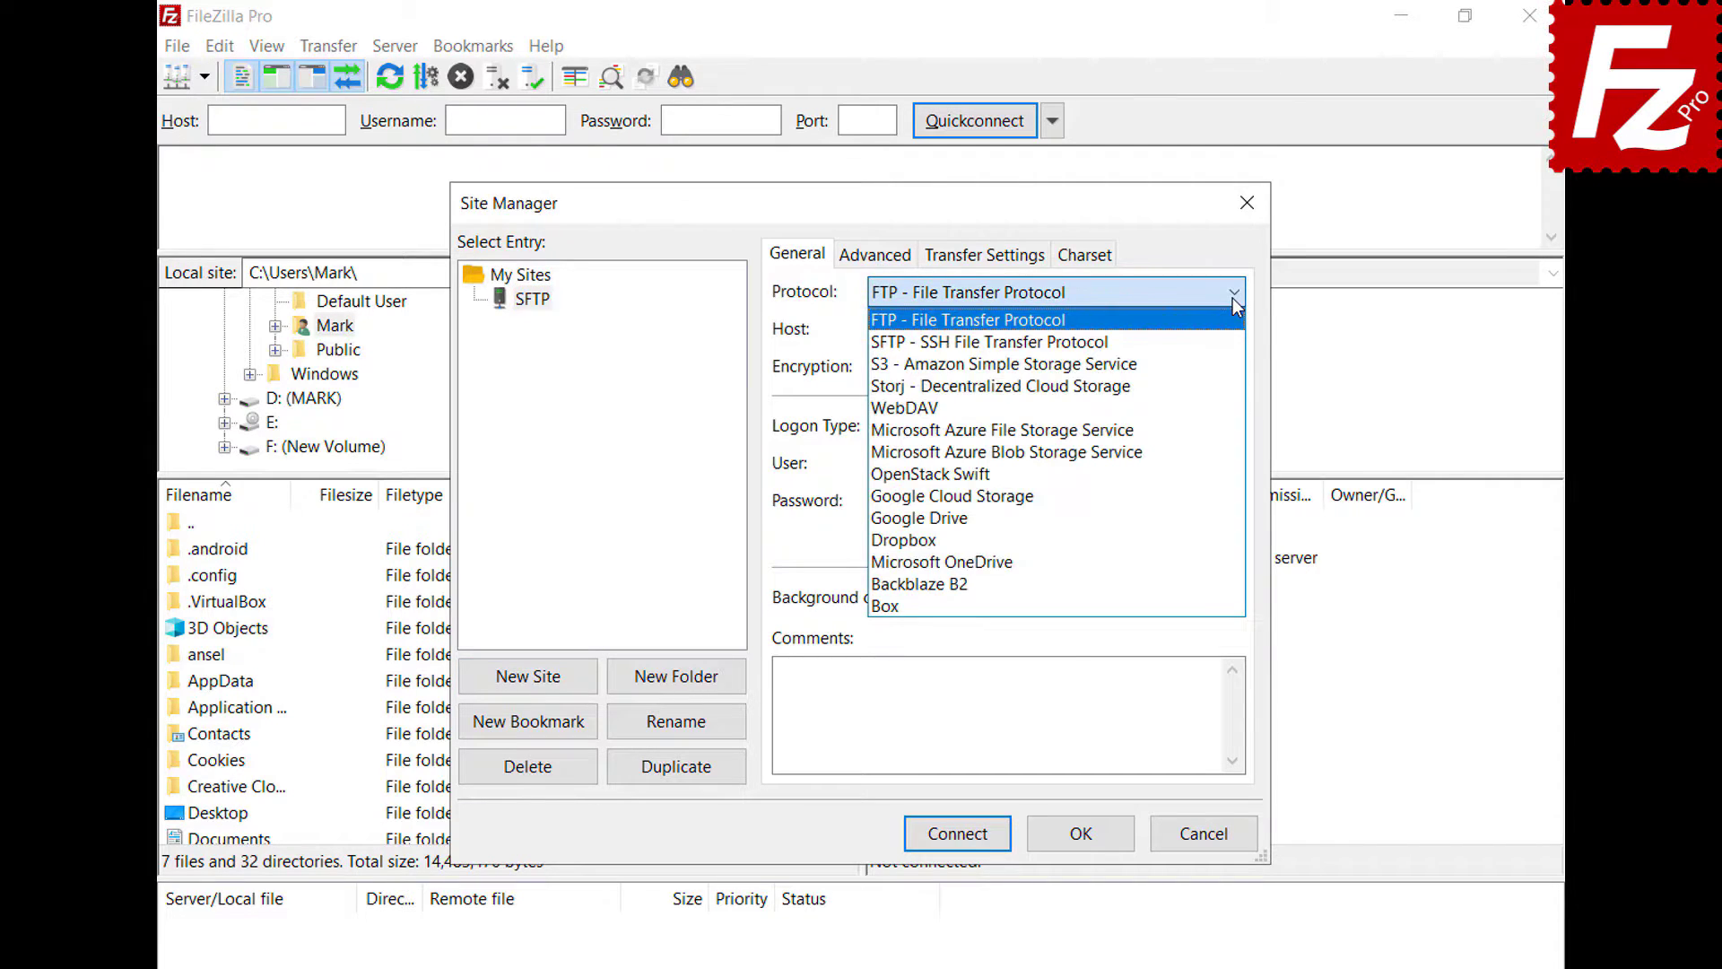
click(1234, 344)
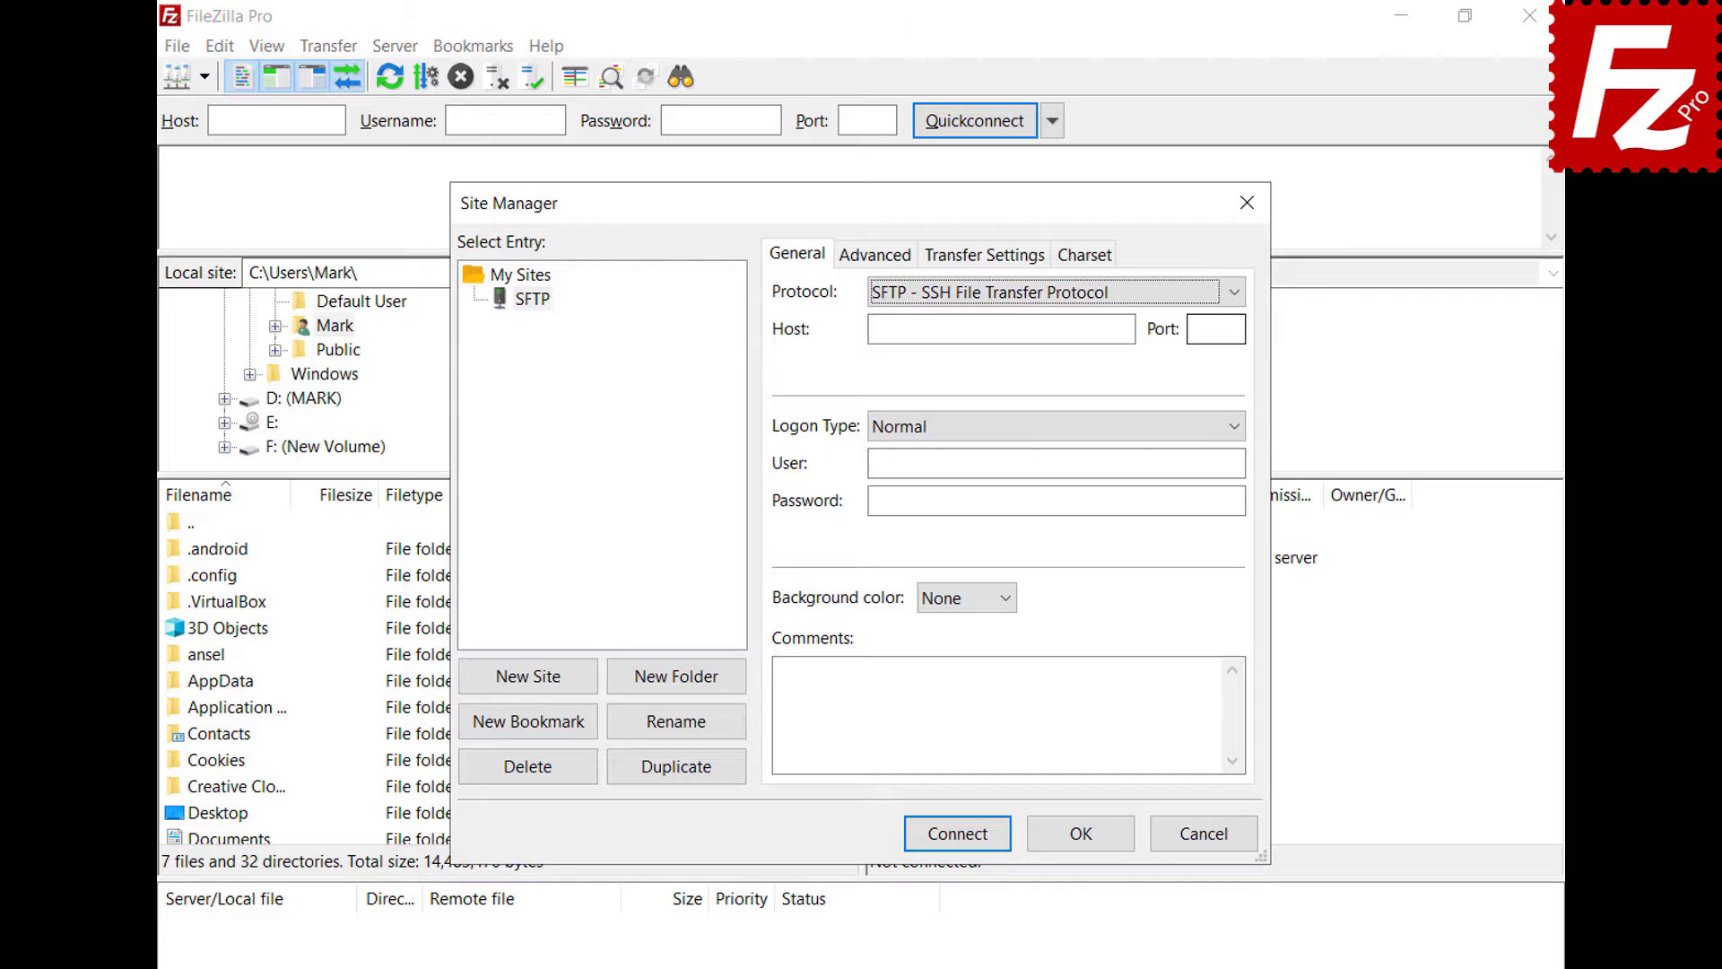
click(1129, 329)
text(3.209.179.104)
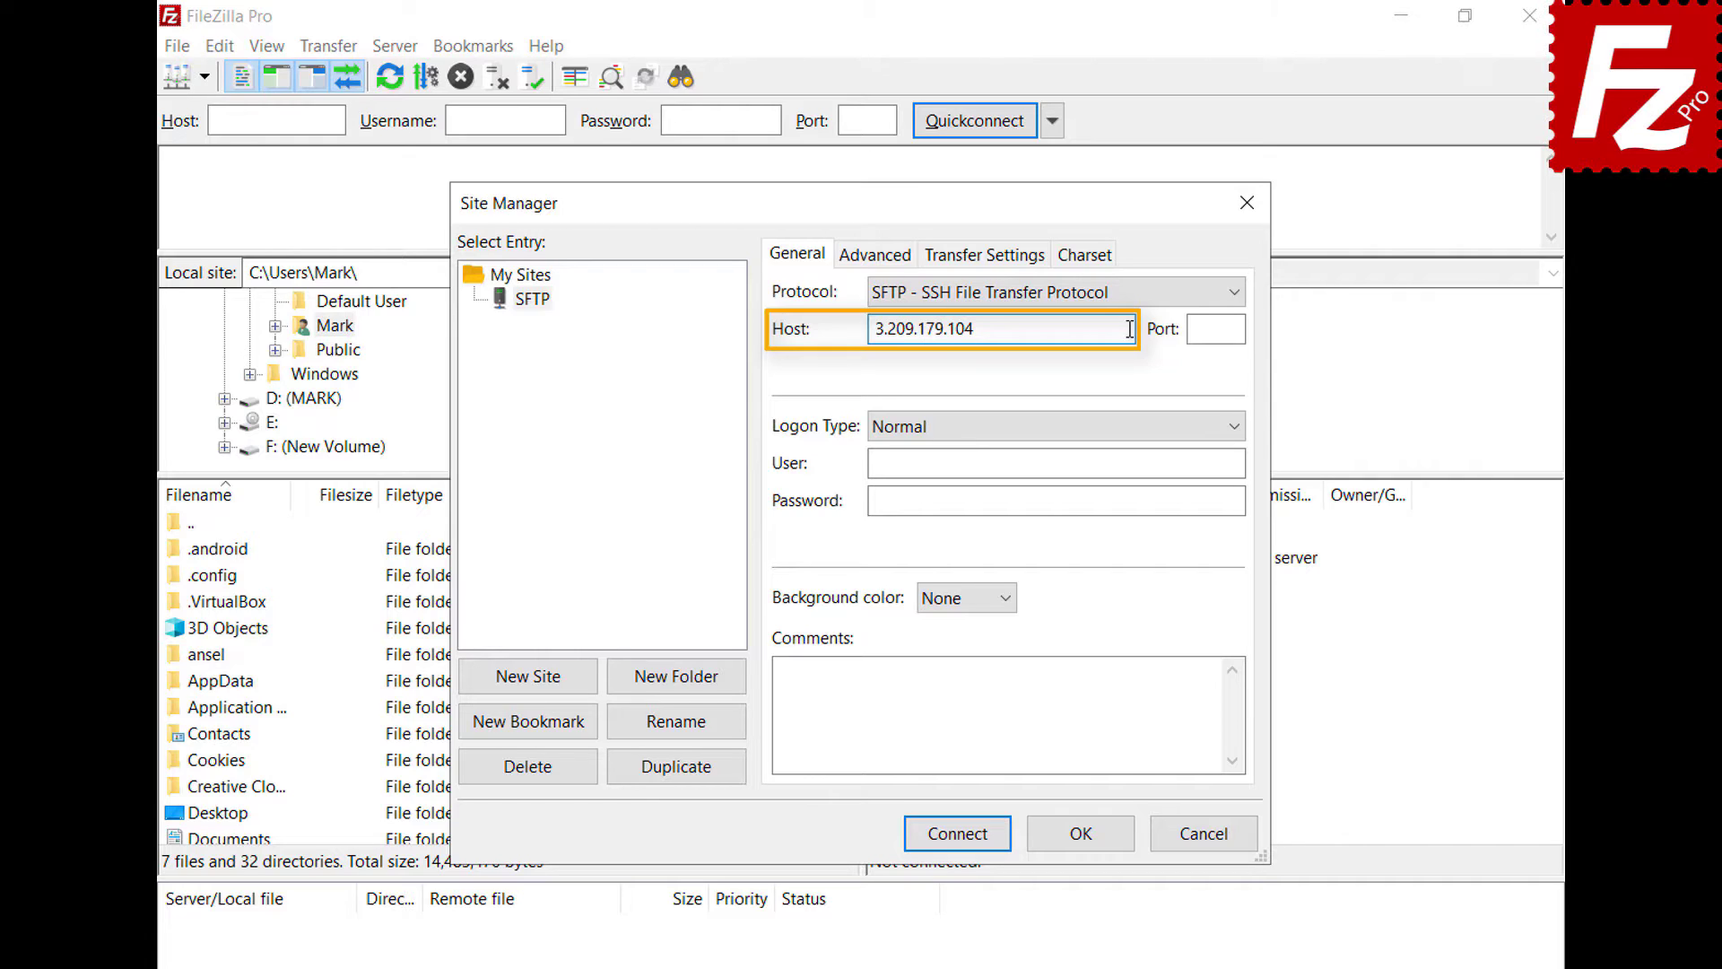
click(1234, 427)
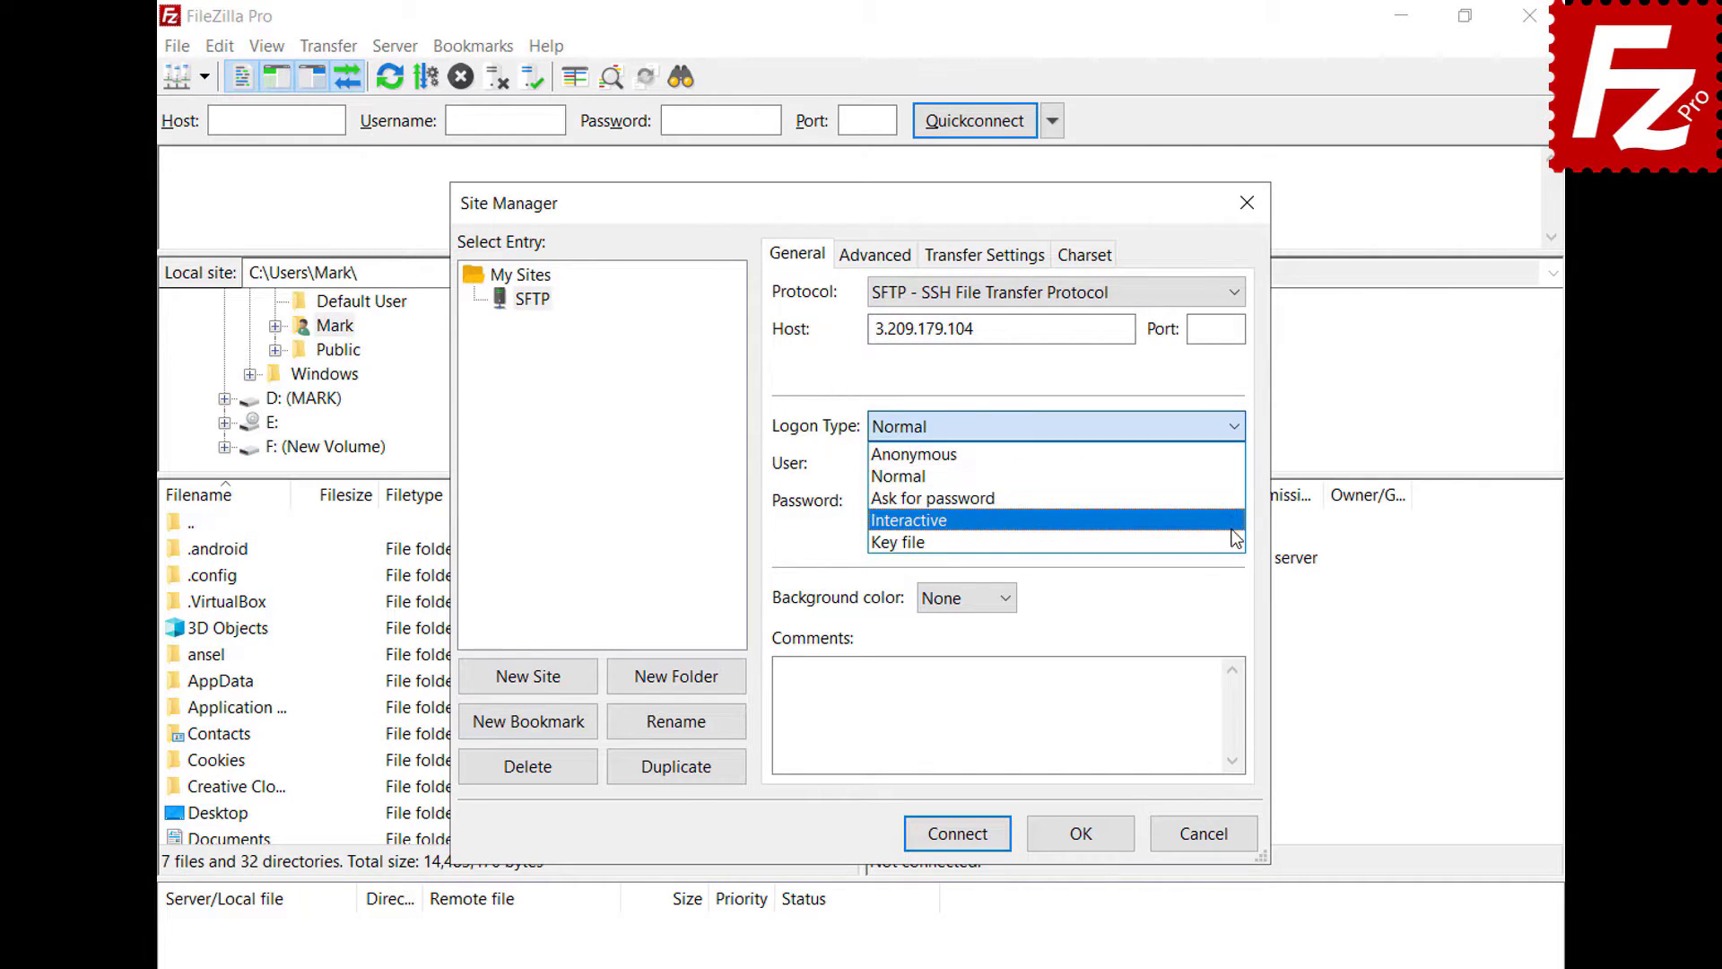
click(1234, 541)
click(1235, 462)
text(ubuntu)
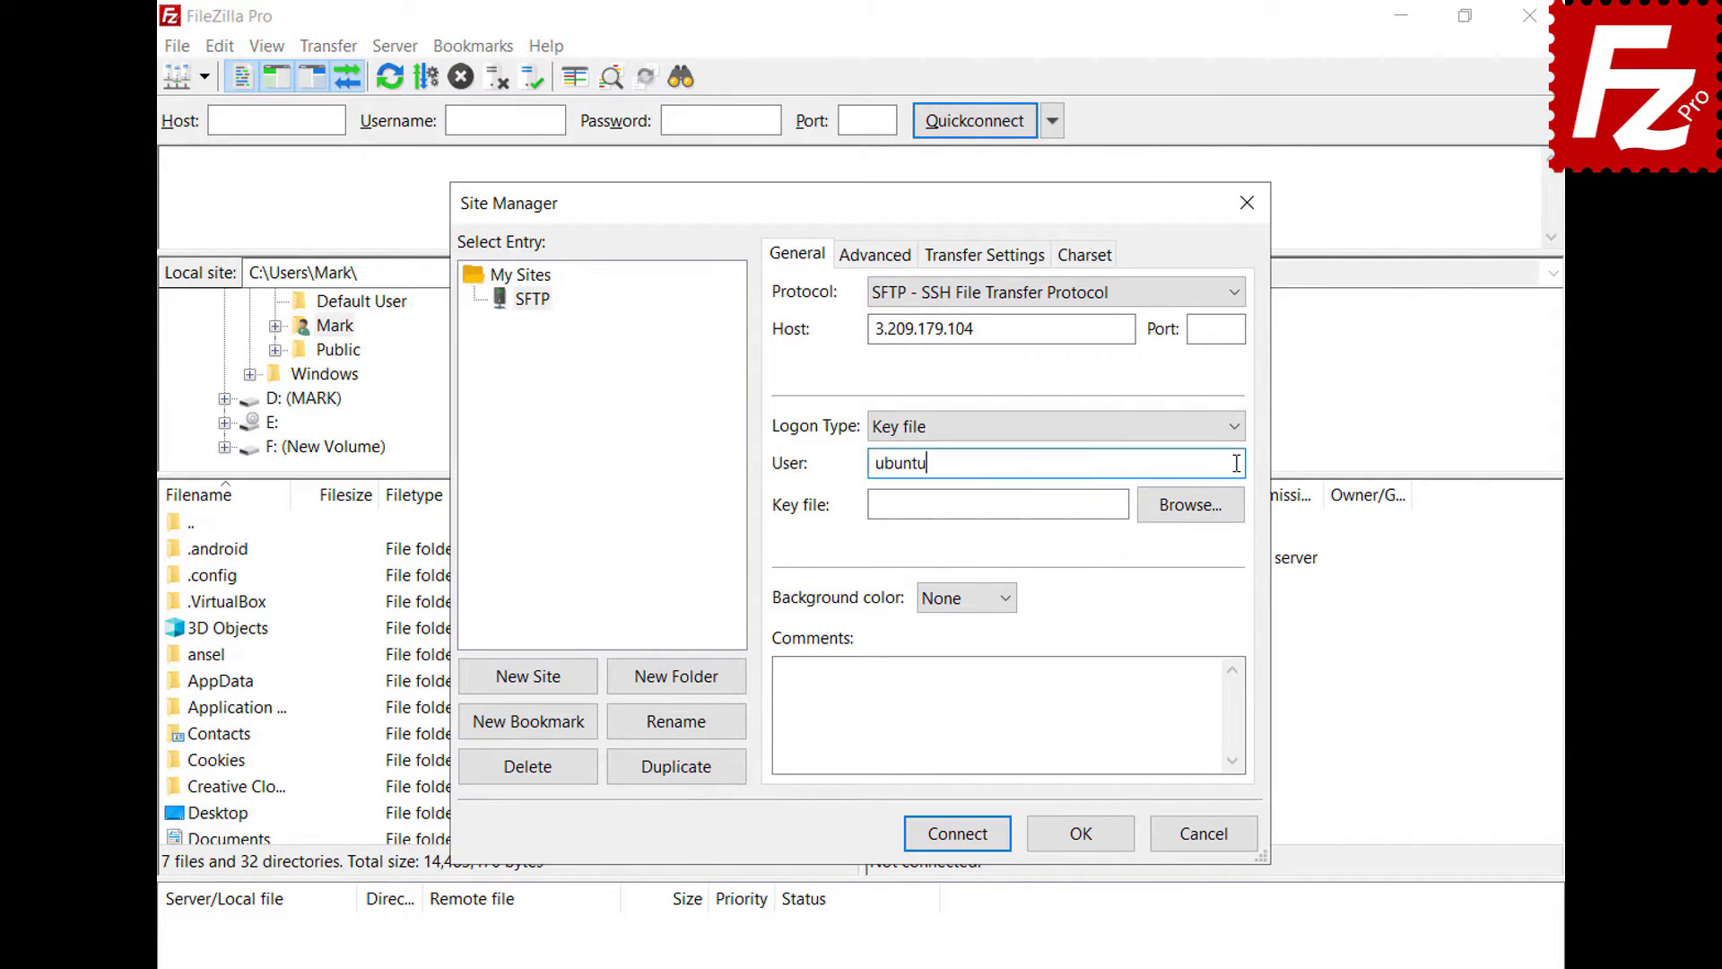
click(1190, 504)
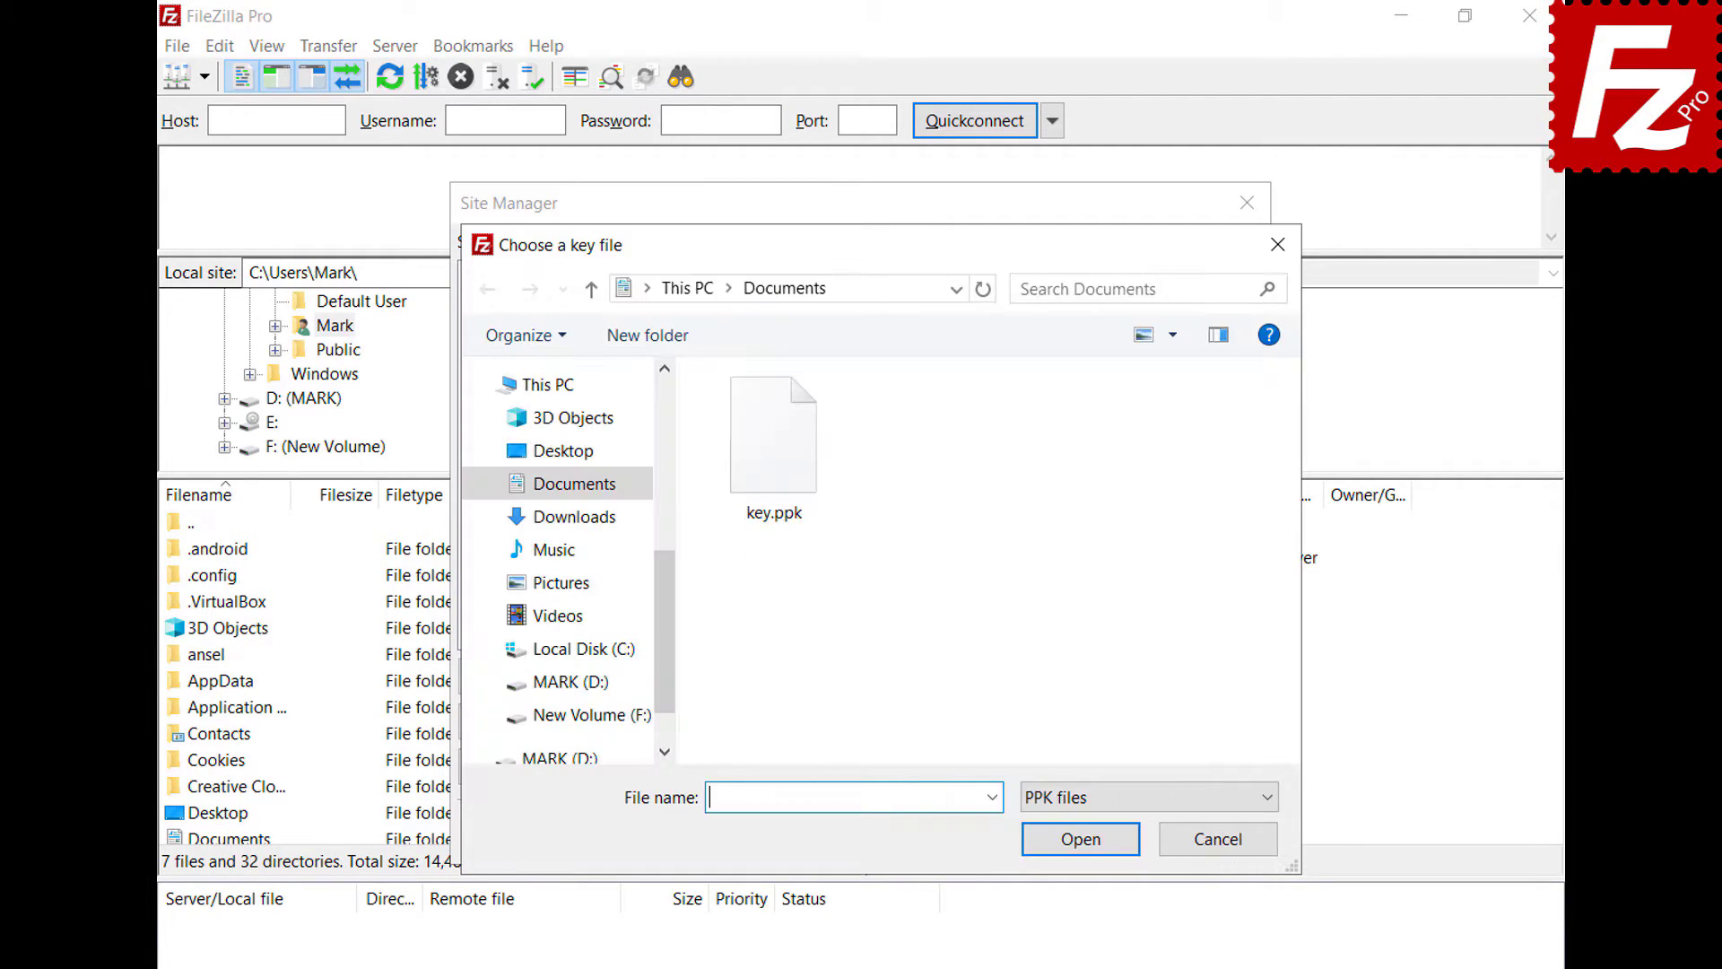
double_click(784, 473)
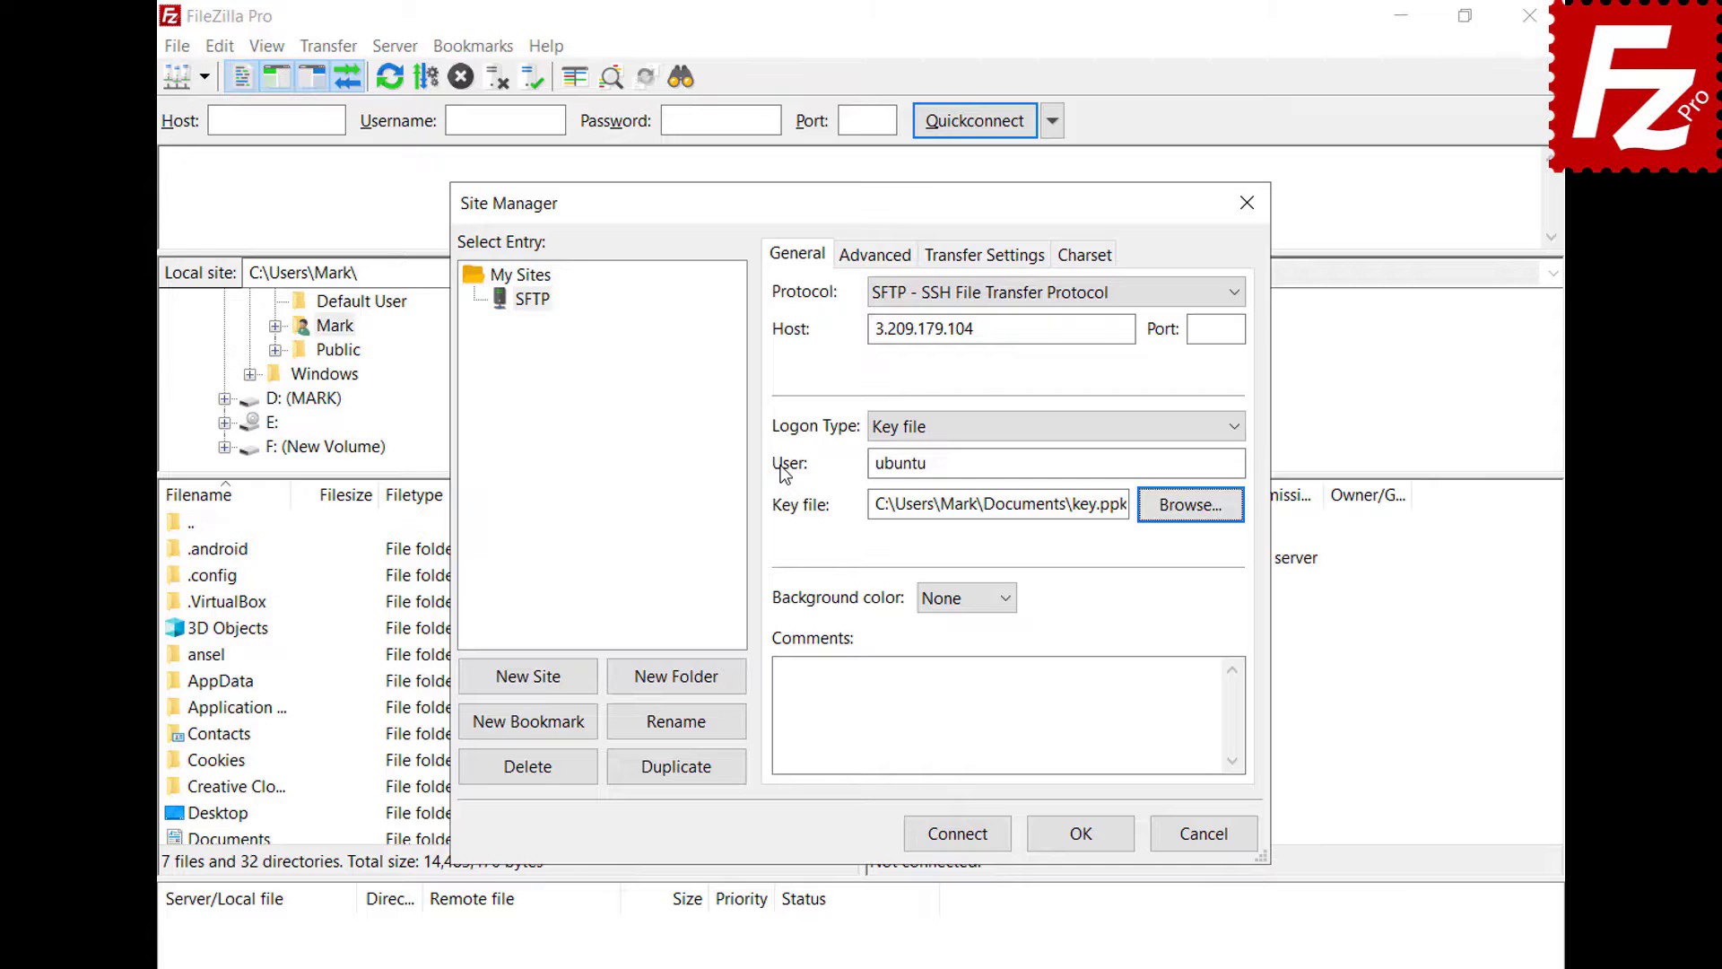
- Connect, always trust the server's host key, and enter the key passphrase
click(962, 843)
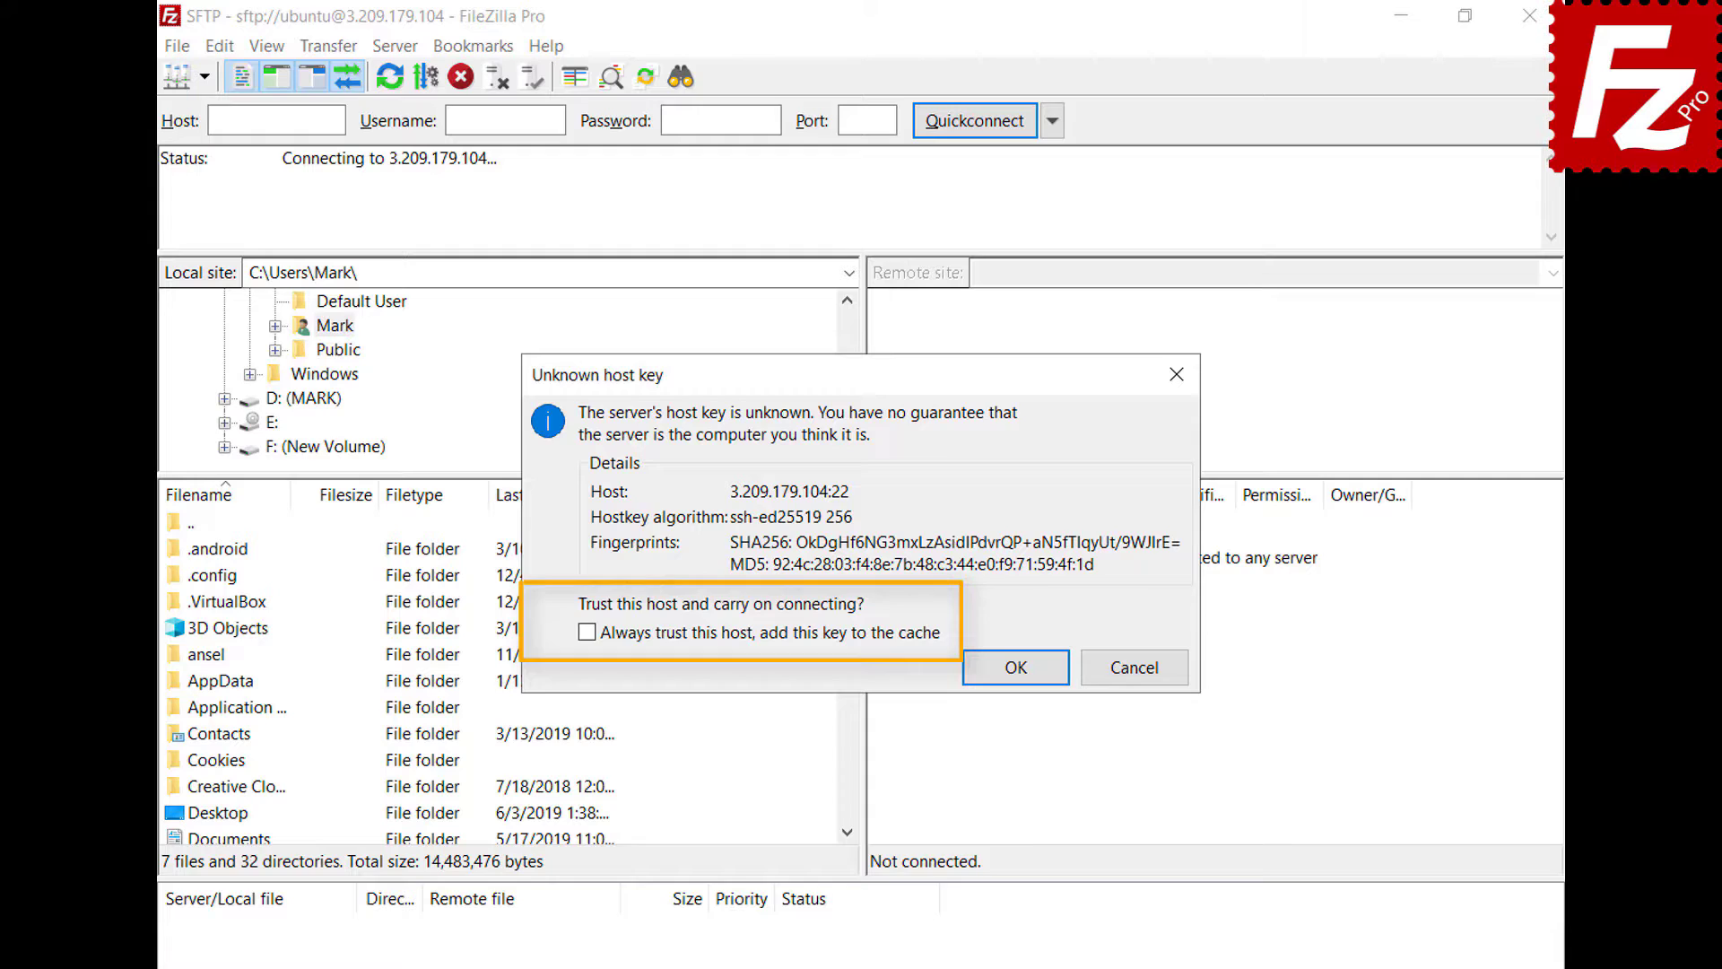
click(586, 632)
click(1016, 668)
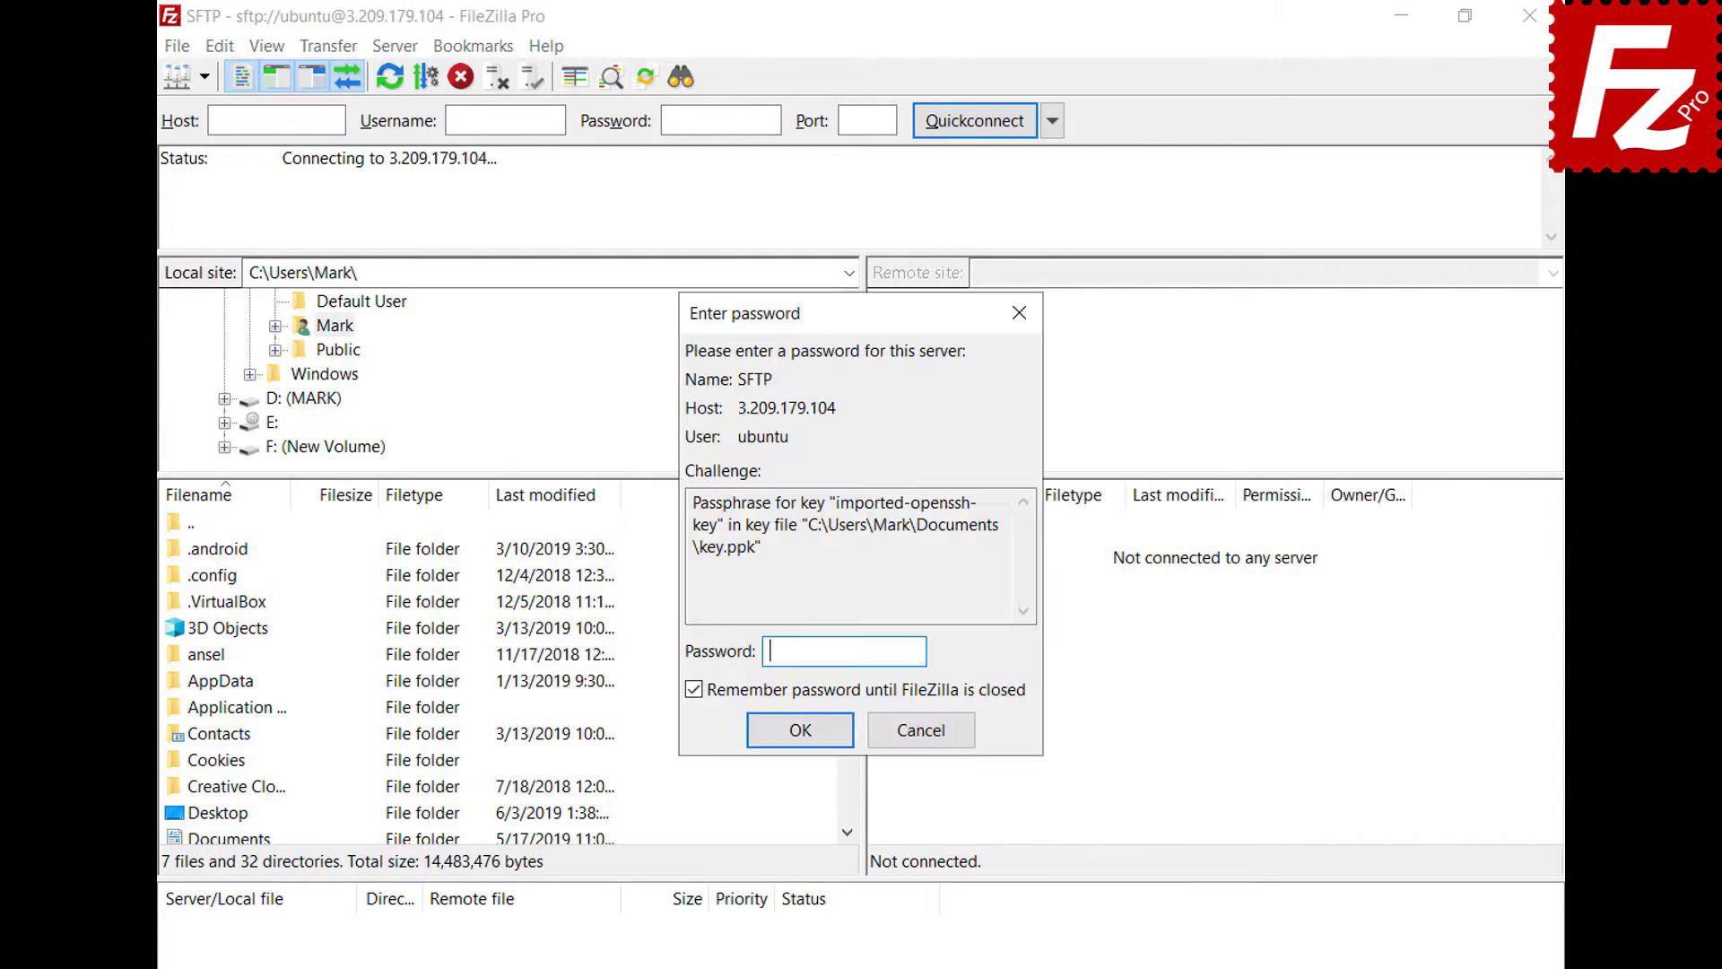
text(******)
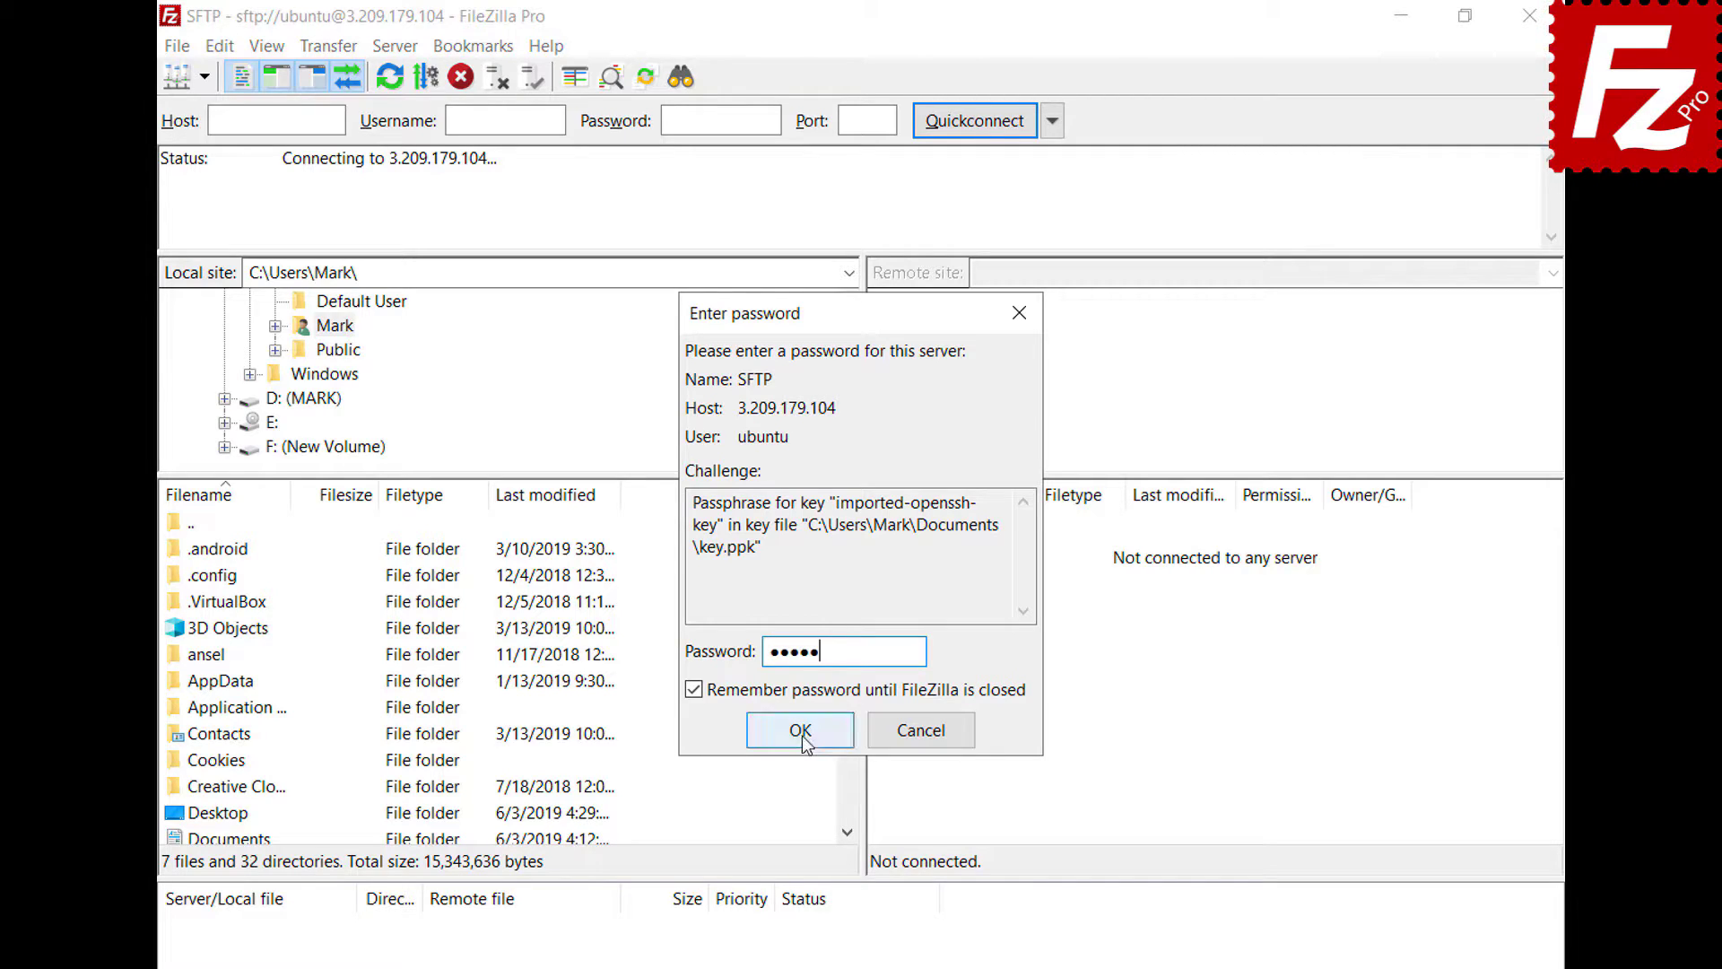
click(799, 731)
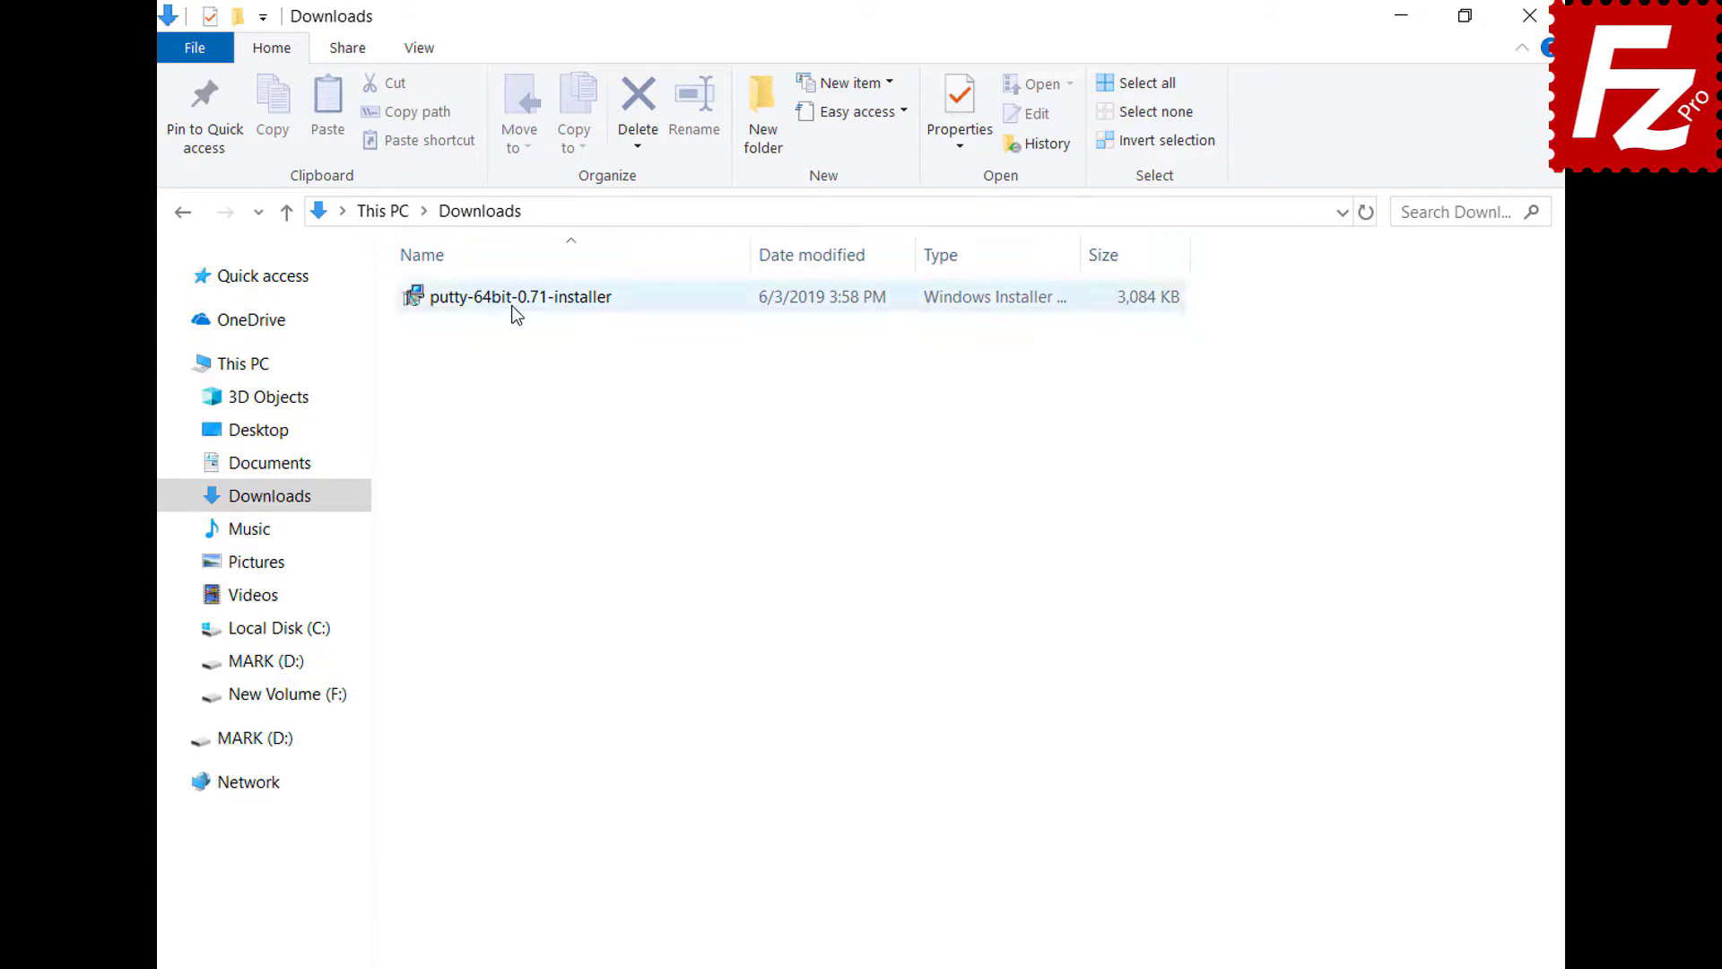
- Install PuTTY 0.71 (64-bit) with default settings into C:\Program Files\PuTTY\
double_click(511, 301)
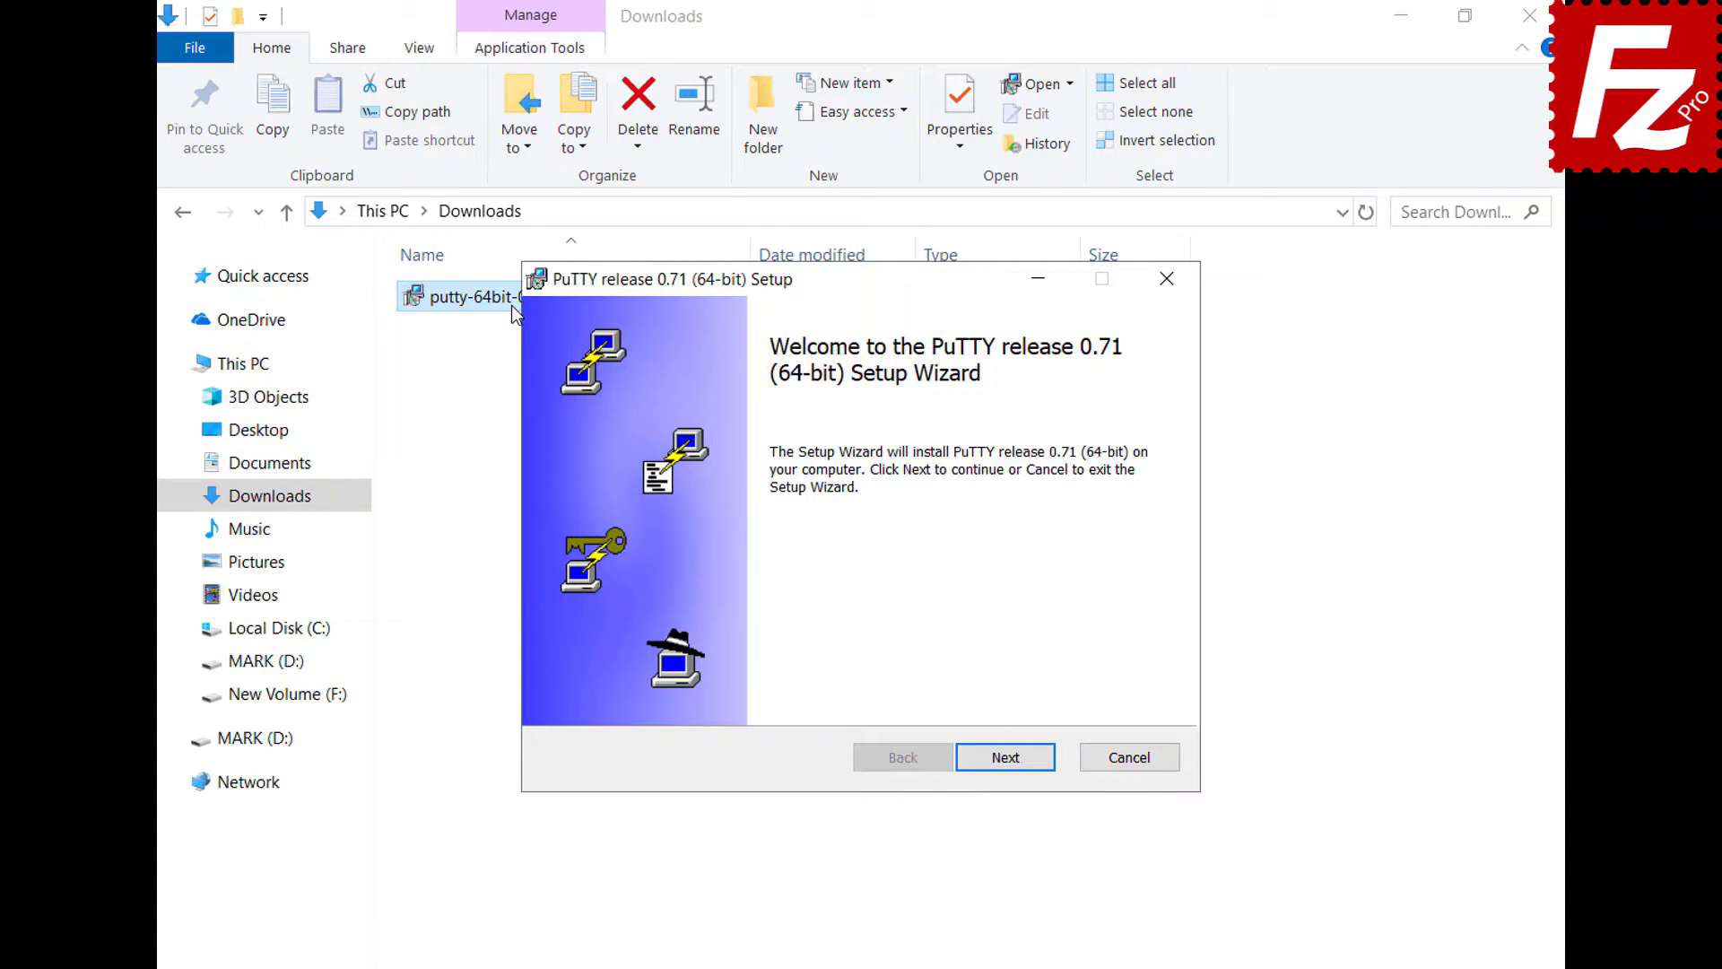
click(1011, 768)
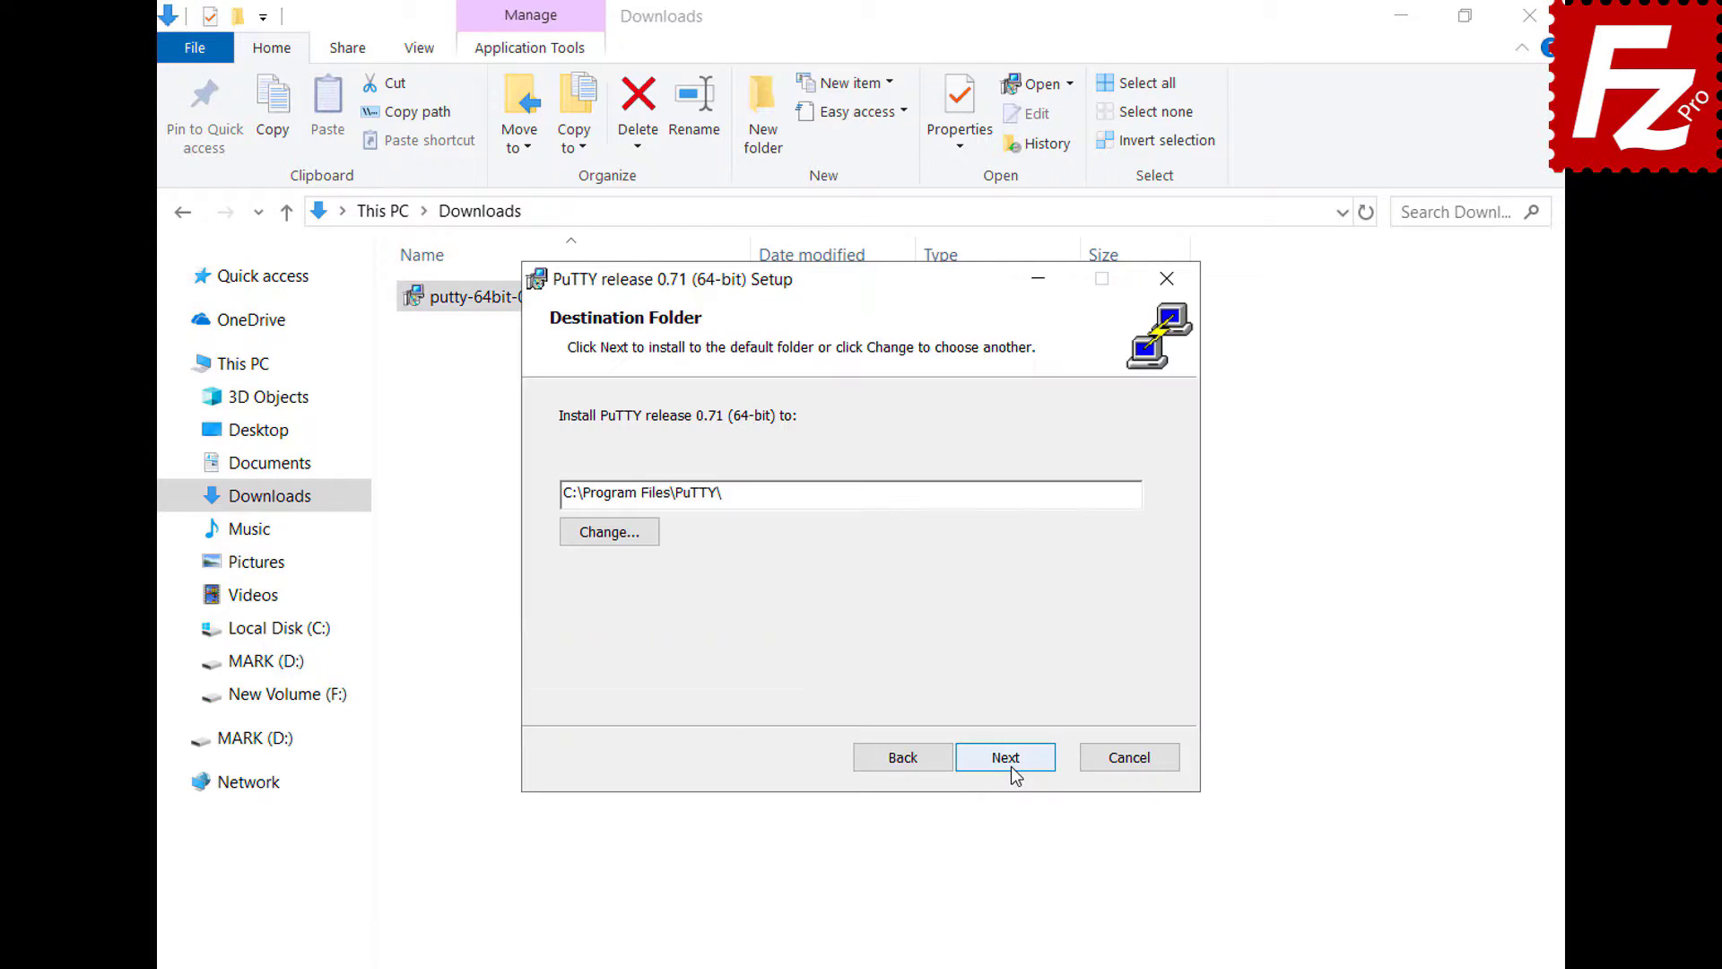
click(1011, 769)
click(1012, 769)
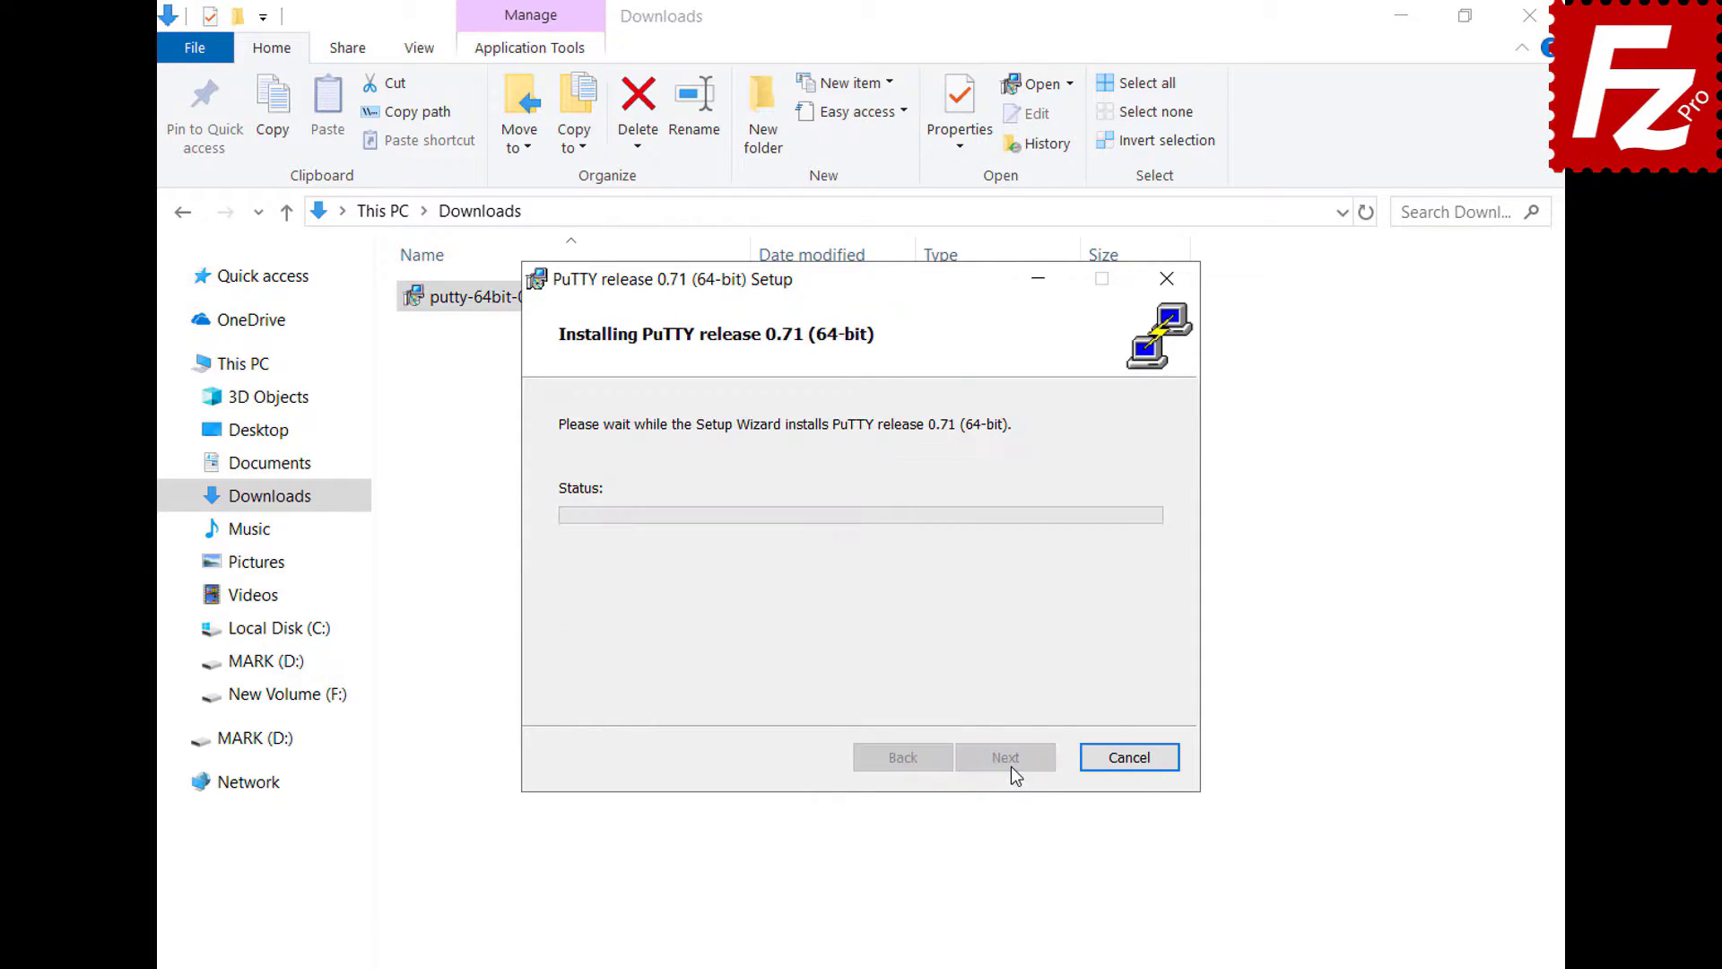
click(1006, 758)
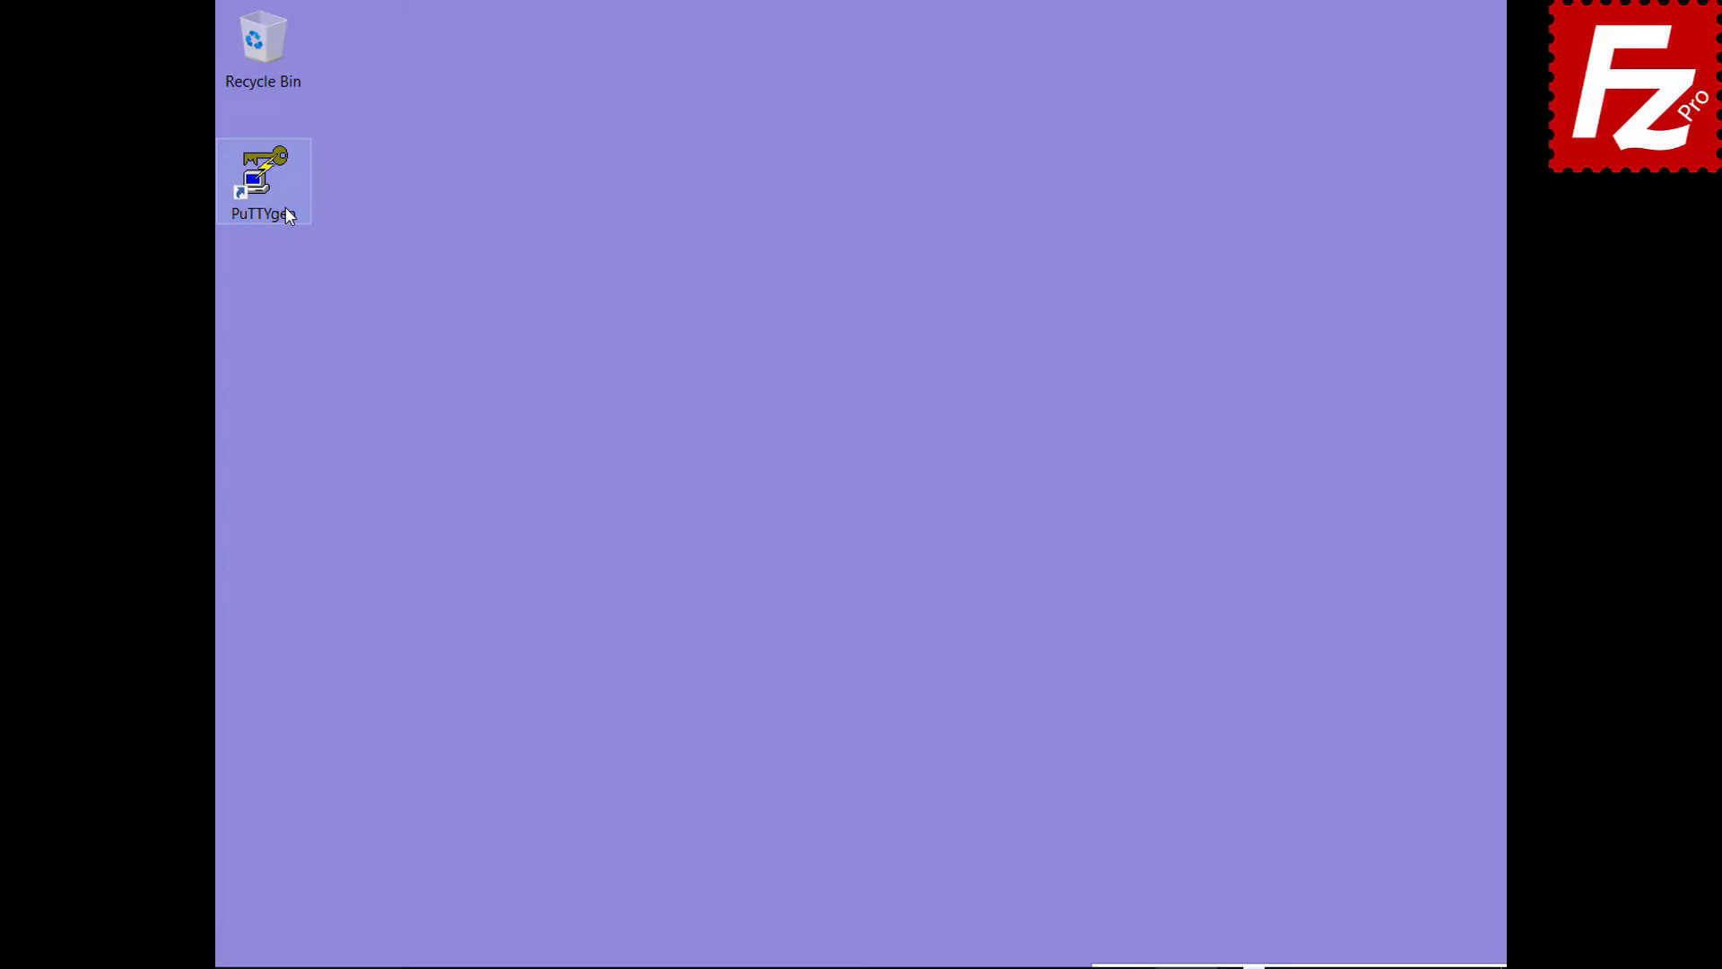
- In PuTTYgen, import the OpenSSH key from Documents and enter its passphrase
double_click(285, 208)
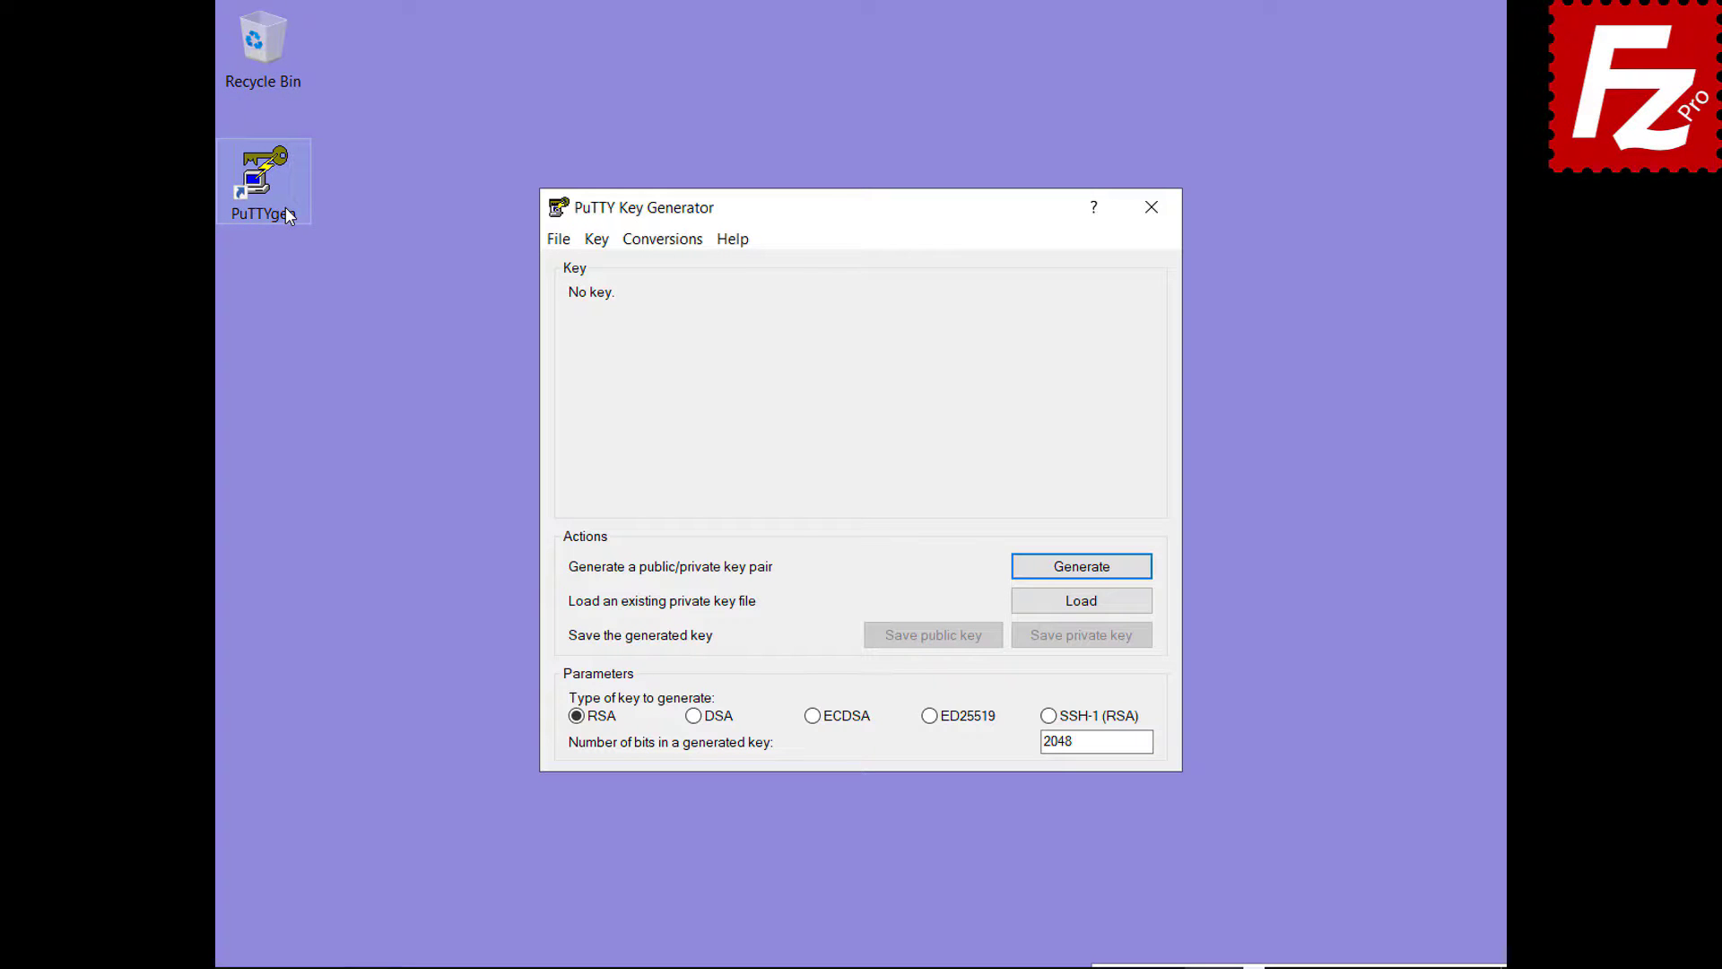
click(664, 239)
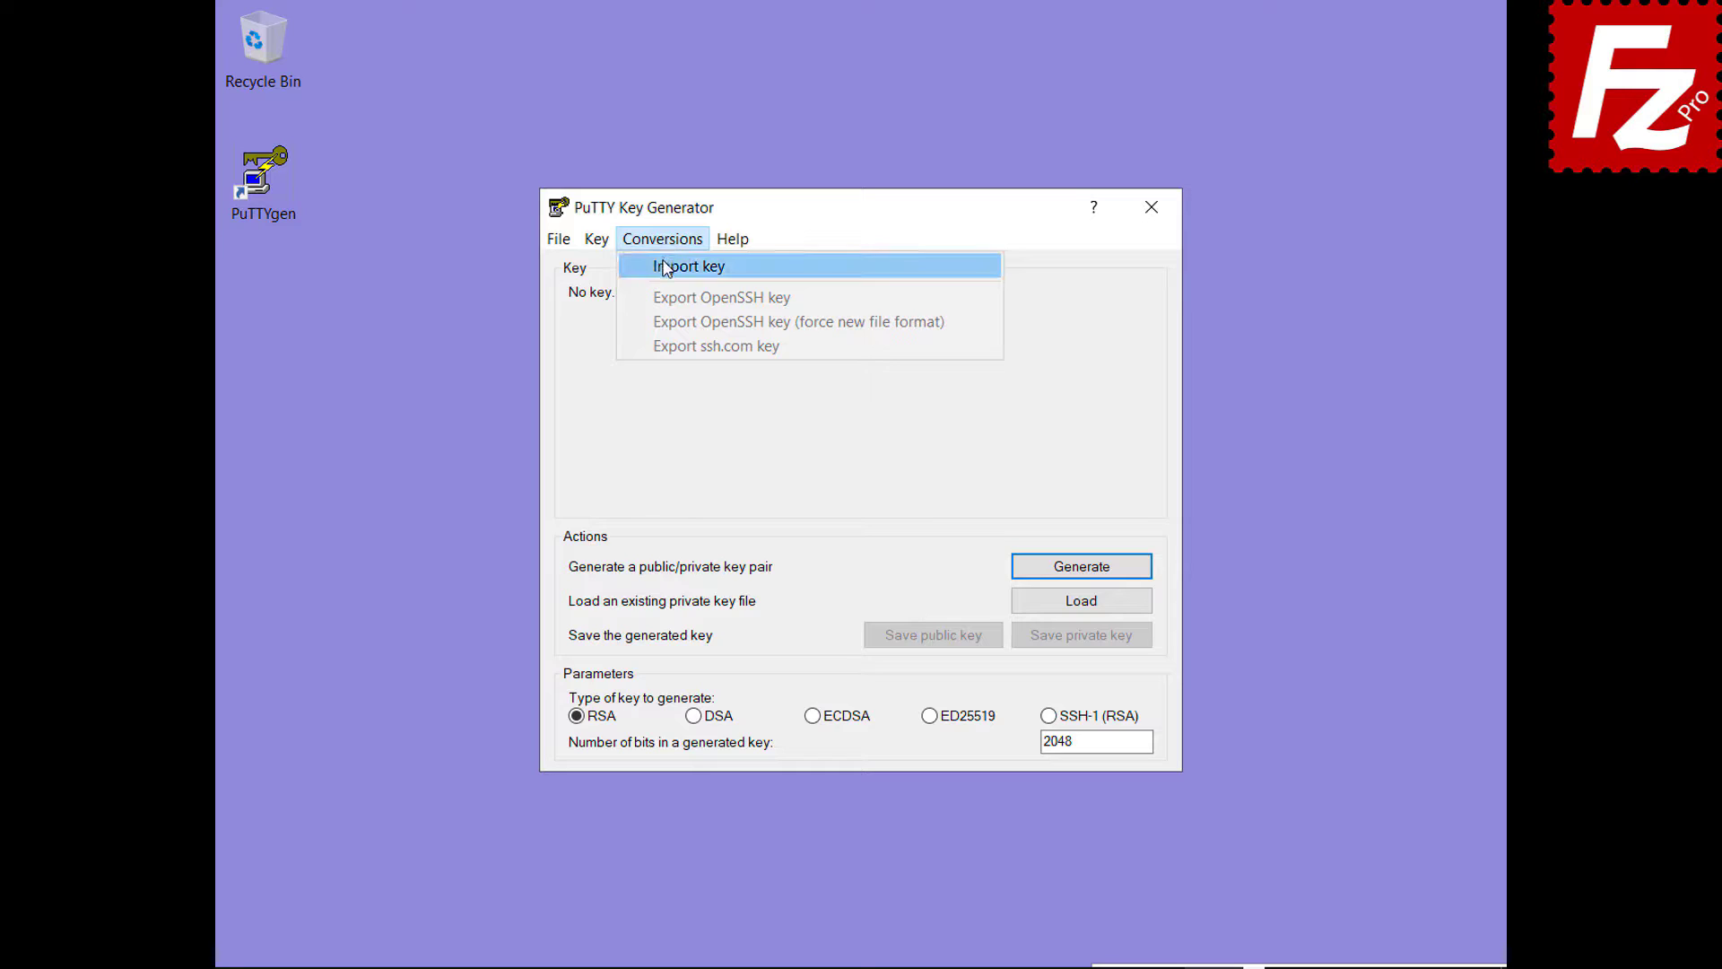
click(663, 265)
double_click(831, 478)
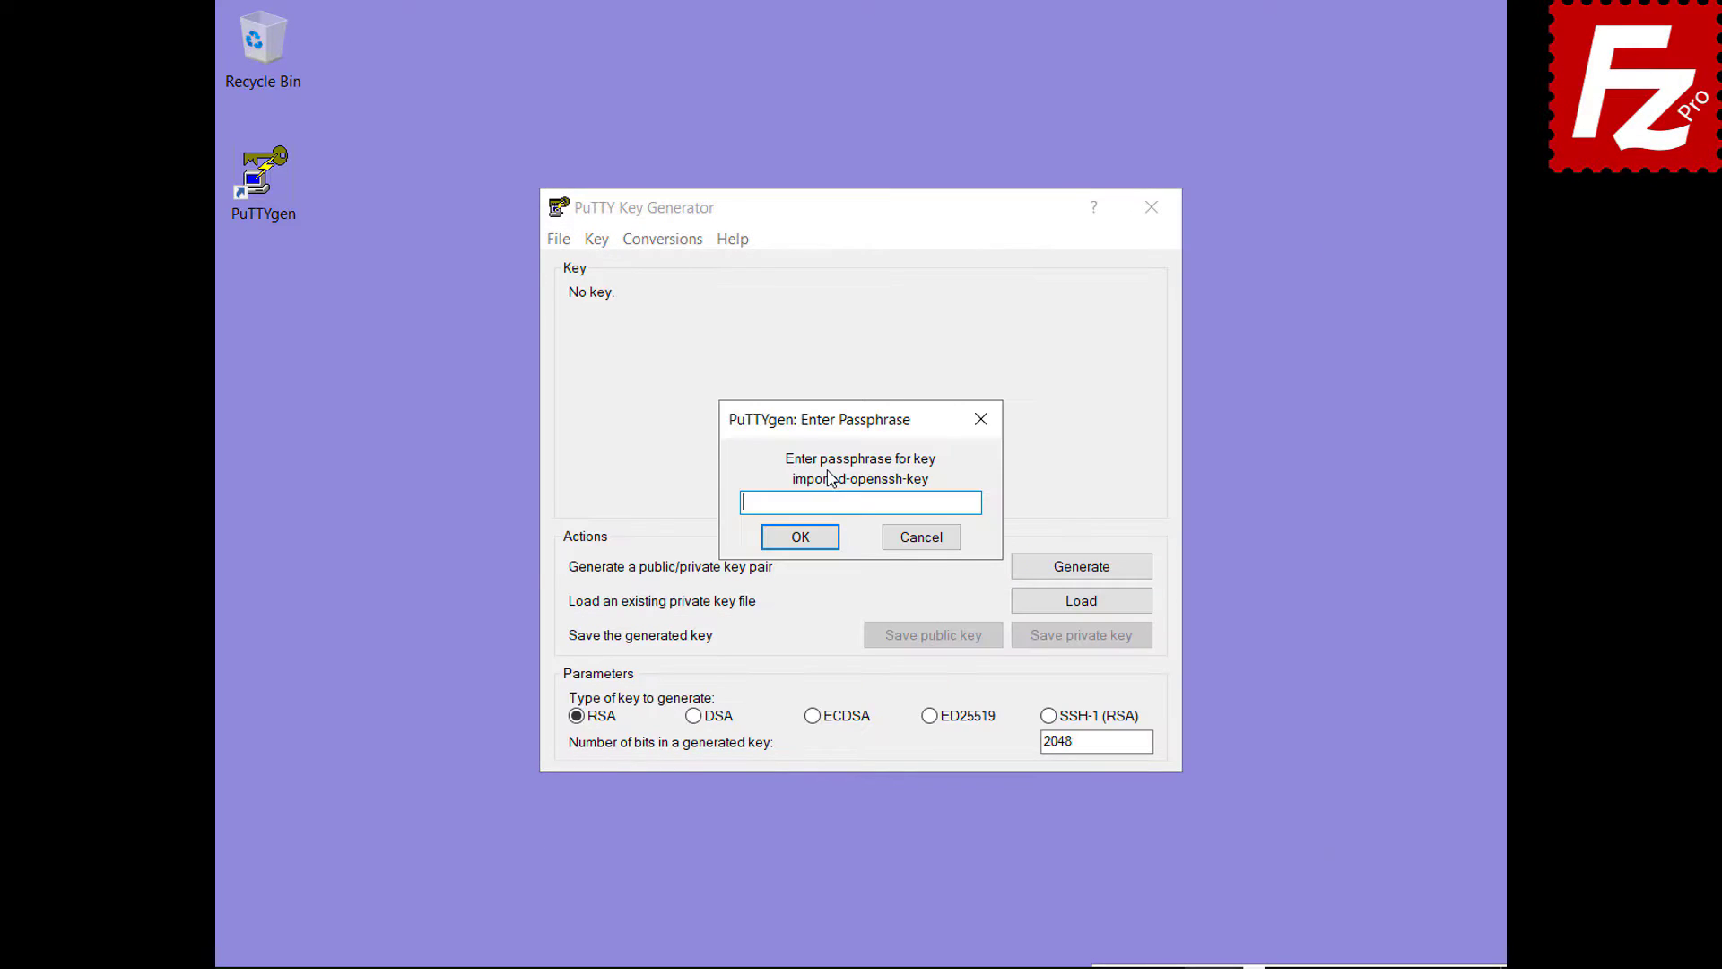
text(*****)
click(799, 538)
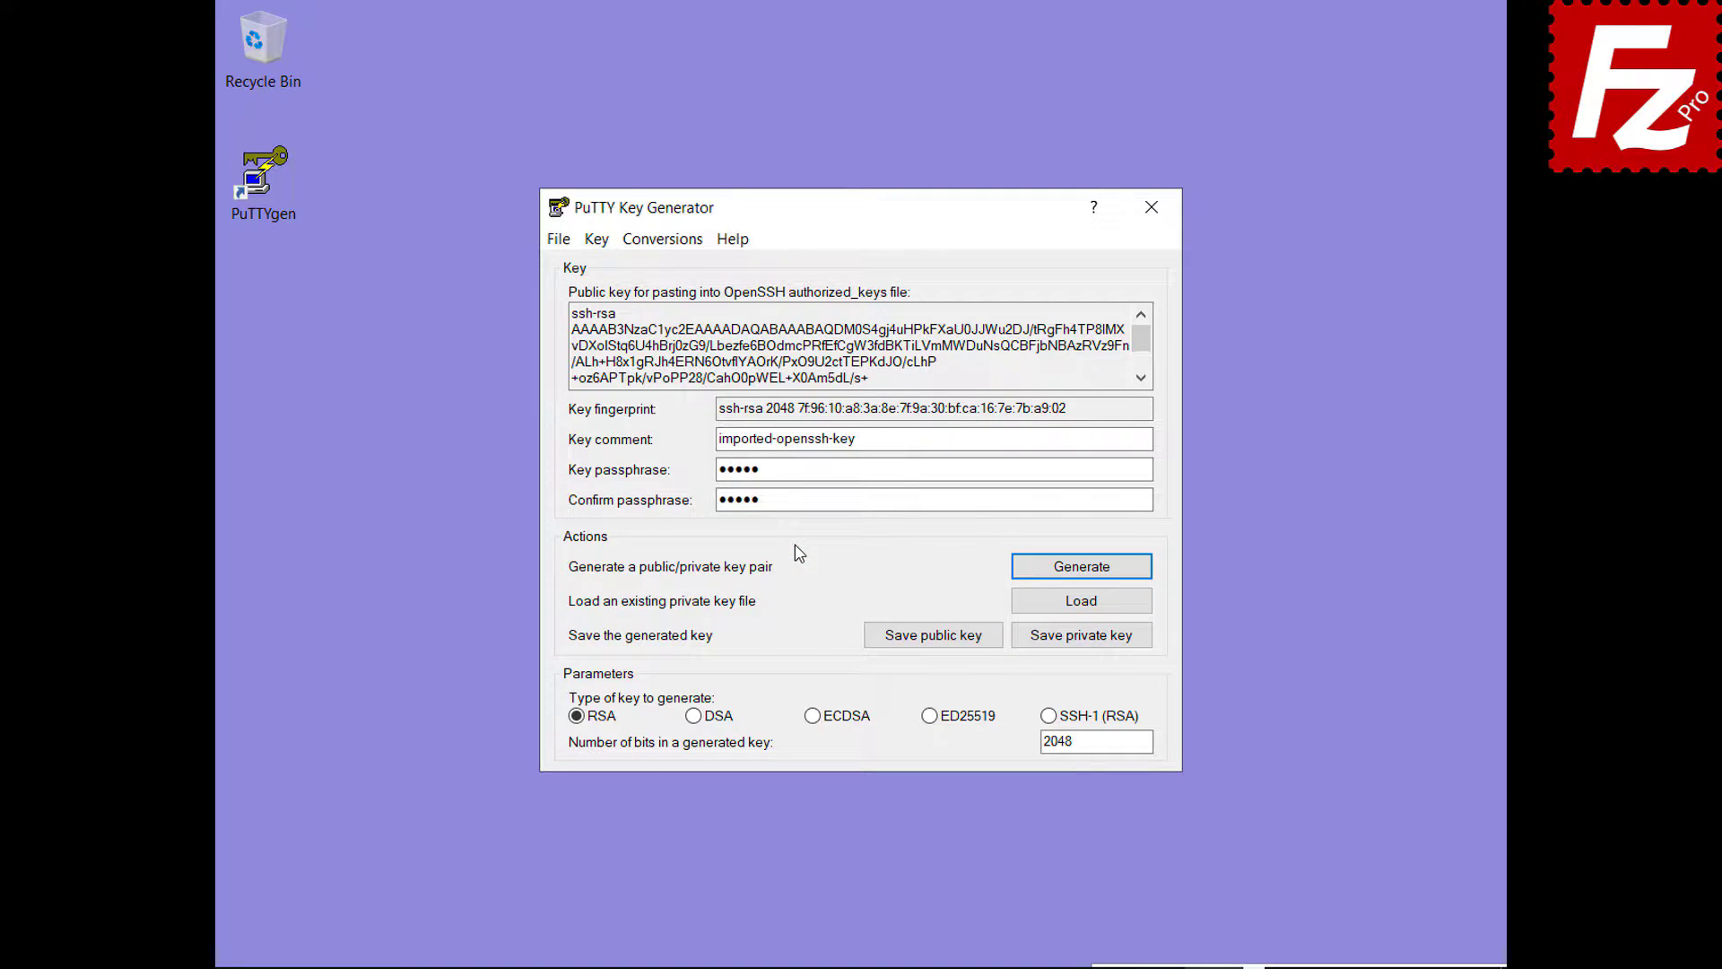
- Save the converted key as the PuTTY private key file key.ppk
click(1082, 638)
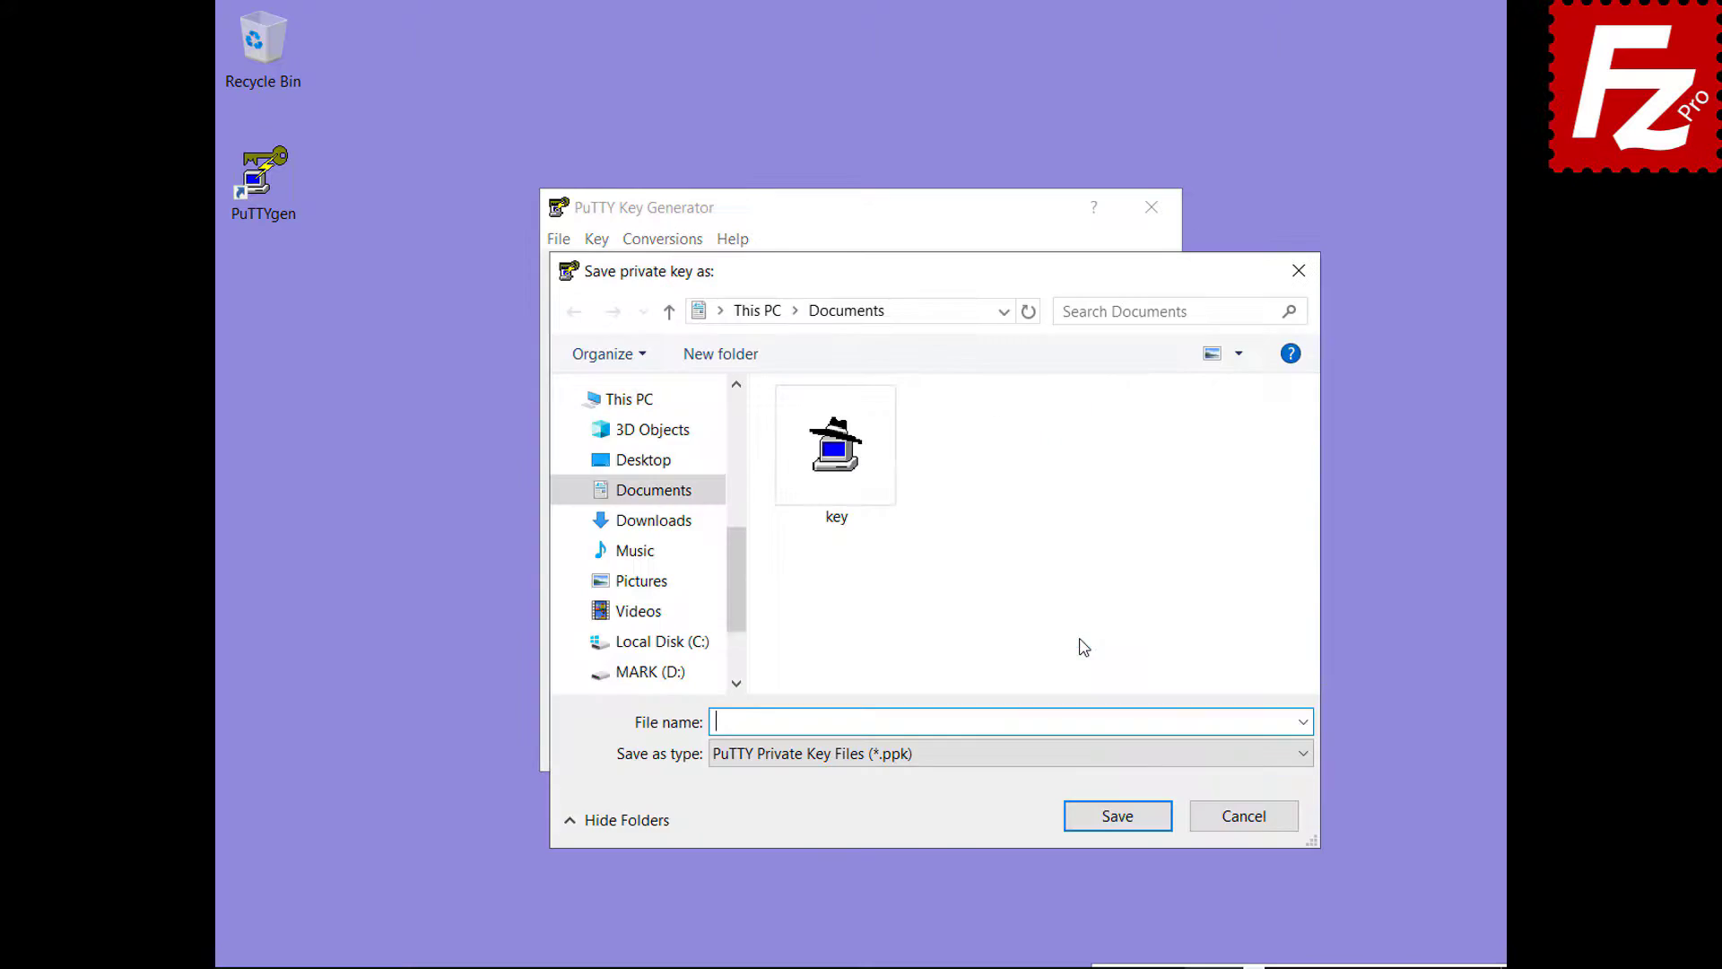
text(key.ppk)
click(1123, 821)
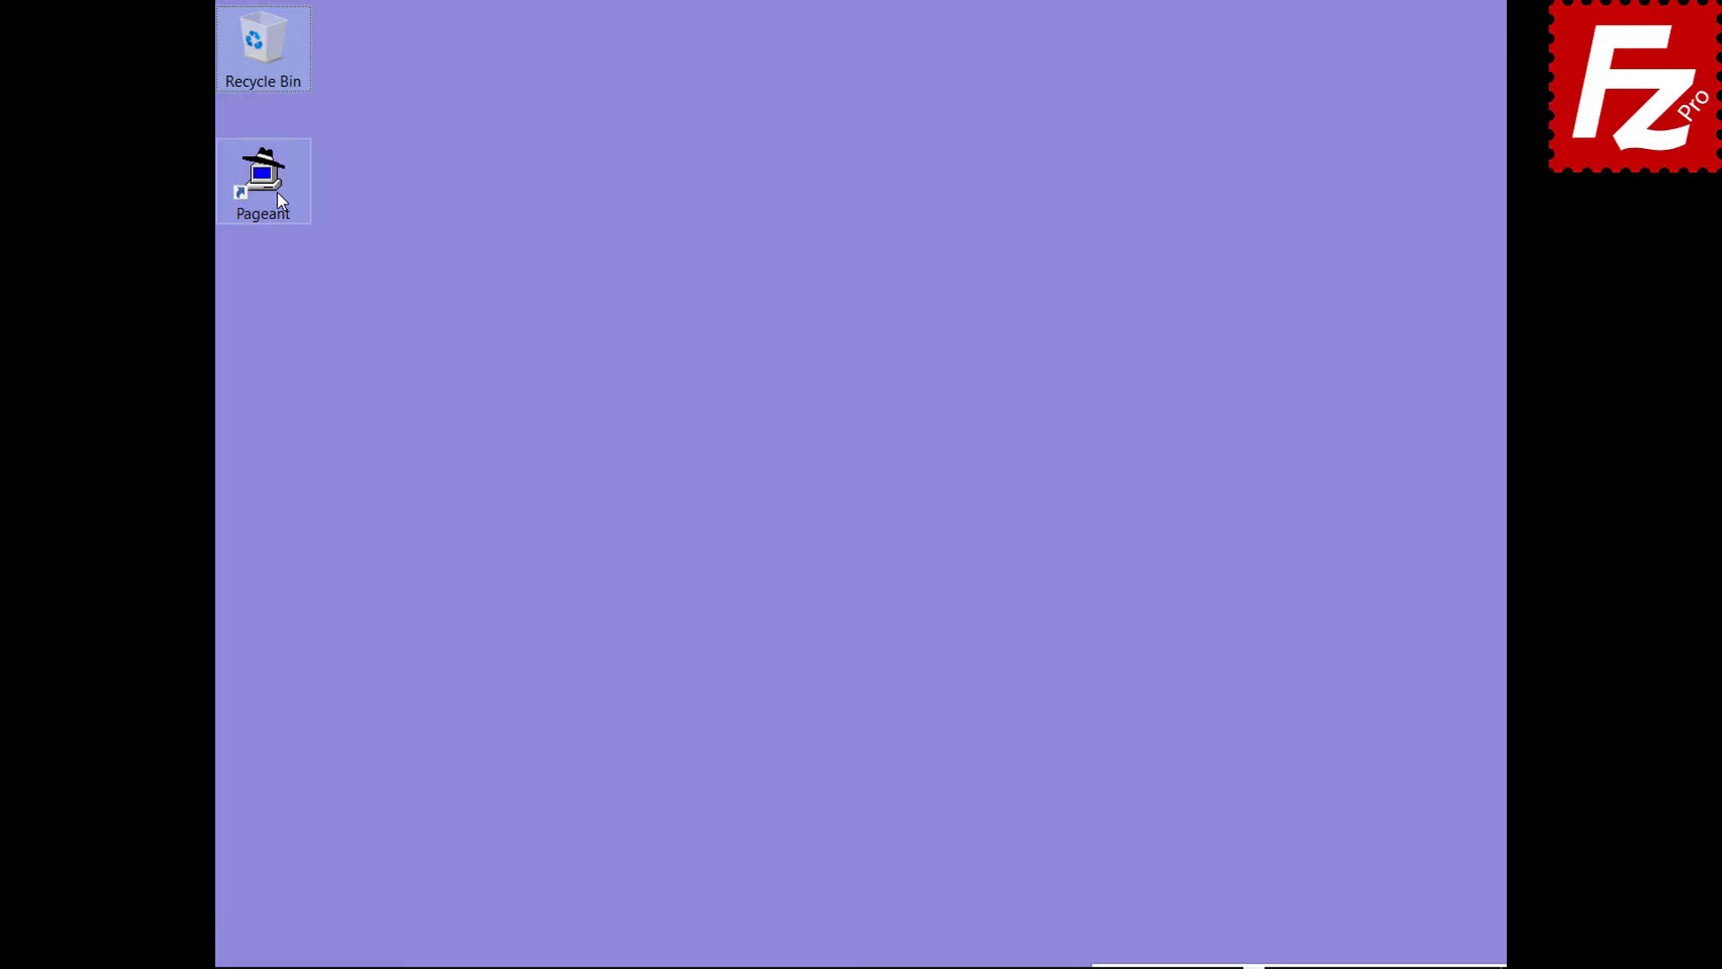
click(277, 192)
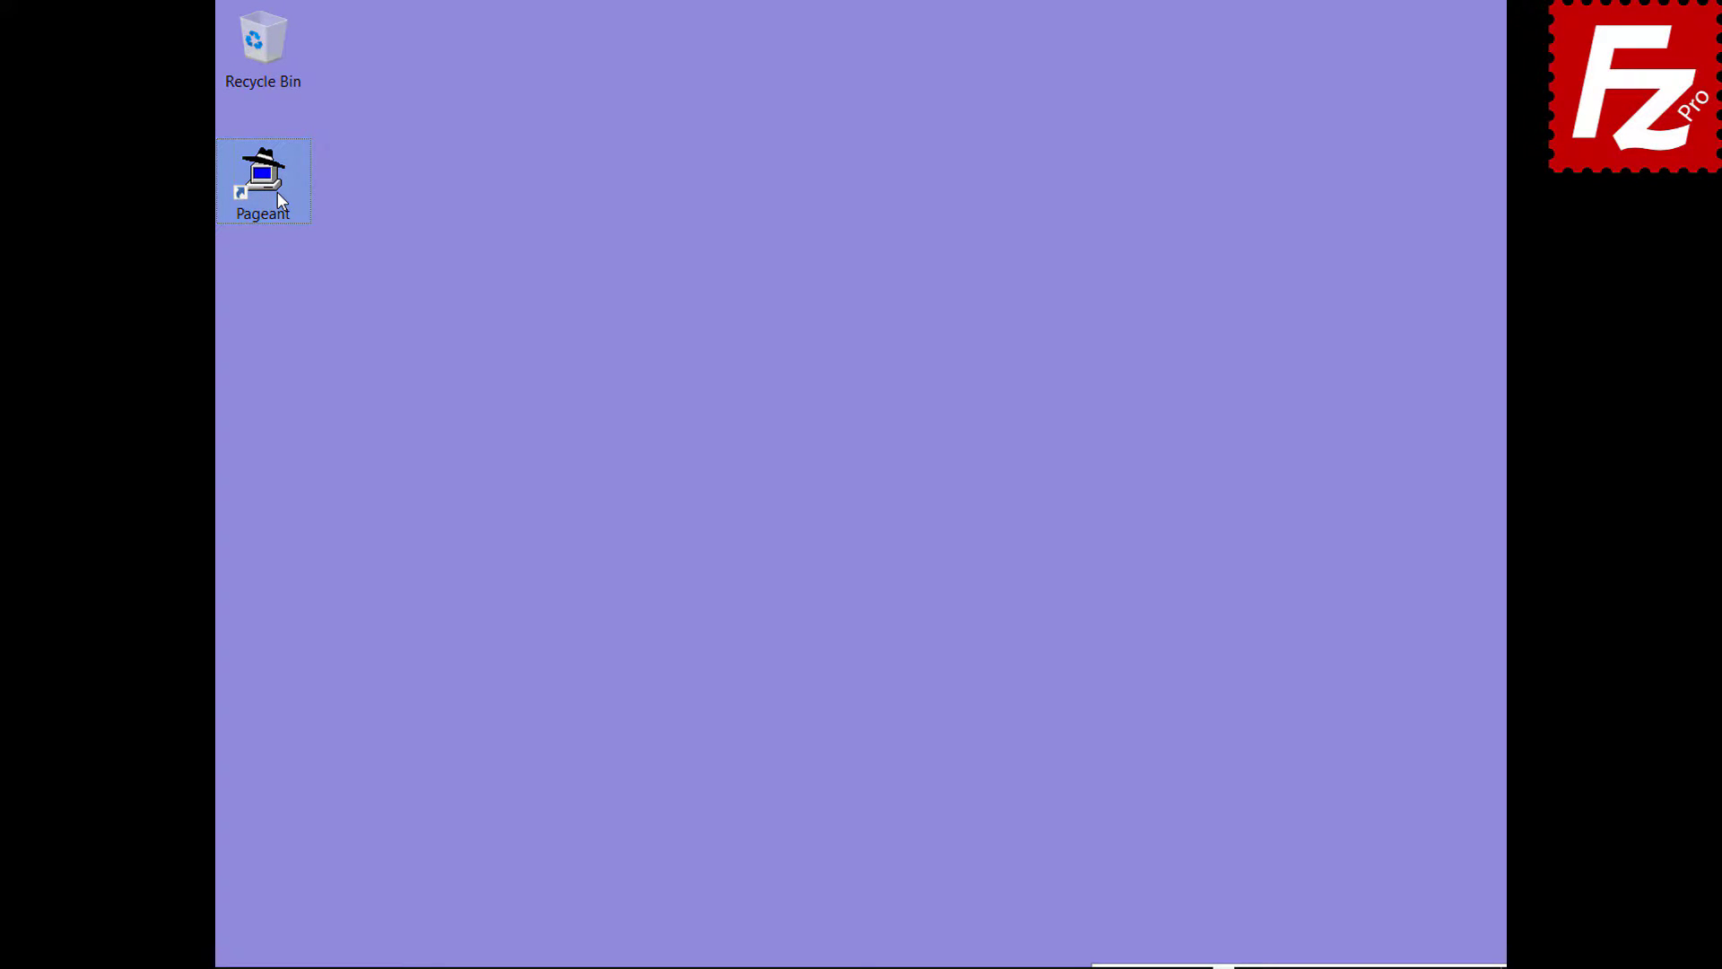
- Start Pageant and add the key file from Documents, entering its passphrase
double_click(277, 192)
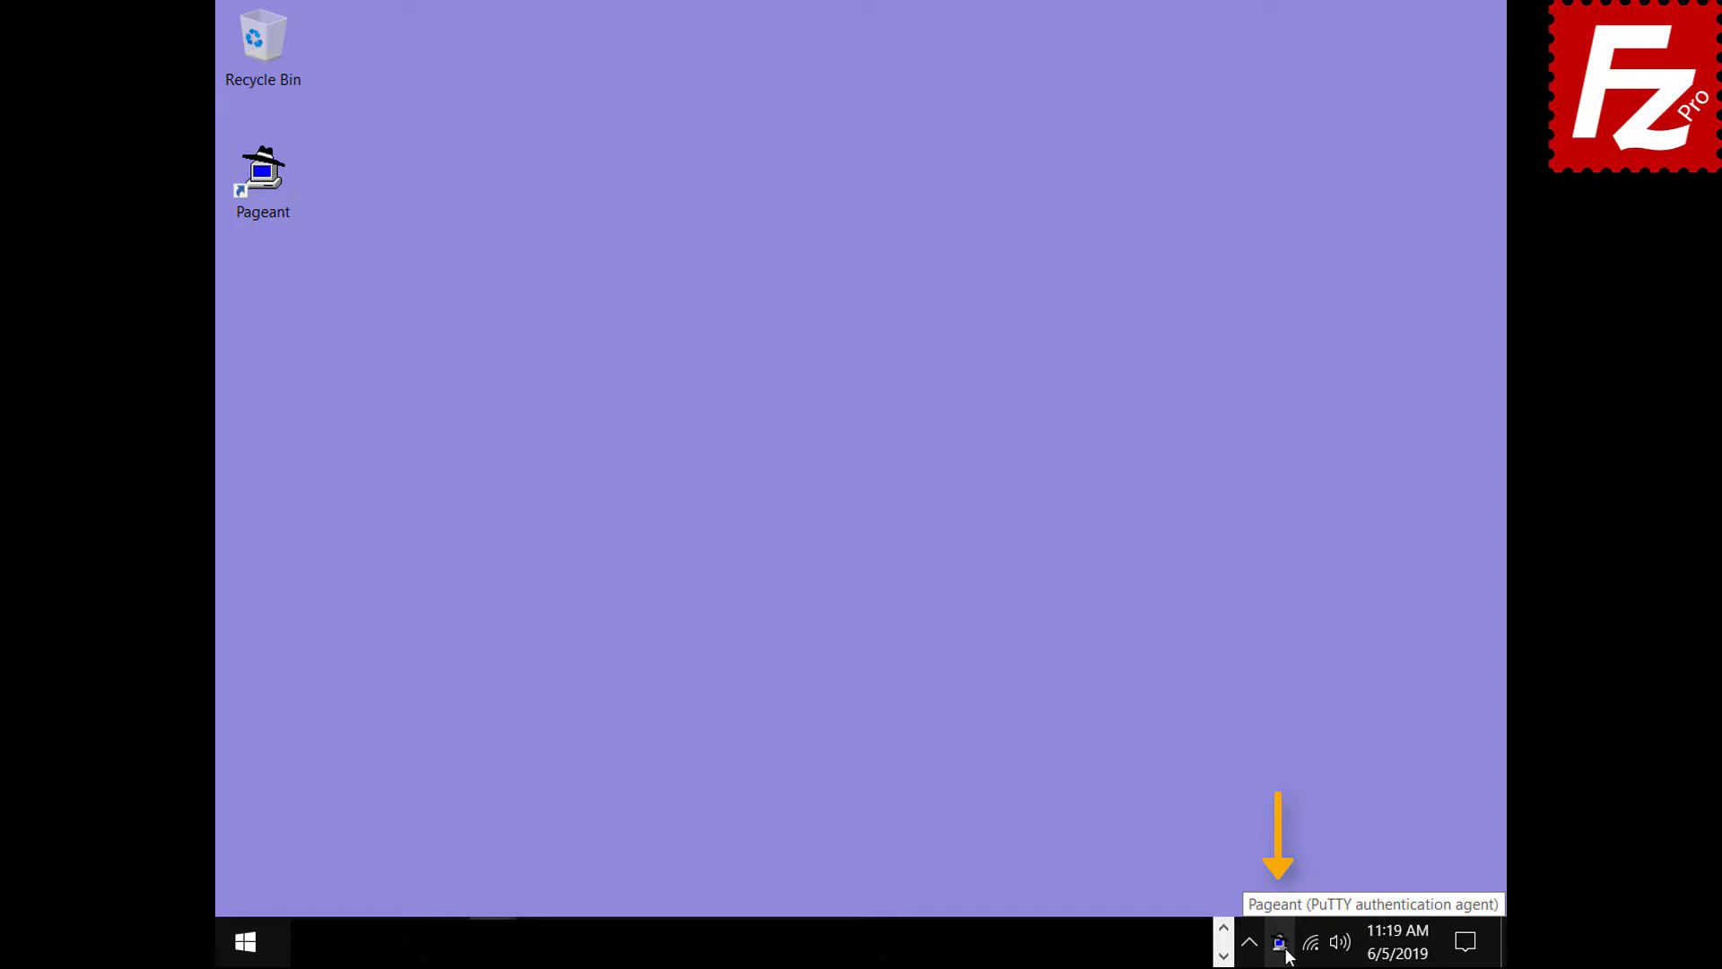
double_click(1281, 942)
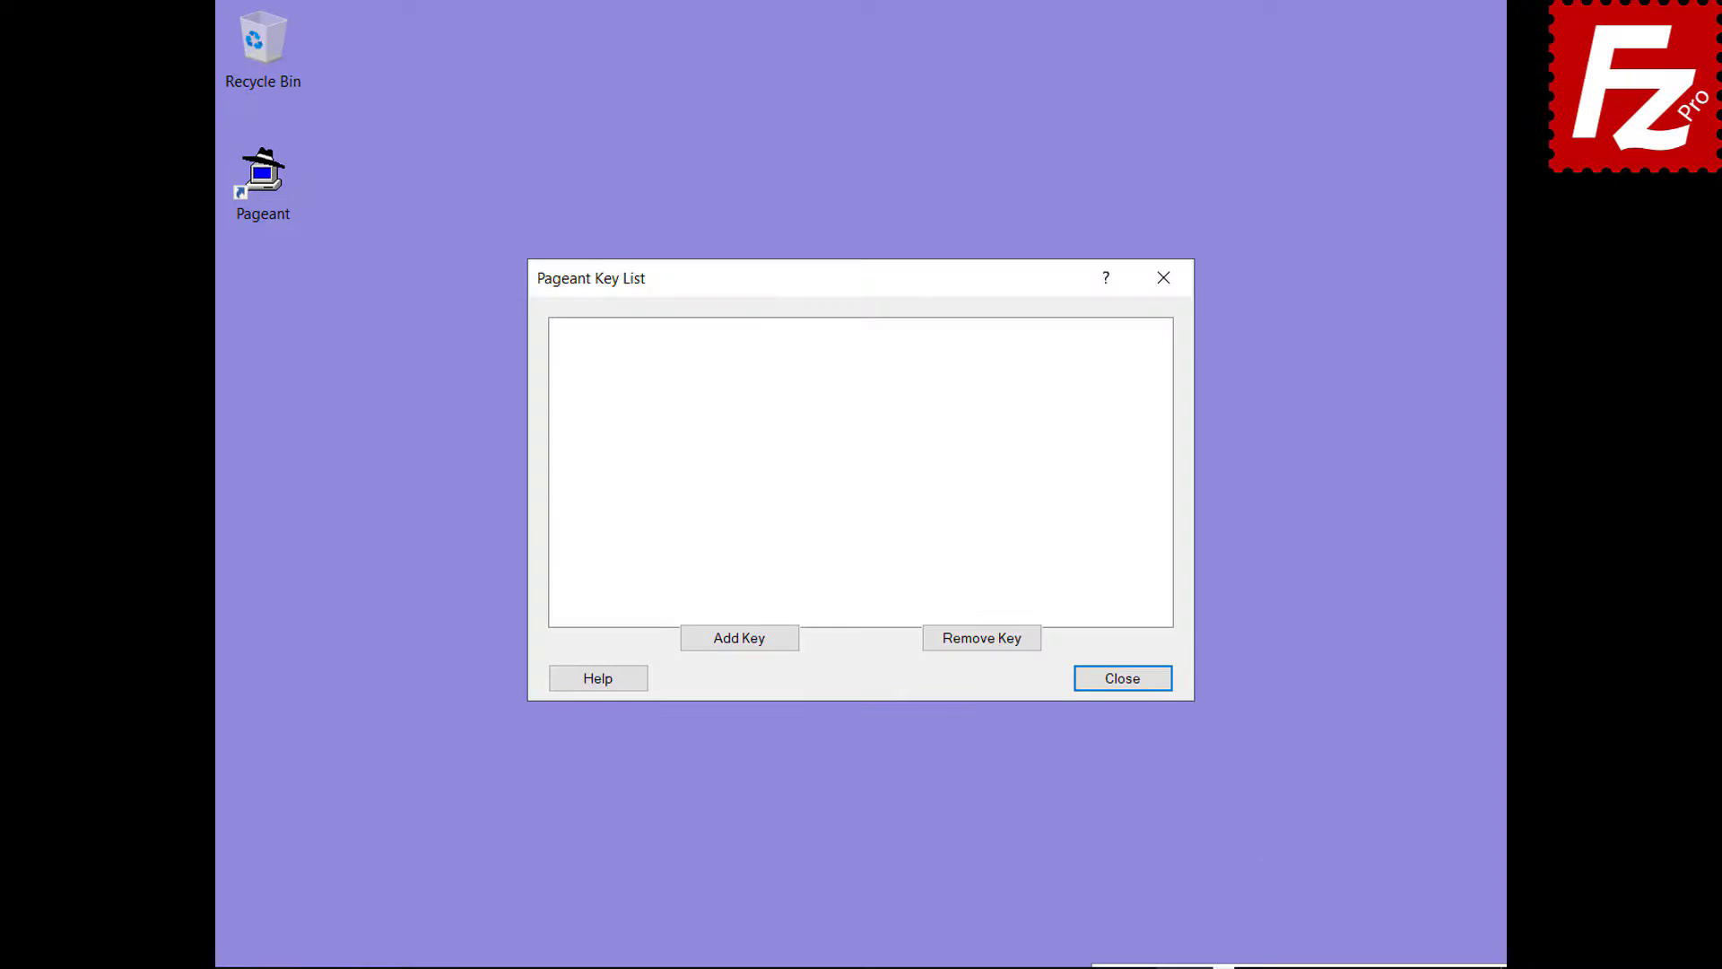
click(738, 642)
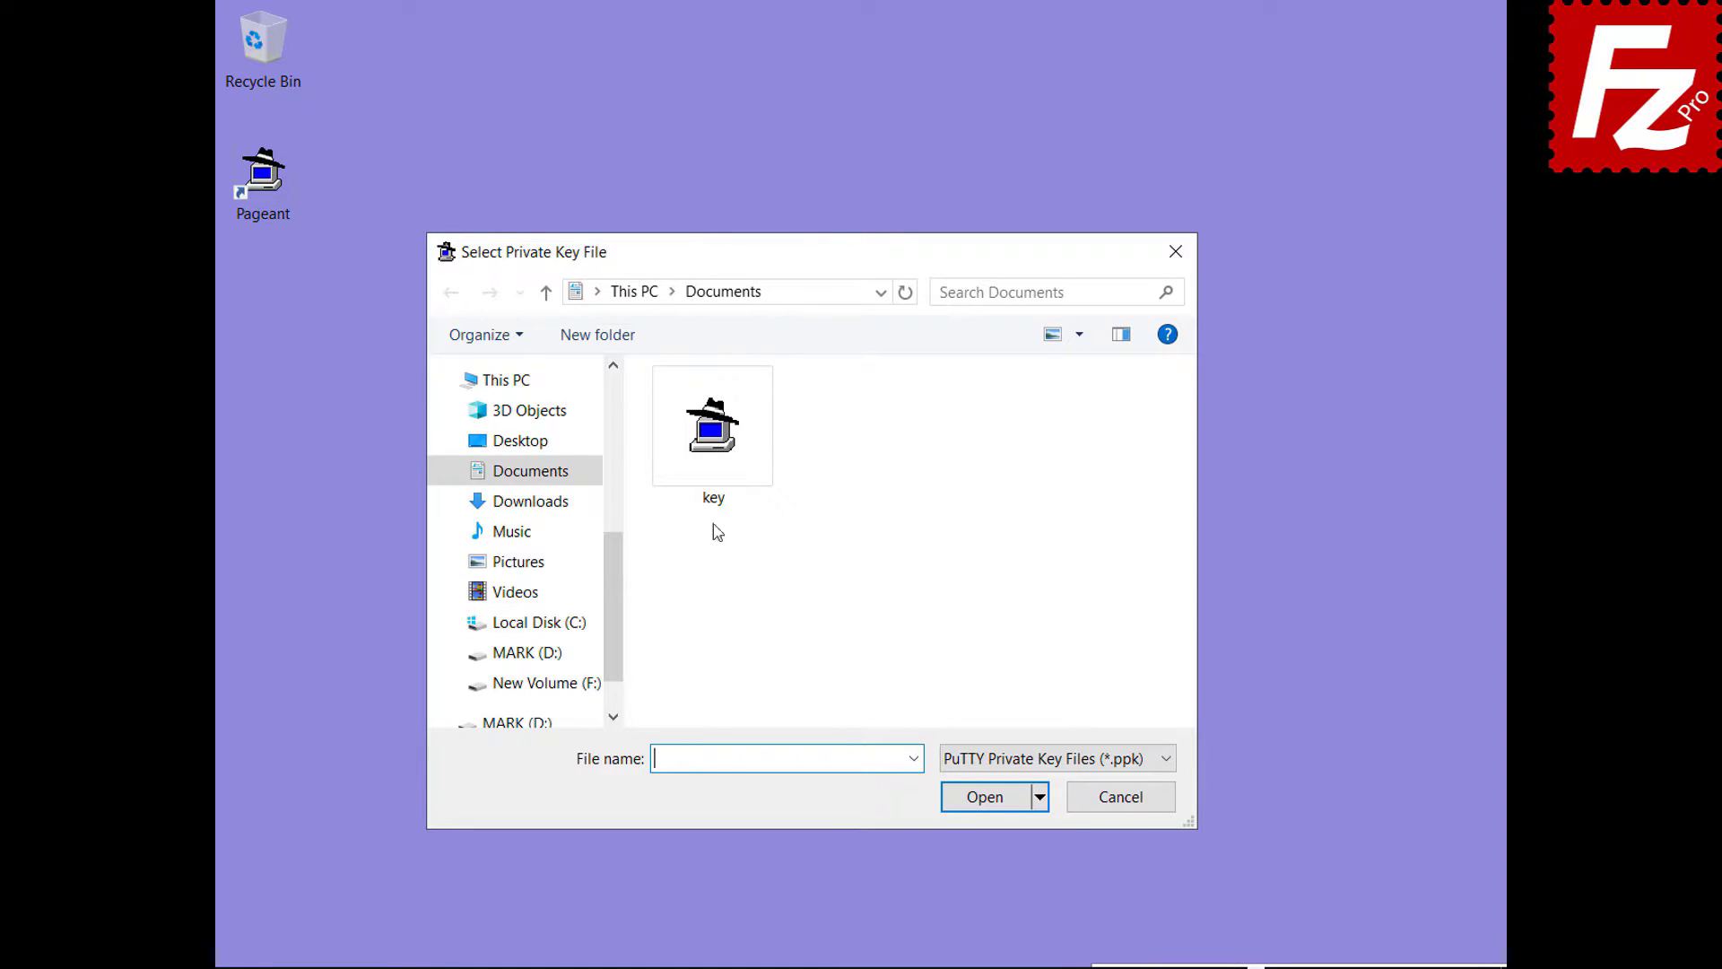
click(714, 502)
double_click(717, 503)
text(*****)
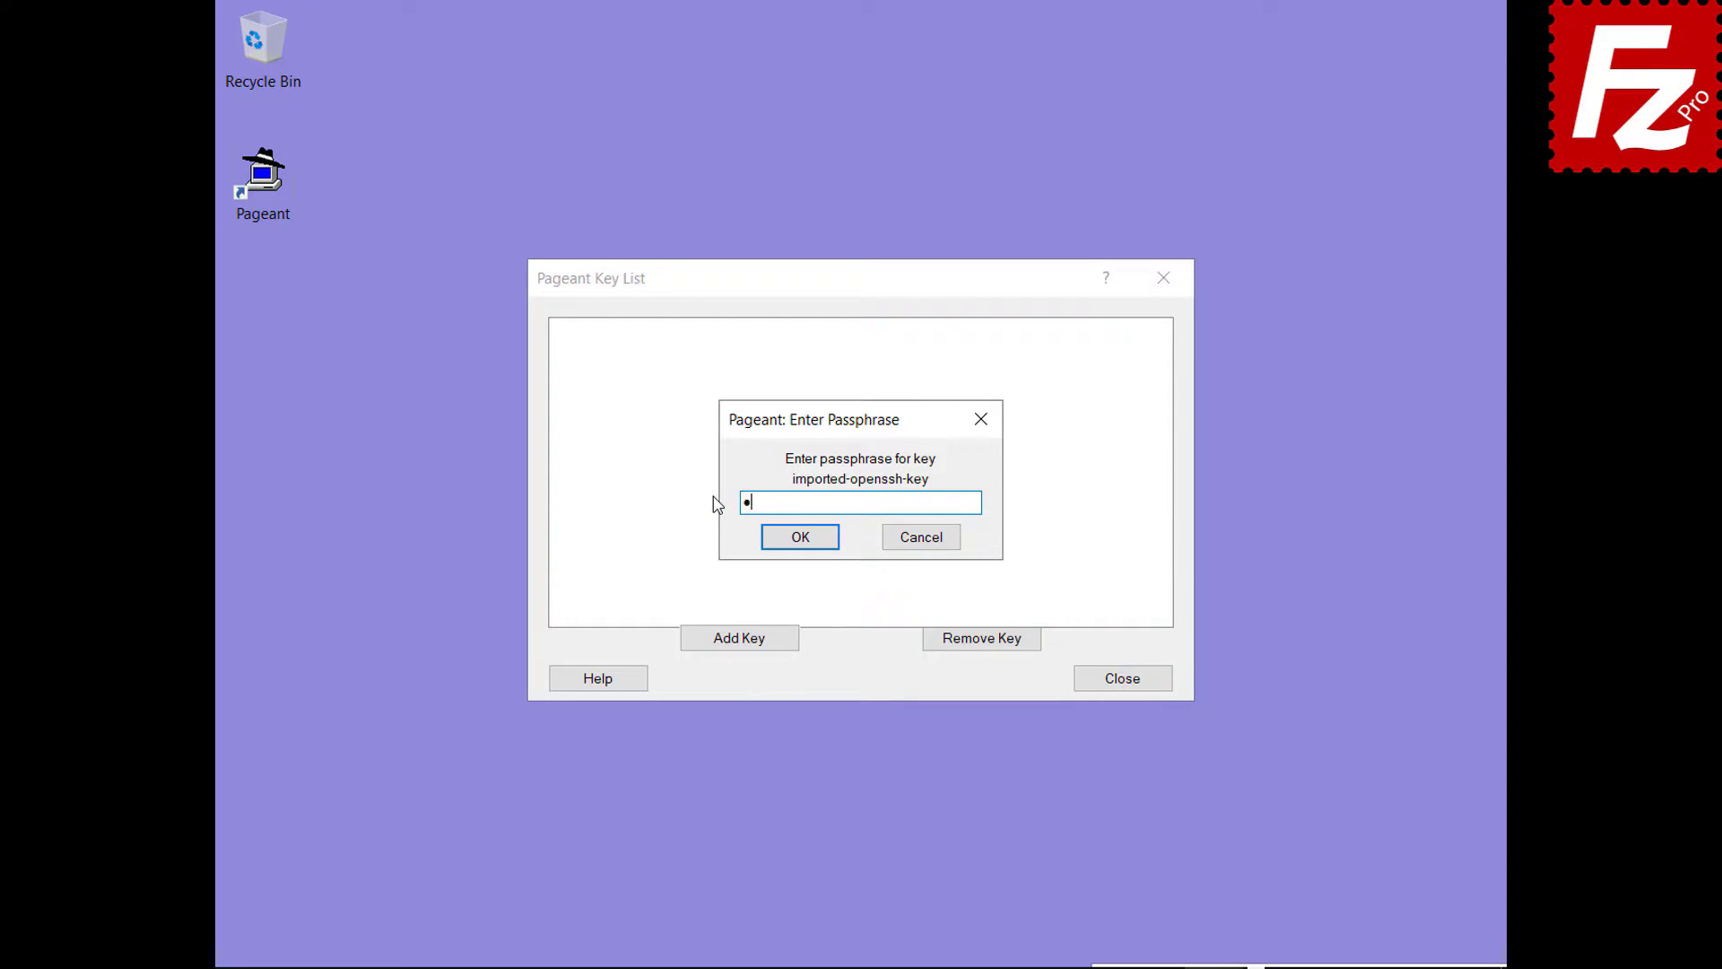
click(799, 538)
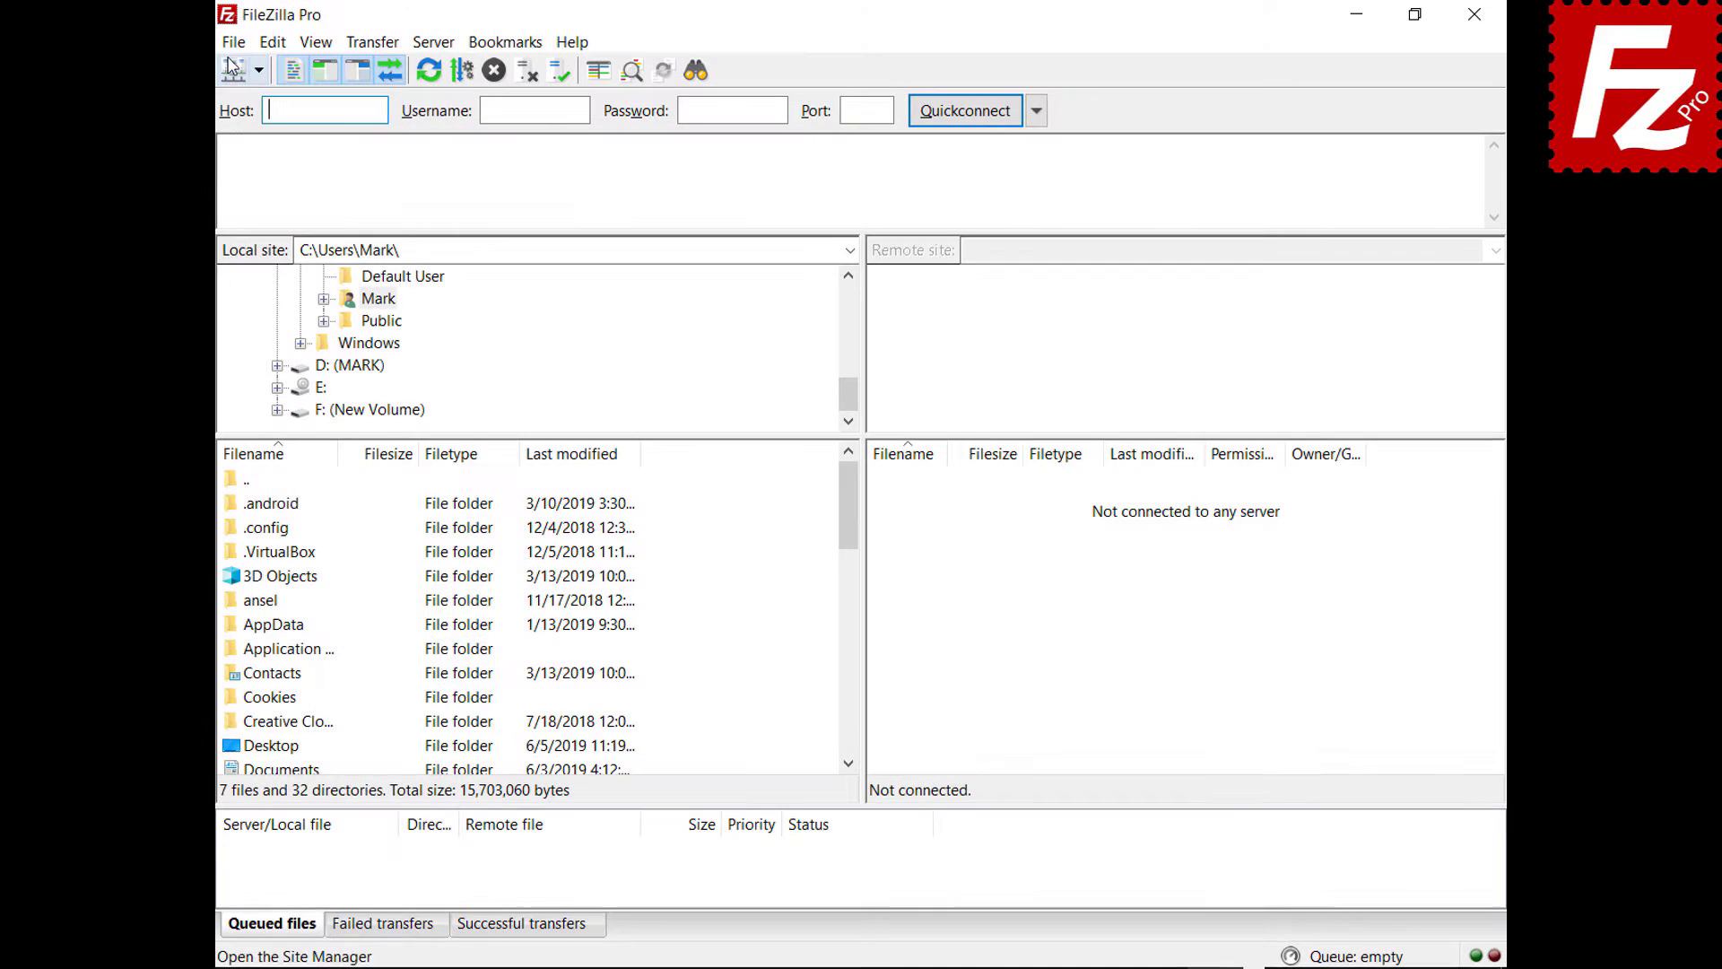
- In Site Manager, switch the SFTP site's logon type to Normal and connect
click(212, 43)
click(214, 73)
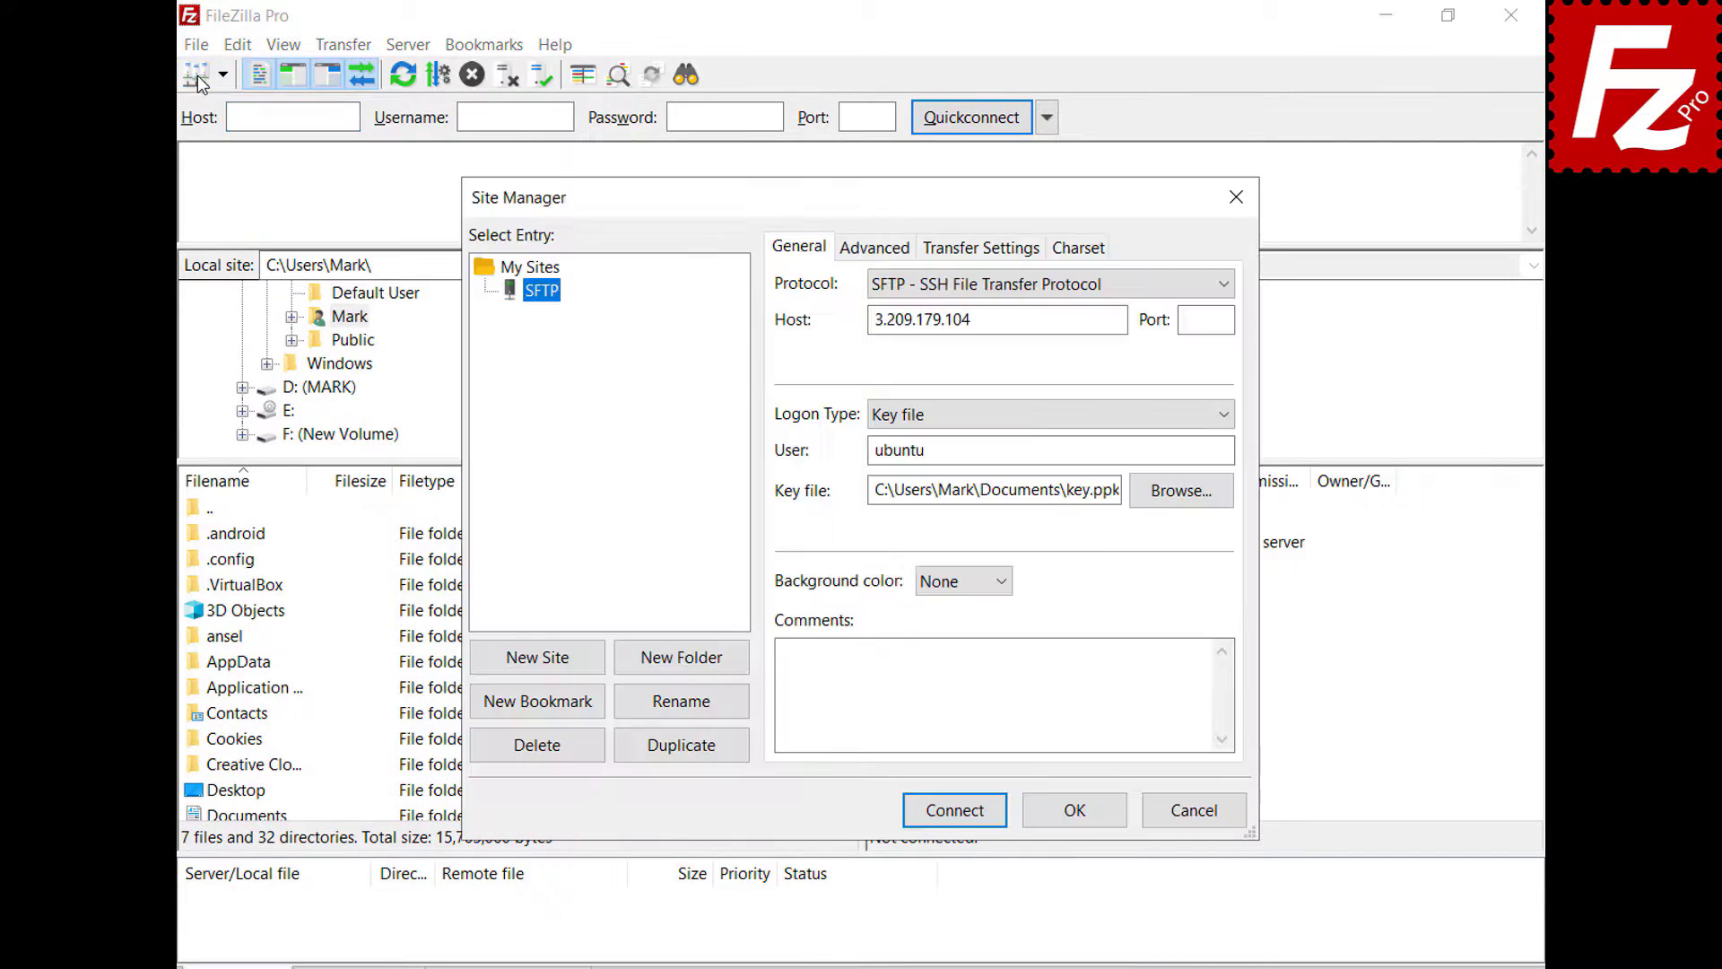
click(1227, 411)
click(897, 462)
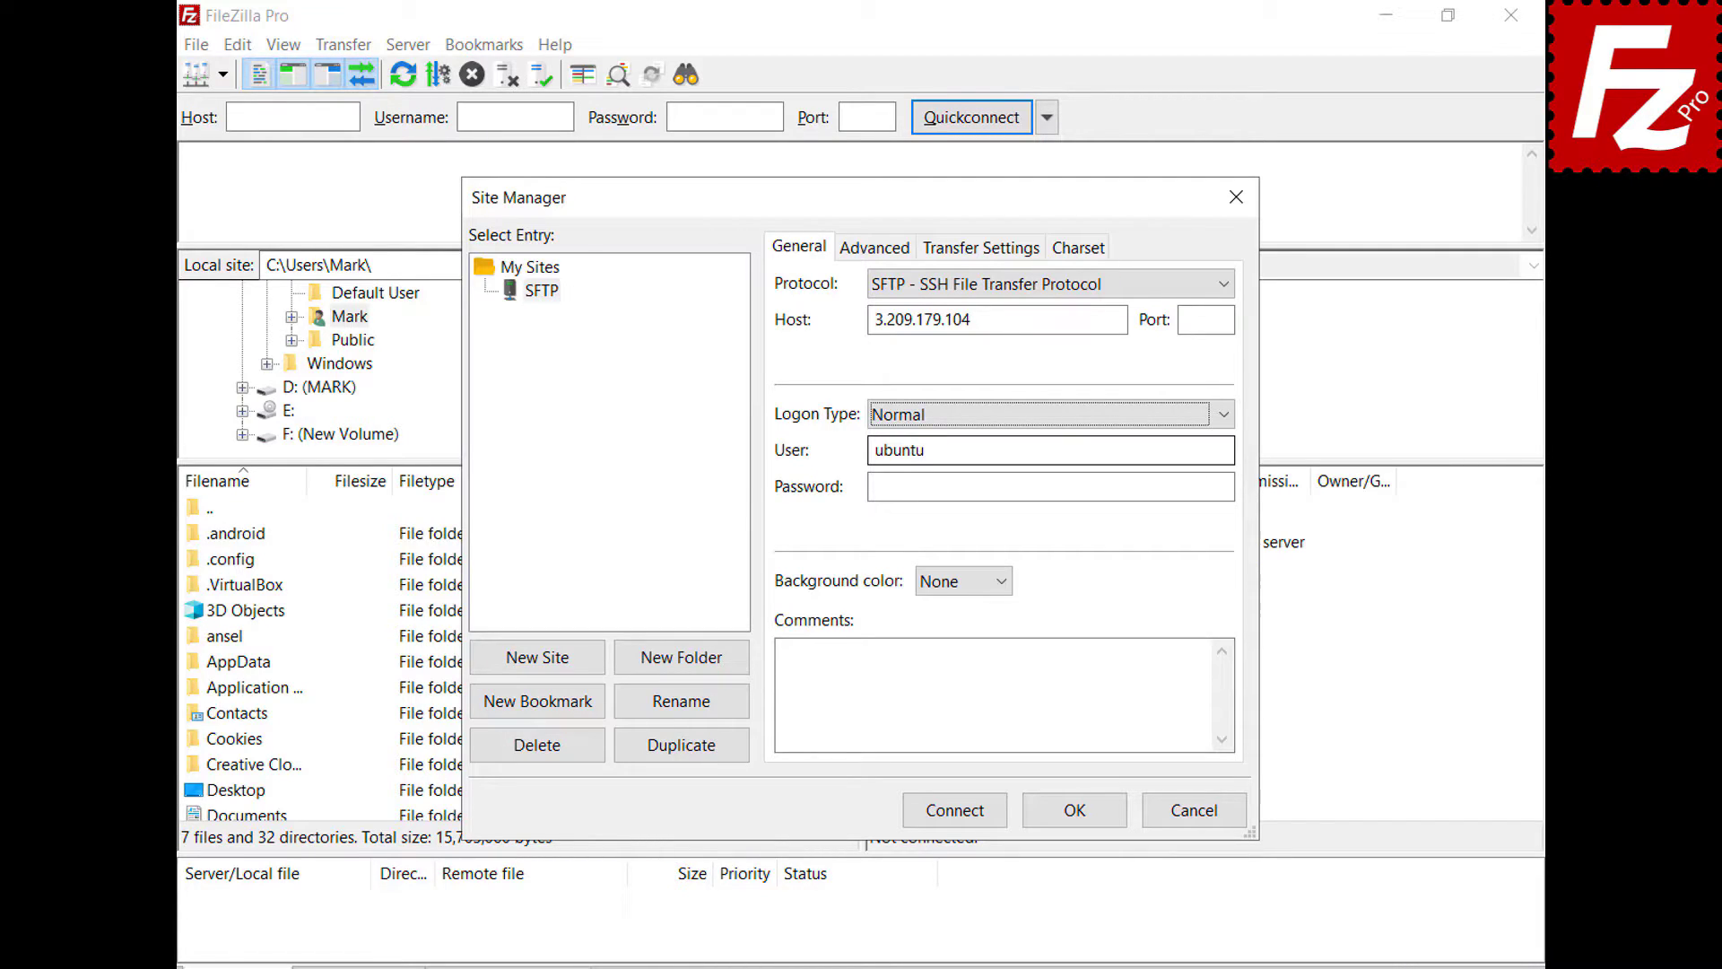
click(958, 816)
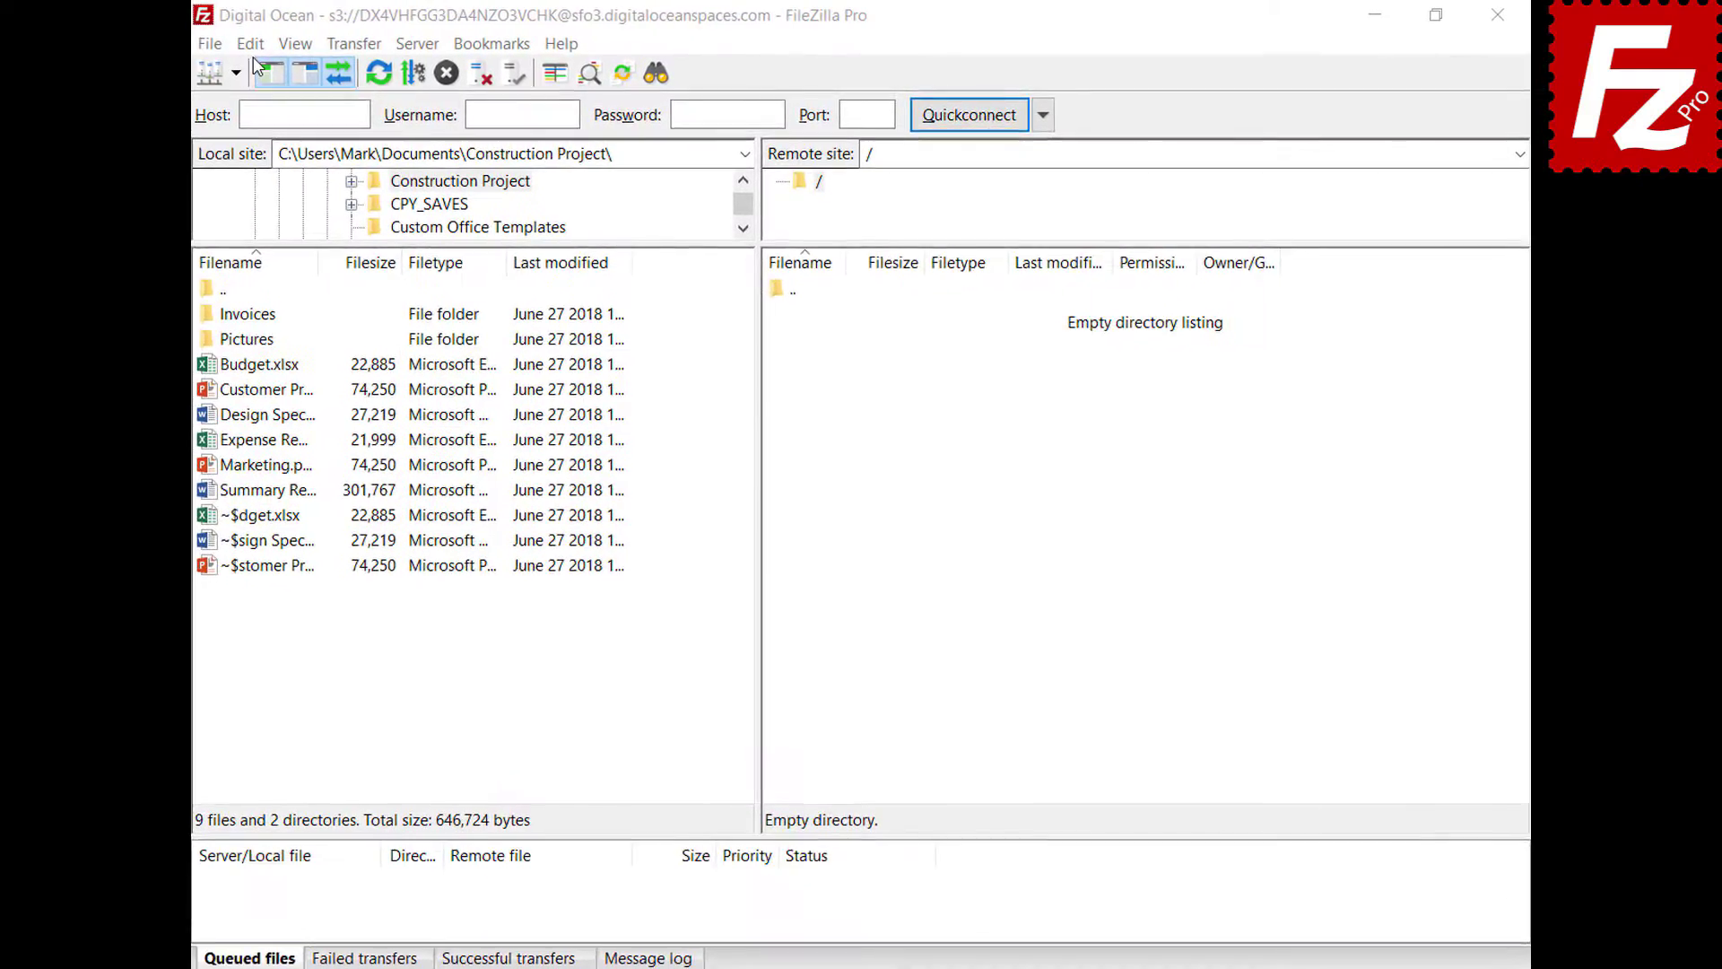
- Add json to the ASCII file types under Transfers > FTP: File Types and save
click(269, 43)
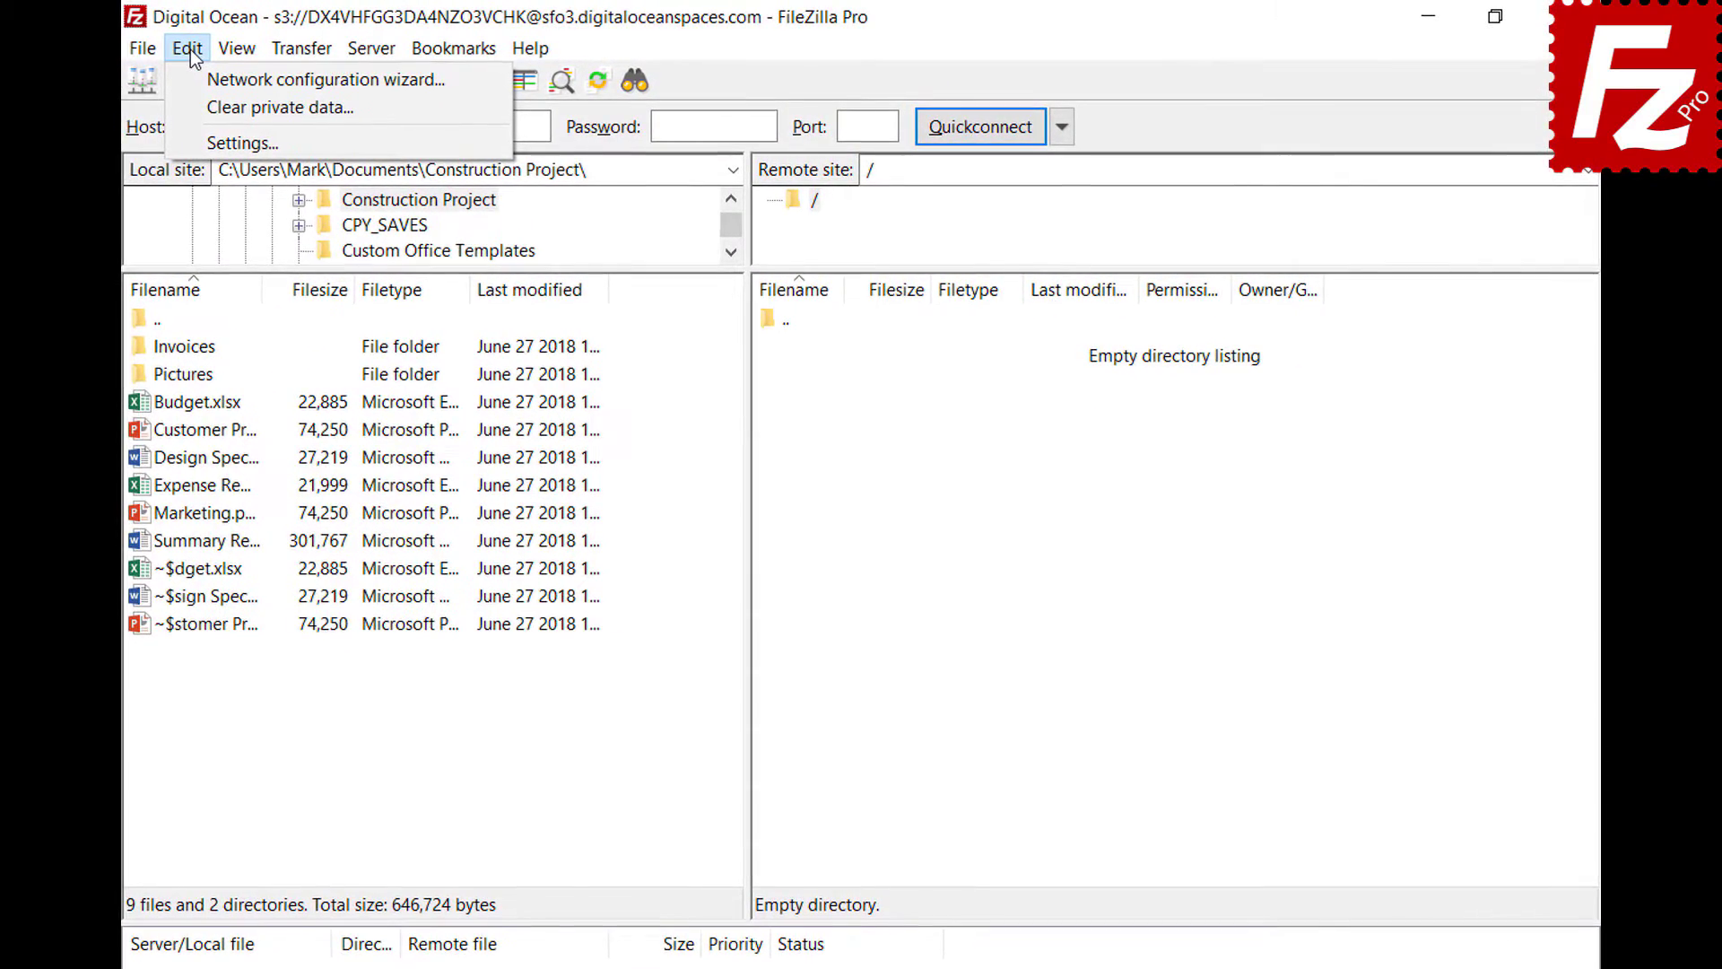
click(211, 142)
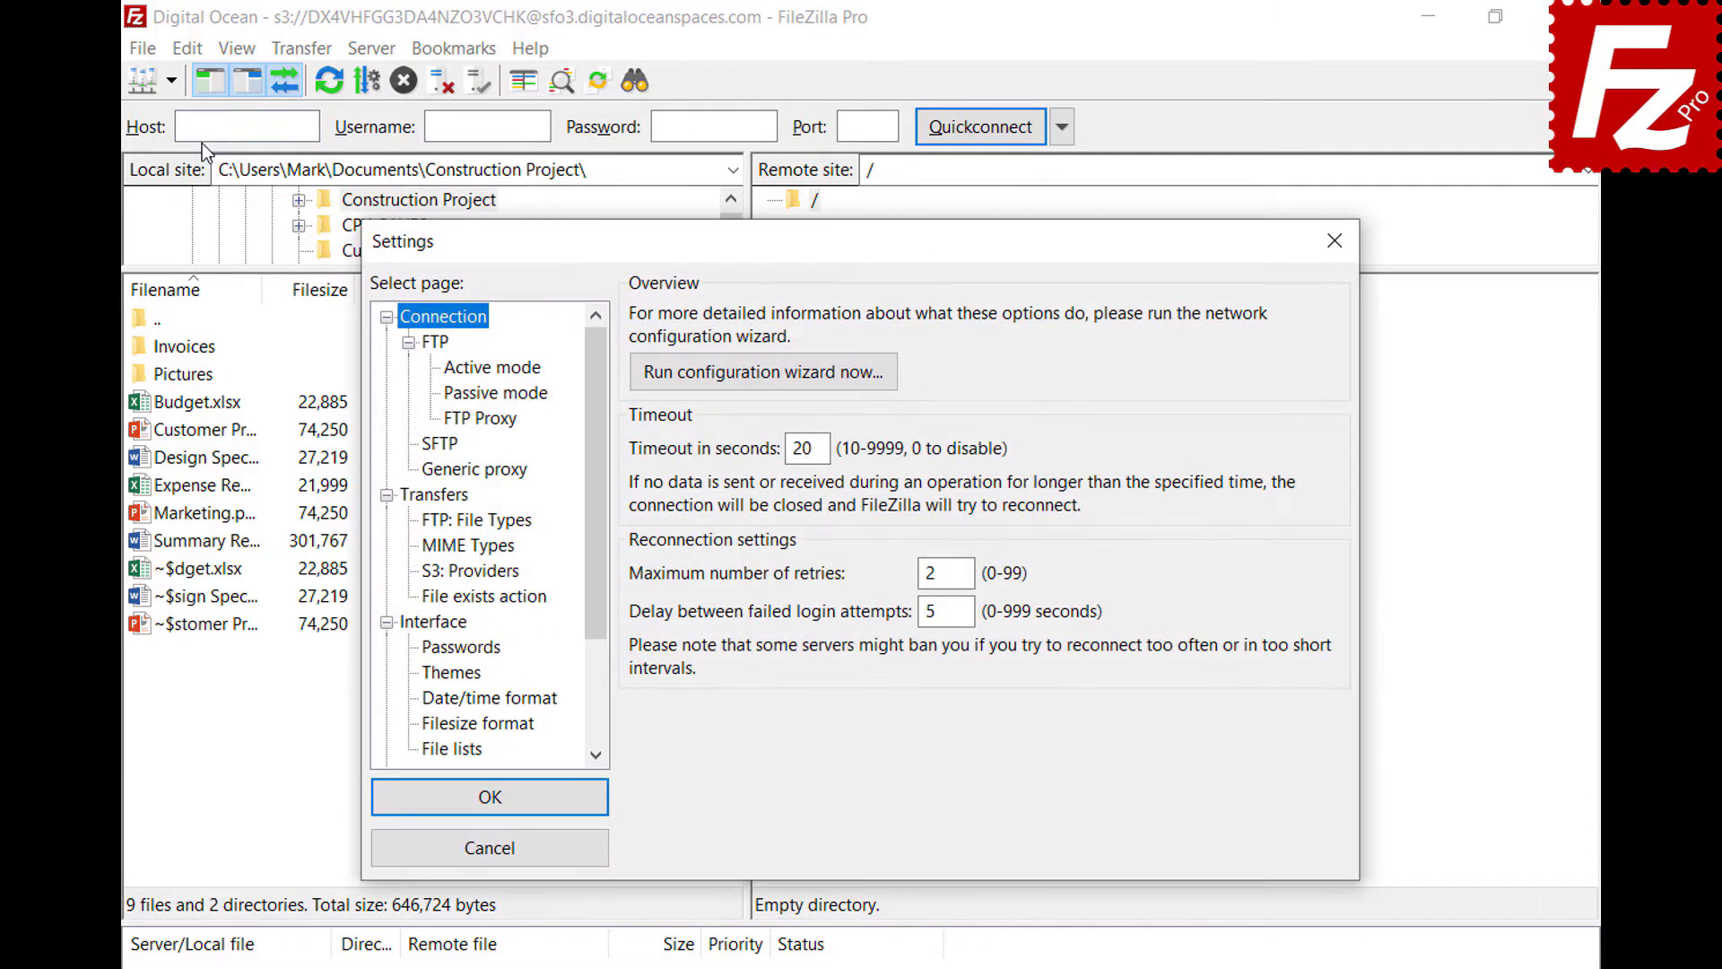
click(427, 524)
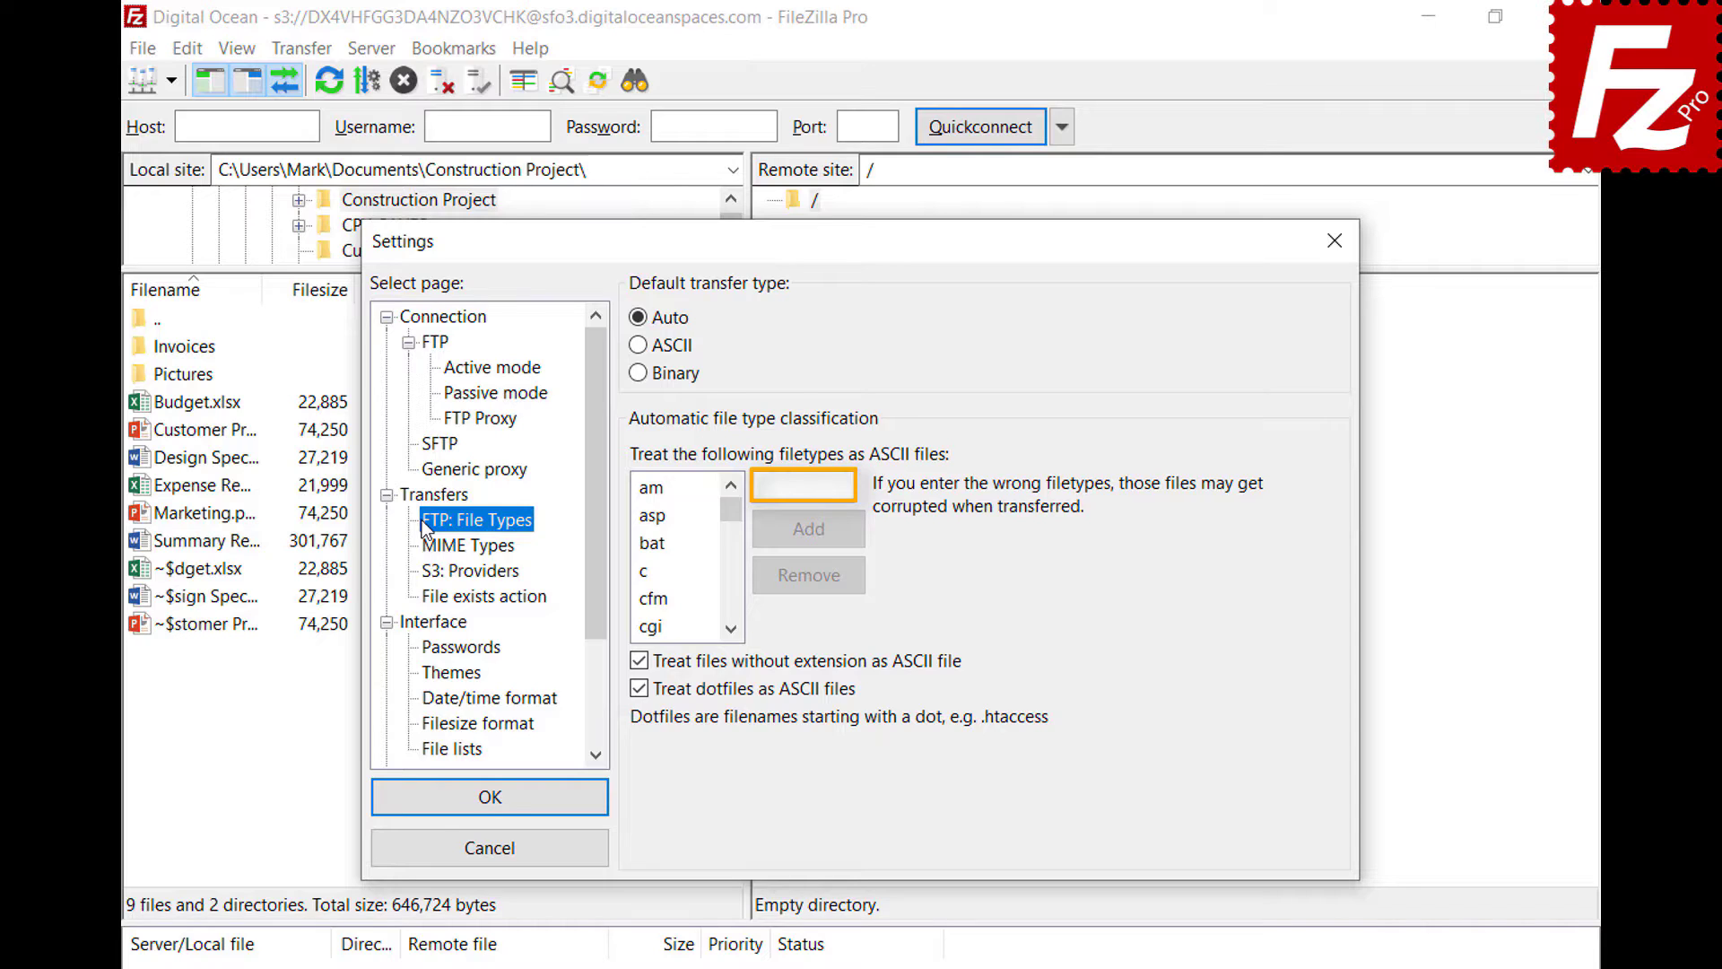
click(843, 486)
text(json)
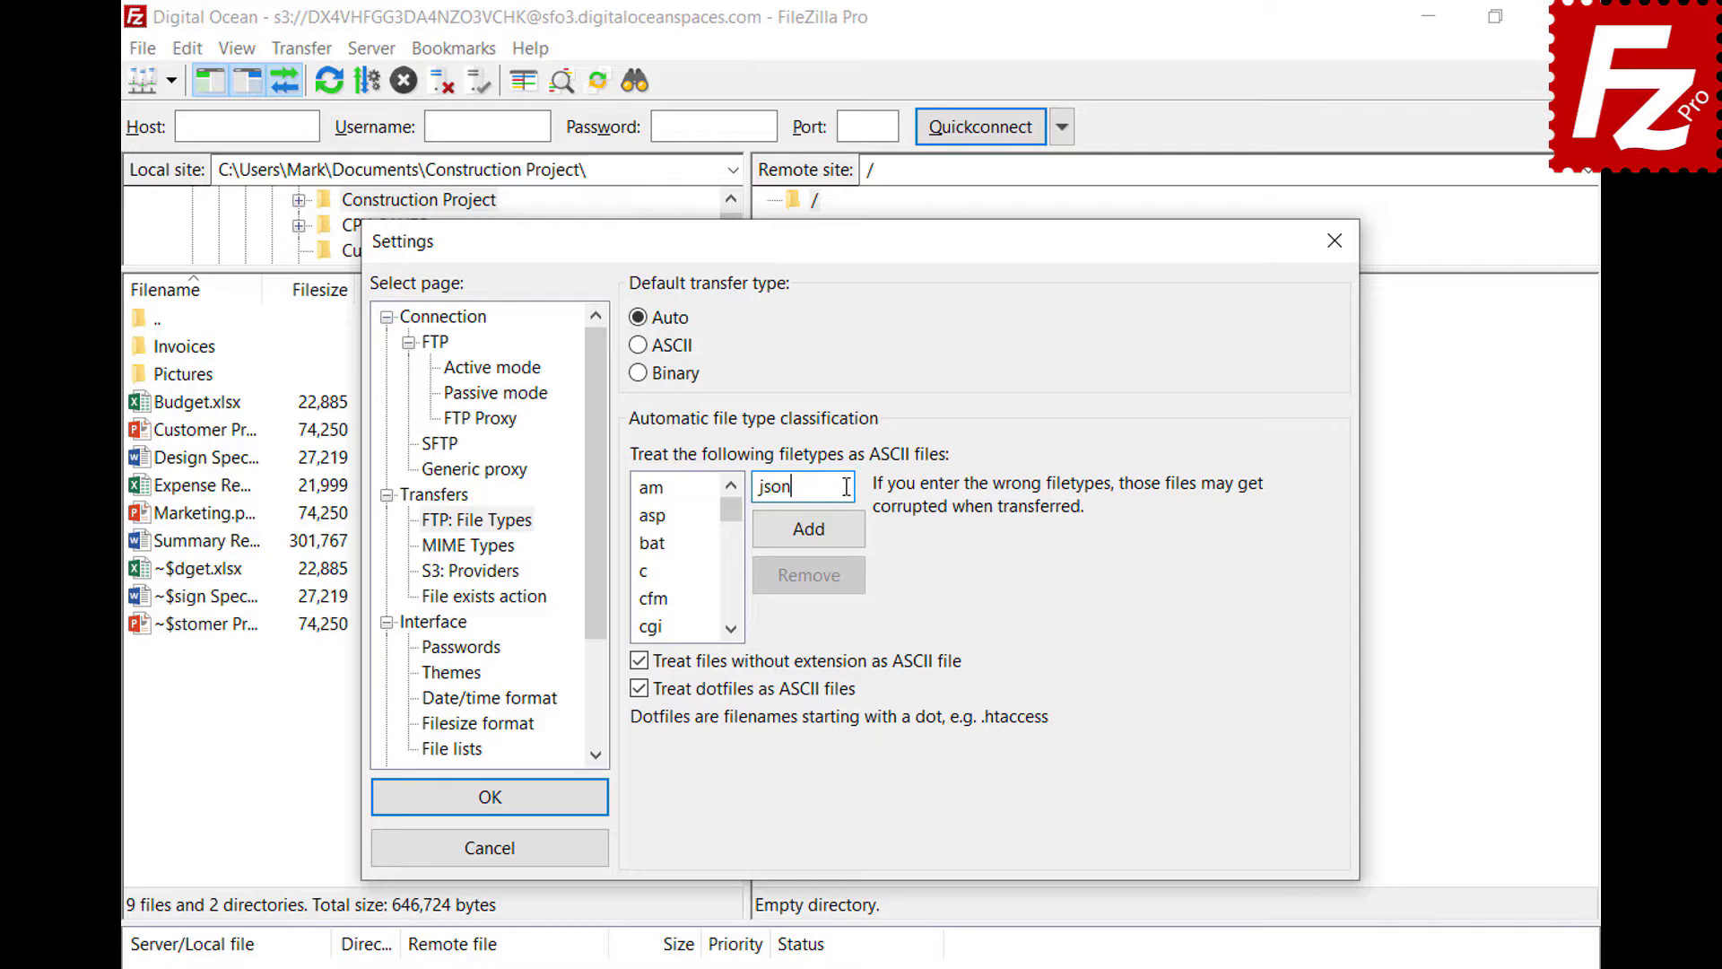
click(809, 540)
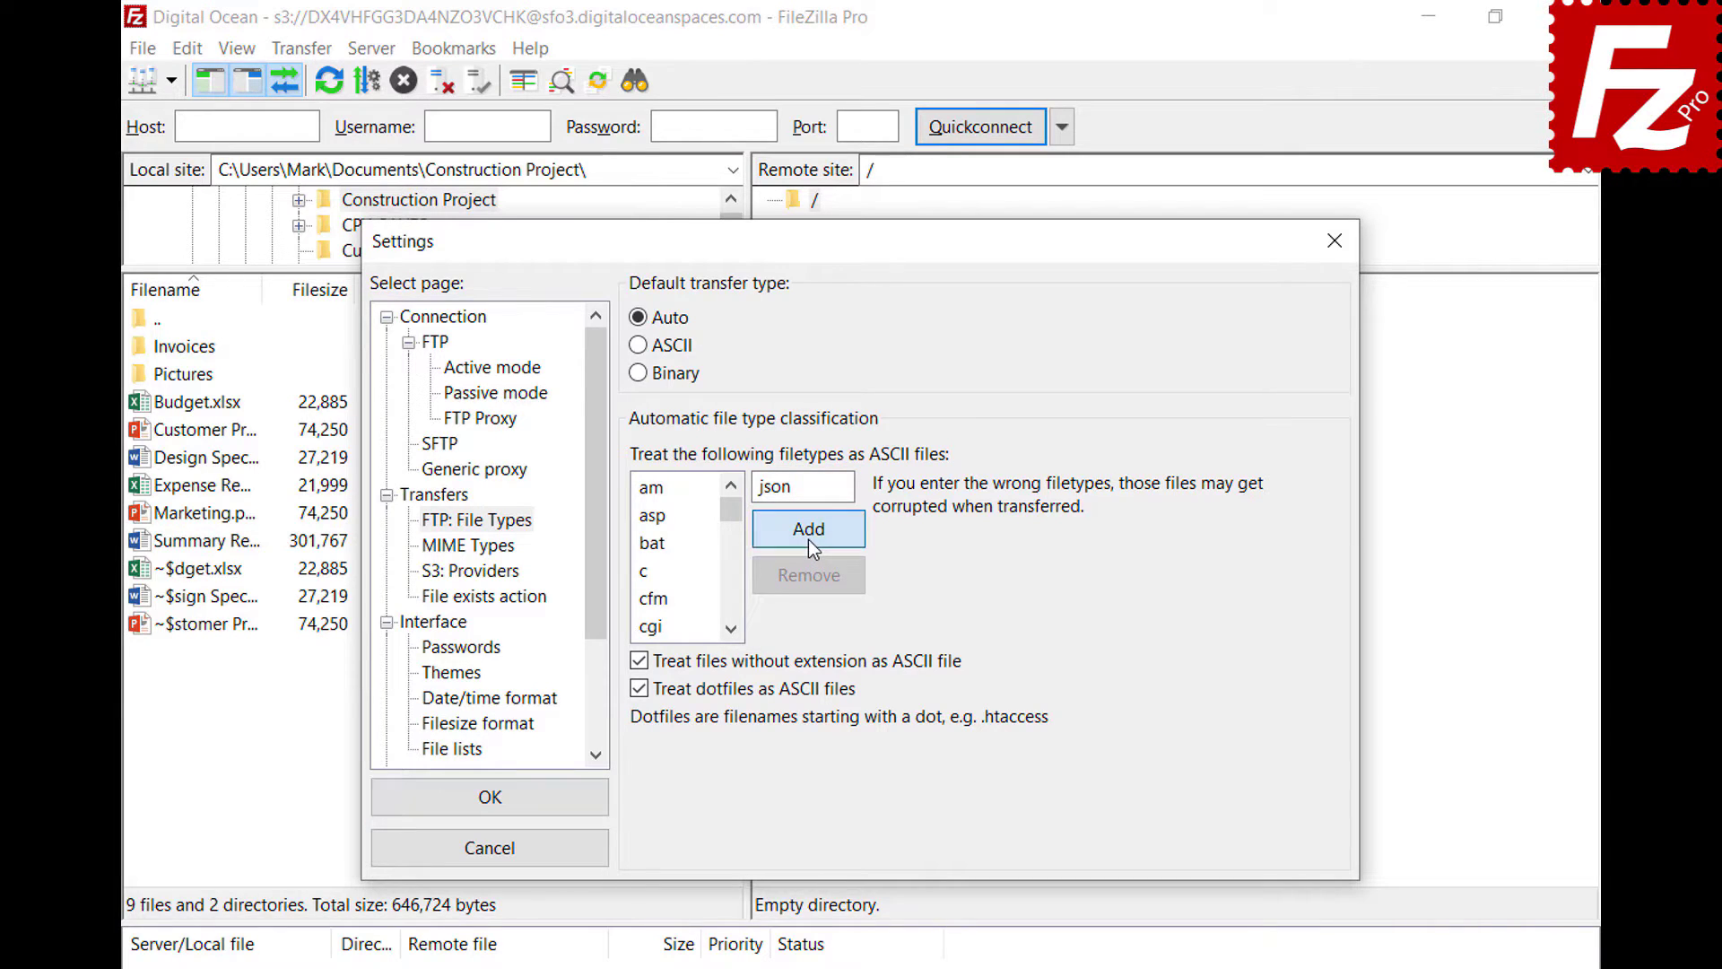
drag(731, 511, 732, 566)
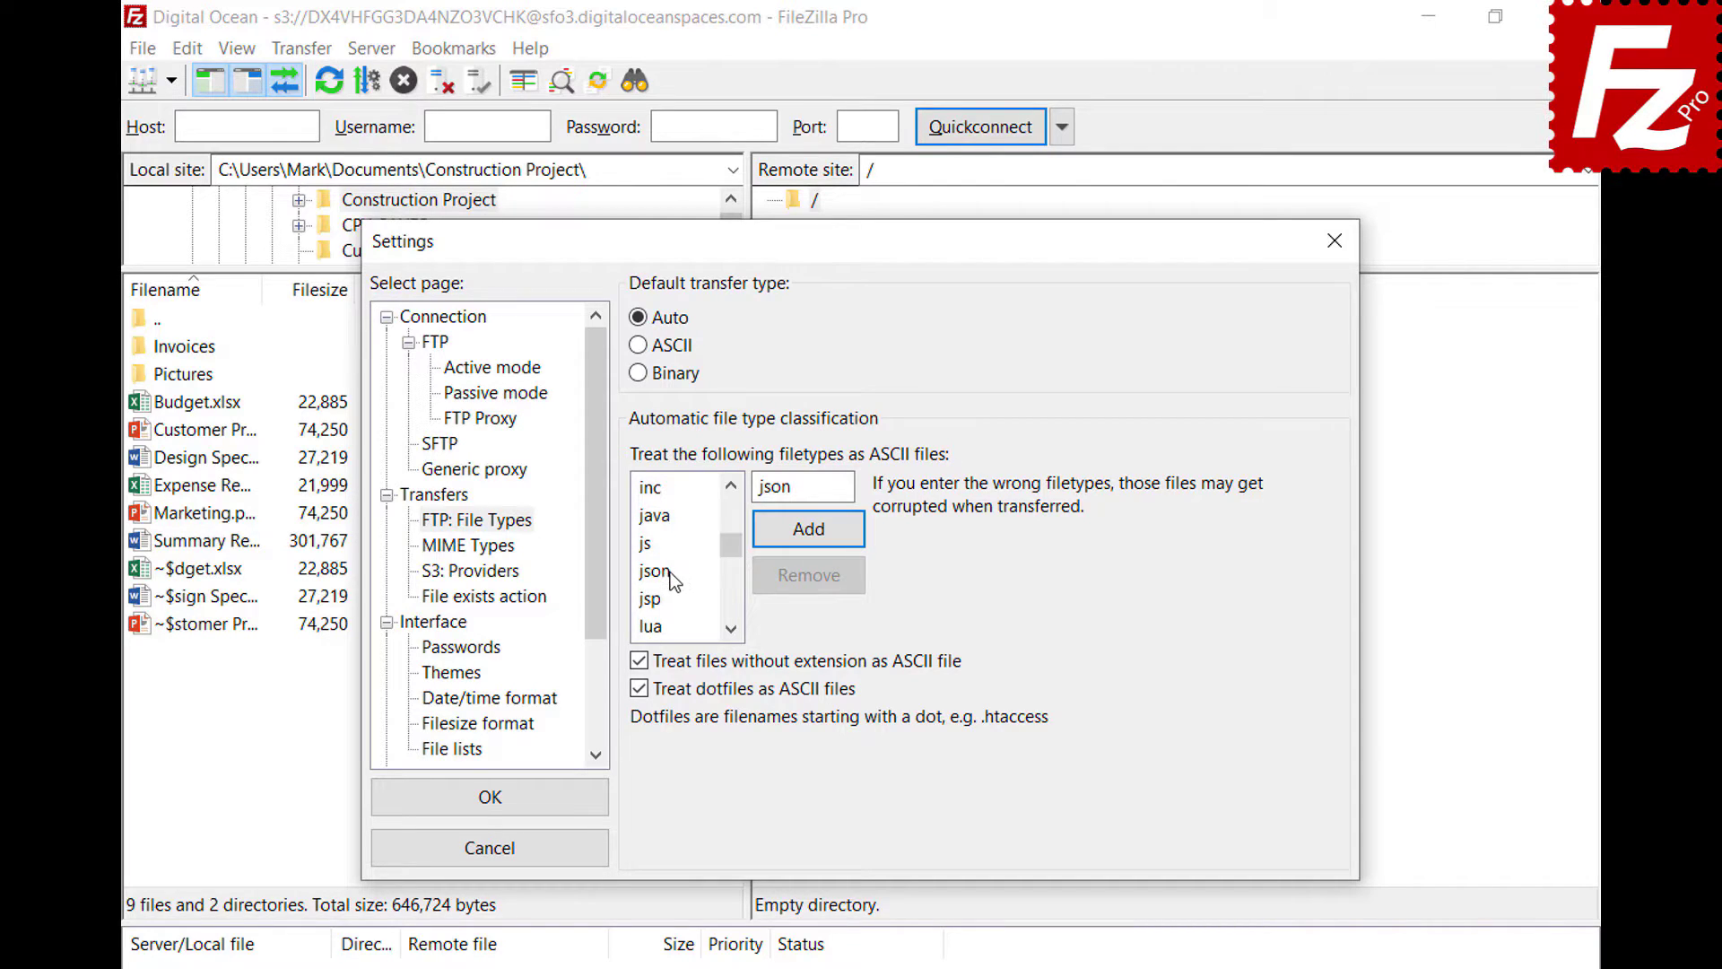
click(663, 571)
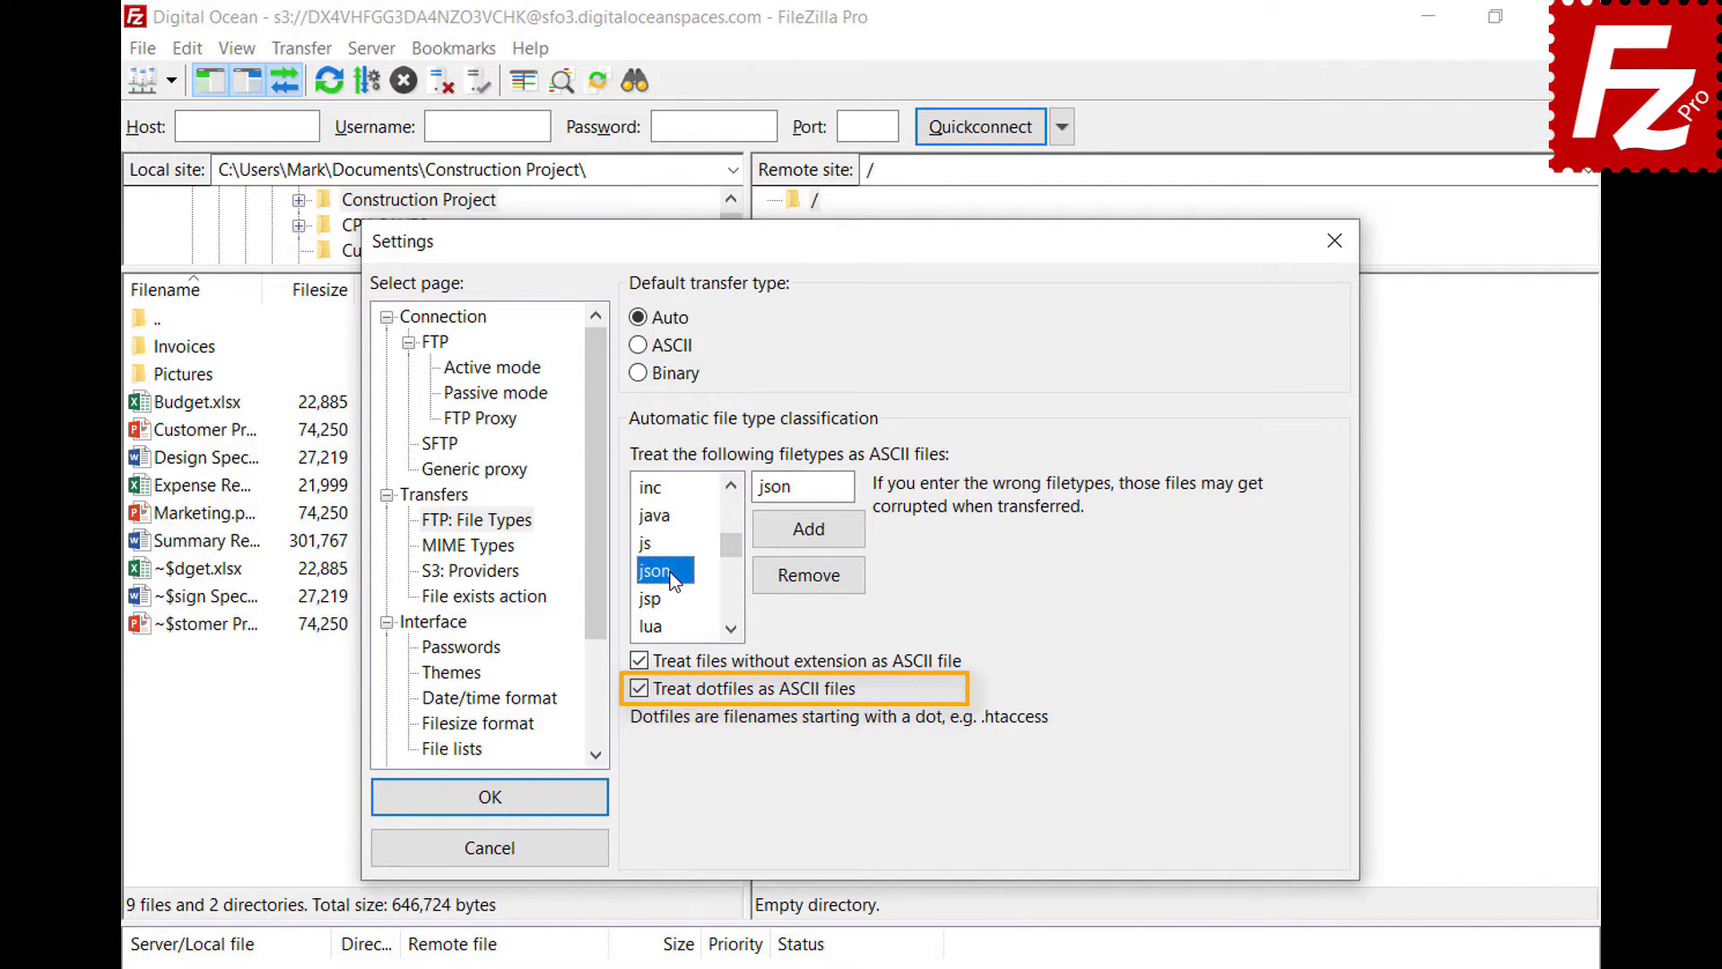
click(489, 812)
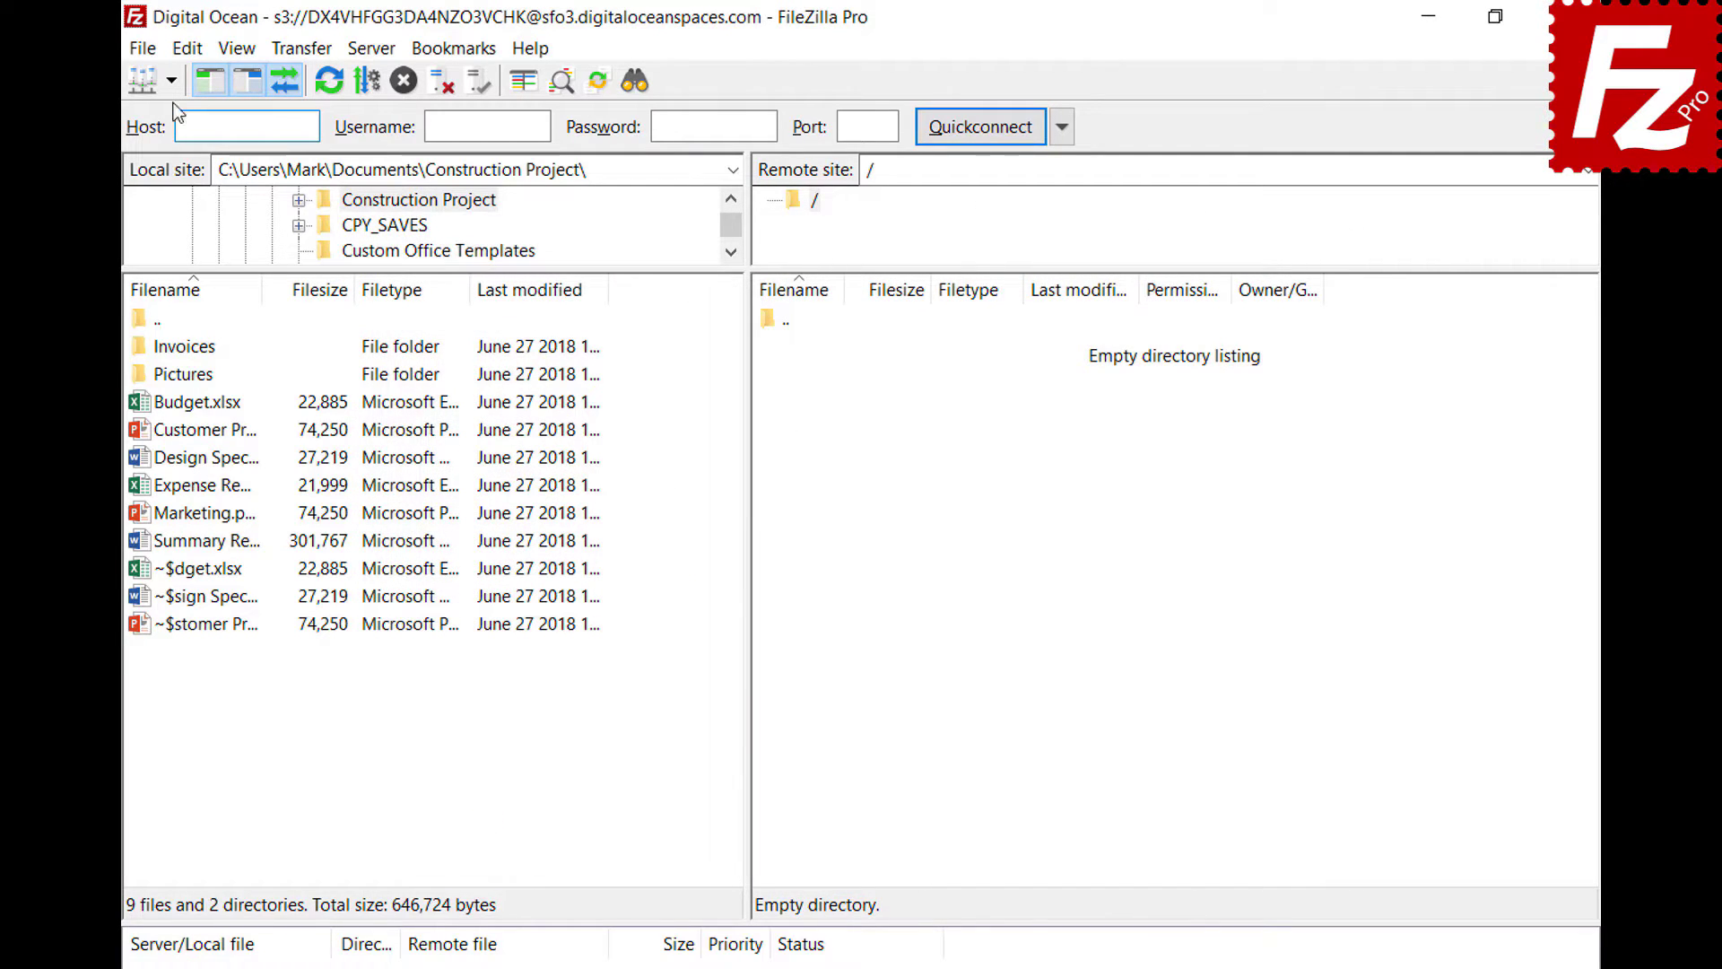
- Connect to the saved FTP site in a new tab and review the Auto/ASCII/Binary transfer types
click(171, 82)
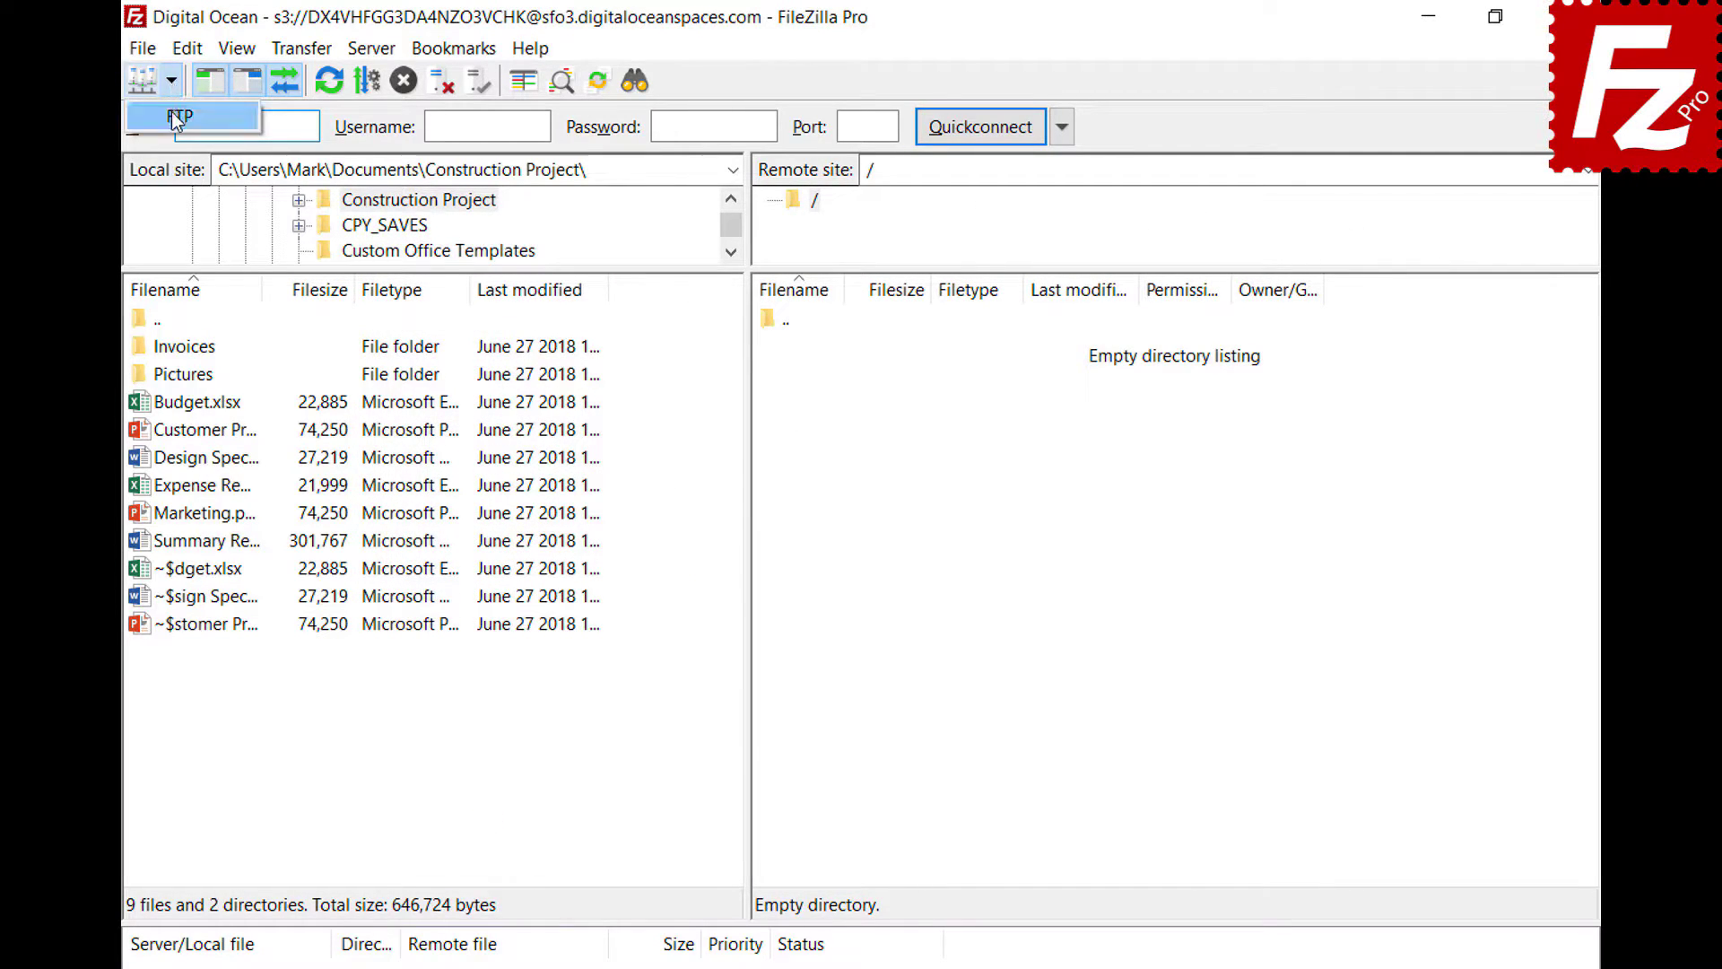
click(170, 111)
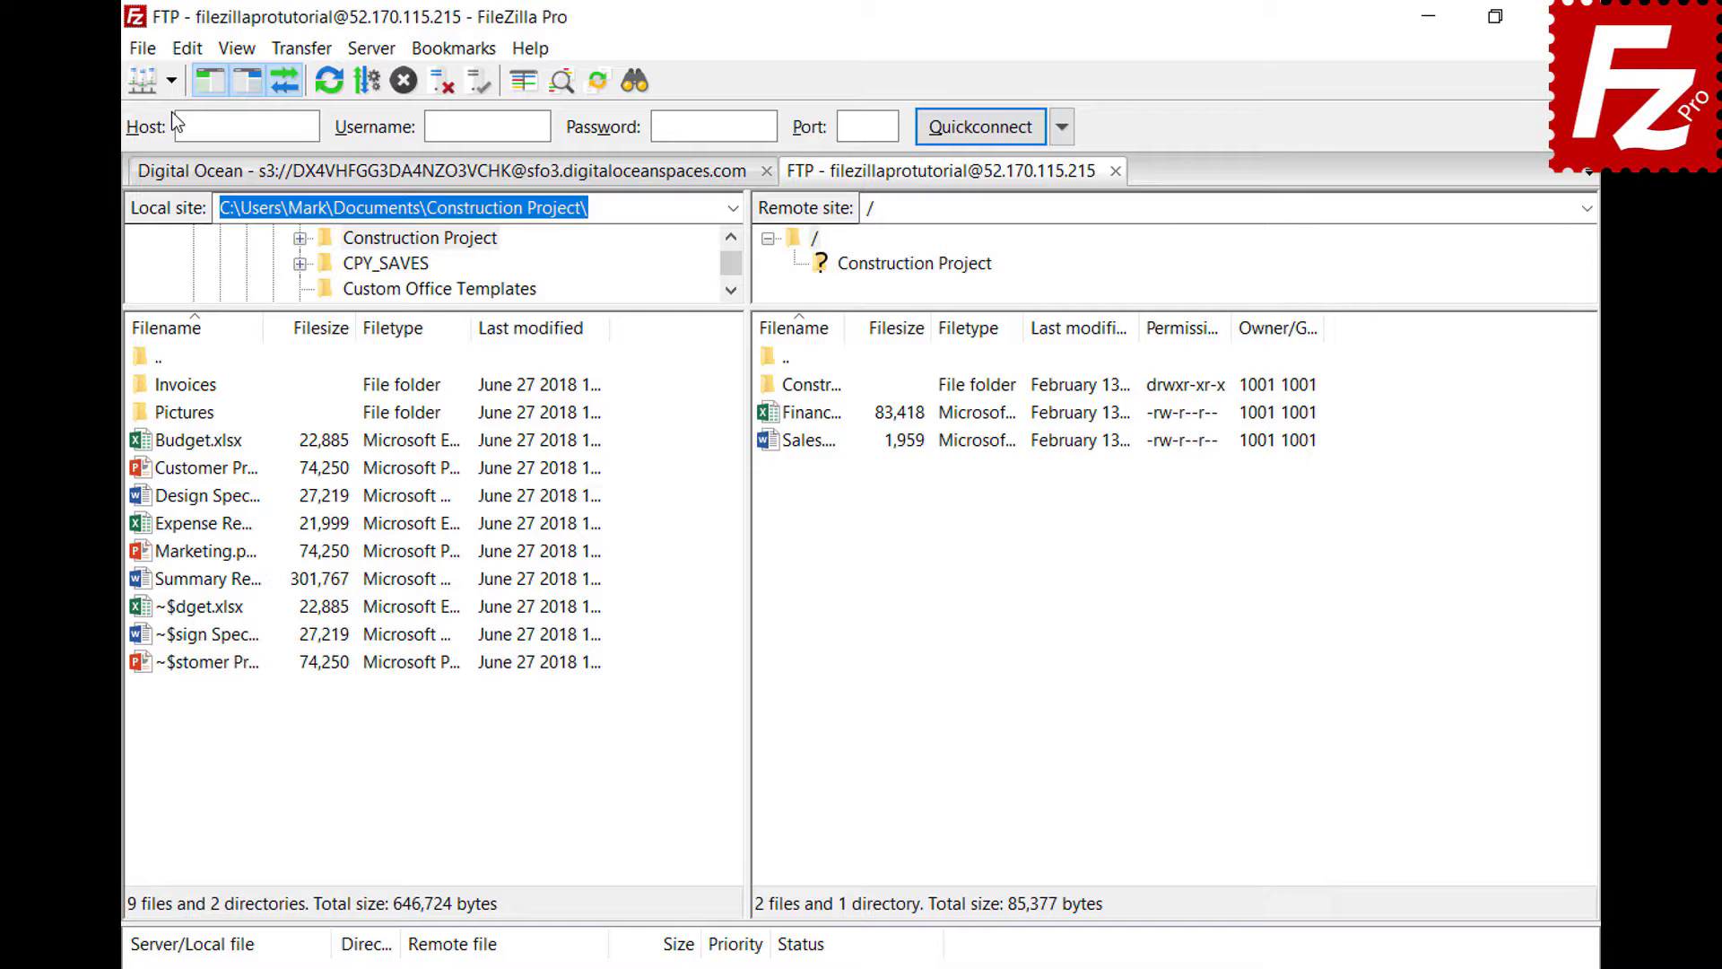
click(301, 50)
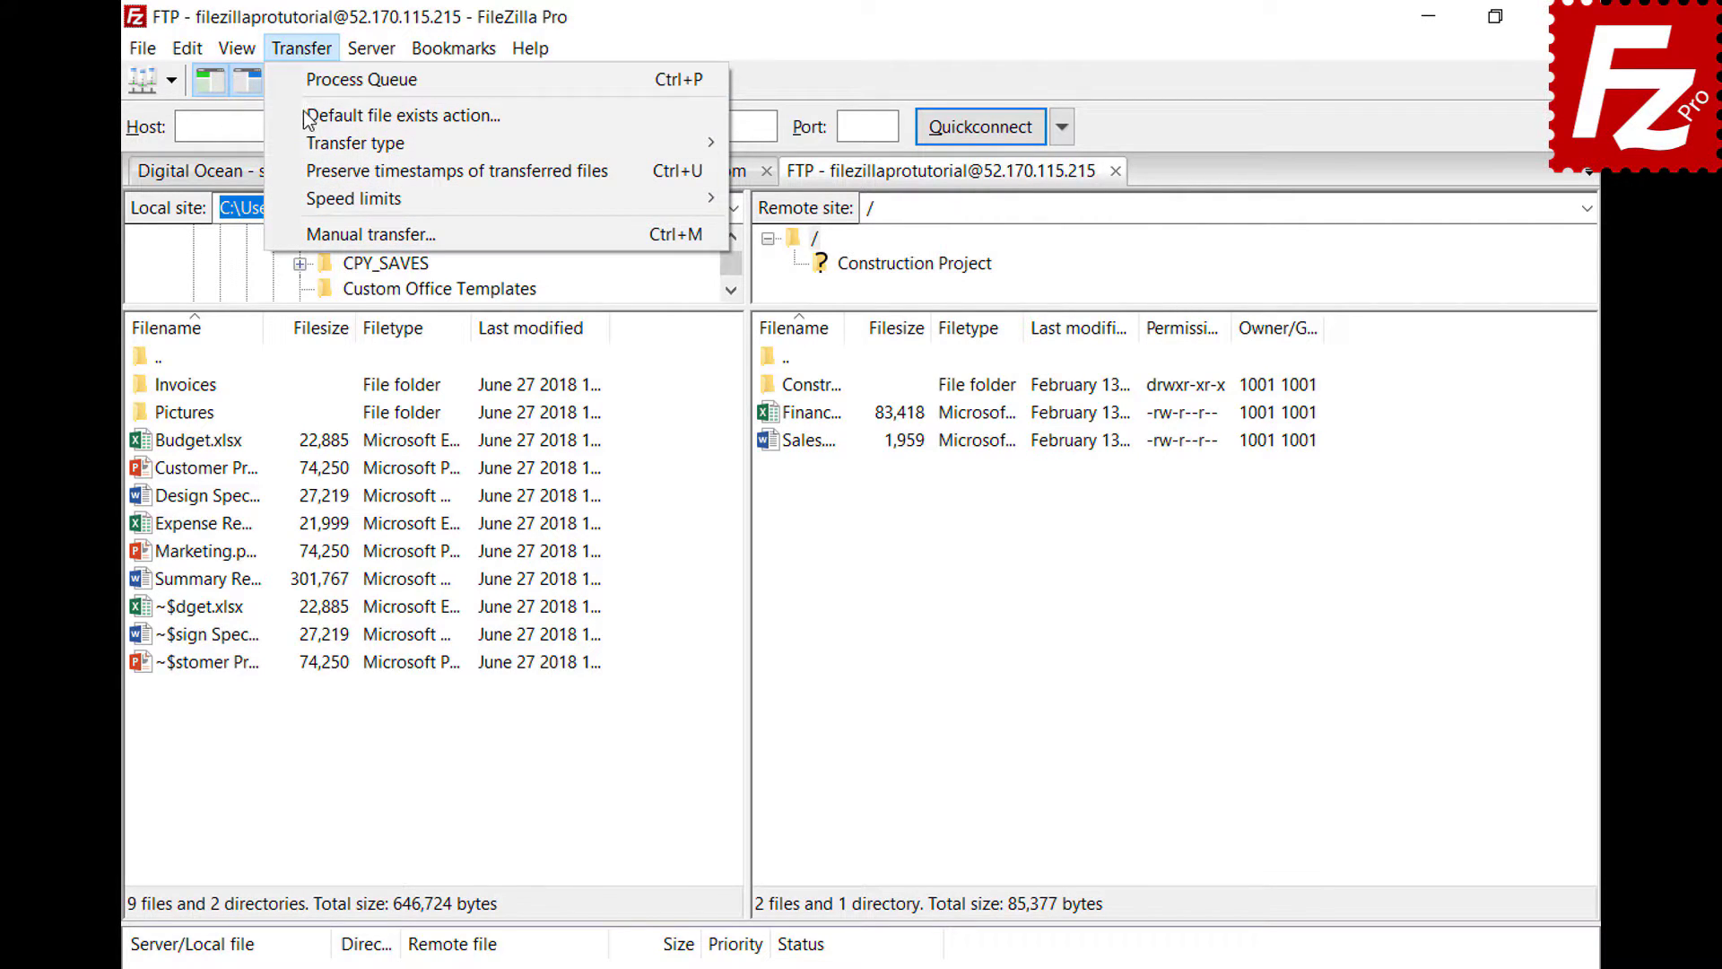
mouse_move(307, 137)
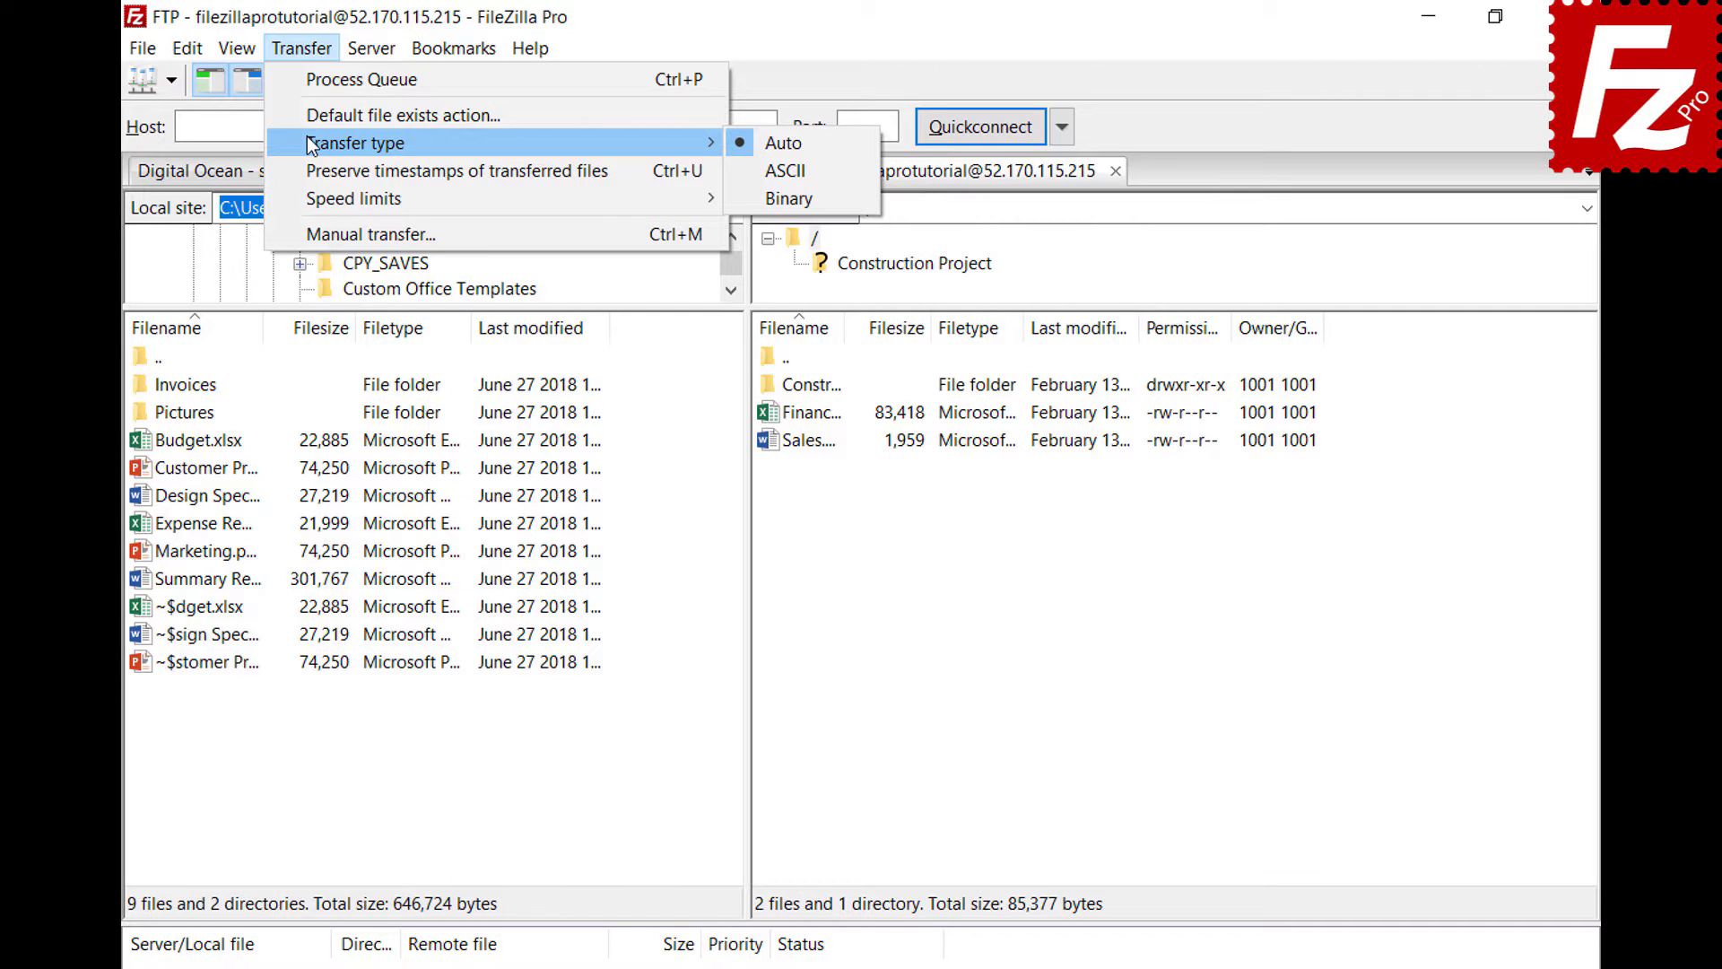
key(Escape)
click(1329, 956)
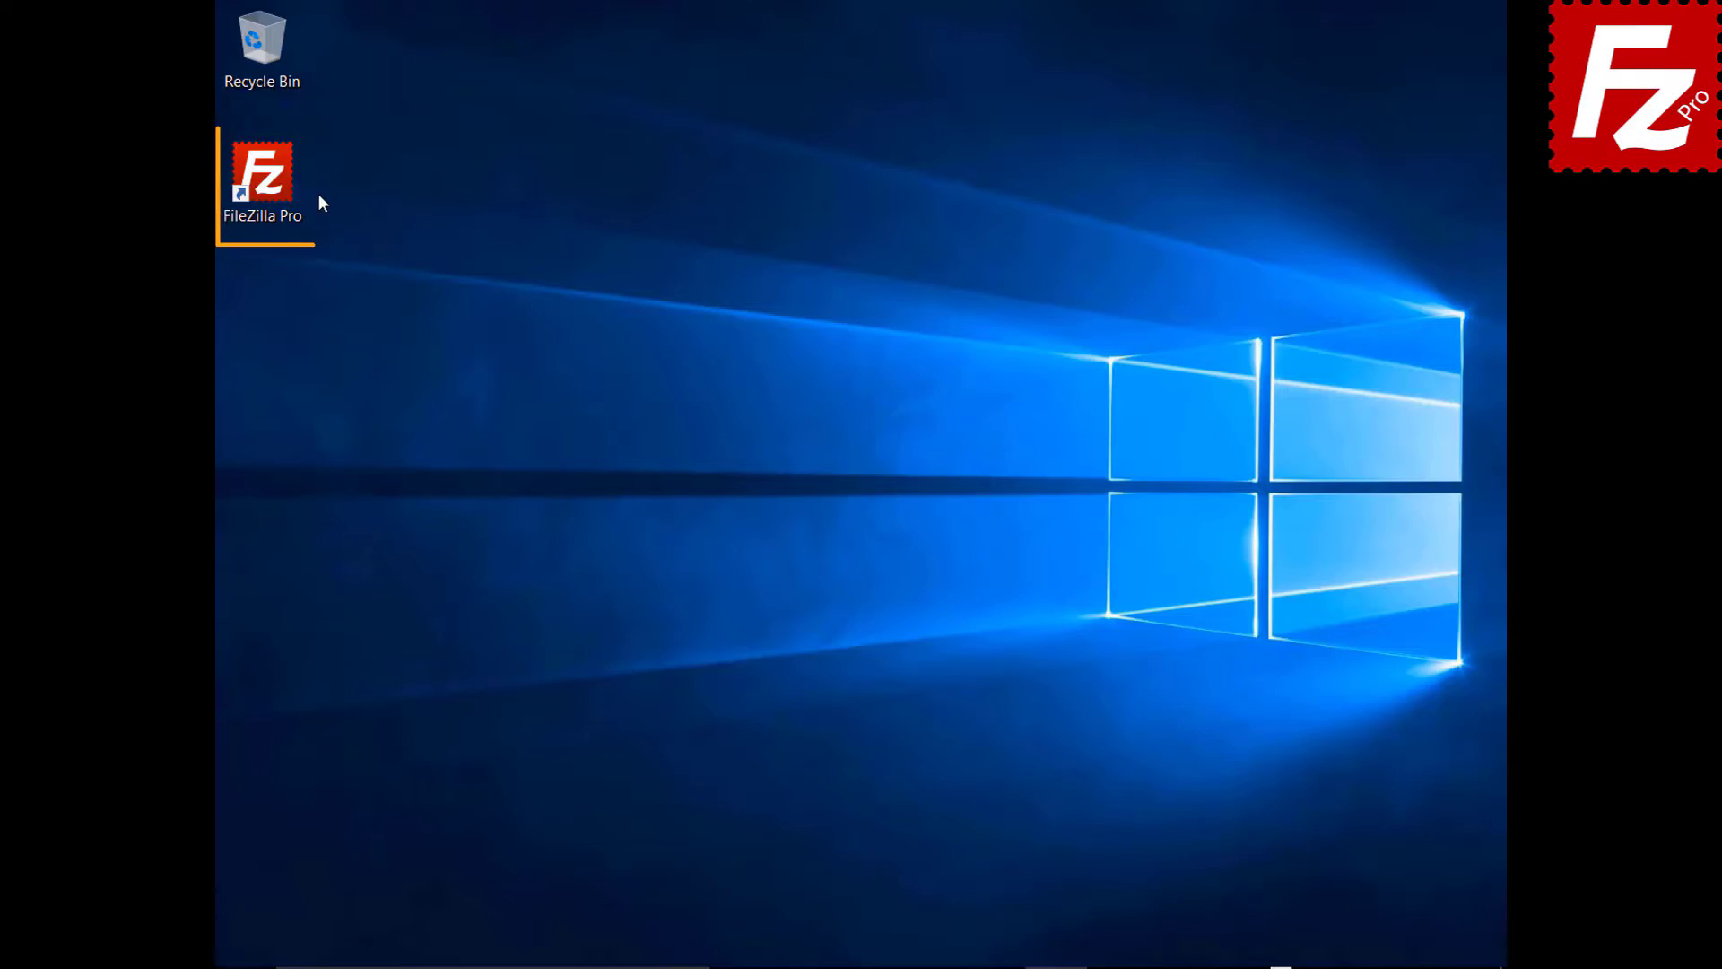
- Relaunch FileZilla Pro and connect to FTP Tutorial from the saved sites list
double_click(273, 186)
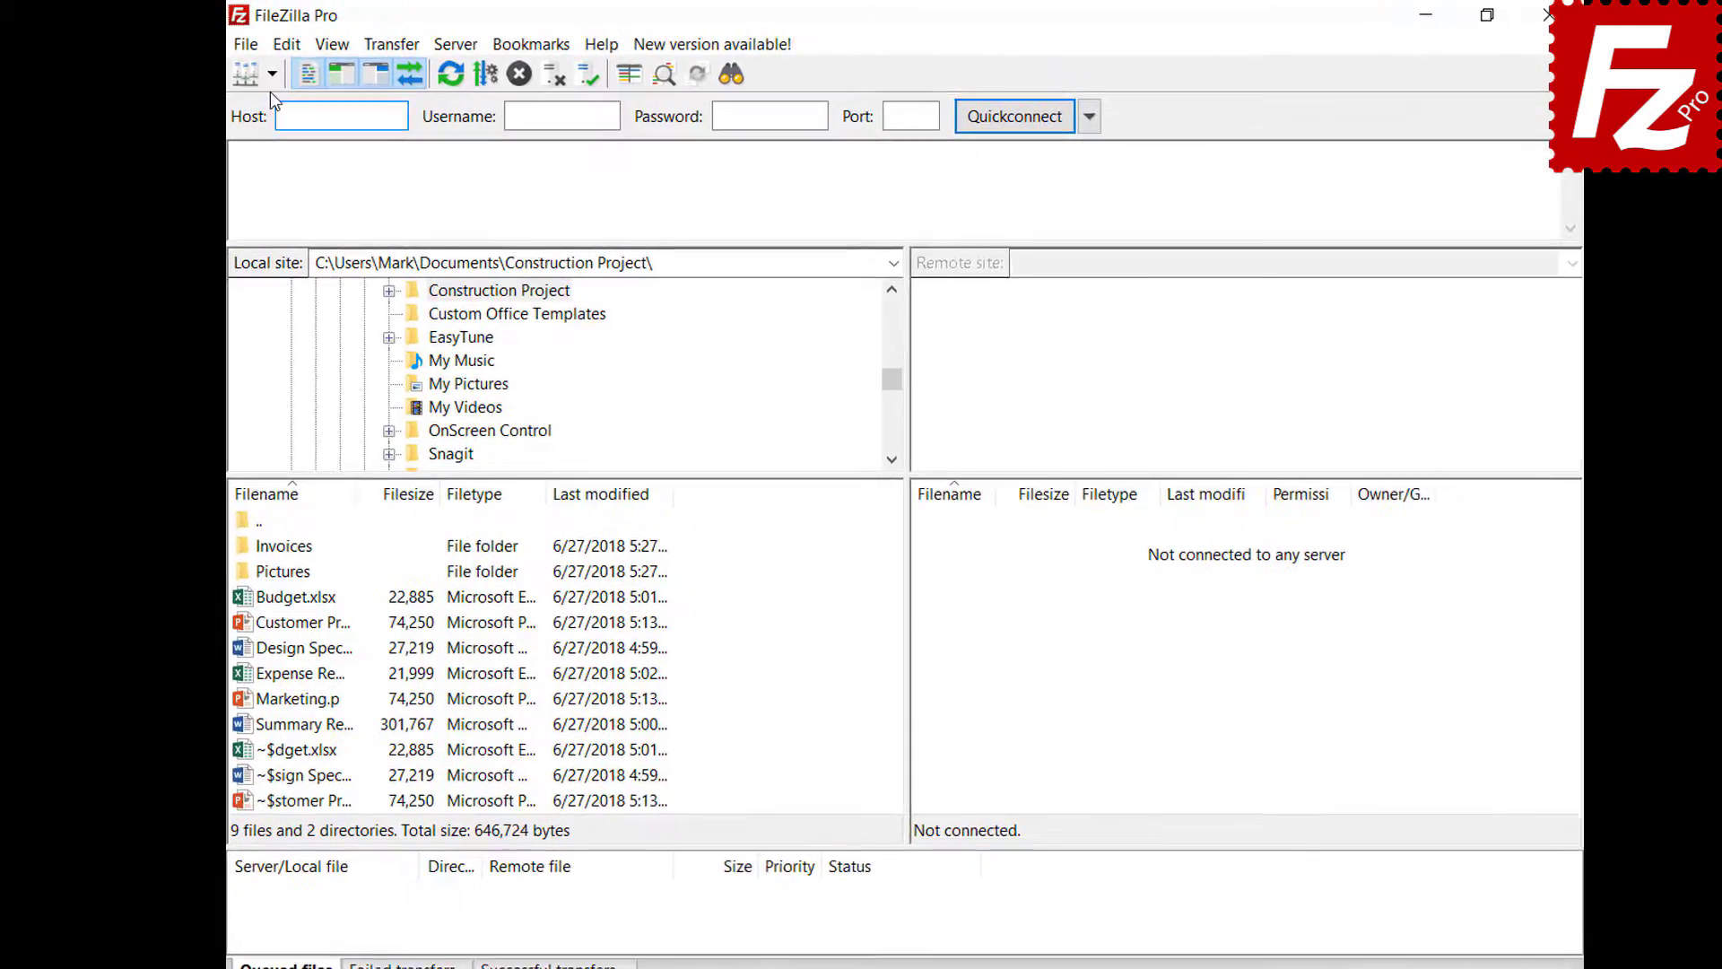
click(272, 73)
click(303, 103)
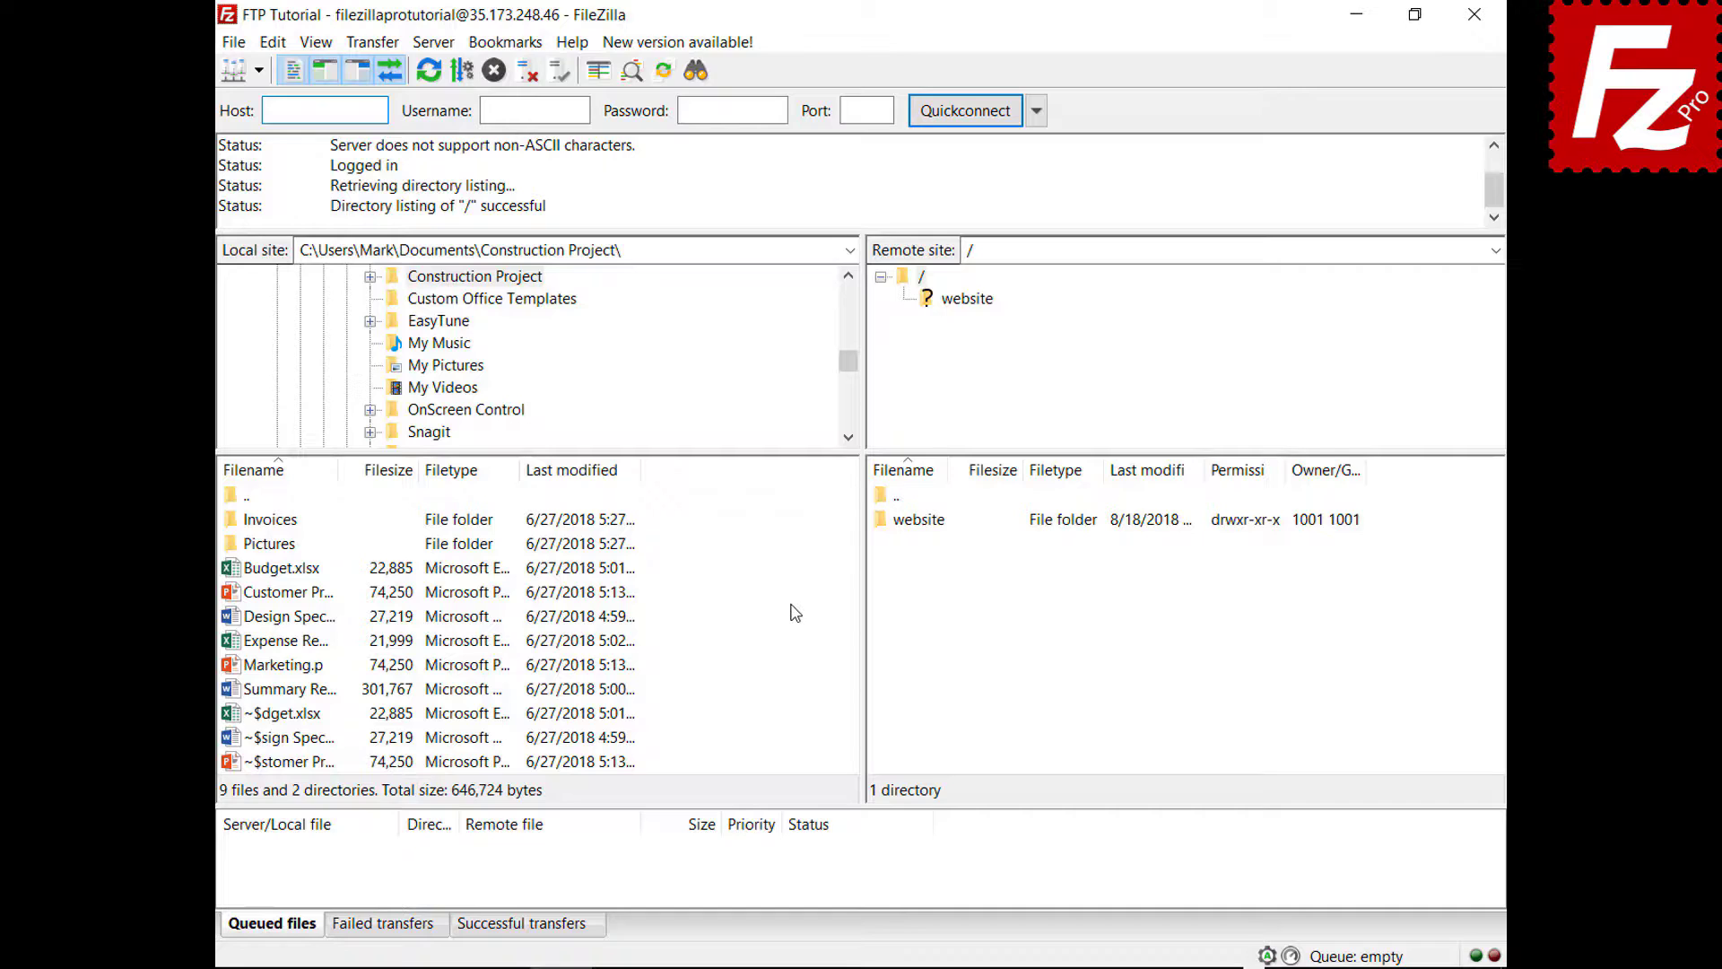
- Upload Summary Report.docx directly, then queue Budget.xlsx and the Invoices folder and process the queue
right_click(289, 691)
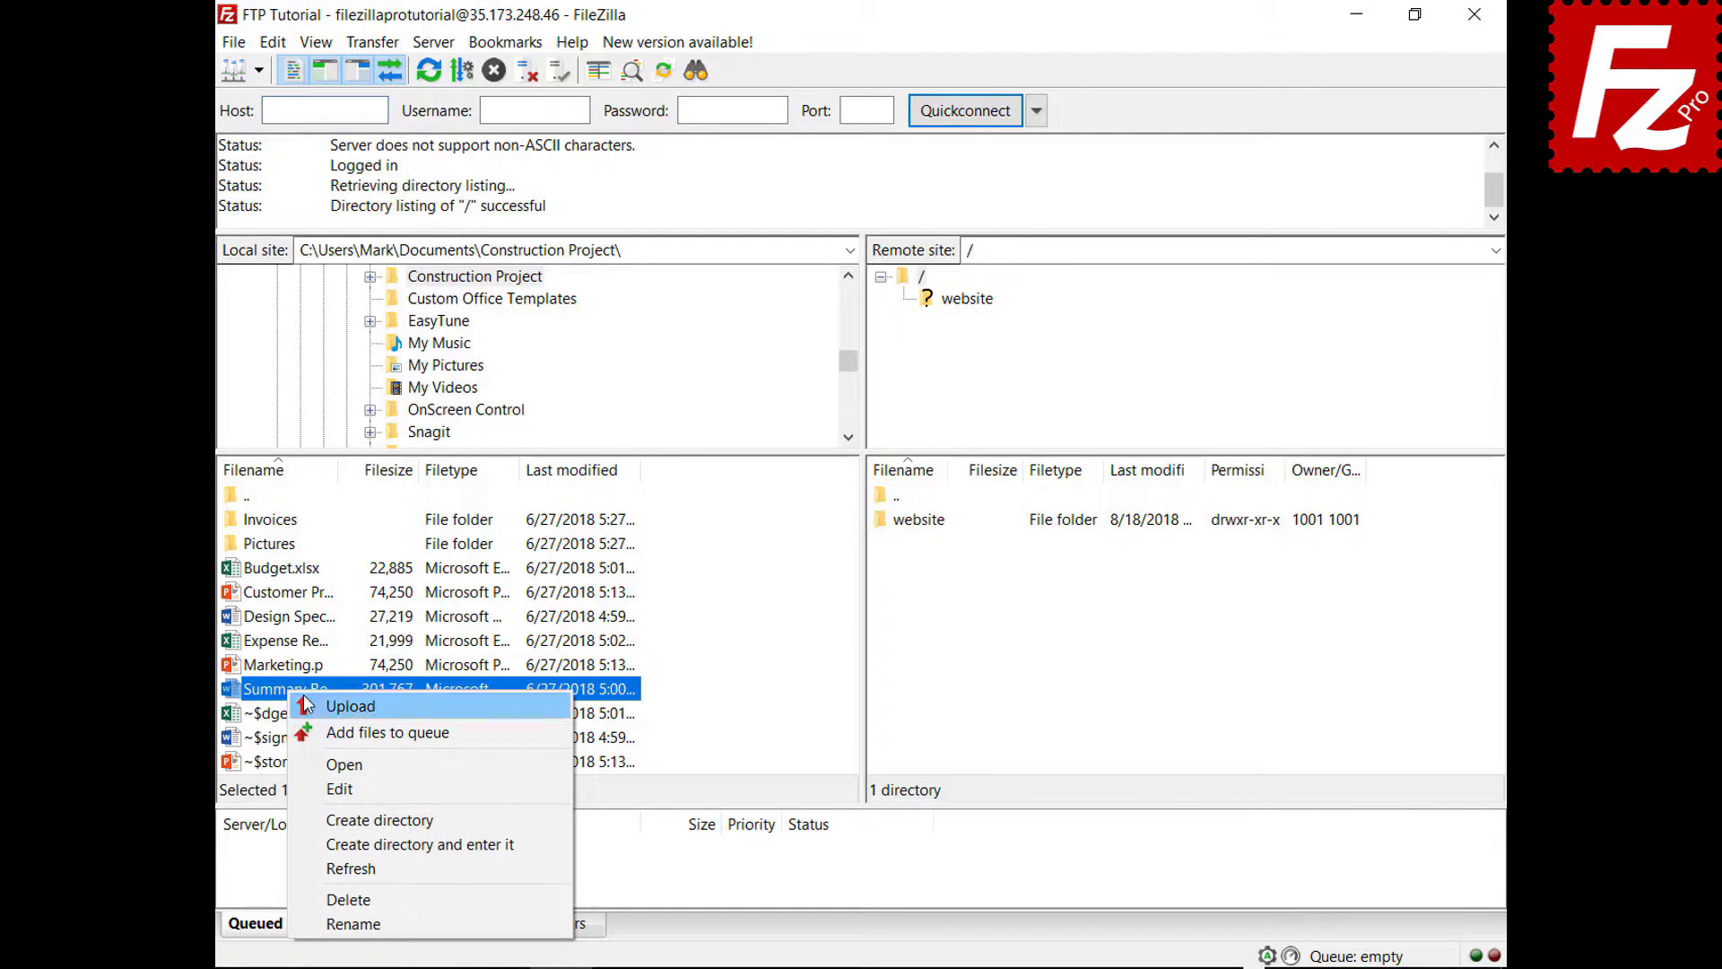
click(328, 707)
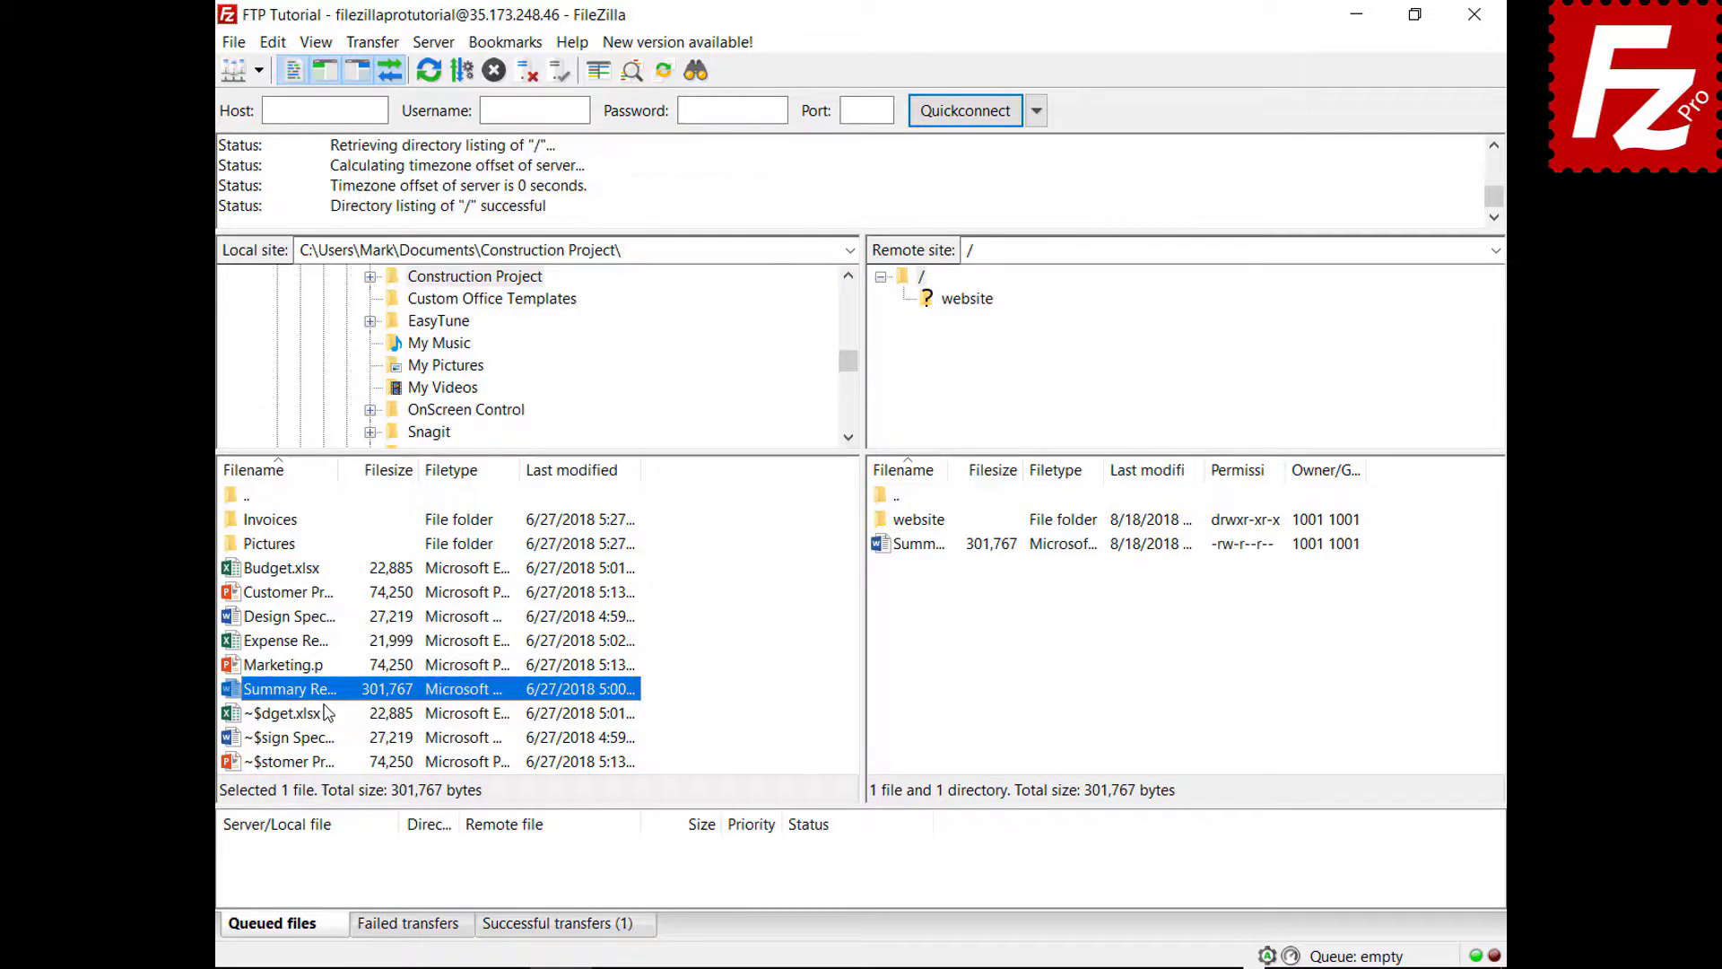
right_click(290, 570)
click(321, 611)
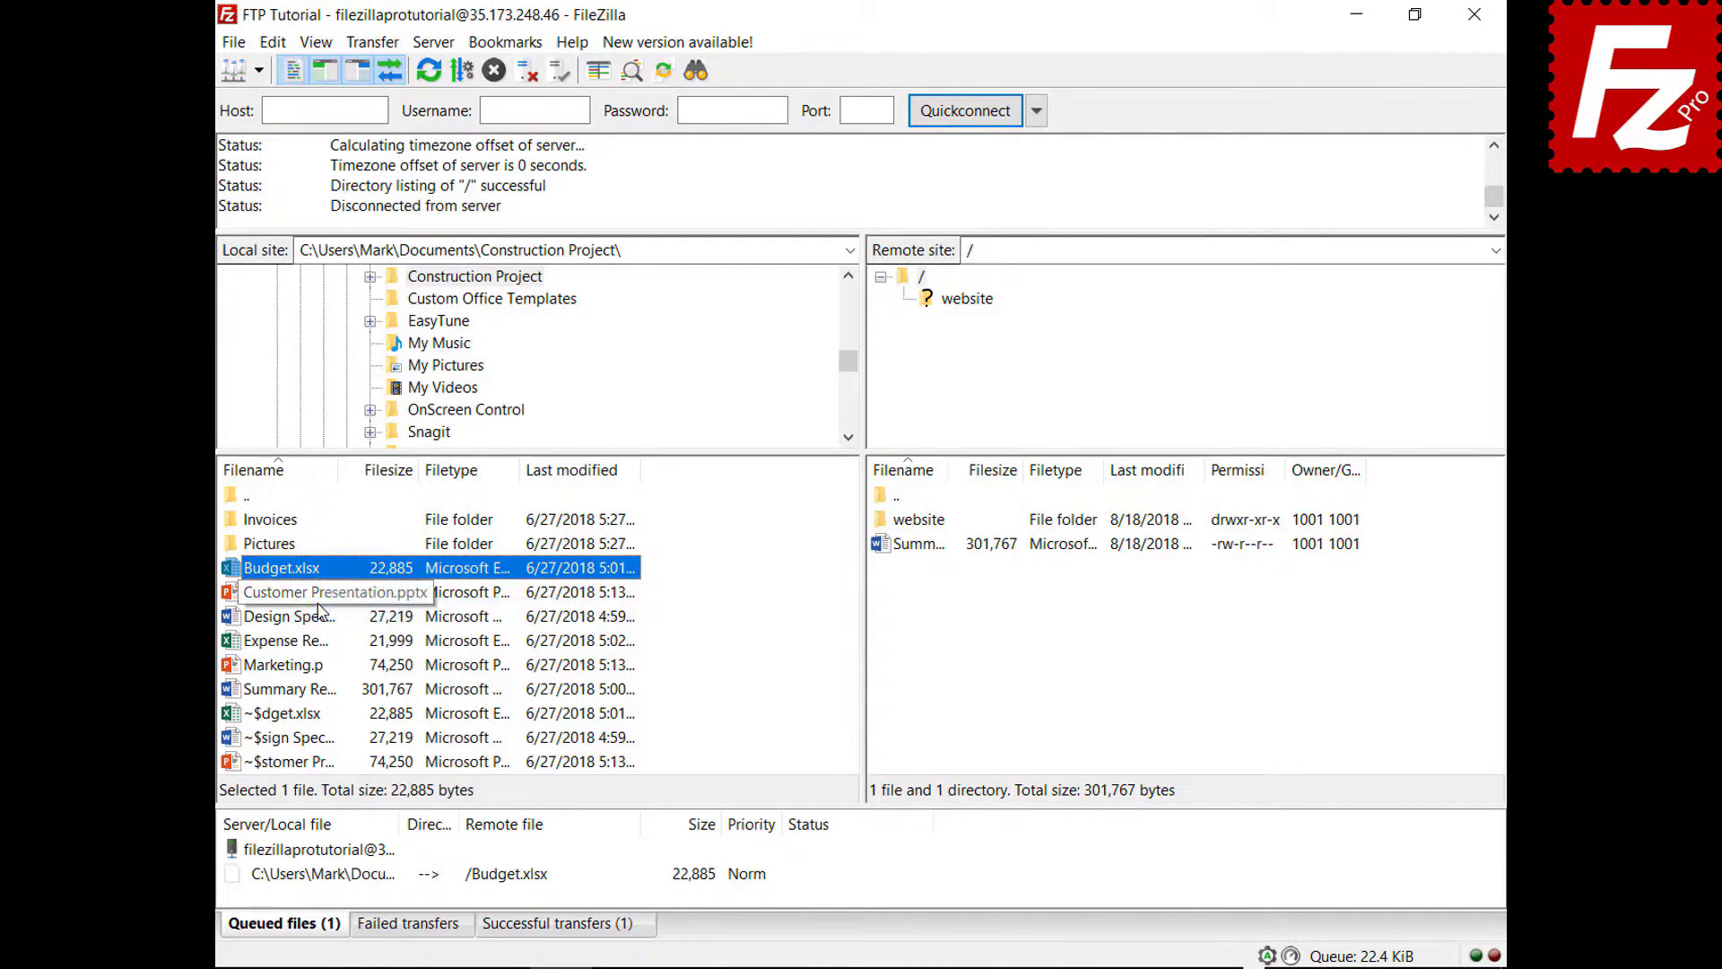
right_click(287, 521)
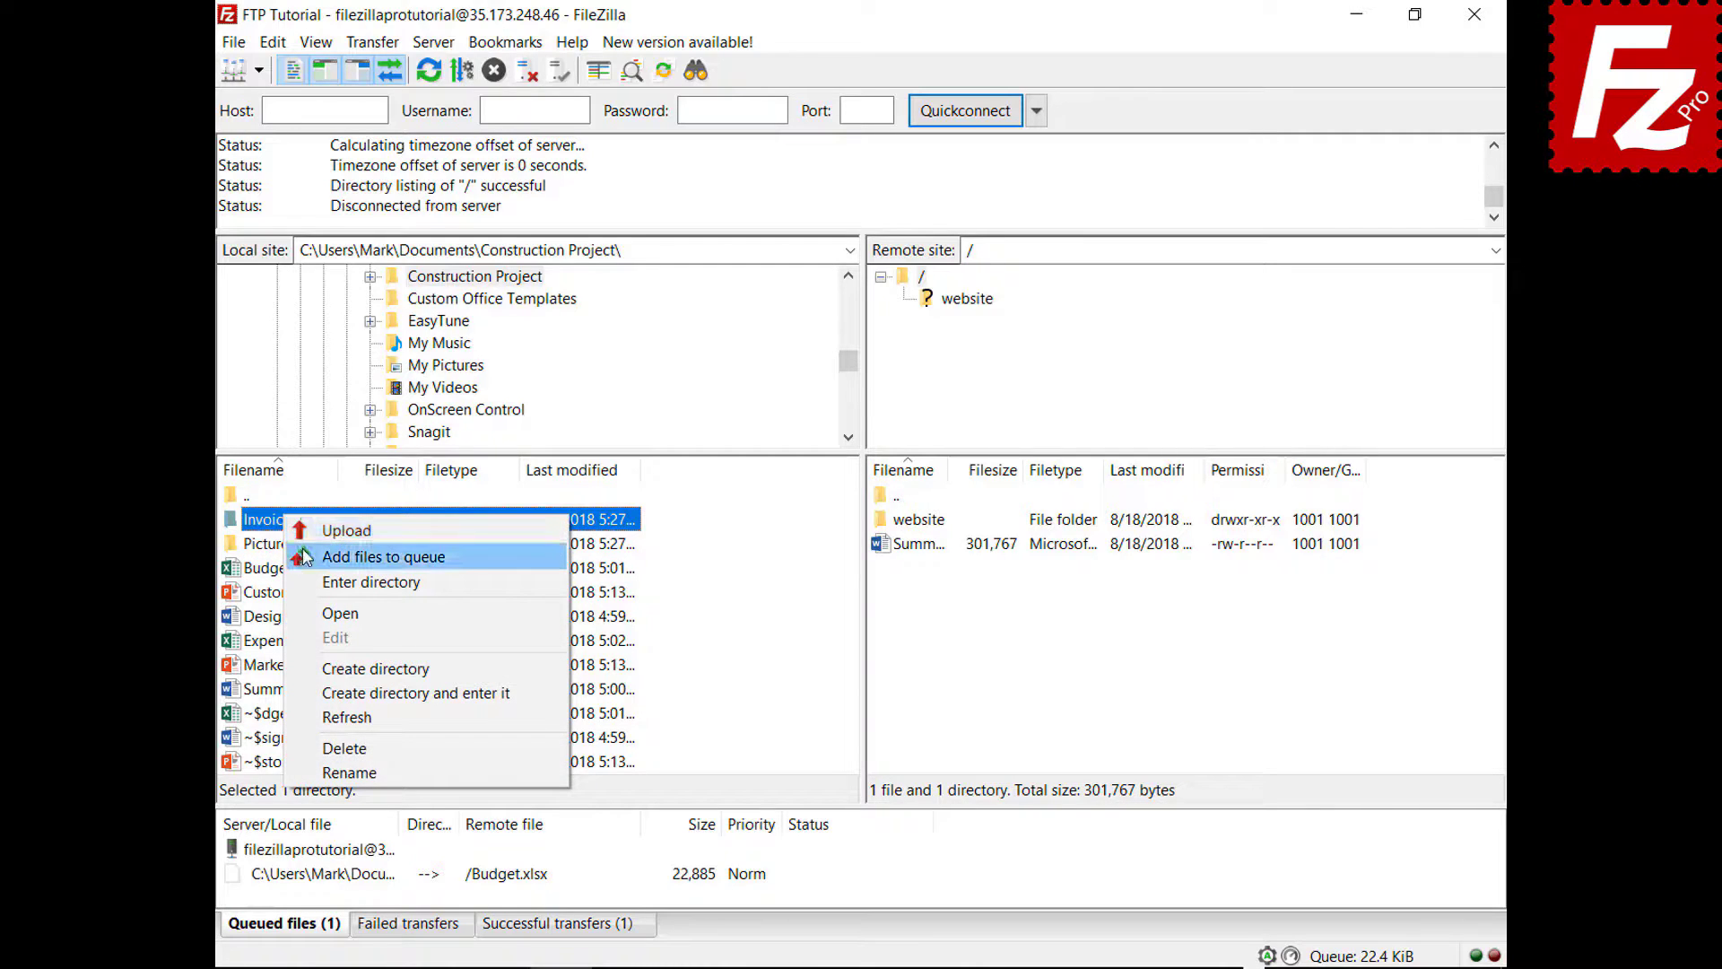
click(303, 557)
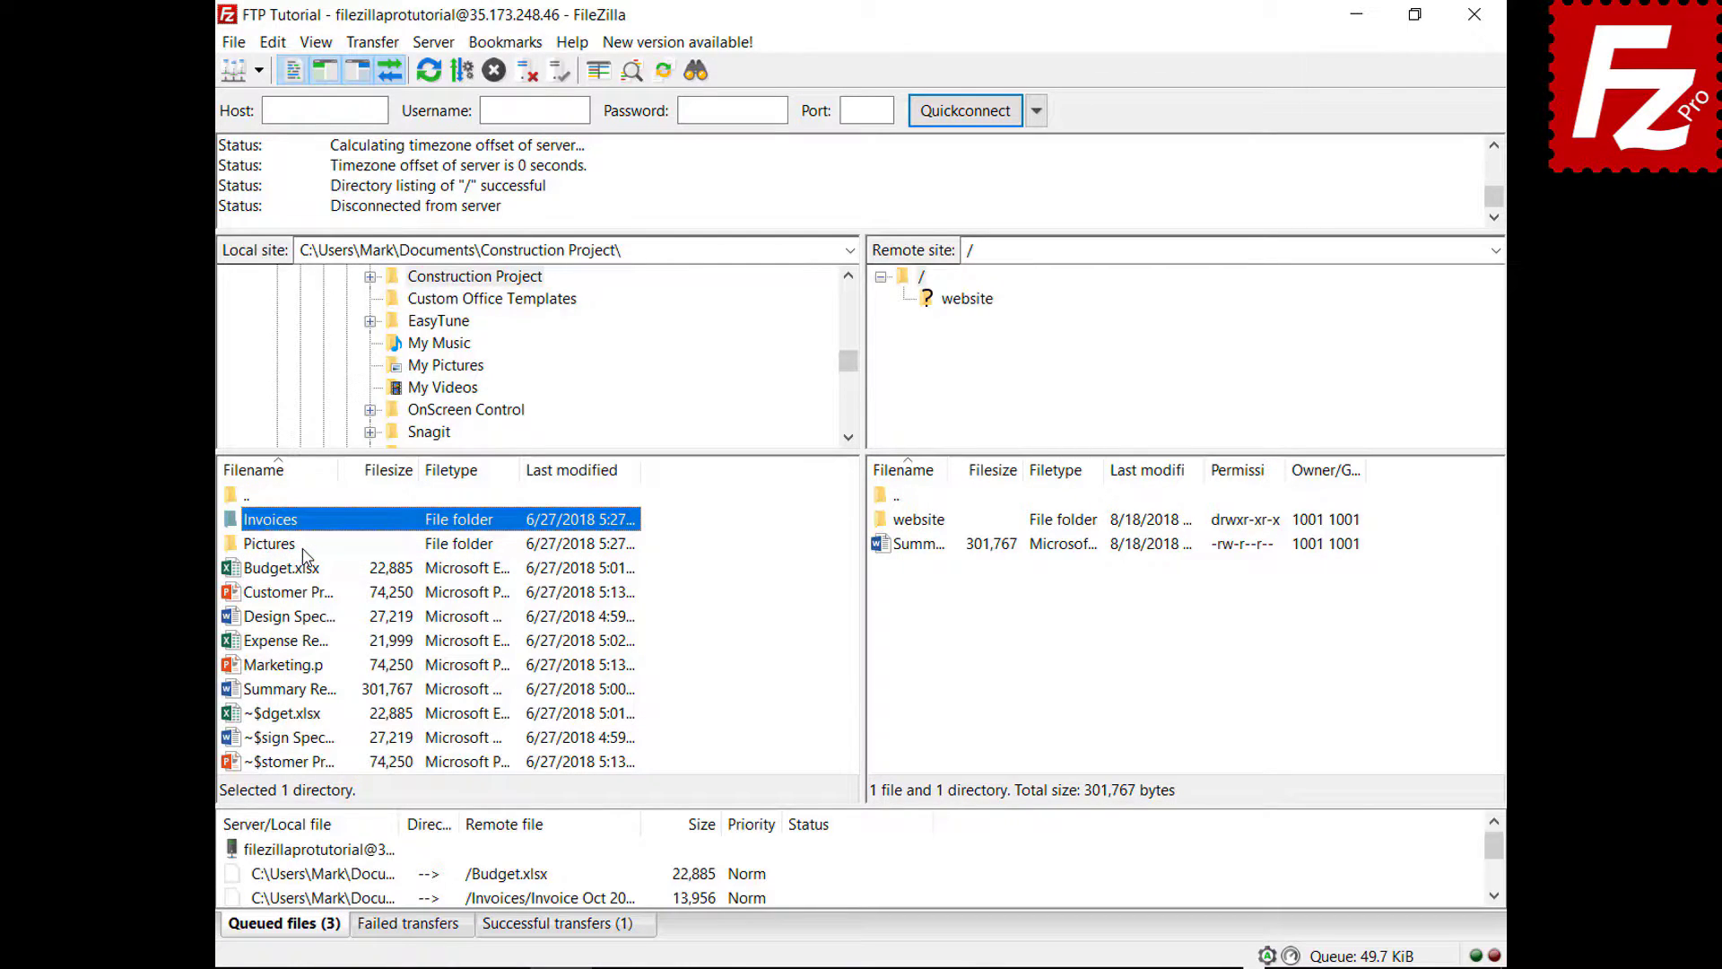
right_click(330, 850)
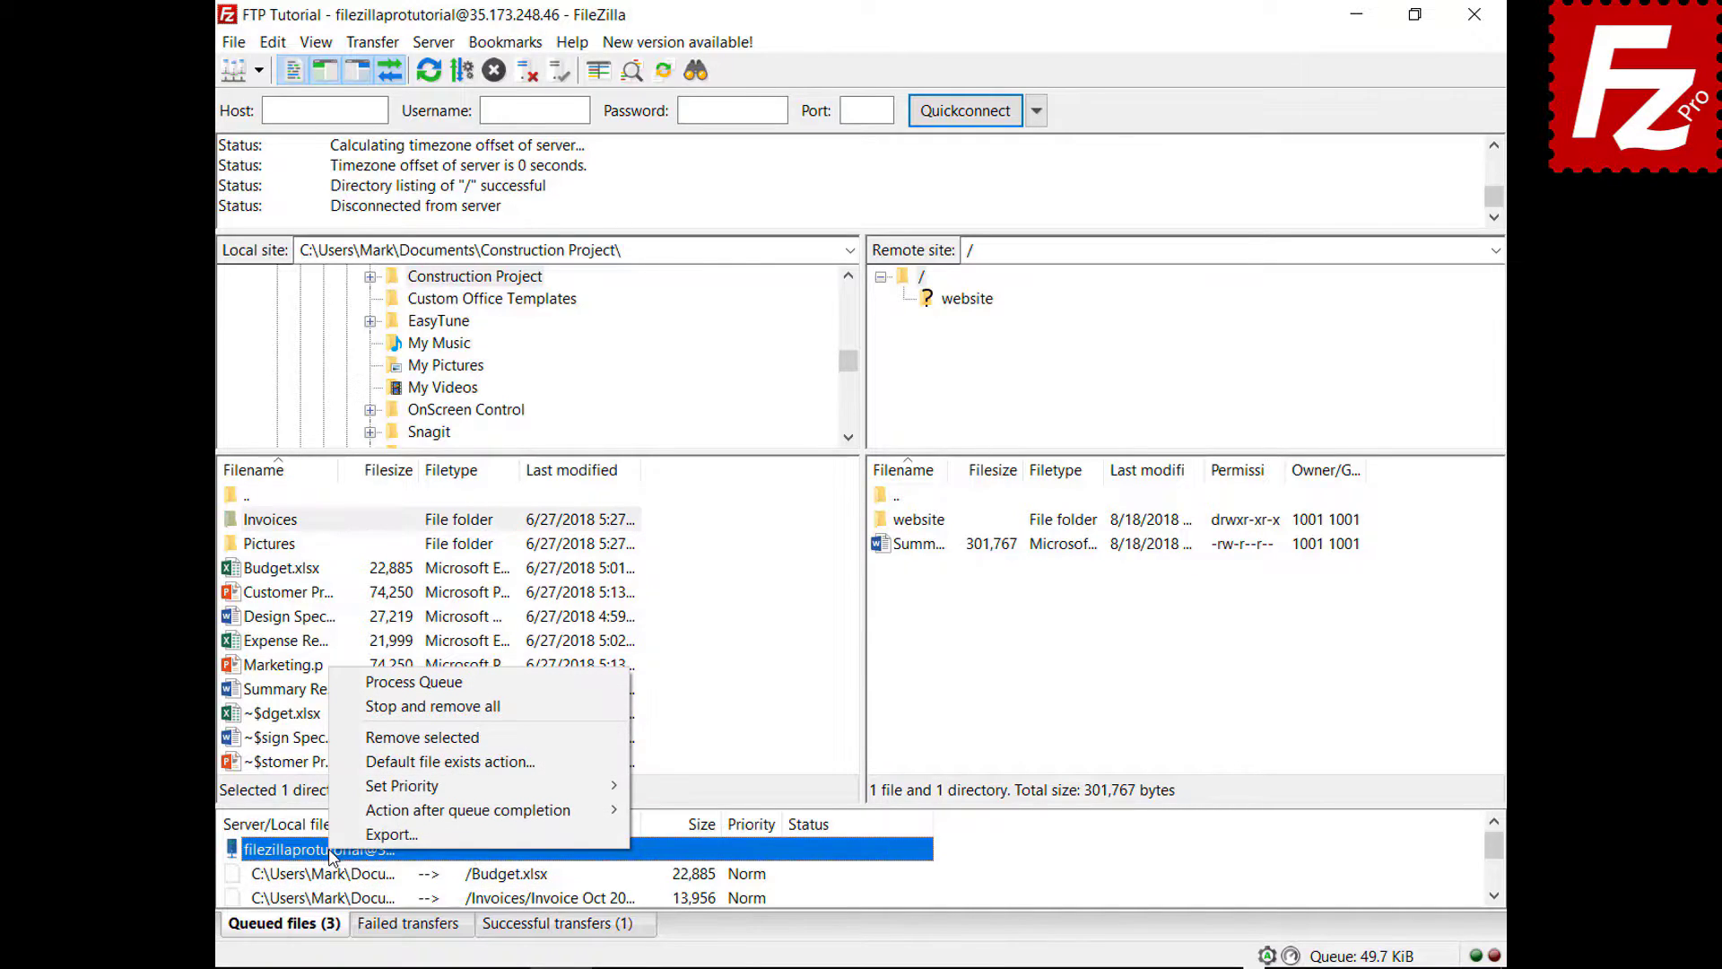
click(376, 683)
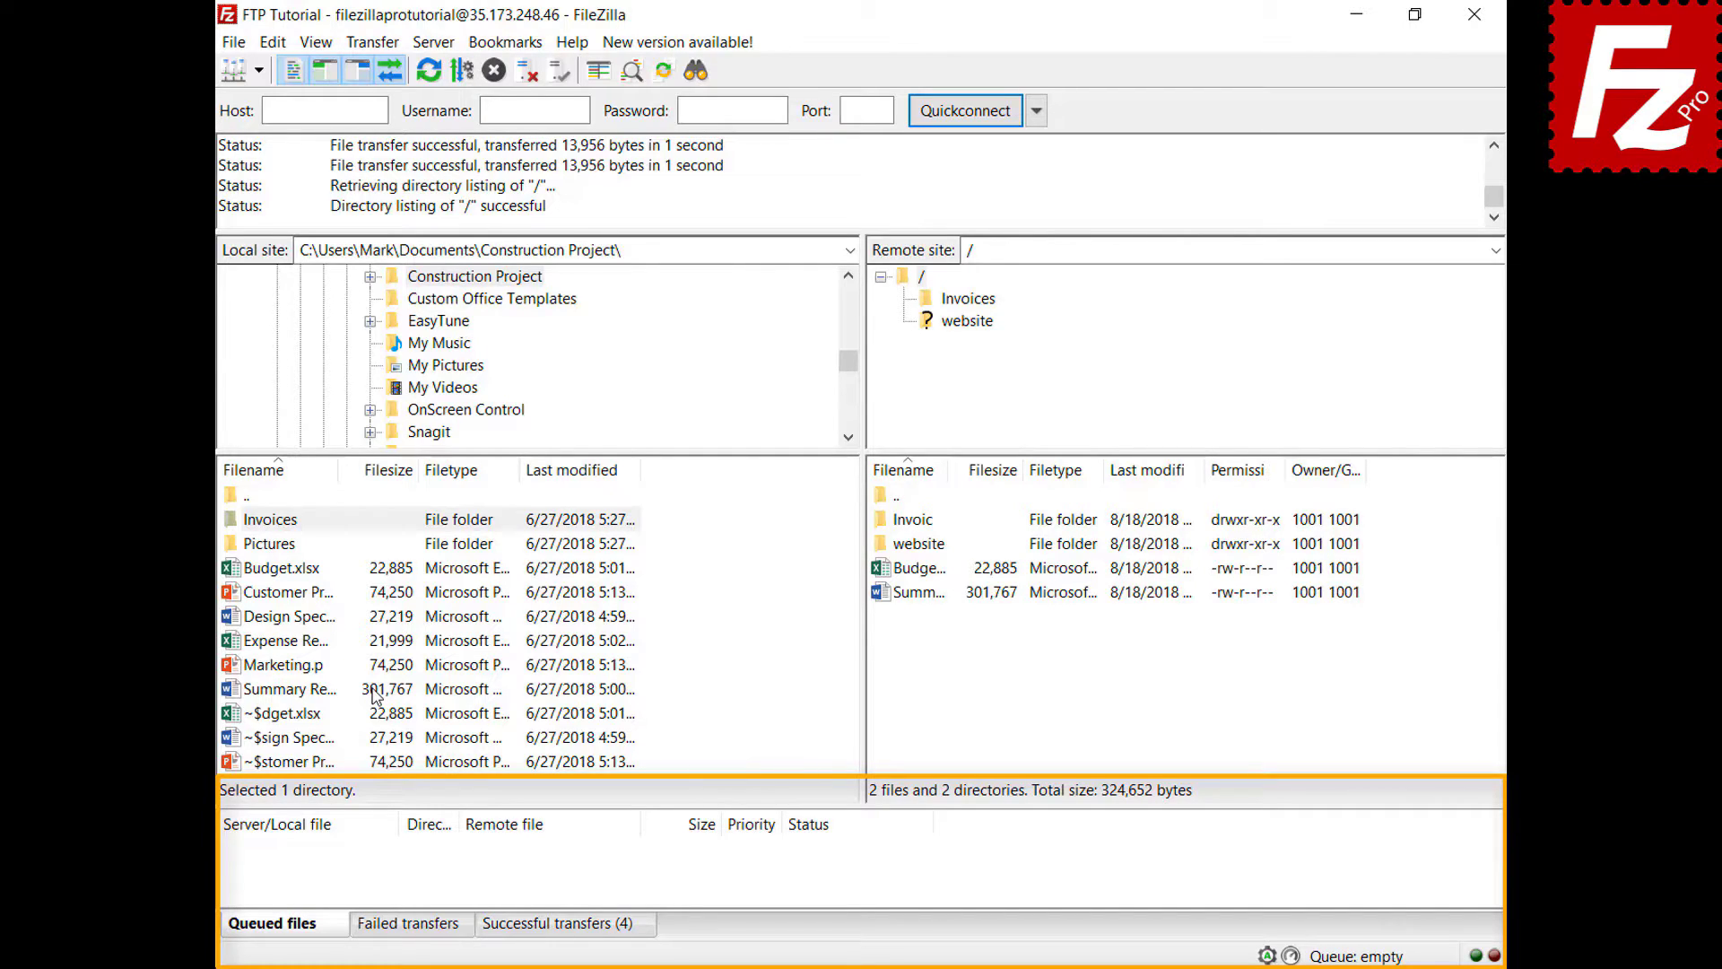
- Queue Design Specs.docx and Expense Report.xlsx for upload and sort the queue by size
right_click(300, 619)
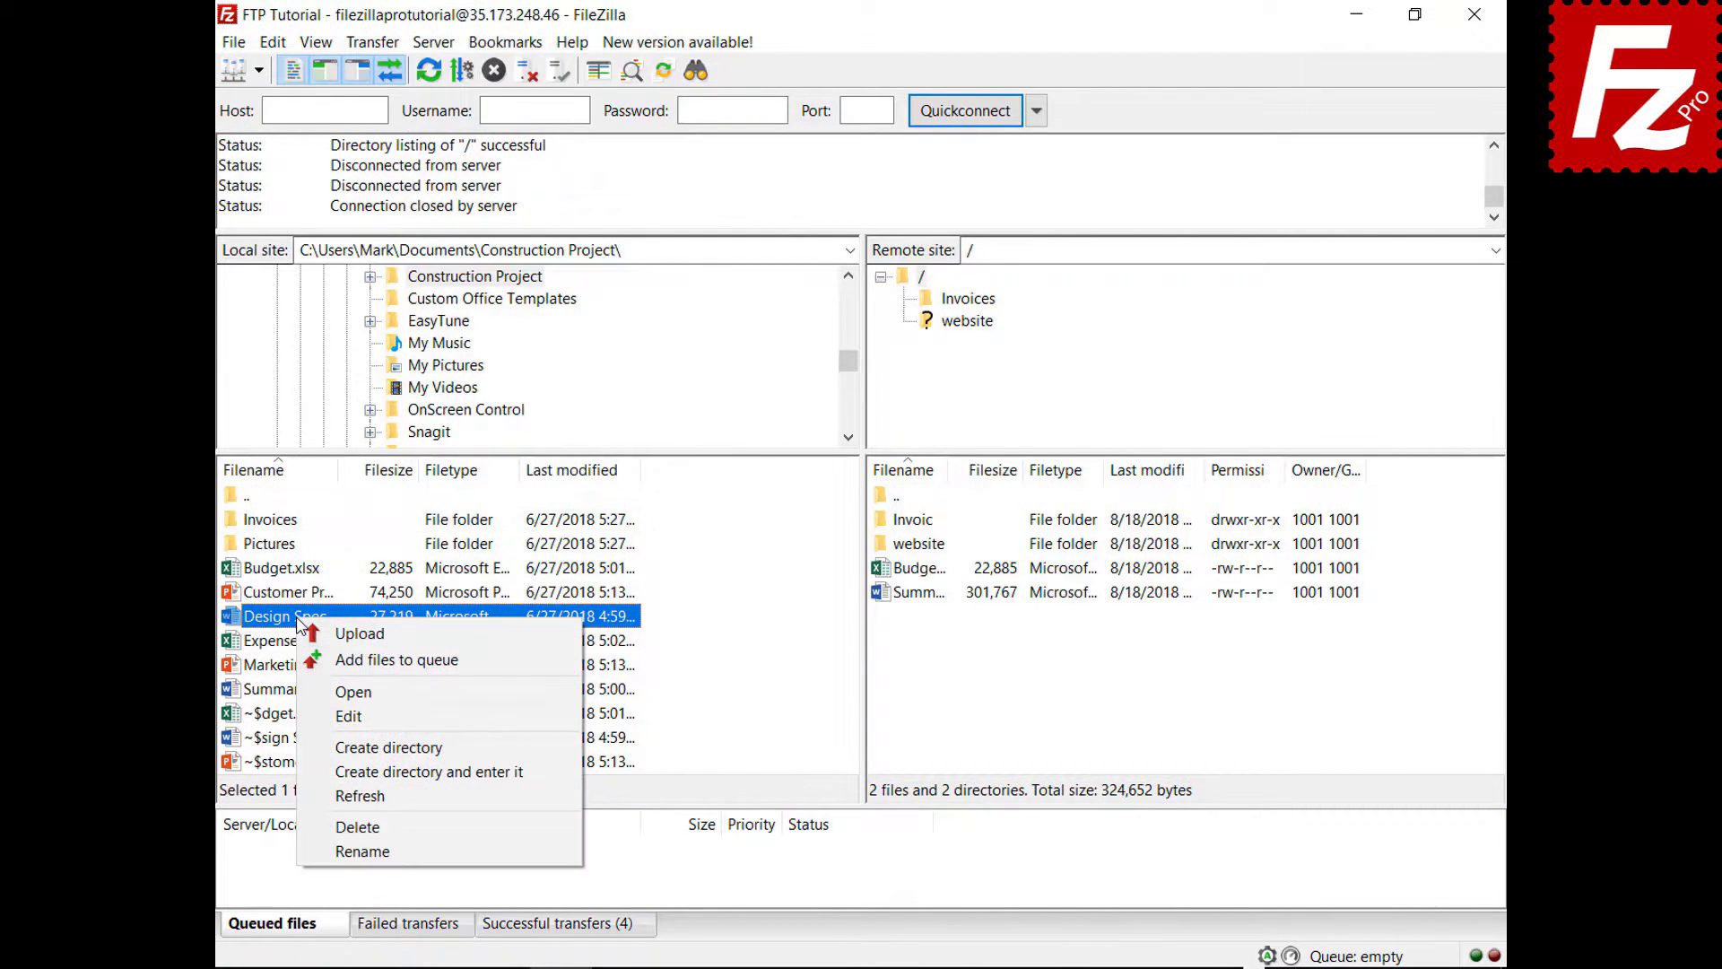
click(310, 659)
click(308, 646)
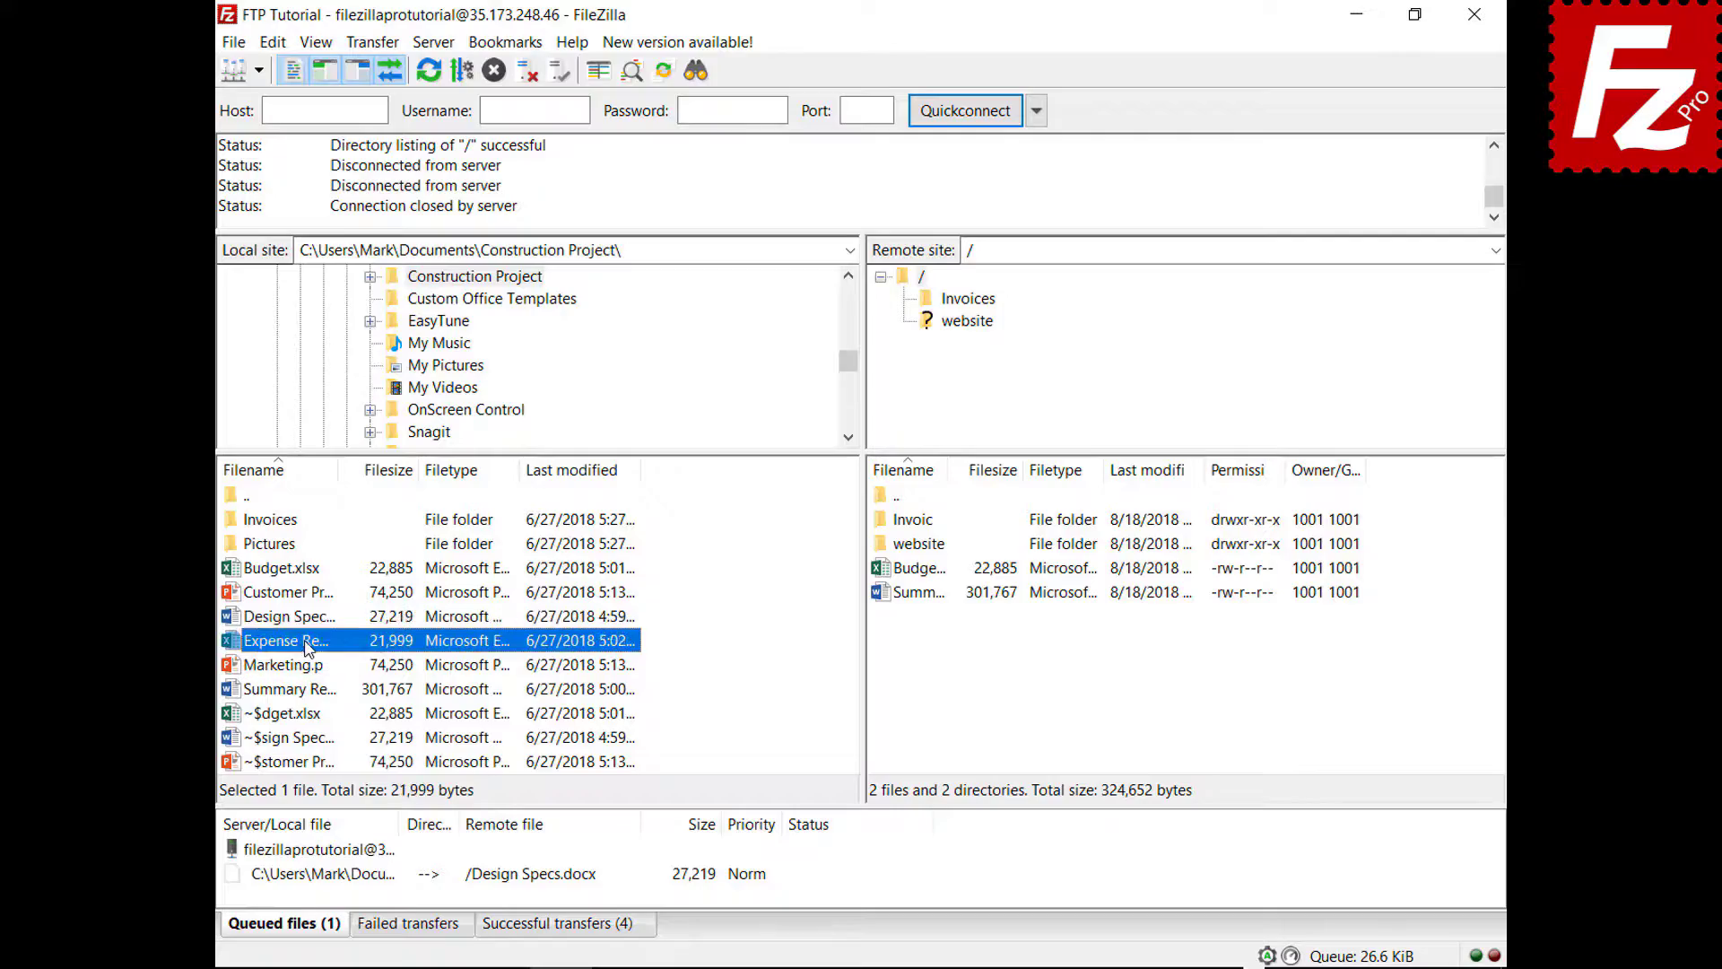
right_click(307, 648)
click(334, 680)
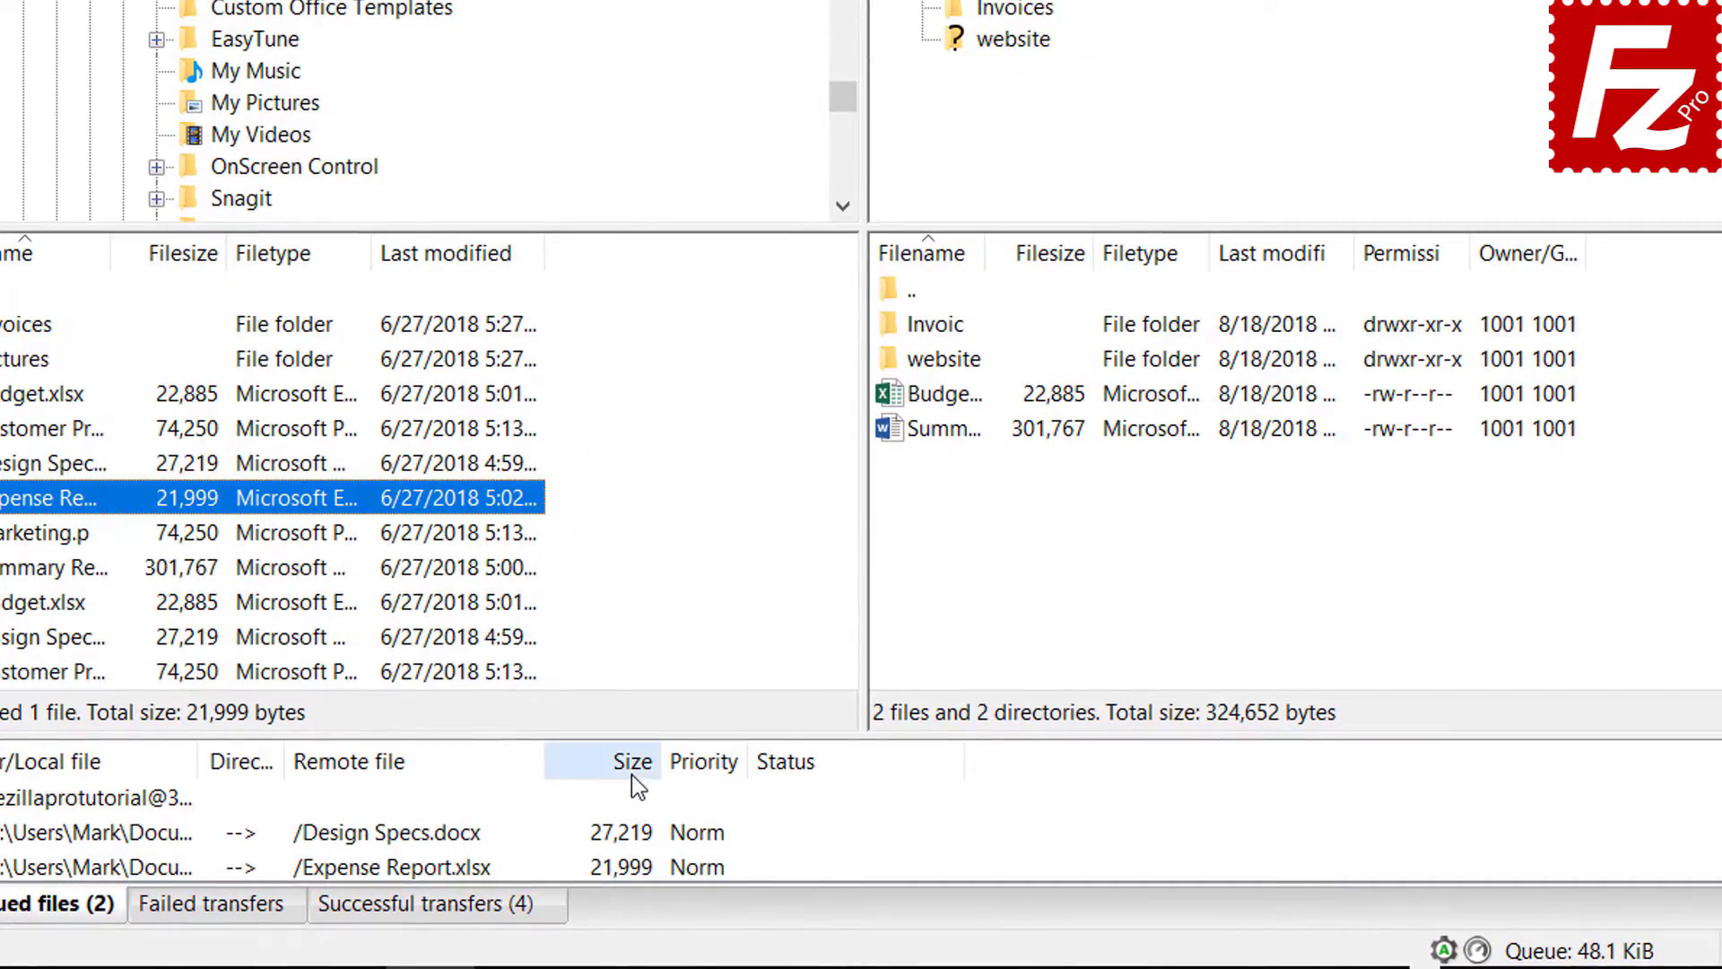
click(700, 825)
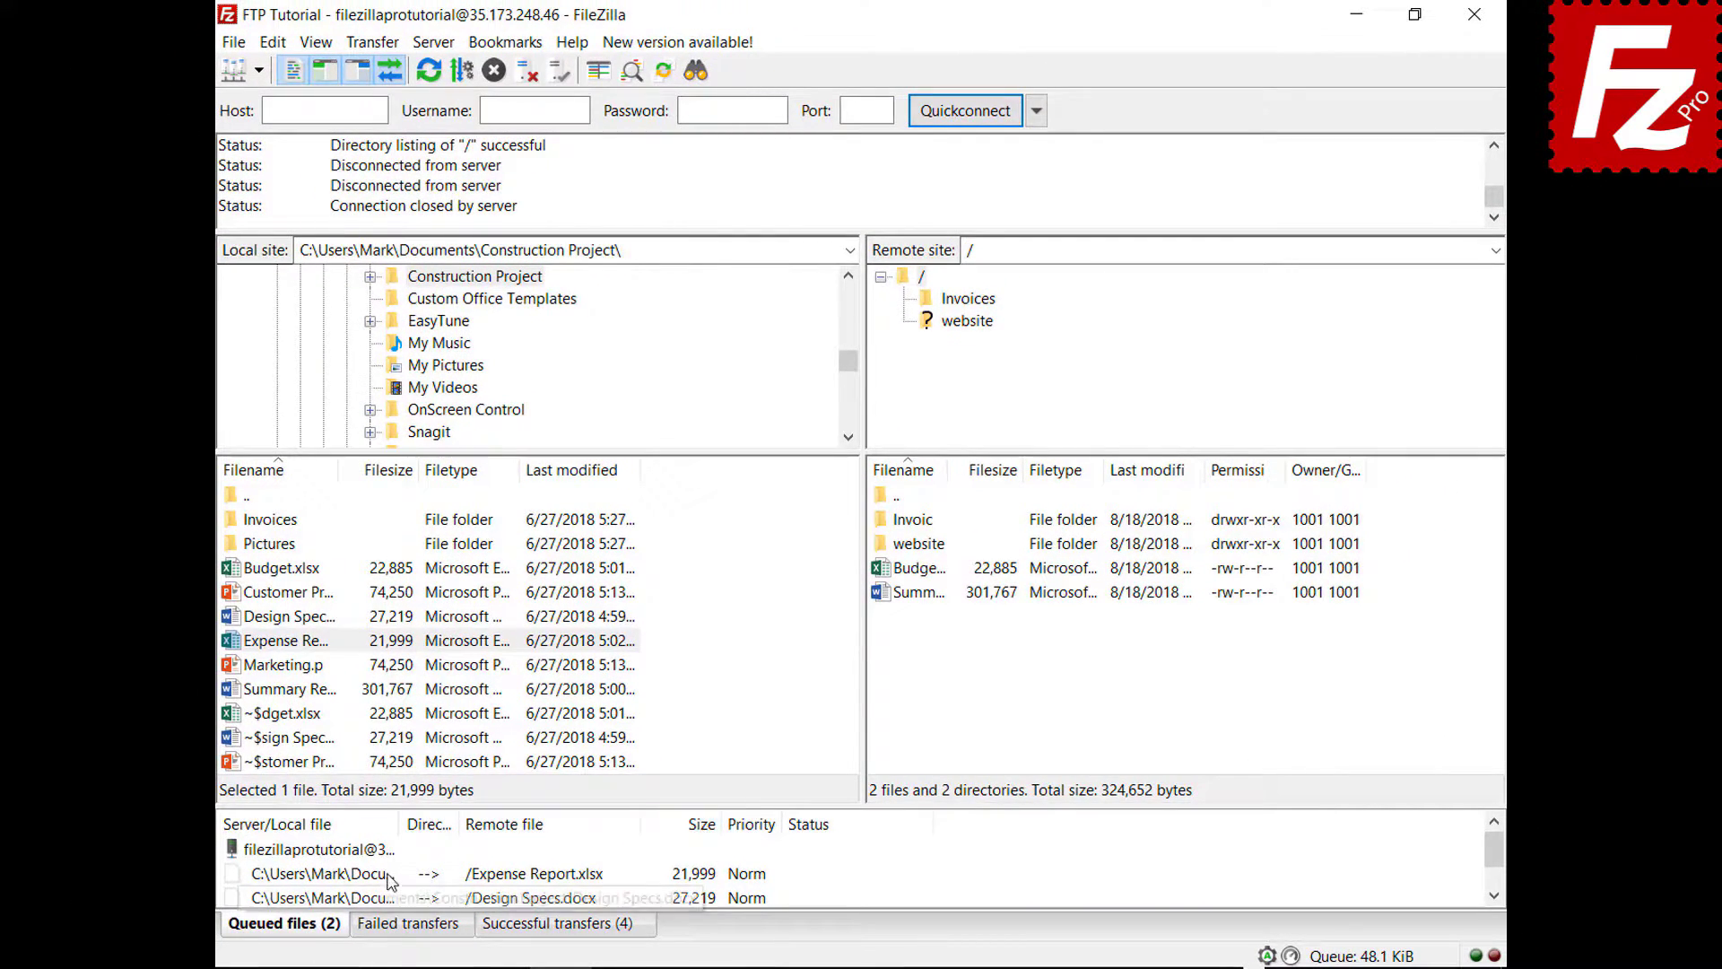
- Raise Expense Report.xlsx's queue priority and process the queue
right_click(388, 875)
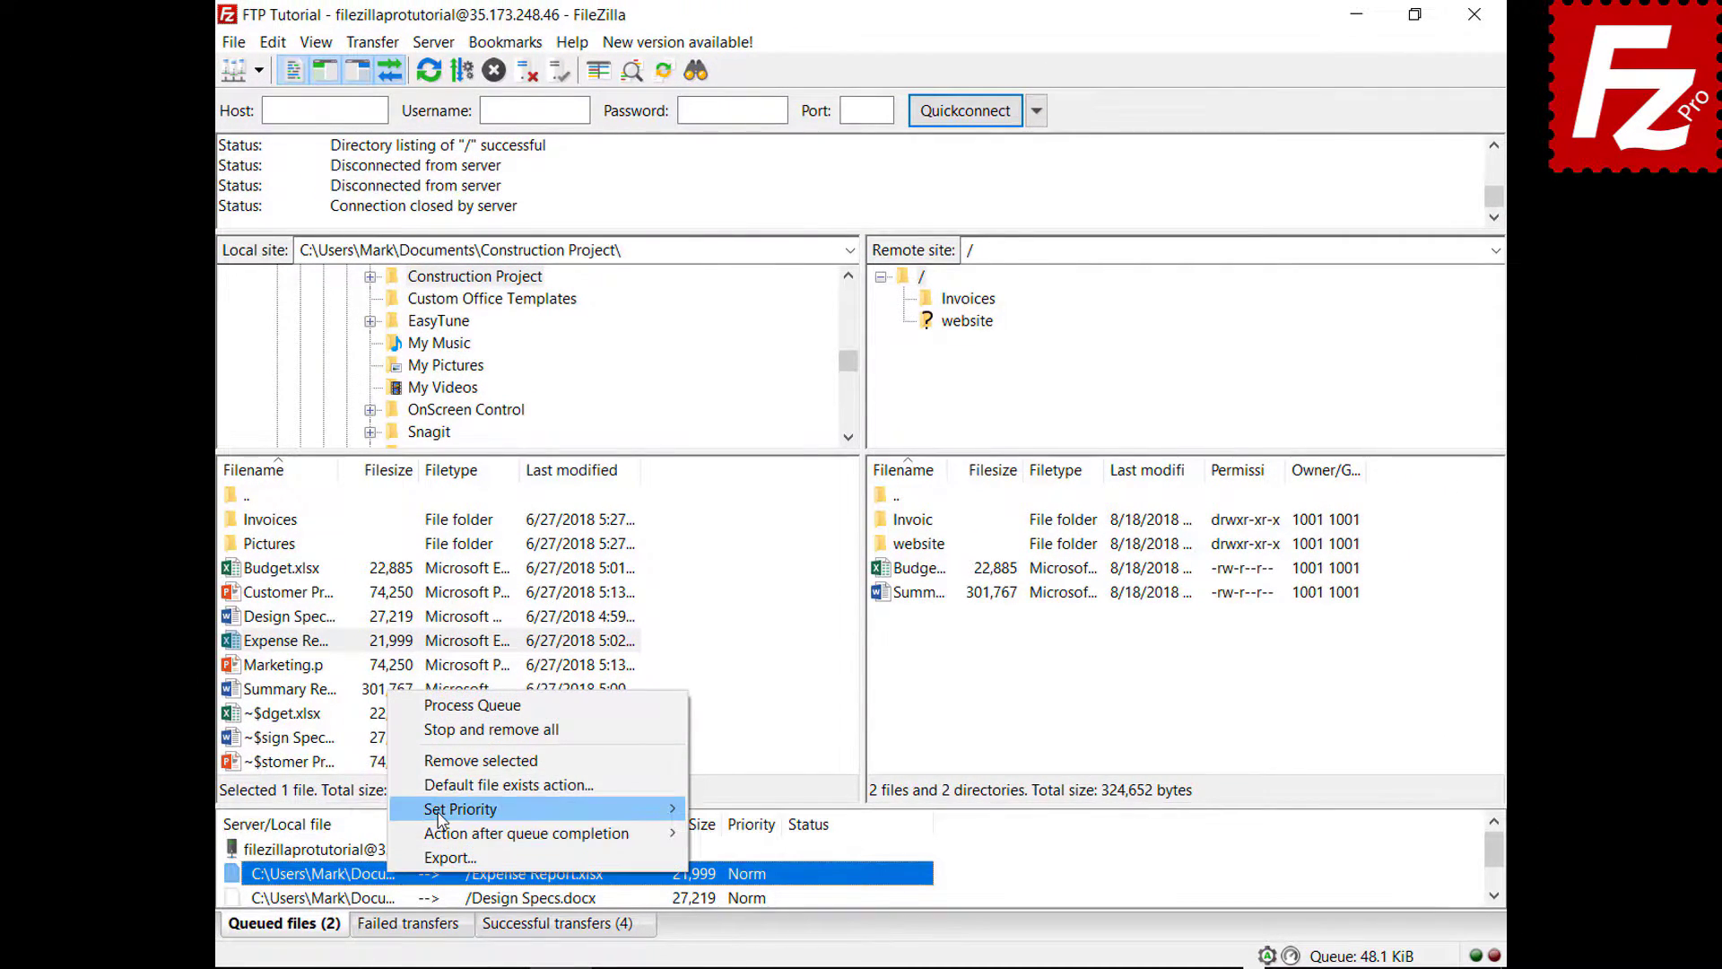
mouse_move(440, 817)
click(736, 809)
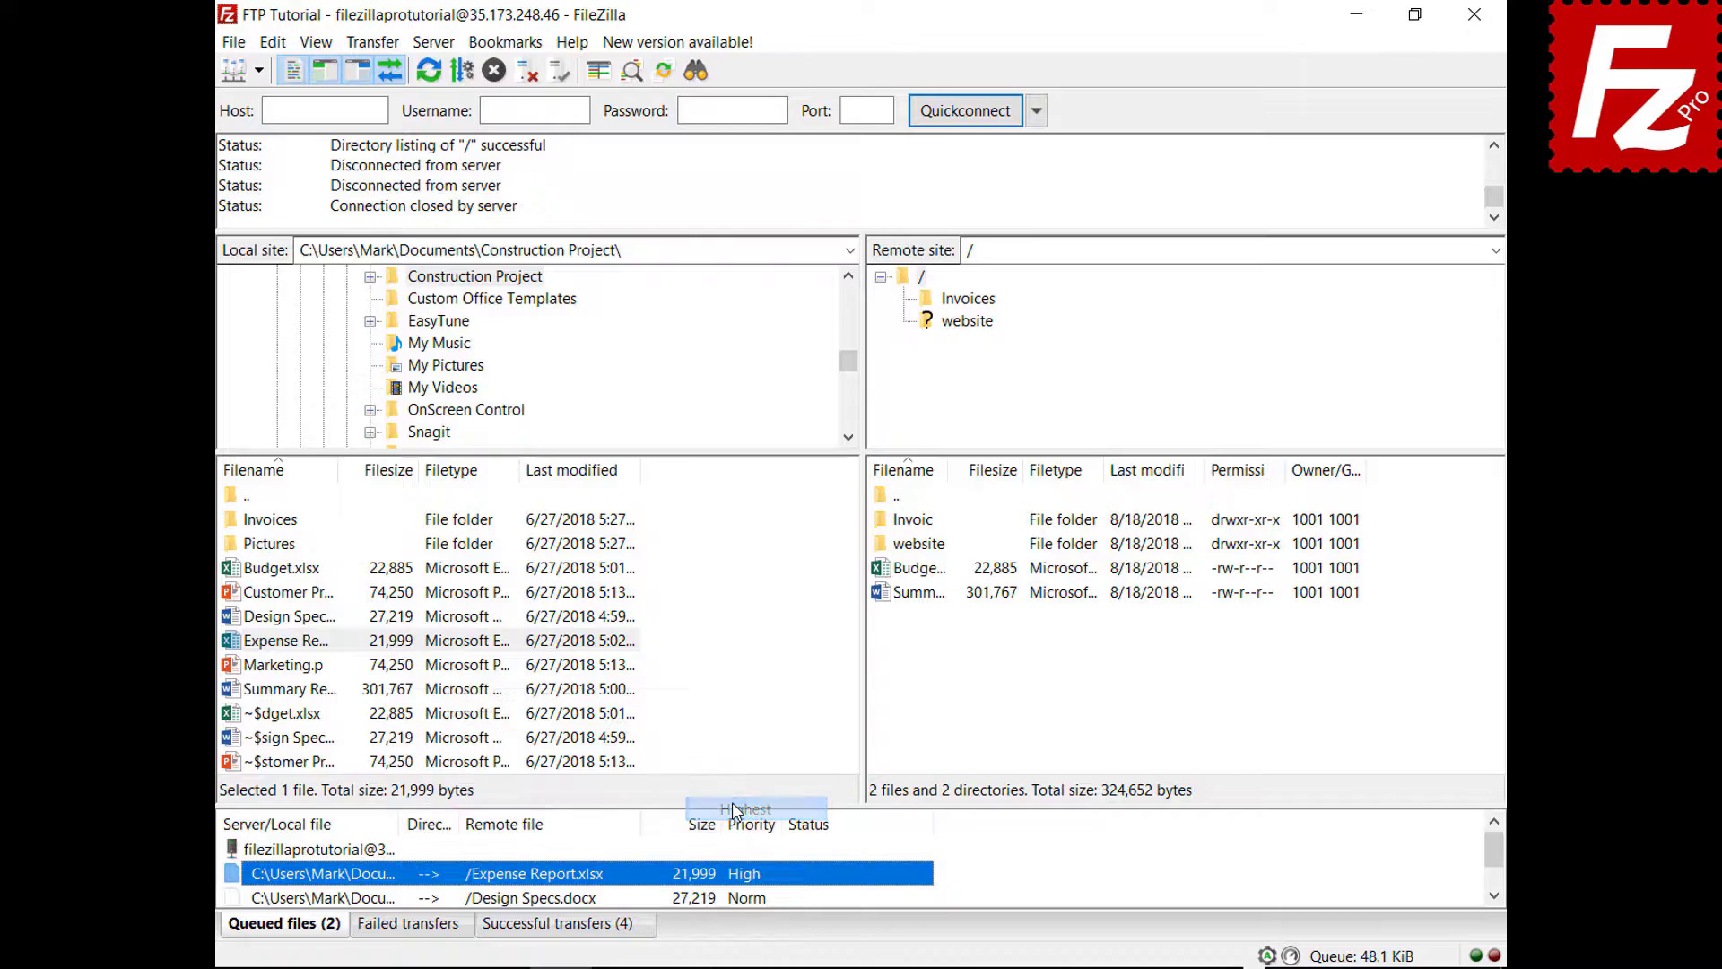
right_click(361, 852)
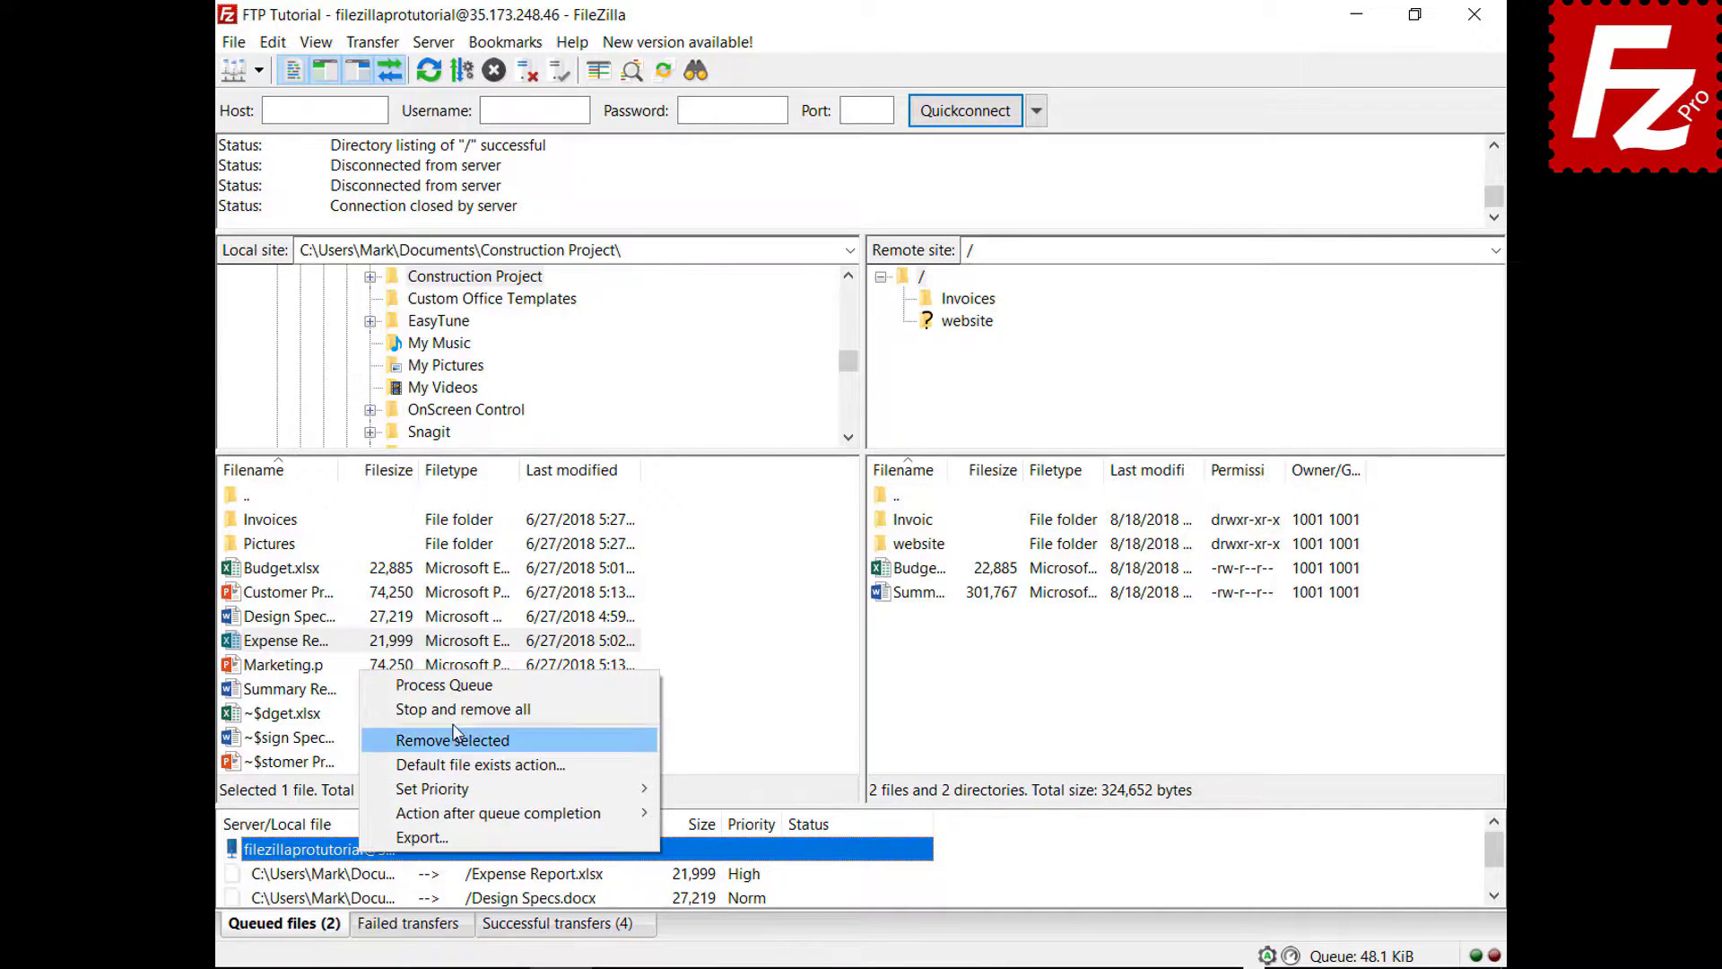
click(457, 685)
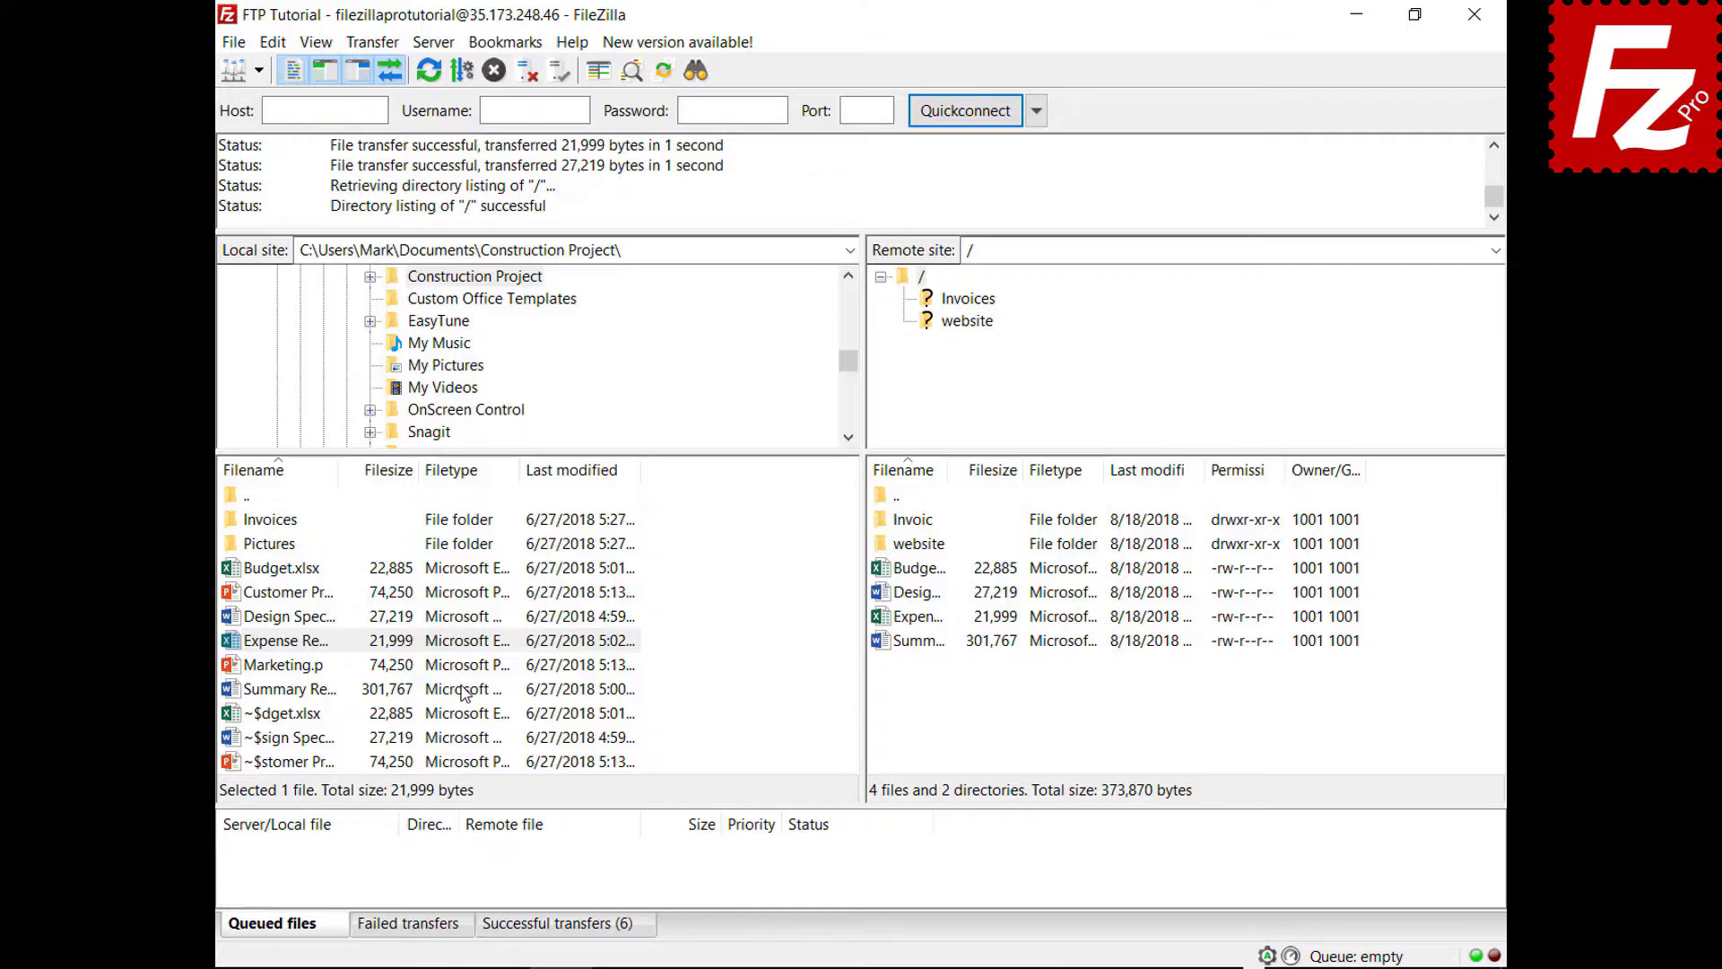
- Queue Budget.xlsx for upload and review the default file-exists settings without changing them
right_click(337, 567)
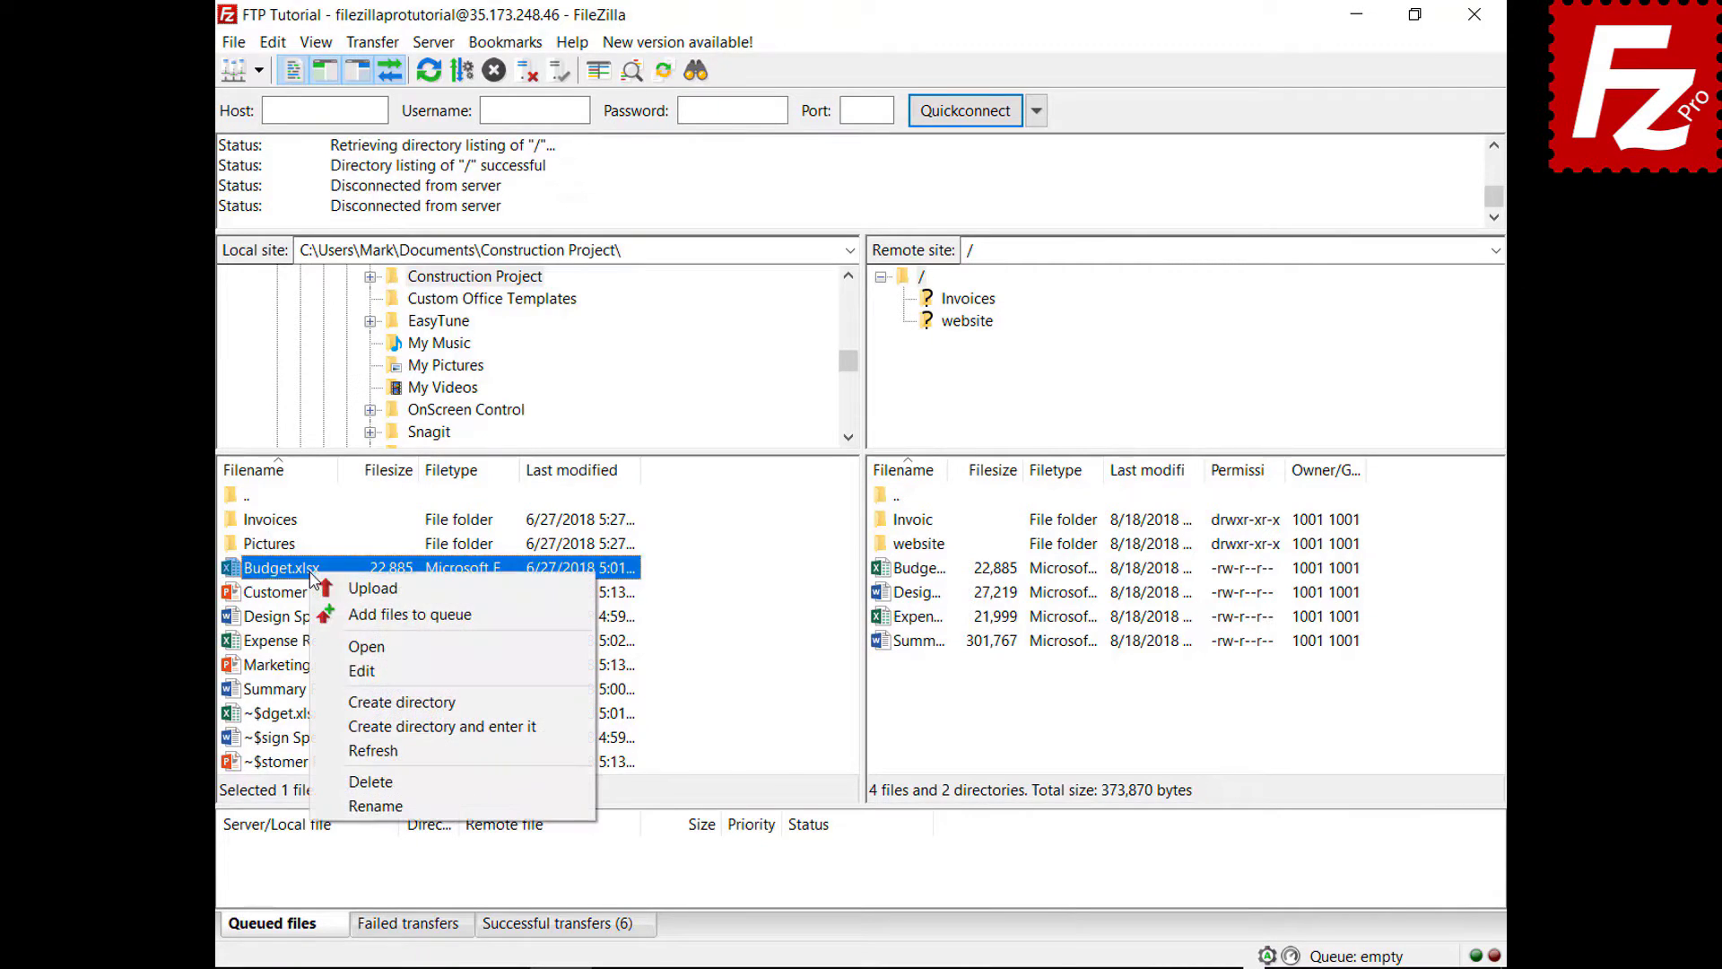
click(334, 616)
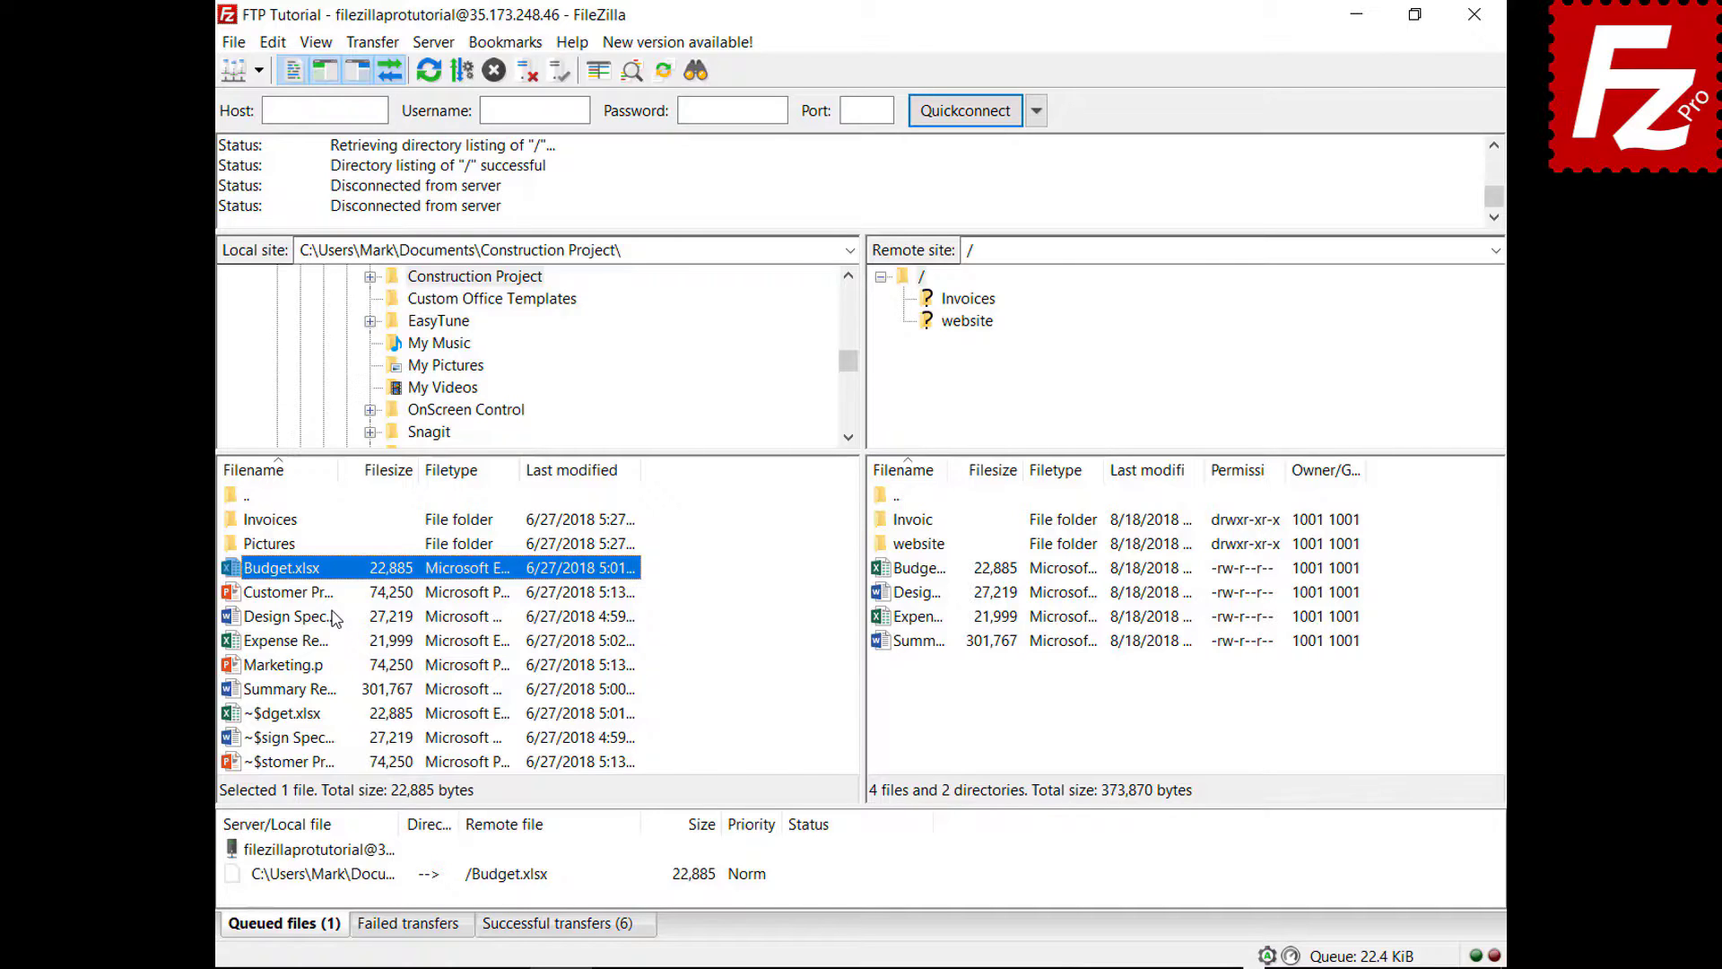
click(273, 42)
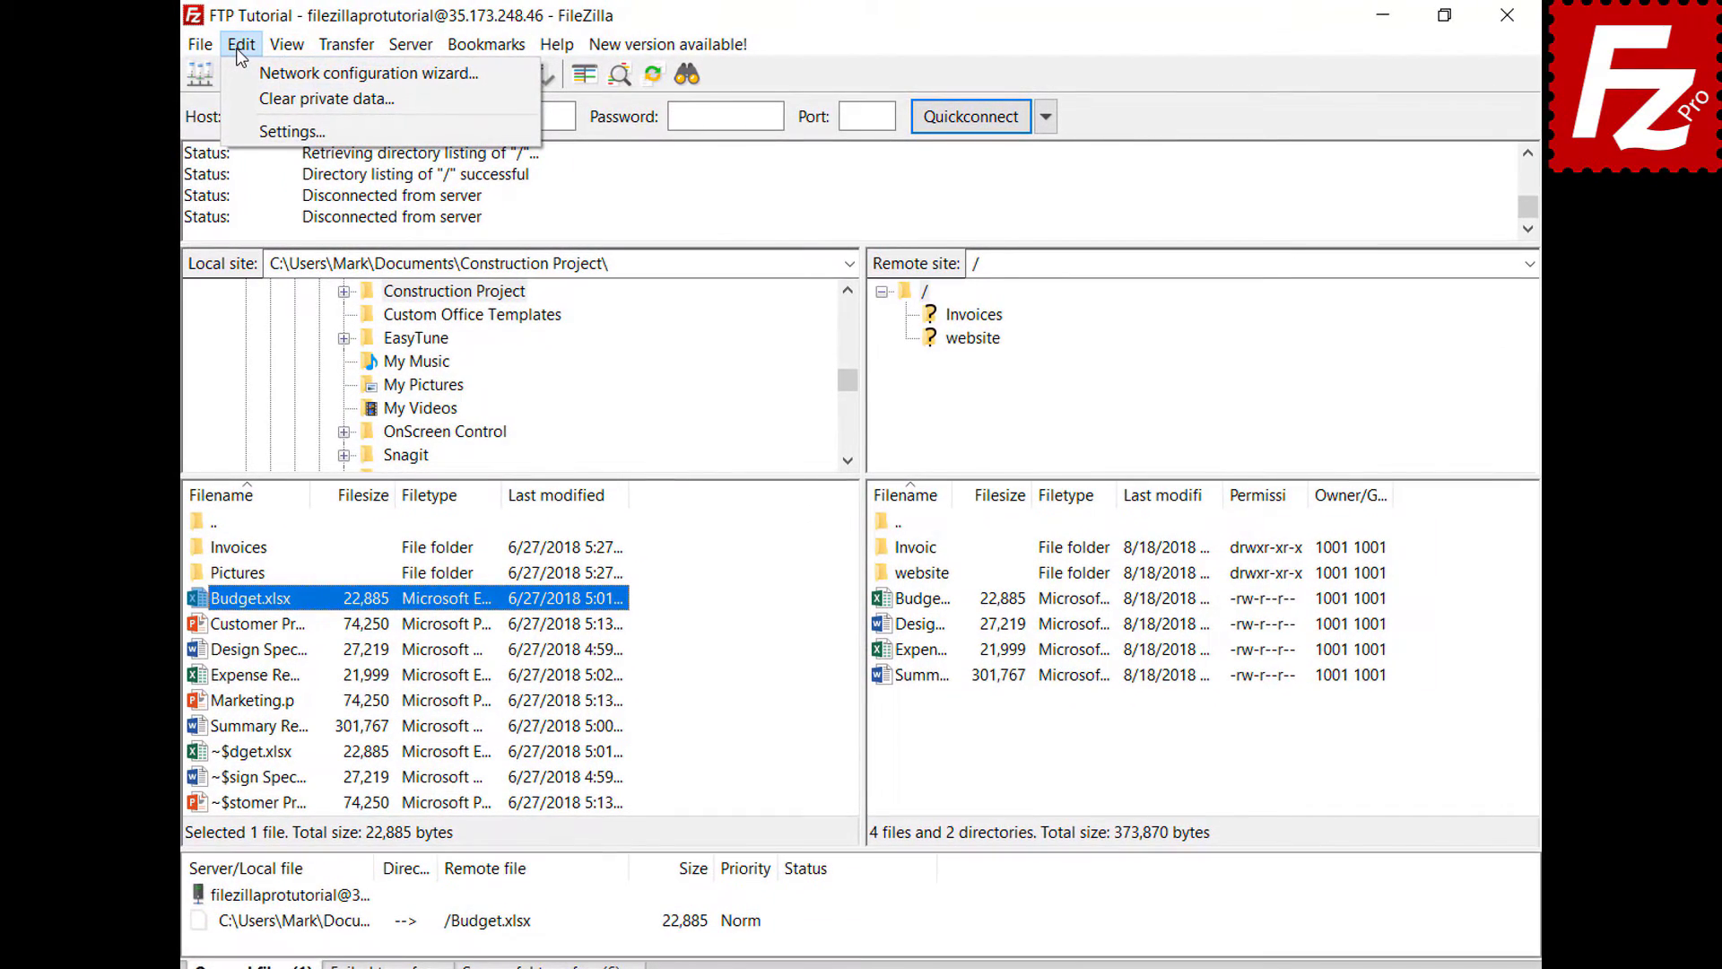
click(240, 130)
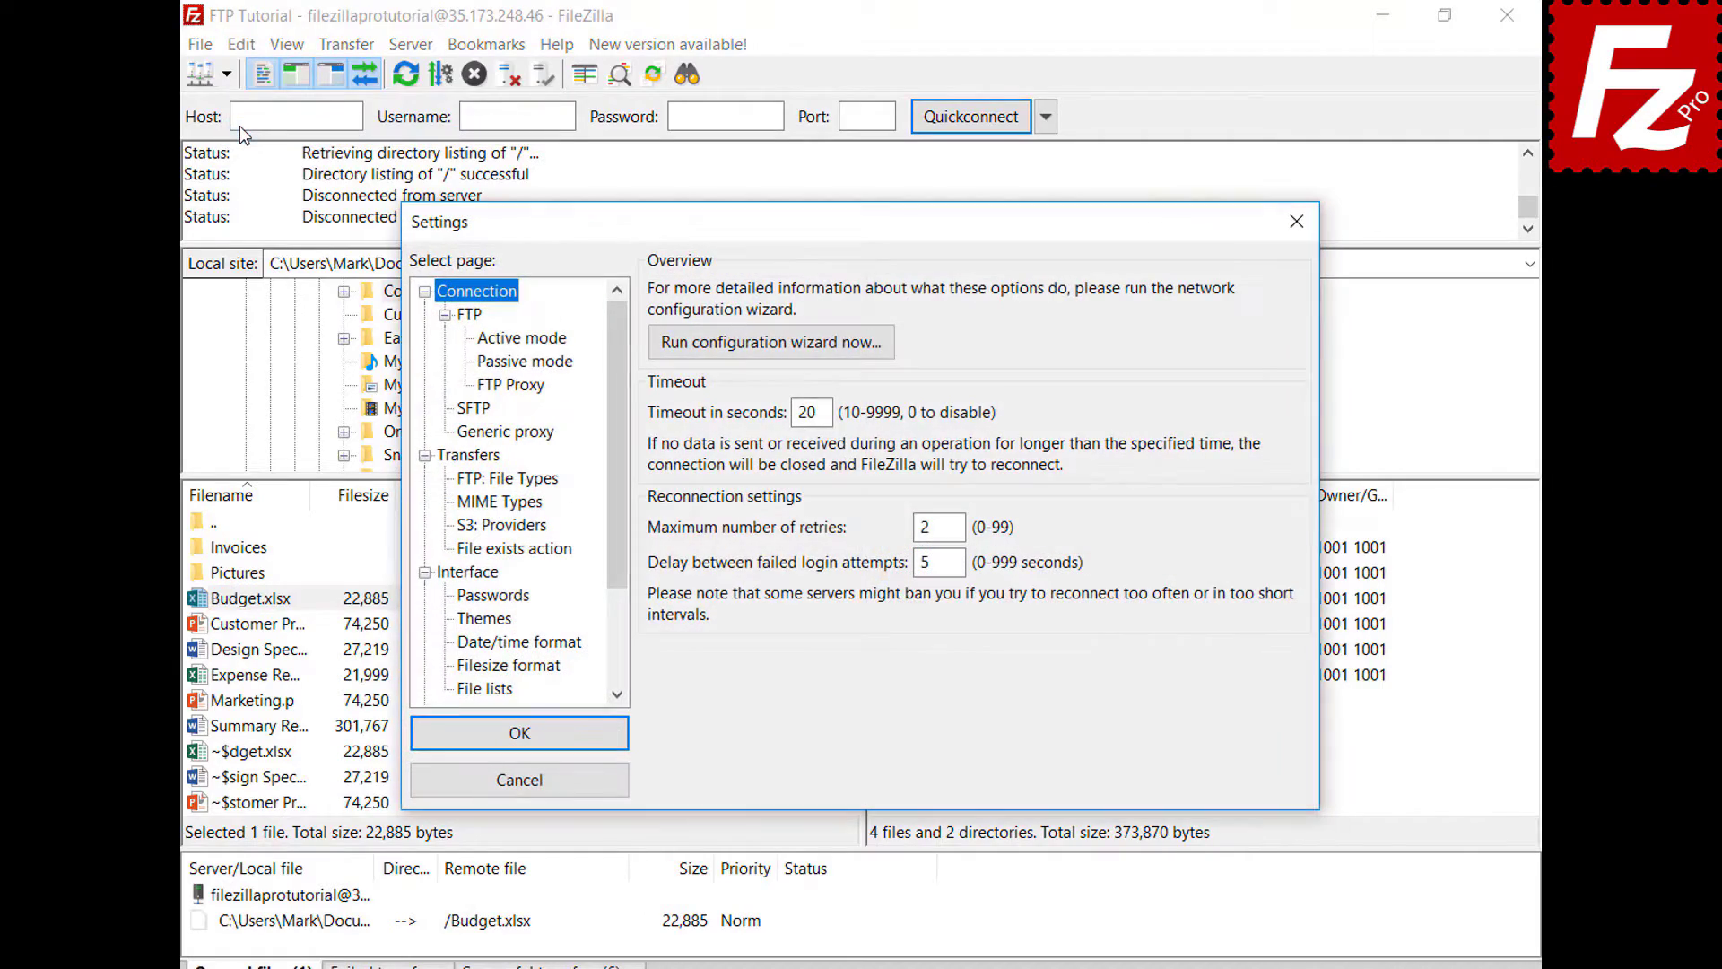
click(527, 549)
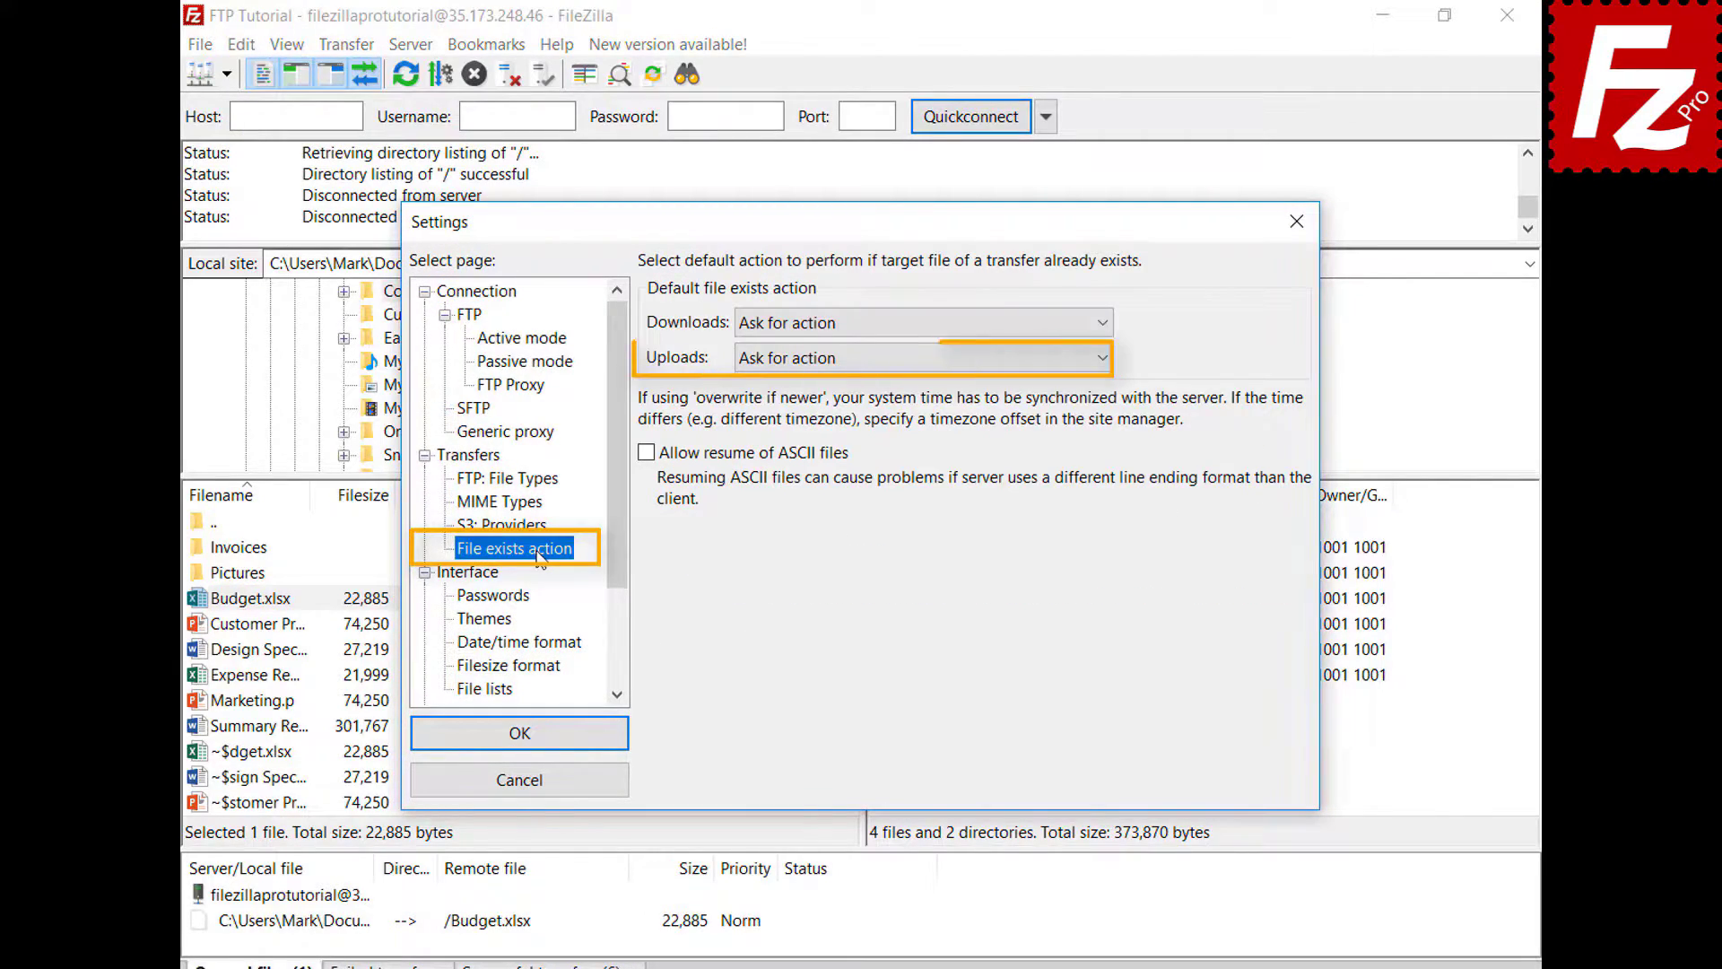
click(542, 791)
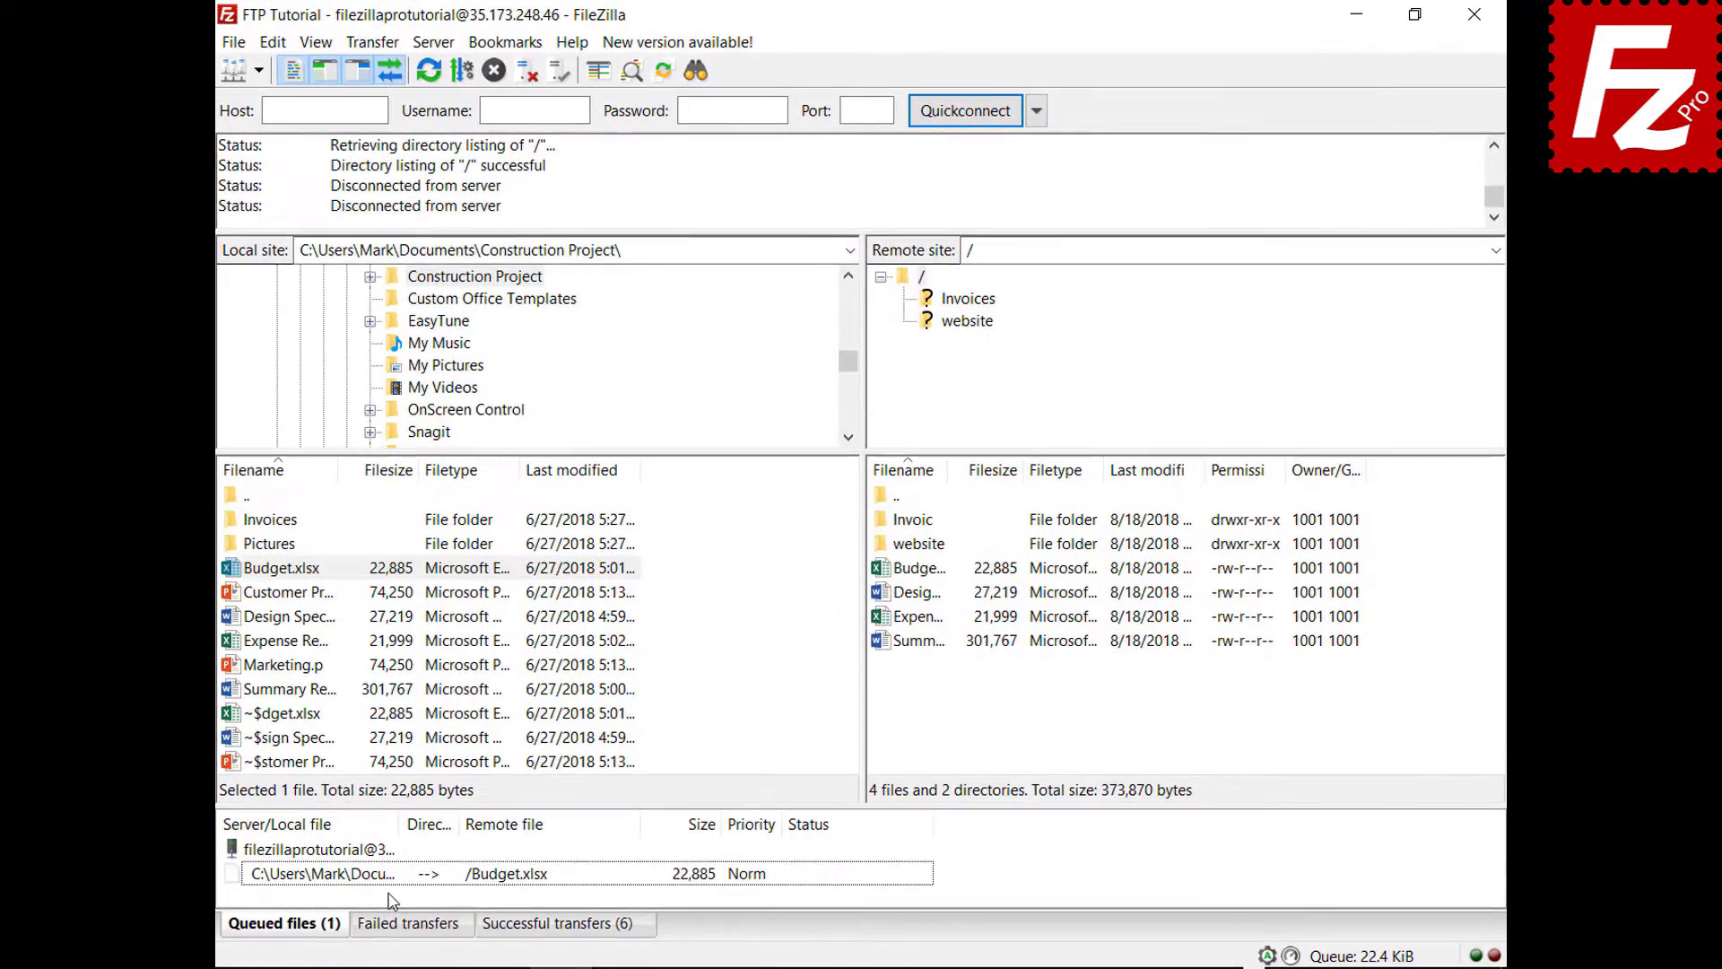
- Set the queue's upload file-exists action to Overwrite file and process the queue
right_click(392, 882)
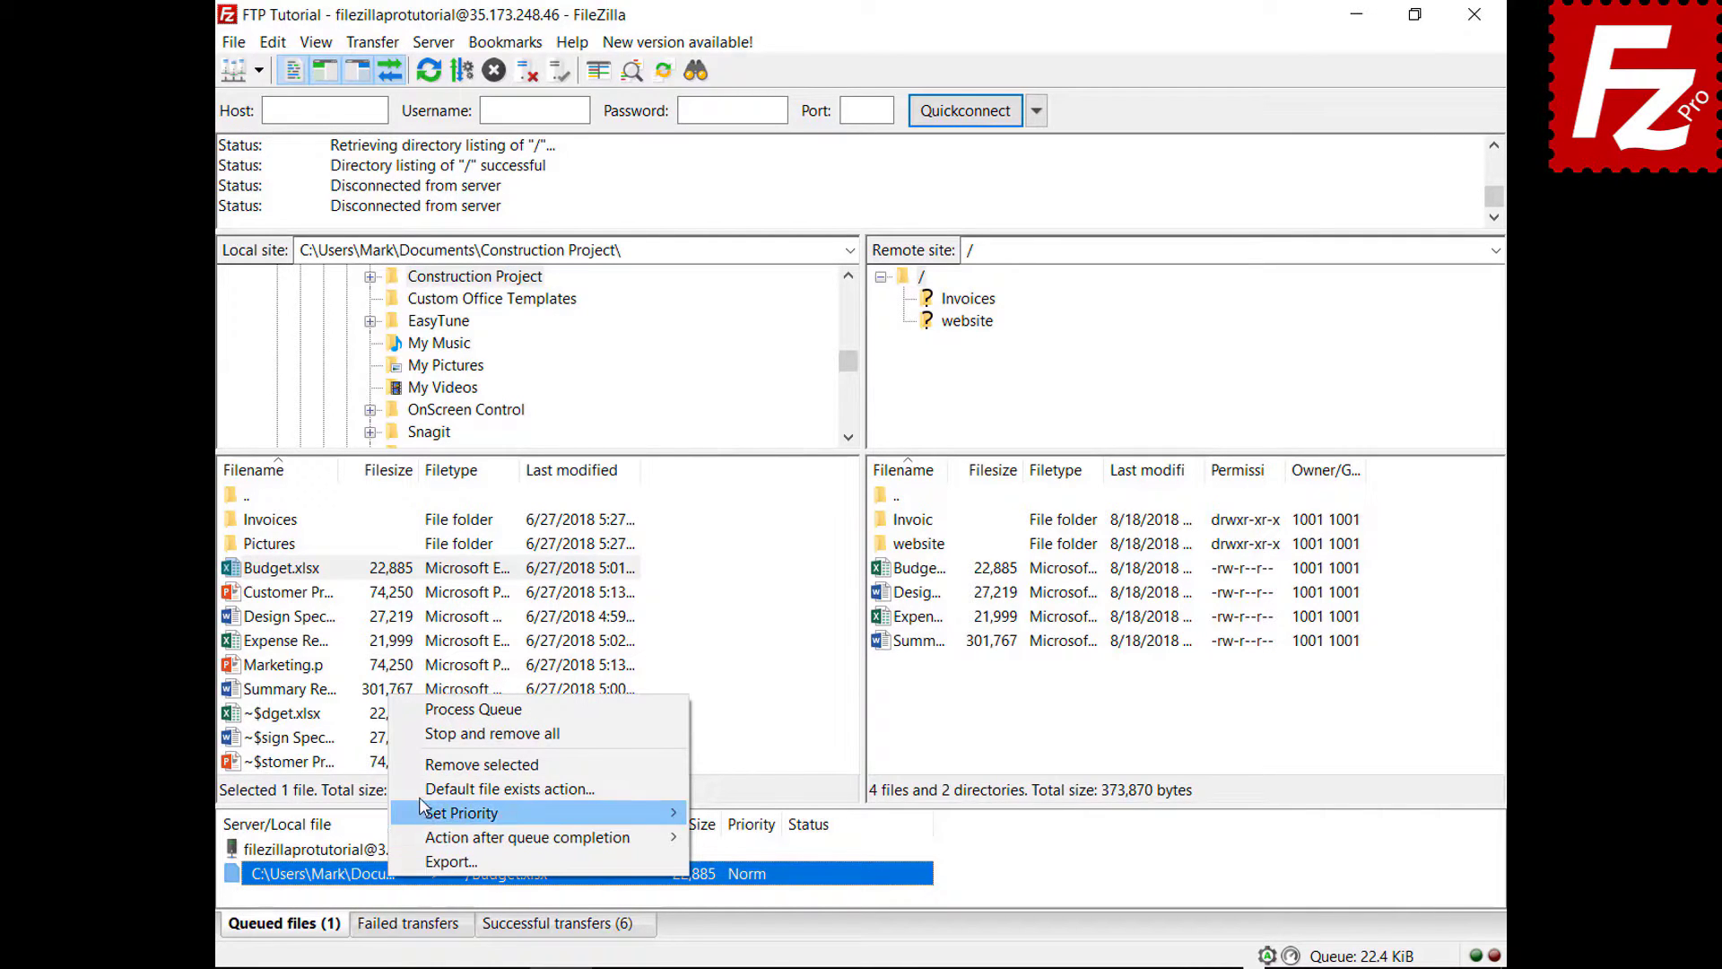
click(467, 788)
click(752, 827)
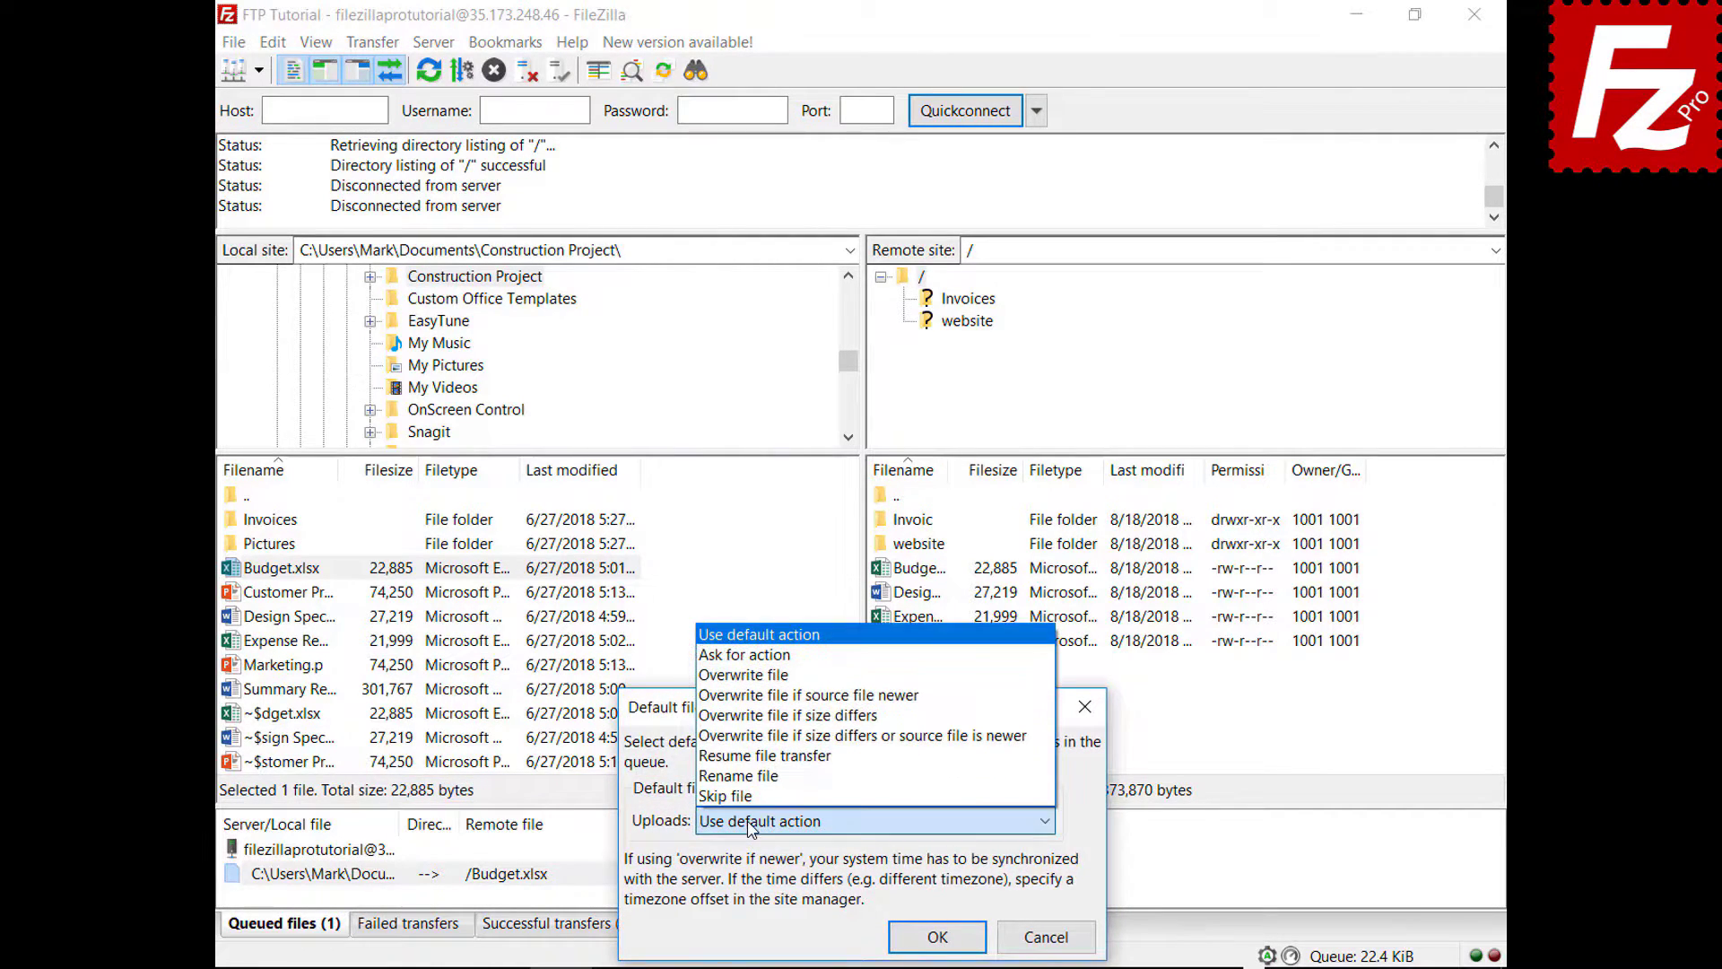
click(791, 683)
click(938, 937)
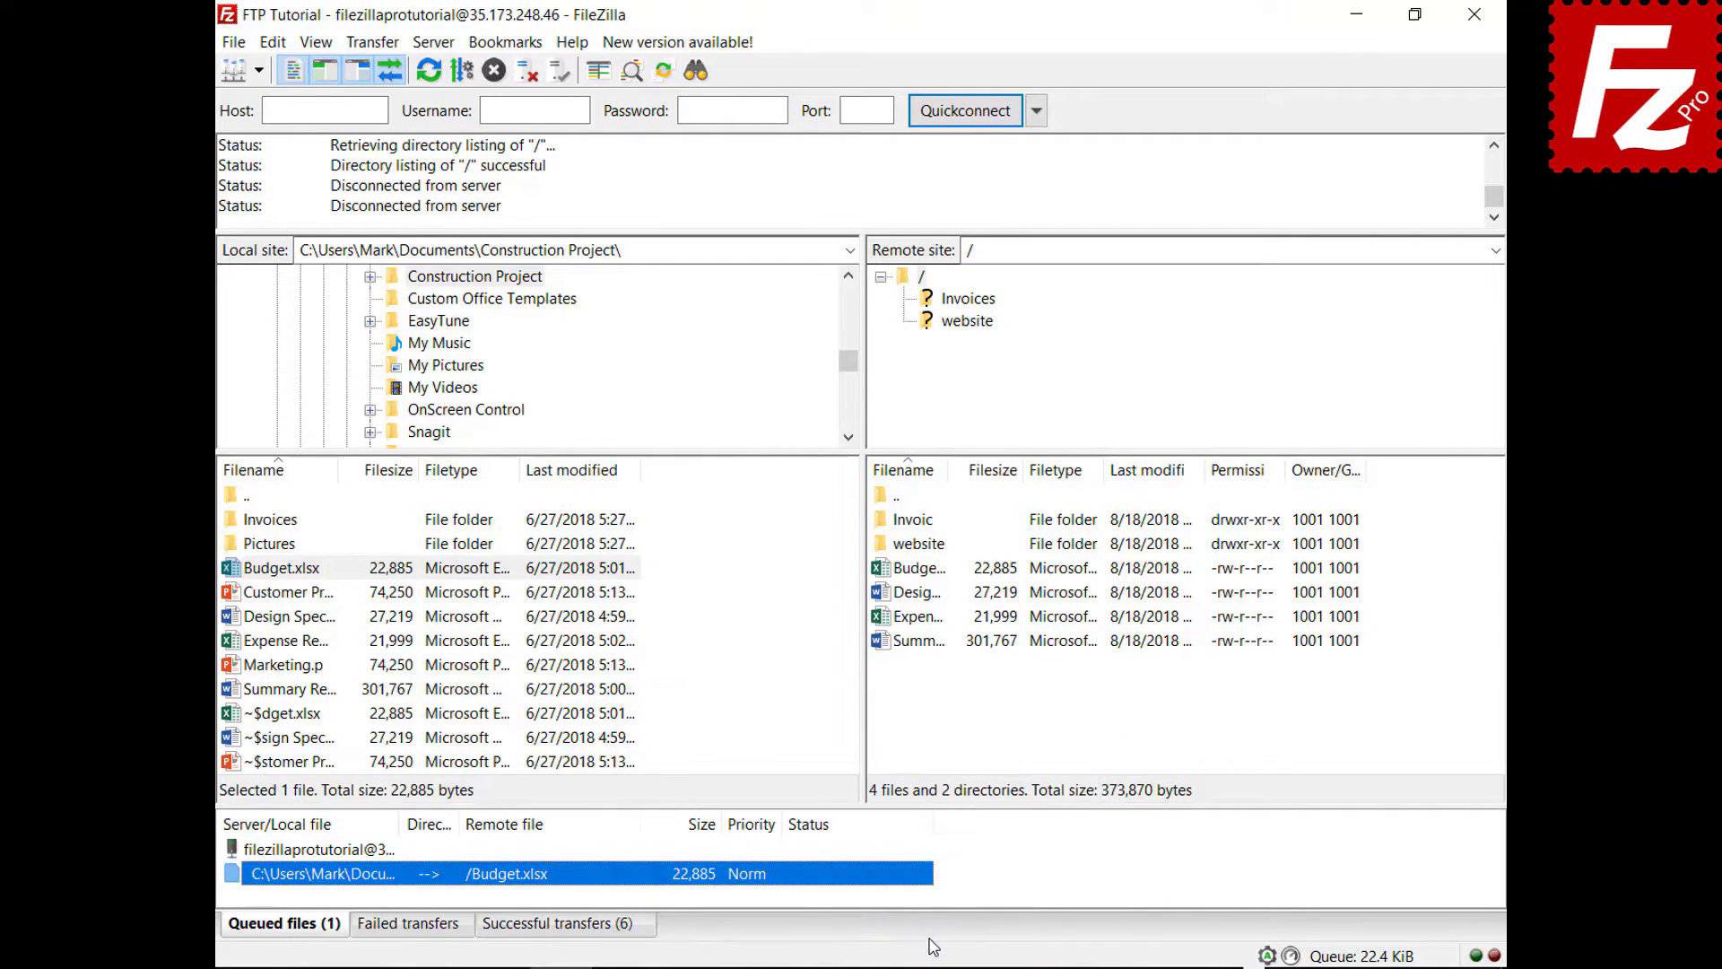
right_click(328, 852)
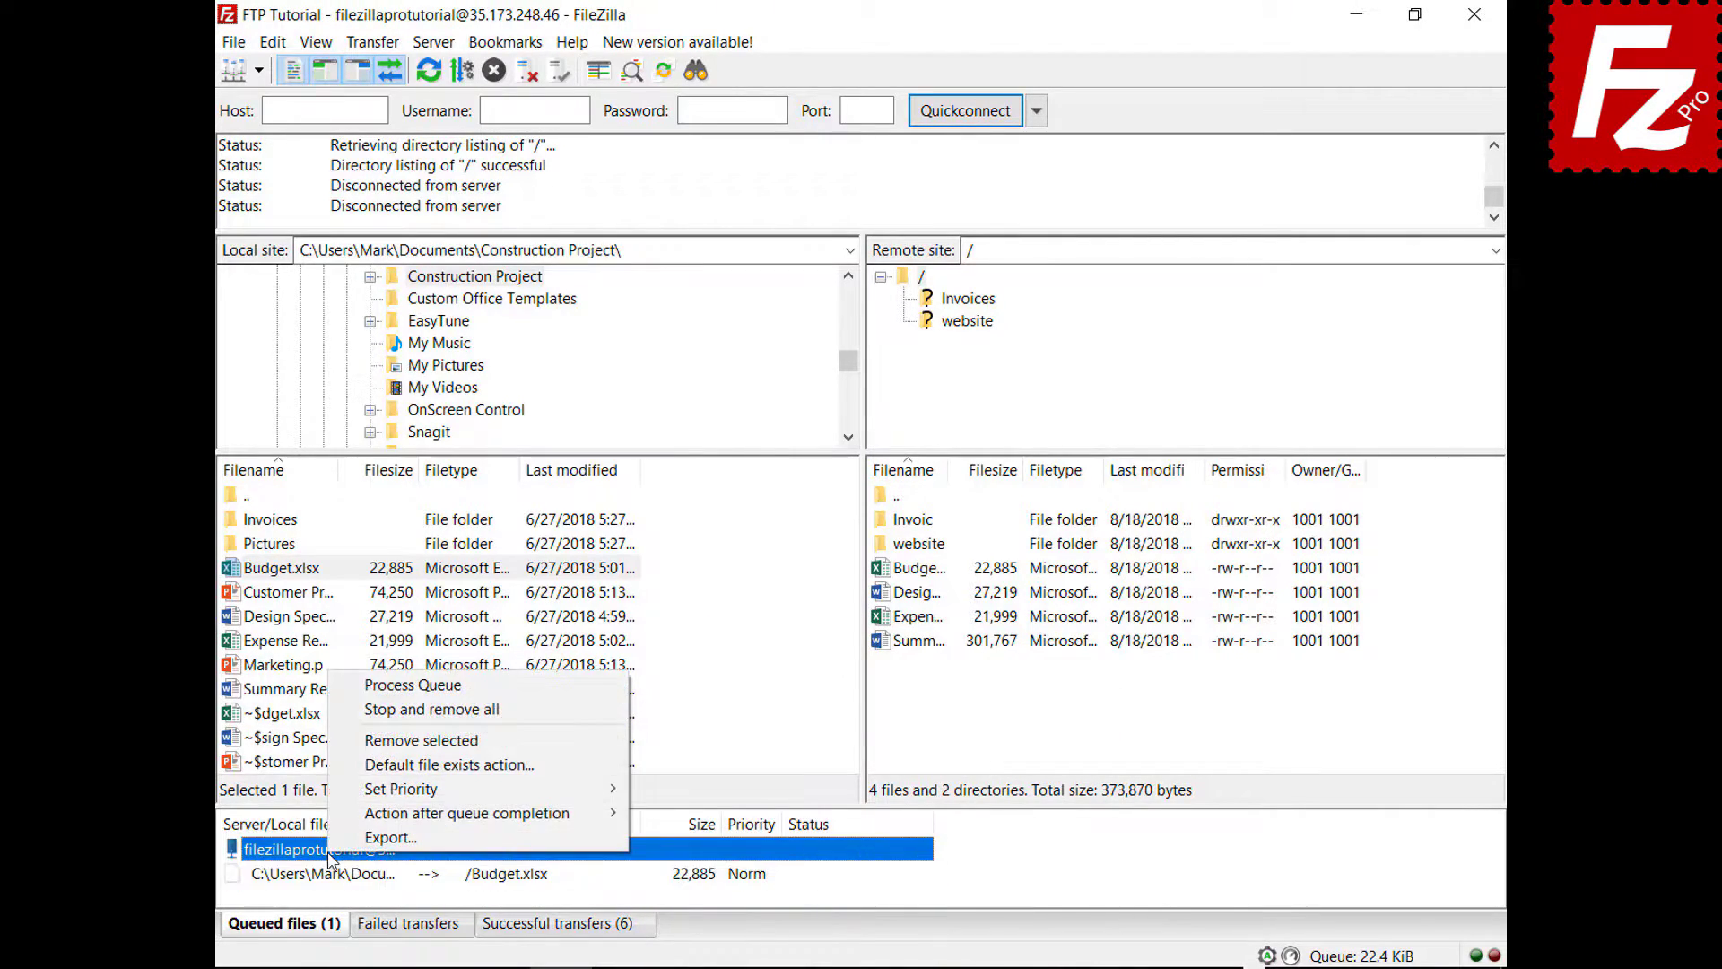
click(346, 686)
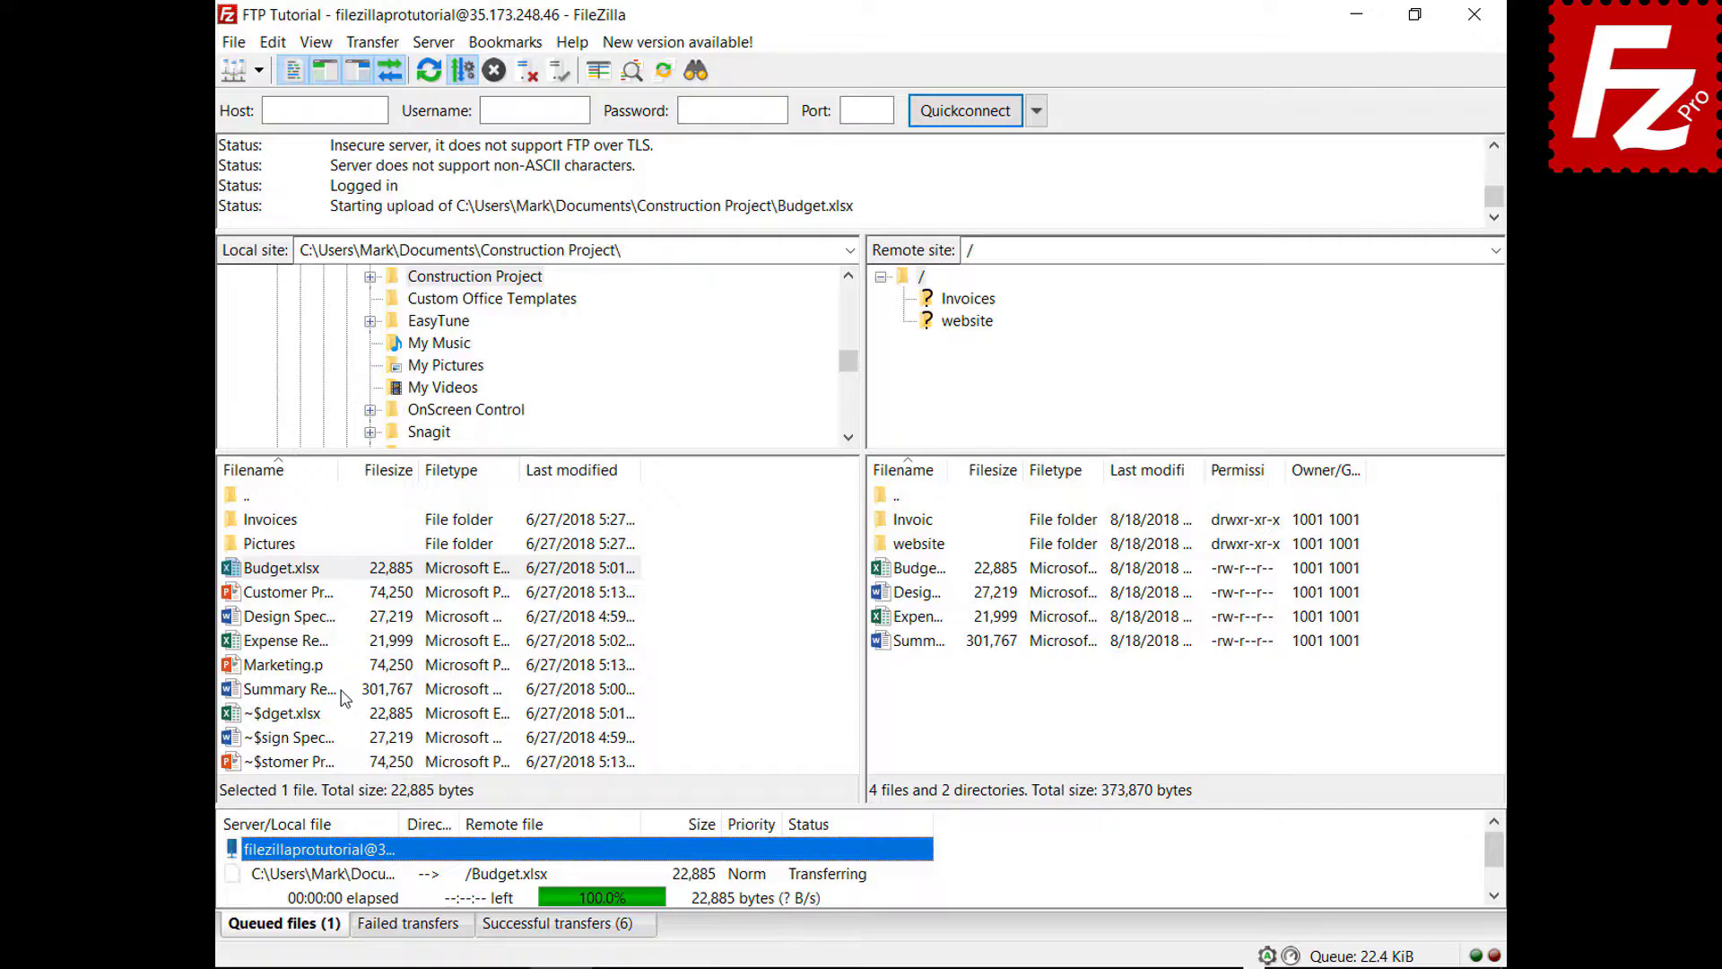
- Queue Marketing.pptx, set the after-completion action to Close FileZilla, and process the queue
right_click(289, 672)
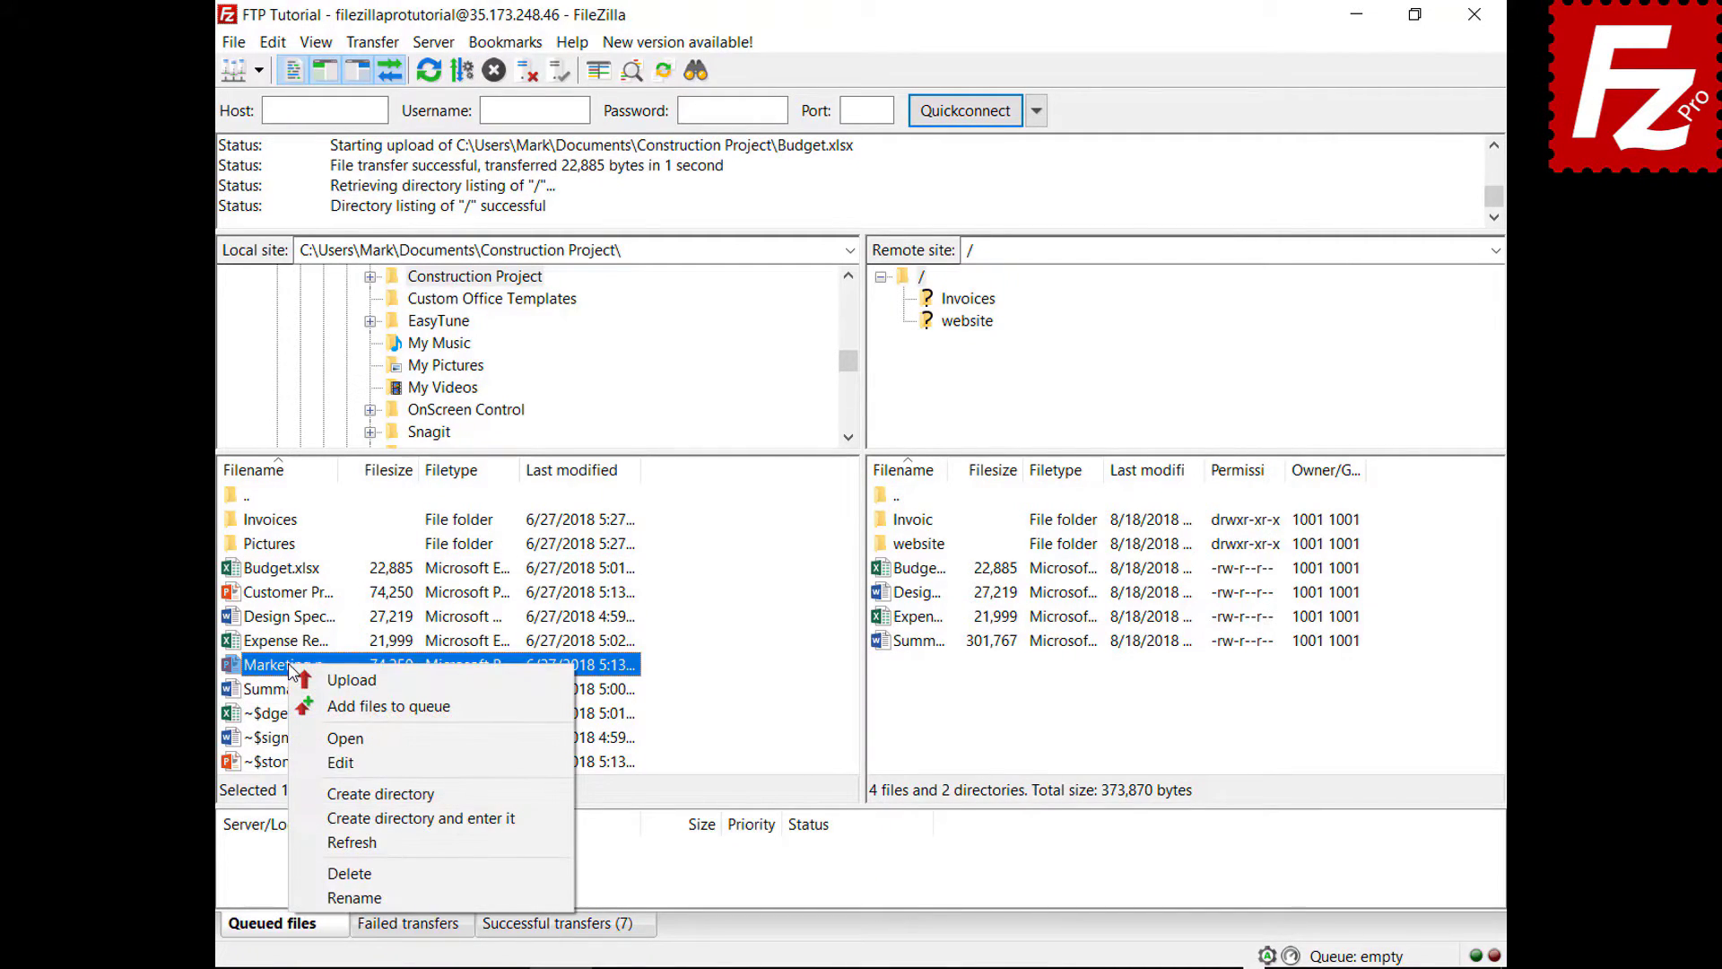
click(358, 706)
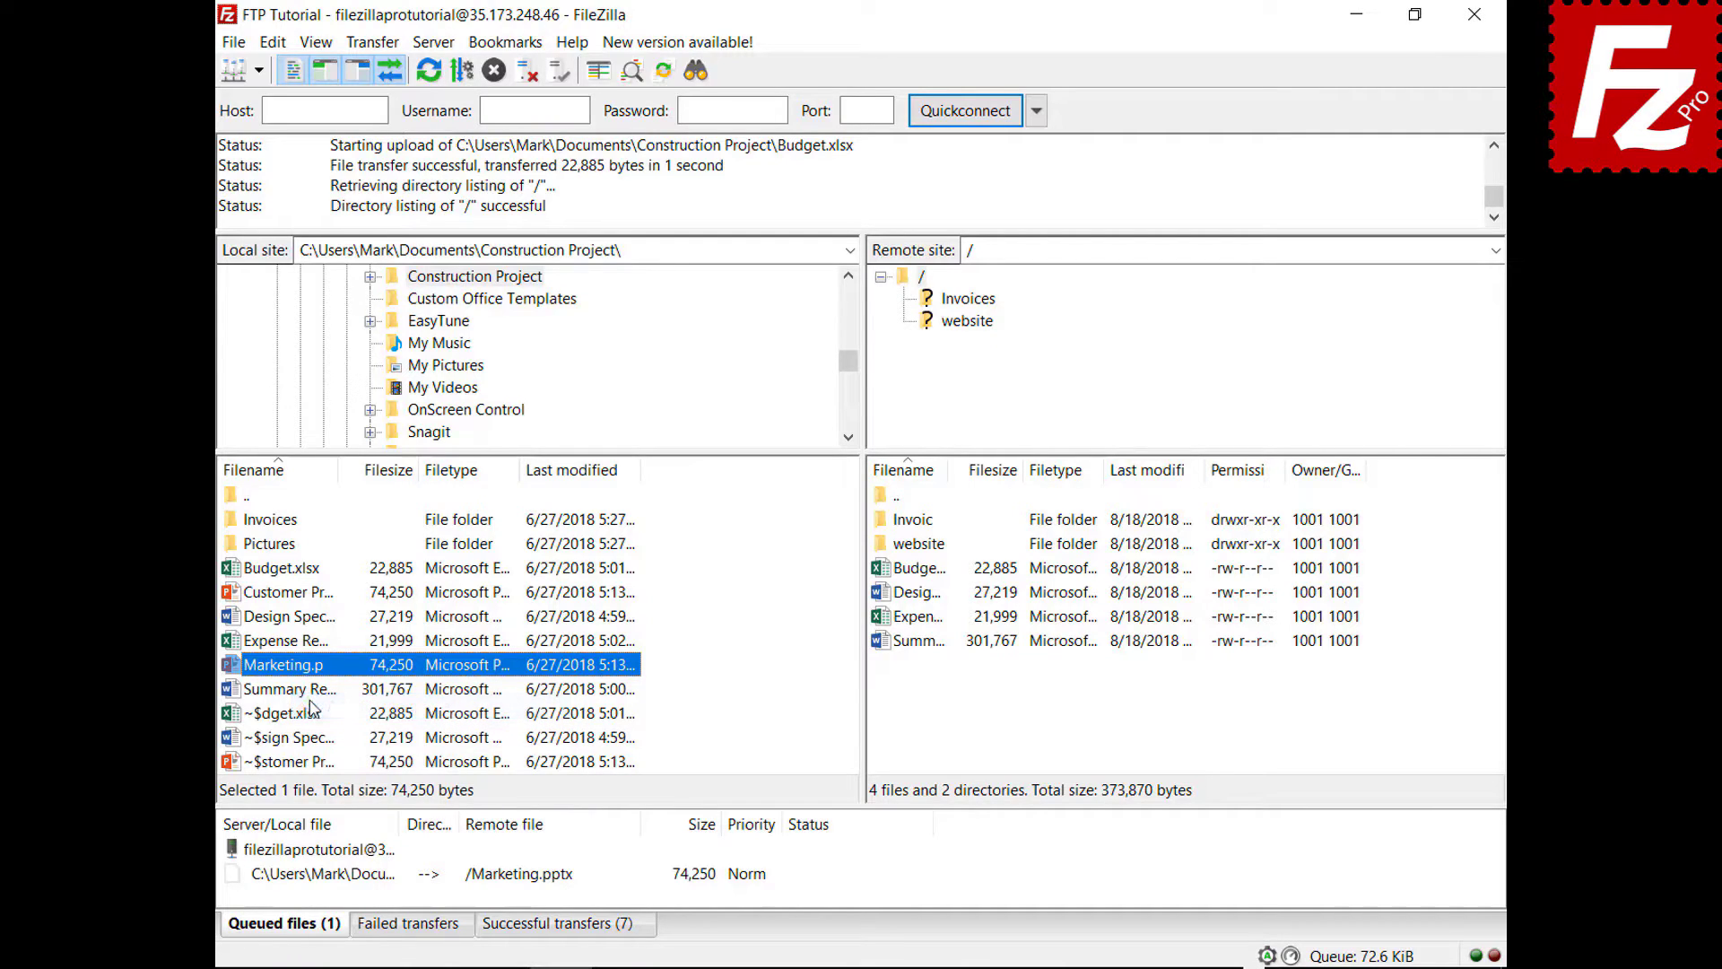
right_click(343, 884)
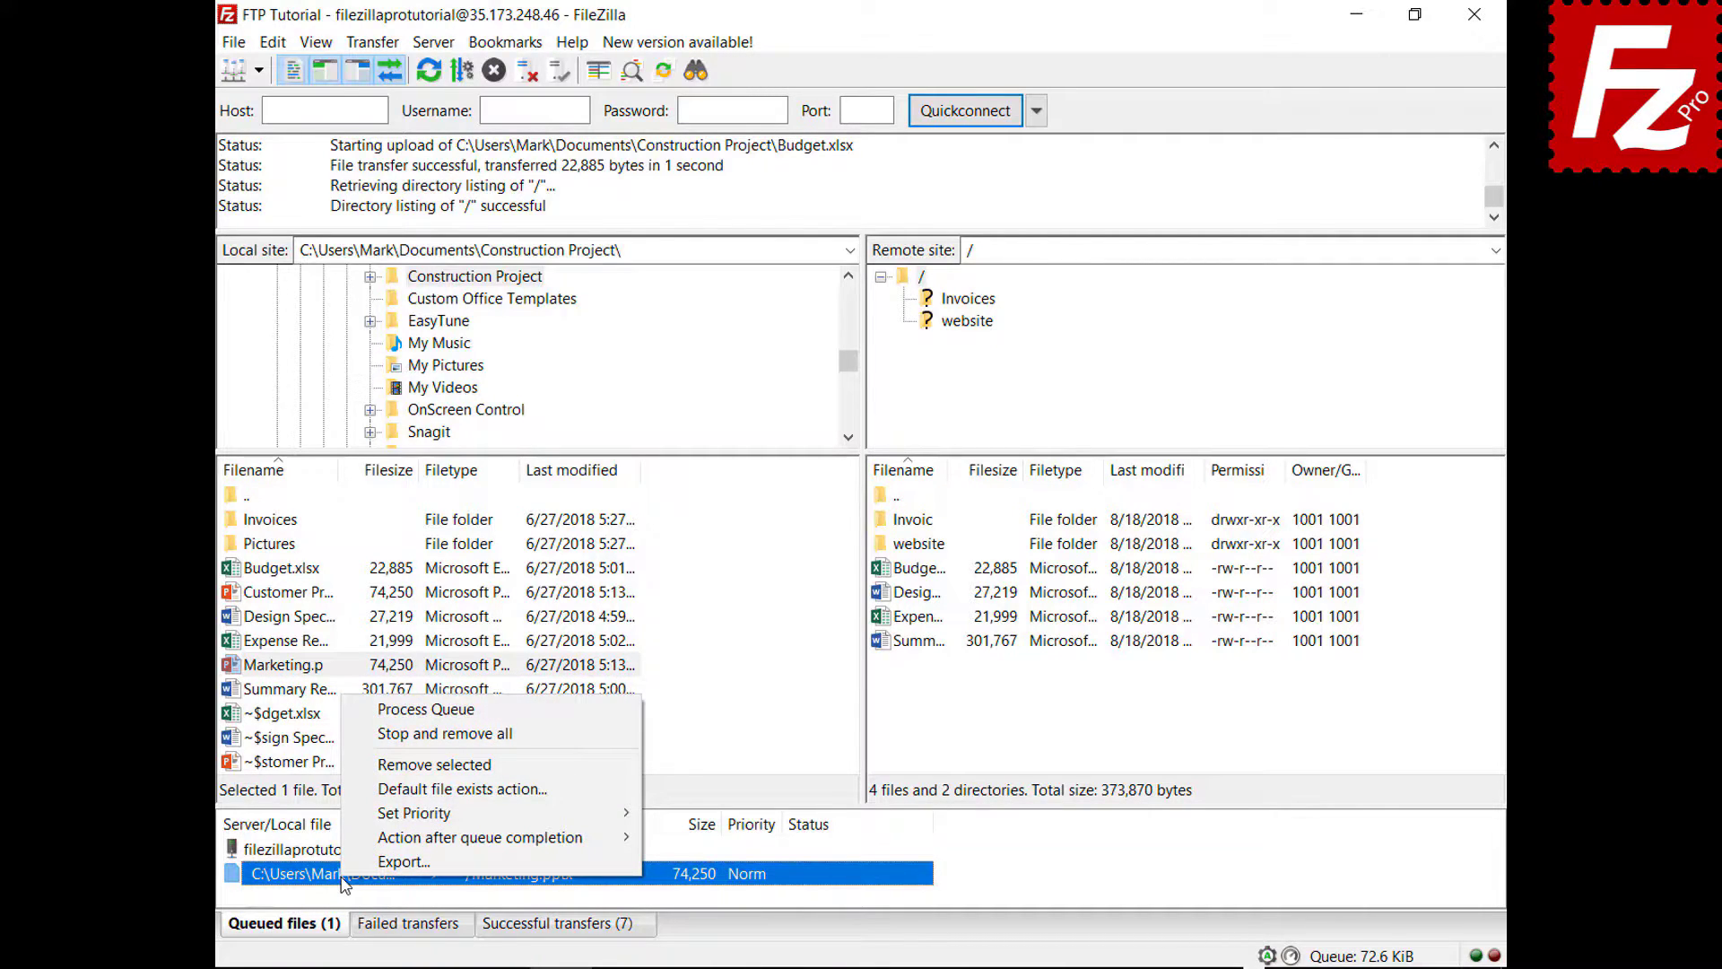
mouse_move(502, 837)
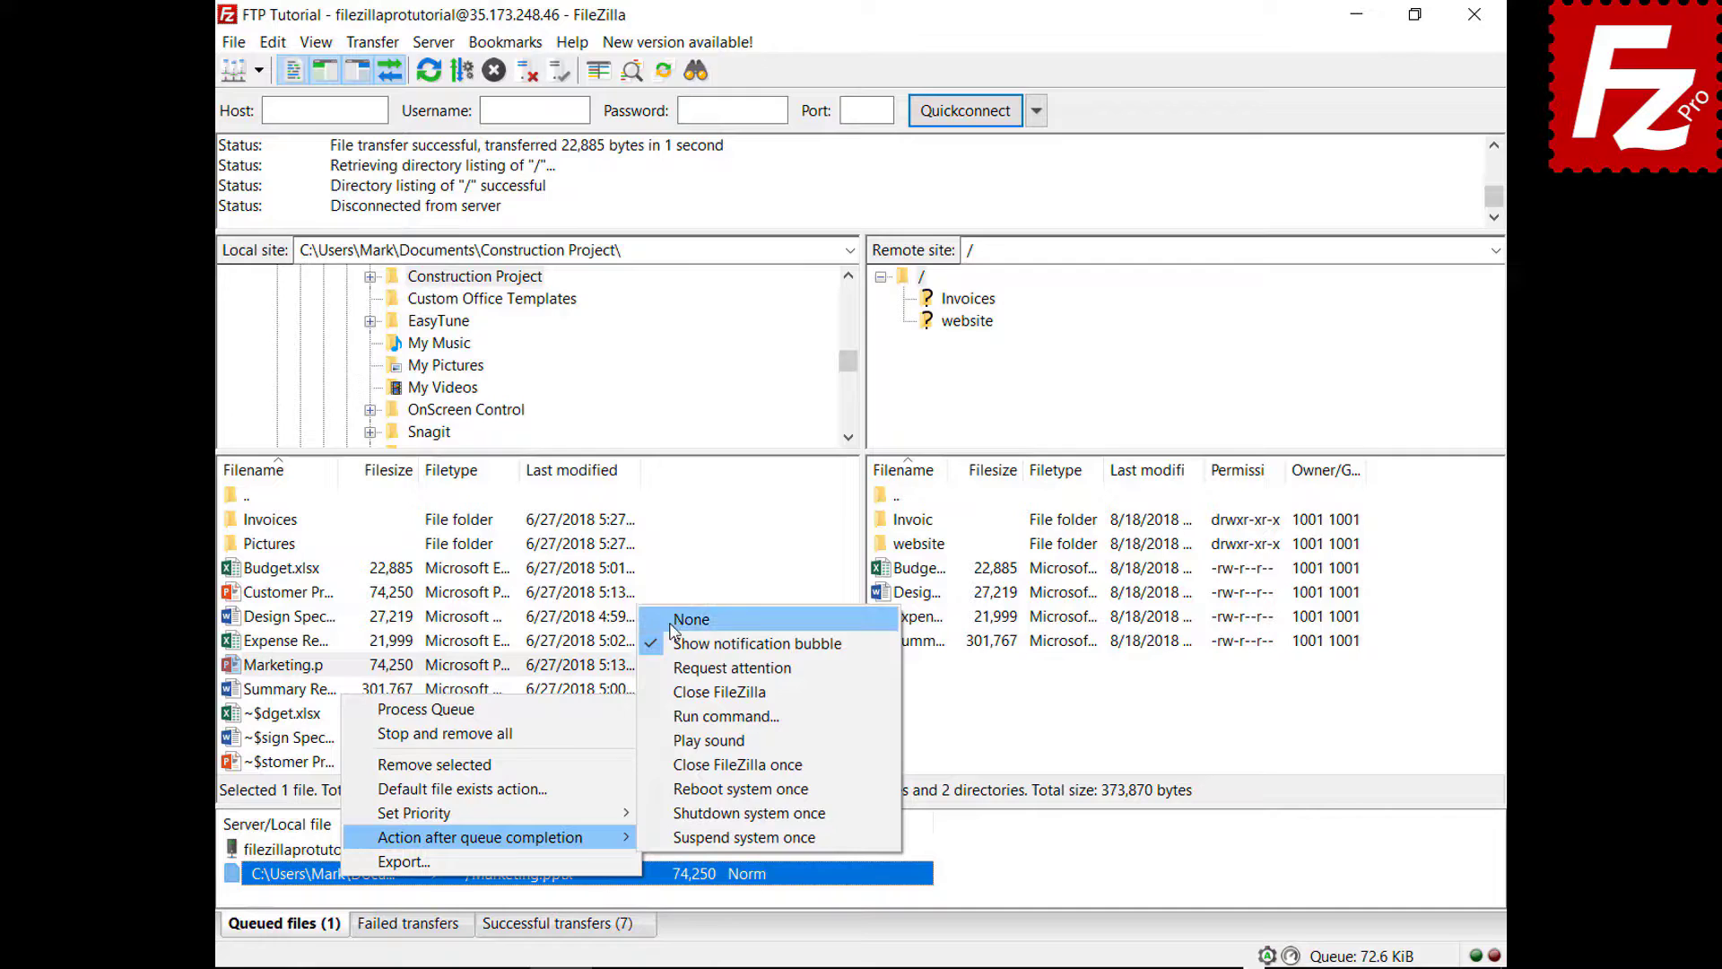
click(669, 693)
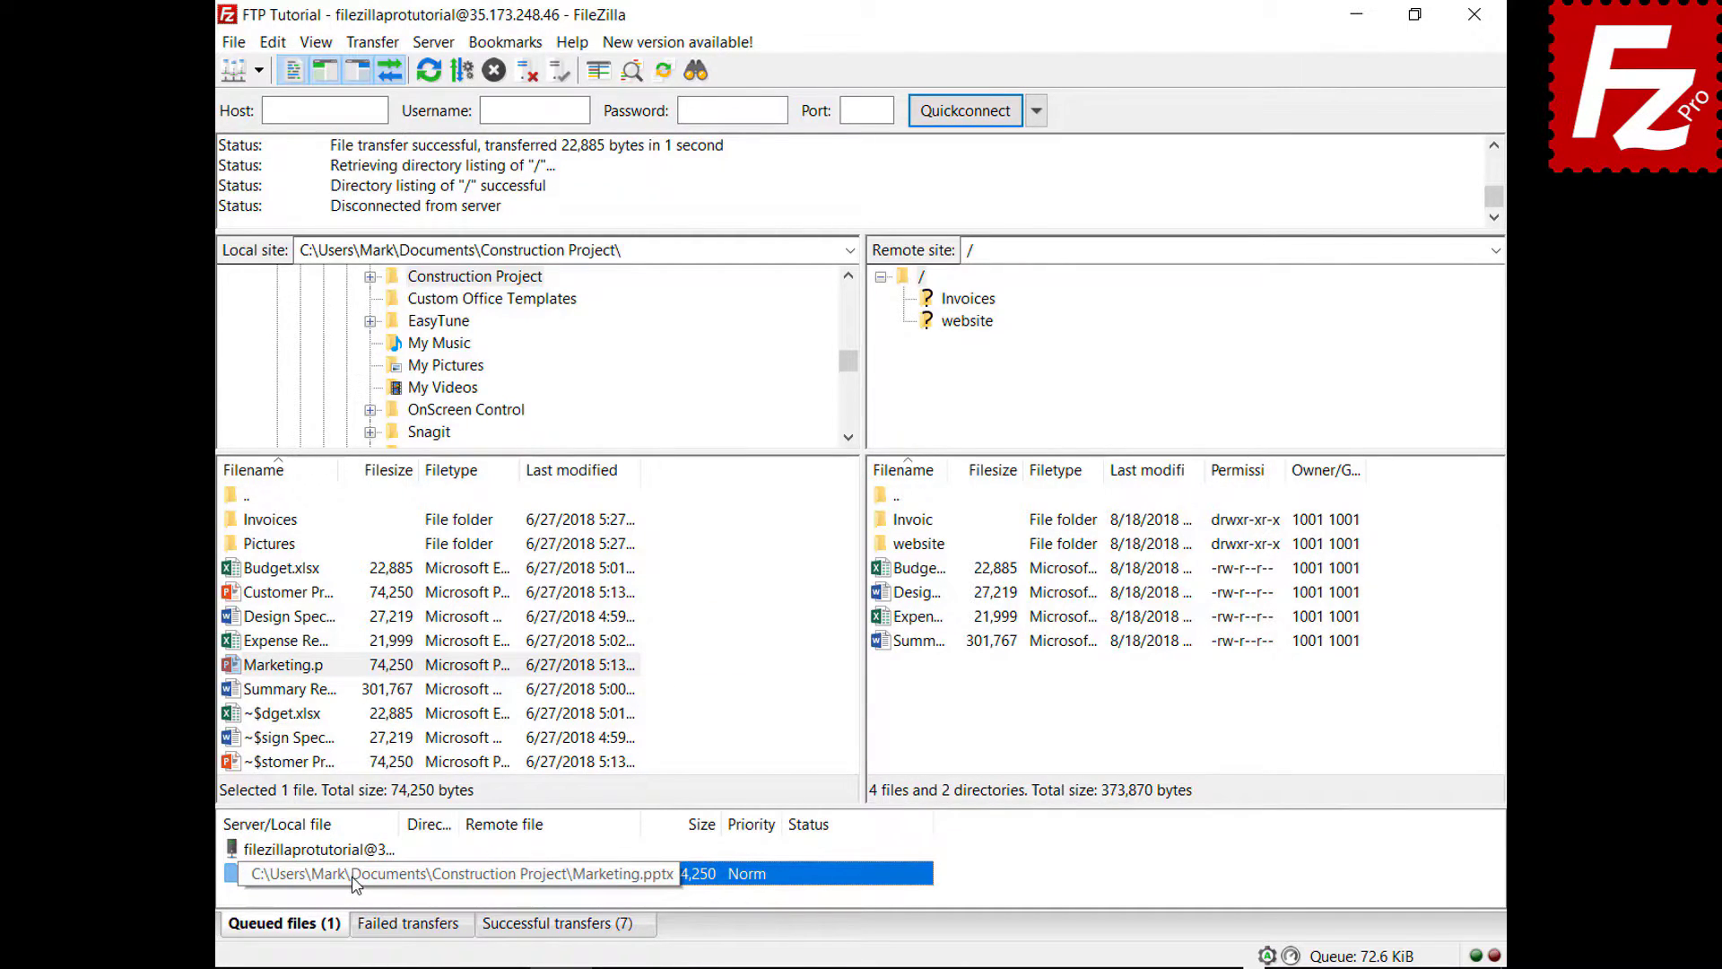
right_click(353, 852)
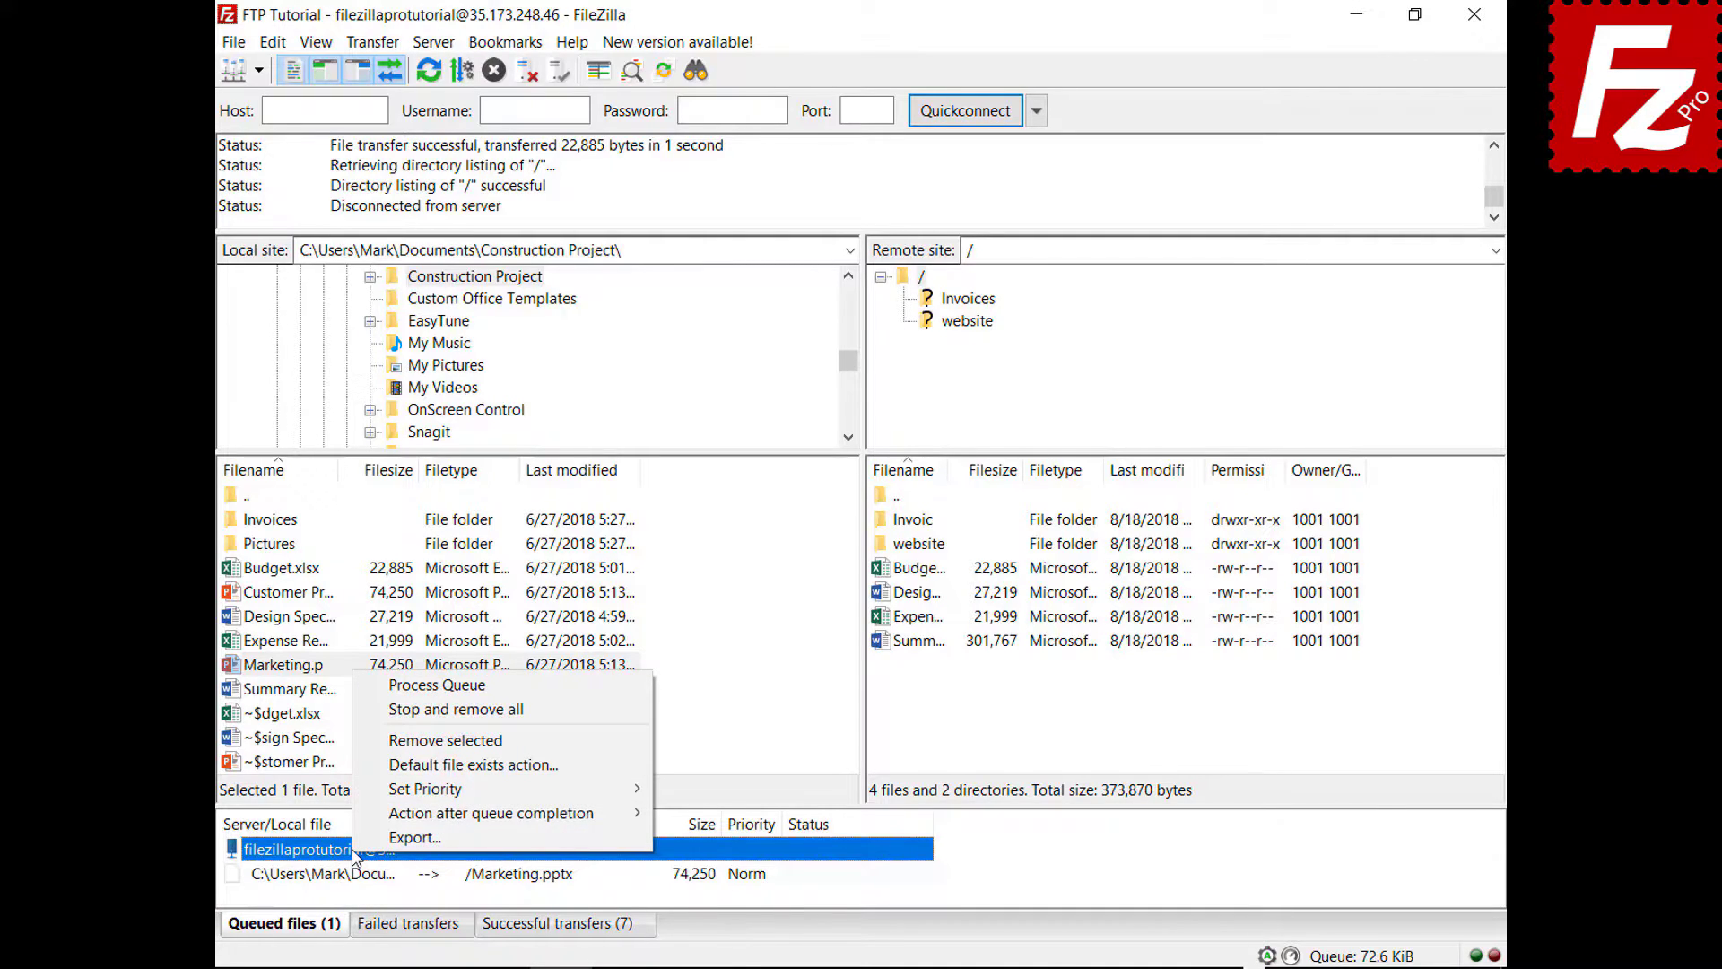
click(409, 687)
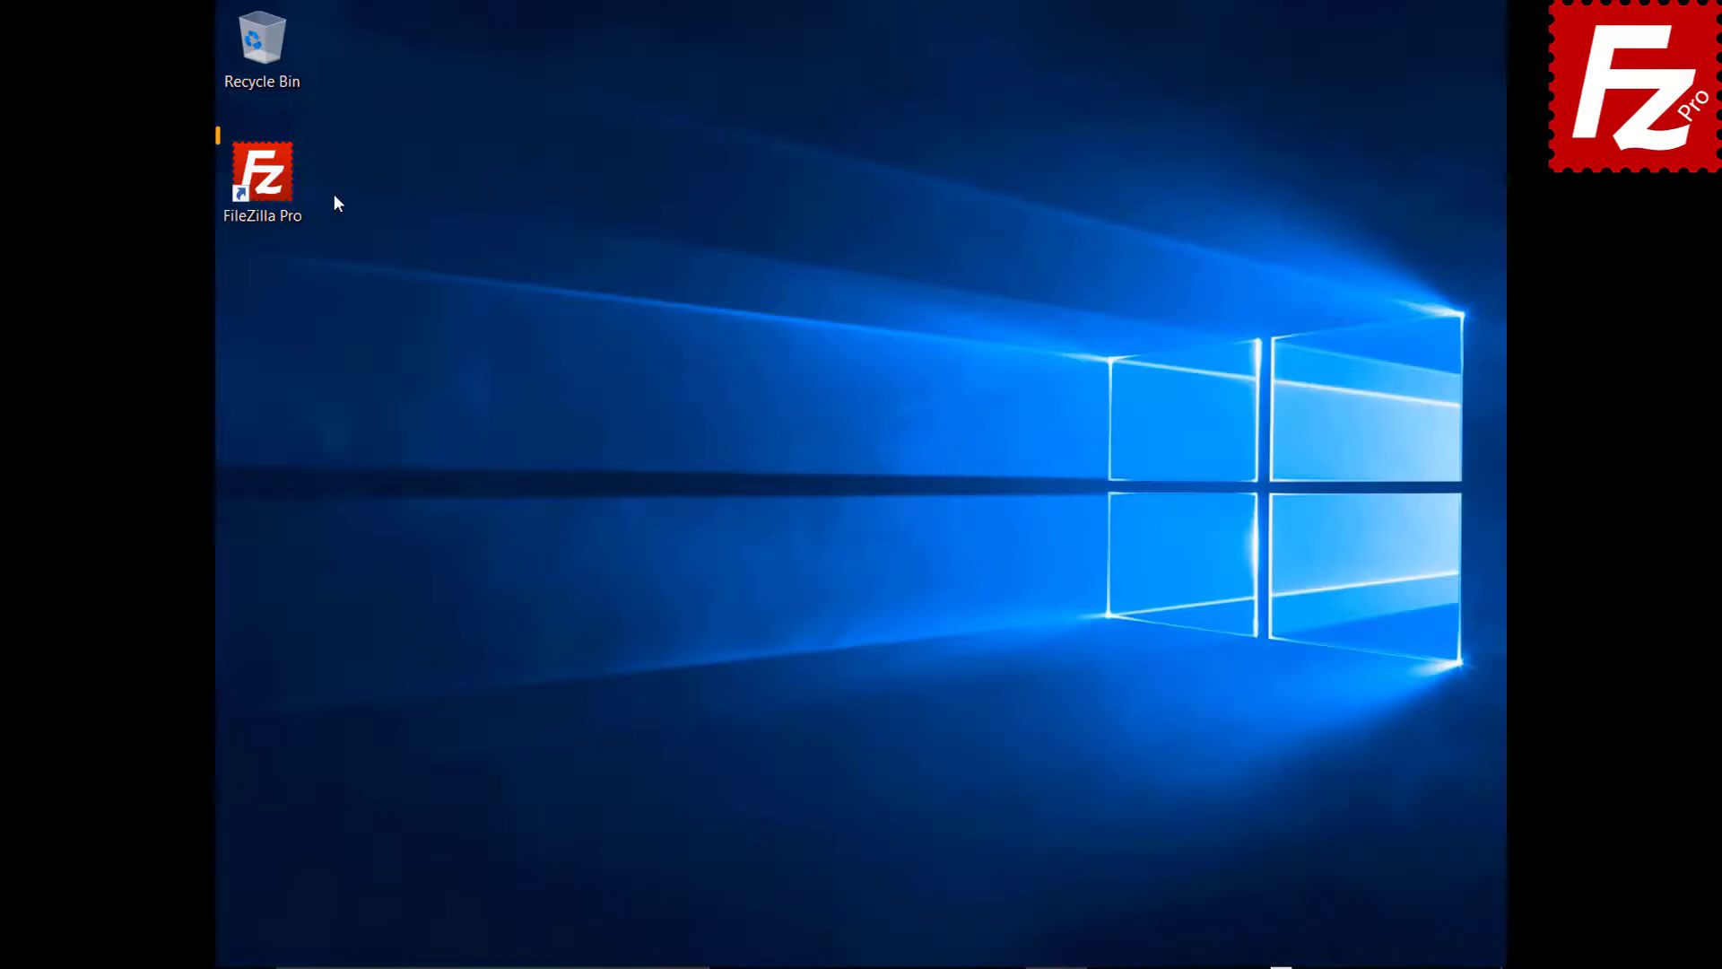
- Relaunch FileZilla, connect to FTP Tutorial, and queue the local Pictures folder for upload
double_click(272, 186)
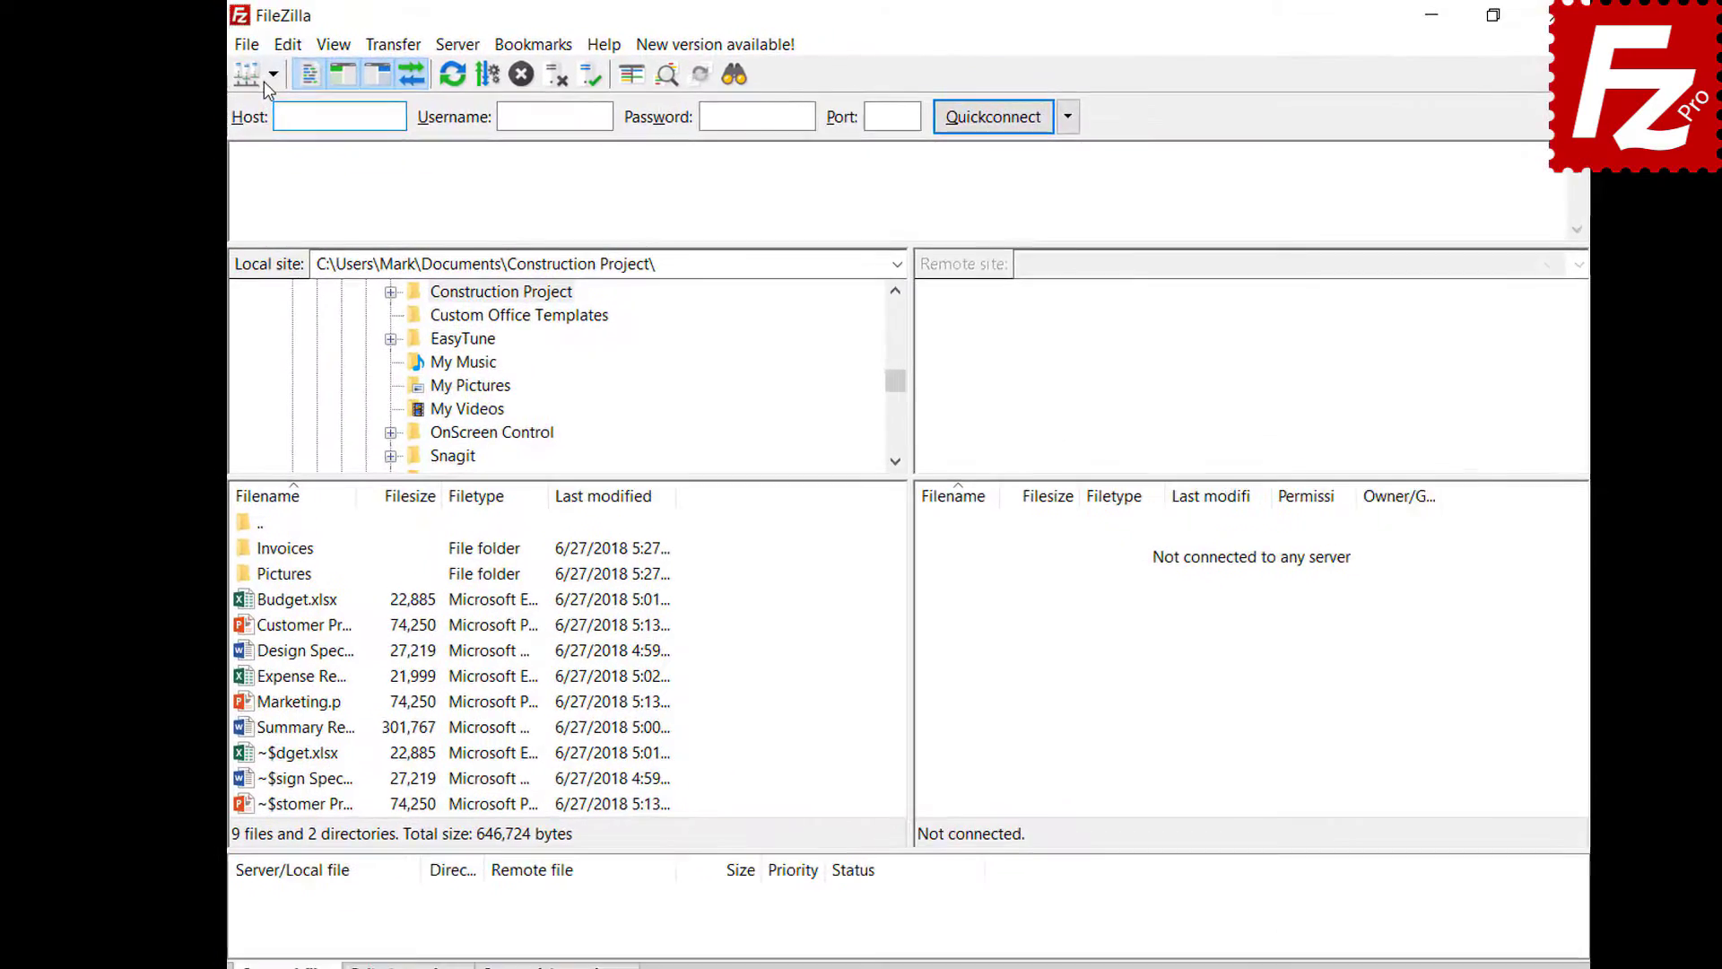
click(272, 76)
click(281, 108)
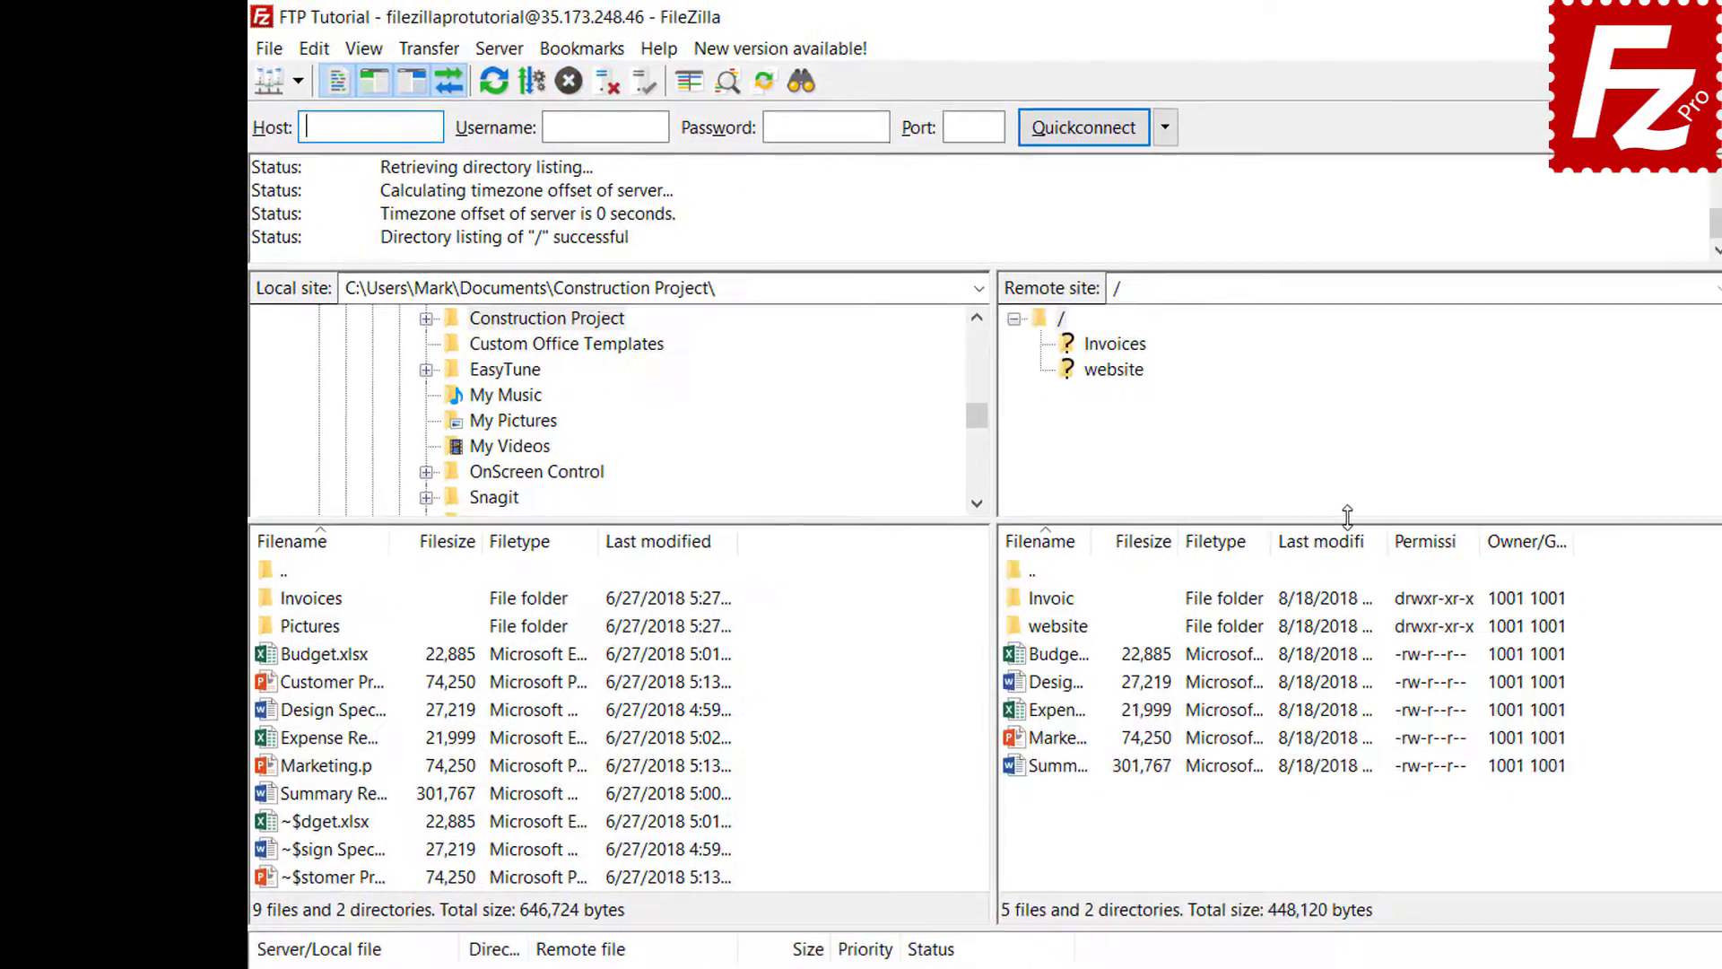
click(323, 628)
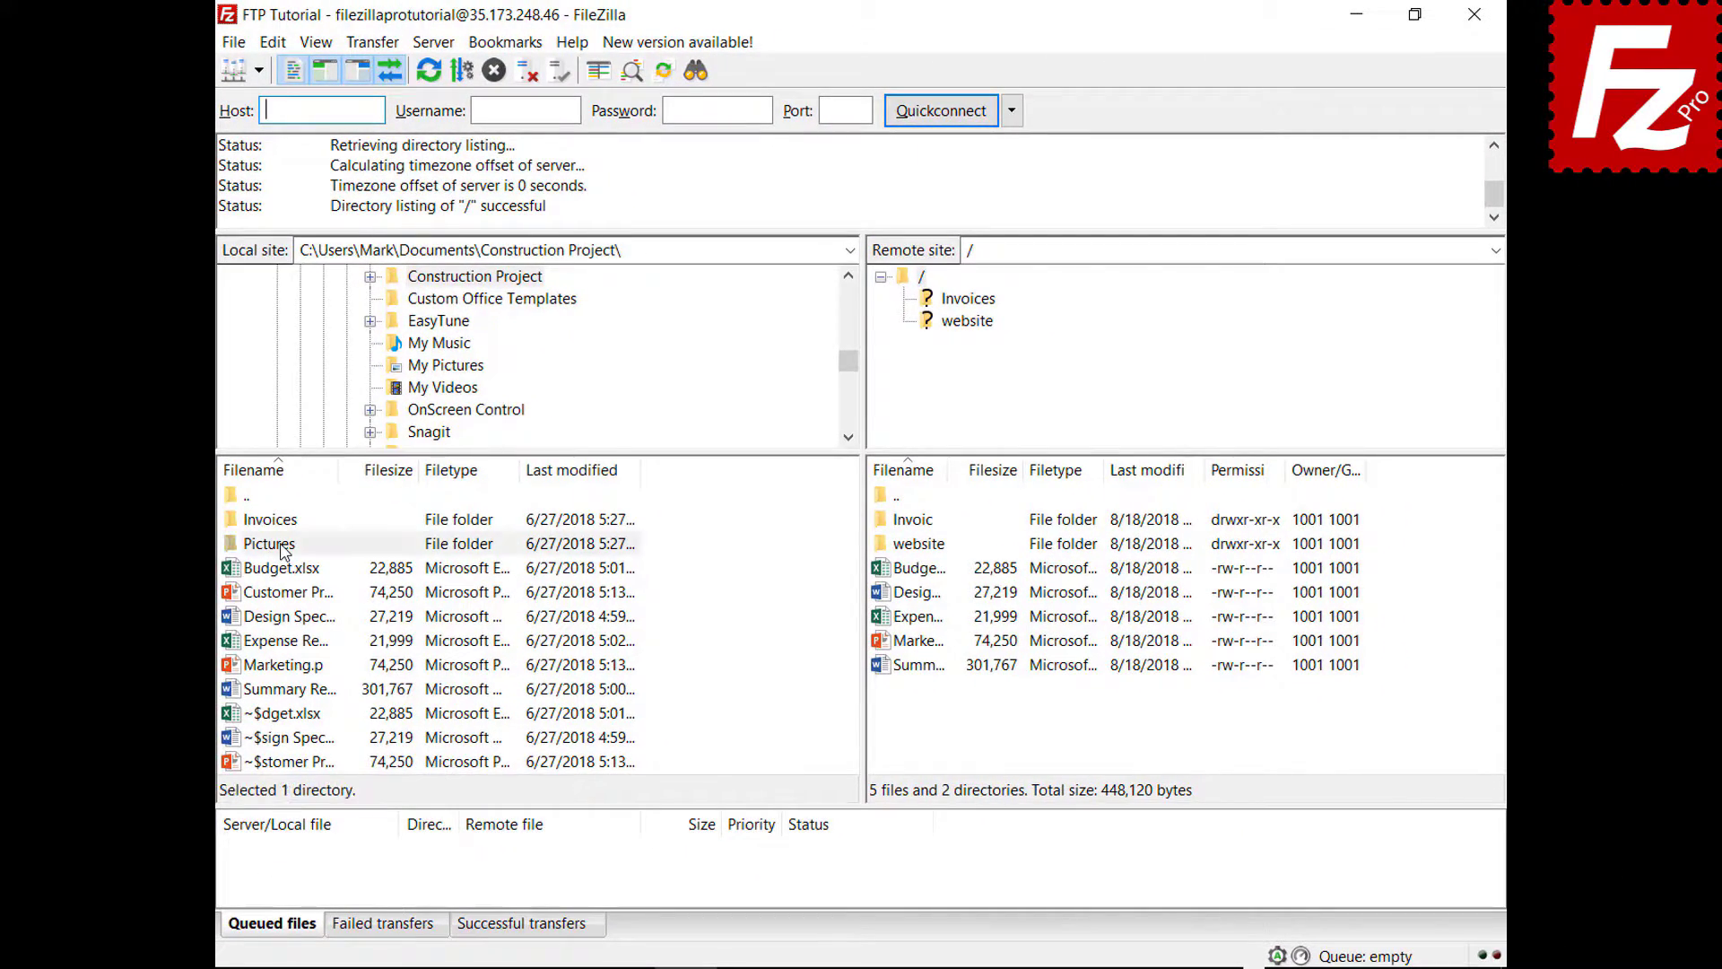
right_click(283, 550)
click(293, 578)
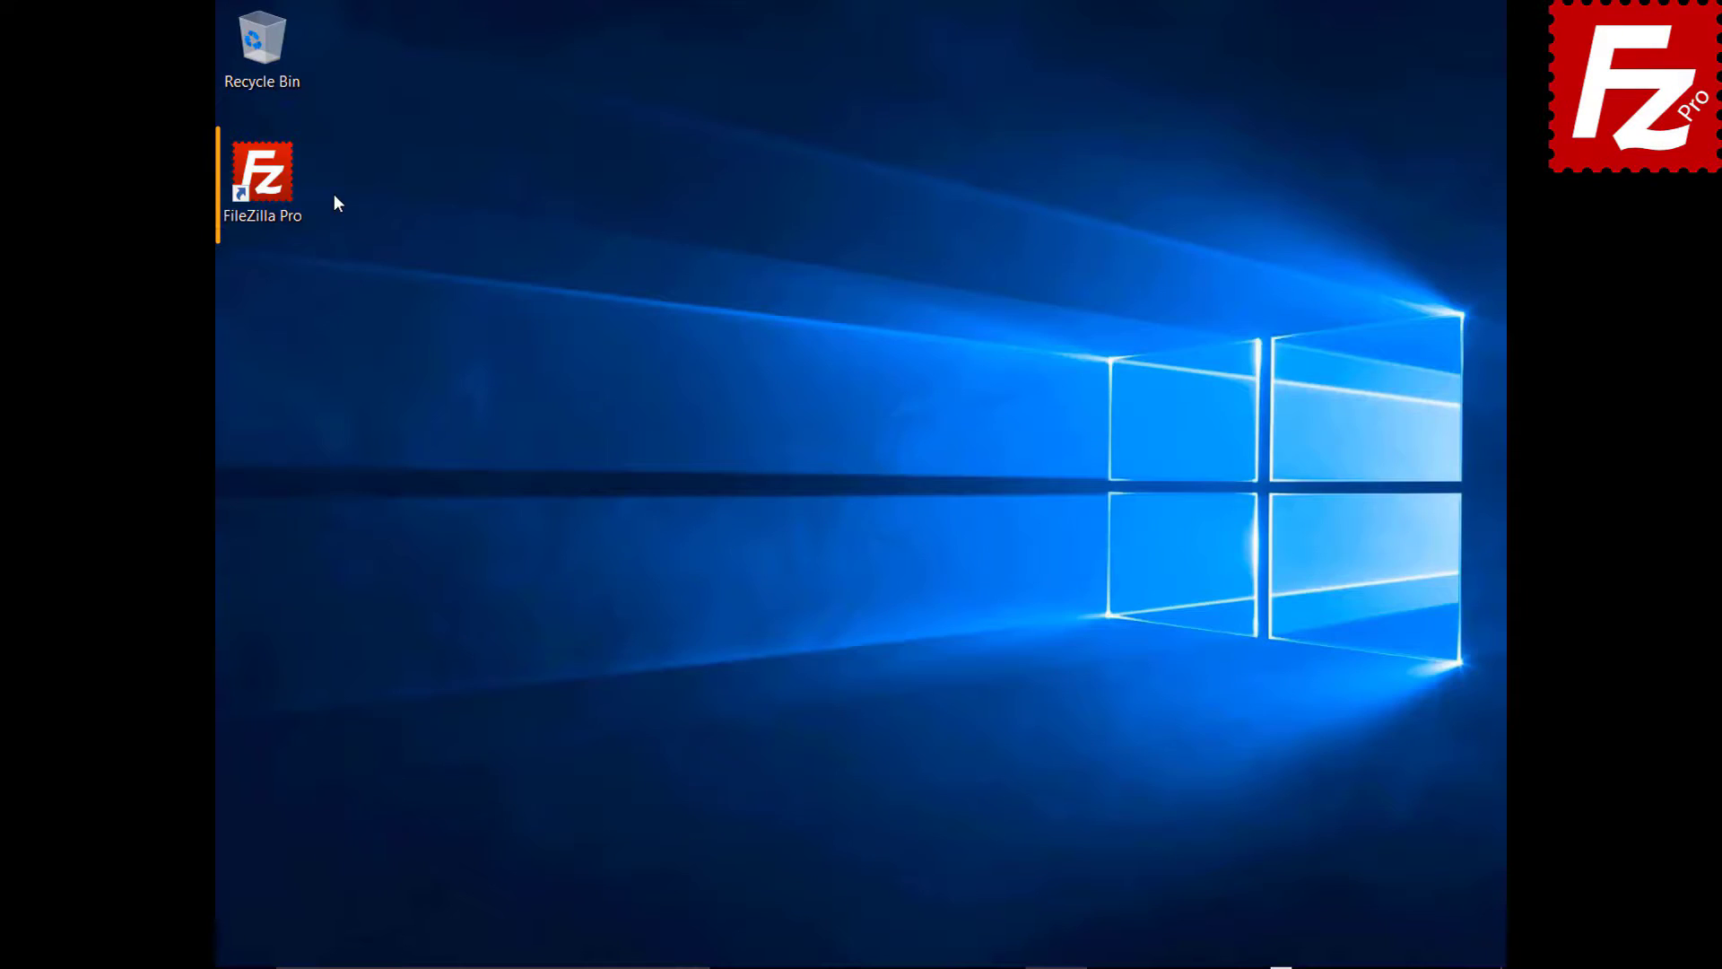
- Restart FileZilla with the queue intact and process the queued Pictures upload
double_click(273, 186)
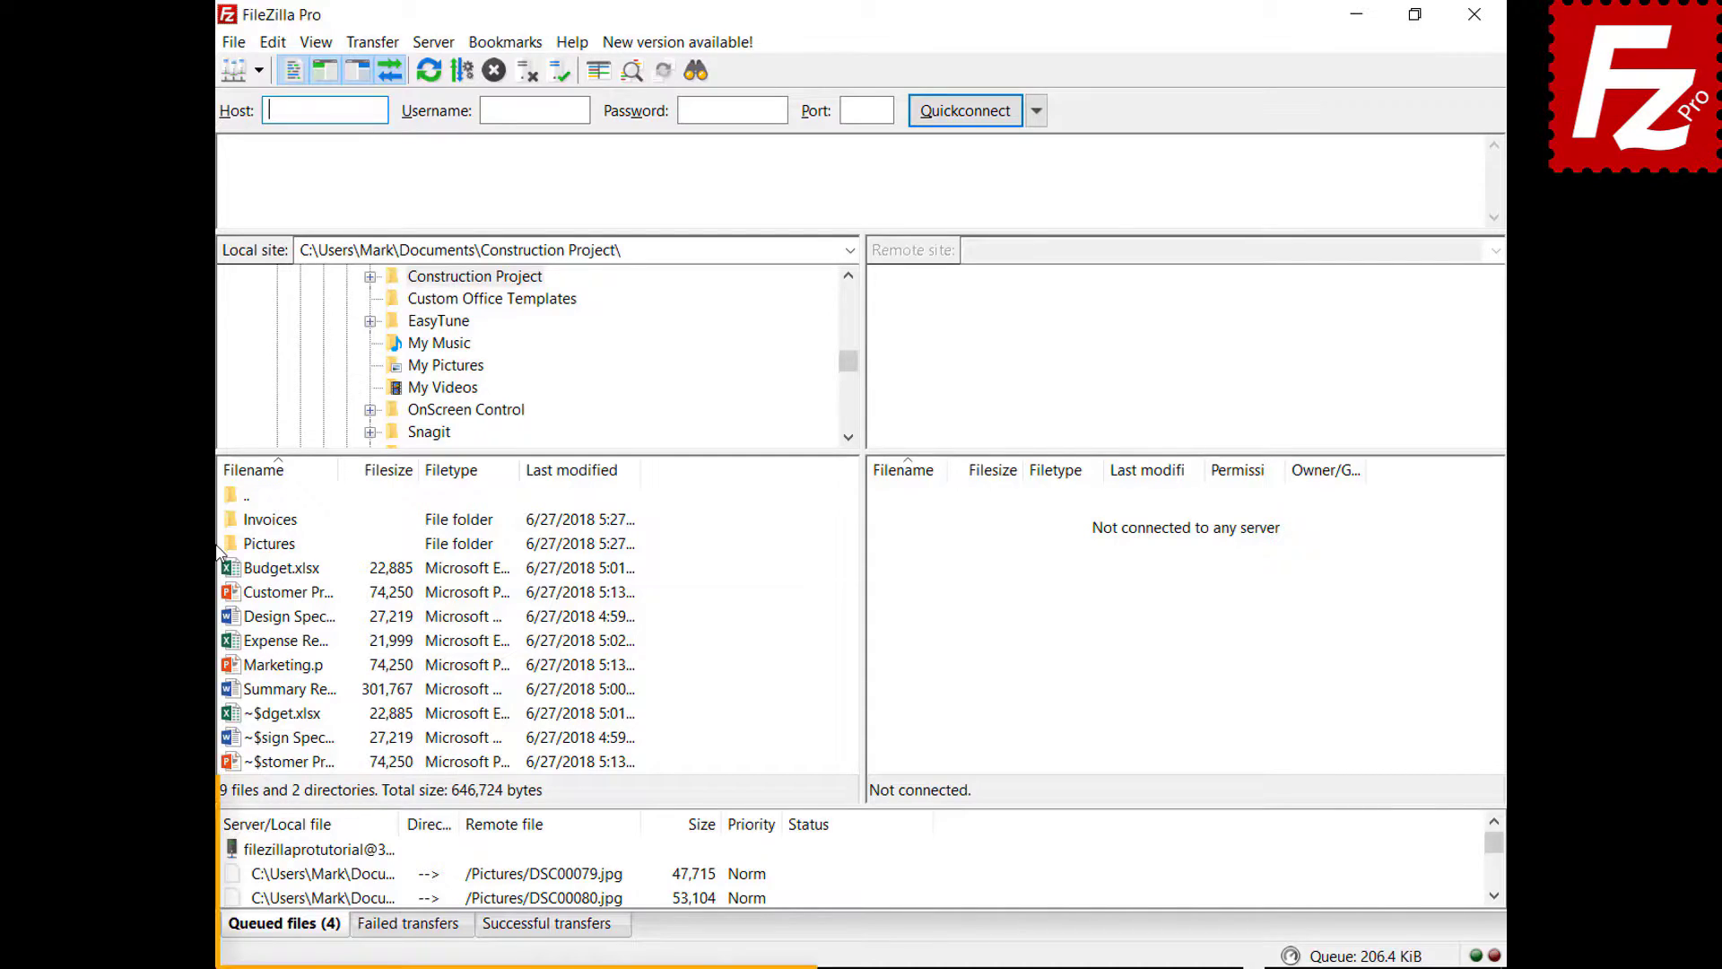
right_click(341, 852)
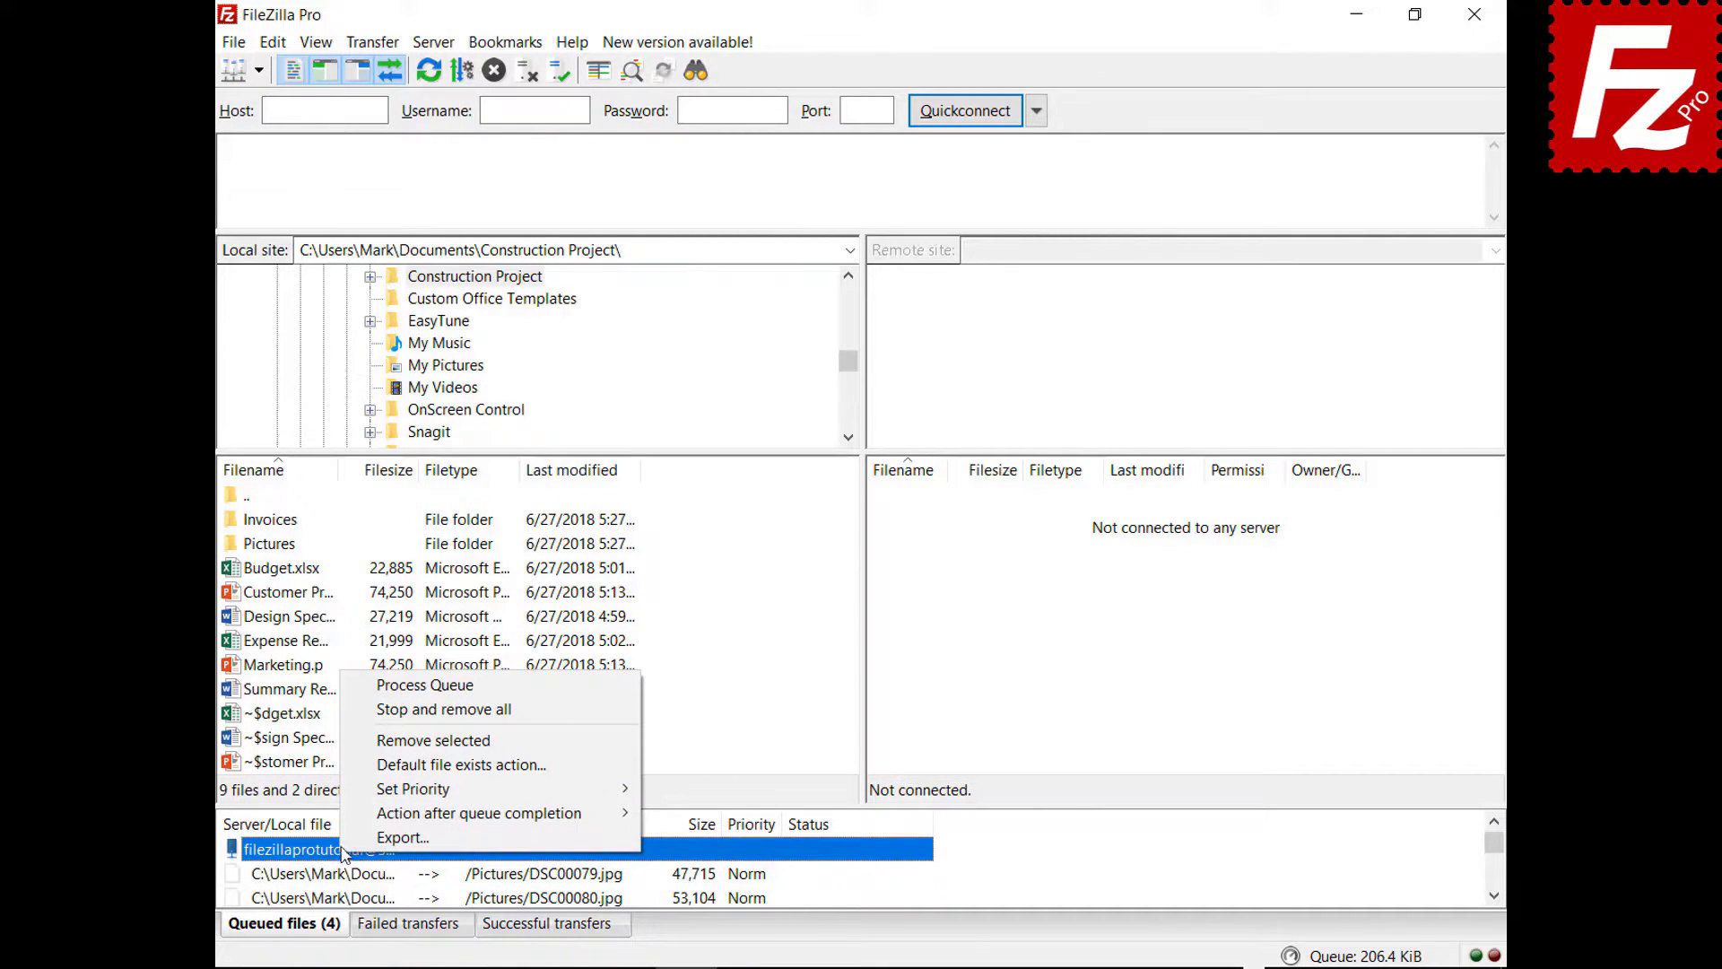
click(377, 687)
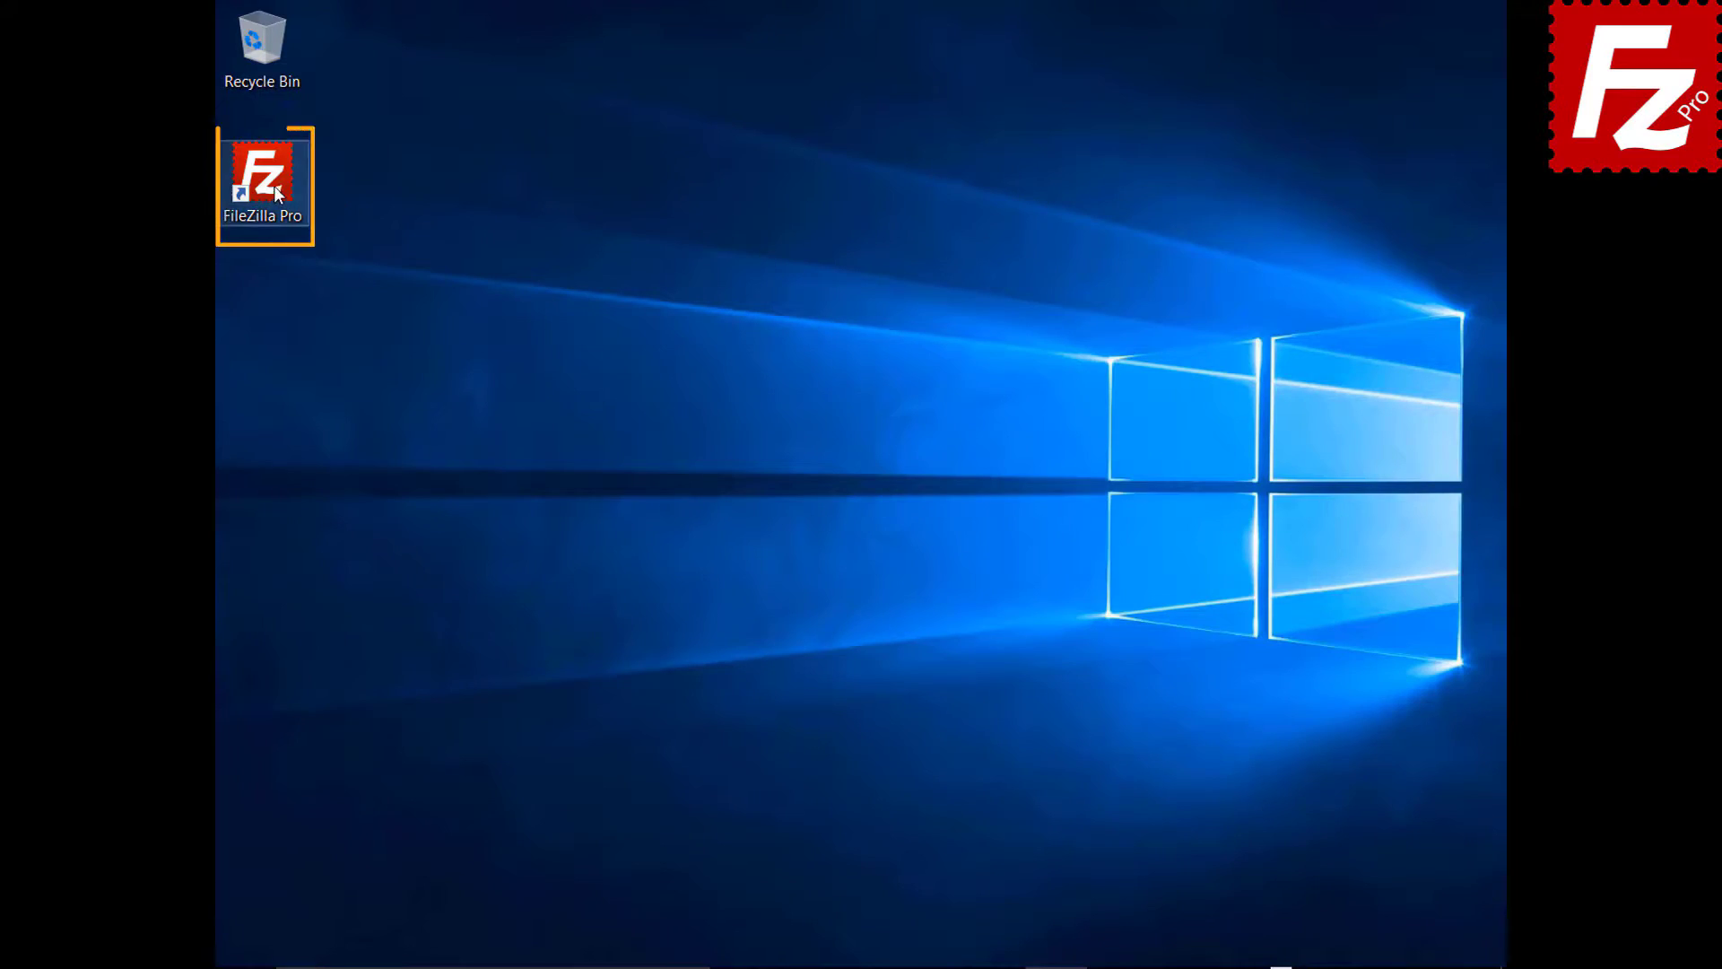
- Reconnect to FTP Tutorial, queue Marketing.pptx, then remove it from the queue
double_click(273, 186)
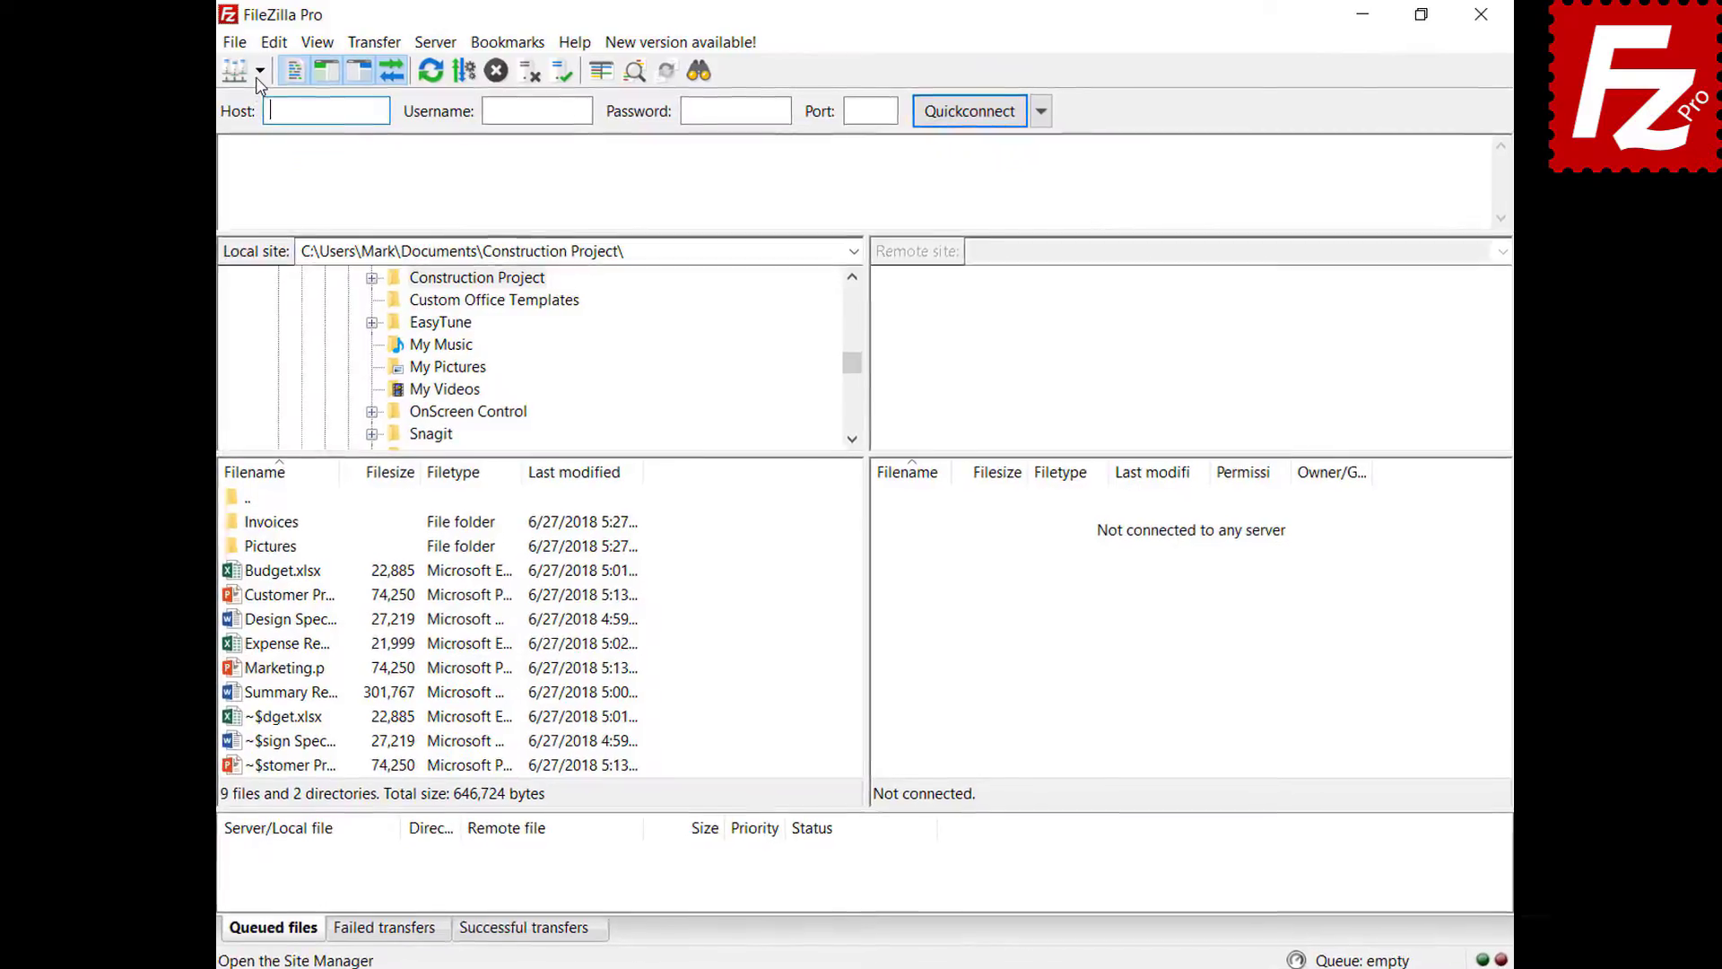
click(273, 70)
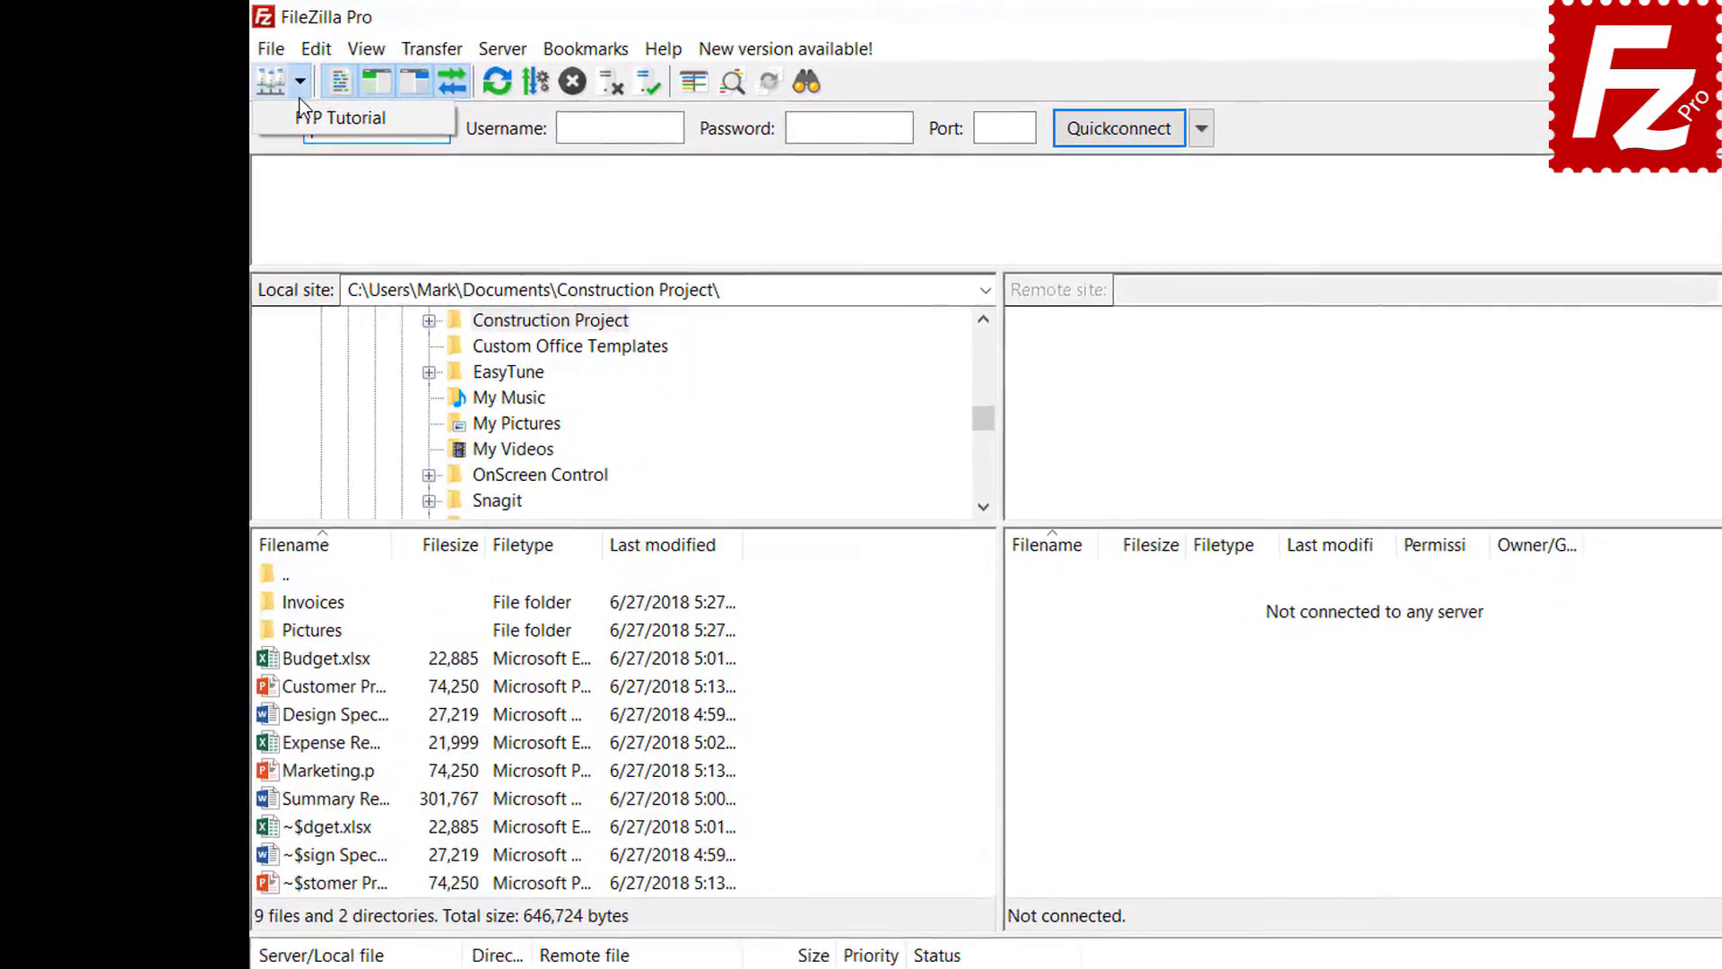
click(305, 119)
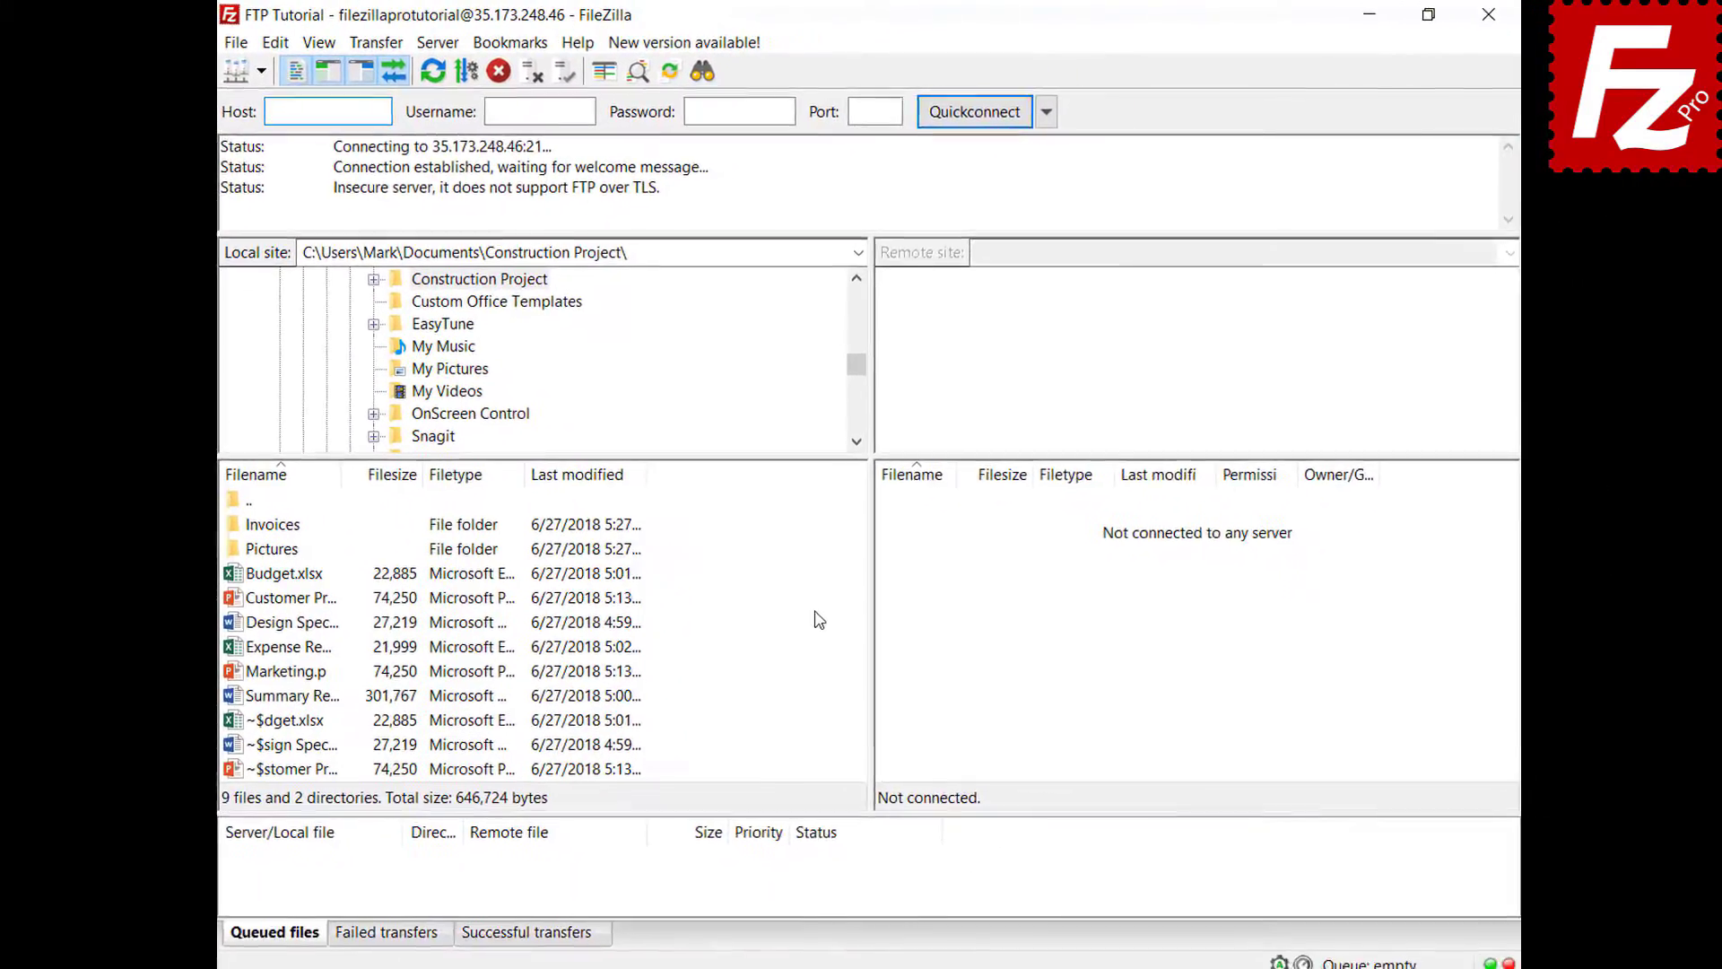
right_click(280, 674)
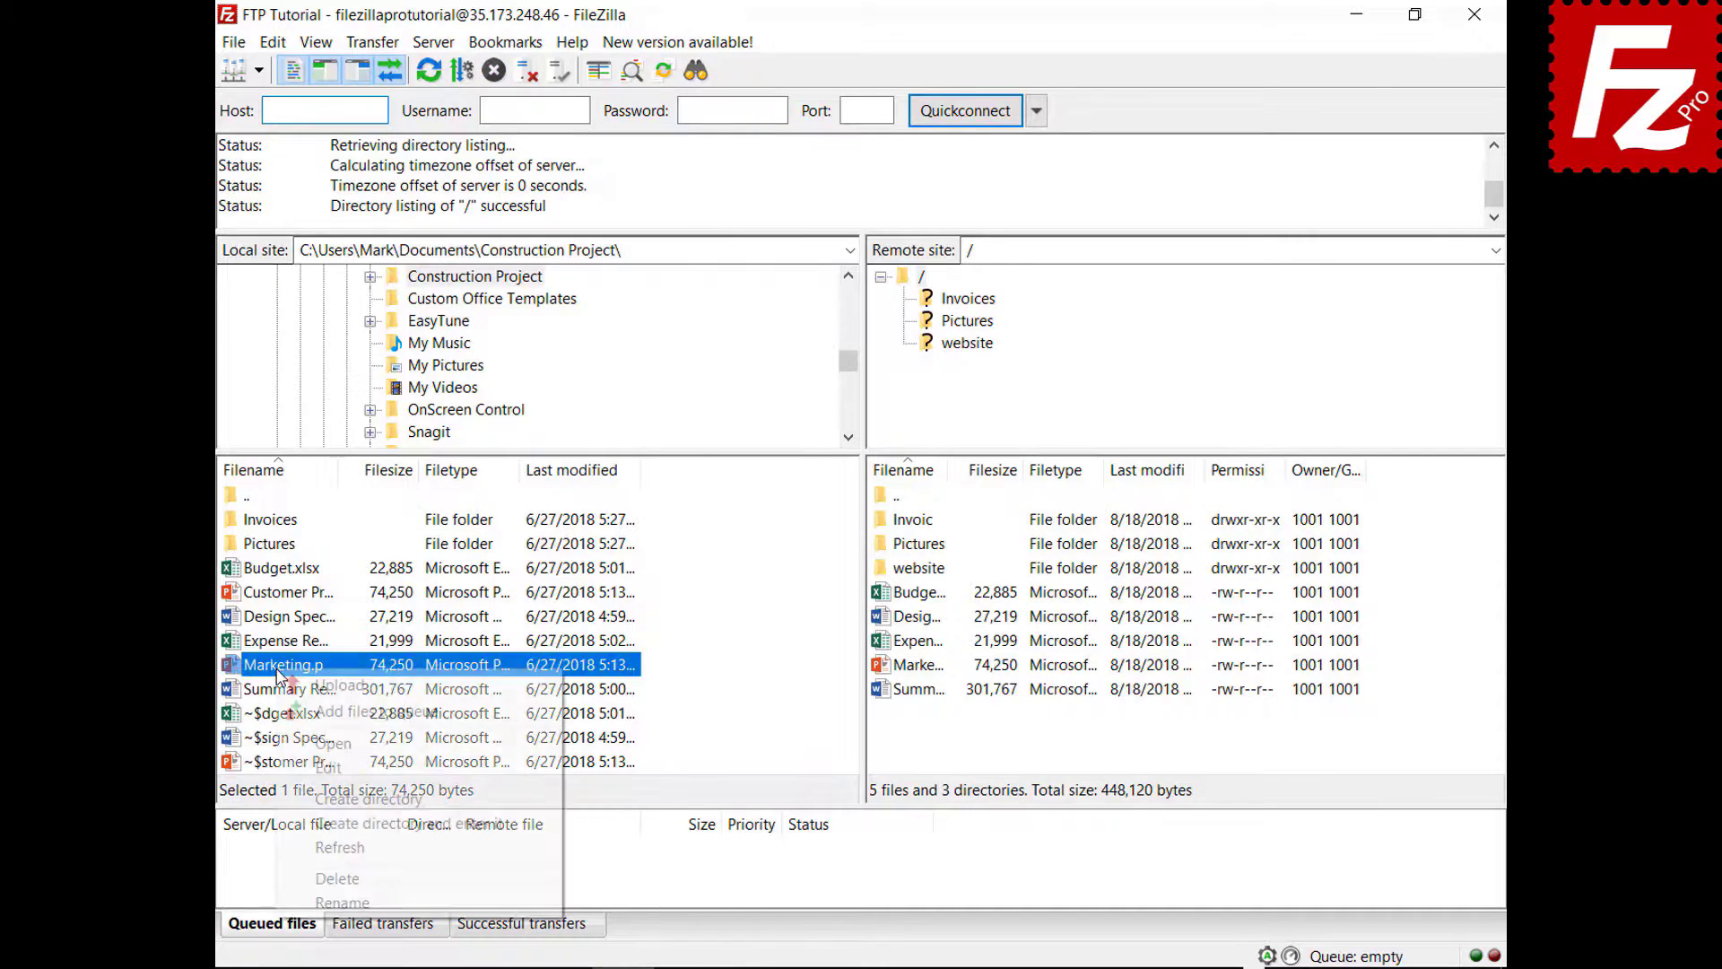
click(292, 711)
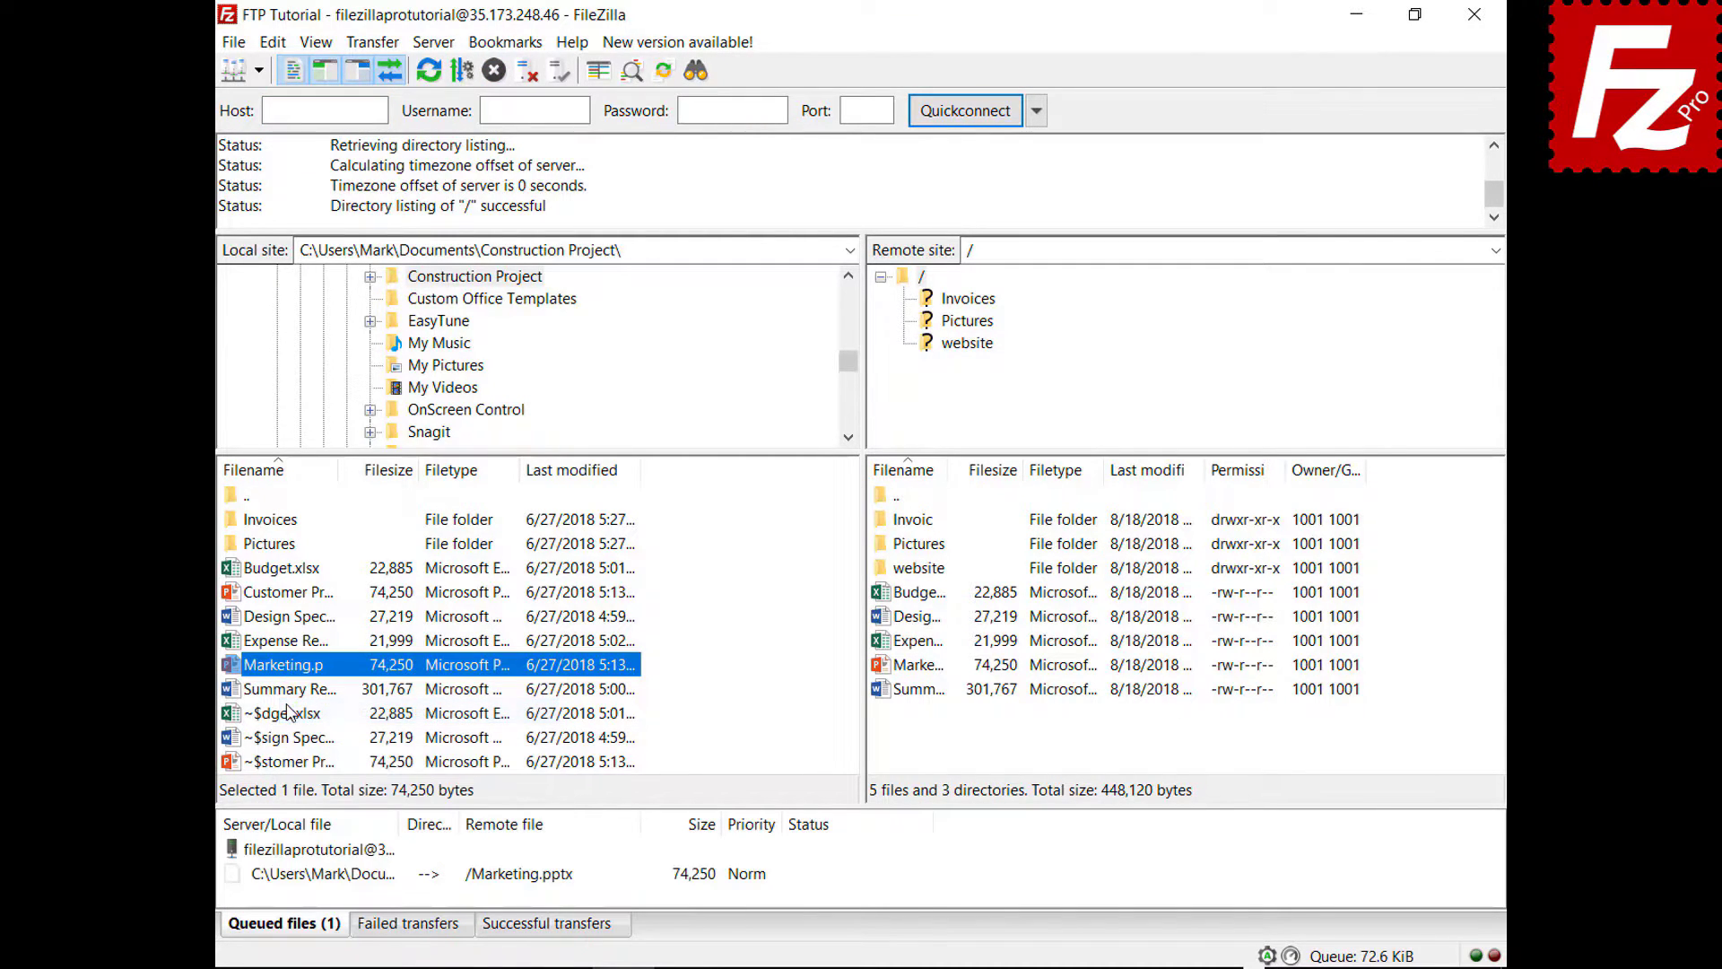
right_click(342, 883)
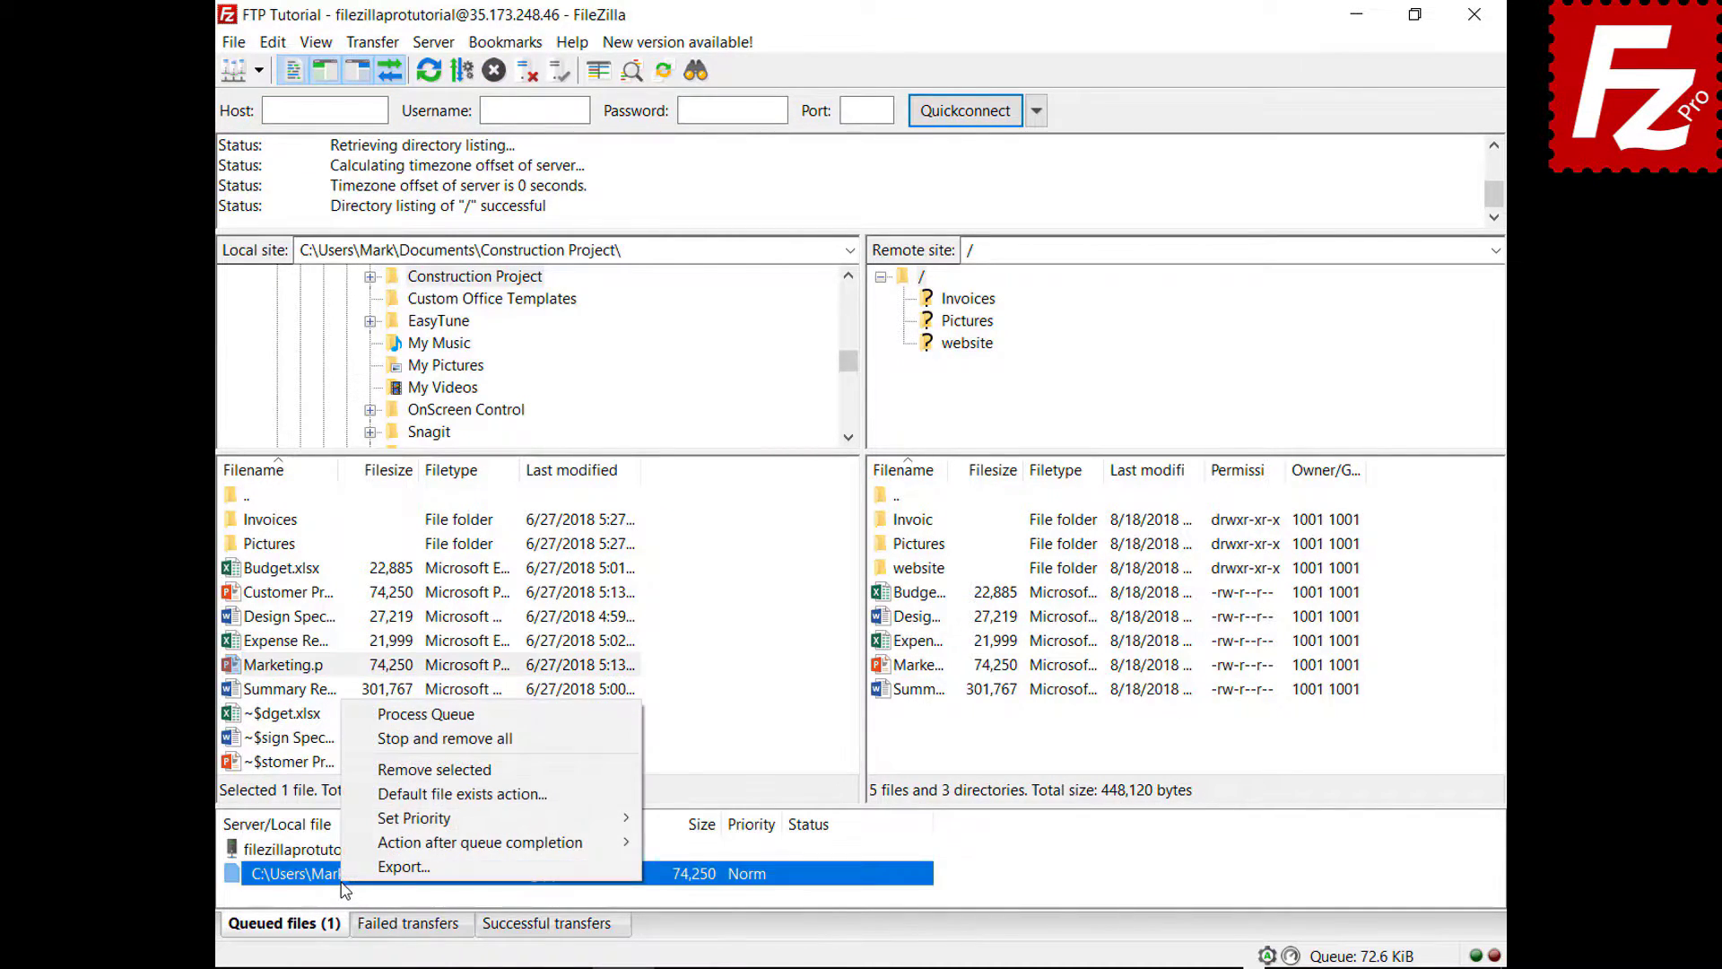
click(366, 742)
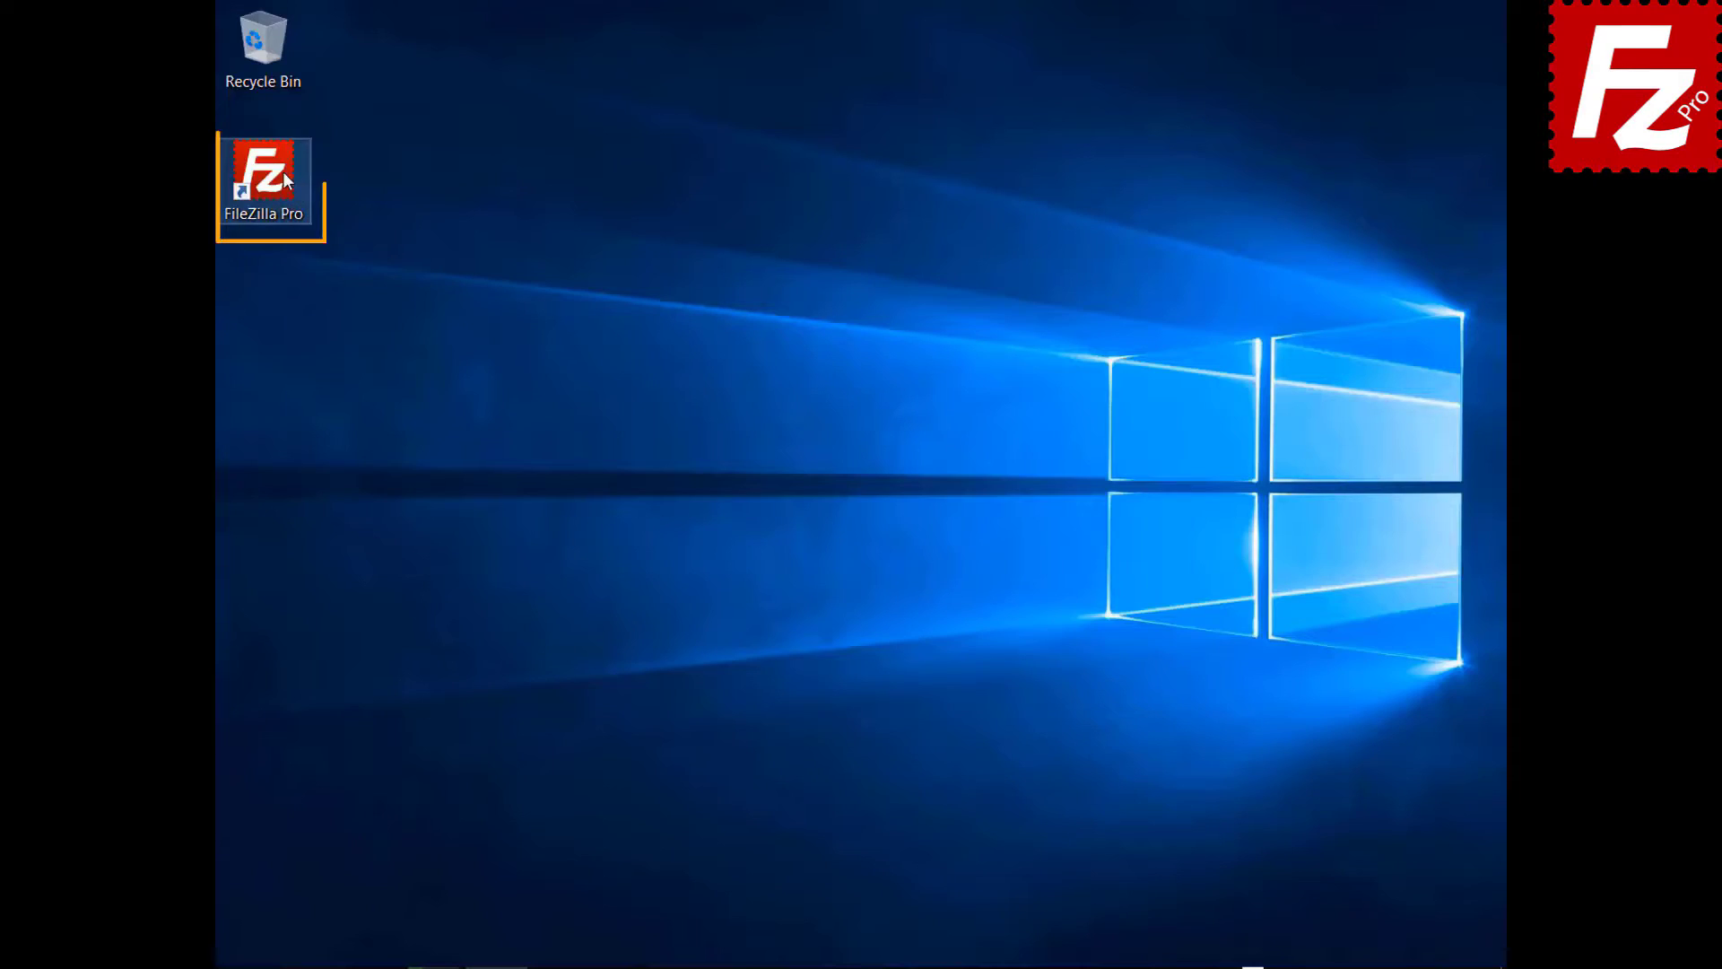
double_click(282, 171)
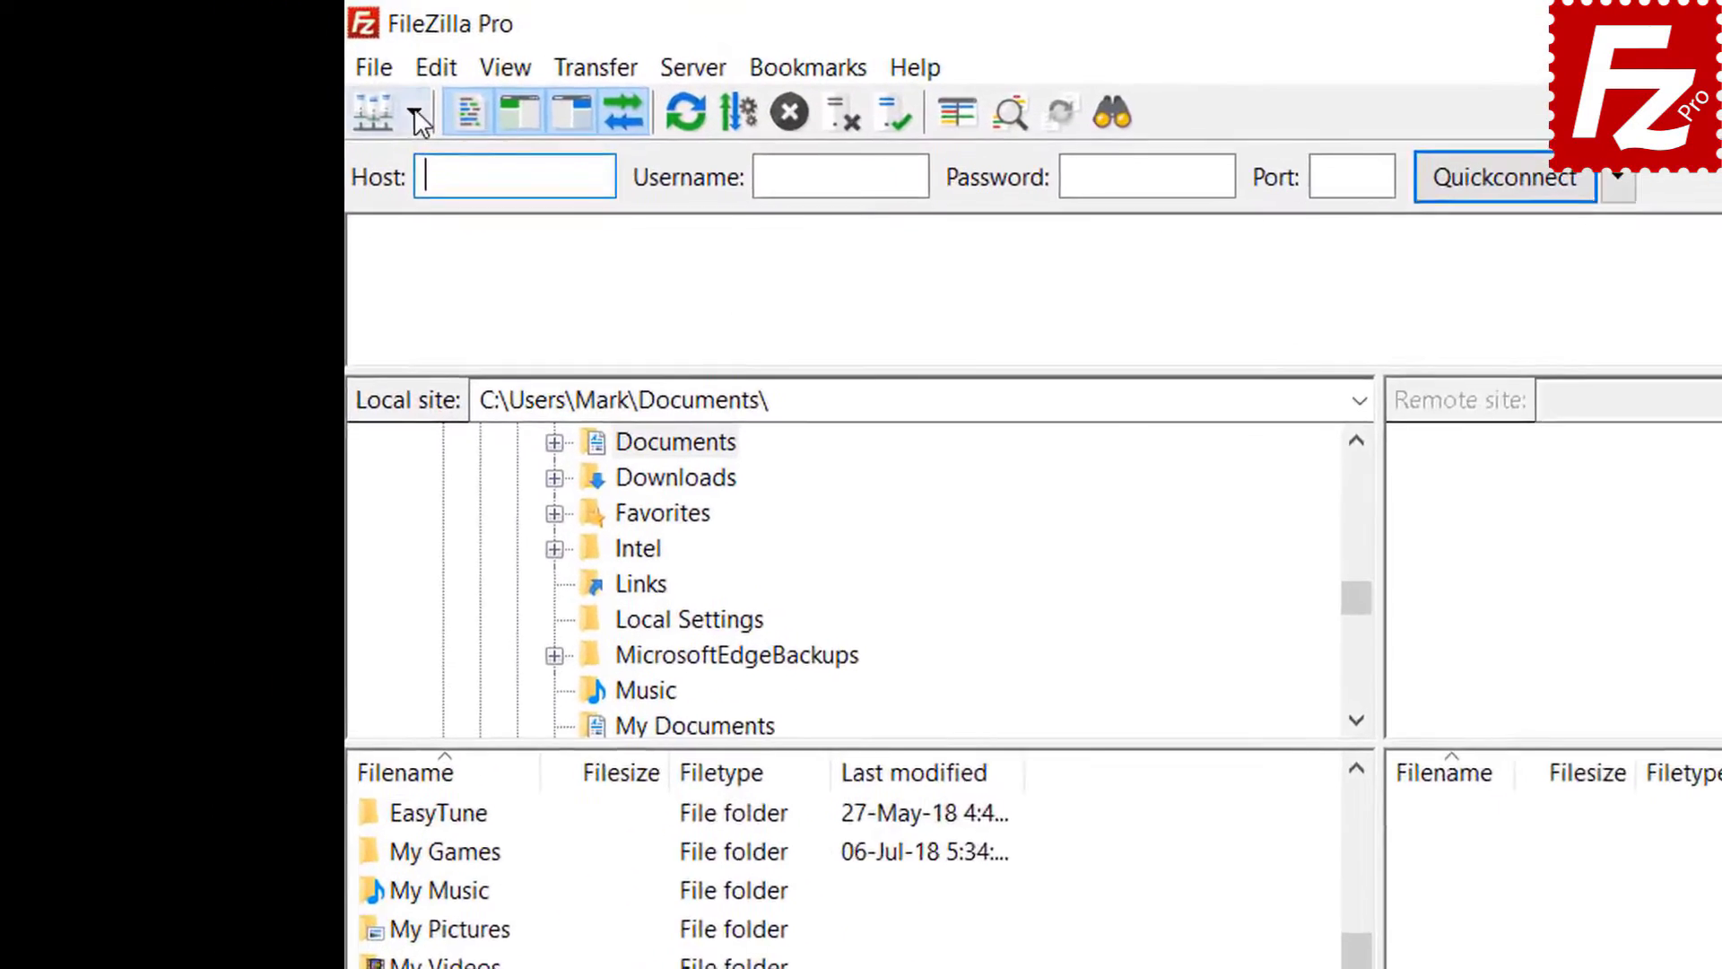
- Connect to FTP Tutorial and open the website folder in both the local and remote panes
click(258, 70)
click(462, 170)
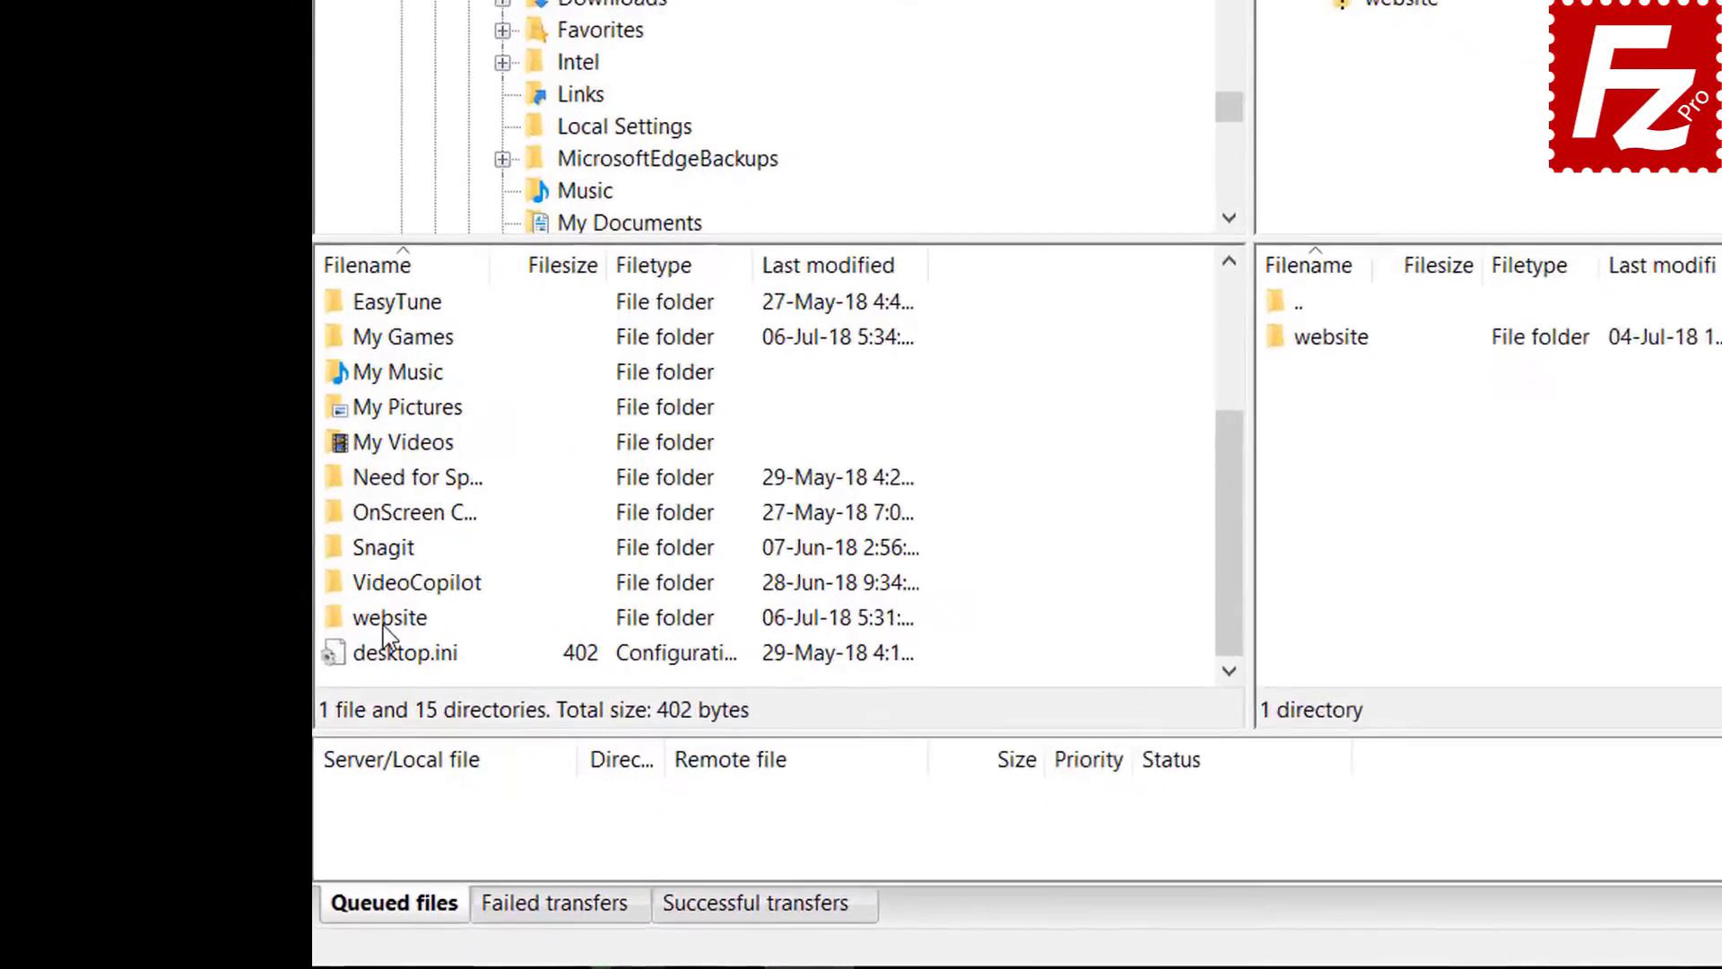
double_click(292, 705)
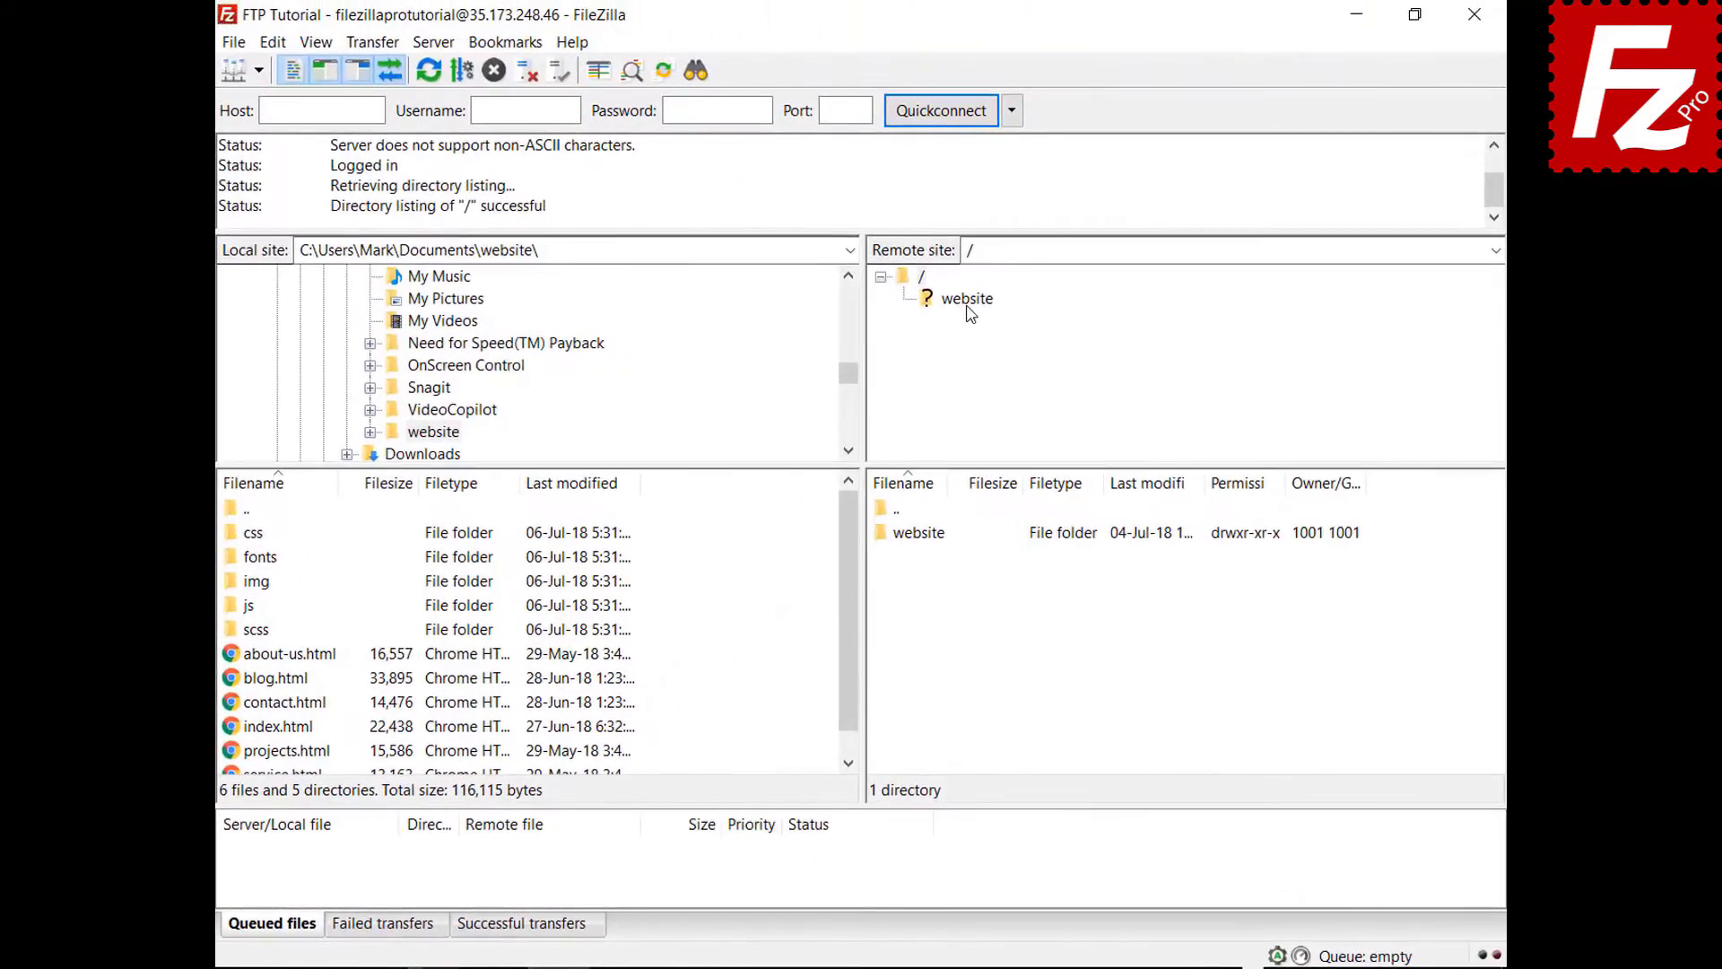
click(1132, 186)
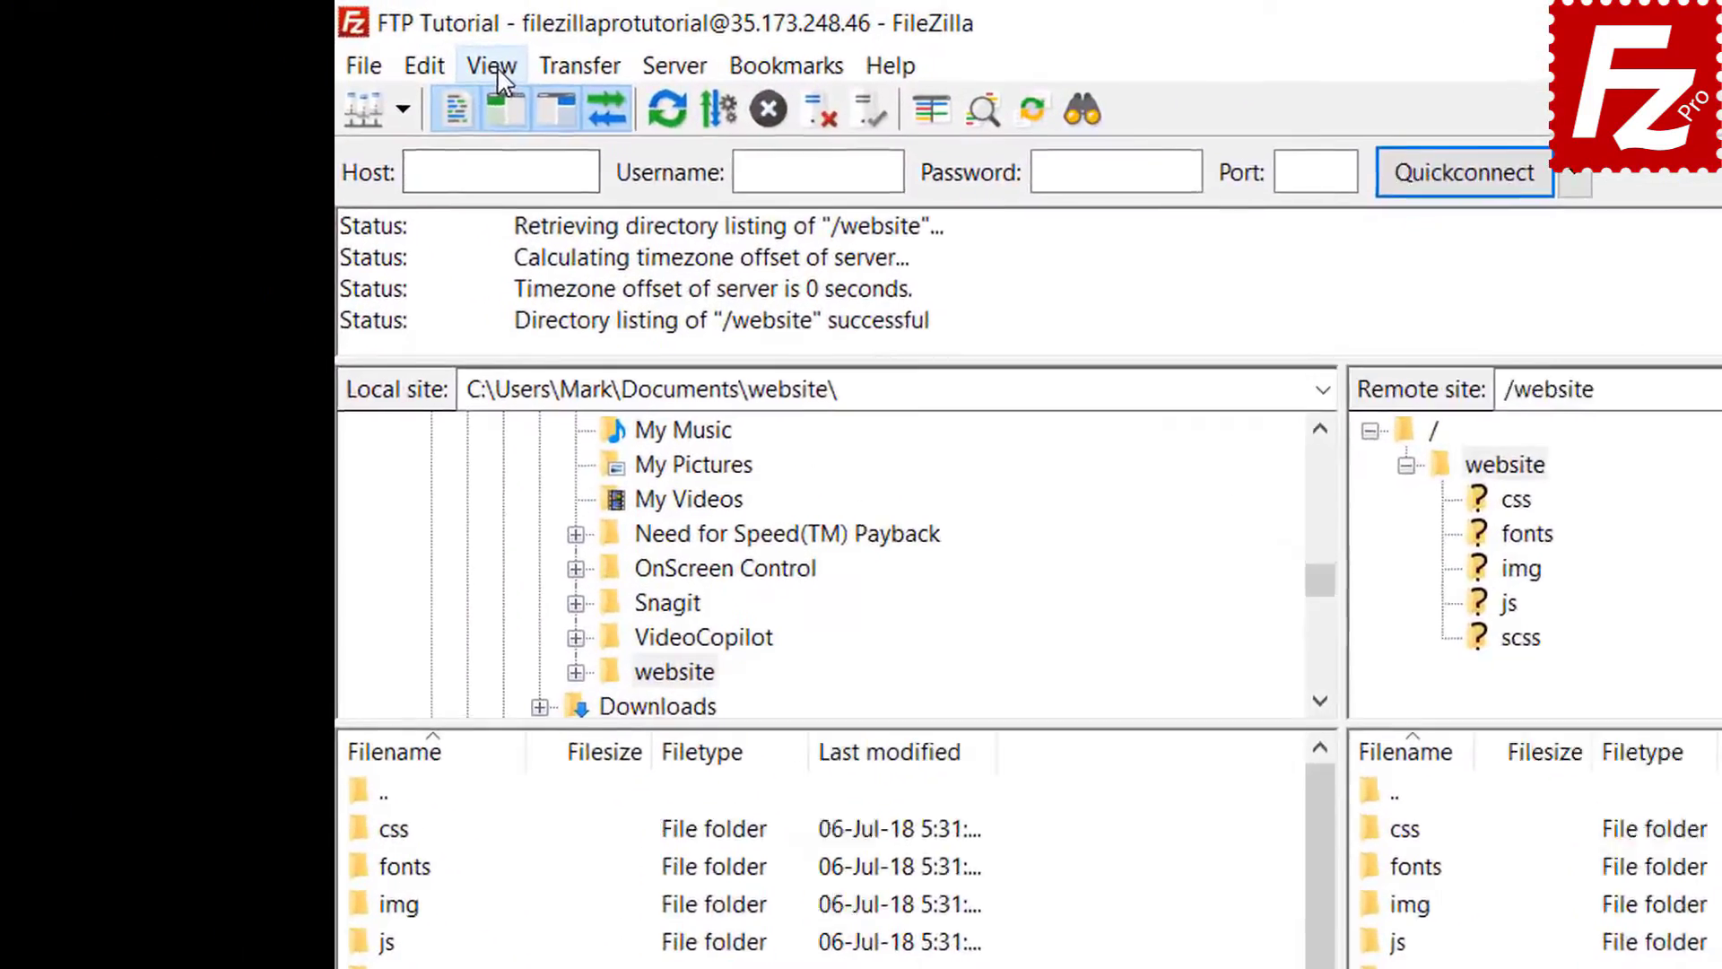
click(316, 43)
- Enable View > Directory comparison to highlight differing files in the two website folders
mouse_move(545, 195)
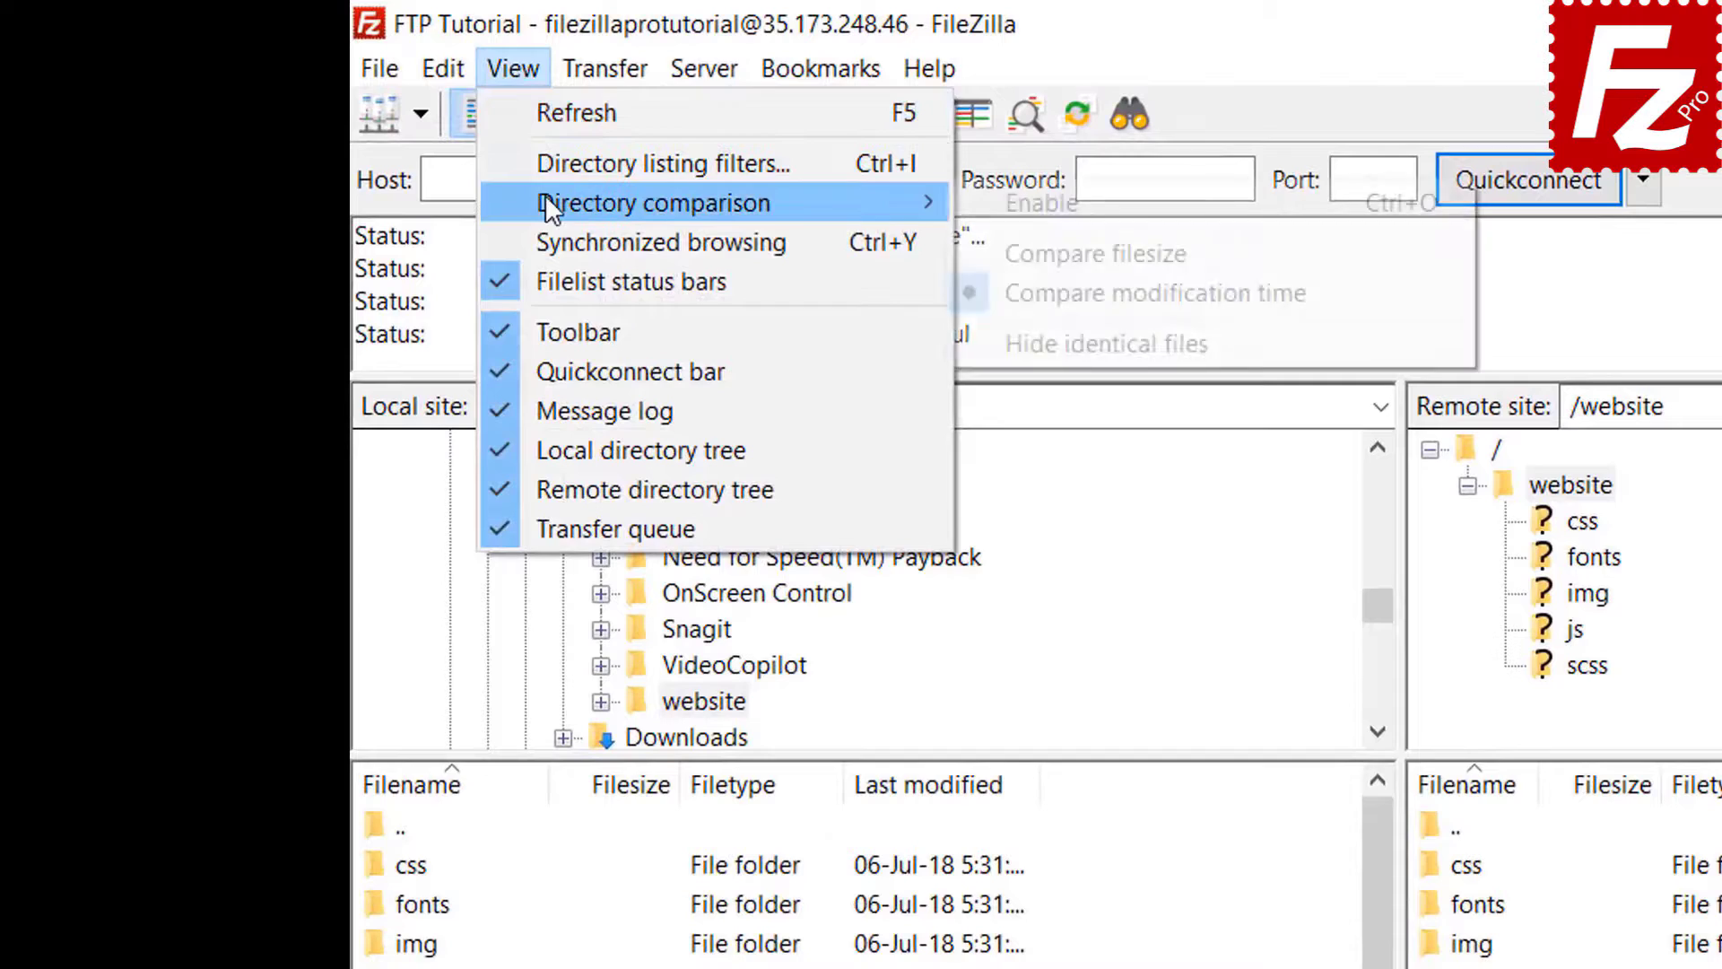
click(986, 201)
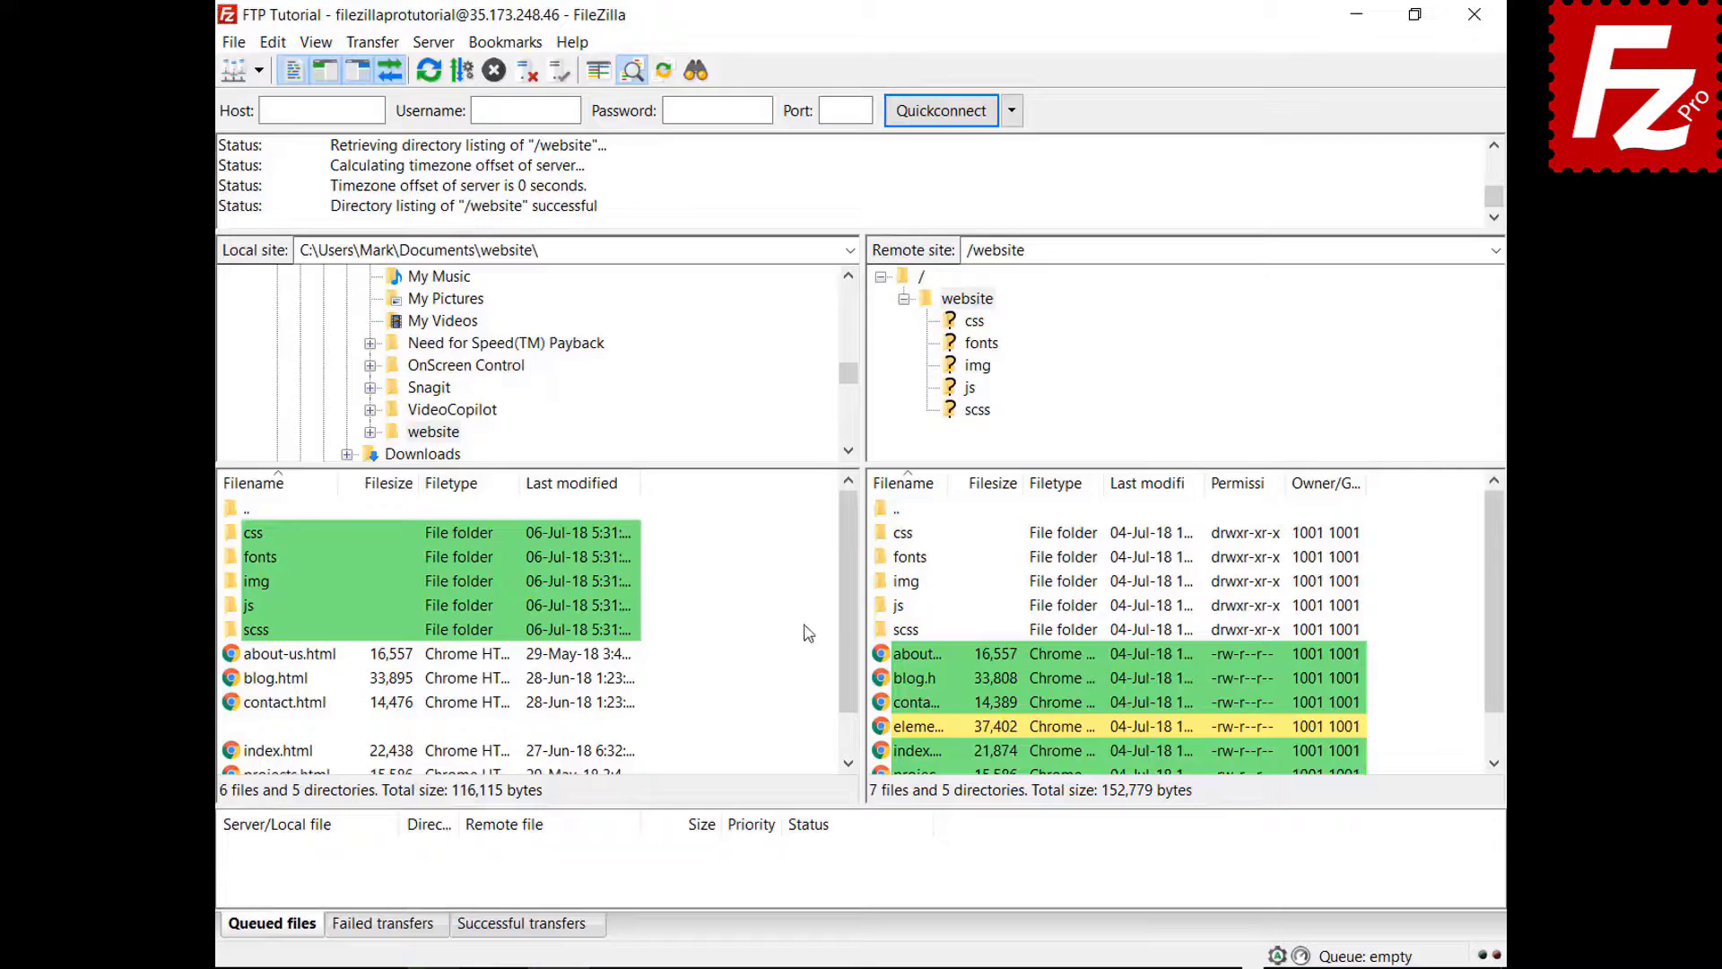
drag(854, 588, 850, 667)
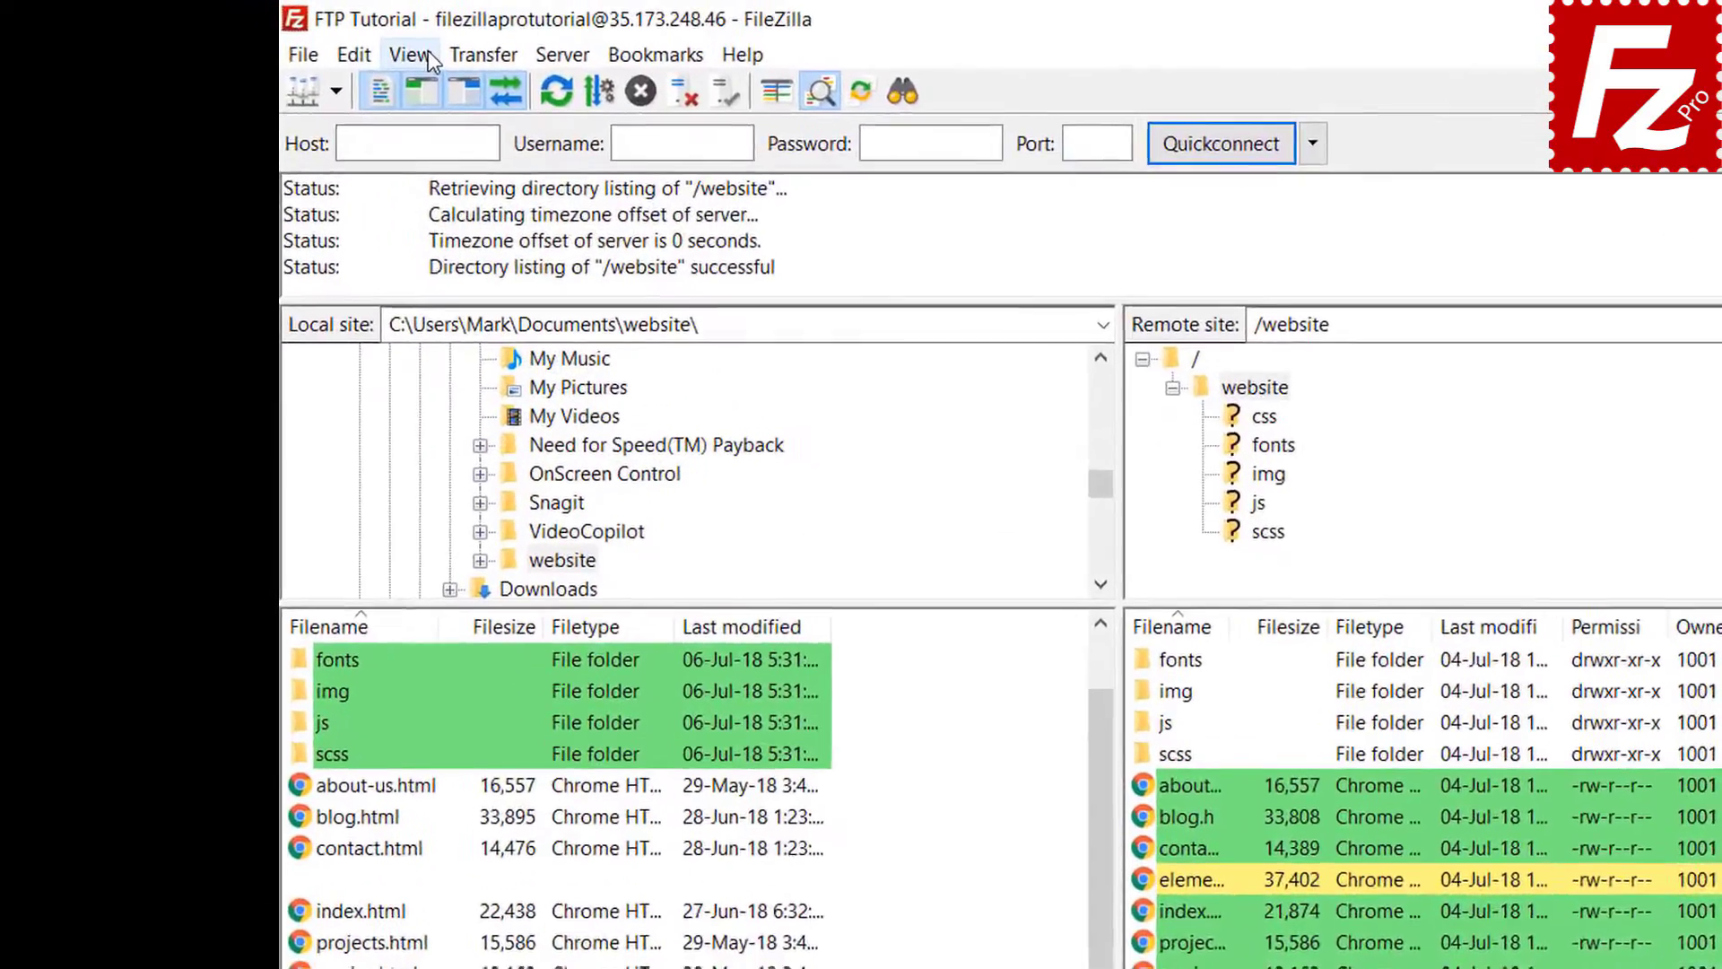
click(315, 42)
- Compare by file size, enable synchronized browsing, open css on both sides, then select remote img
mouse_move(481, 164)
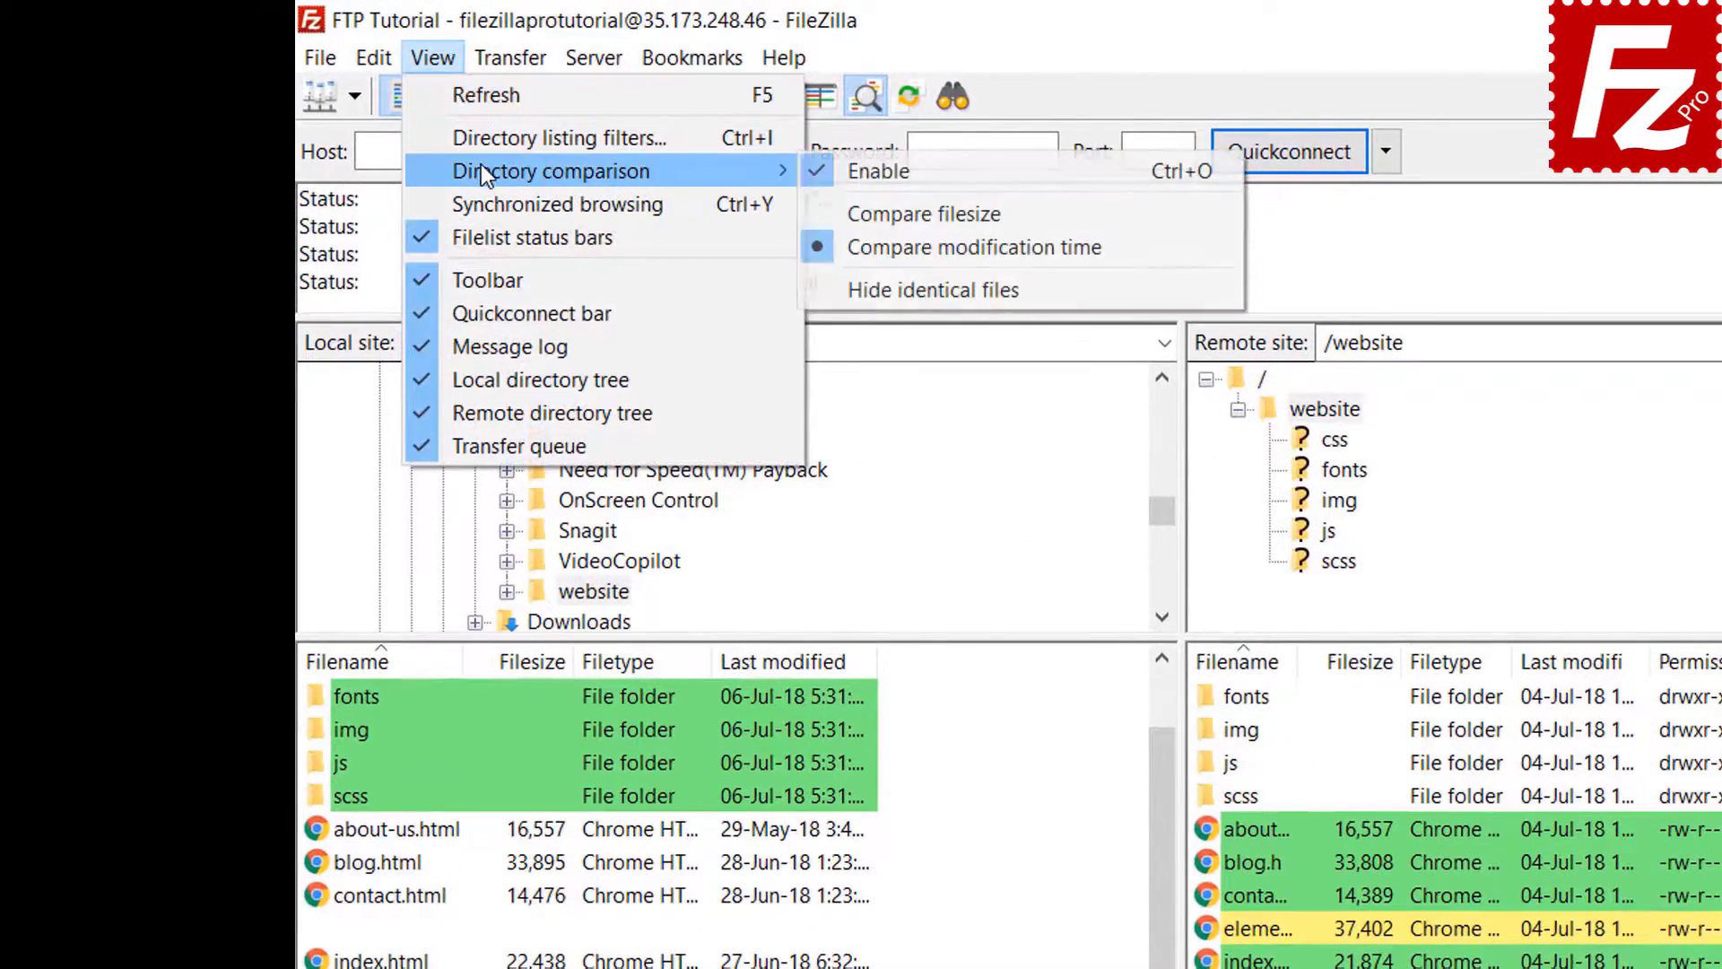
click(915, 212)
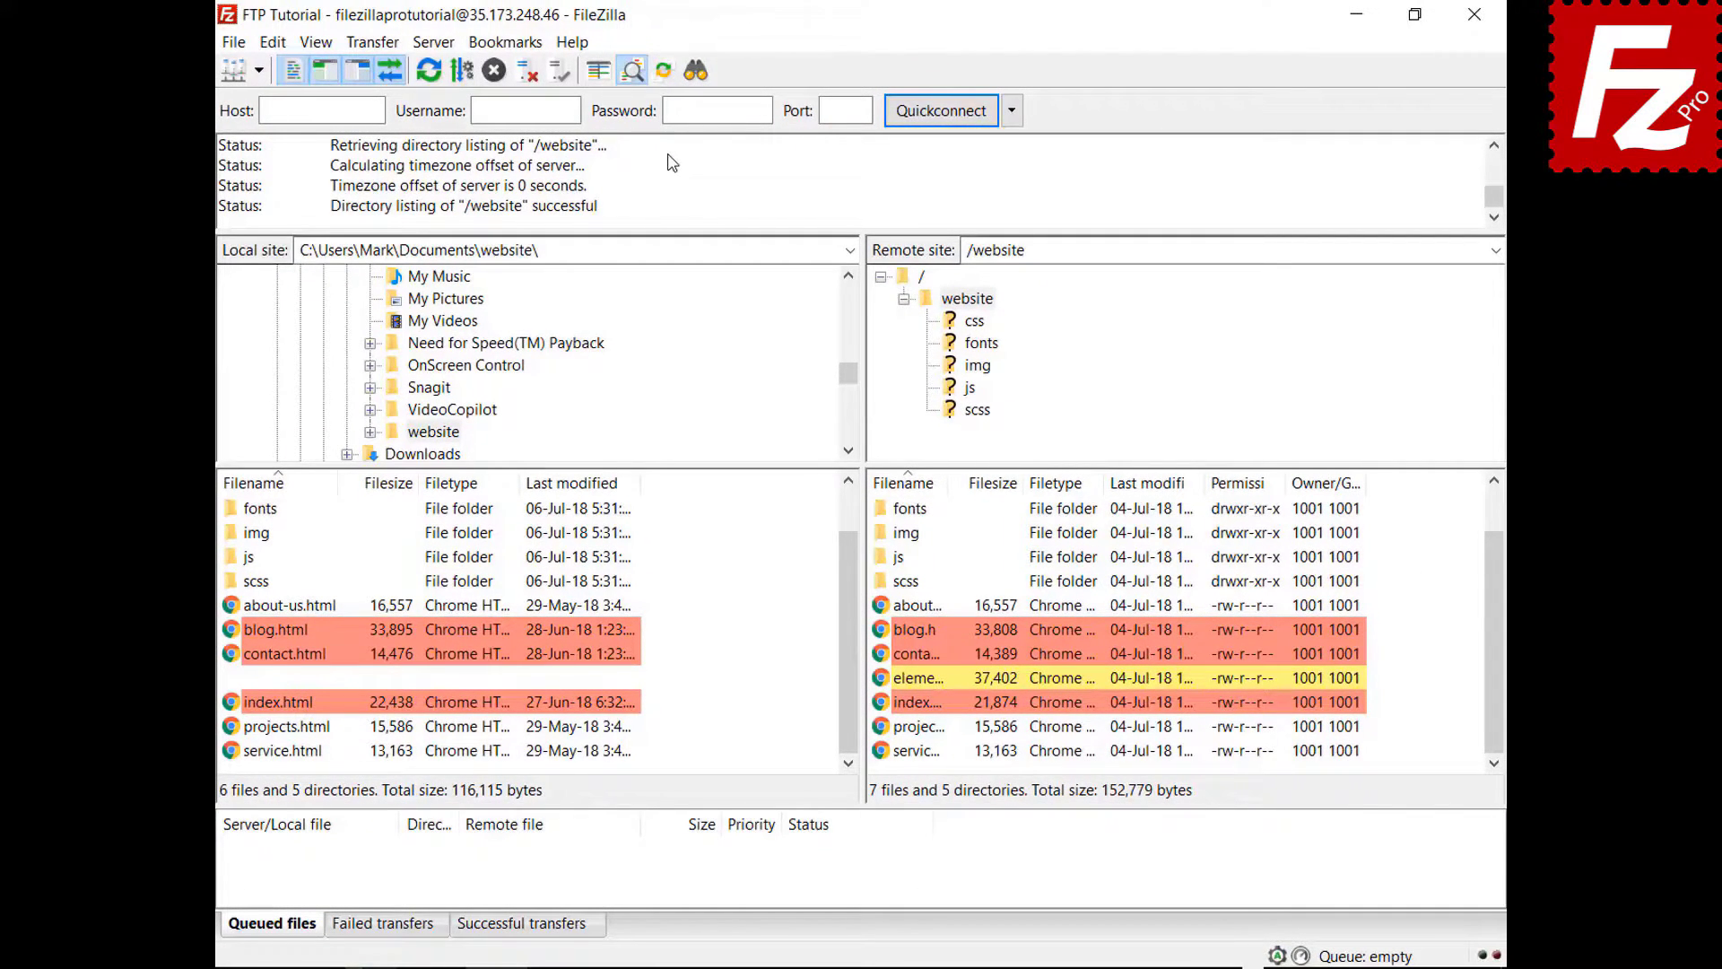
click(316, 42)
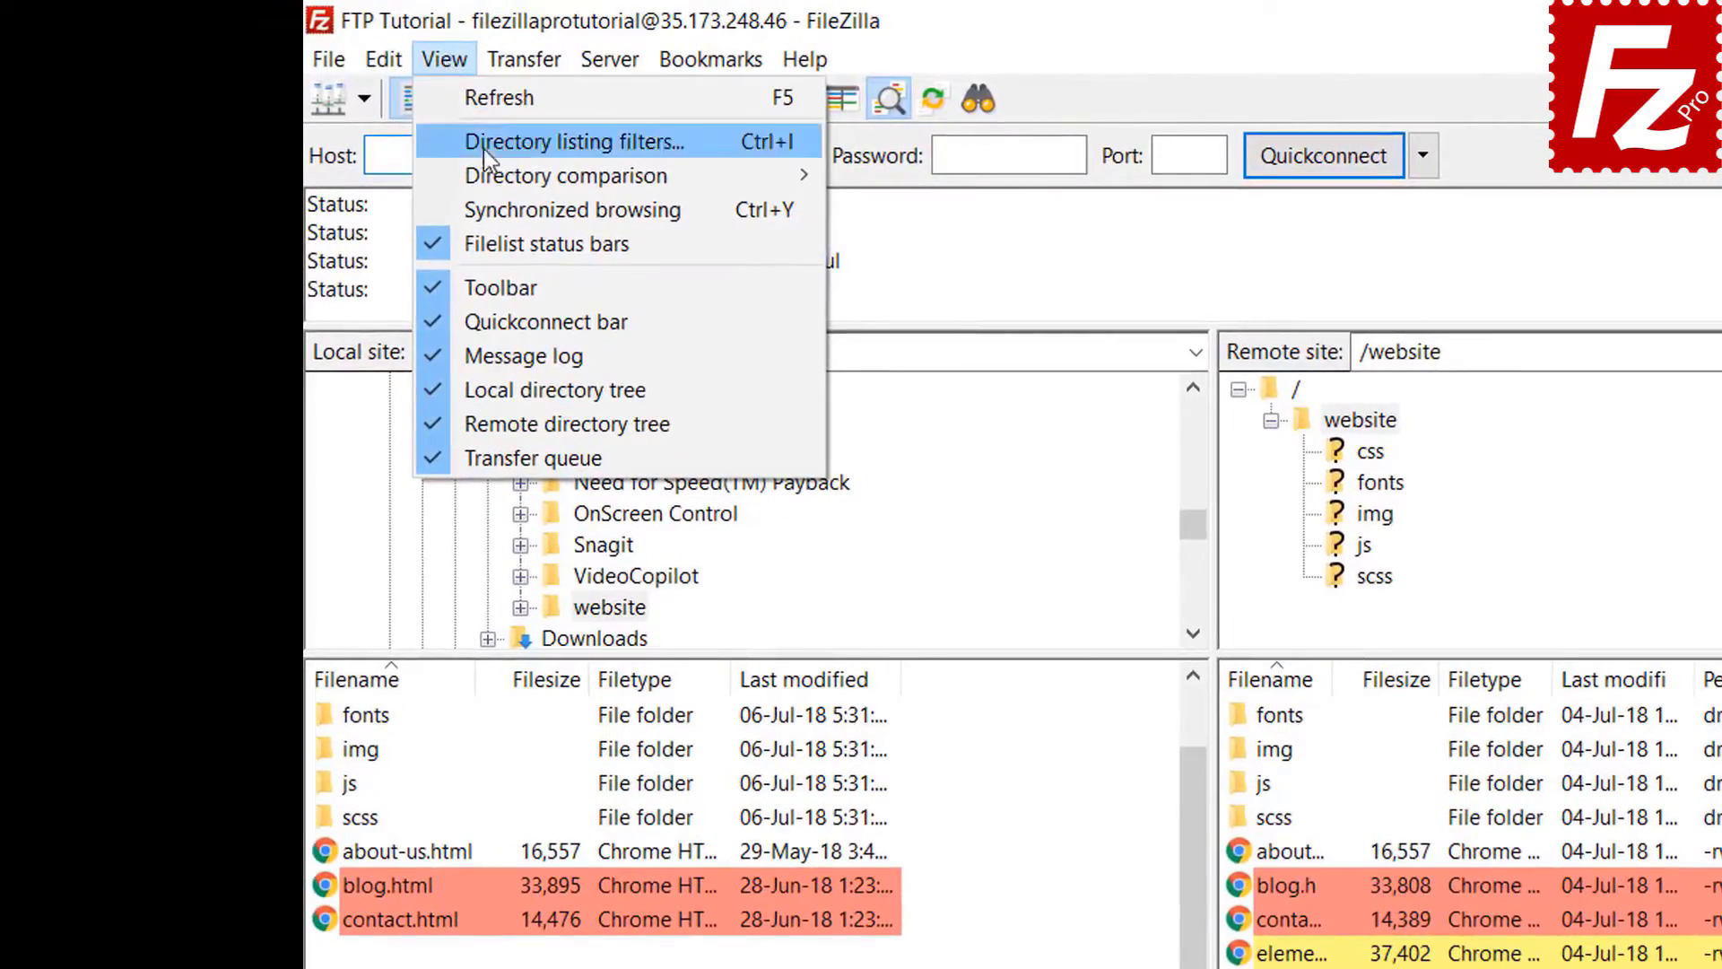
click(500, 211)
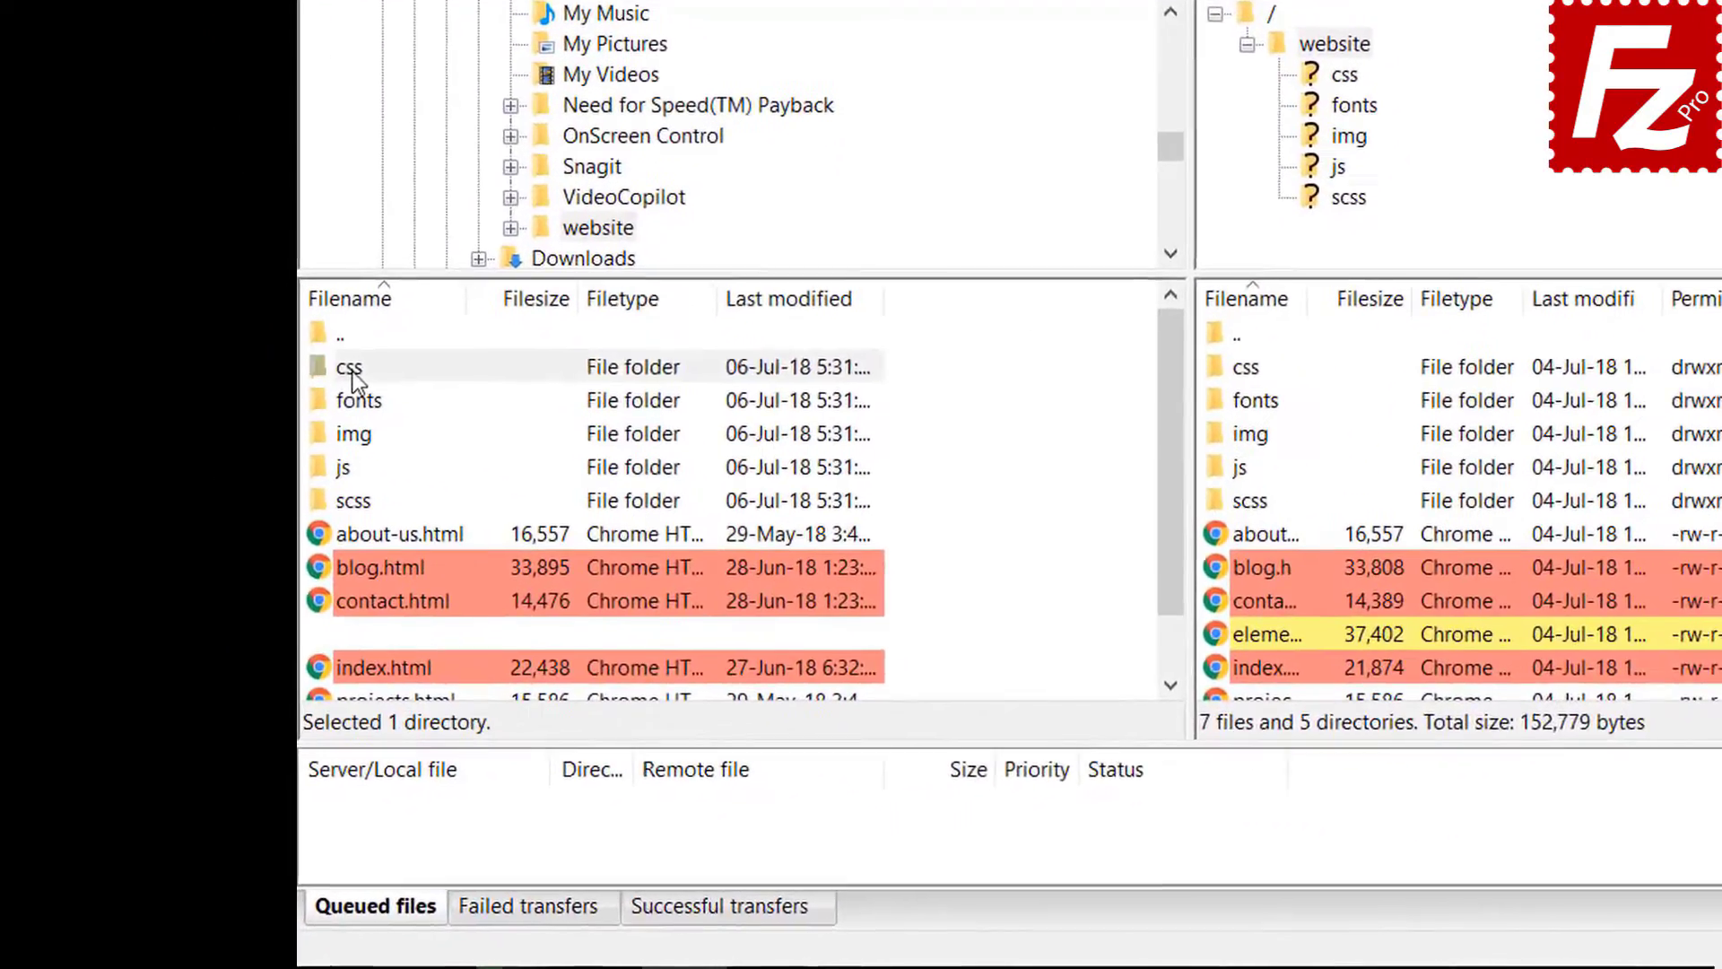
click(259, 541)
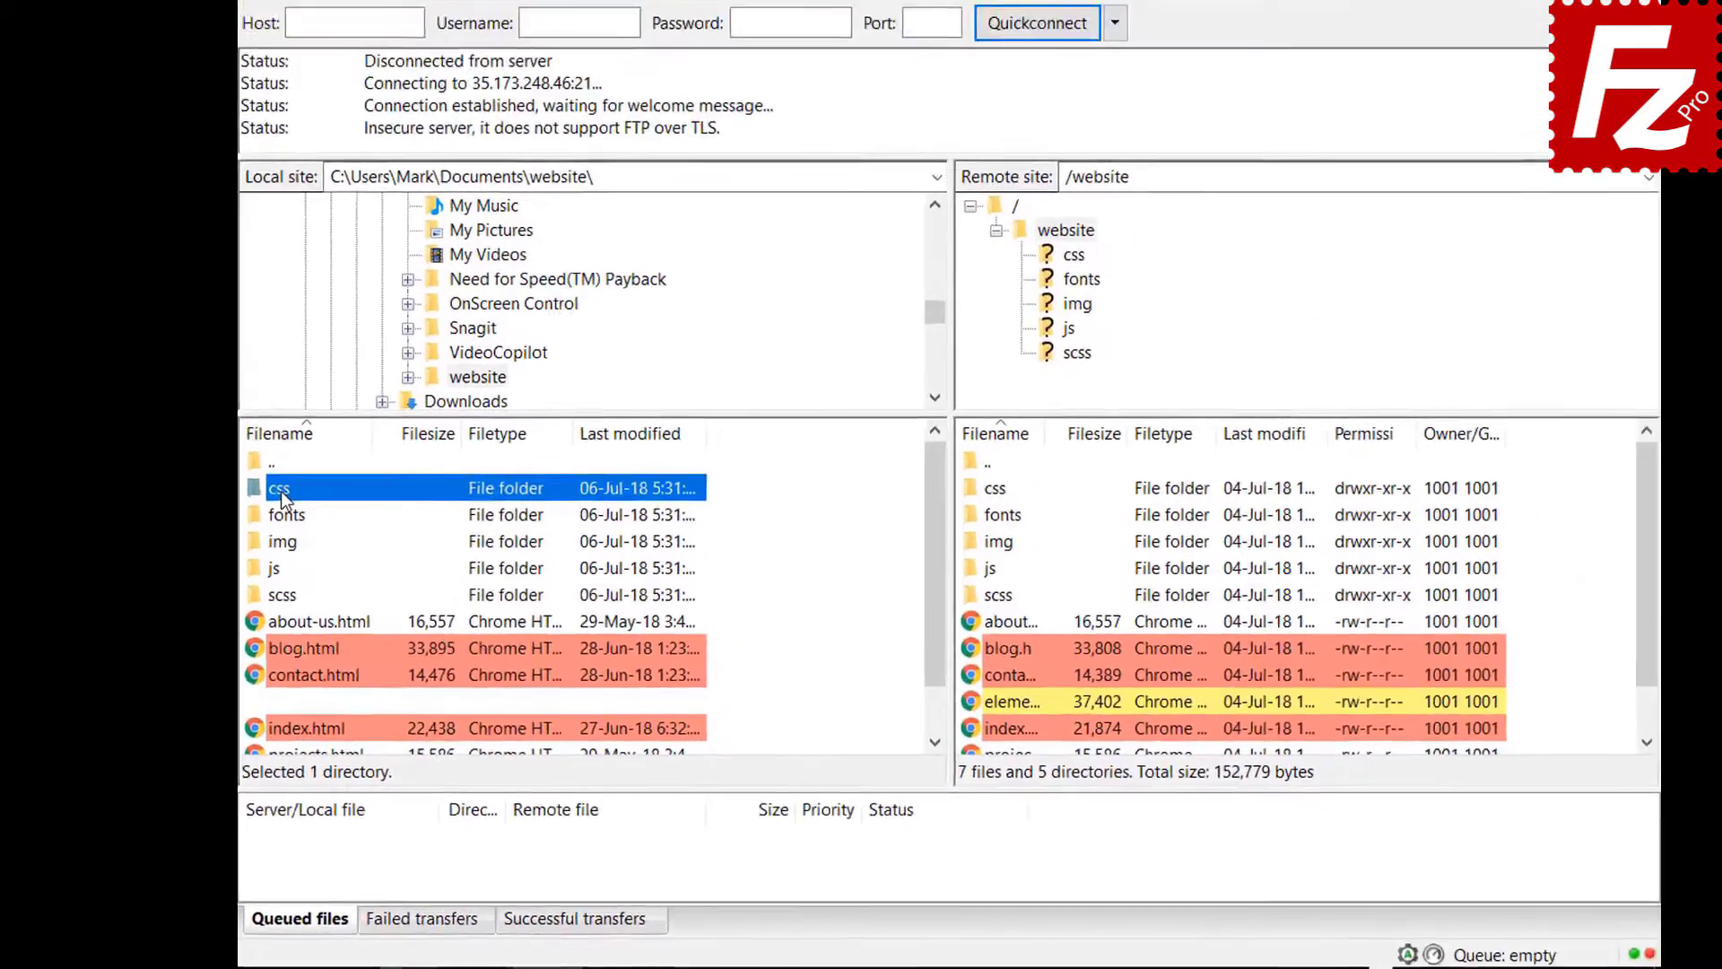
double_click(355, 365)
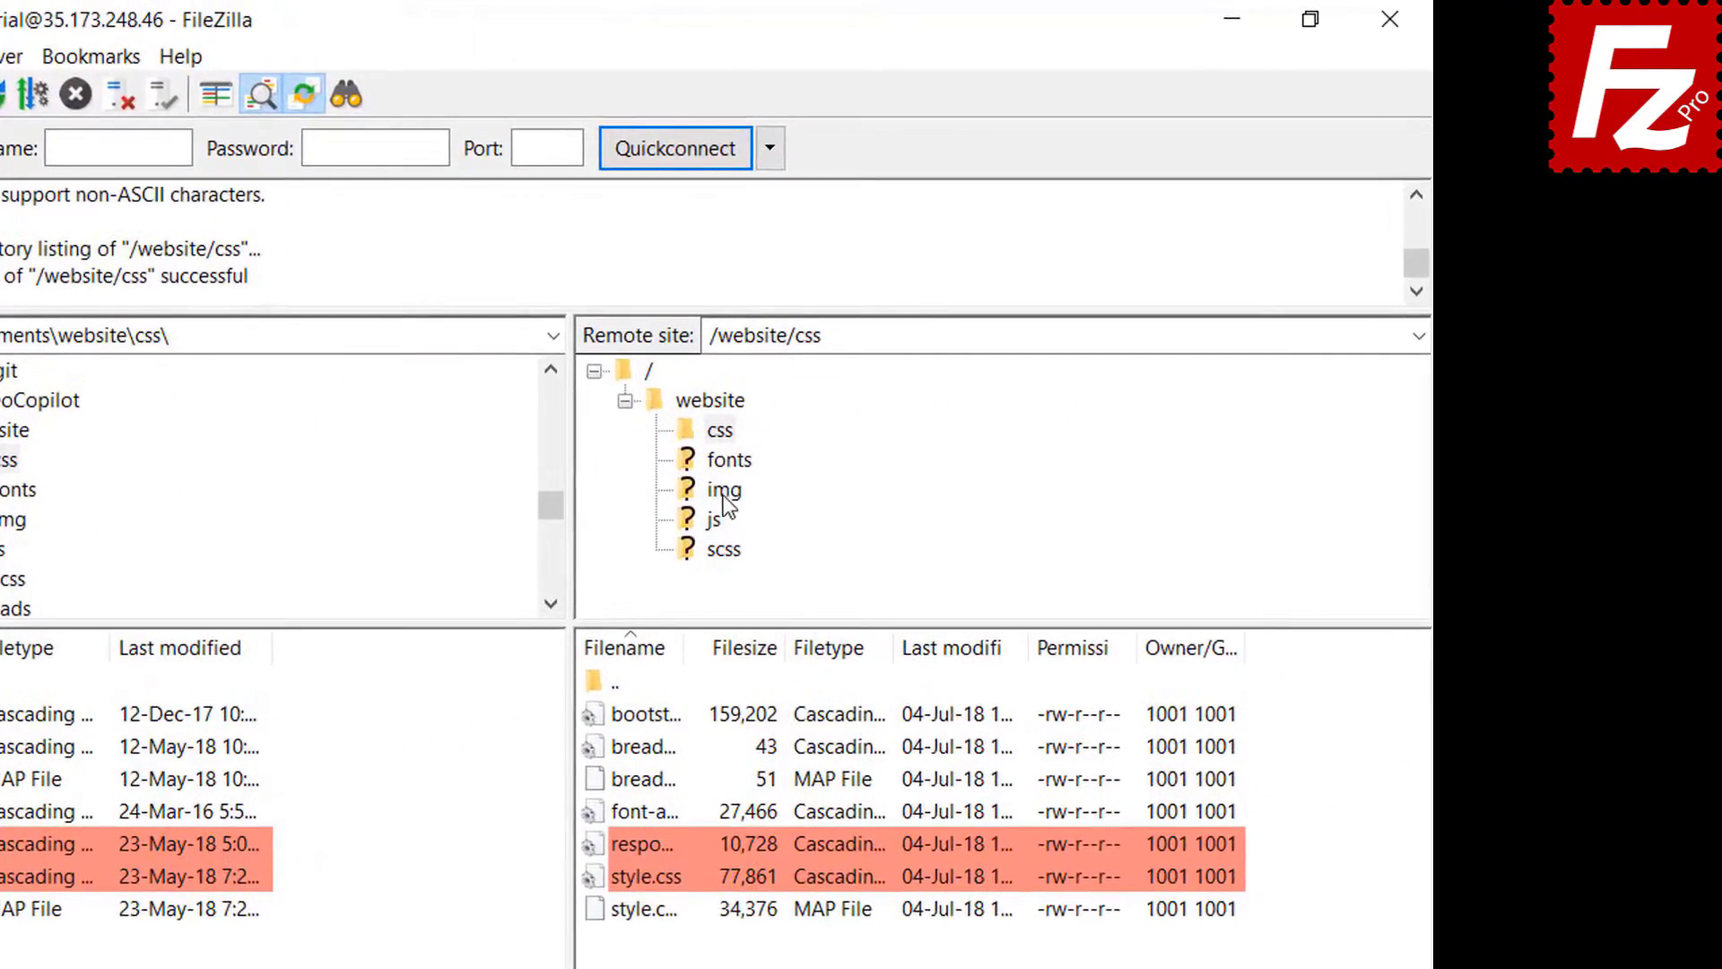
click(724, 491)
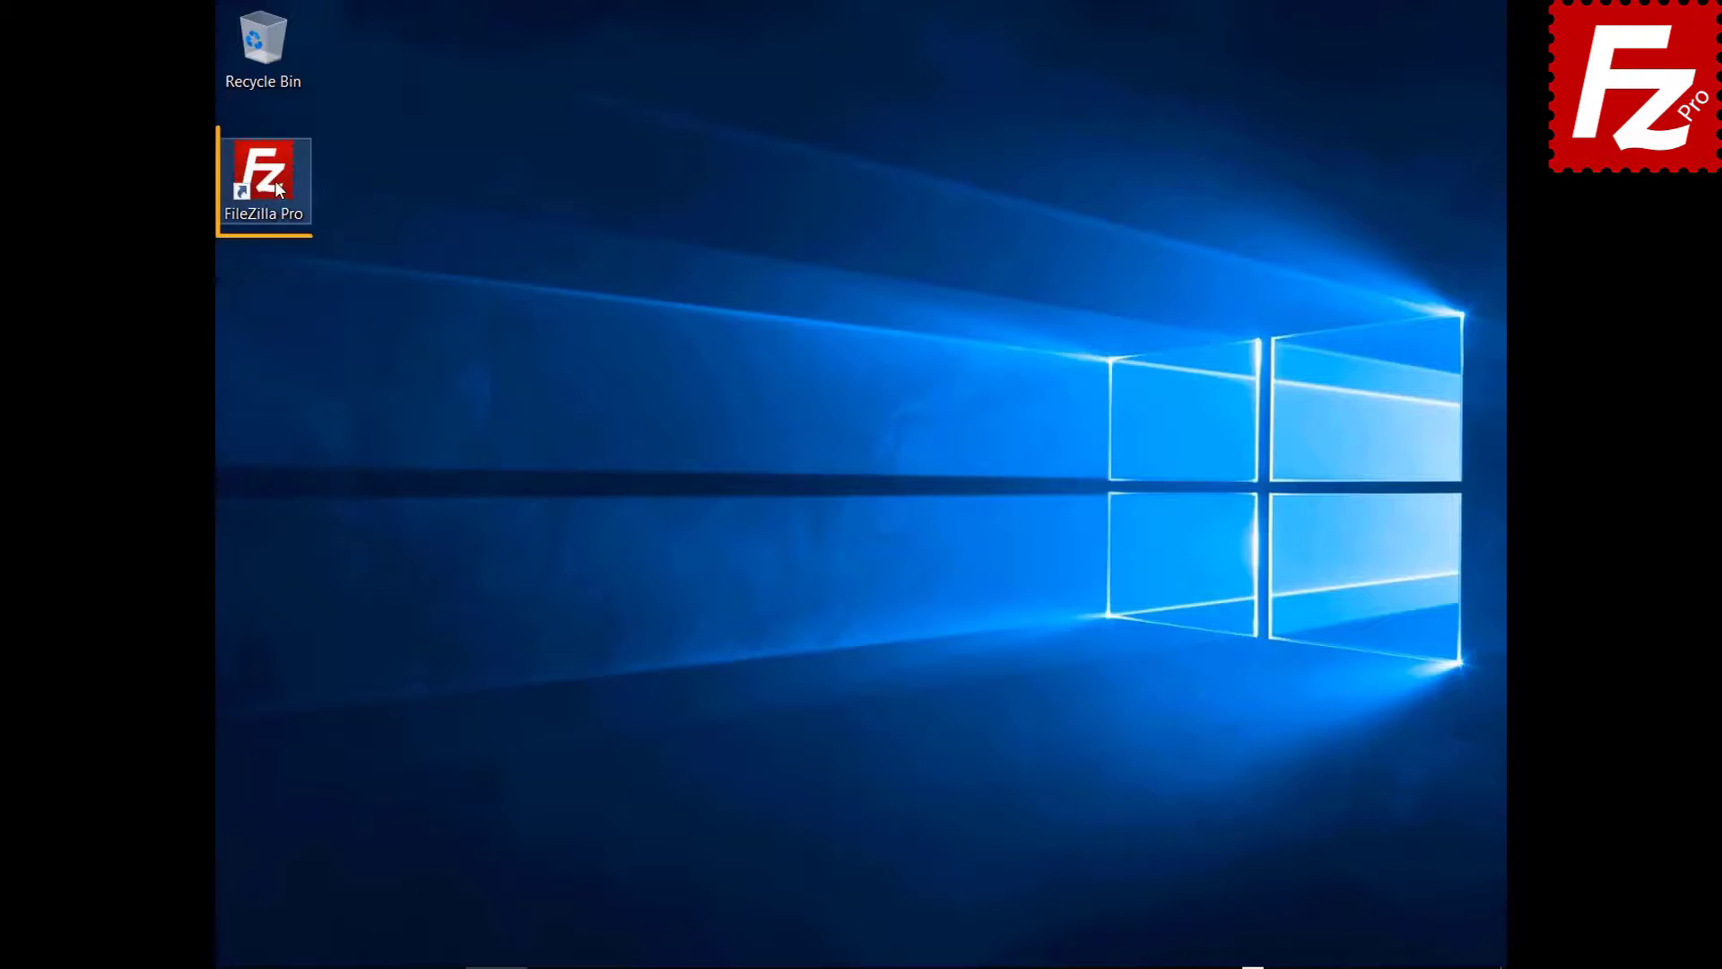
- Relaunch FileZilla, connect to FTP Tutorial, and open Construction Project in both panes
double_click(275, 182)
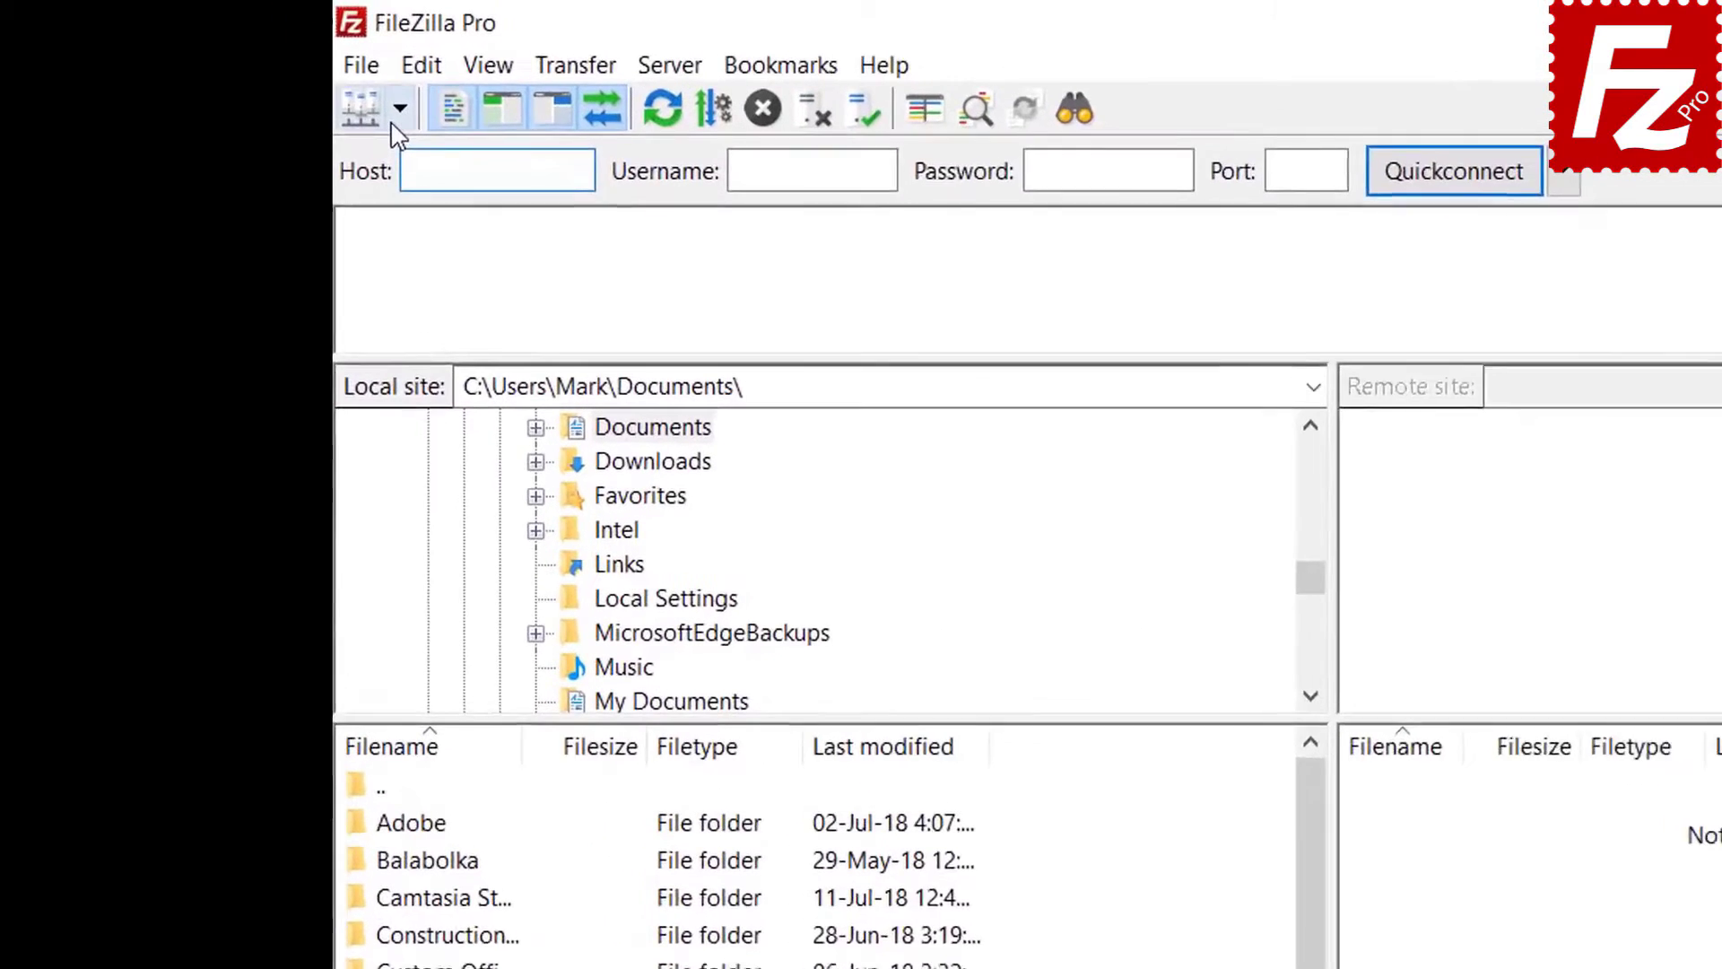
click(259, 70)
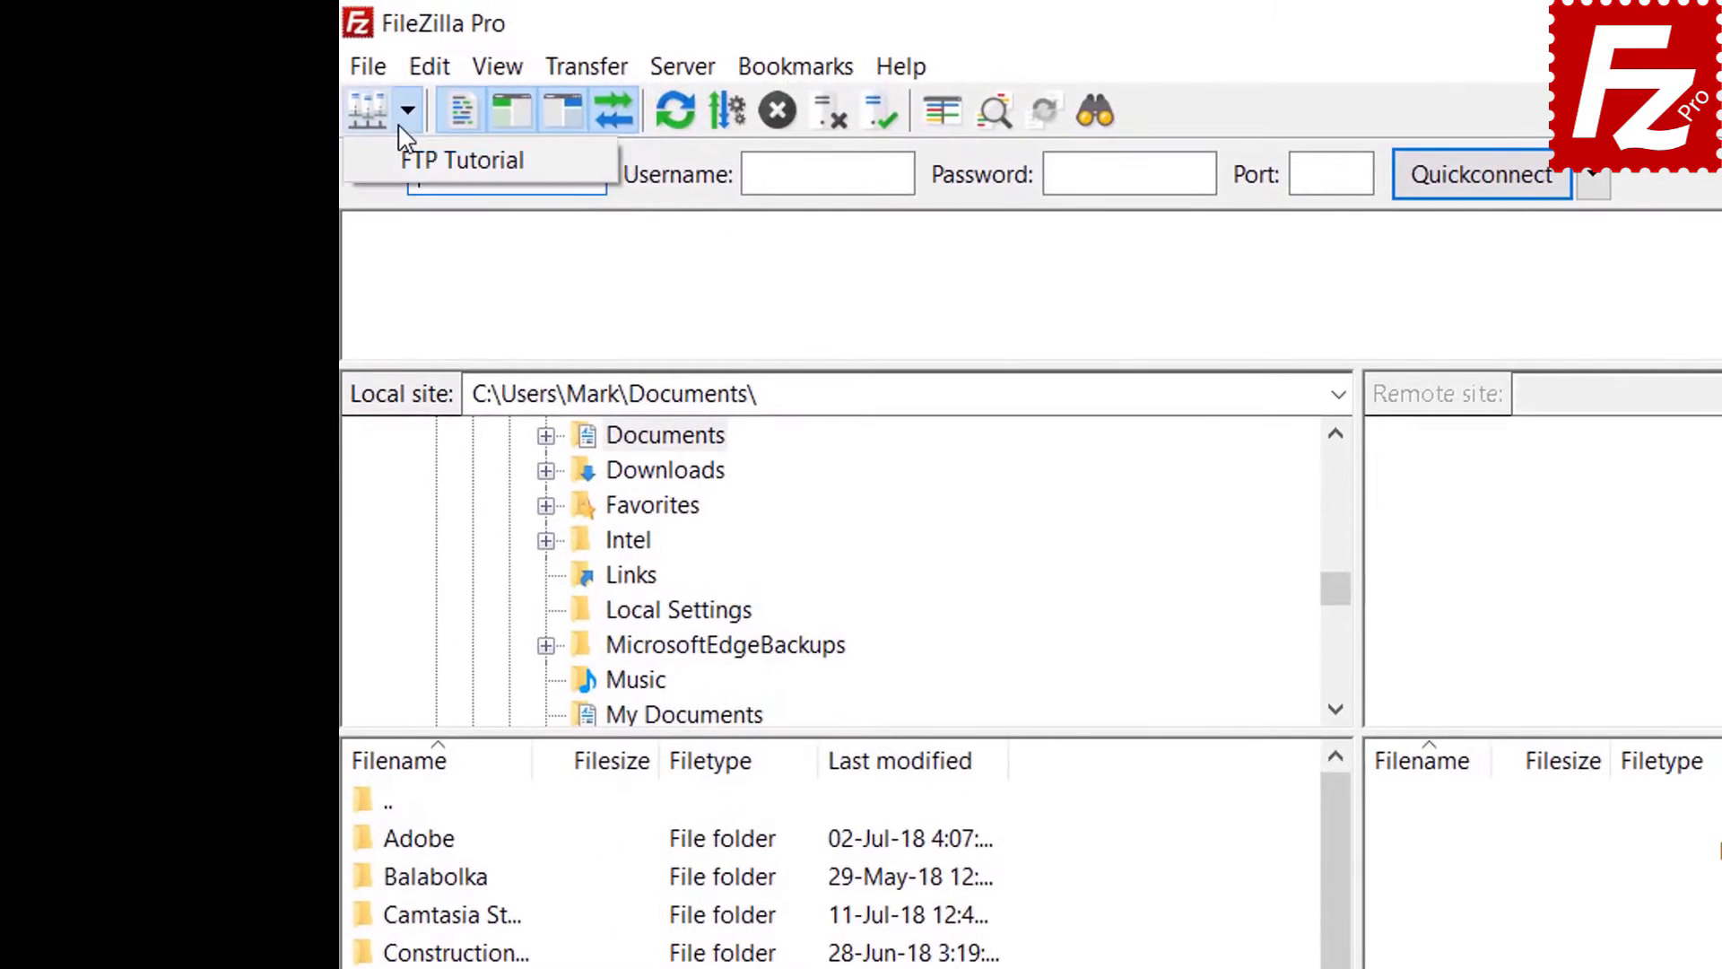
click(415, 160)
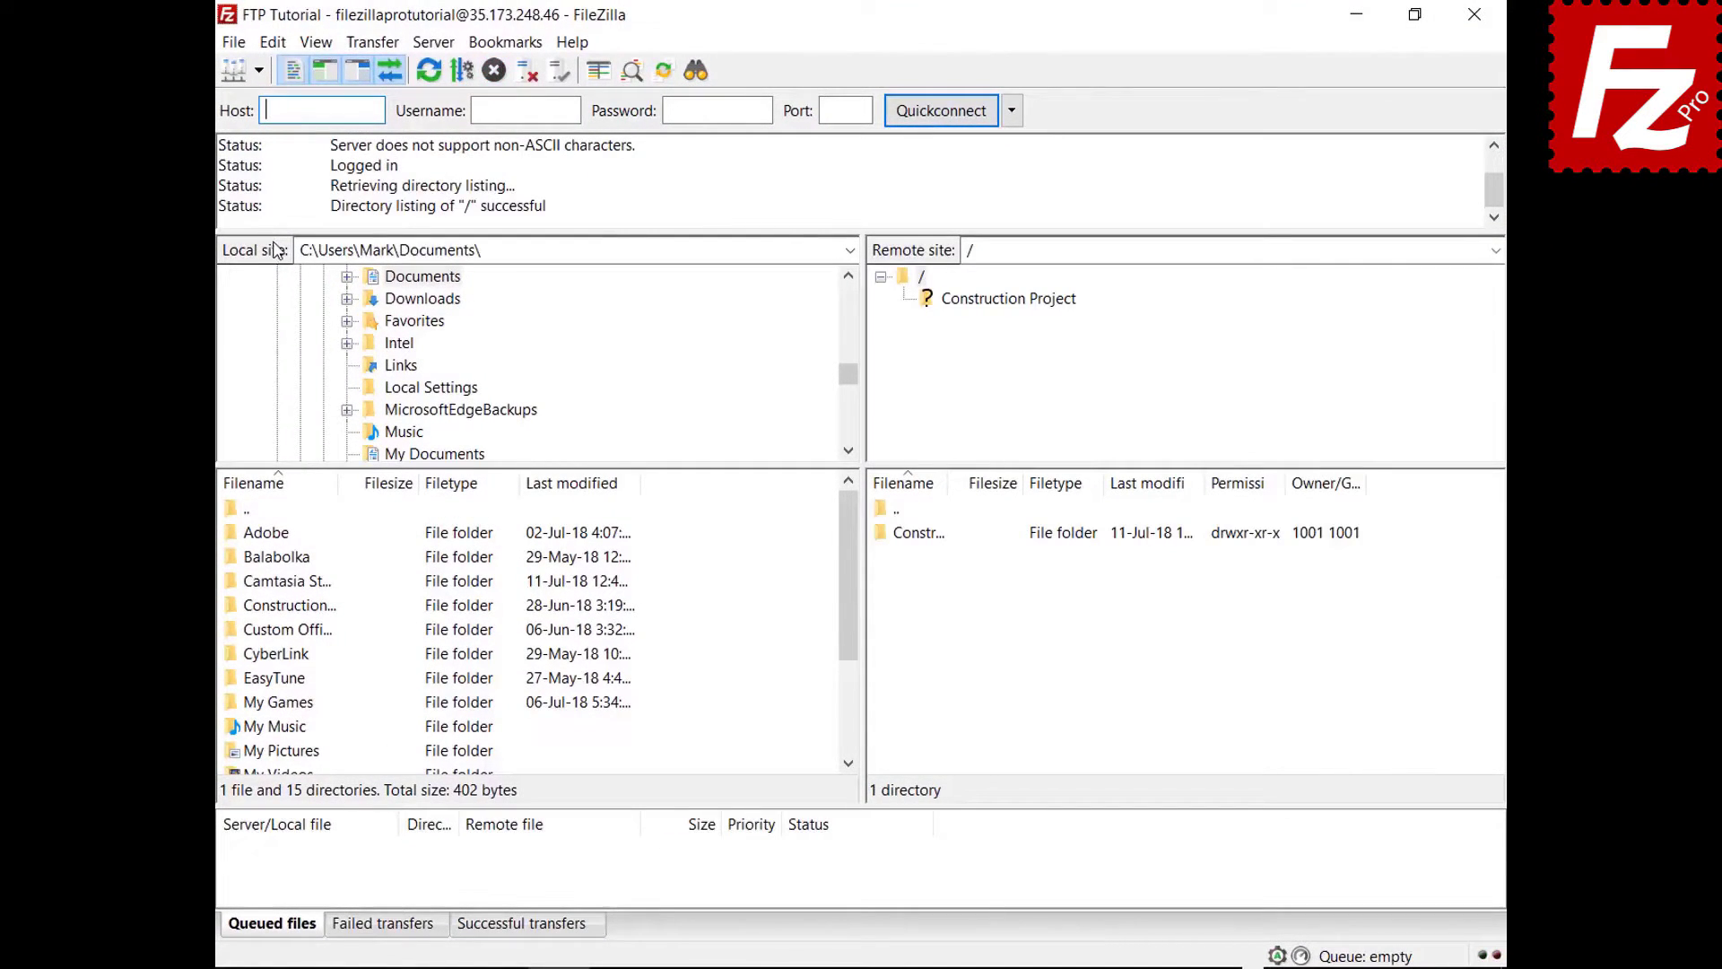
double_click(311, 607)
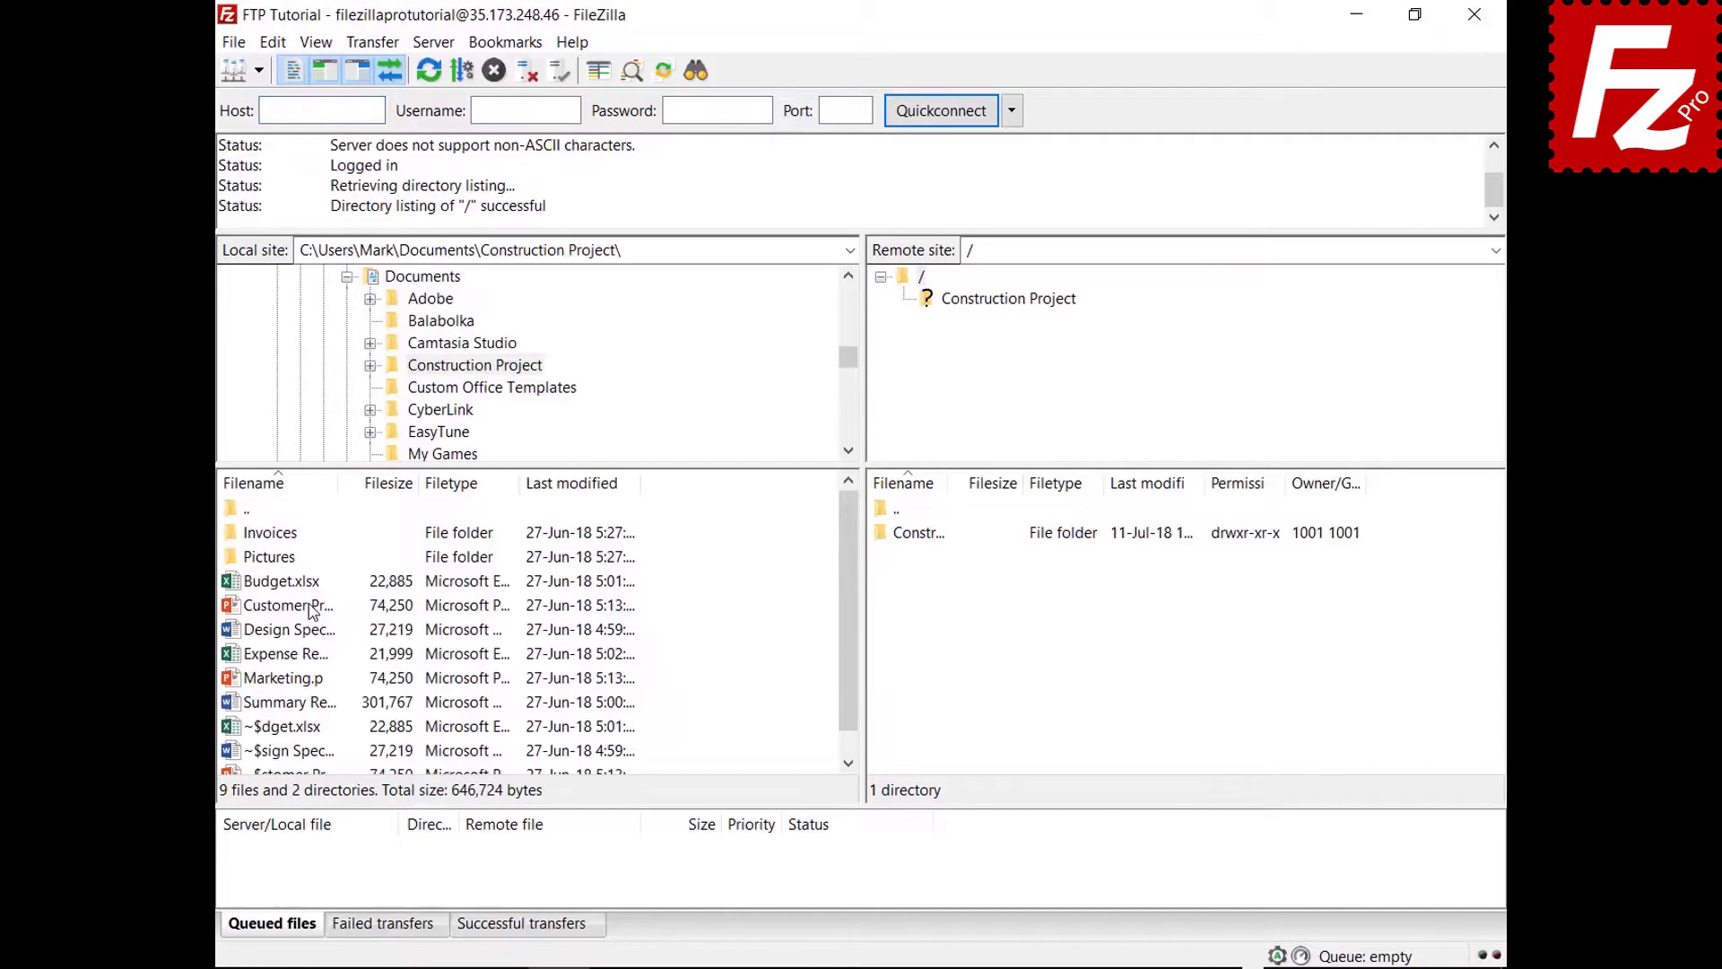
double_click(937, 537)
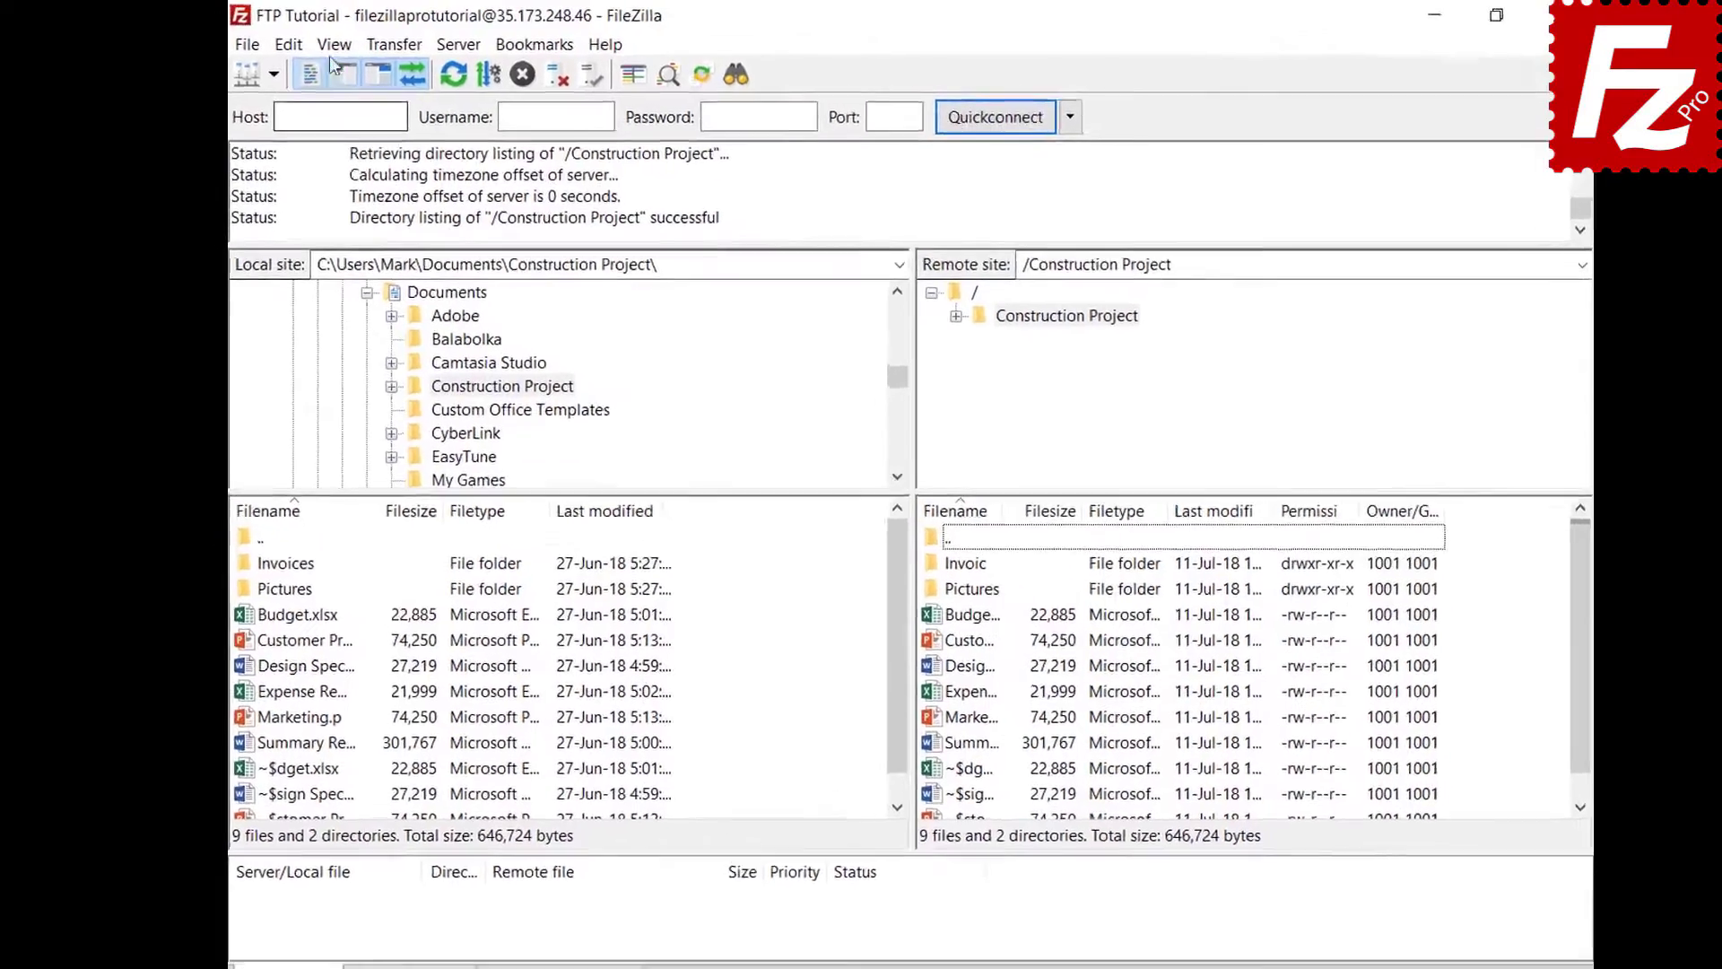
click(316, 43)
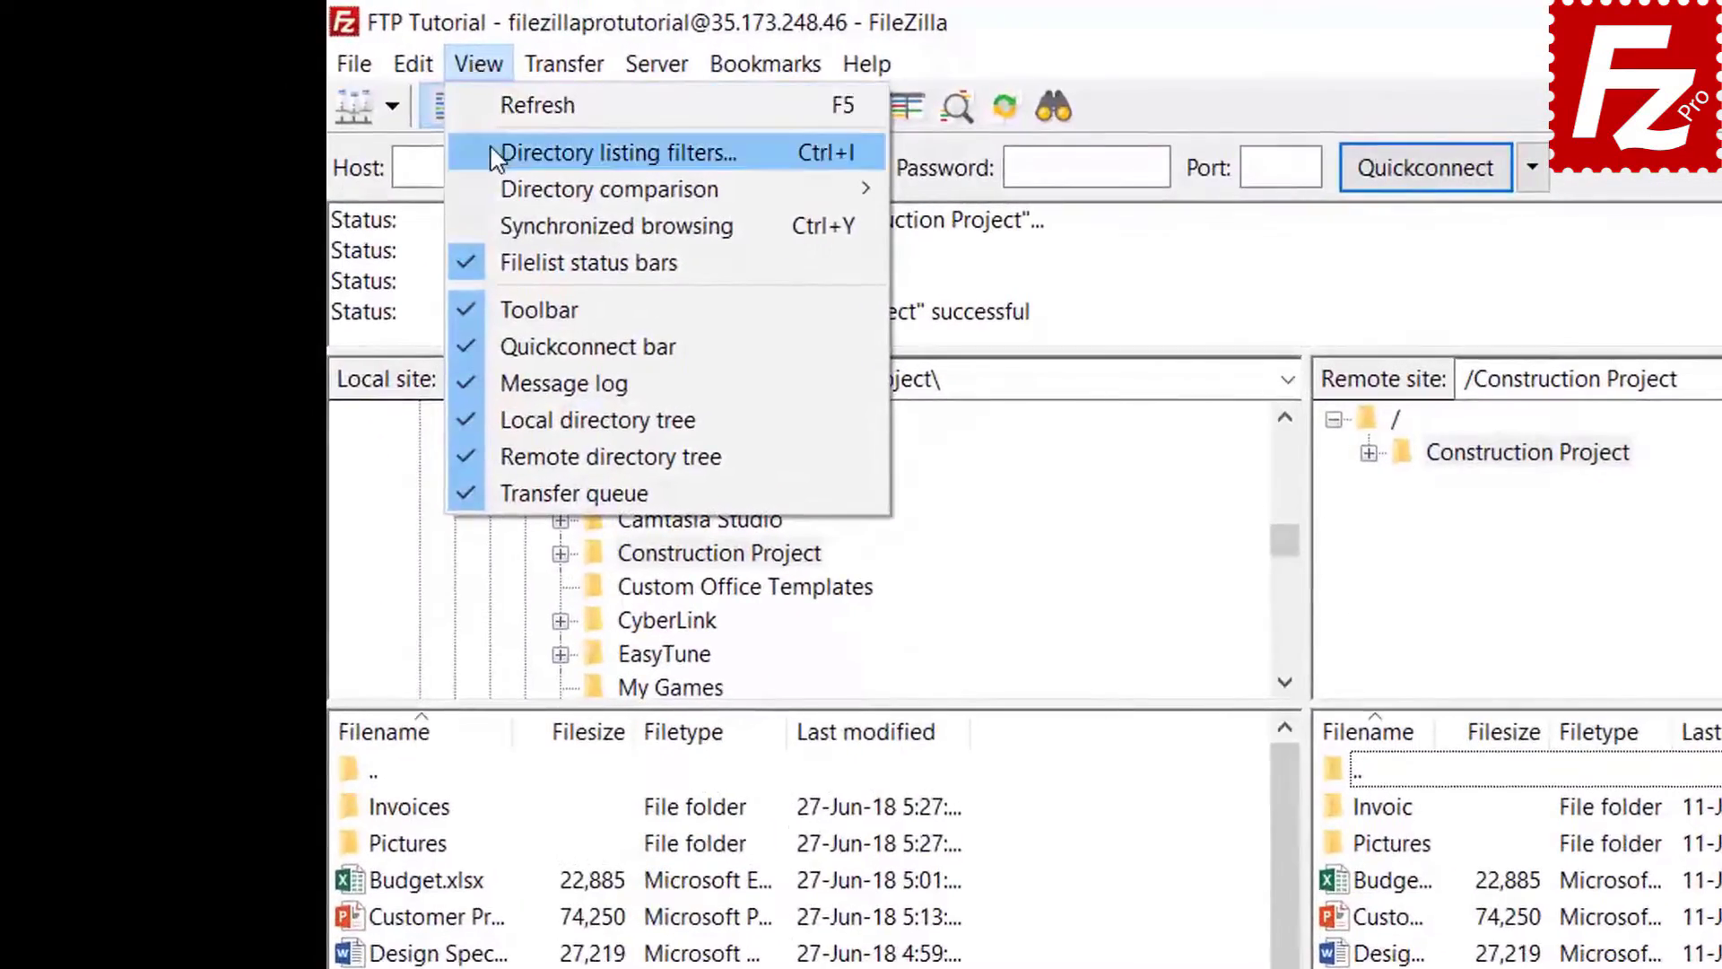
- In Directory listing filters, edit the rules and add a filter named 'Microsoft Office Temporaries'
click(494, 160)
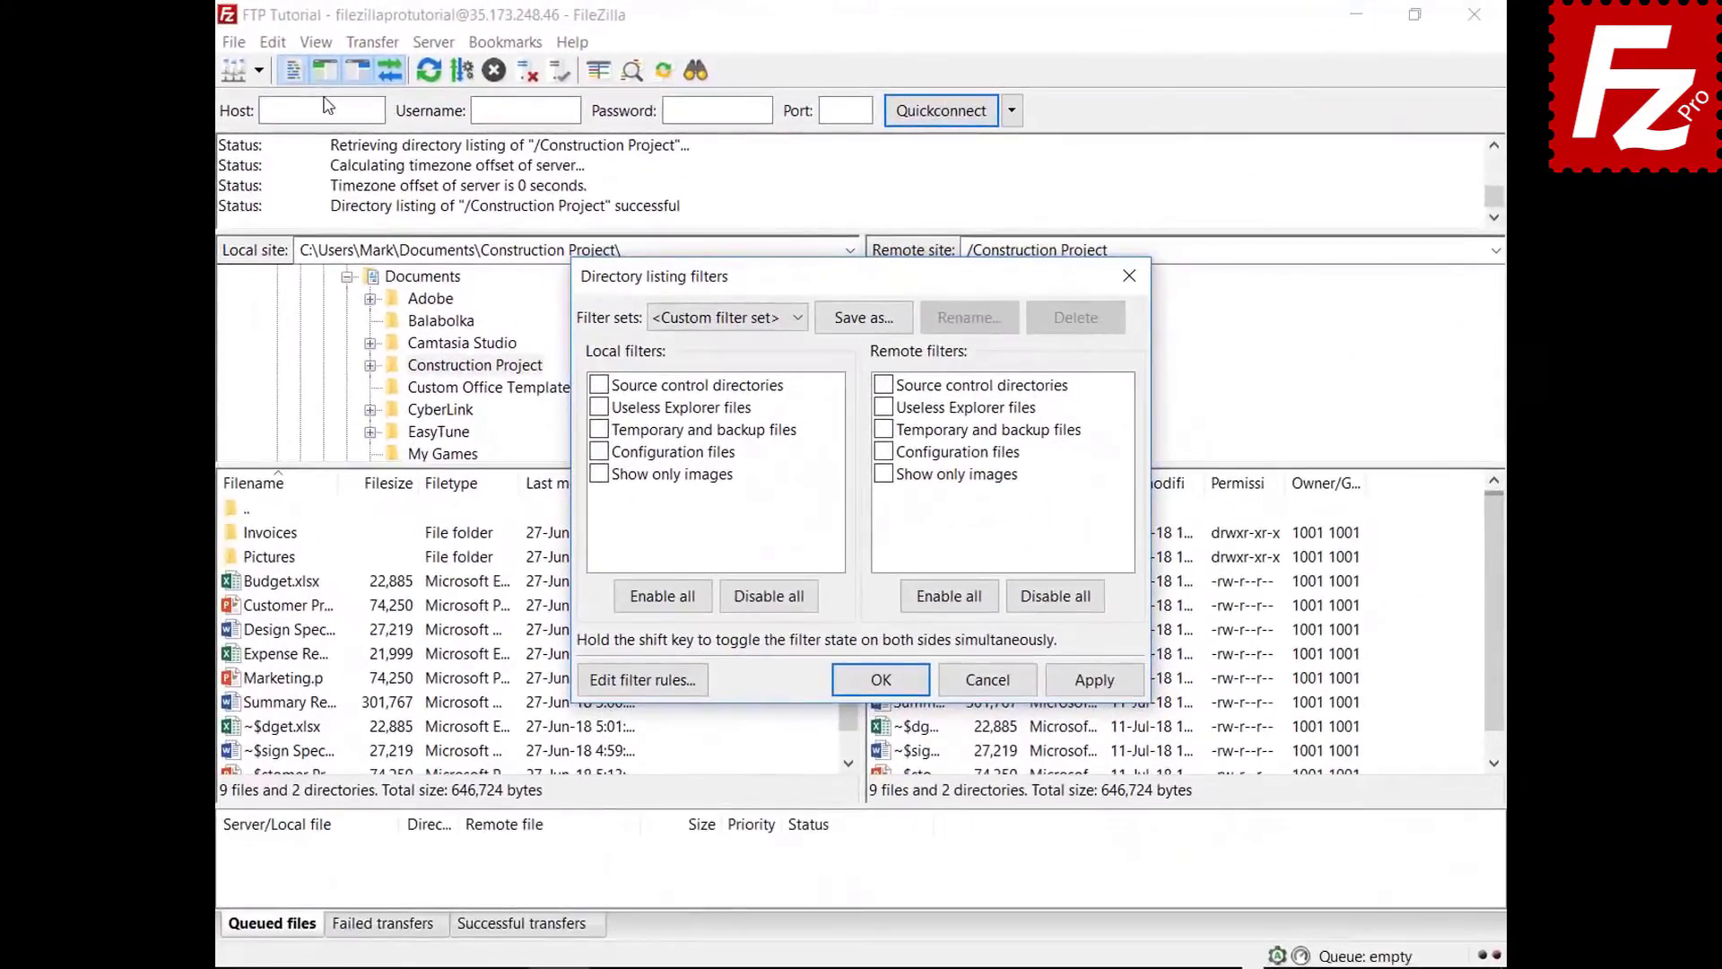
drag(851, 282, 848, 69)
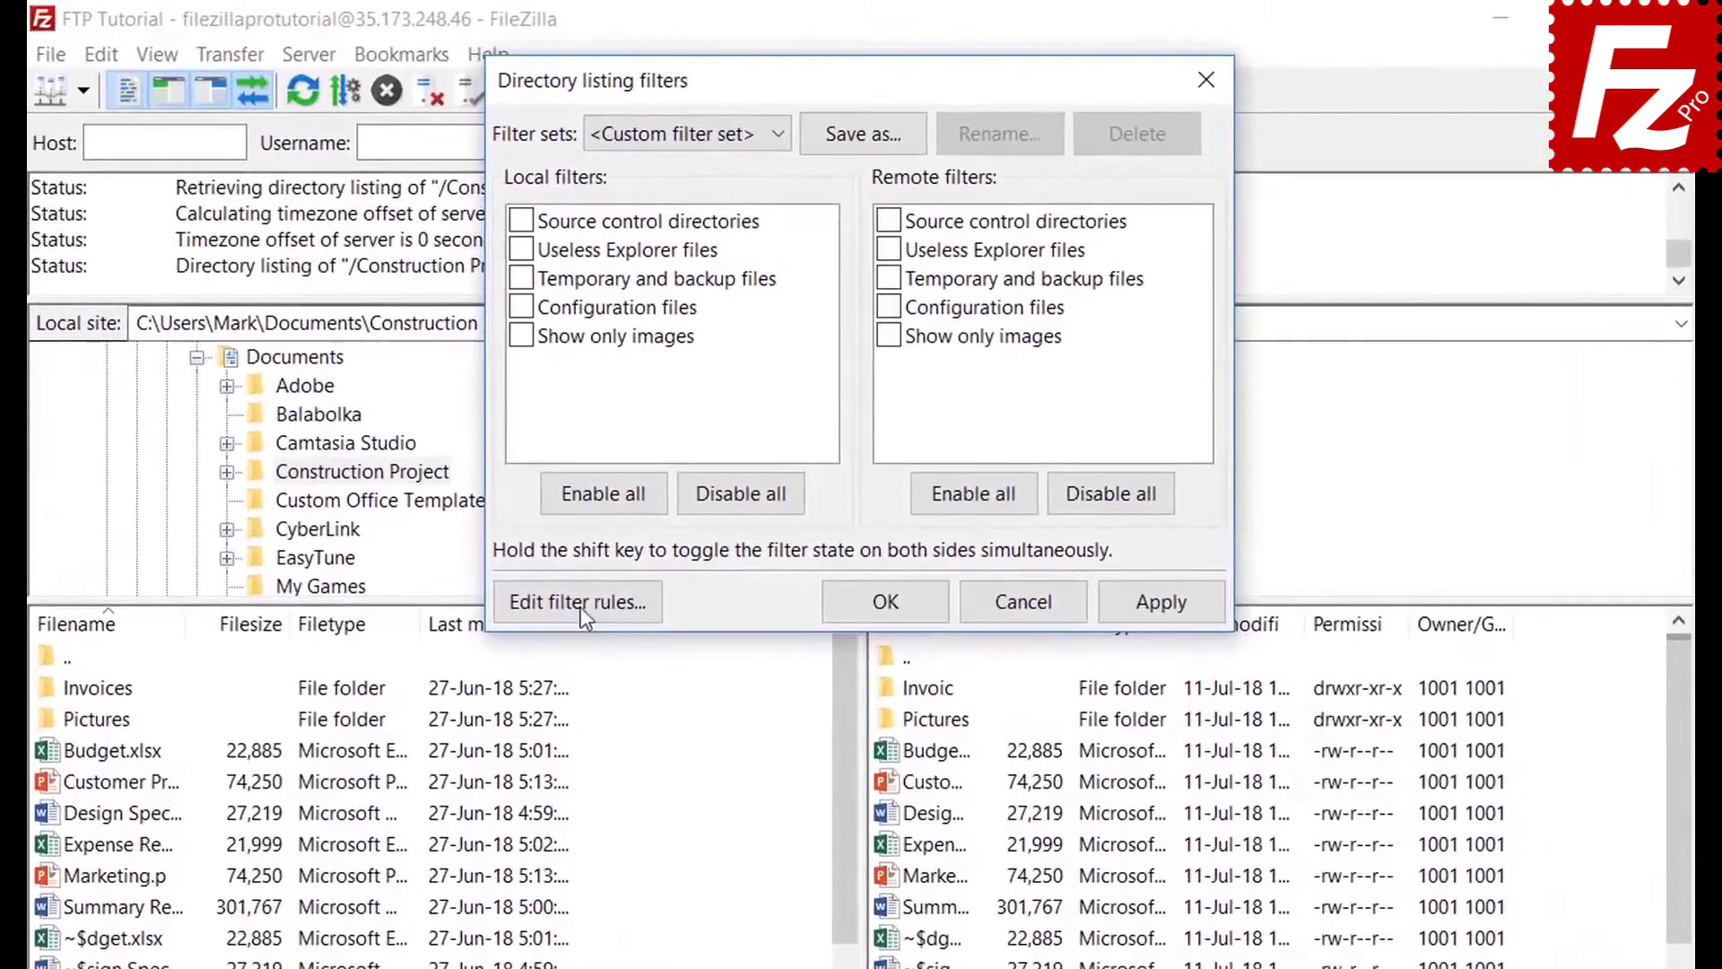
click(645, 468)
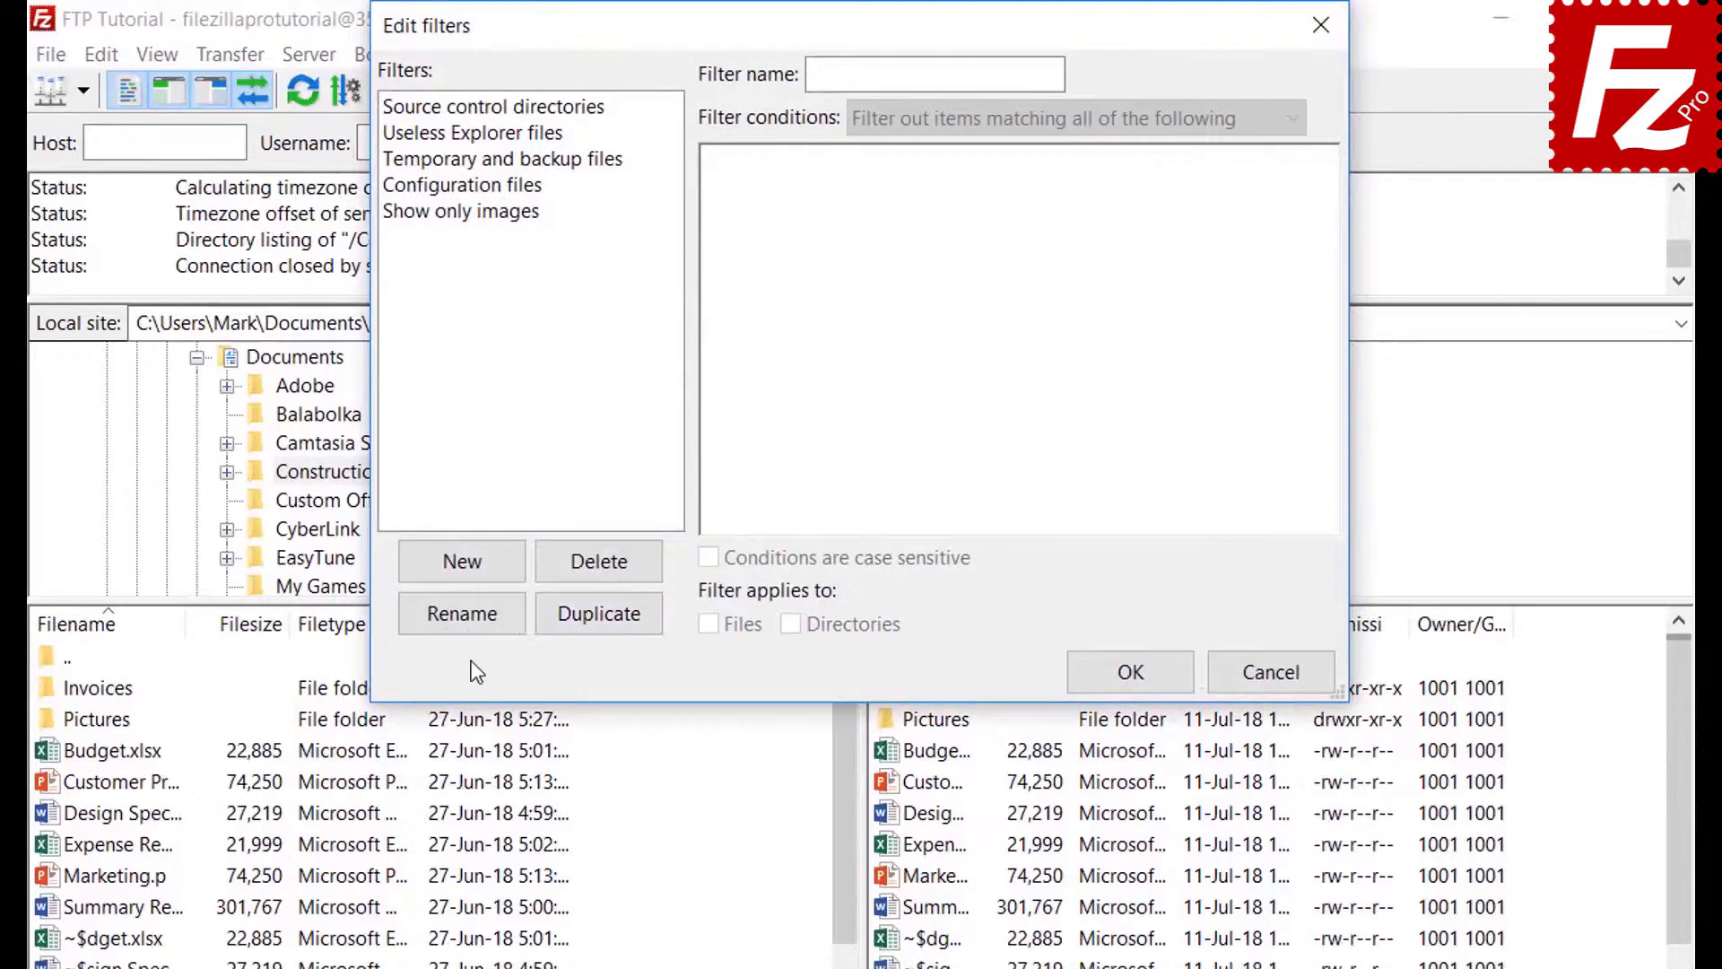
click(490, 567)
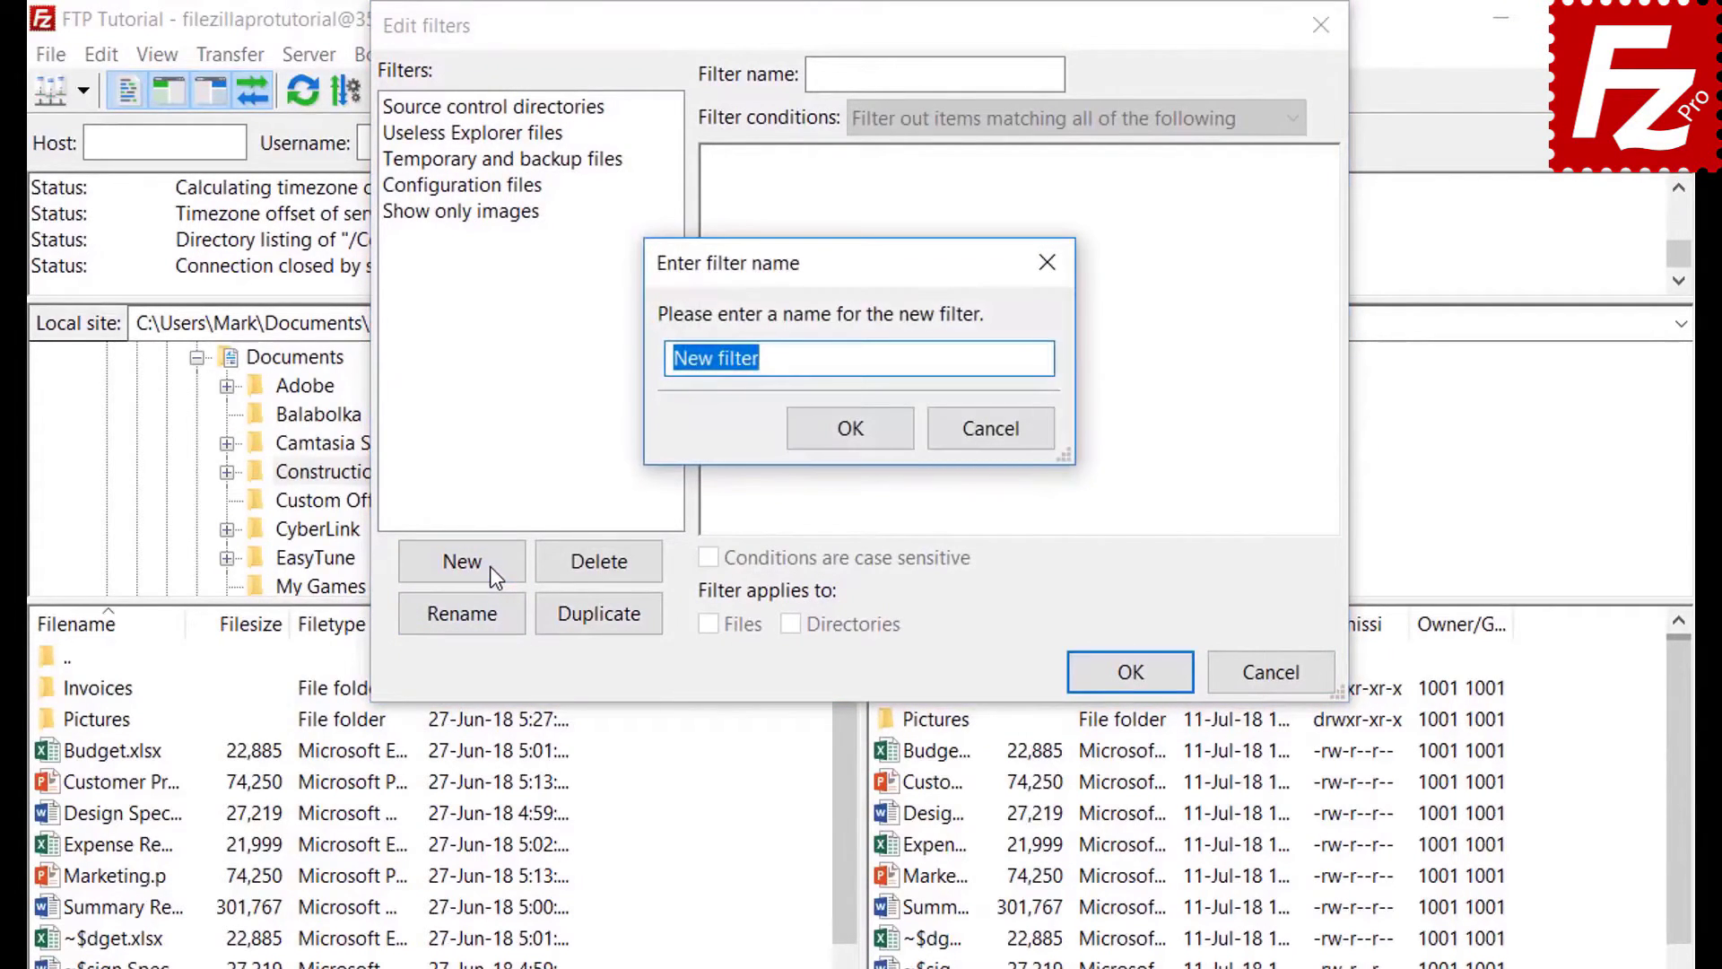
key(BackSpace)
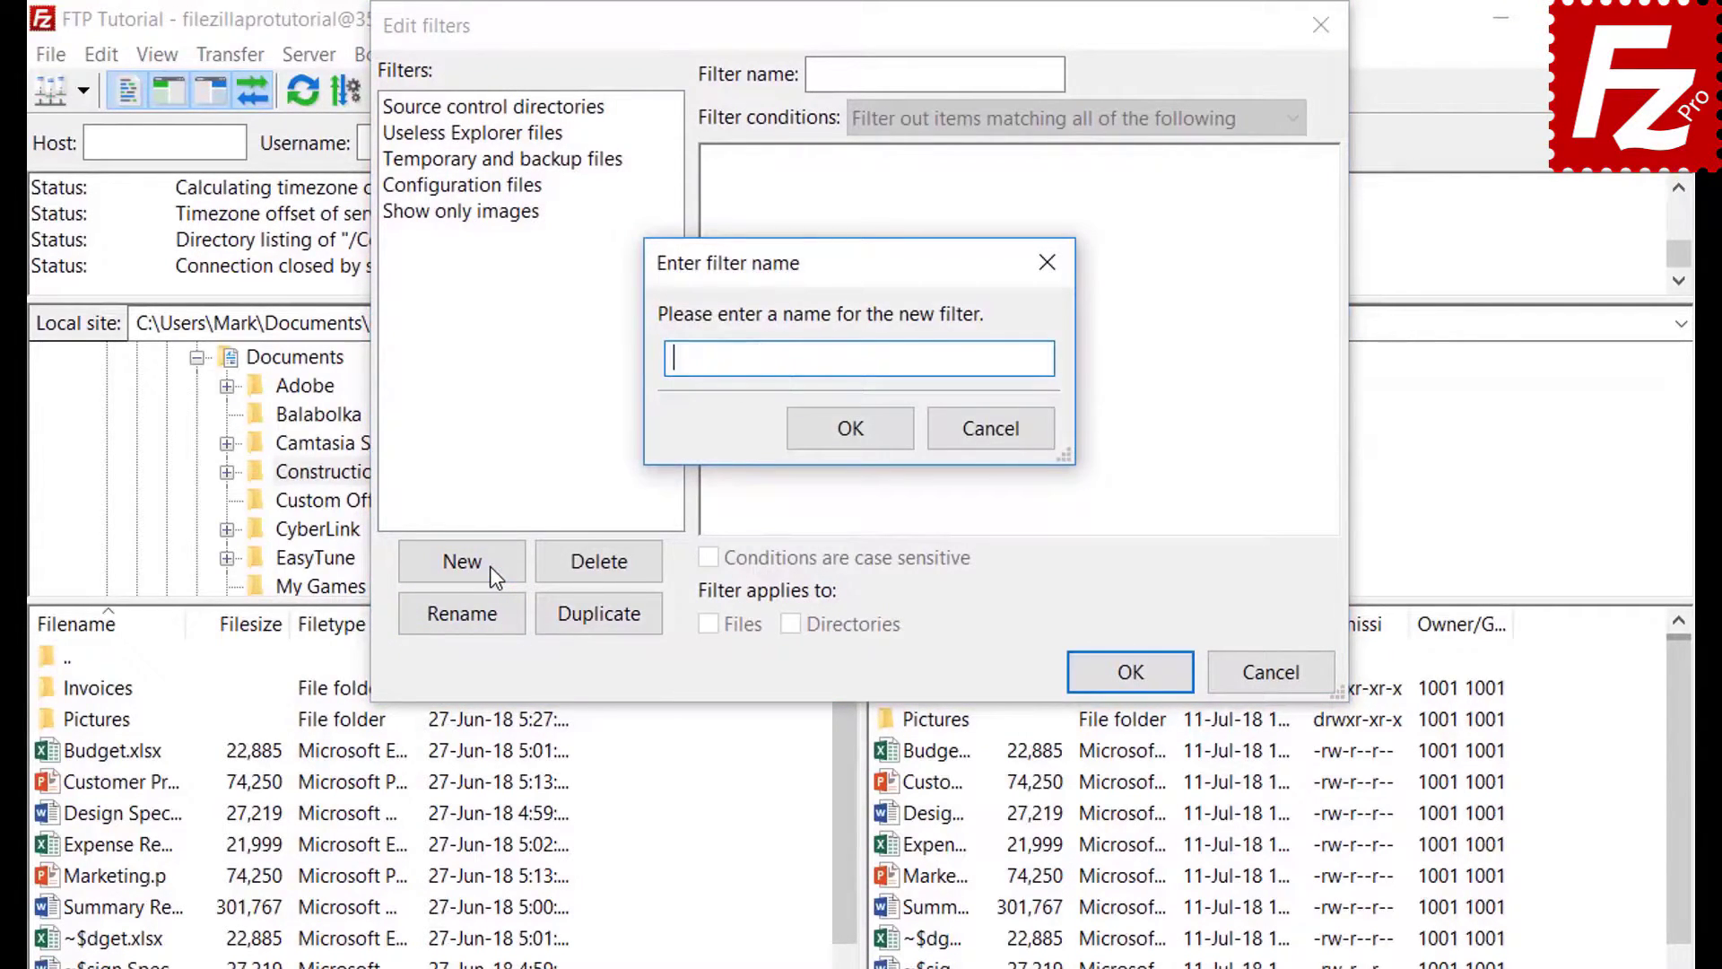
text(Microsoft Office Te)
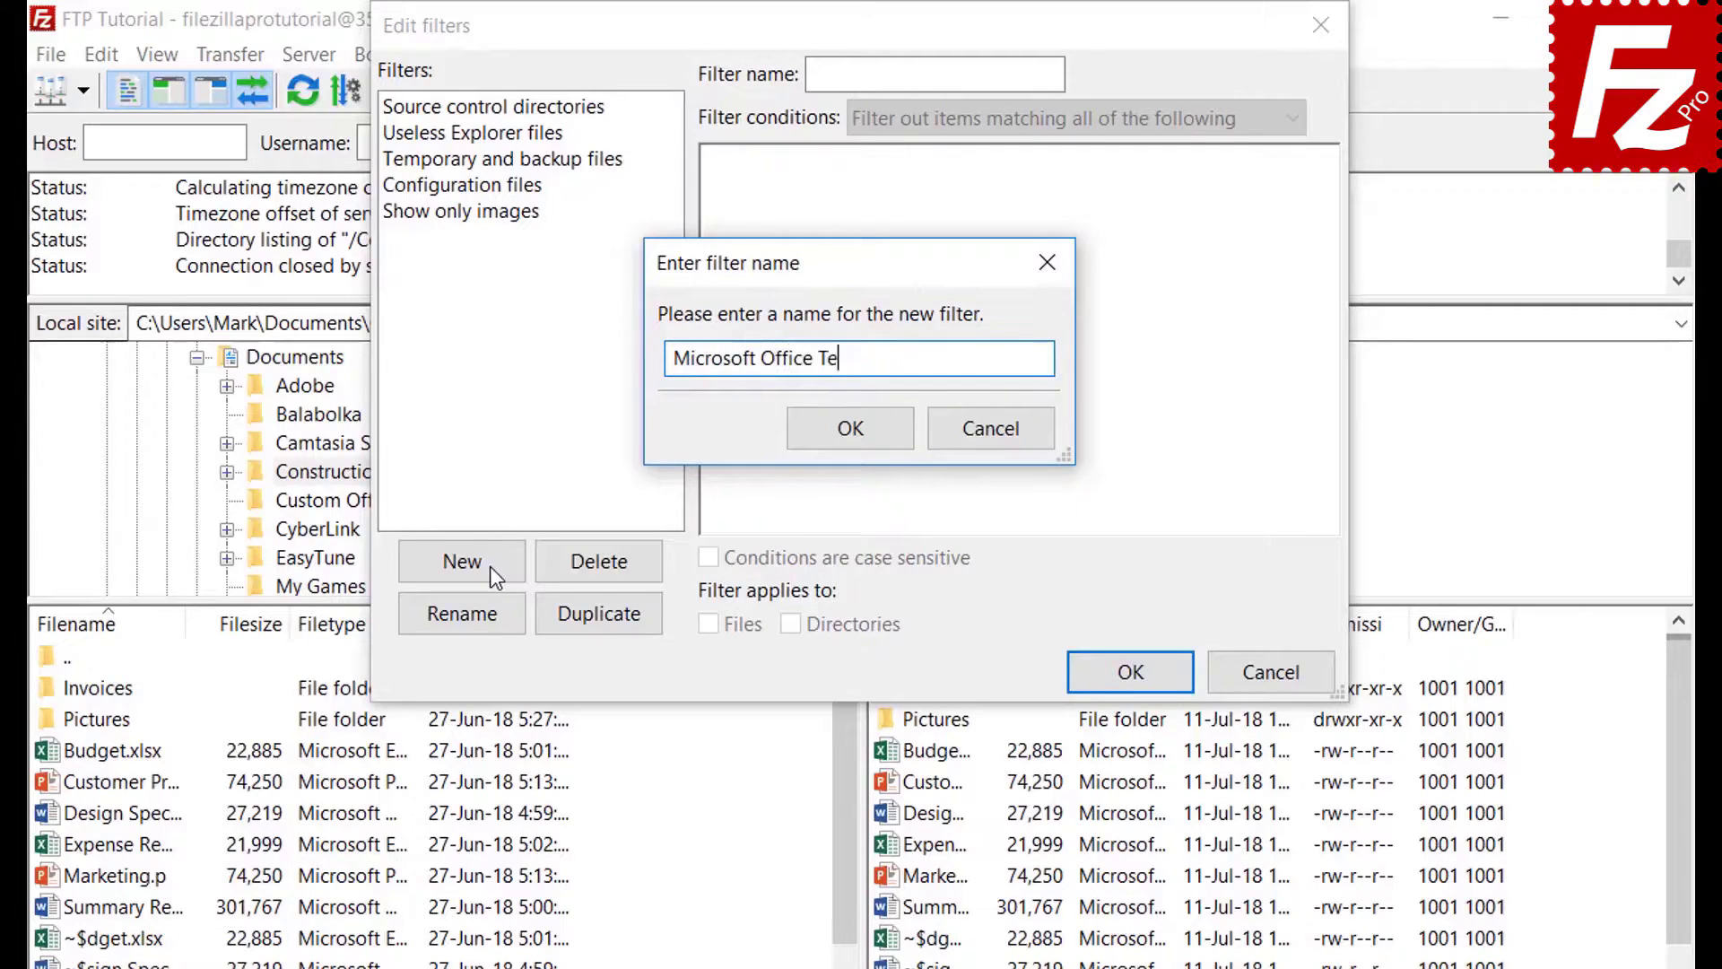
text(mporaries)
click(852, 431)
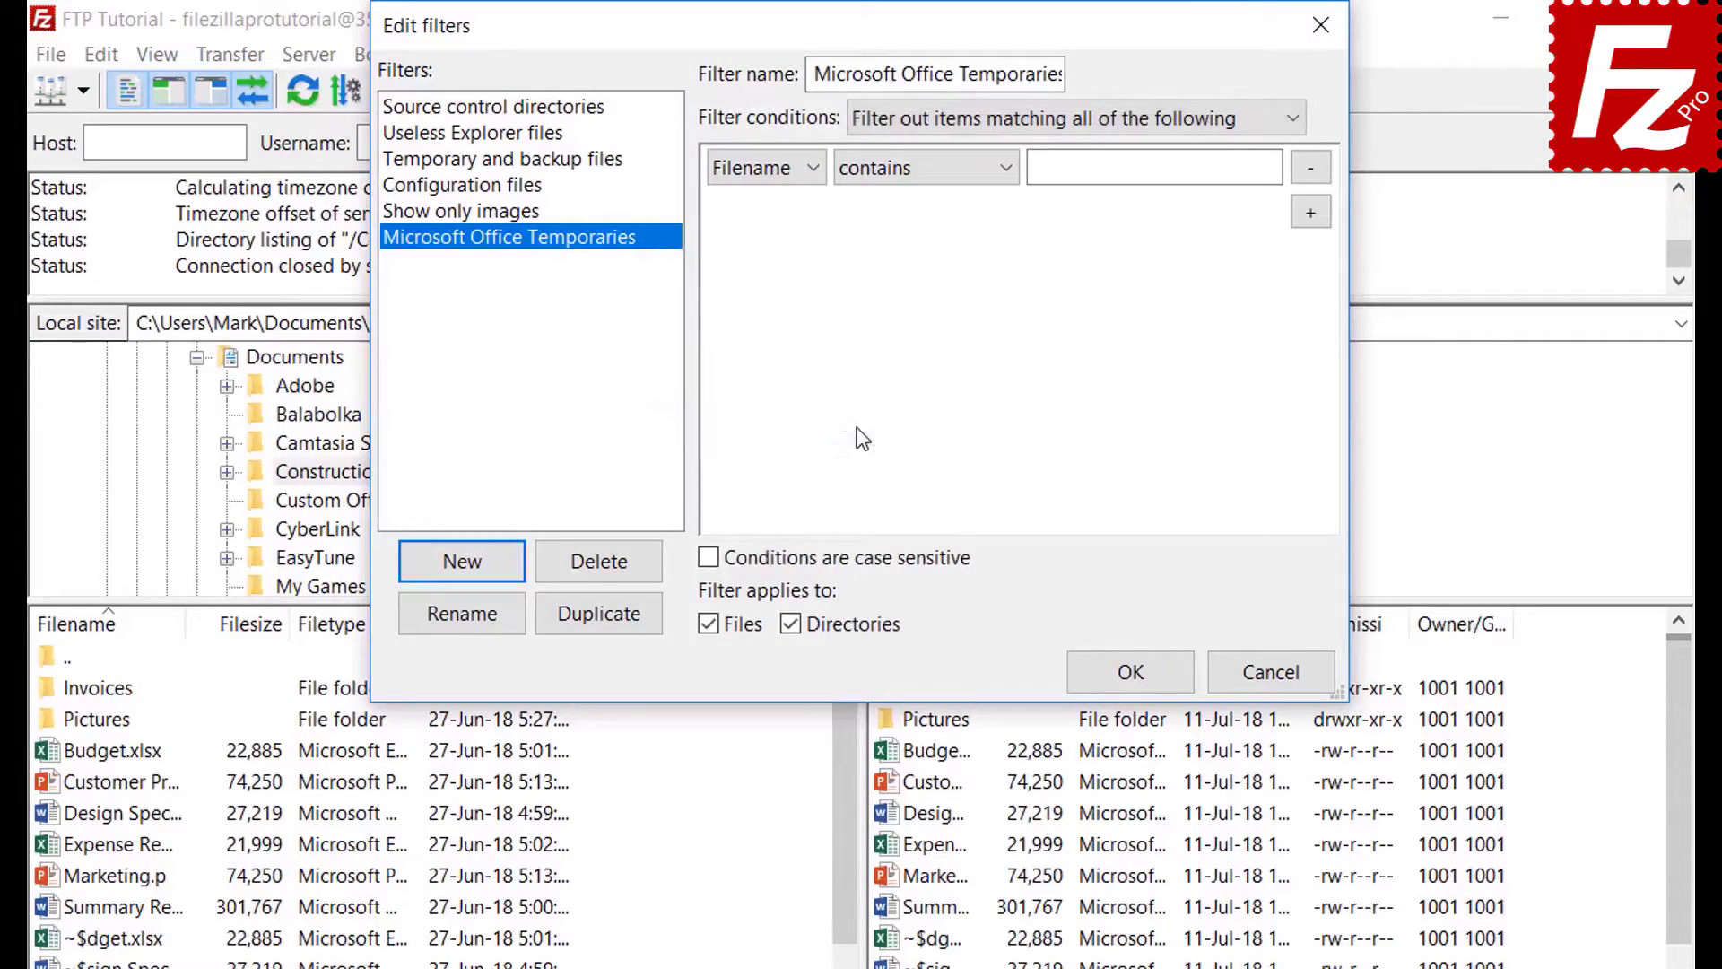
- Explore the match-all, file size and file attribute condition options, keeping their defaults
click(943, 122)
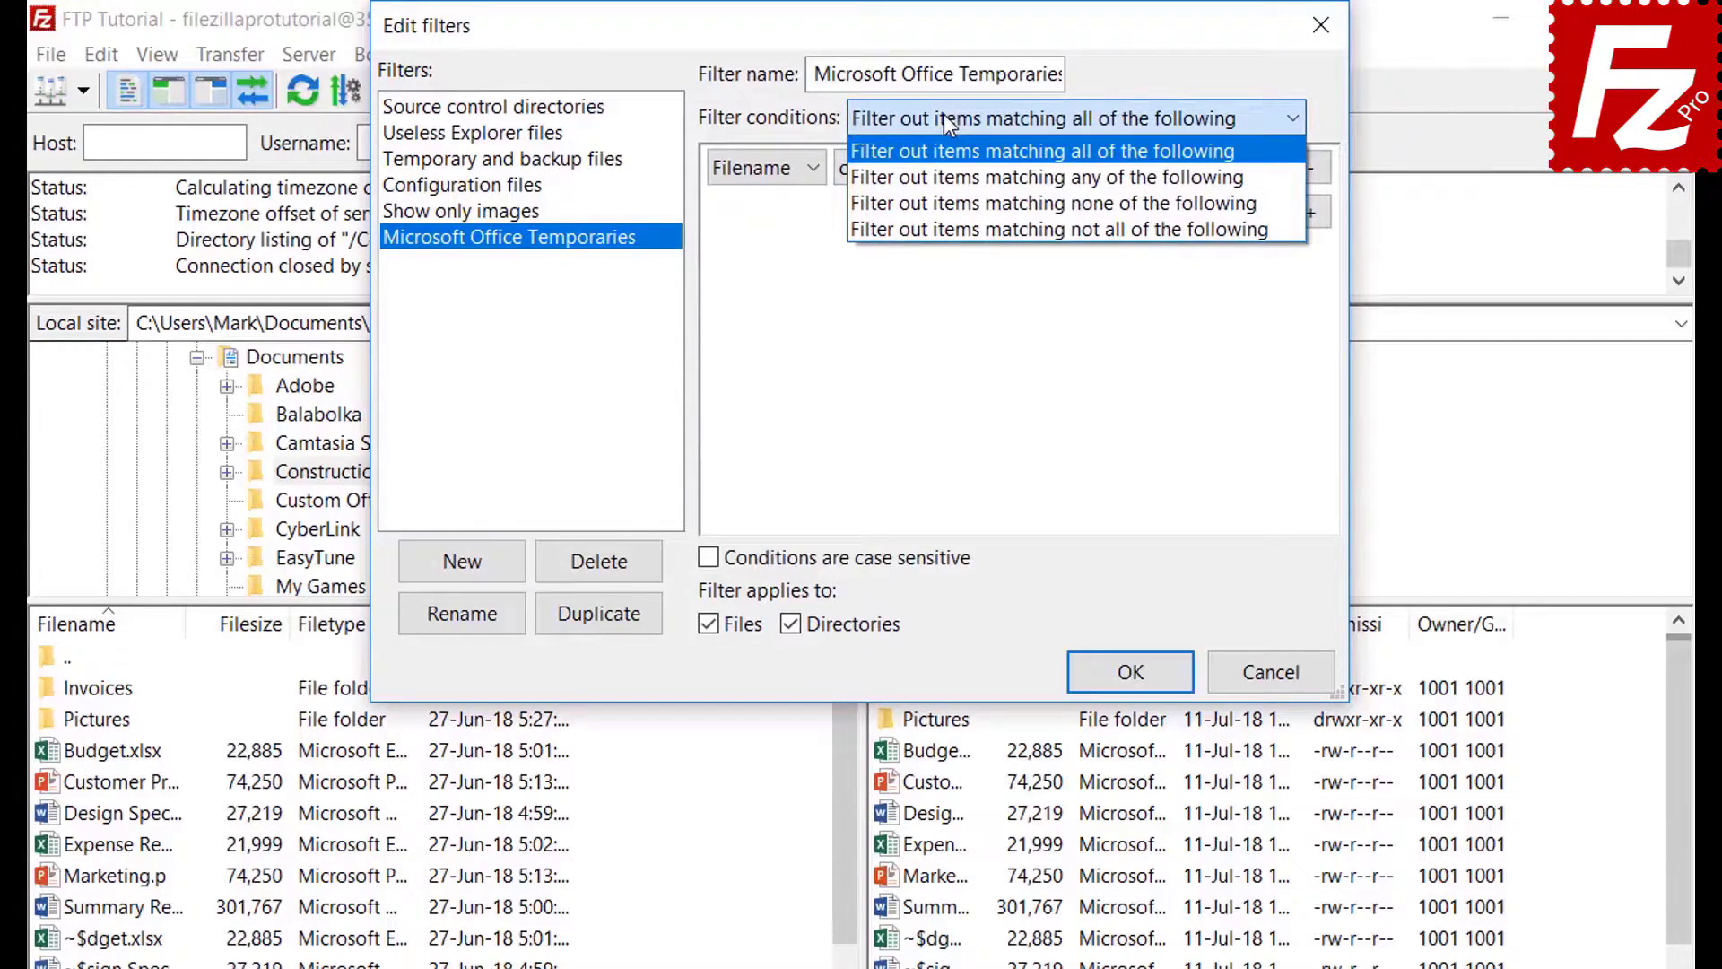
click(944, 114)
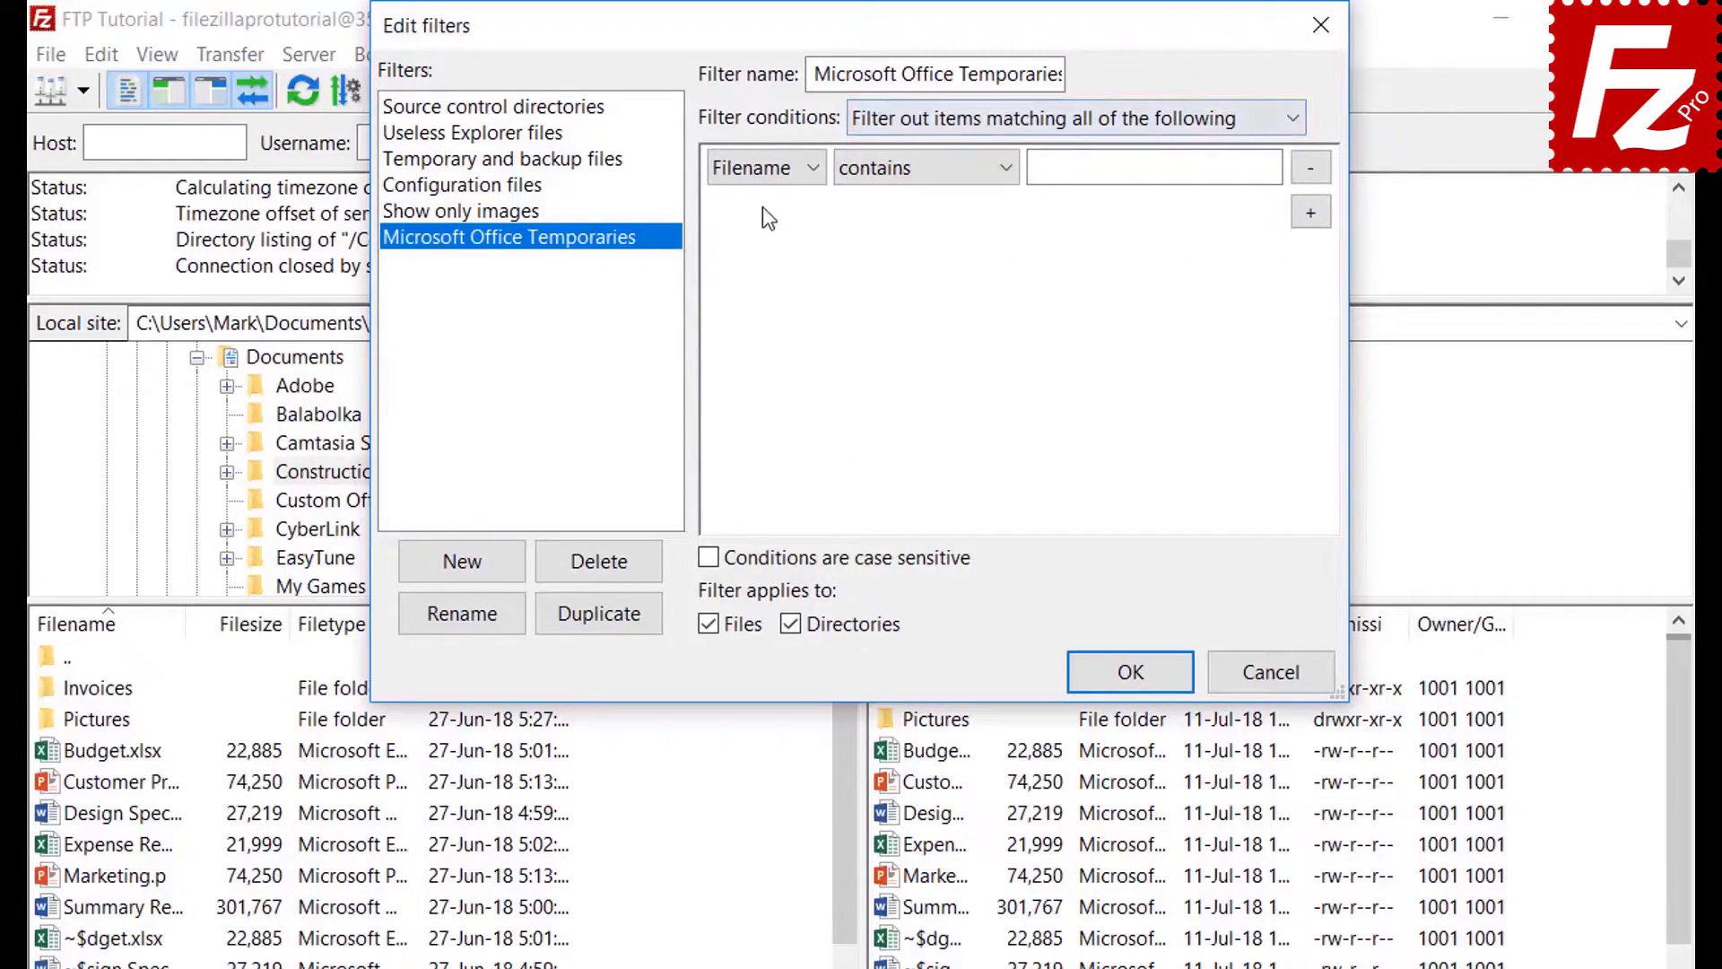
click(764, 168)
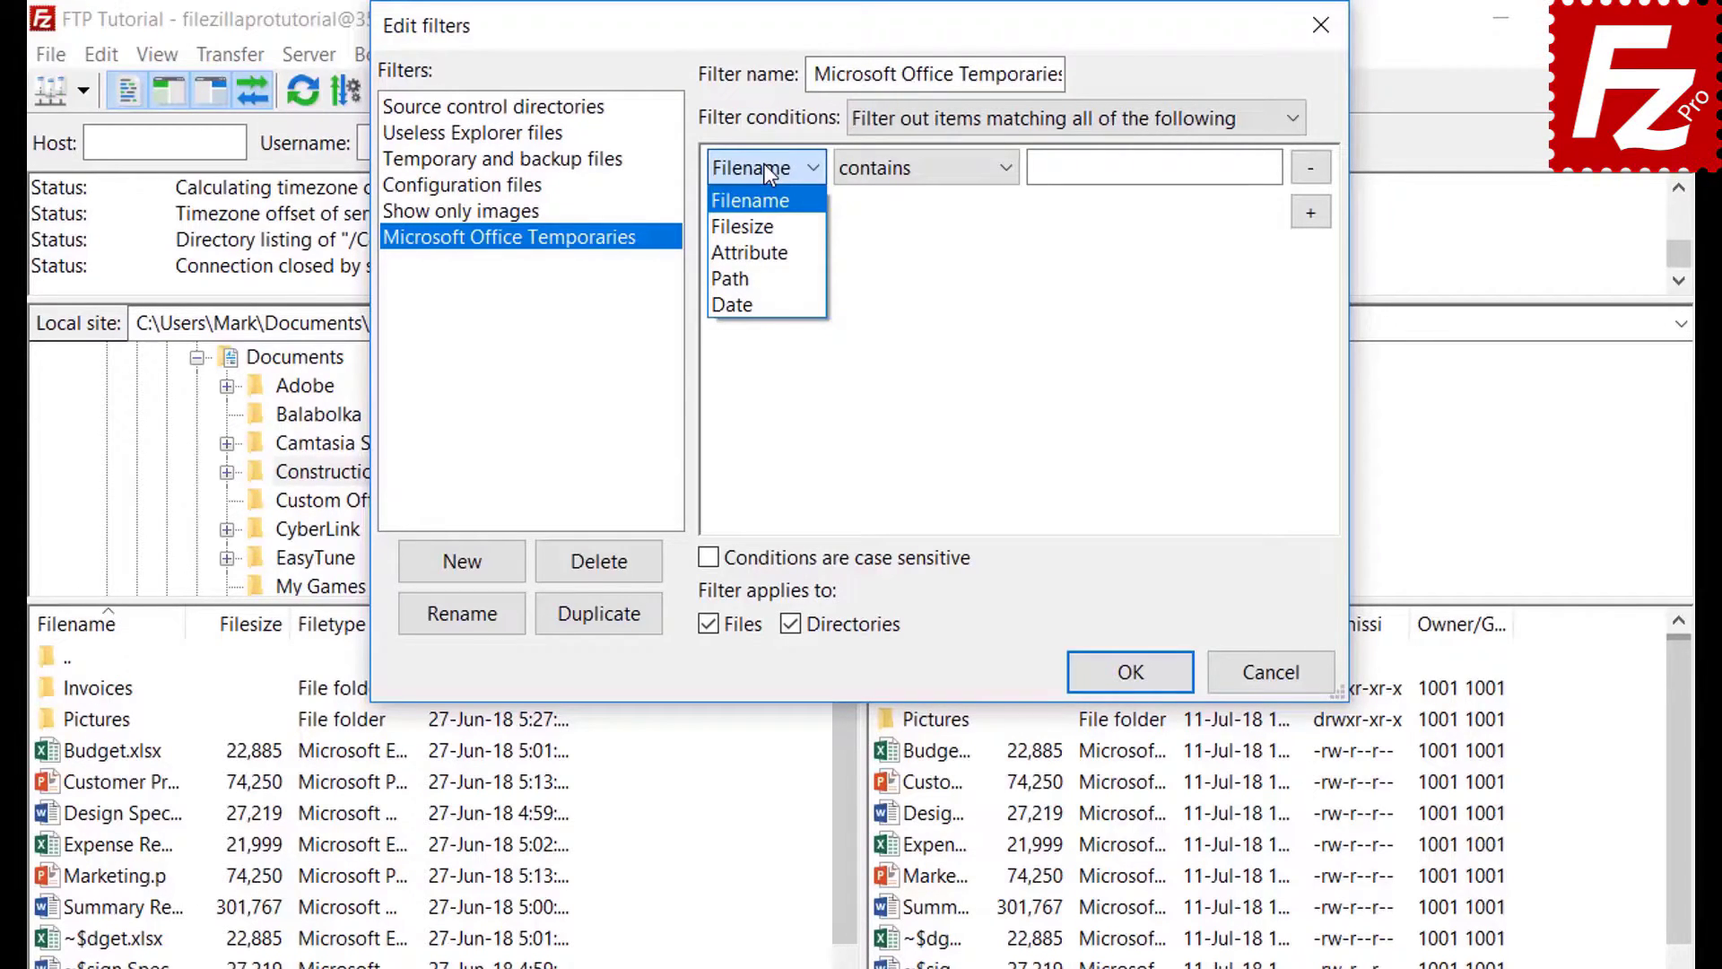
click(768, 227)
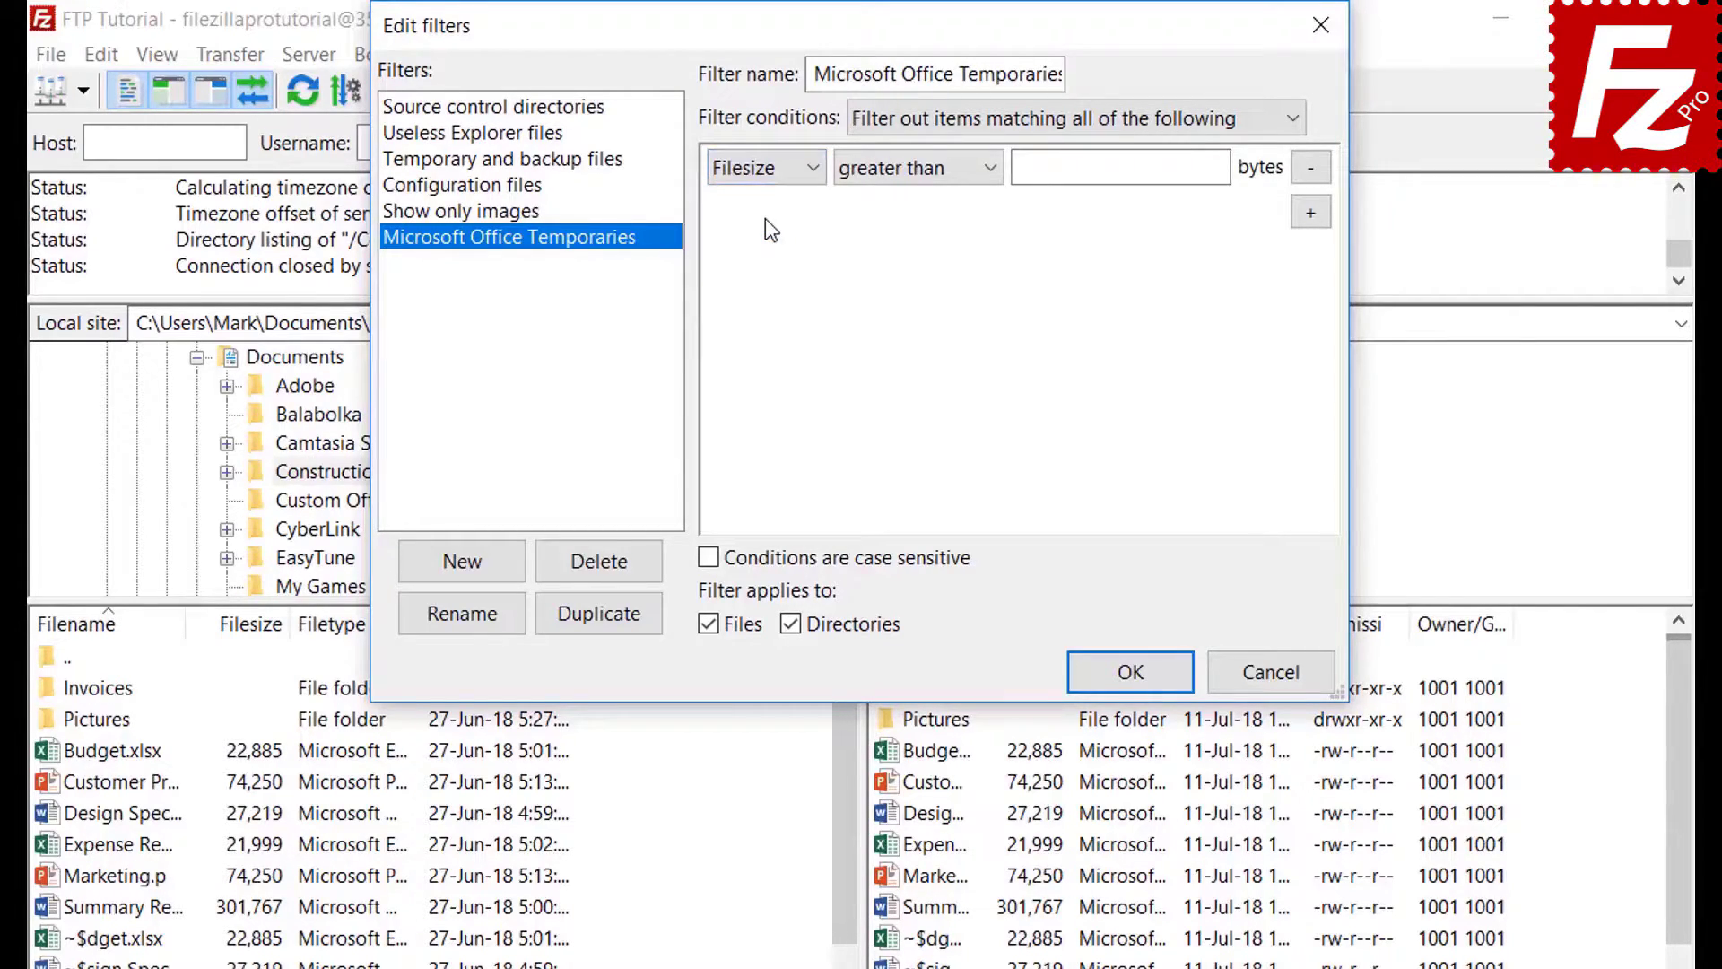
click(902, 172)
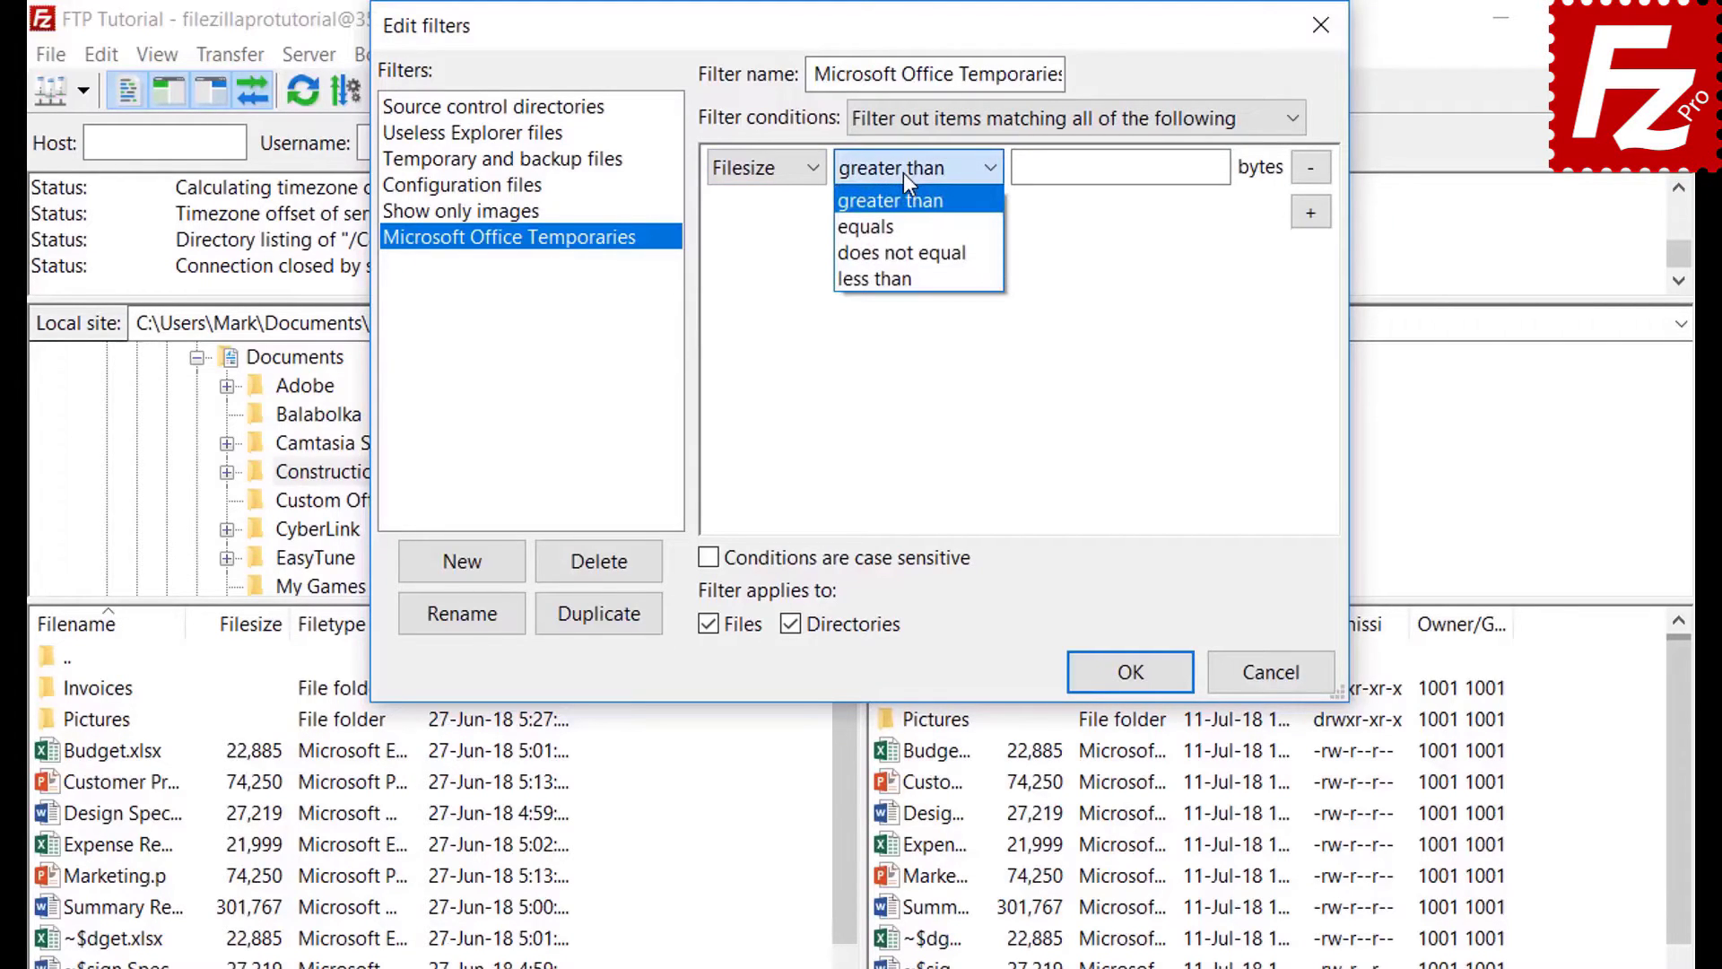
click(902, 173)
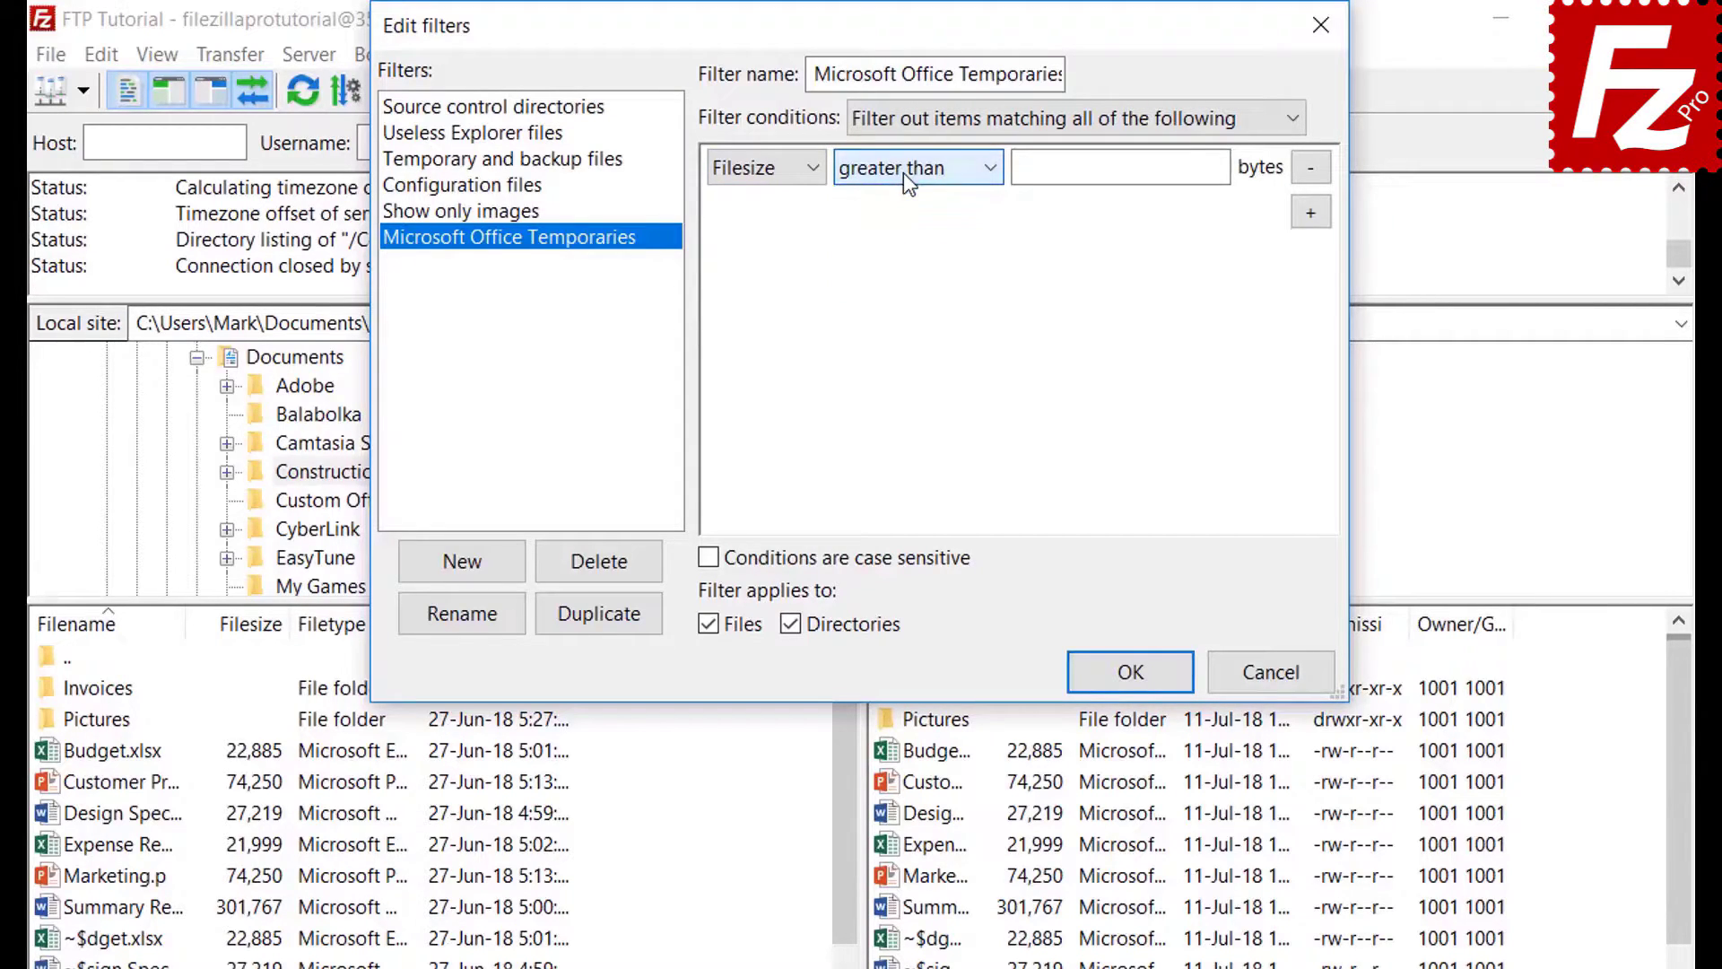
click(768, 170)
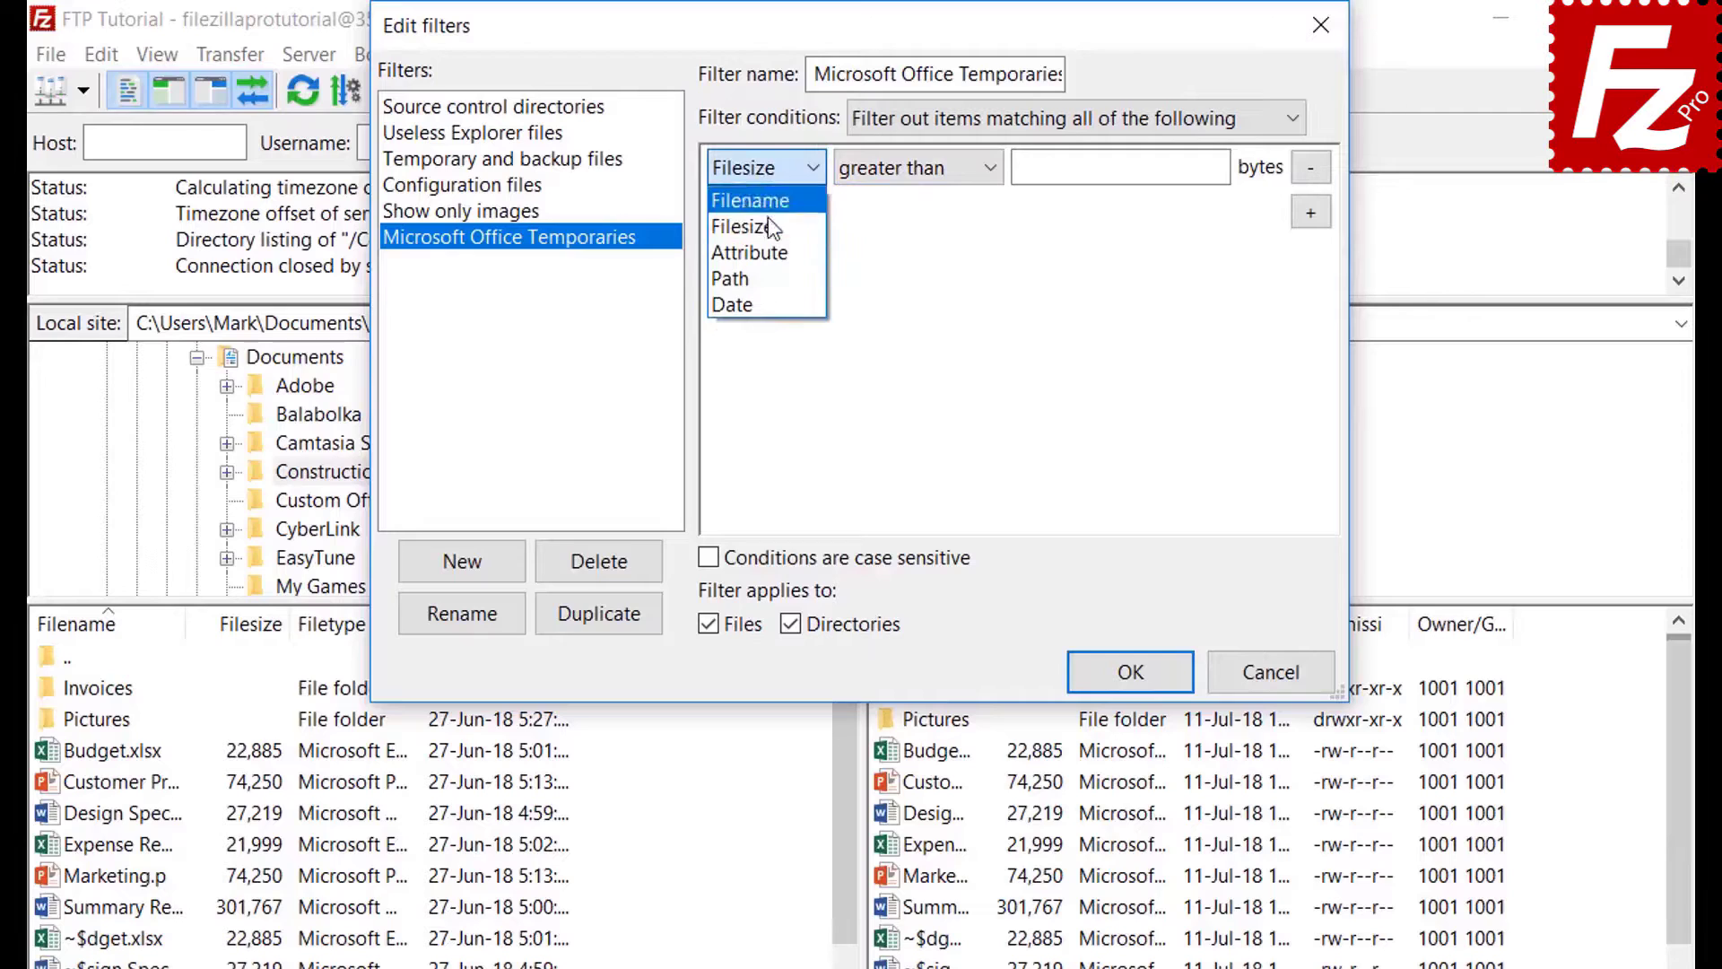
click(768, 246)
click(887, 179)
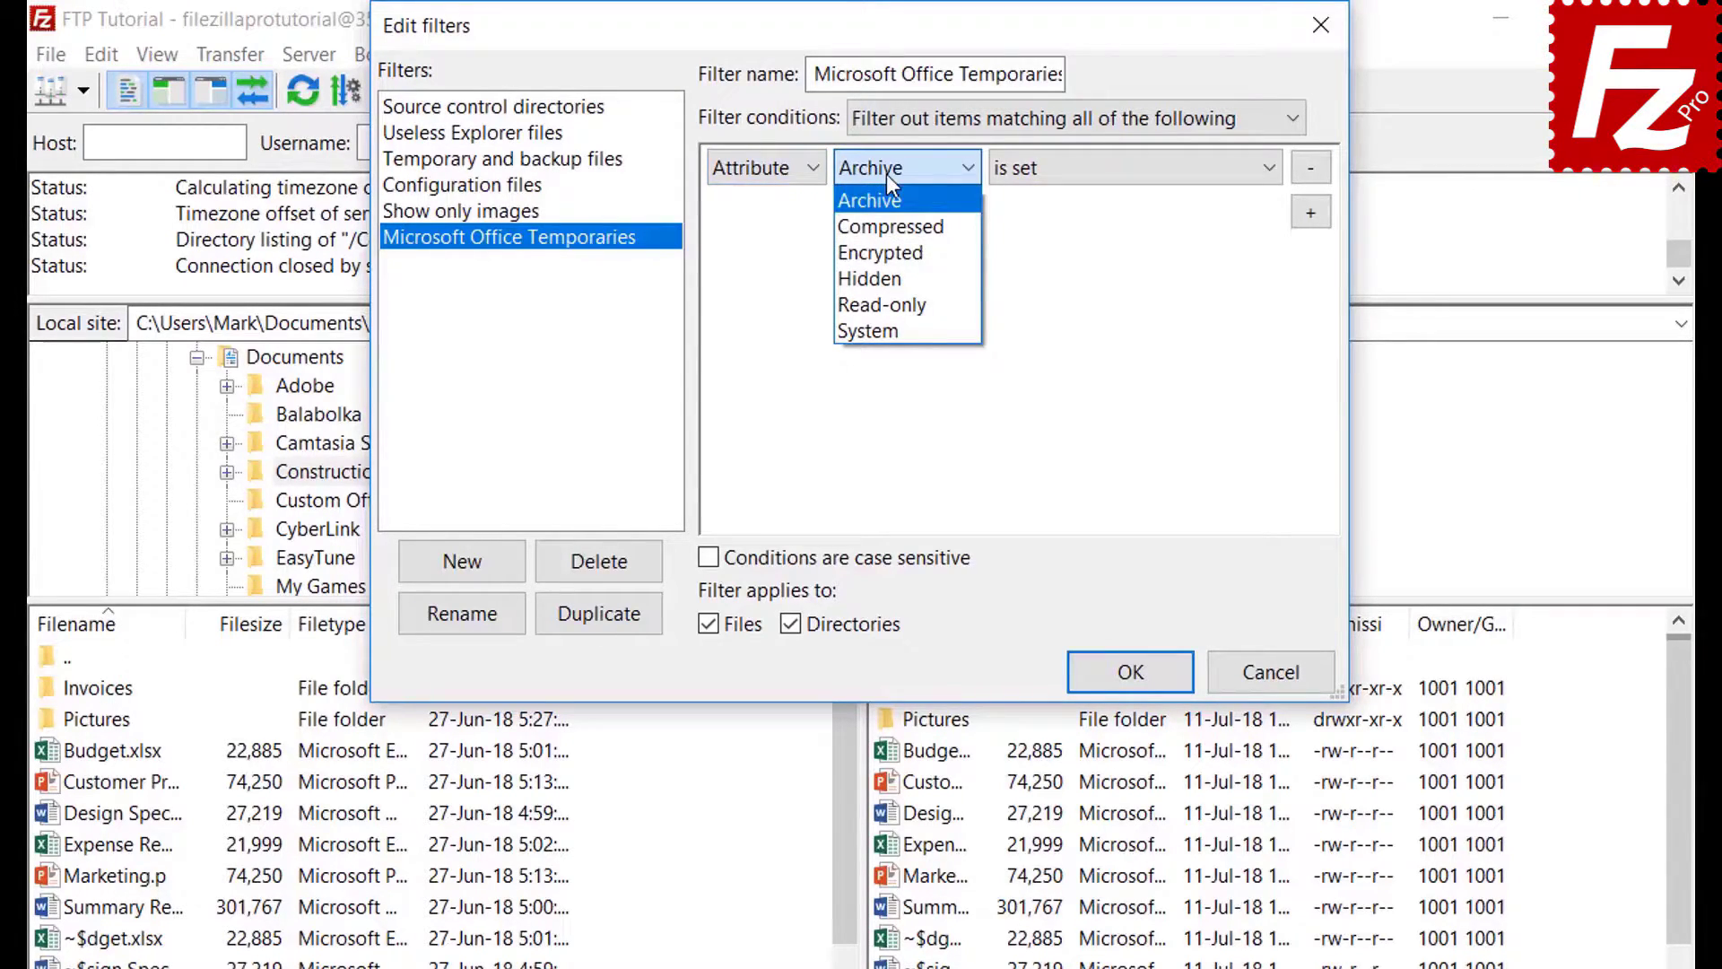
click(886, 174)
click(1073, 175)
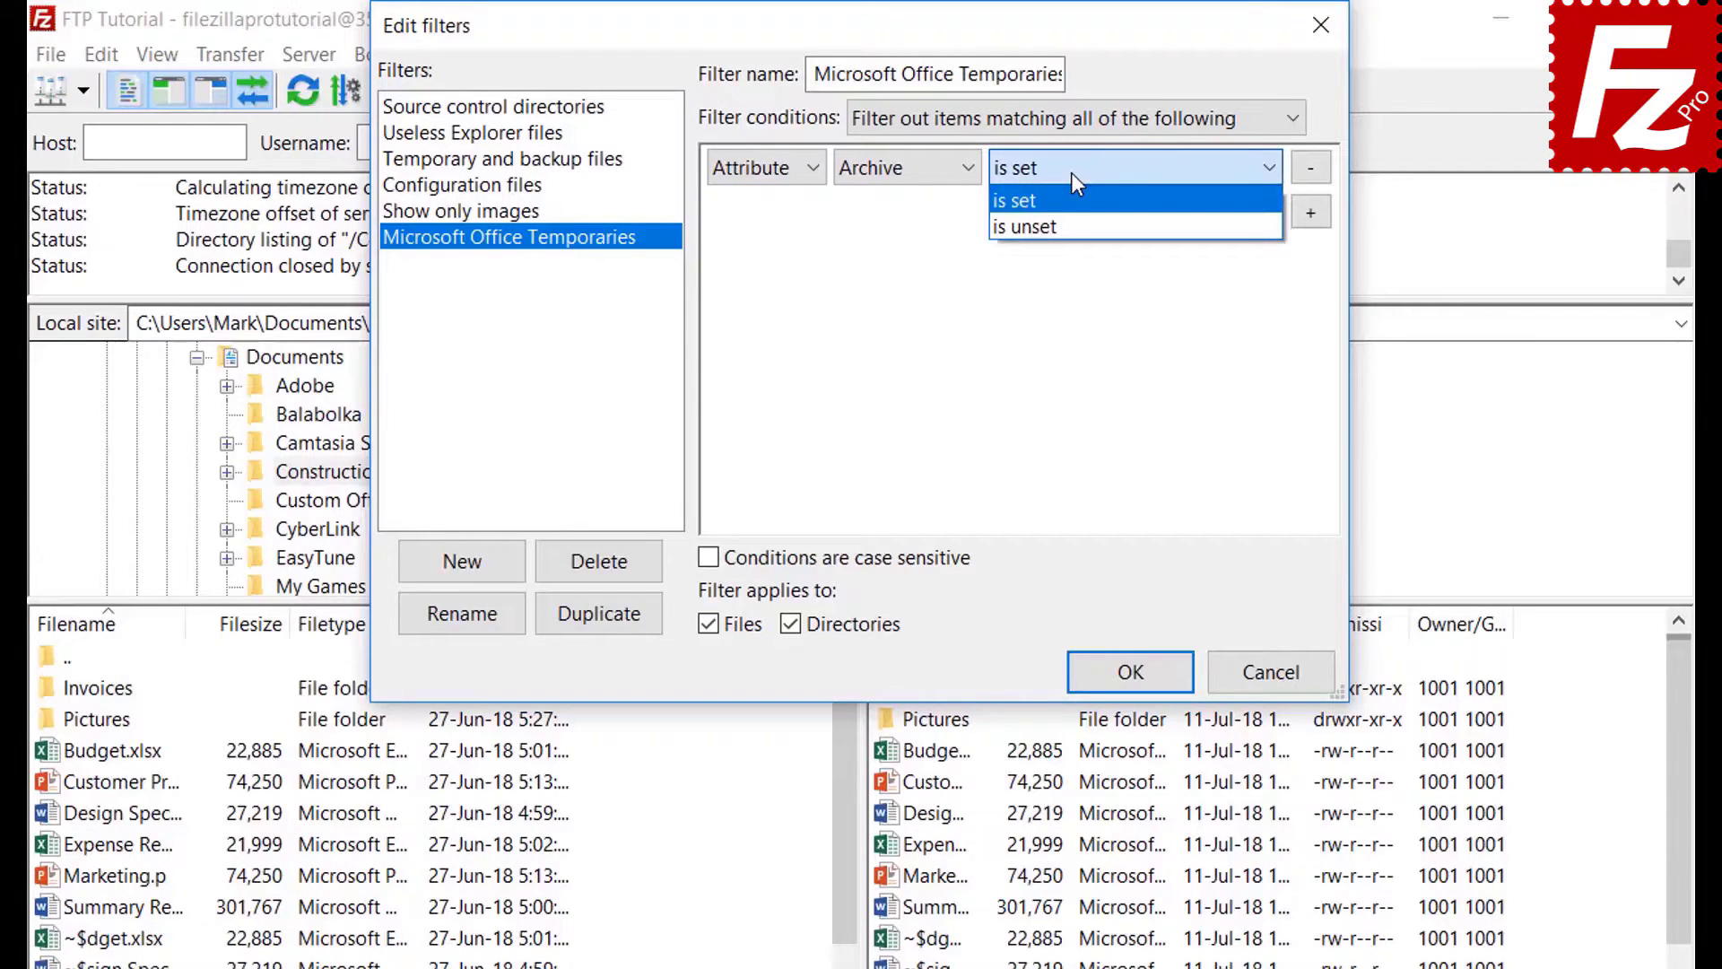
click(1072, 175)
- Preview the path and date condition options, leaving contains and before unchanged
click(759, 175)
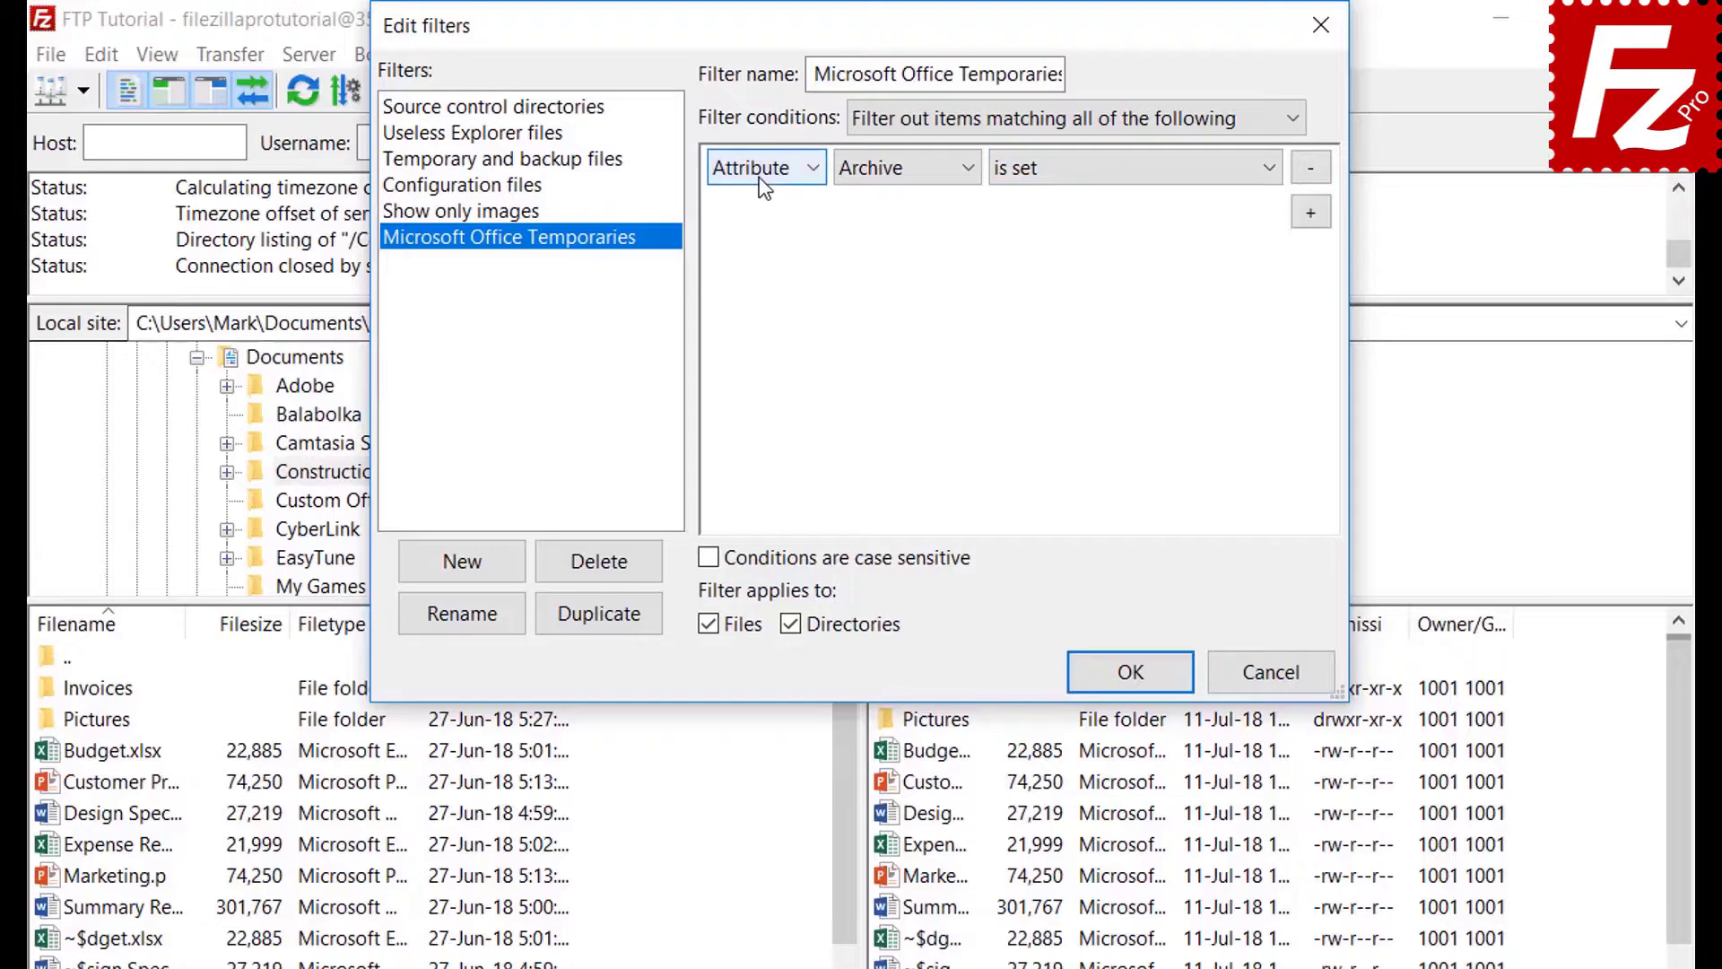
click(765, 278)
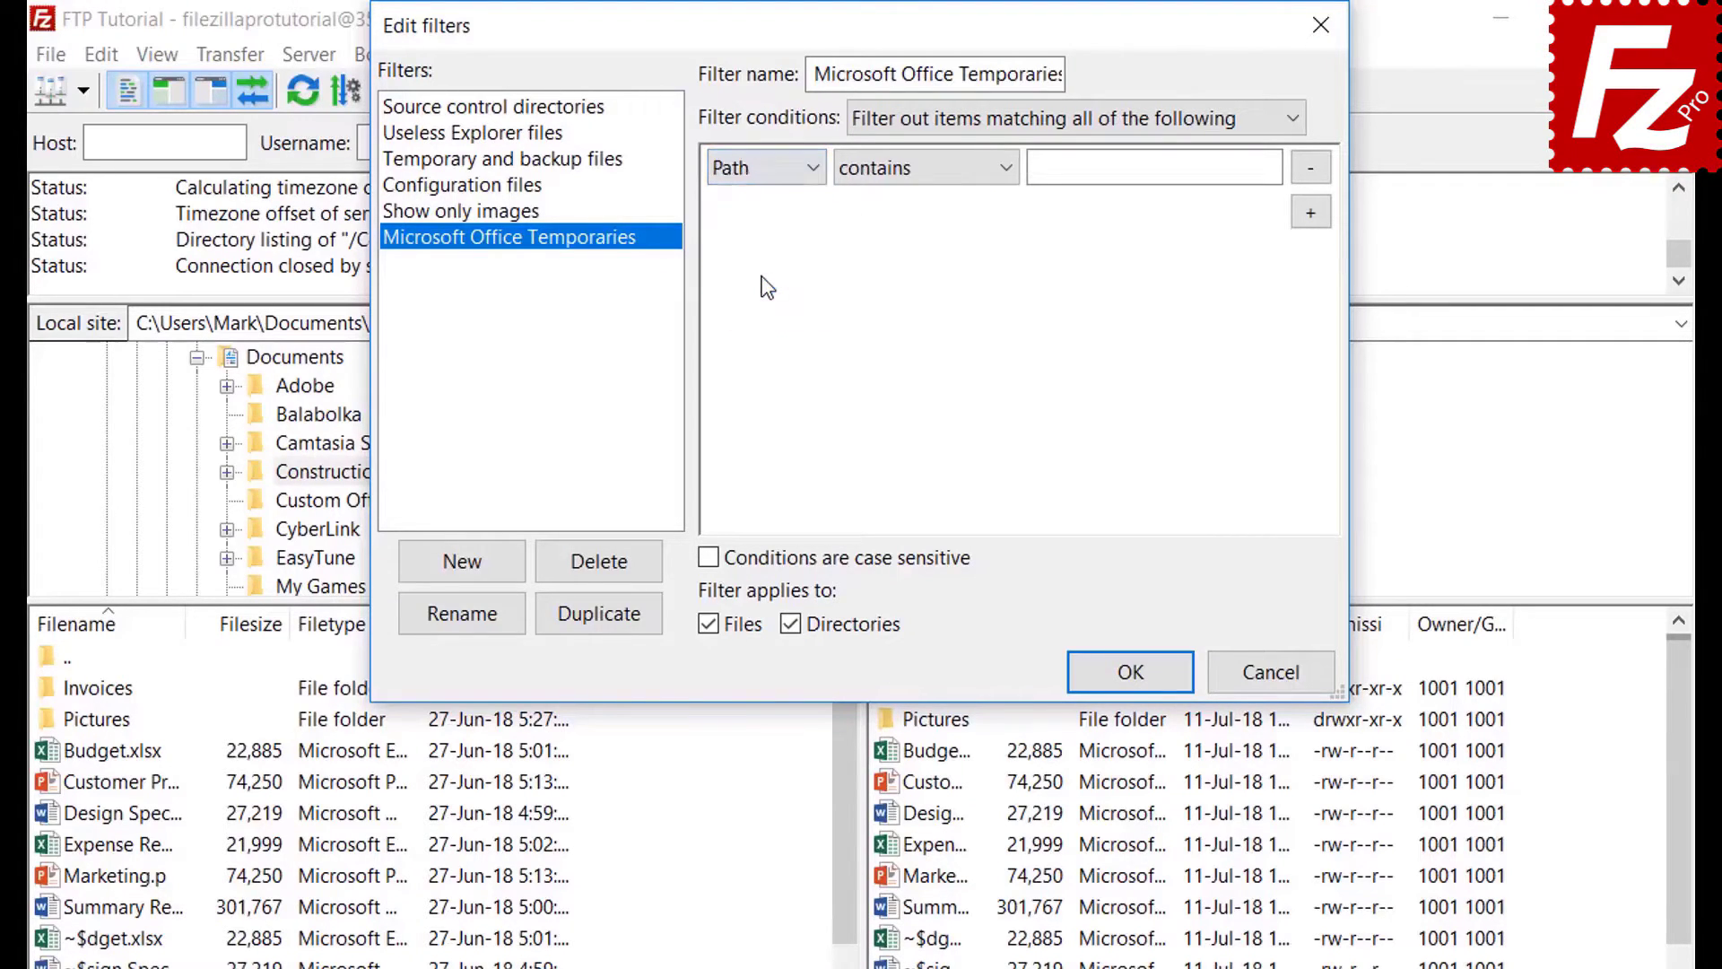
click(912, 173)
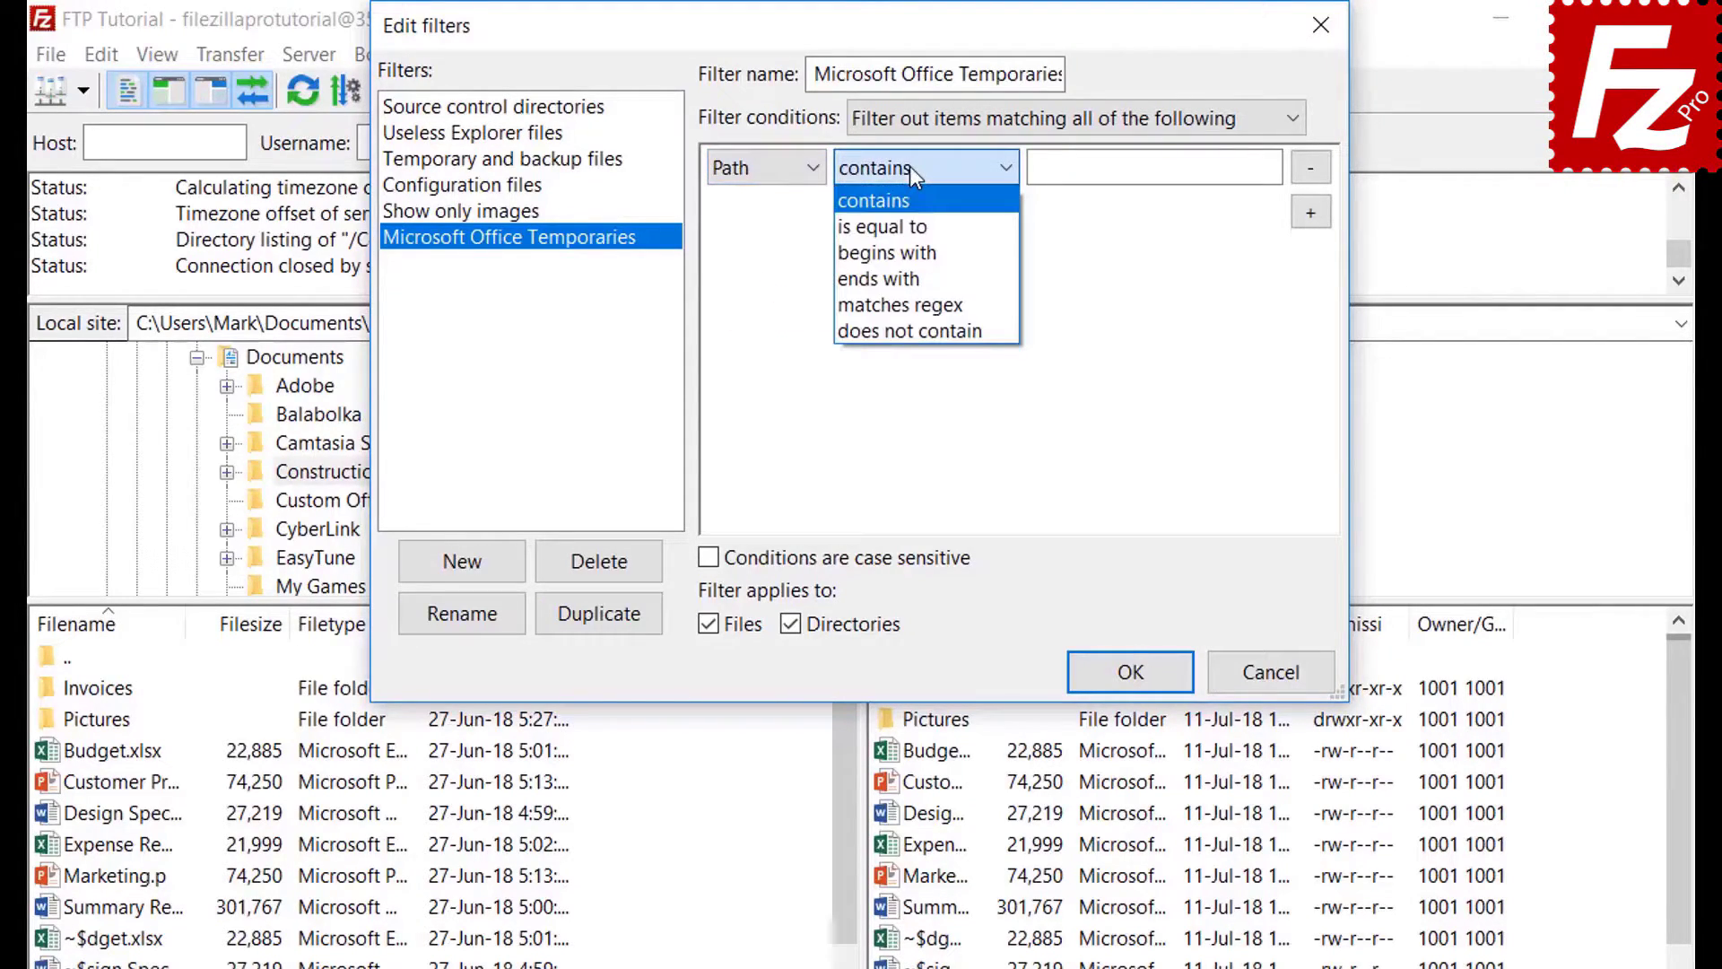
click(909, 165)
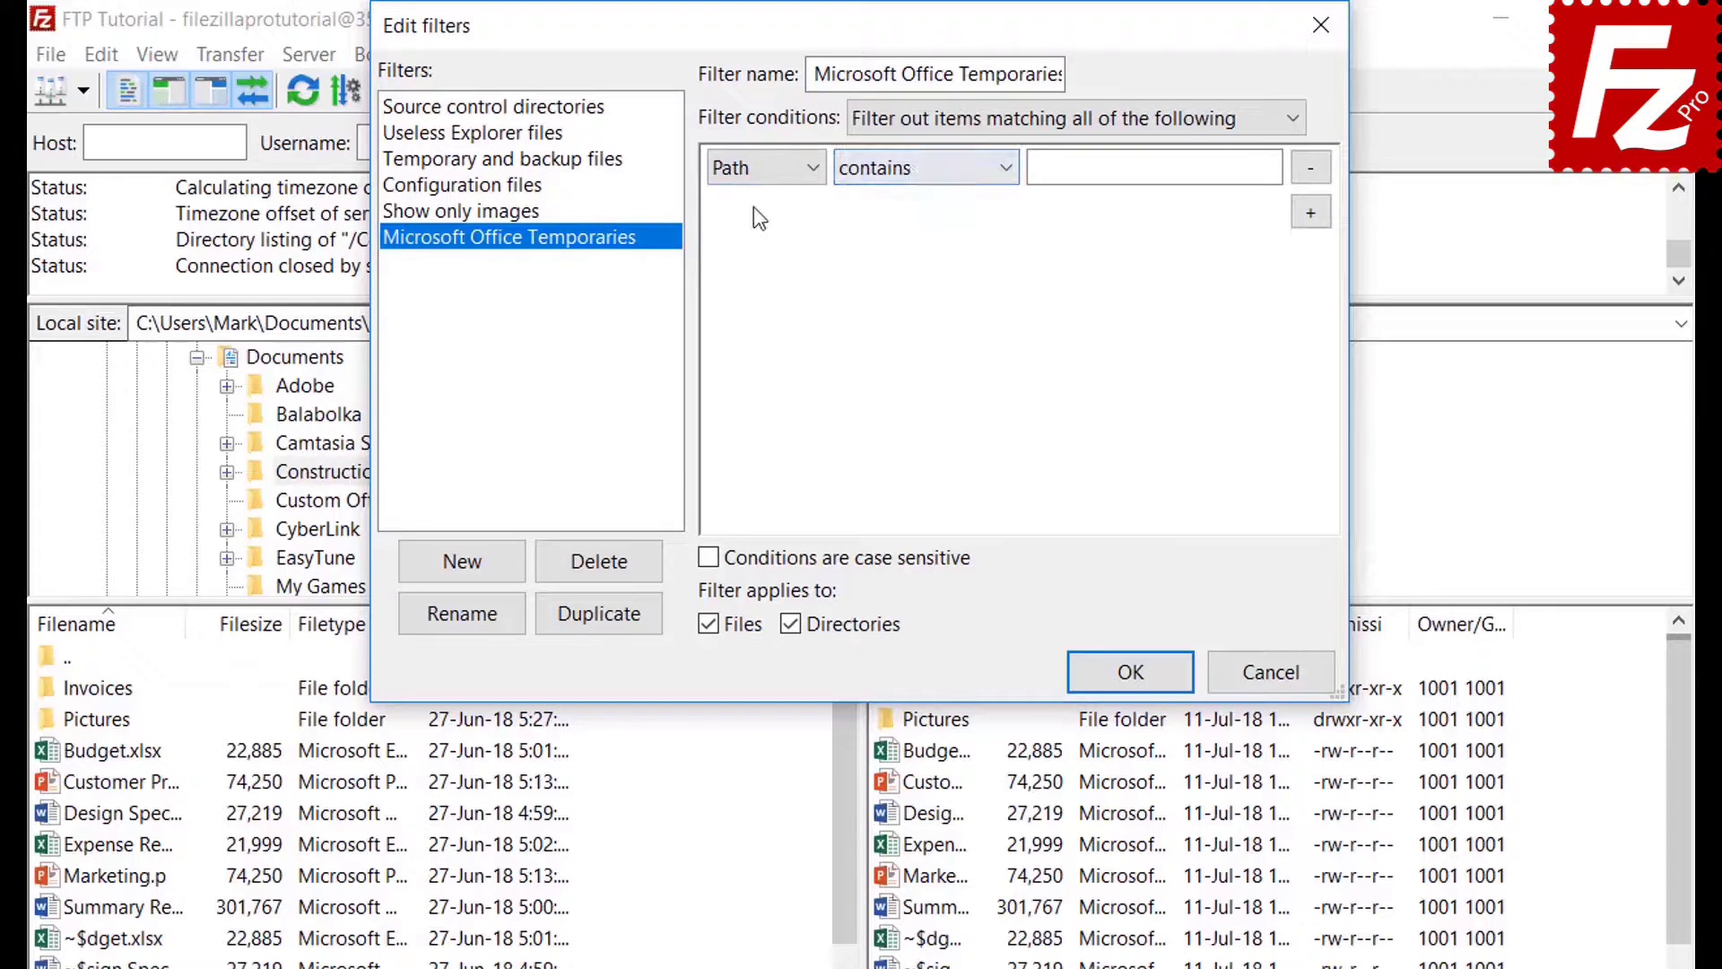
click(757, 168)
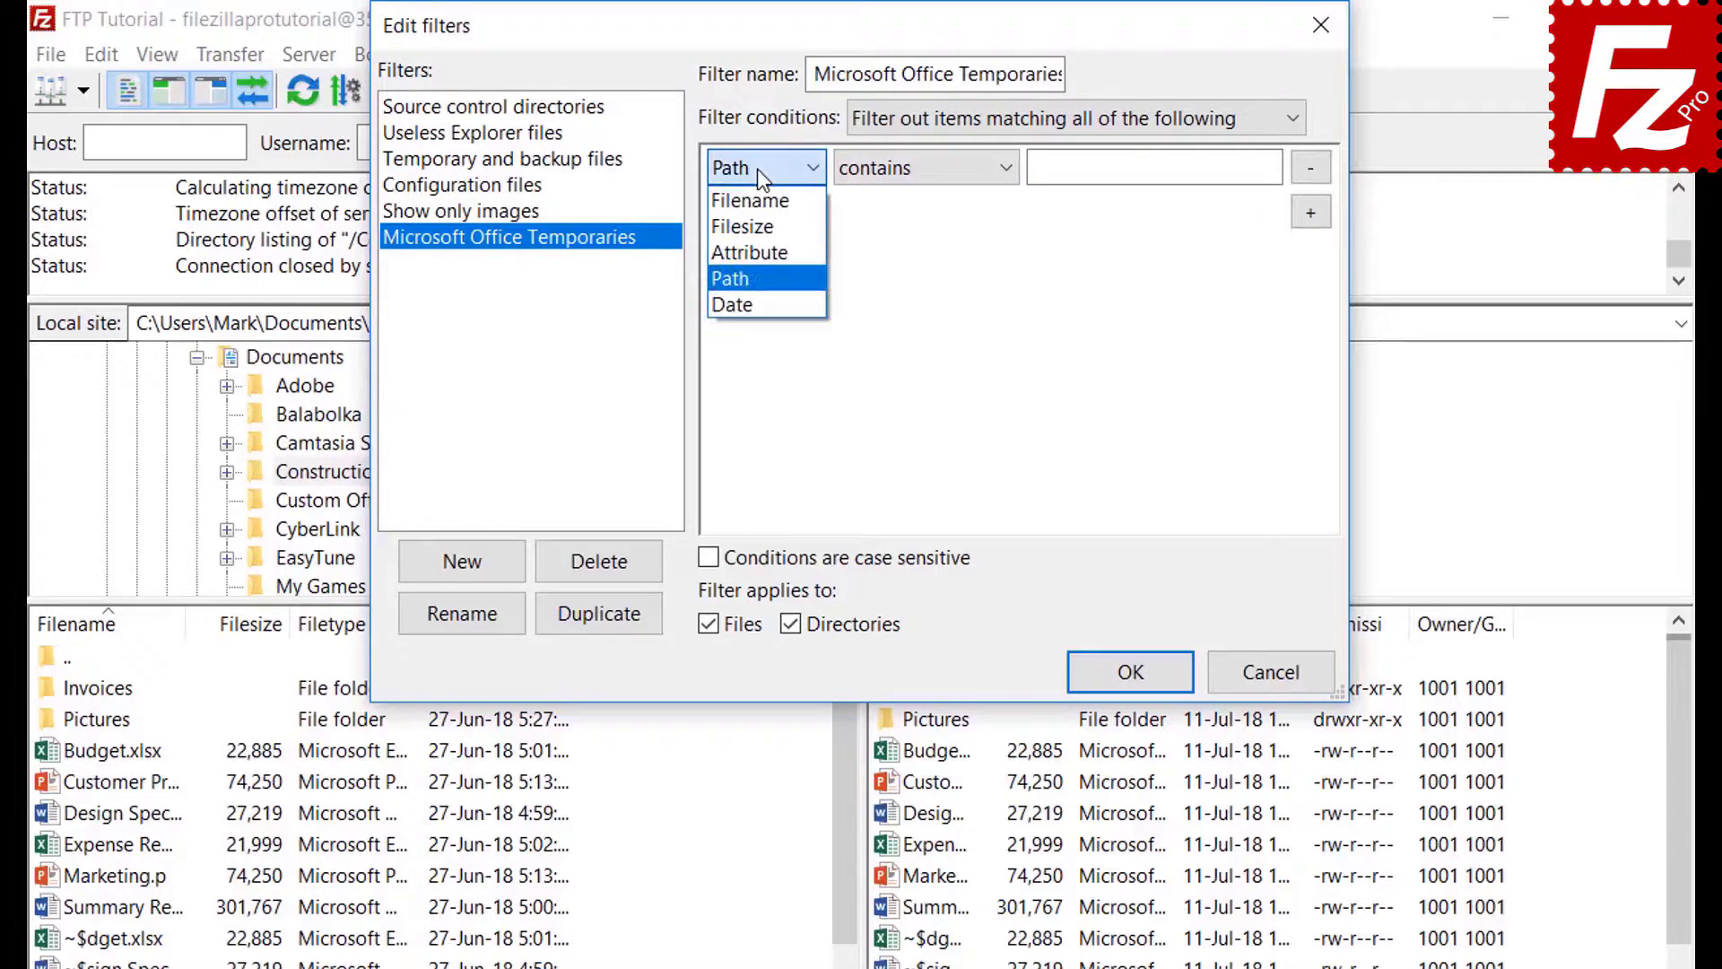
click(755, 304)
click(912, 170)
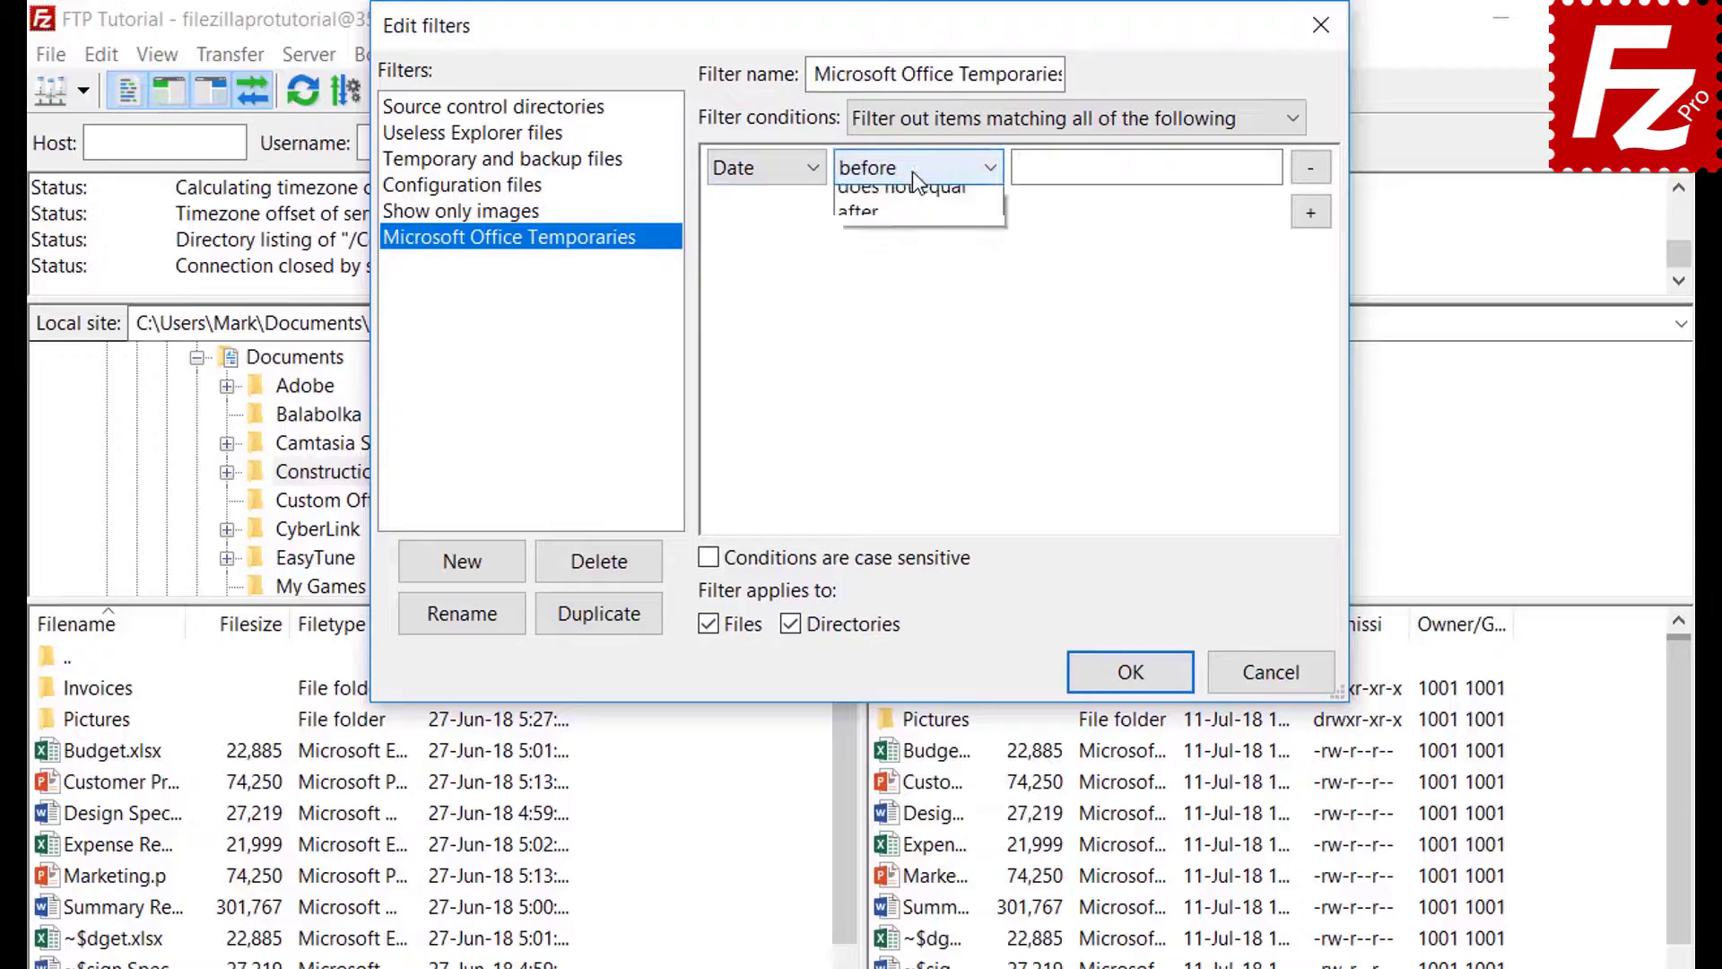
click(912, 171)
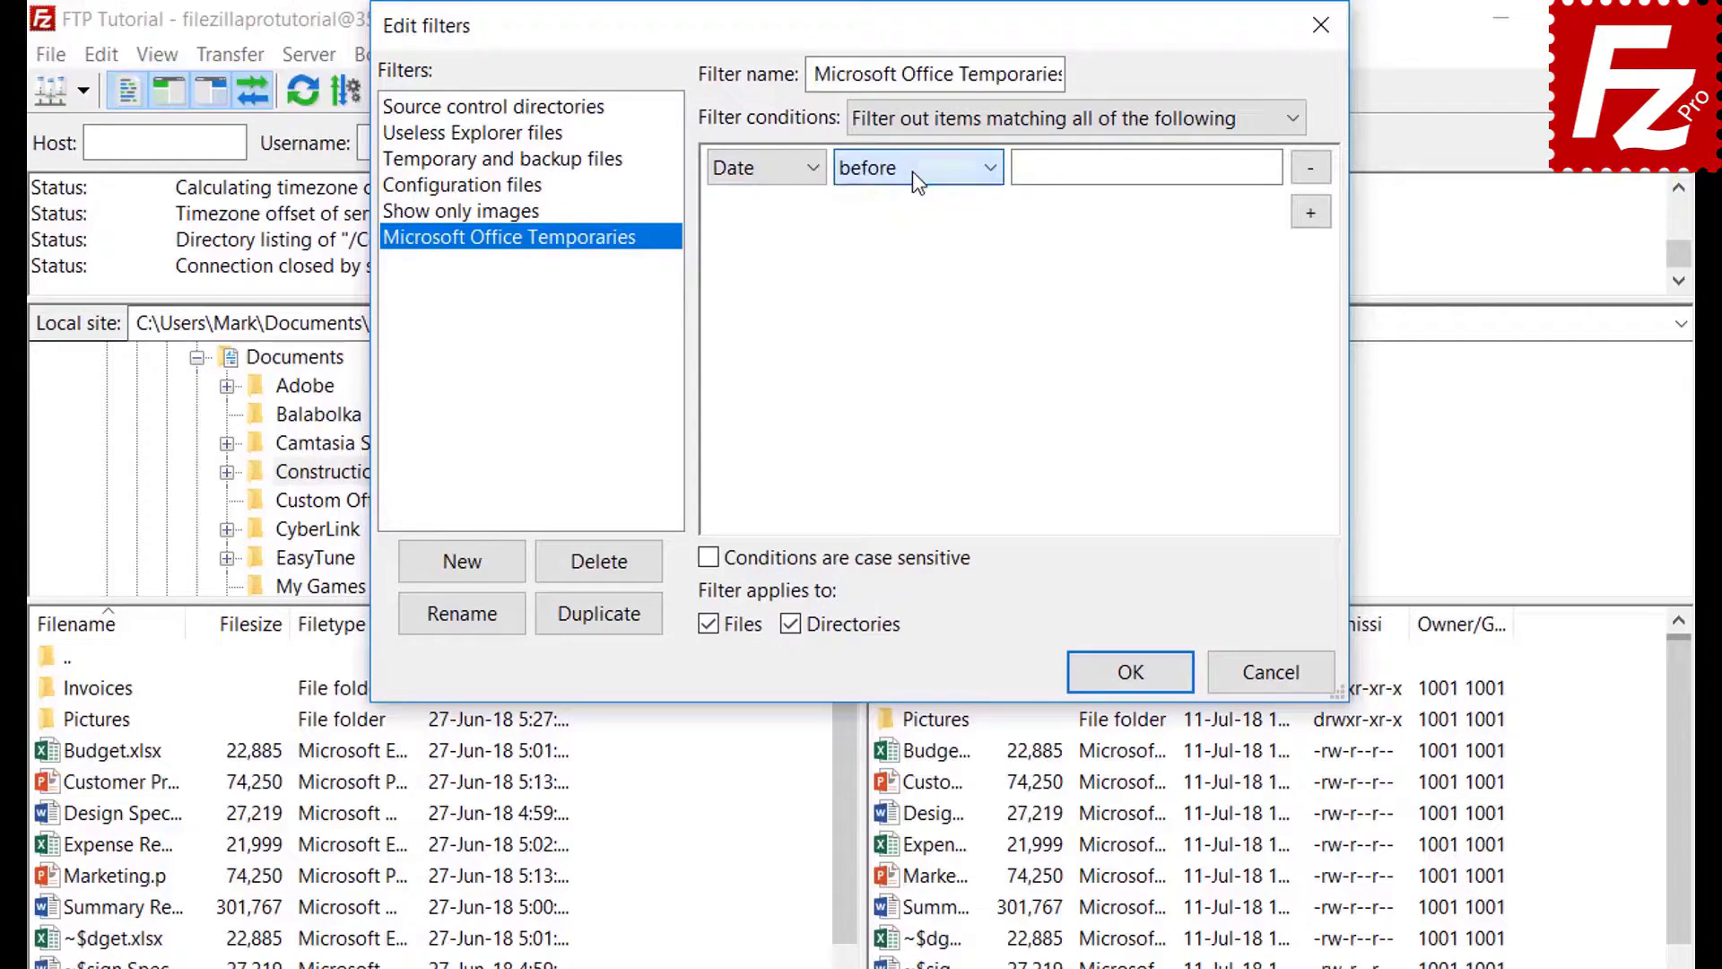
- Set the condition to Filename begins with '~$', exclude directories, and save the filter
click(751, 172)
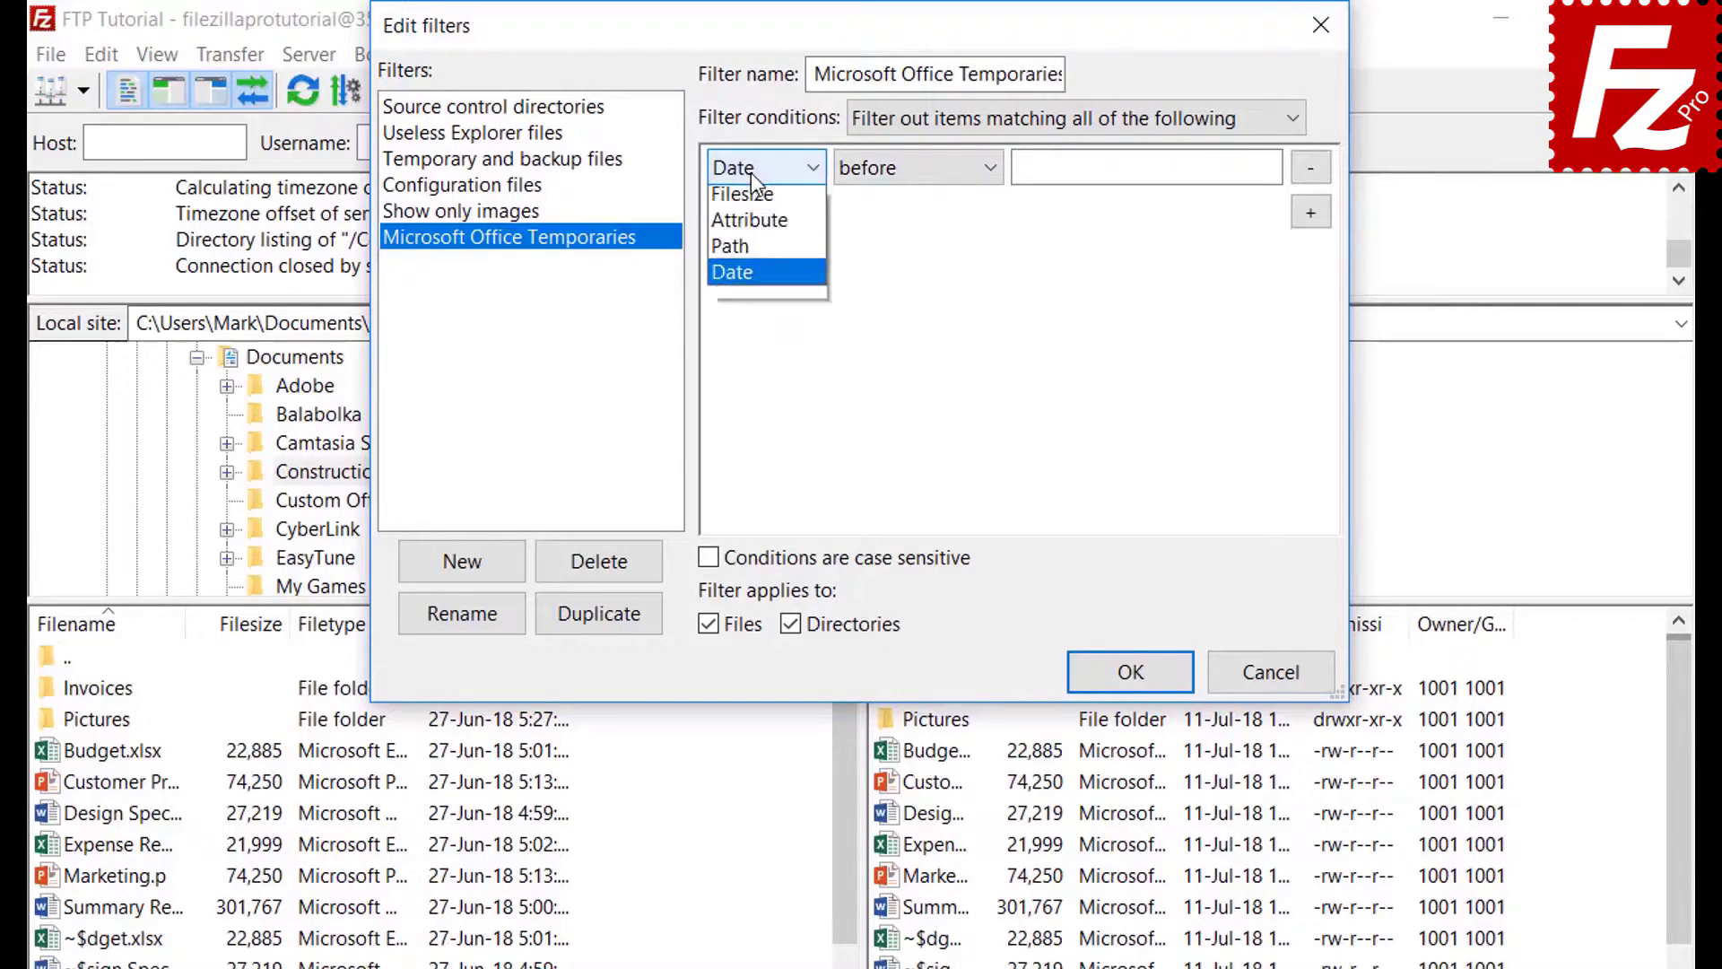
click(751, 201)
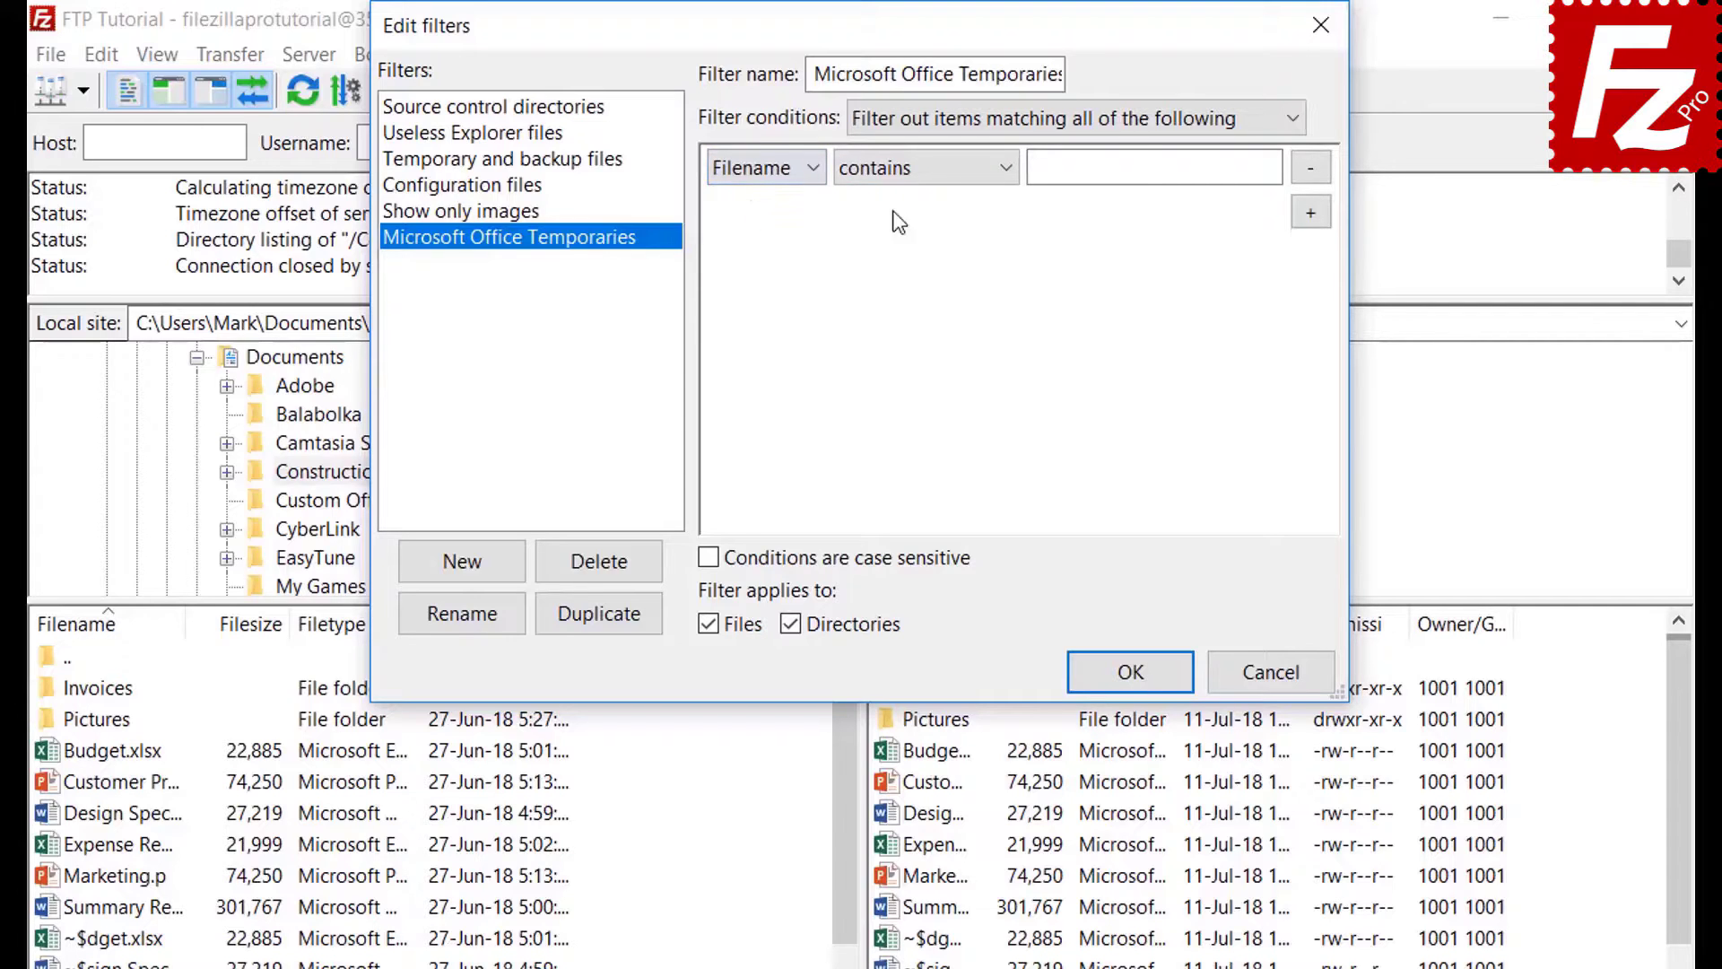
click(897, 175)
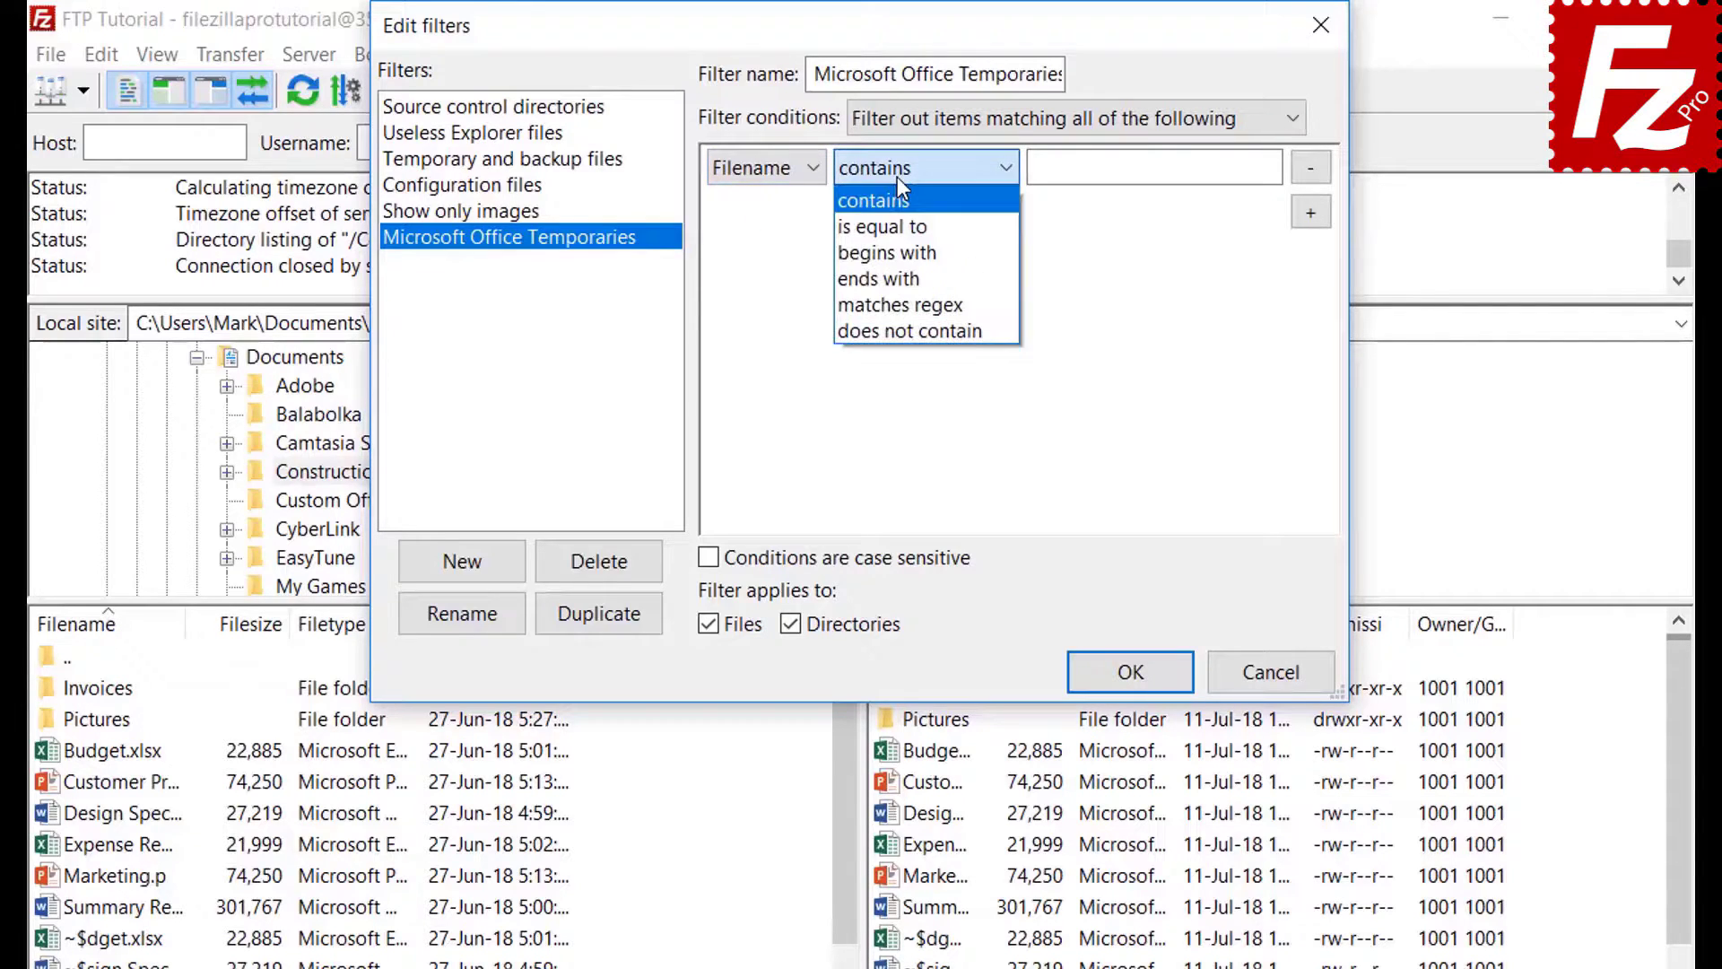
click(900, 252)
click(1069, 172)
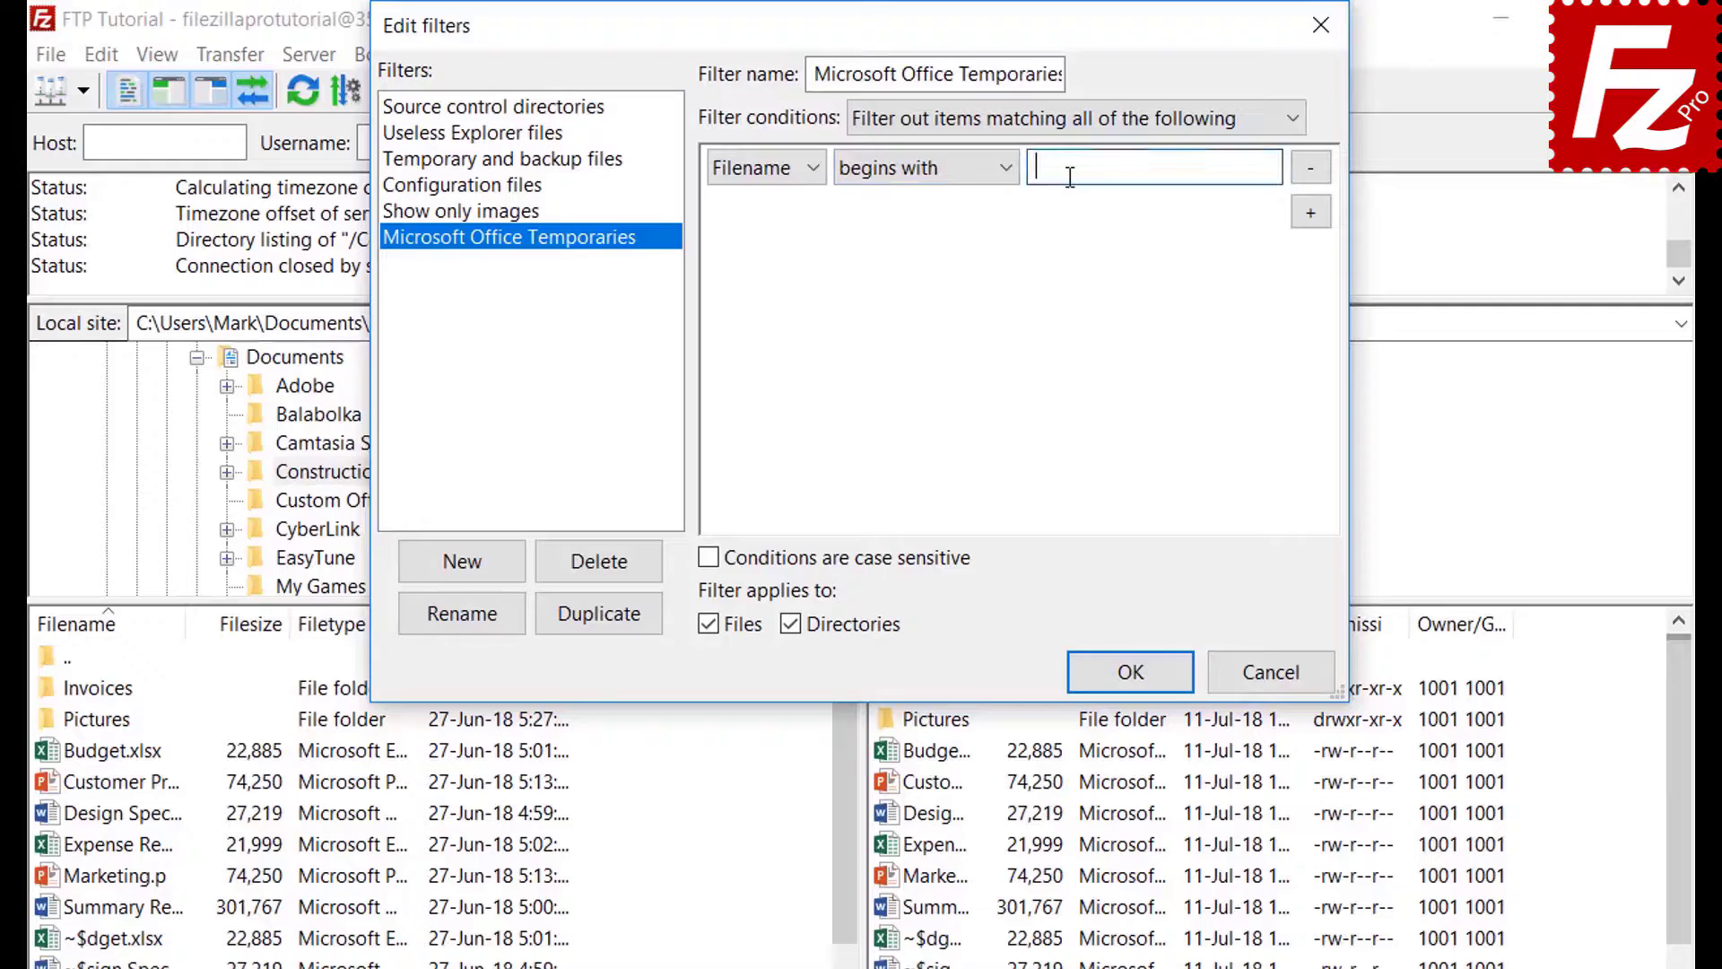
text(~$)
click(795, 625)
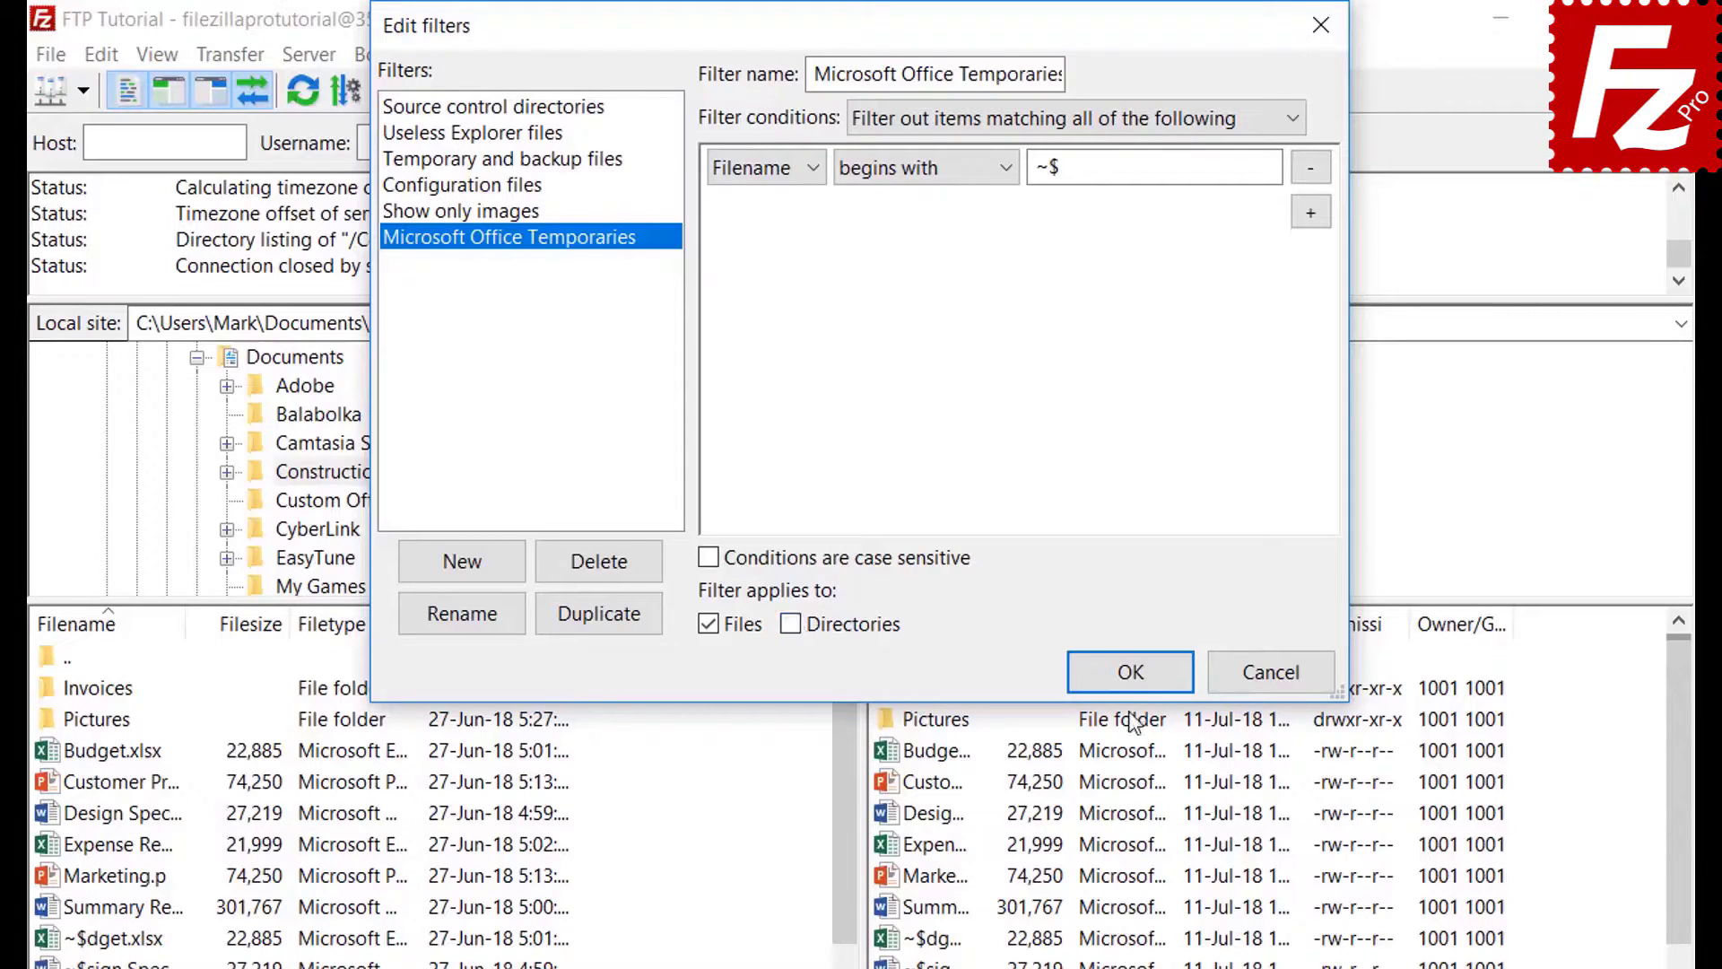
click(1130, 675)
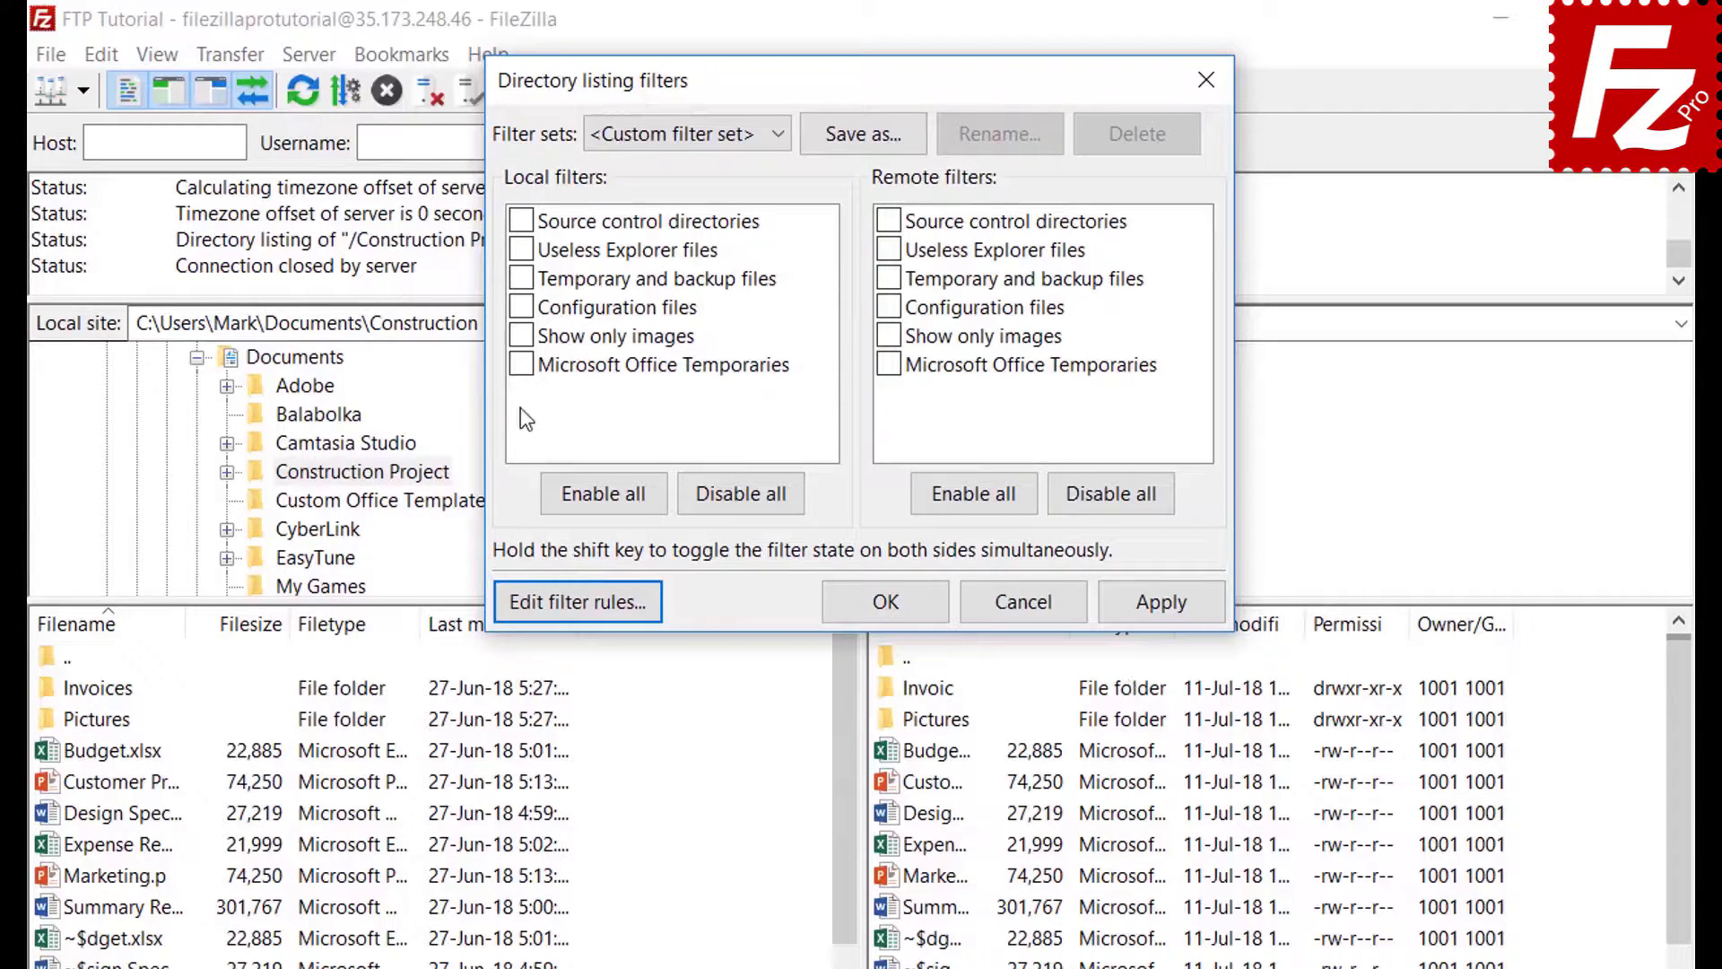
- Try the Office temporaries filter on the local listing, then turn it back off
click(521, 364)
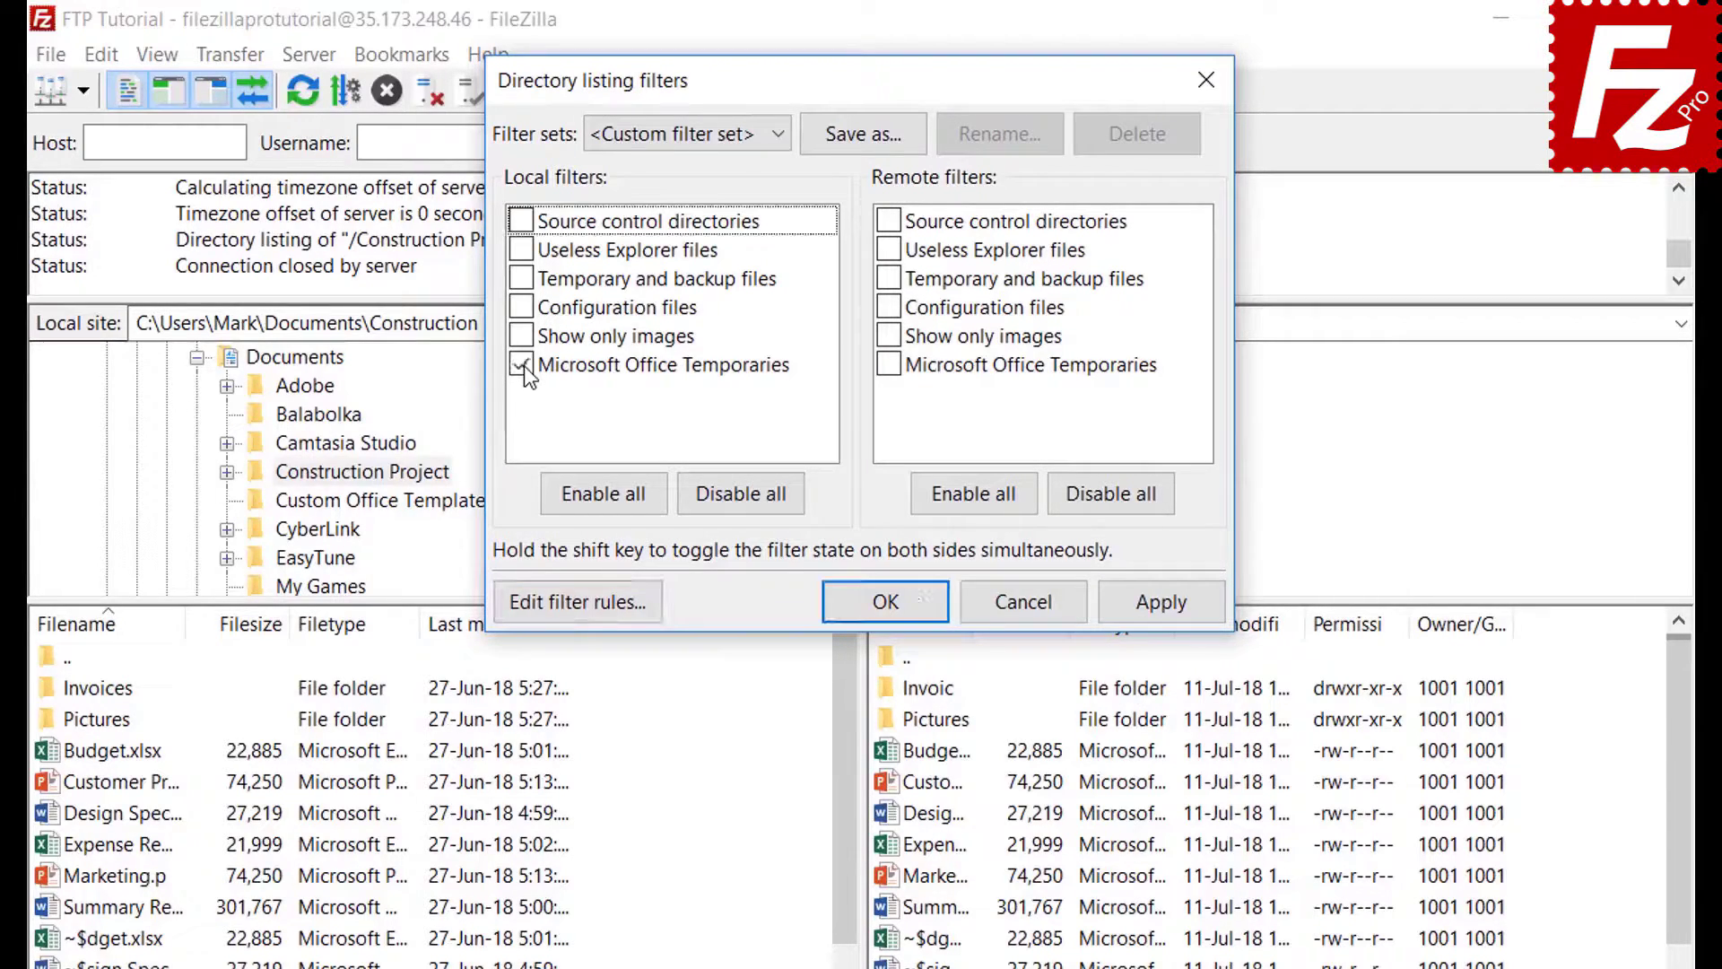
click(1161, 614)
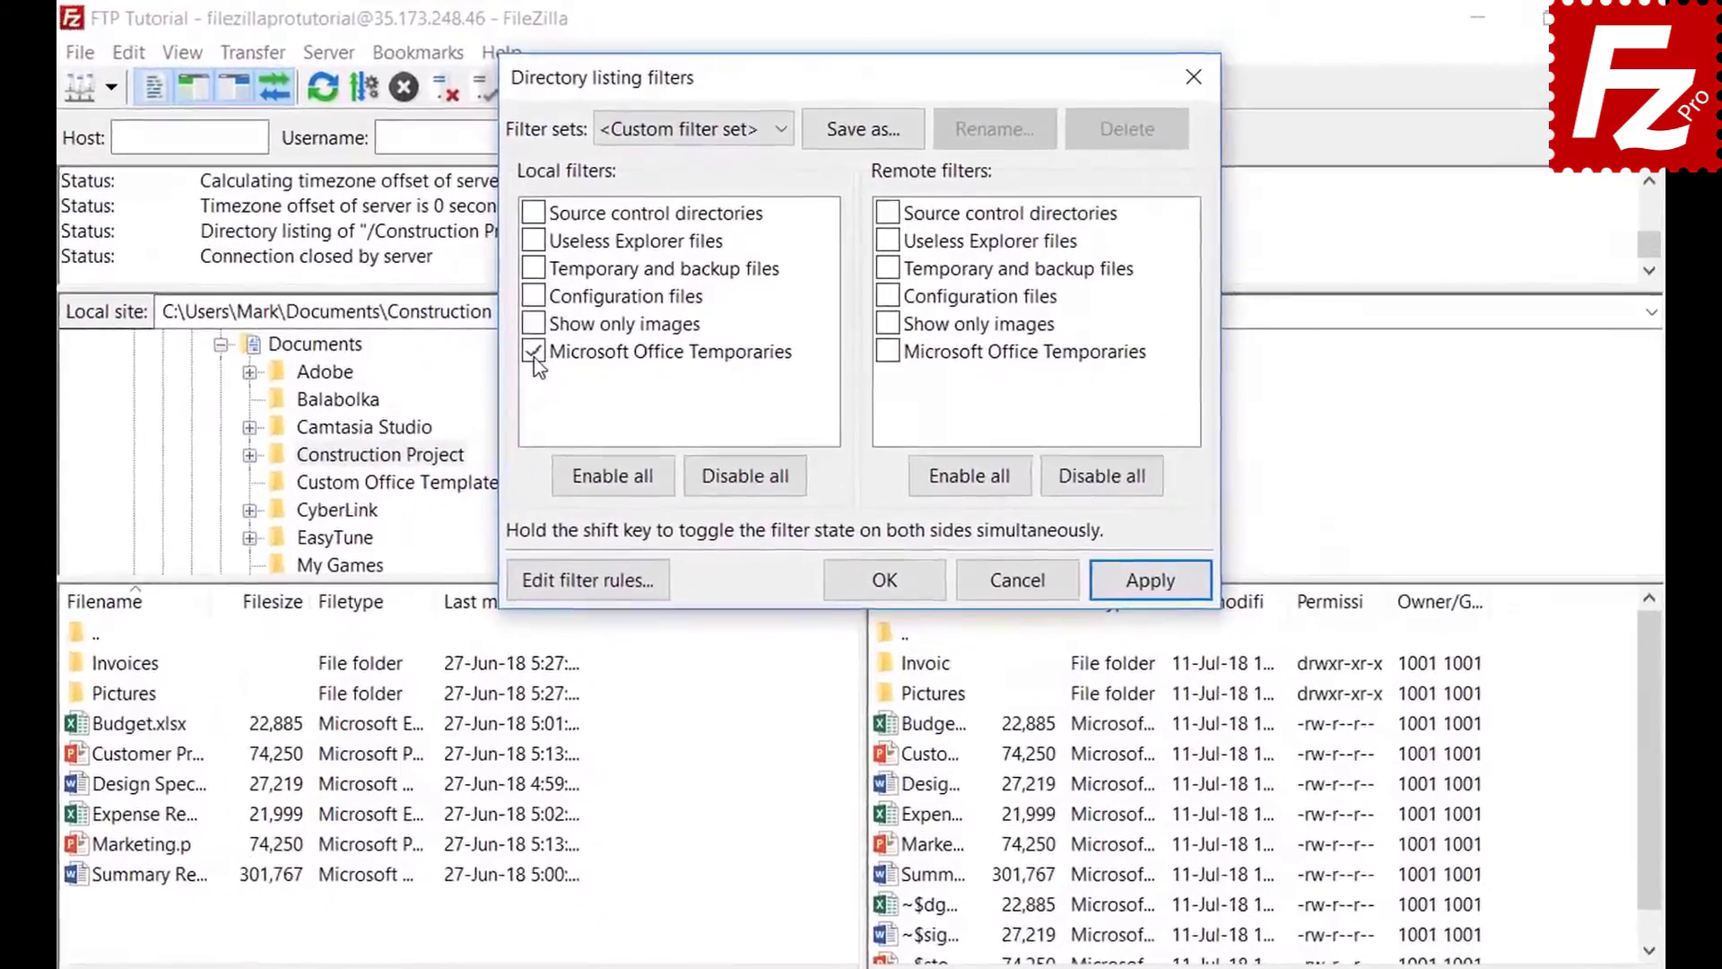
click(598, 283)
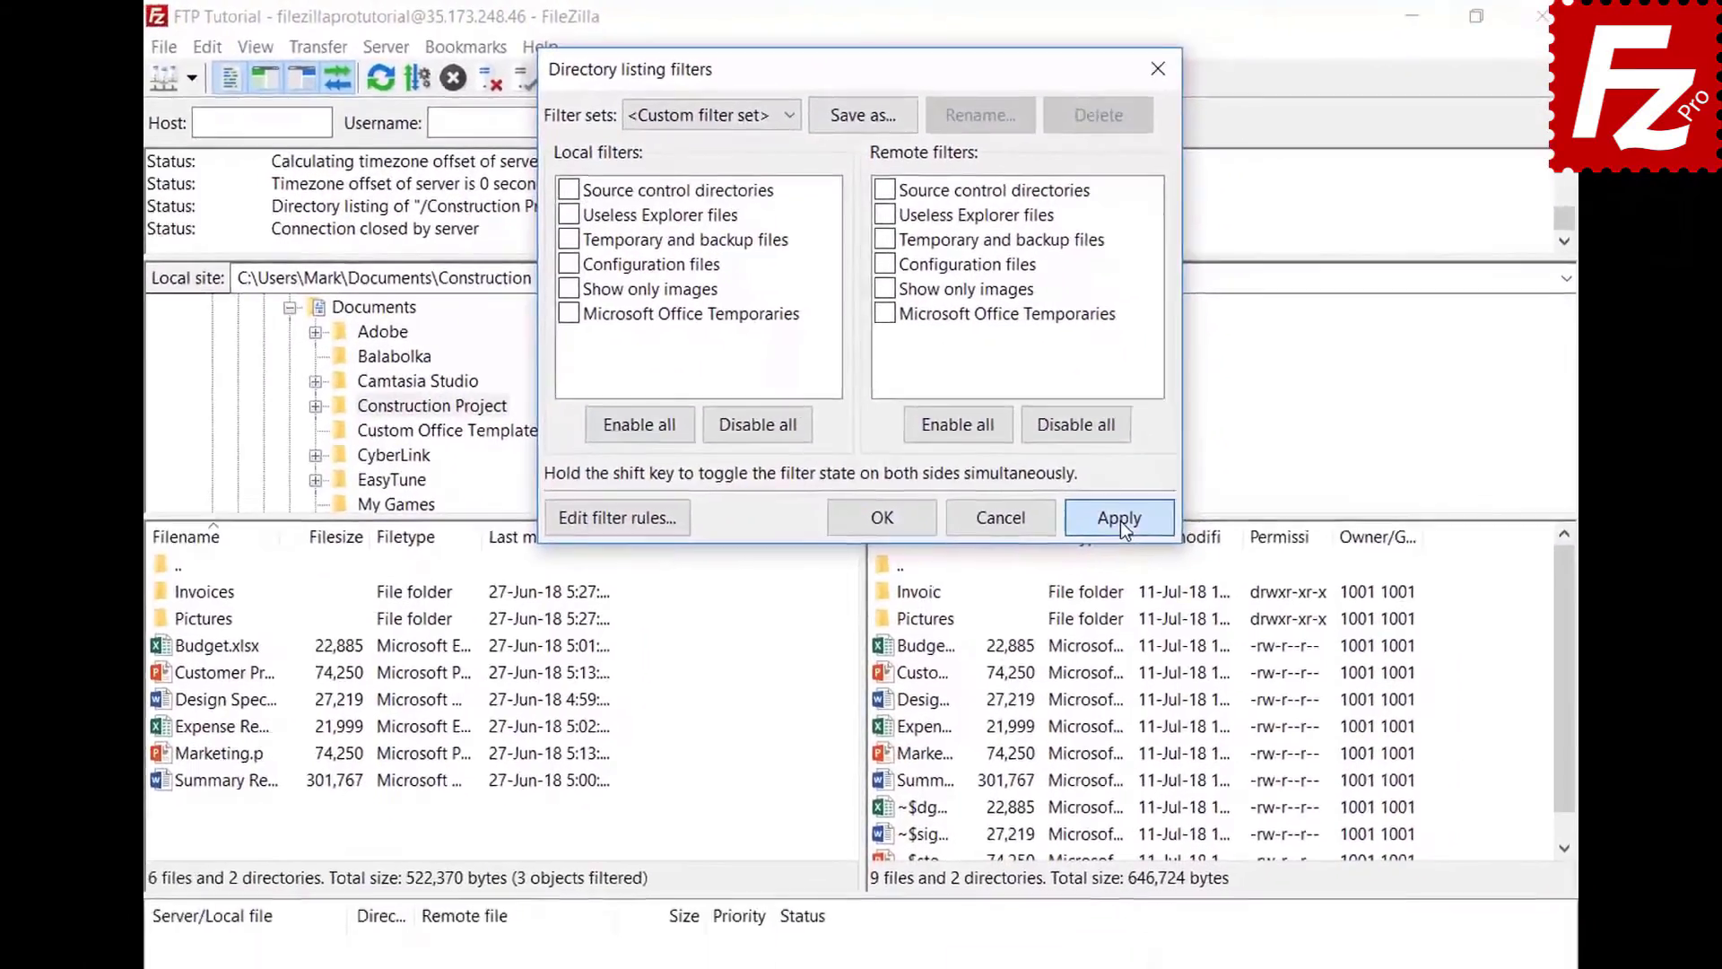
click(1157, 595)
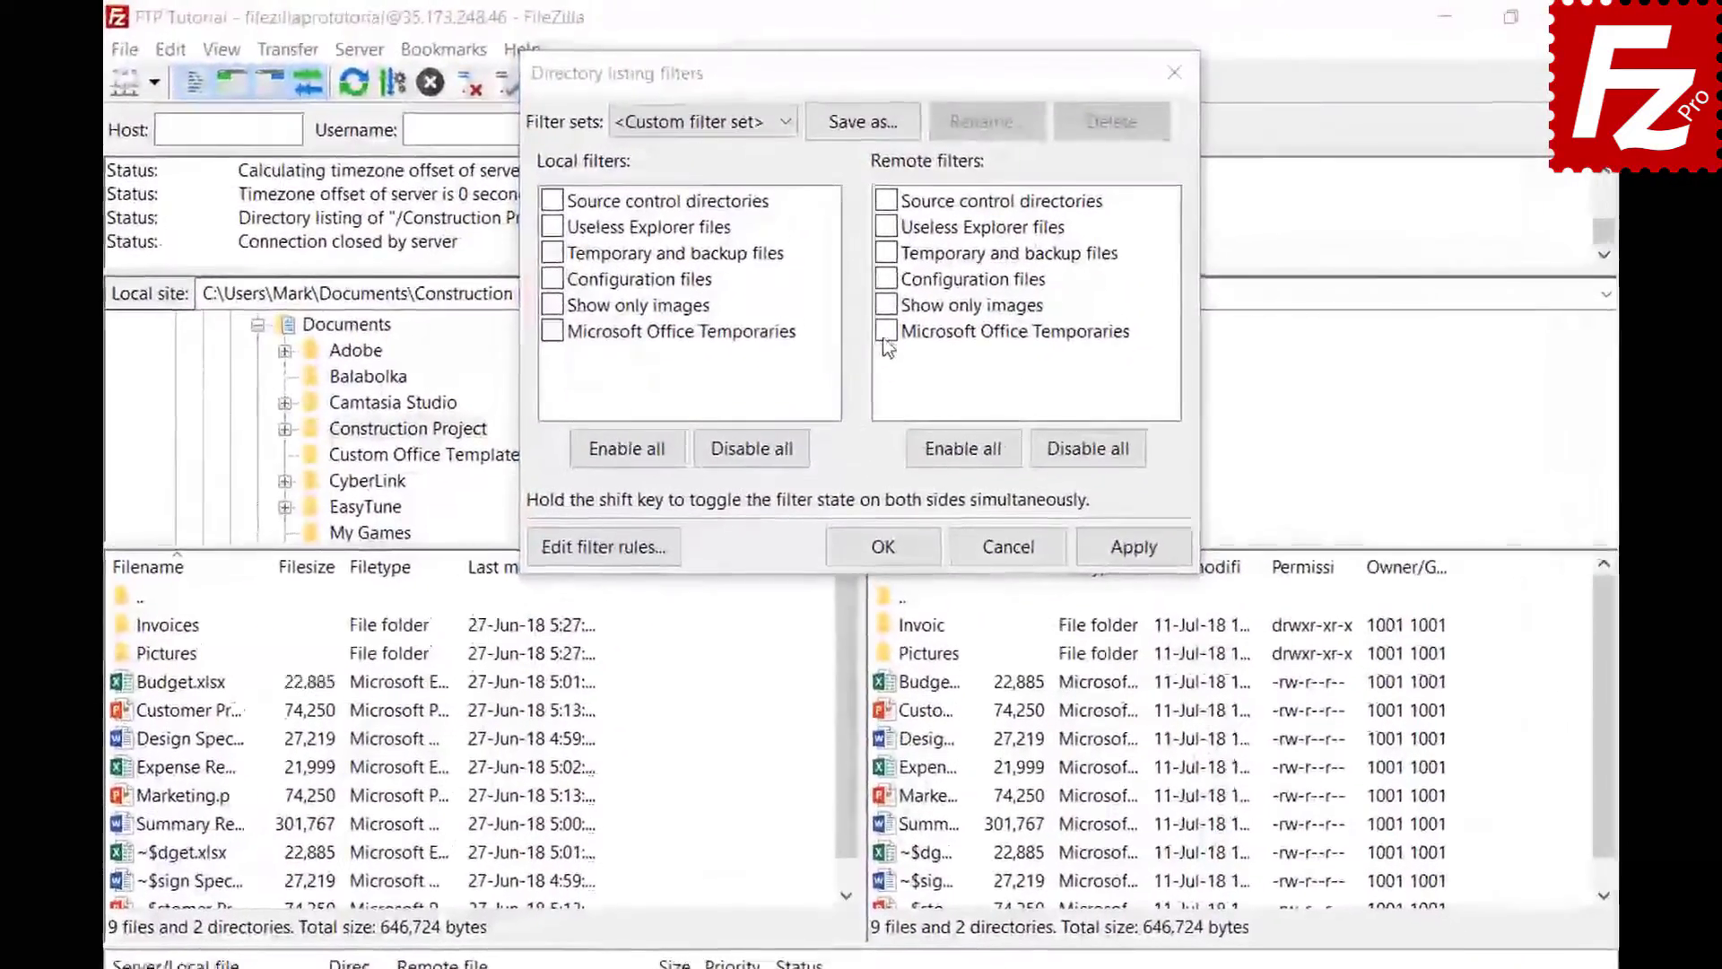
- Apply the filter to the remote listing and save the filters as the 'Project' set
click(882, 283)
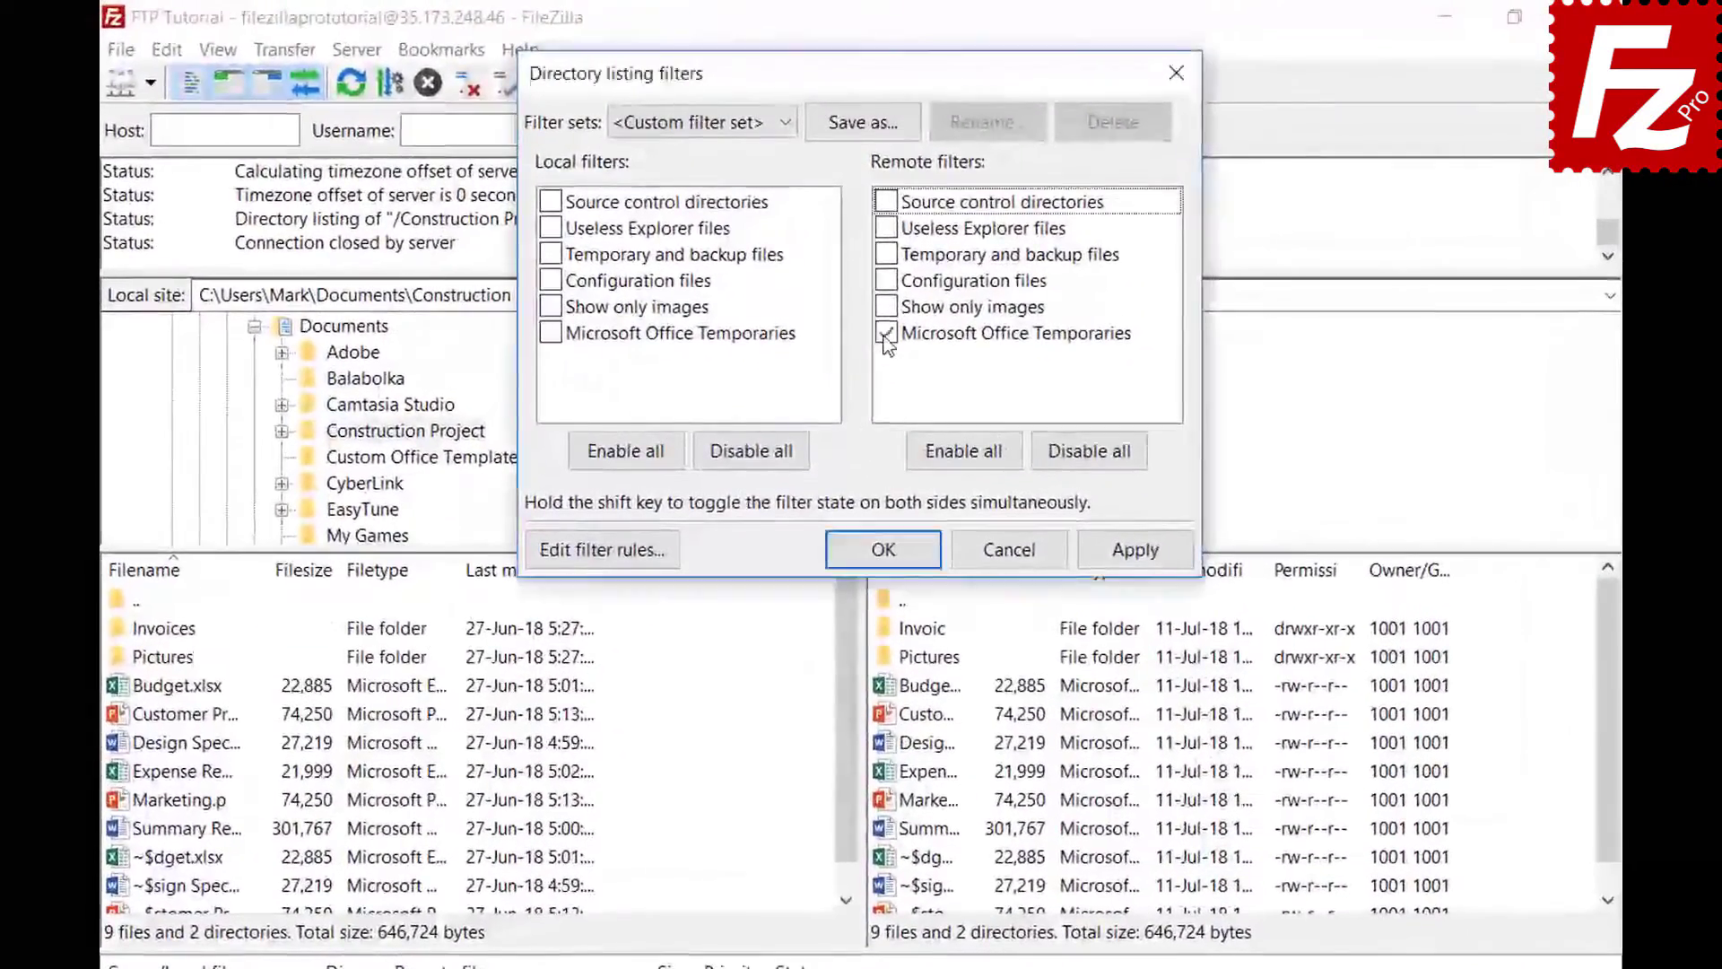
click(1133, 554)
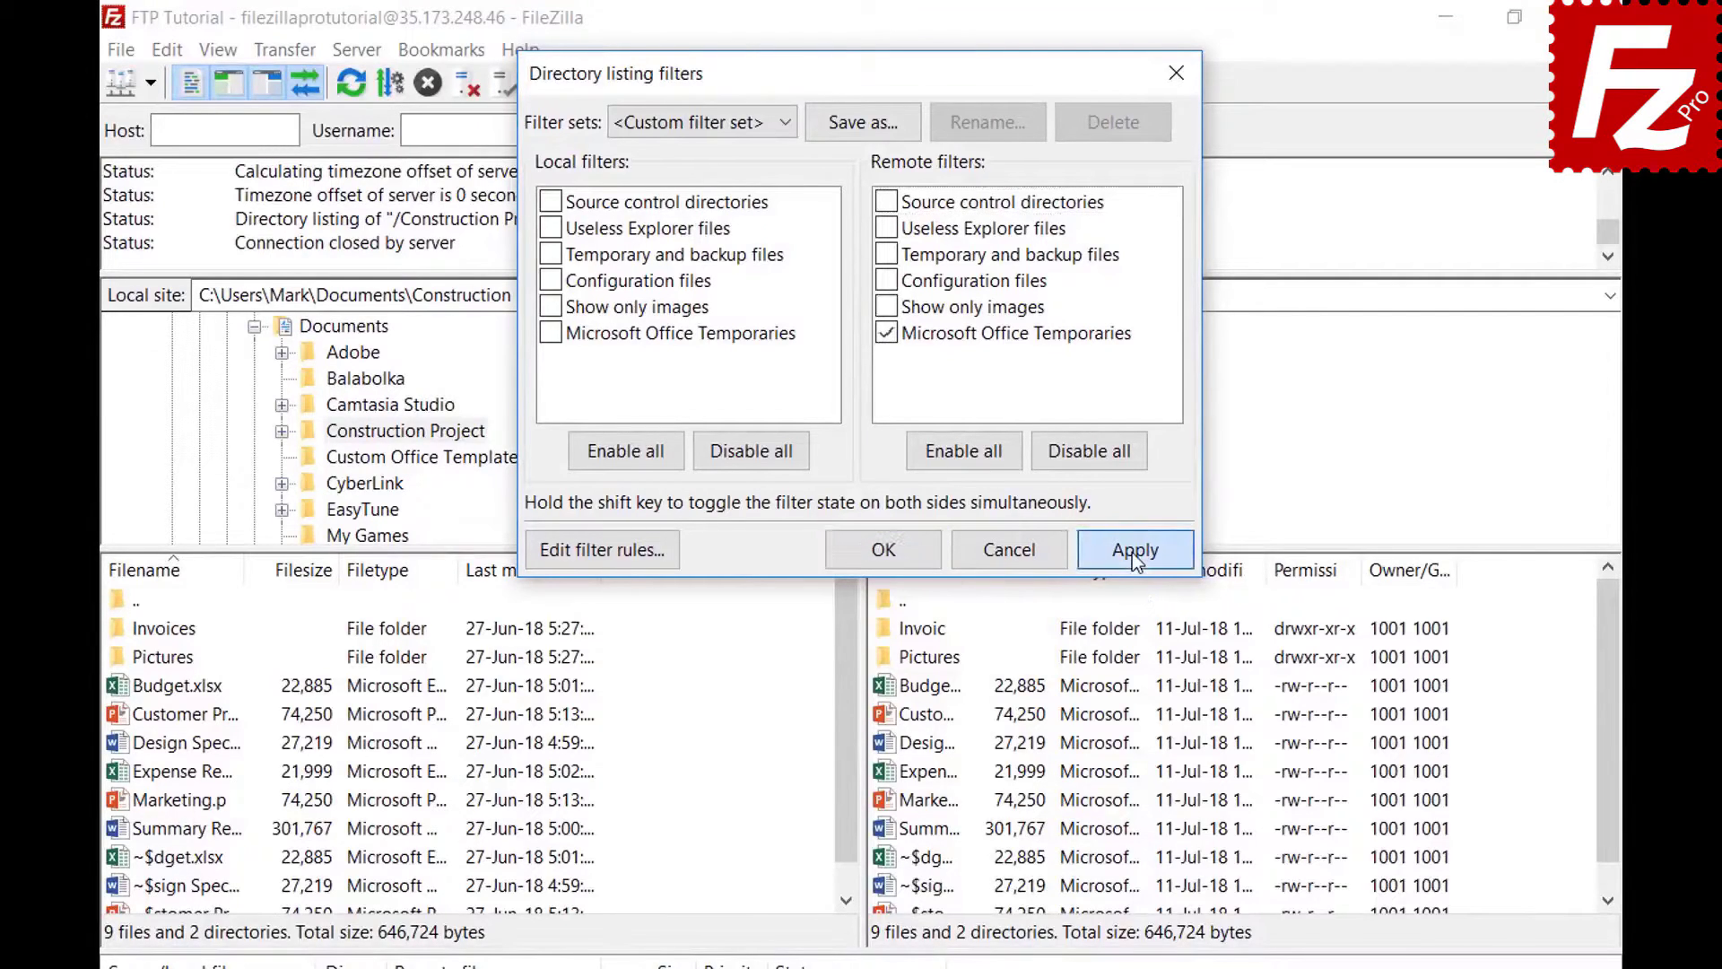
click(864, 126)
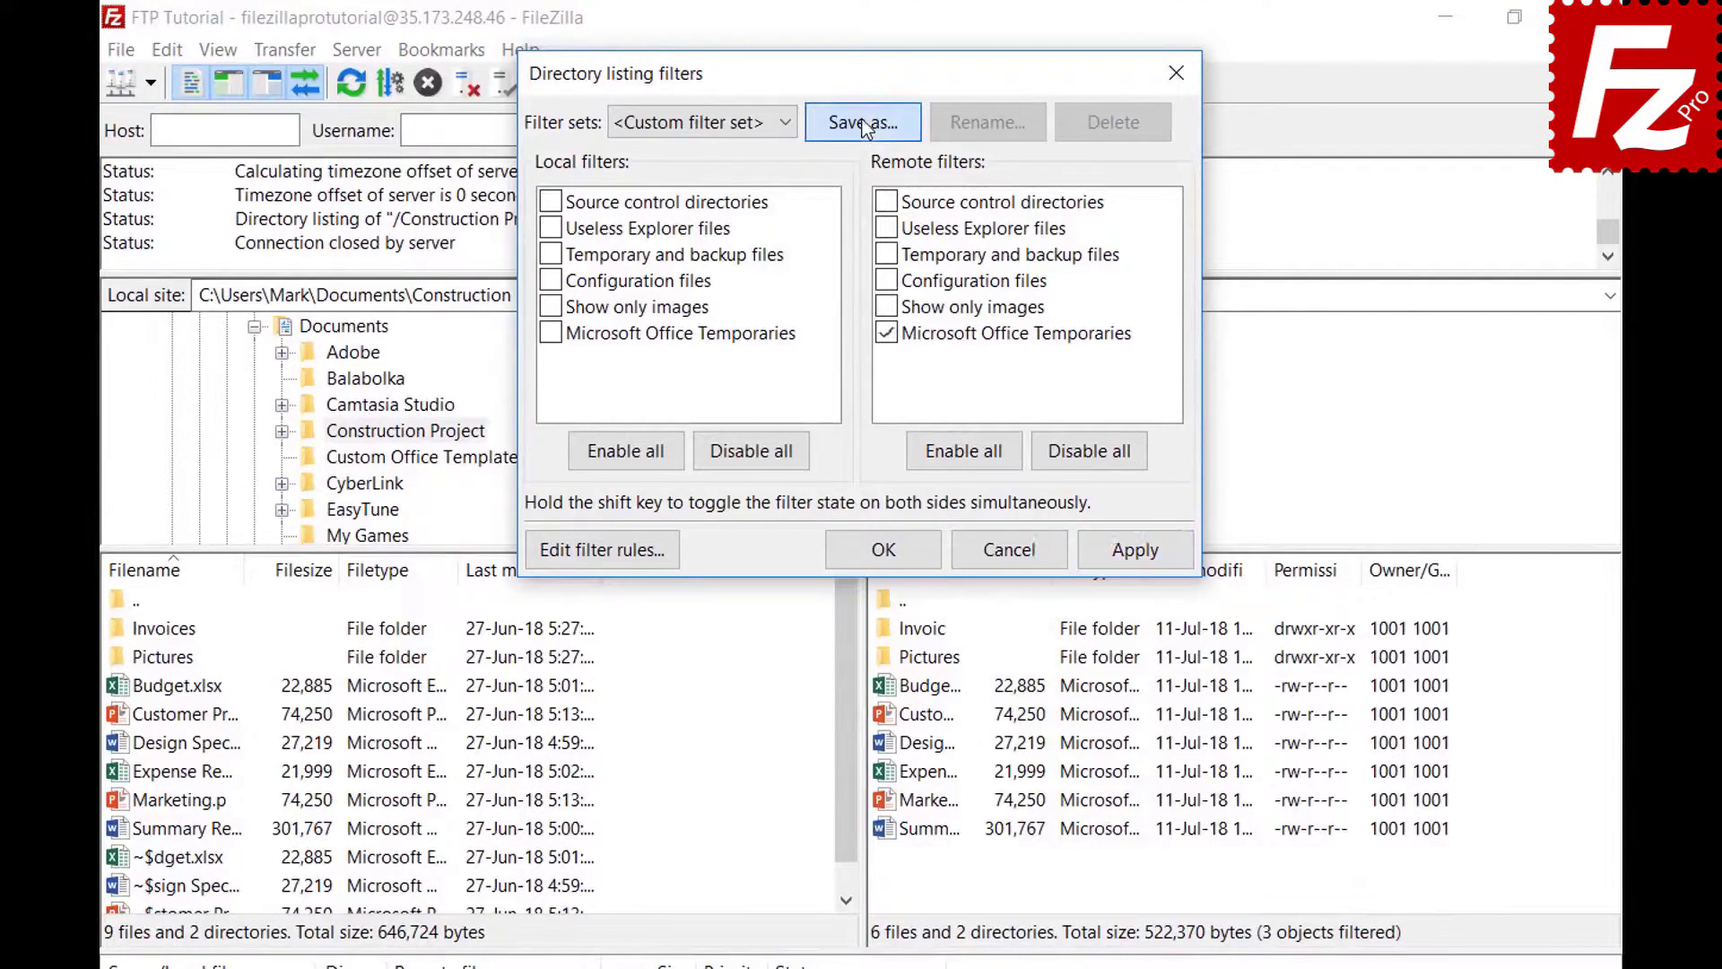
text(Project)
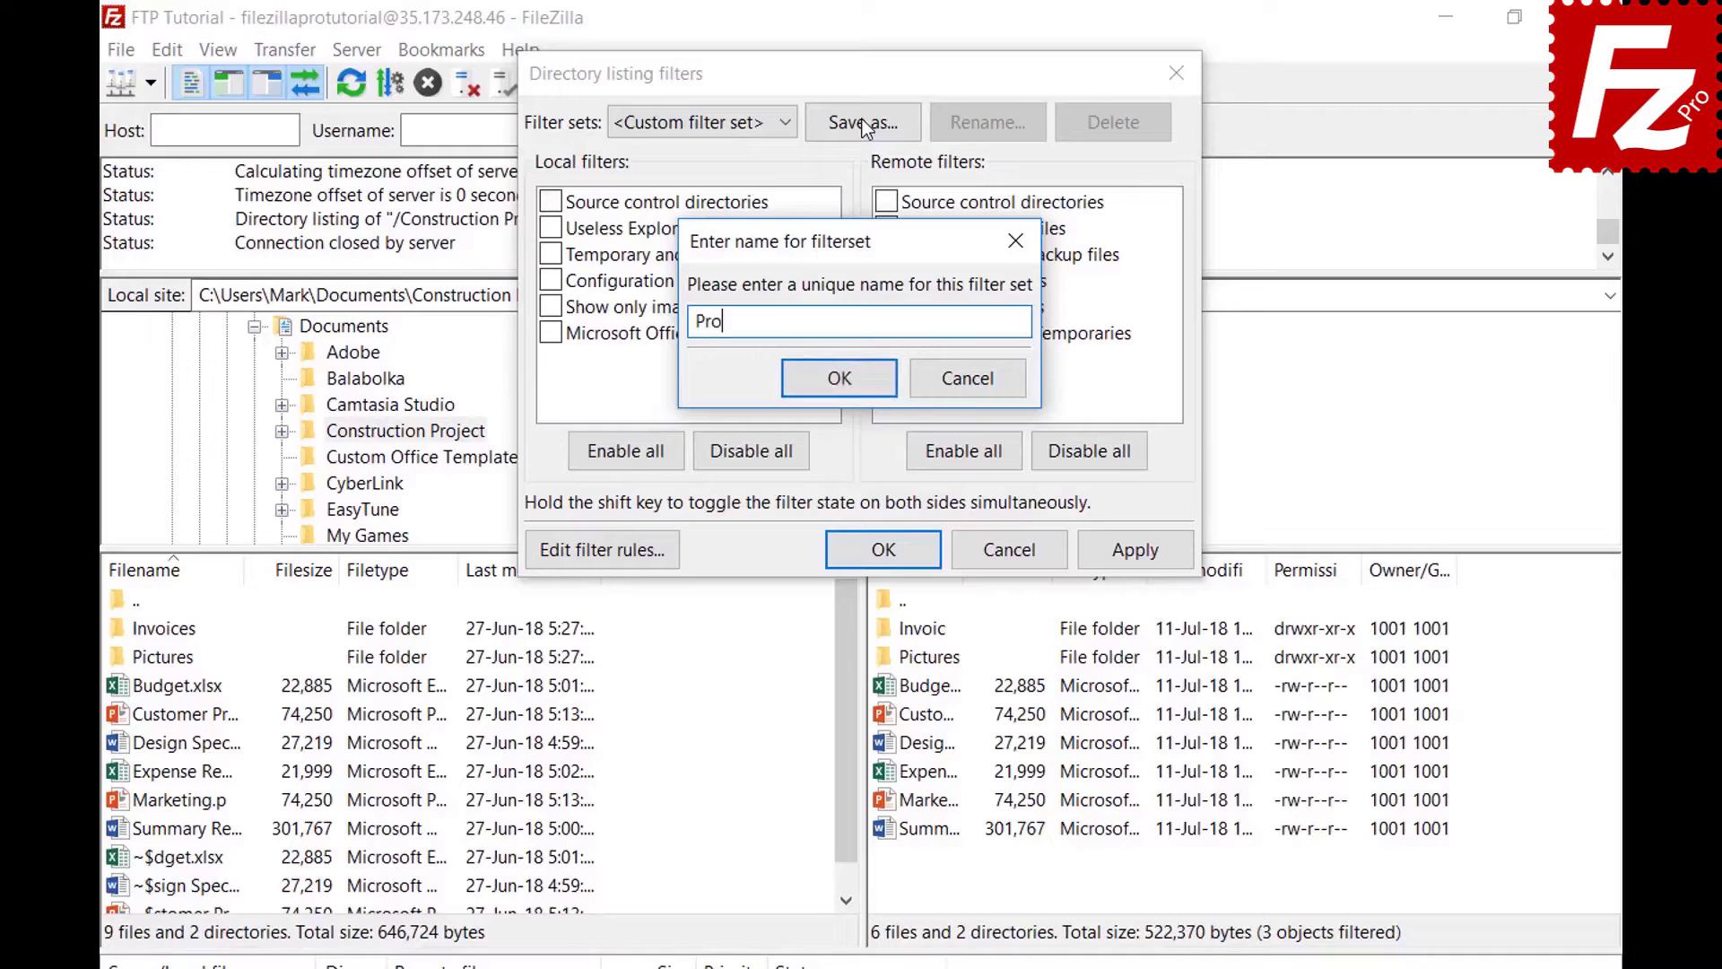
click(839, 378)
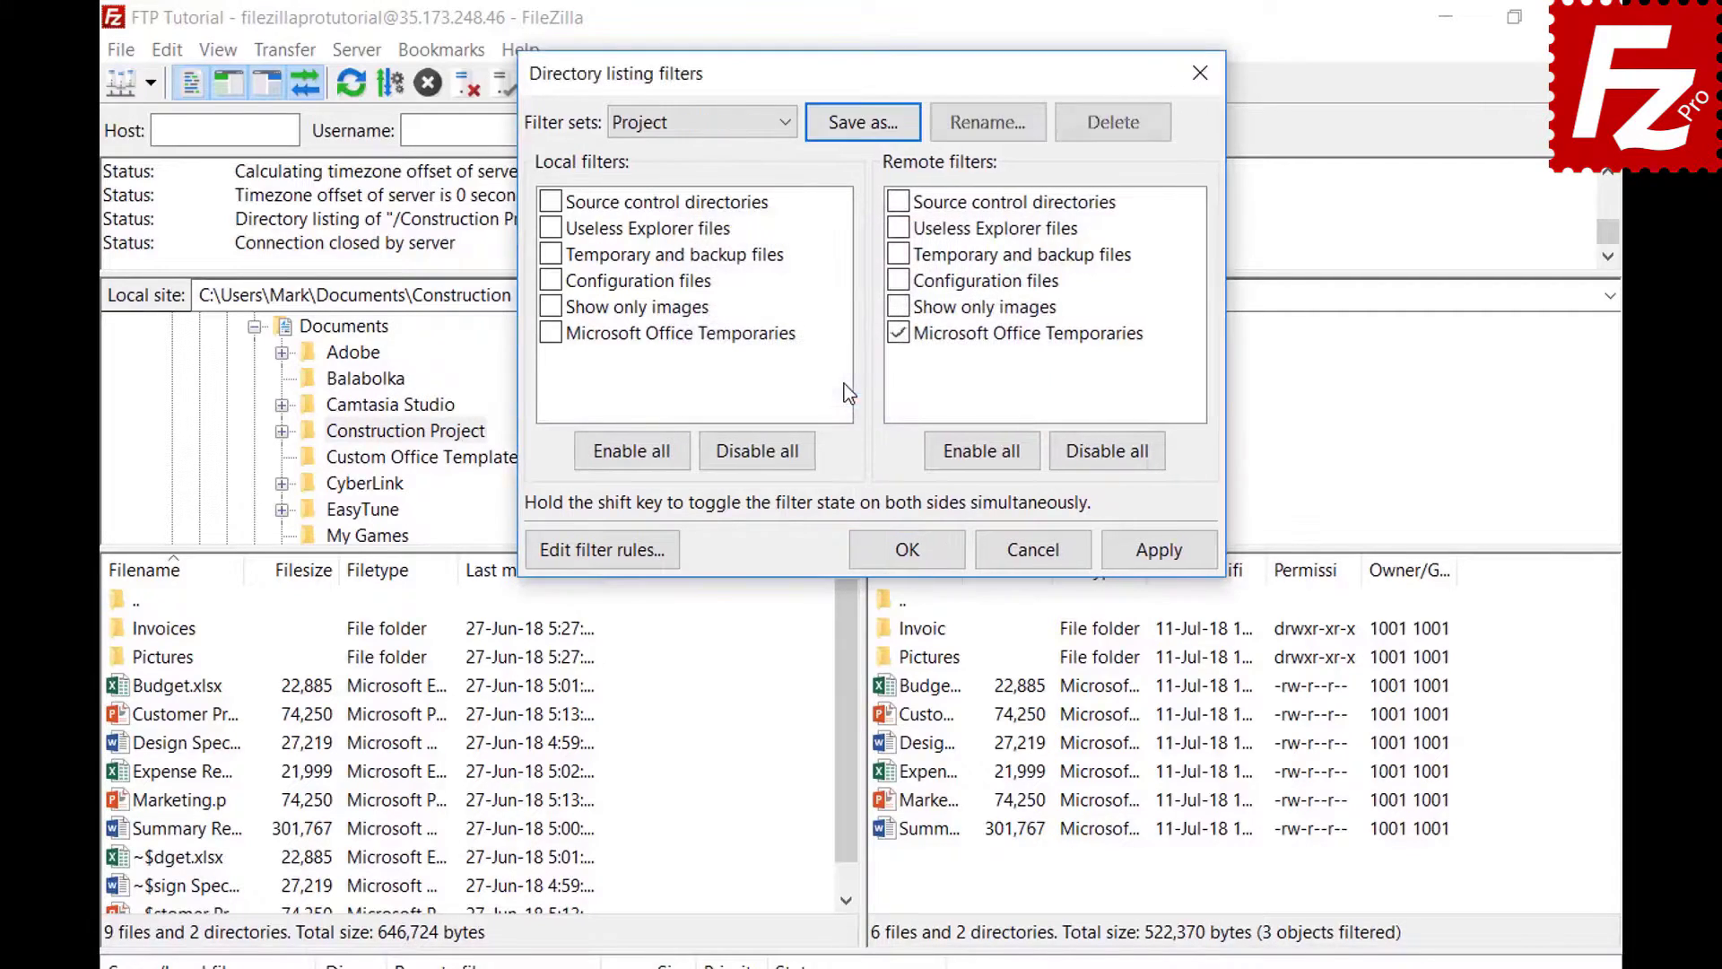
click(884, 549)
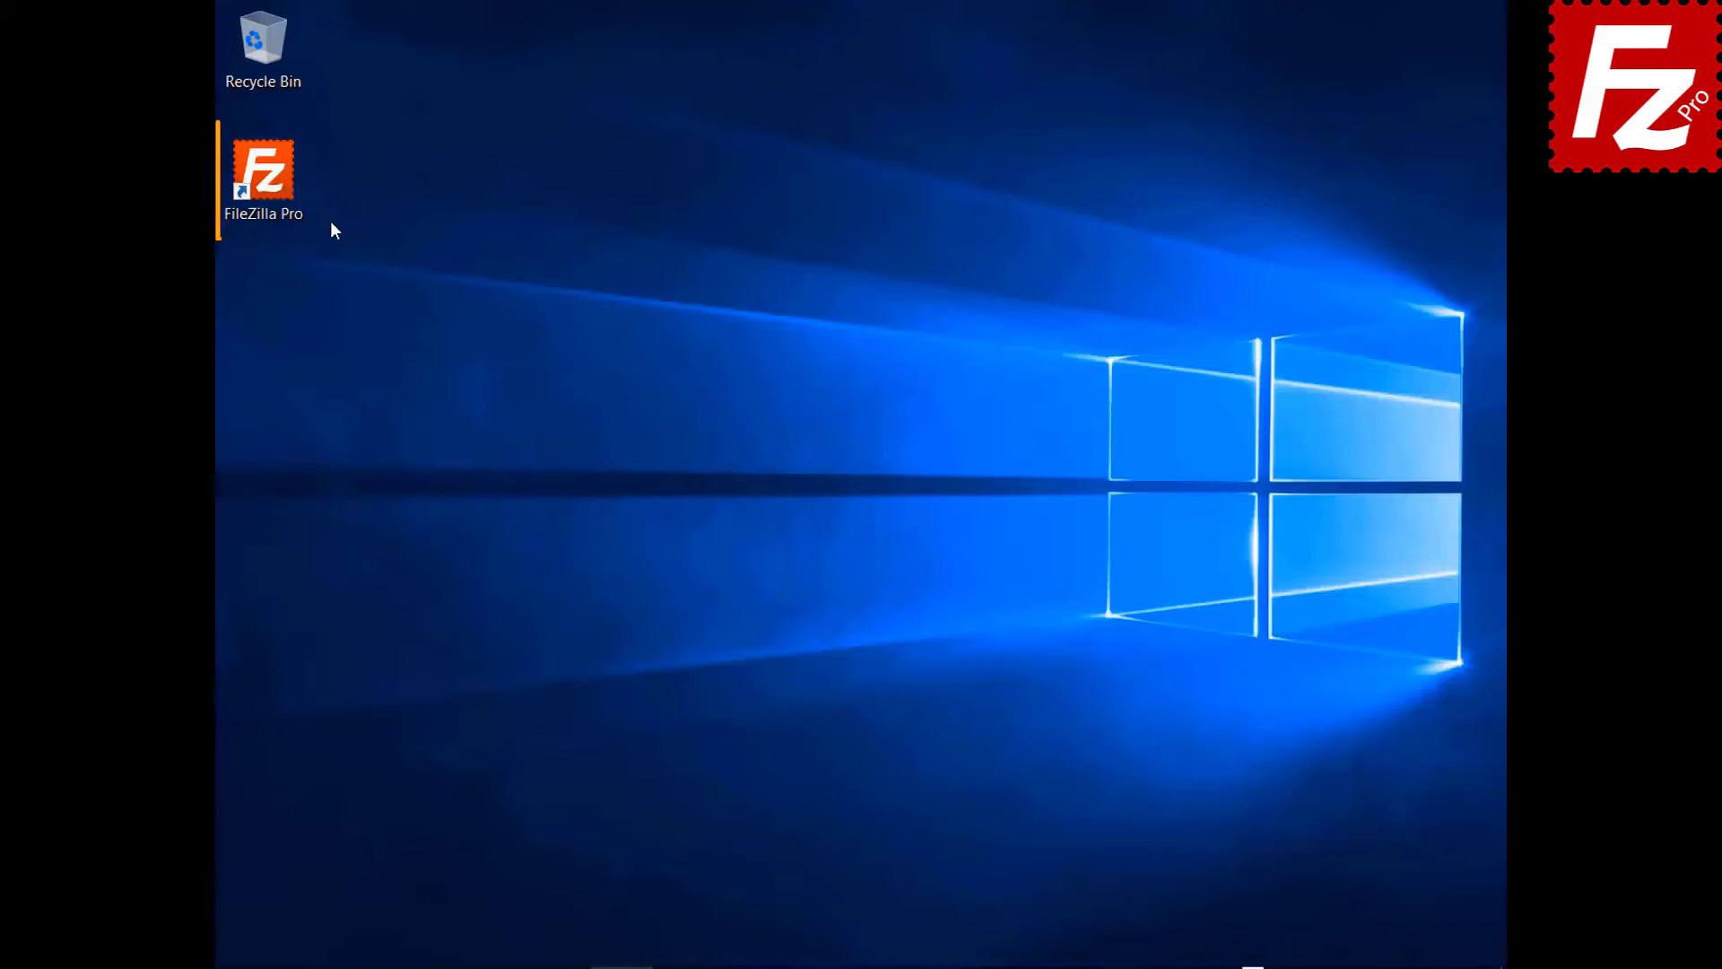
- Launch FileZilla Pro and connect to the saved FTP site
double_click(260, 184)
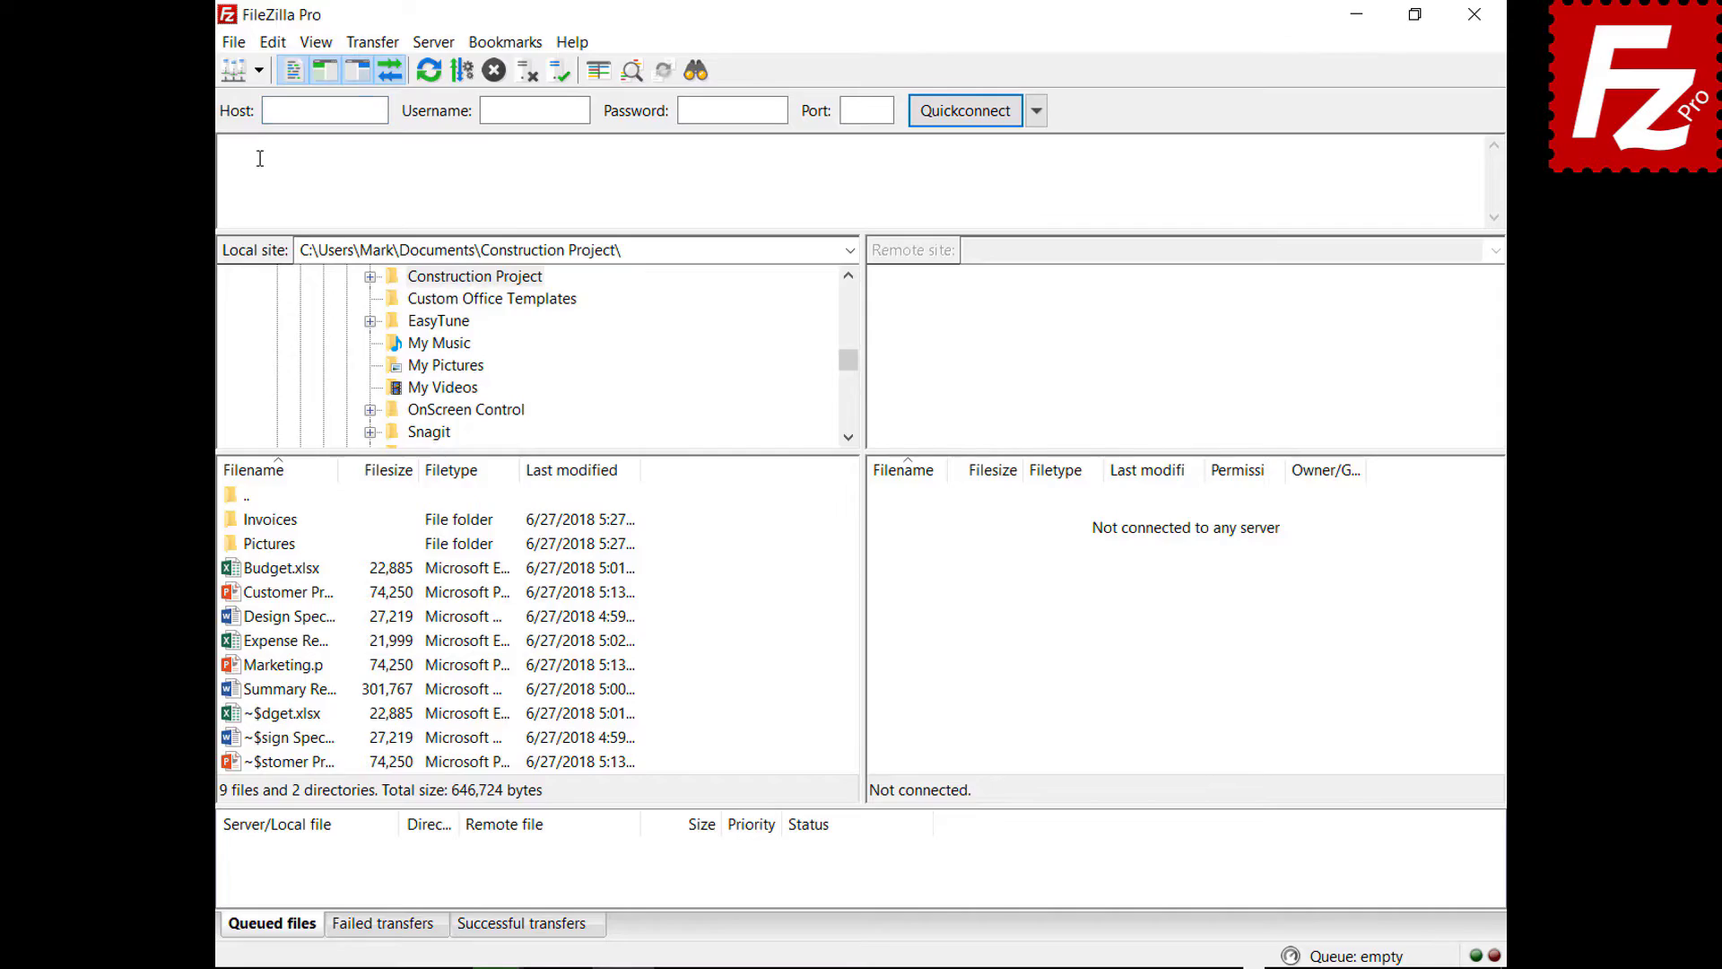
click(258, 70)
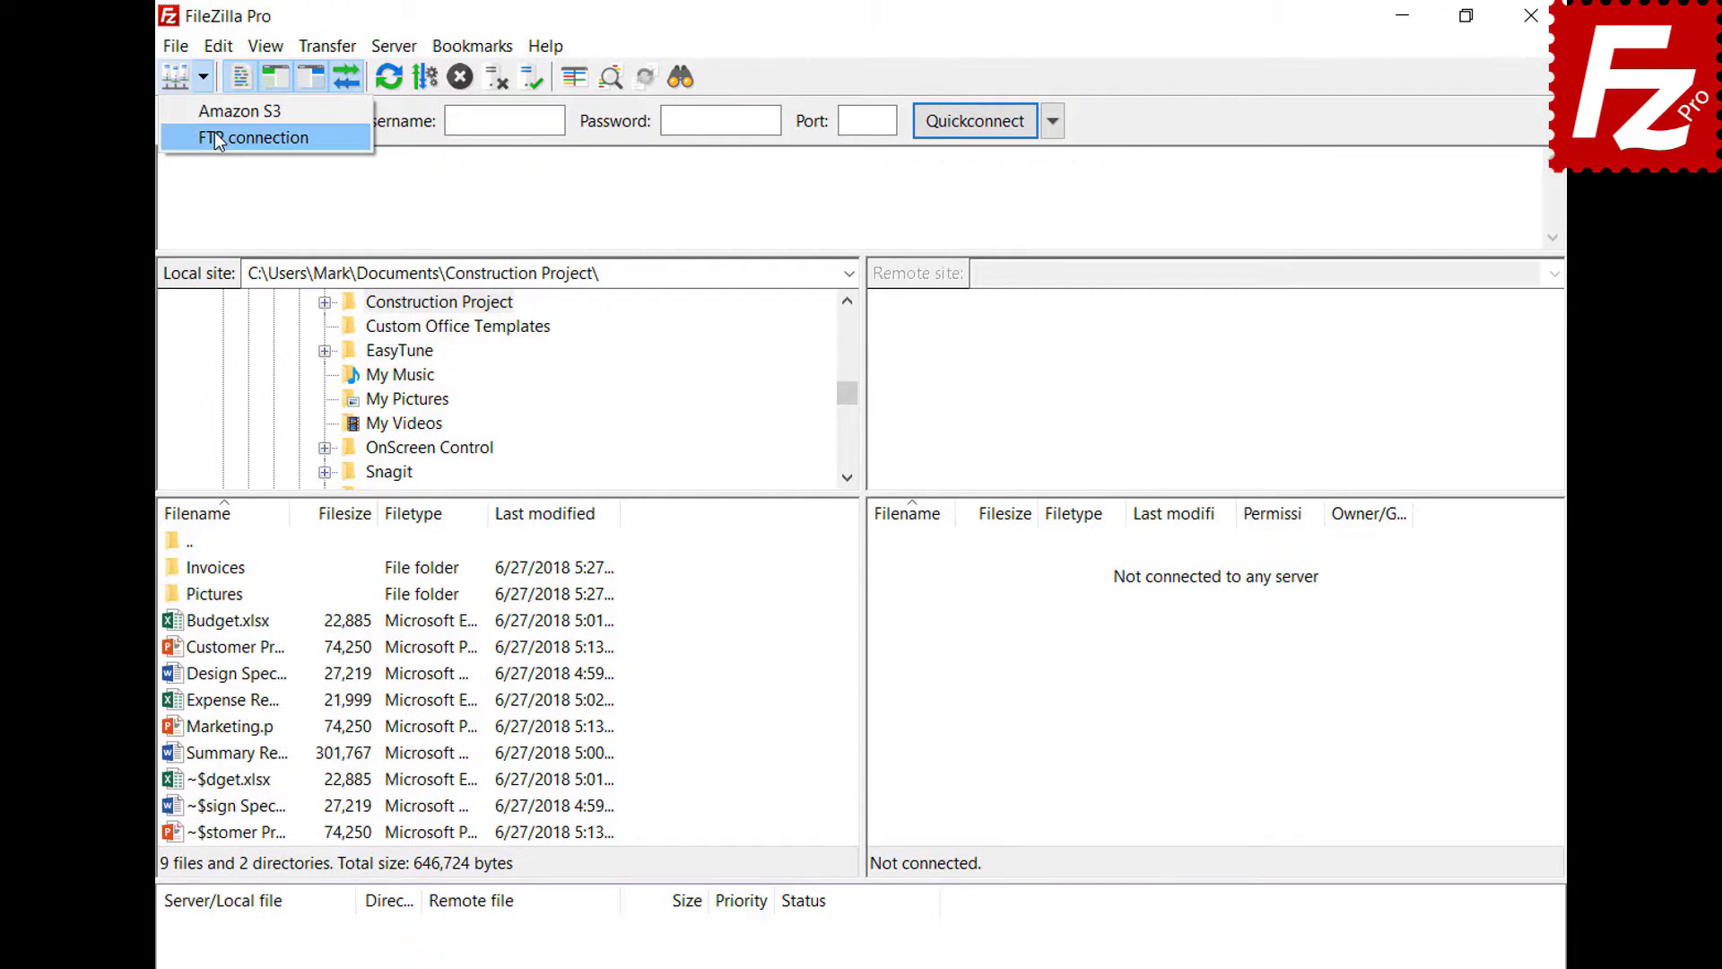
click(215, 136)
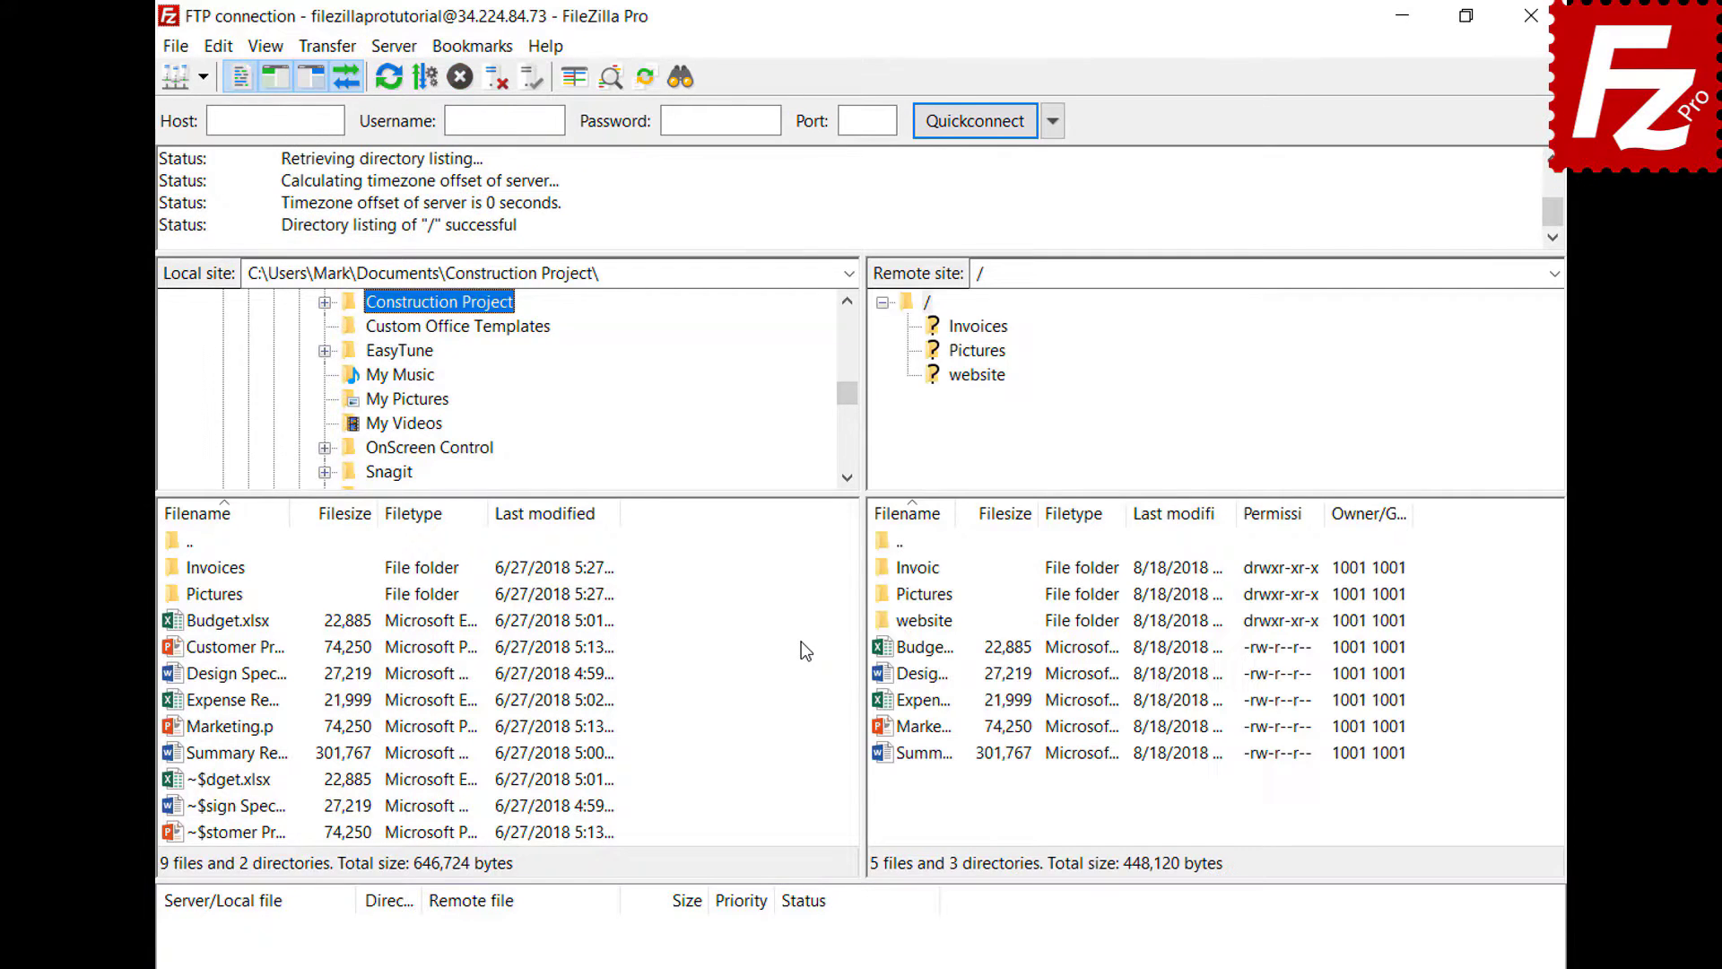
- Open a second, unconnected tab and connect it to the saved Amazon S3 site
click(182, 50)
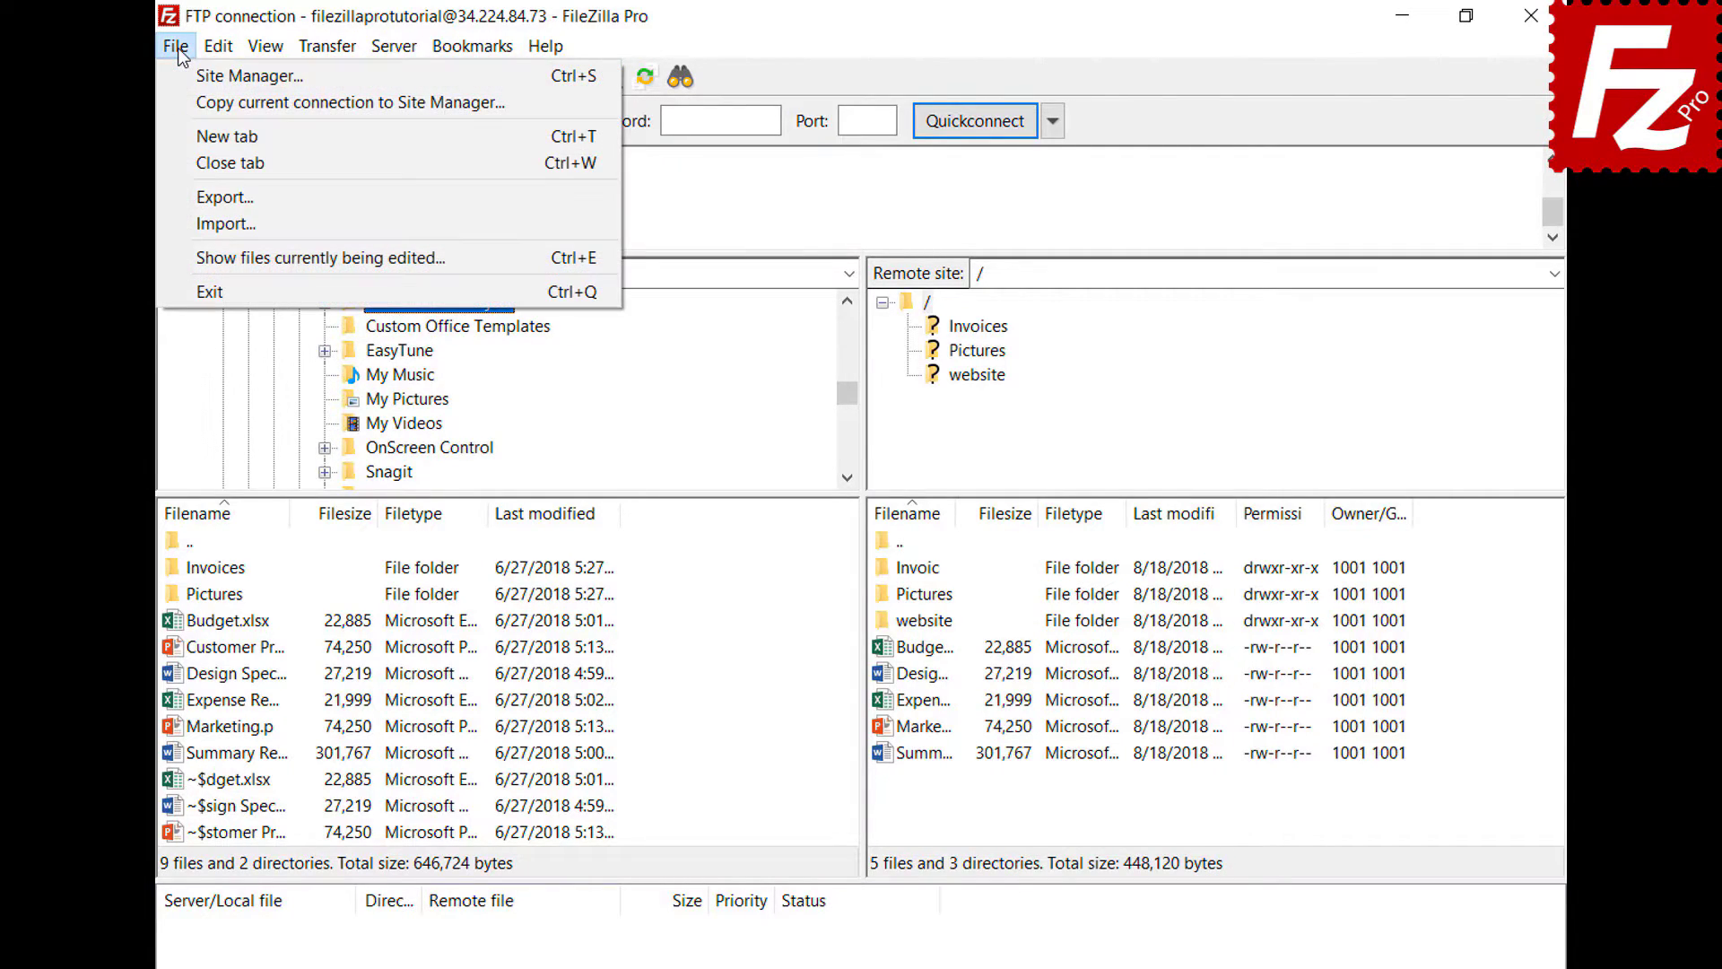
click(192, 135)
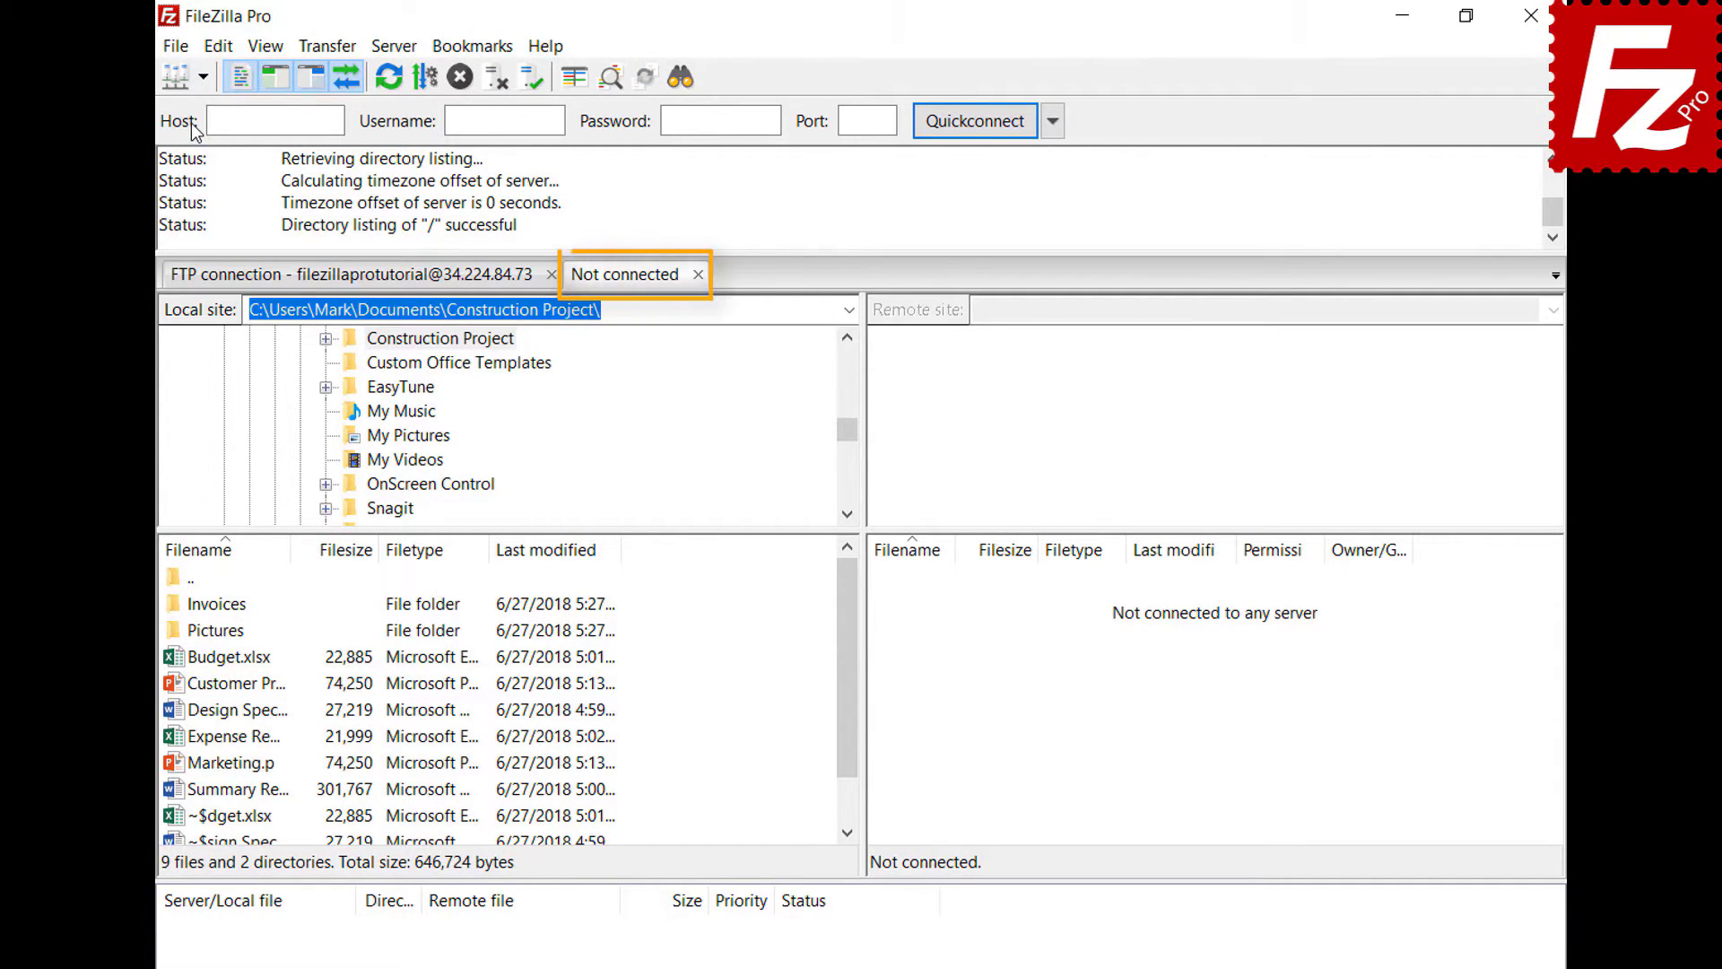
click(414, 285)
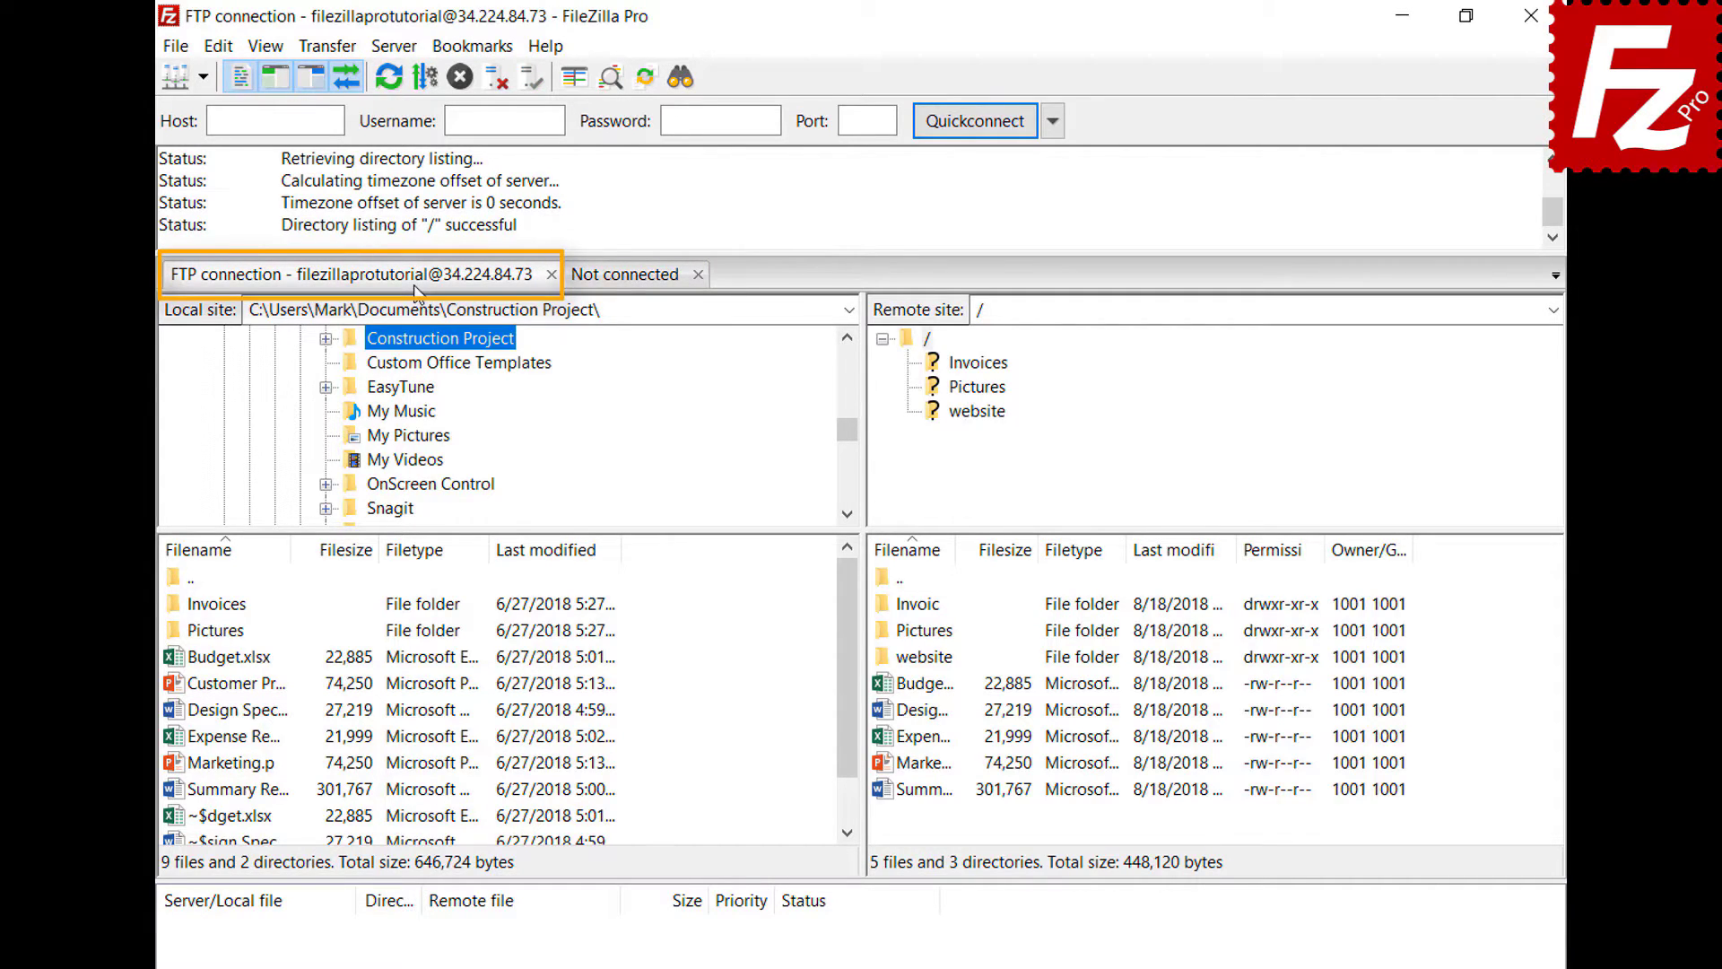
click(631, 284)
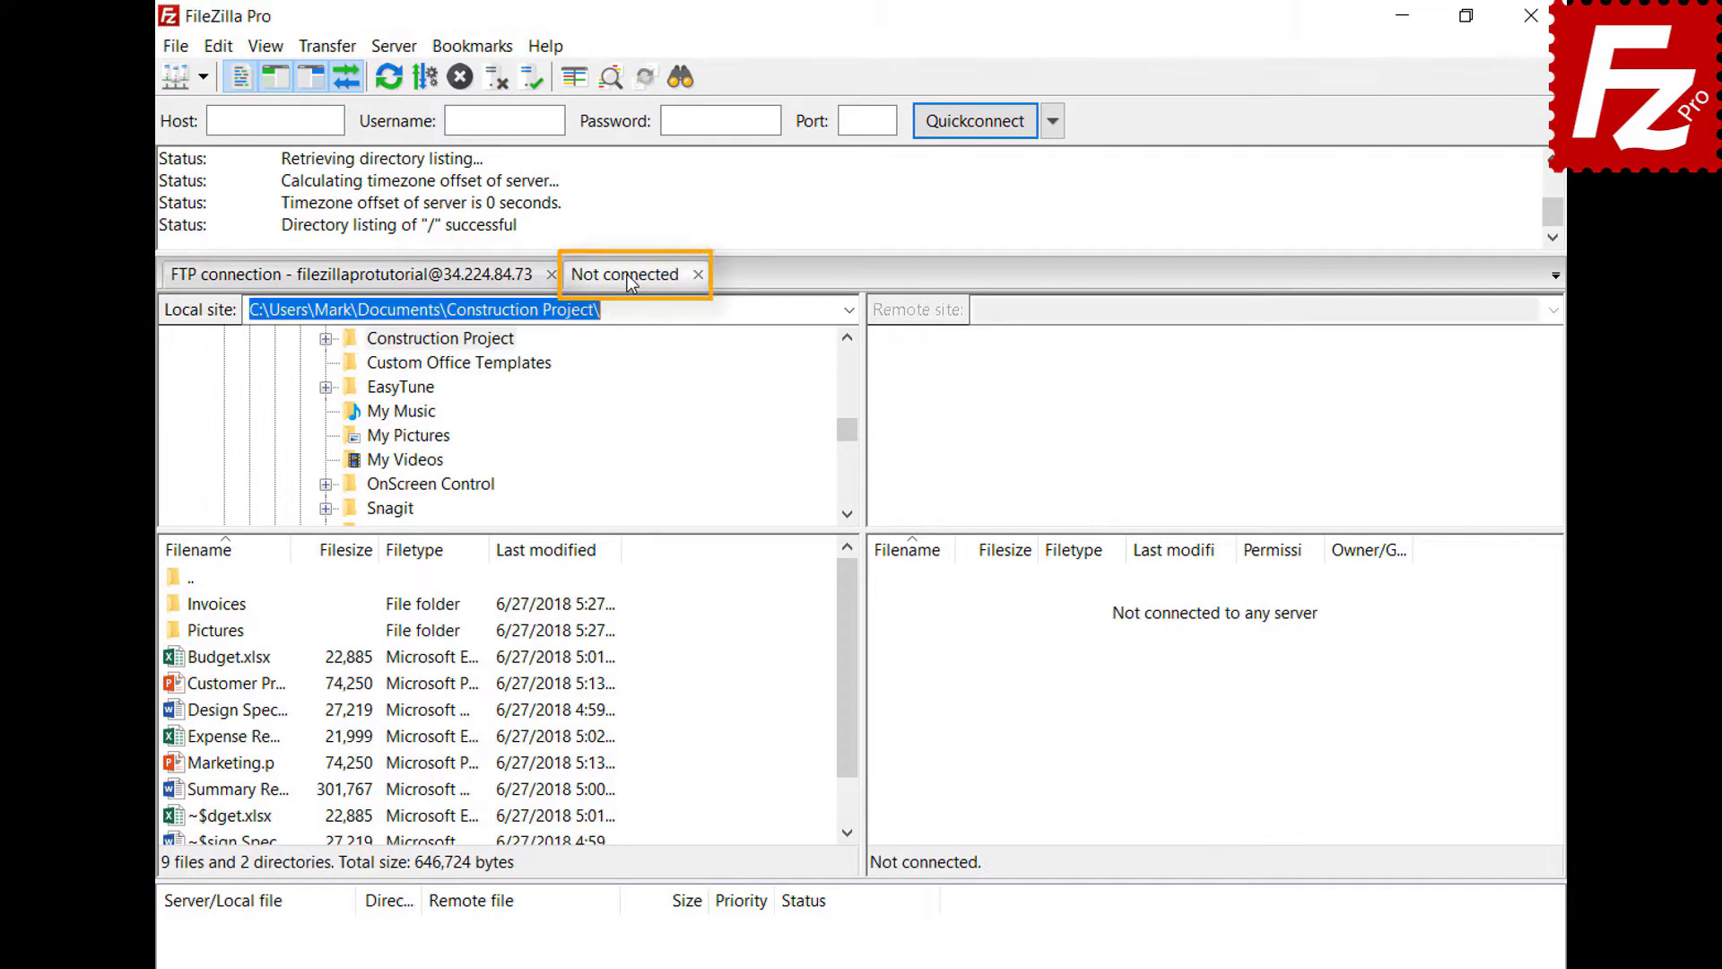
click(204, 77)
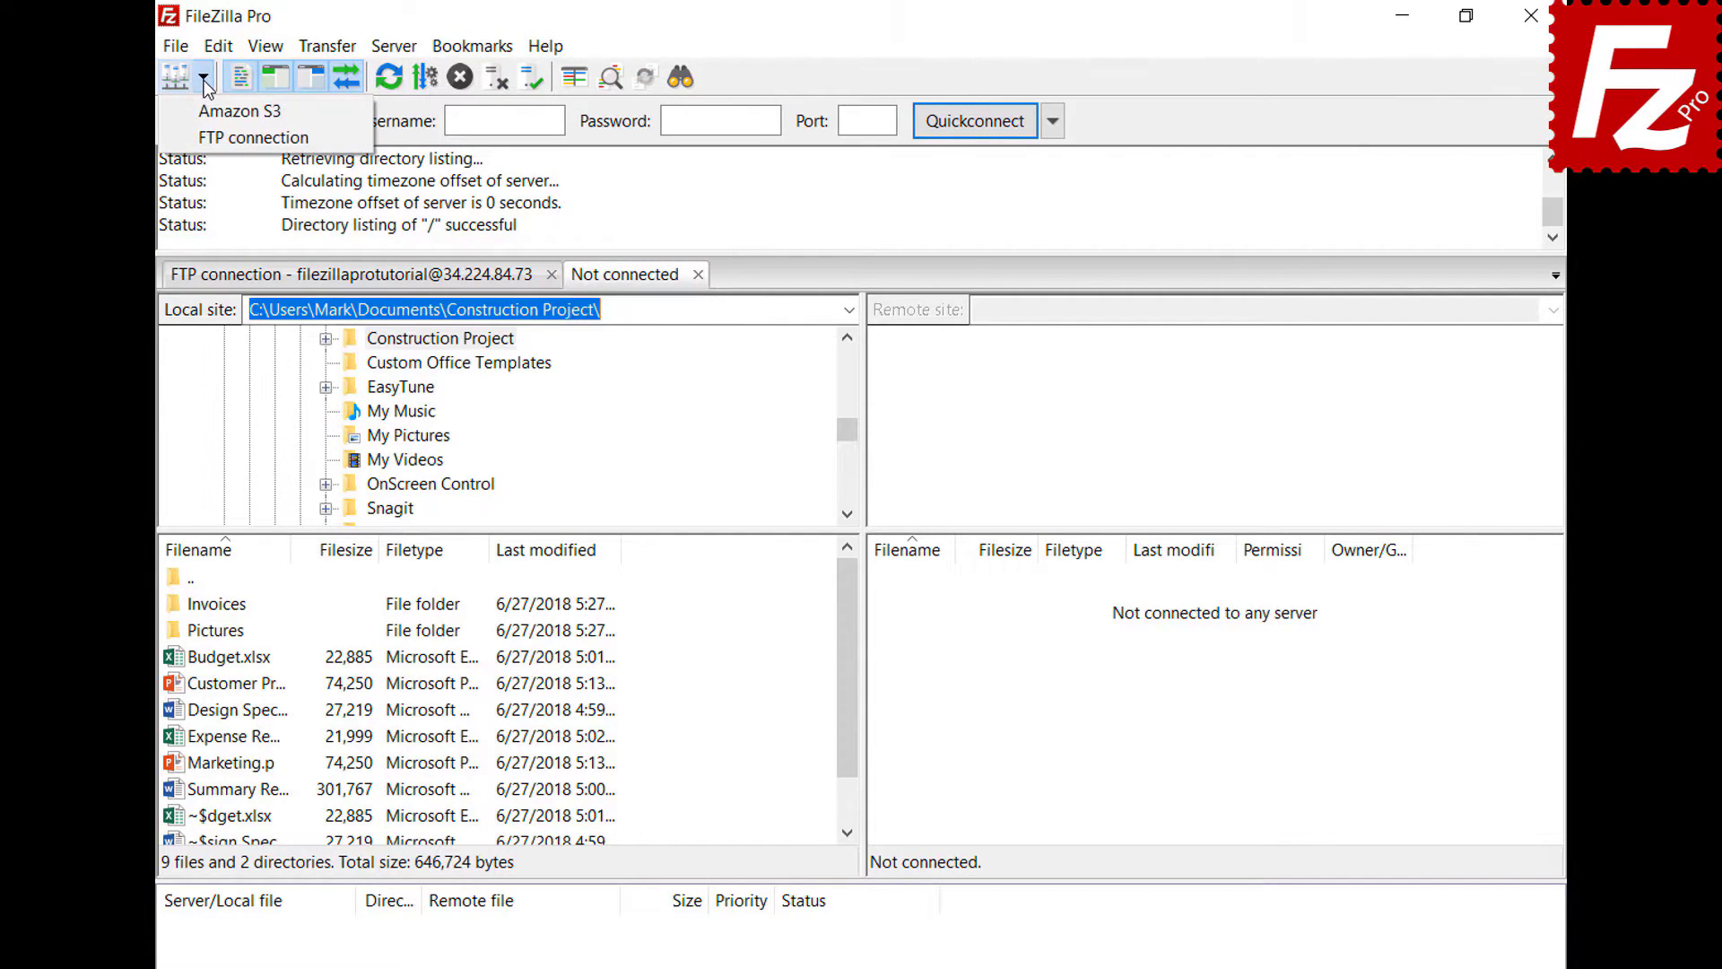
click(210, 113)
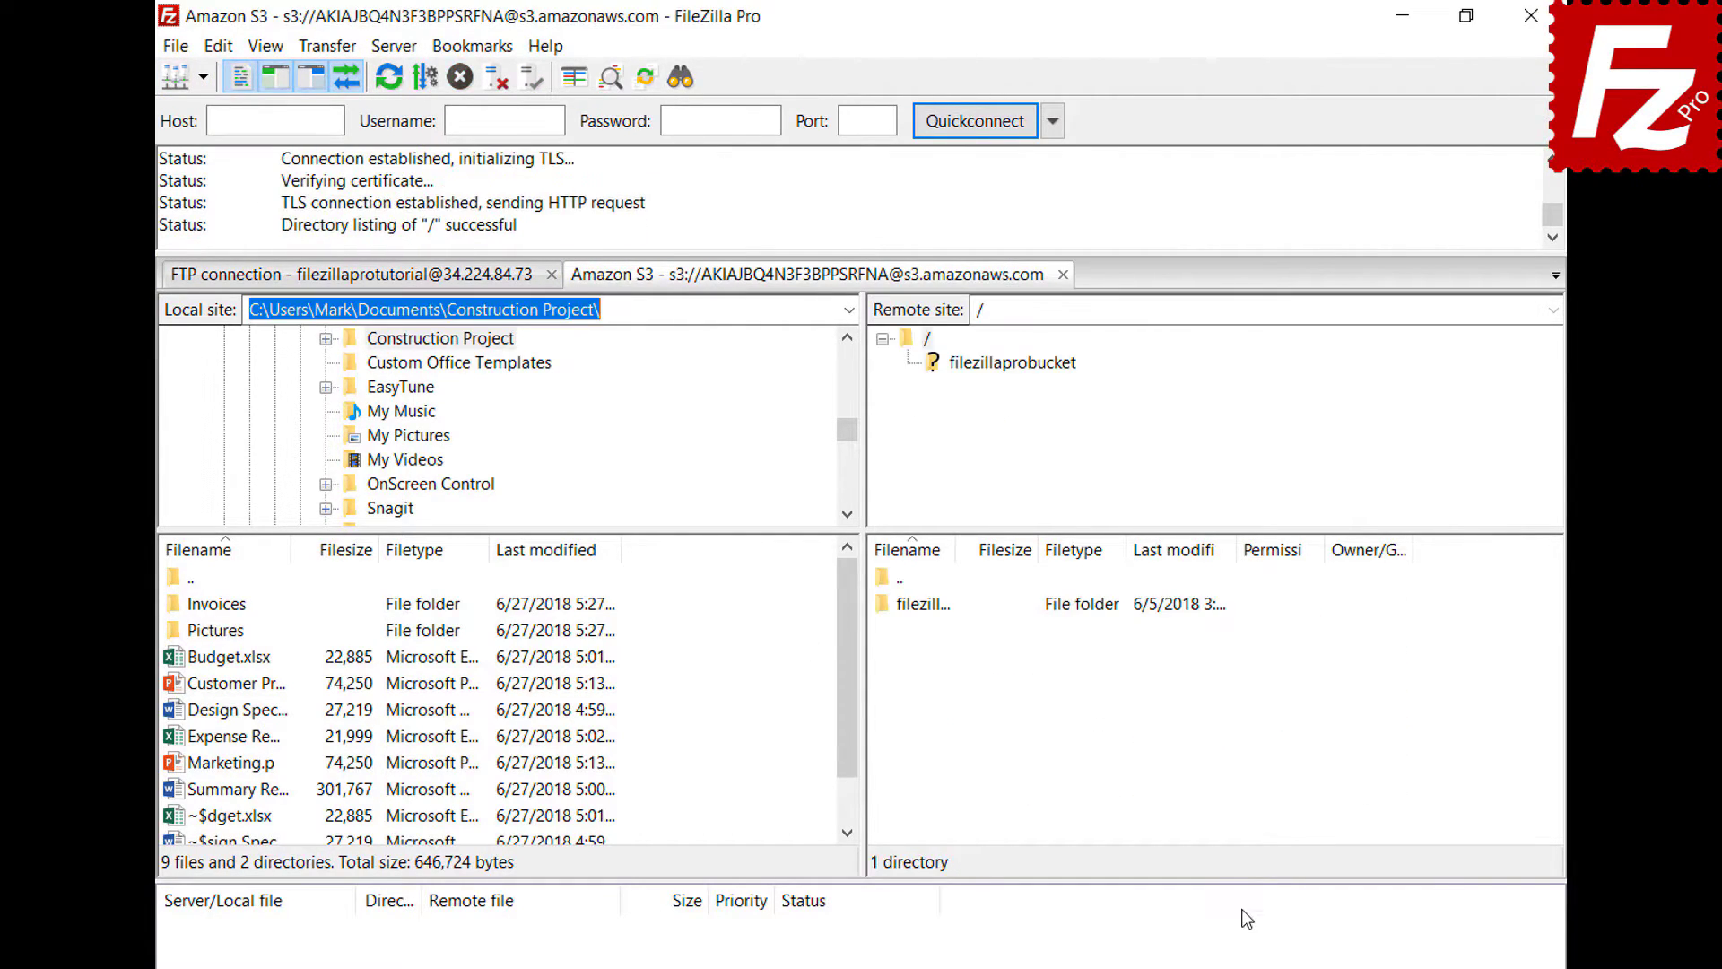
- Switch between the FTP and Amazon S3 tabs, then bring up the Settings dialog
click(434, 281)
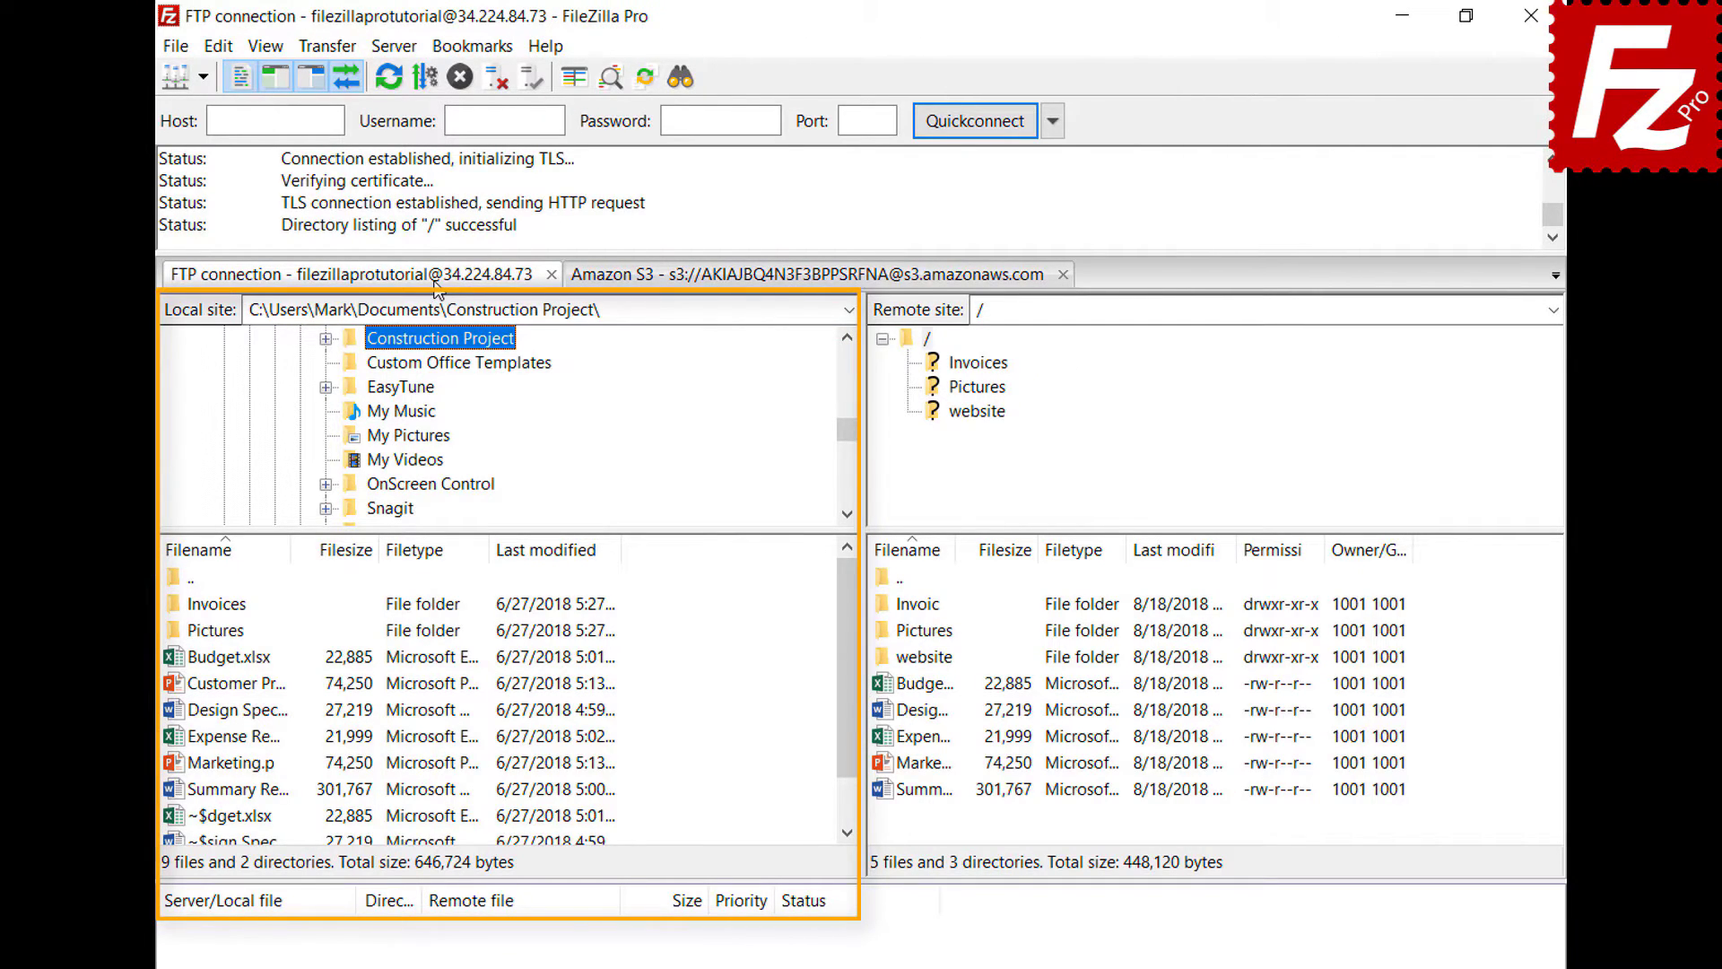
click(748, 280)
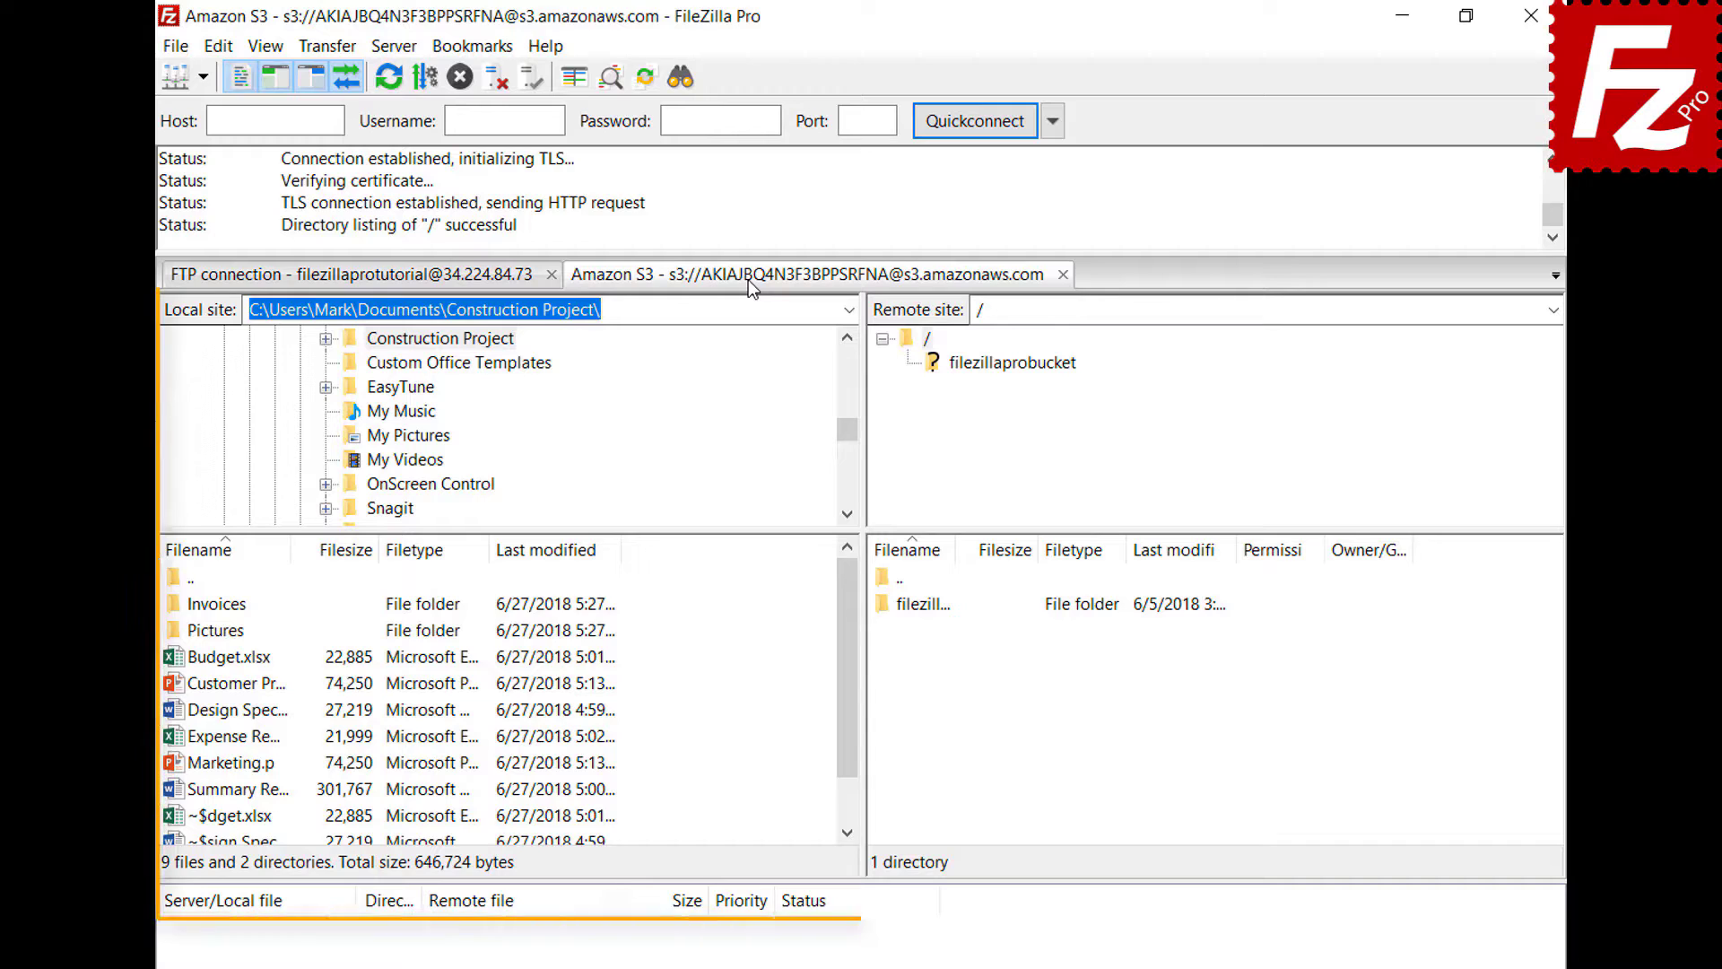
click(220, 46)
click(240, 133)
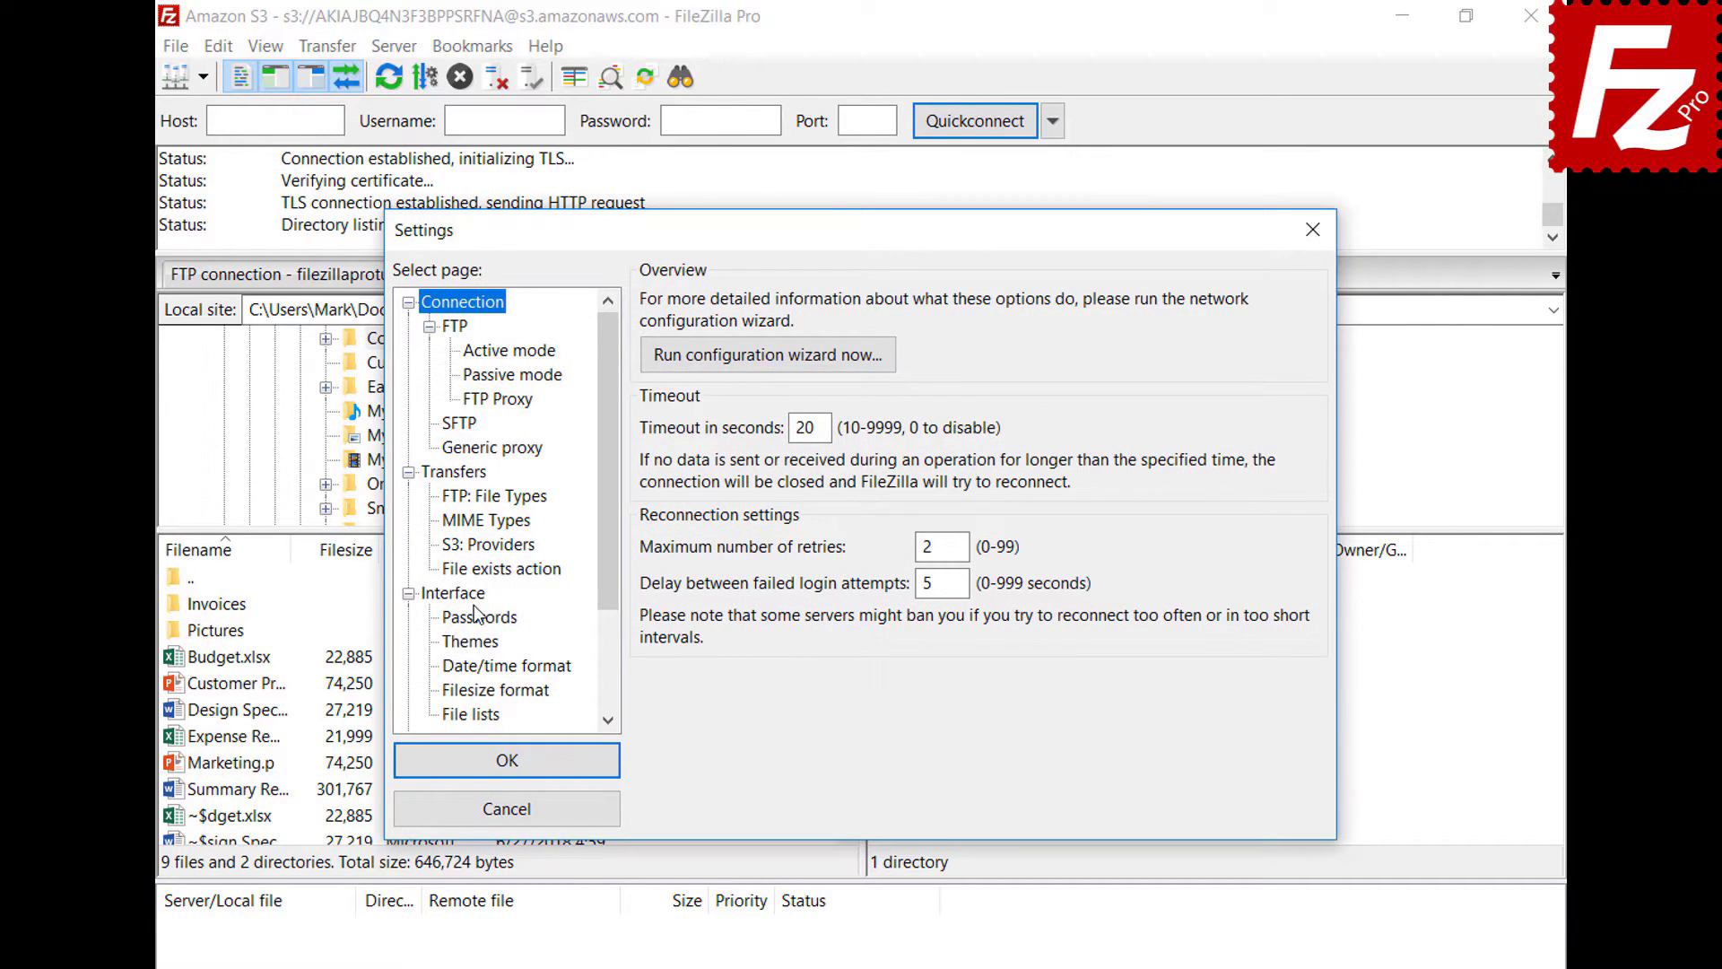
- Set Interface startup to 'Restore tabs and reconnect', then restart FileZilla Pro to see the restored tabs
click(461, 594)
click(652, 626)
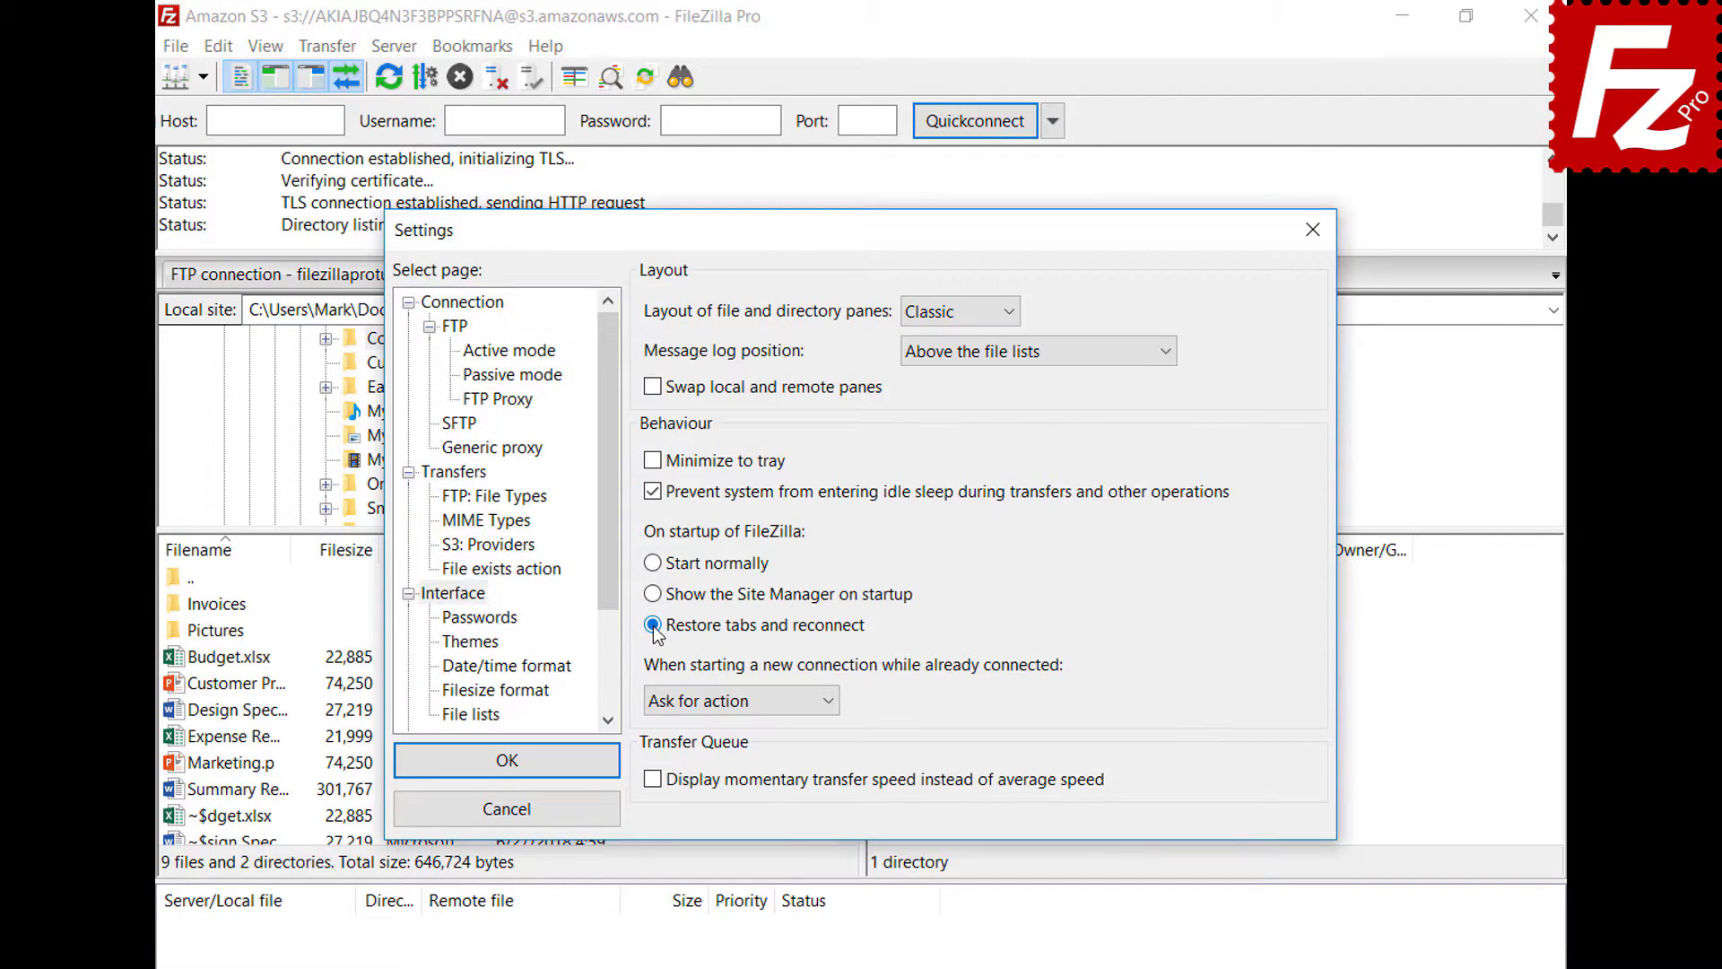
click(508, 761)
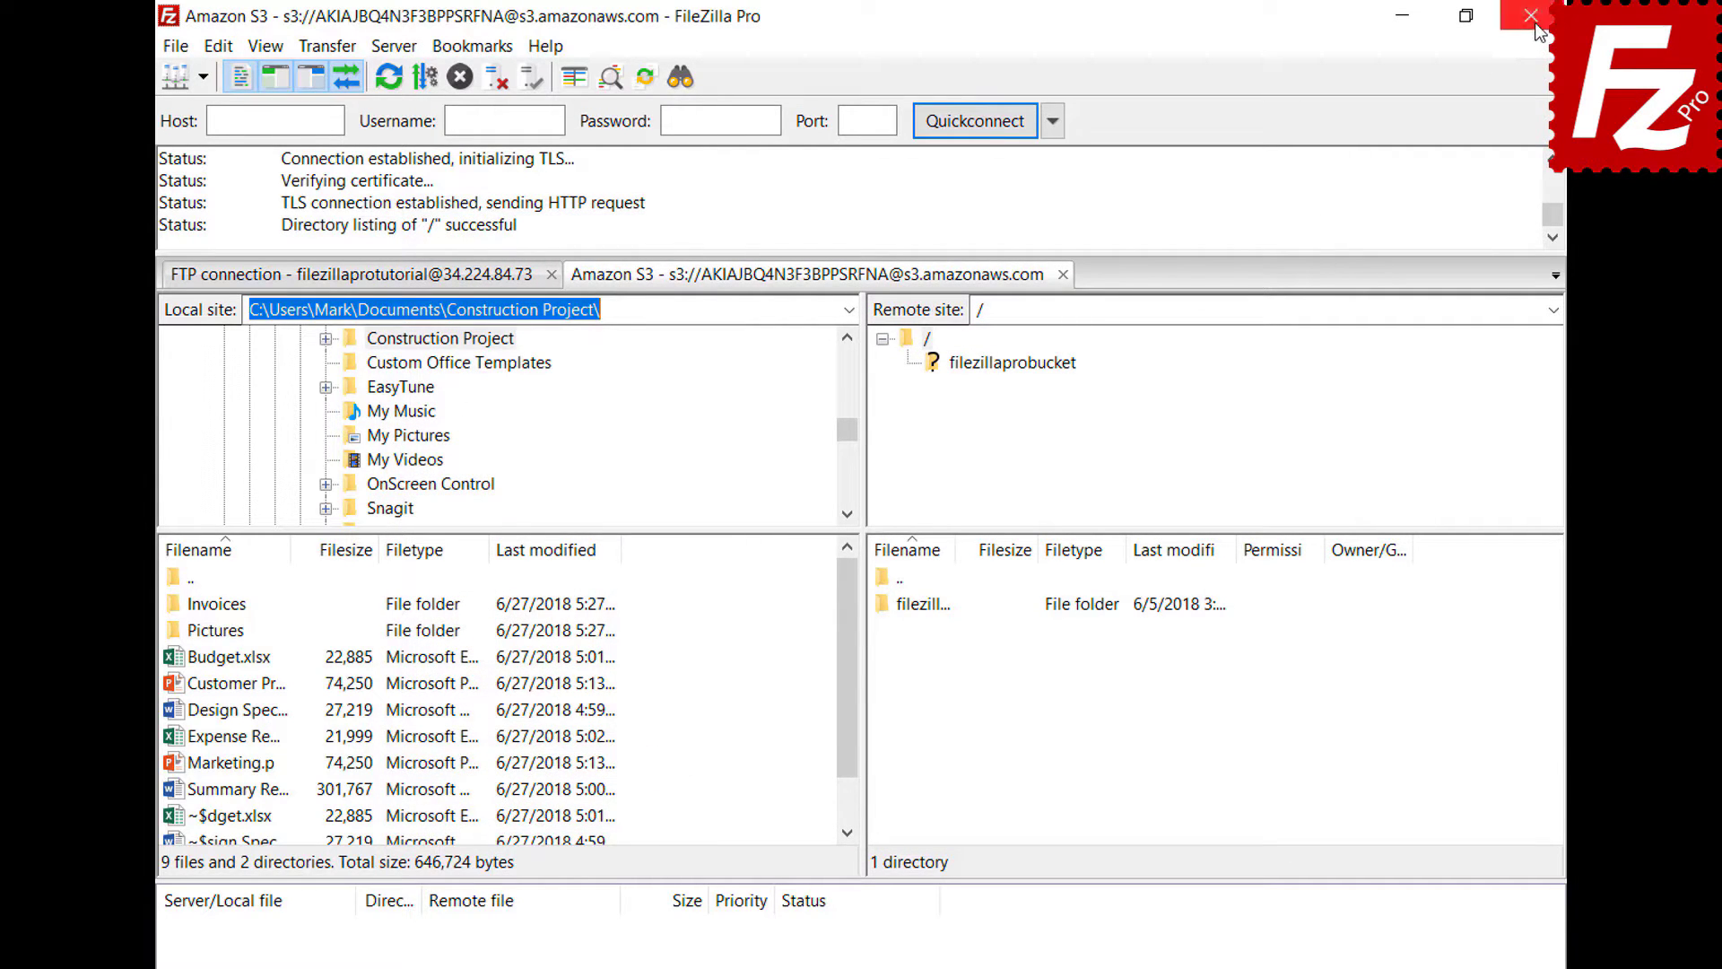
click(1531, 15)
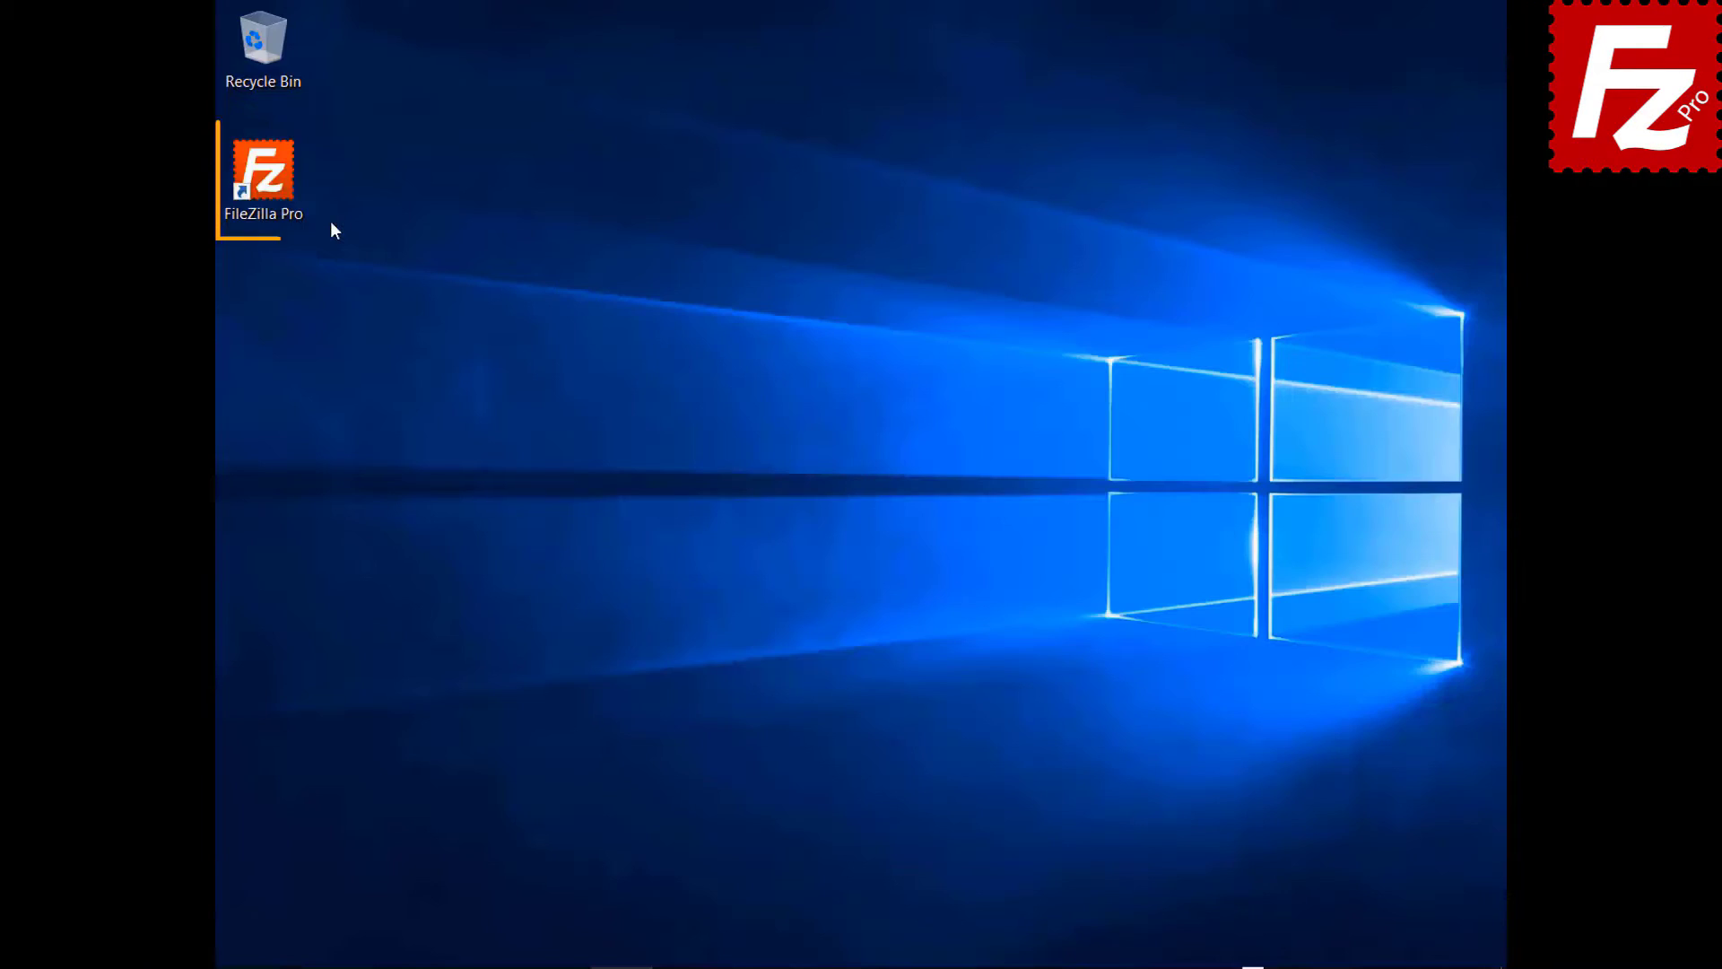
double_click(263, 175)
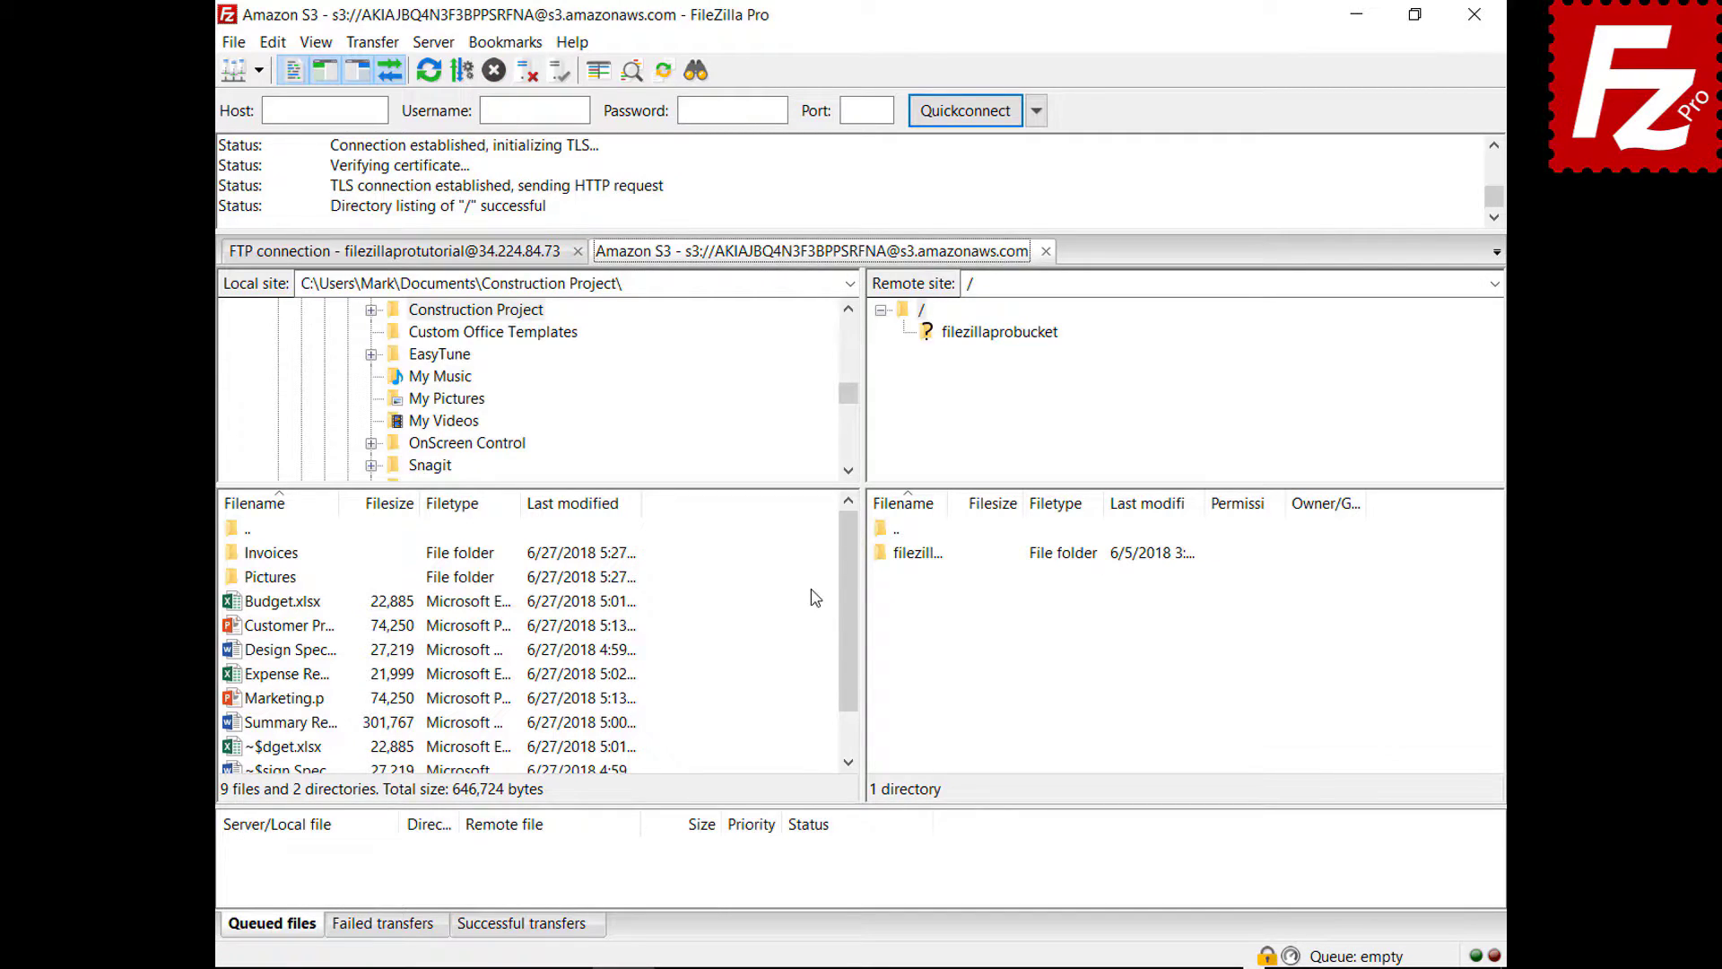
- Close the S3 tab, make new connections use 'Connect in new tab', and reconnect to Amazon S3
click(1045, 252)
click(273, 42)
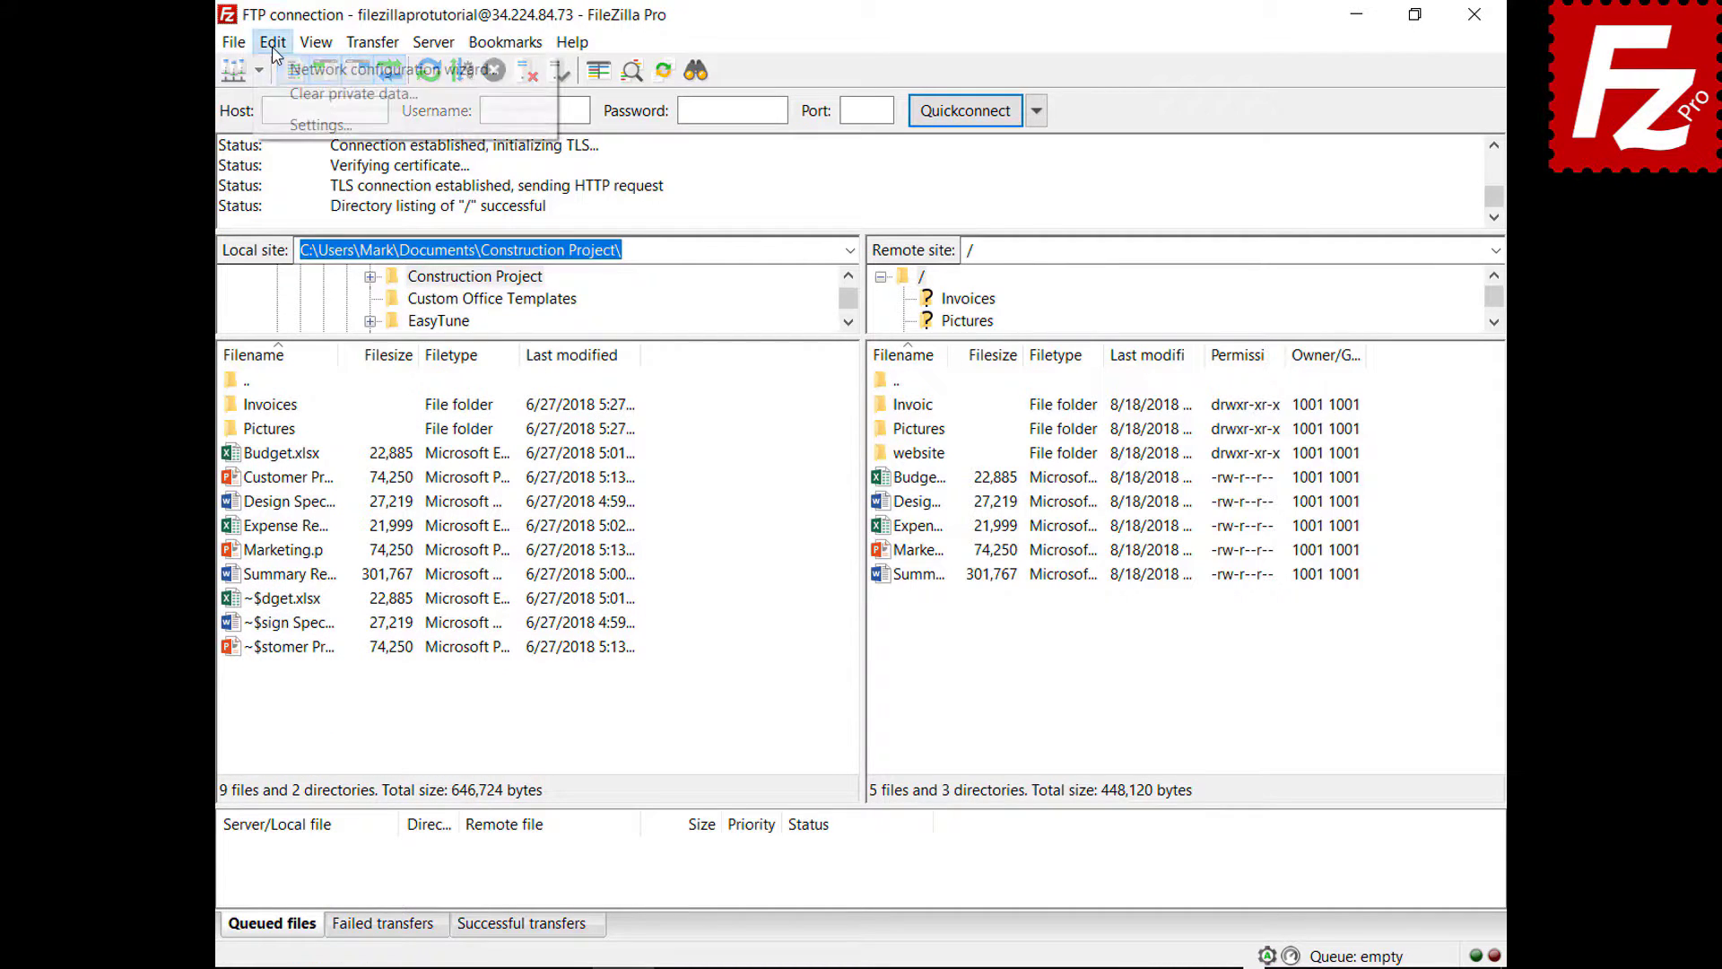
click(298, 125)
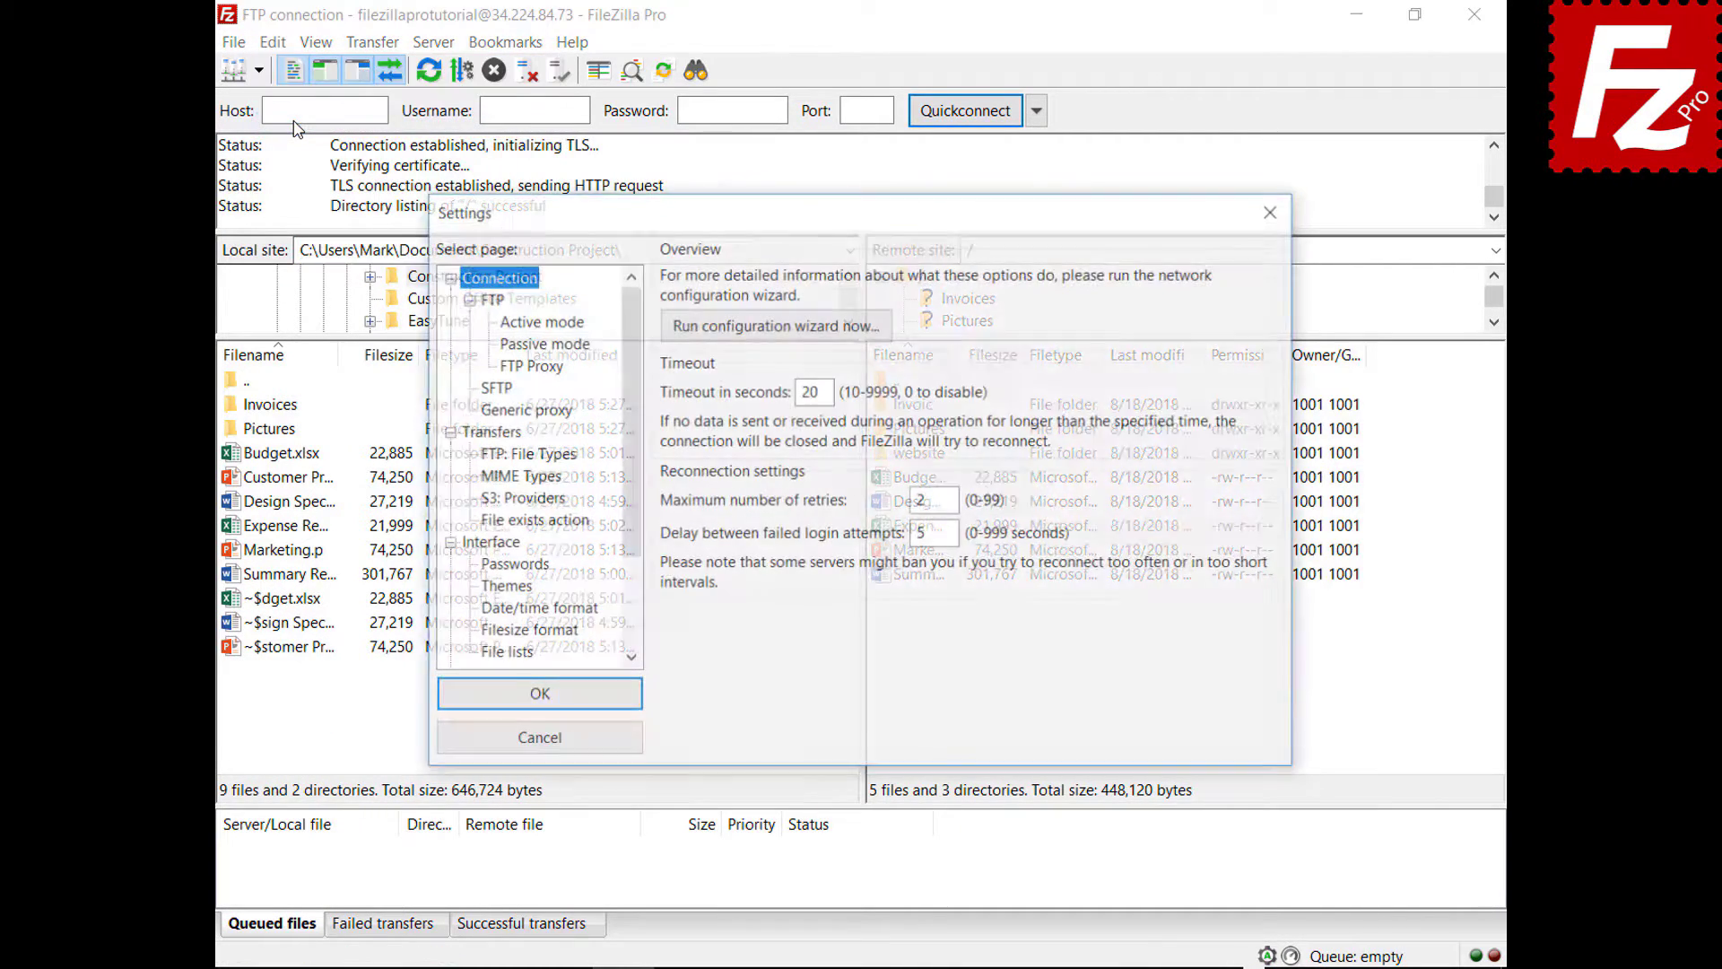
click(505, 547)
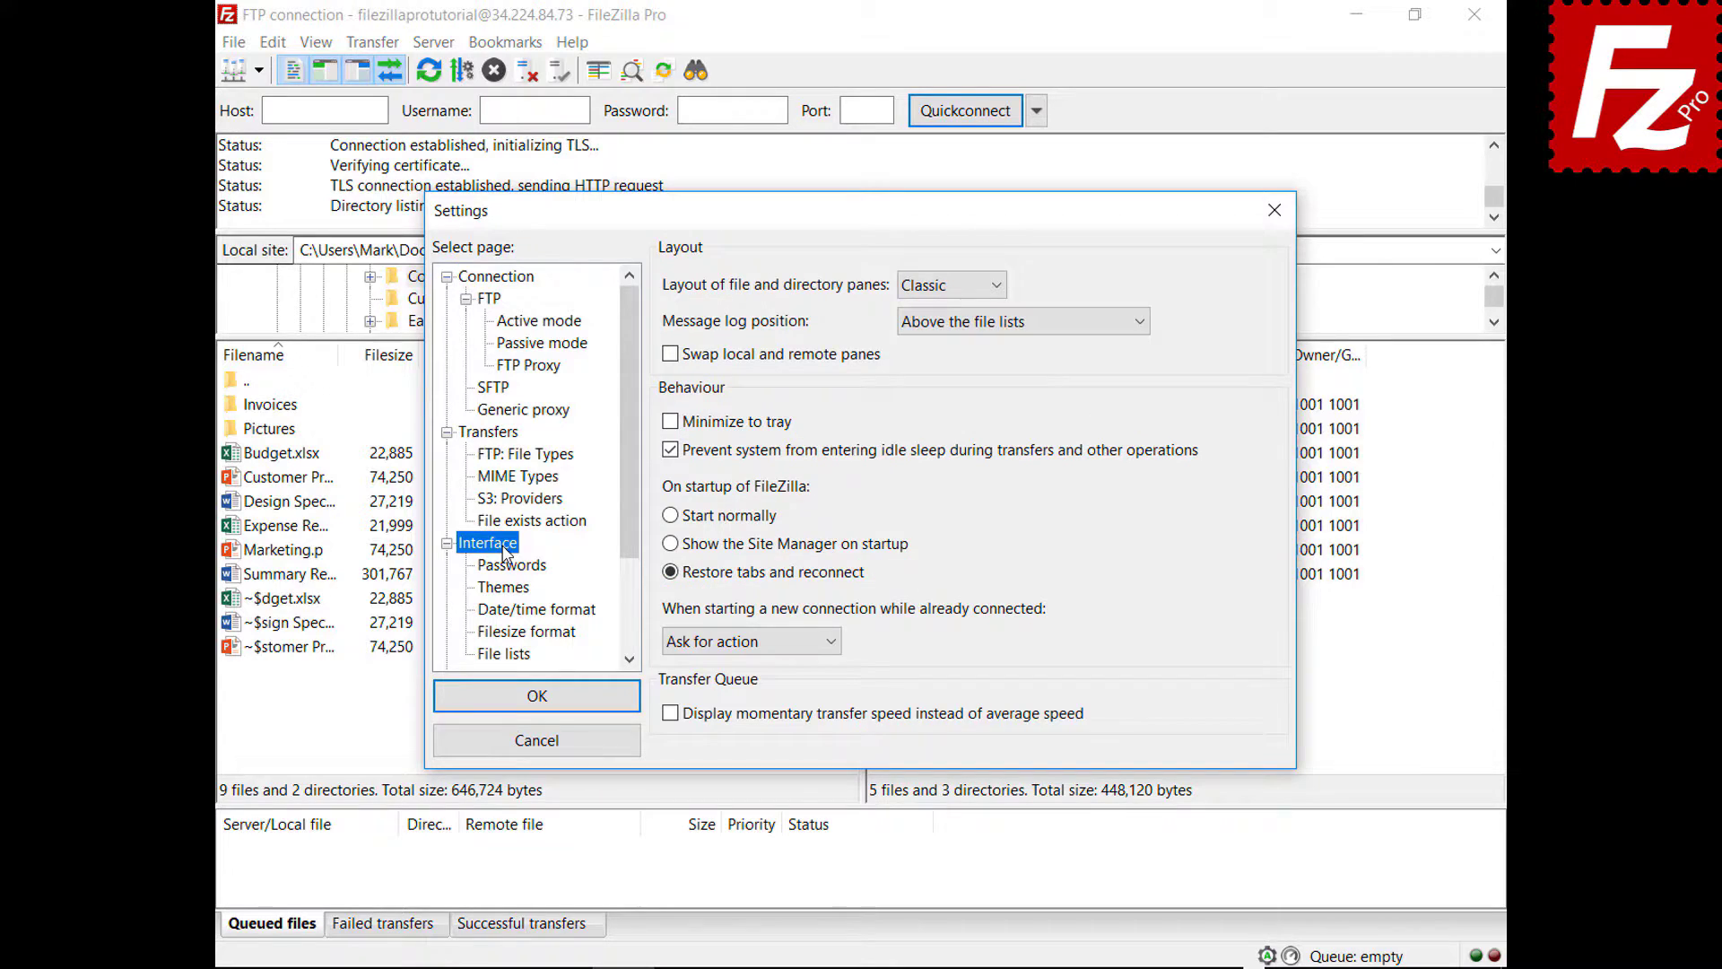
click(833, 642)
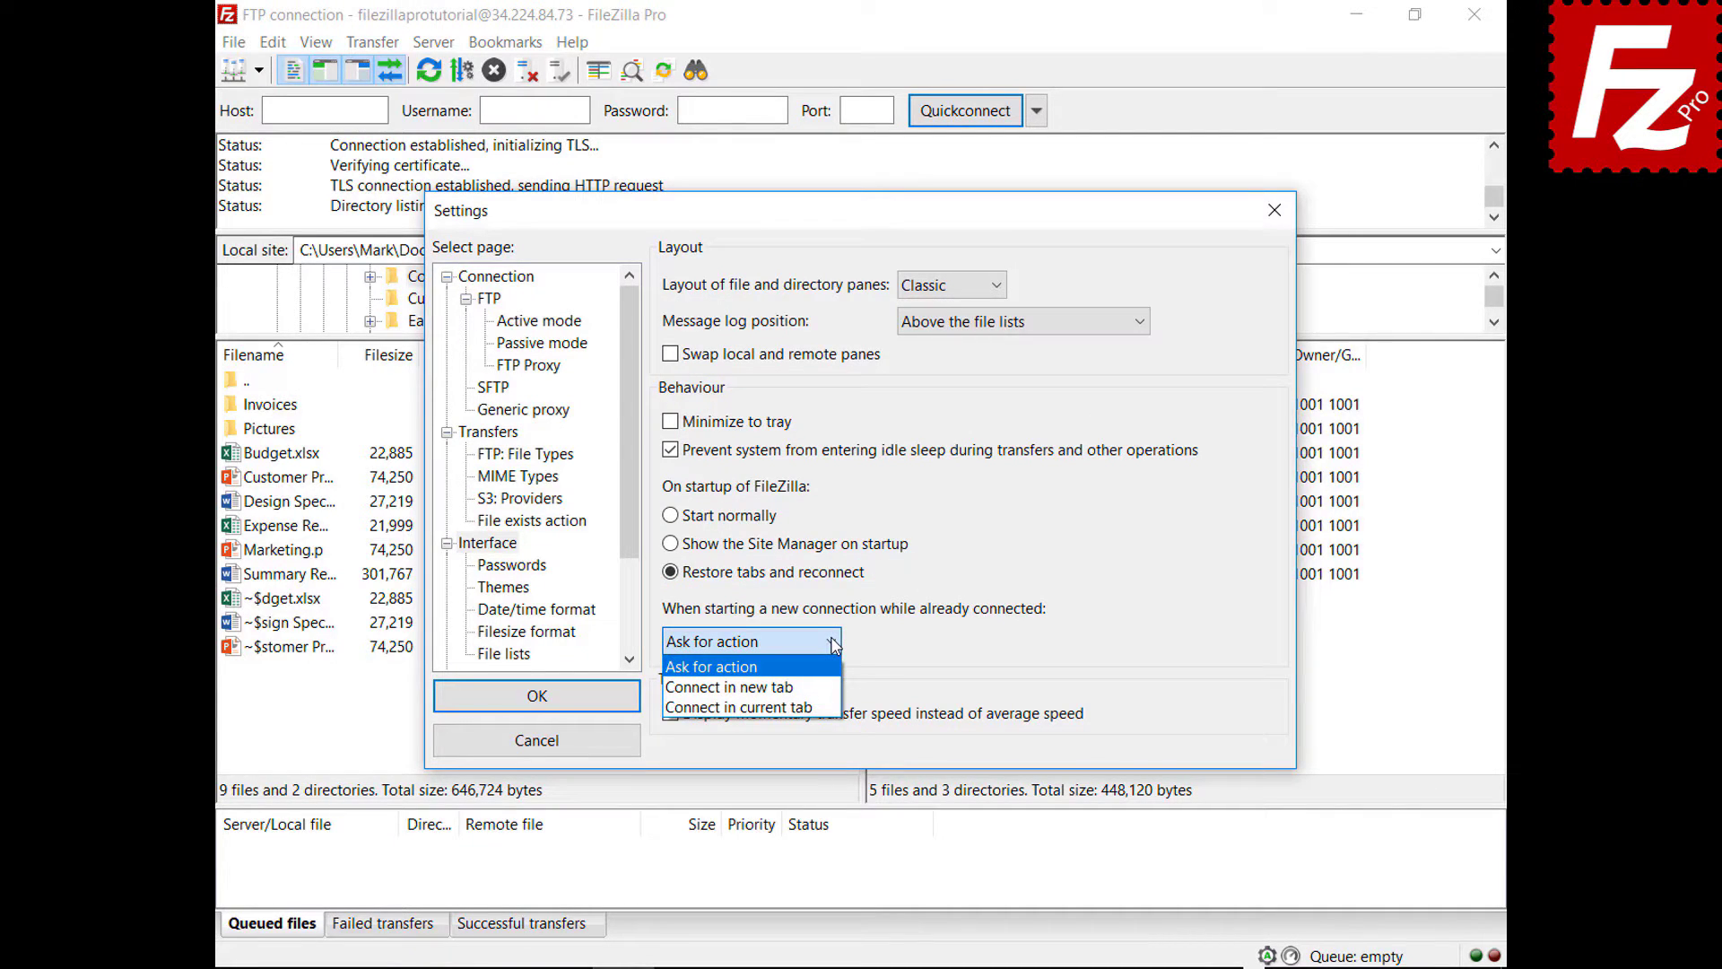
click(809, 687)
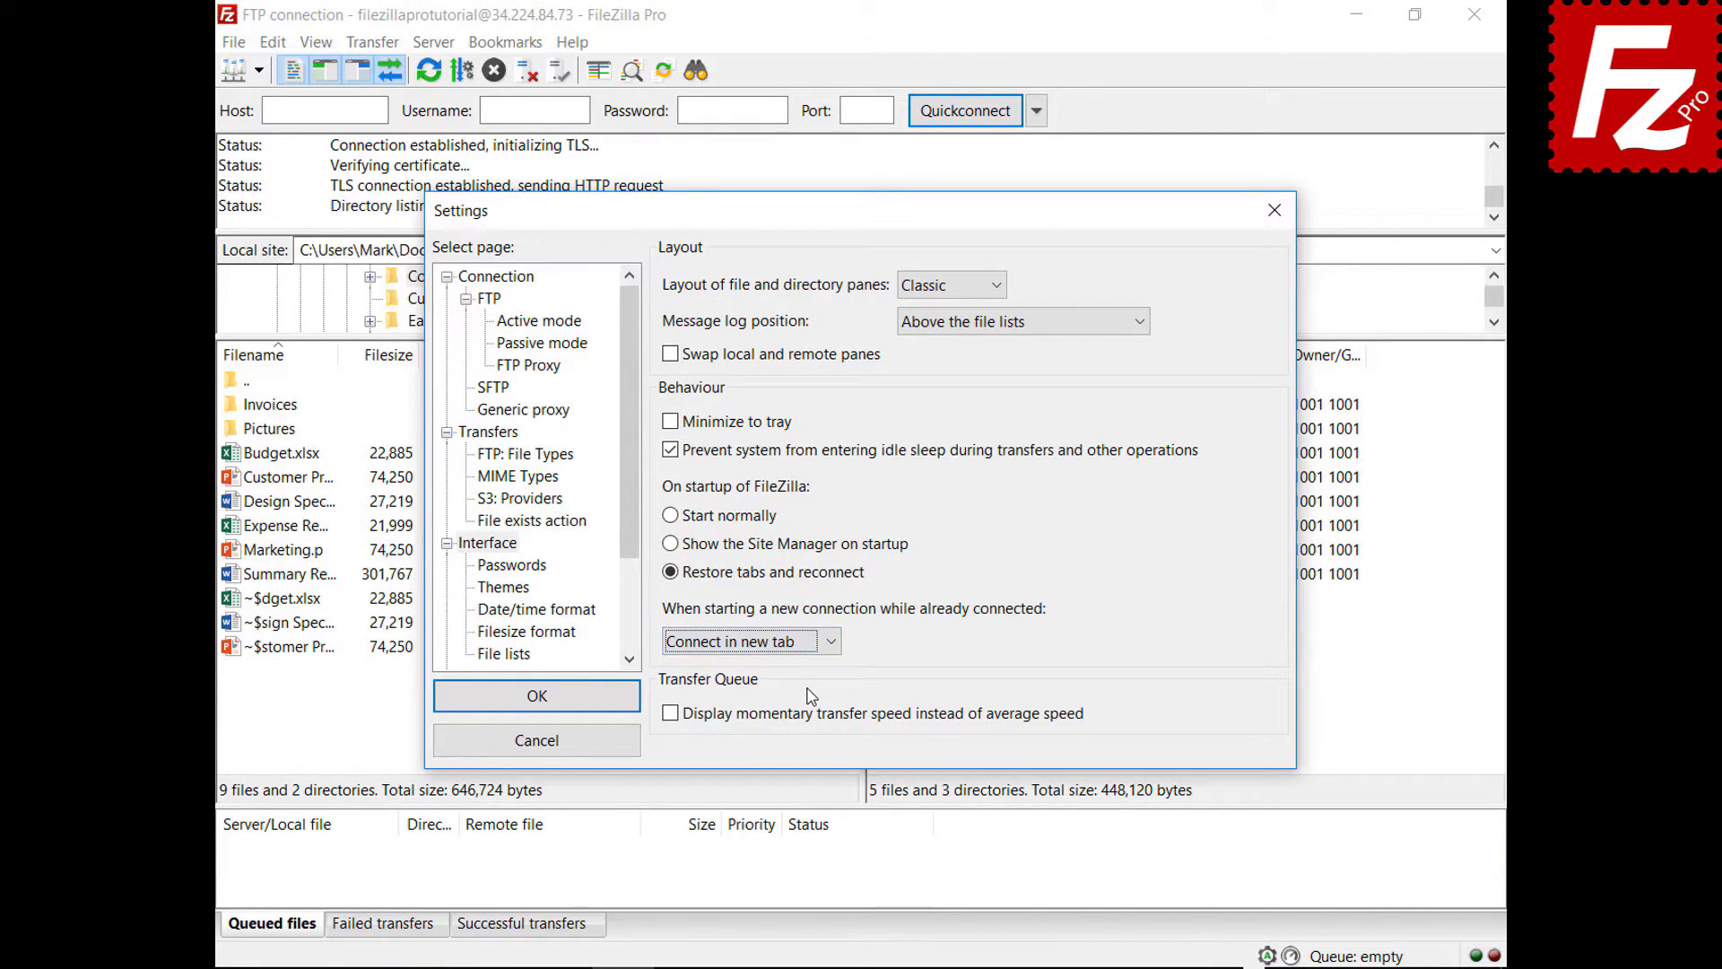
click(538, 698)
click(259, 70)
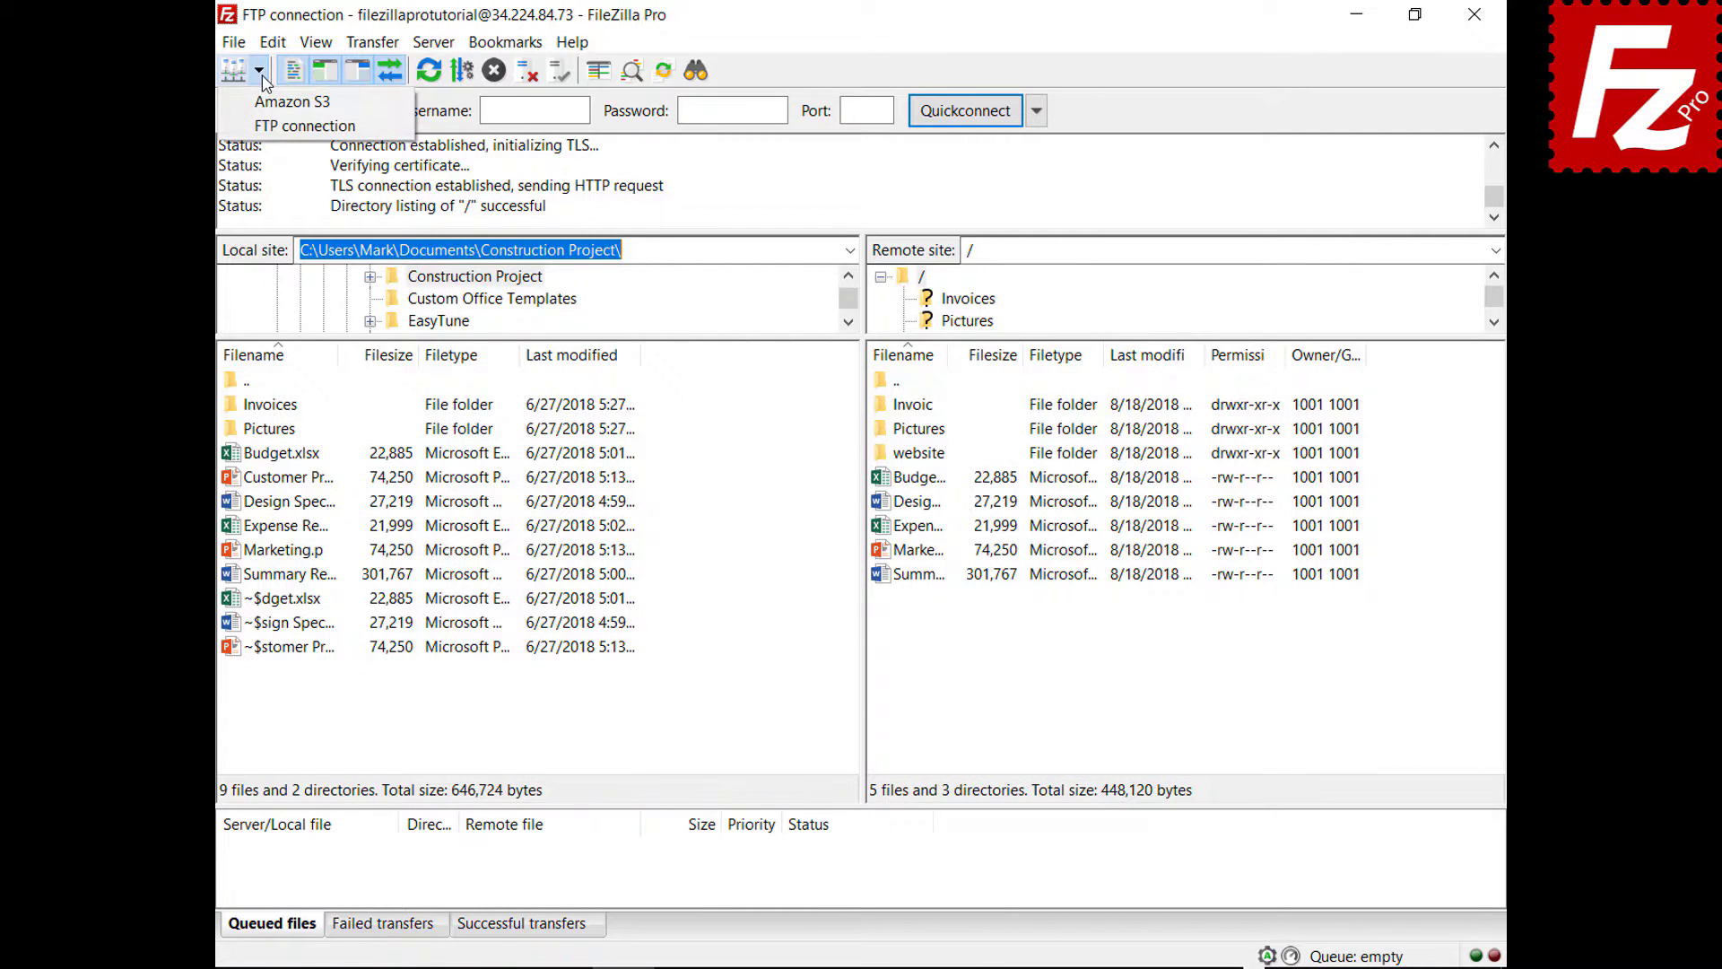
click(269, 102)
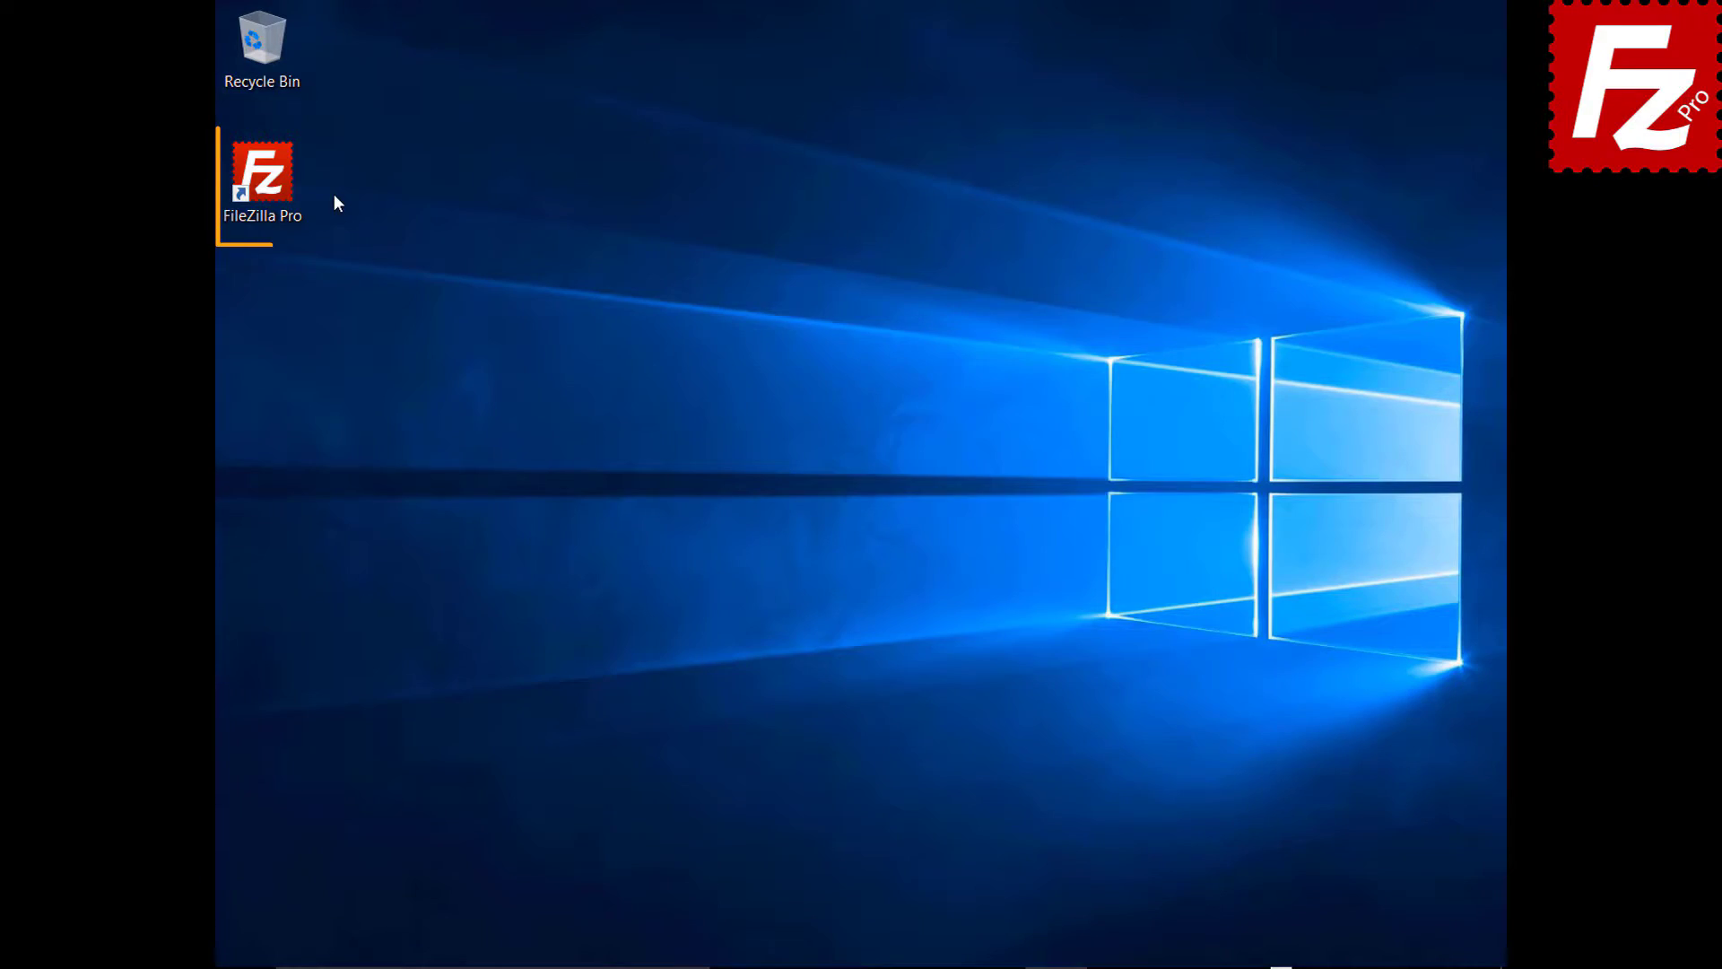
- Relaunch FileZilla Pro, add a new tab, and list filezillaprobucket's folders and files
double_click(269, 184)
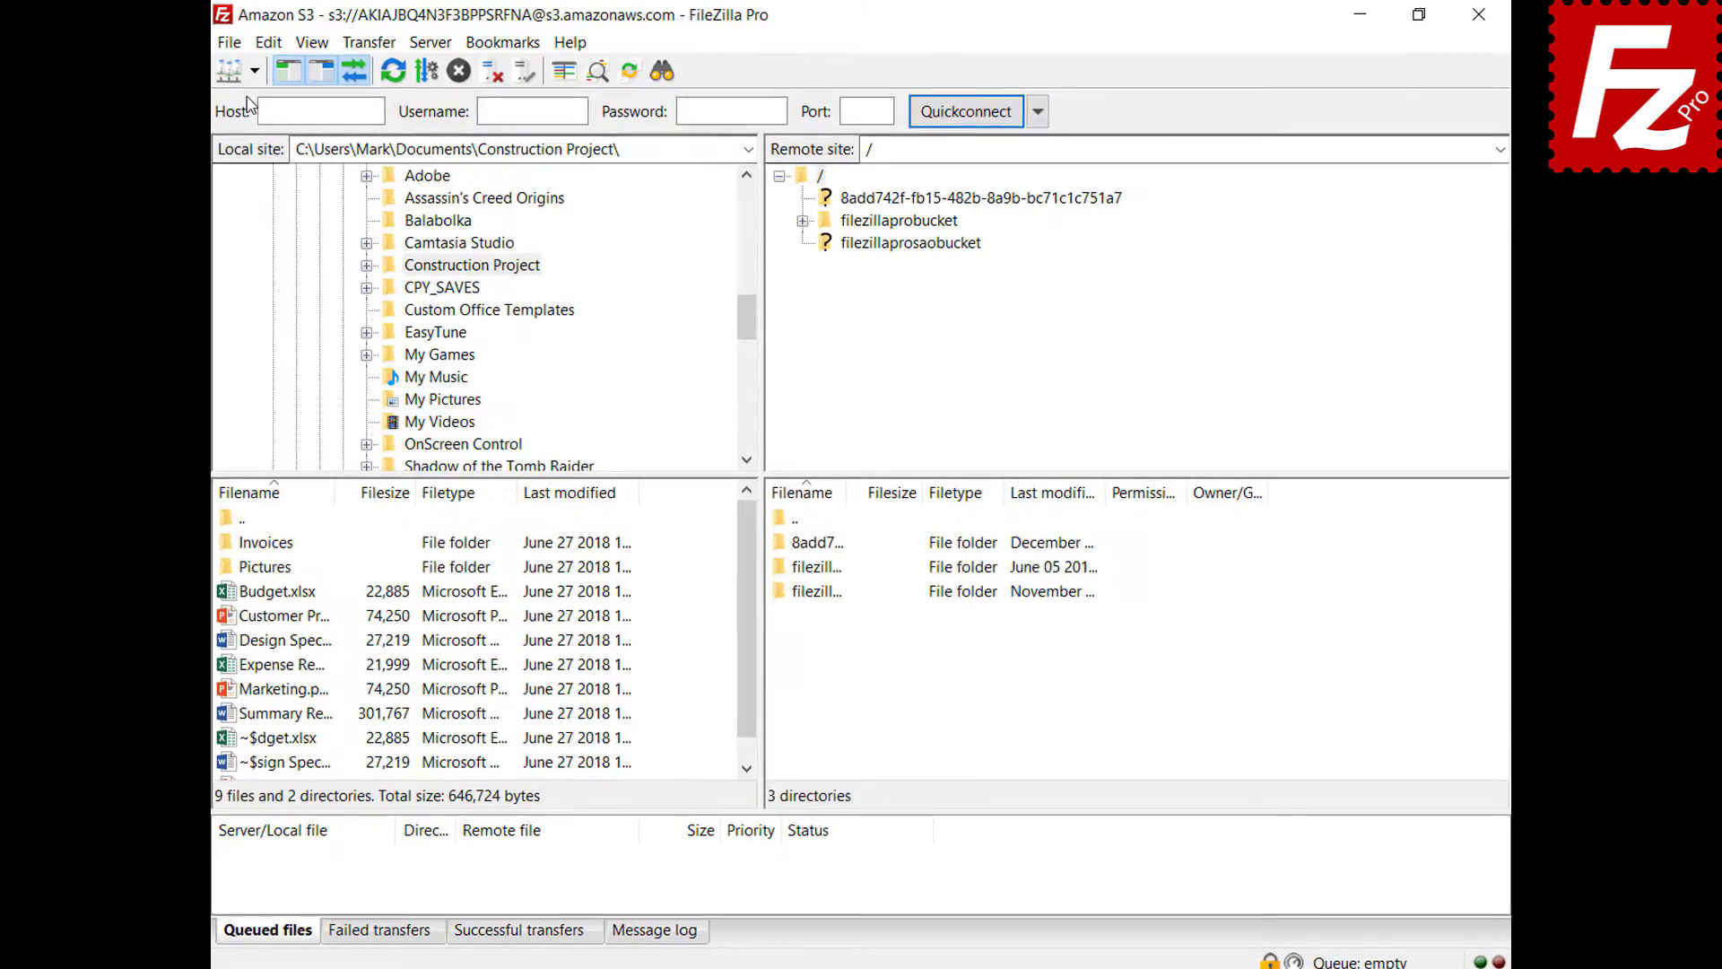
key(ctrl+t)
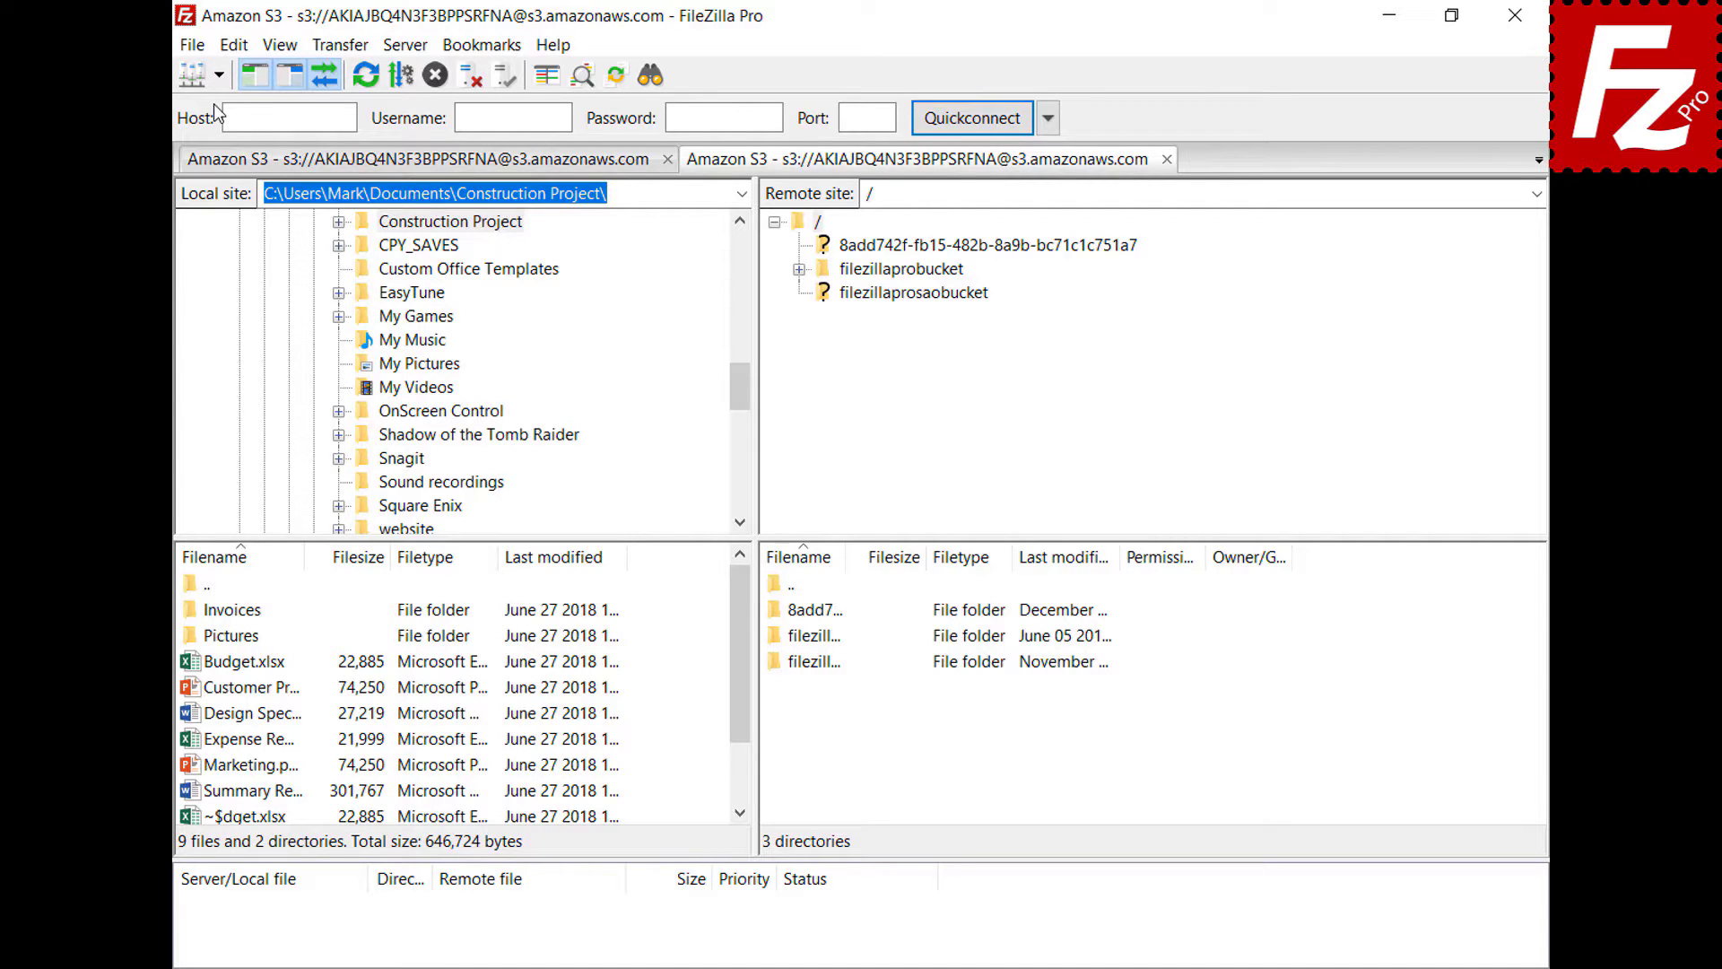
click(915, 271)
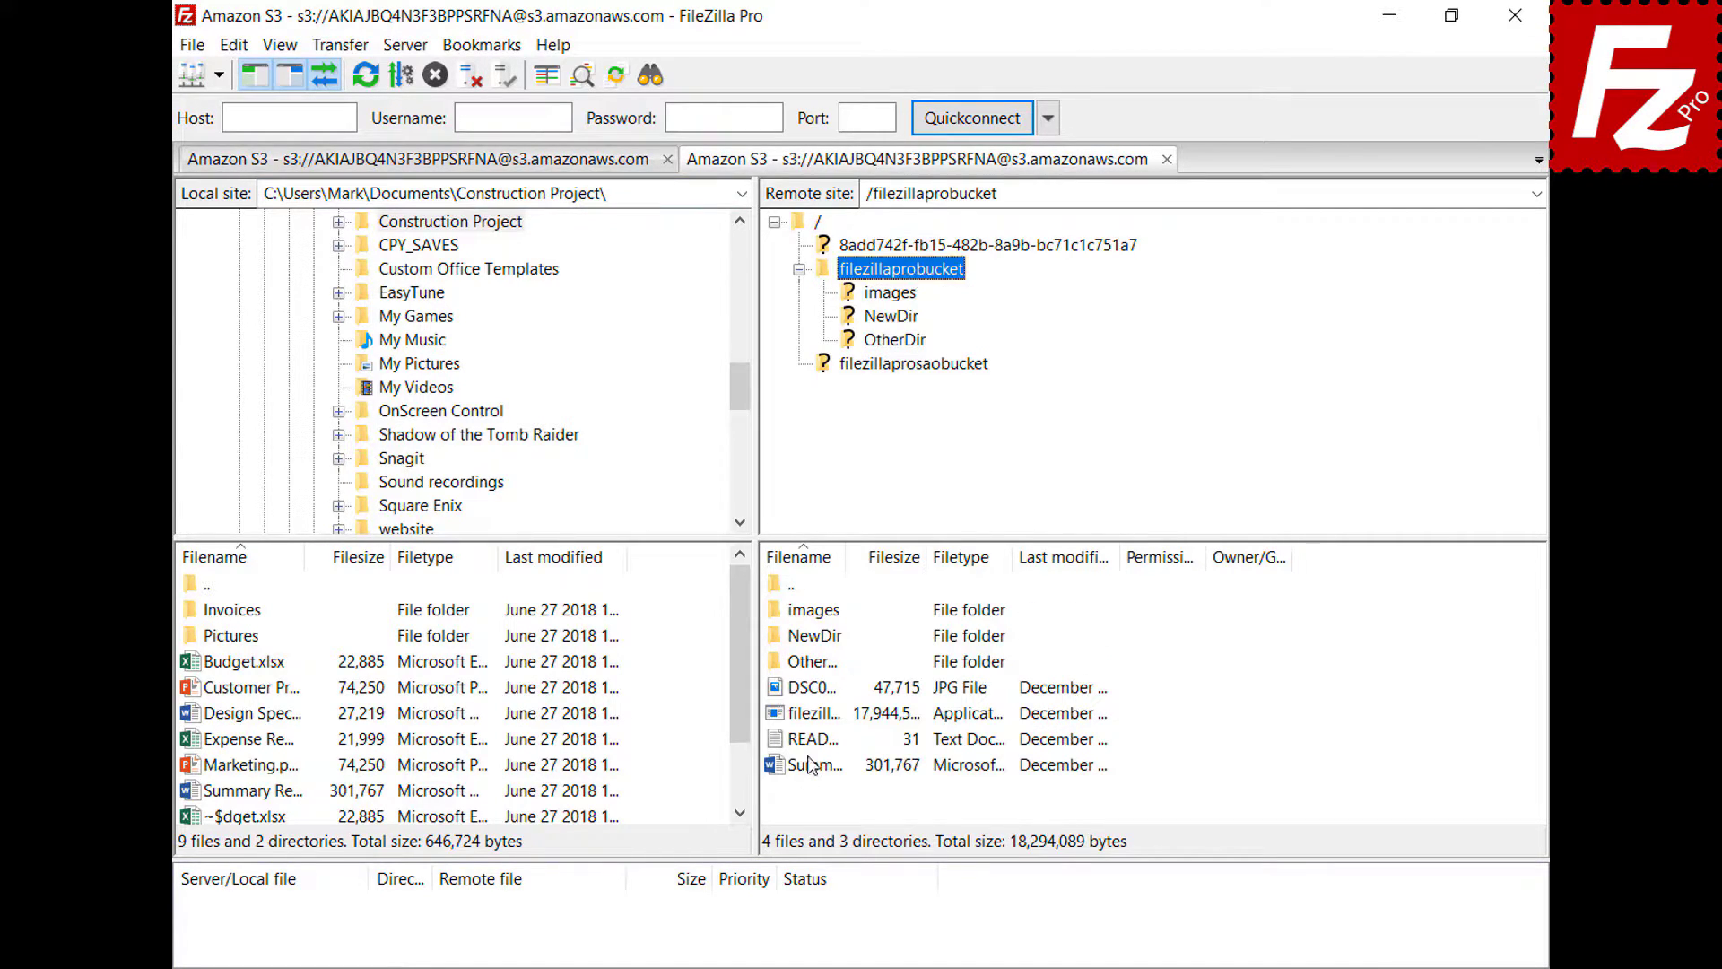
right_click(808, 745)
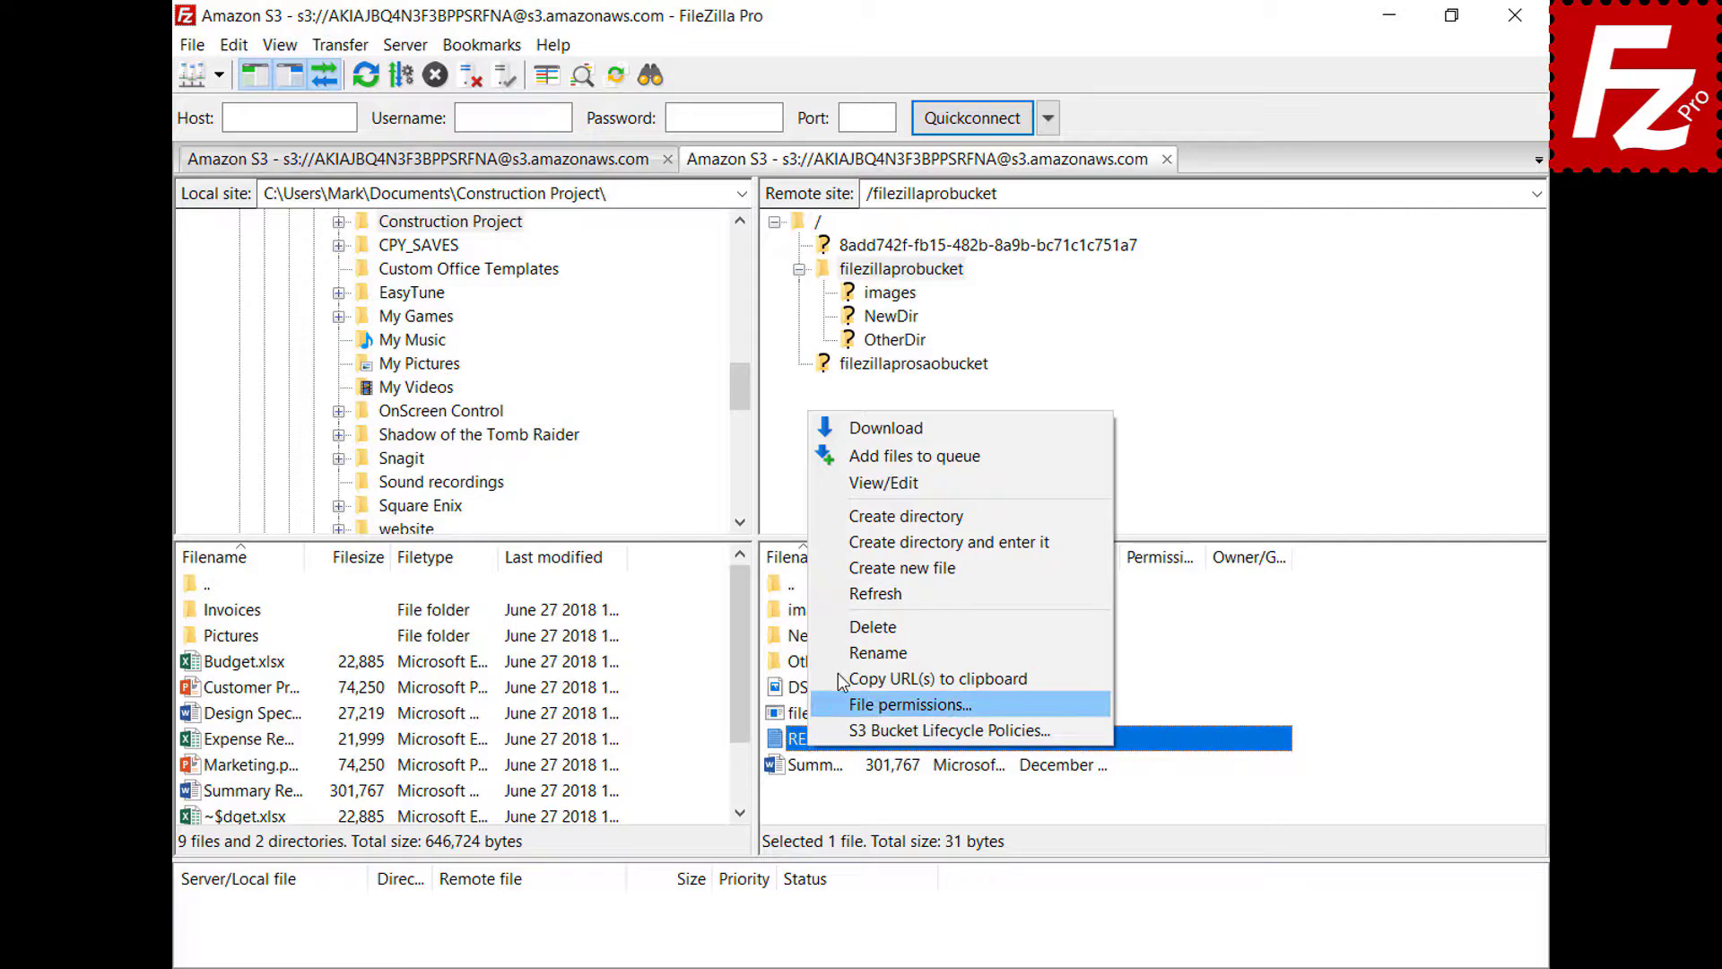
- Add a second line 'New line' to README.TXT in Notepad, save it, and upload it to the bucket
click(886, 489)
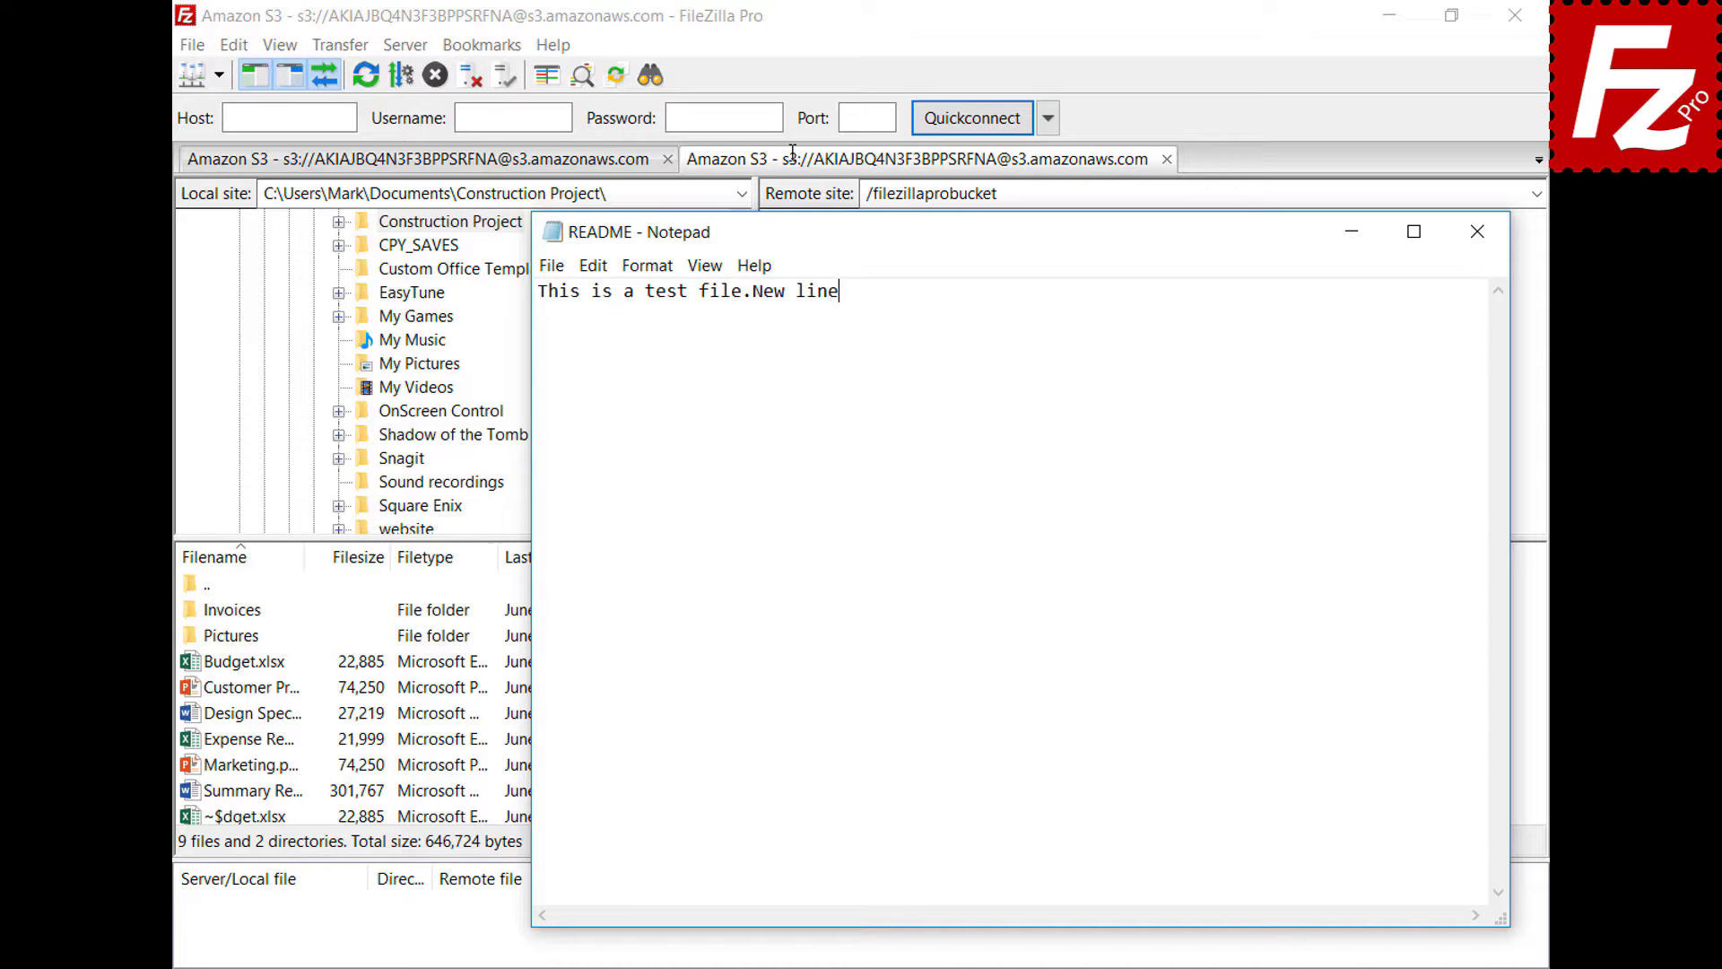
key(Return)
text(New line)
click(1477, 232)
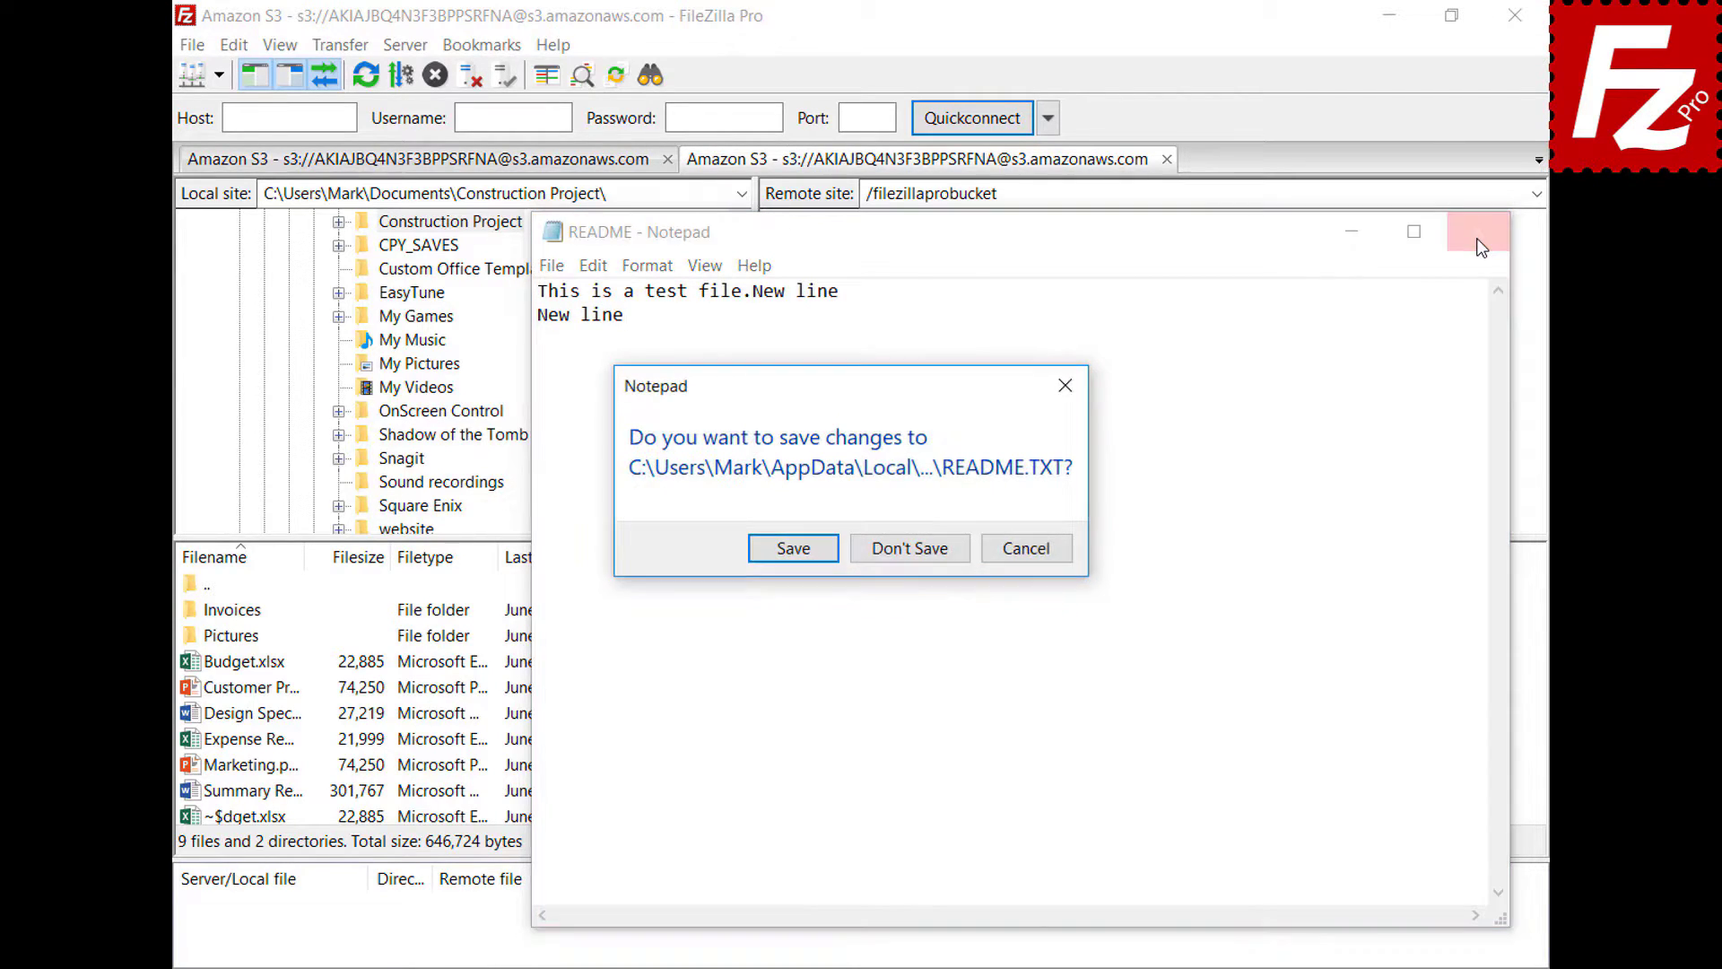
click(792, 548)
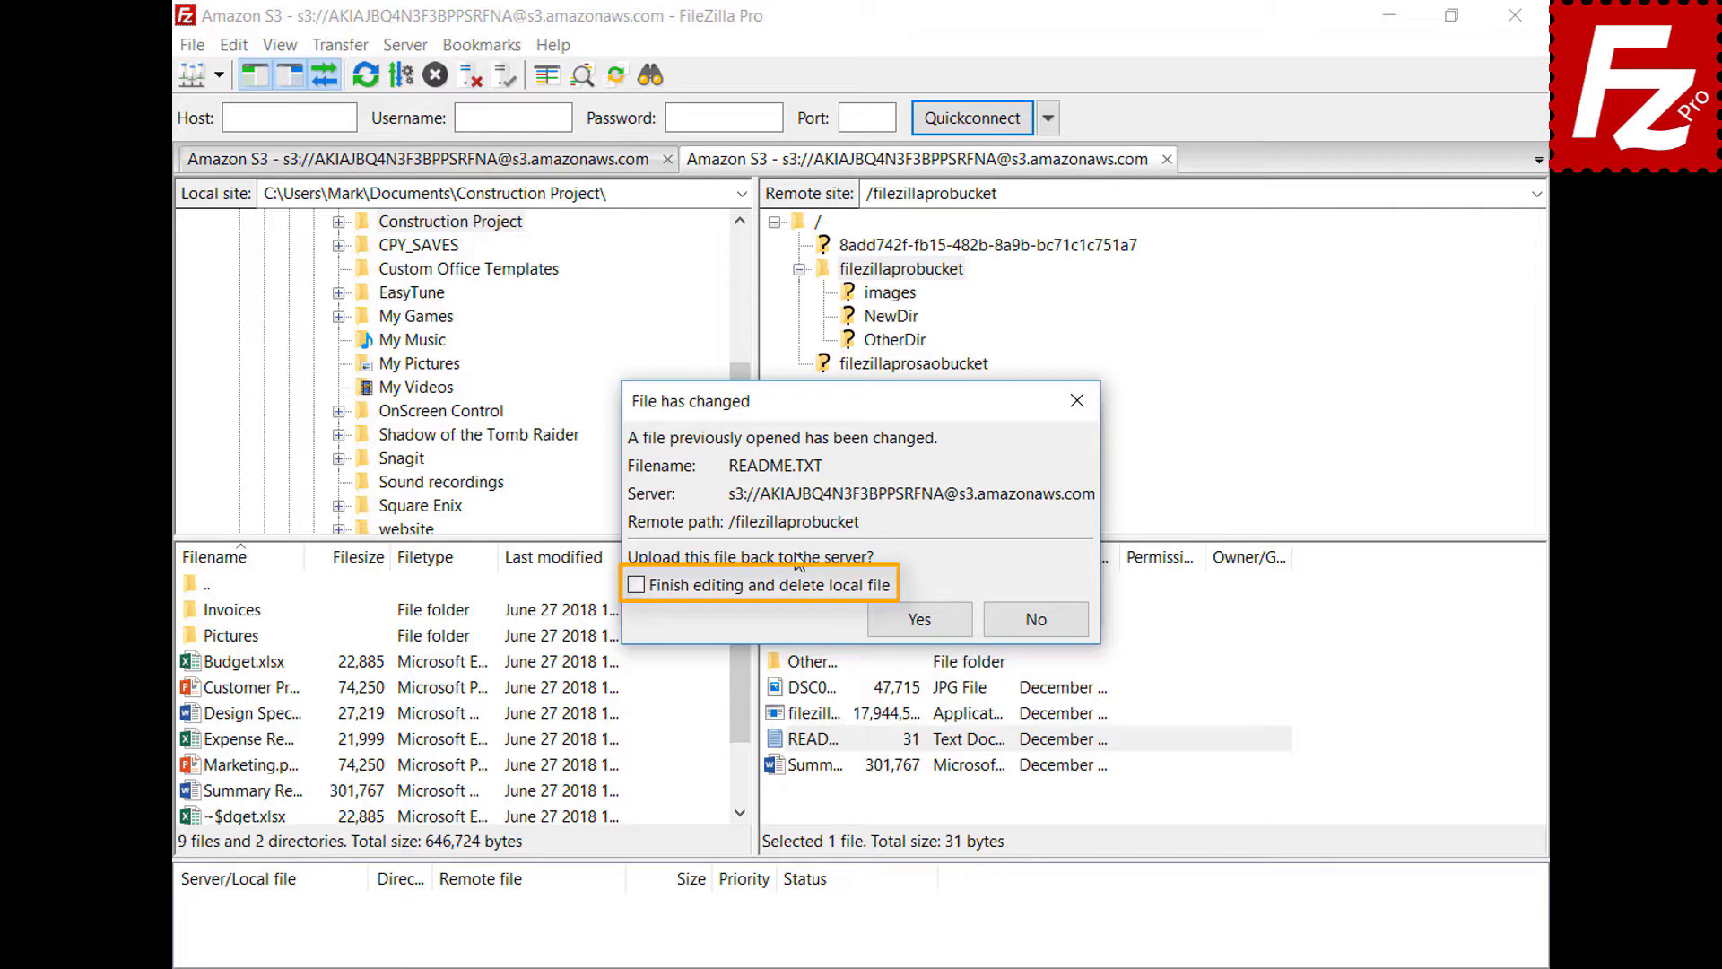
click(937, 627)
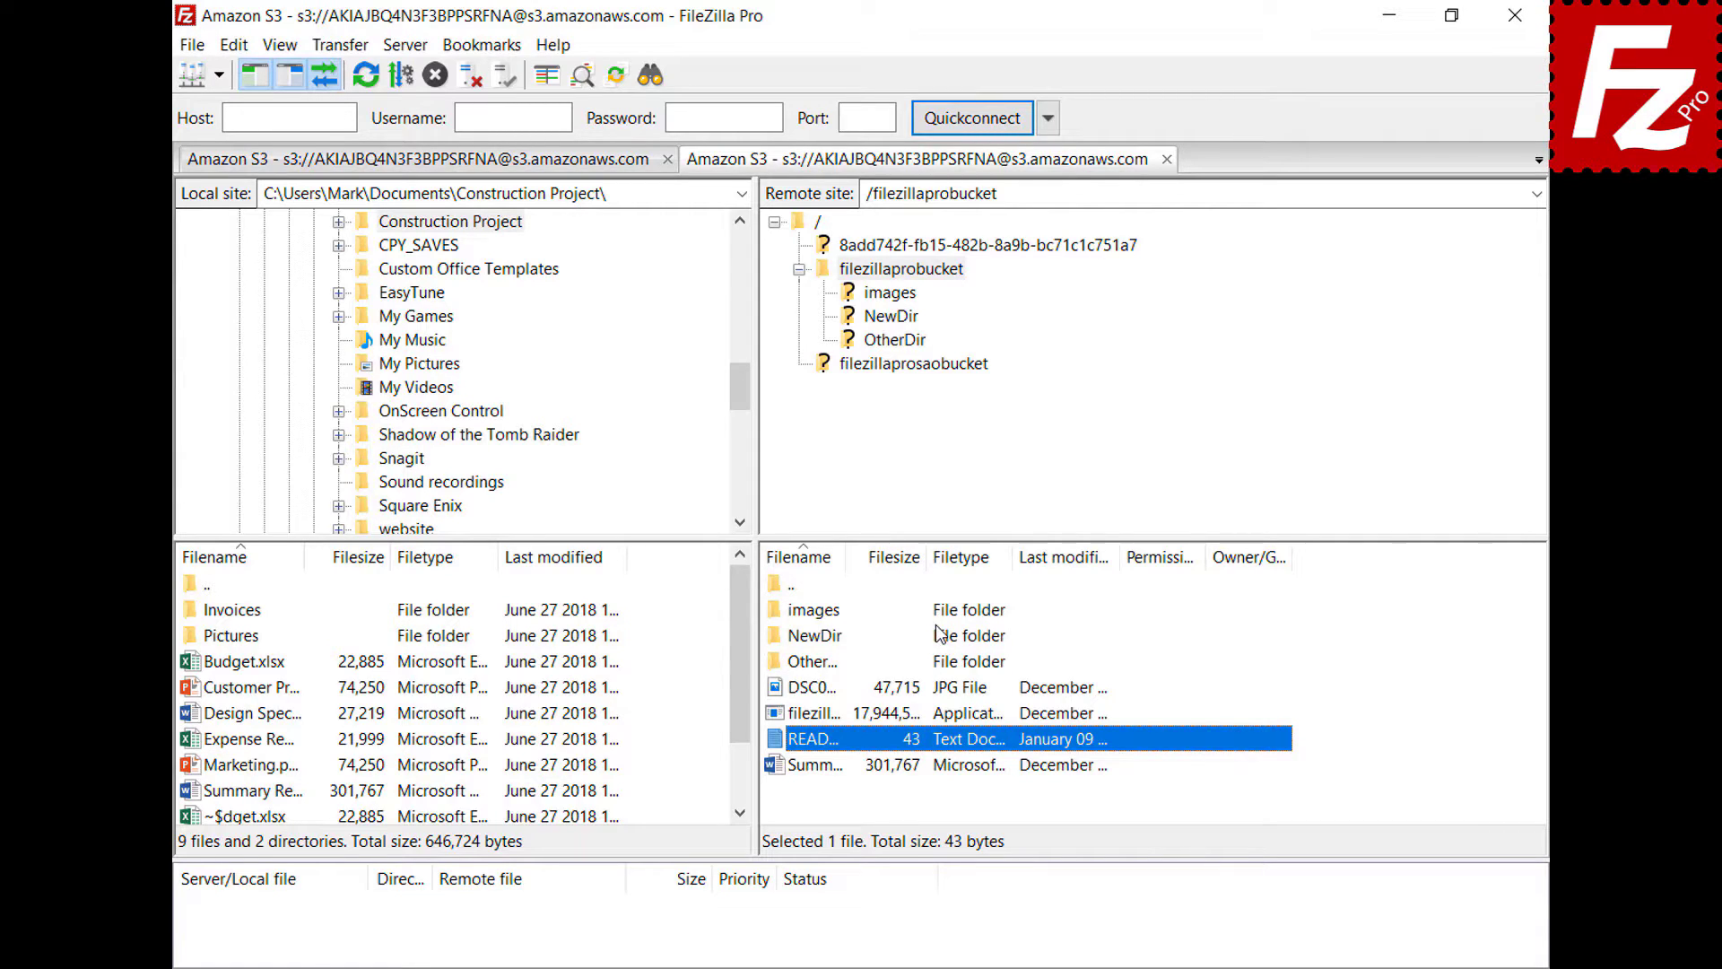
click(192, 45)
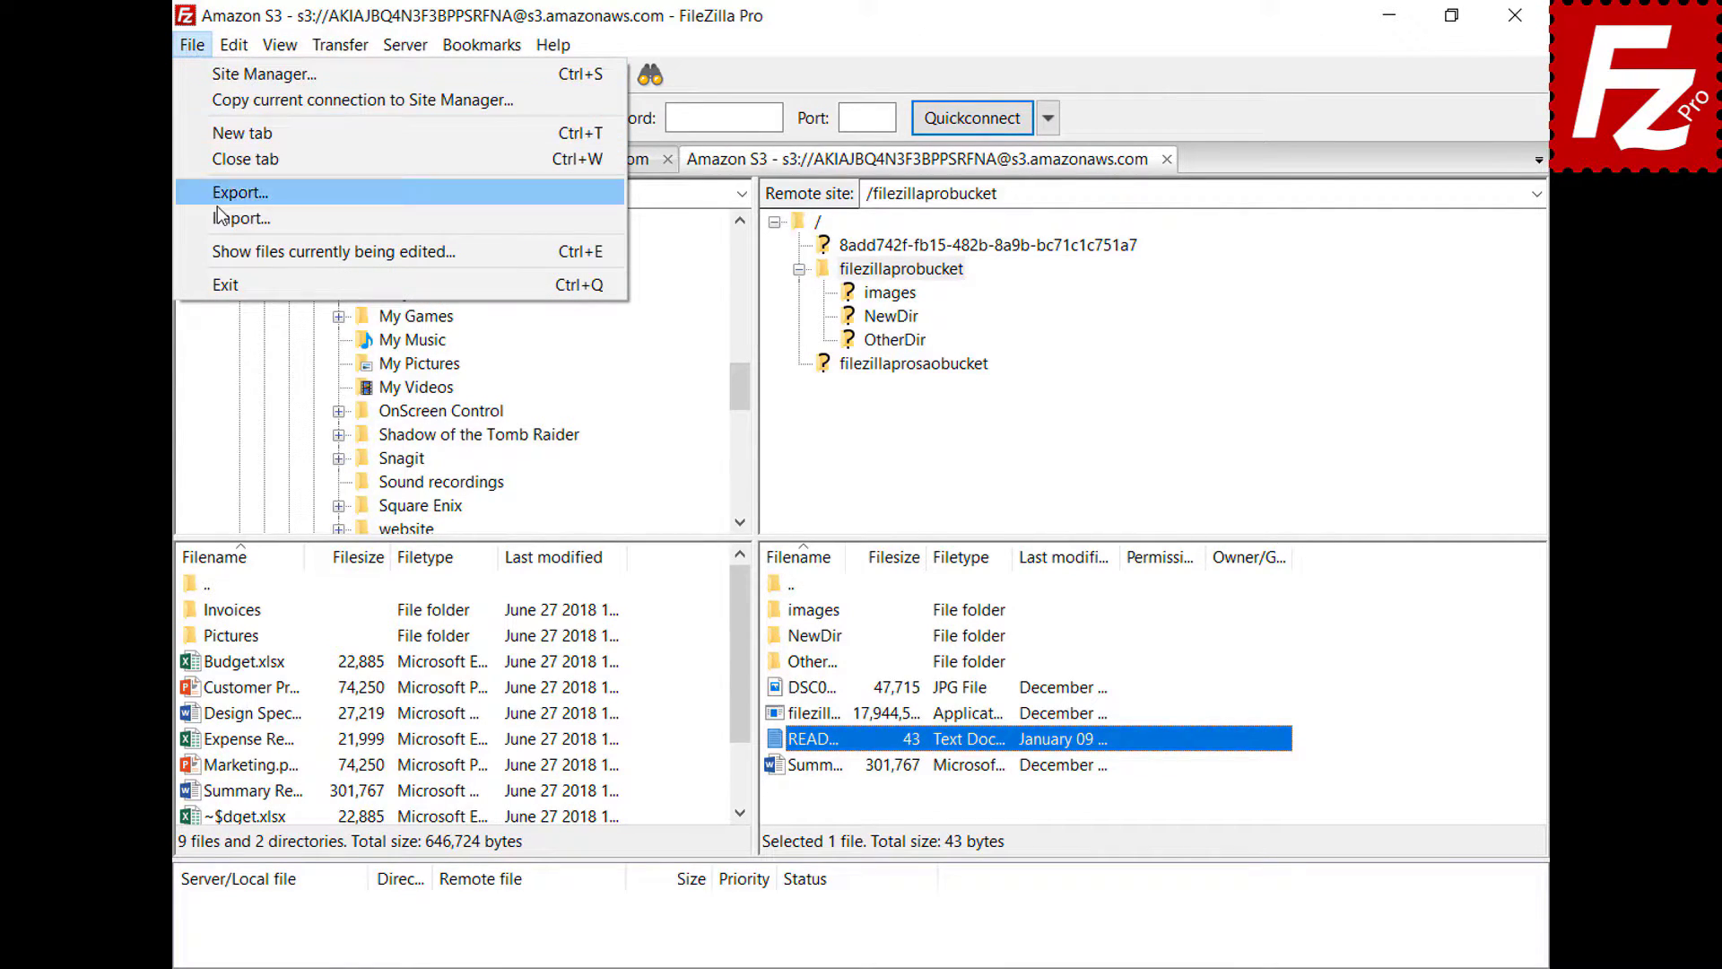
click(238, 251)
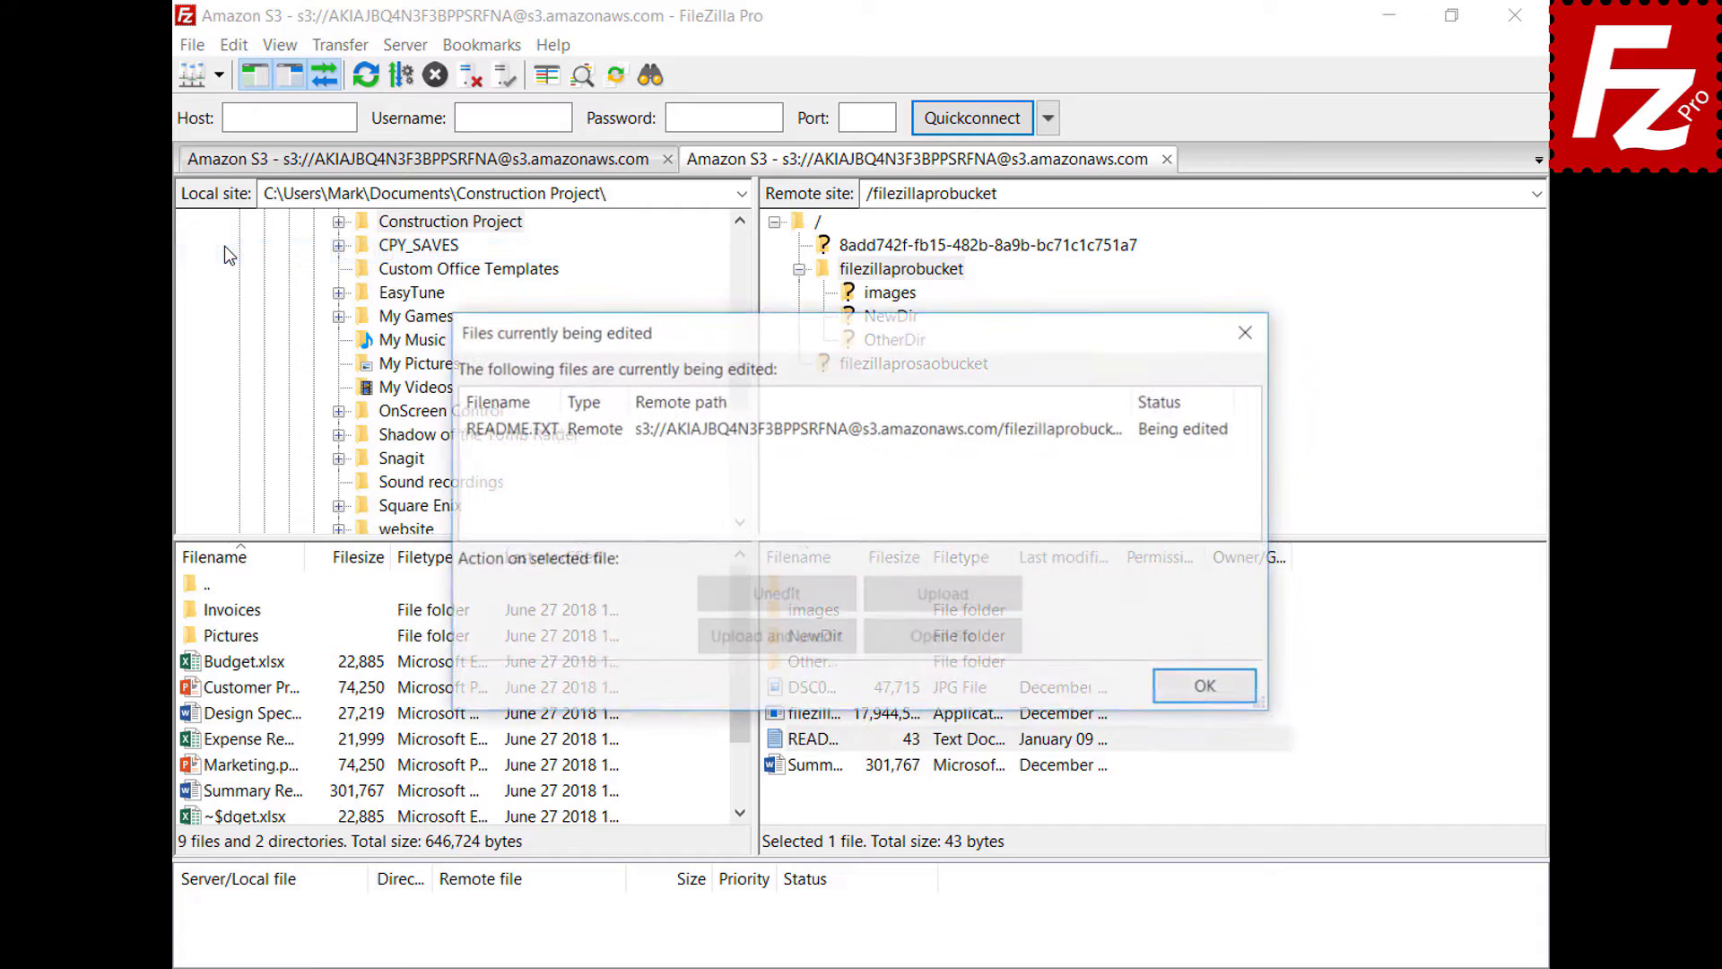
click(806, 430)
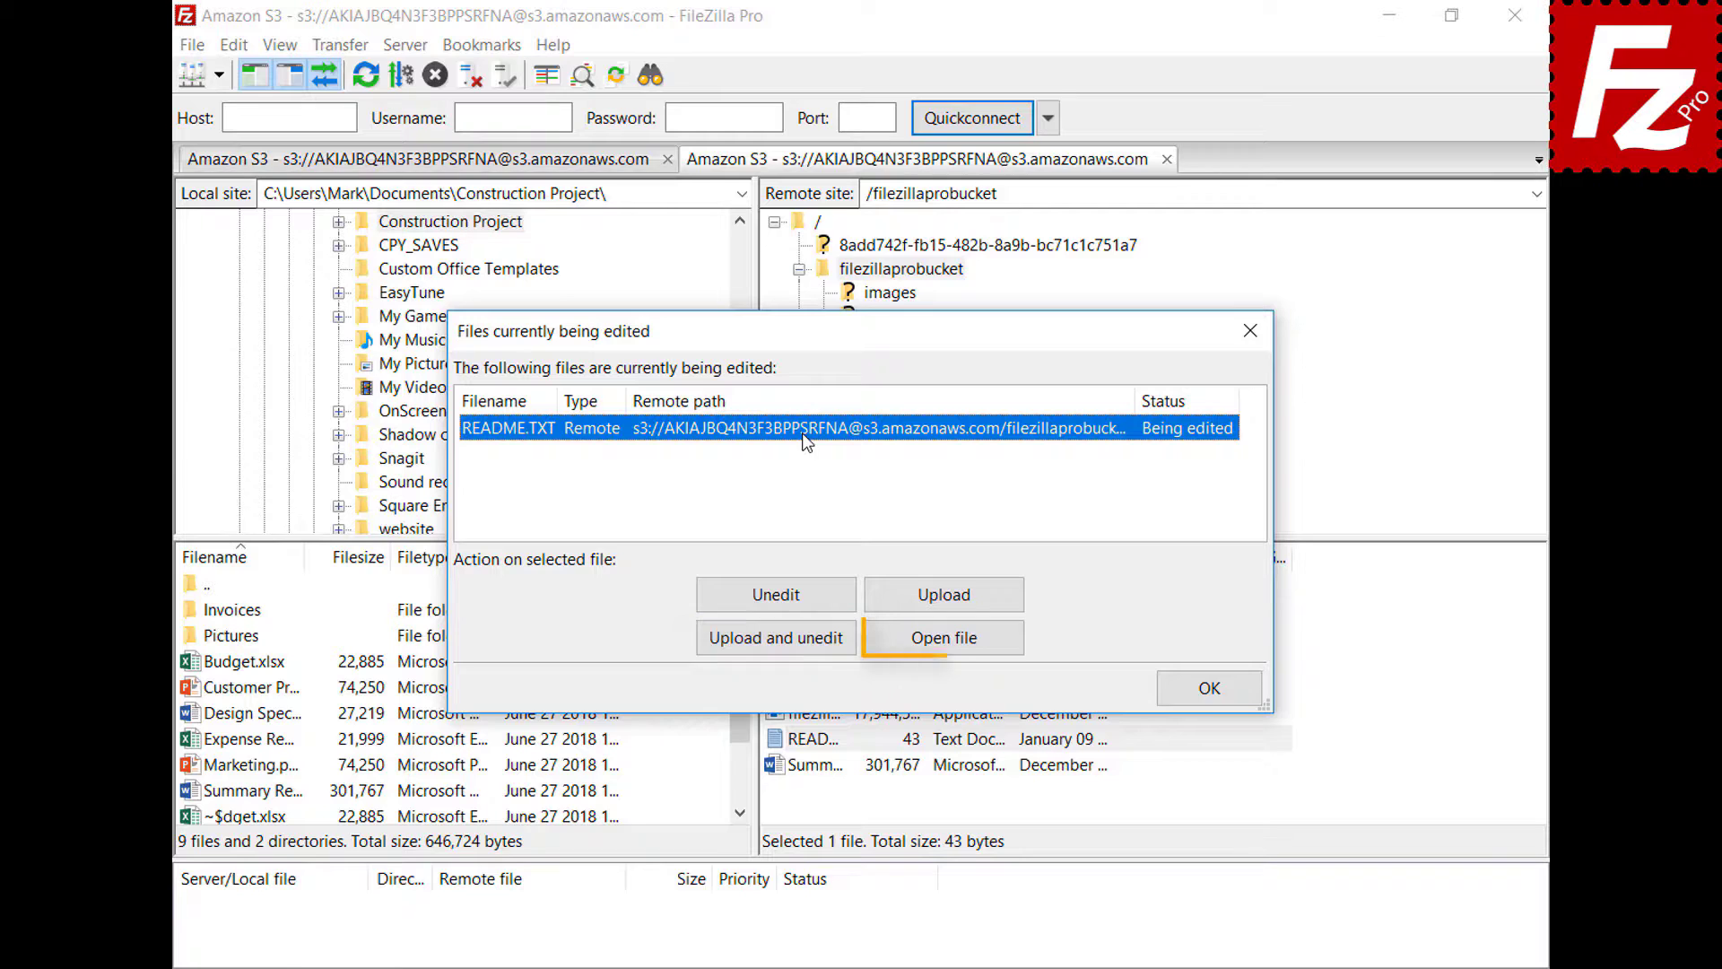
click(1212, 688)
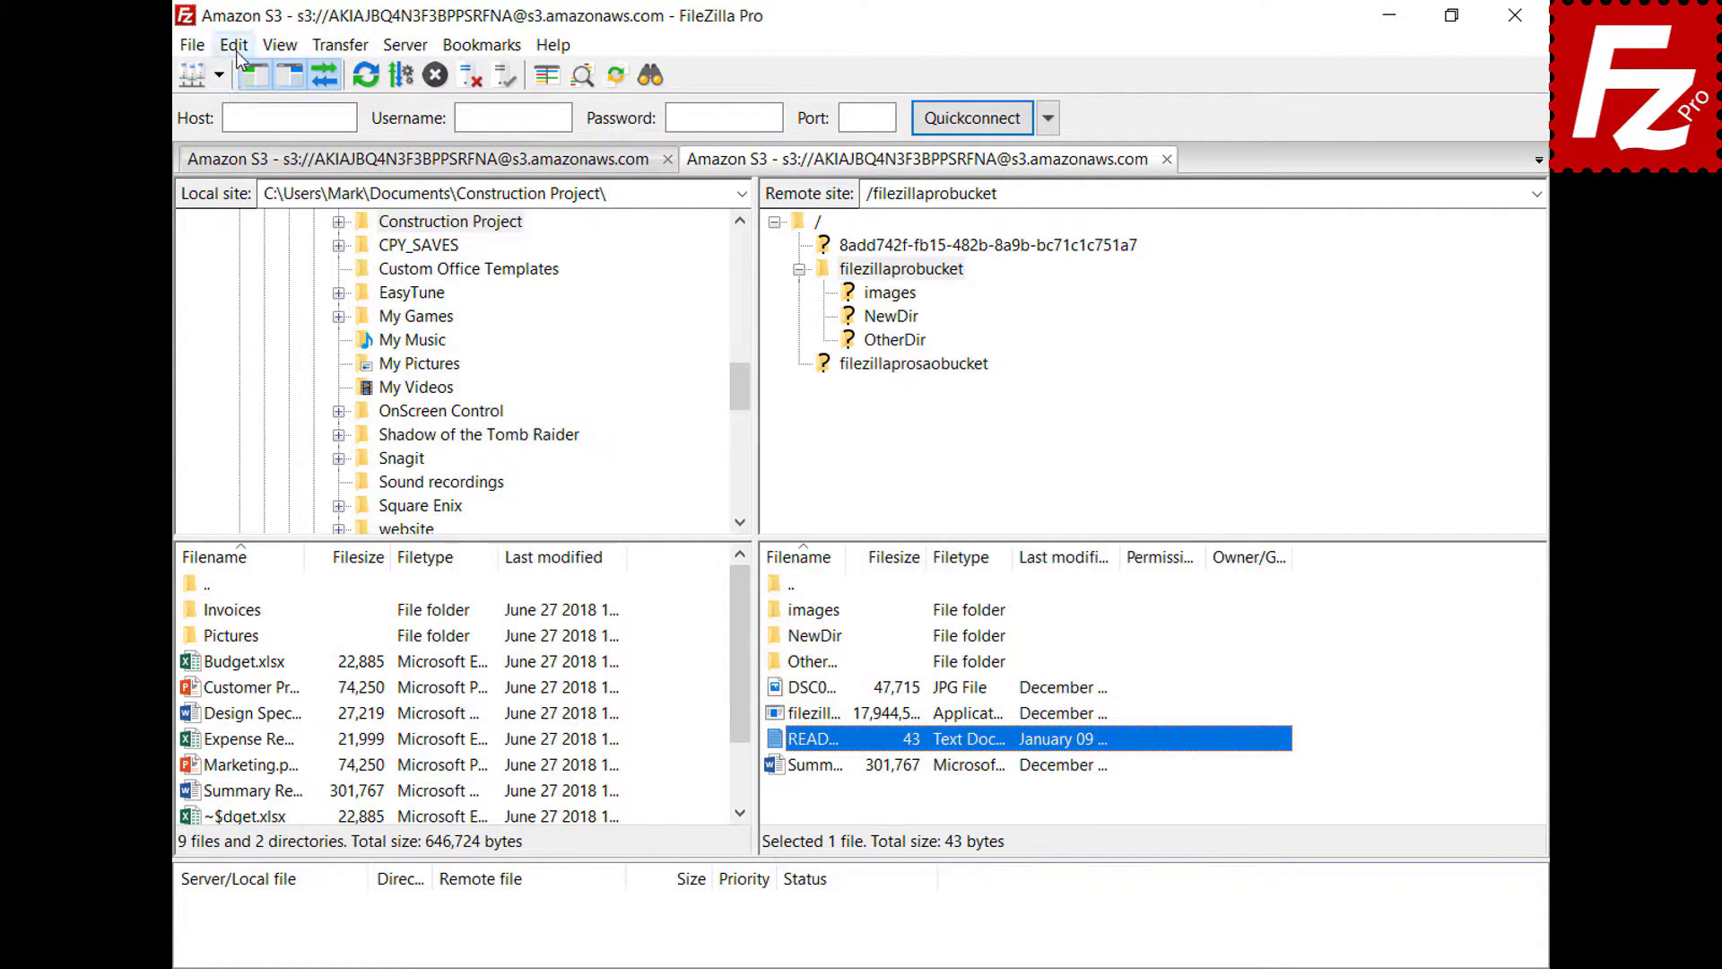
click(233, 44)
- Add a custom association opening jpg files with C:\Windows\system32\mspaint.exe and save the settings
click(245, 133)
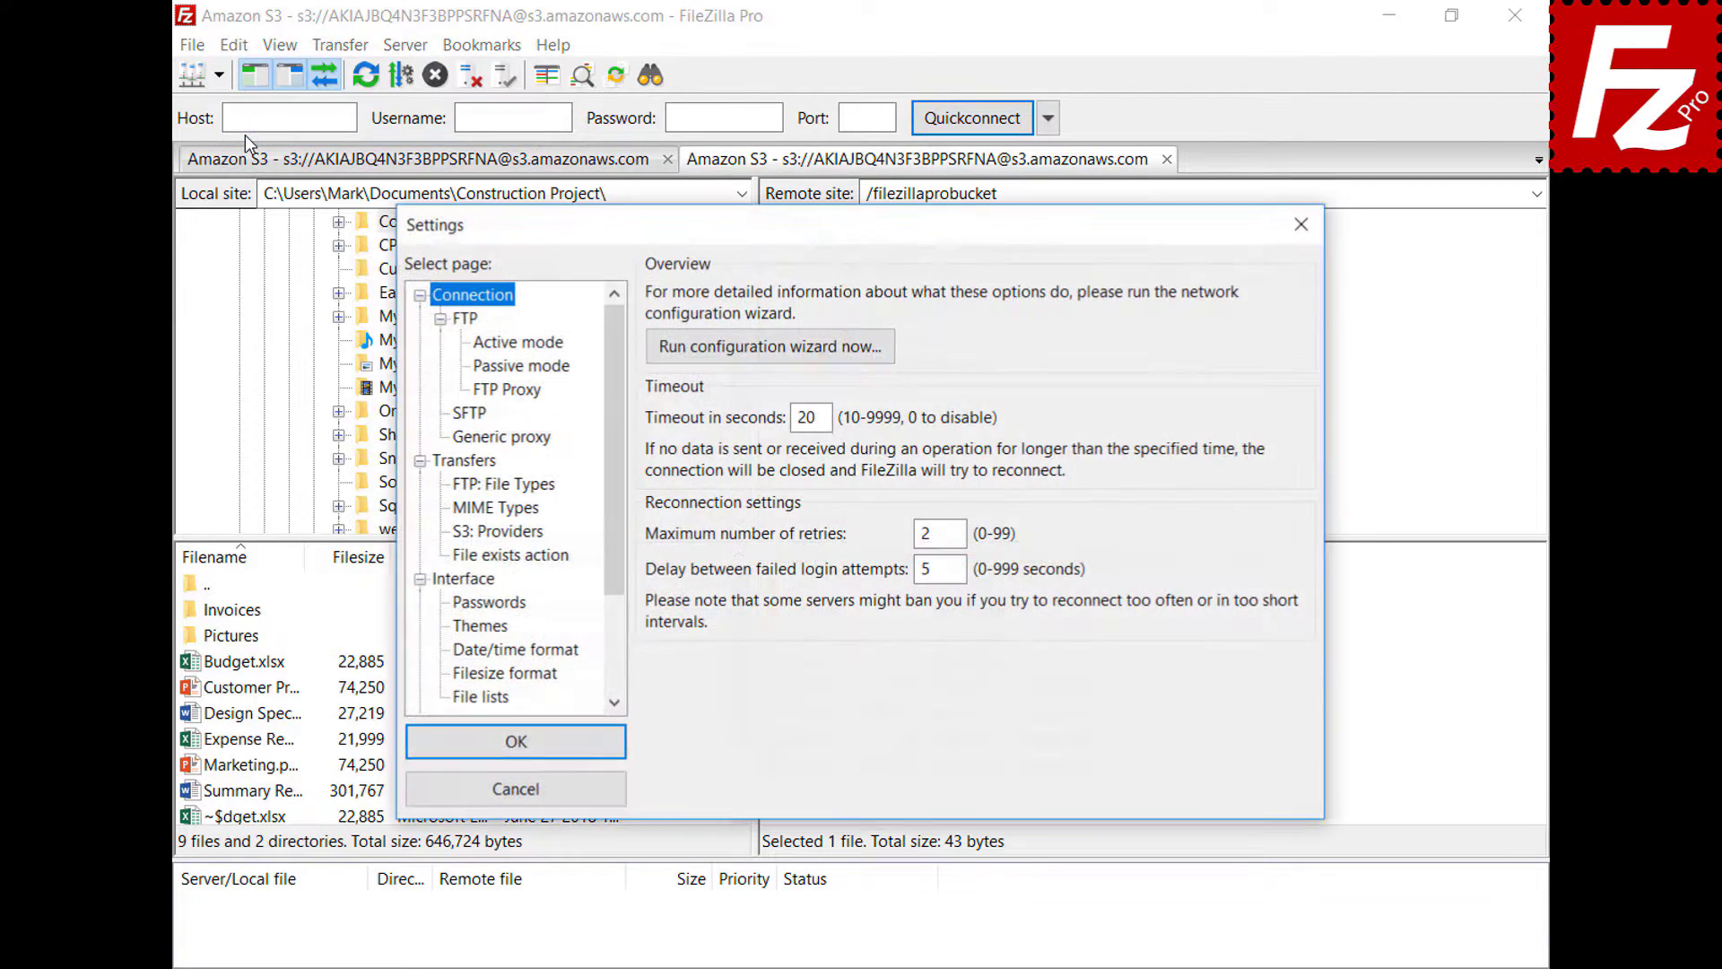
drag(610, 342, 625, 467)
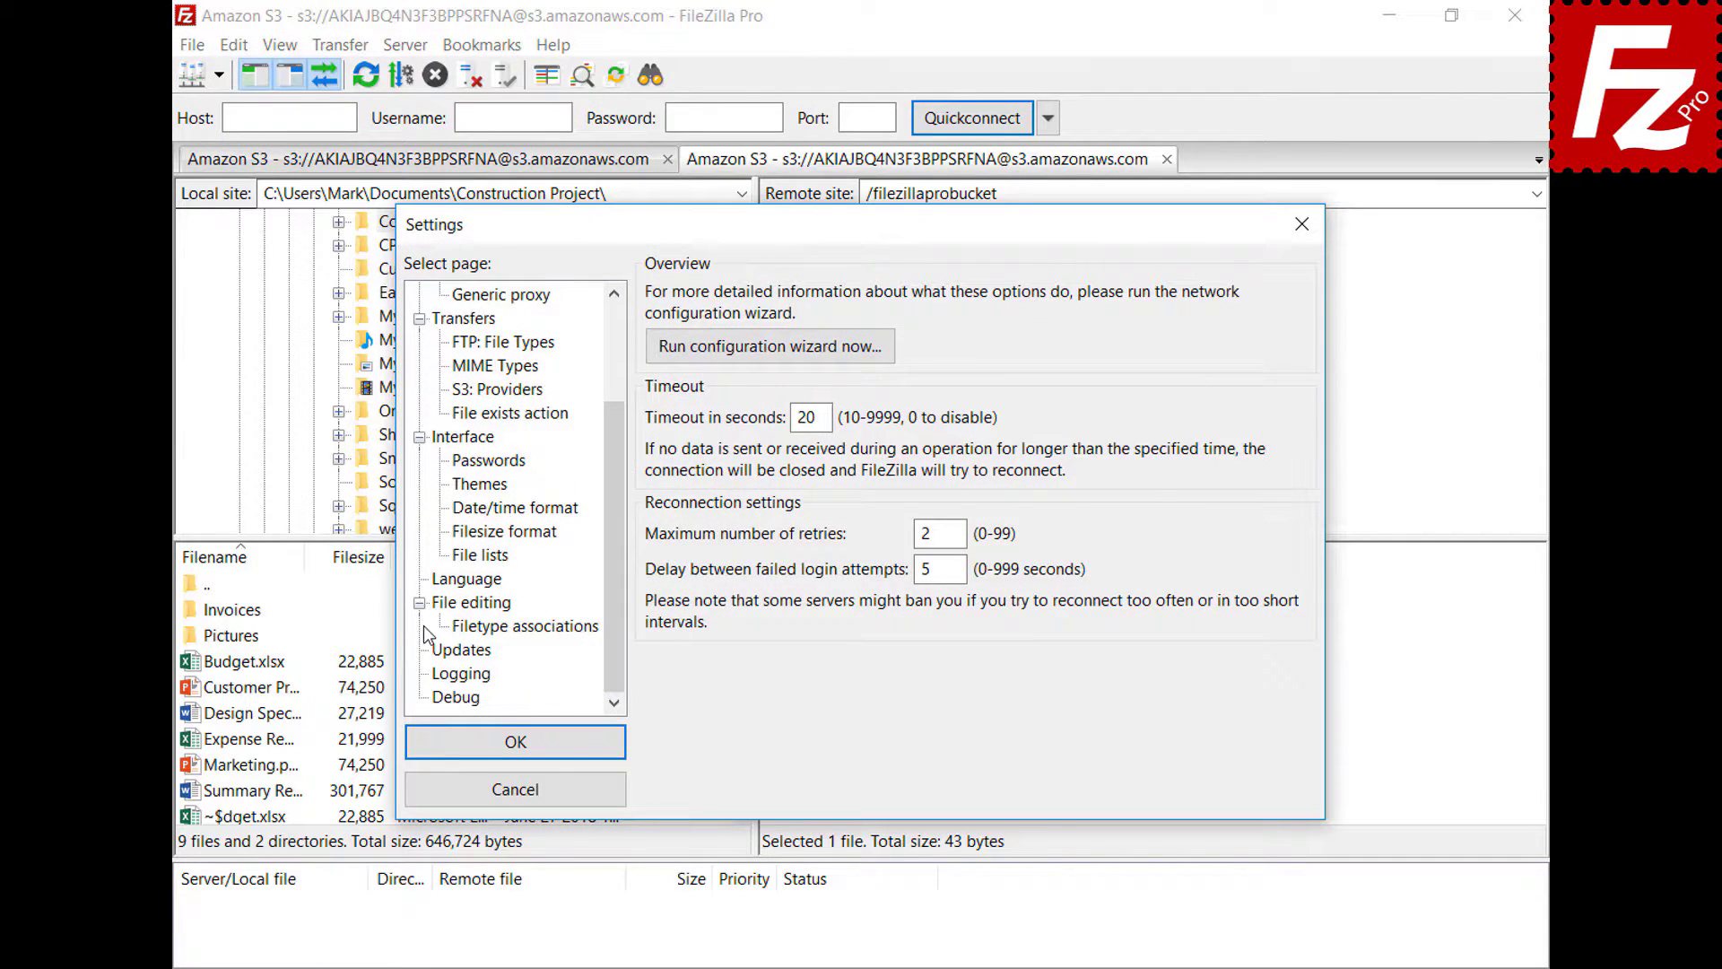
click(444, 604)
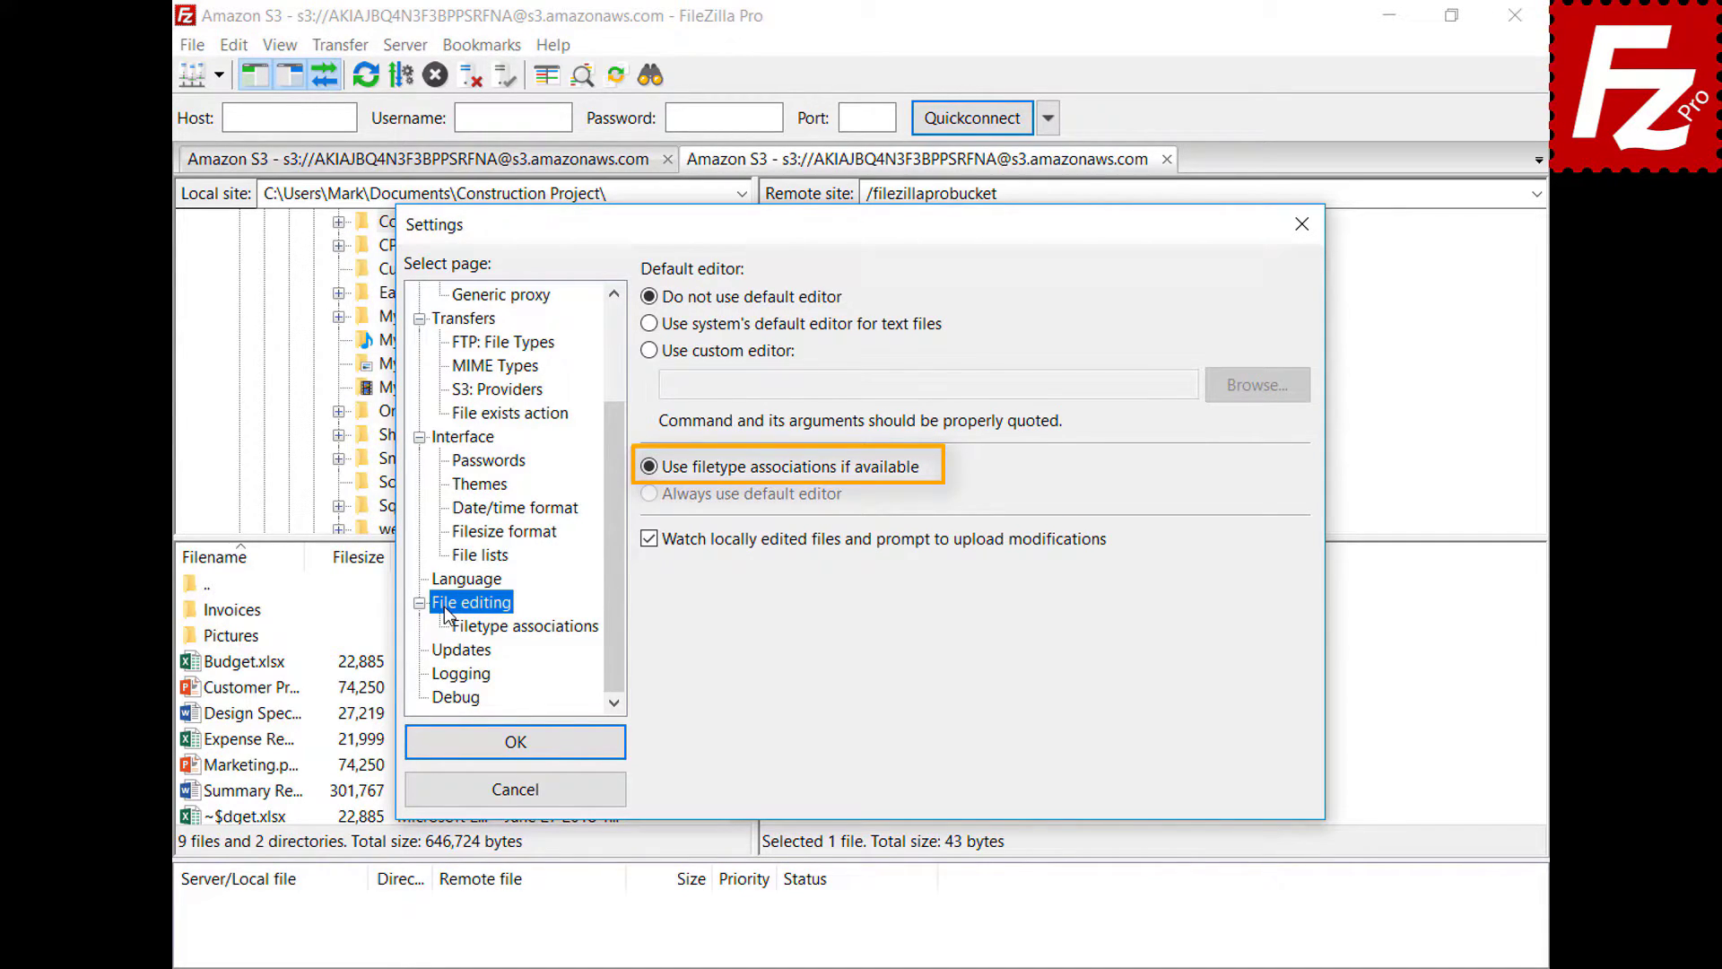
click(541, 627)
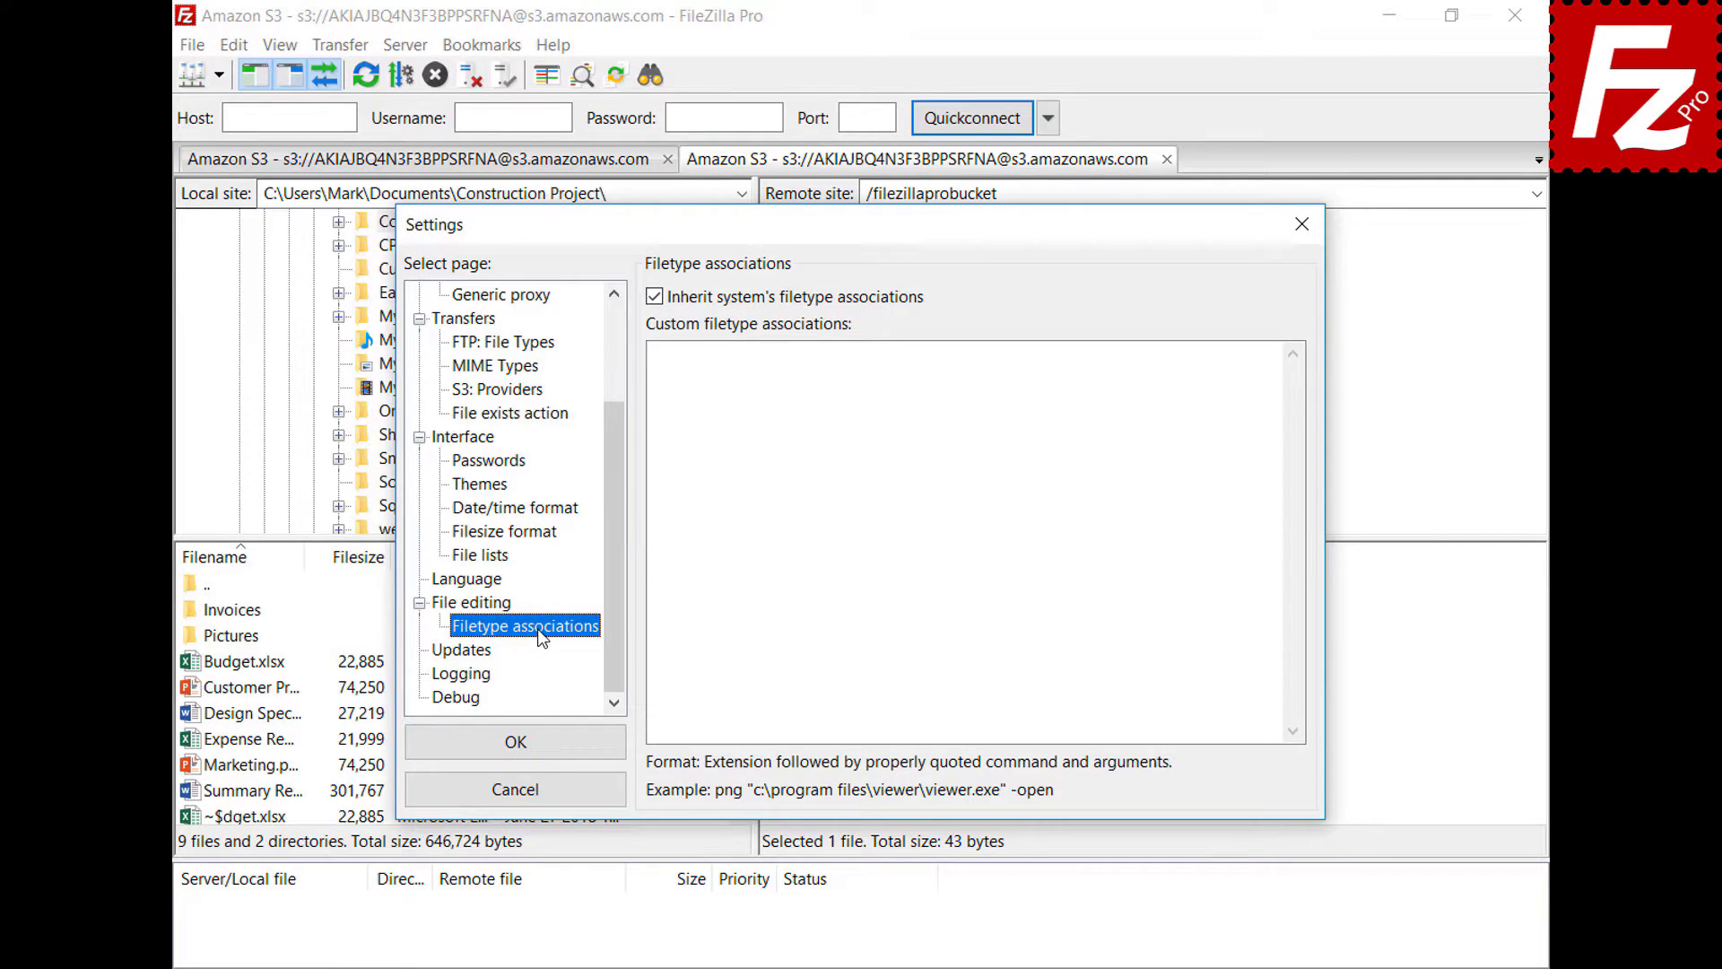
click(1242, 375)
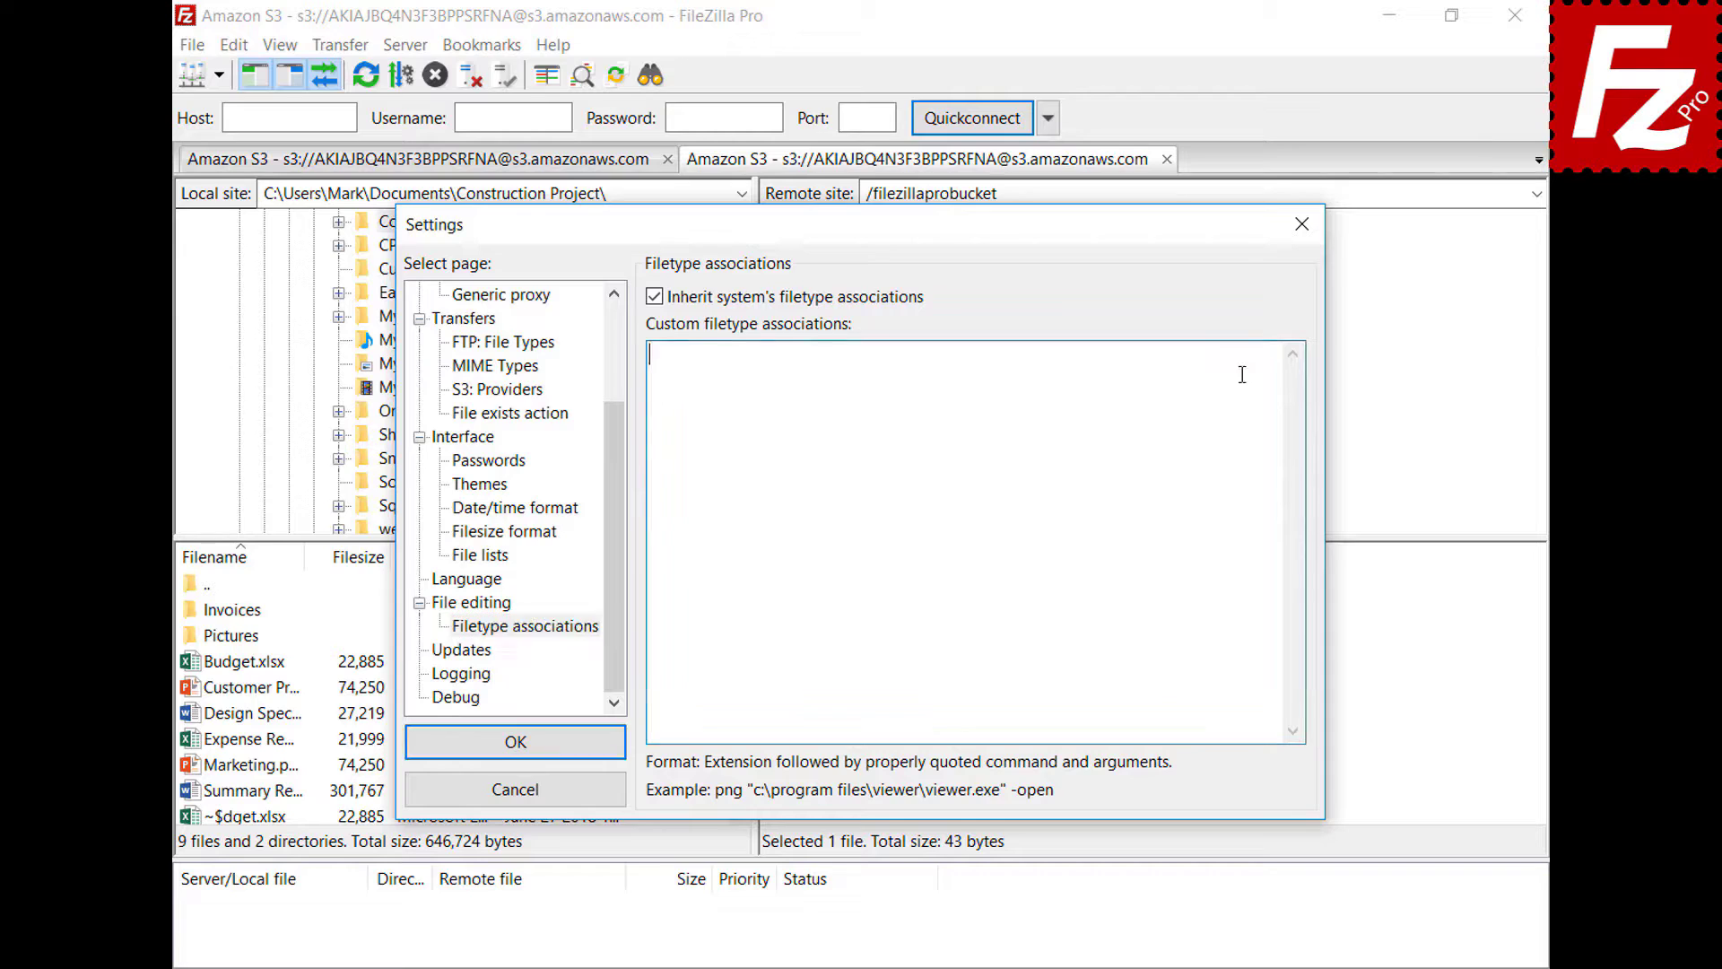
text(jpg "C:\Windows\system32\mspaint.exe")
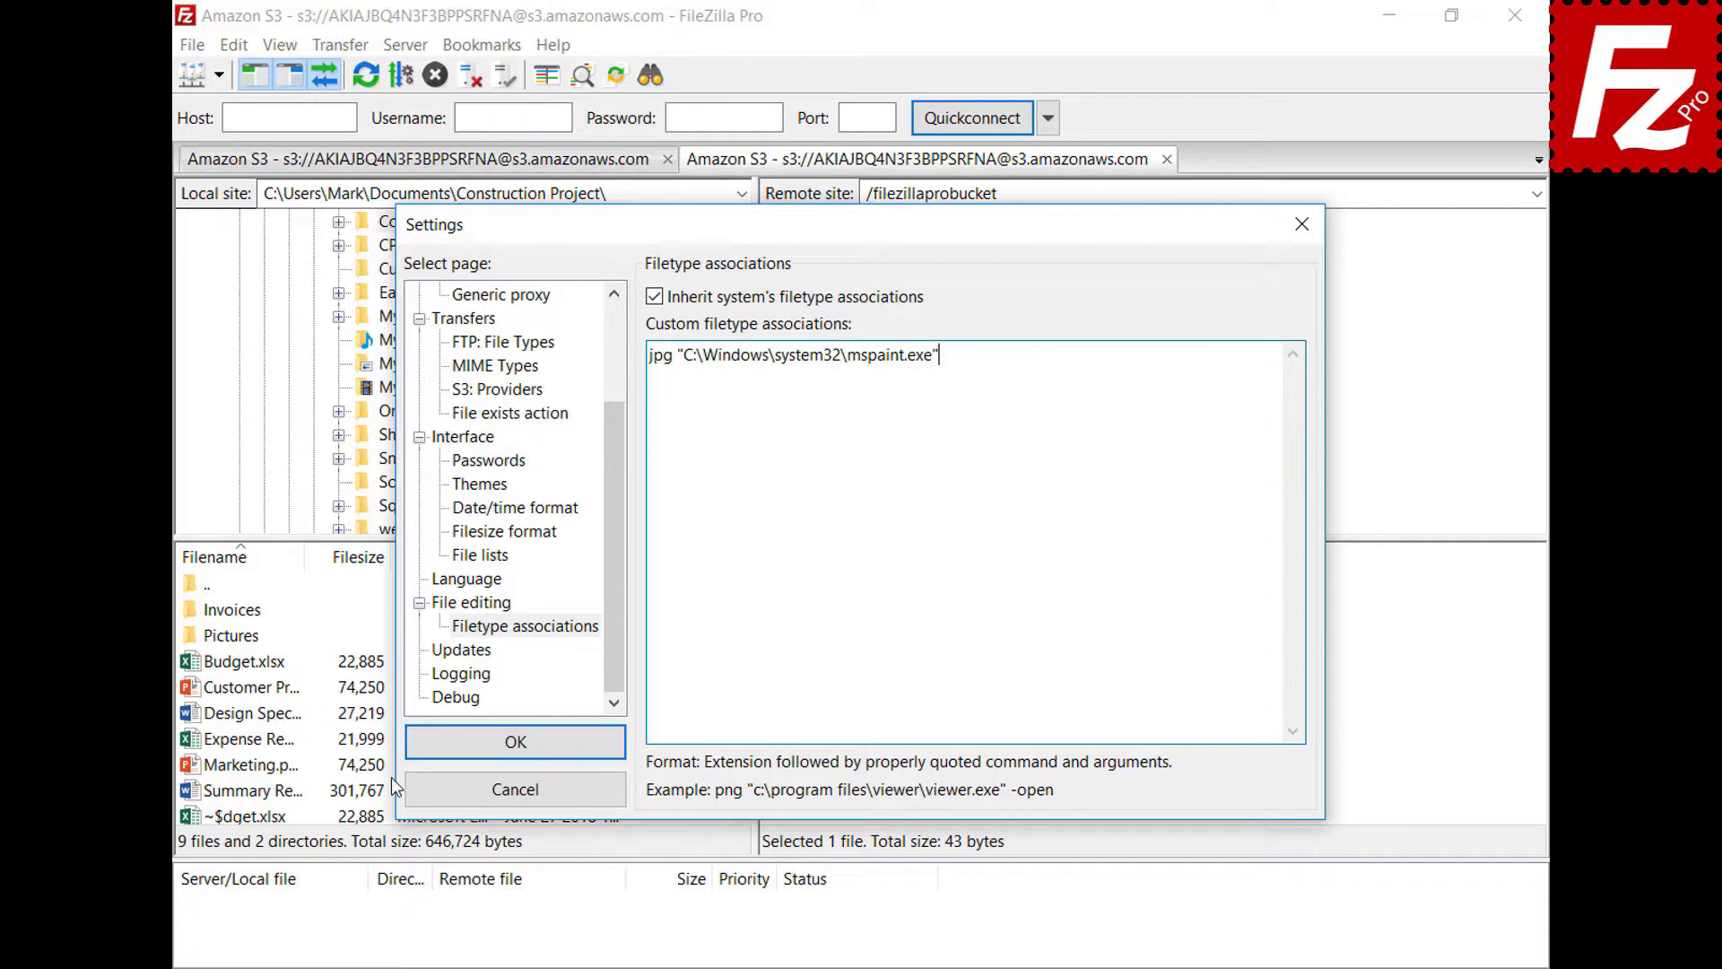
click(422, 753)
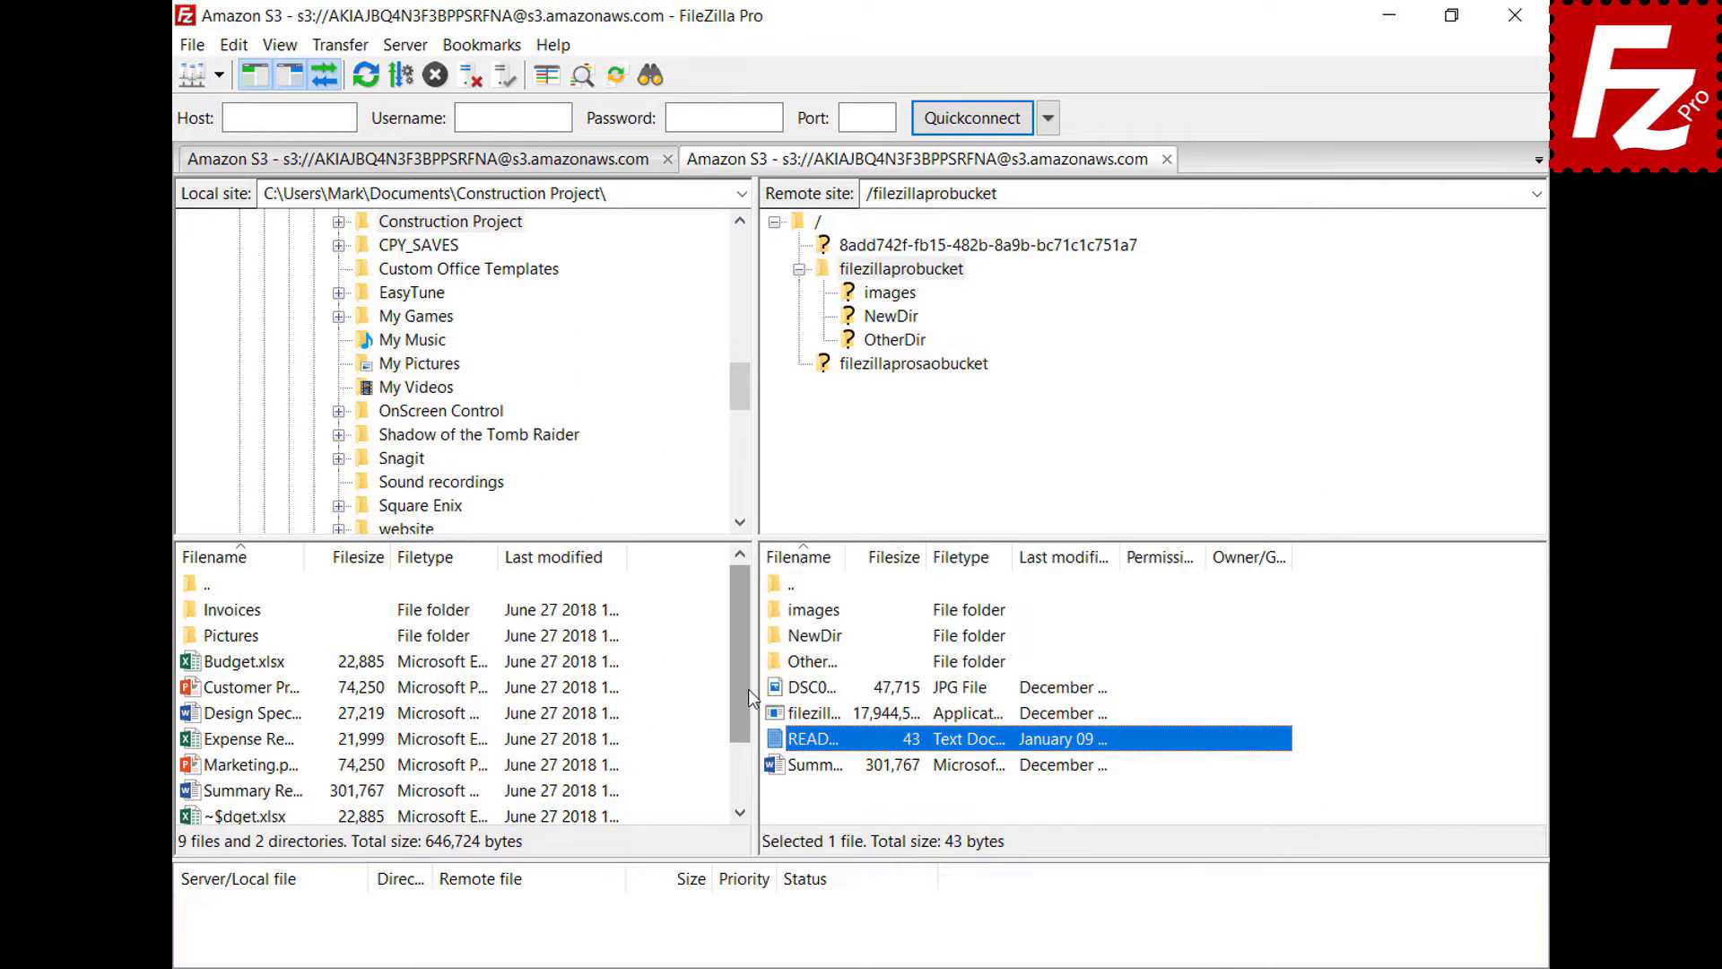
- Open the remote photo DSC00079 in Paint via View/Edit, then close Paint
right_click(773, 689)
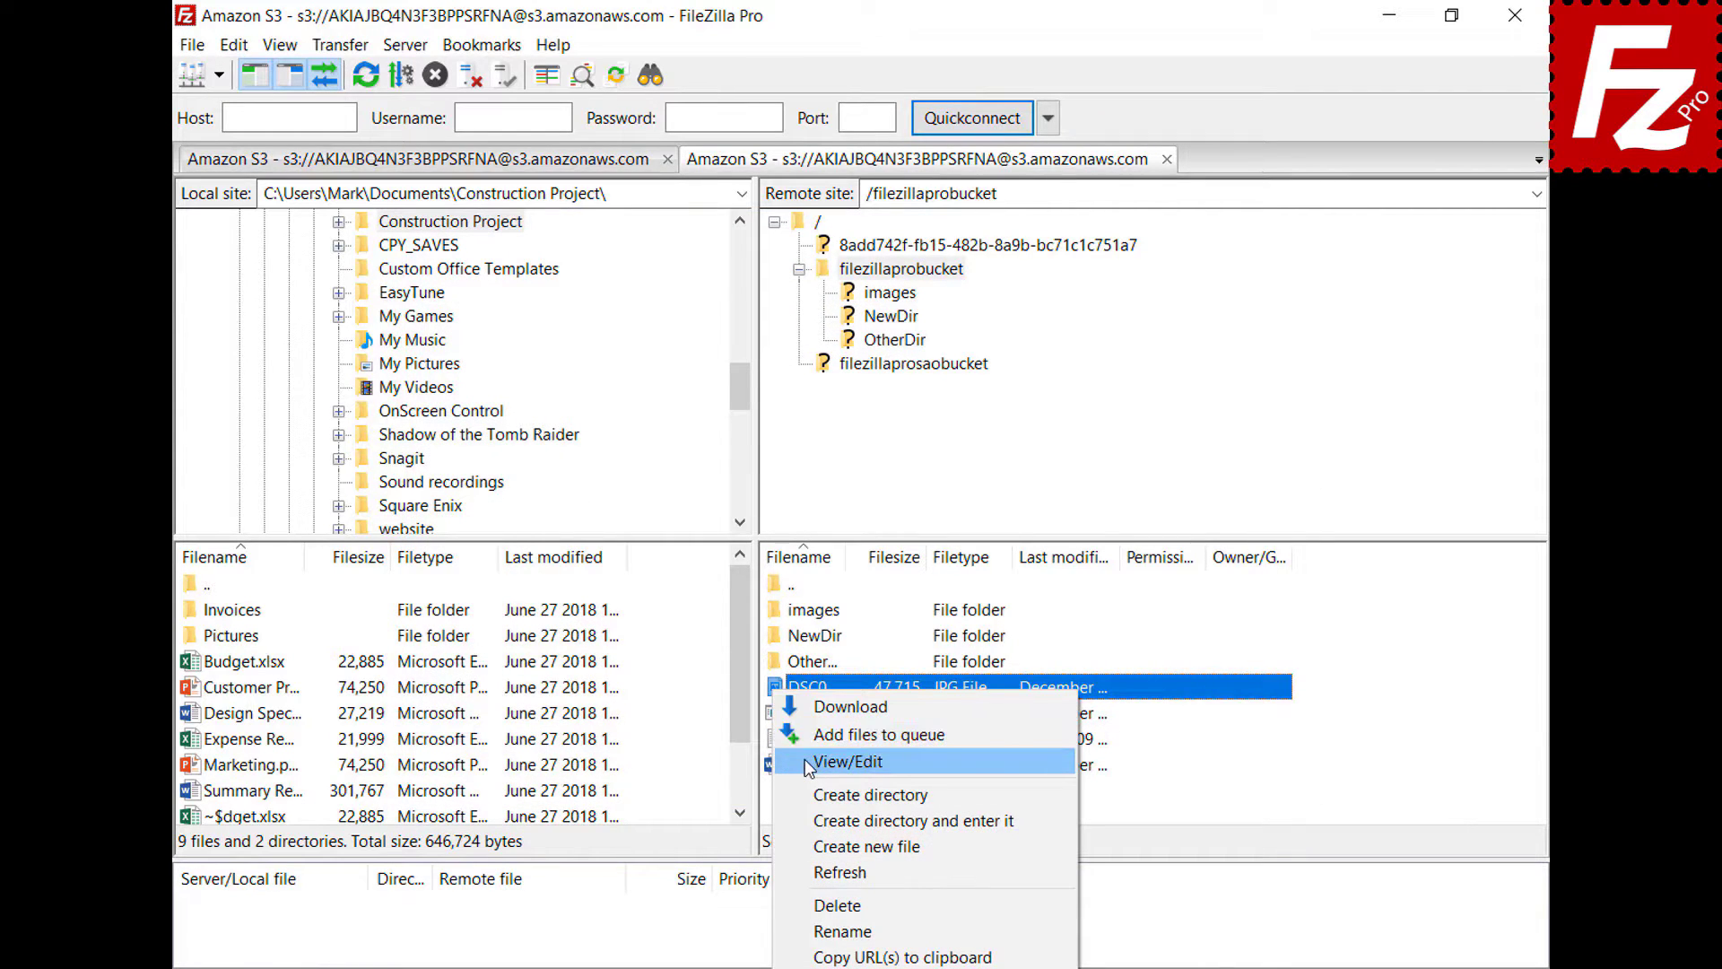
click(807, 760)
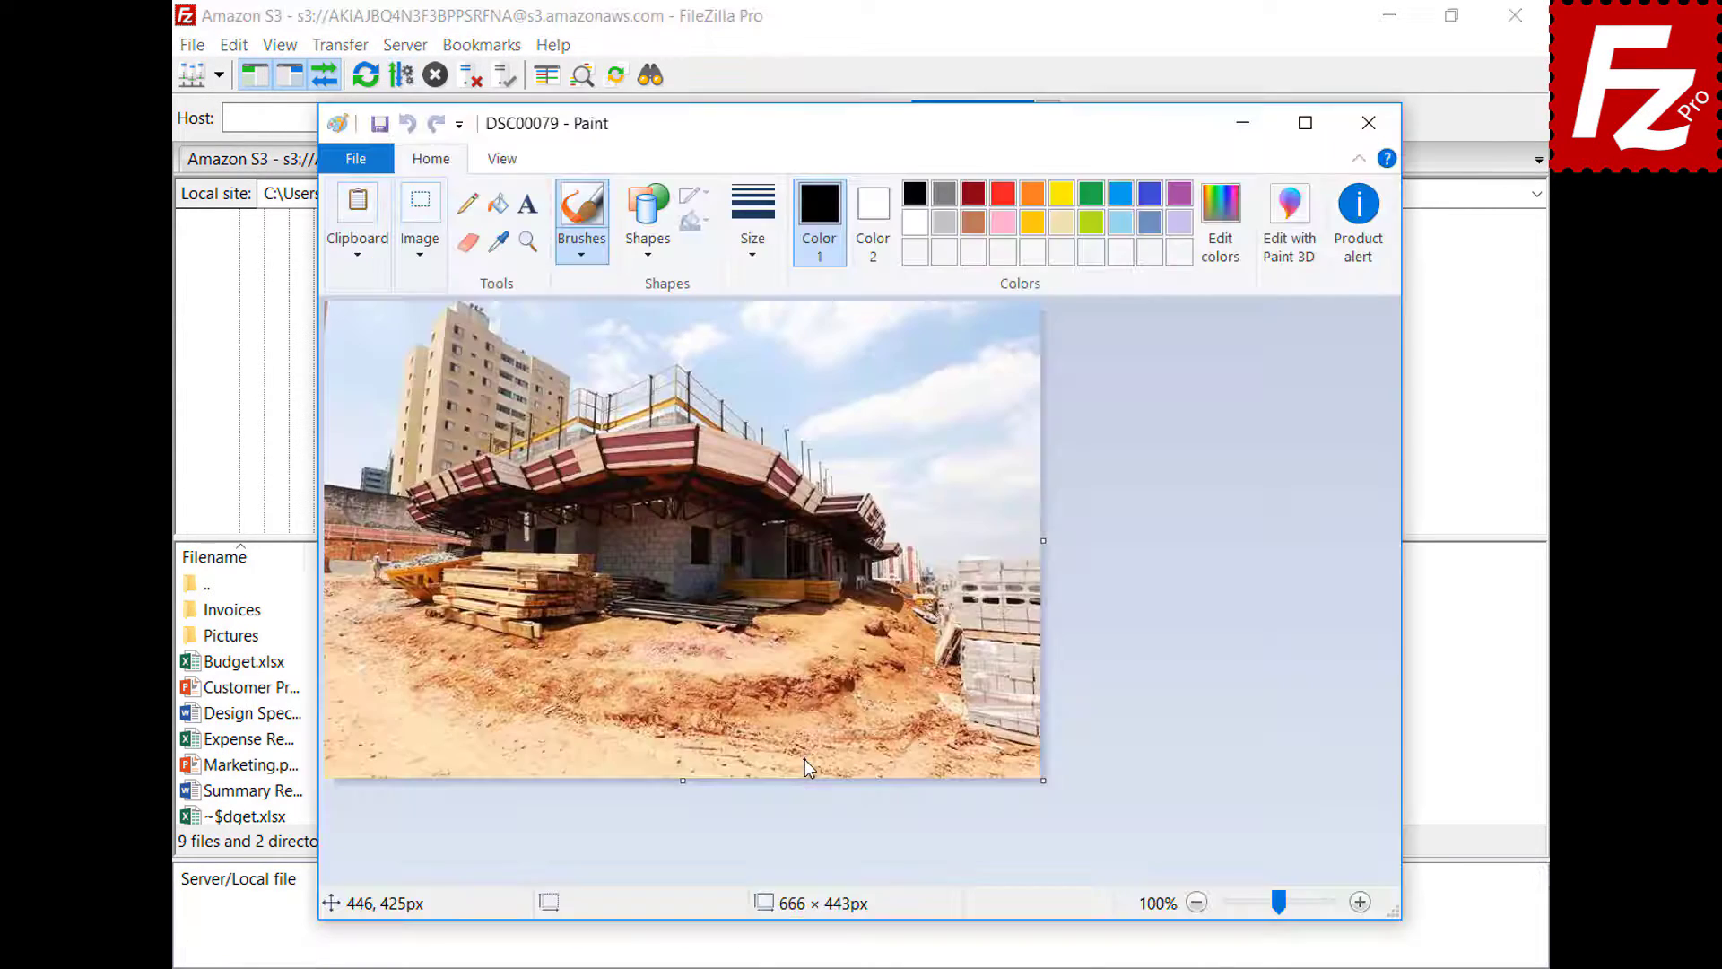
click(1368, 123)
- Show the File editing page in Settings
click(233, 45)
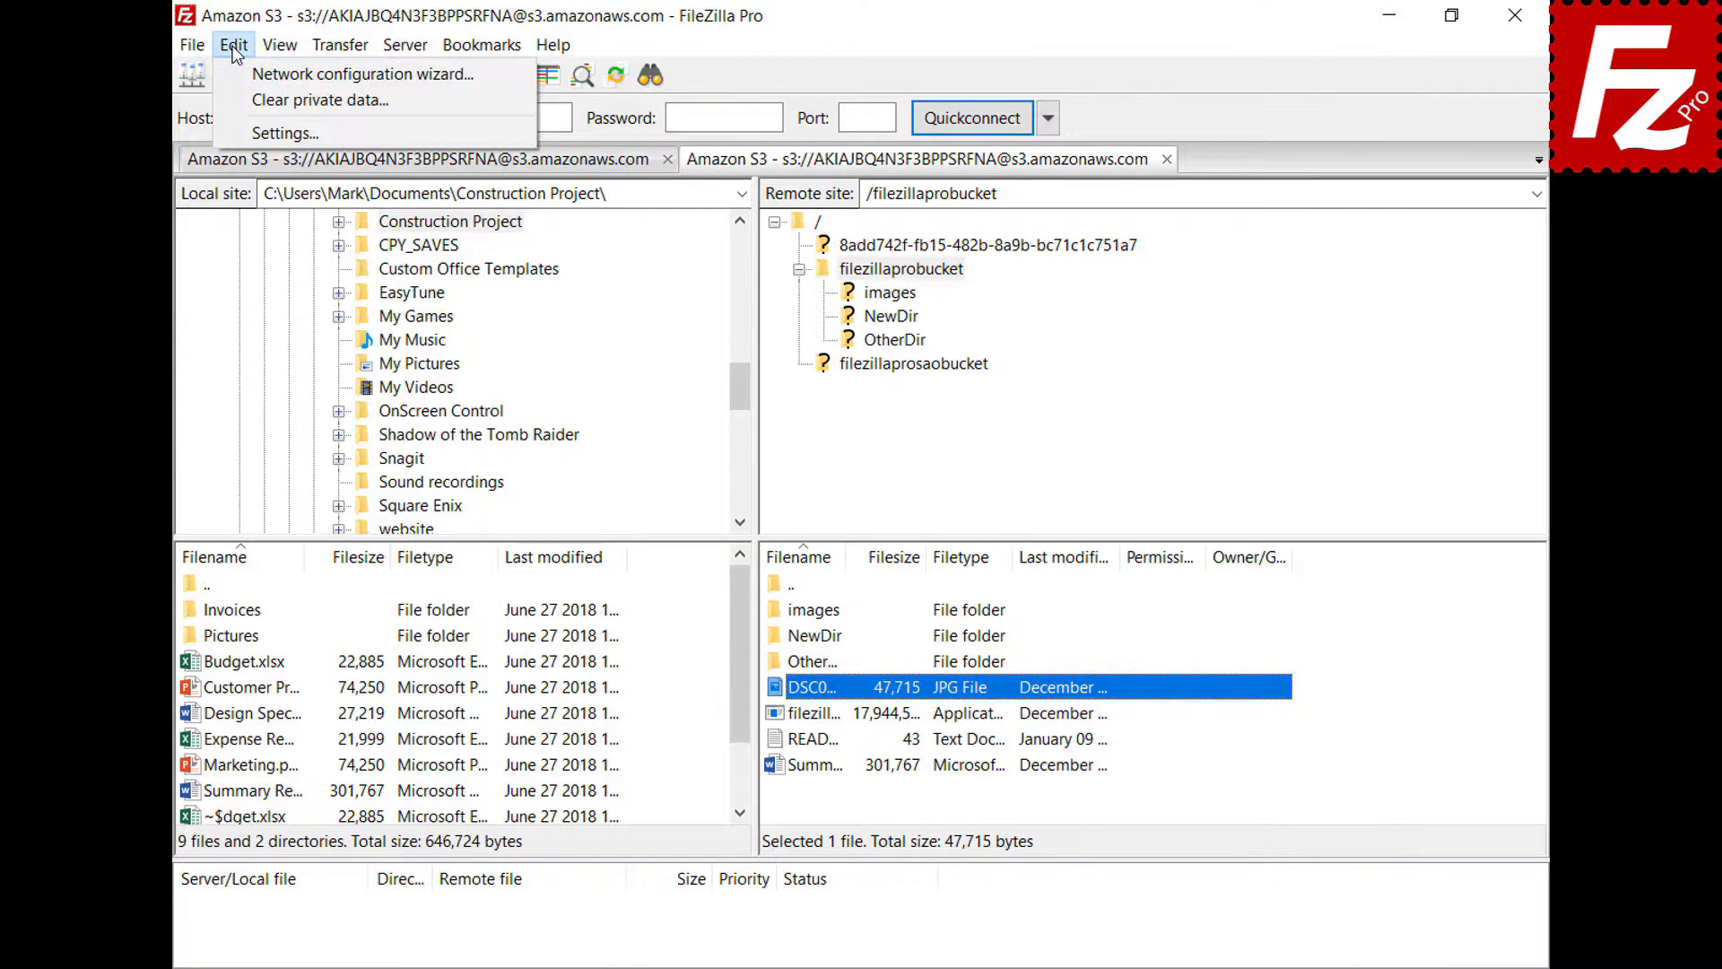
click(250, 133)
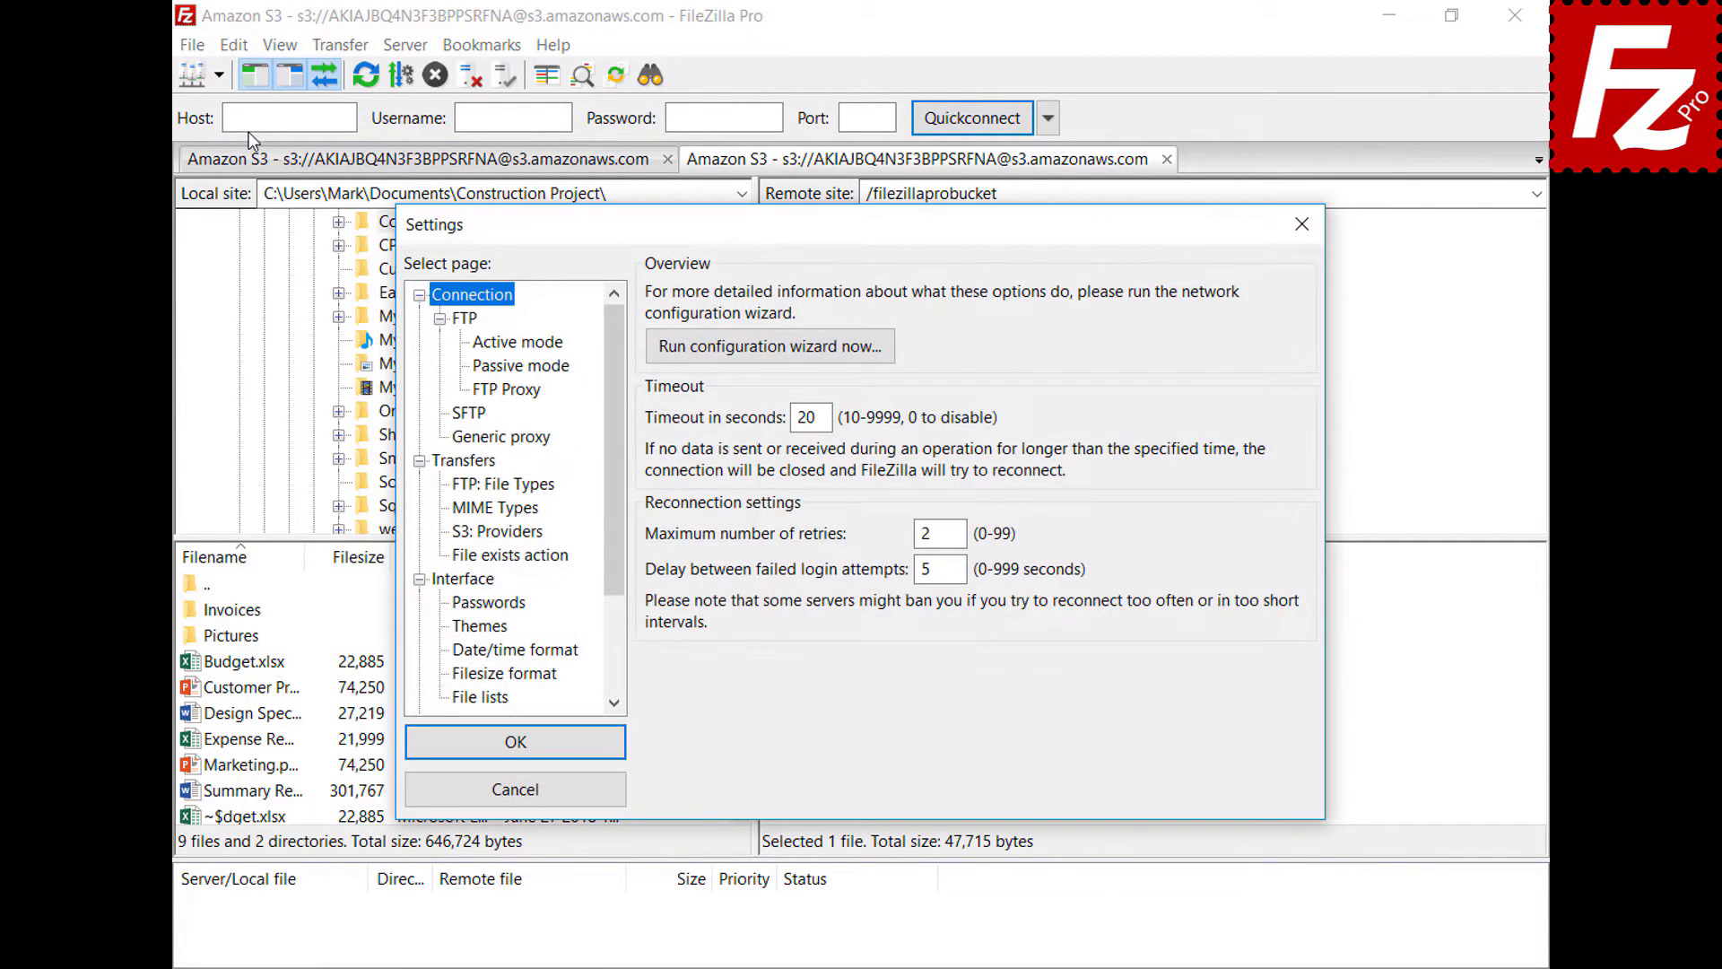
drag(617, 330, 625, 443)
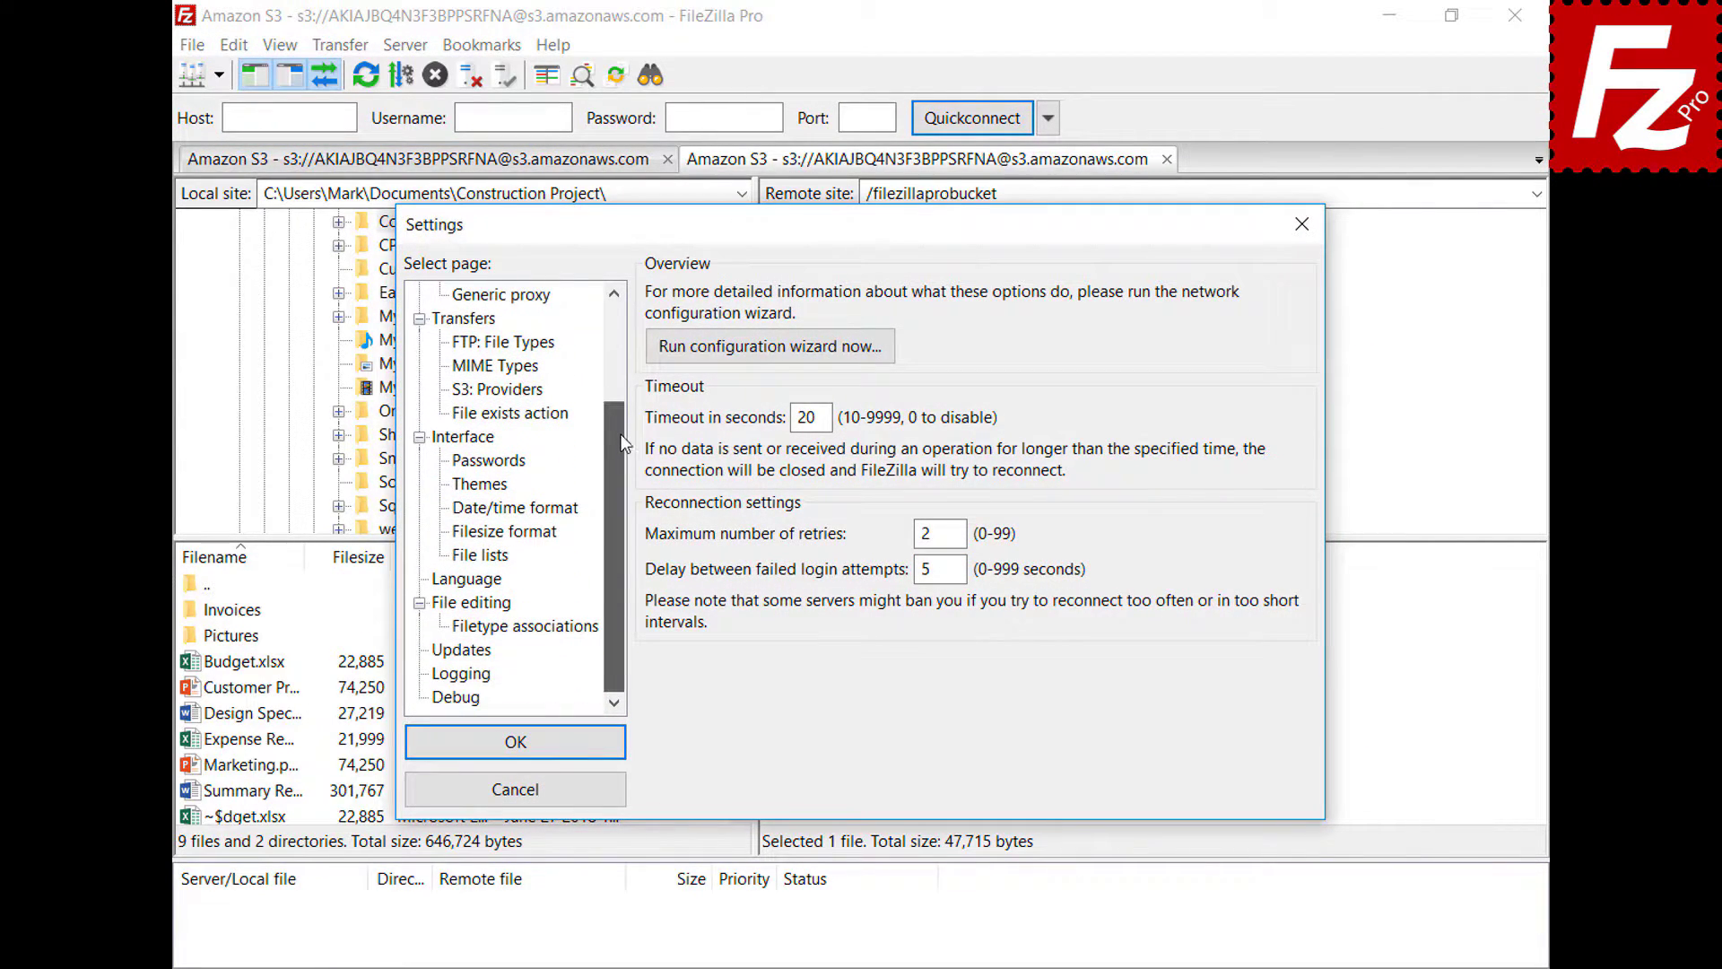
click(444, 605)
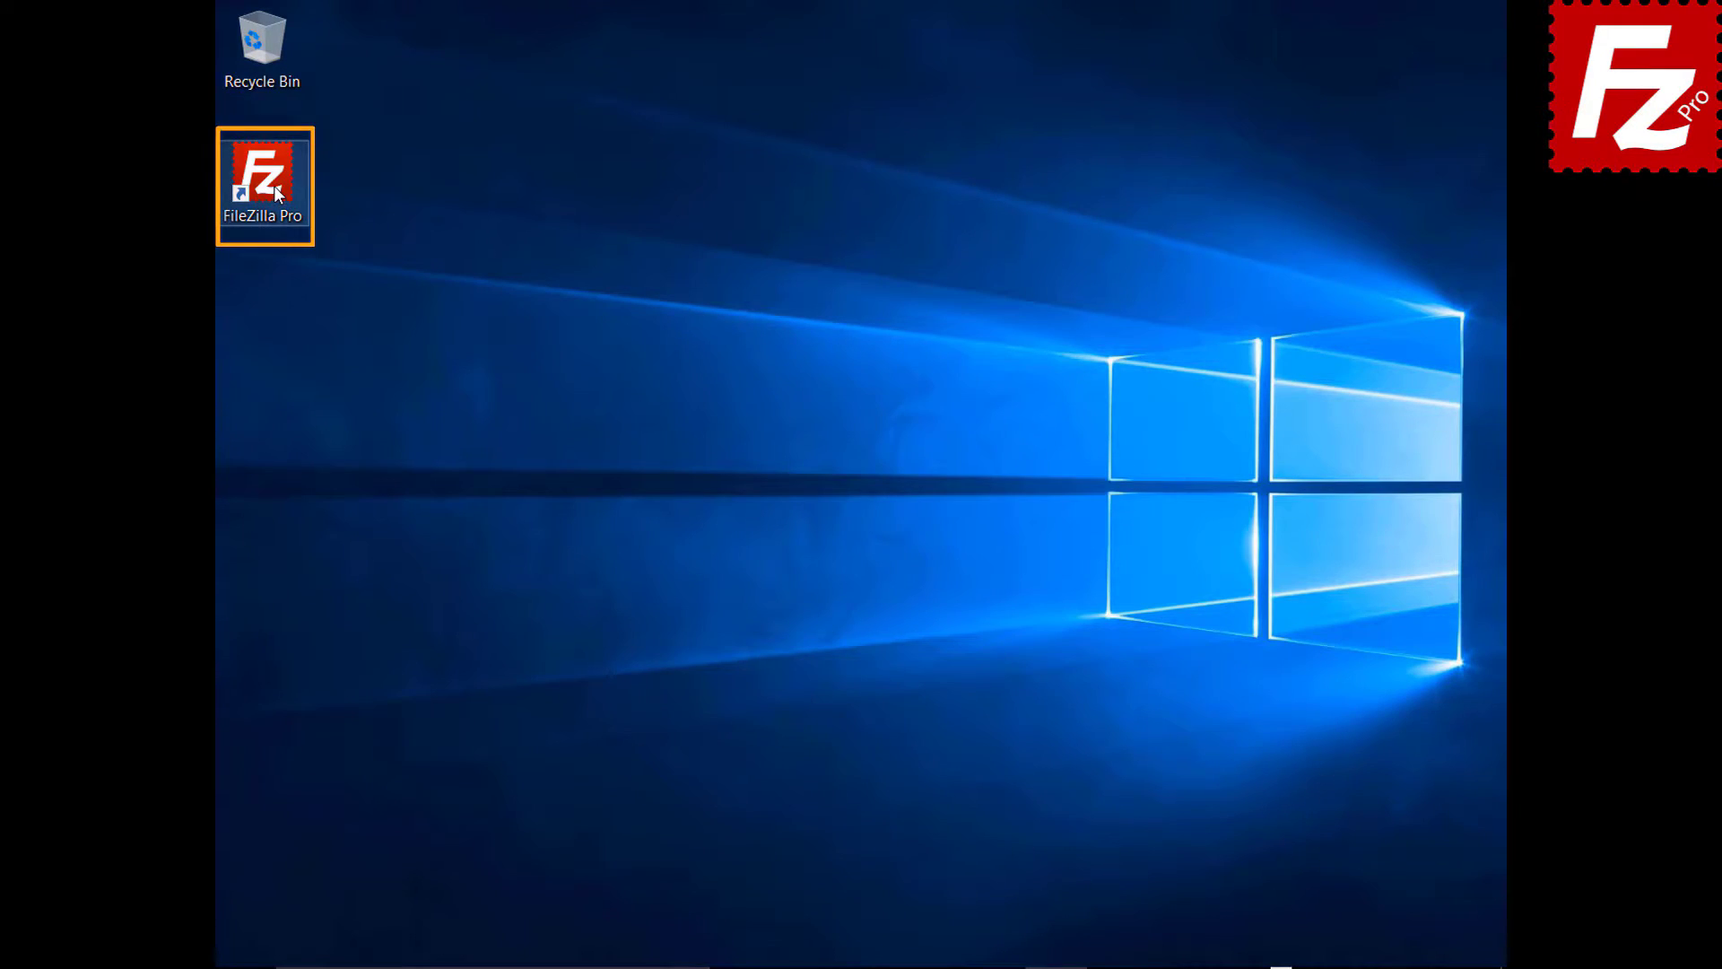
- Launch FileZilla Pro, connect to the saved FTP site, and start a new bookmark
double_click(273, 185)
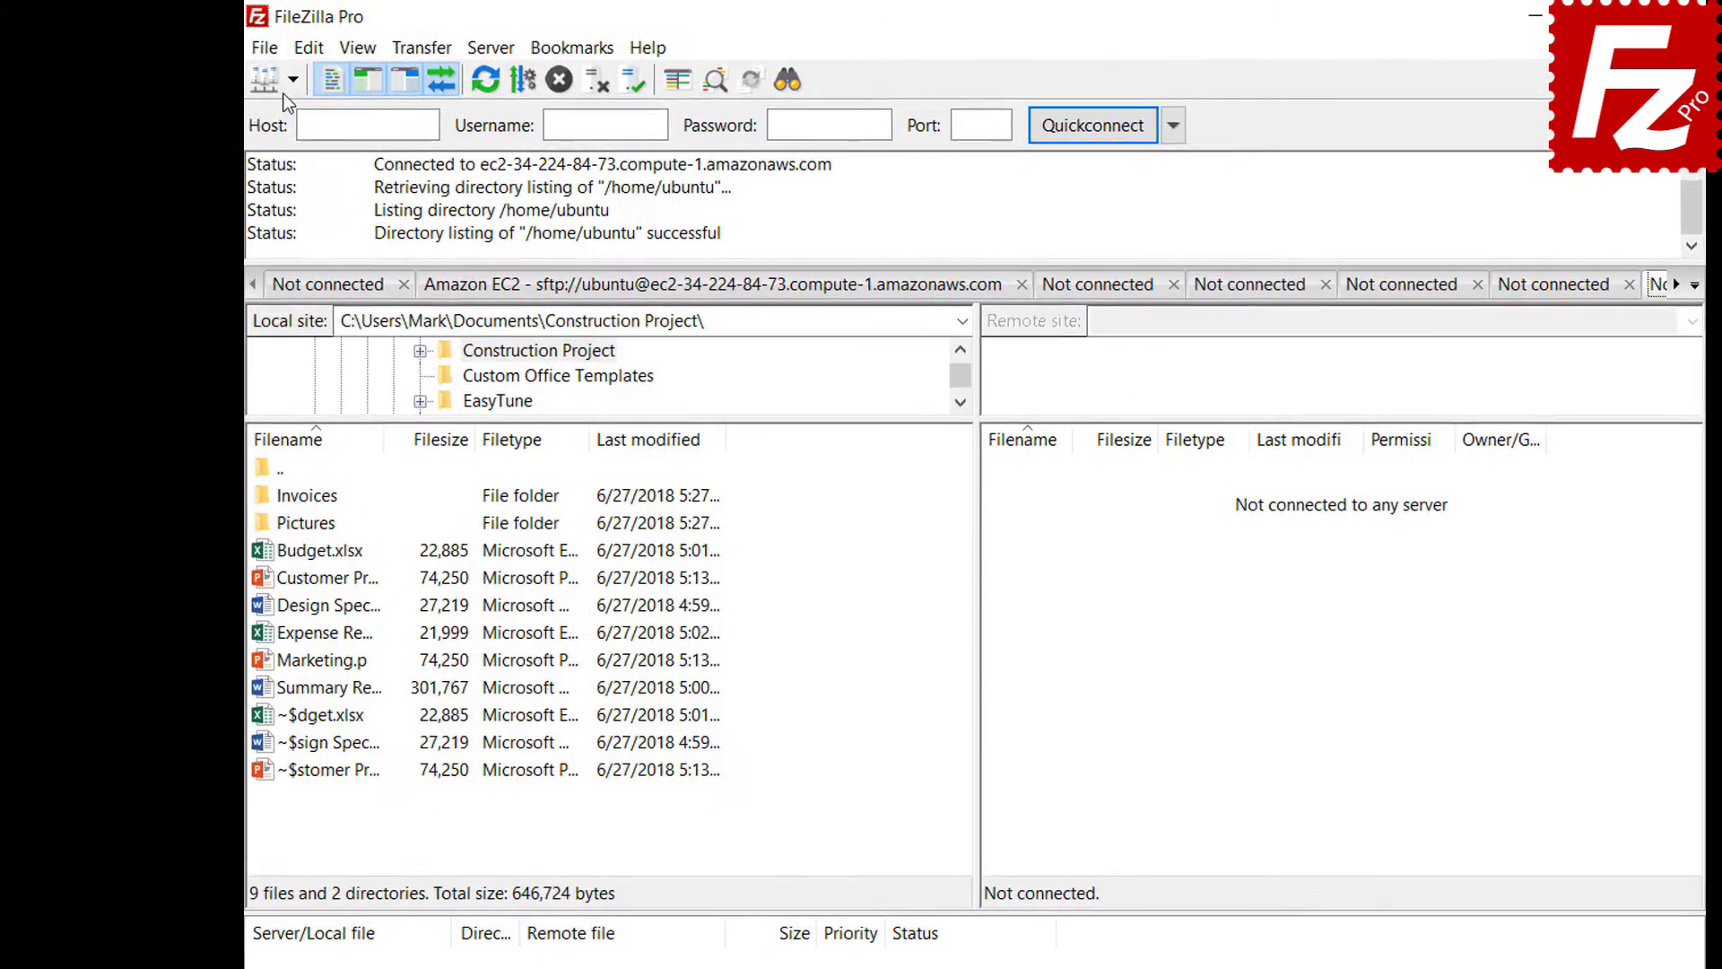
click(258, 70)
click(294, 117)
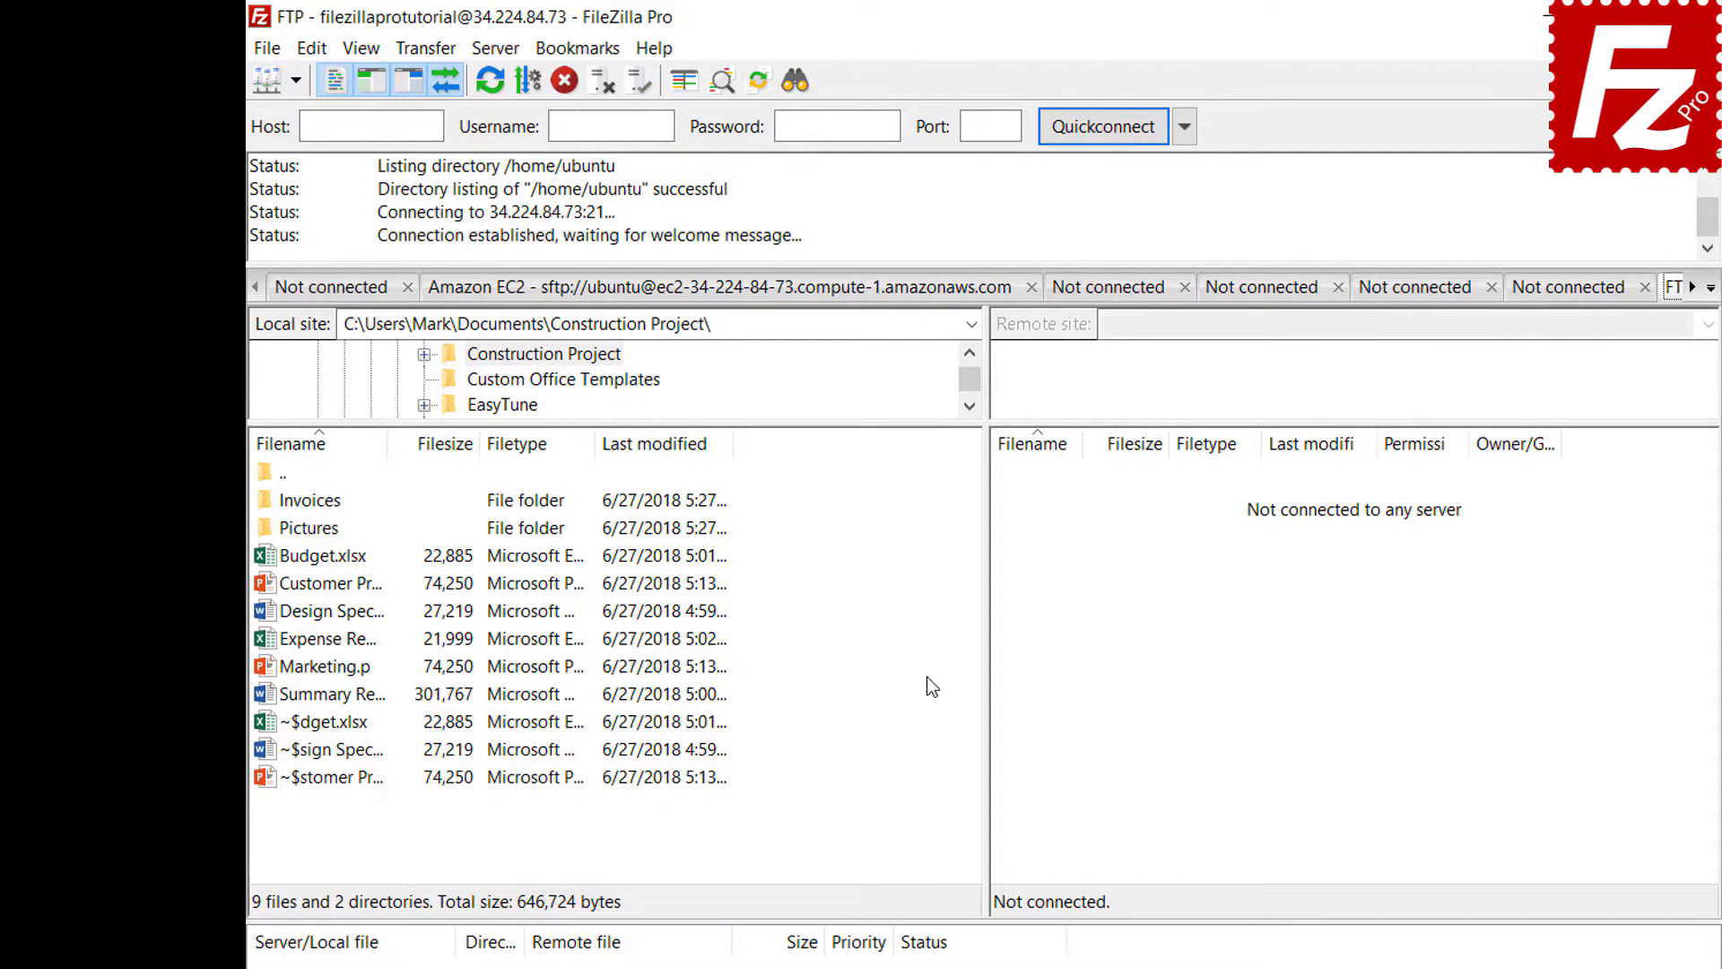
click(581, 52)
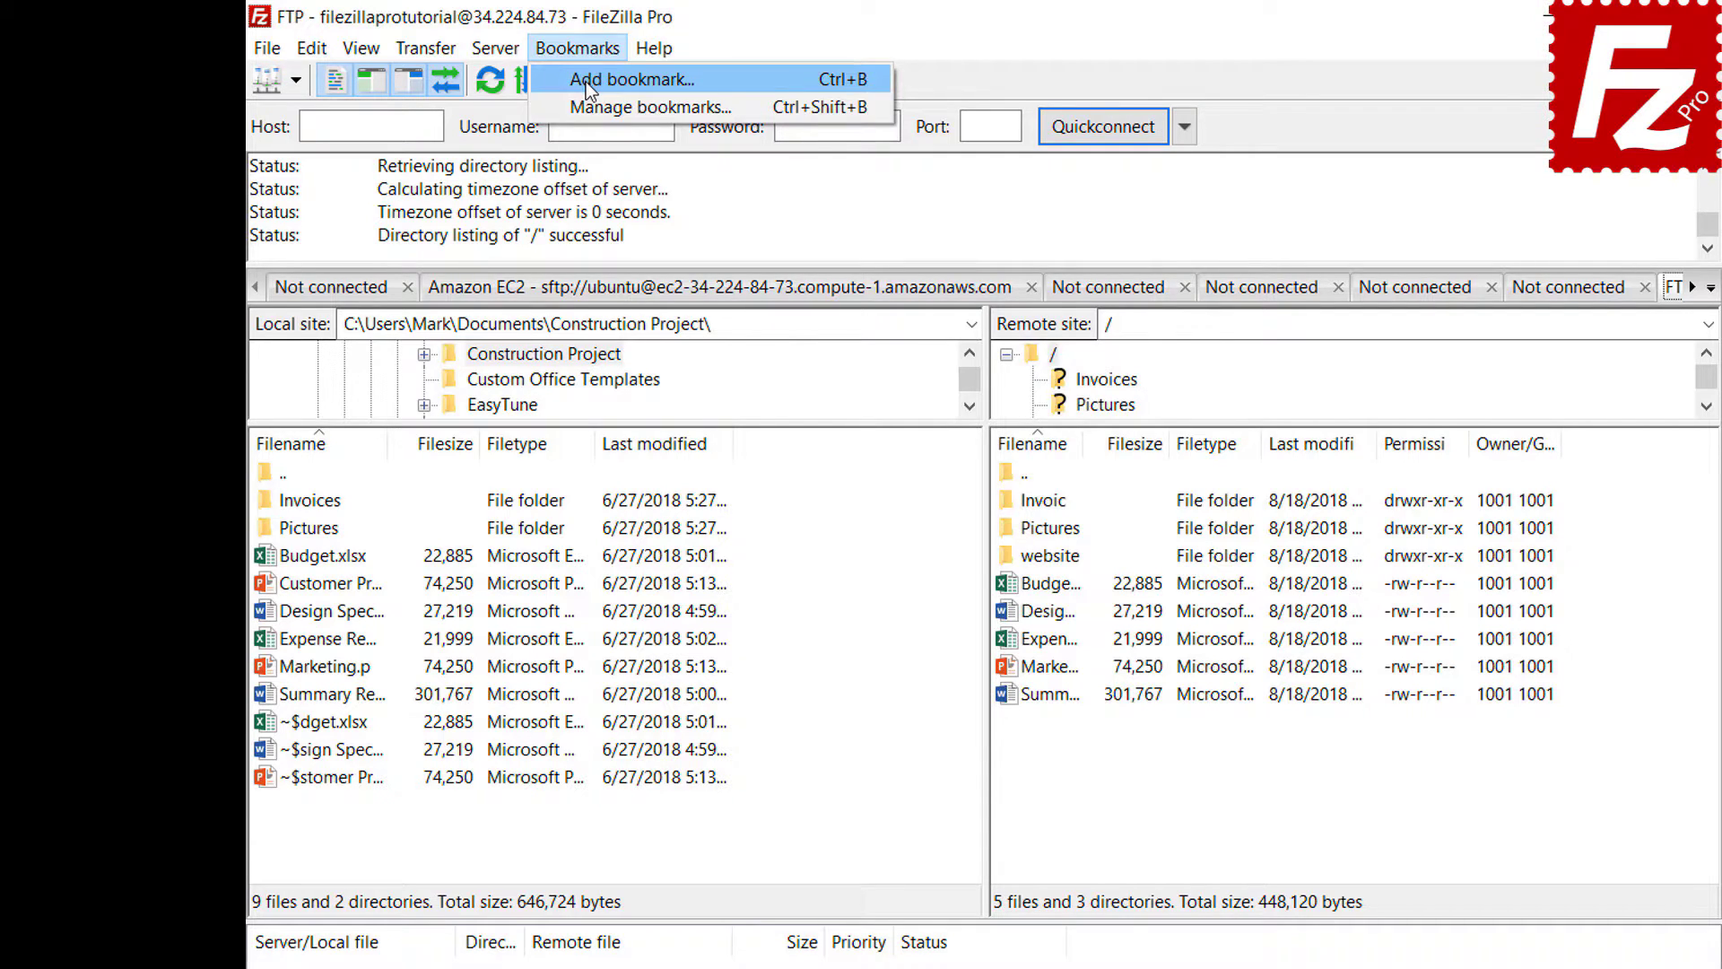
click(585, 83)
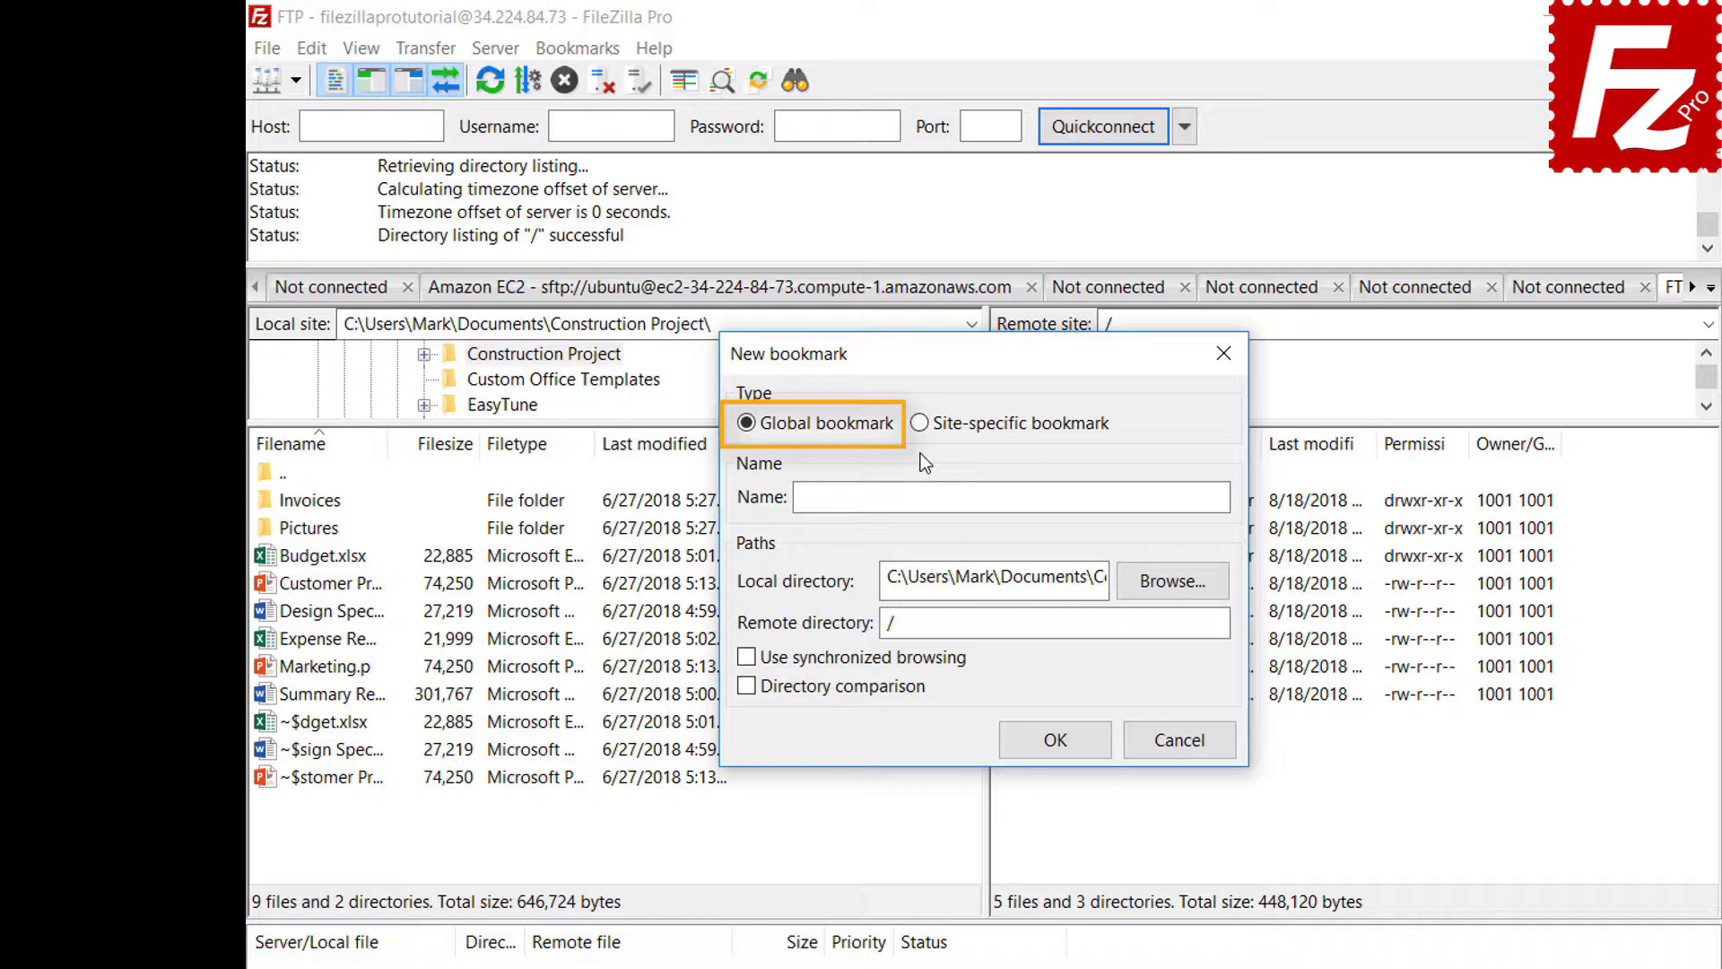
- Save site-specific bookmark FTP-Pictures with local Pictures folder and remote directory /Pictures
click(919, 423)
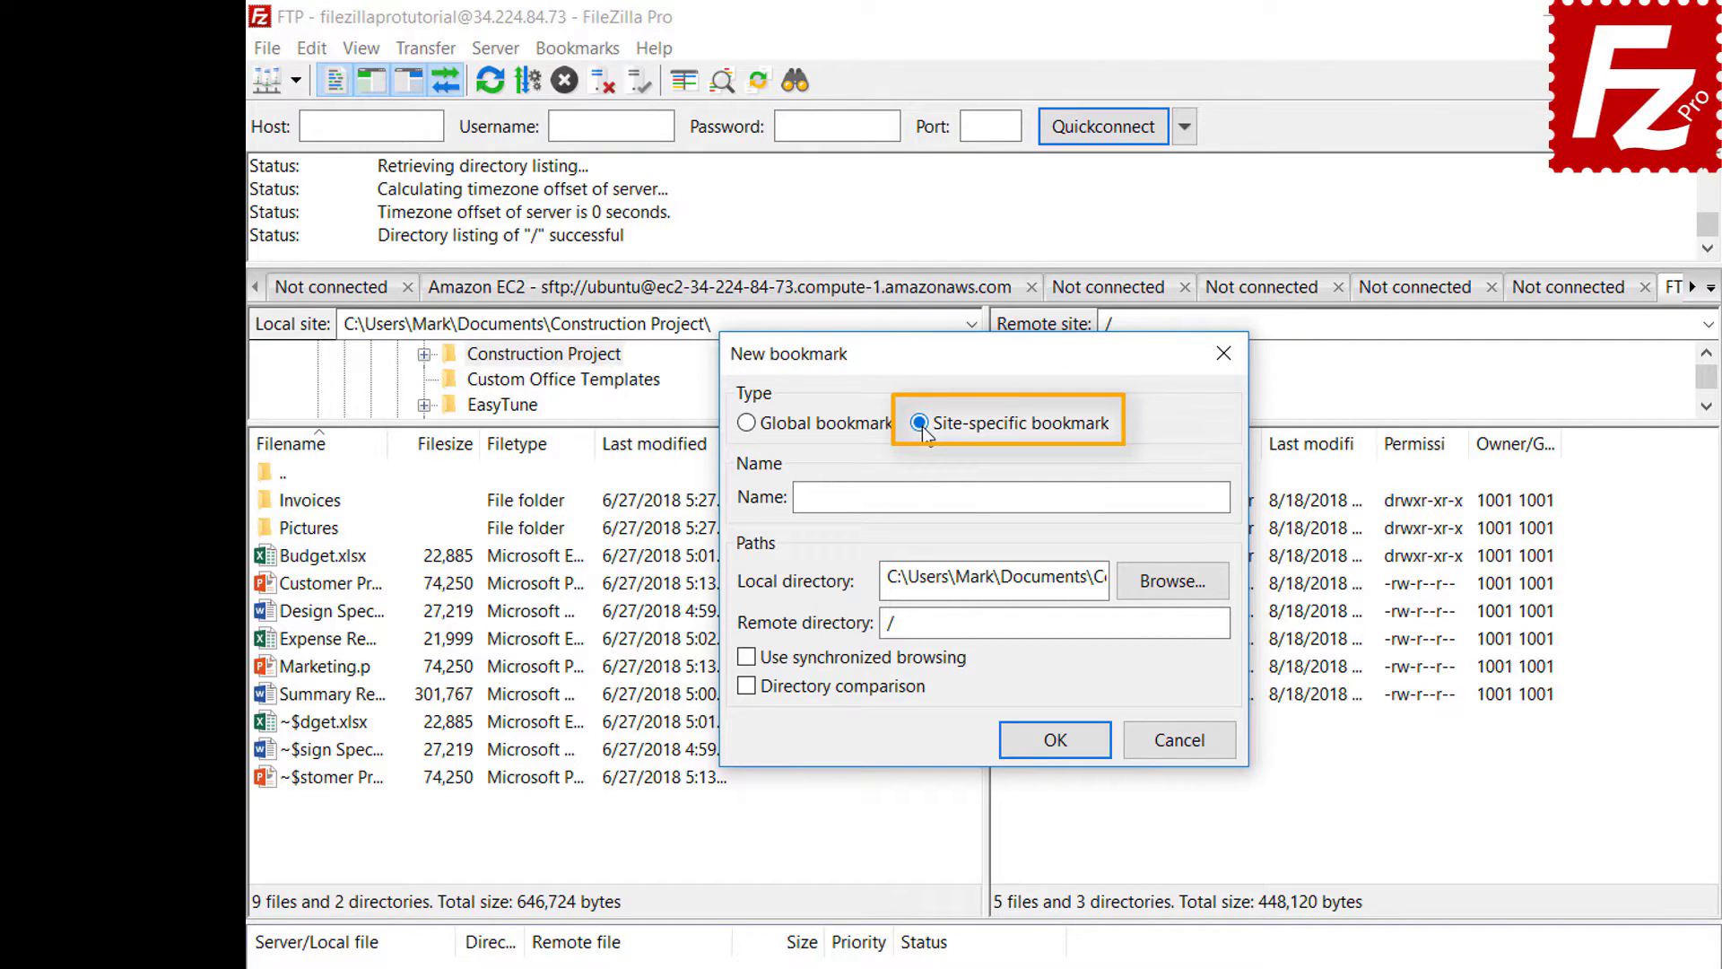
click(1139, 492)
text(F)
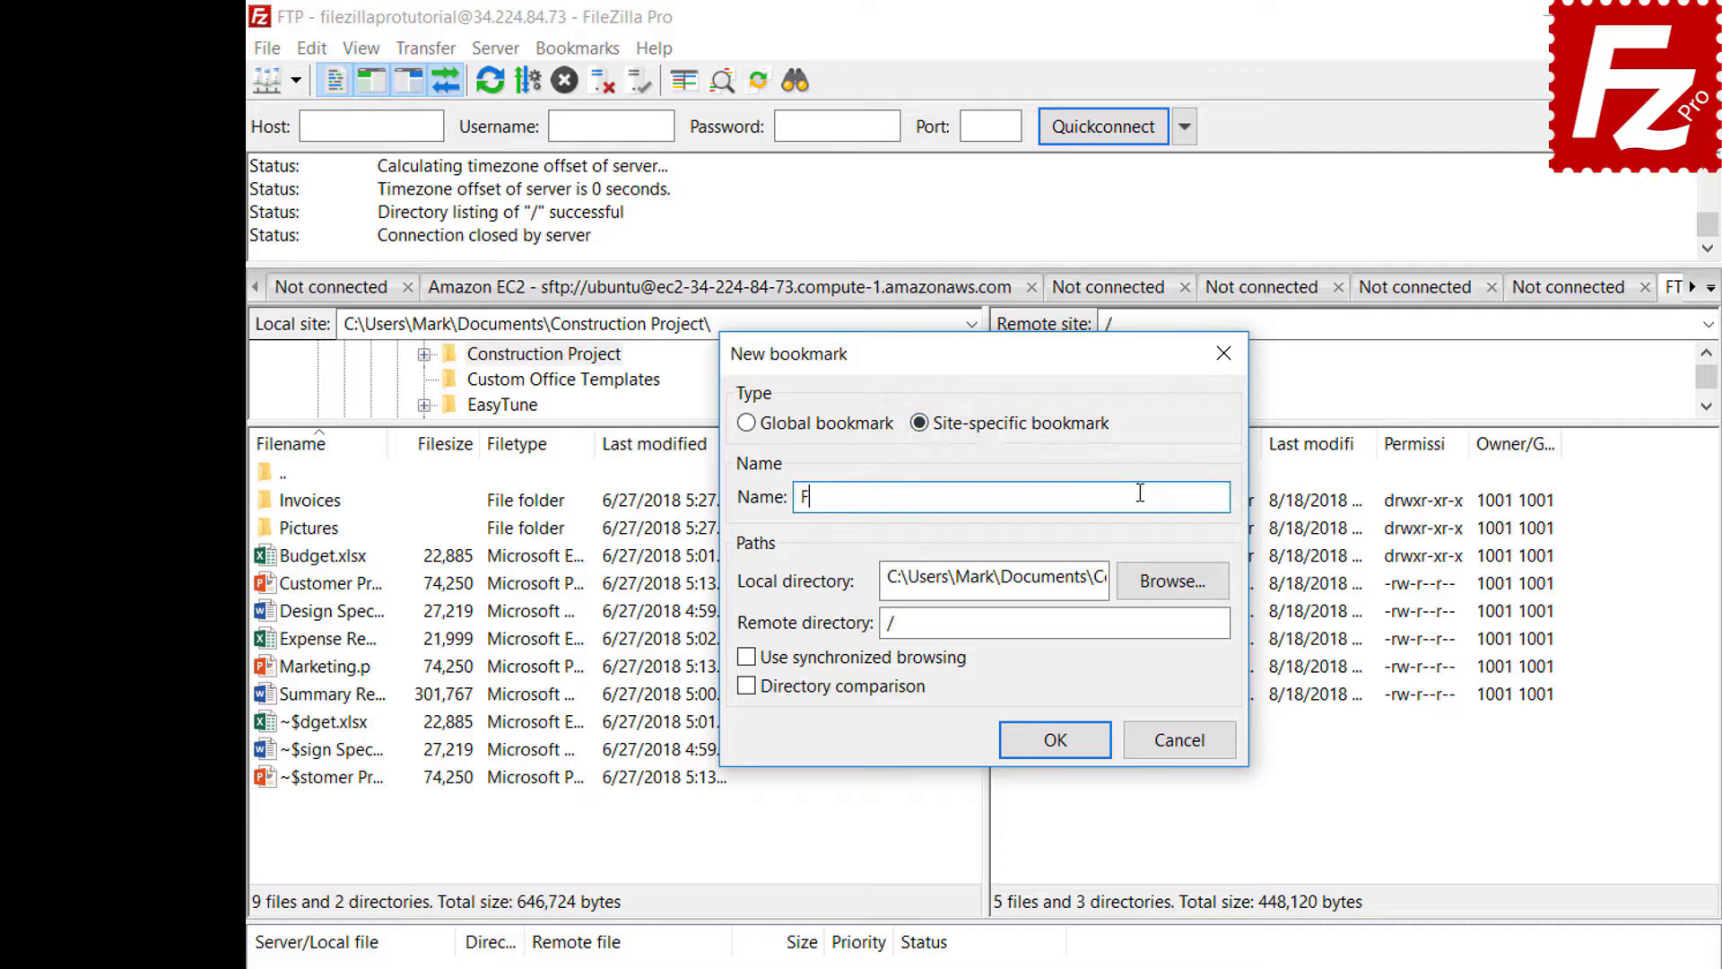
text(TP-Pictures)
click(1174, 583)
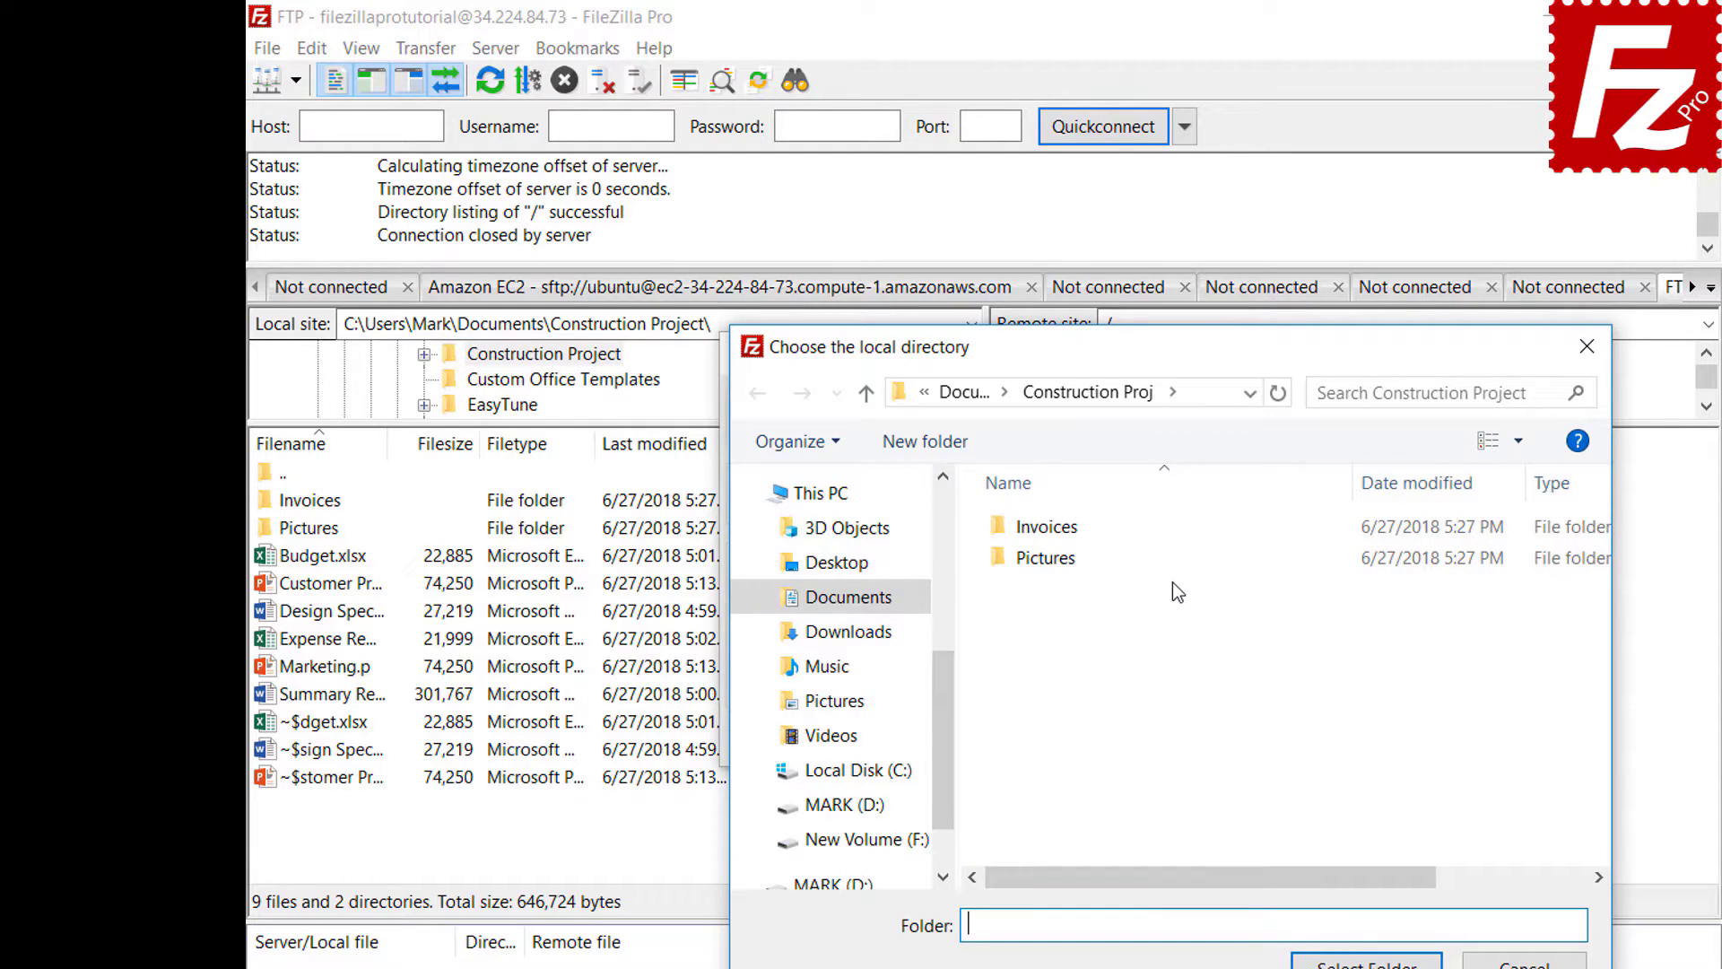
double_click(1051, 563)
click(1366, 962)
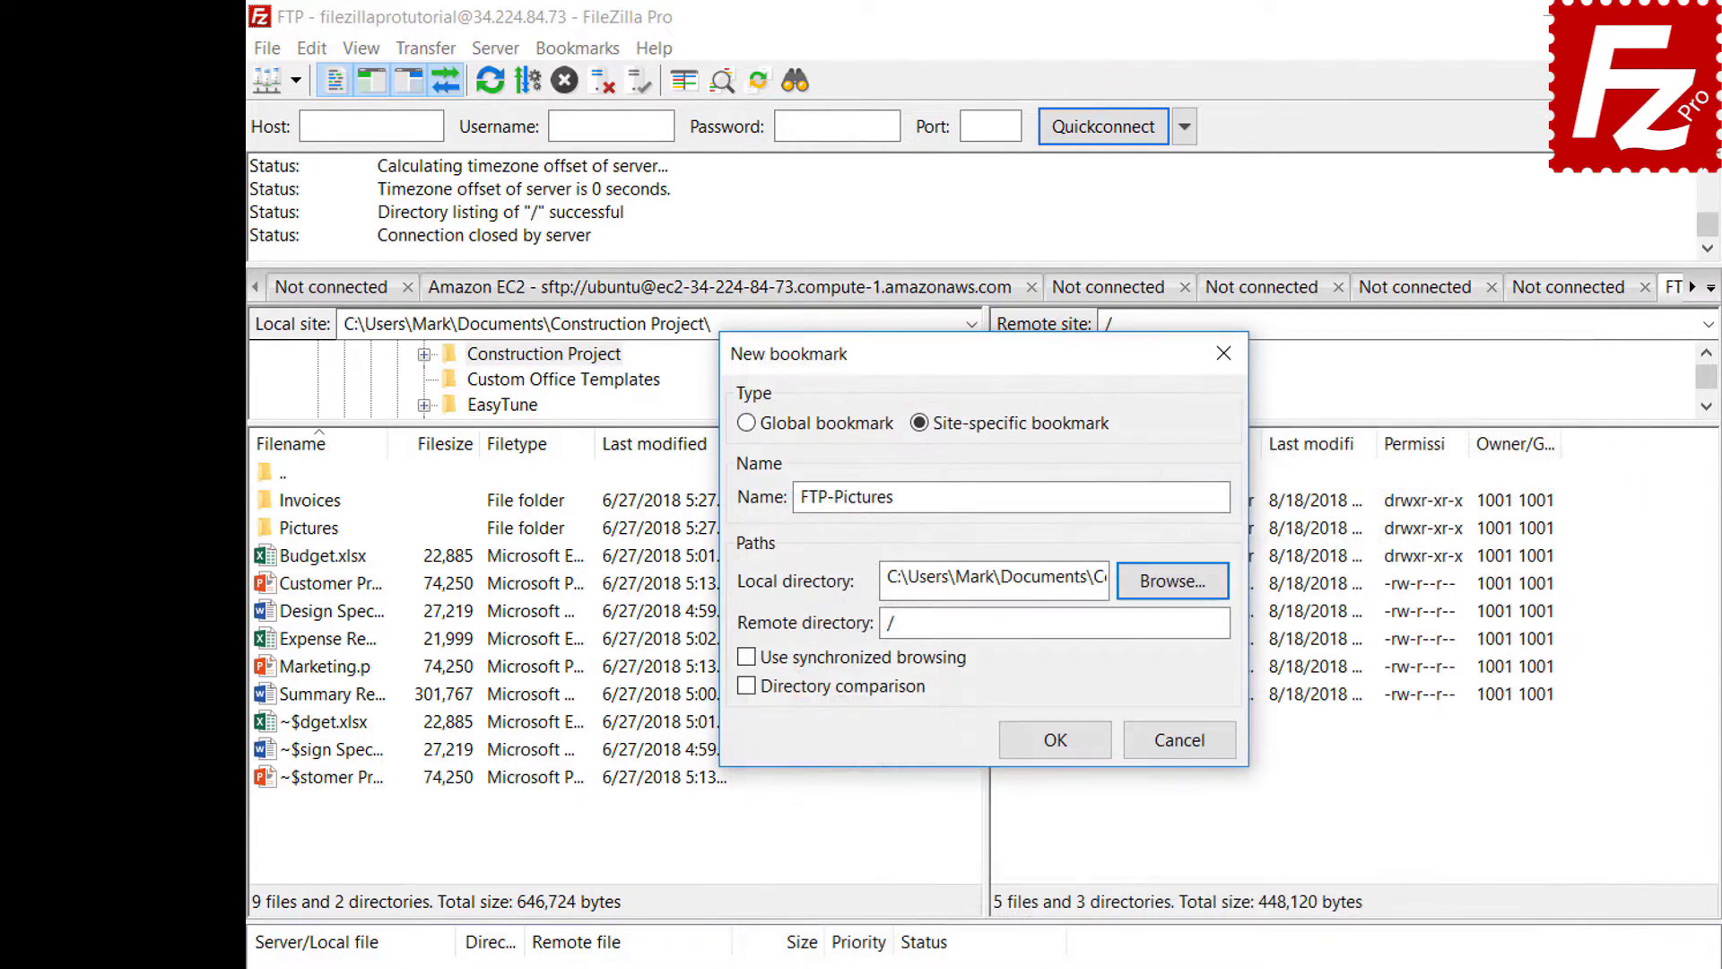
click(1177, 631)
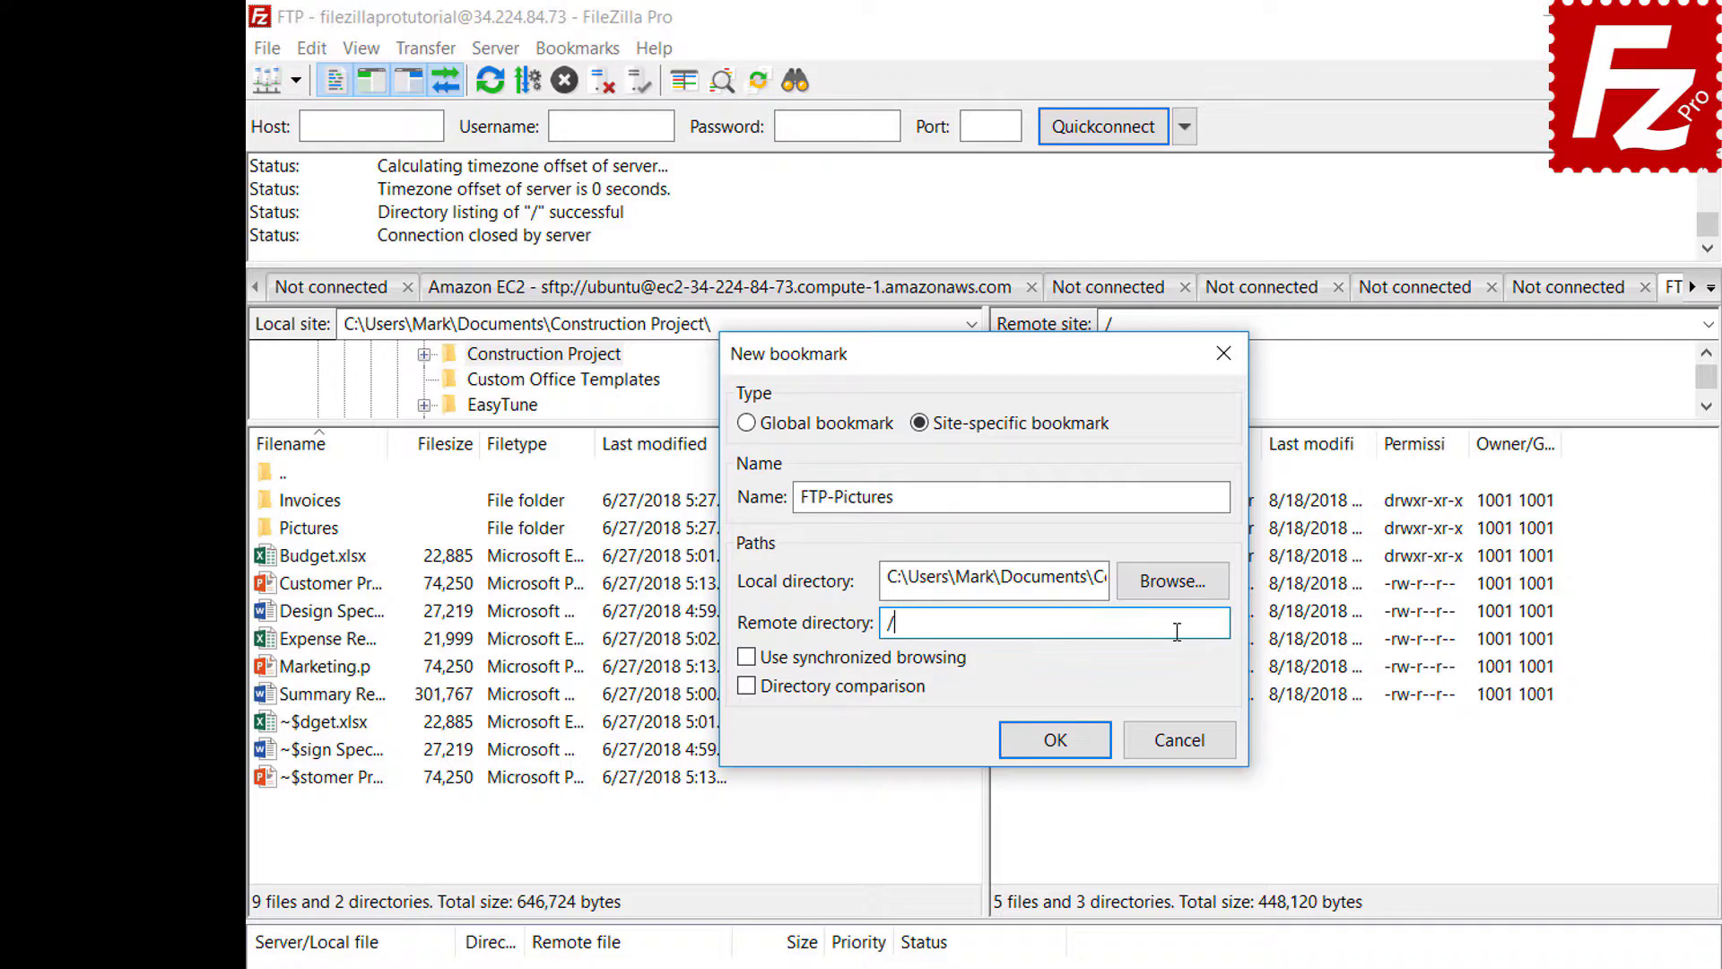
text(Pict)
text(ures)
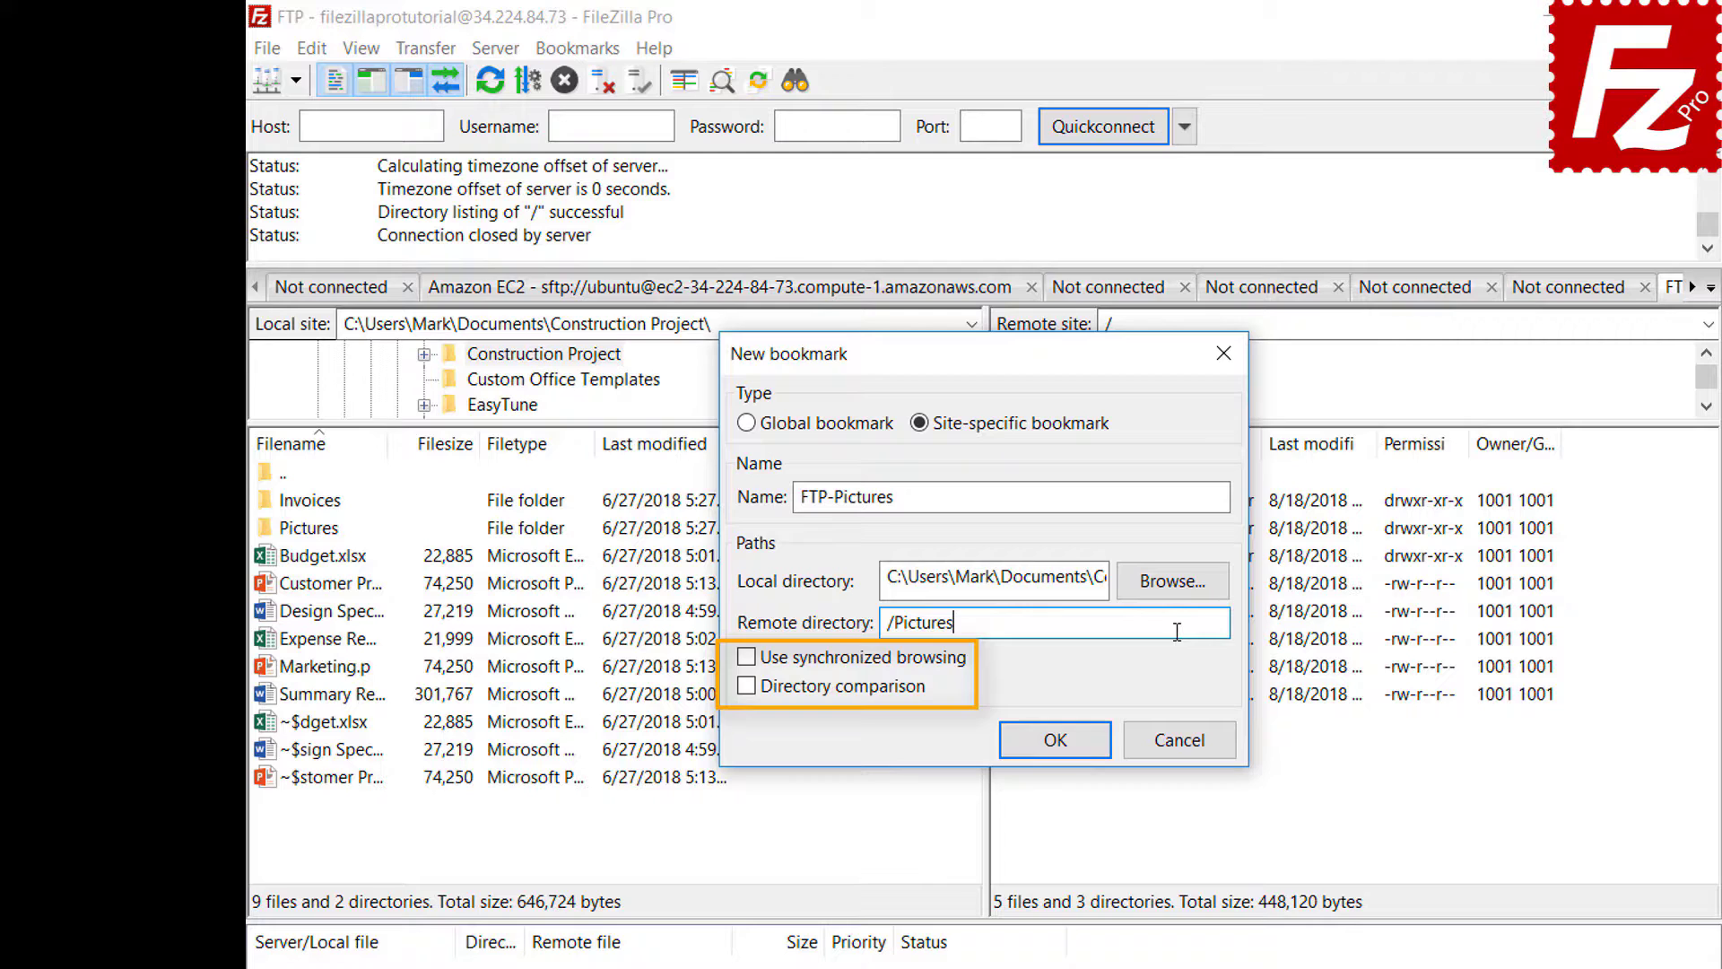
click(1071, 751)
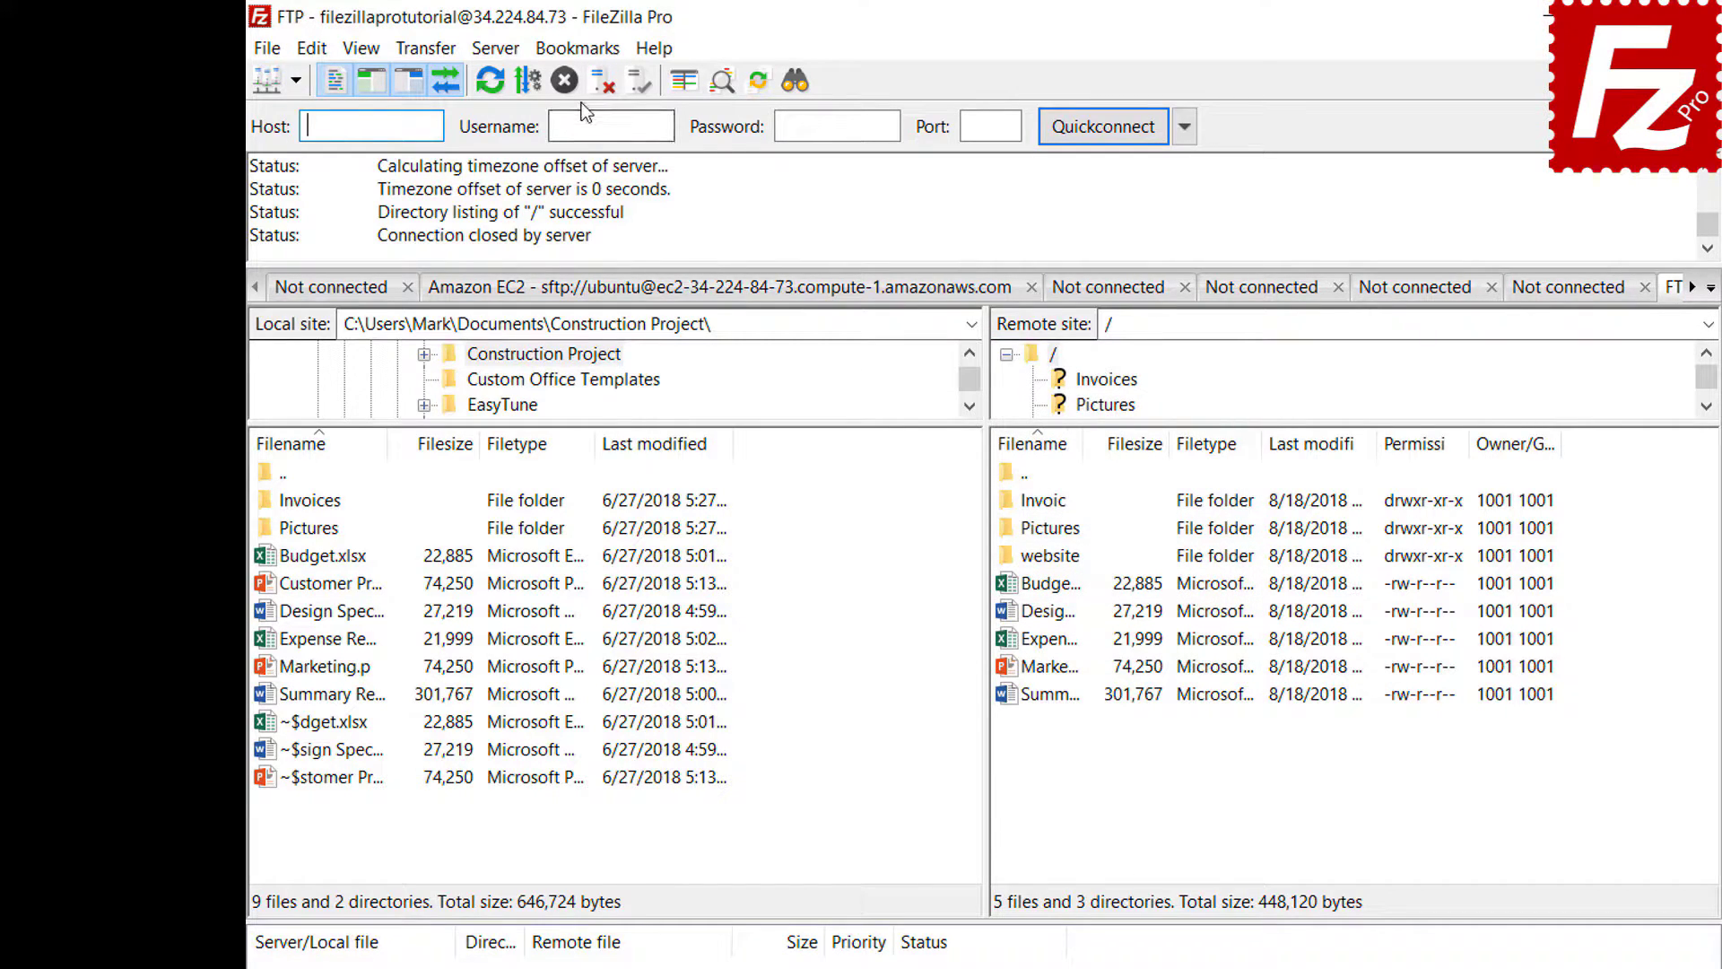
- Jump to the Pictures folders via the FTP-Pictures bookmark, then disconnect from the FTP server
click(580, 50)
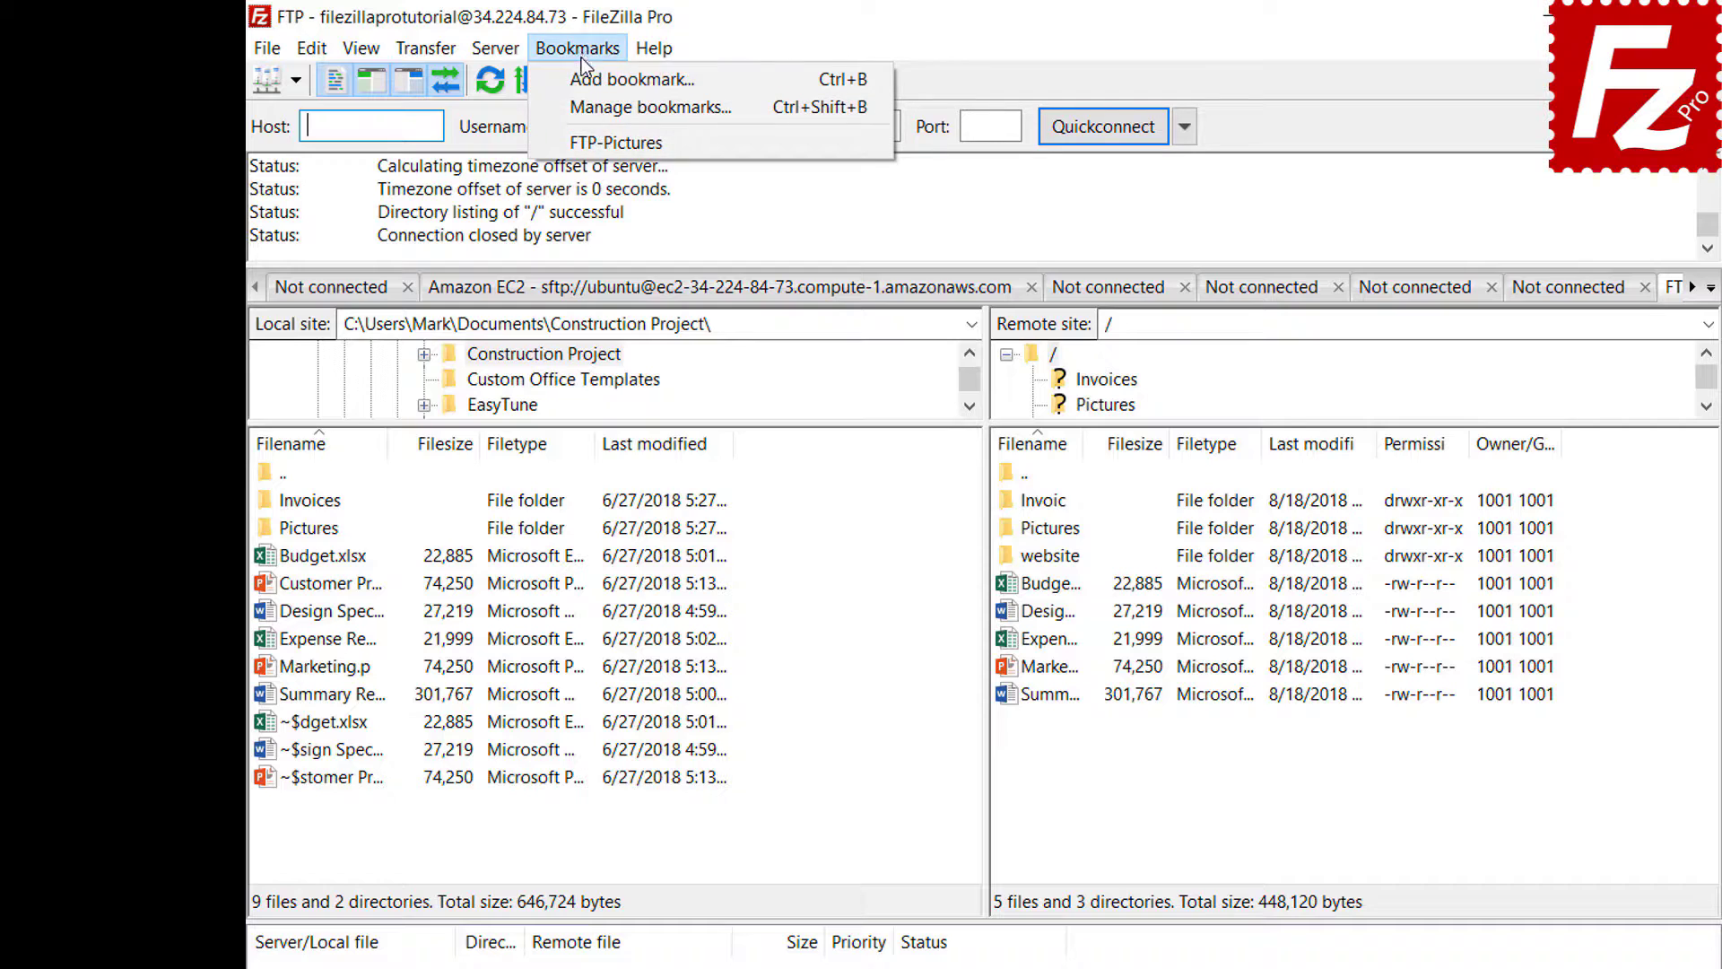
click(581, 142)
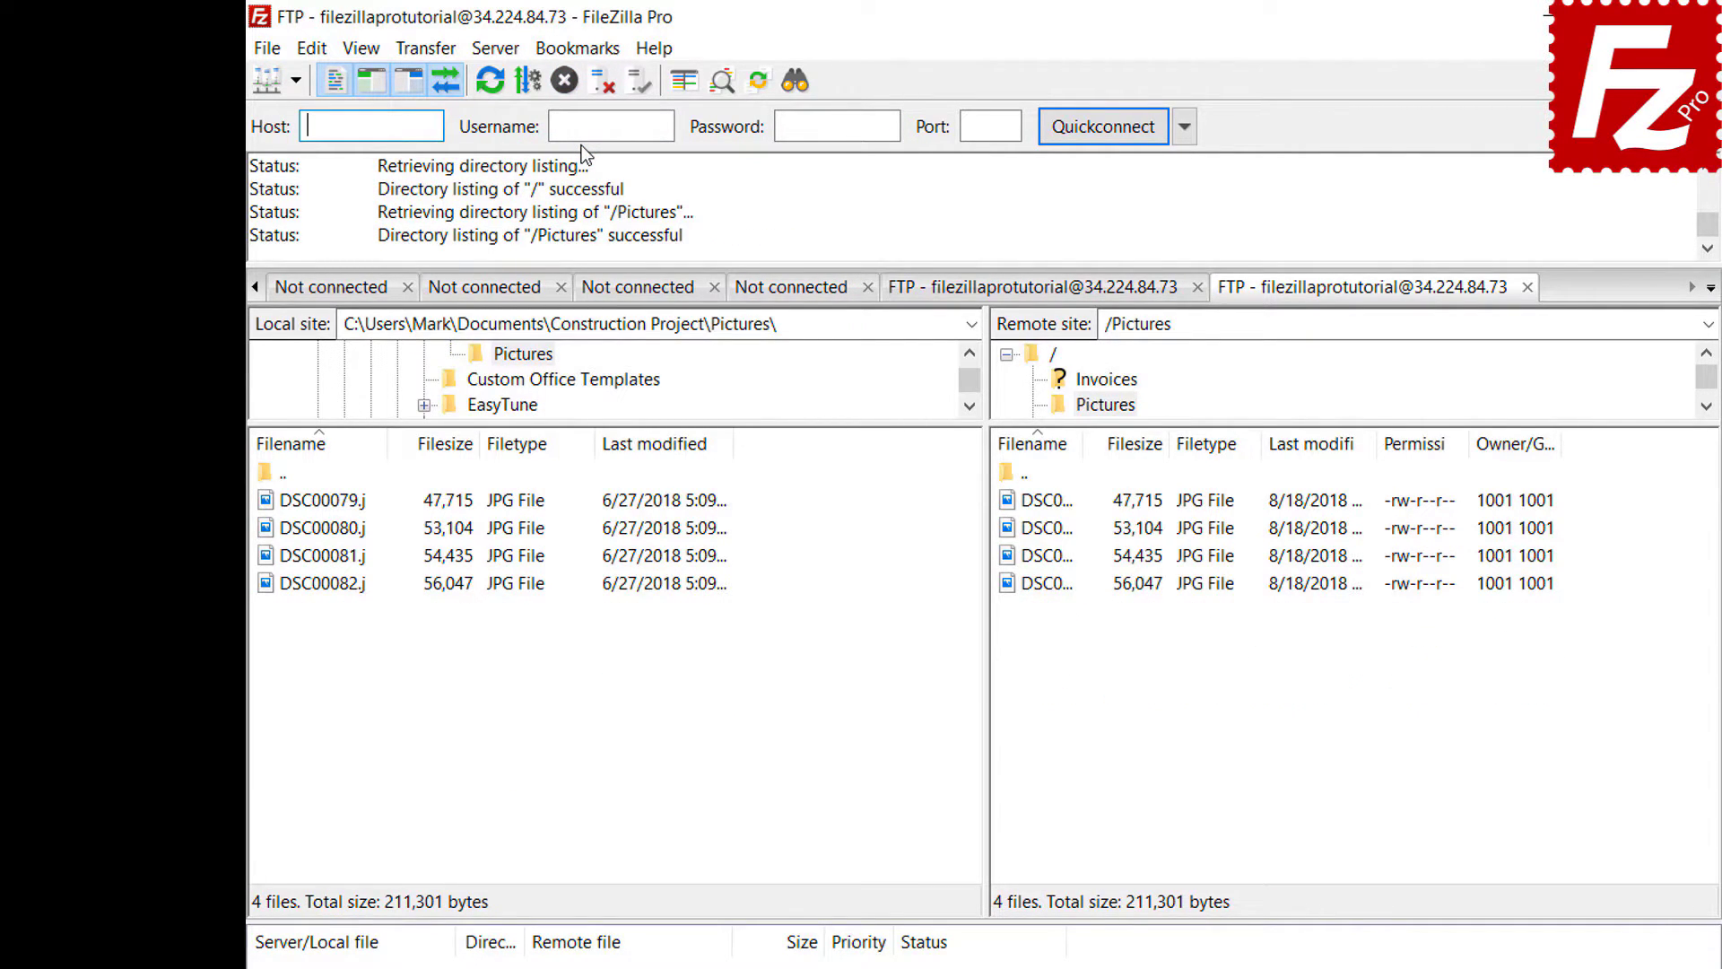
click(598, 88)
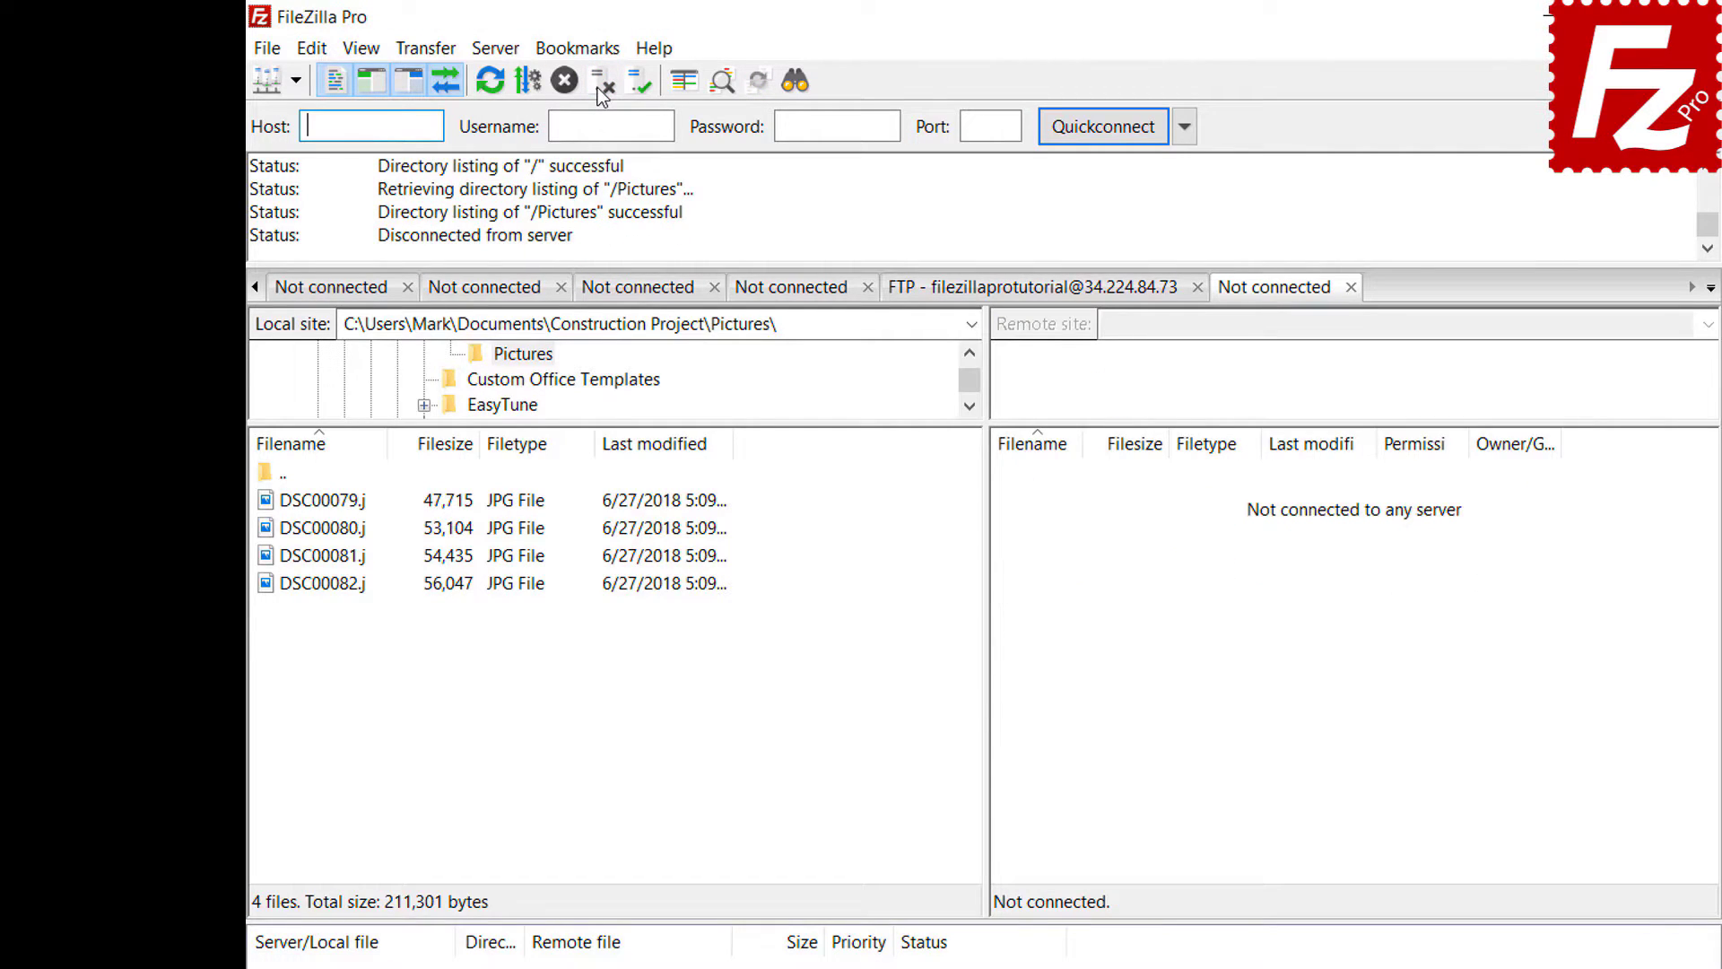
- Reconnect through FTP-Pictures in the Site Manager, then open the Bookmarks manager
click(267, 51)
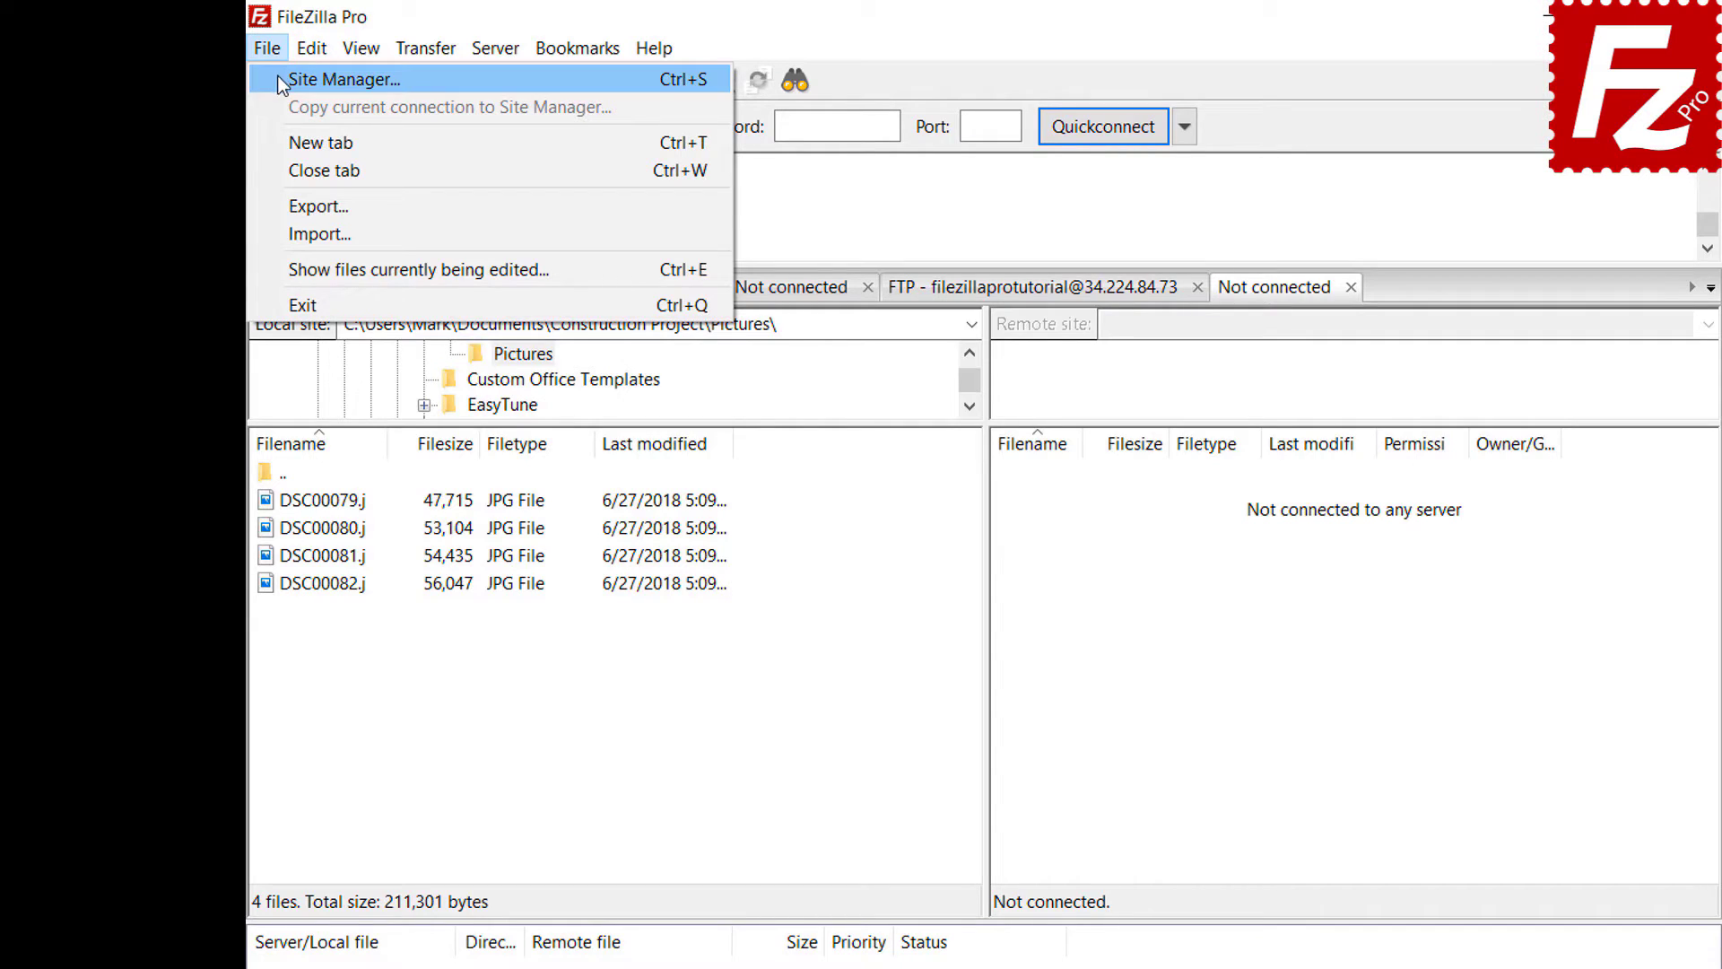
click(281, 81)
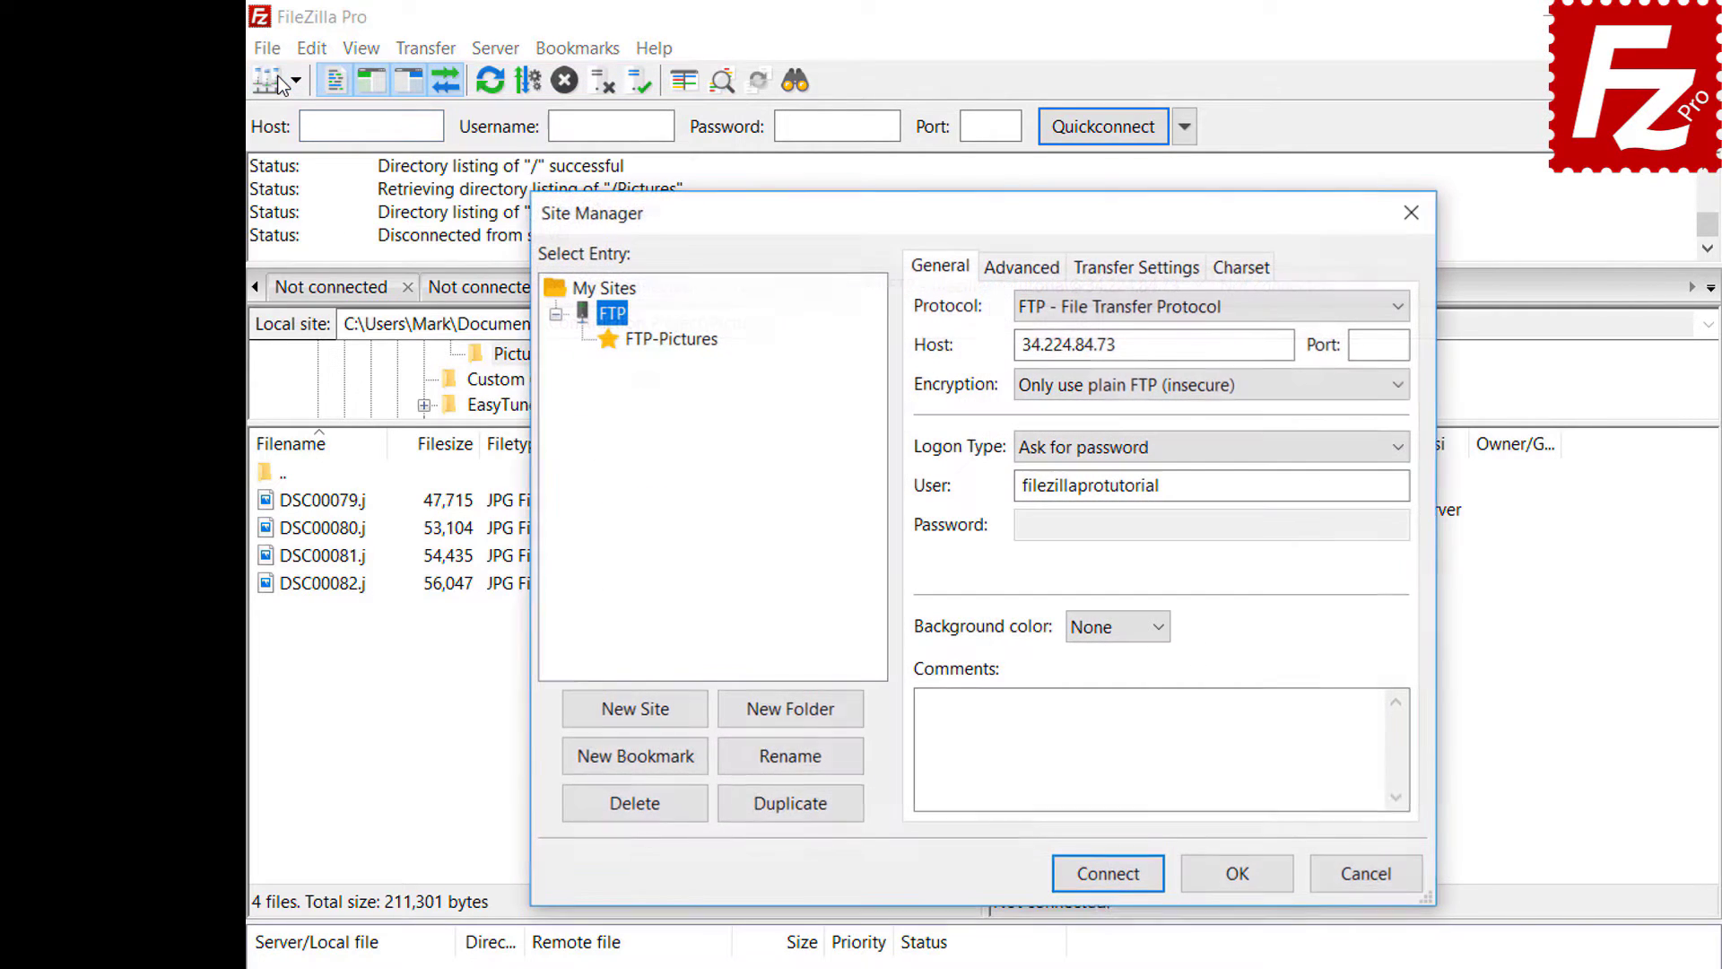
click(673, 346)
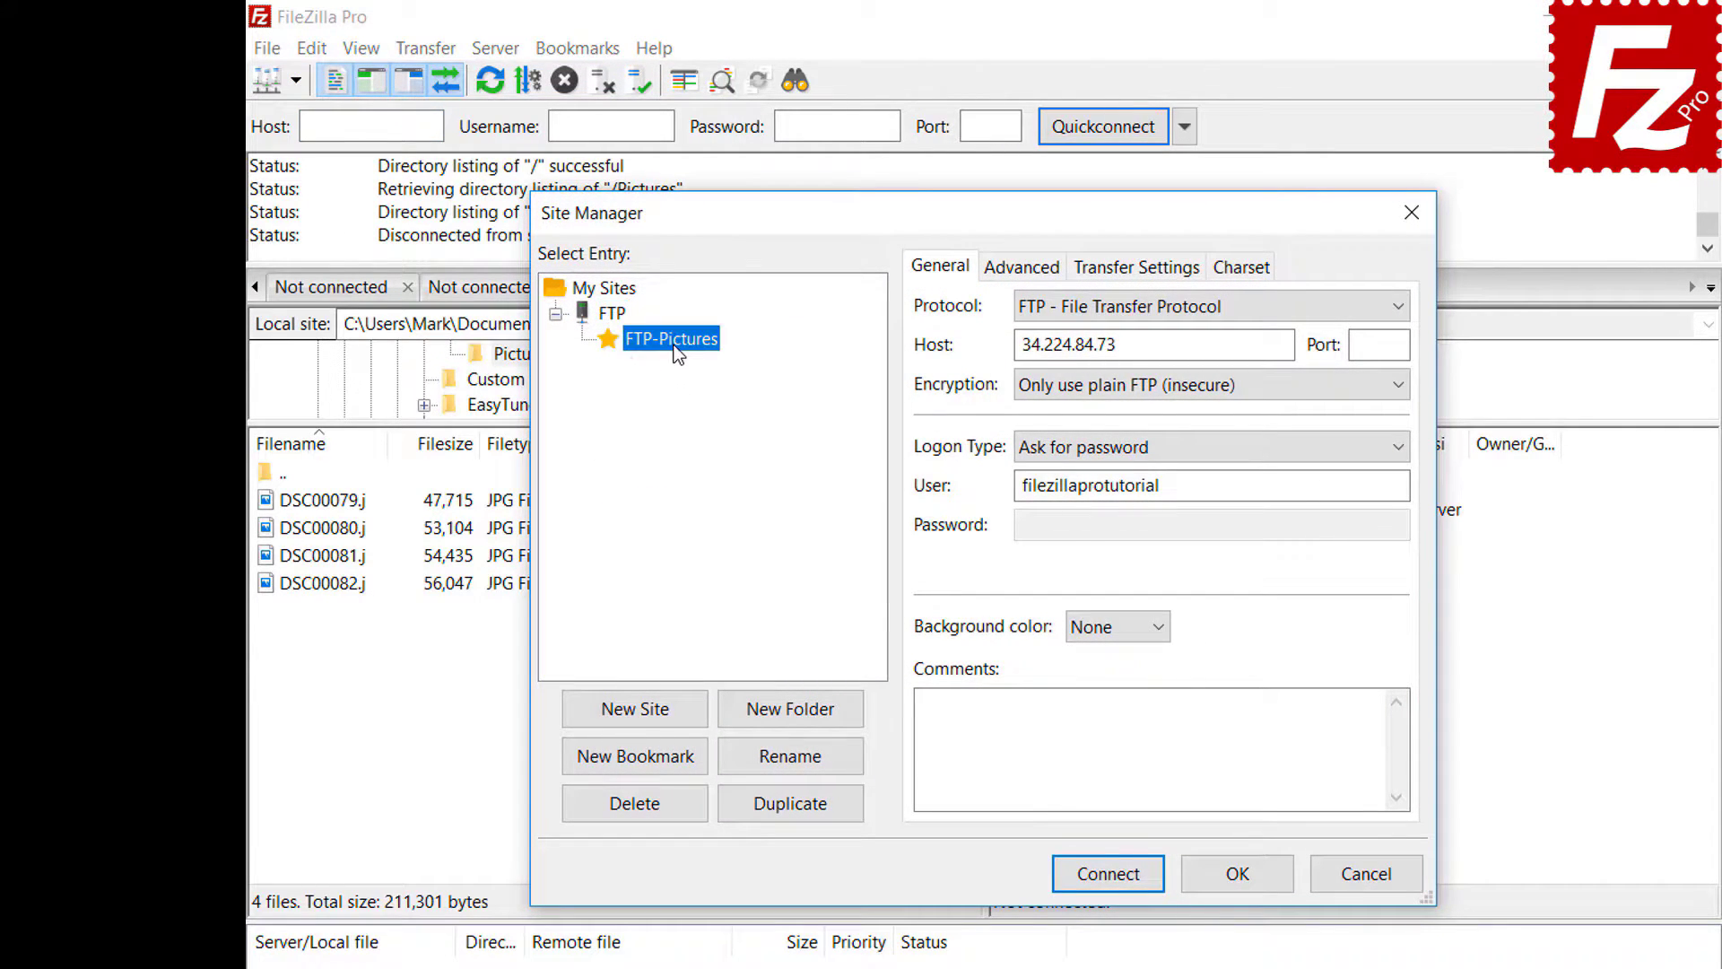
click(1121, 881)
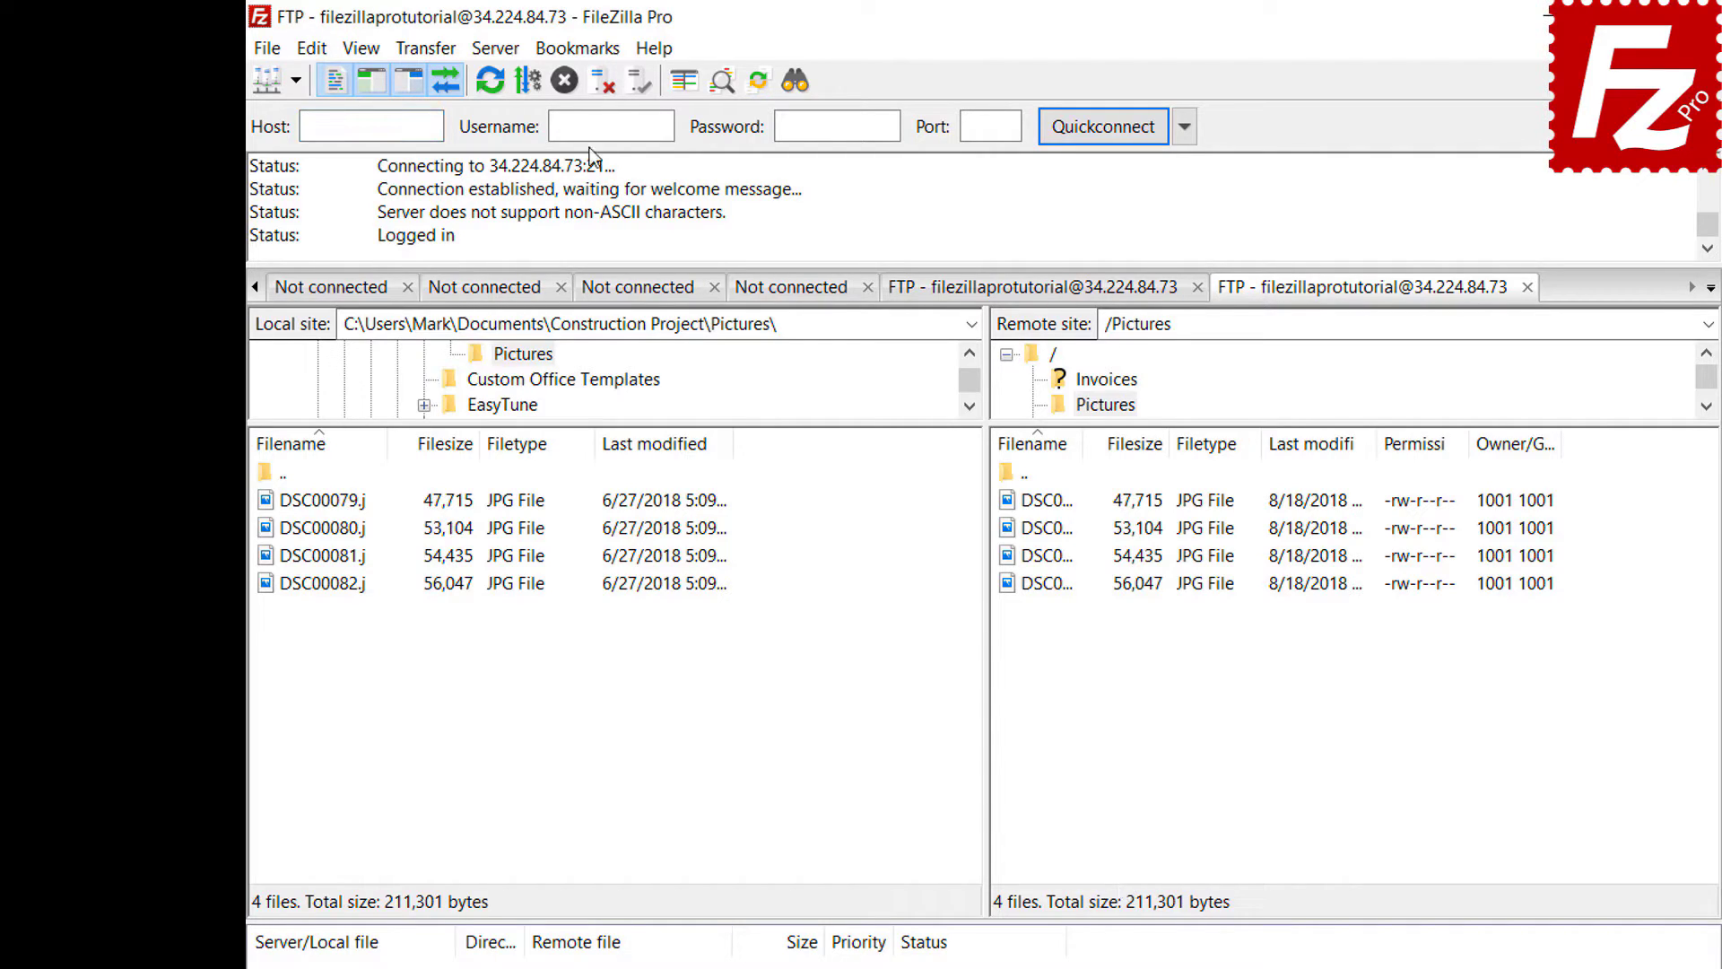
click(588, 52)
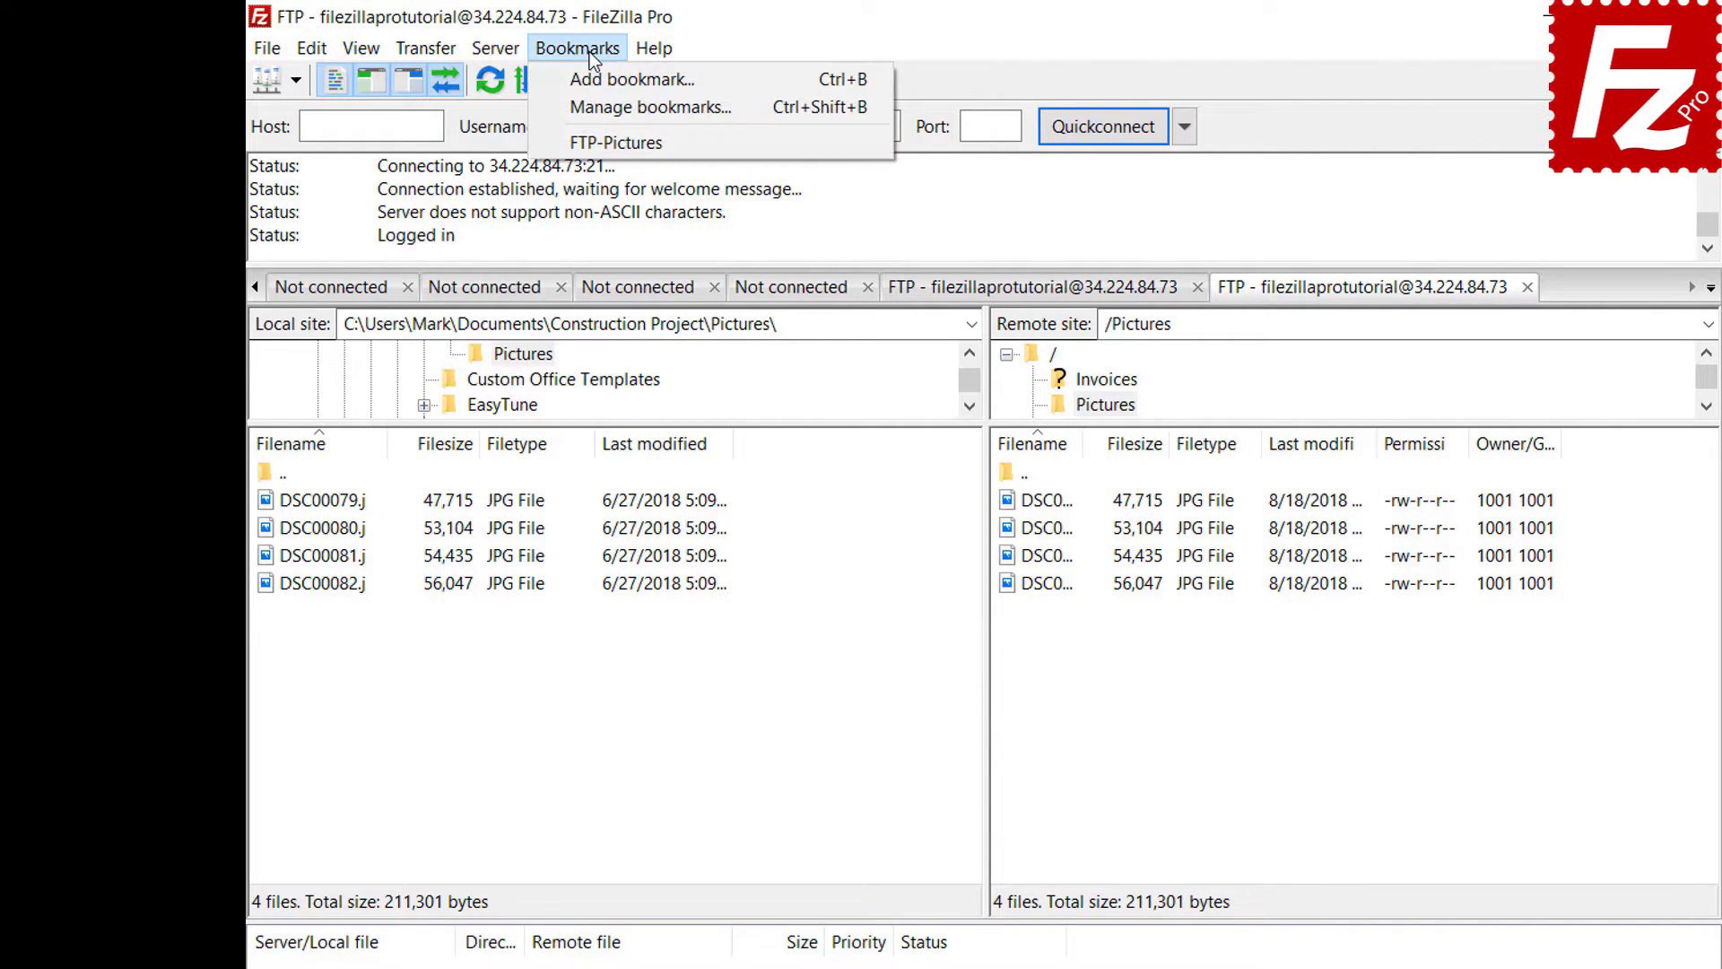
click(594, 99)
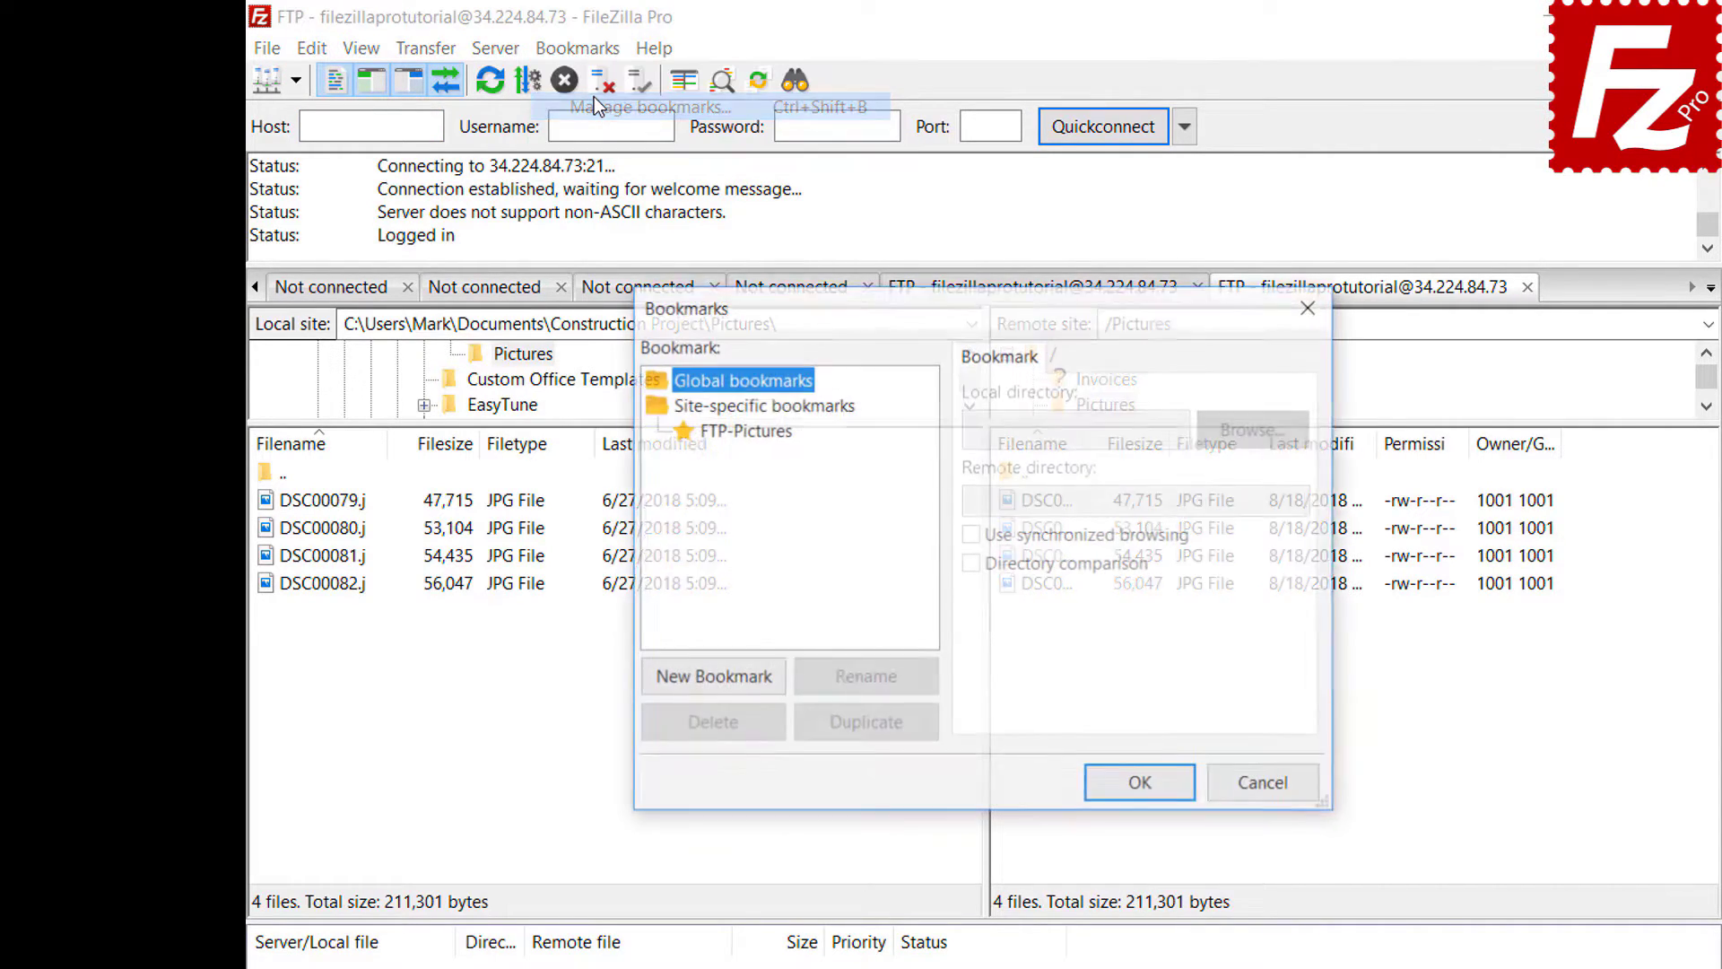
- Select FTP-Pictures in the Bookmarks dialog to review its saved local and remote directories
click(752, 431)
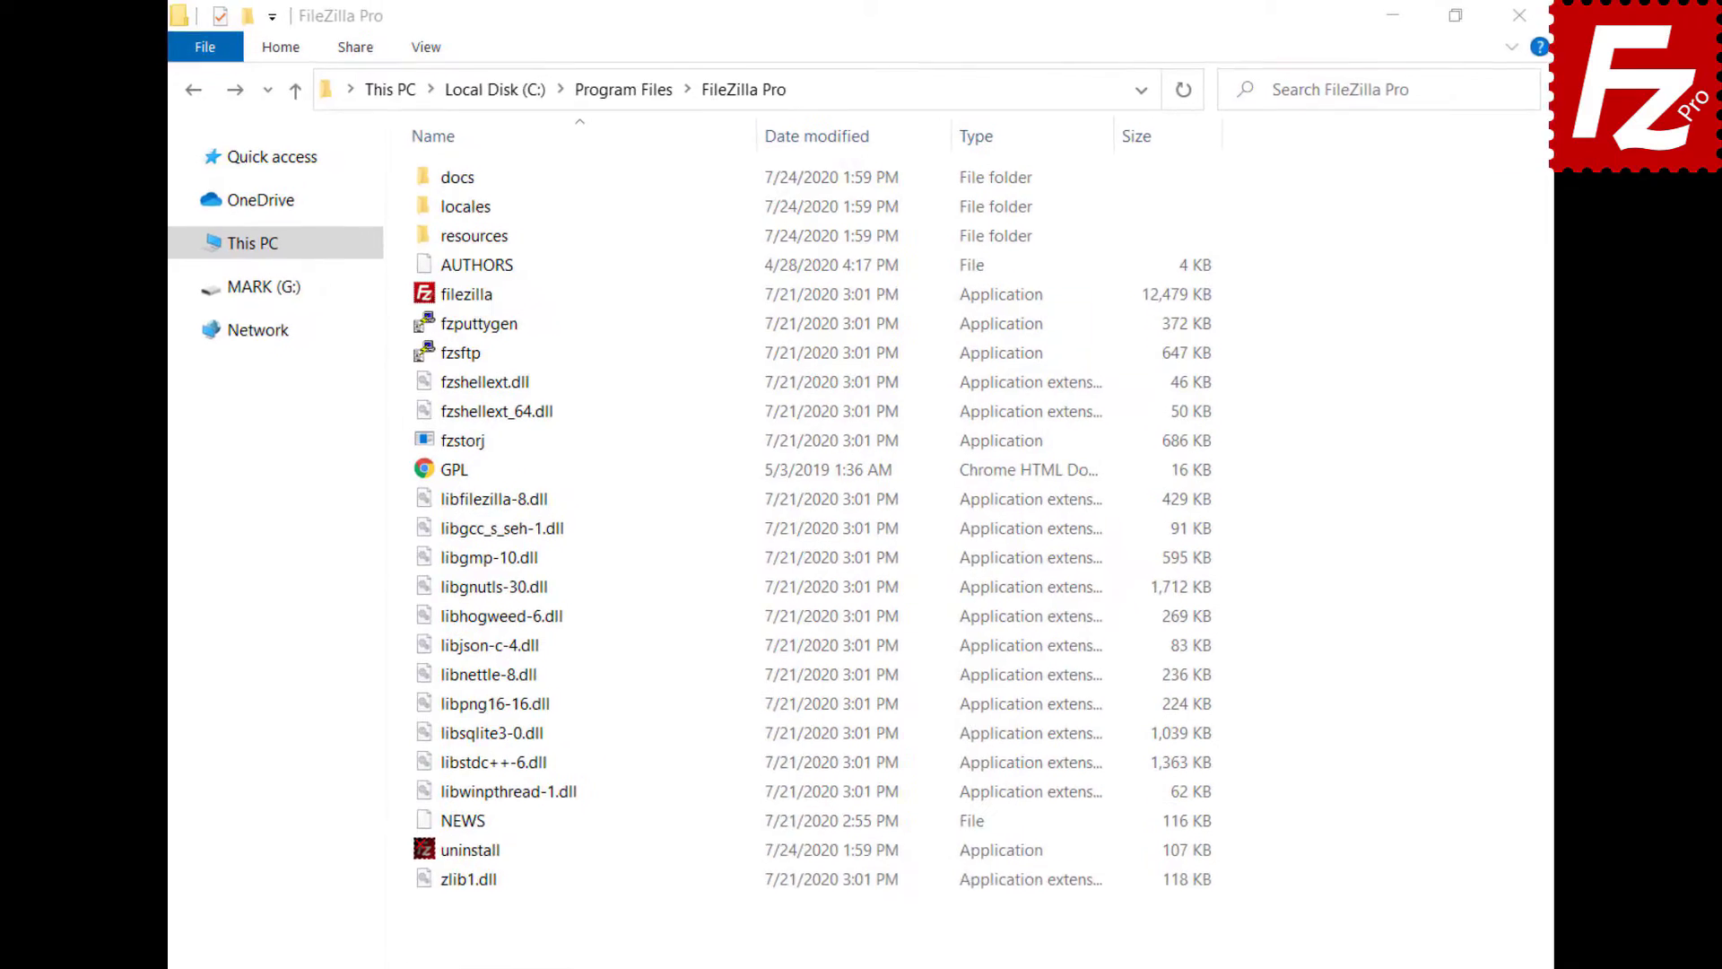
- Open fzdefaults.xml from the installation's docs folder in Notepad
double_click(468, 165)
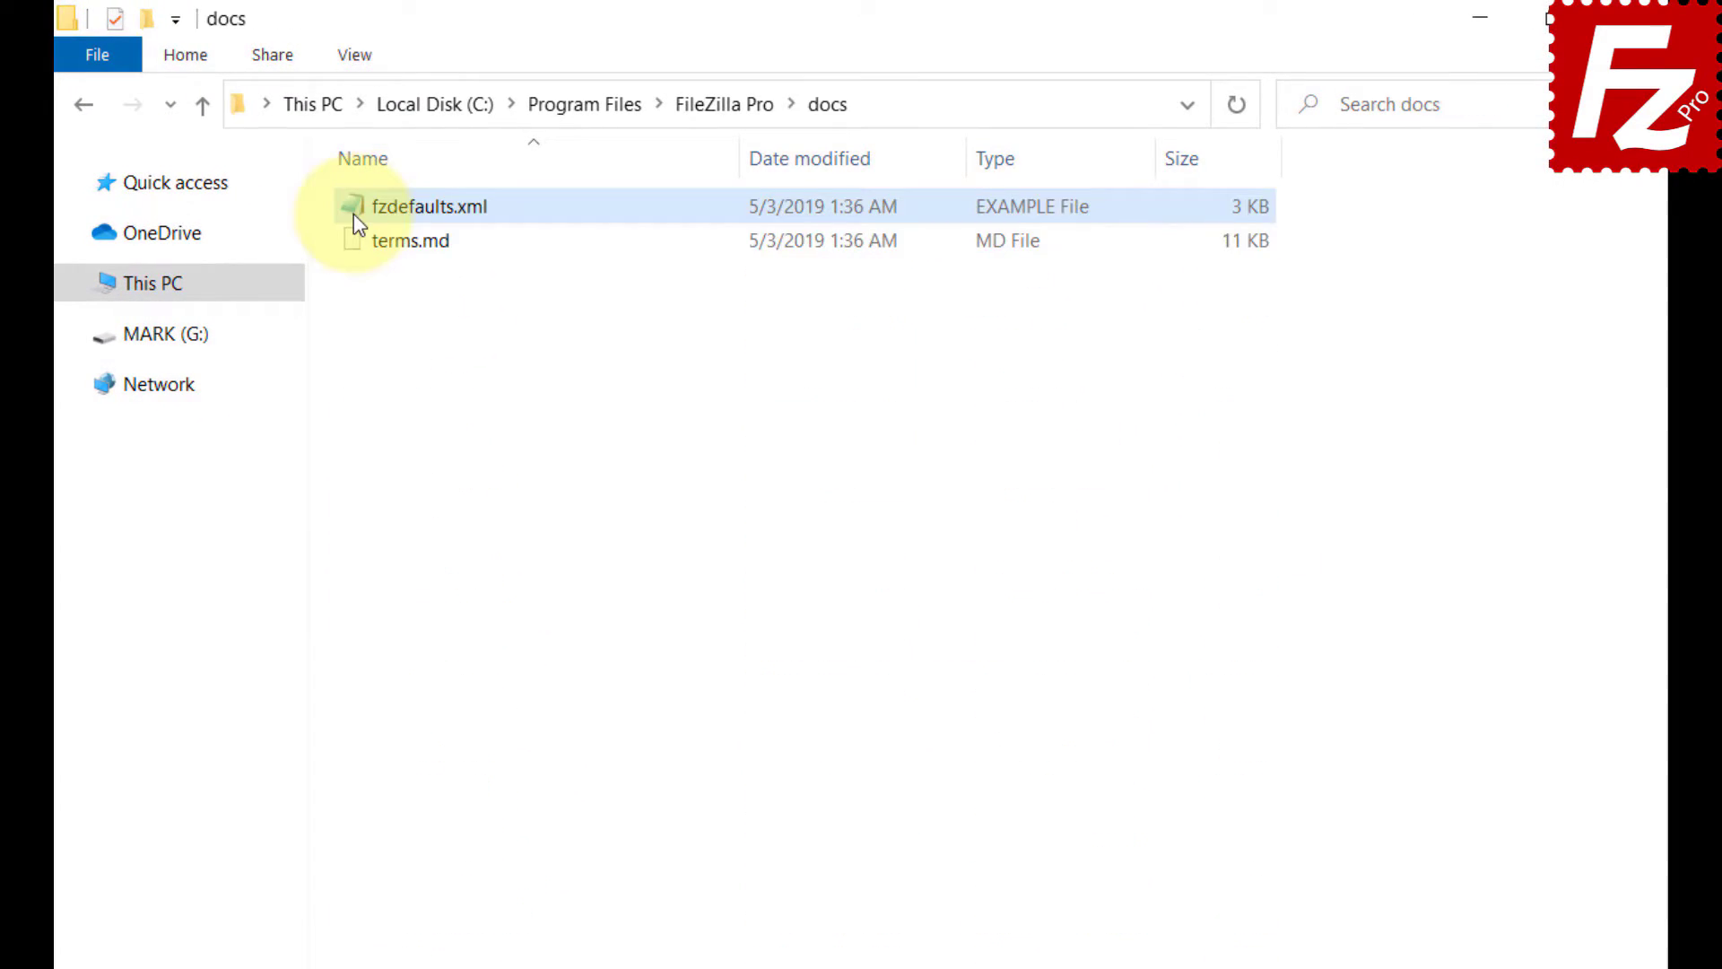
double_click(353, 210)
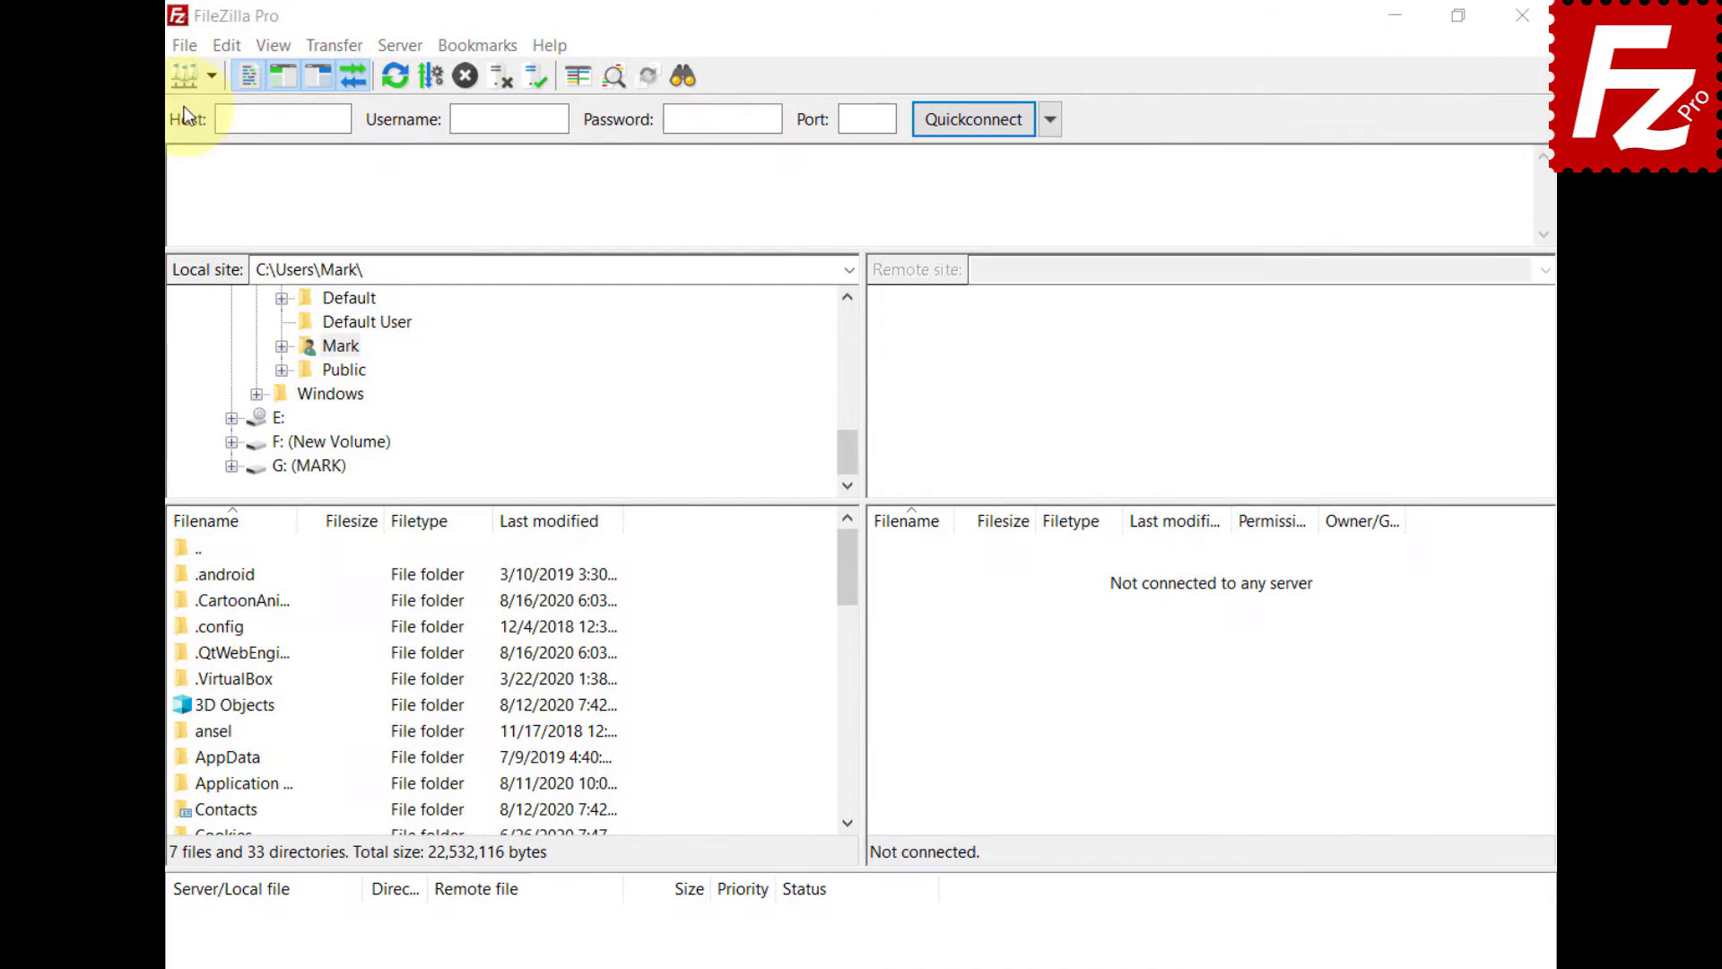
- Export Site Manager entries and settings, saving them as fzdefaults.xml in Documents
click(187, 44)
click(203, 220)
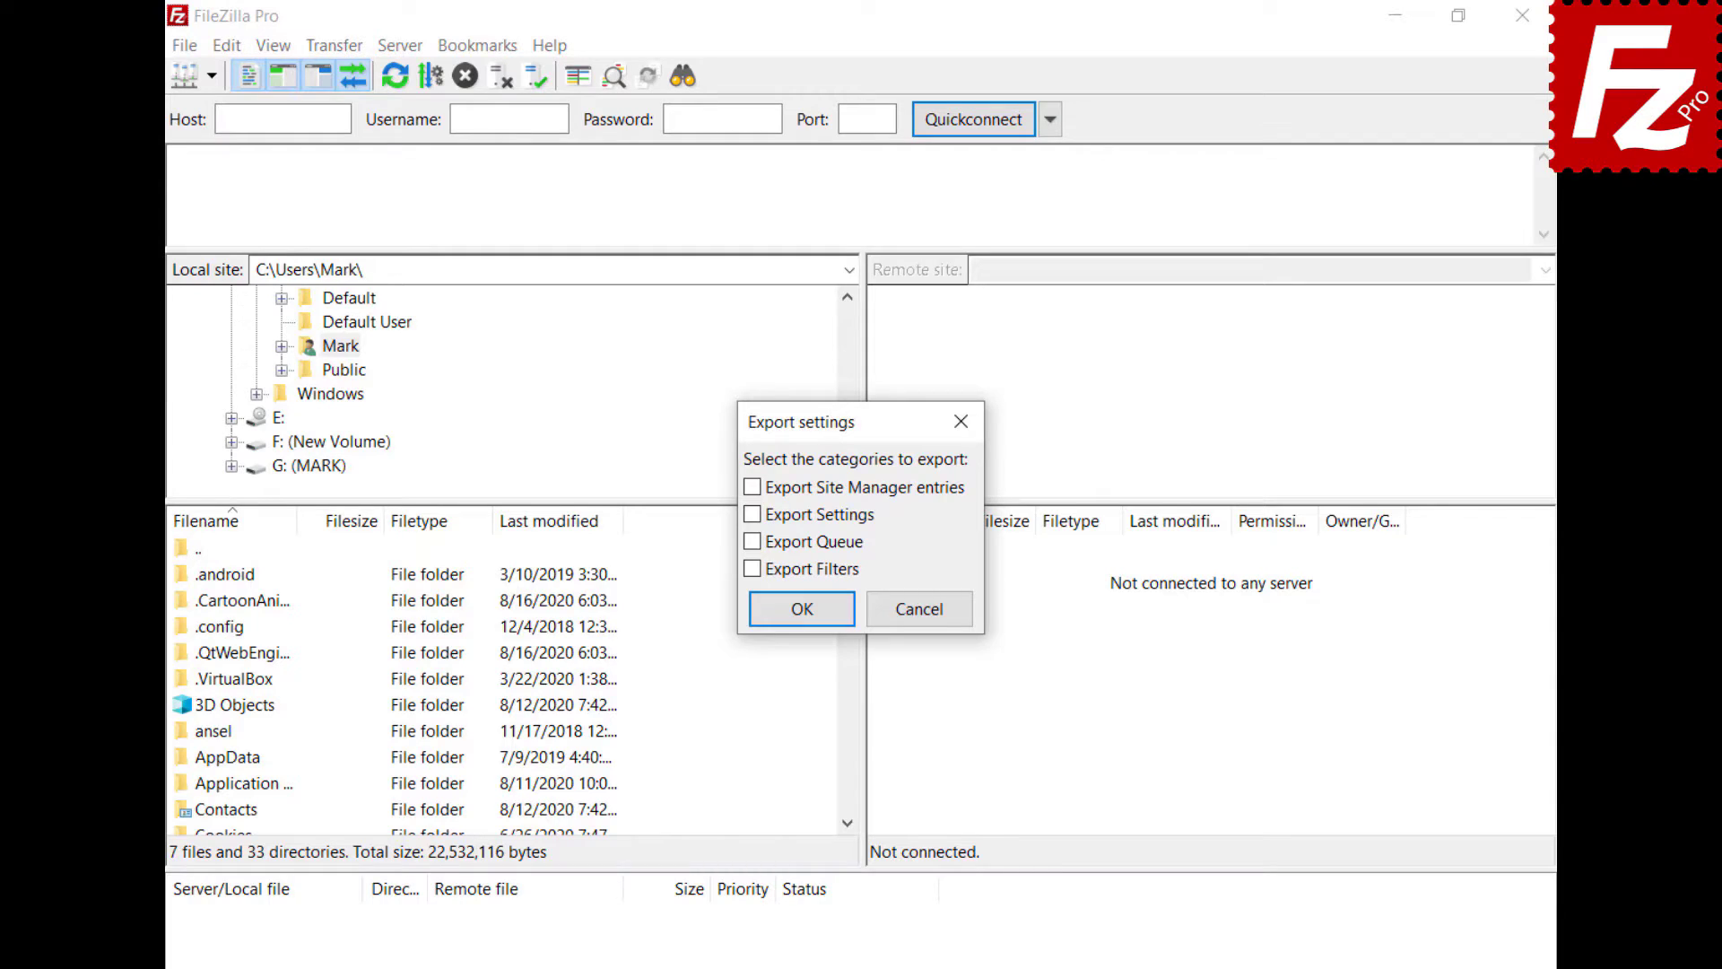
click(751, 487)
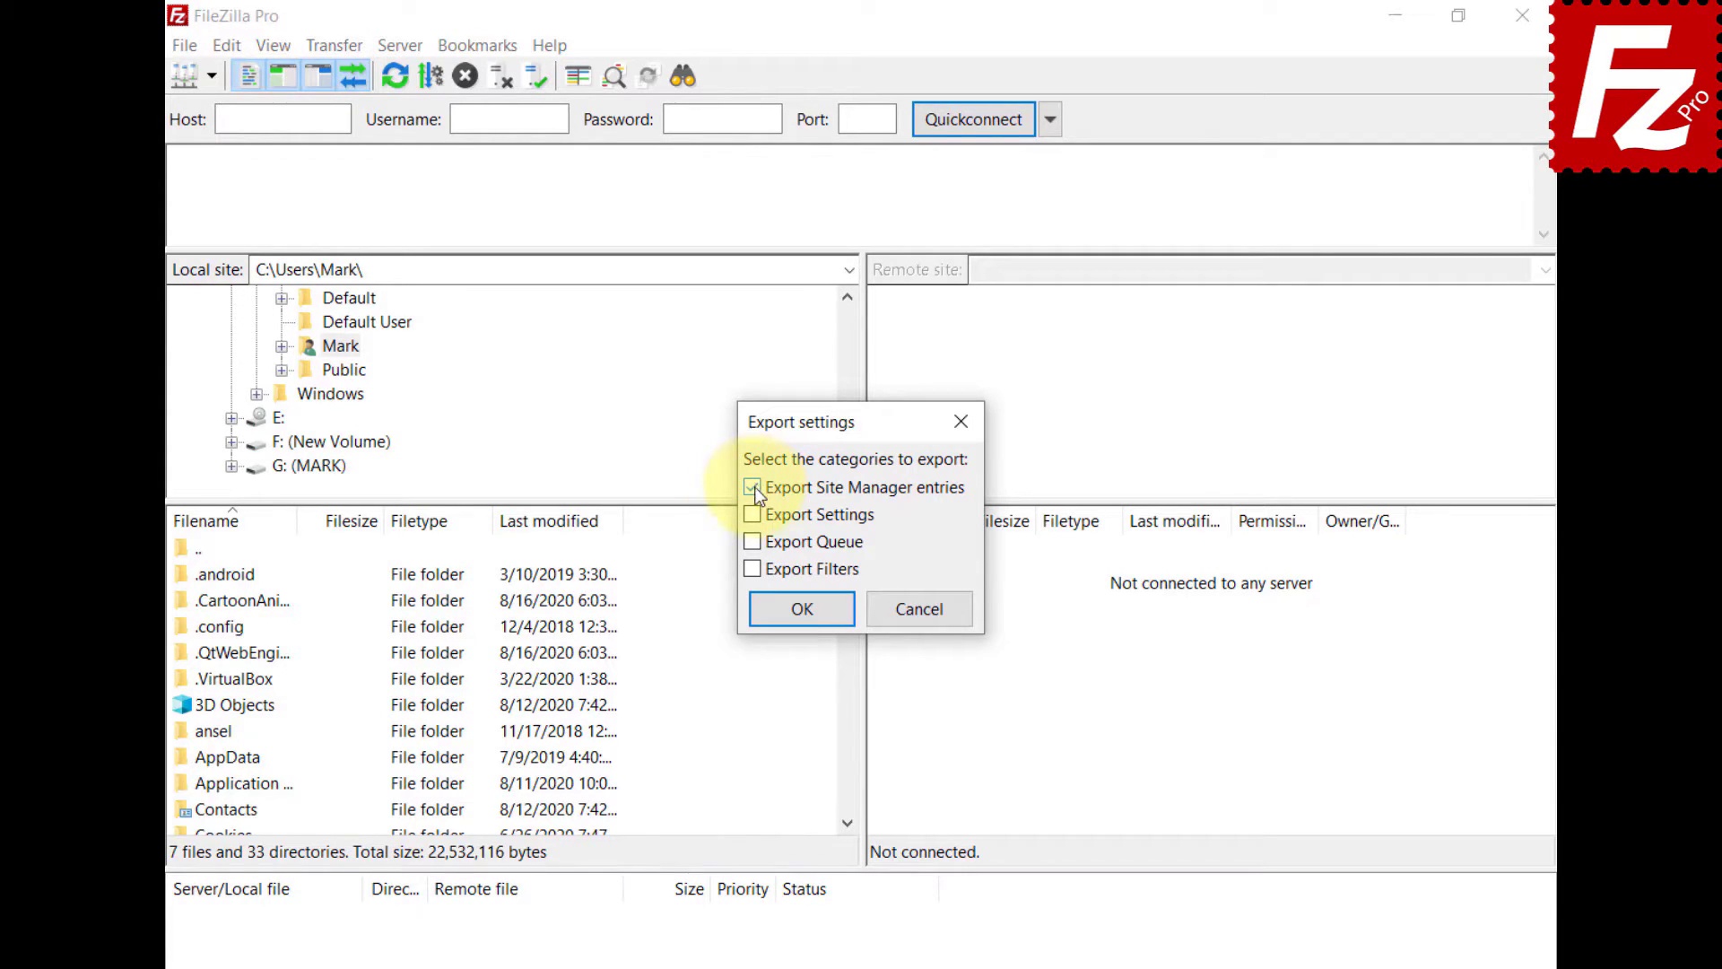
click(752, 515)
click(805, 612)
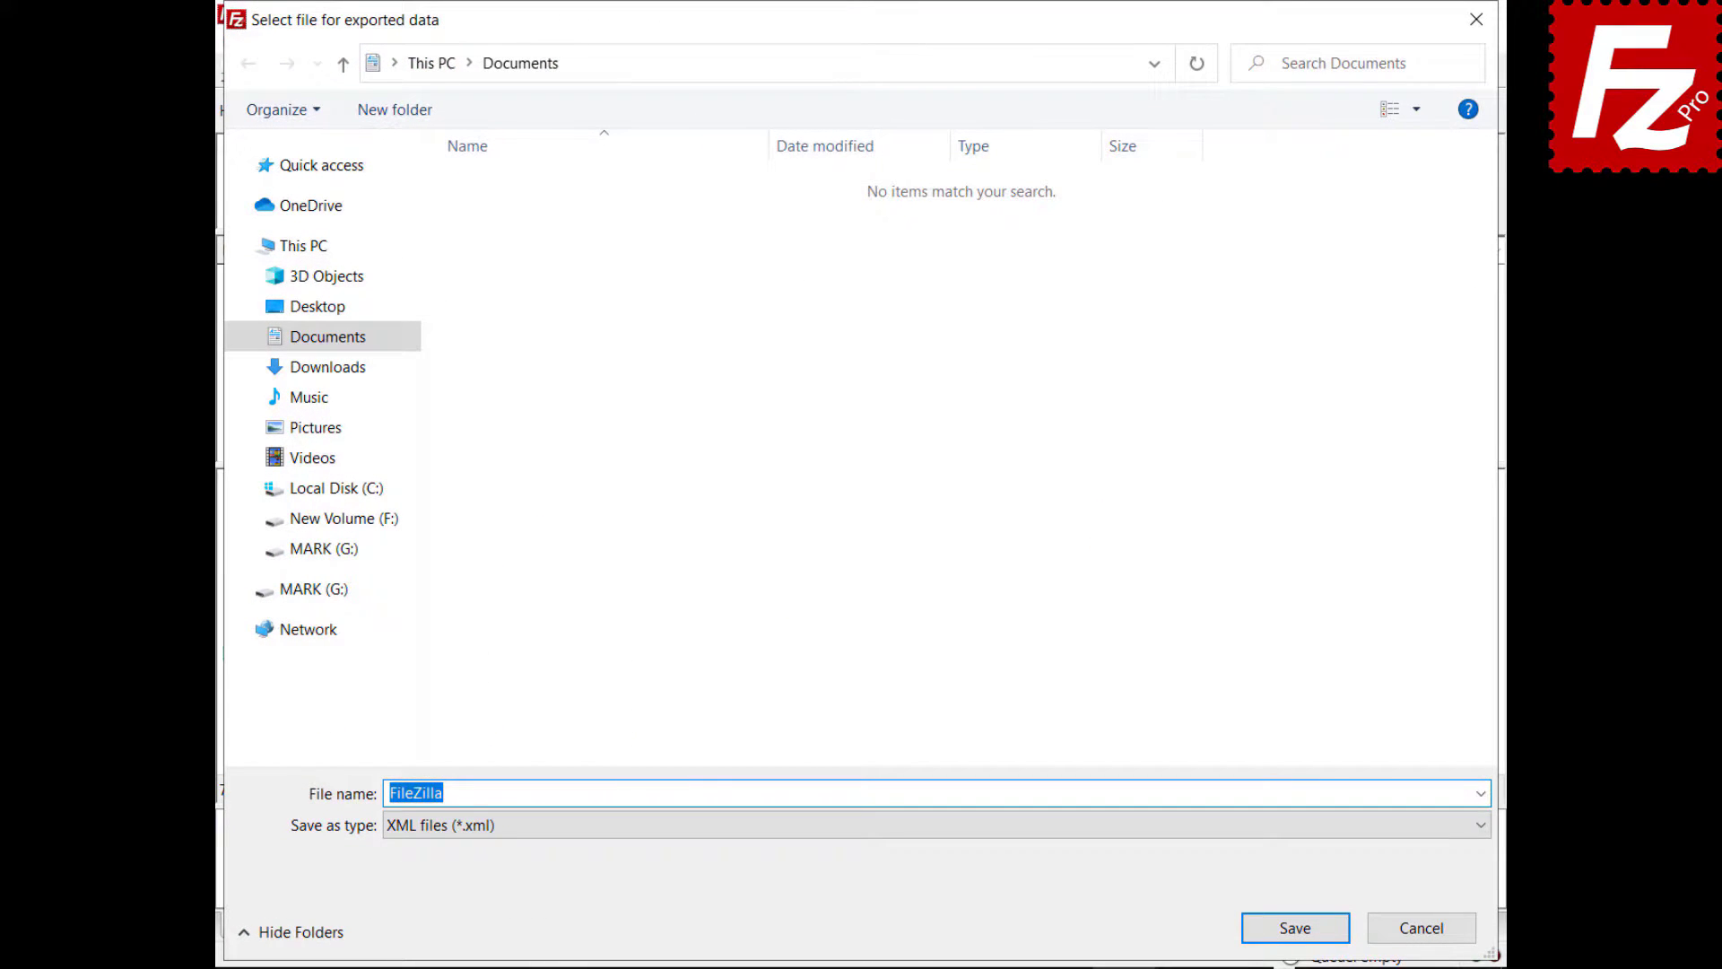
text(fzdefaults.xml)
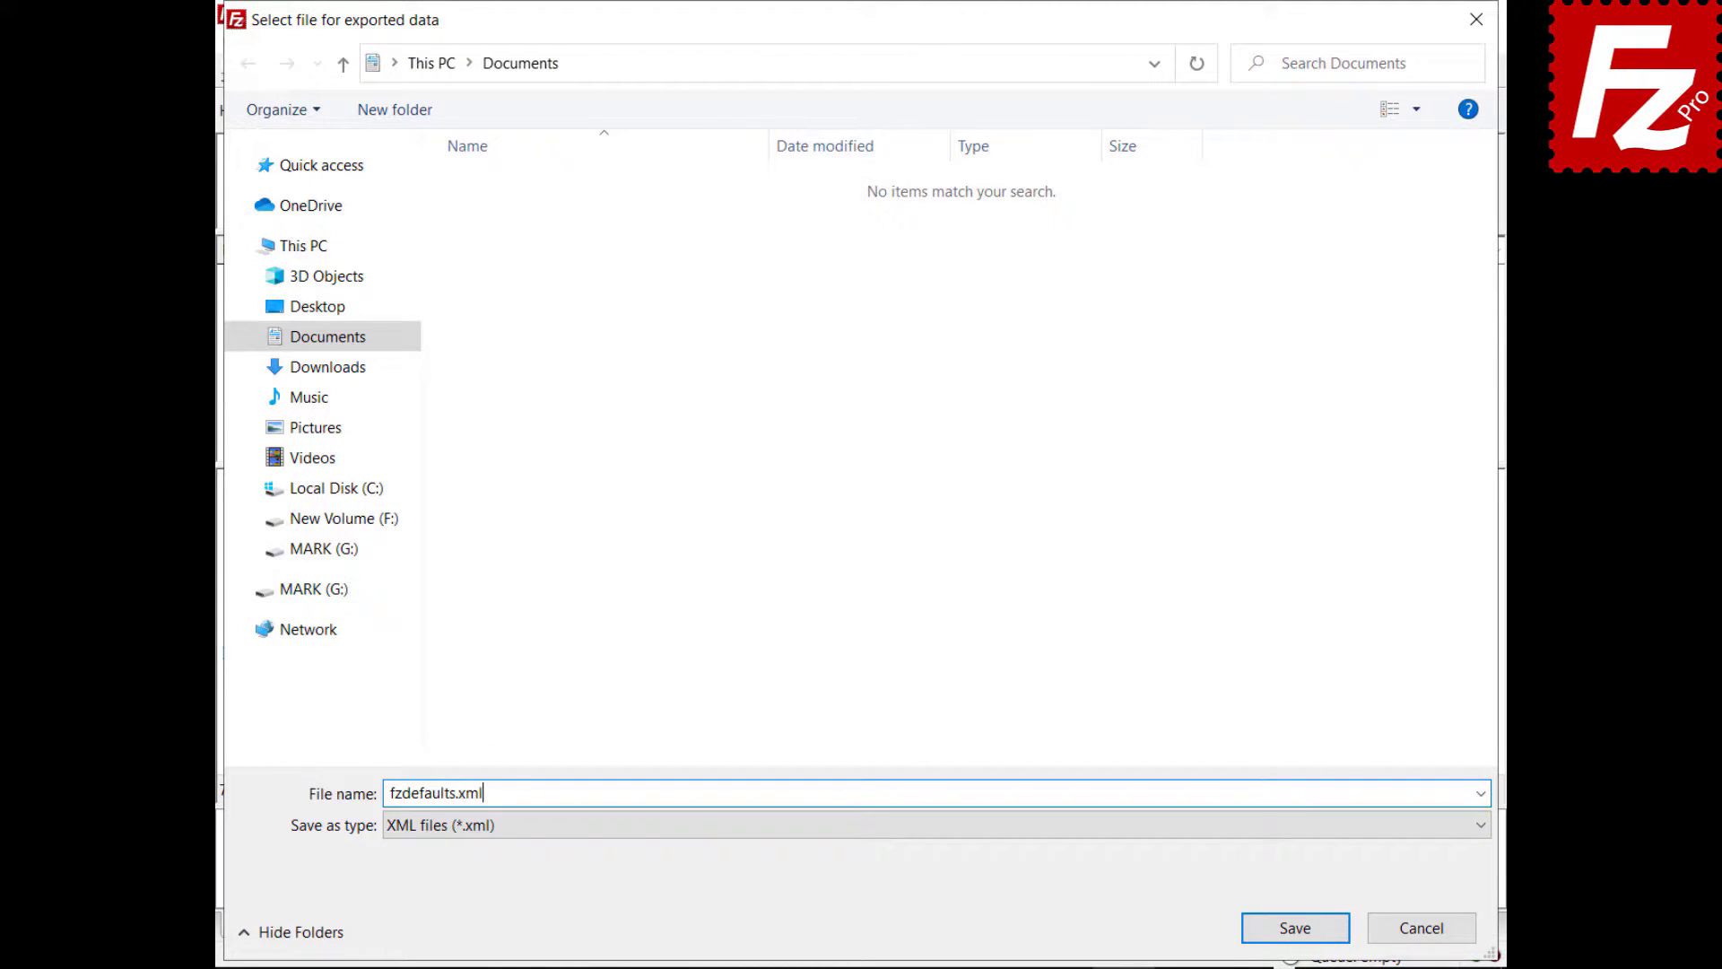
click(1294, 933)
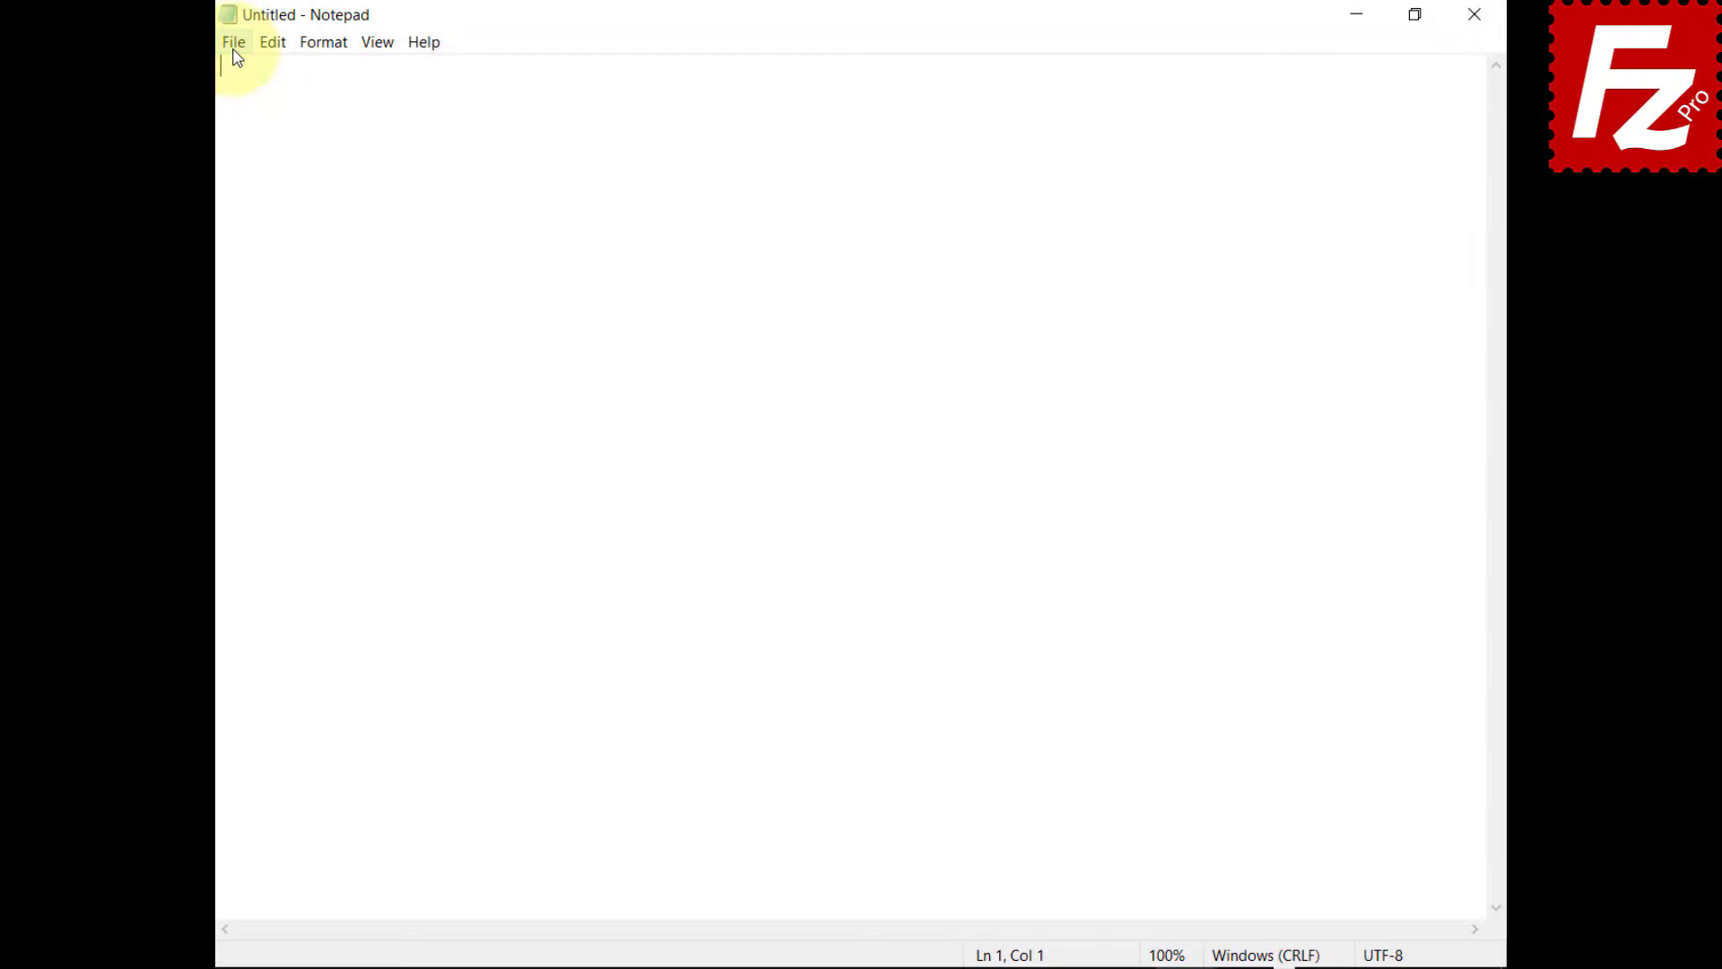
- Load the exported fzdefaults.xml into Notepad to view its XML
click(234, 52)
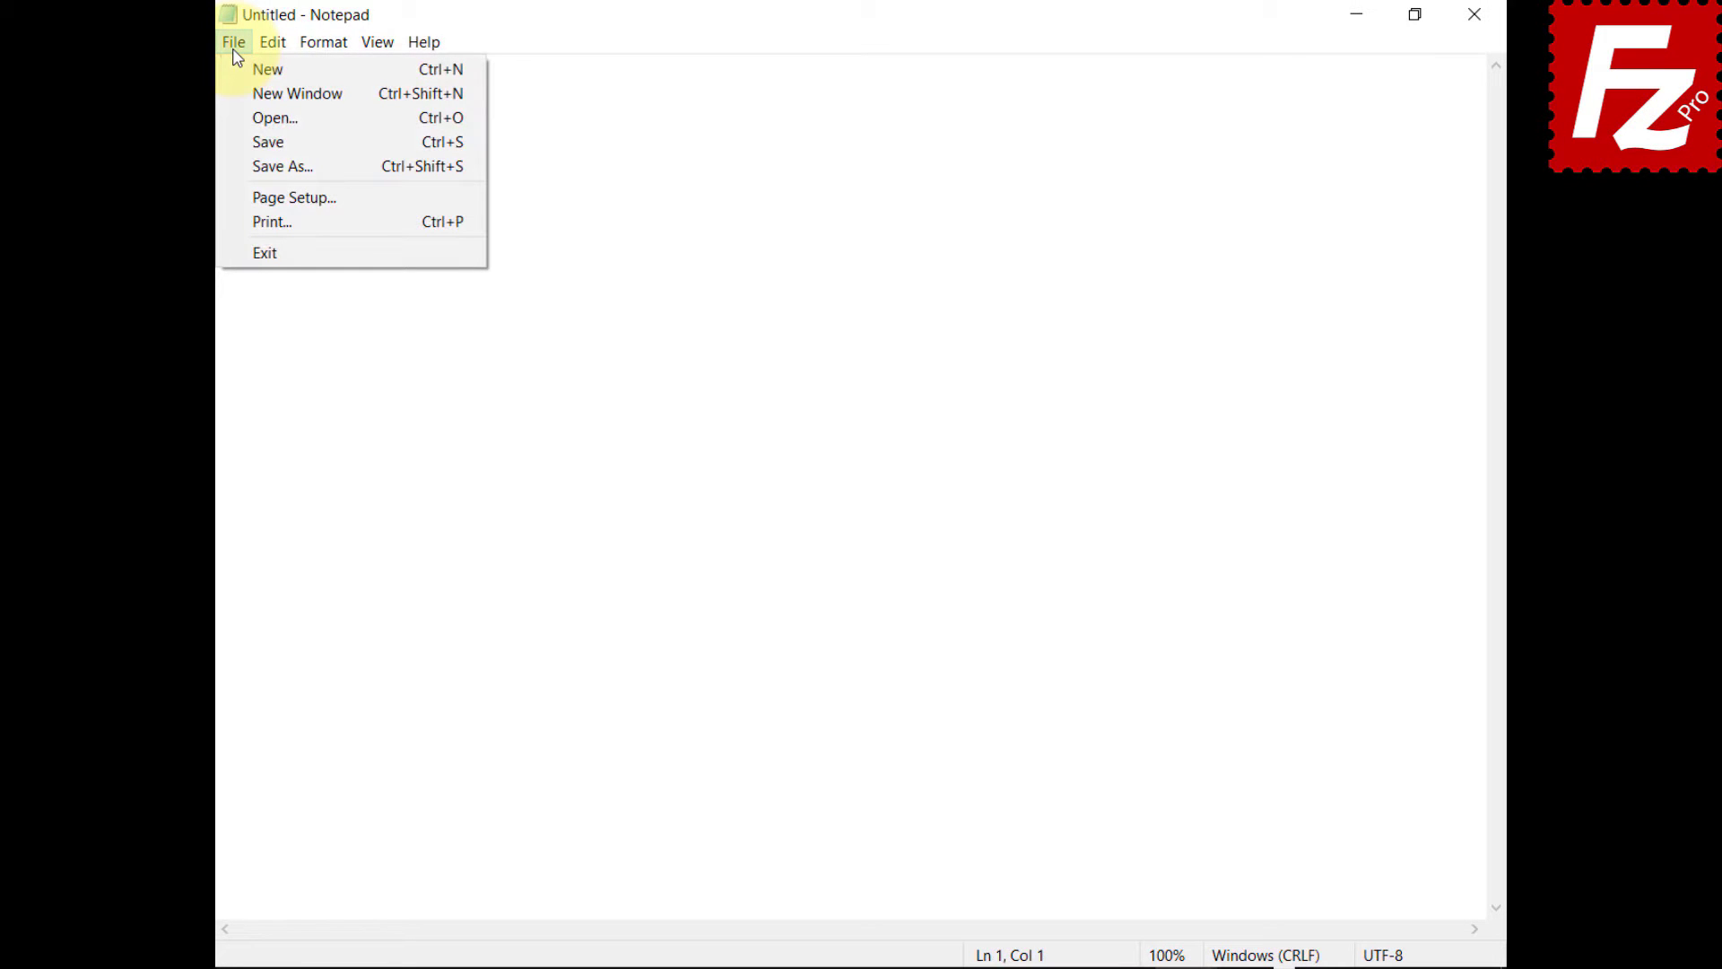
click(234, 117)
click(501, 249)
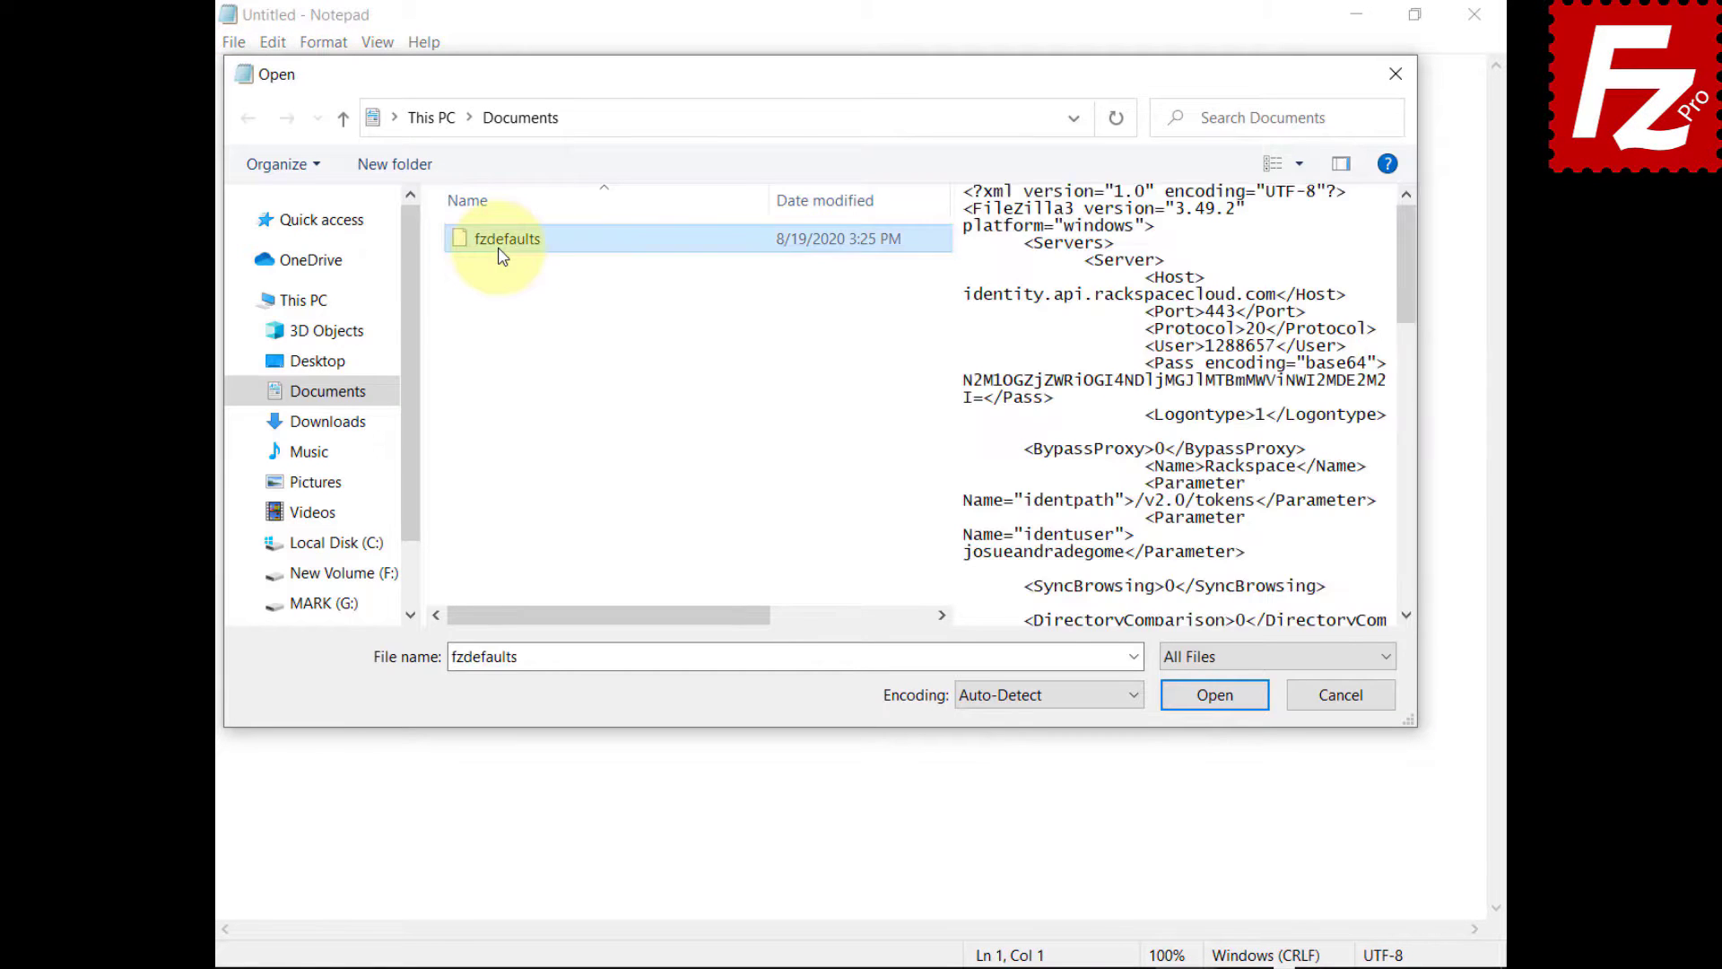
click(1214, 695)
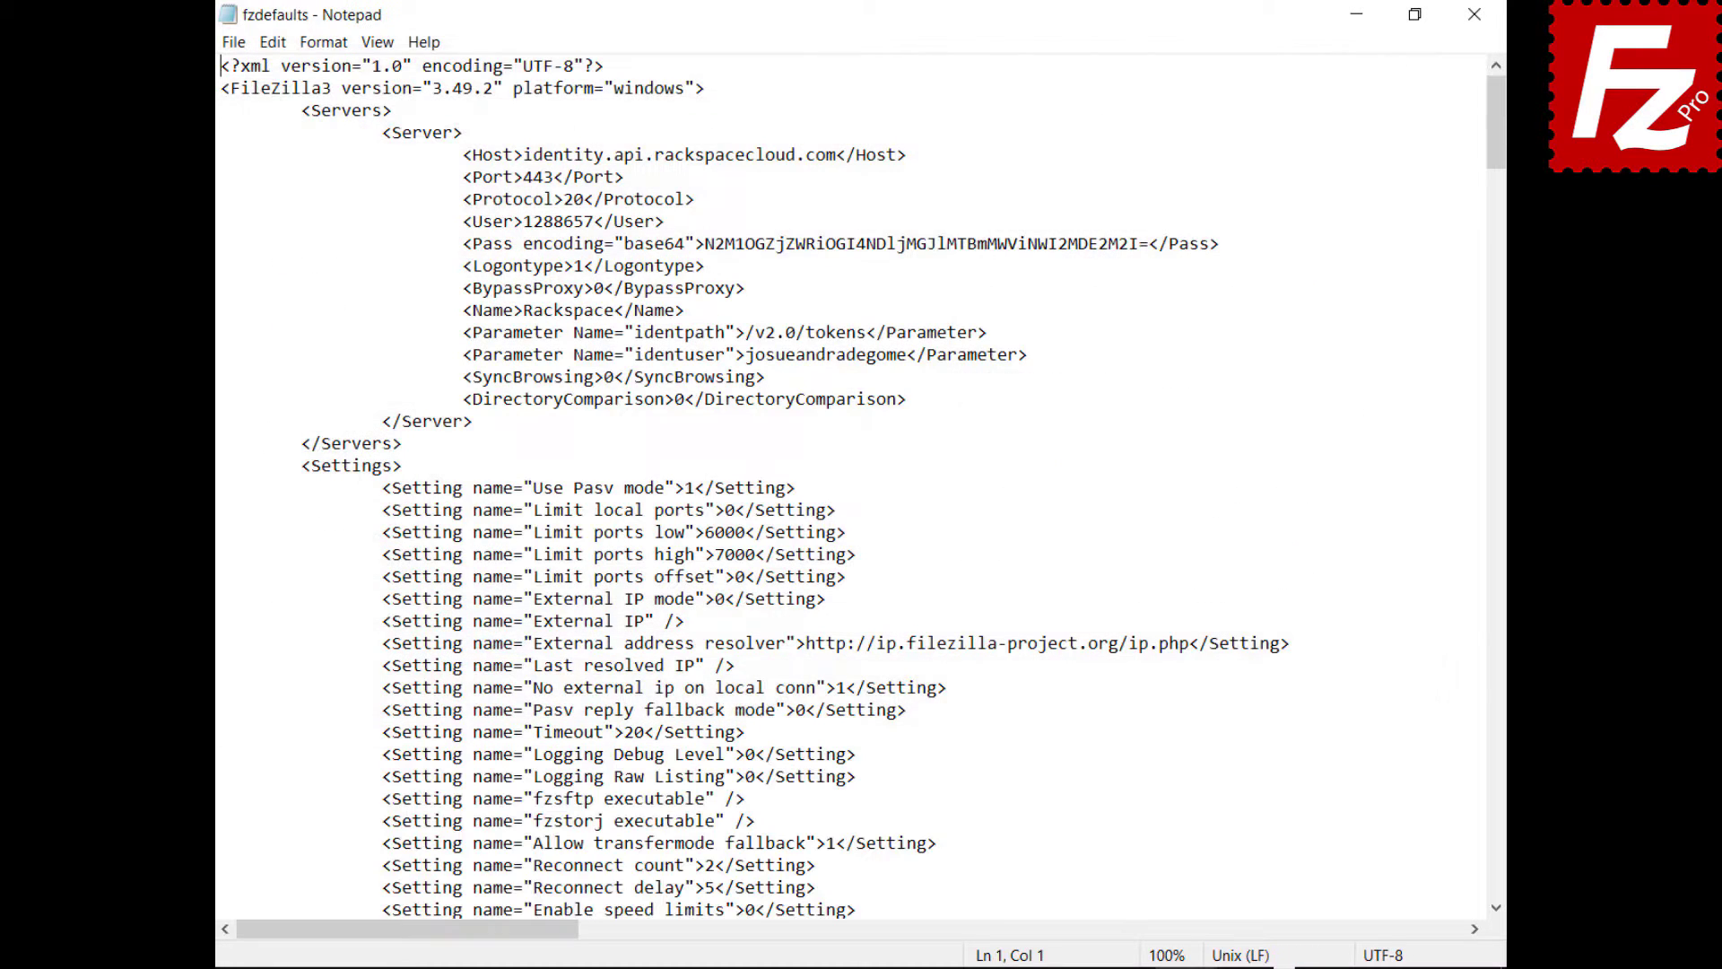
click(501, 177)
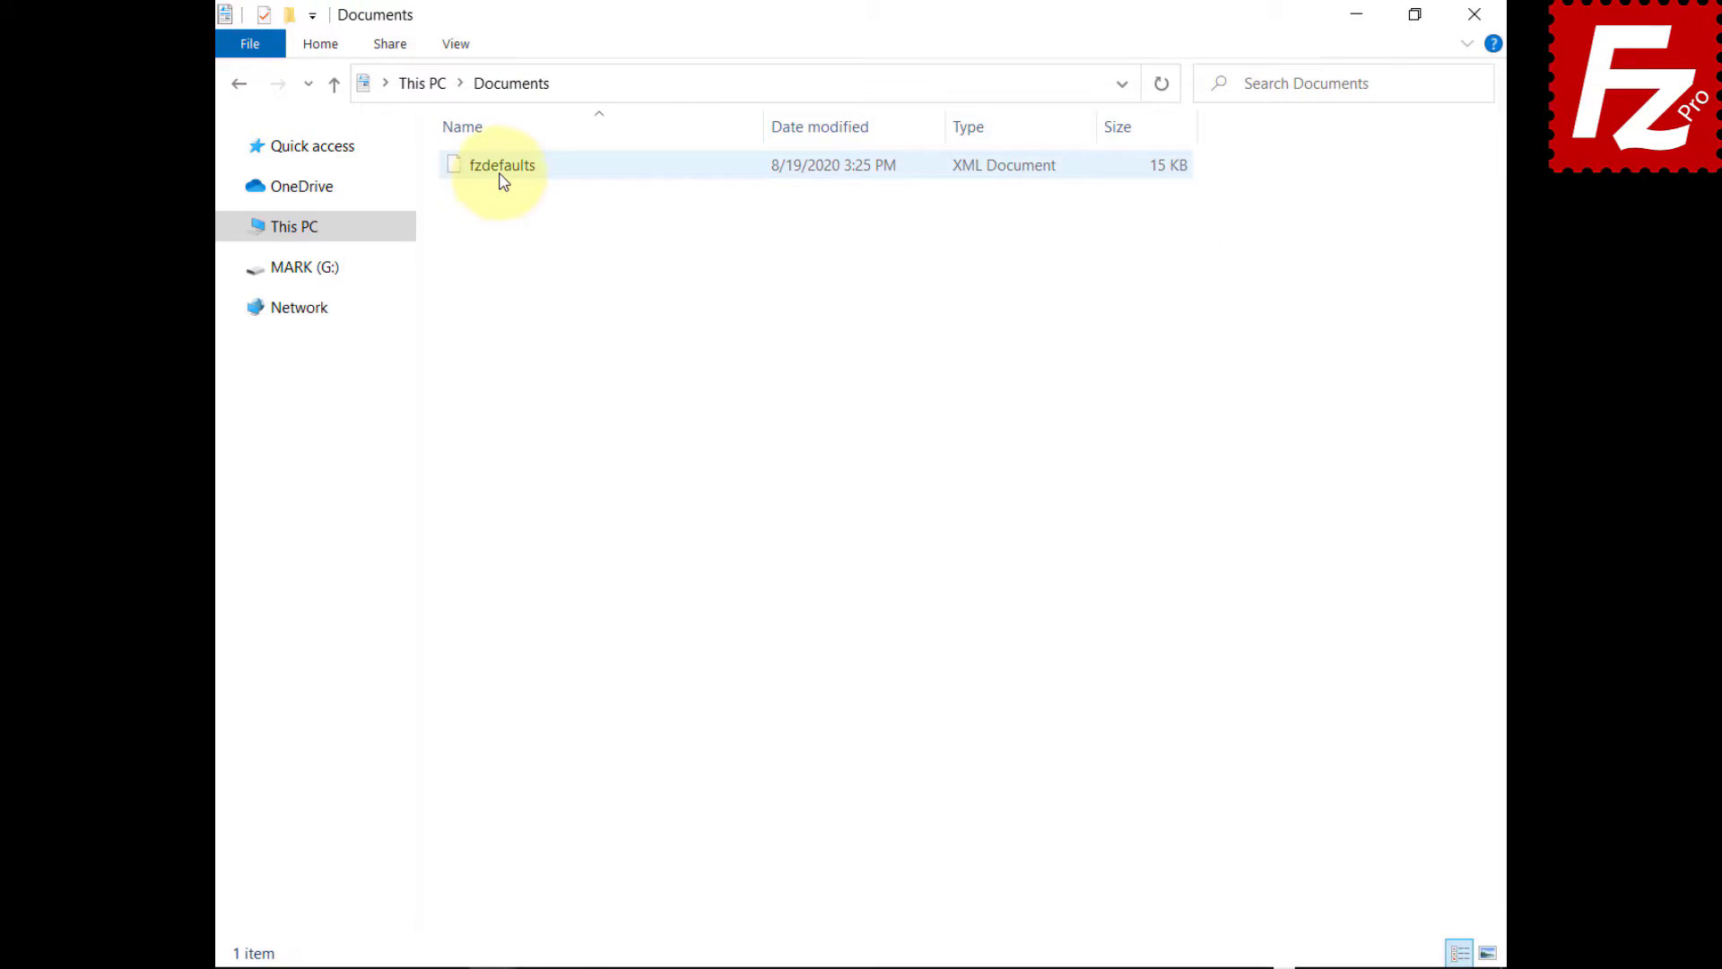
- Copy fzdefaults into %ProgramFiles%\FileZilla Pro, granting administrator permission for the paste
right_click(502, 180)
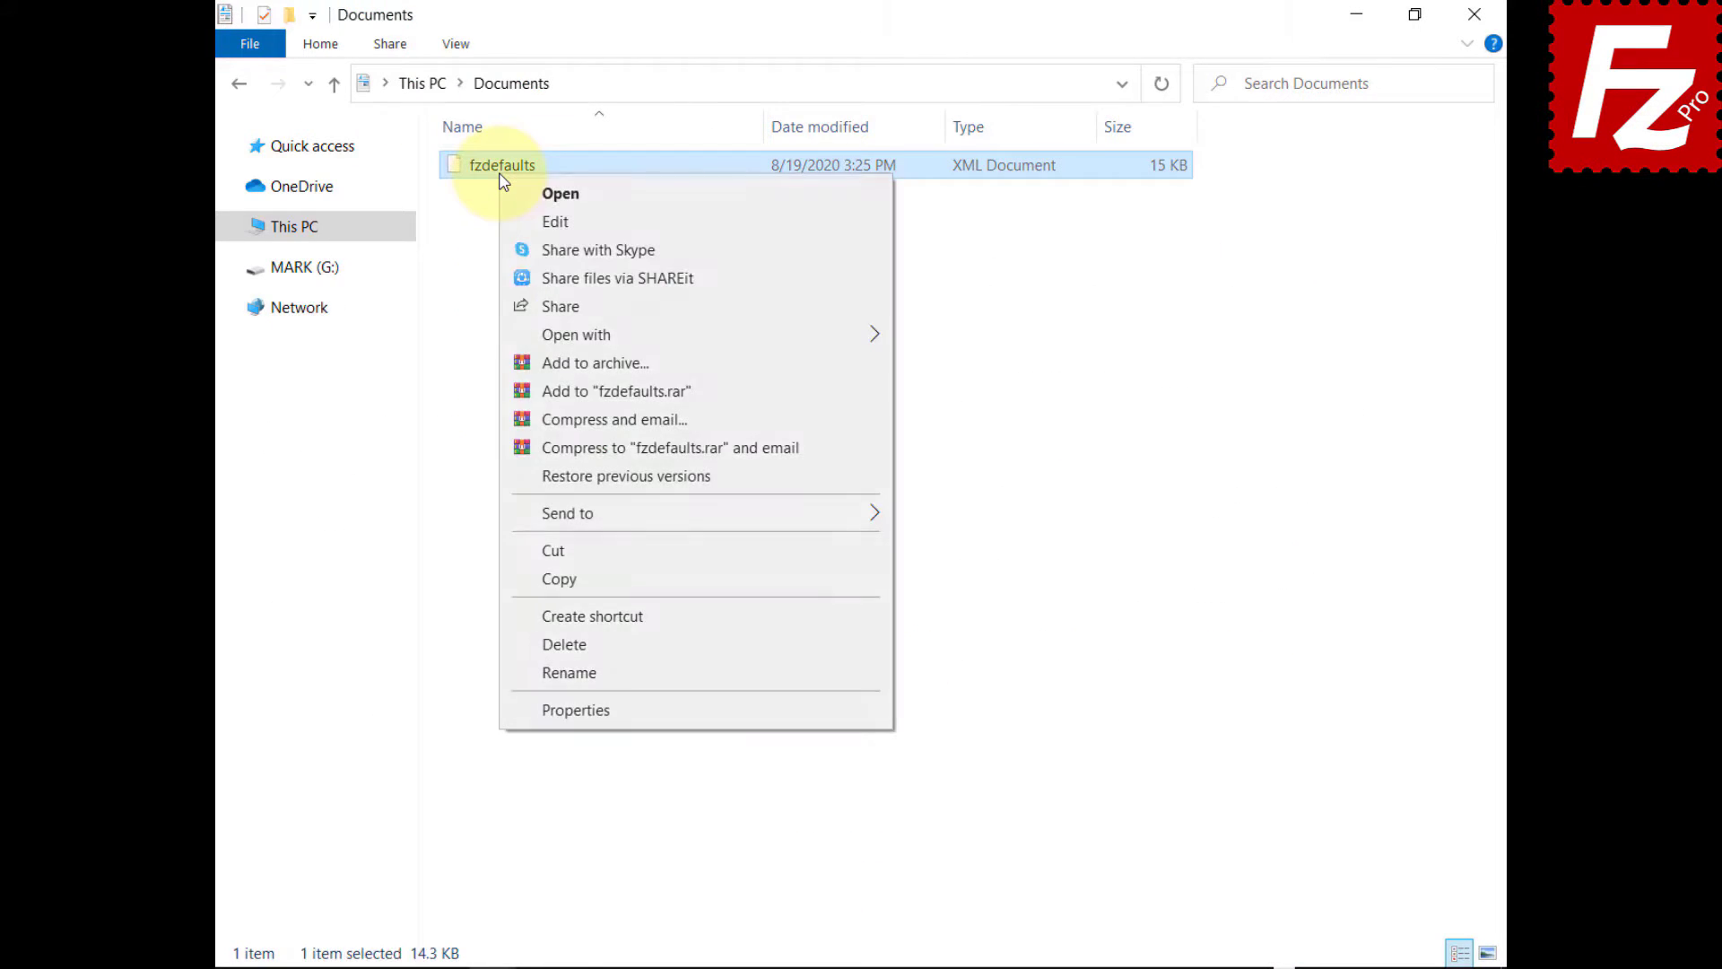
click(526, 578)
click(1059, 85)
text(%ProgramFiles%\File)
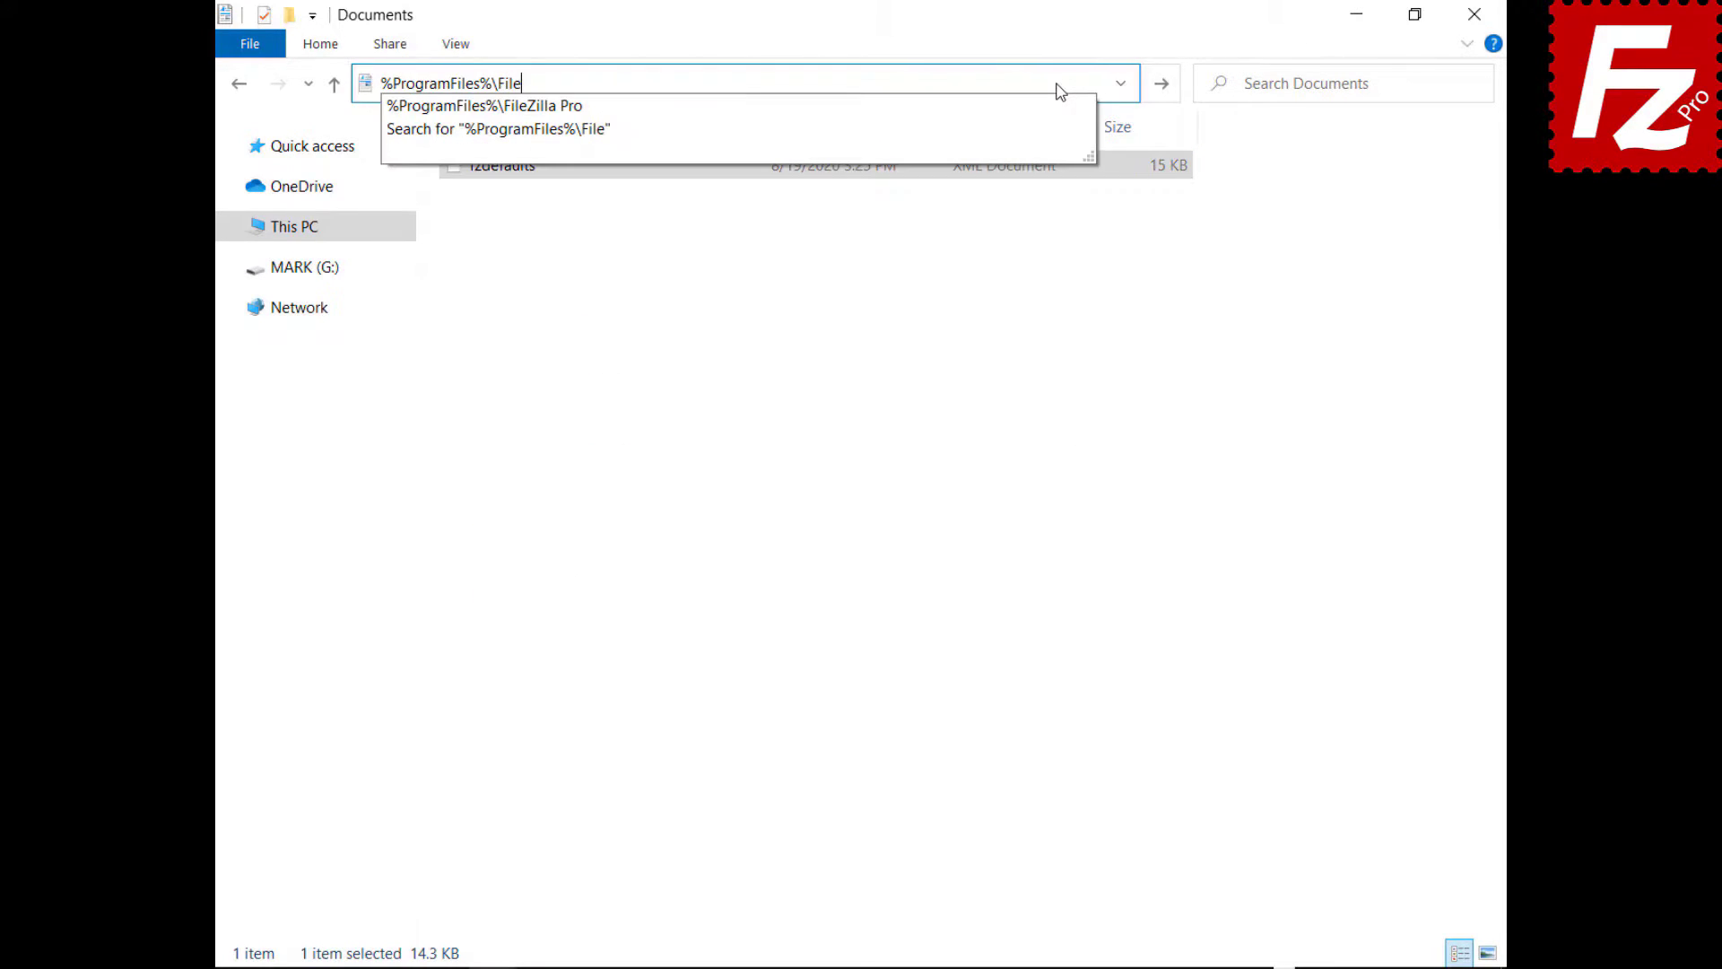
text(Zilla Pro)
key(Return)
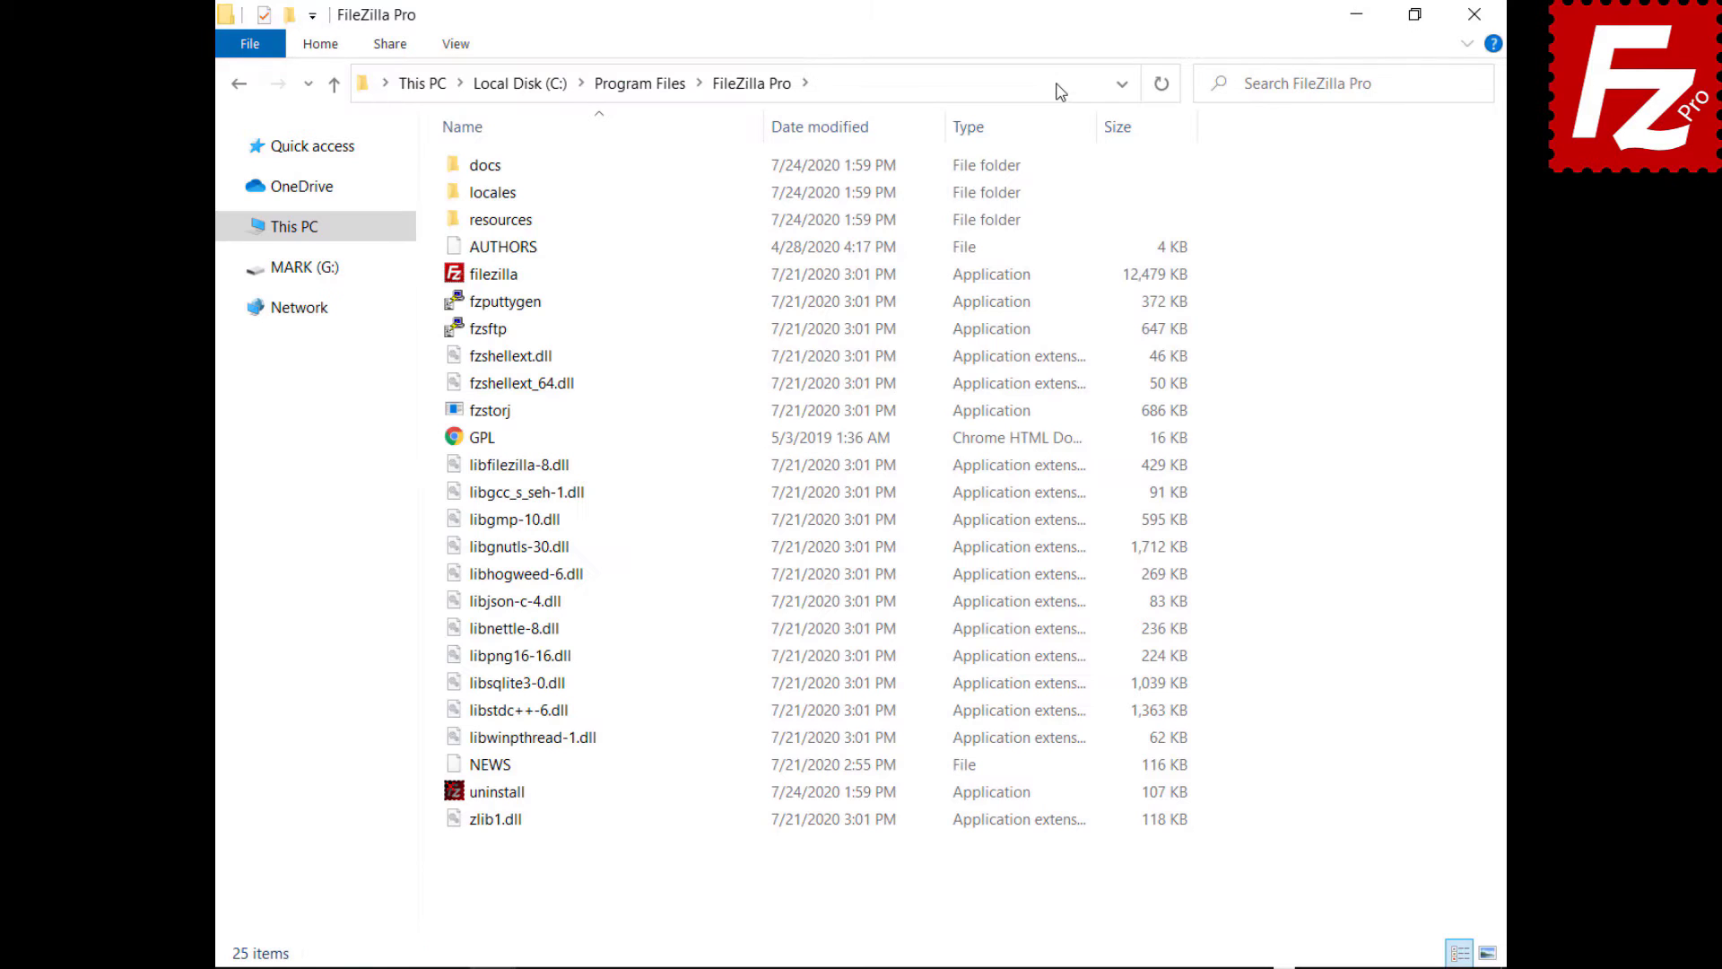
right_click(661, 874)
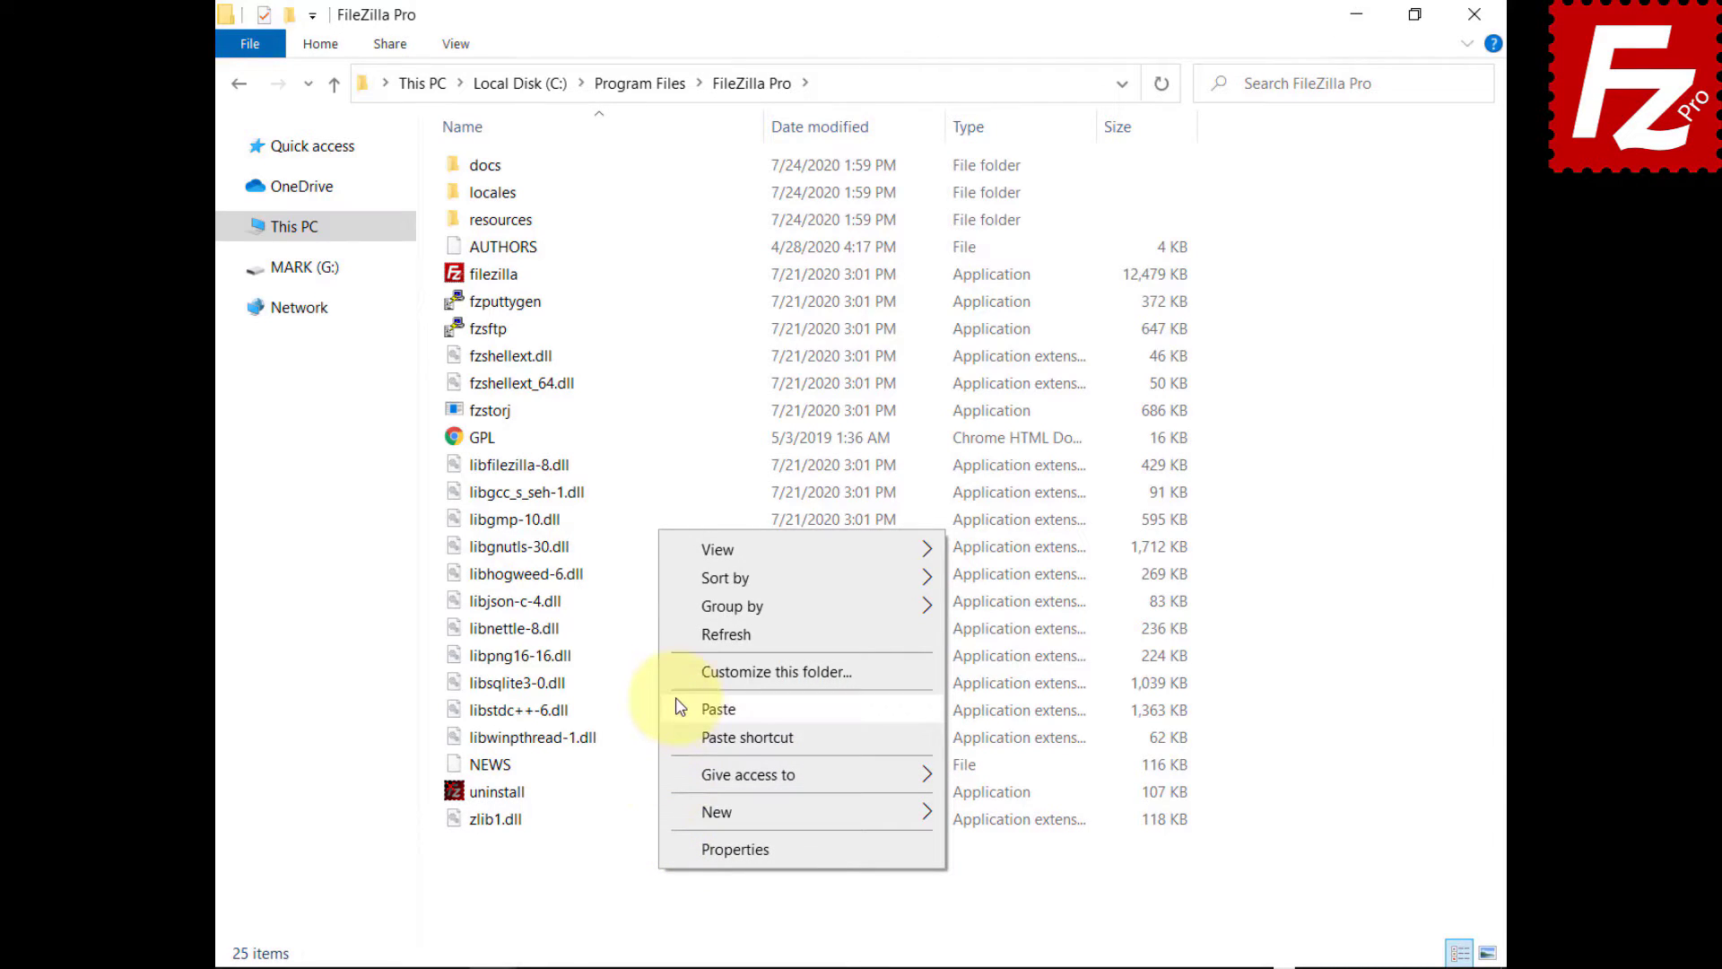
click(718, 709)
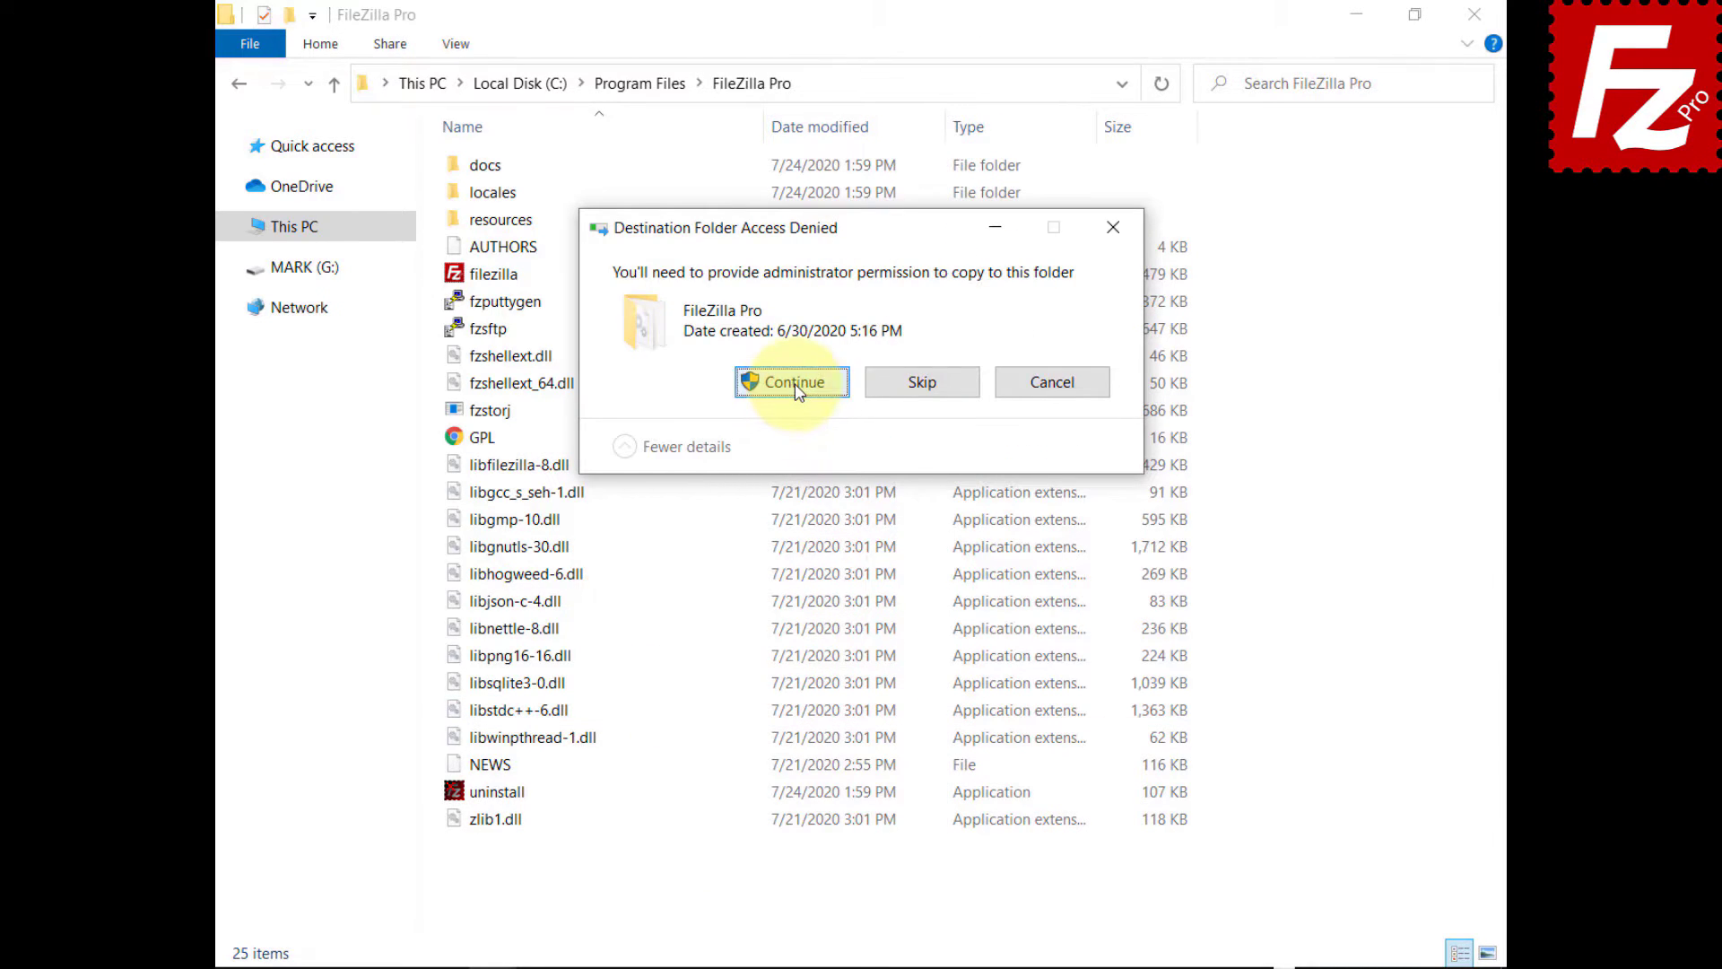
click(795, 384)
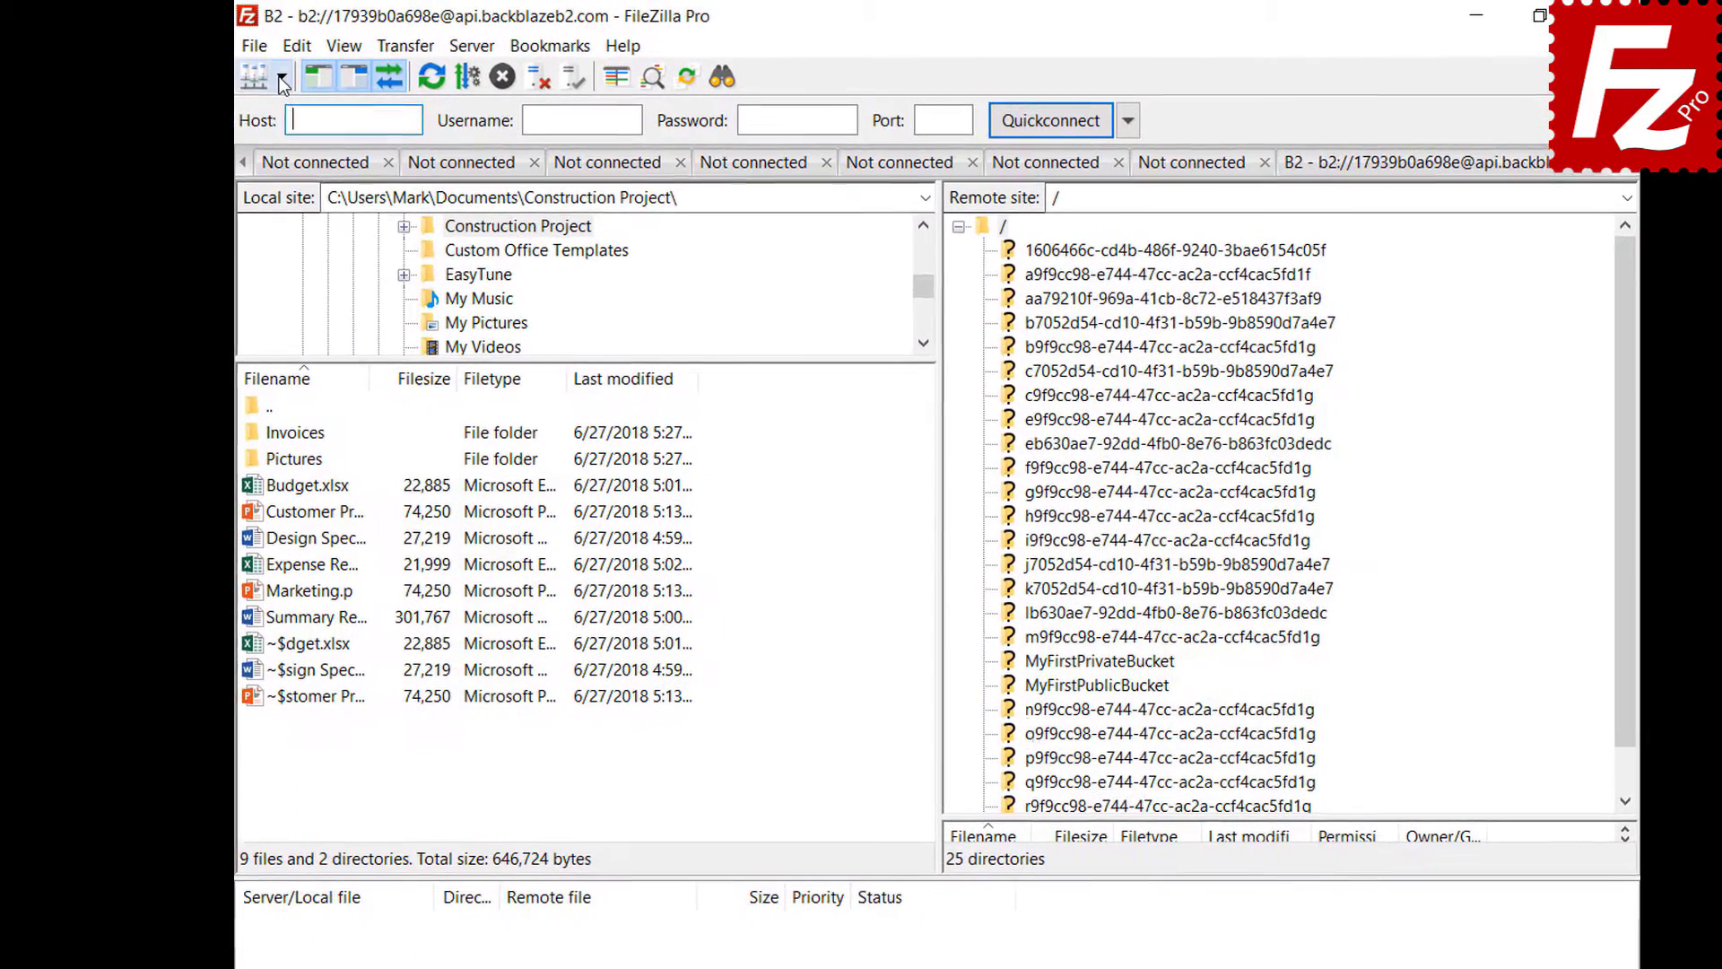
- Connect to the saved Amazon S3 site and go to the Interface settings page
click(282, 77)
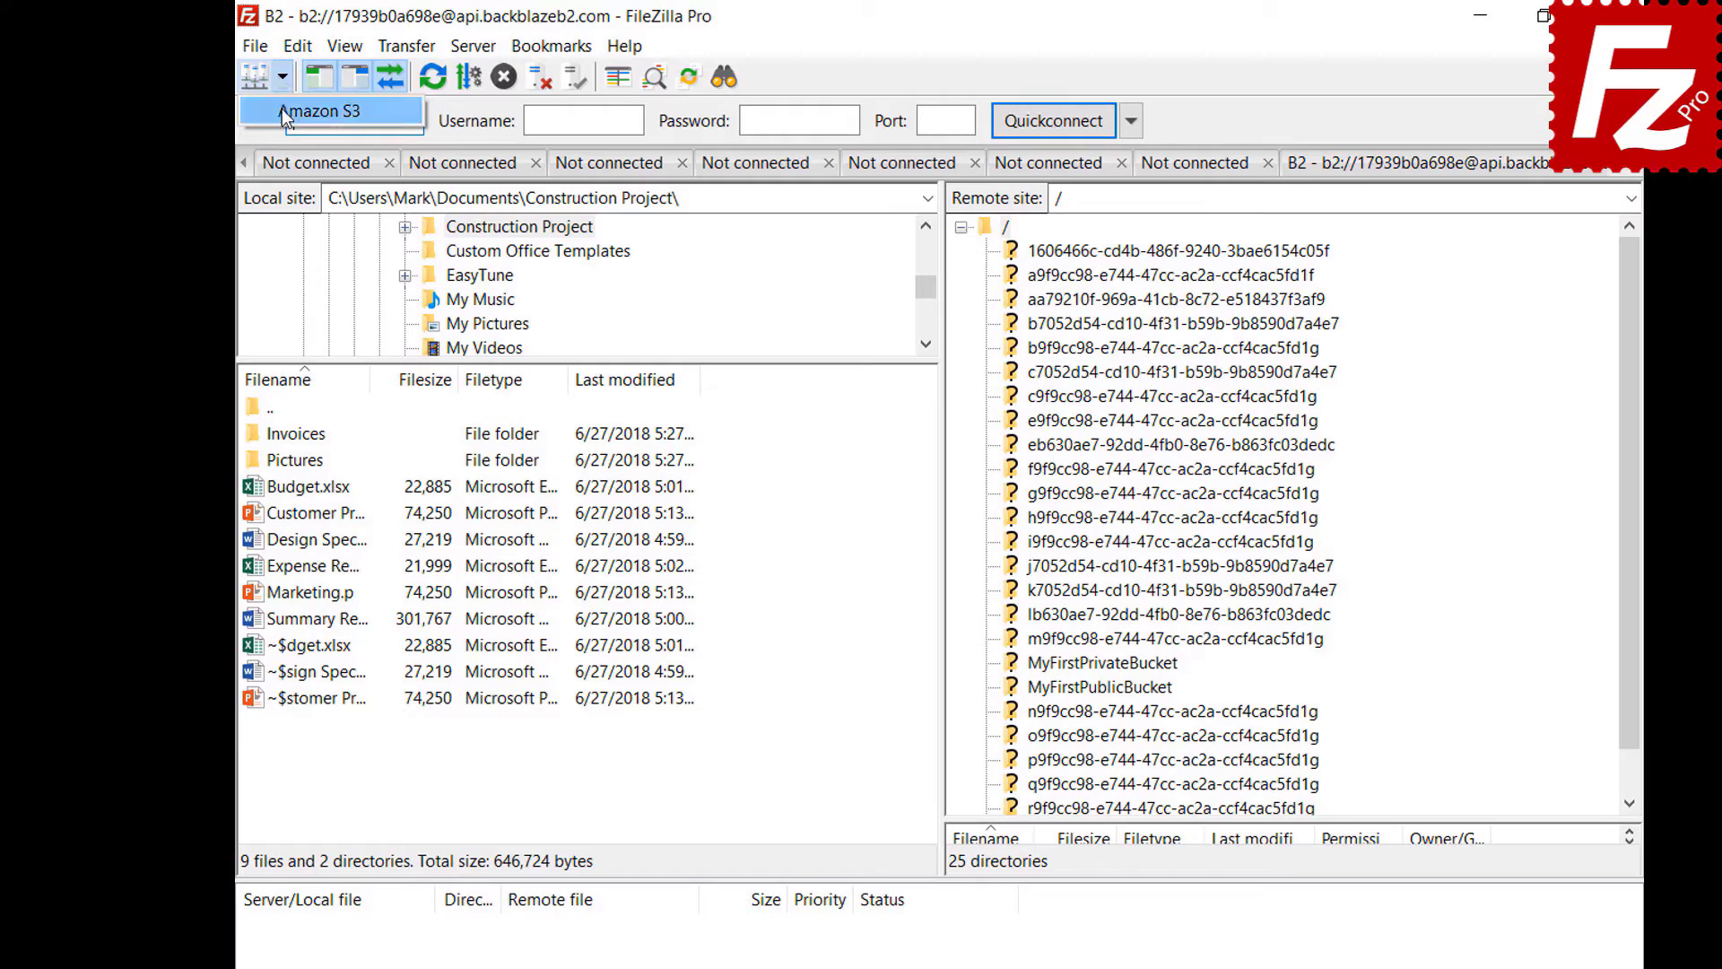
click(281, 109)
click(298, 47)
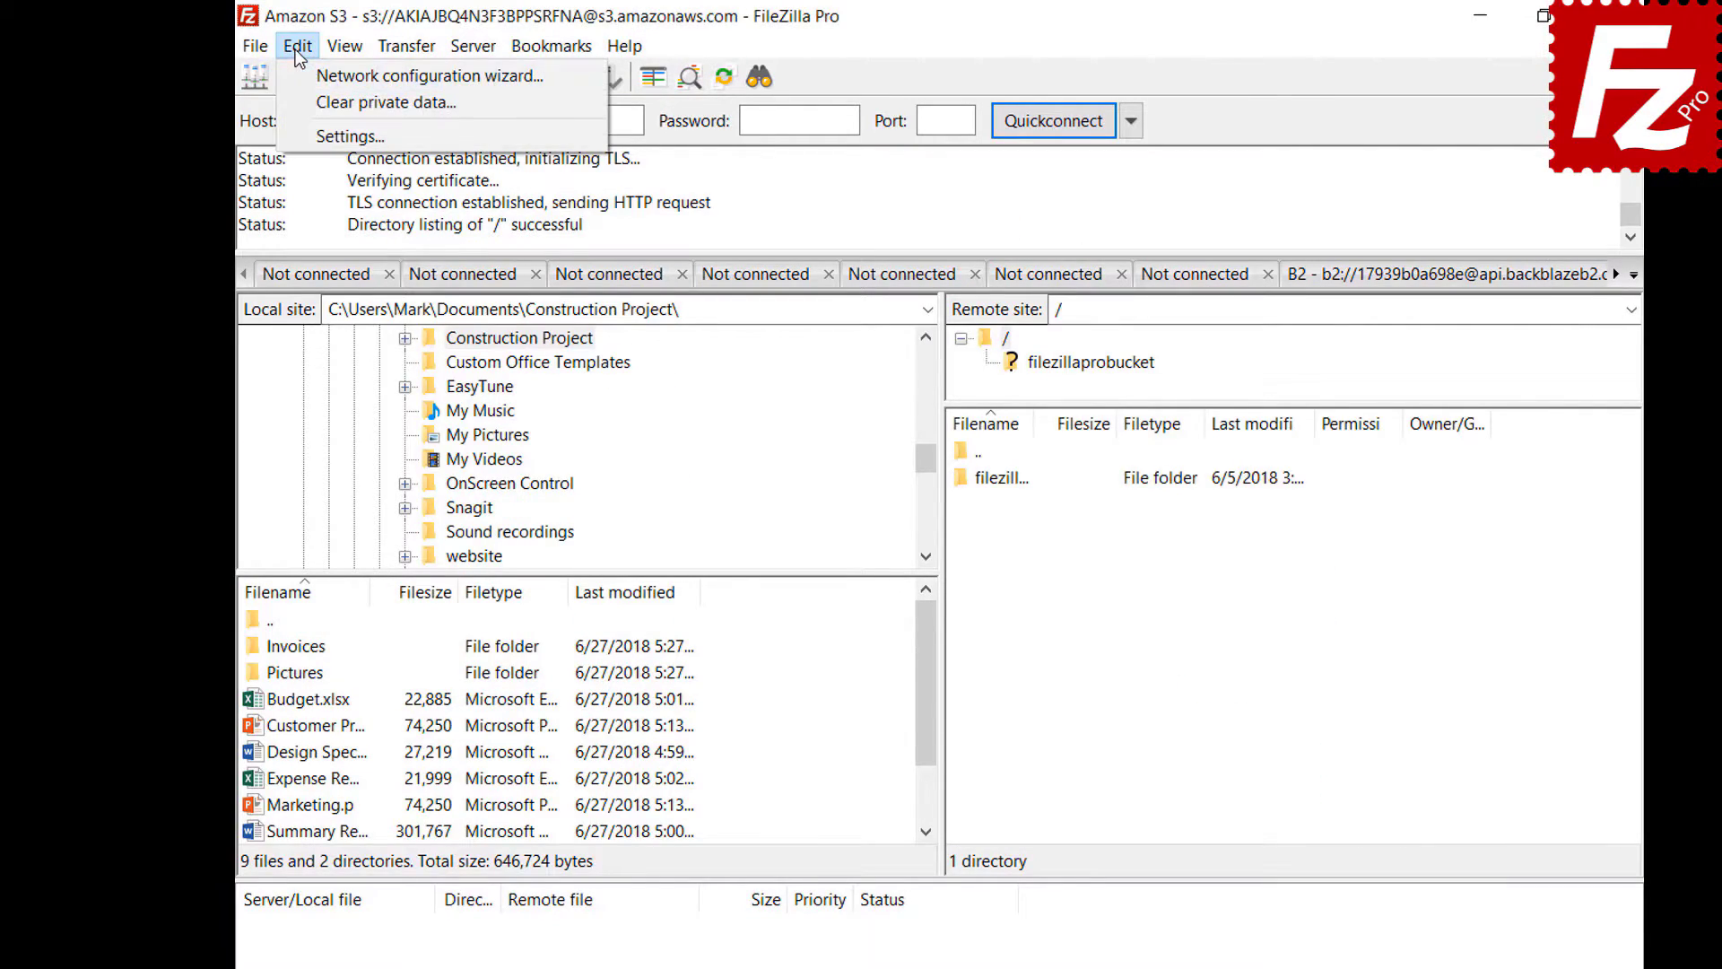
click(301, 139)
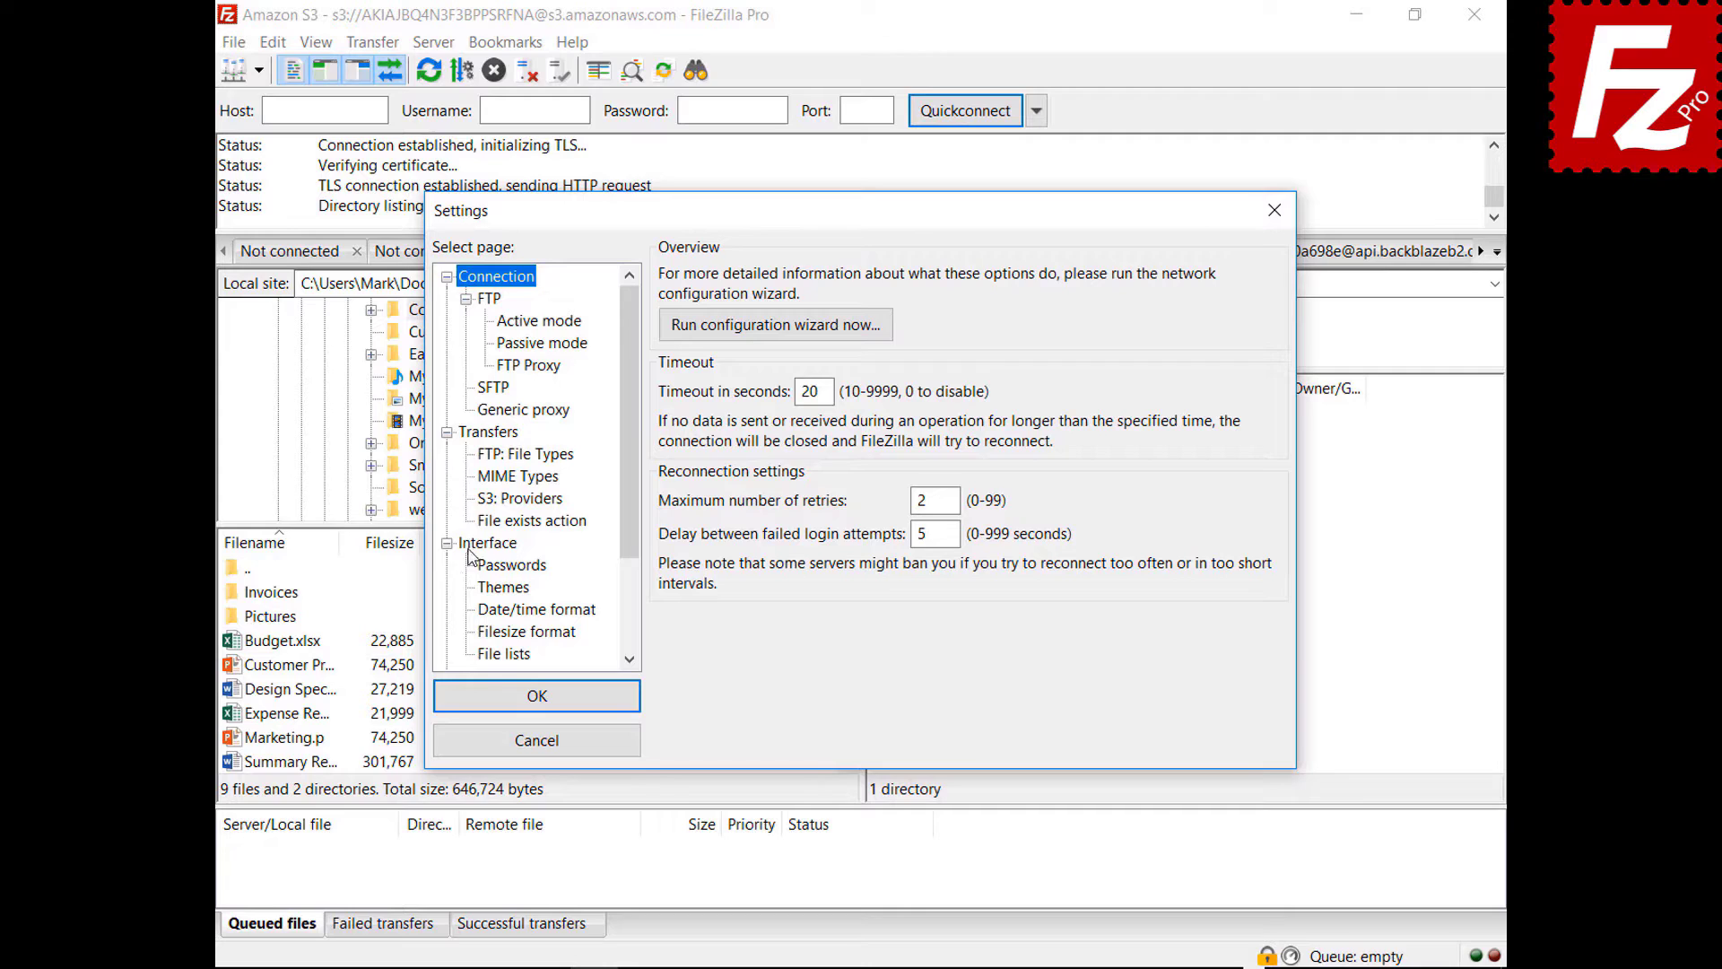
click(503, 587)
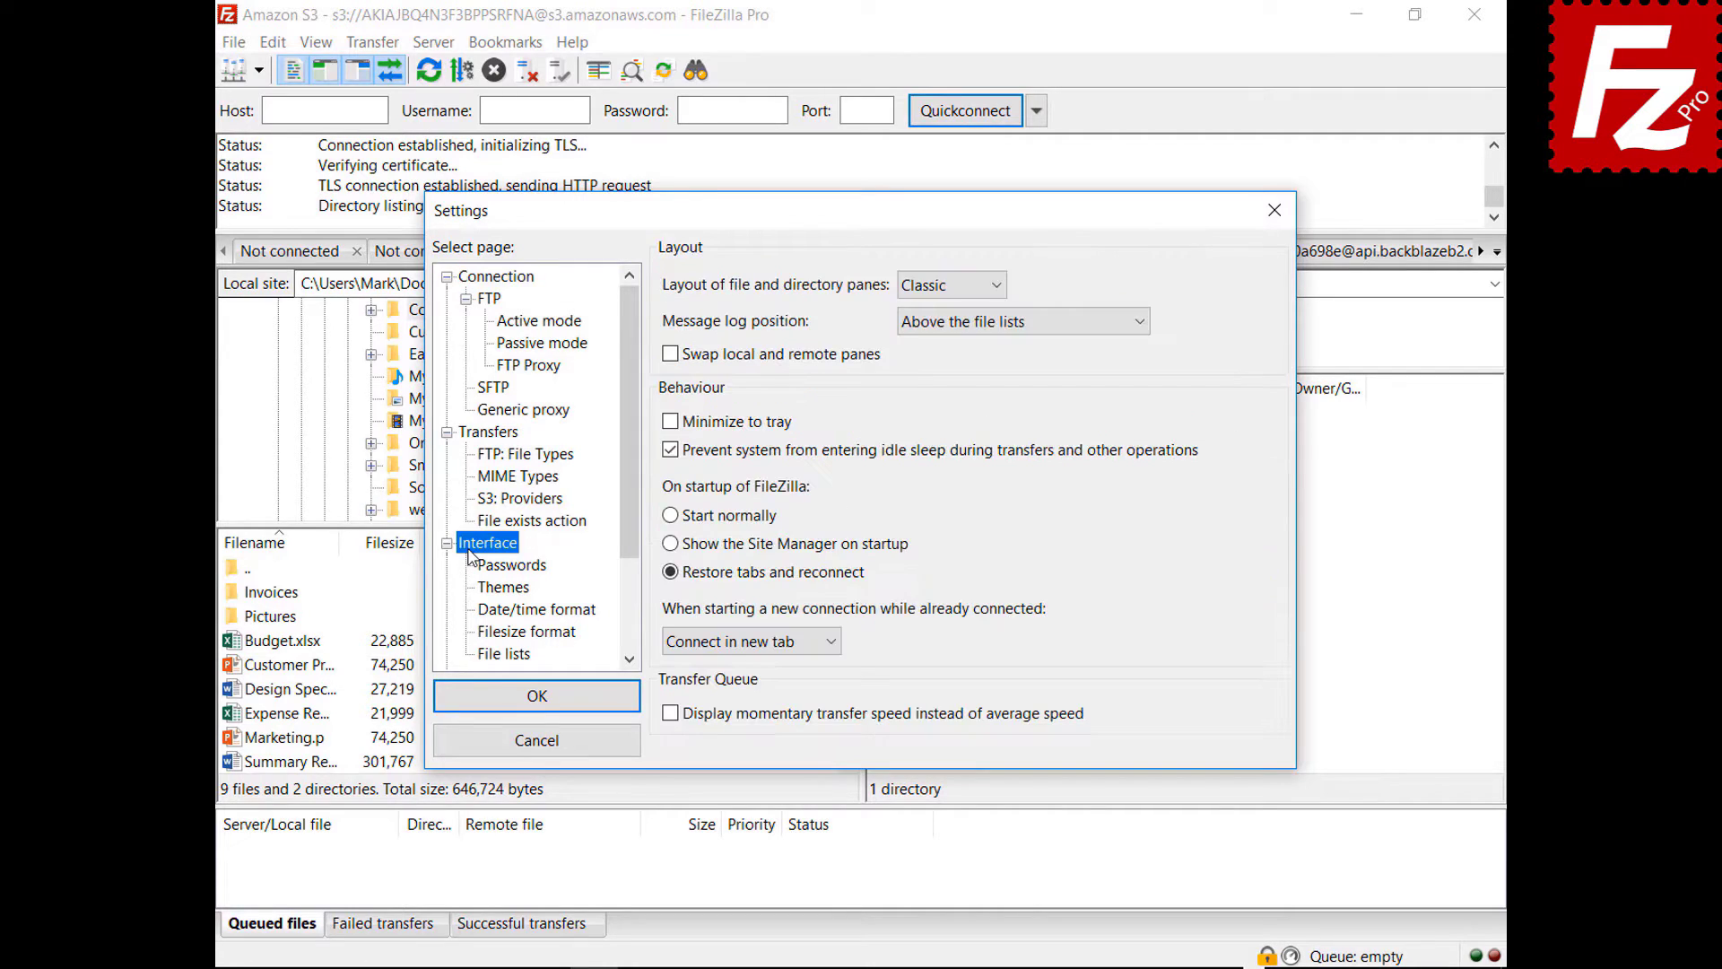
- Switch the file and directory pane layout to Explorer and preview it
click(949, 287)
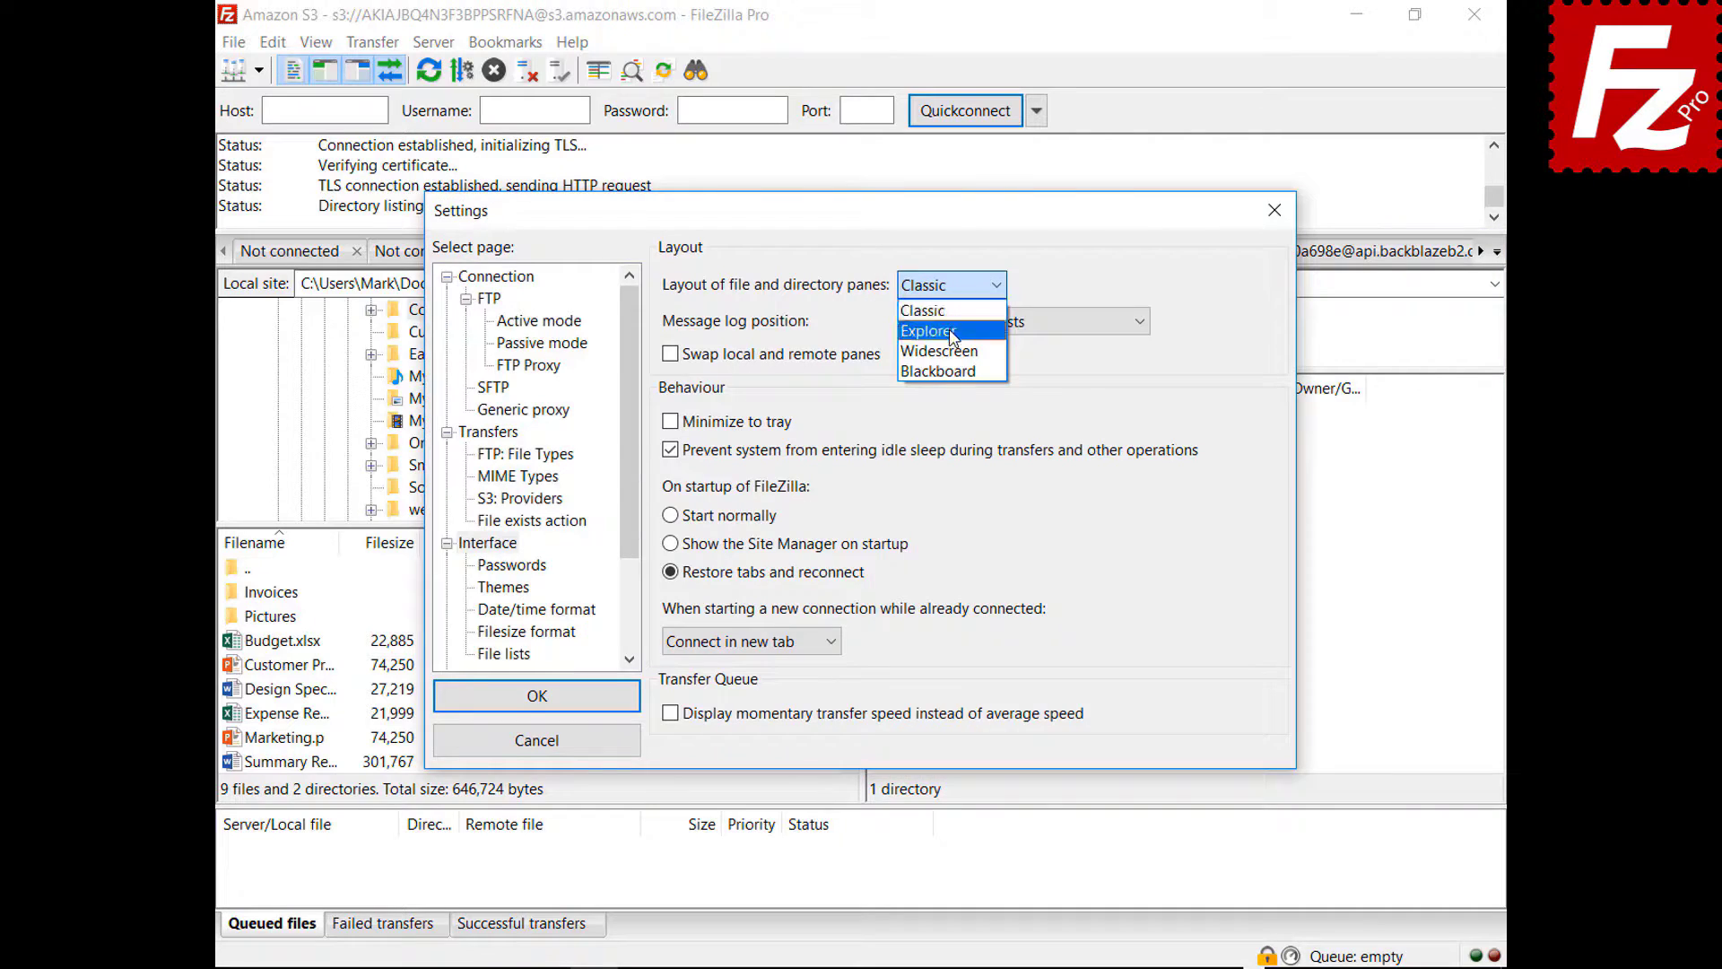
click(951, 304)
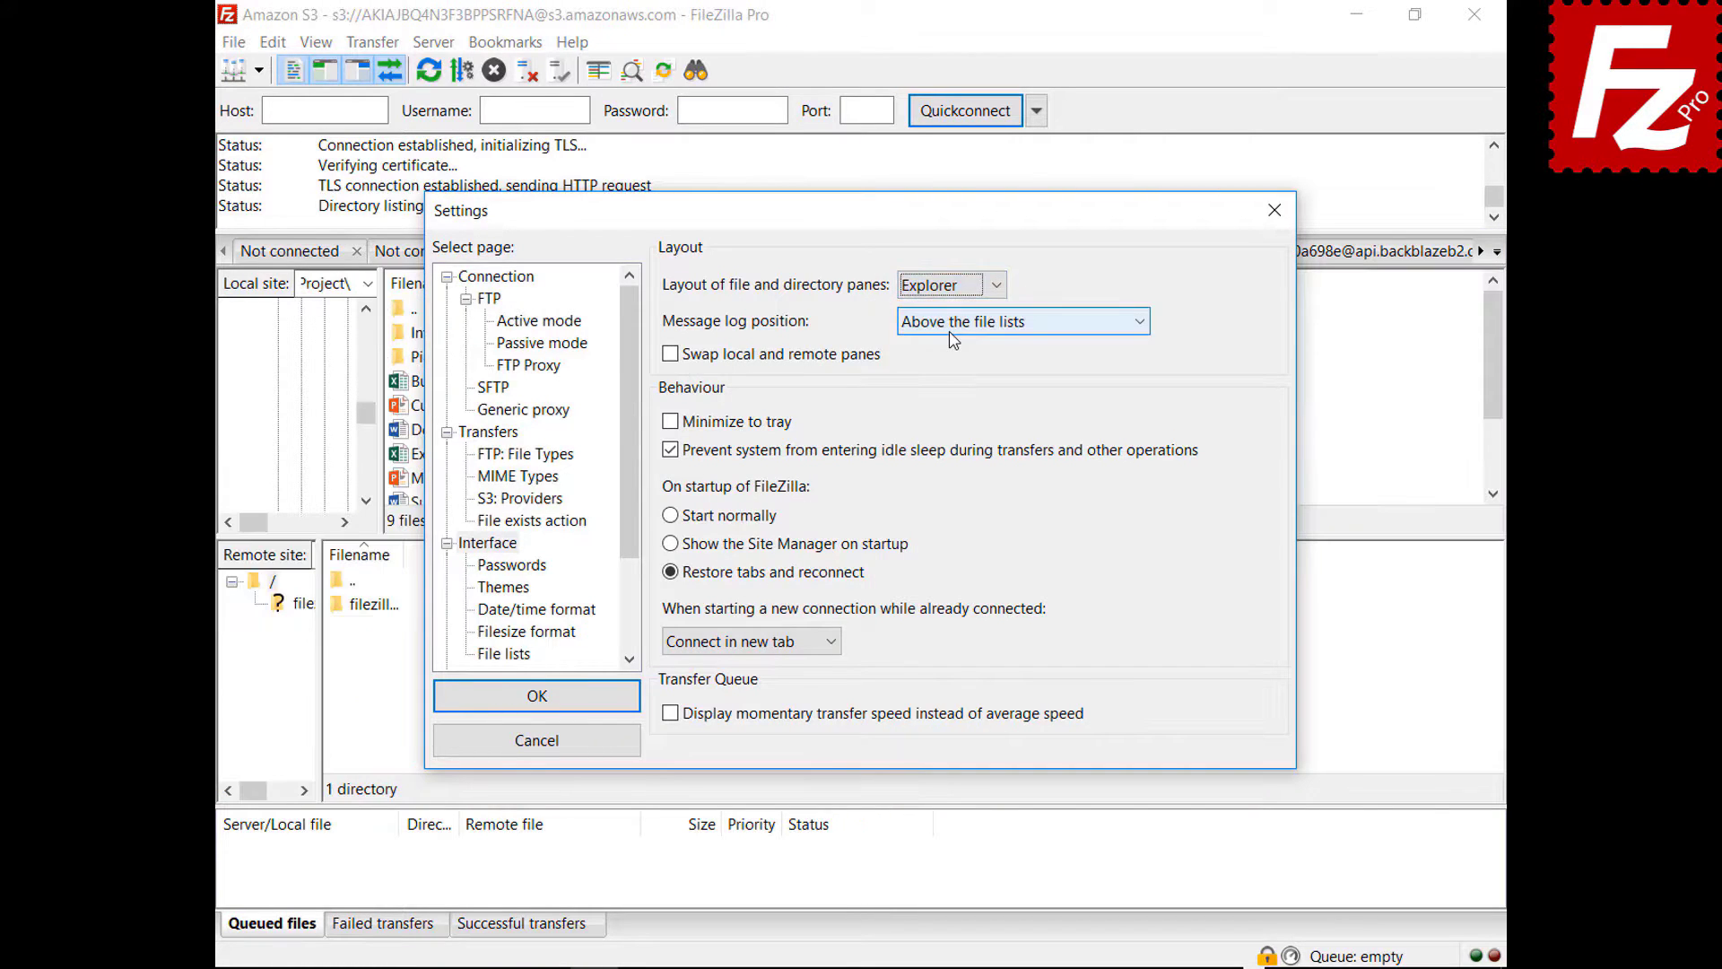
drag(876, 215, 906, 965)
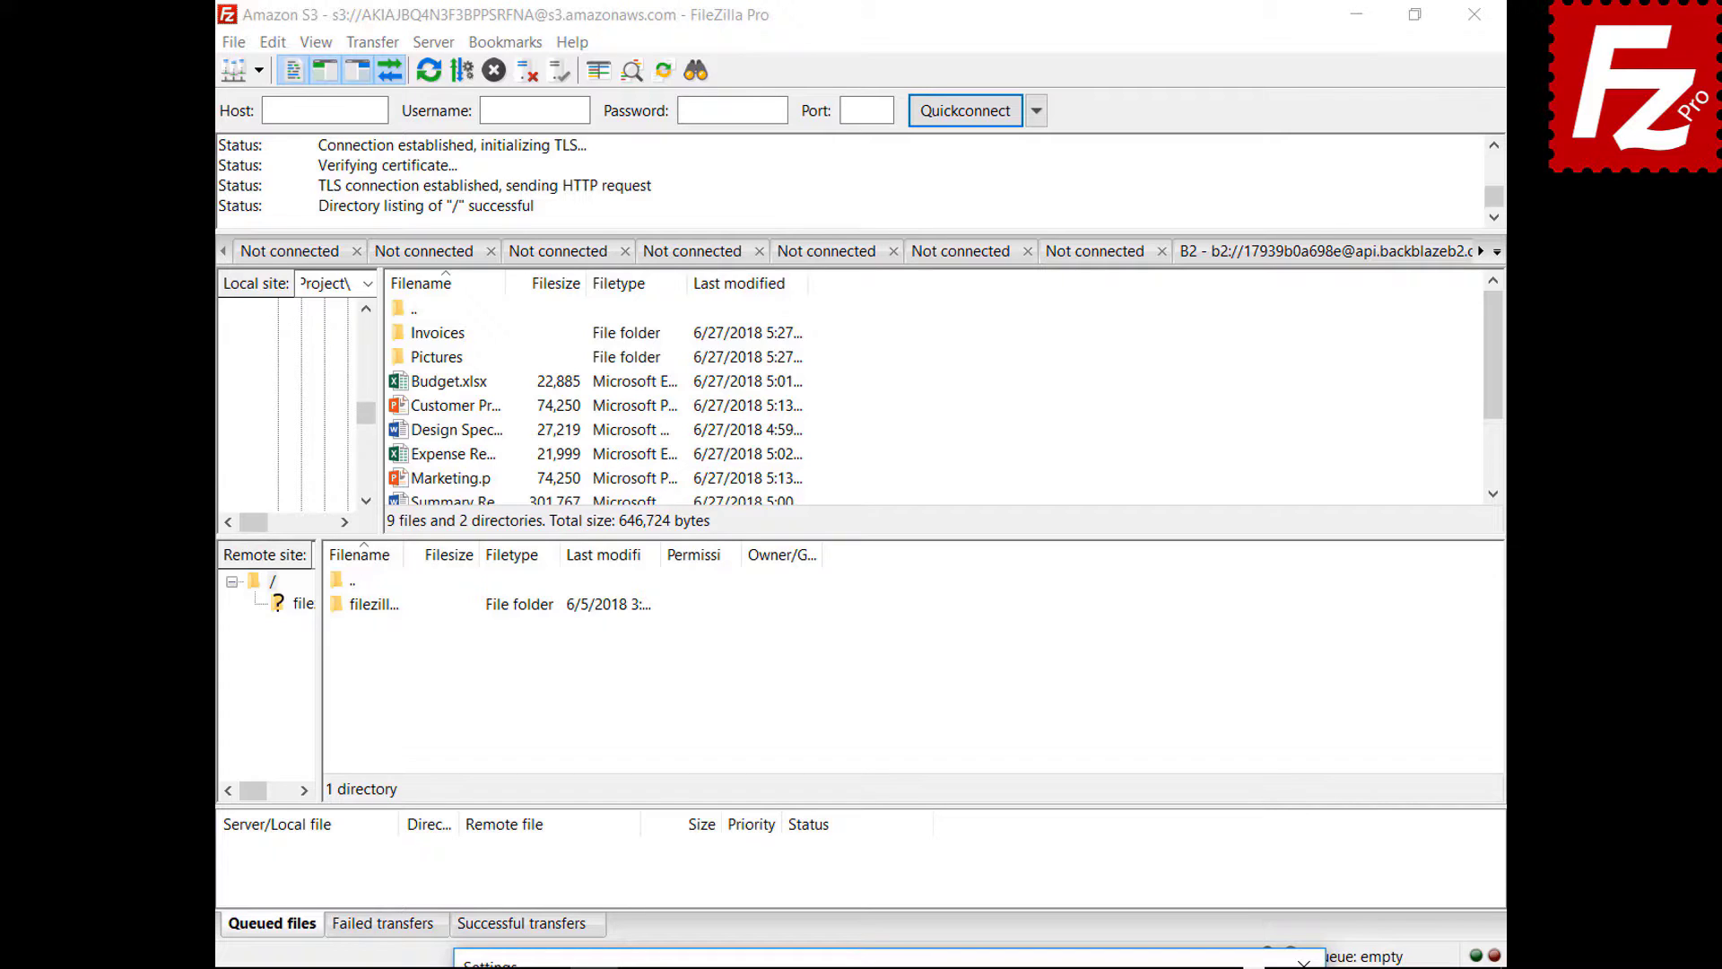
drag(906, 966, 908, 966)
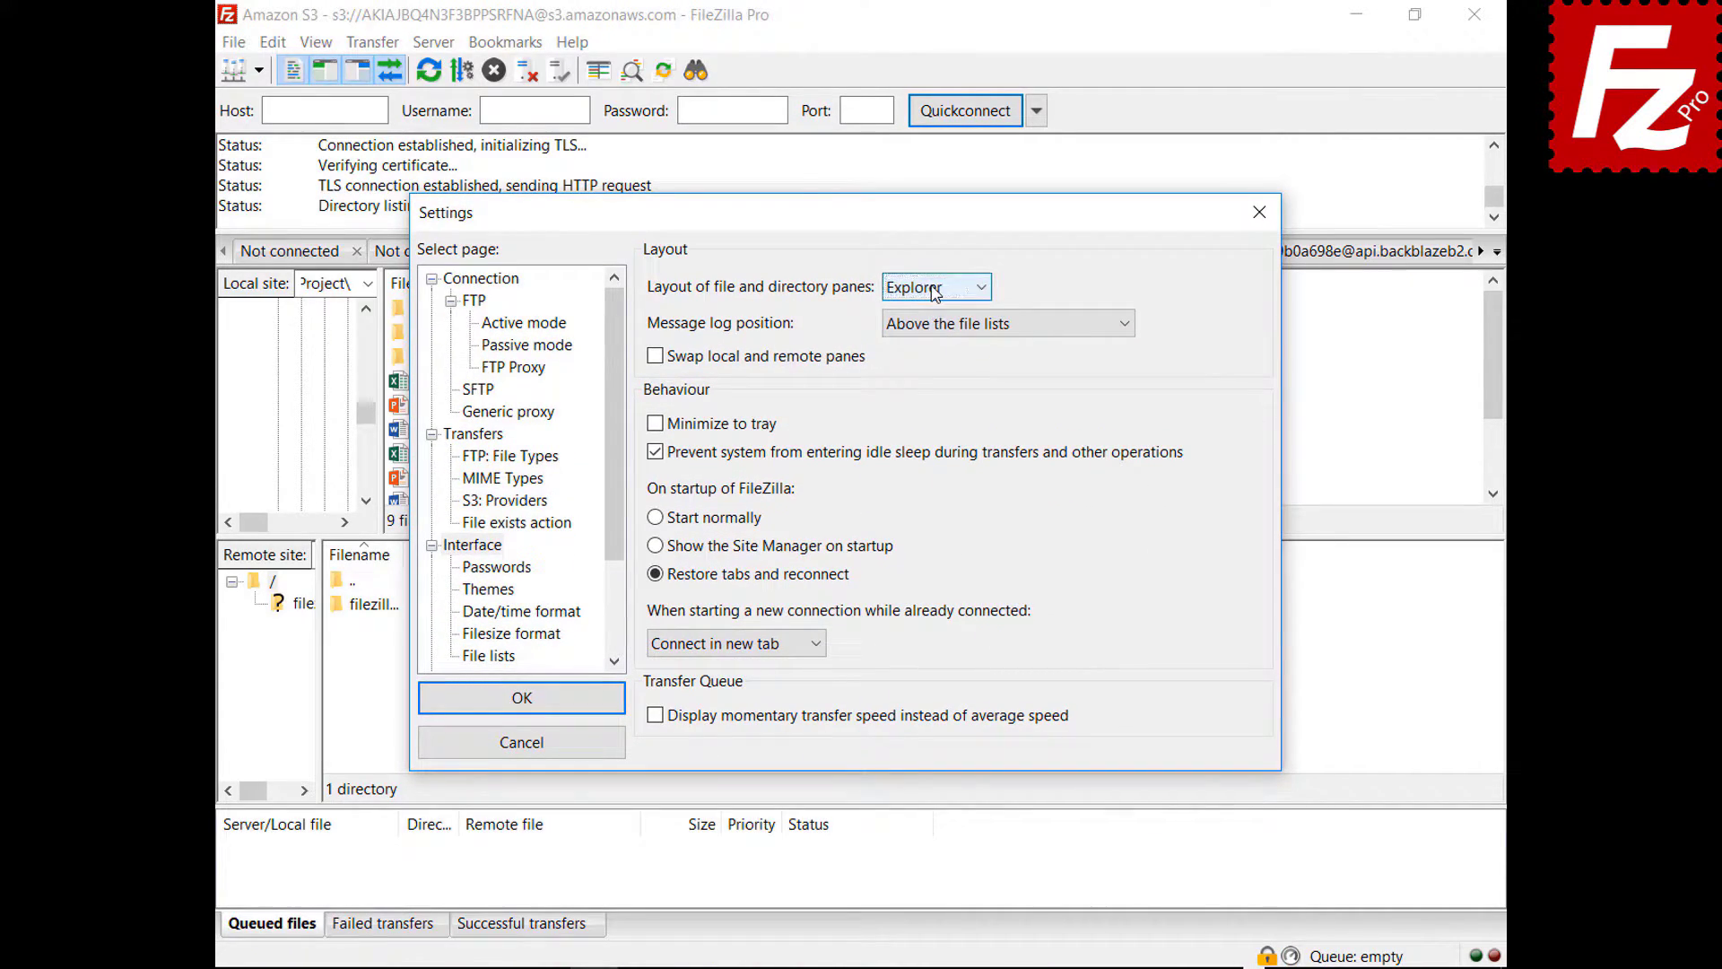
- Preview the Widescreen layout, then switch the pane layout to Blackboard
click(934, 288)
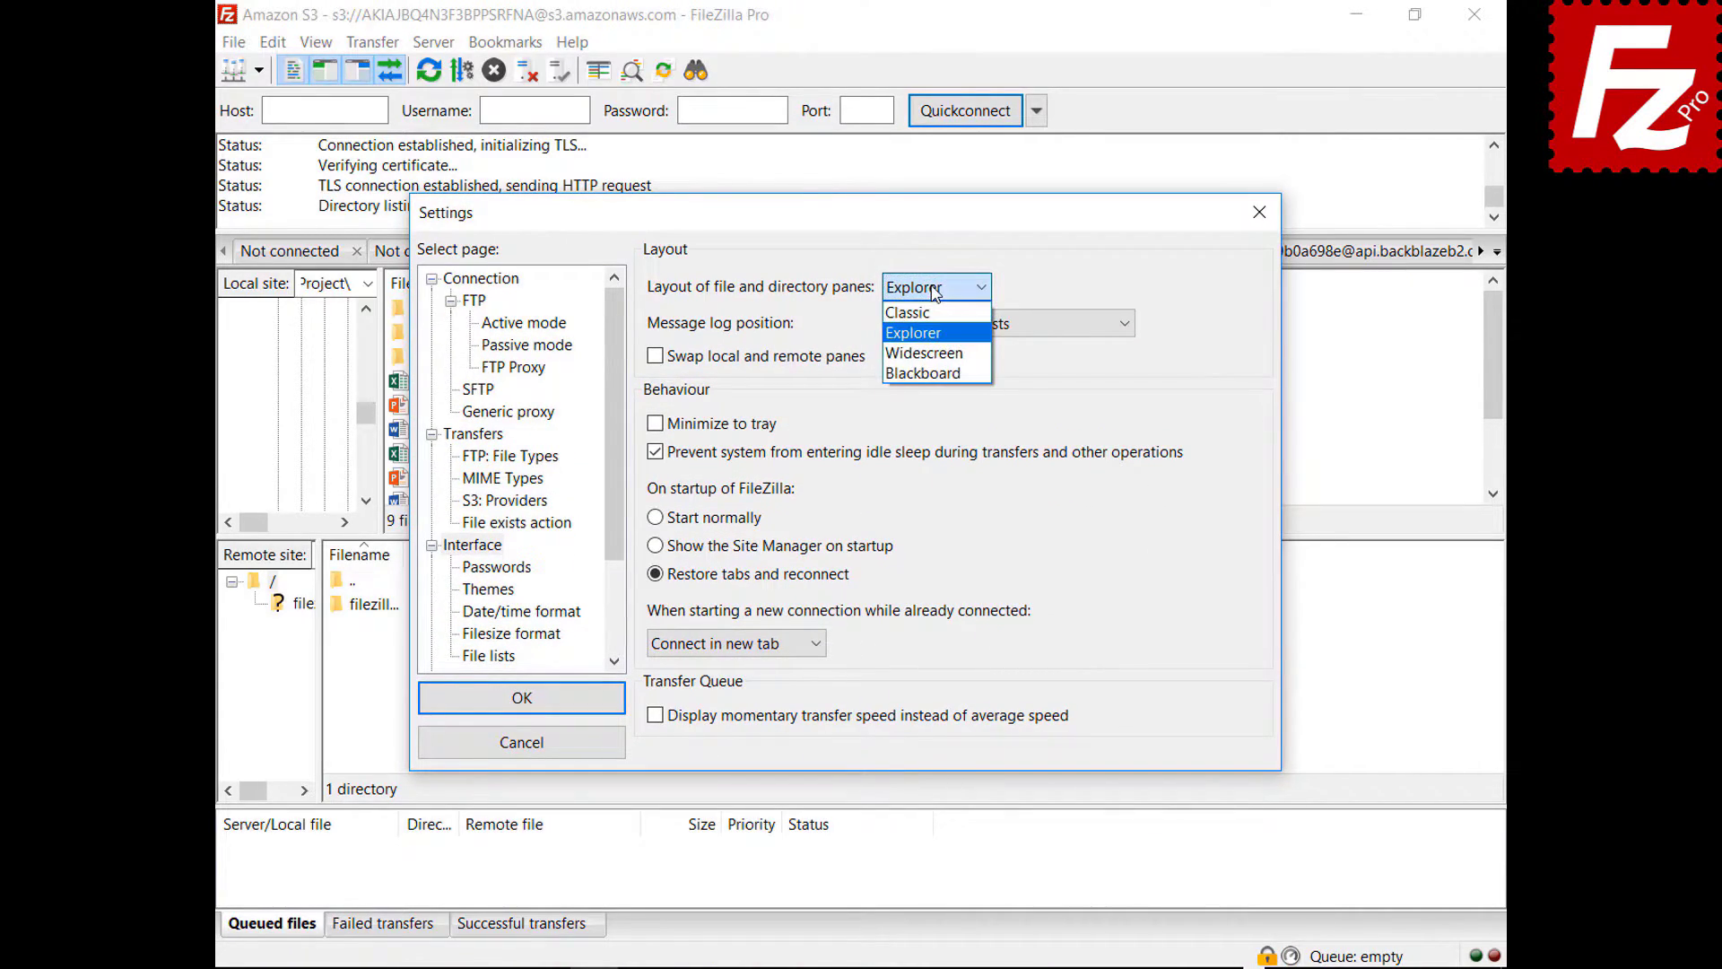
click(932, 357)
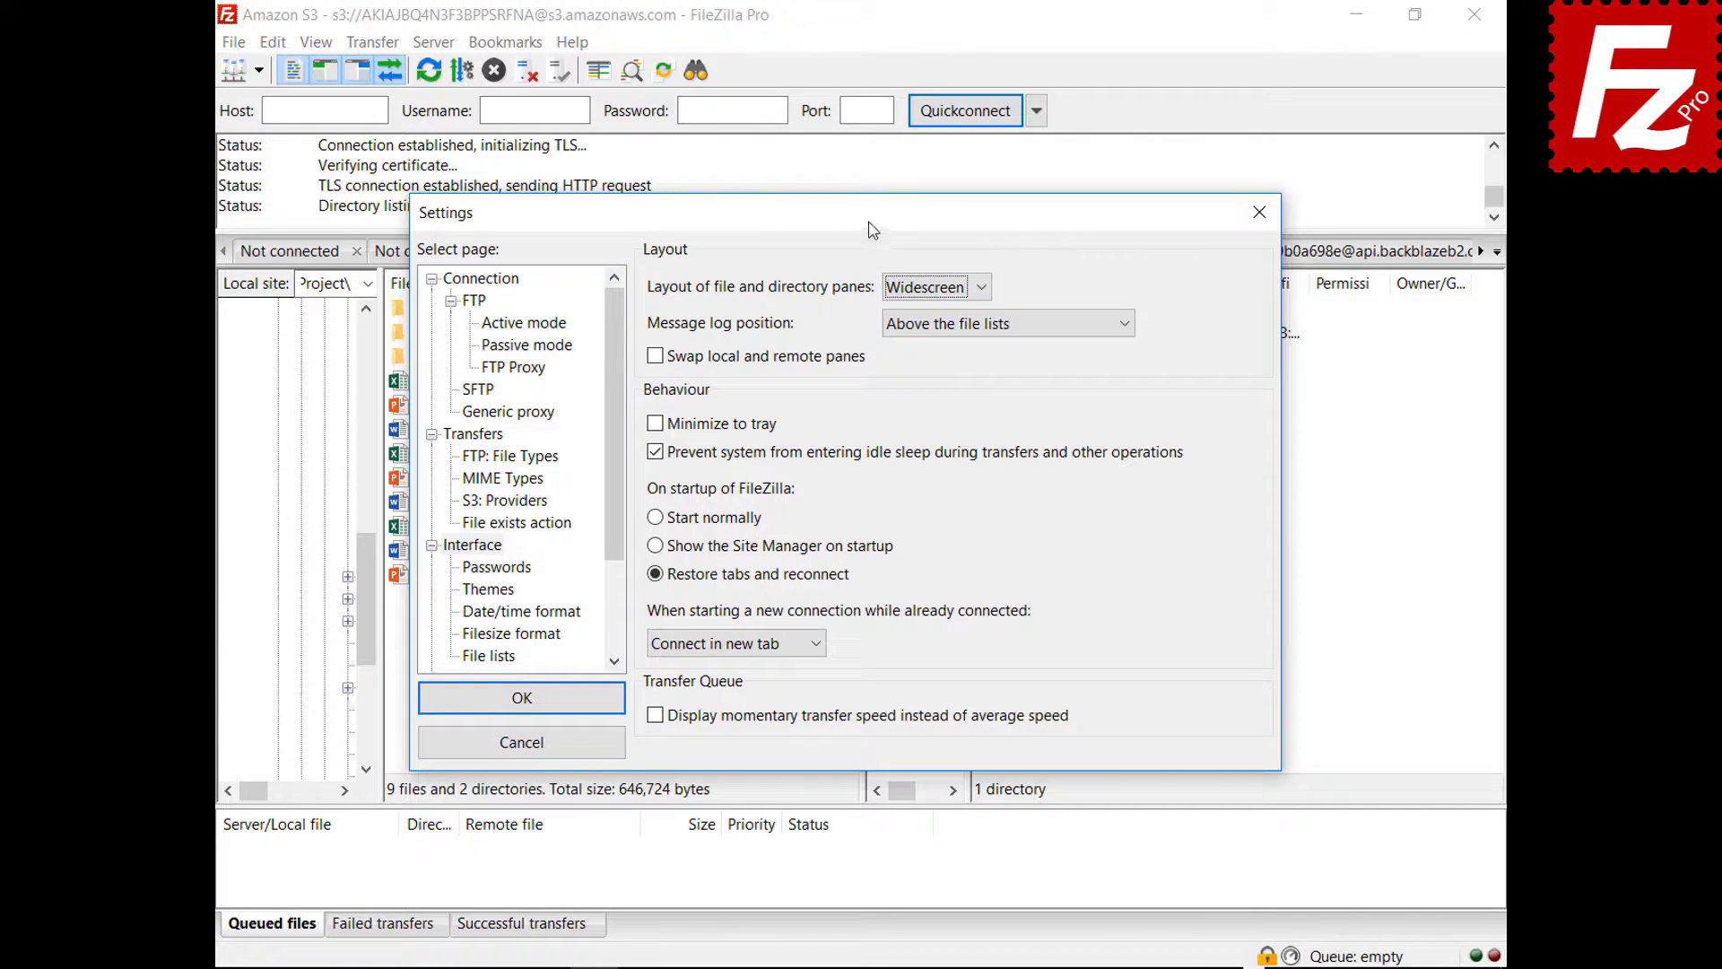
mouse_move(874, 224)
mouse_down()
mouse_move(879, 773)
mouse_move(917, 967)
mouse_move(861, 238)
mouse_up()
click(927, 305)
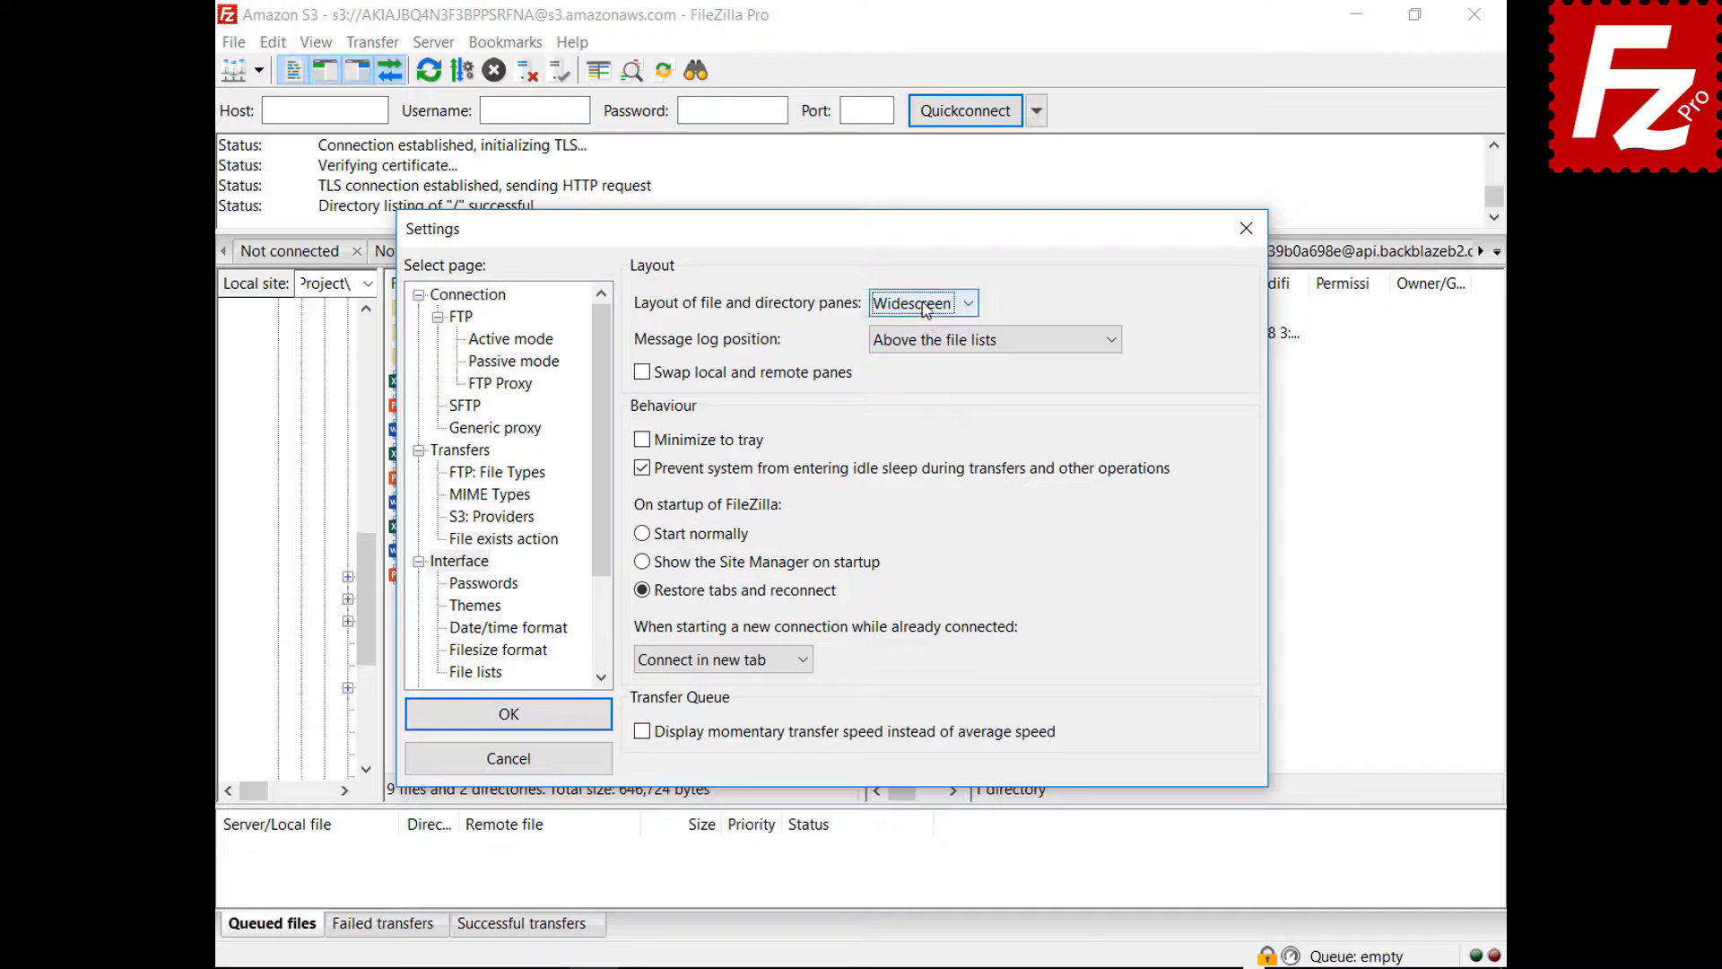
click(919, 390)
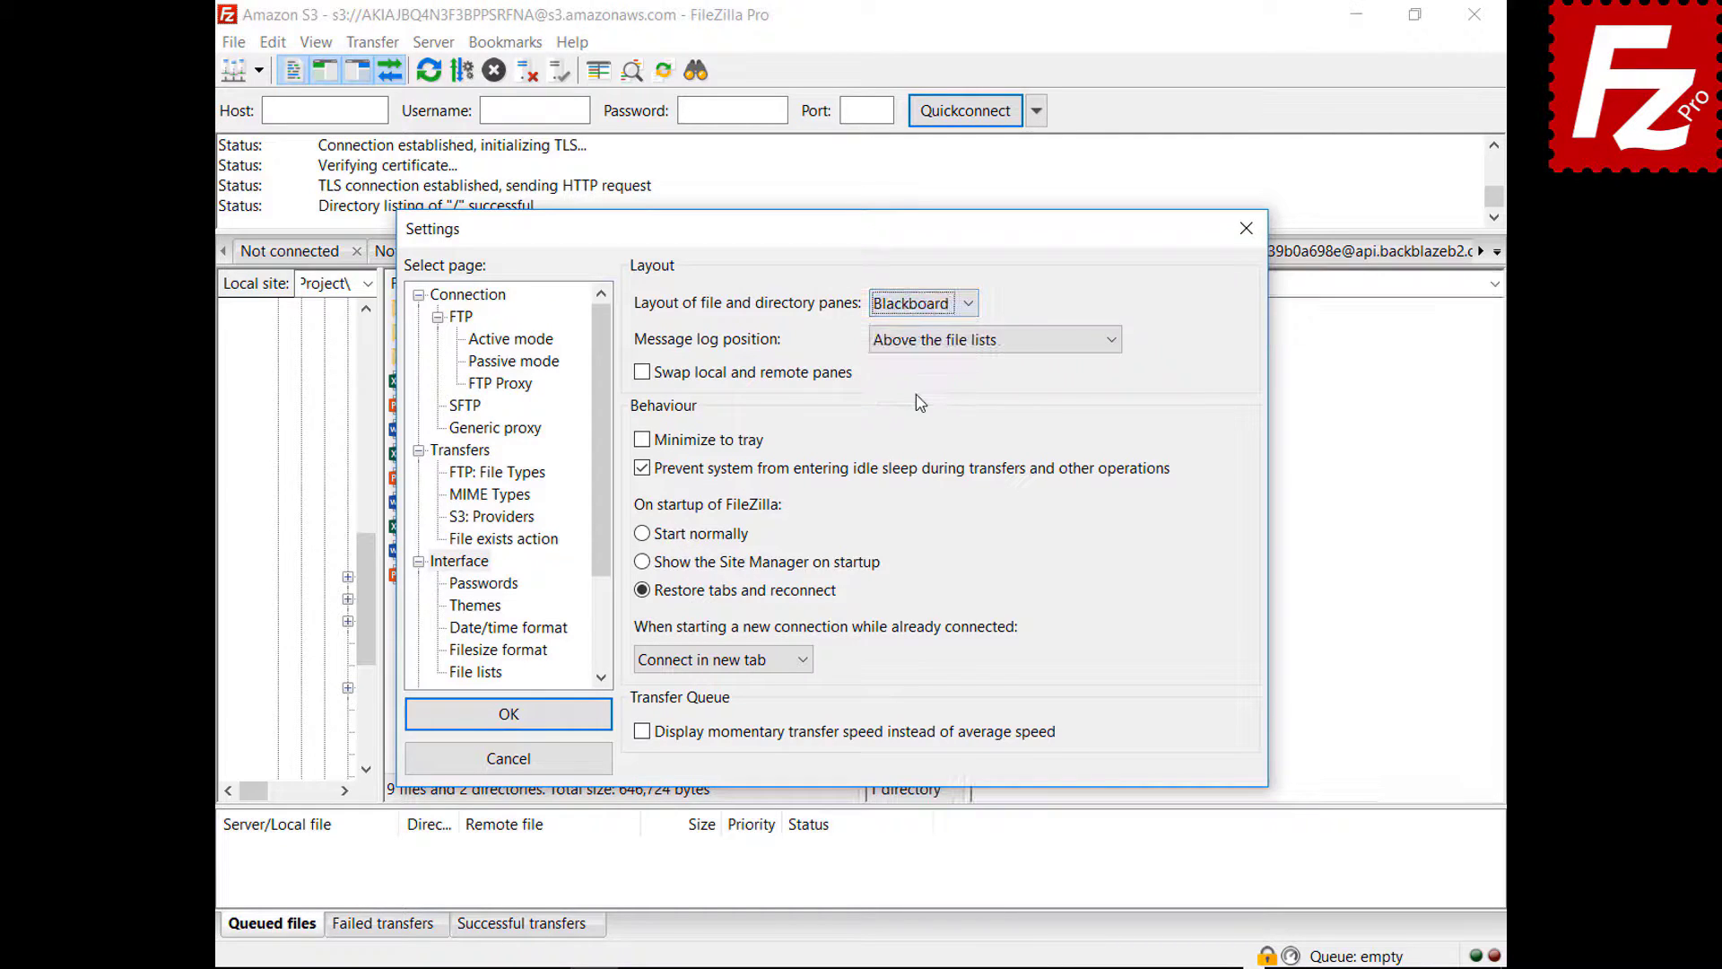
drag(834, 246, 836, 968)
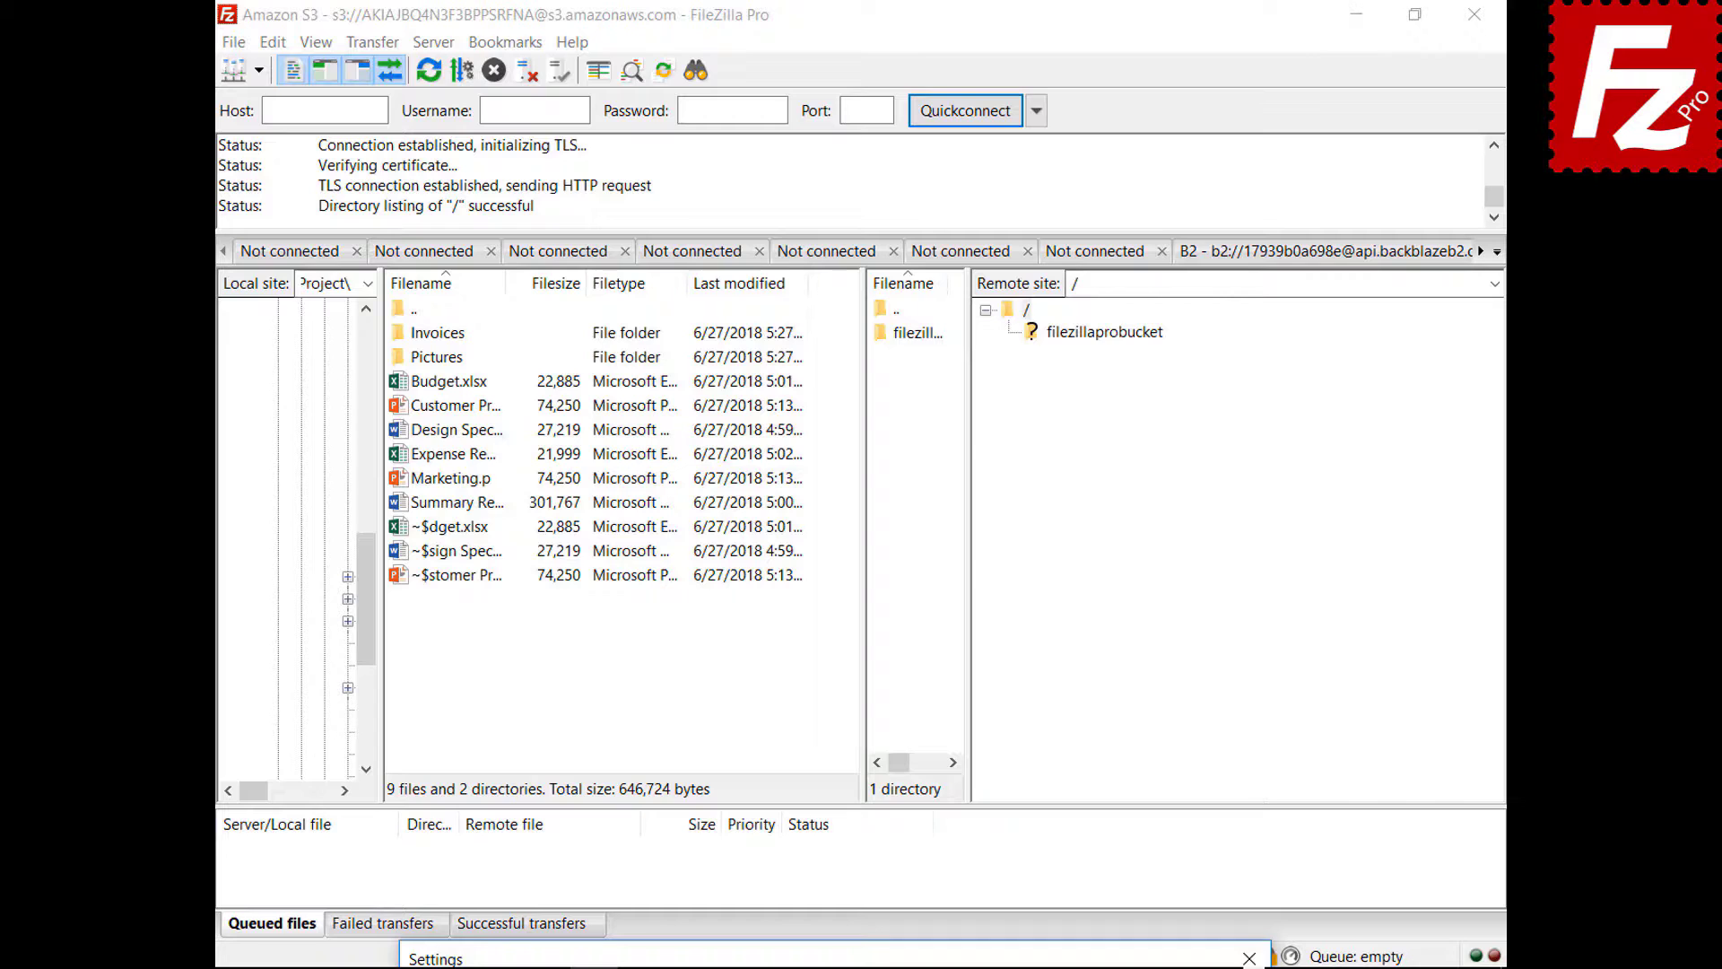
- Restore the Classic pane layout and place the message log next to the transfer queue
drag(836, 967, 834, 246)
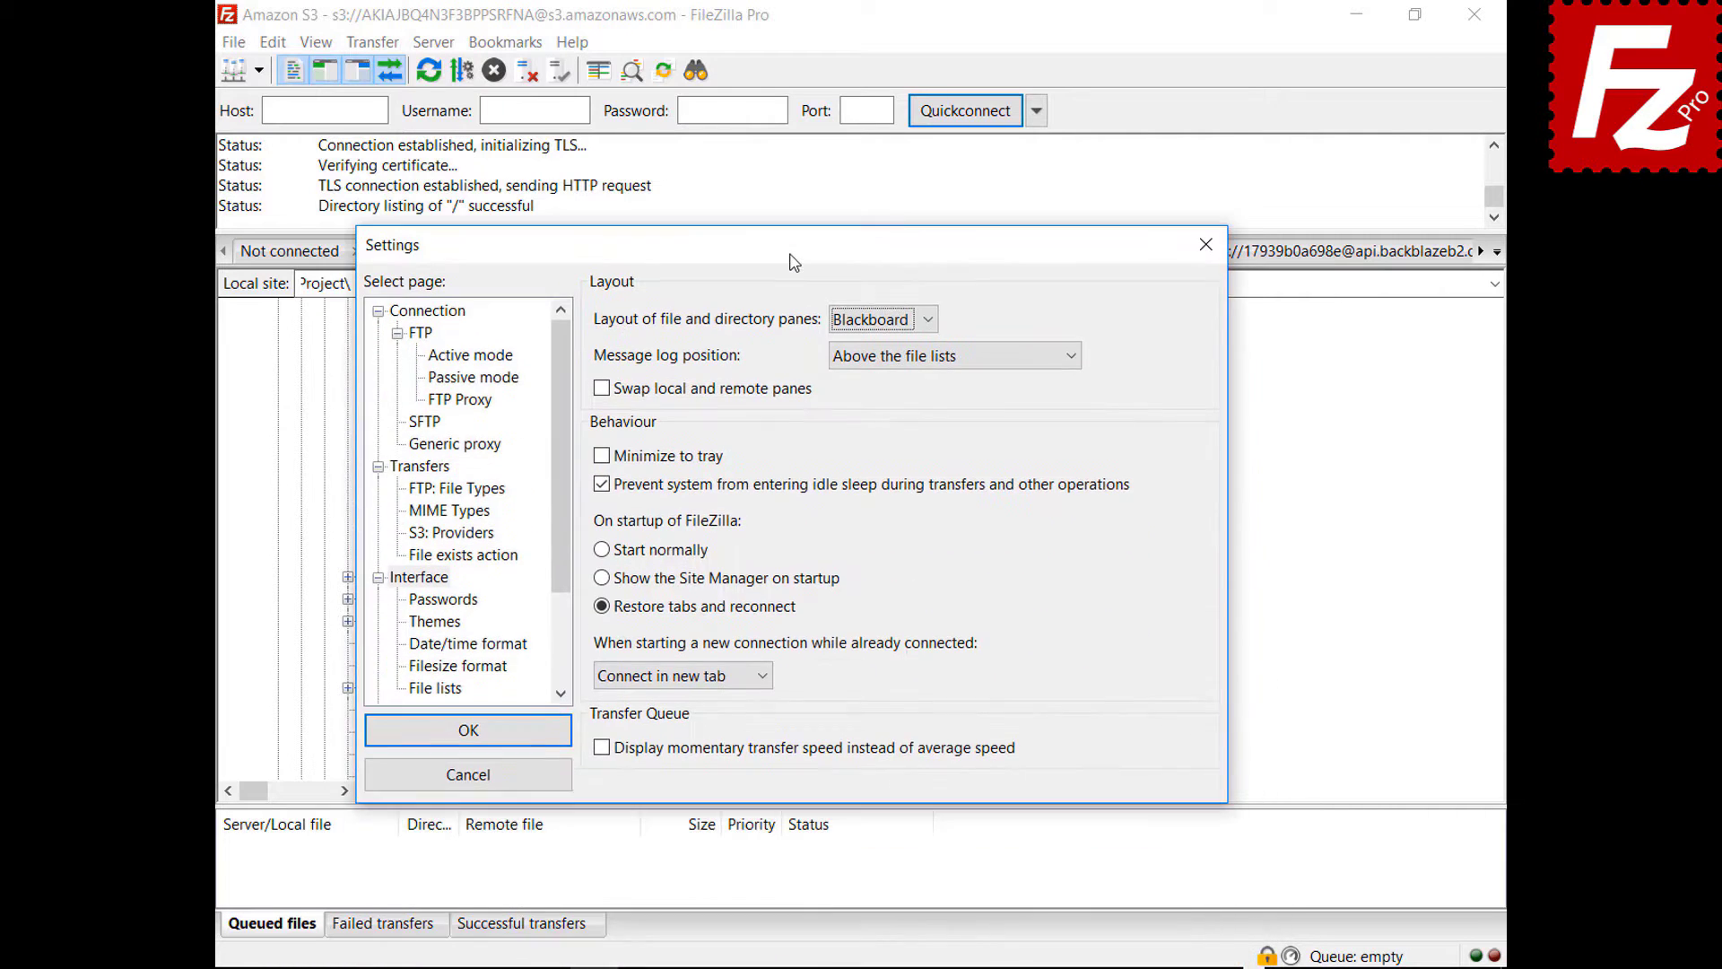
click(877, 321)
click(877, 345)
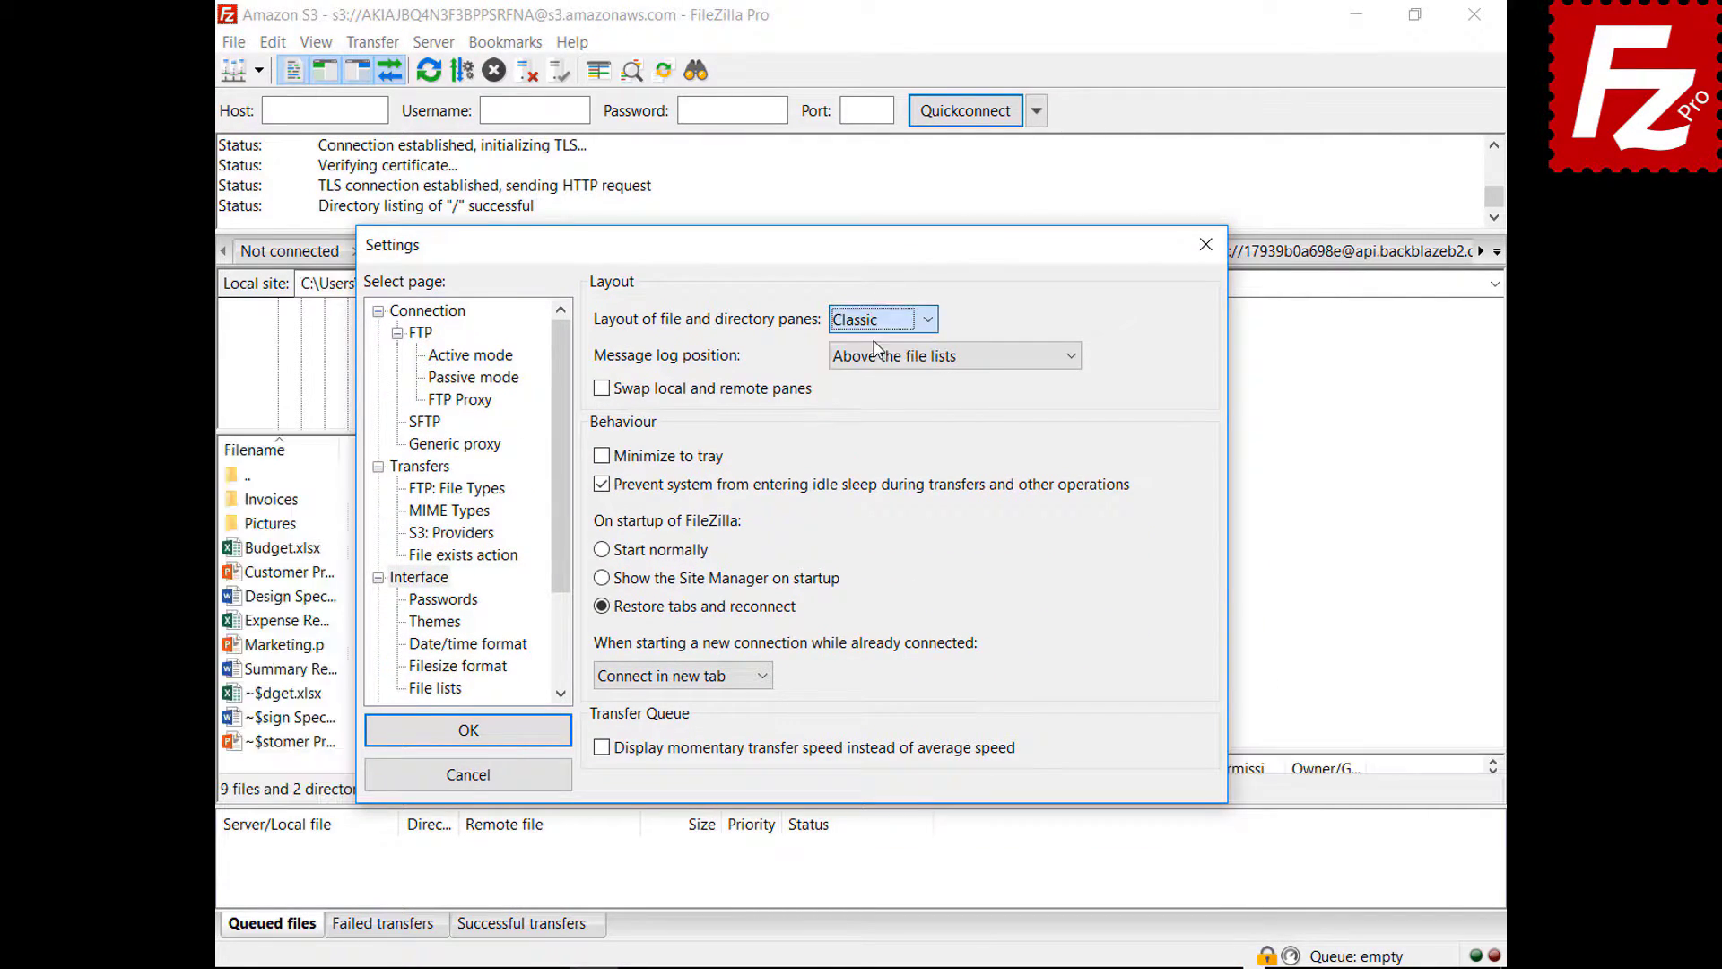
click(926, 359)
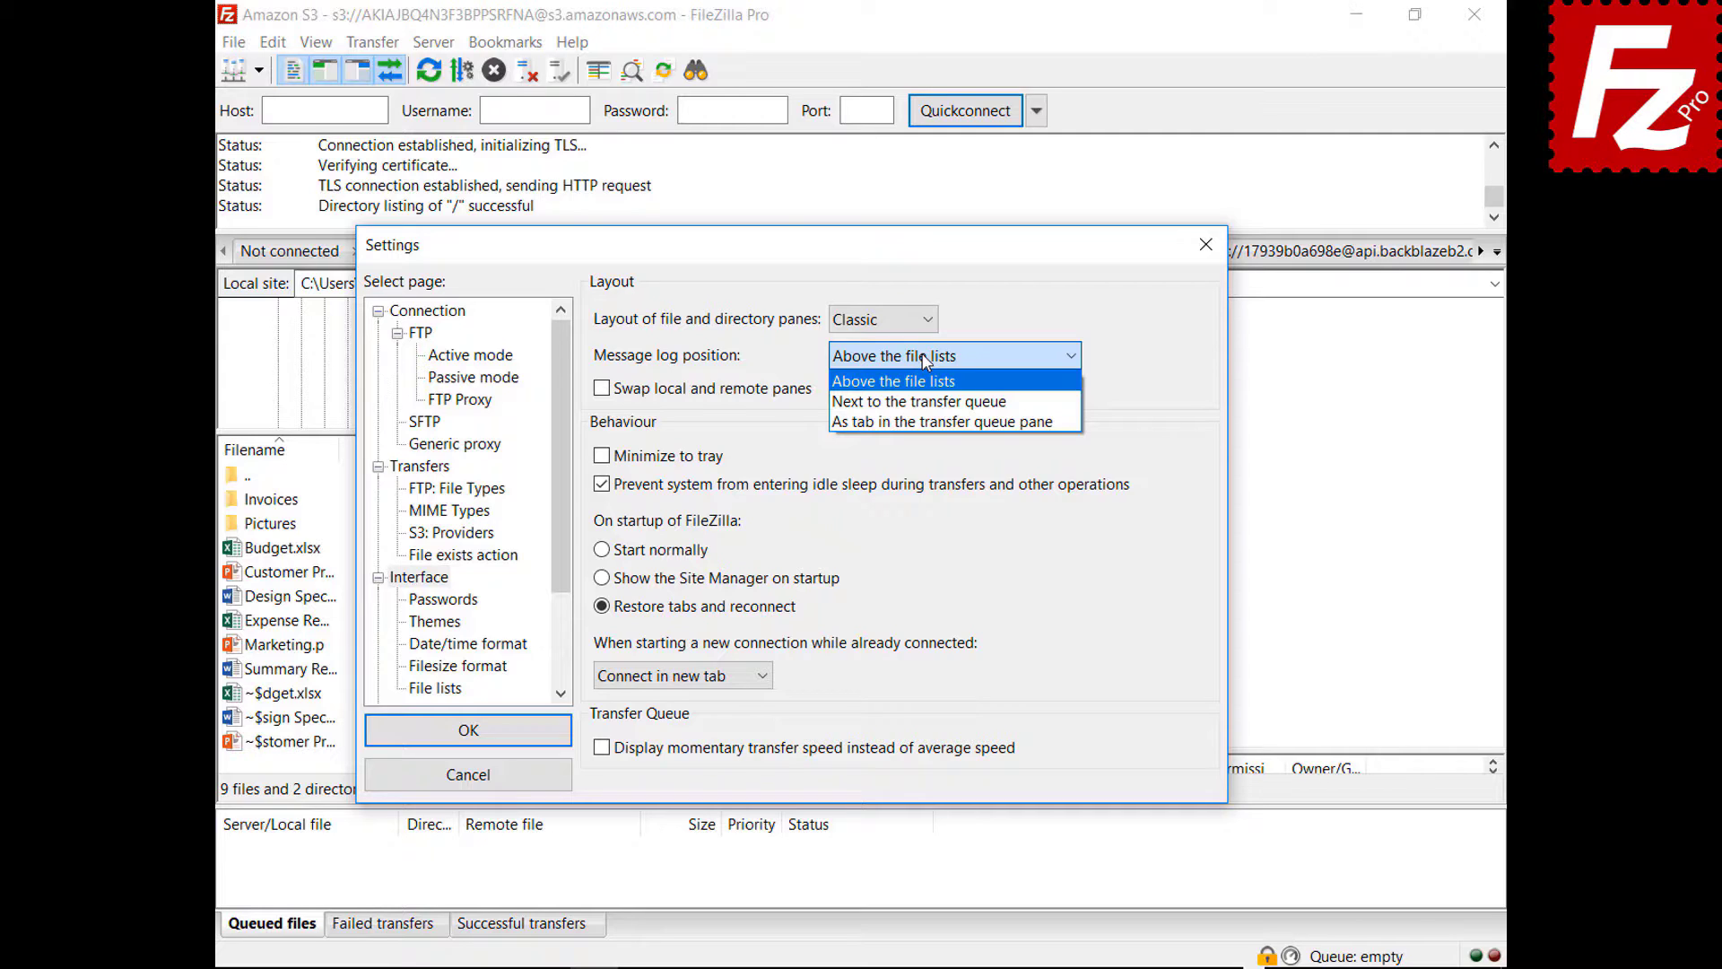
drag(927, 245, 970, 958)
click(914, 397)
drag(801, 261, 839, 162)
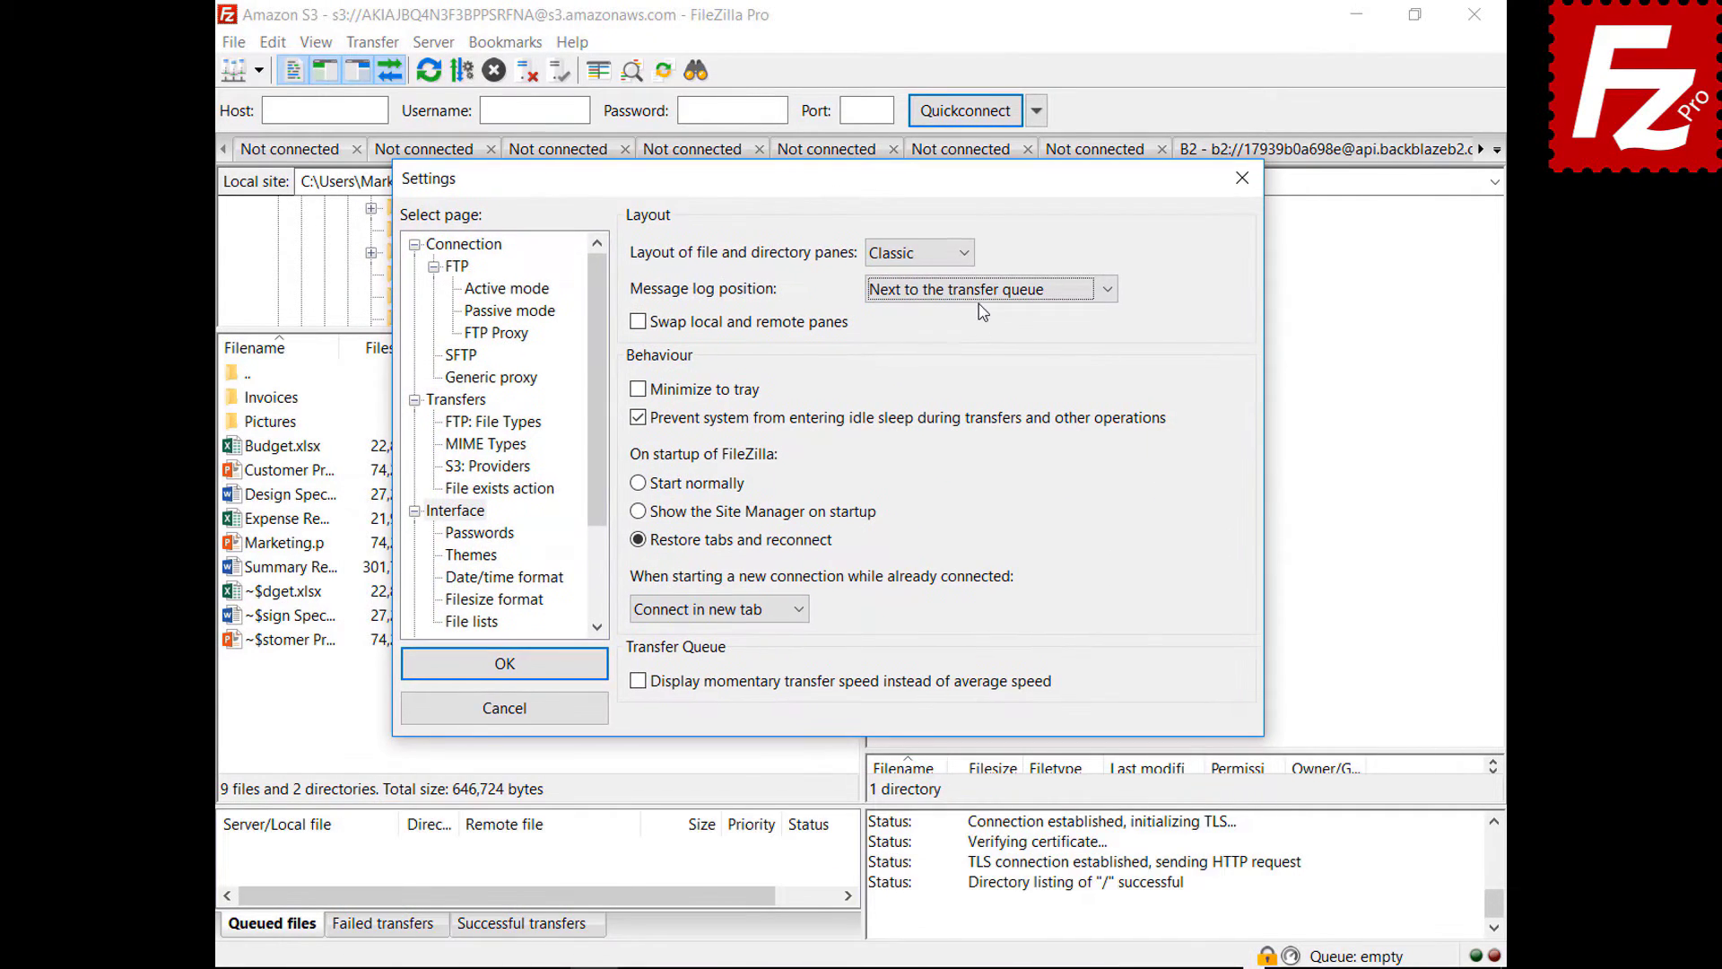
- Show the message log as a transfer-queue tab, enable Minimize to tray, and save
click(988, 289)
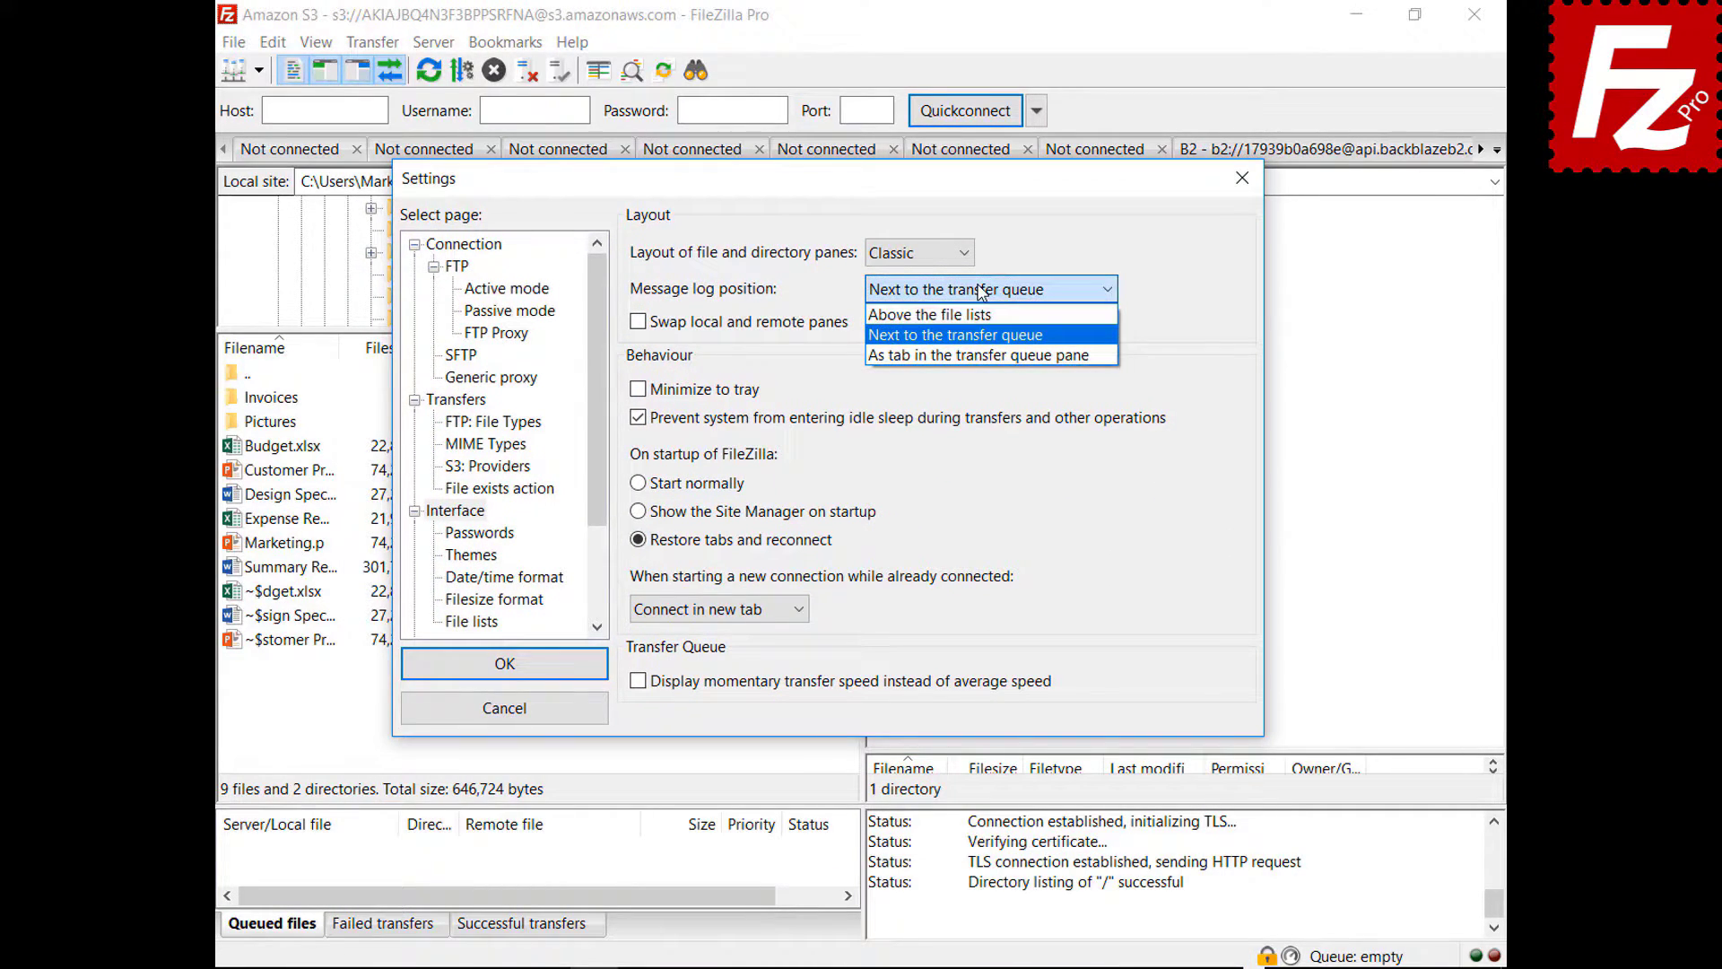
click(973, 356)
drag(859, 190, 893, 958)
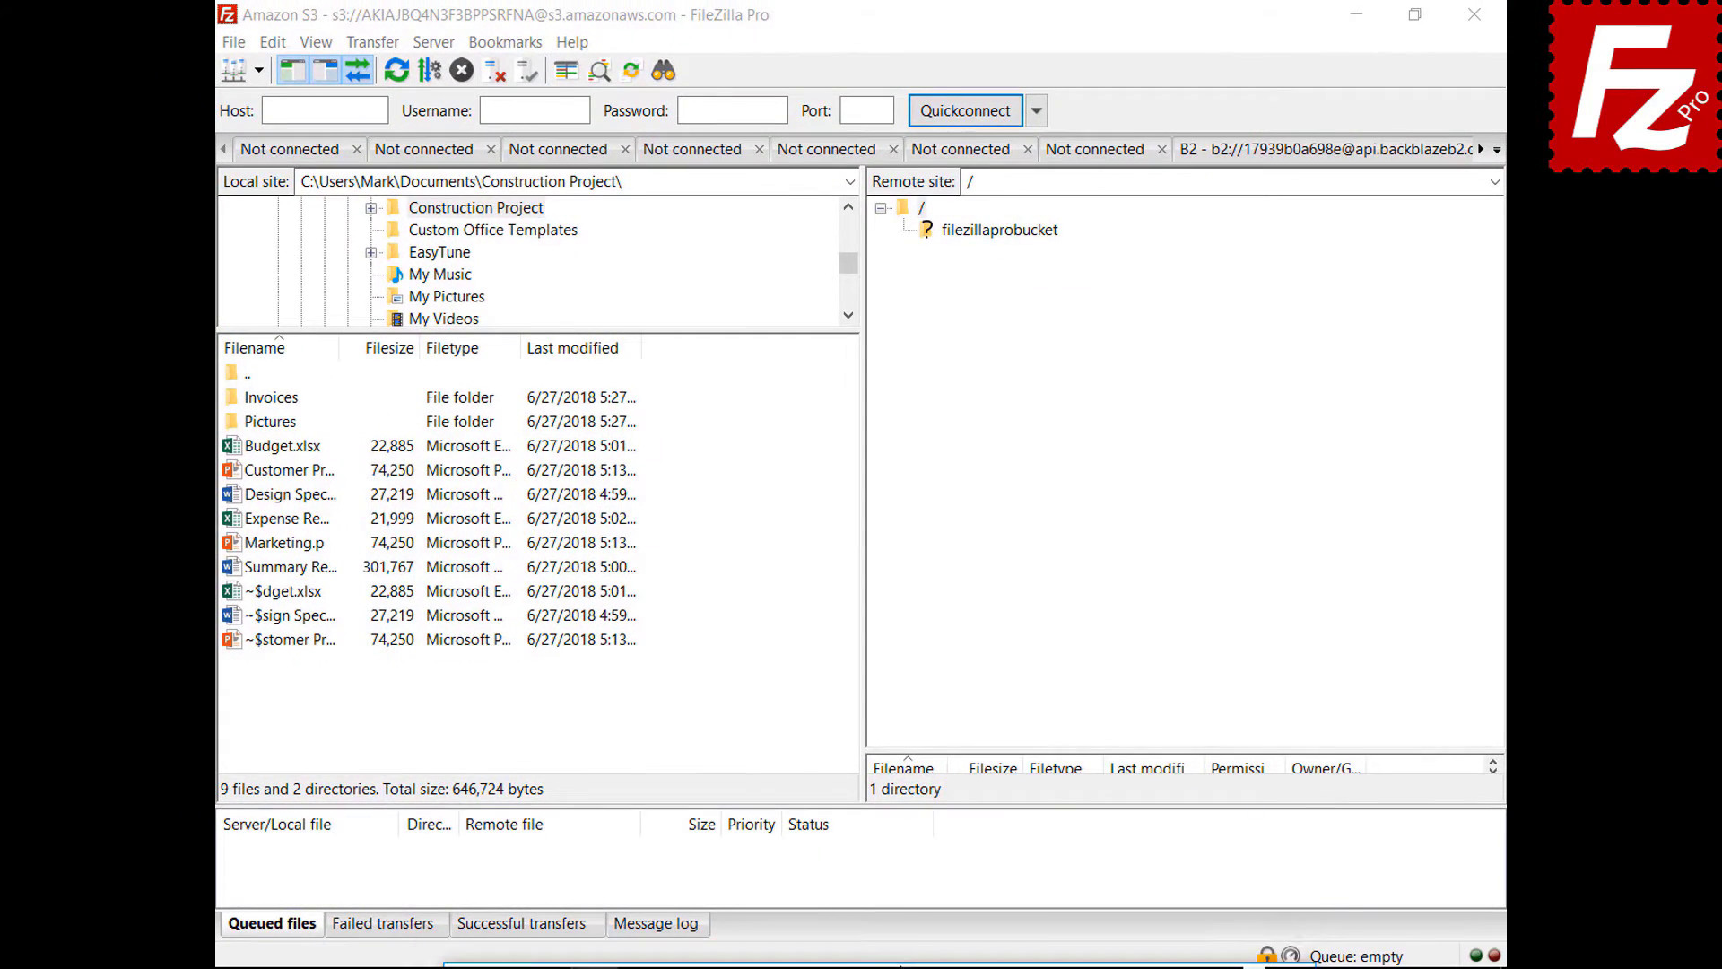
drag(897, 954, 904, 224)
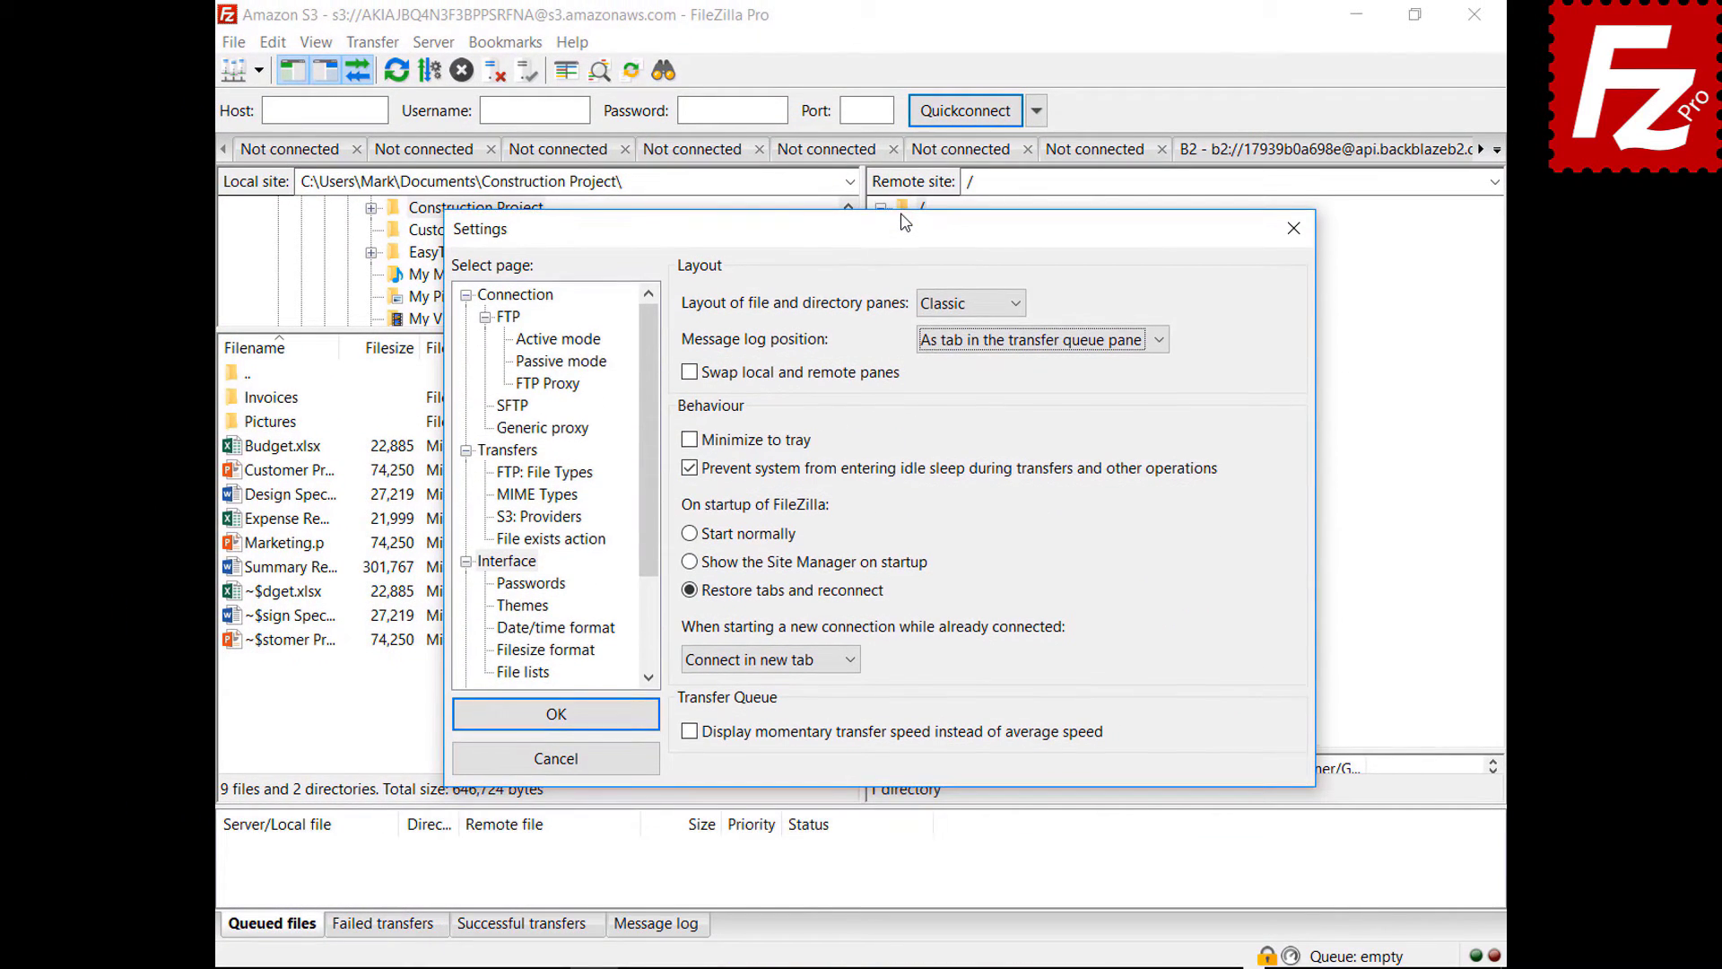
click(689, 440)
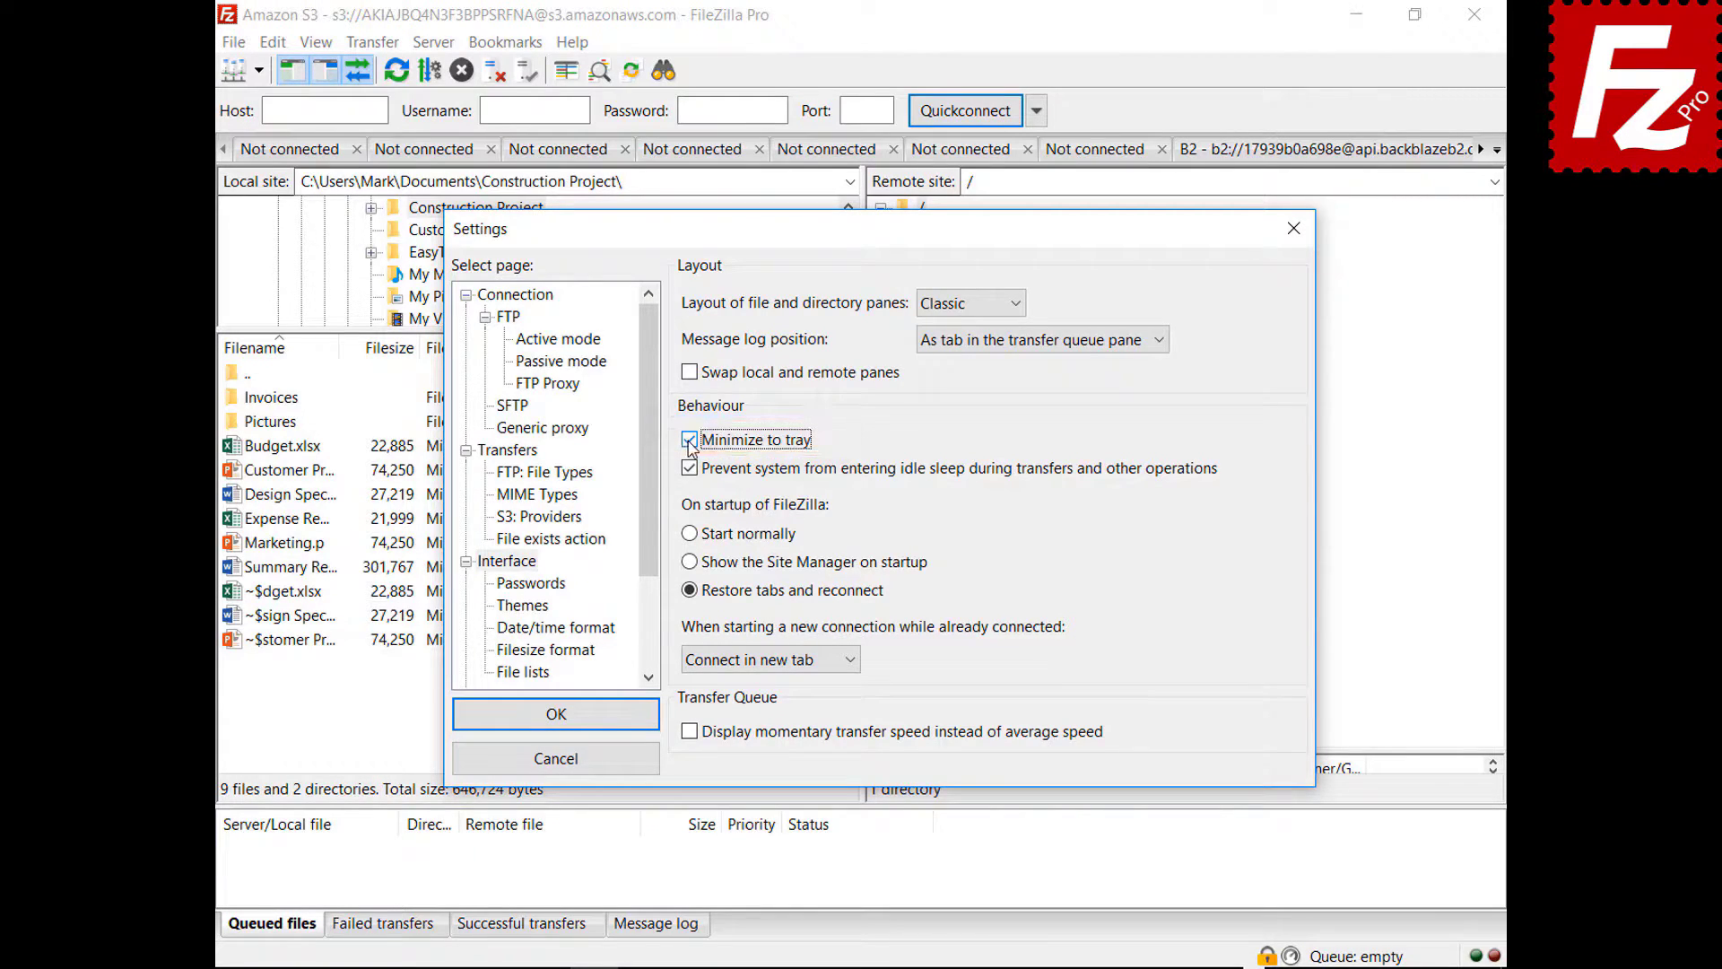
click(556, 715)
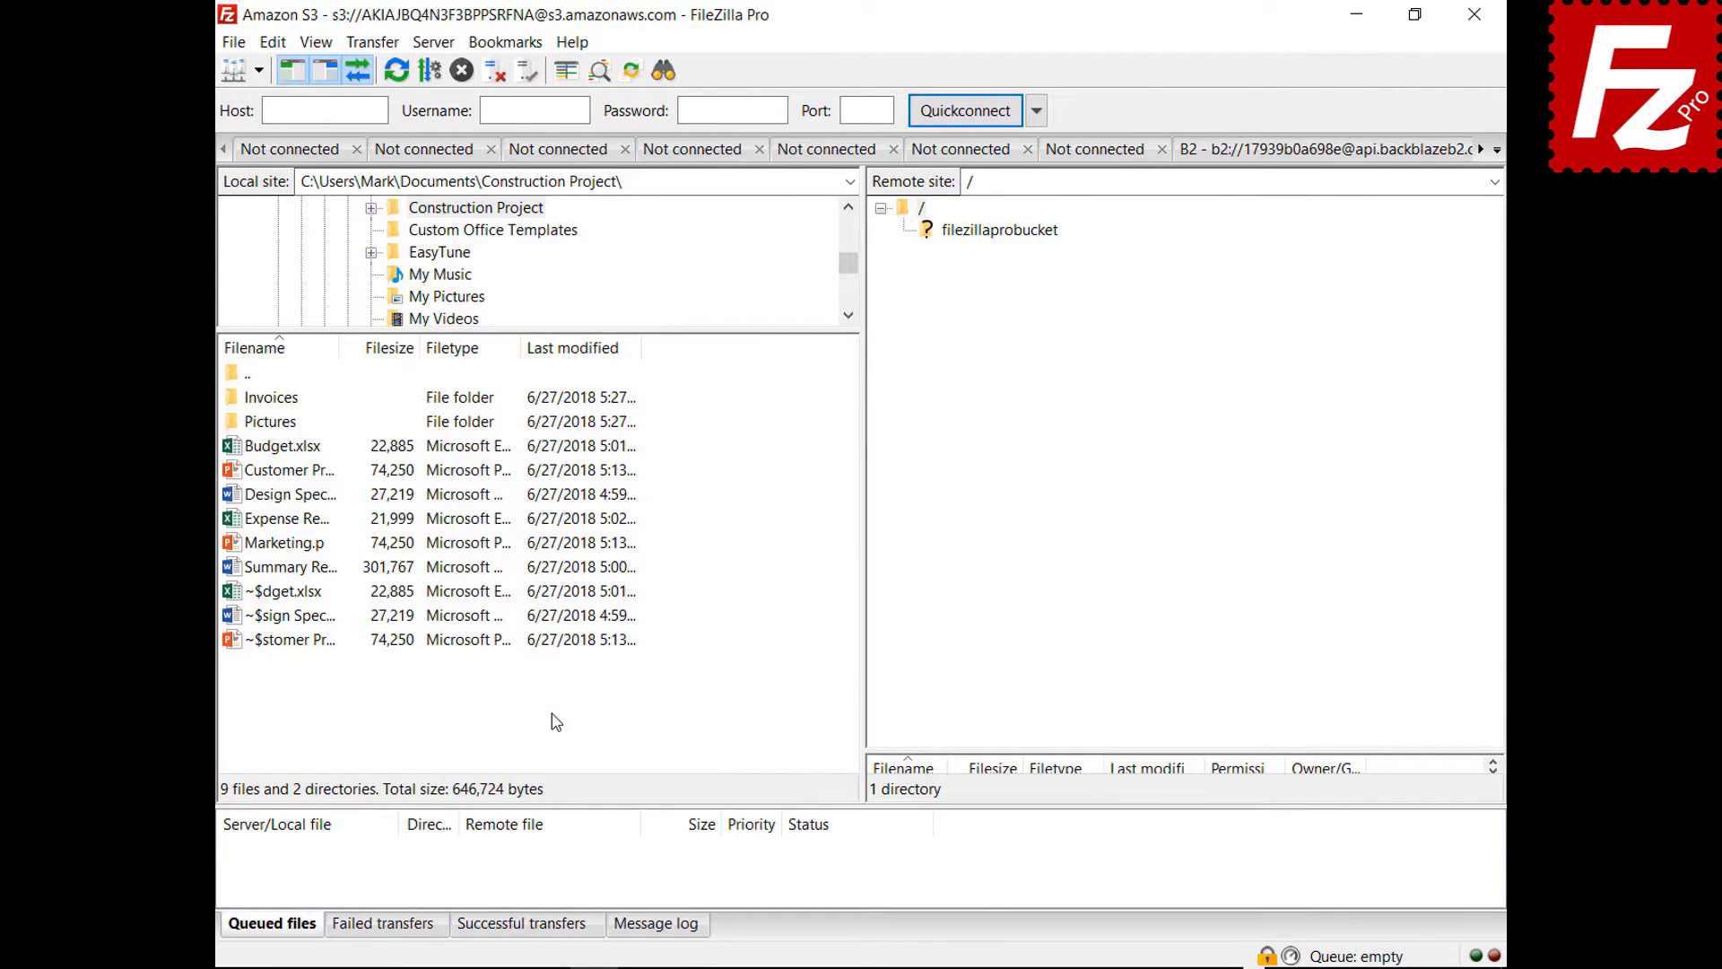
- Minimise FileZilla Pro to the tray and restore it from the tray icon
click(1356, 15)
click(1281, 952)
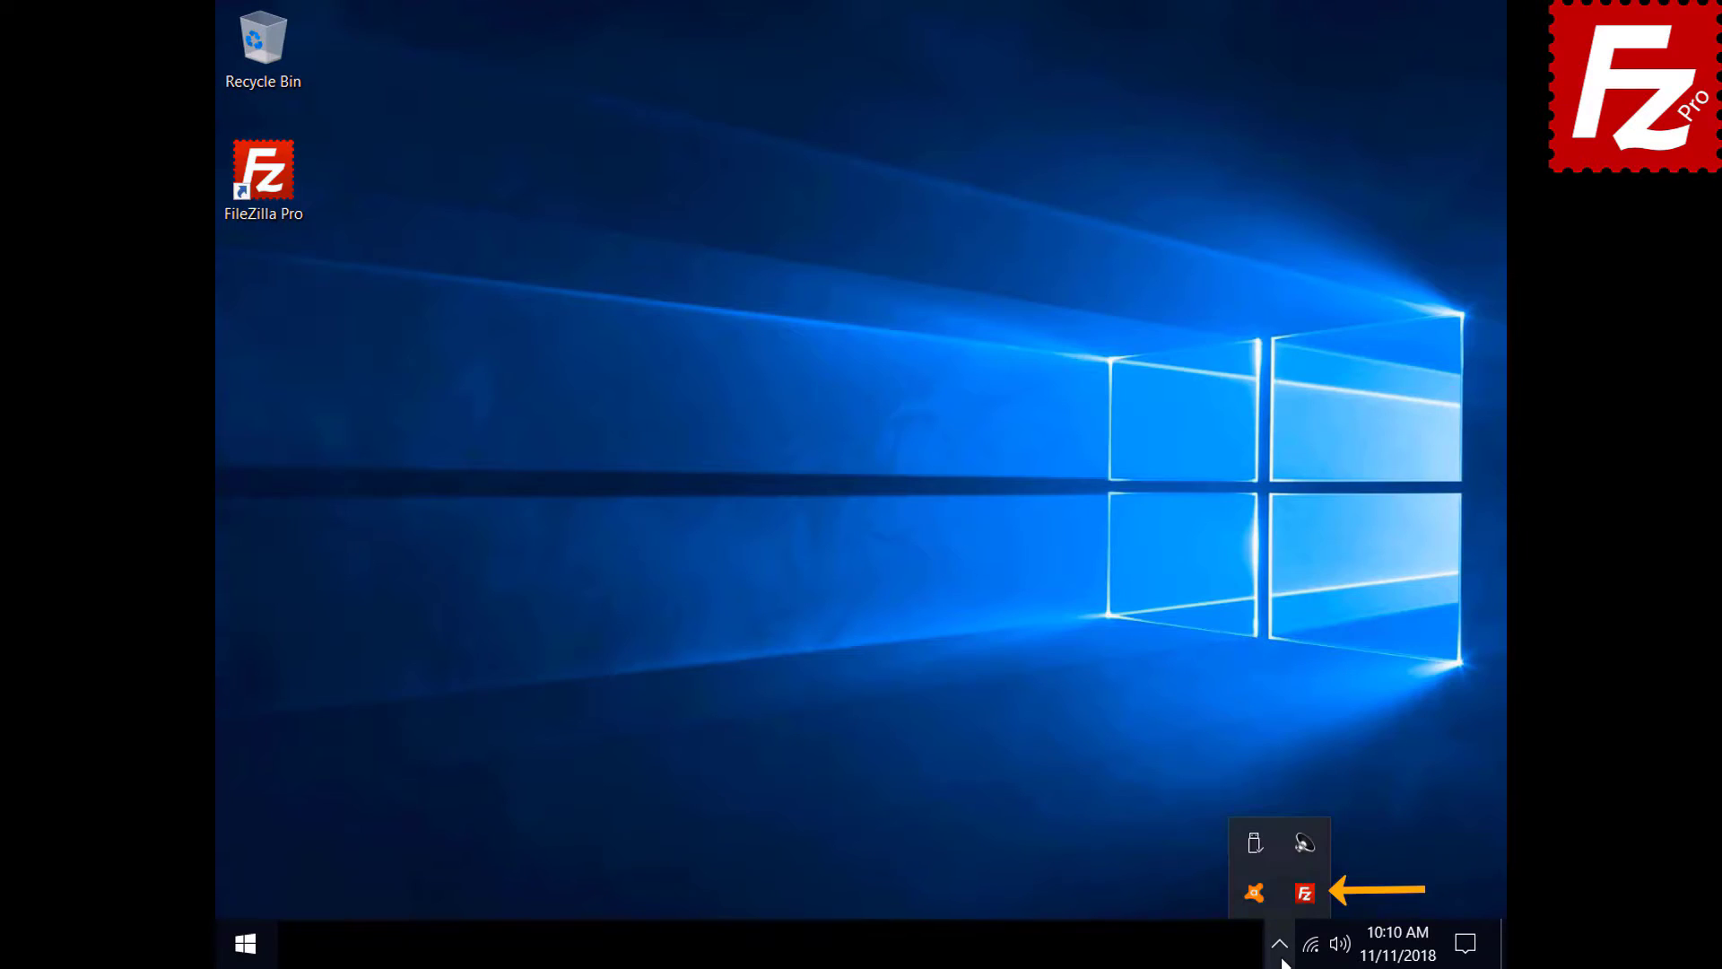
click(1296, 897)
- Set 'When starting a new connection' to 'Connect in current tab' instead of a new tab
click(273, 43)
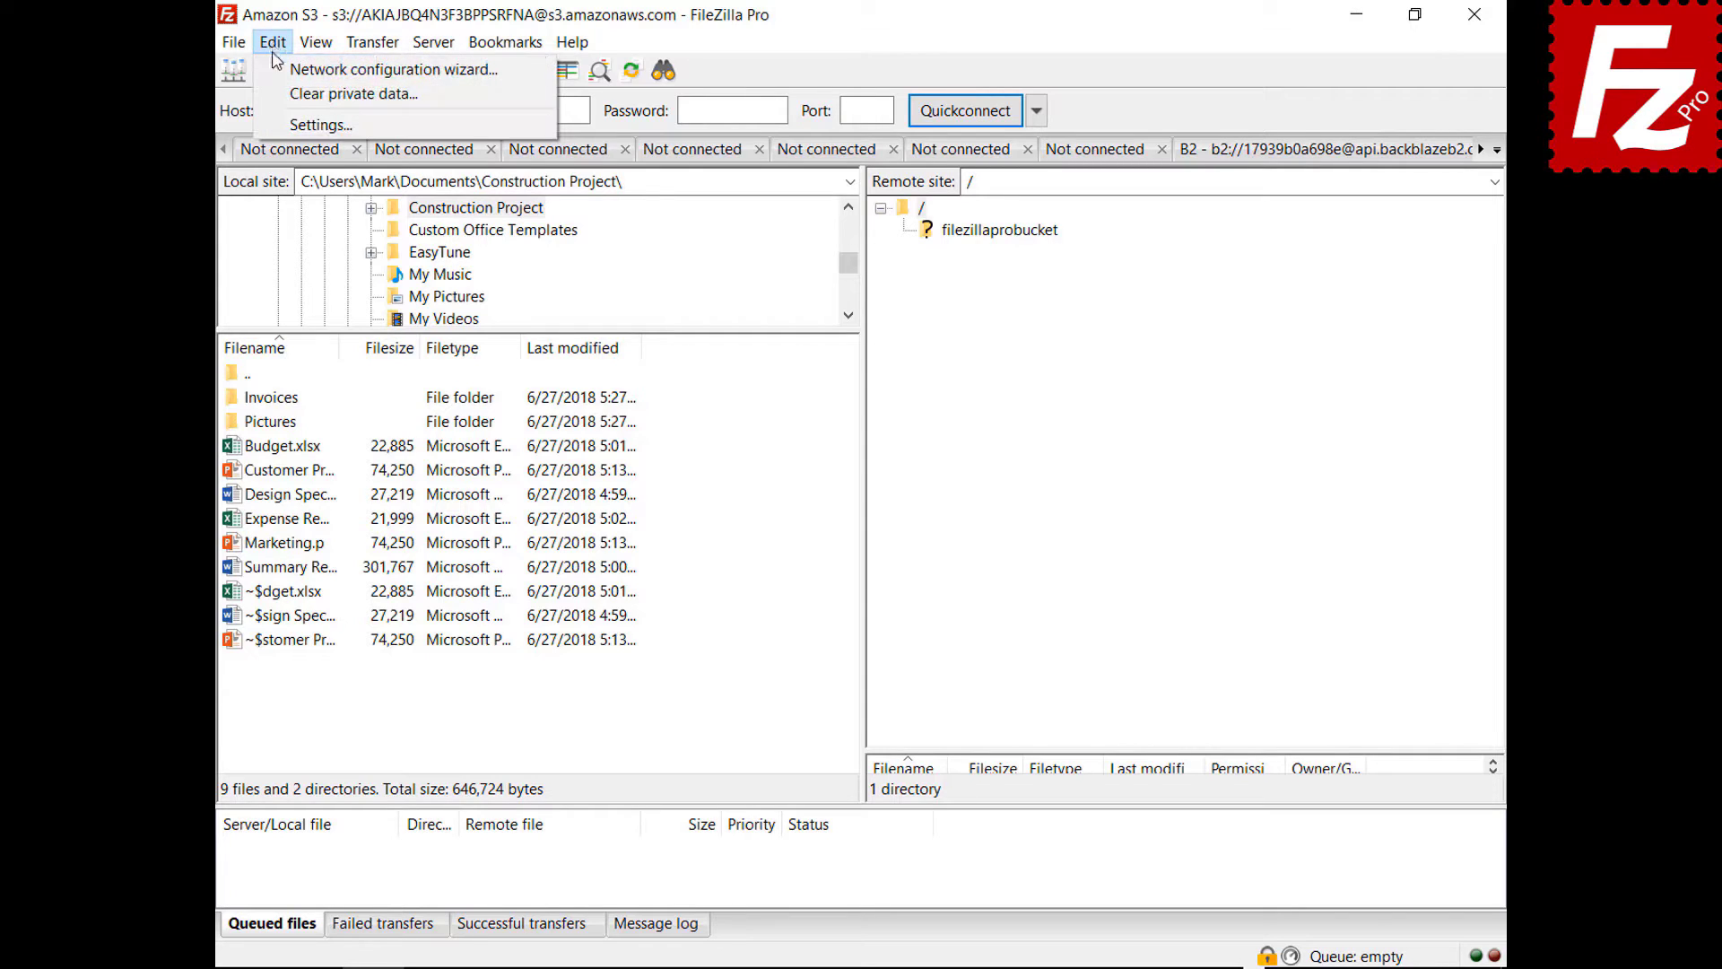
click(286, 123)
click(471, 550)
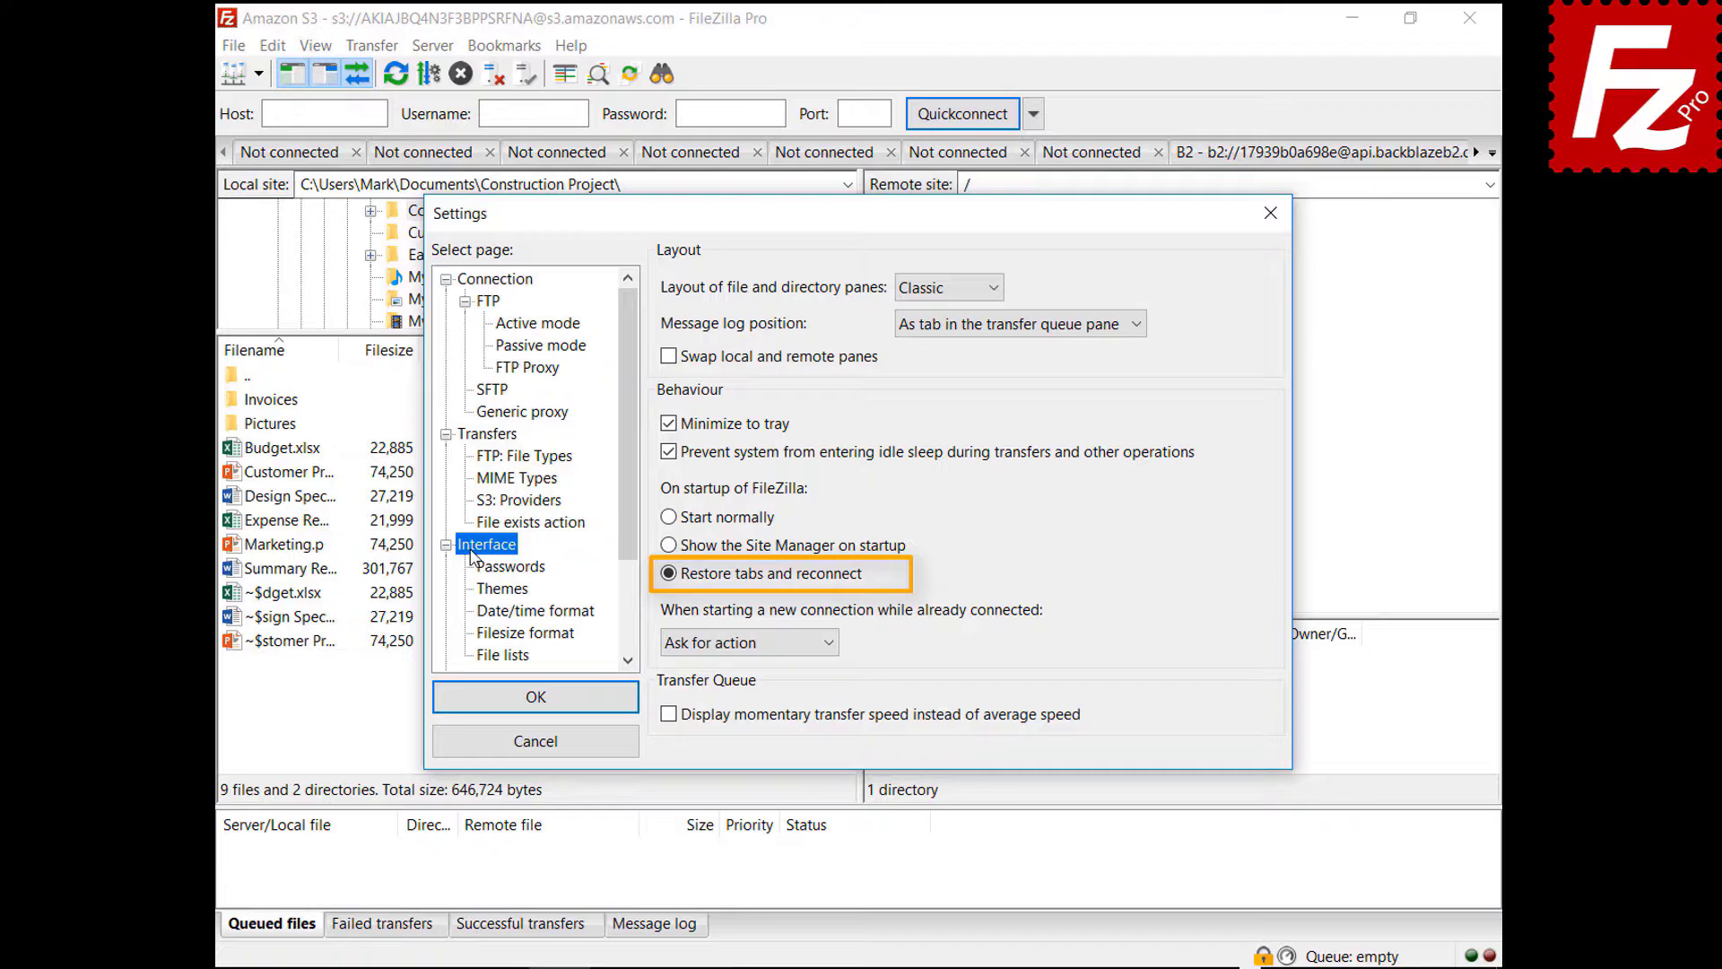
click(739, 643)
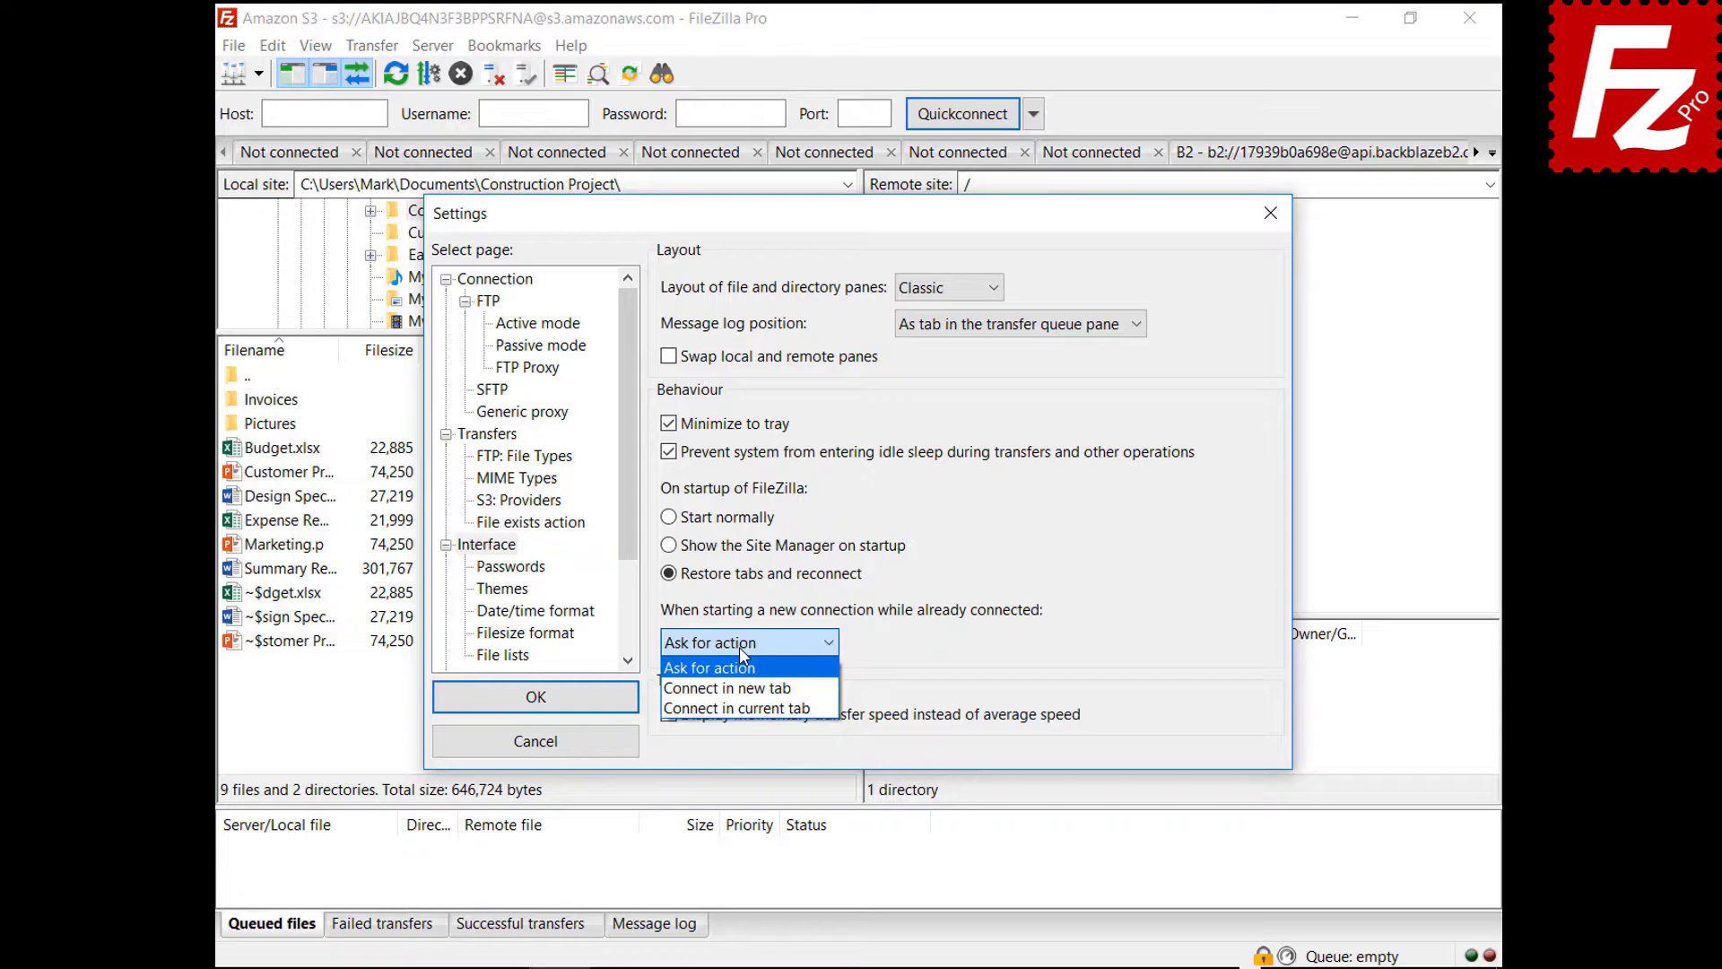
click(735, 688)
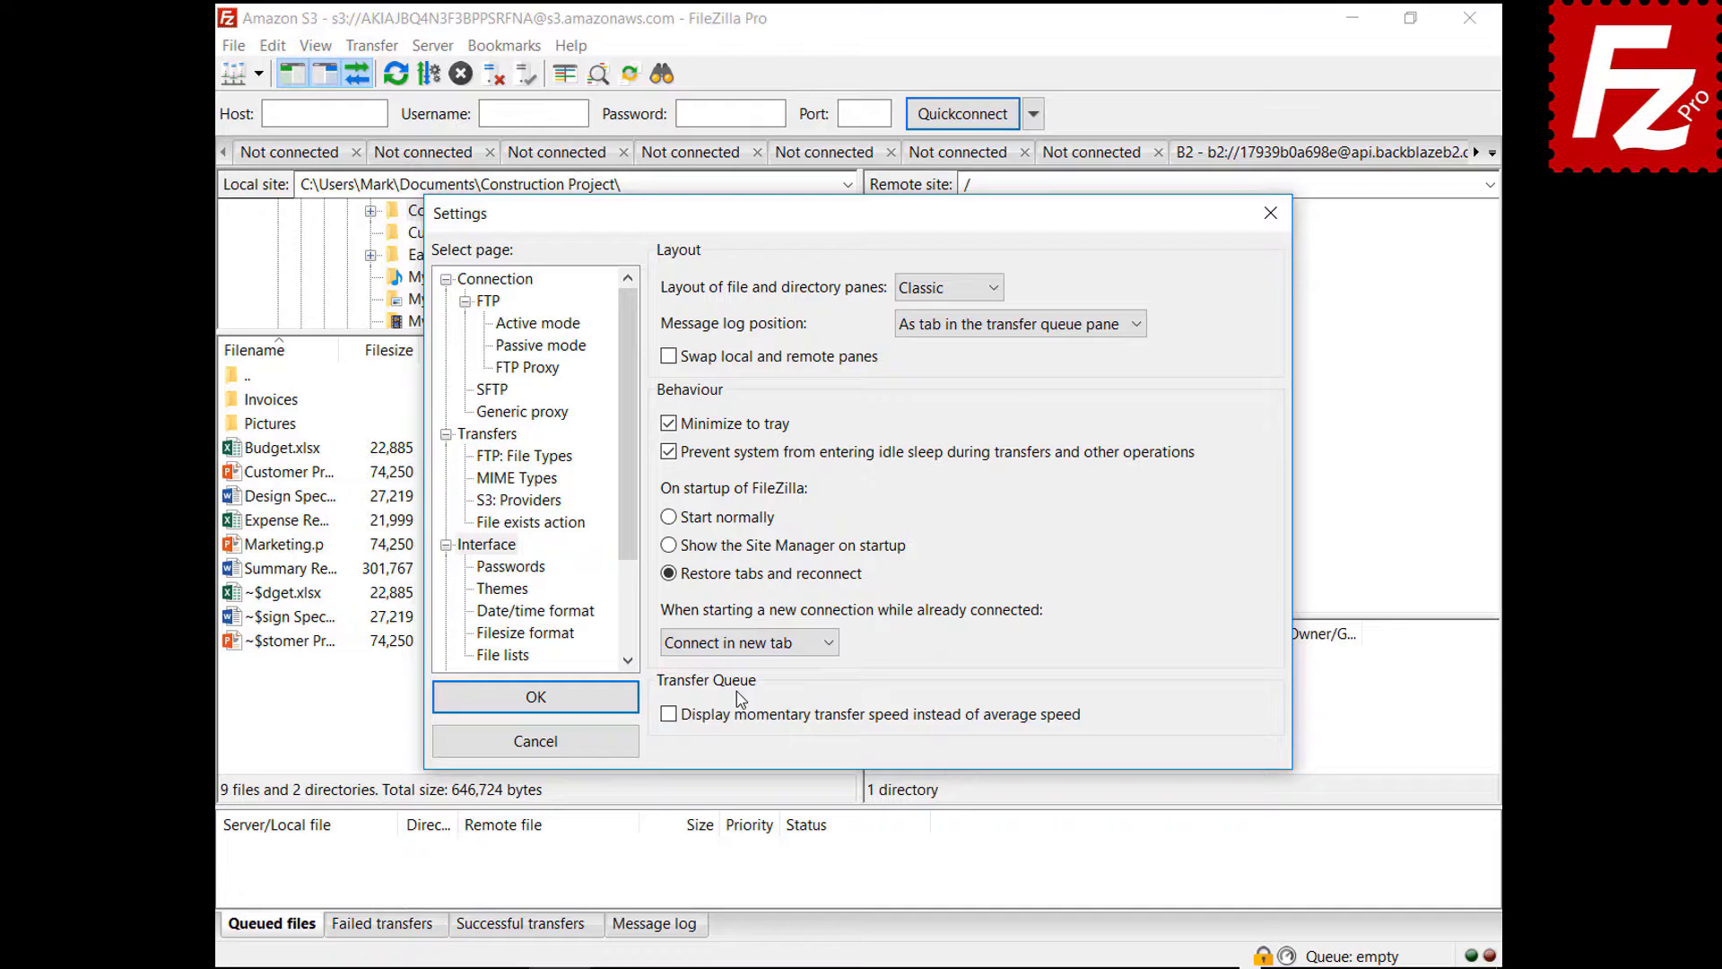
click(745, 642)
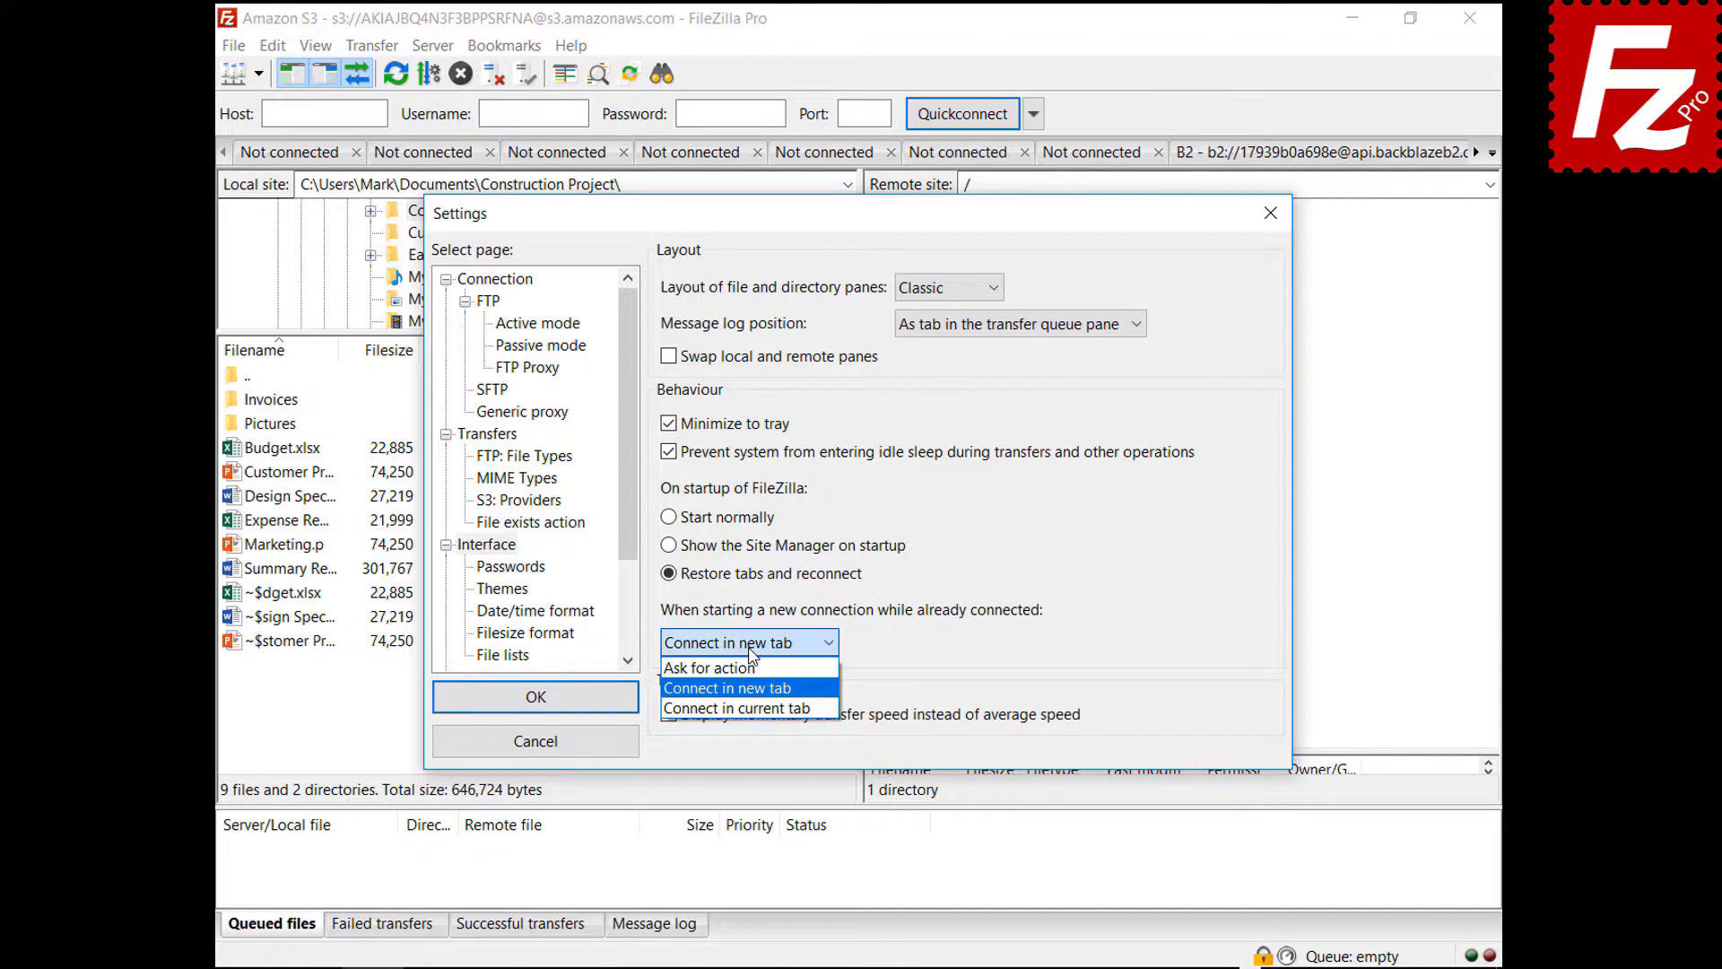
click(757, 708)
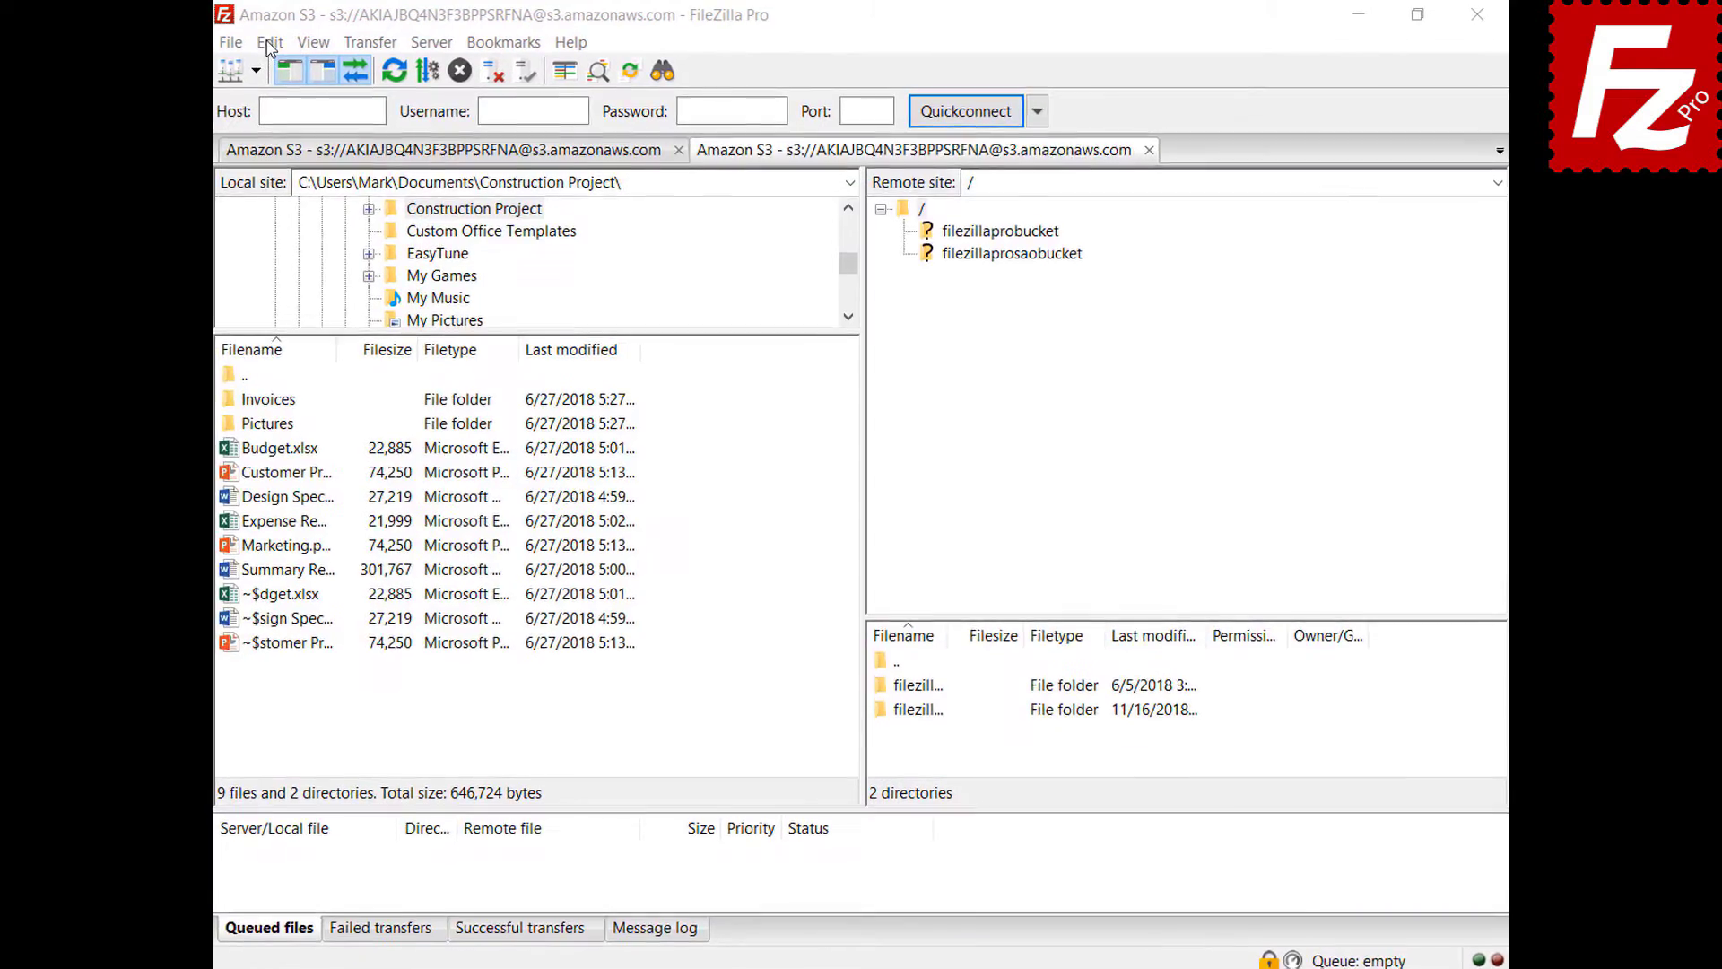
click(272, 45)
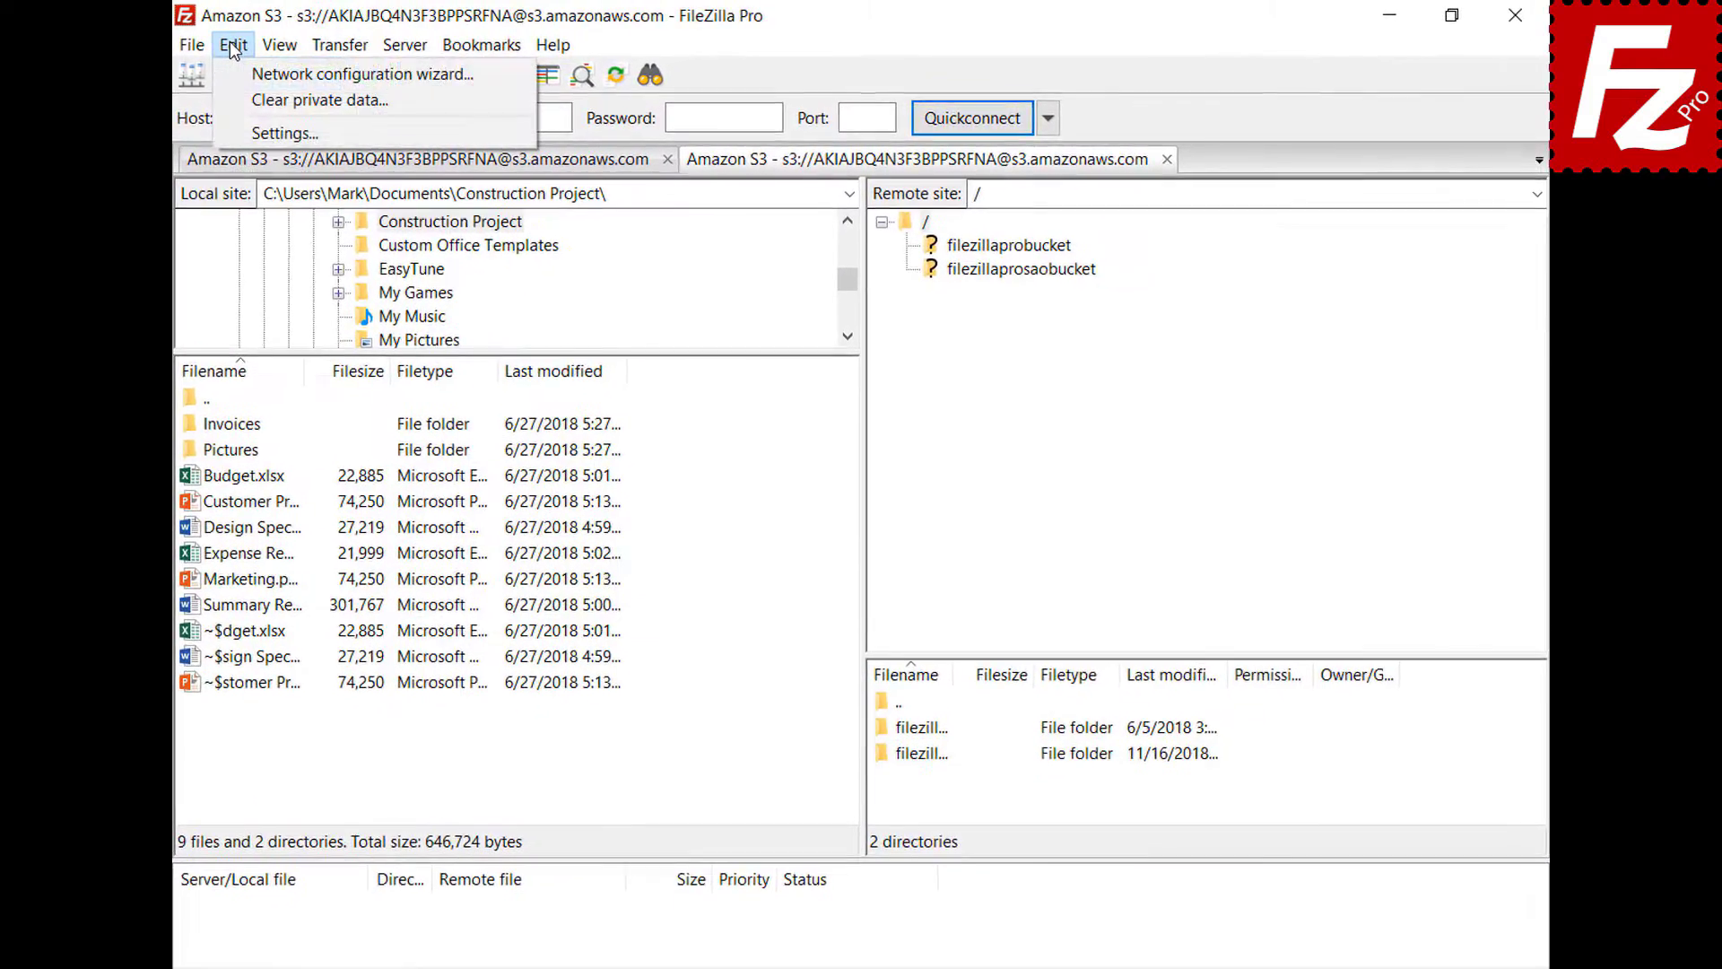
- Under Date/time format, choose Custom date %B %d %Y and custom time %H:%M:%S, then save
click(231, 139)
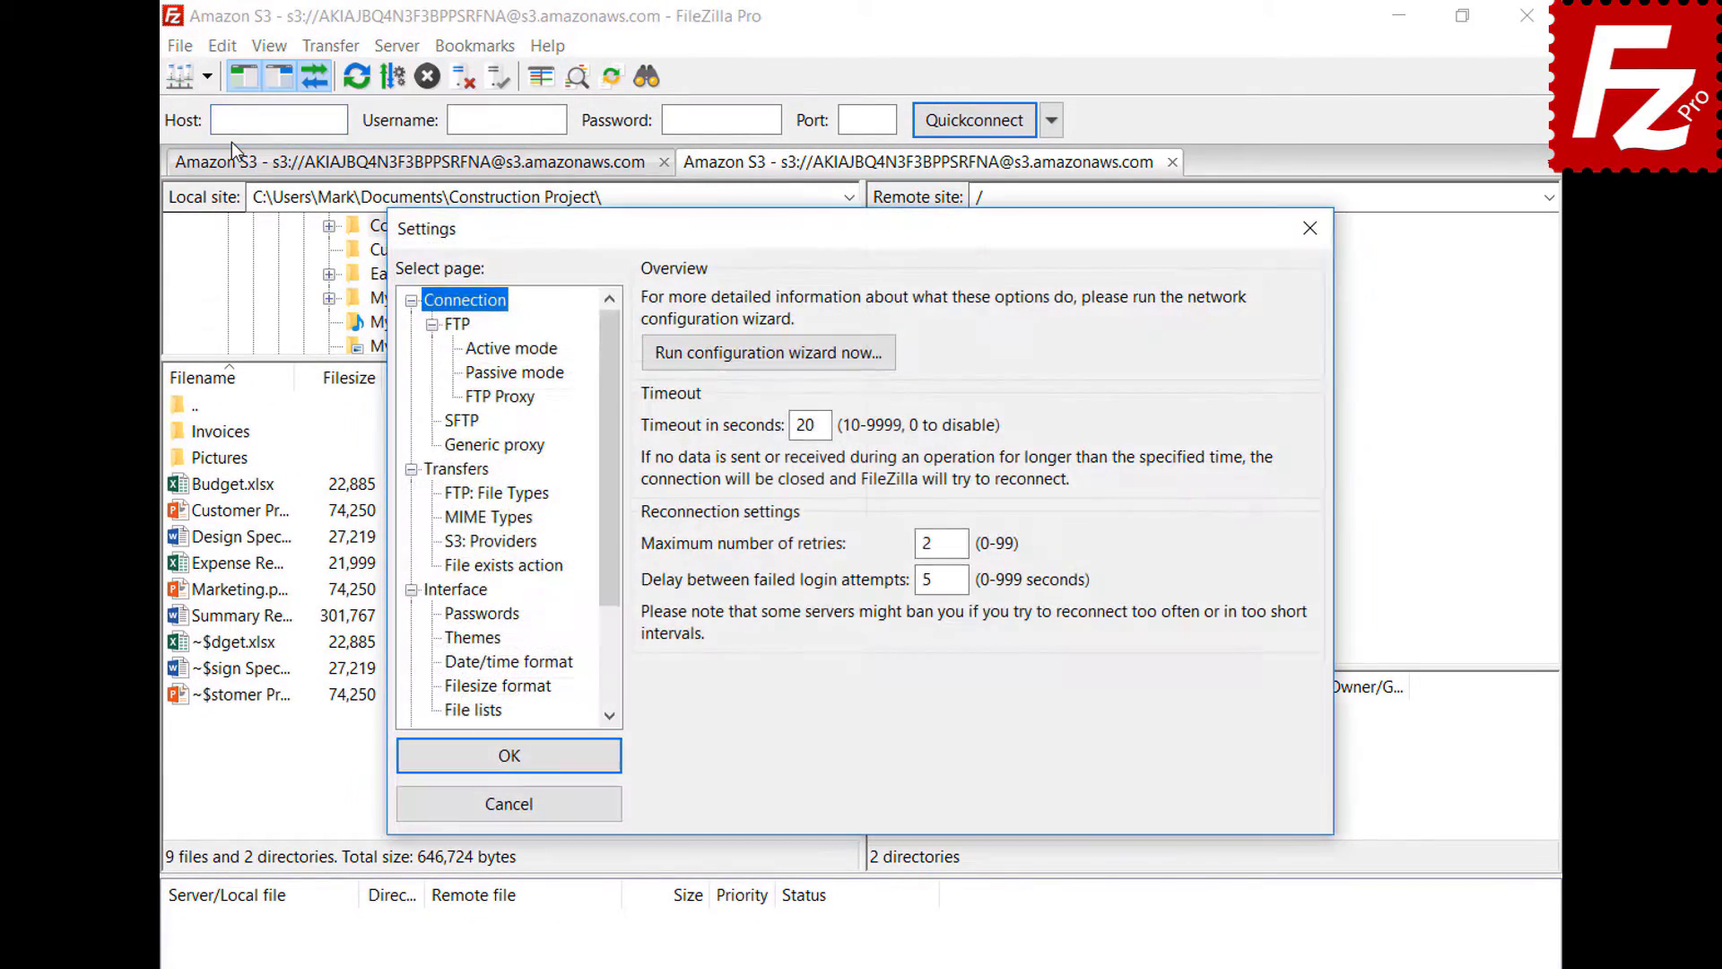
click(450, 664)
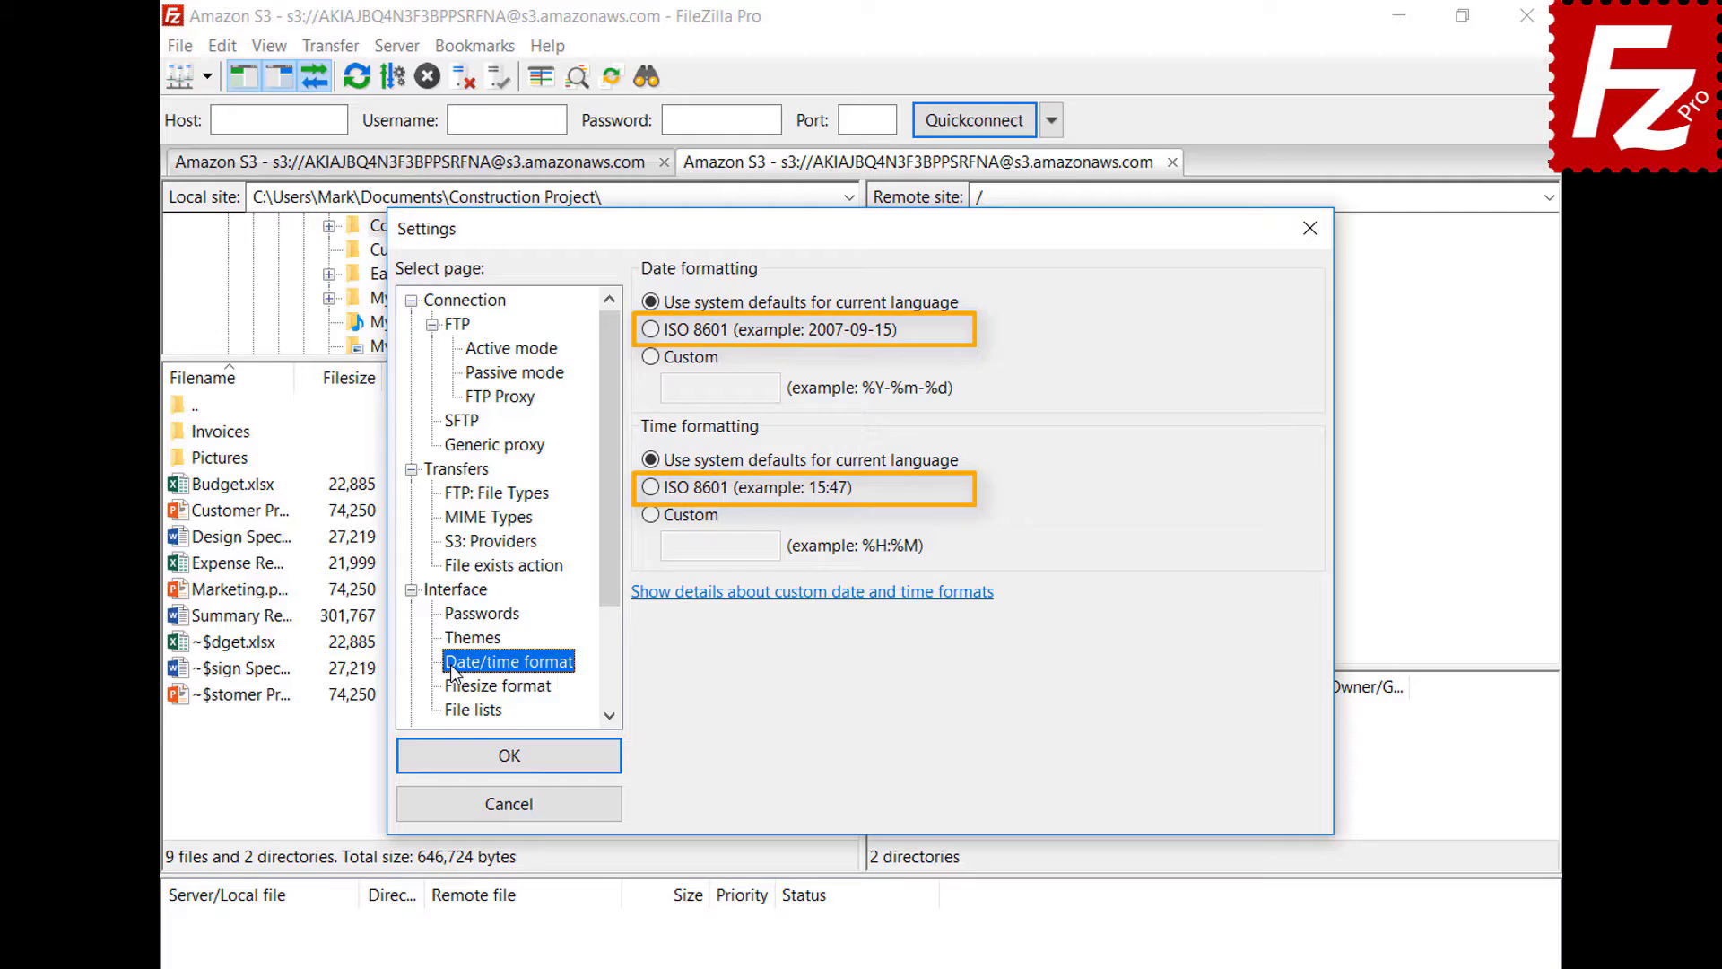
click(652, 359)
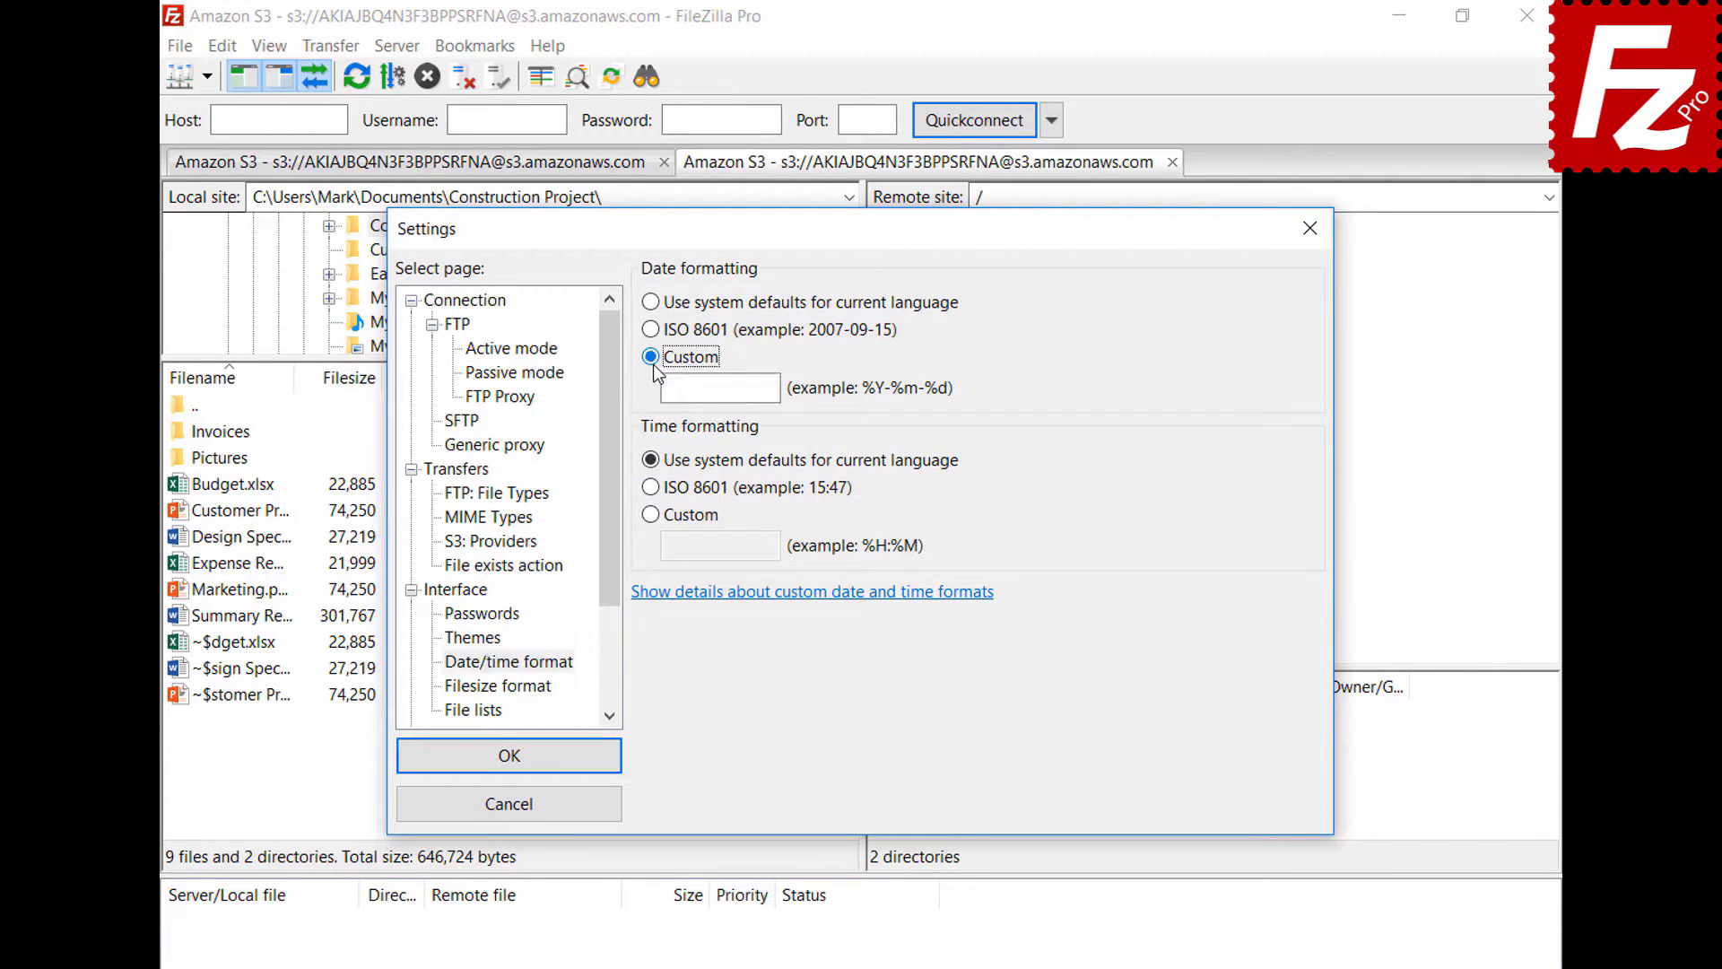
click(762, 390)
text(%B %d %Y)
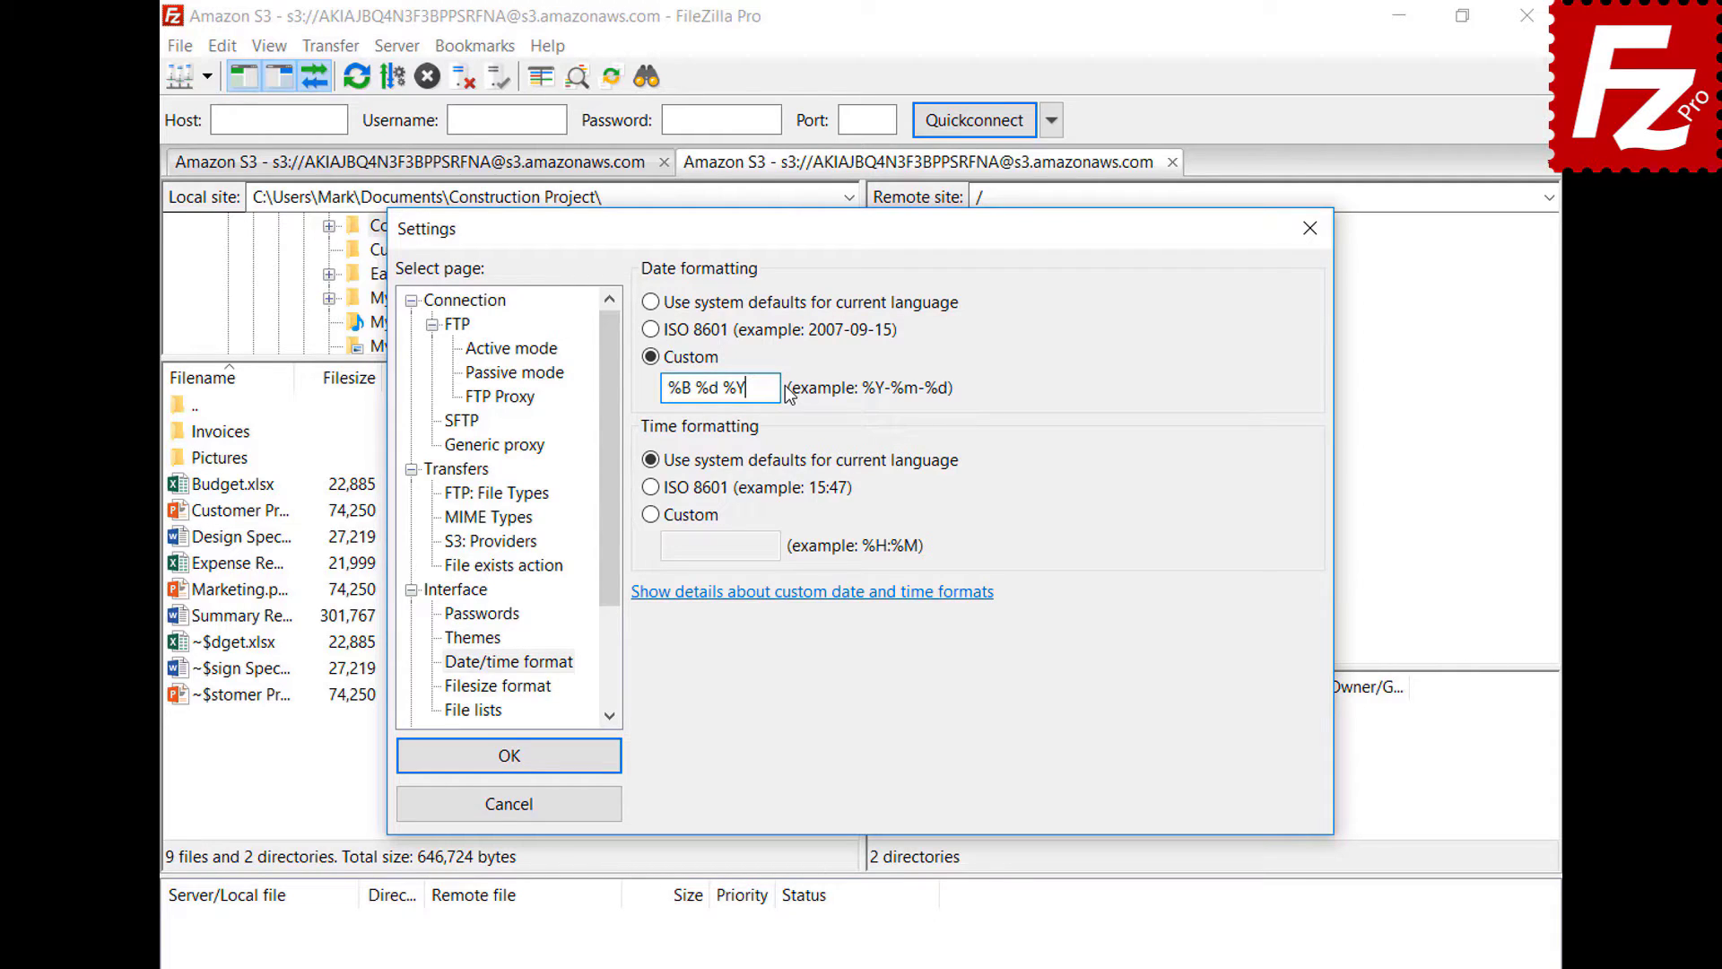
click(650, 514)
click(777, 546)
text(%H:%M:%S)
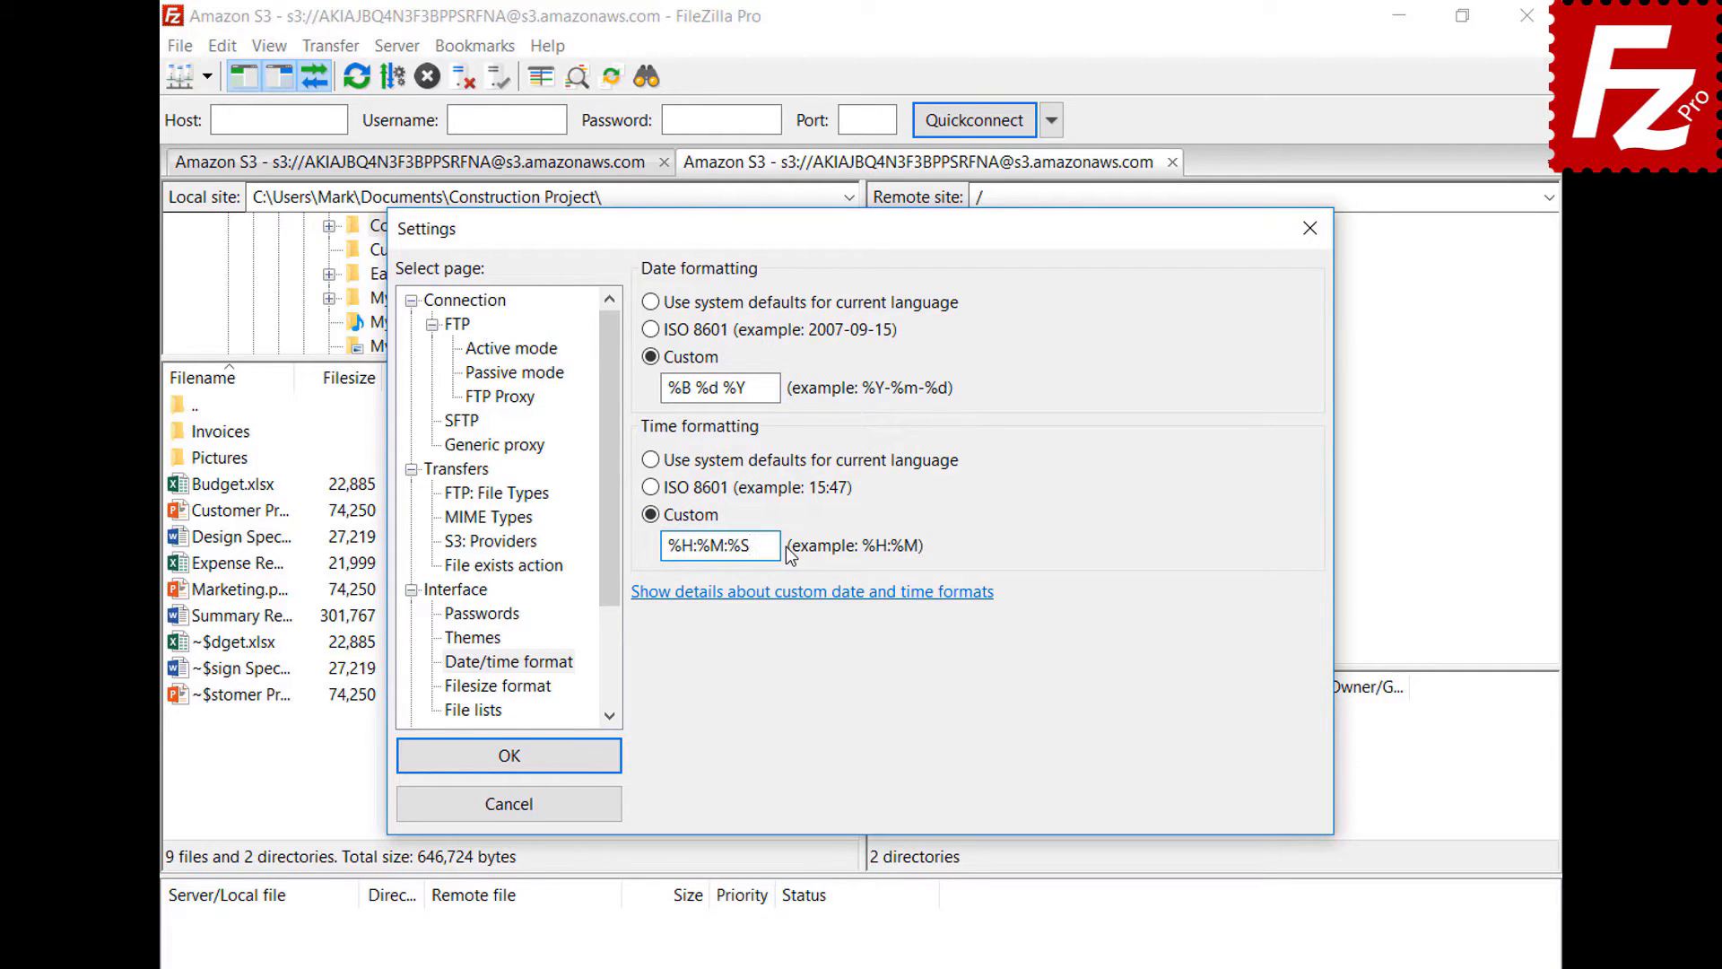
click(508, 755)
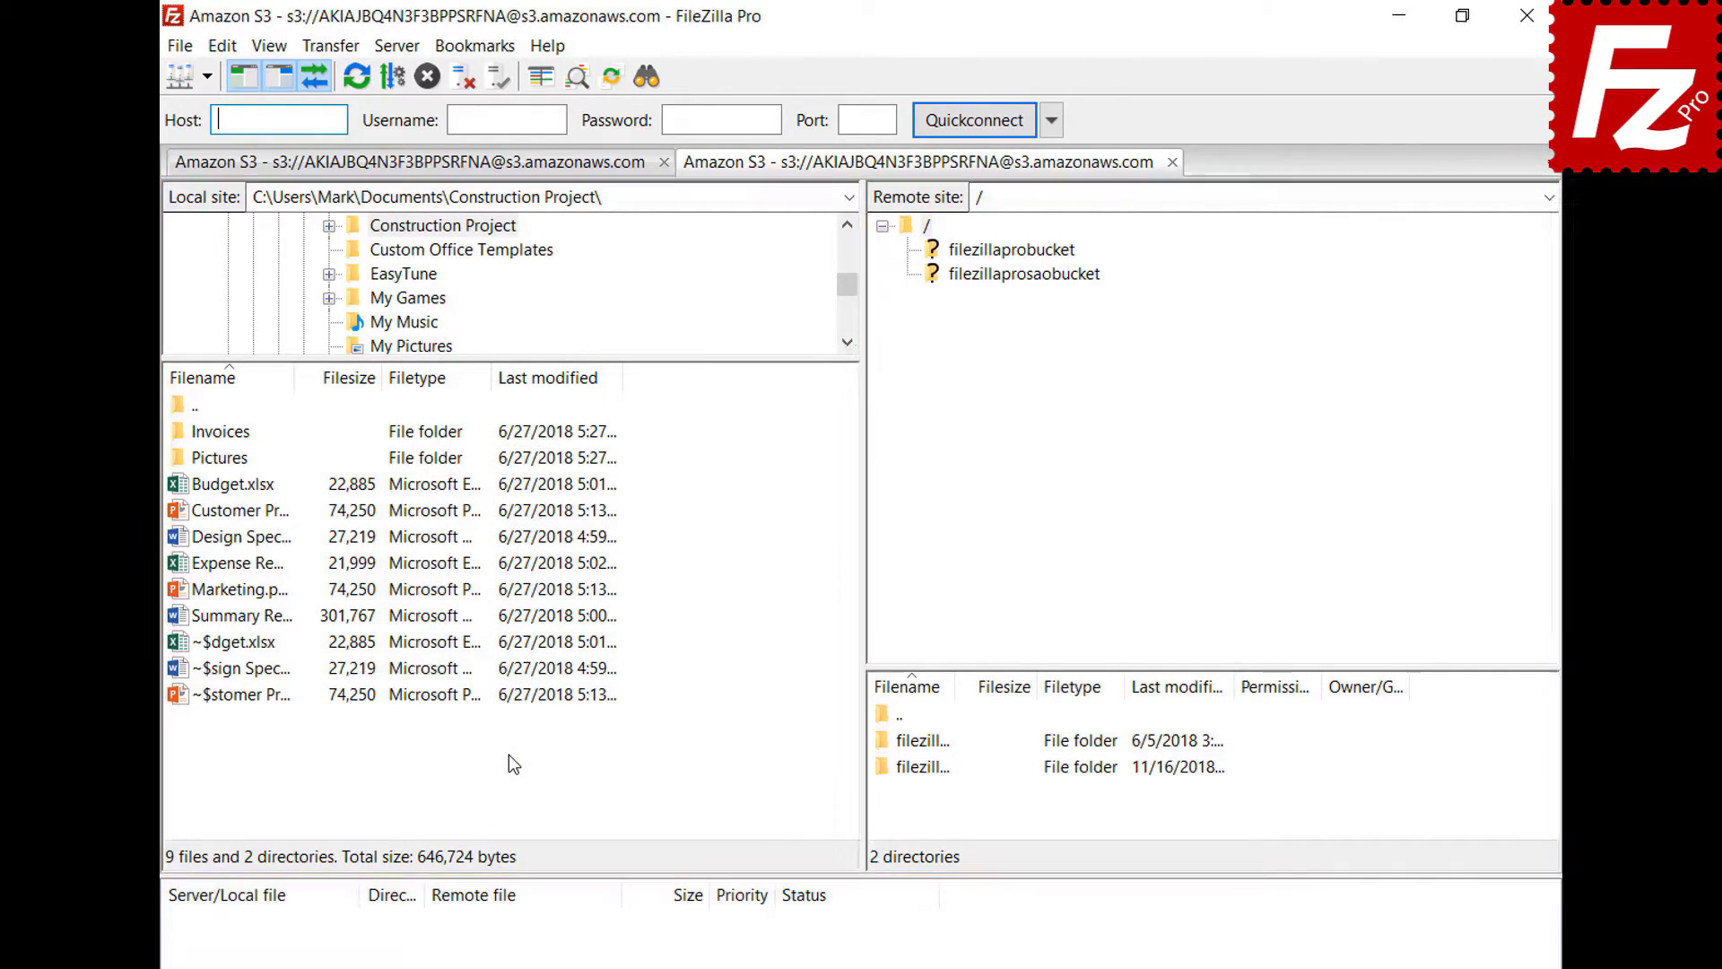
- In Filesize format, choose decimal SI prefixes, keep thousands separators, and use 2 decimal places
click(223, 45)
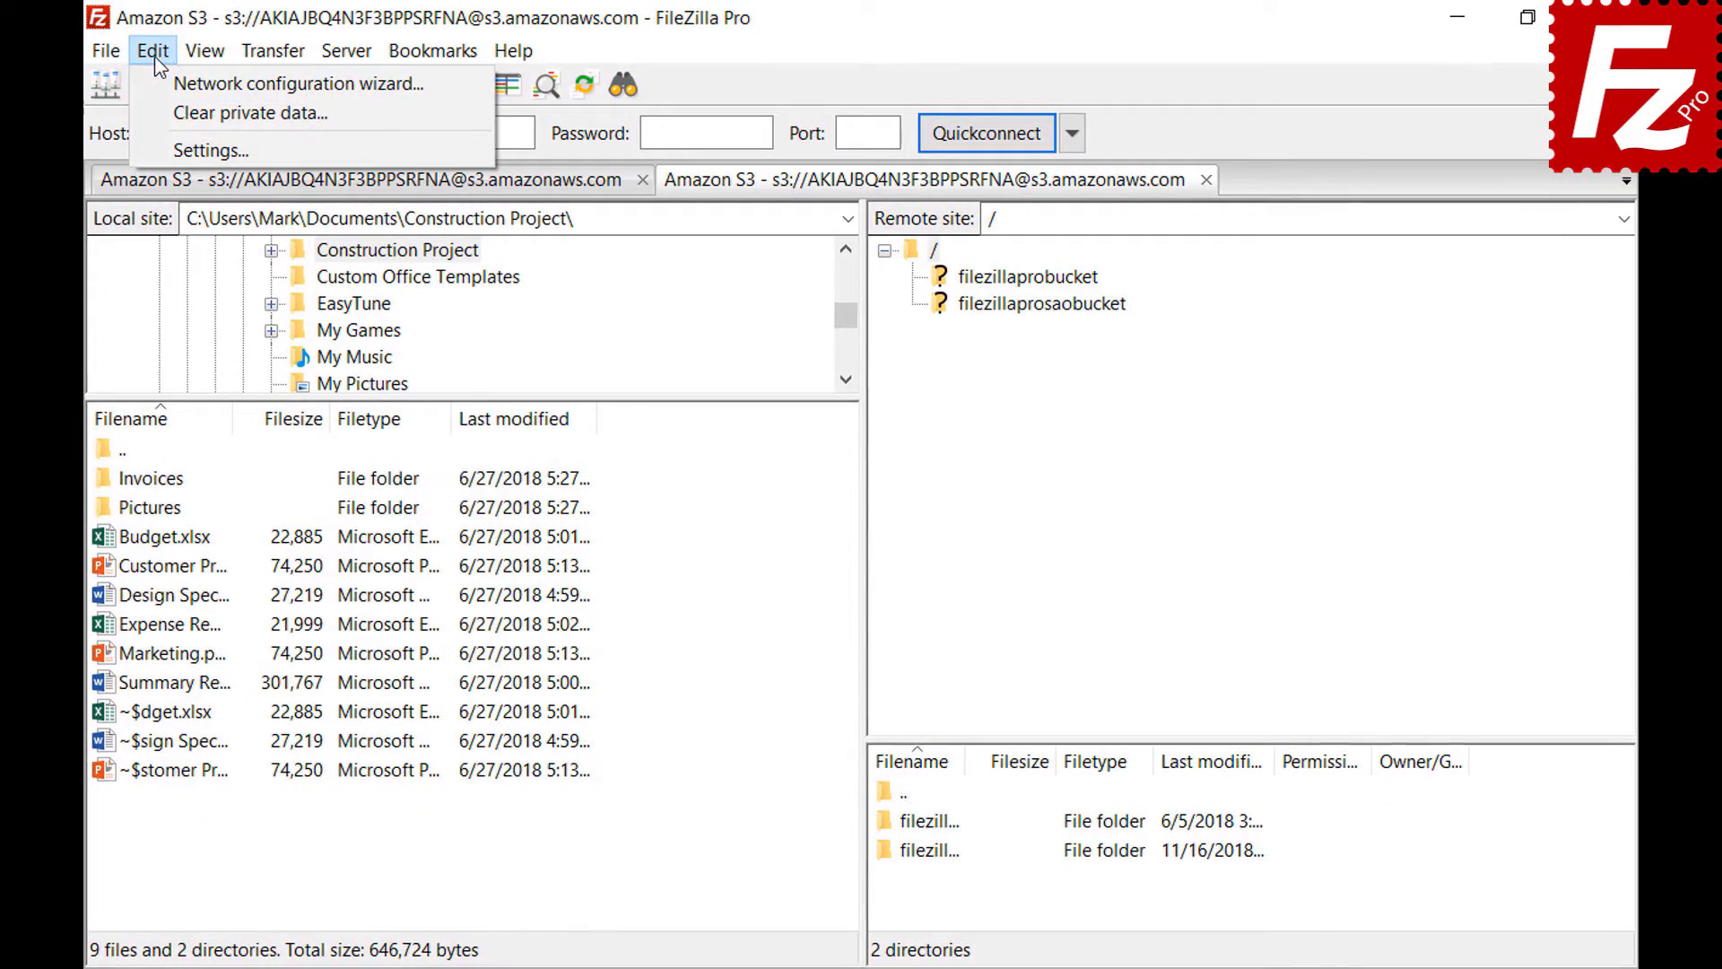
click(164, 145)
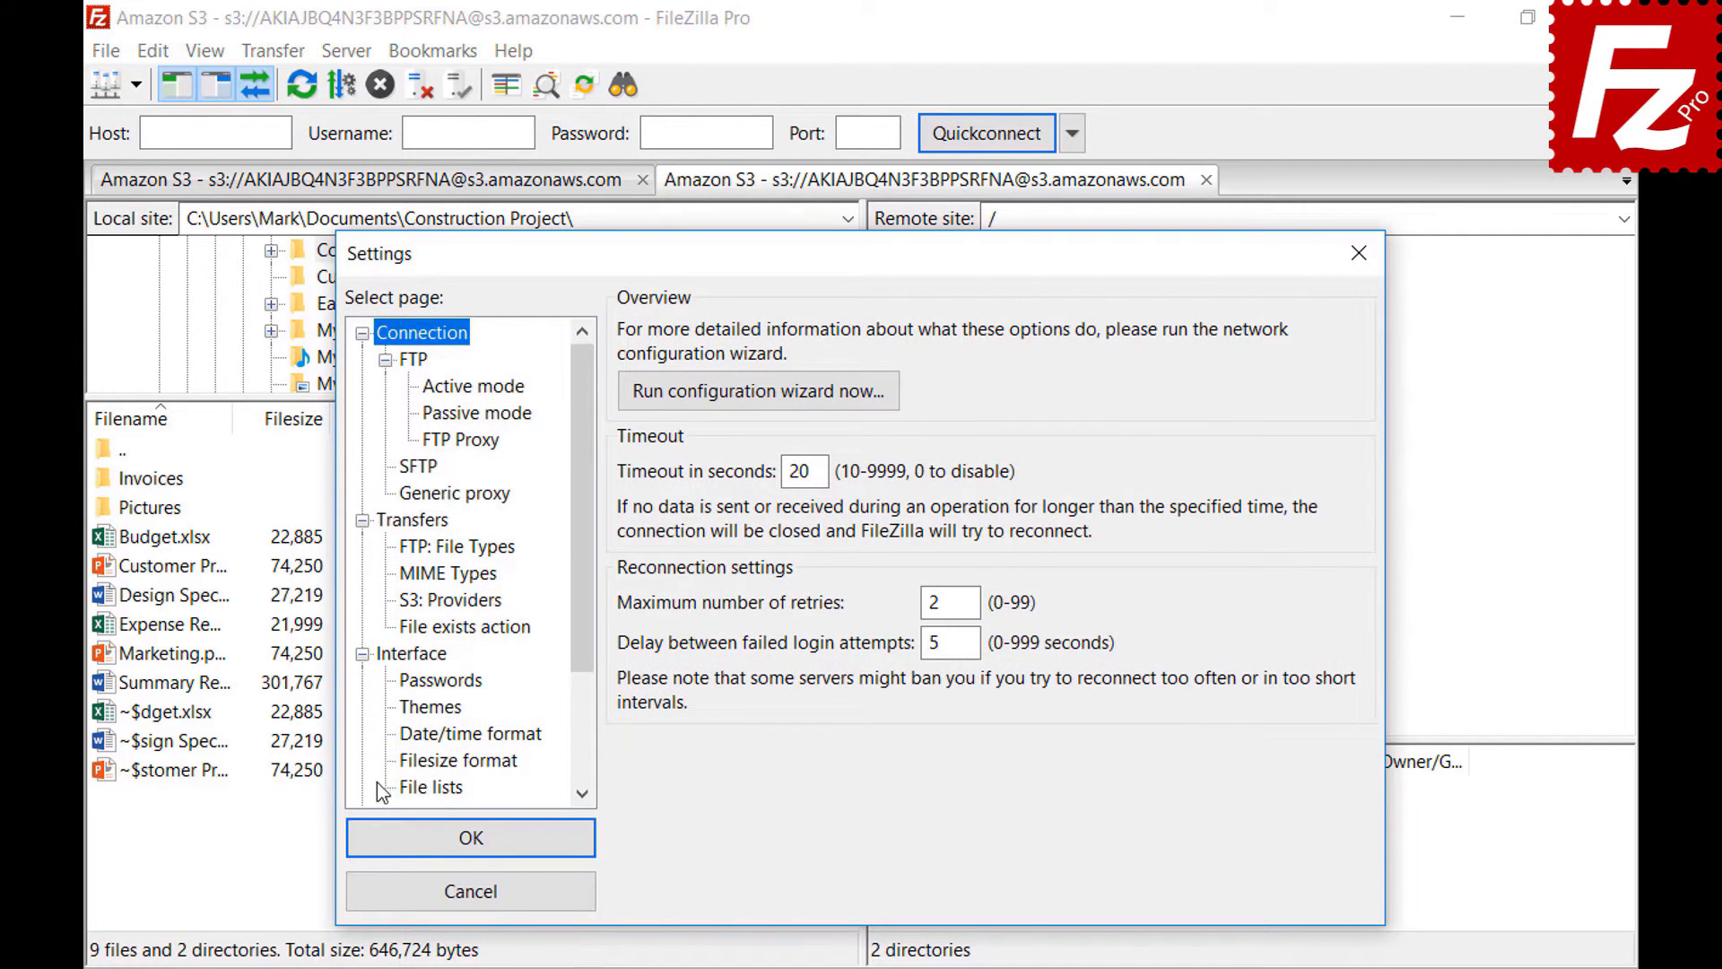
click(408, 764)
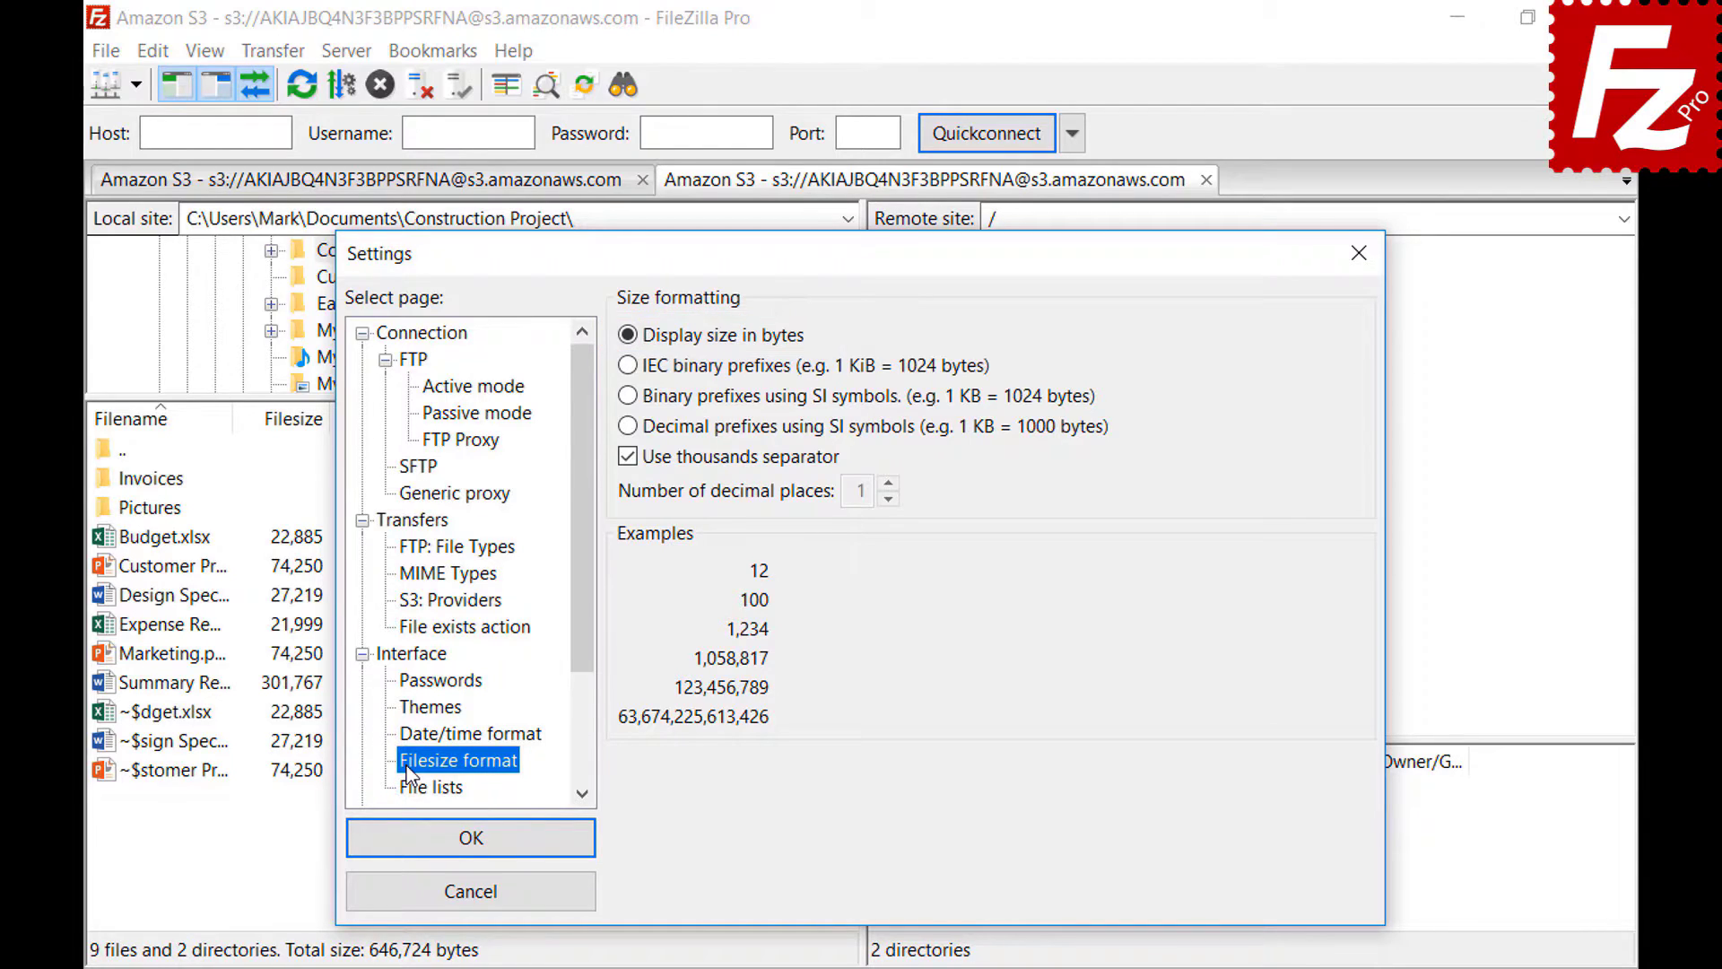
click(627, 459)
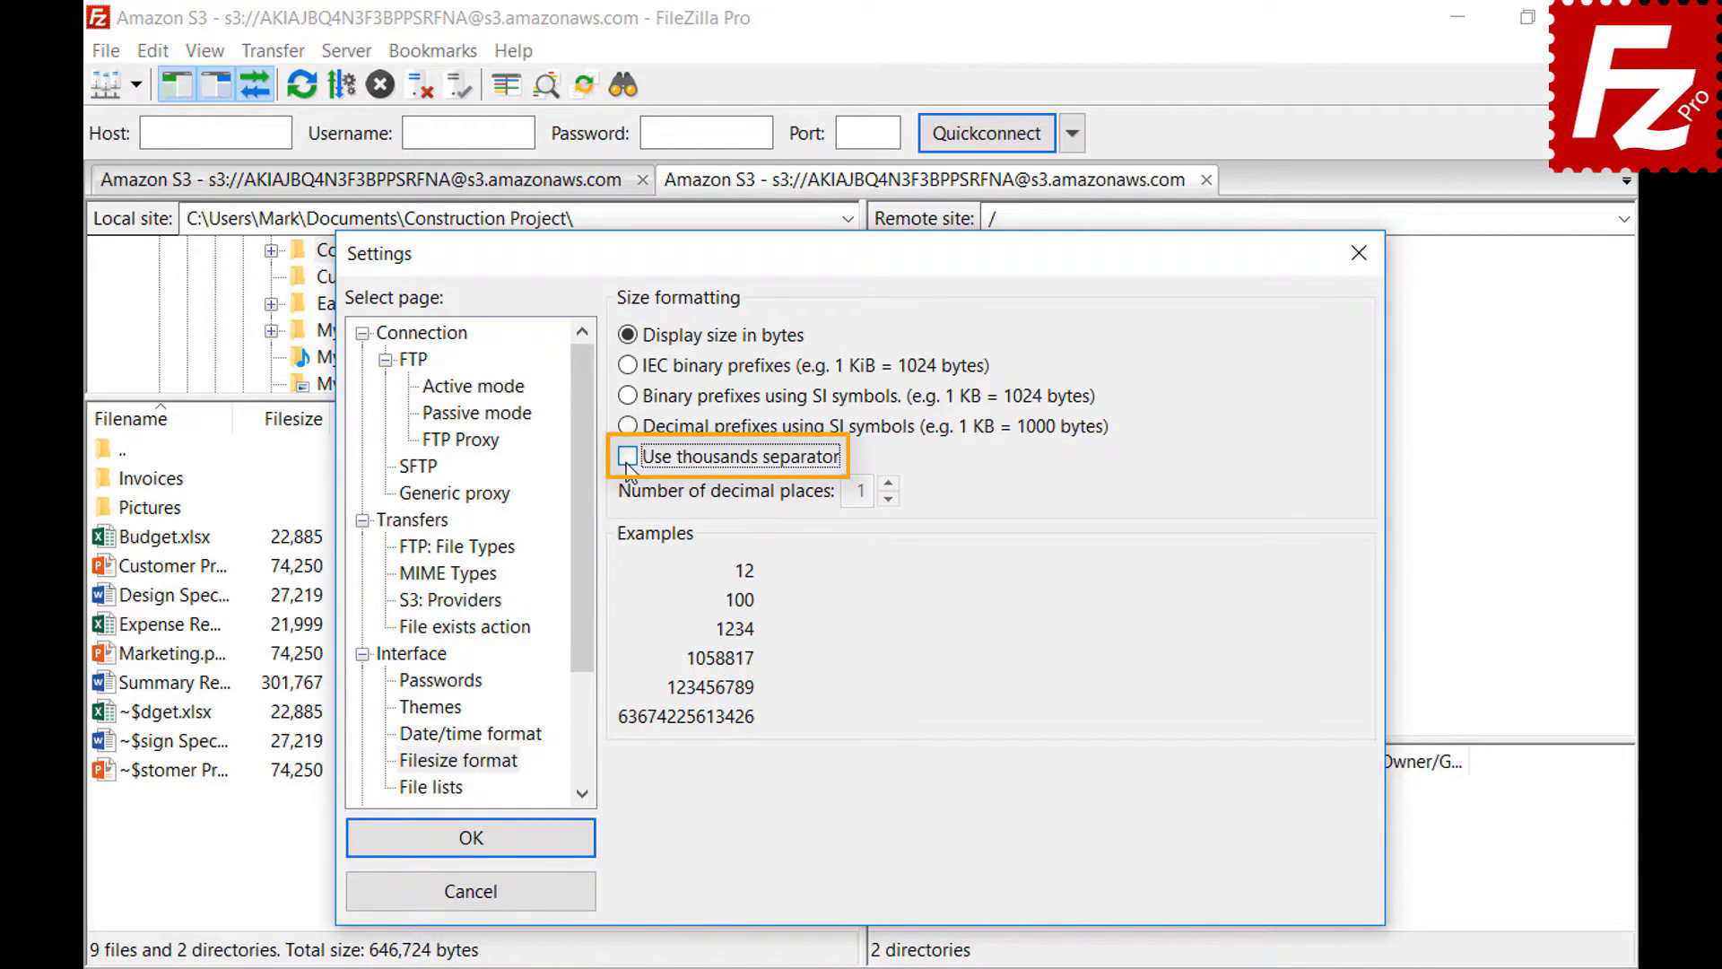
click(627, 459)
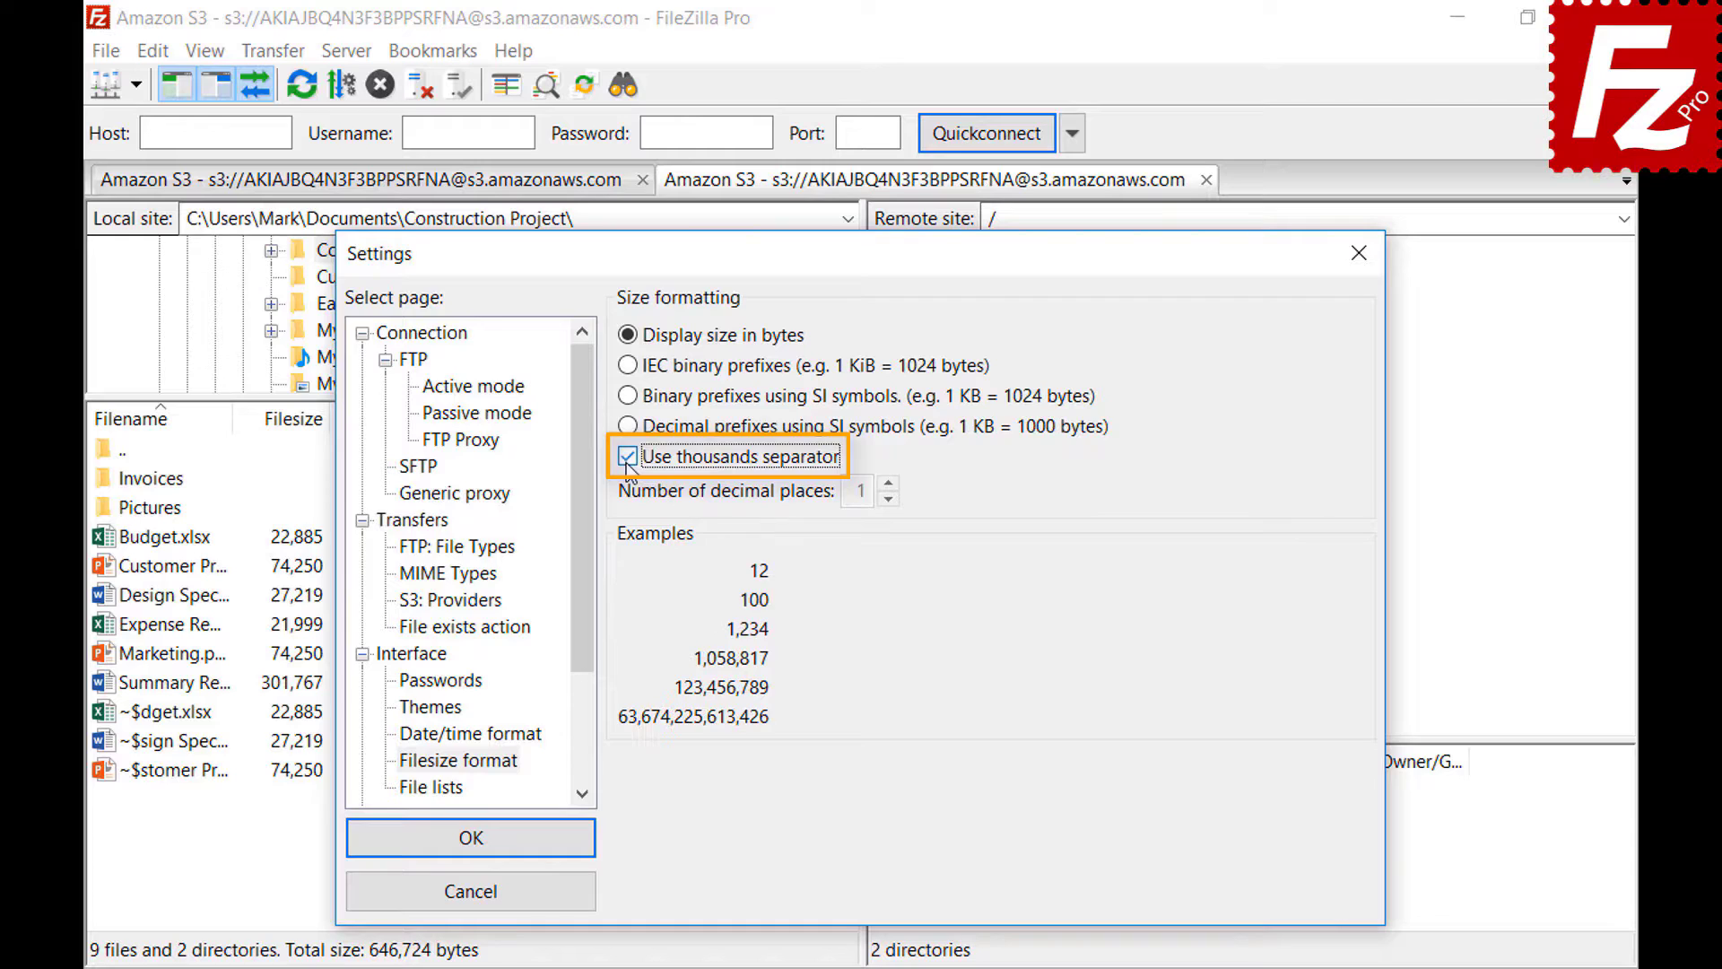
click(627, 365)
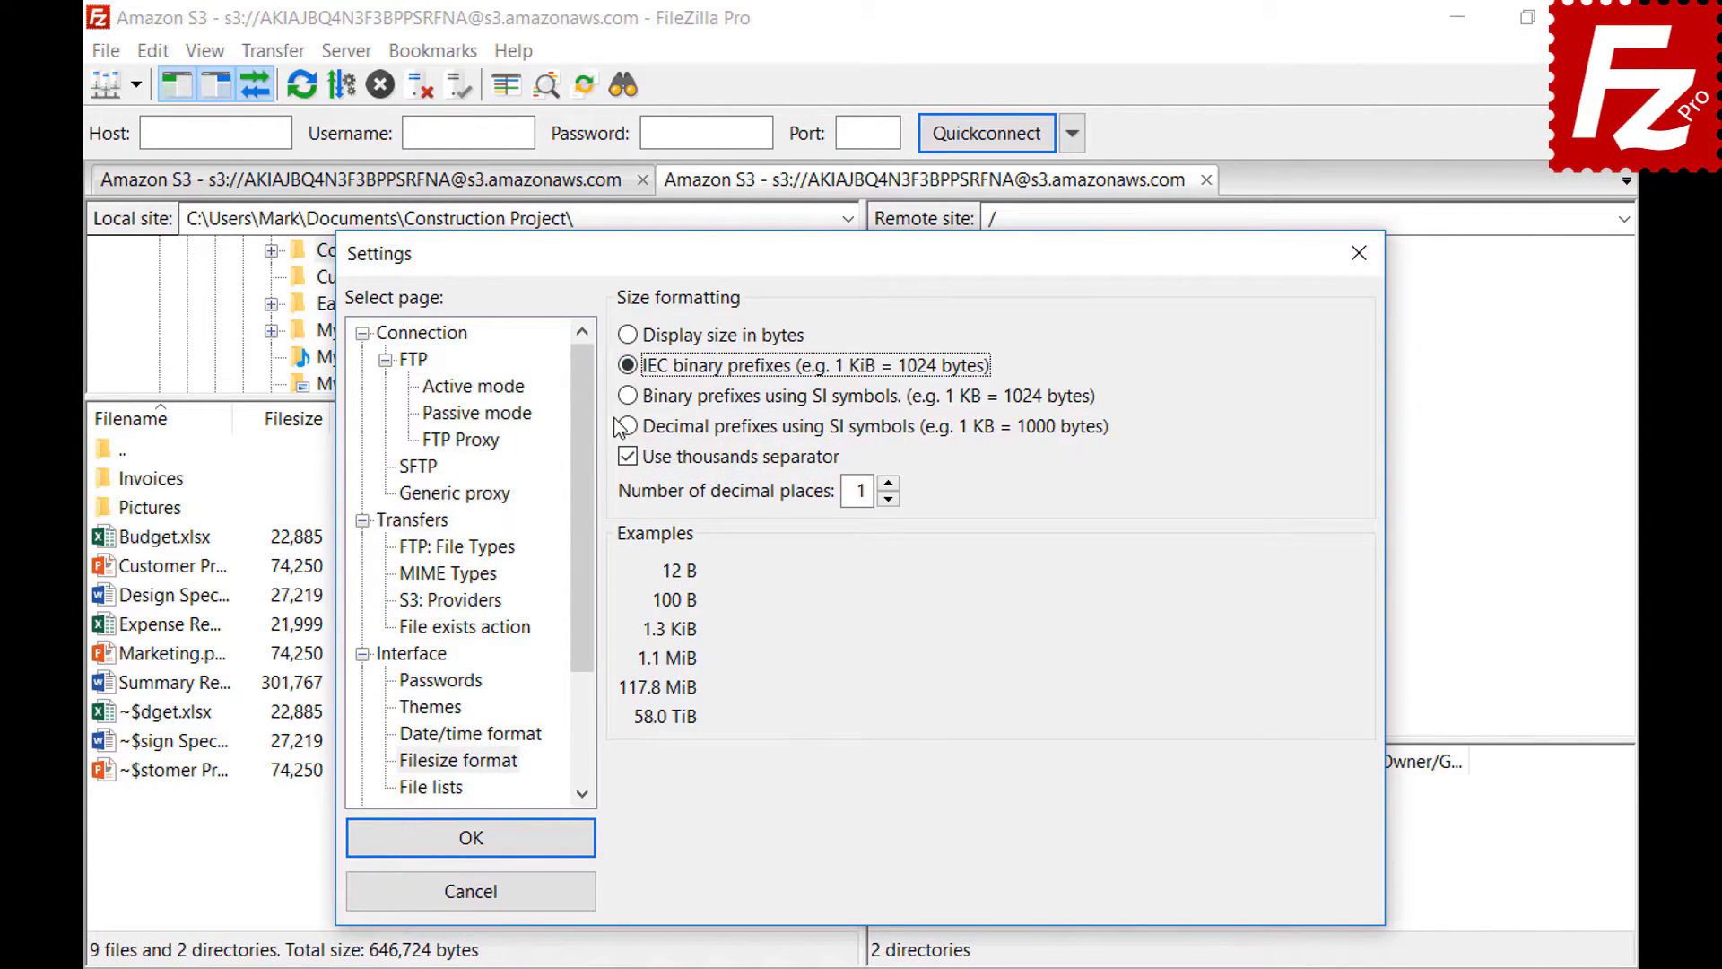
click(628, 395)
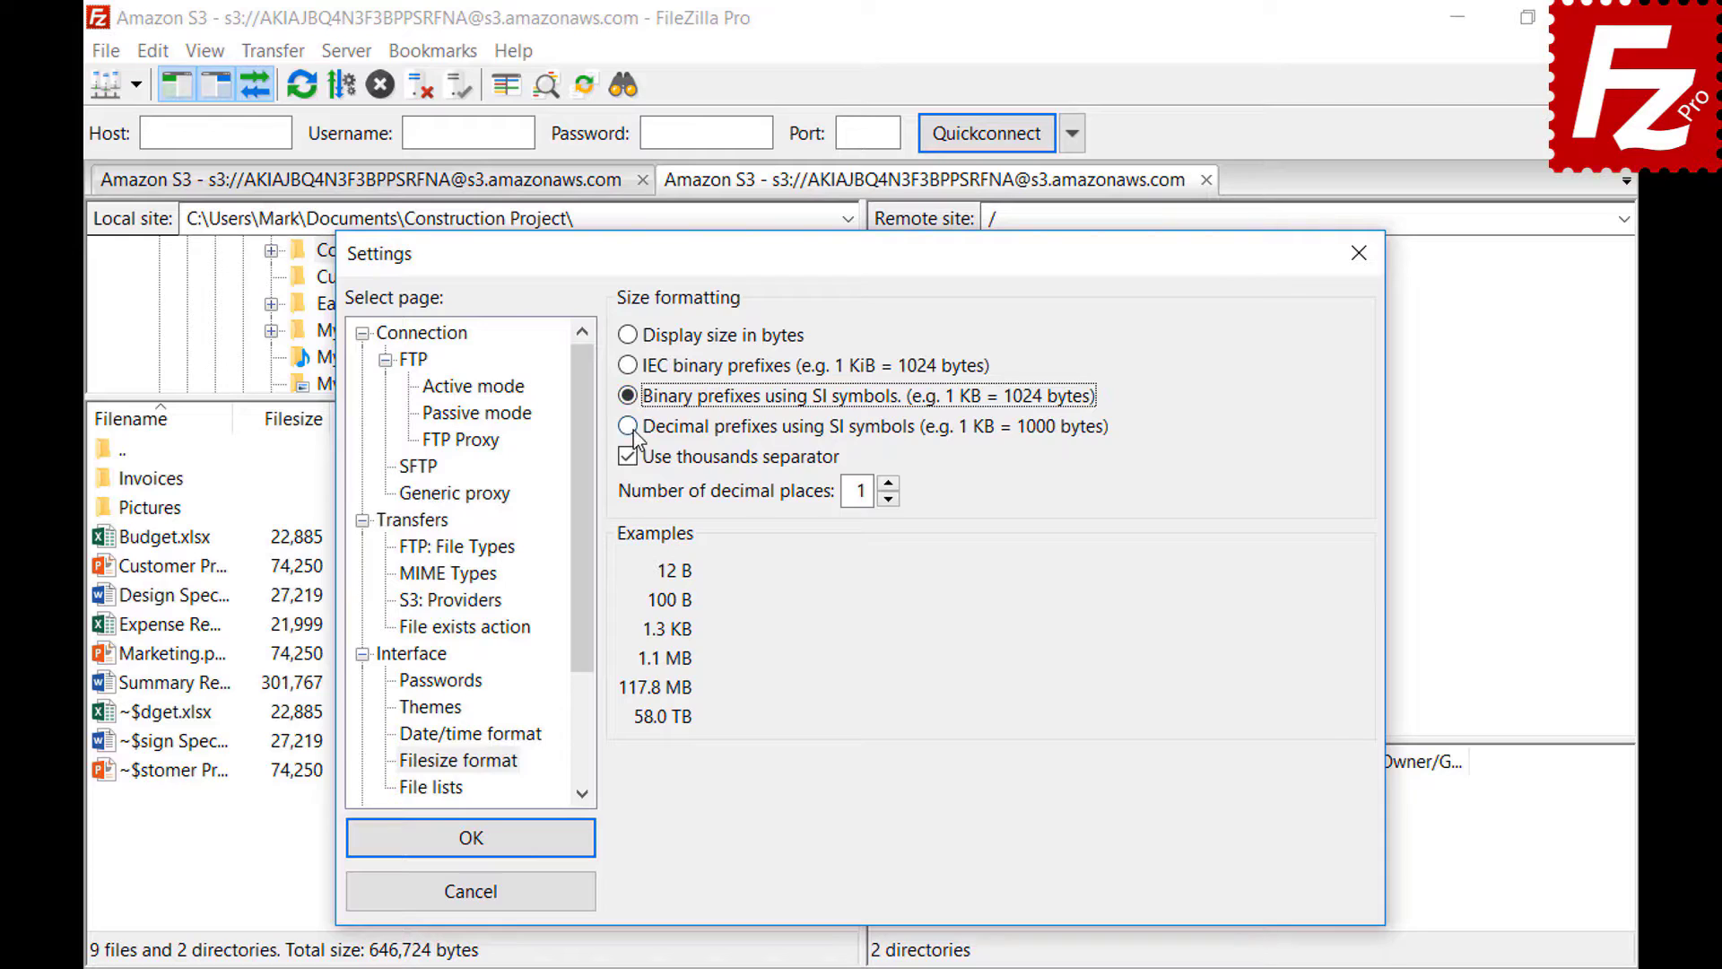
click(633, 429)
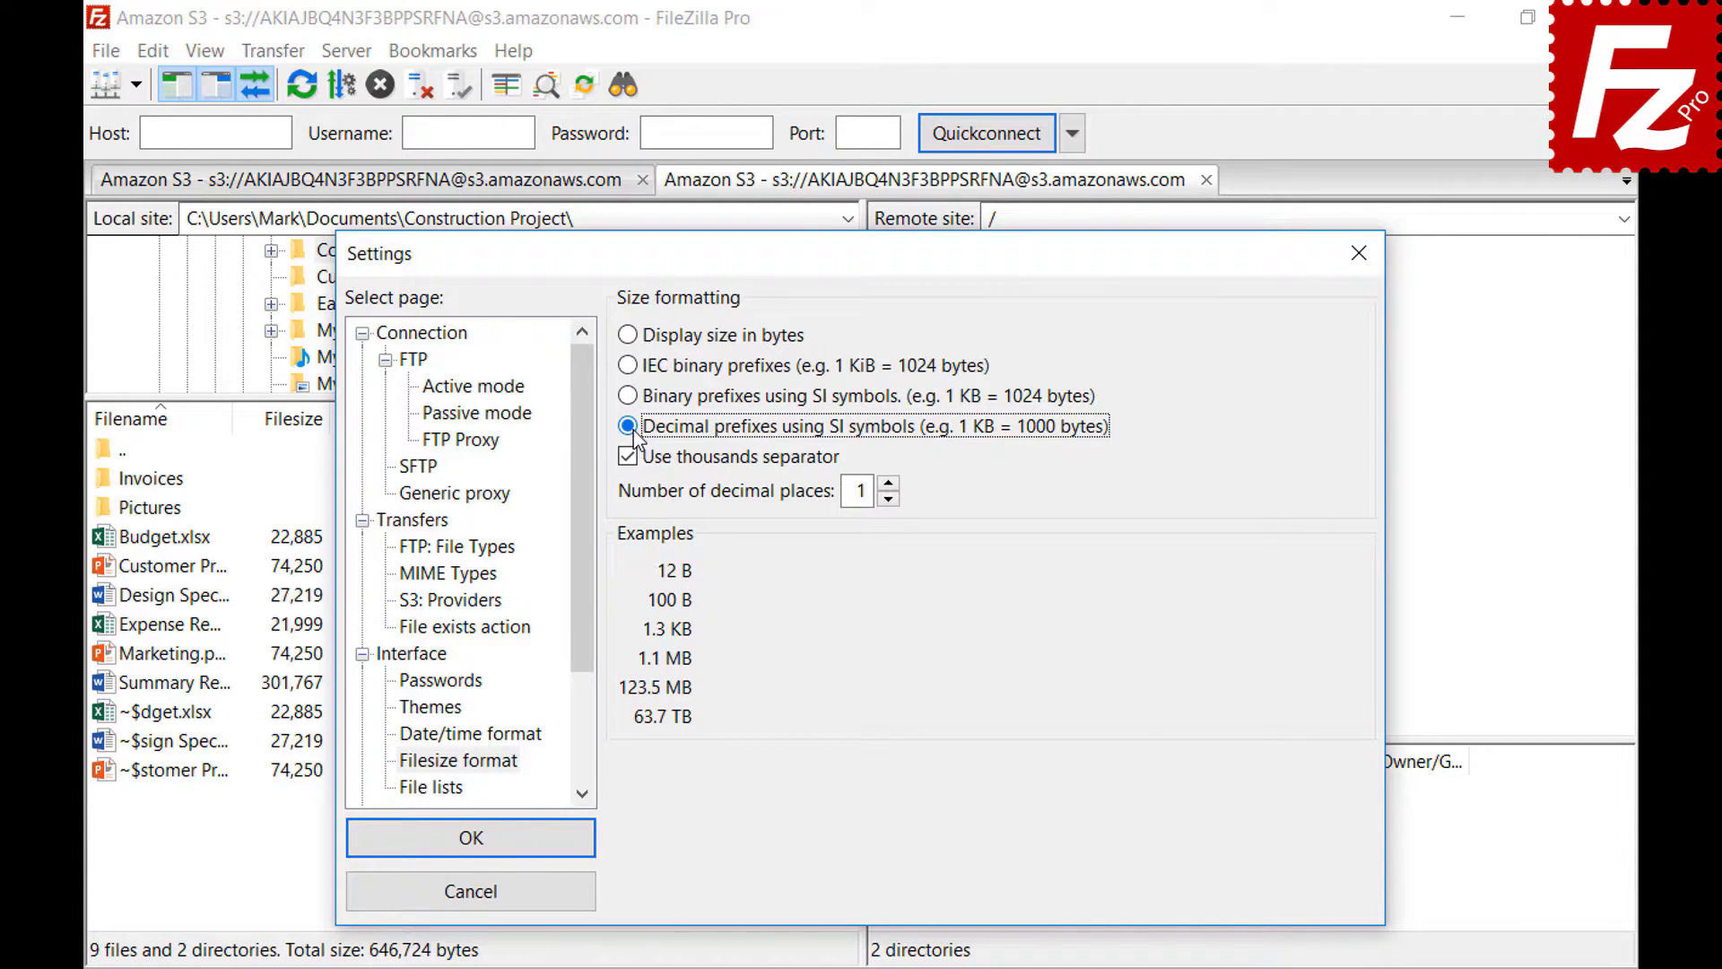
click(887, 485)
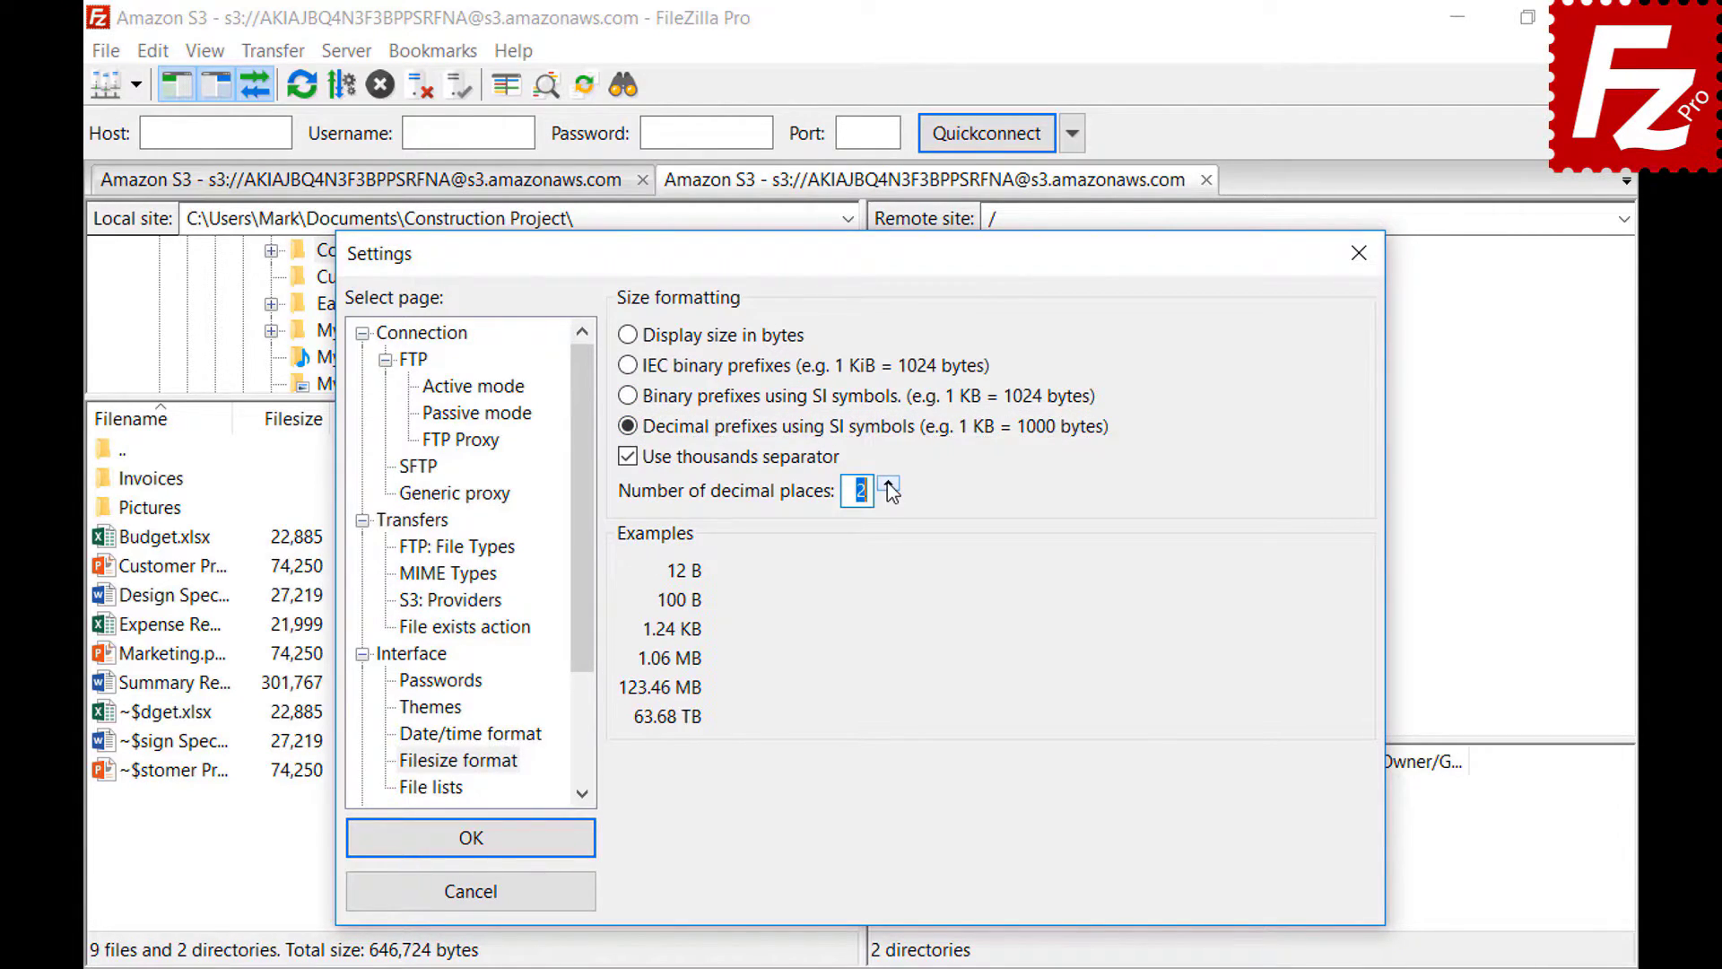
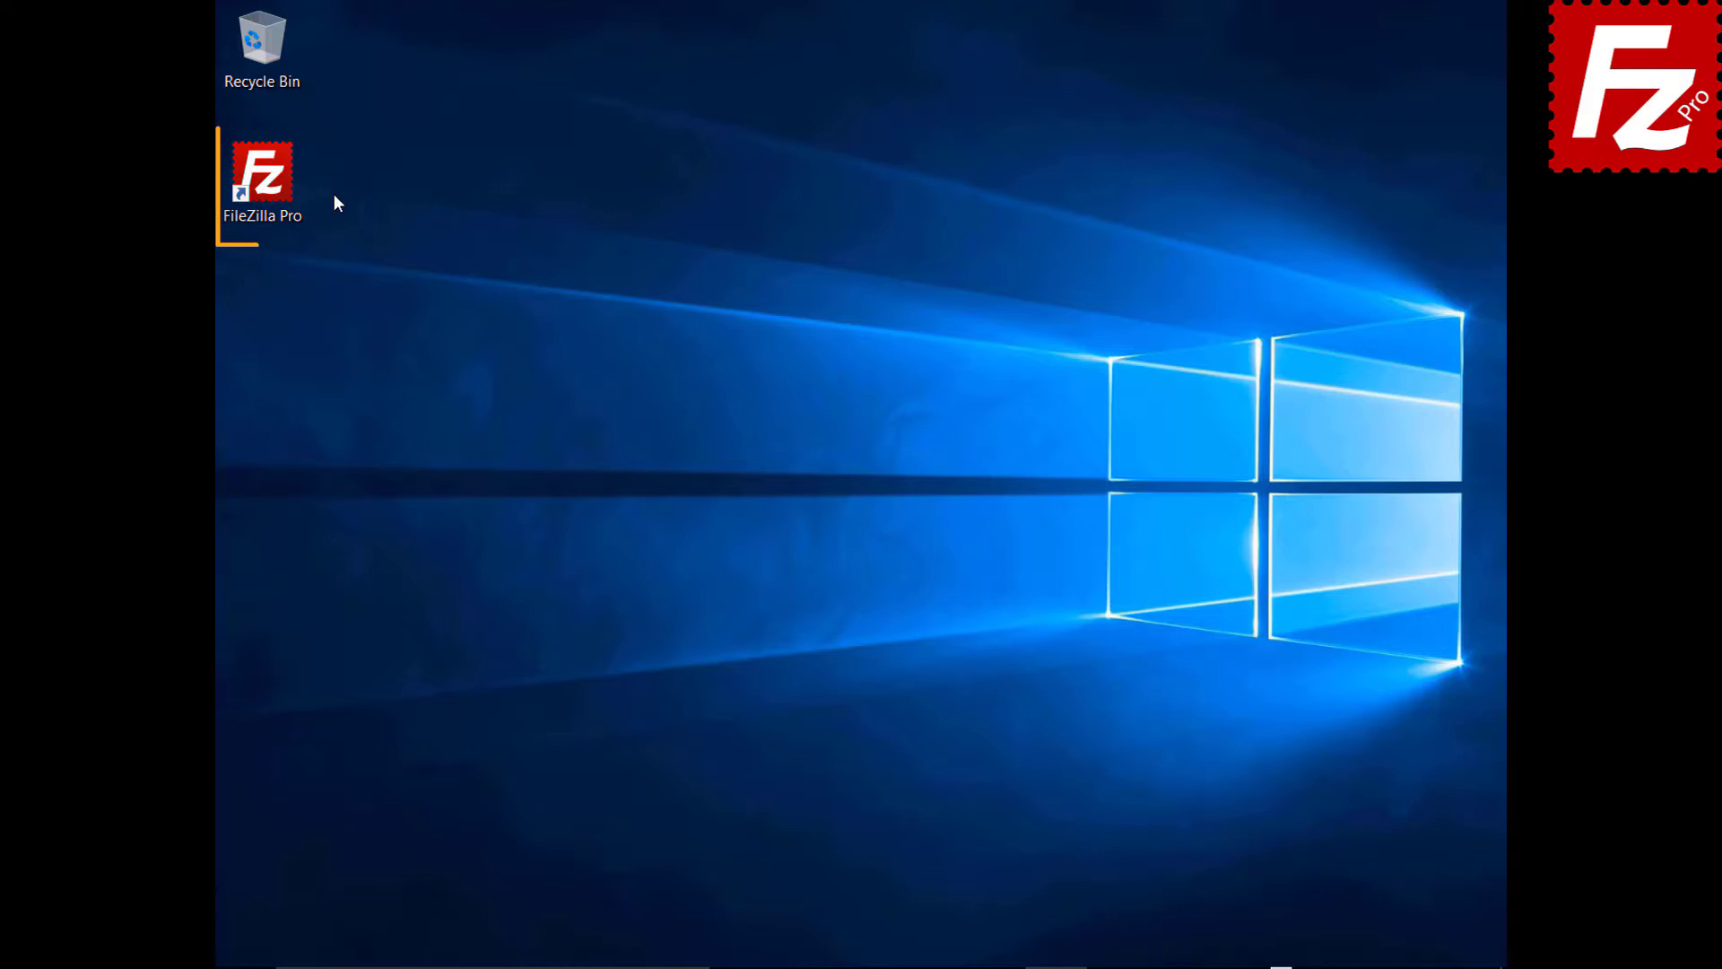
- Launch FileZilla Pro and enable Site Manager data synchronization using FTP
double_click(272, 186)
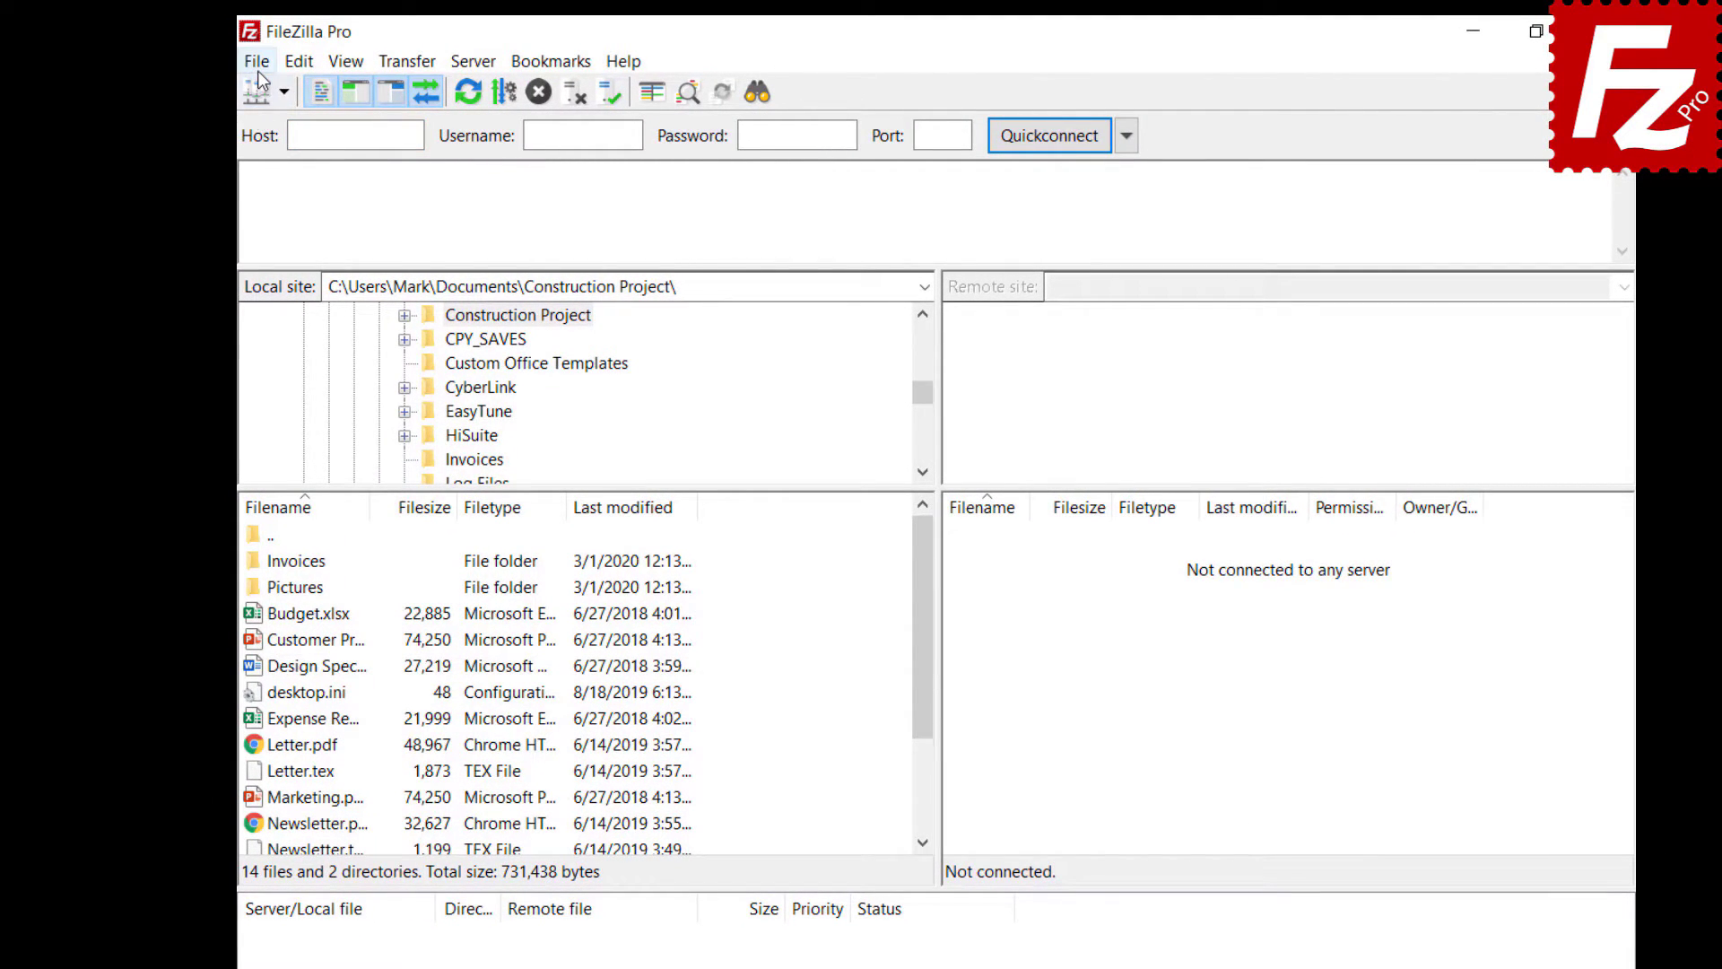
click(257, 65)
click(269, 144)
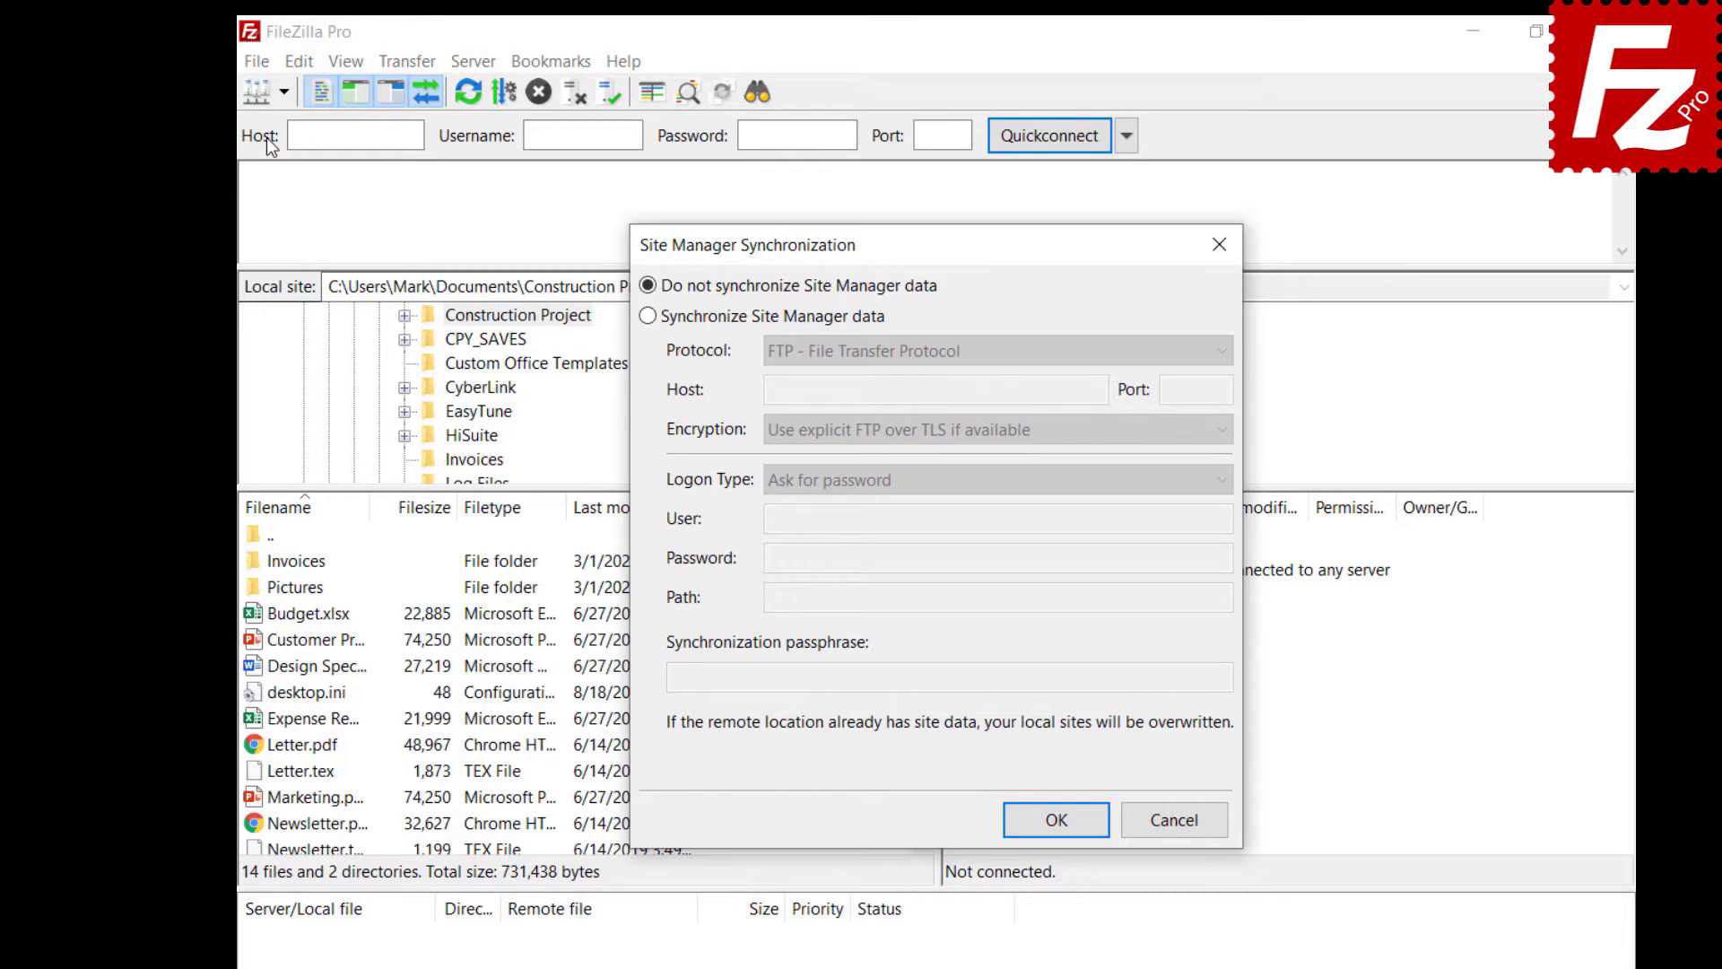
click(648, 315)
click(972, 359)
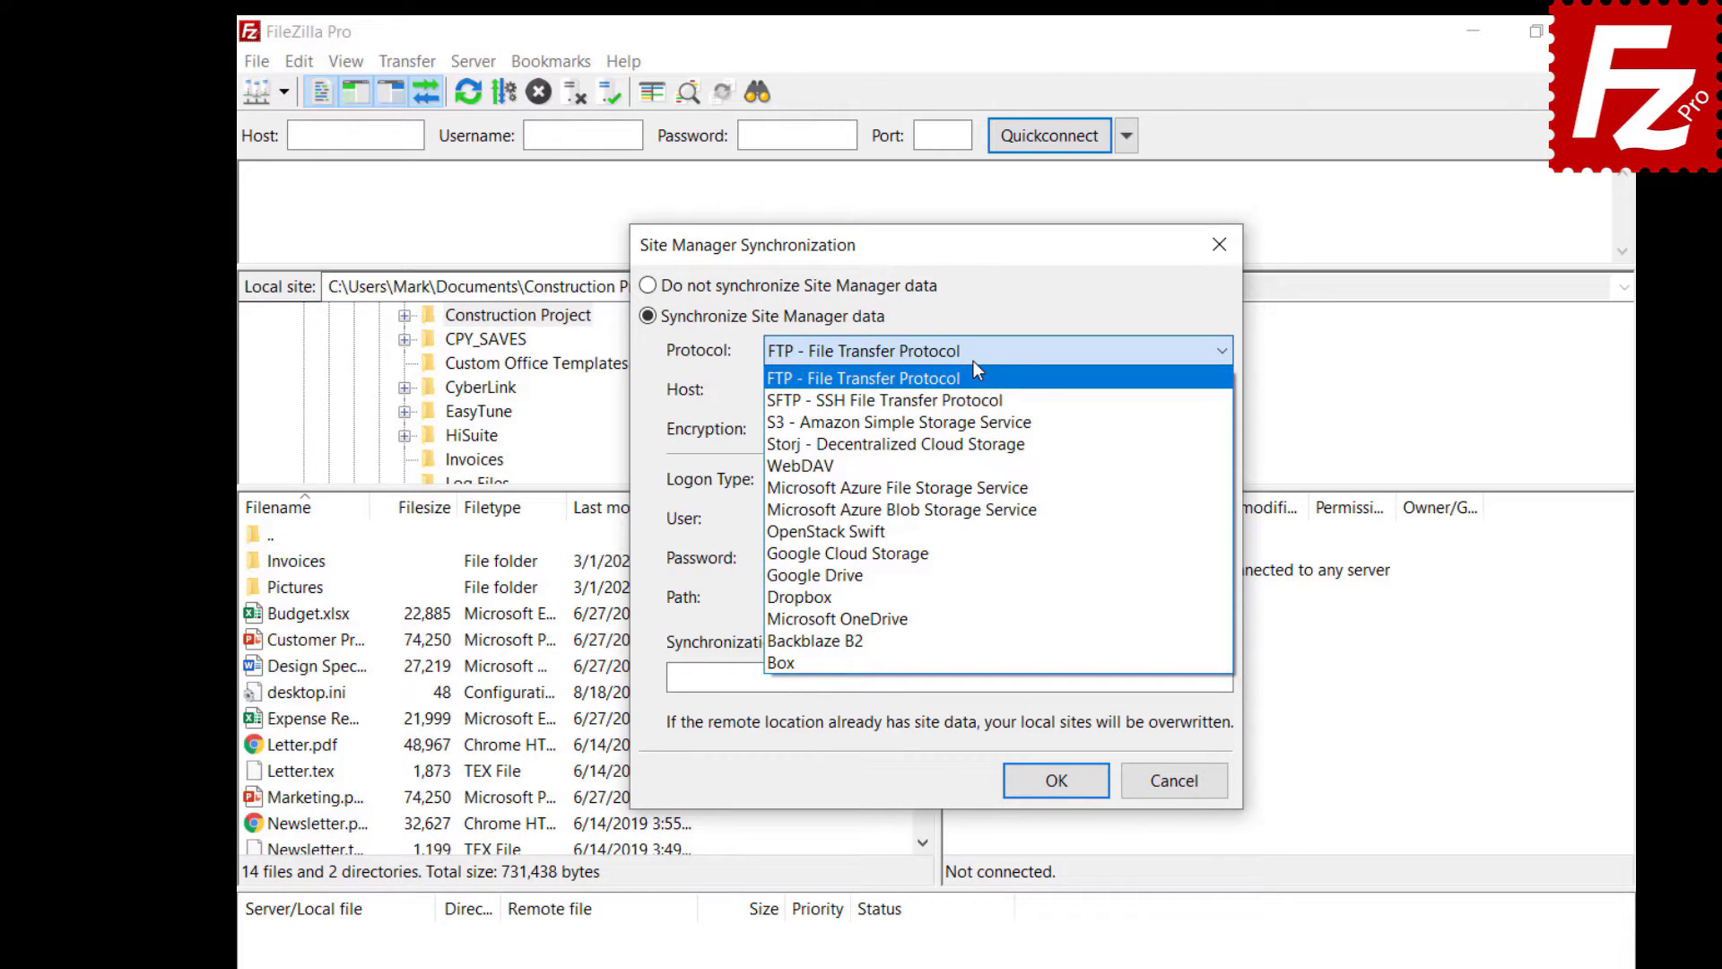
click(972, 361)
- Enter host 40.121.111.78, the user name, password, path / and passphrase, then save
click(1097, 391)
text(40.121.111.78)
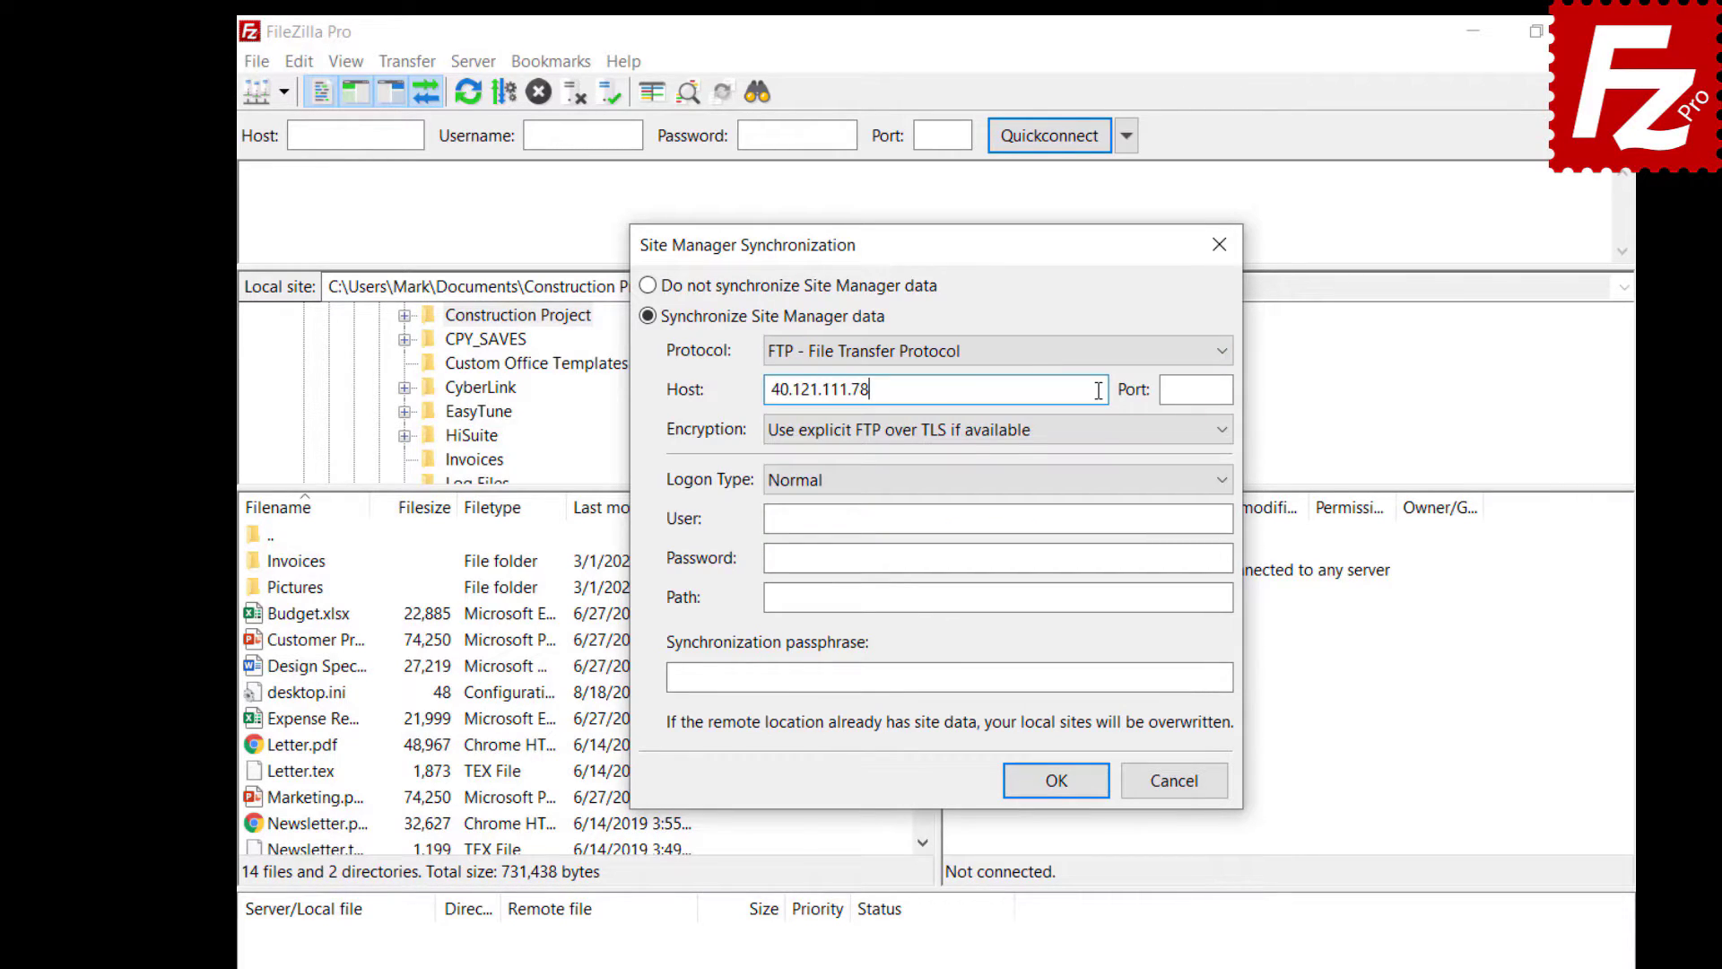
click(1172, 520)
text(filezillaprotutorial)
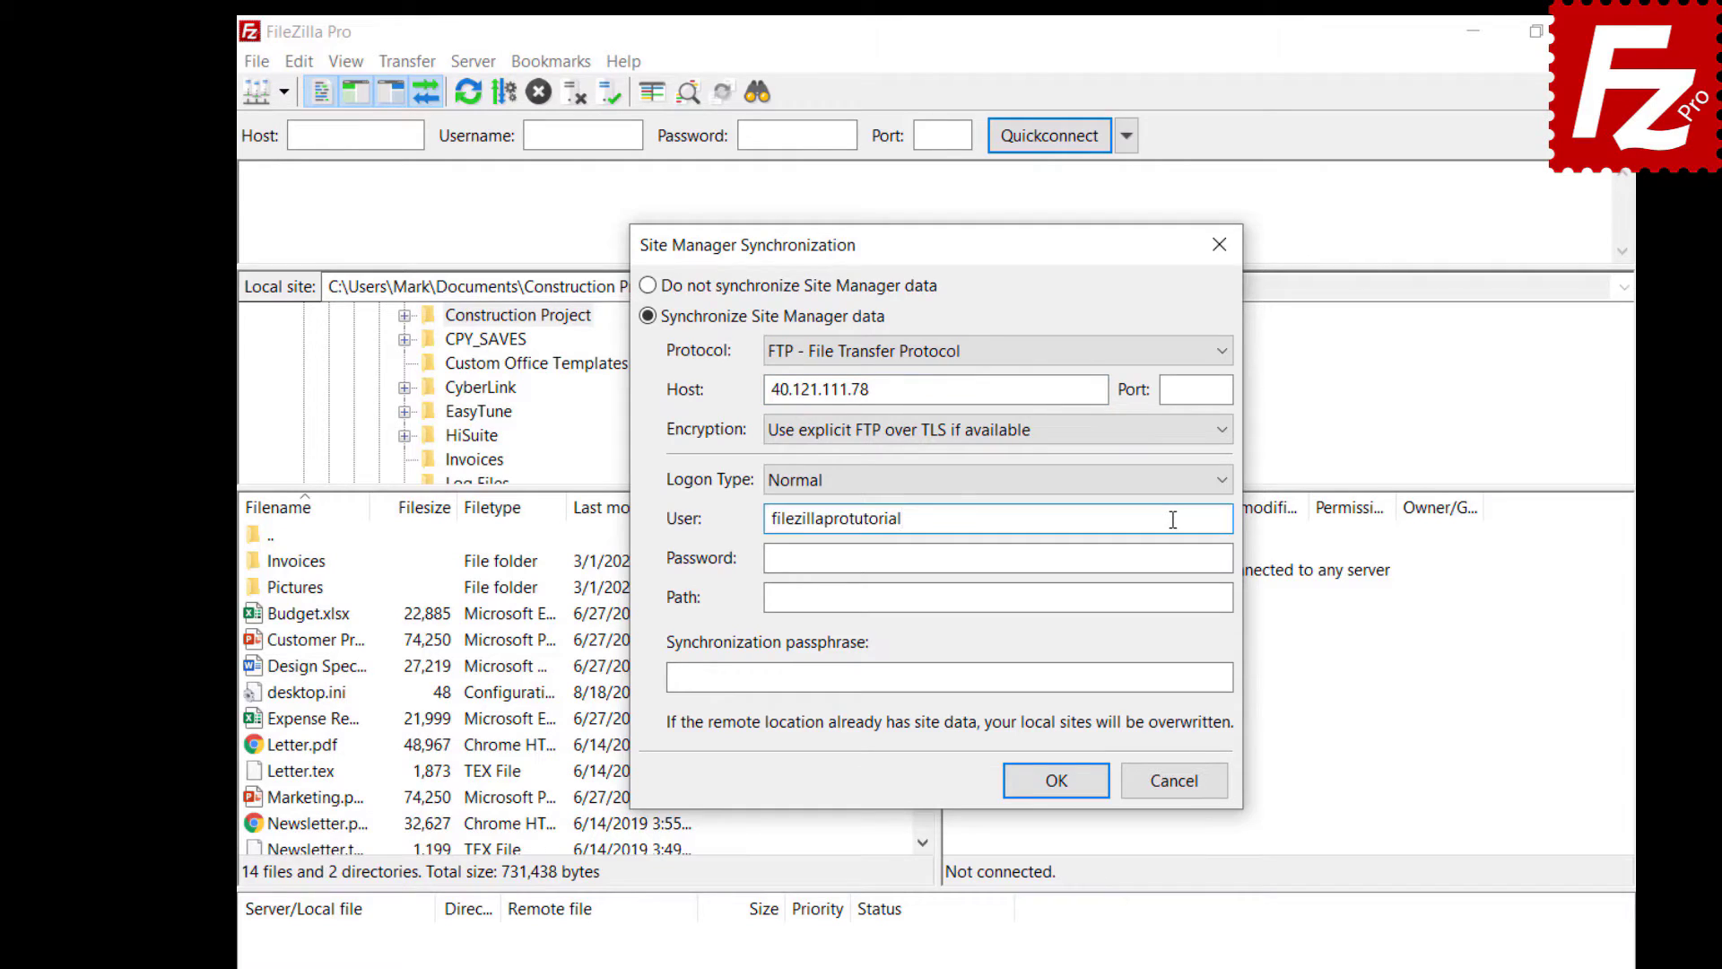
click(1189, 556)
key(ctrl+v)
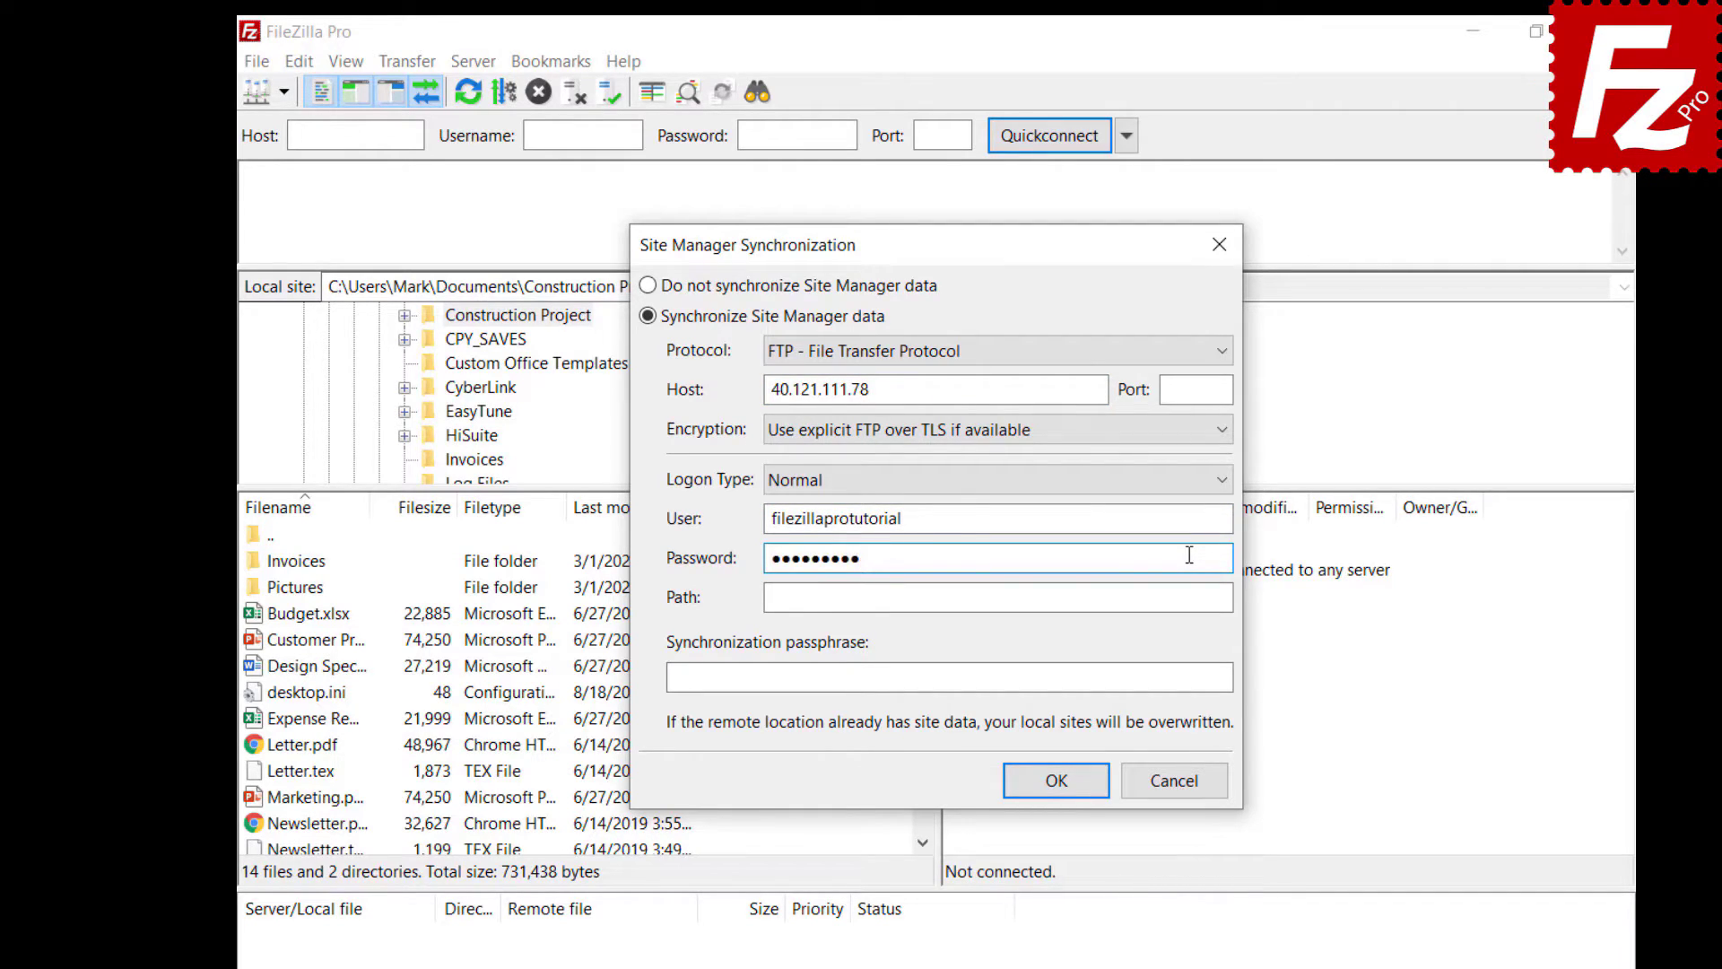
click(1189, 598)
text(/)
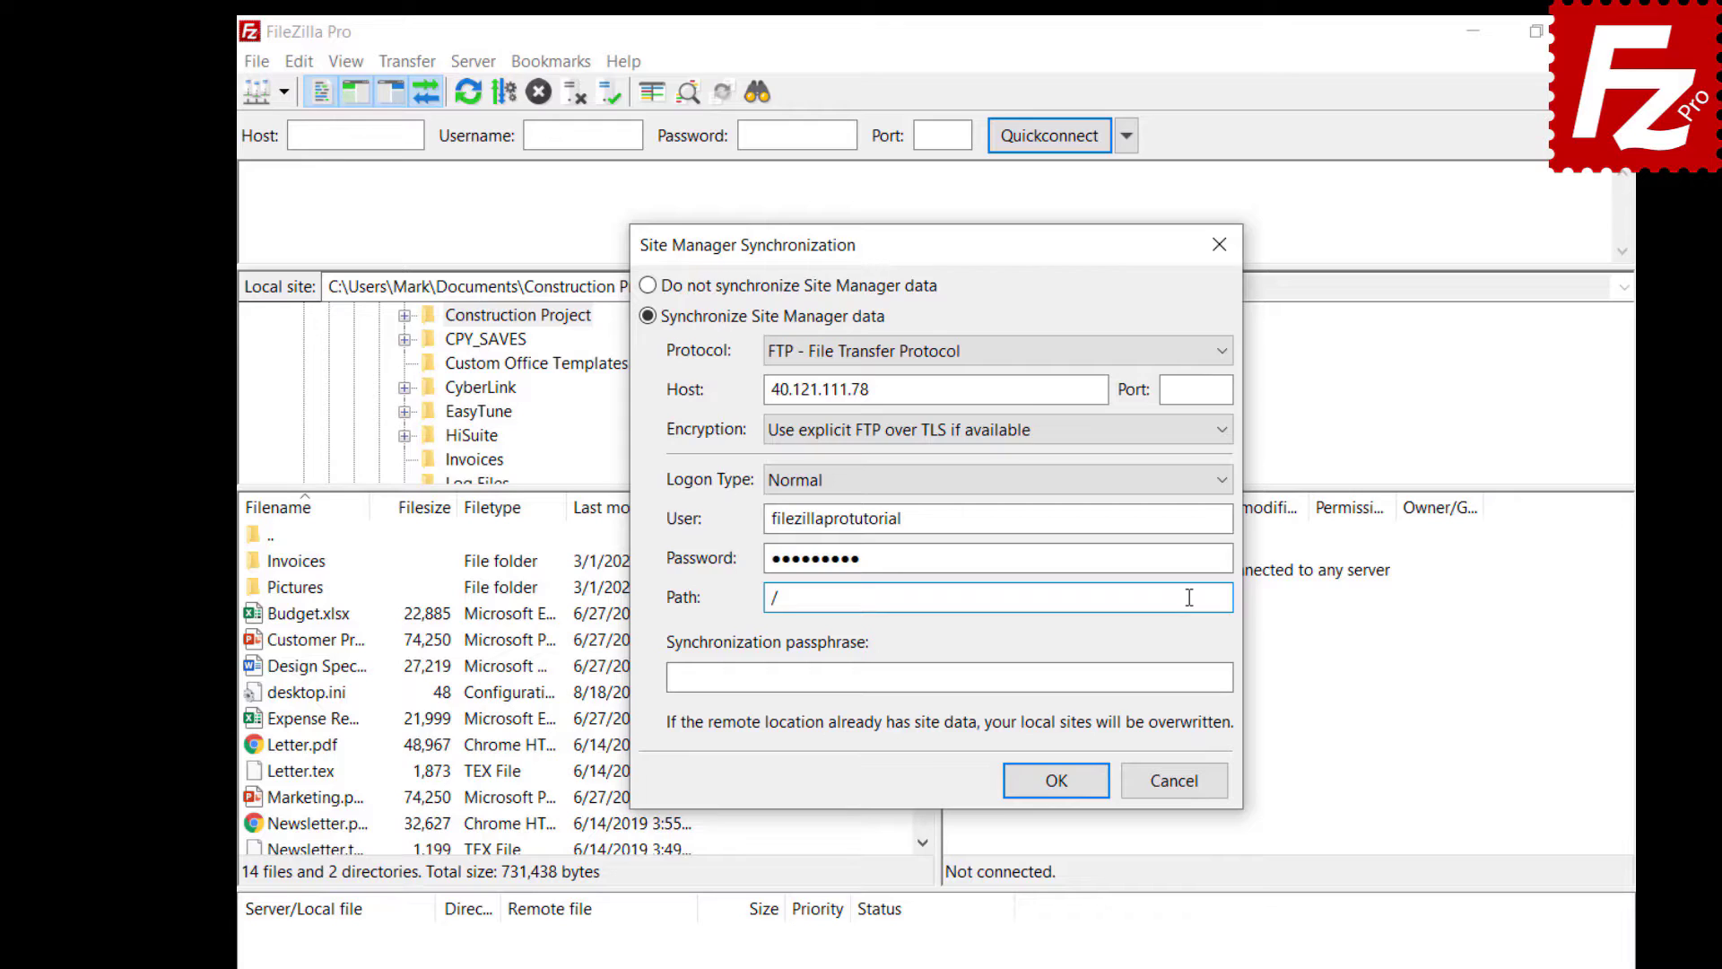
click(1212, 678)
key(ctrl+v)
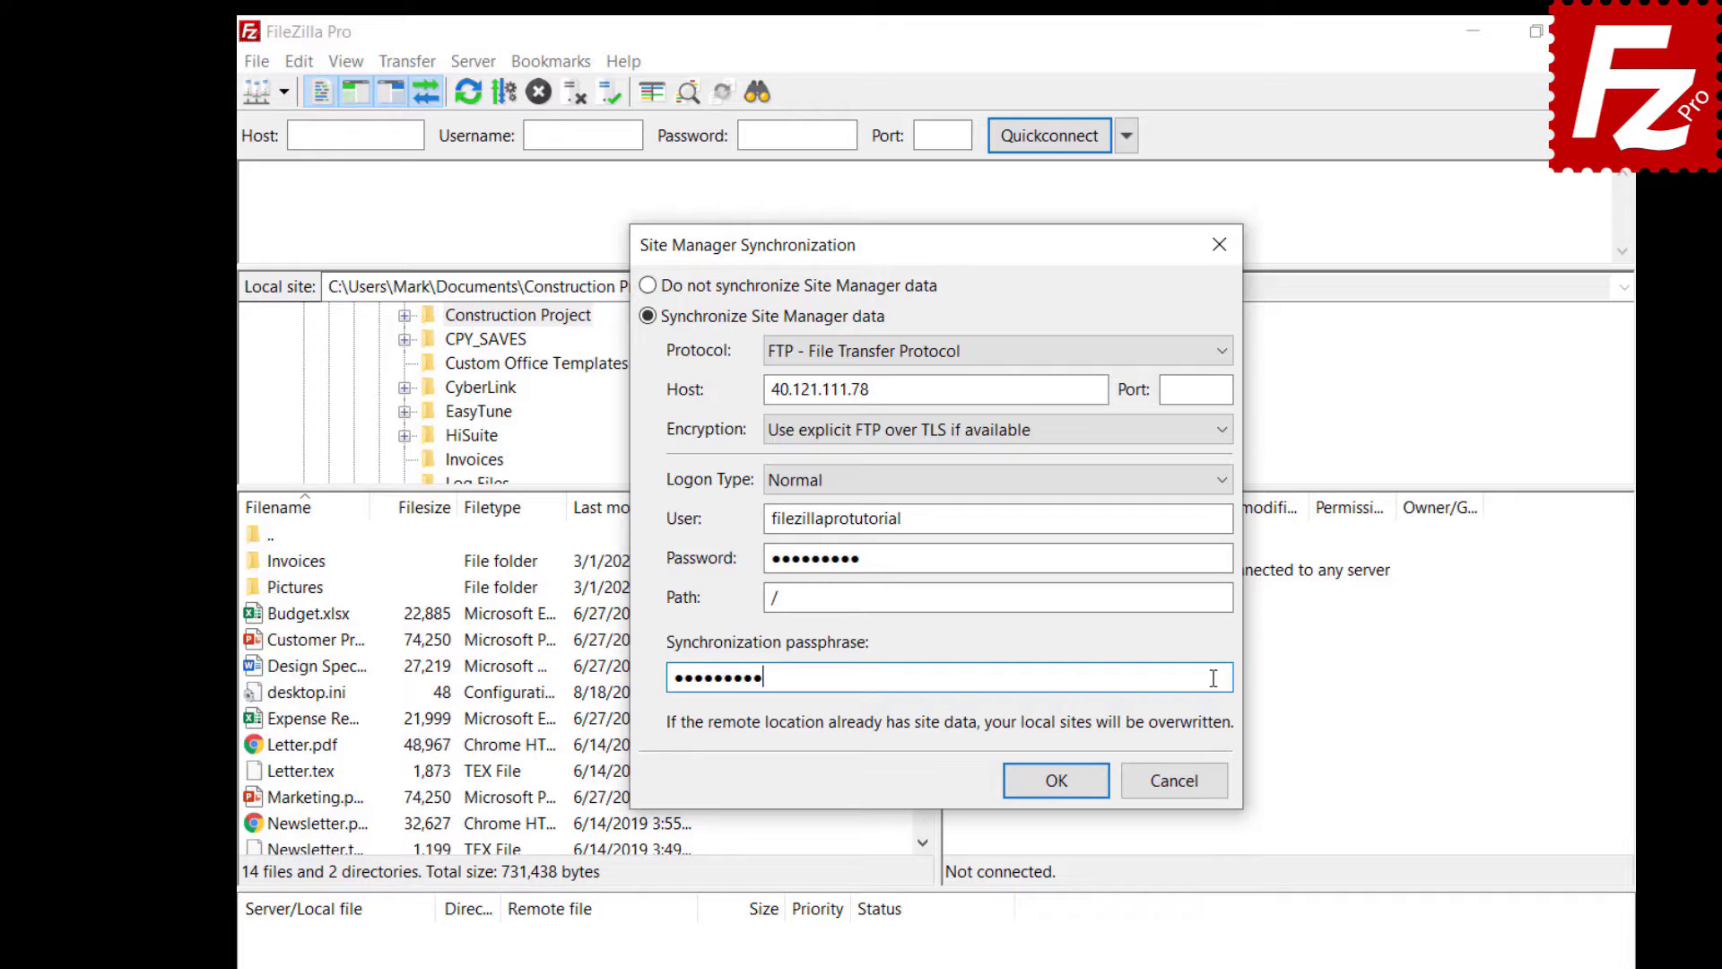
click(1058, 783)
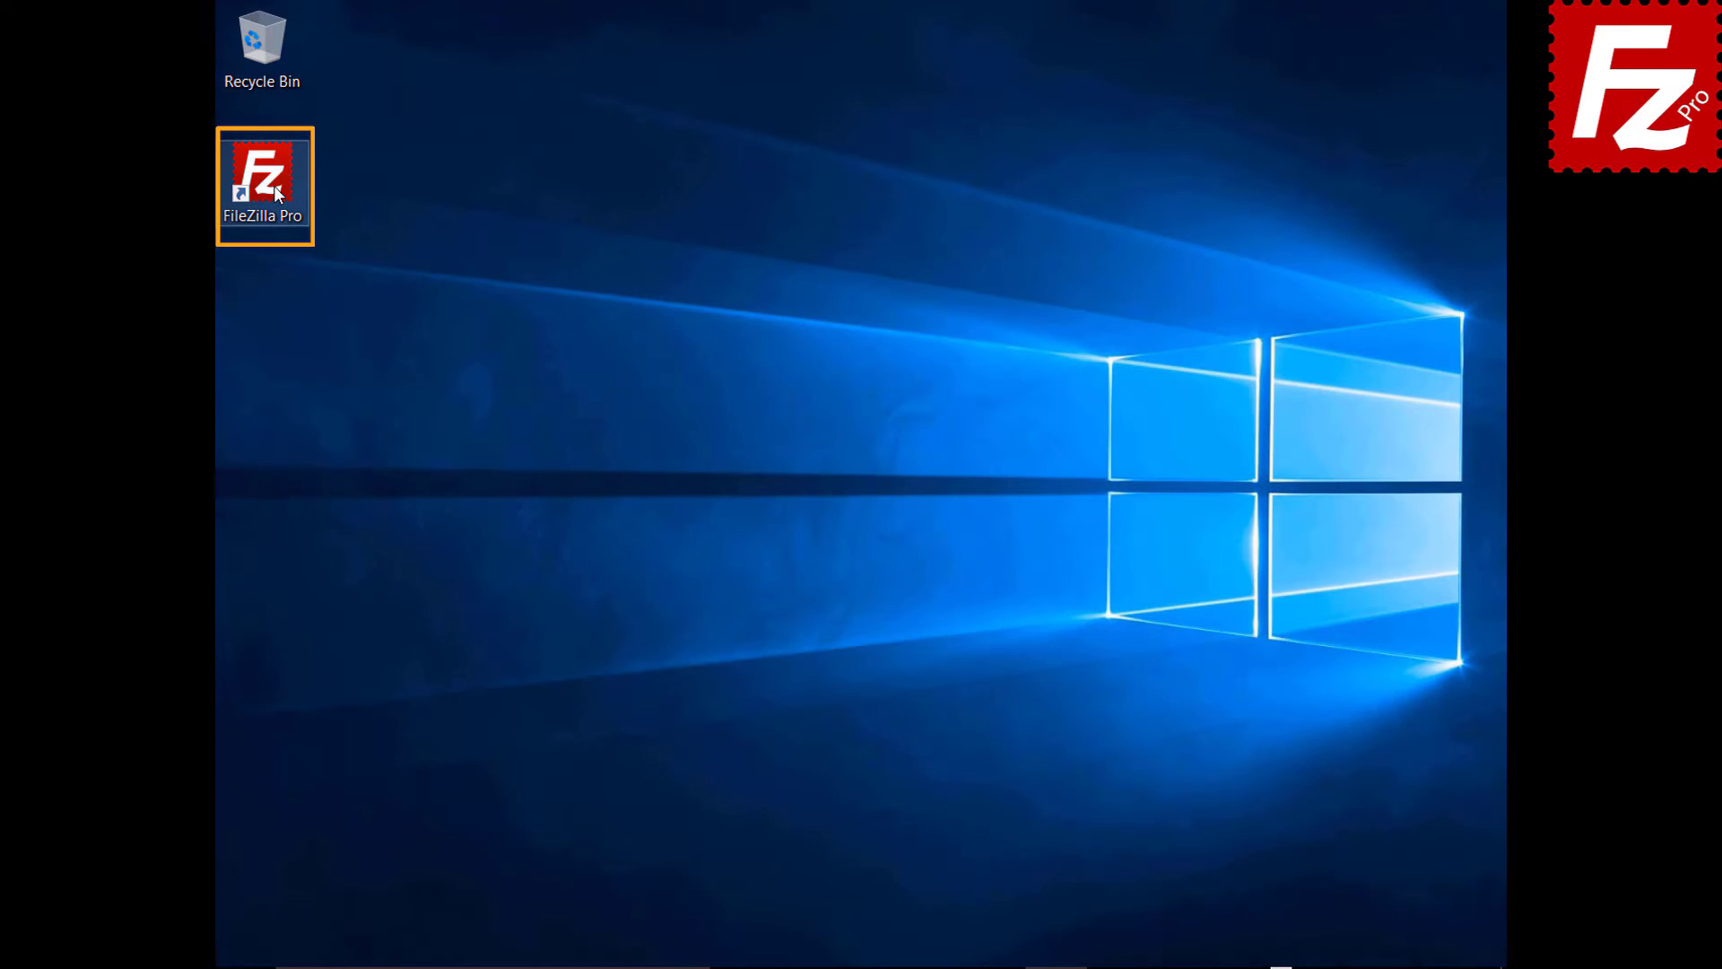
- Relaunch FileZilla Pro and enable Site Manager data synchronization, keeping FTP
double_click(273, 185)
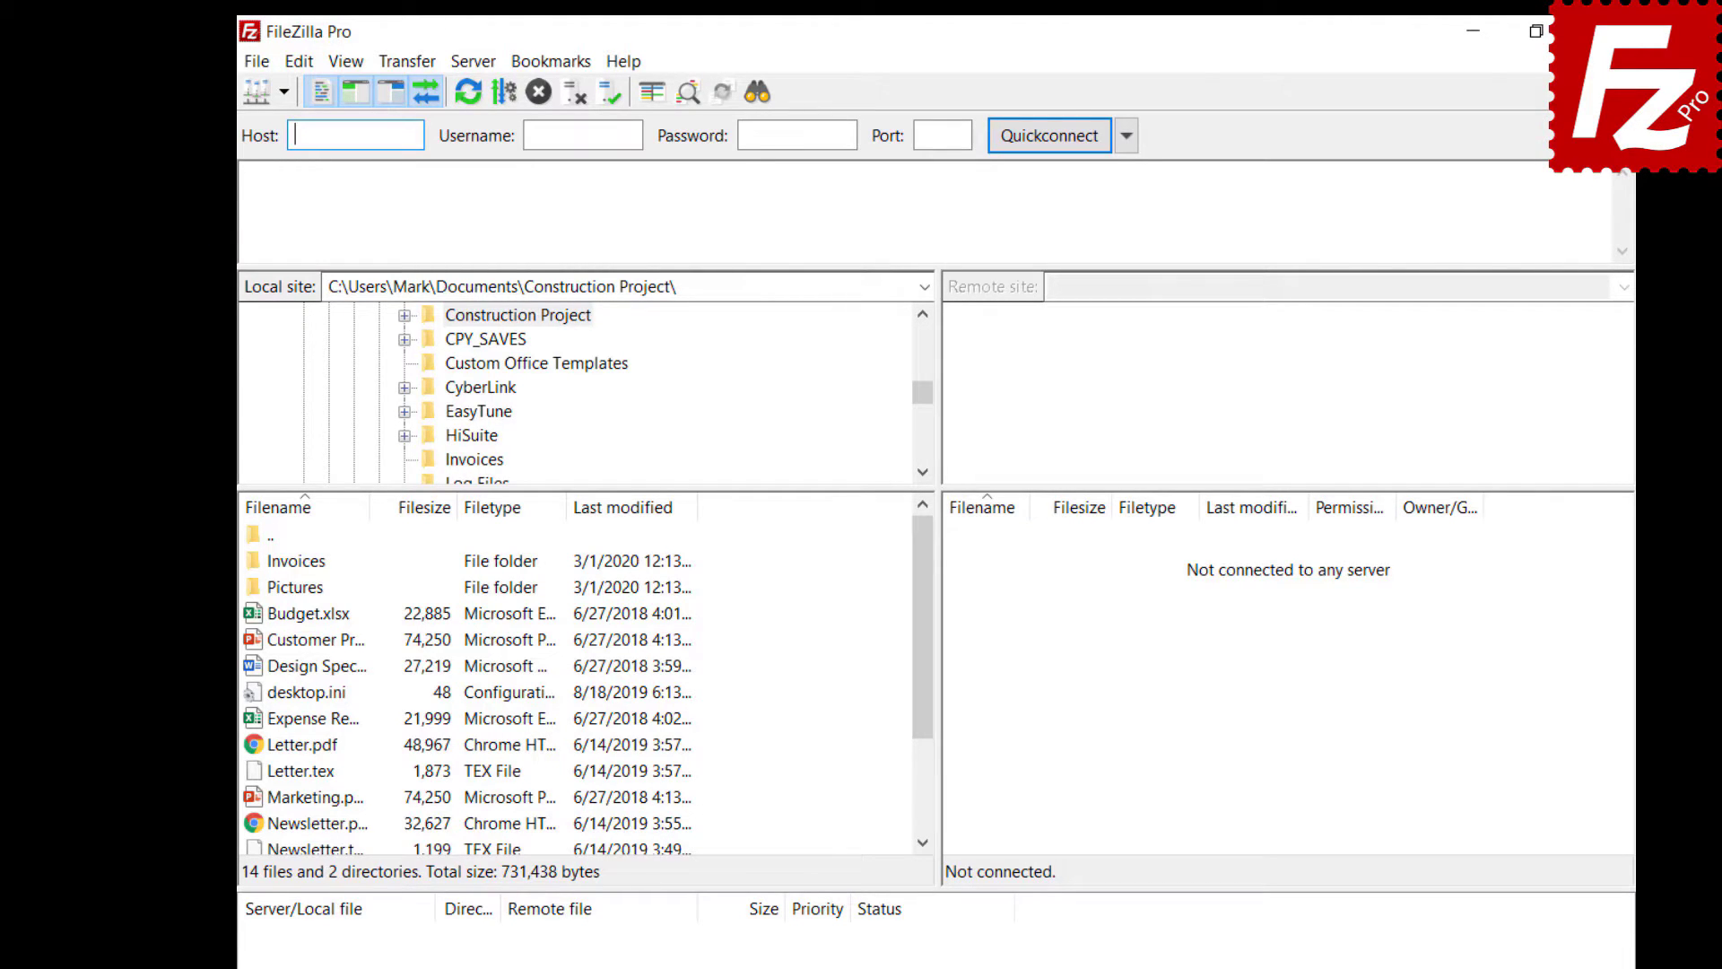
click(257, 63)
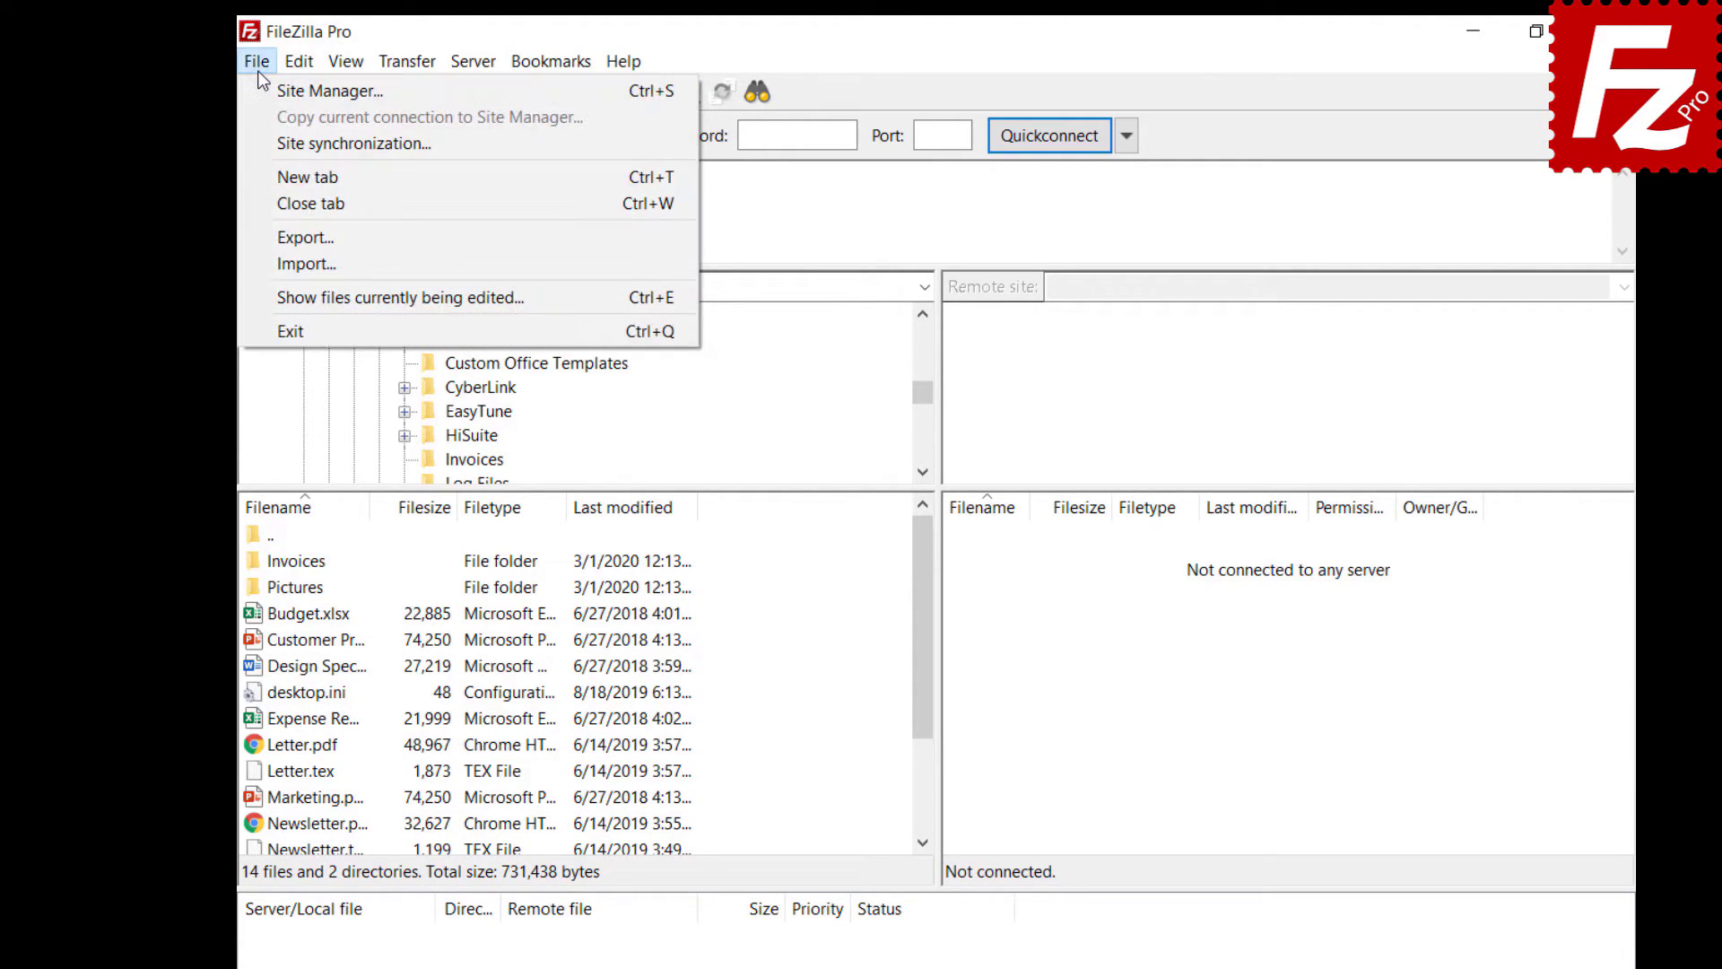
click(266, 140)
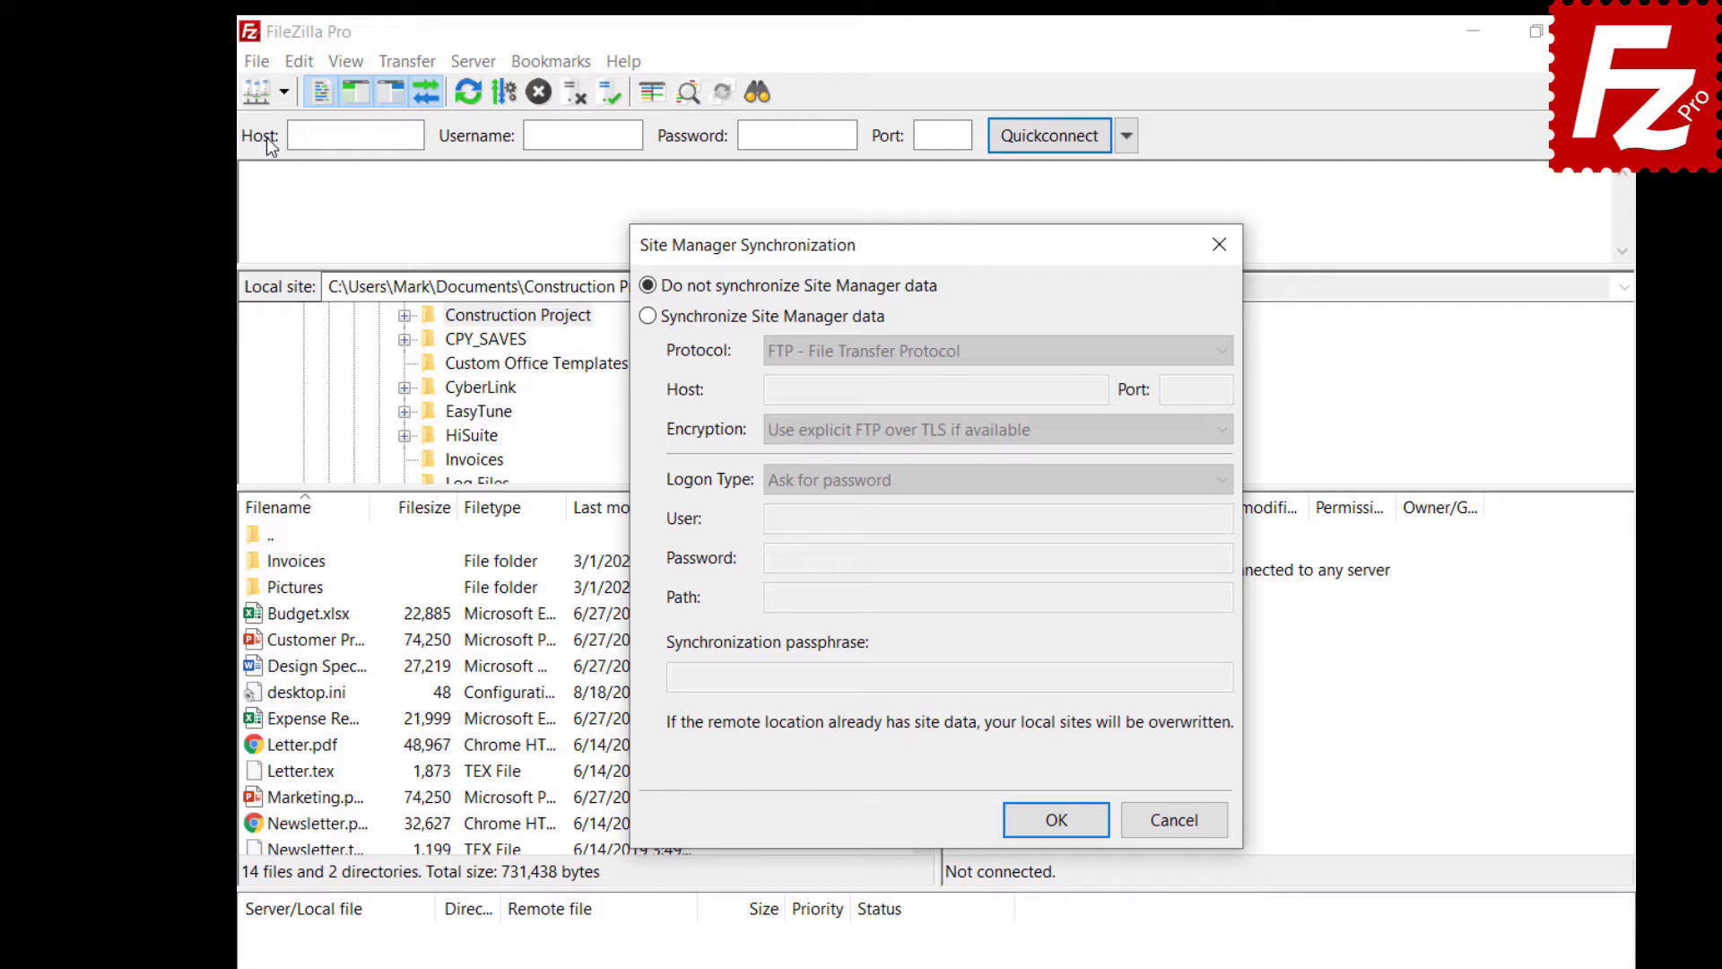
click(648, 316)
click(972, 351)
- Fill in host 40.121.111.78, user name, password, path / and passphrase; save and acknowledge success
text(40.121.111.78)
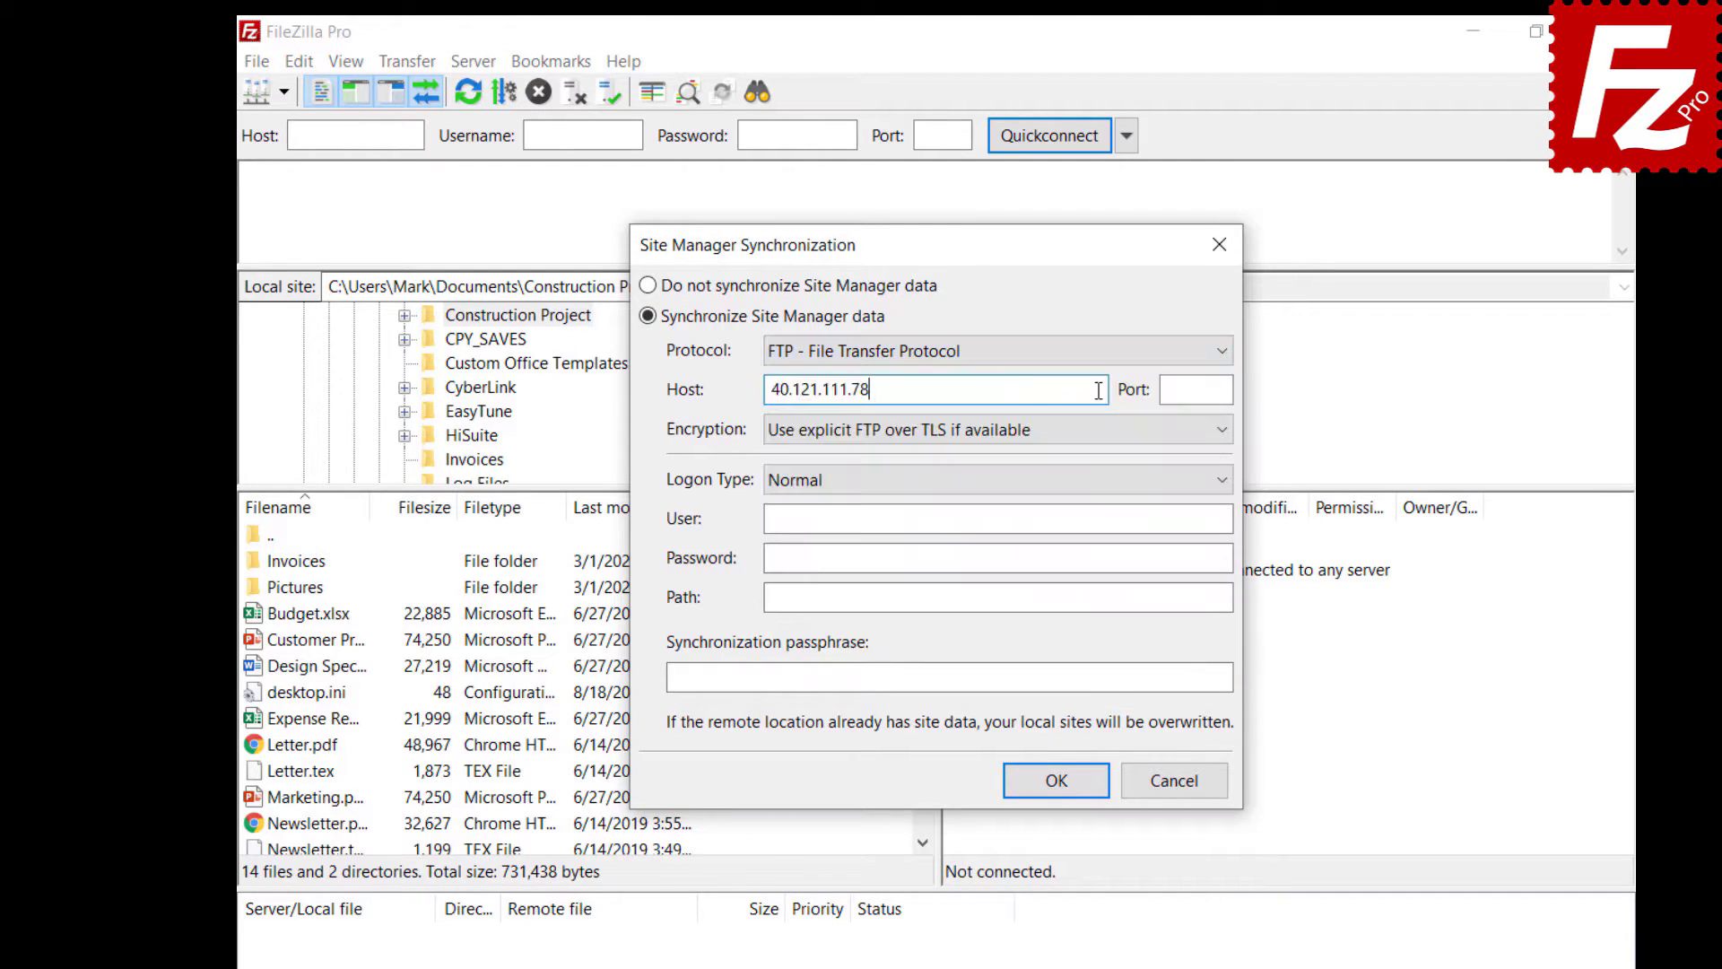
click(1172, 520)
text(filezillaprotutorial)
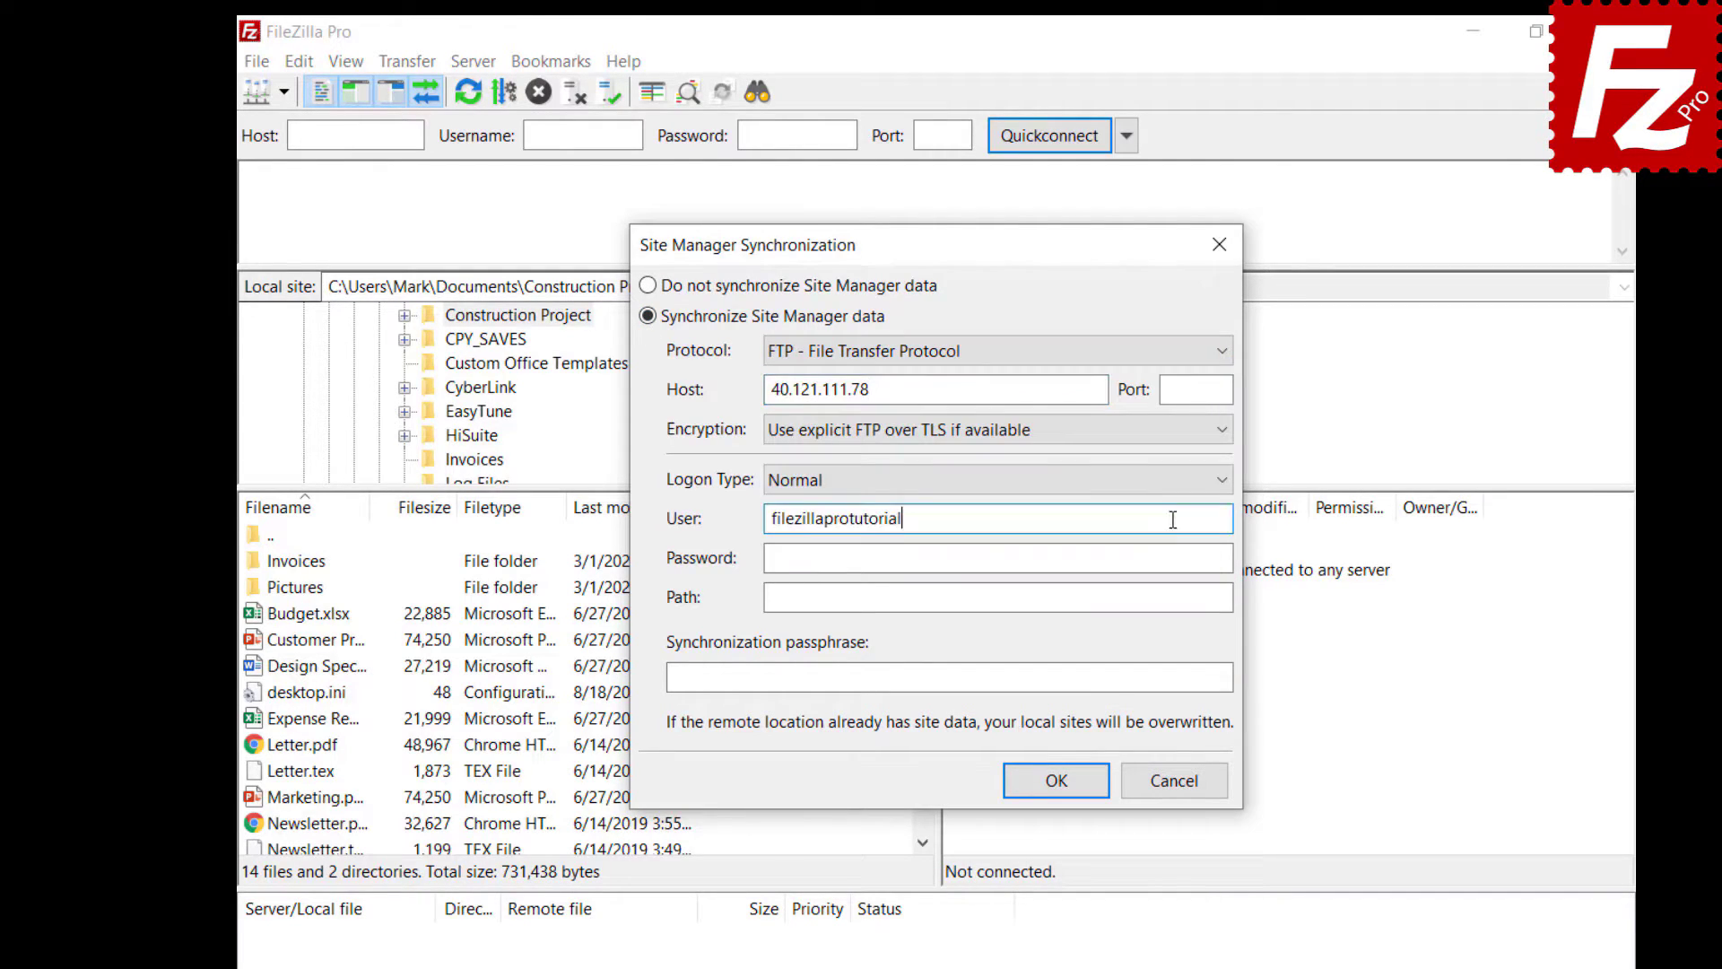
click(1188, 557)
key(ctrl+v)
click(1188, 597)
text(/)
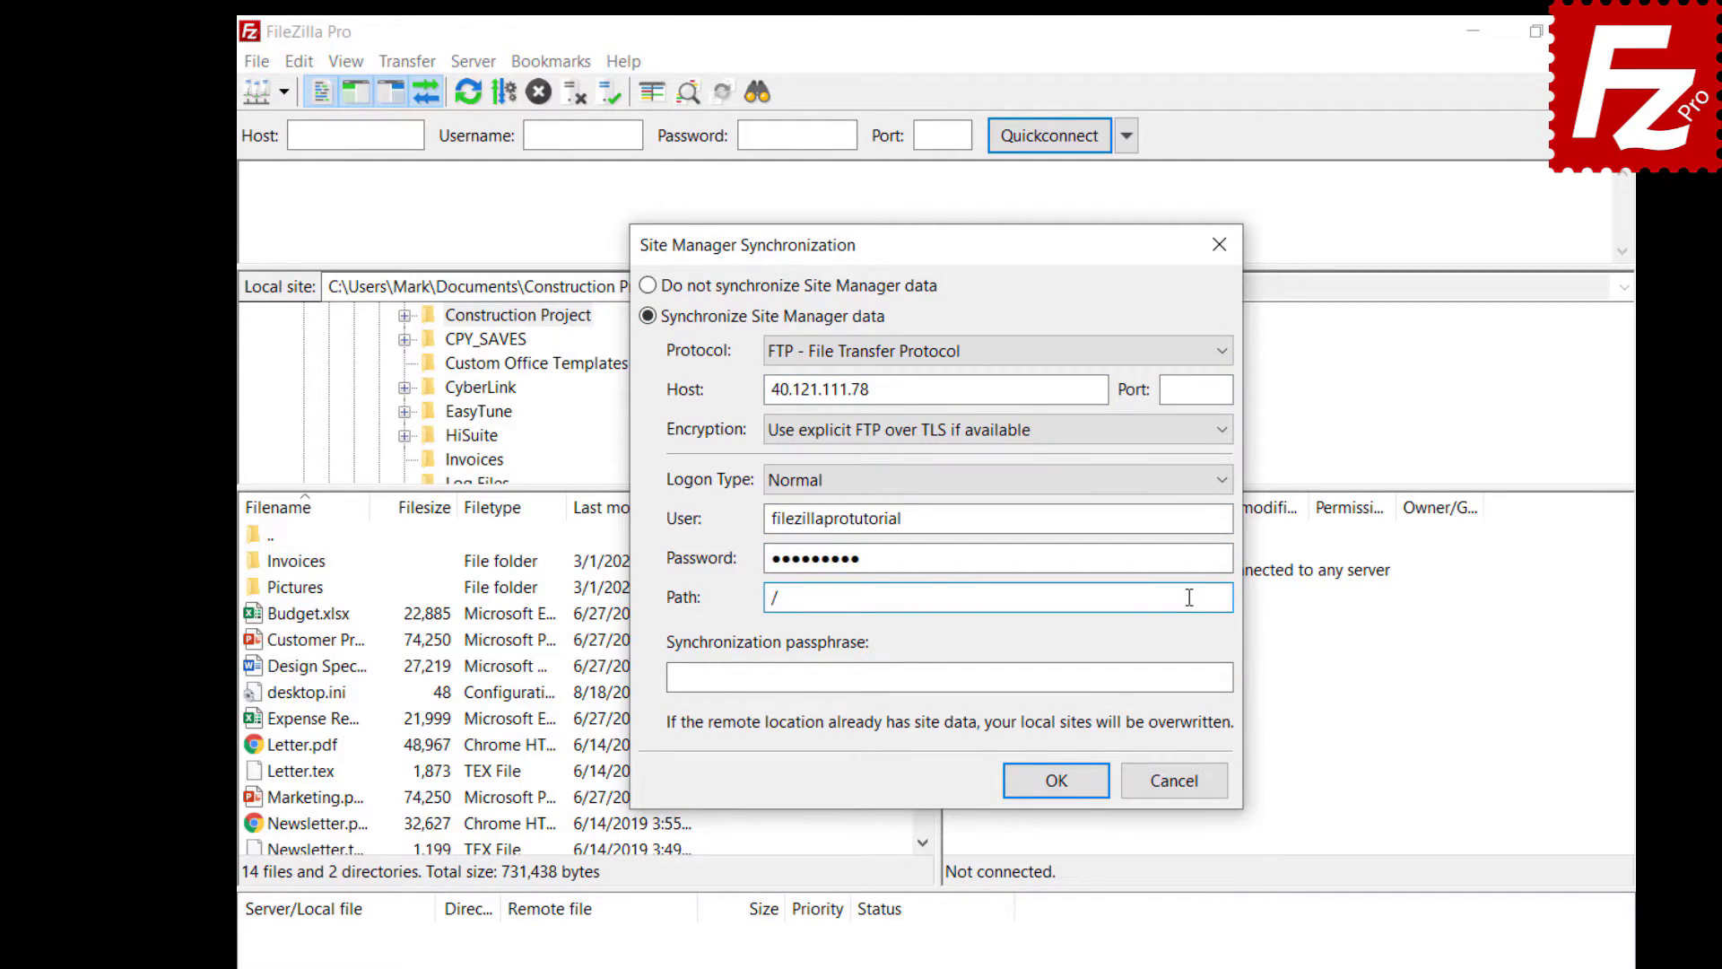
click(1213, 678)
key(ctrl+v)
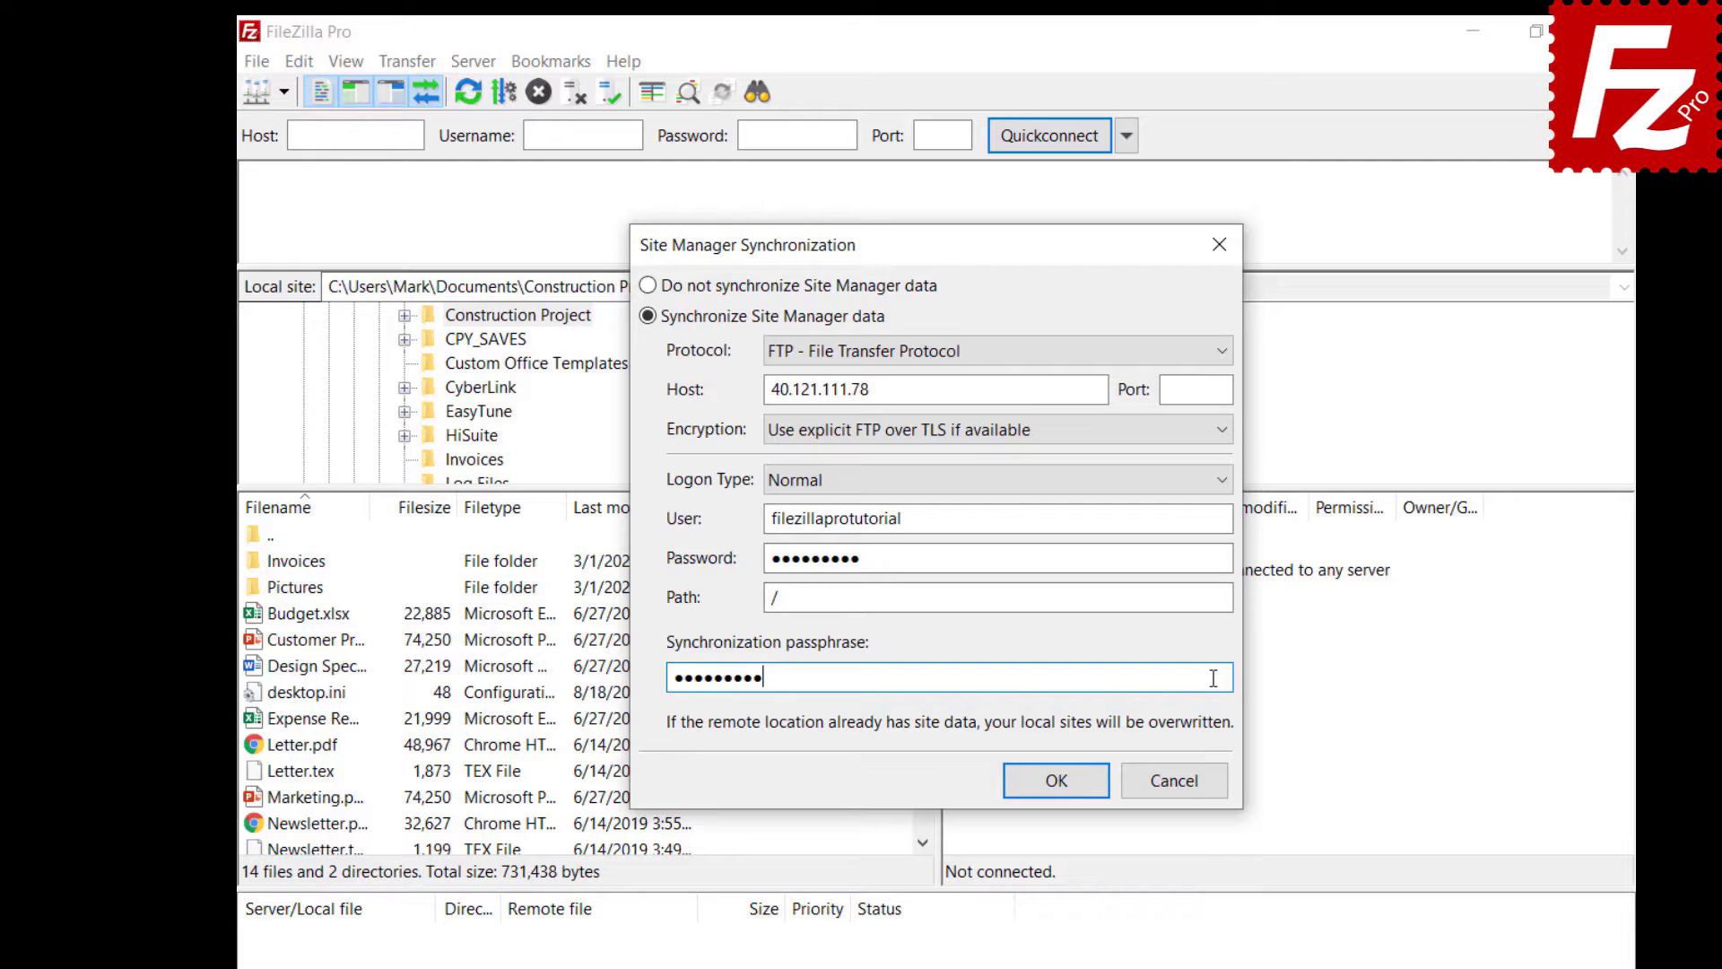
click(1056, 781)
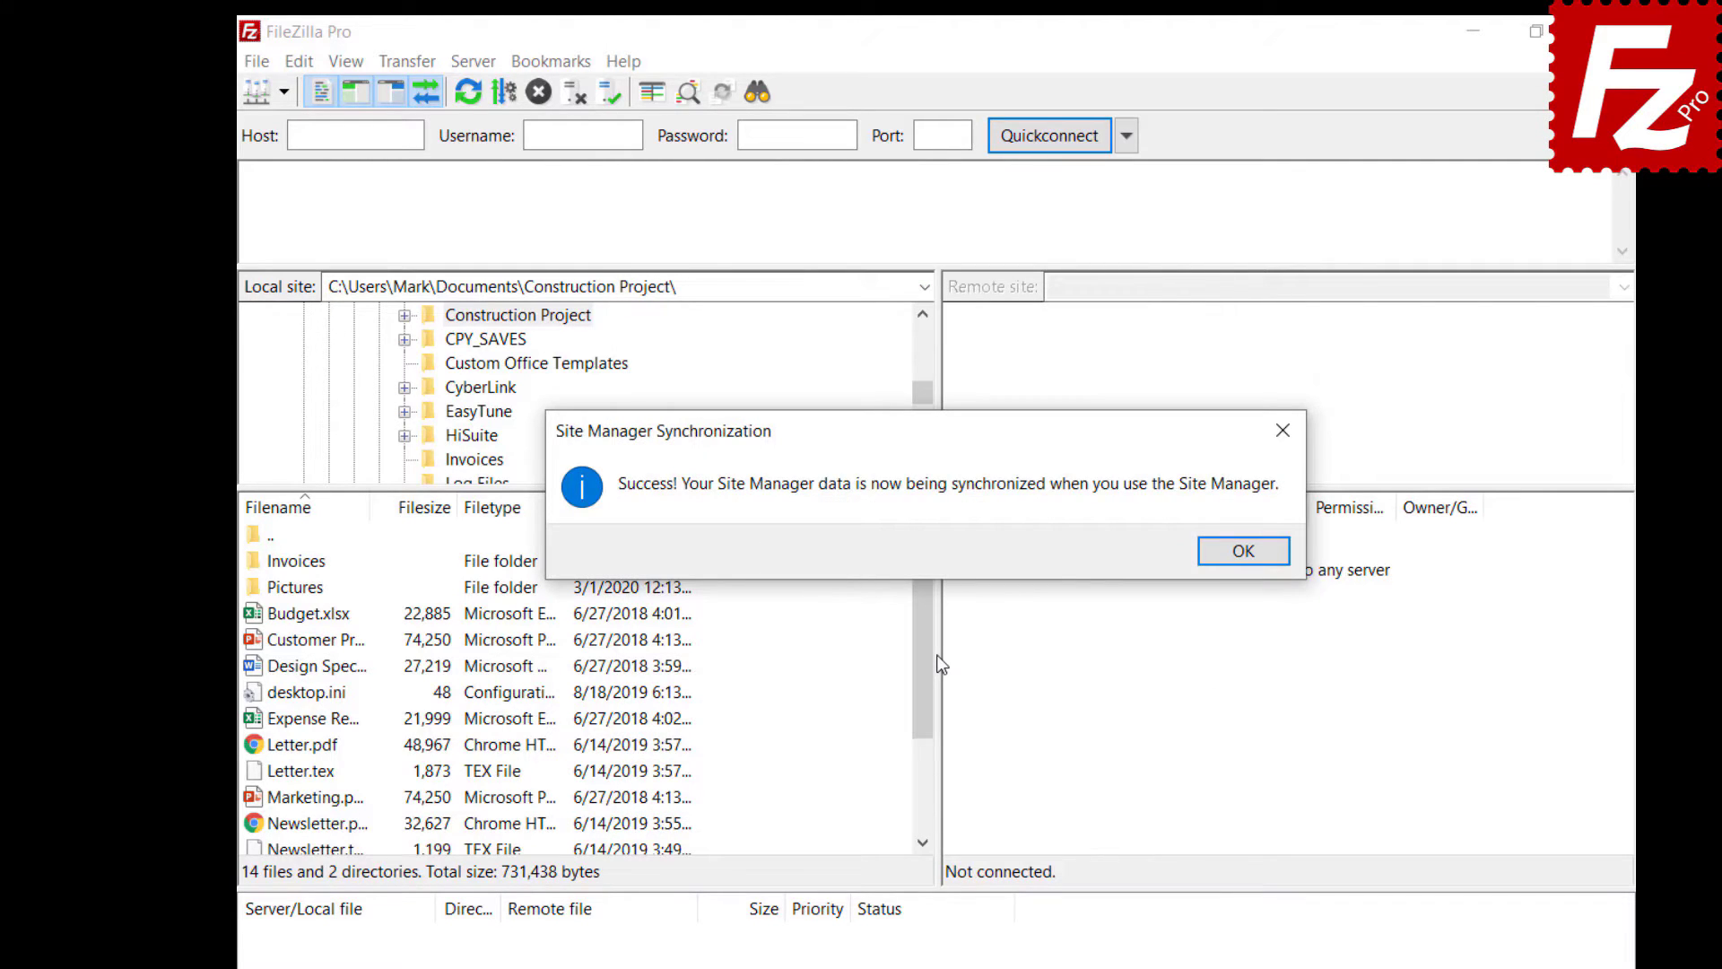
key(Return)
click(256, 61)
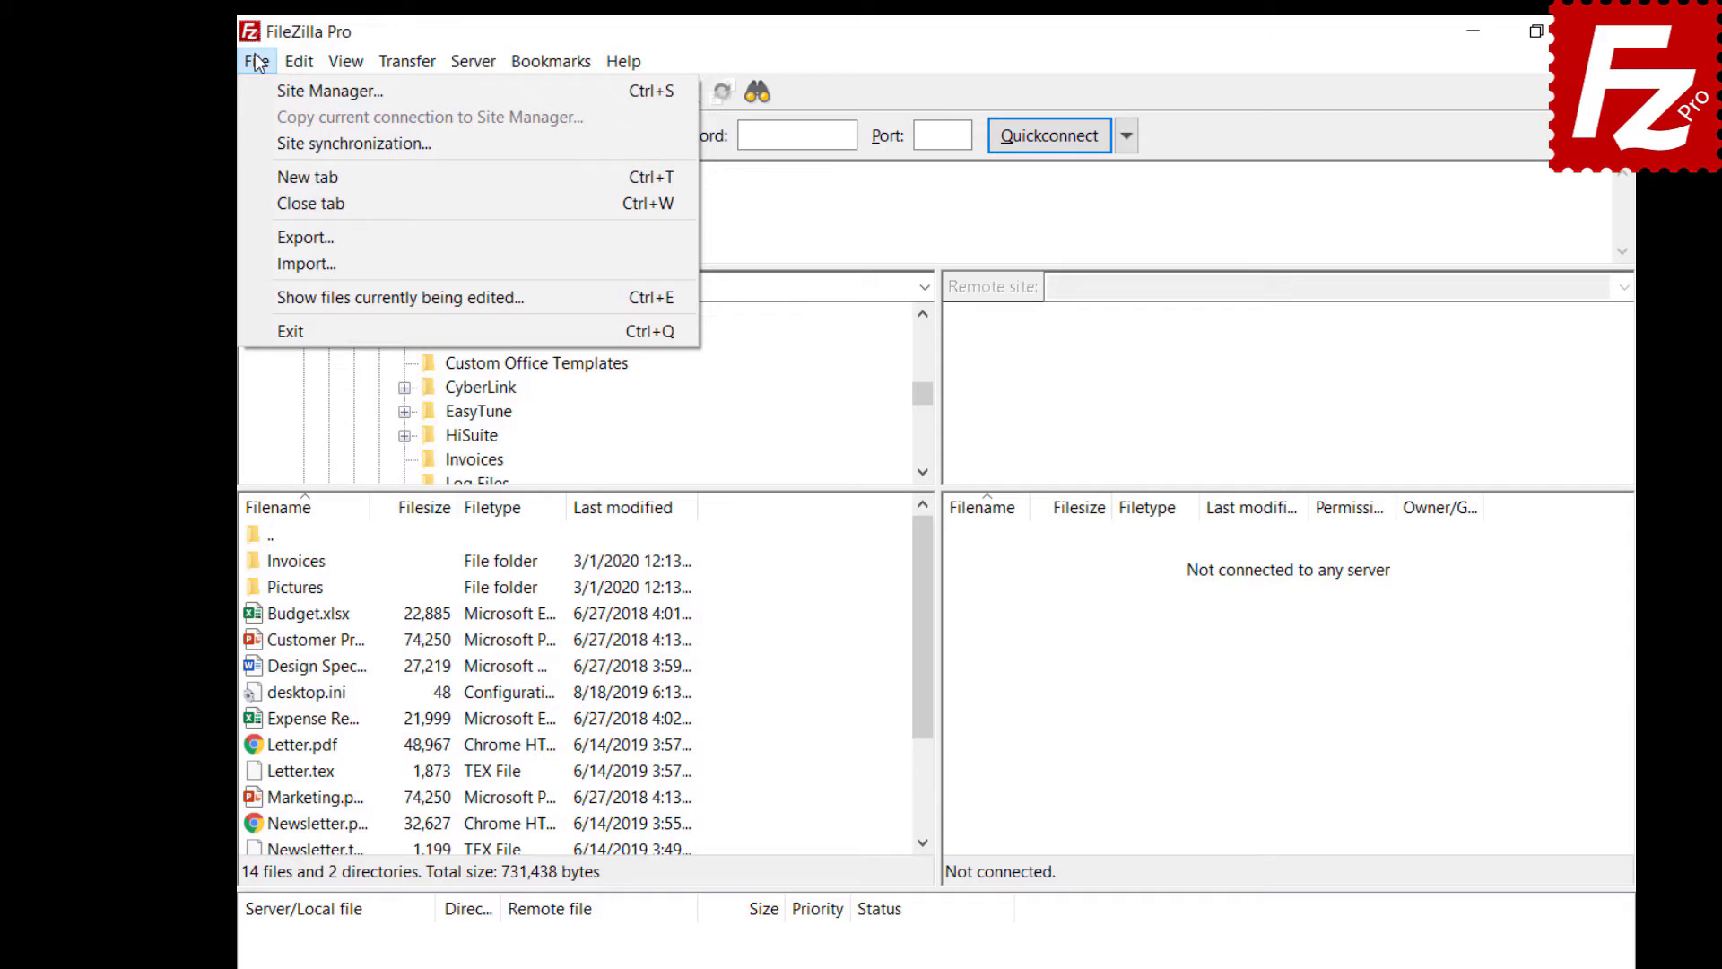
- Add a site named OneDrive using the Microsoft OneDrive protocol and confirm it in Site Manager
click(330, 91)
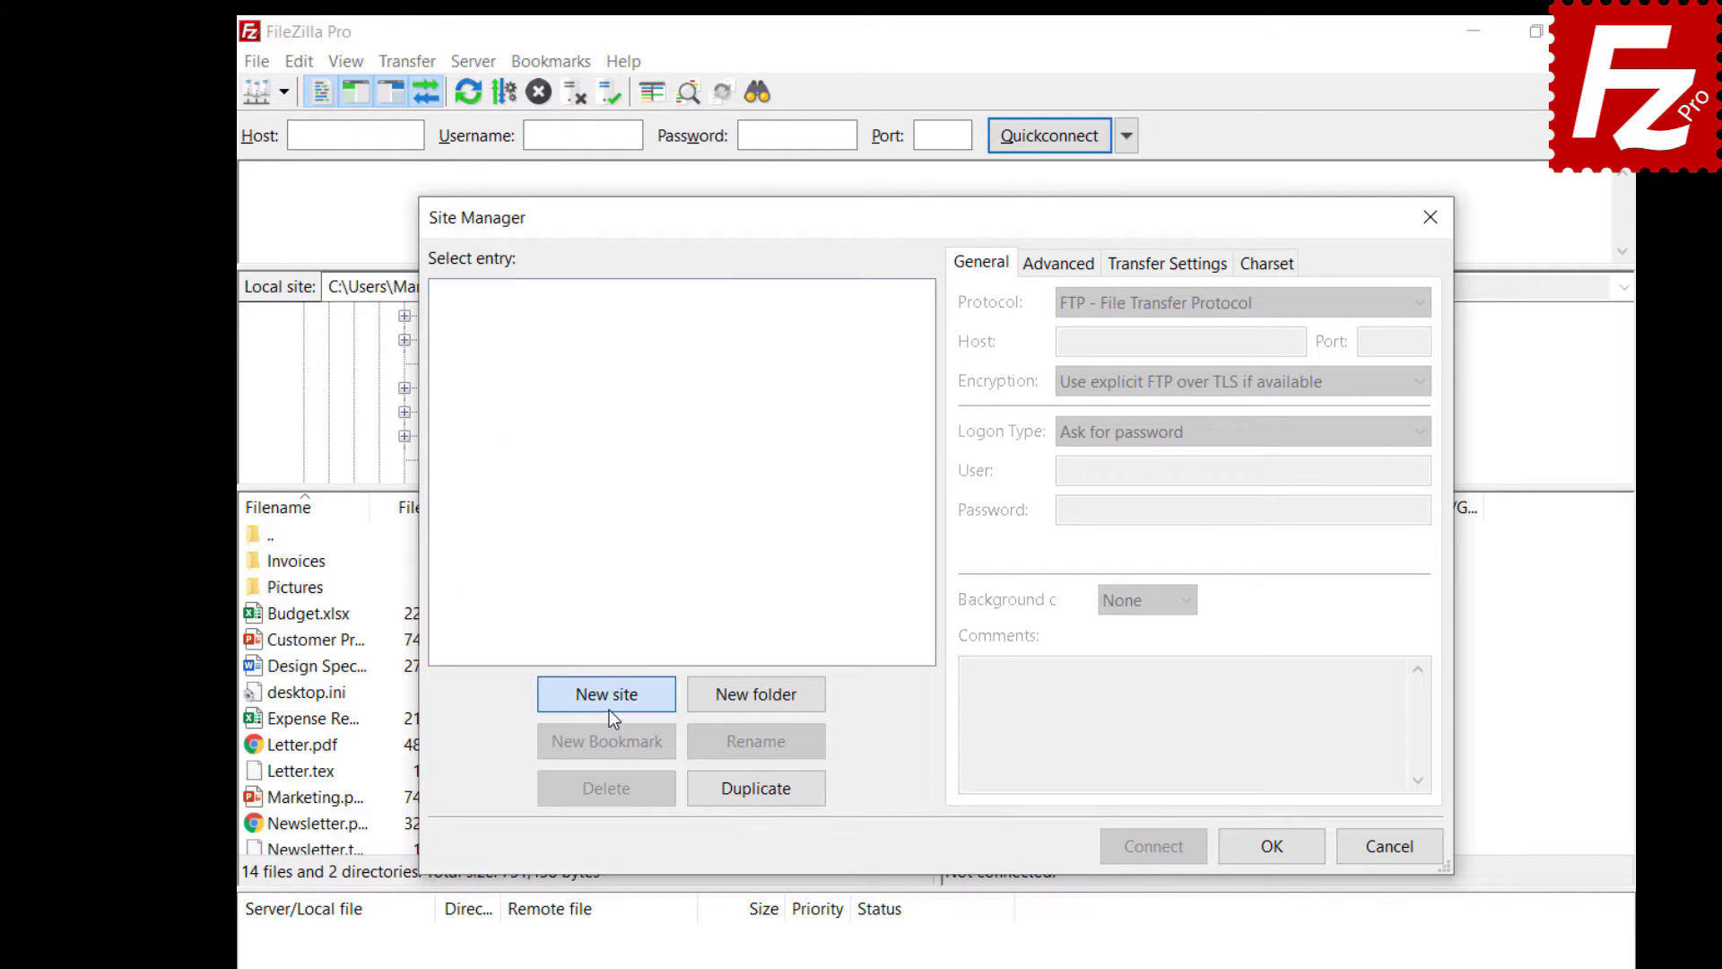
click(610, 709)
text(OneDrive)
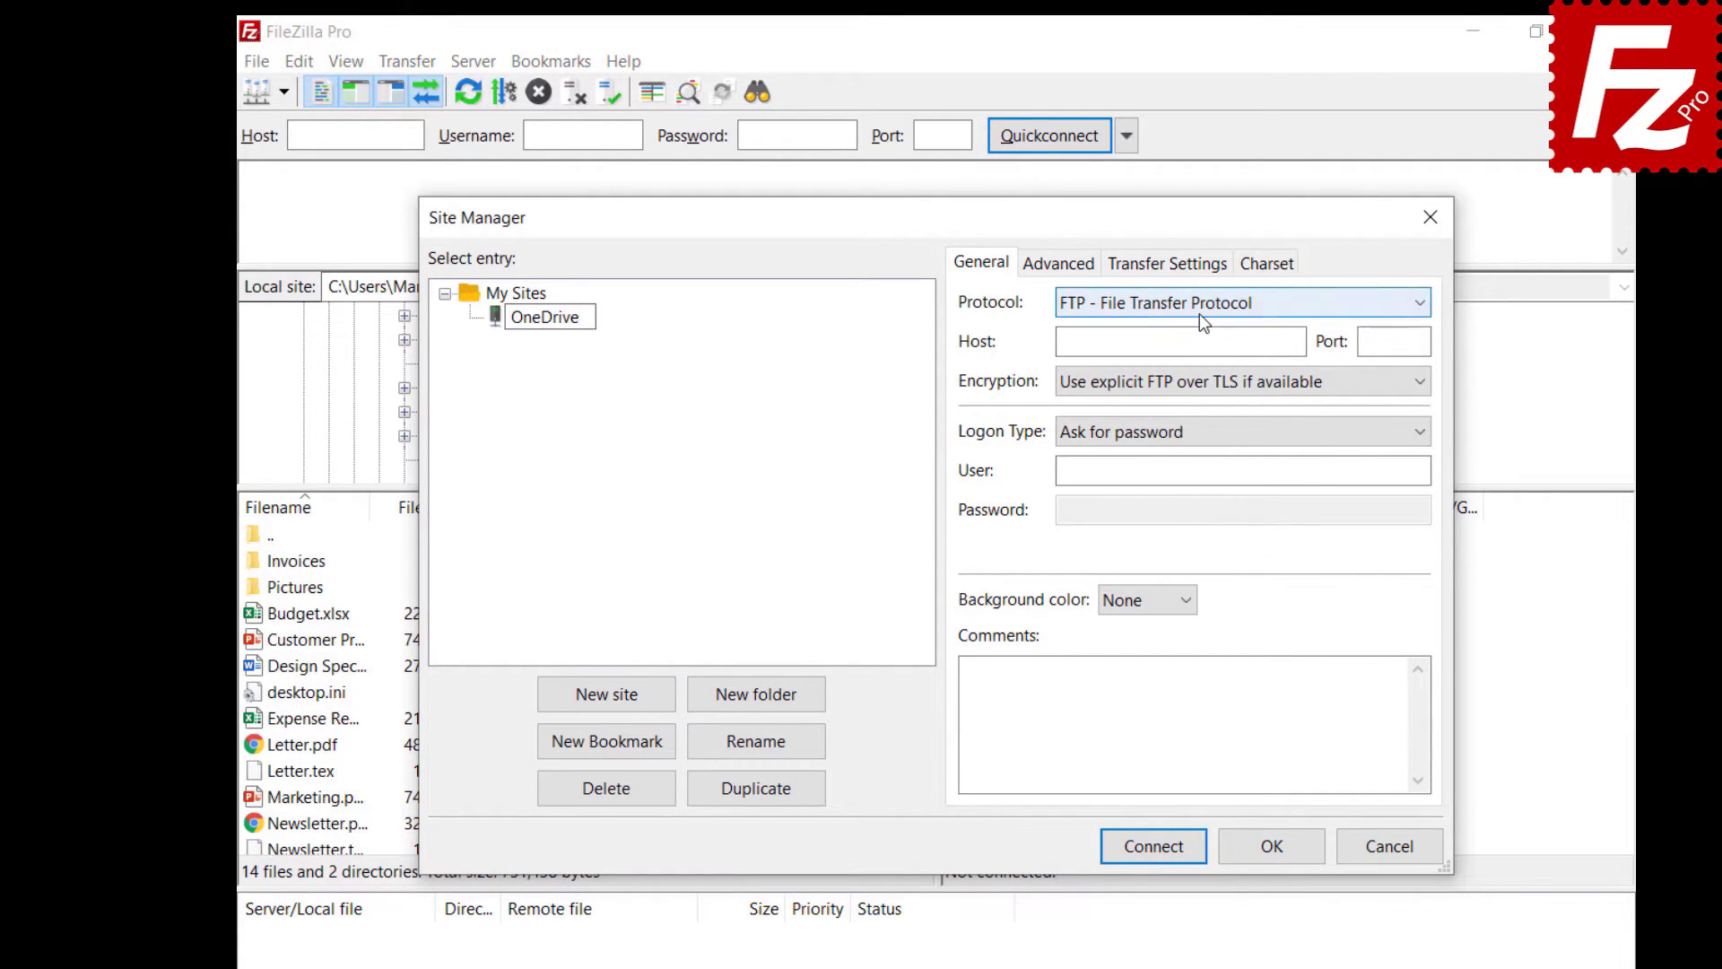
click(1200, 313)
click(1180, 567)
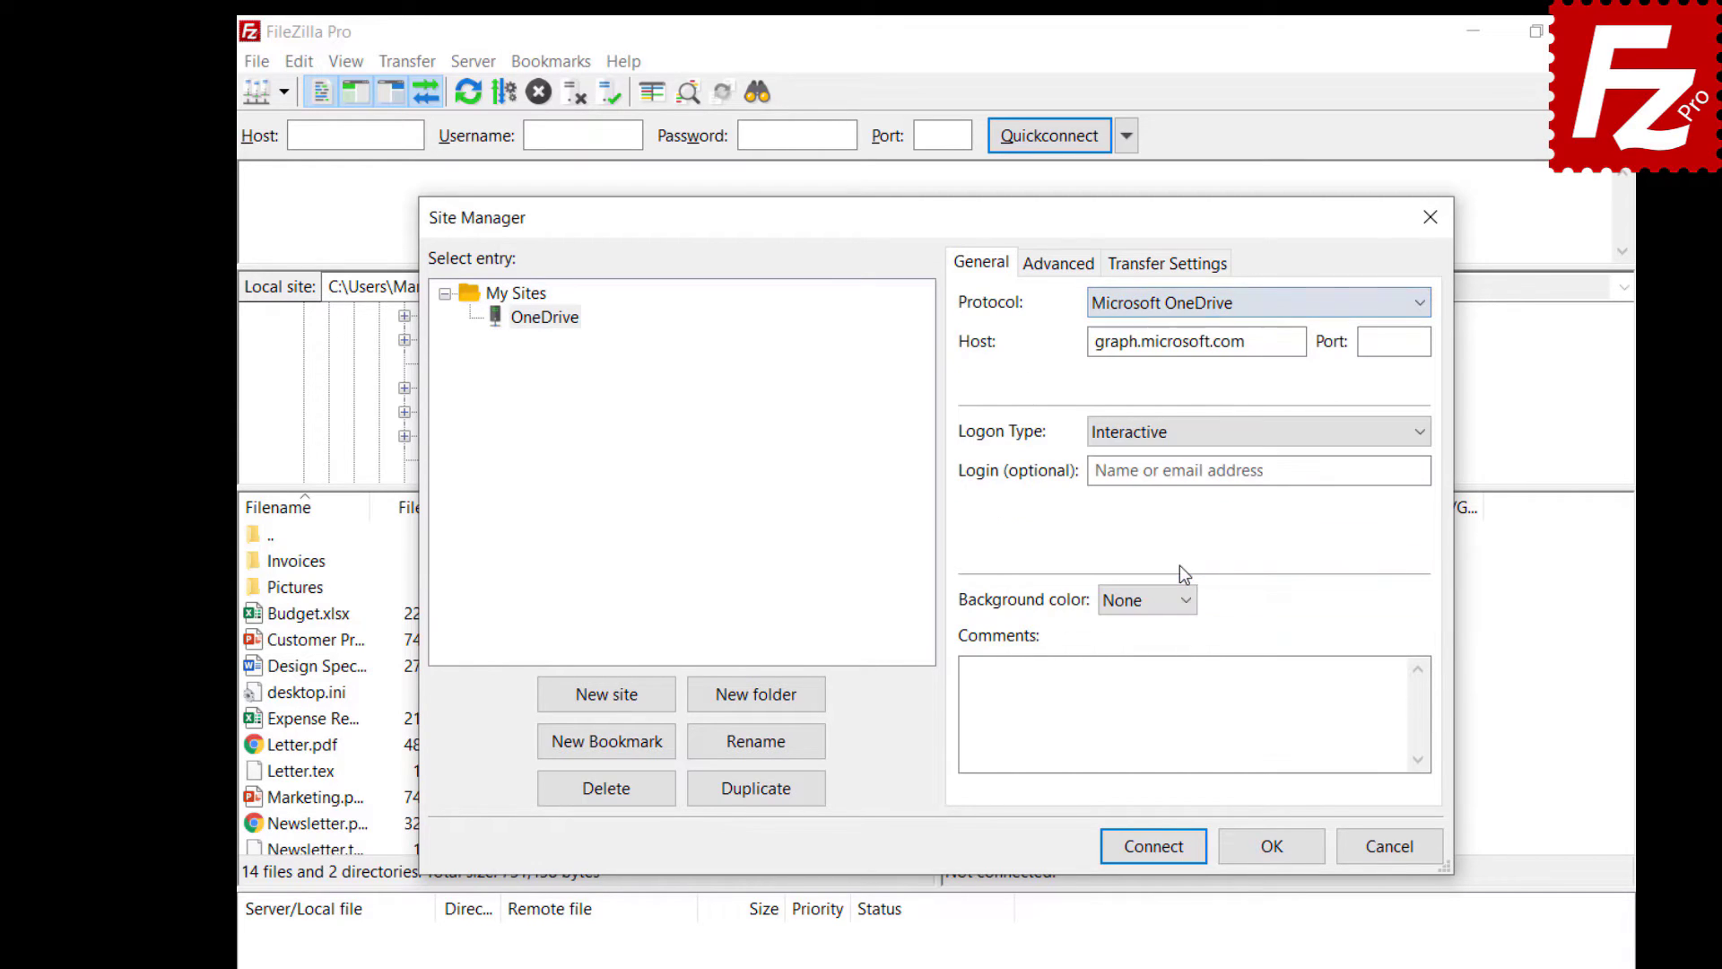
click(1274, 854)
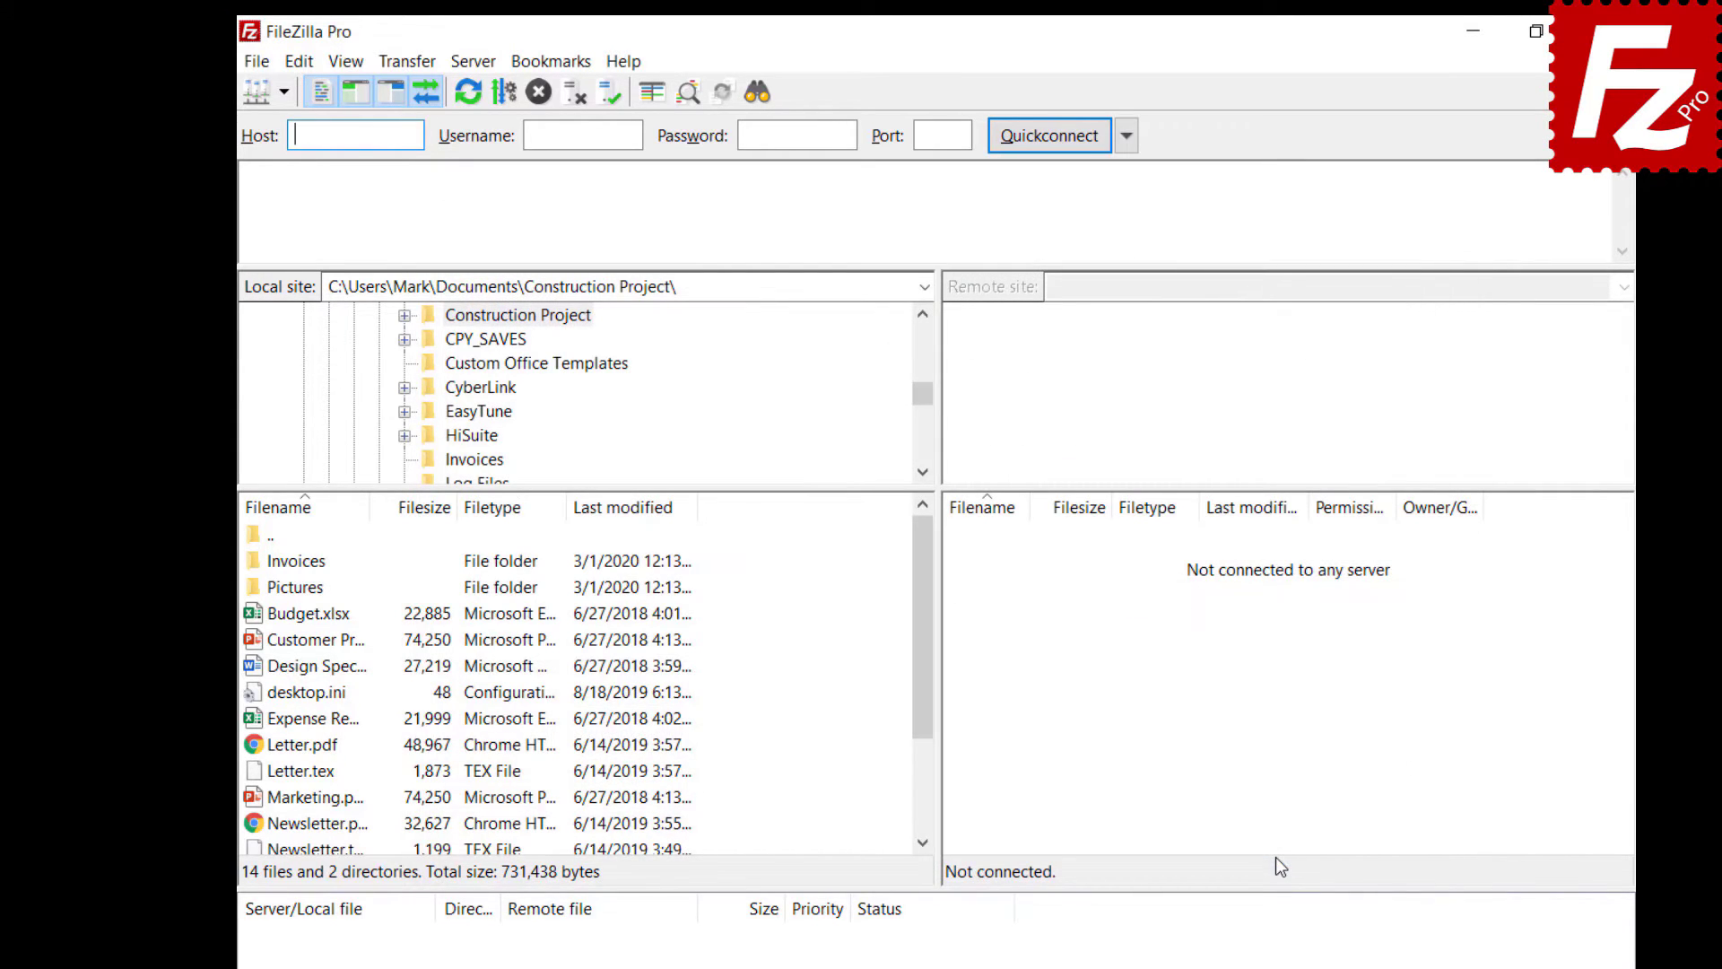
click(251, 60)
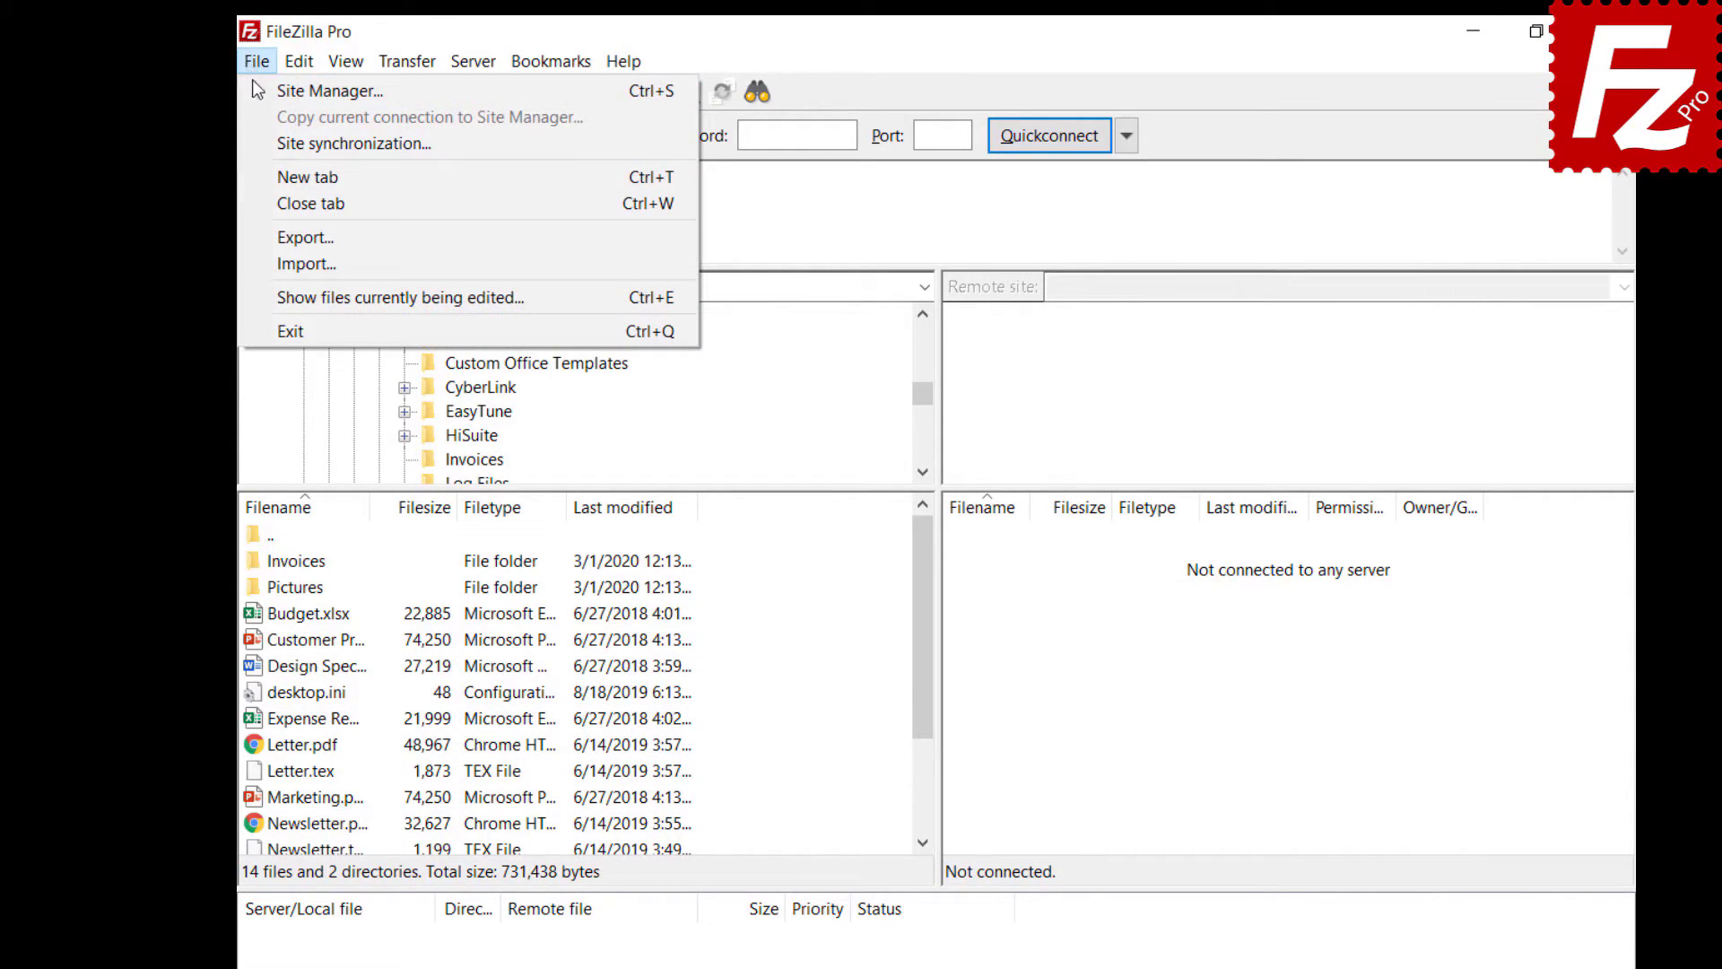
click(256, 84)
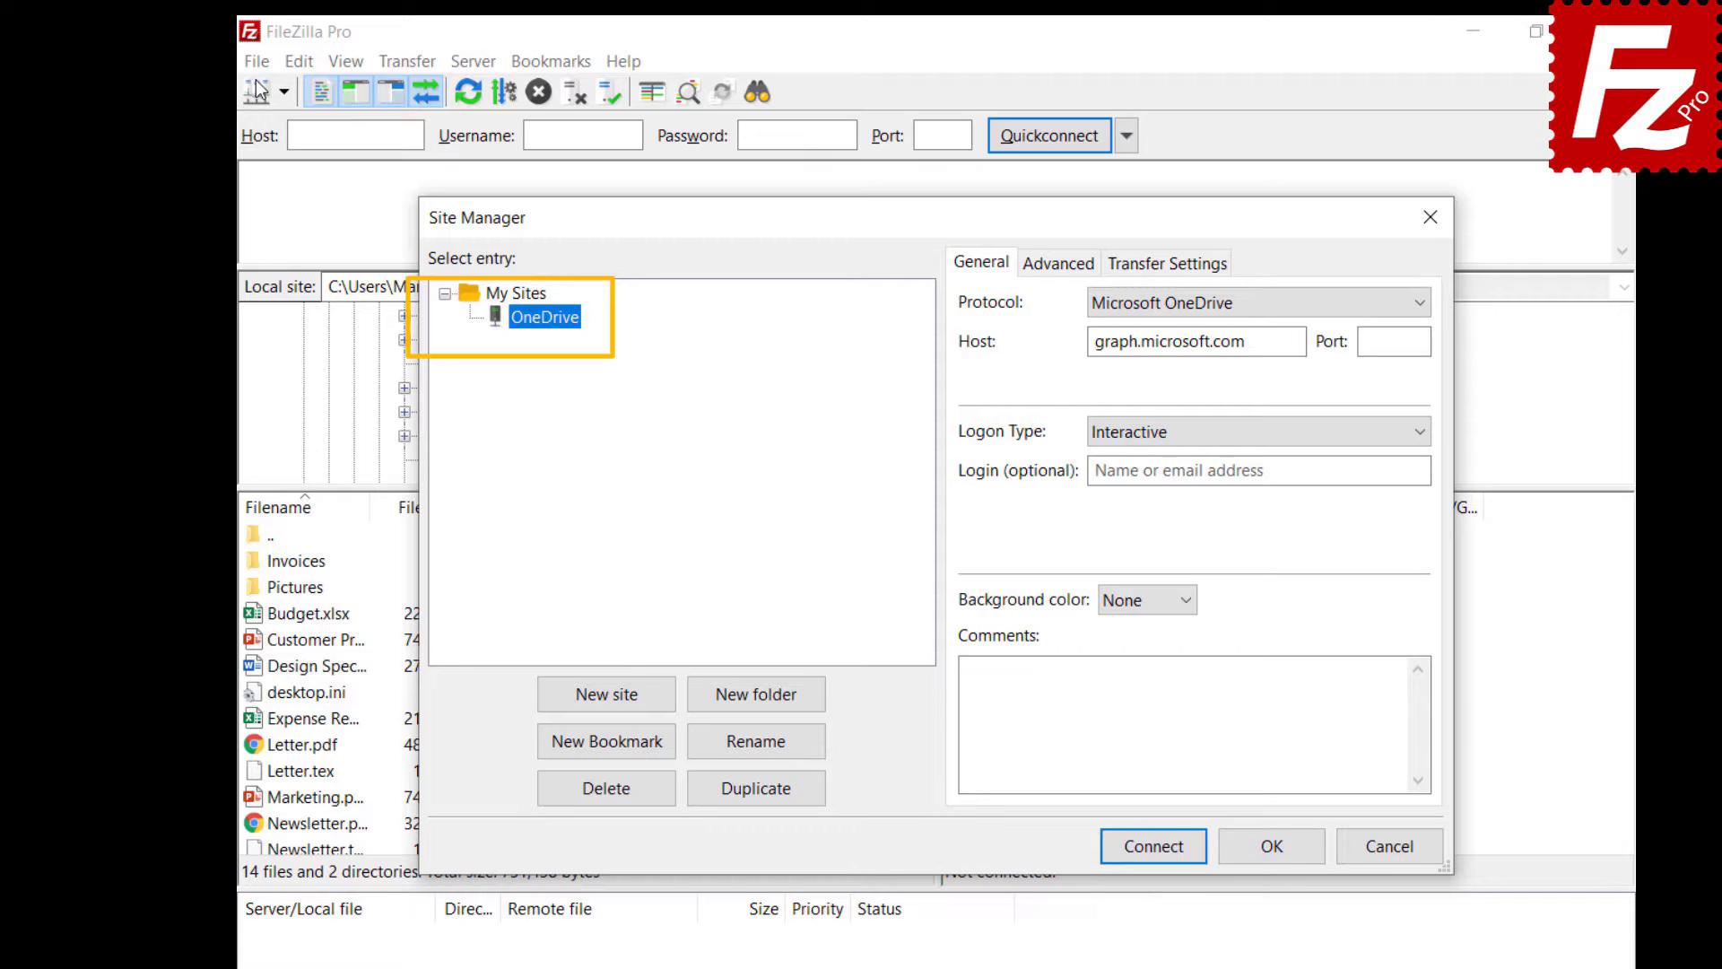
key(Escape)
- Set Site Manager synchronization to 'Do not synchronize Site Manager data'
click(256, 61)
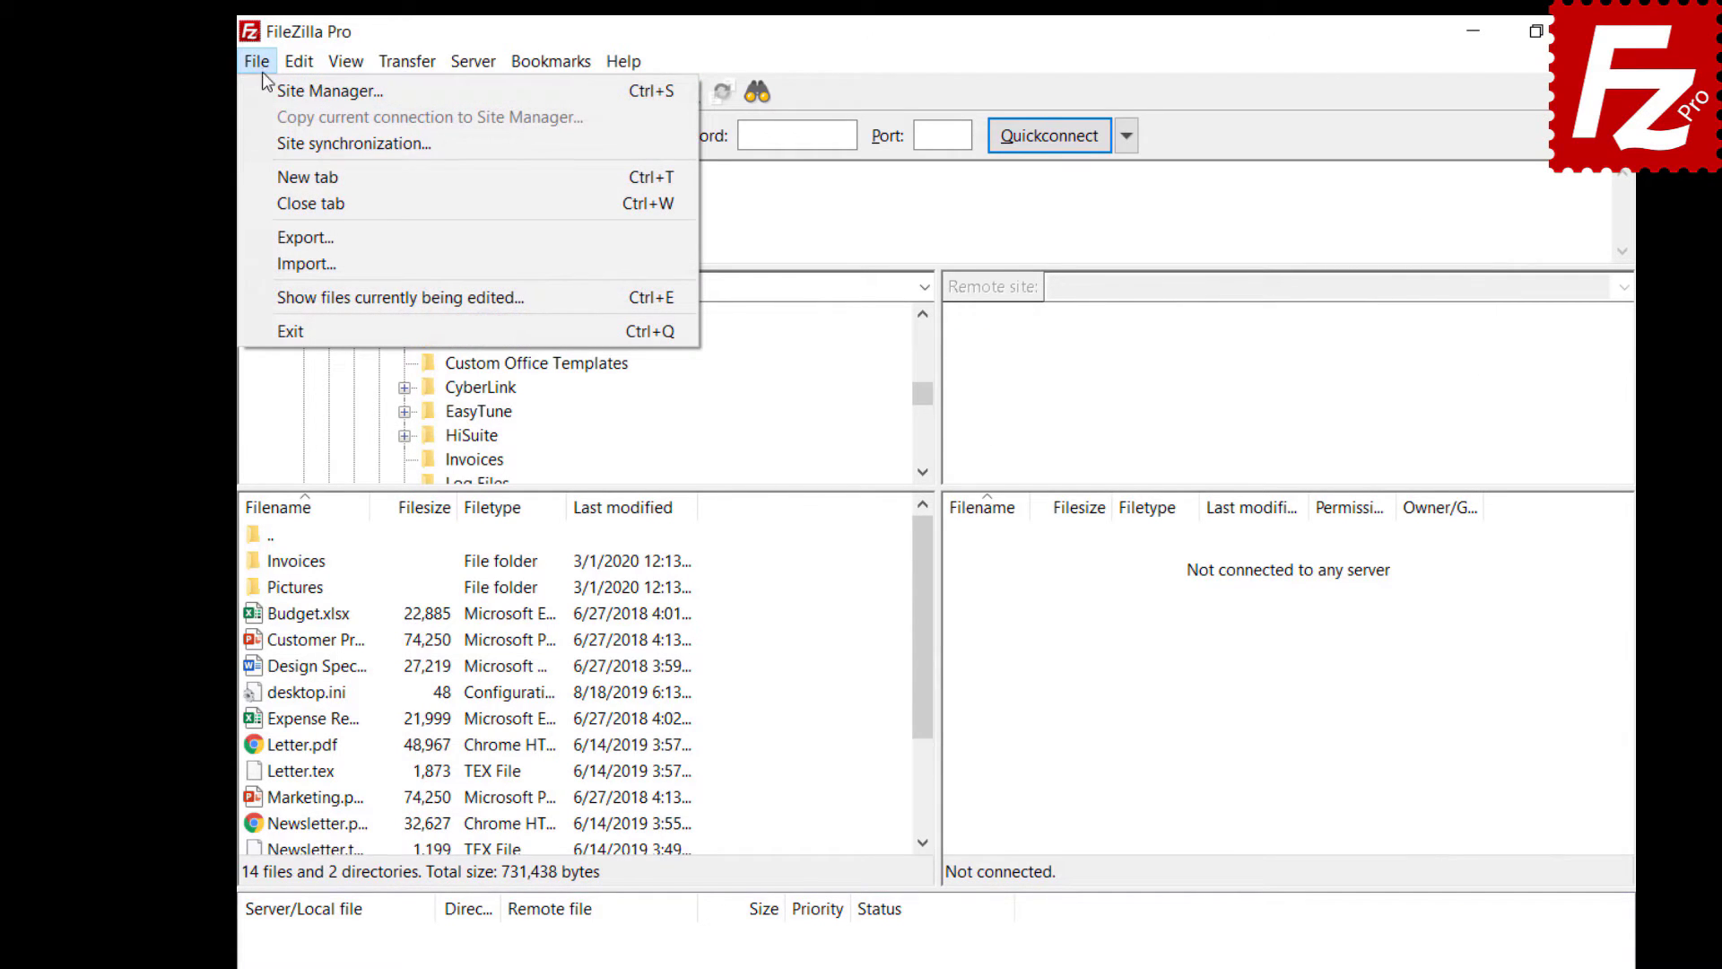
click(278, 143)
click(730, 269)
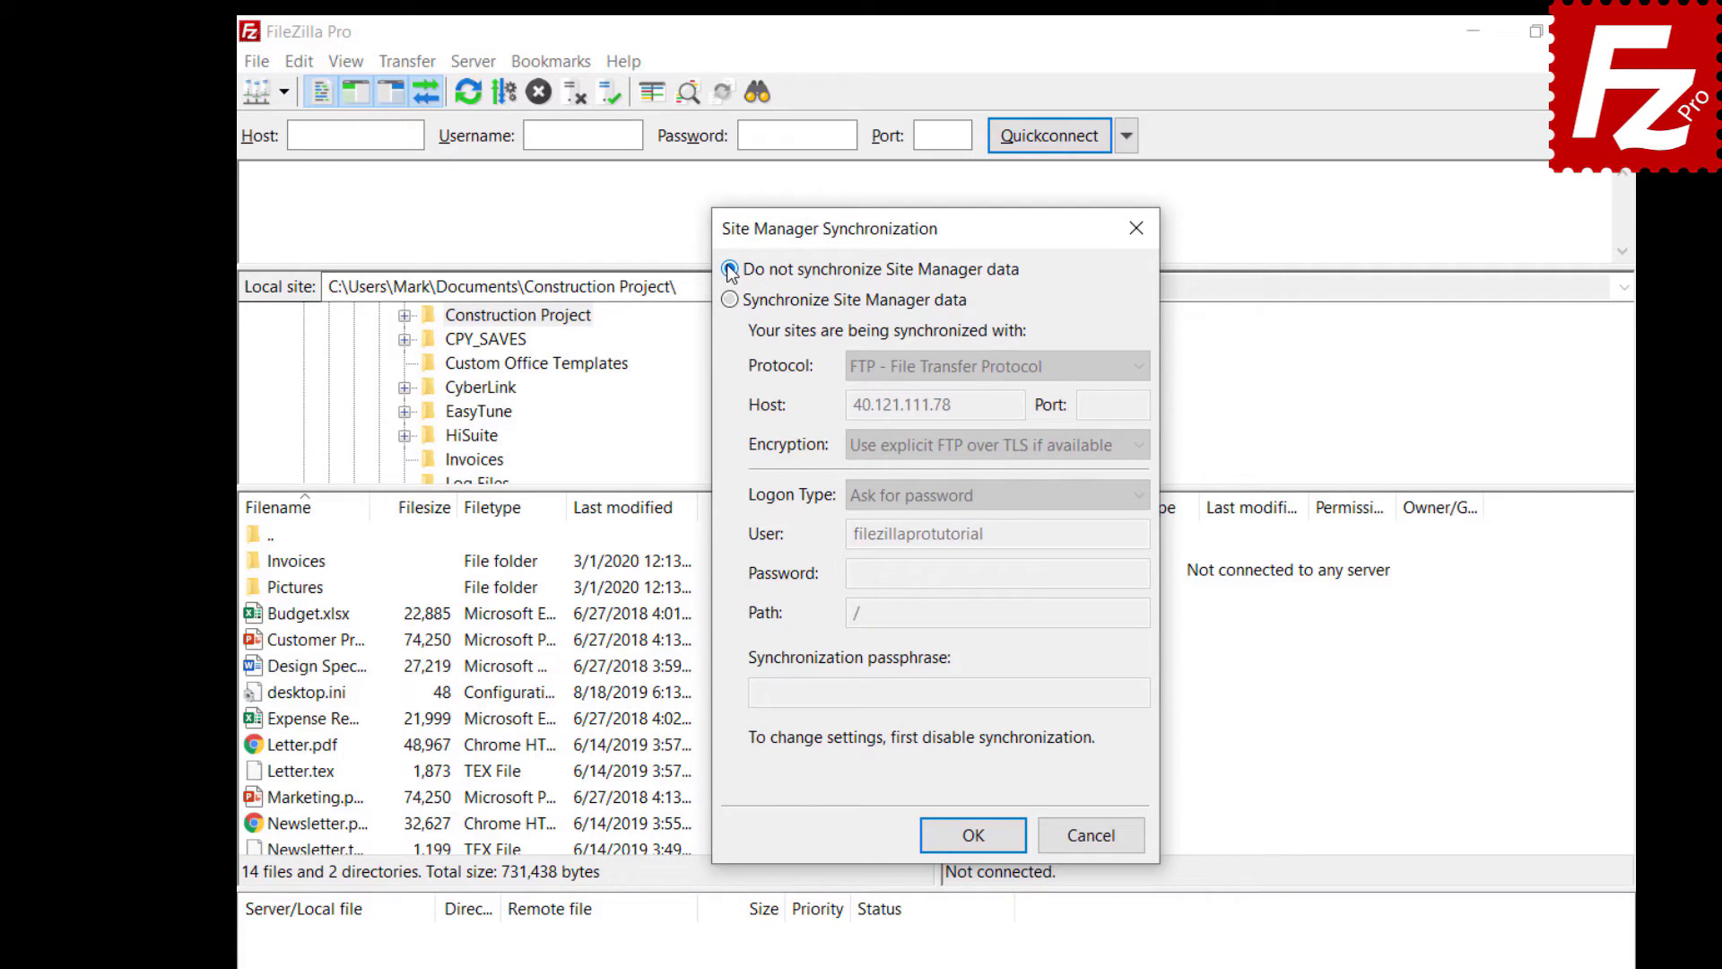
click(977, 846)
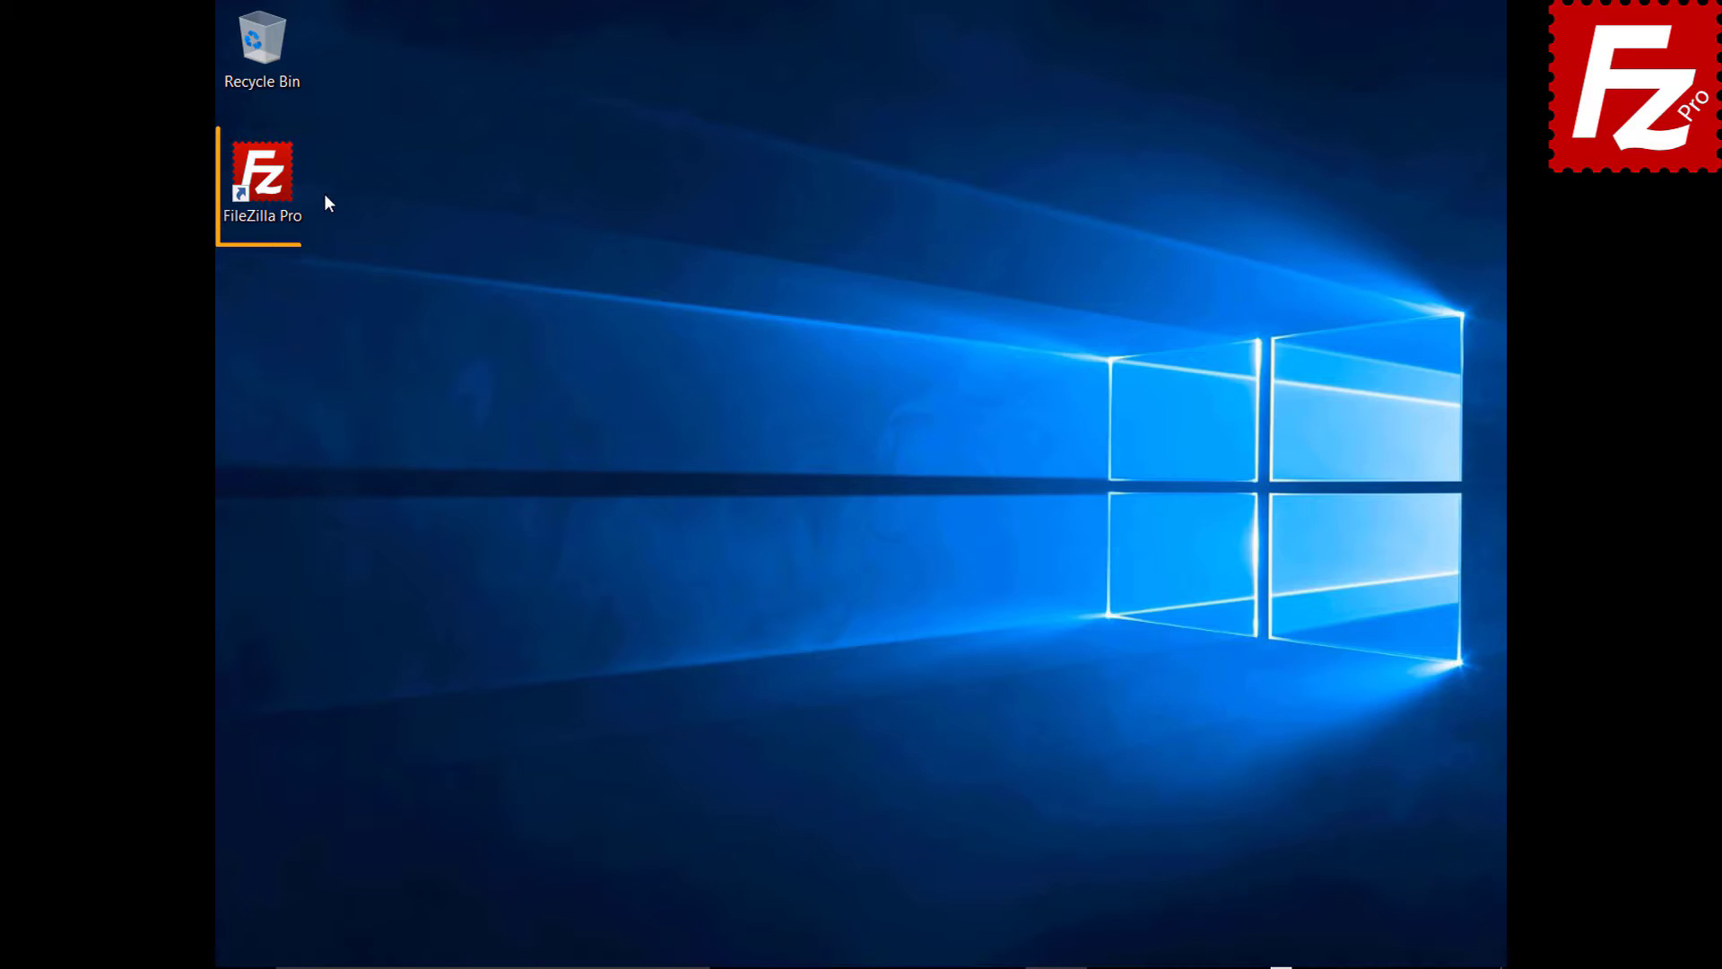
- Export Site Manager entries, settings, queue and filters to the FileZilla XML file in Documents
double_click(272, 186)
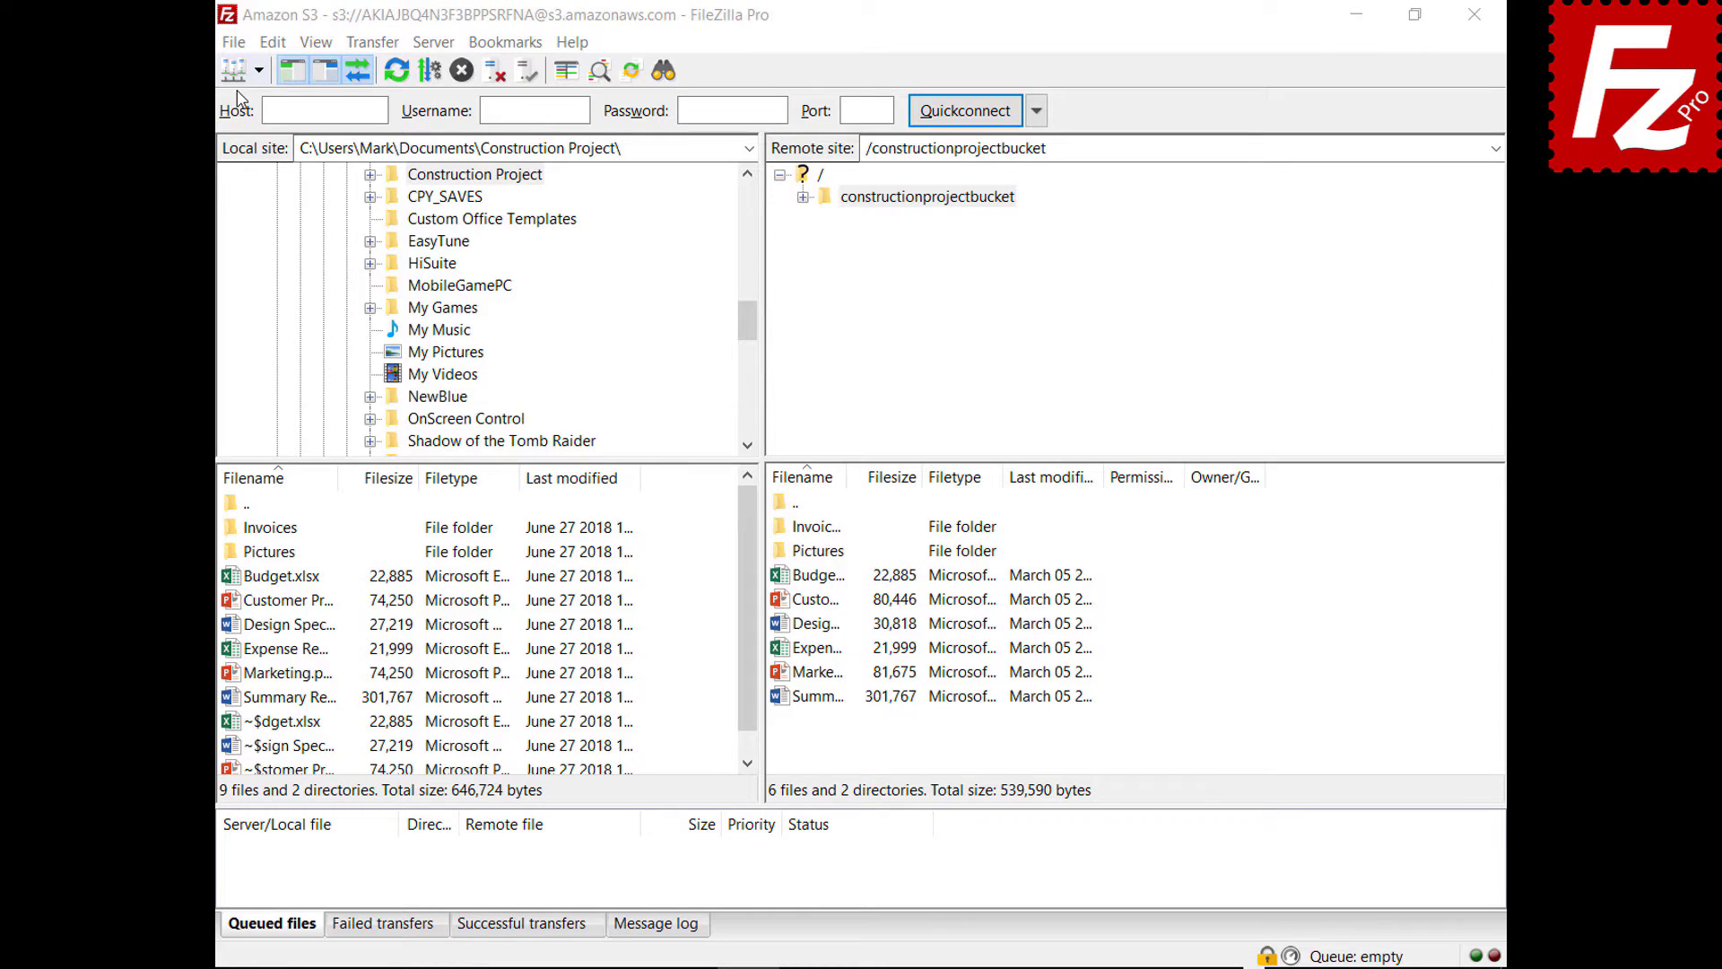
click(237, 46)
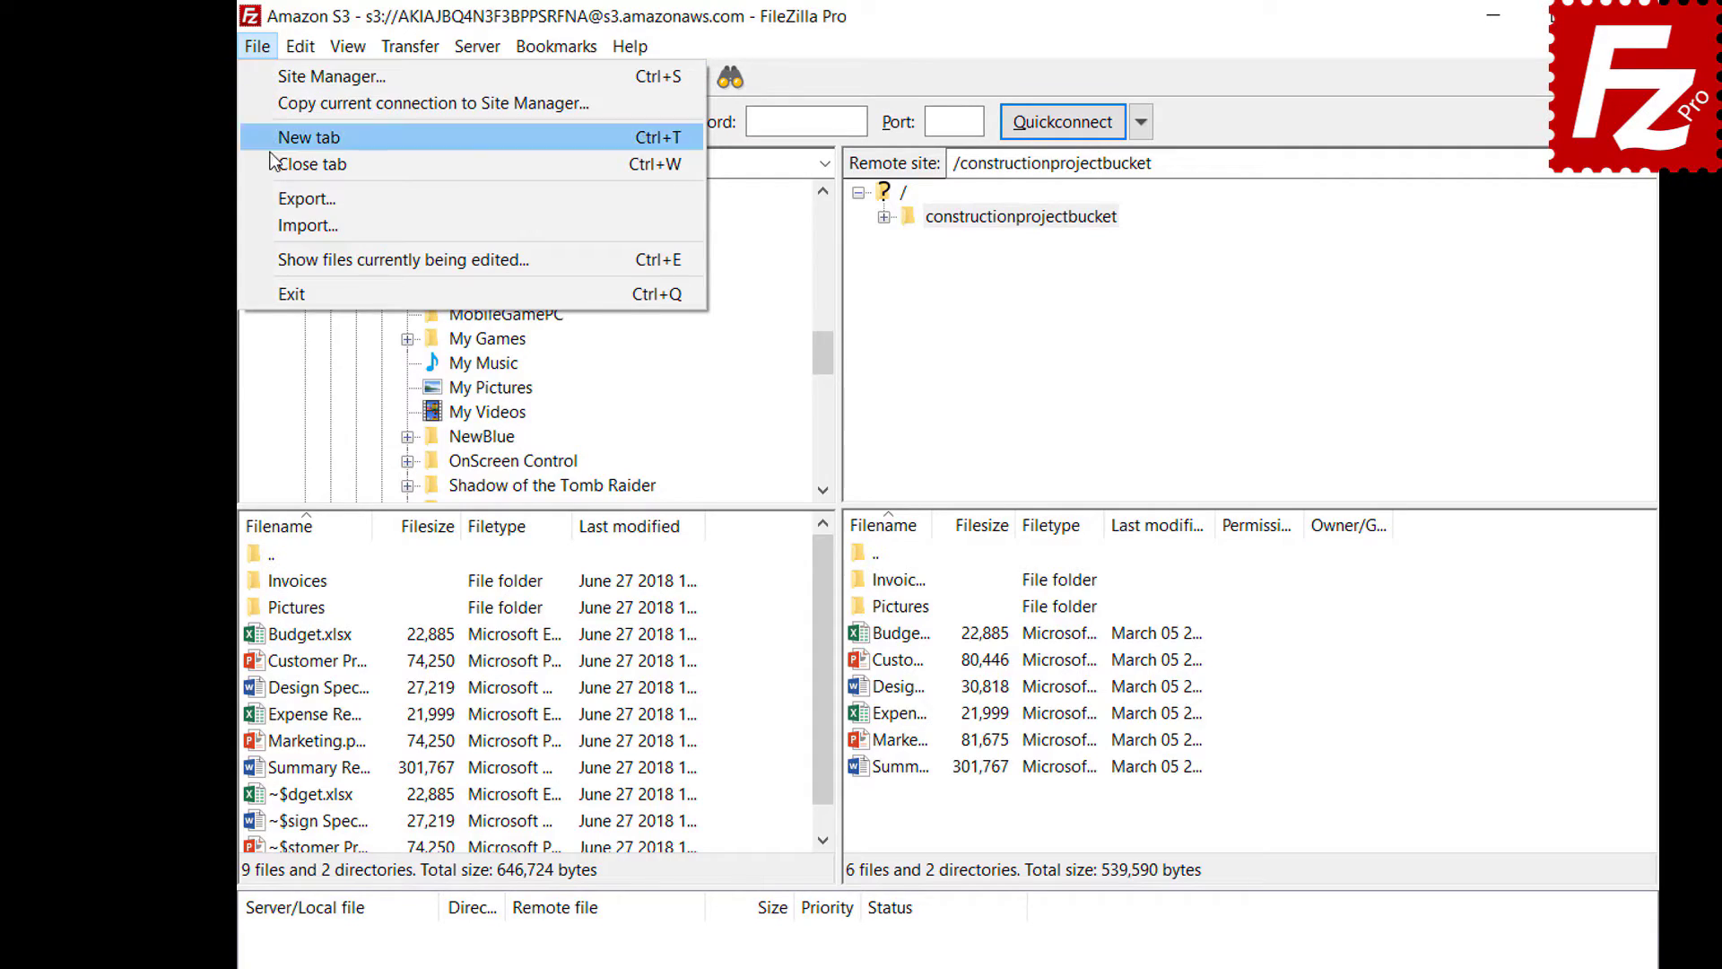
click(275, 199)
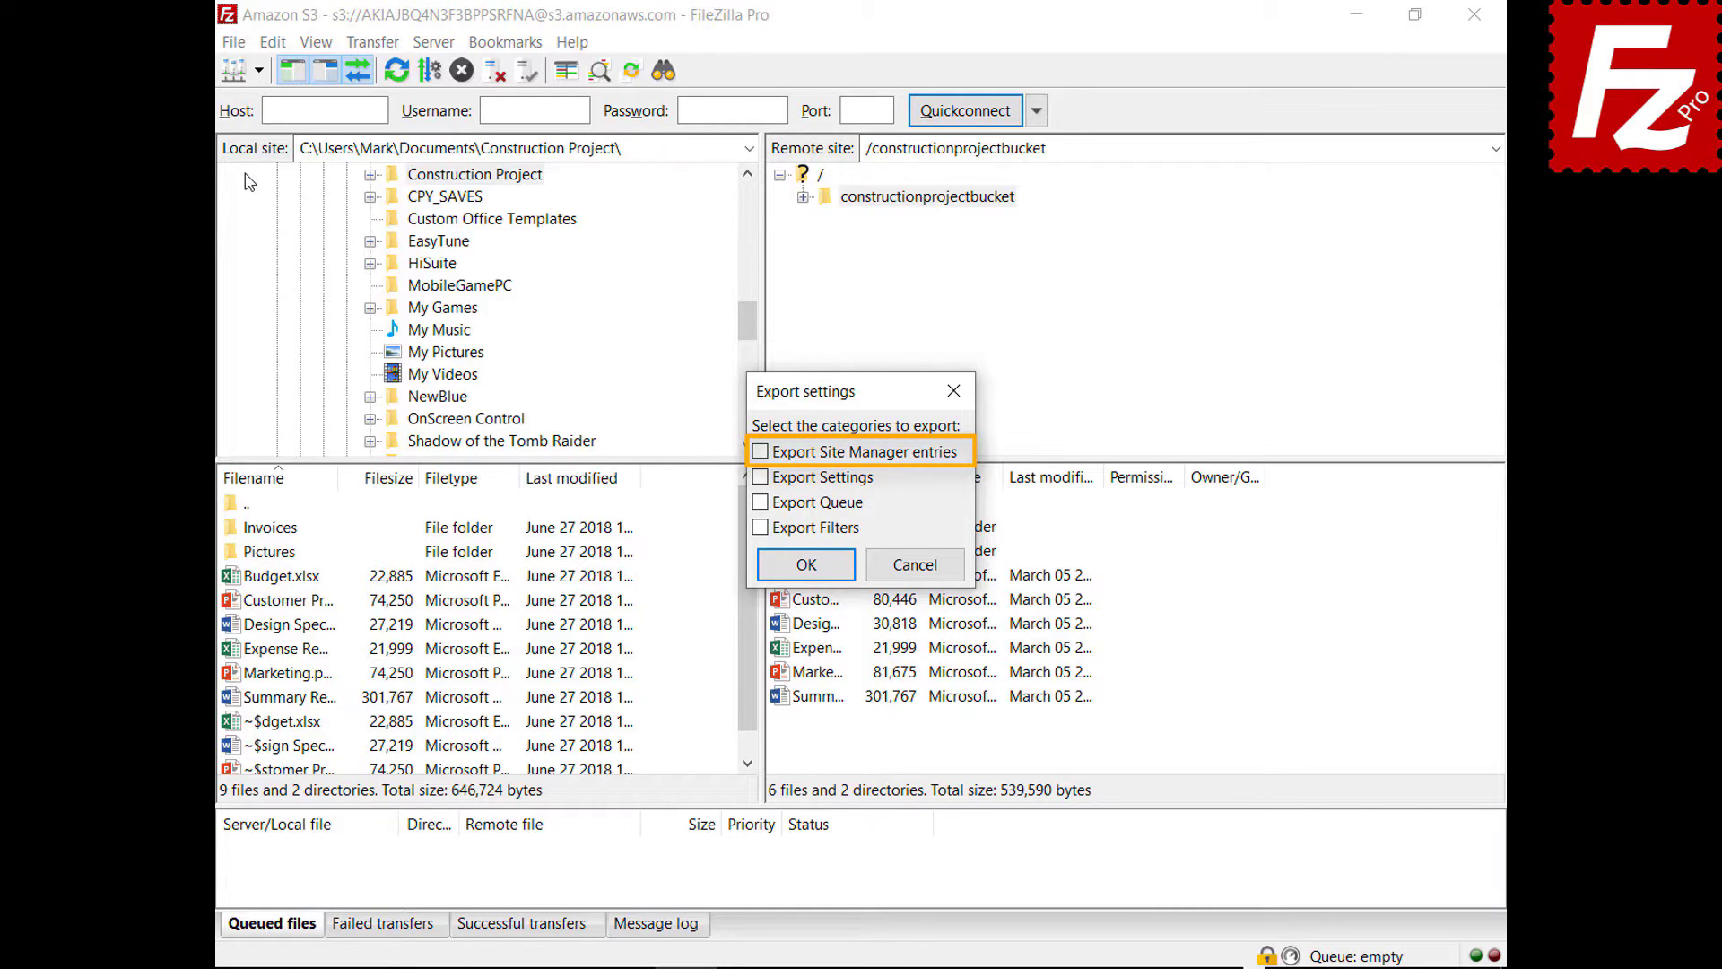
click(759, 452)
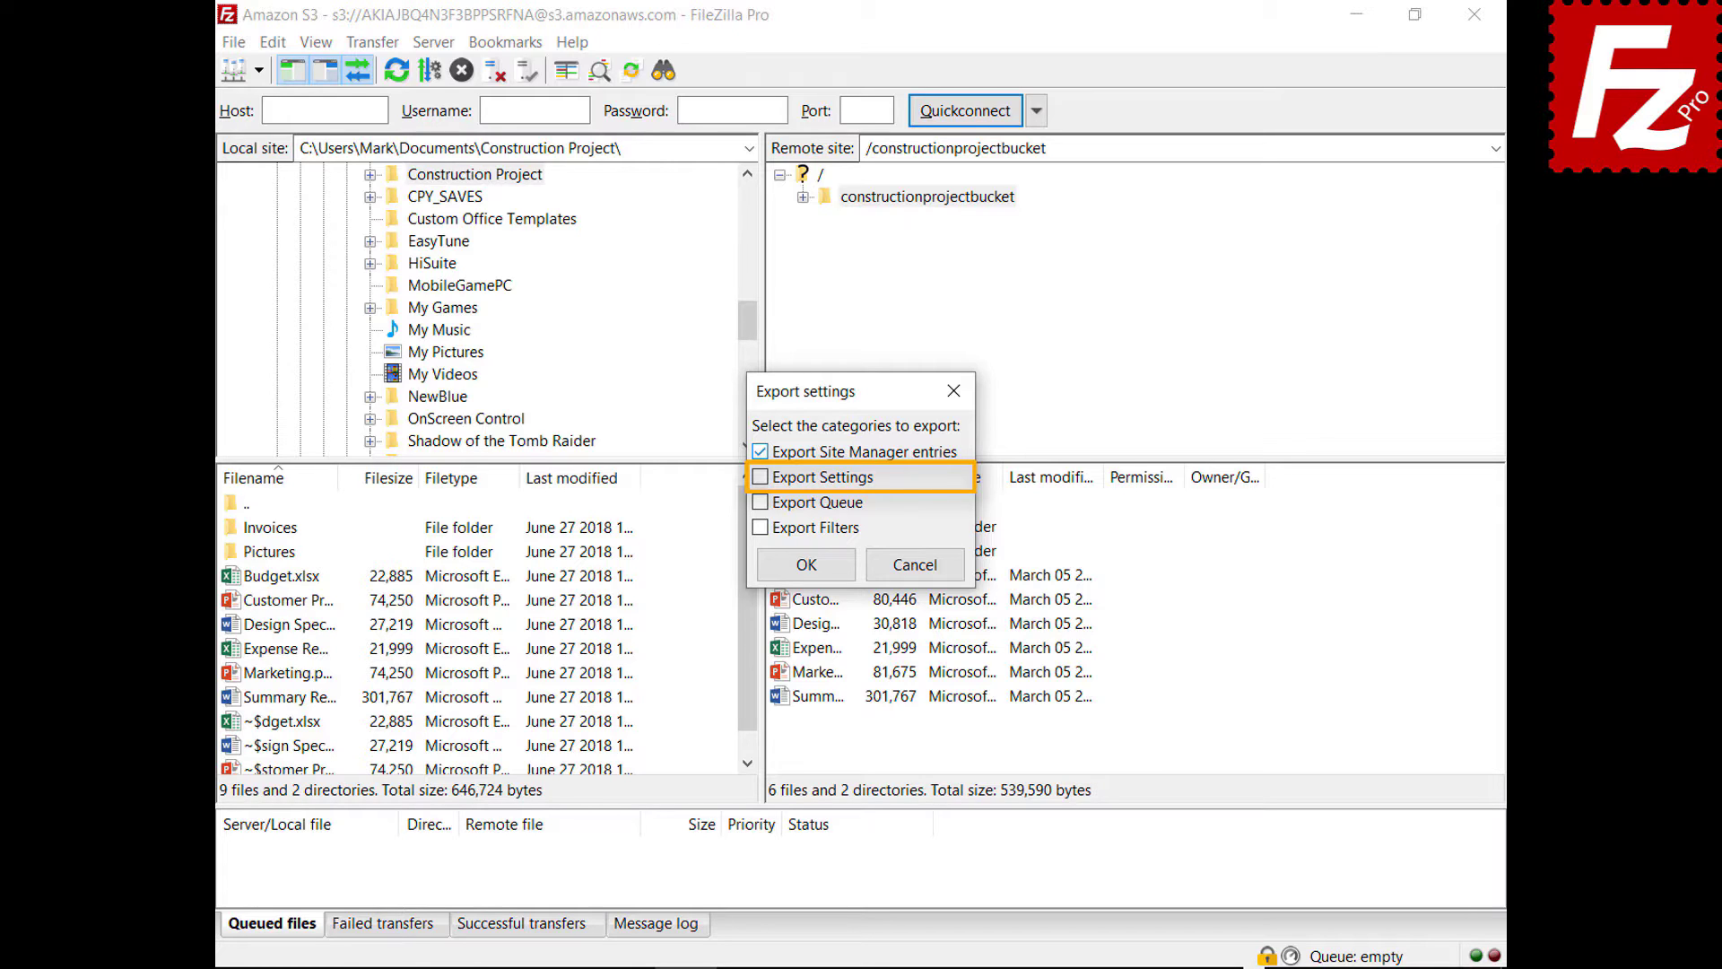
click(759, 477)
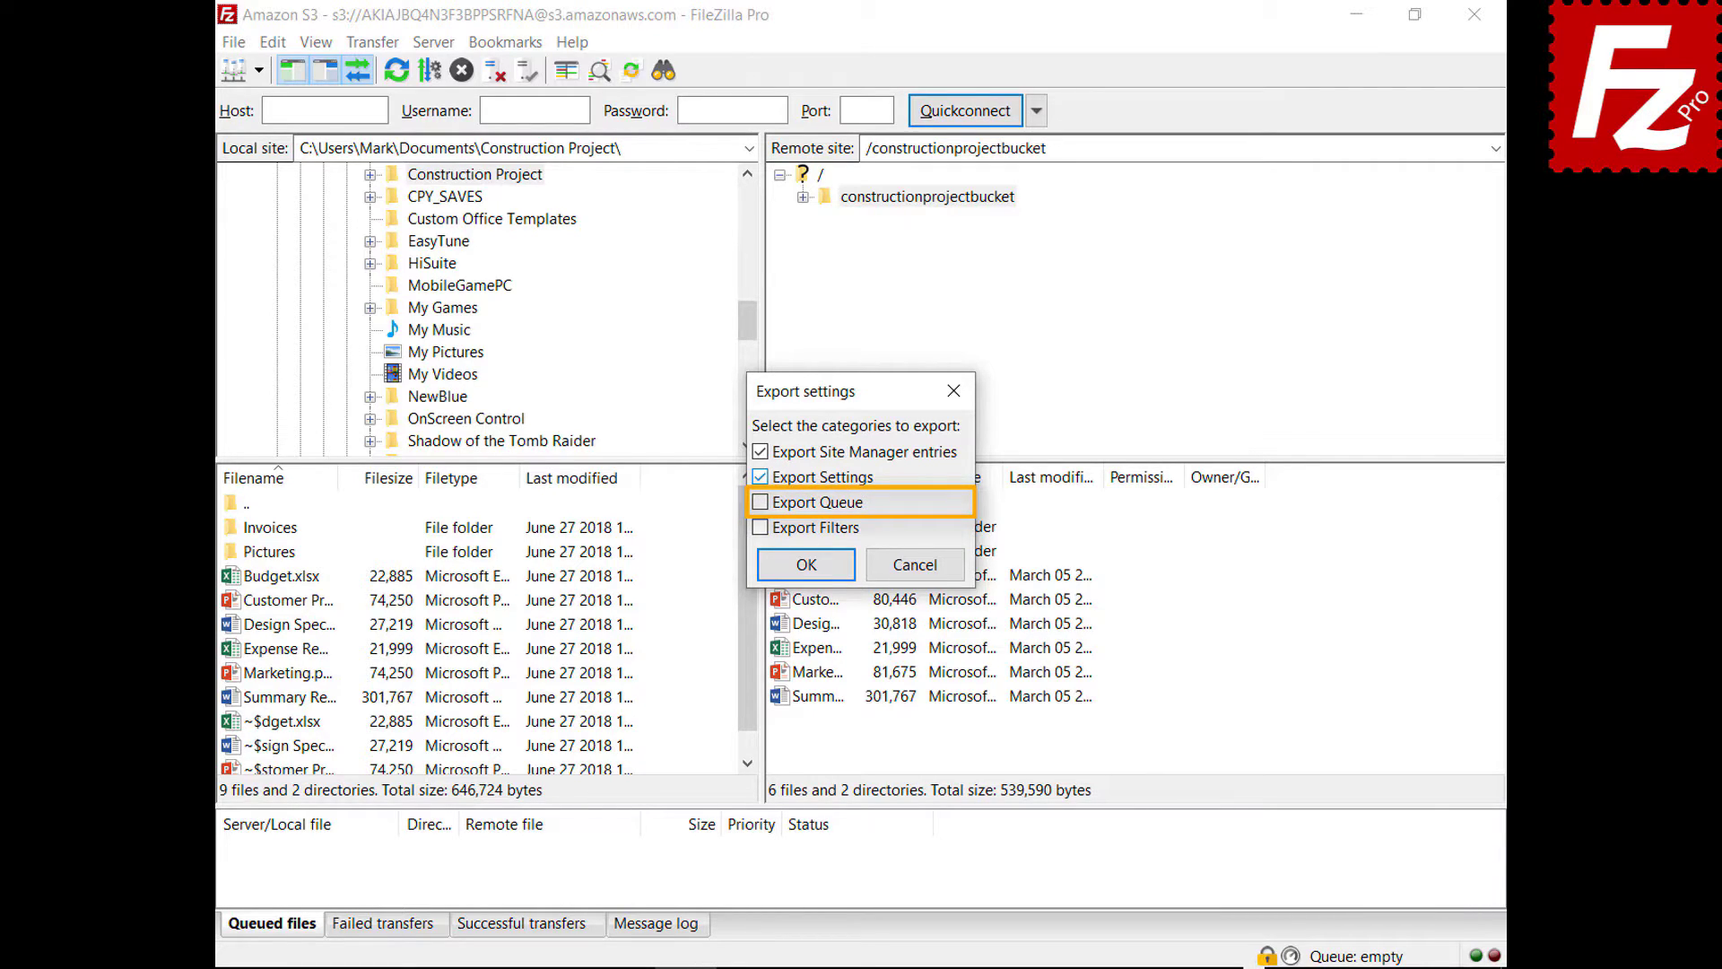
click(759, 502)
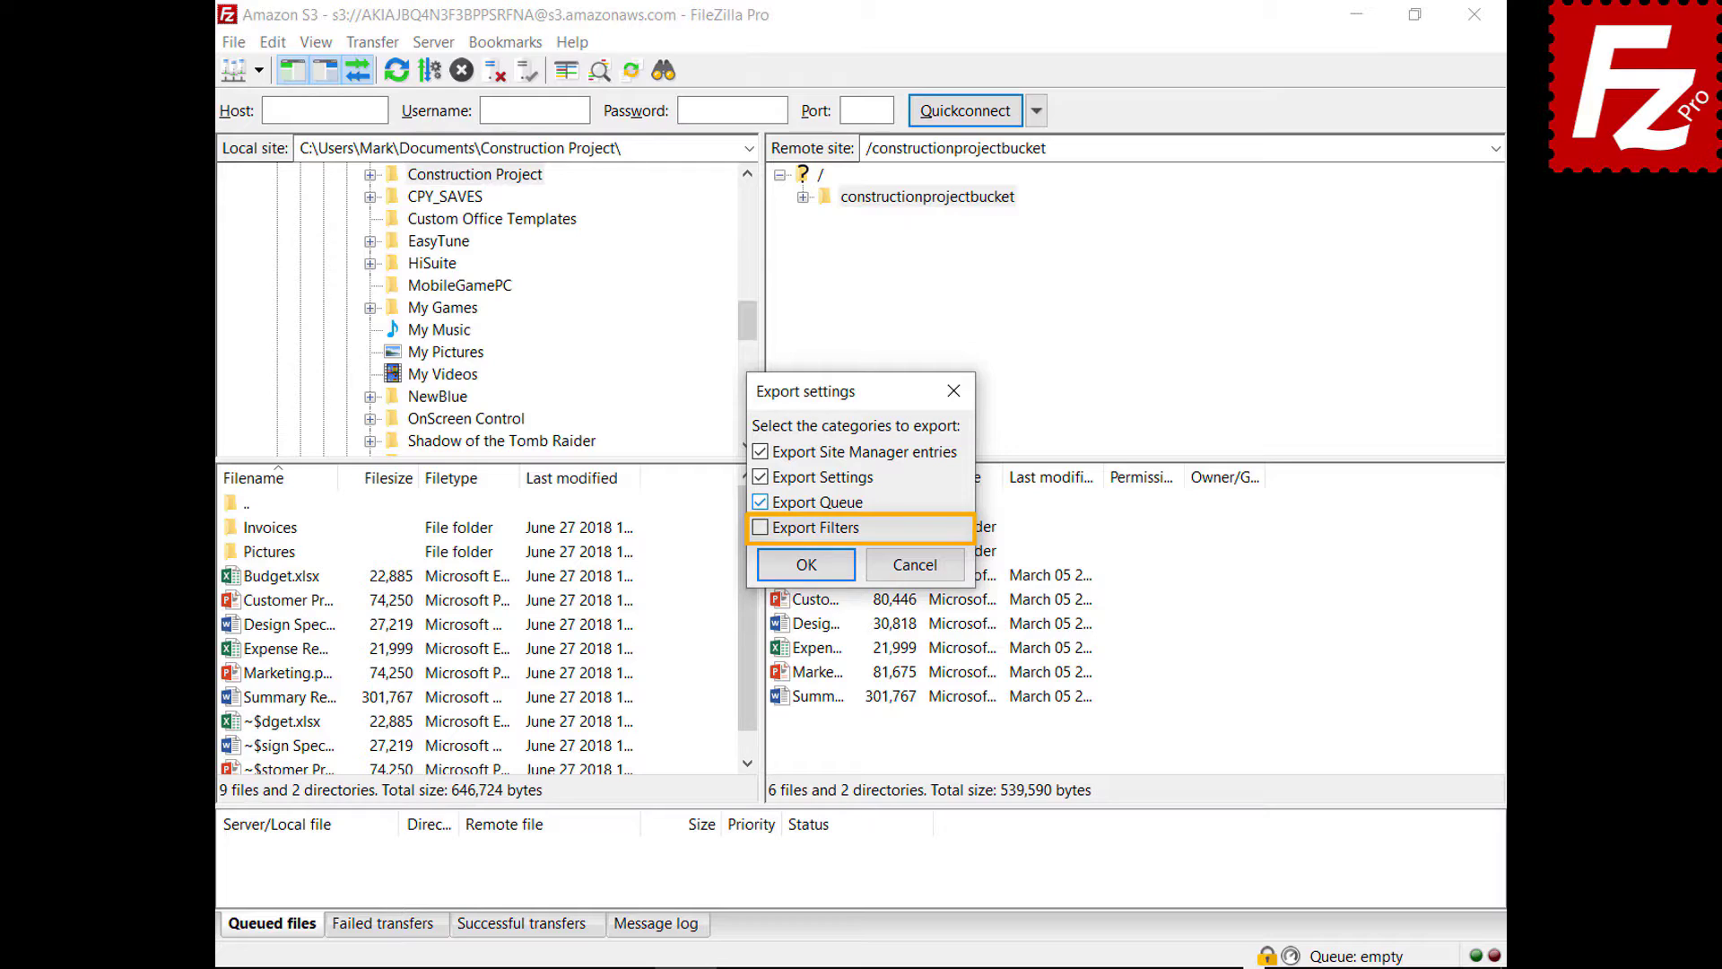
click(759, 530)
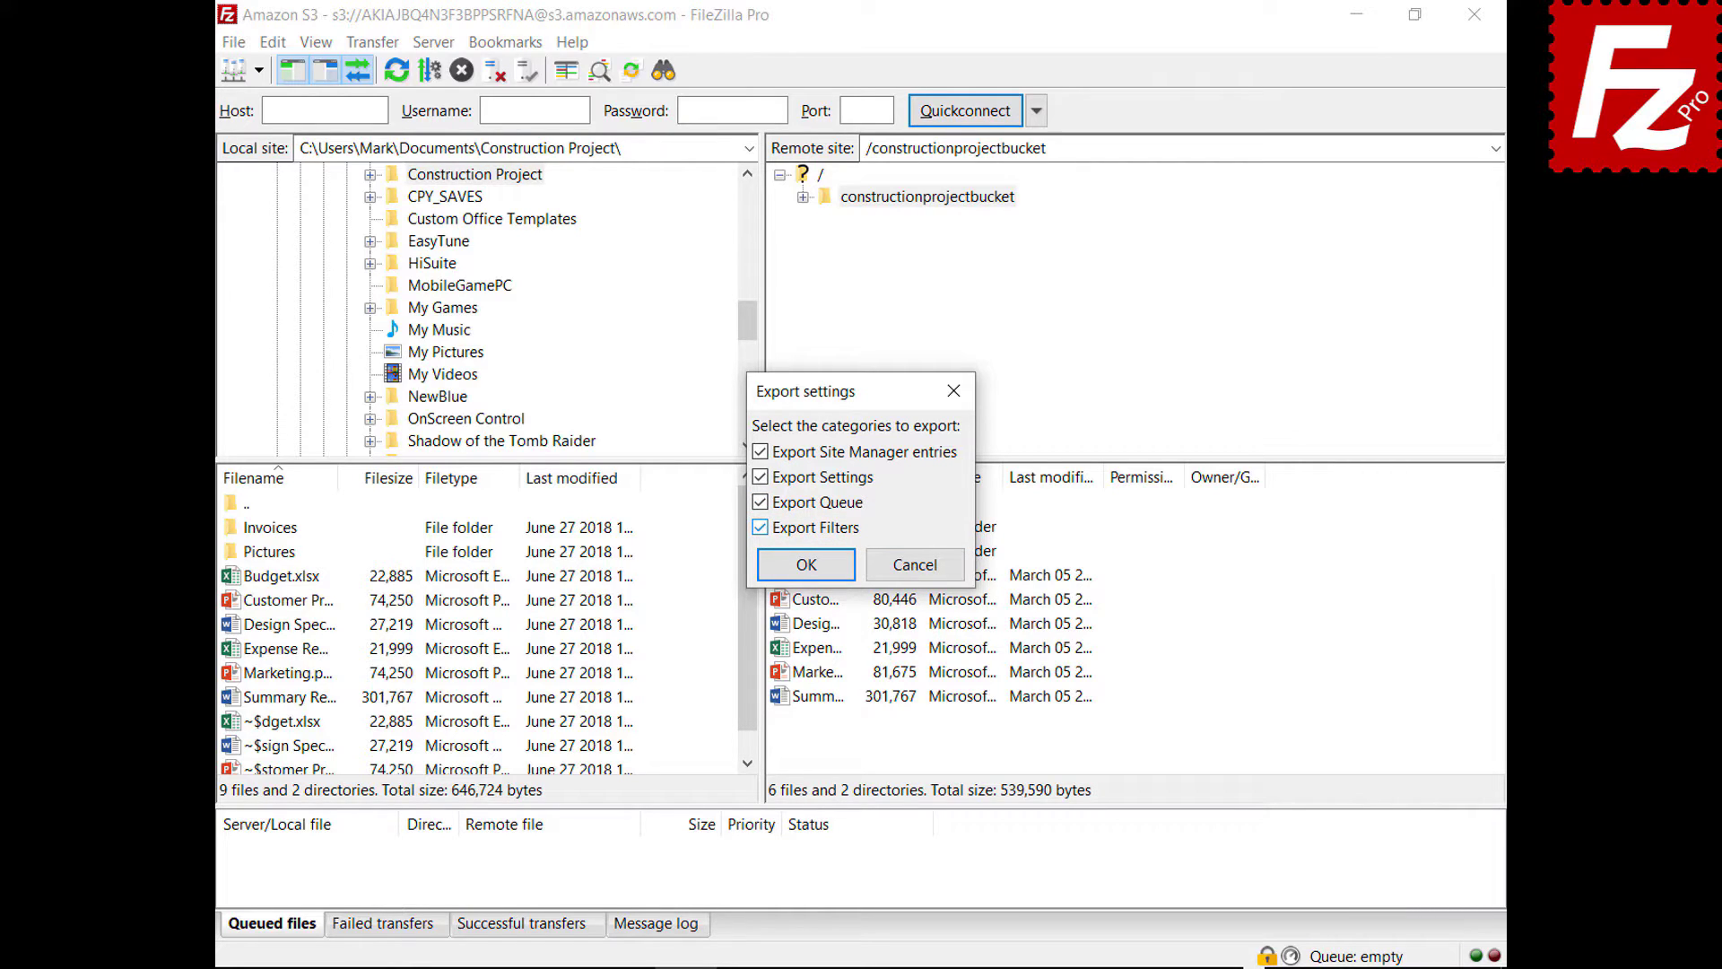
click(800, 563)
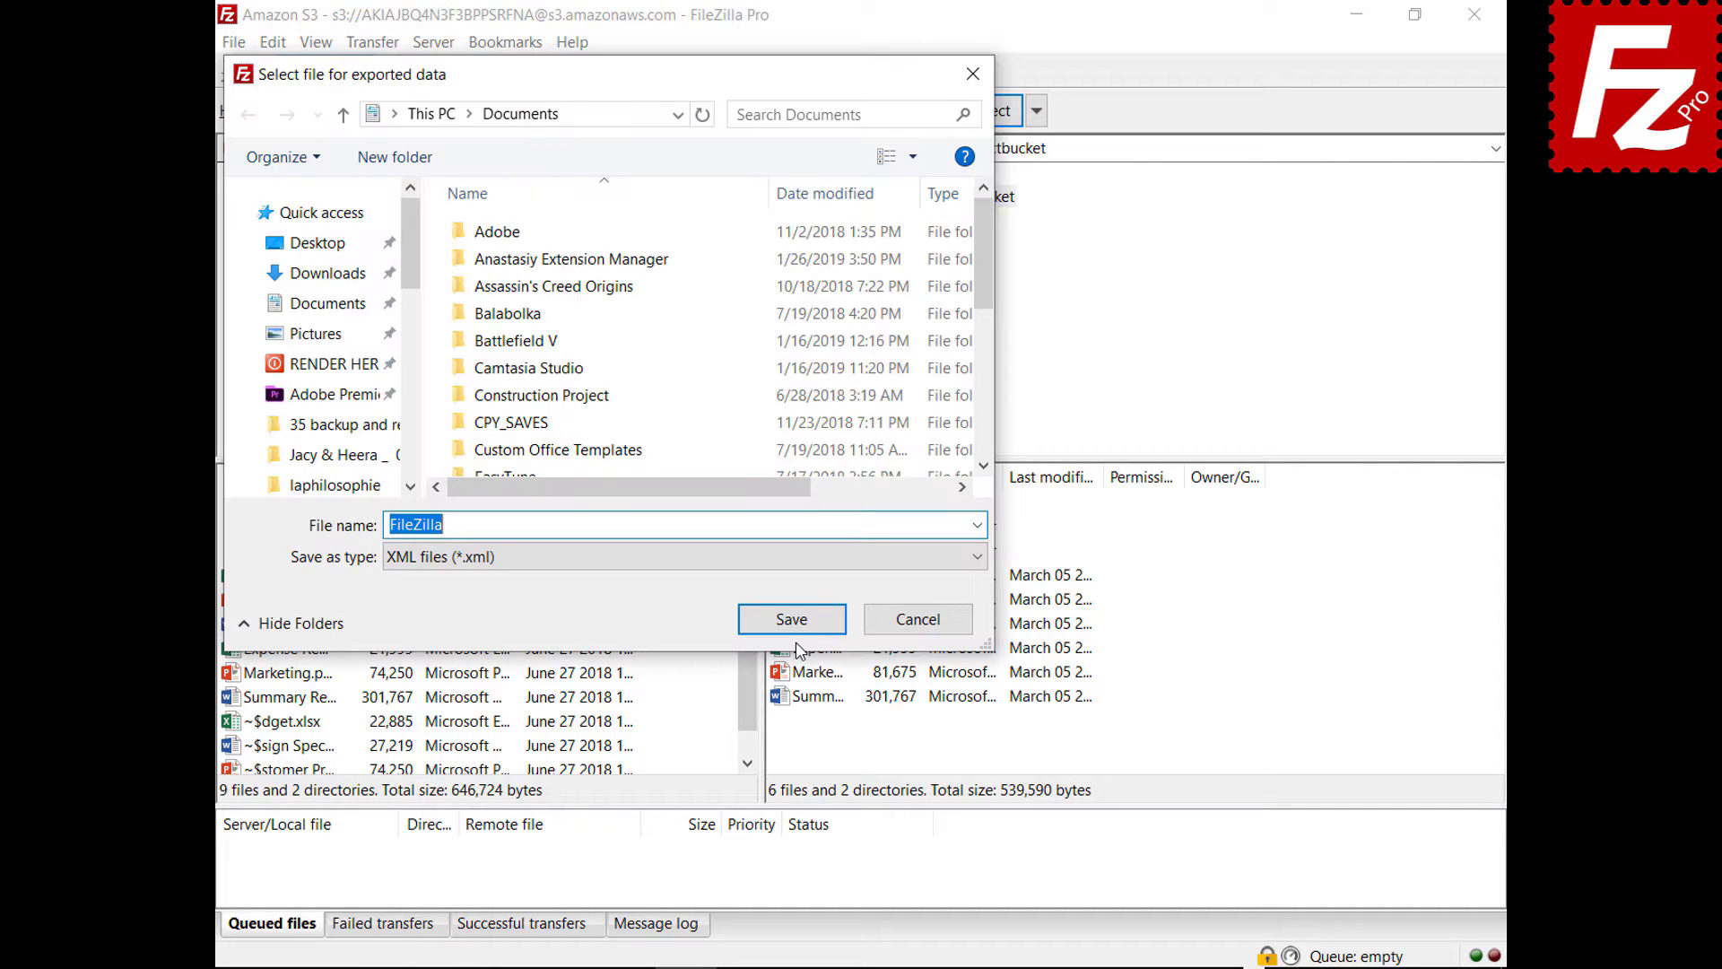
click(794, 626)
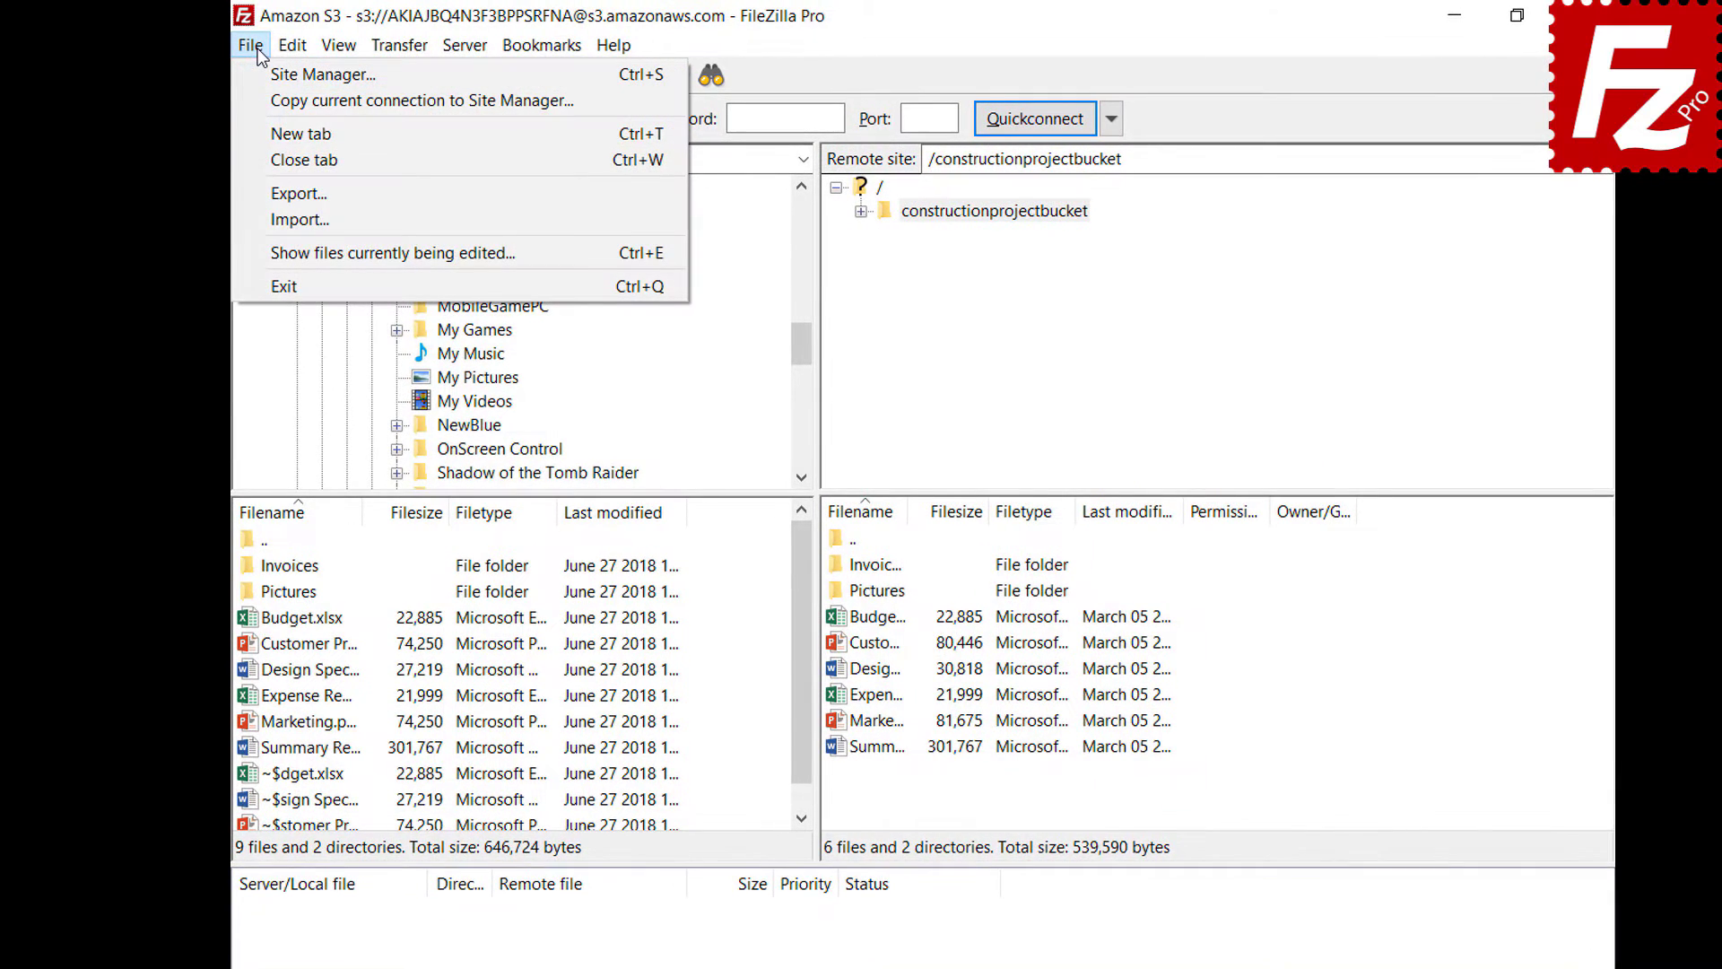
click(269, 220)
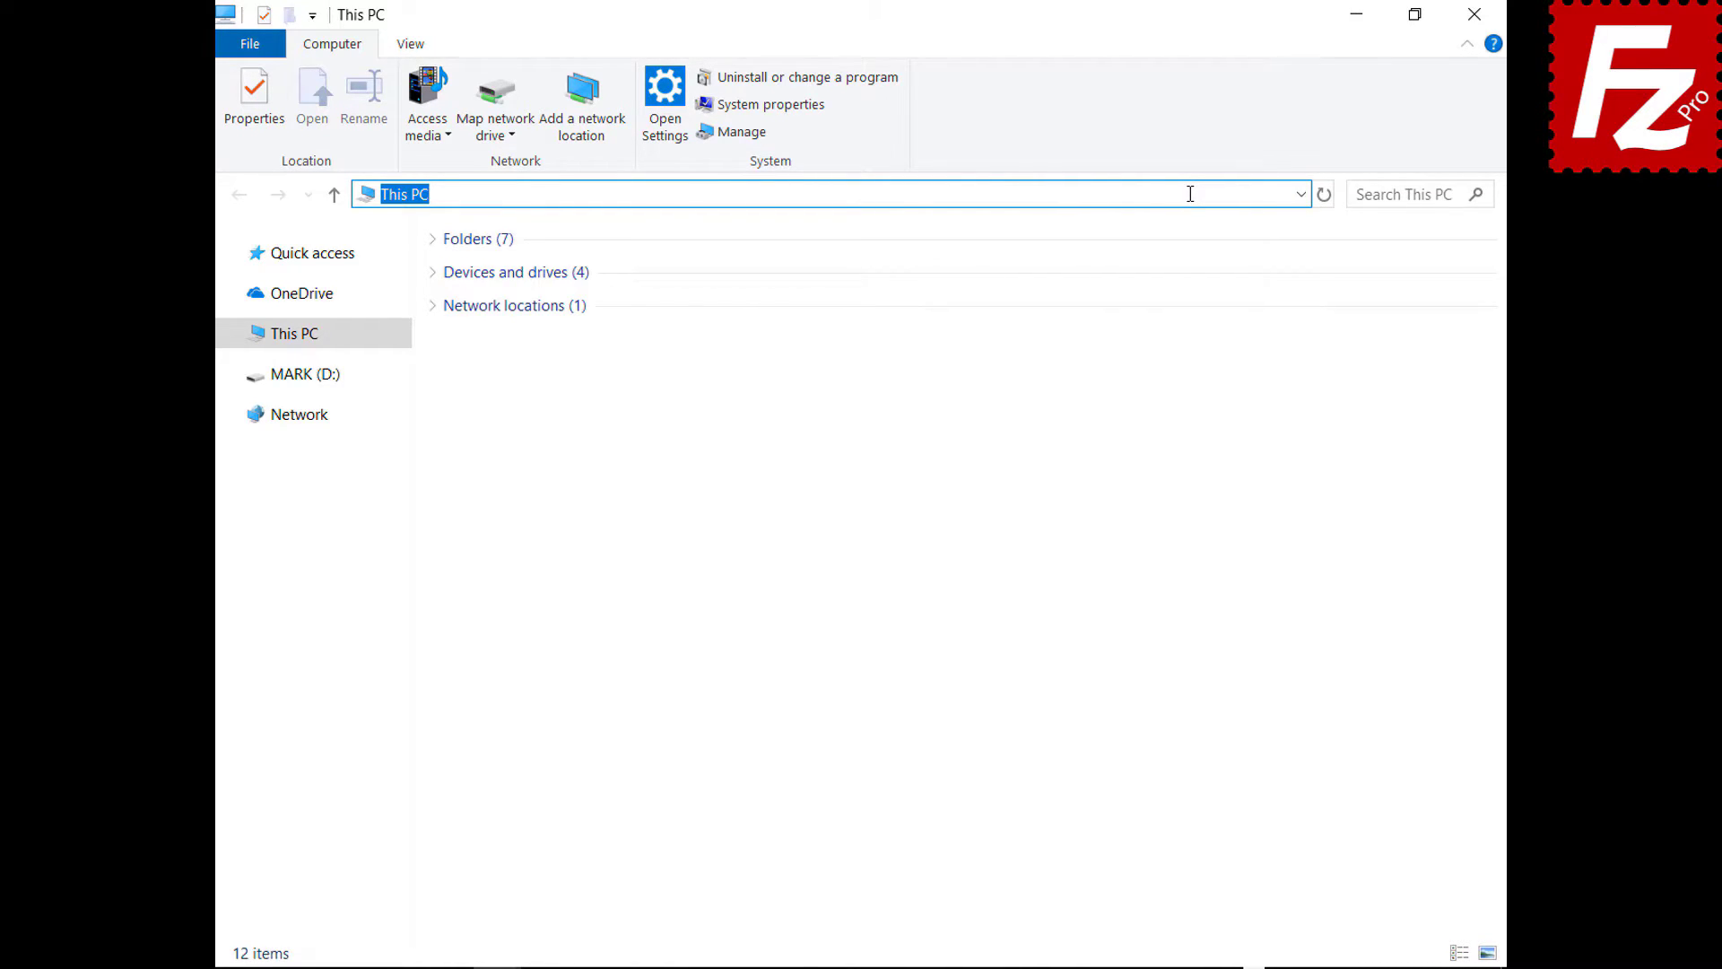
- Go to %APPDATA%\FileZilla and select all seven settings files there
text(%APPDATA%\FileZilla)
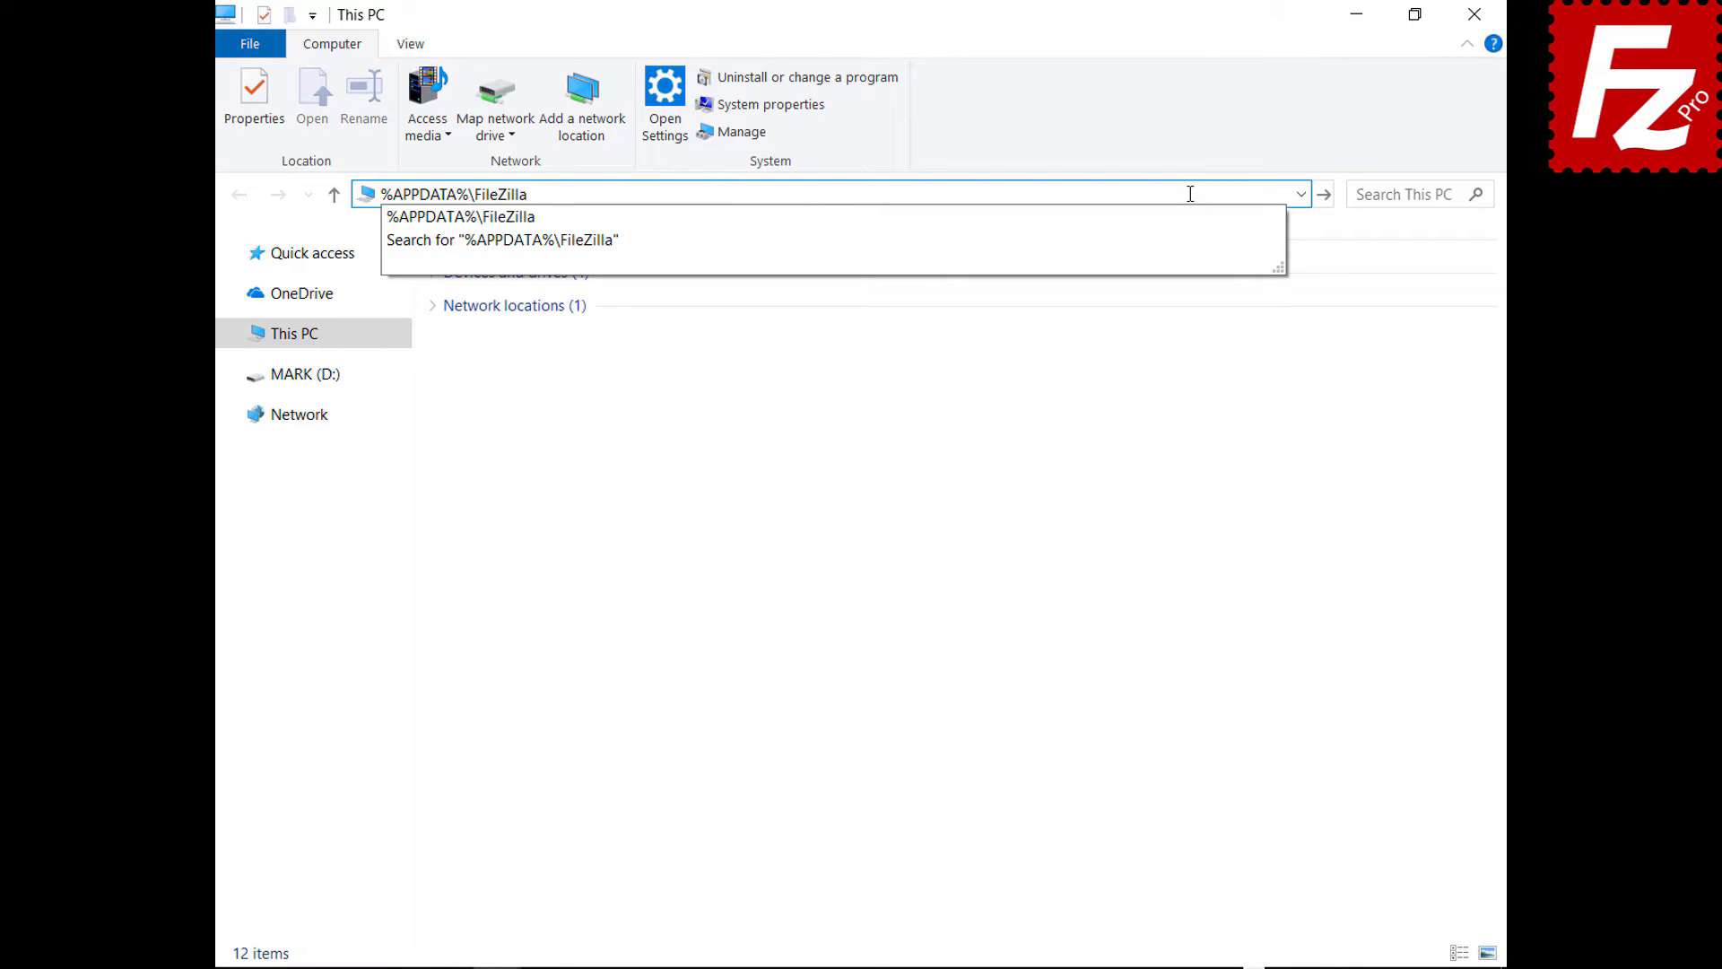
key(Return)
drag(503, 466, 508, 254)
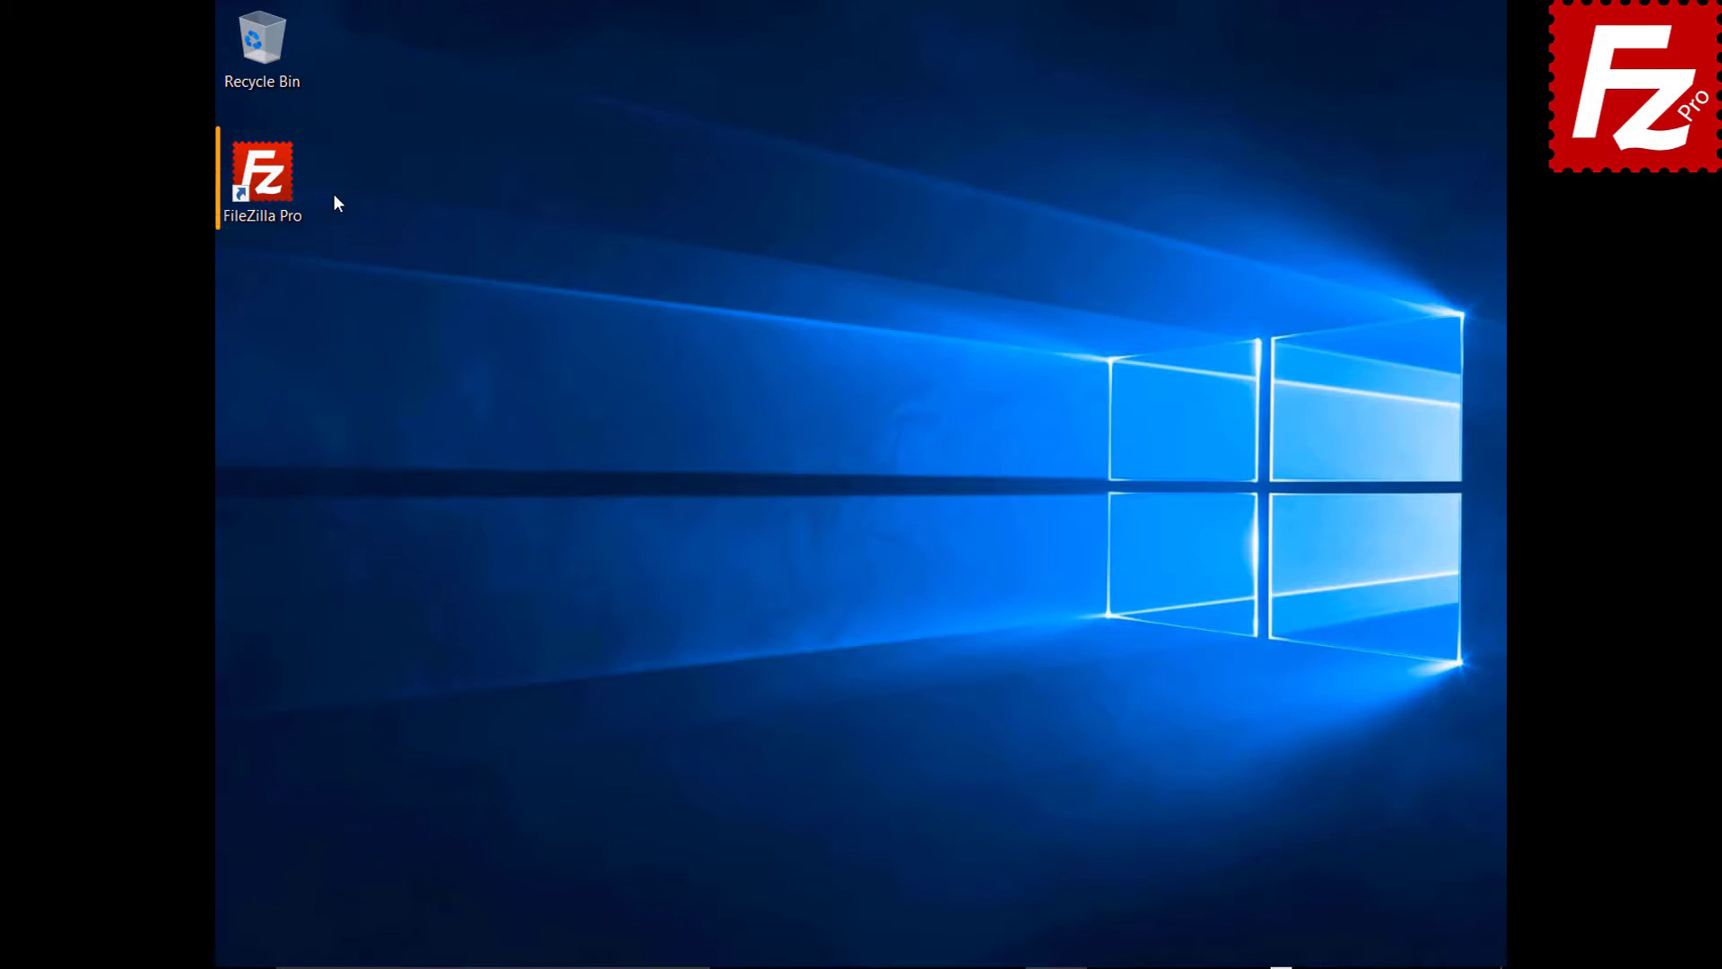
- Launch FileZilla Pro, connect to the saved Amazon S3 site, and show the detailed log
double_click(274, 184)
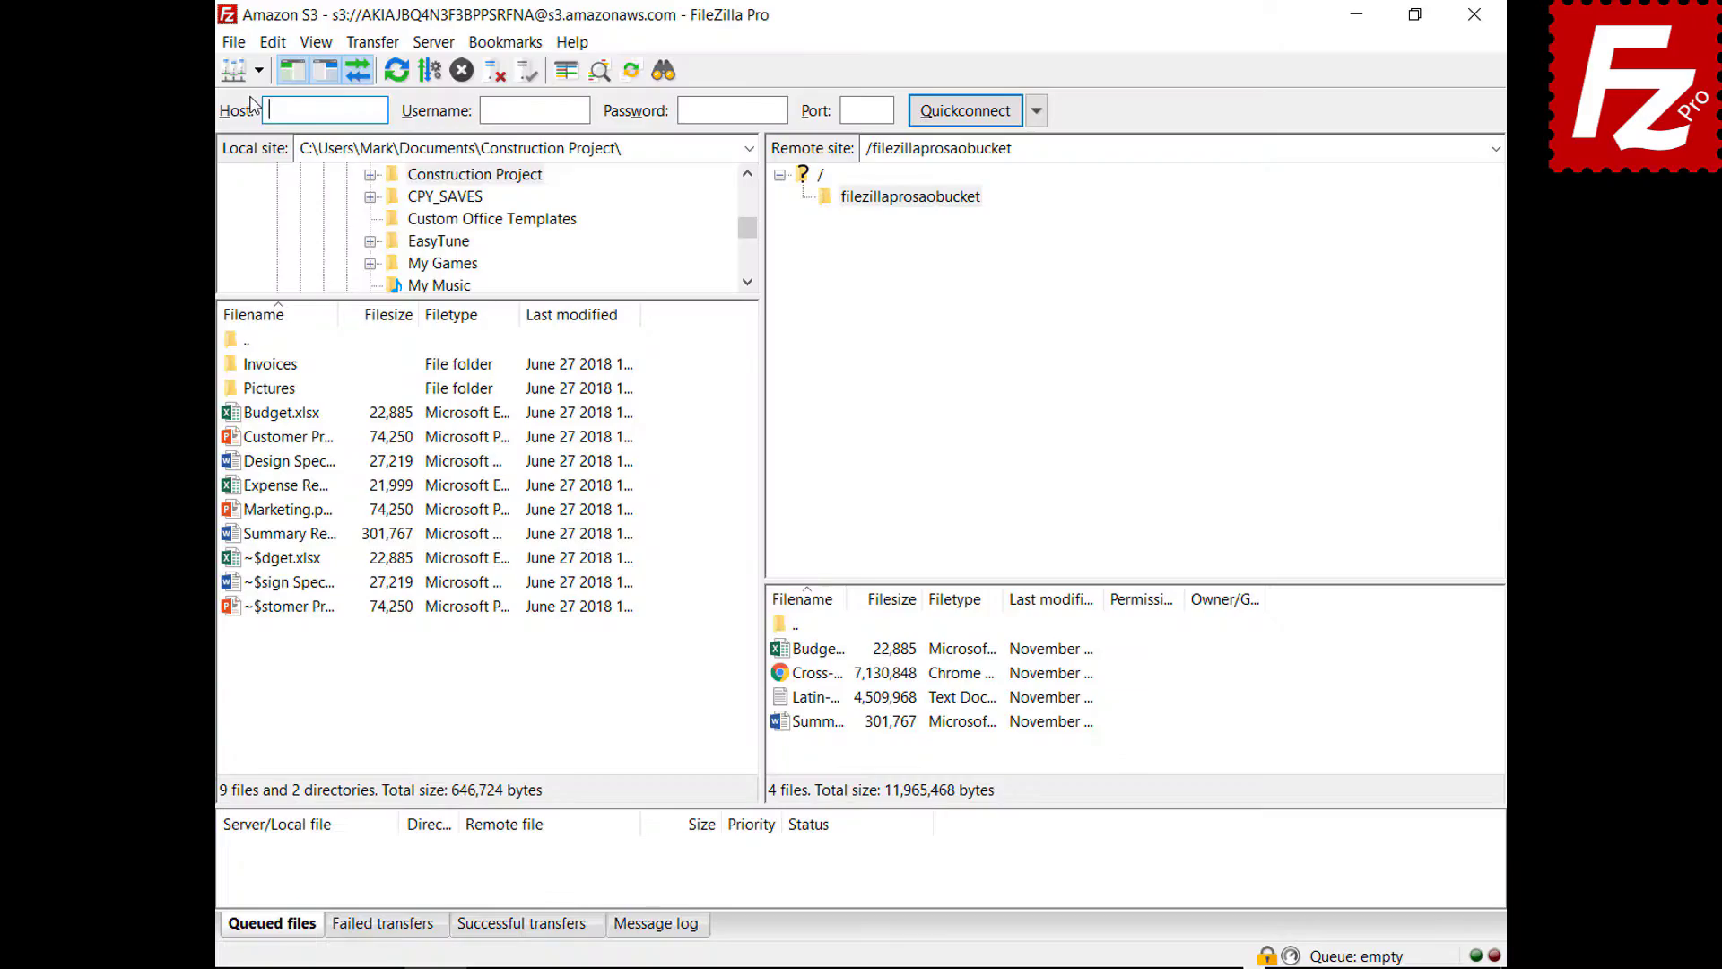
click(258, 70)
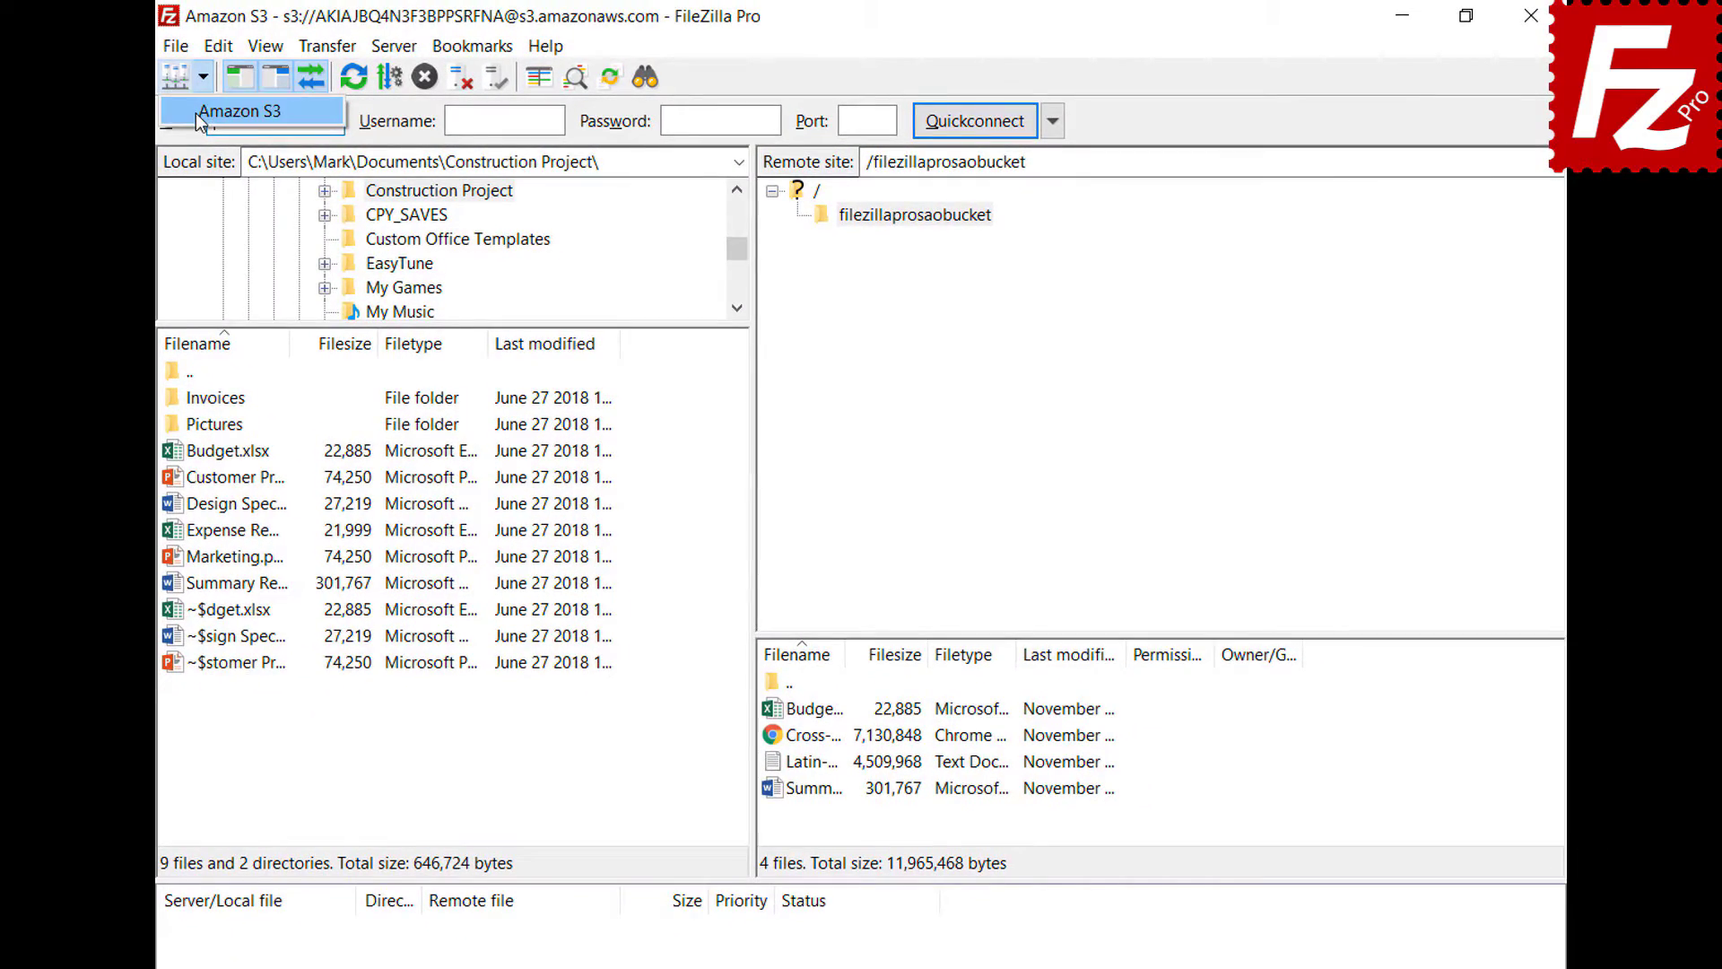
click(195, 113)
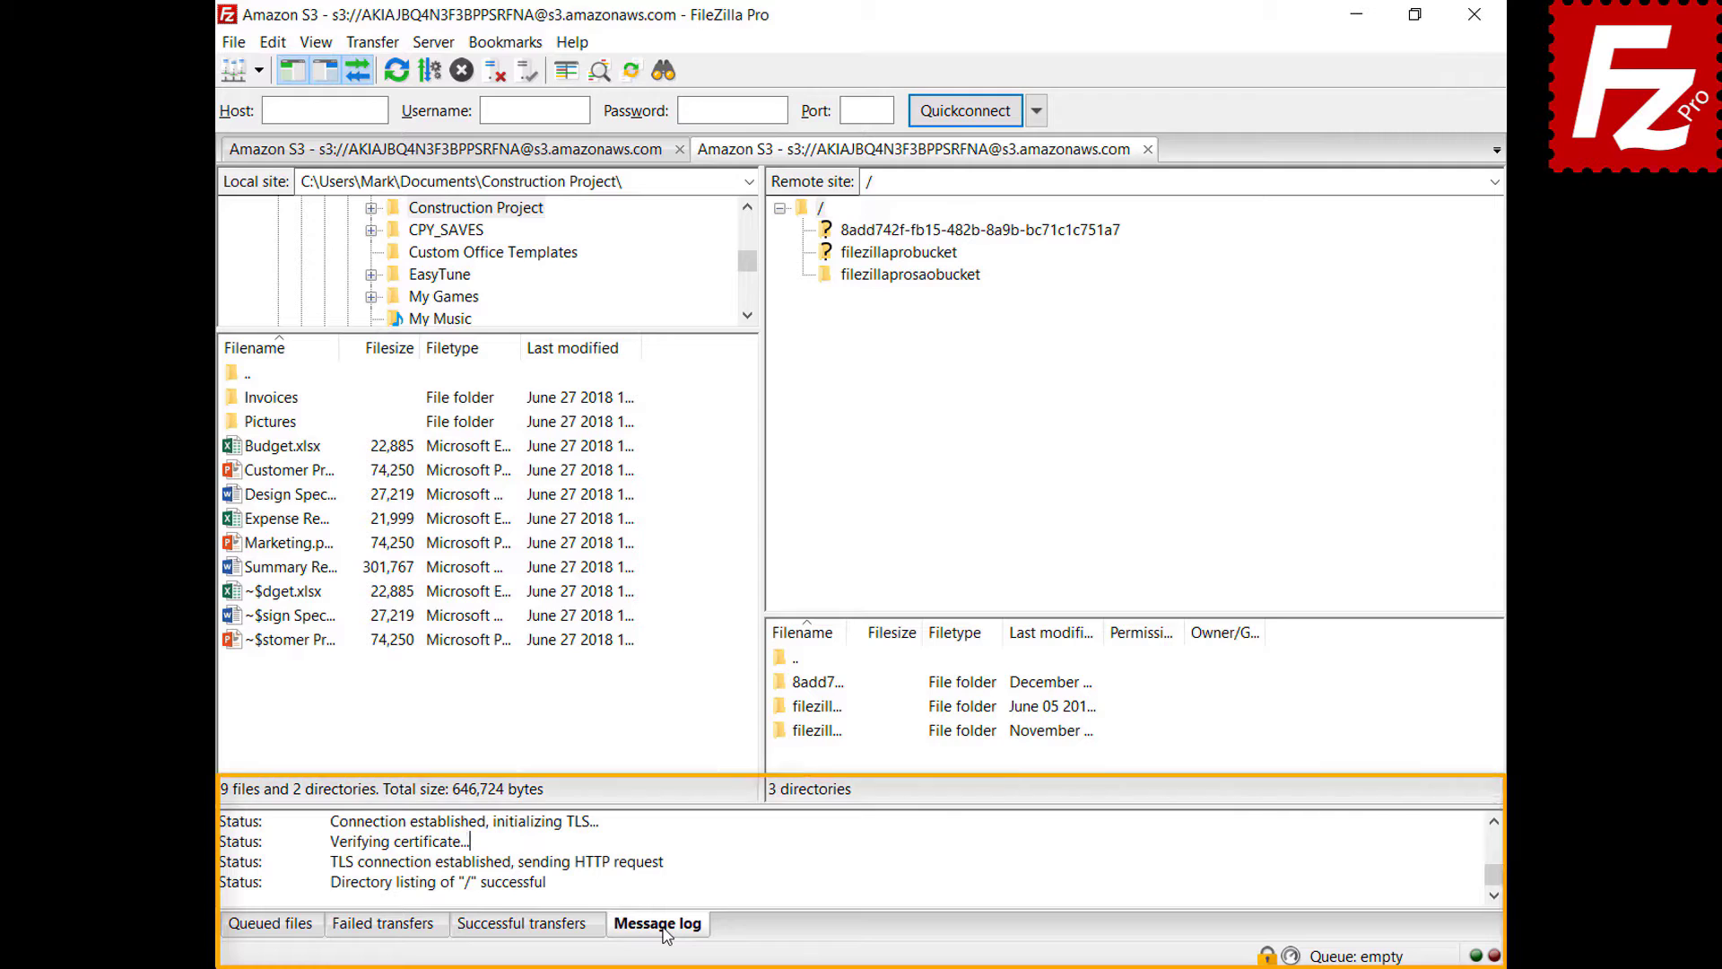
right_click(738, 854)
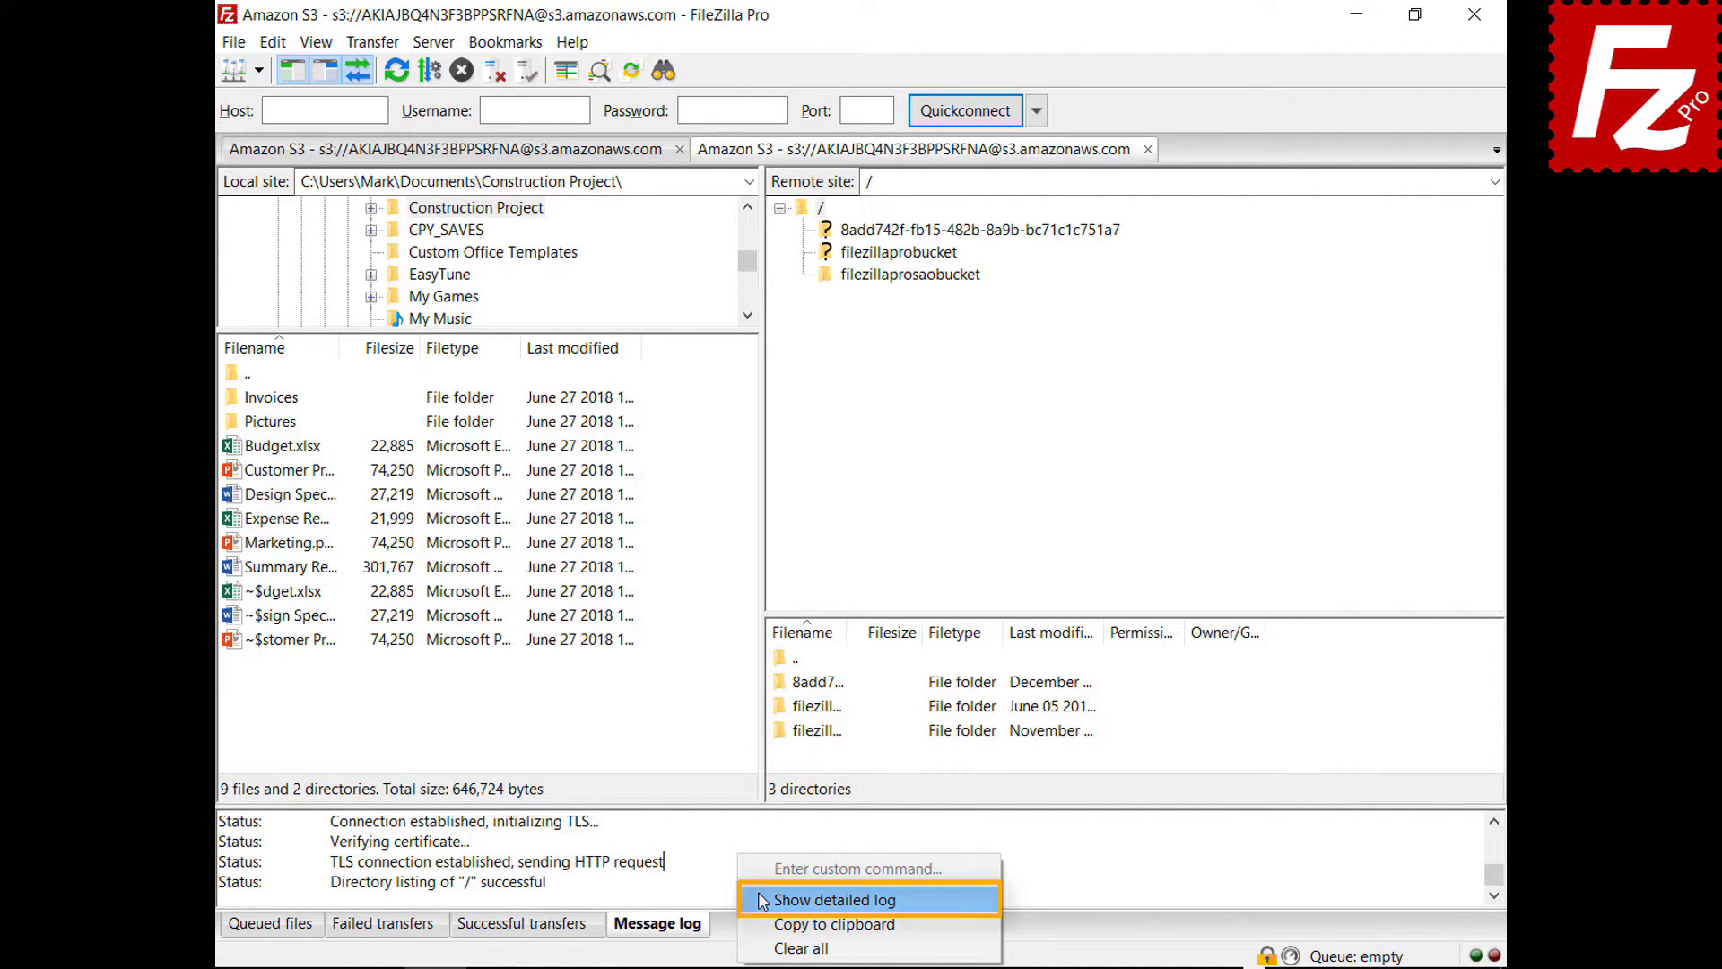
click(761, 900)
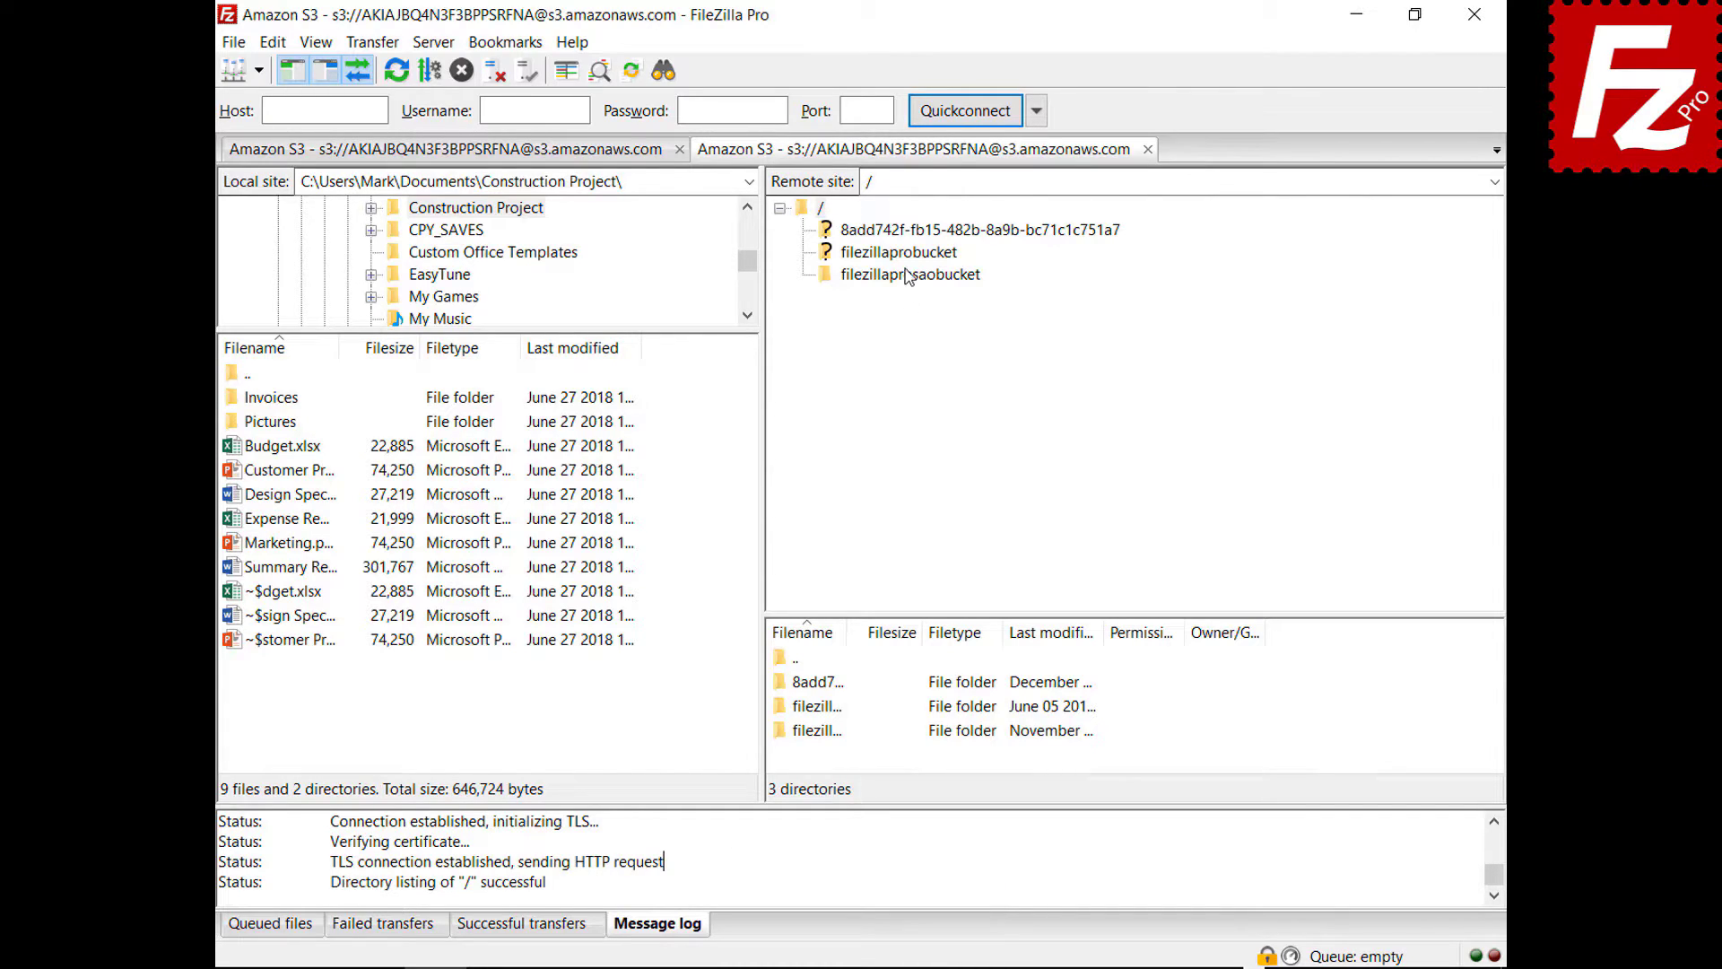
- Open filezillaprosaobucket and copy the message log to the clipboard
click(908, 275)
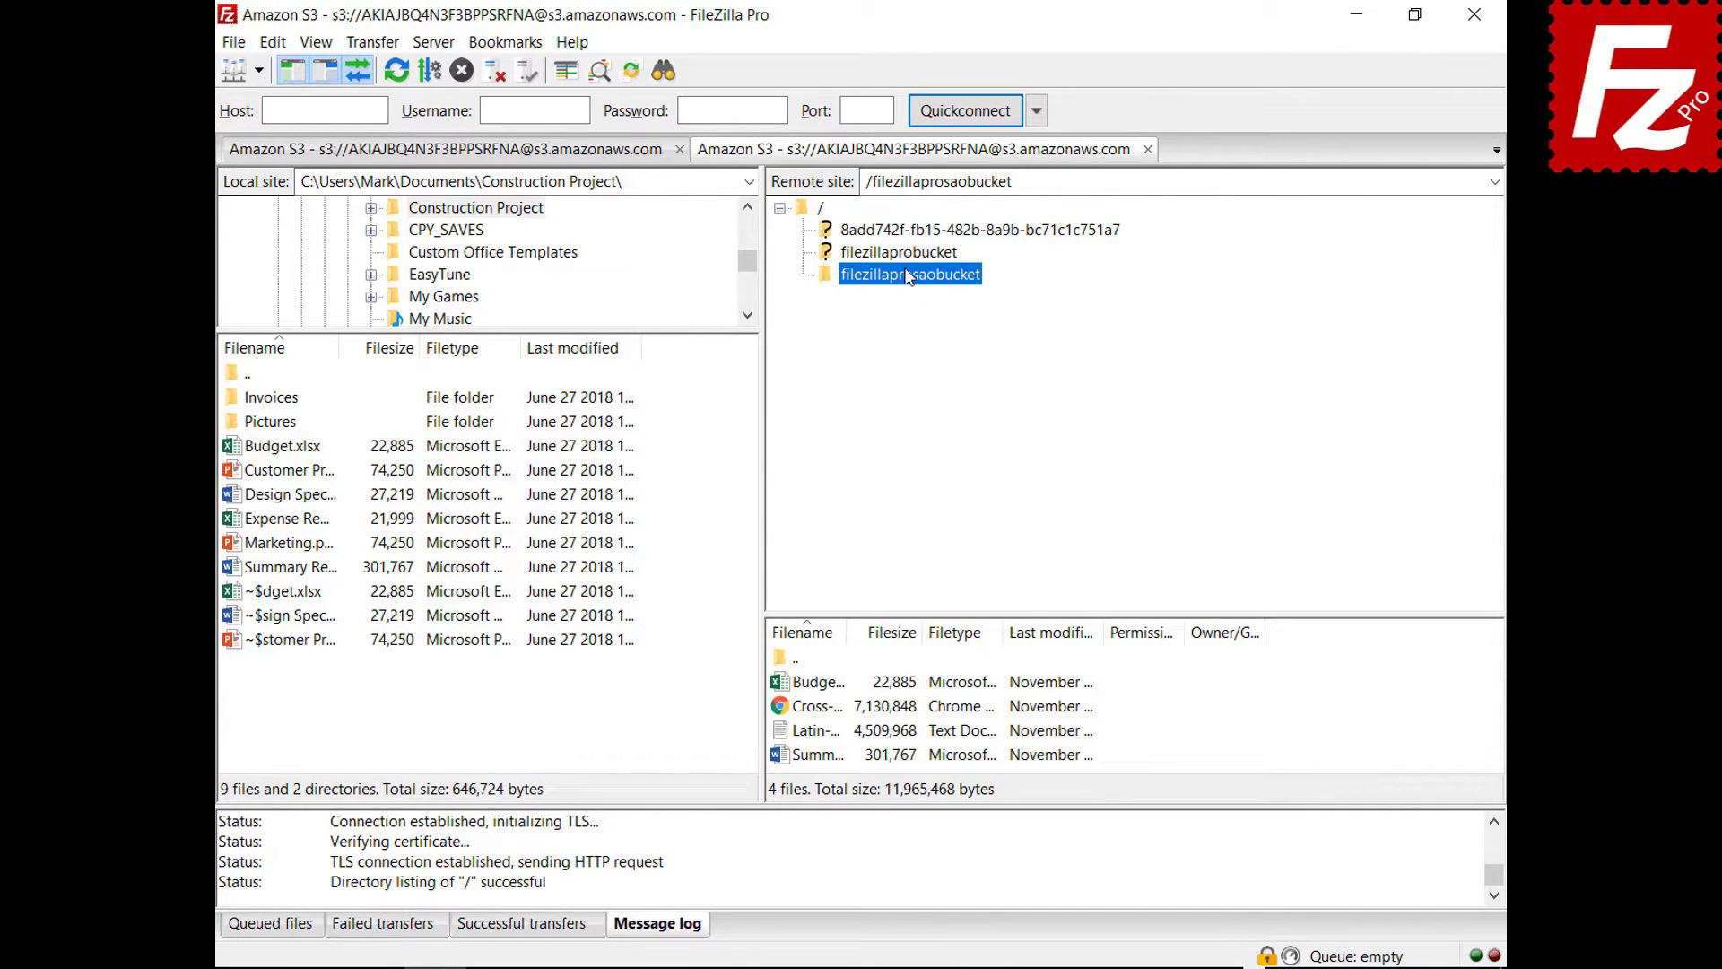
right_click(834, 863)
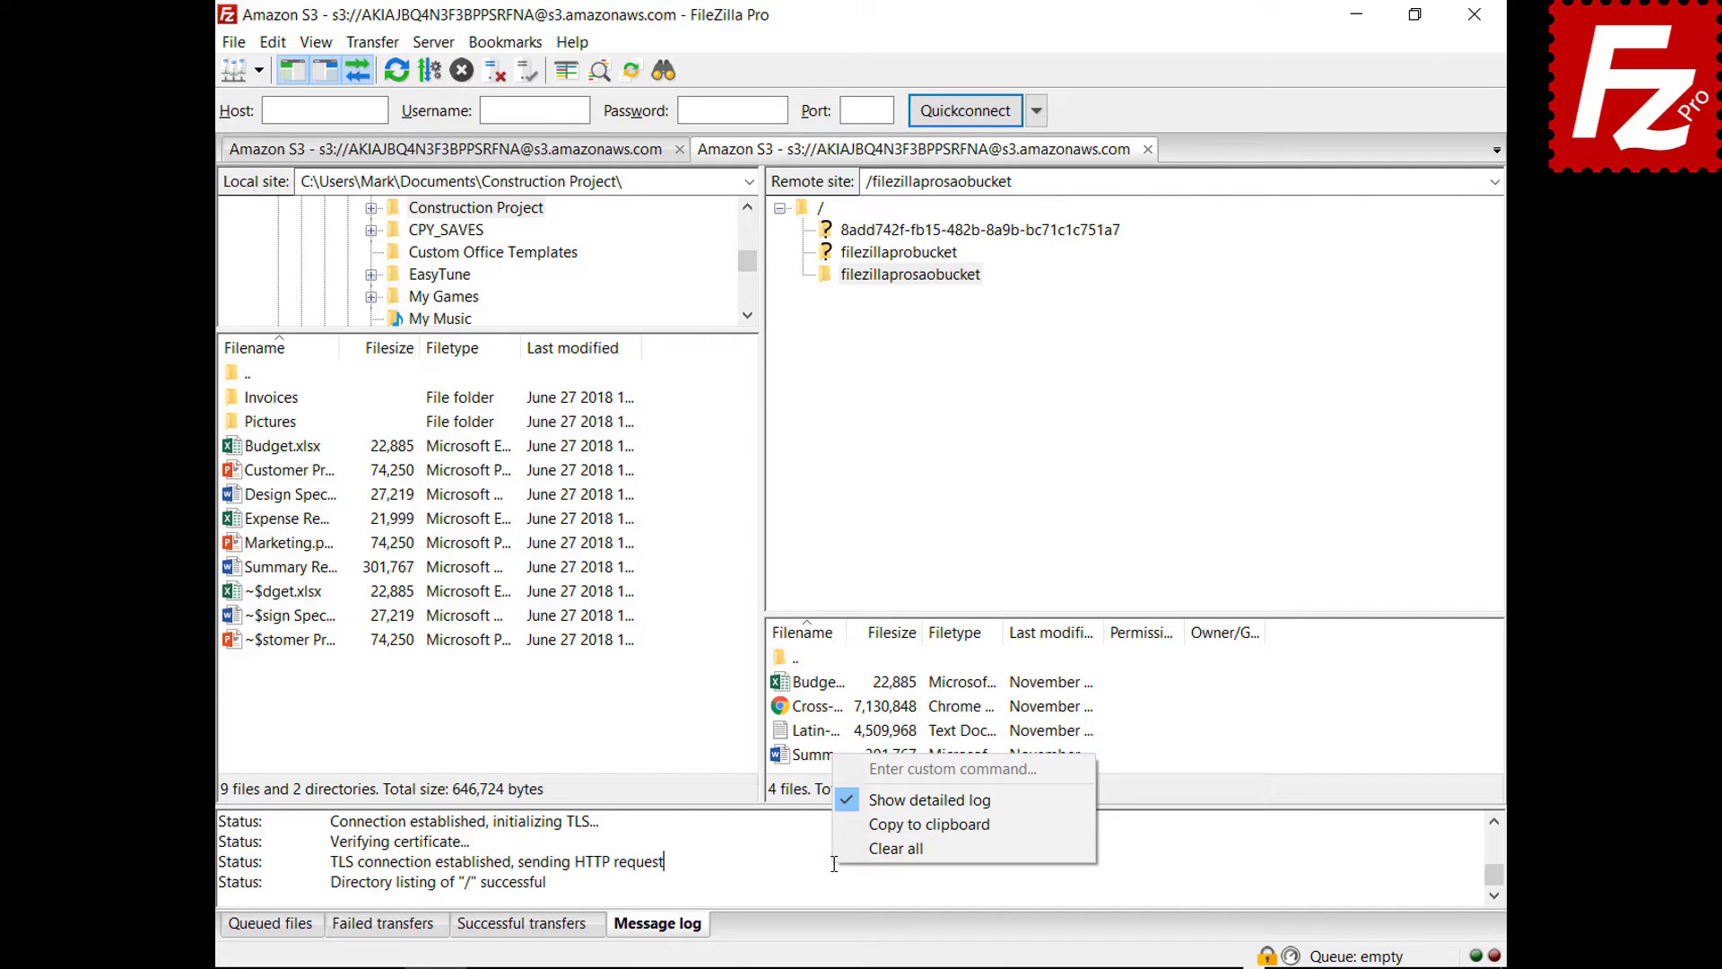
click(862, 823)
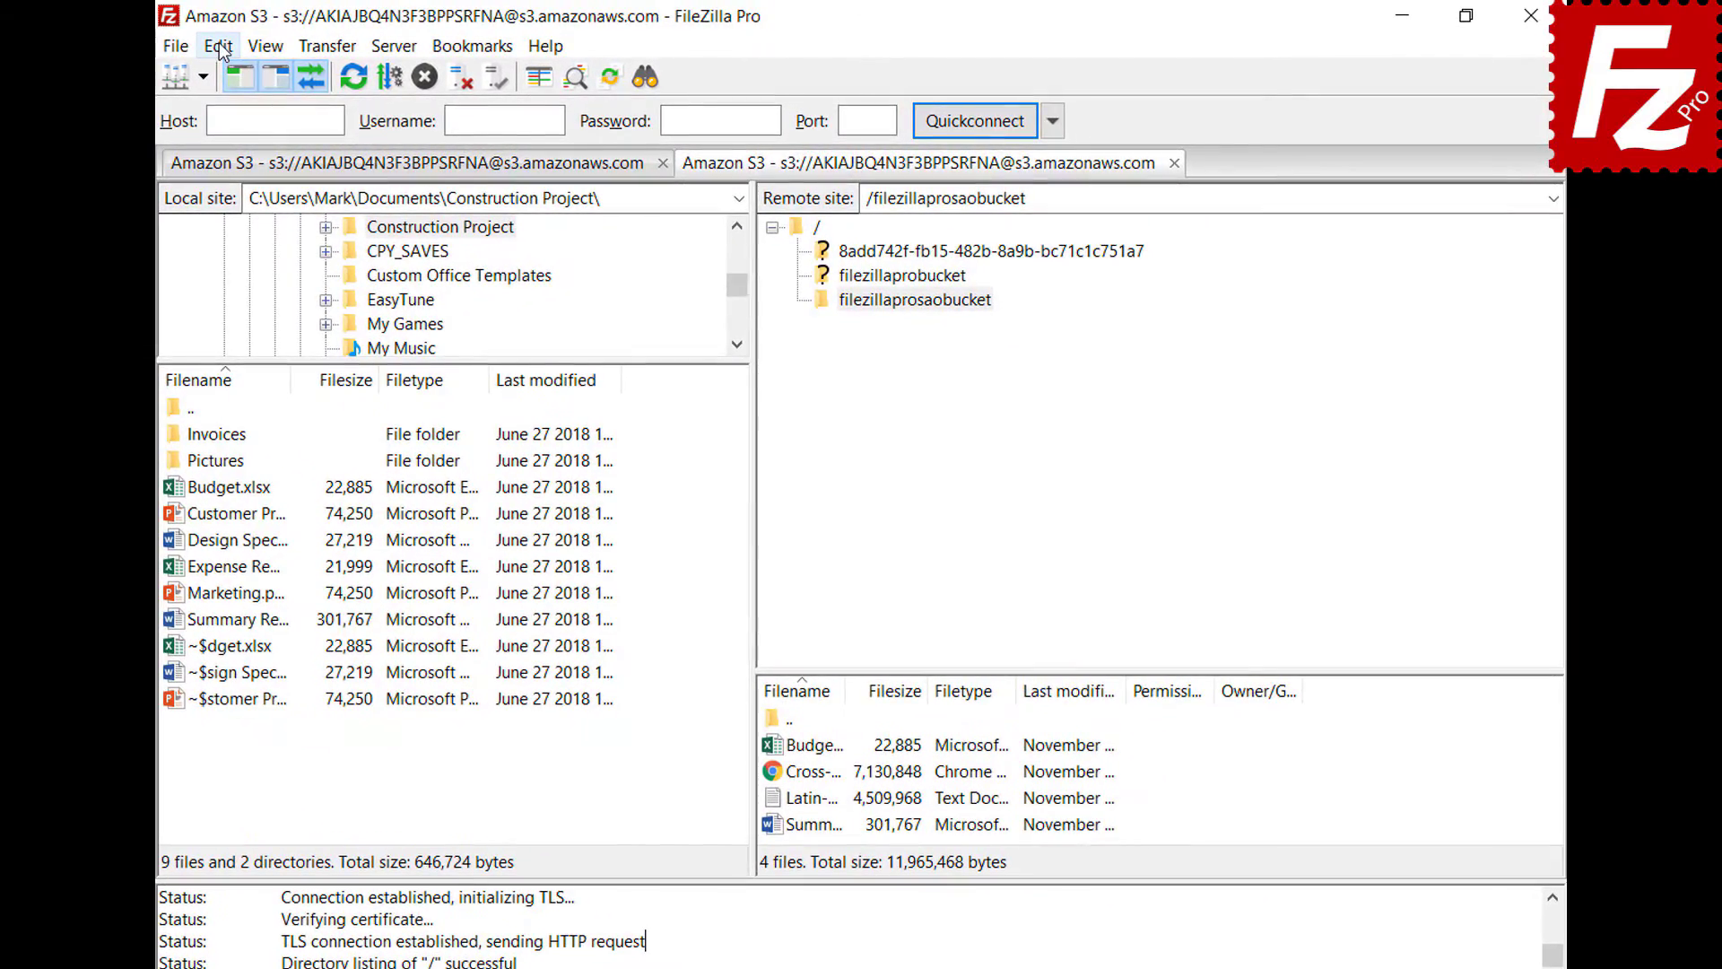
- In Logging settings, enable timestamps and logging to filezilla.log in Documents, then view Debug
click(272, 42)
click(231, 135)
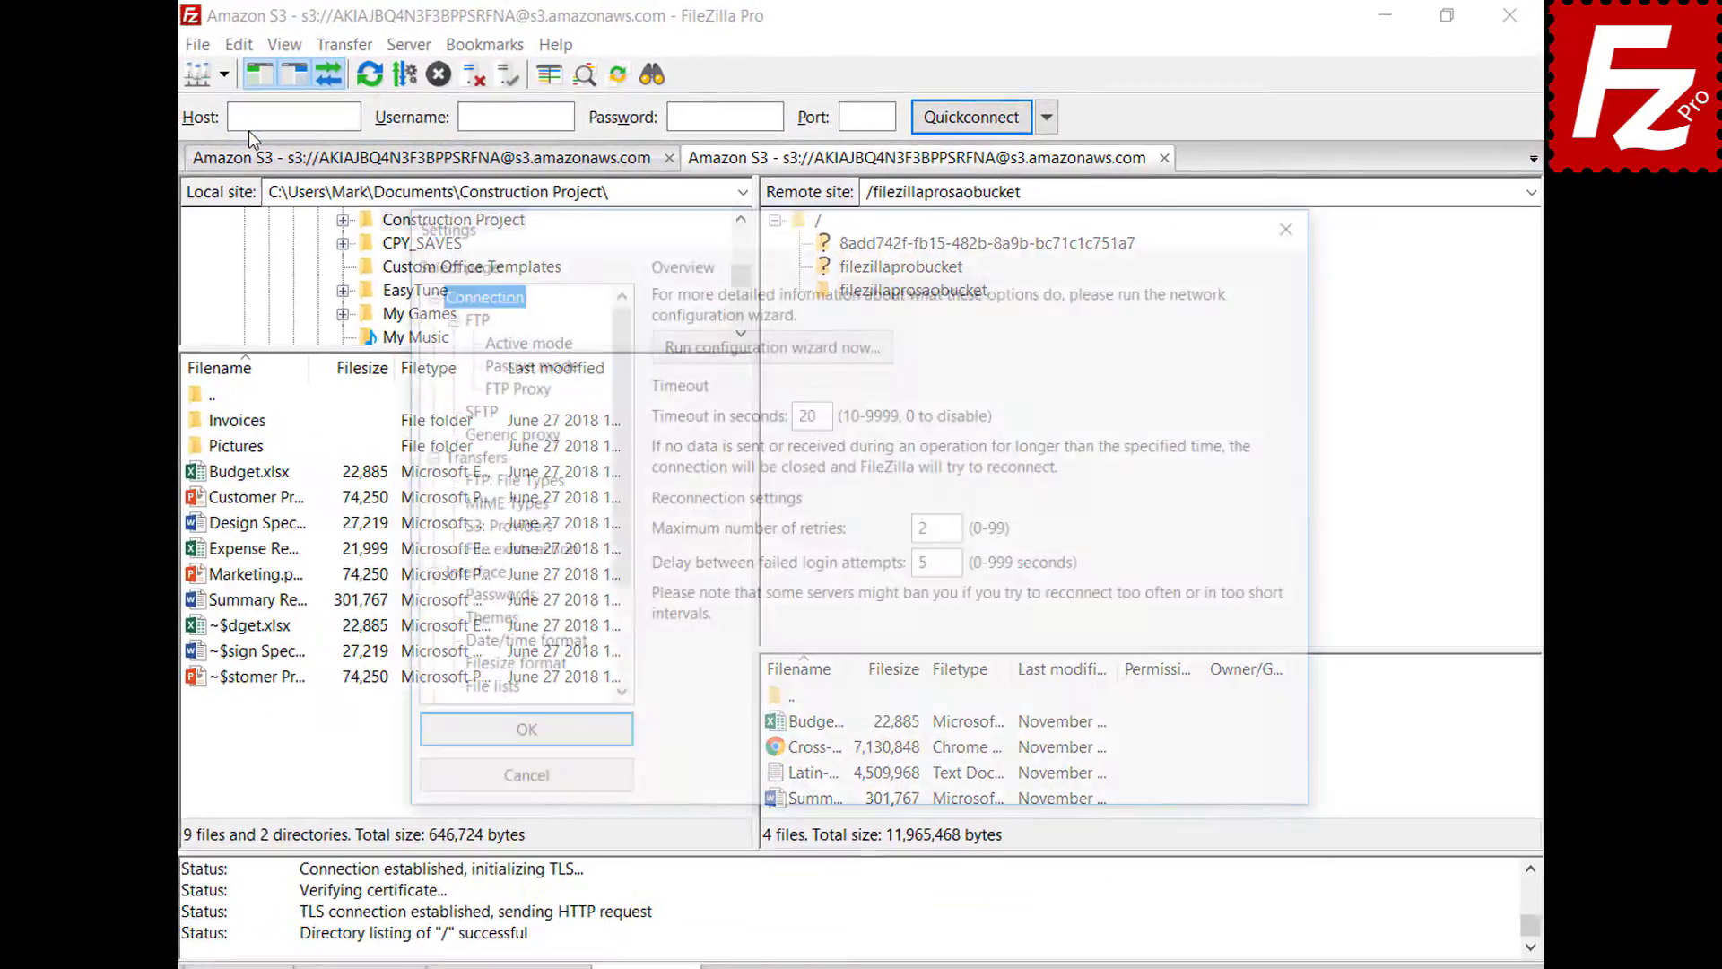
scroll(608, 420, down, 1)
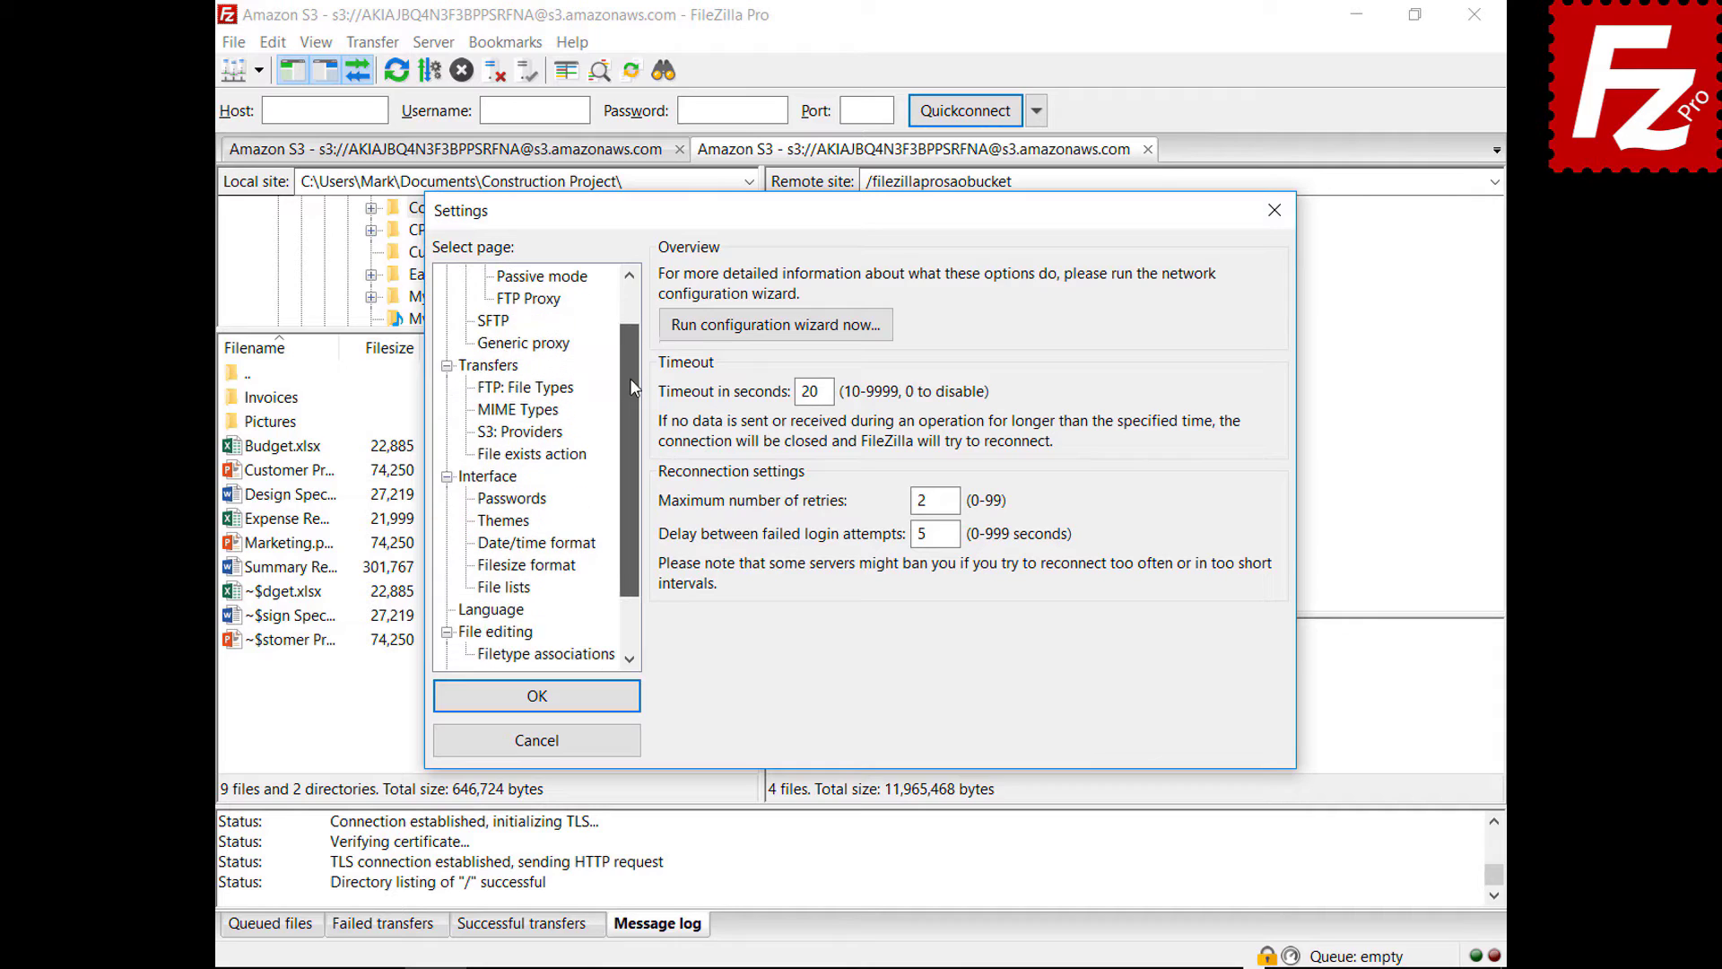
drag(630, 378, 625, 450)
click(489, 633)
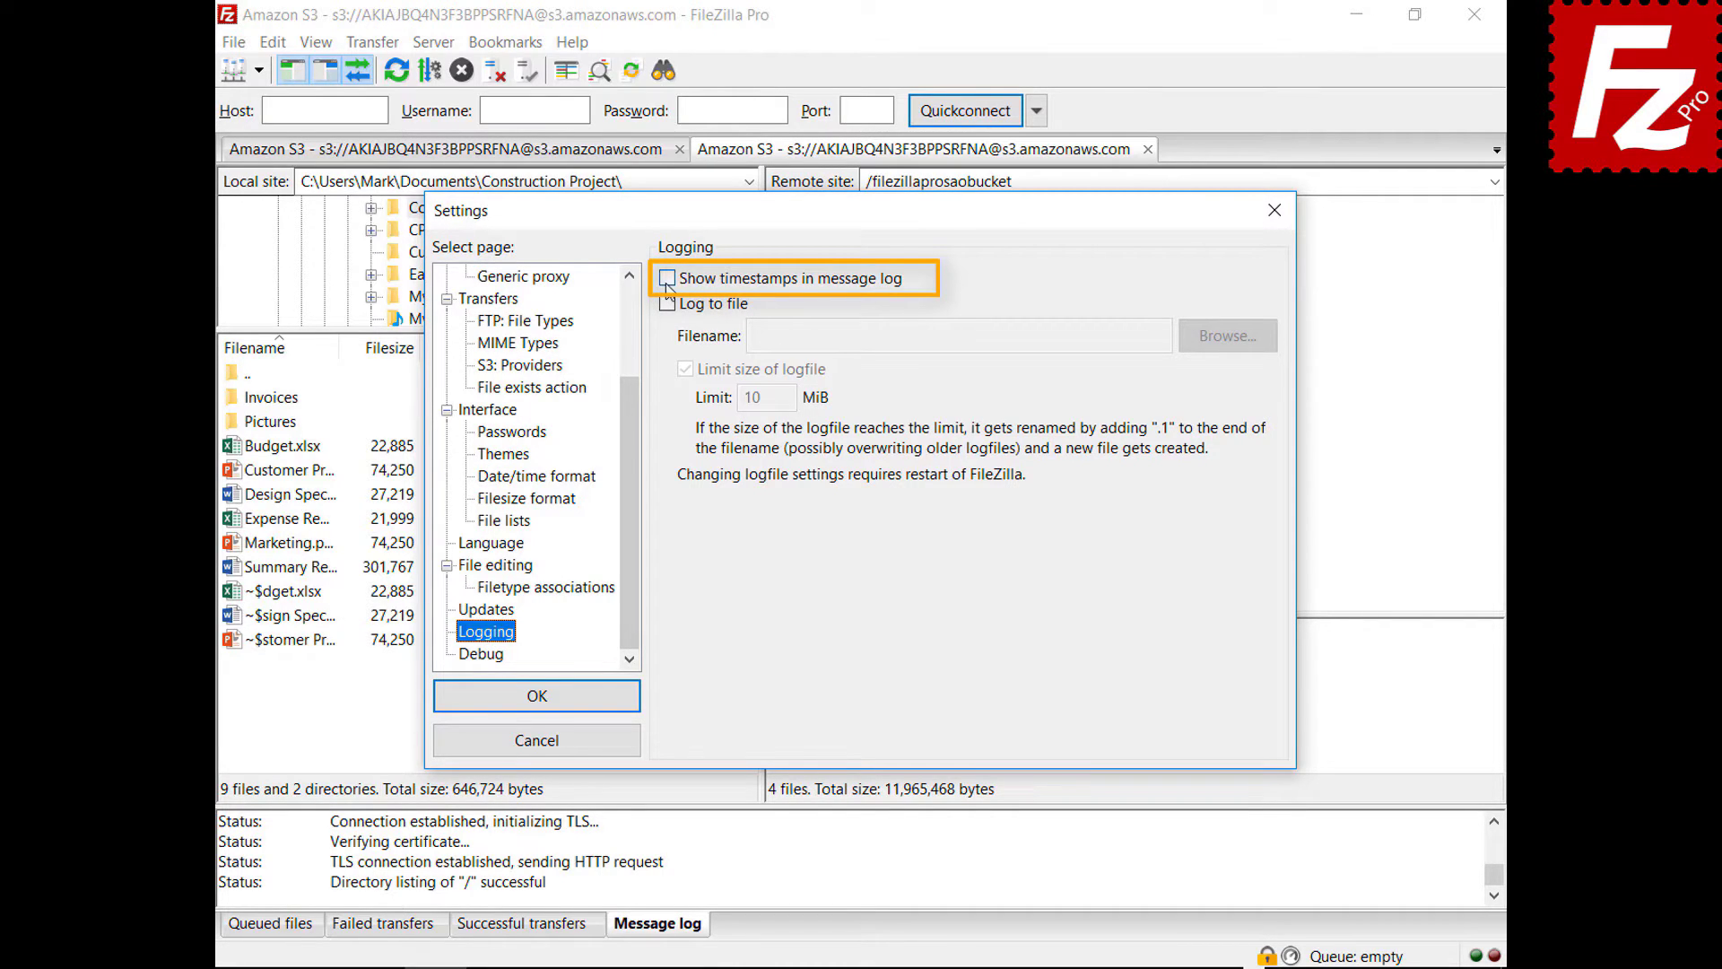
click(667, 279)
click(668, 305)
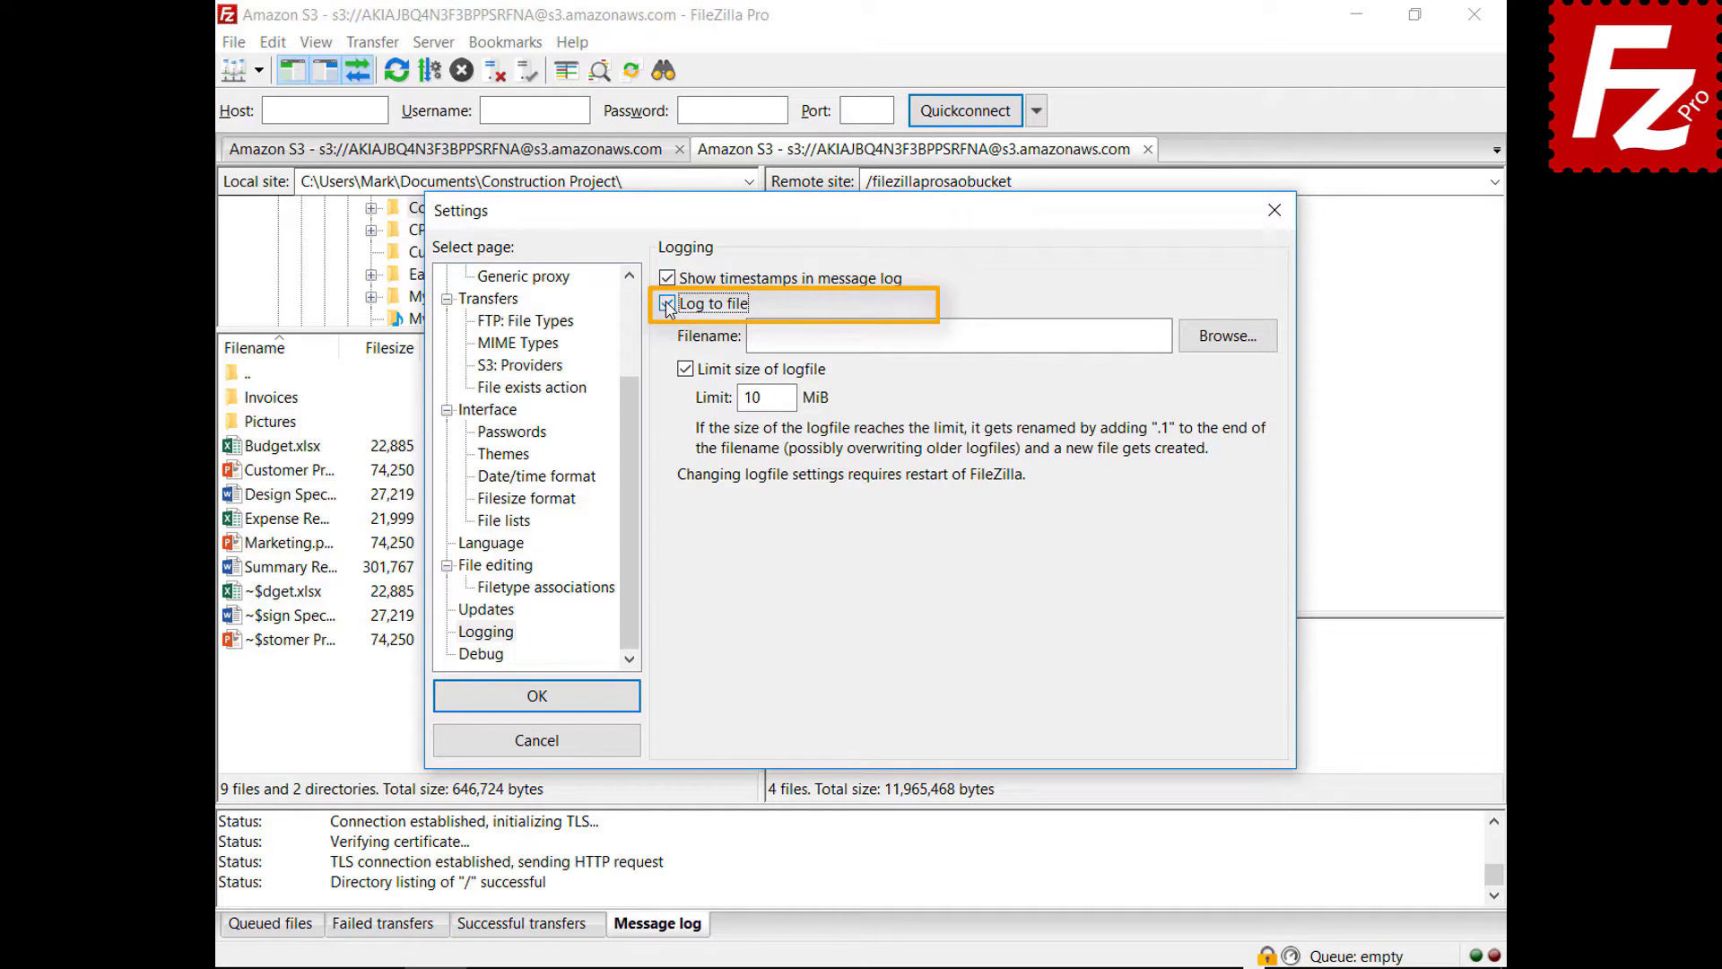
click(1226, 337)
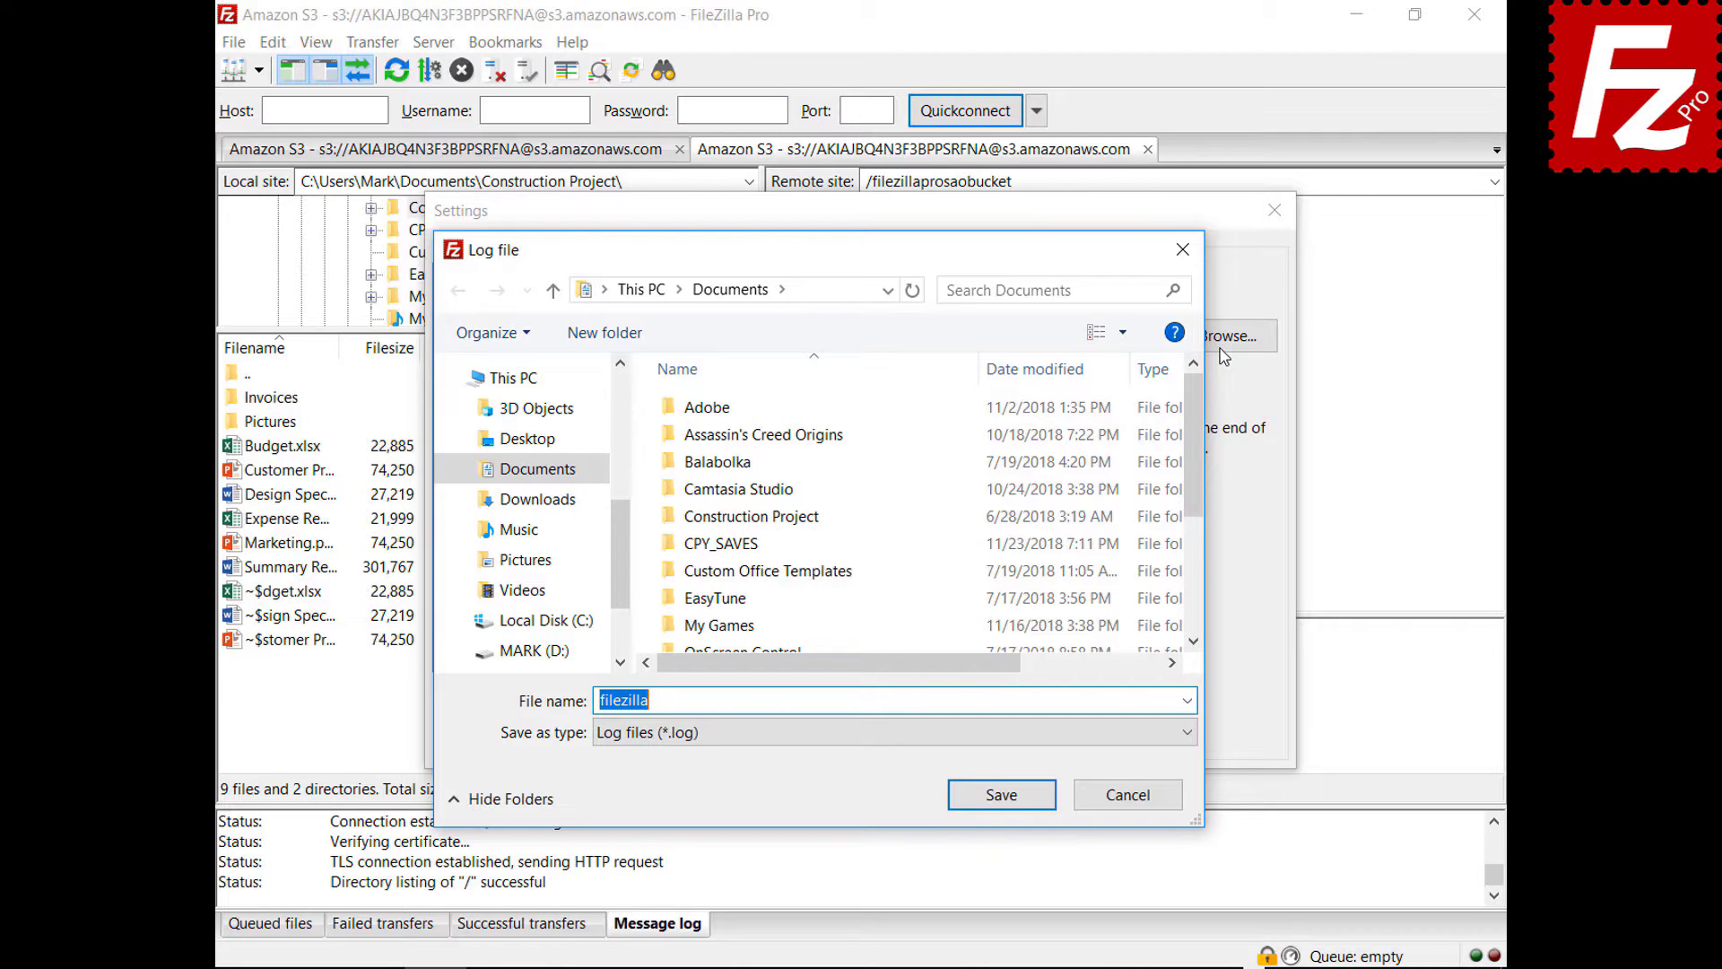
click(1001, 794)
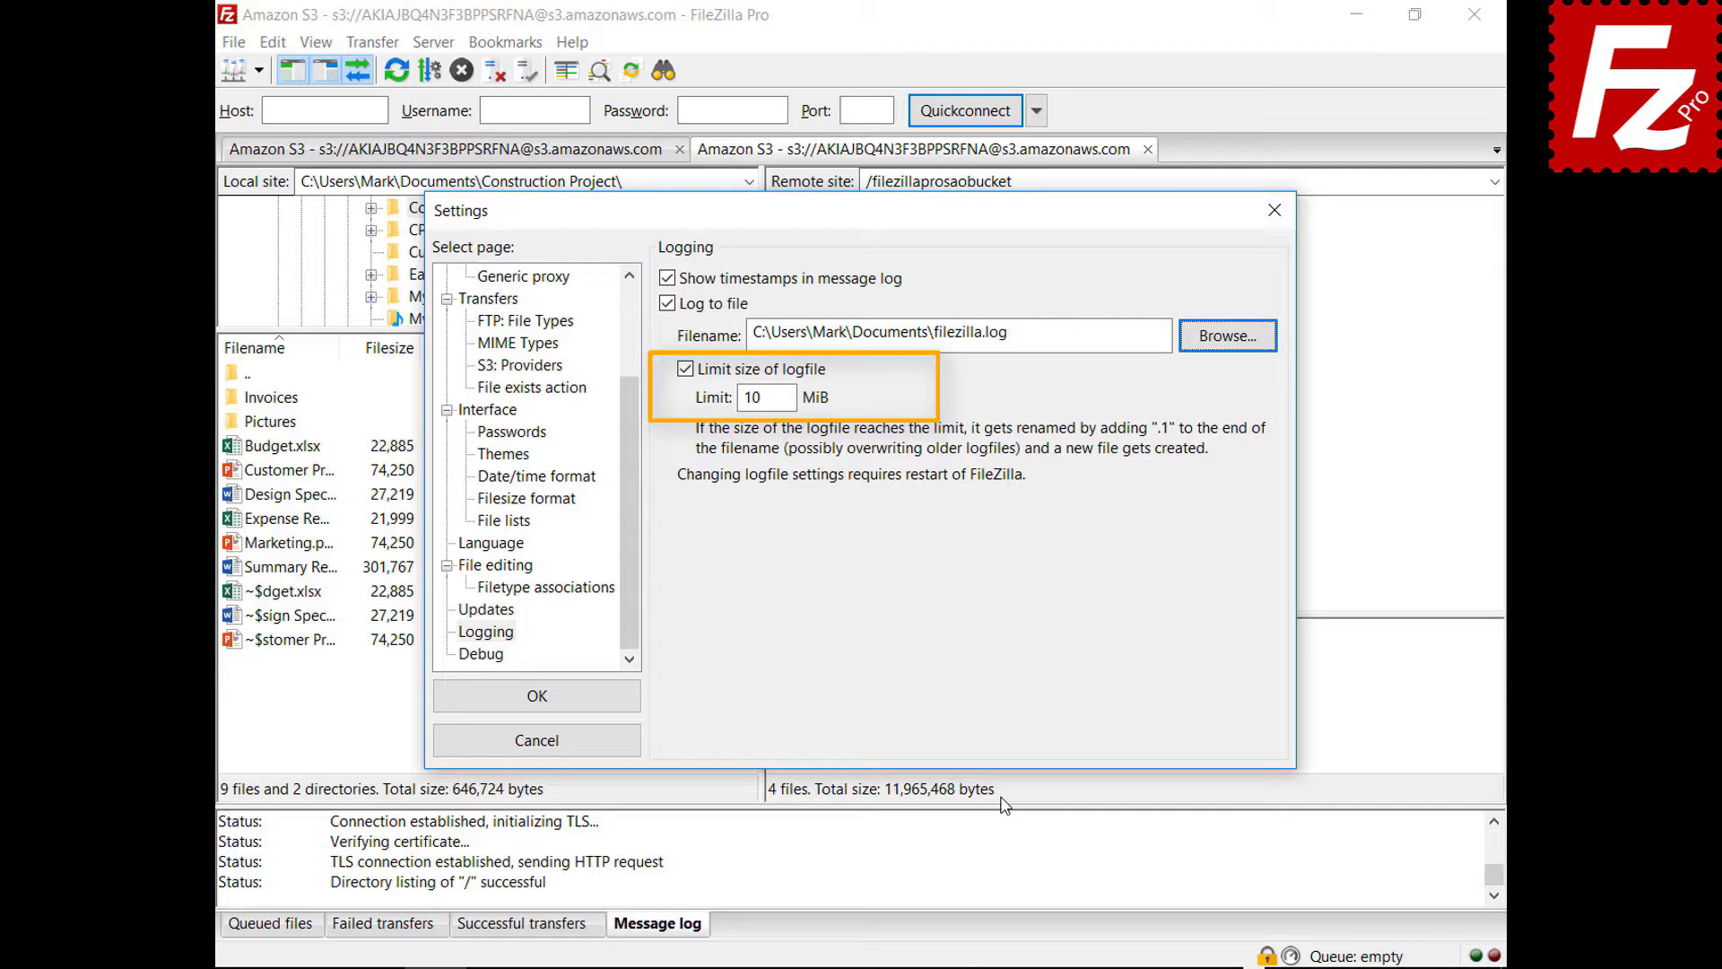
click(499, 661)
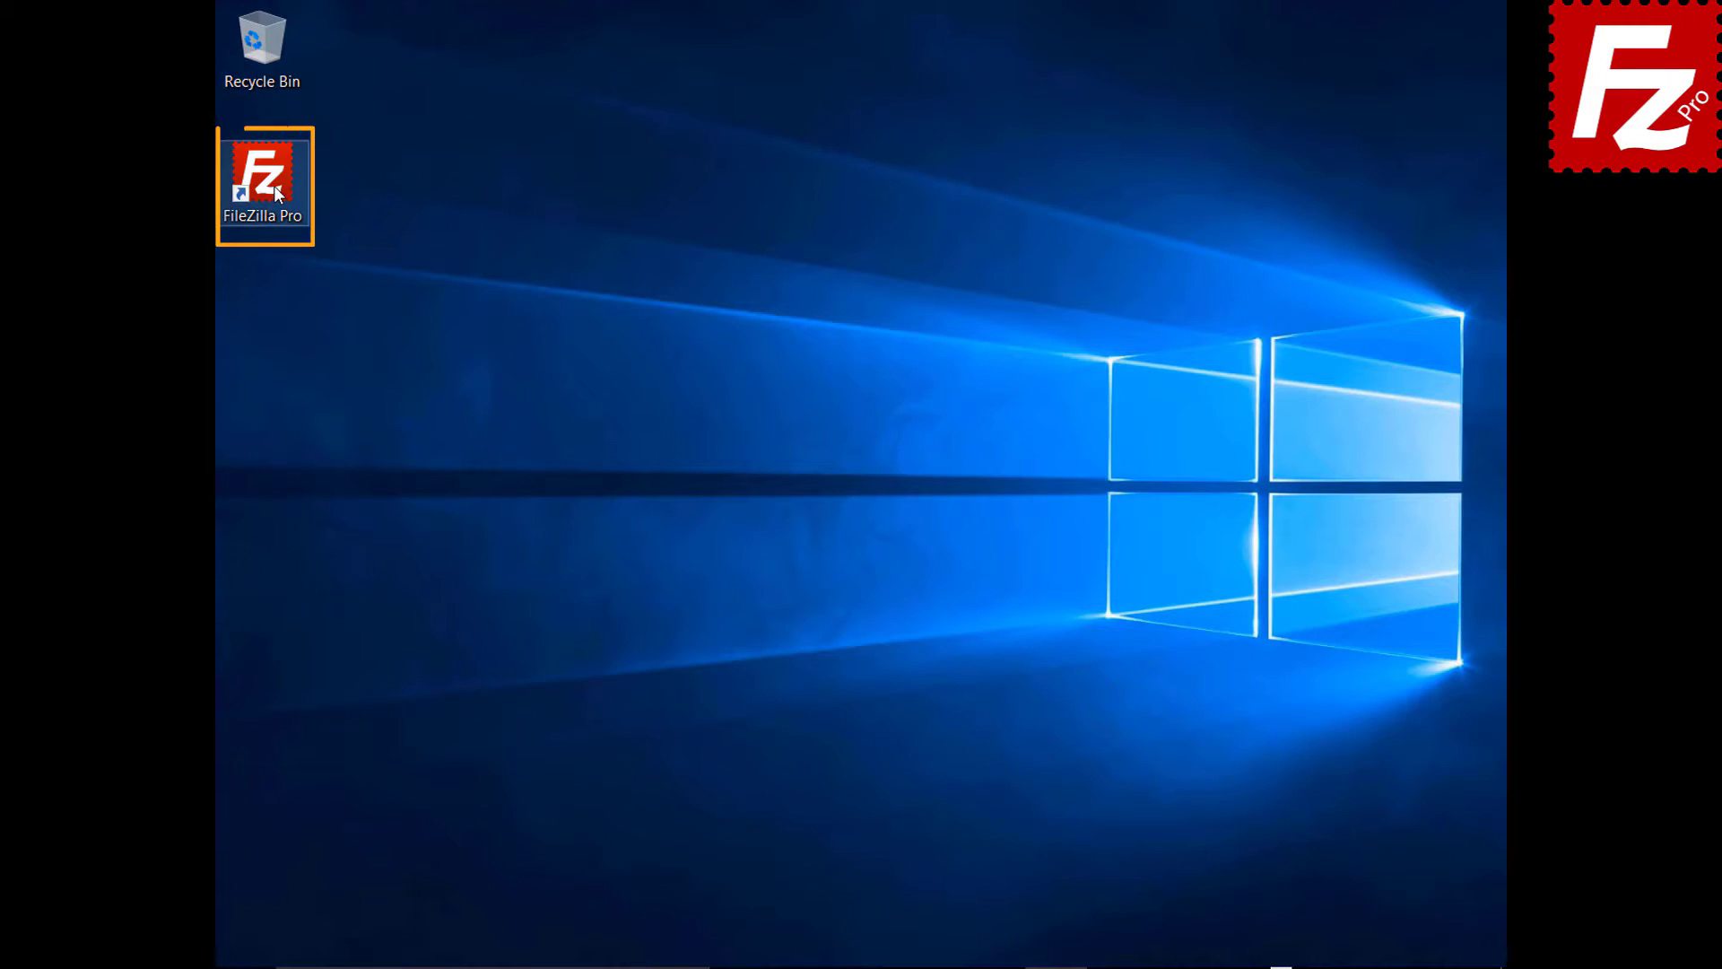
- Launch FileZilla Pro and create a new SFTP site named Amazon EC2
double_click(262, 177)
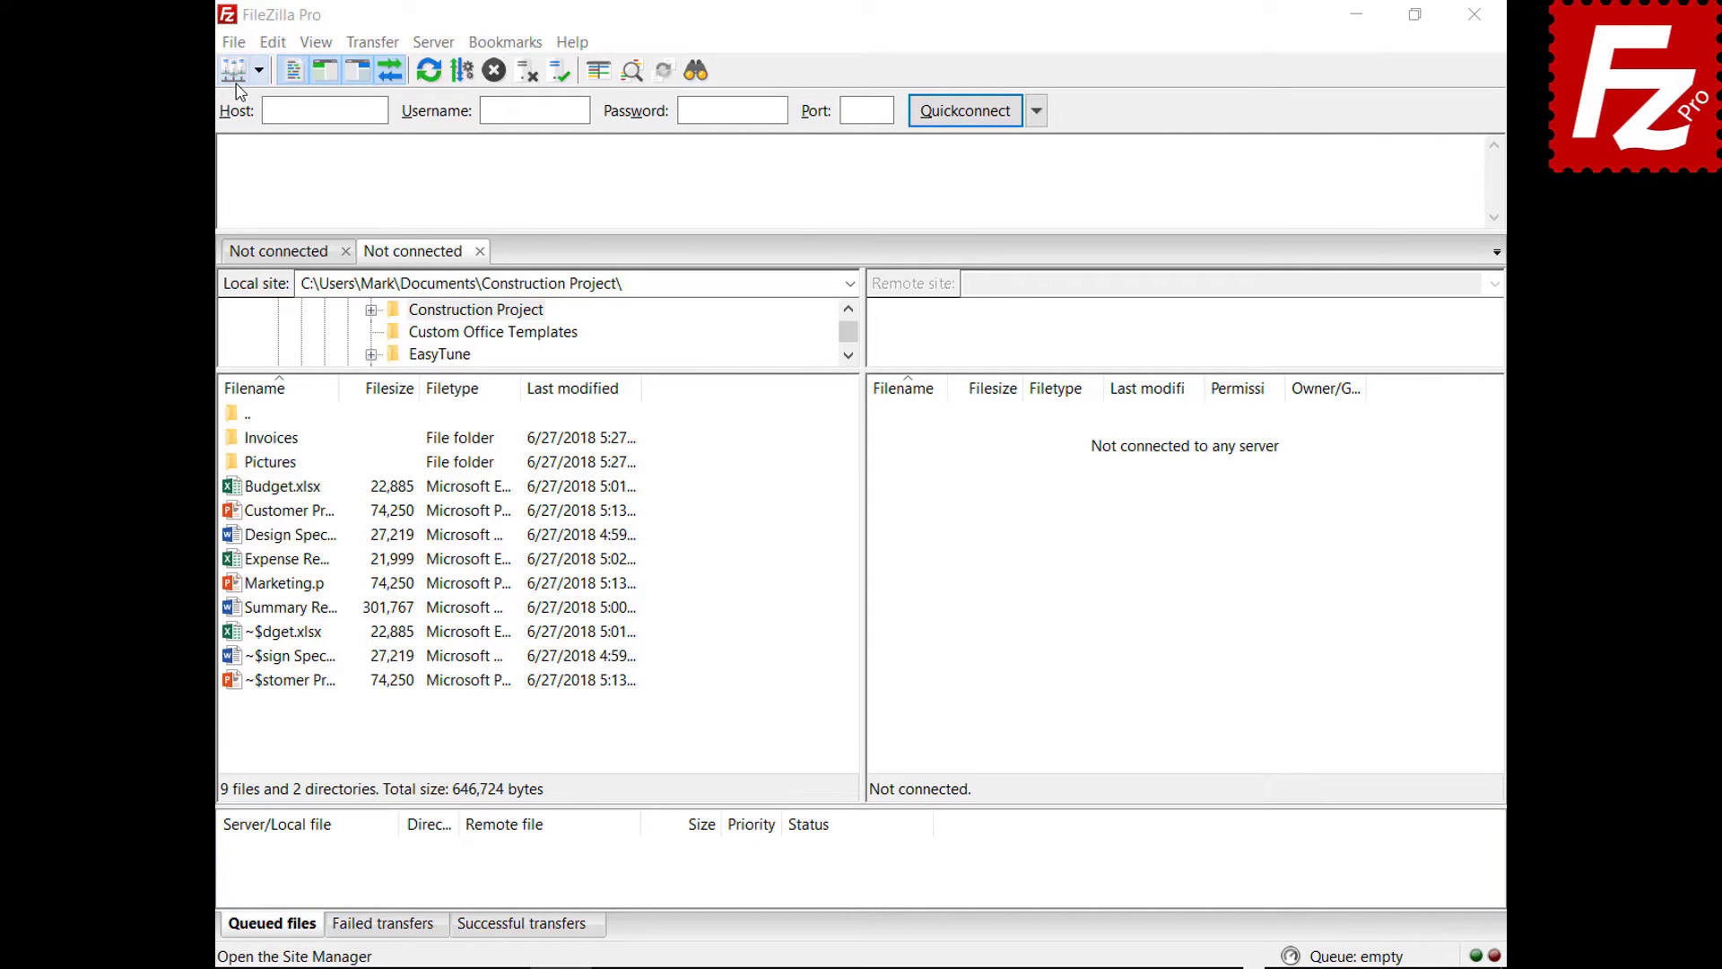
click(234, 44)
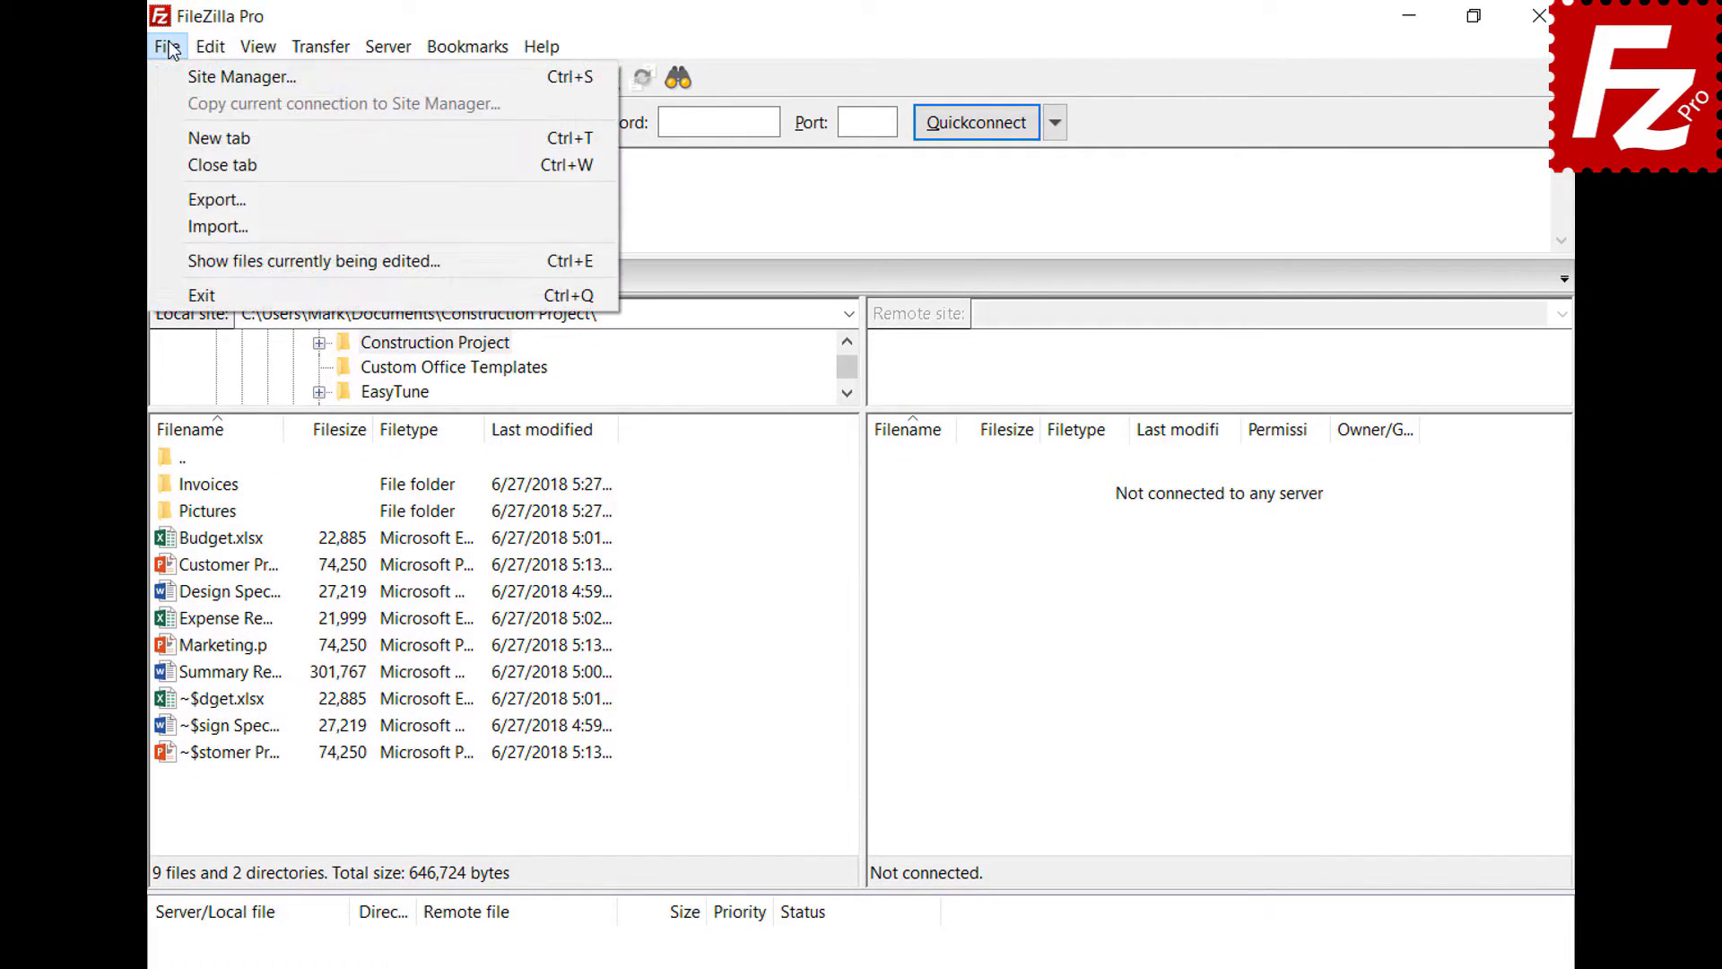
click(178, 72)
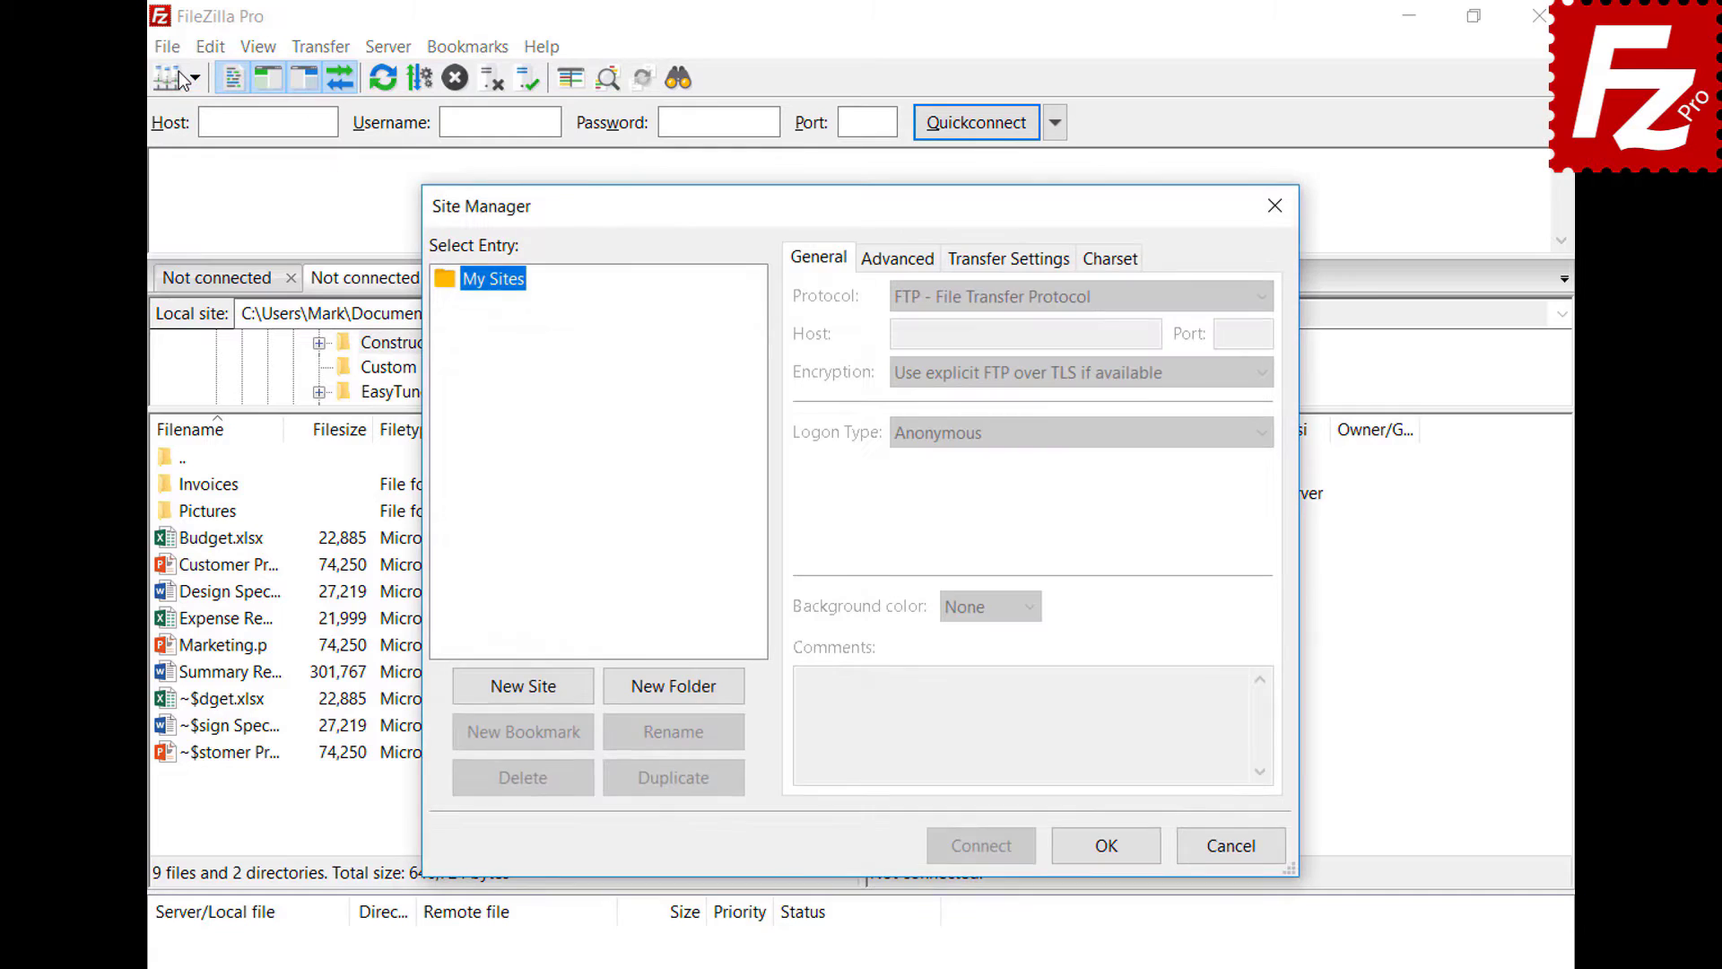
click(526, 687)
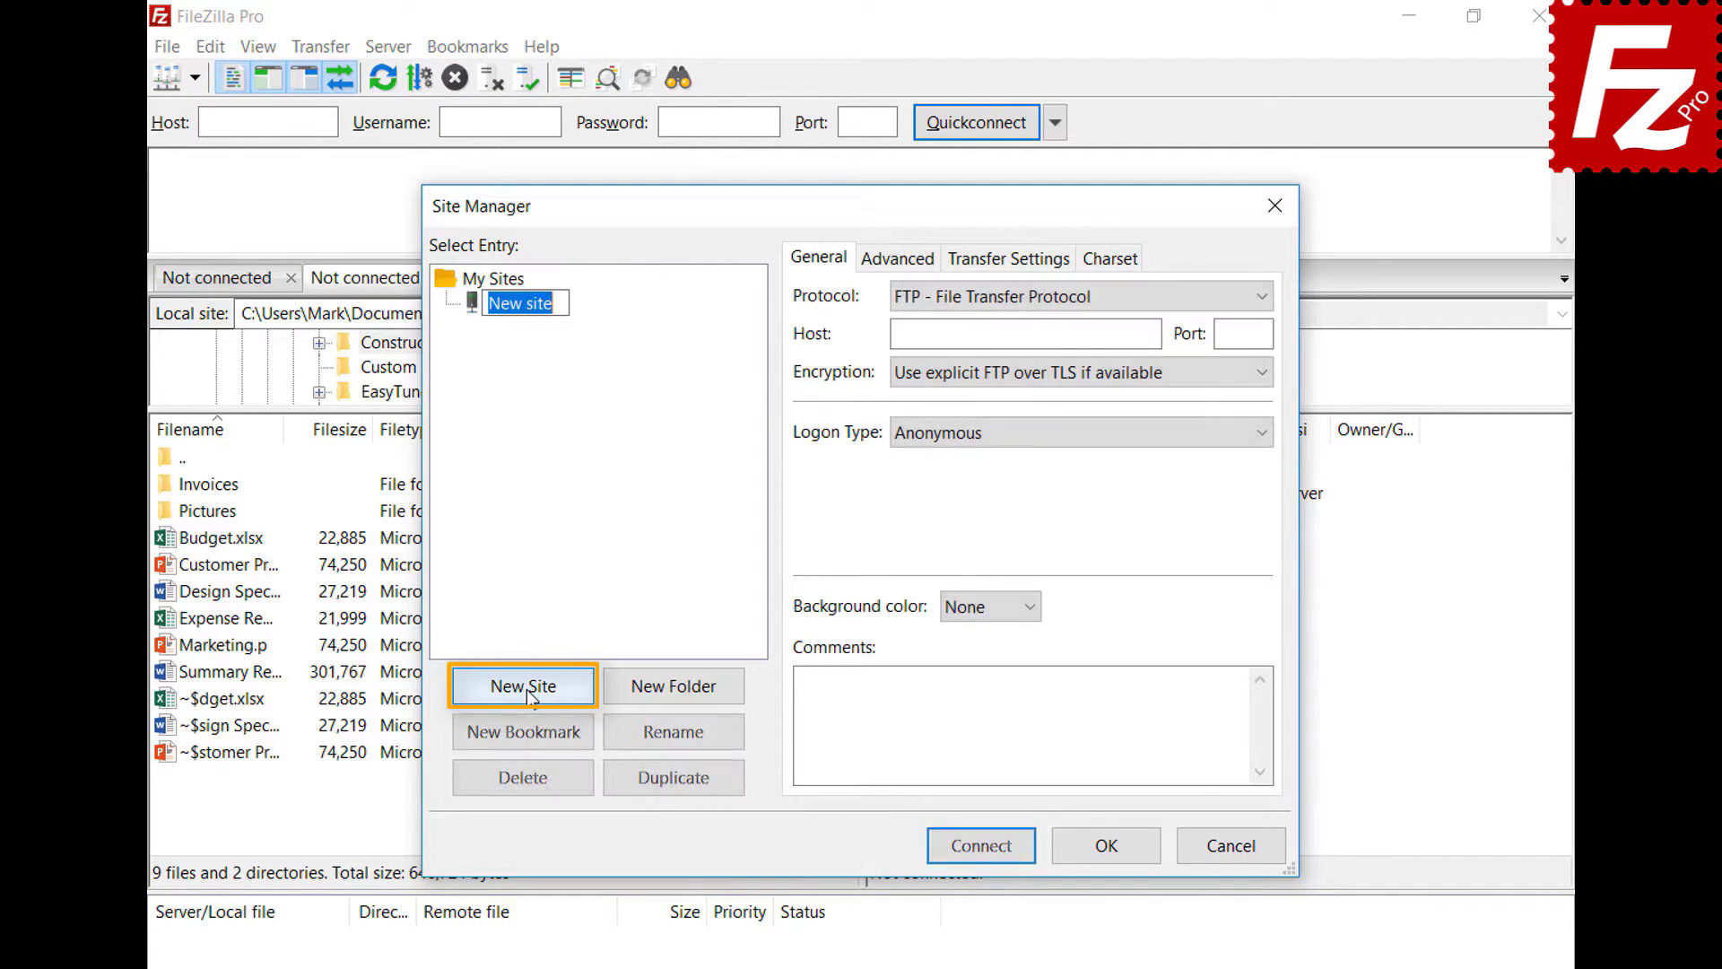
text(Amazon EC2)
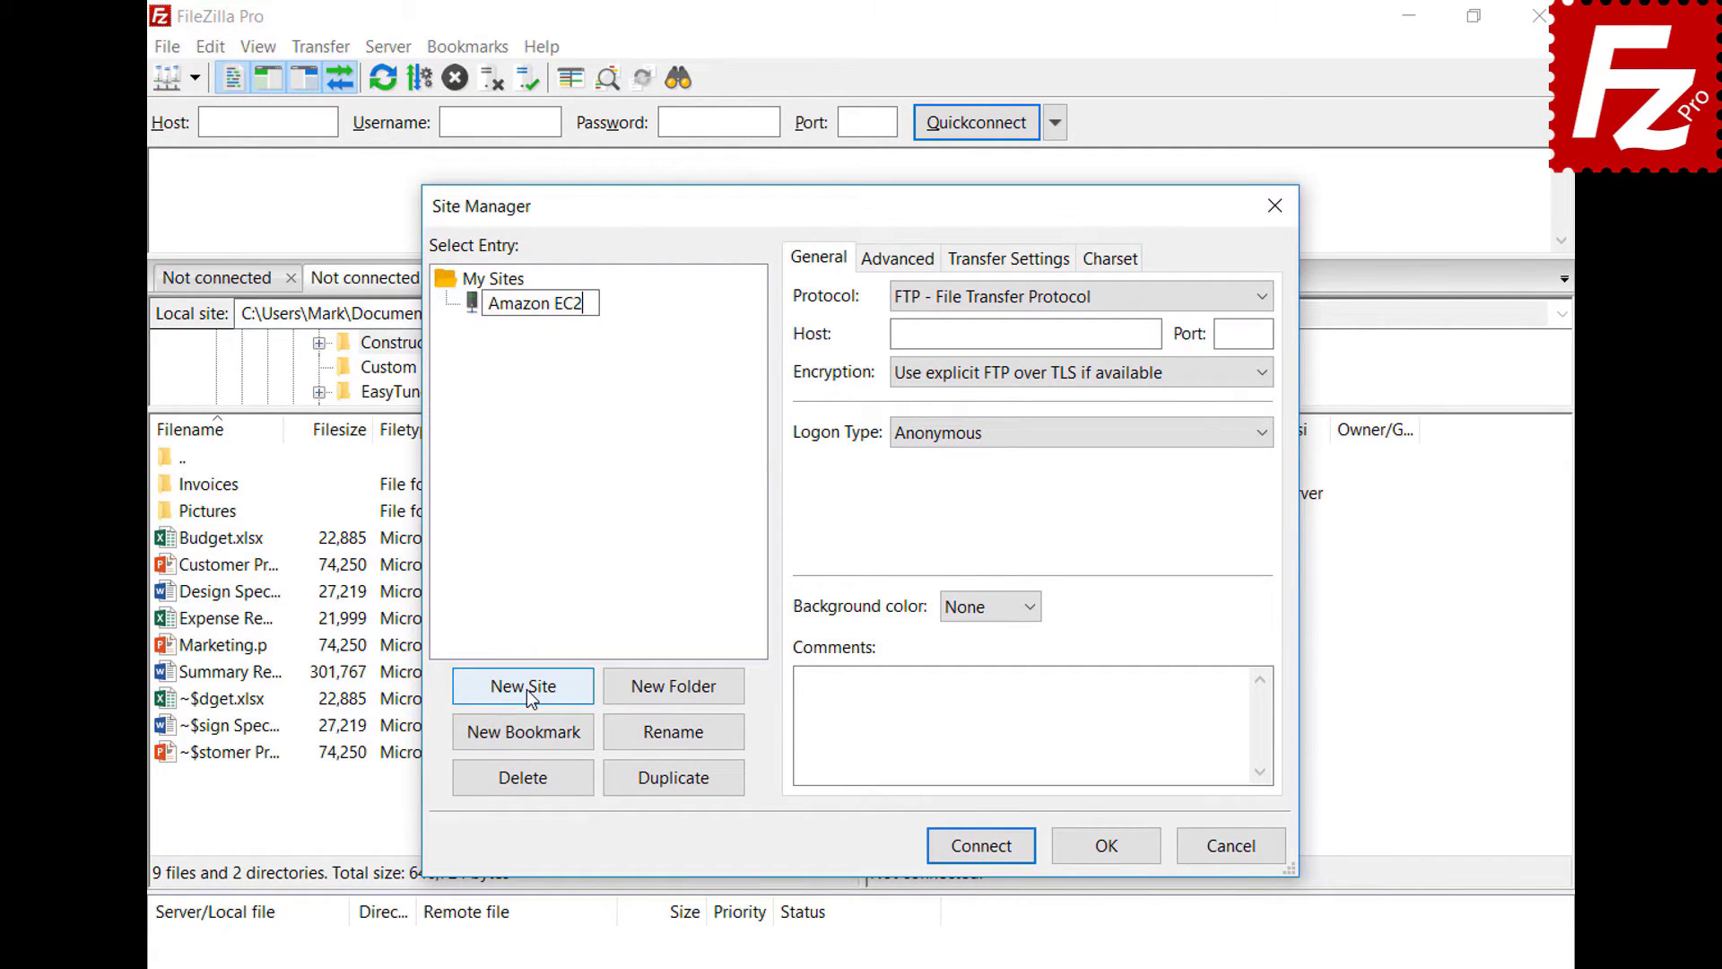
key(Return)
click(1260, 297)
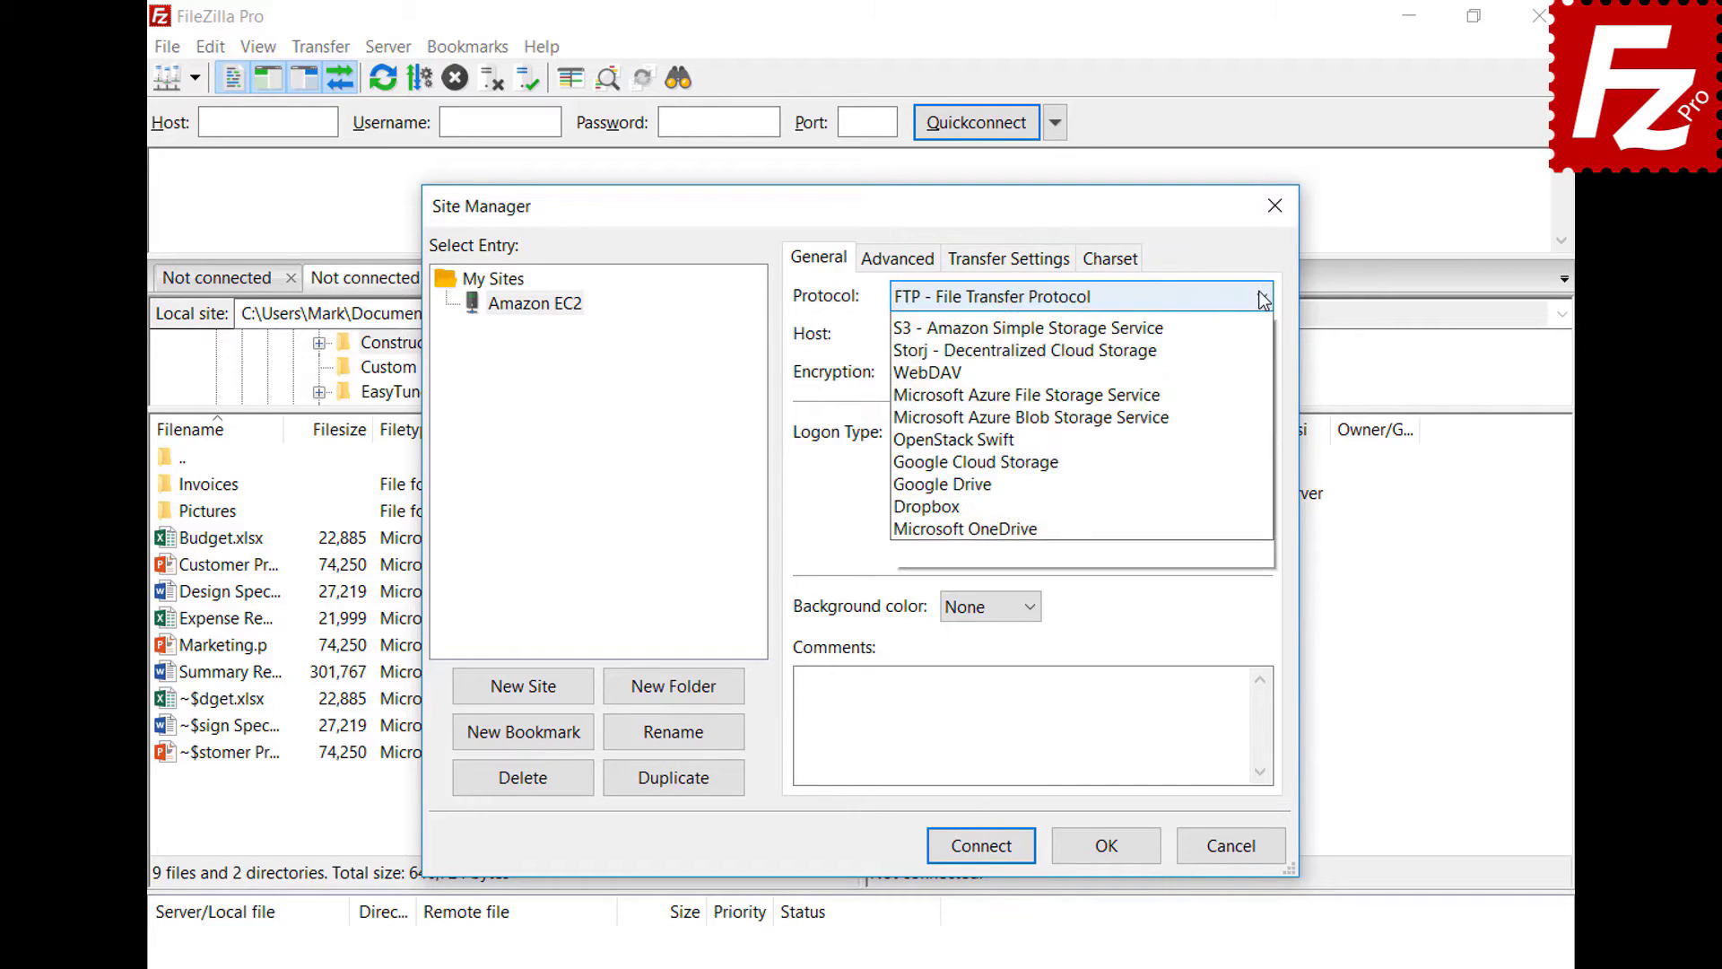
click(1259, 344)
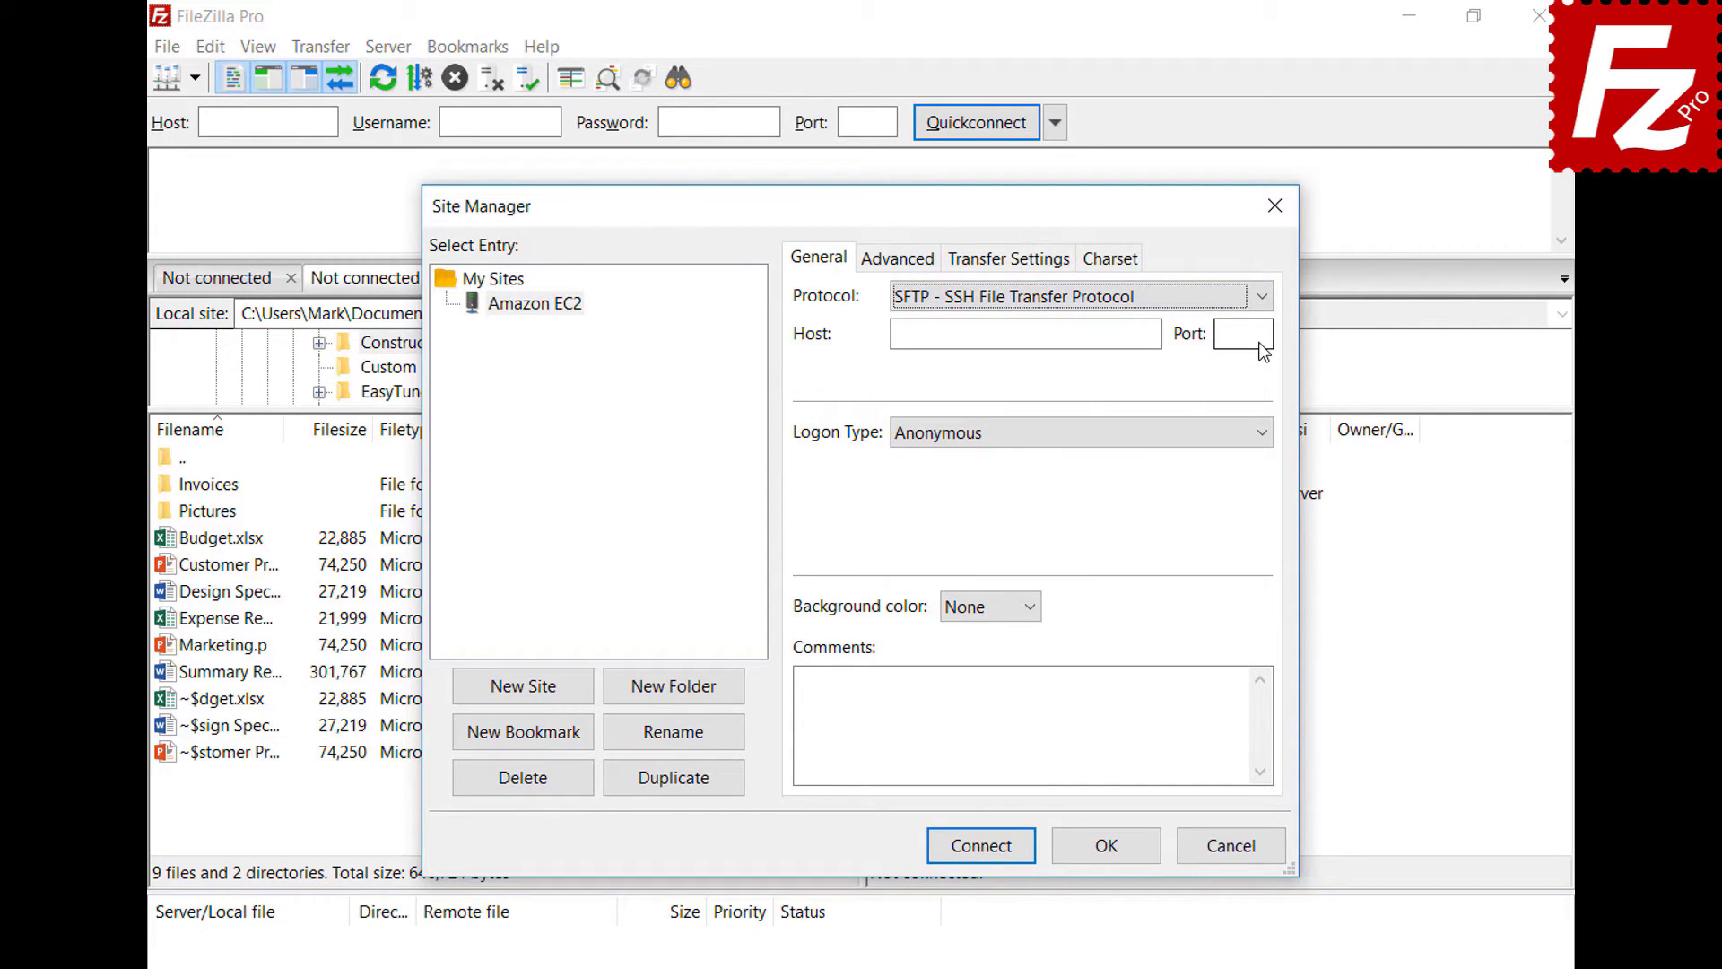
- Paste the EC2 host, use key-file logon as ubuntu with AWSKeyPair.pem, and connect
click(1076, 341)
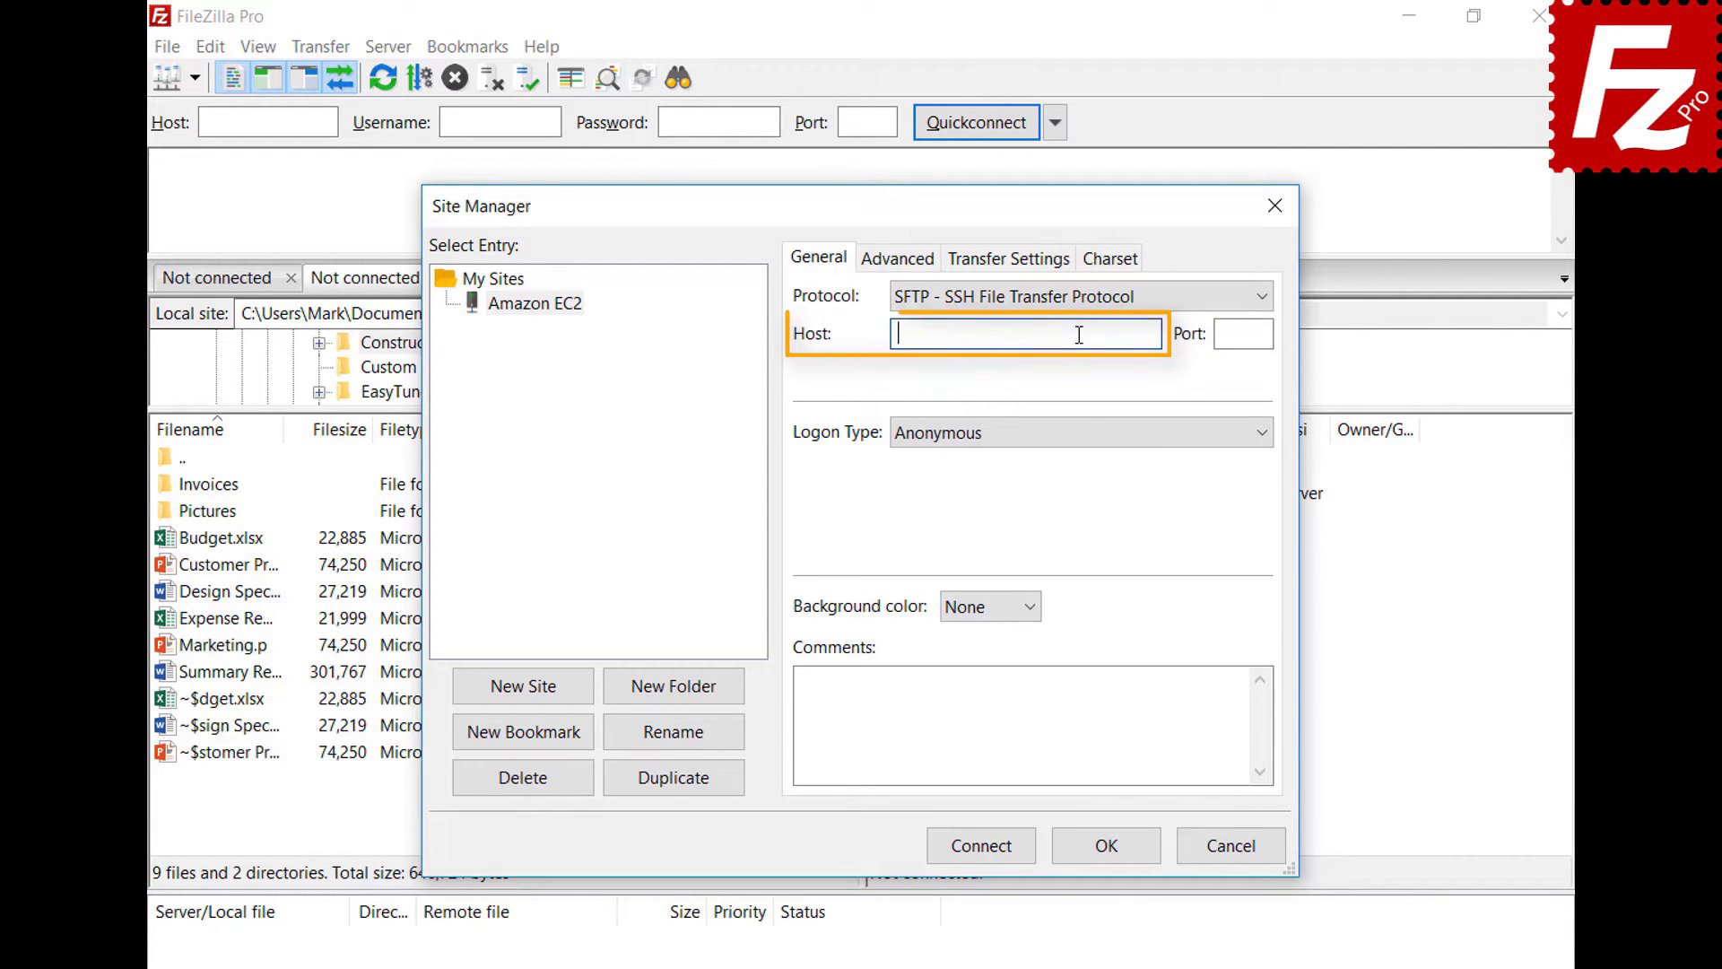
key(ctrl+v)
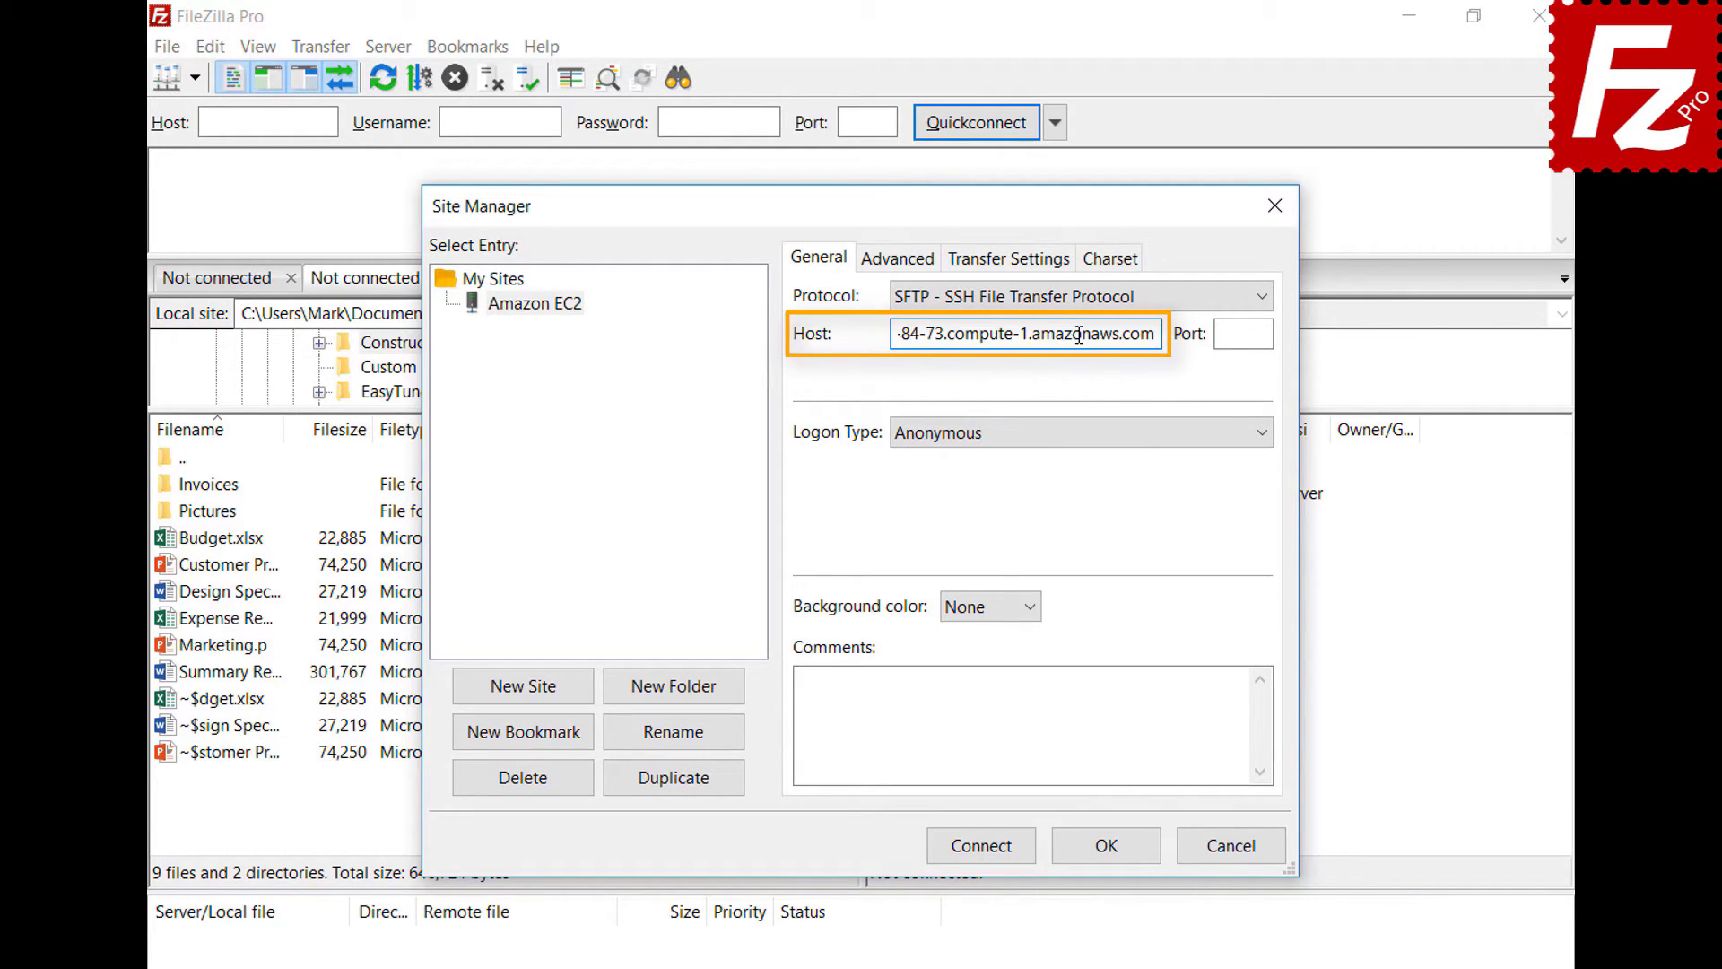
click(1101, 438)
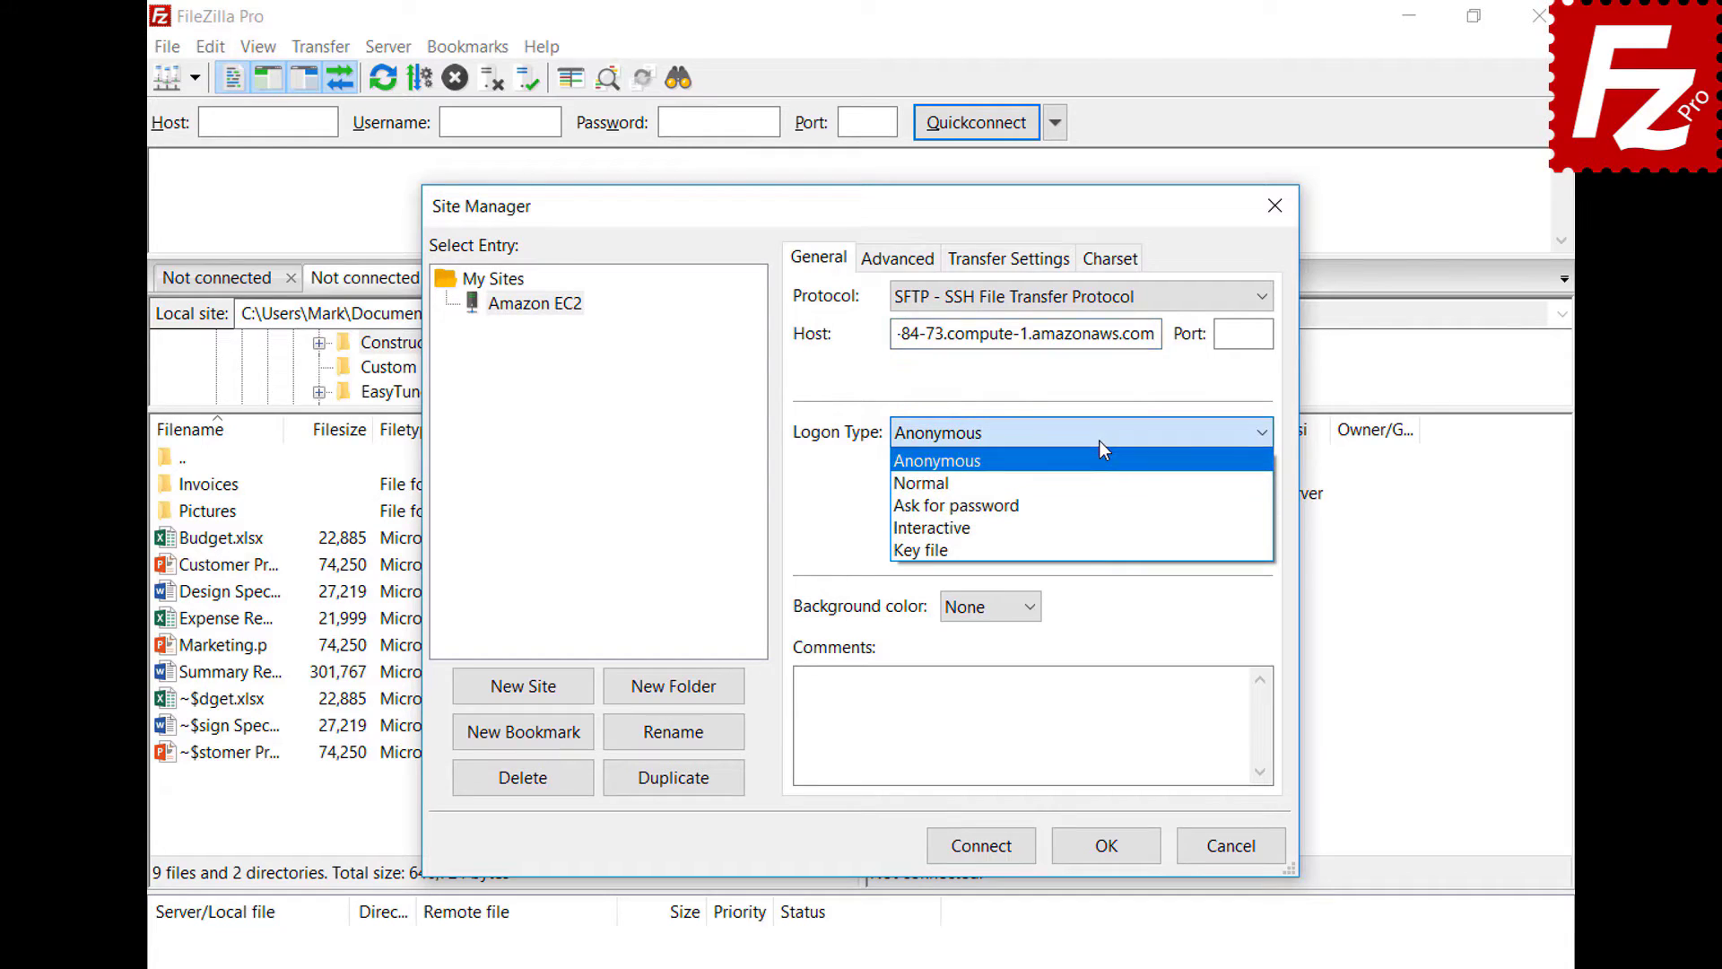
click(1098, 549)
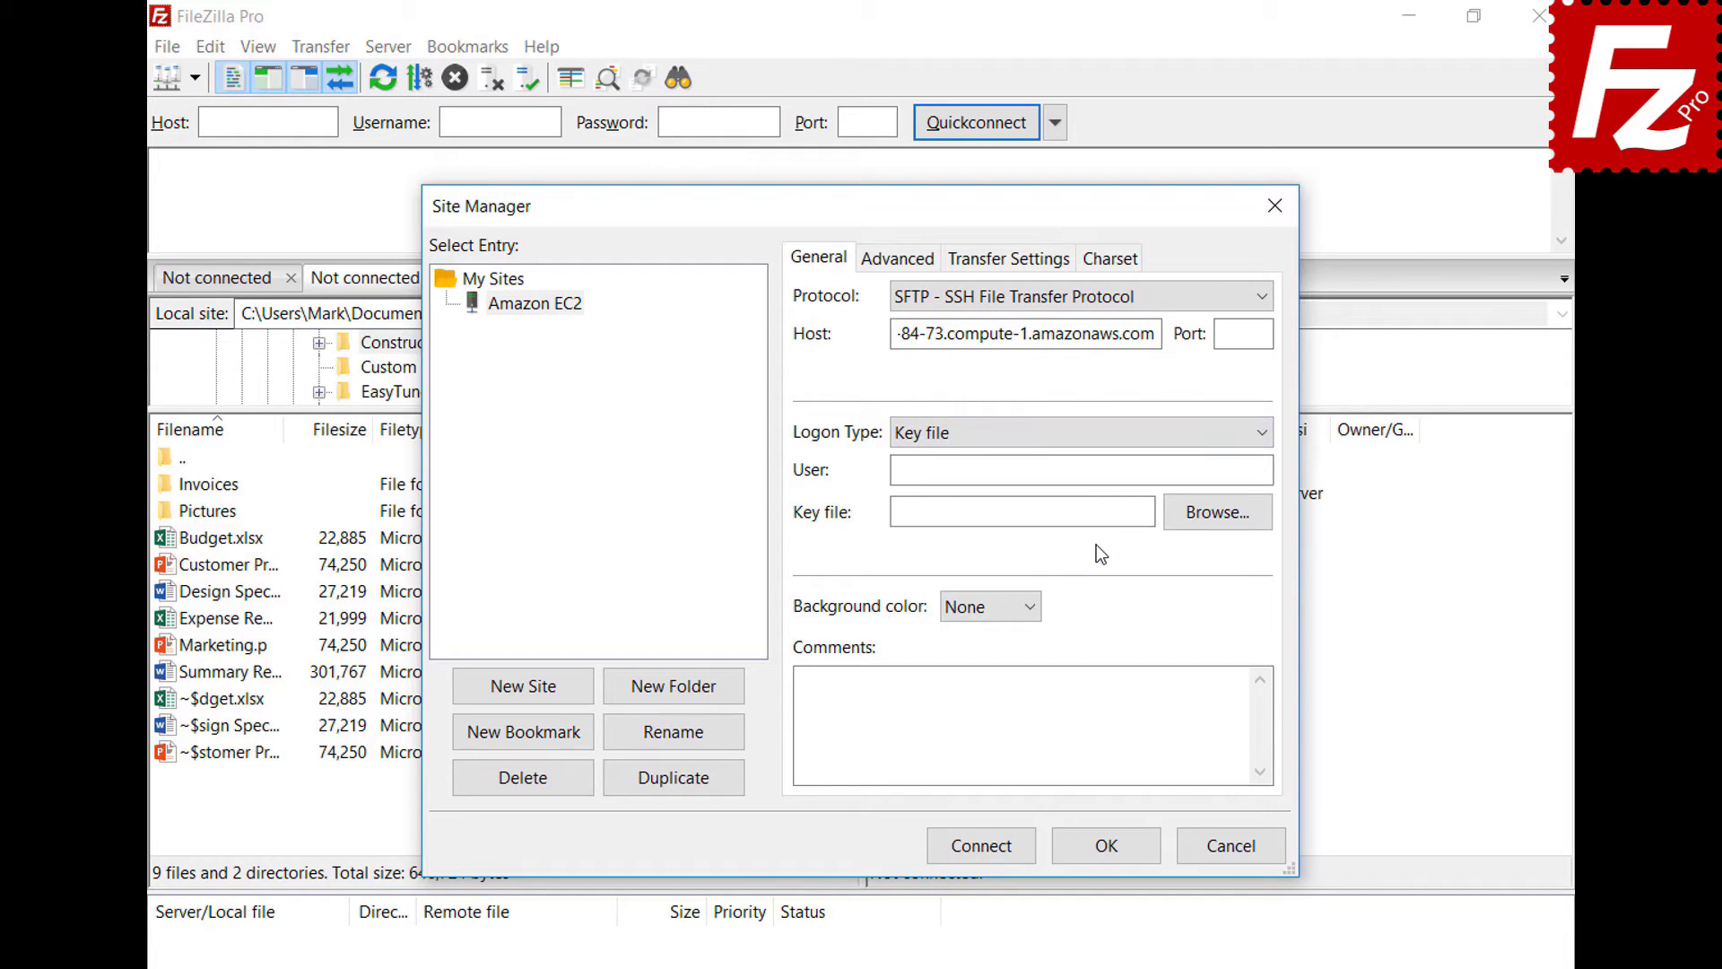
click(1107, 474)
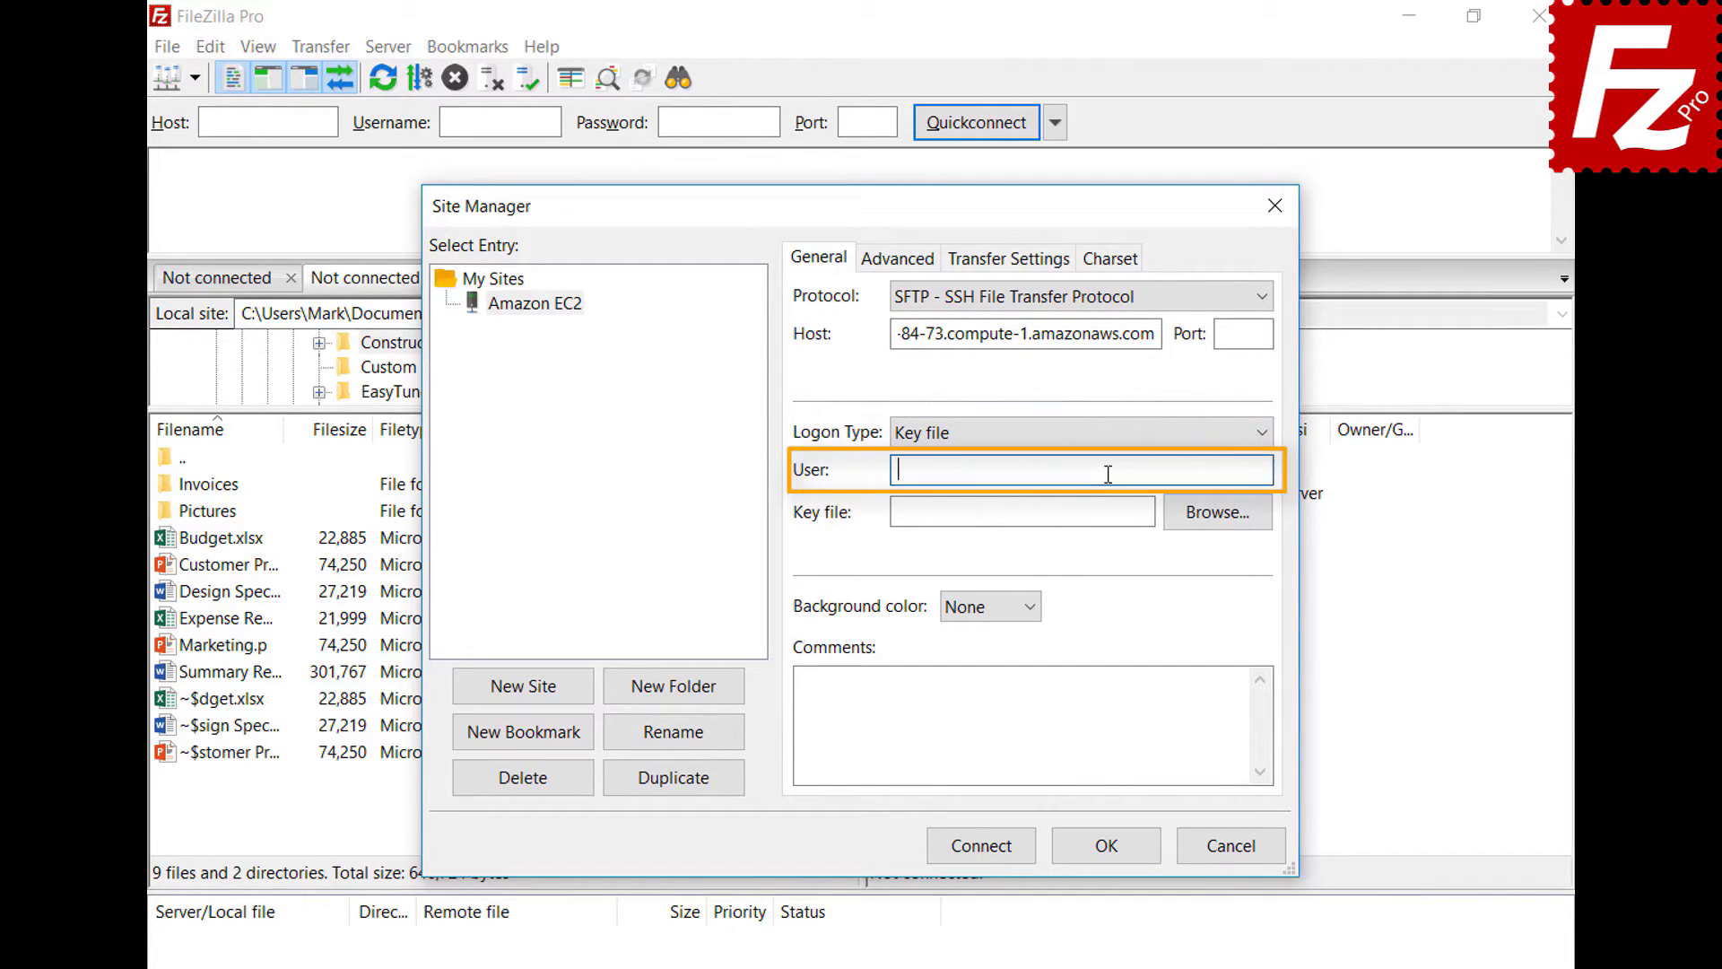
text(ubuntu)
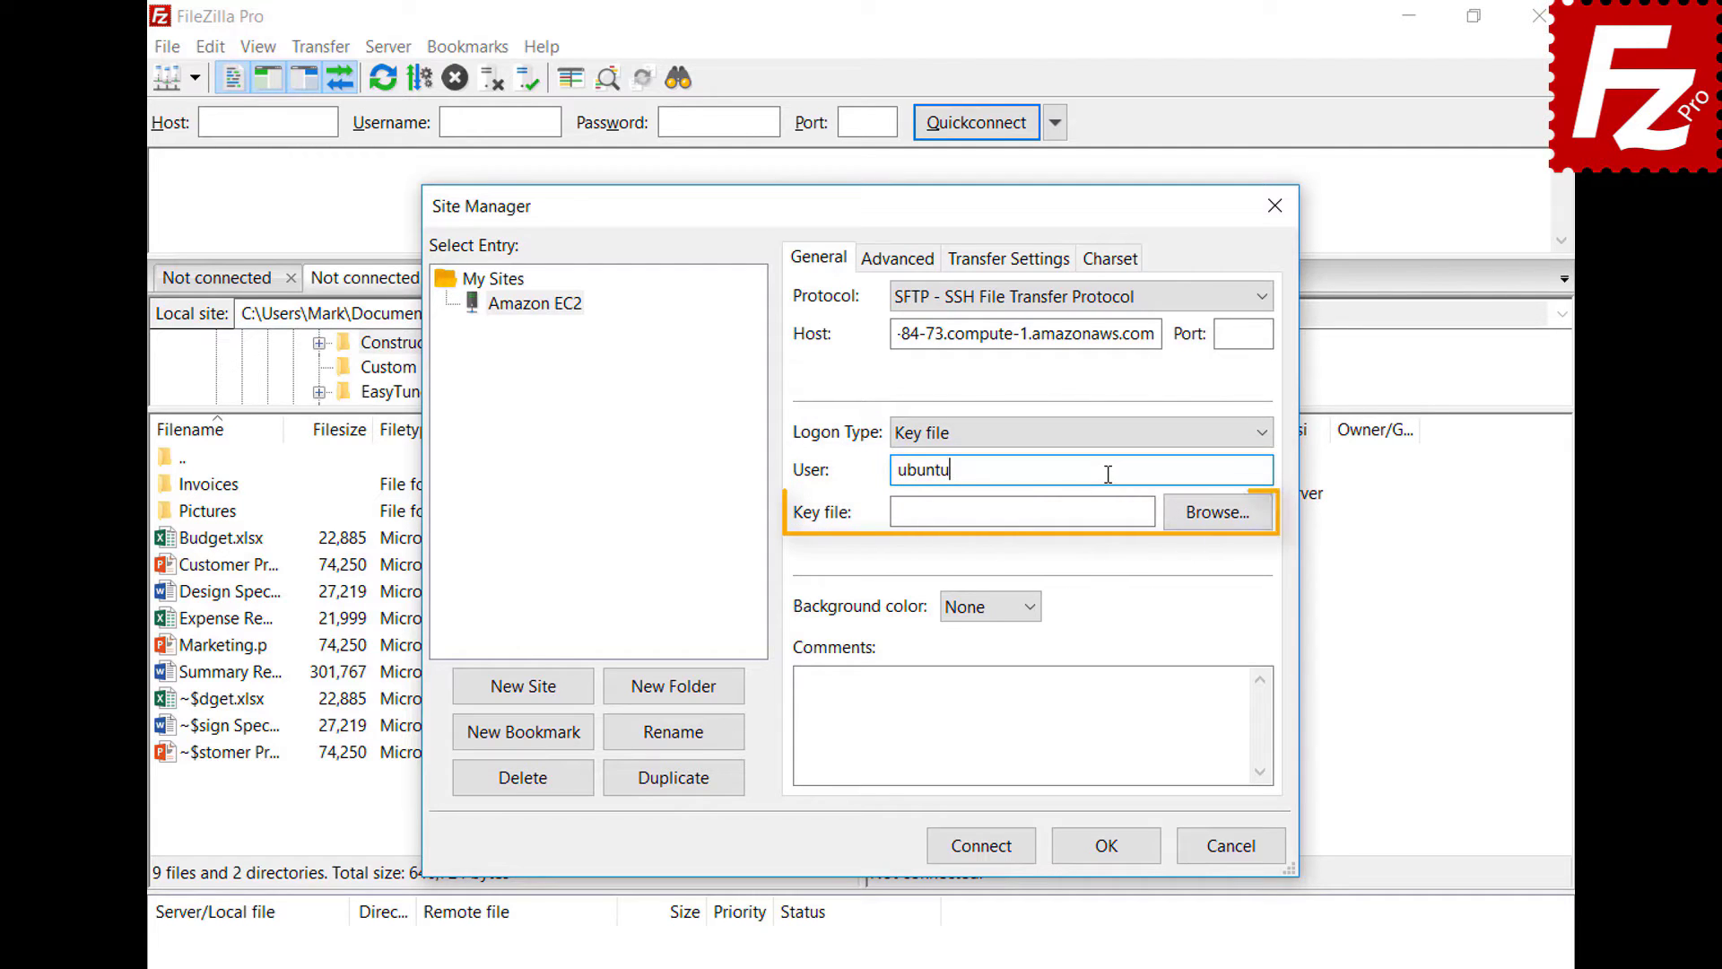
click(1218, 512)
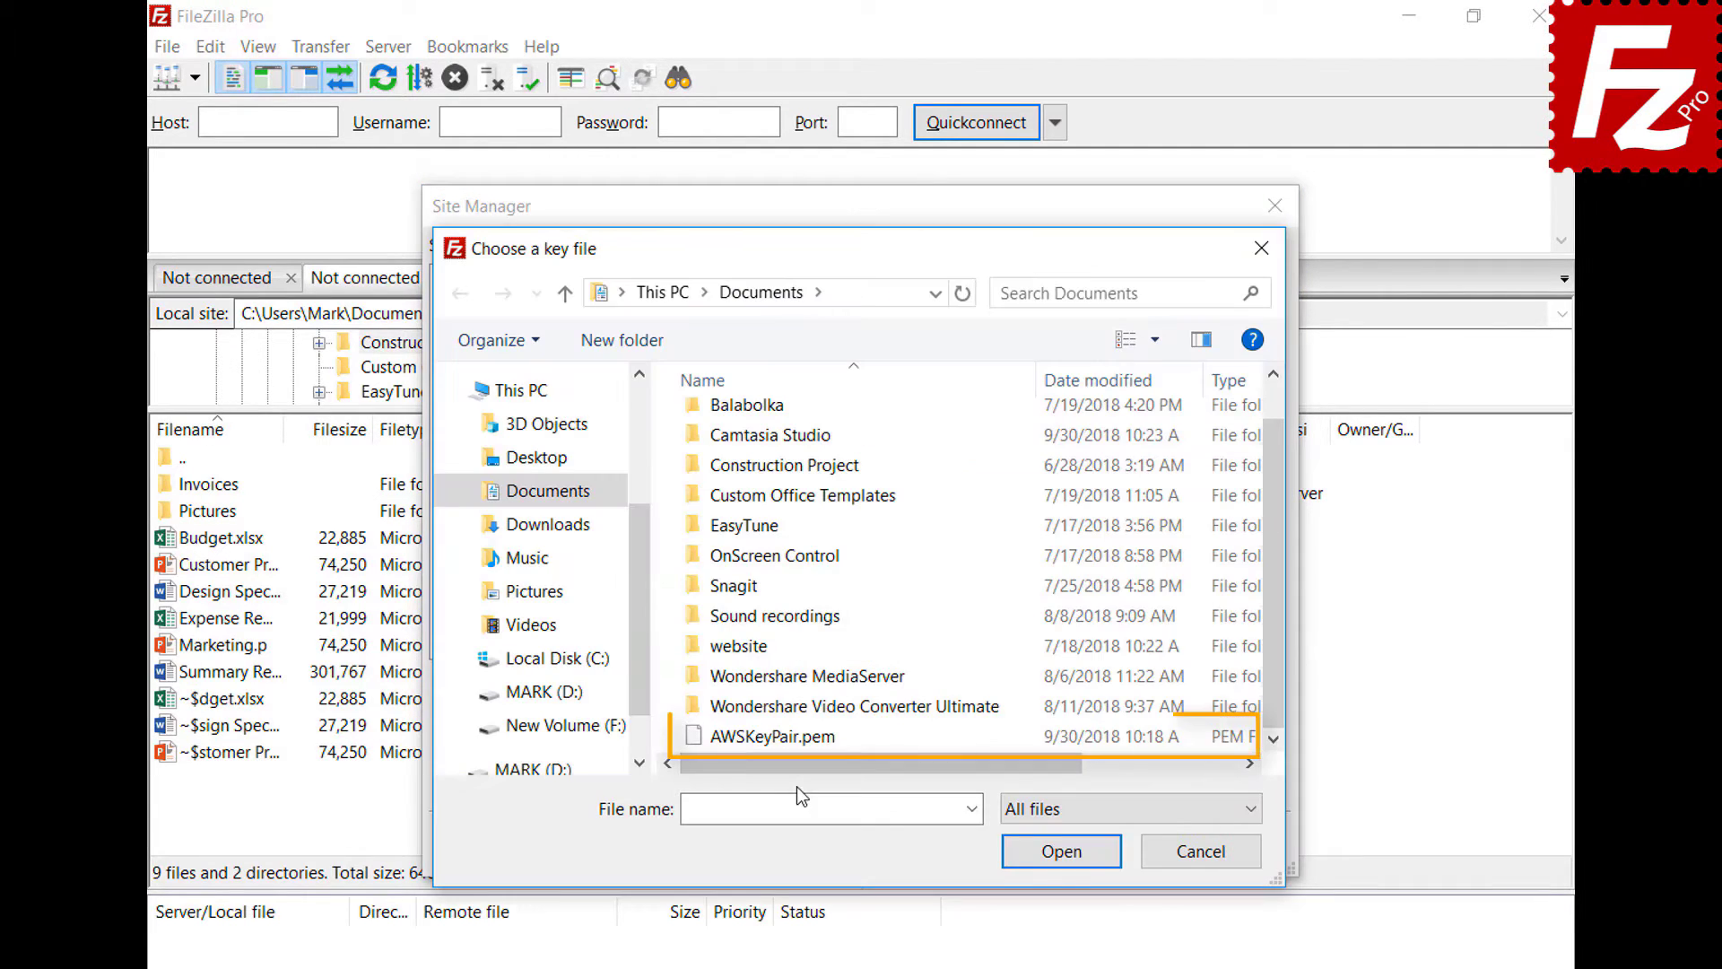
double_click(801, 735)
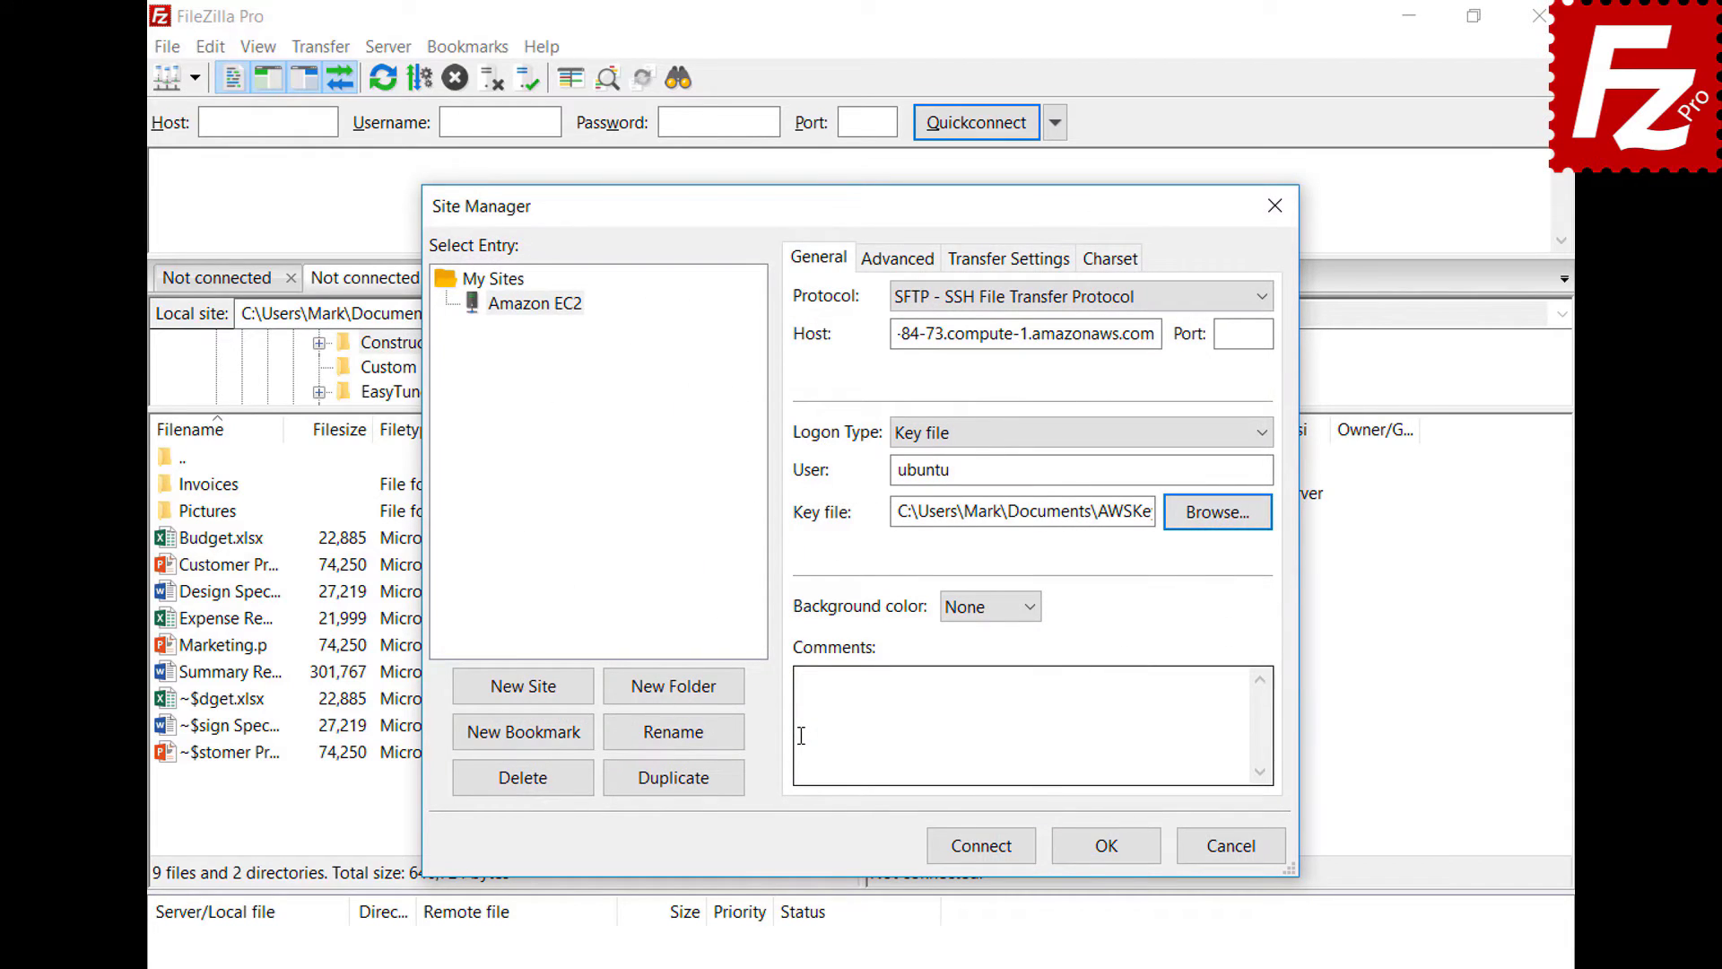
click(985, 856)
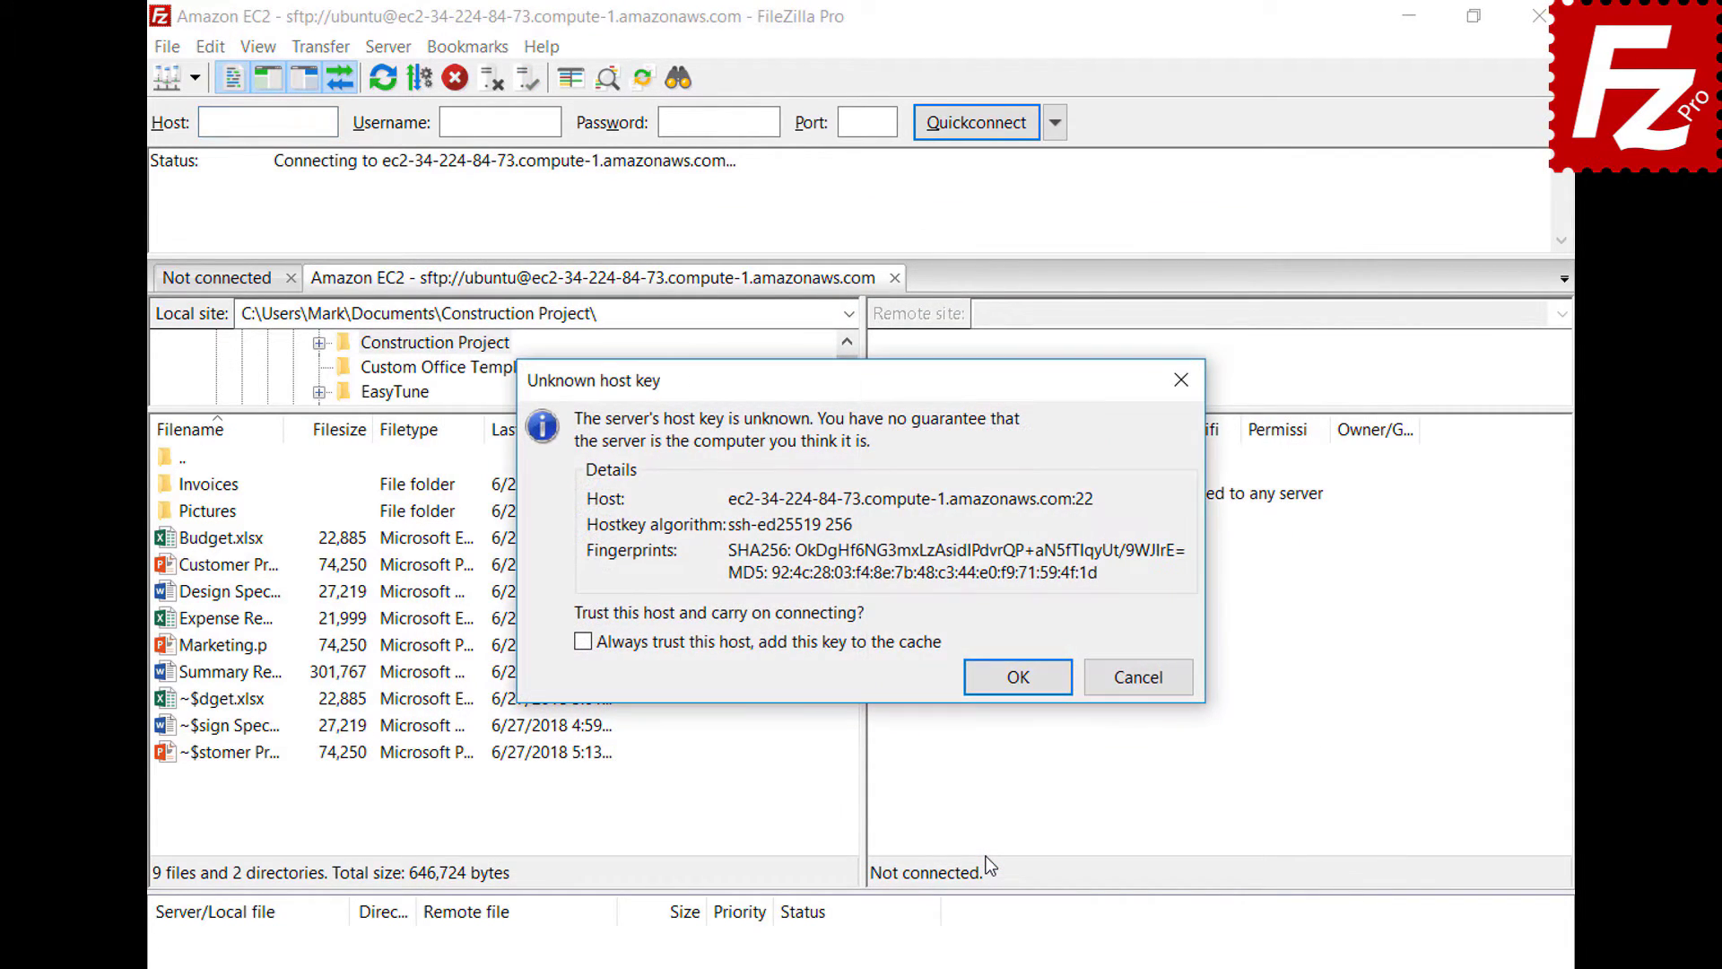
- Always trust the EC2 server's host key, adding it to the cache, and continue connecting
click(583, 641)
click(1018, 679)
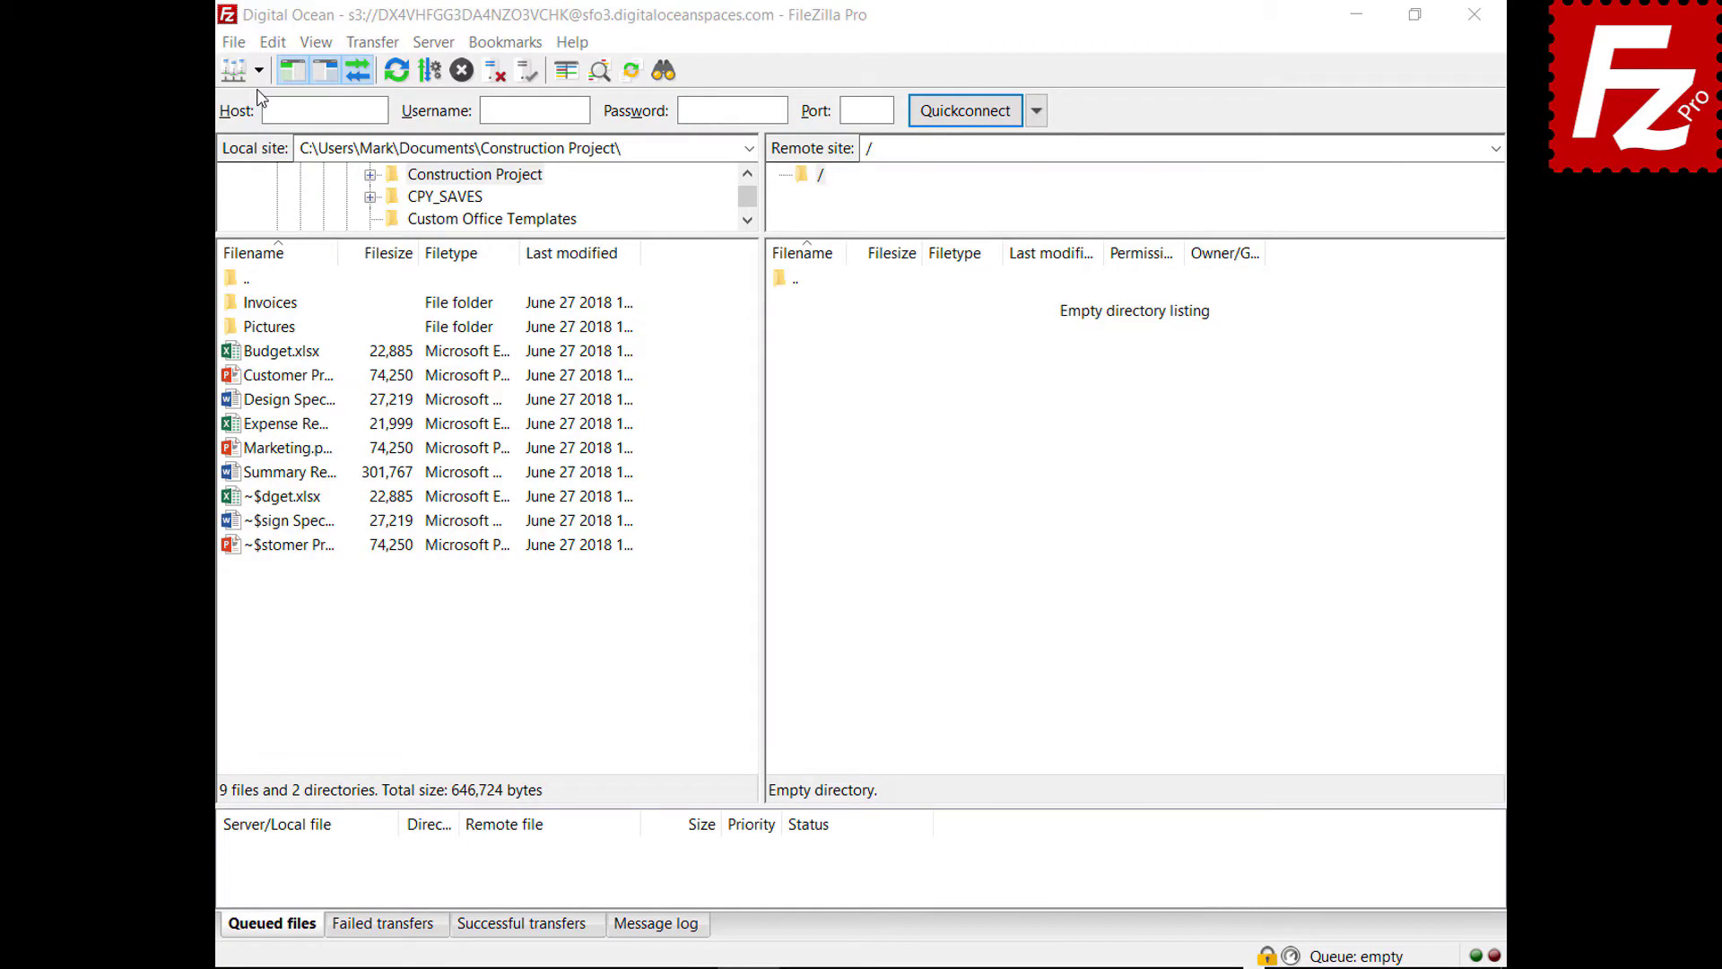
- Connect to Amazon S3 and review Budget.xlsx's server-side encryption, trying AWS KMS, then cancel
click(259, 70)
click(263, 106)
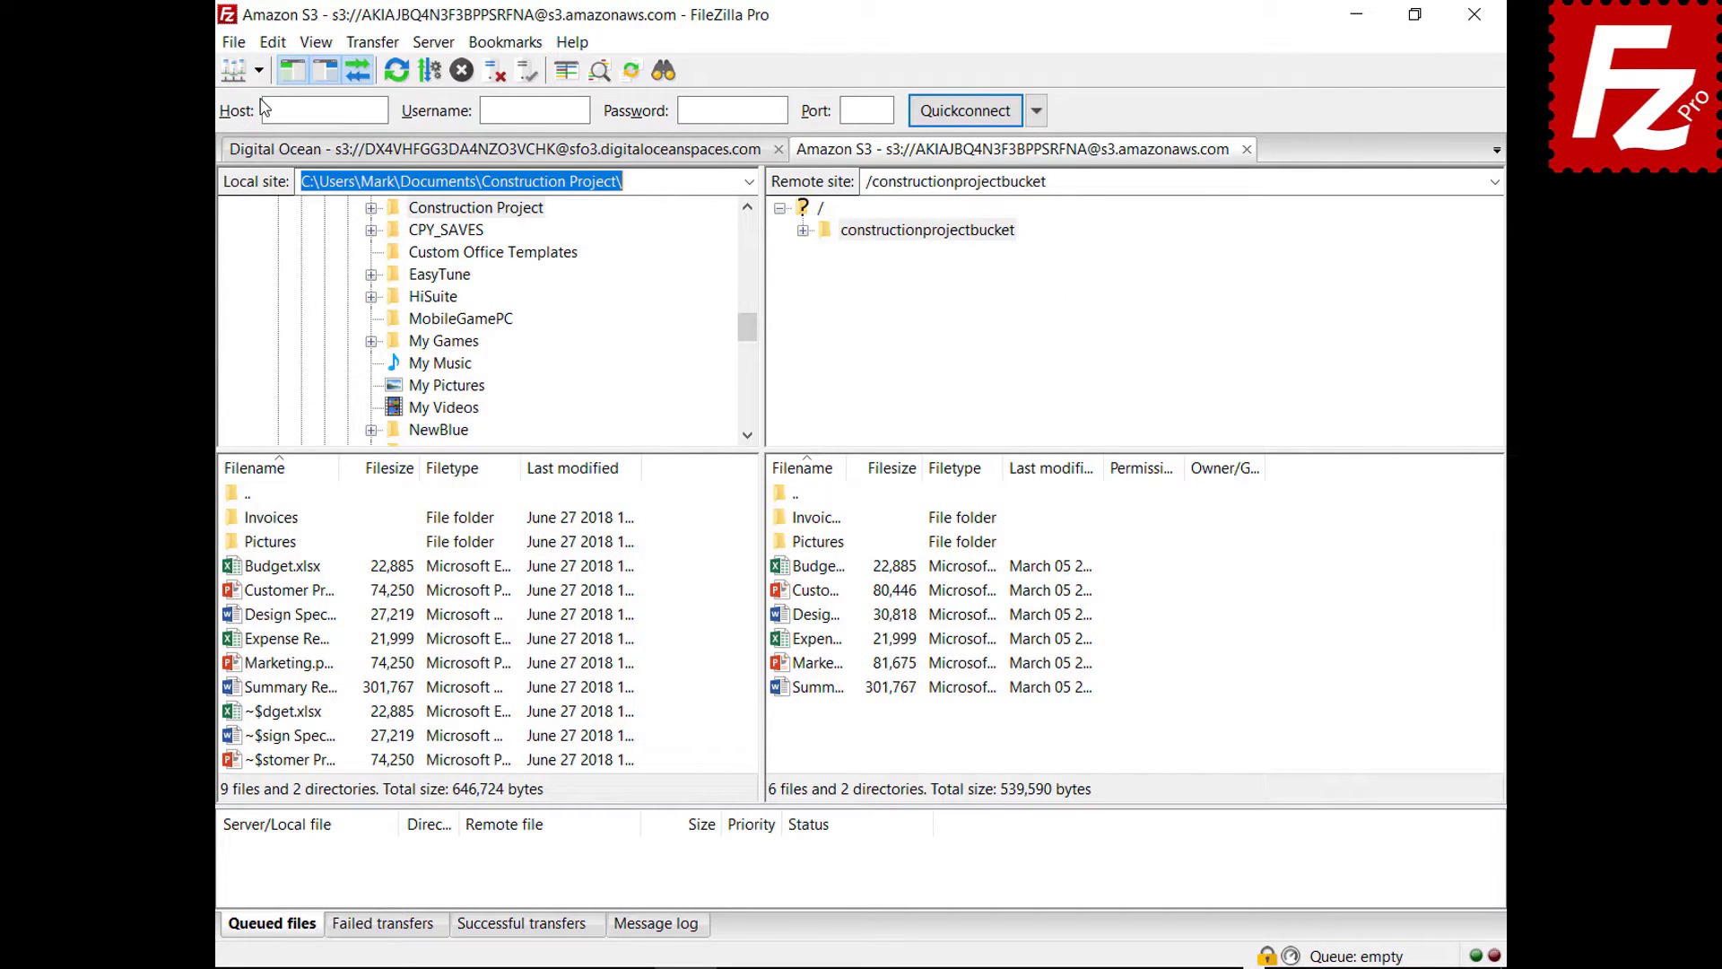
right_click(780, 574)
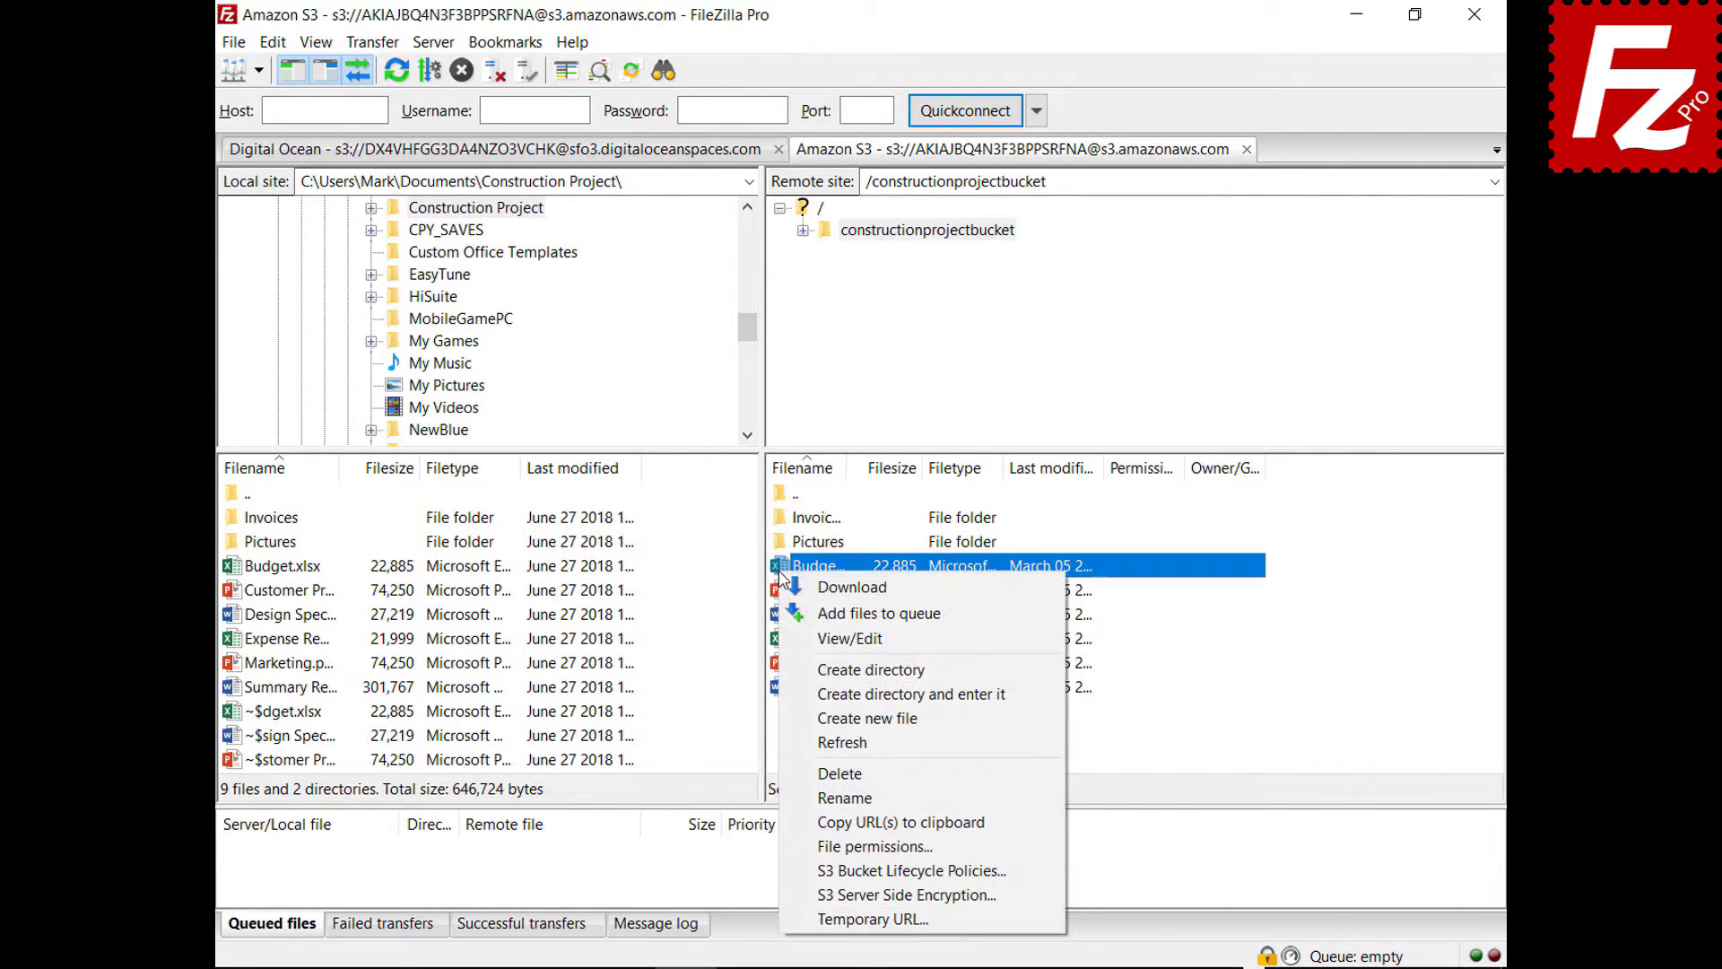
click(811, 896)
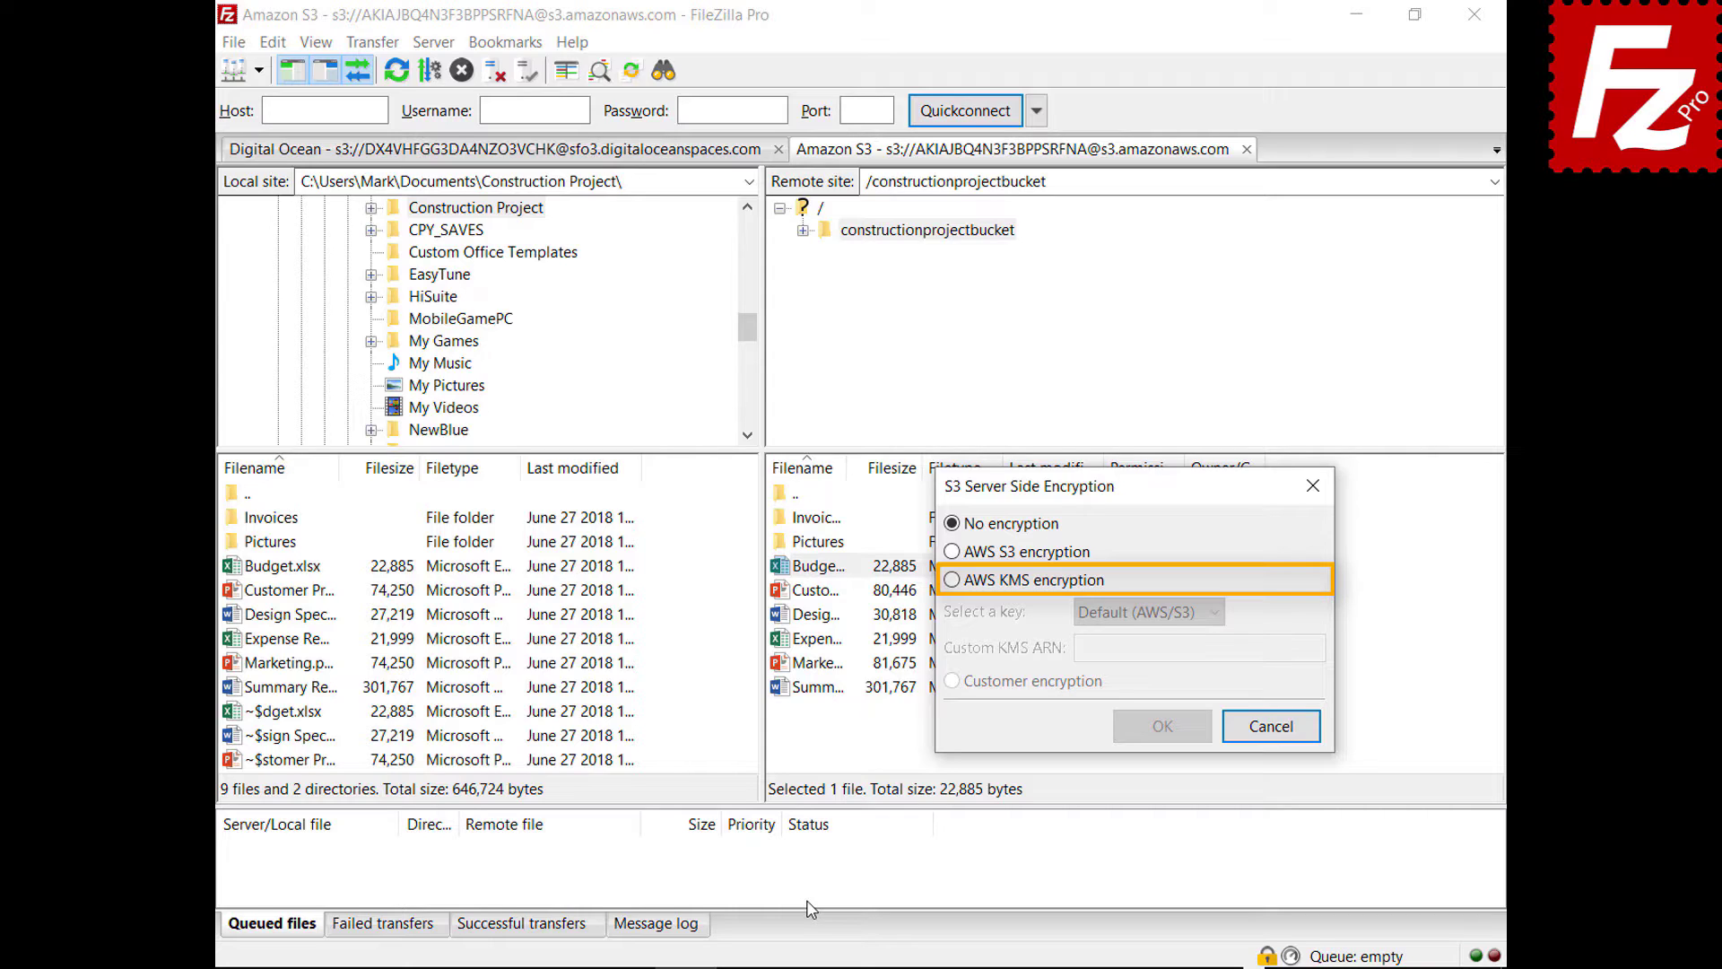
click(952, 581)
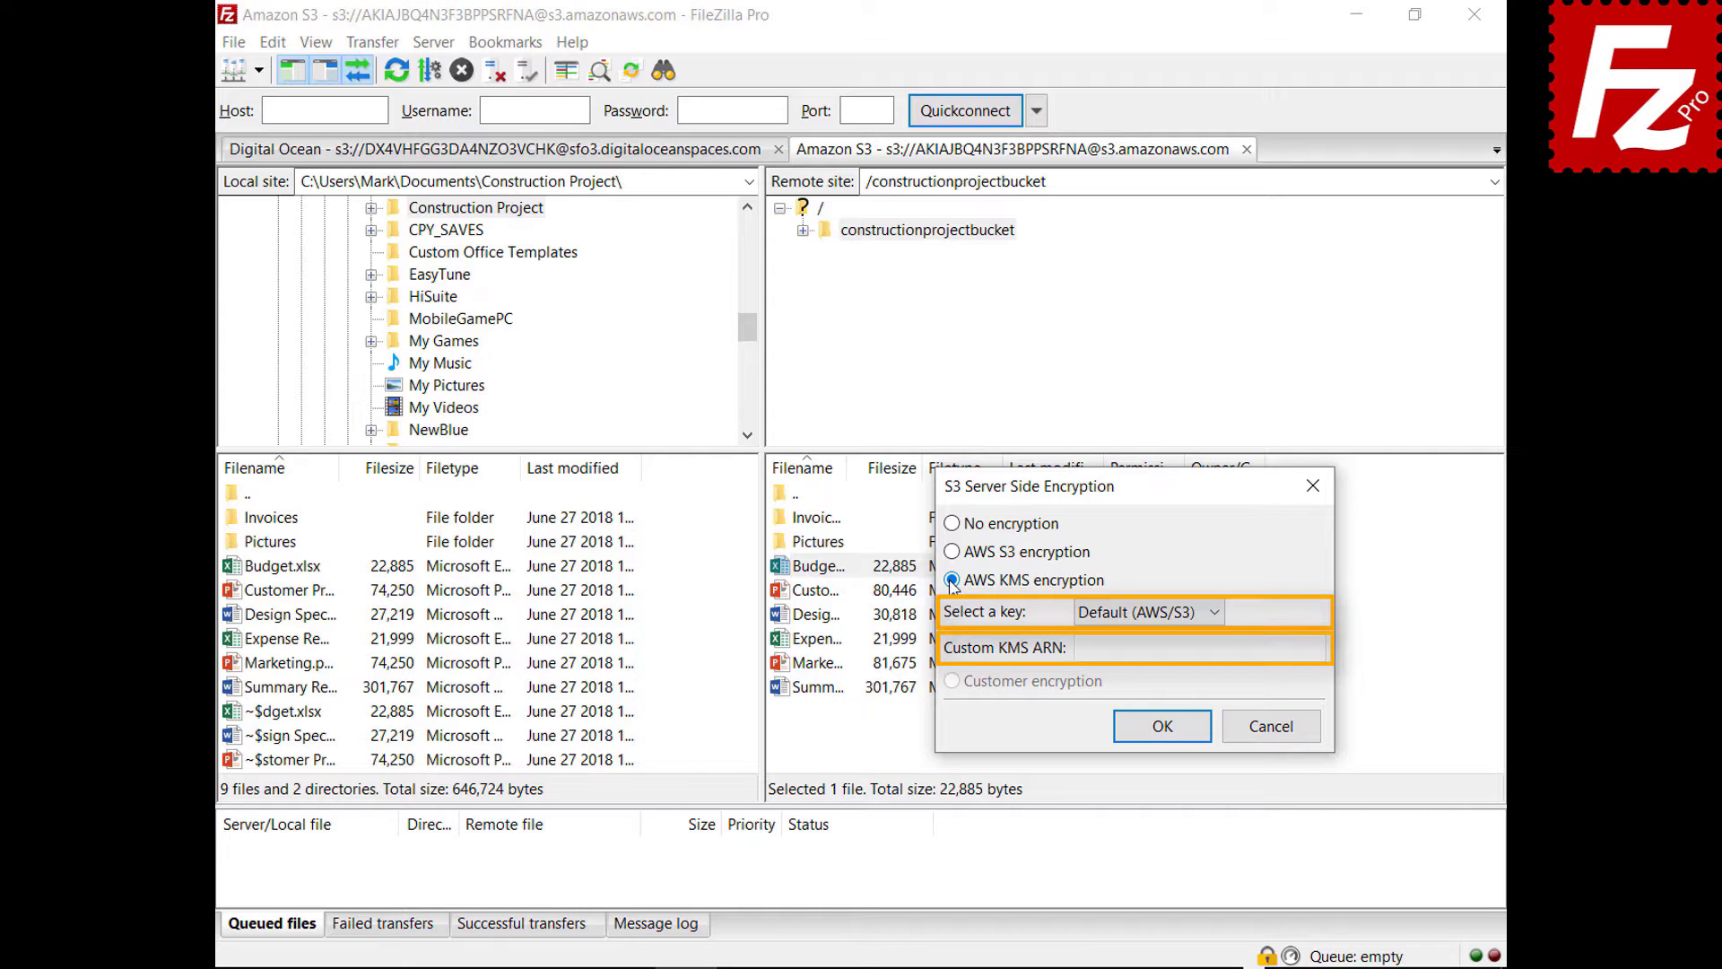
click(1270, 728)
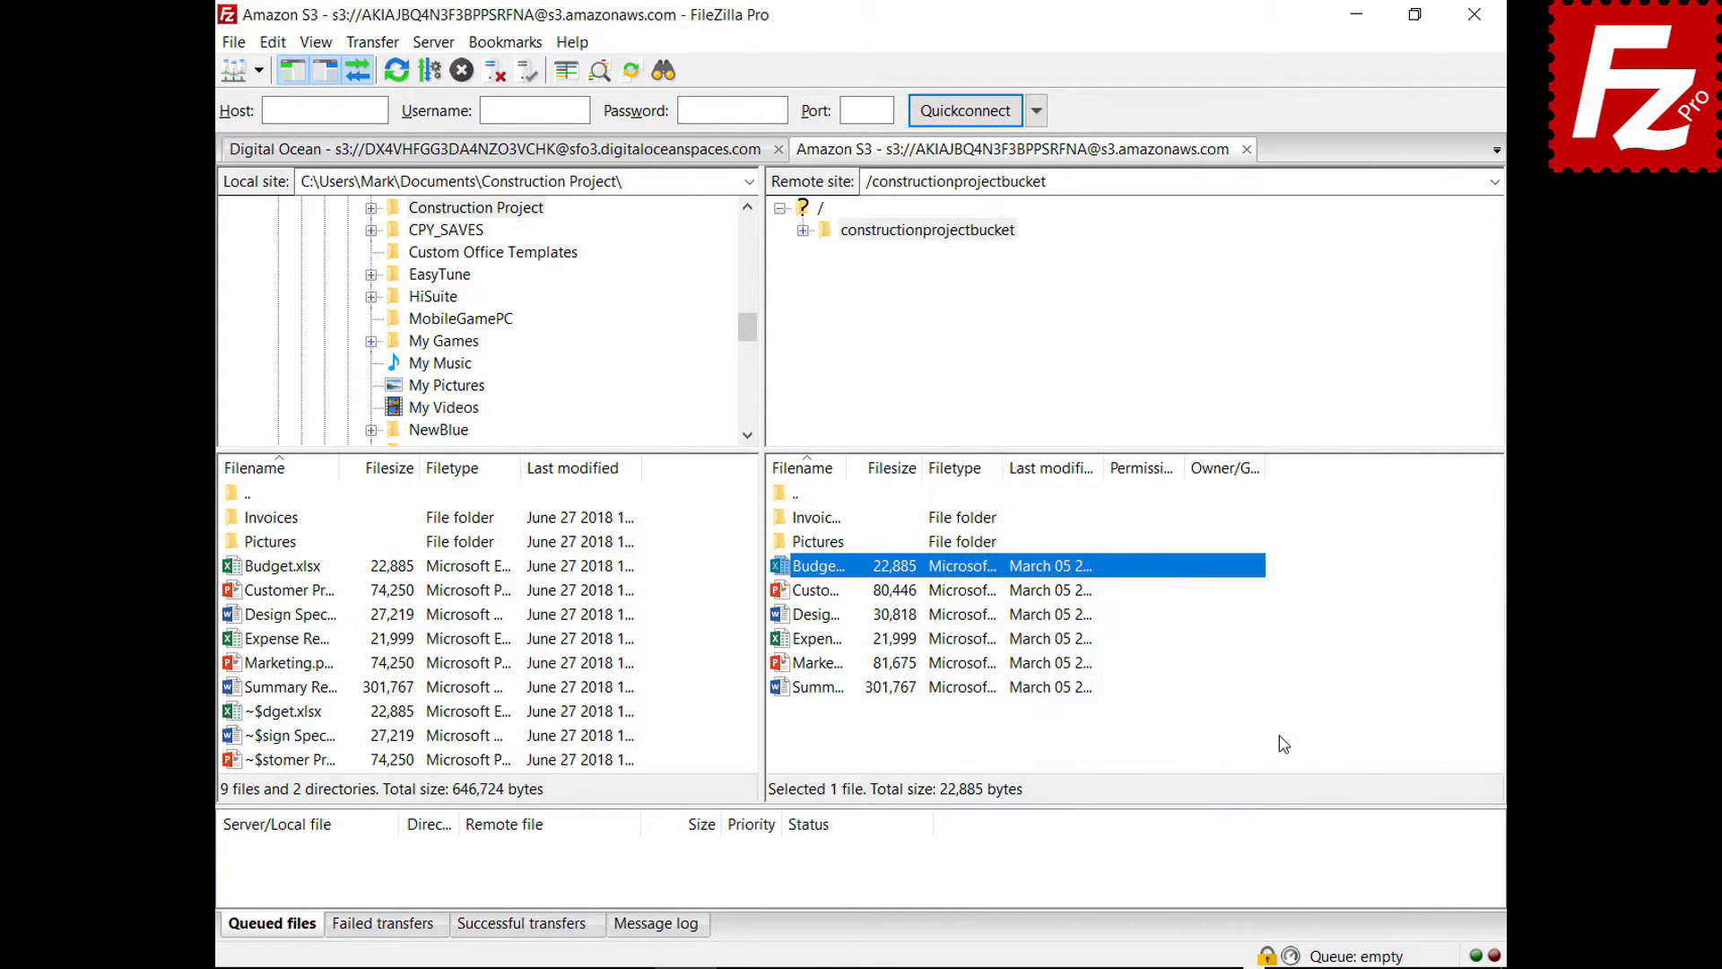
click(233, 42)
- Set the Amazon S3 site's encryption to AWS KMS, keeping the Default (AWS/S3) key
click(240, 70)
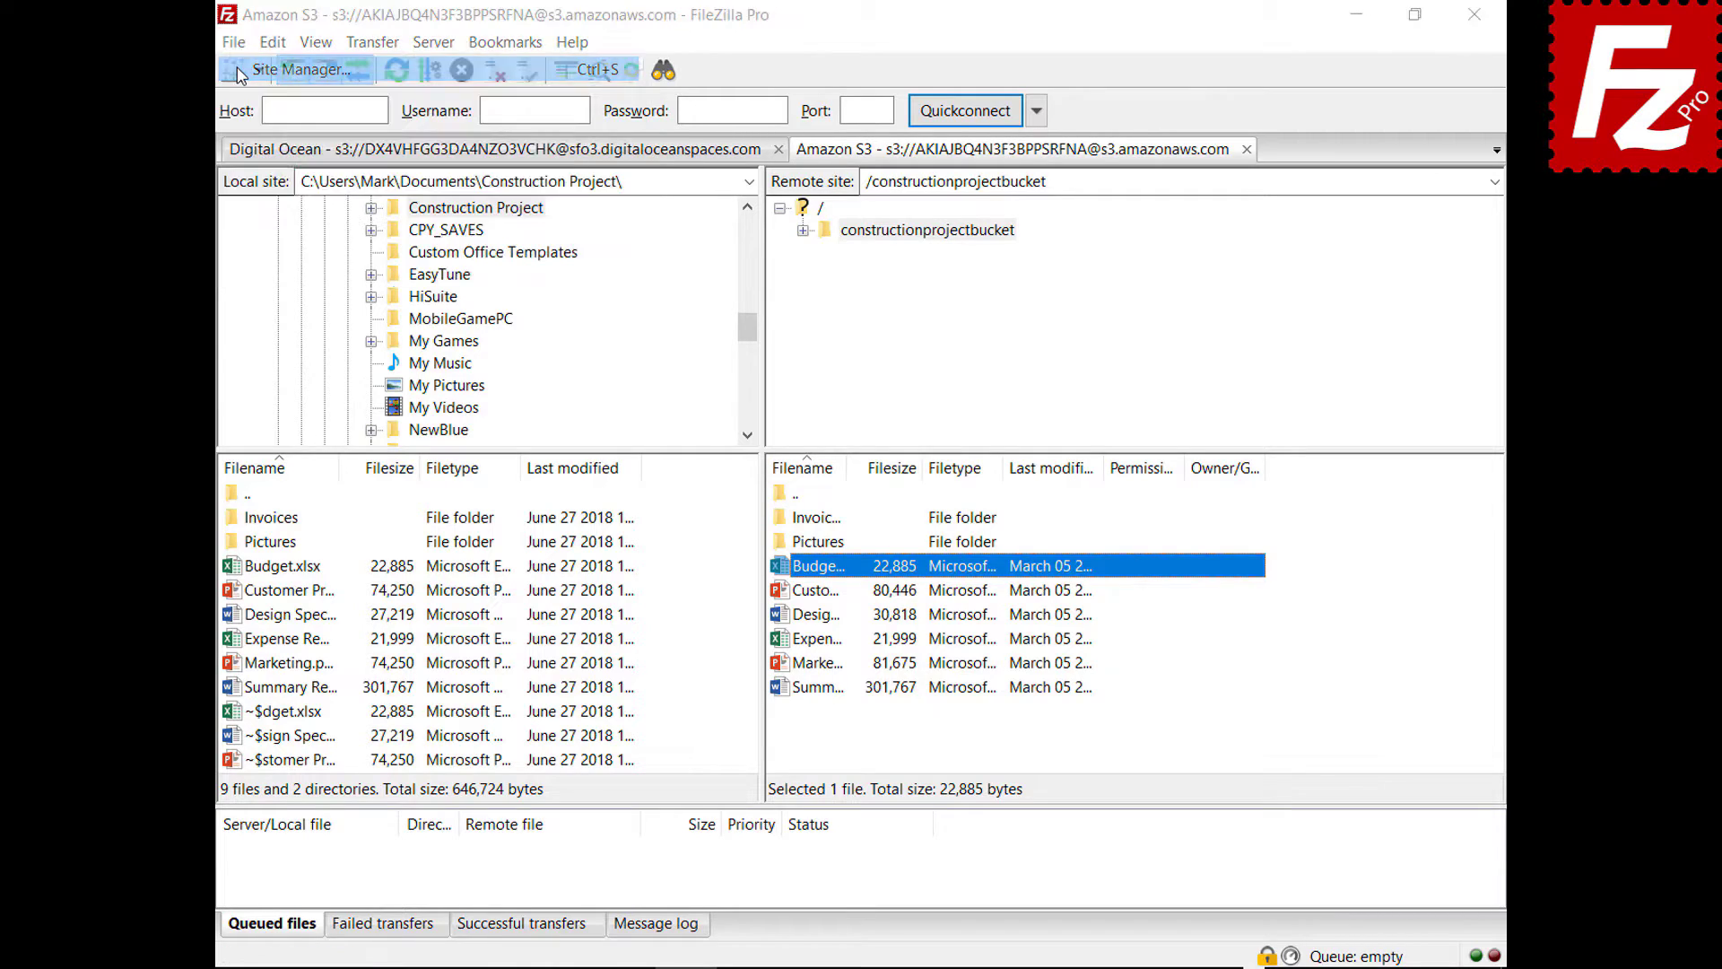
click(1097, 237)
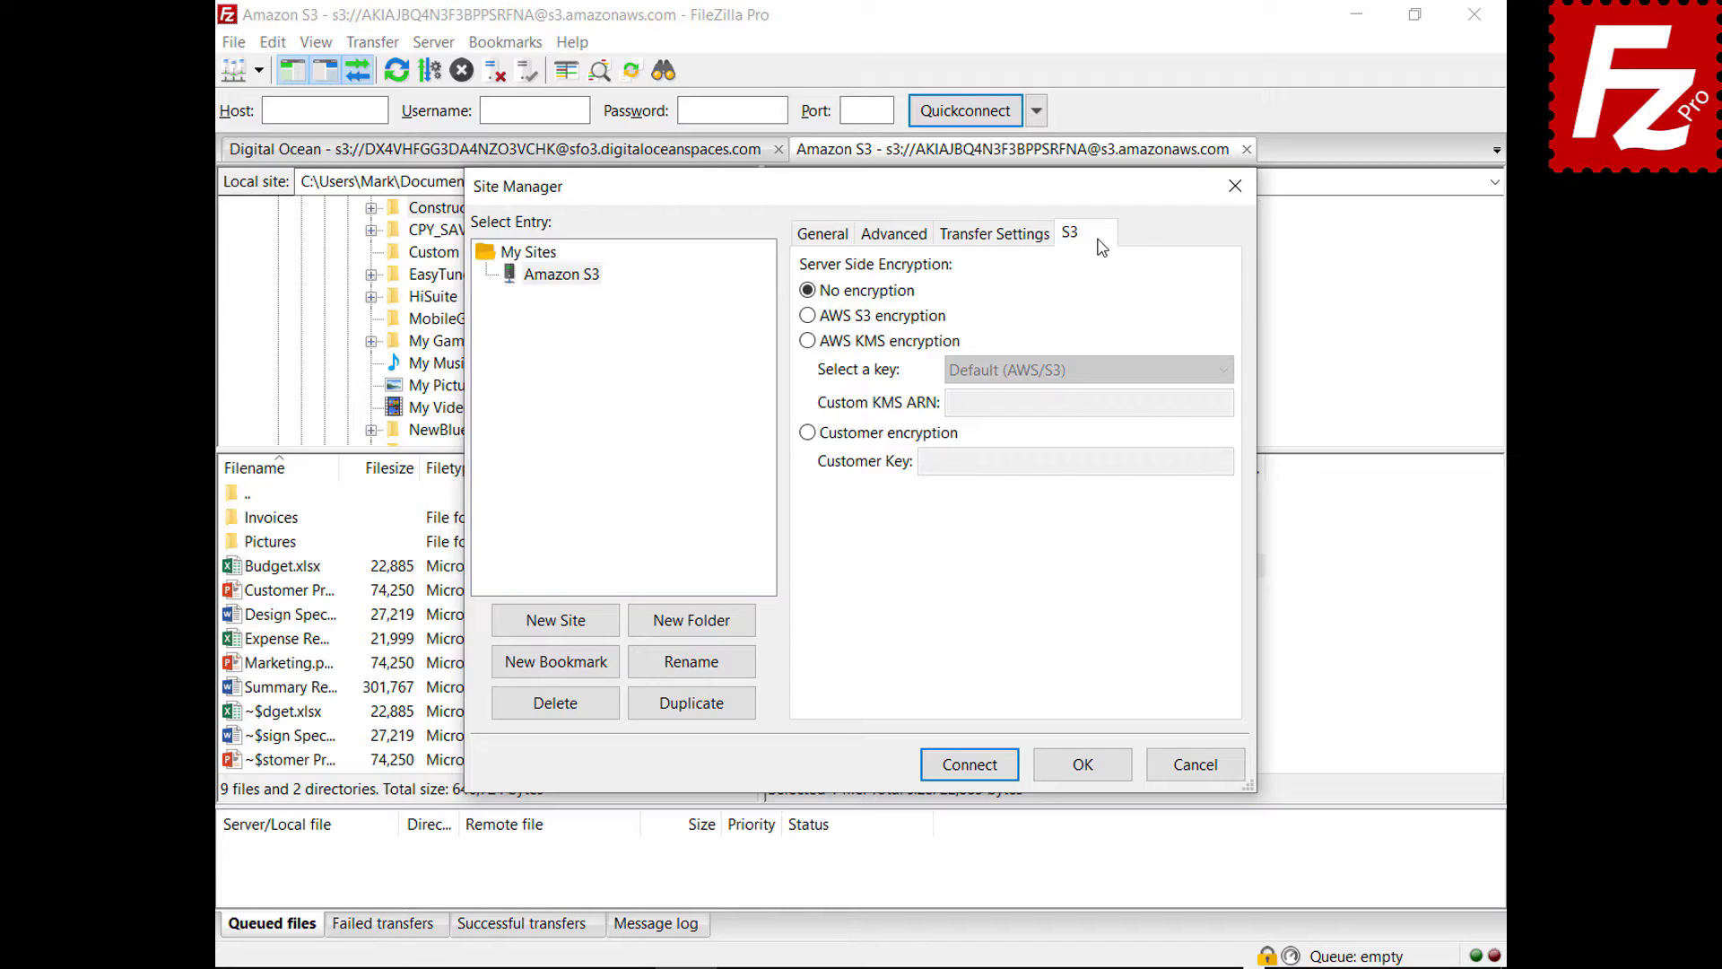
click(807, 315)
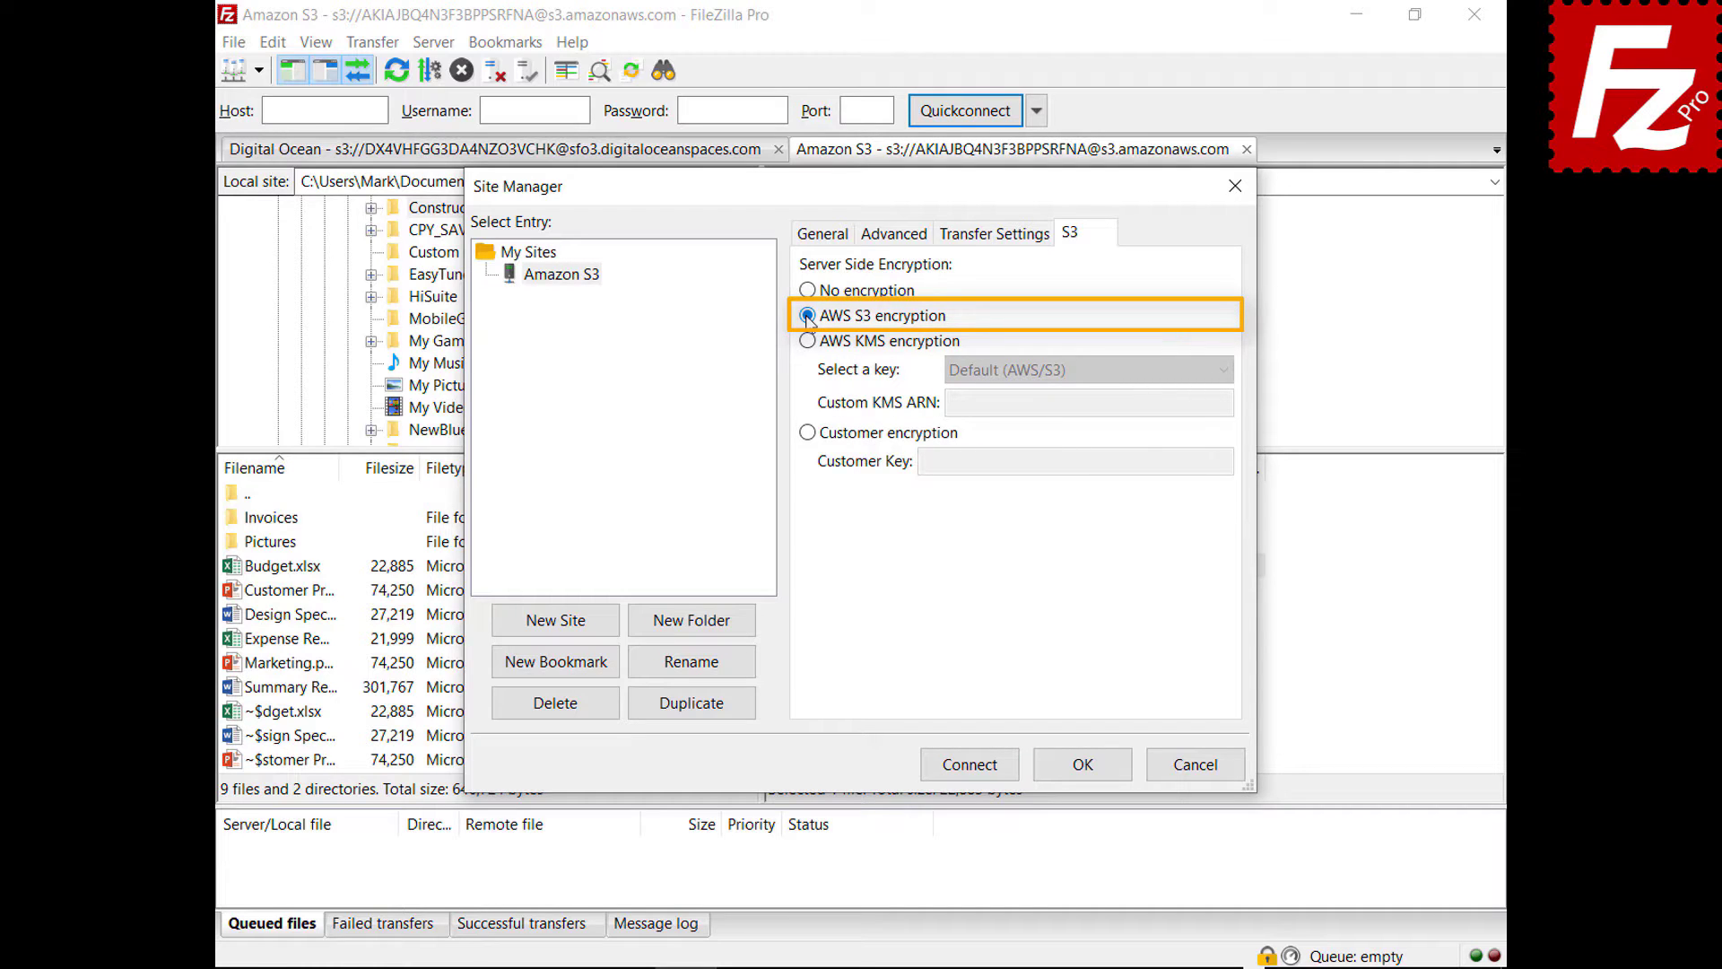
click(807, 341)
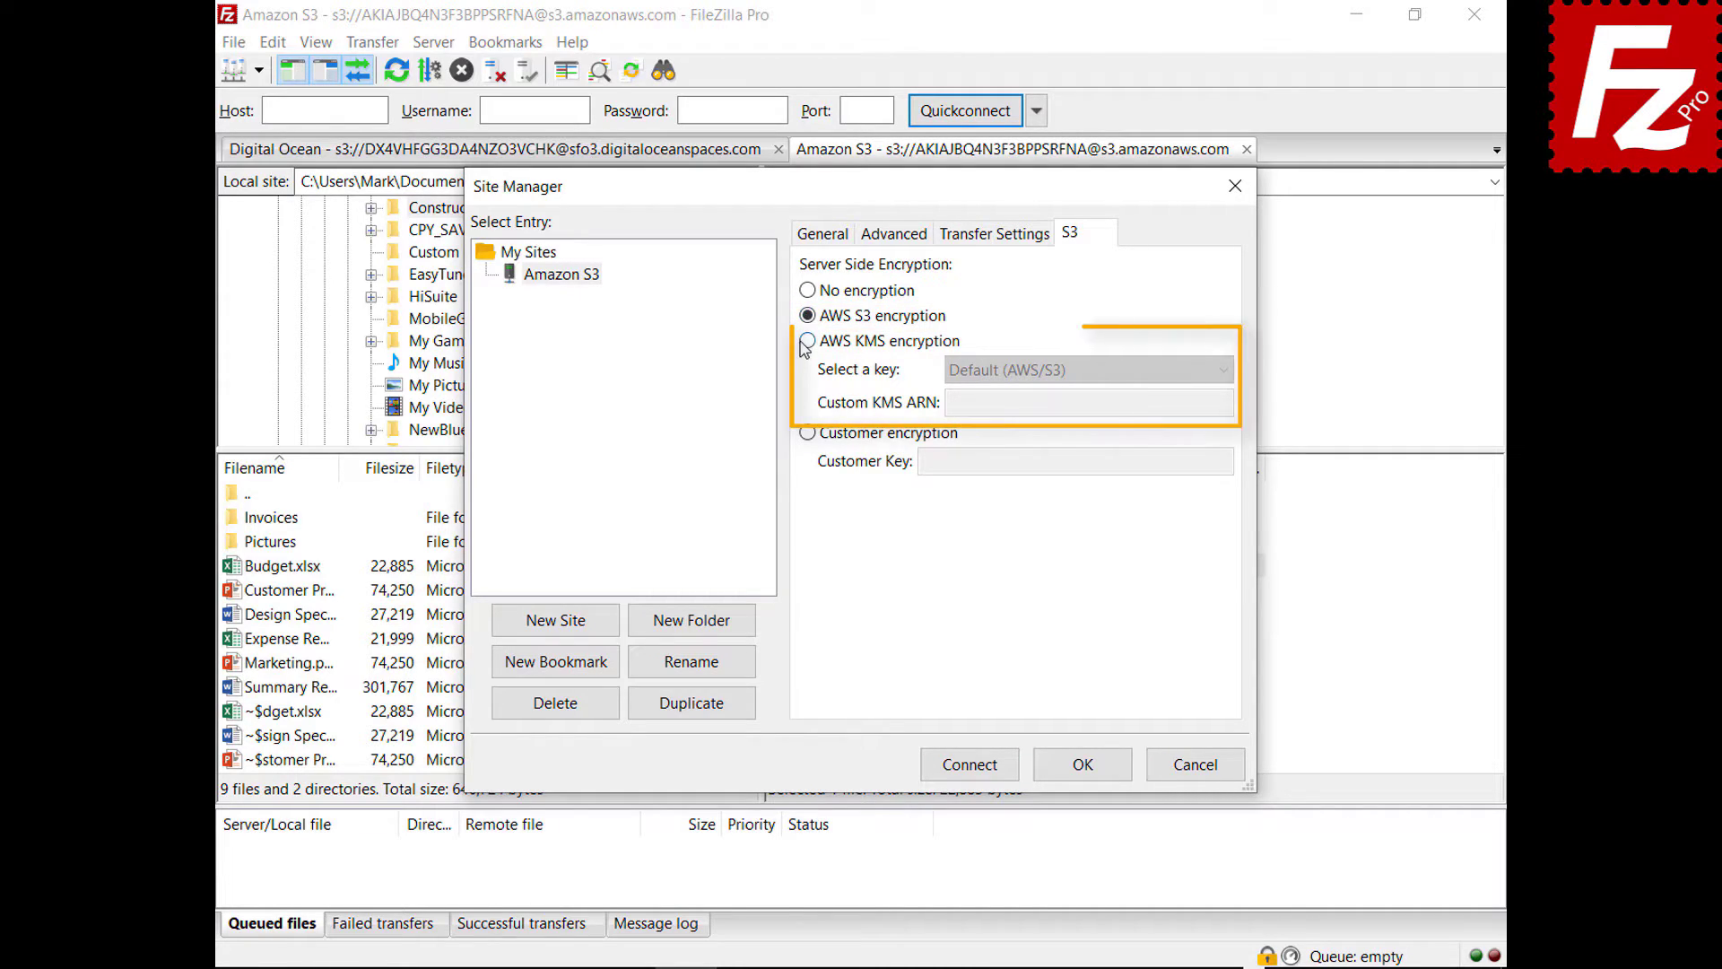
click(1224, 371)
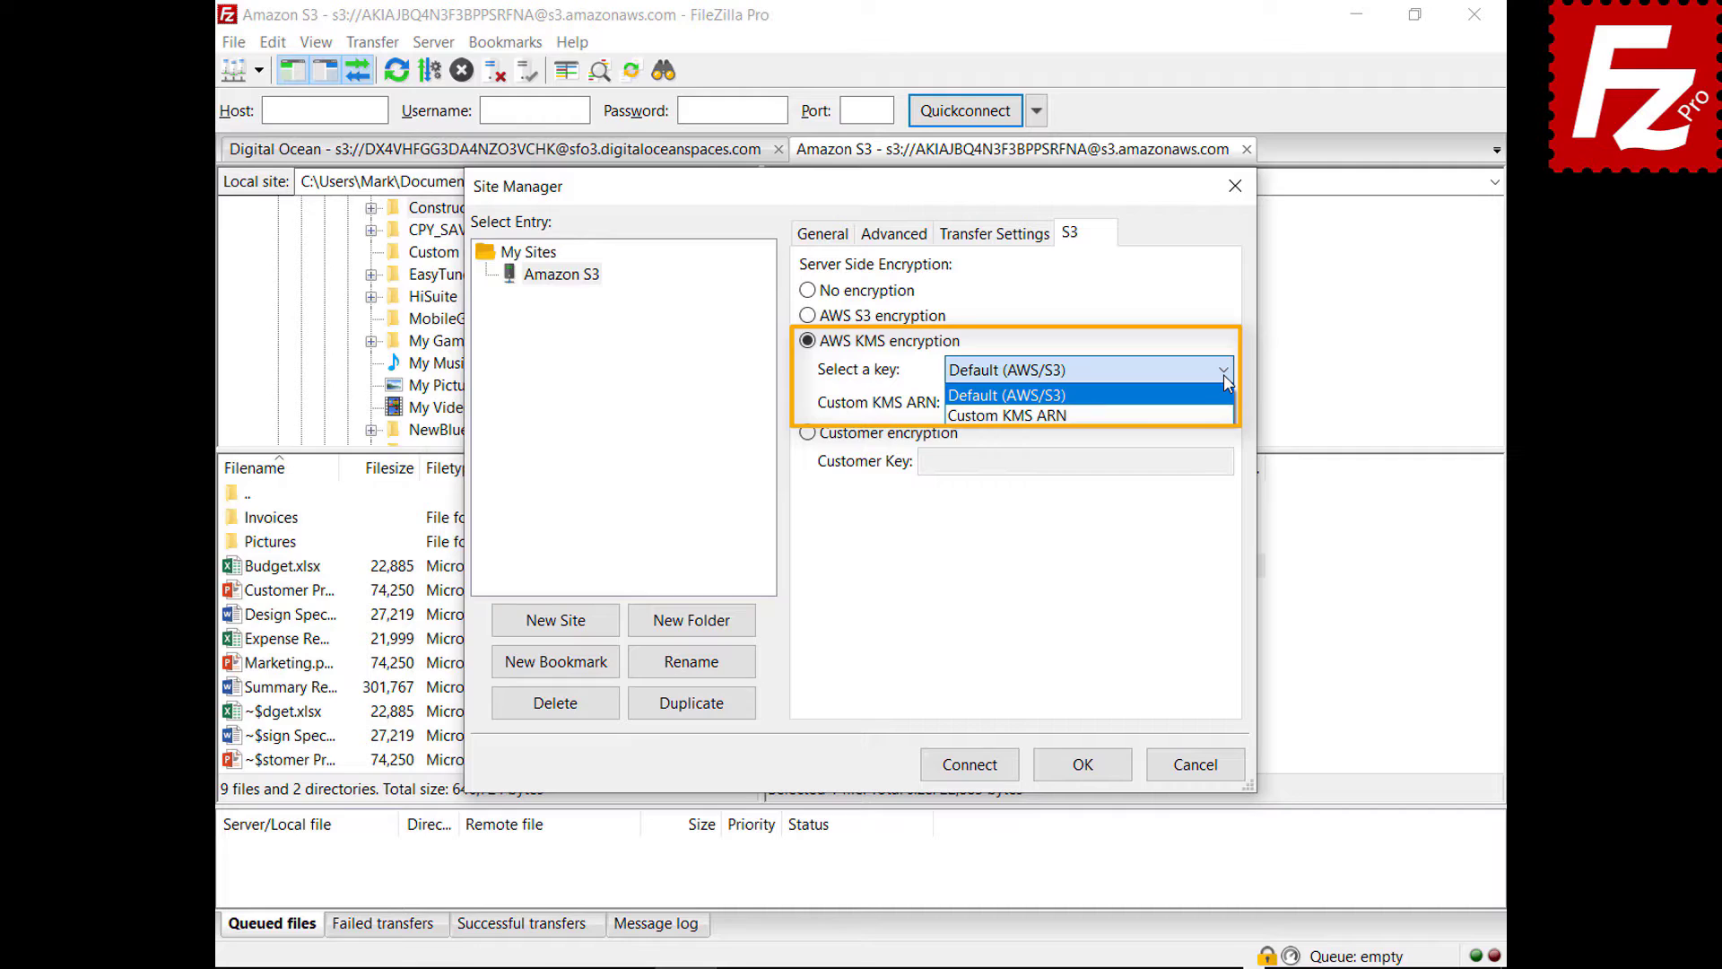
click(1223, 374)
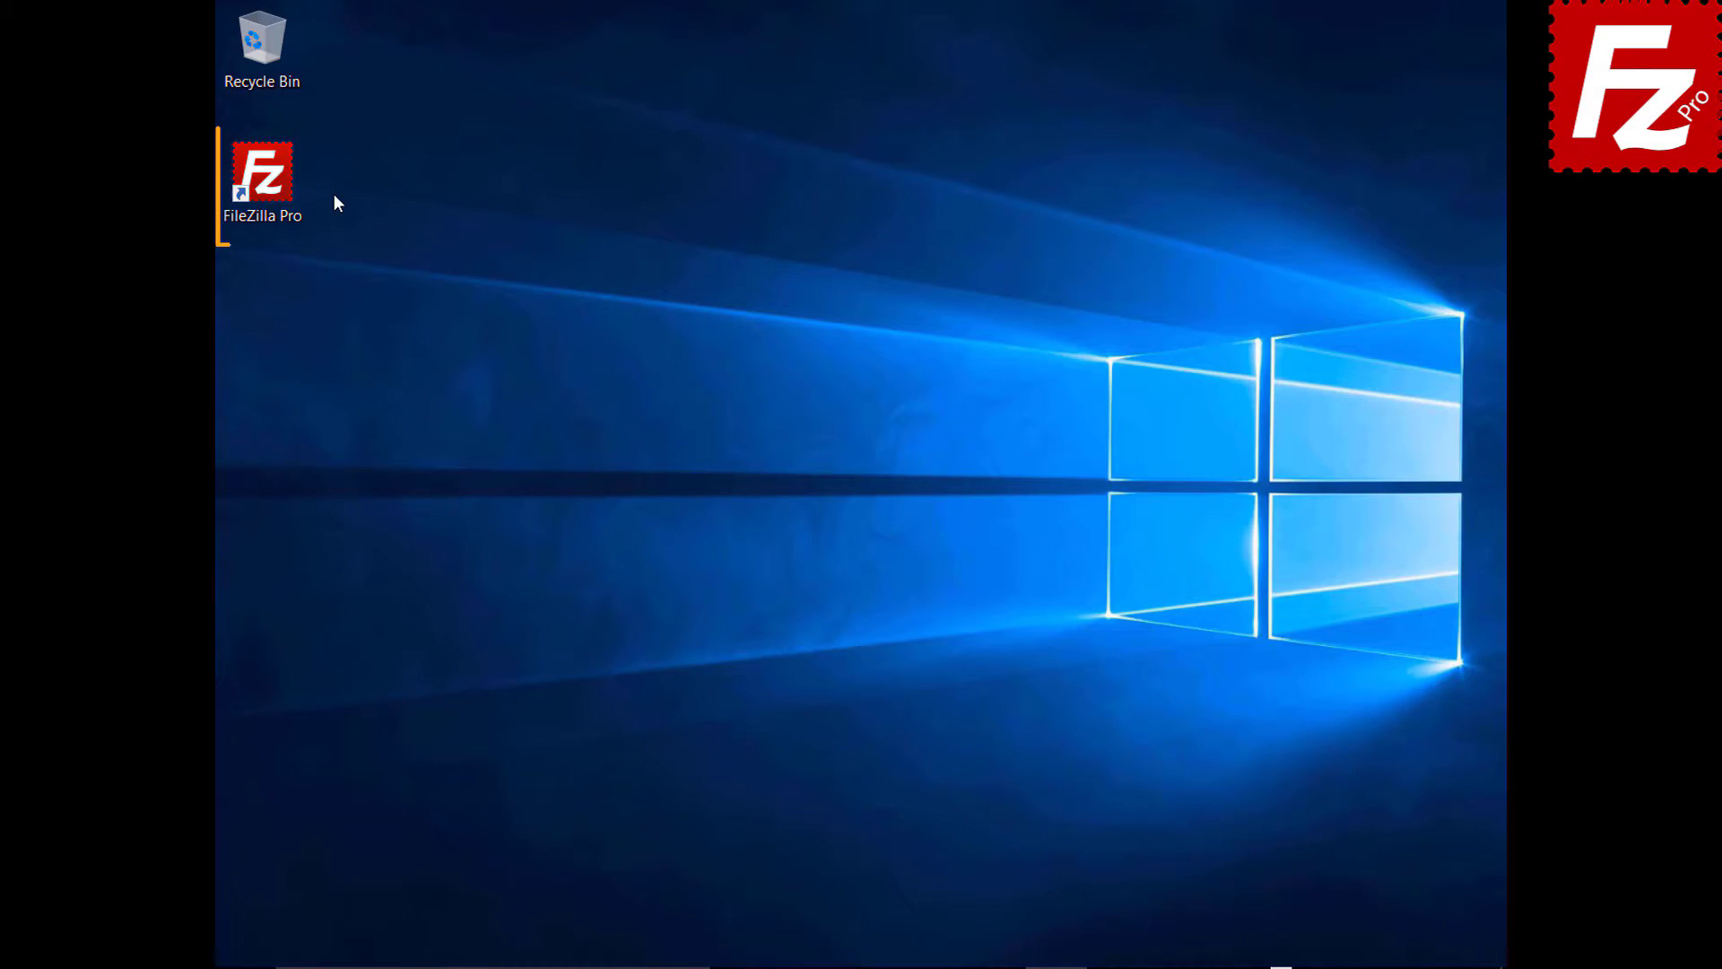
- Launch FileZilla Pro from its desktop shortcut so it reconnects to Amazon S3
double_click(273, 186)
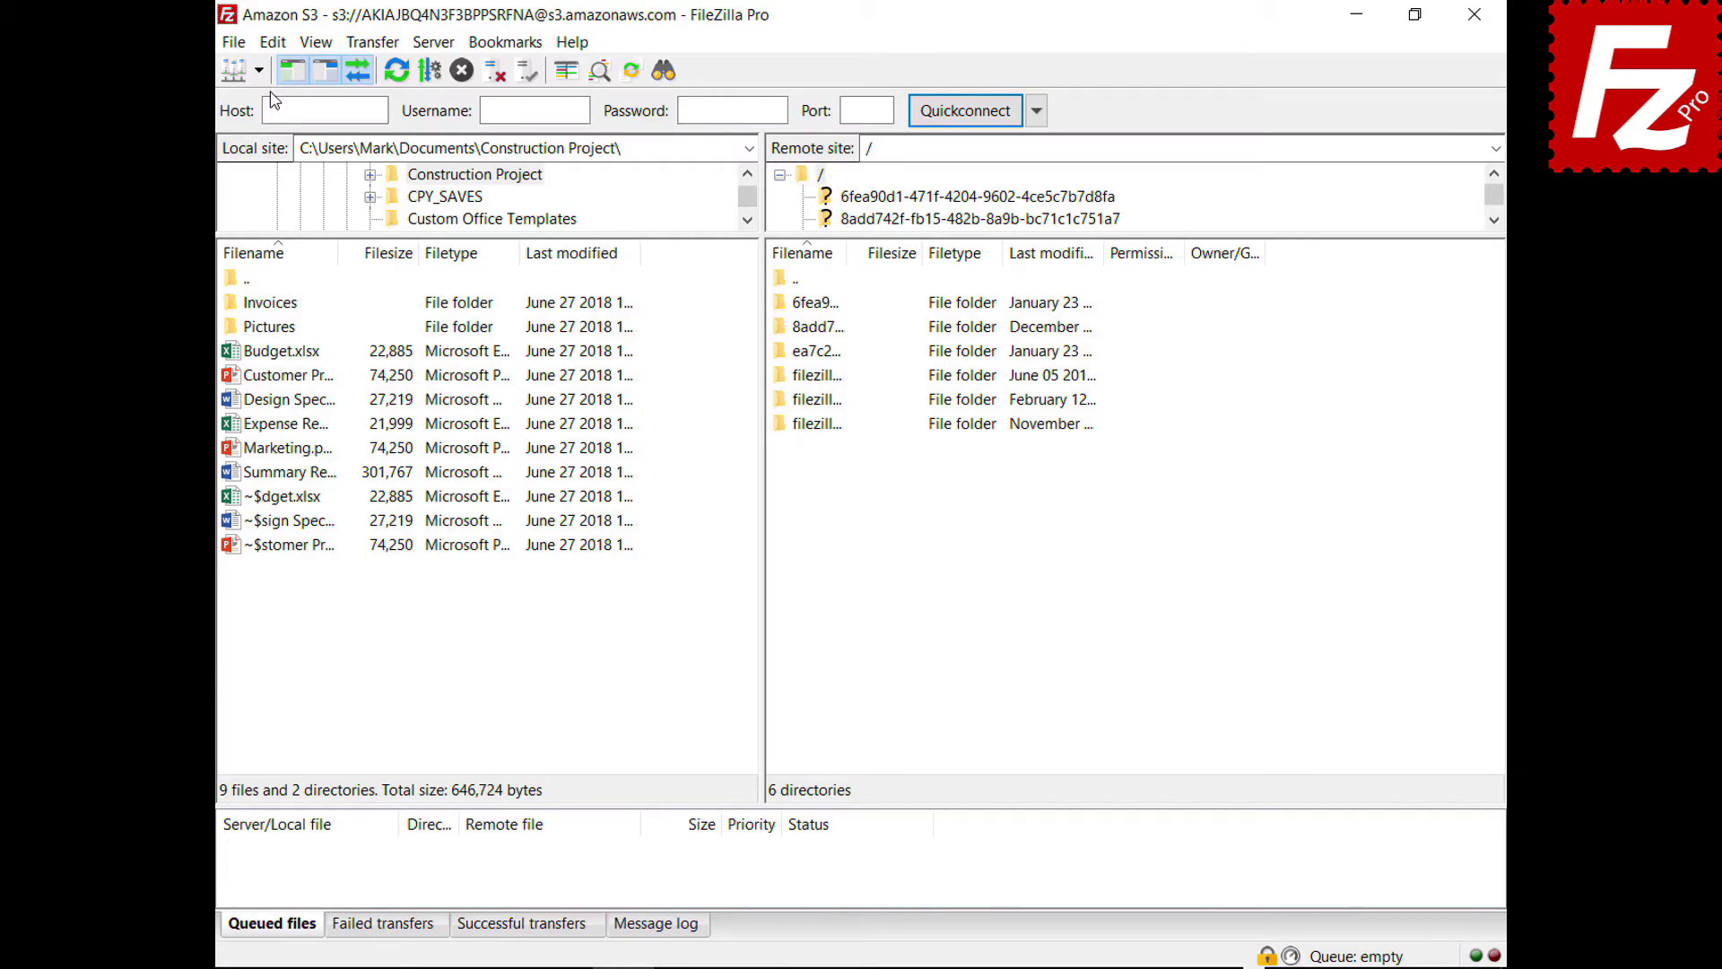
- Add a new S3 provider named DigitalOcean in Settings > S3: Providers
click(273, 42)
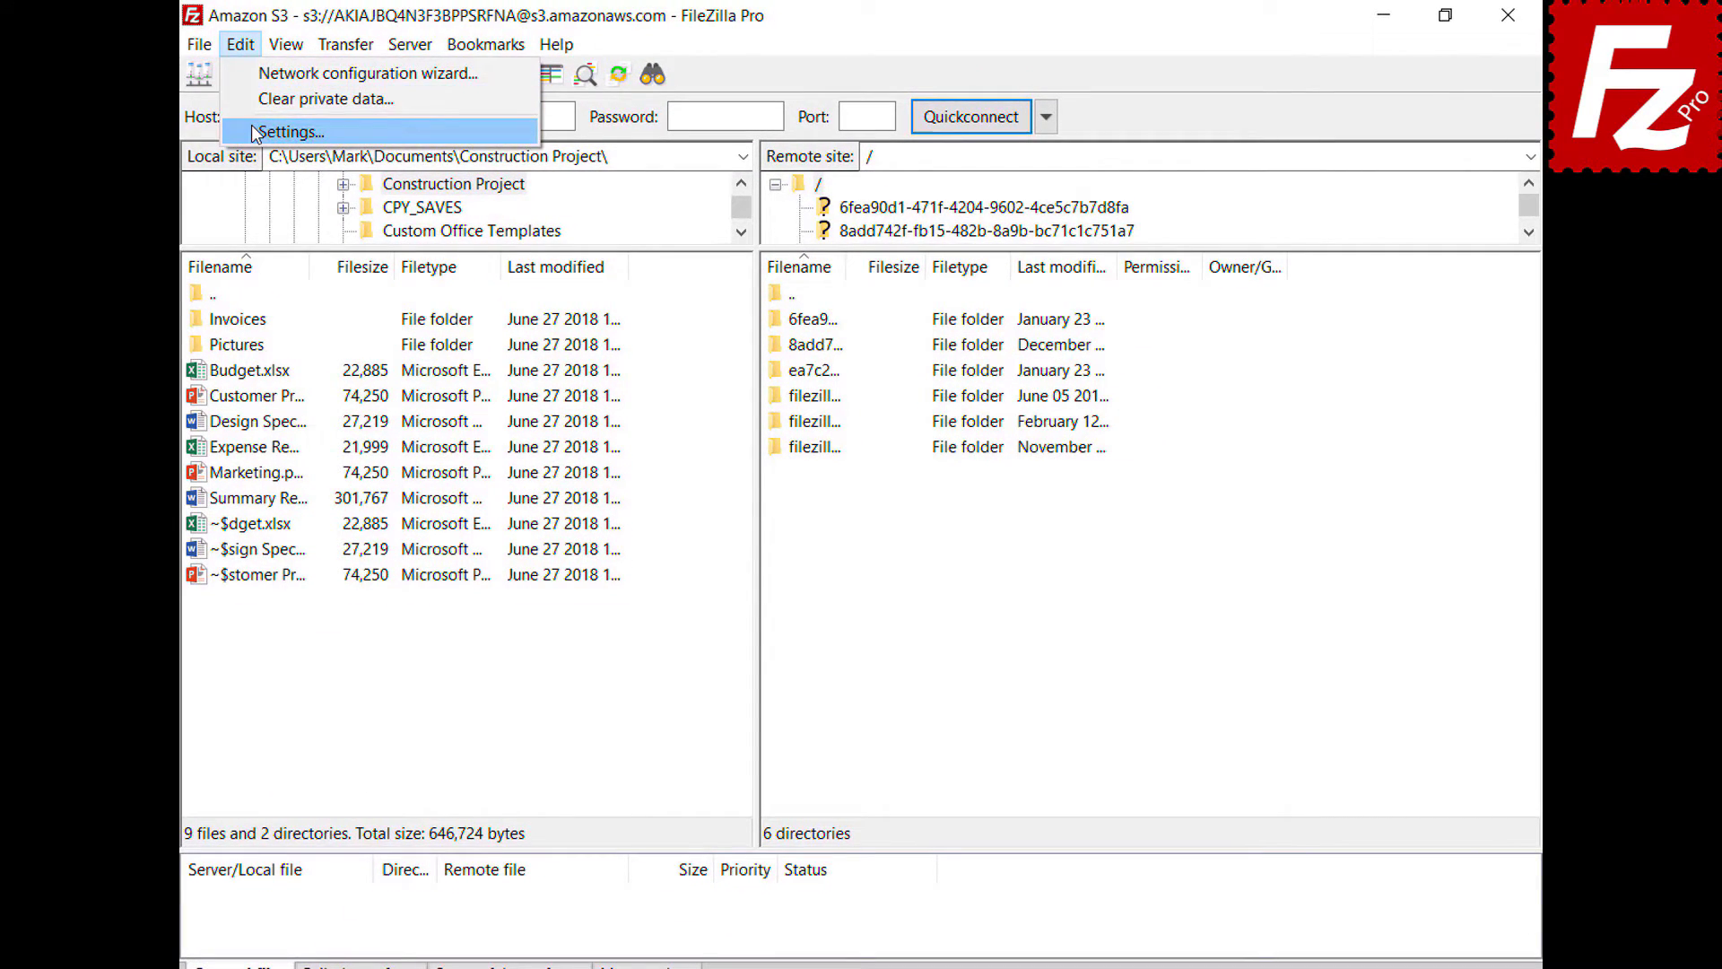
click(269, 131)
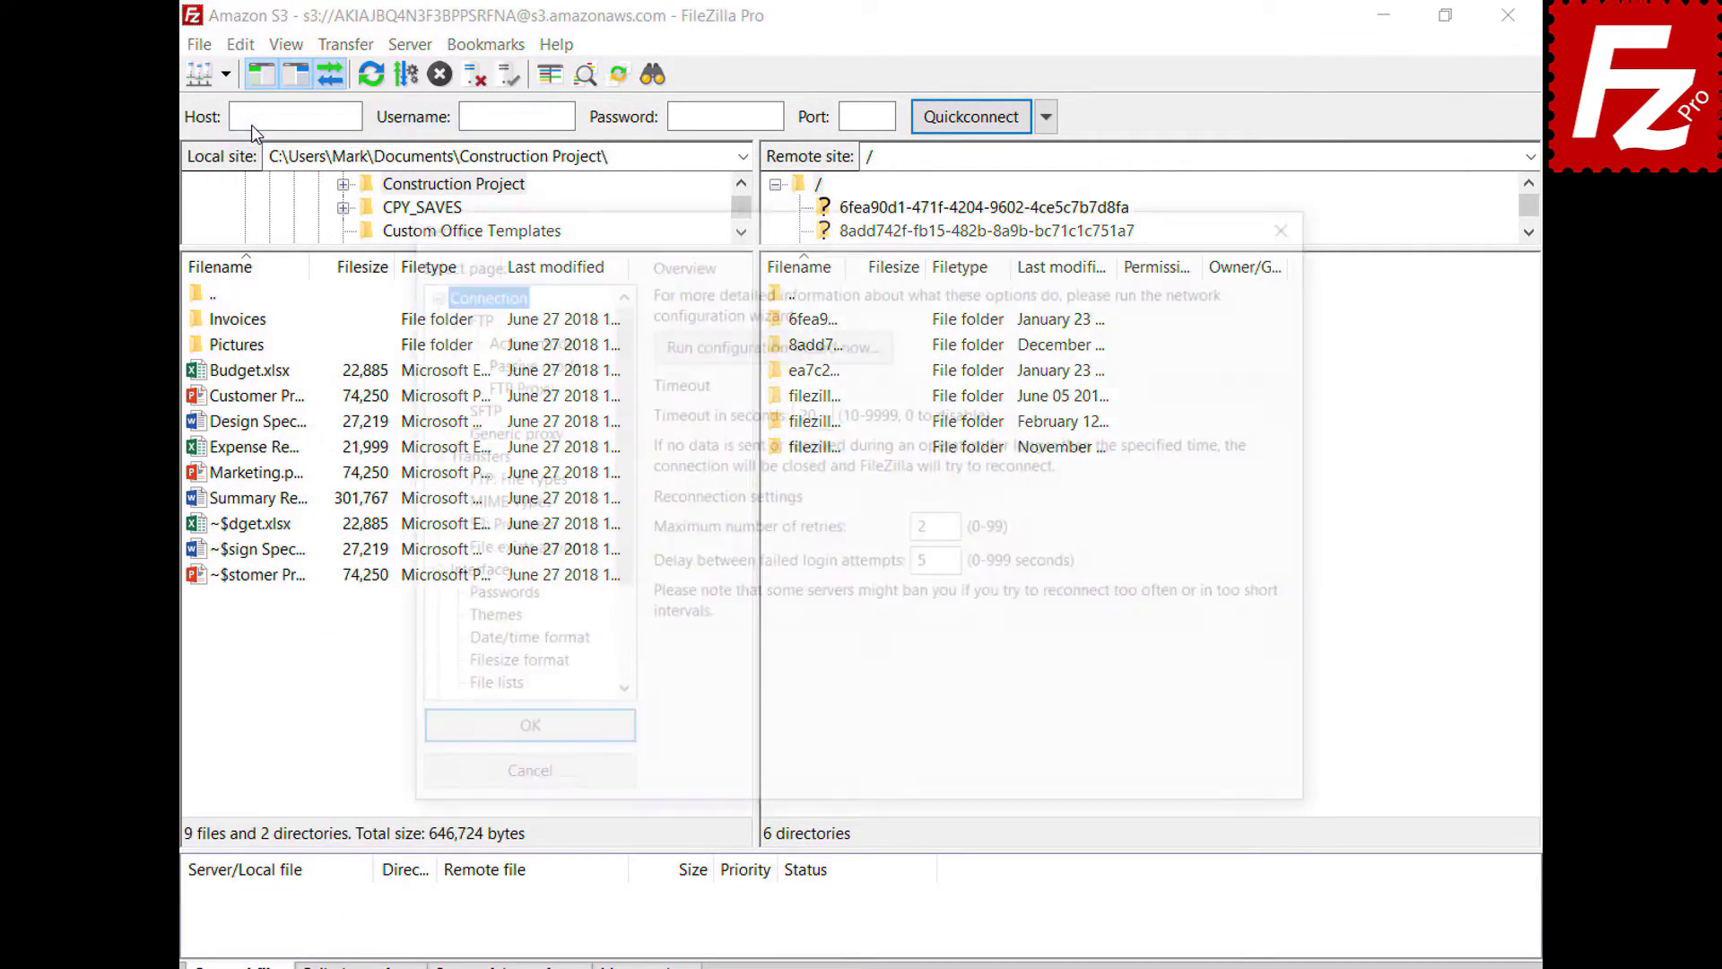
click(498, 525)
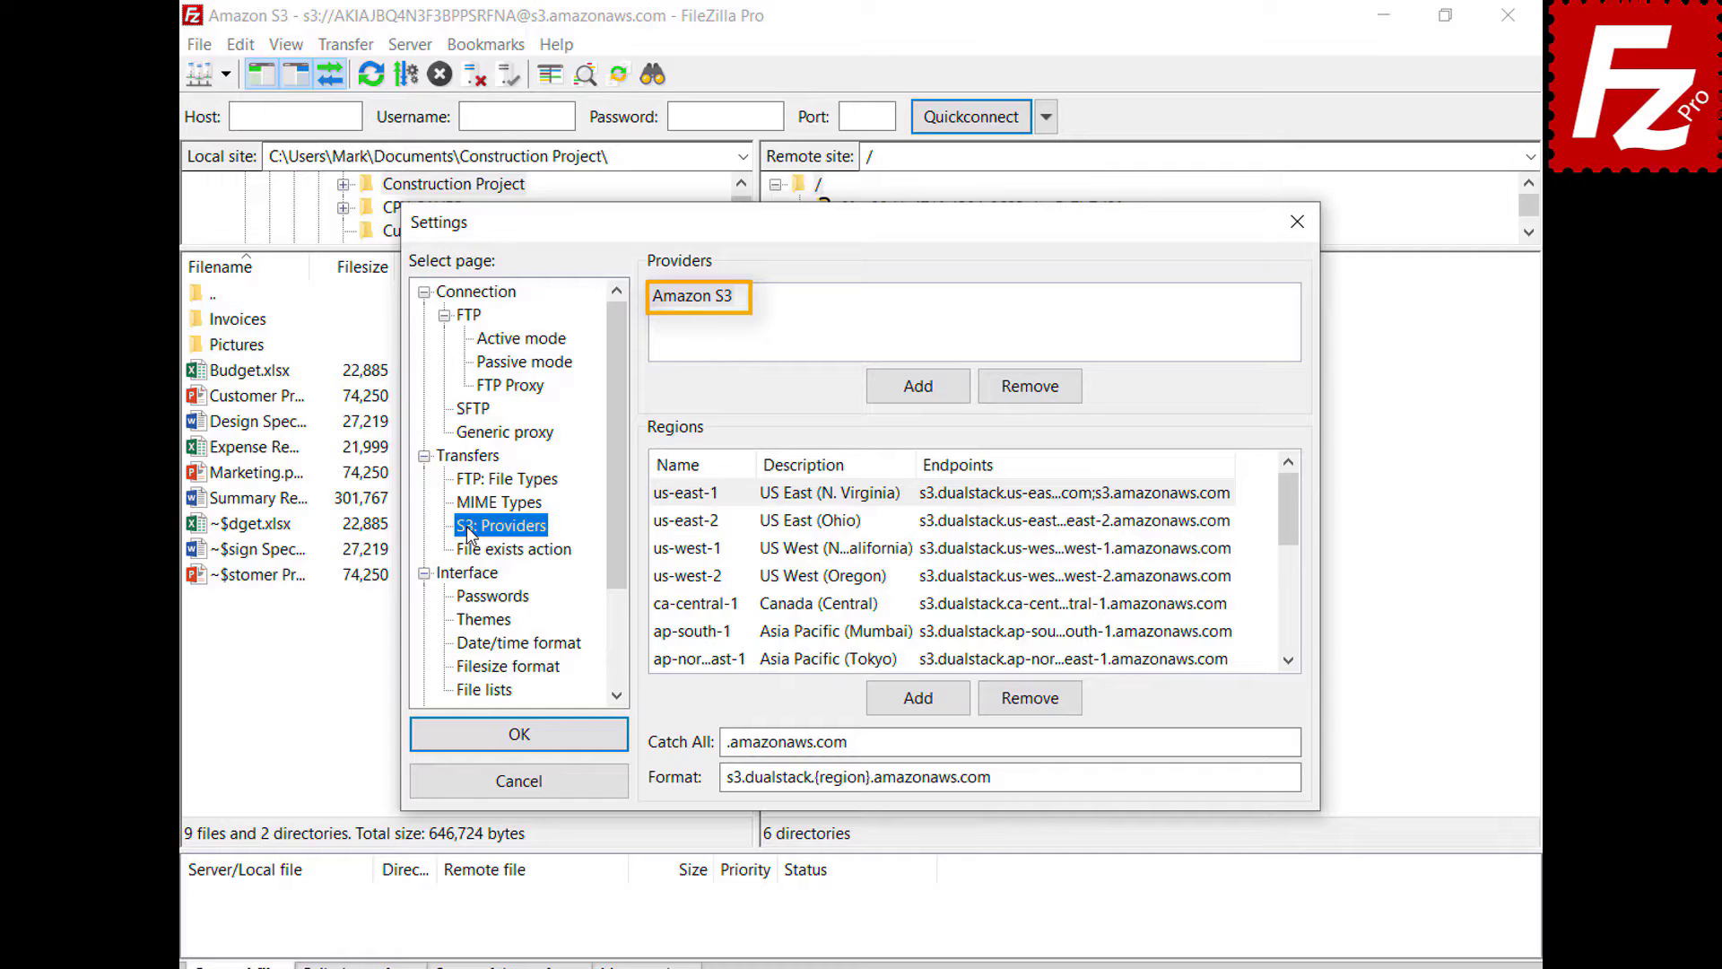
click(918, 386)
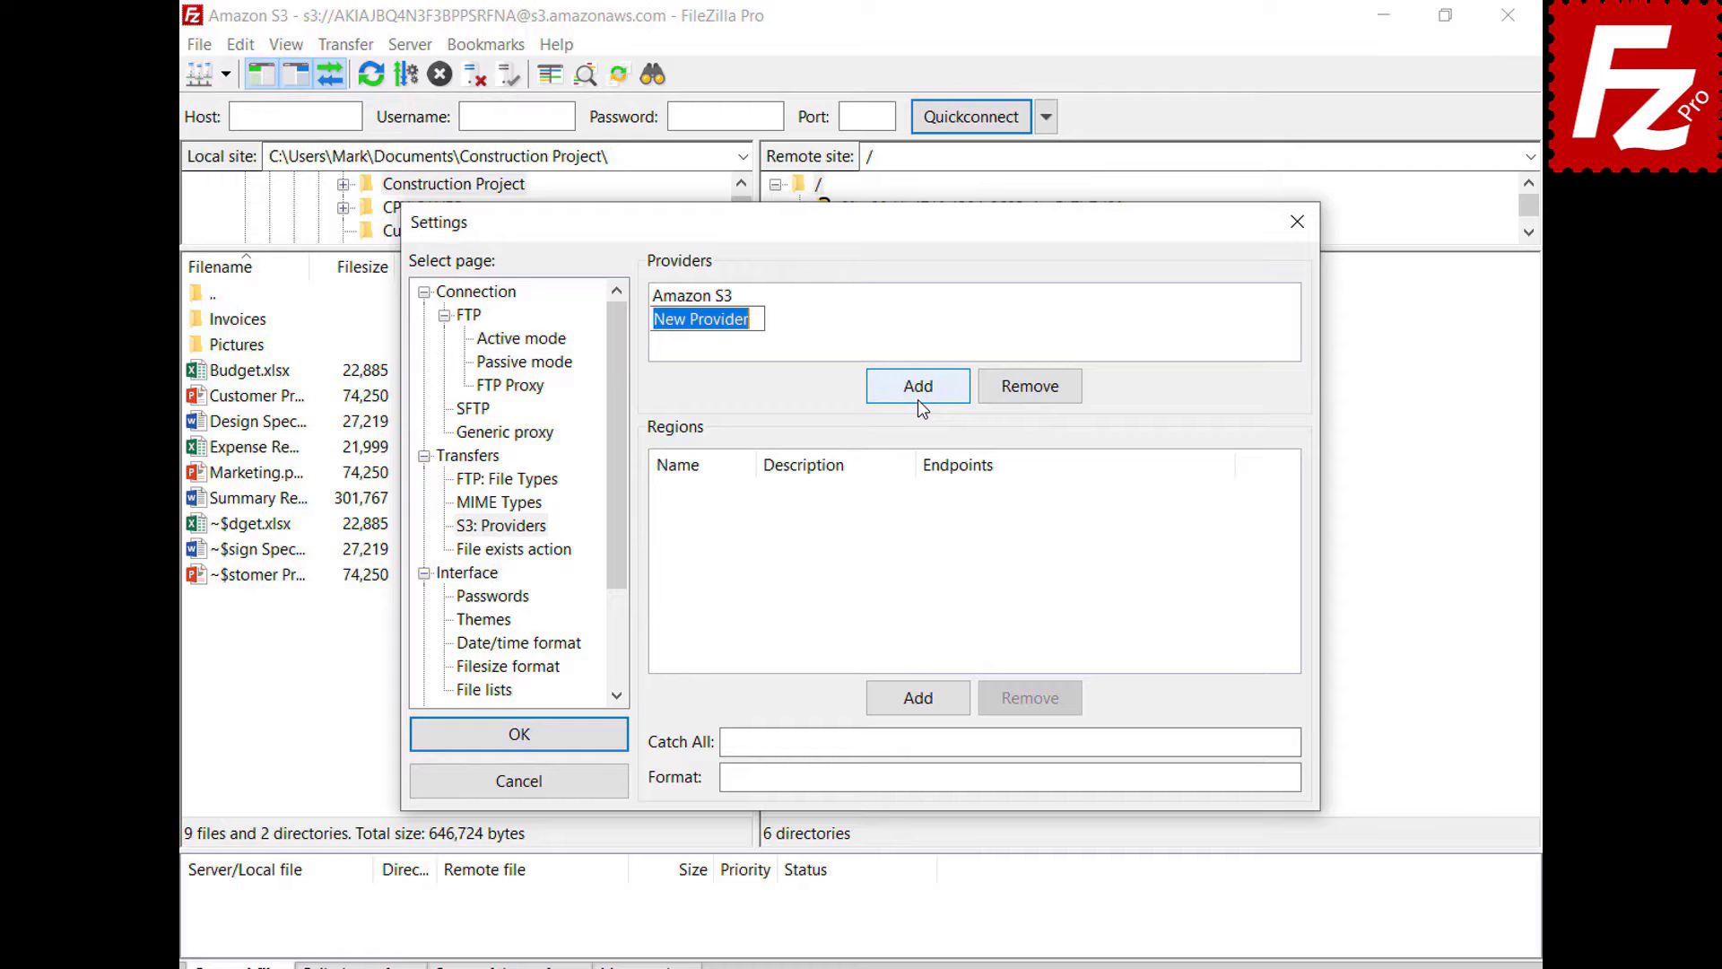
text(DigitalOcean)
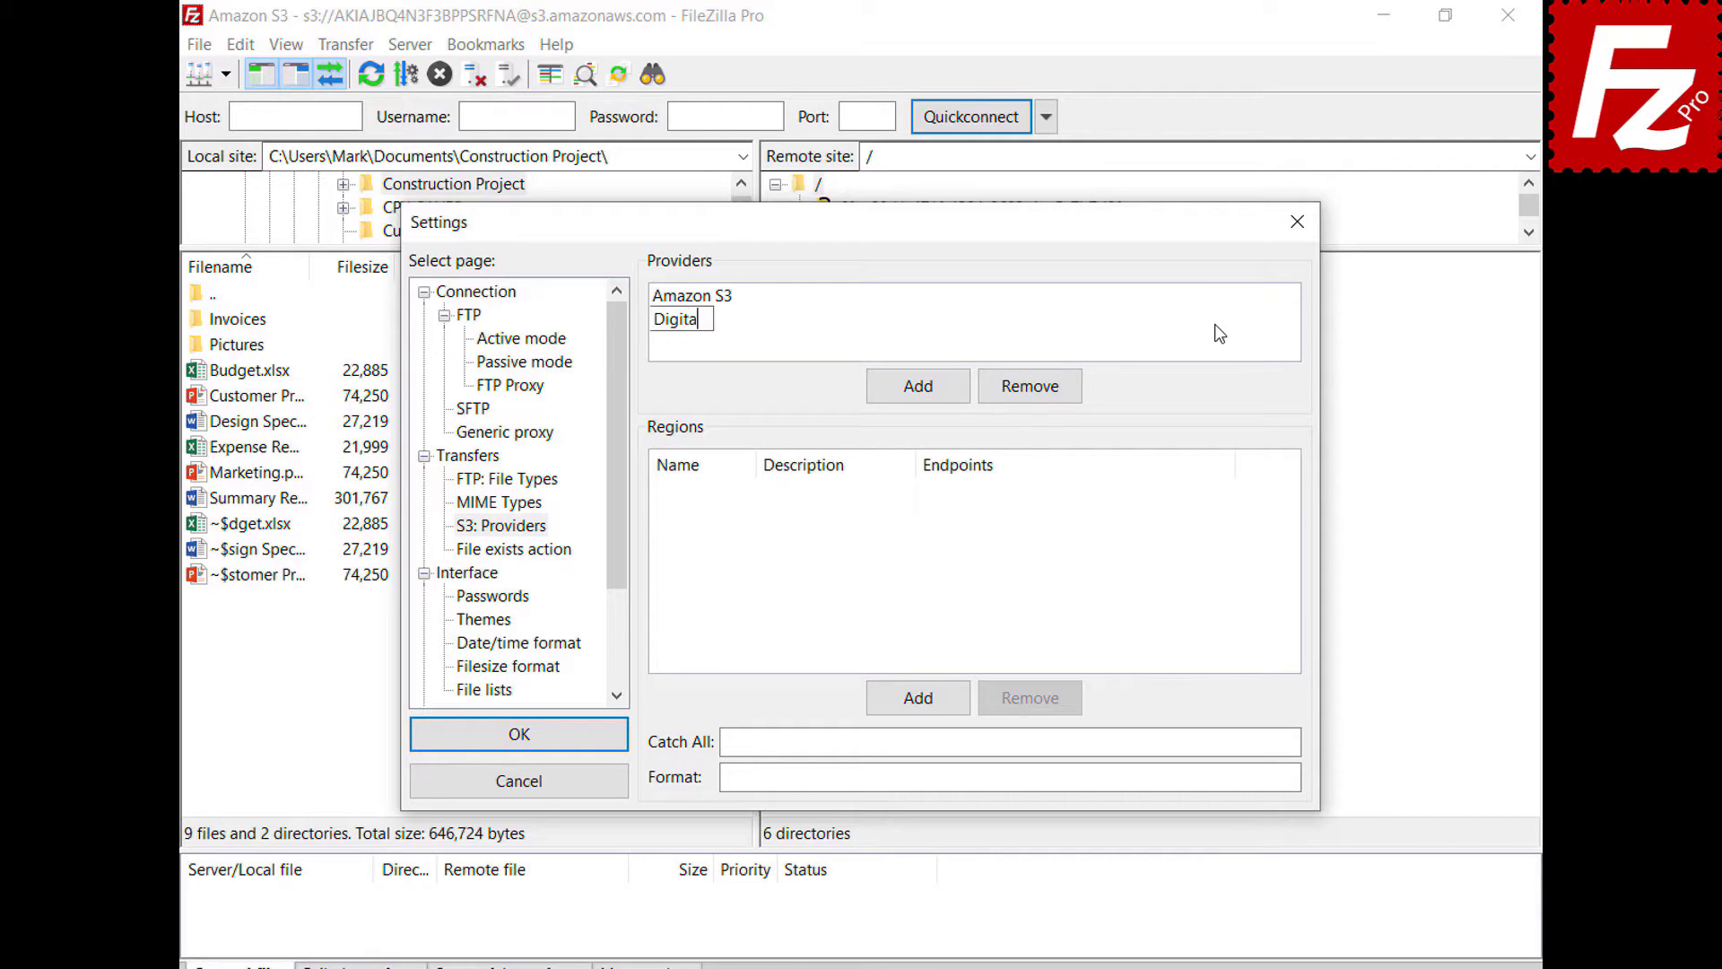
key(Return)
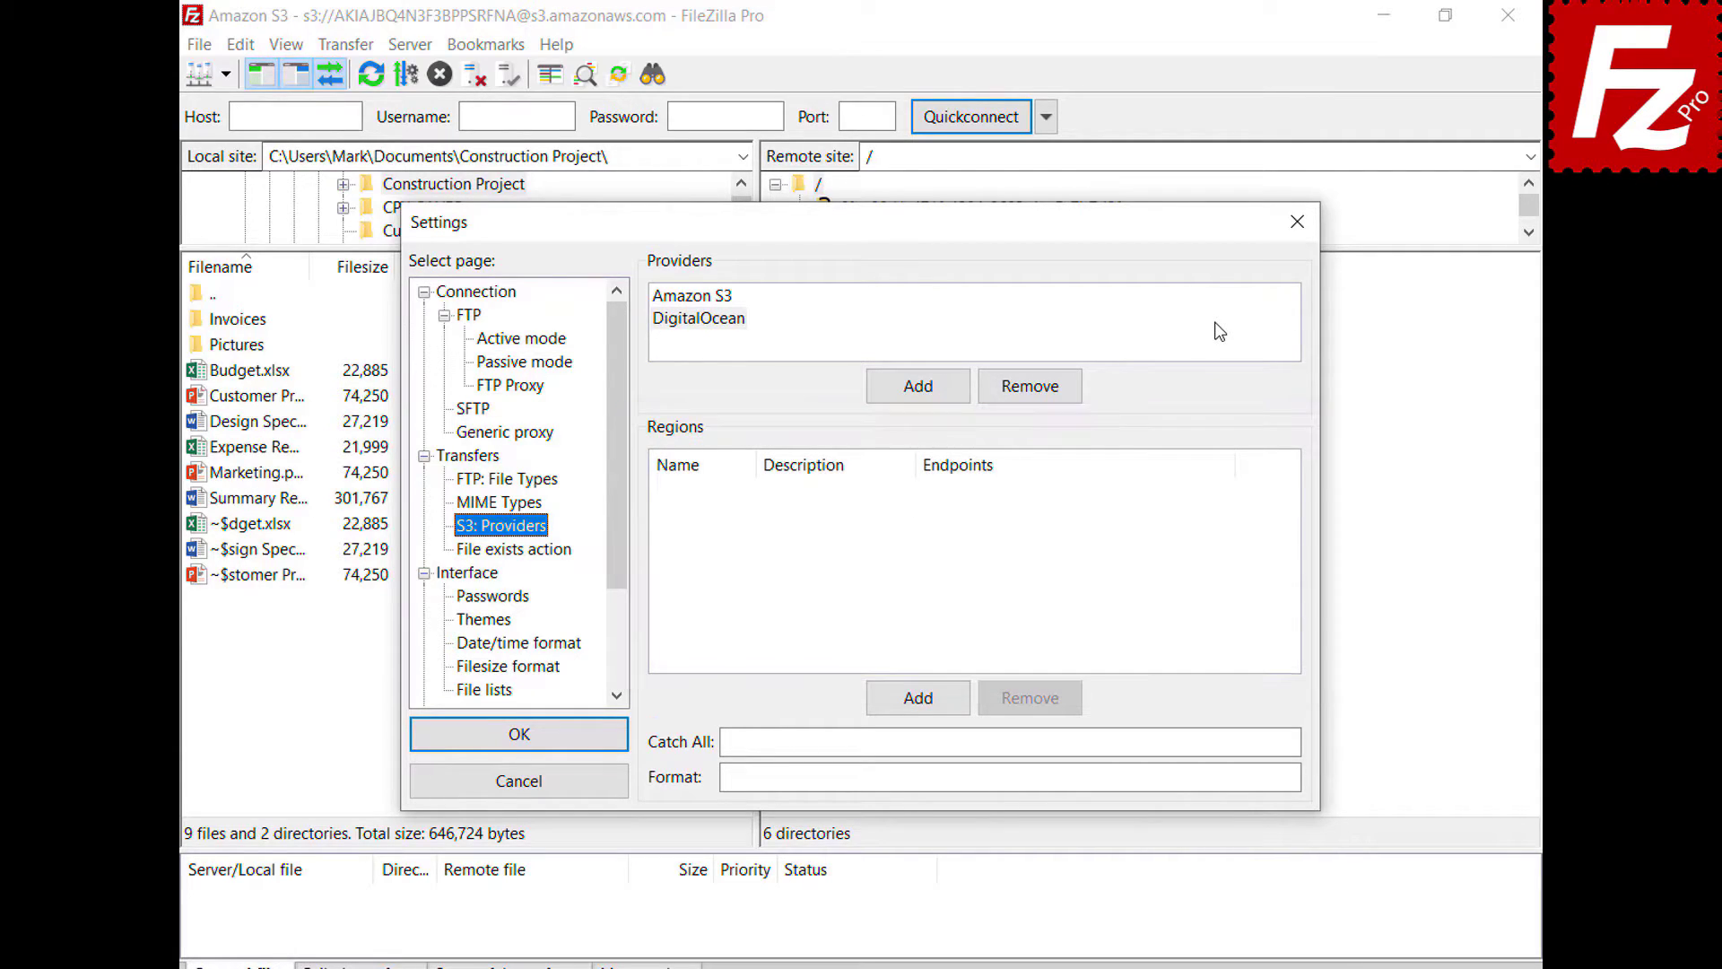
key(Tab)
- Add regions nyc3 (New York 3) and sgp1 (Singapore 1) with their endpoints
click(930, 713)
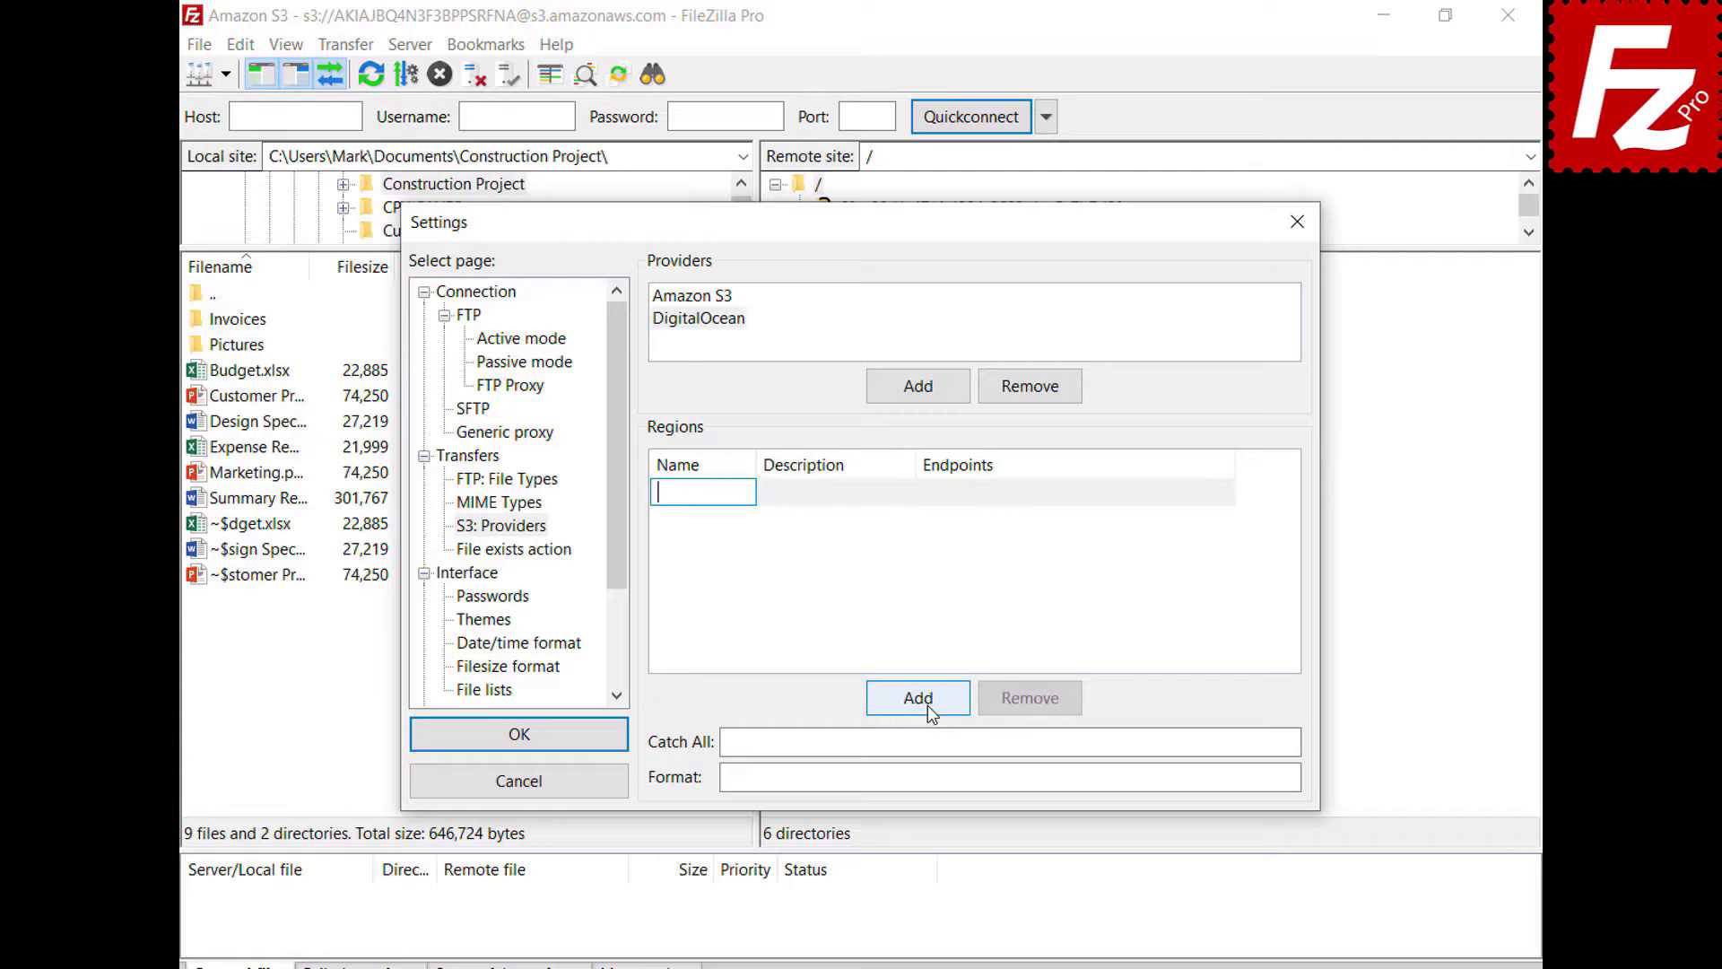
text(nyc3)
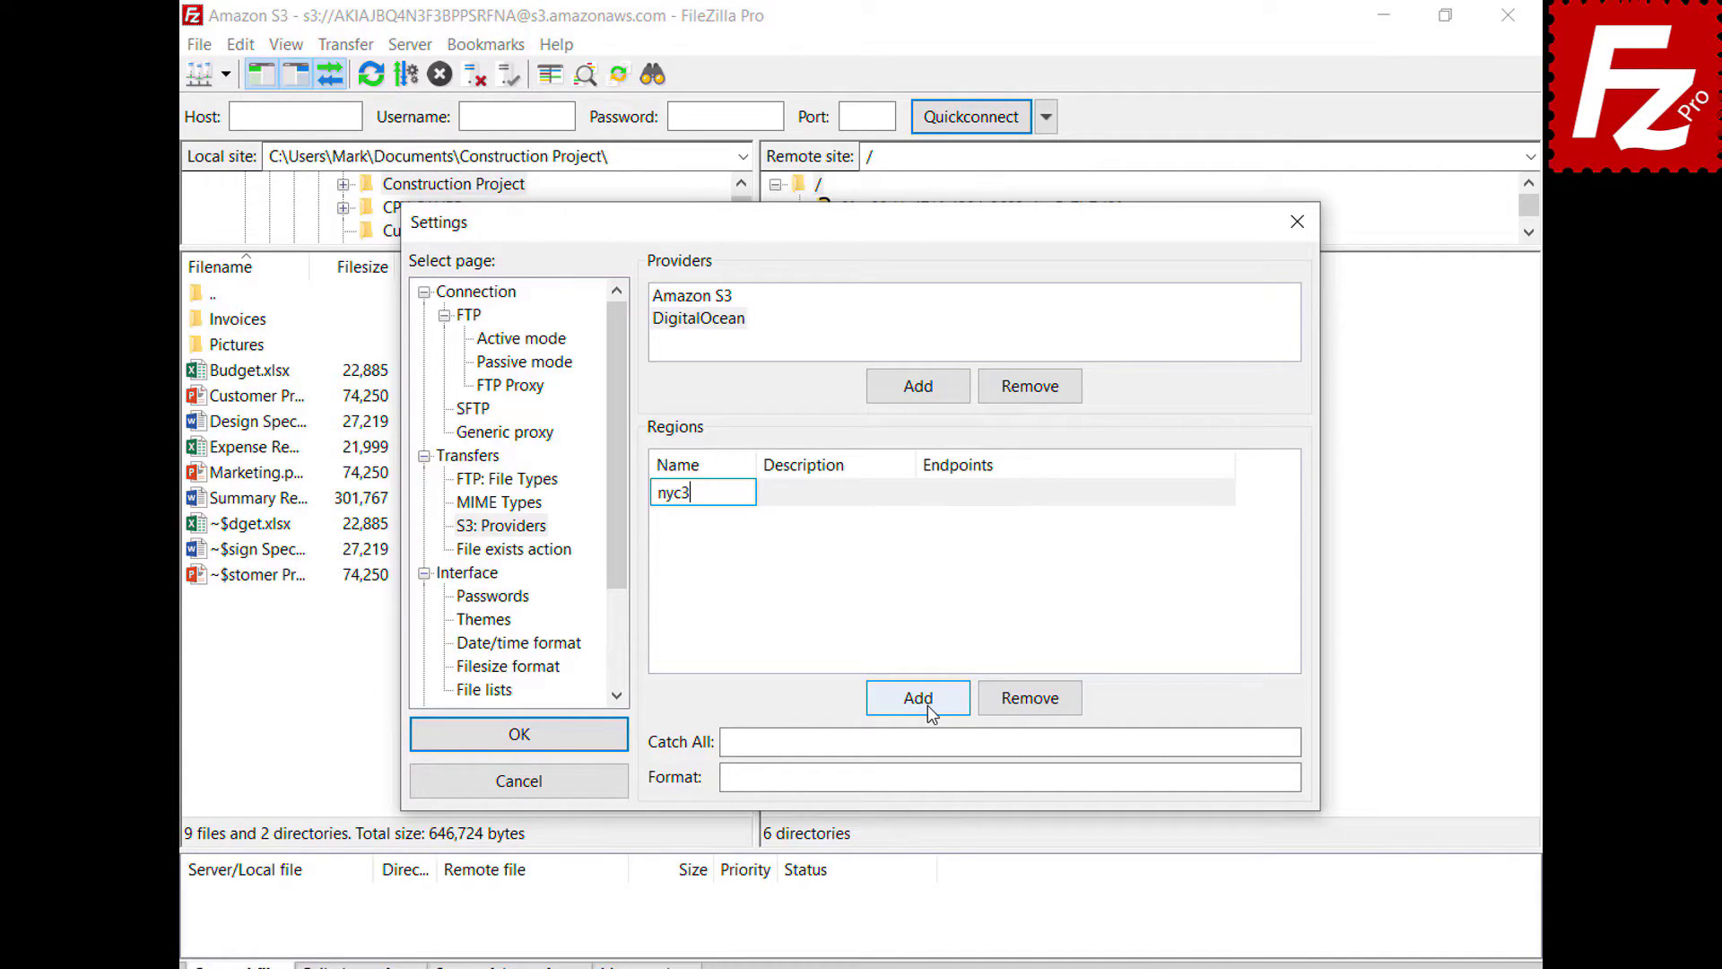
click(907, 493)
text(New York 3)
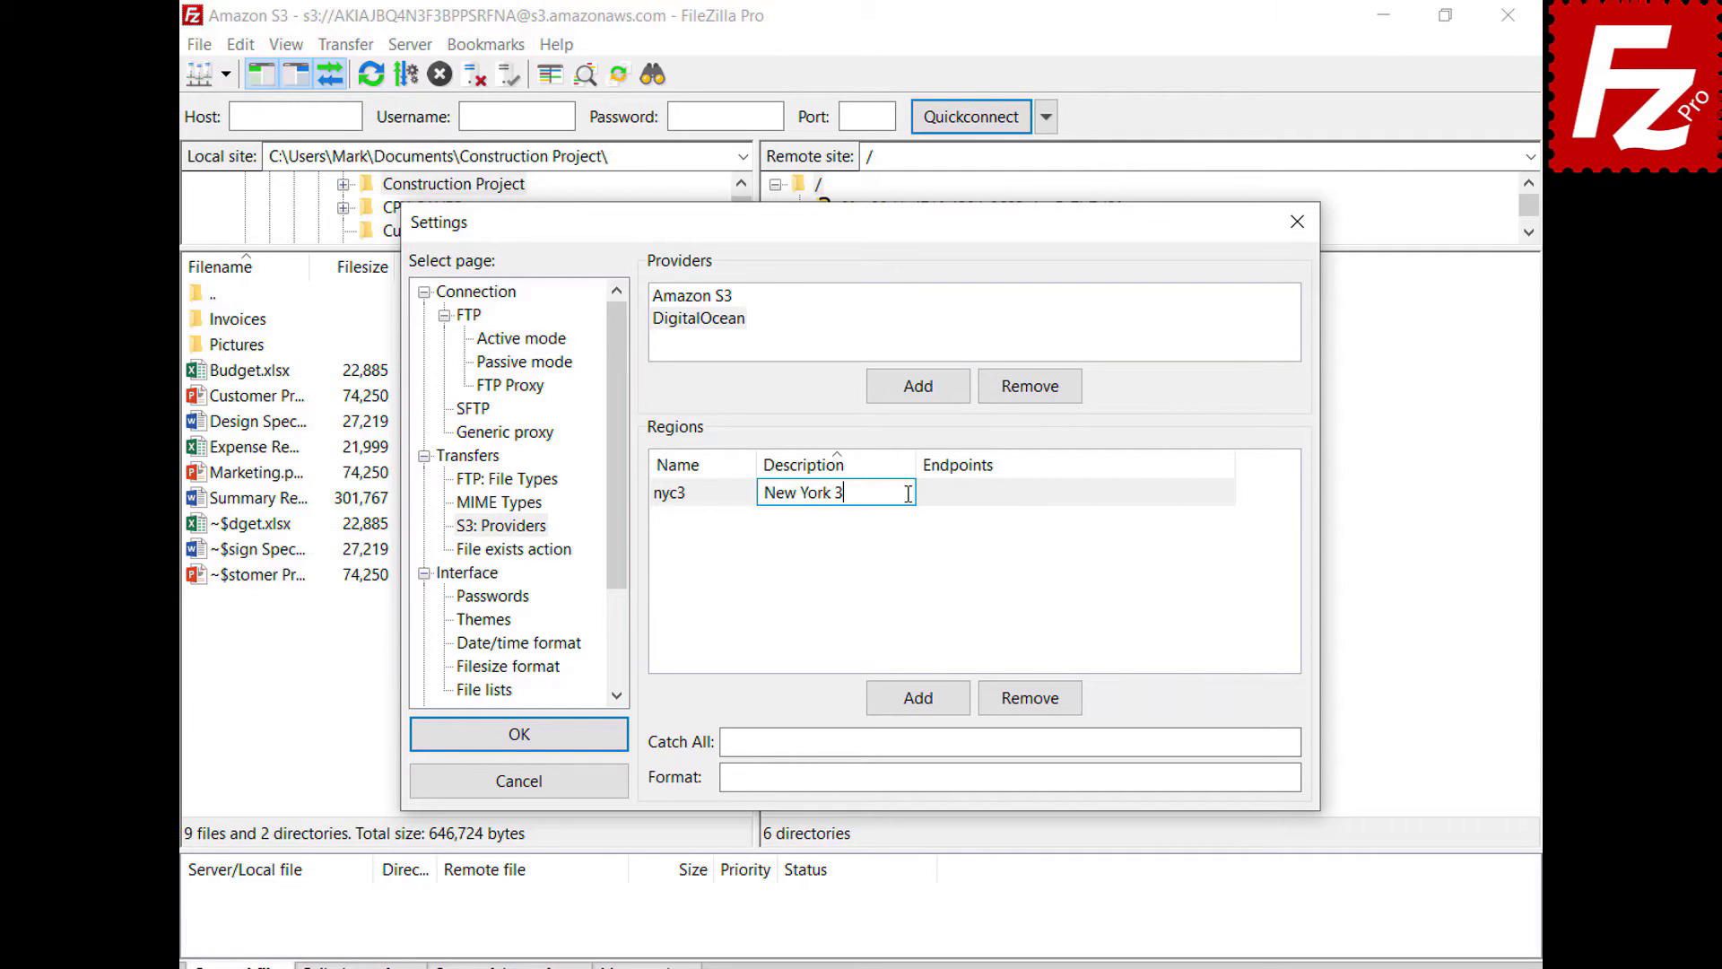
click(1228, 492)
text(nyc3.digitaloceanspaces.com)
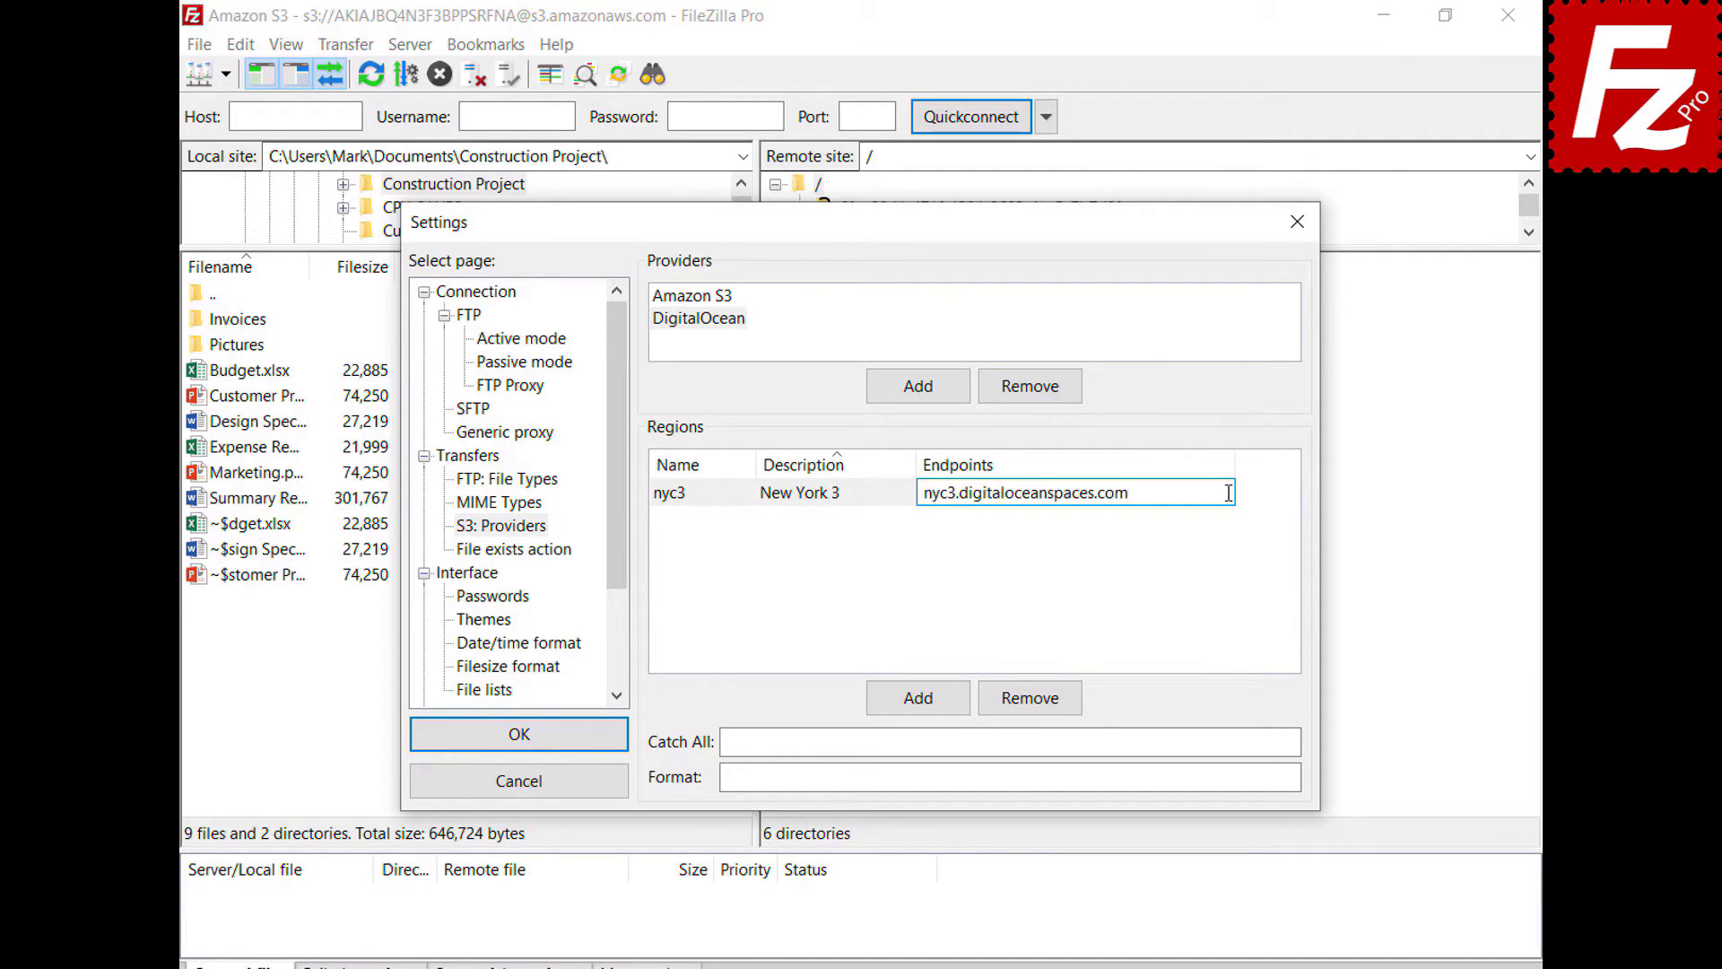
key(Return)
click(918, 698)
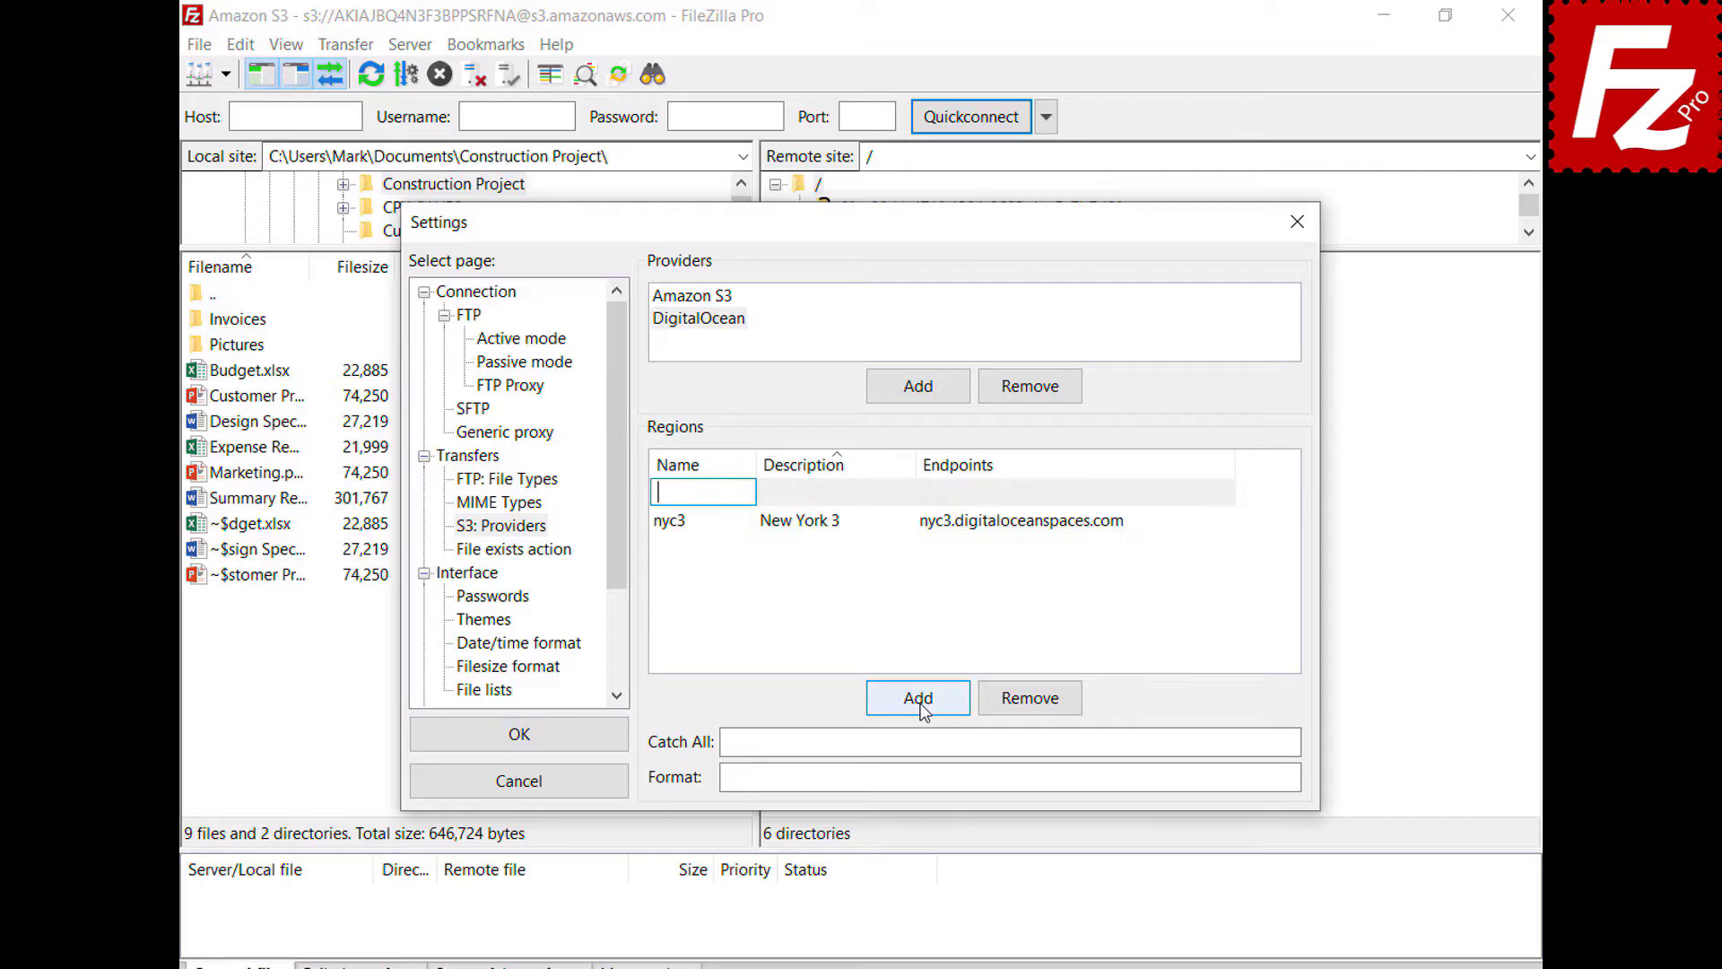
text(sgp1)
key(Tab)
text(Singapore 1)
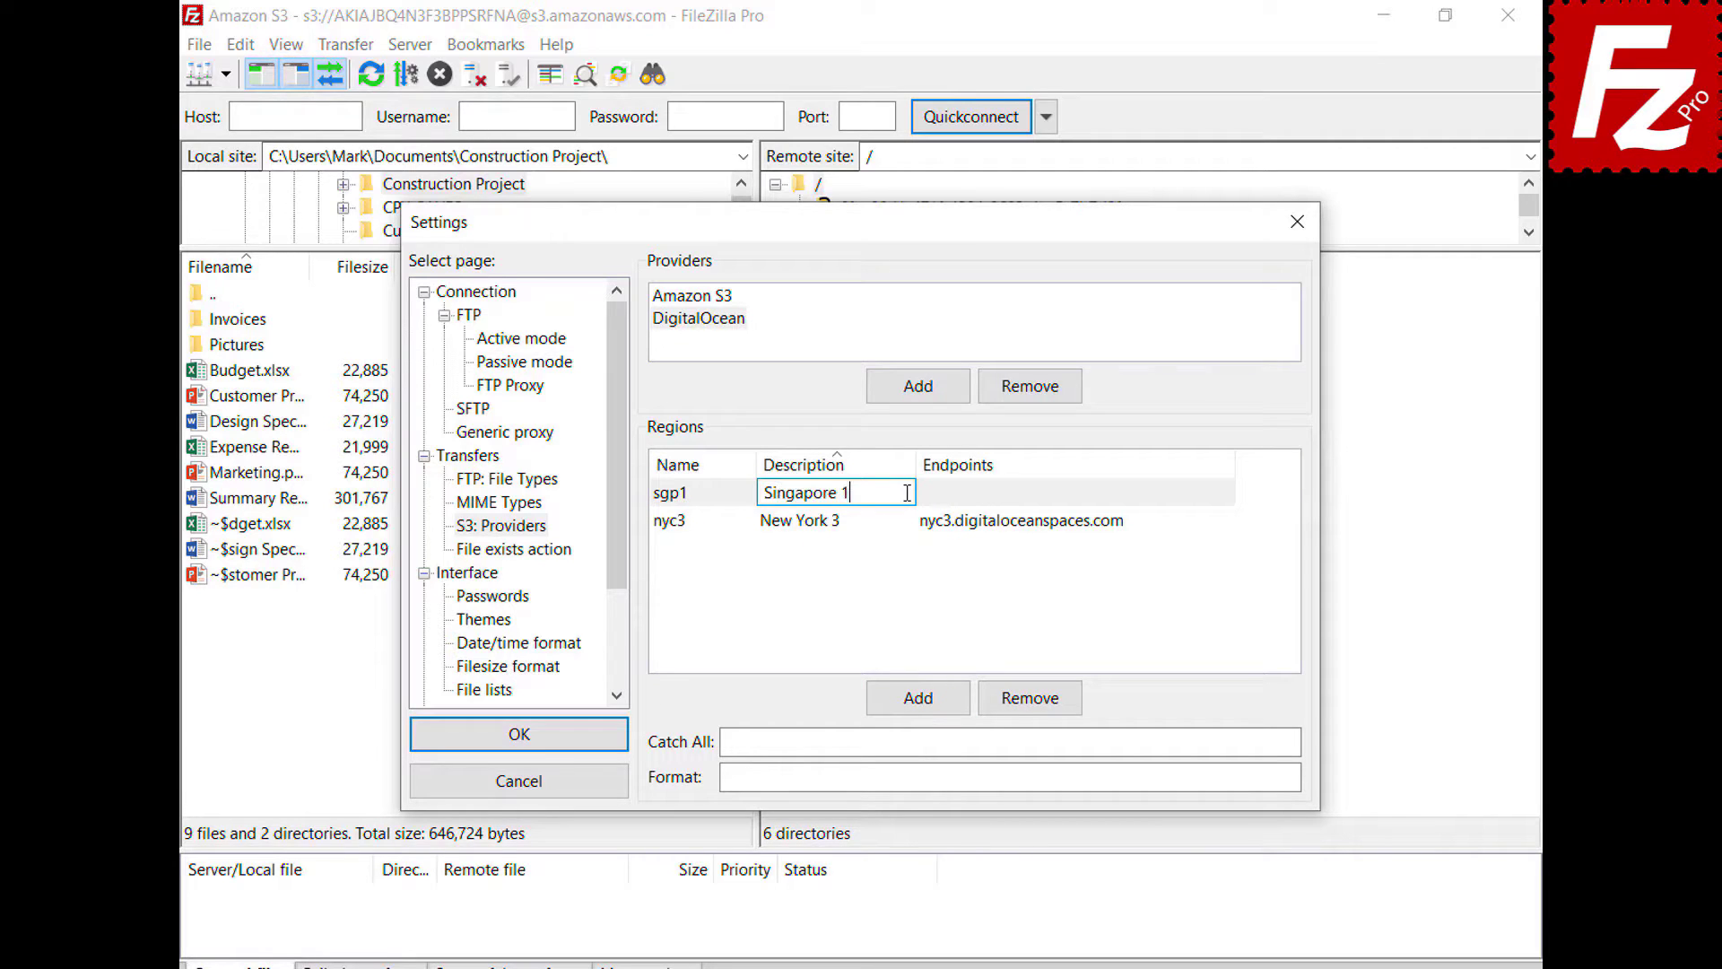
click(1225, 518)
text(sgp1.digitaloceanspaces.com)
key(Return)
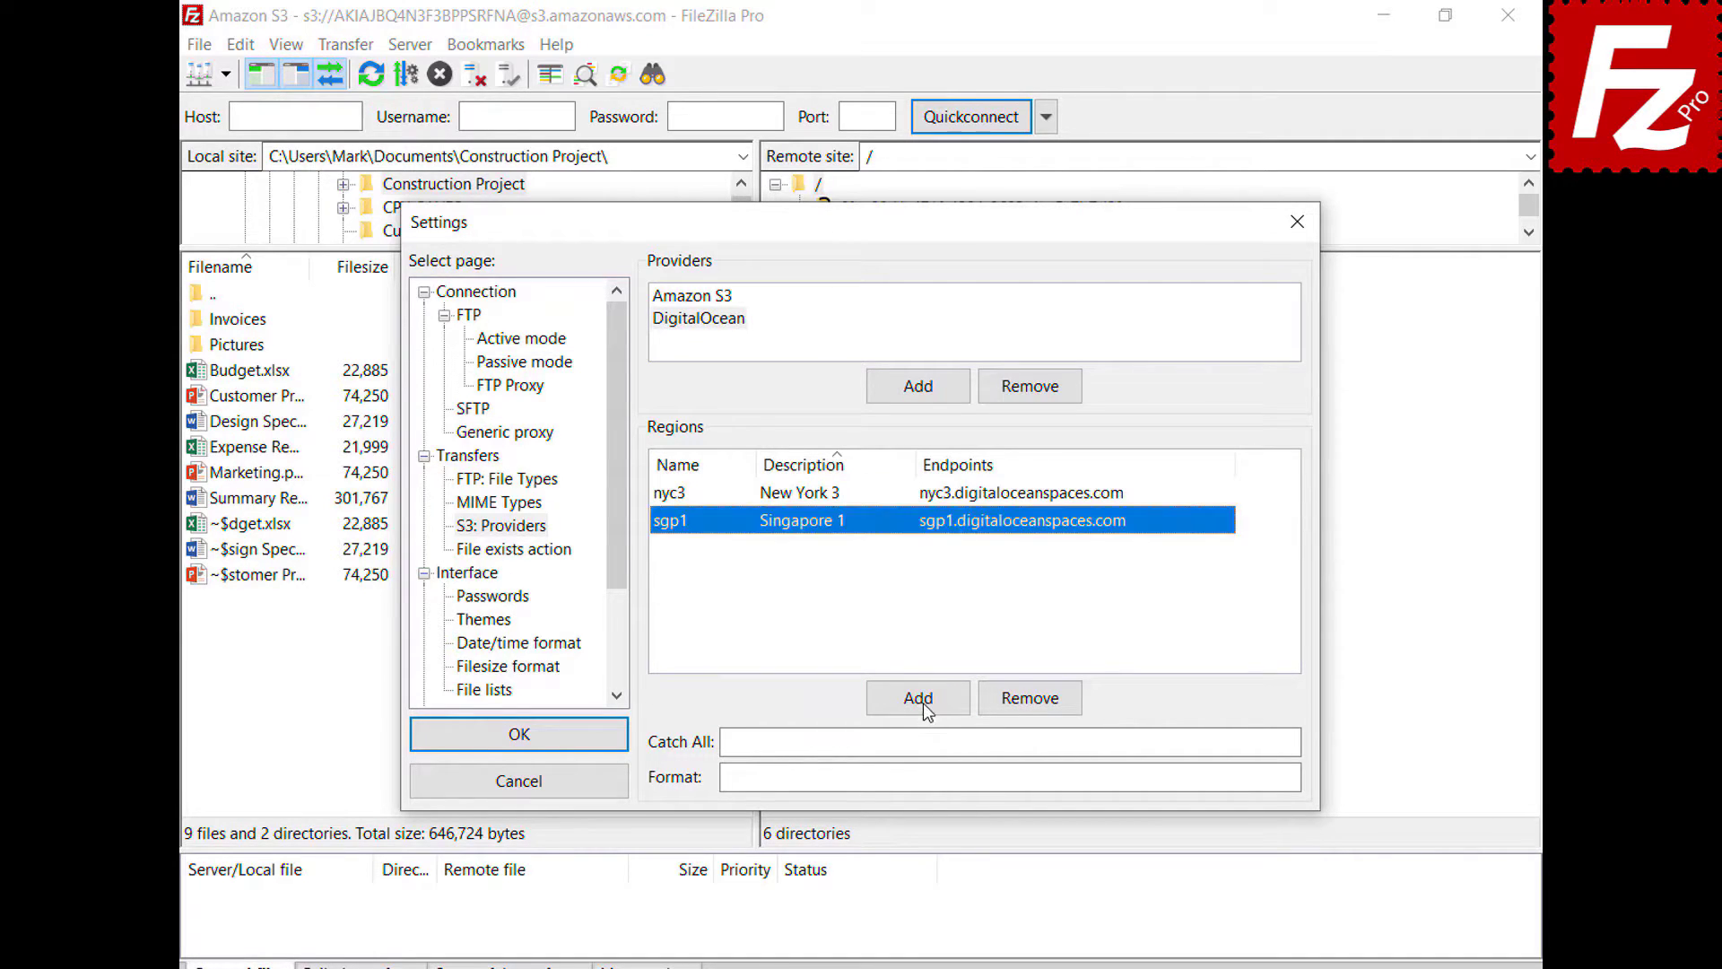
- Add regions ams3 (Amsterdam 3) and sfo2 (San Francisco 2) with their endpoints
click(924, 705)
text(ams3)
key(Tab)
text(Amsterdam 3)
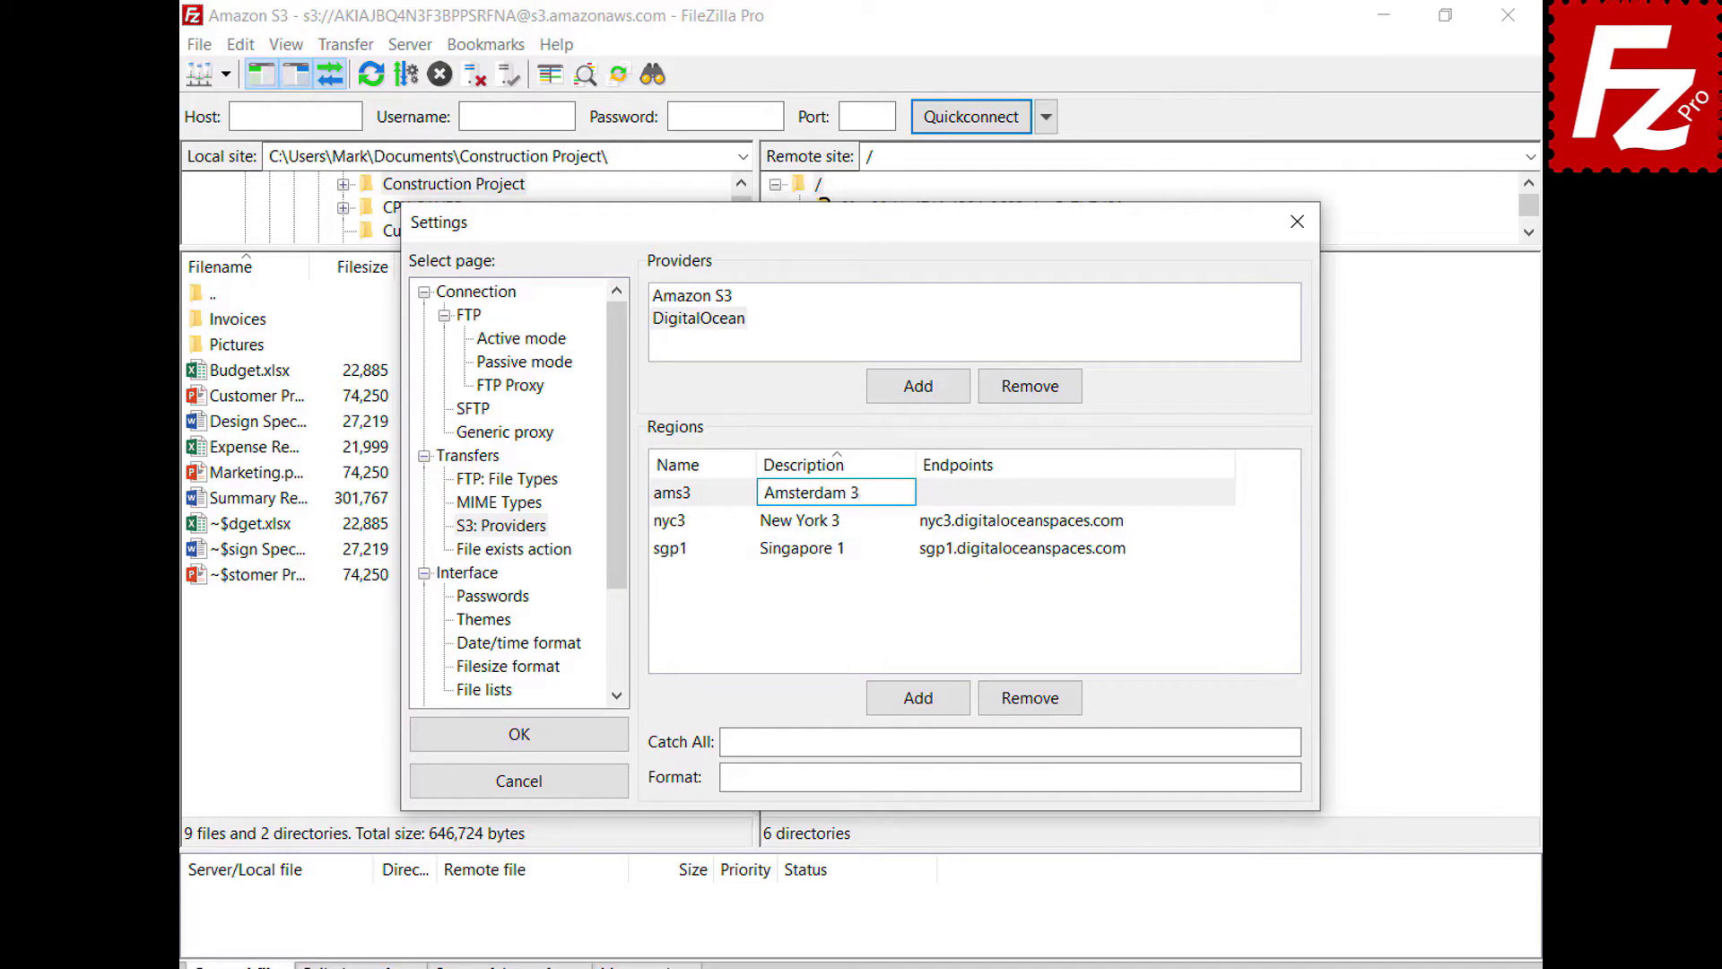
click(1224, 492)
text(ams3.digitaloceanspaces.com)
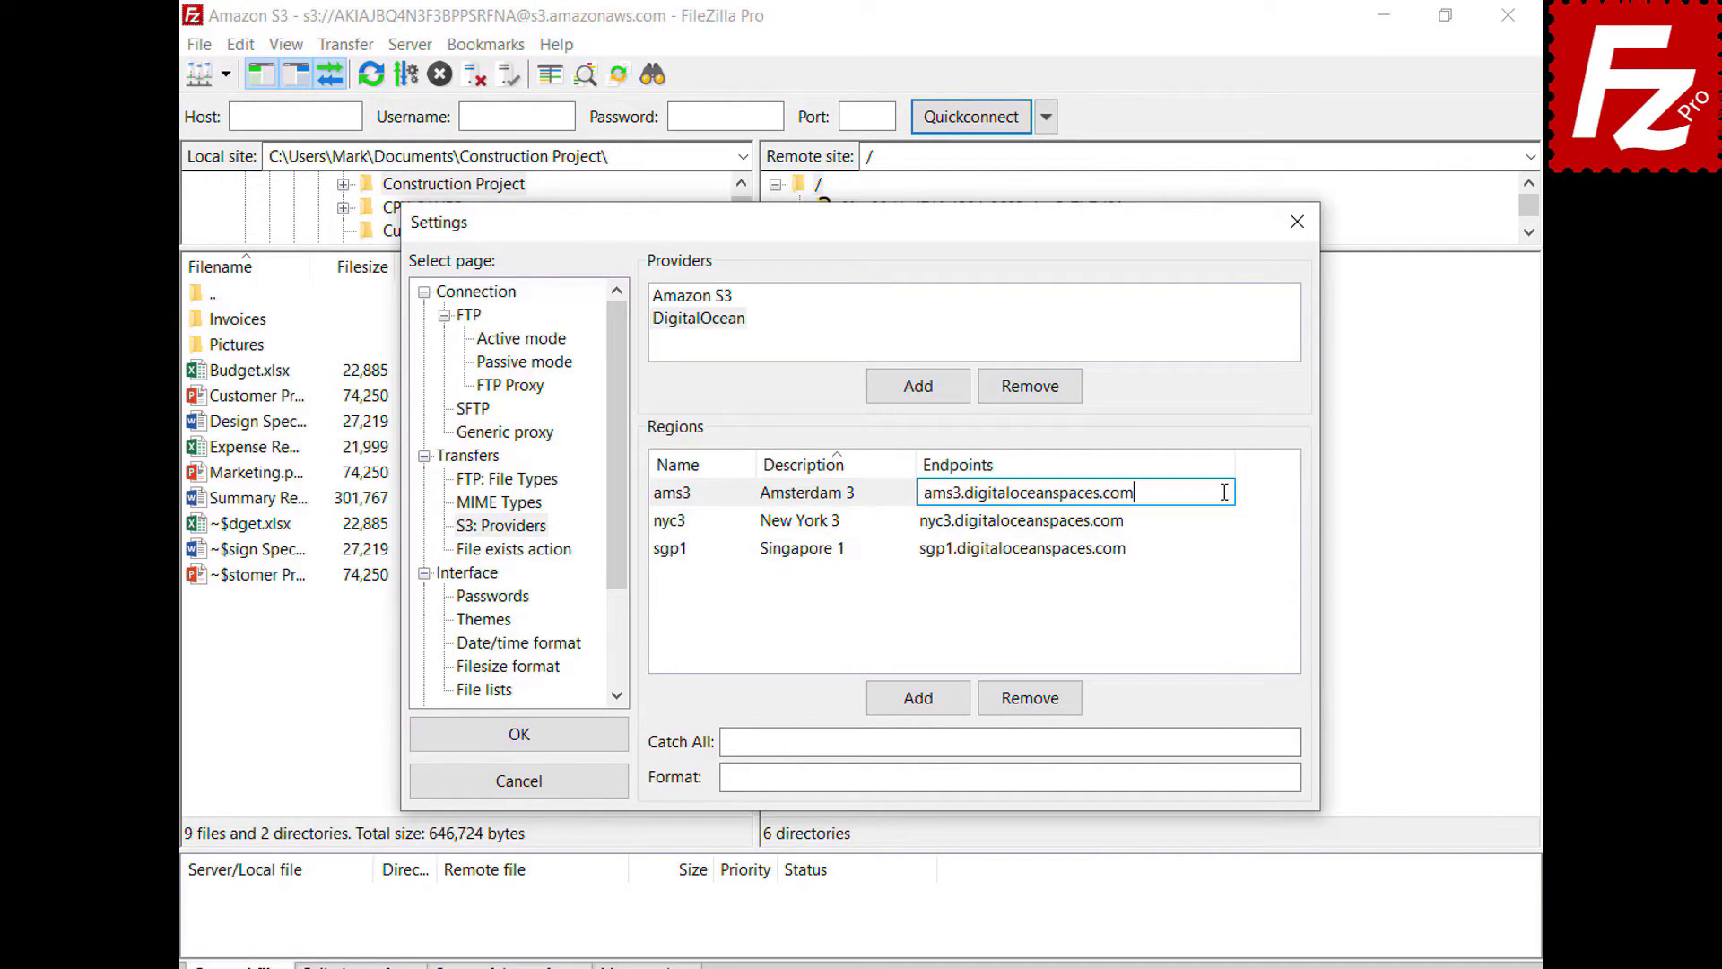
key(Return)
click(916, 704)
text(sfo2)
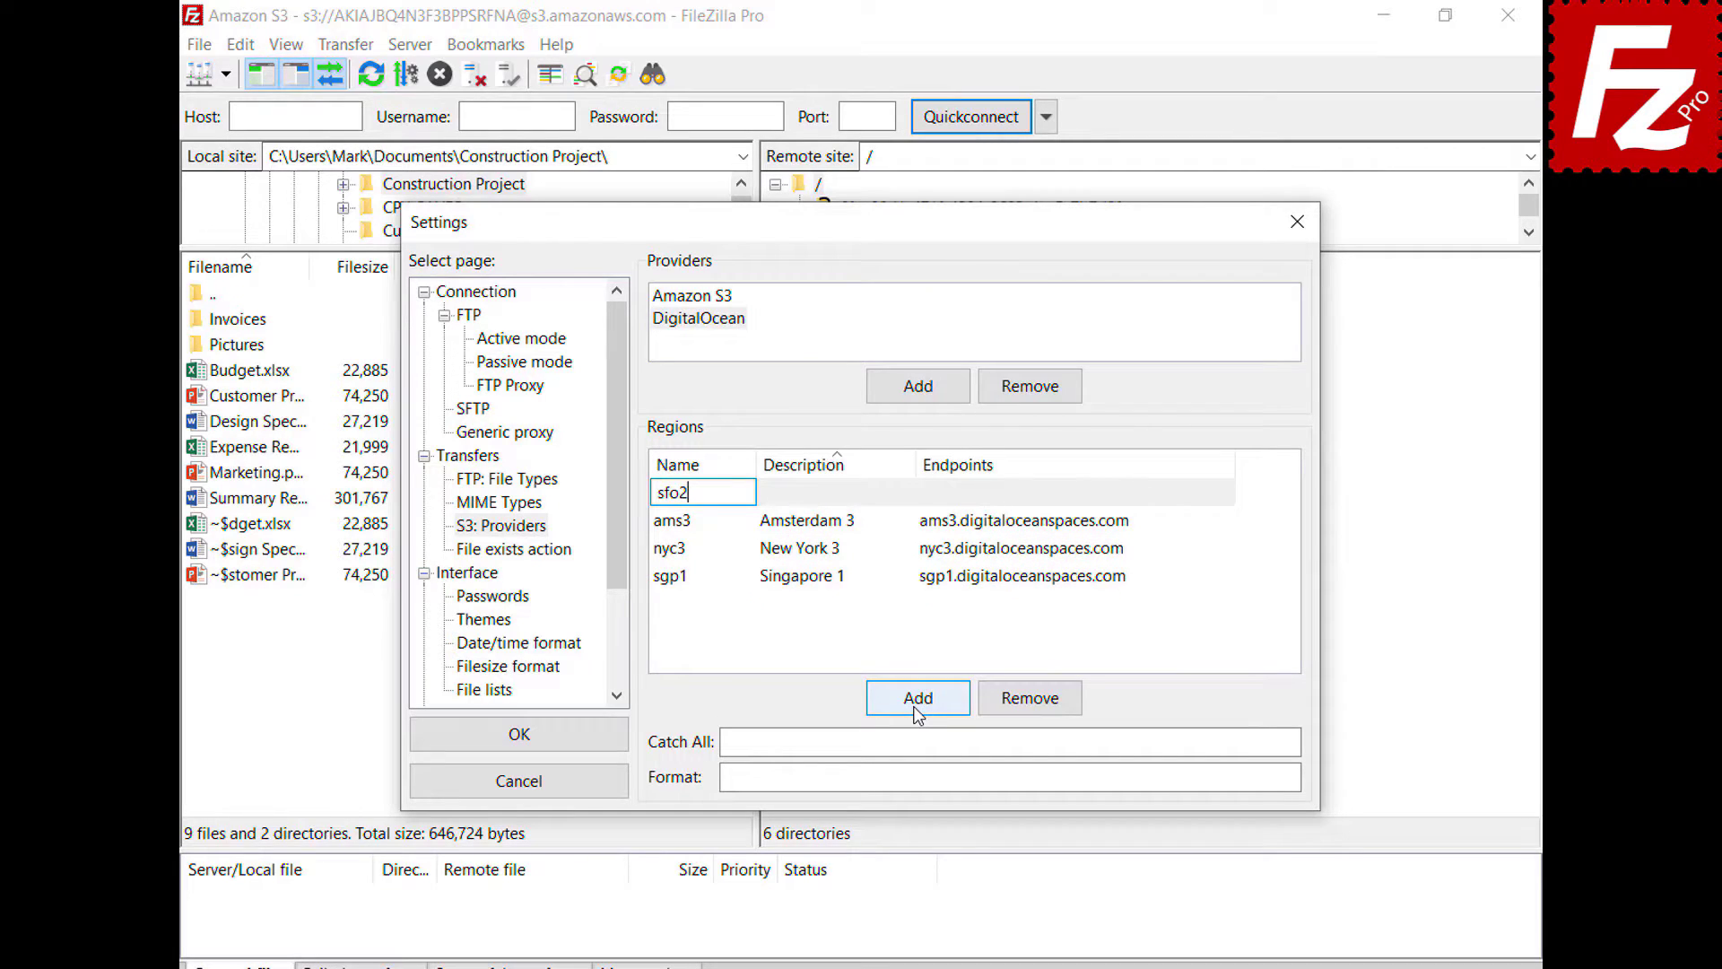
click(906, 492)
text(San Francisco 2)
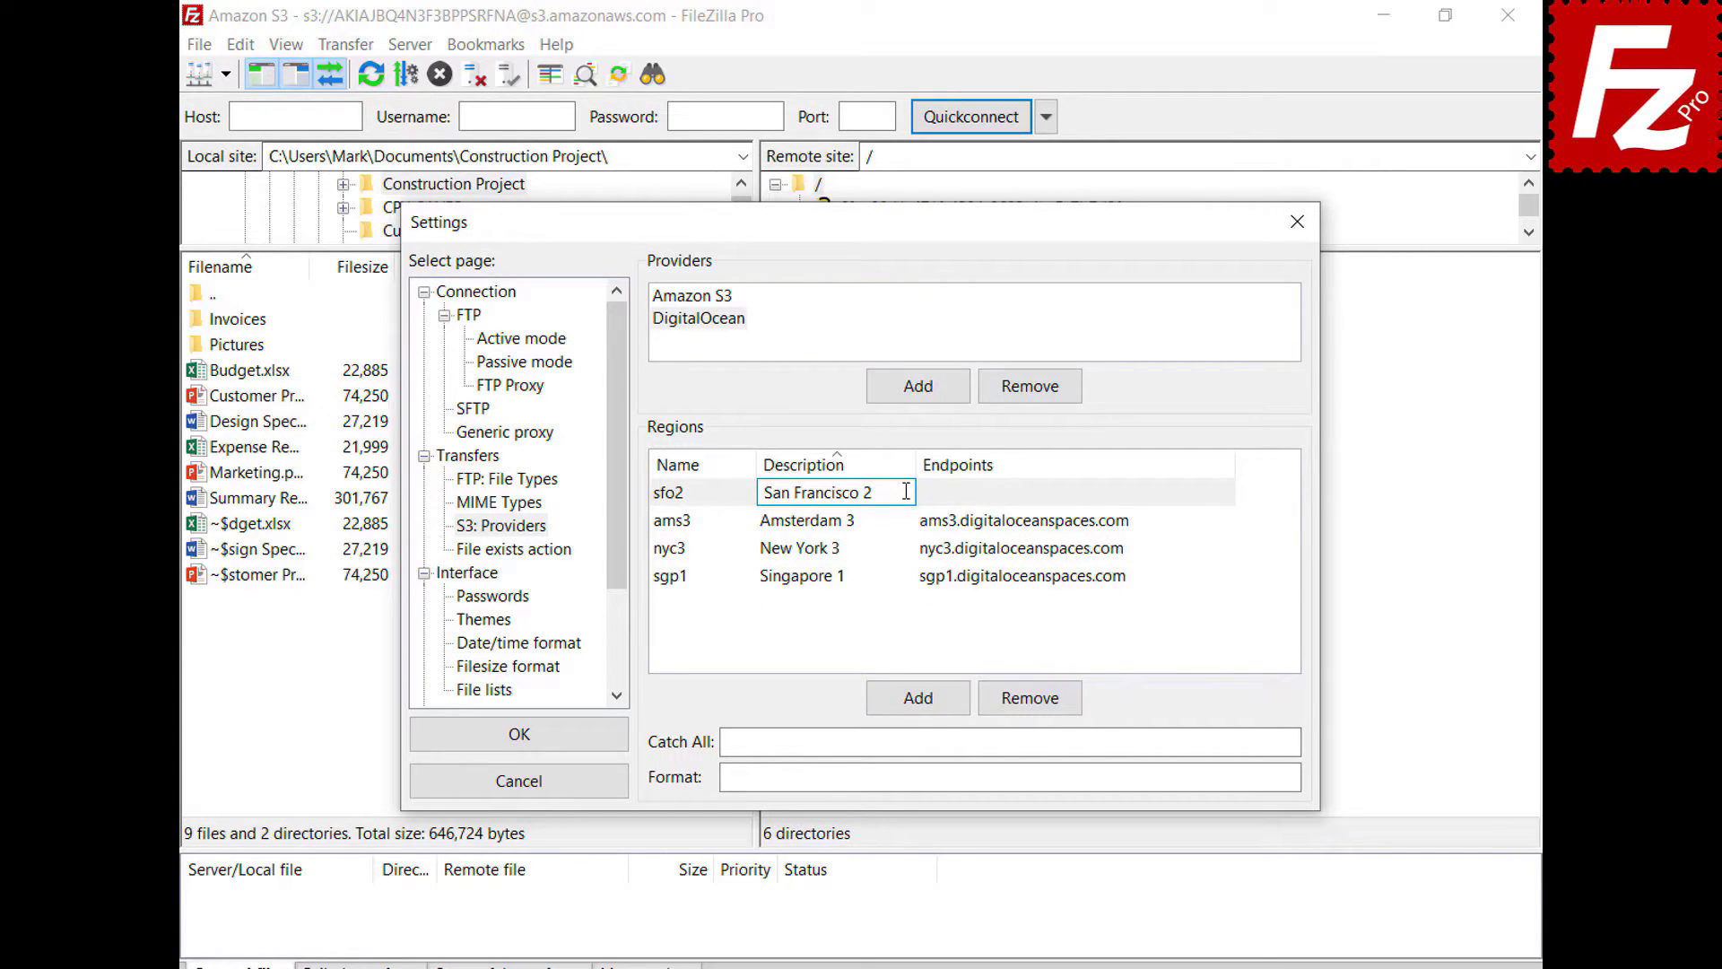
key(Return)
click(1103, 548)
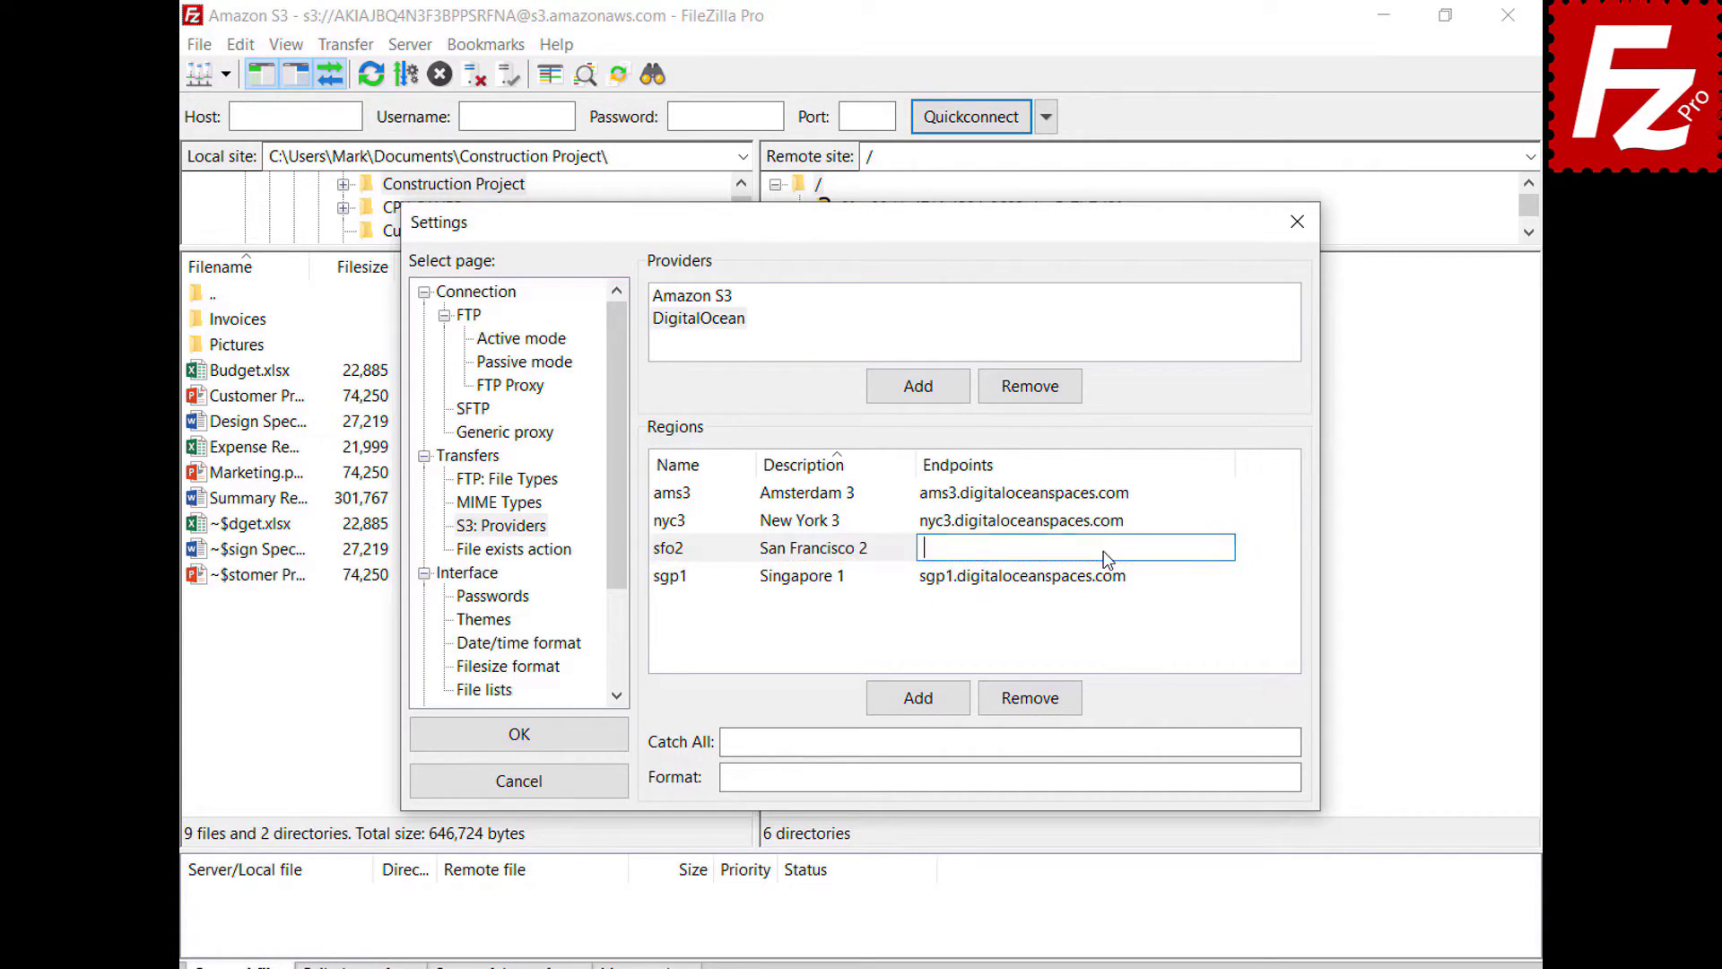
text(sfo2.digitaloceanspaces.com)
key(Return)
- Set catch-all .digitaloceanspaces.com and format {BUCKET}.{REGION}.digitaloceanspaces.com, then save the settings
click(1250, 740)
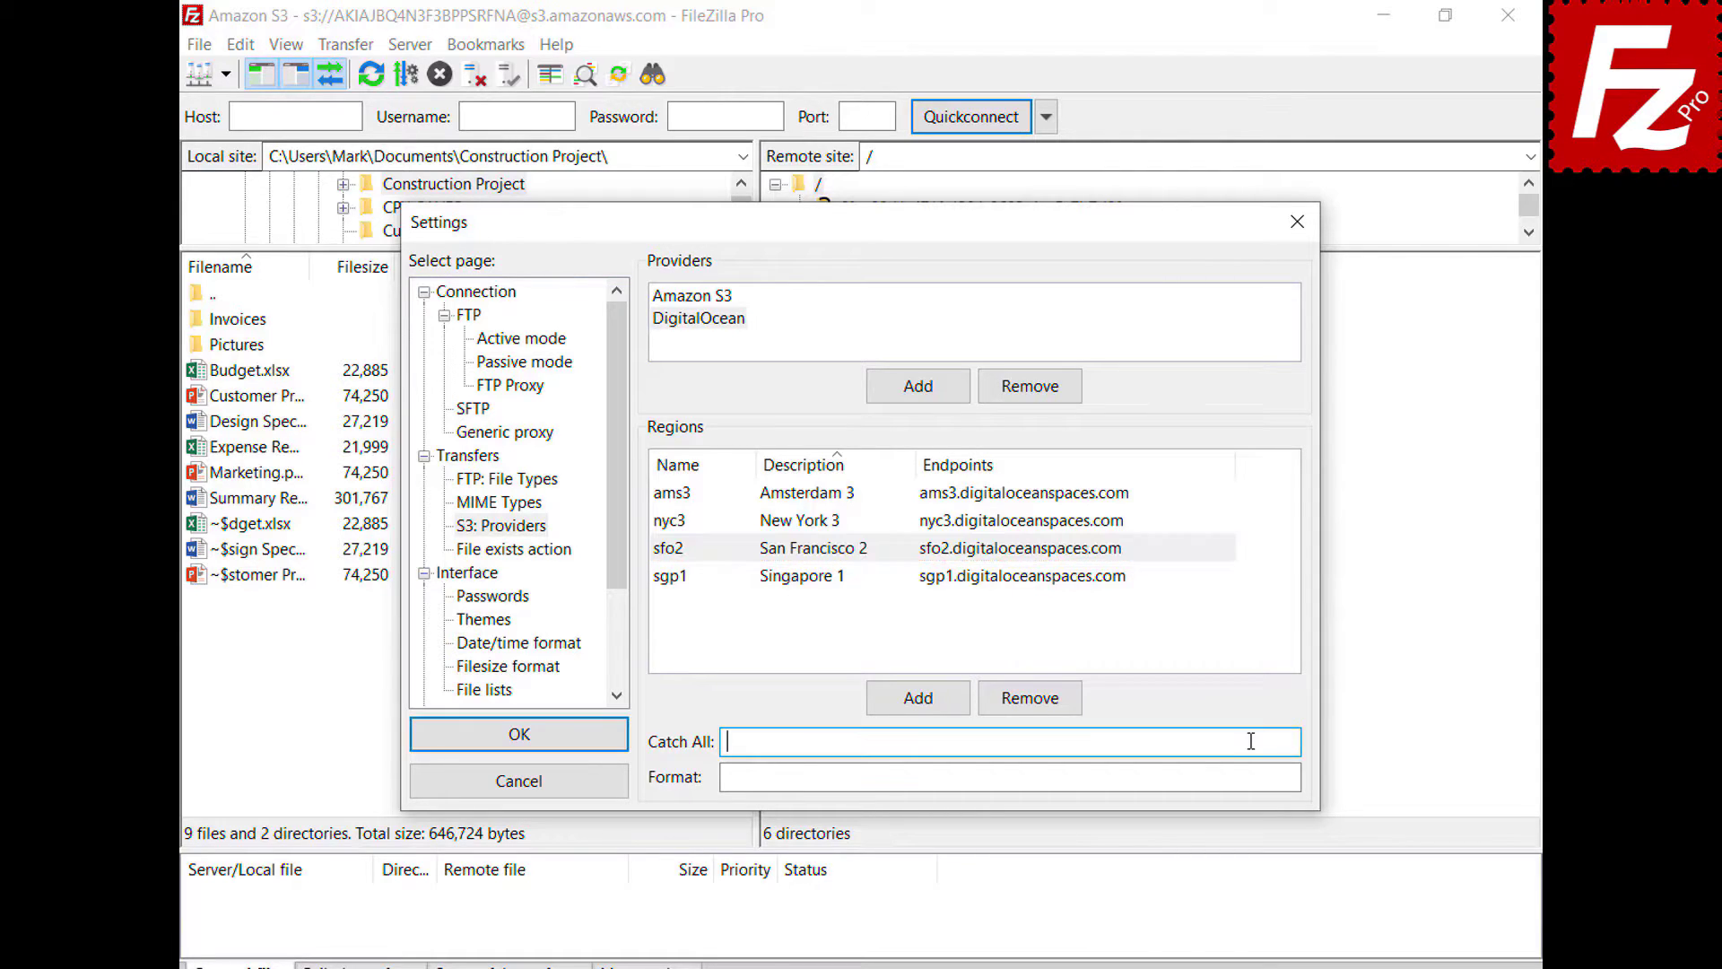
text(.digitaloceanspaces.com)
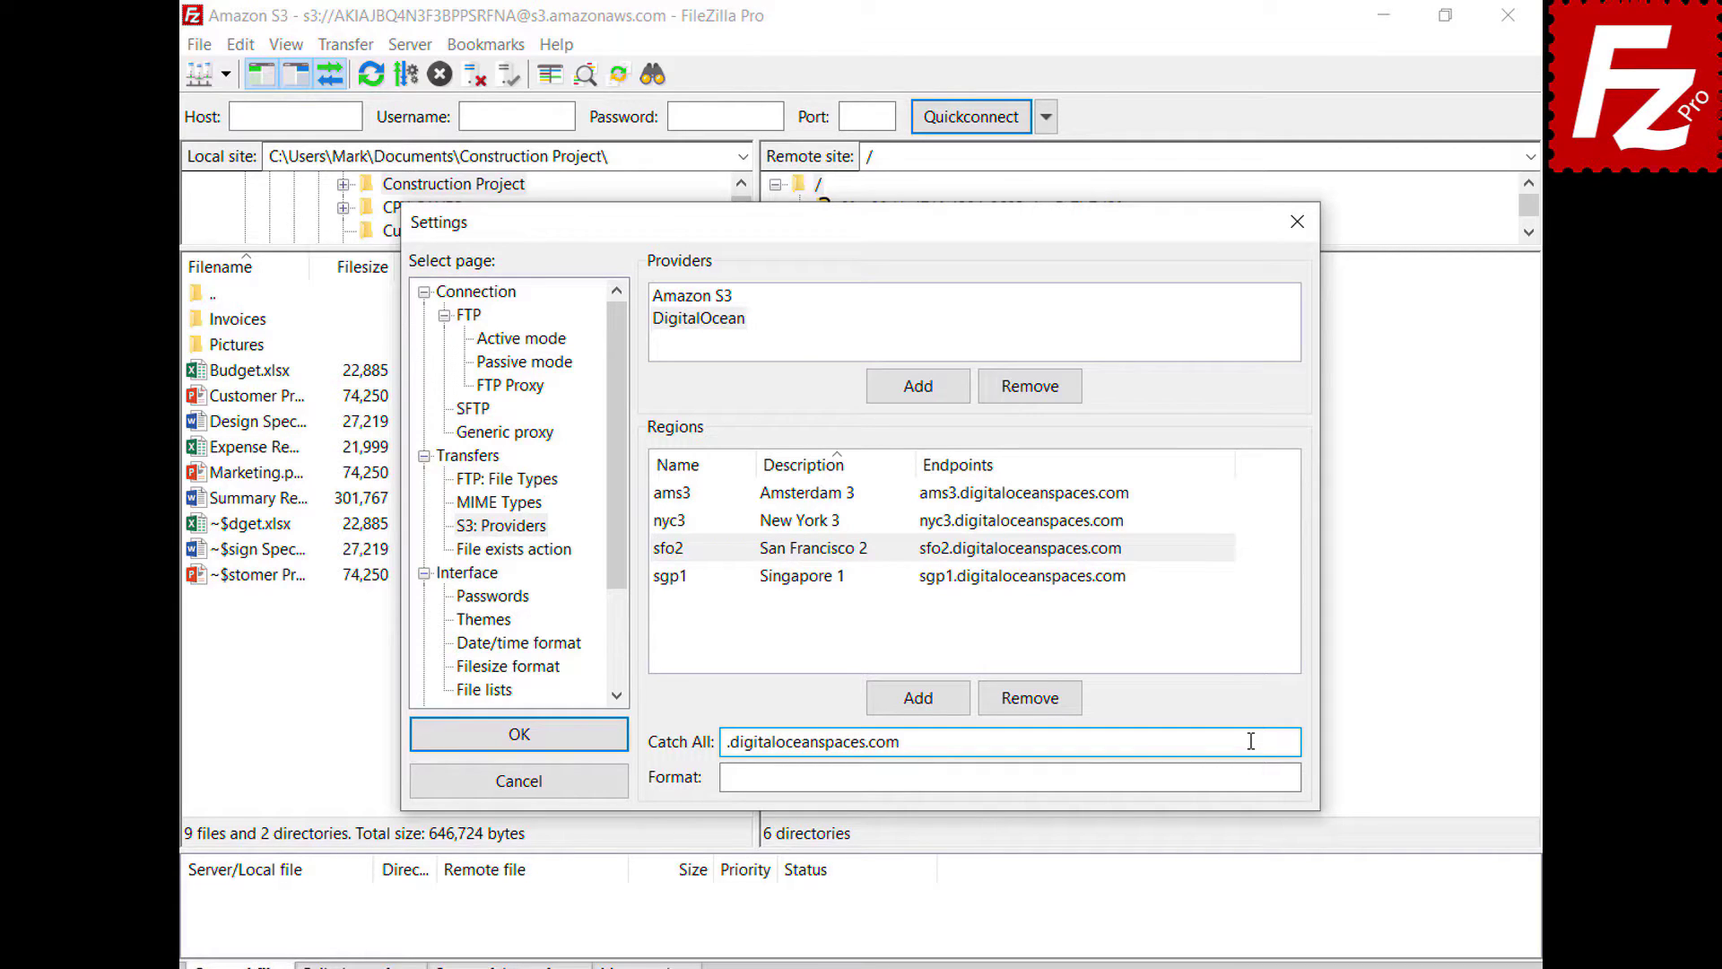
click(1255, 777)
text({BUCKET}.{REGION}.digitaloceanspaces.com)
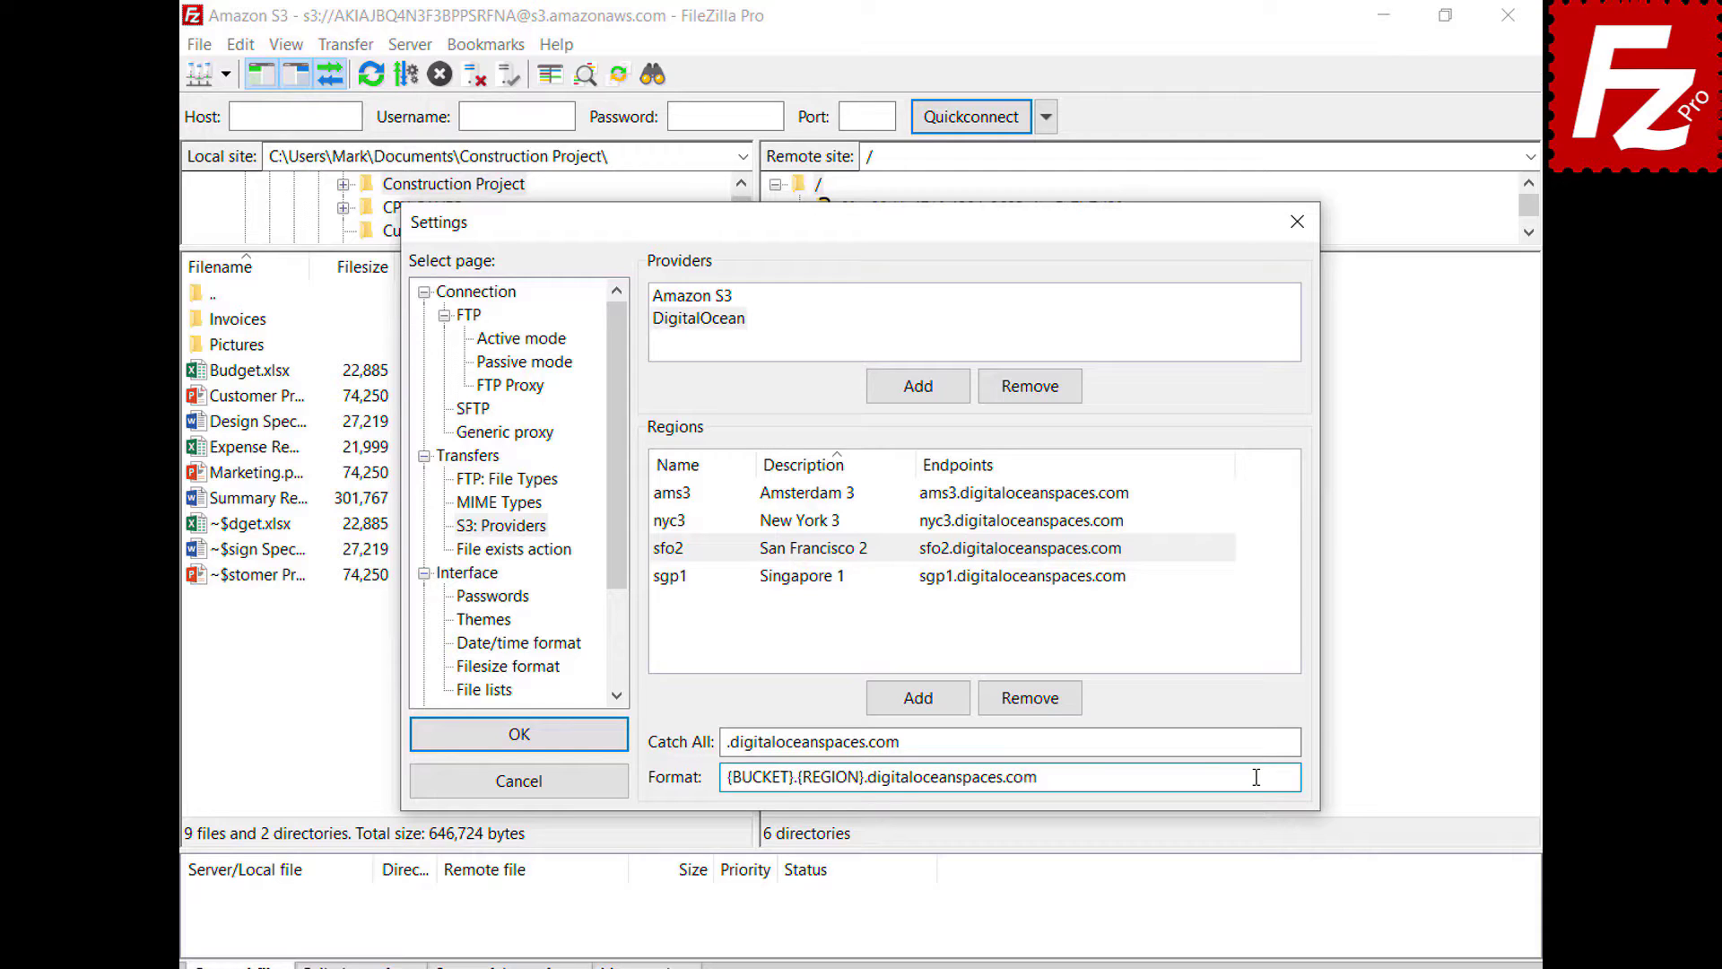
click(518, 737)
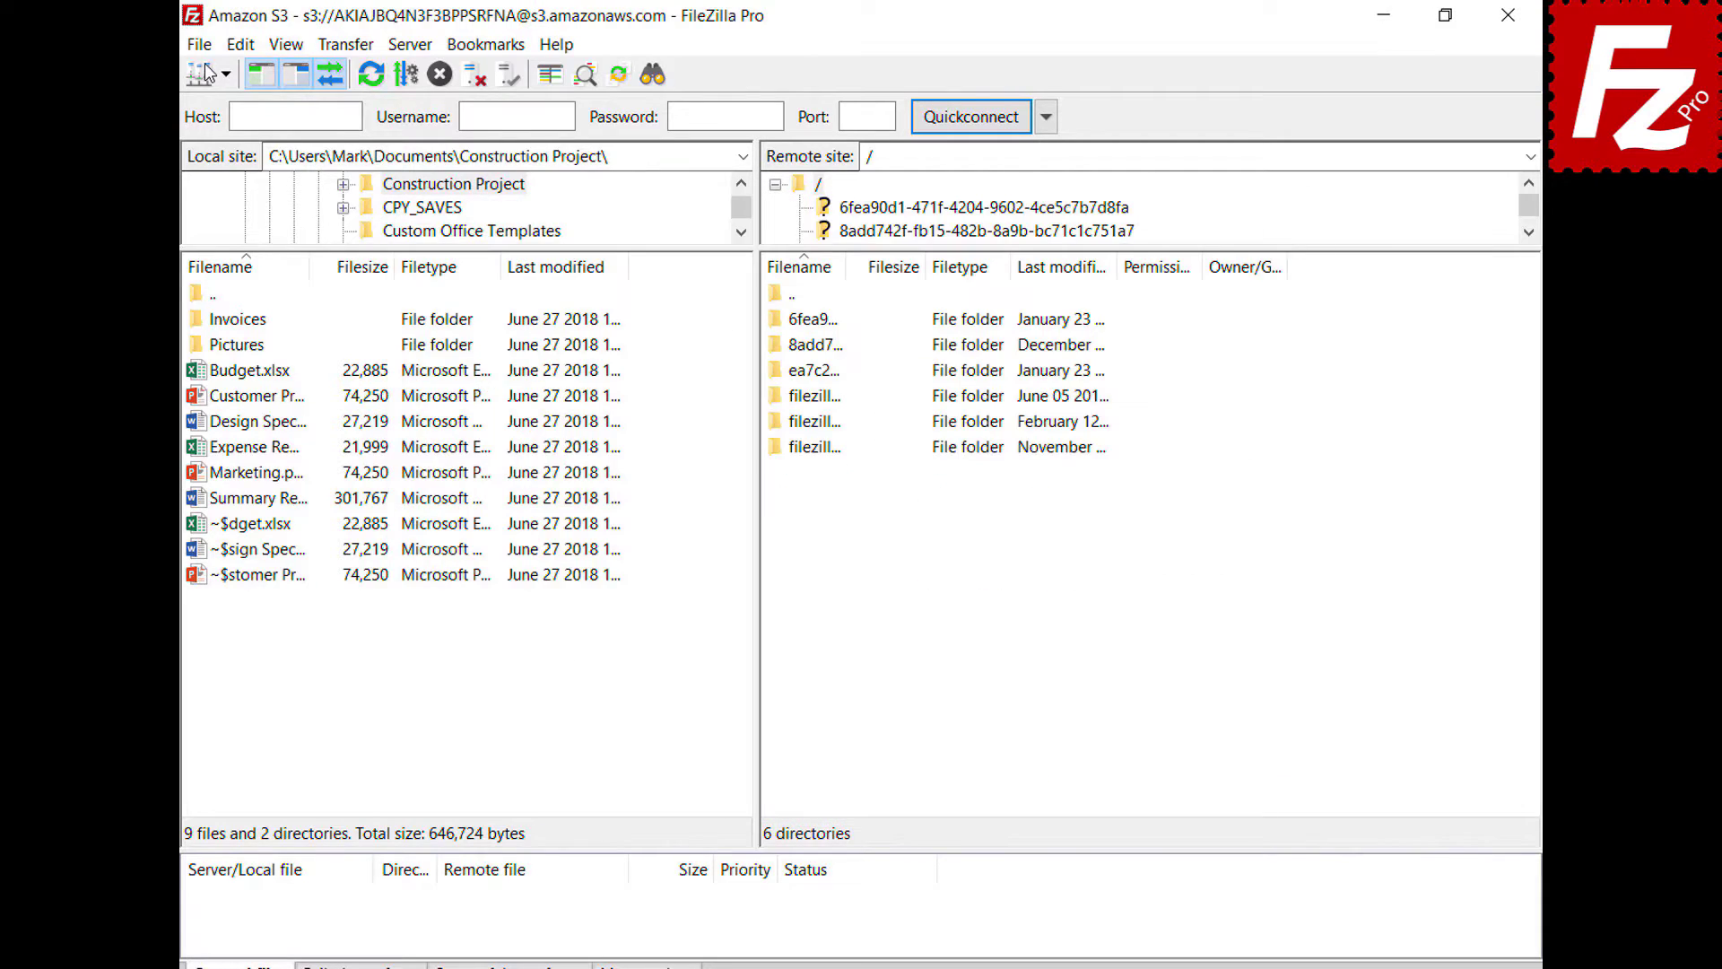
- Create a new site 'Digital Ocean' using S3 with host sfo3.digitaloceanspaces.com
click(199, 44)
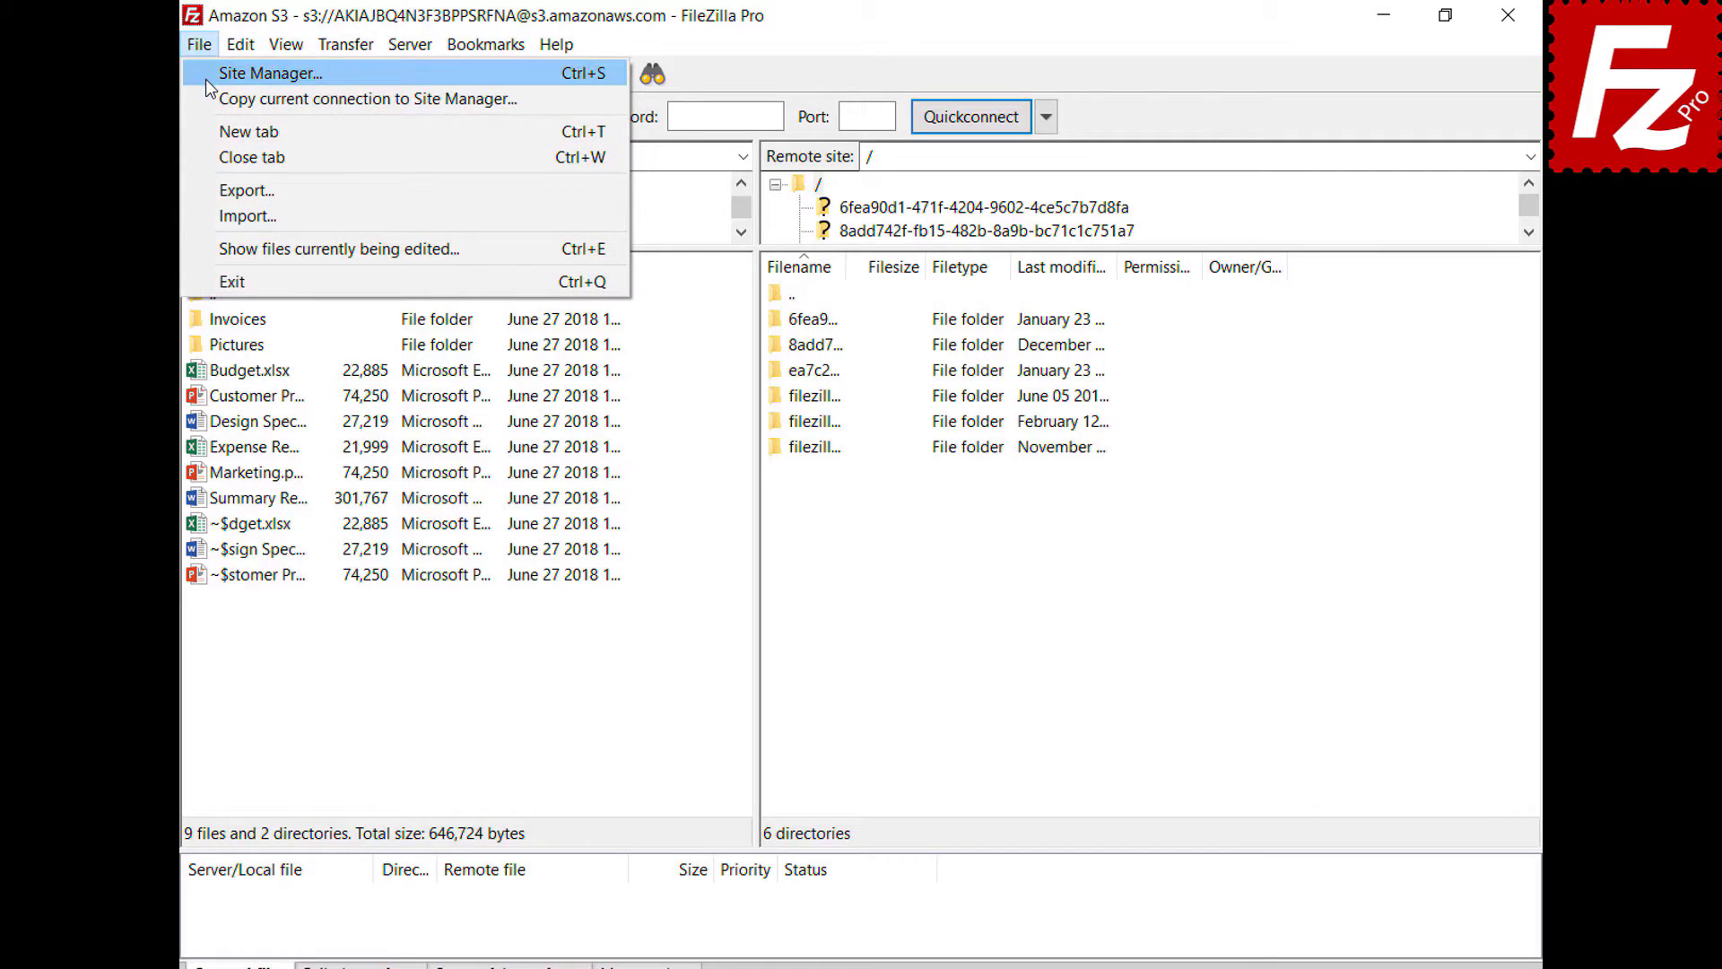
click(207, 79)
click(544, 663)
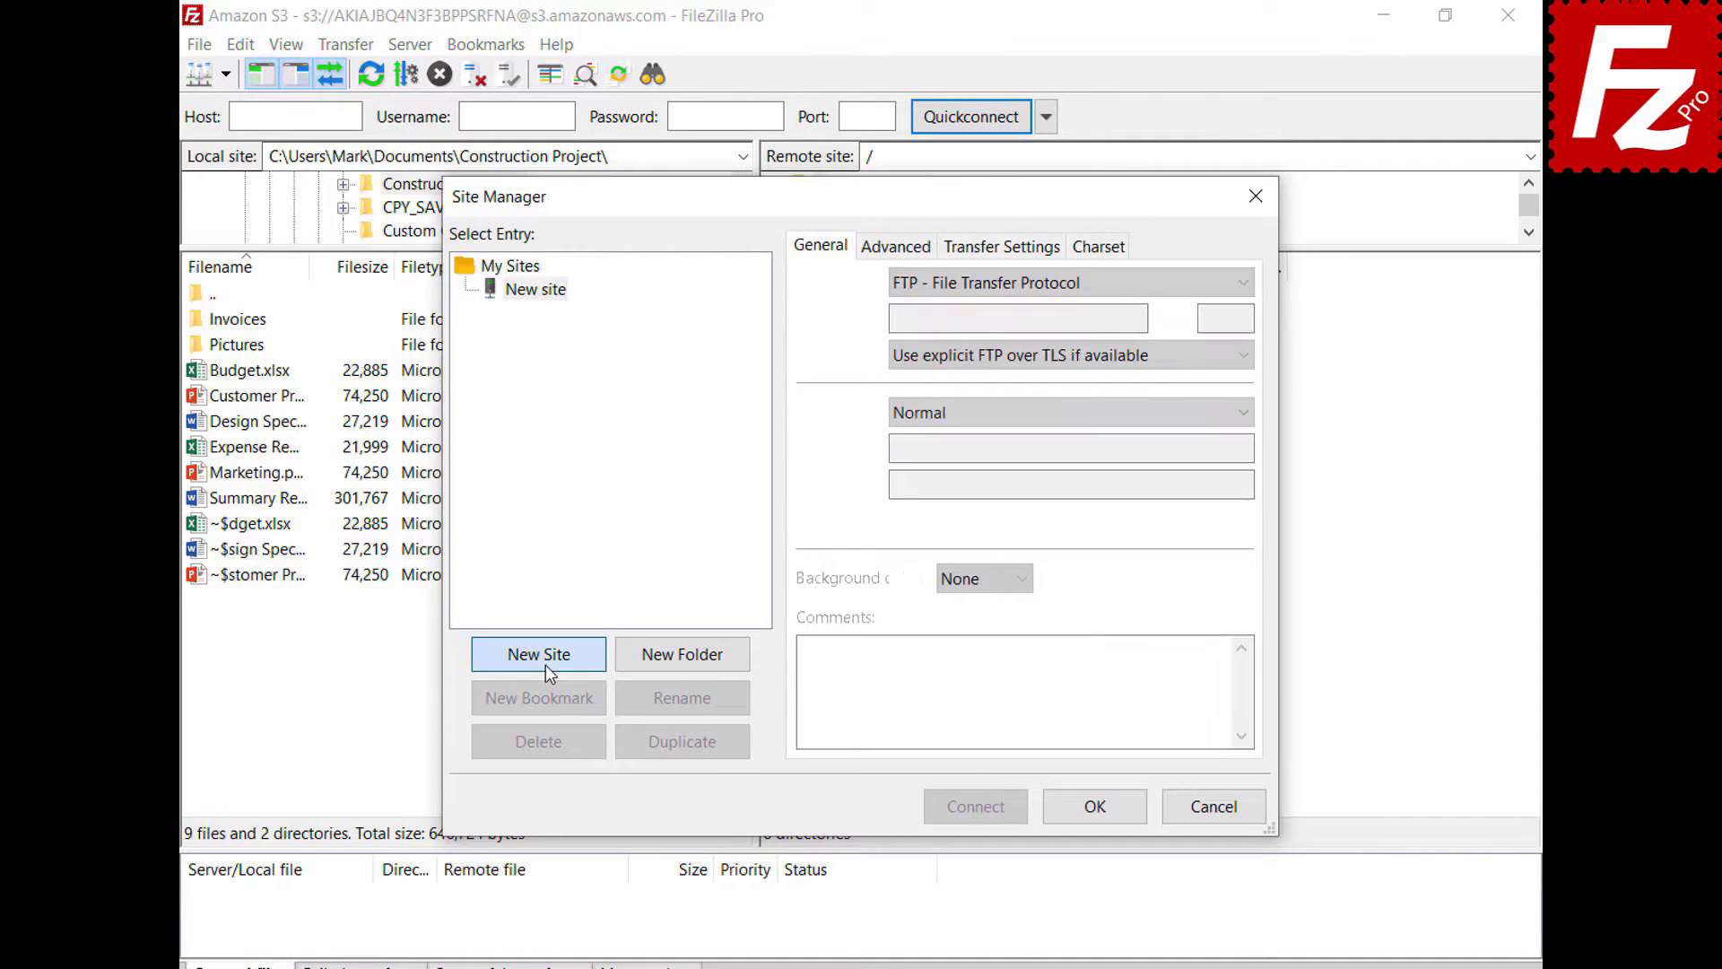
text(Digital Ocean)
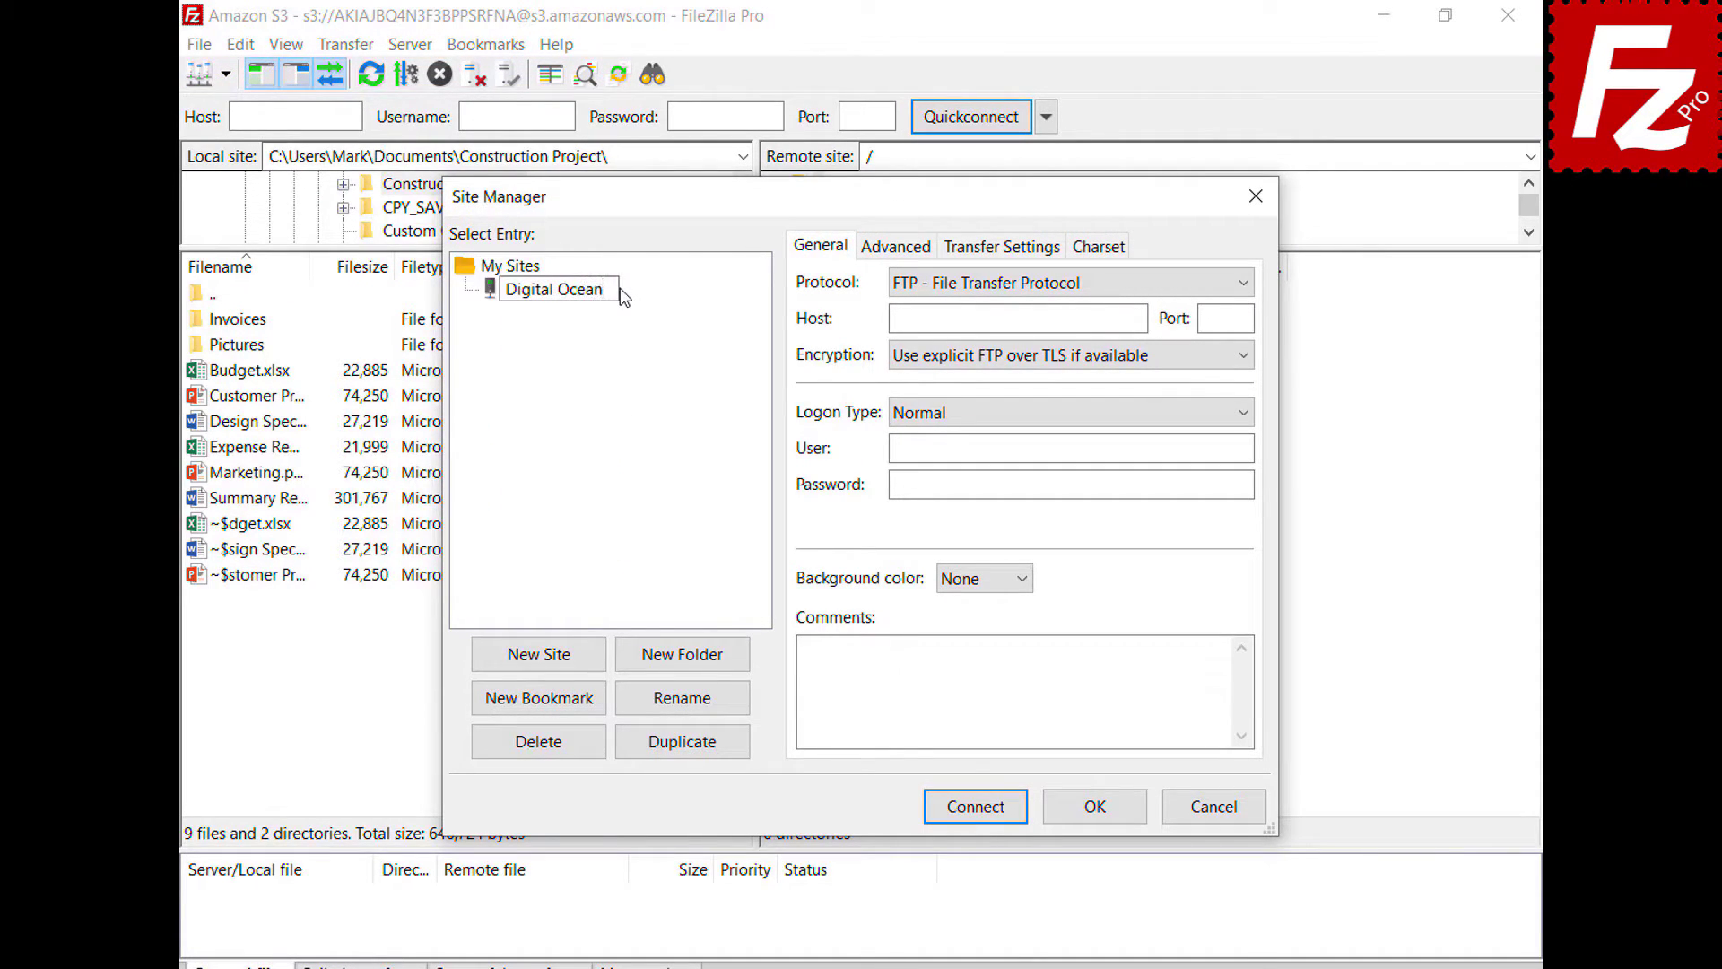
key(Tab)
click(1018, 287)
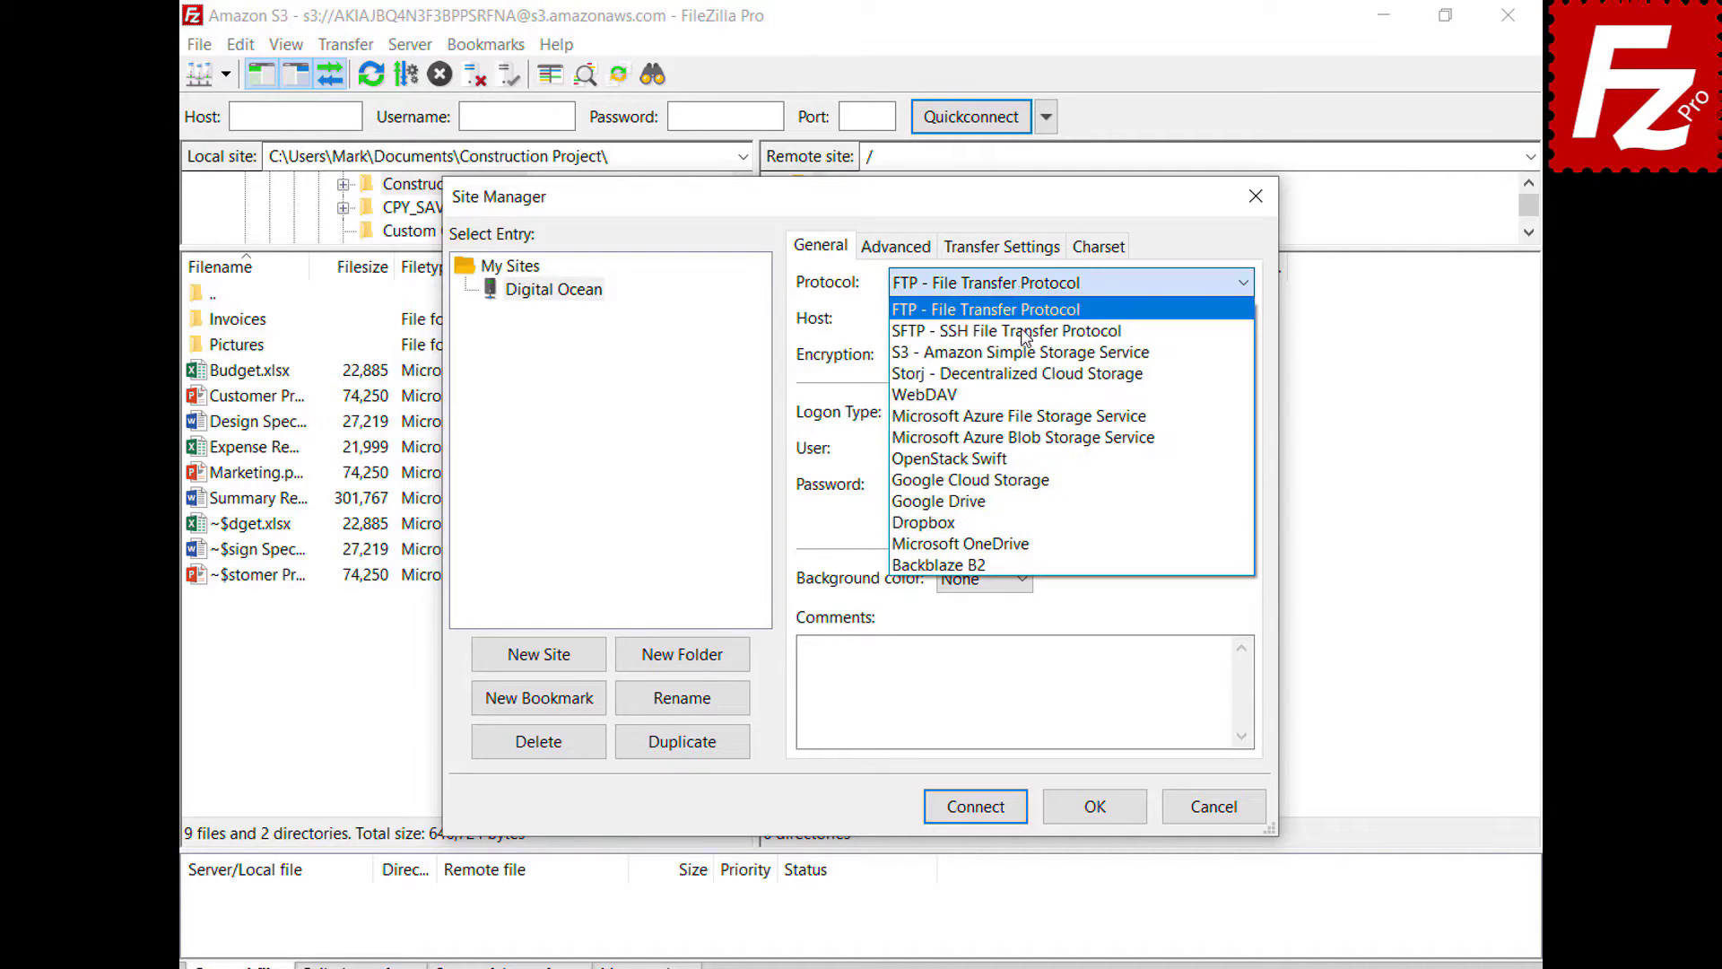
click(1030, 353)
key(Tab)
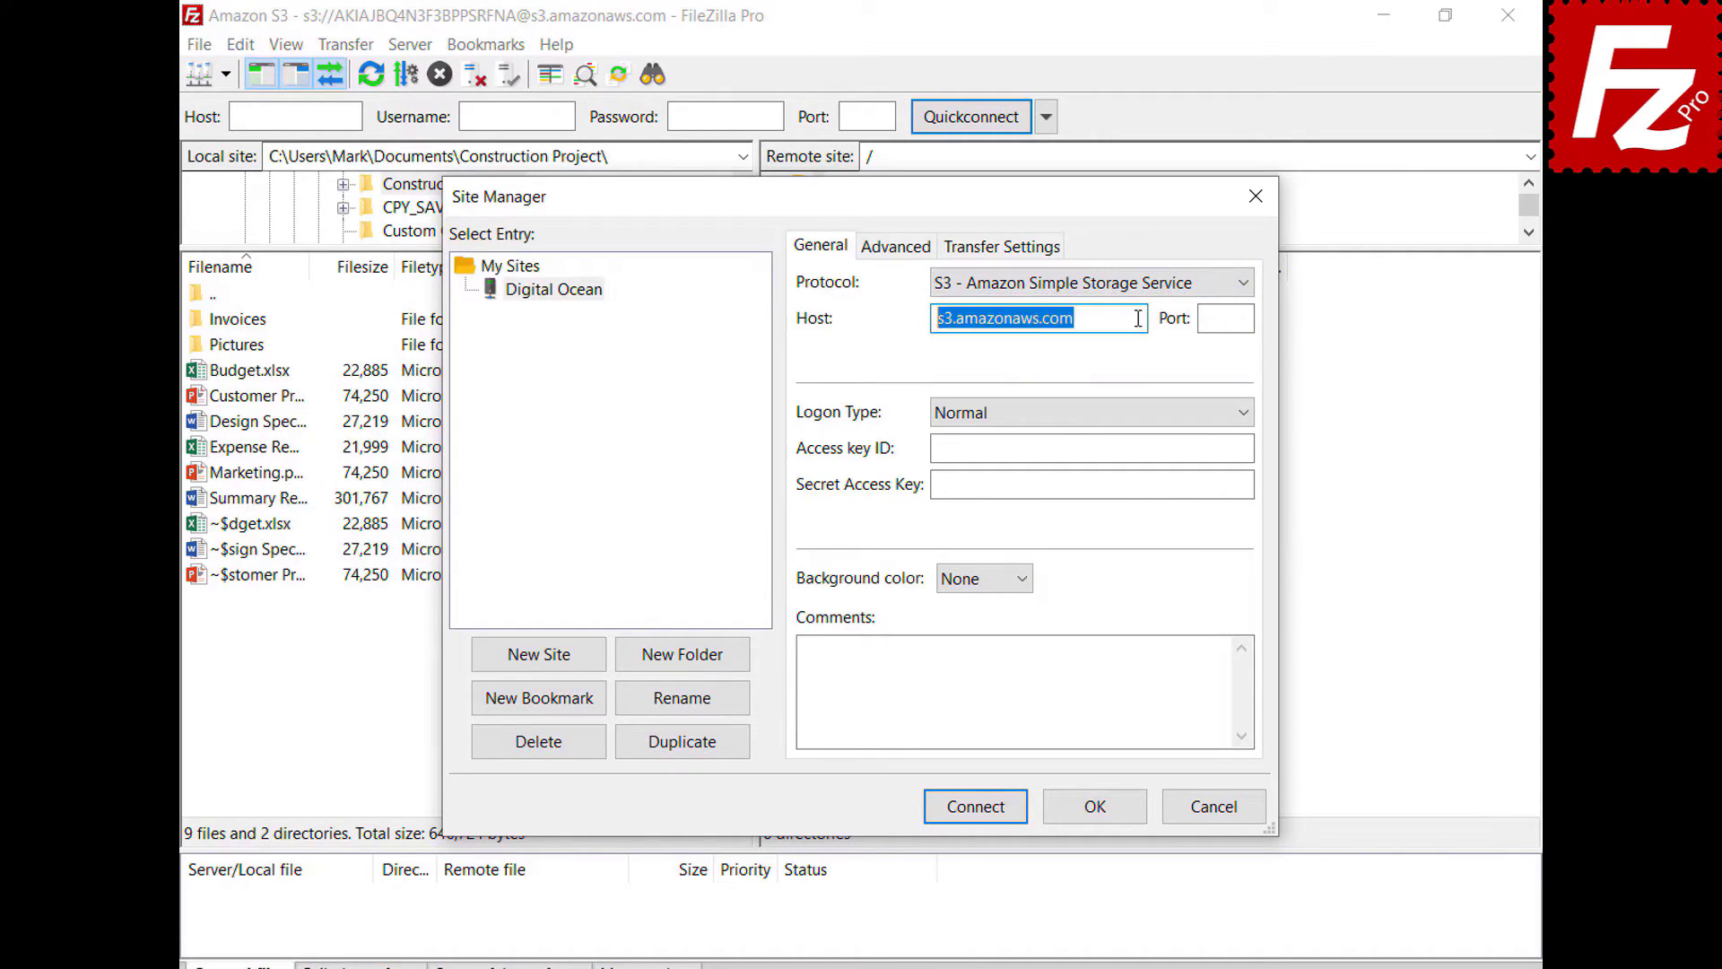
key(BackSpace)
text(sfo3.digitaloceanspaces.com)
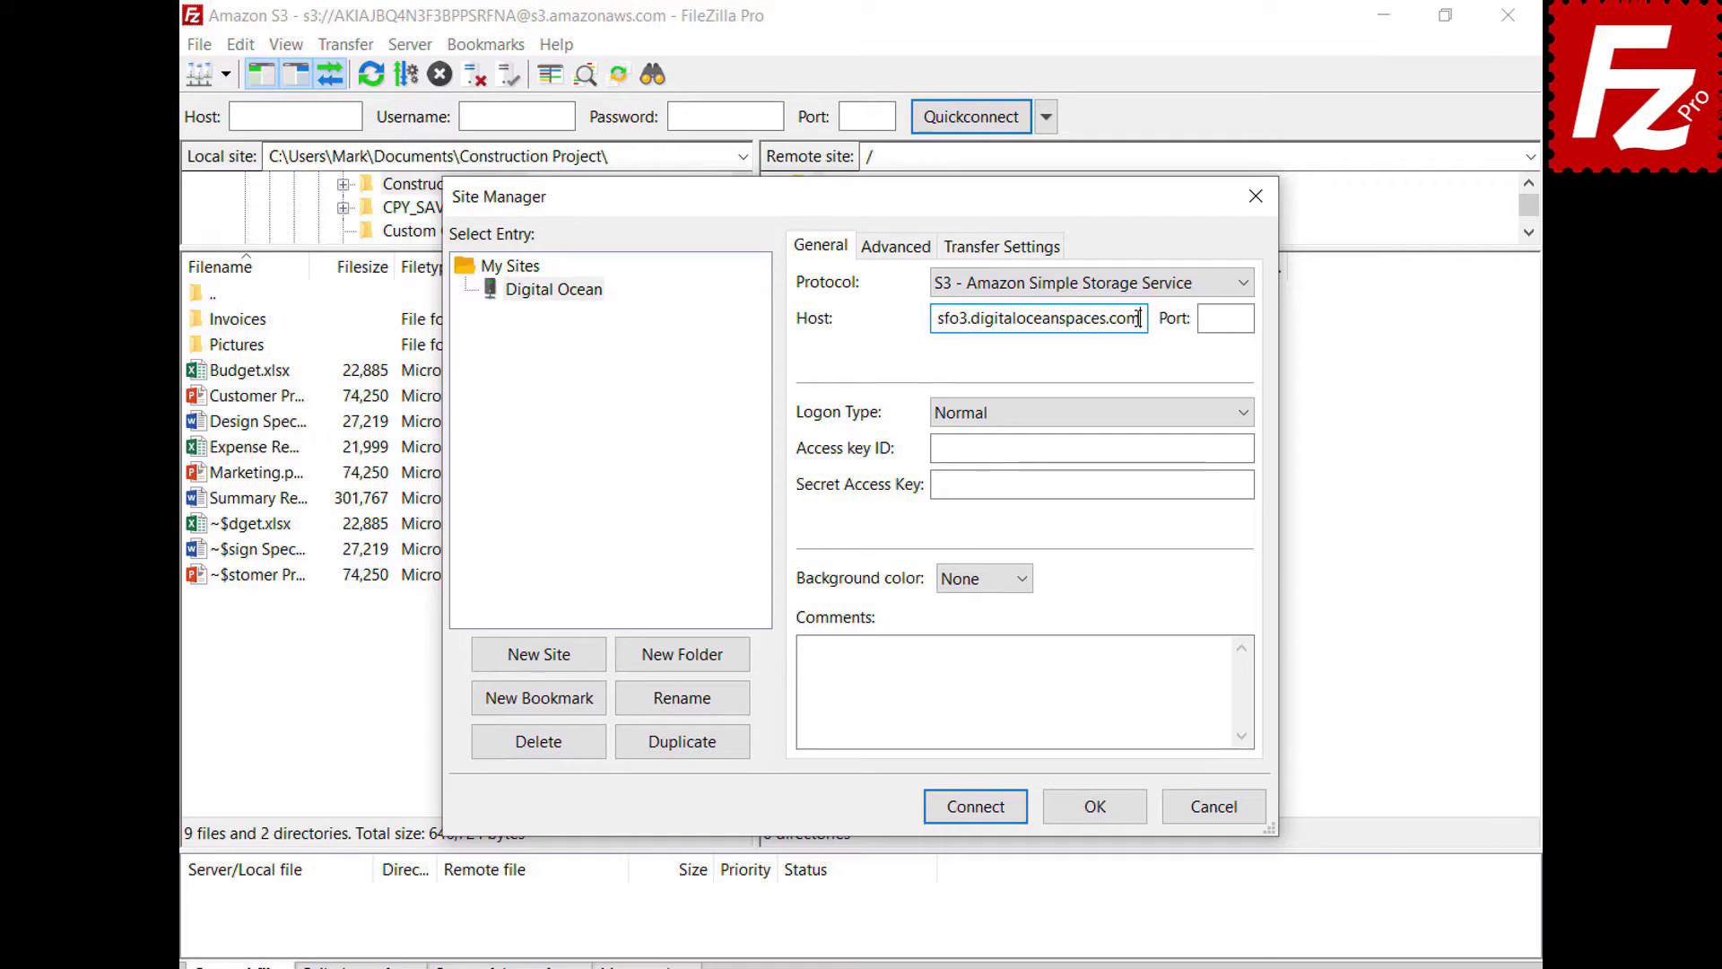
- Fill in the access key ID and secret access key, then connect
click(1248, 446)
key(ctrl+v)
click(1248, 484)
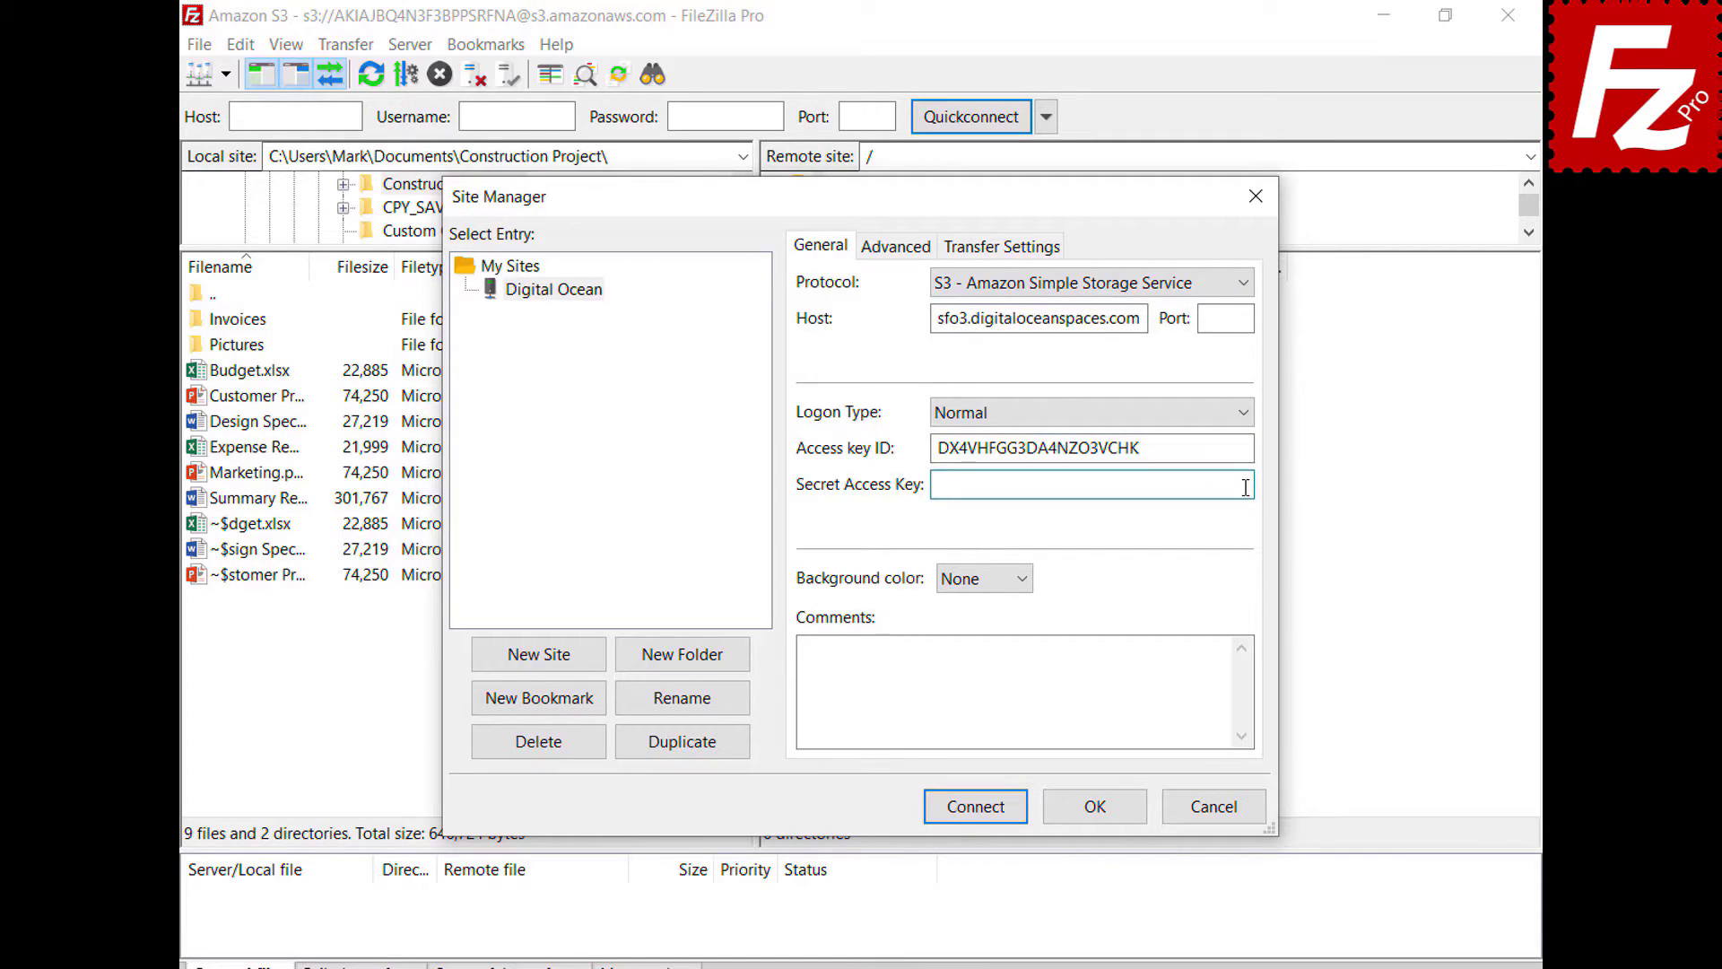
key(ctrl+v)
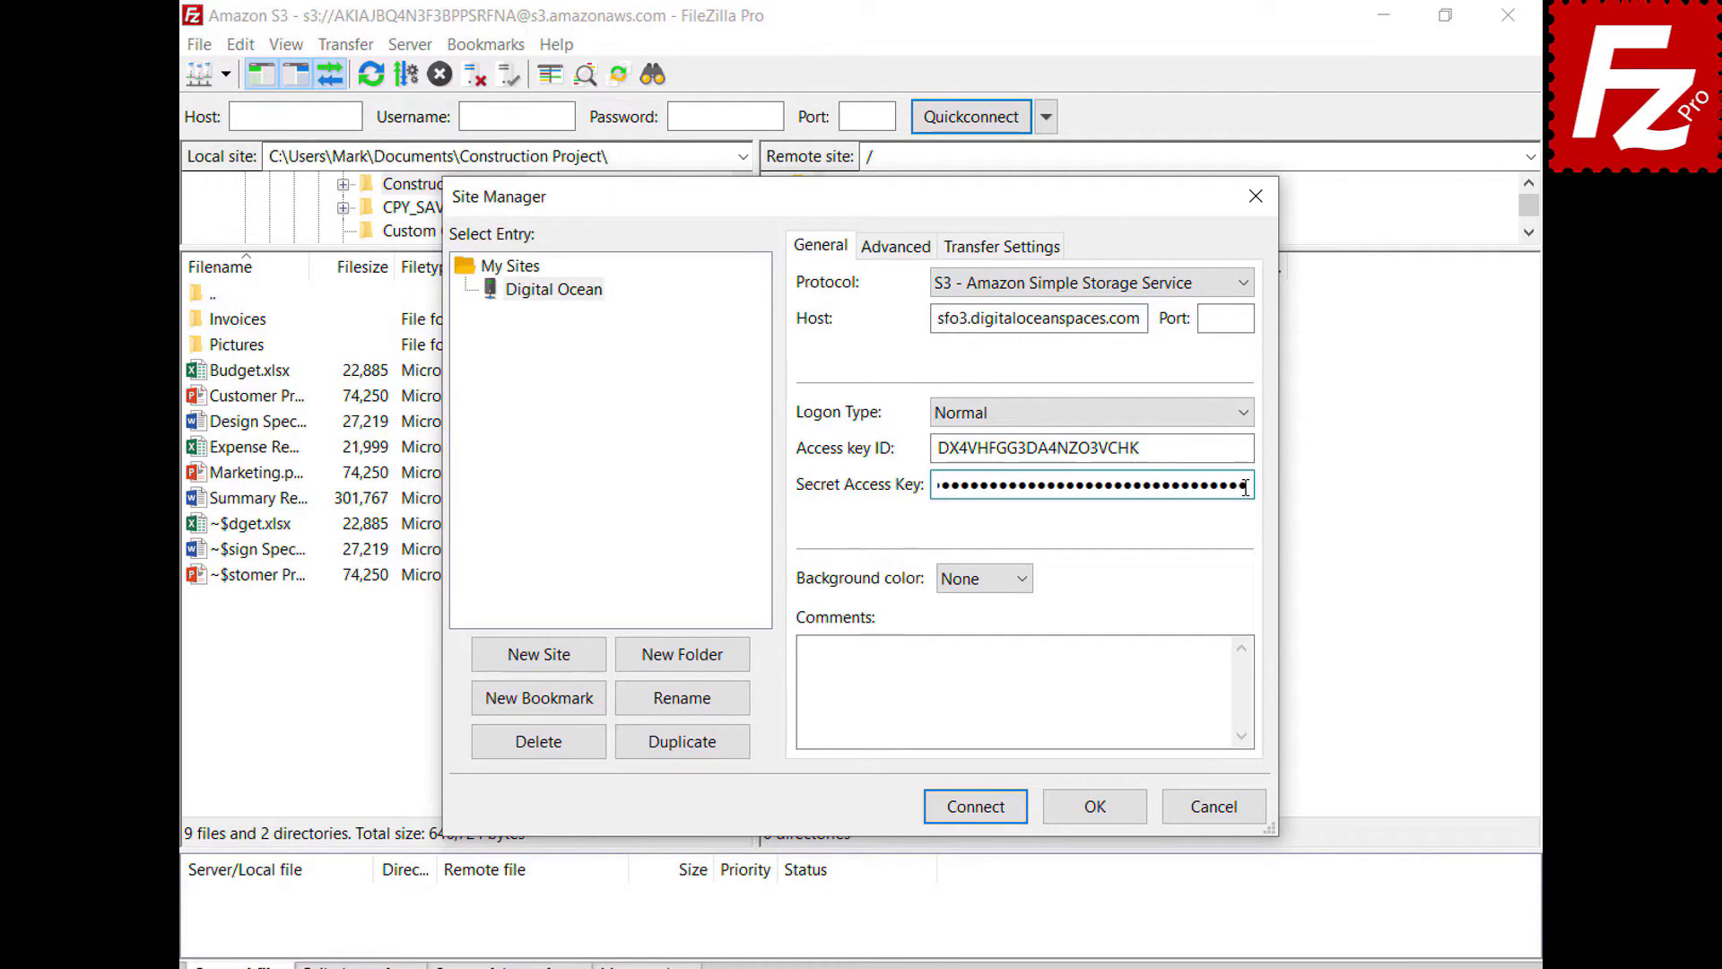
click(975, 806)
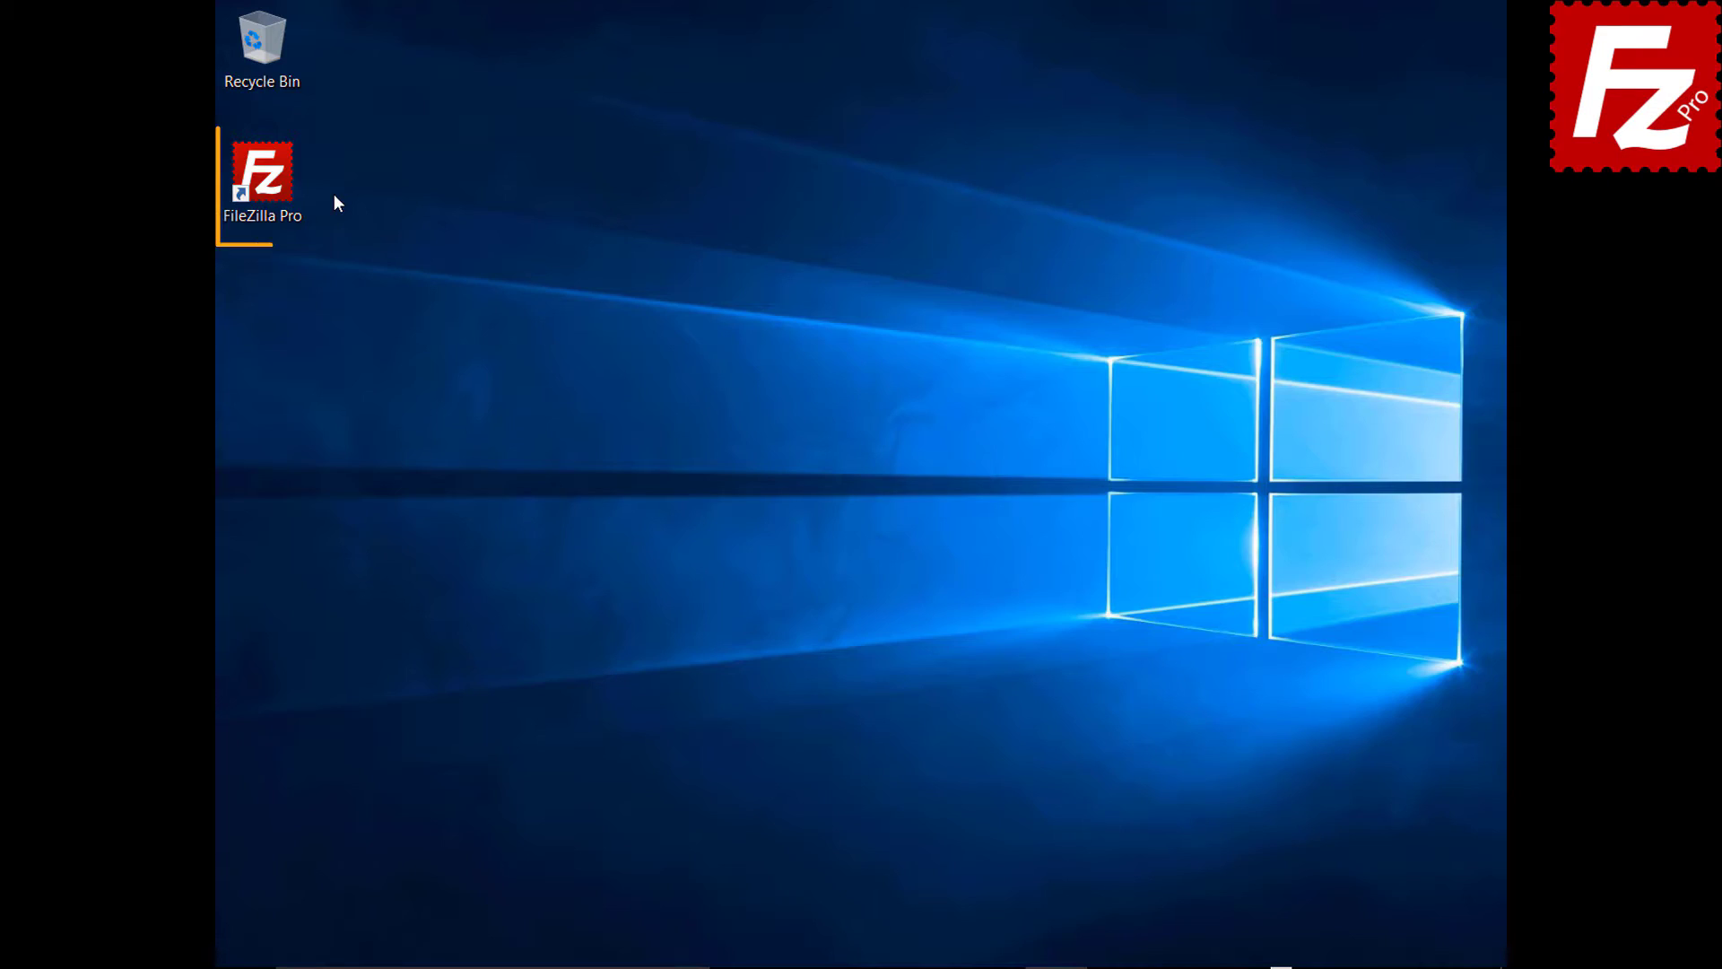
- Relaunch FileZilla Pro and connect to the saved S3 site from Site Manager
double_click(269, 179)
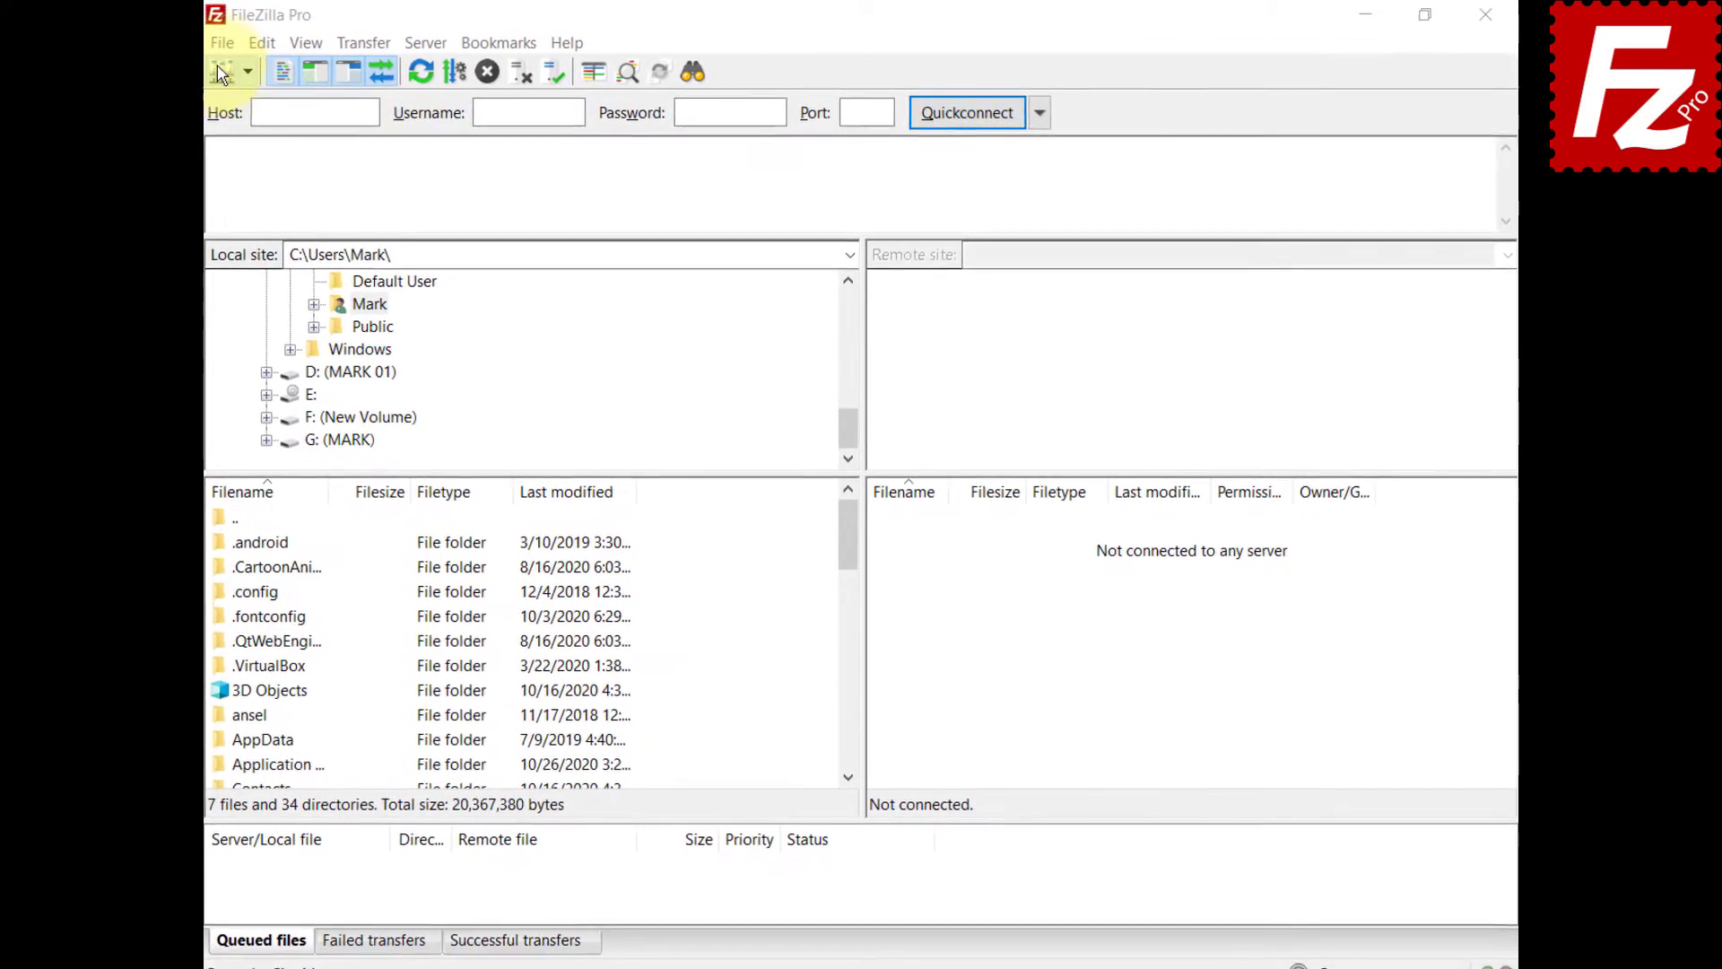
click(222, 43)
click(232, 70)
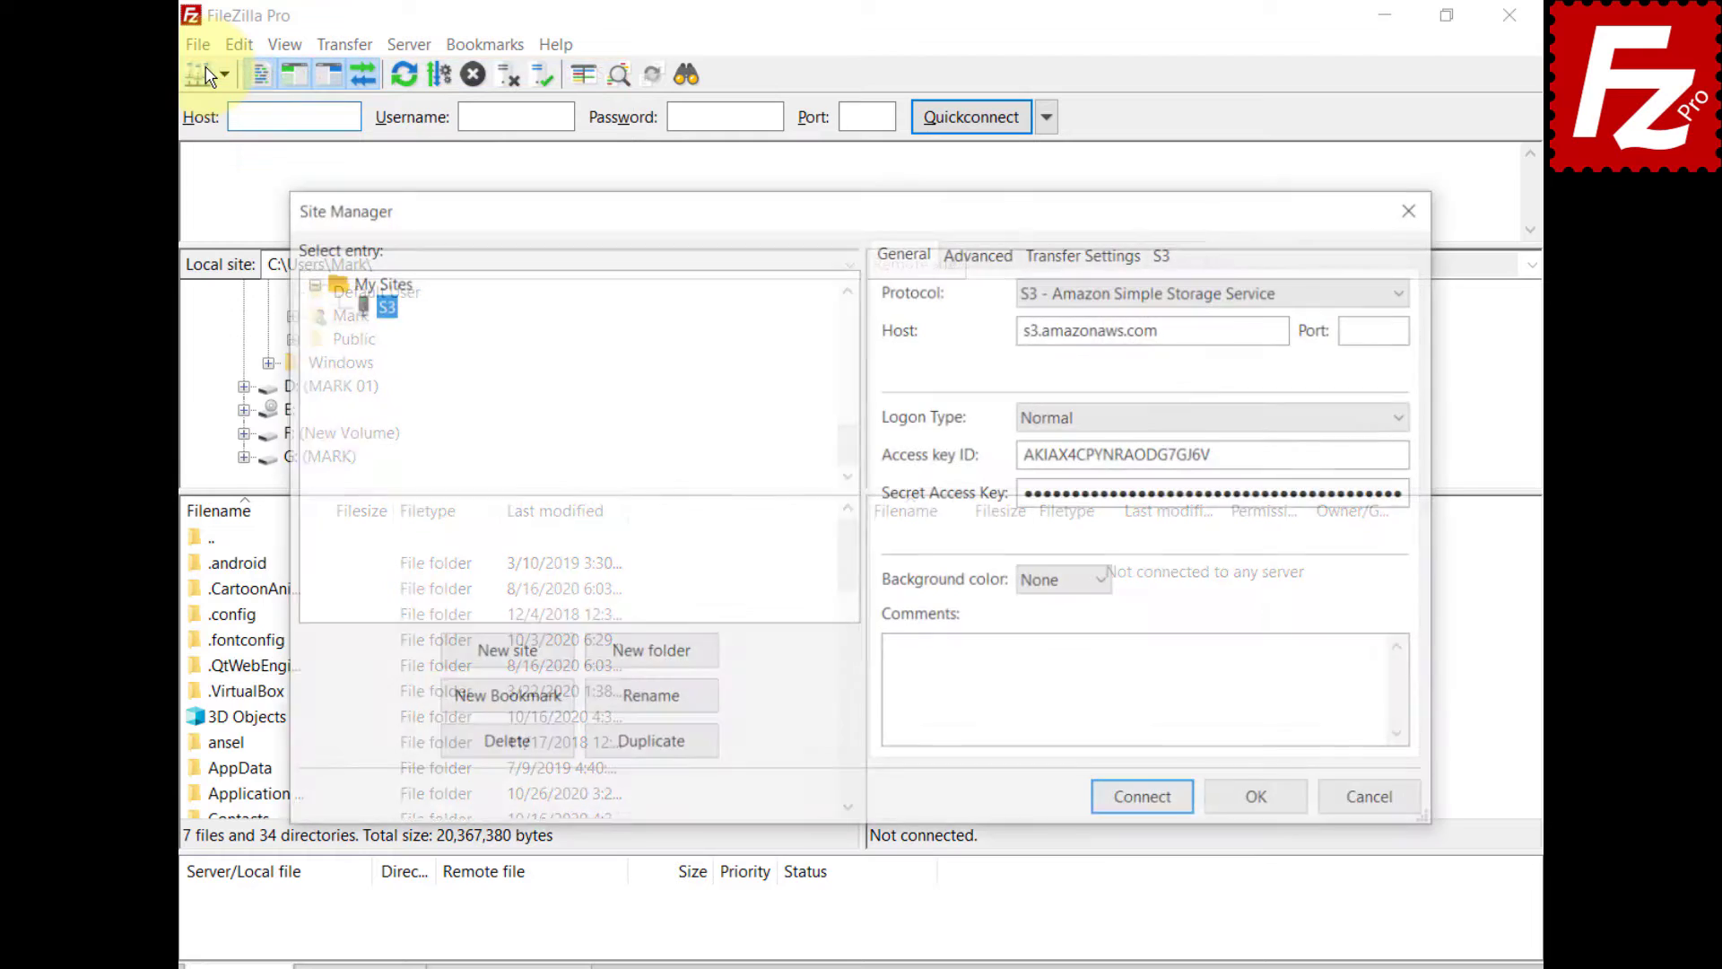
click(1154, 809)
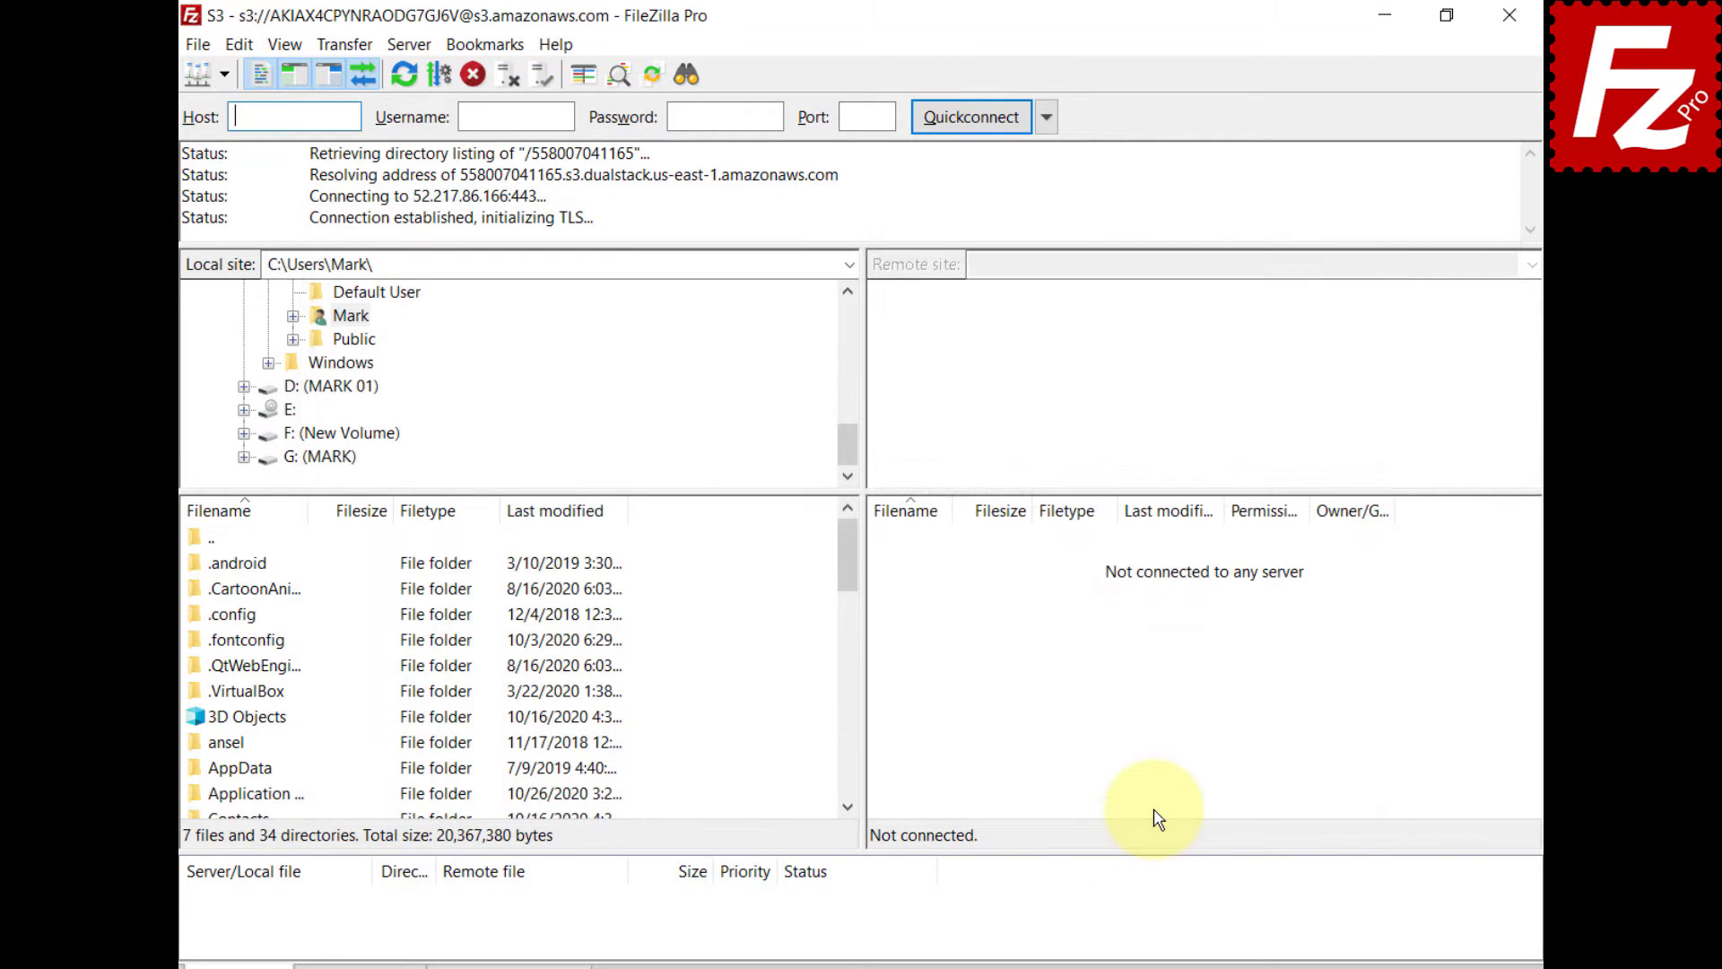
- Review the Canned ACL choices under Transfer > S3 Options and in the status bar
click(344, 44)
mouse_move(376, 159)
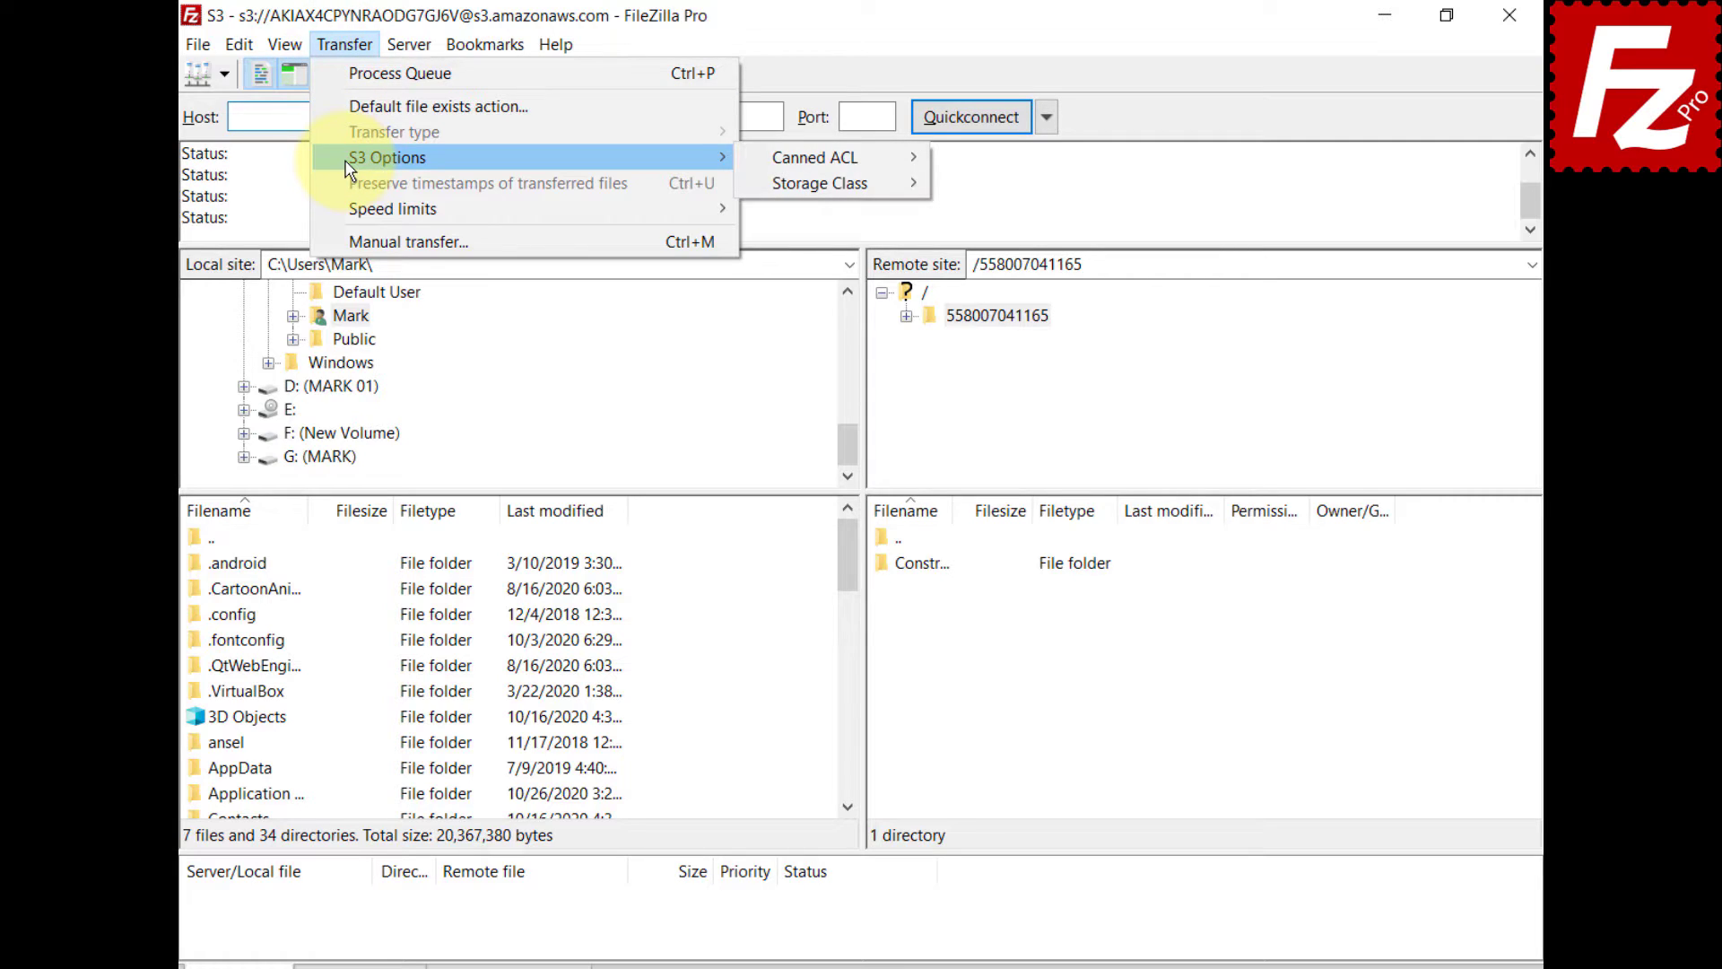
mouse_move(805, 170)
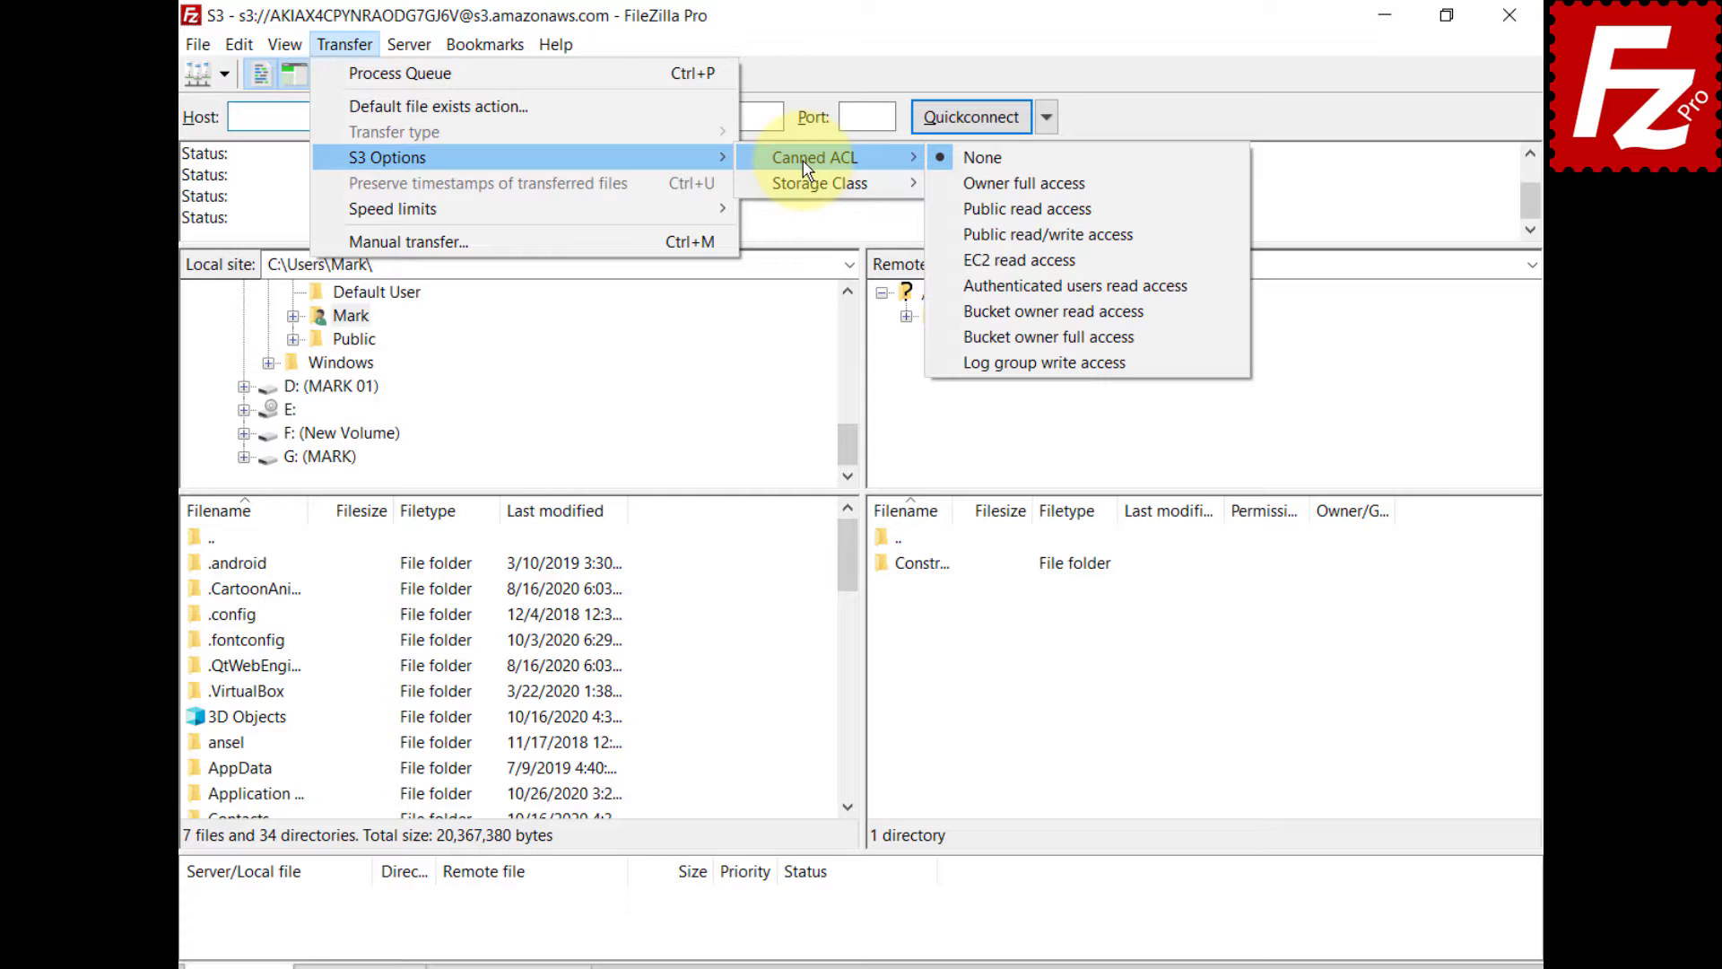
click(982, 157)
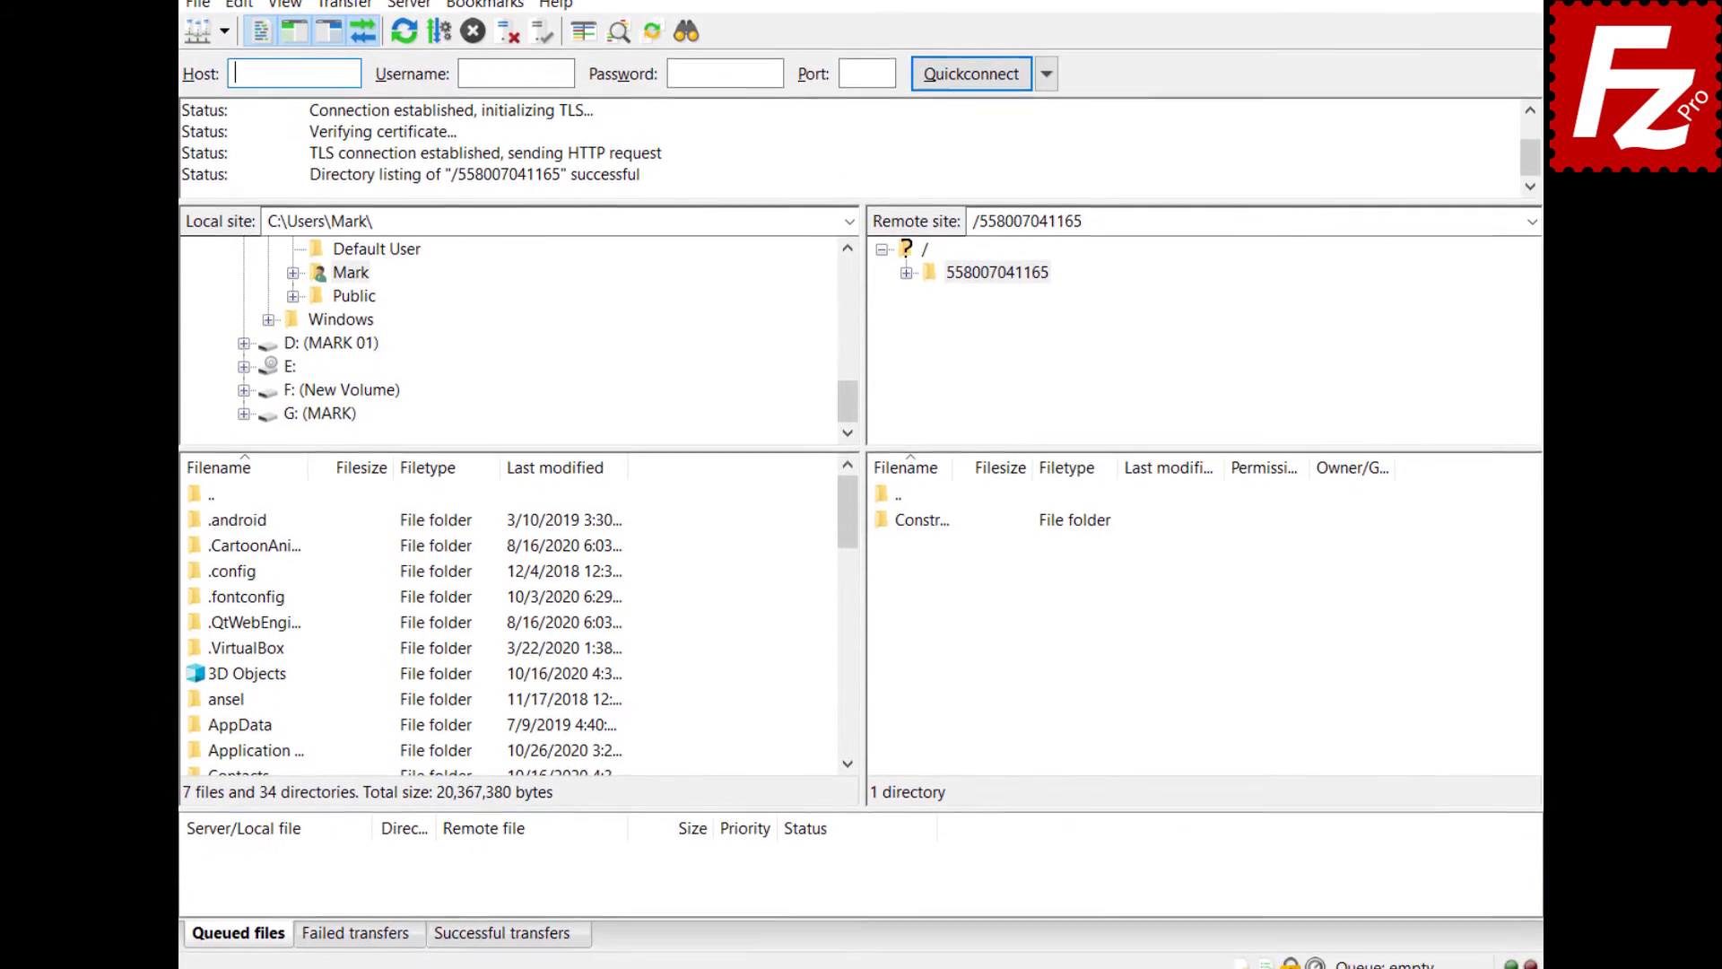
click(1268, 956)
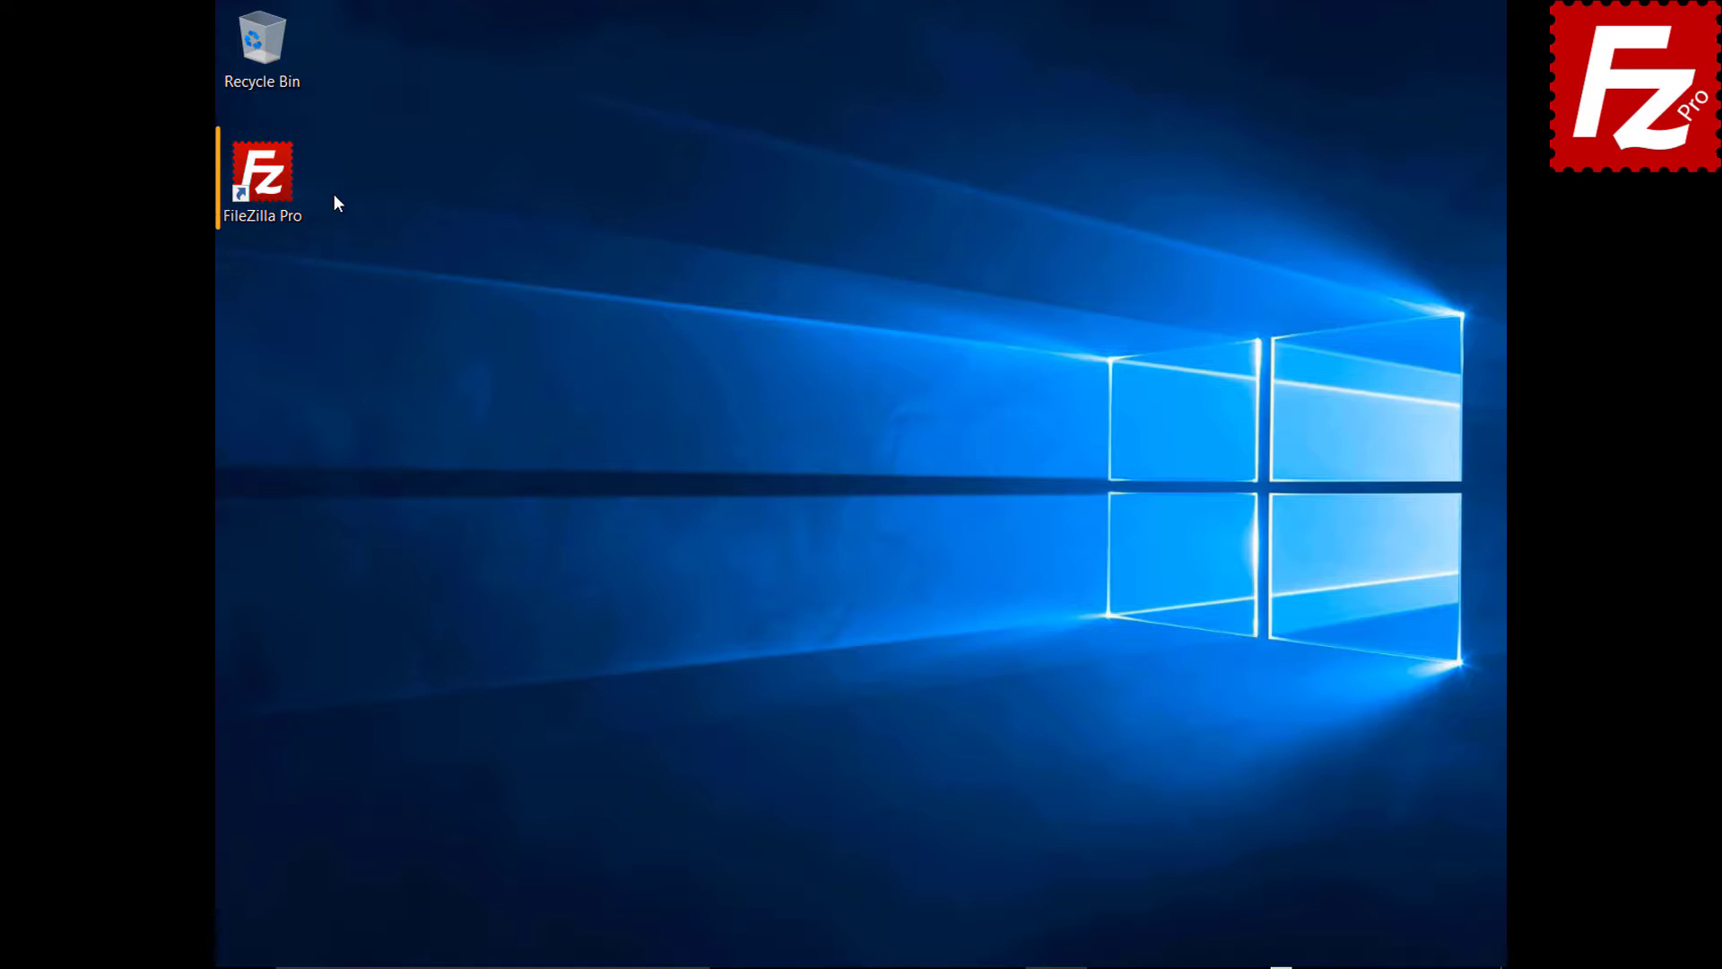
- Relaunch FileZilla Pro and connect to the saved S3 site from Site Manager
double_click(273, 184)
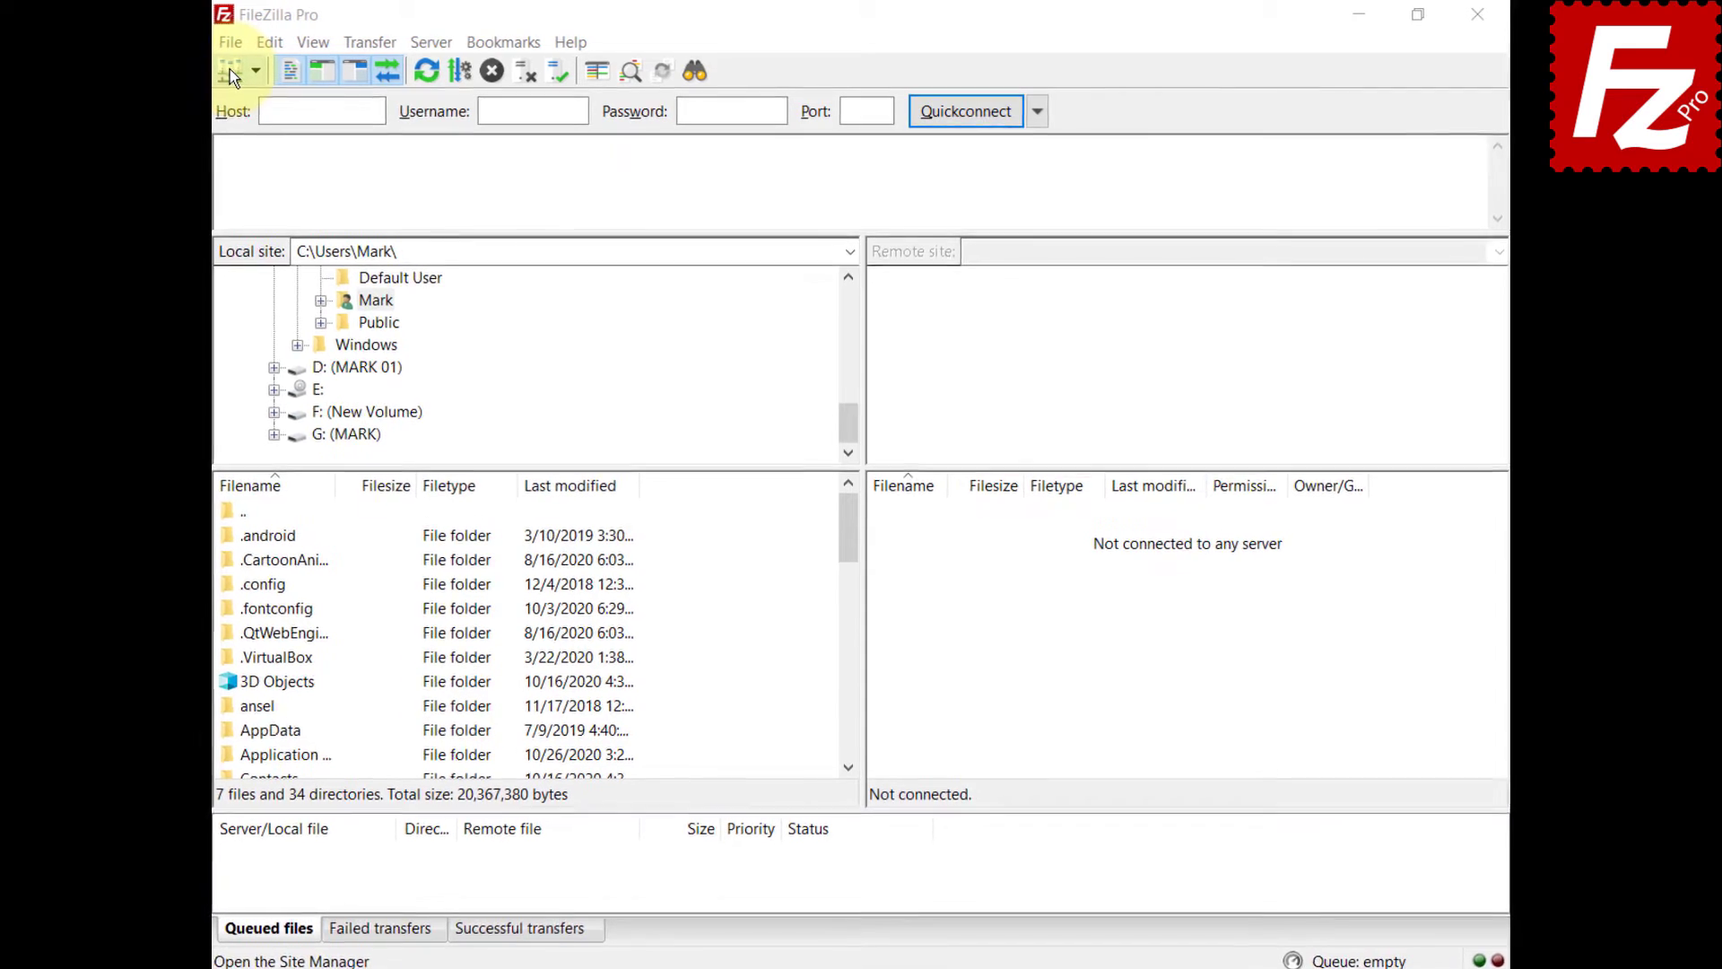
click(198, 43)
click(202, 71)
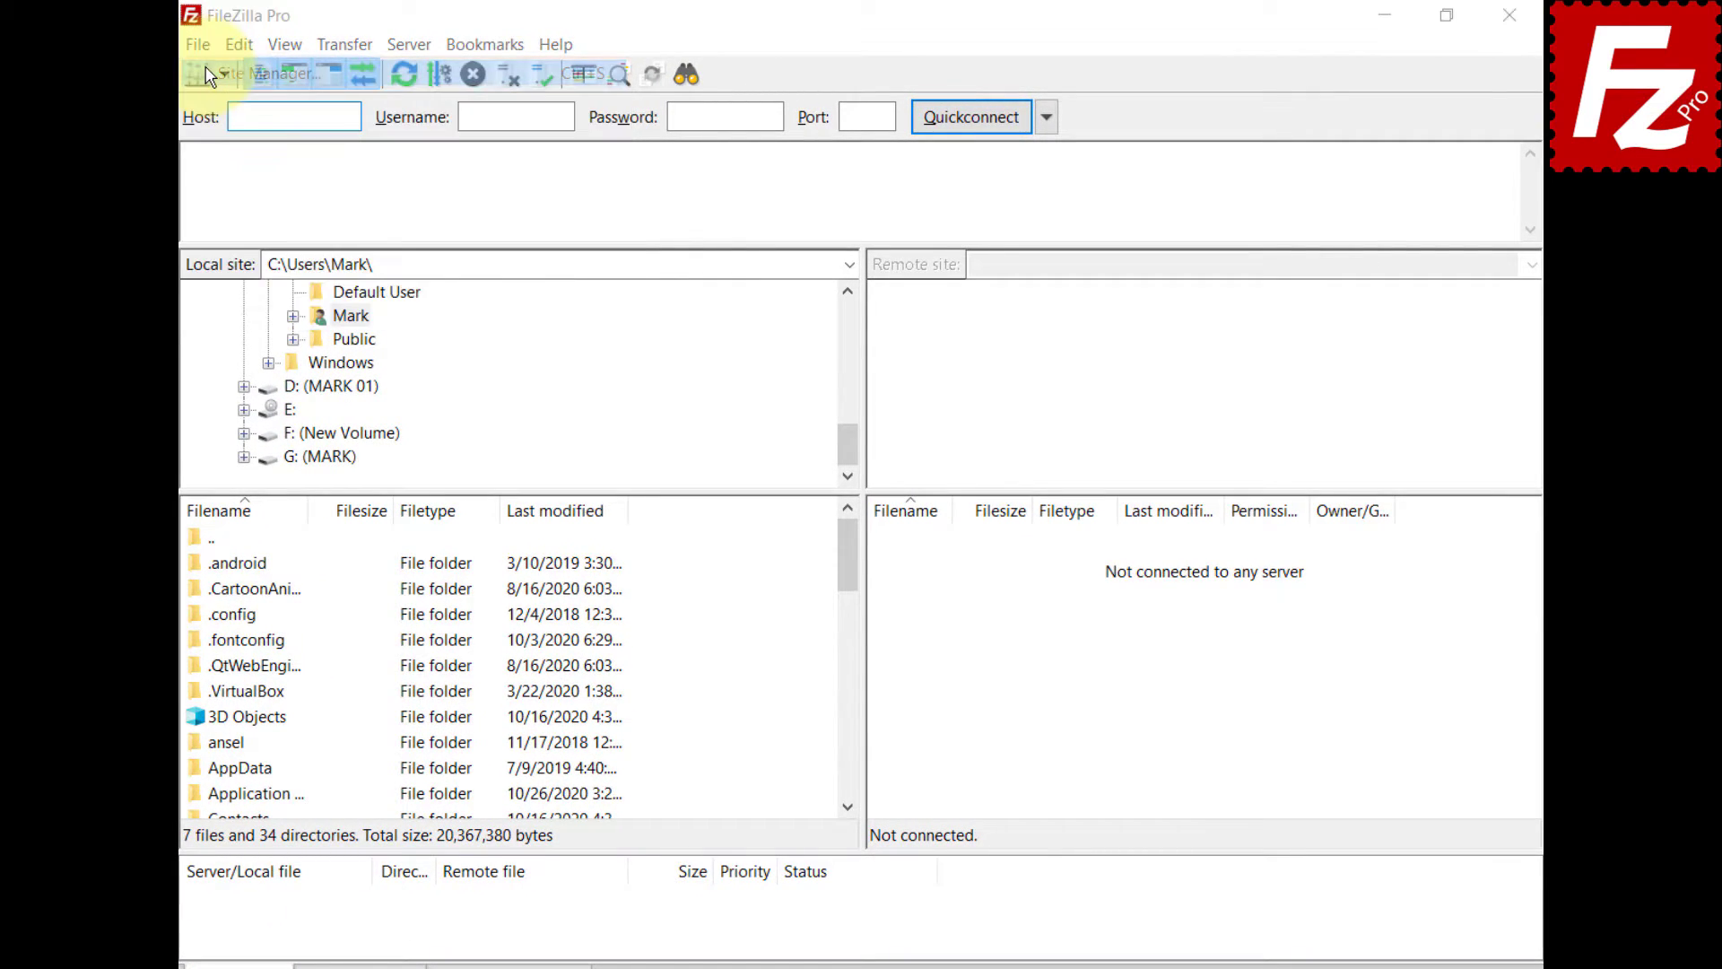
click(1146, 800)
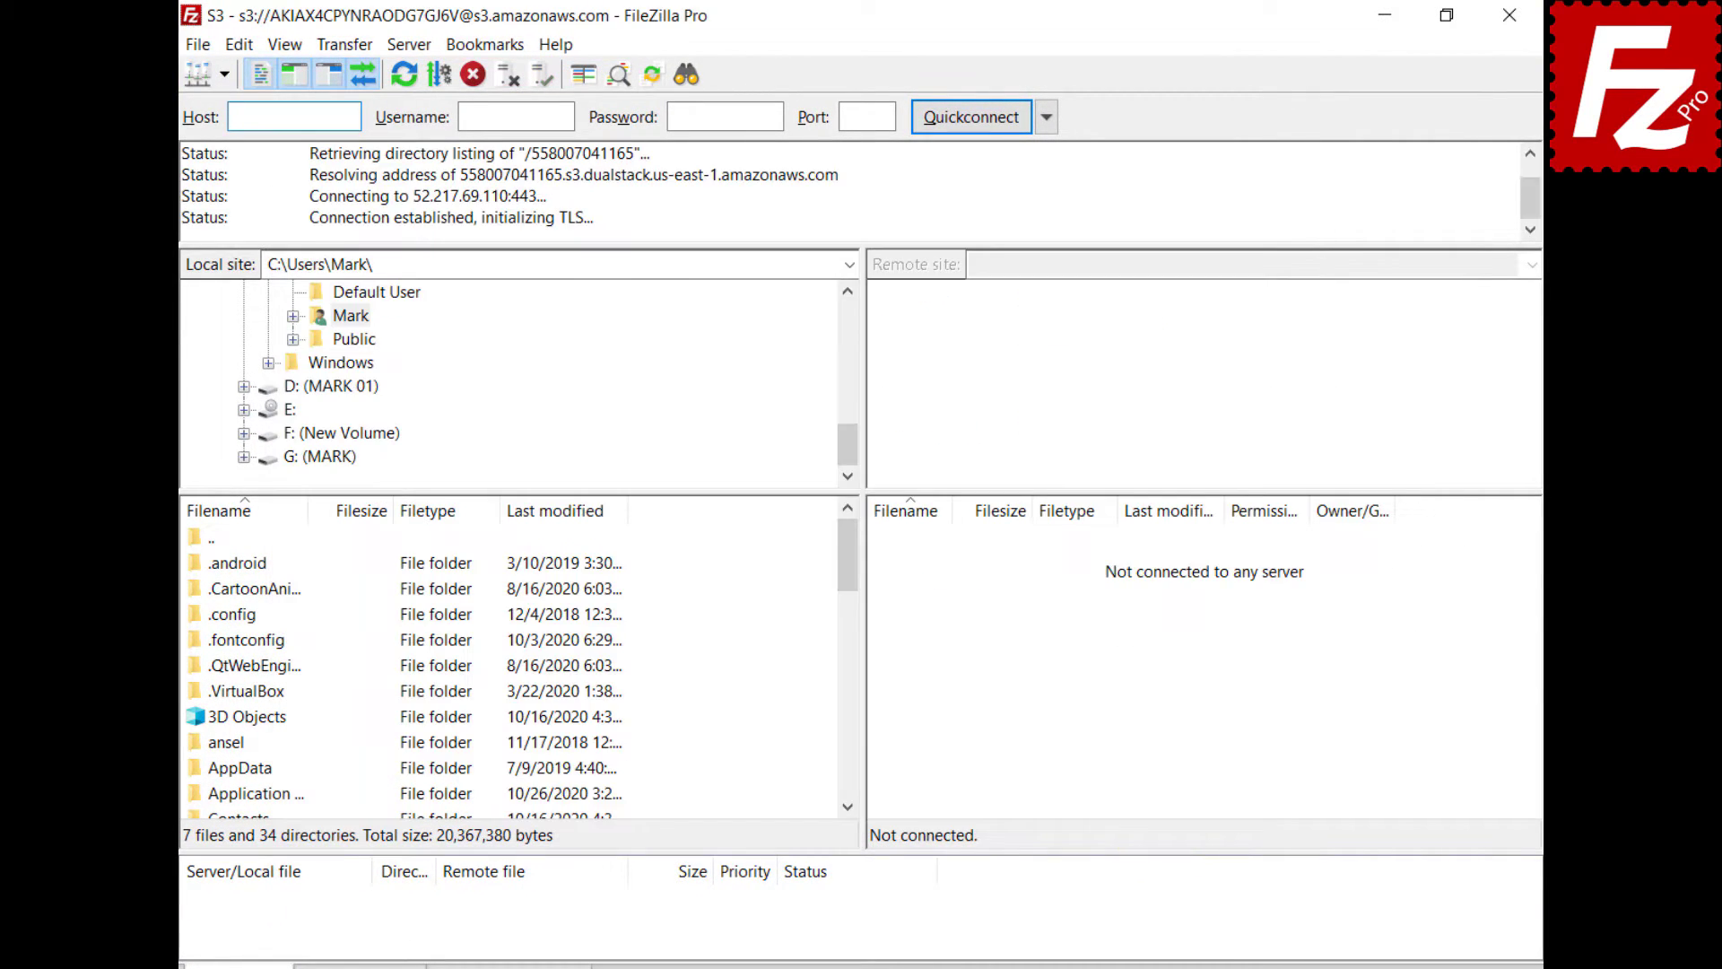
- Review the Storage Class choices under Transfer > S3 Options and in the status bar
click(338, 46)
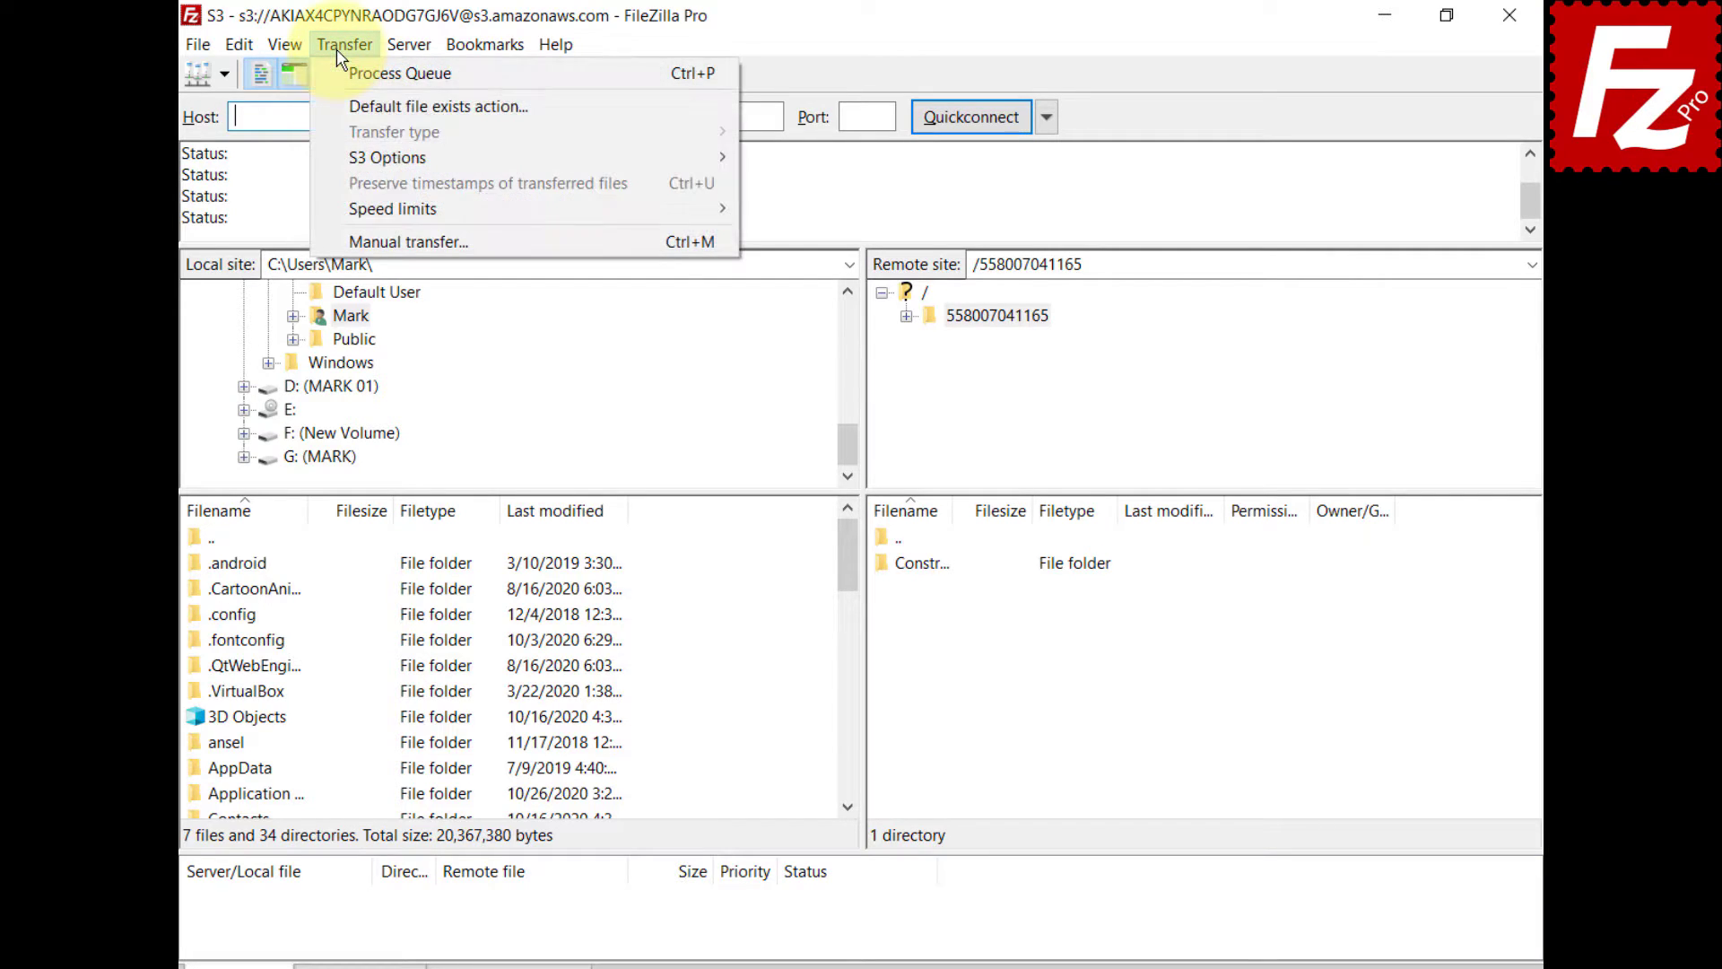
mouse_move(355, 163)
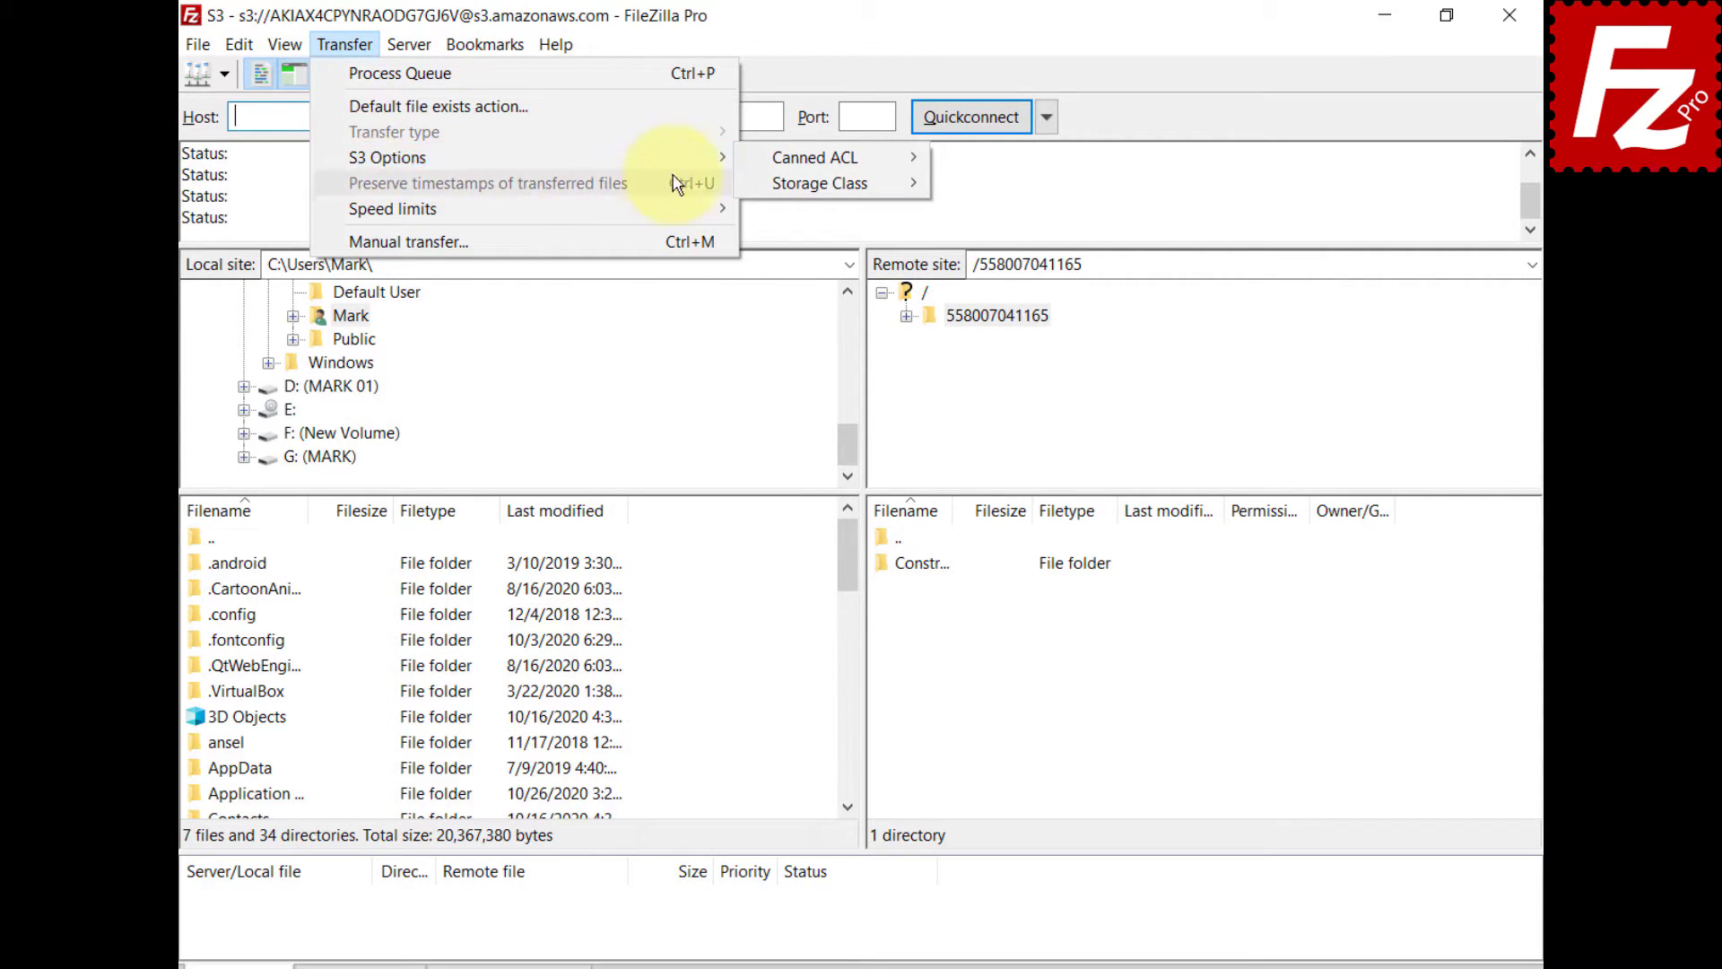
mouse_move(762, 187)
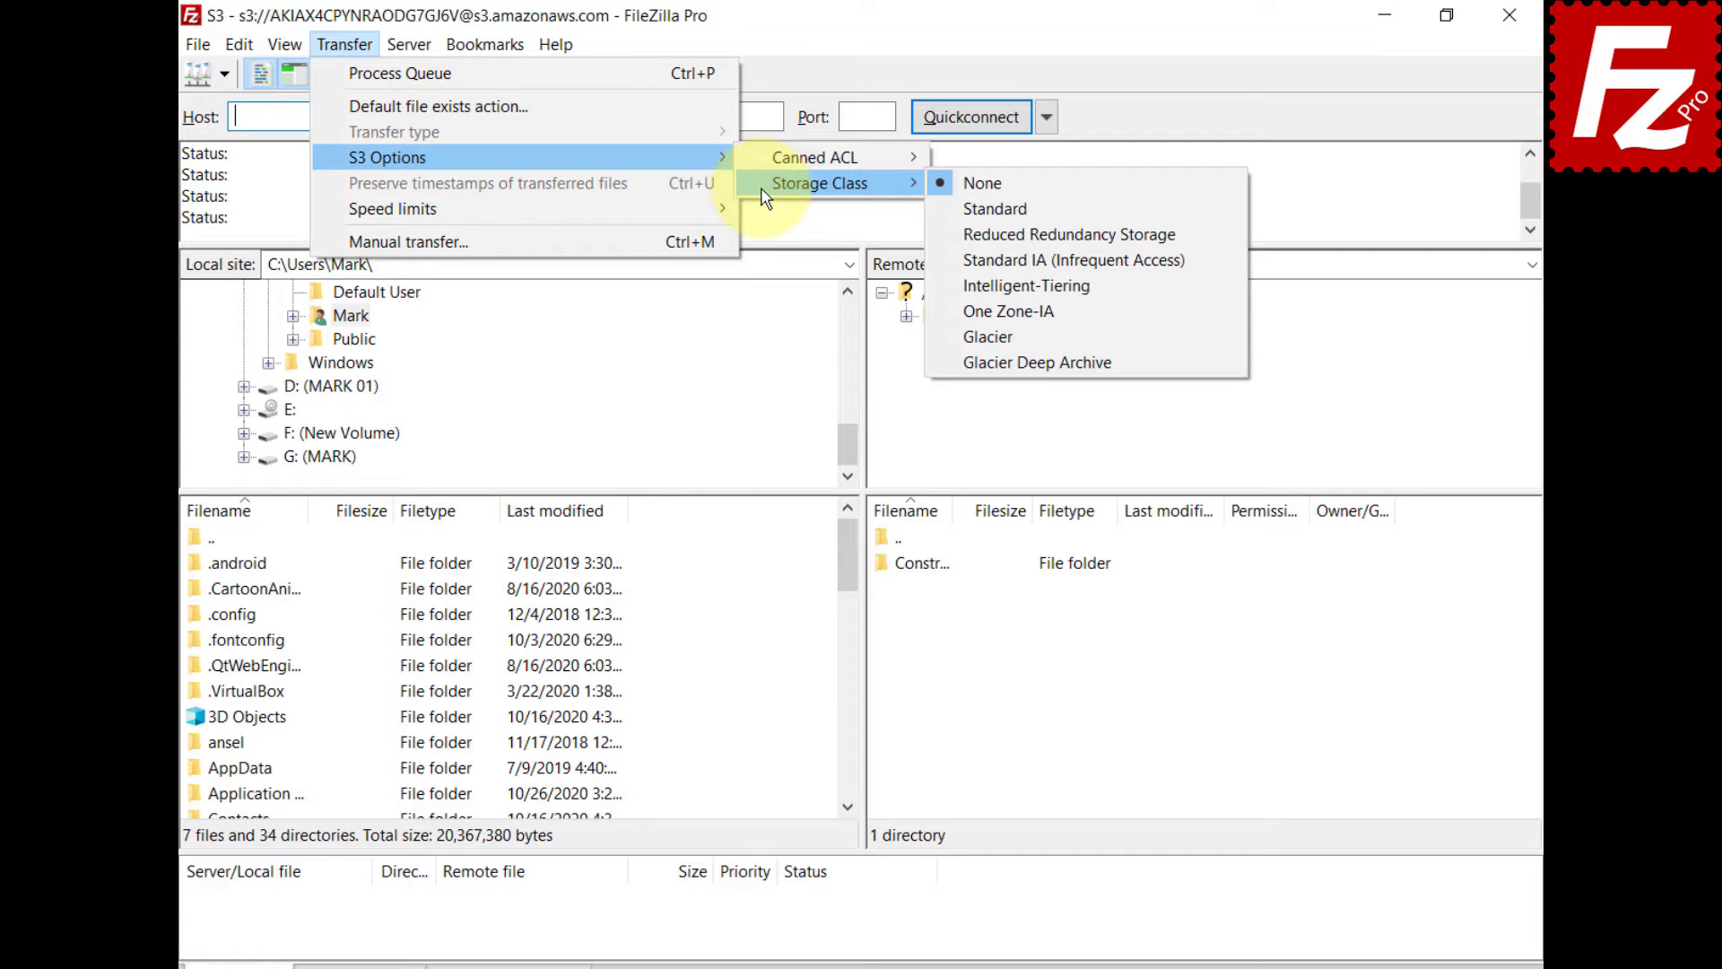
click(1126, 686)
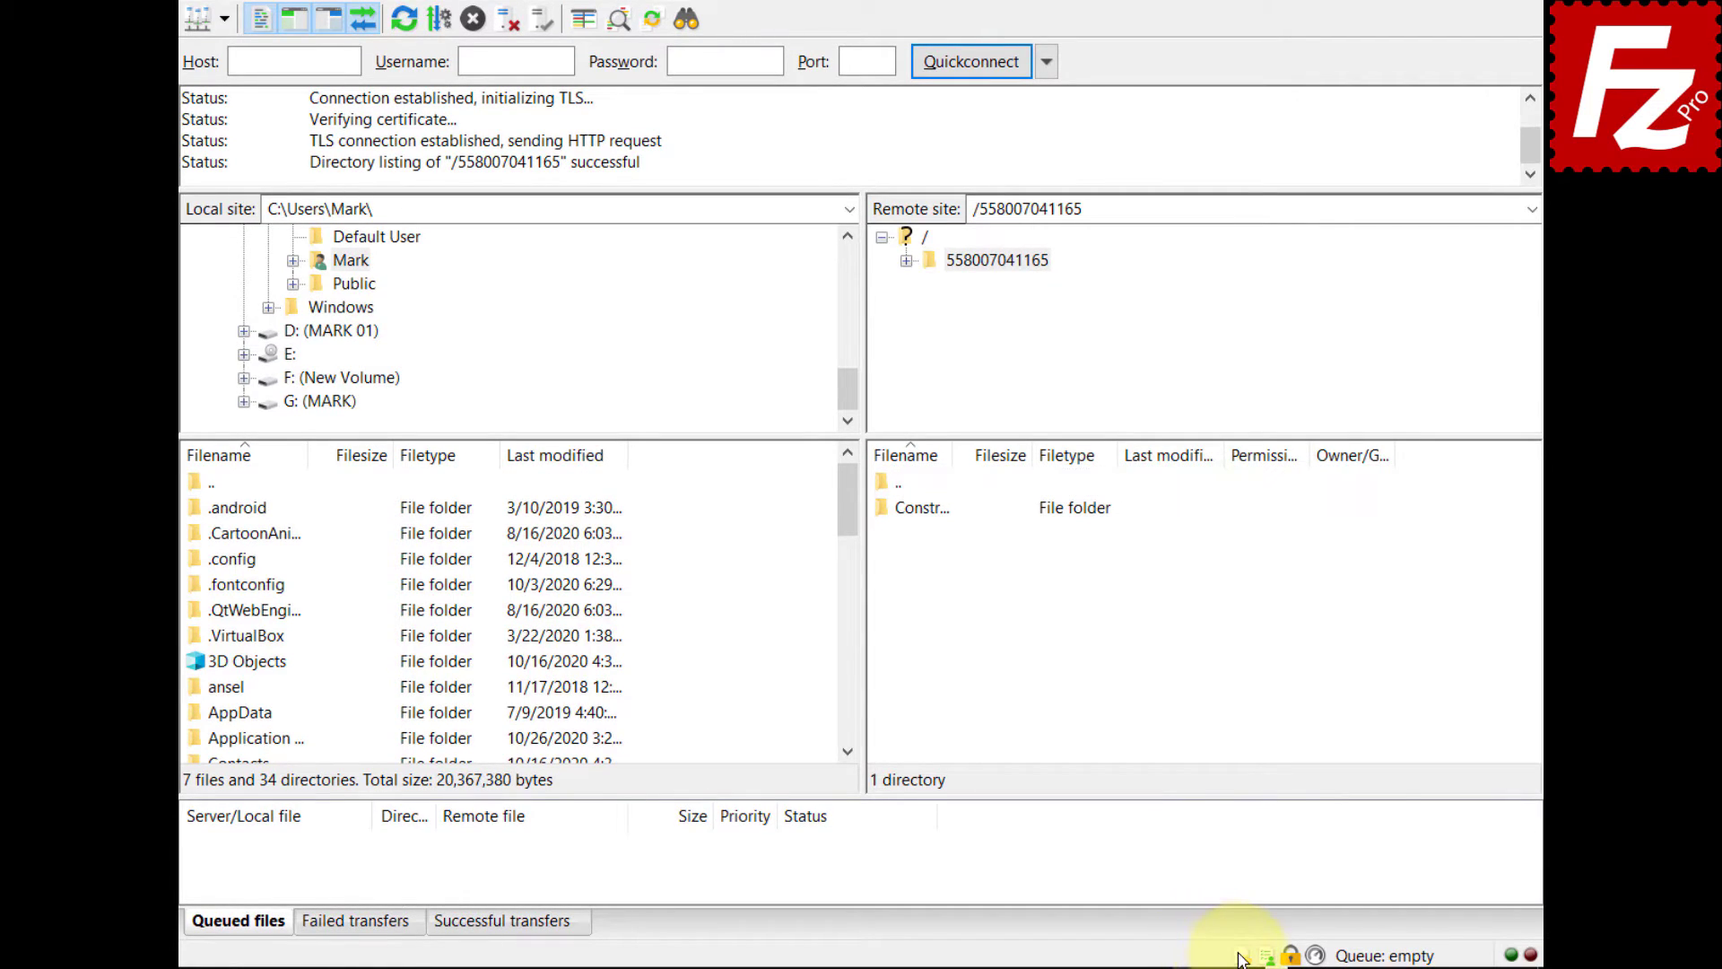
click(1241, 956)
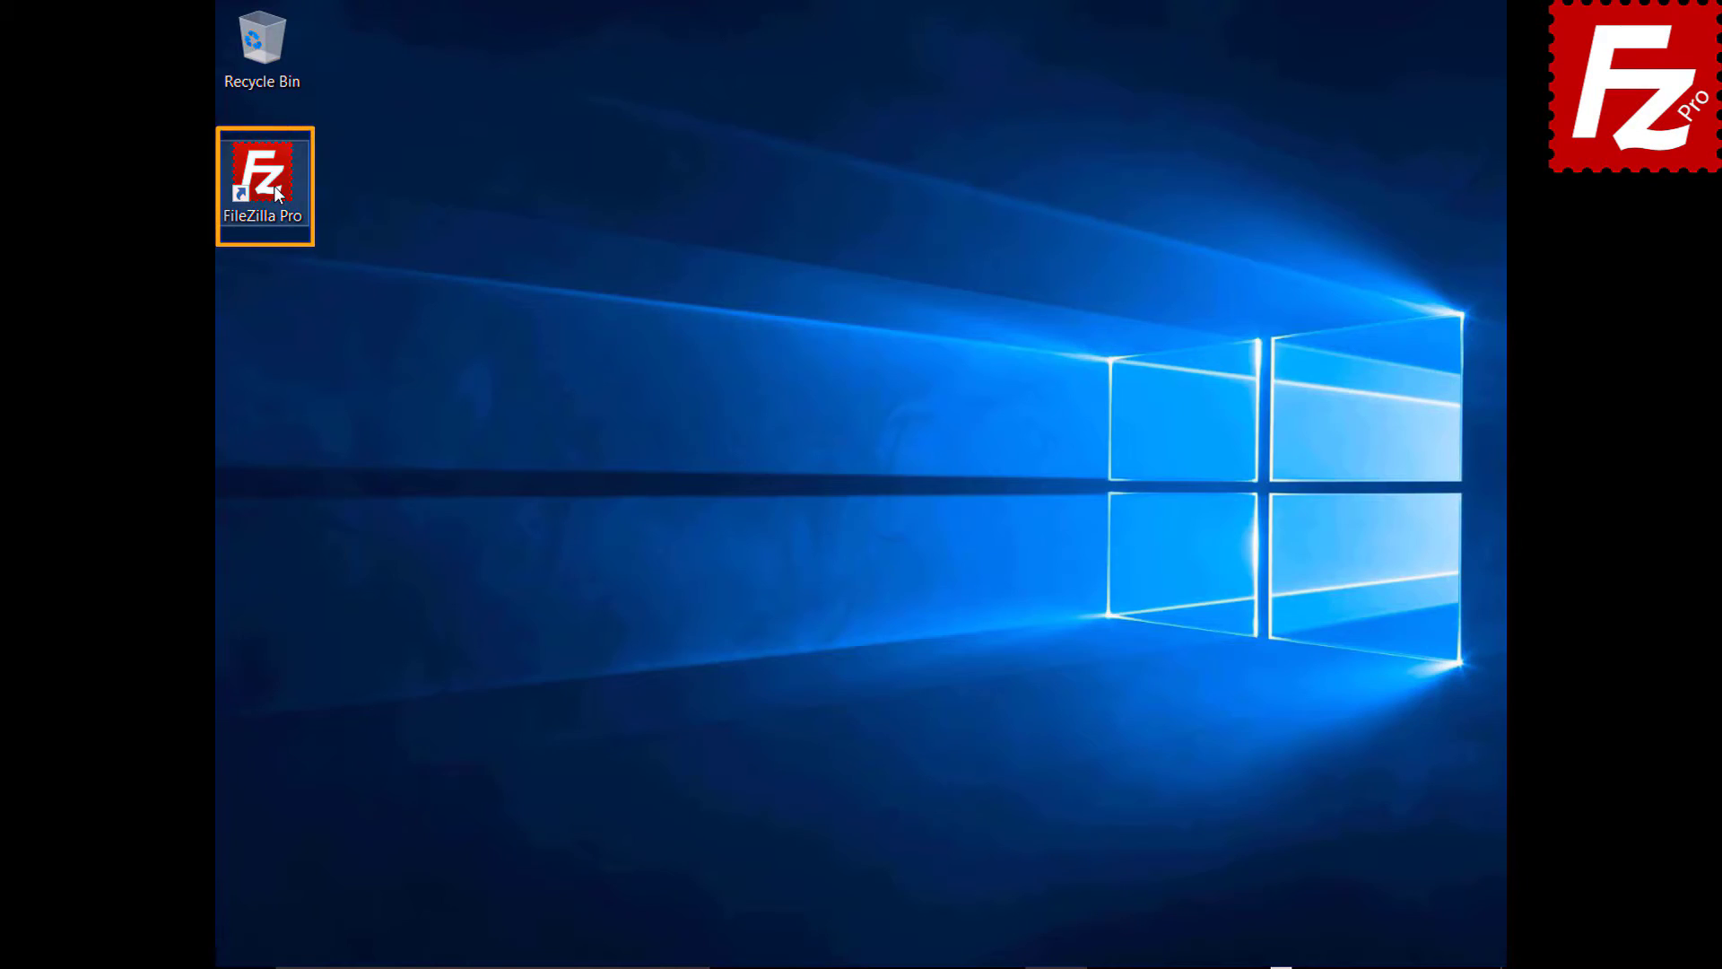
- Relaunch FileZilla Pro and add an S3 provider named Alibaba Object Storage
double_click(272, 185)
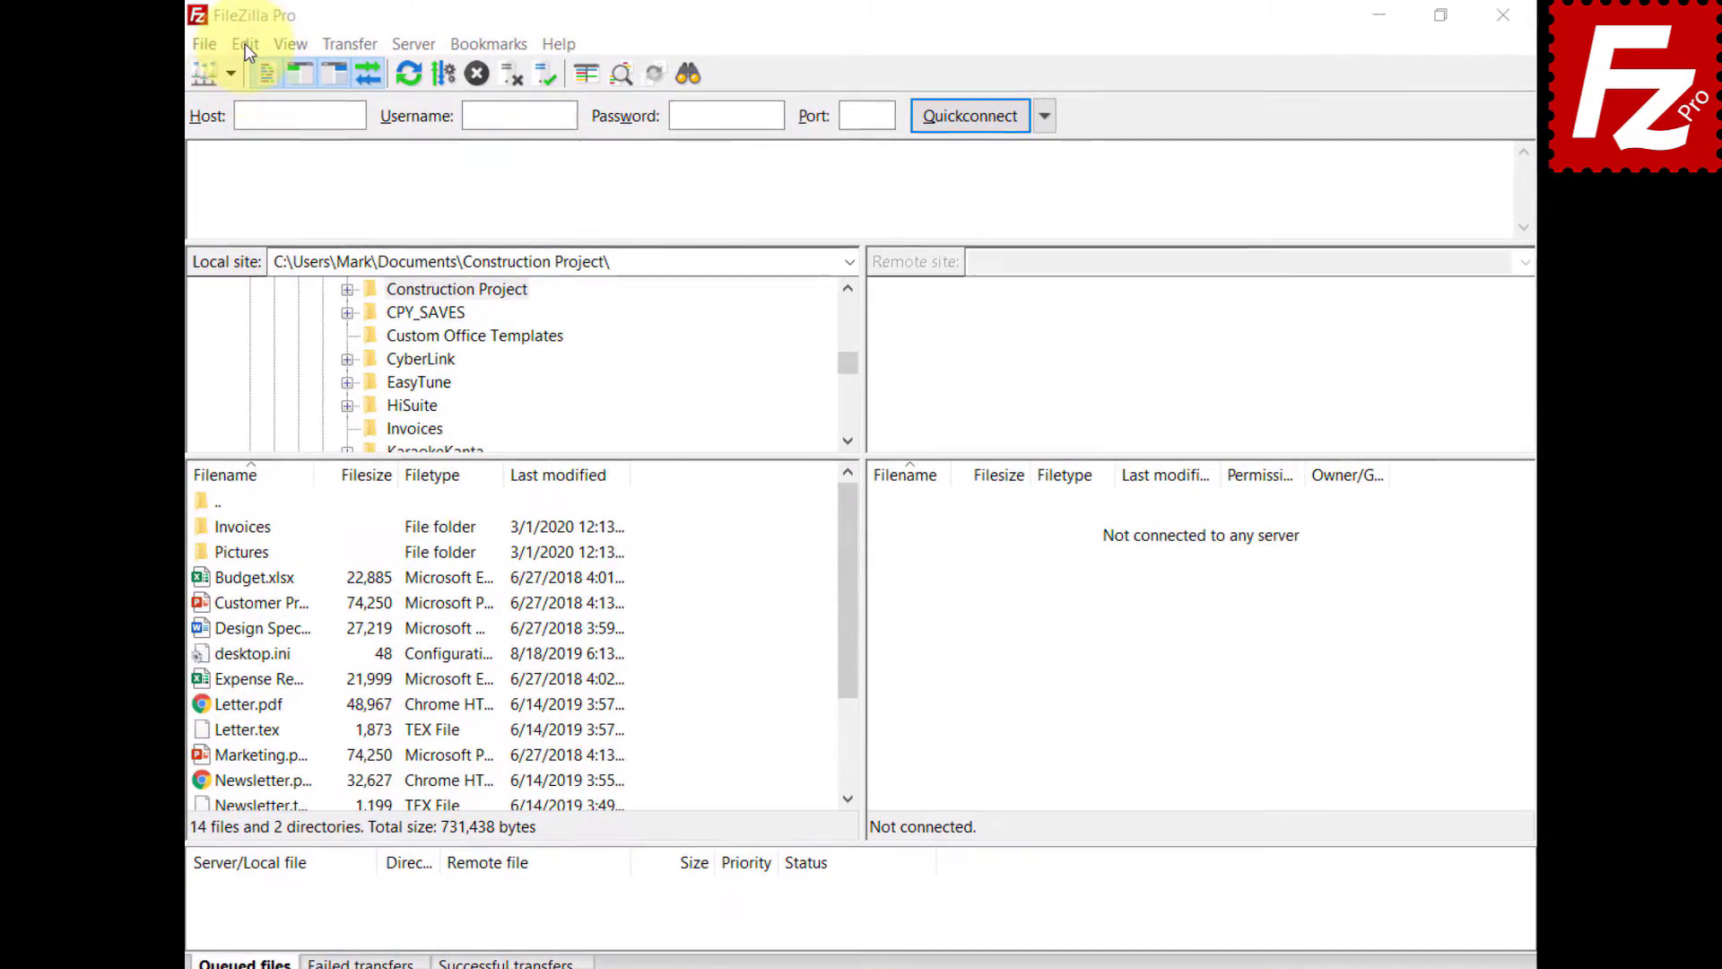
click(242, 43)
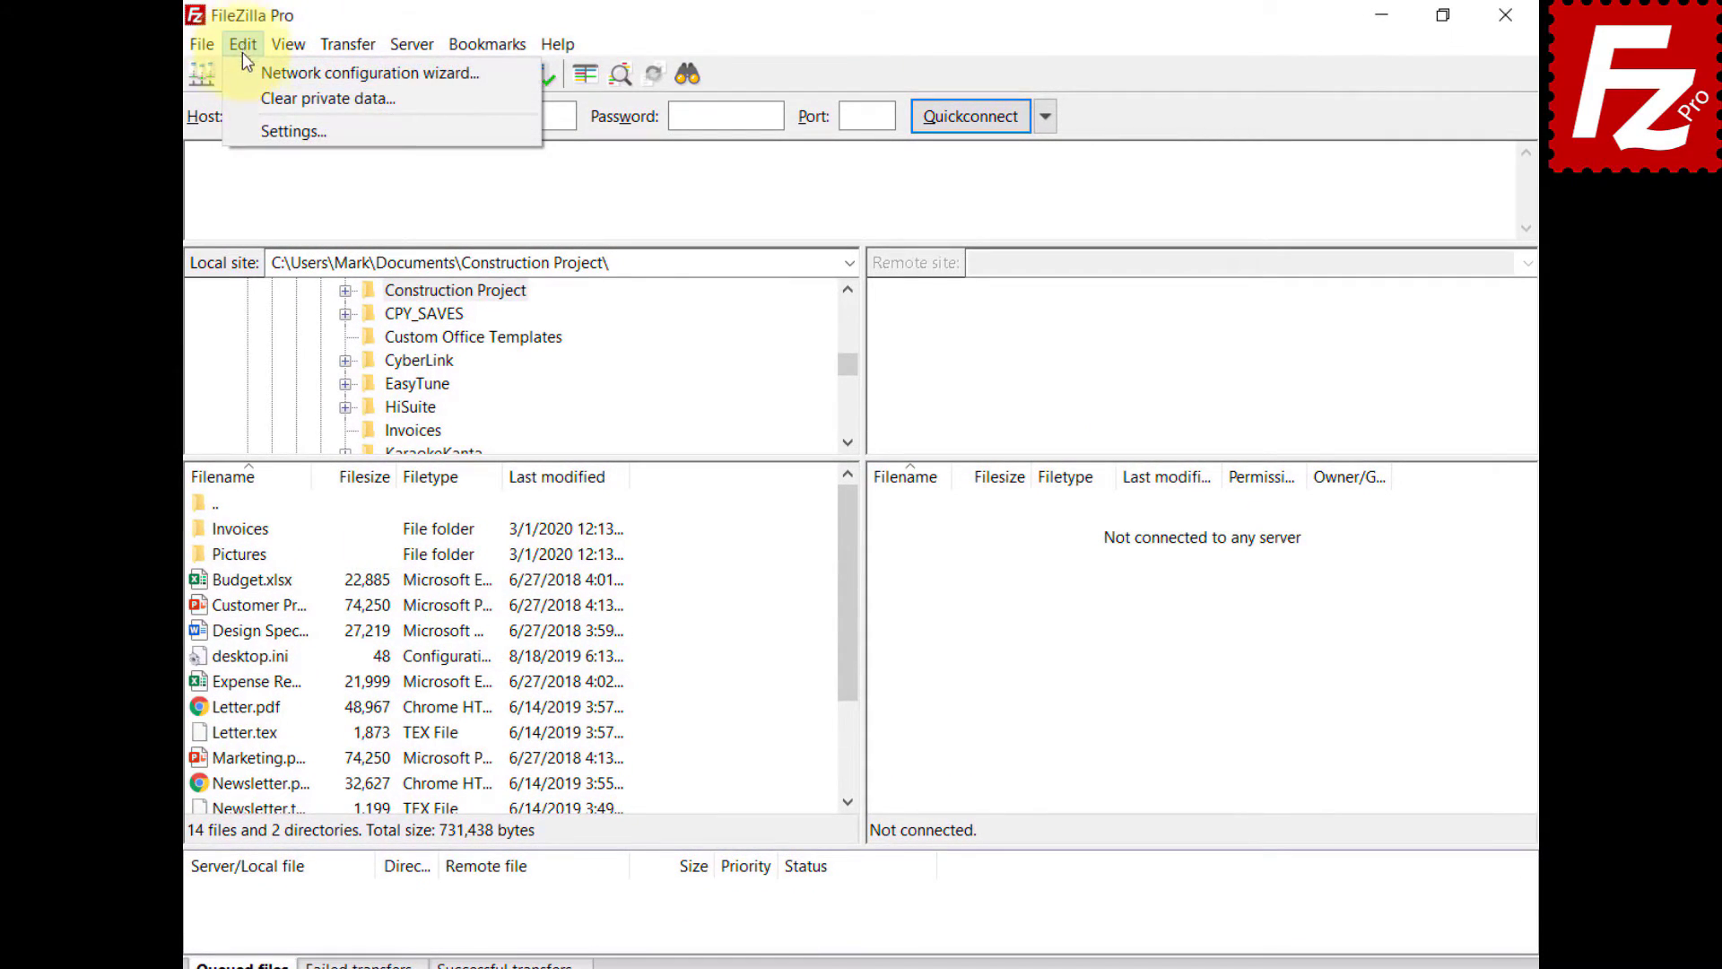
click(243, 126)
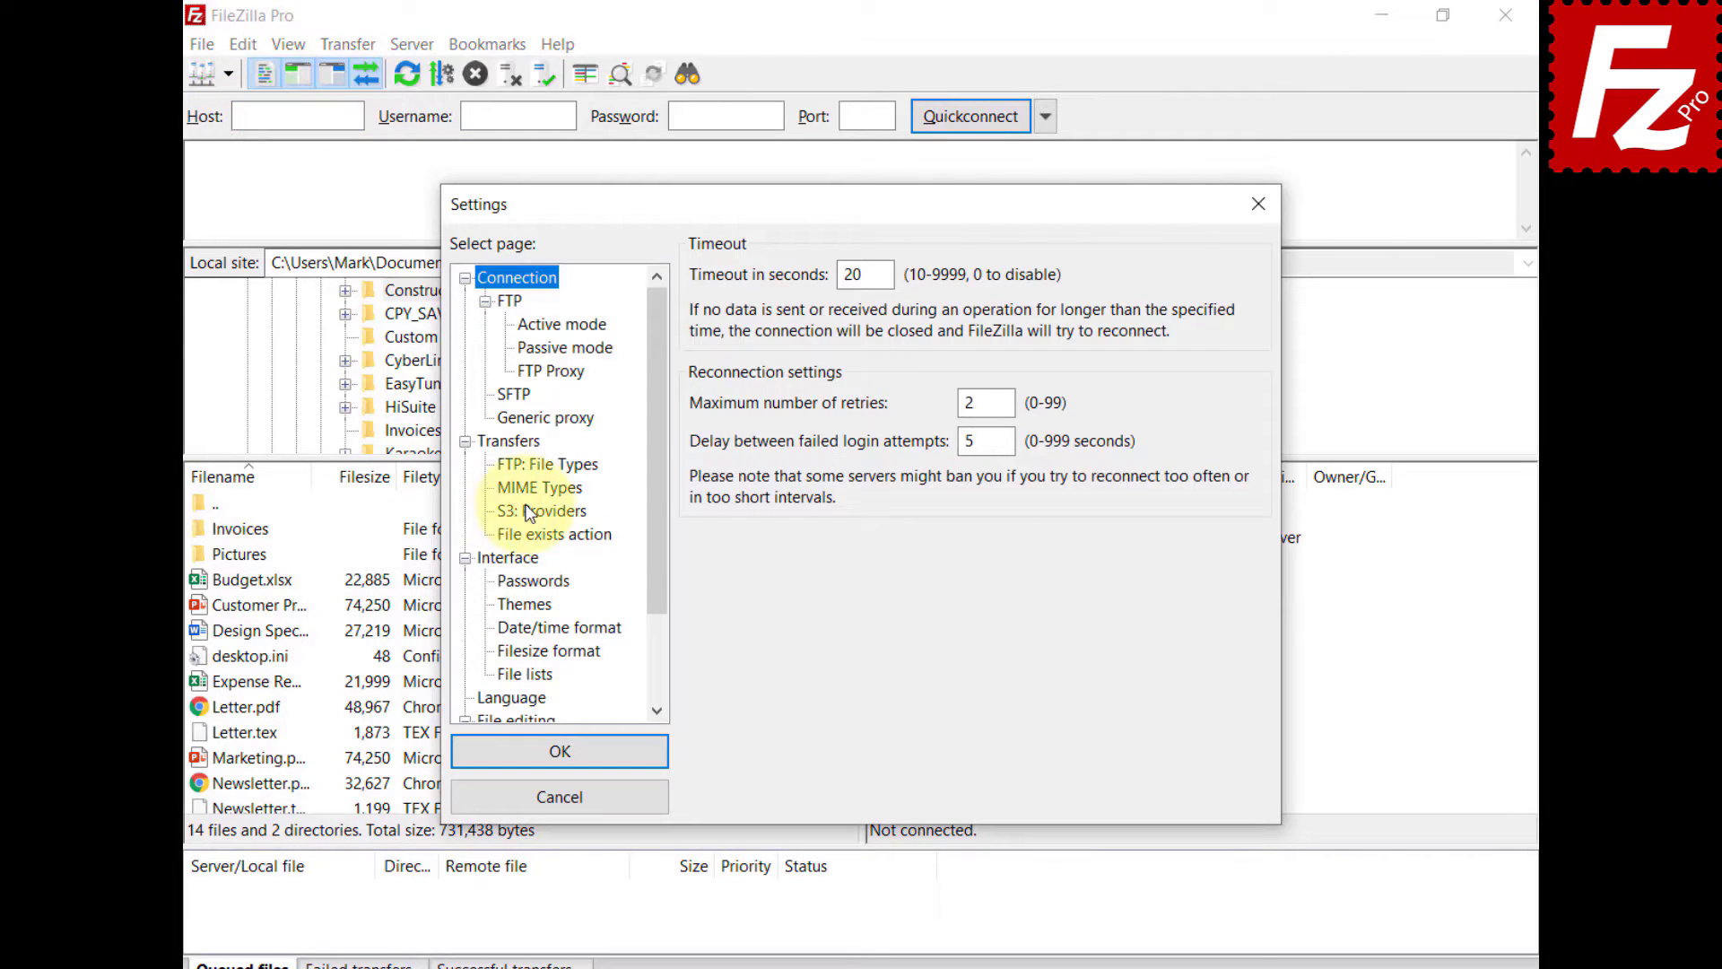
click(529, 511)
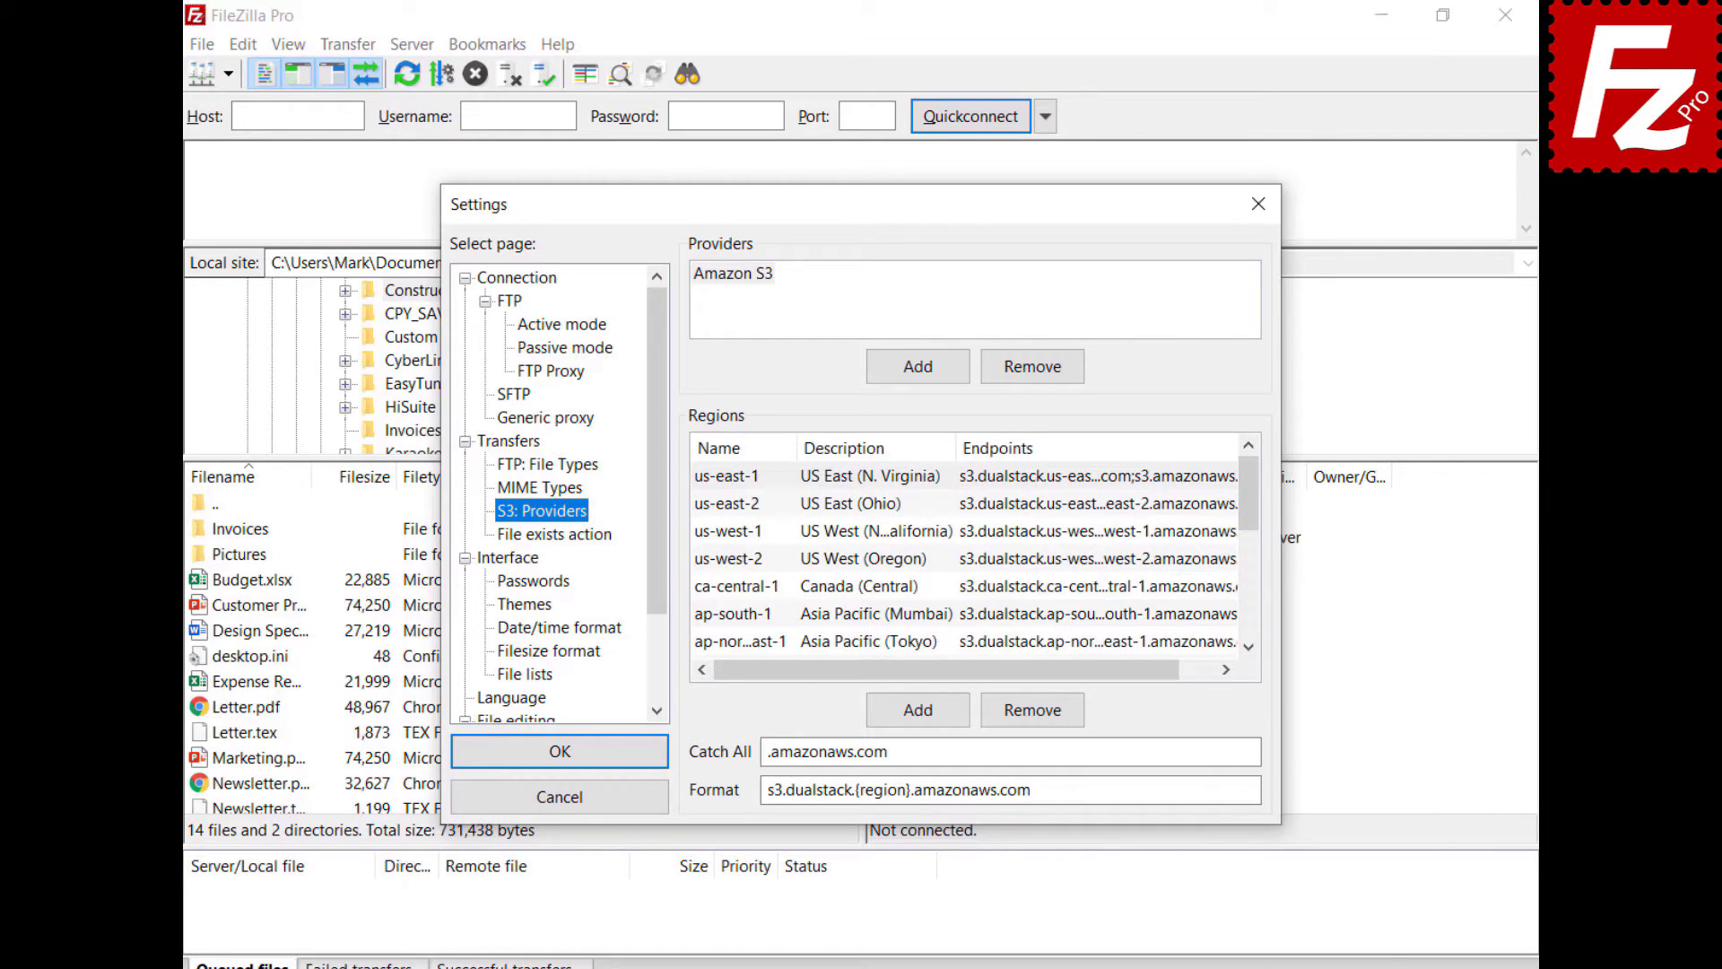
click(917, 366)
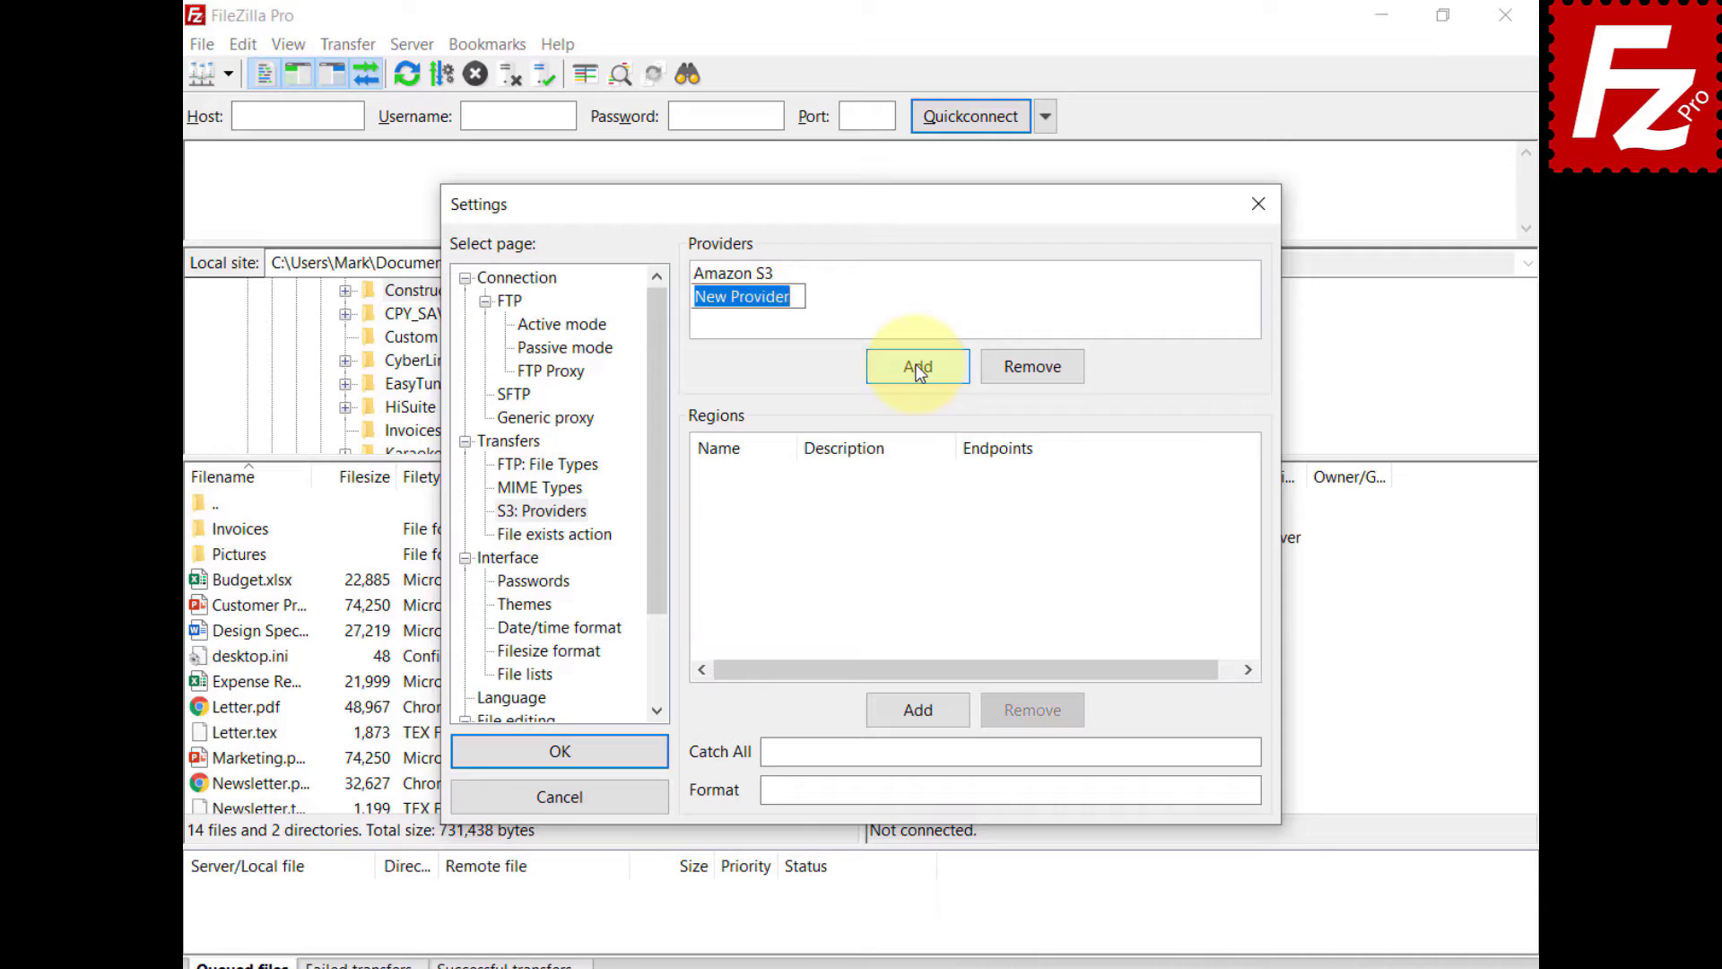
text(Alibaba Object )
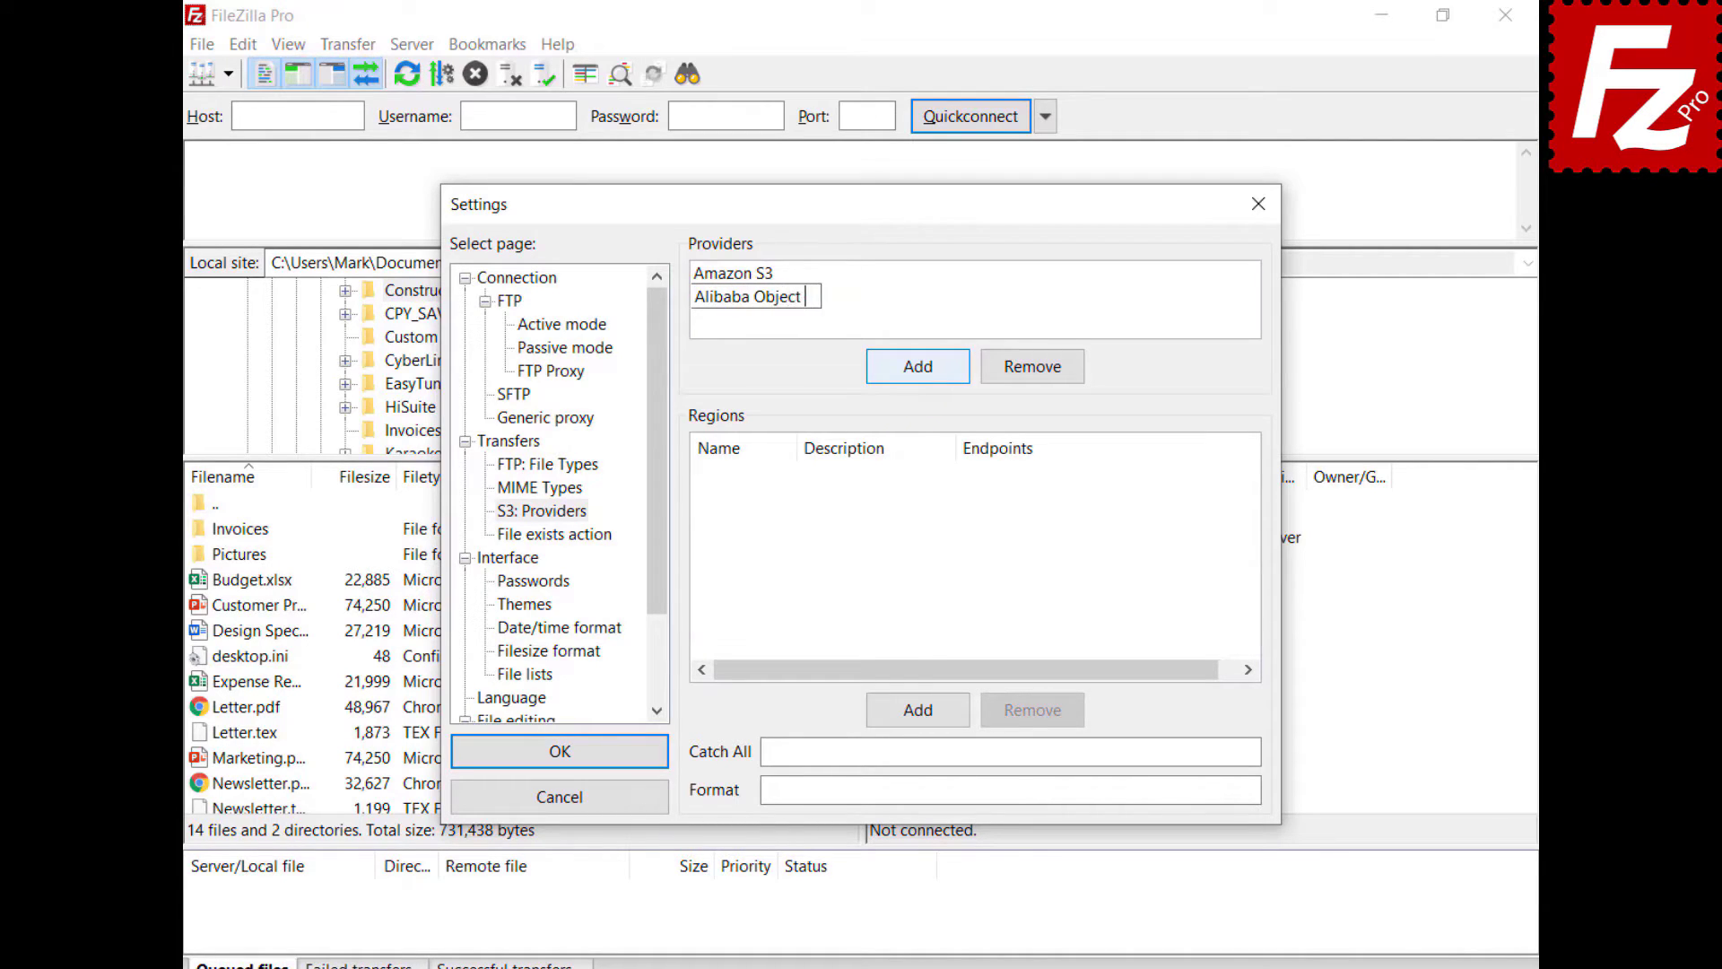
text(Storage)
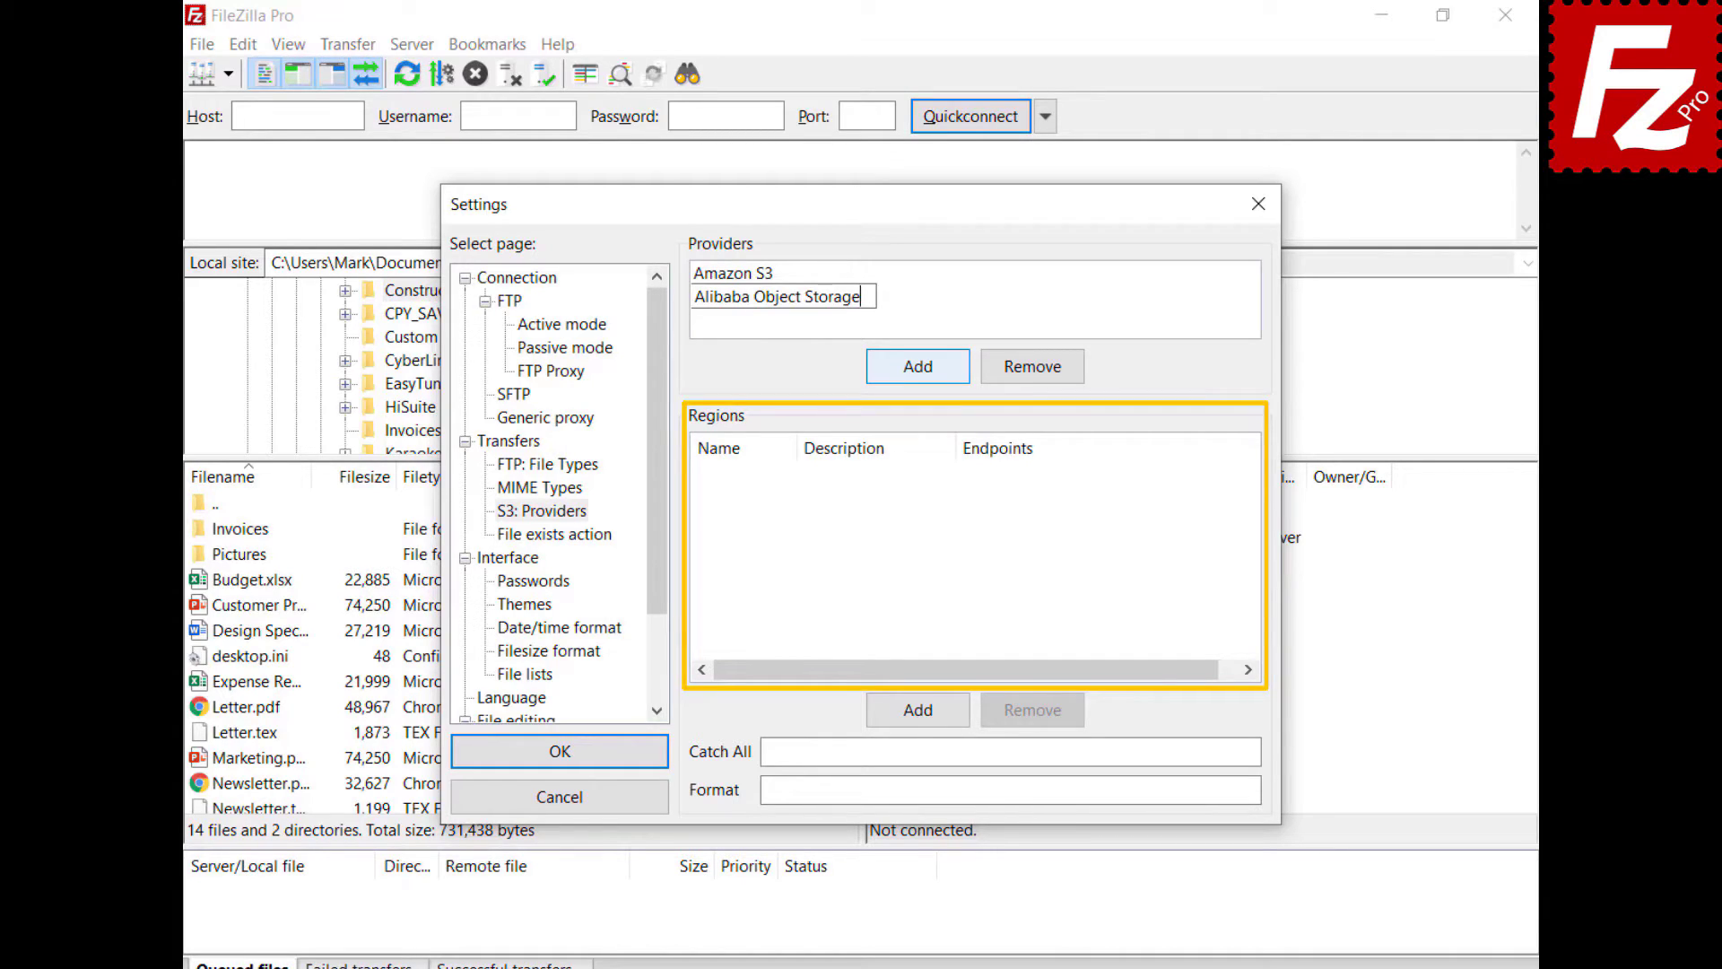
- Add region oss-cn-hangzhou, described China (Hangzhou), with its endpoints
click(926, 713)
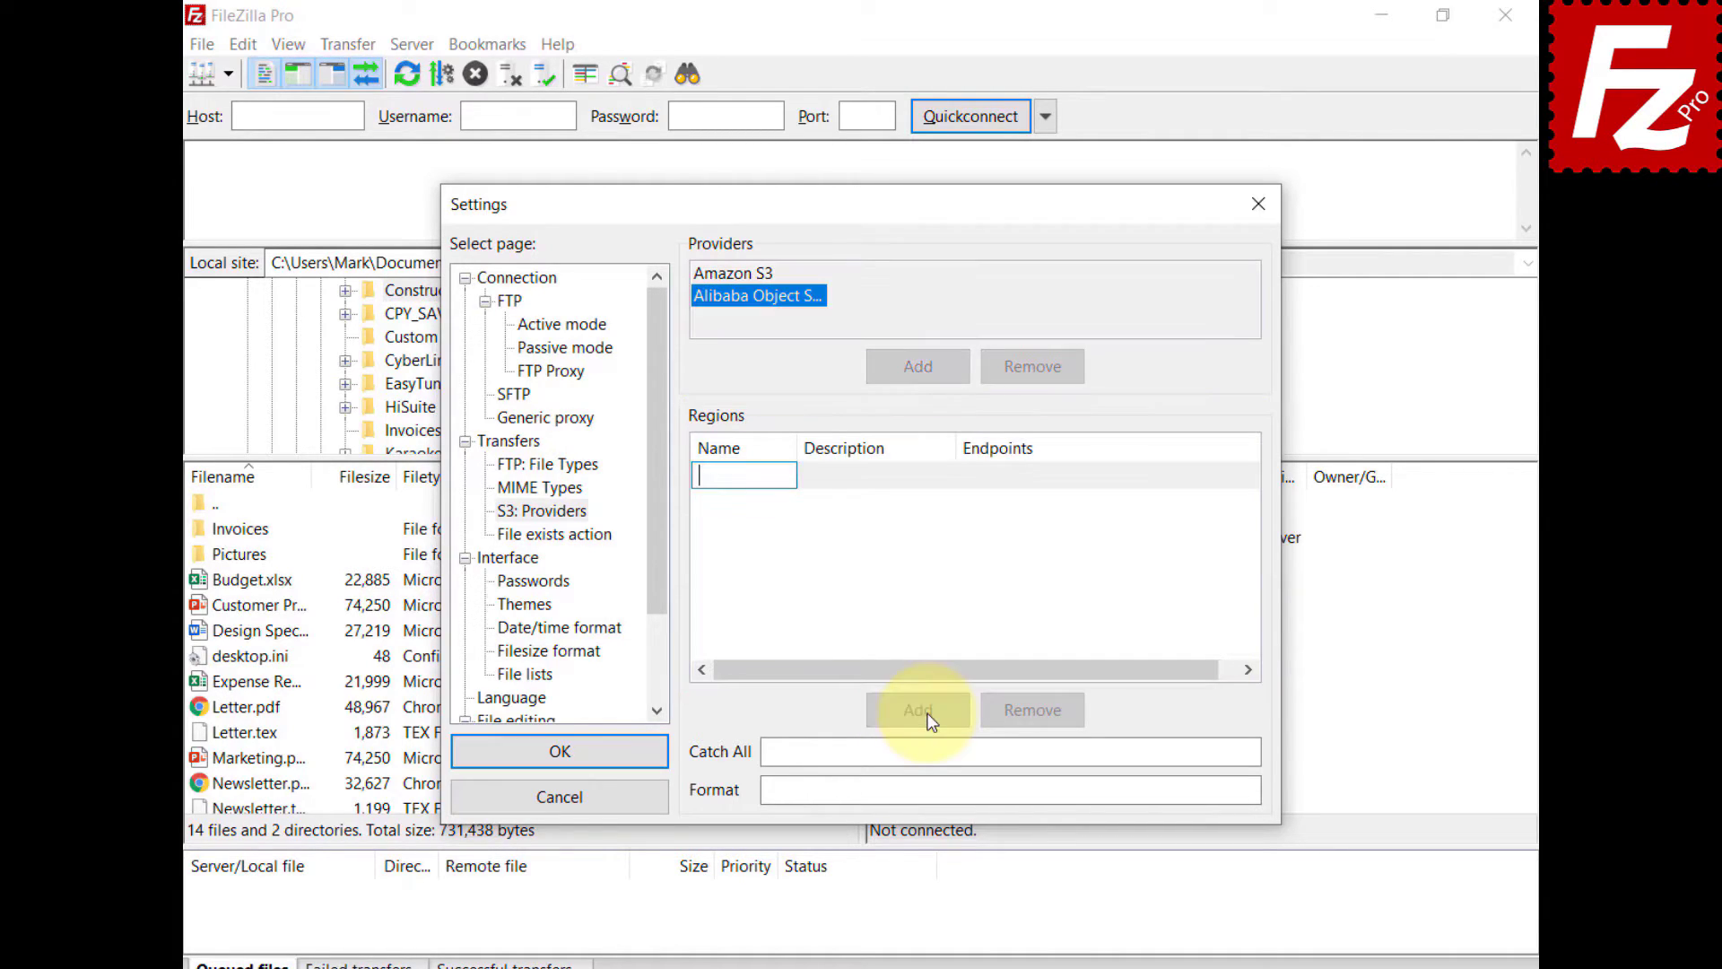
text(oss-cn-hangzhou)
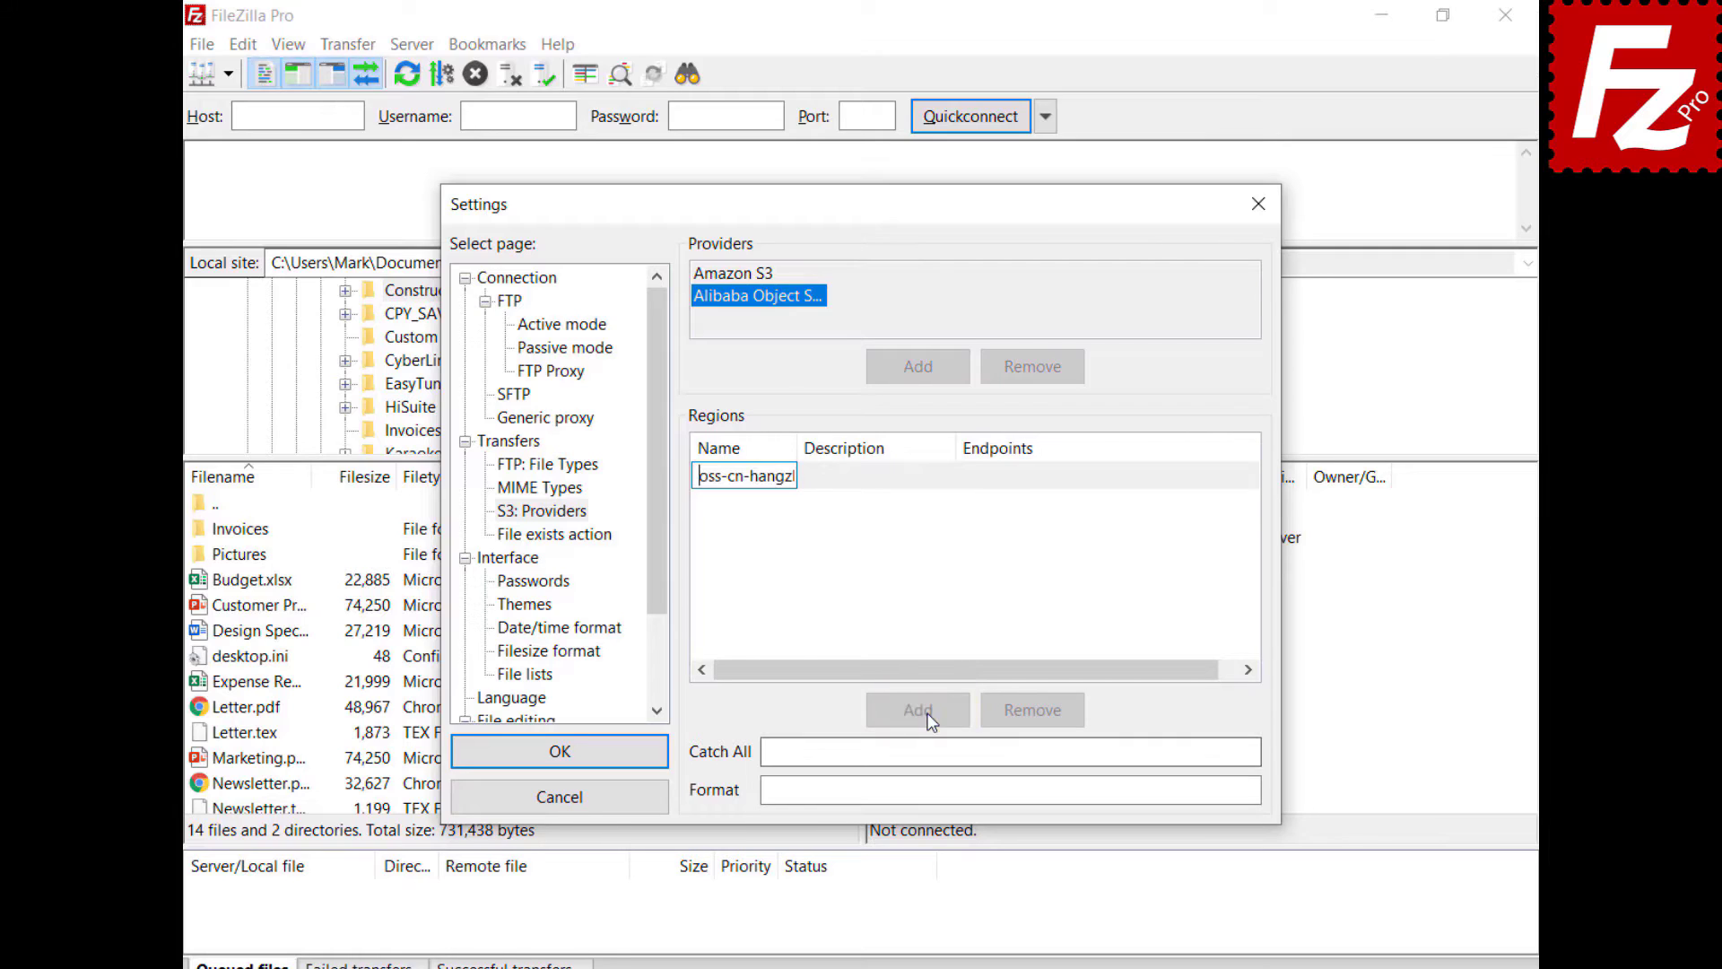
click(868, 484)
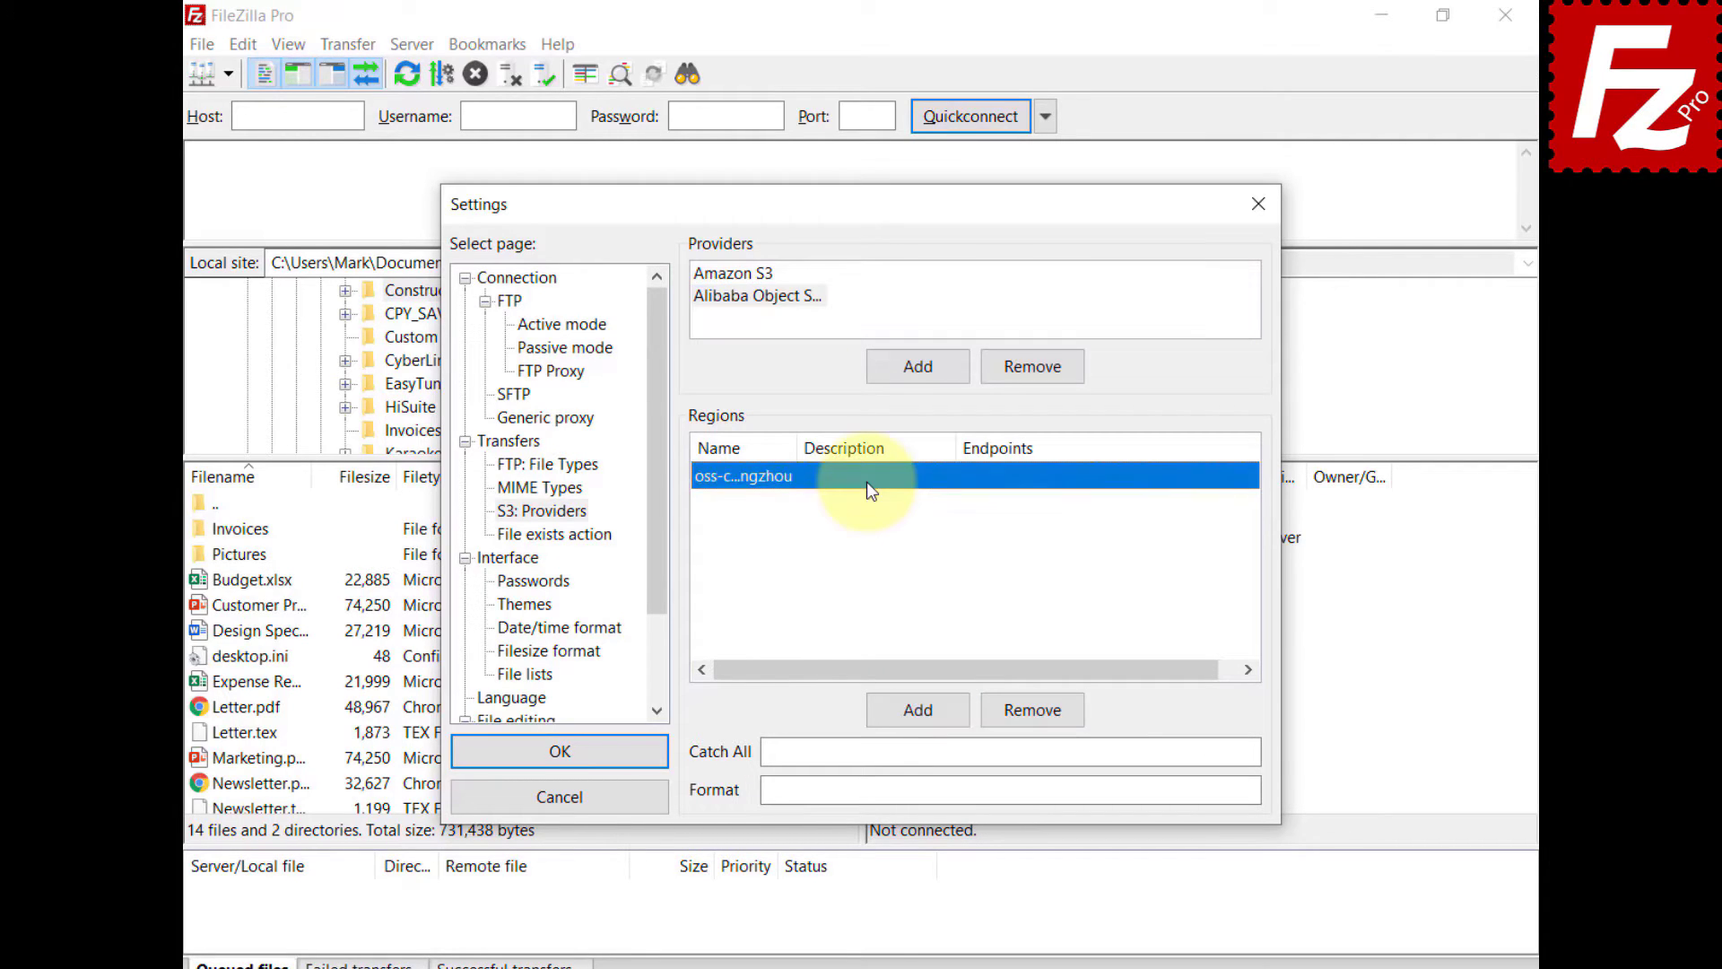
click(867, 480)
text(China (Hangzhou))
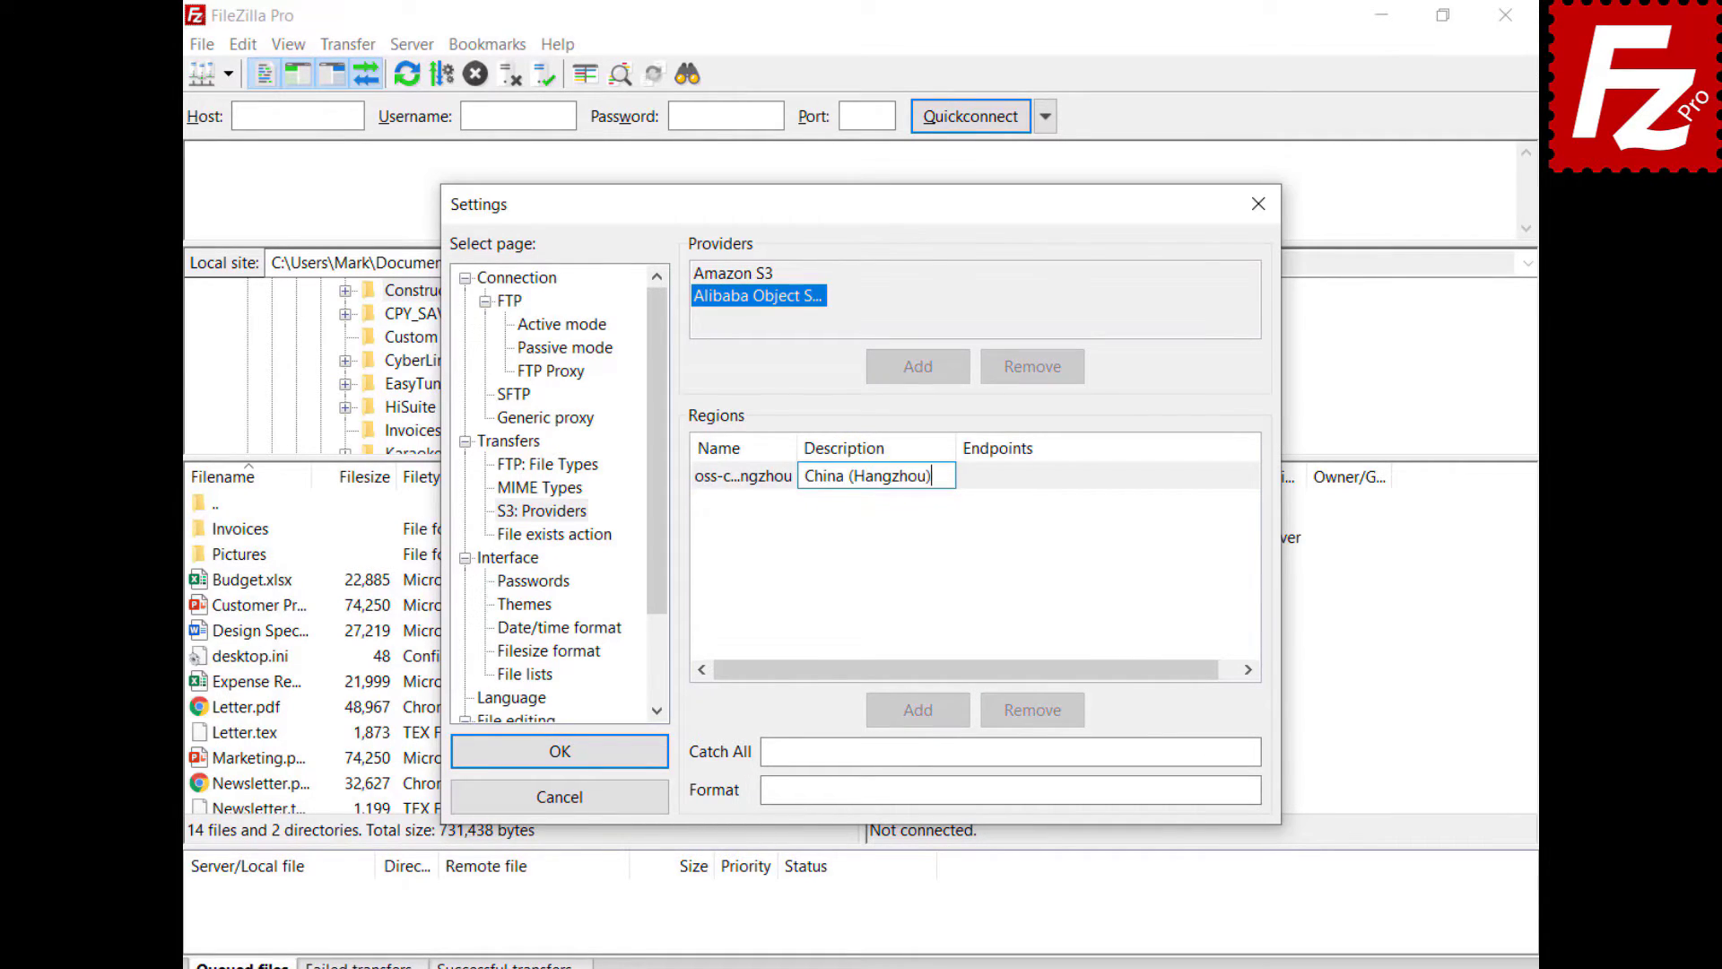
click(1040, 478)
click(1040, 476)
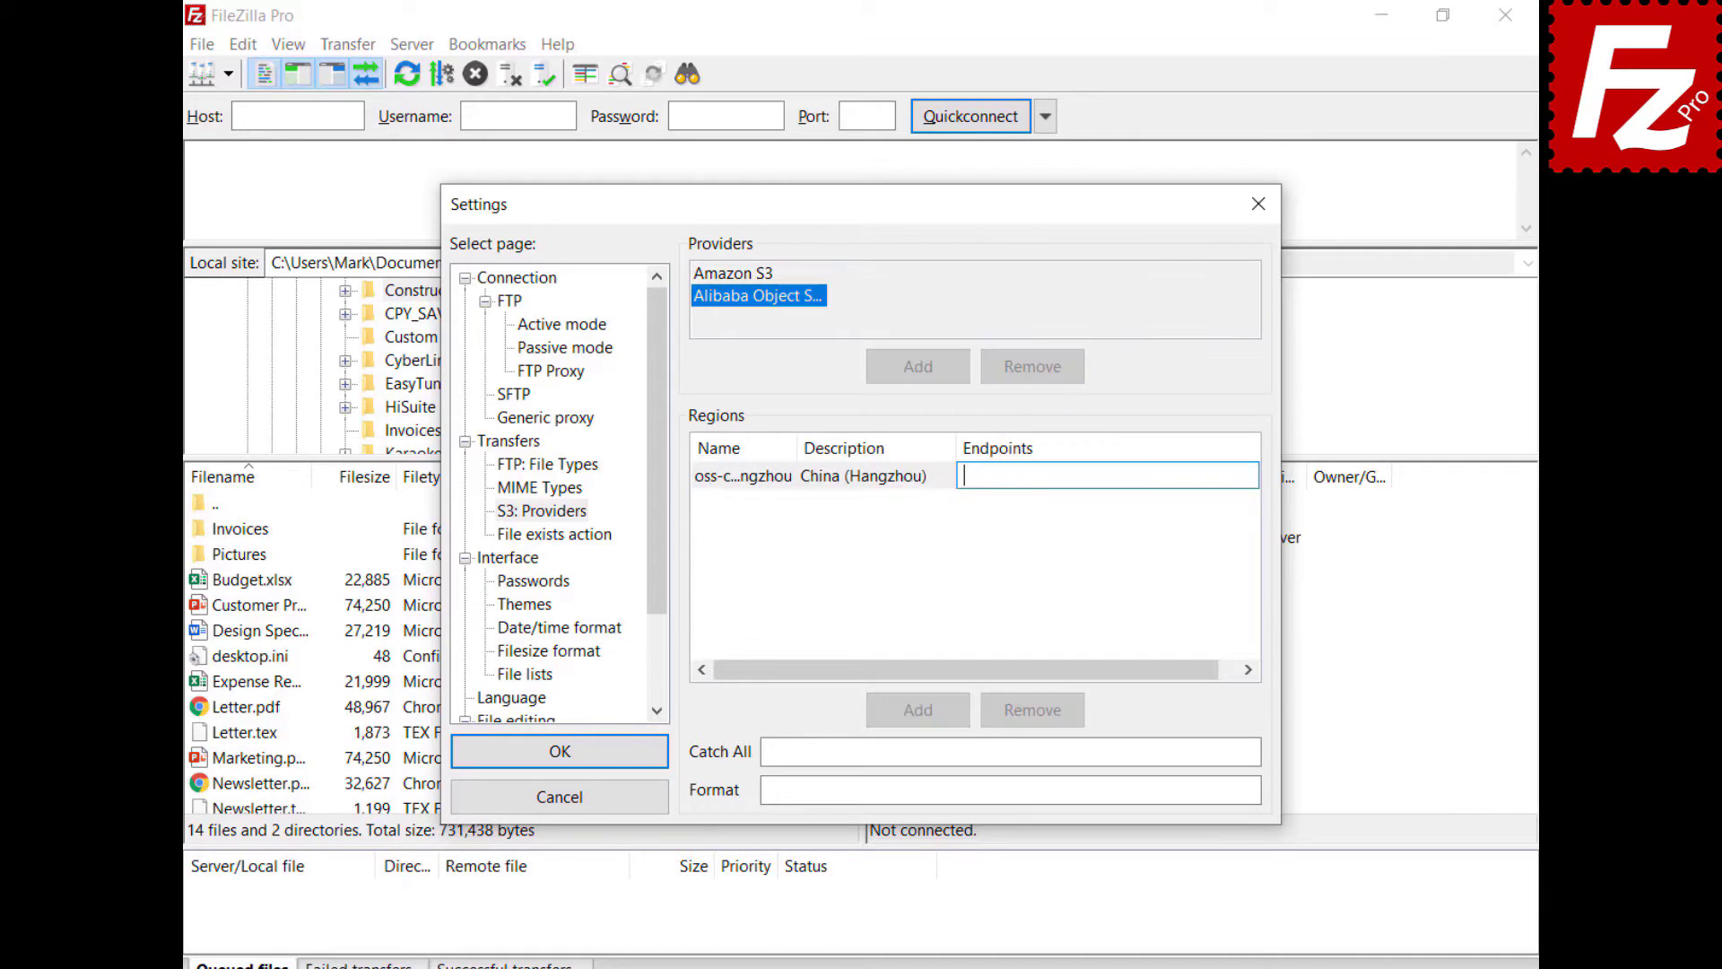
key(ctrl+v)
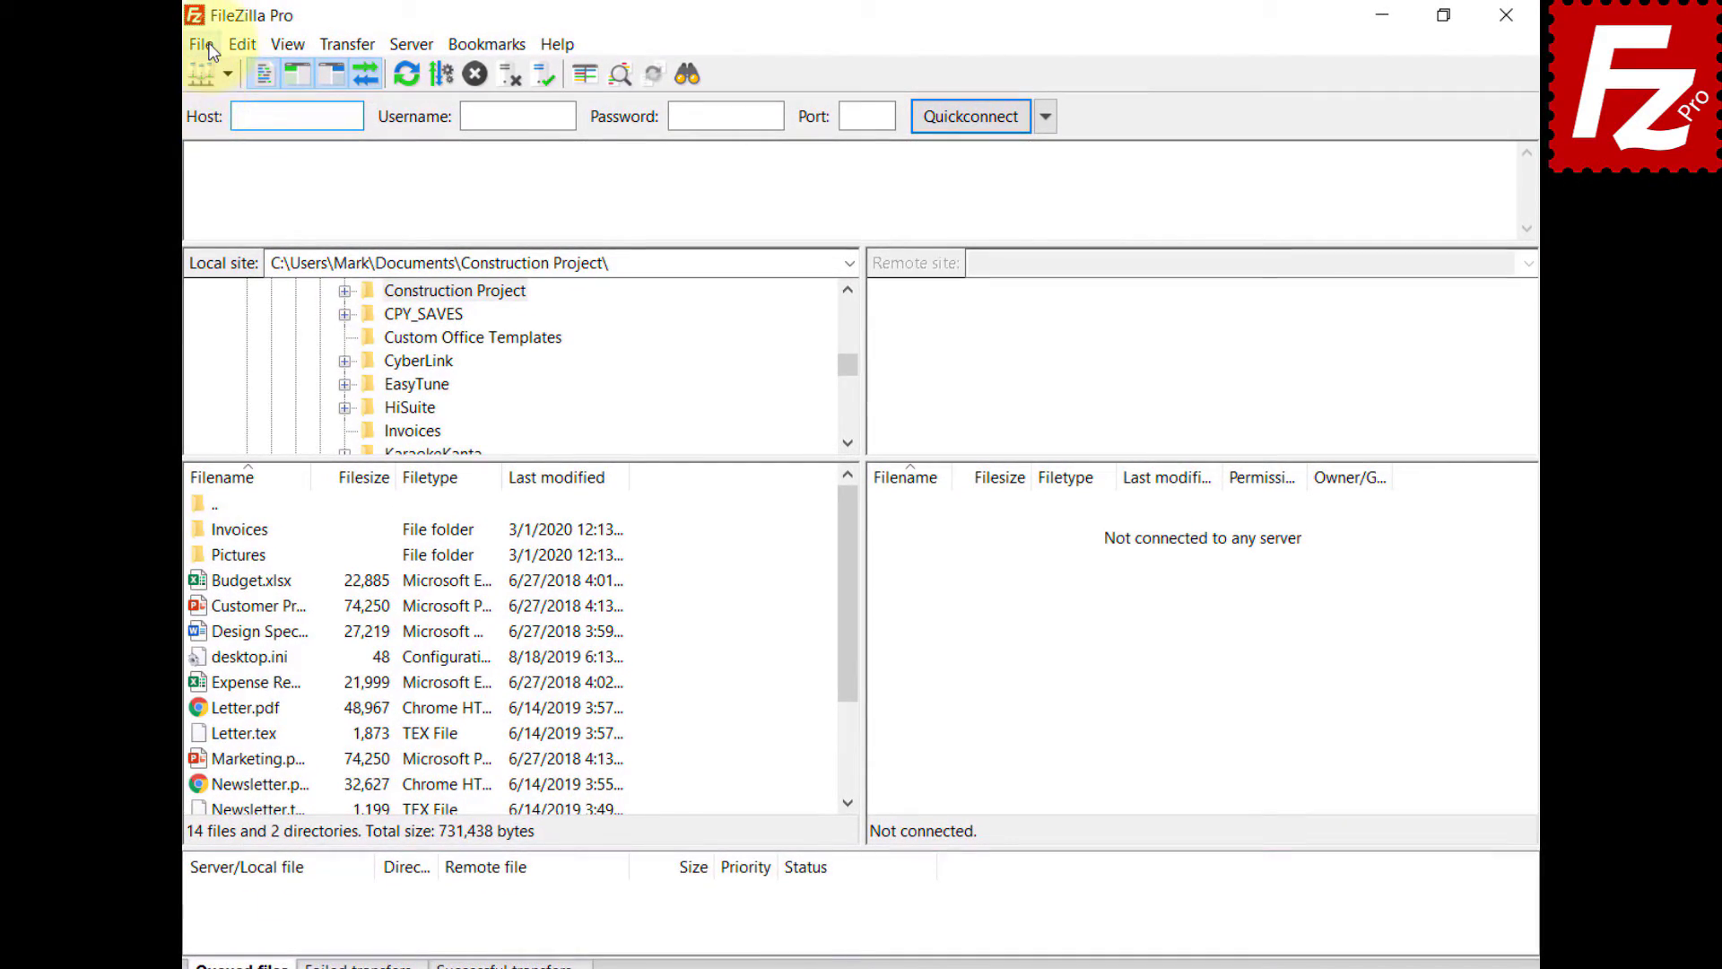
- Create a new site 'Alibaba' using S3 with host oss.aliyuncs.com
click(200, 44)
click(217, 72)
click(541, 657)
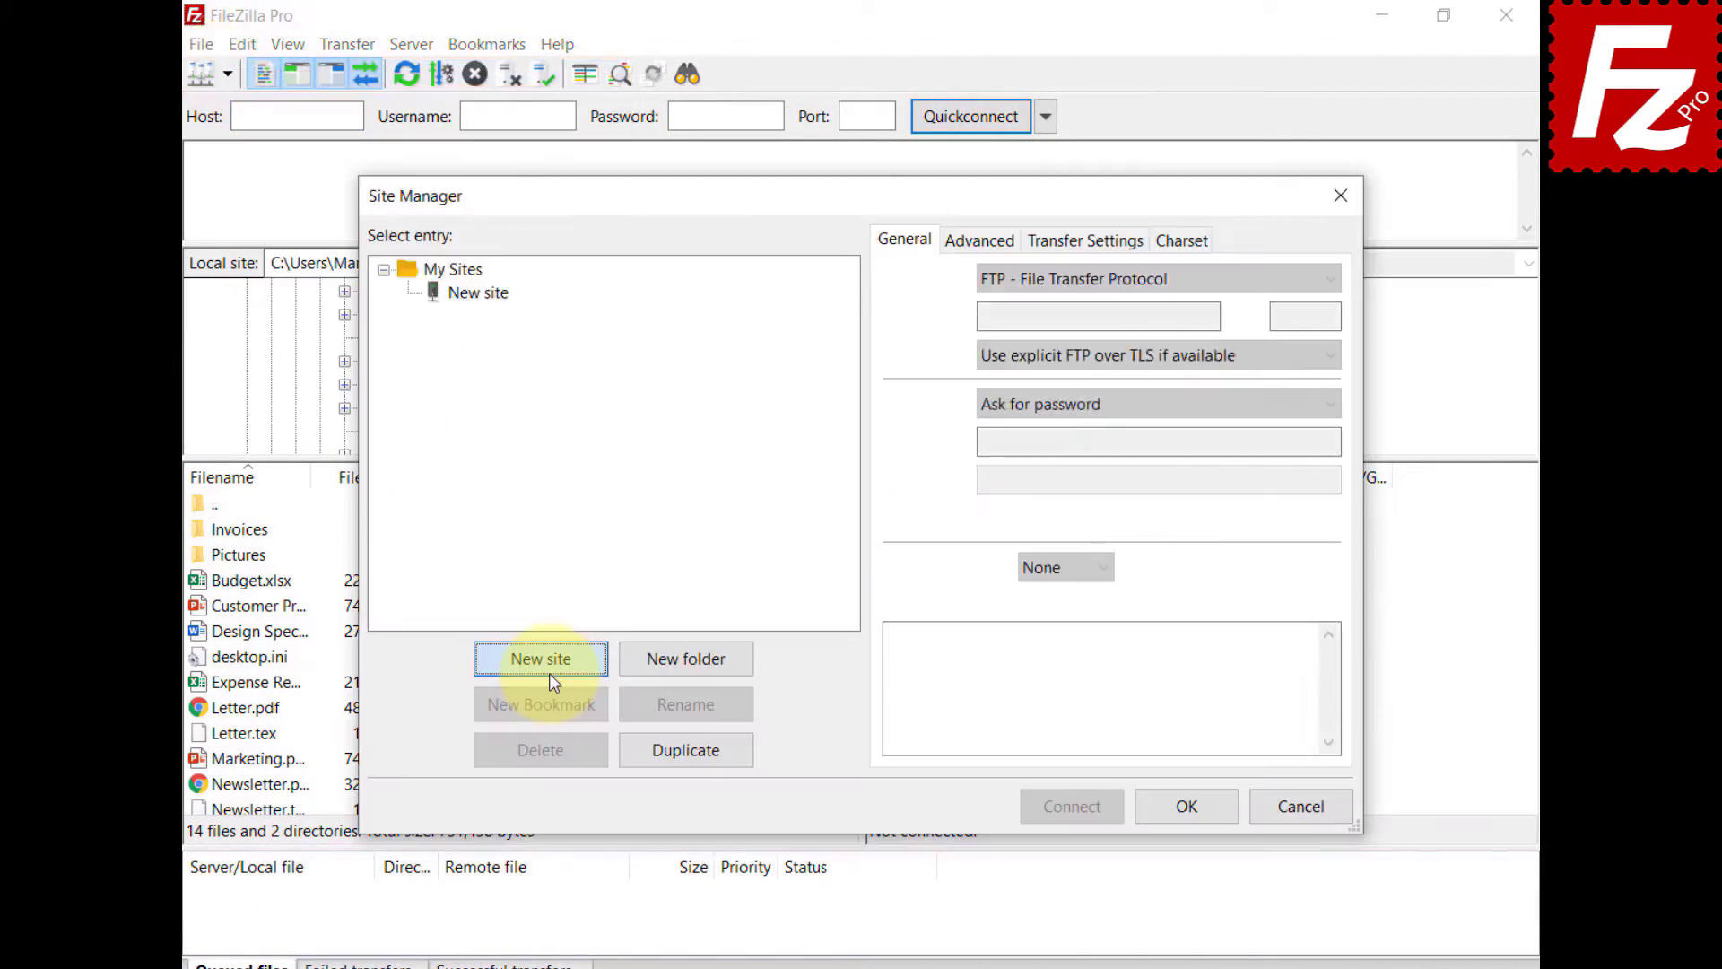
text(Alibaba)
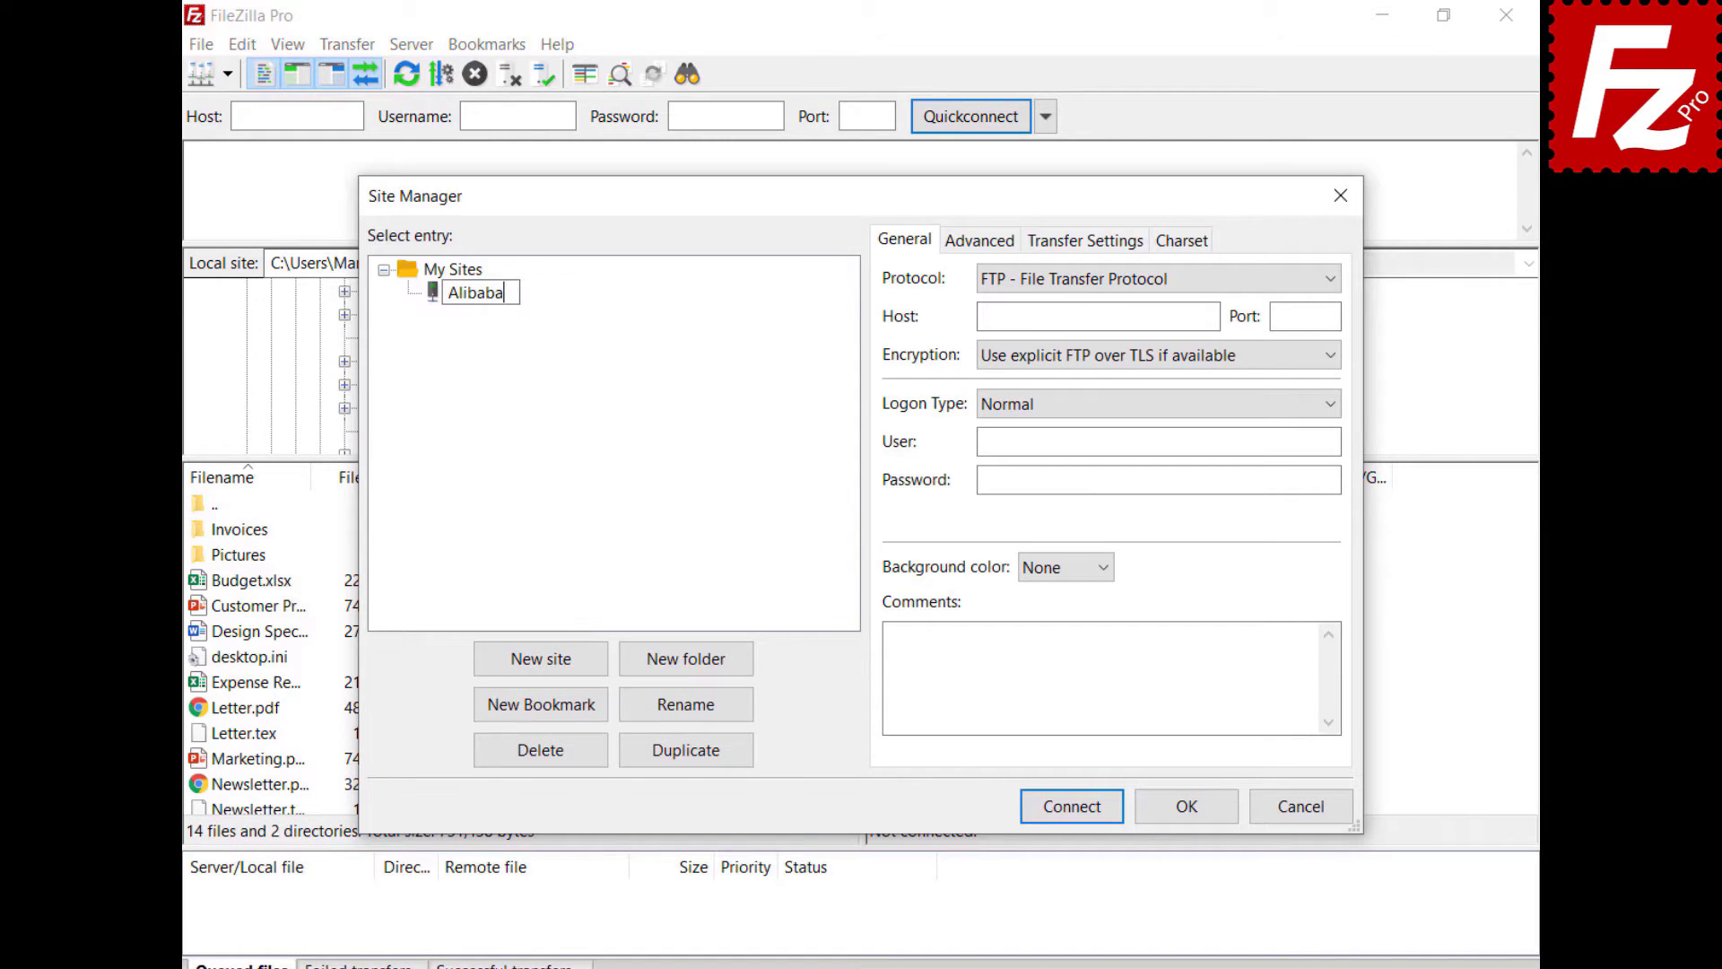
click(1252, 283)
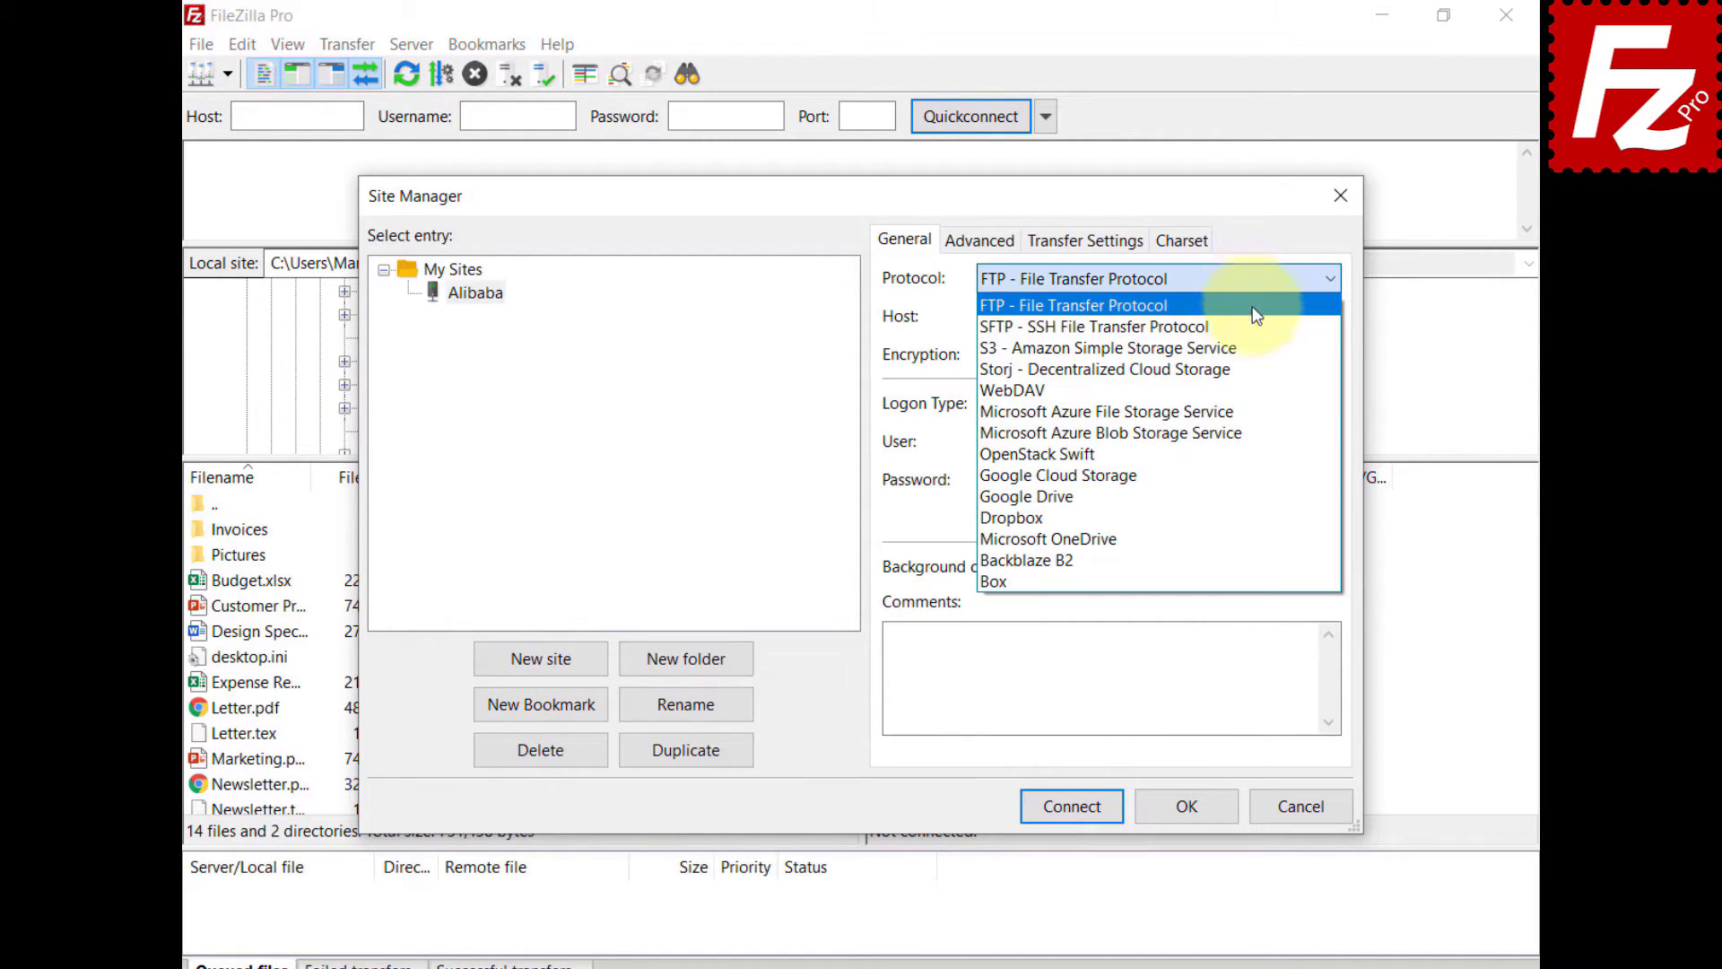
click(1249, 348)
key(Tab)
text(oss.aliyuncs.com)
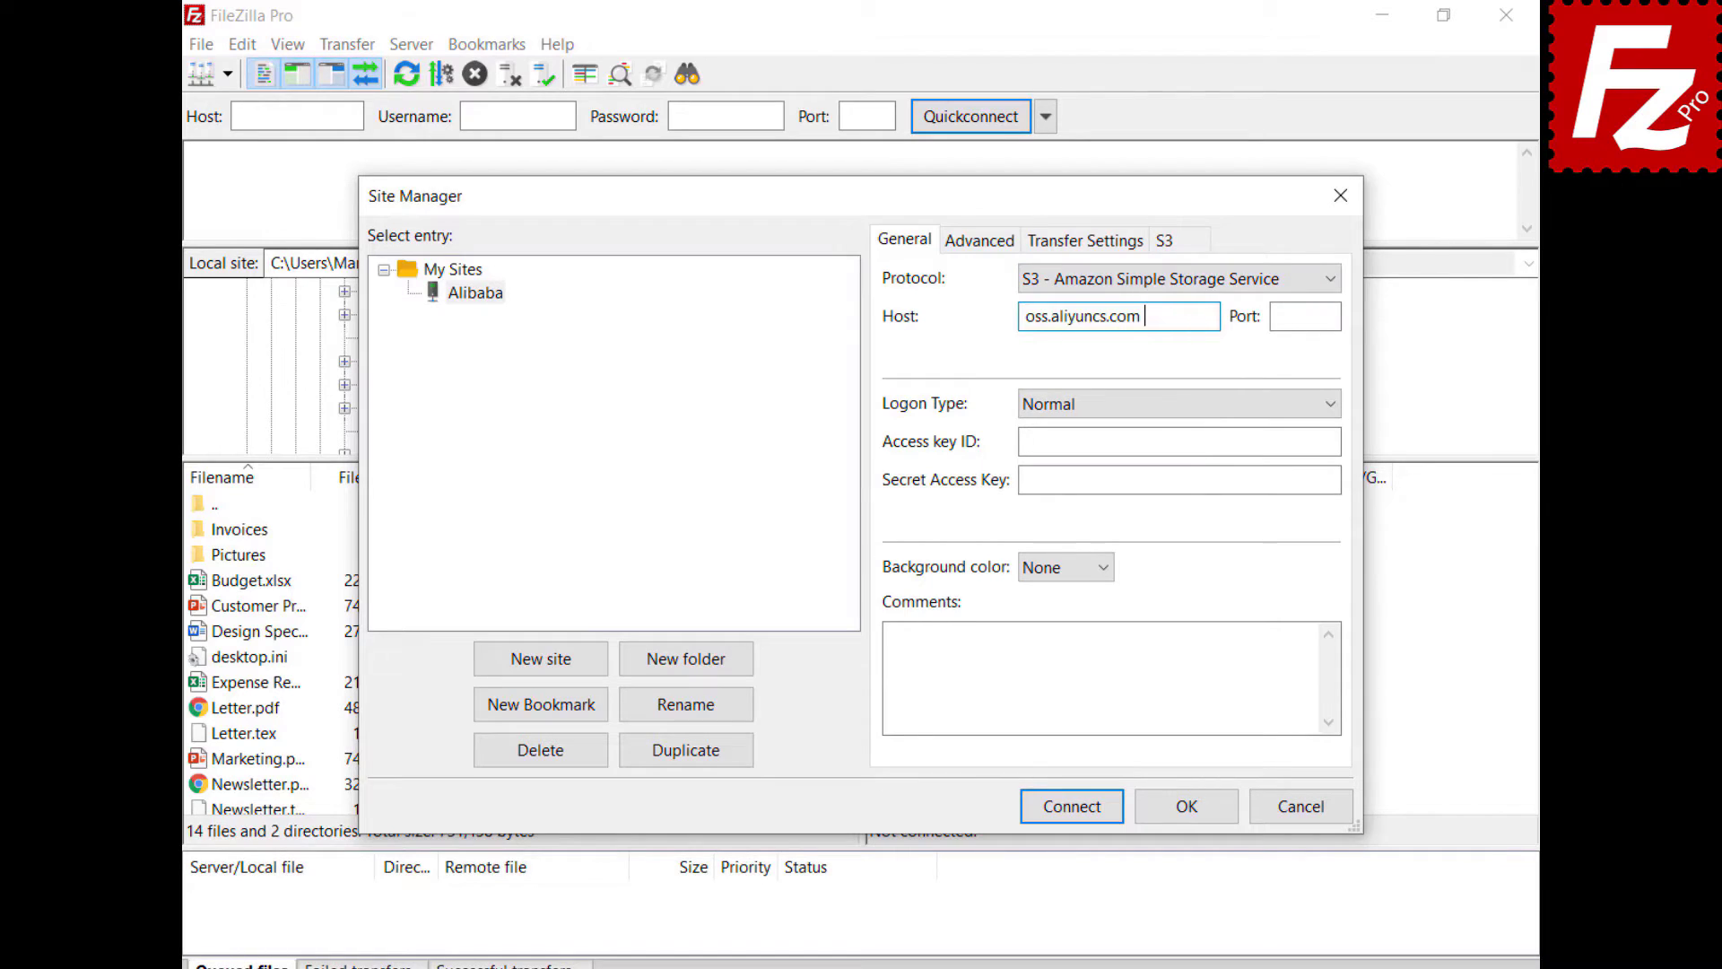
- Paste the access key ID and secret access key into the Alibaba site
click(1179, 441)
key(ctrl+v)
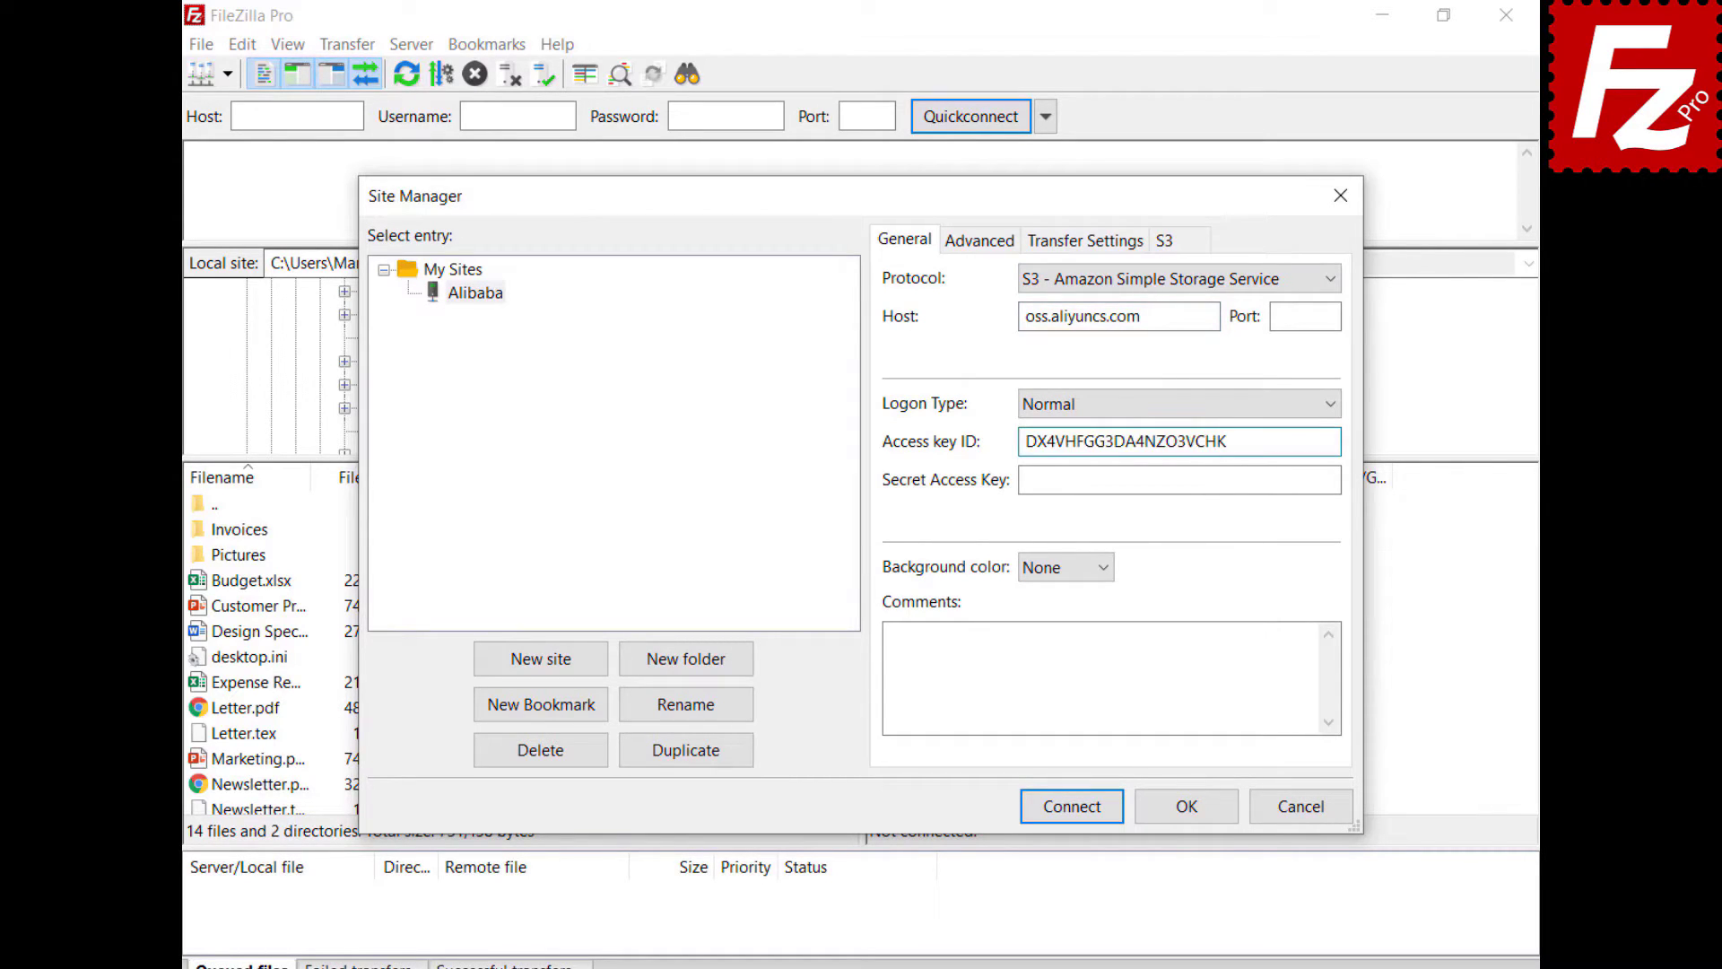
click(1179, 480)
key(ctrl+v)
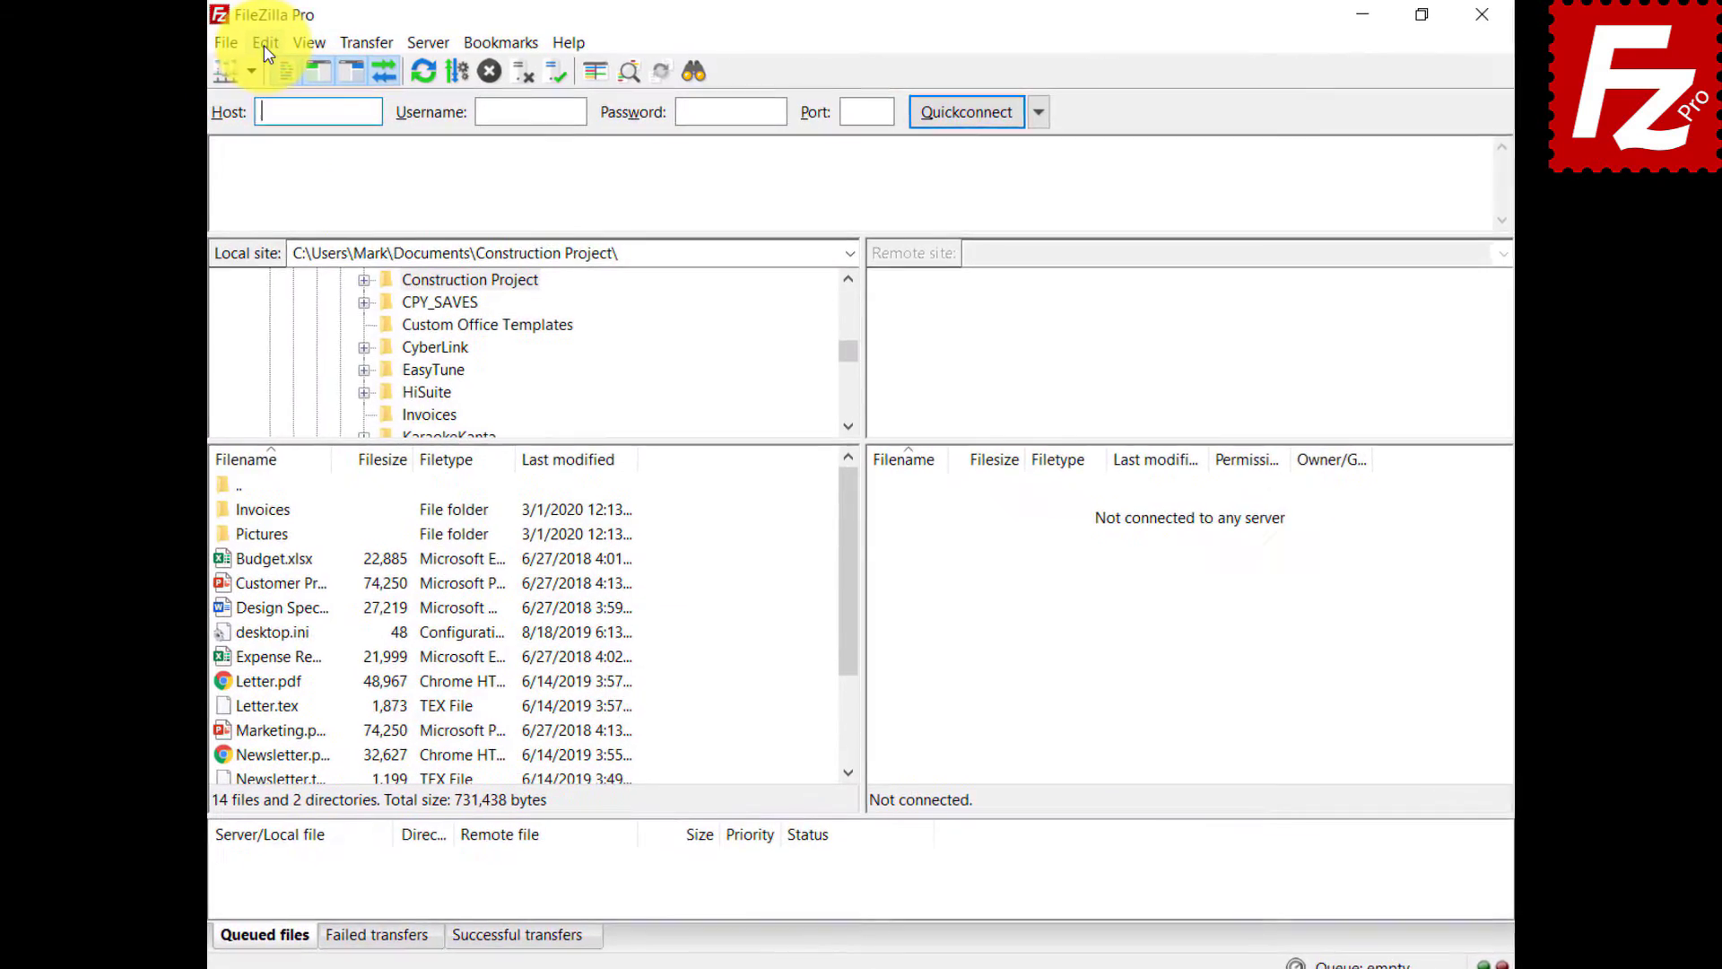
- Add a new S3 provider named StackPath in Settings > S3: Providers
click(242, 45)
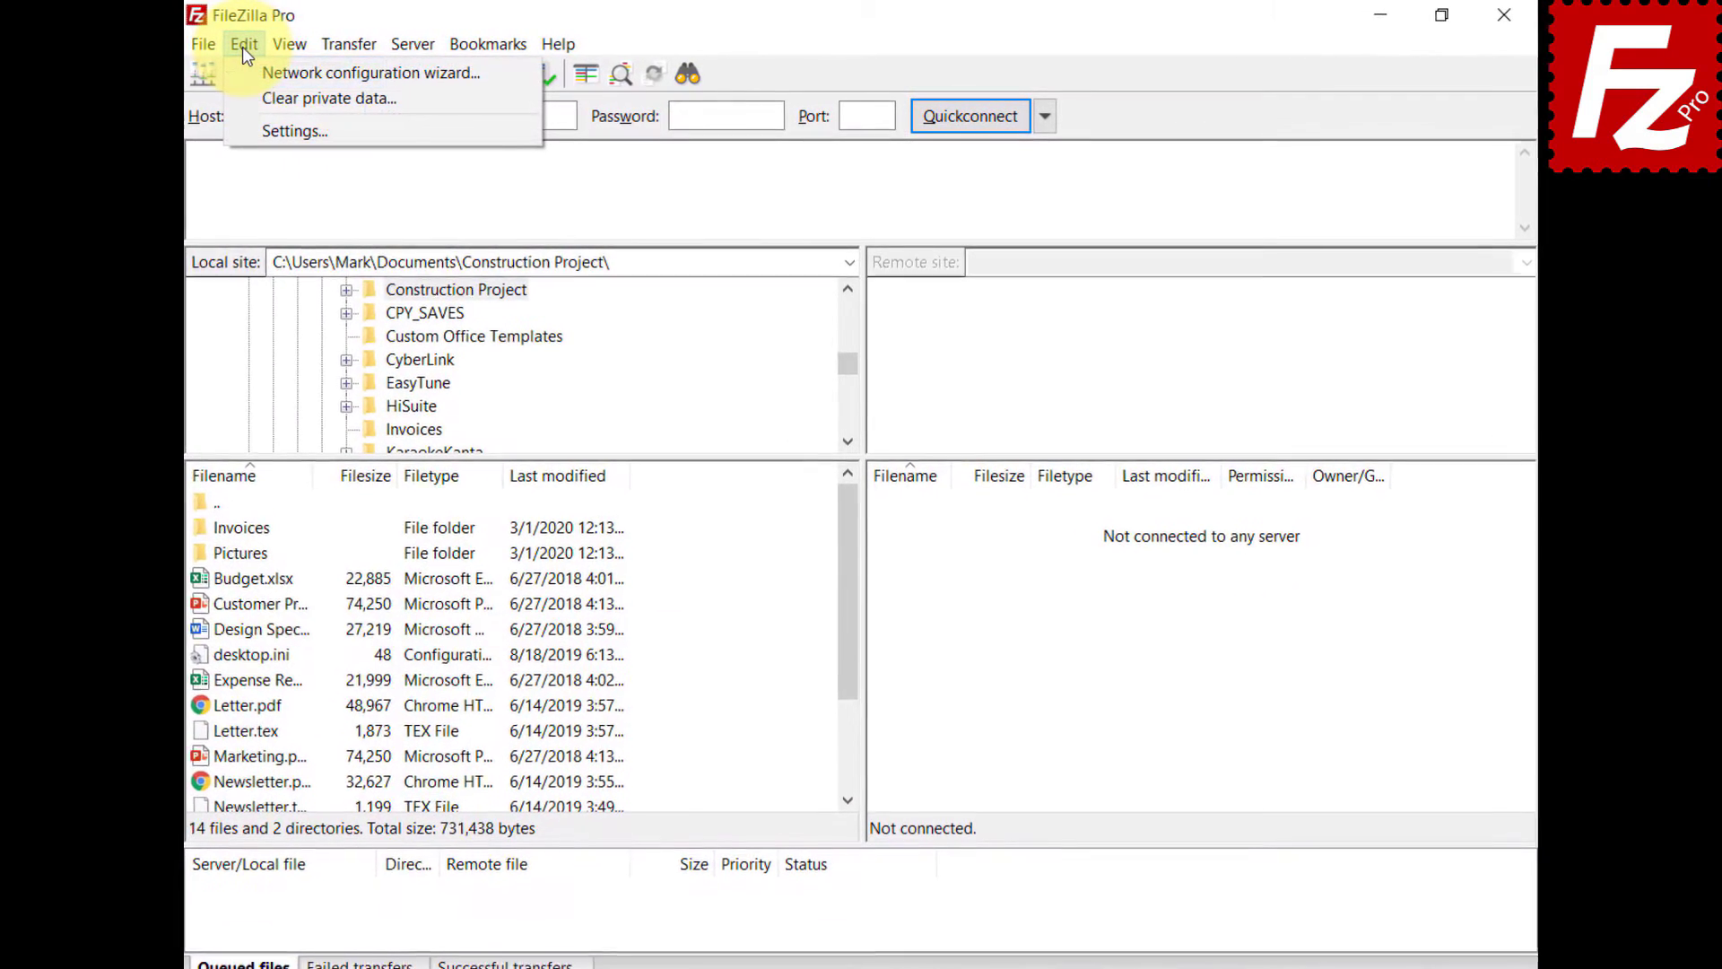
click(241, 130)
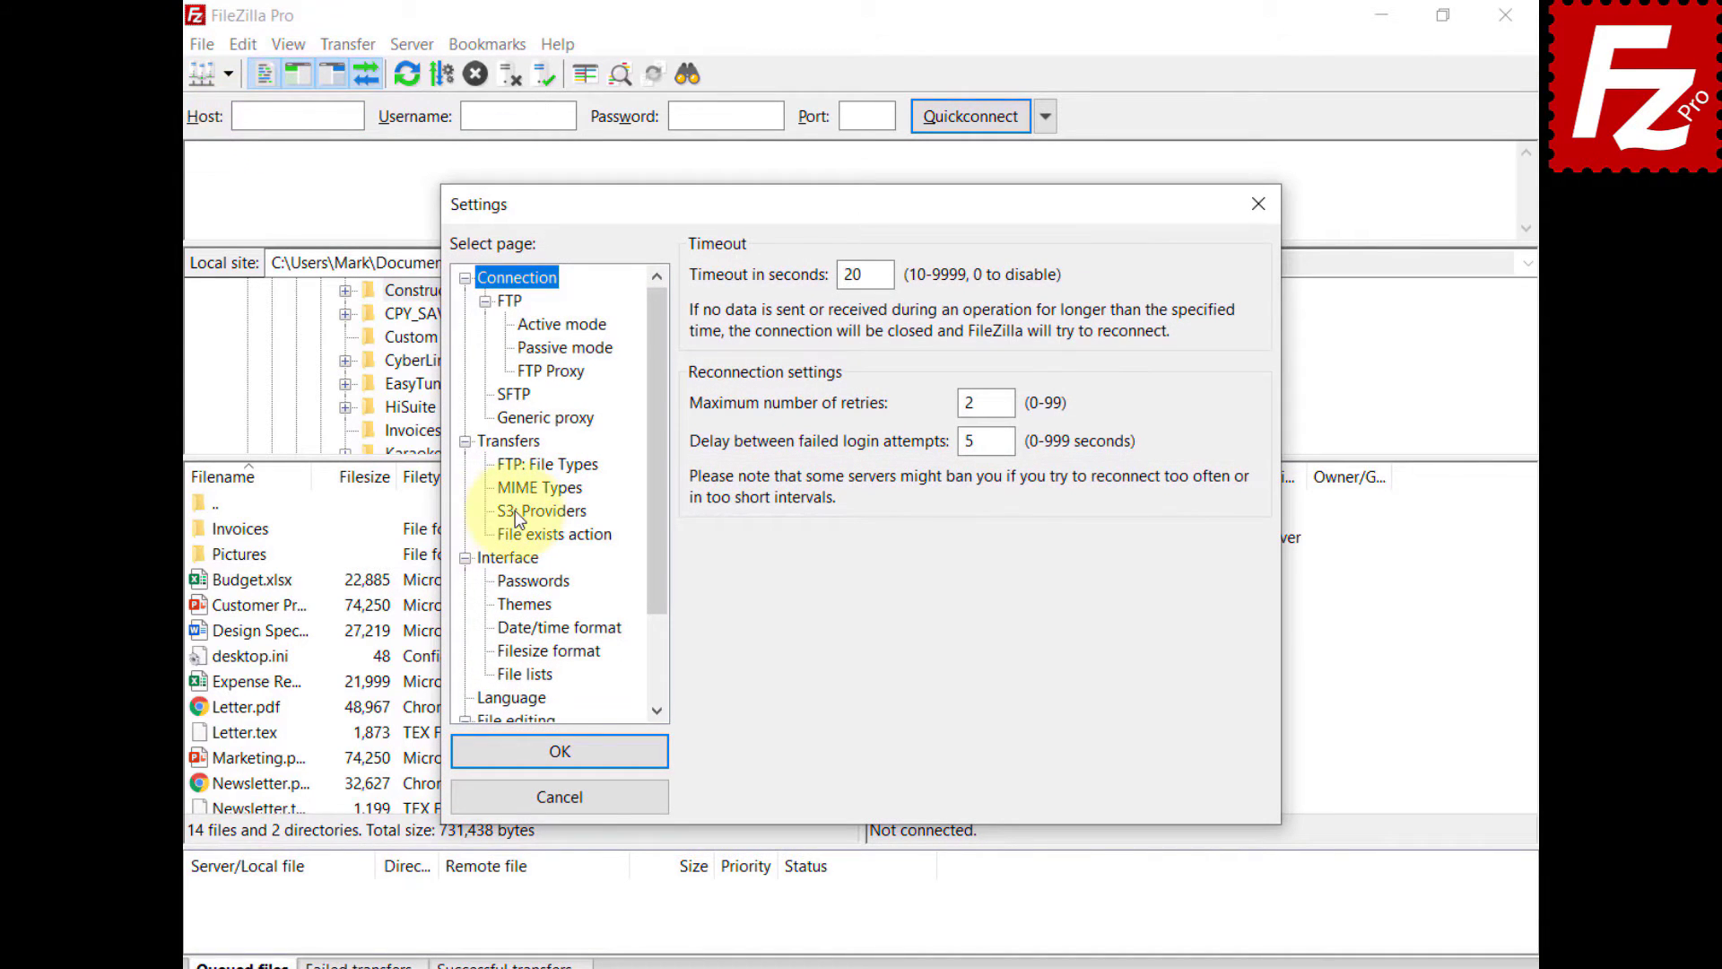
click(517, 511)
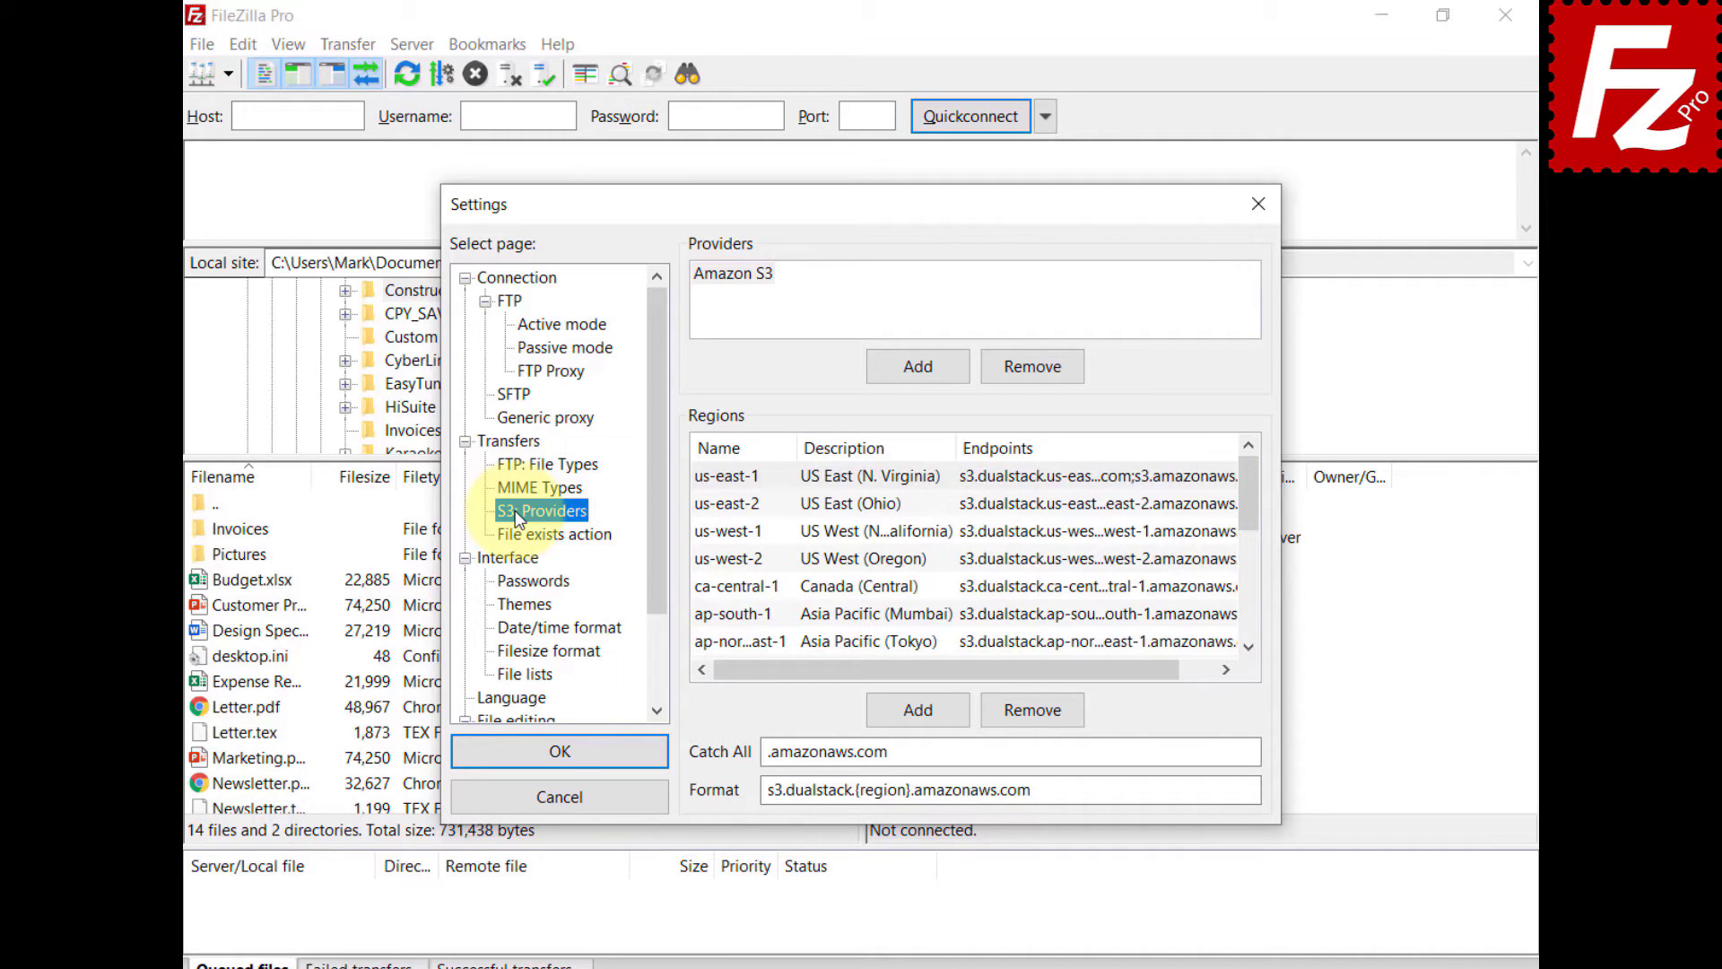
click(925, 363)
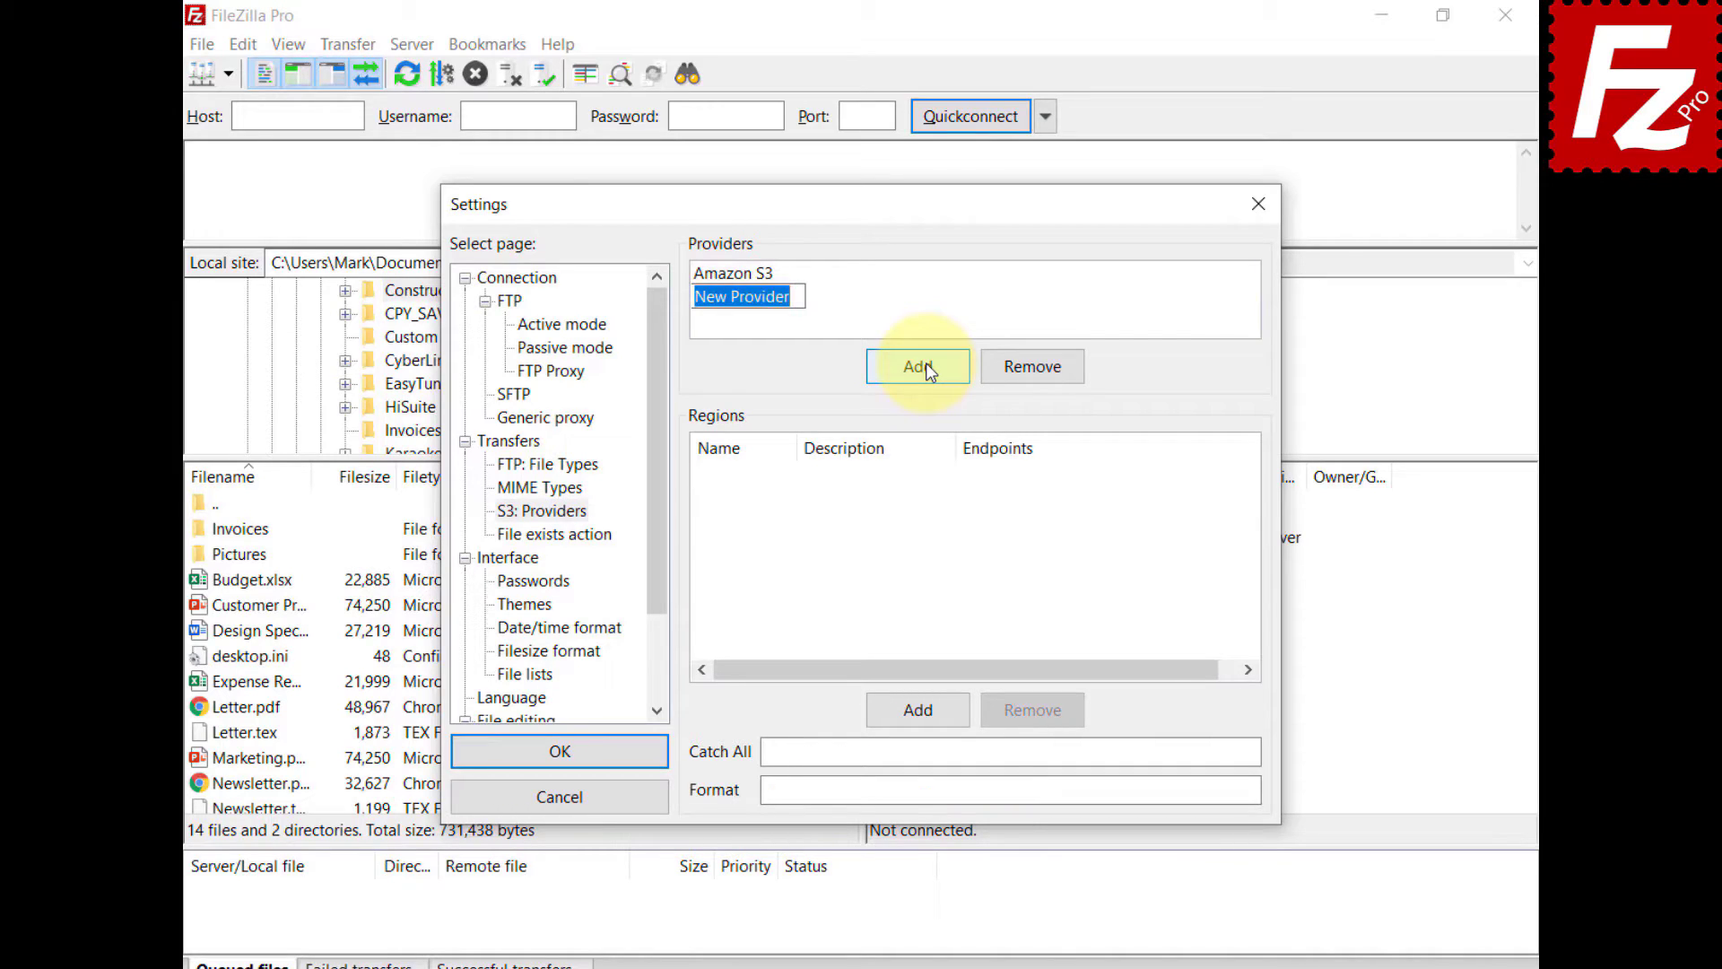
text(StackPath)
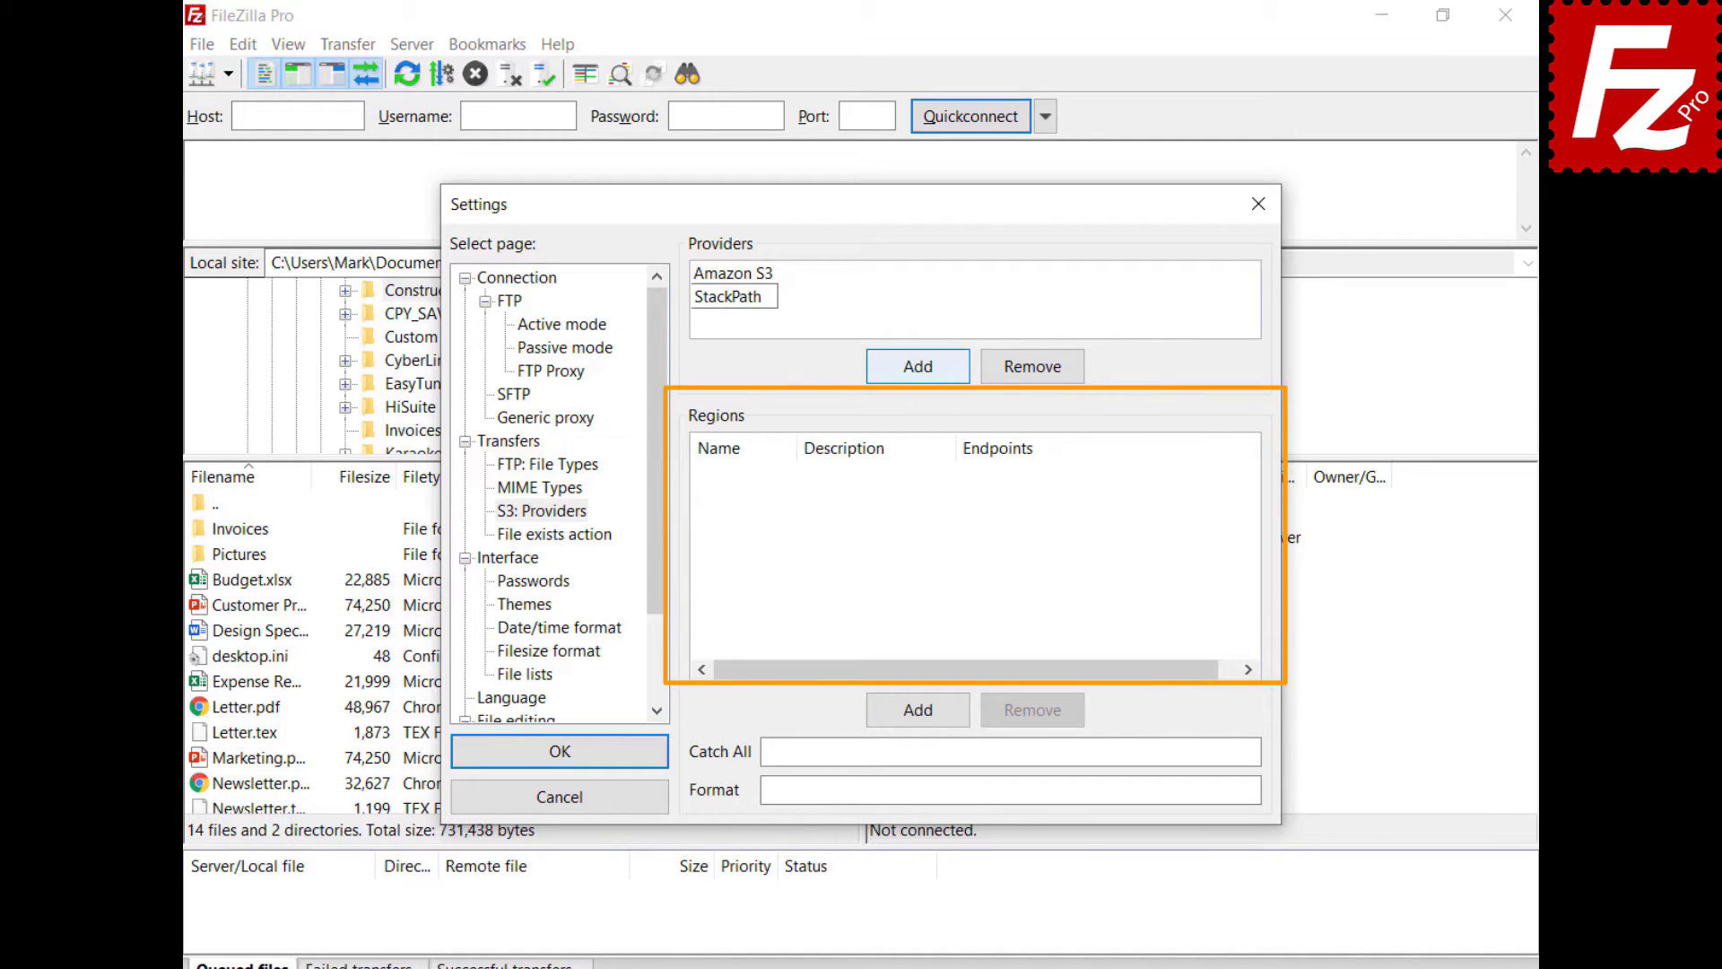
- Add region us-east, described US East 1, with its endpoint
click(926, 715)
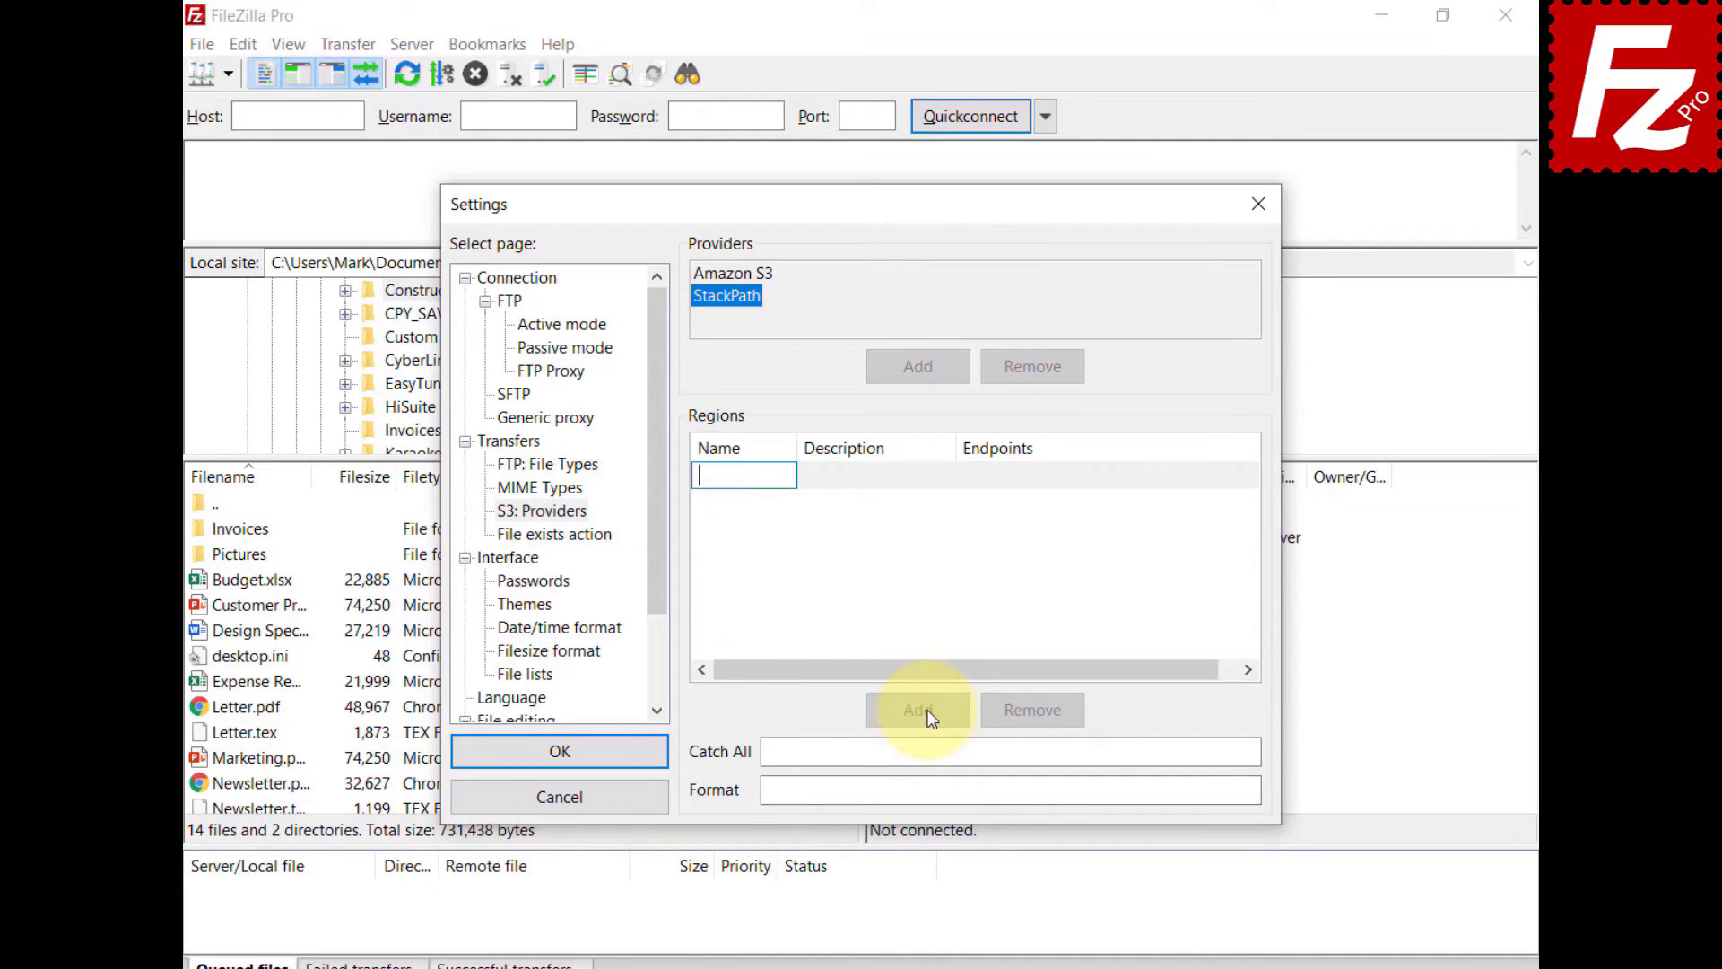
text(us-east)
click(854, 485)
click(854, 485)
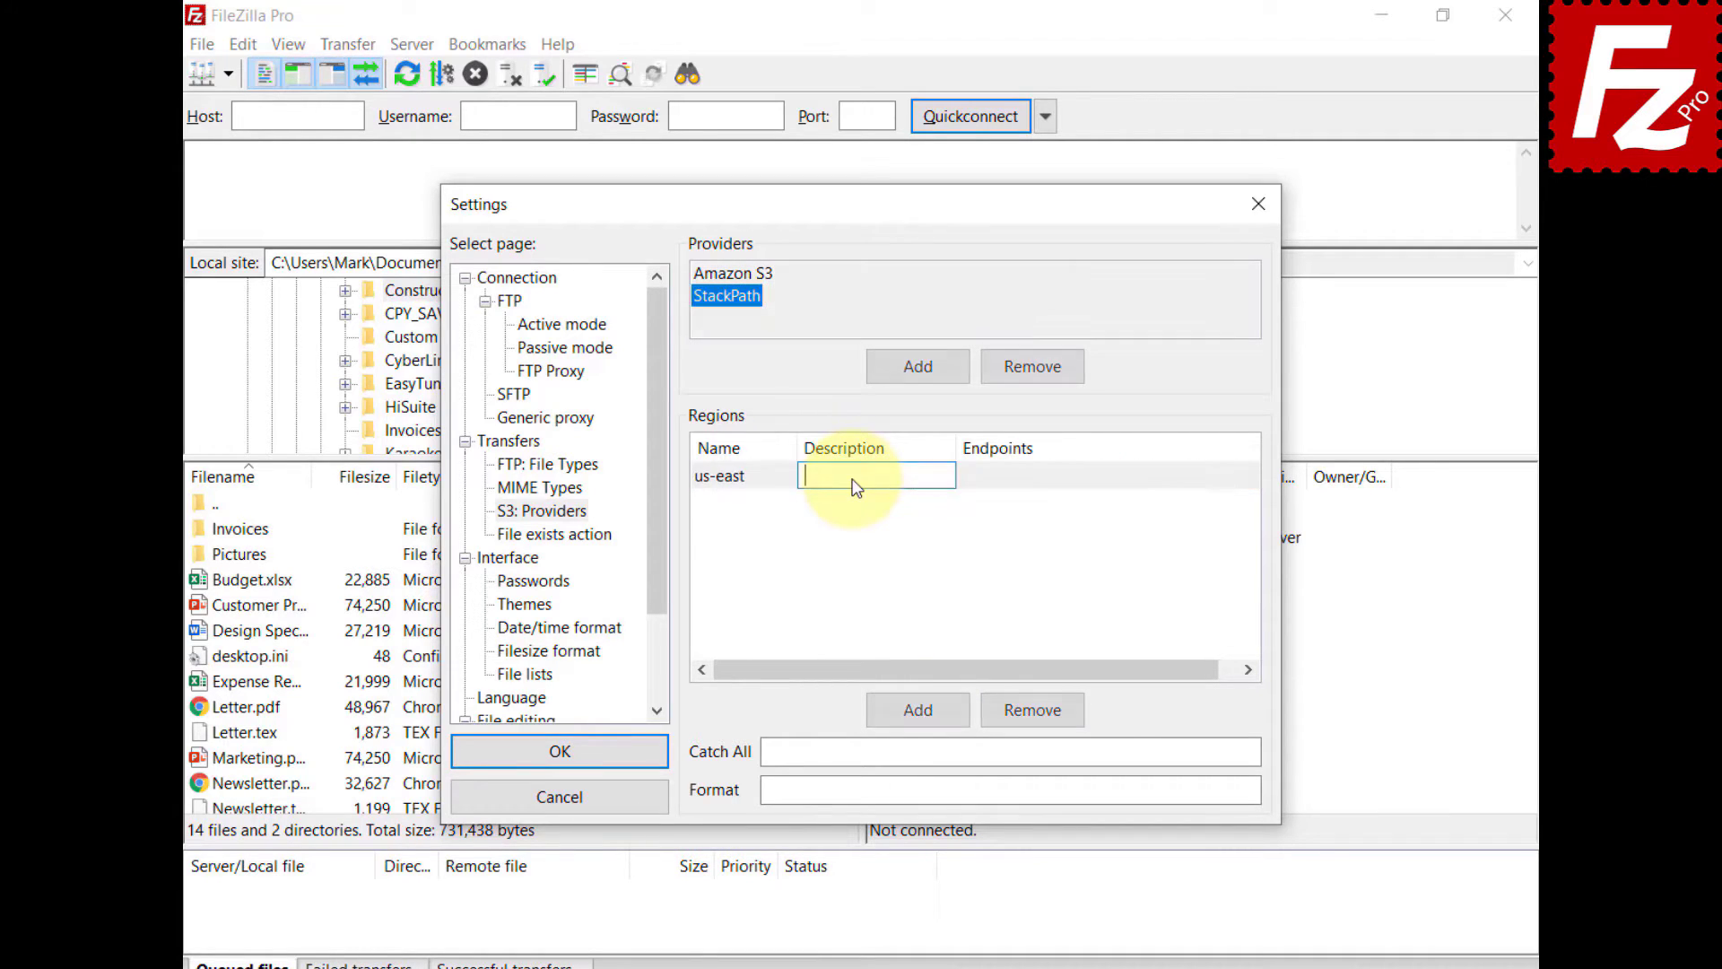
text(US East 1)
key(Return)
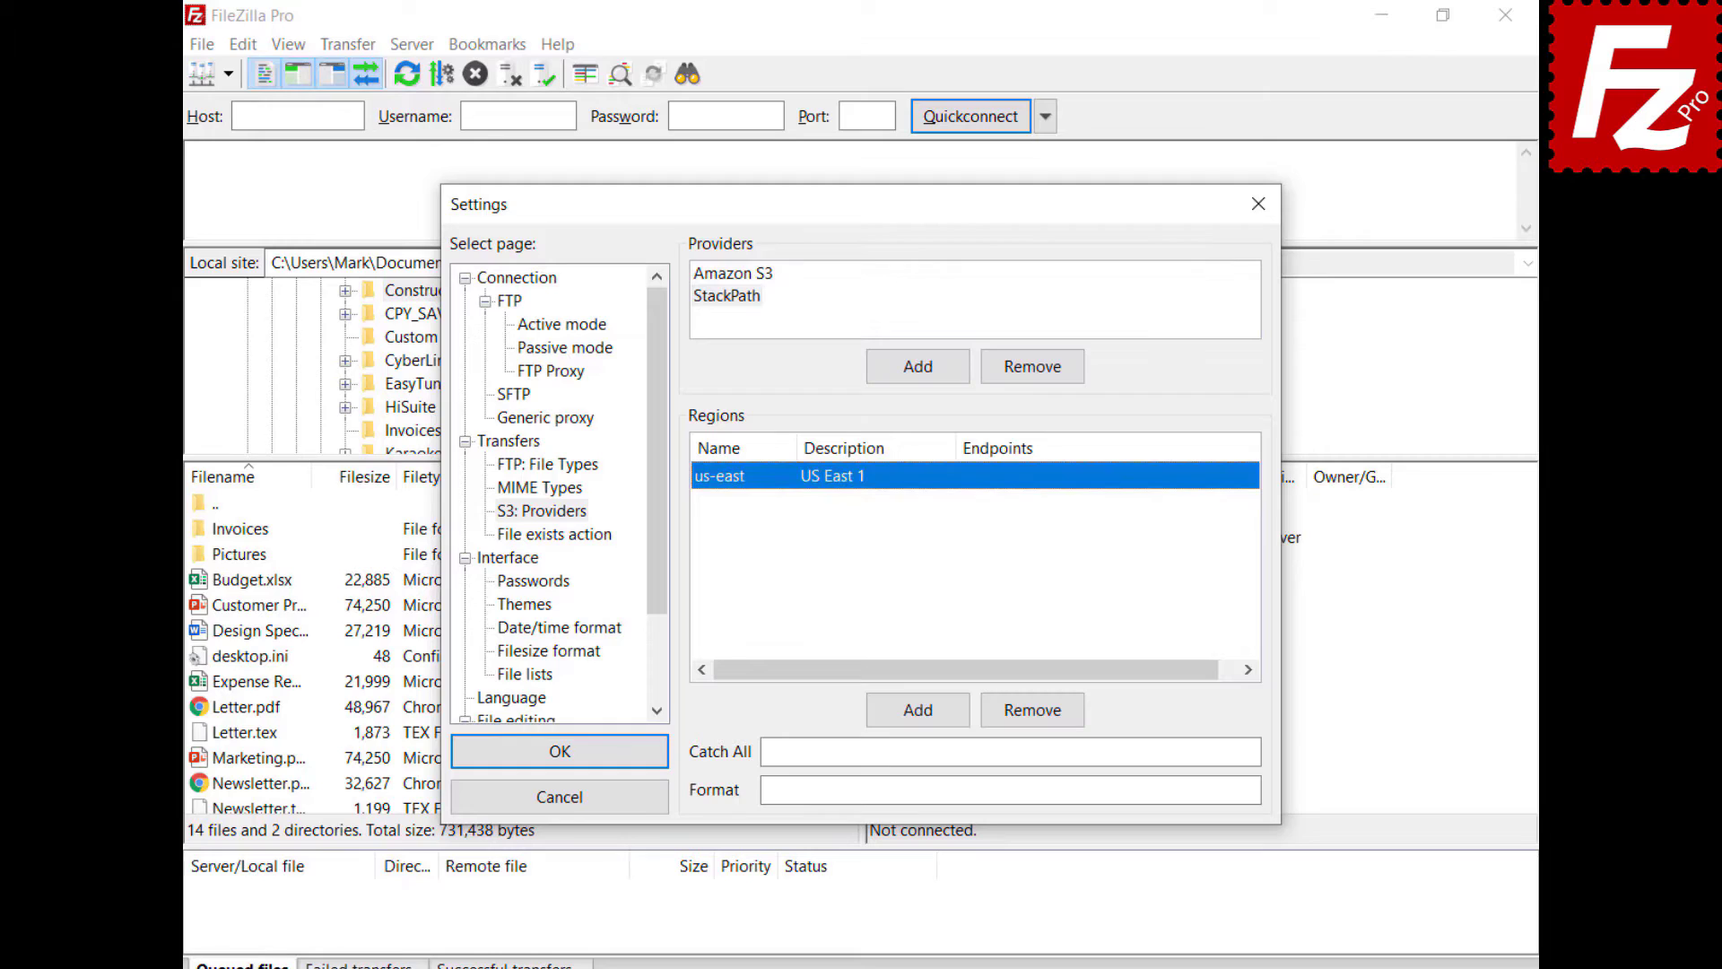
click(1010, 475)
text(s3.us-east.stackpathstorage.com)
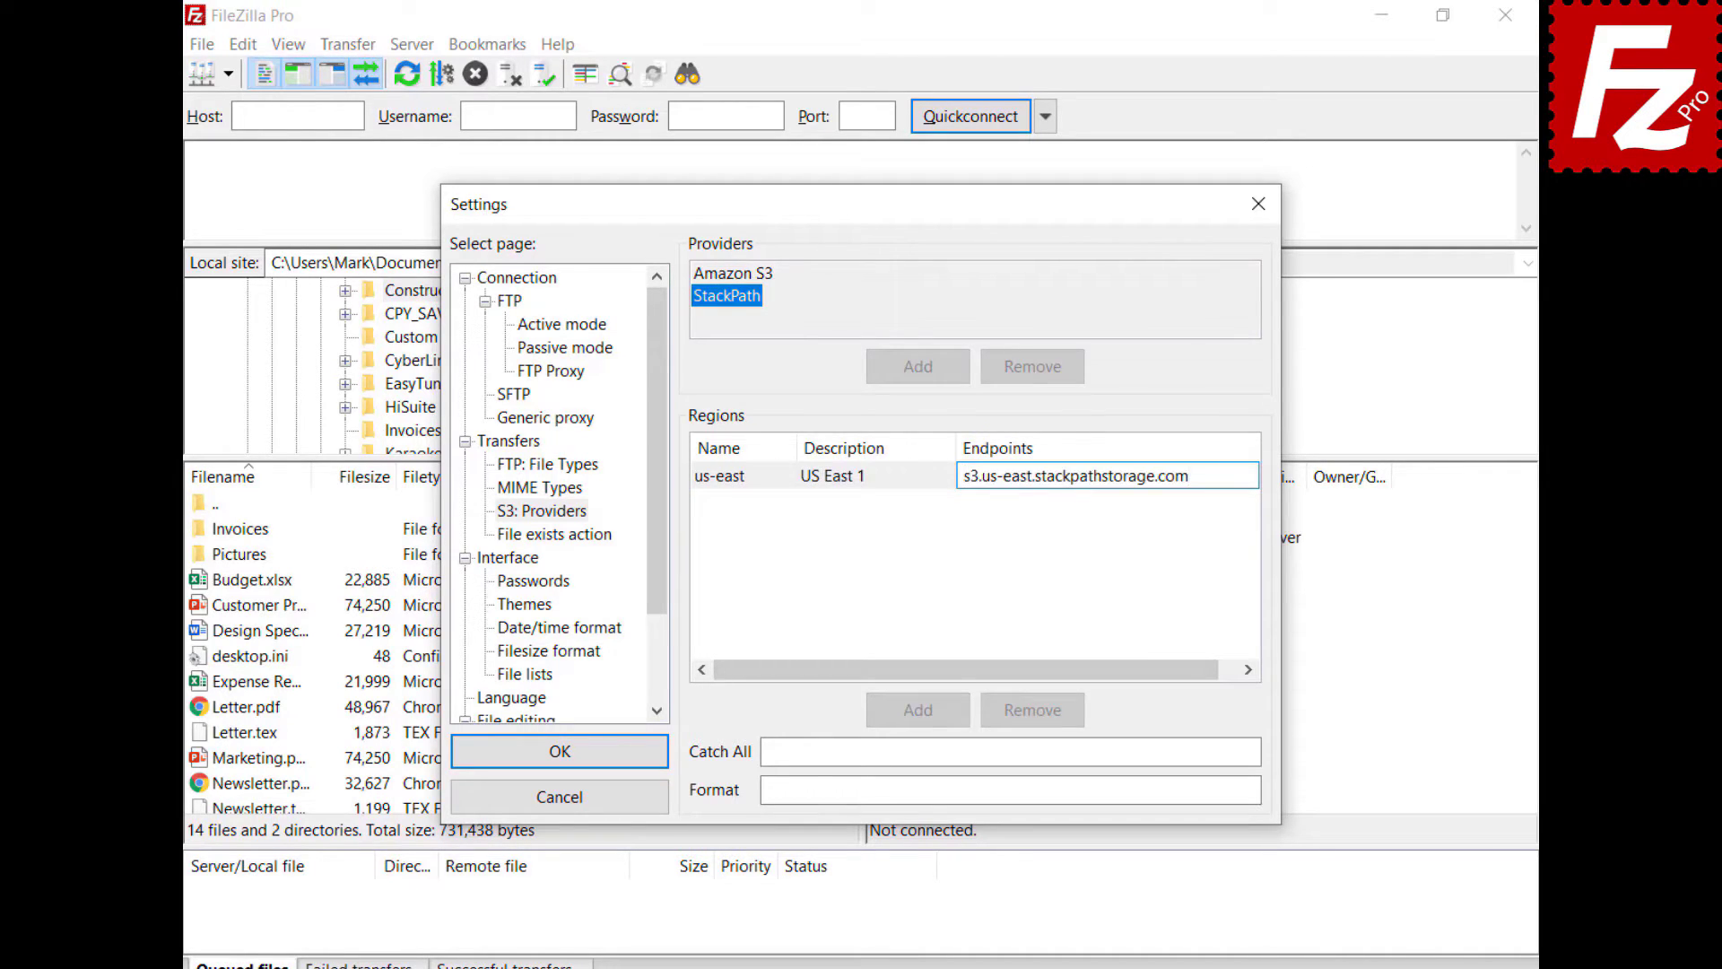
key(Return)
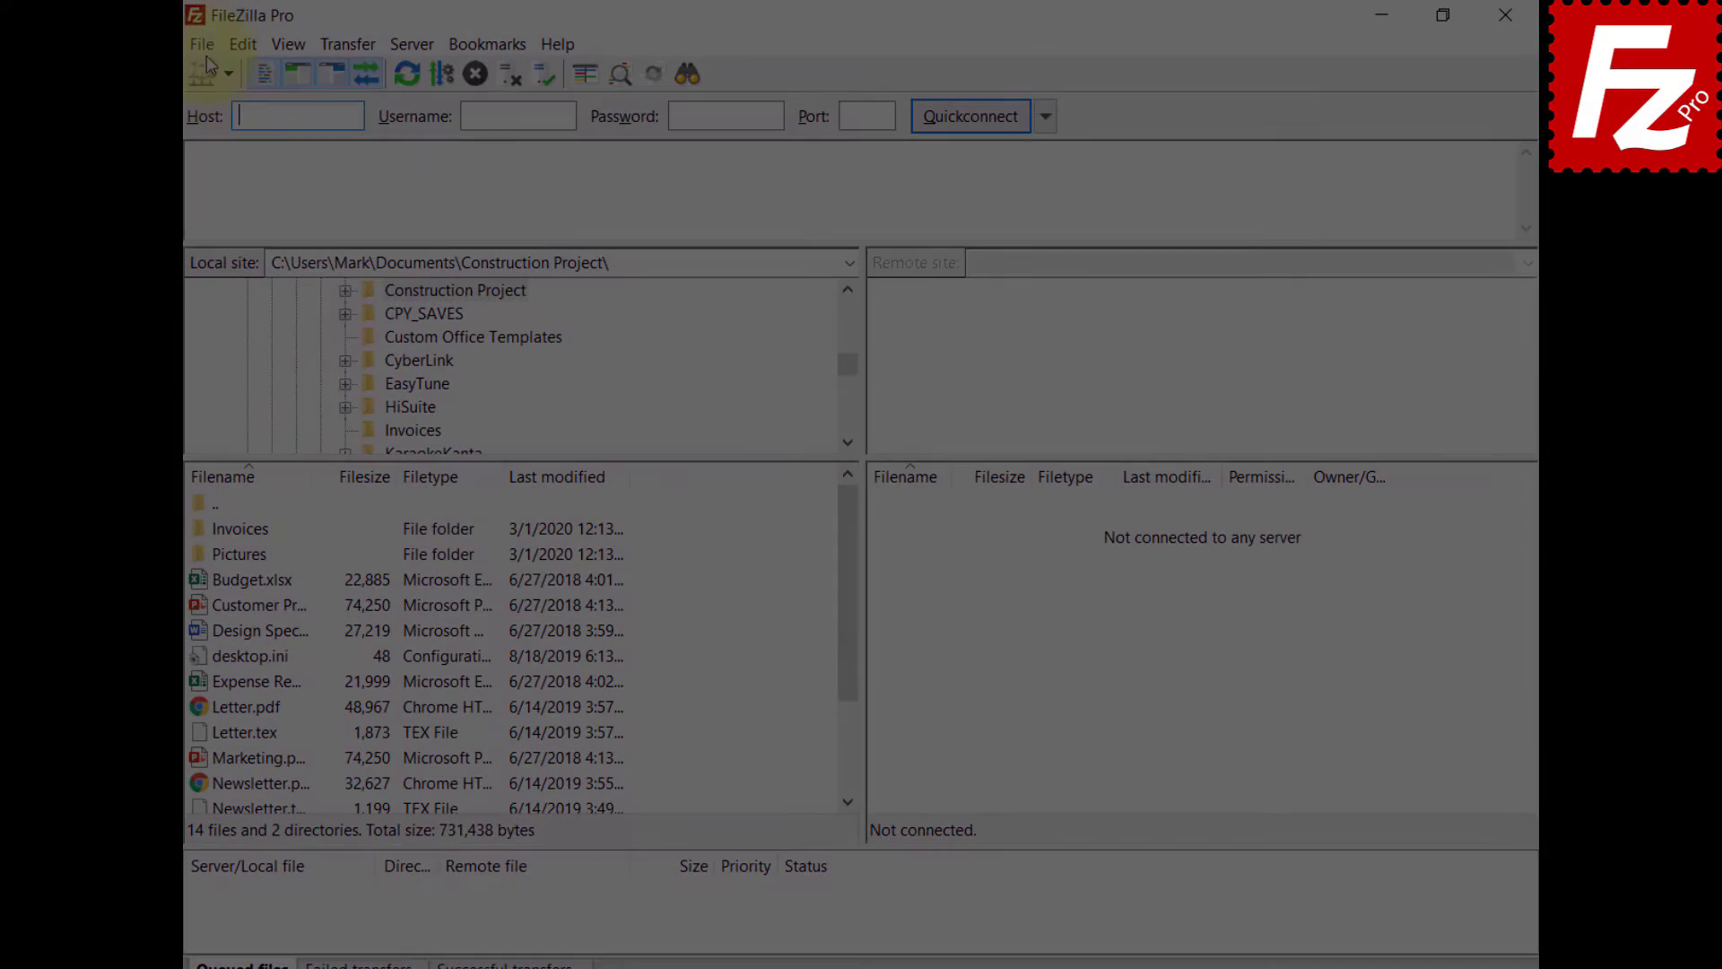
click(206, 41)
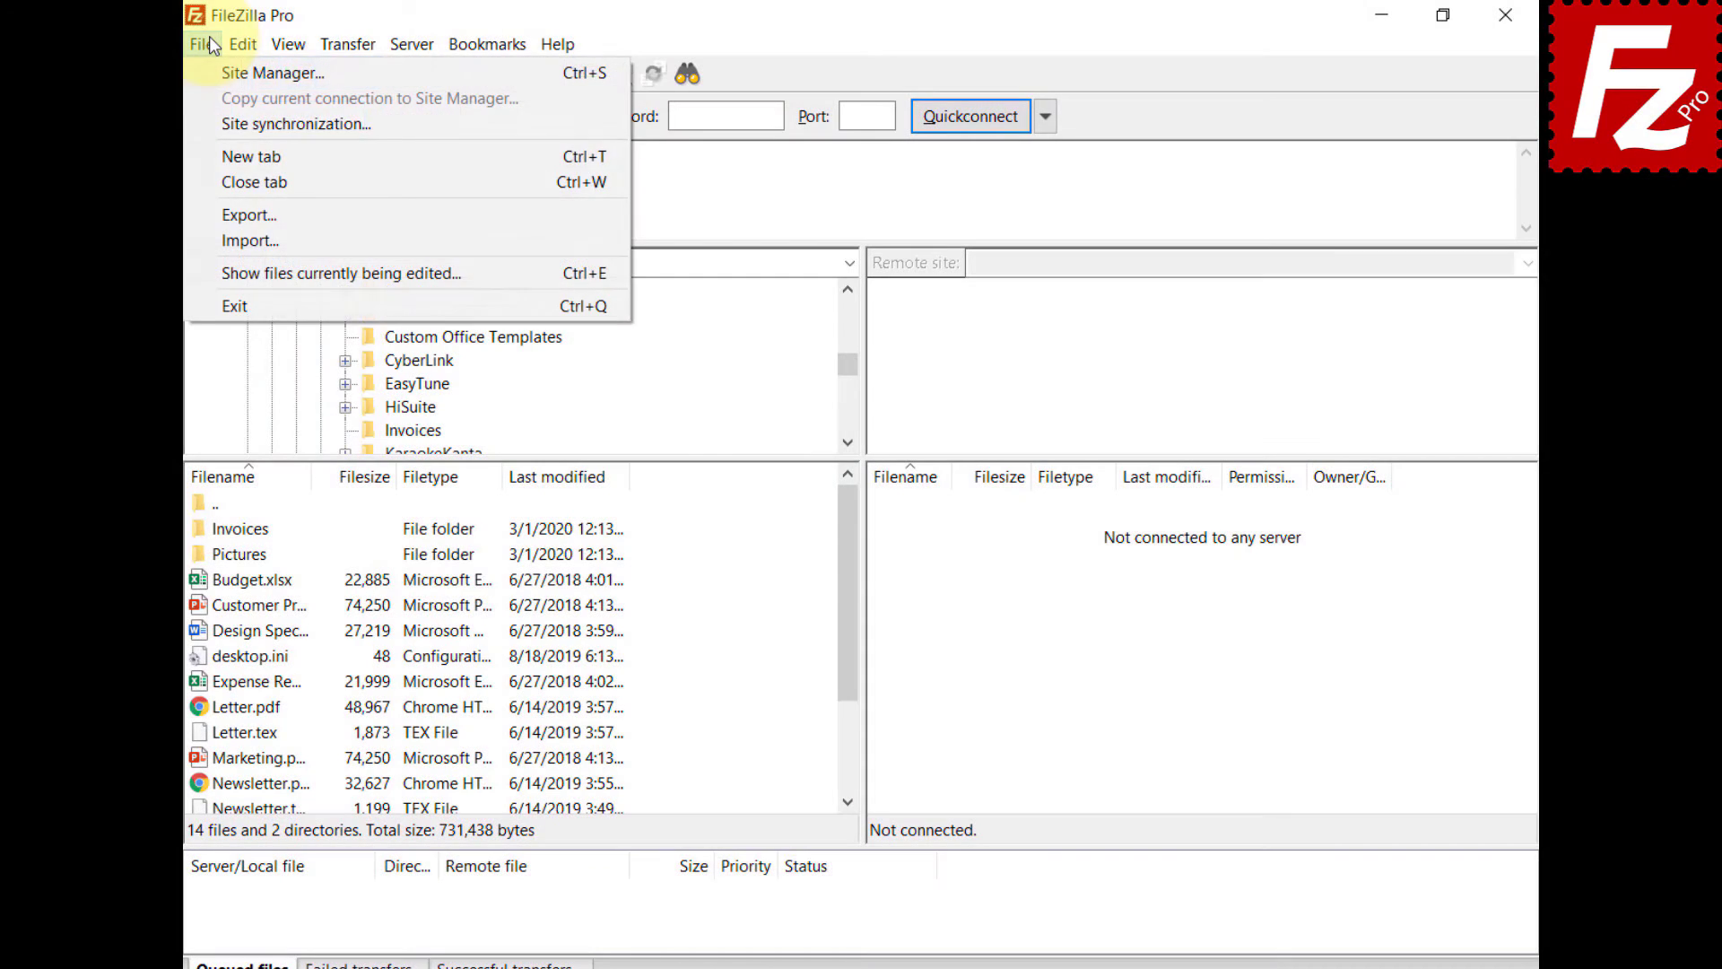
- Create a new site 'StackPath' using S3 with the StackPath us-east endpoint as host
click(208, 78)
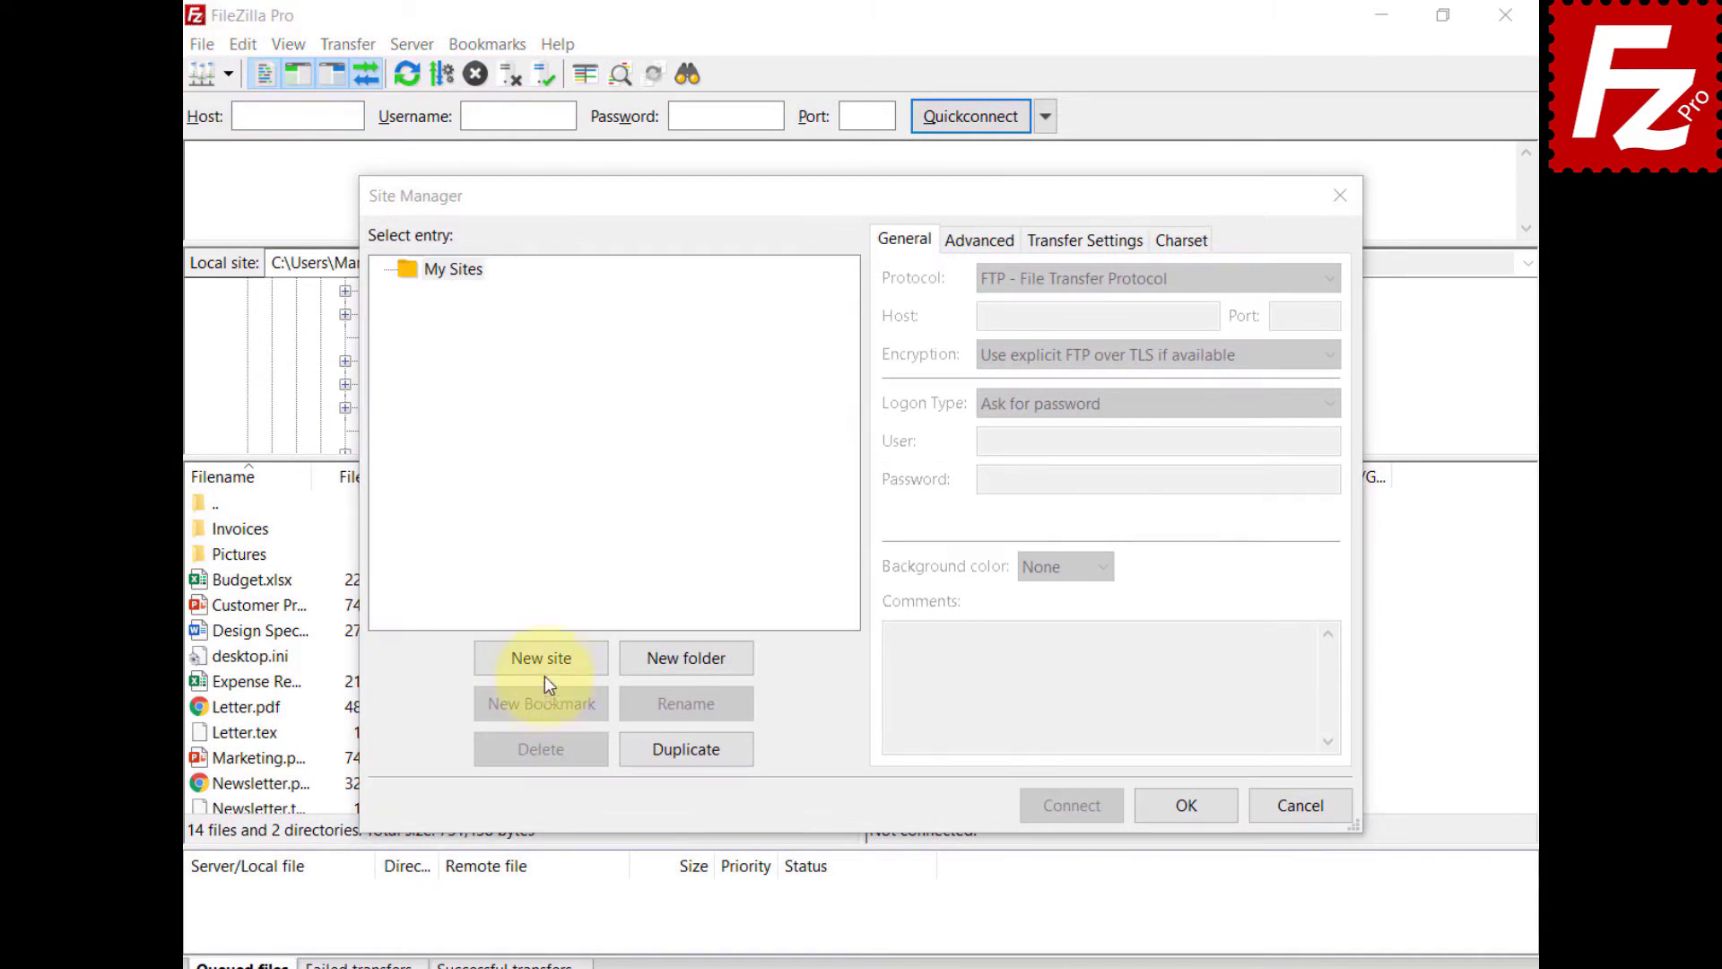
click(545, 658)
text(StackPath)
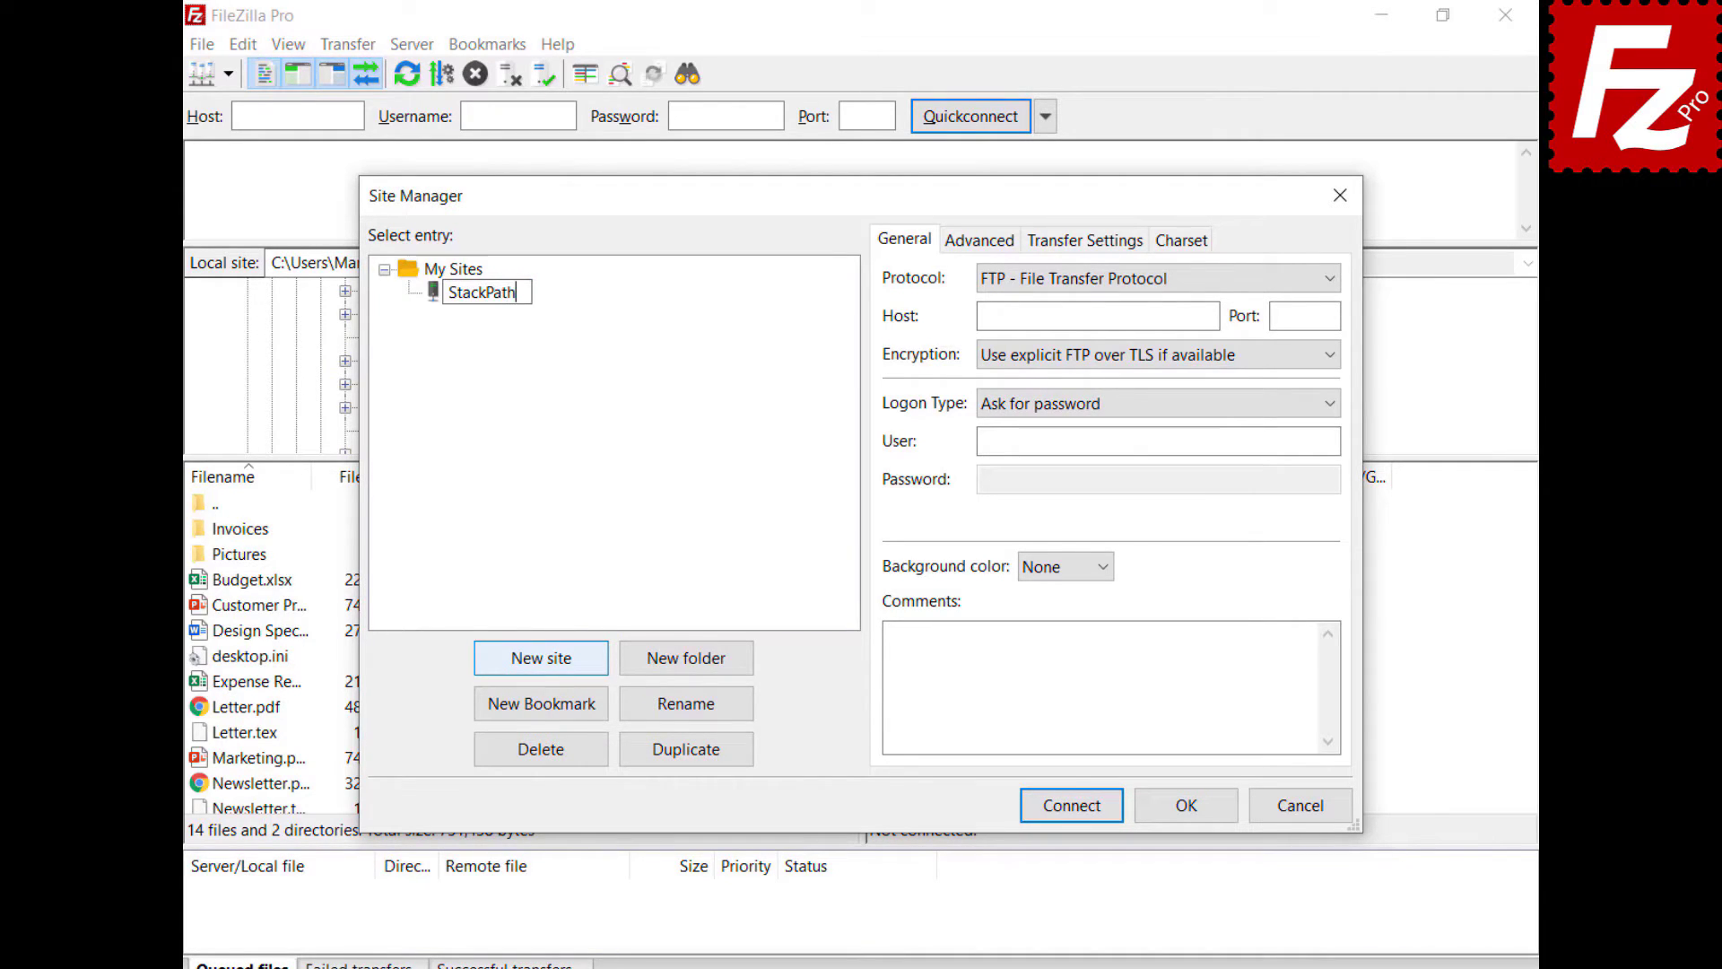
key(Return)
click(1160, 278)
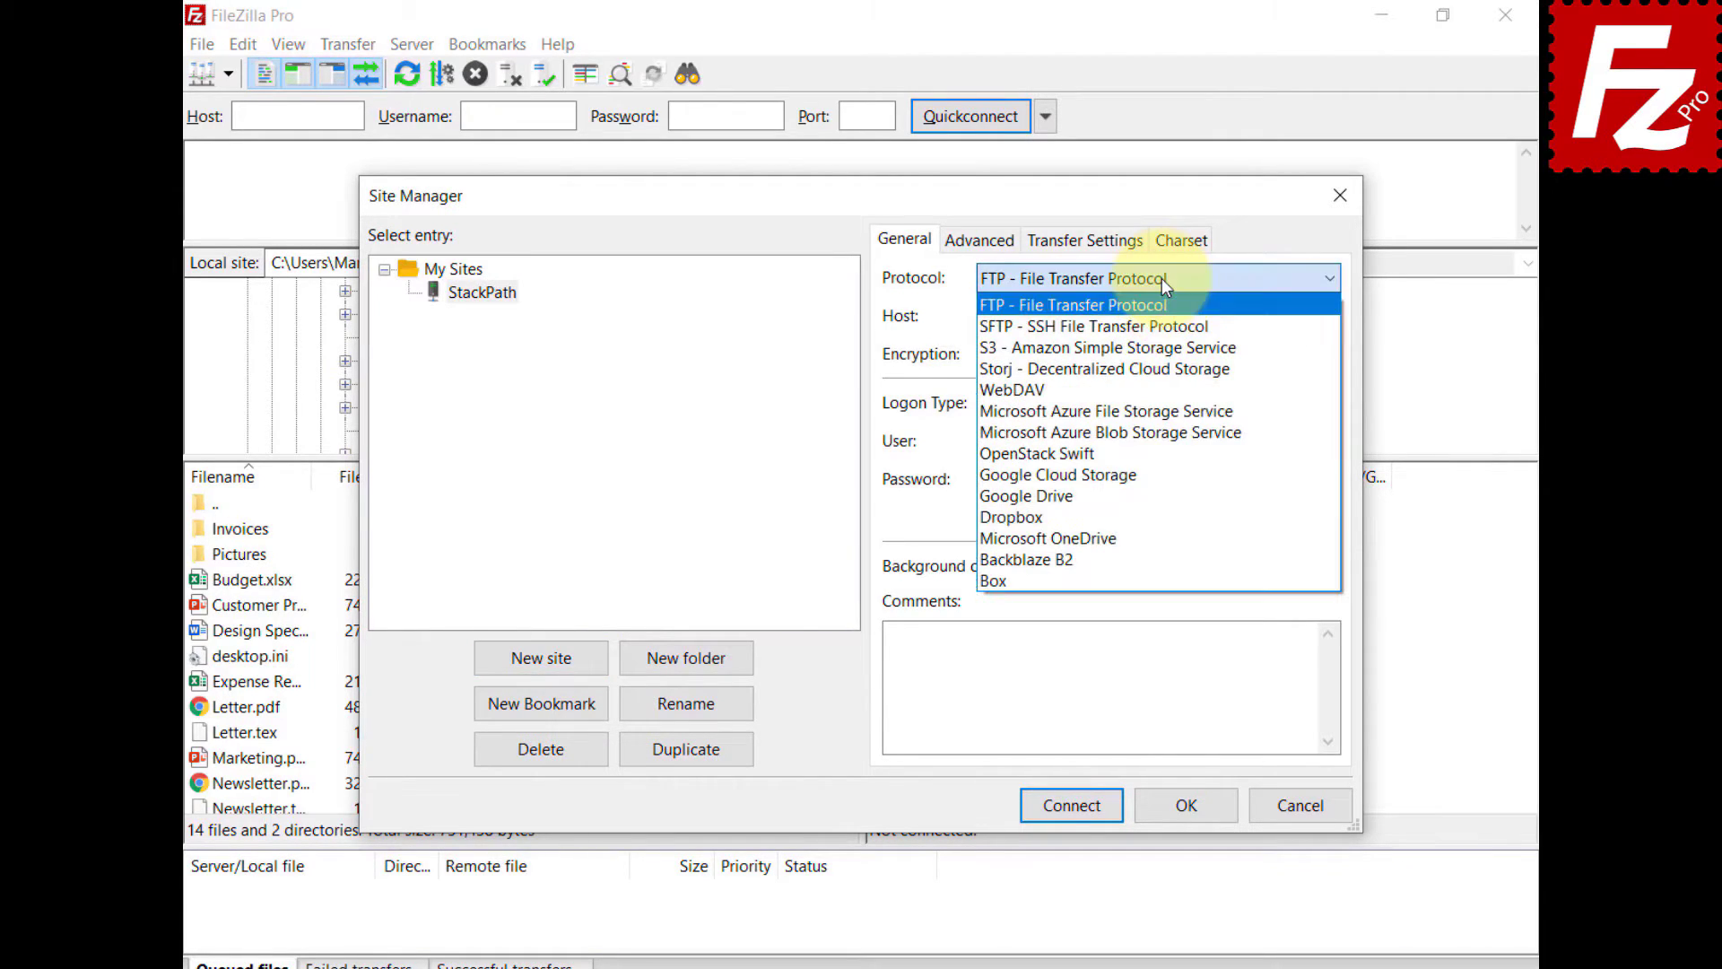
click(1171, 342)
key(ctrl+v)
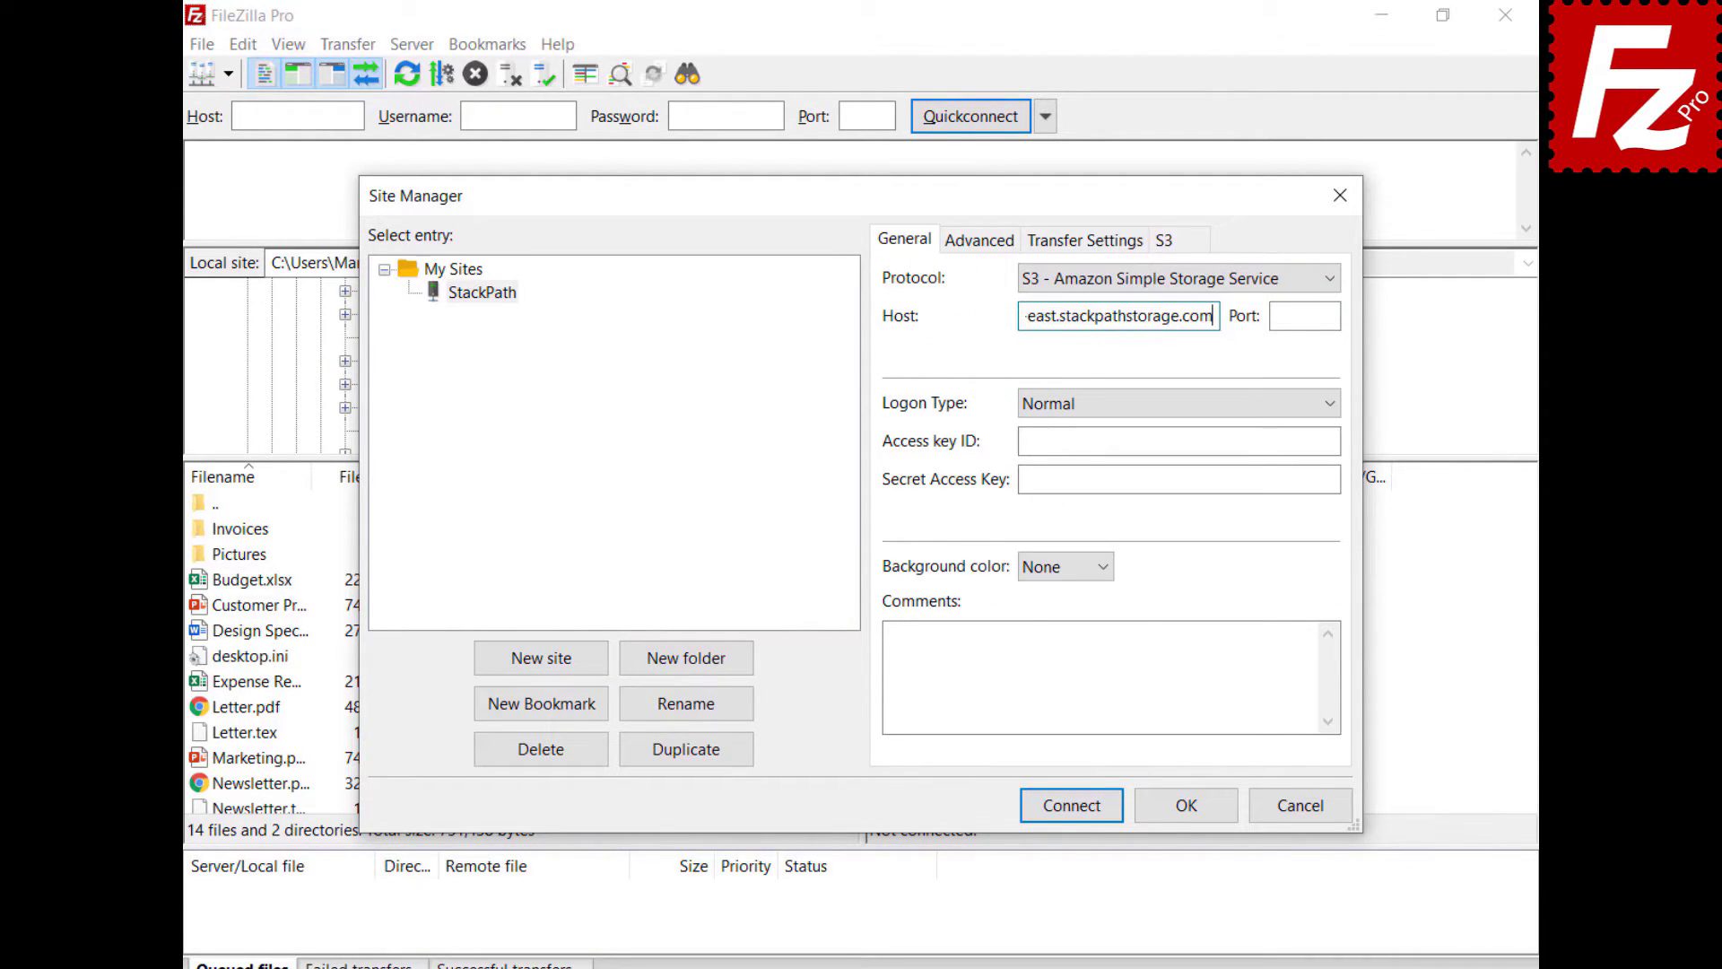
- Paste the access key ID and secret access key into the StackPath site
click(1178, 440)
key(ctrl+v)
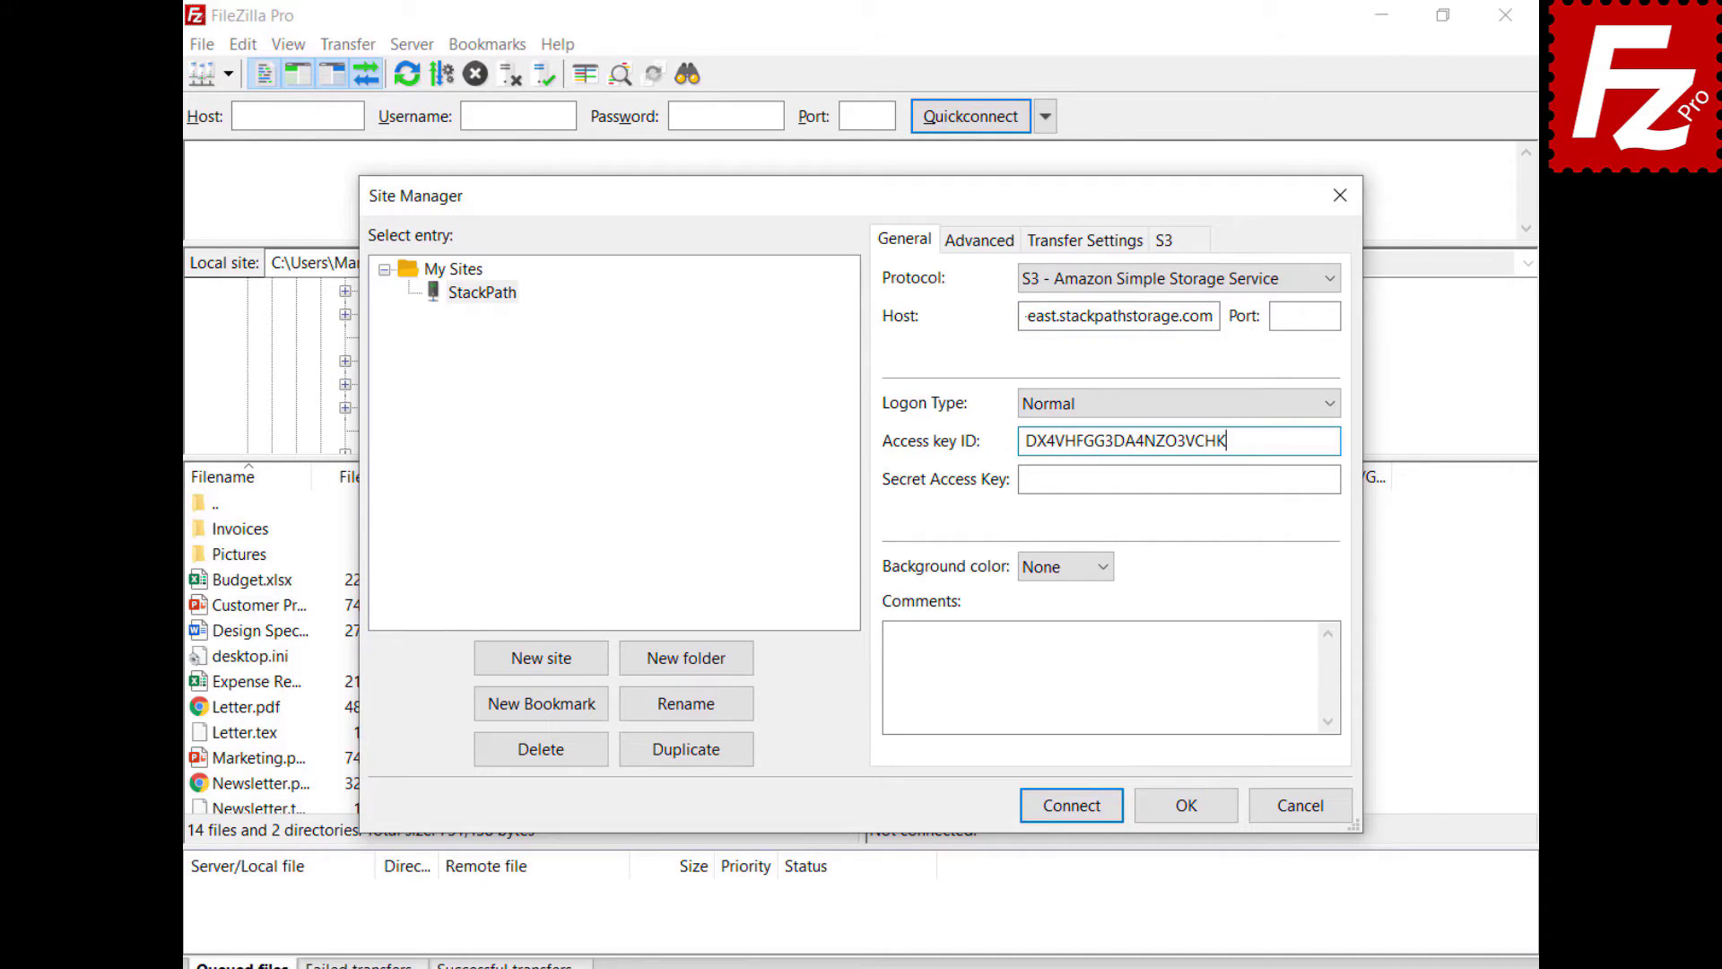
key(Tab)
key(ctrl+v)
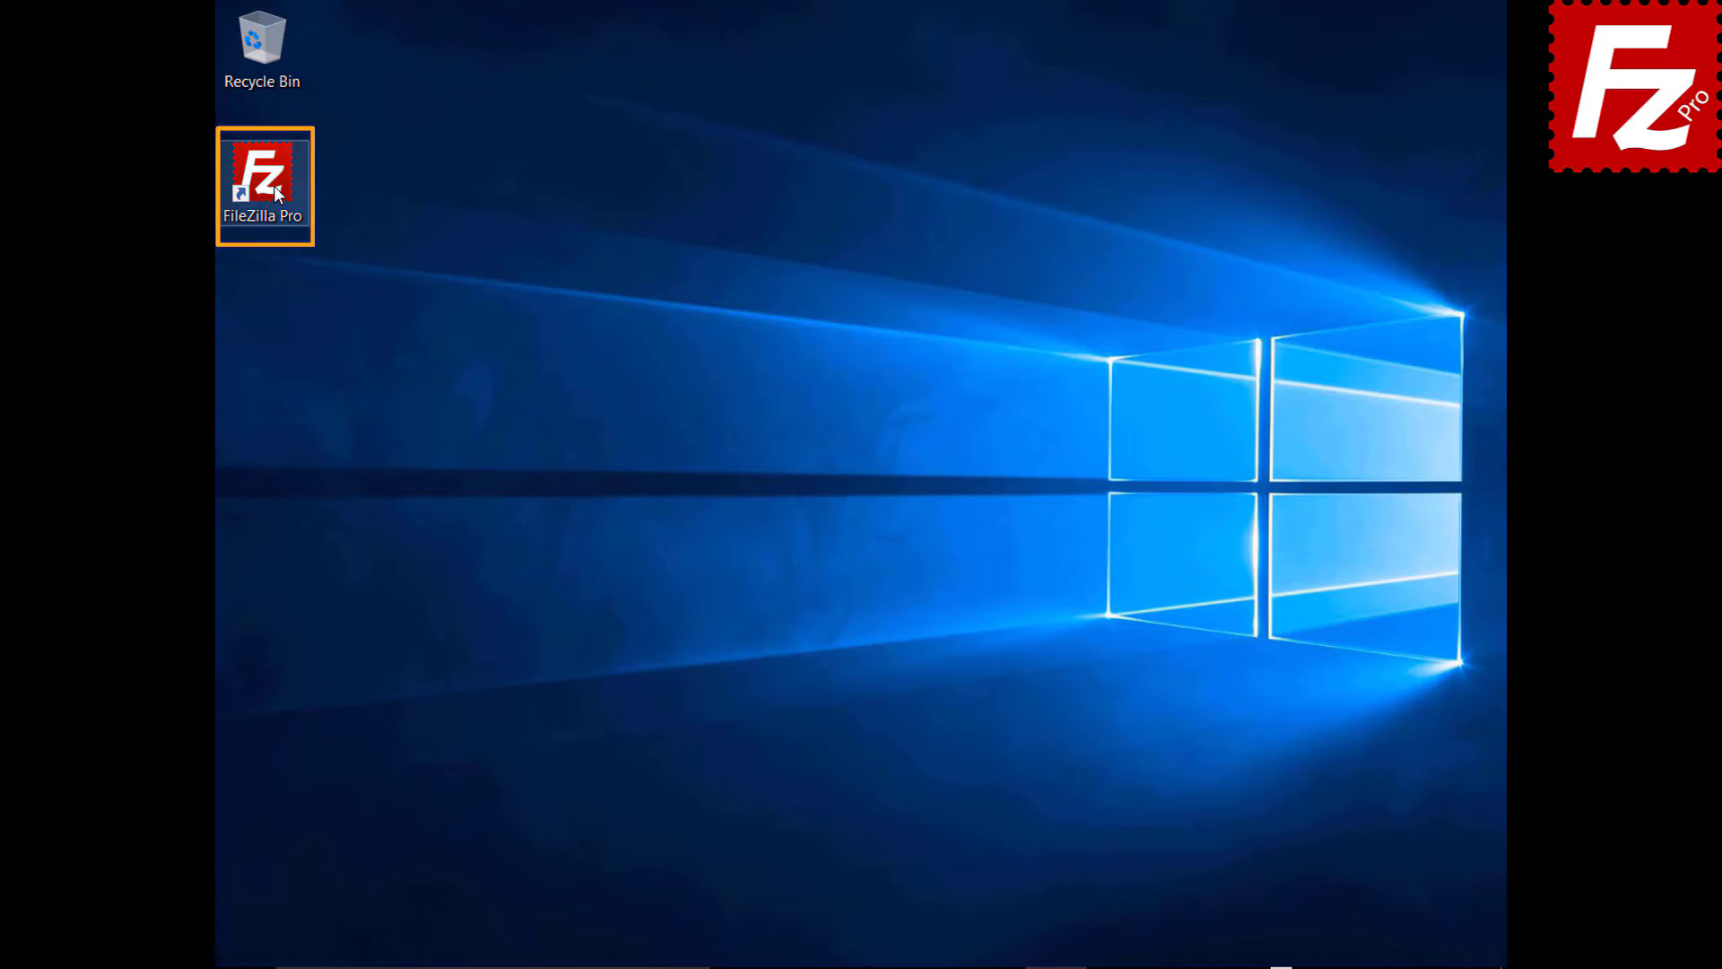
- Launch FileZilla Pro and open the S3: Providers settings page
double_click(272, 185)
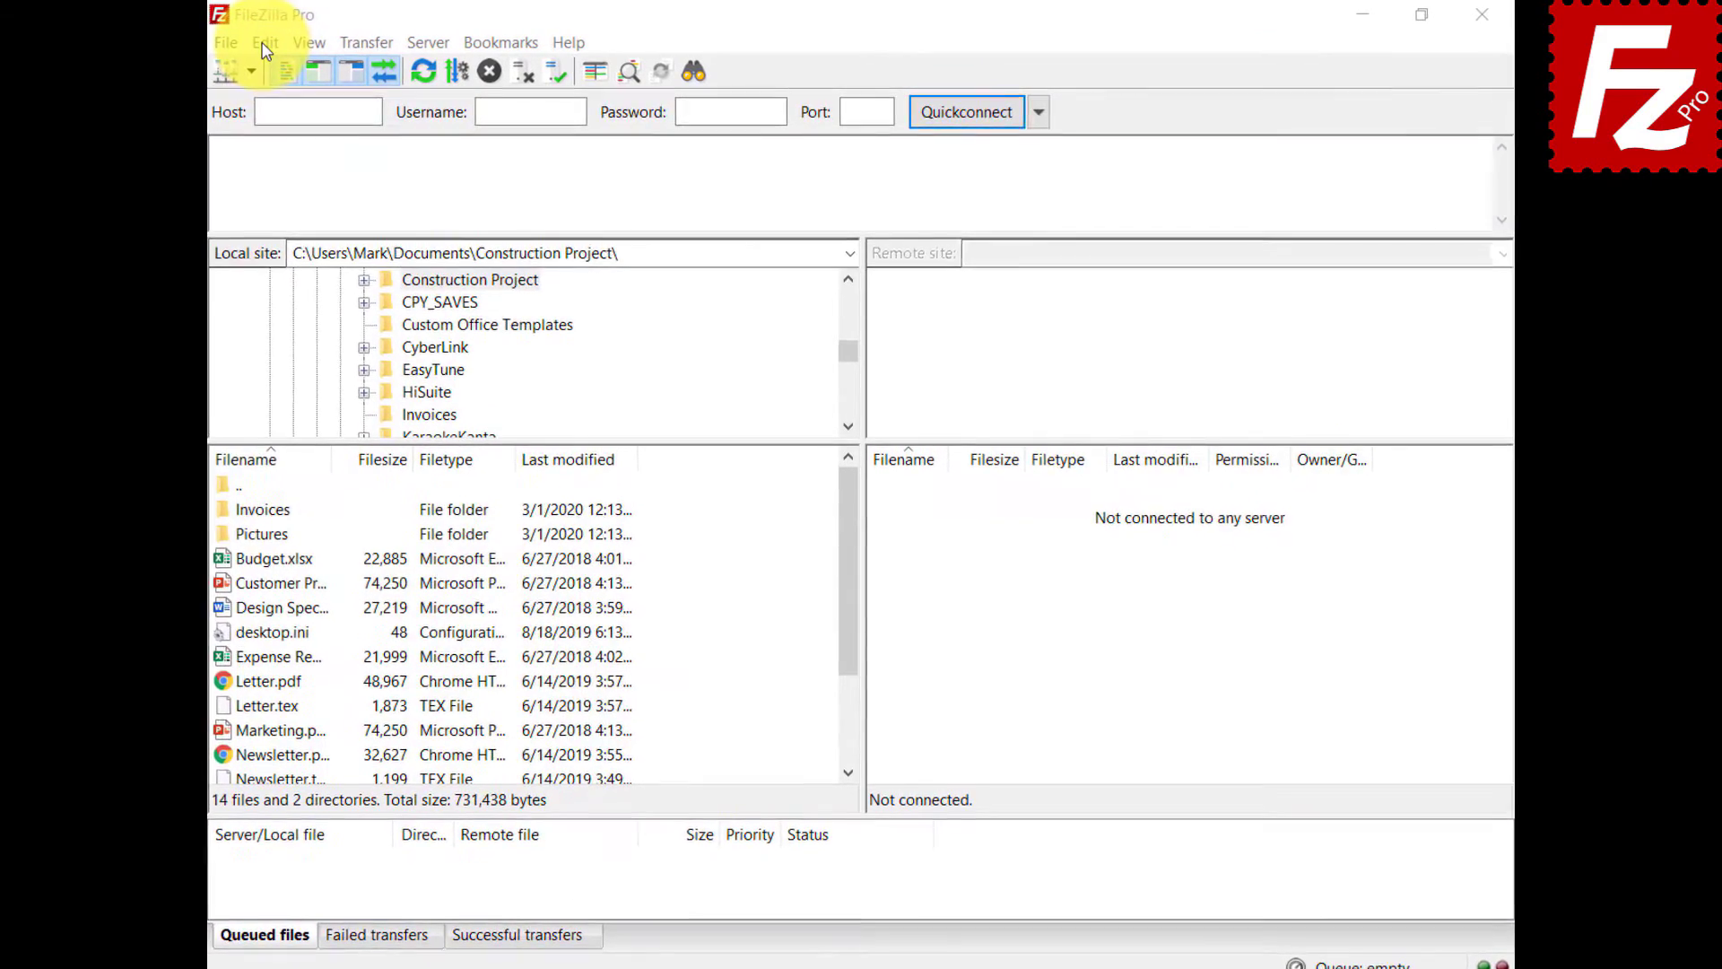
click(251, 43)
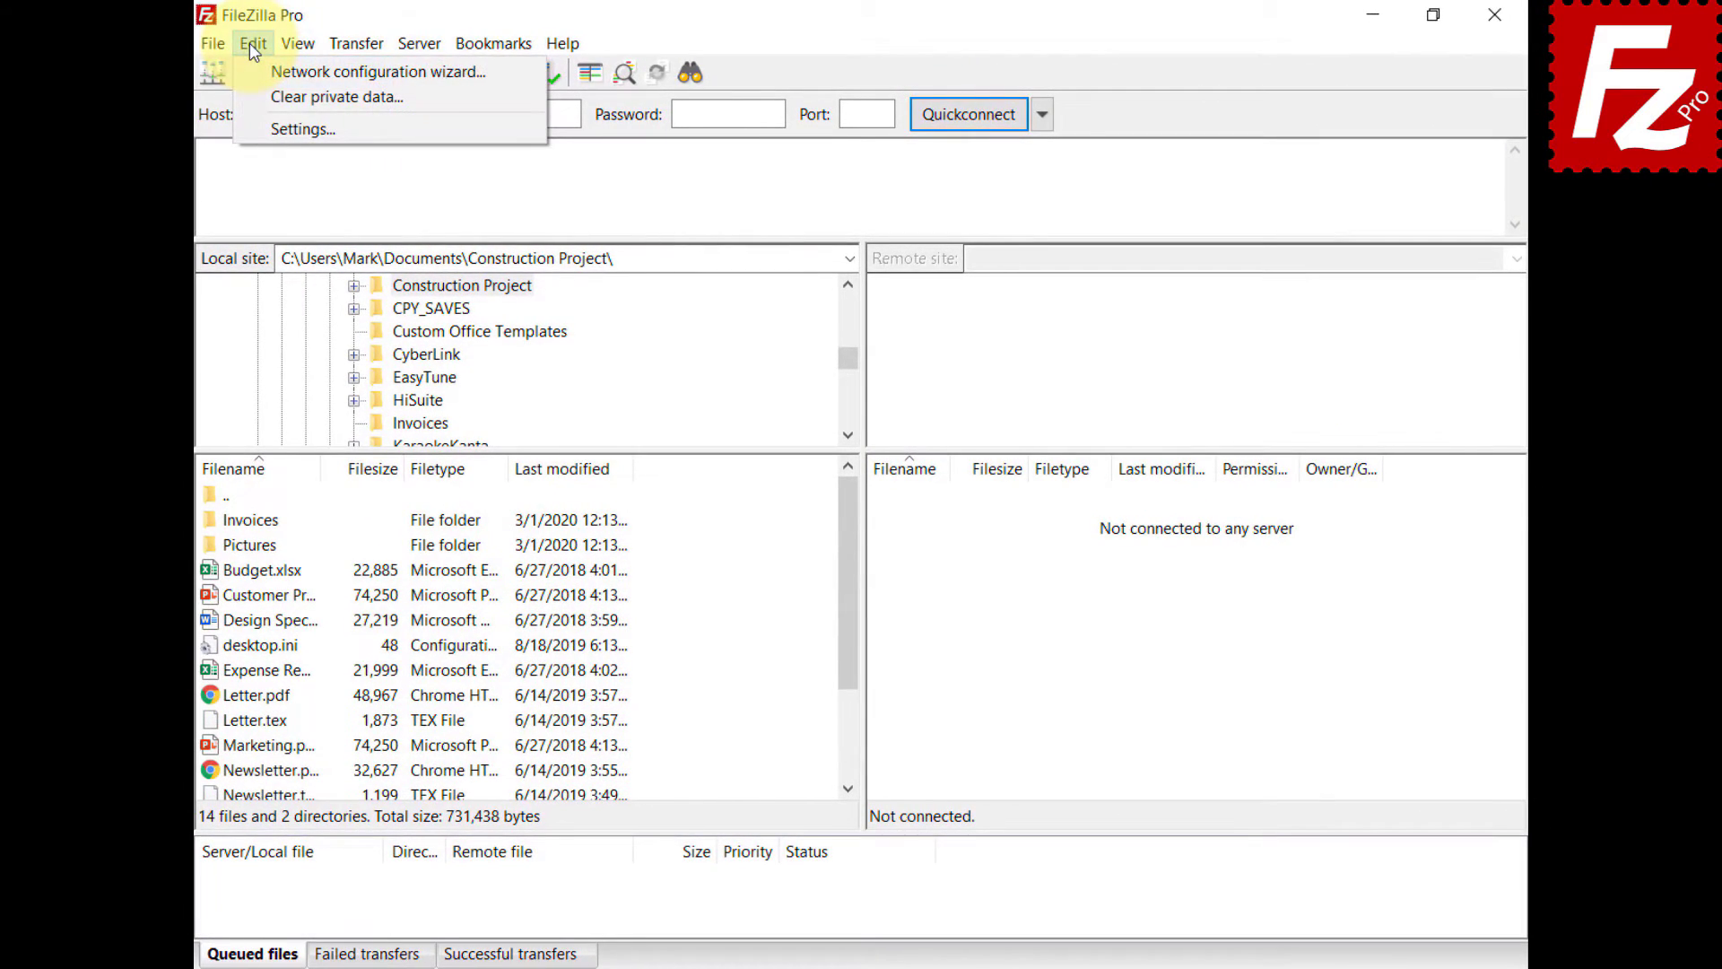
click(269, 128)
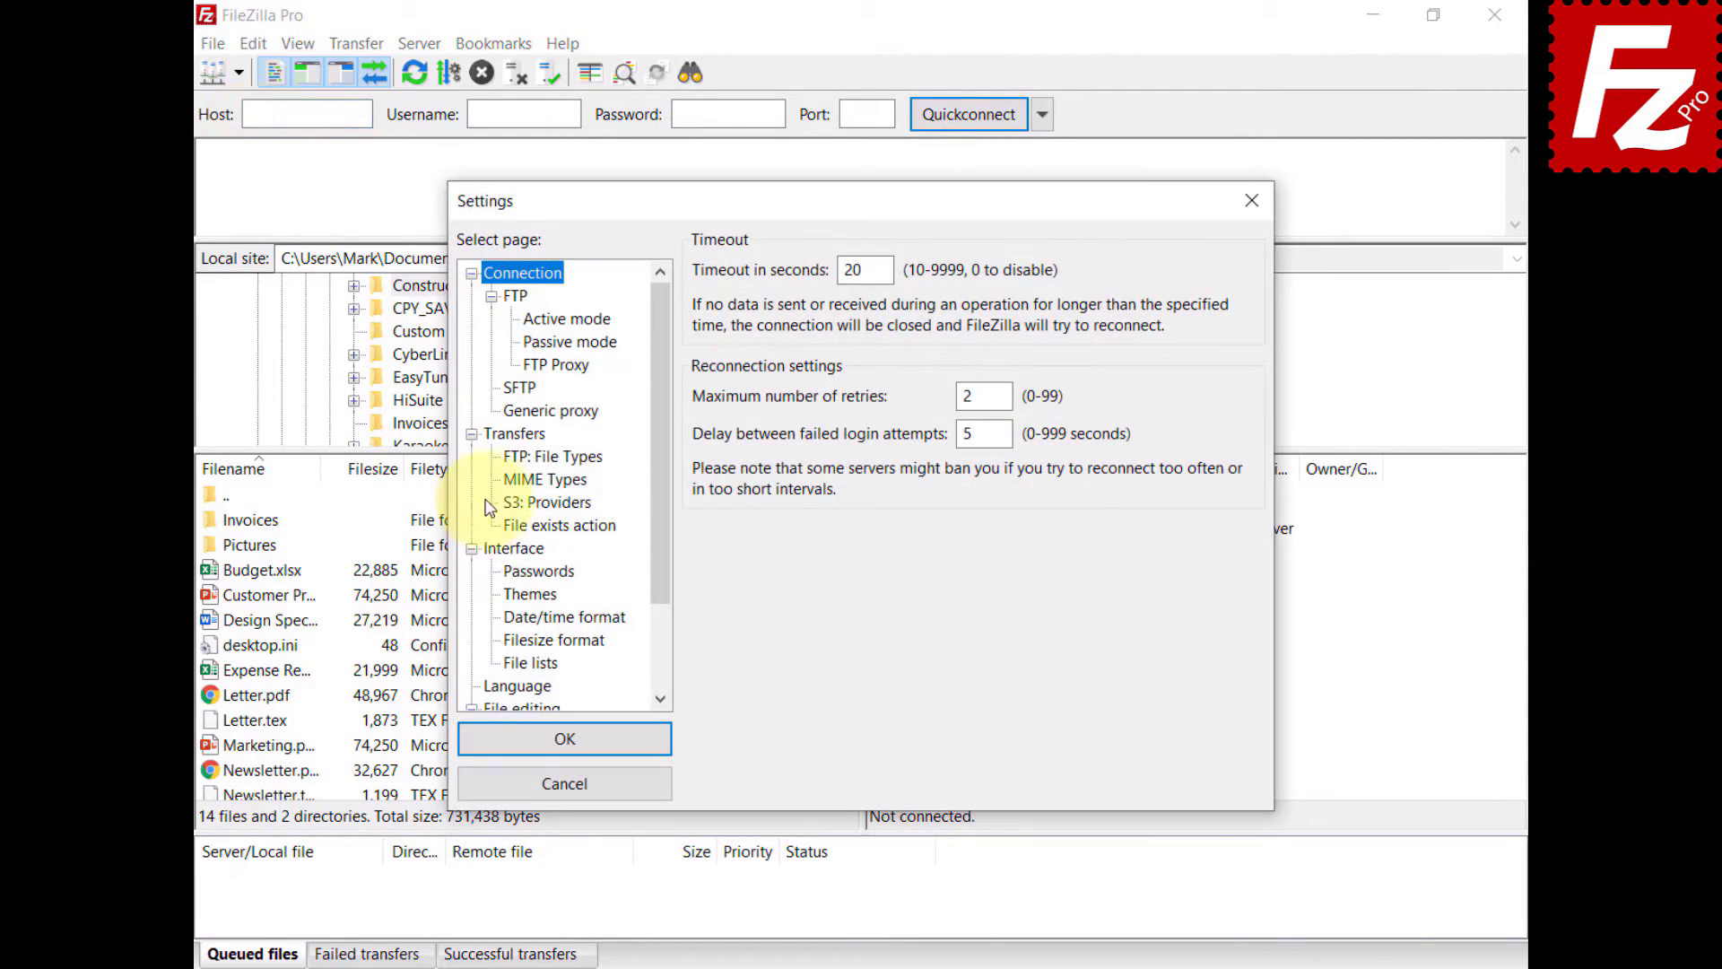
click(520, 504)
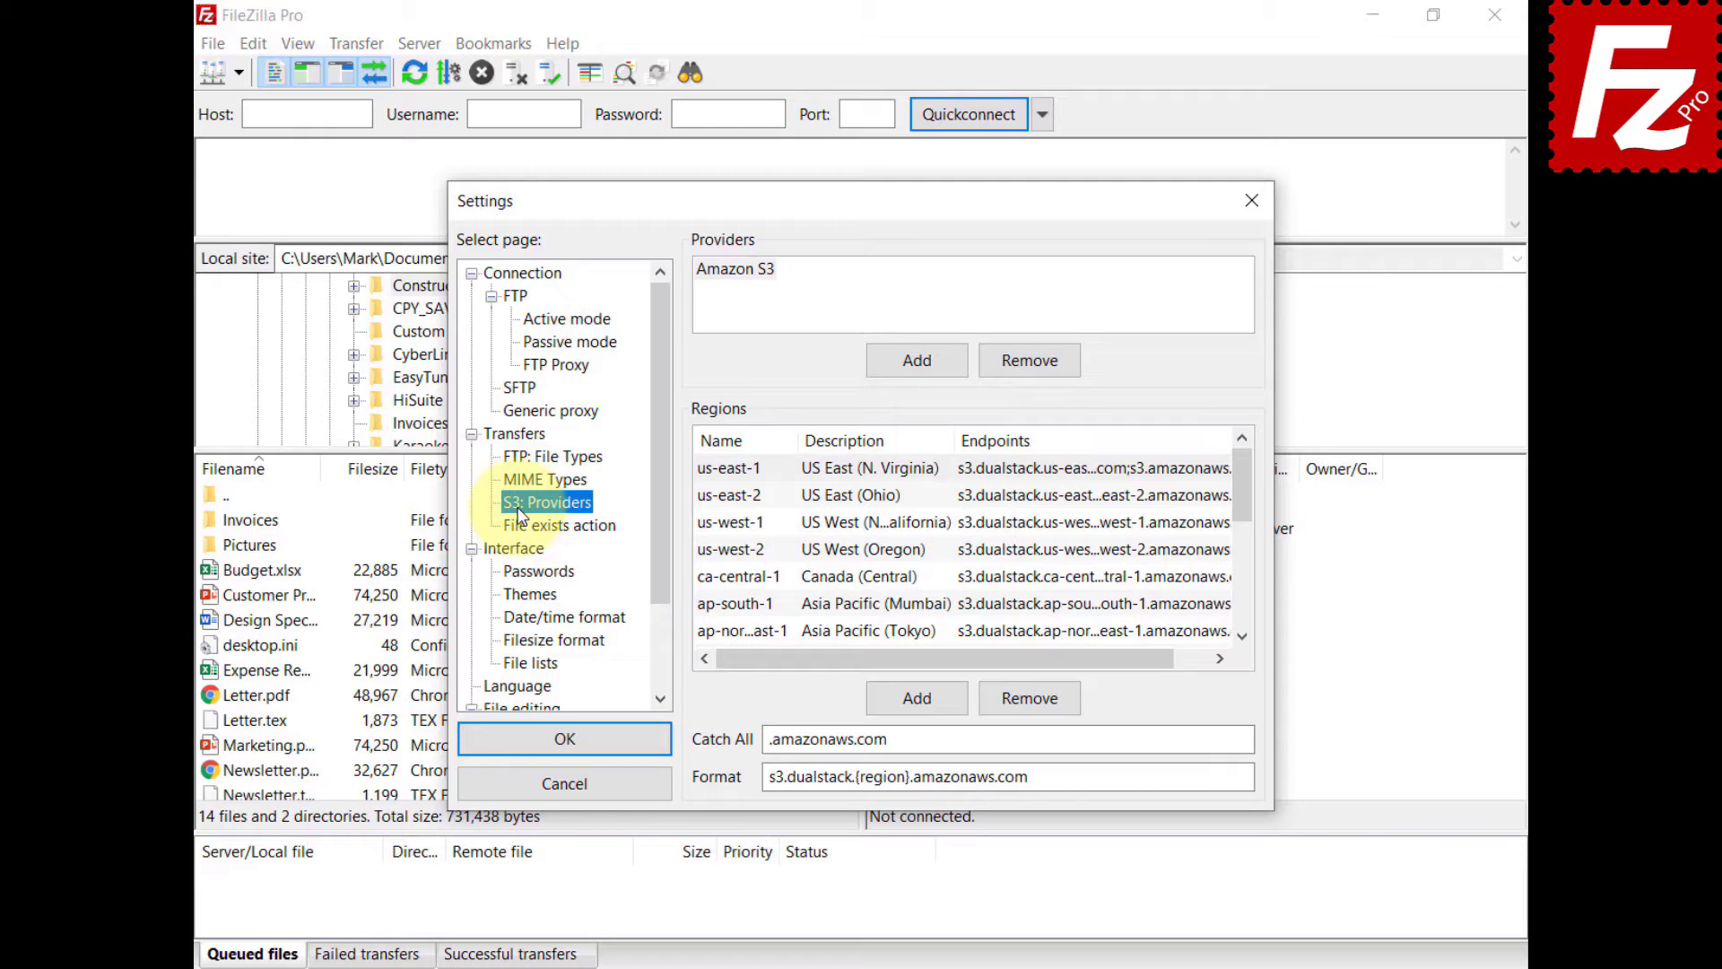
- Add a Wasabi provider with region us-east-1, description 'US East 1' and its pasted endpoint
click(916, 360)
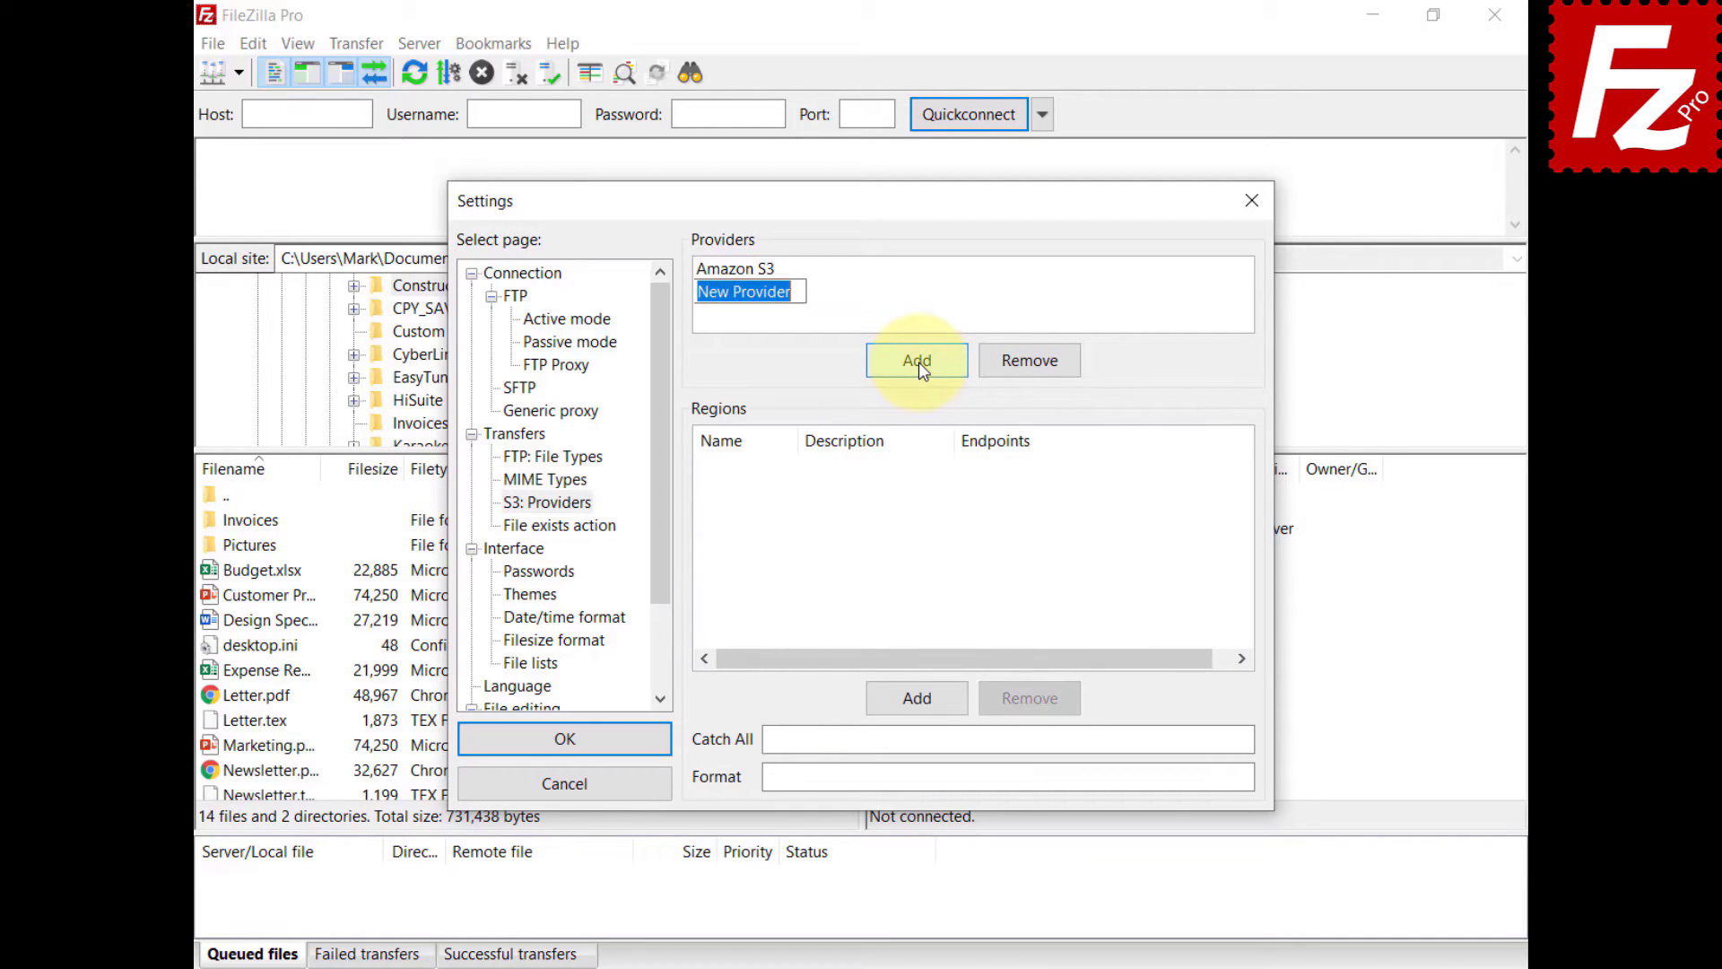
text(Wasabi)
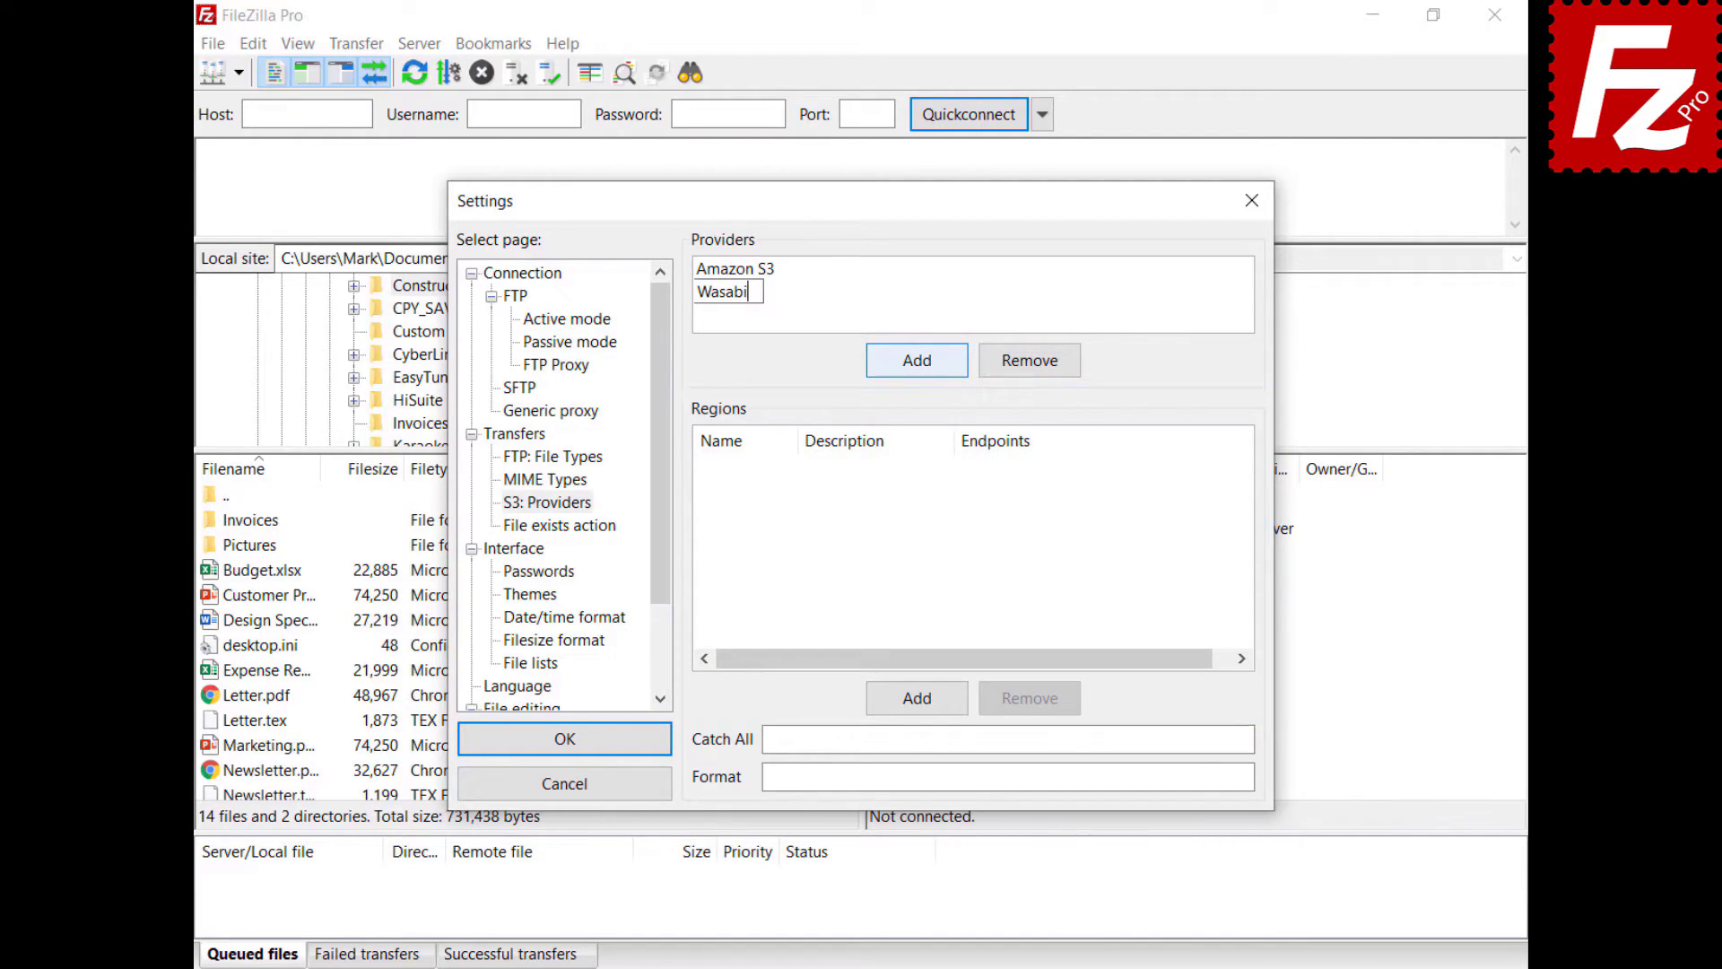
click(918, 703)
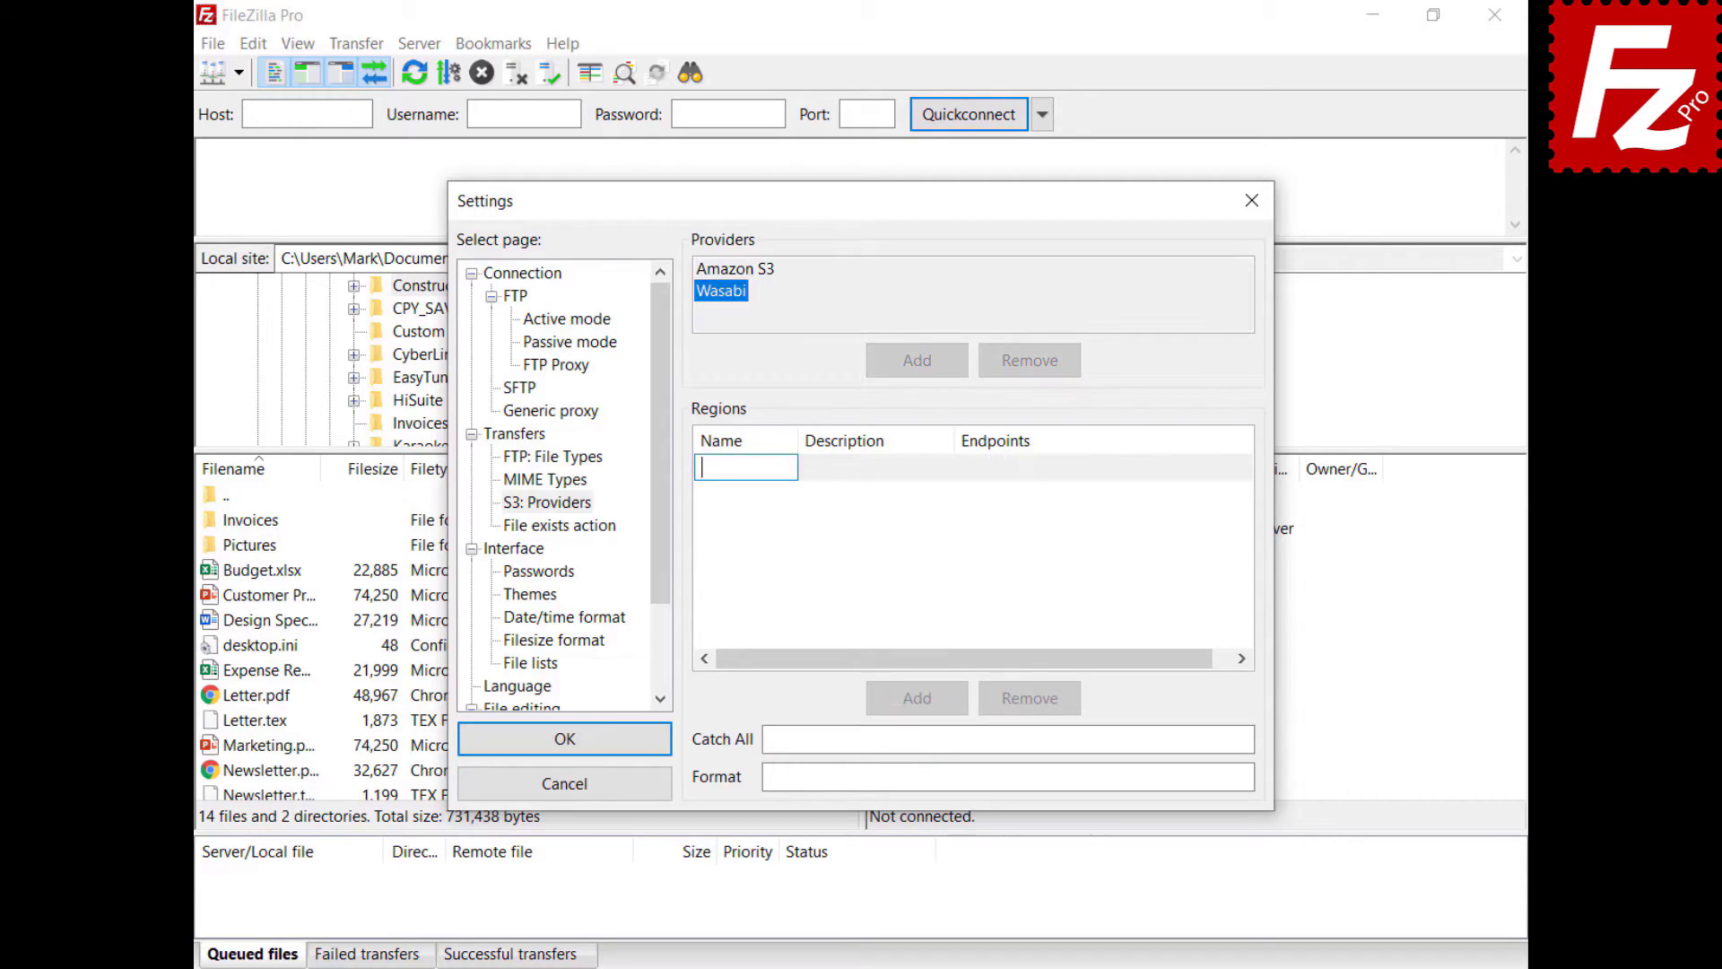
text(us-east-1)
key(Return)
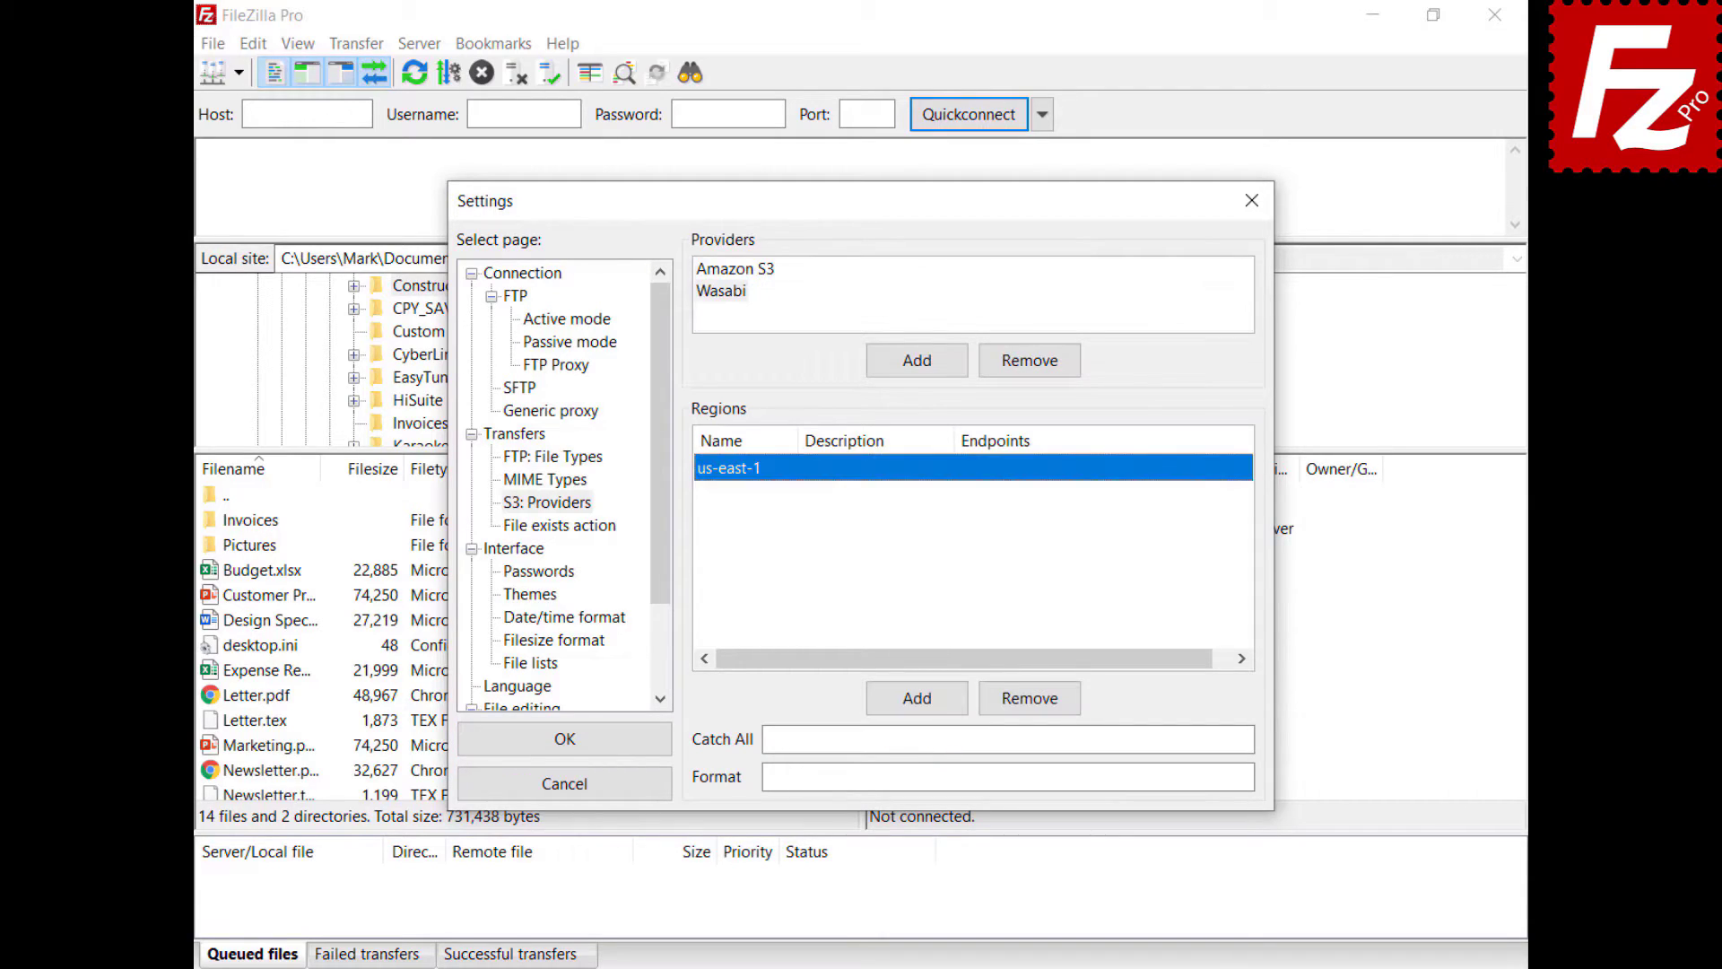
click(827, 466)
text(US East 1)
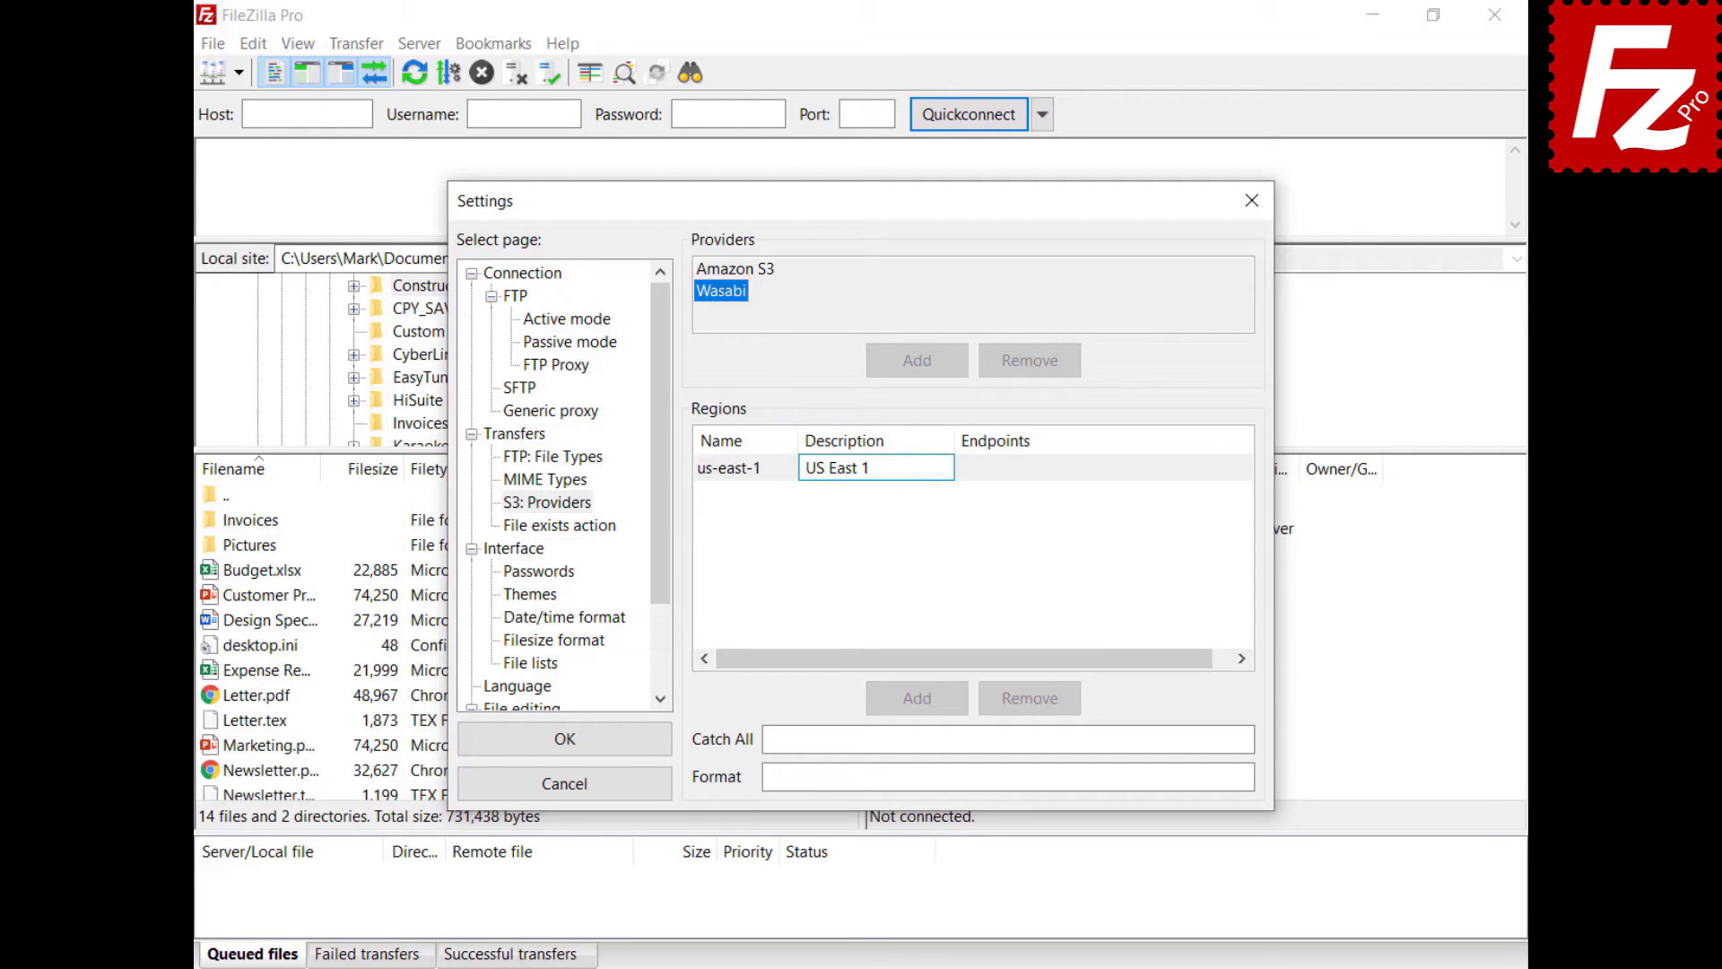
click(1007, 478)
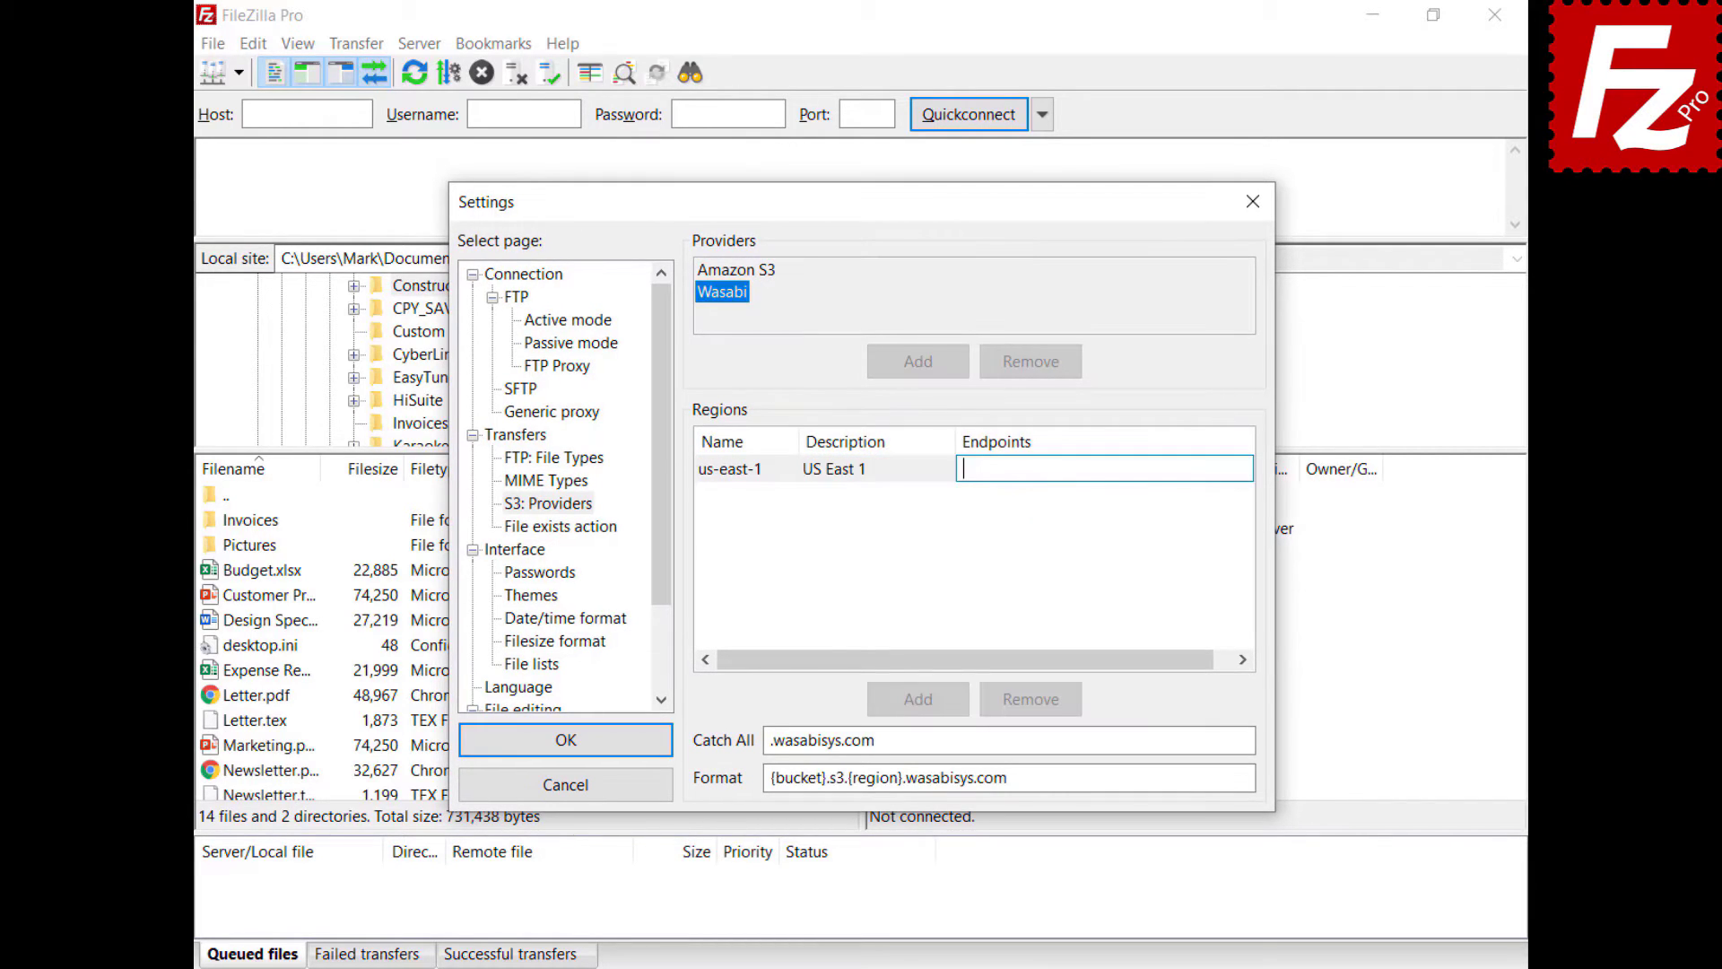
text(s3.wasabisys.com)
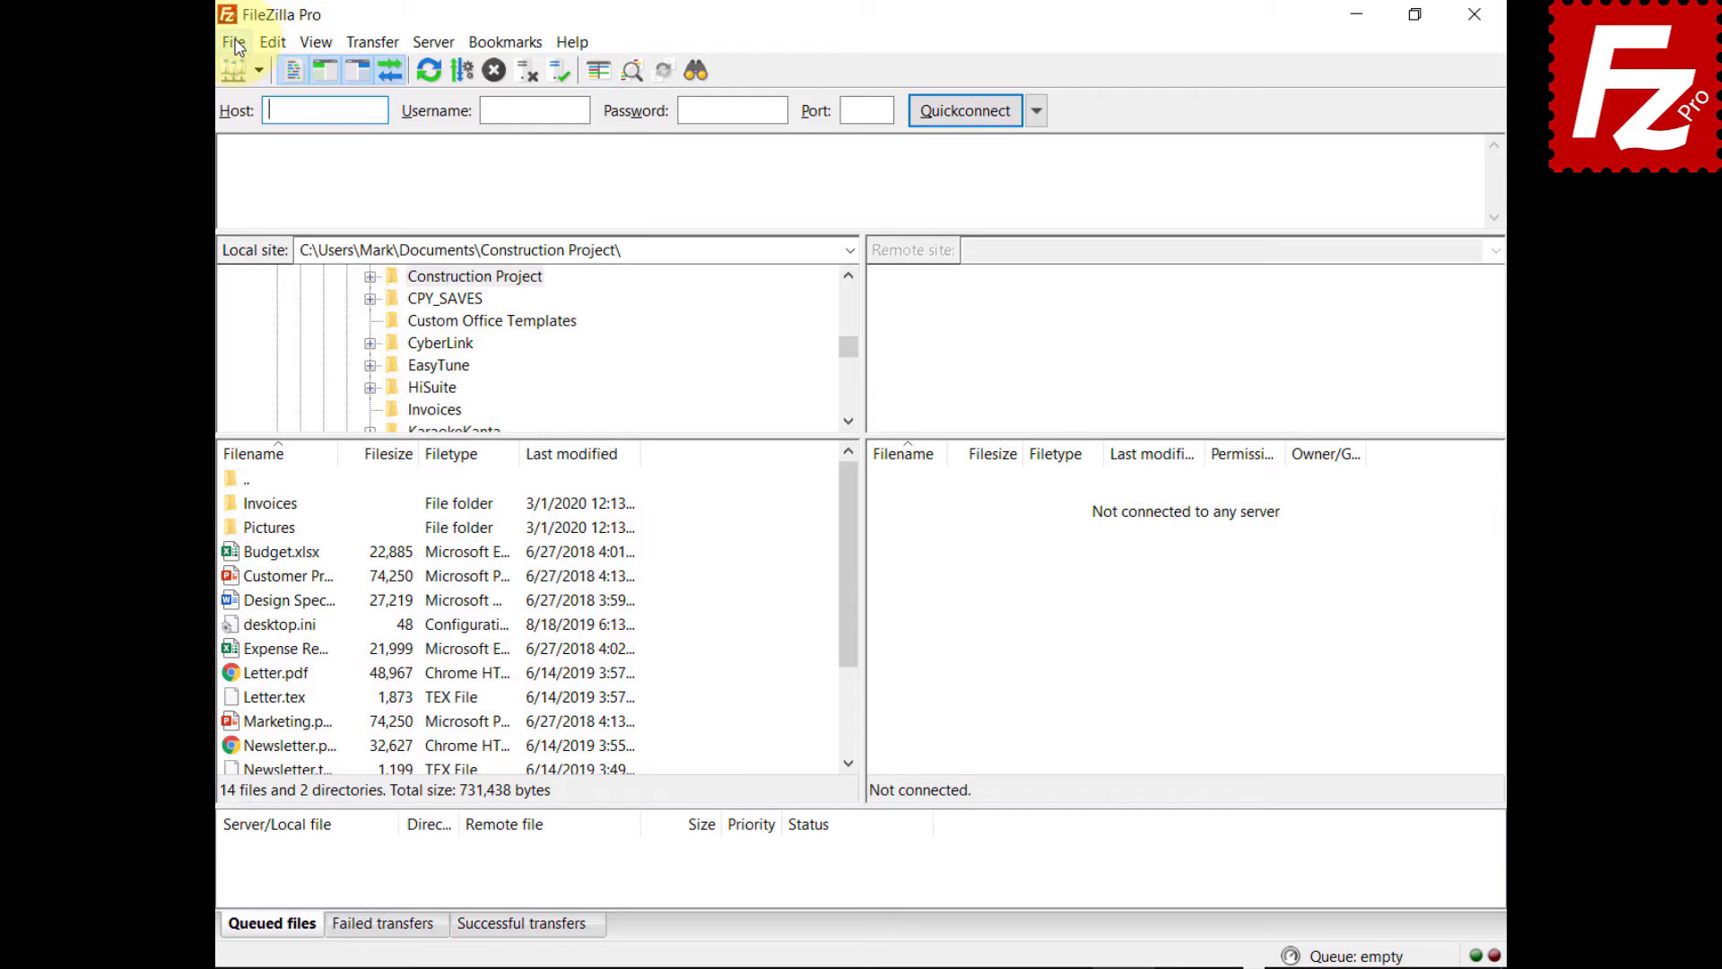
click(235, 43)
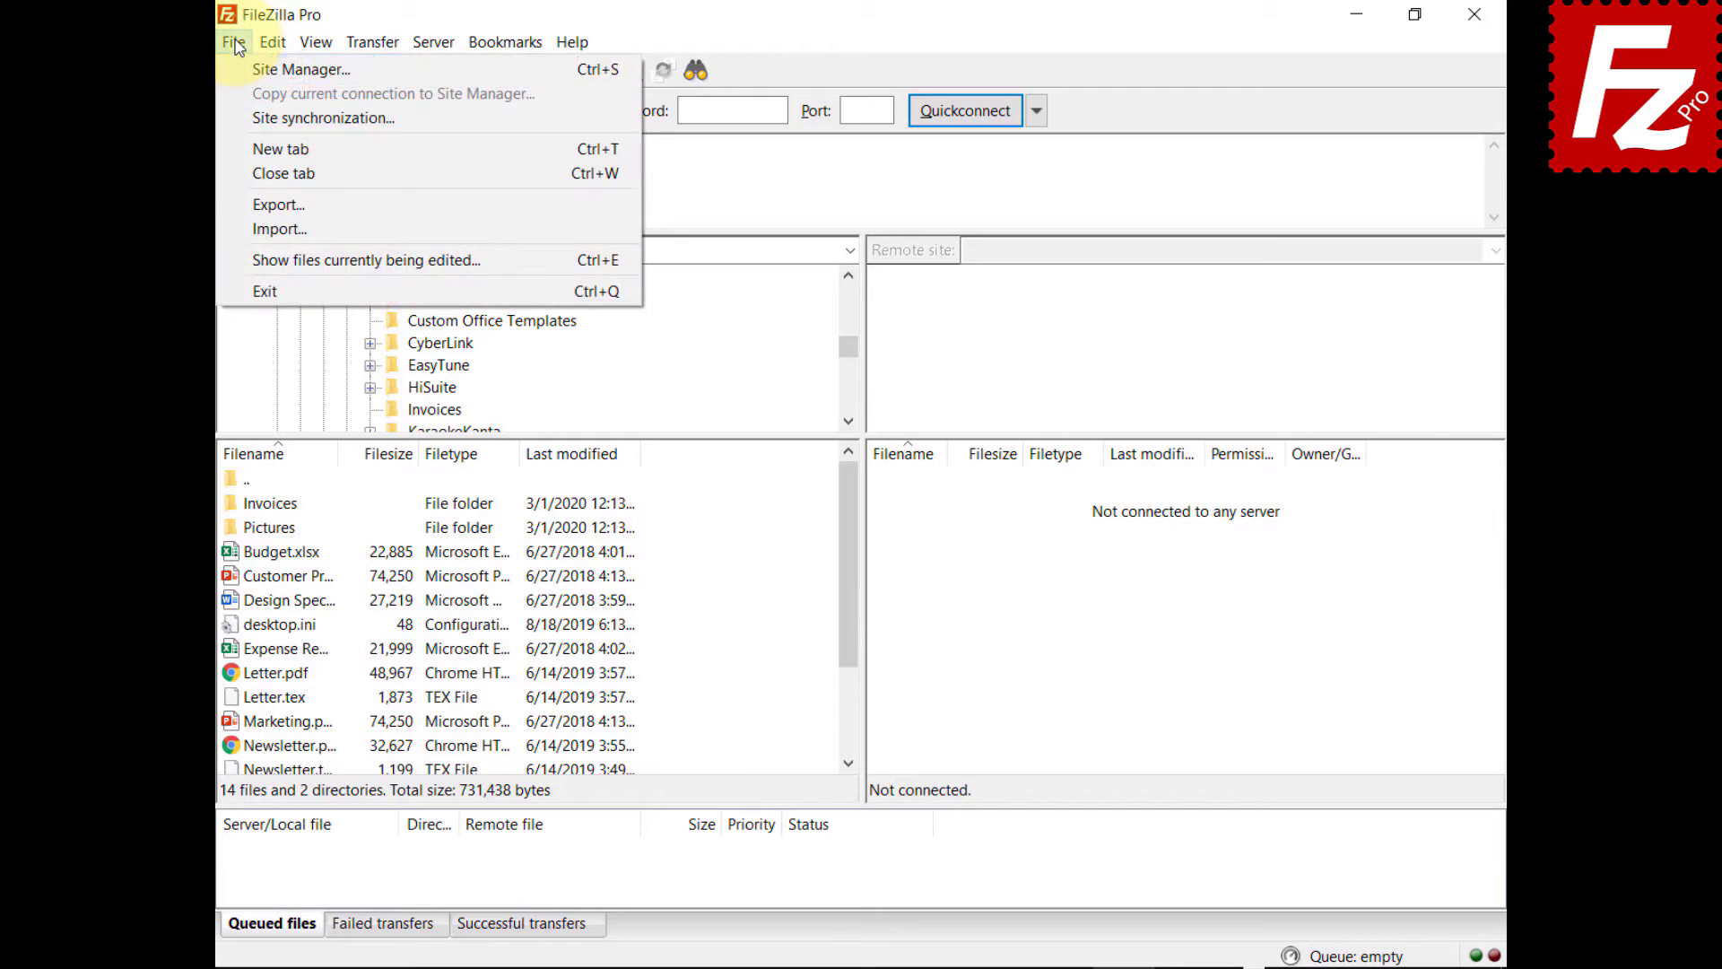
- Create a new saved site named Wasabi using the S3 protocol
click(249, 67)
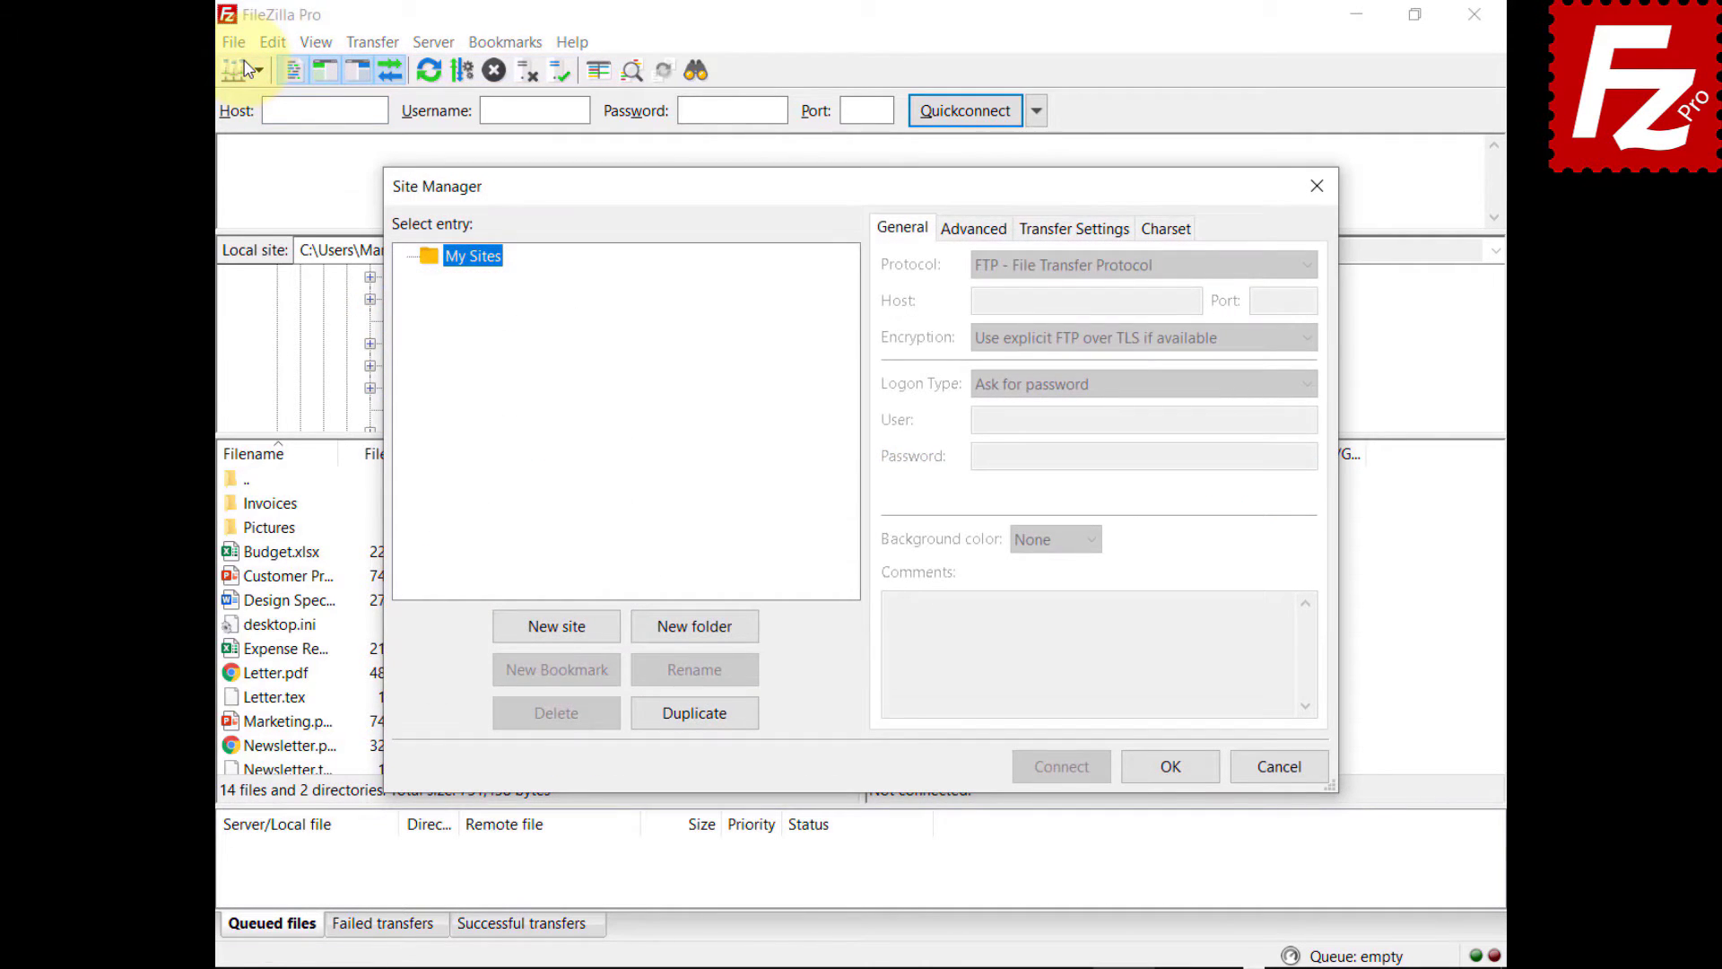
click(557, 626)
text(Wasabi)
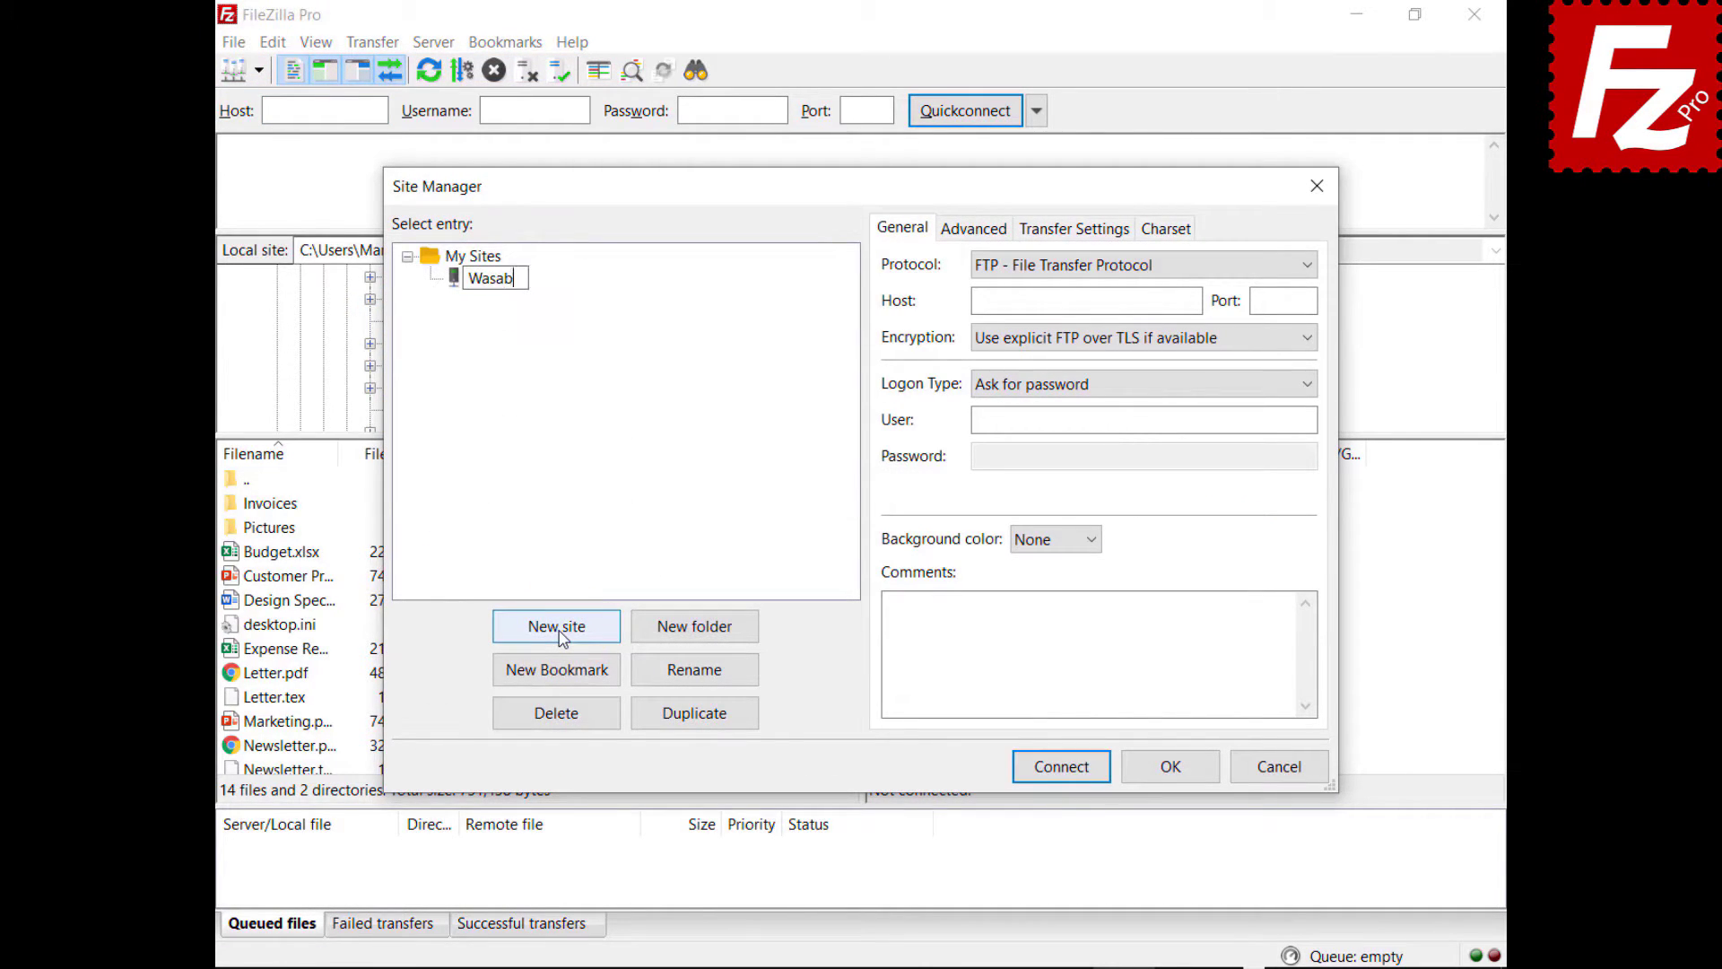
click(1108, 263)
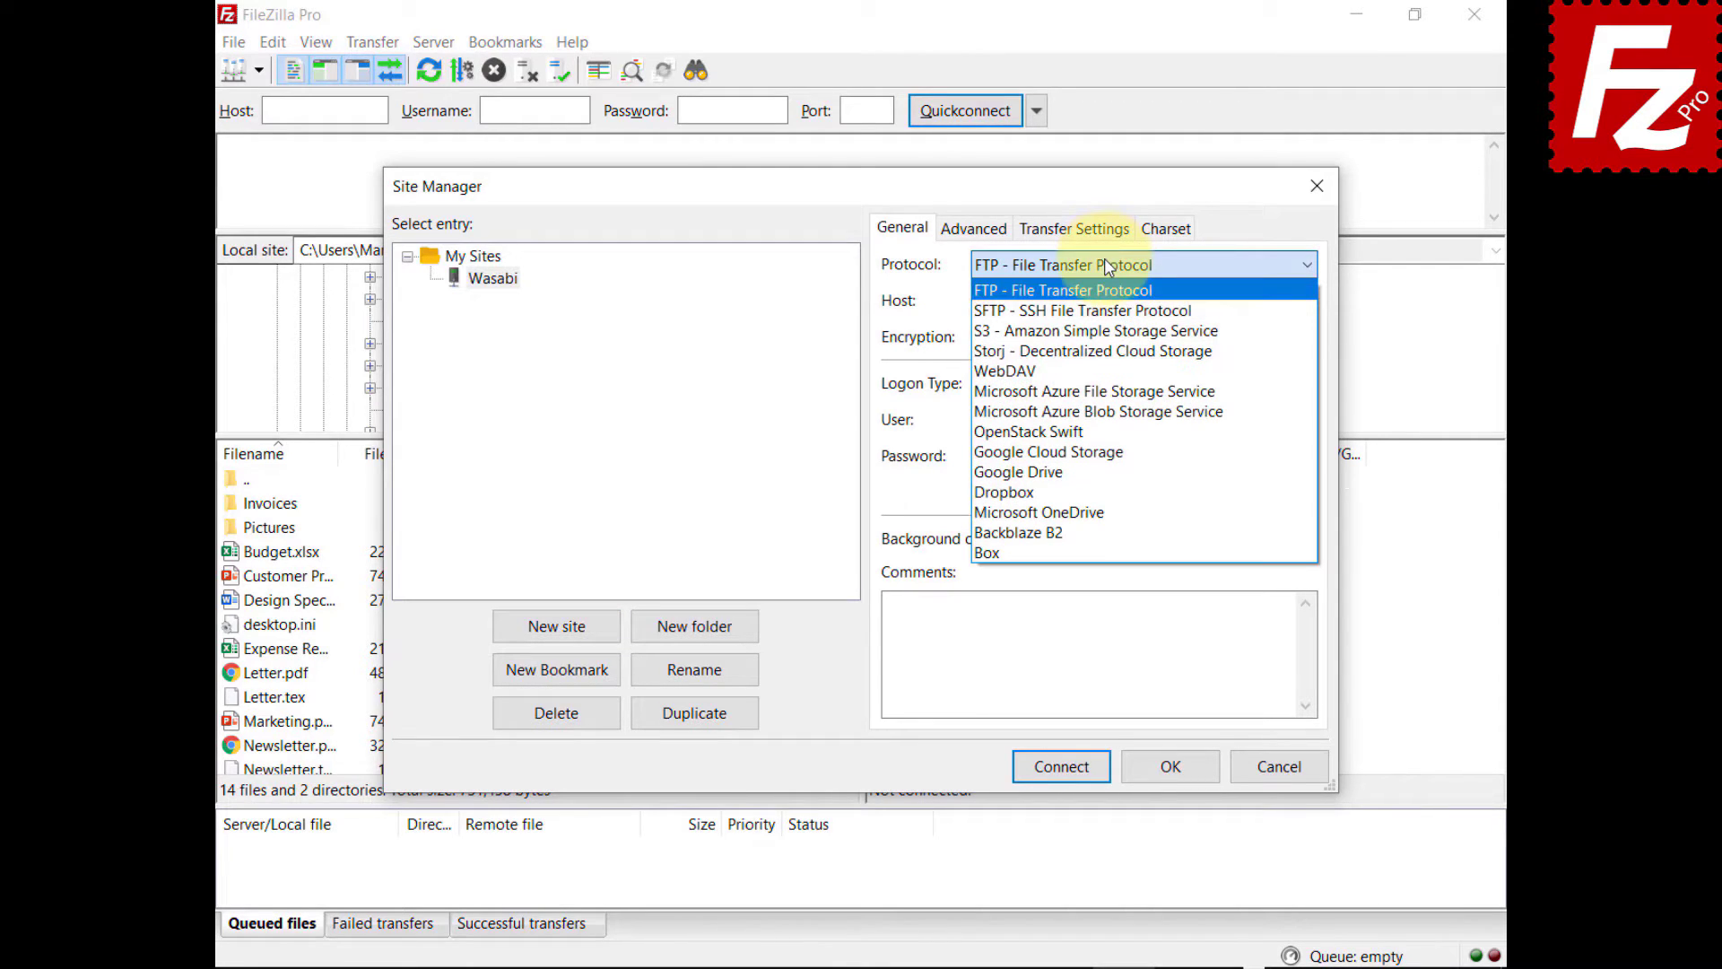
click(1108, 331)
- Set the host to the Wasabi endpoint and paste the access key ID and secret access key
triple_click(1105, 300)
text(s3.wasabisys.com)
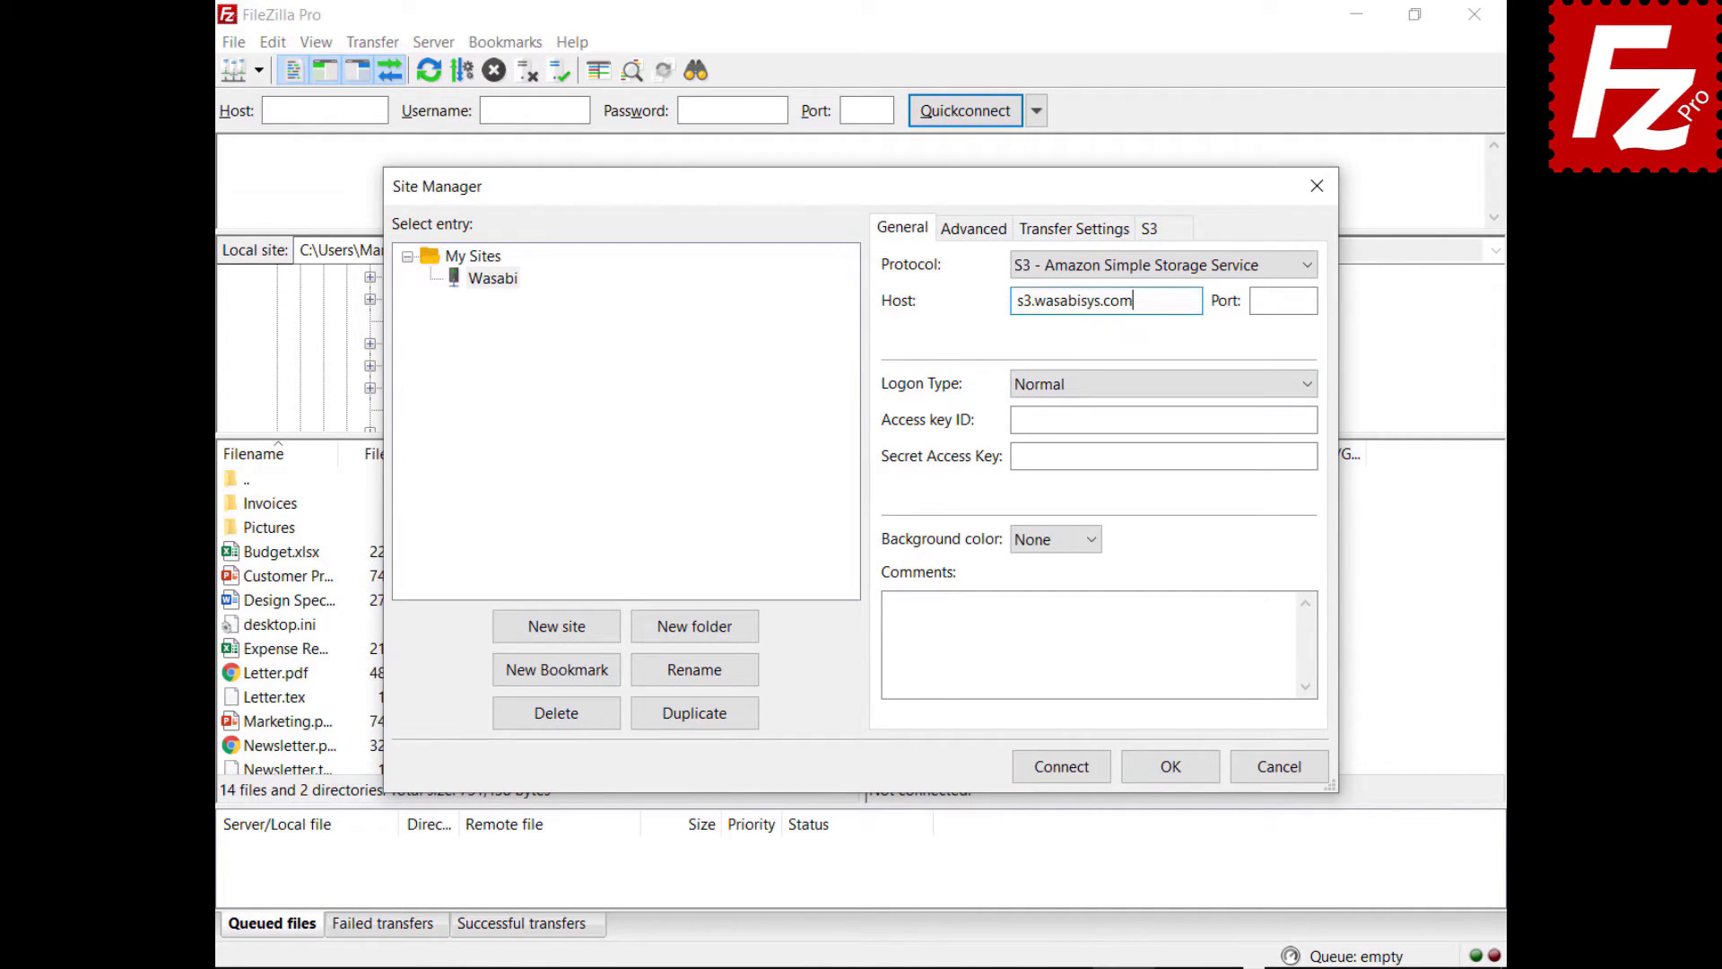
click(1163, 419)
key(ctrl+v)
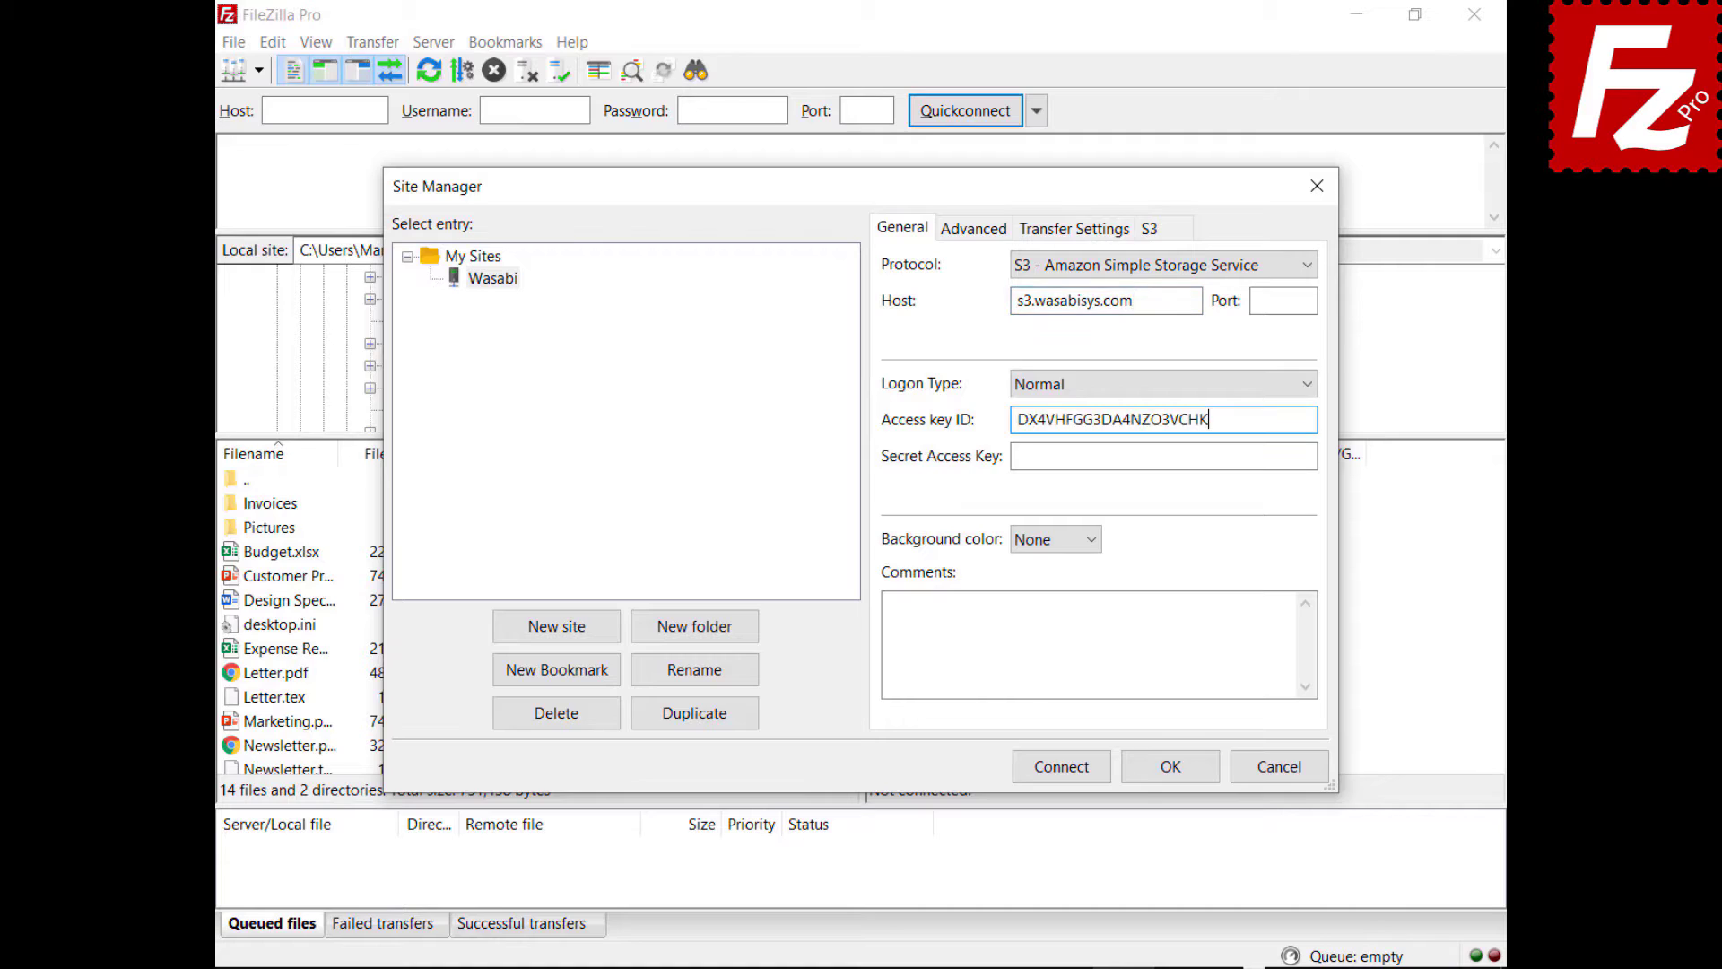
click(1314, 455)
key(ctrl+v)
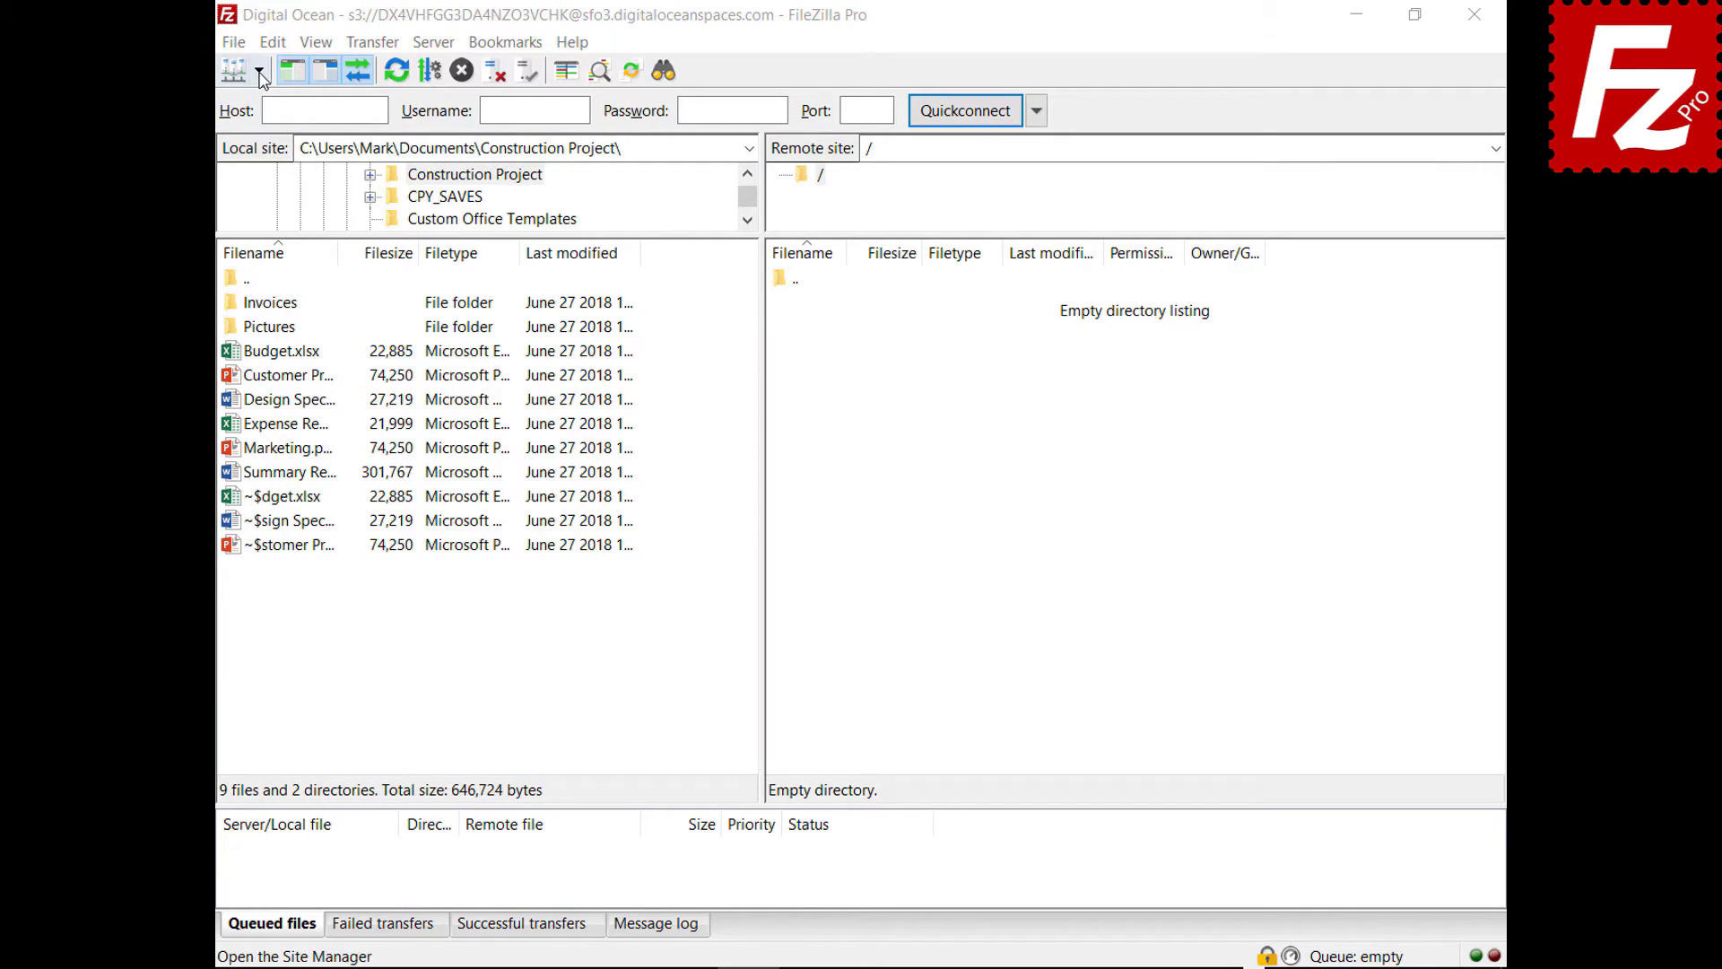
- Connect to Amazon S3, try AWS KMS encryption on Budget.xlsx, then cancel without changes
click(259, 72)
click(265, 104)
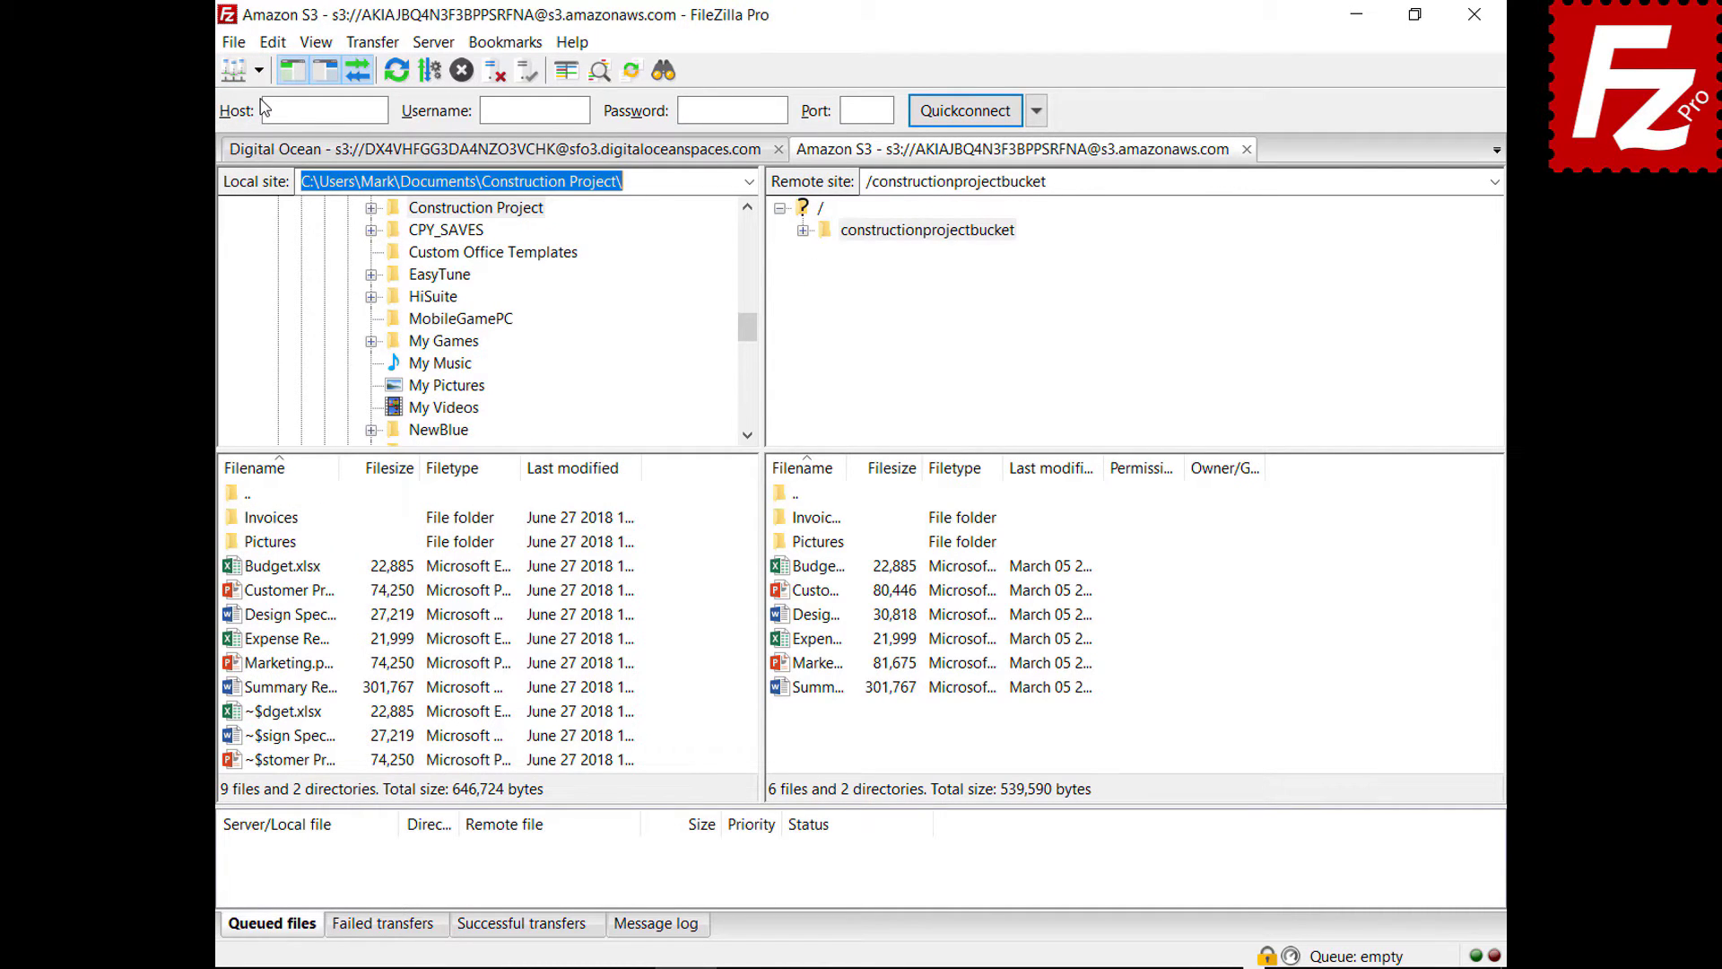
right_click(781, 572)
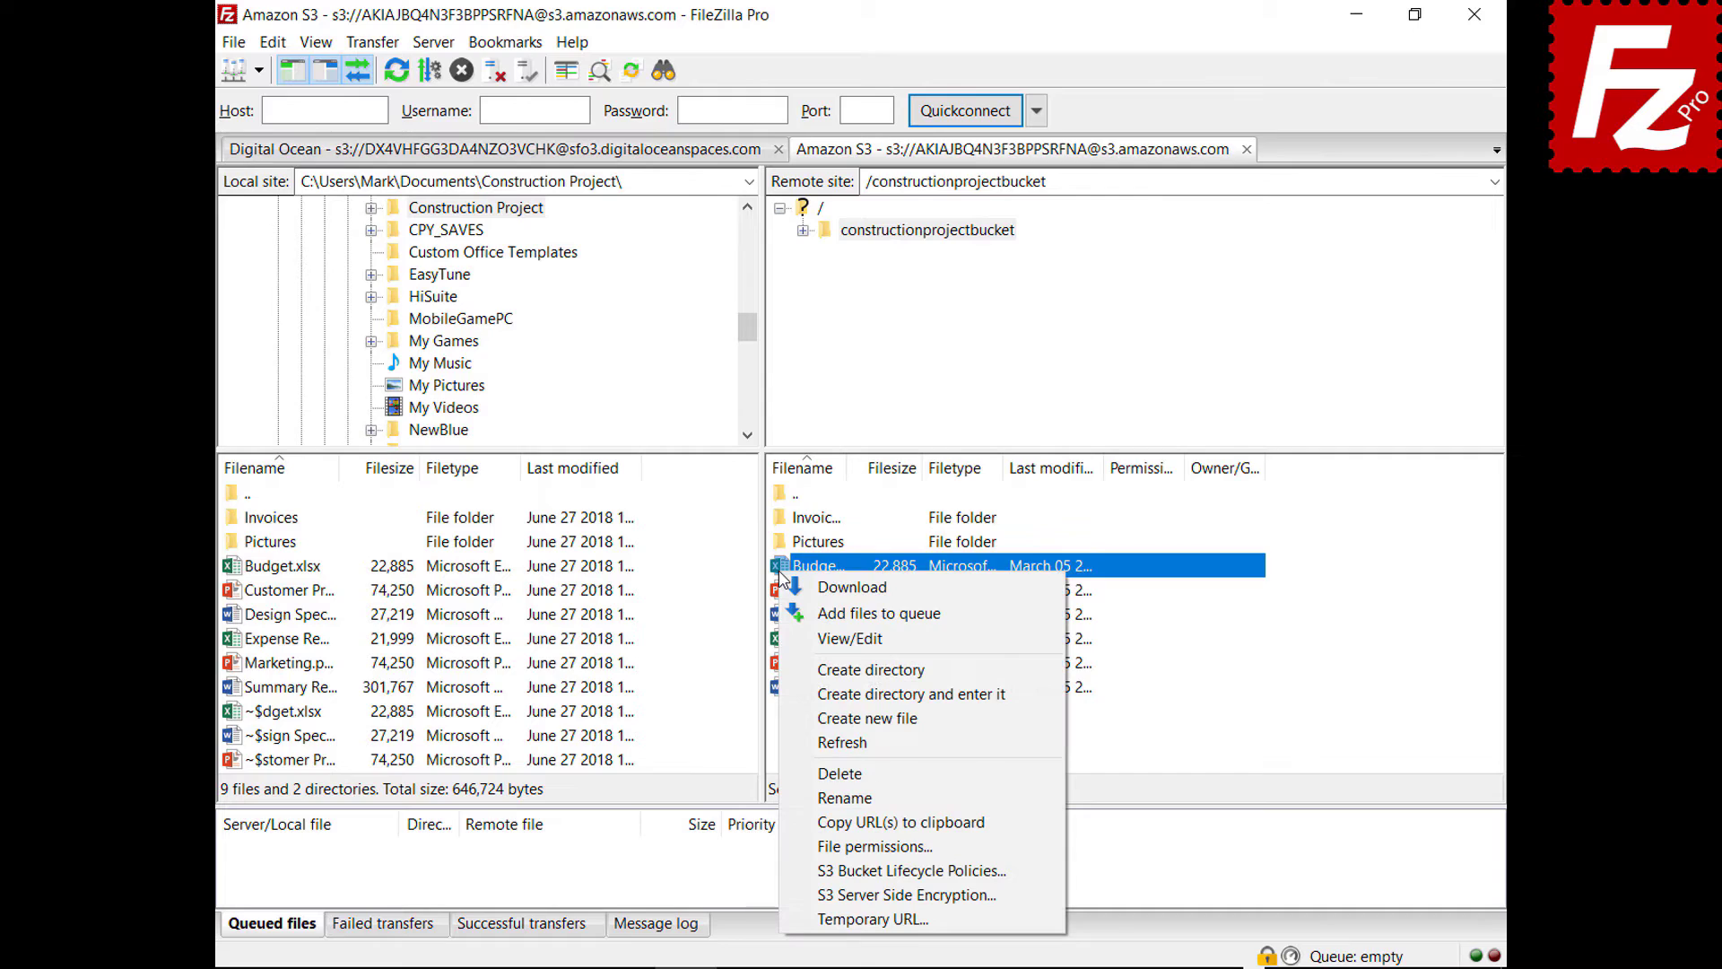
click(811, 894)
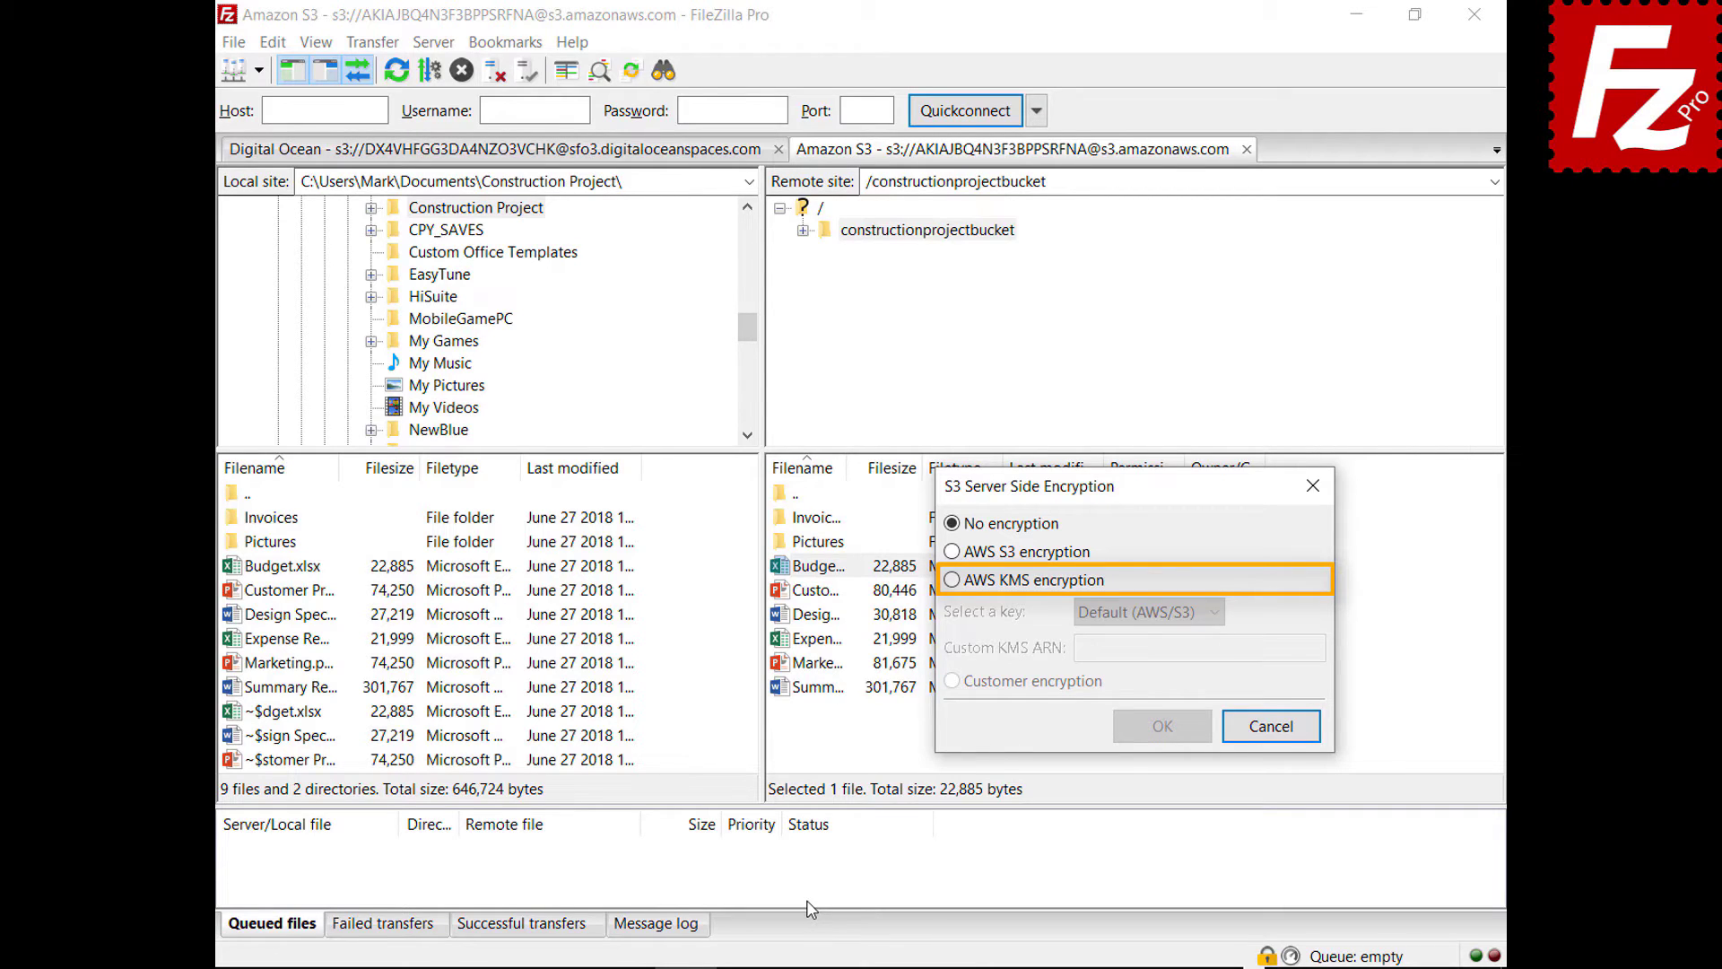
click(951, 580)
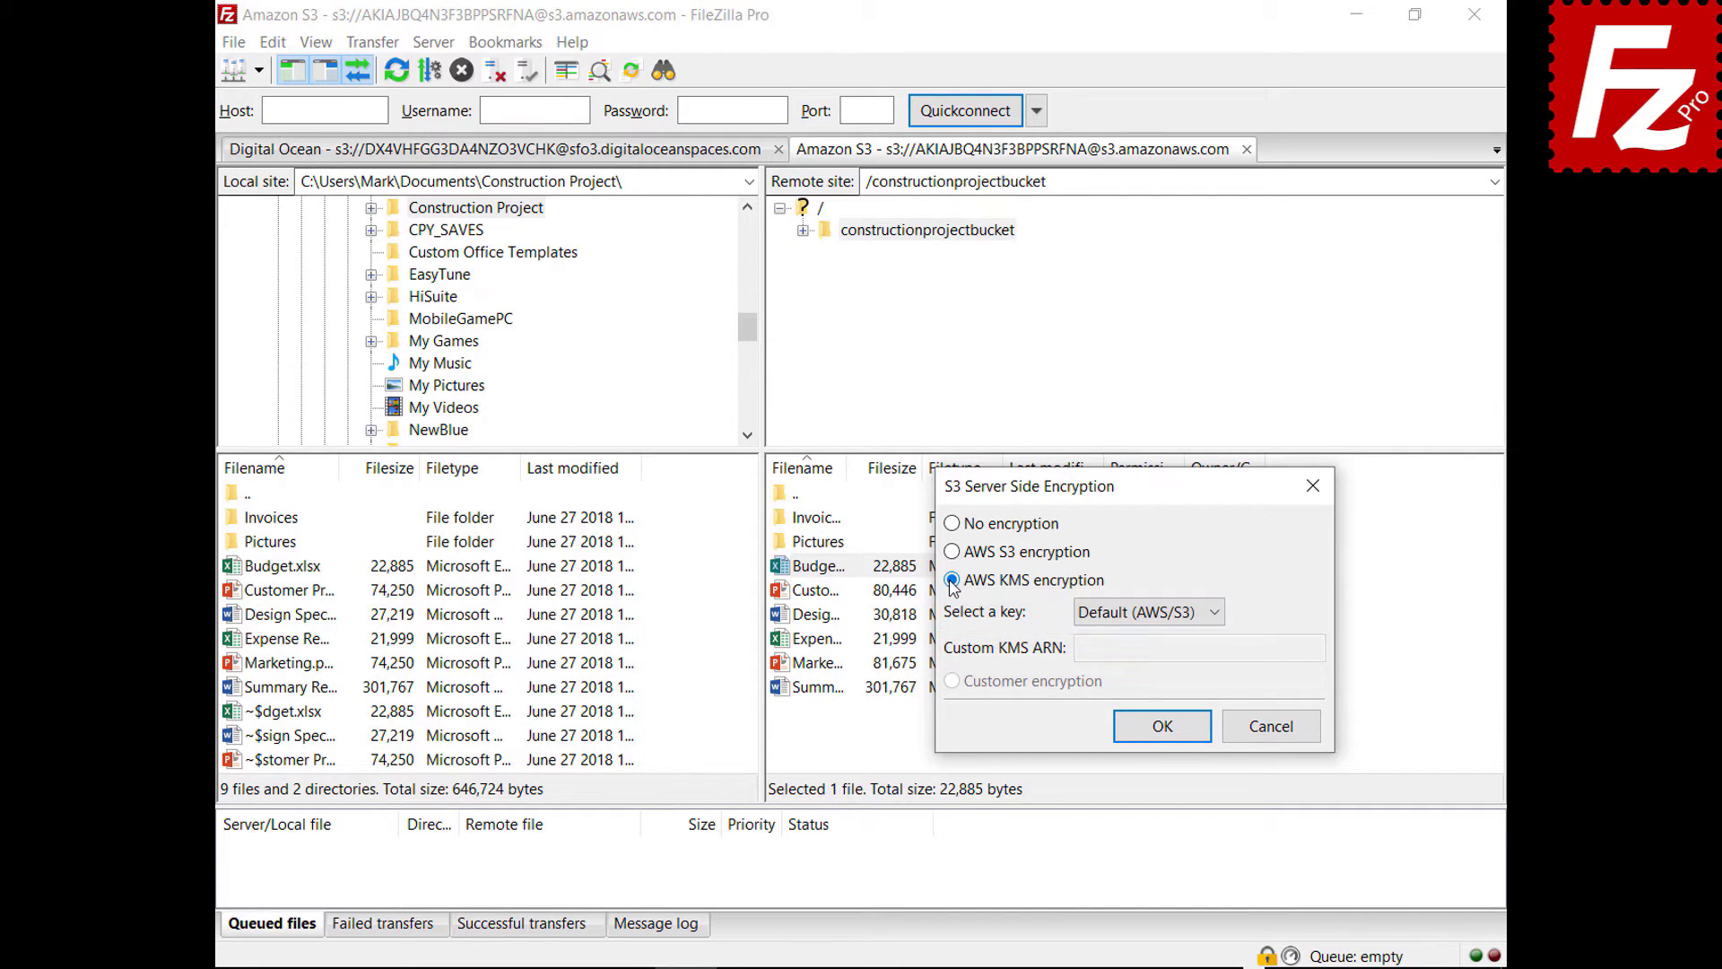
click(1270, 726)
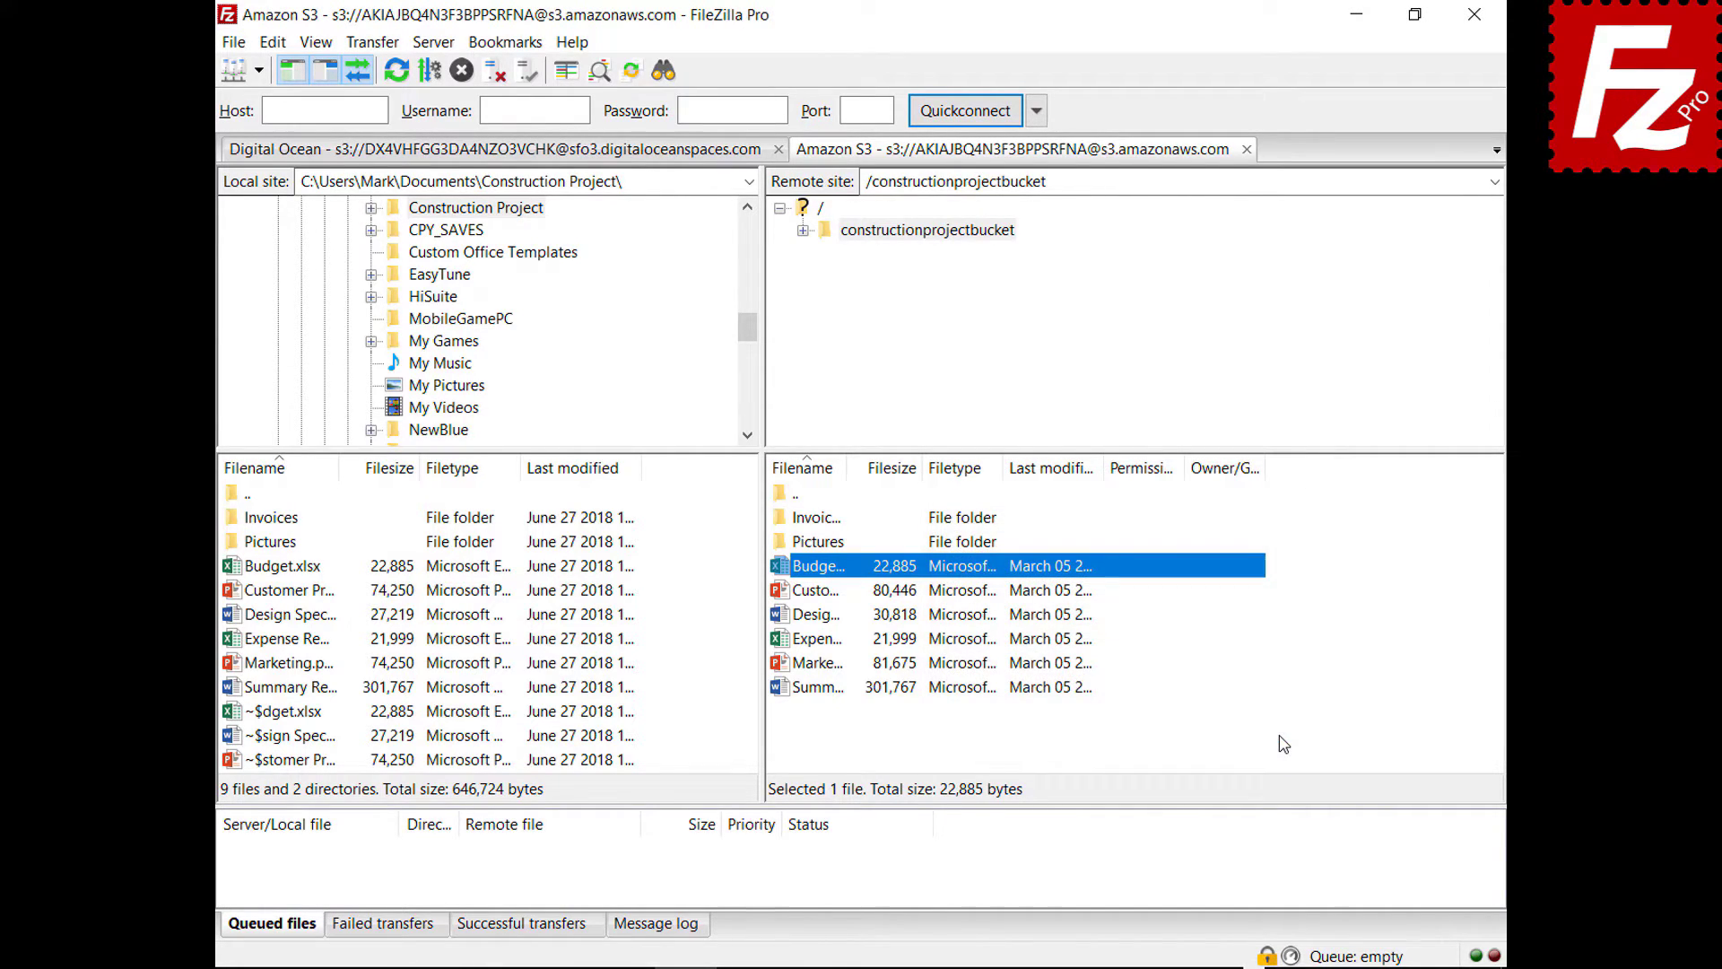
click(233, 42)
click(241, 72)
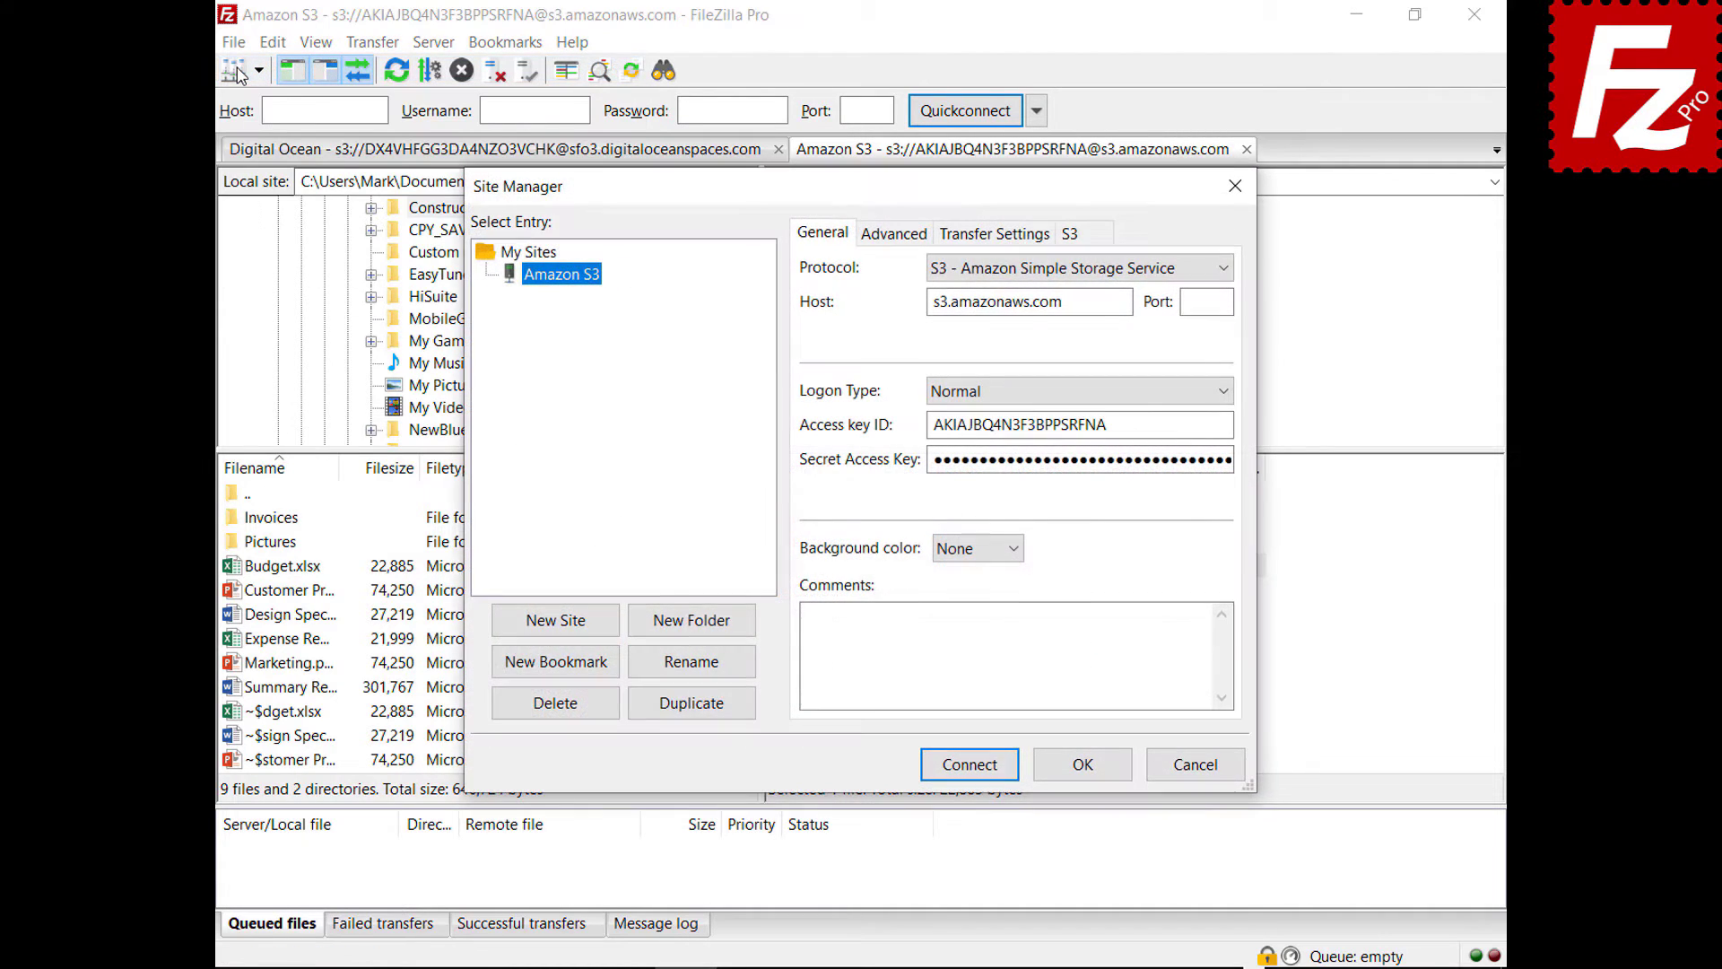
click(1099, 237)
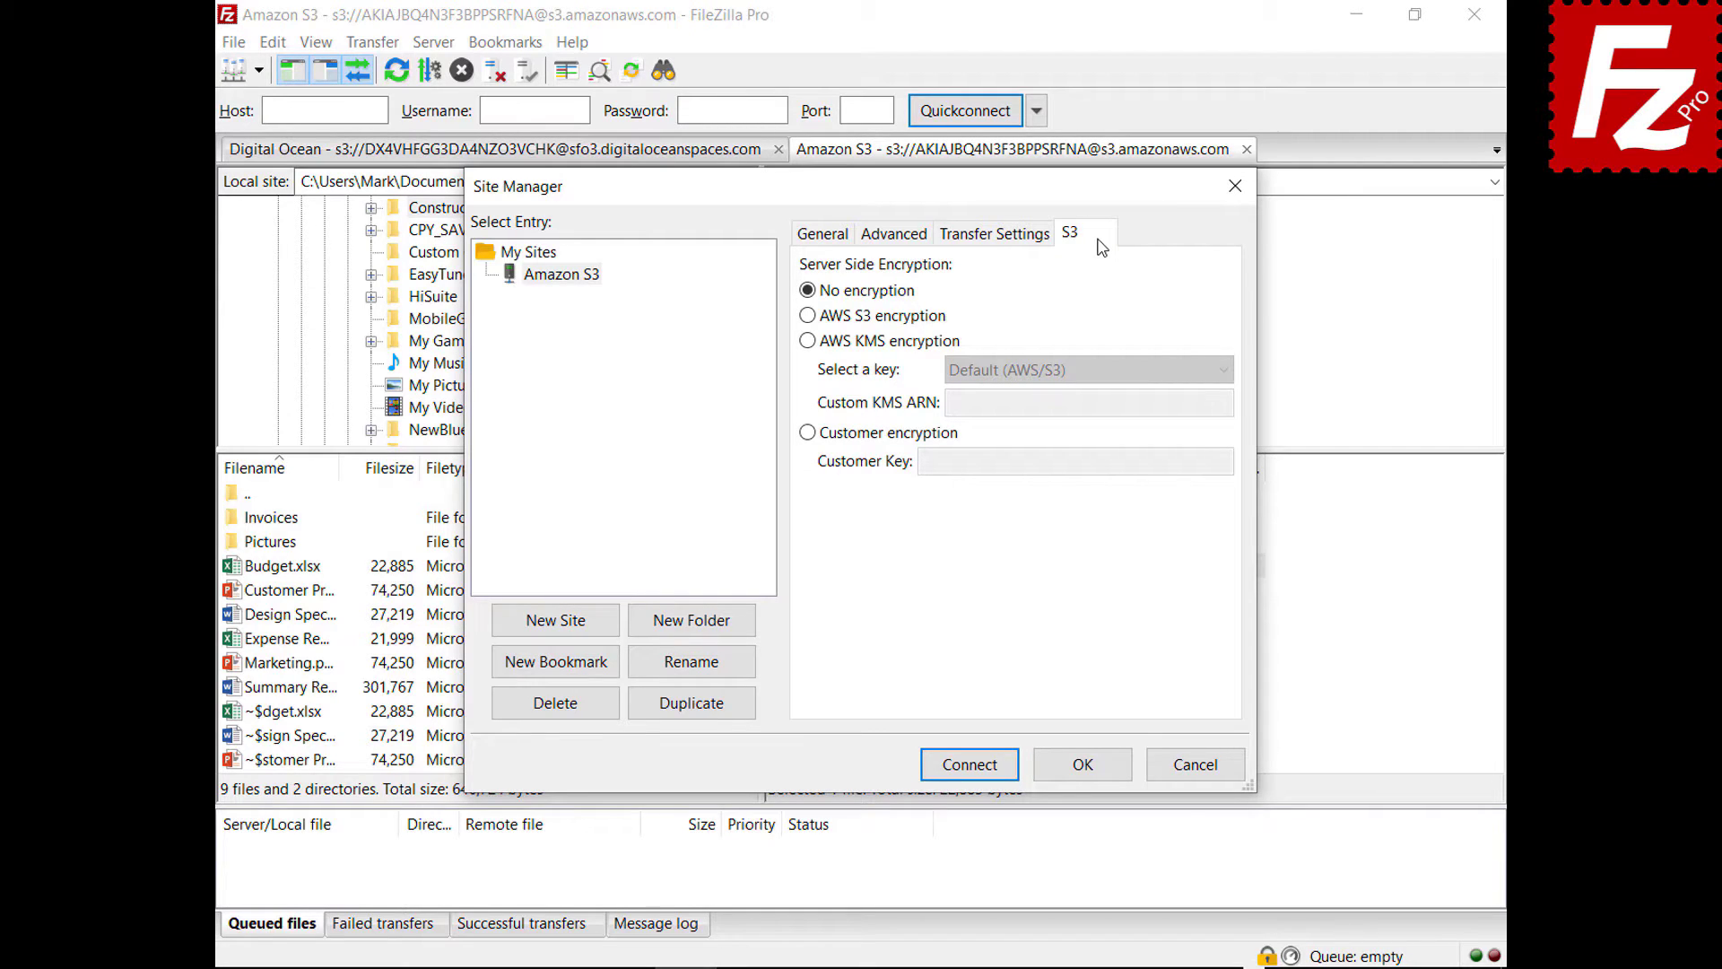
click(808, 316)
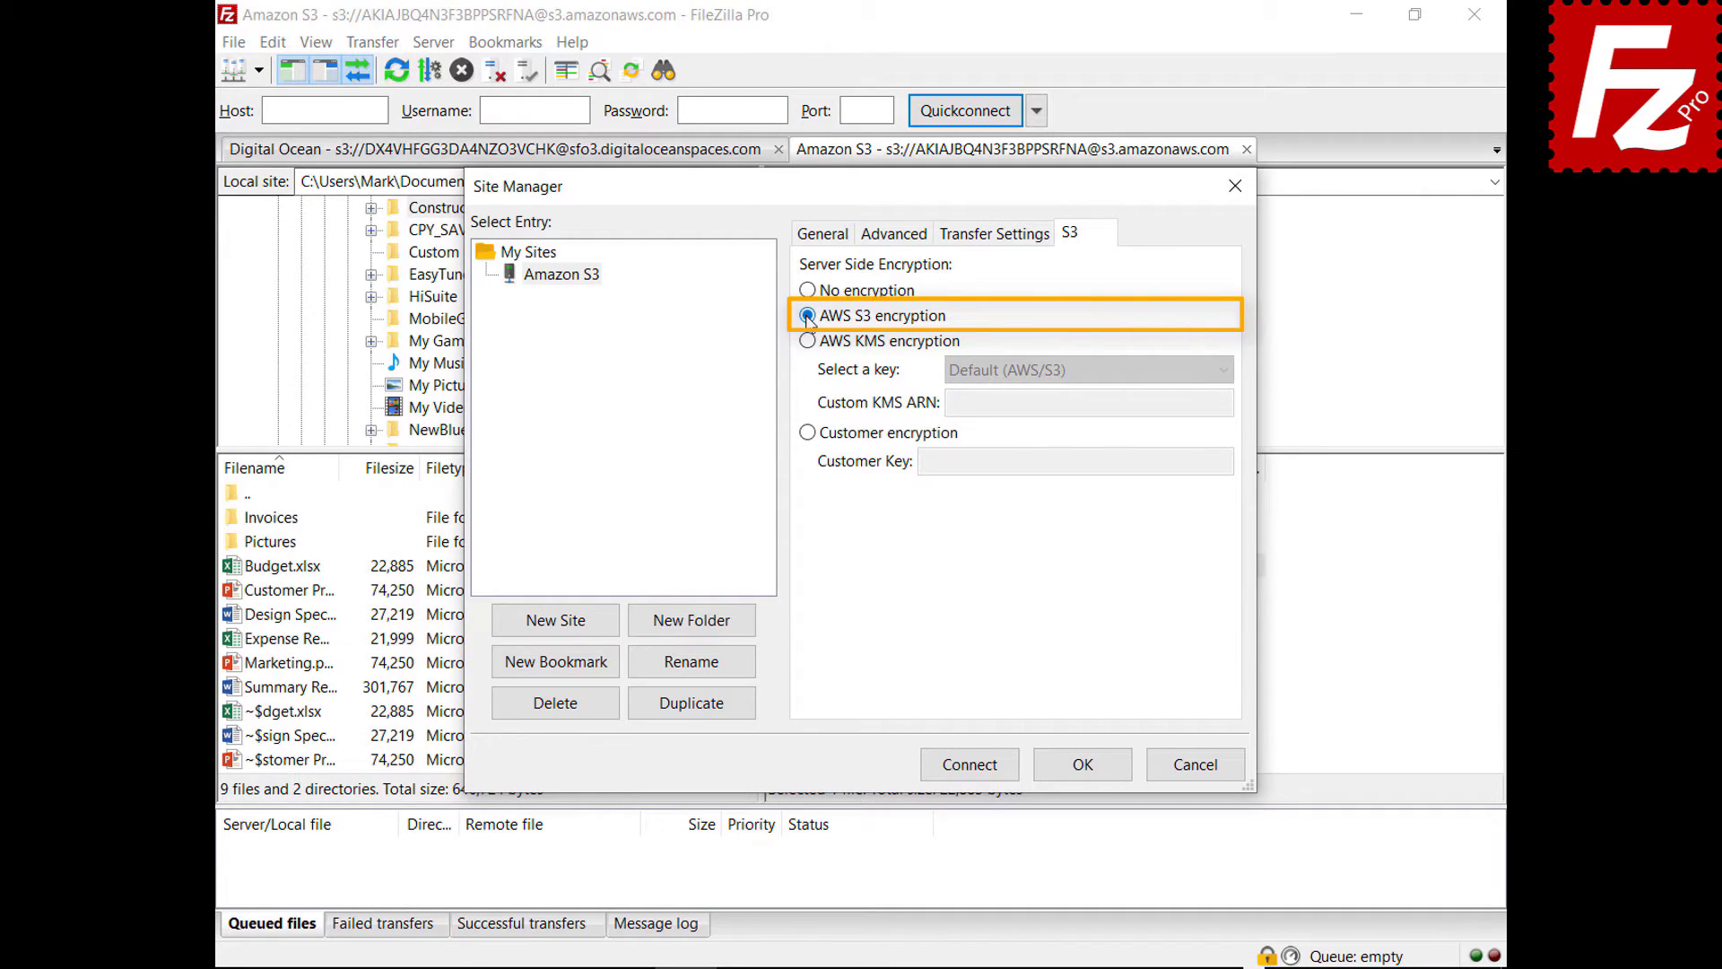
click(808, 341)
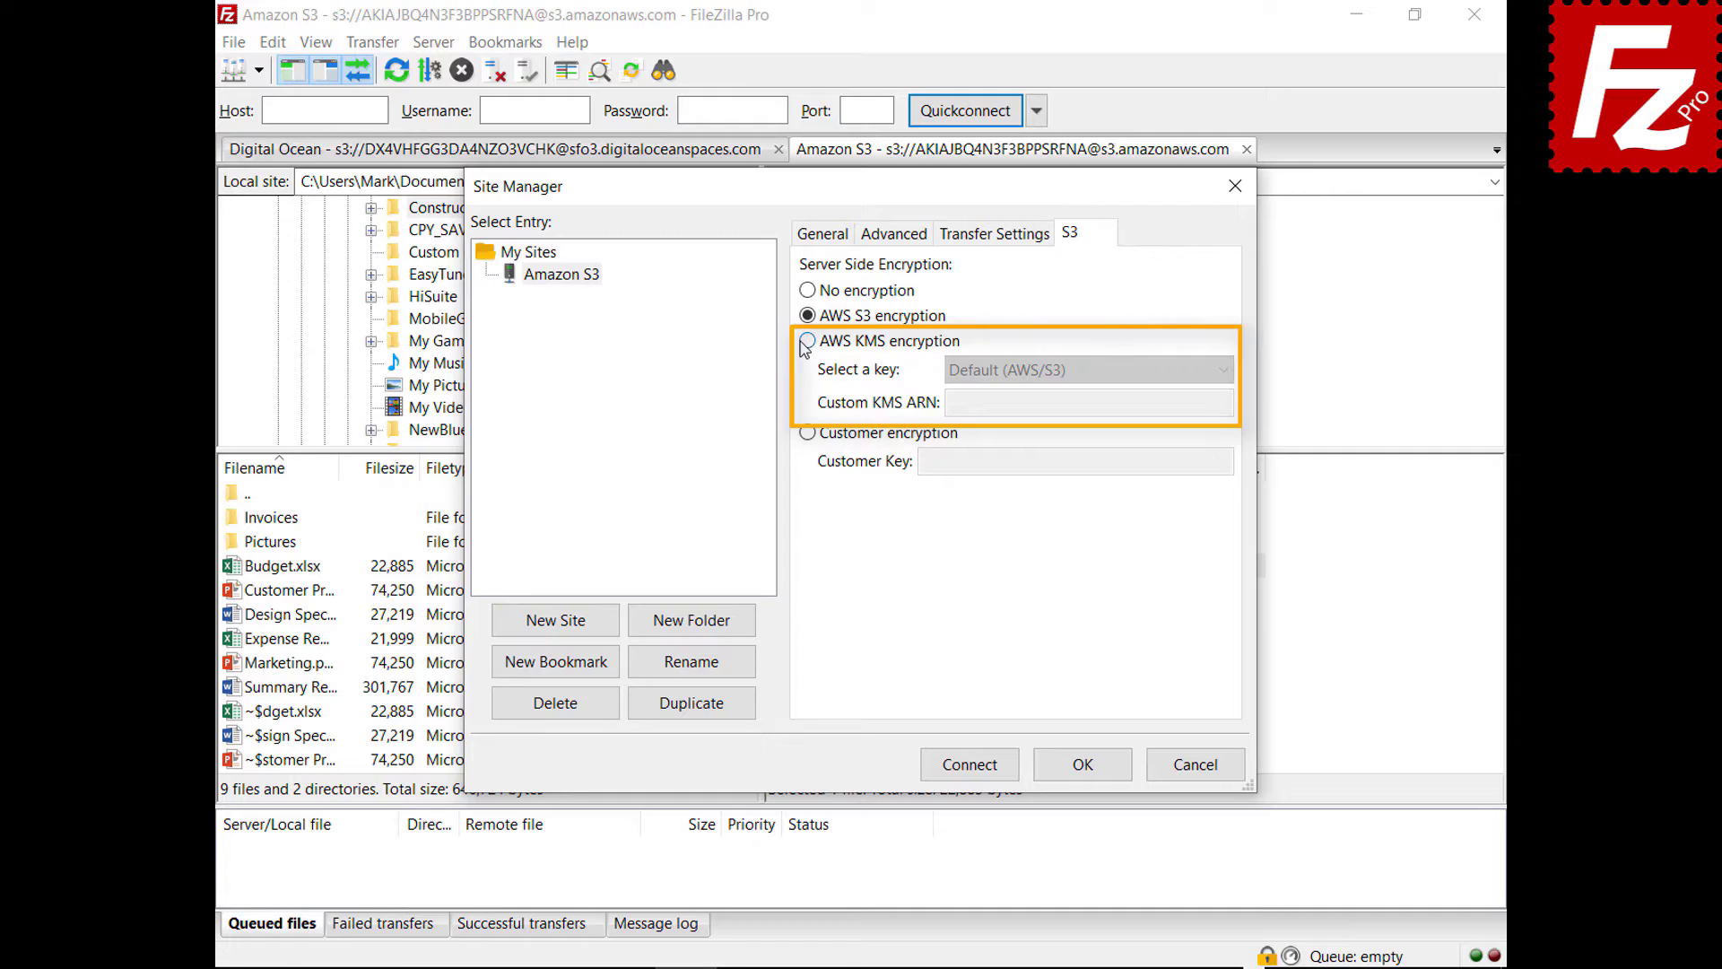
click(1223, 372)
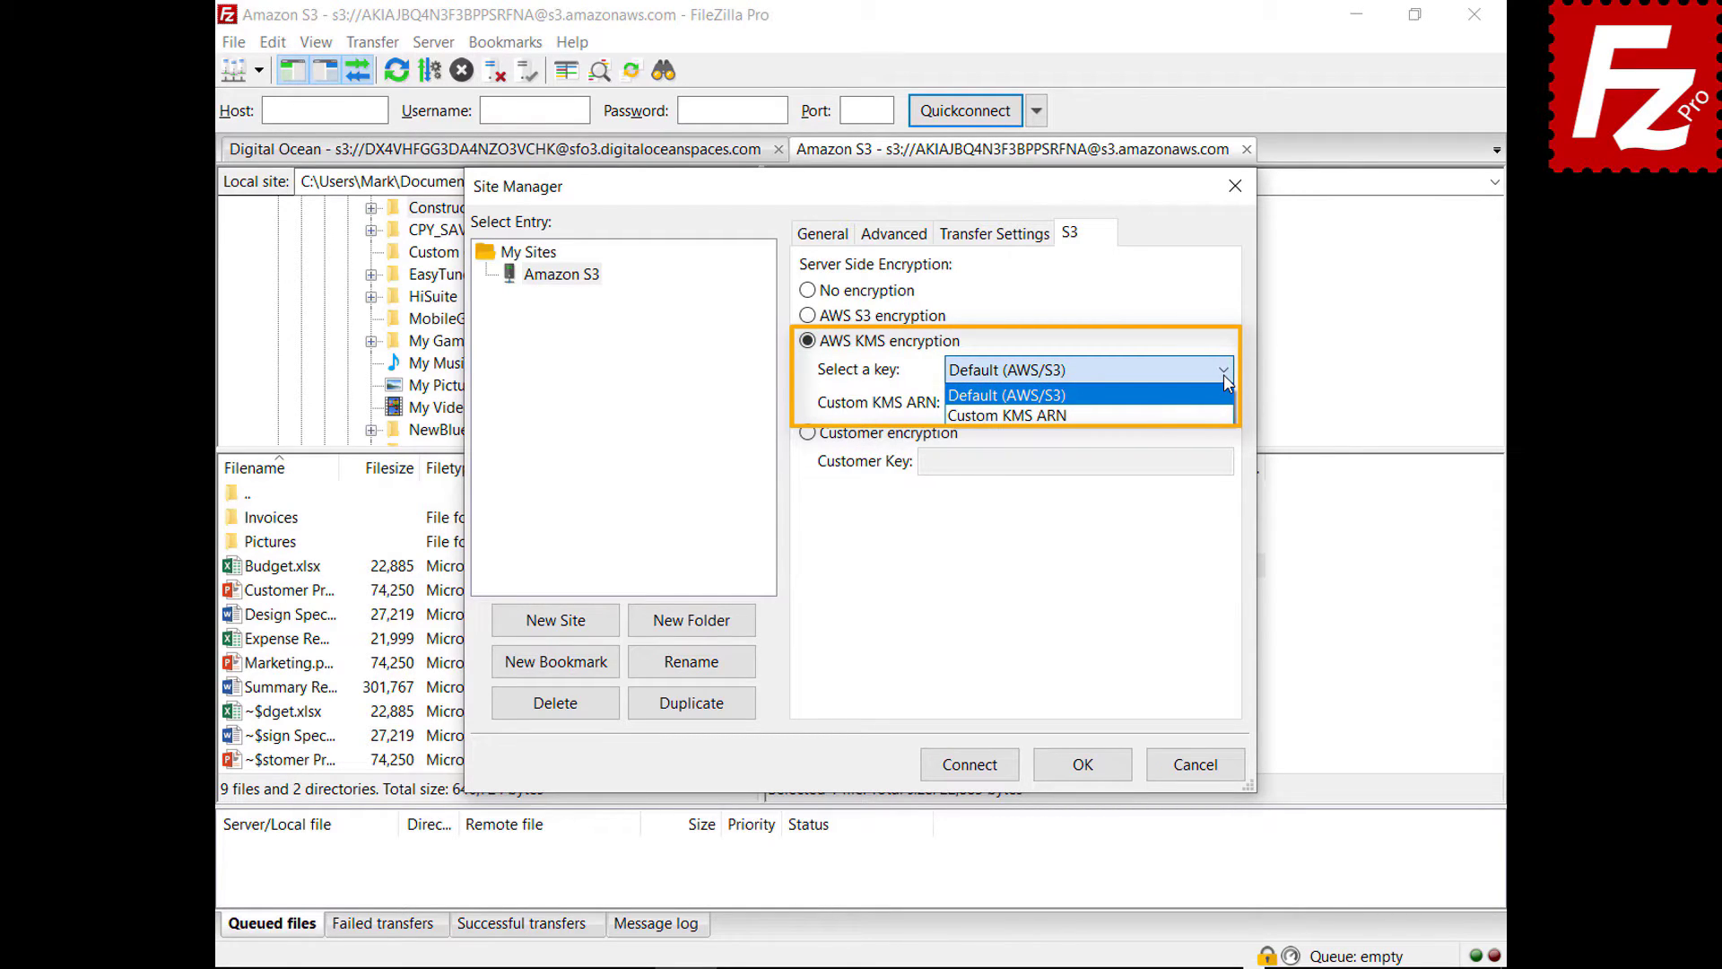
click(807, 433)
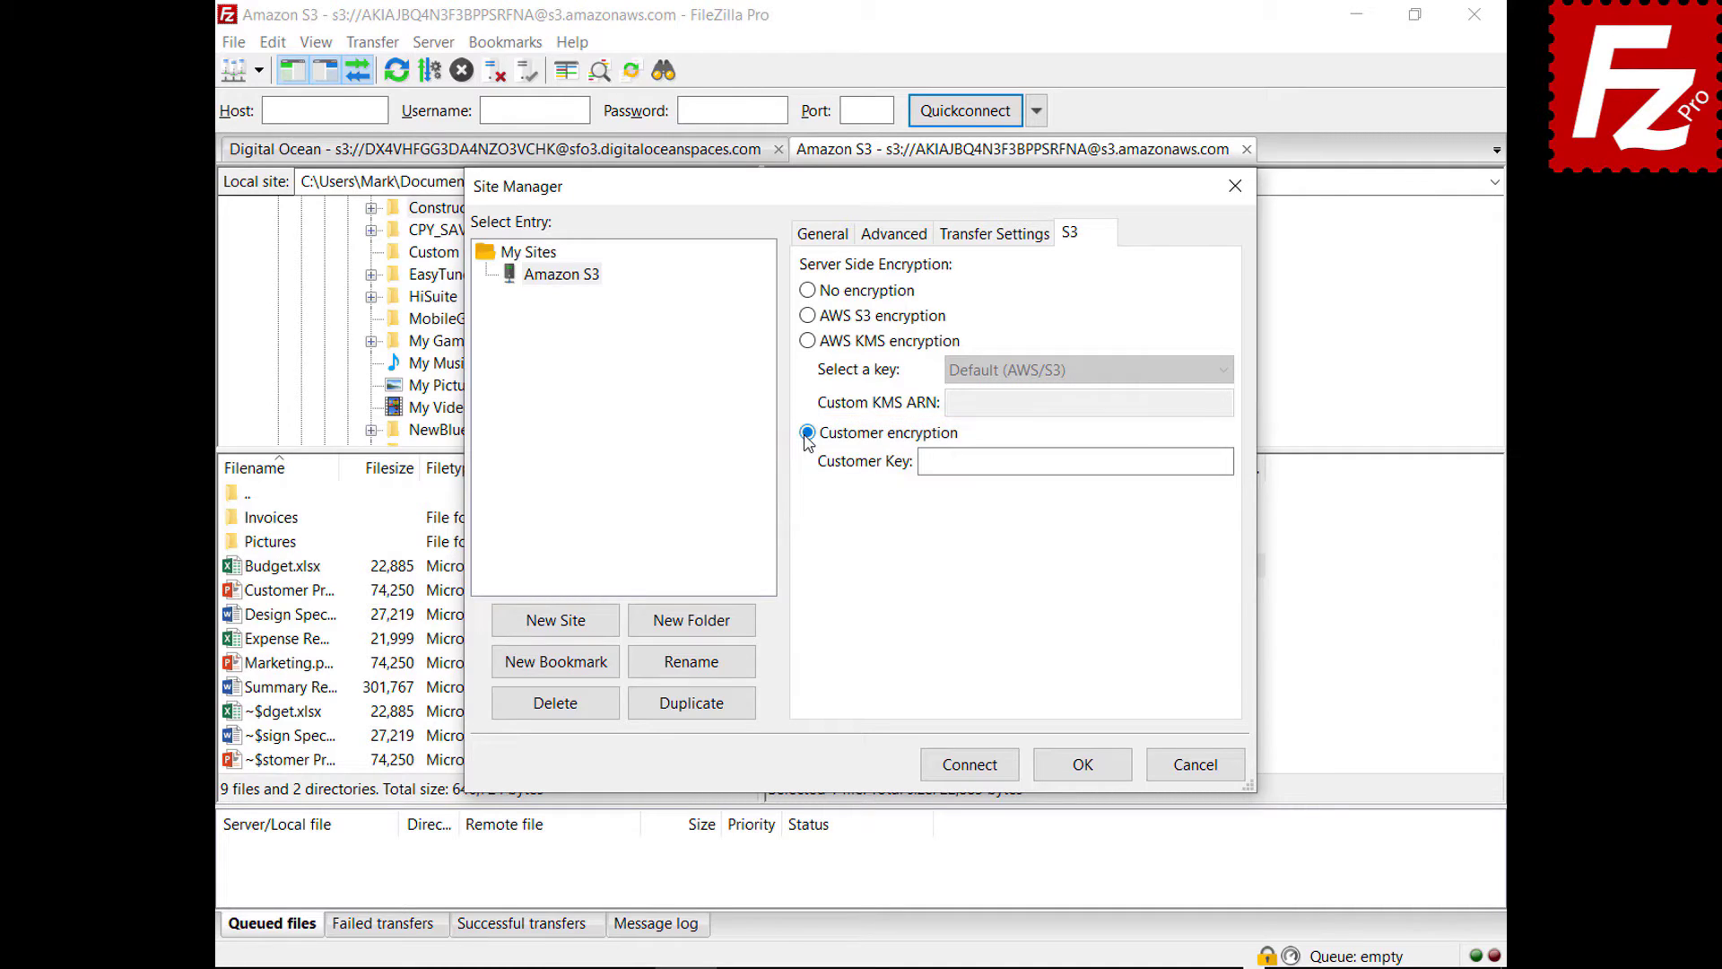
click(1200, 769)
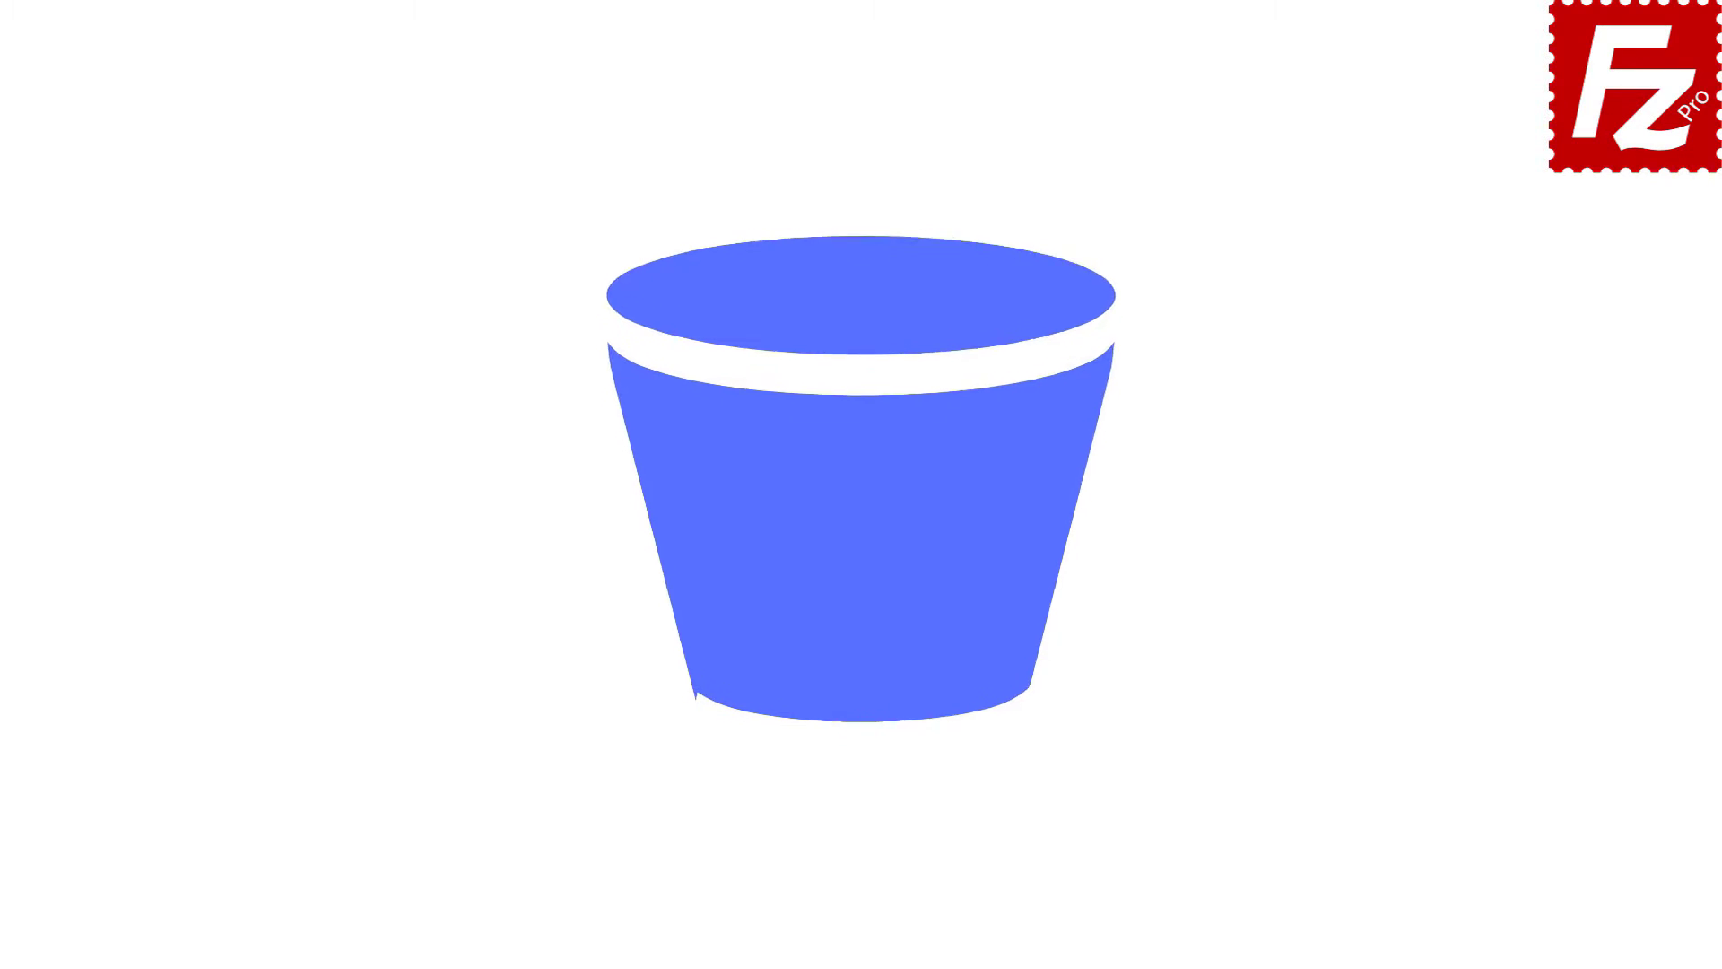
- Launch FileZilla Pro, connect to Amazon S3 and open filezillaprobucket's lifecycle policies
double_click(273, 186)
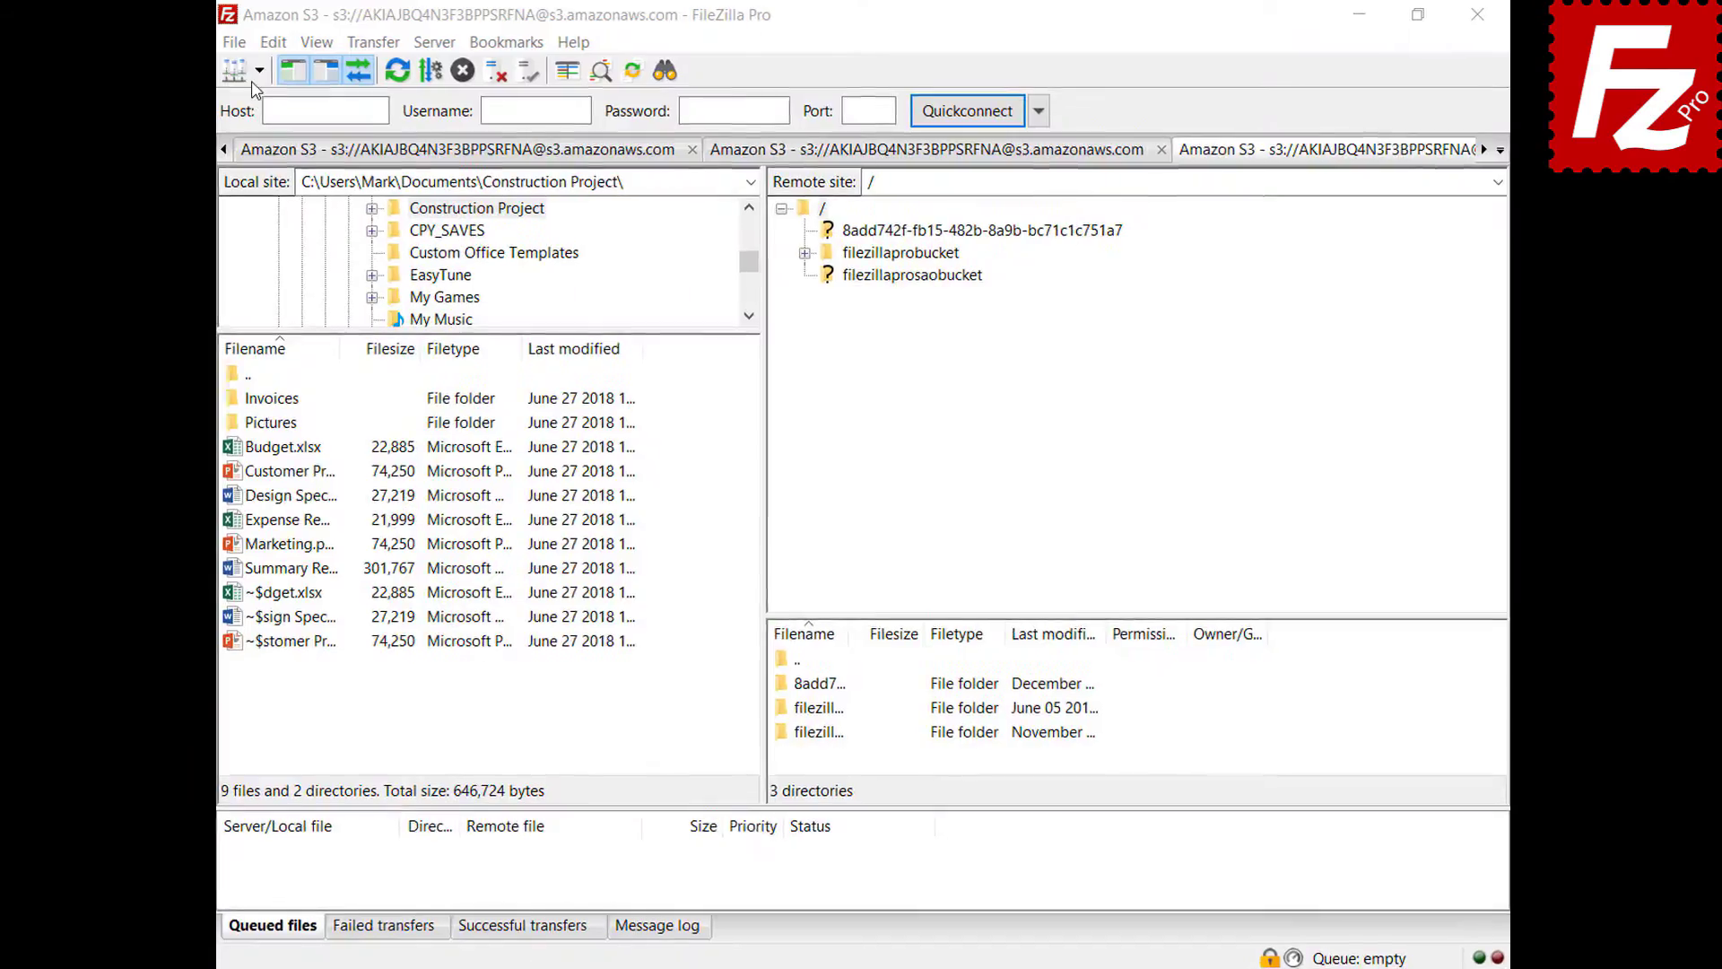
click(285, 81)
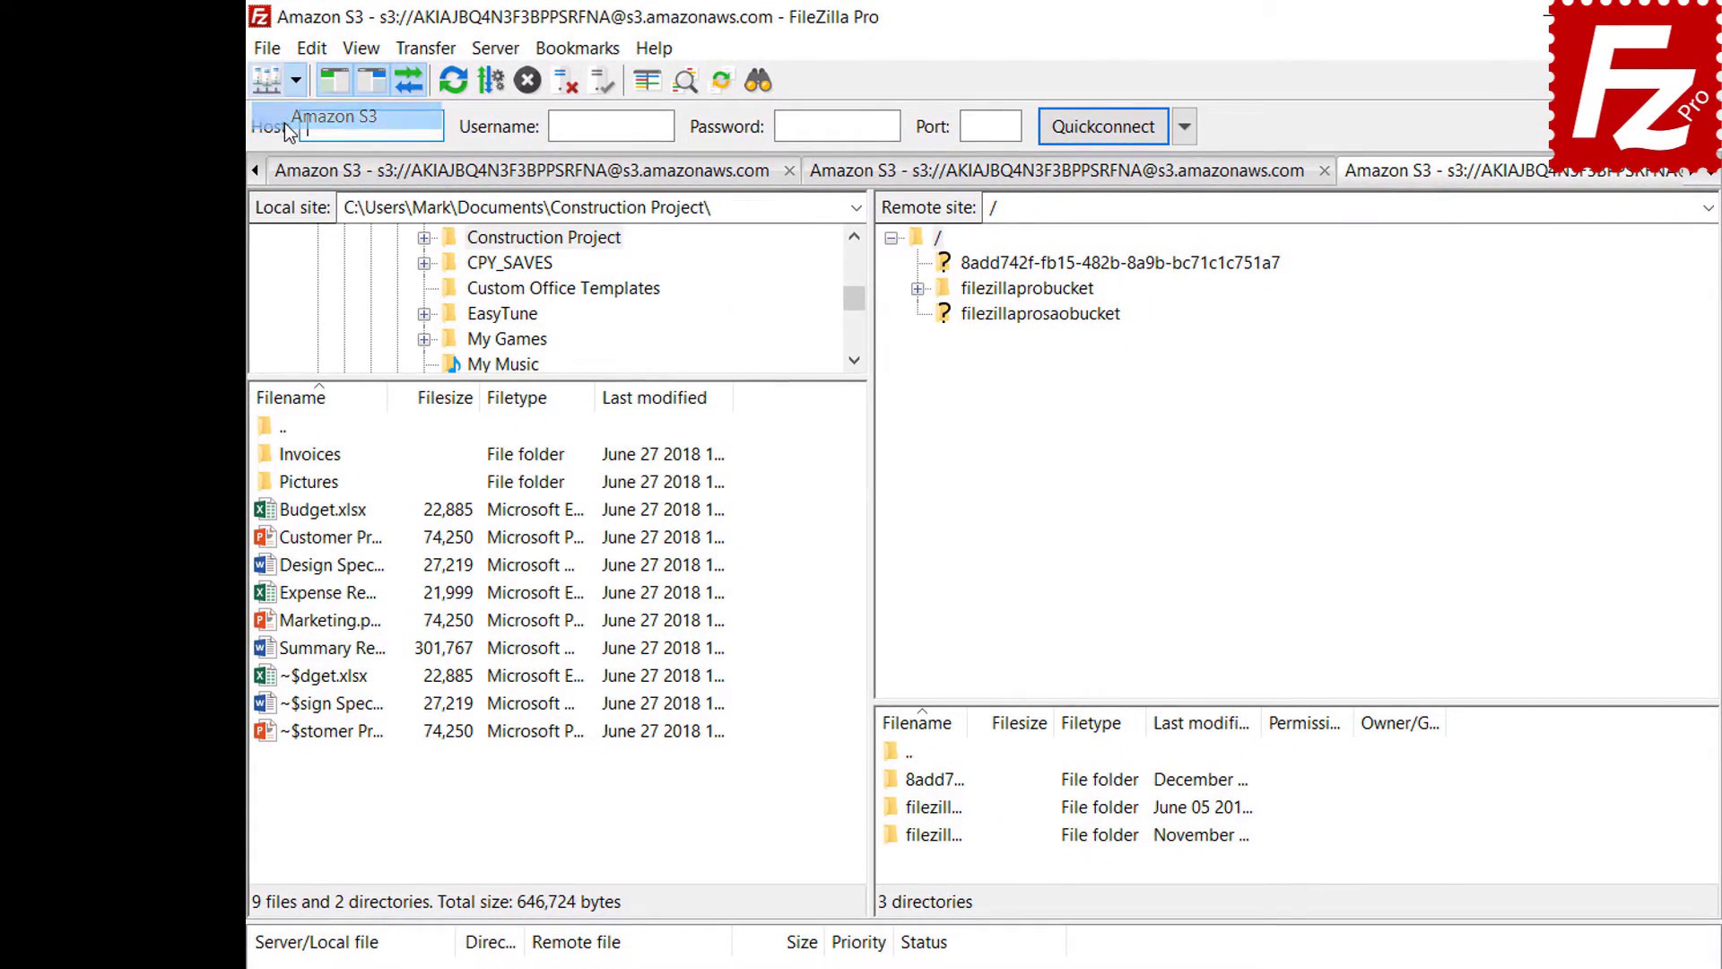
click(283, 120)
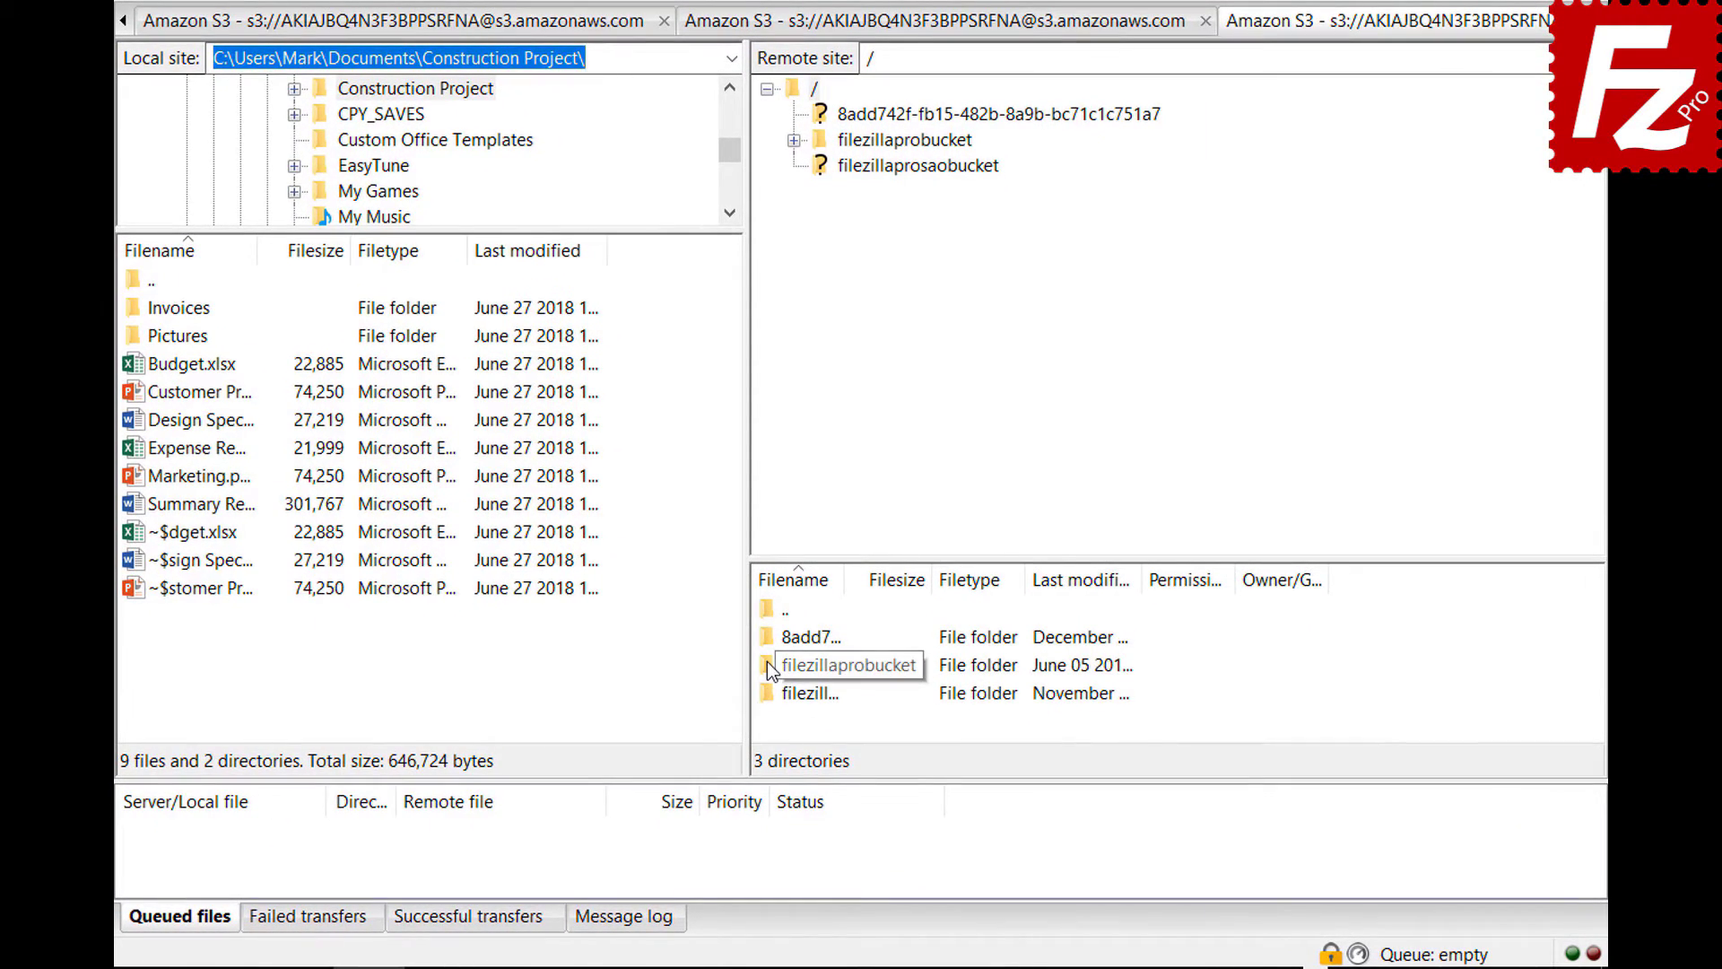
right_click(767, 660)
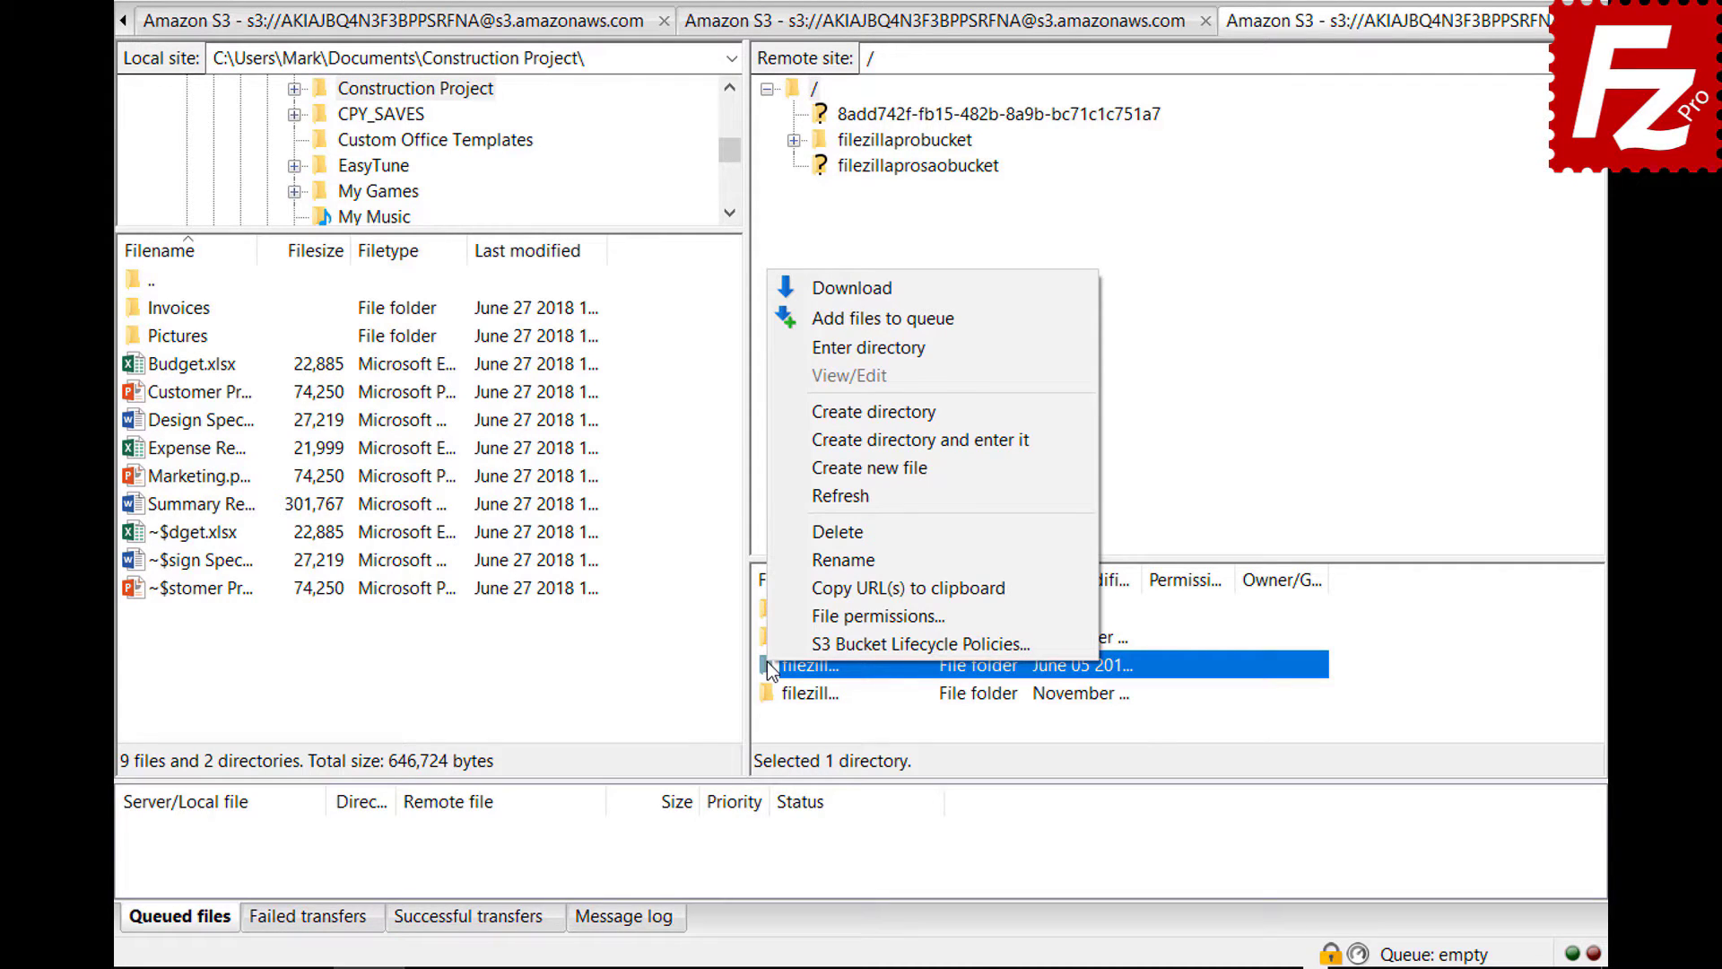
click(771, 638)
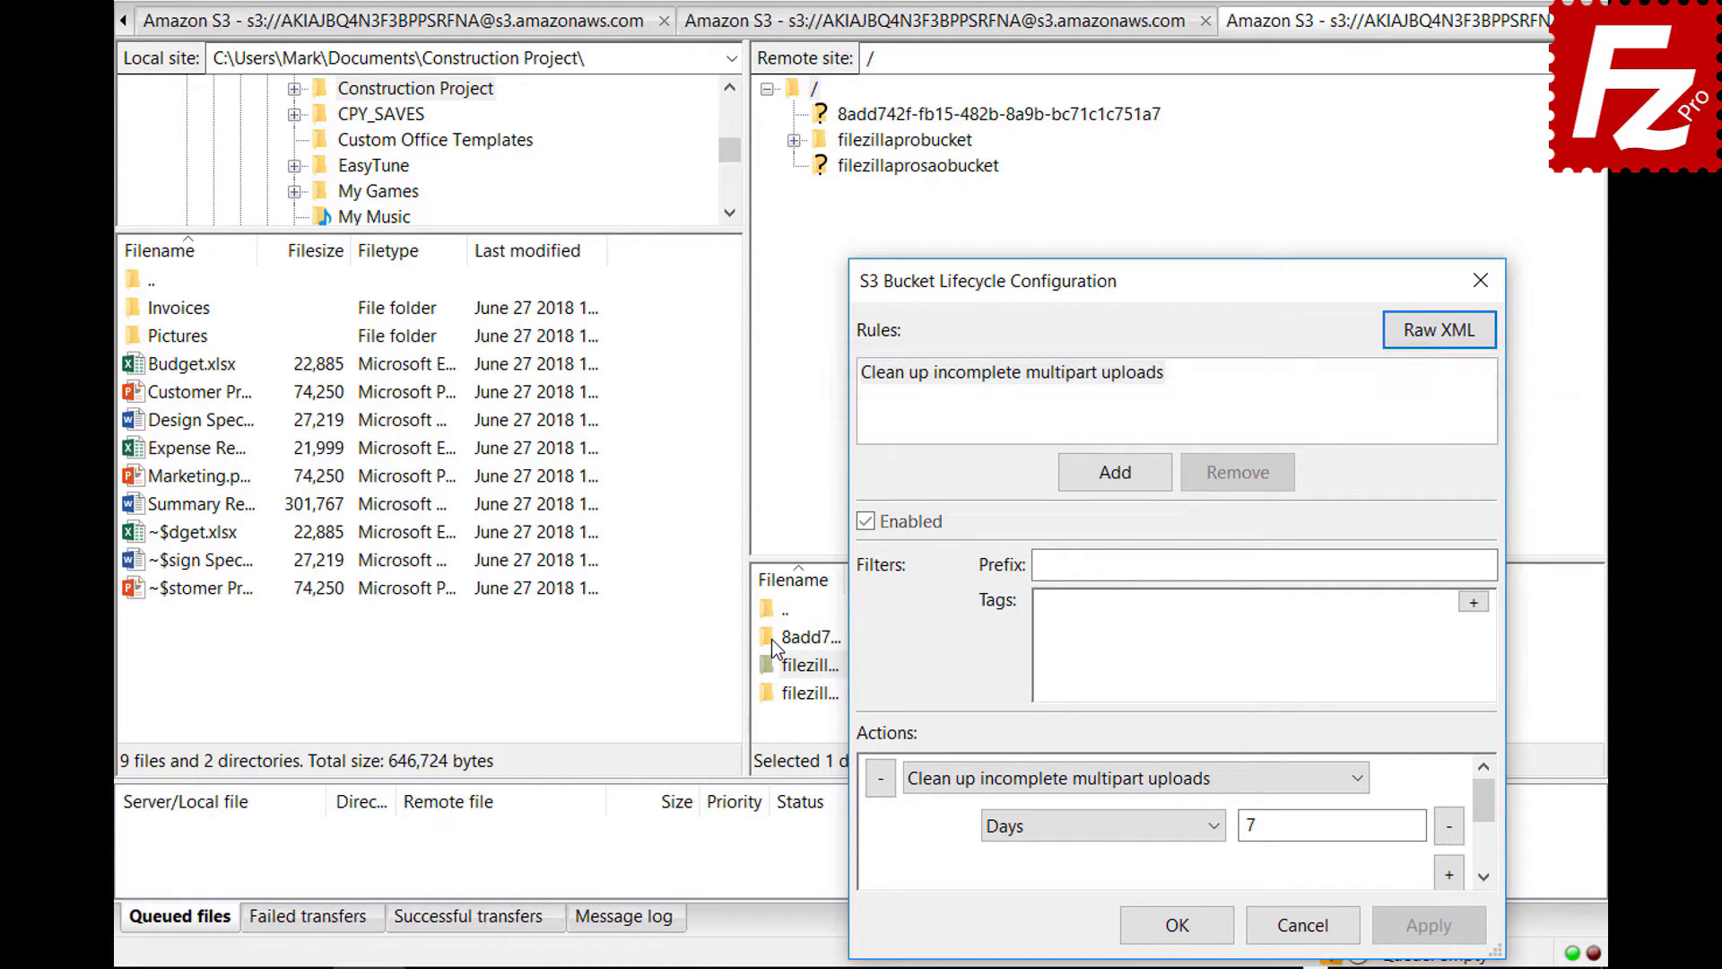
- Add a lifecycle rule named 'Archive old site images' with prefix filter images/
click(1113, 471)
text(Archive old site images)
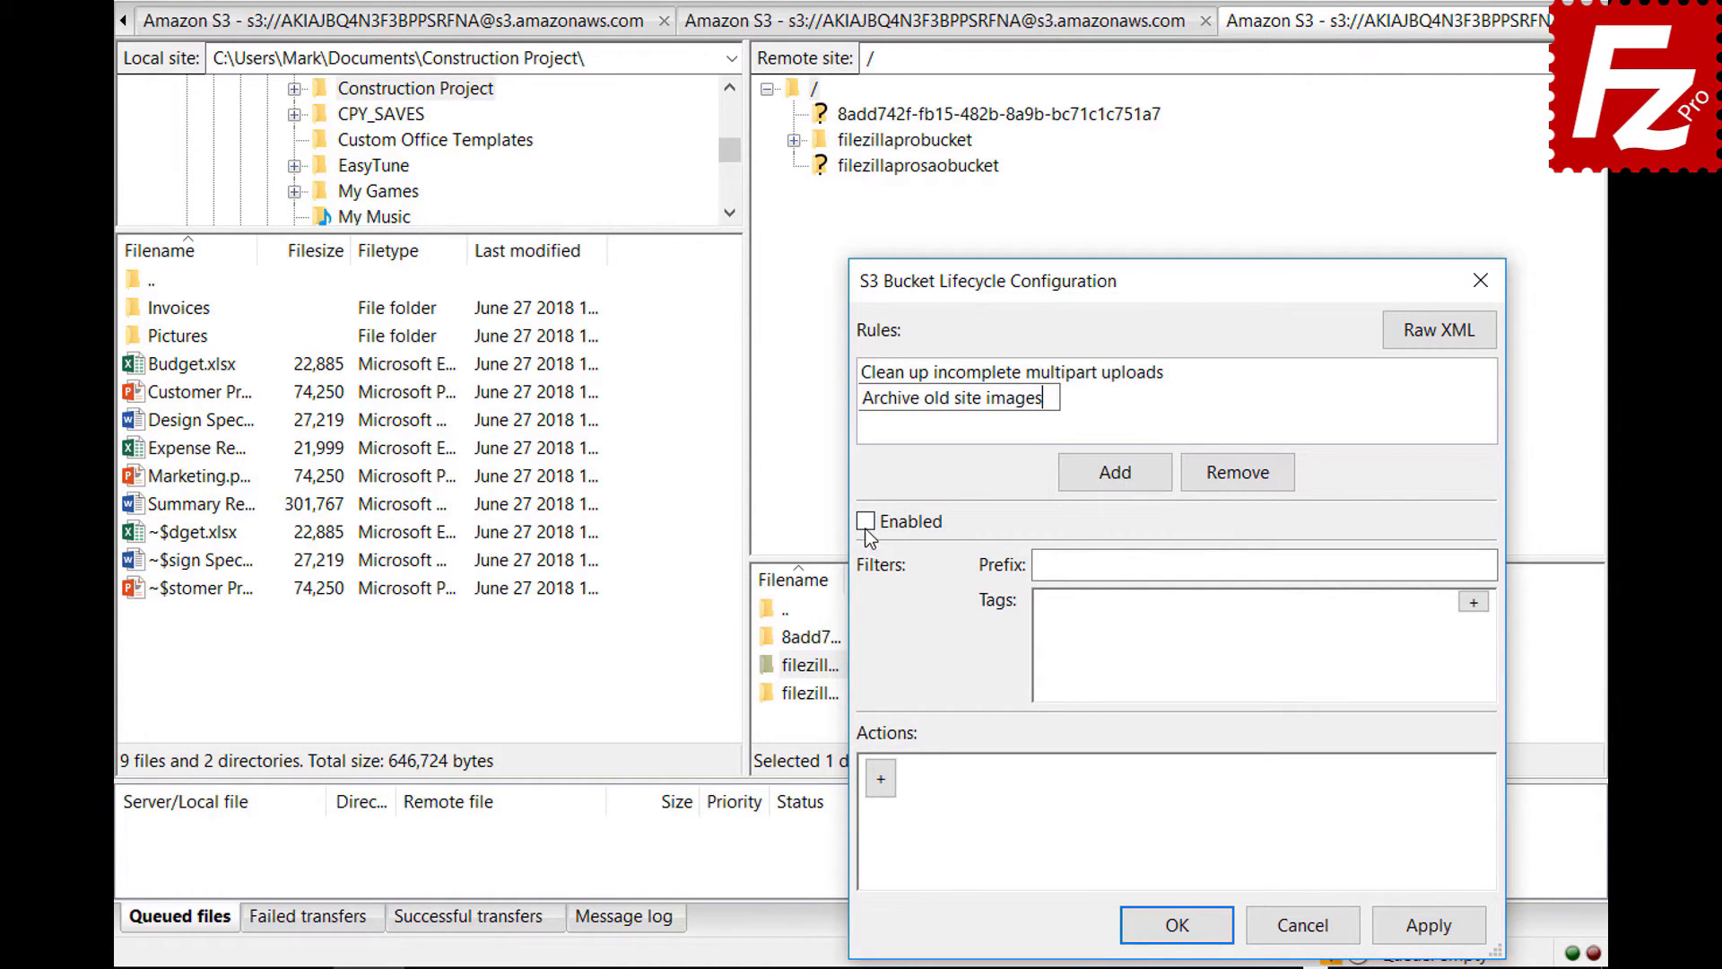
key(Return)
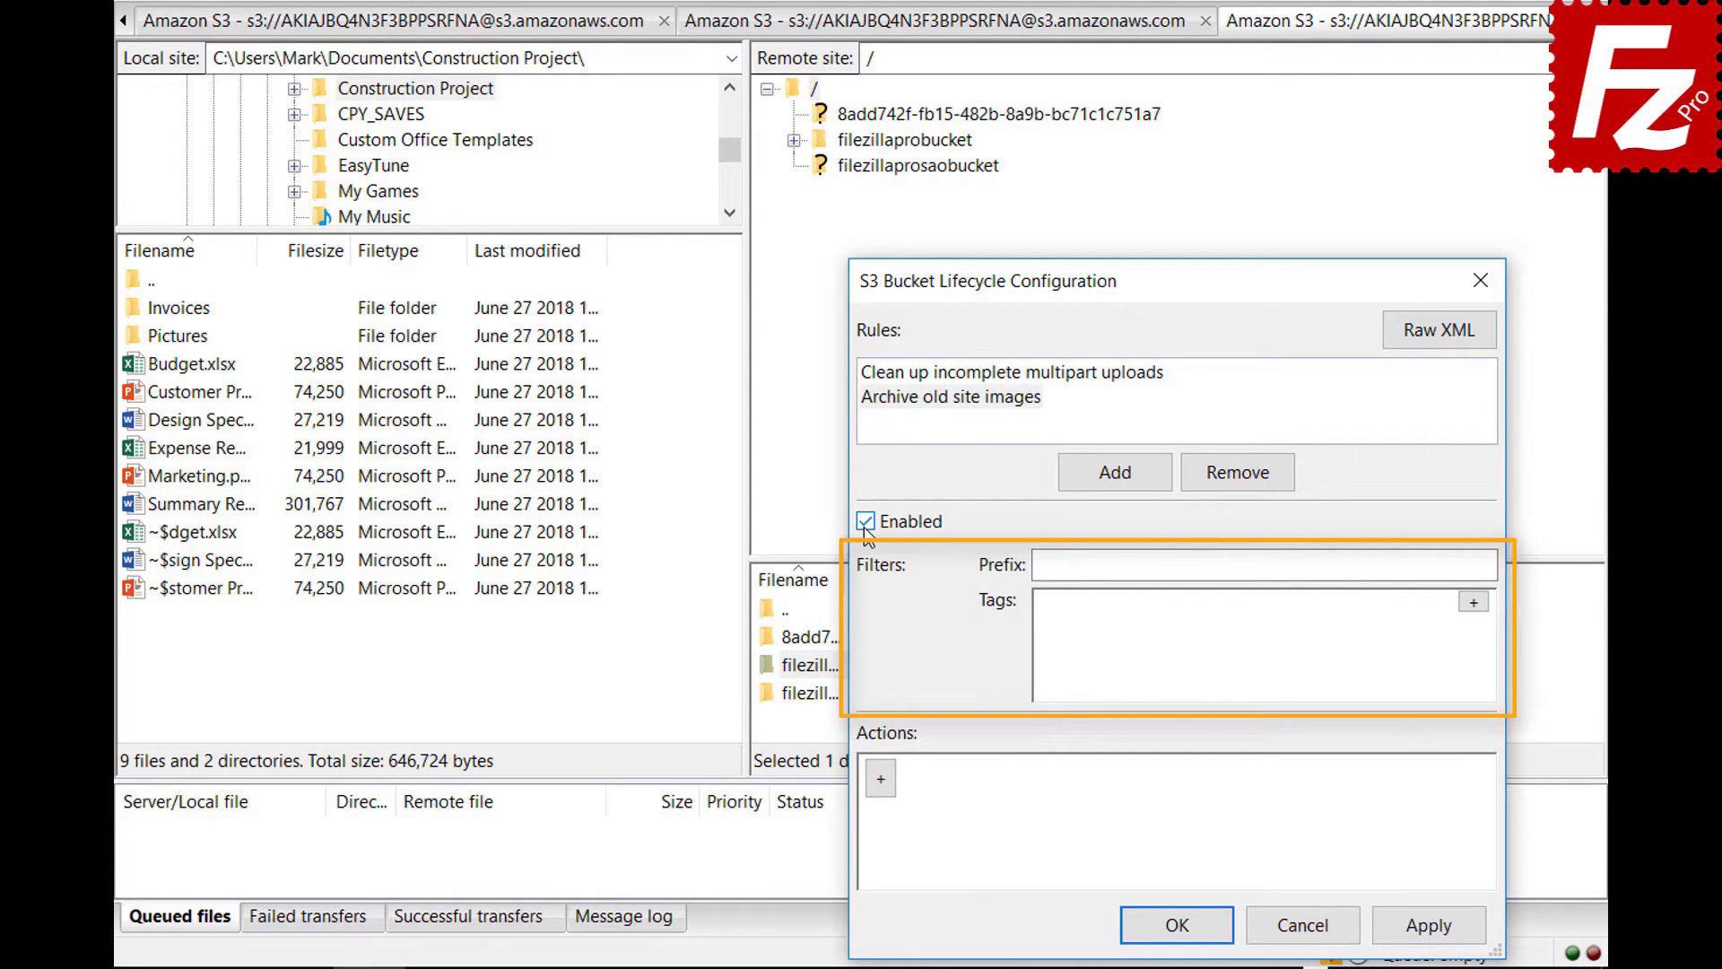
click(1318, 565)
text(images/)
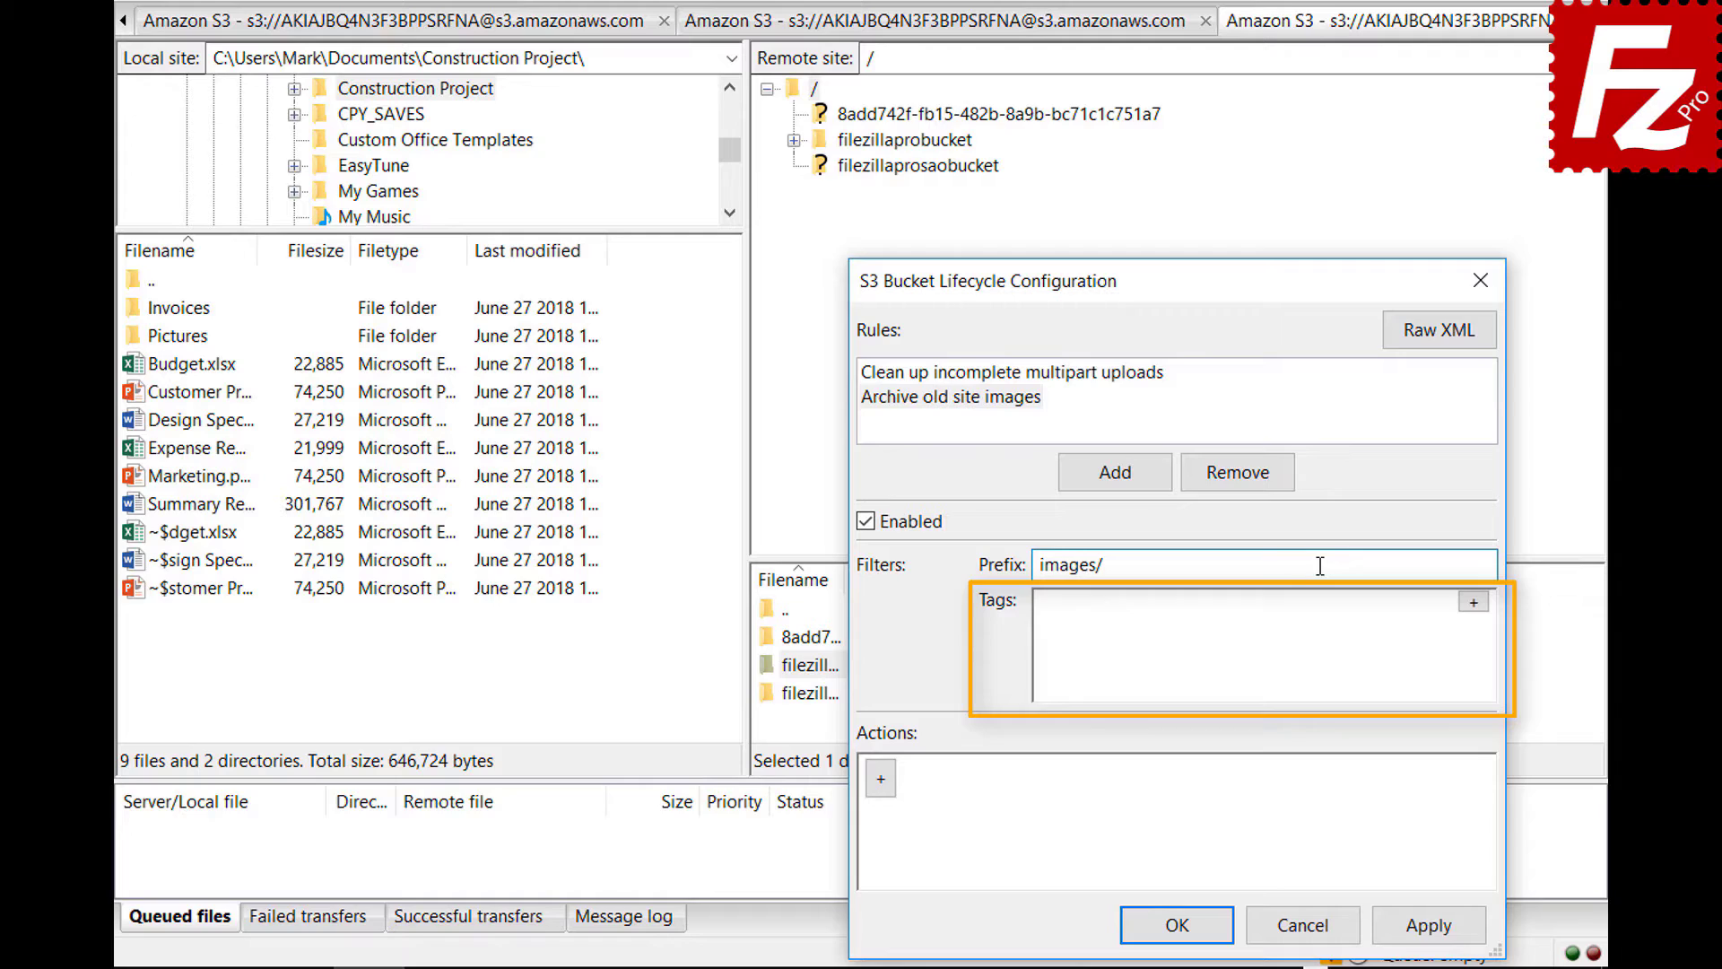
- Add the tag filter location=site to the rule and a new action row
click(1474, 602)
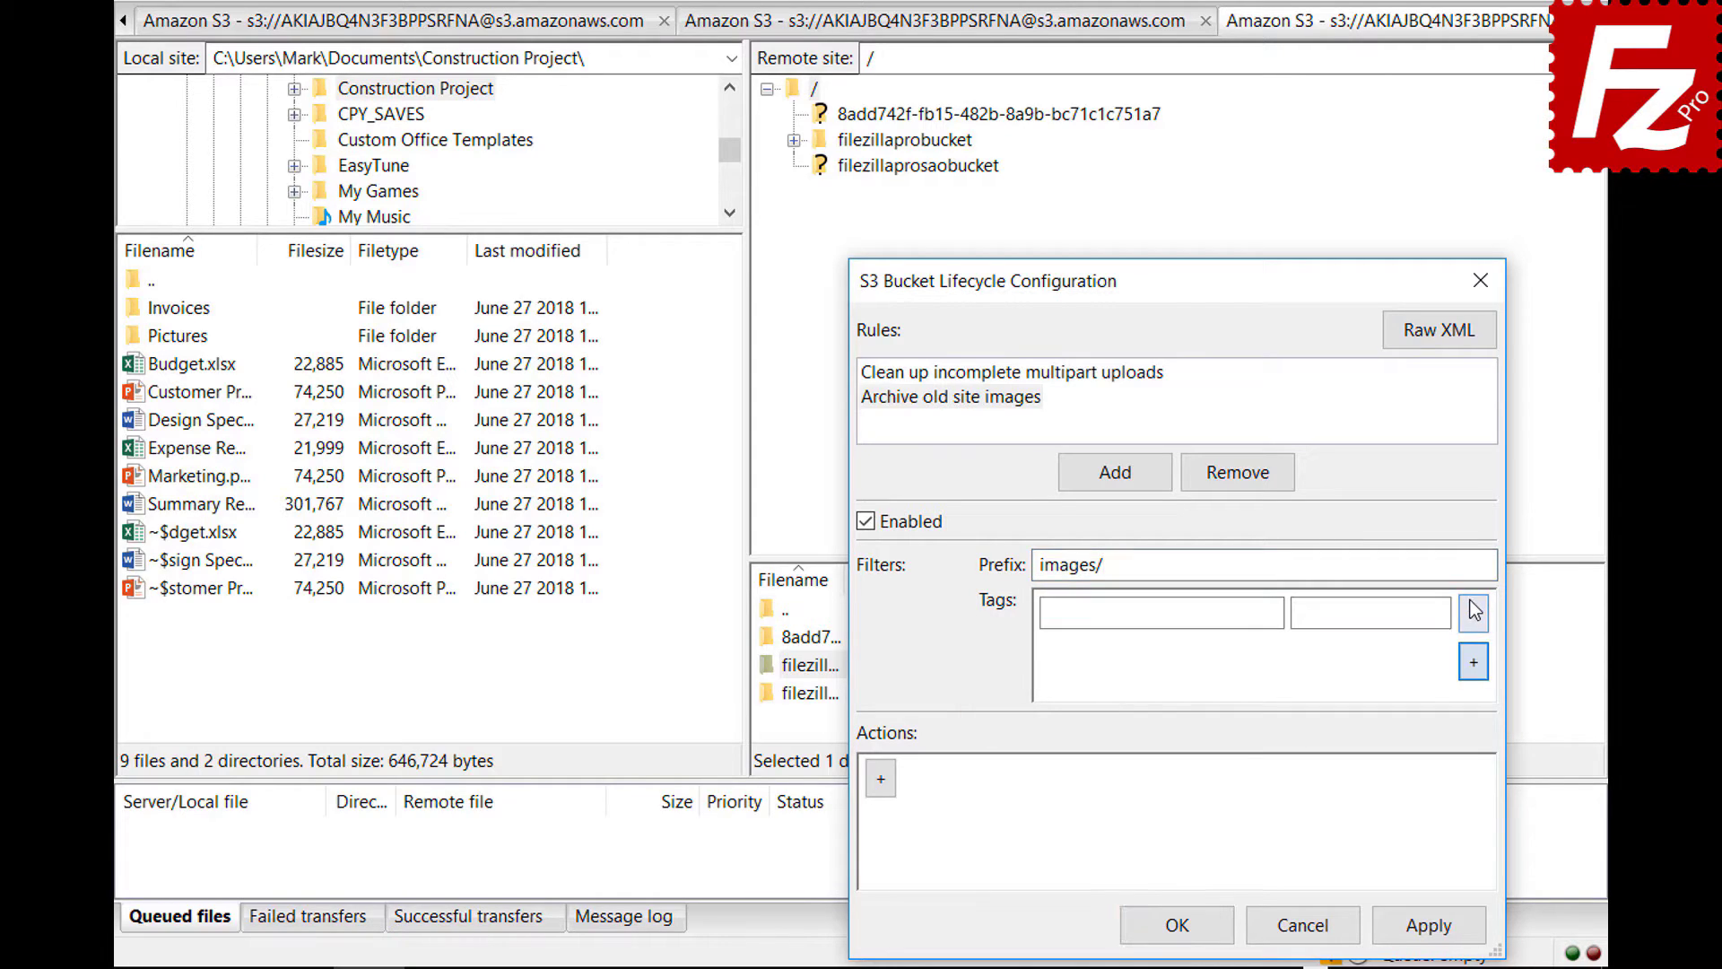
click(1277, 610)
text(location)
click(1442, 611)
text(site)
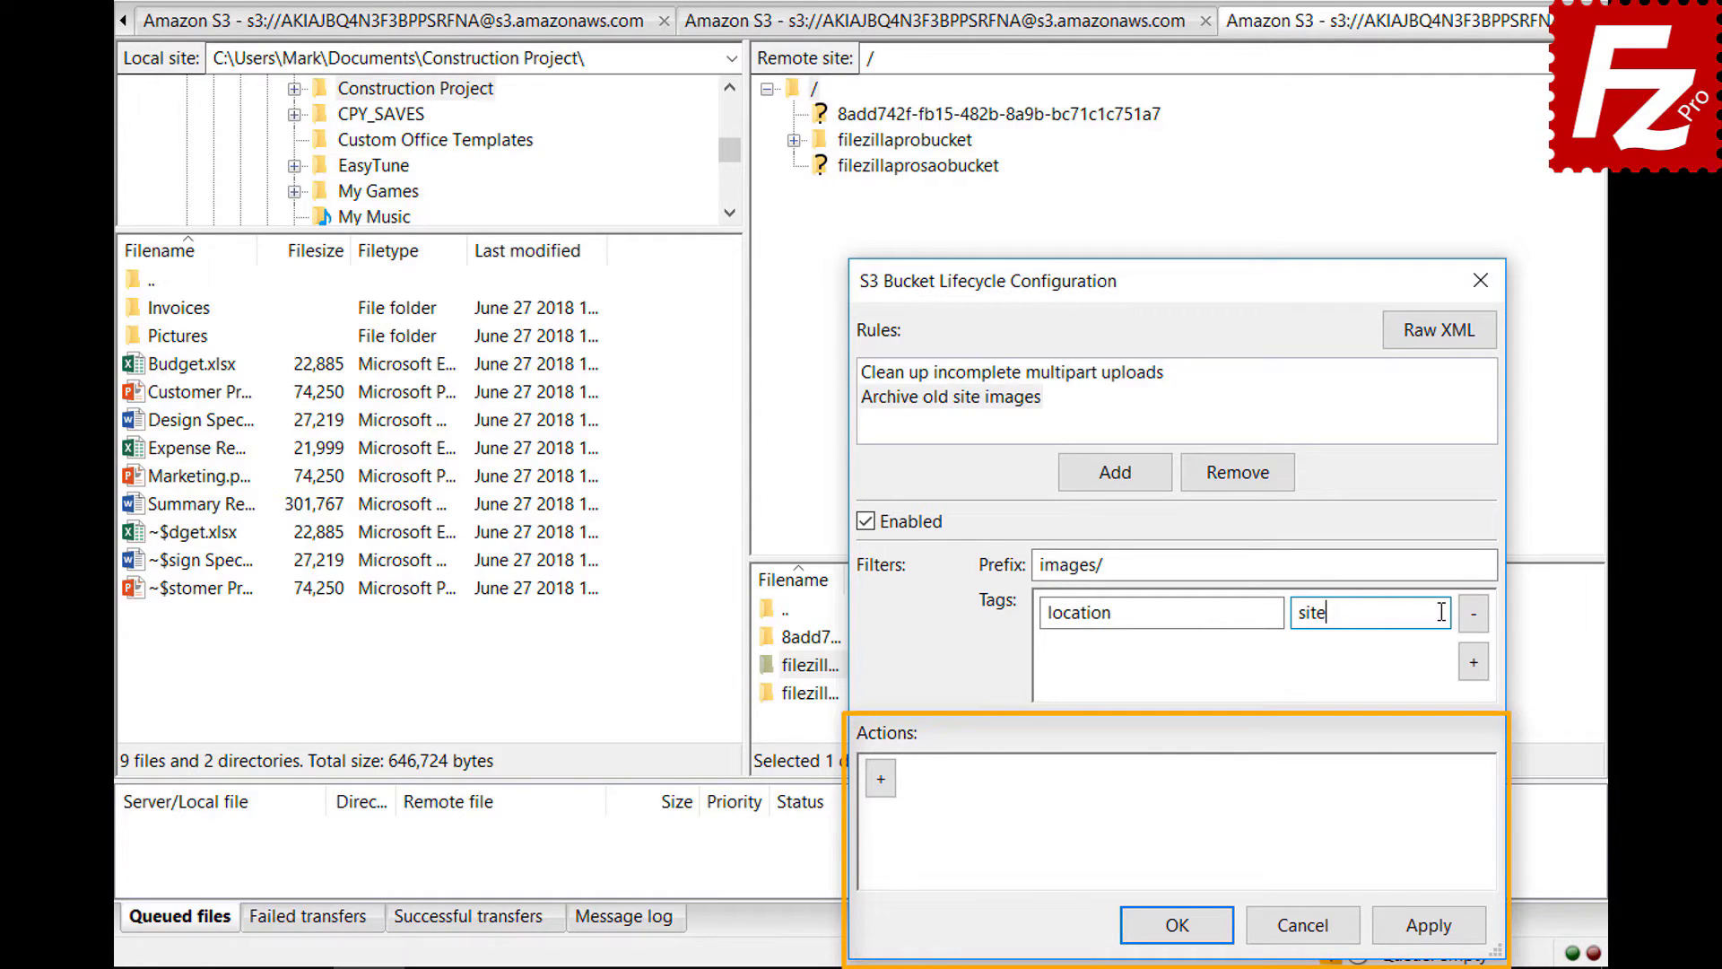
click(881, 793)
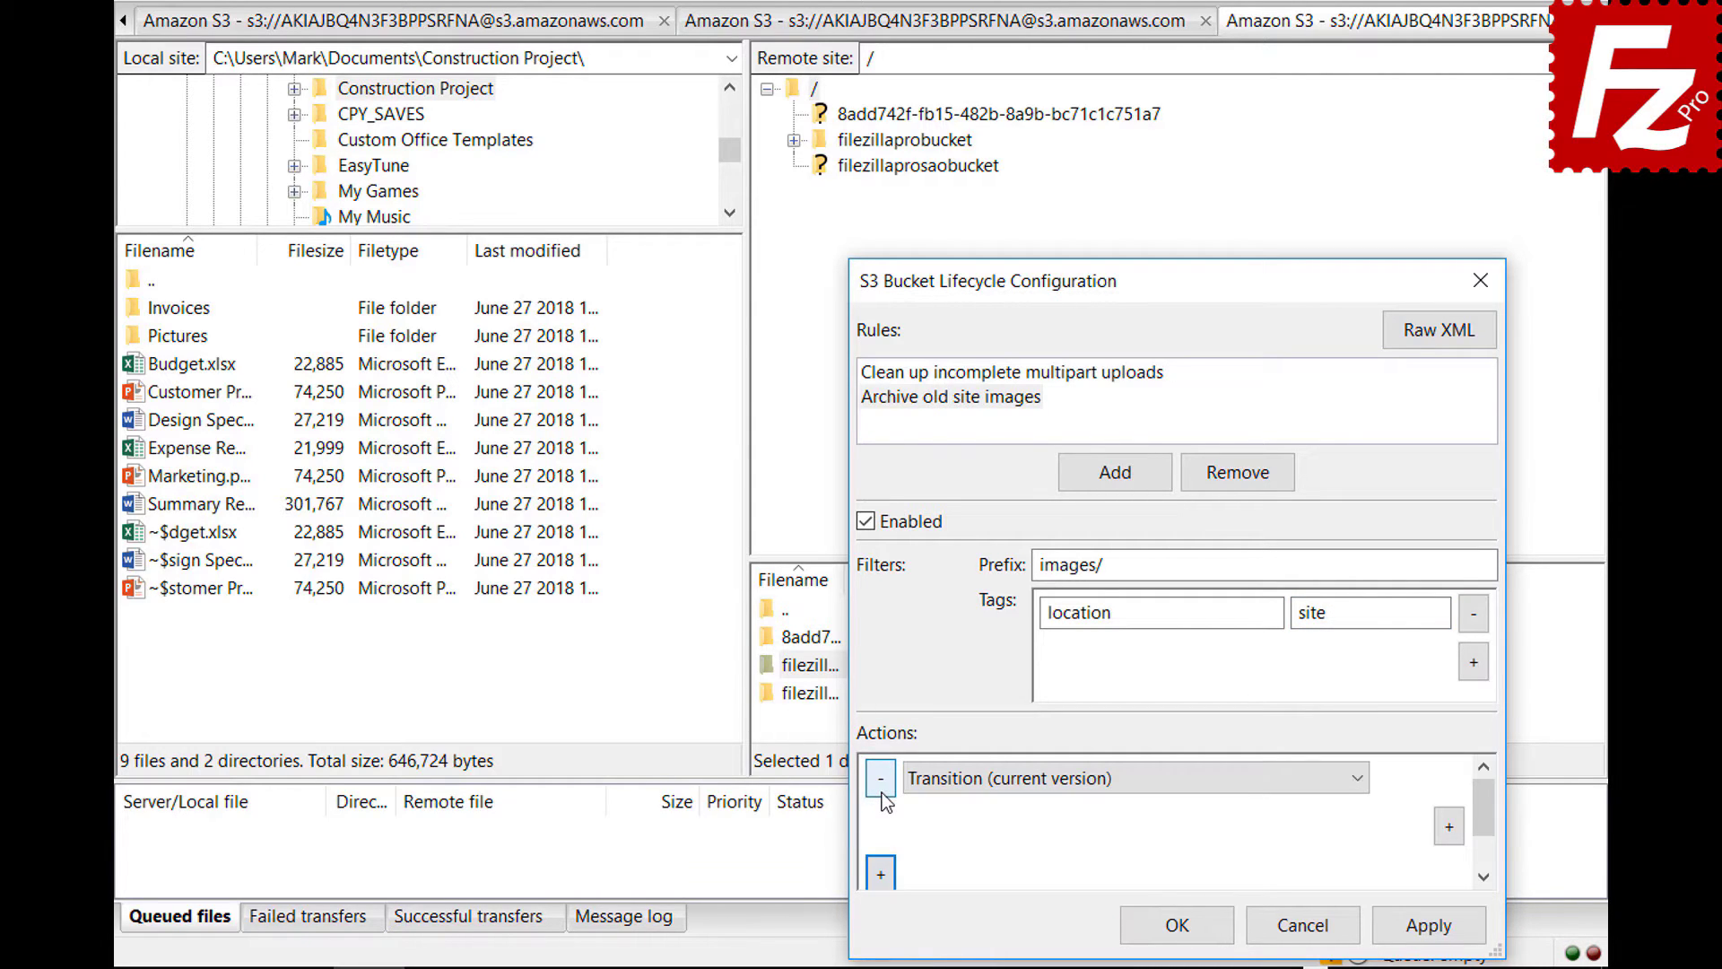
- Keep the Transition action type and make it trigger after 30 days
click(1358, 779)
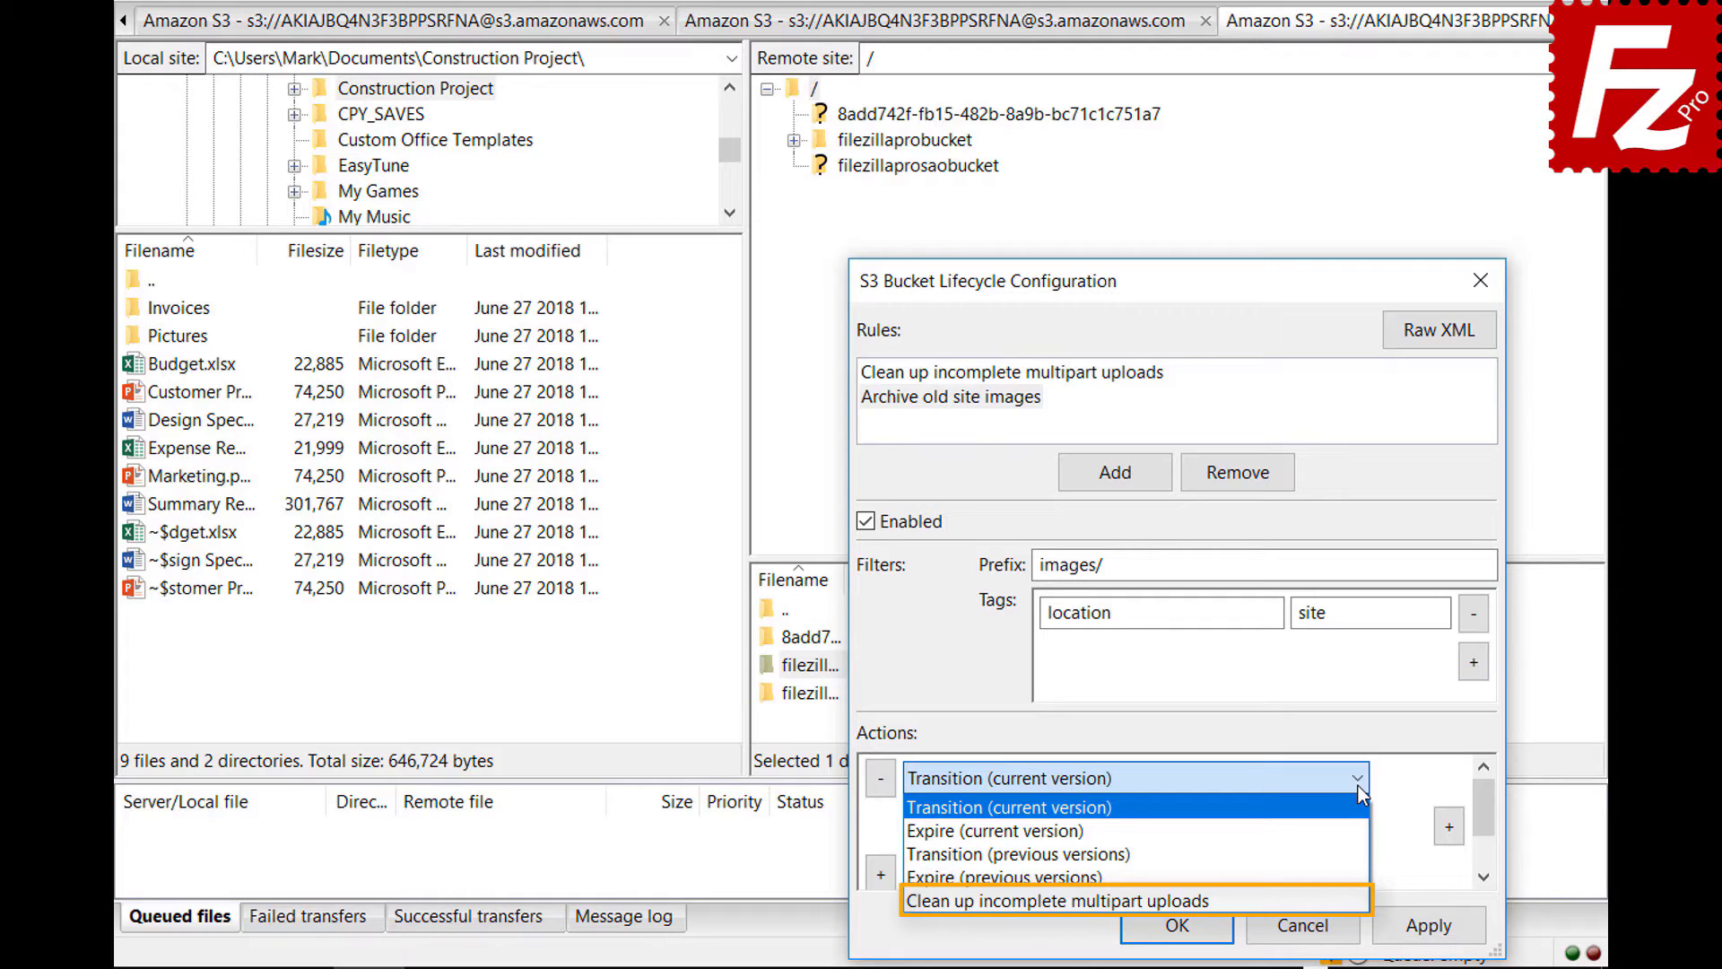
click(1358, 785)
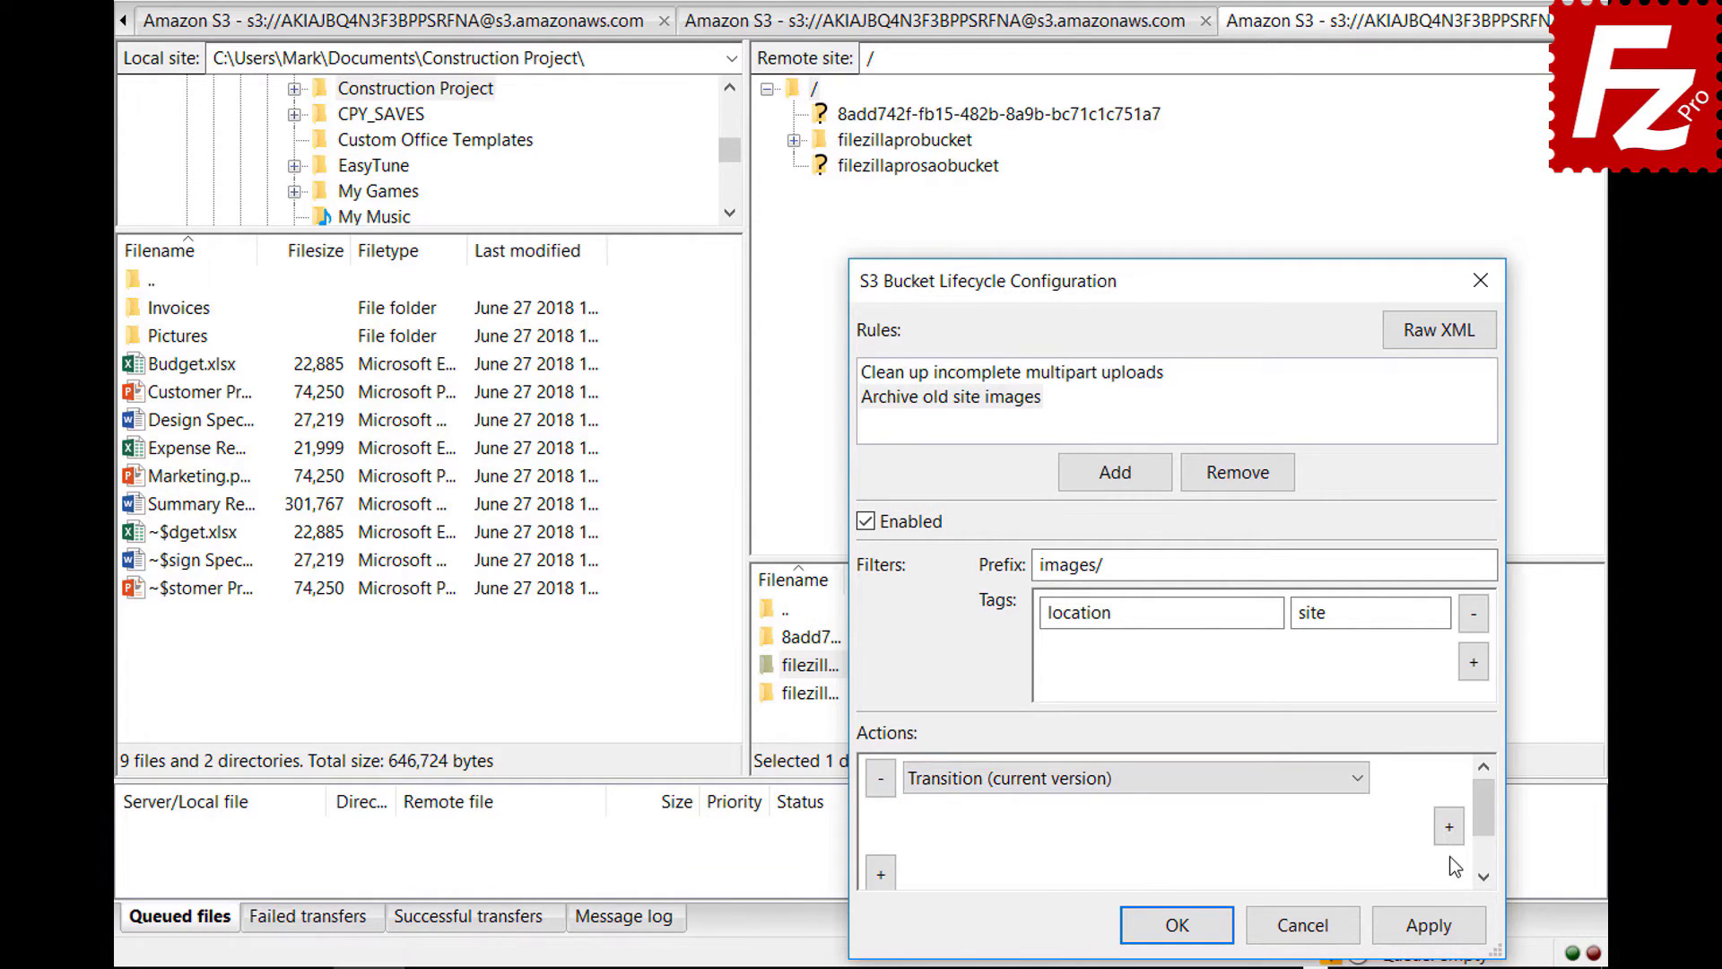
click(1451, 830)
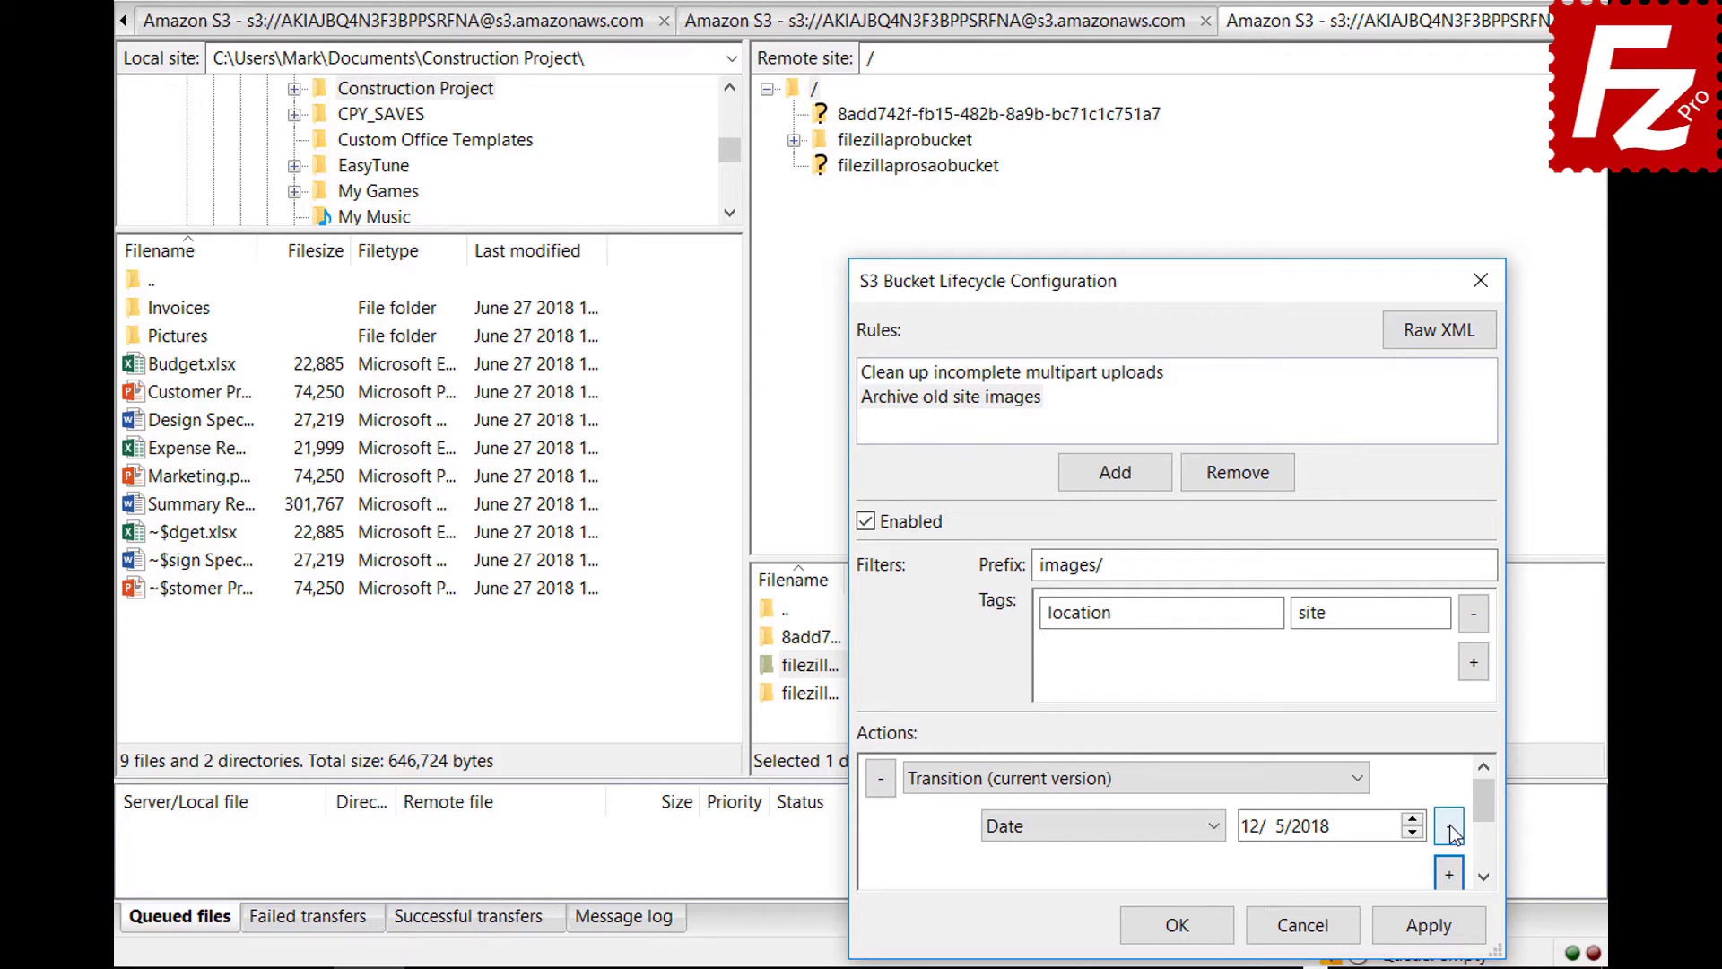
click(1215, 826)
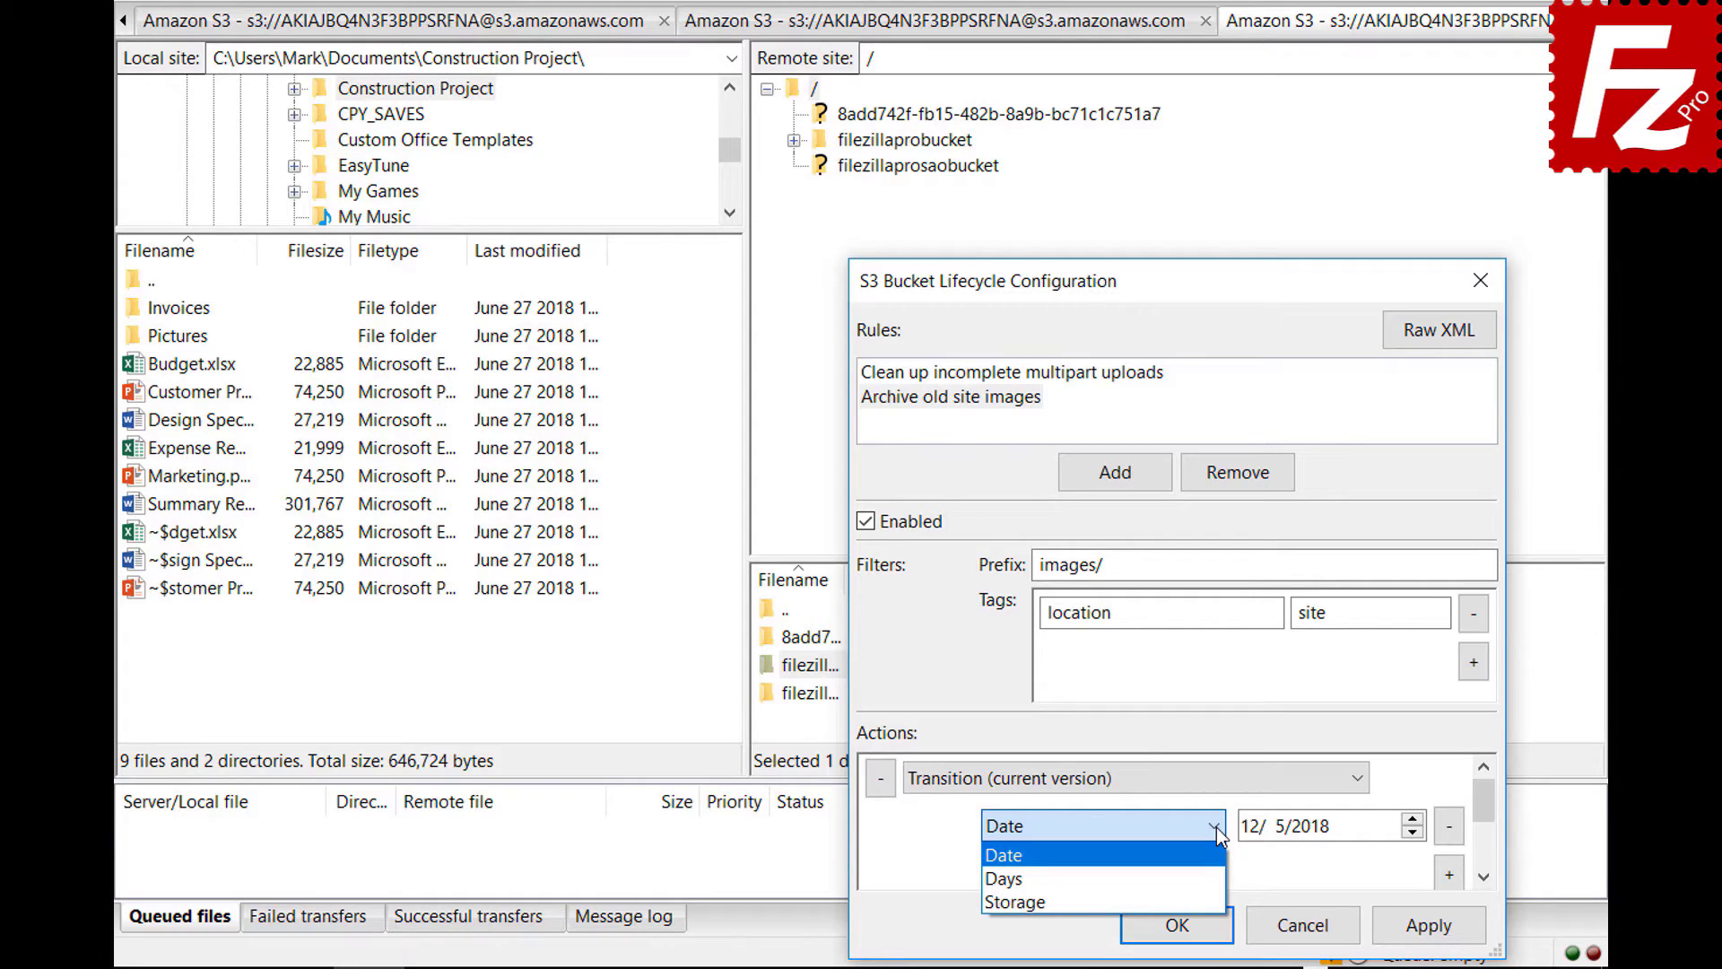
click(1218, 876)
- Add a Glacier storage-class condition to the transition and save the lifecycle configuration
click(1450, 874)
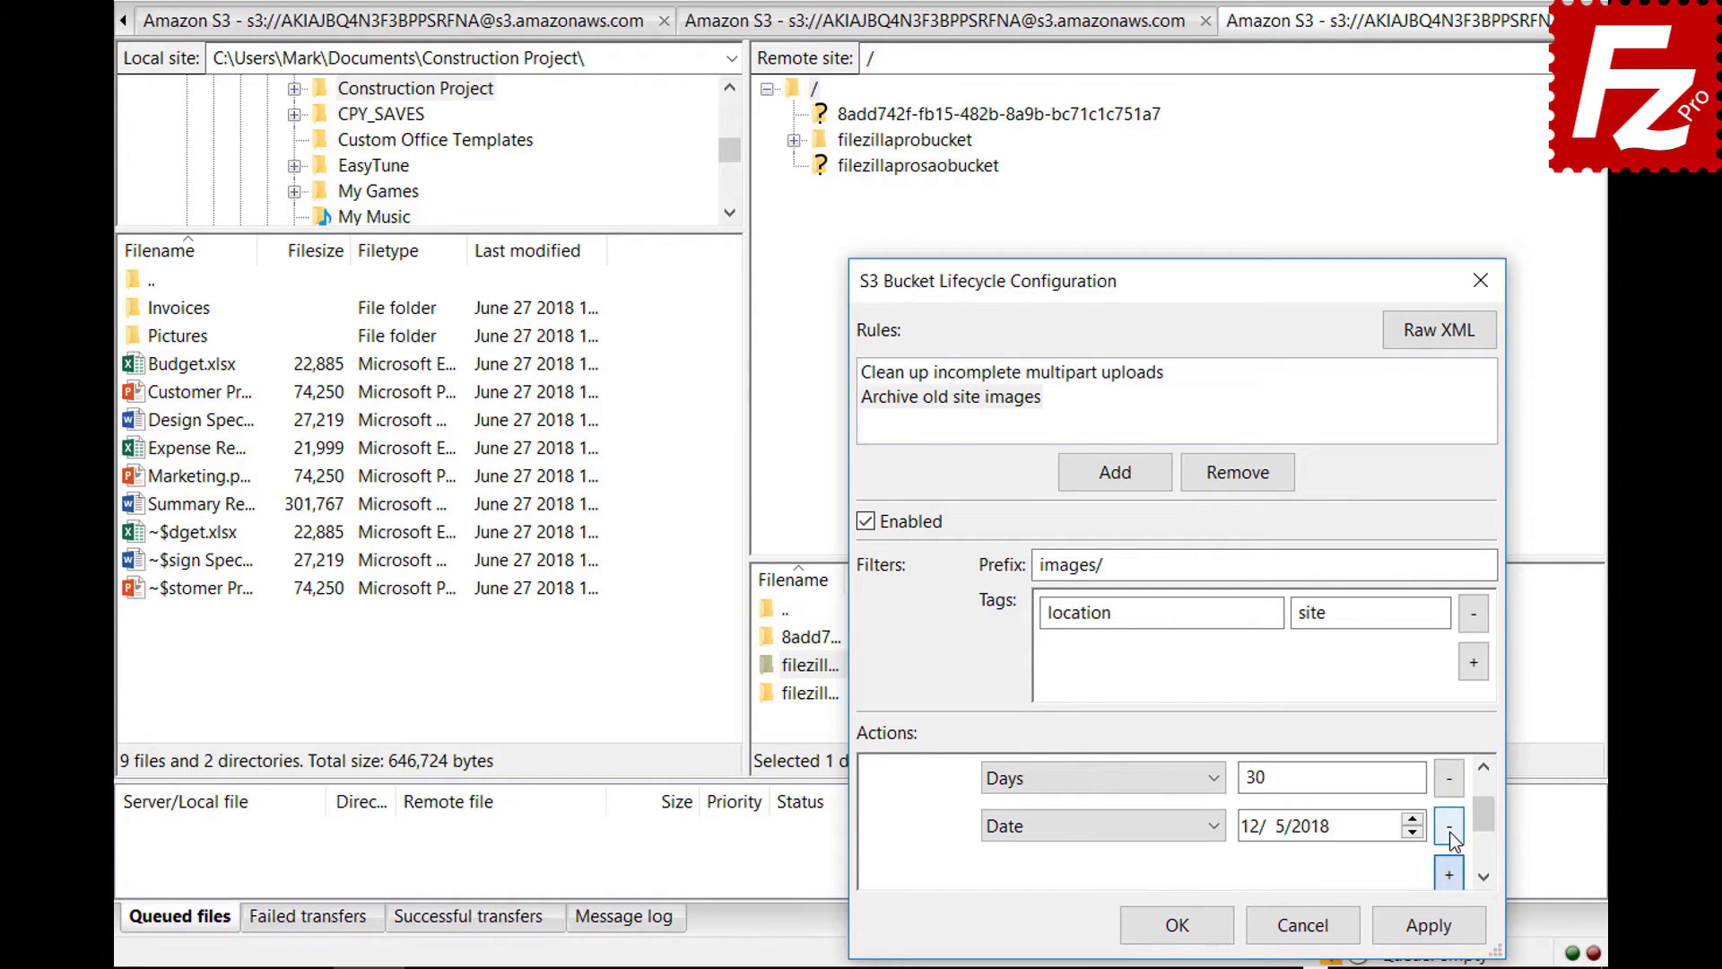
click(1096, 825)
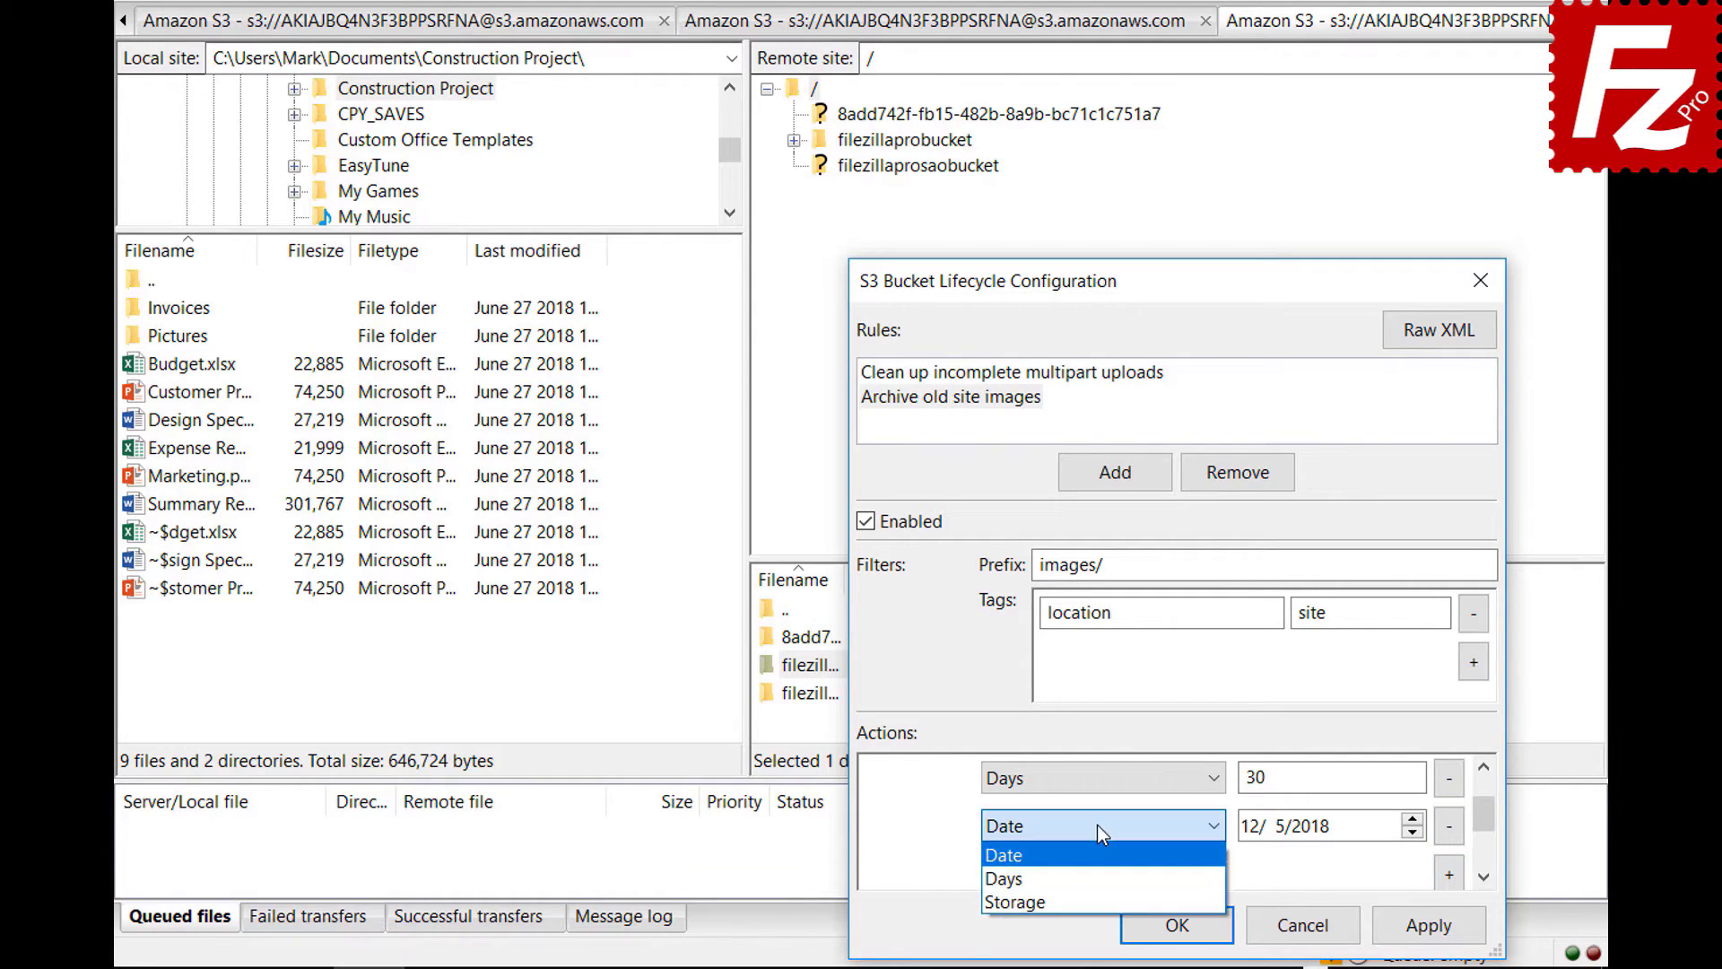
click(1100, 894)
click(1293, 827)
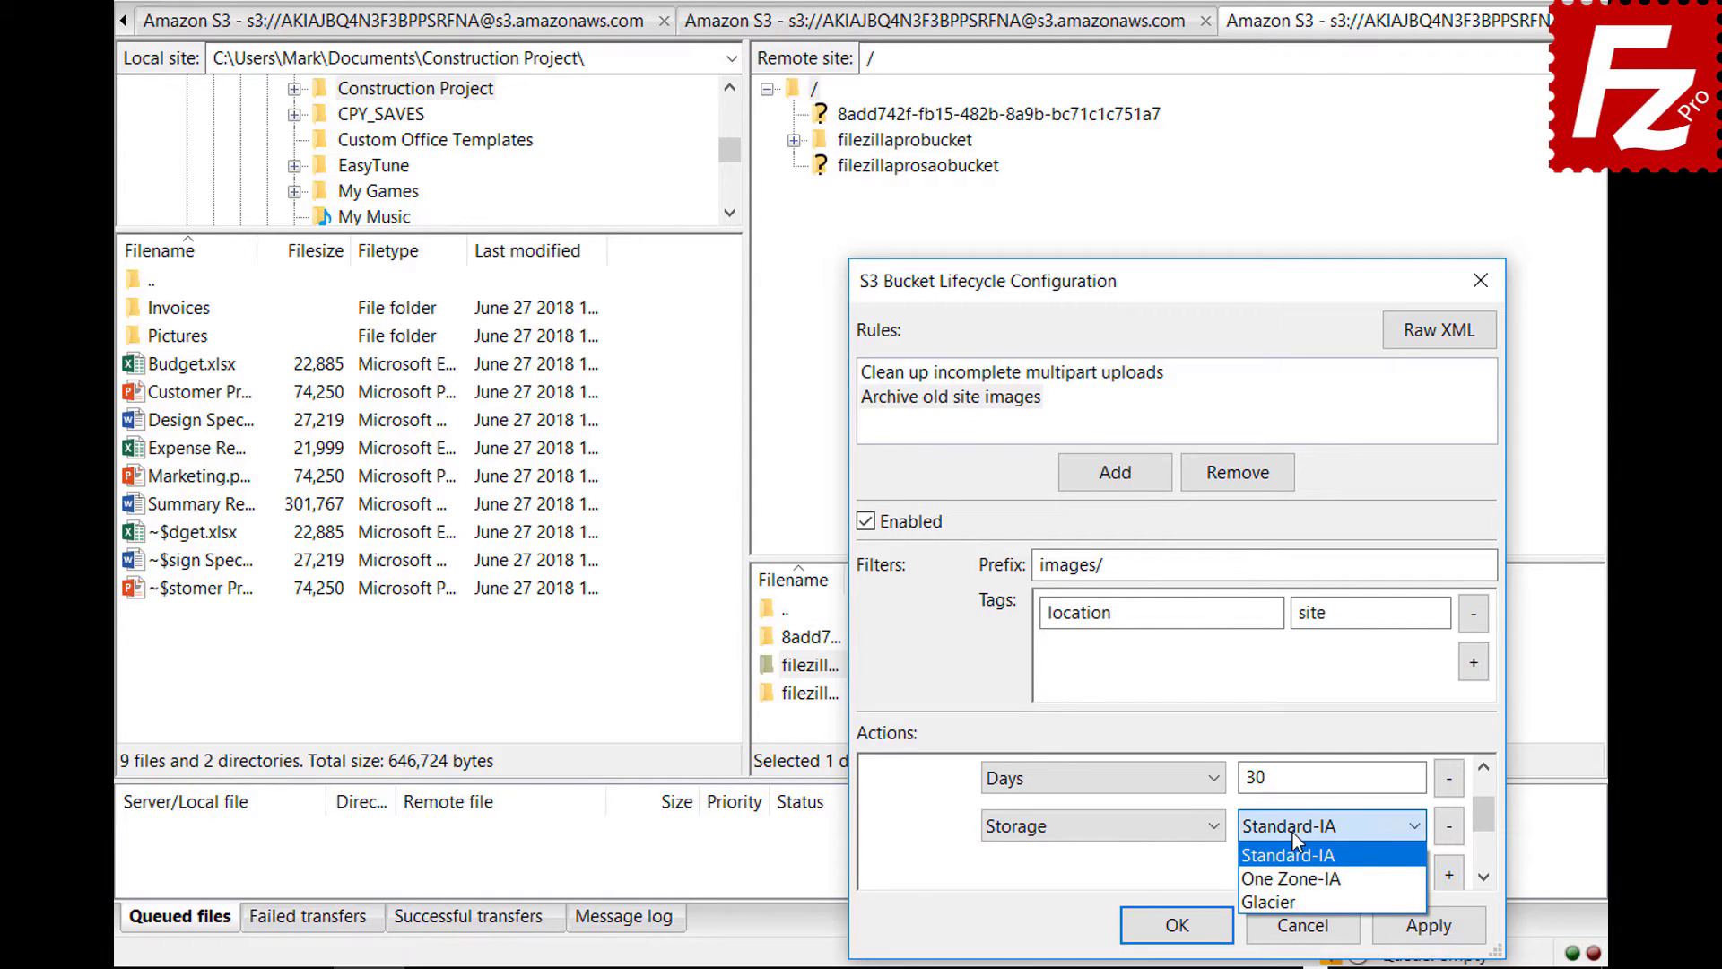
click(1295, 900)
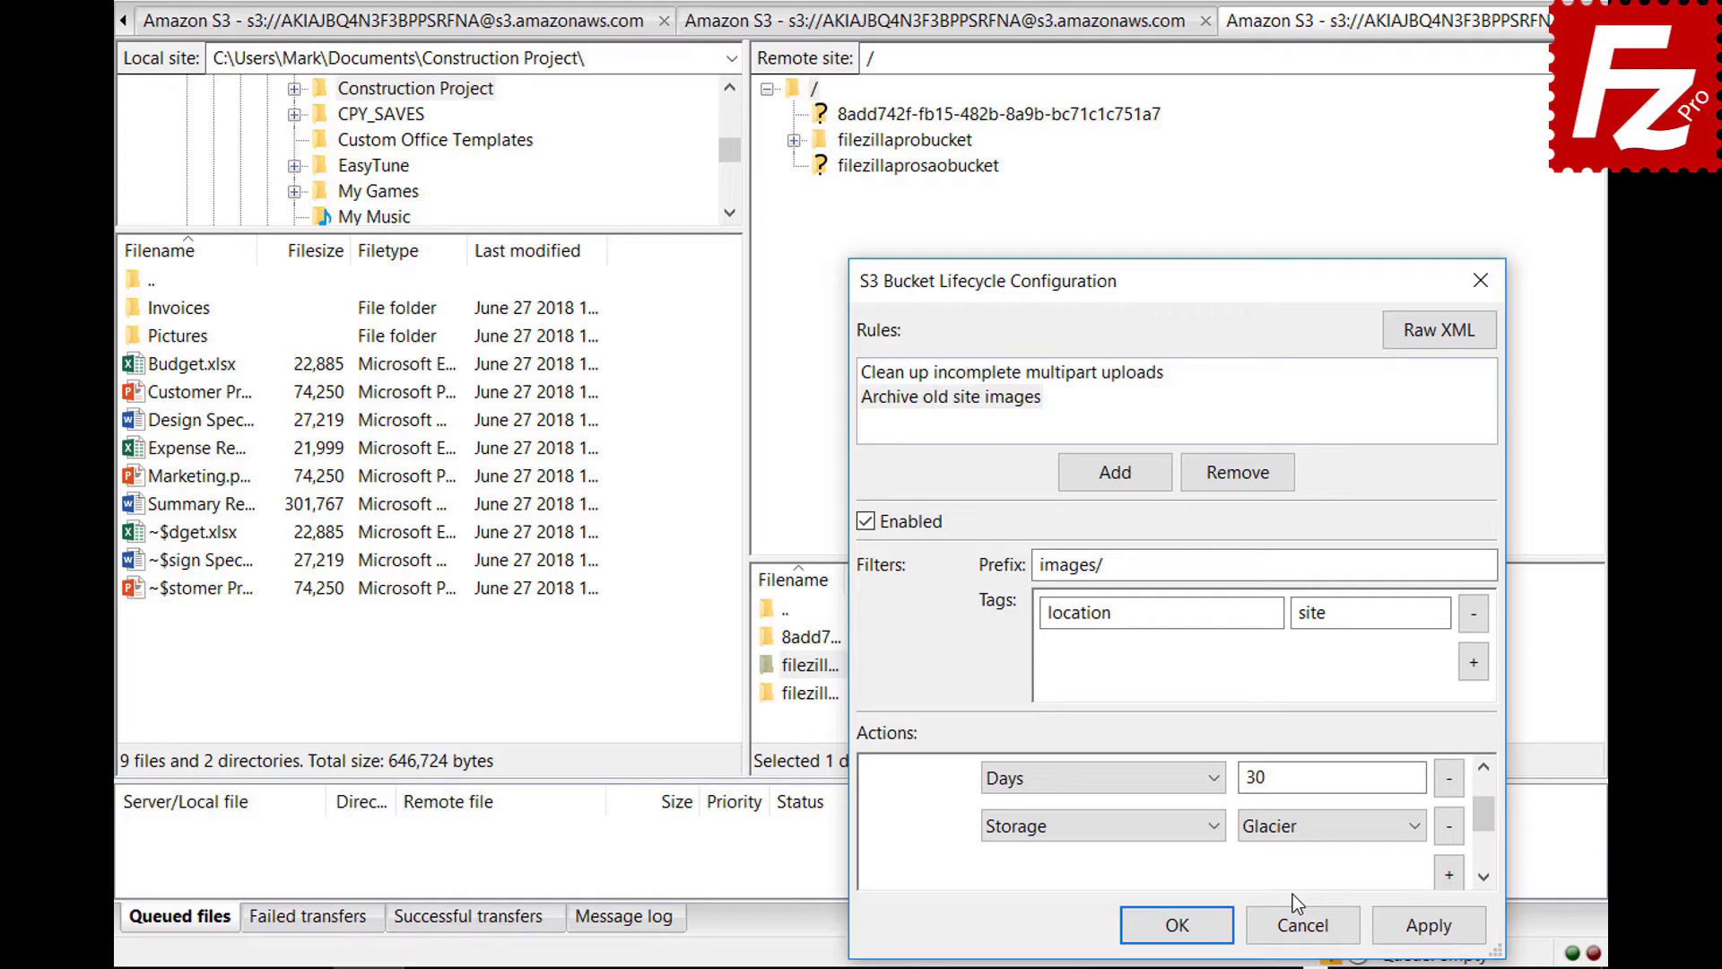
click(1161, 924)
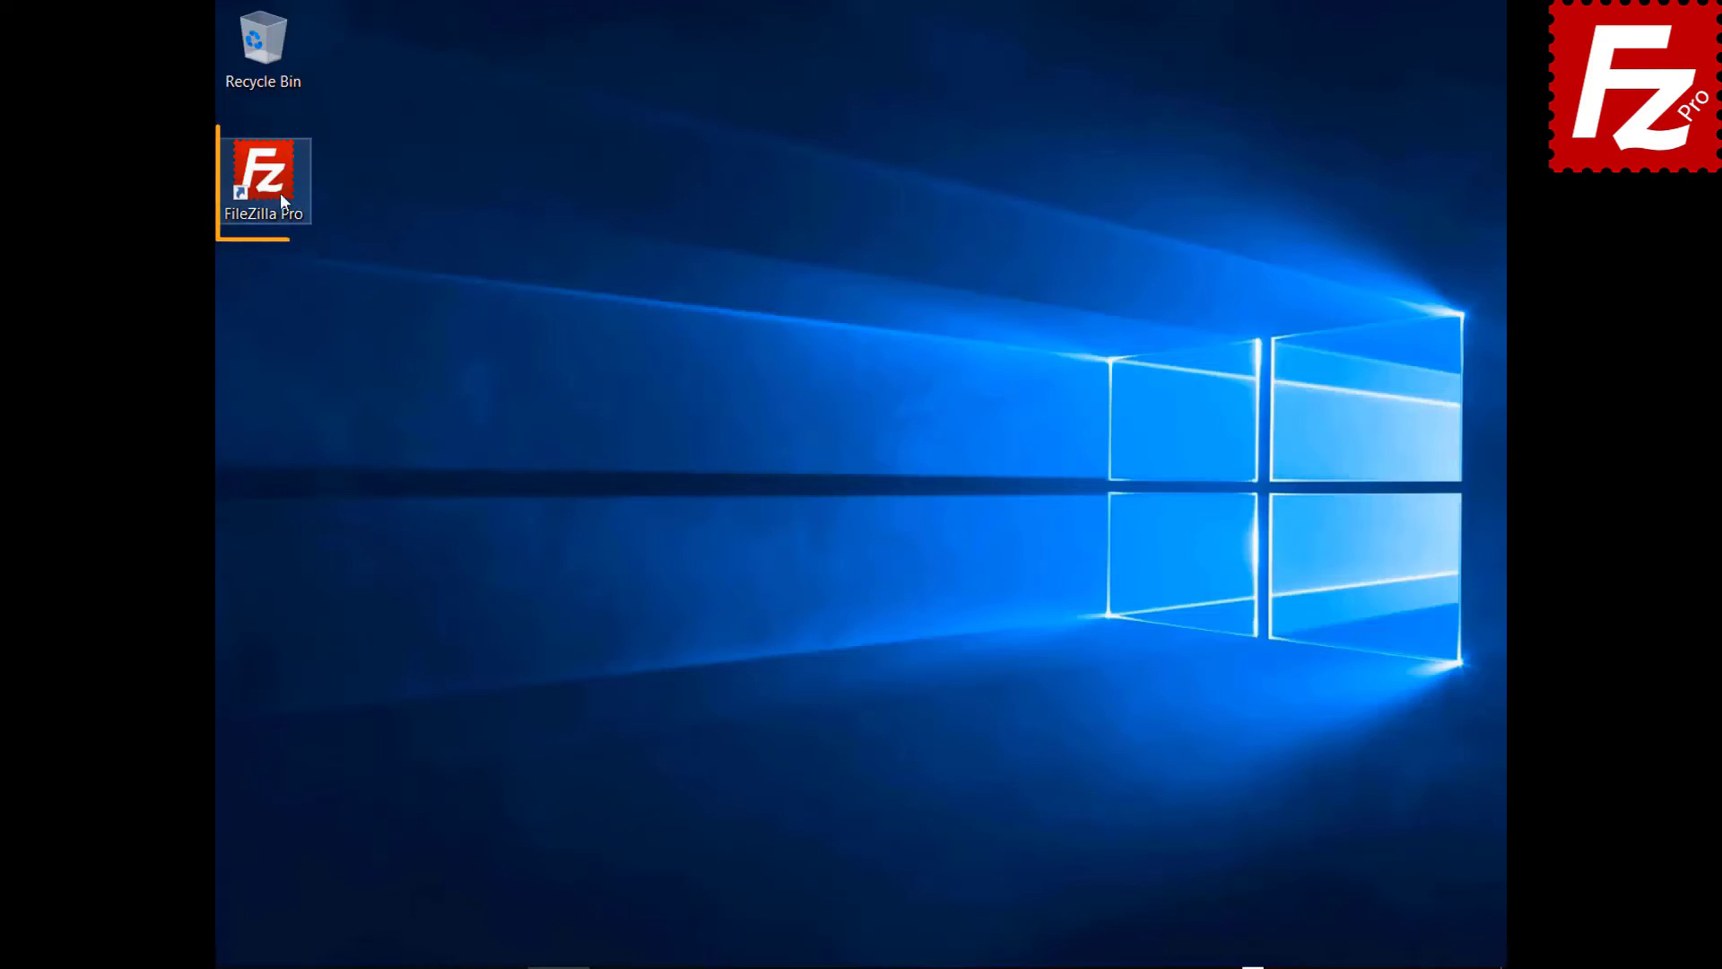
- Launch FileZilla Pro and create site 'Azure File Connection' using Microsoft Azure File Storage Service
double_click(278, 192)
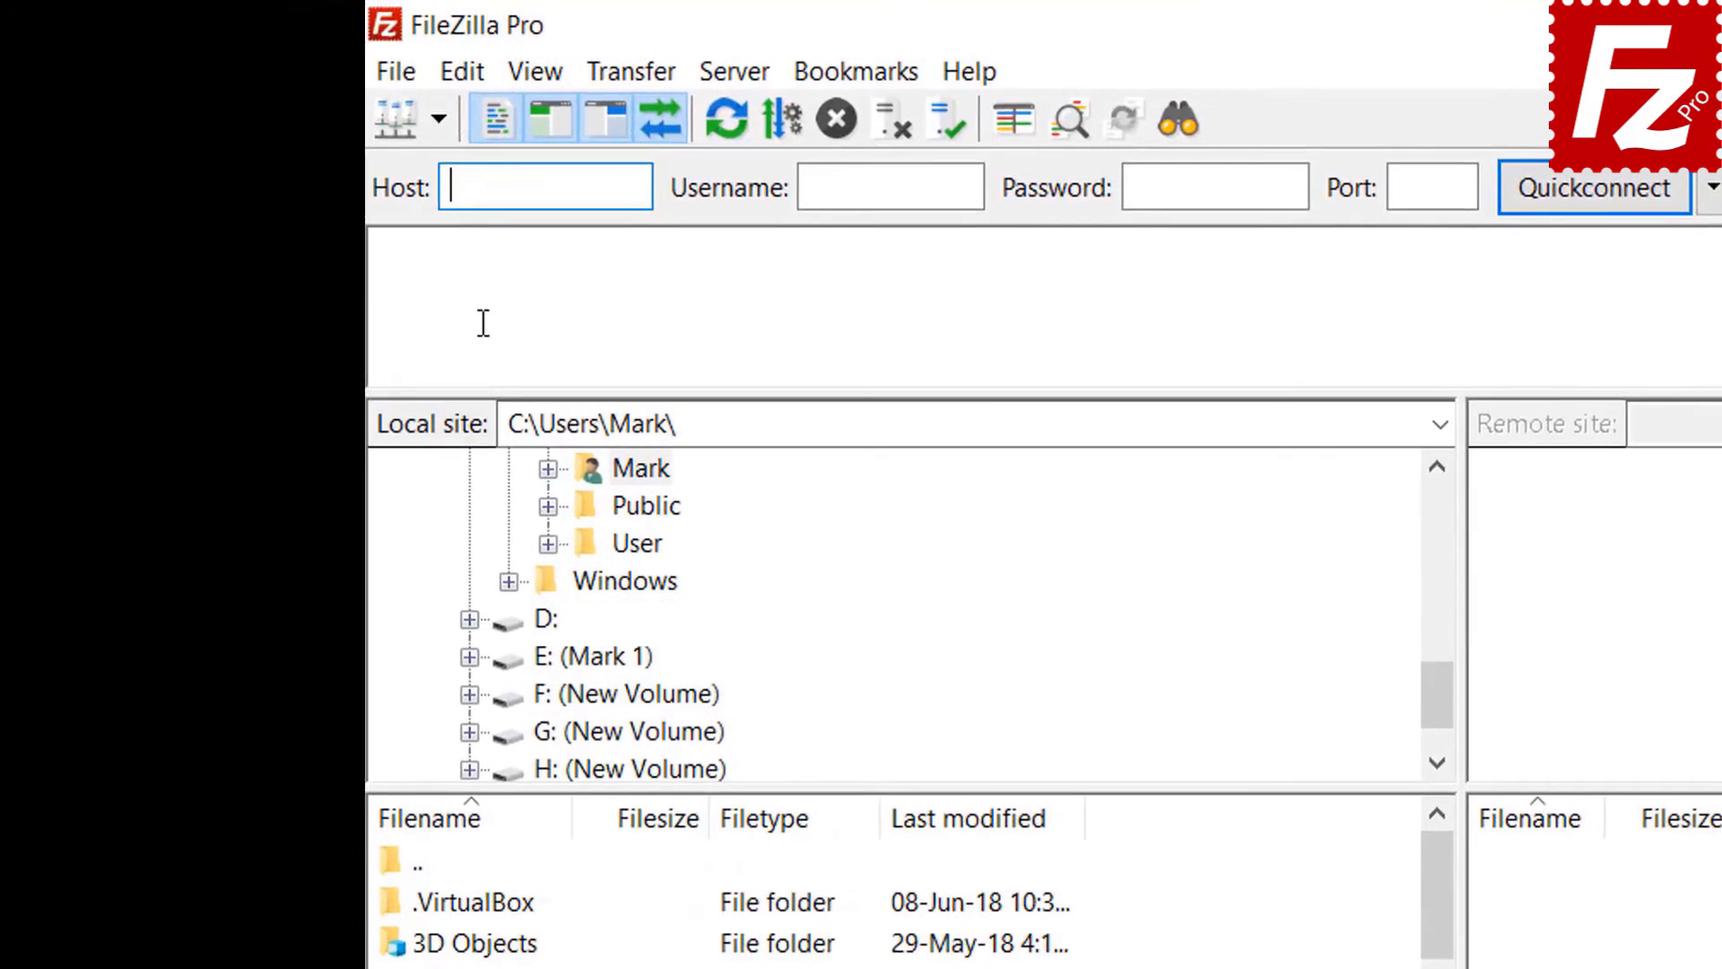
click(401, 79)
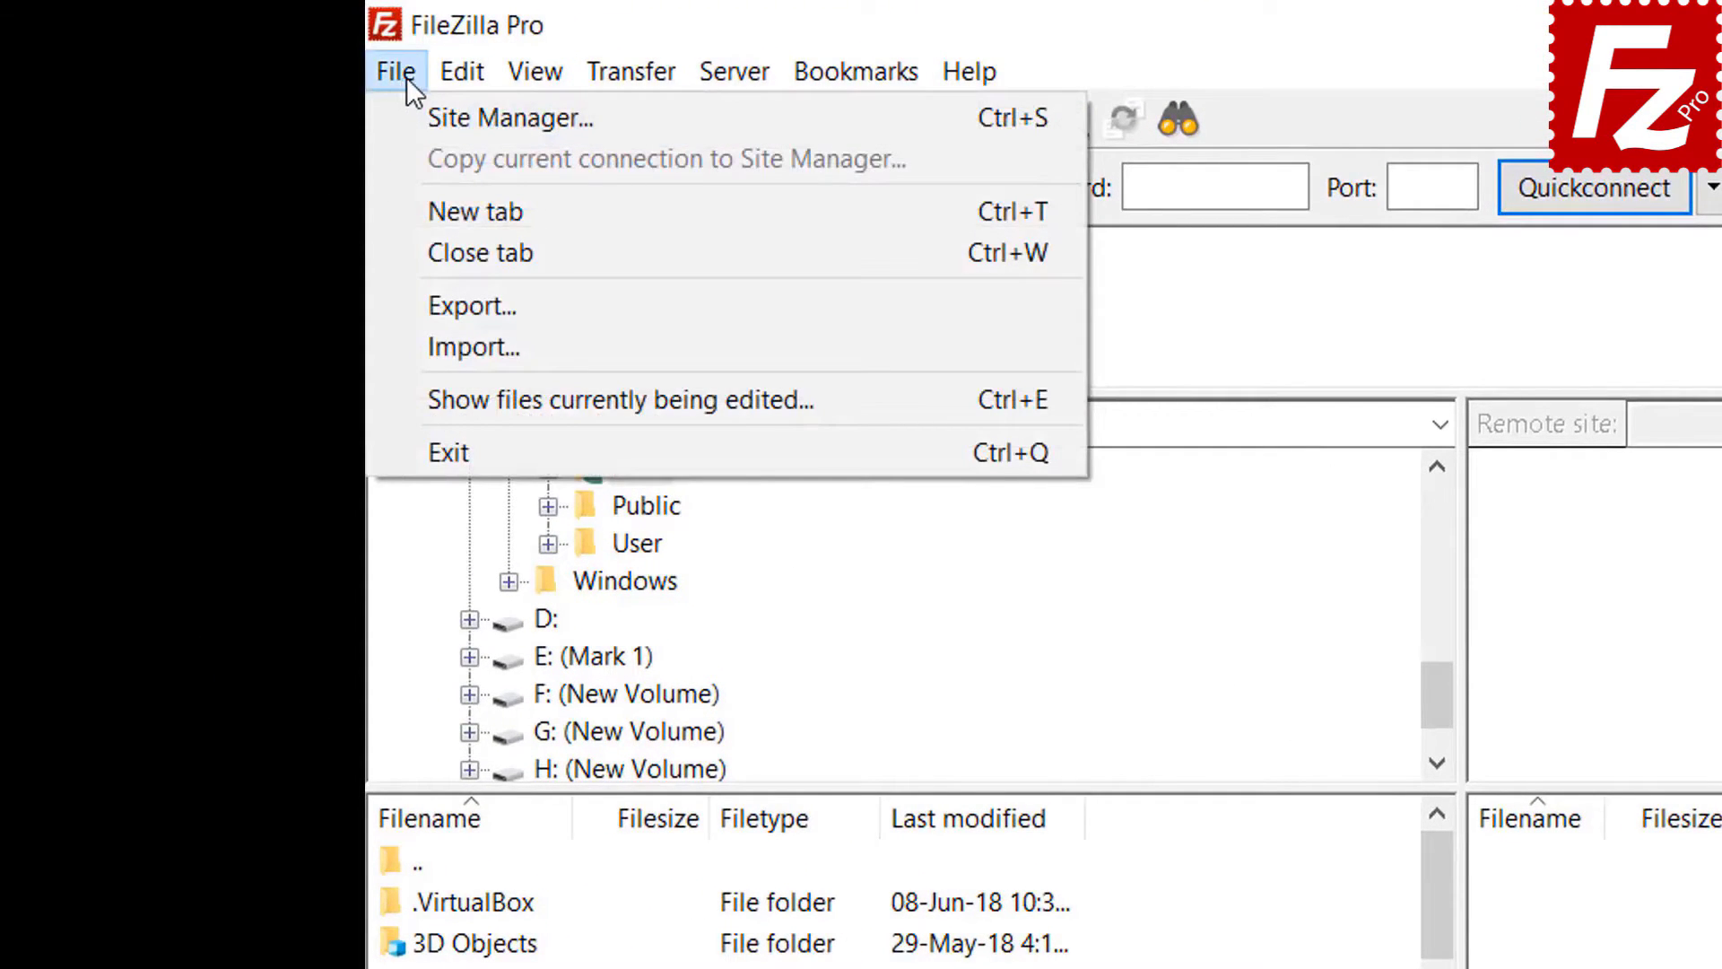
click(438, 125)
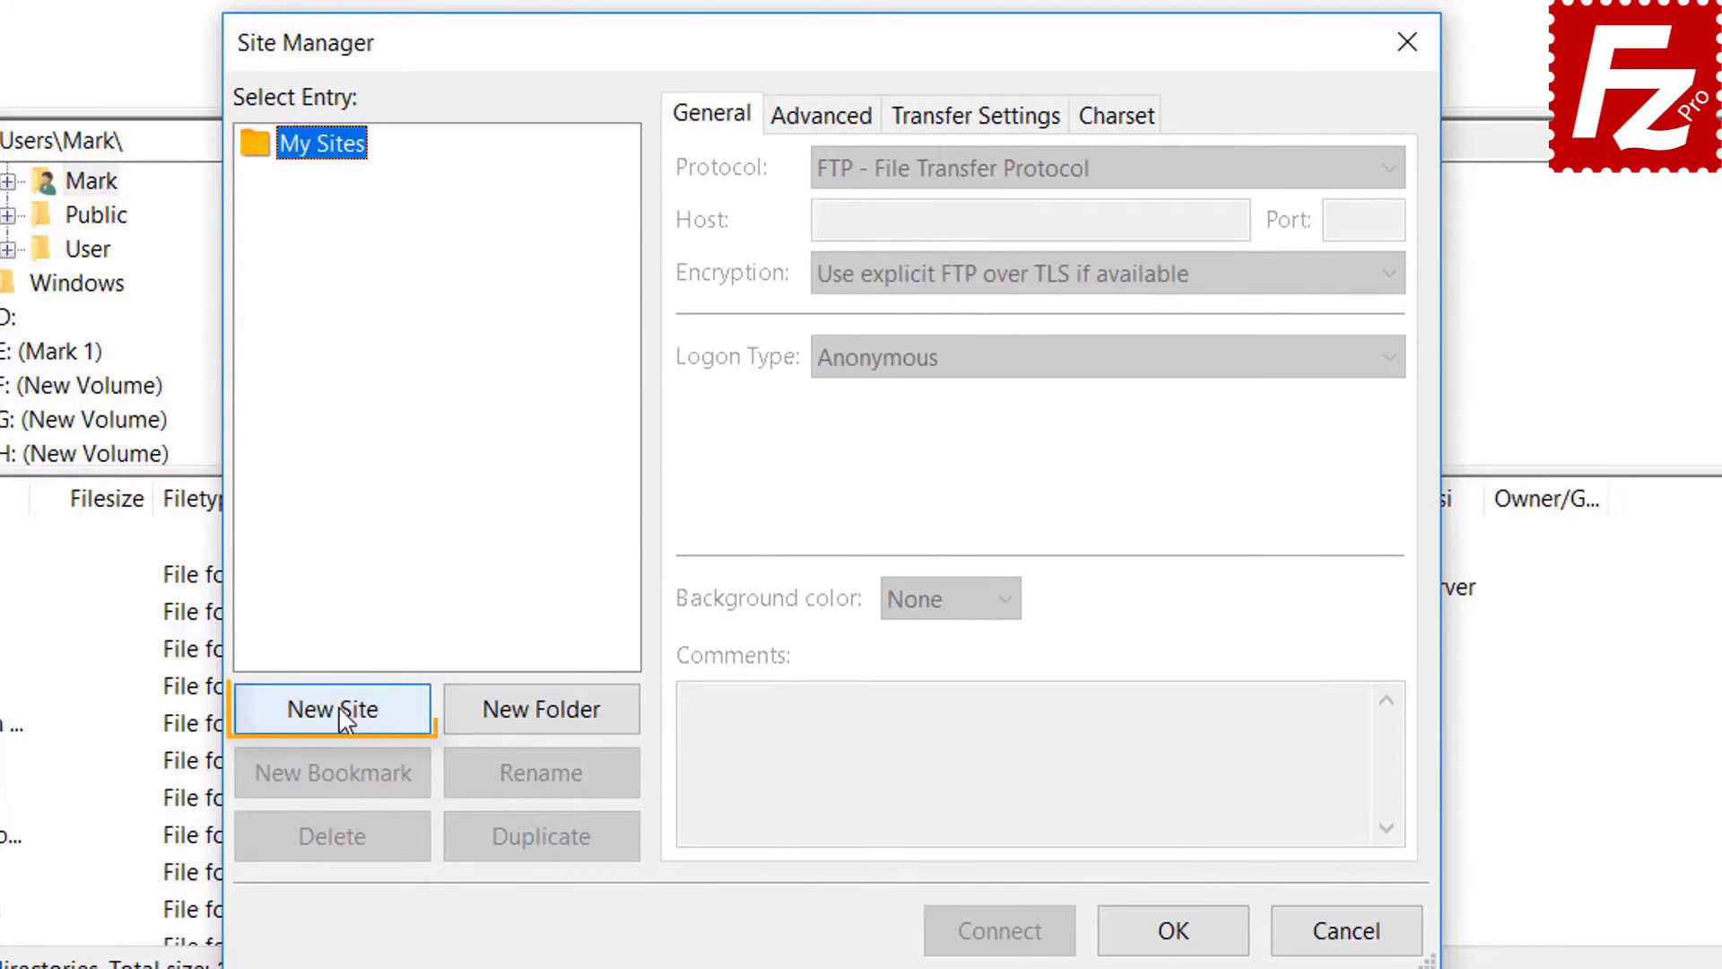
click(345, 713)
text(Az)
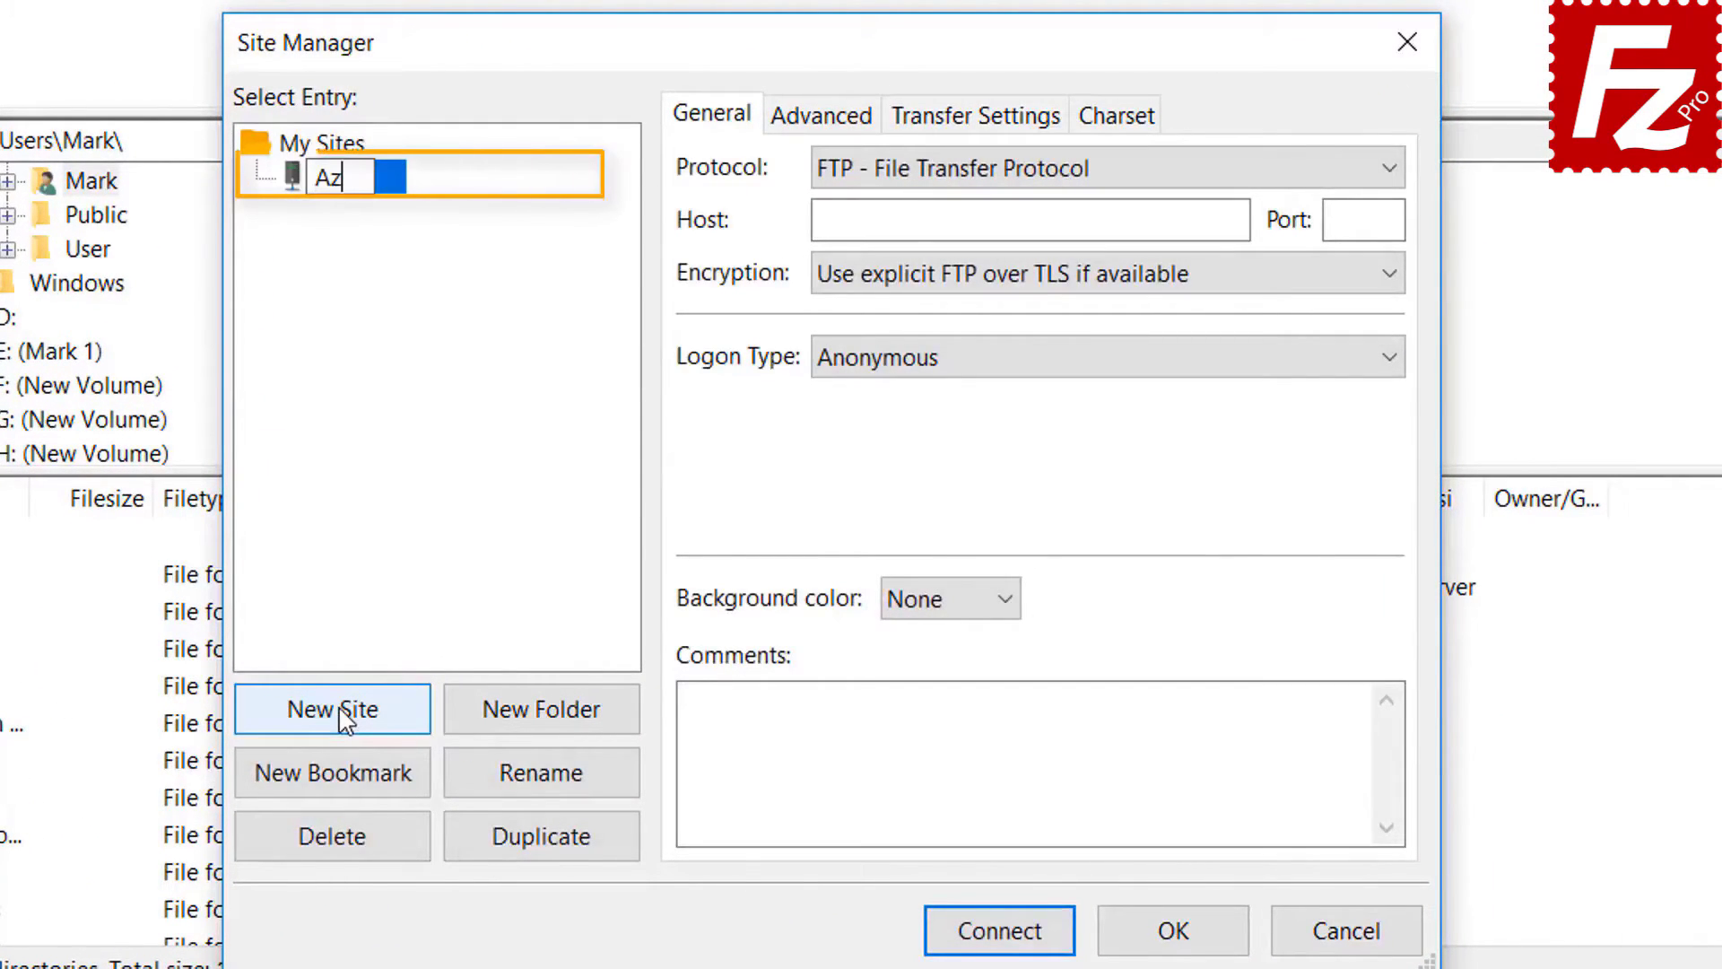
text(ure F)
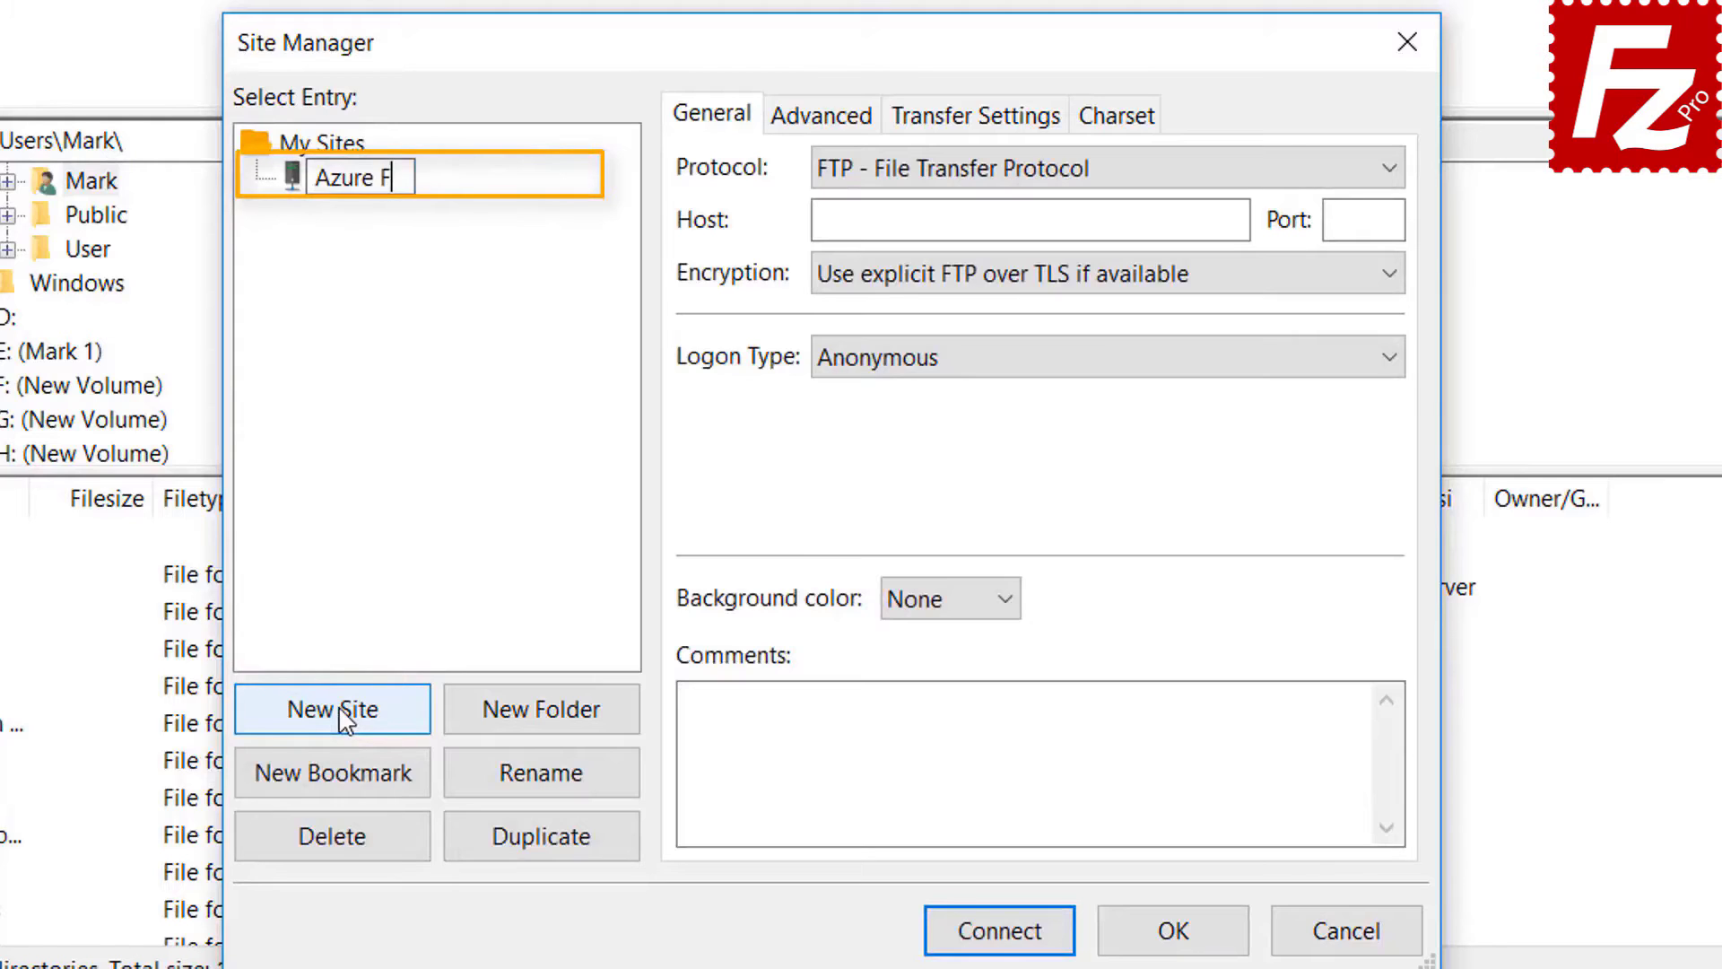
text(ile Con)
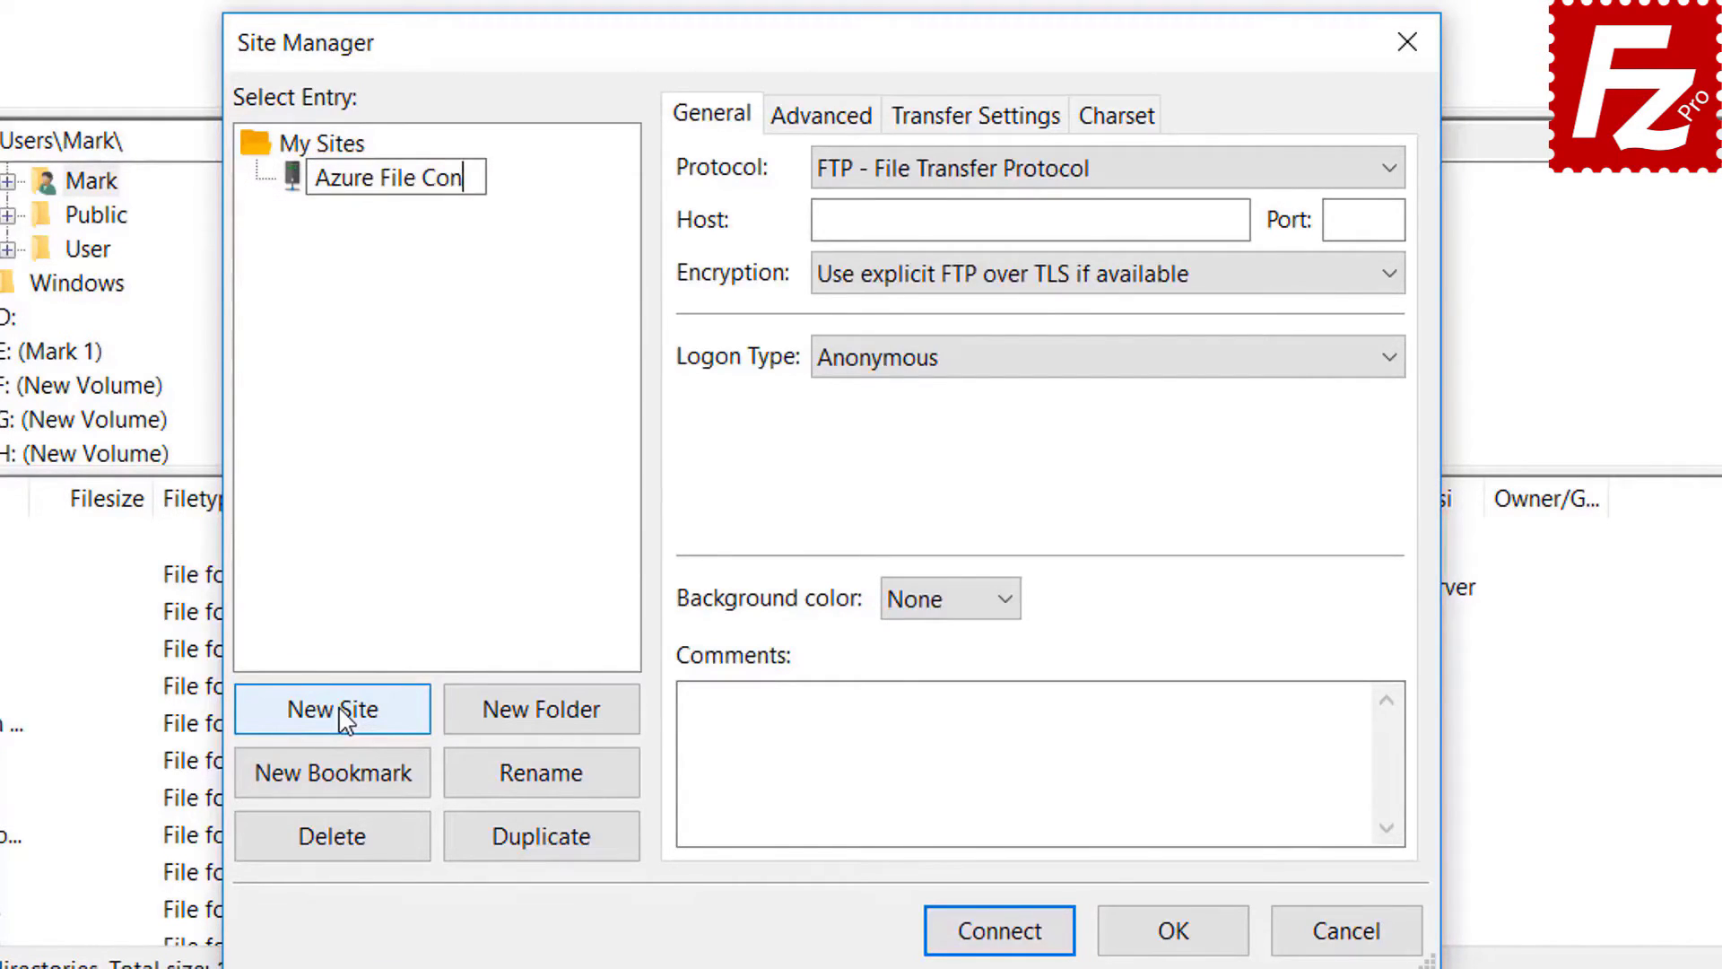
text(nection)
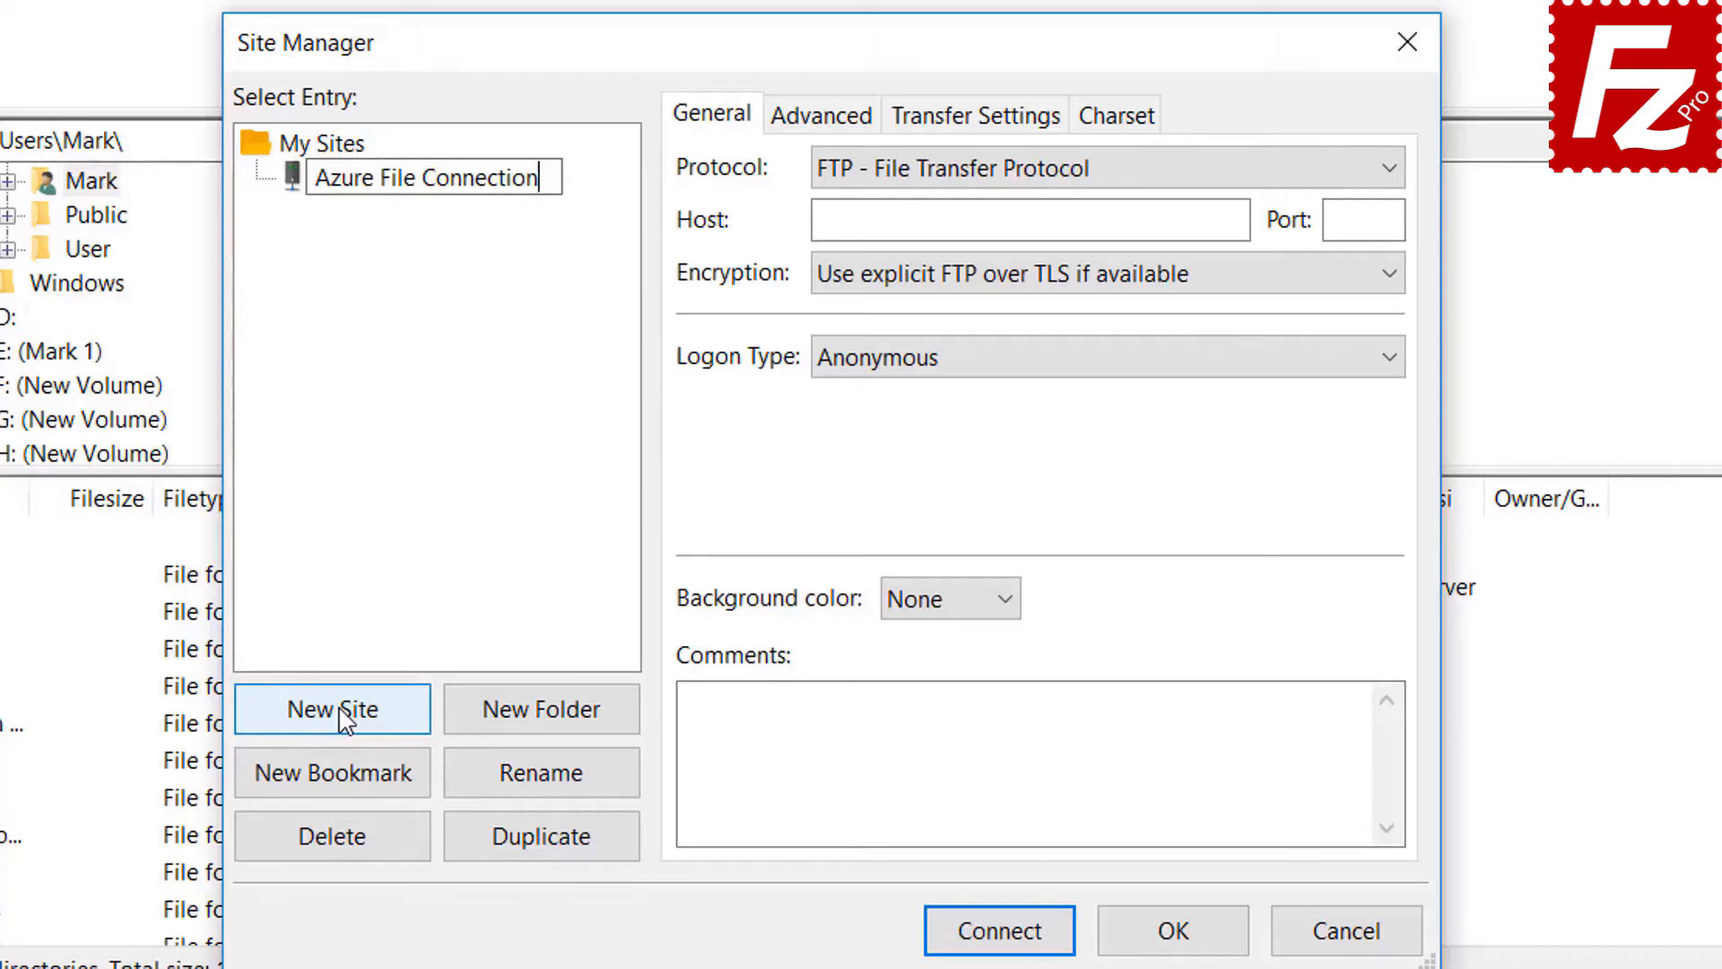
key(Return)
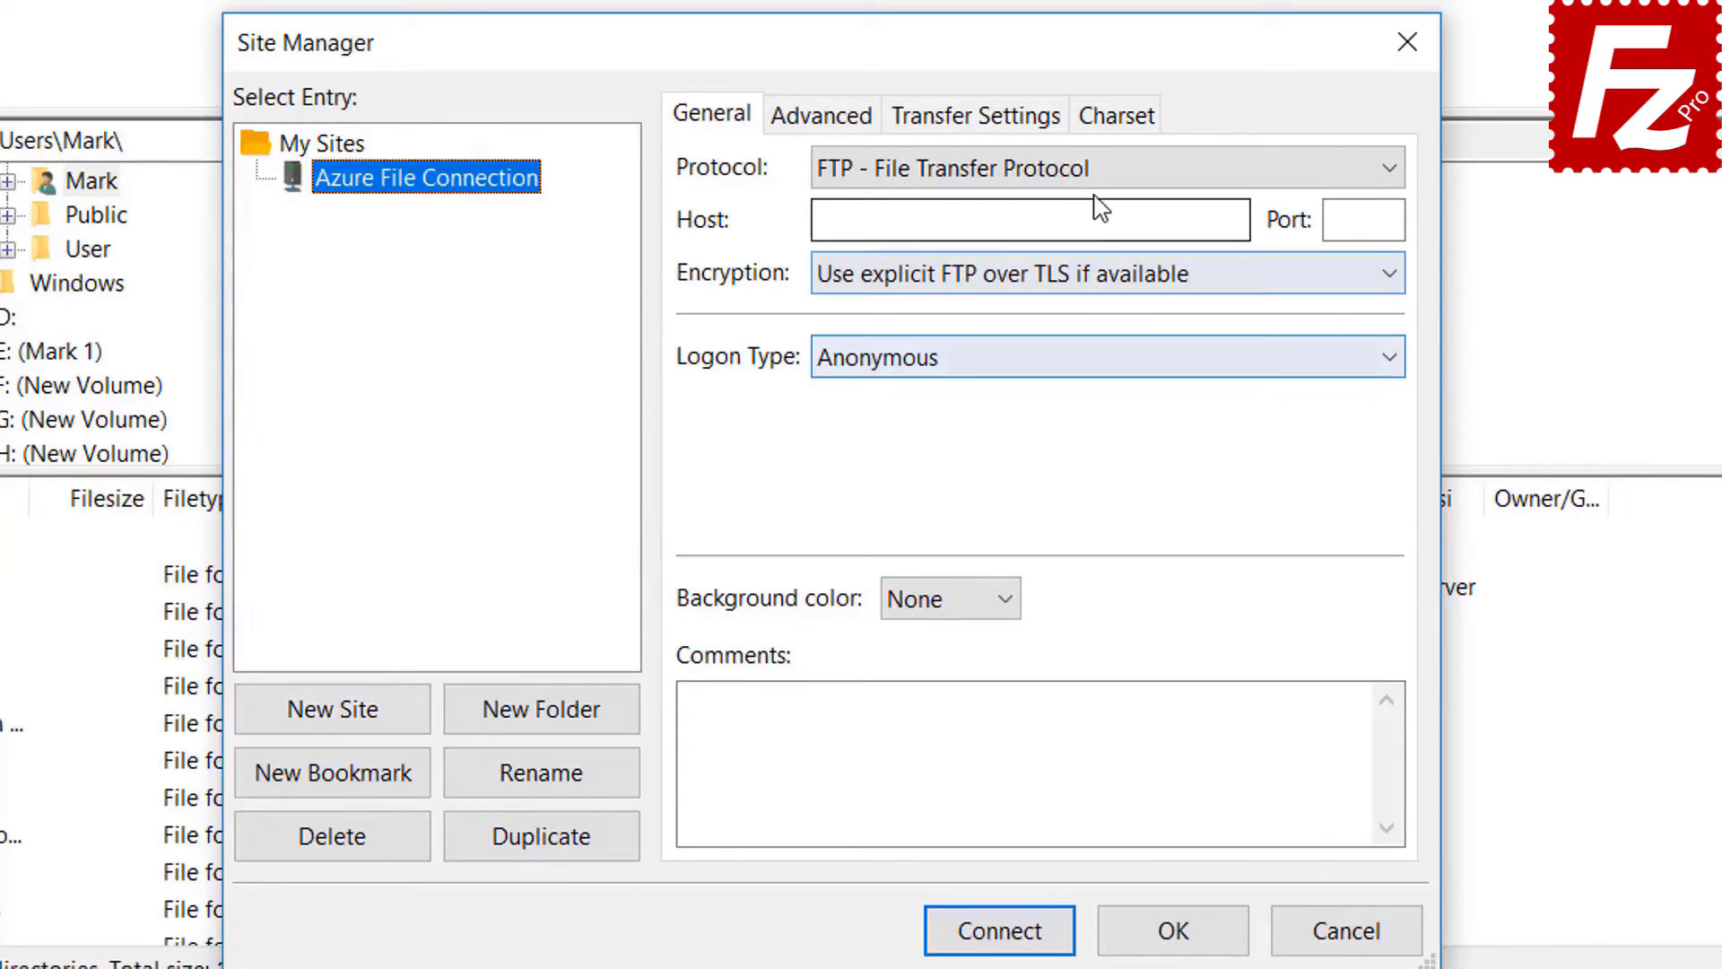
click(1102, 174)
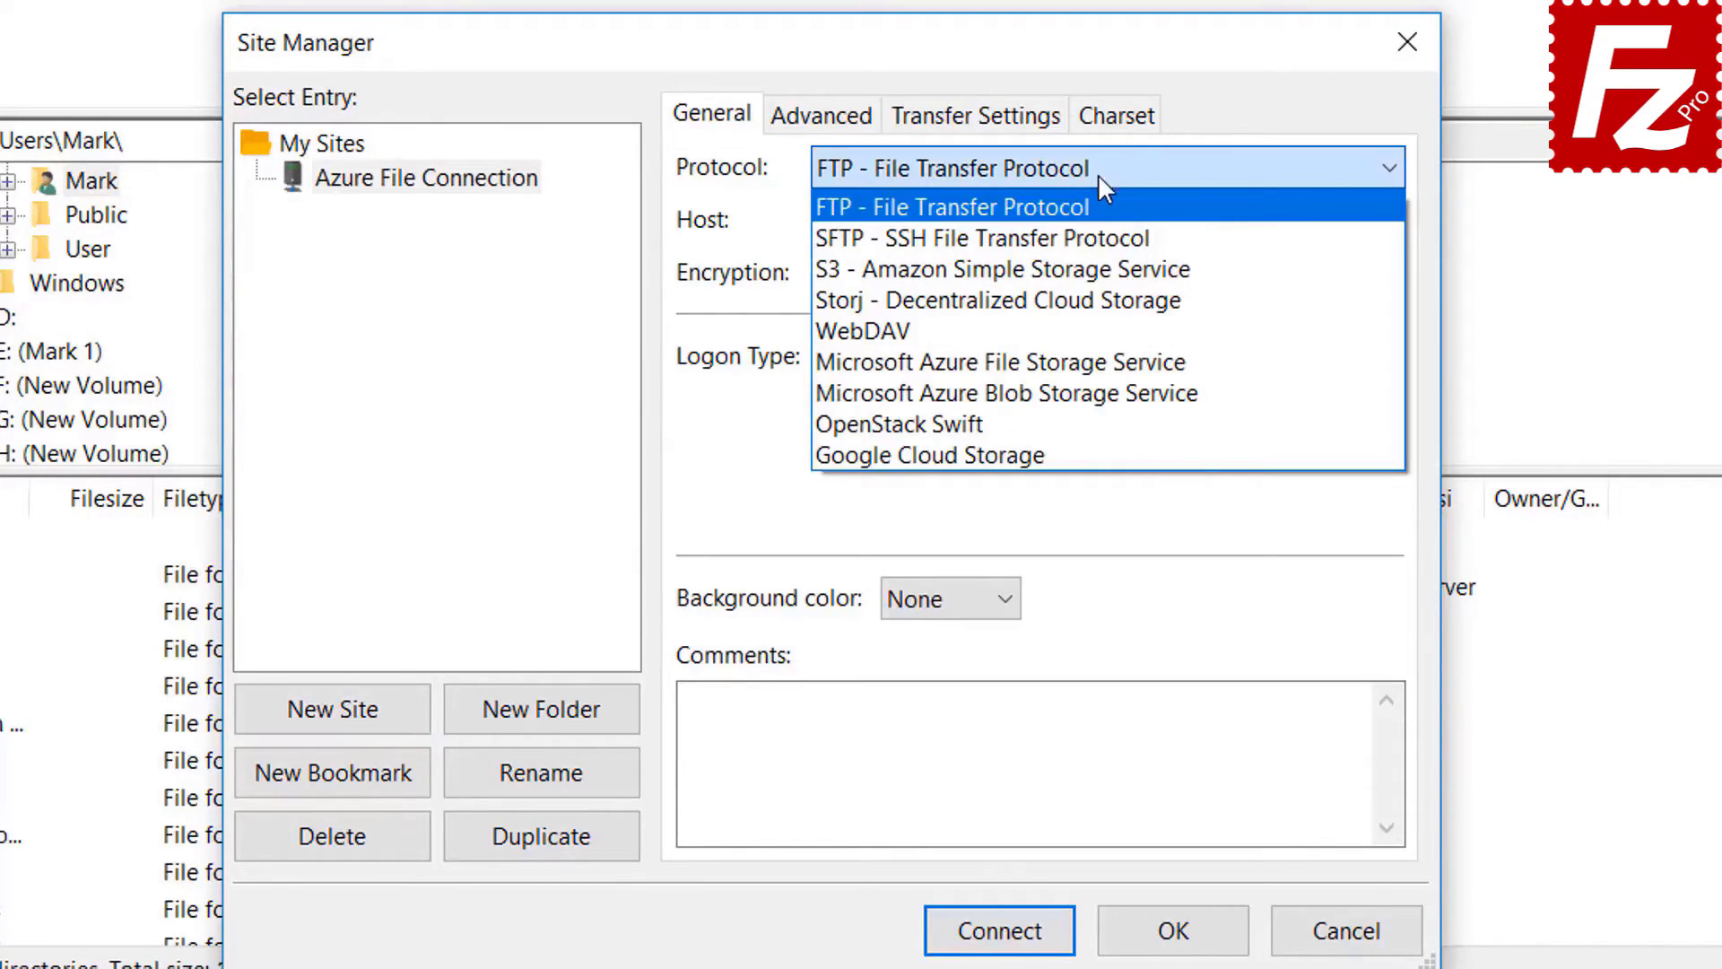
click(1096, 361)
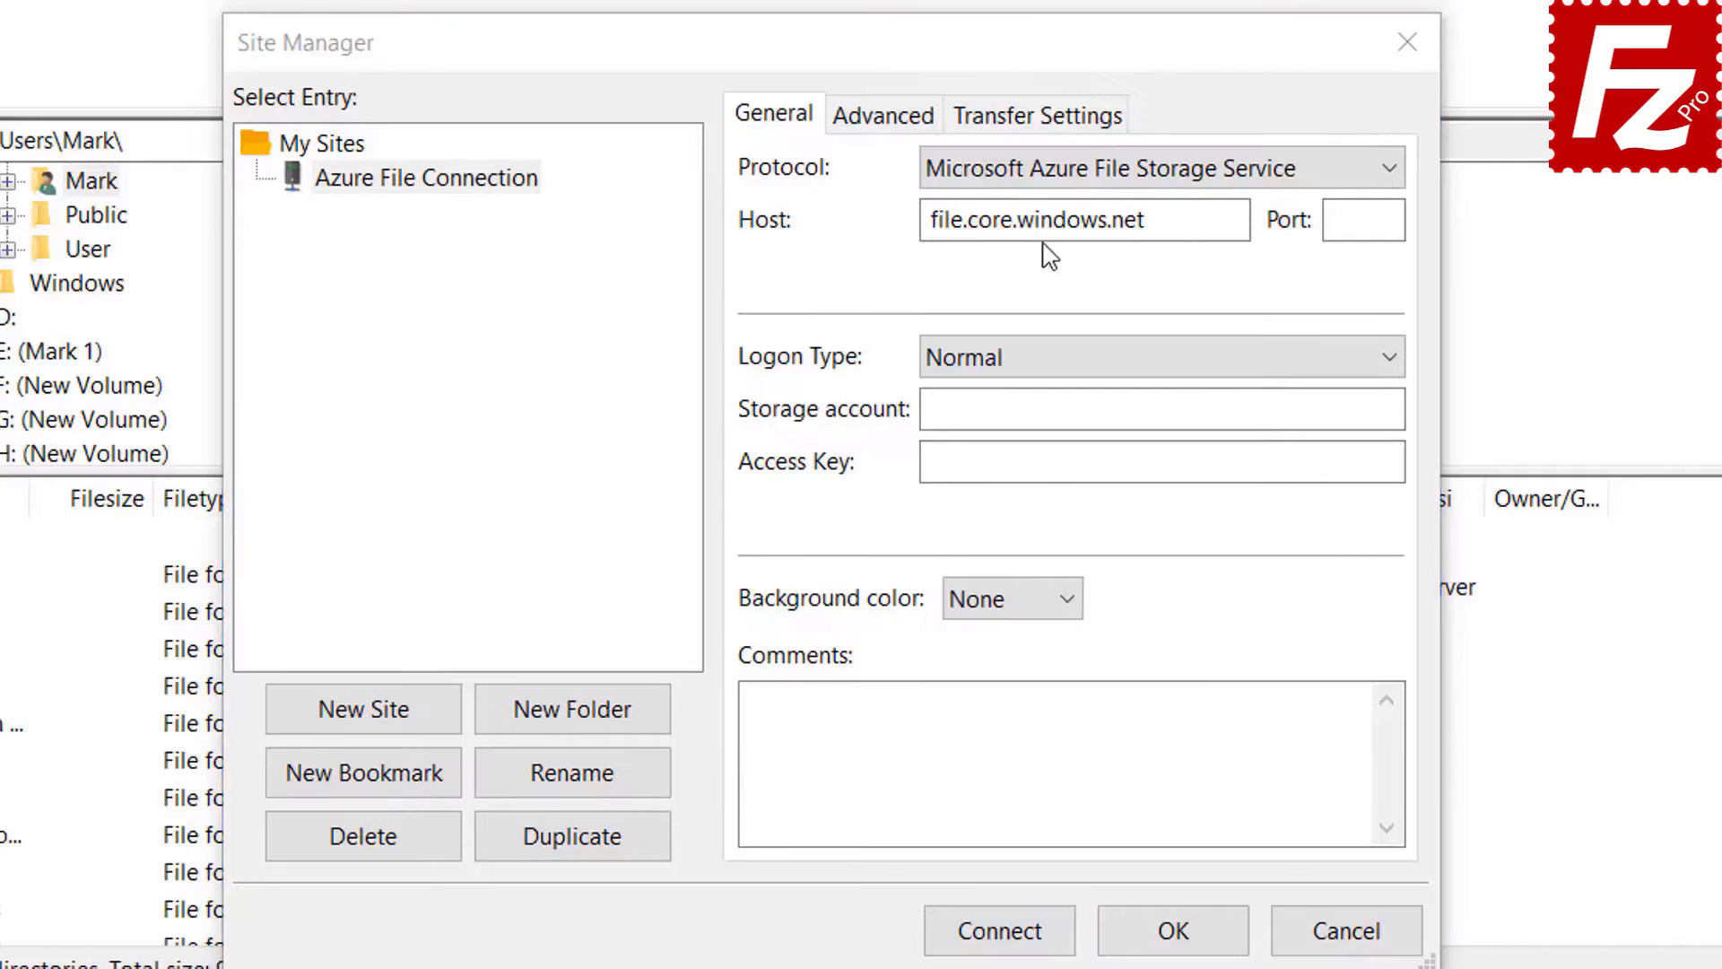
click(1051, 178)
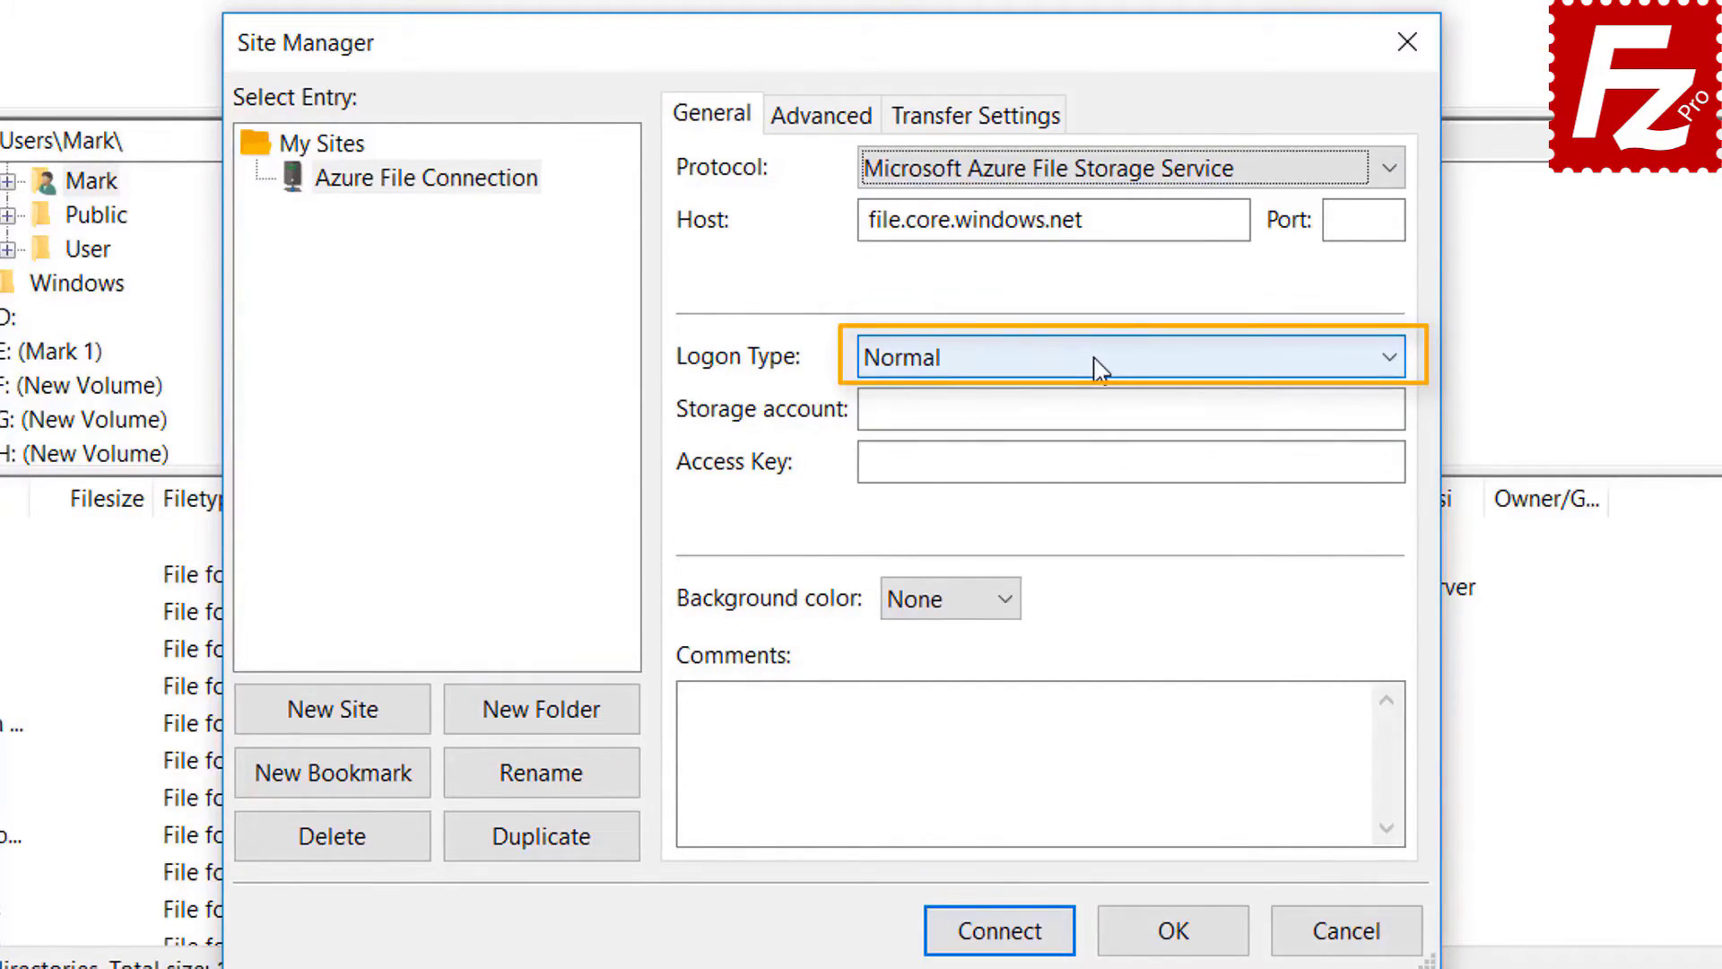
- Enter the storage account name, paste the access key, and connect
click(1073, 409)
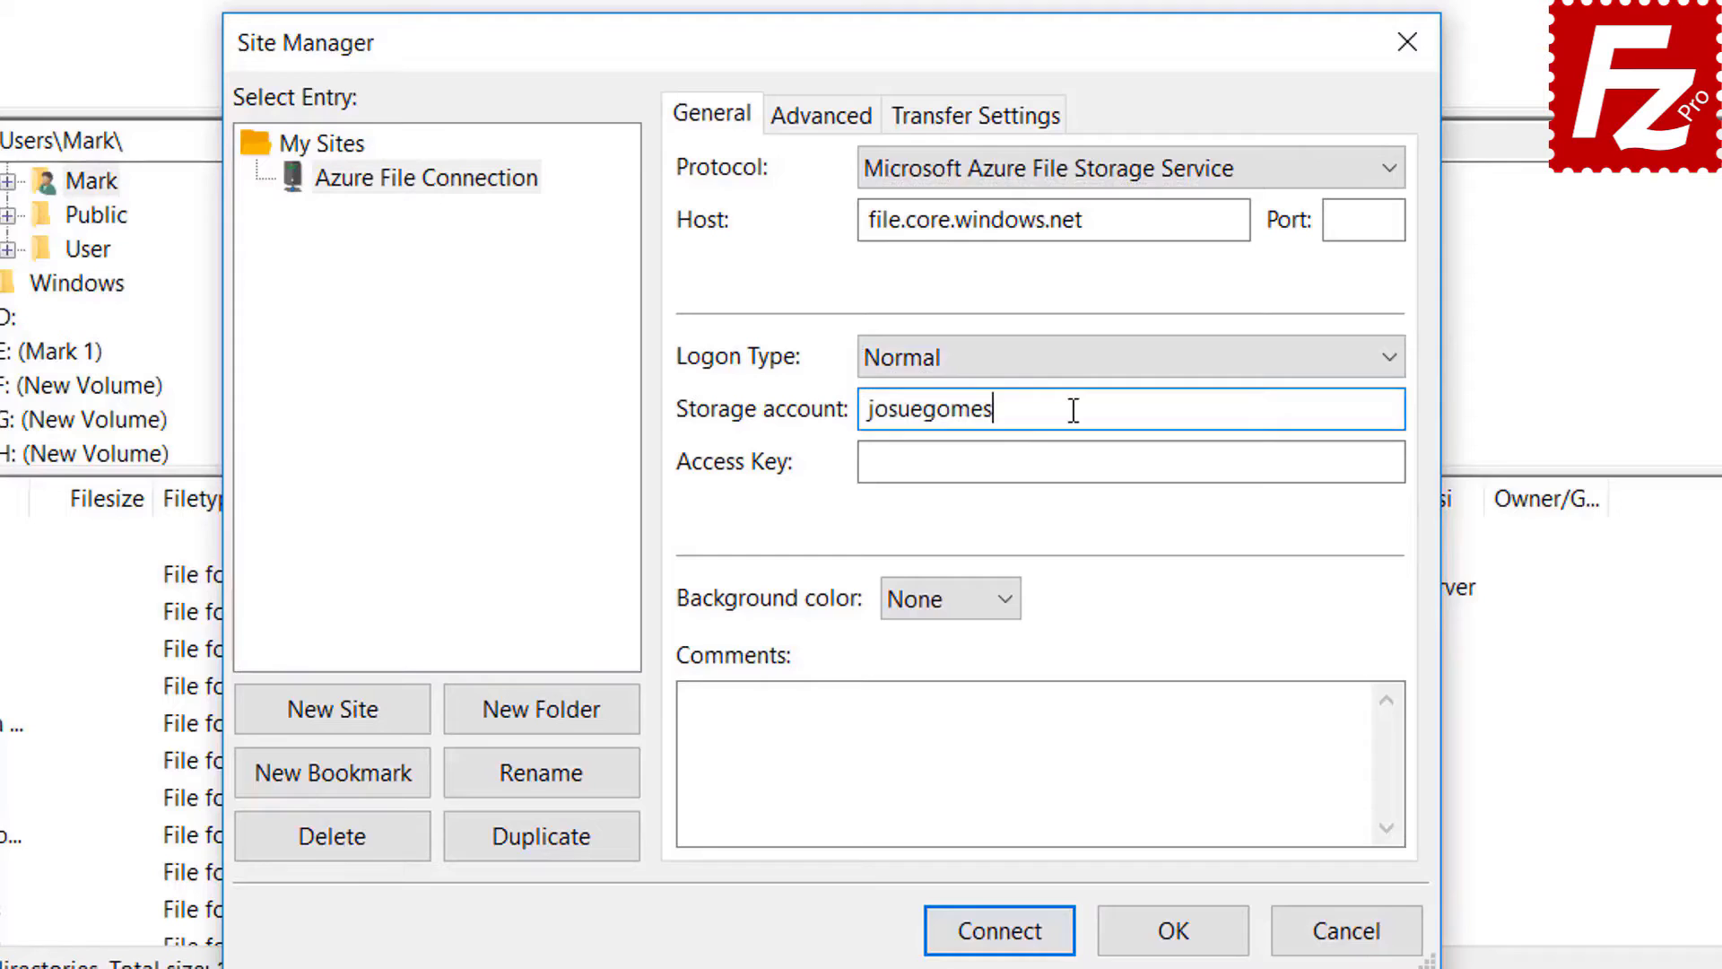
click(946, 467)
key(ctrl+v)
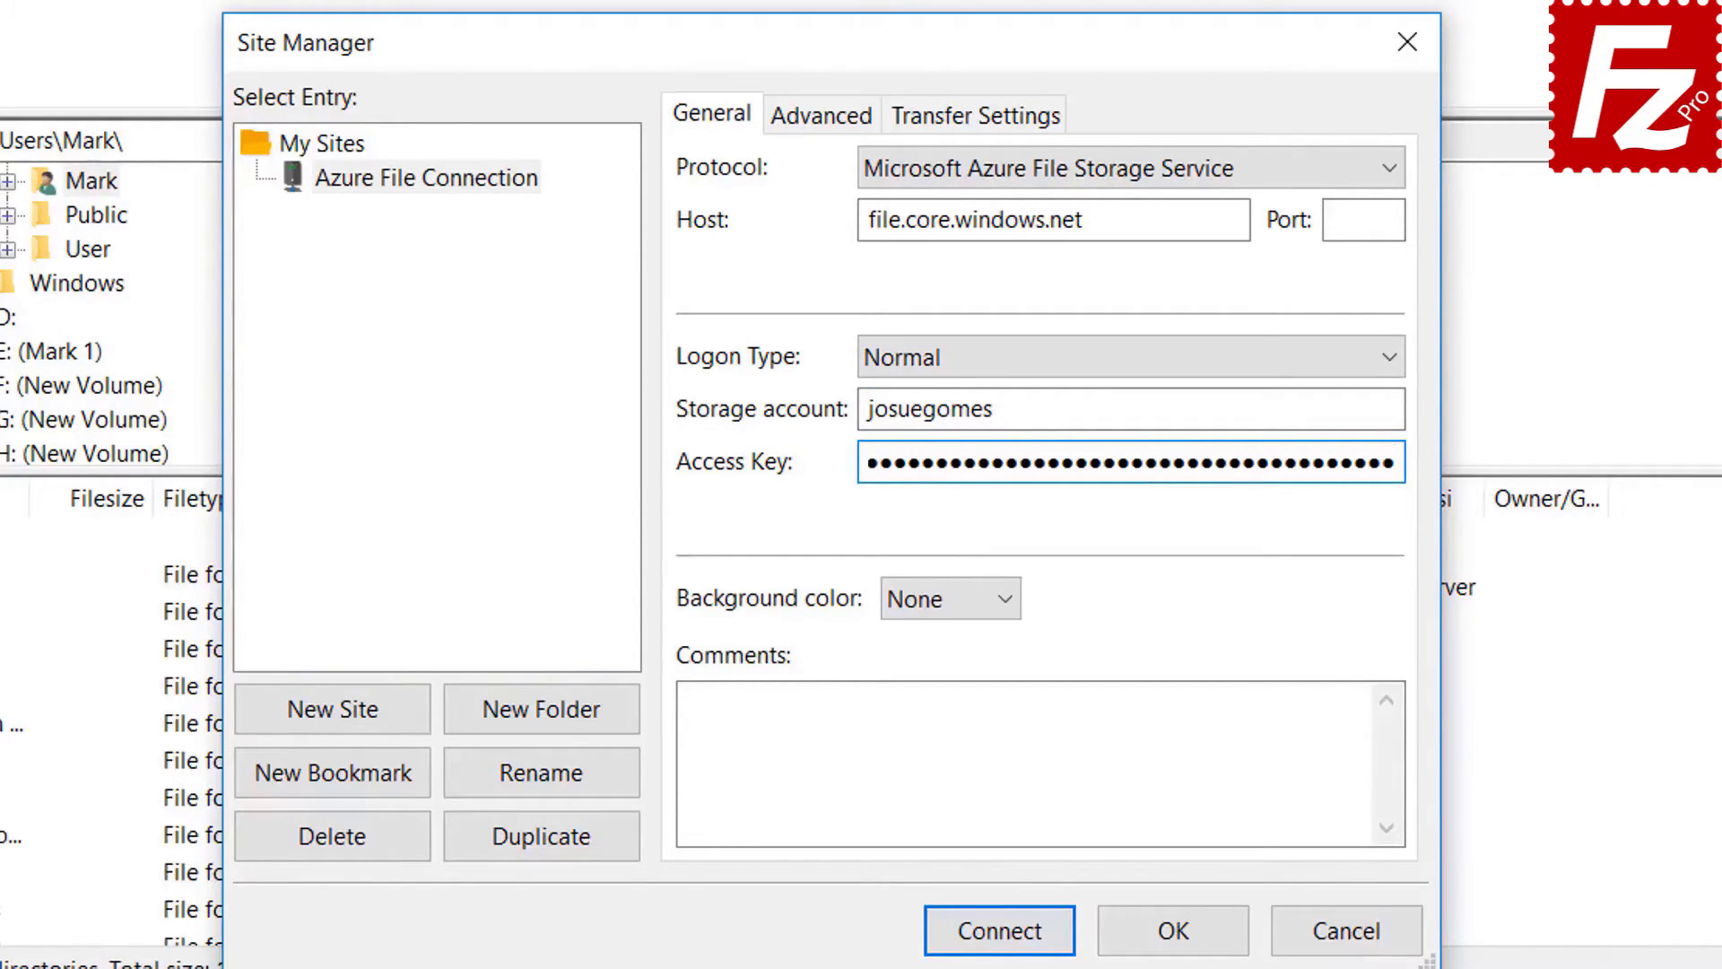
click(1001, 933)
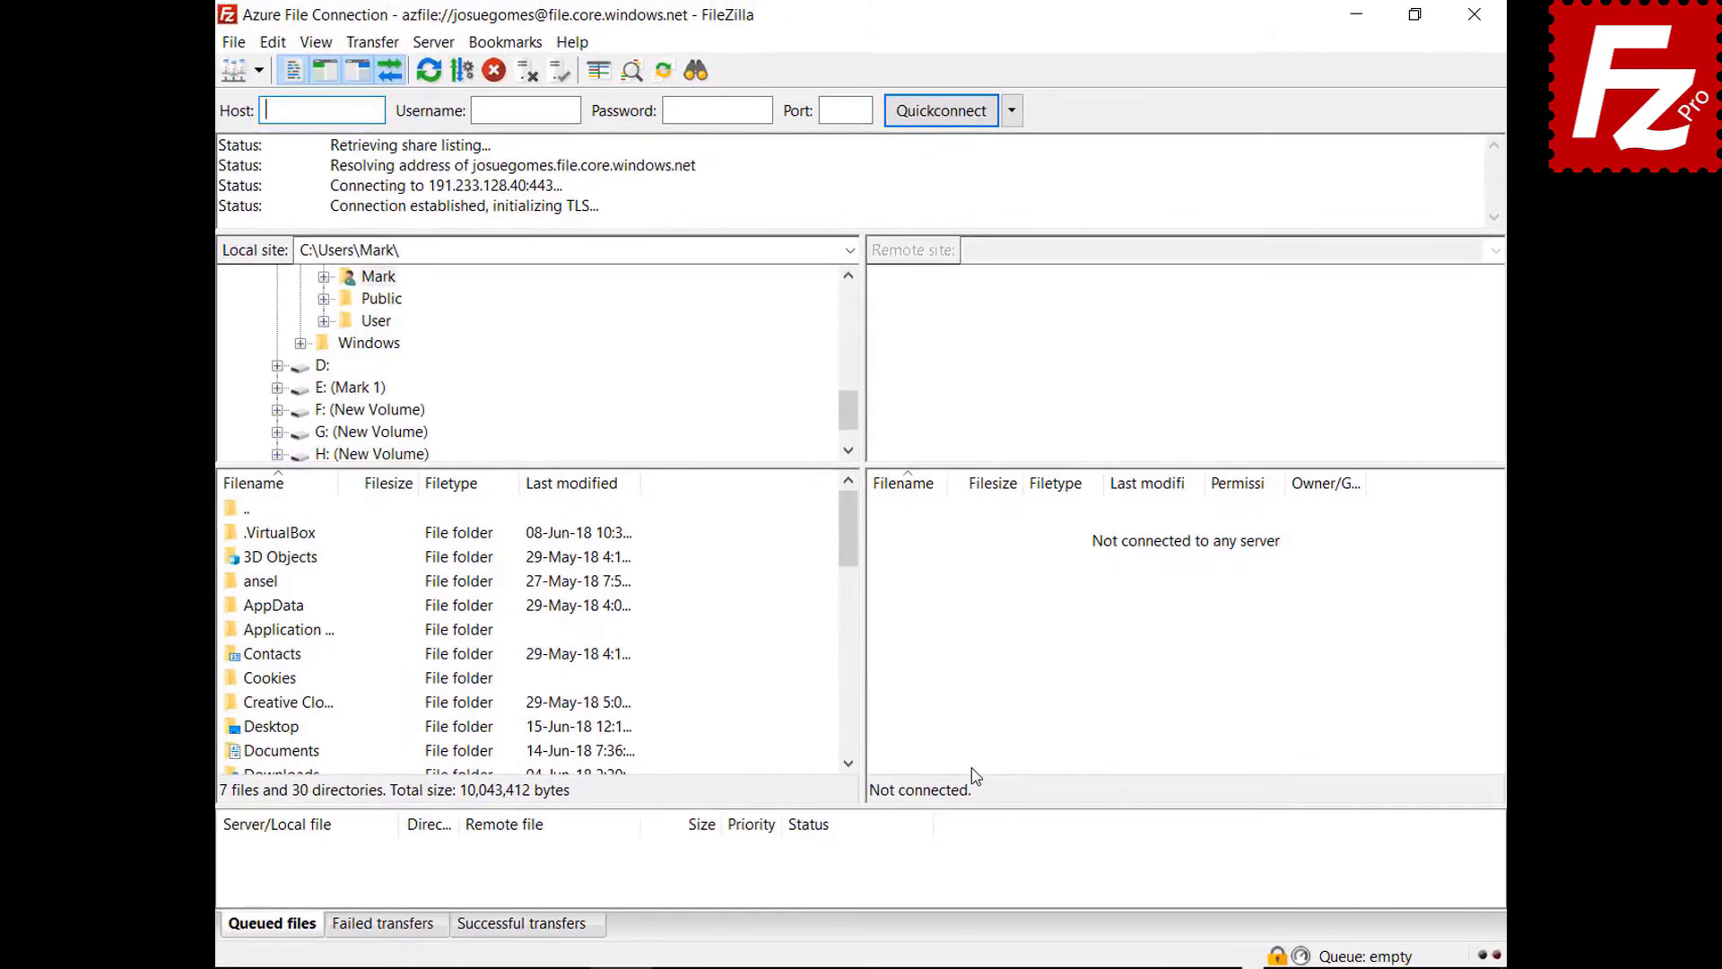
- Always trust the Azure server's certificate and accept it to finish connecting
click(841, 805)
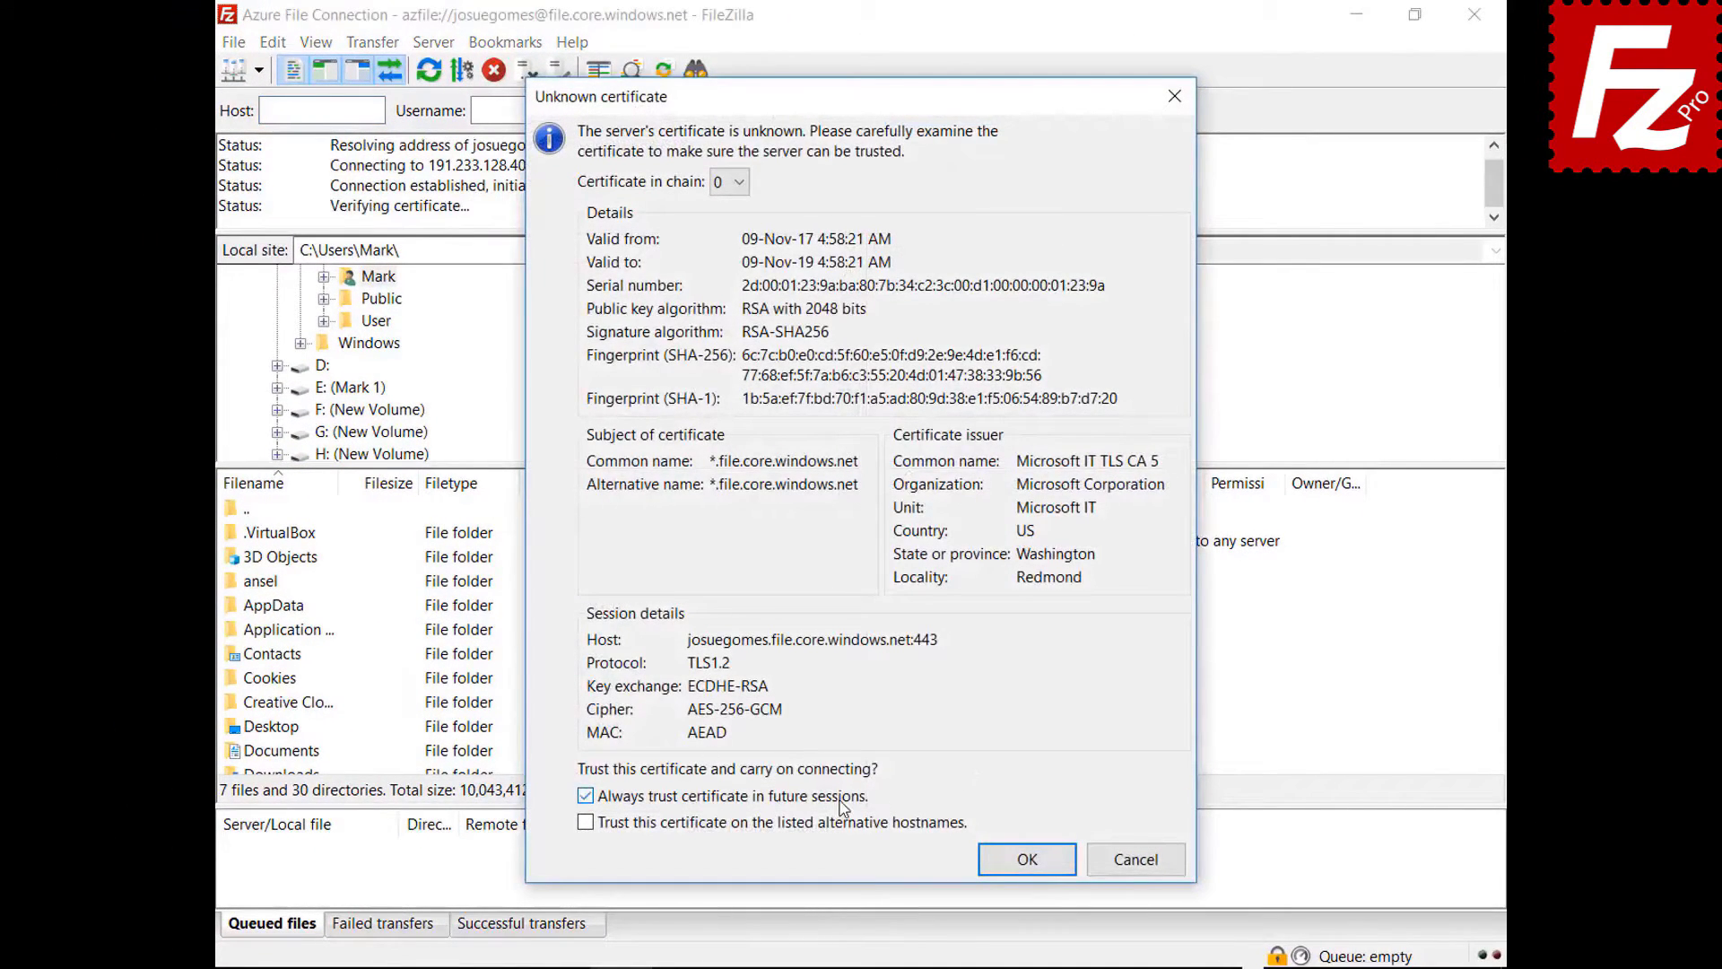
click(1023, 859)
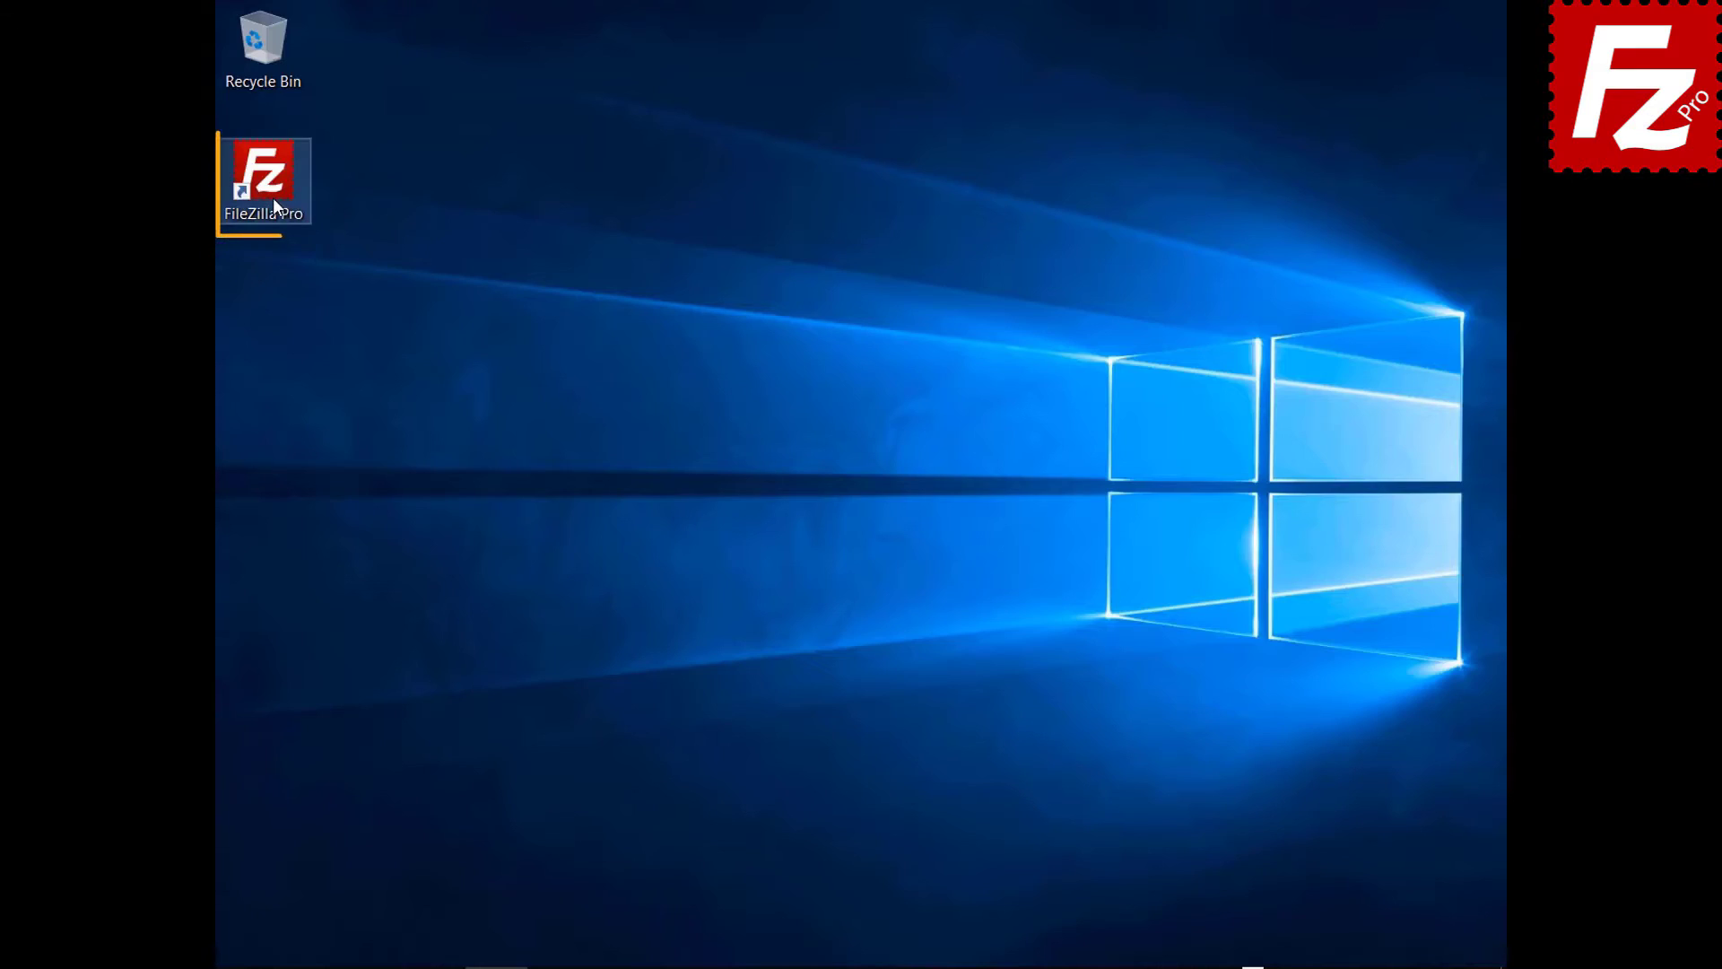
- Relaunch FileZilla Pro and create site 'Google Cloud Connection' using Google Cloud Storage
double_click(272, 198)
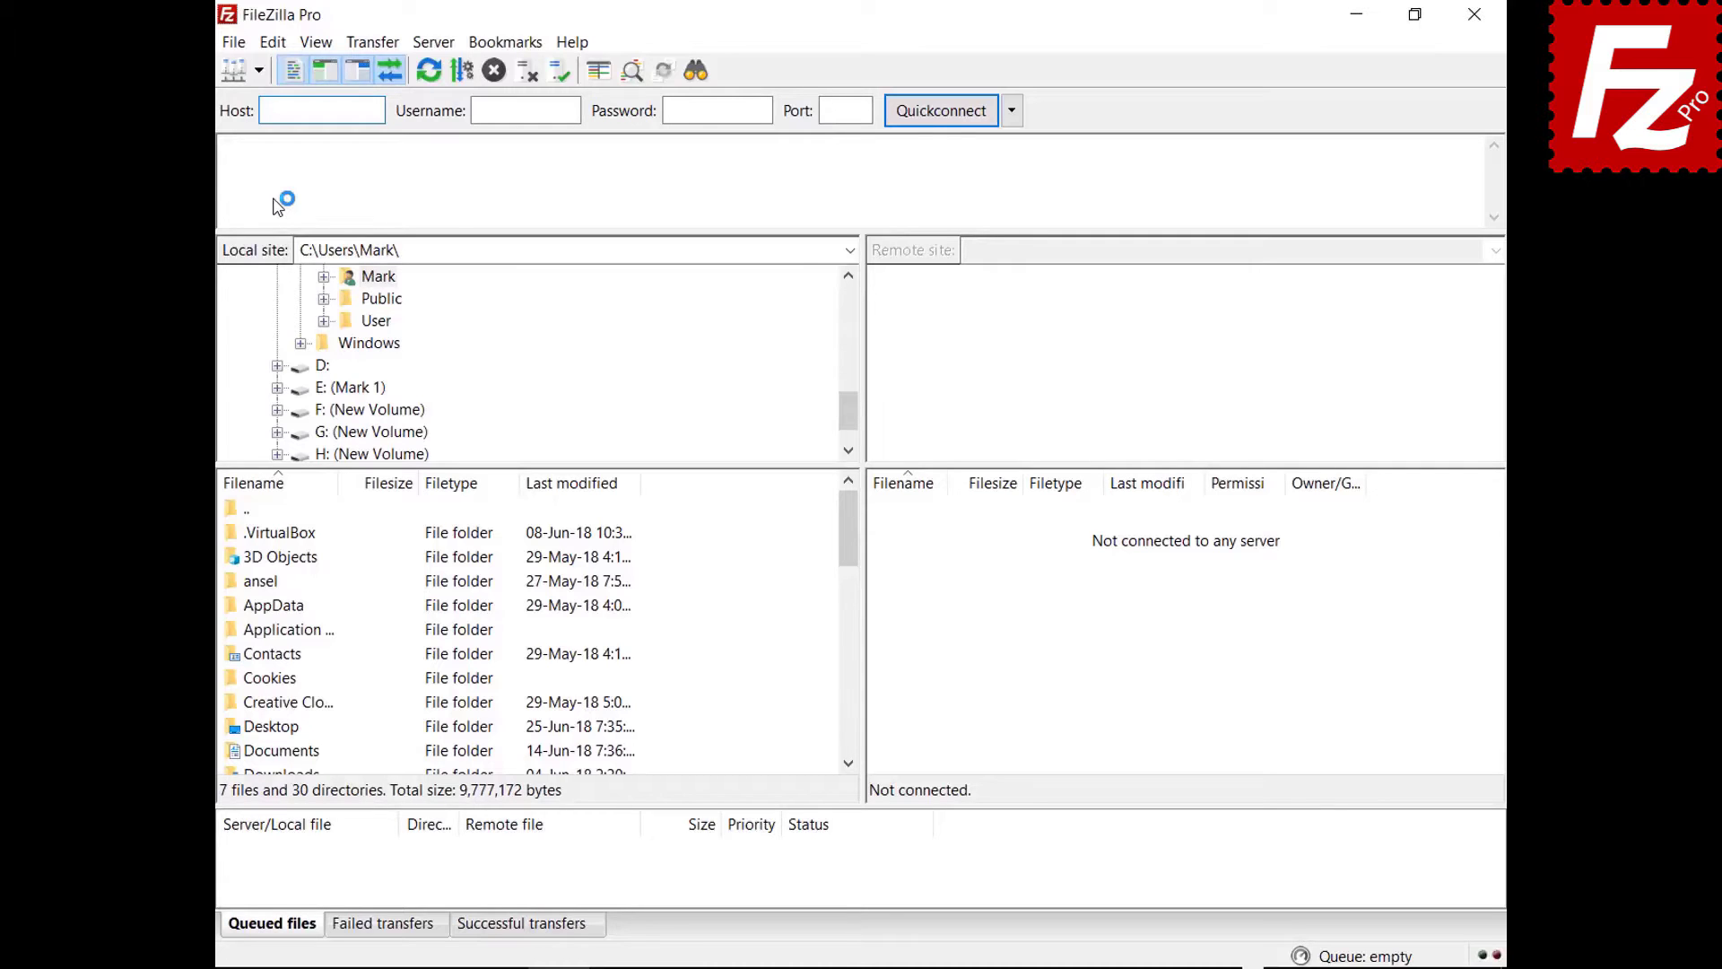
click(233, 42)
click(251, 75)
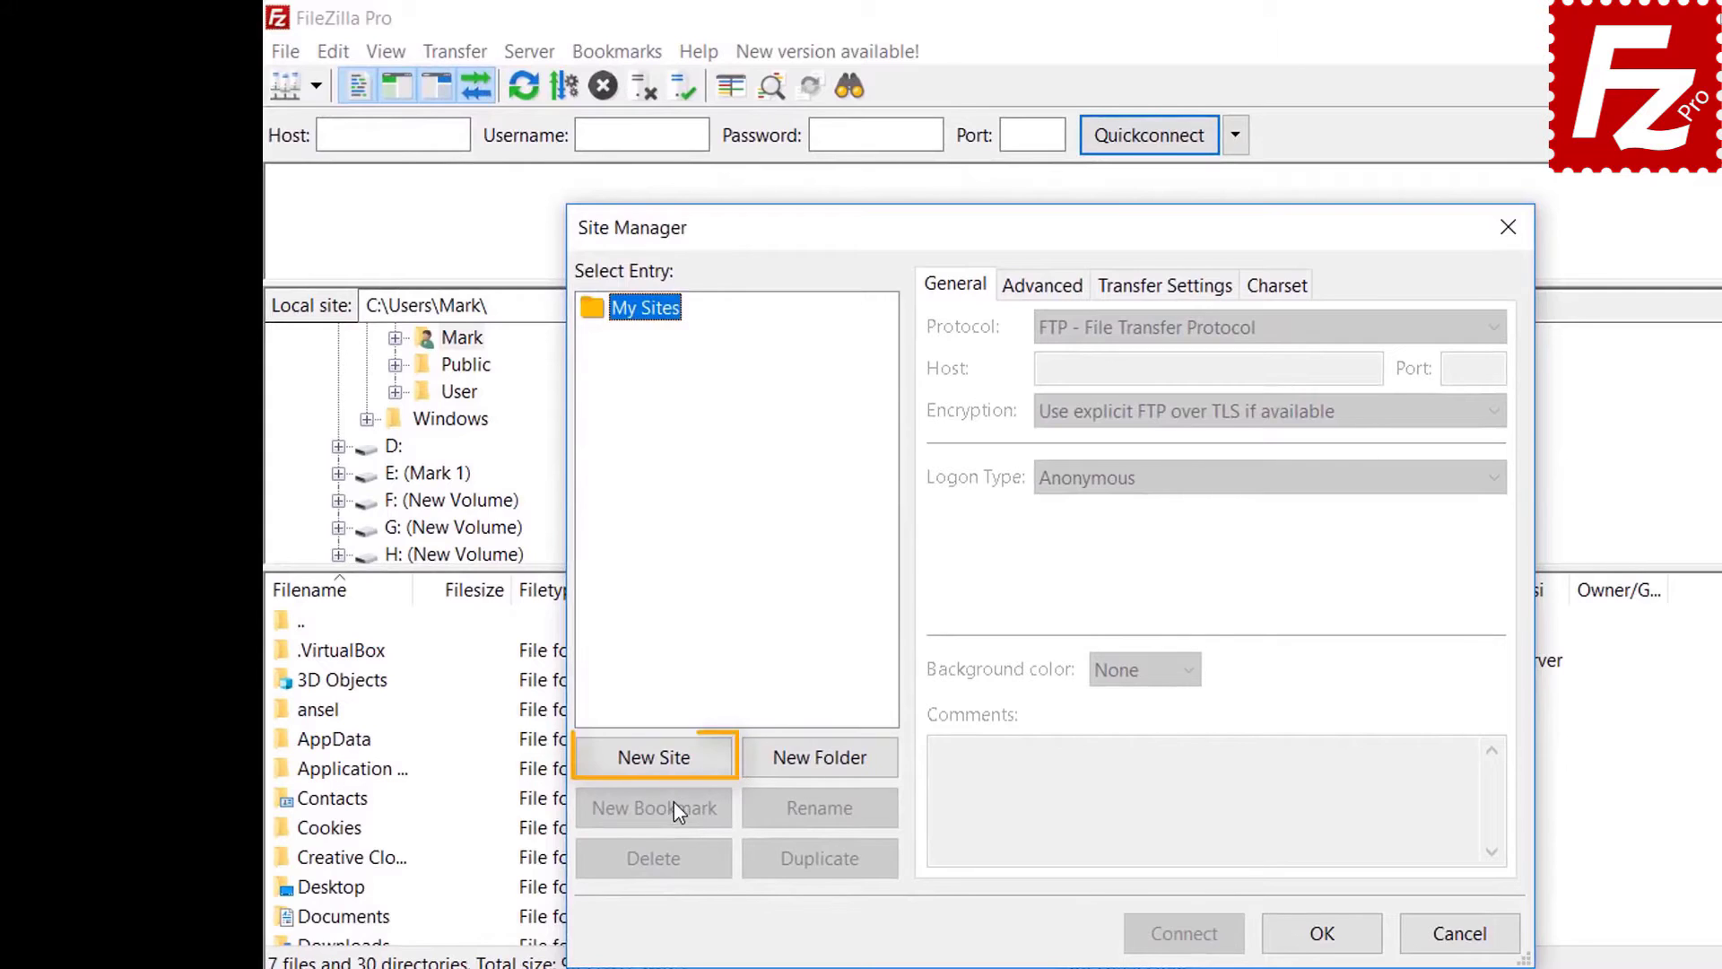
click(669, 761)
text(G)
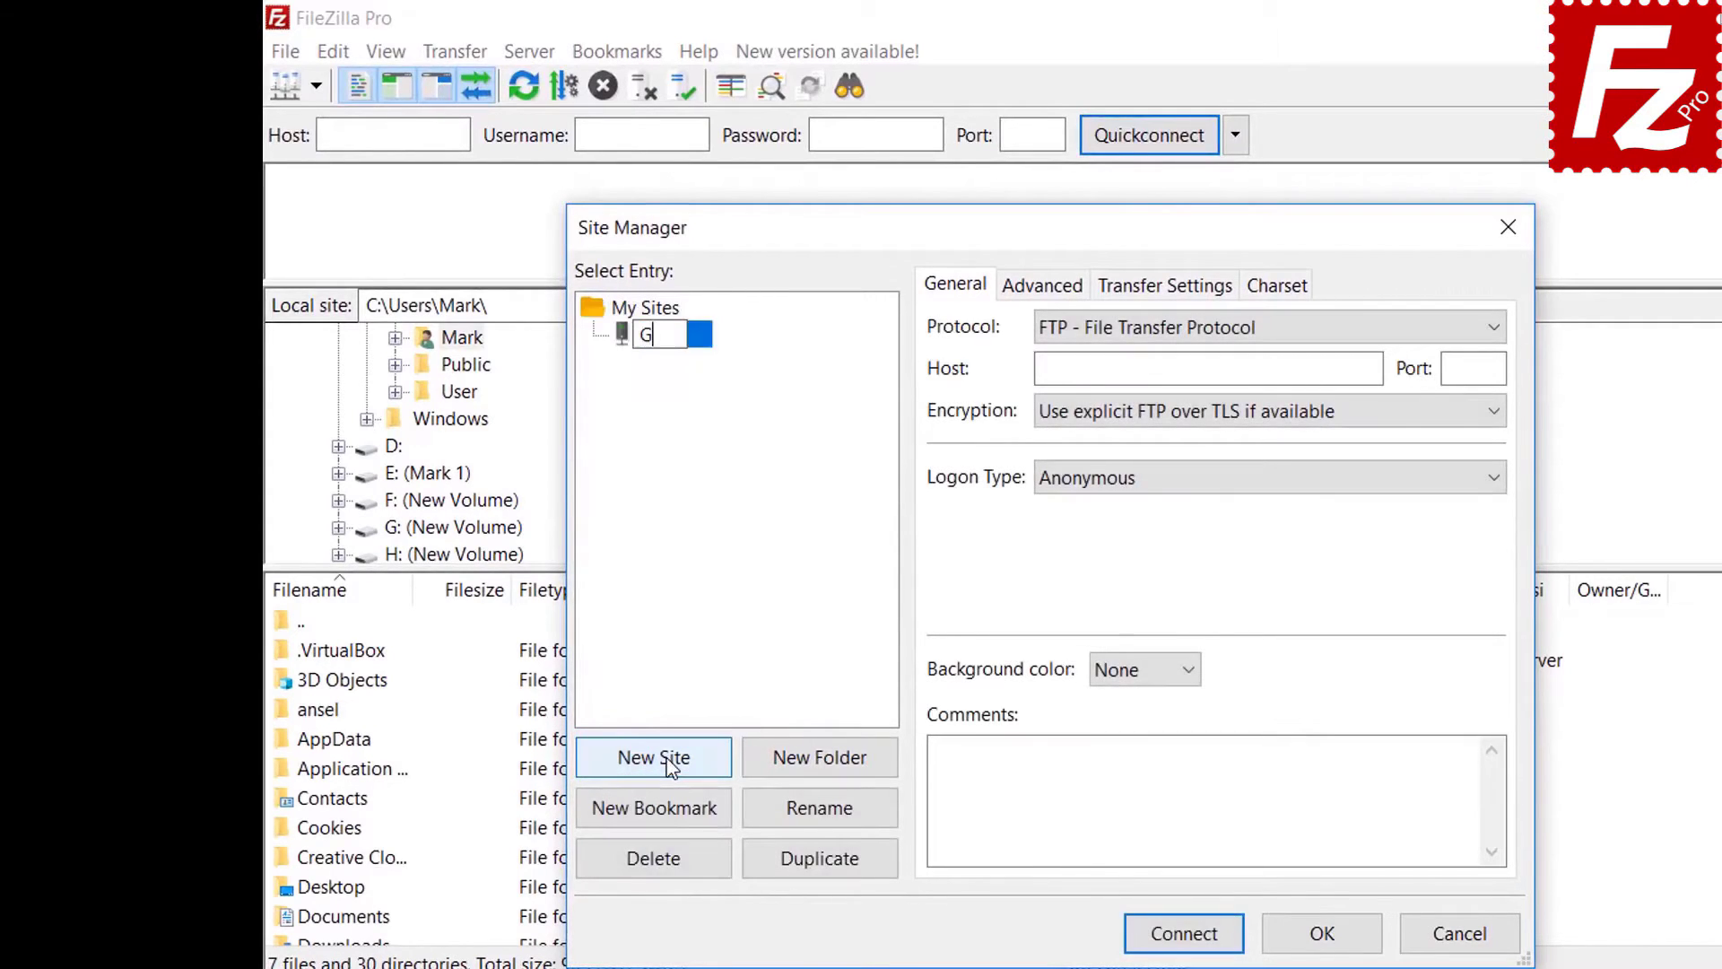
text(oogle Cloud )
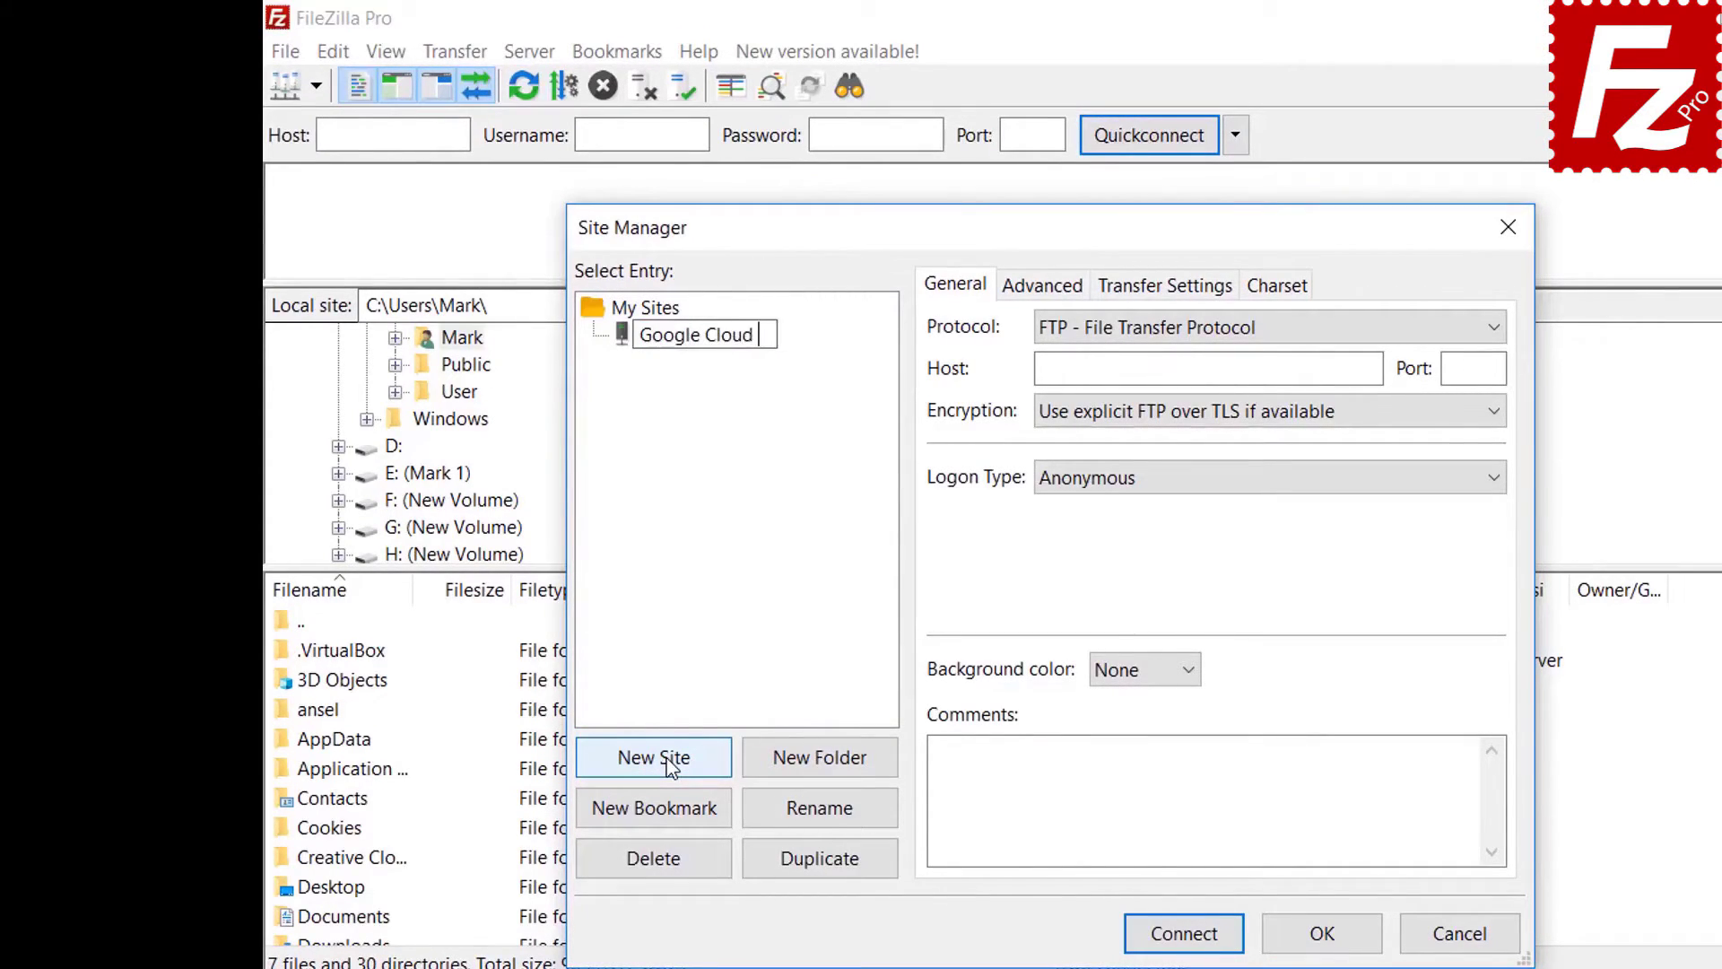
text(Connection)
key(Tab)
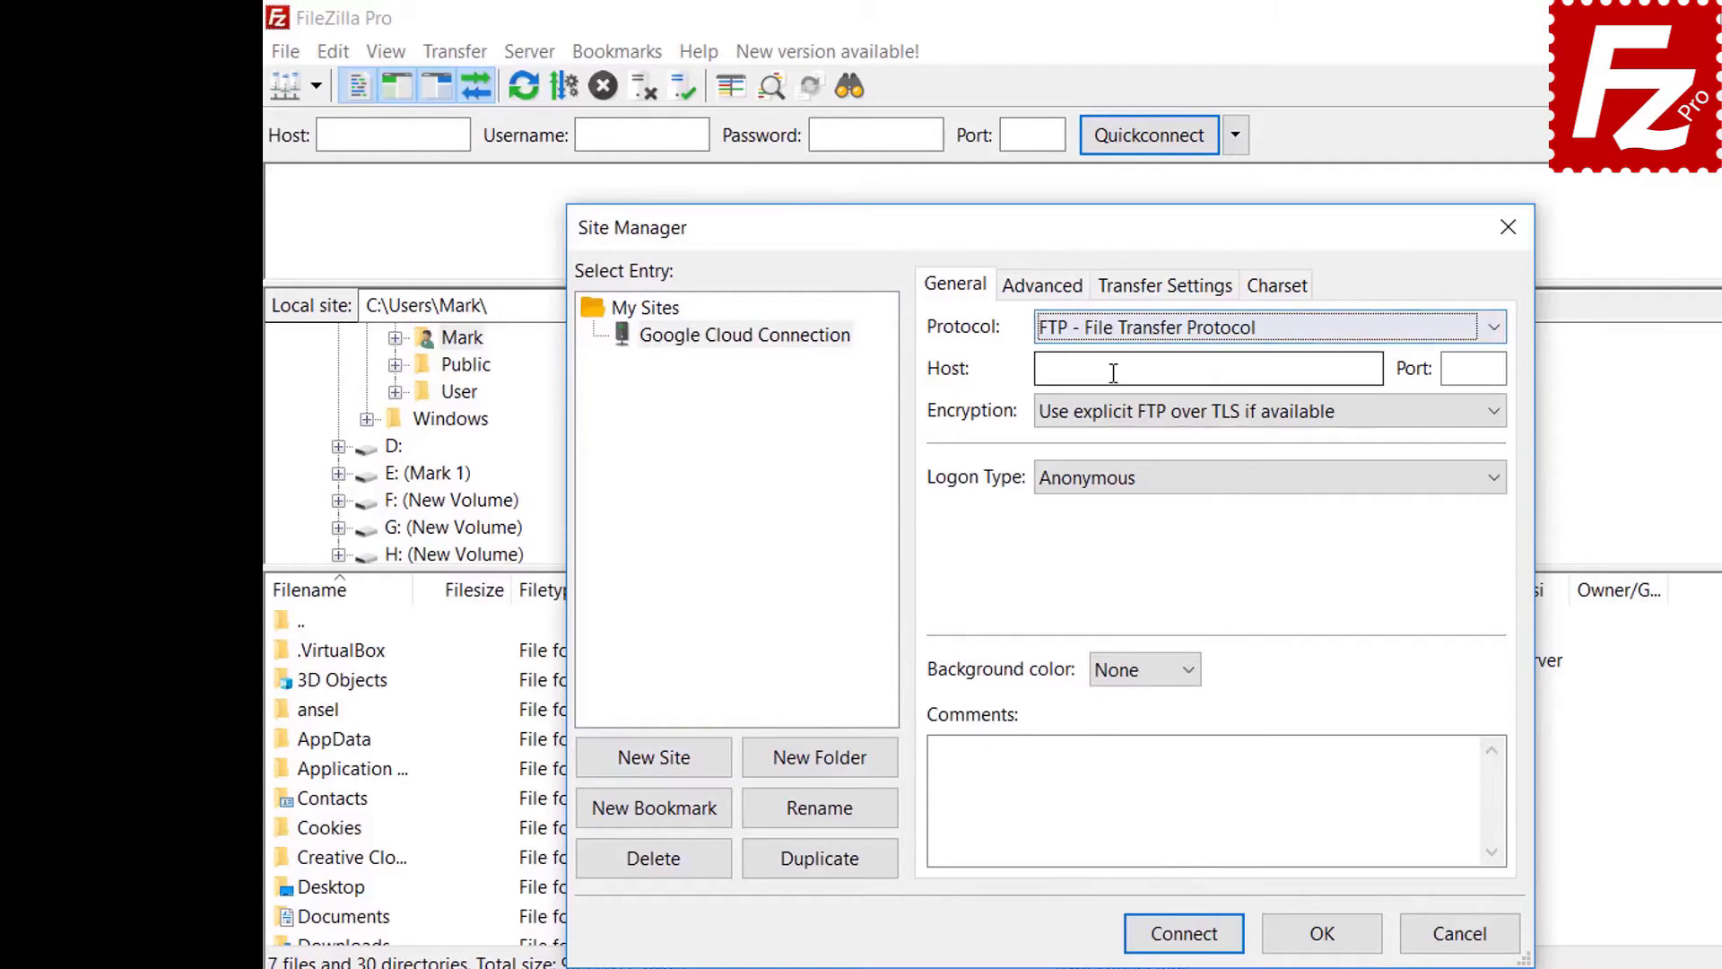
click(1113, 329)
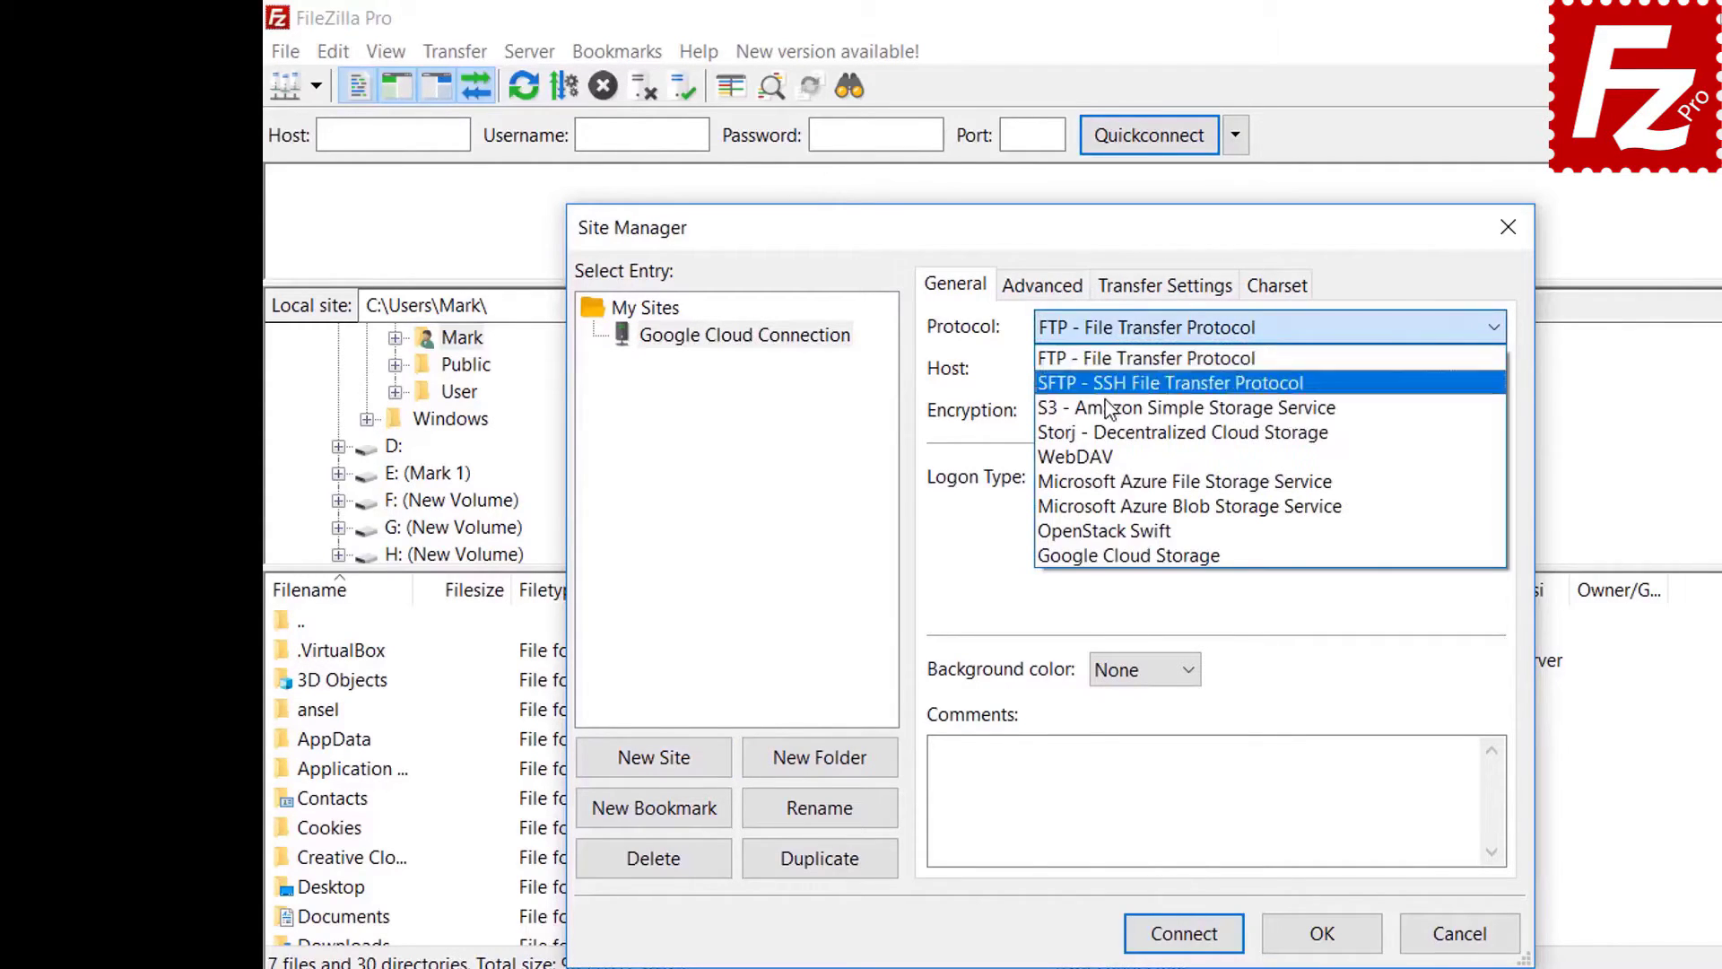
click(1104, 557)
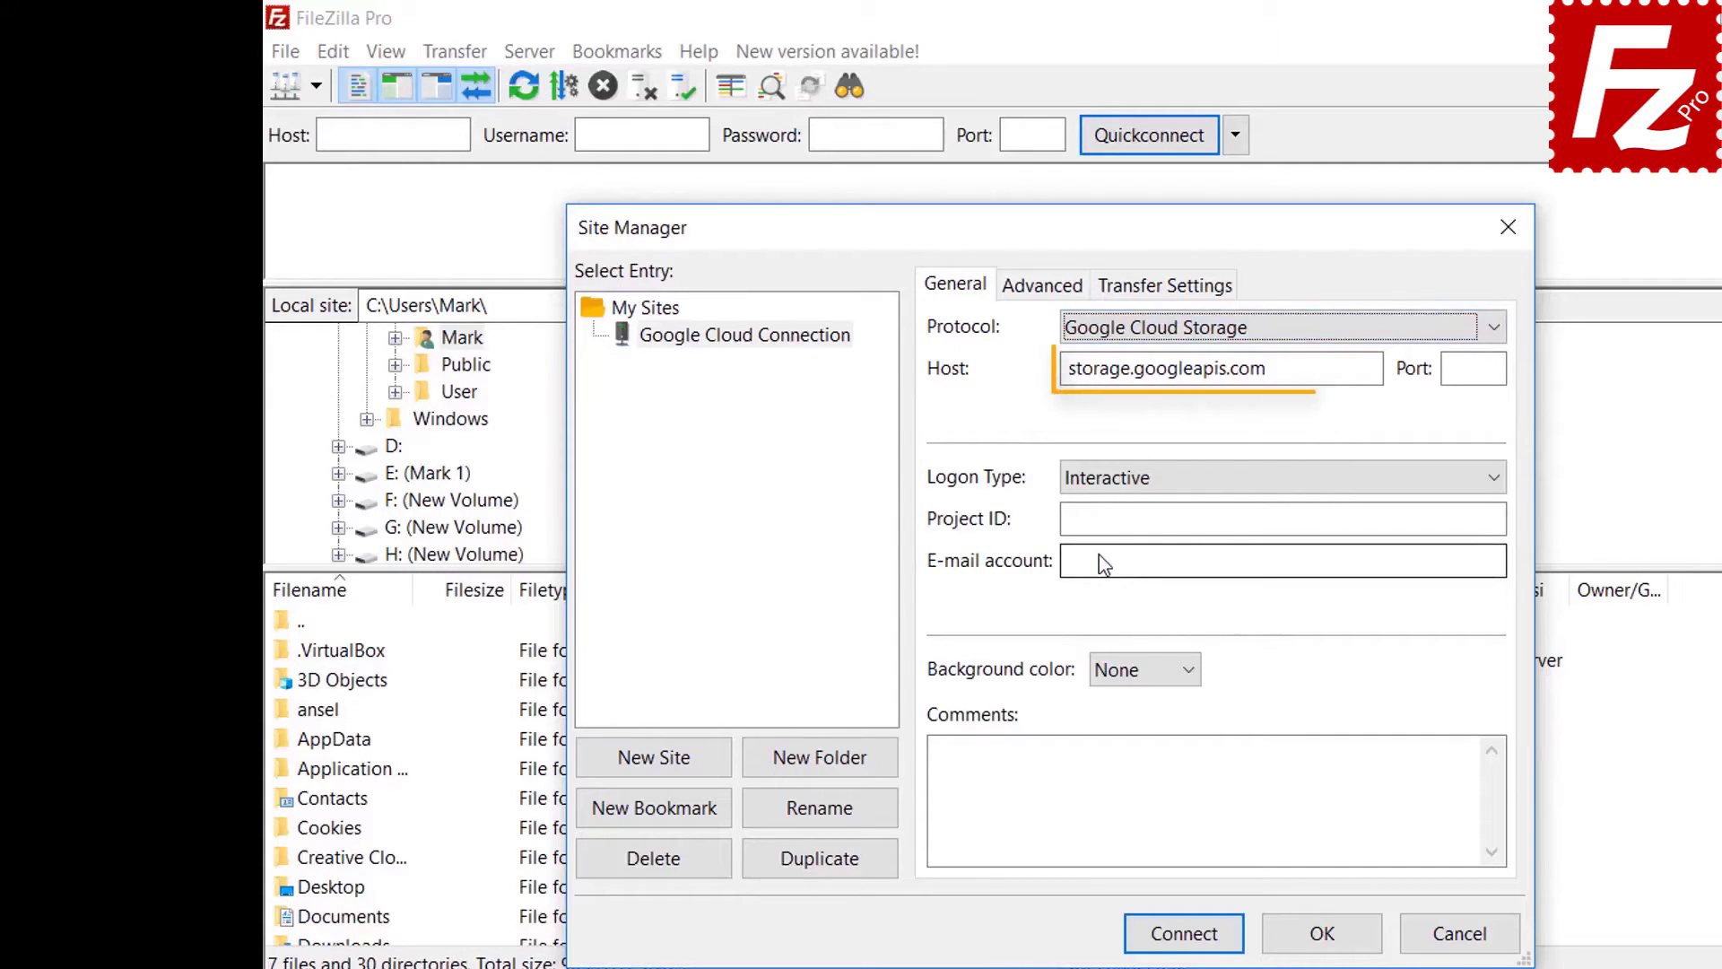
- Enter project ID filezilla-pro and the Google account's e-mail, then connect
key(Tab)
key(Tab)
key(Tab)
key(Tab)
text(fi)
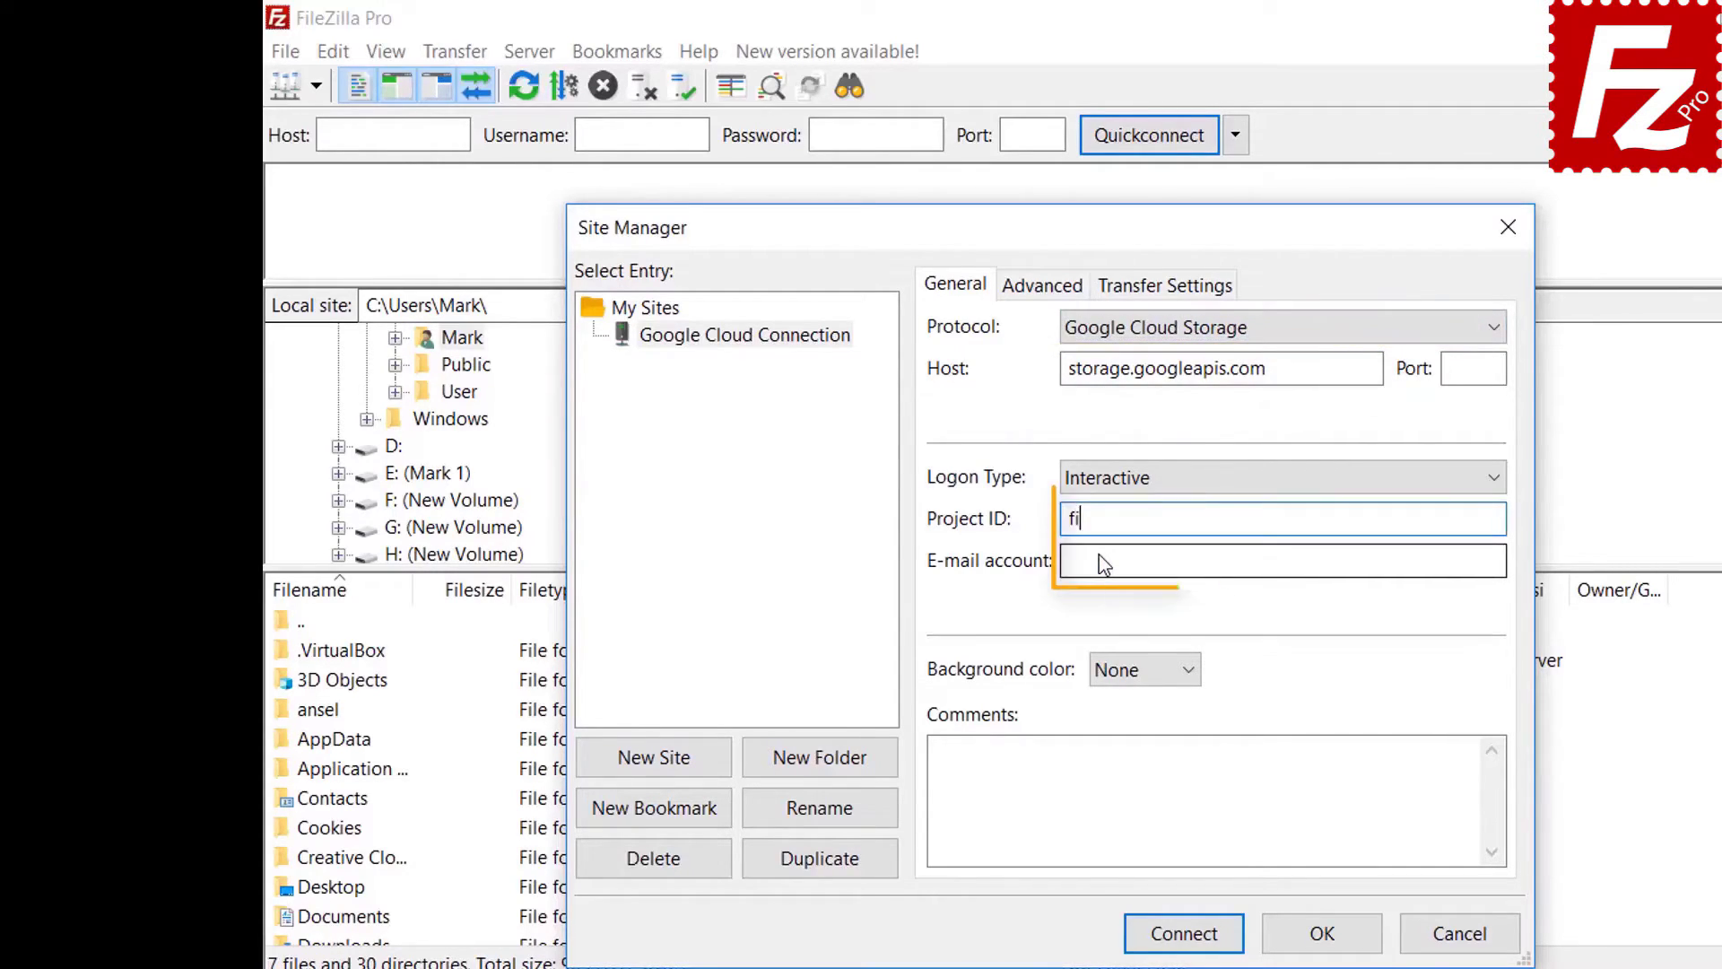
text(lezilla-pro)
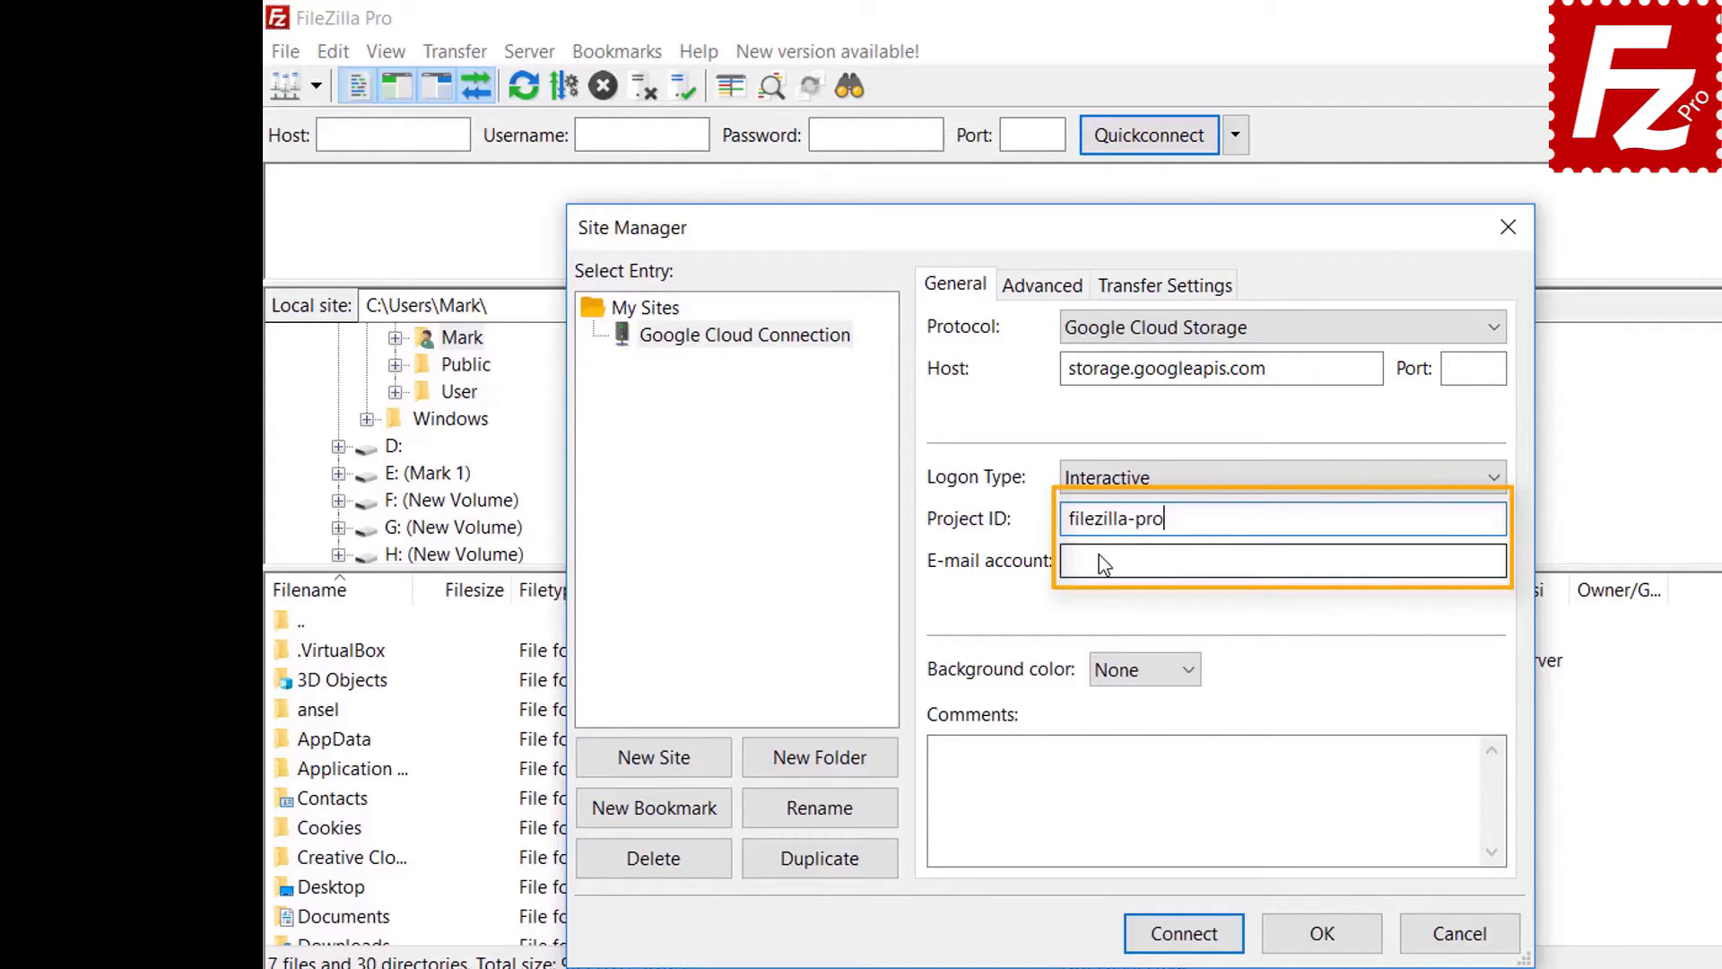
key(Tab)
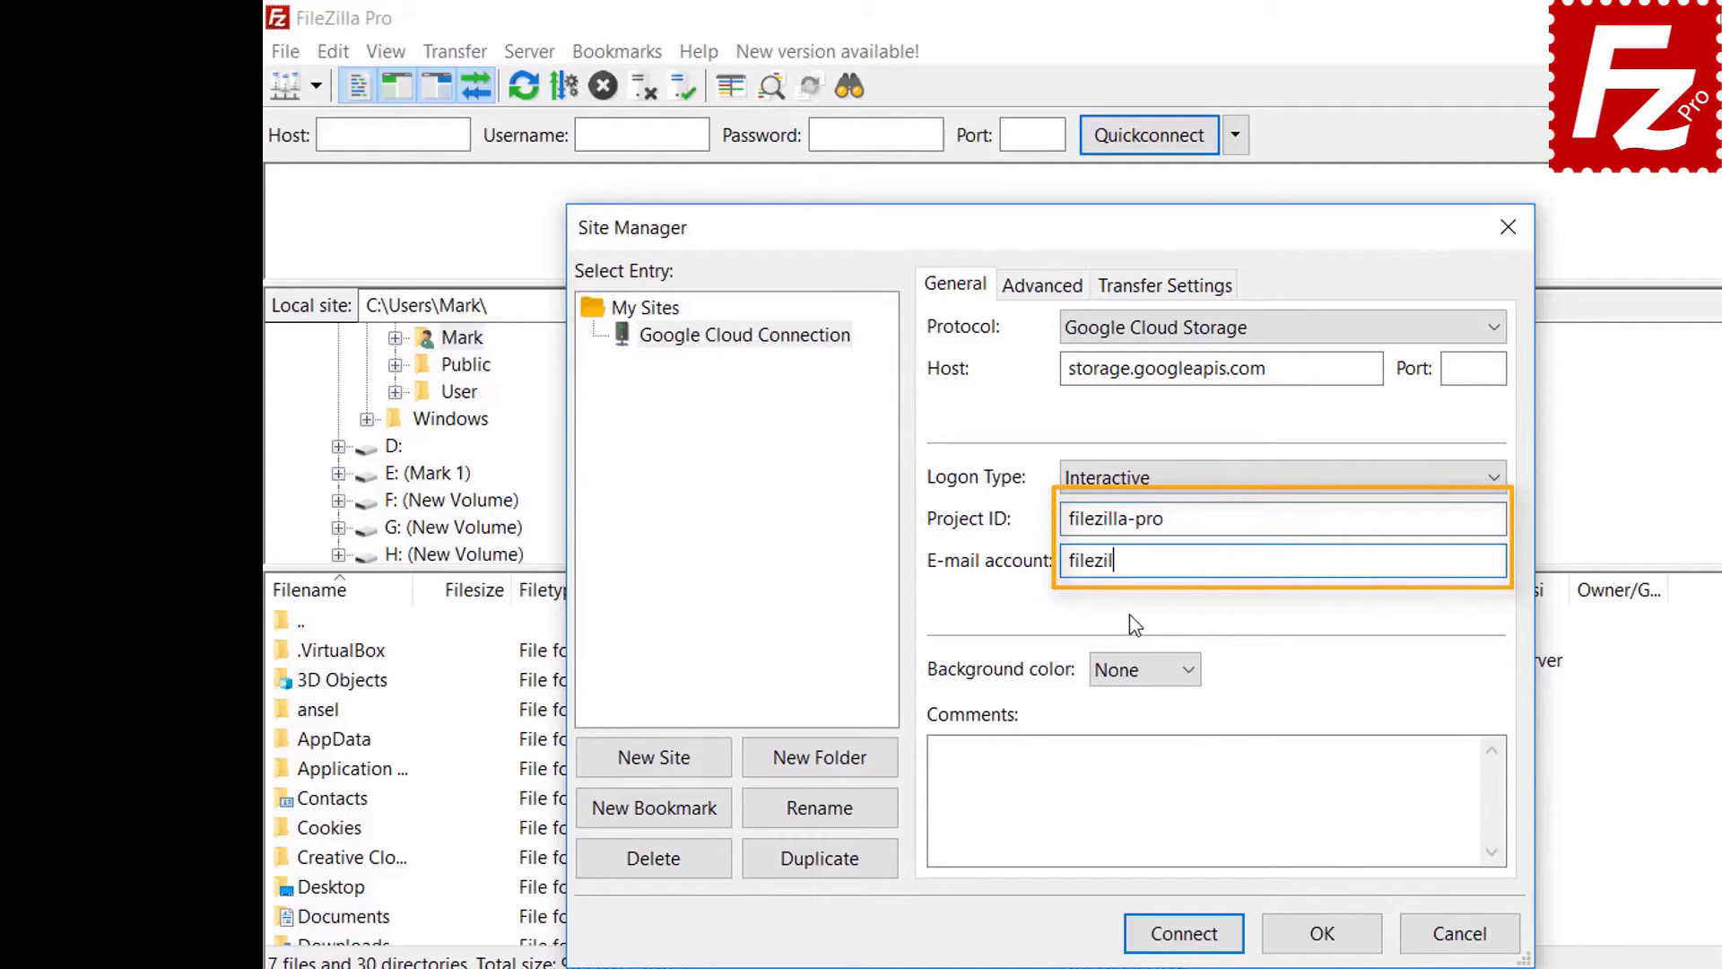
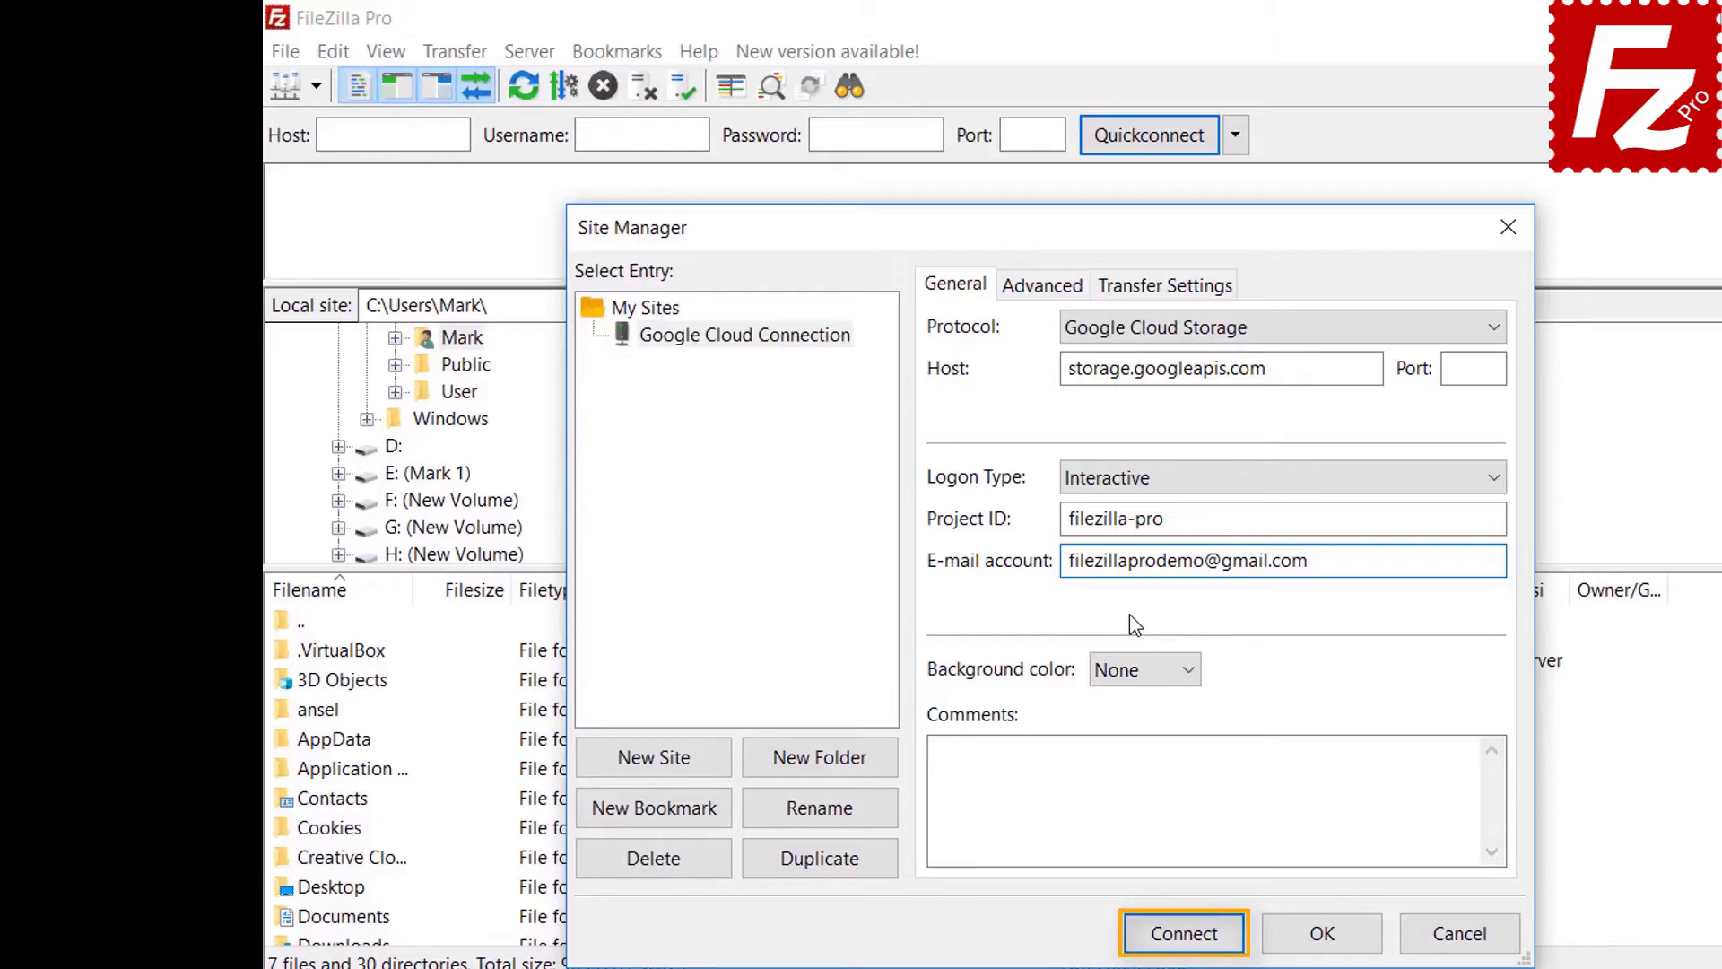
click(1188, 933)
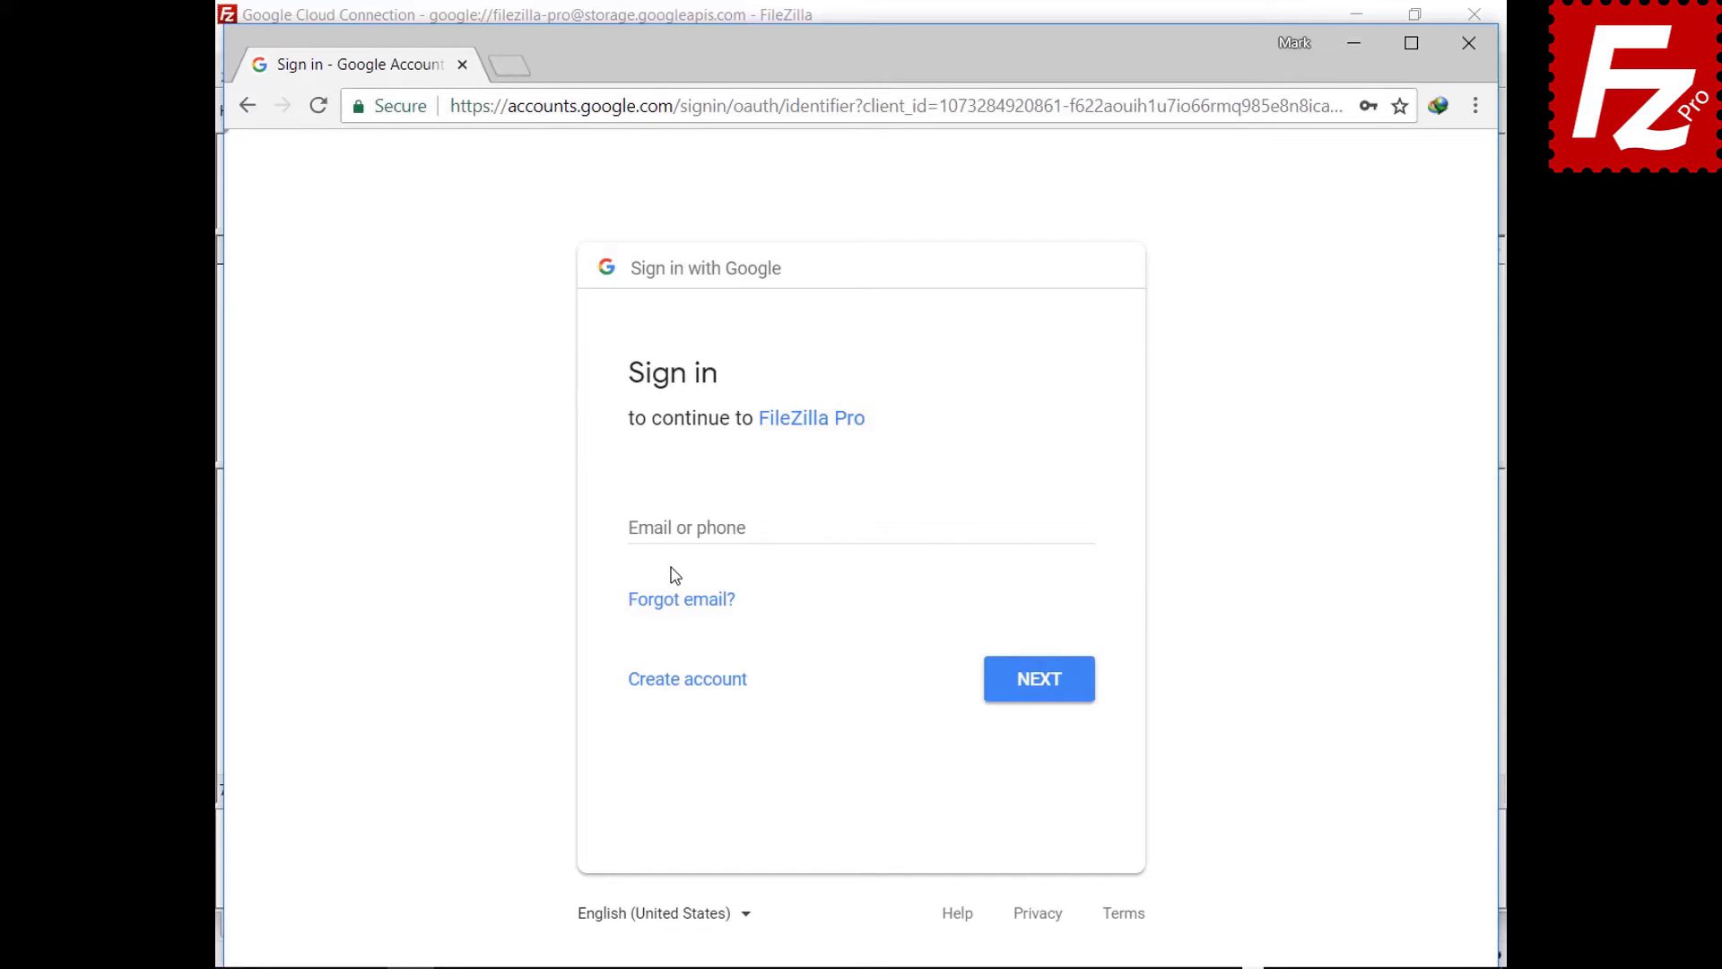
- Sign in with the demo account's e-mail and password, allow Cloud Storage access, trust the certificate
click(680, 527)
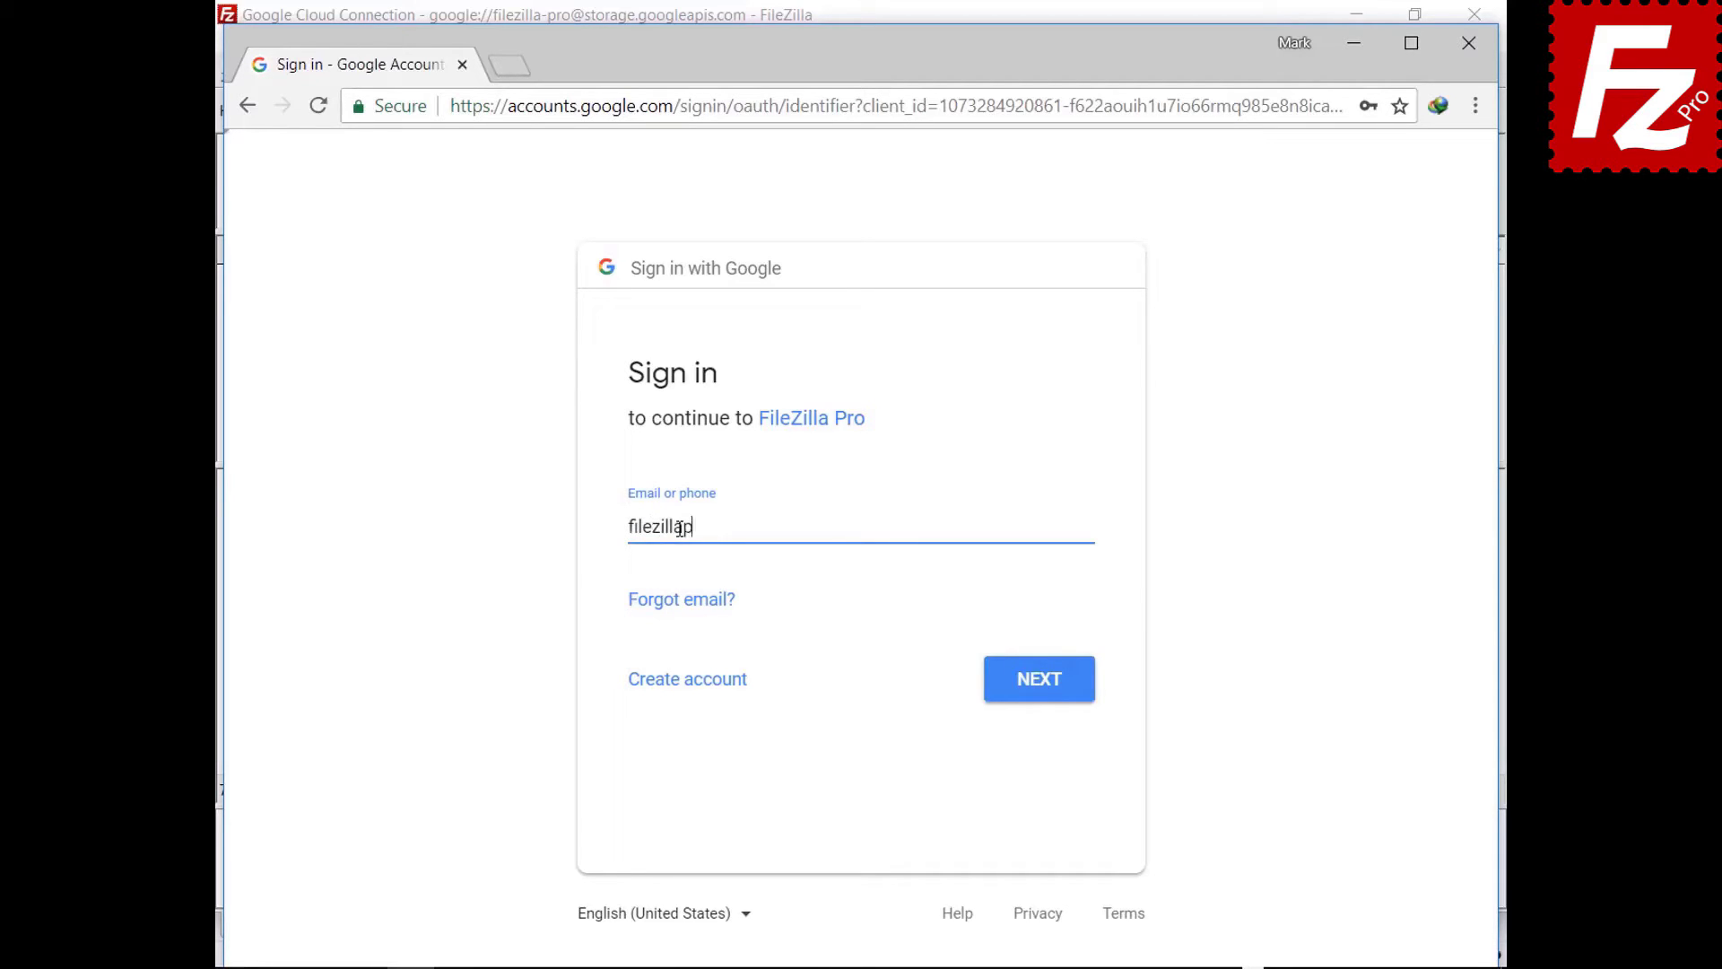
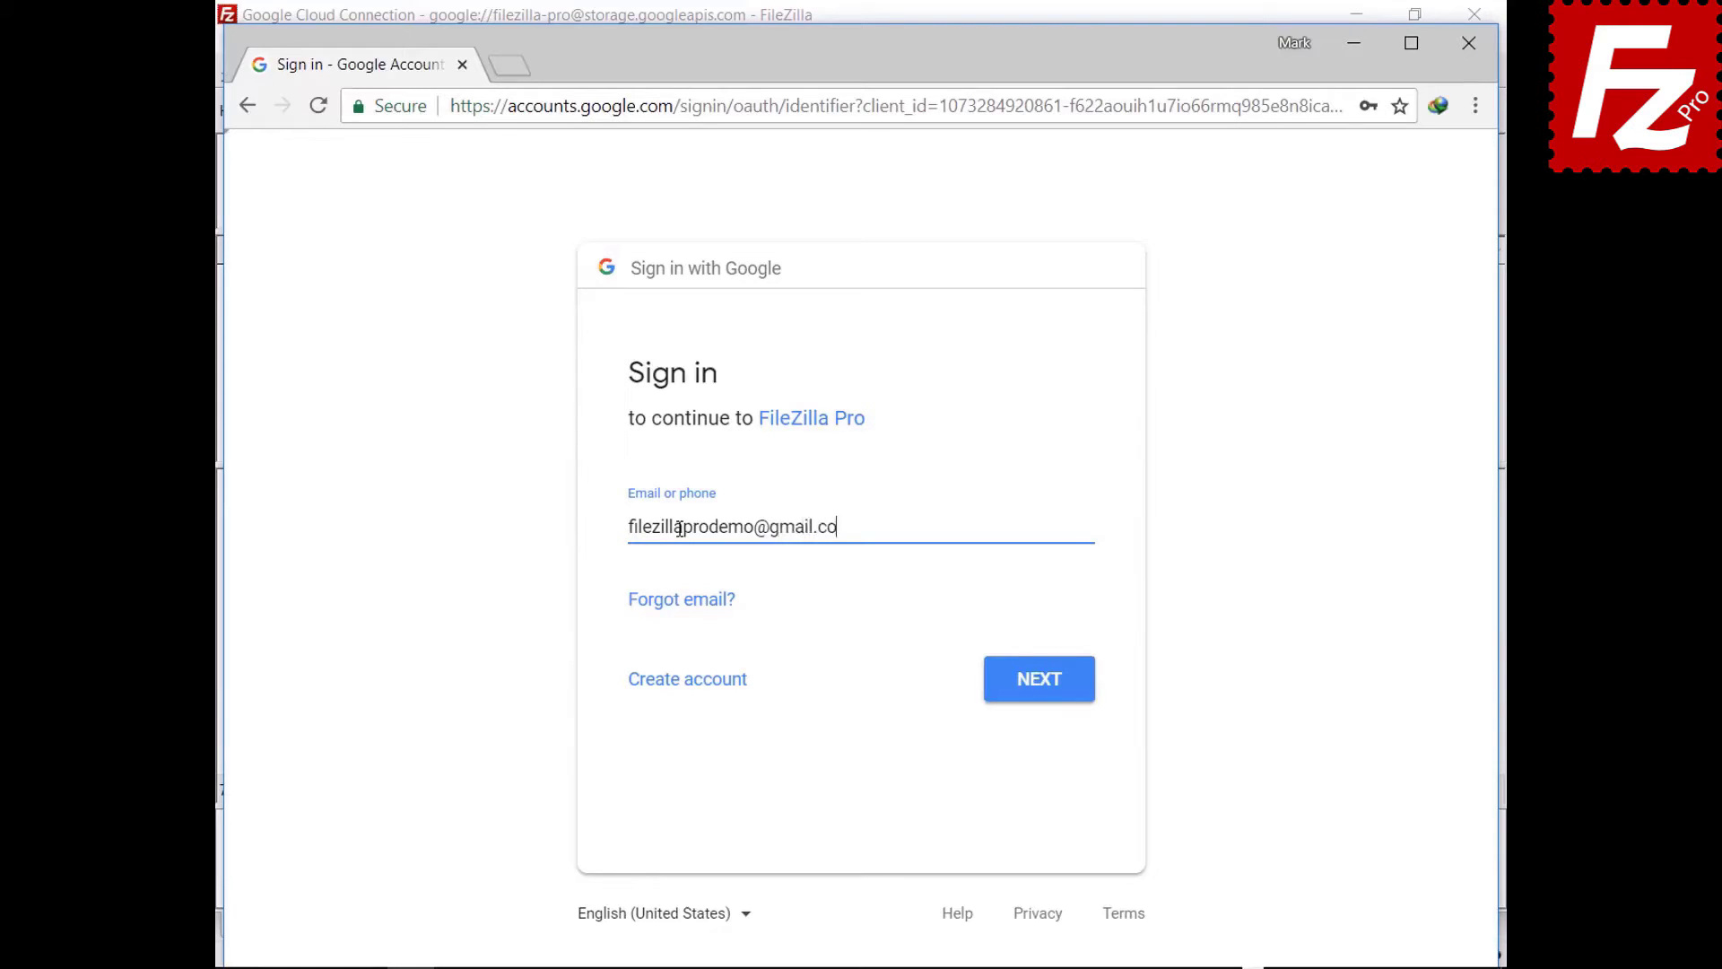
click(1038, 685)
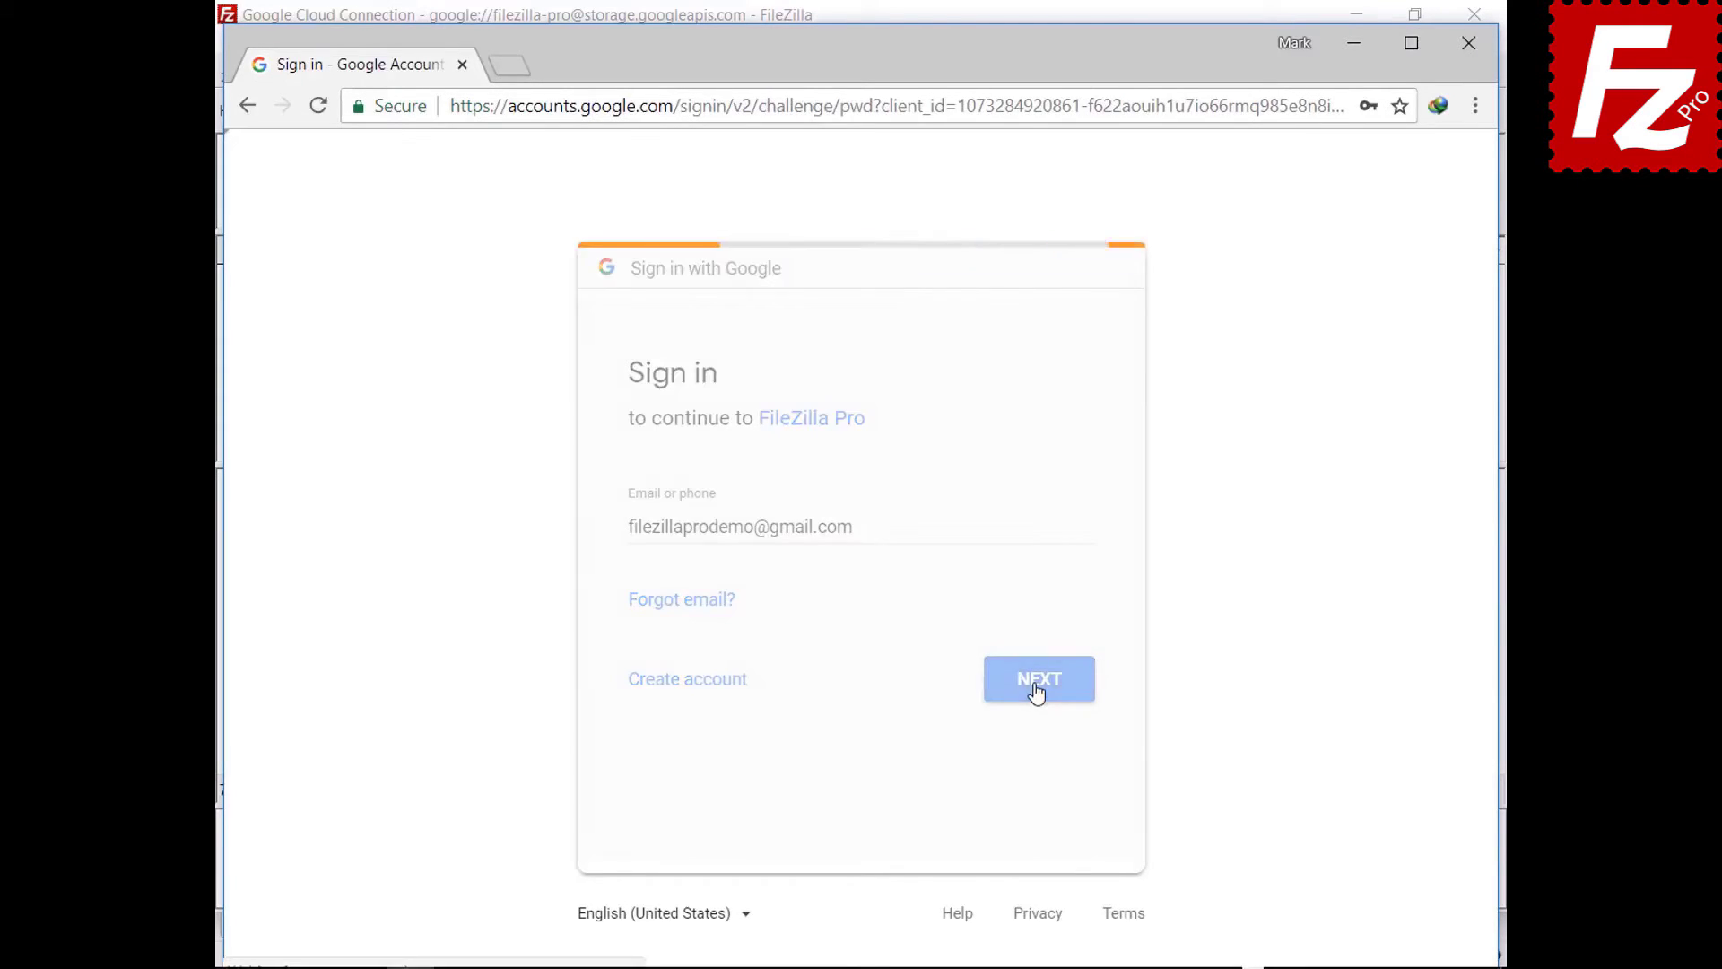
key(ctrl+v)
click(1043, 640)
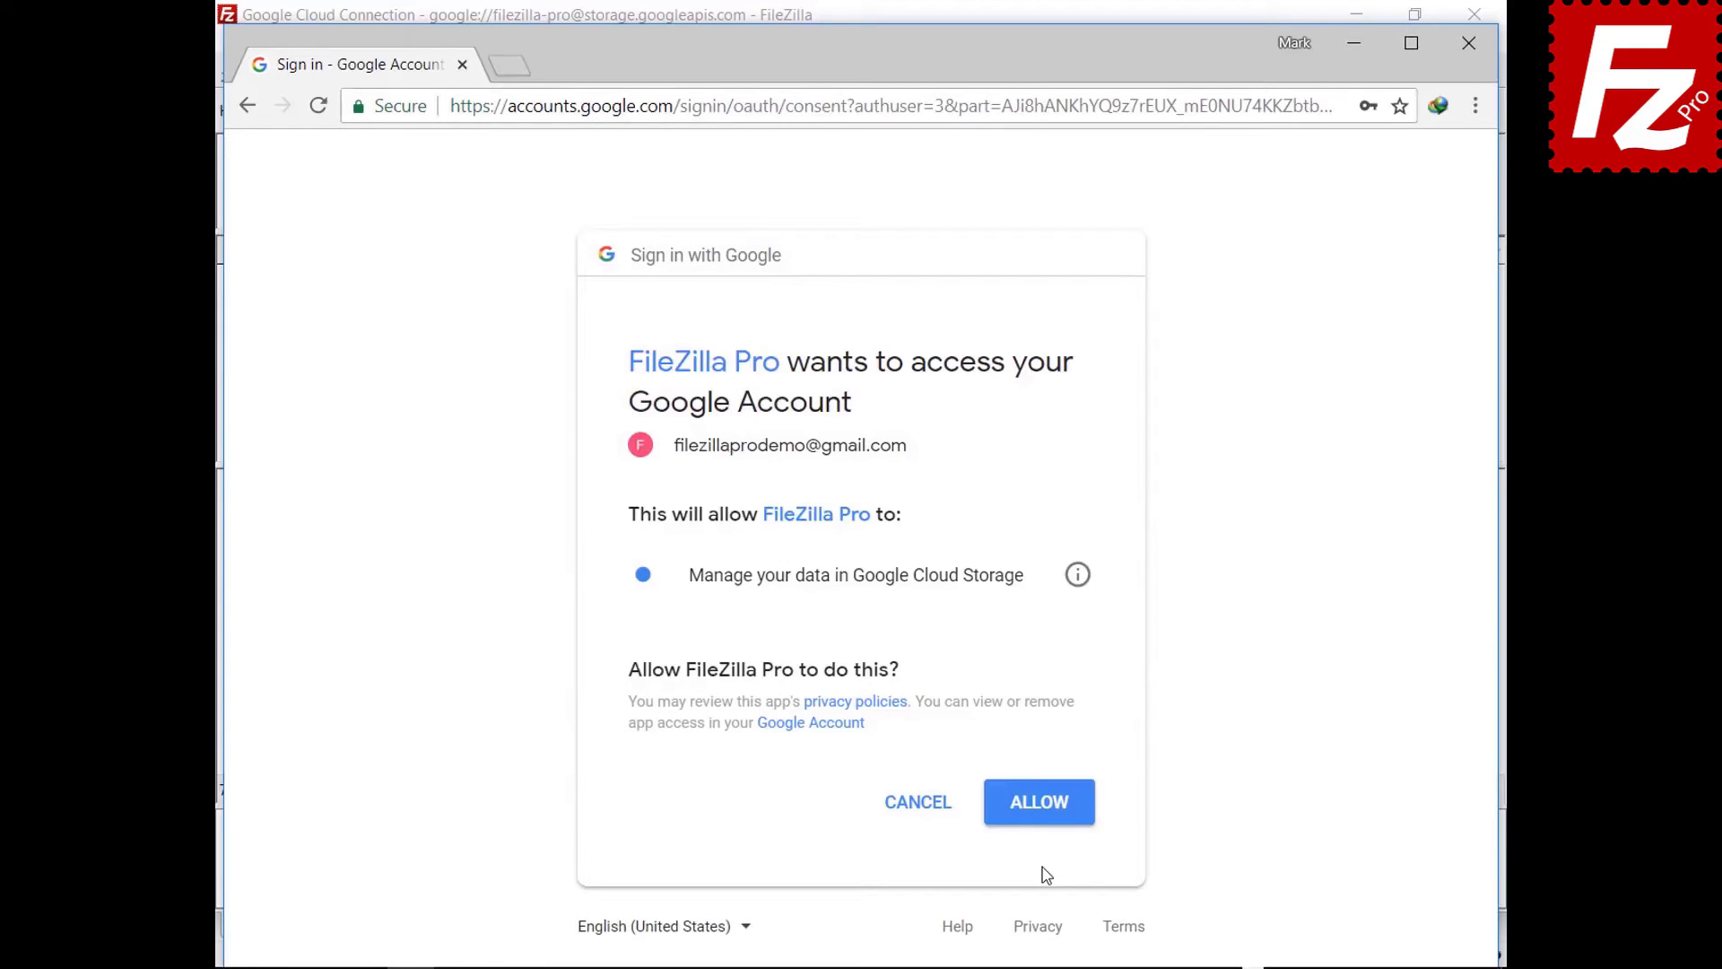
click(1040, 819)
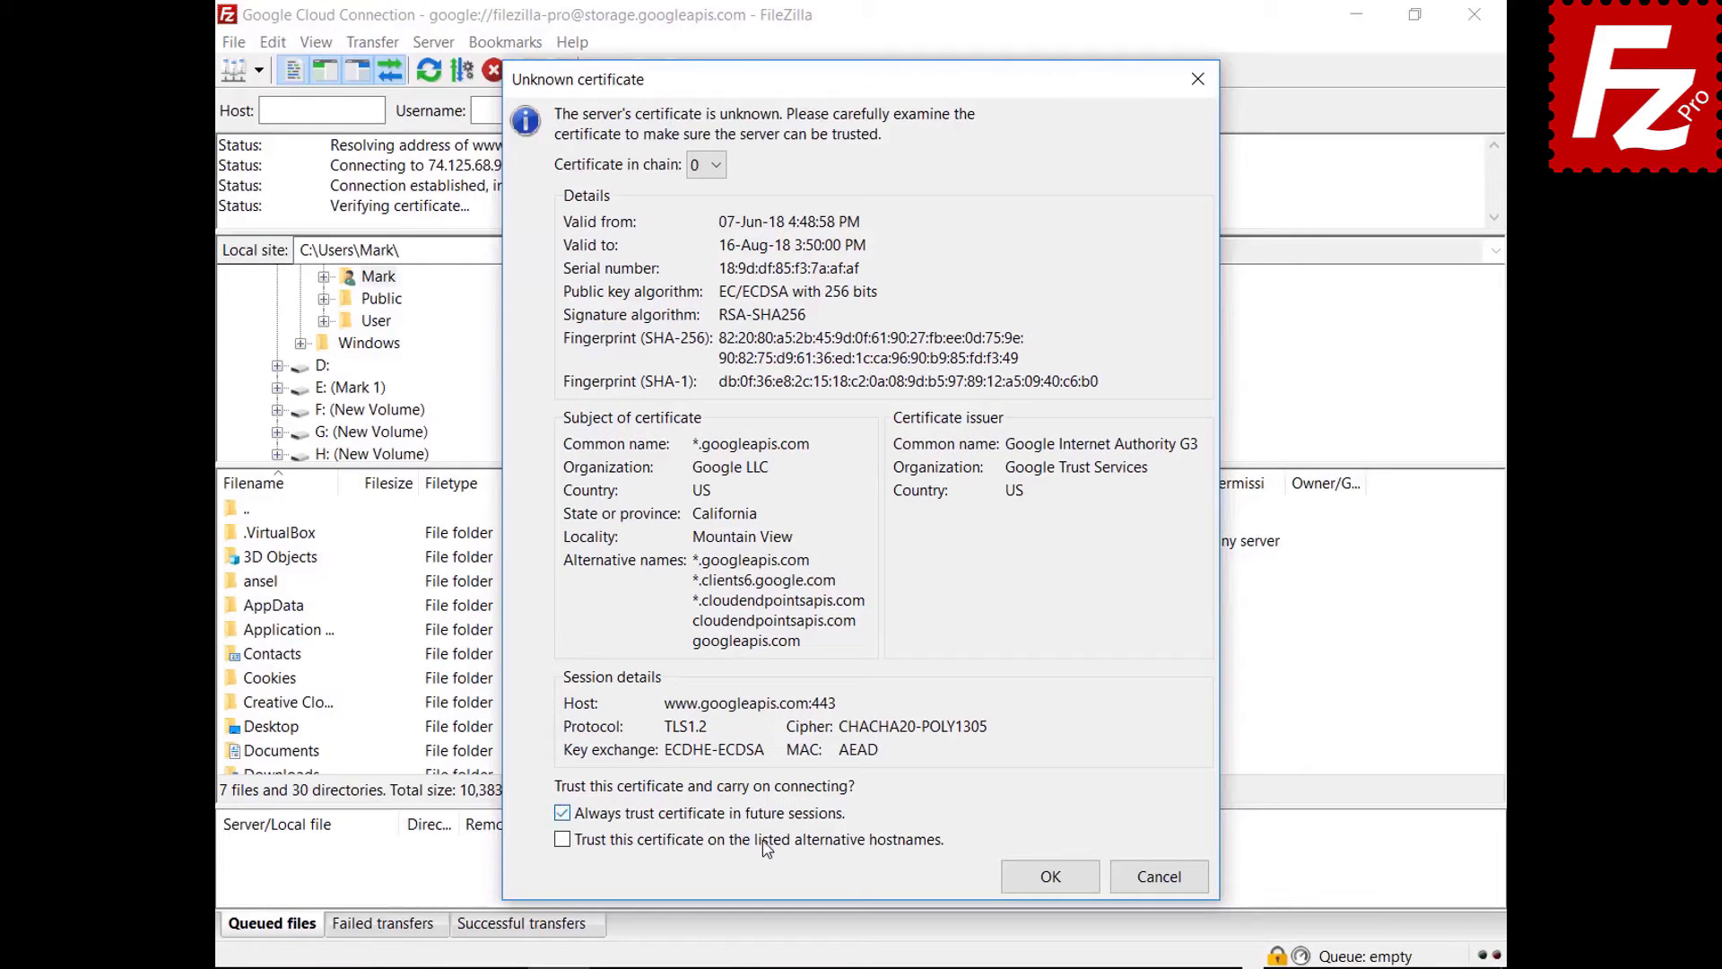
click(767, 839)
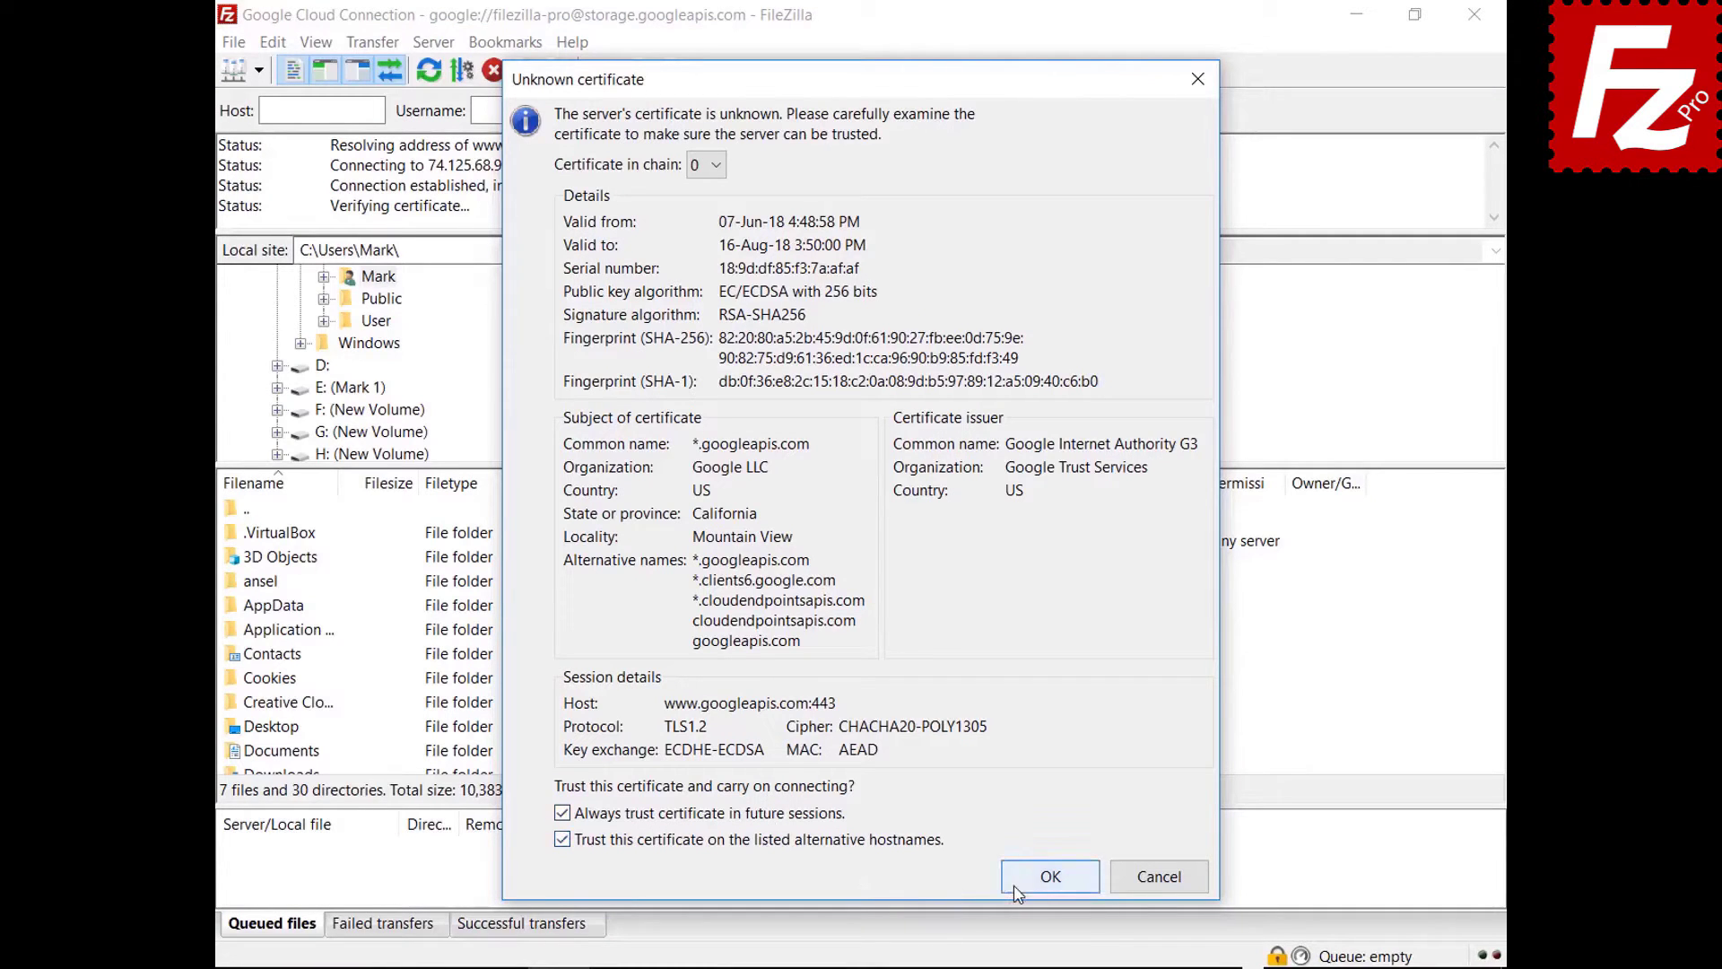
- Accept both Google server certificates, including the storage.googleapis.com one
click(1048, 879)
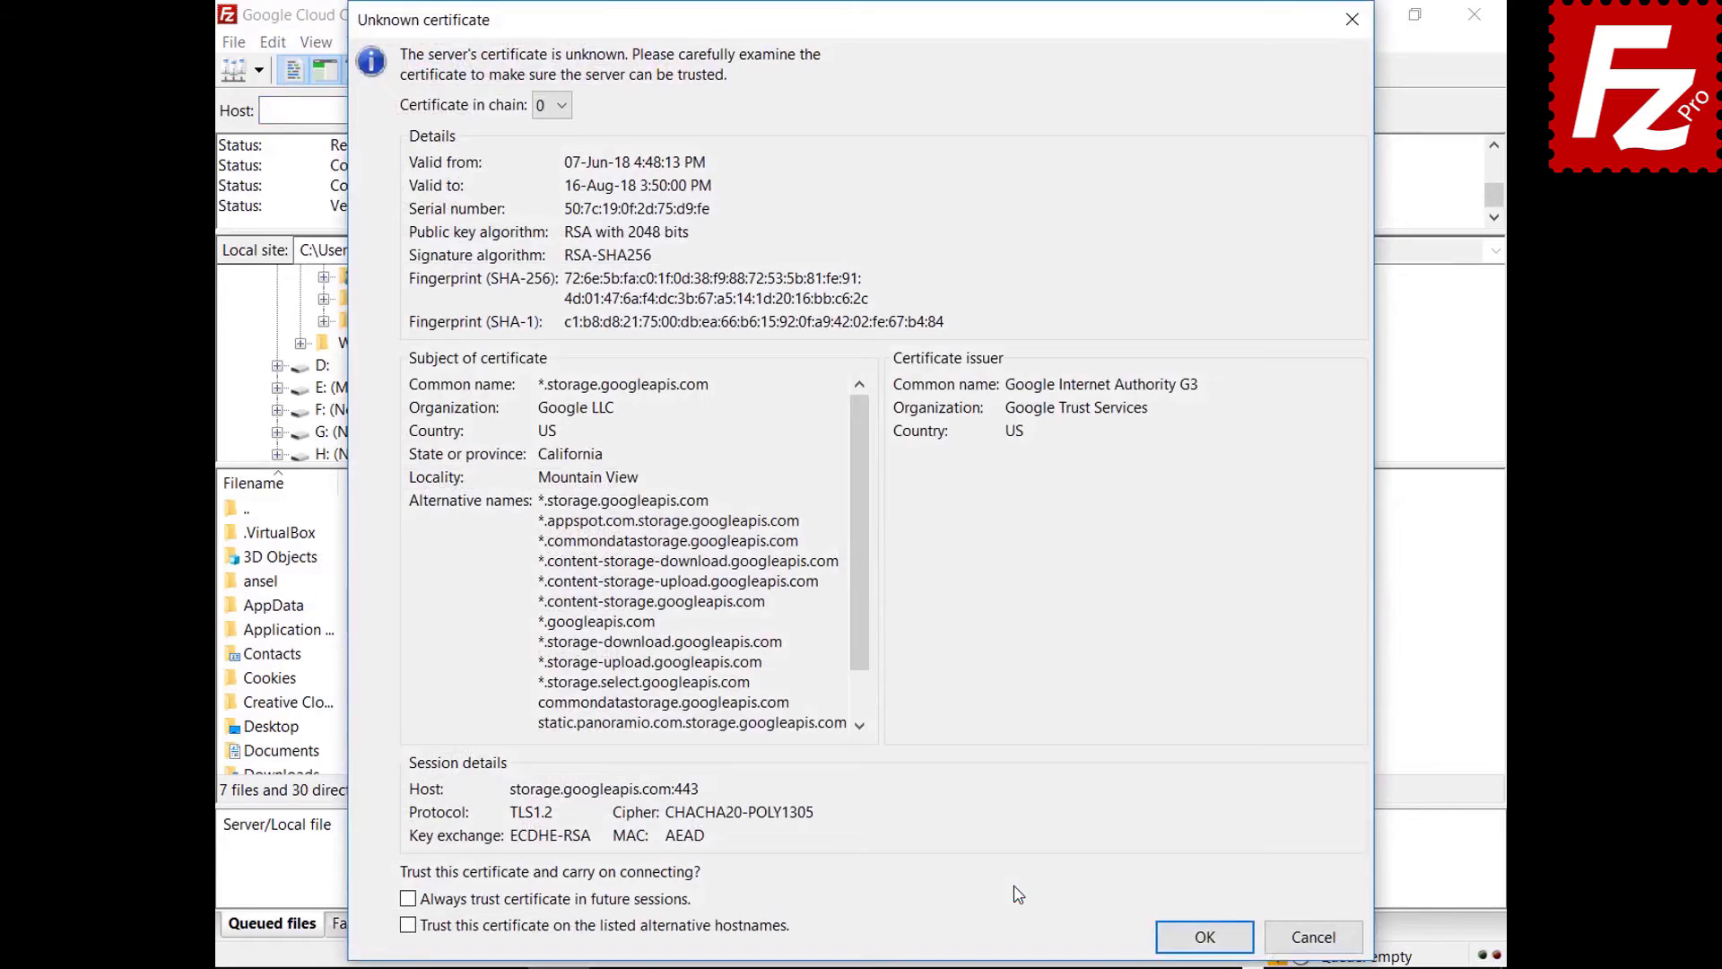
click(1202, 935)
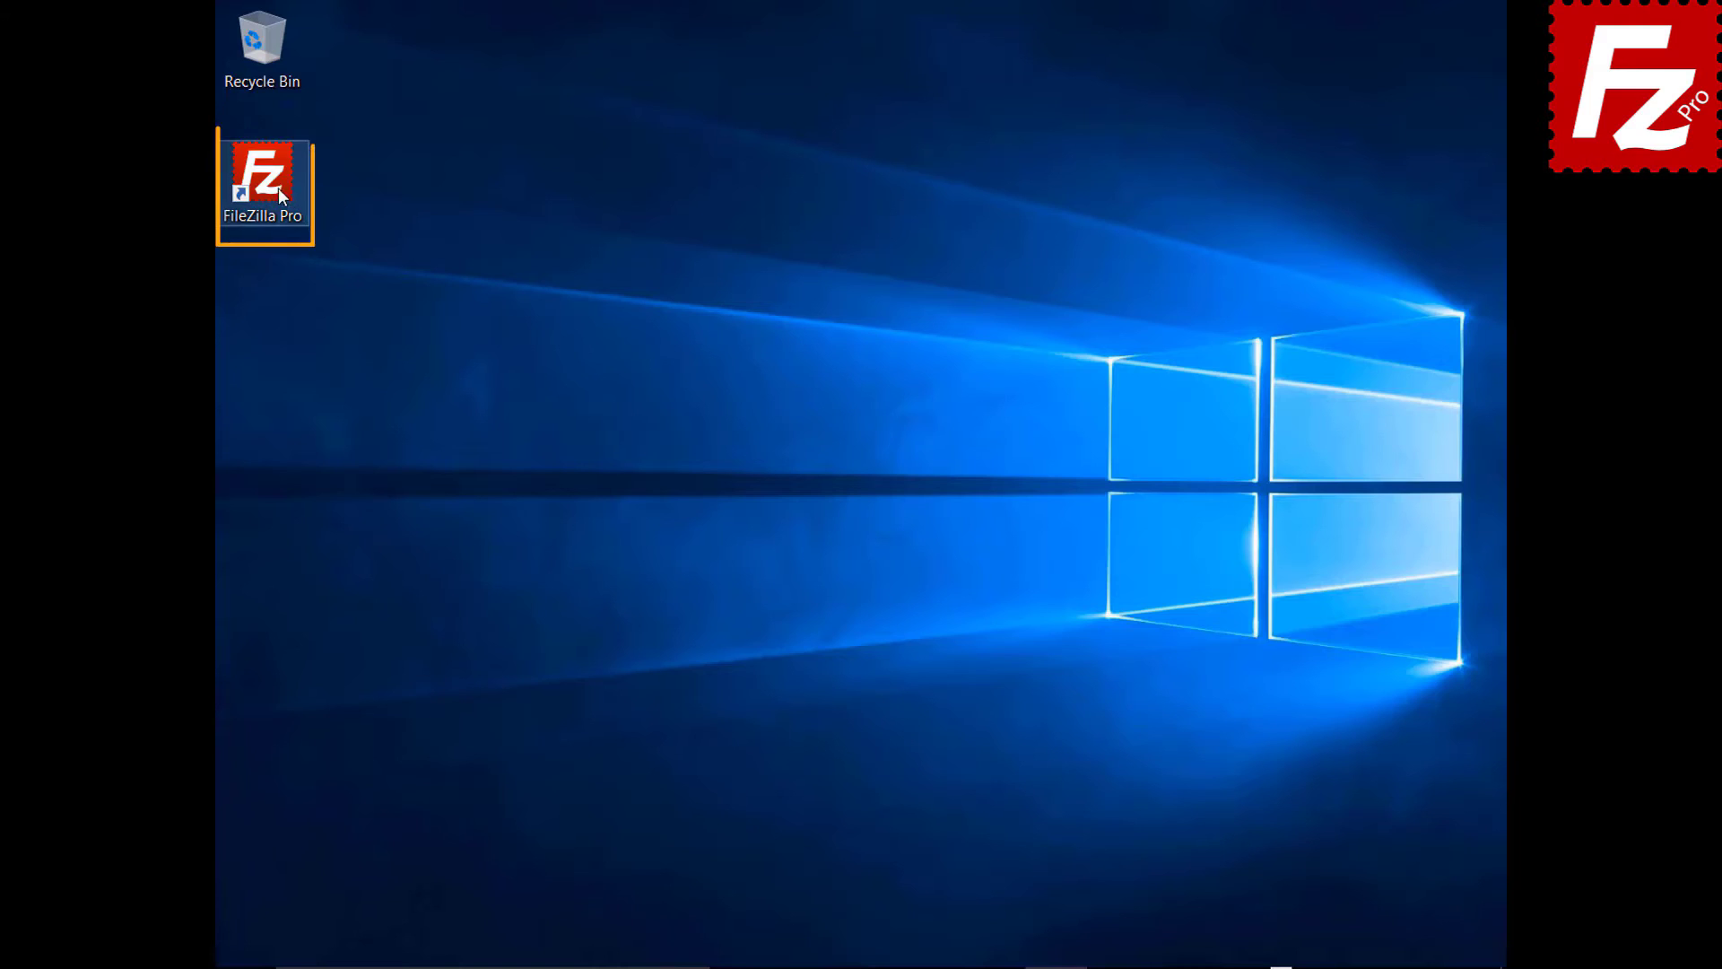
- Launch FileZilla Pro and add a new site named 'Google Drive' in the Site Manager
double_click(272, 186)
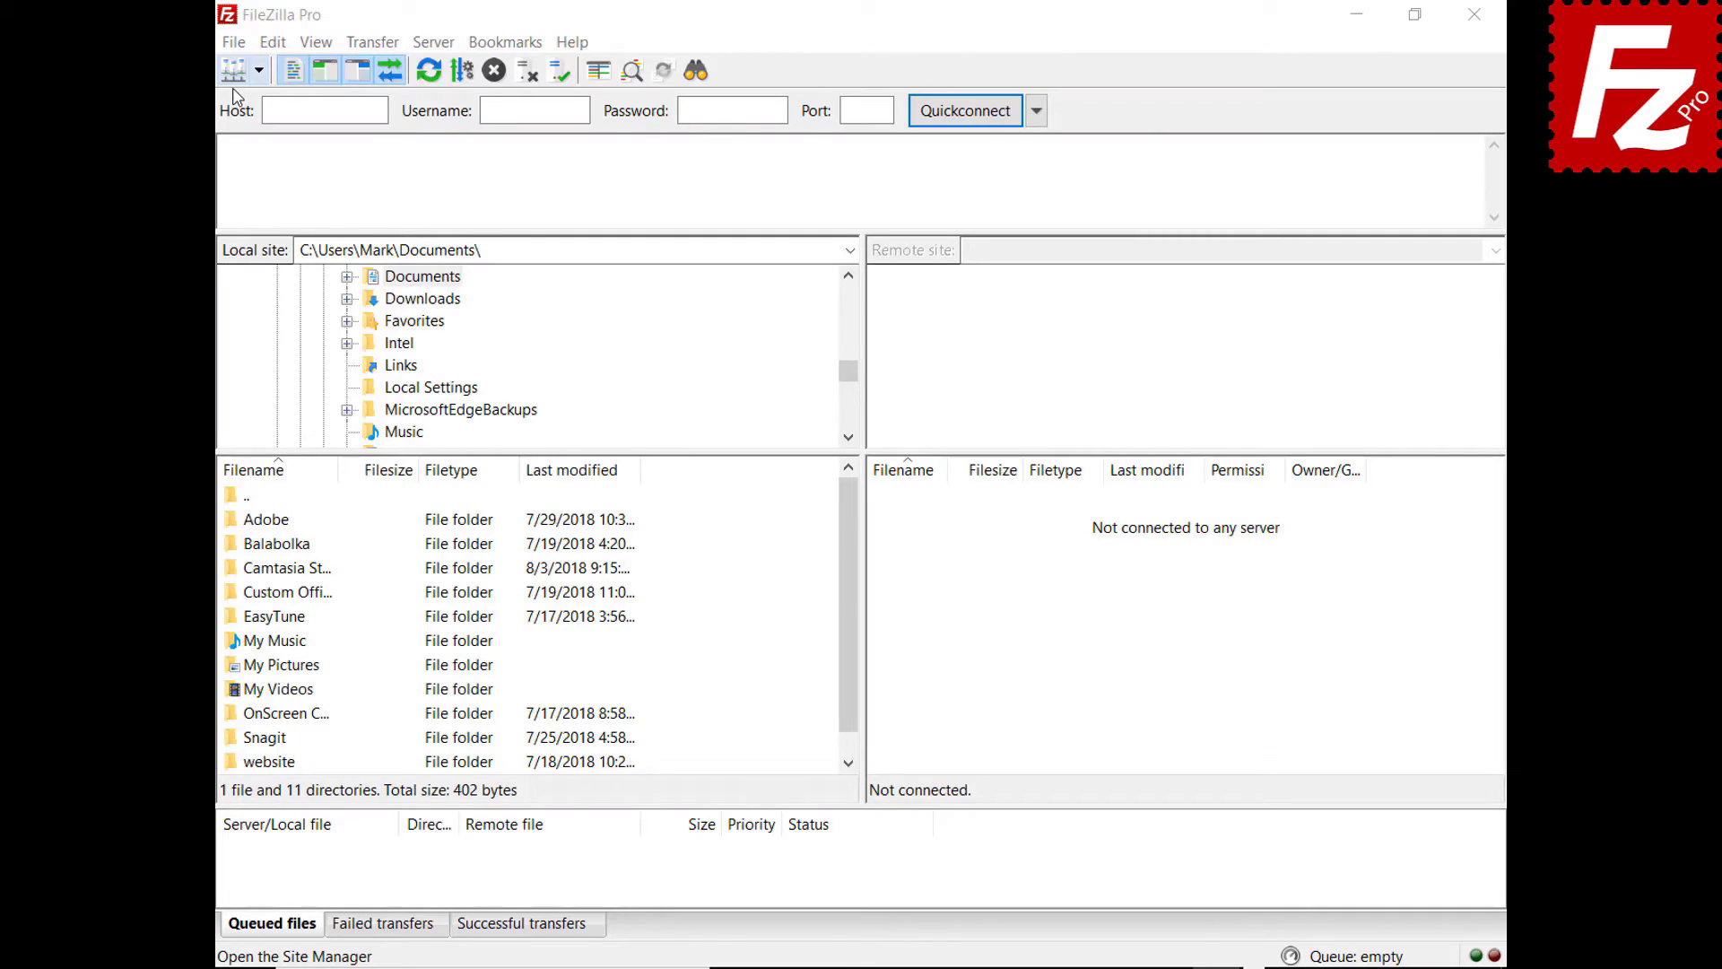
click(233, 42)
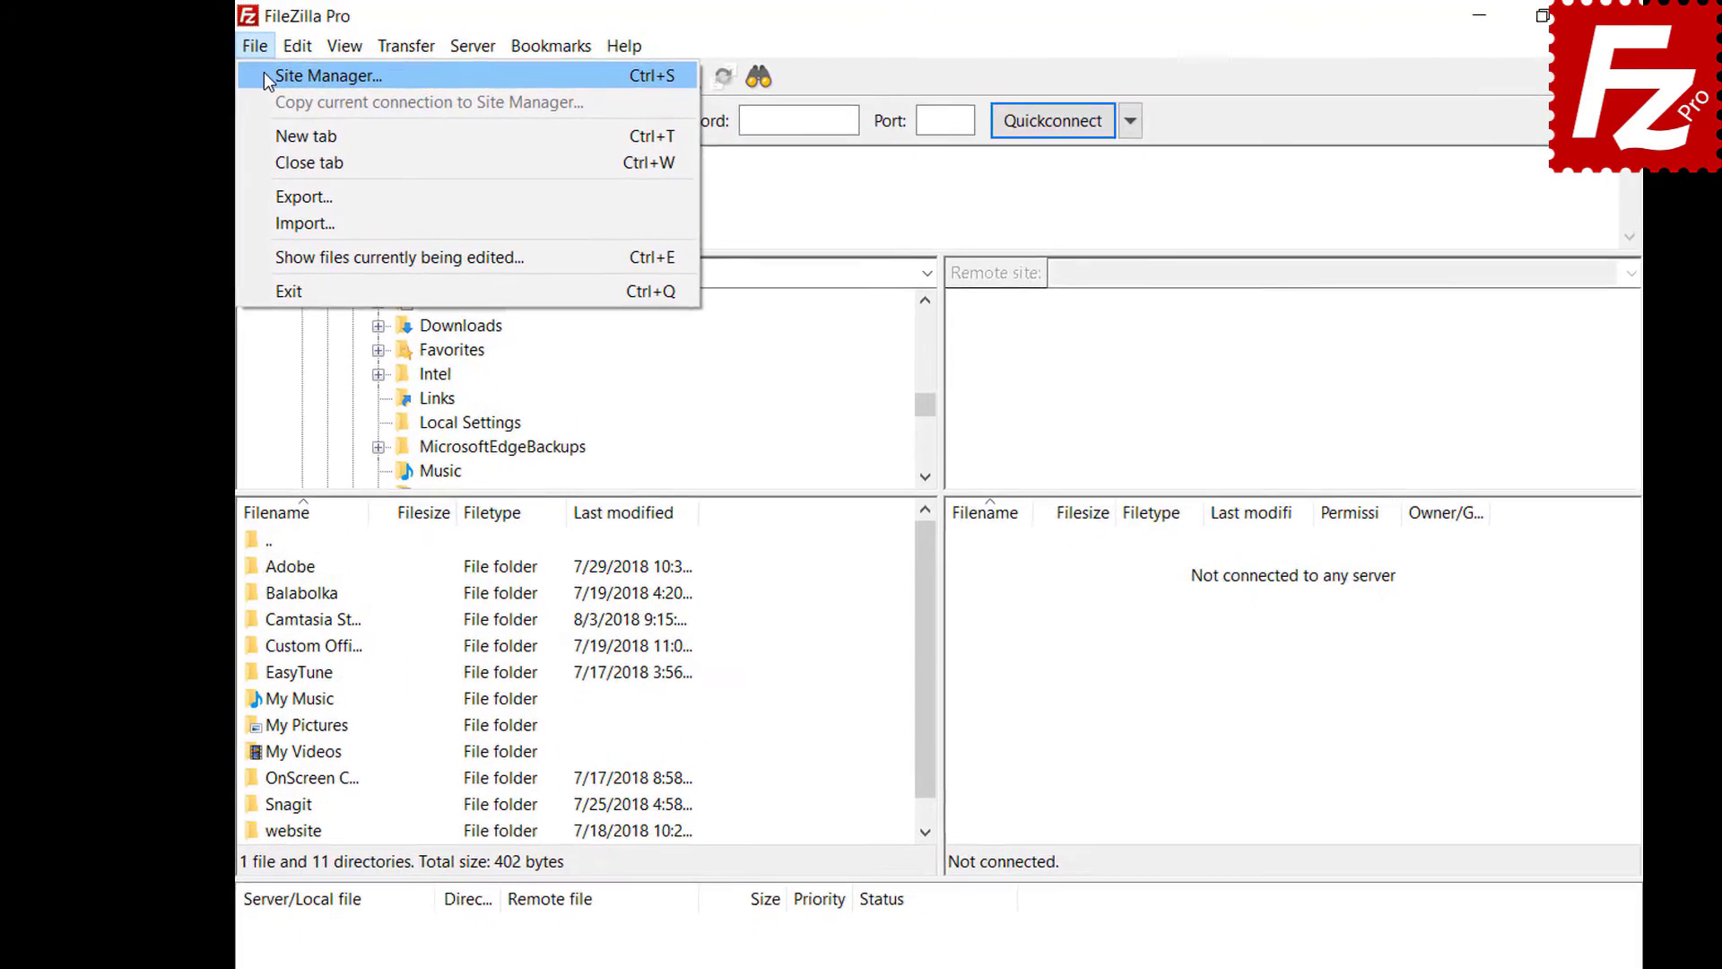
click(265, 79)
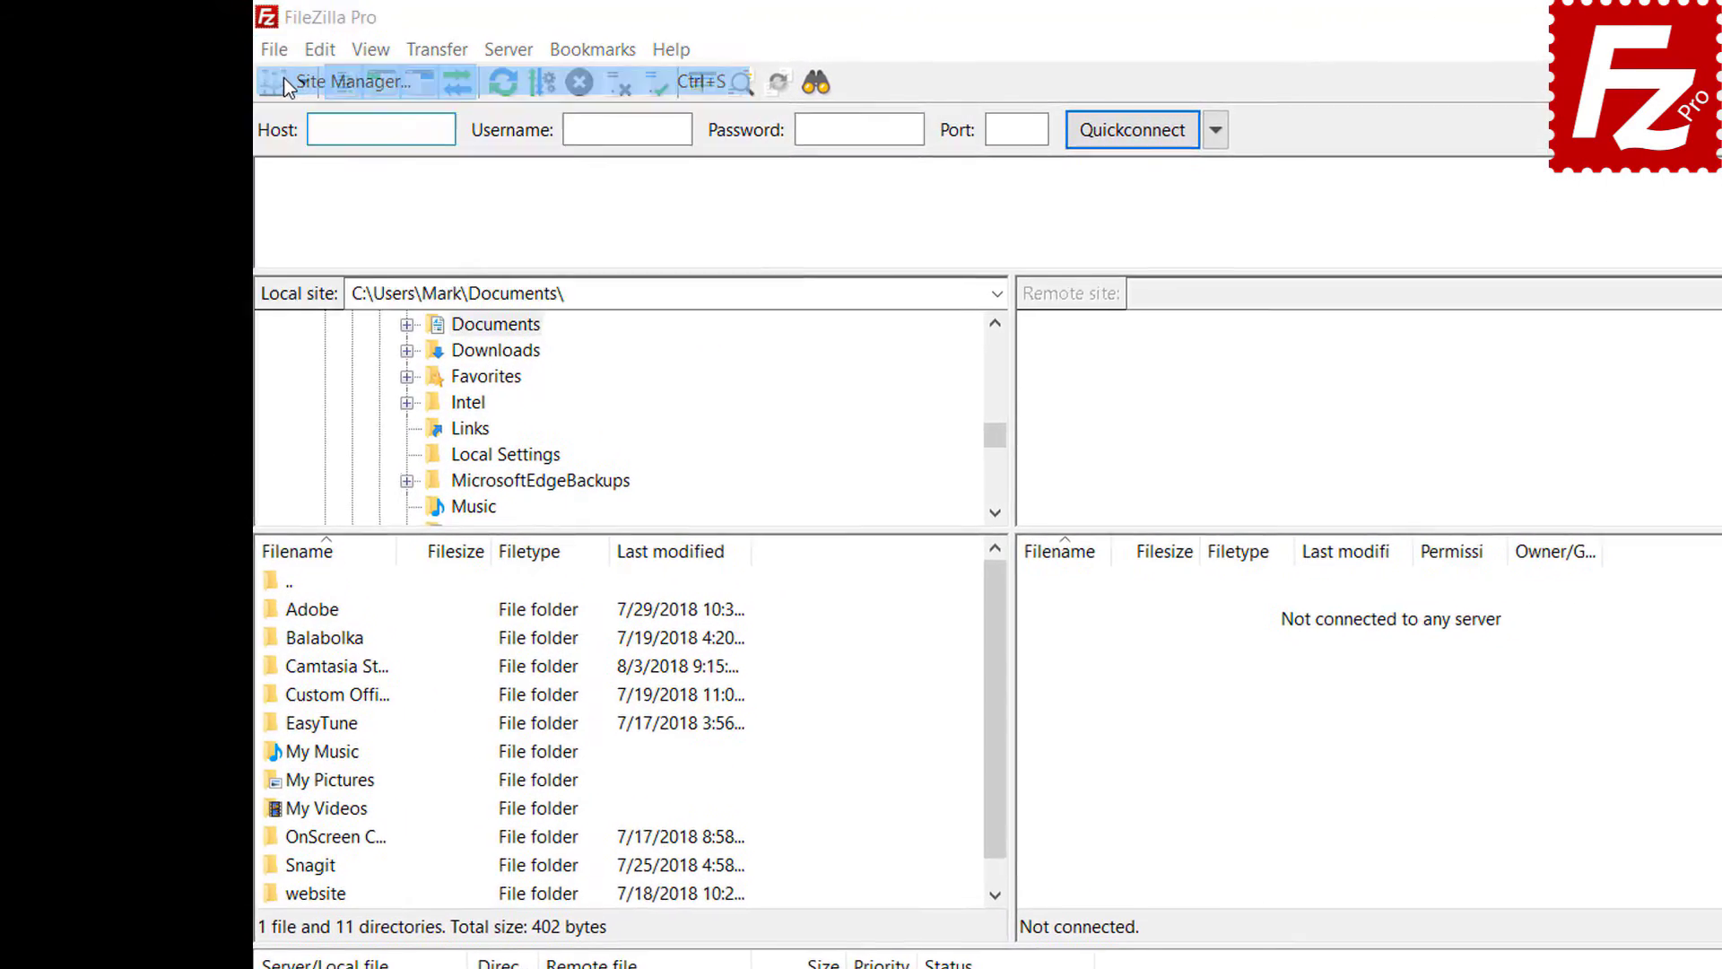
click(661, 737)
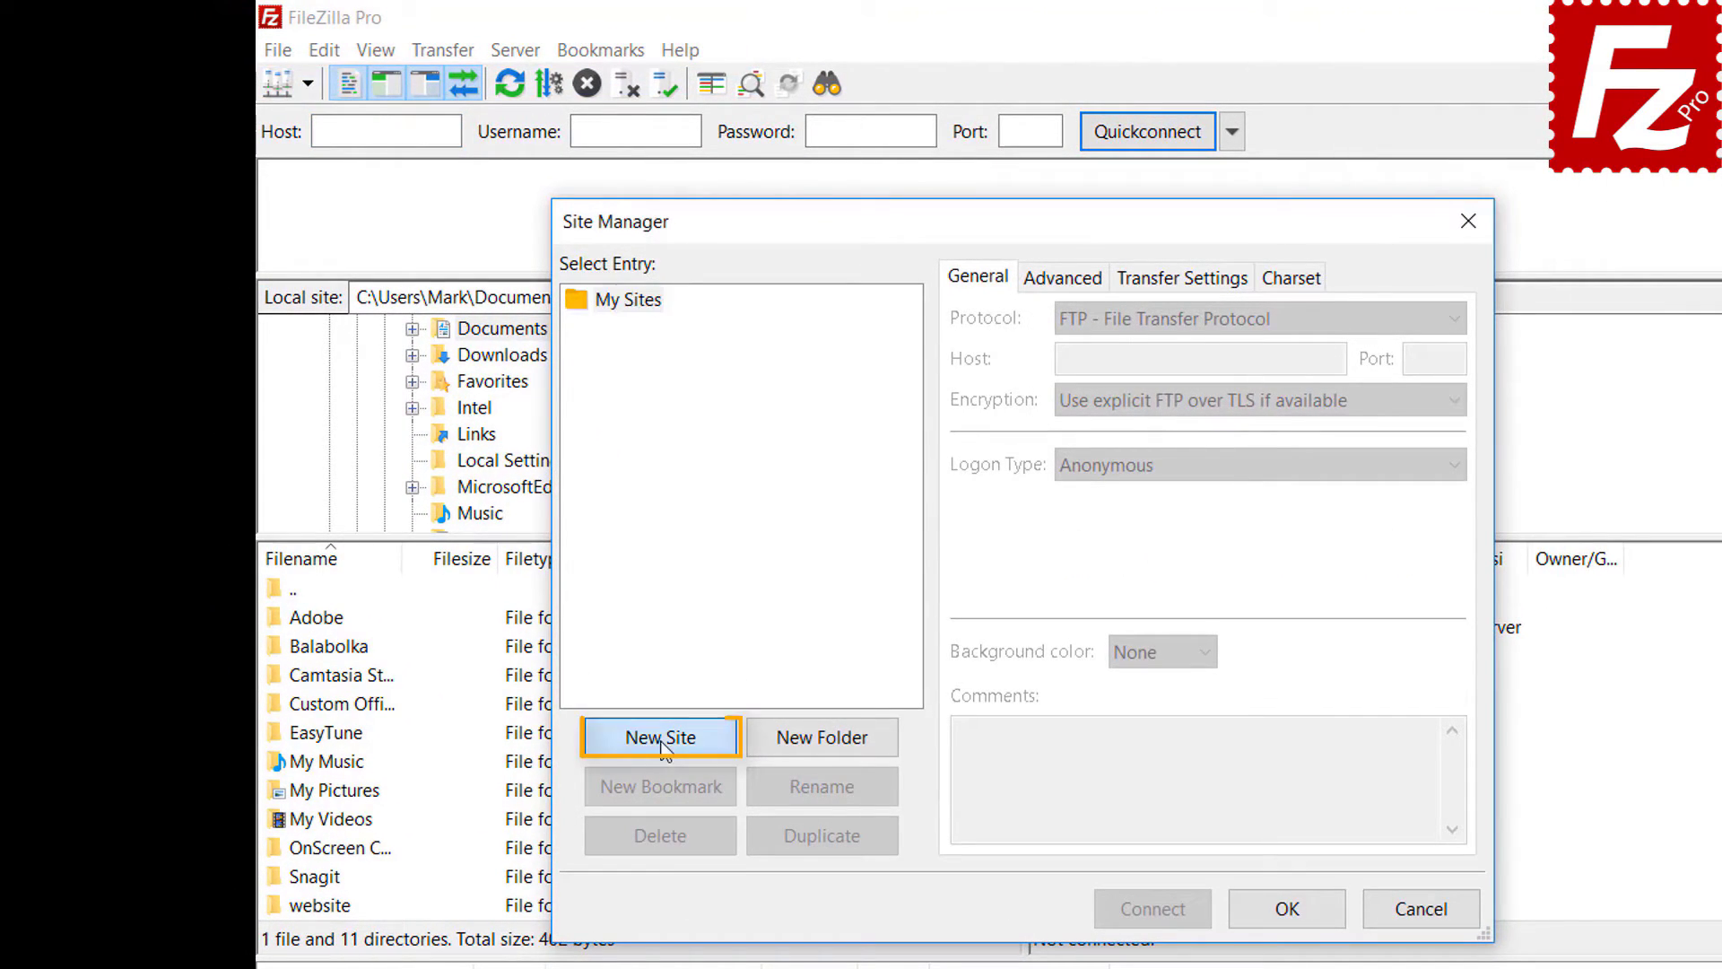
text(Google Drive)
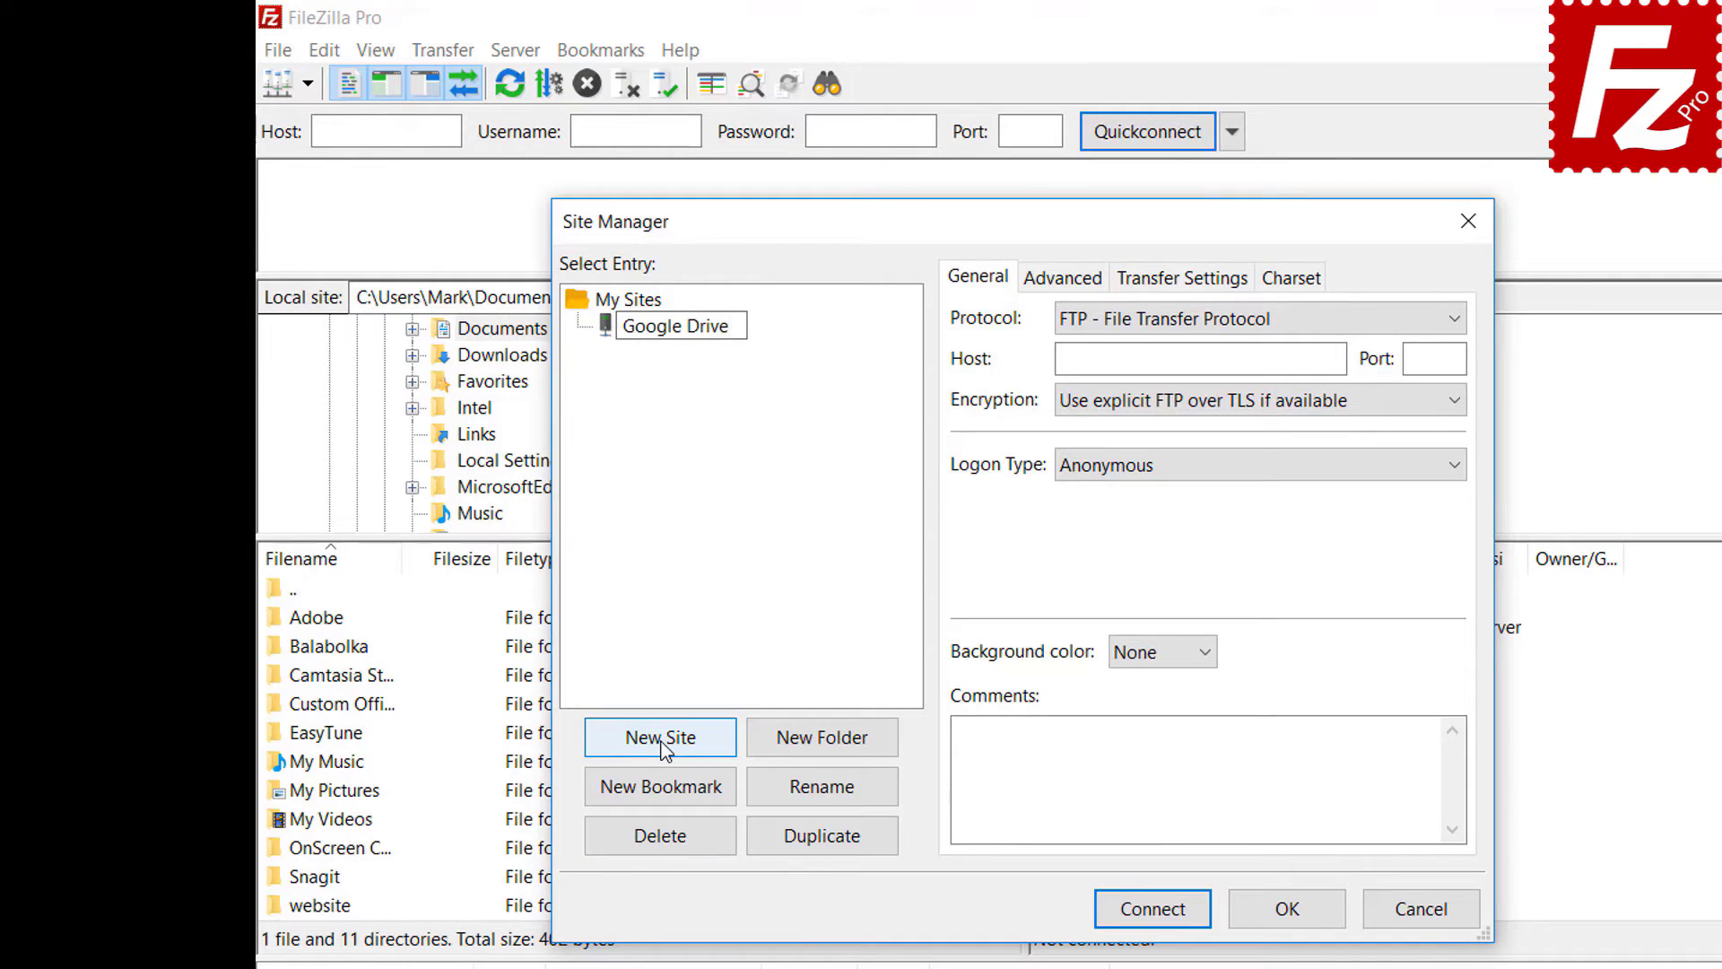
- Set the protocol to Google Drive, enter the account's e-mail as user, and connect
click(1187, 331)
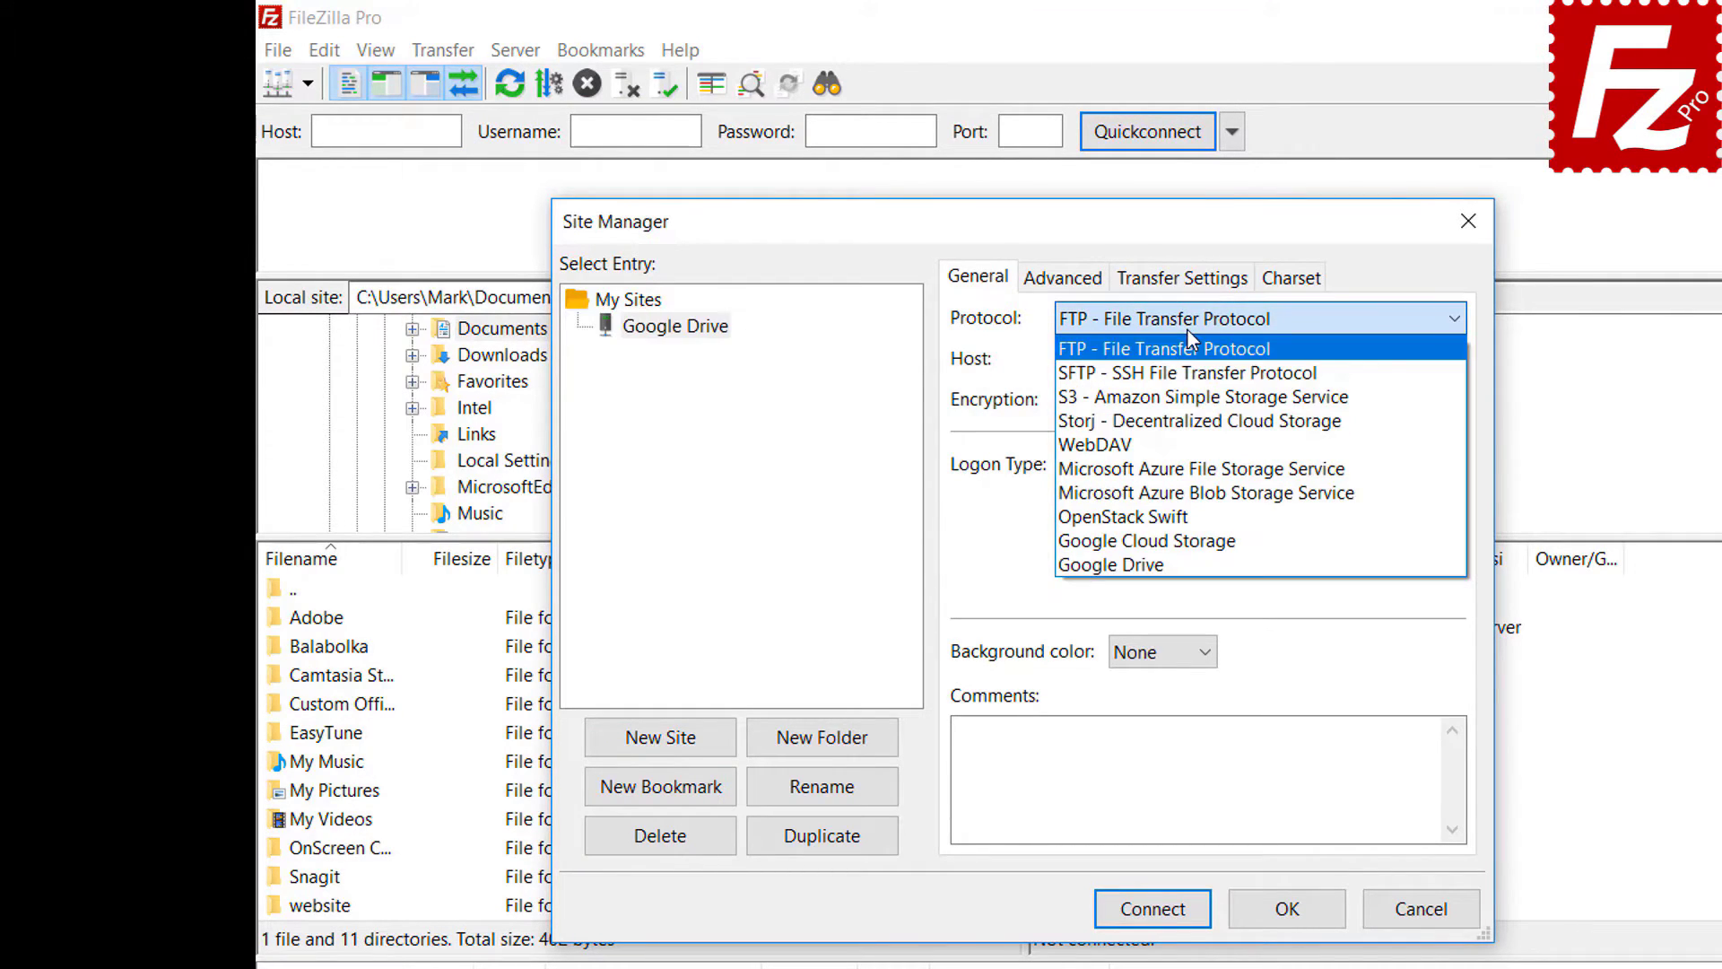
click(1182, 562)
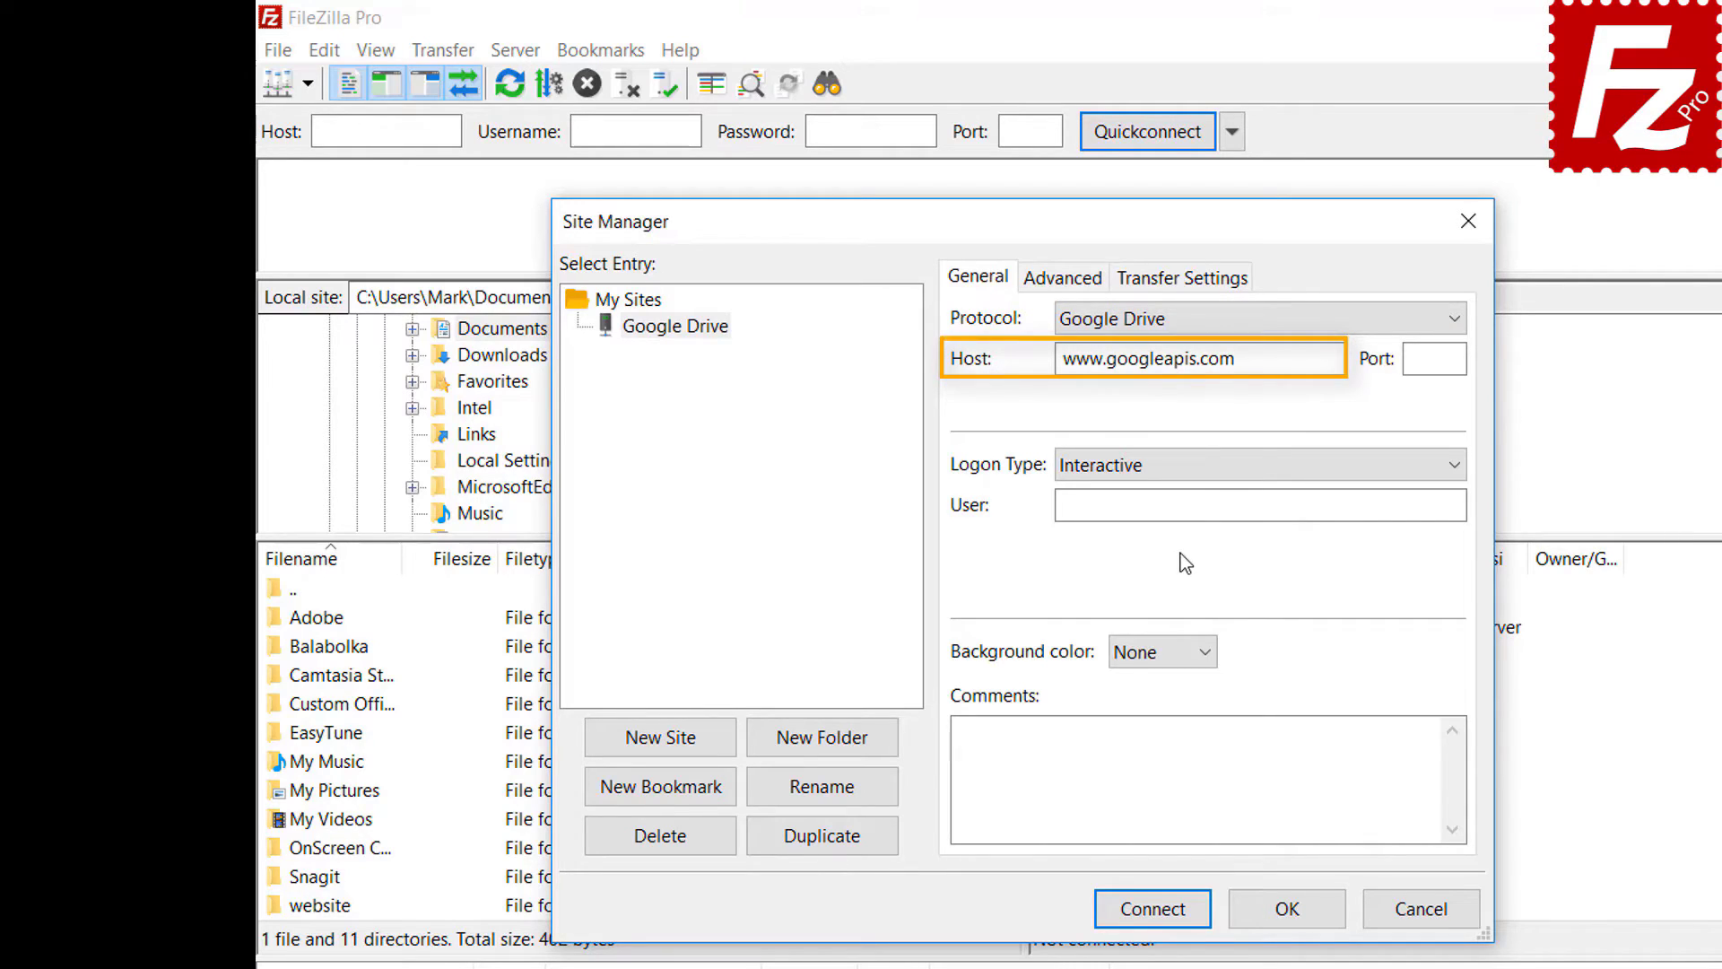
click(1298, 503)
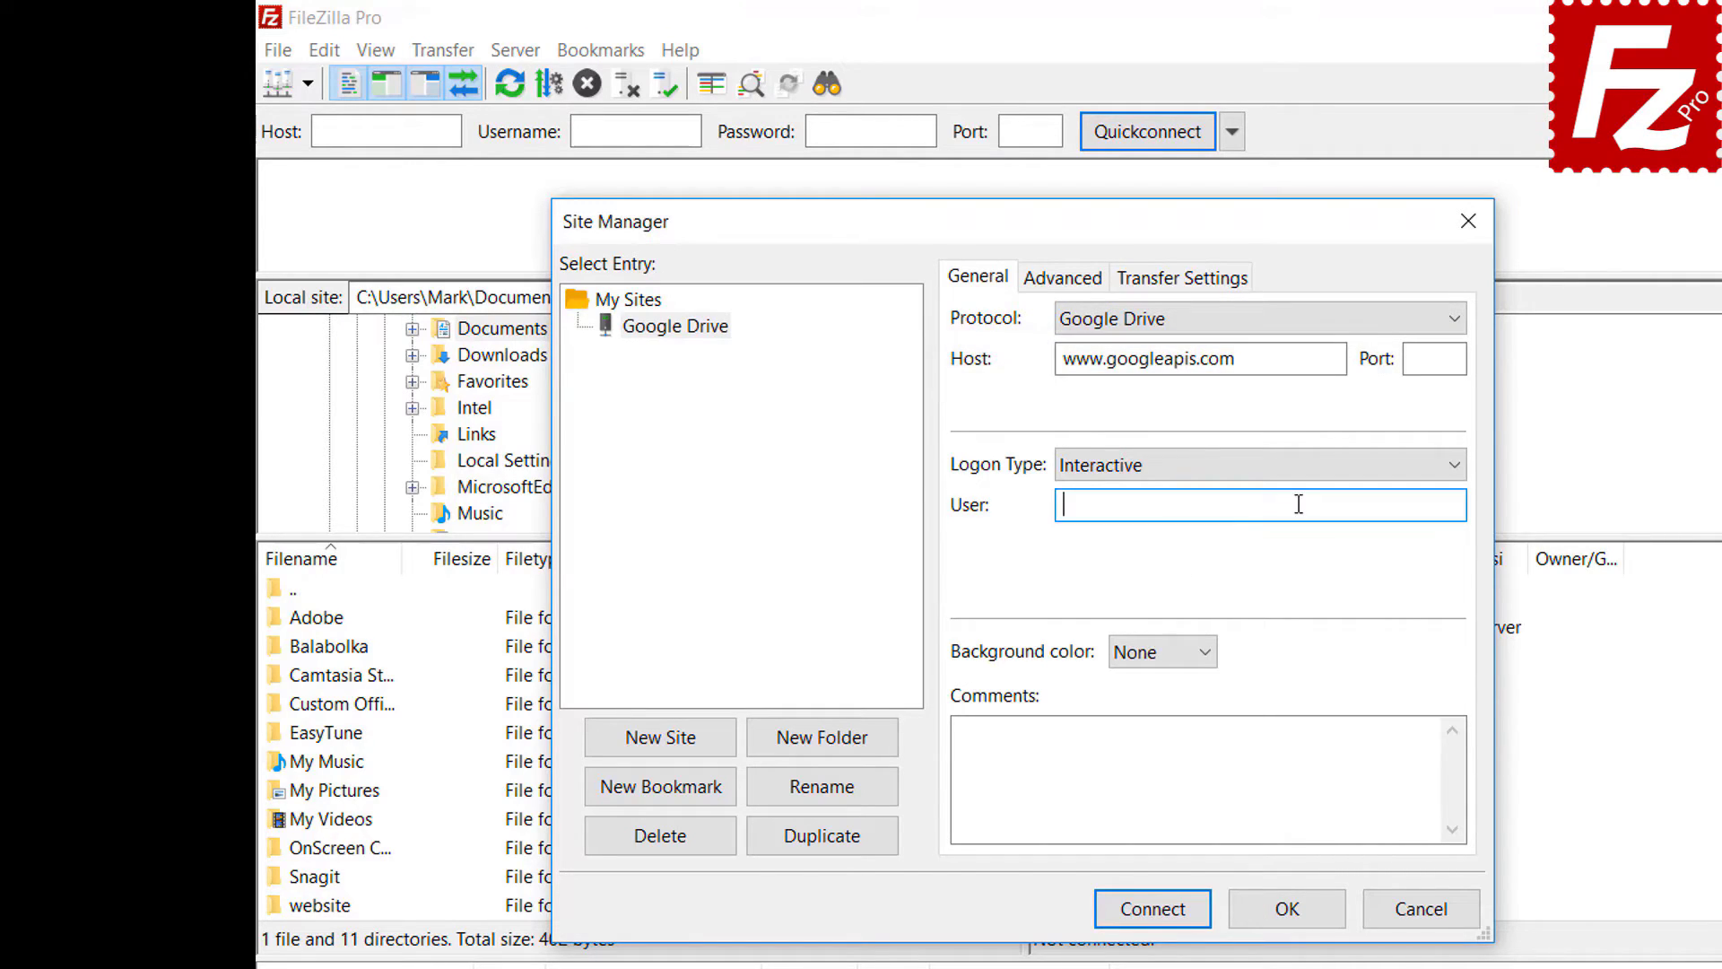
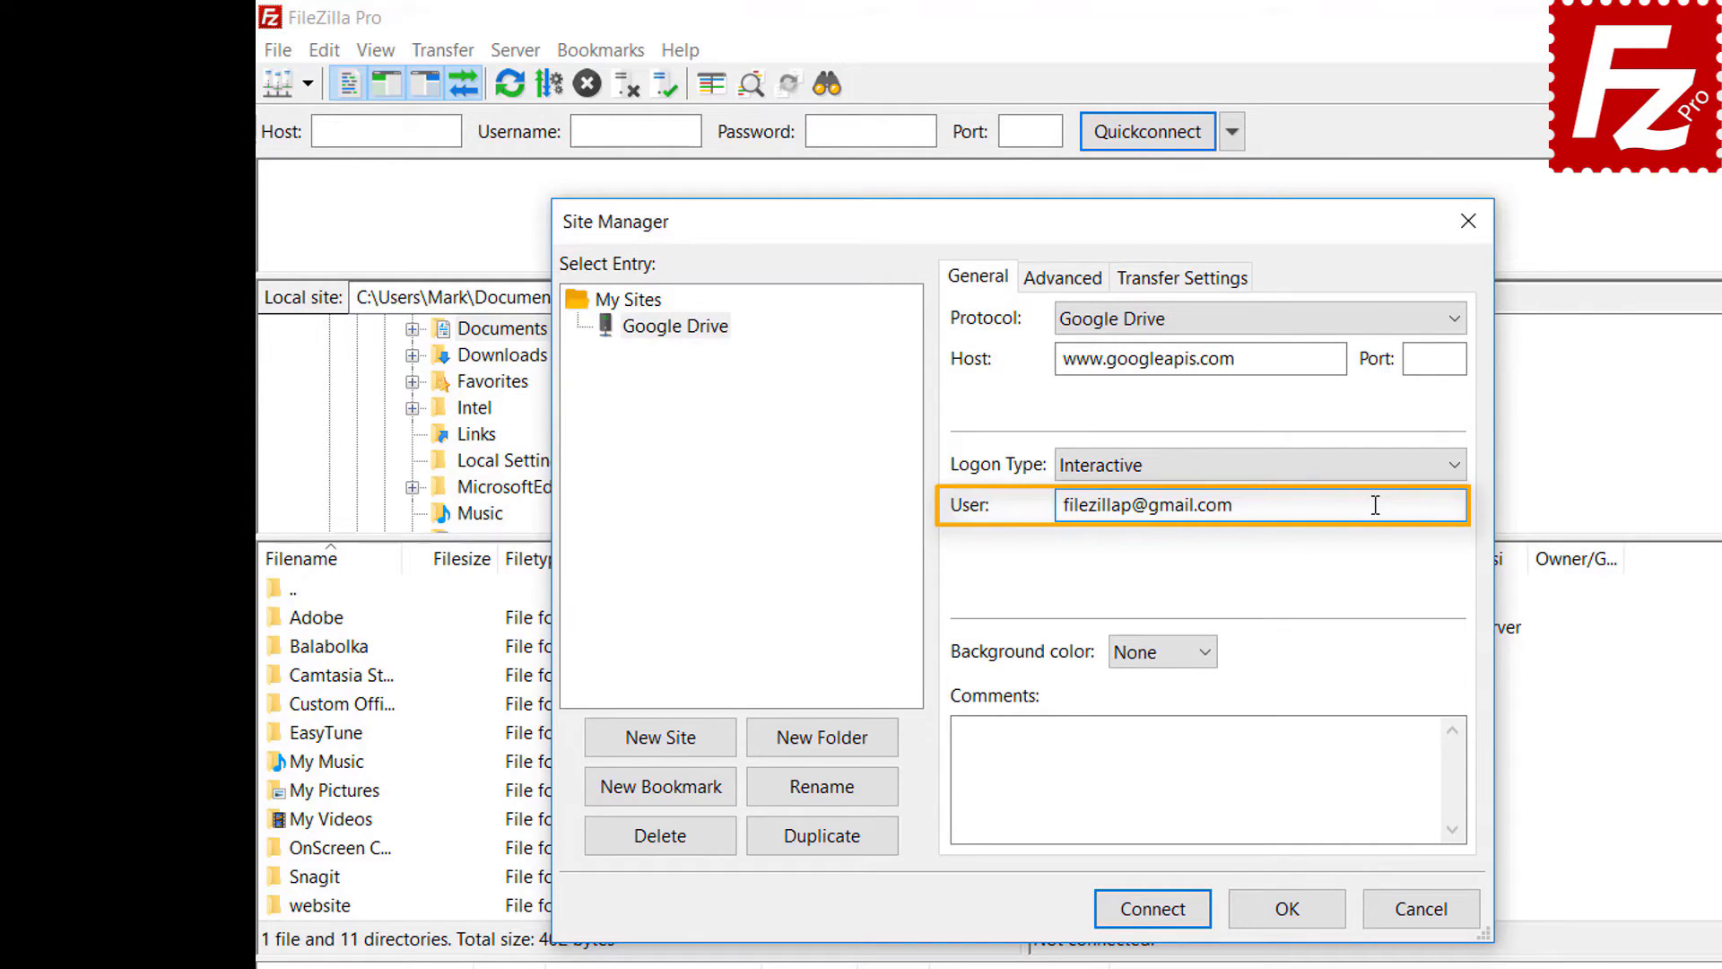
click(1163, 911)
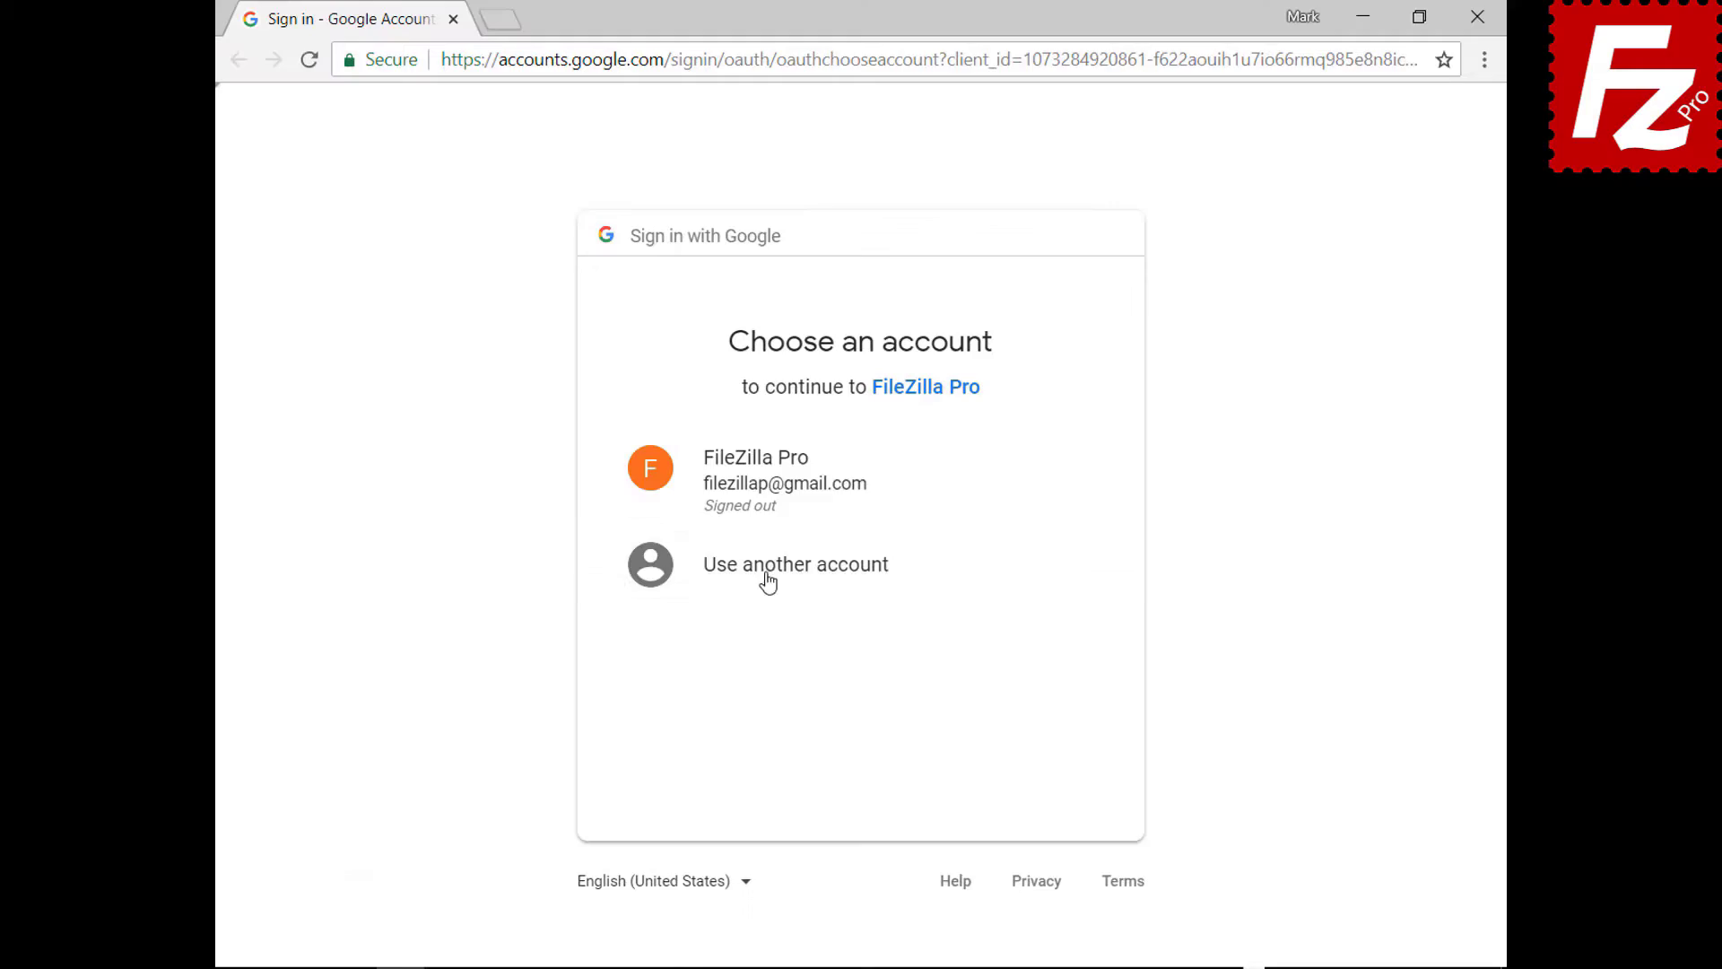
- Sign in with the FileZilla Pro Google account and password, allow Drive access, then close the browser
click(761, 500)
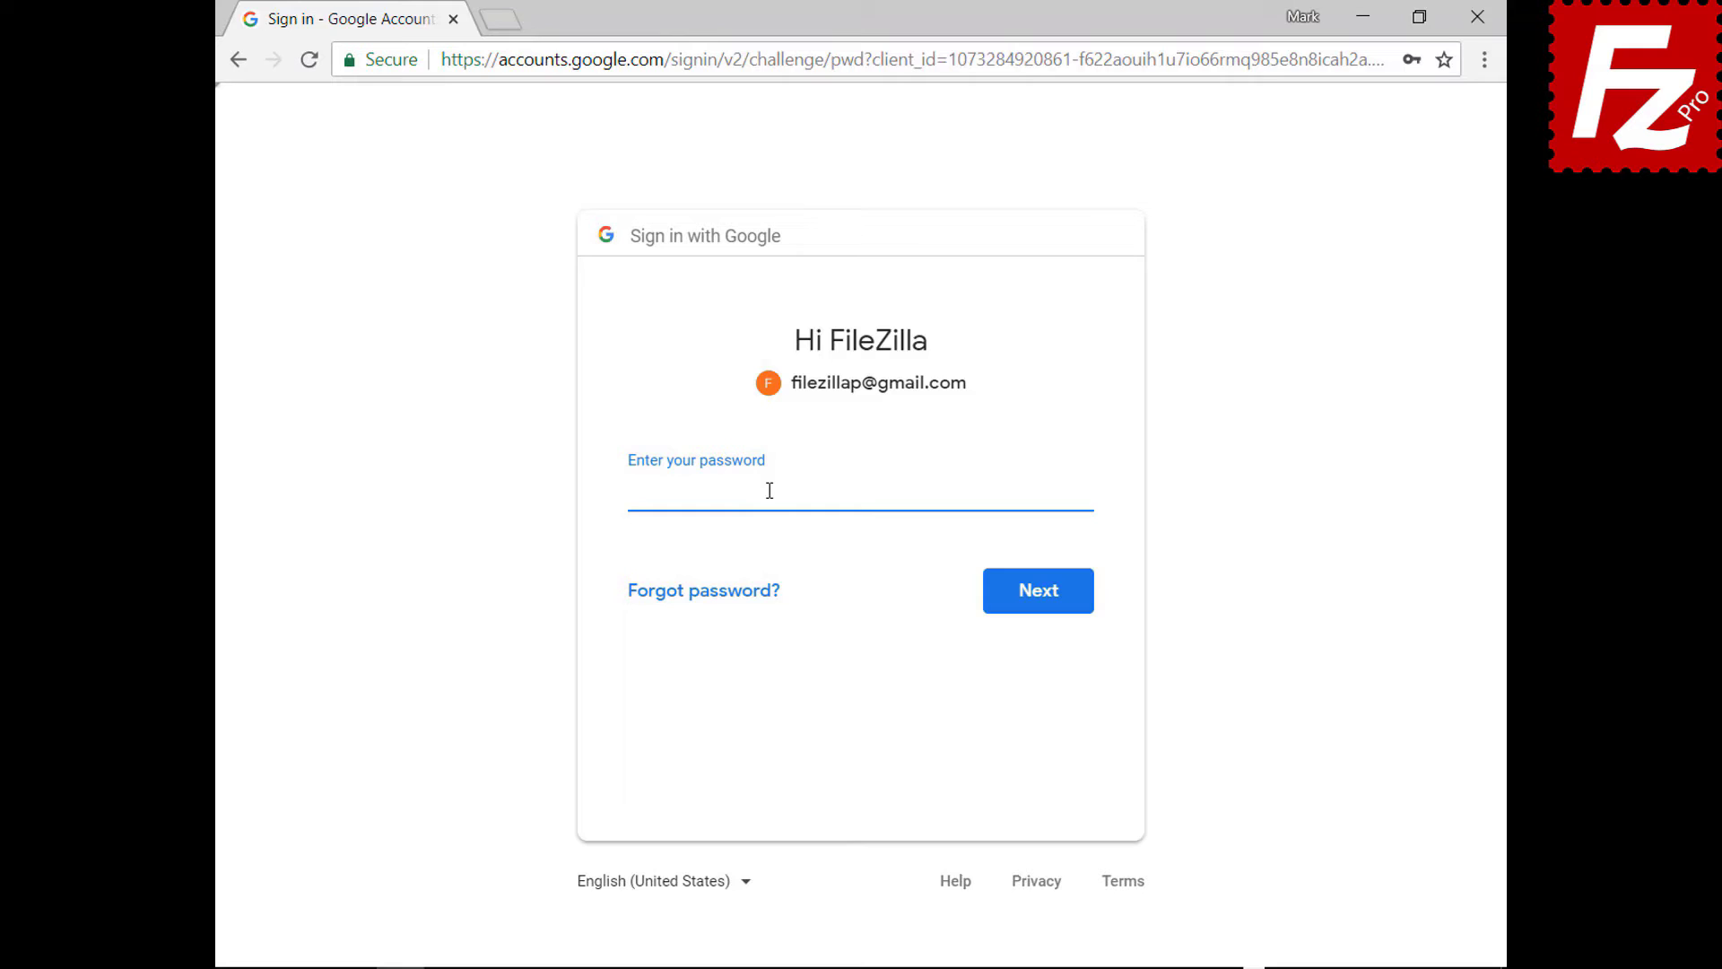
key(ctrl+v)
click(1043, 608)
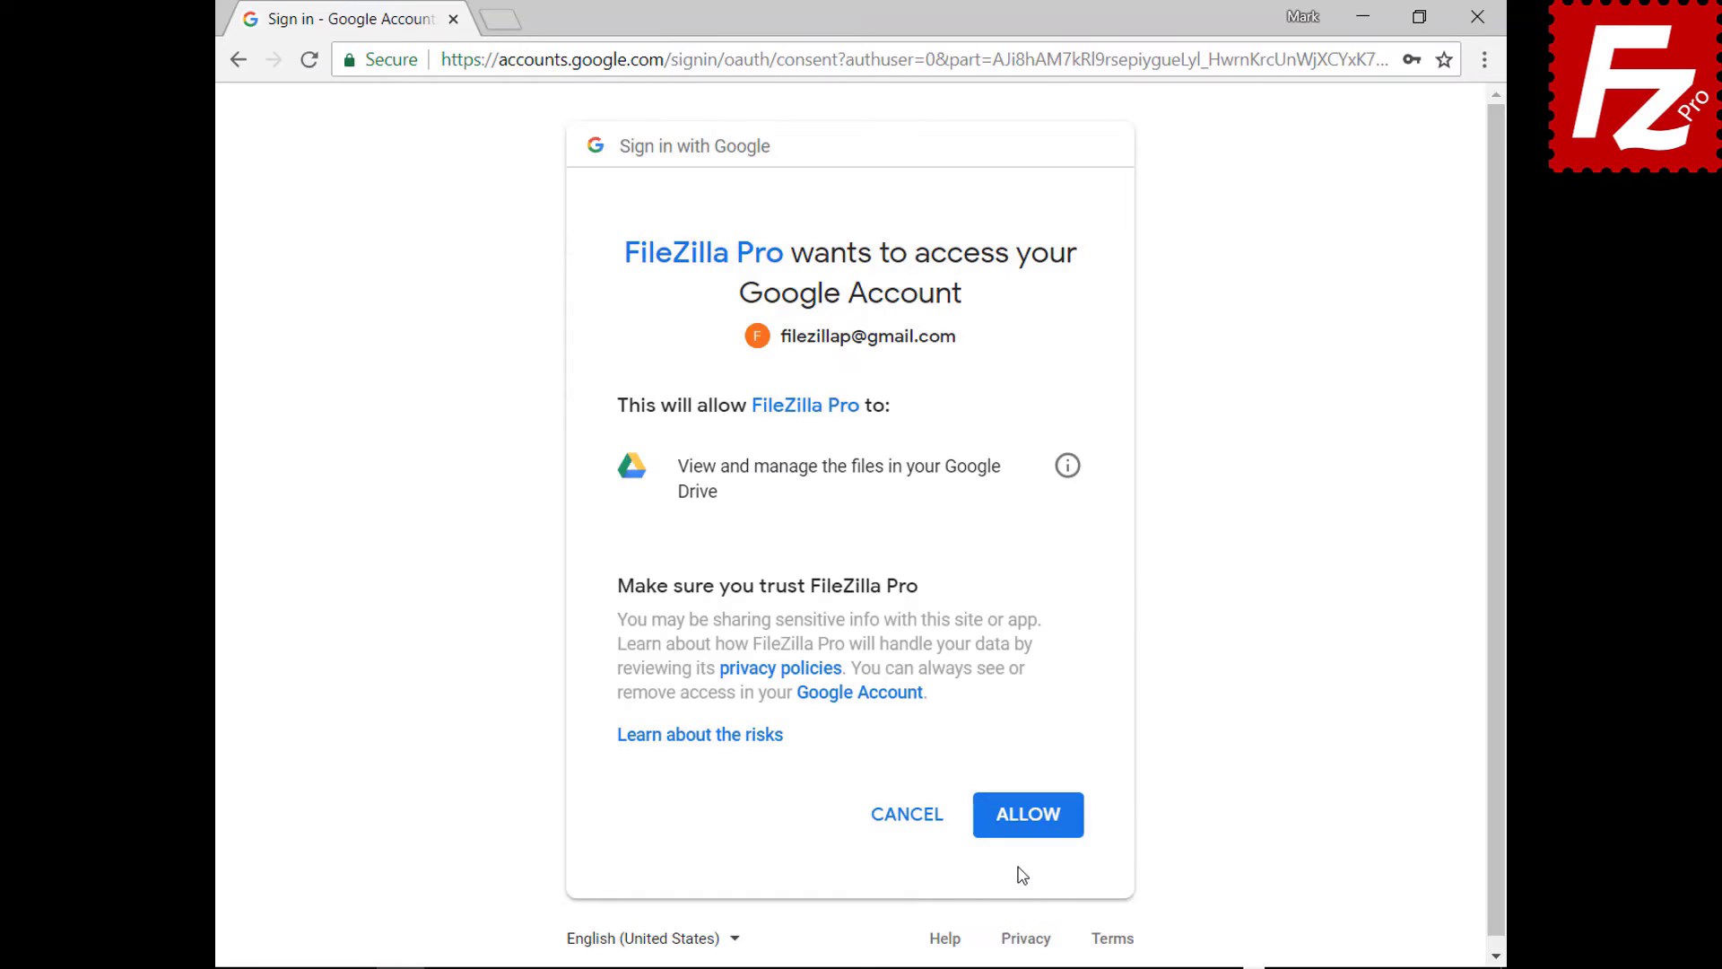
click(1032, 816)
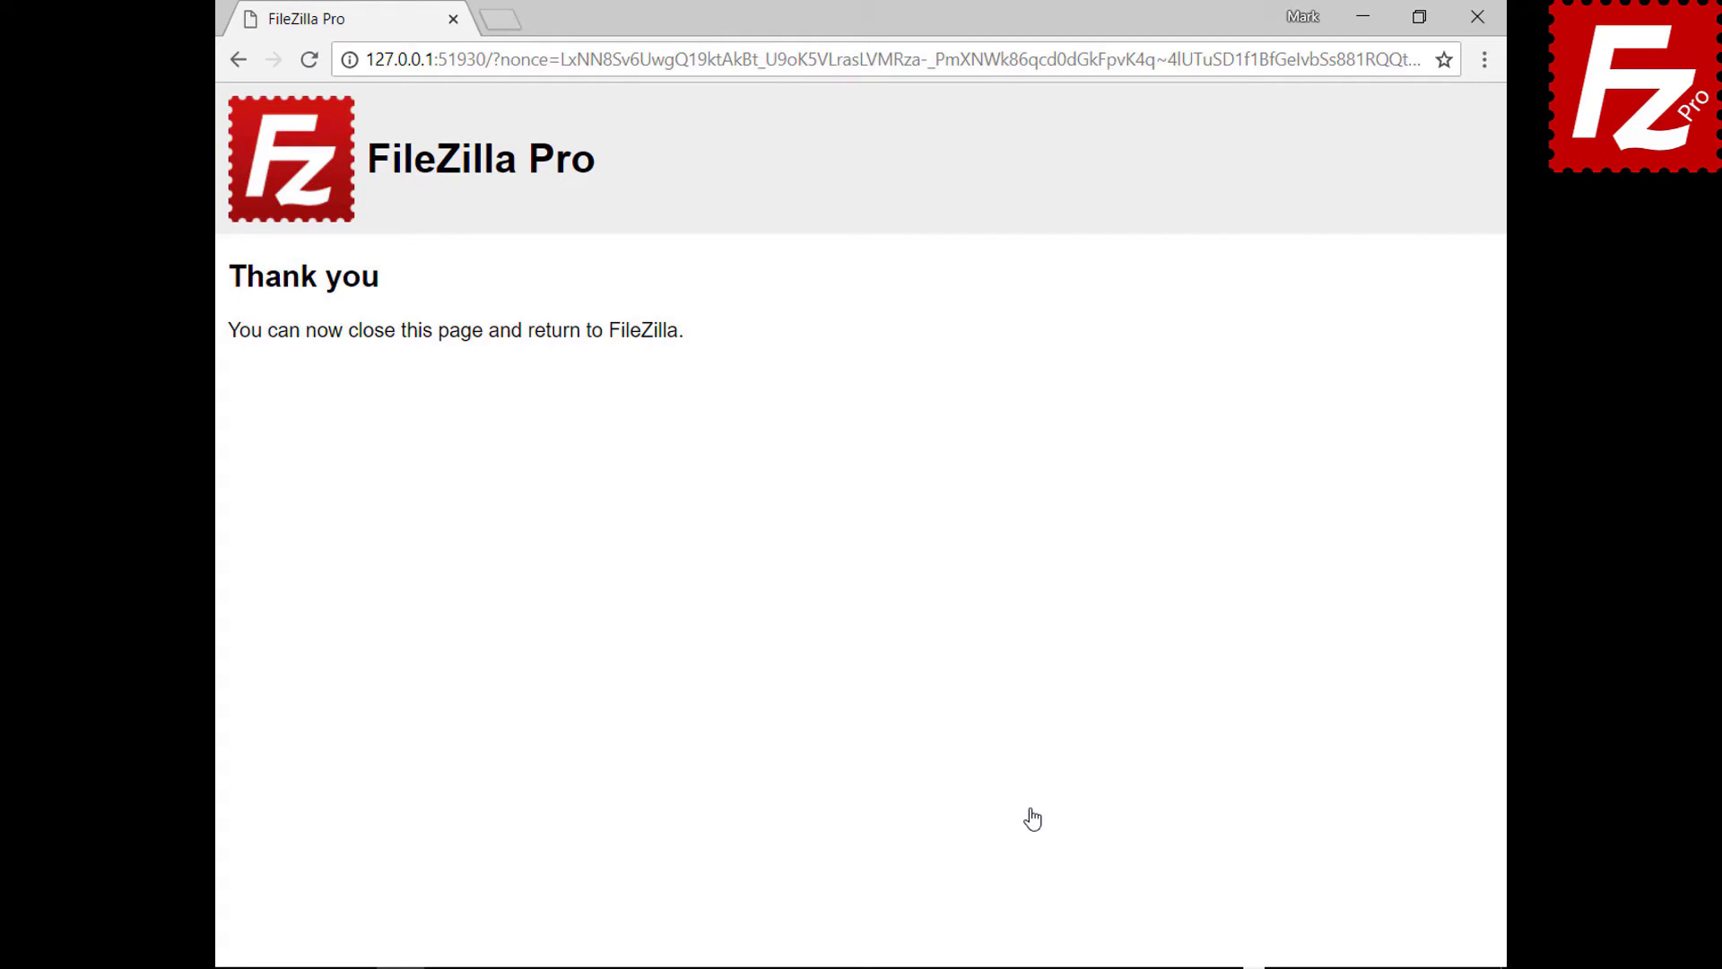
click(1477, 20)
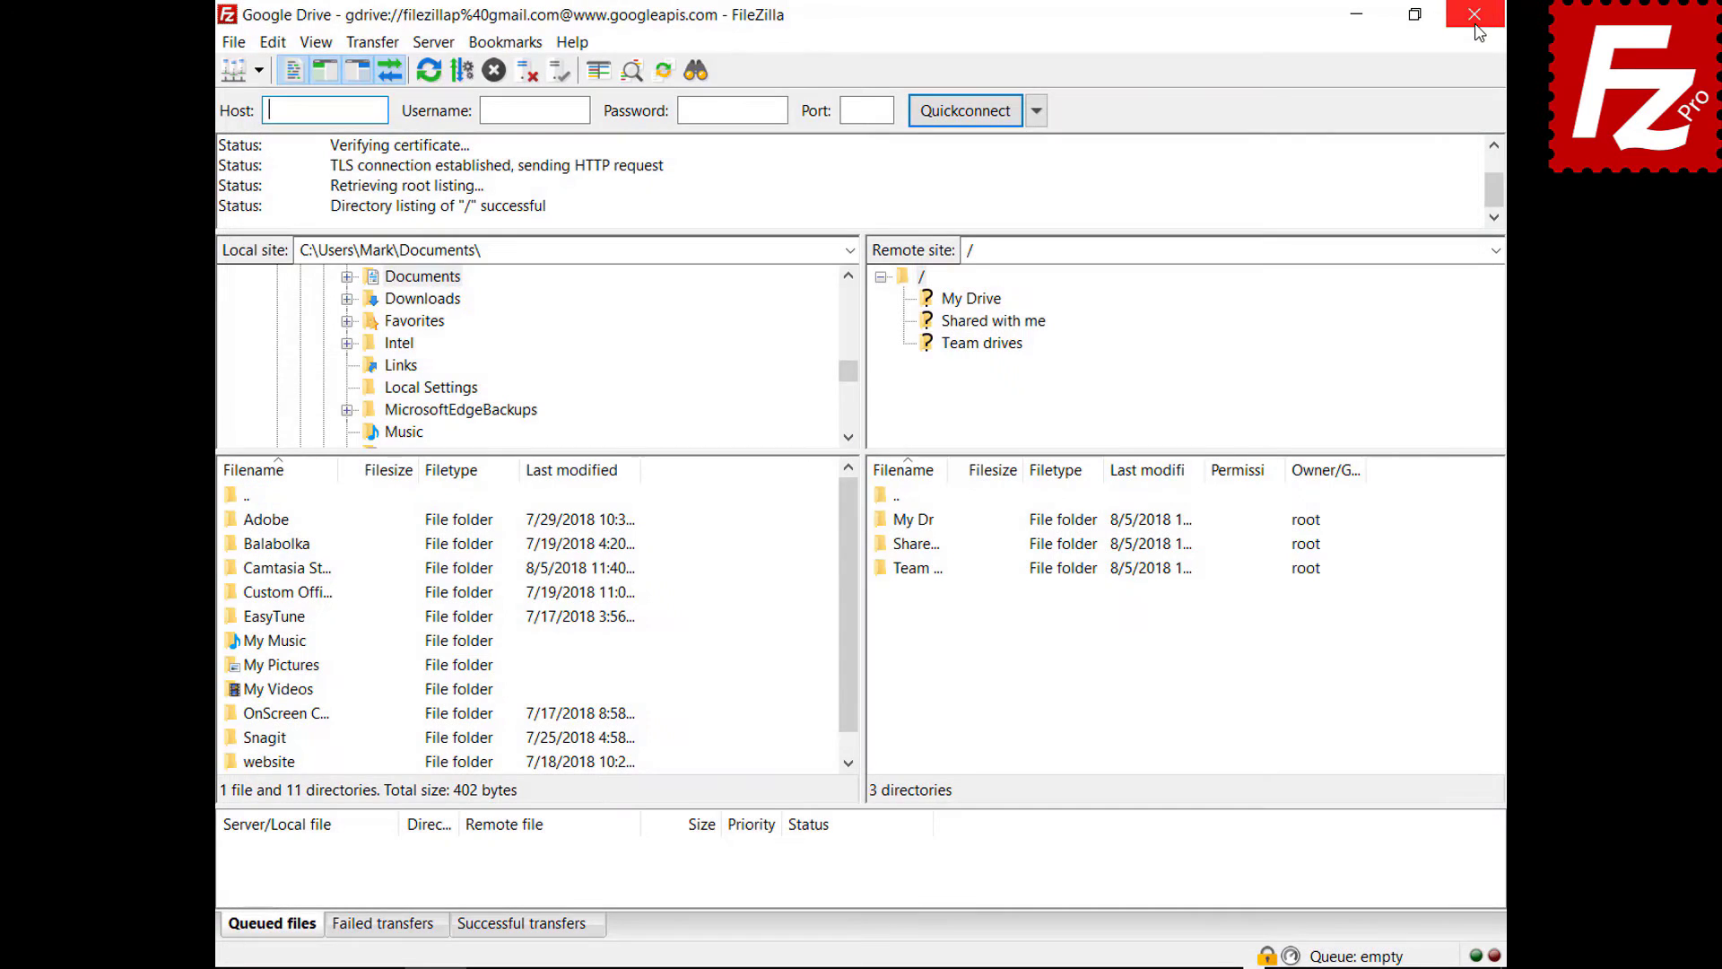
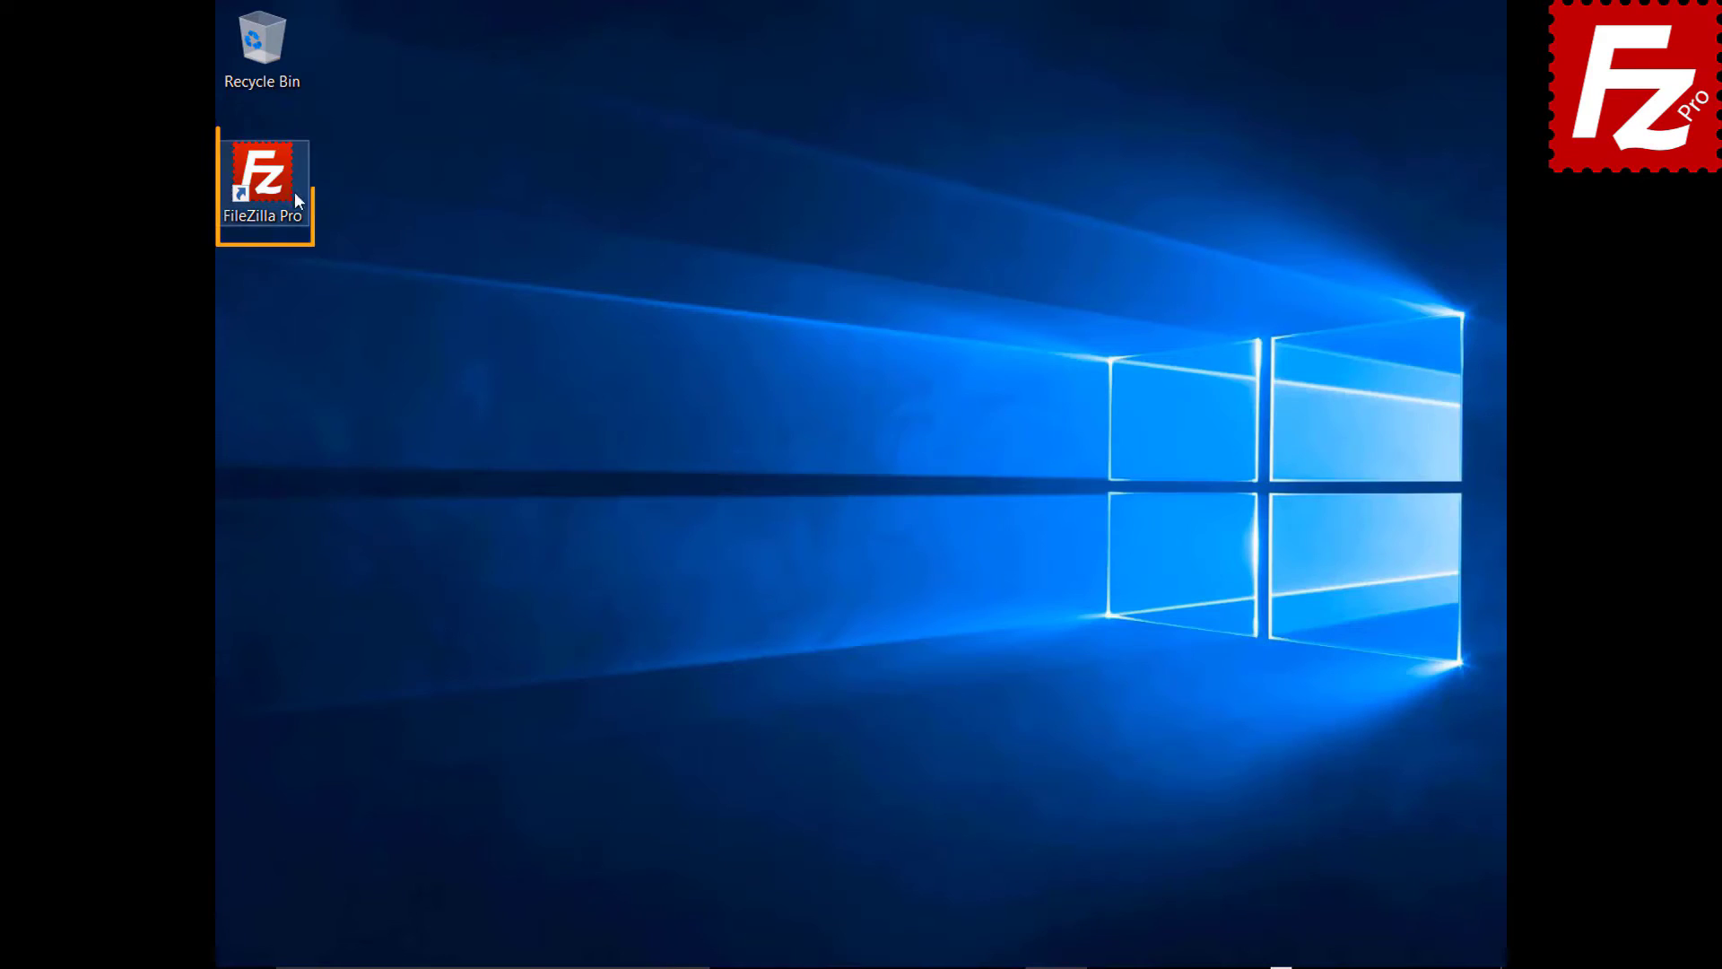
- Launch FileZilla Pro and add a new site named 'Dropbox' in the Site Manager
double_click(273, 186)
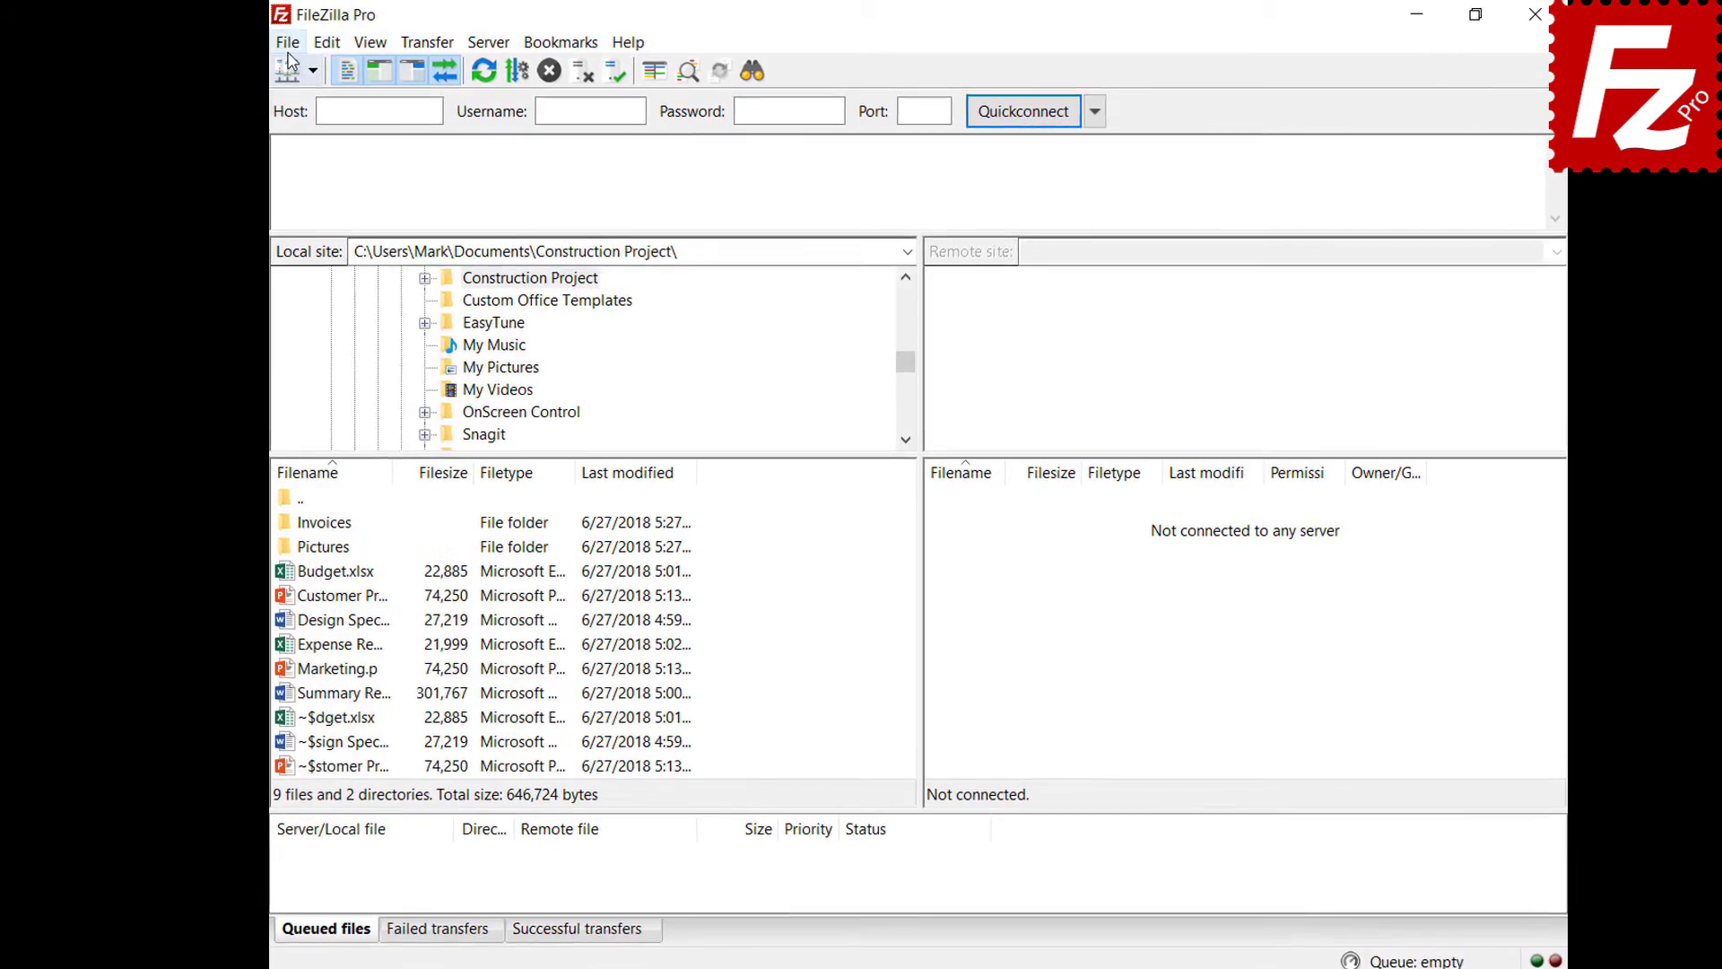
click(267, 42)
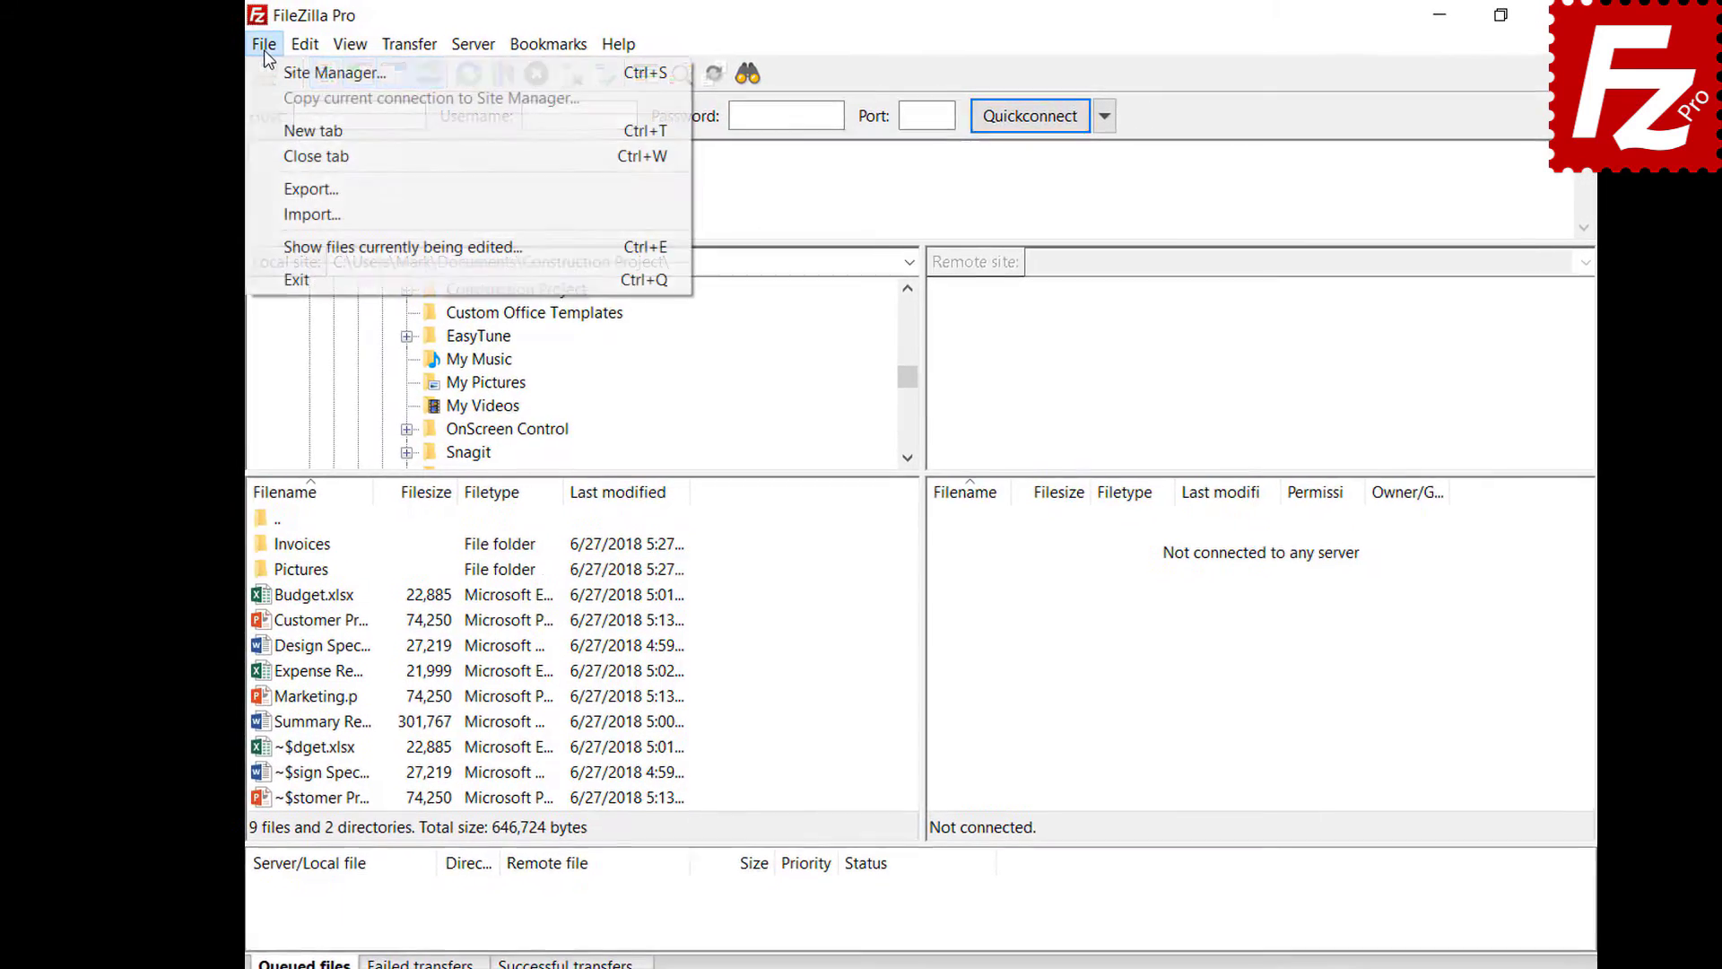
click(237, 77)
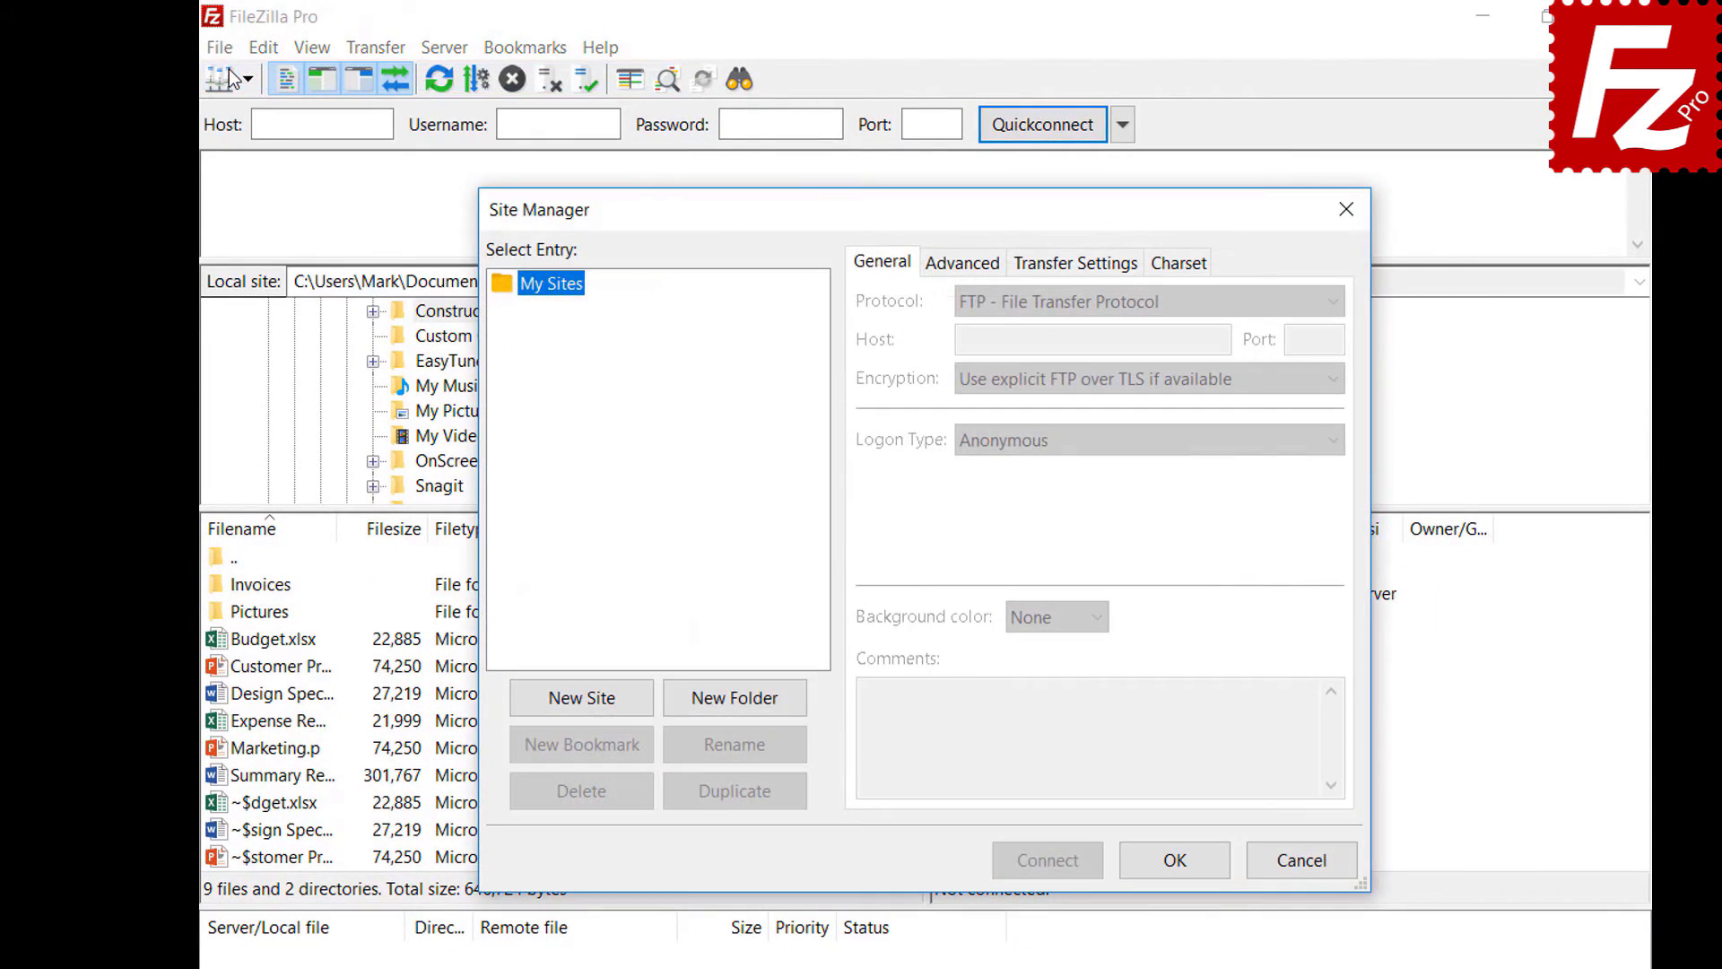
click(583, 704)
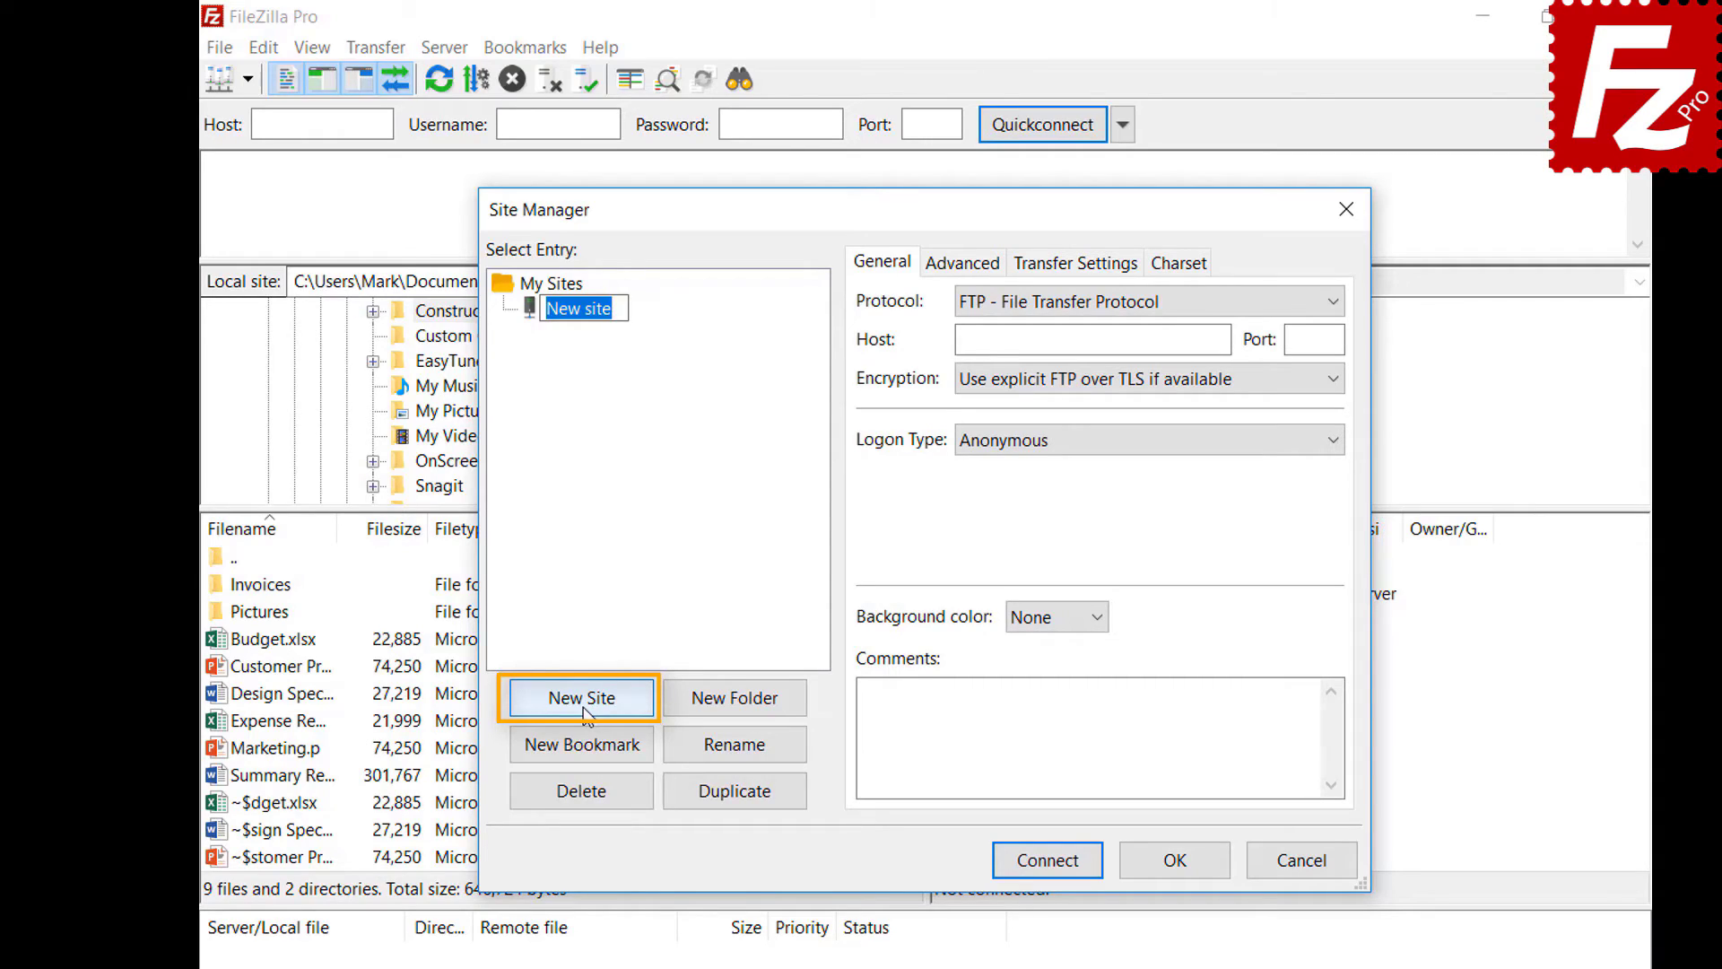
text(Dro)
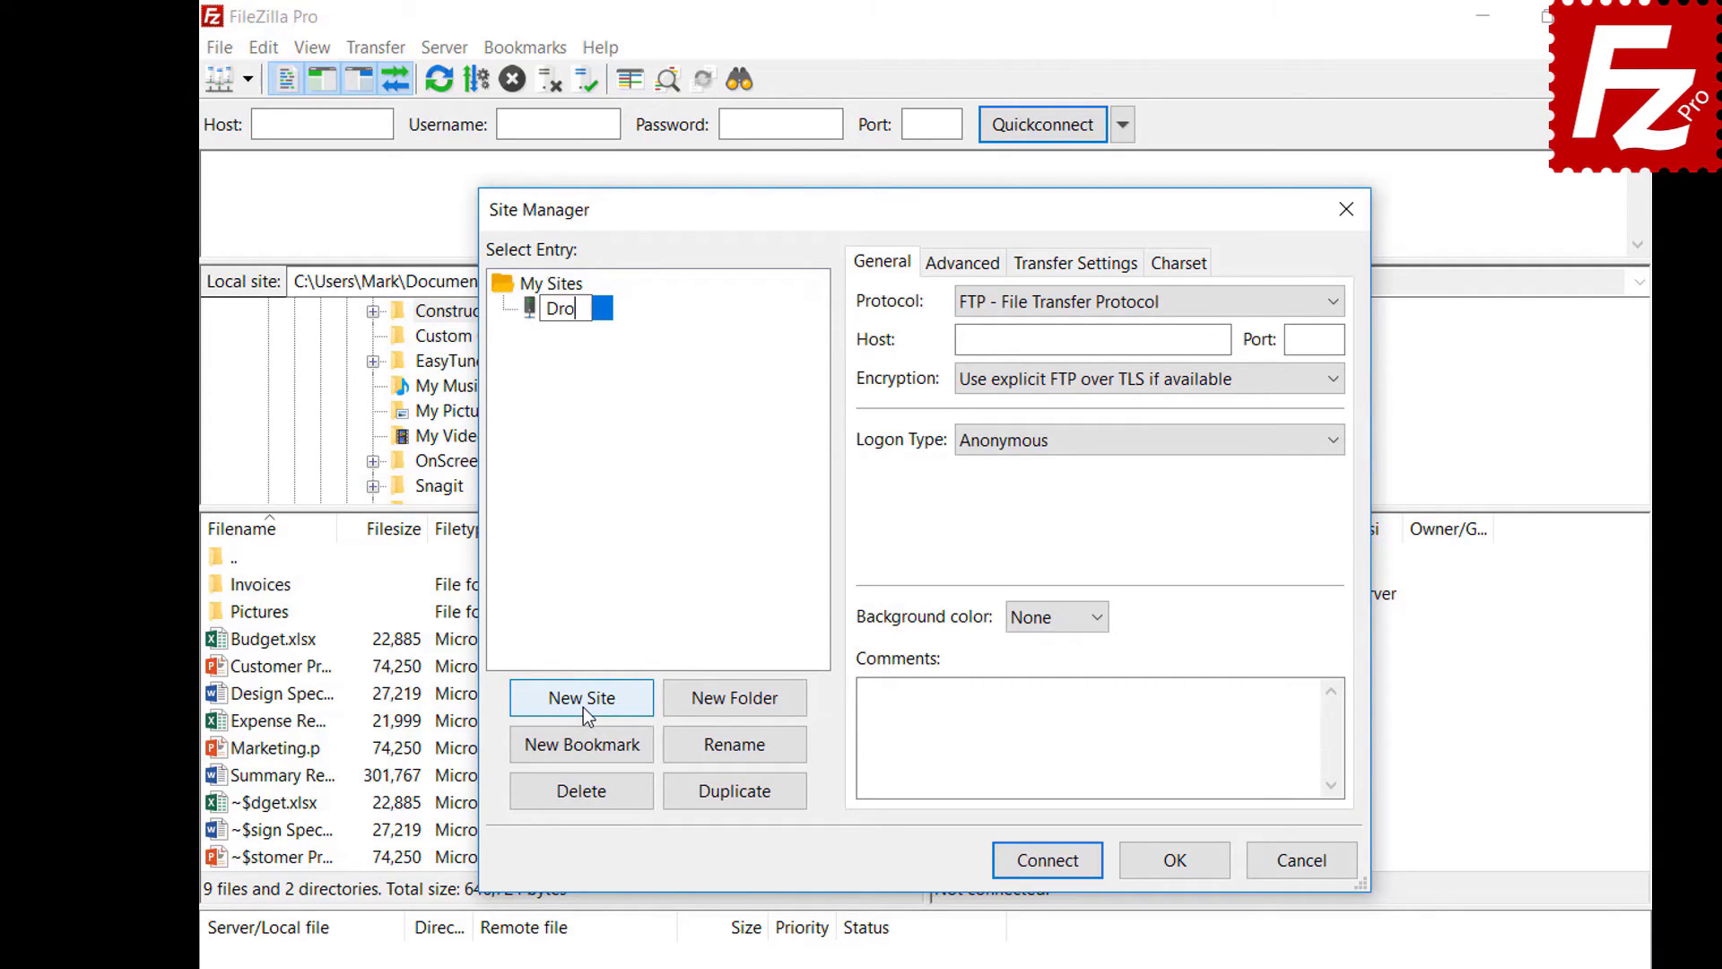
text(pbox)
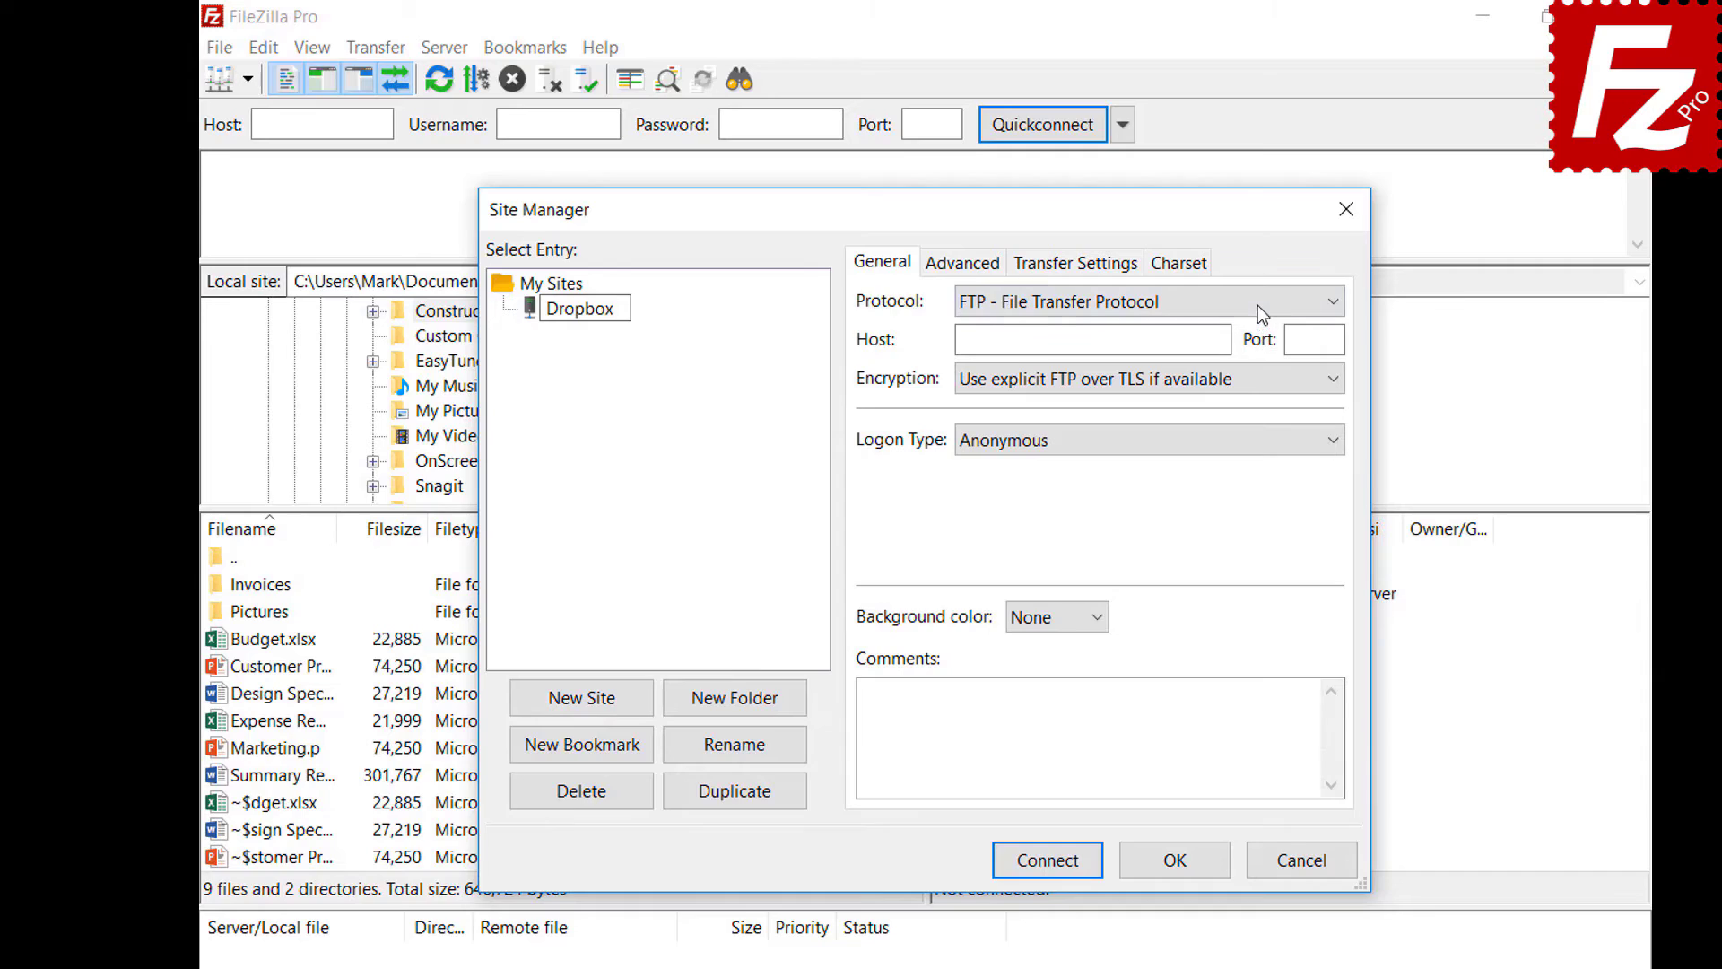
key(Return)
- Set the site's protocol to Dropbox and connect
click(1258, 303)
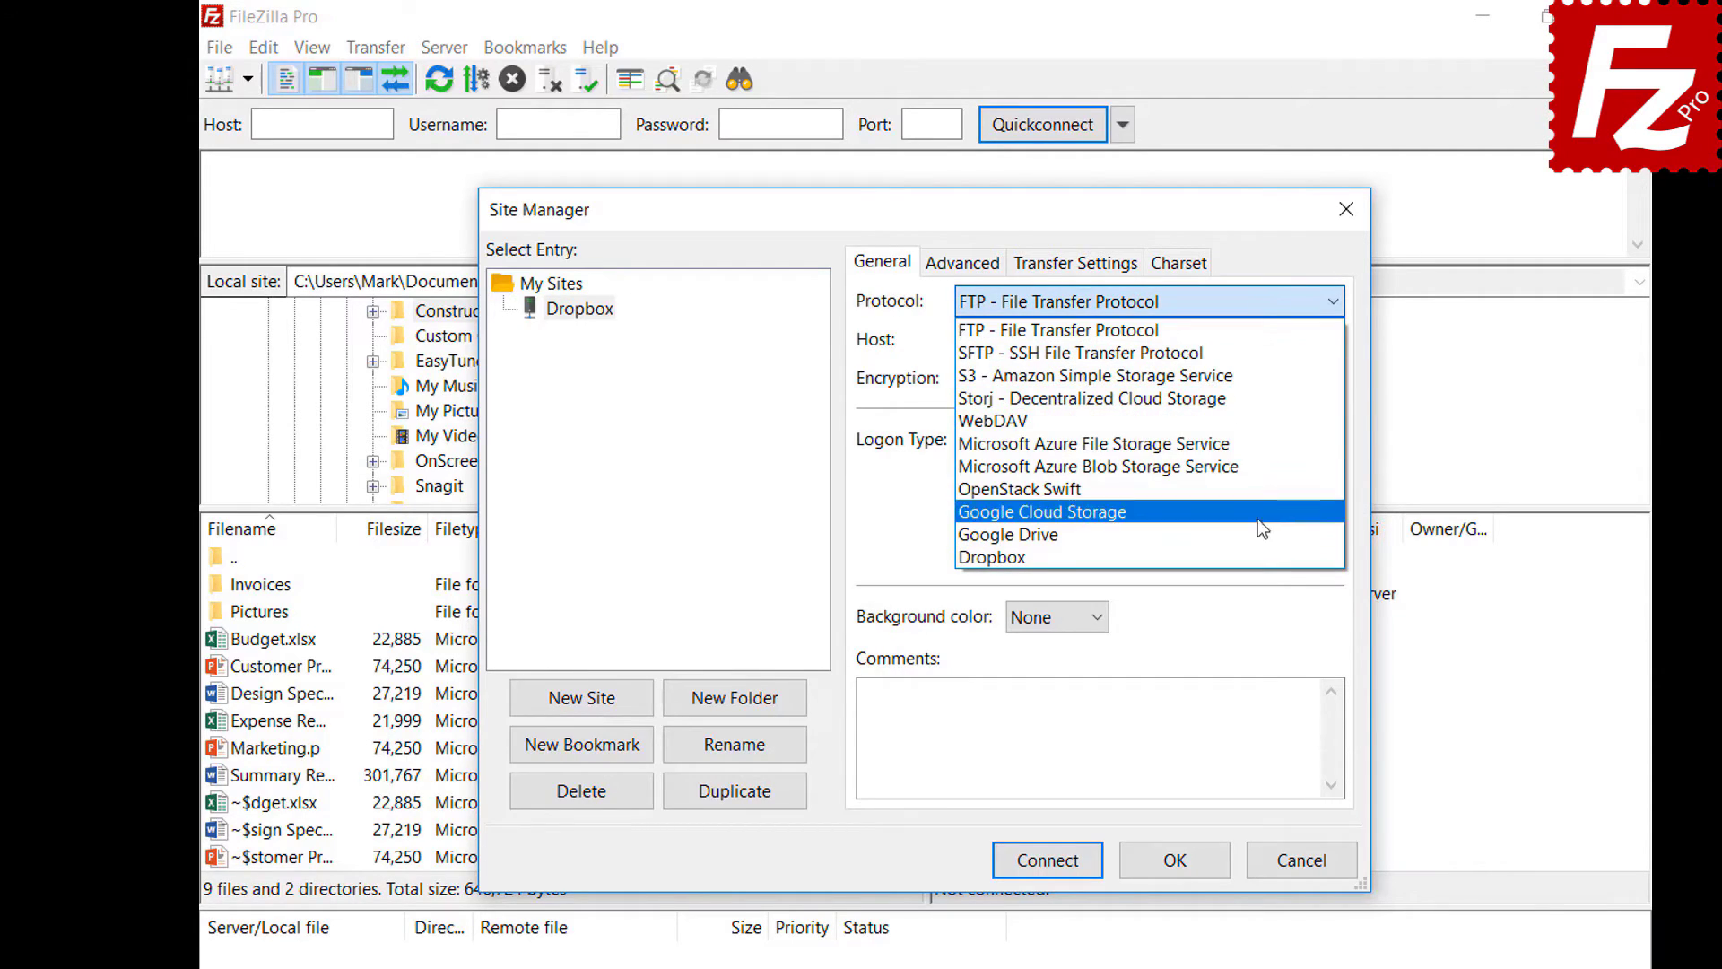
click(1257, 558)
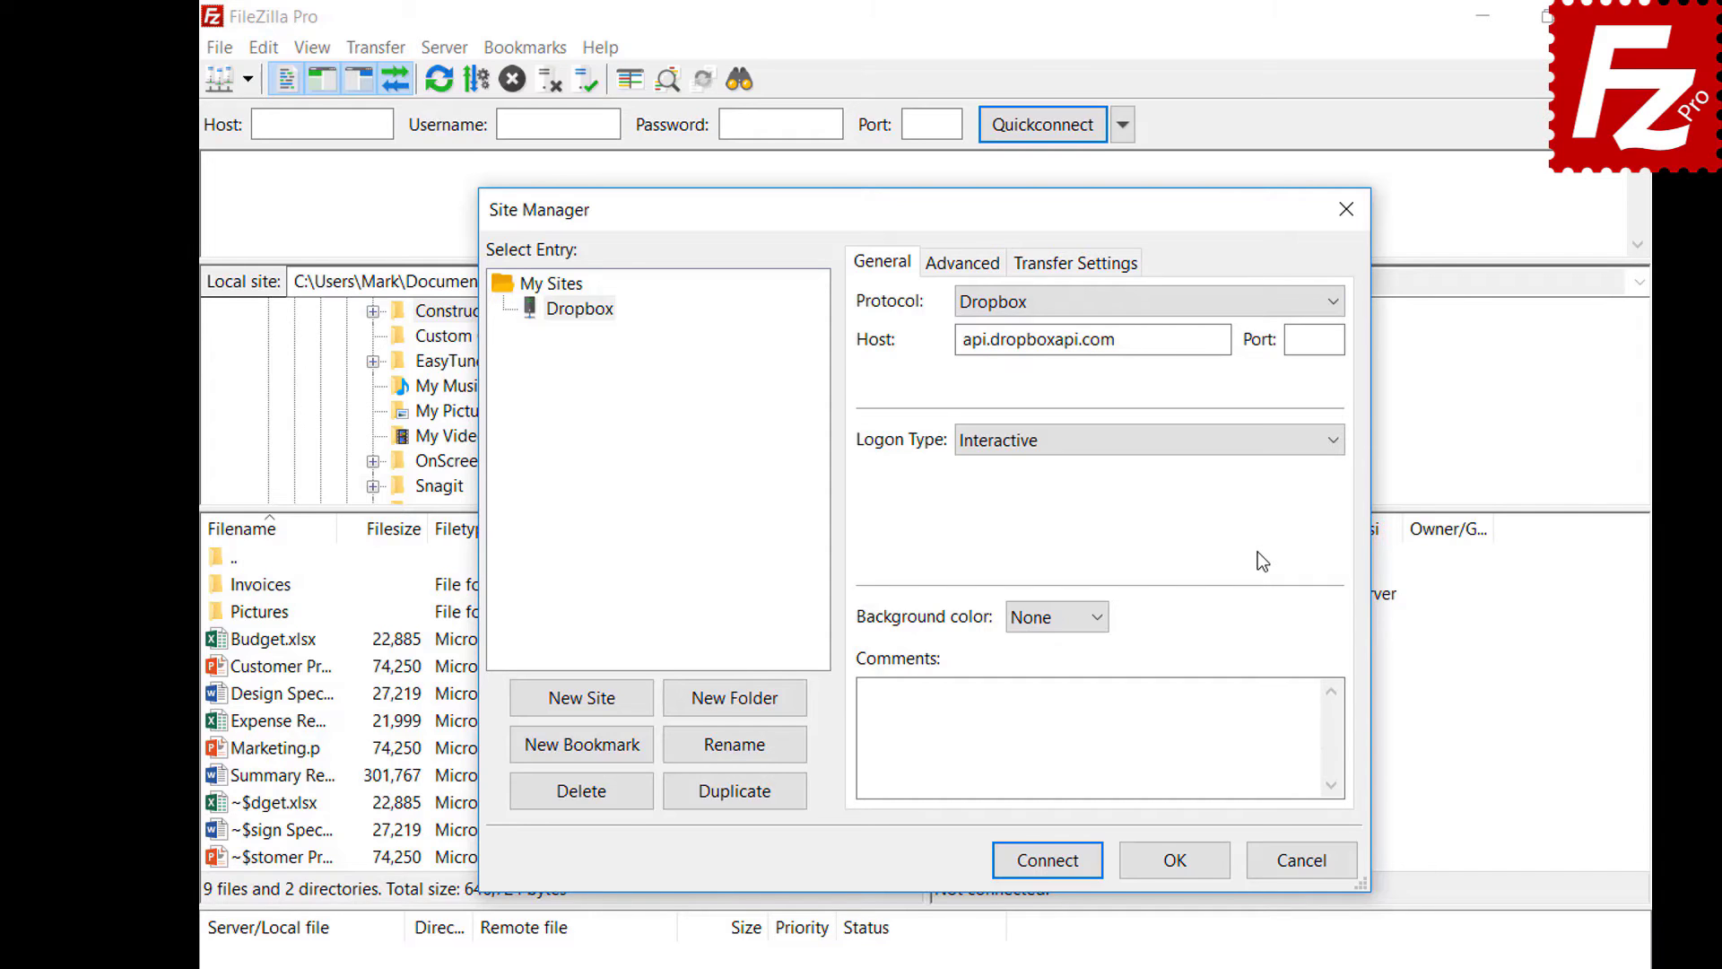
click(1045, 861)
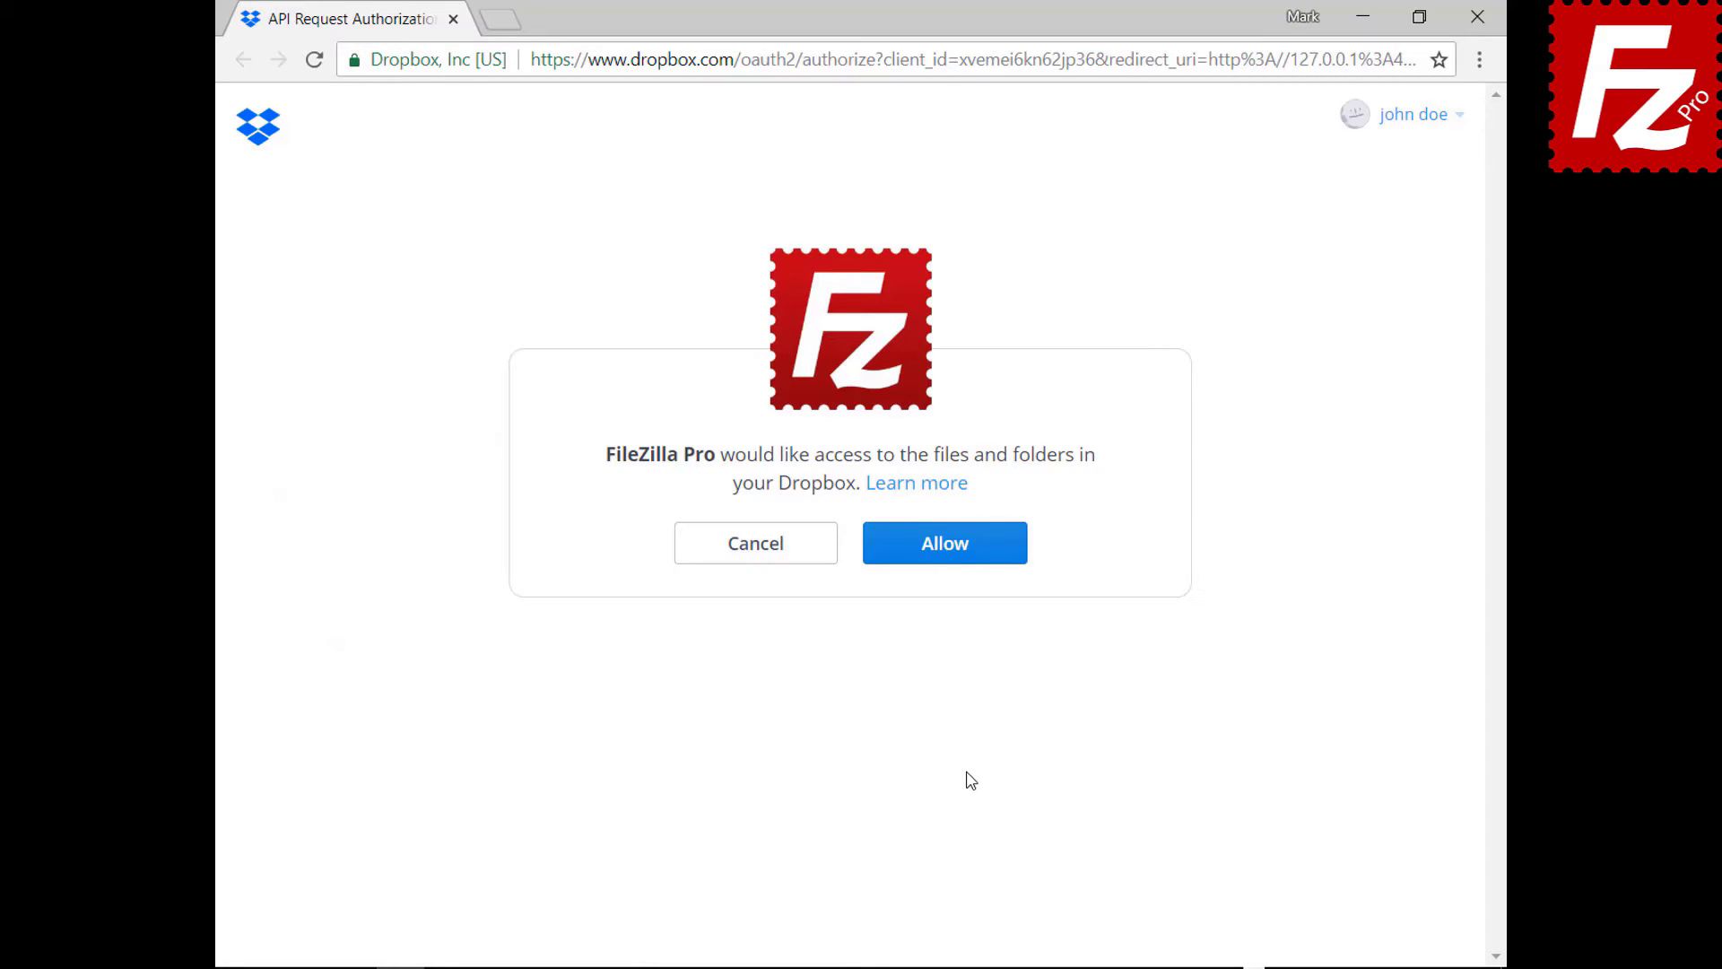
- Allow FileZilla Pro to access the files and folders in the Dropbox account
click(958, 561)
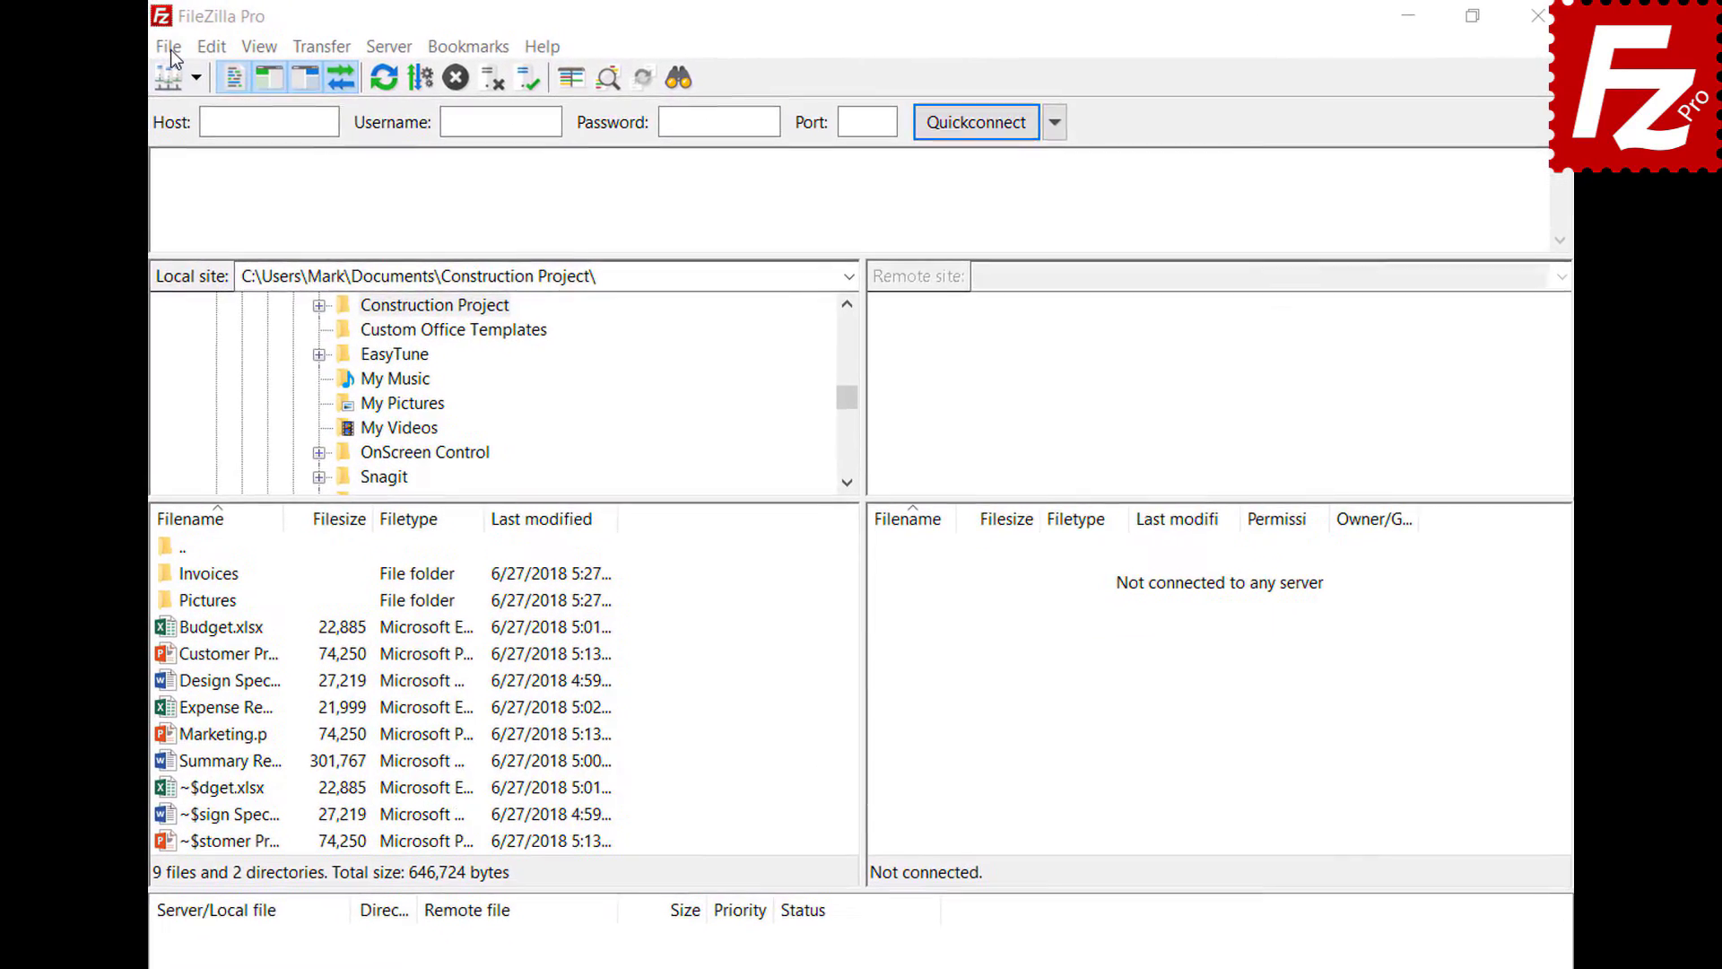
- Add a new site named 'OneDrive' using the Microsoft OneDrive protocol and connect
click(165, 50)
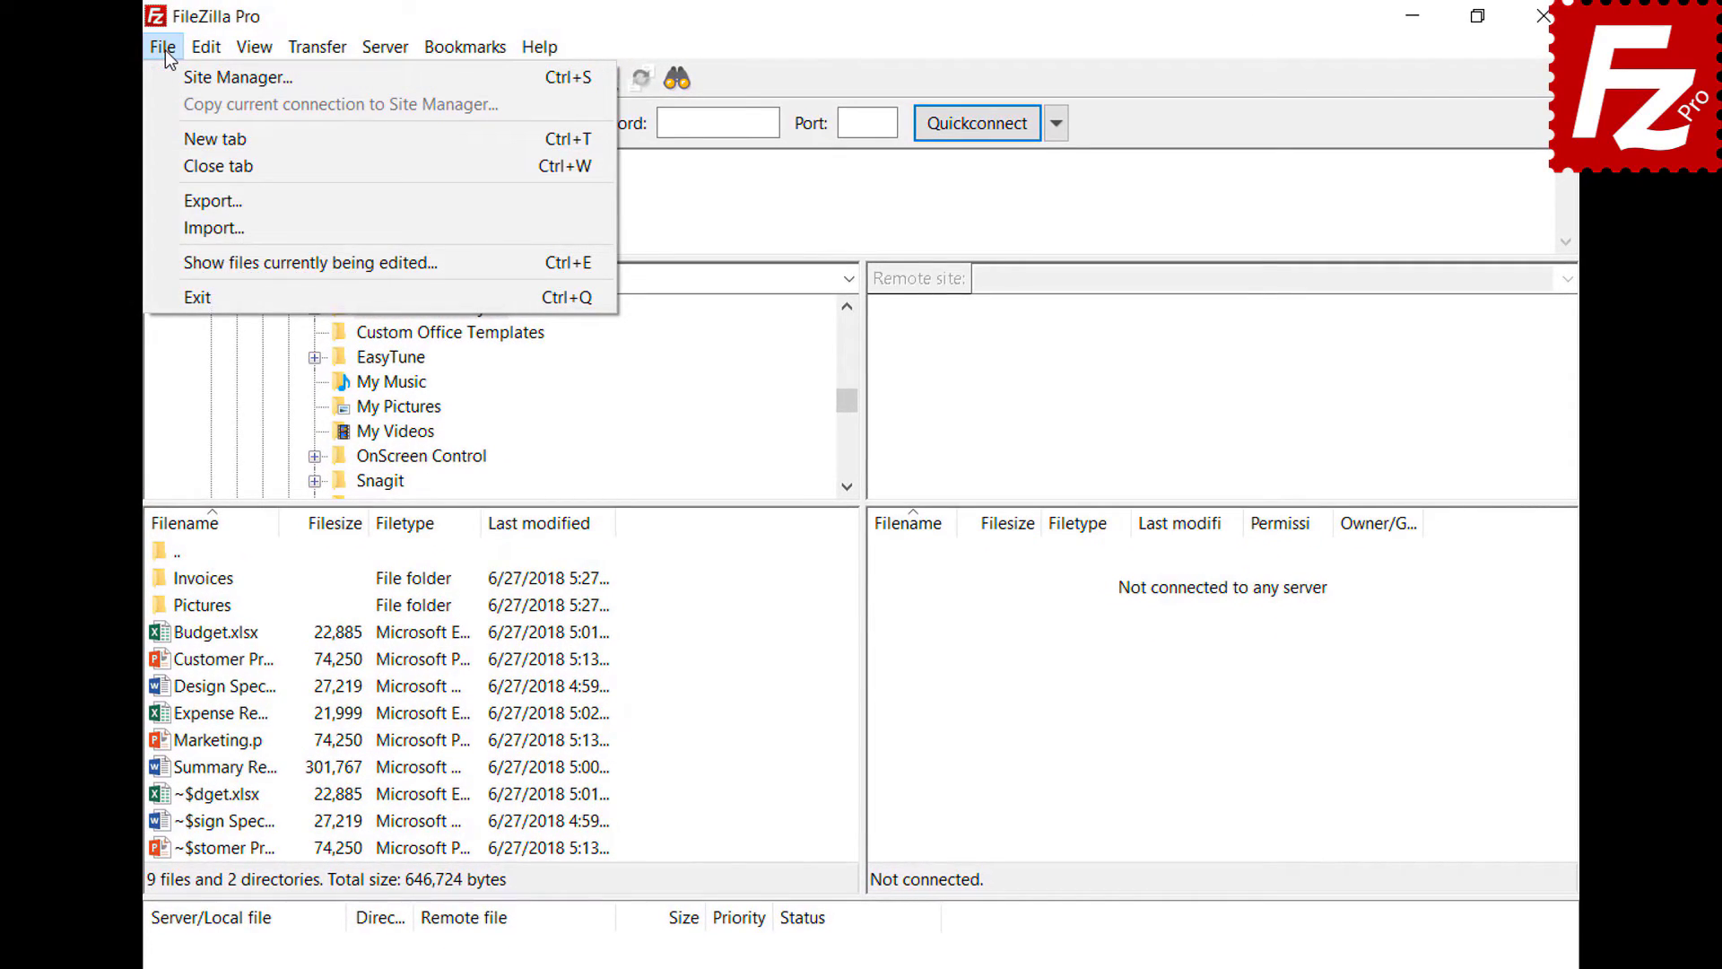
click(165, 72)
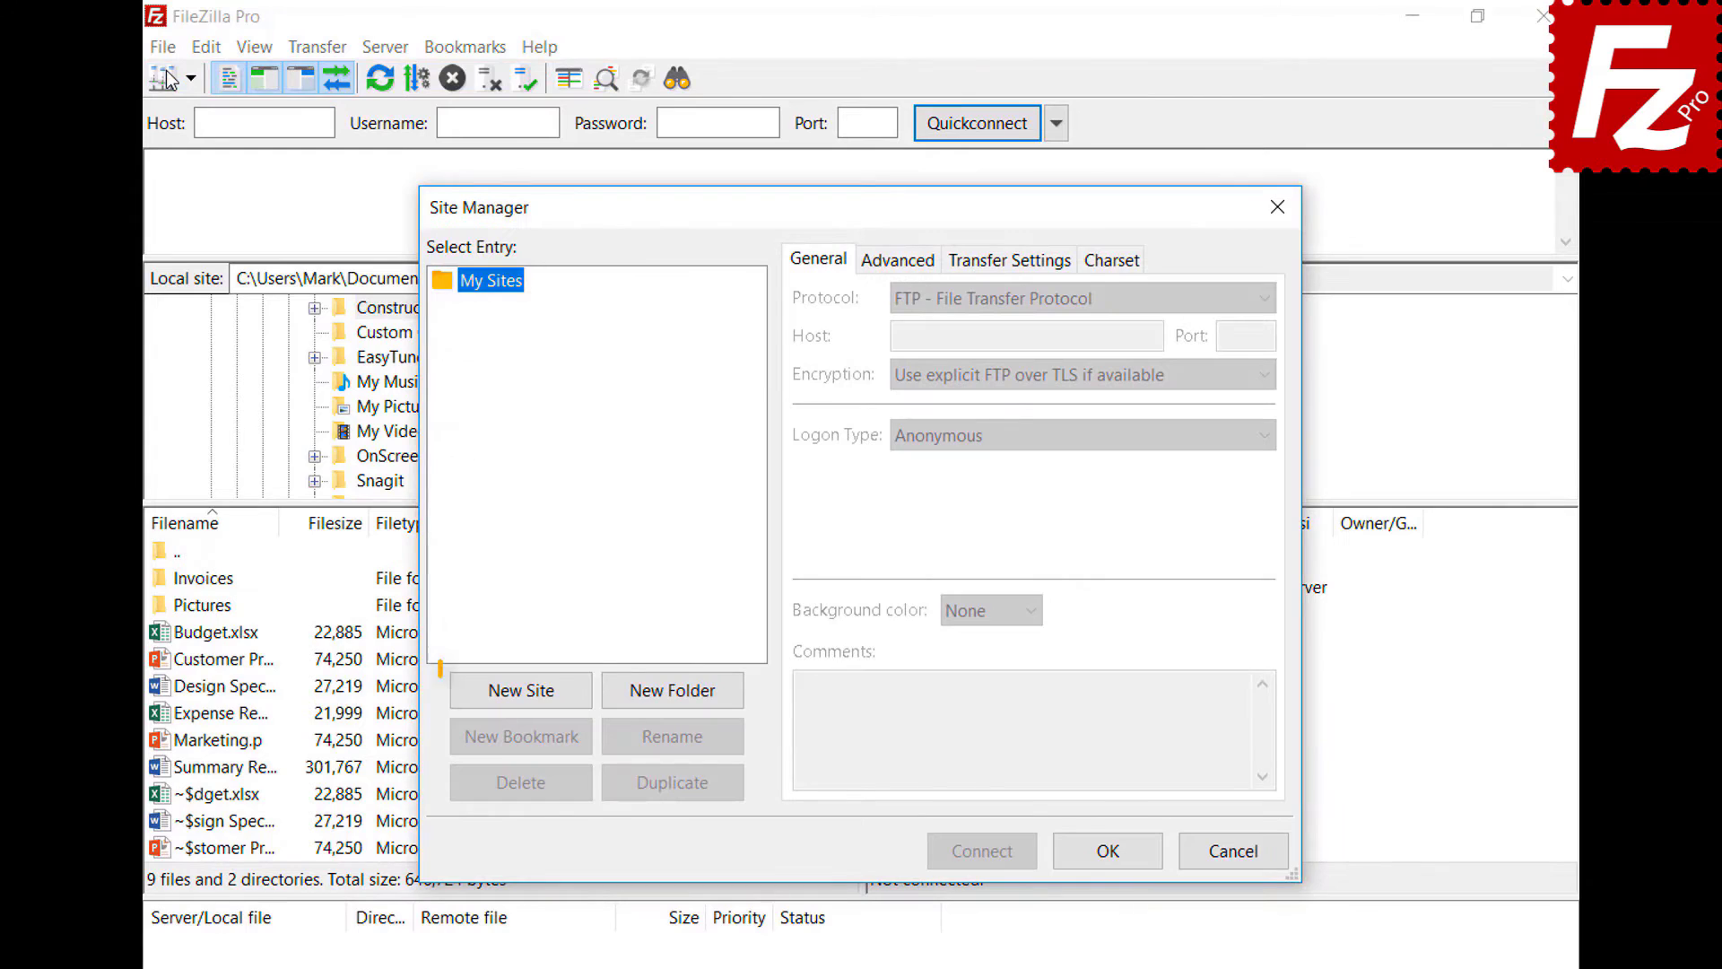
click(533, 699)
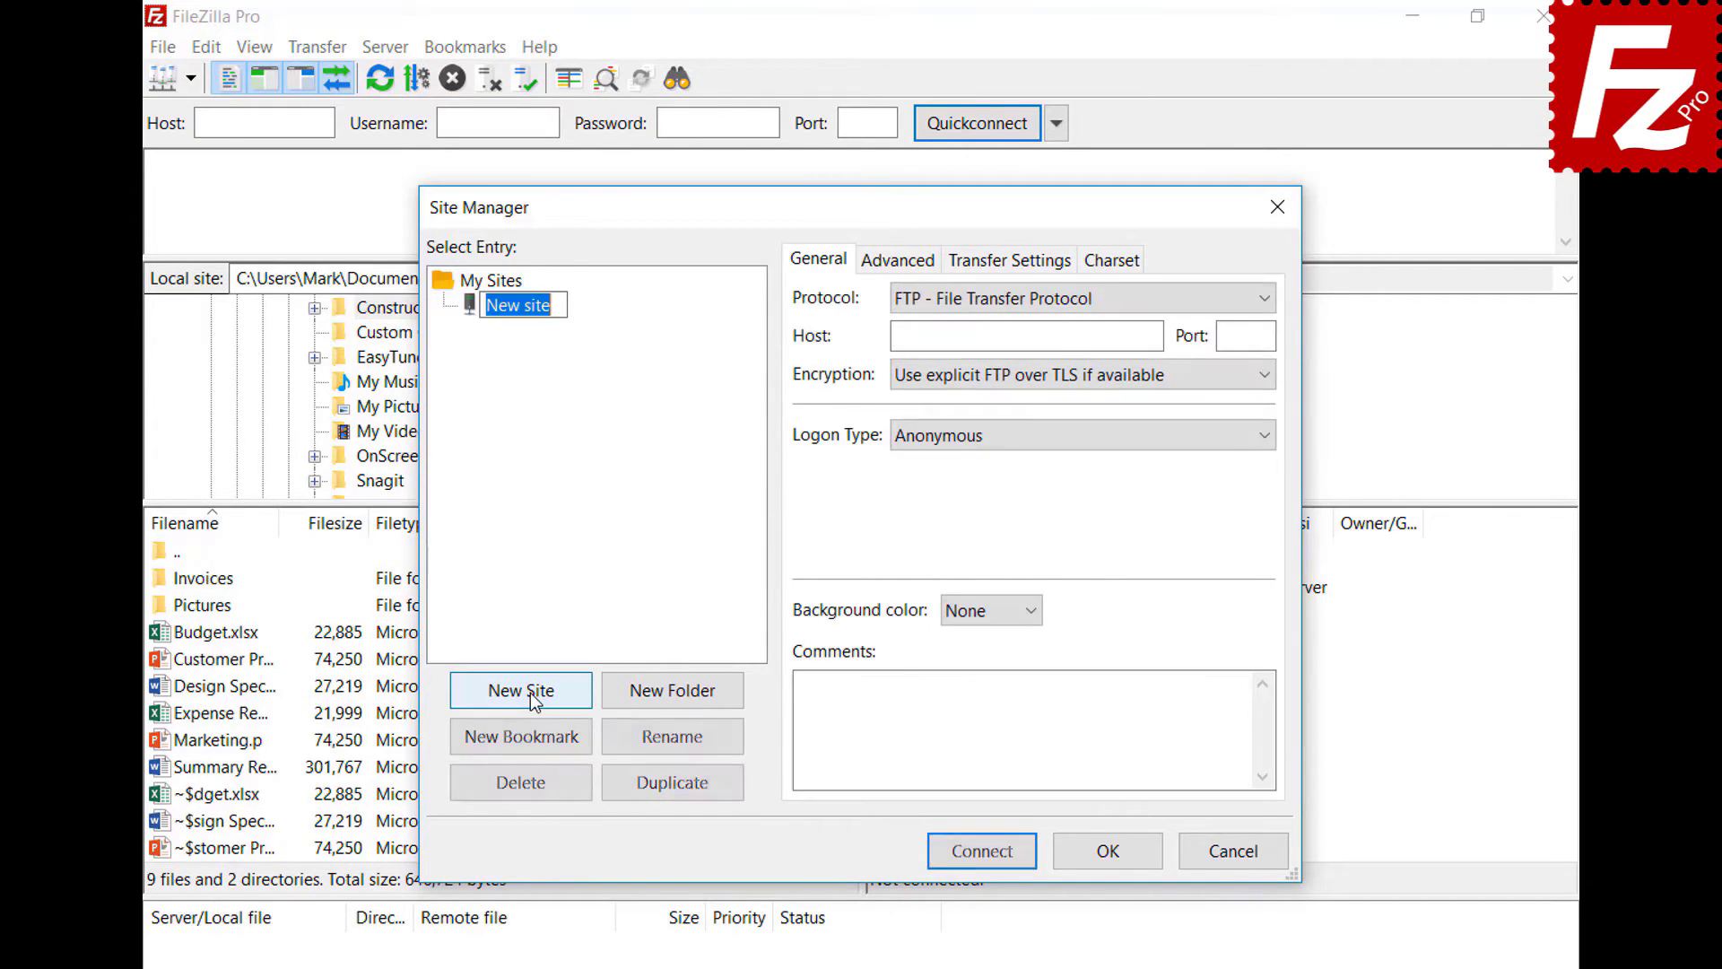
text(OneDri)
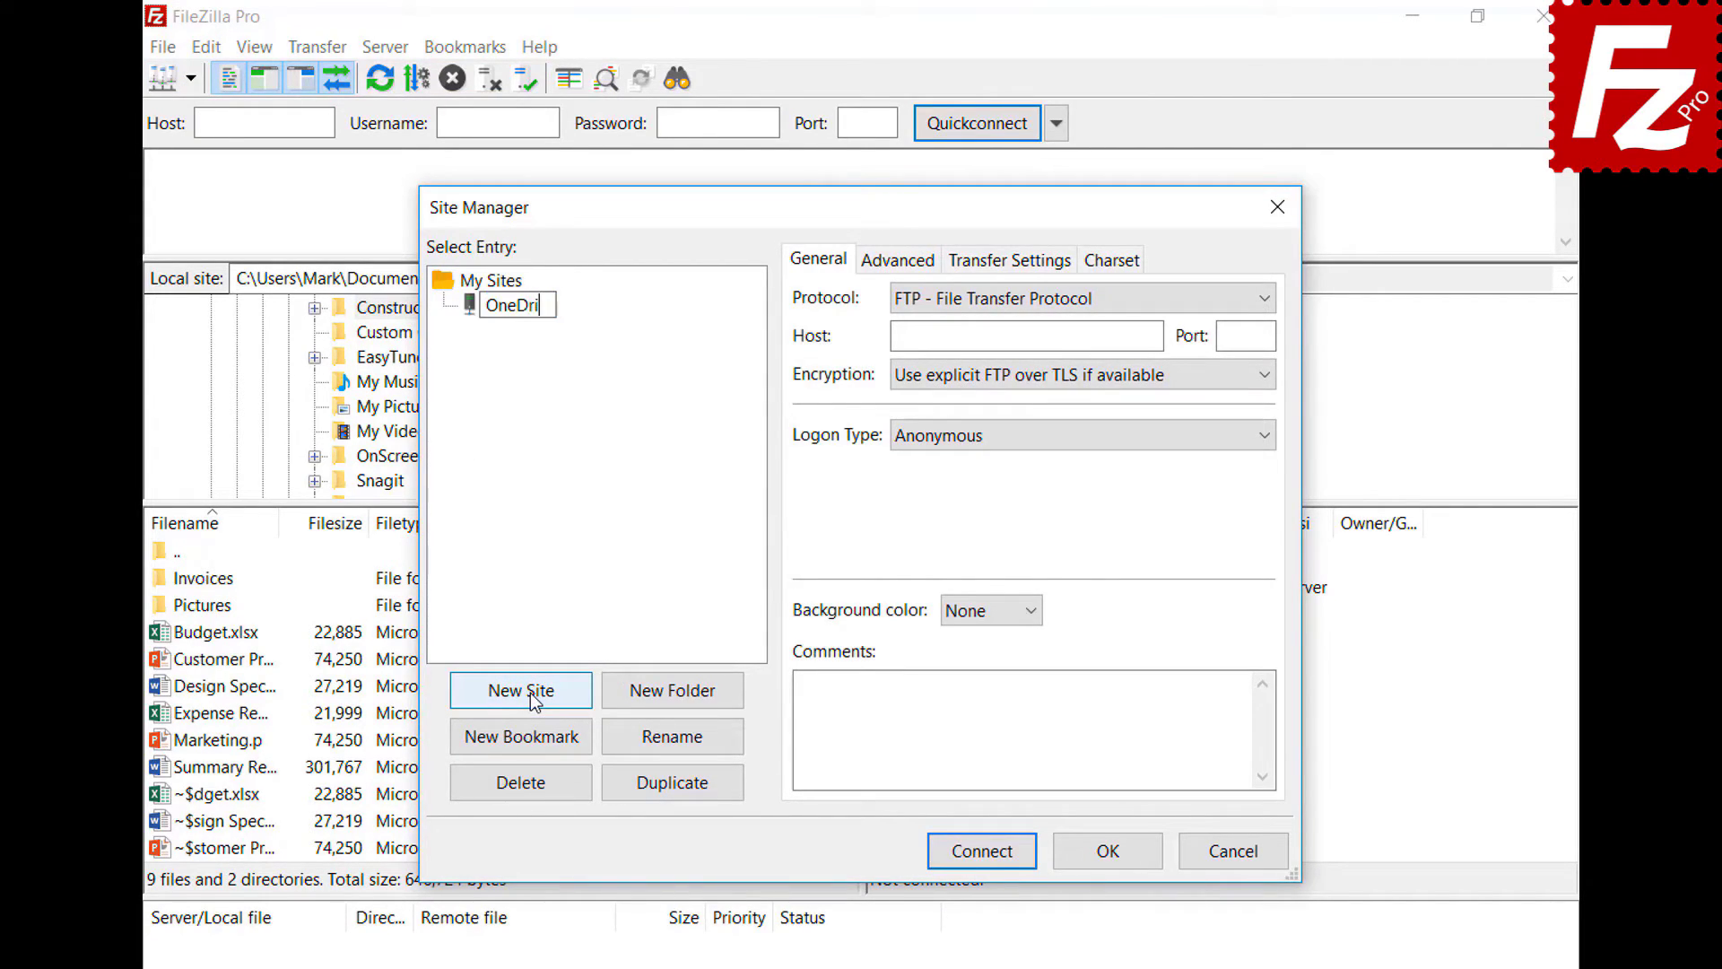
text(ve)
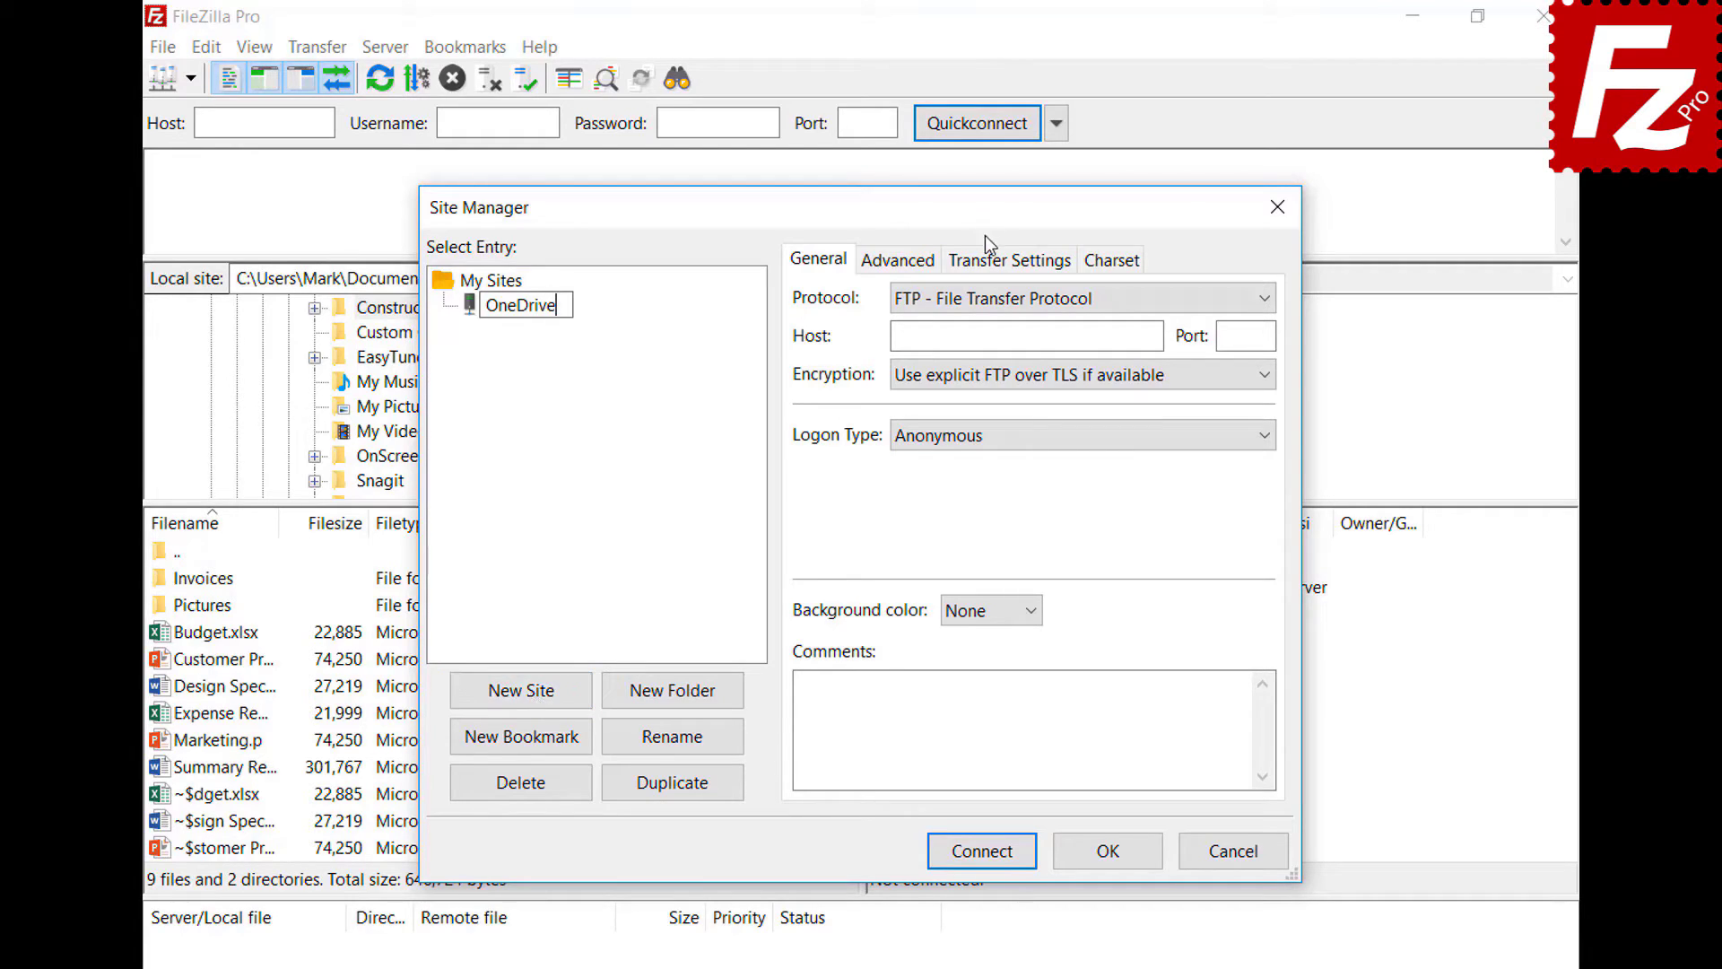
click(981, 301)
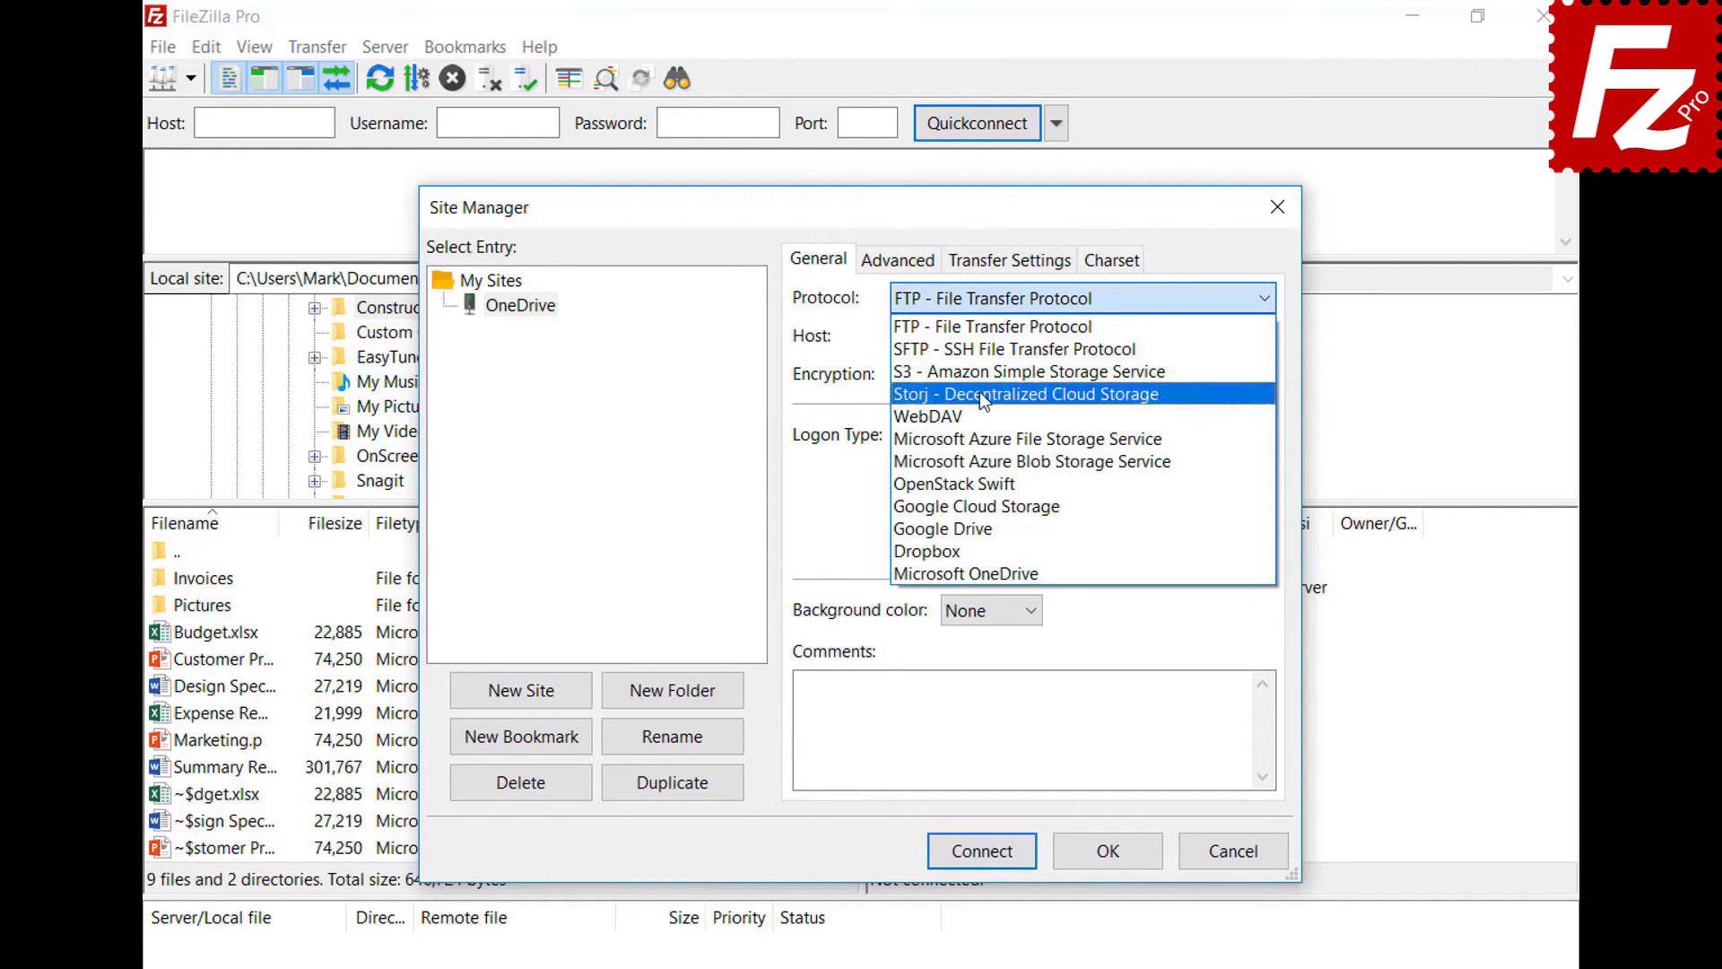
click(988, 572)
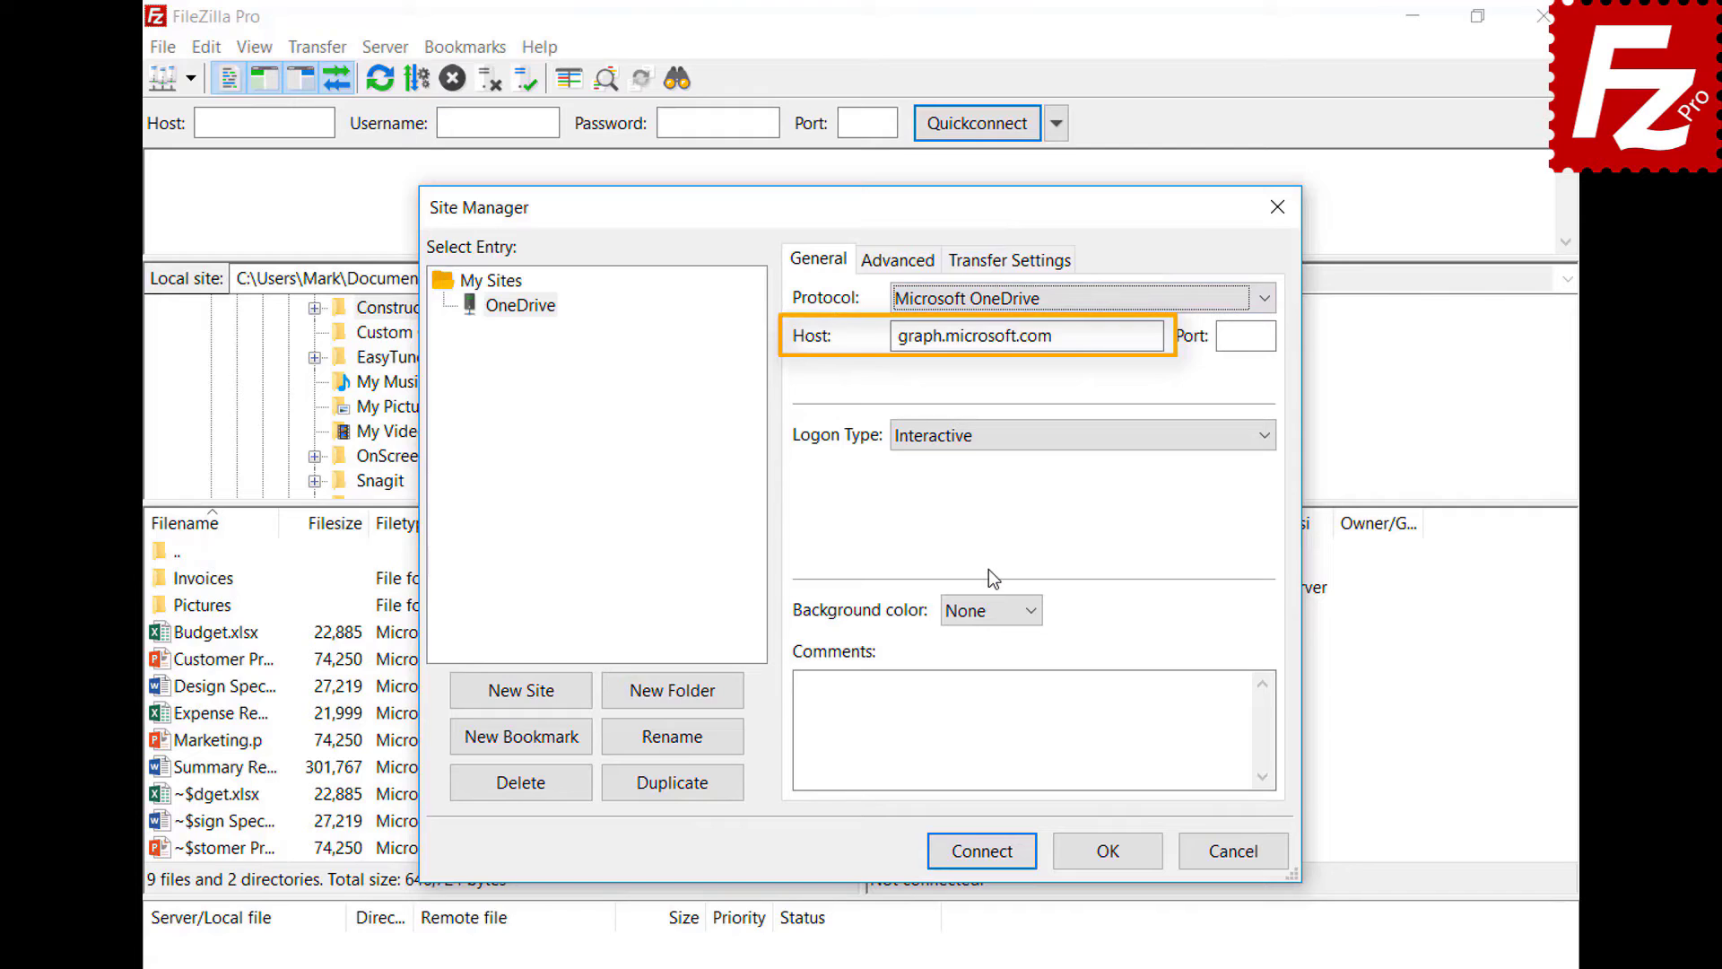
click(976, 854)
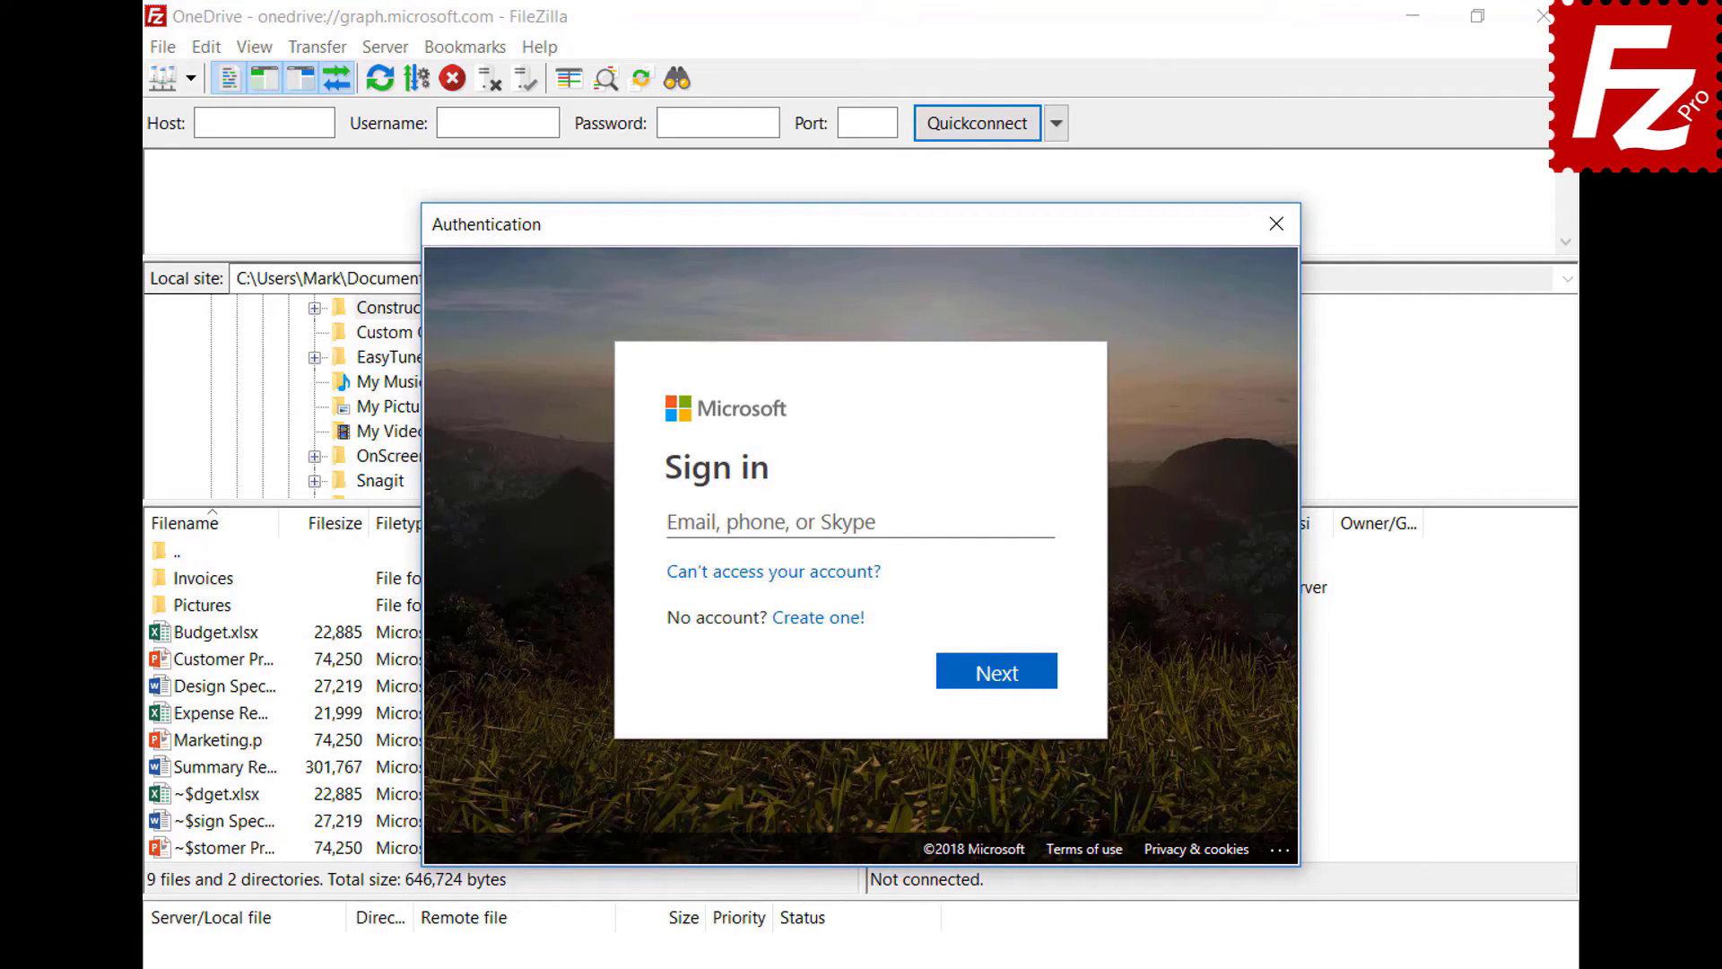
- Sign in with the Microsoft account's e-mail and password, and accept FileZilla Pro's file access request
click(958, 520)
key(ctrl+v)
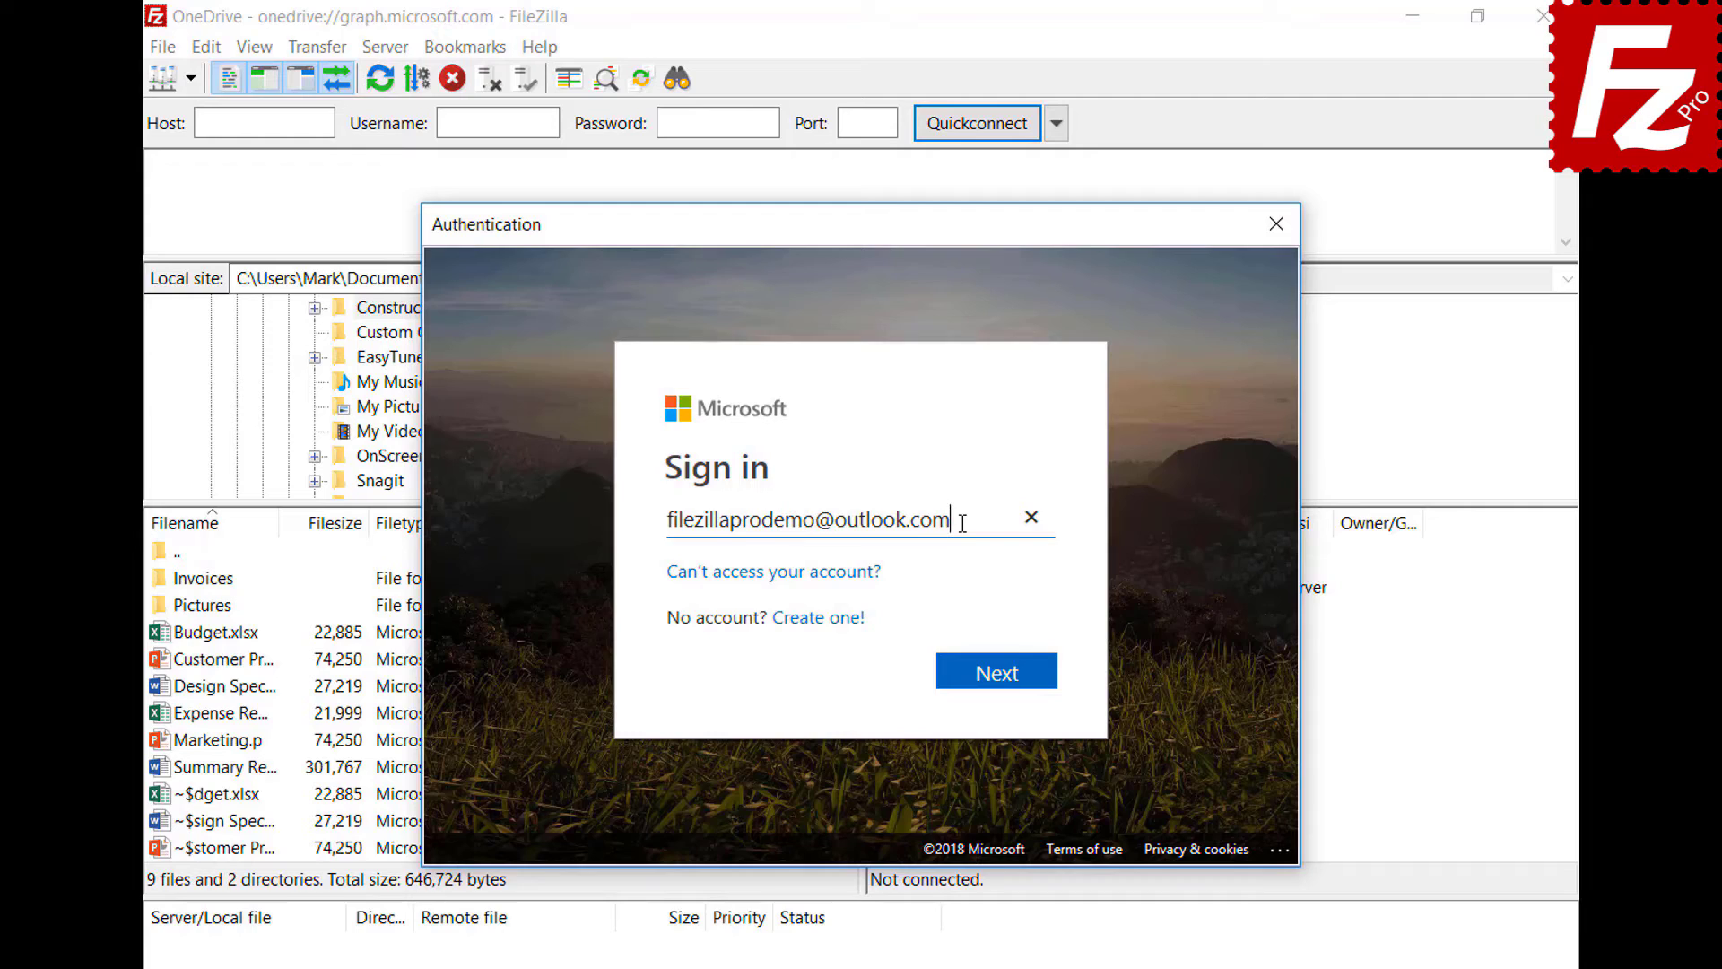
click(998, 691)
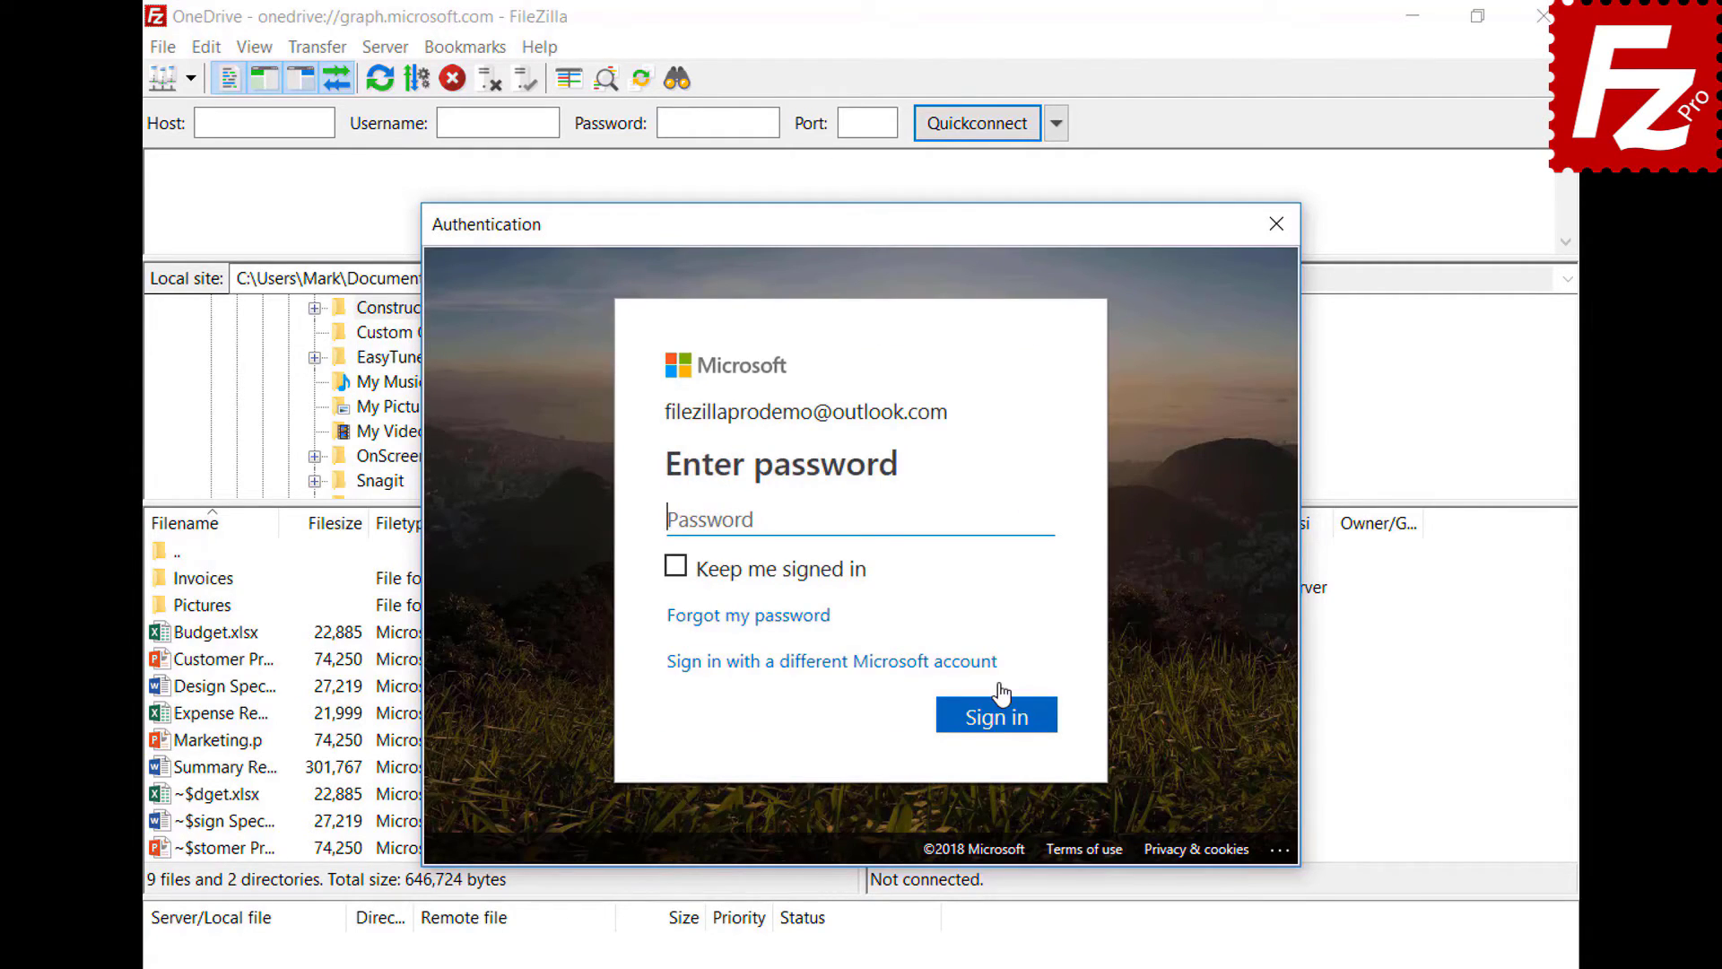
key(ctrl+v)
click(1005, 730)
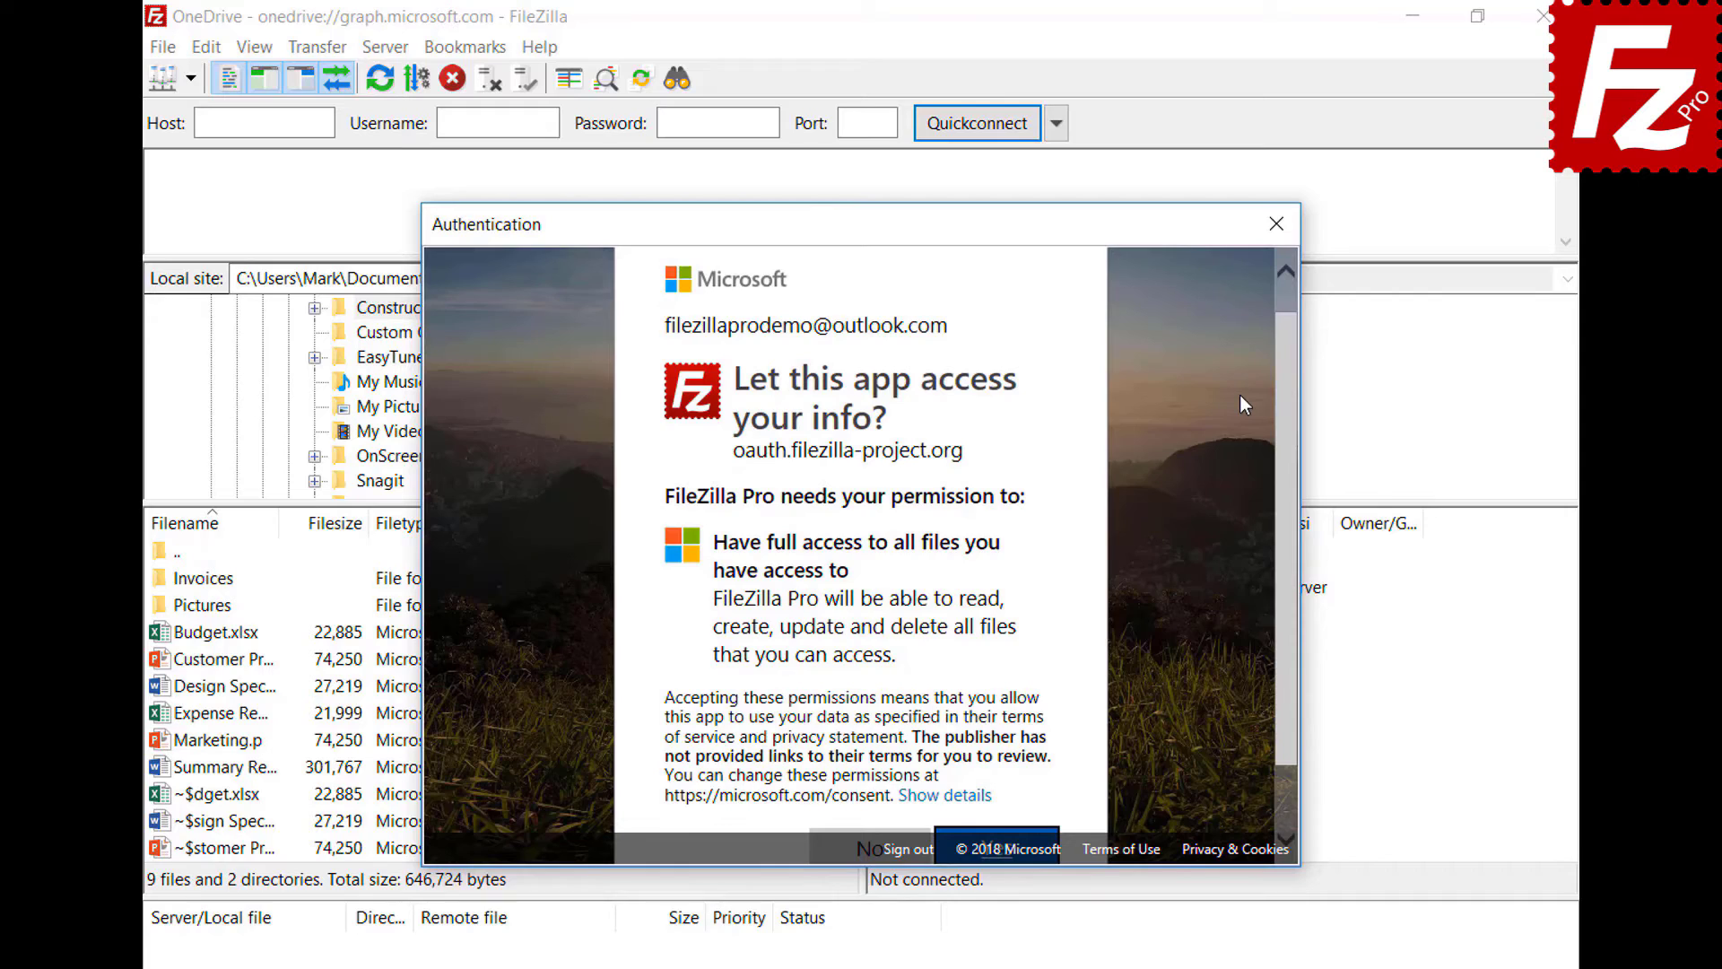
drag(1289, 400, 1300, 483)
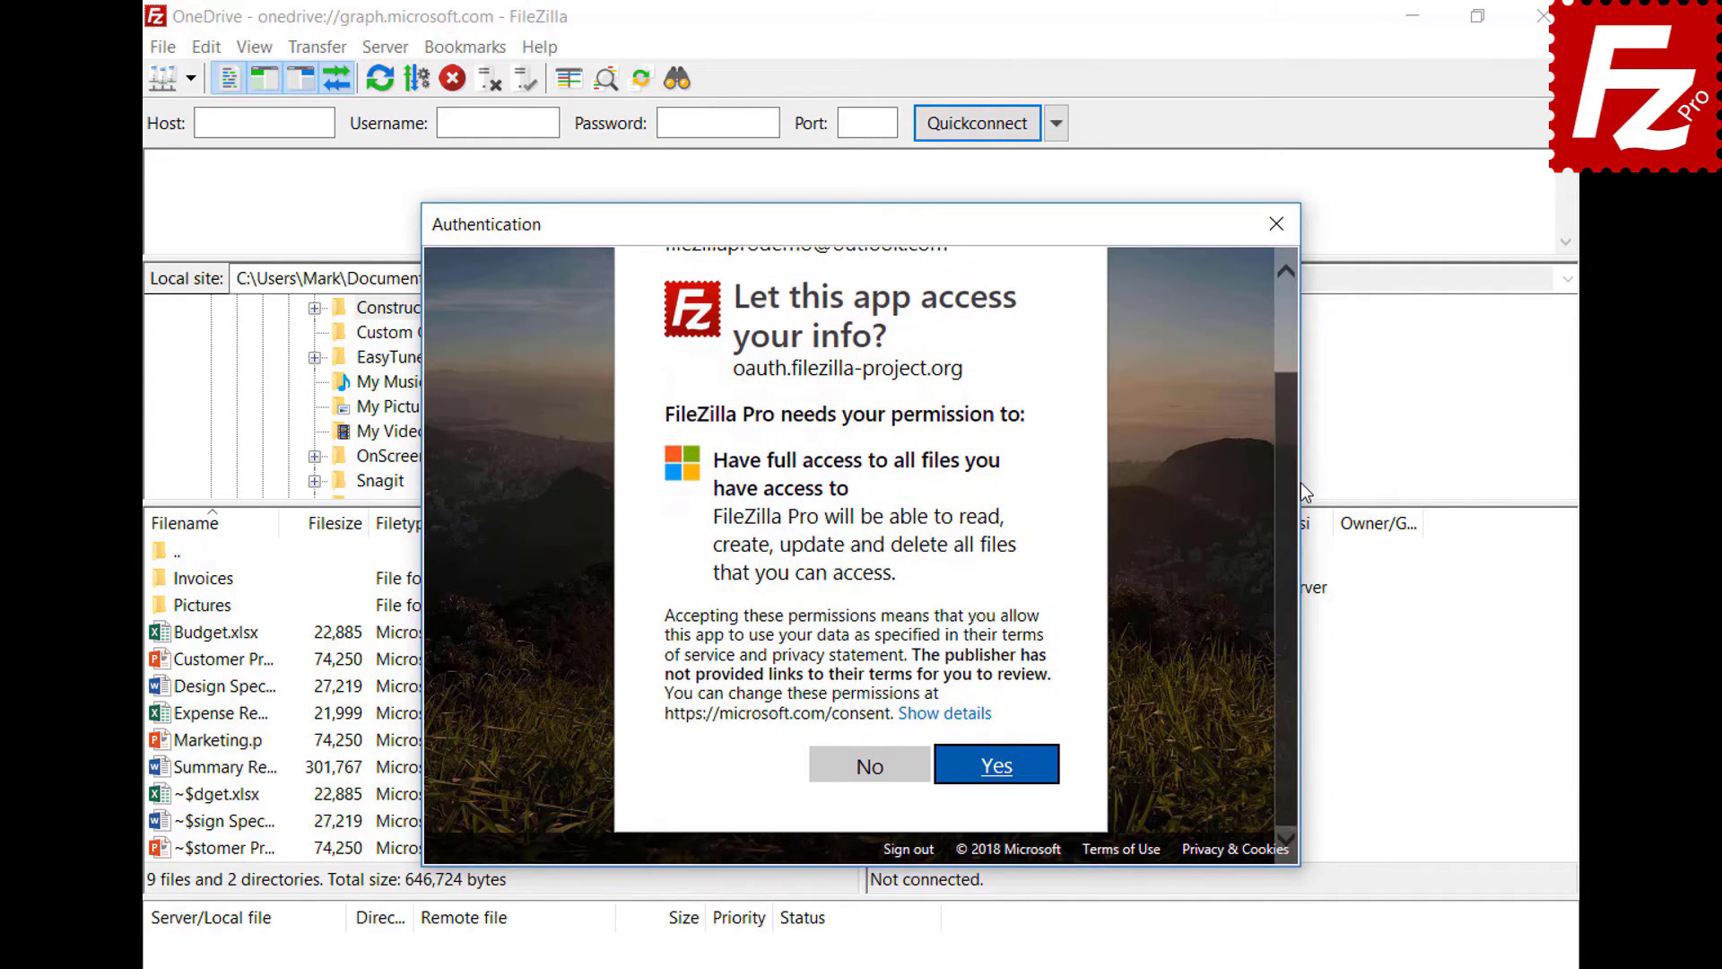
click(996, 767)
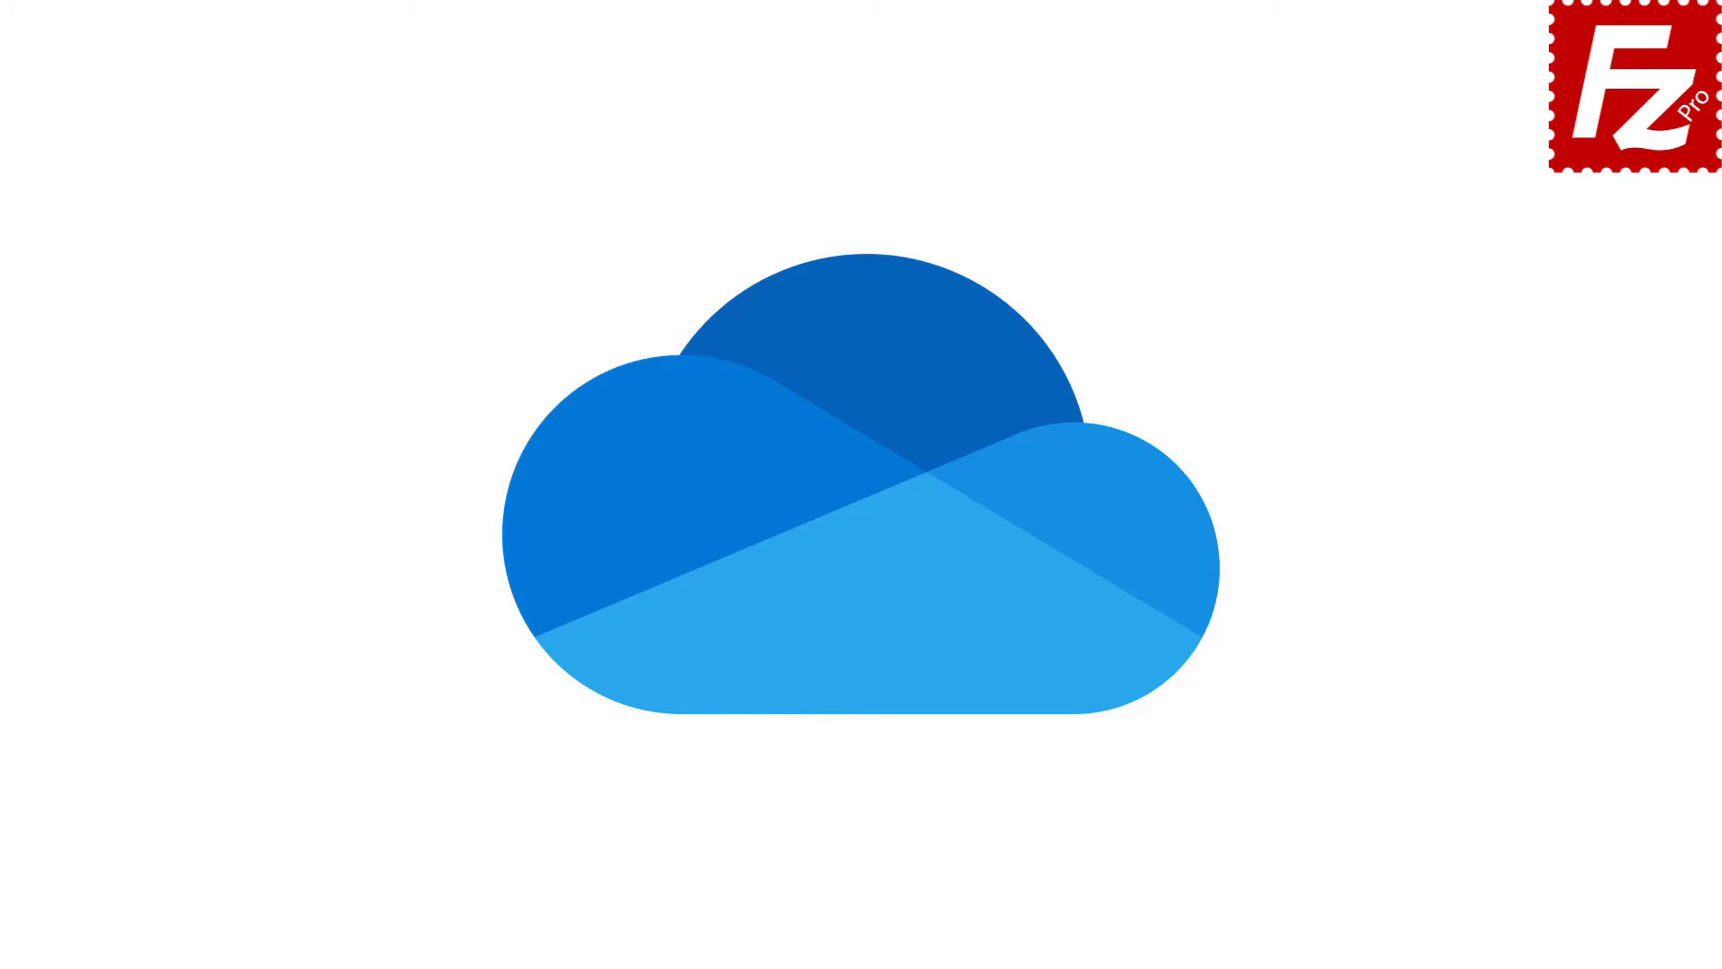
- Relaunch FileZilla Pro and connect to the saved OneDrive site from the Site Manager dropdown
click(197, 243)
text(OneDrive)
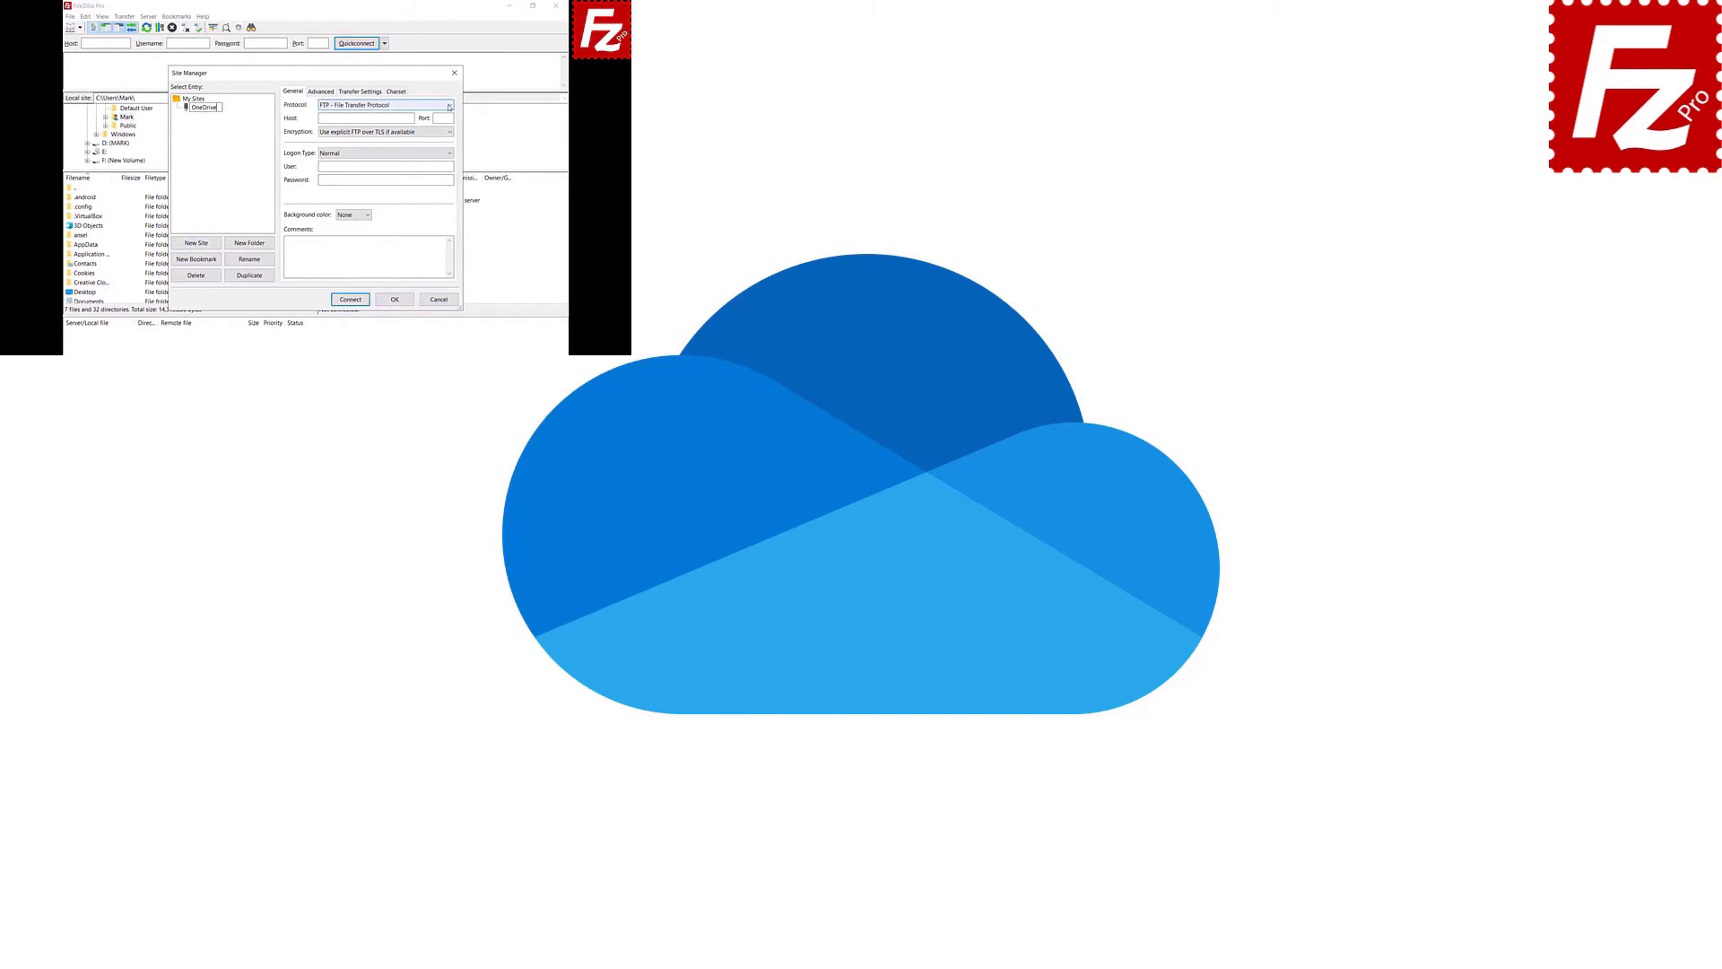
click(449, 105)
click(451, 201)
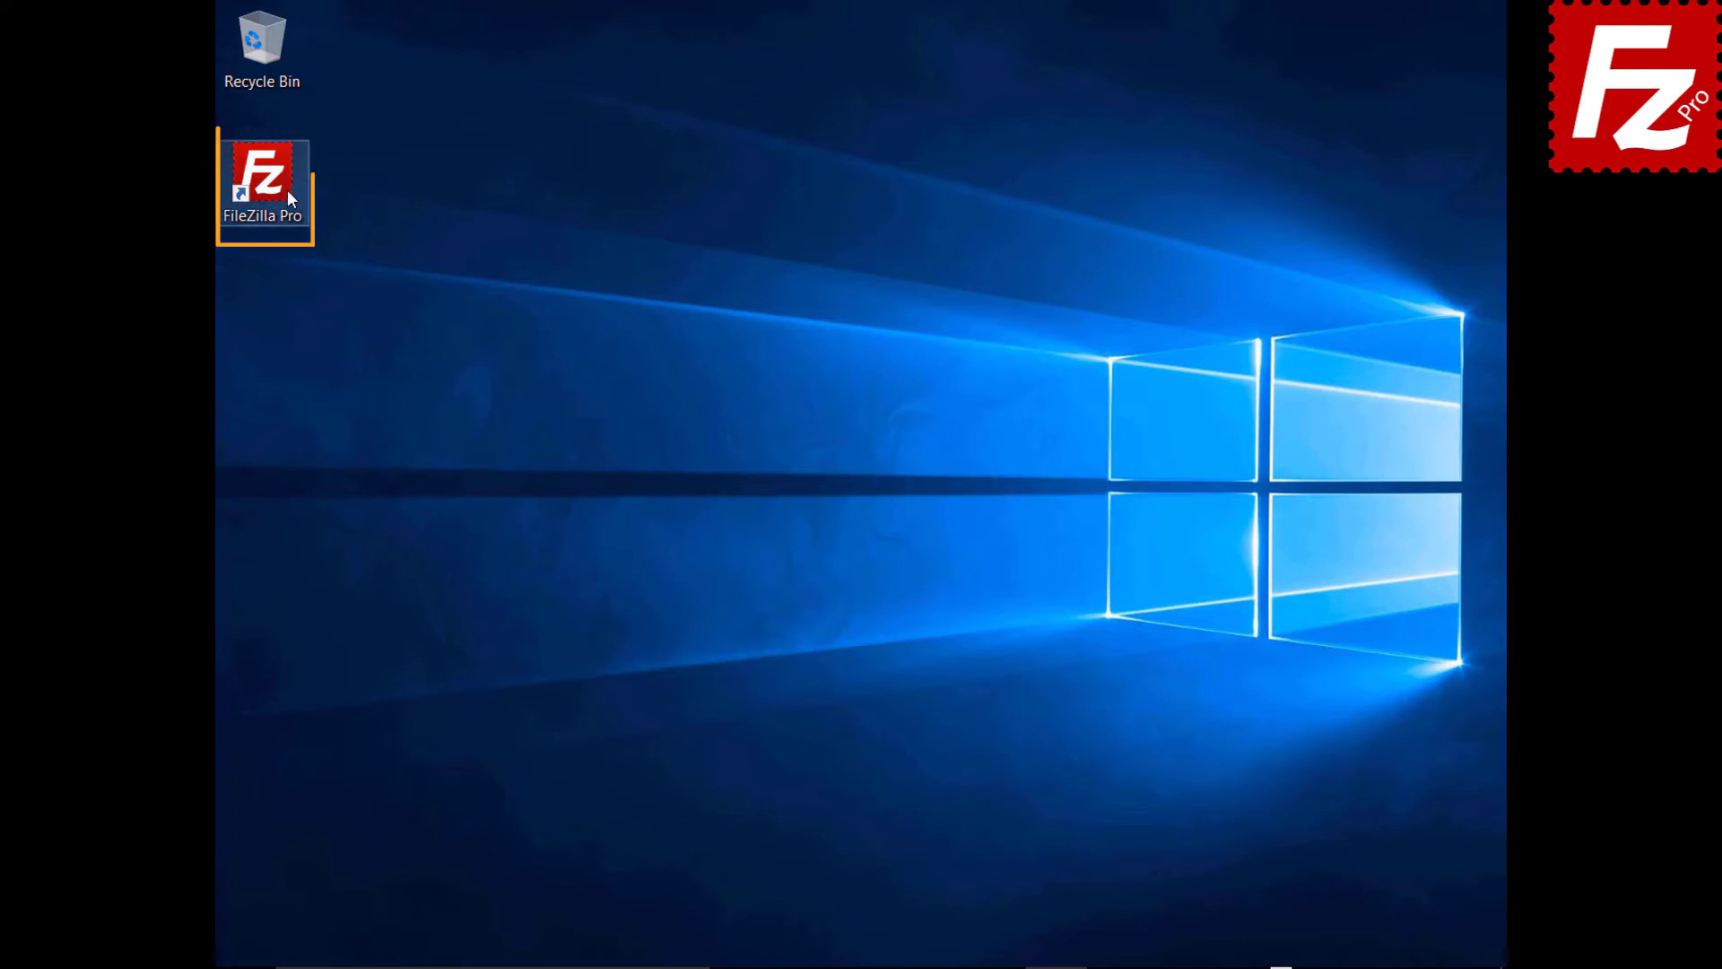
double_click(272, 186)
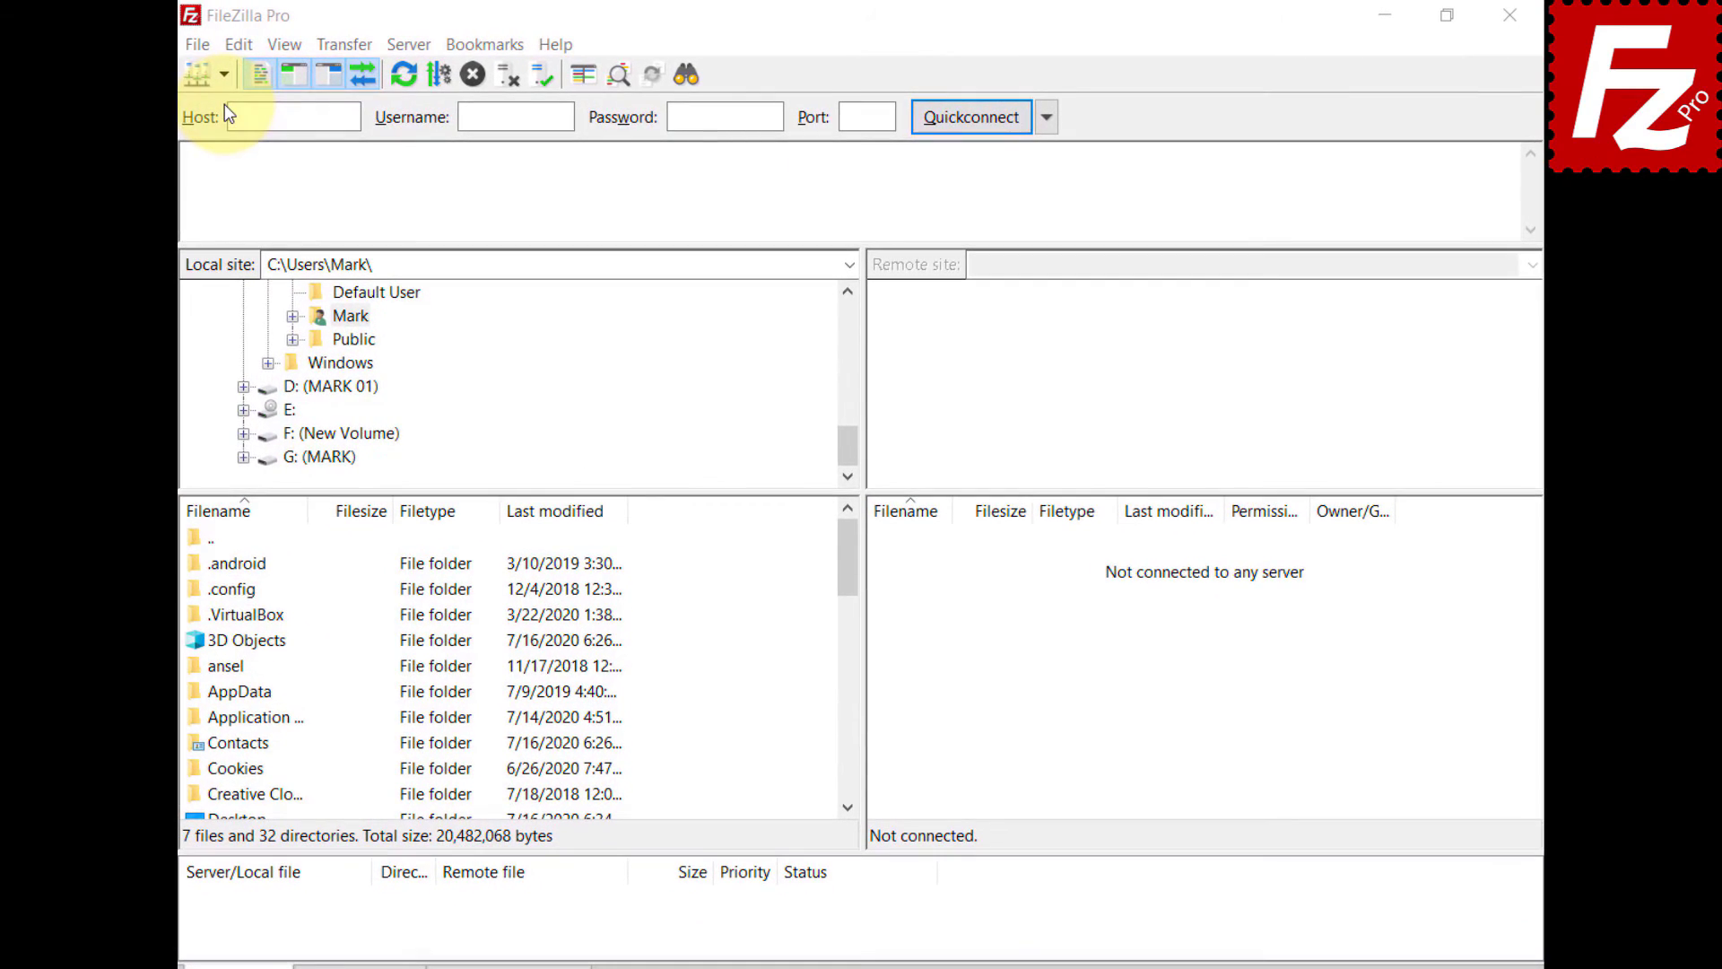
click(226, 77)
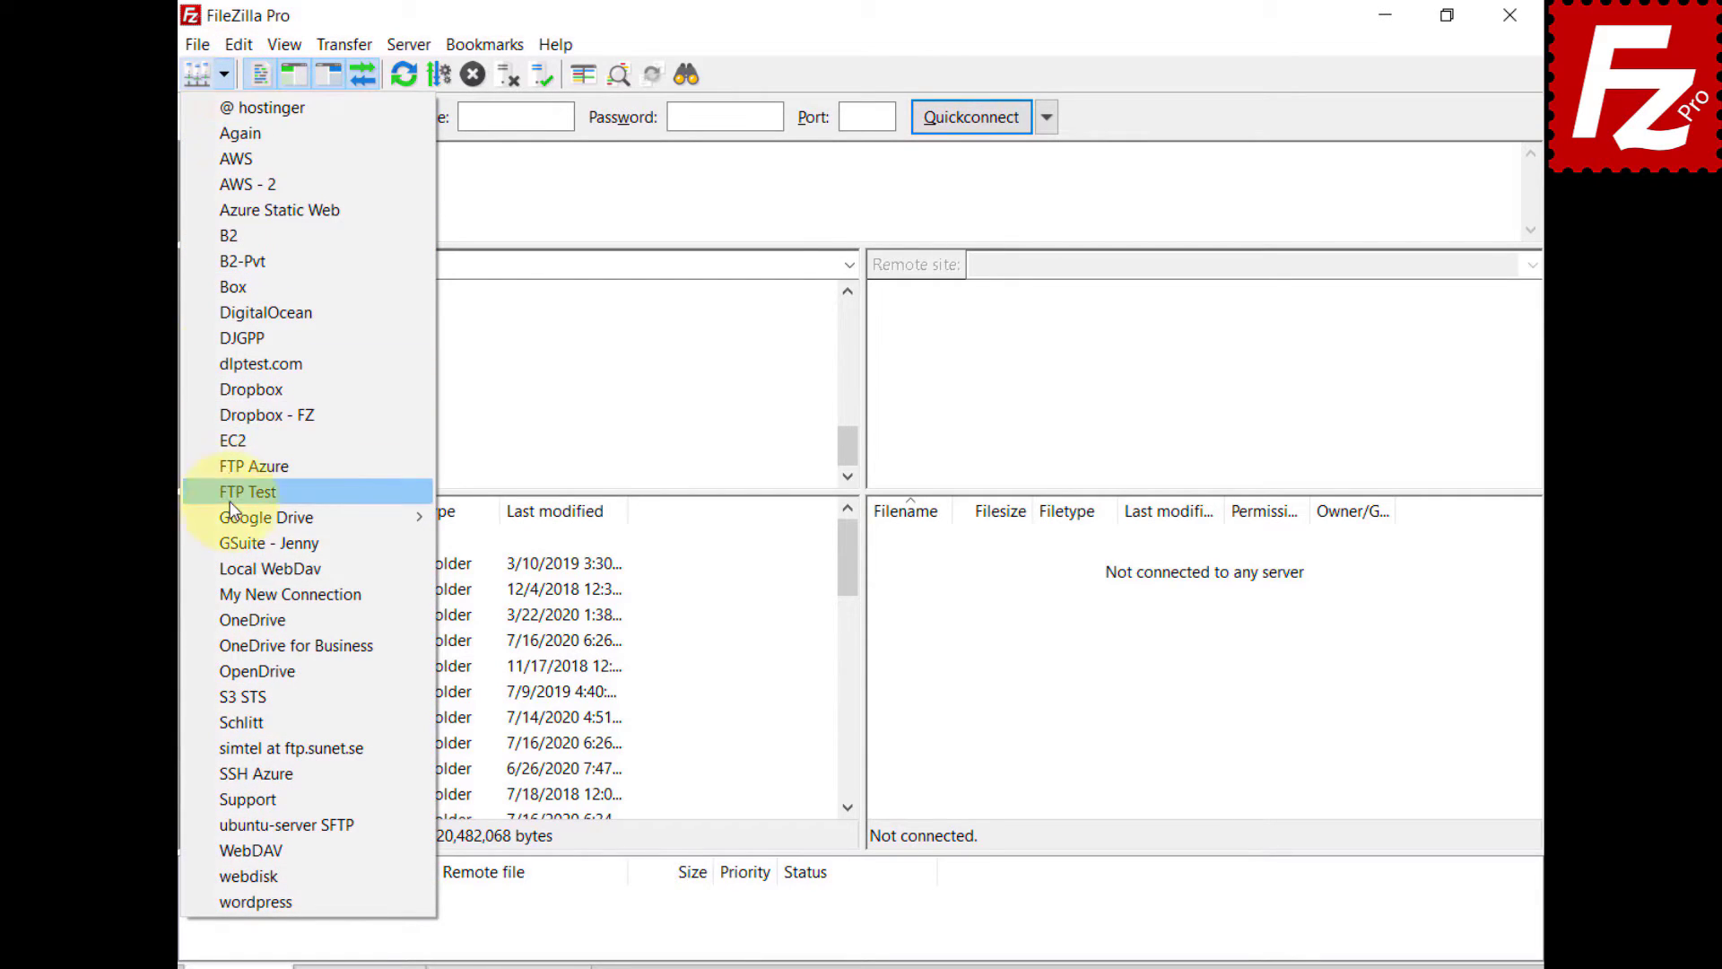
click(235, 620)
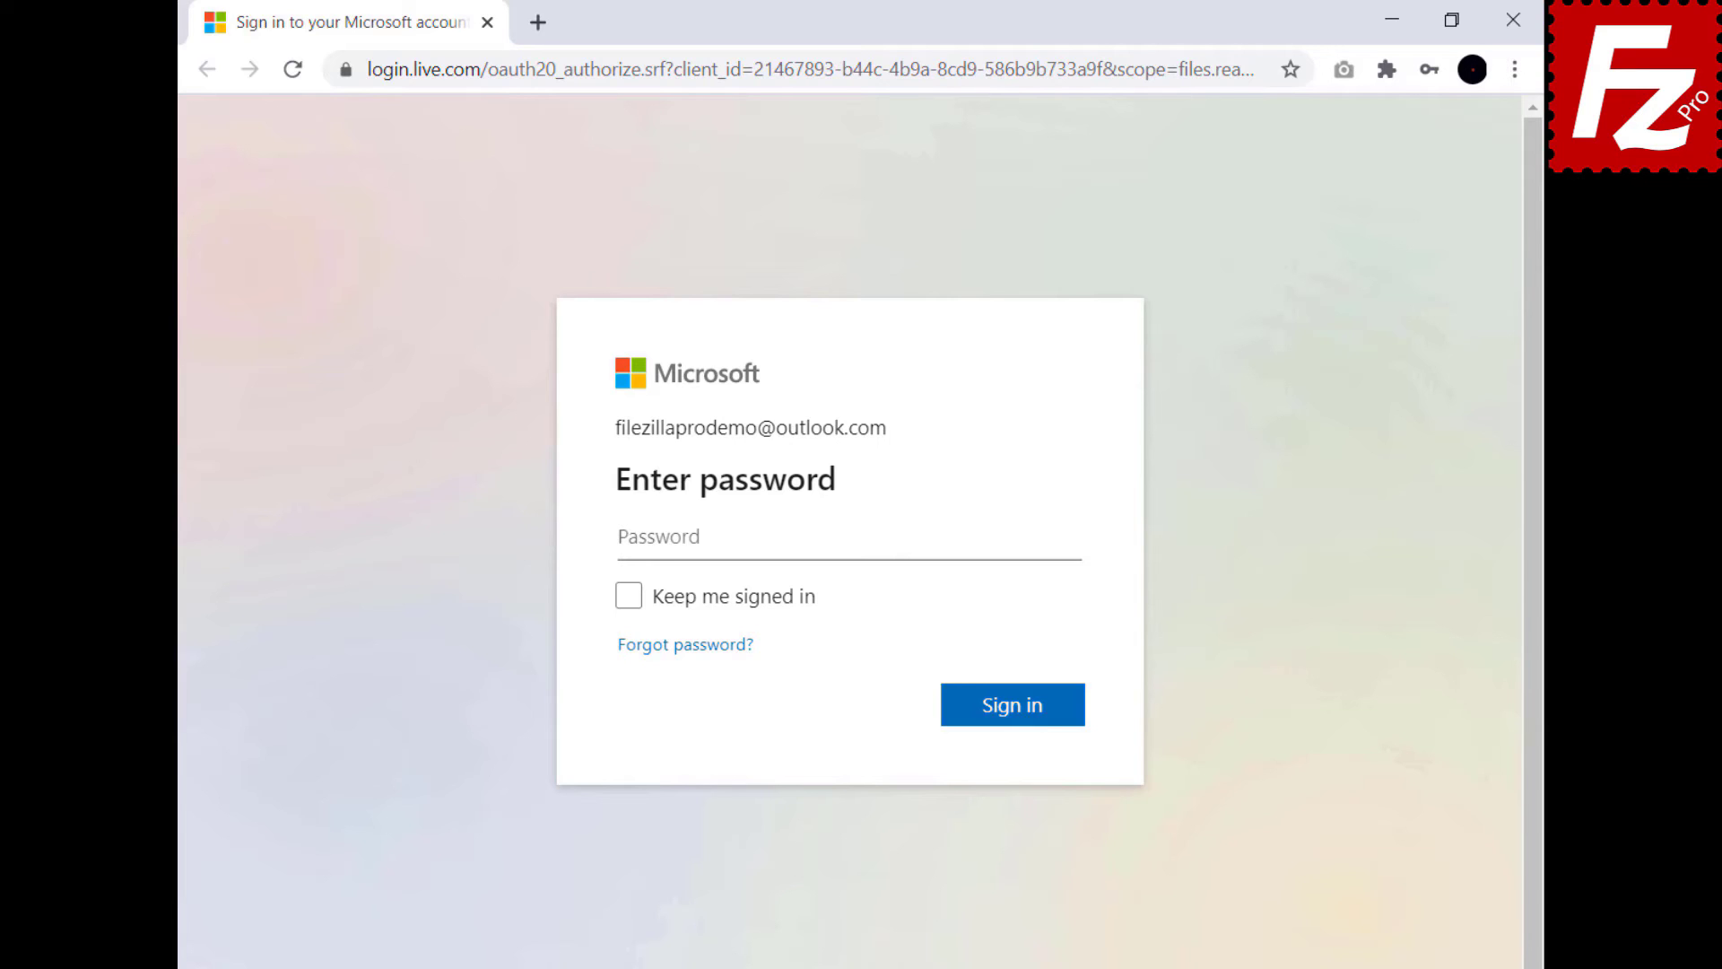
- Finish the Microsoft sign-in with the account password and copy the authorization code
key(ctrl+v)
click(1014, 713)
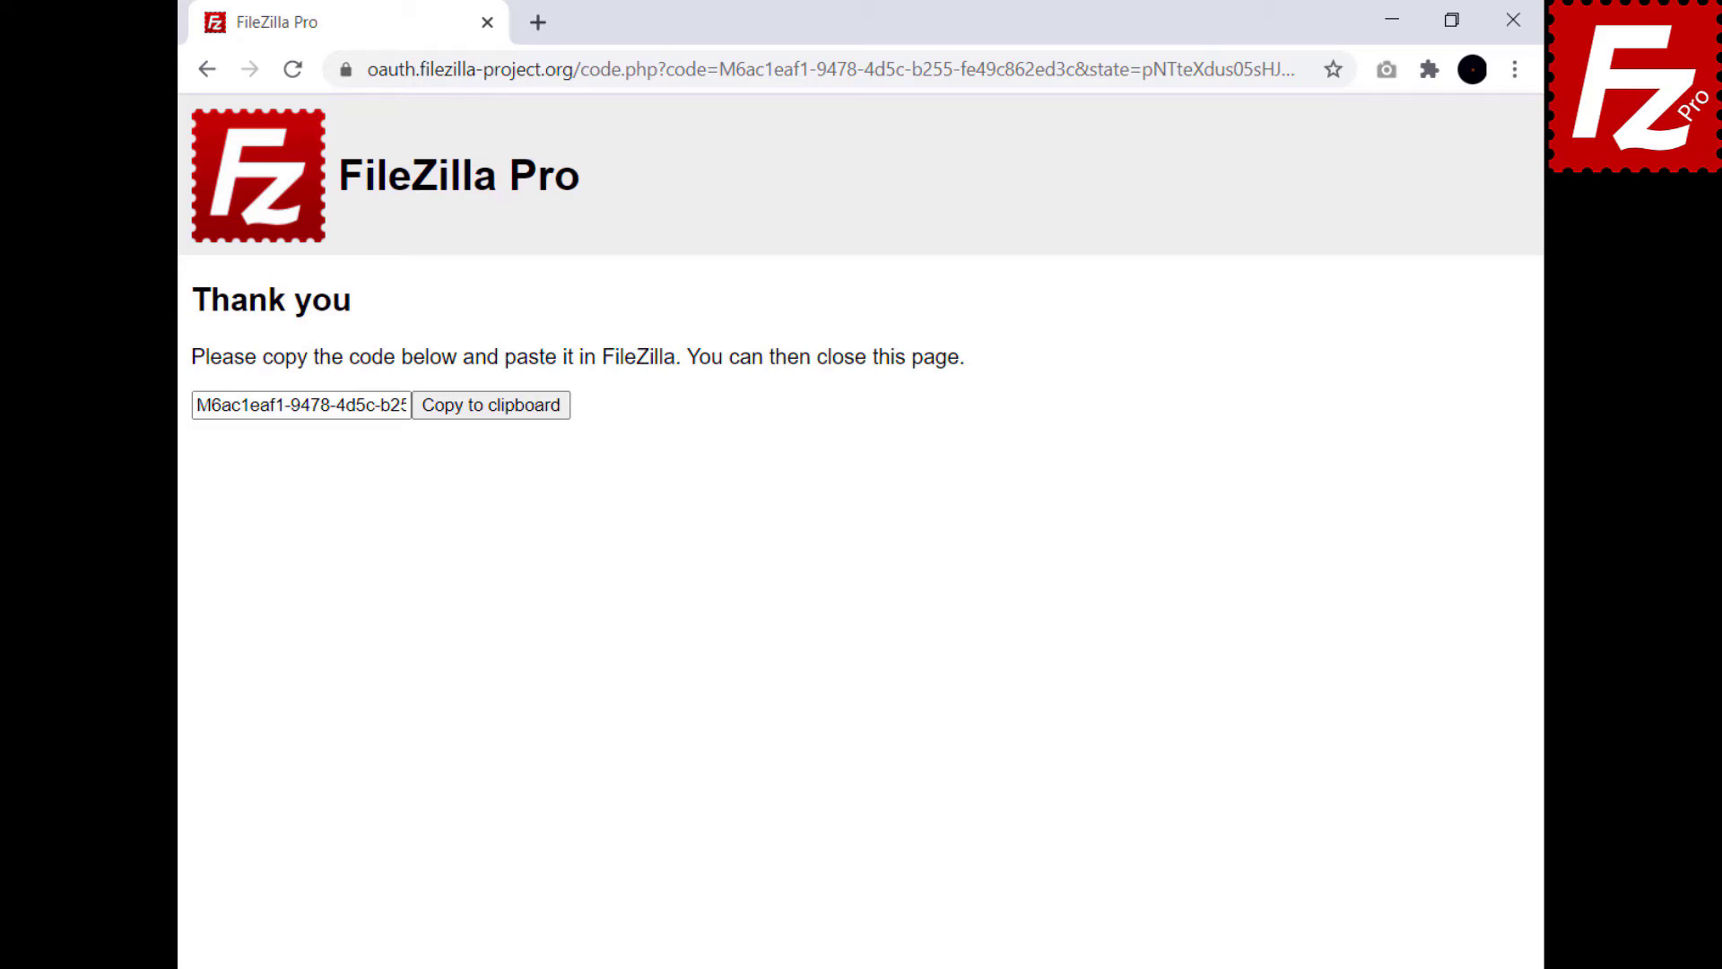
click(492, 418)
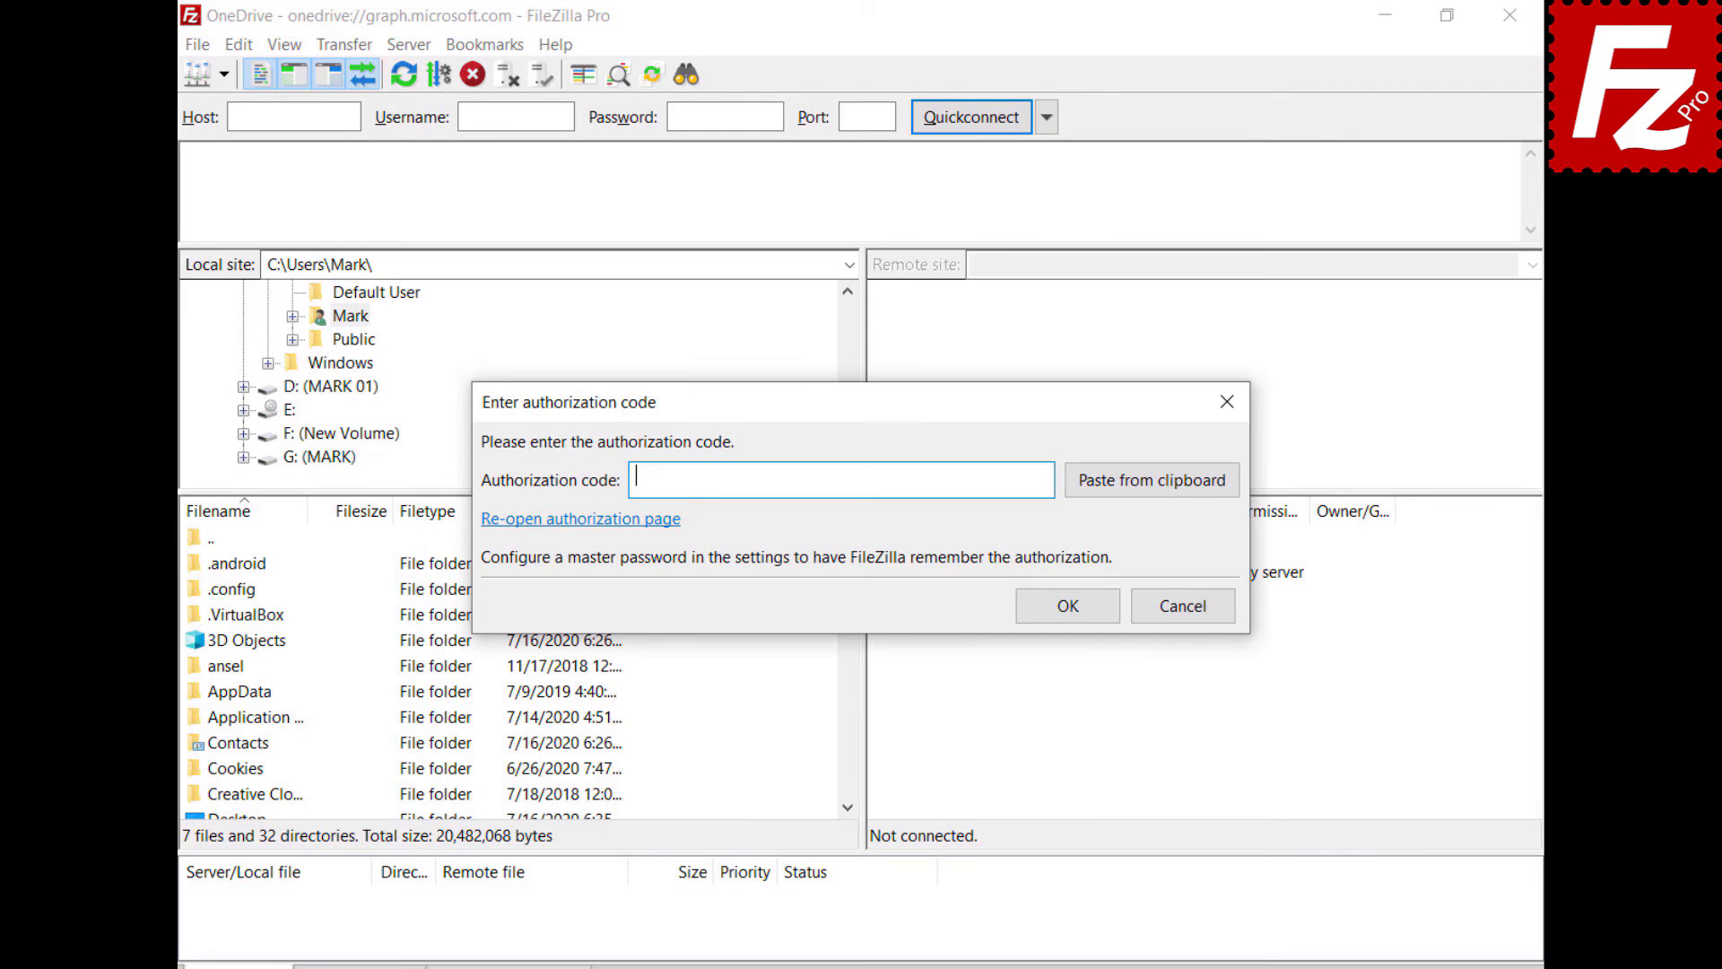
- Paste the authorization code, go to the Construction Project folder path, and select Budget.xlsx
key(ctrl+v)
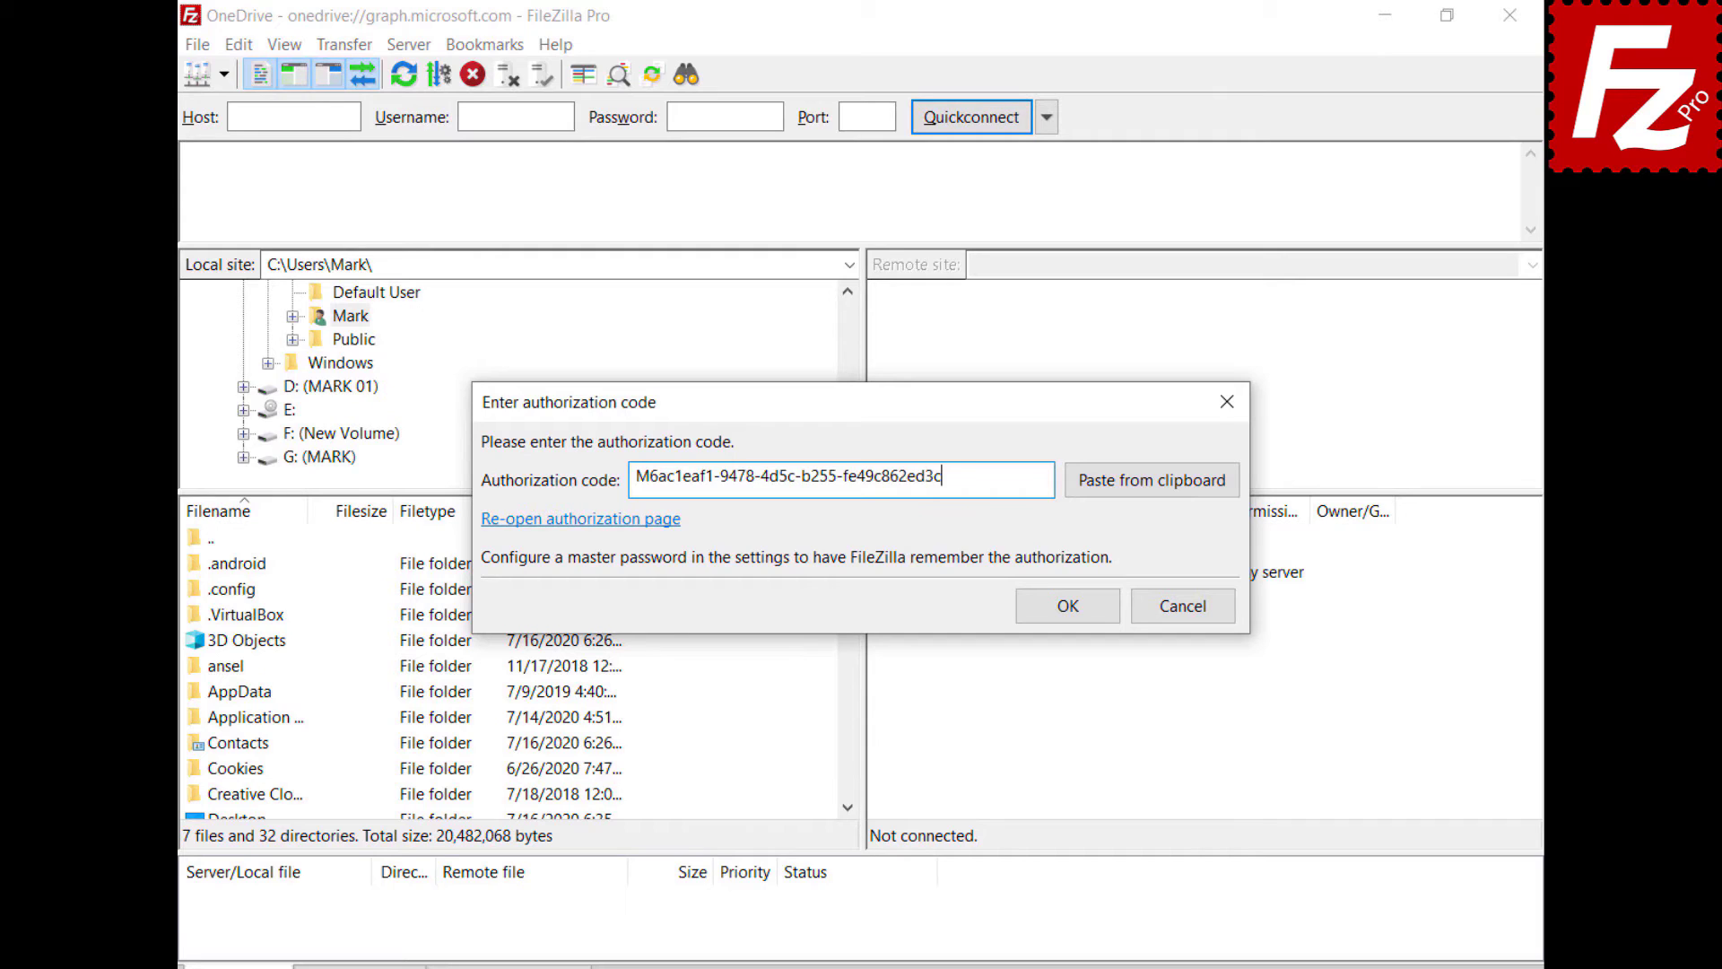
click(1078, 605)
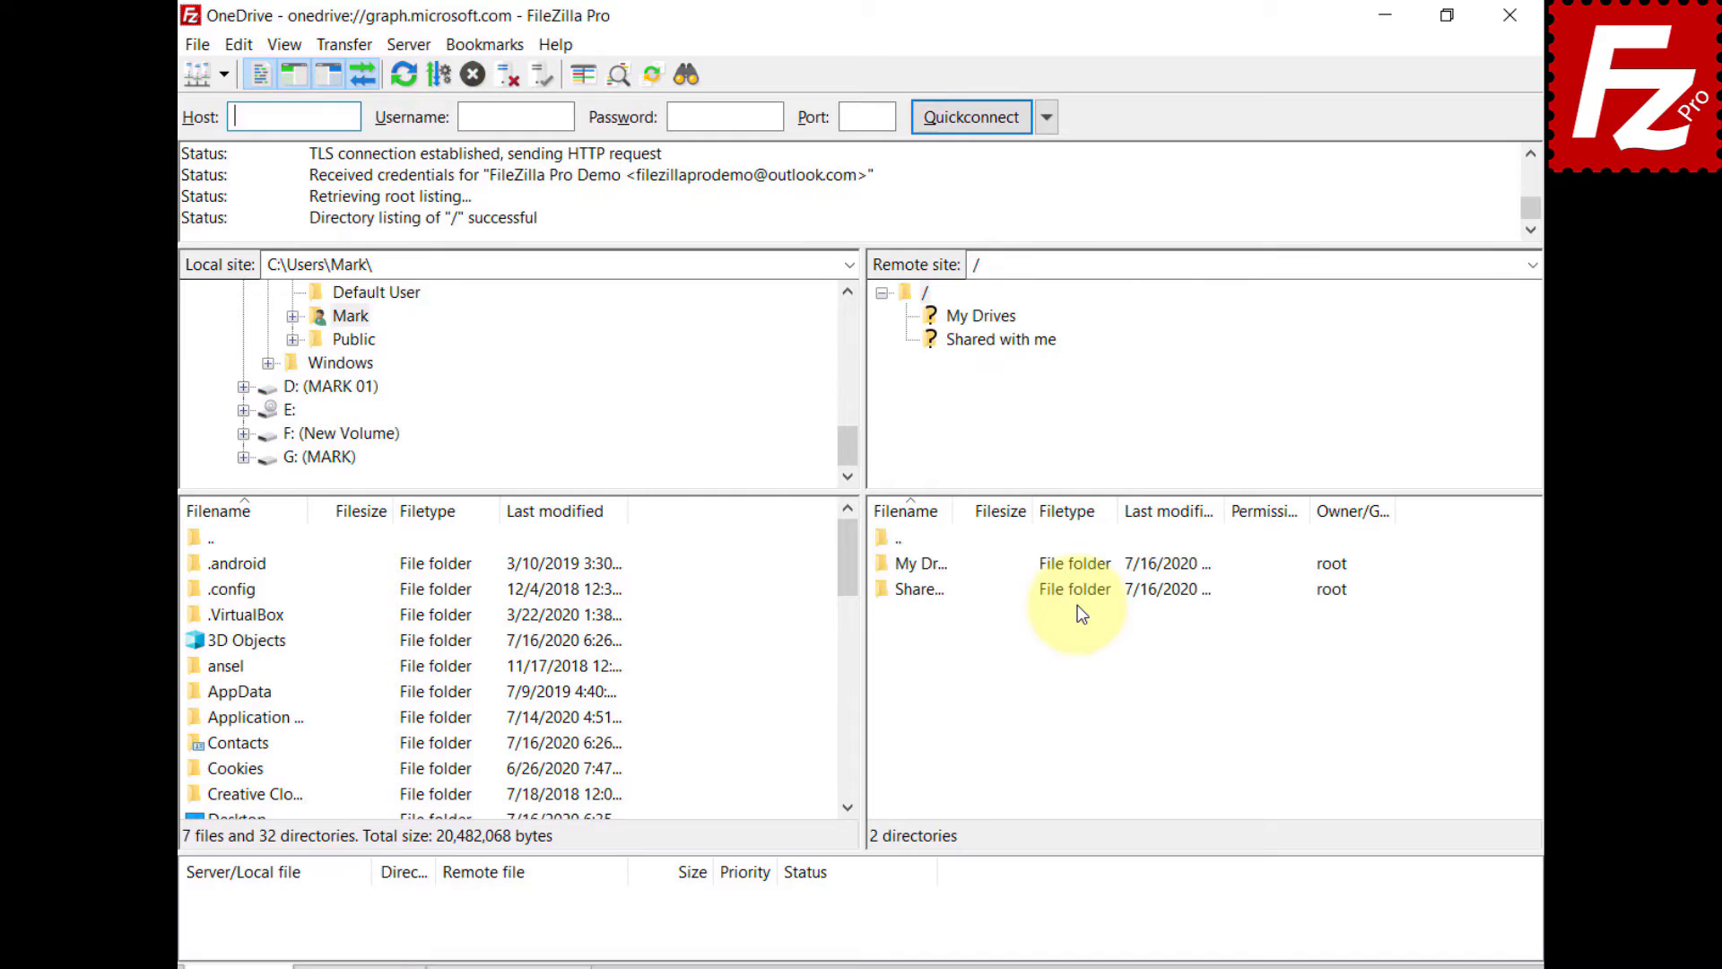
key(ctrl+v)
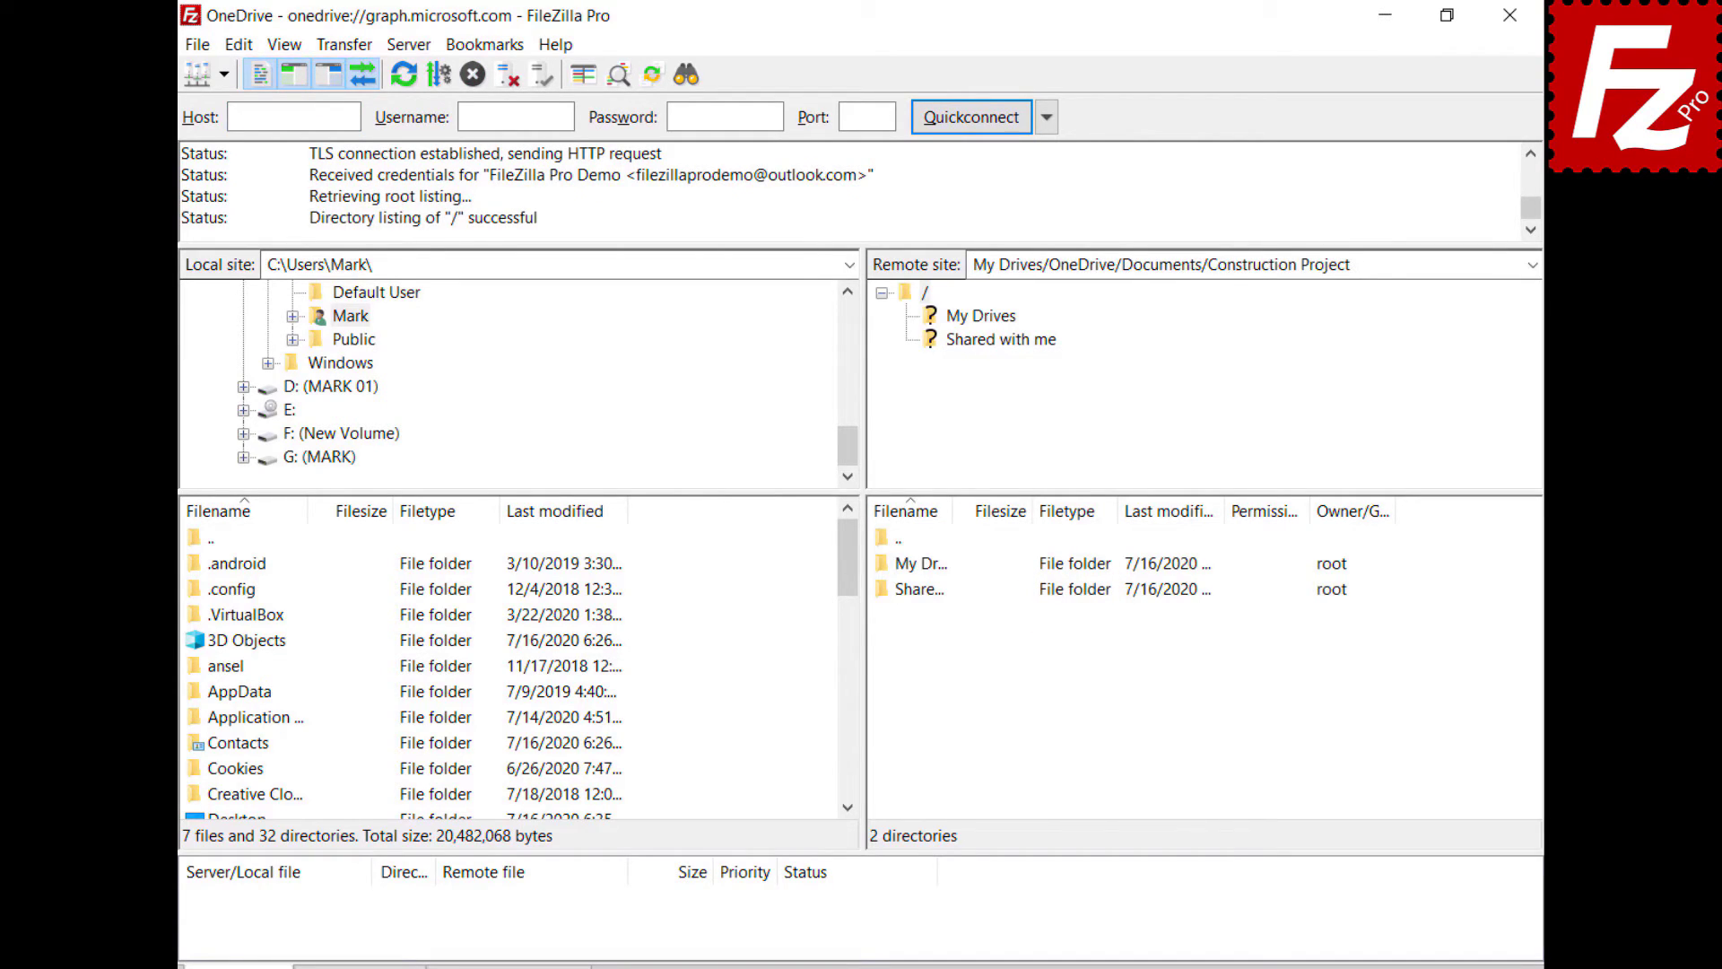
key(Return)
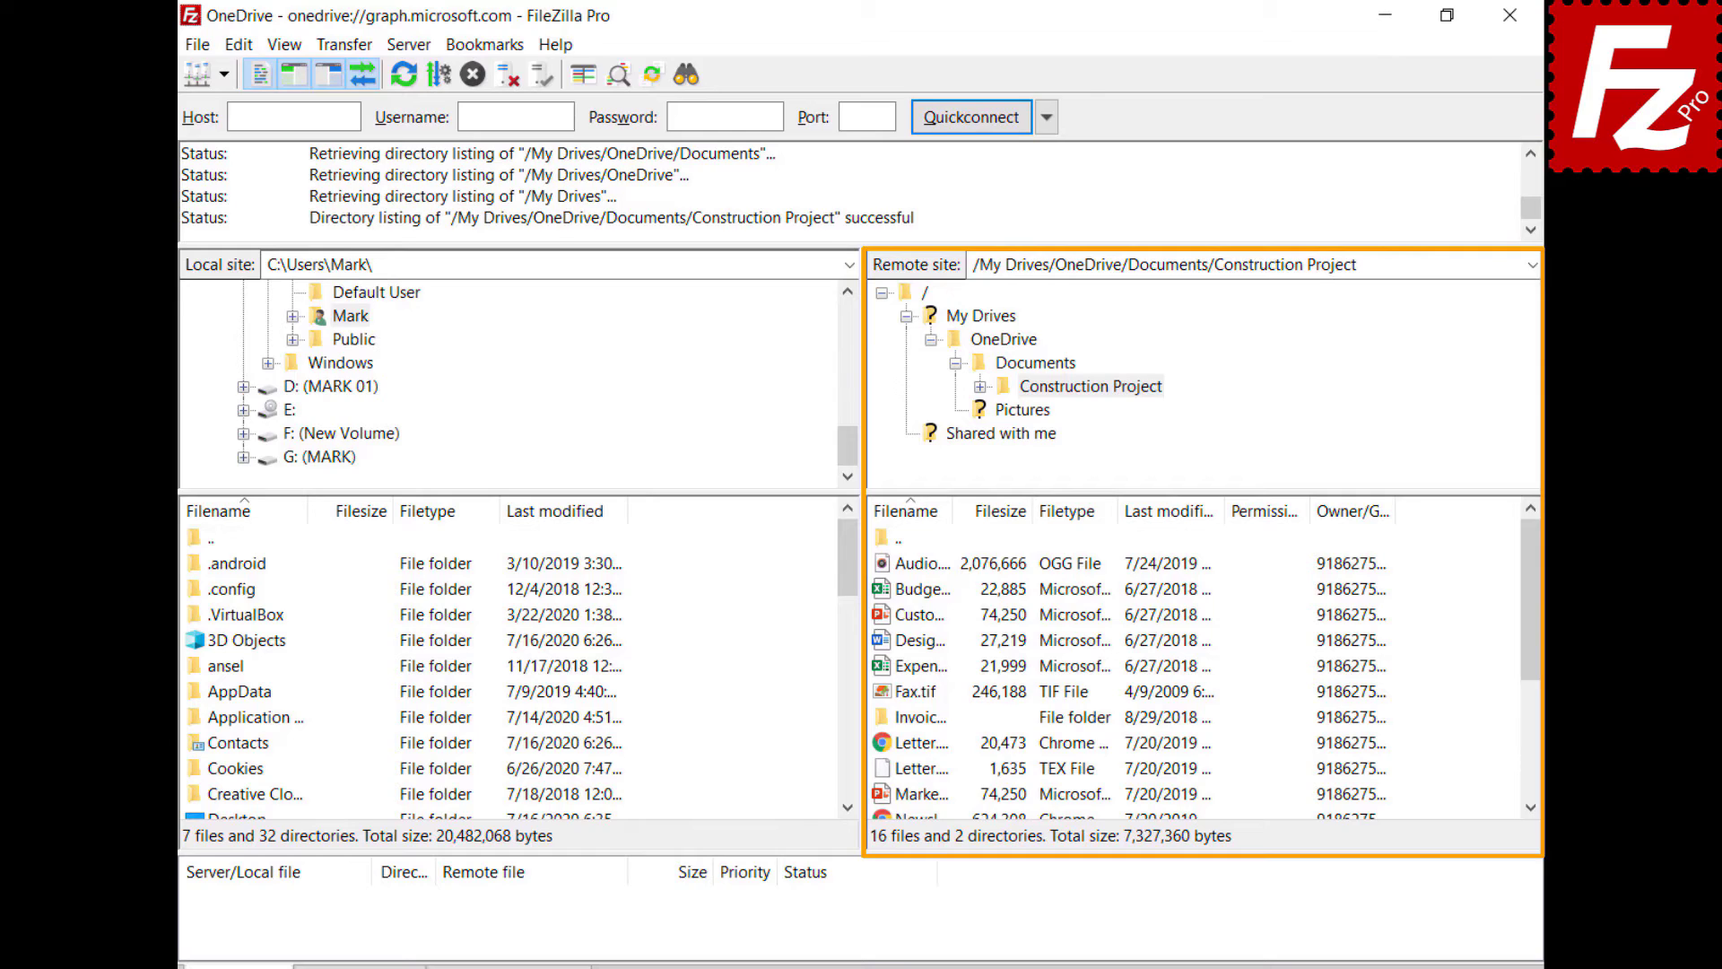
click(882, 592)
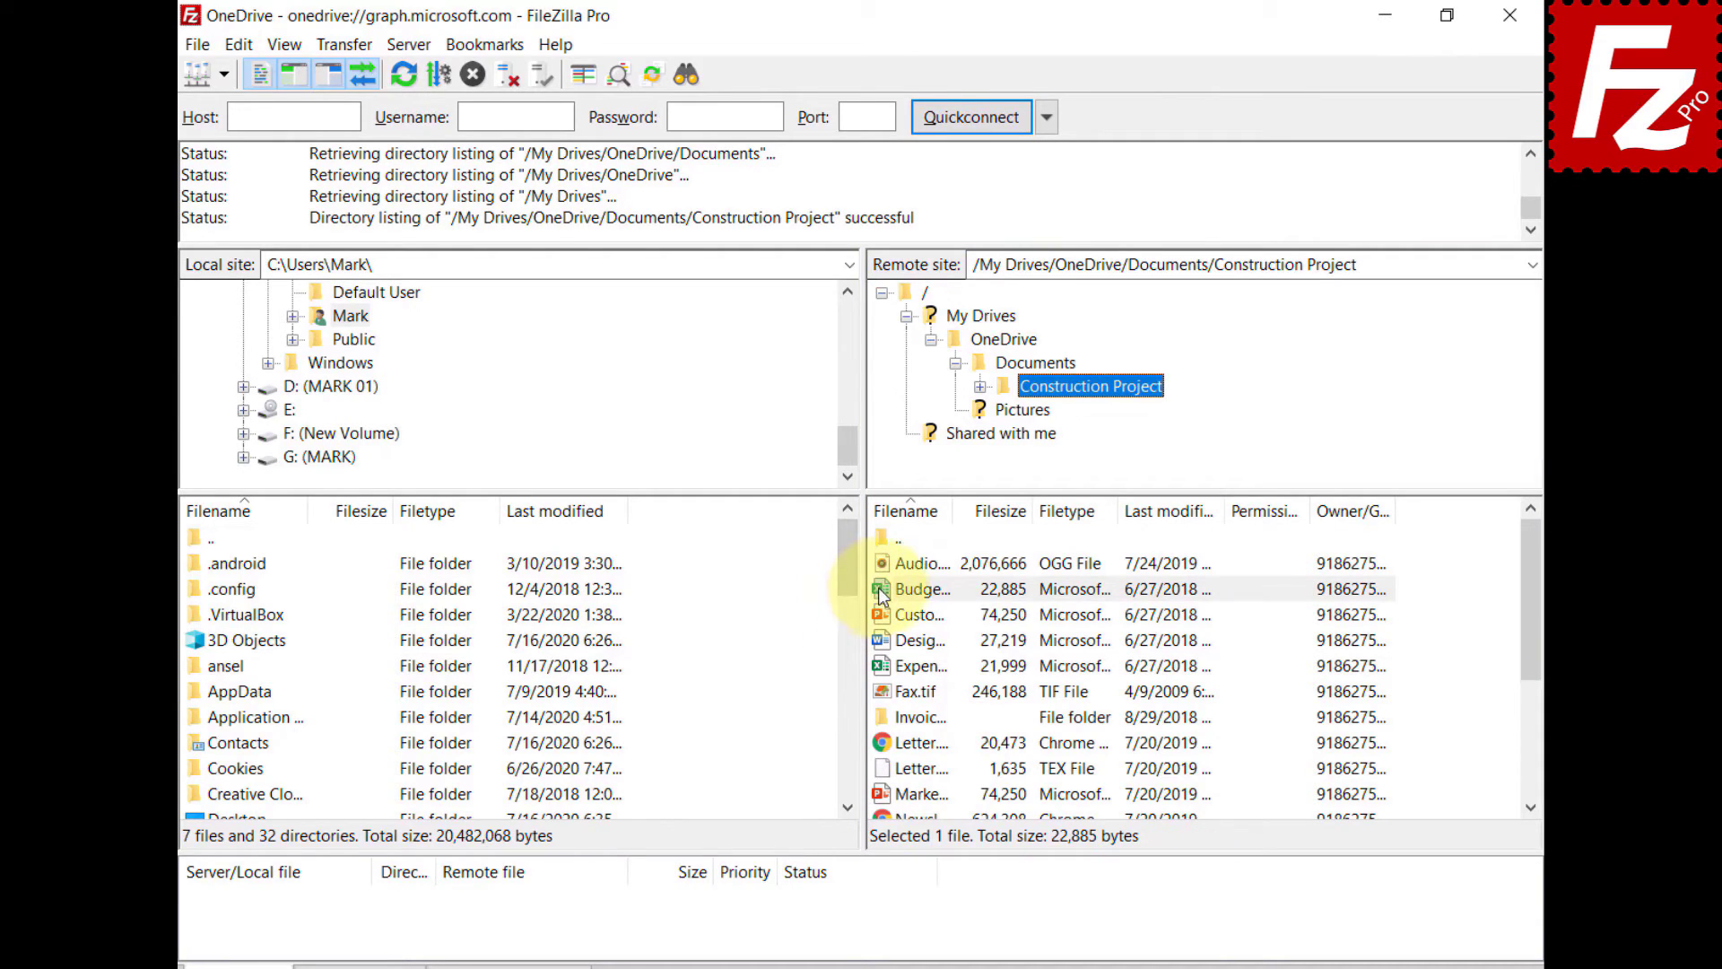
- Share Budget.xlsx with an editing grantee, message 'Shared with Filezilla Pro', and a view-only link
right_click(882, 595)
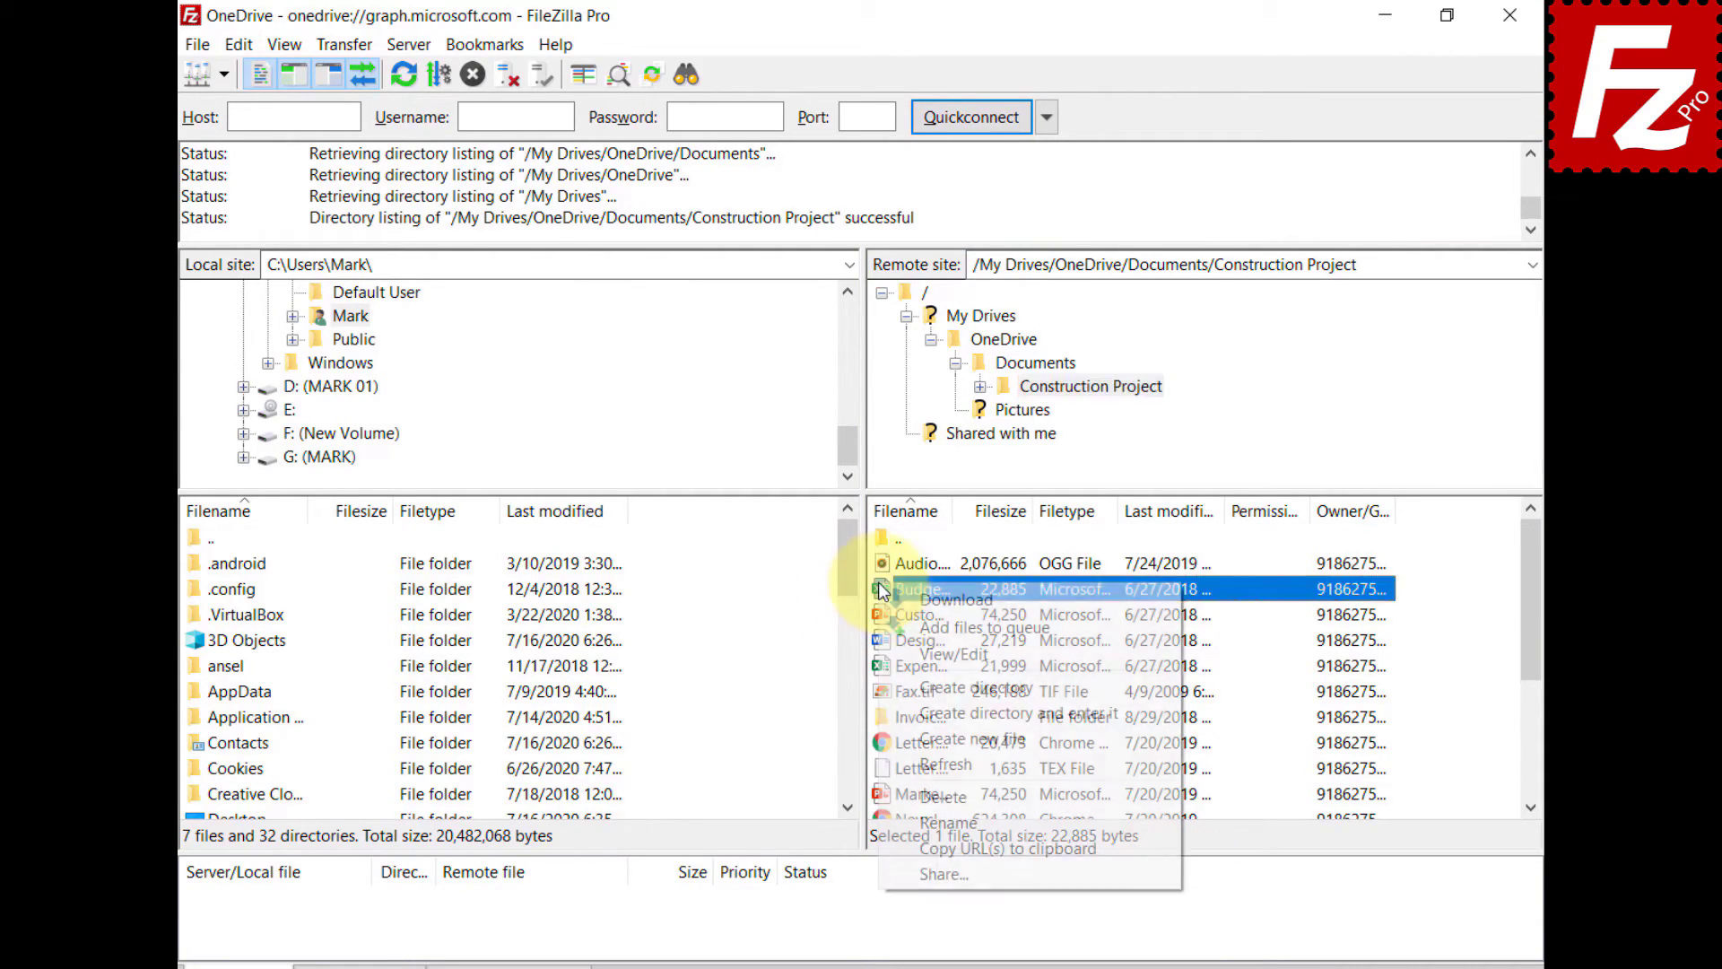
click(922, 867)
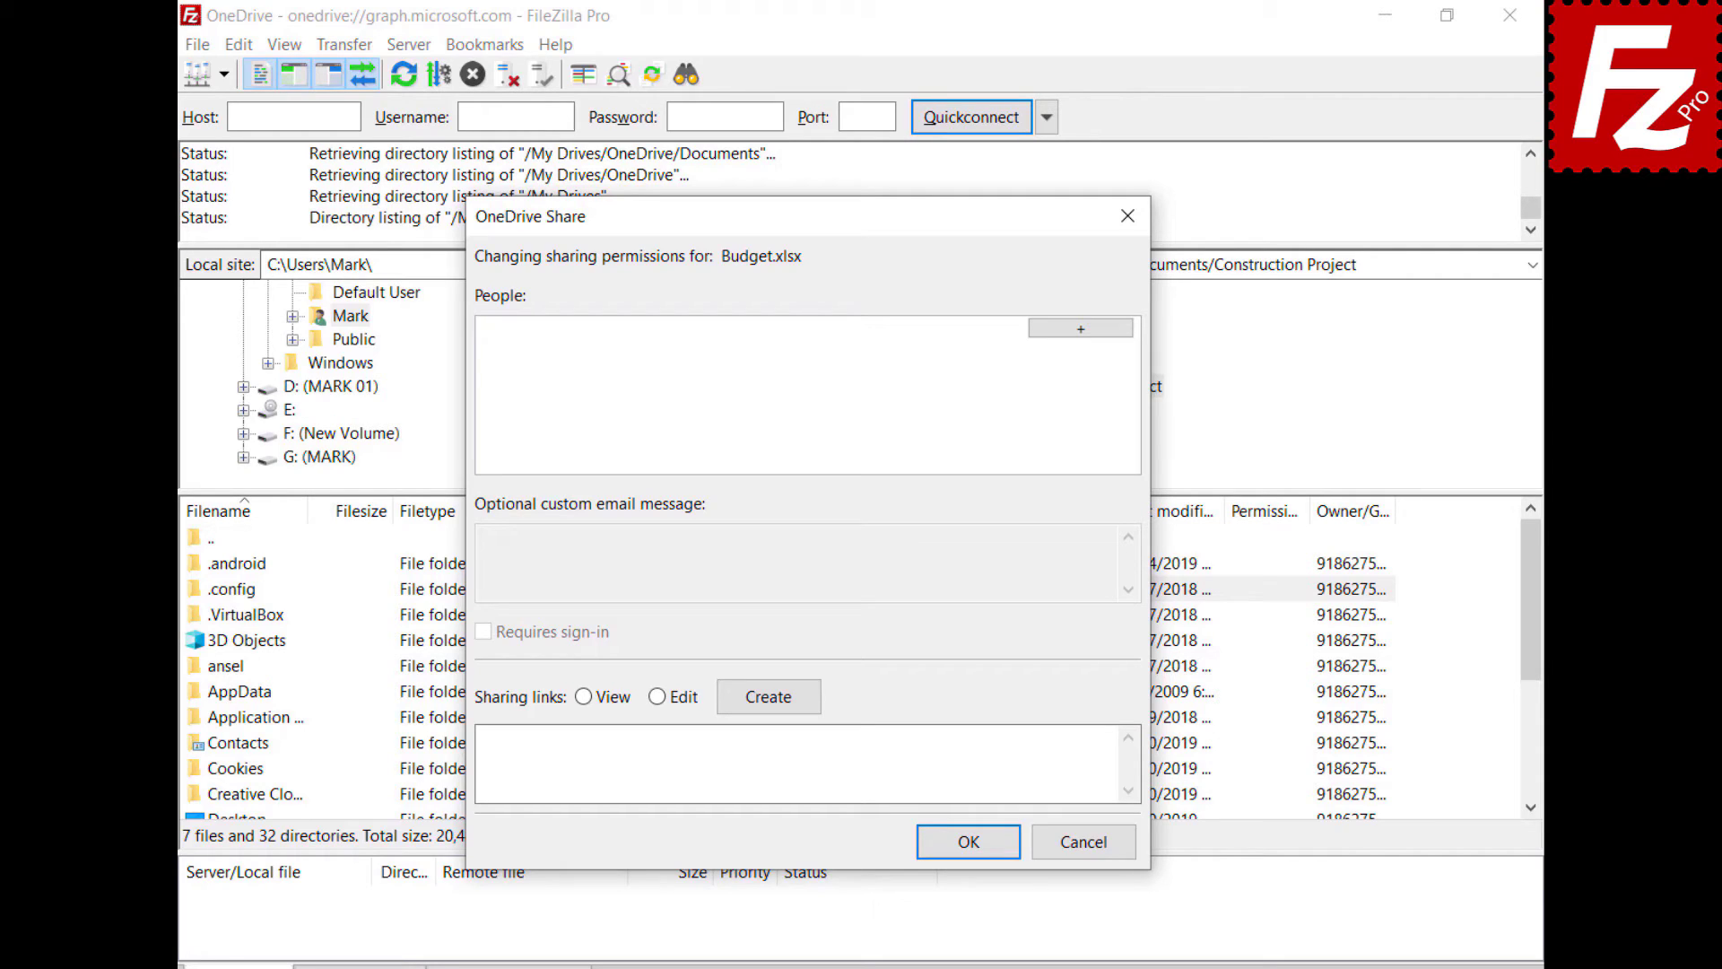
click(1079, 326)
key(ctrl+v)
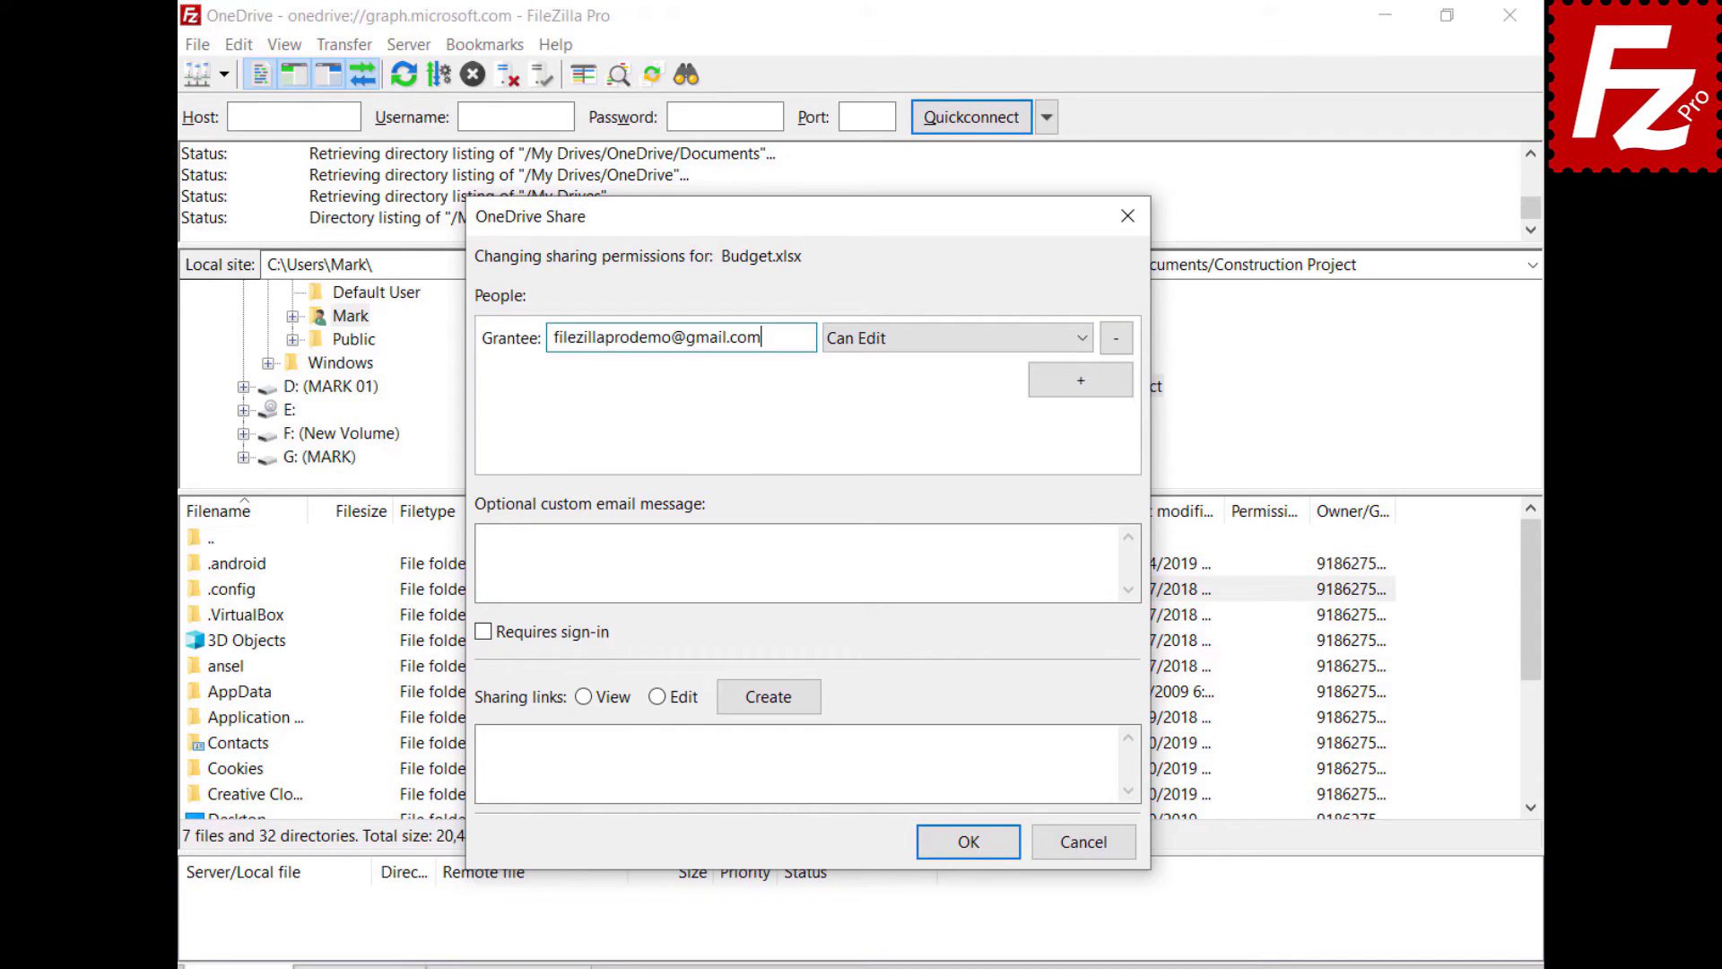
click(911, 348)
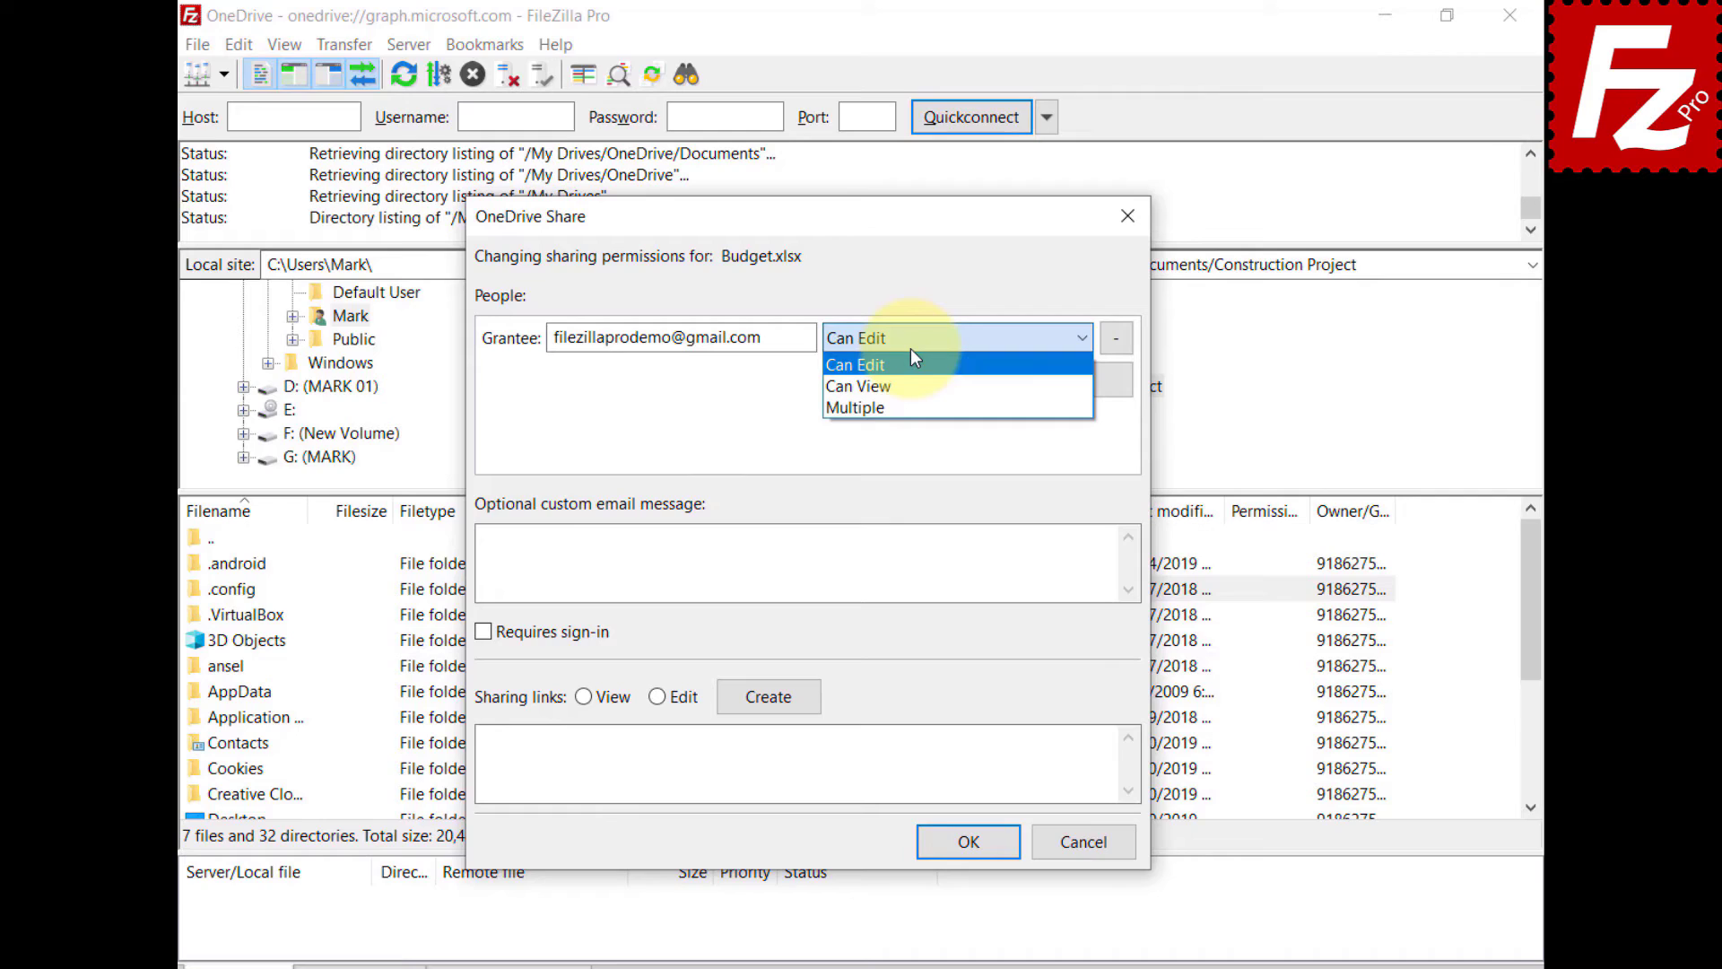
click(808, 563)
text(Shared w)
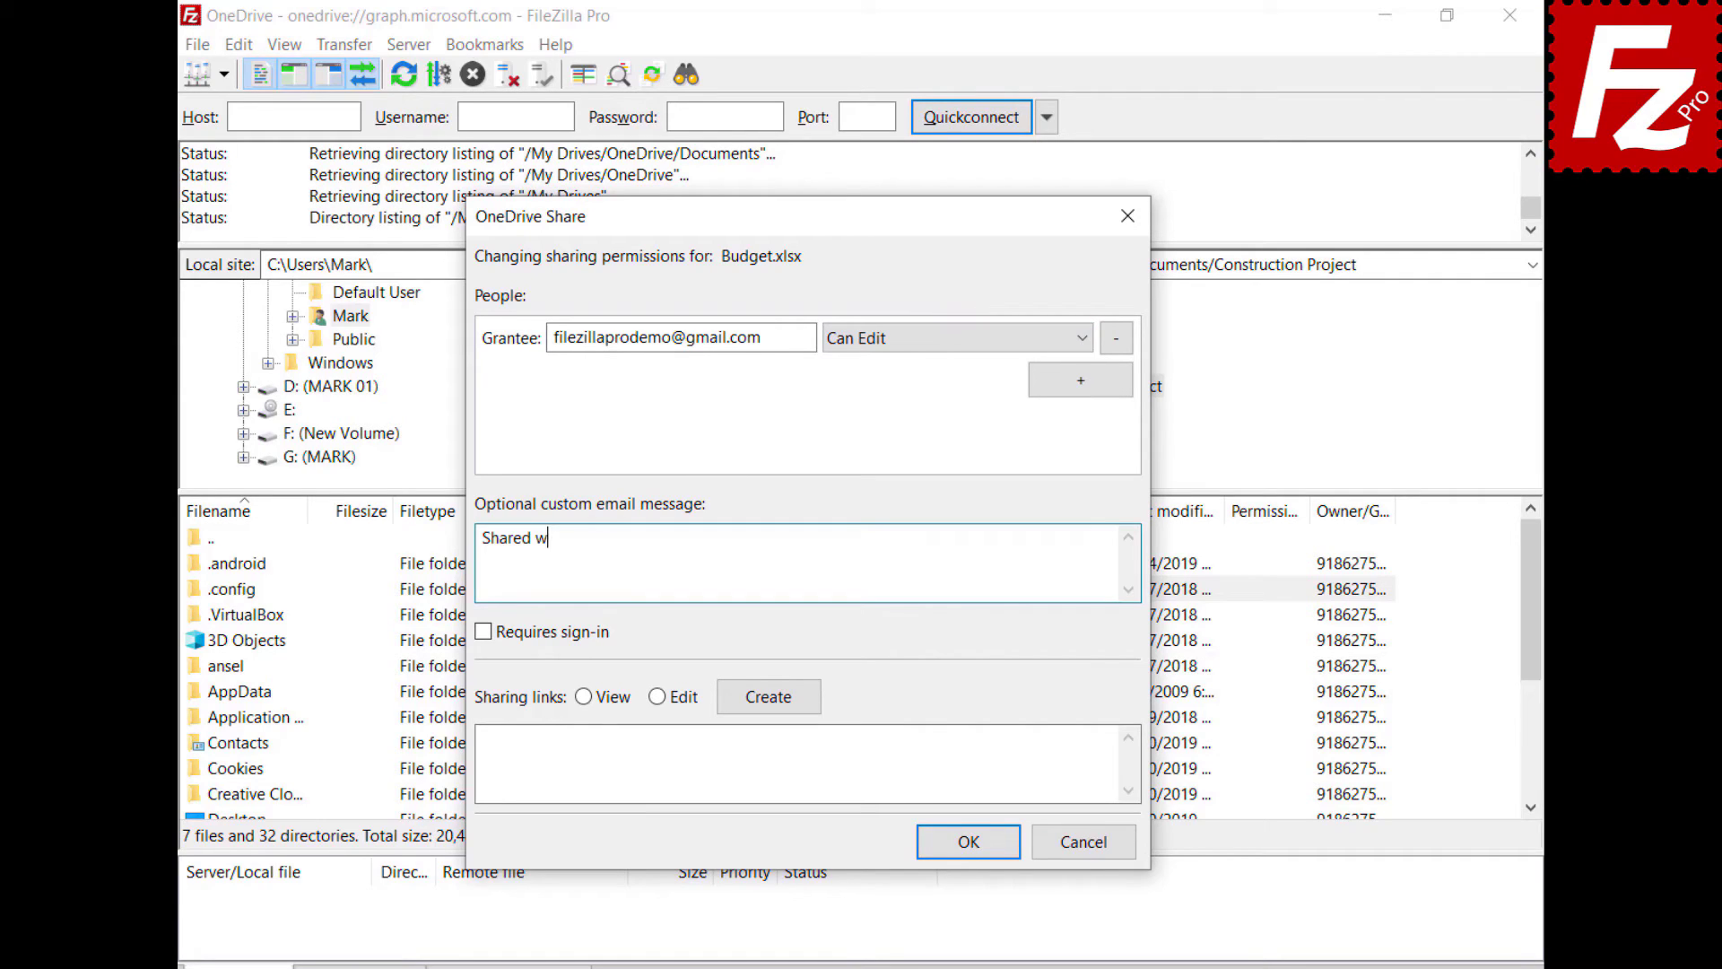
text(ith Filezilla Pro)
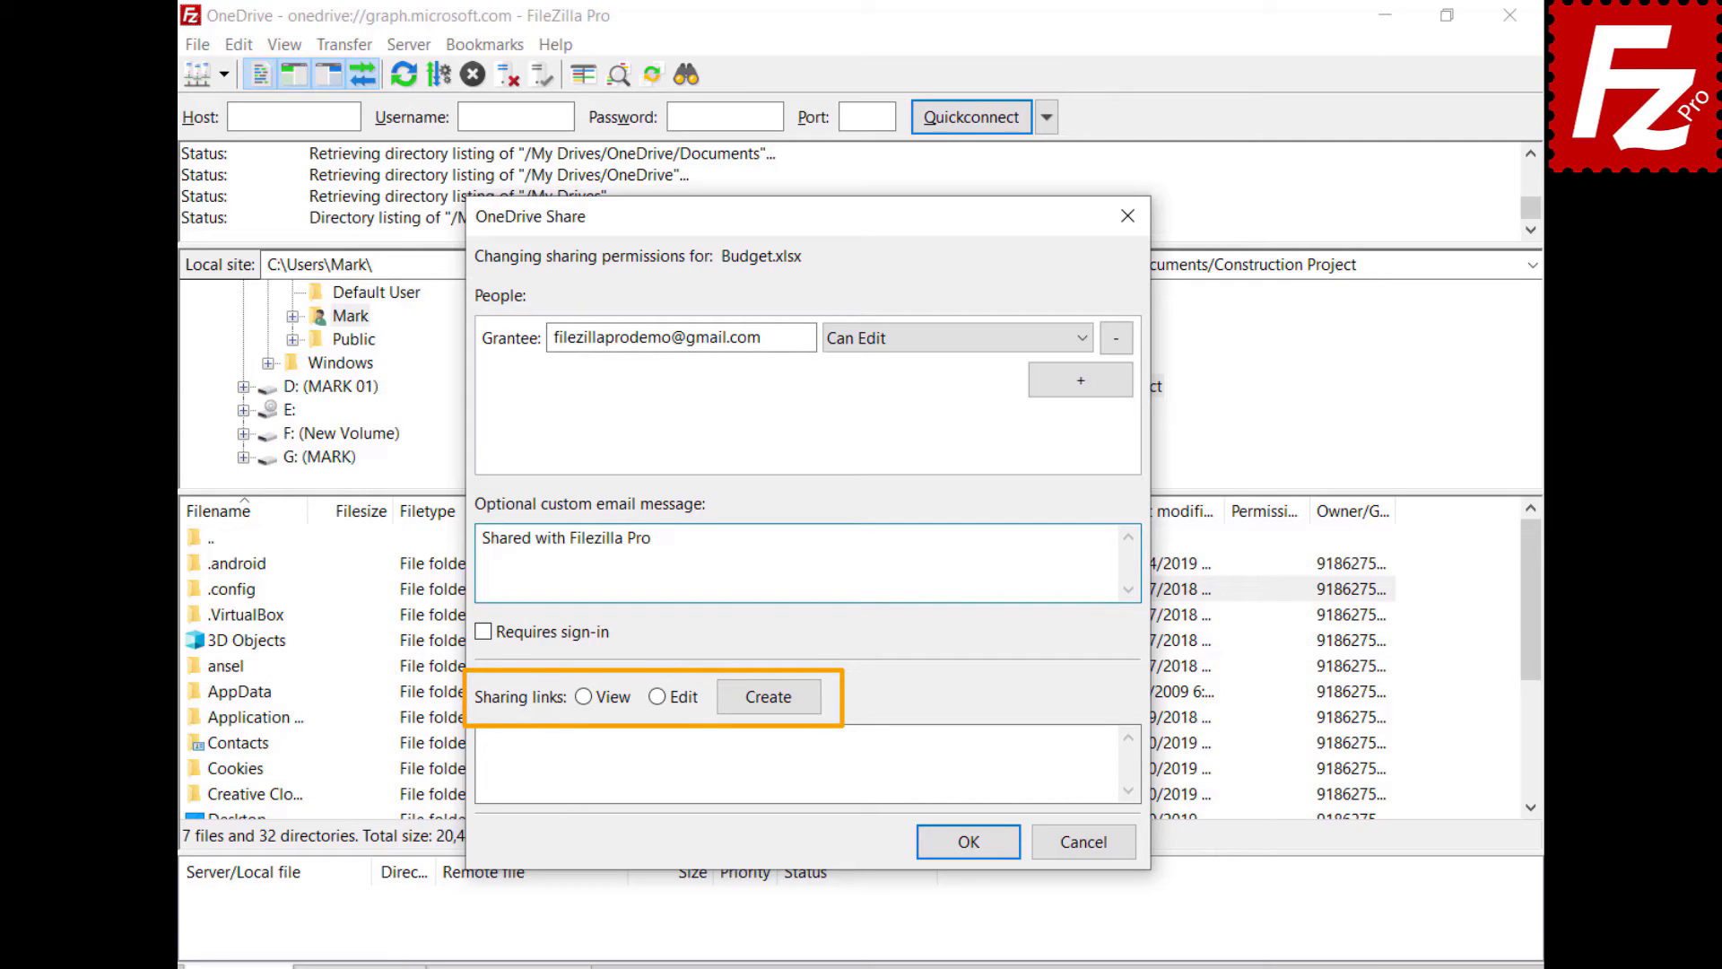
click(583, 697)
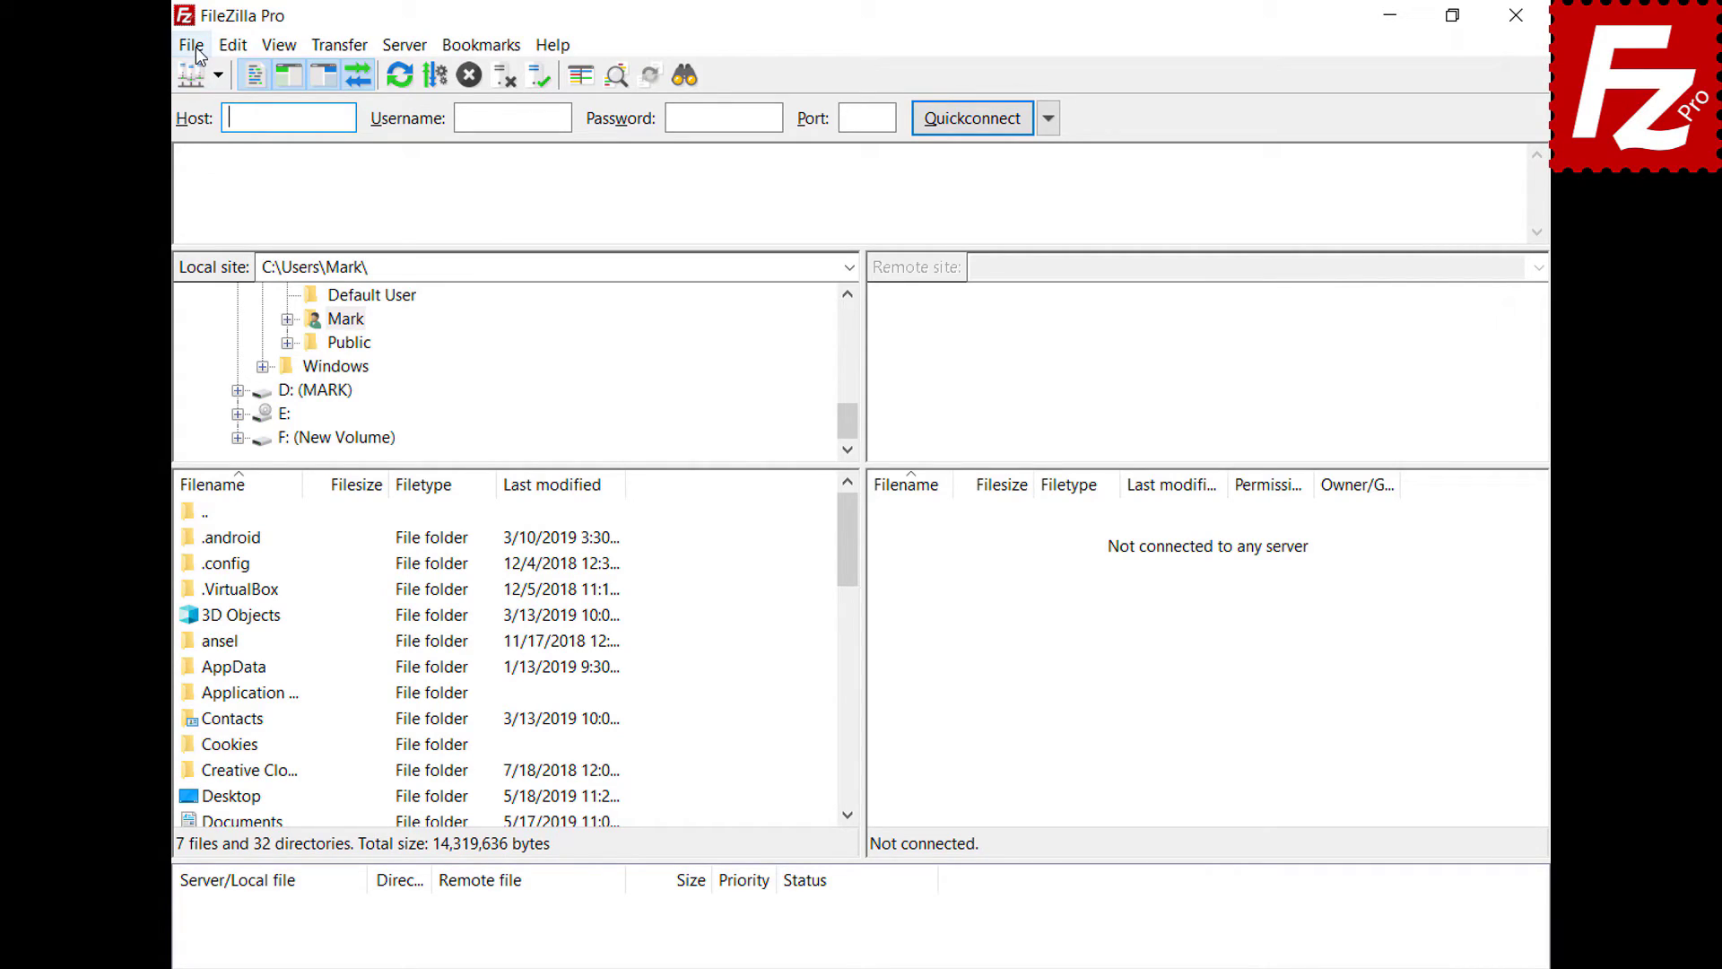
- Add a site named 'OneDrive for Business' with the Microsoft OneDrive protocol and connect
click(192, 47)
click(195, 78)
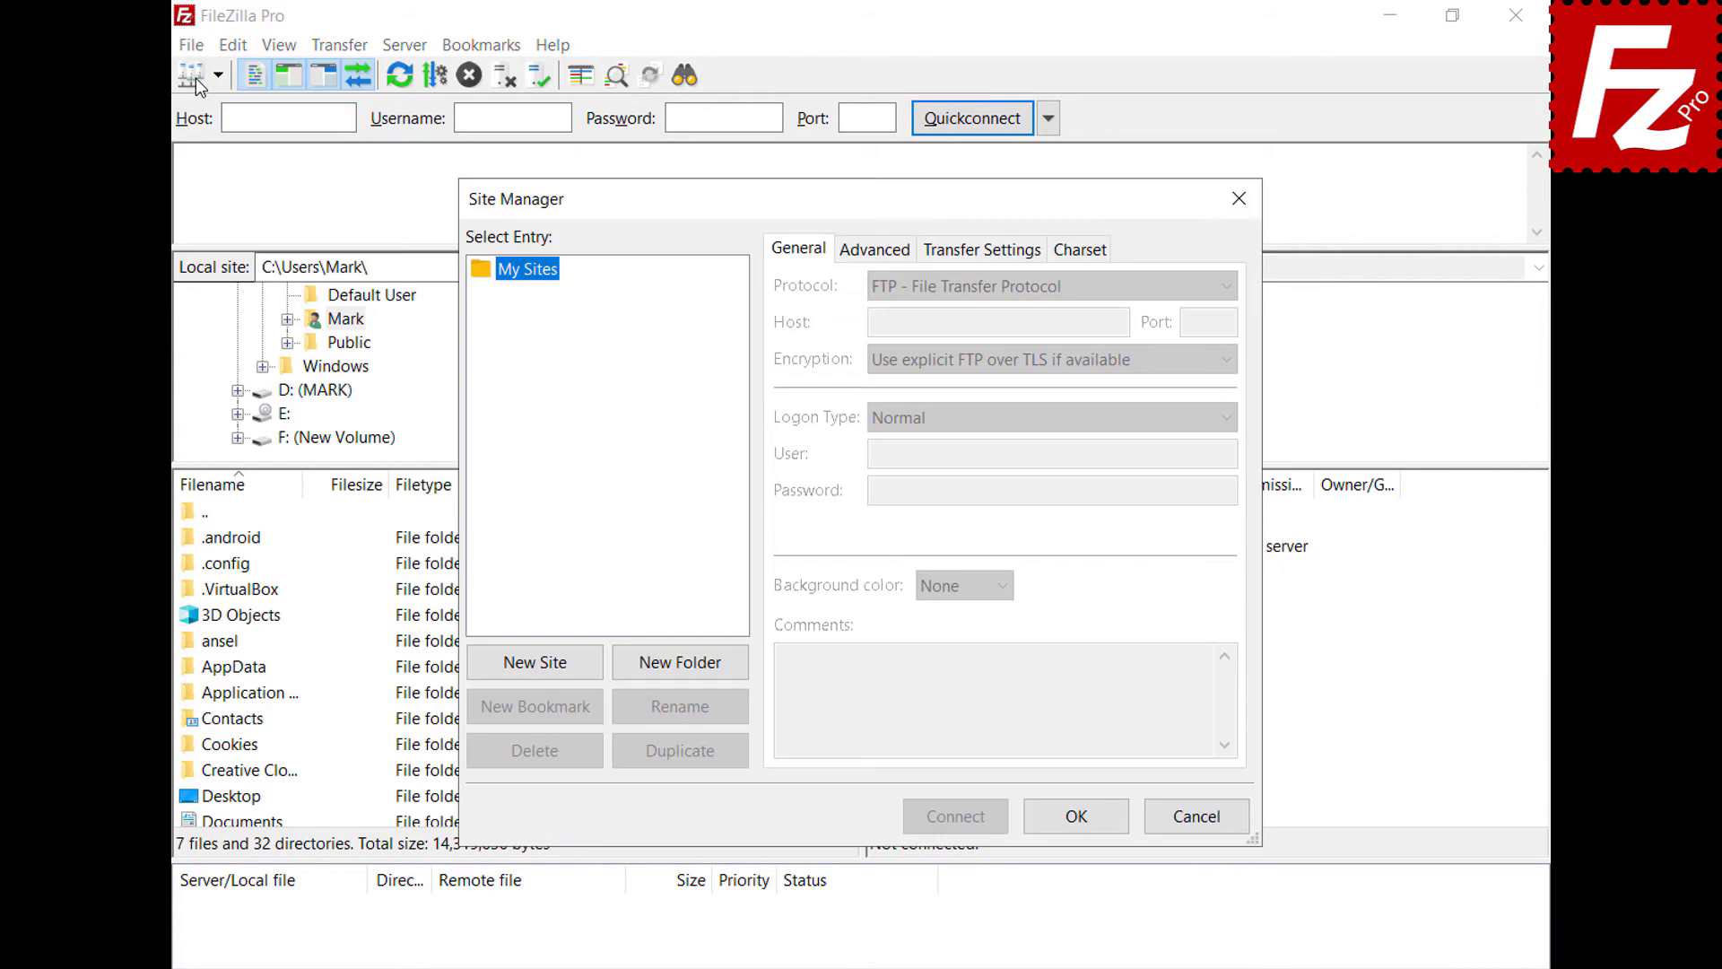
click(543, 670)
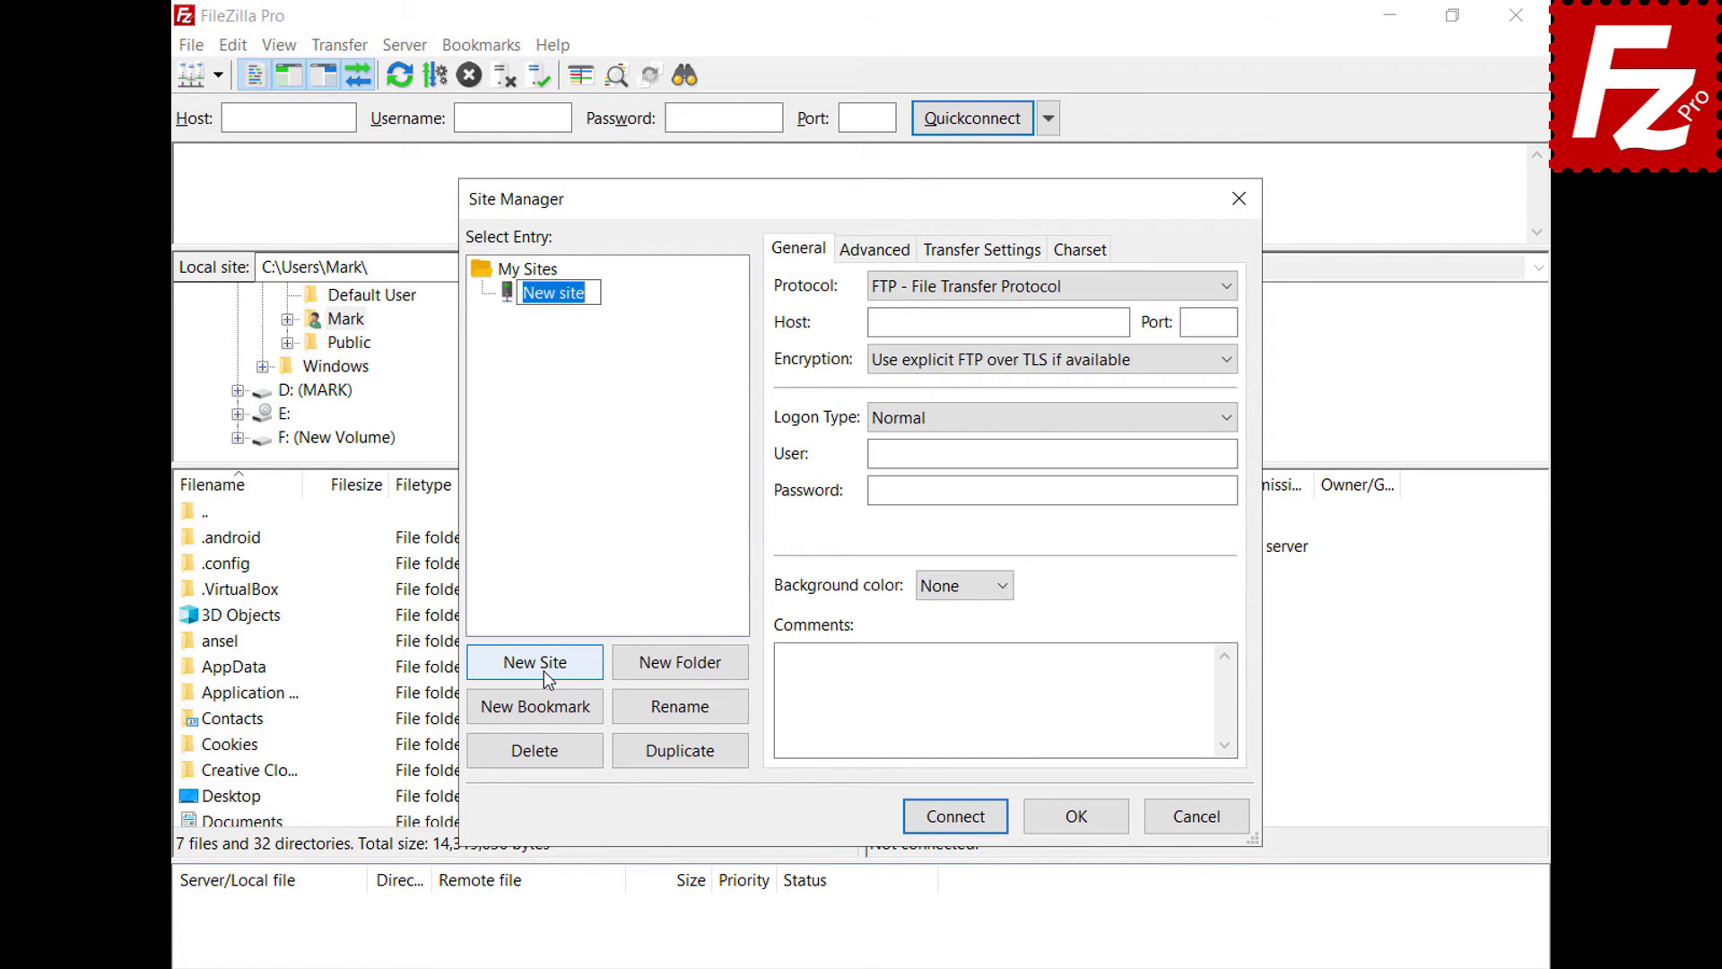
text(OneDrive )
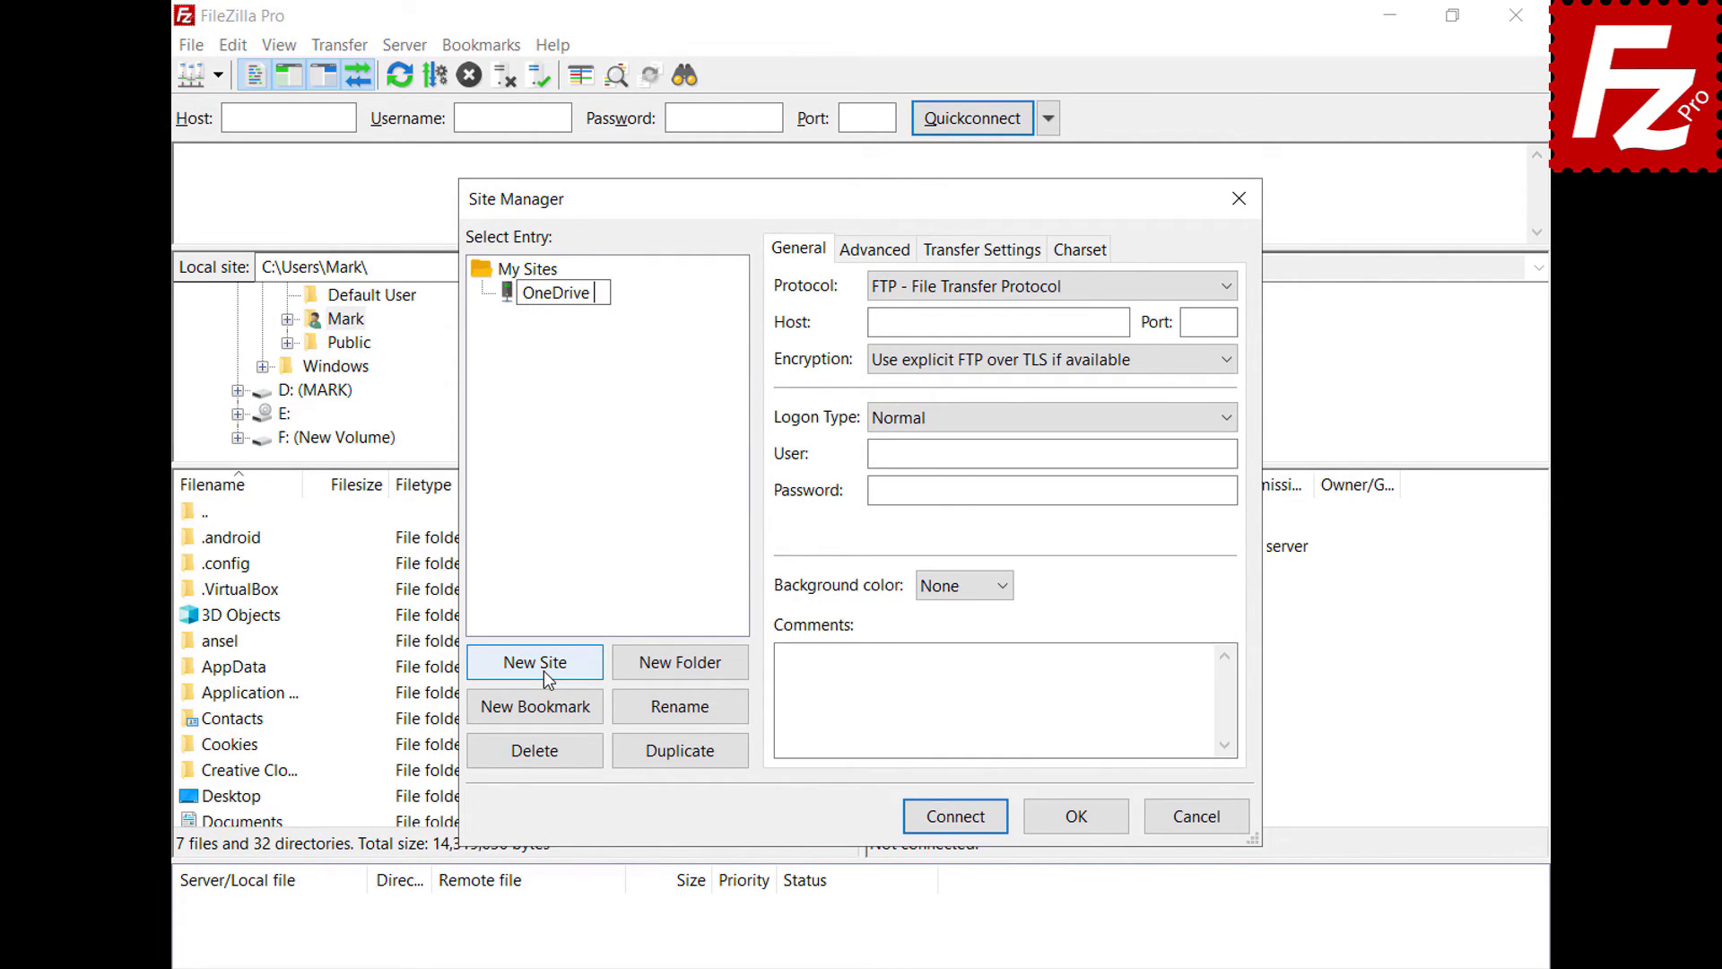
text(for Business)
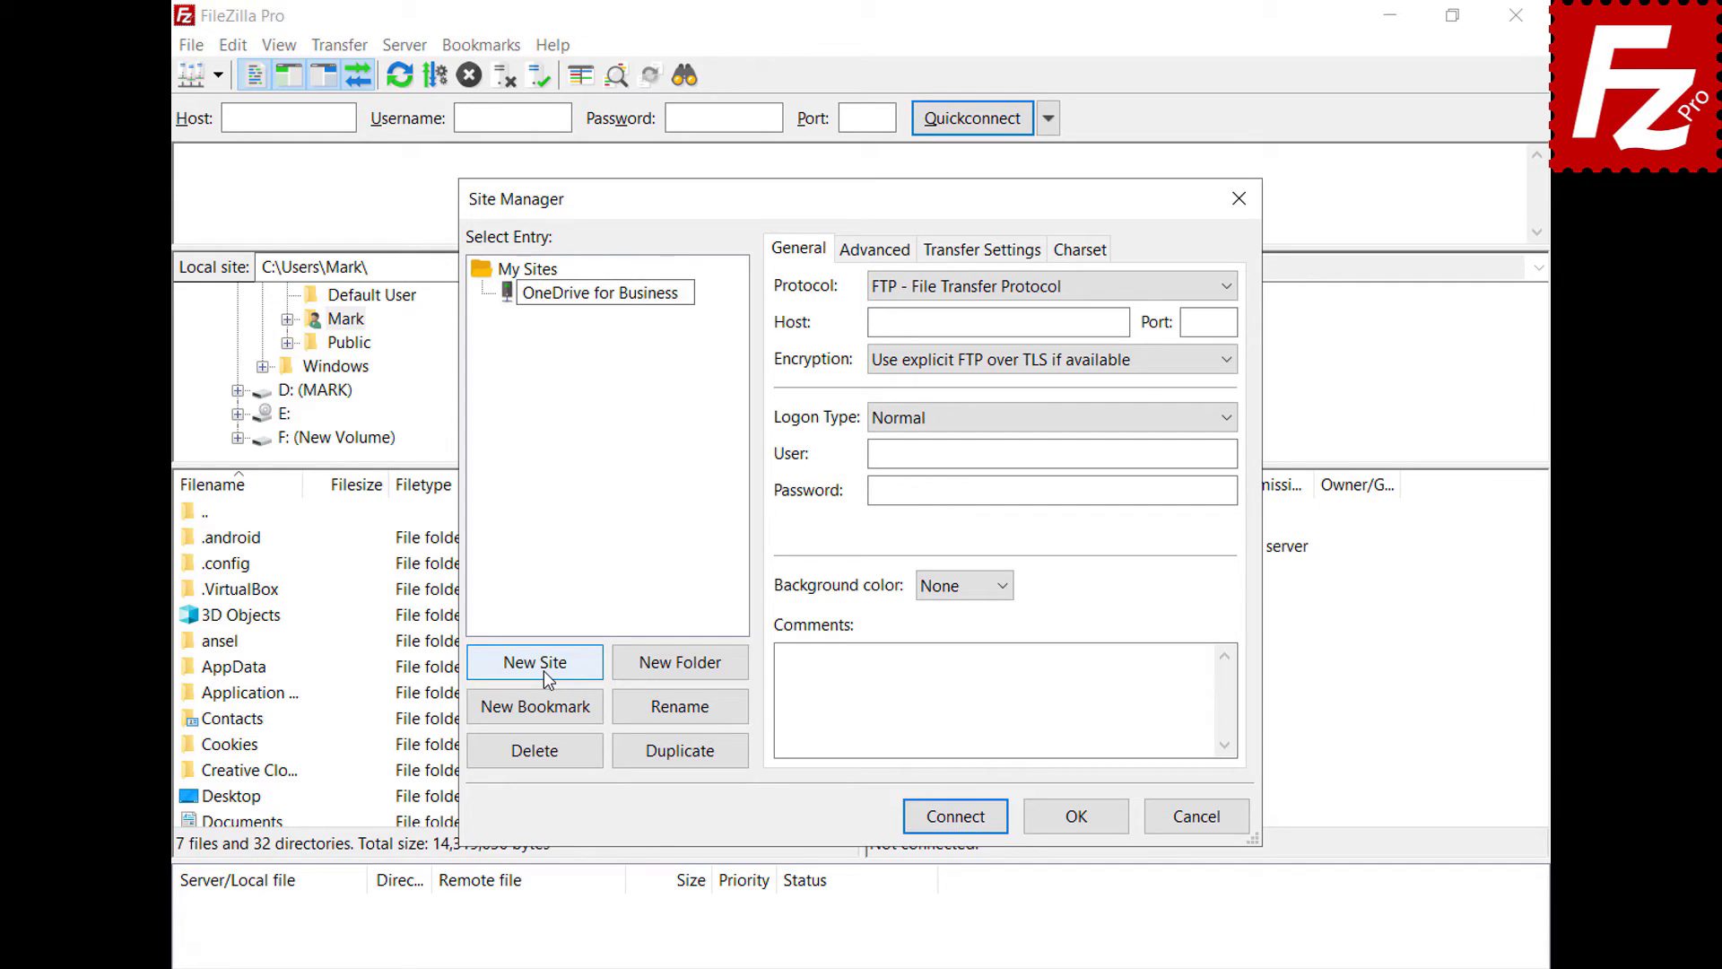
click(1234, 288)
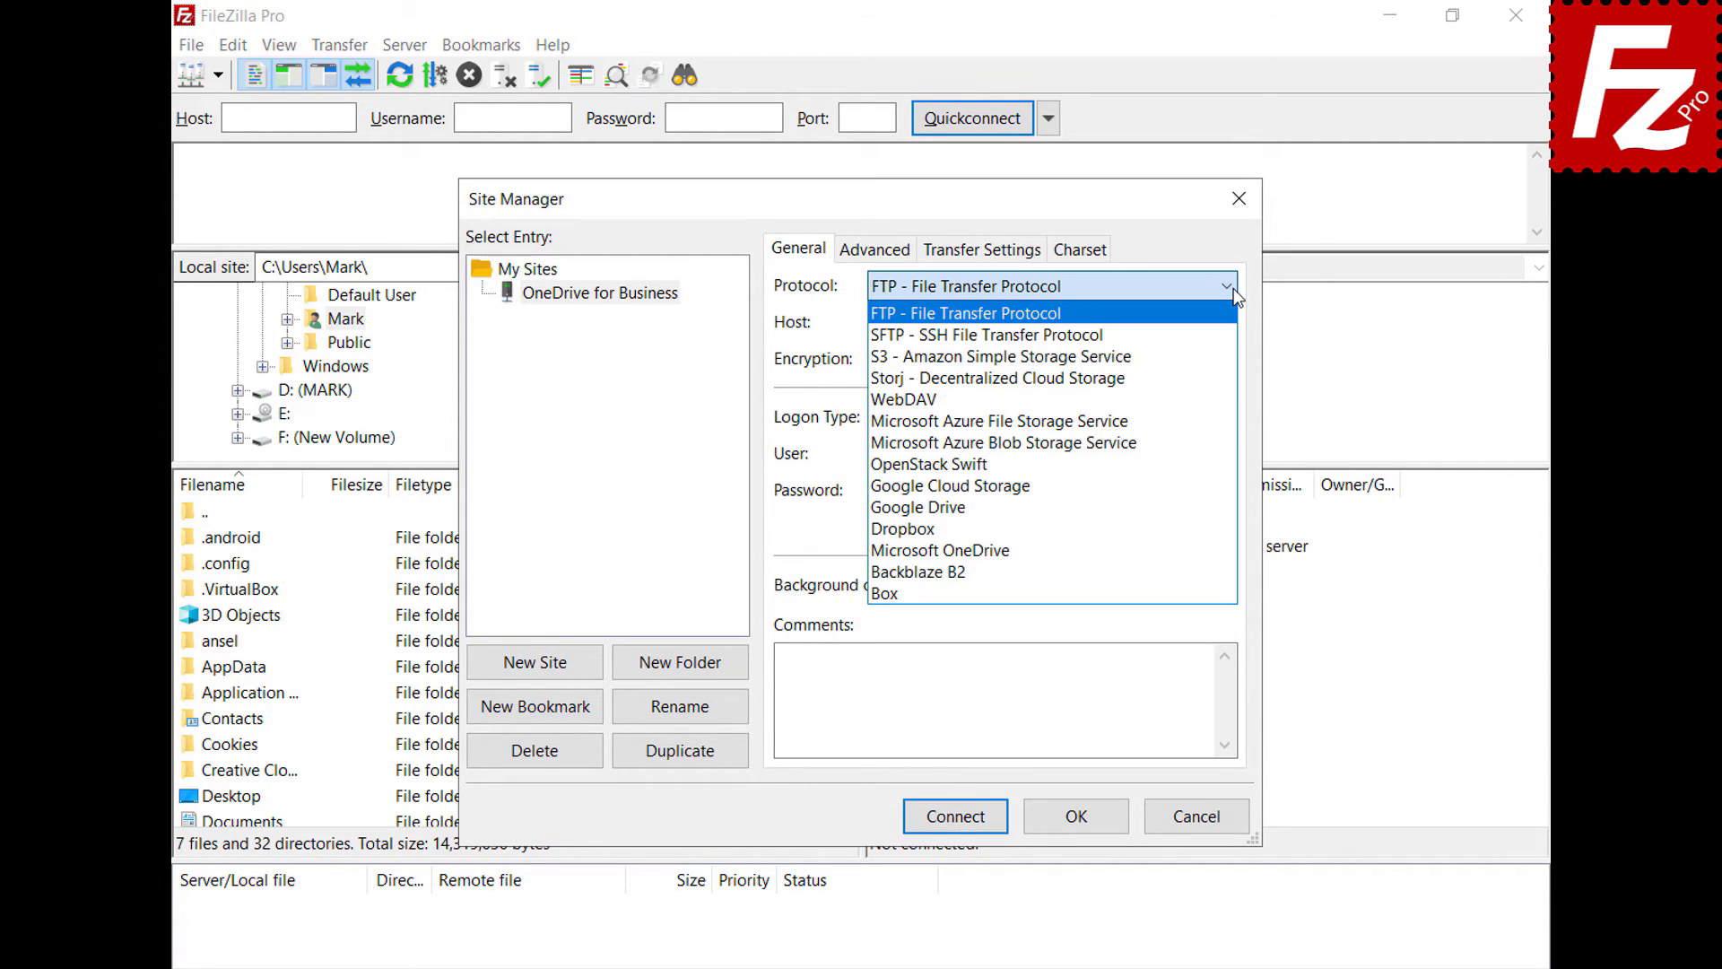
click(1208, 548)
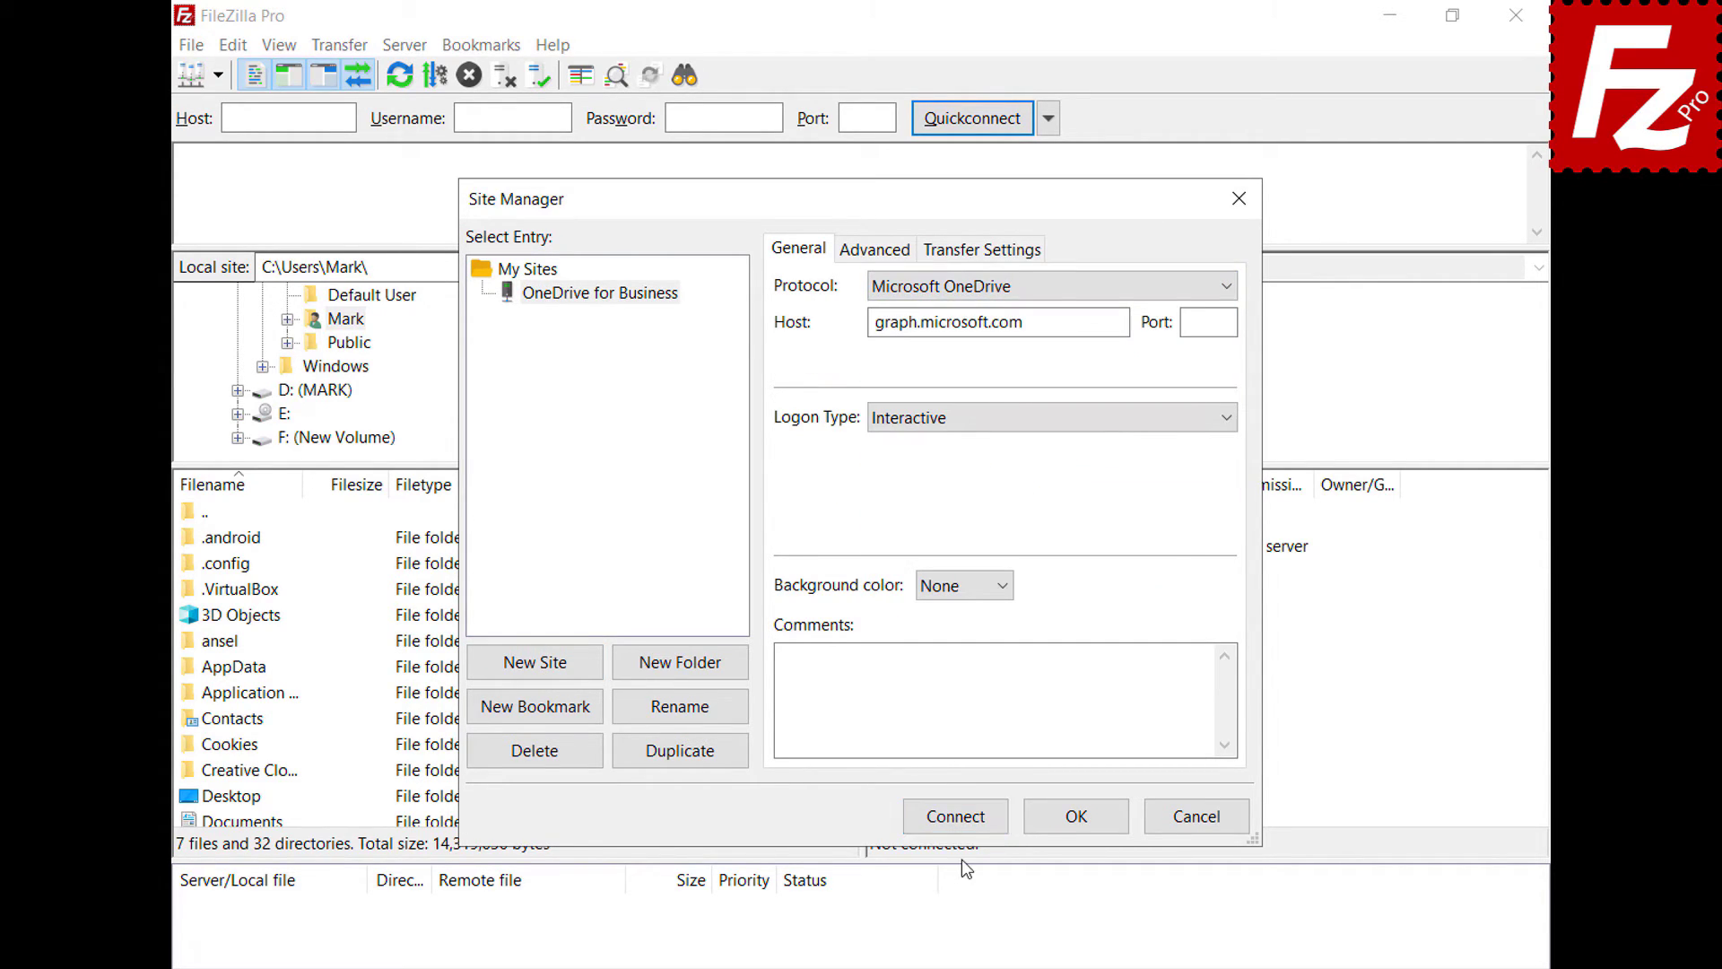
click(955, 817)
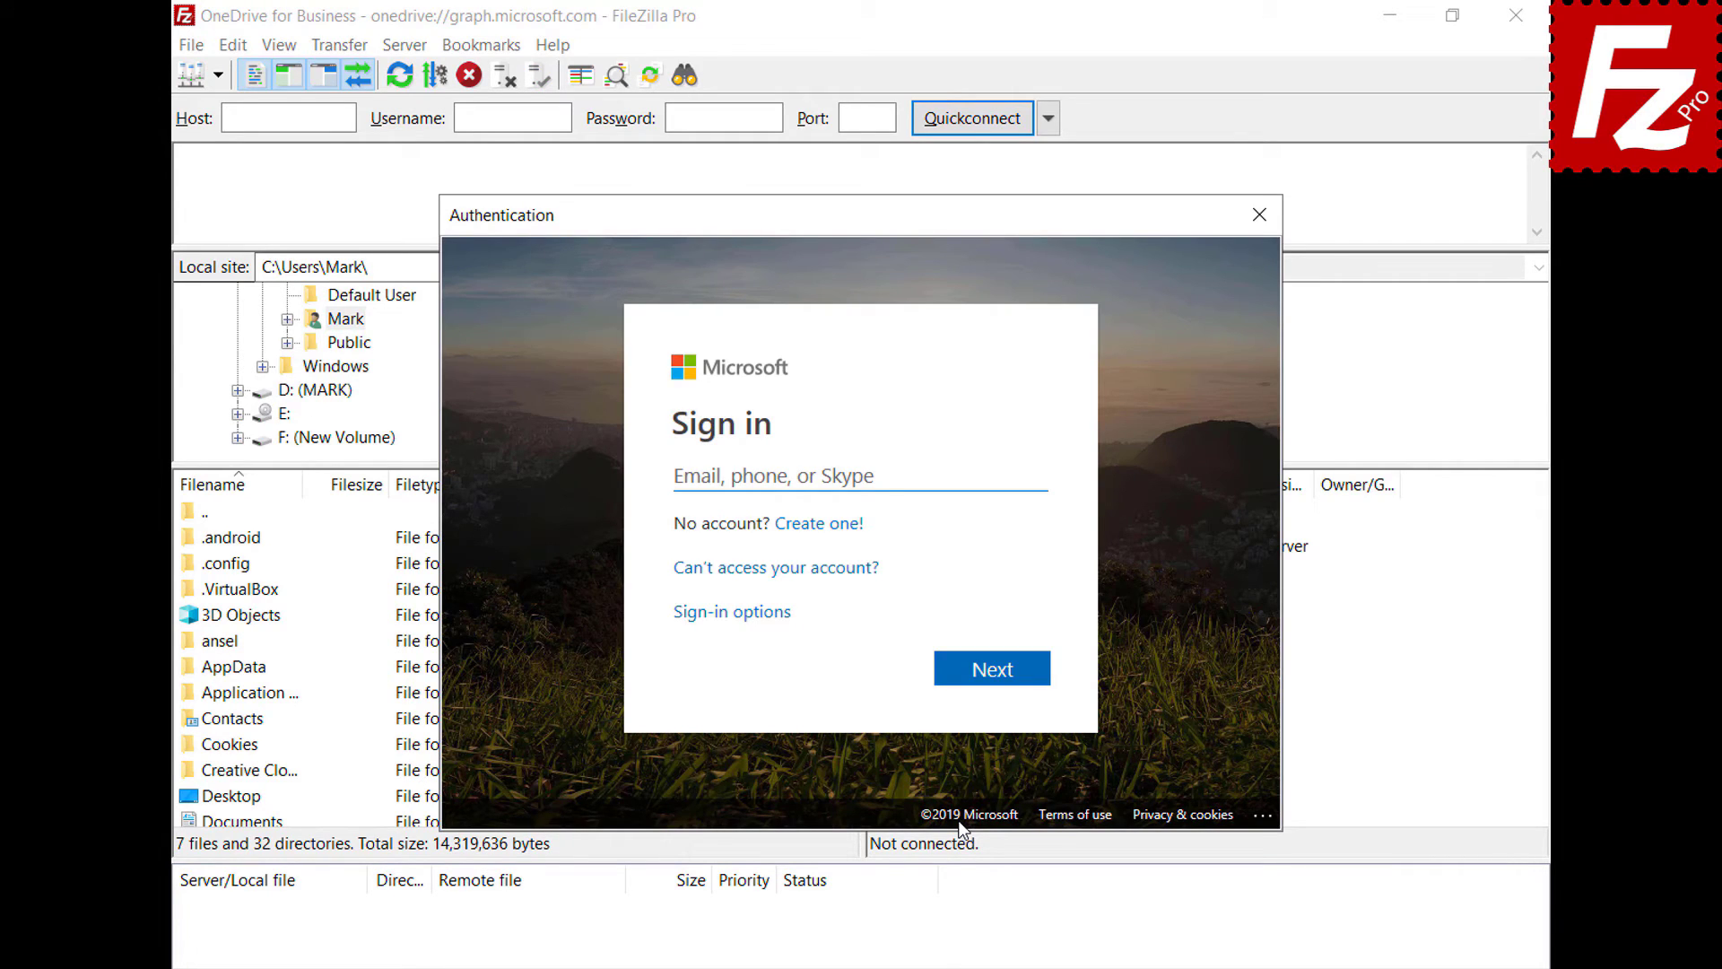
- Sign in to the business account and accept the permissions on behalf of the organization
key(ctrl+v)
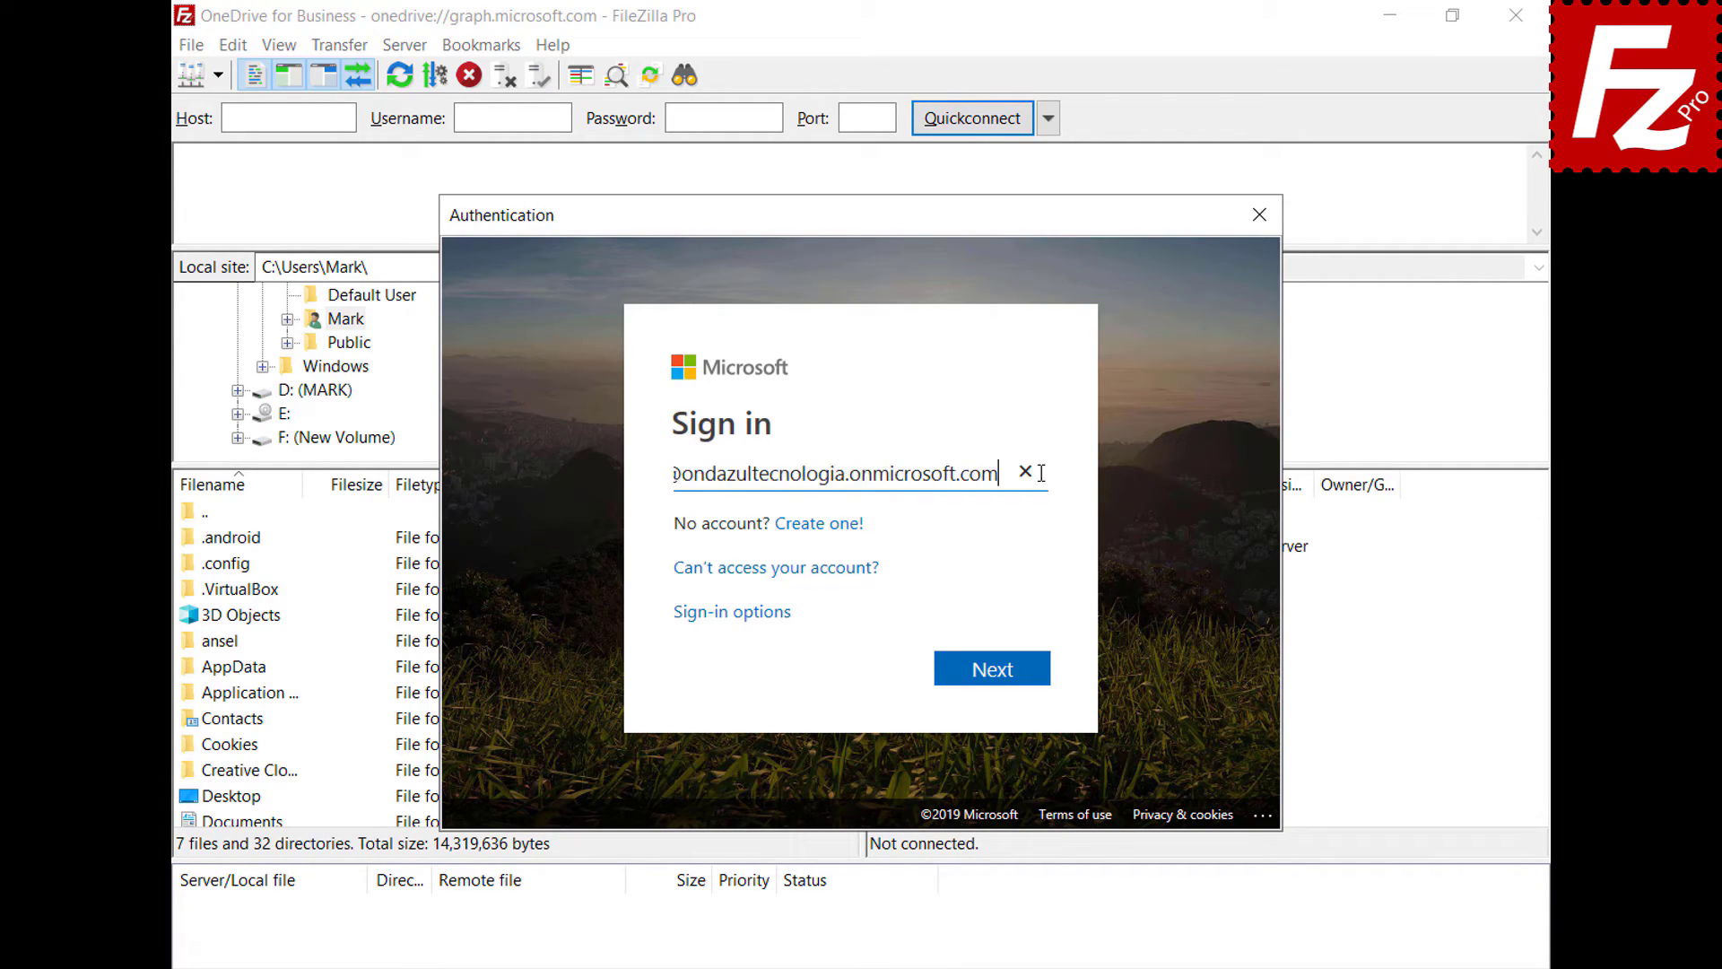
click(1001, 680)
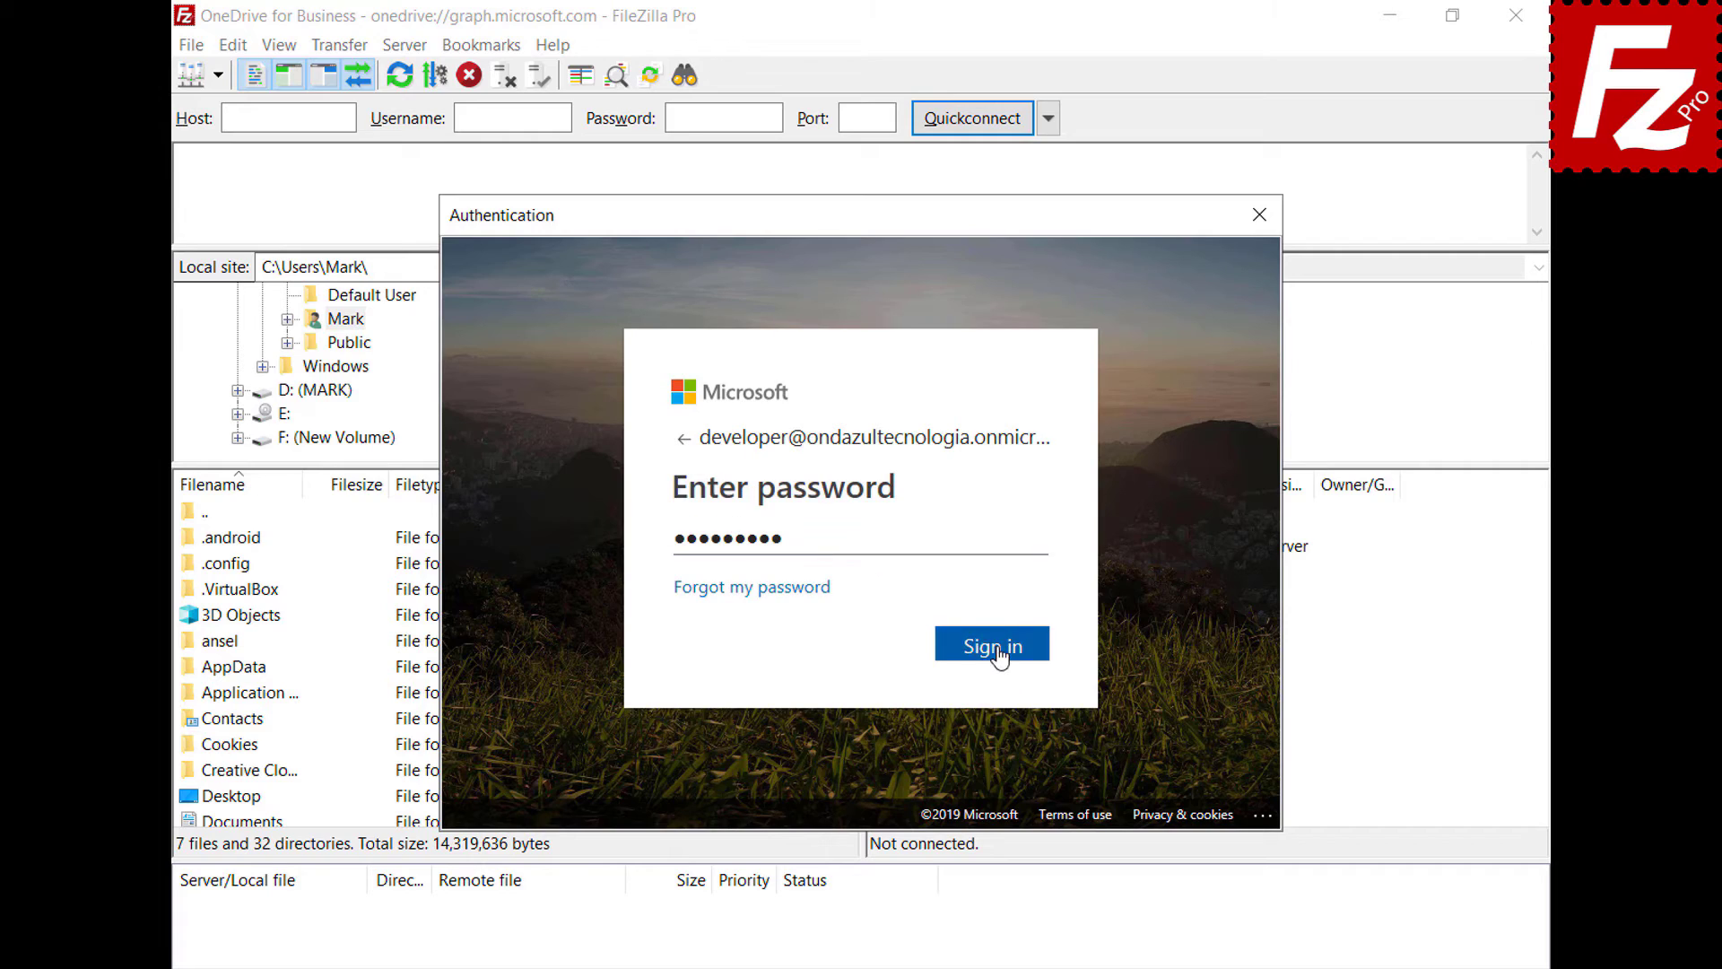
click(995, 645)
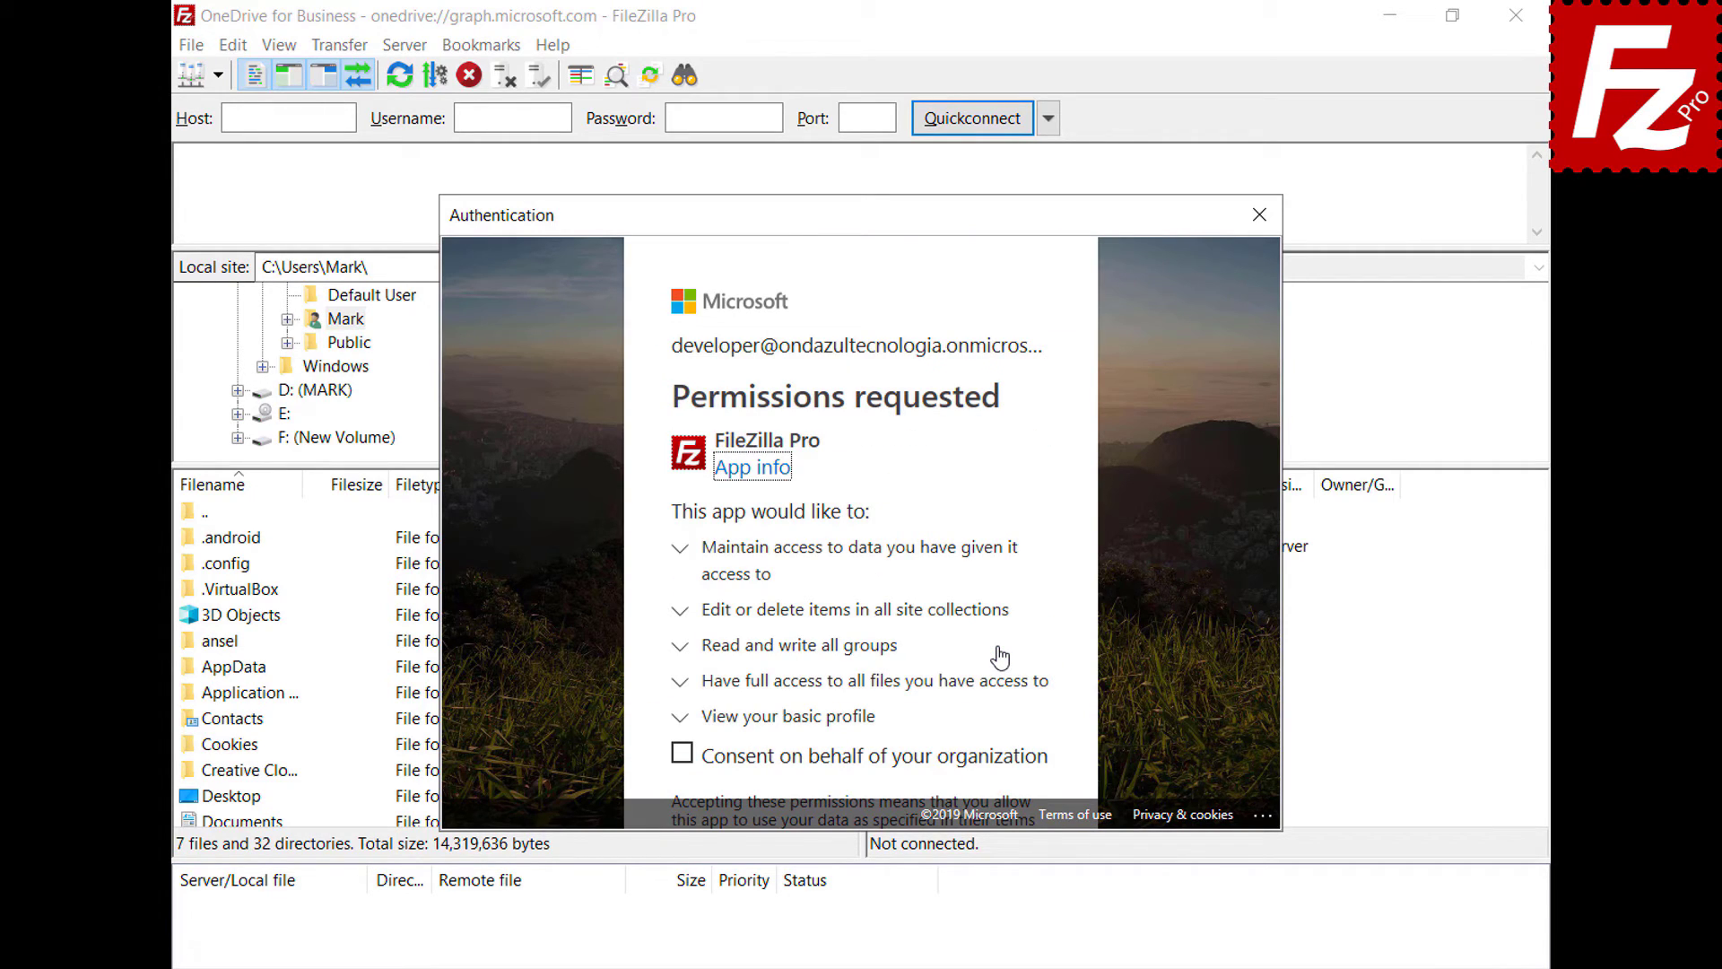
click(681, 755)
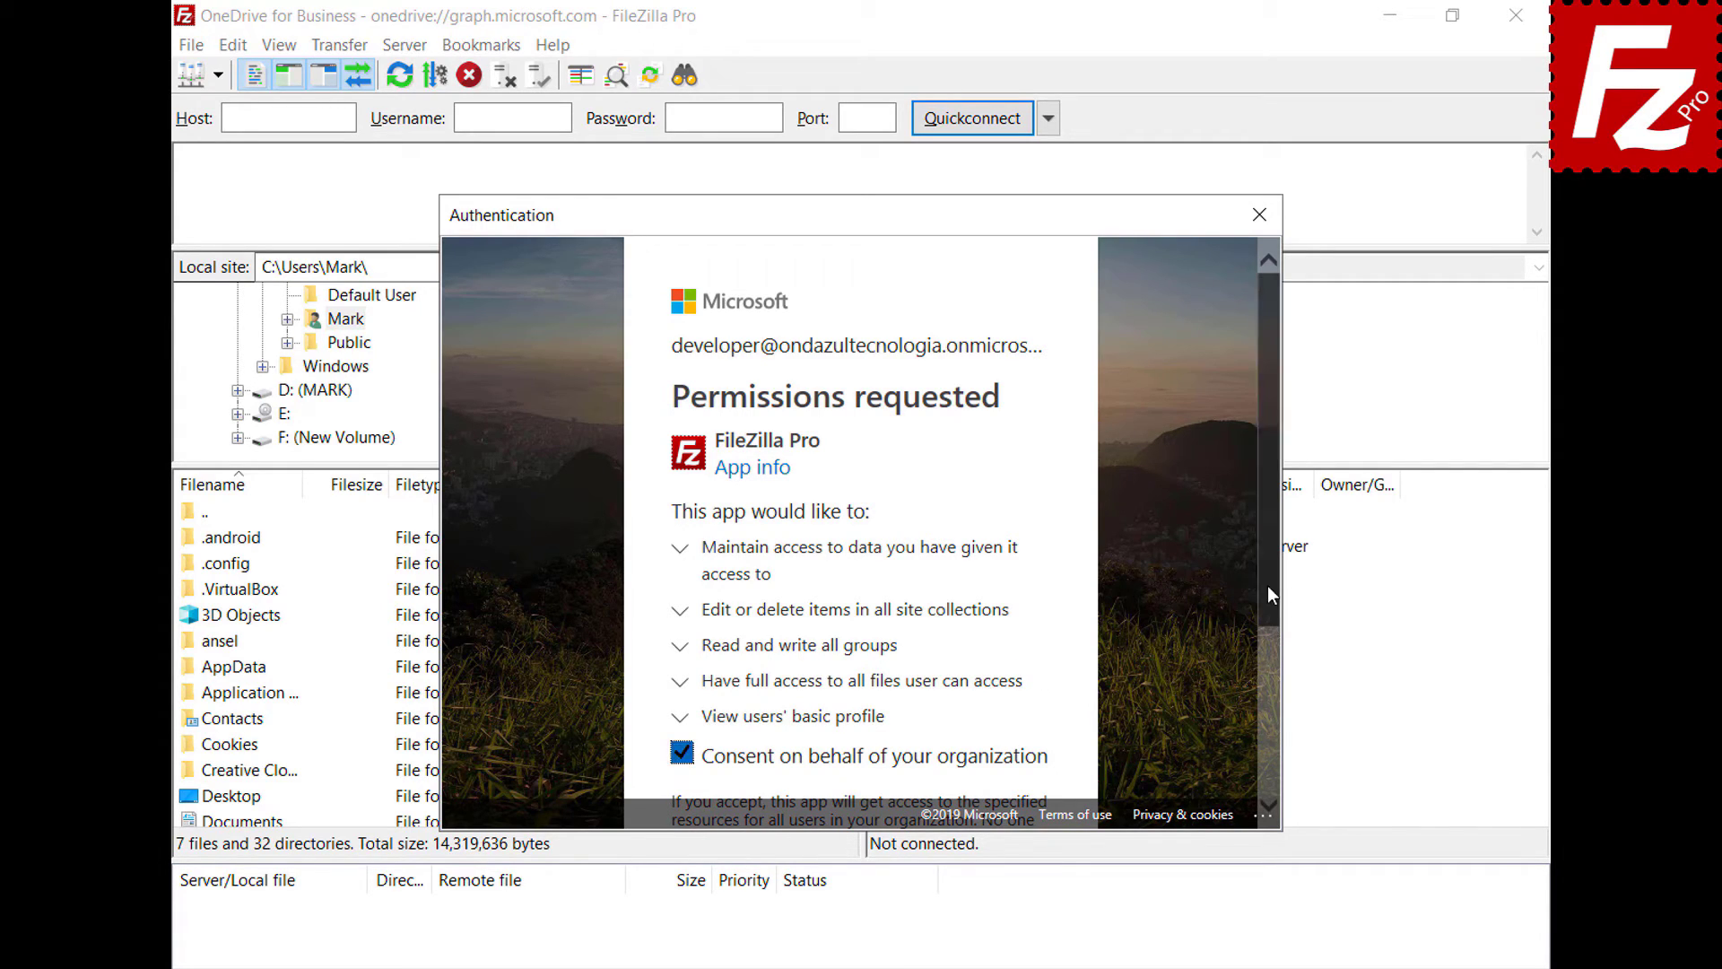
drag(1267, 588, 1267, 776)
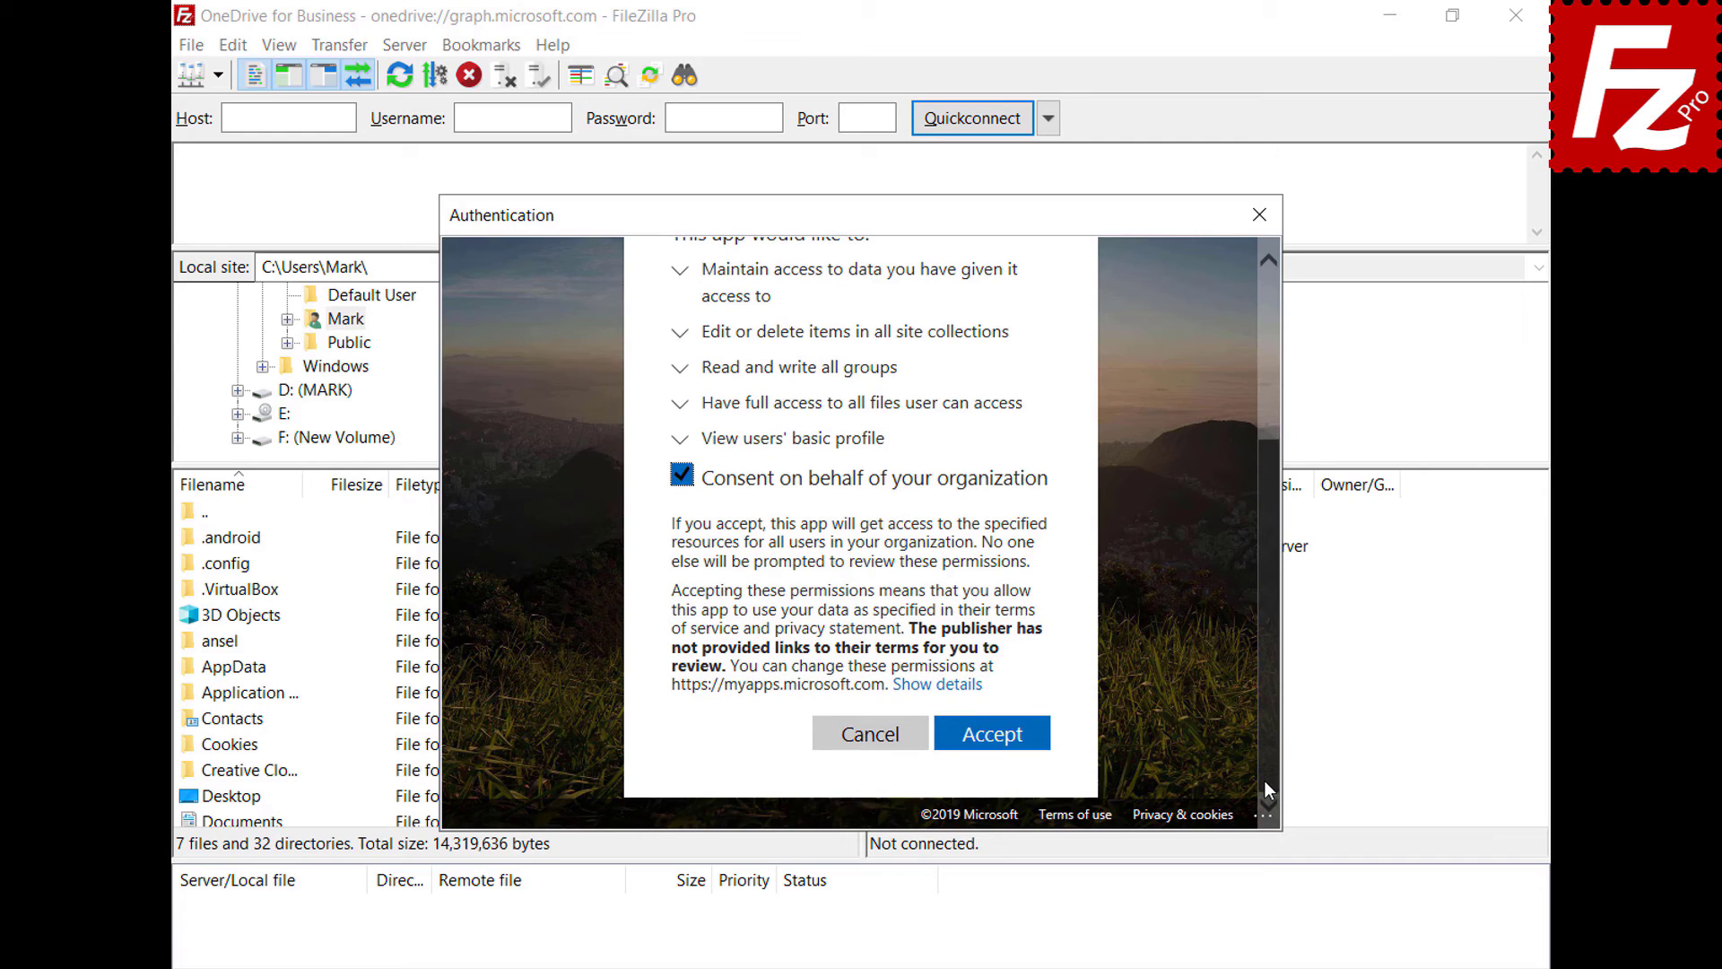
click(990, 734)
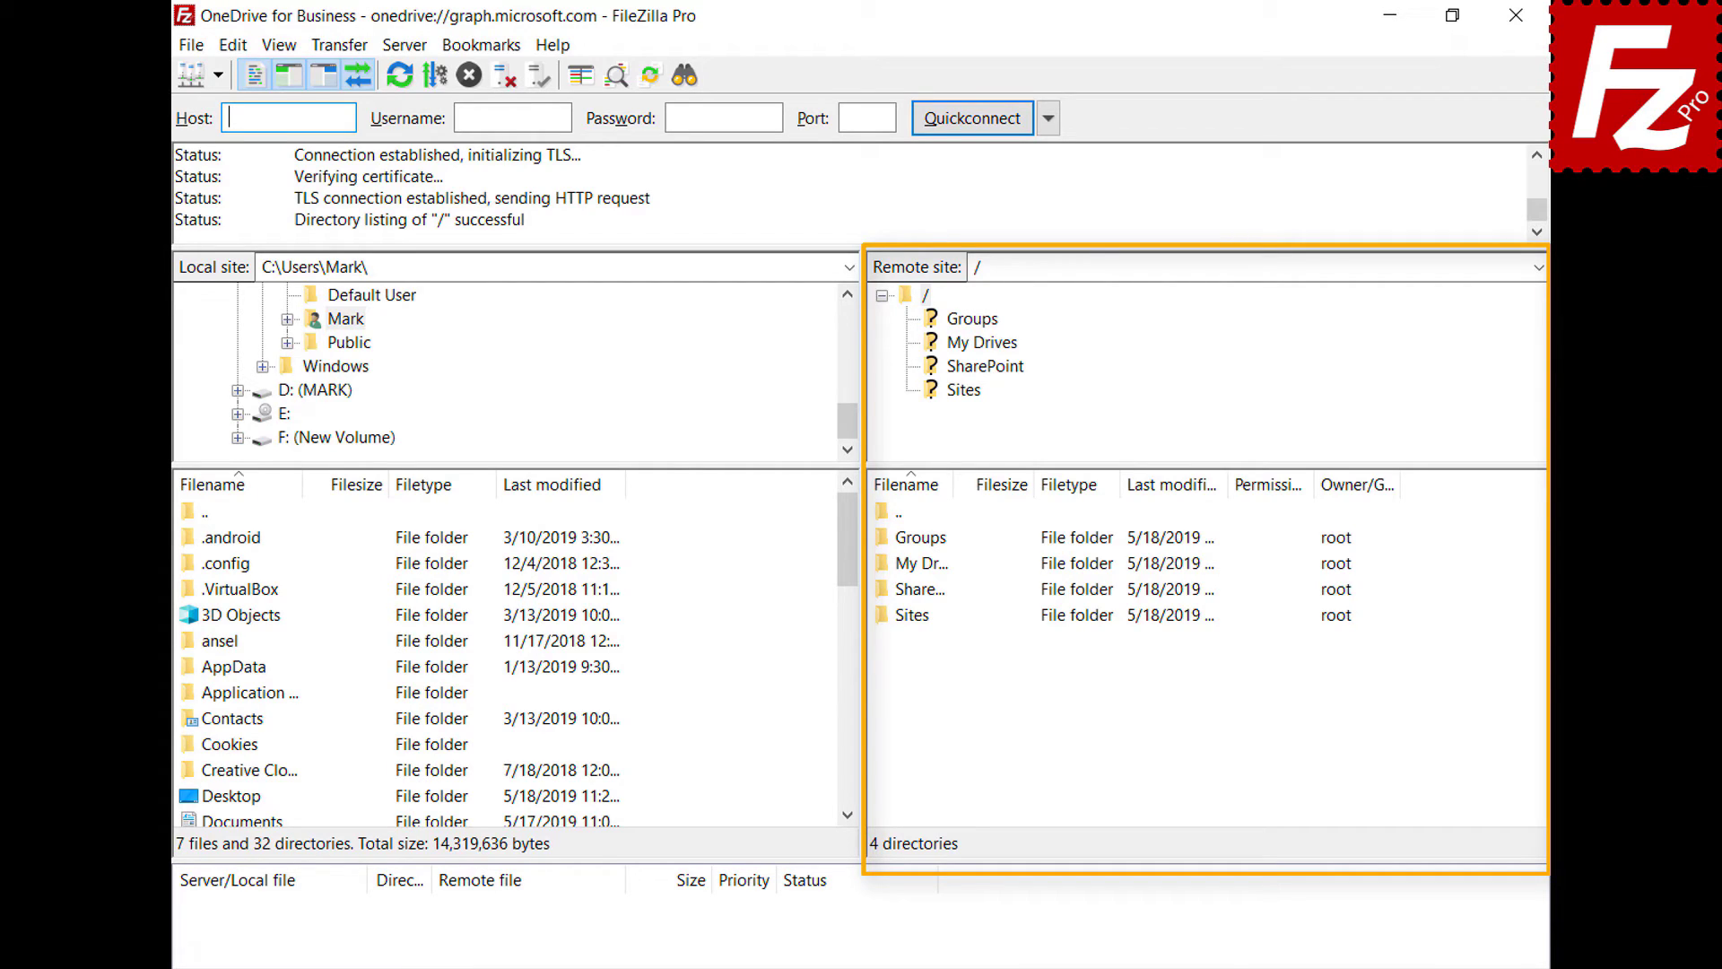
- Open the OneDrive folder inside My Drives on the remote site
double_click(909, 565)
double_click(913, 544)
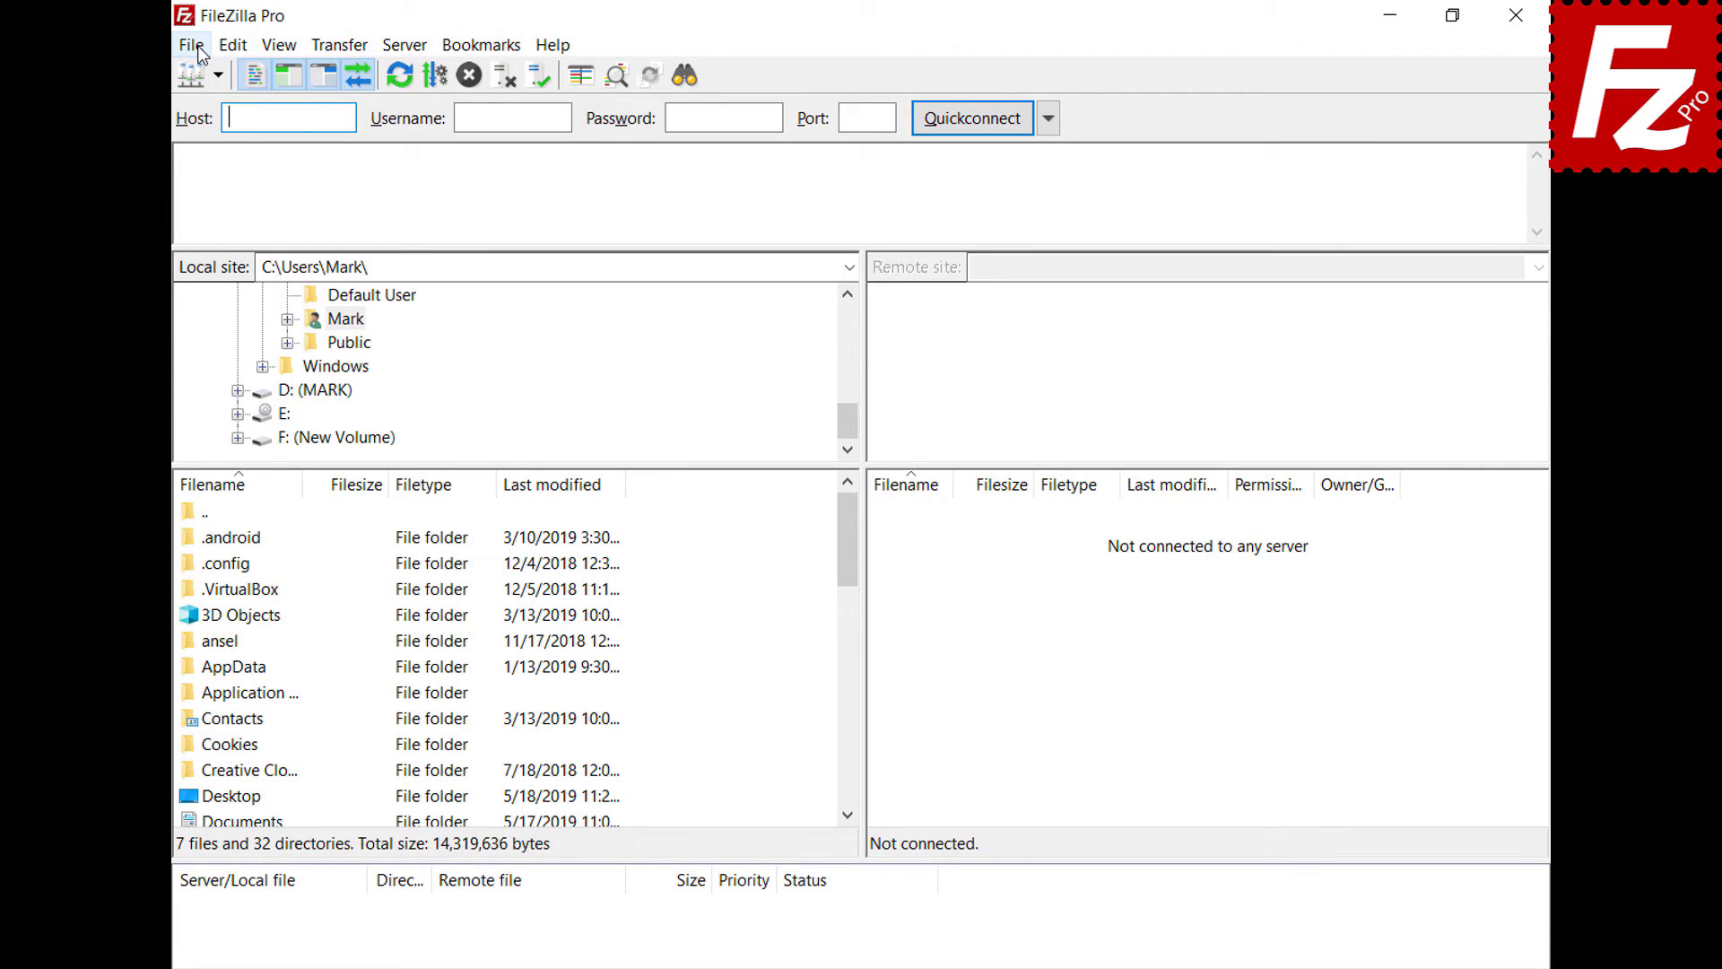
click(198, 52)
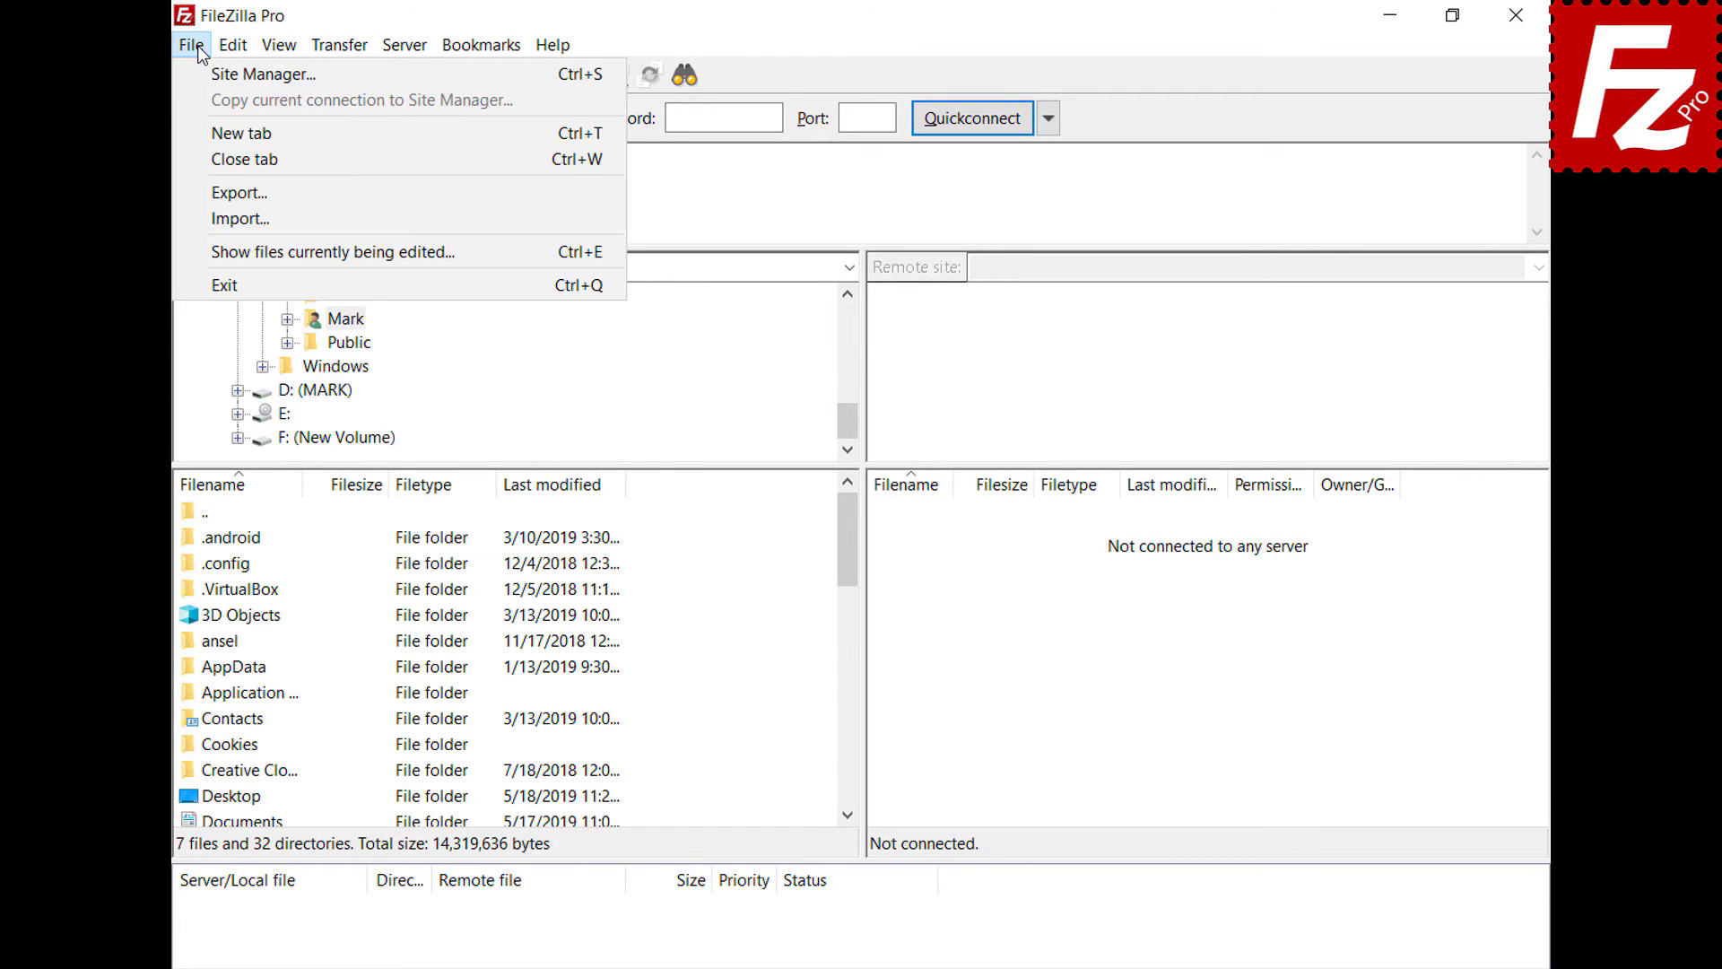
- Add a new site named 'OneDrive for Business' using the Microsoft OneDrive protocol
click(203, 72)
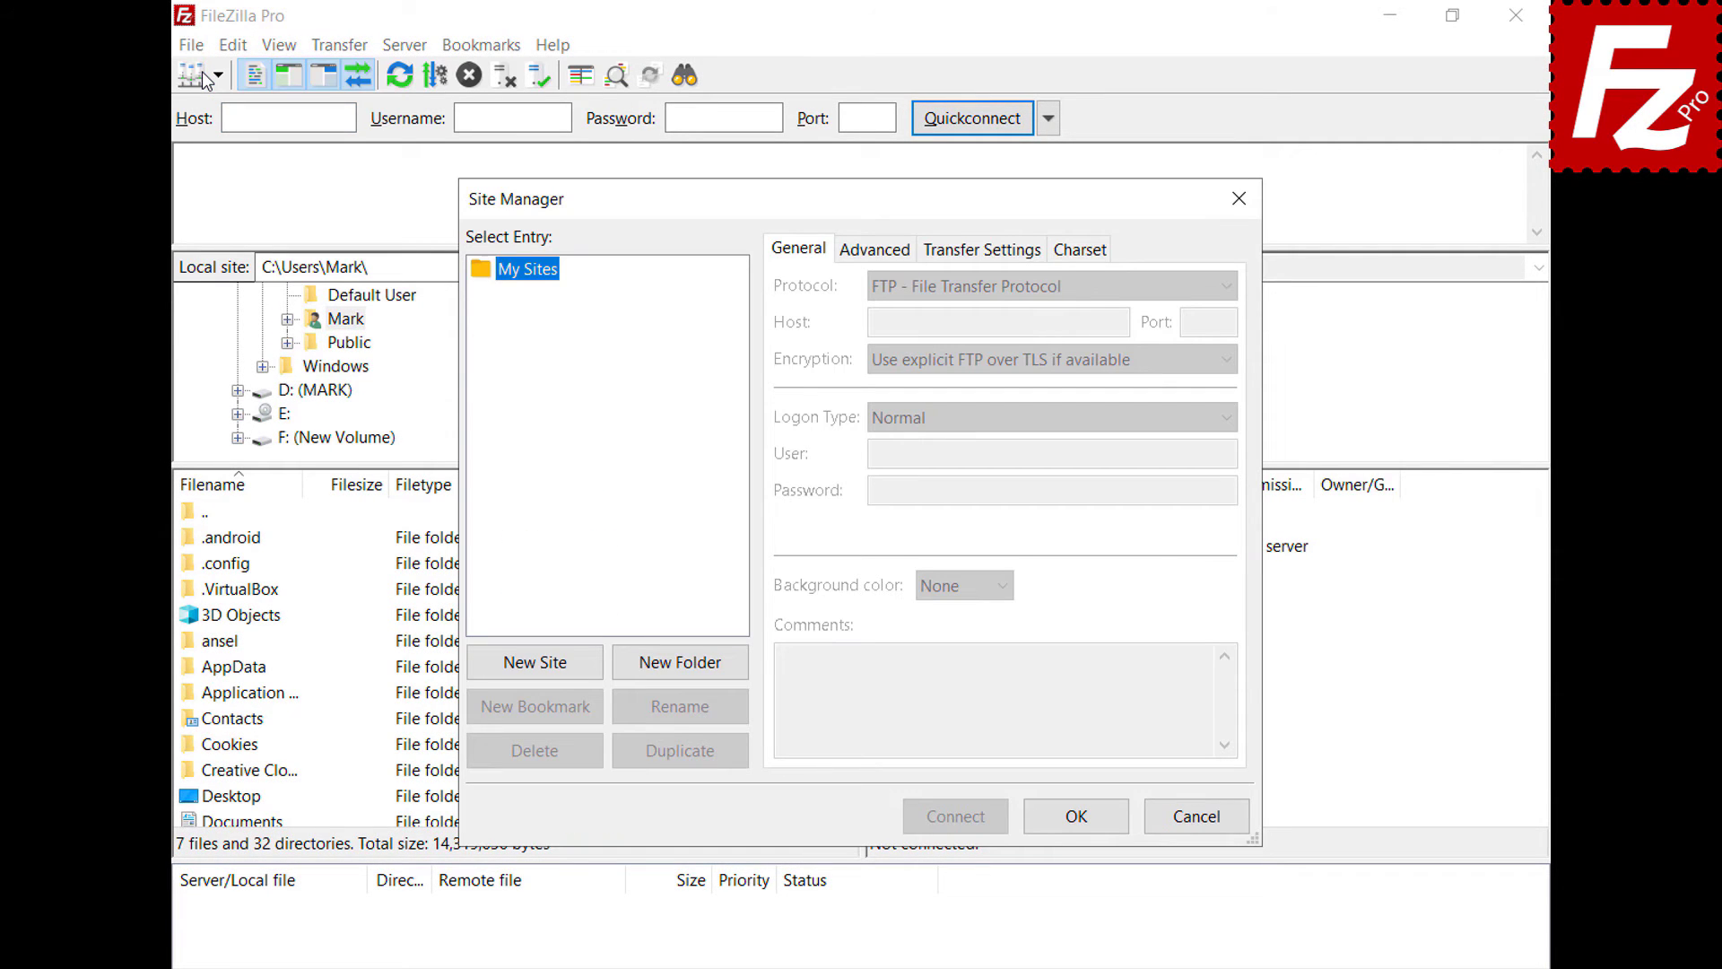
click(535, 664)
text(OneDrive)
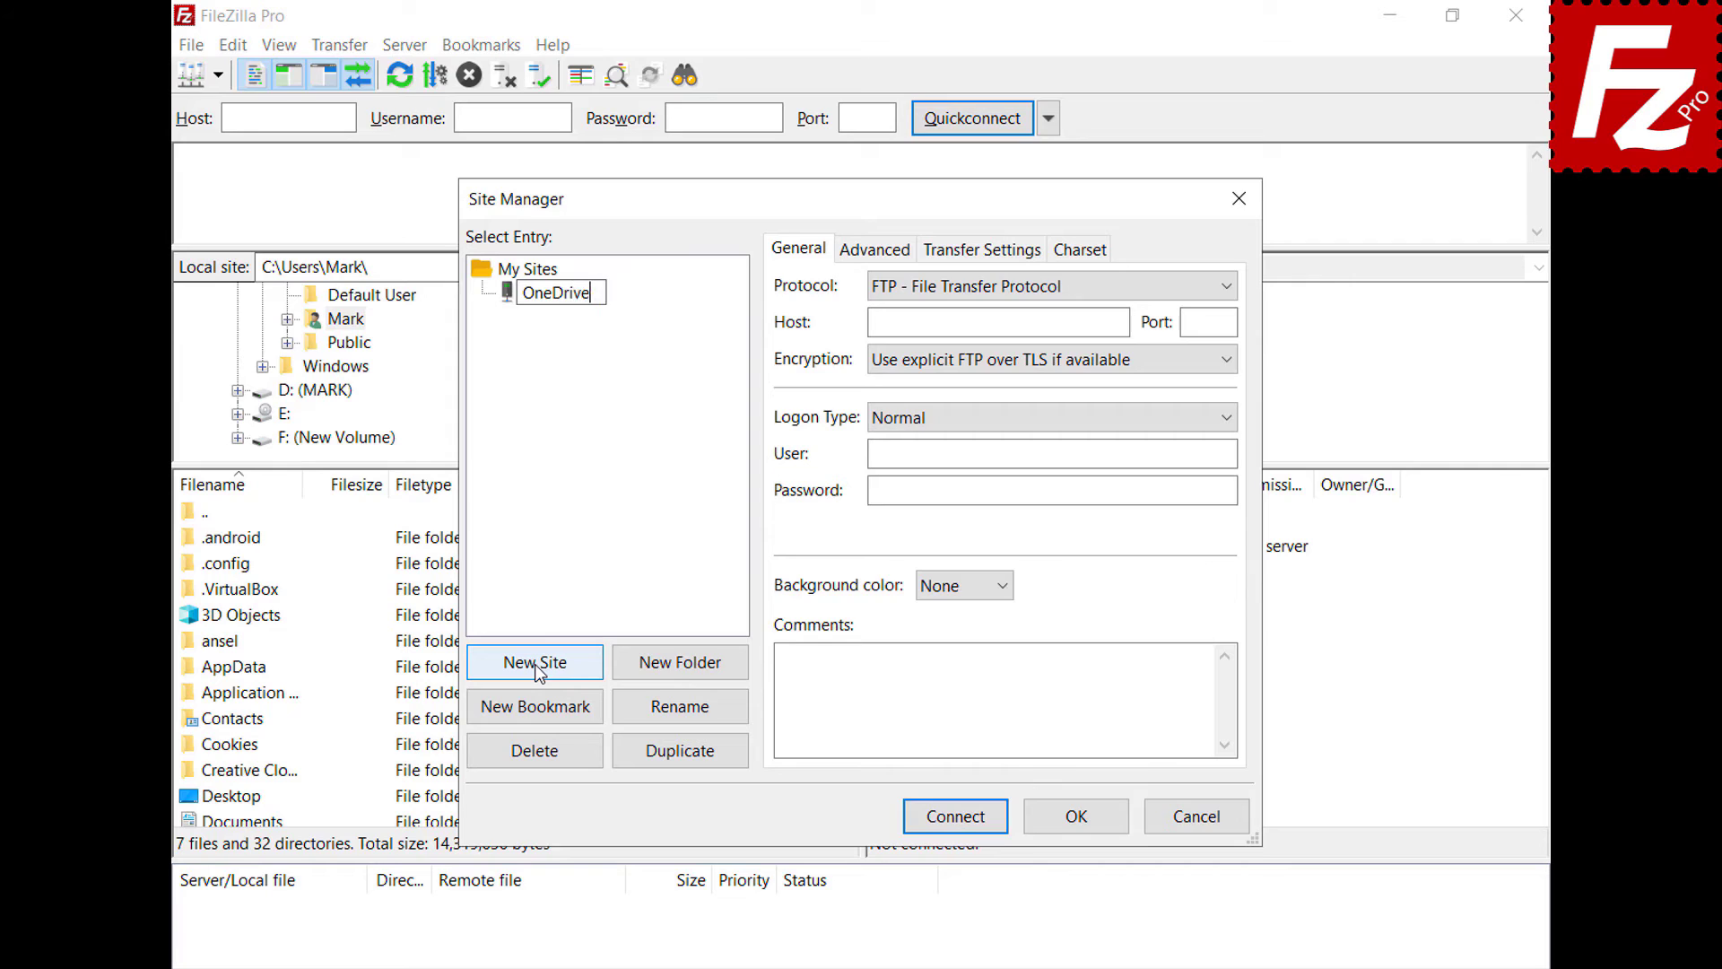
text( for Business)
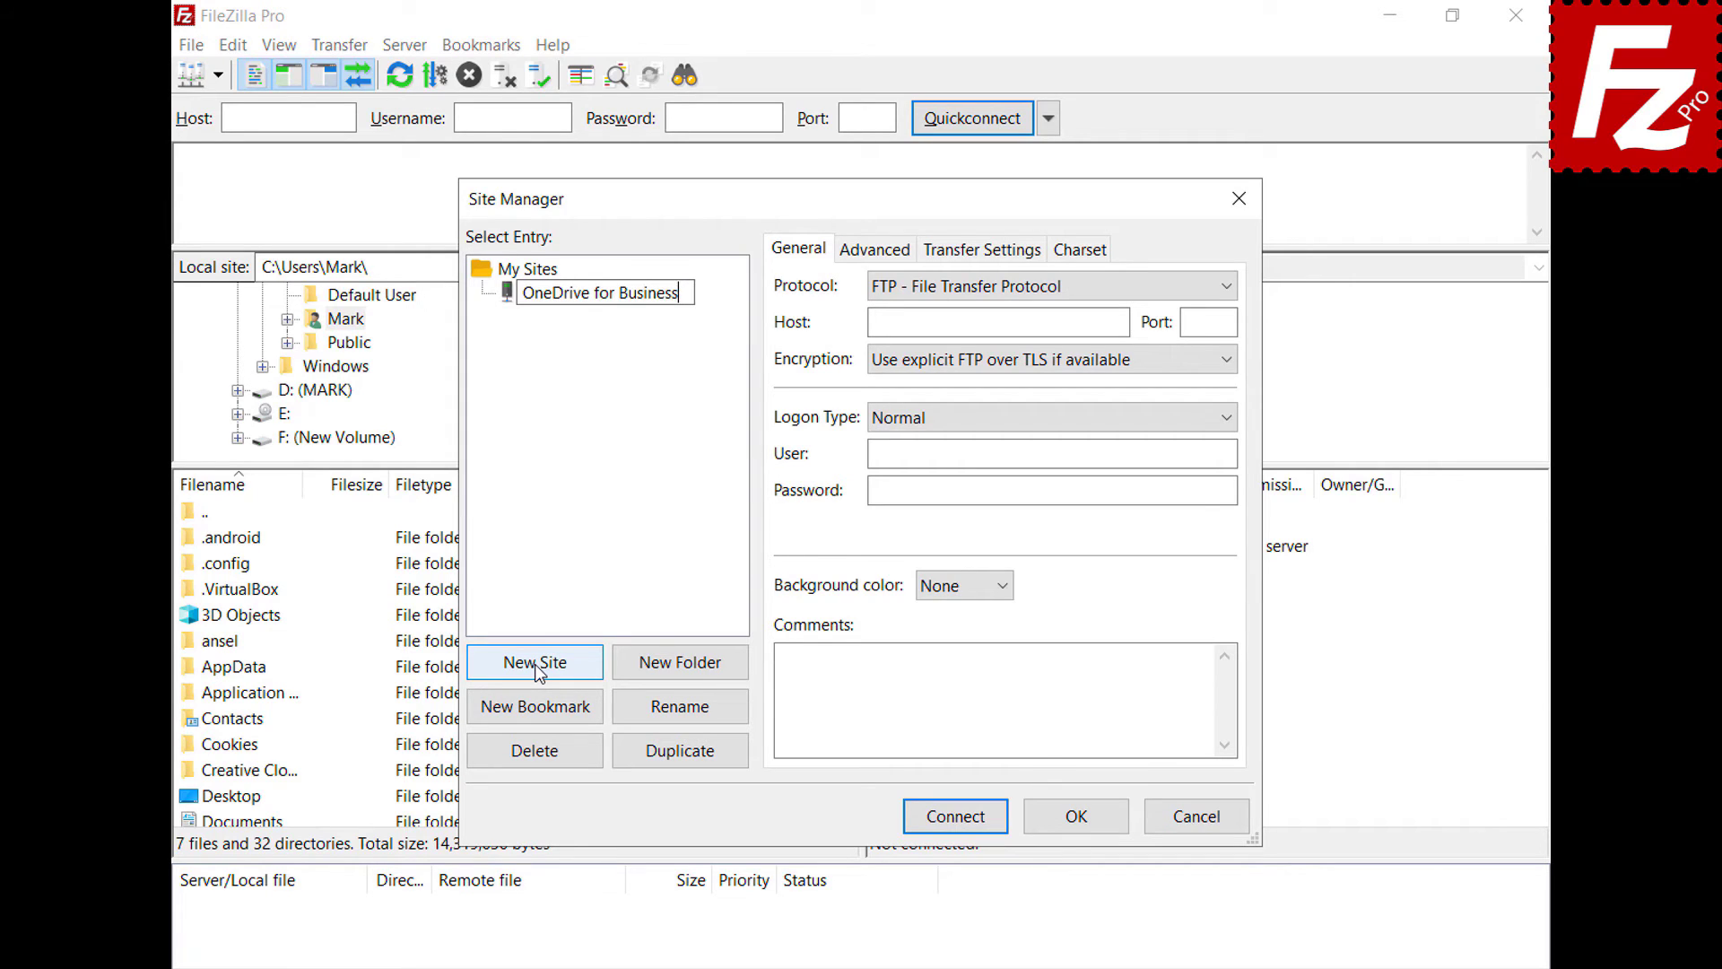
key(Return)
click(1224, 289)
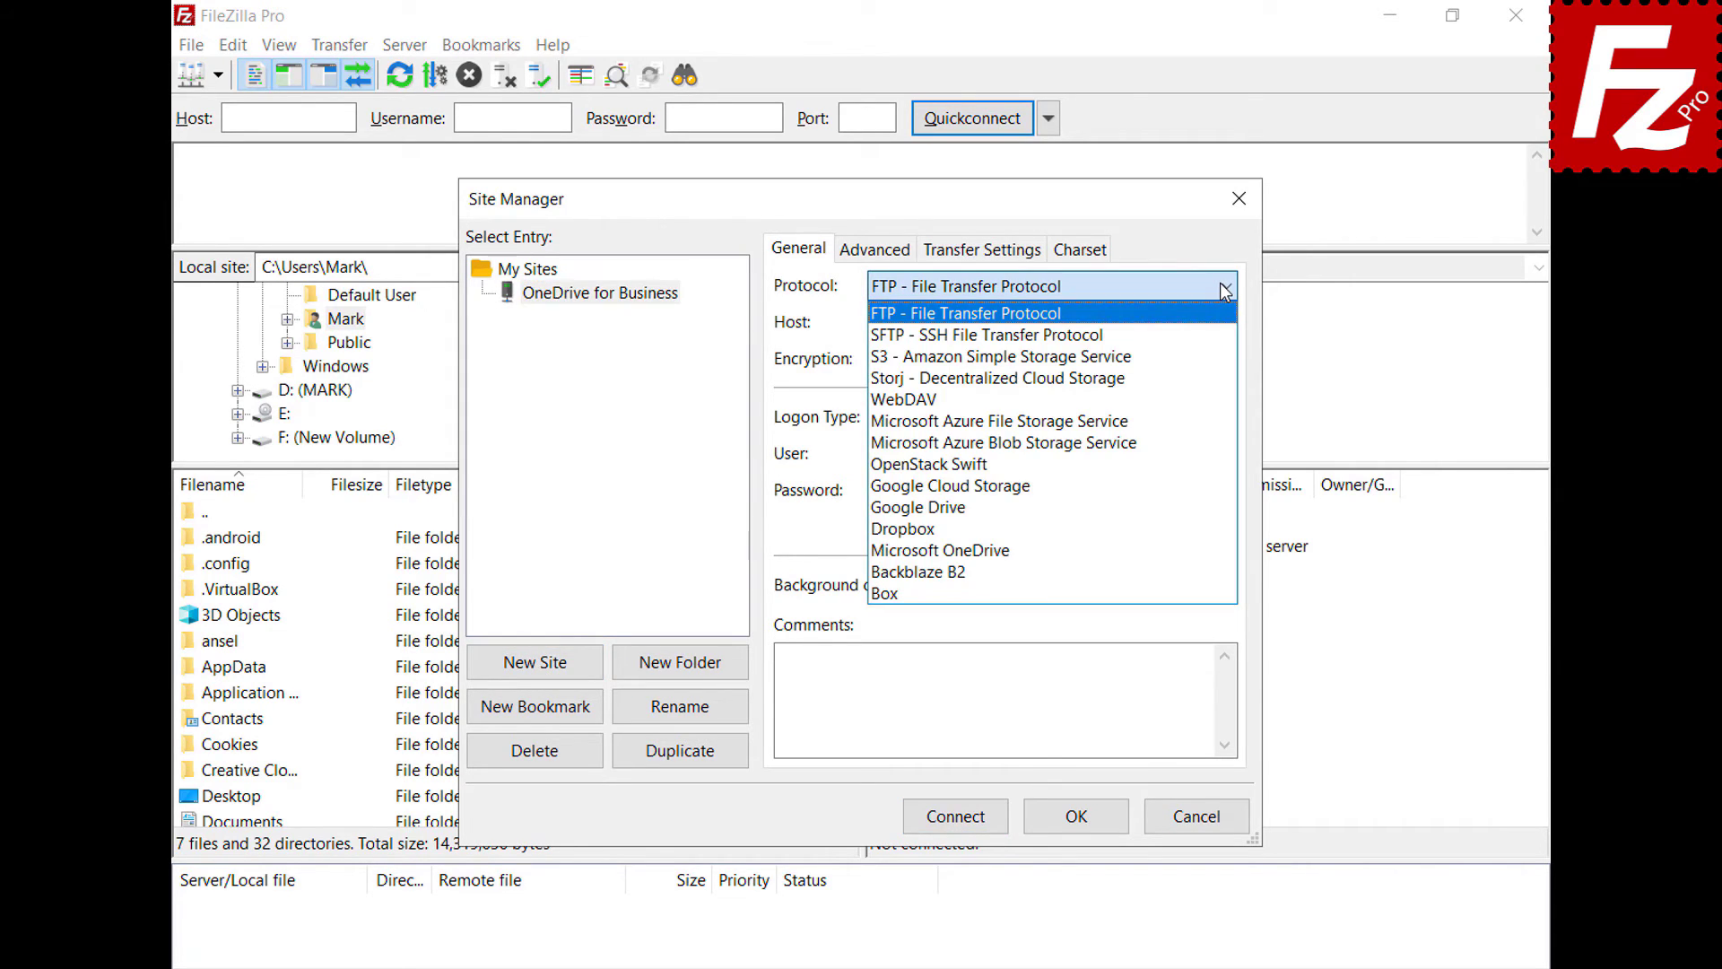
click(1190, 556)
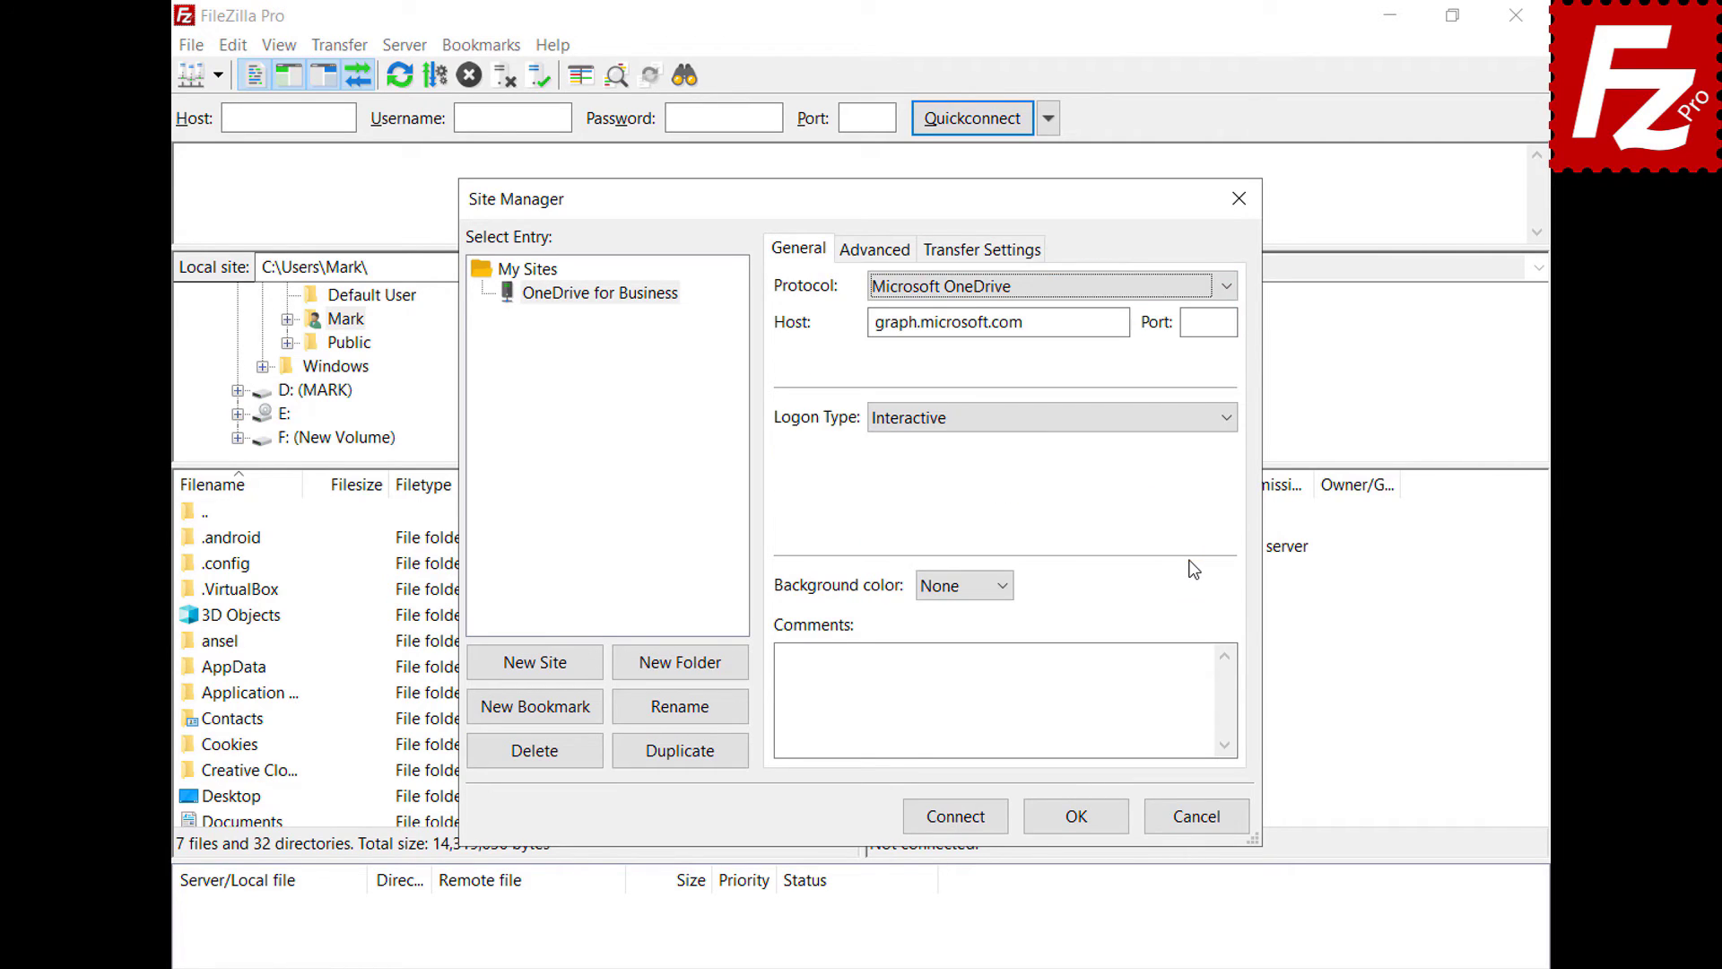
- Connect and sign in with a different Microsoft account's e-mail and password
click(955, 824)
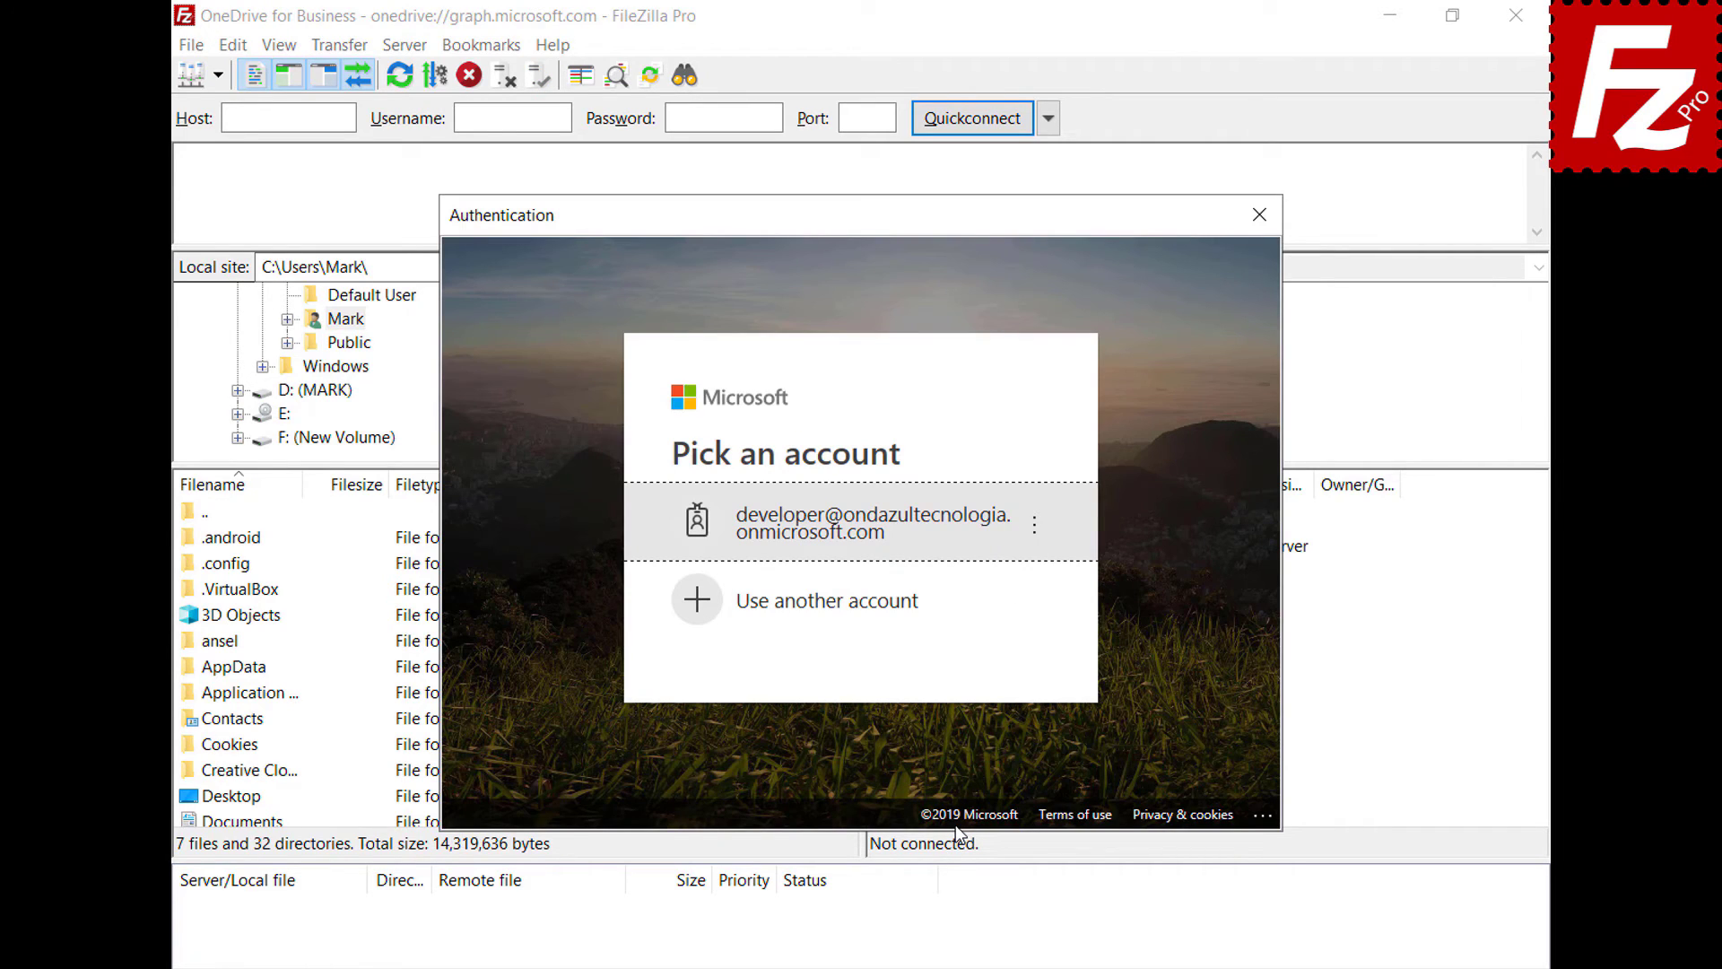
click(908, 604)
key(ctrl+v)
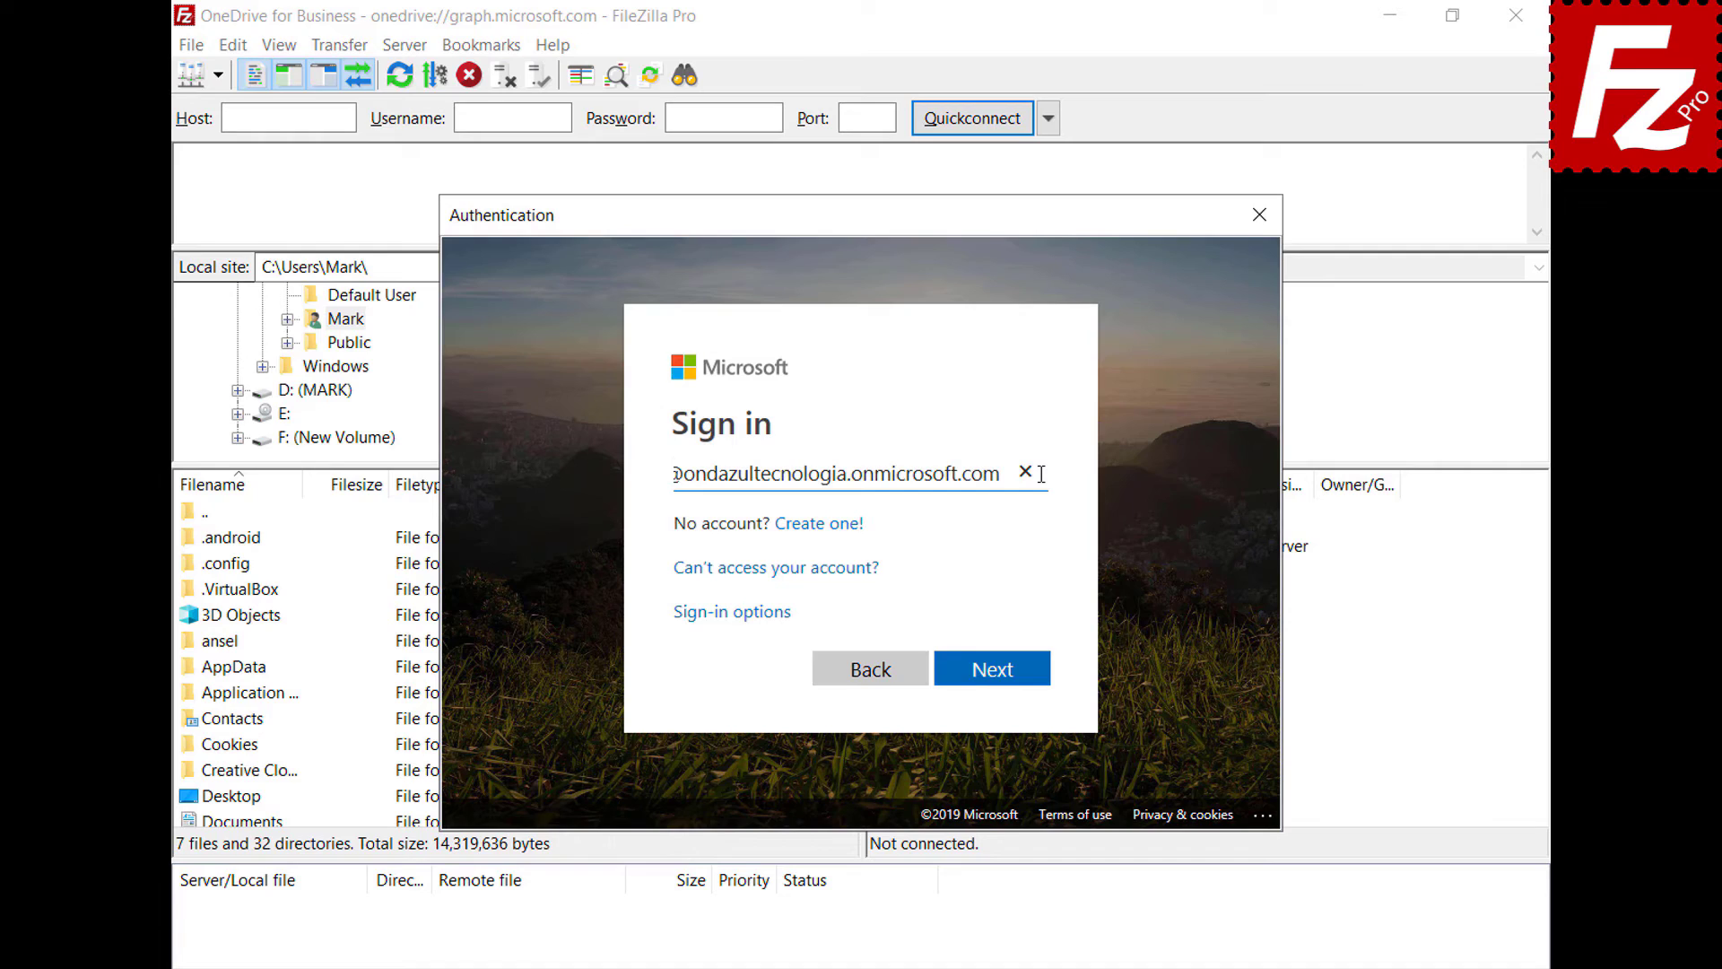
click(992, 668)
key(ctrl+v)
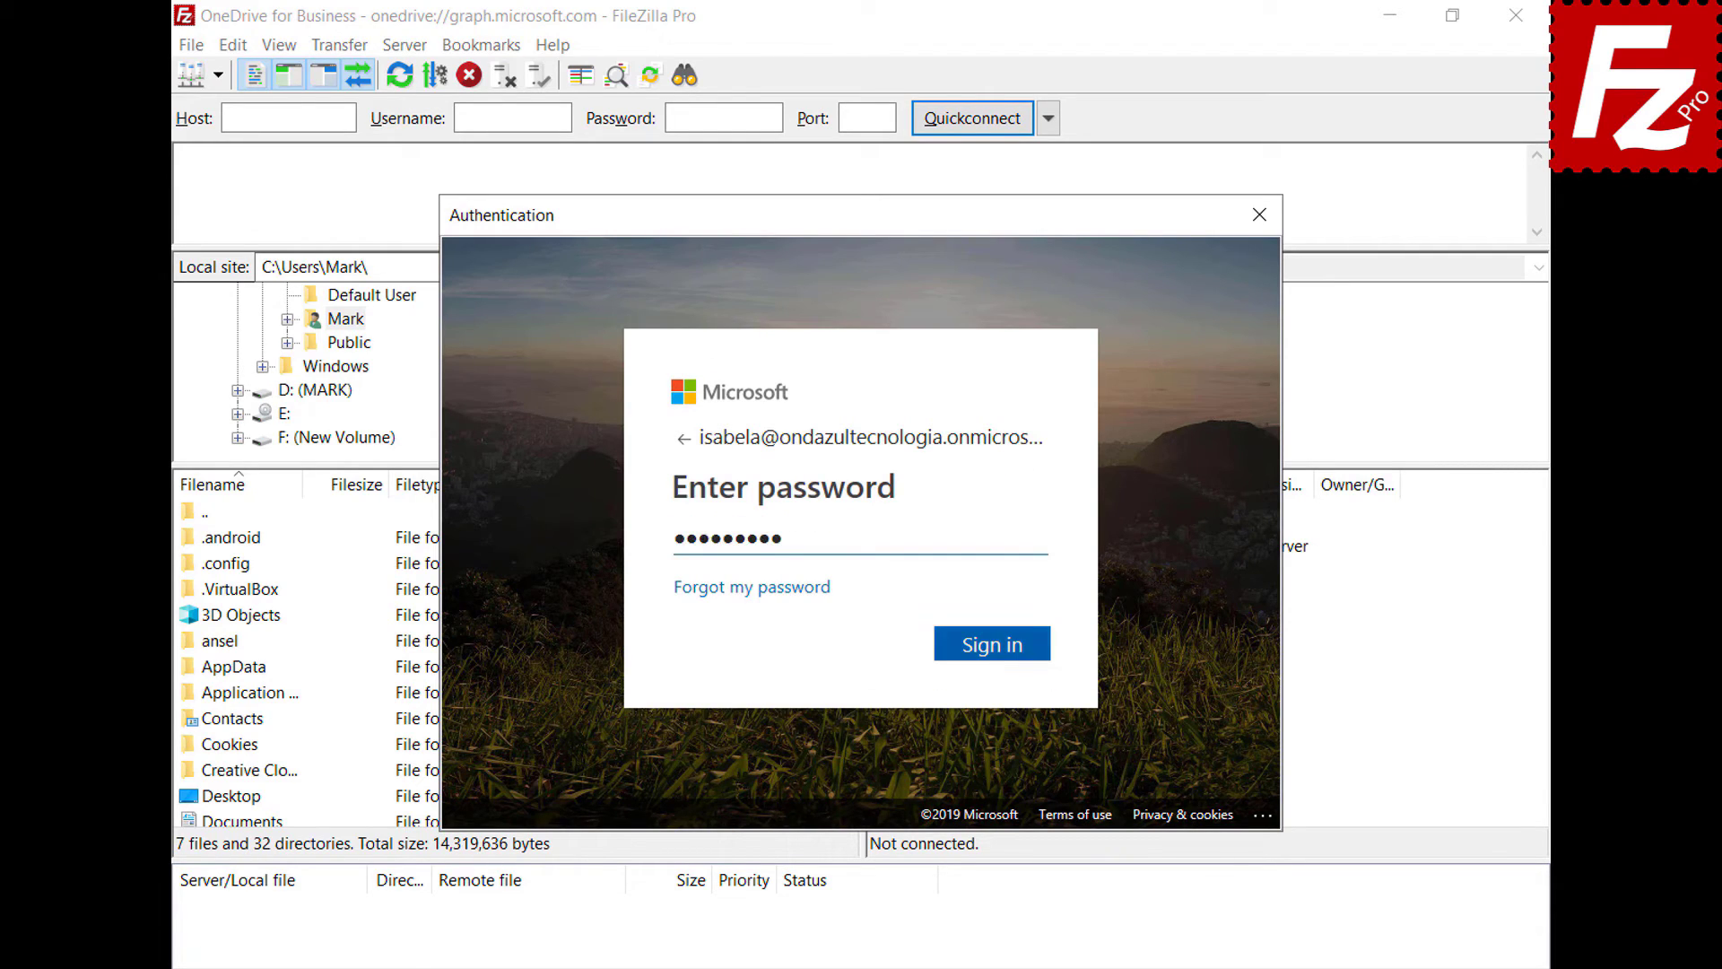
key(Return)
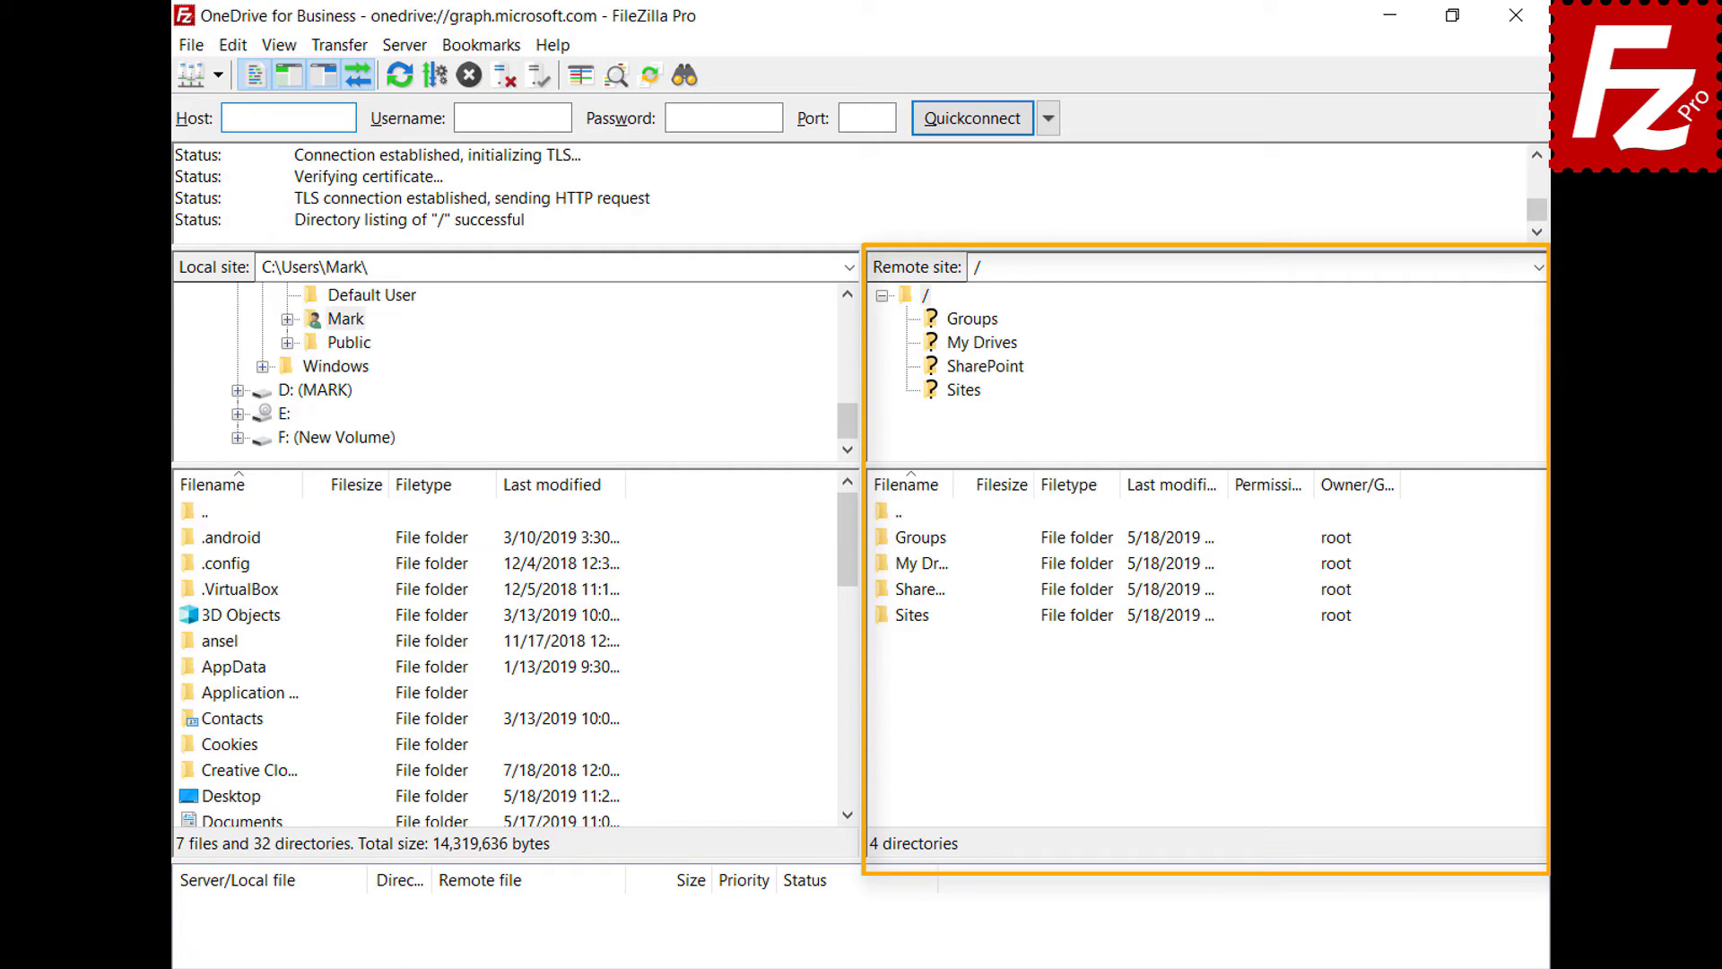
- Open the remote My Drives folder, then the OneDrive folder inside it
double_click(885, 565)
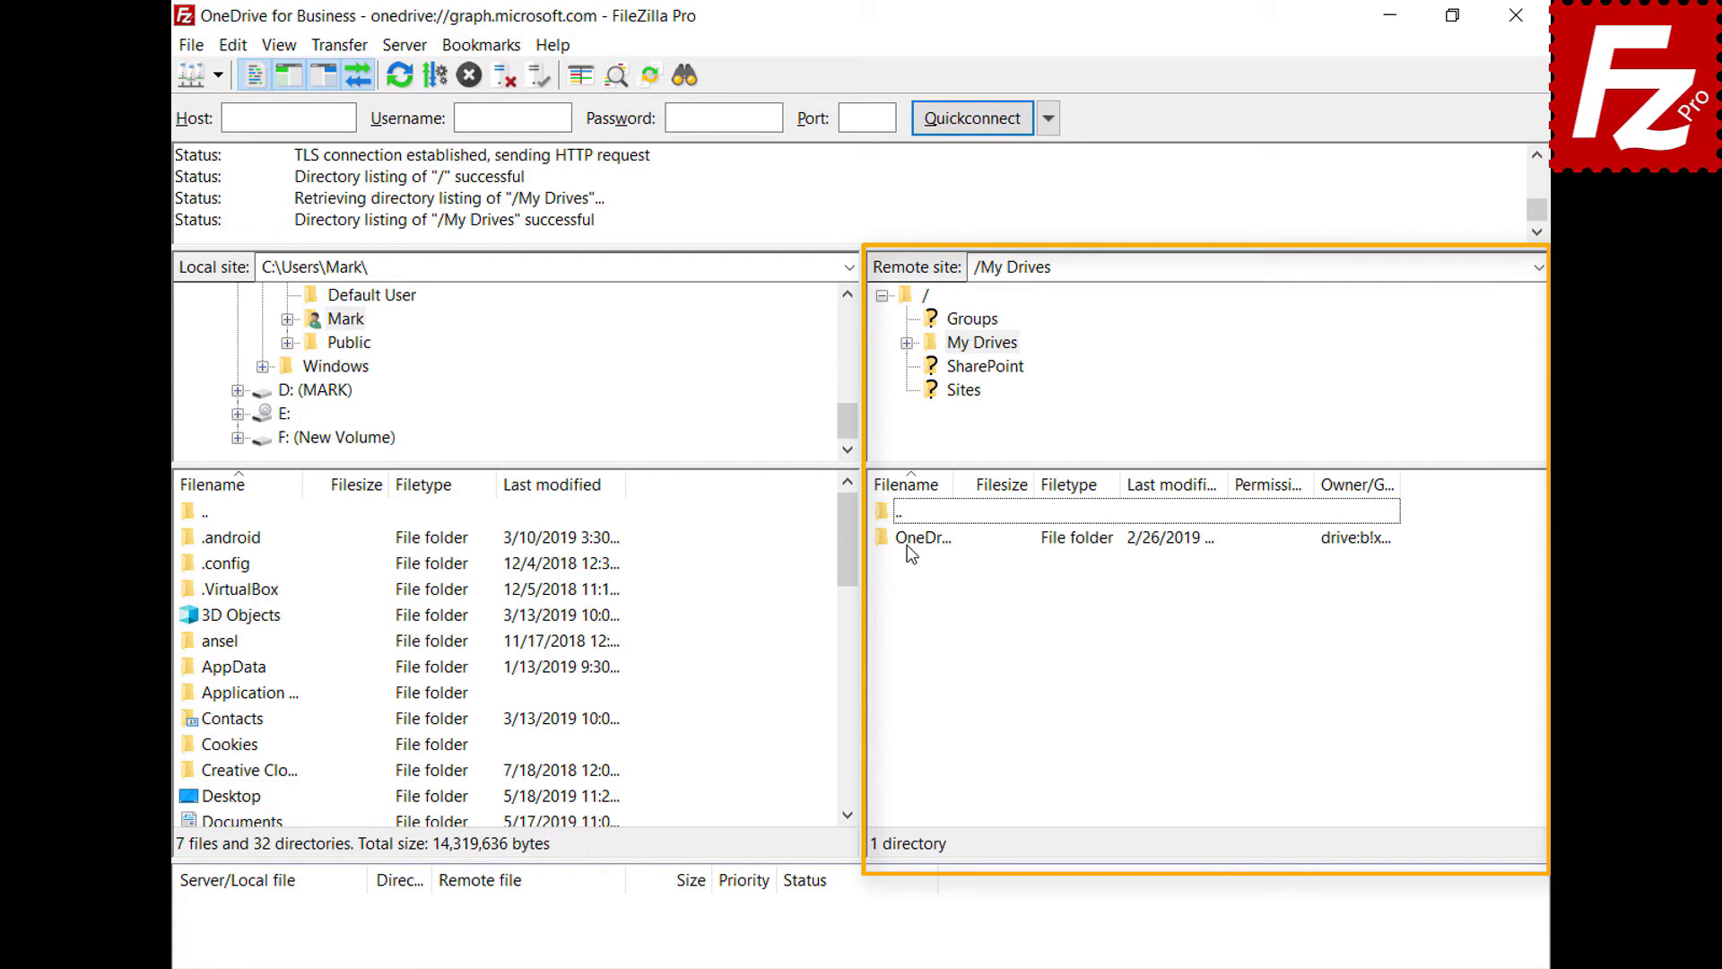
double_click(907, 545)
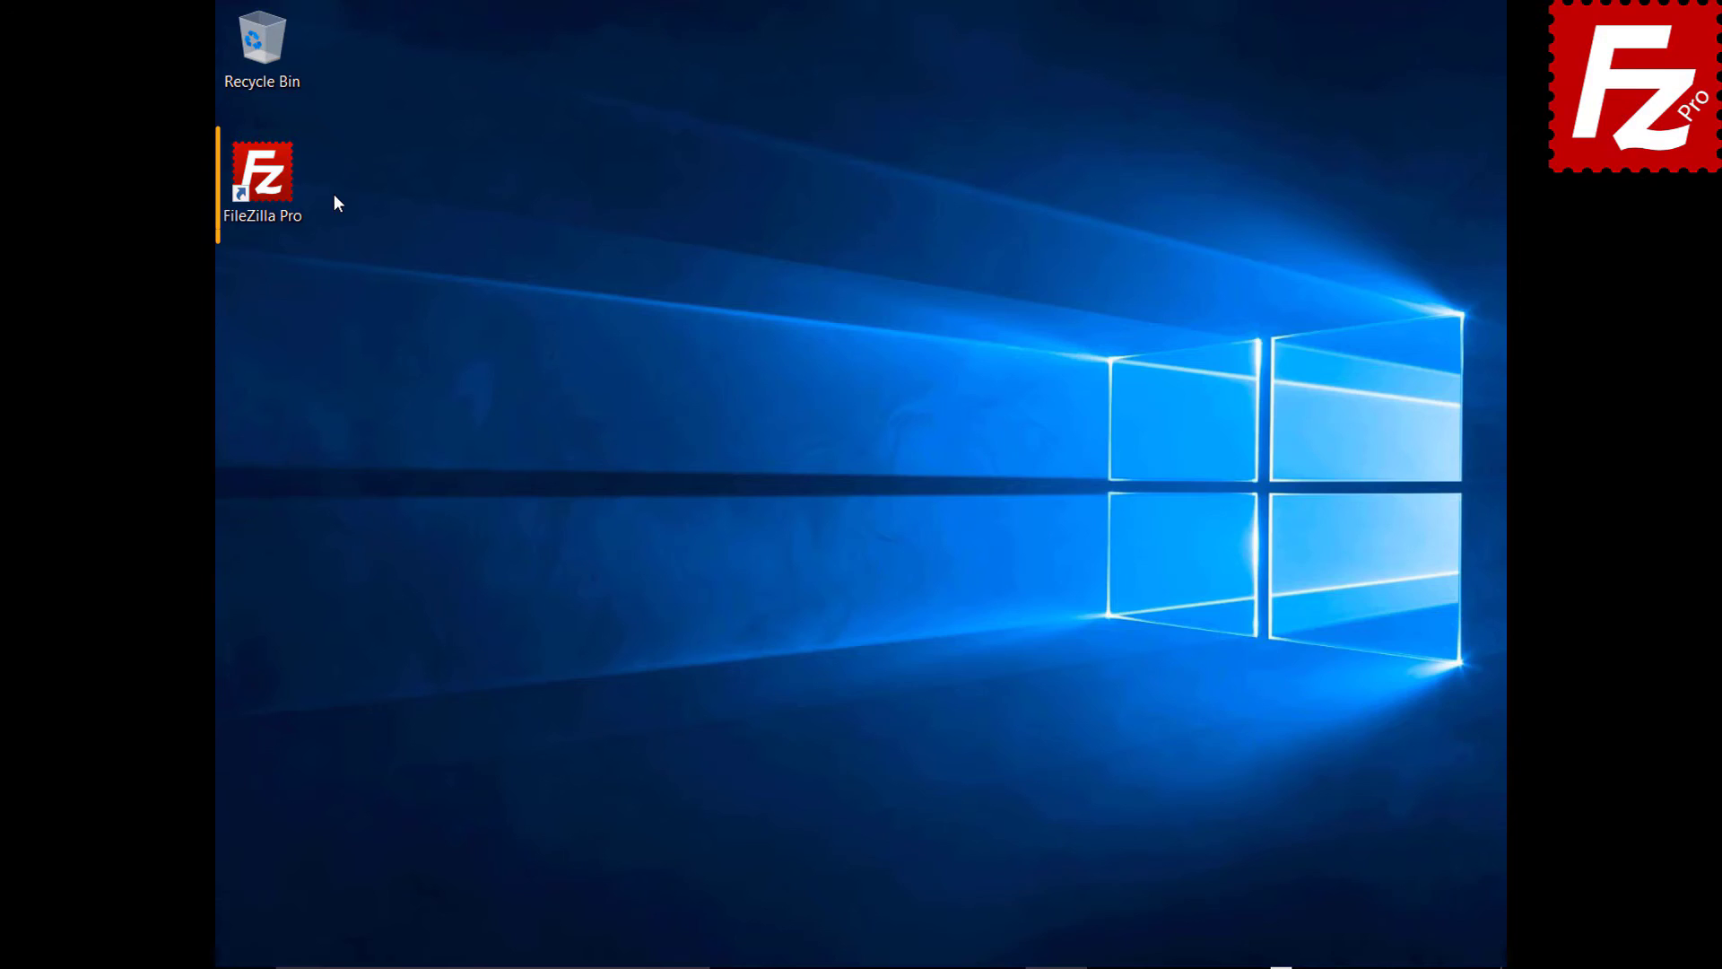
- Relaunch FileZilla Pro, reconnect to the saved Amazon S3 site and show filezillaprobucket's contents
double_click(273, 185)
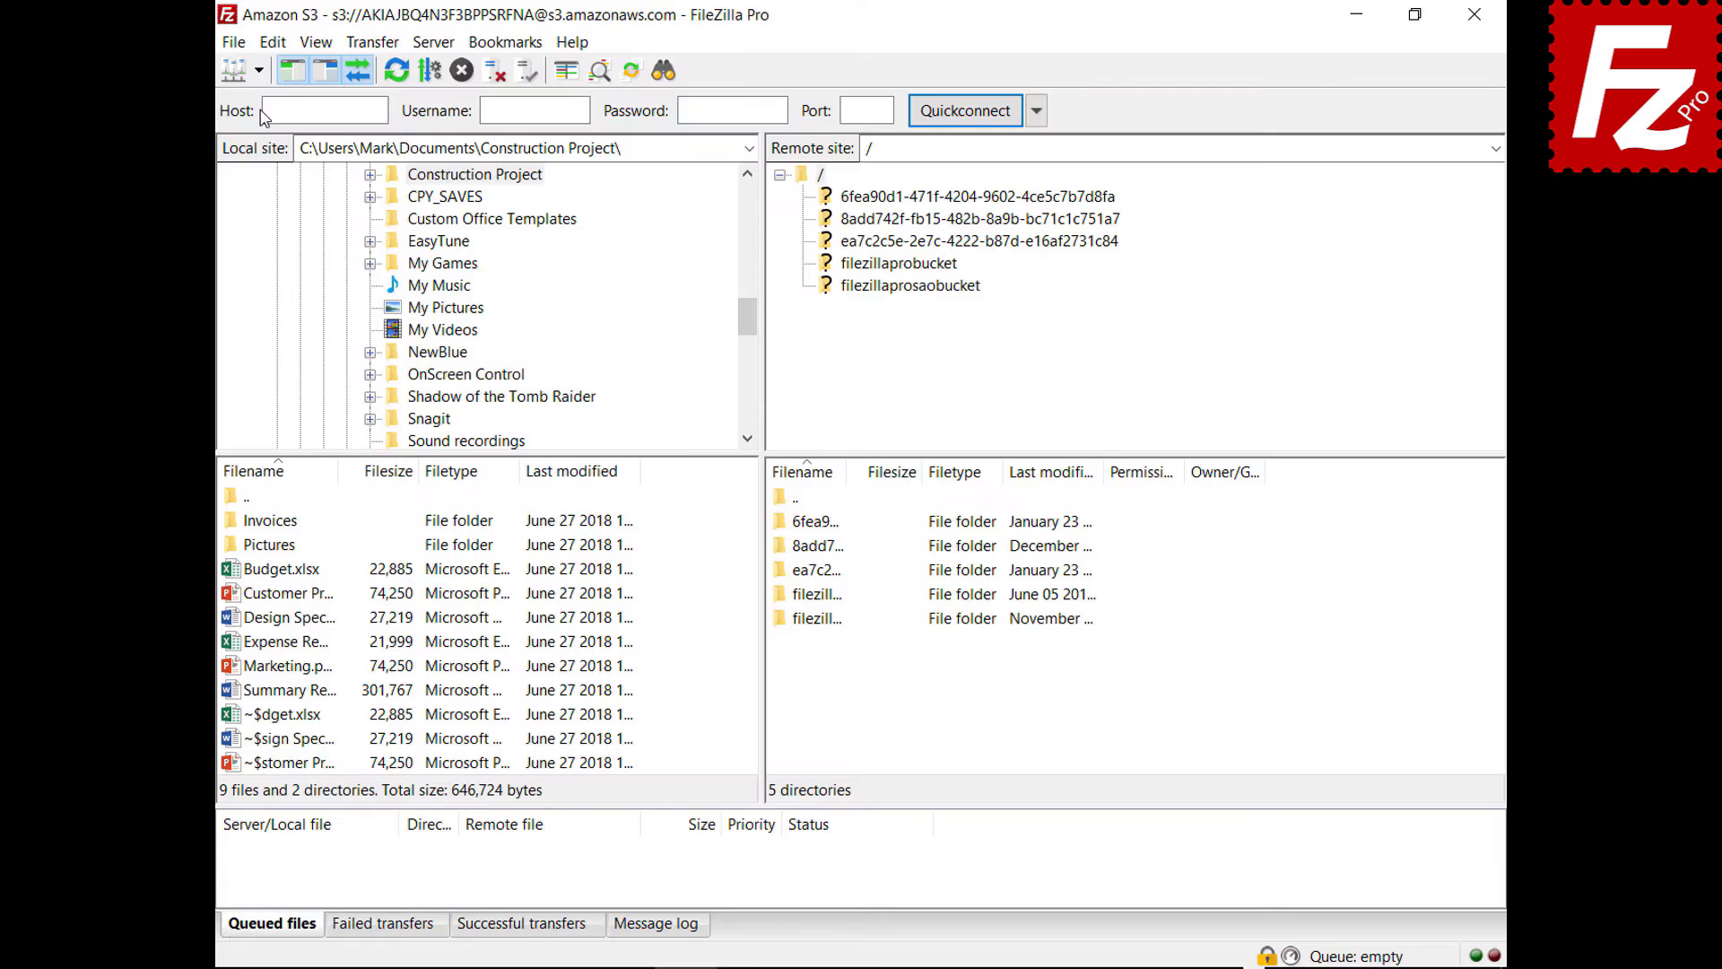
click(258, 70)
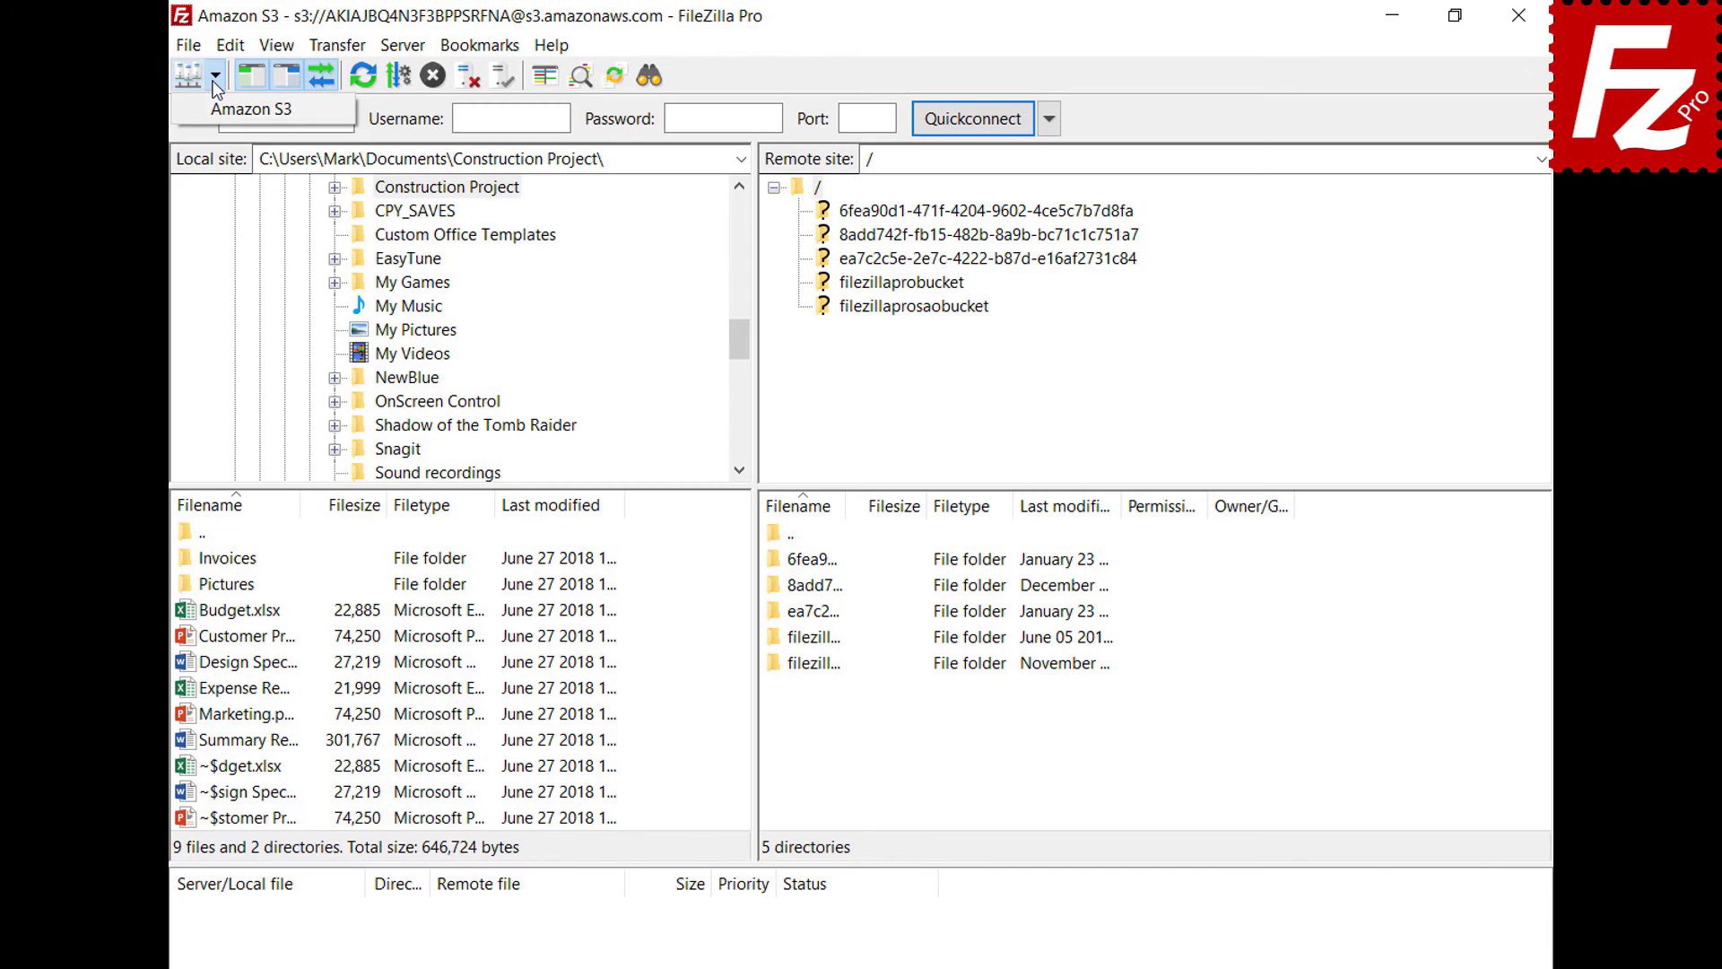
click(213, 104)
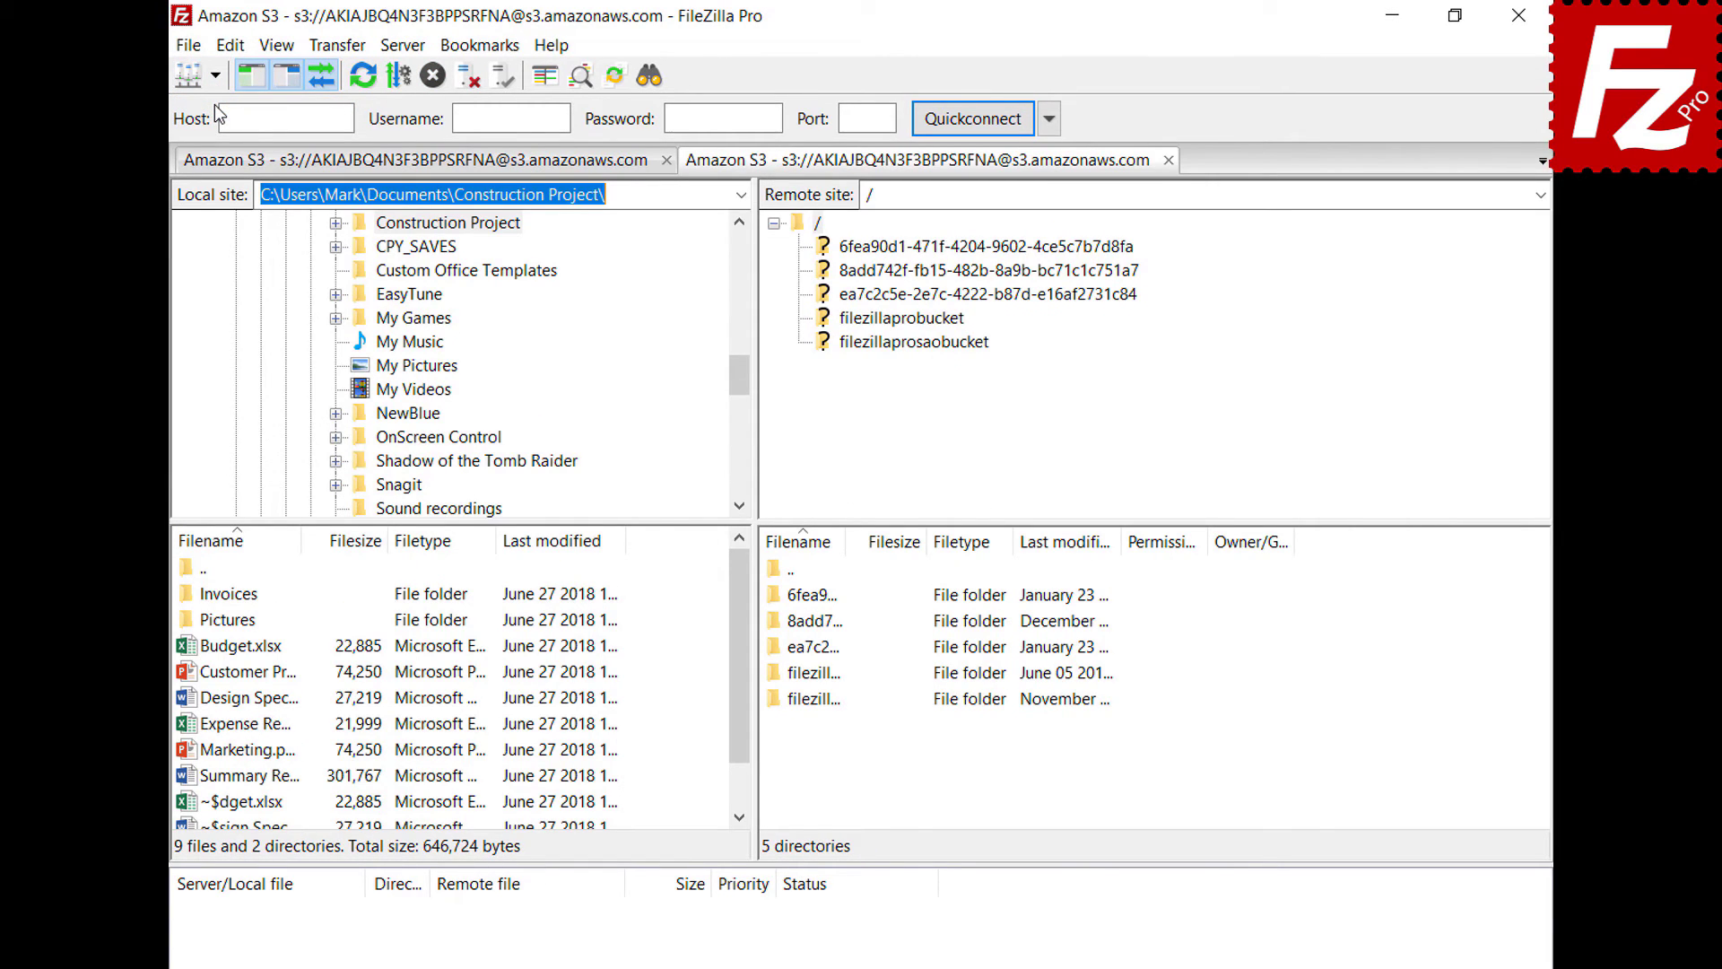
click(904, 322)
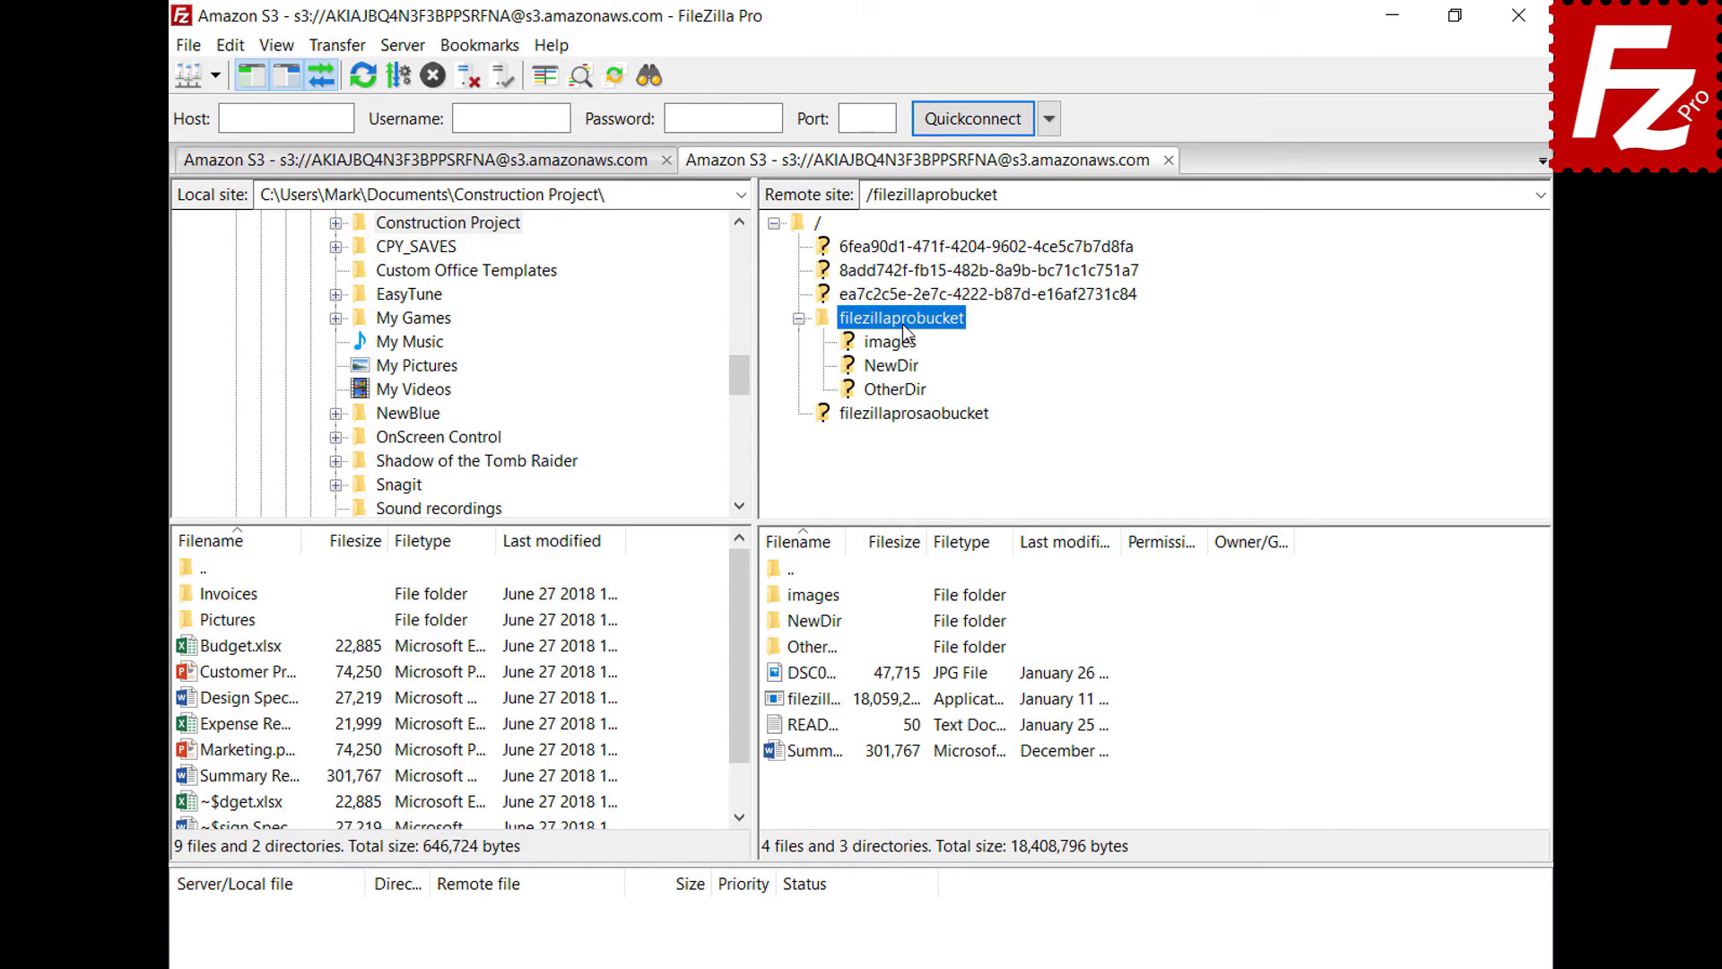
right_click(818, 726)
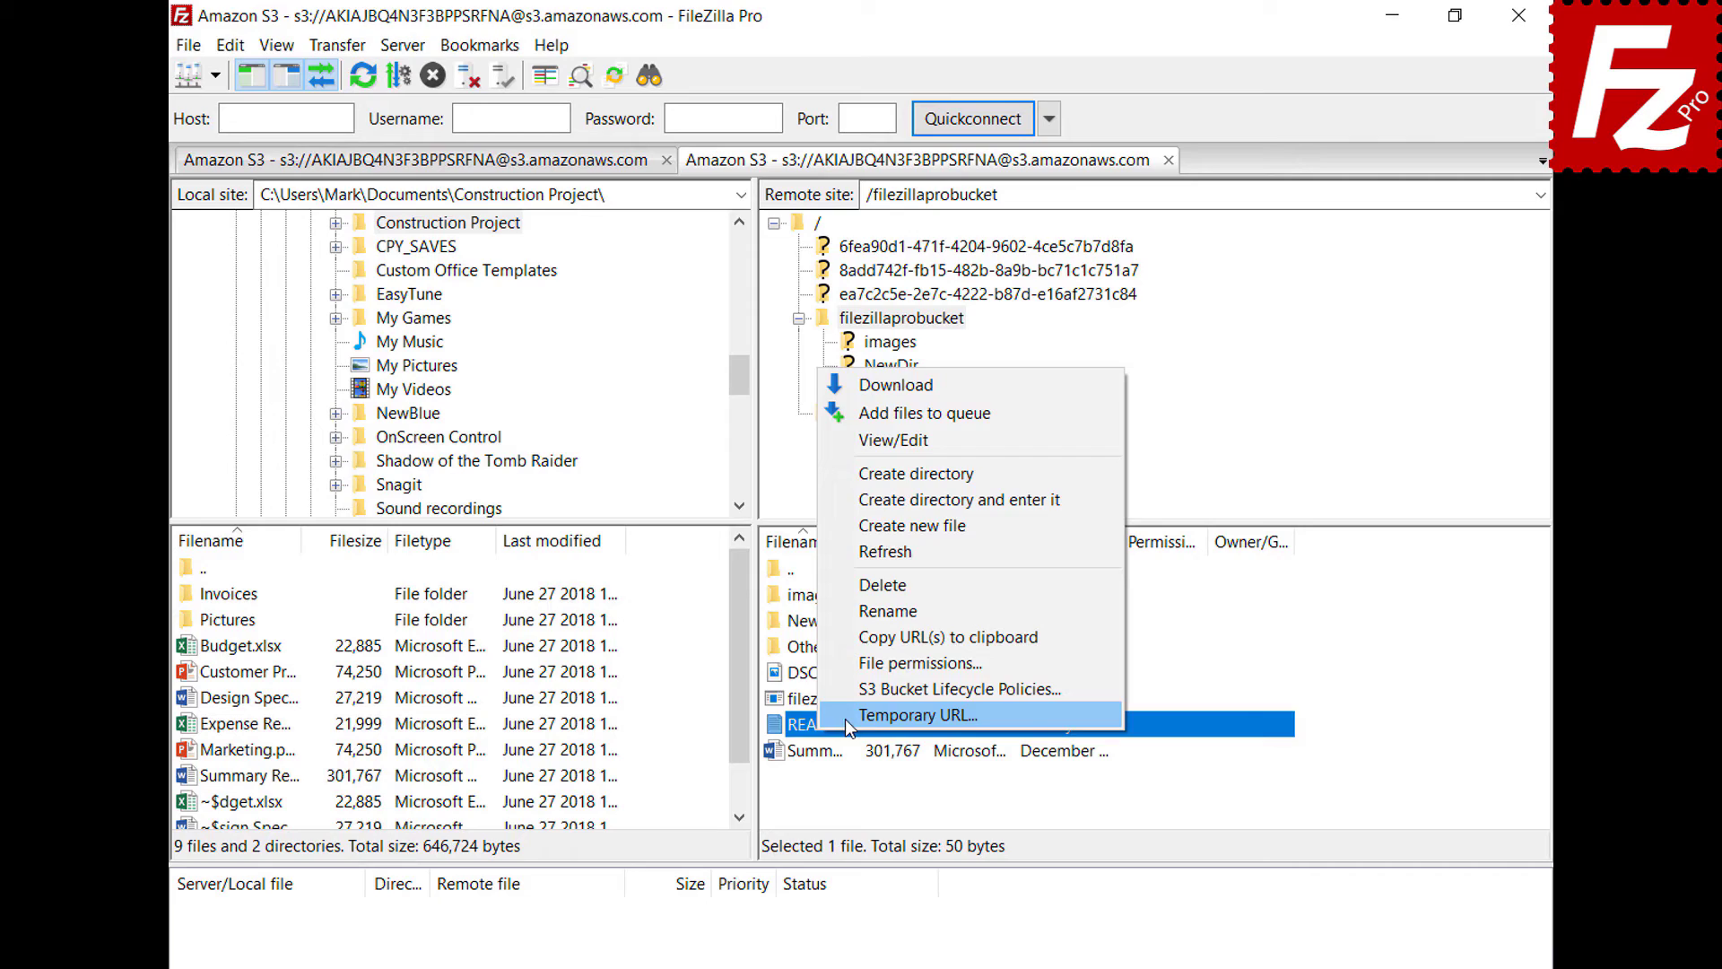
- Choose Temporary URL for the README file in filezillaprobucket
click(845, 717)
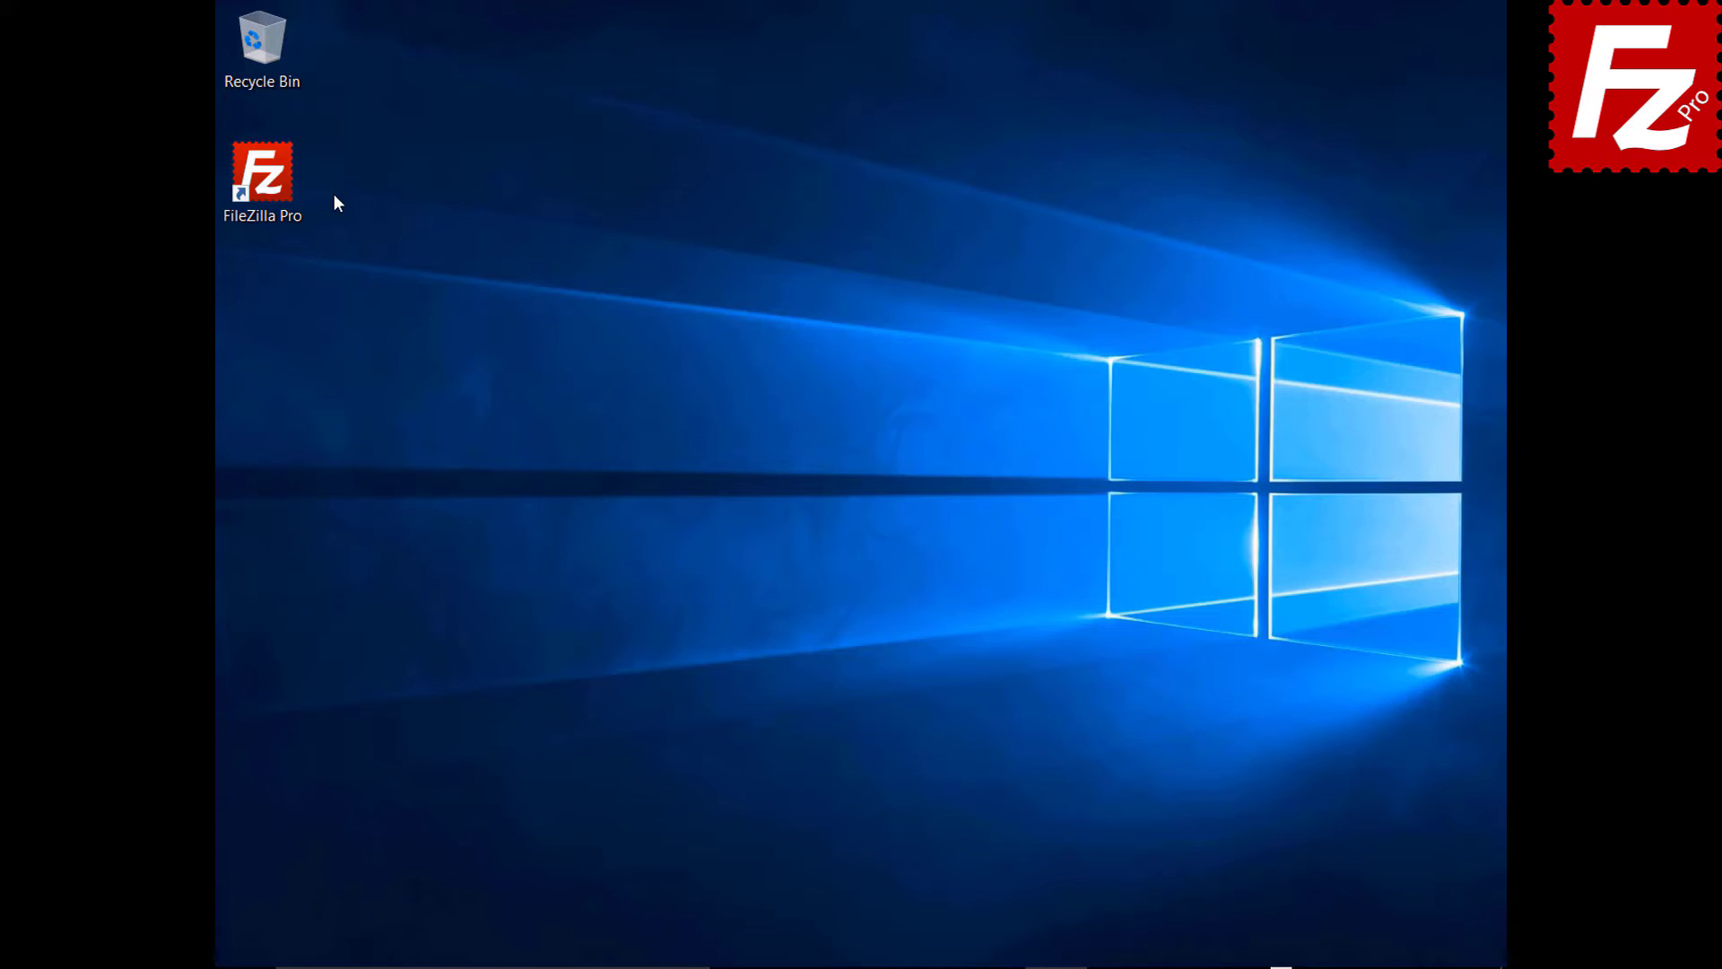
- Launch FileZilla Pro and add a new site named 'OneDrive' using the Microsoft OneDrive protocol
double_click(273, 186)
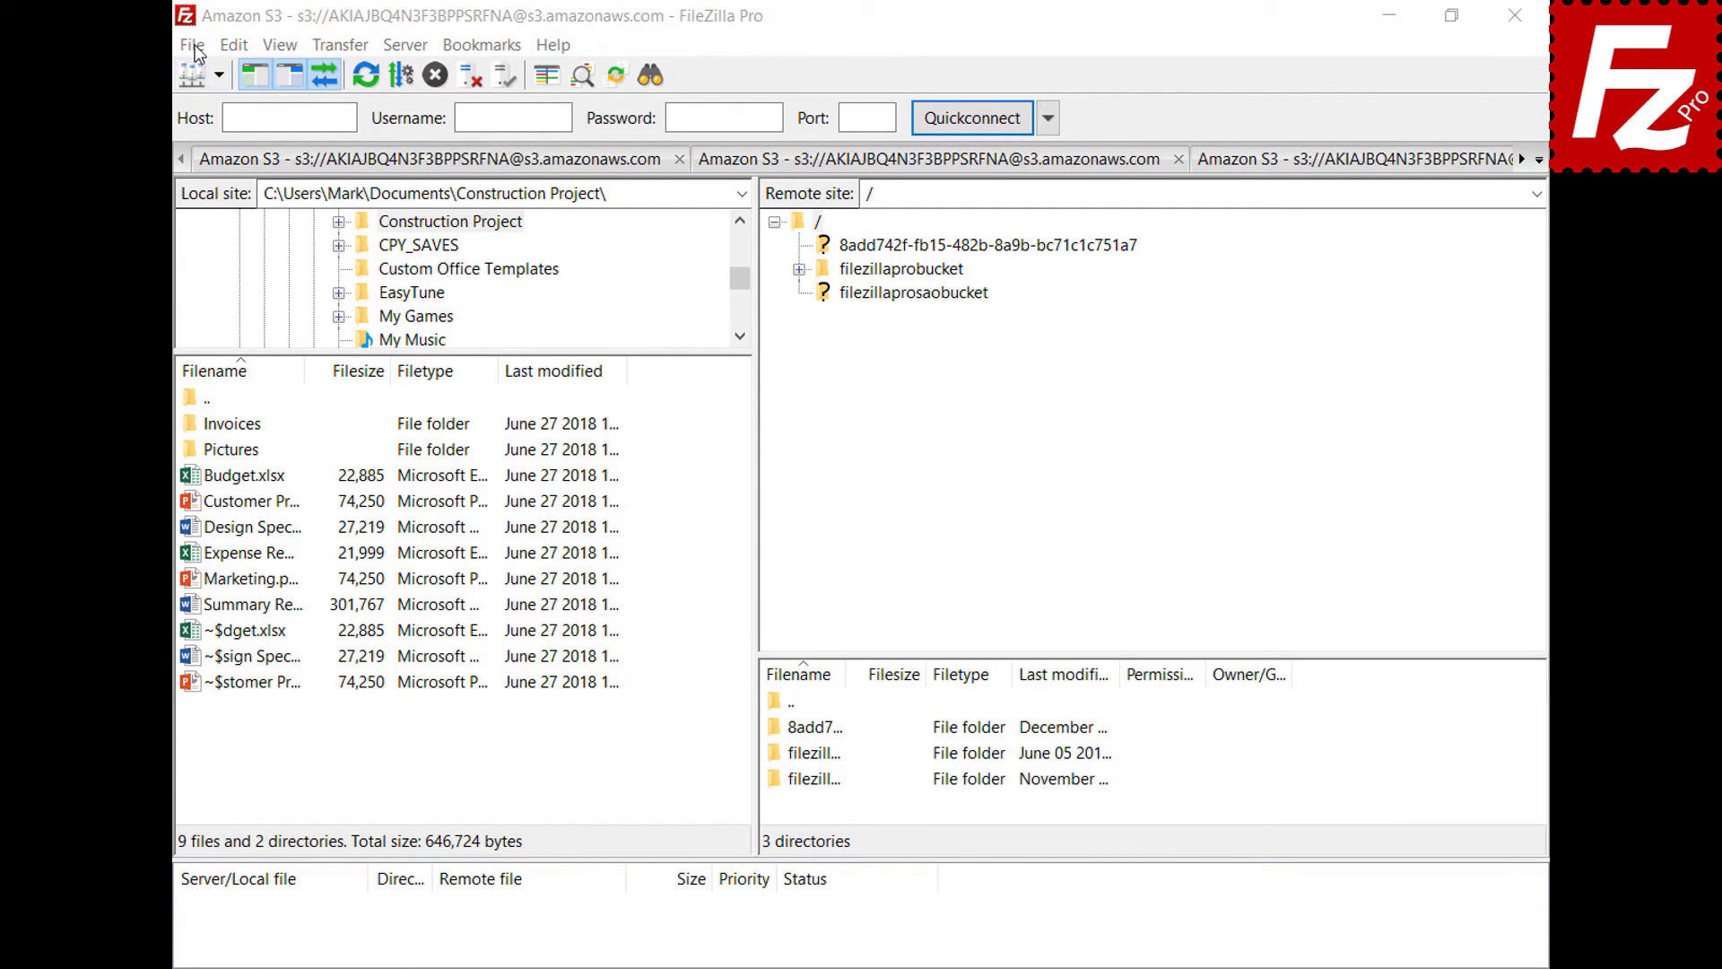
click(193, 47)
click(198, 75)
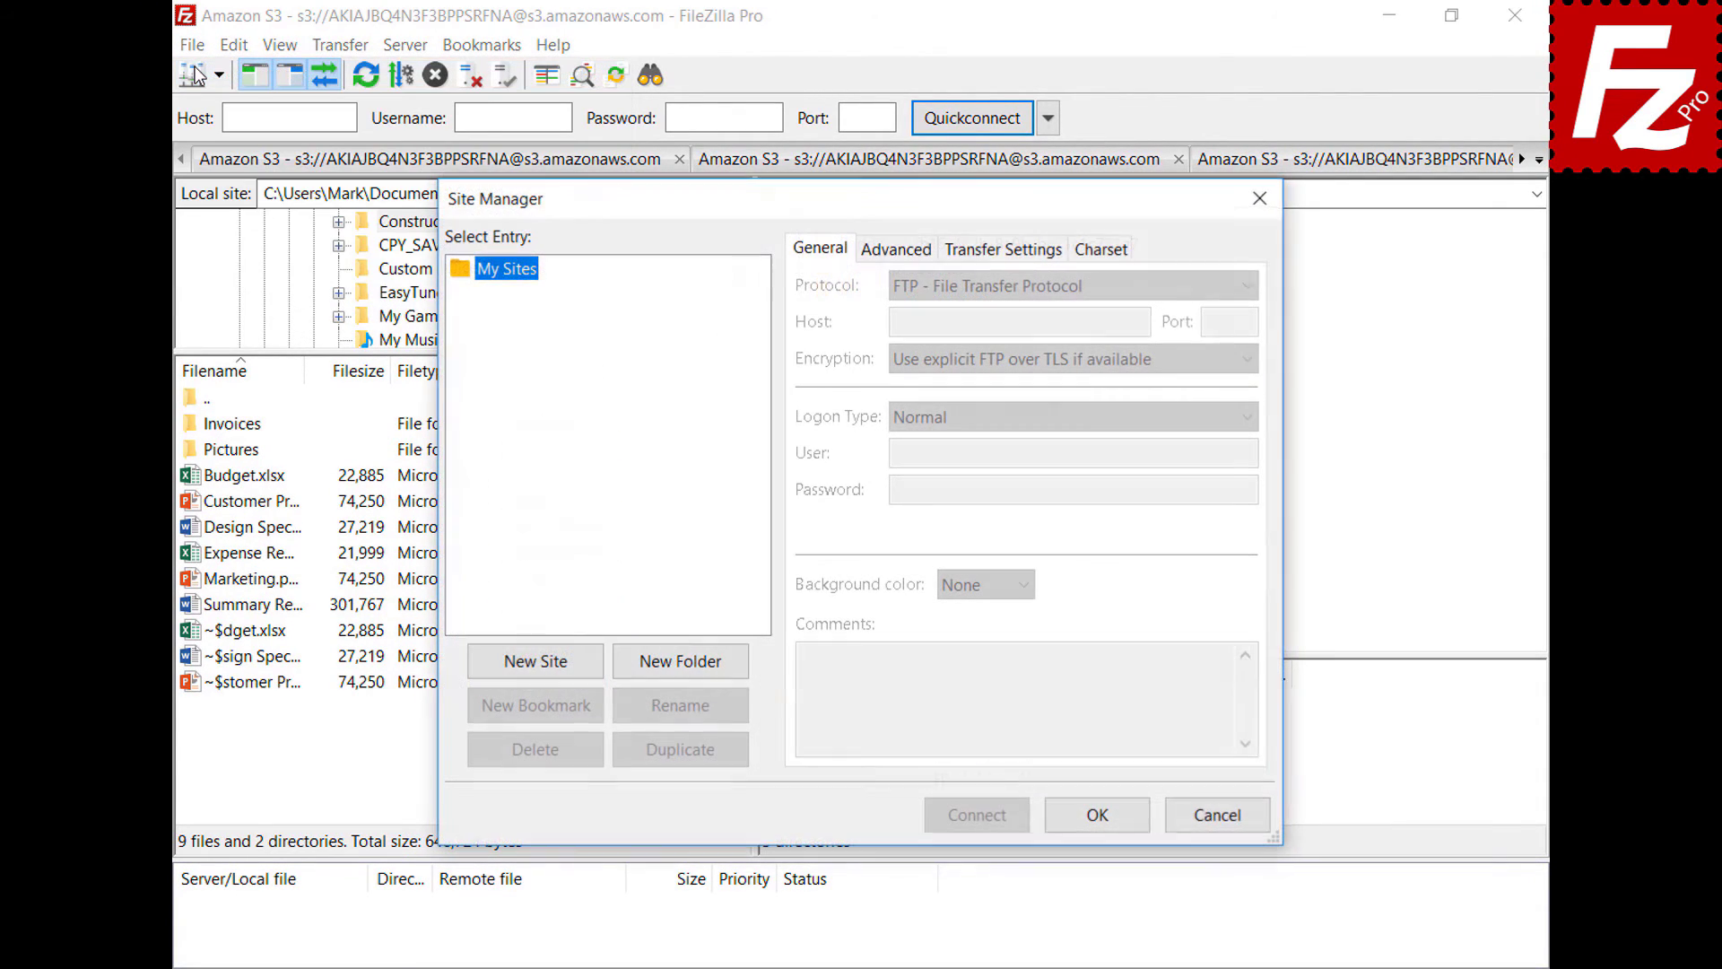
click(535, 661)
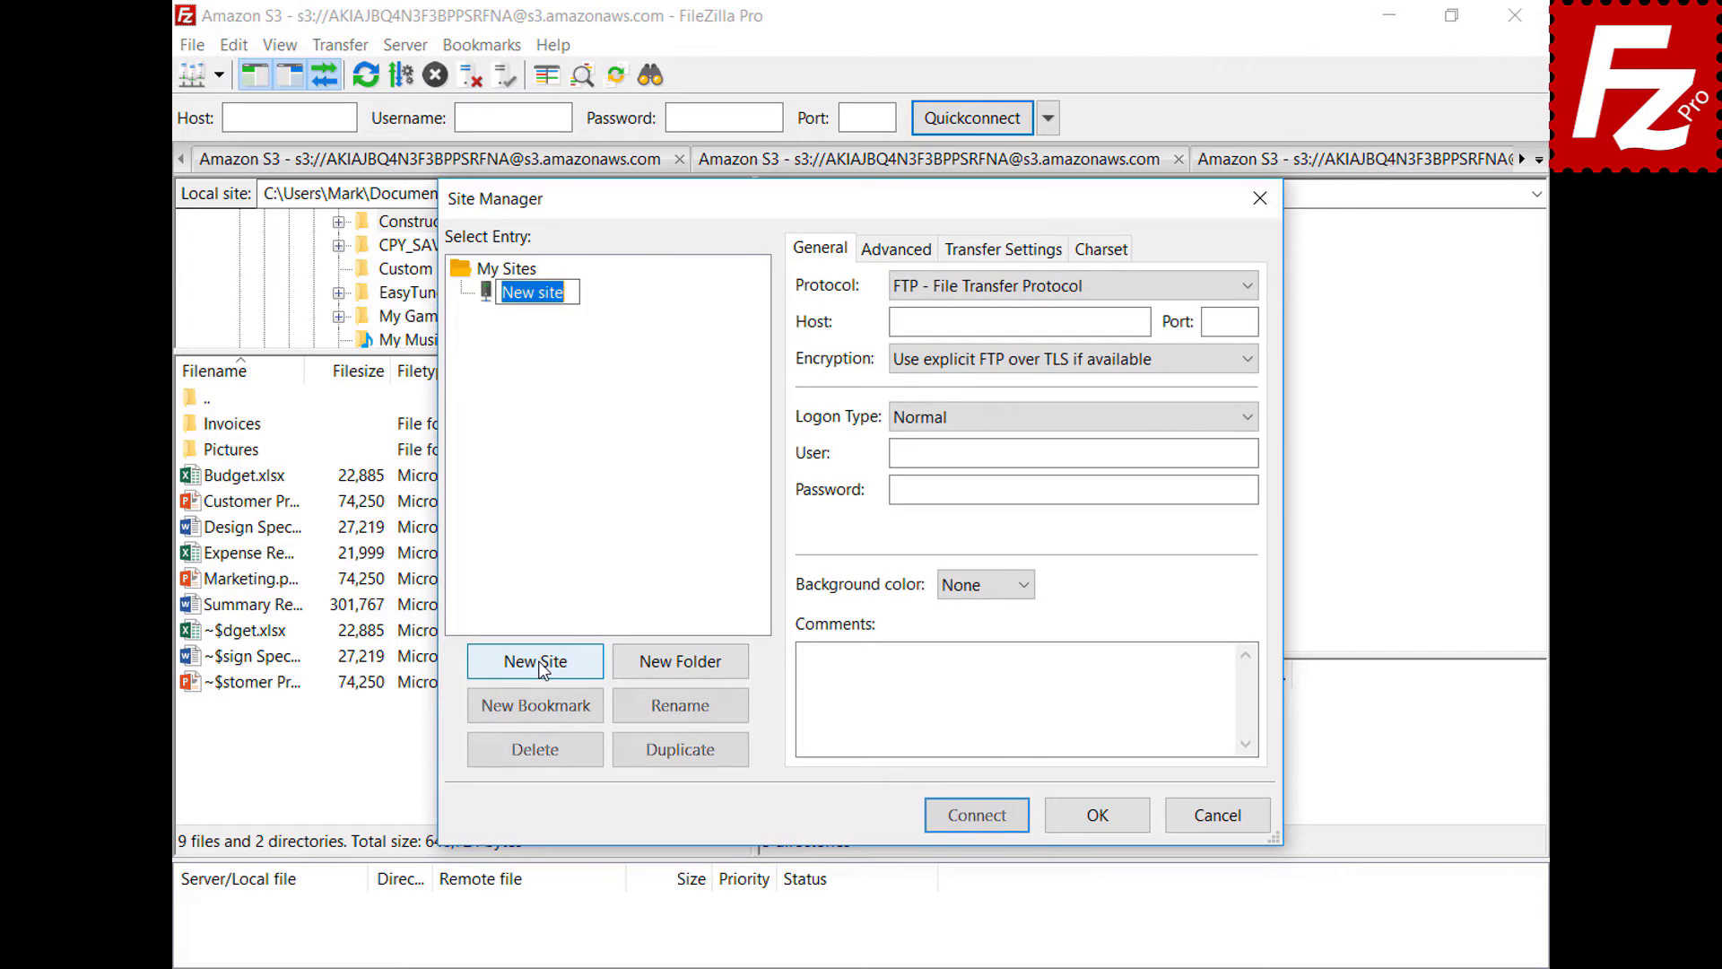
text(OneDrive)
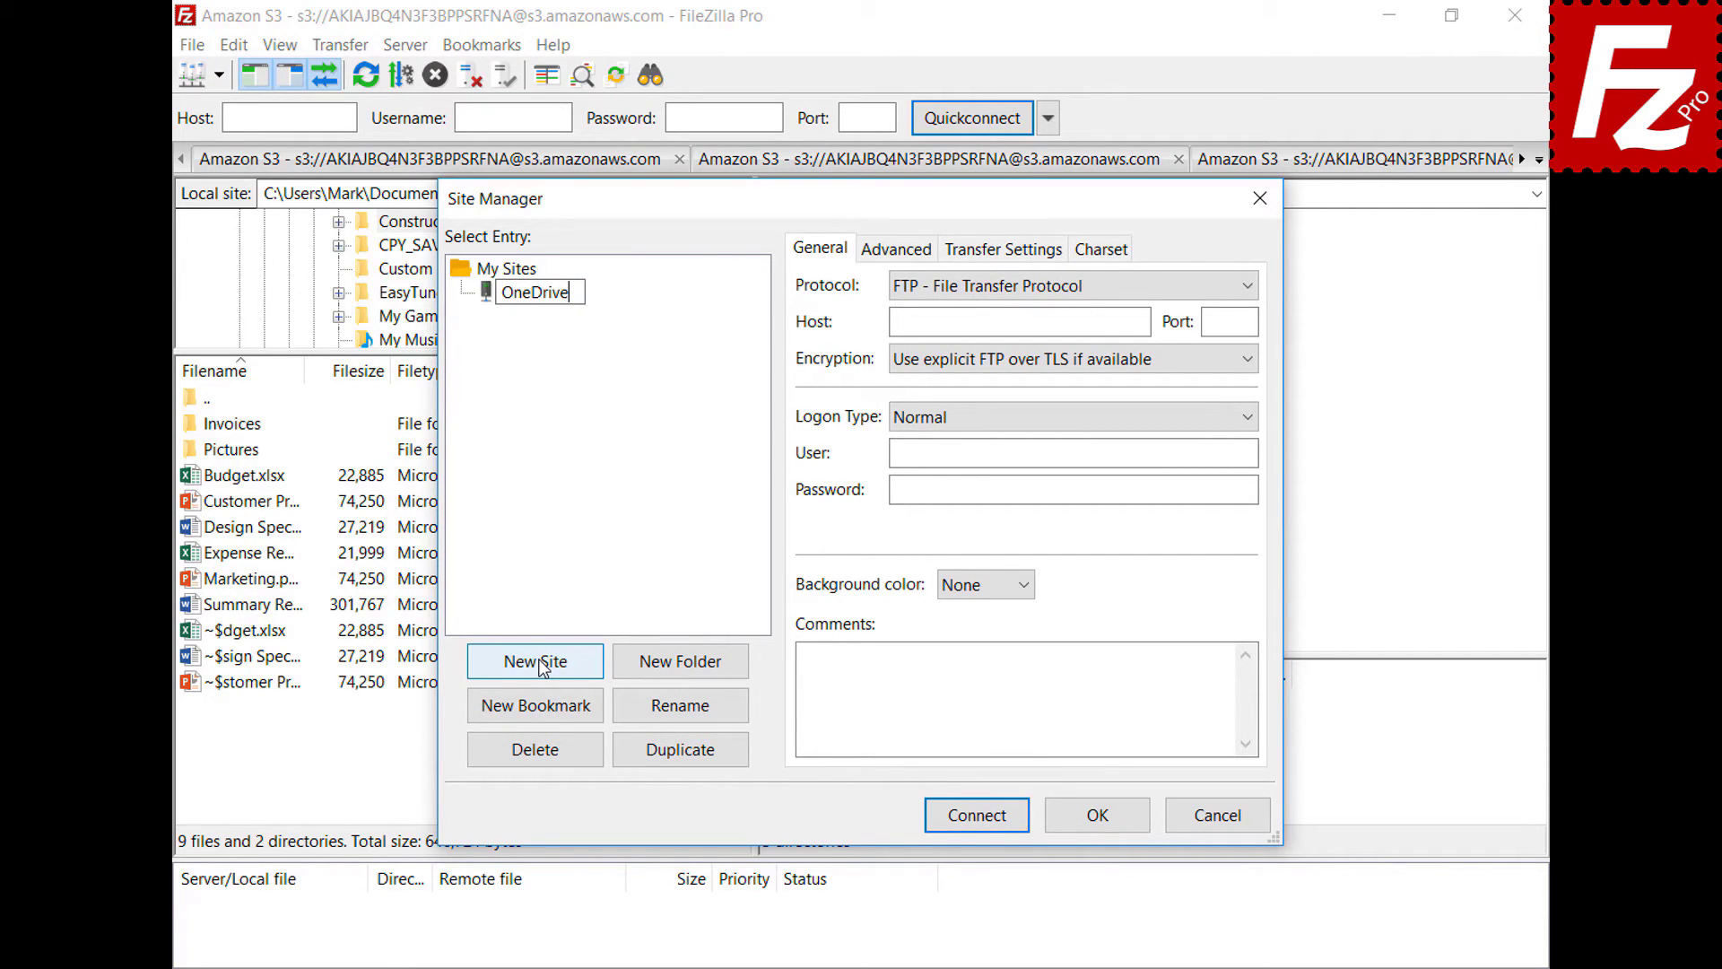
click(1249, 296)
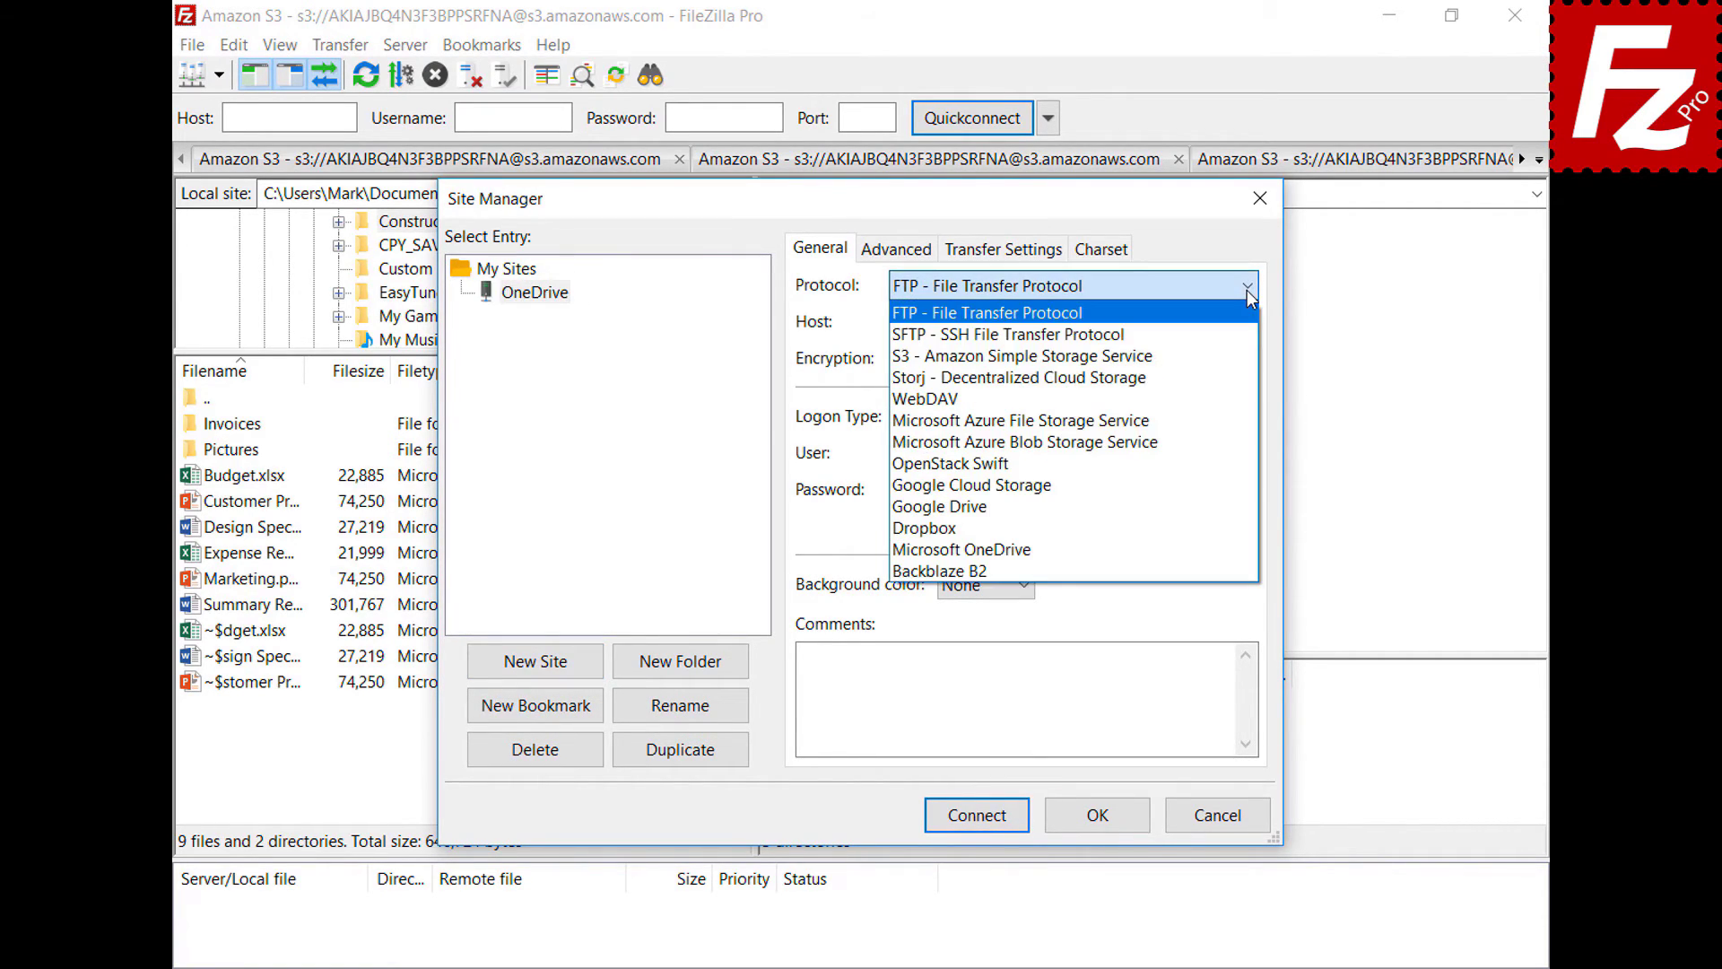
click(1239, 549)
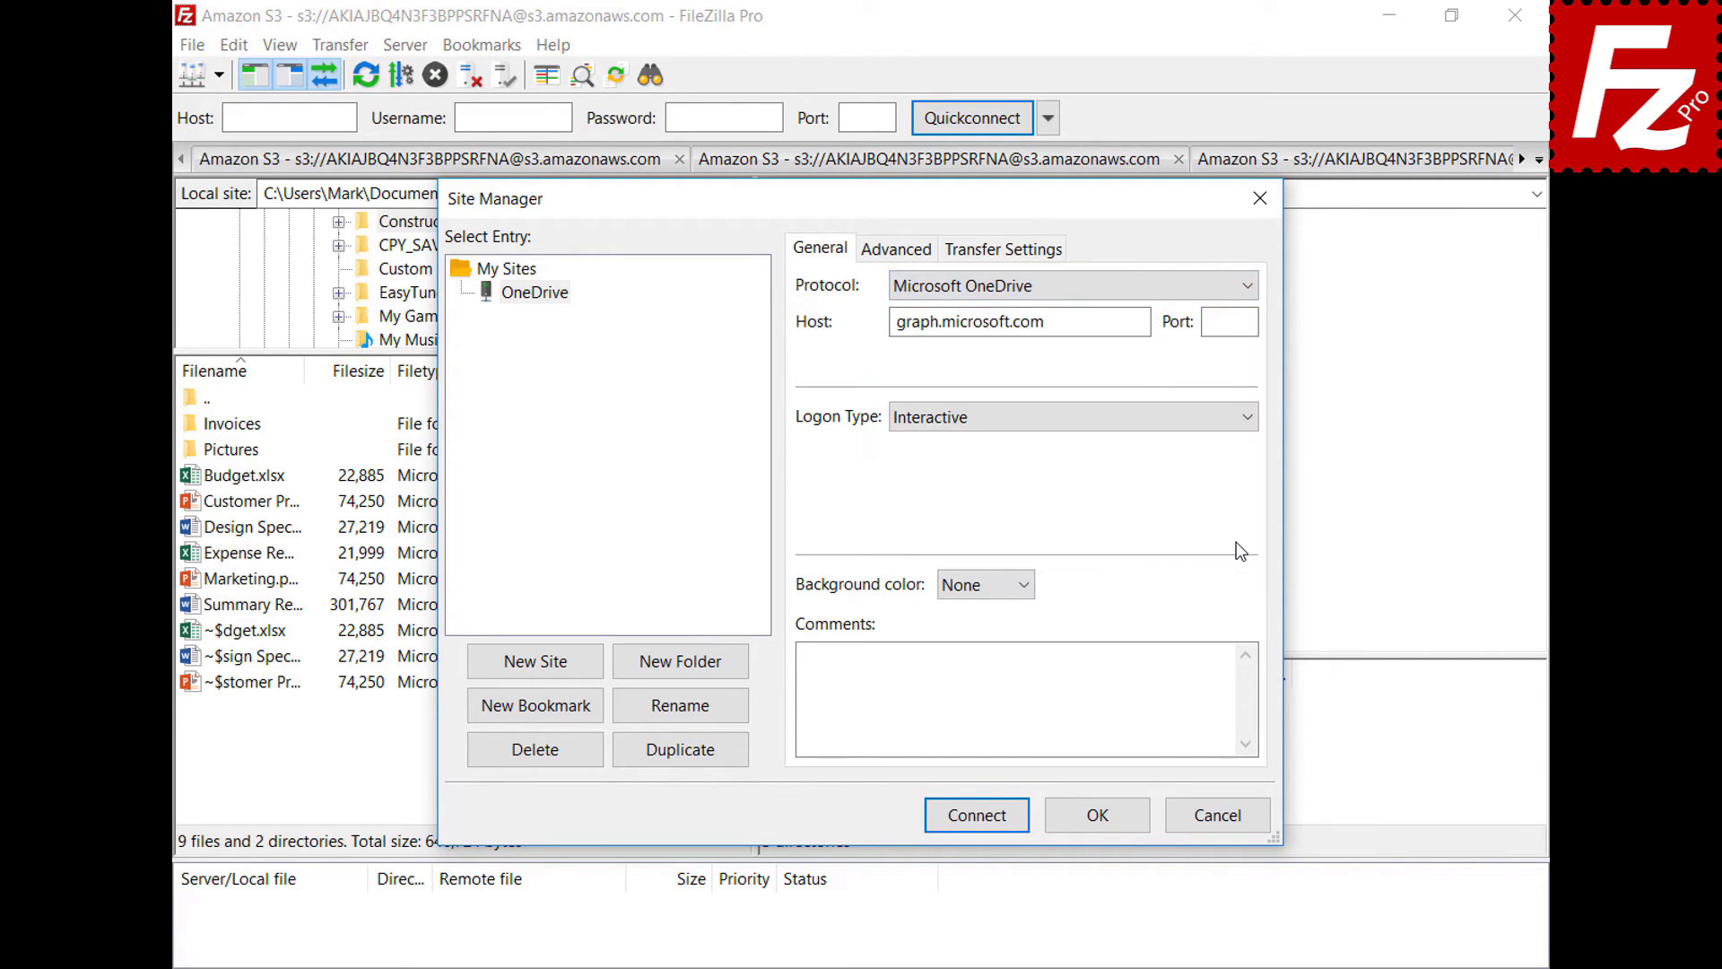
- Connect and sign in with the Microsoft account e-mail and password, then close FileZilla Pro
click(979, 820)
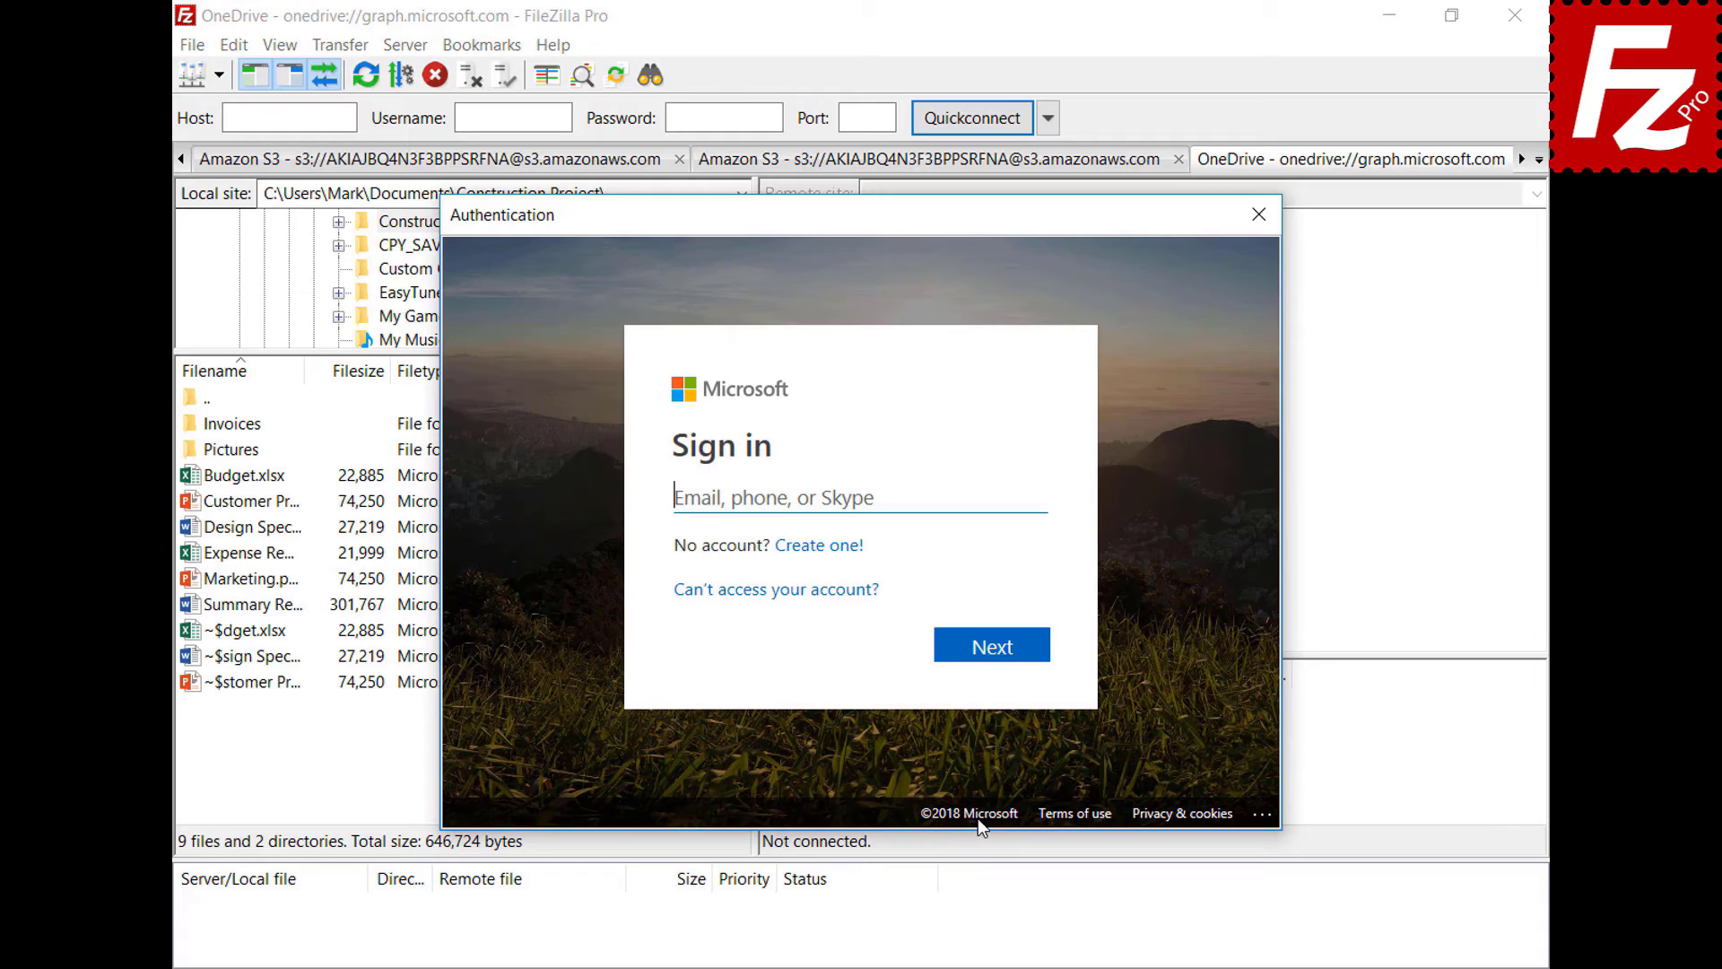
click(1033, 497)
key(ctrl+v)
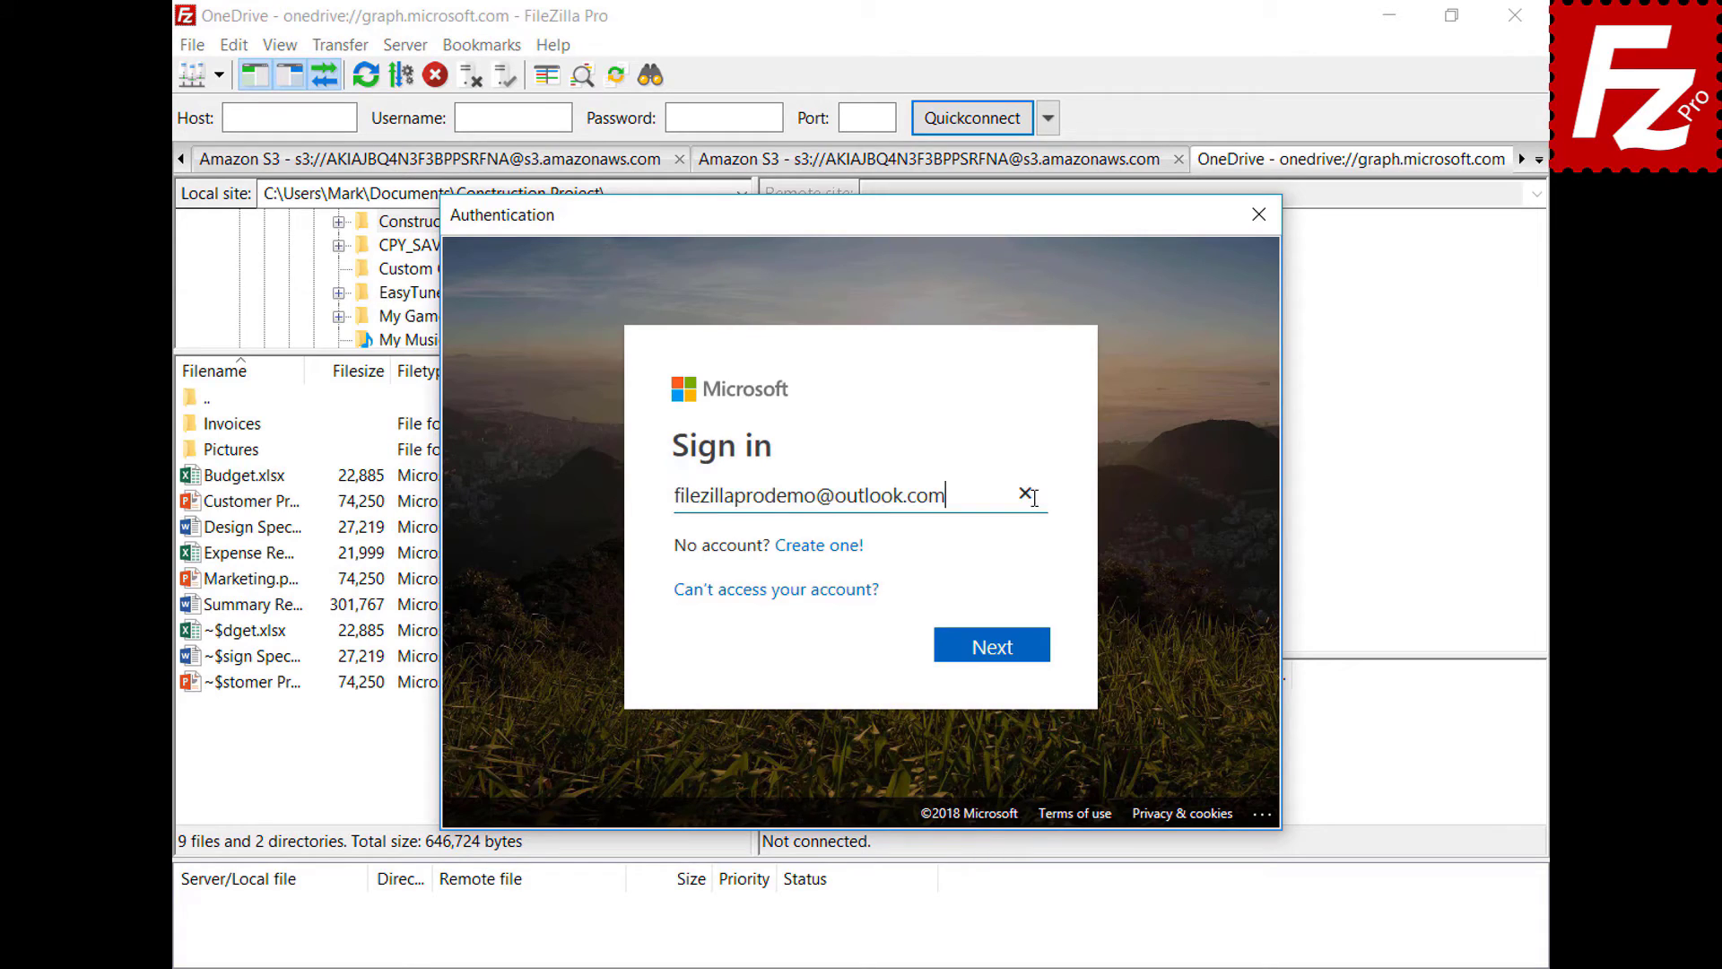
click(999, 649)
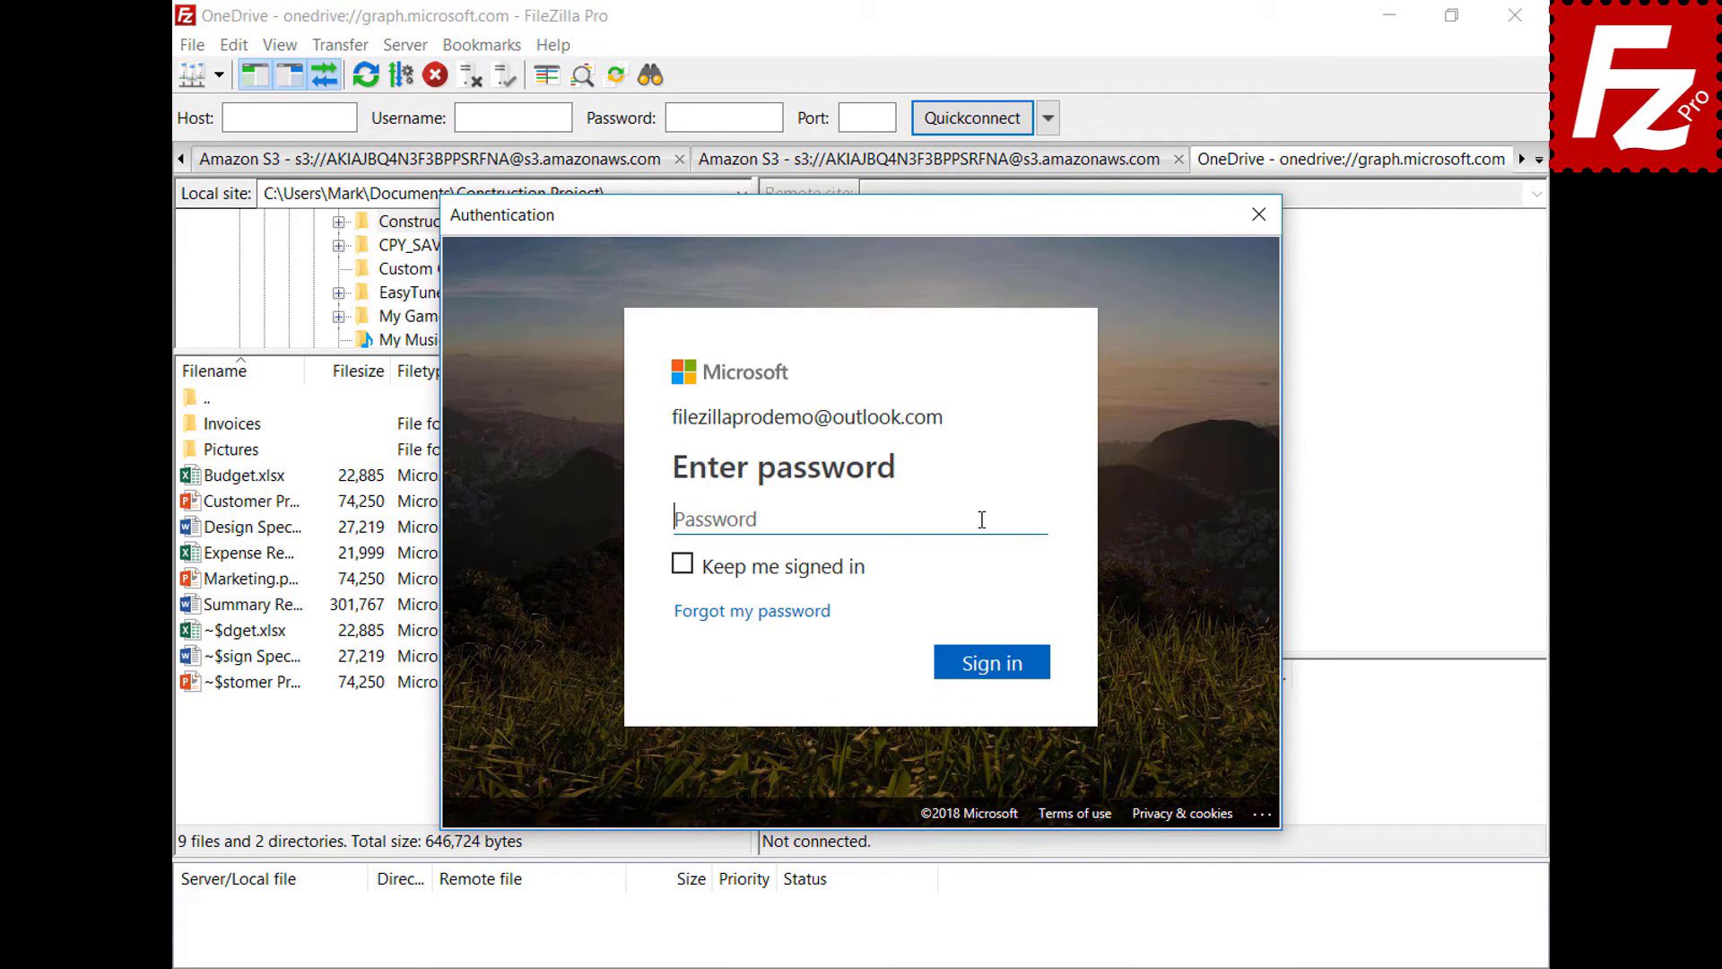
key(ctrl+v)
click(999, 671)
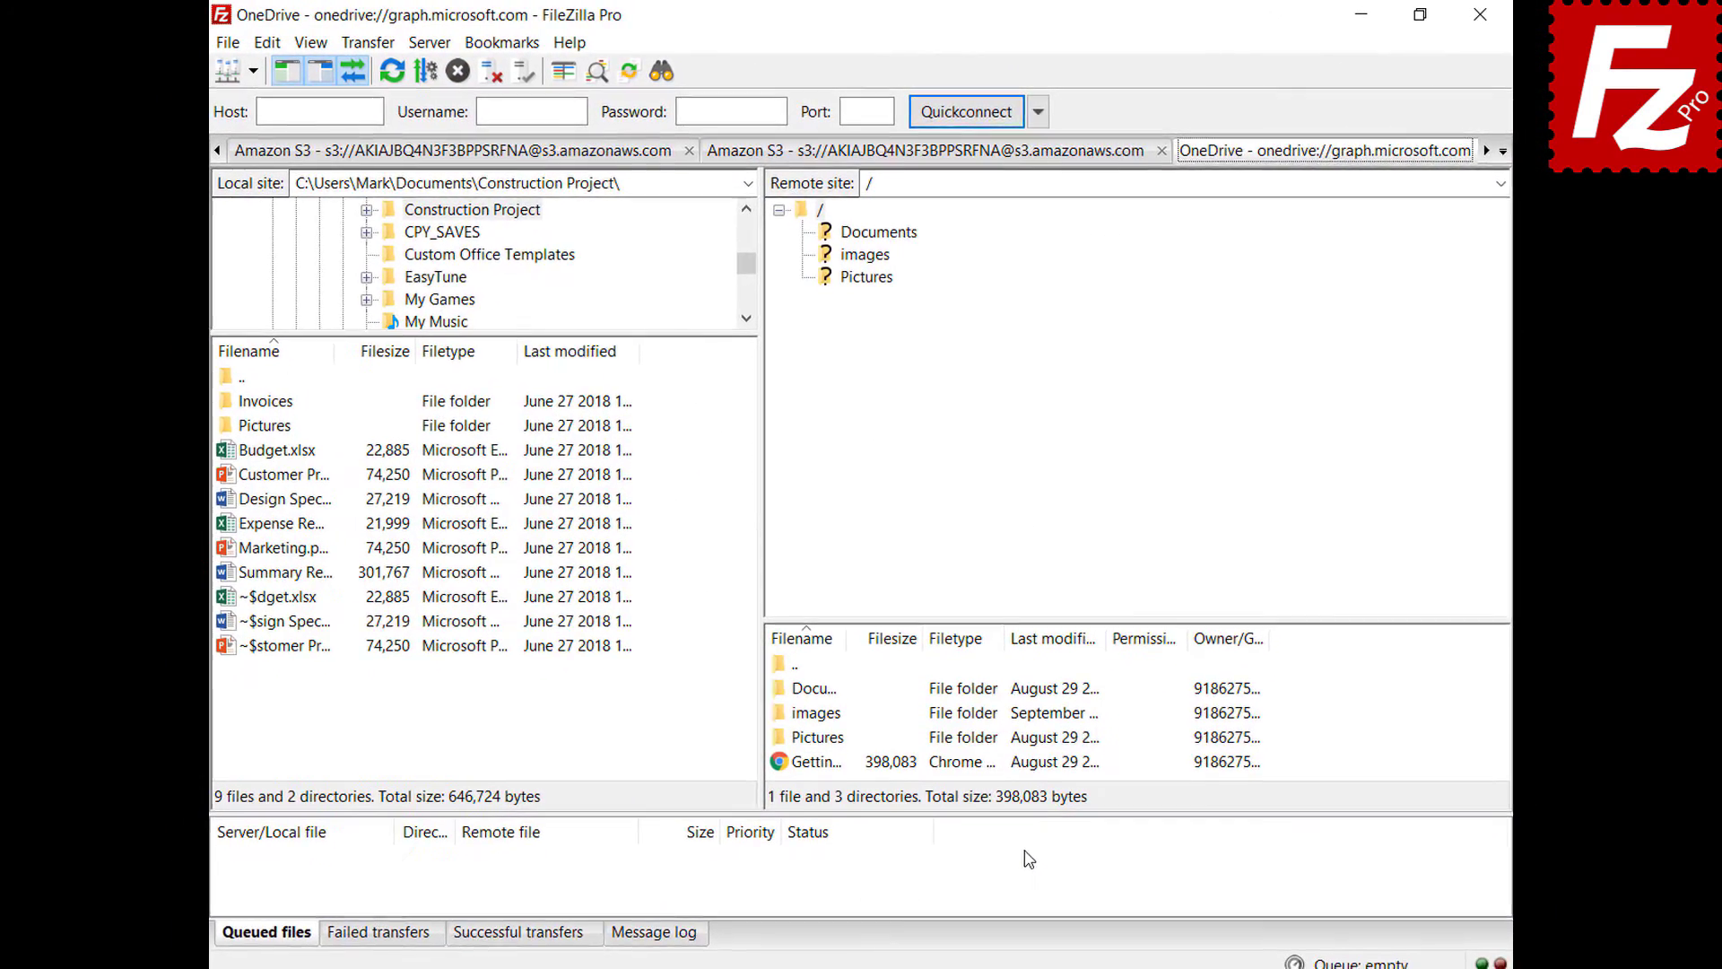
click(1476, 18)
click(272, 186)
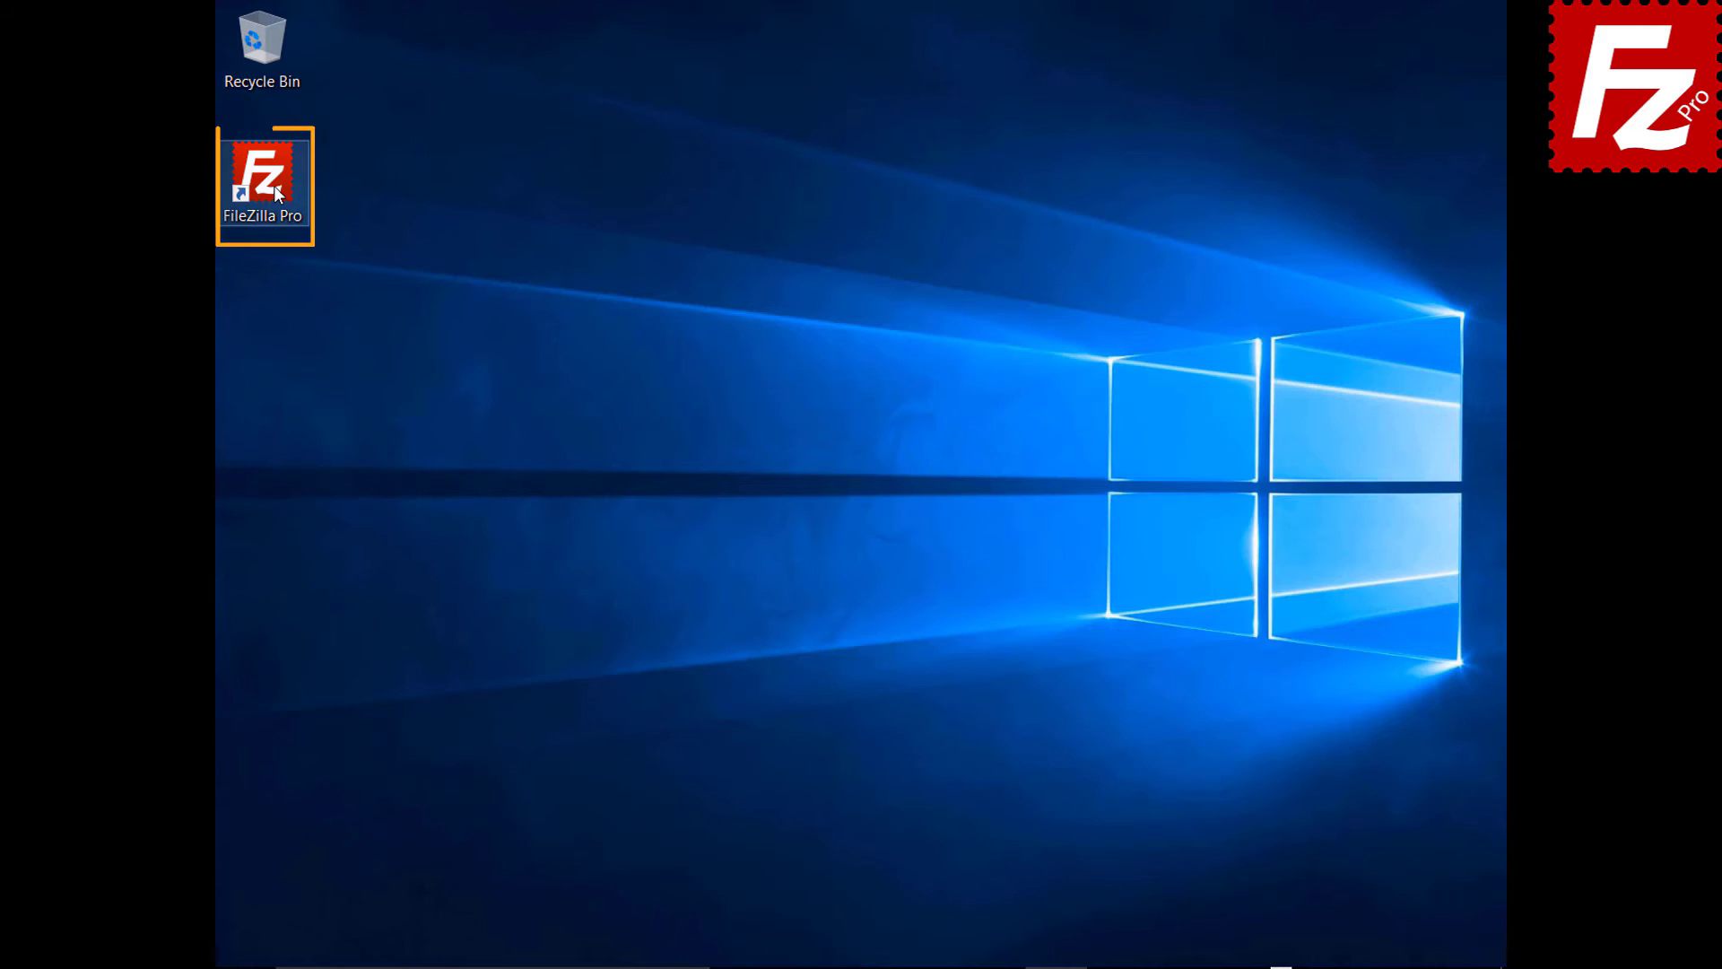
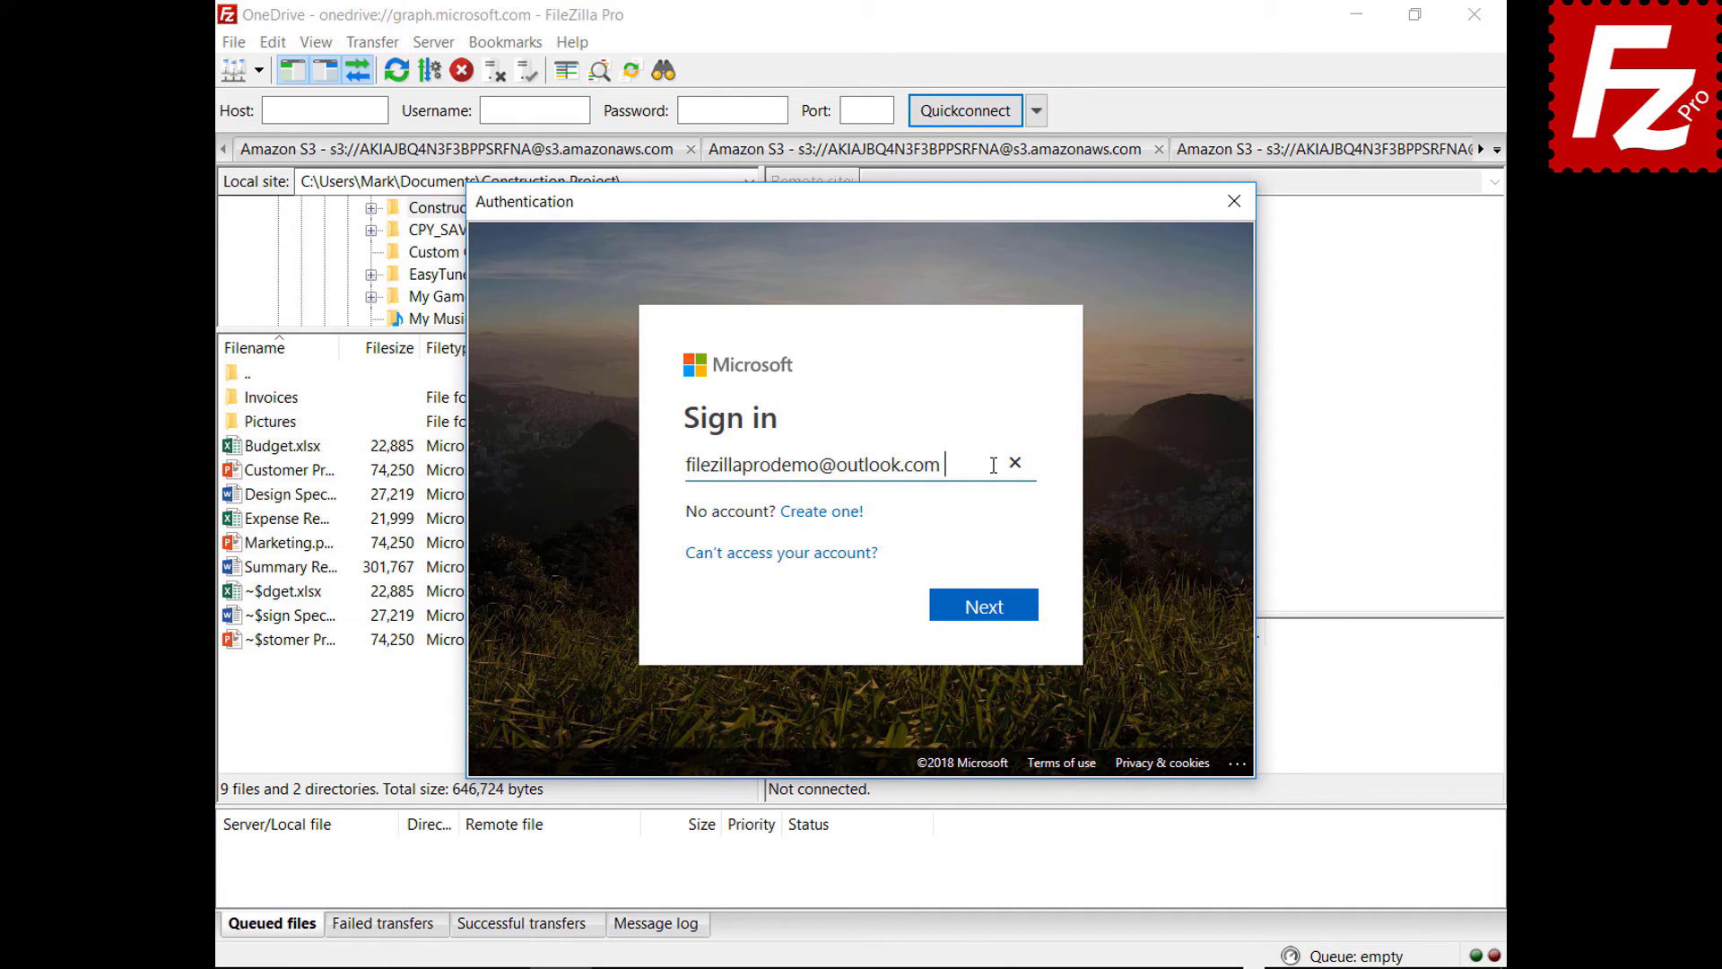
- Sign in to OneDrive with the account e-mail and password to list its folders
click(984, 611)
text(•••••••••)
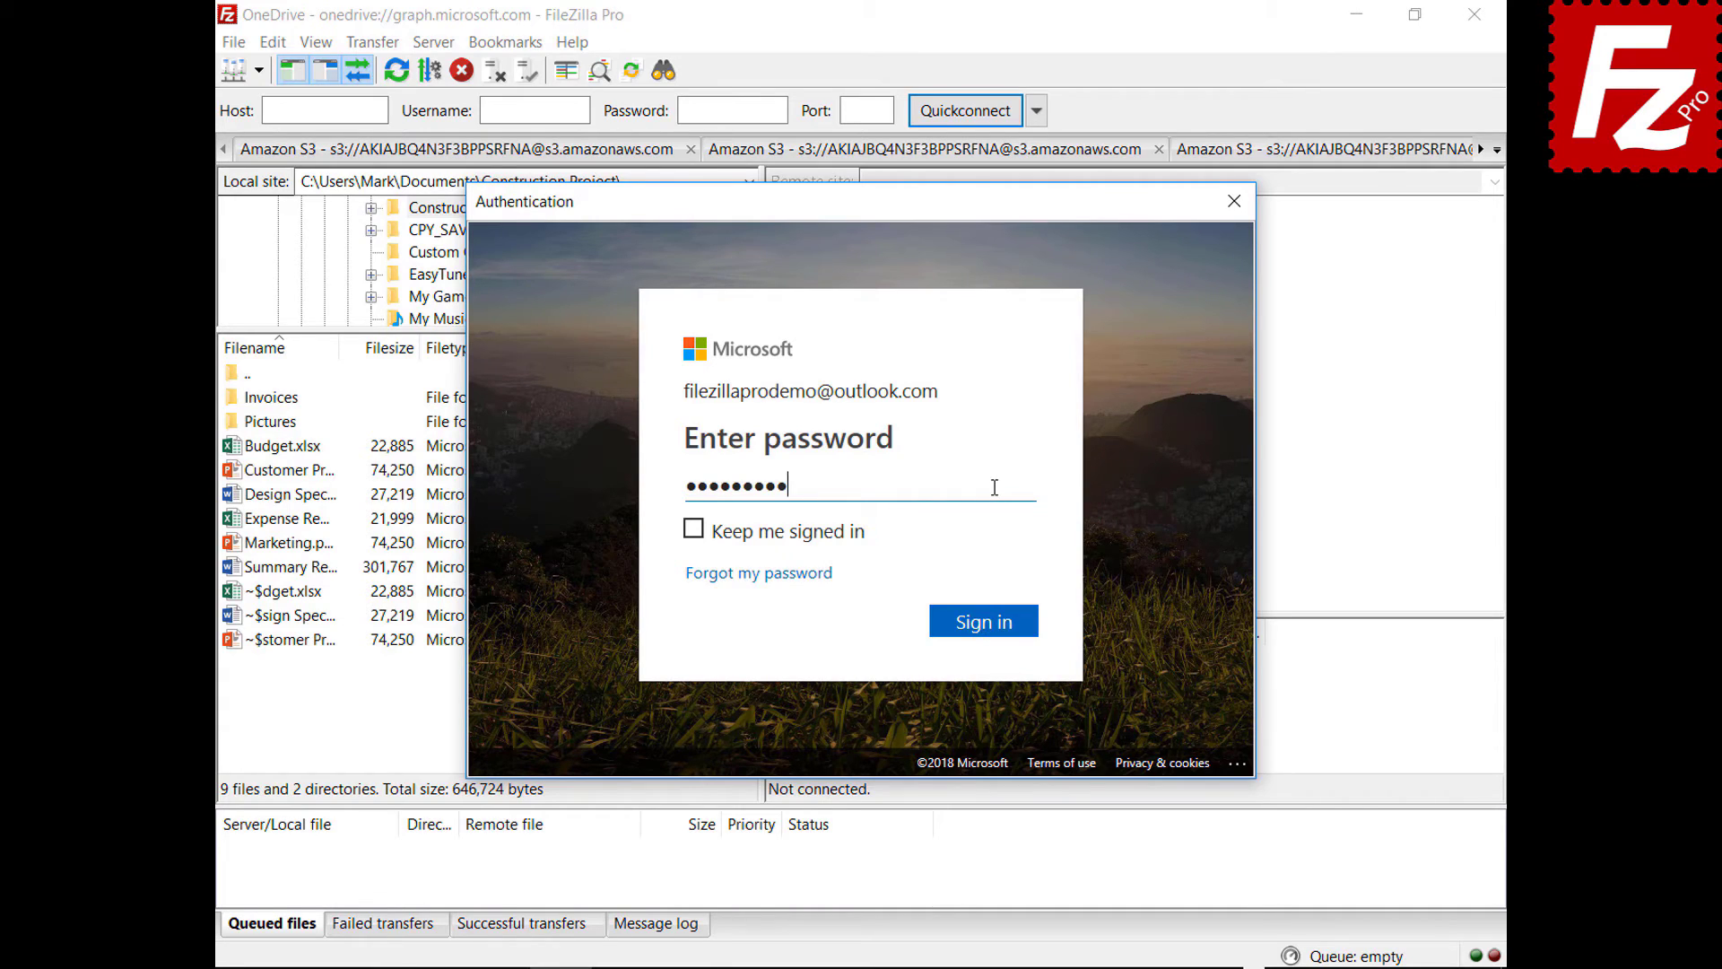
click(985, 629)
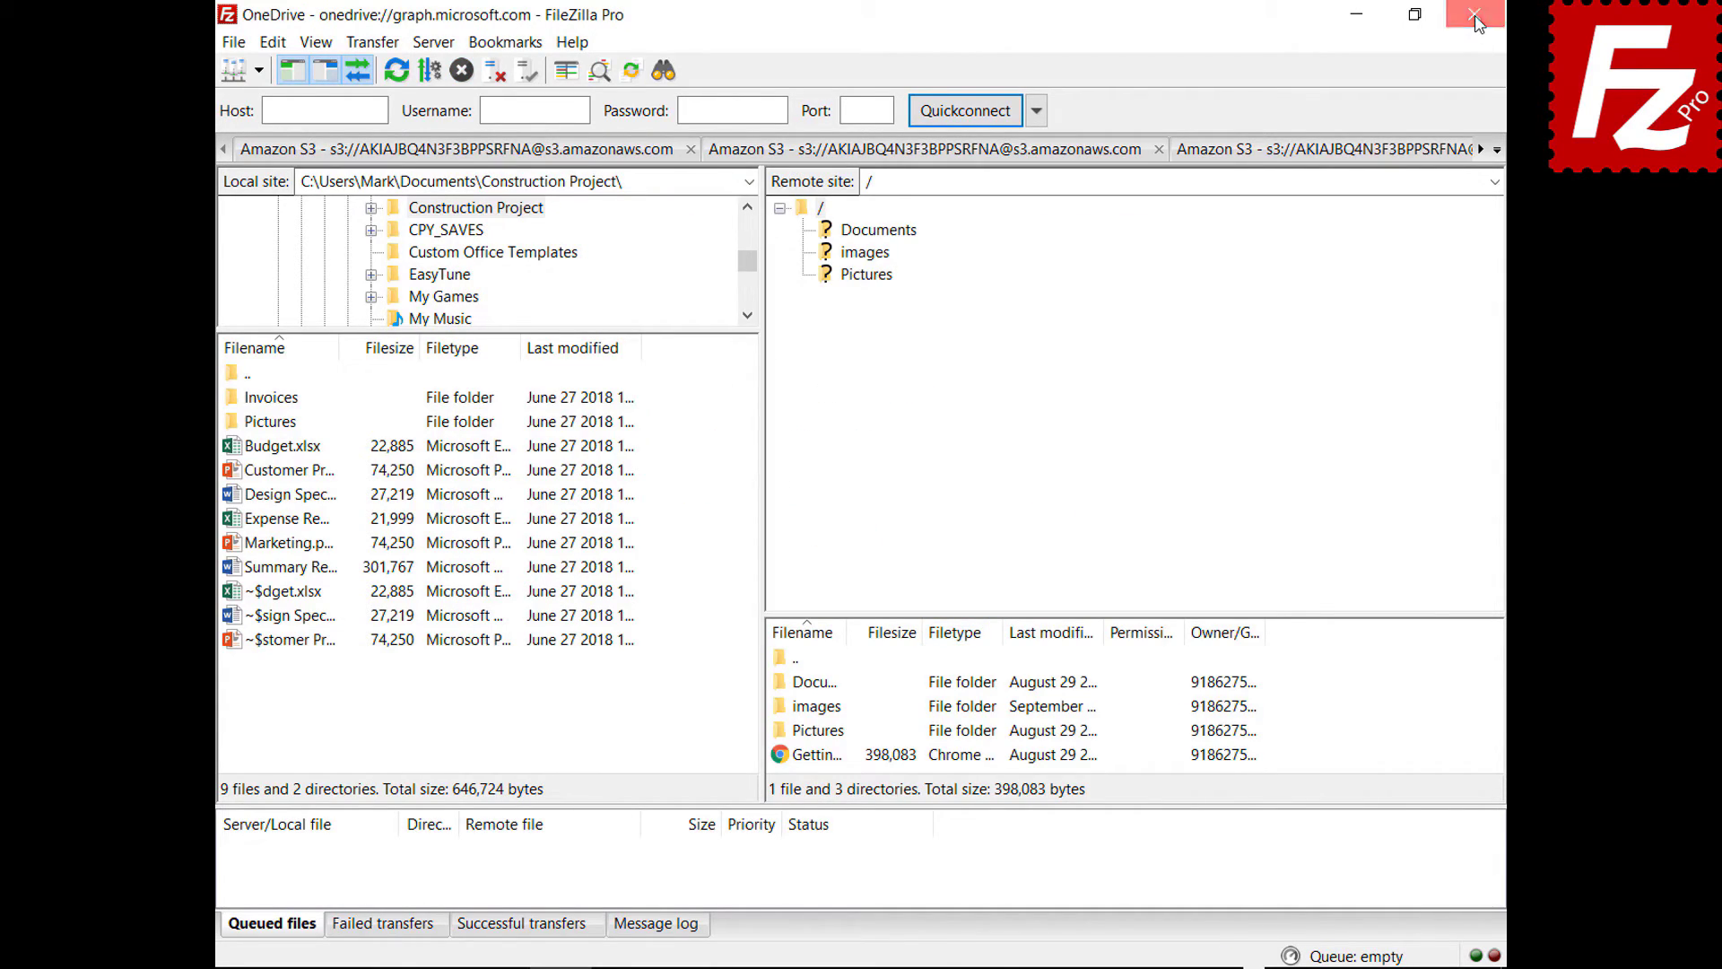
- Relaunch FileZilla Pro and open Edit > Settings
double_click(275, 193)
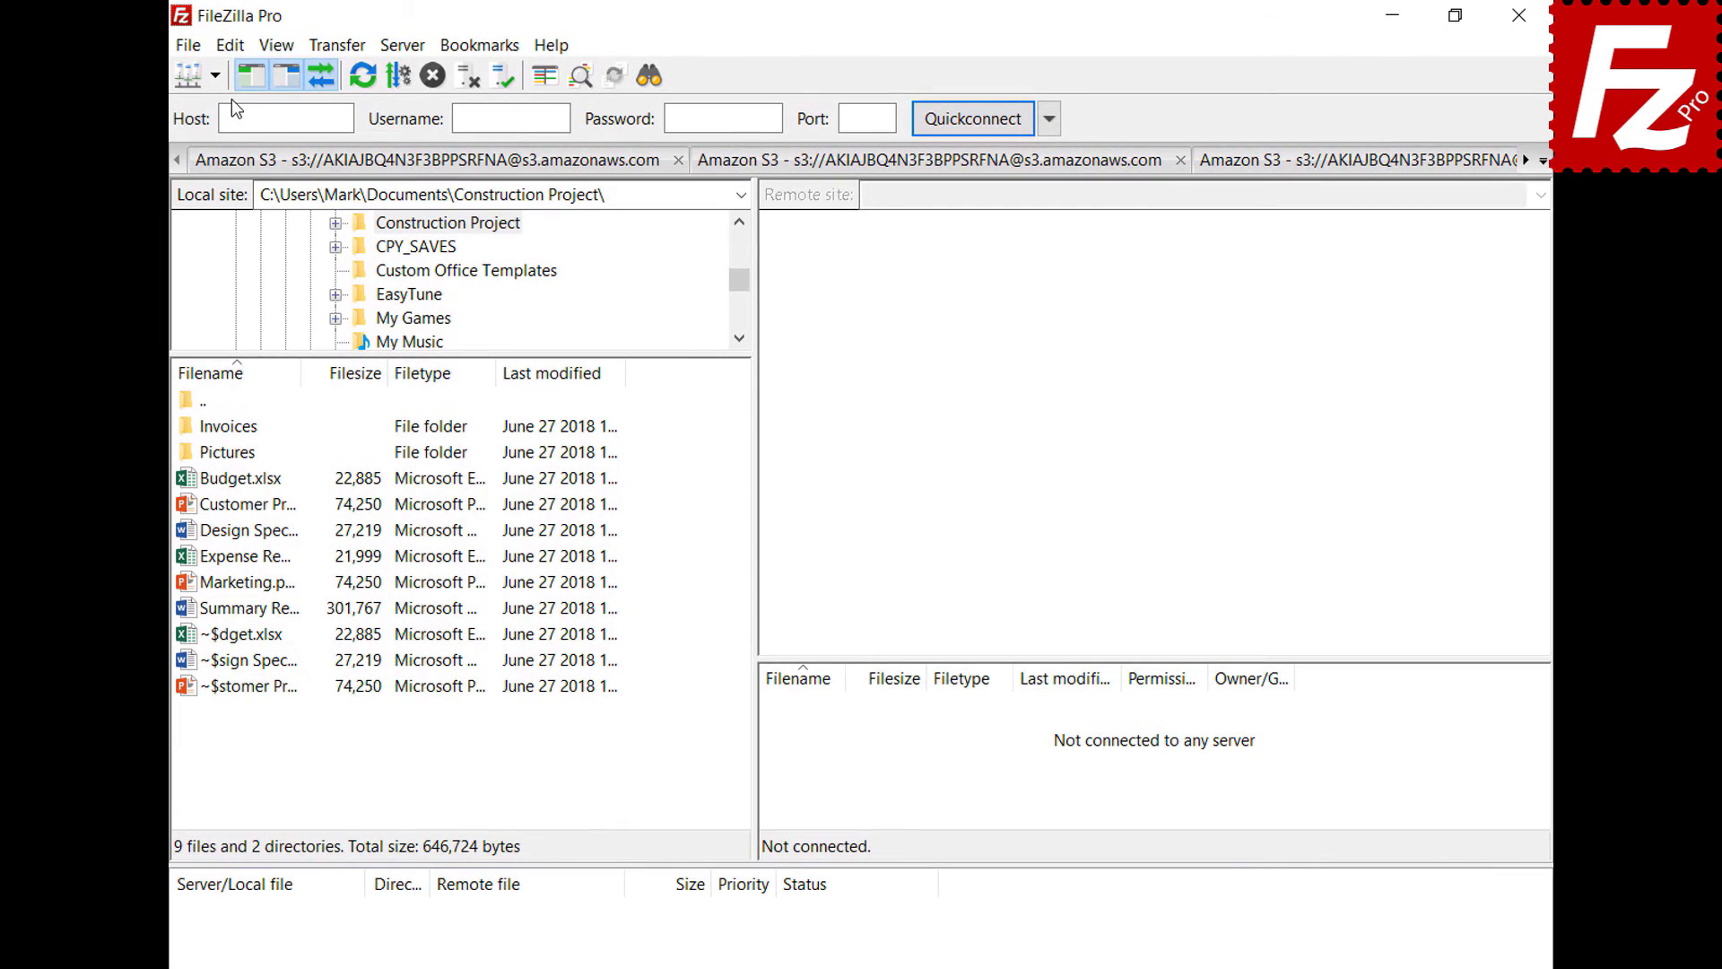
click(230, 45)
click(238, 133)
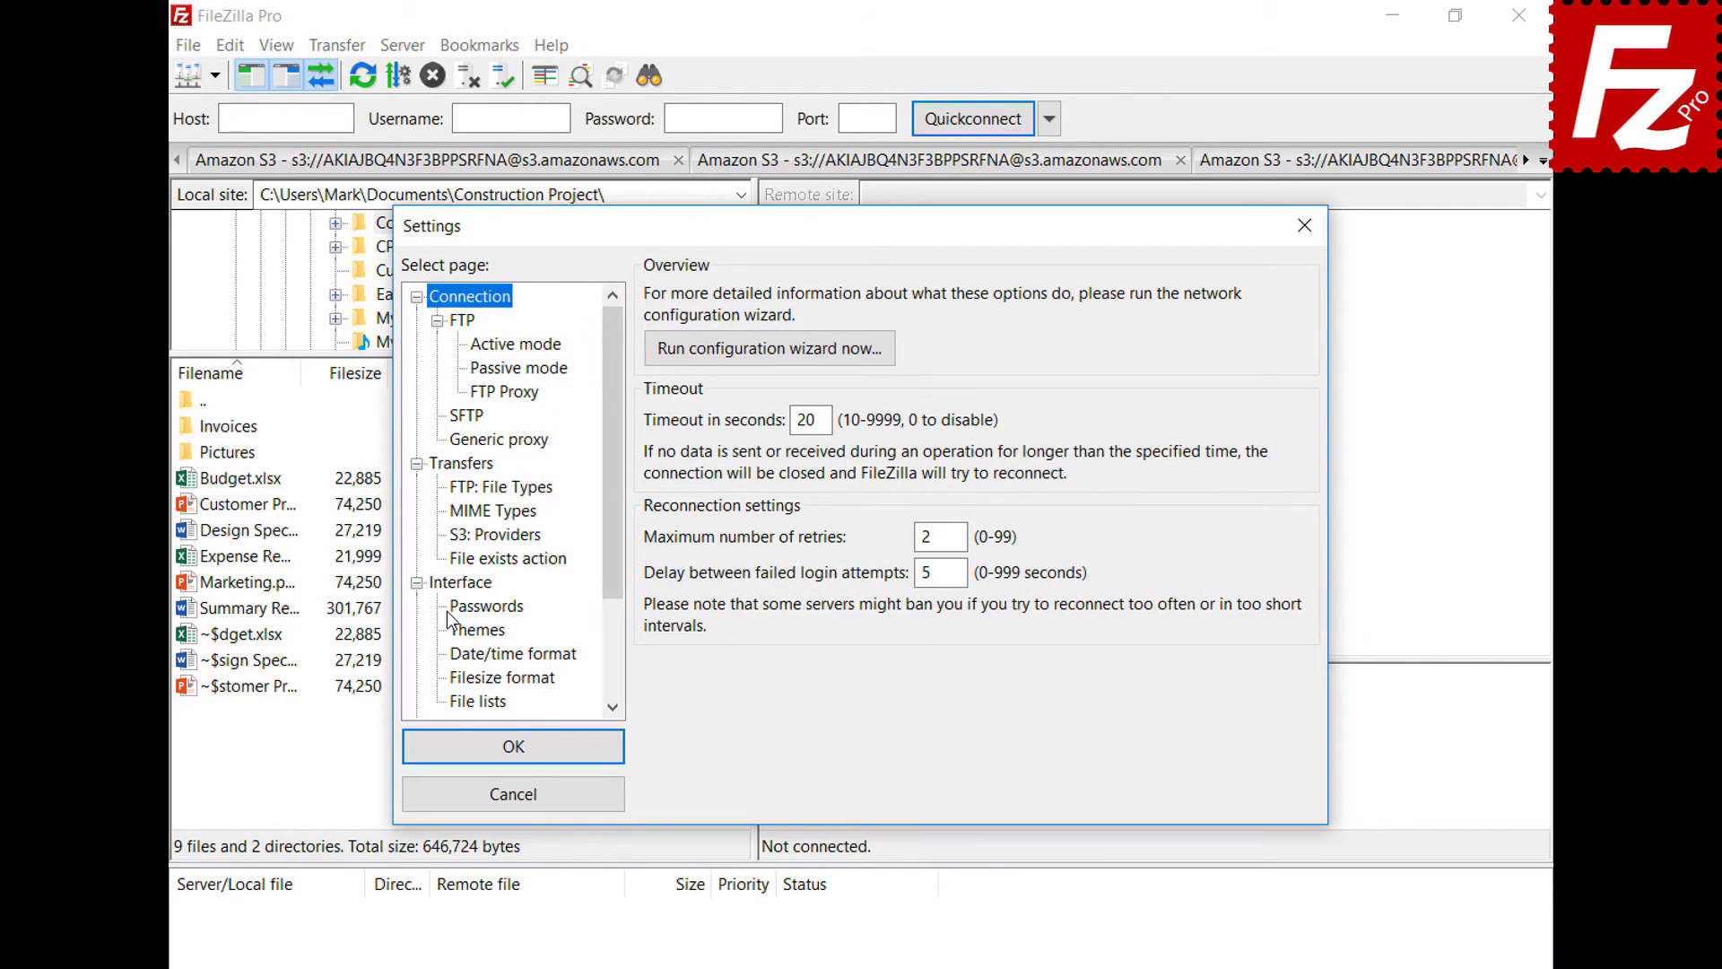
- Choose 'Save passwords protected by a master password', enter it twice, and apply with OK
click(450, 610)
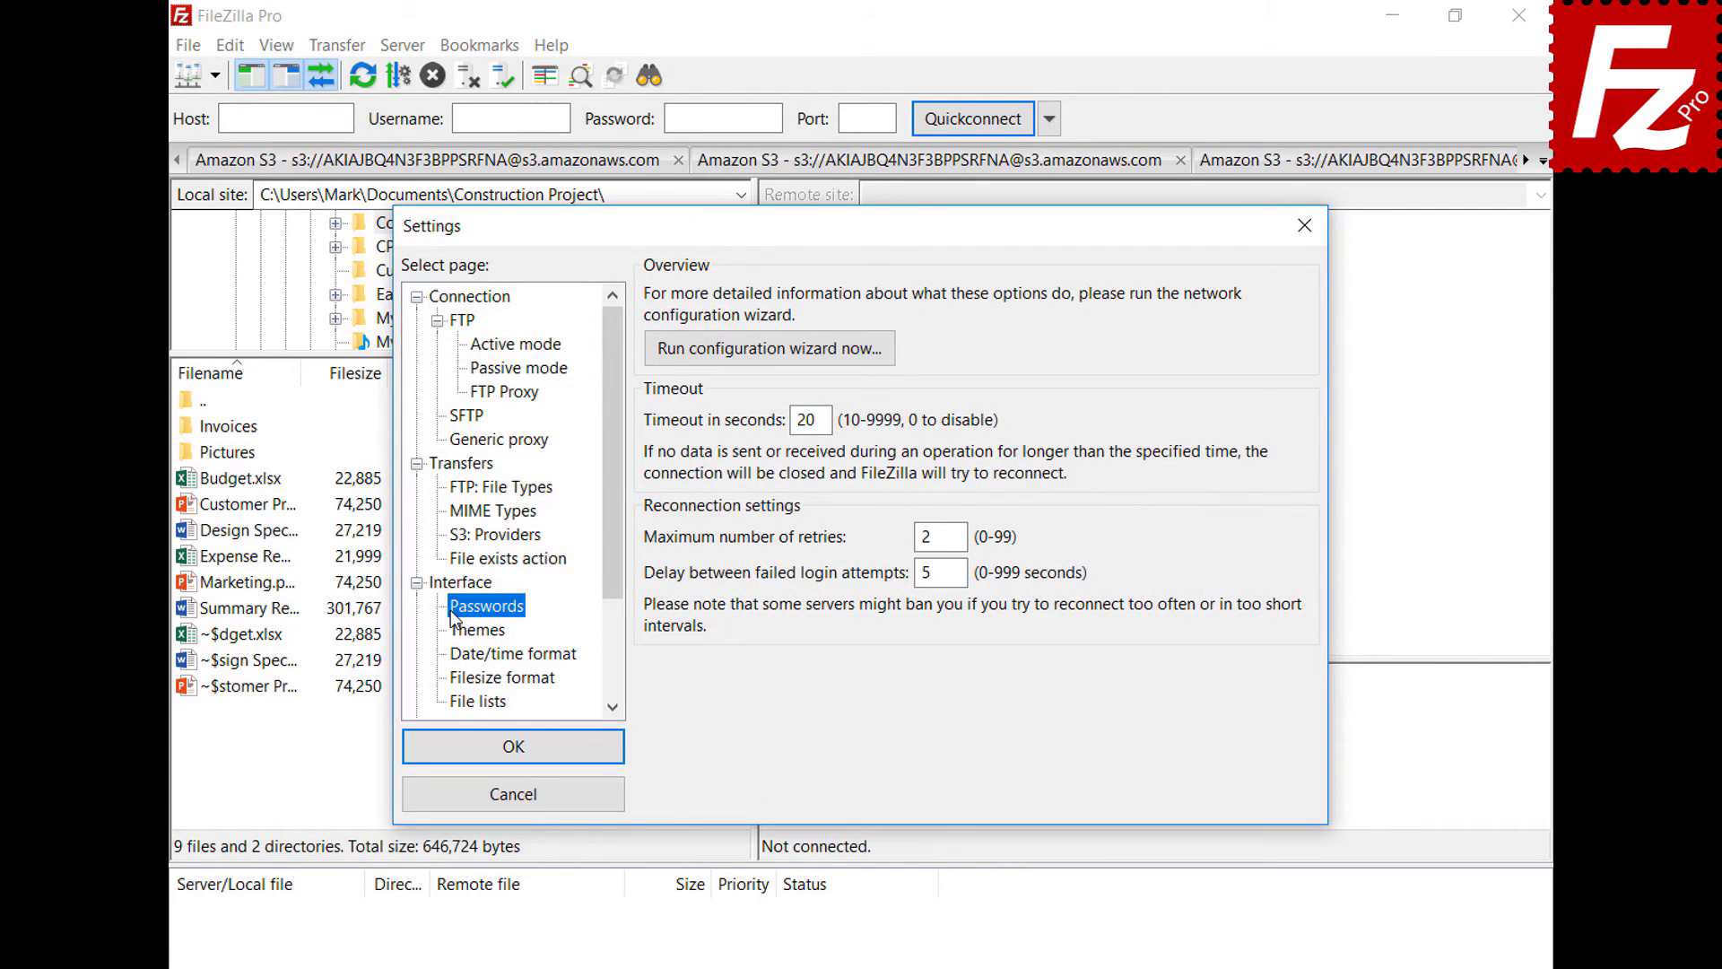
click(658, 363)
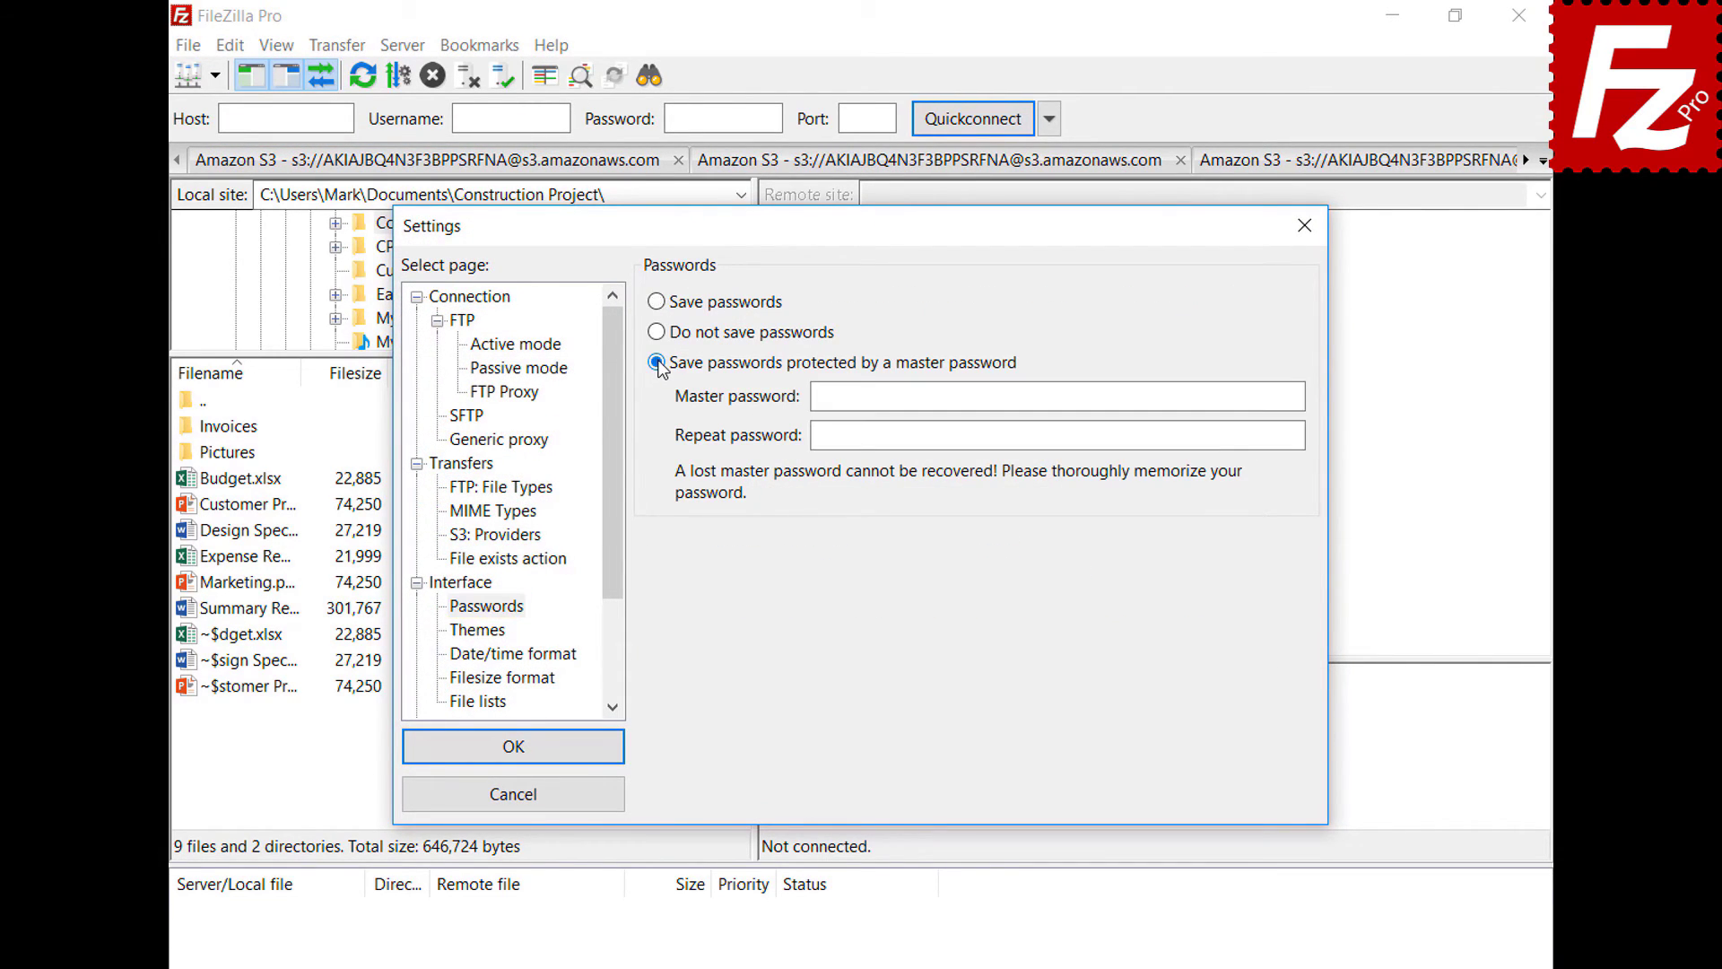
click(1257, 396)
key(ctrl+v)
key(Tab)
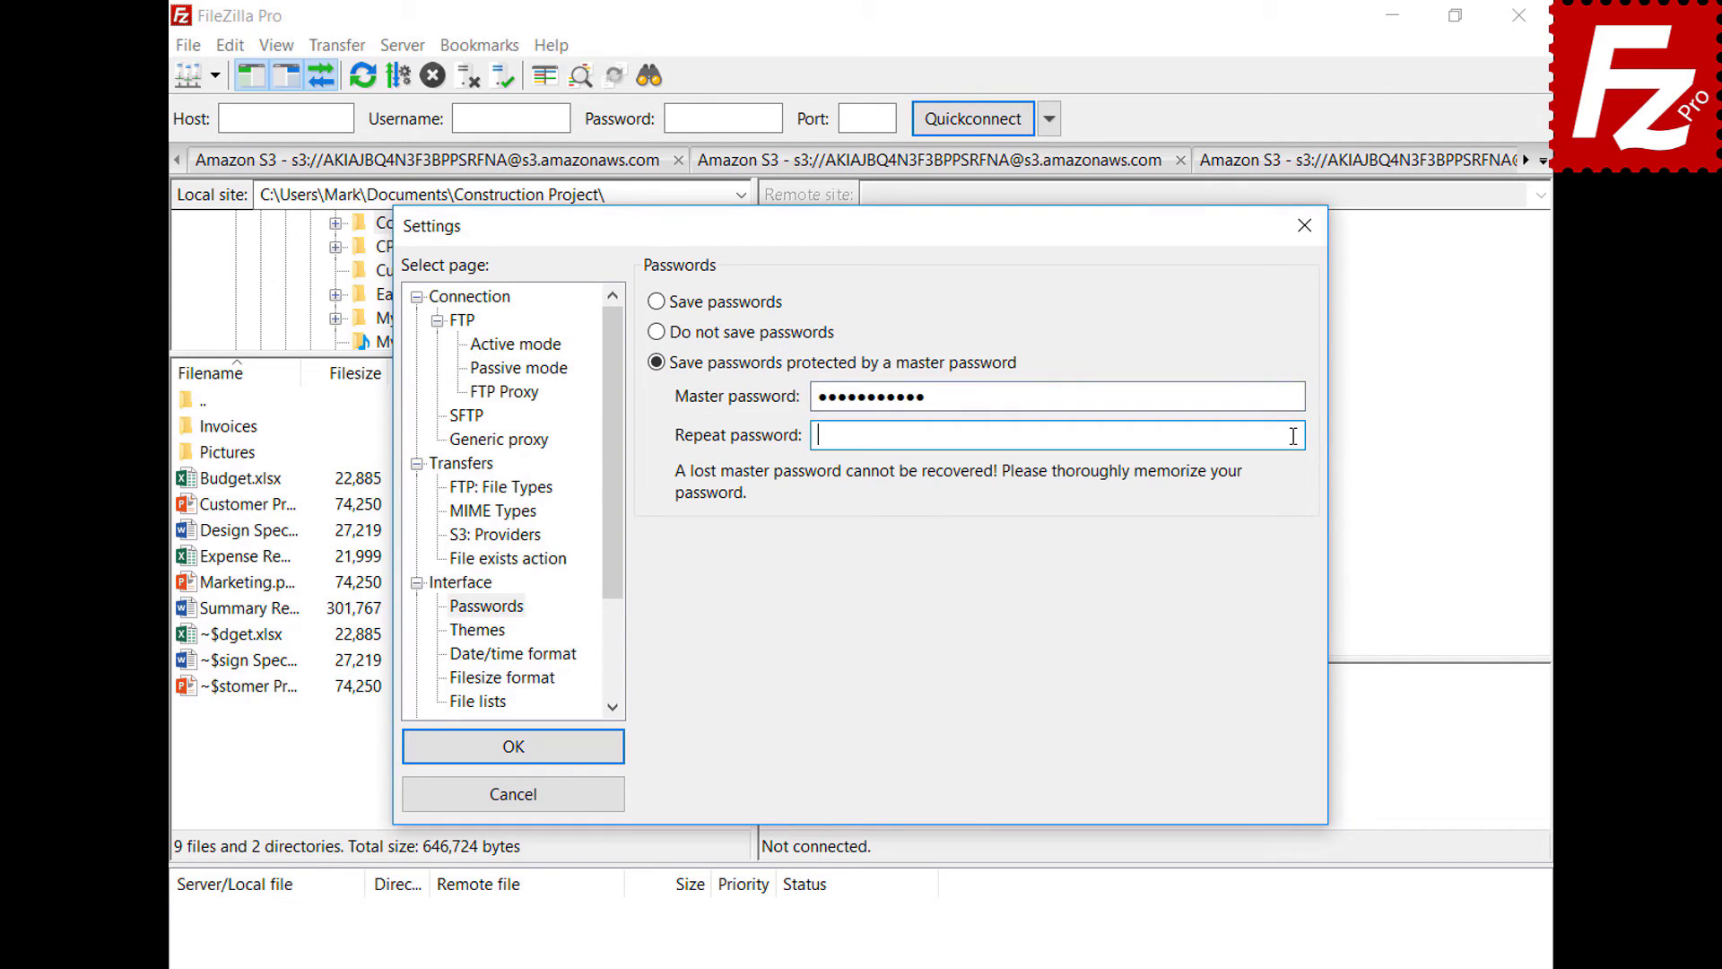
key(ctrl+v)
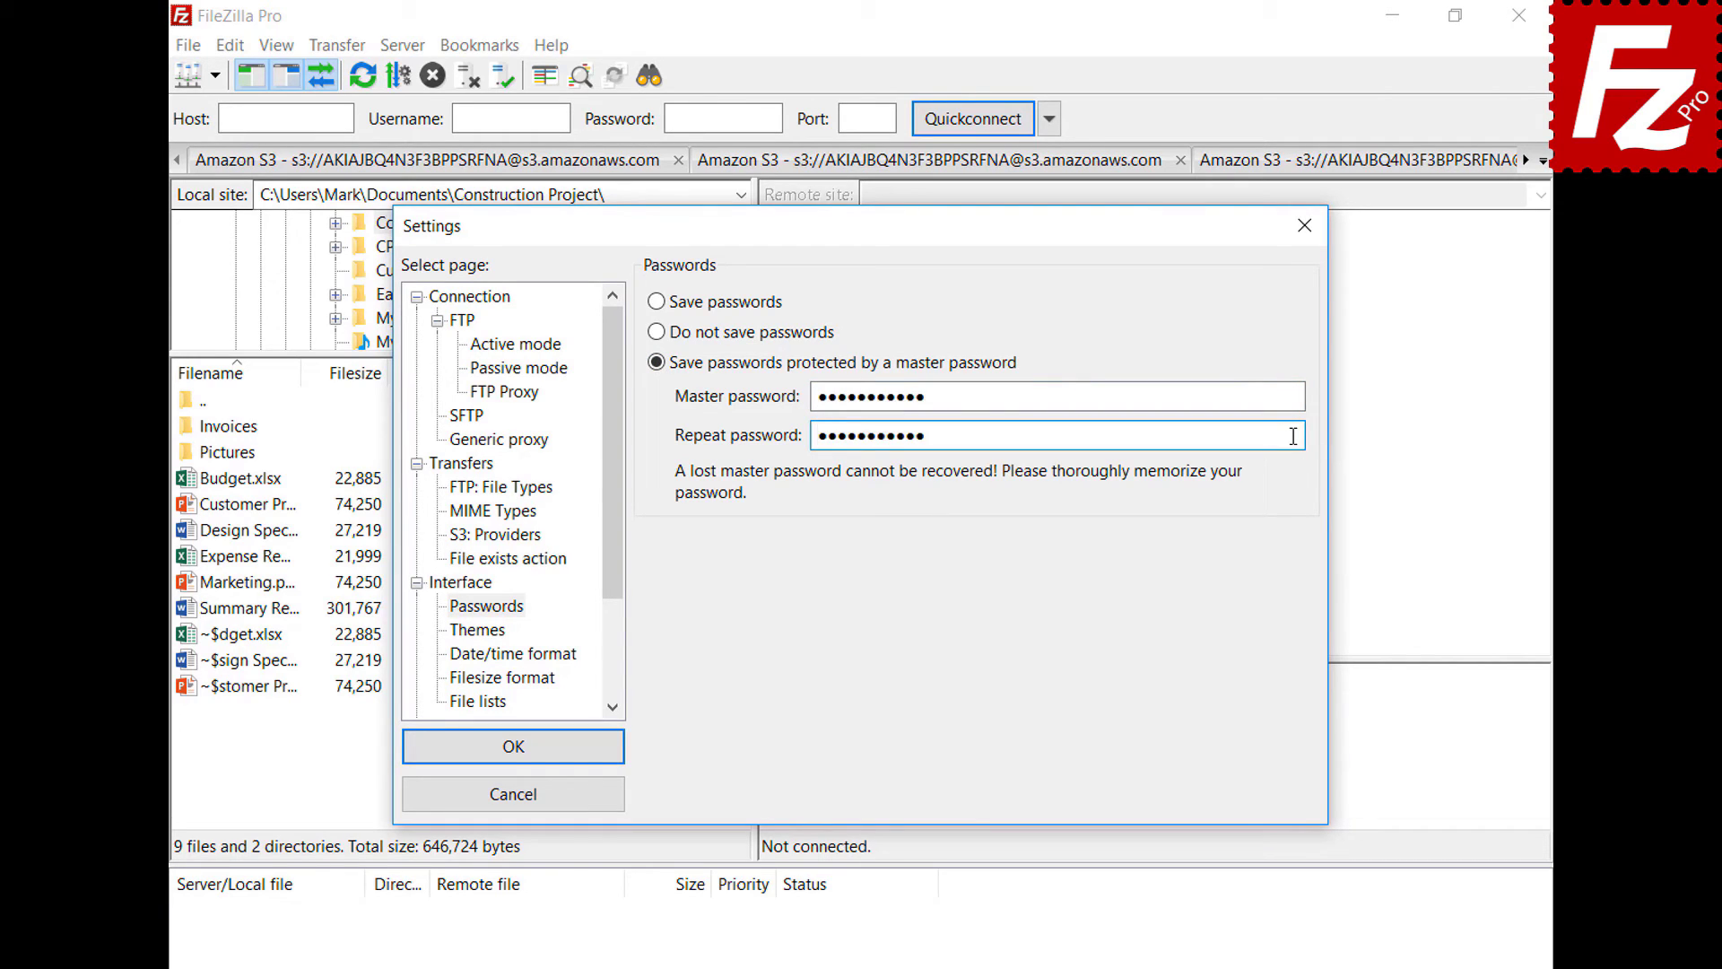
click(510, 750)
click(215, 75)
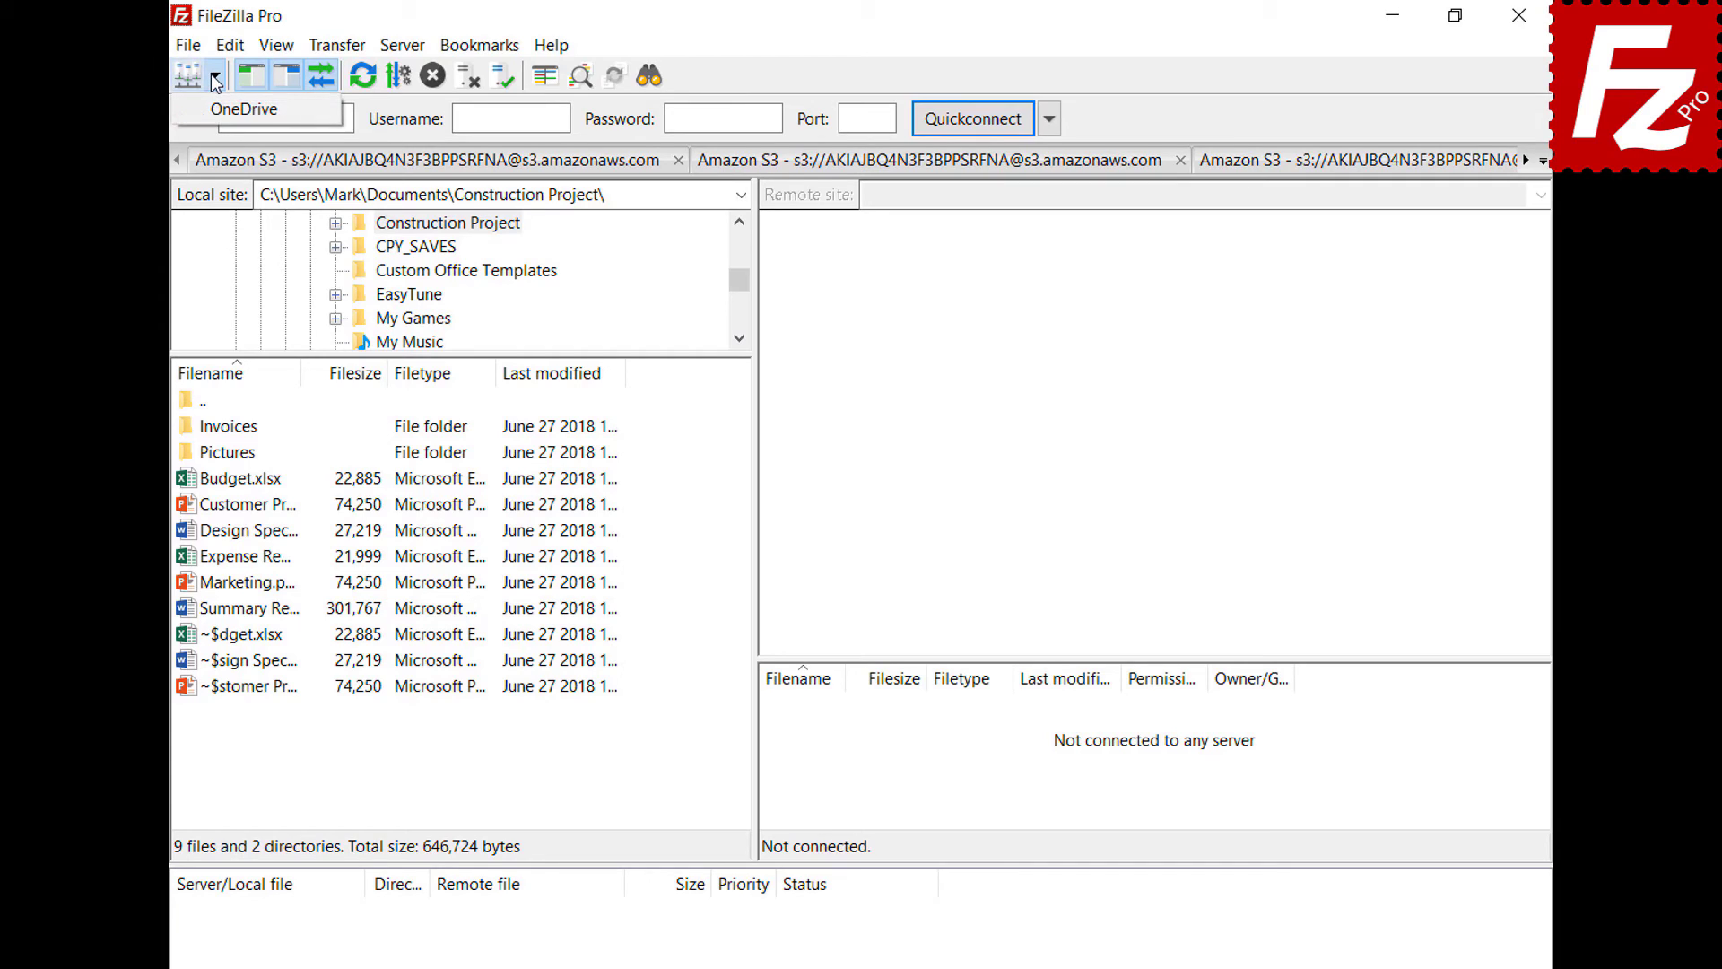
- Connect to the saved OneDrive site, sign in with the Microsoft e-mail and password, then close FileZilla
click(243, 109)
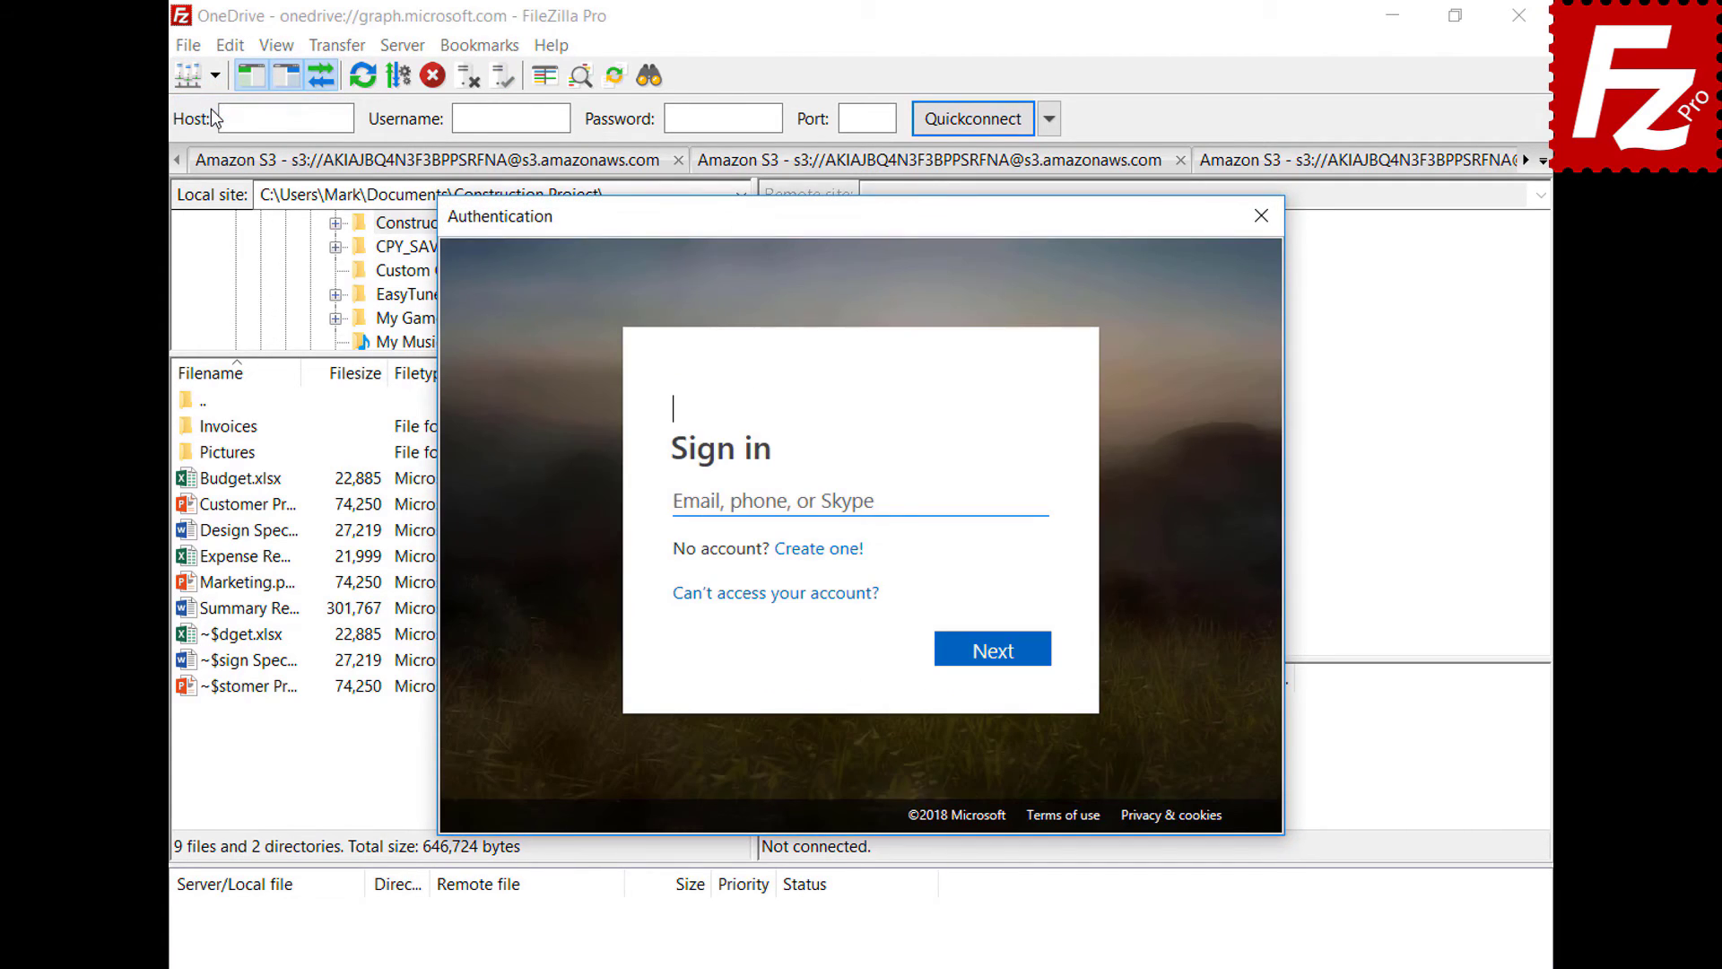
key(ctrl+v)
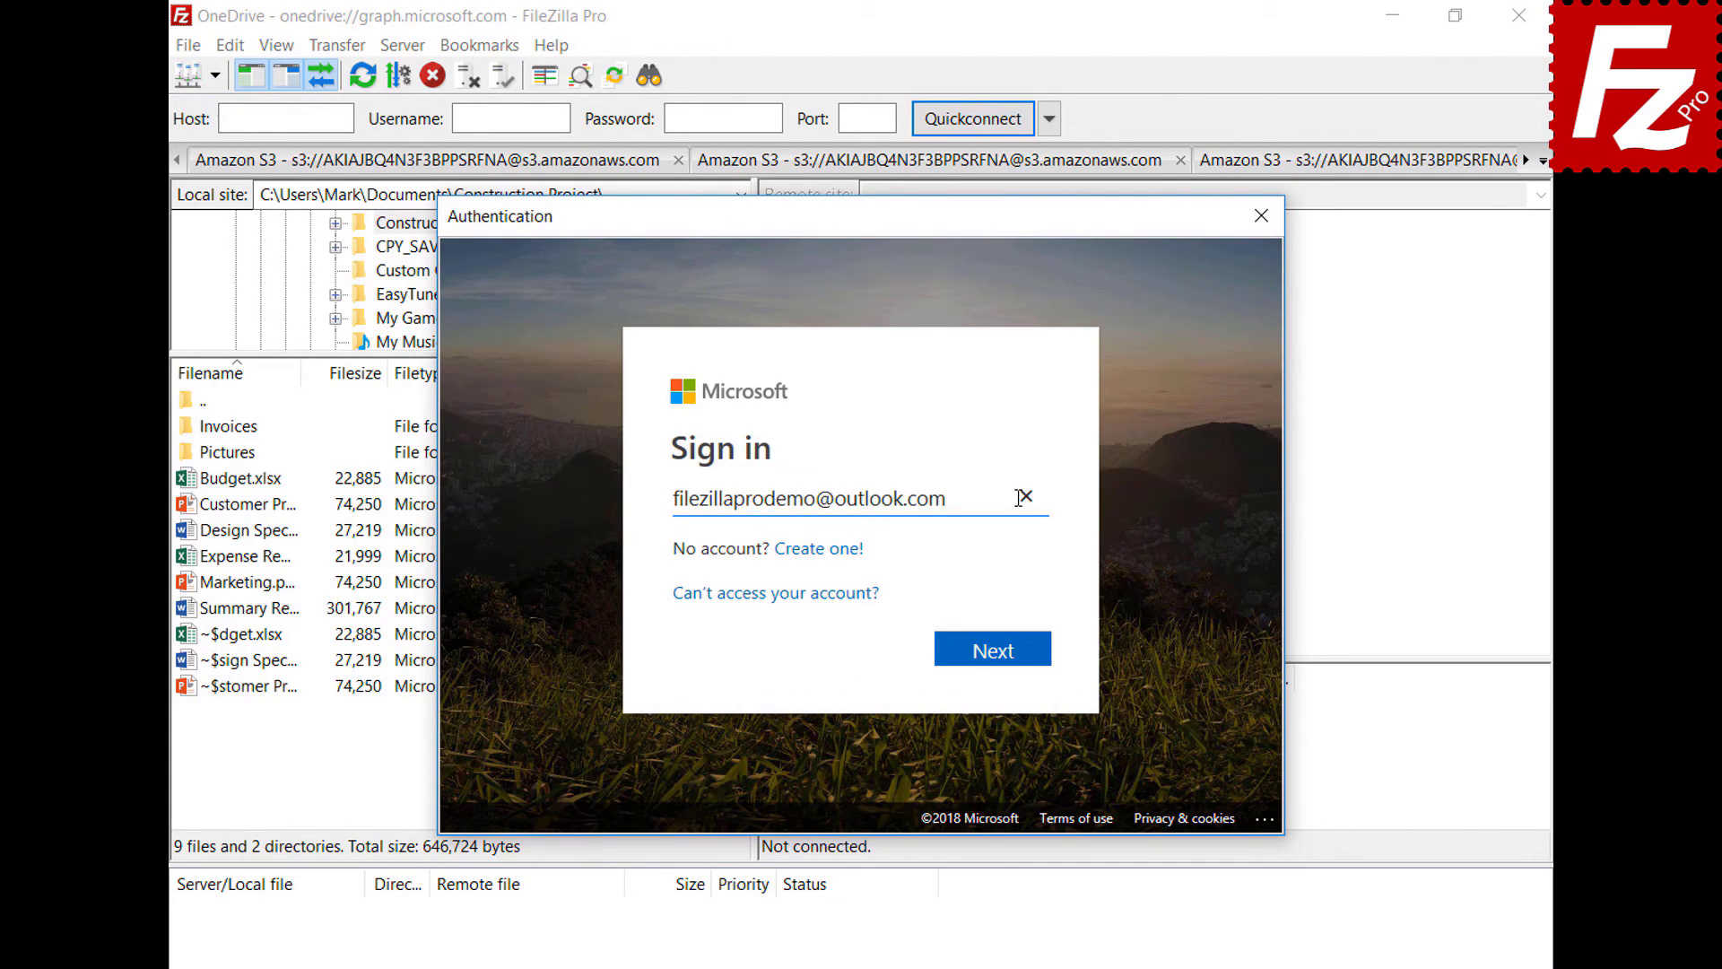
click(994, 651)
key(ctrl+v)
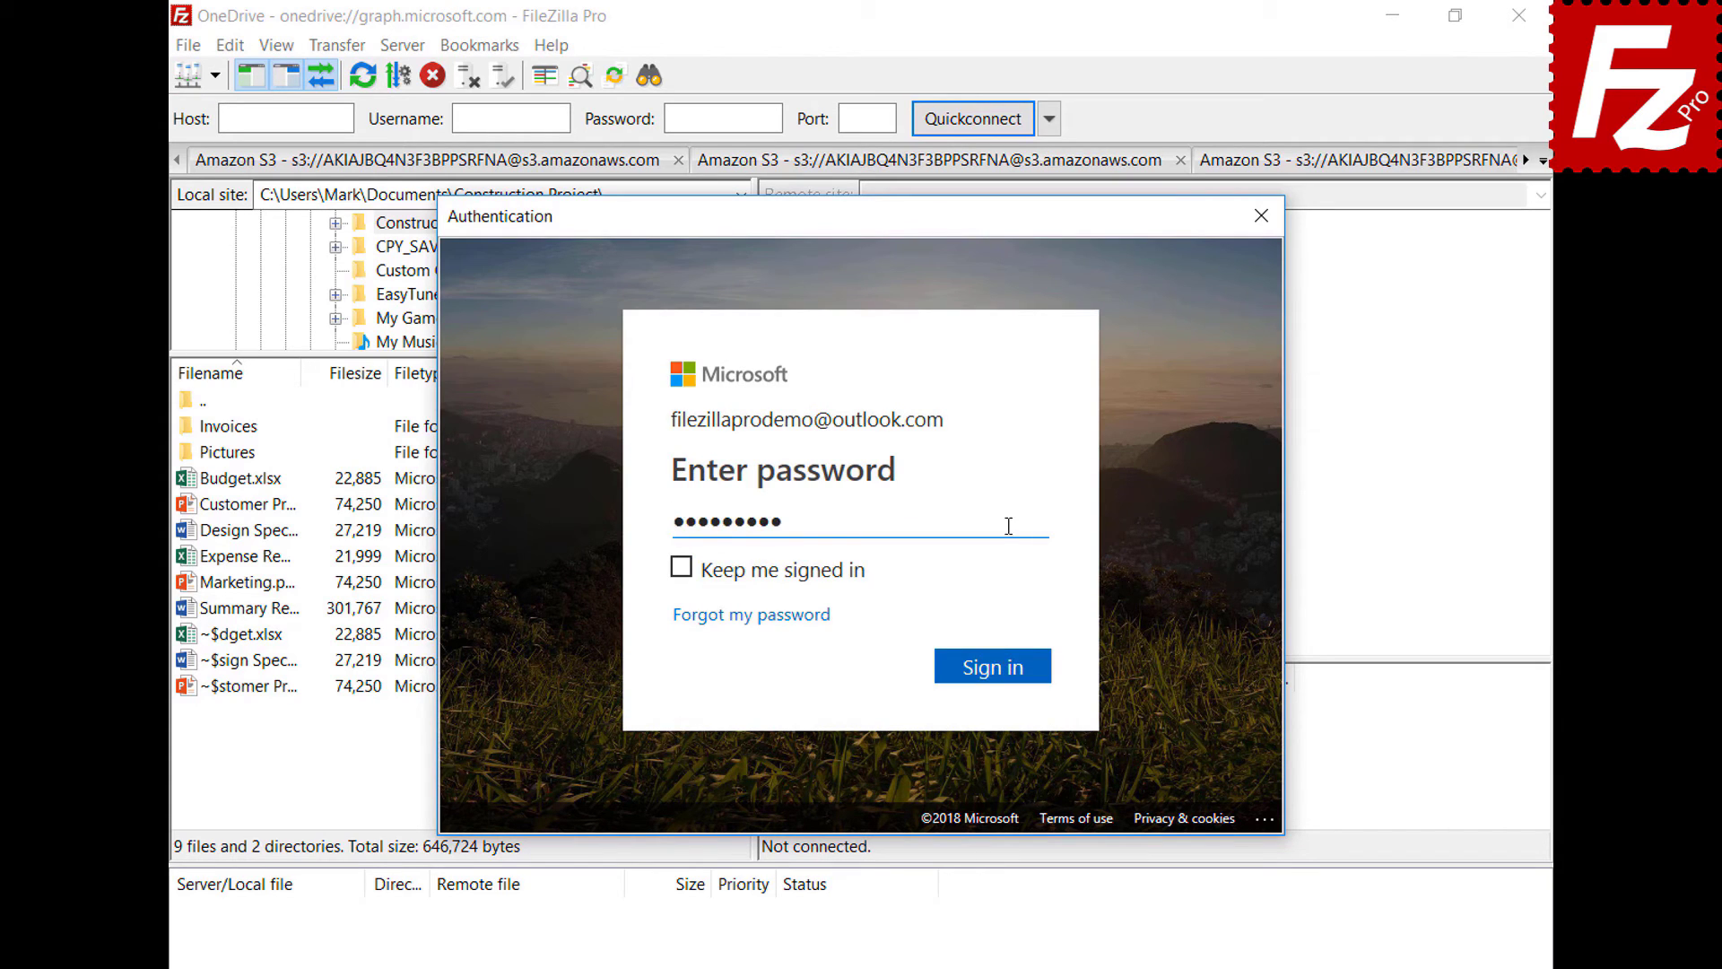
click(997, 673)
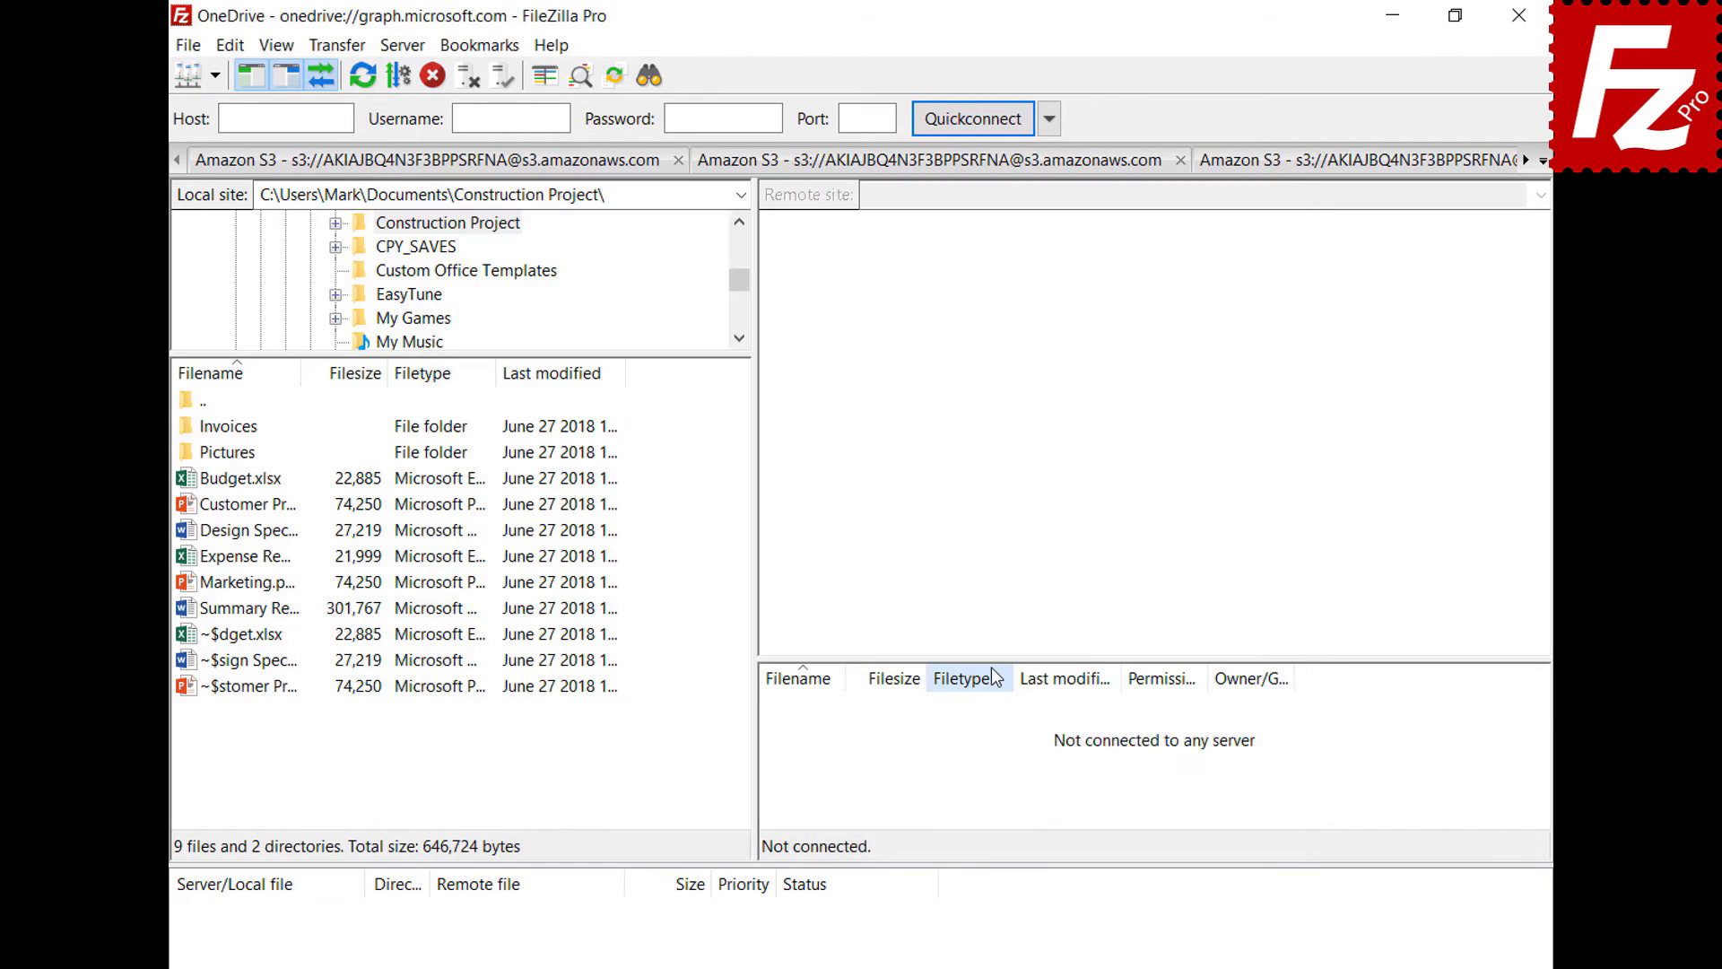
click(1485, 25)
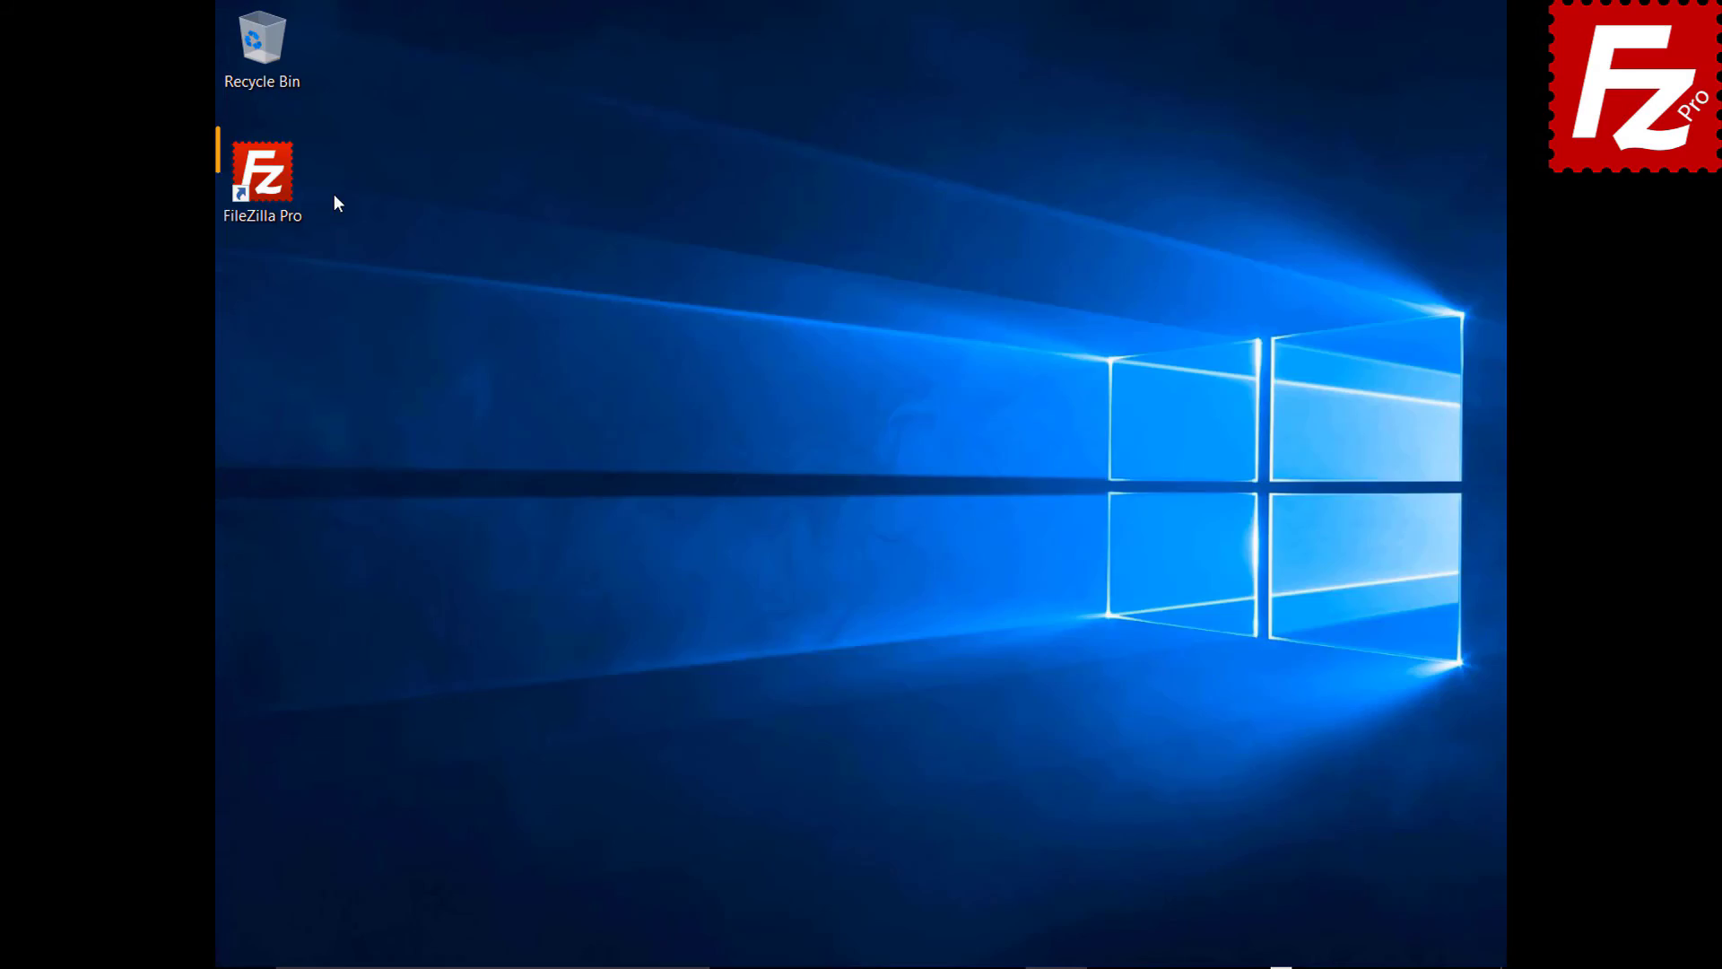
- Relaunch FileZilla Pro, connect to the saved OneDrive site and unlock it with the master password
double_click(272, 185)
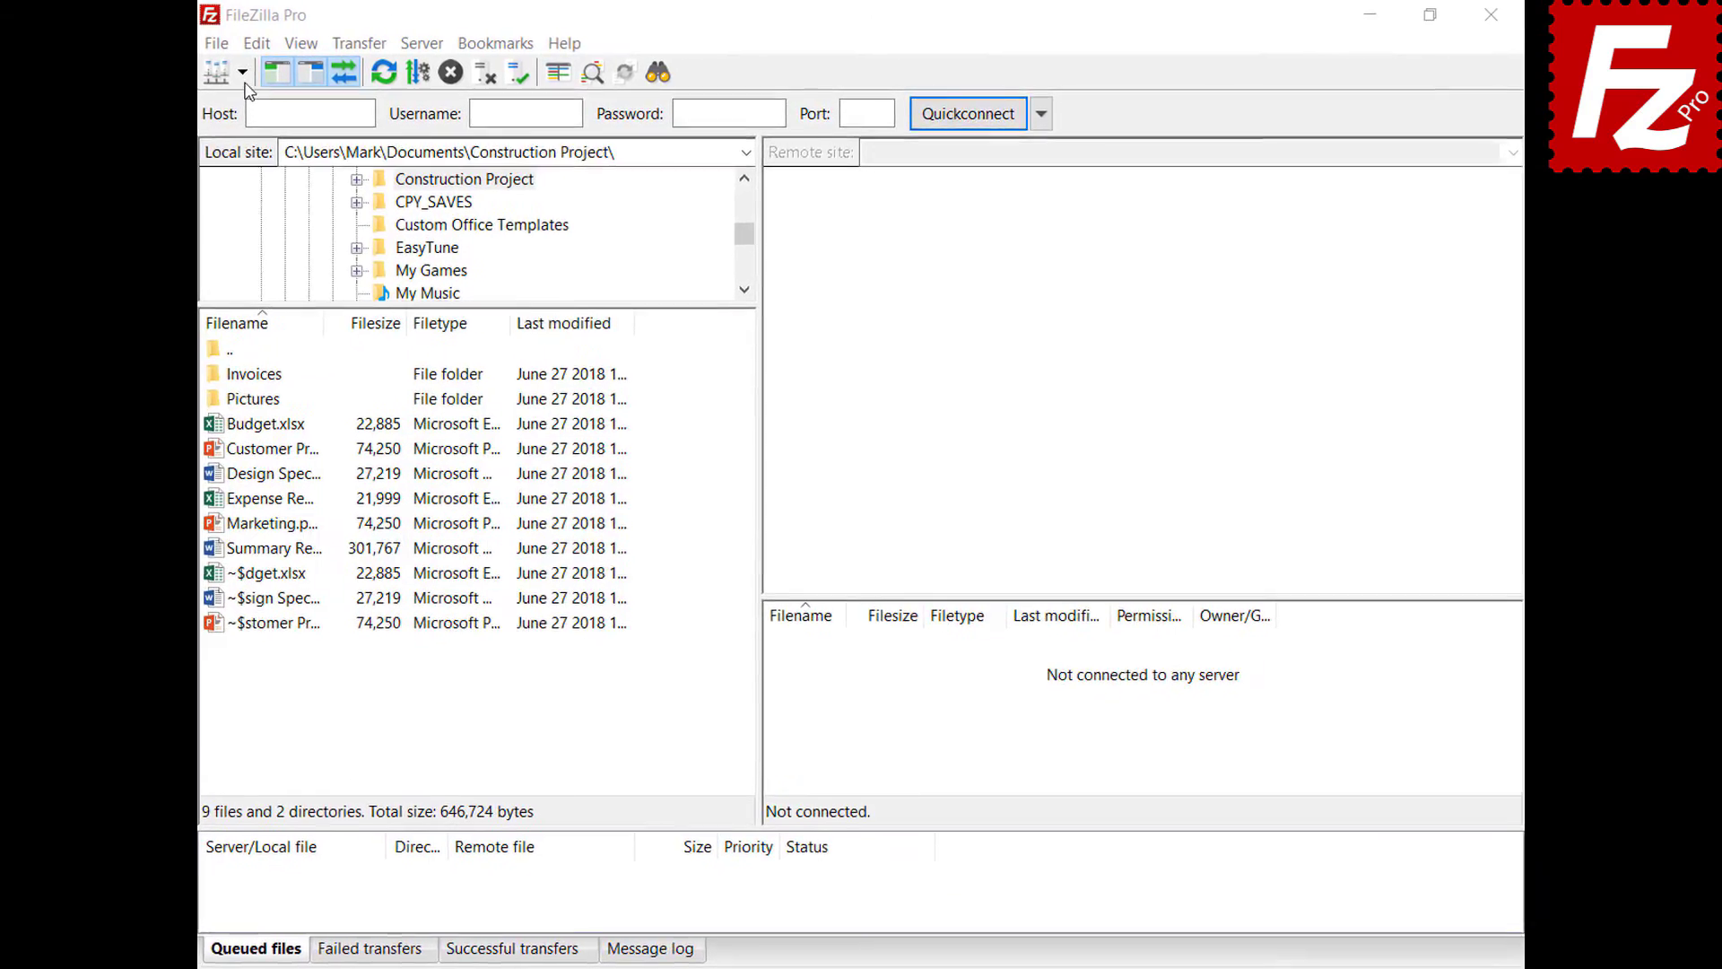
click(215, 75)
click(215, 110)
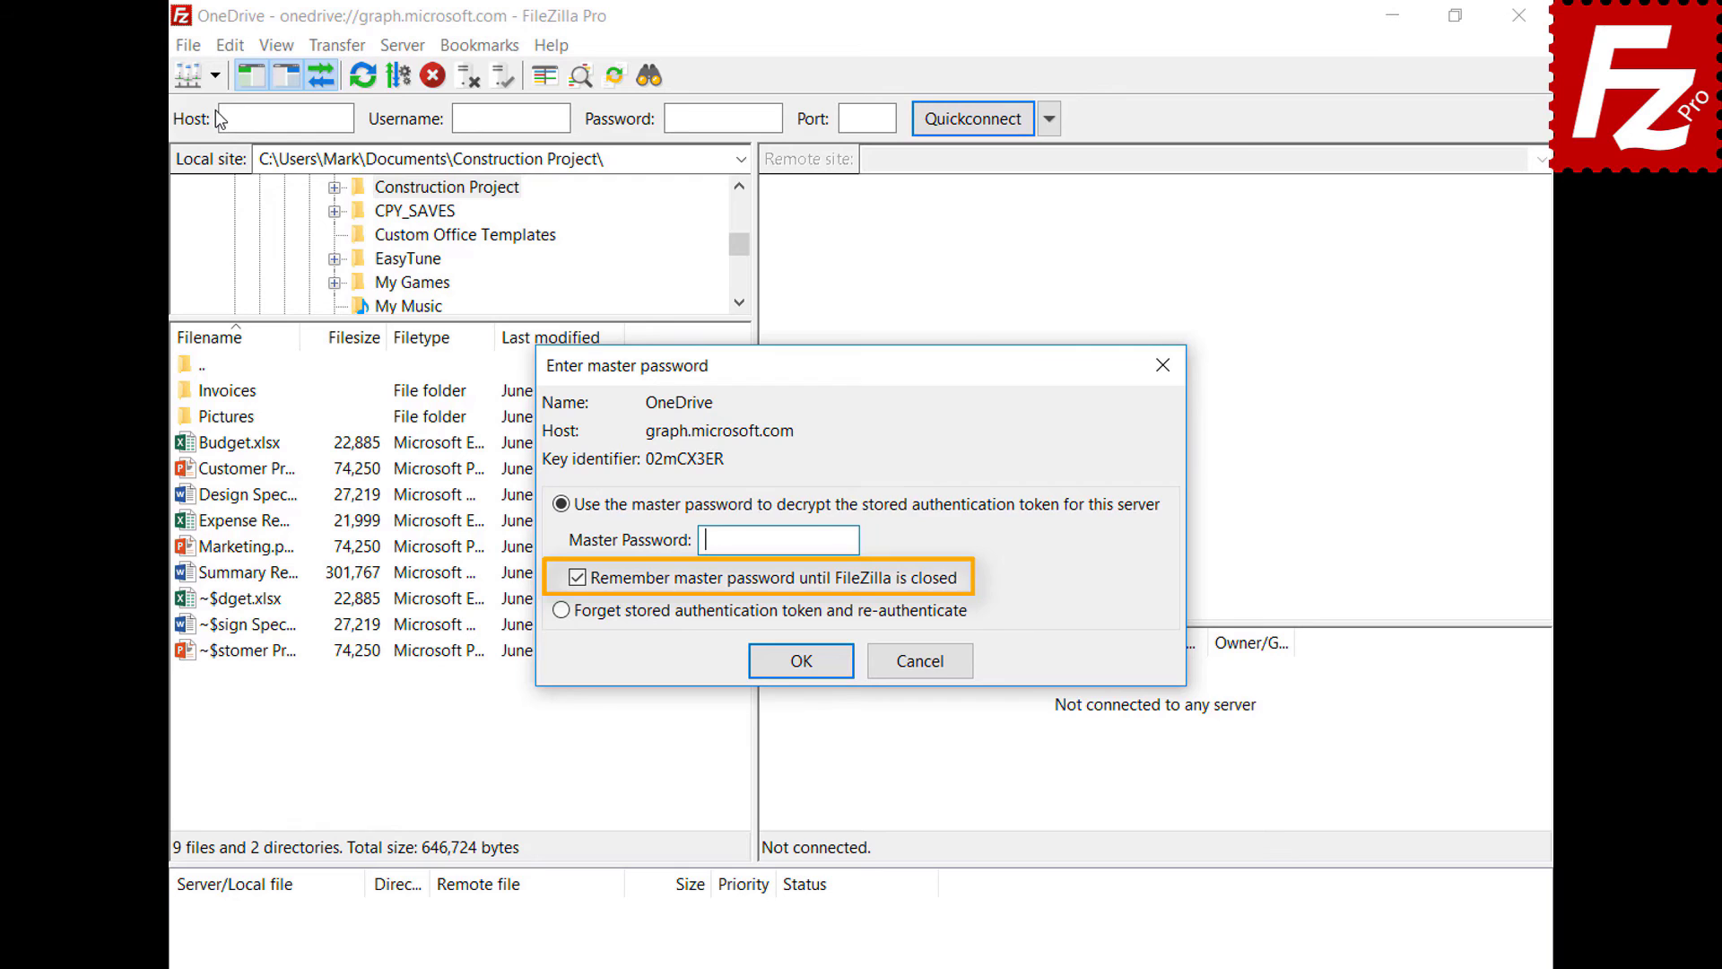
key(ctrl+v)
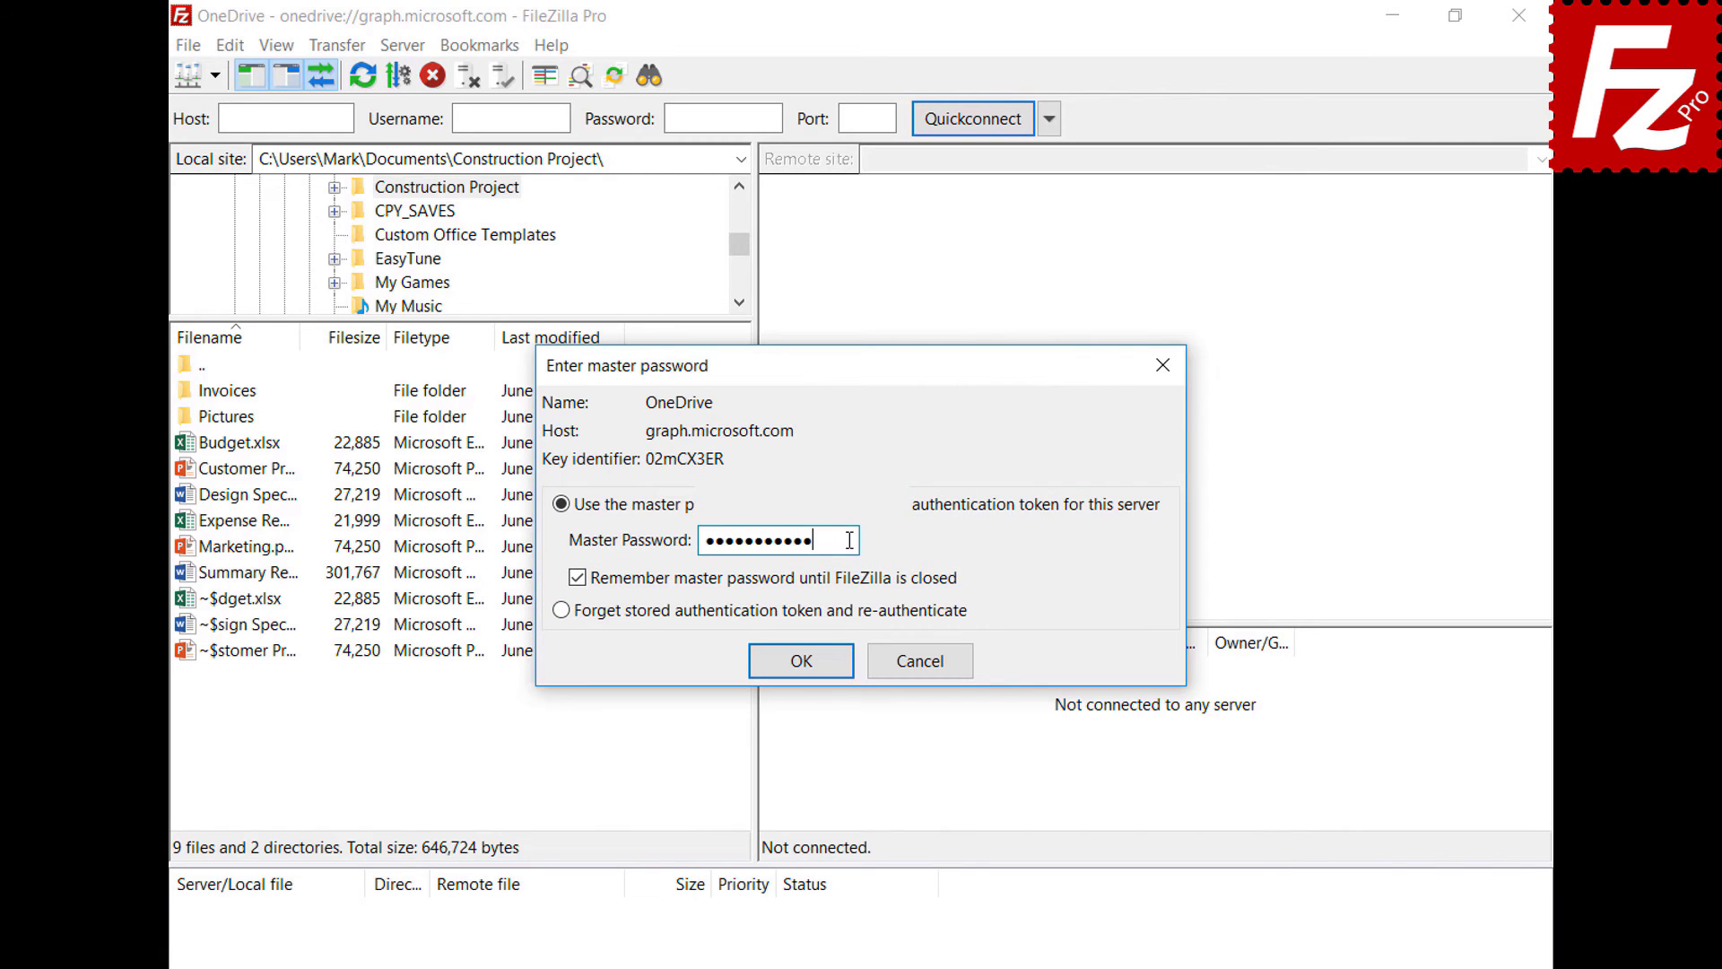
click(801, 661)
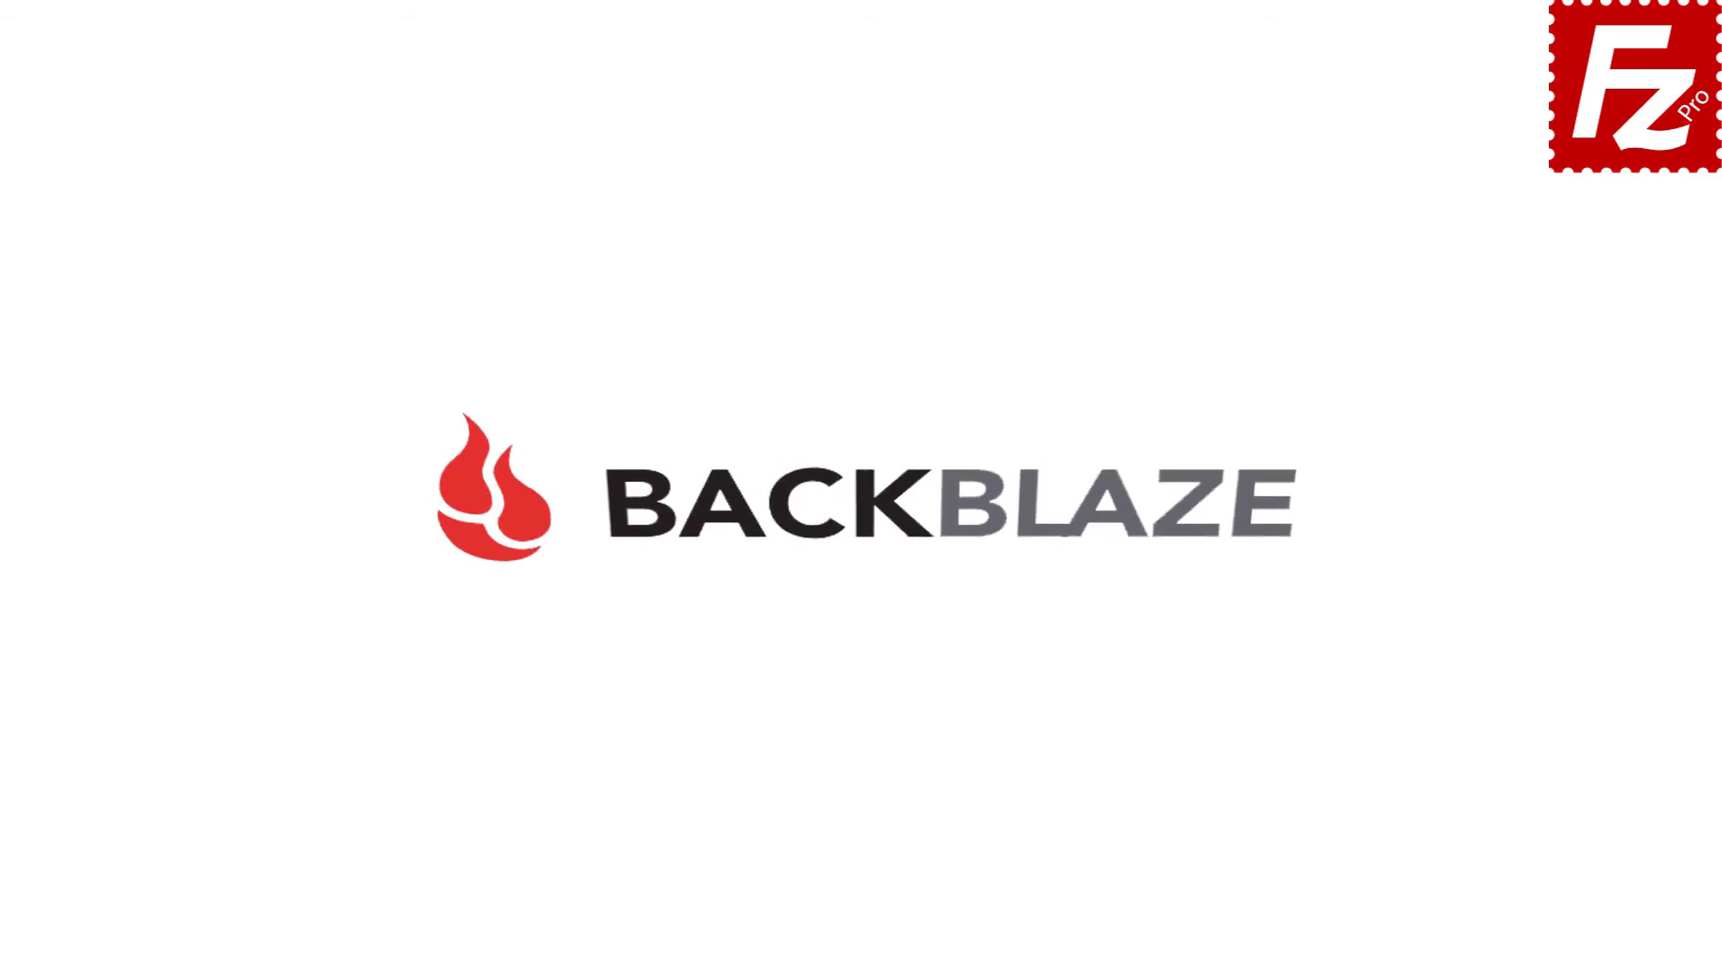
- Launch FileZilla Pro and add a new site named 'B2' using the Backblaze B2 protocol
double_click(272, 185)
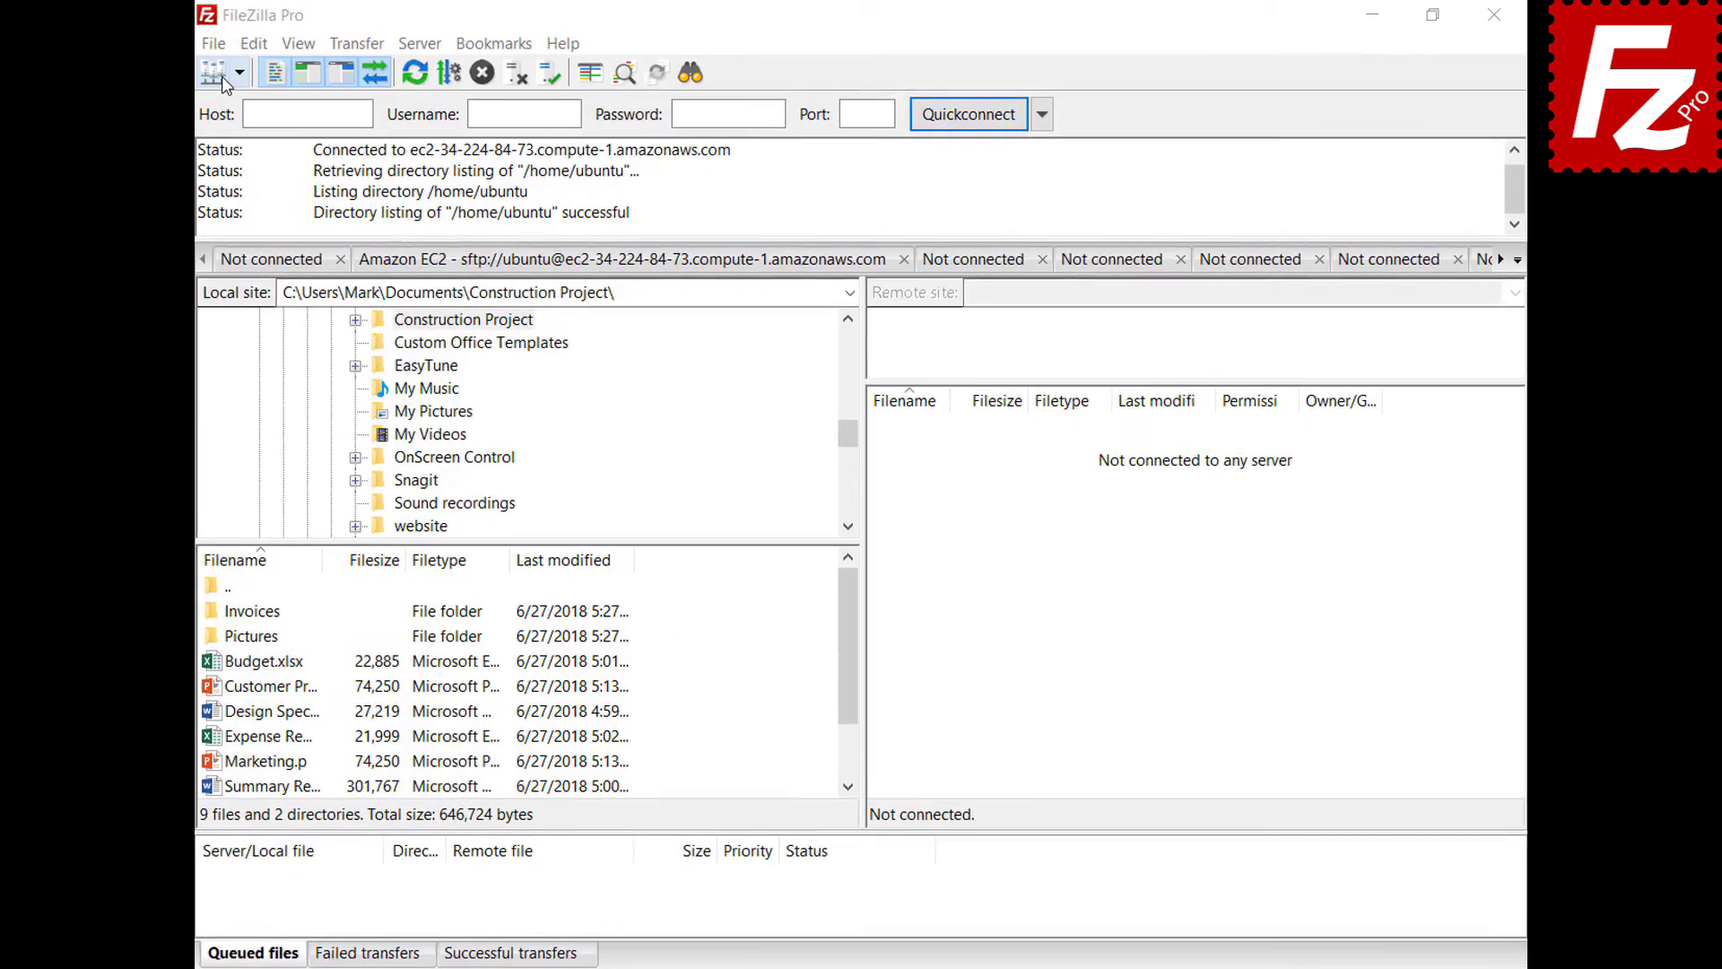
click(179, 45)
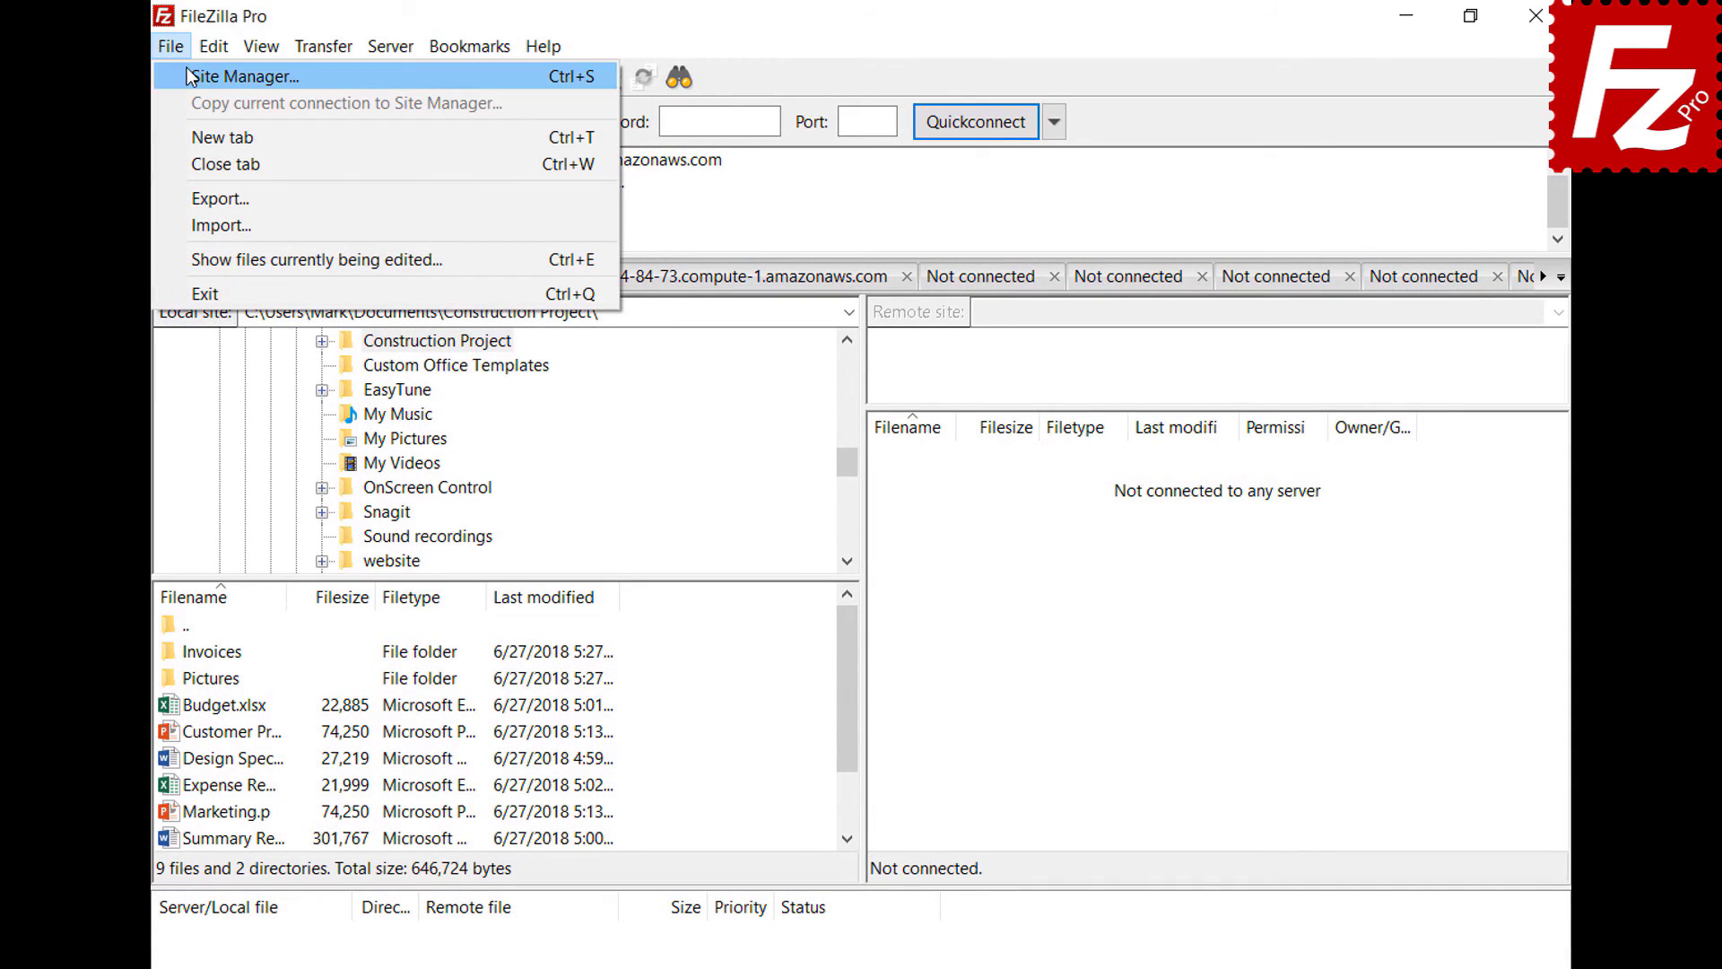
click(186, 70)
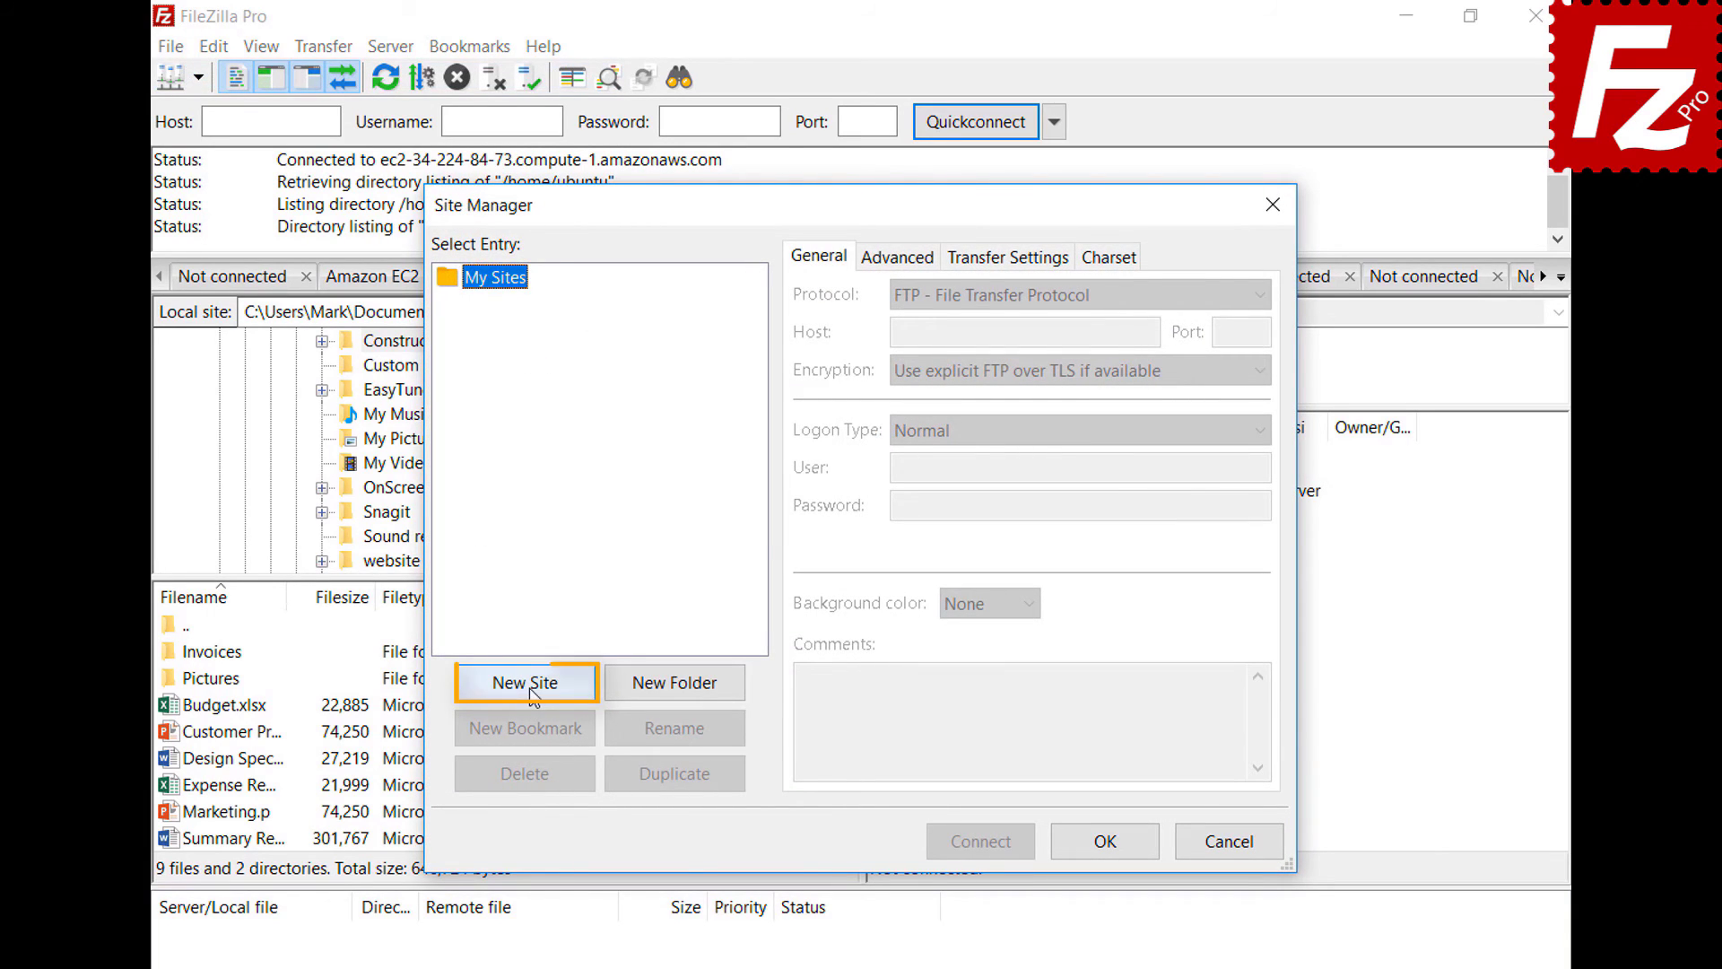
click(529, 687)
text(B2)
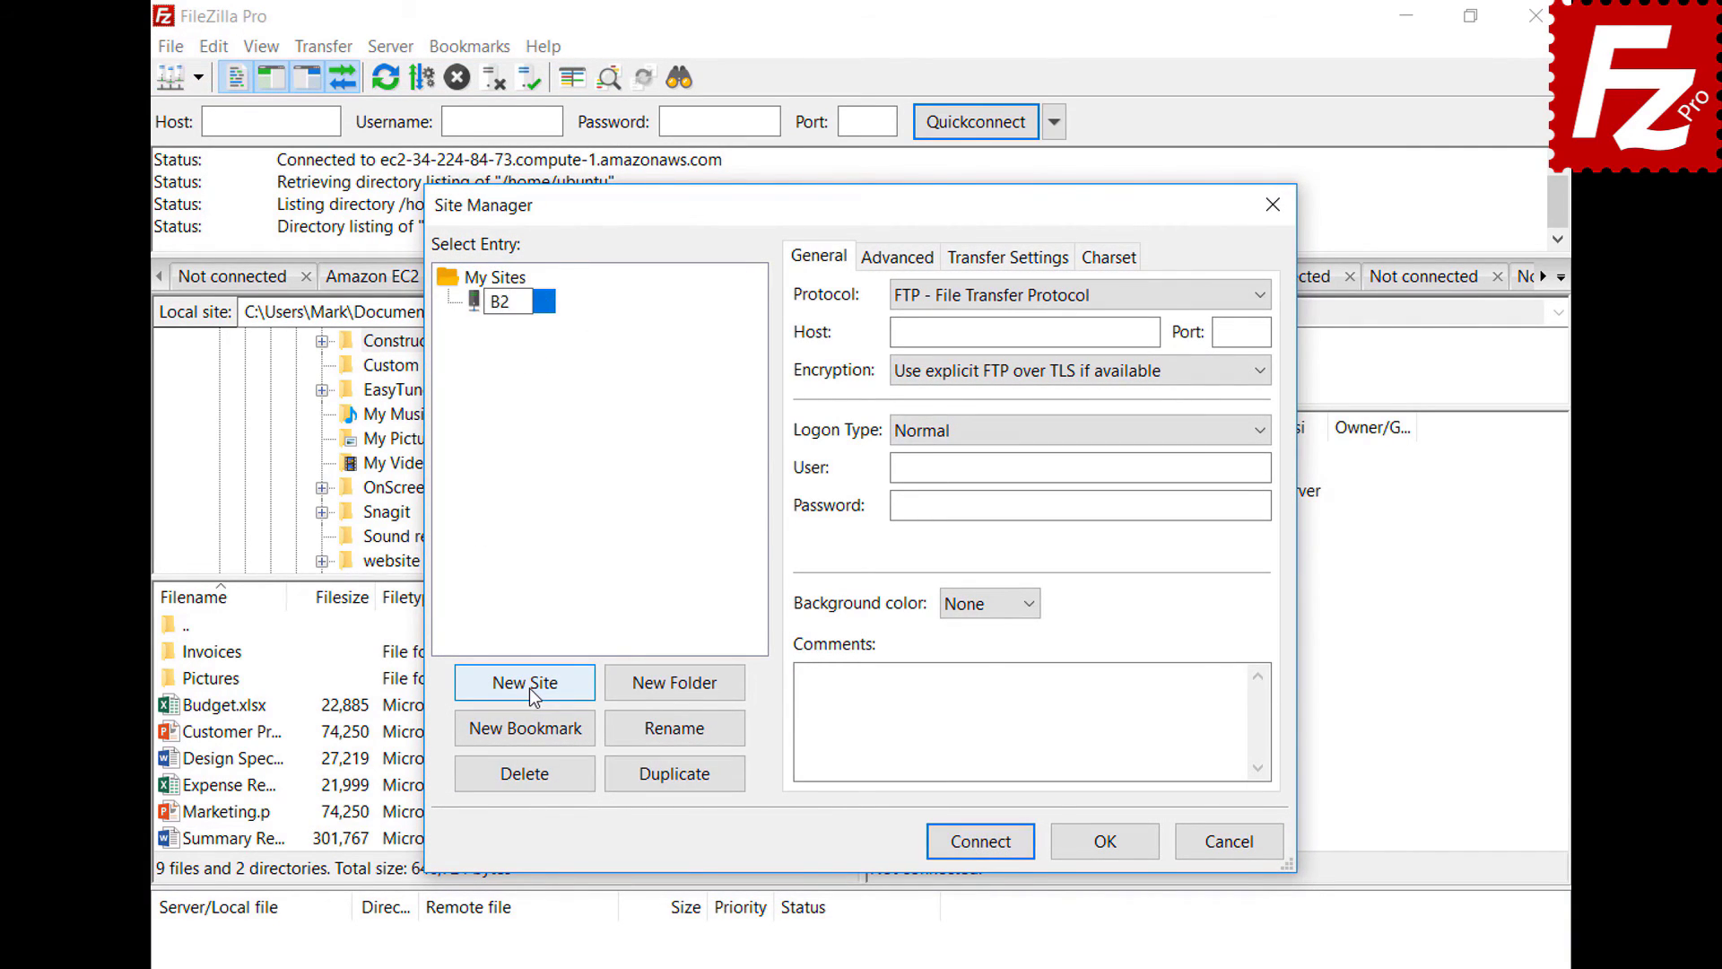
click(1024, 293)
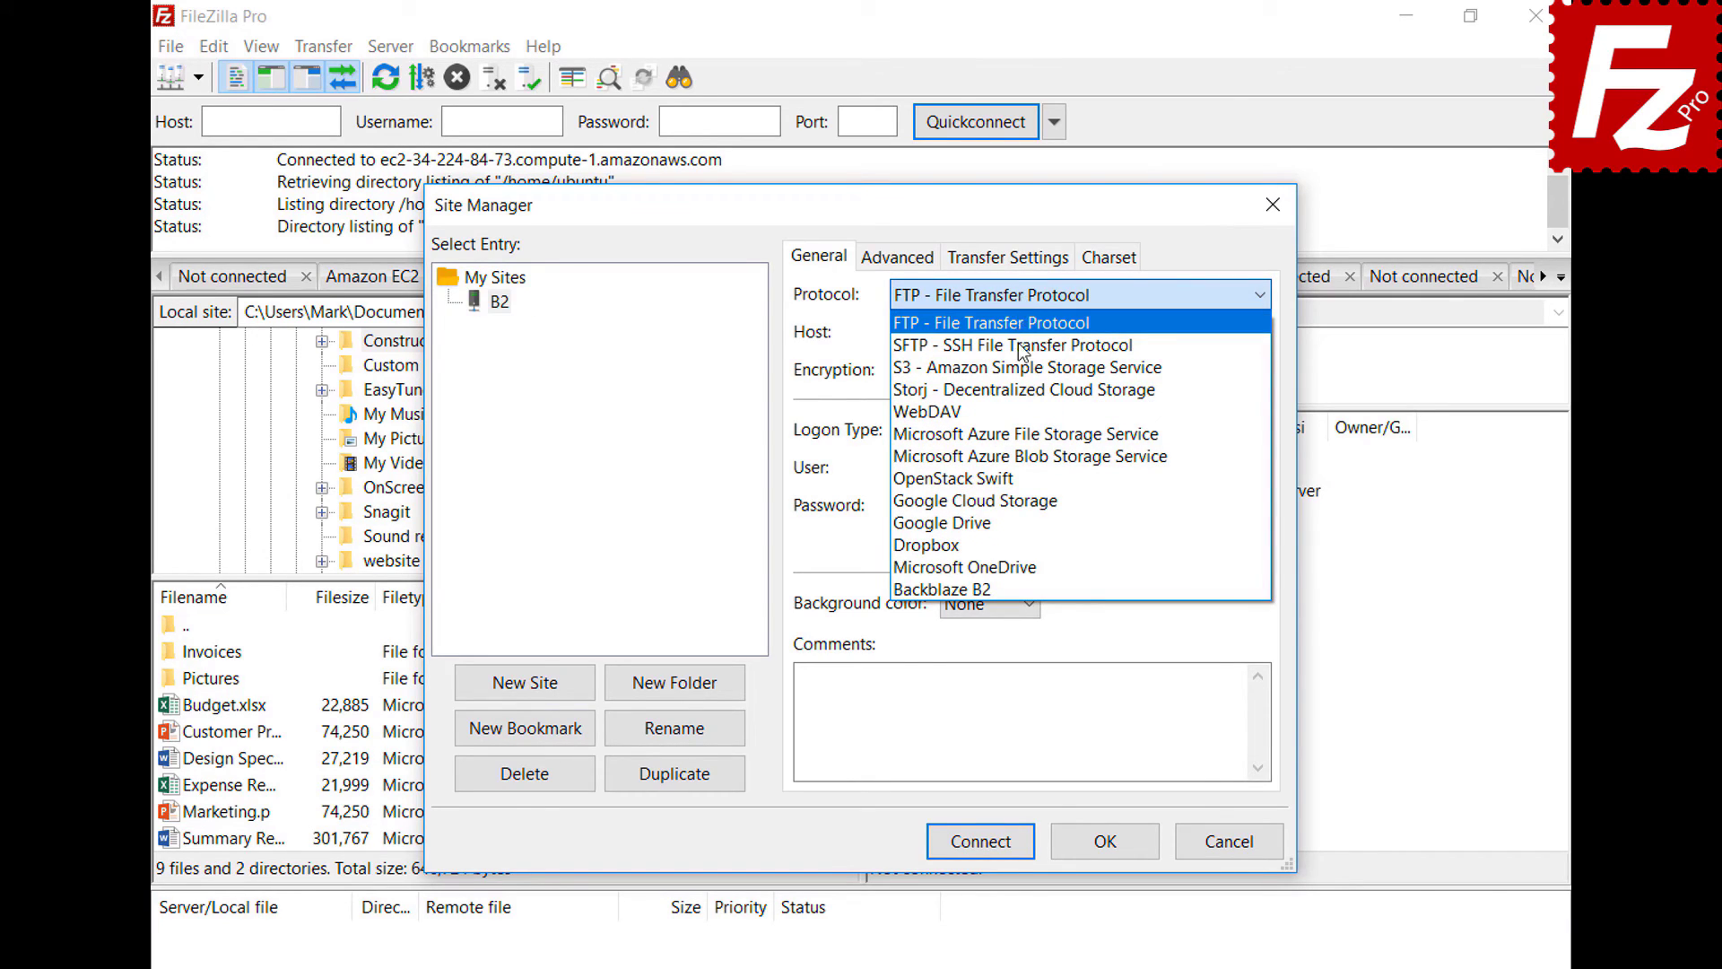
click(1022, 588)
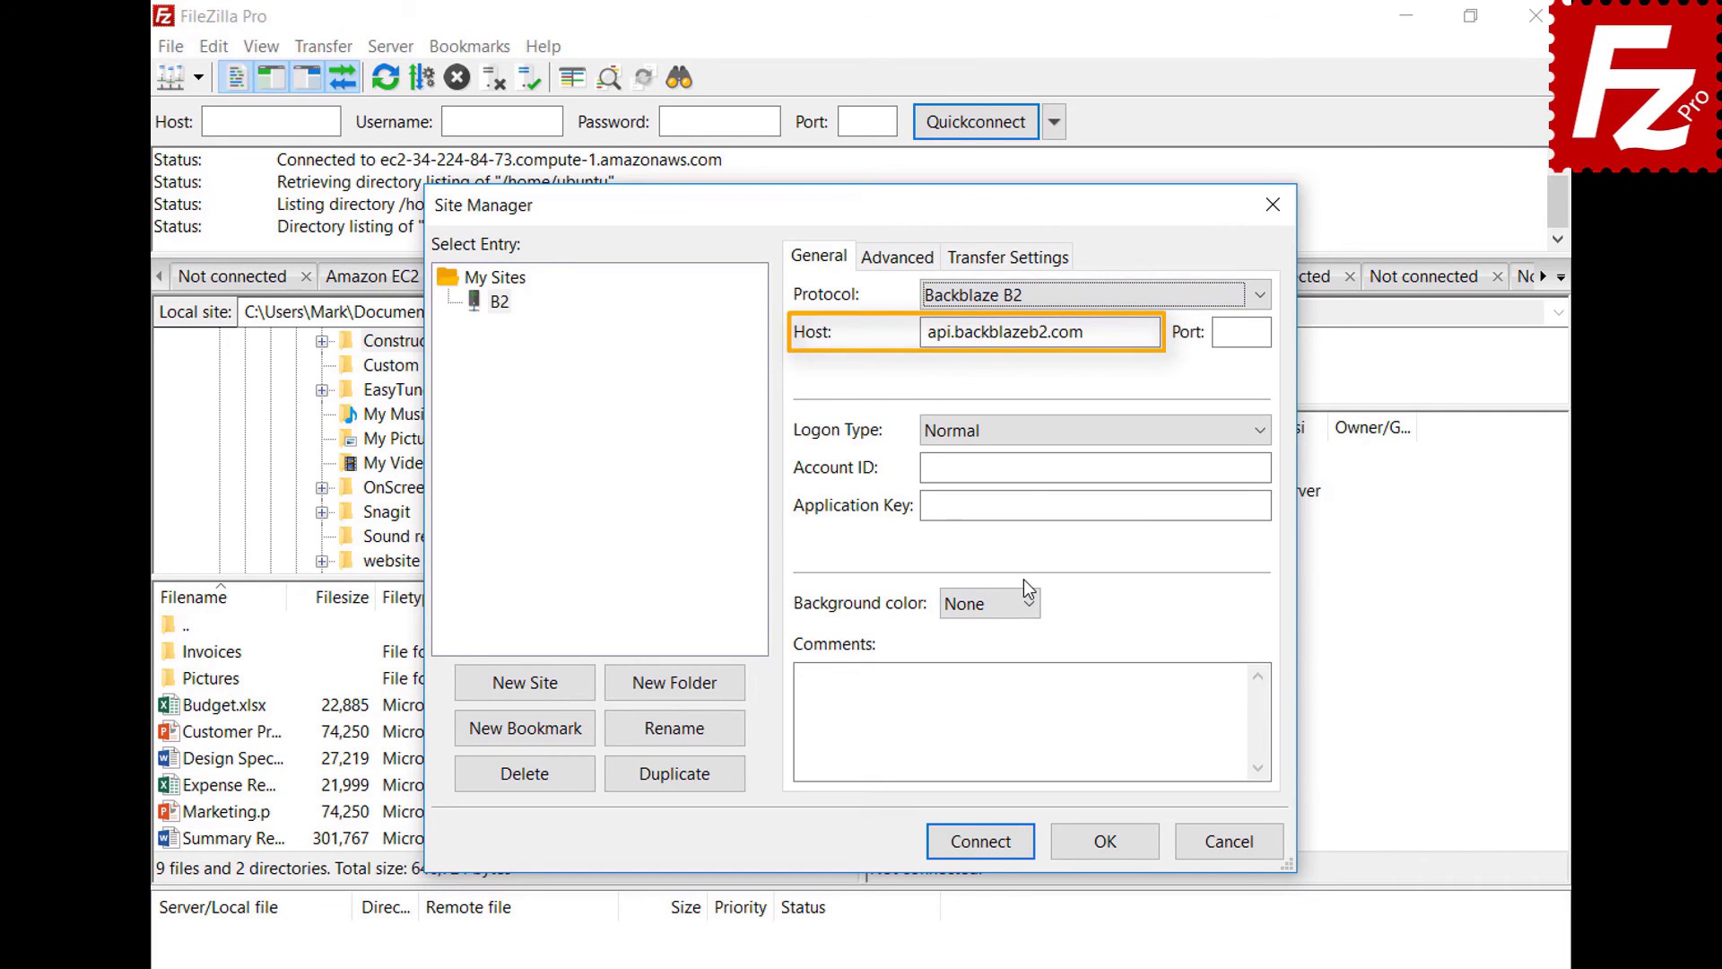
- Fill in the account ID and application key, then connect to the B2 site
click(1266, 467)
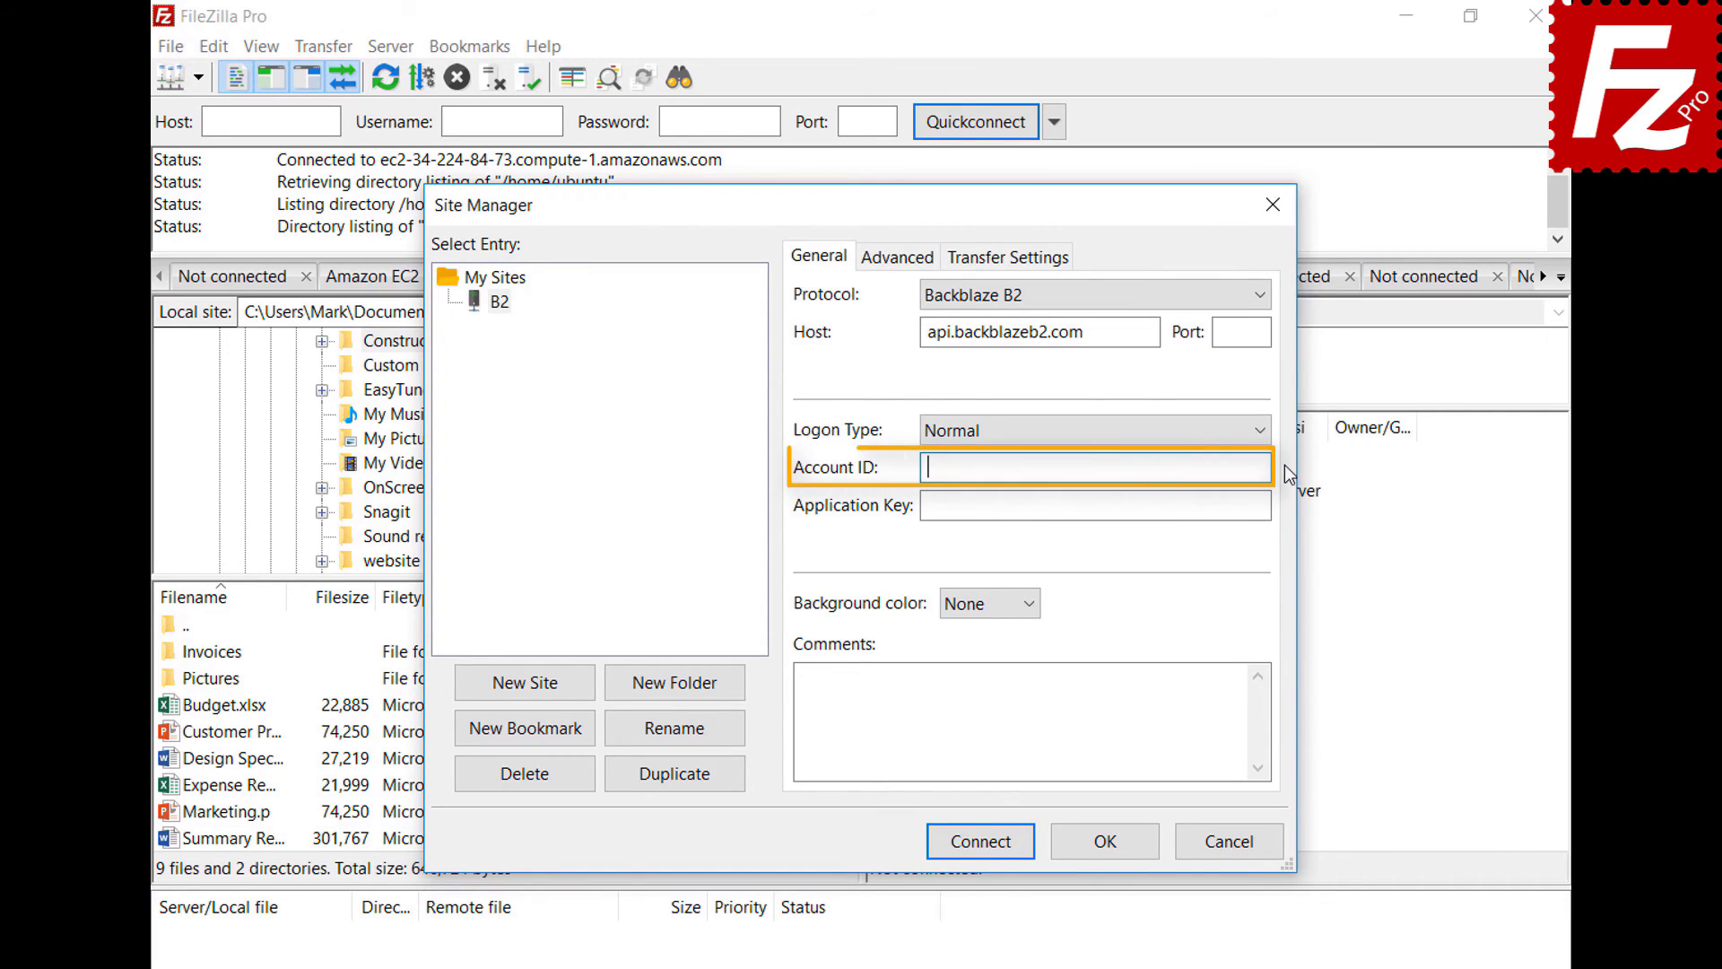
text(17939b0a698e)
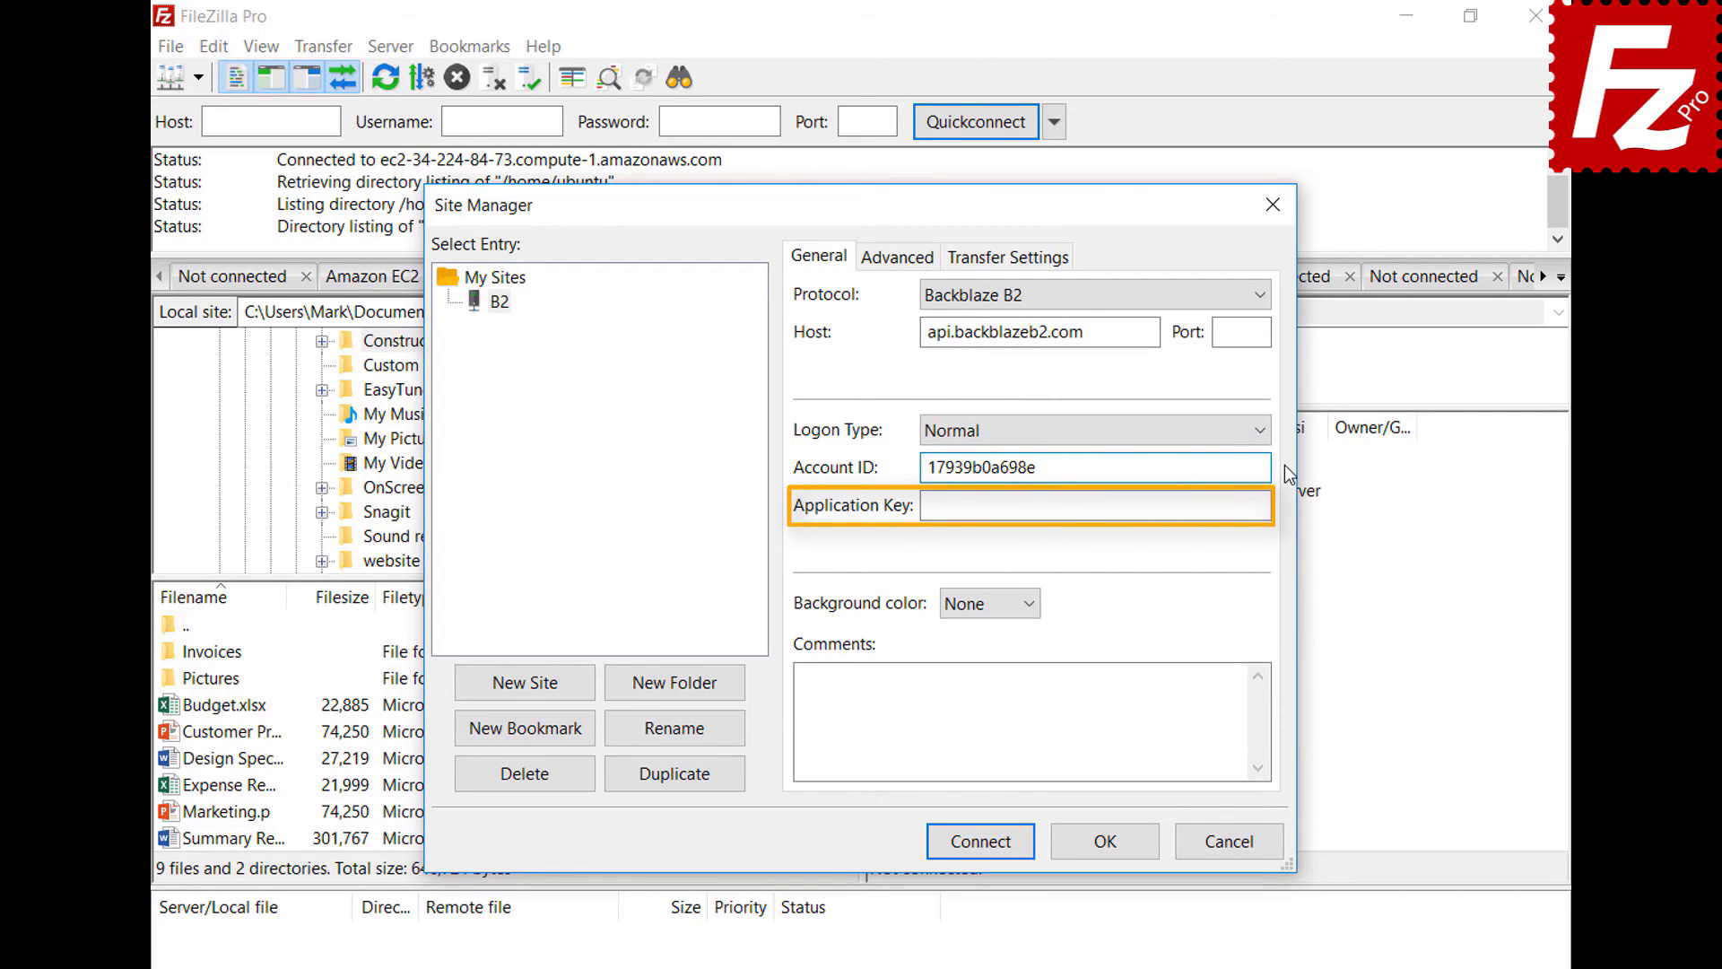
click(1266, 506)
key(ctrl+v)
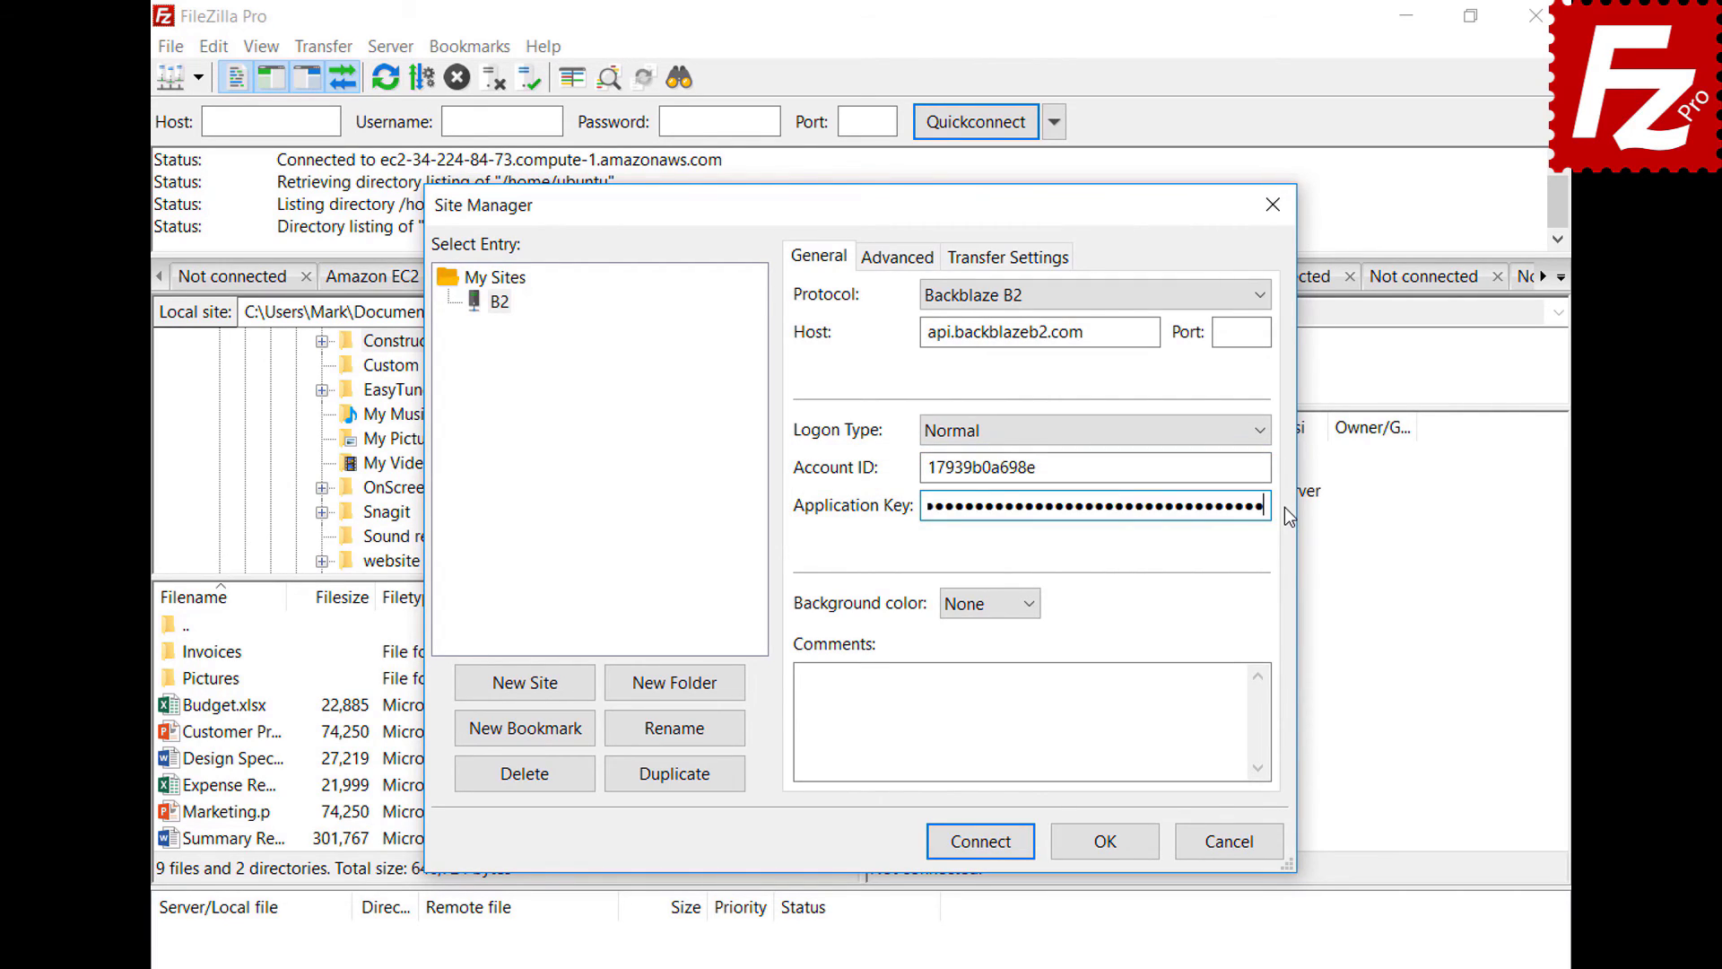
click(988, 850)
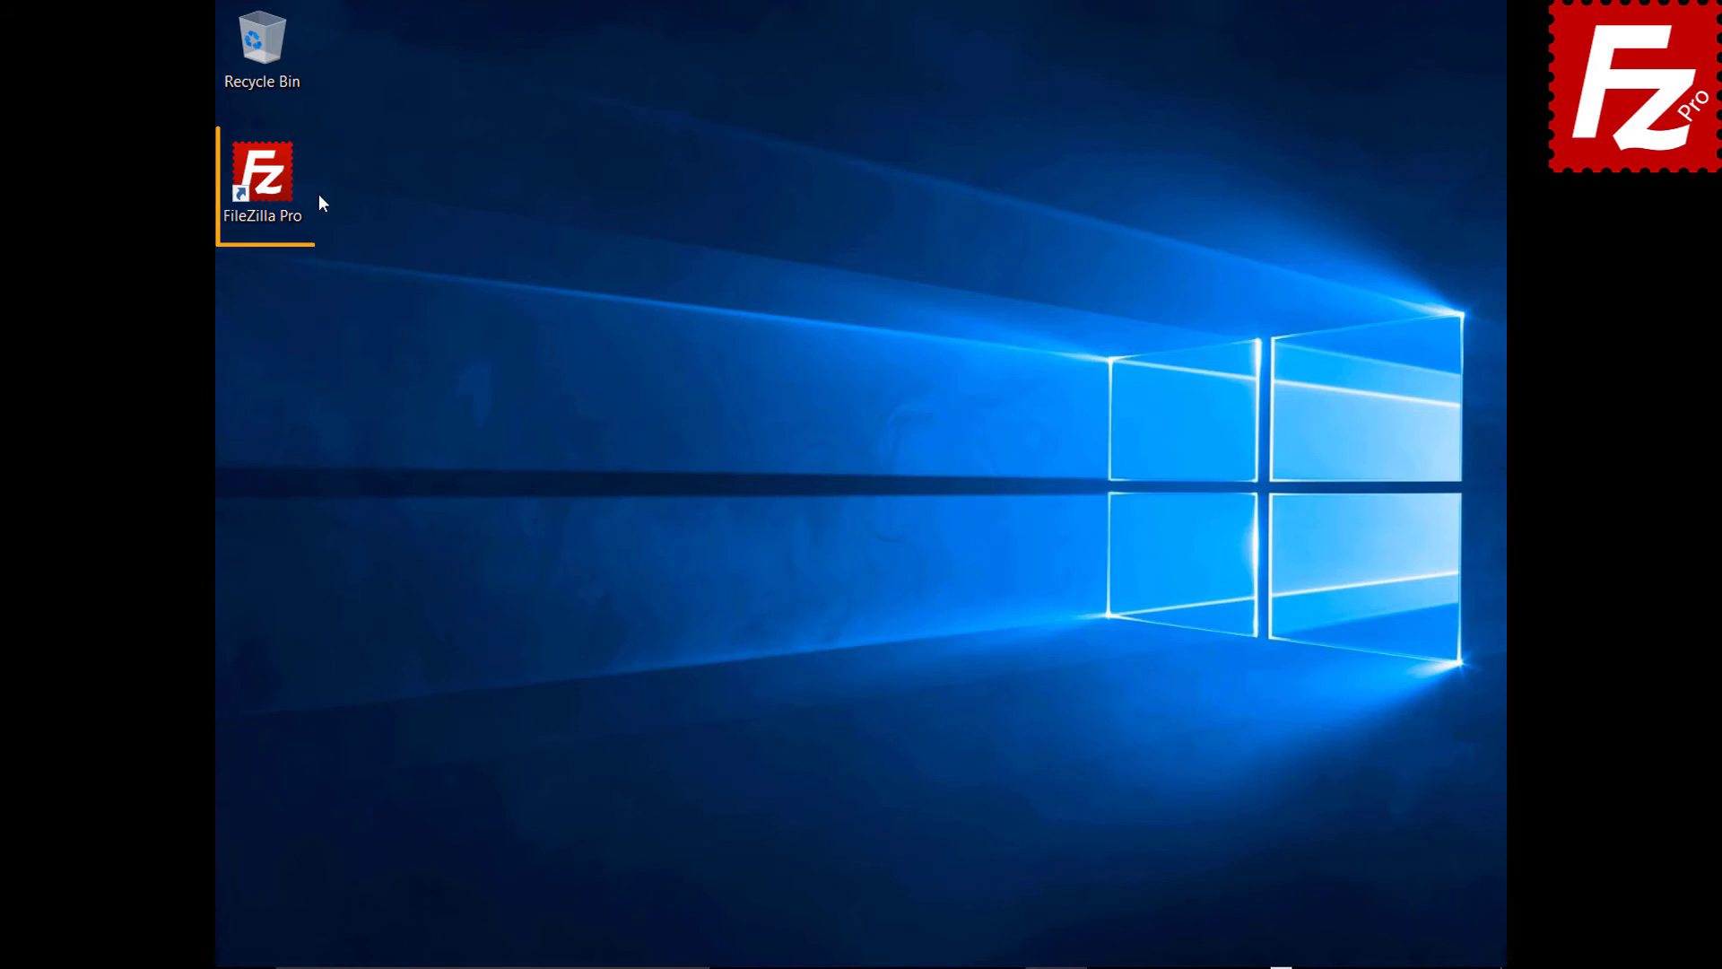
- Launch FileZilla Pro and add a new Site Manager entry named 'WebDav'
double_click(269, 184)
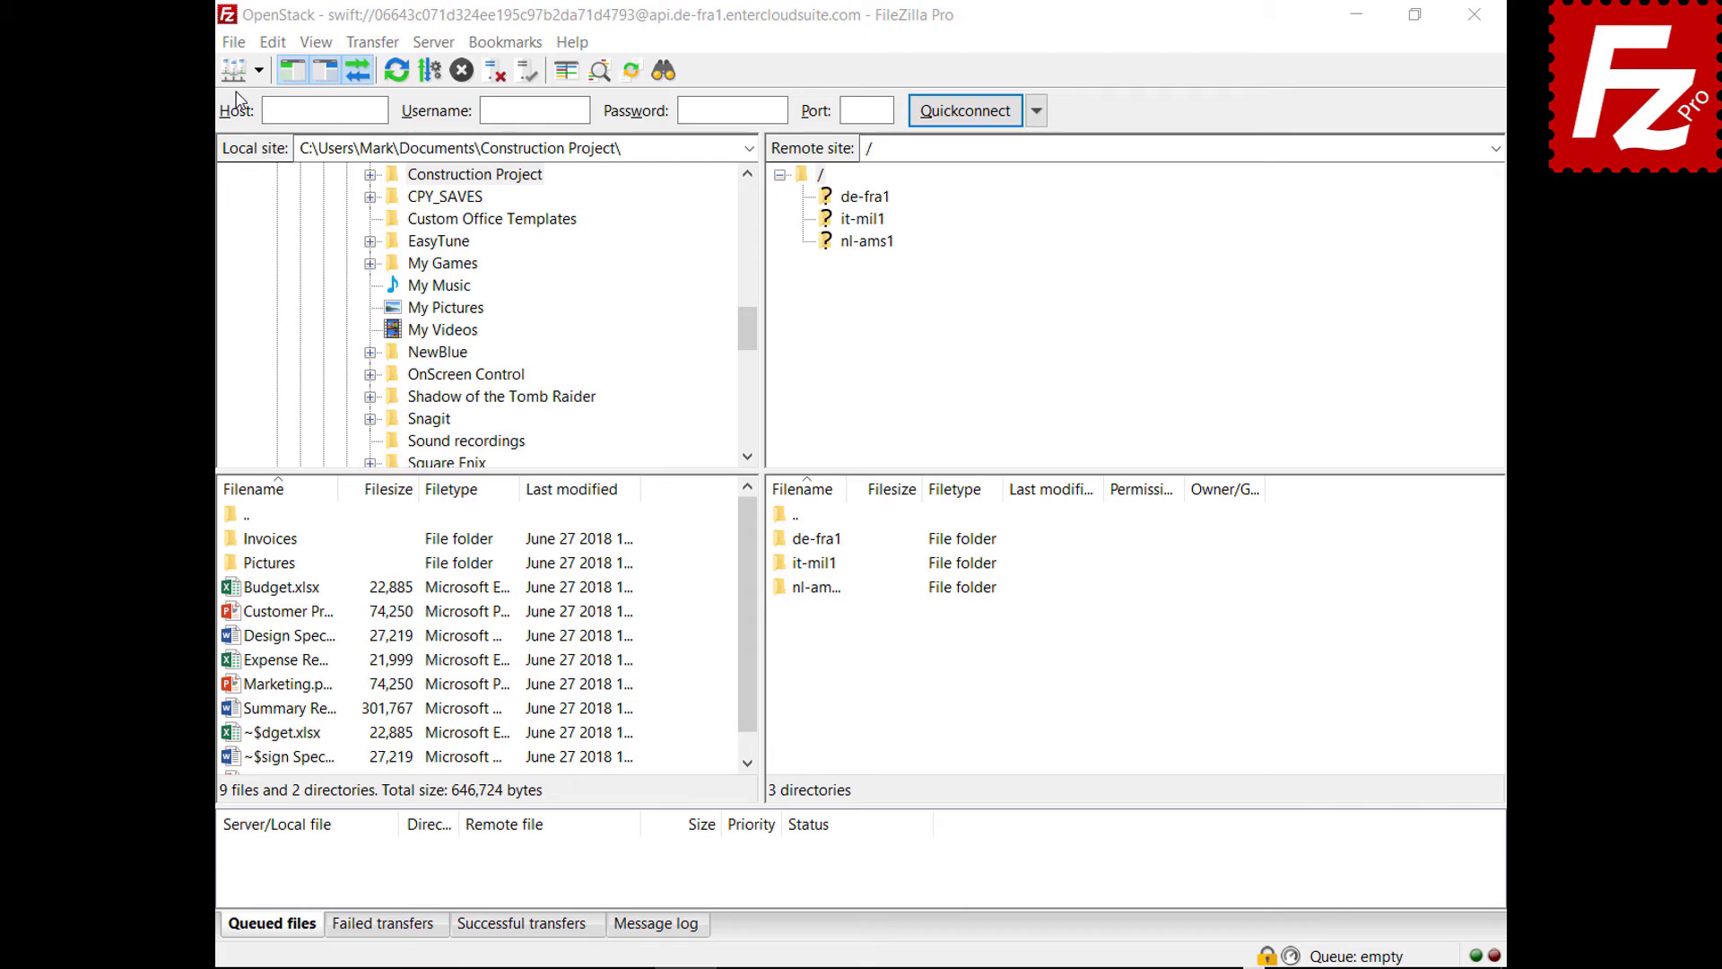
click(233, 42)
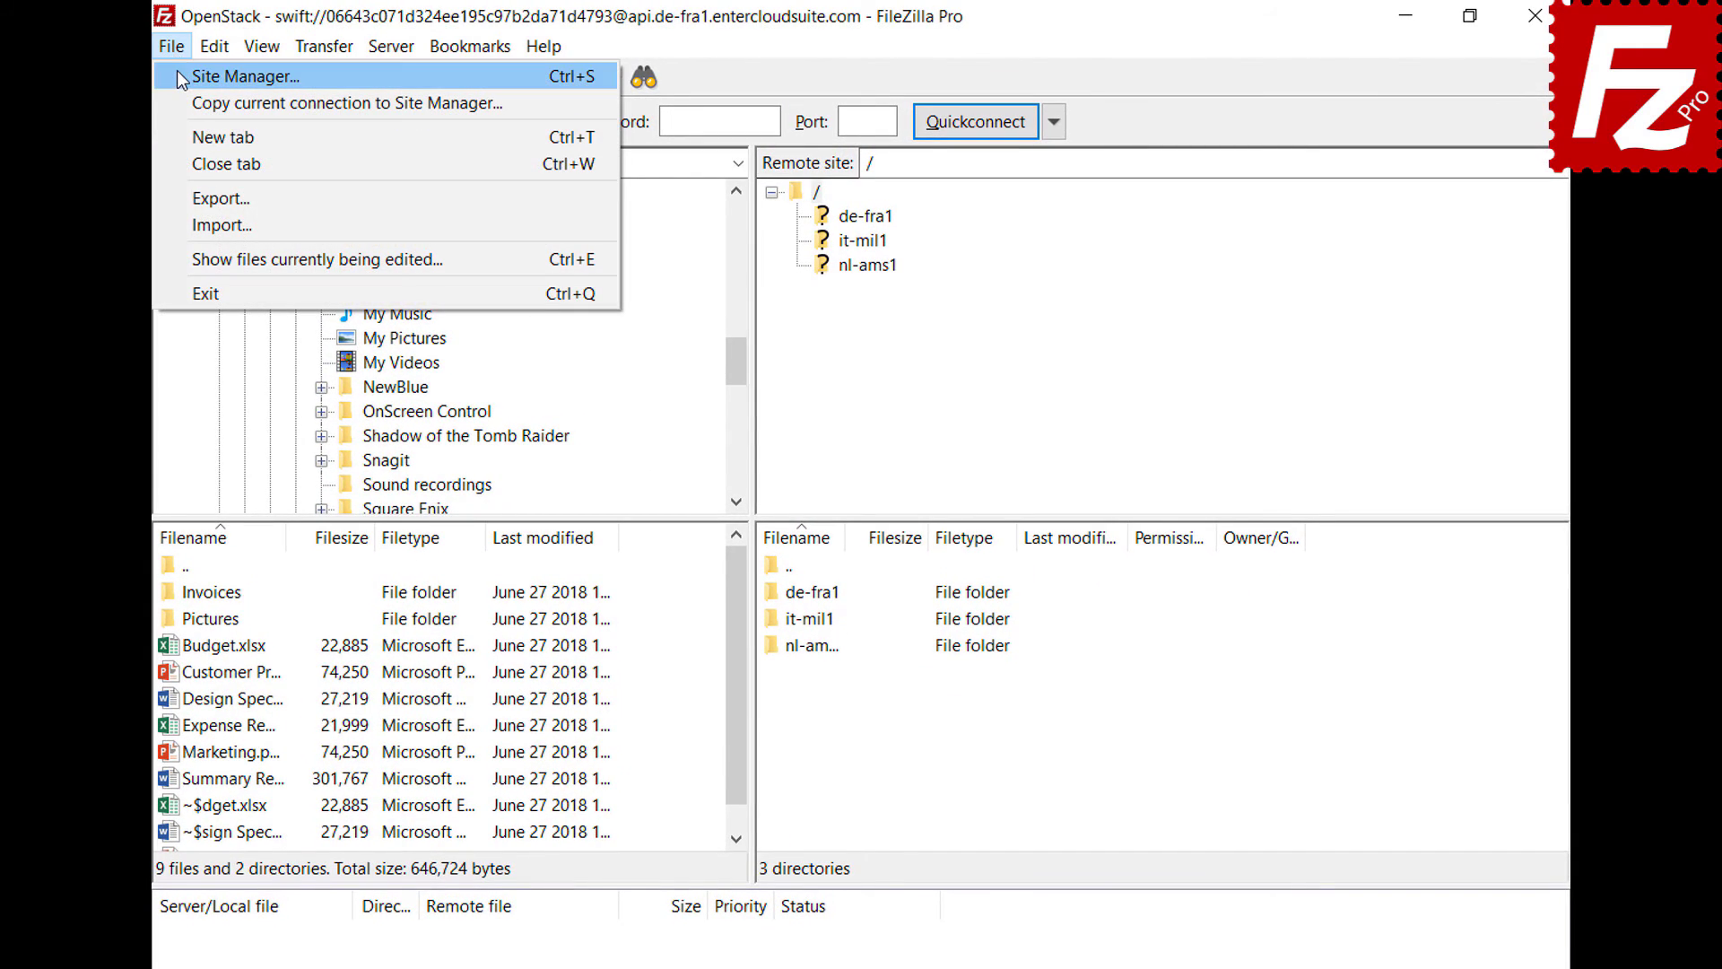
click(179, 77)
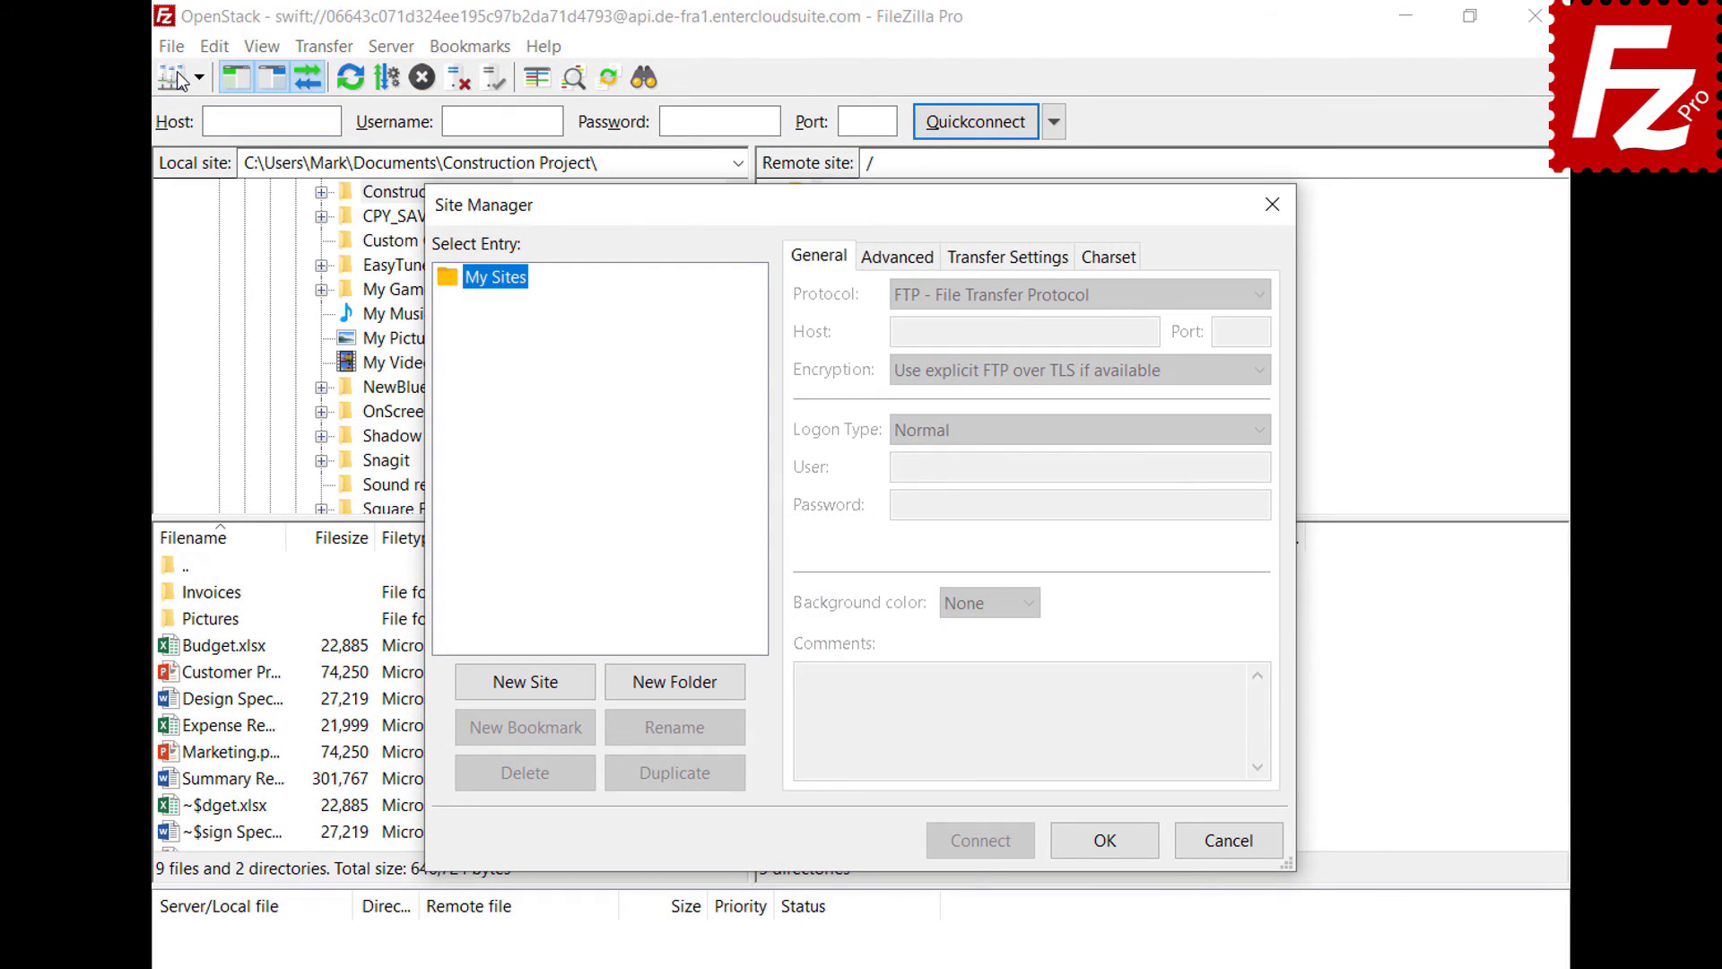
click(530, 694)
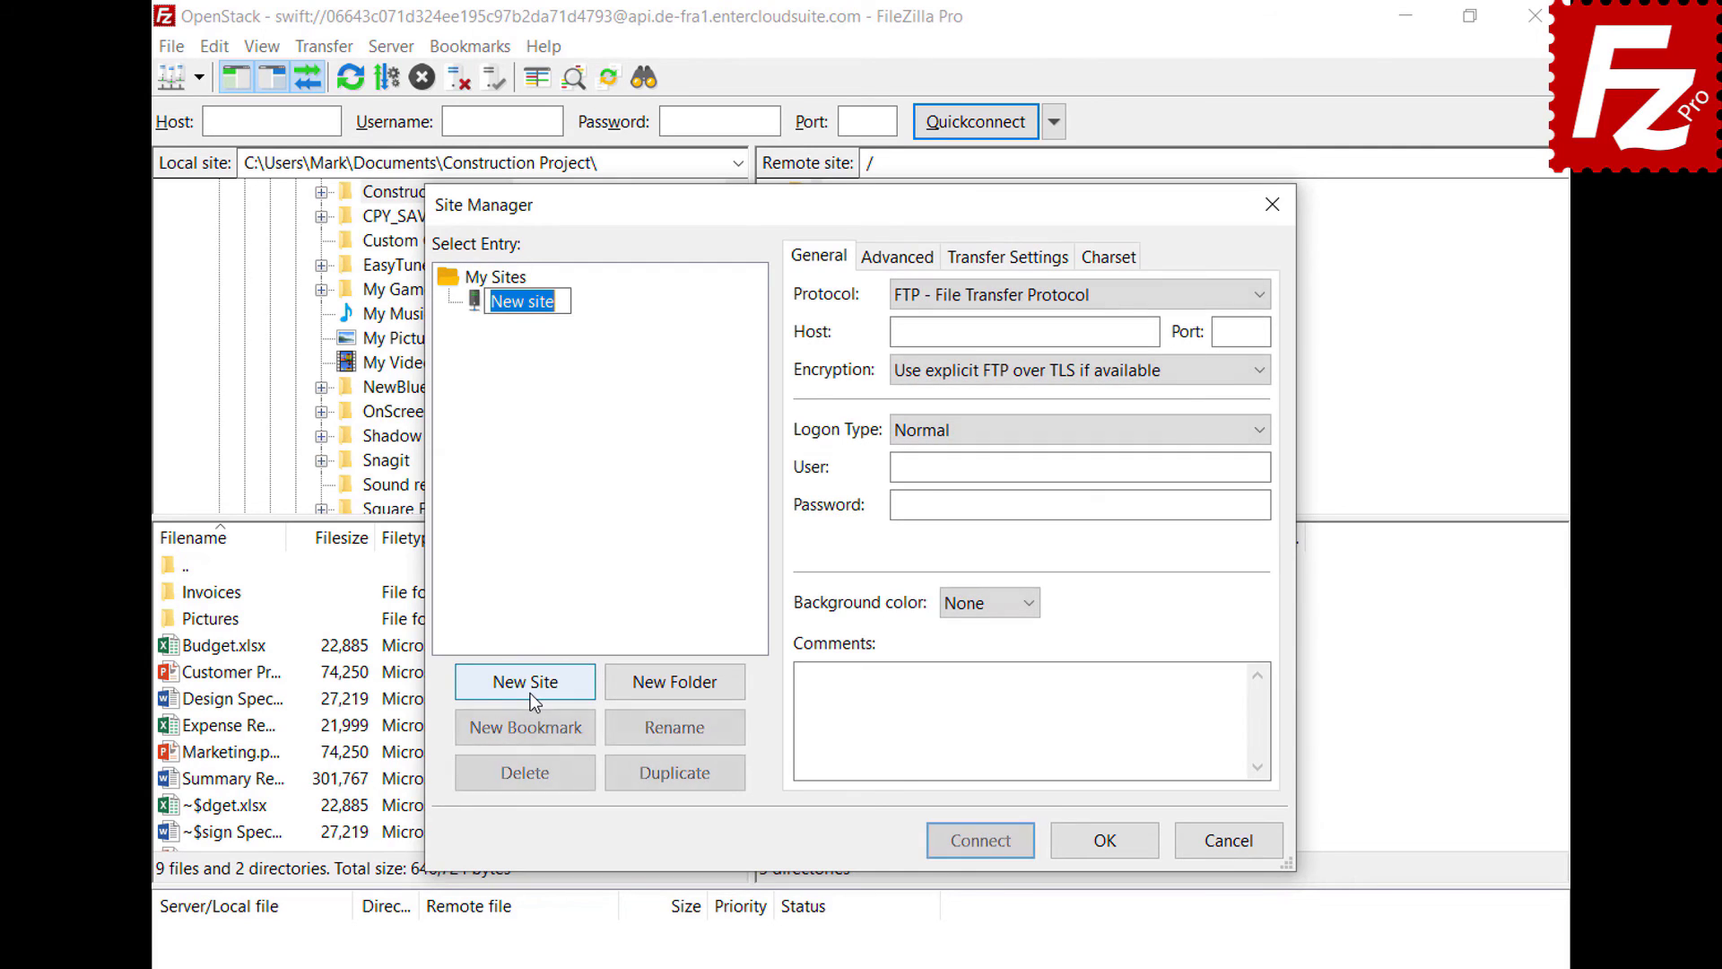
text(WebDav)
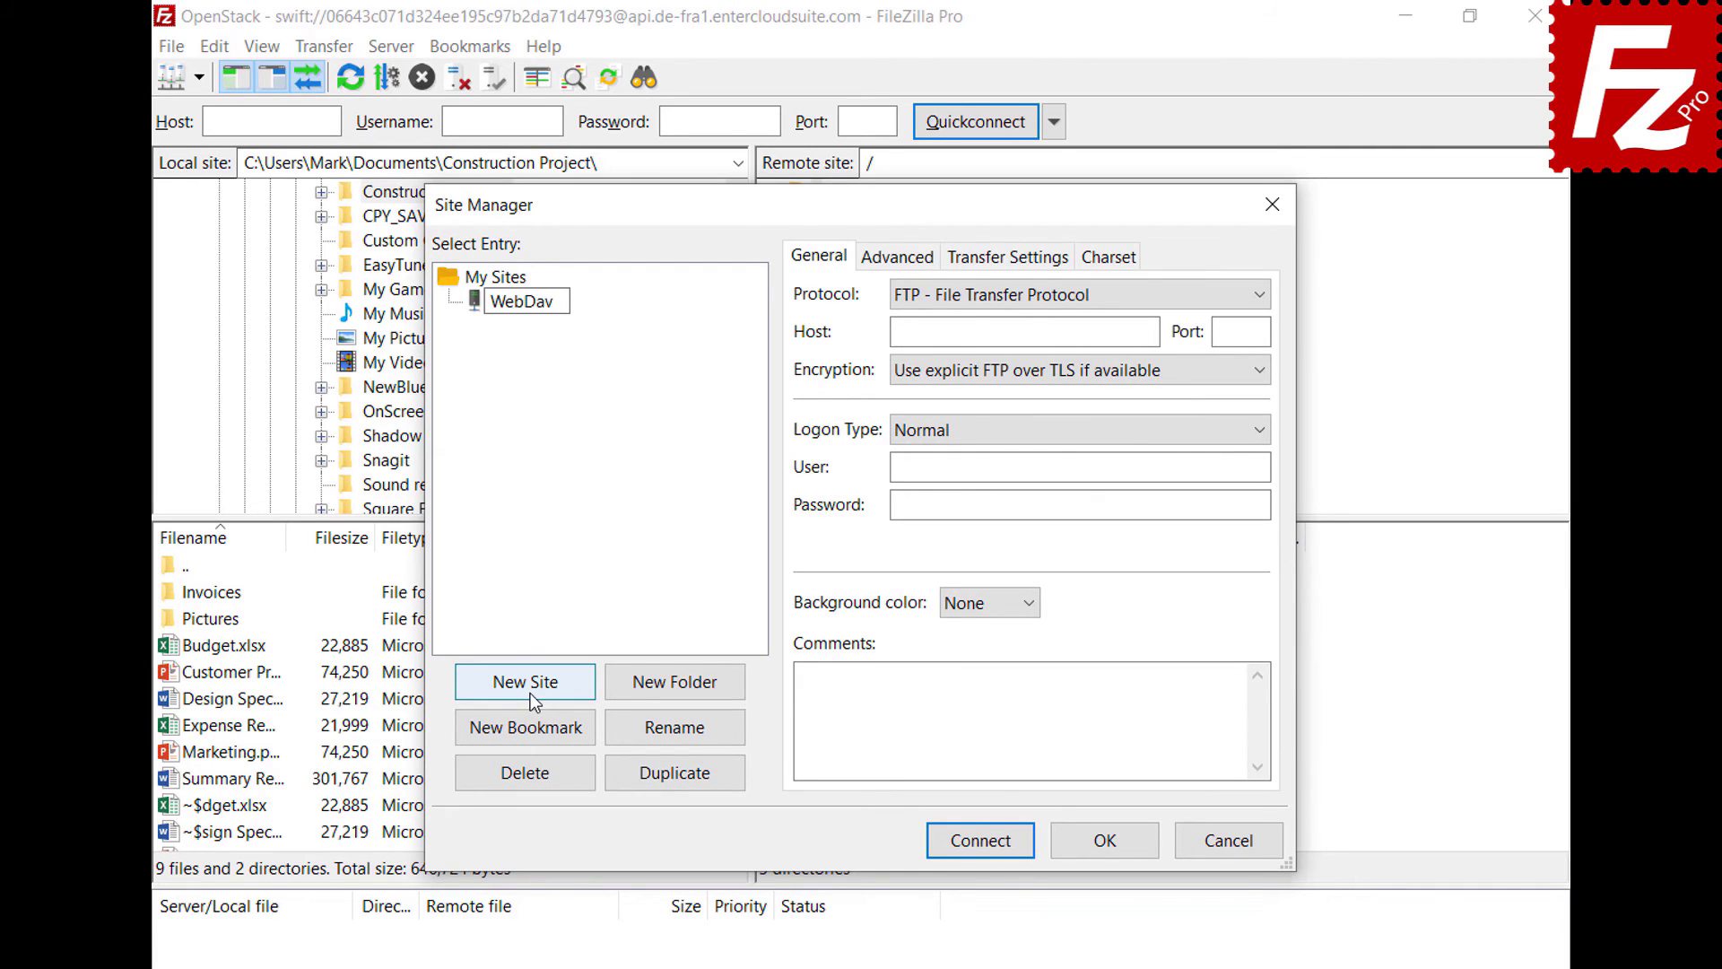
key(Return)
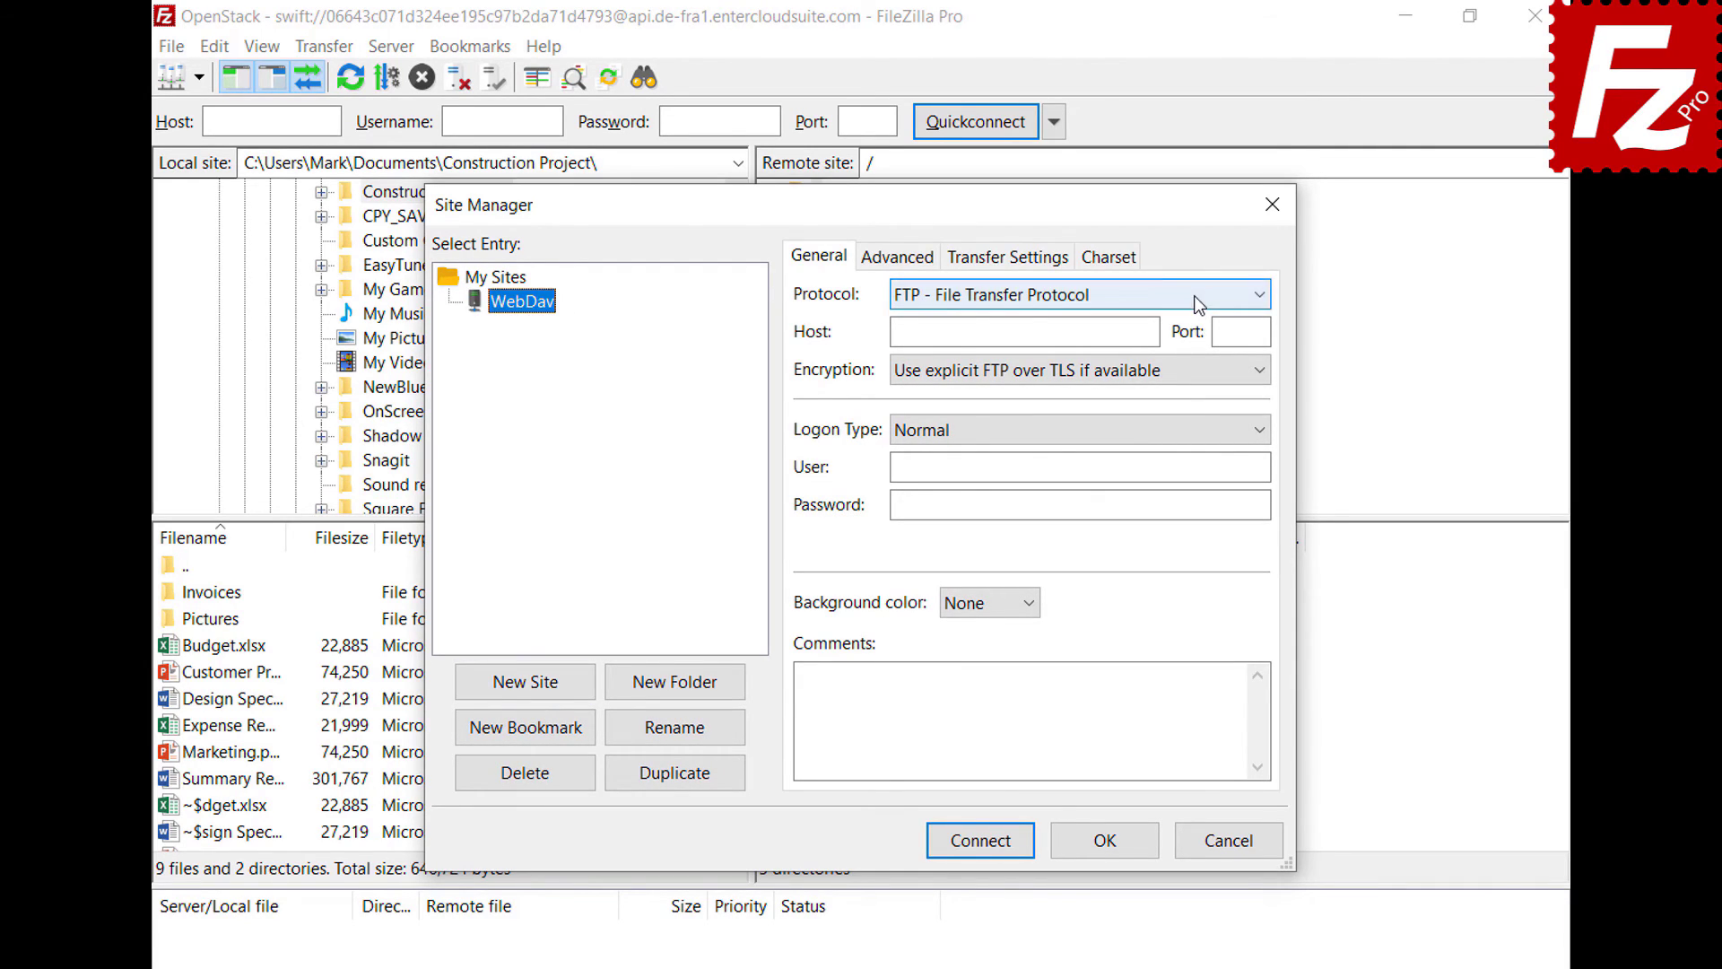
- Set protocol WebDAV, host webdav.opendrive.com, the account user name and password, then connect
click(1192, 295)
click(1182, 405)
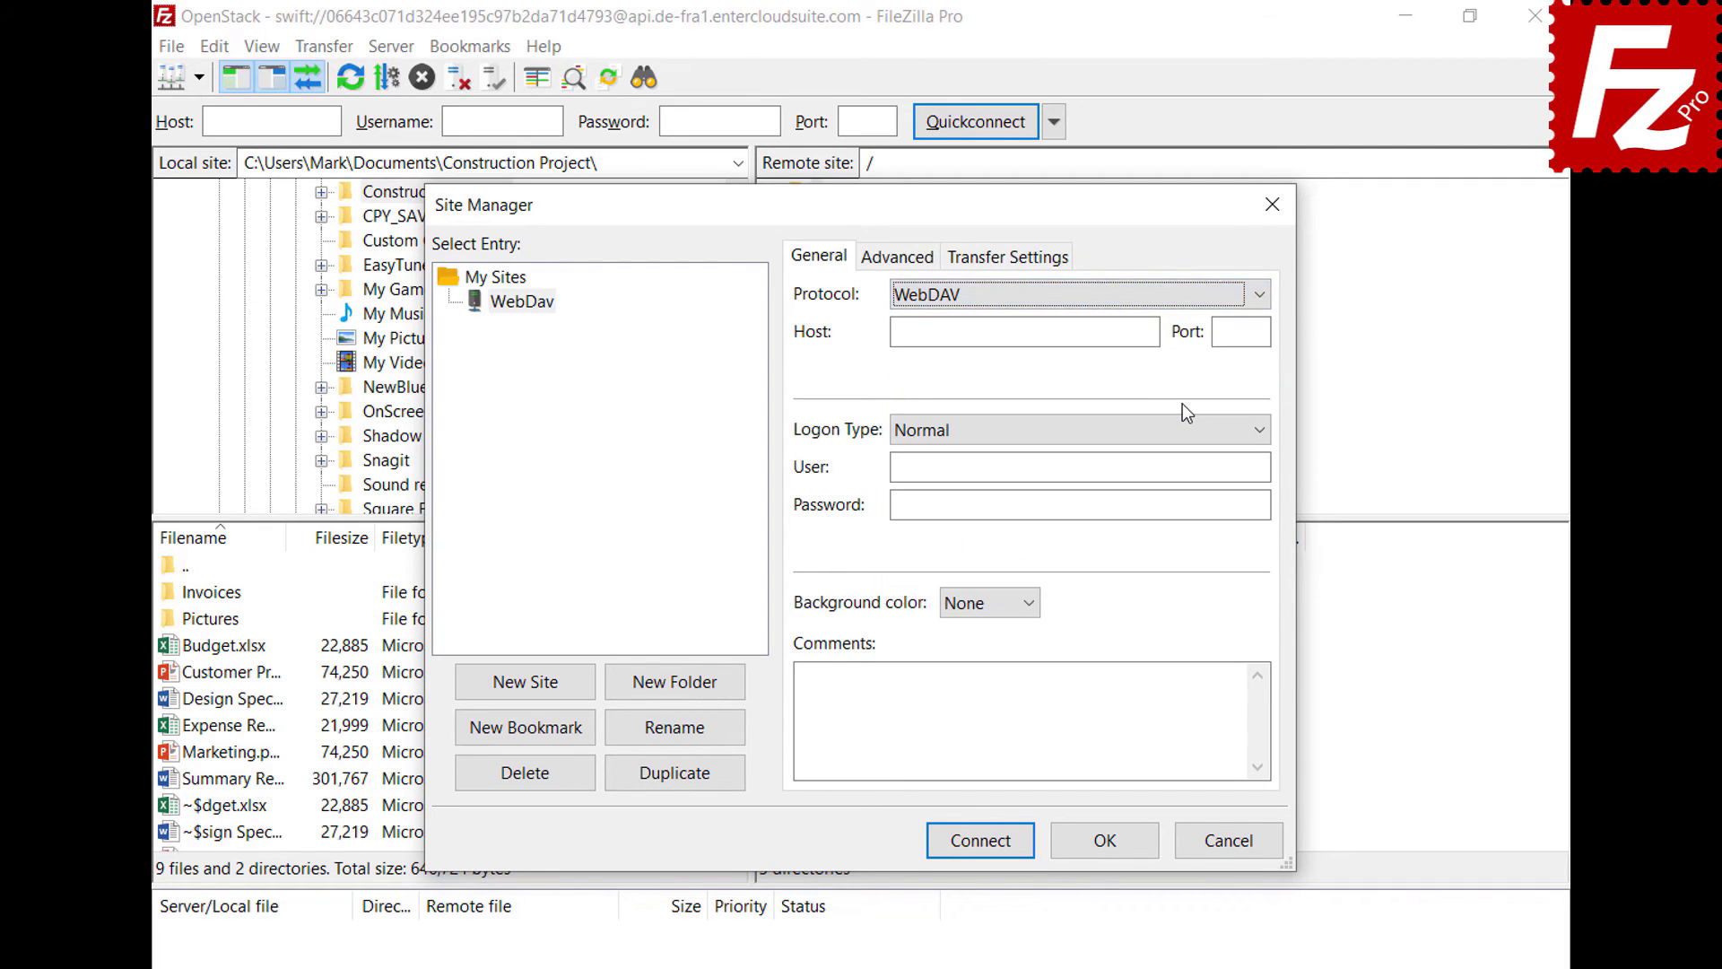
click(1151, 330)
text(webdav.opendrive.com)
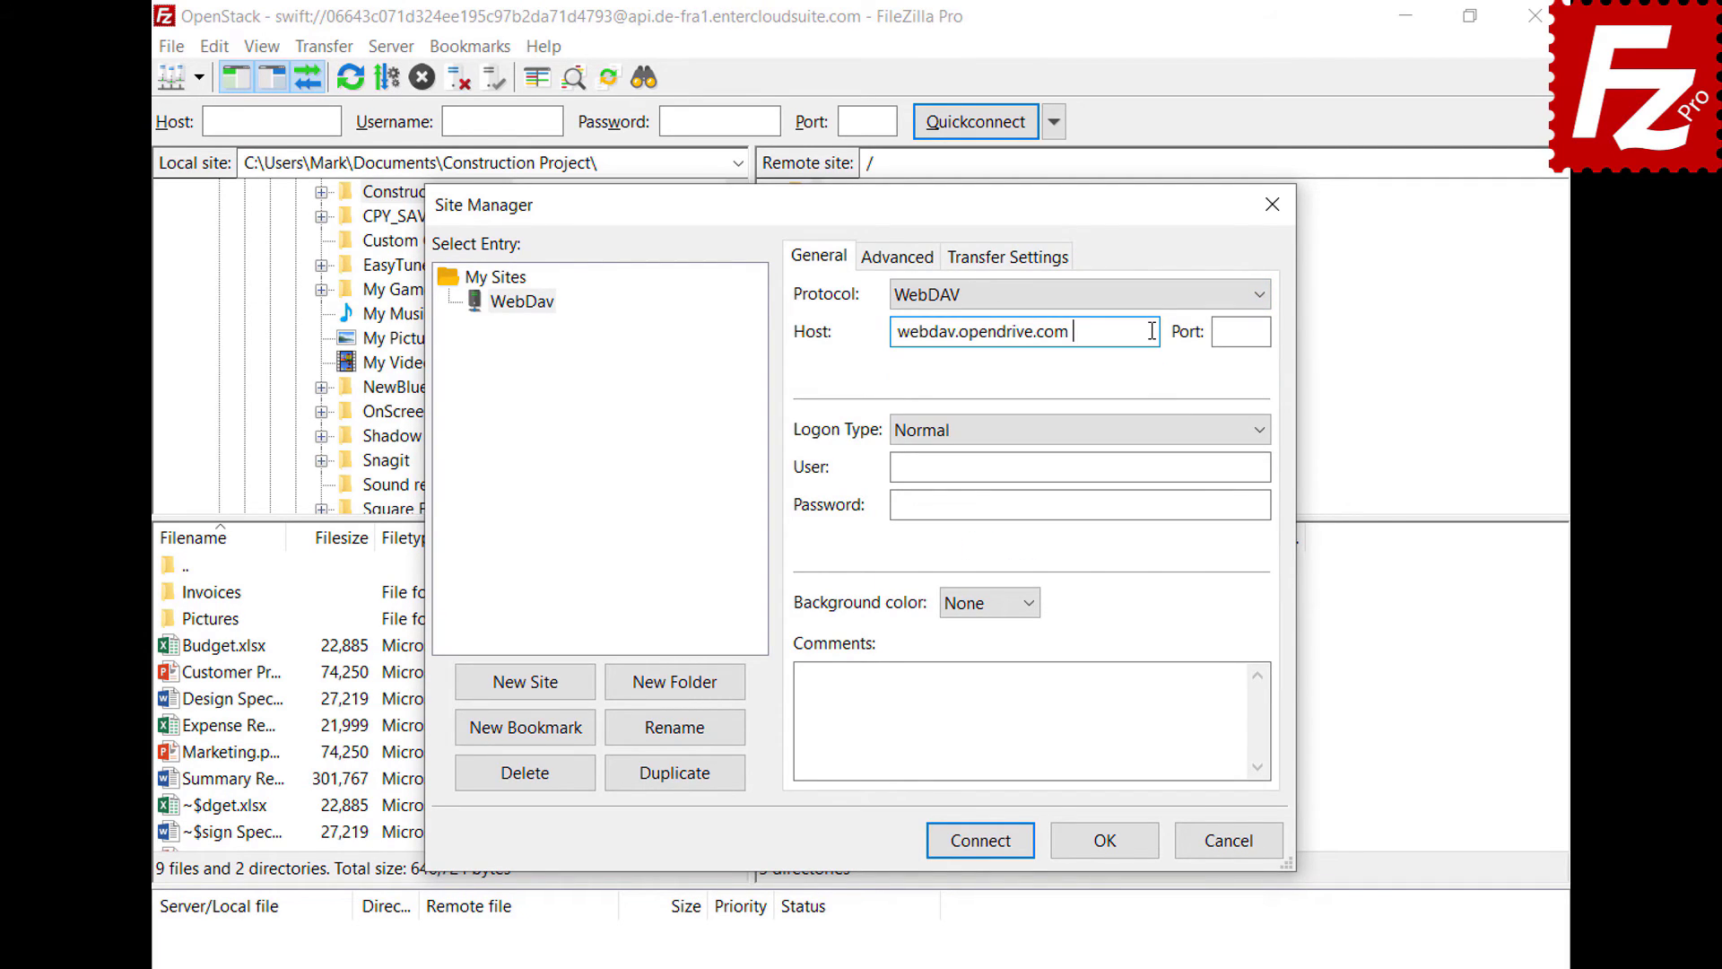
click(1249, 466)
key(ctrl+v)
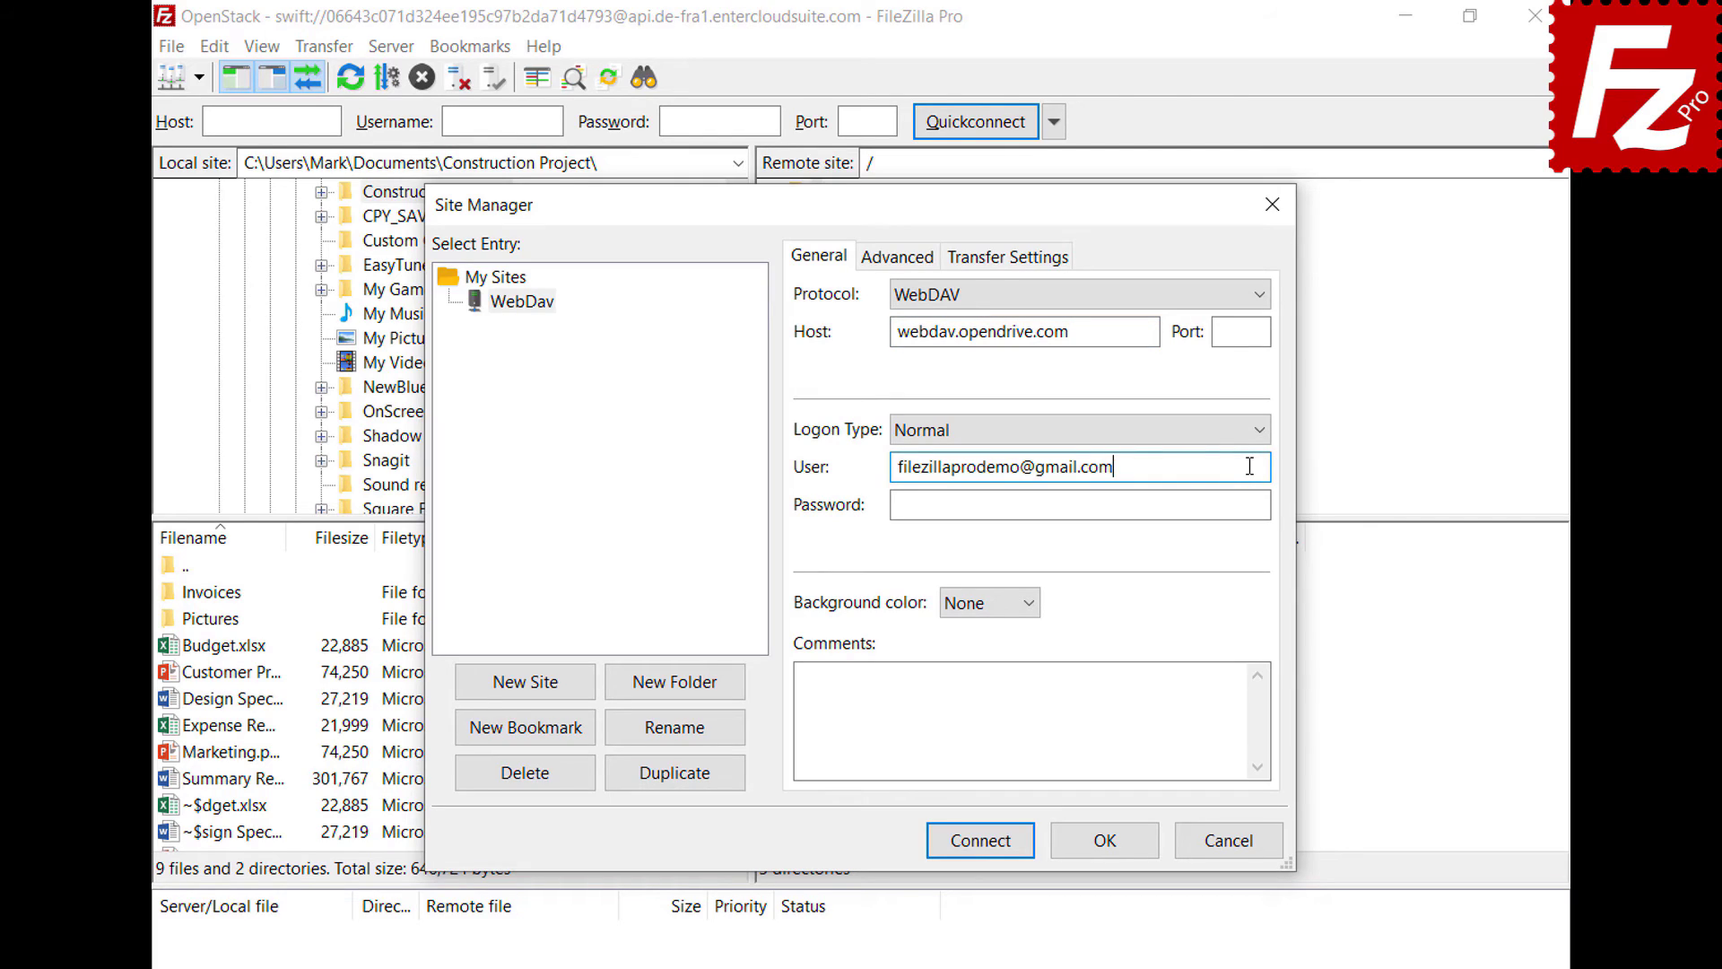
click(1245, 504)
key(ctrl+v)
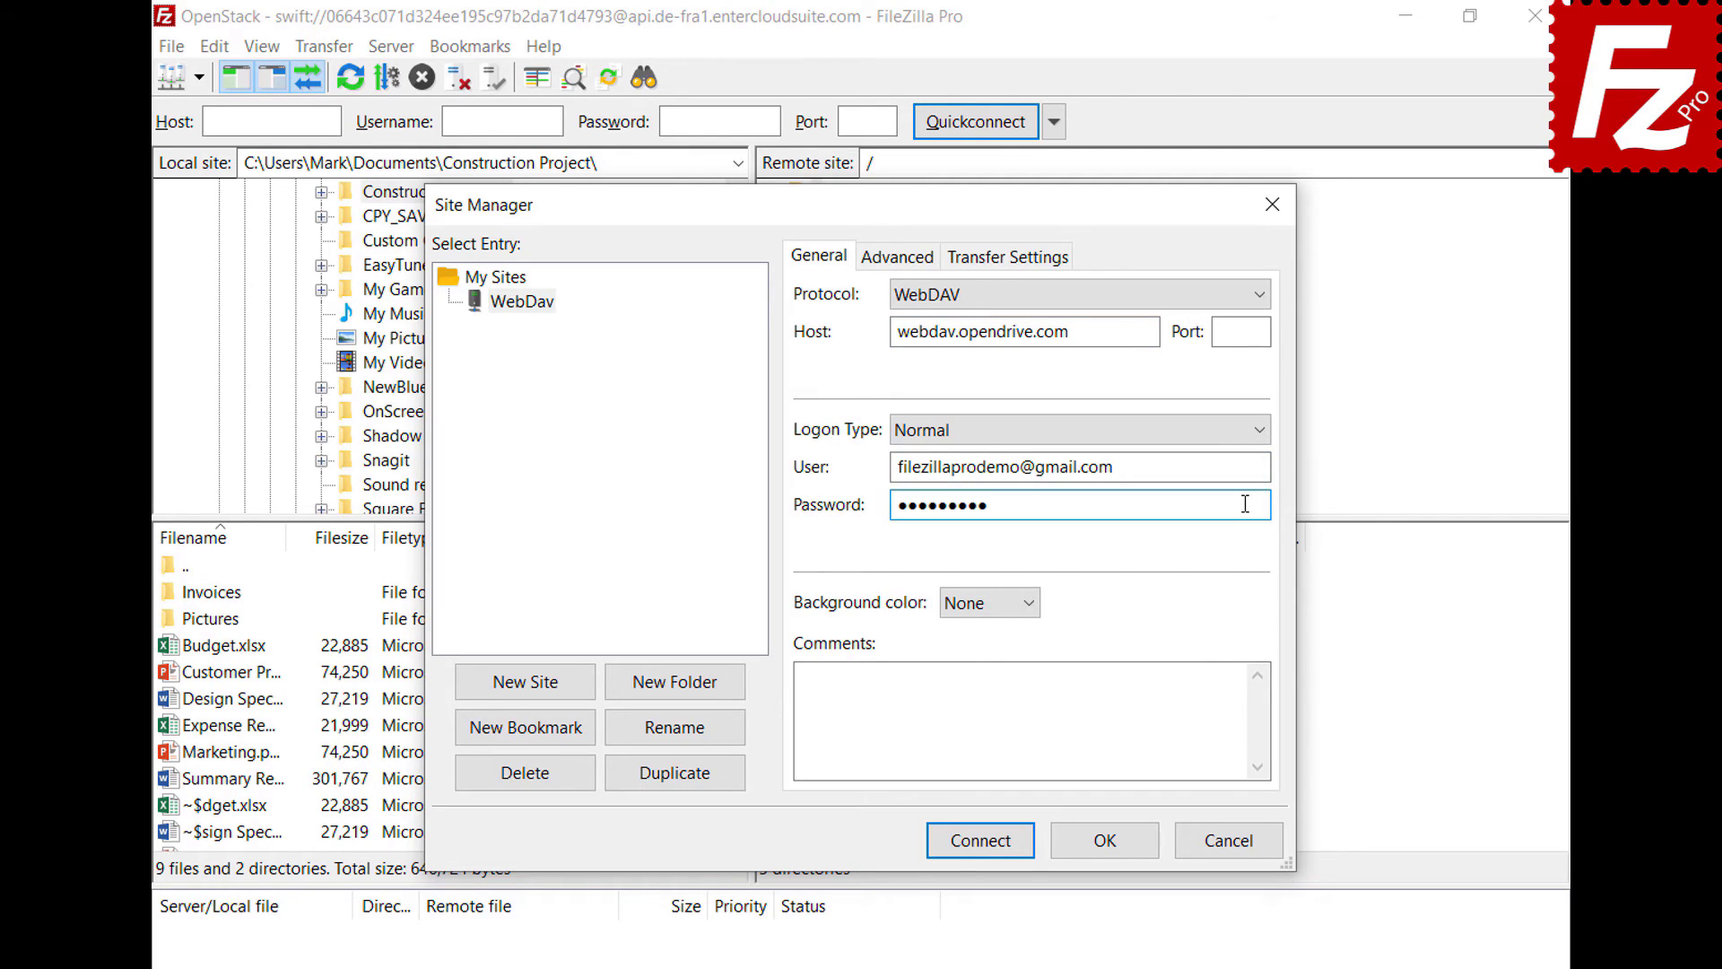
click(986, 843)
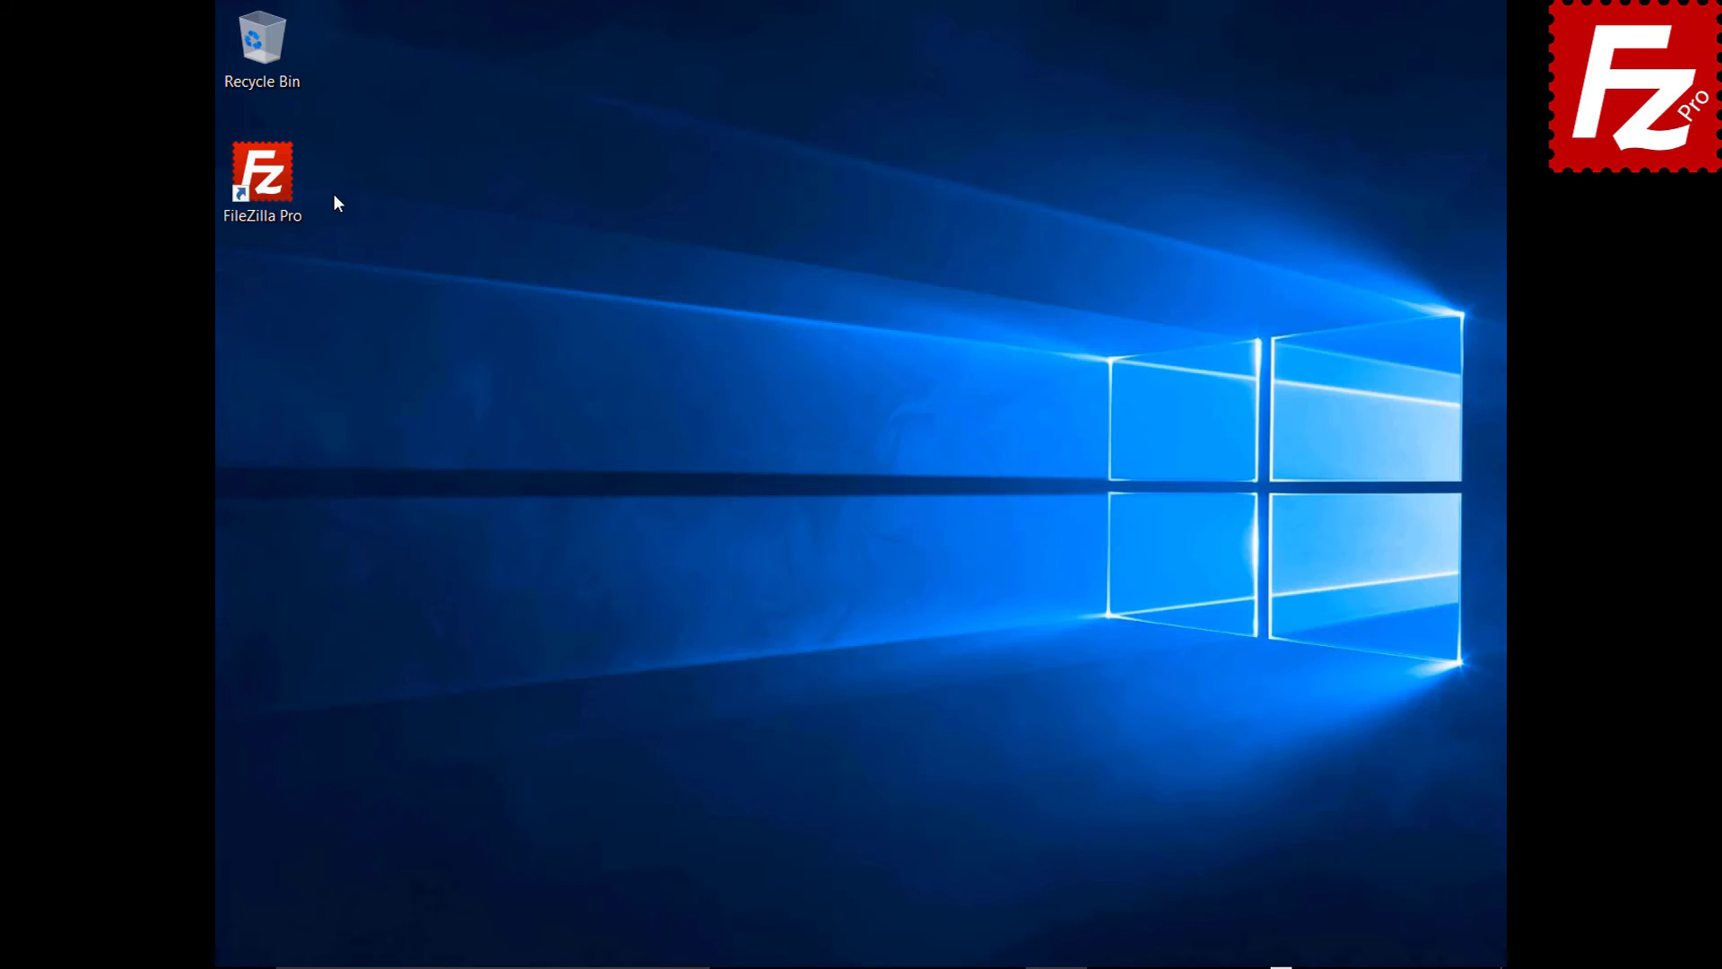
- Launch FileZilla Pro and add a new Site Manager entry named 'OpenStack'
double_click(272, 186)
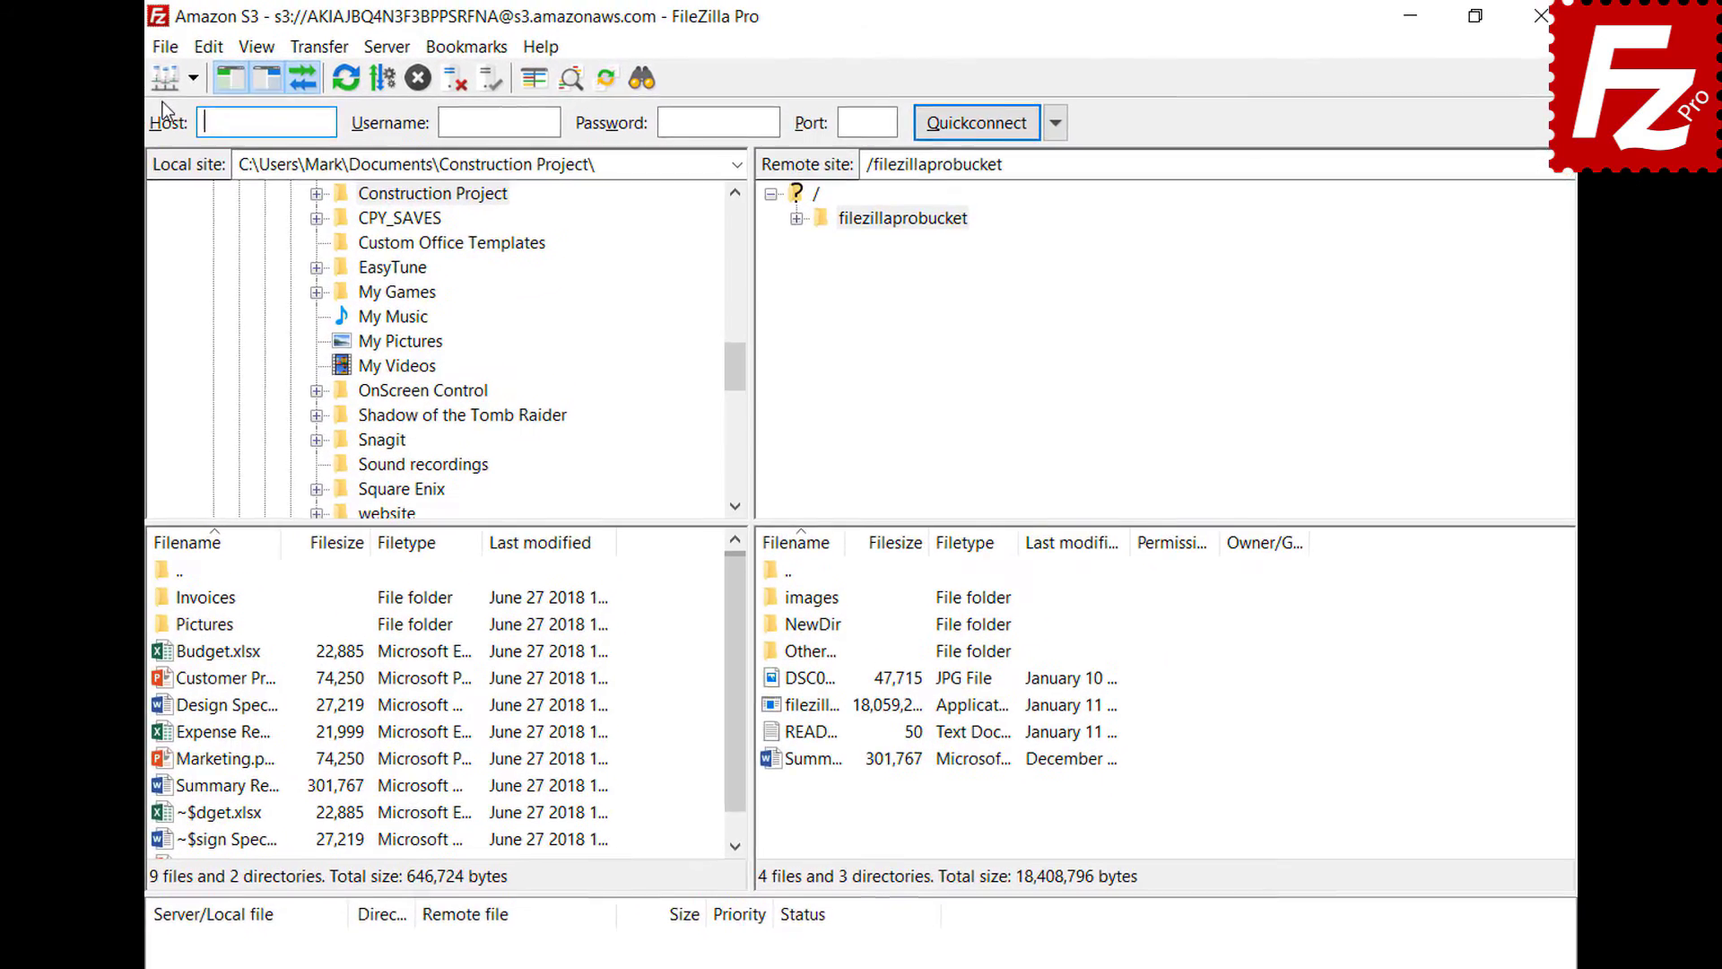
click(233, 44)
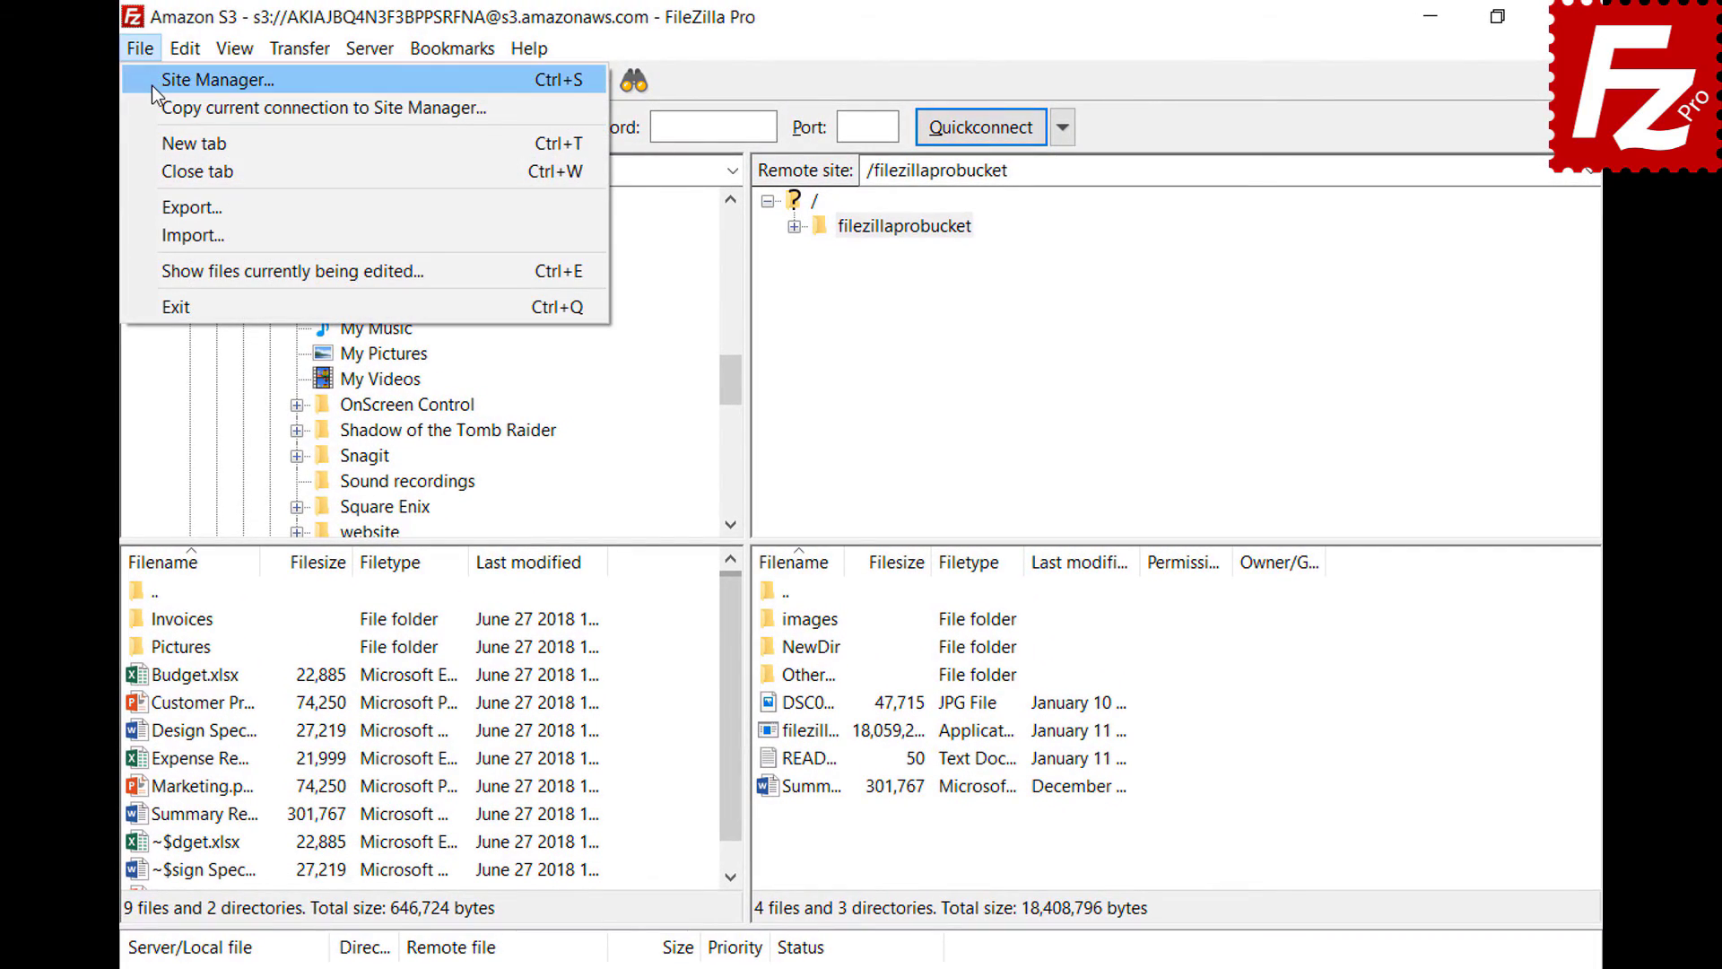
click(154, 85)
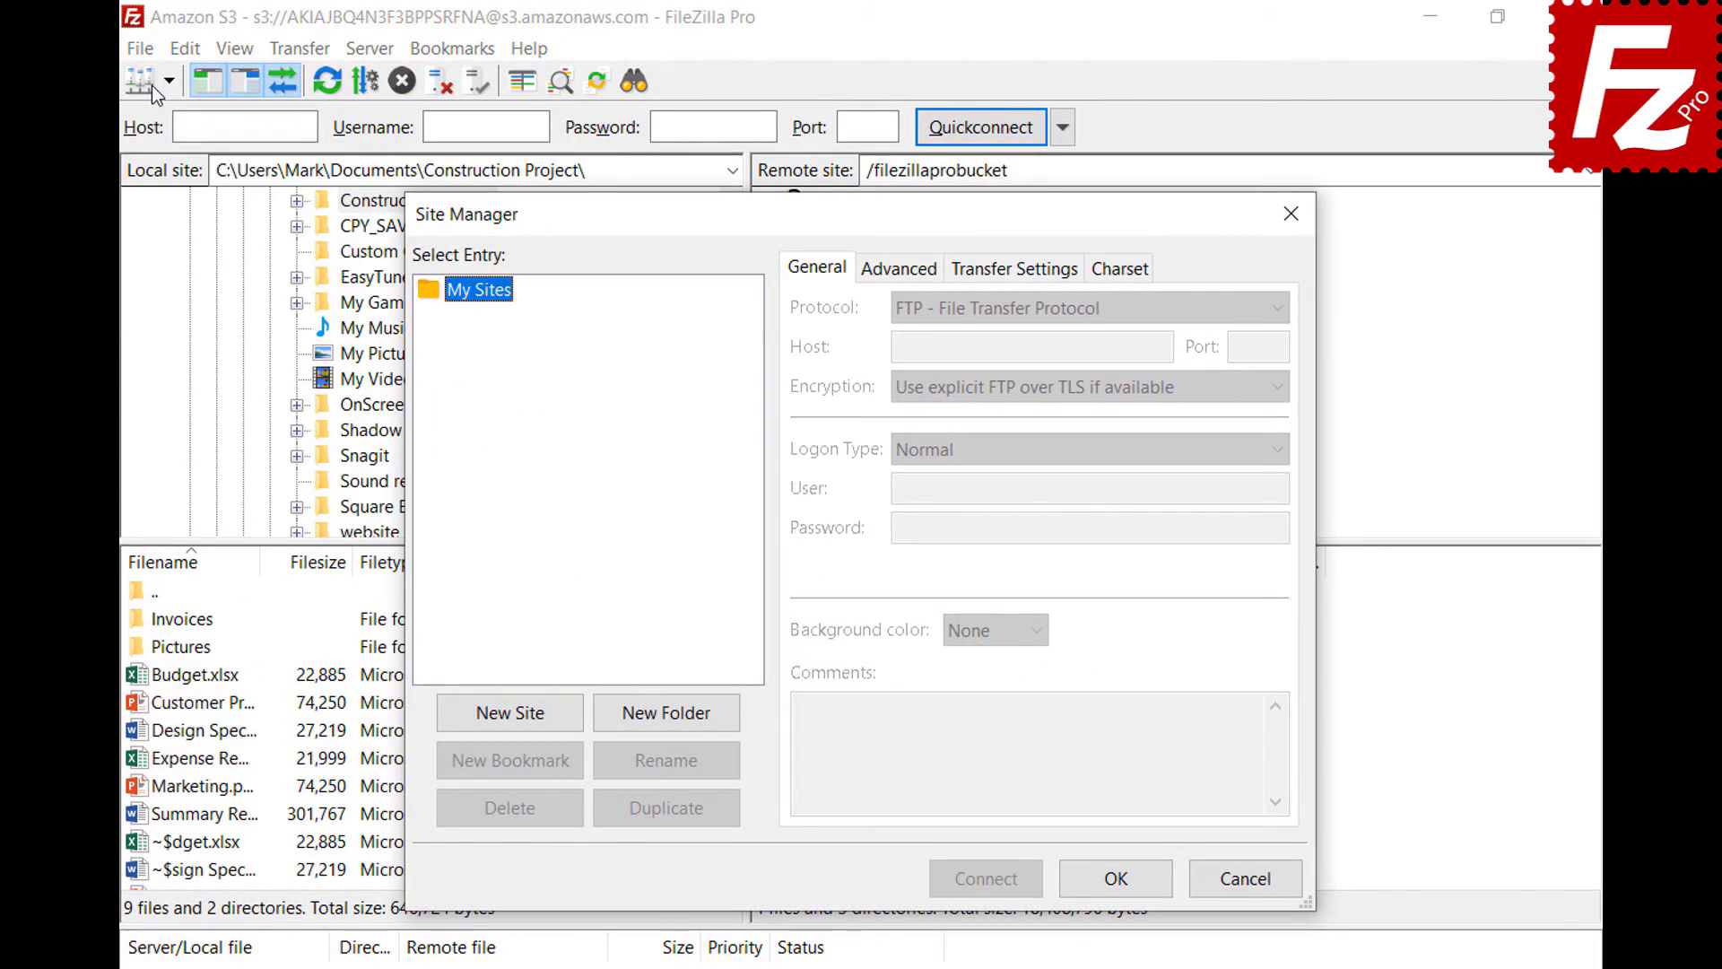
click(514, 721)
text(OpenStack)
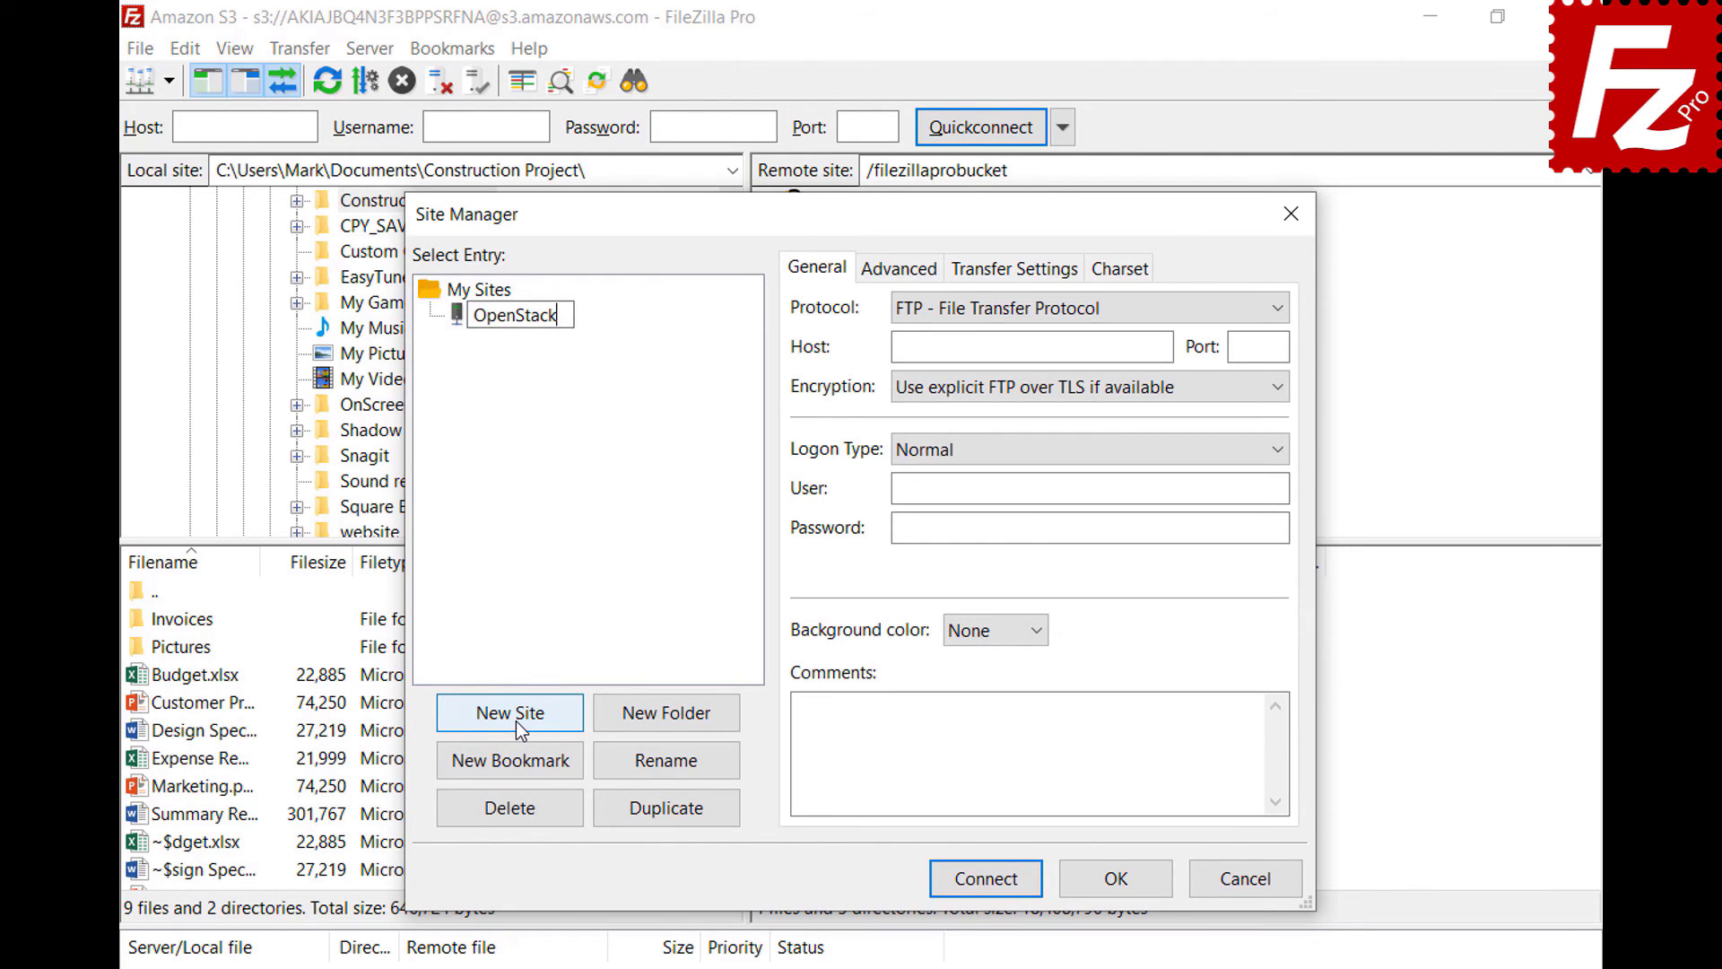
key(Return)
- Choose OpenStack Swift with the entercloudsuite identity host, /v2.0/tokens path and the project ID
click(1106, 311)
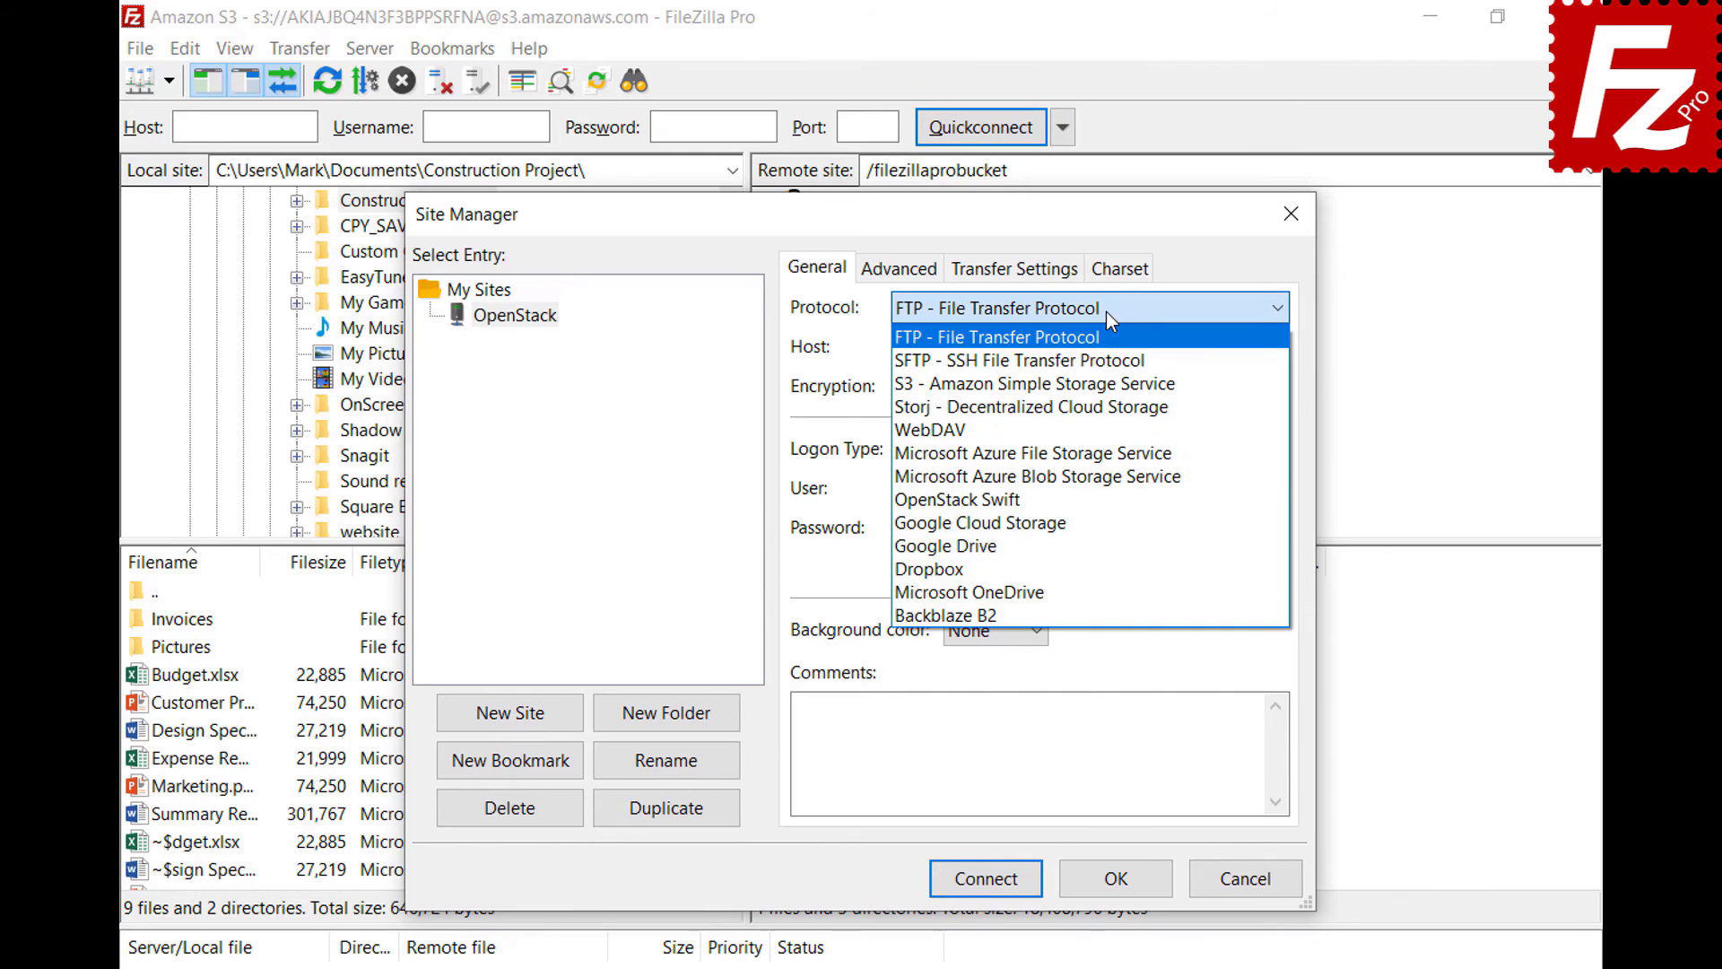
click(1105, 498)
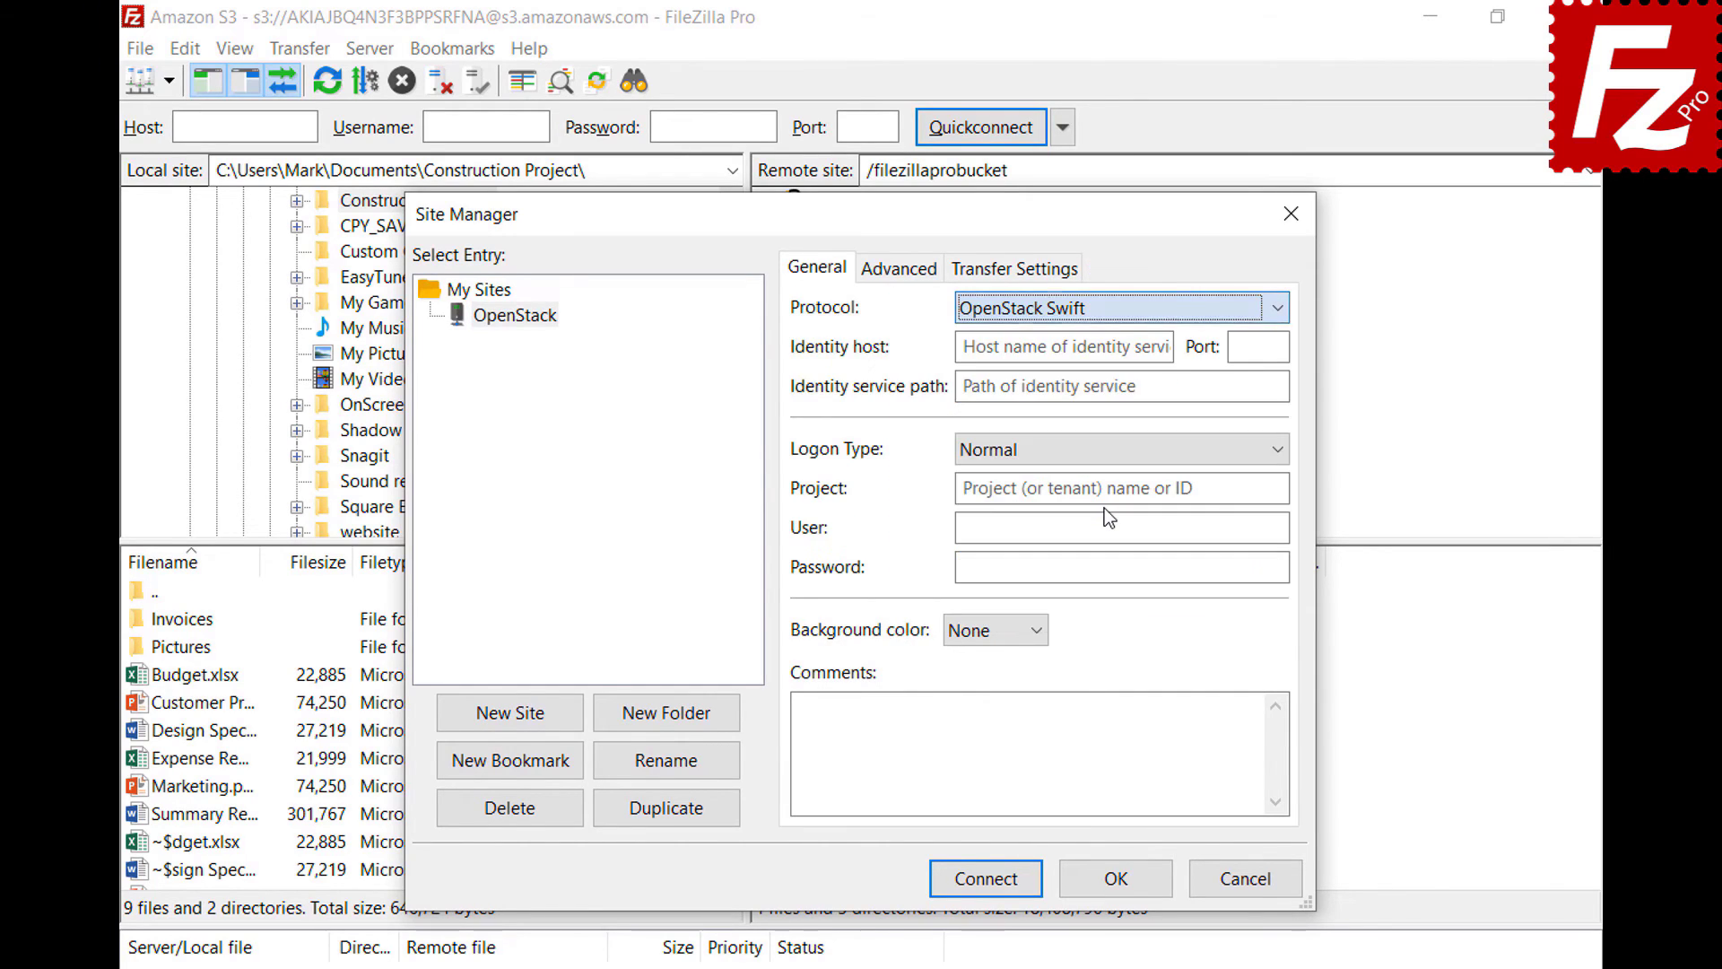
key(Tab)
key(ctrl+v)
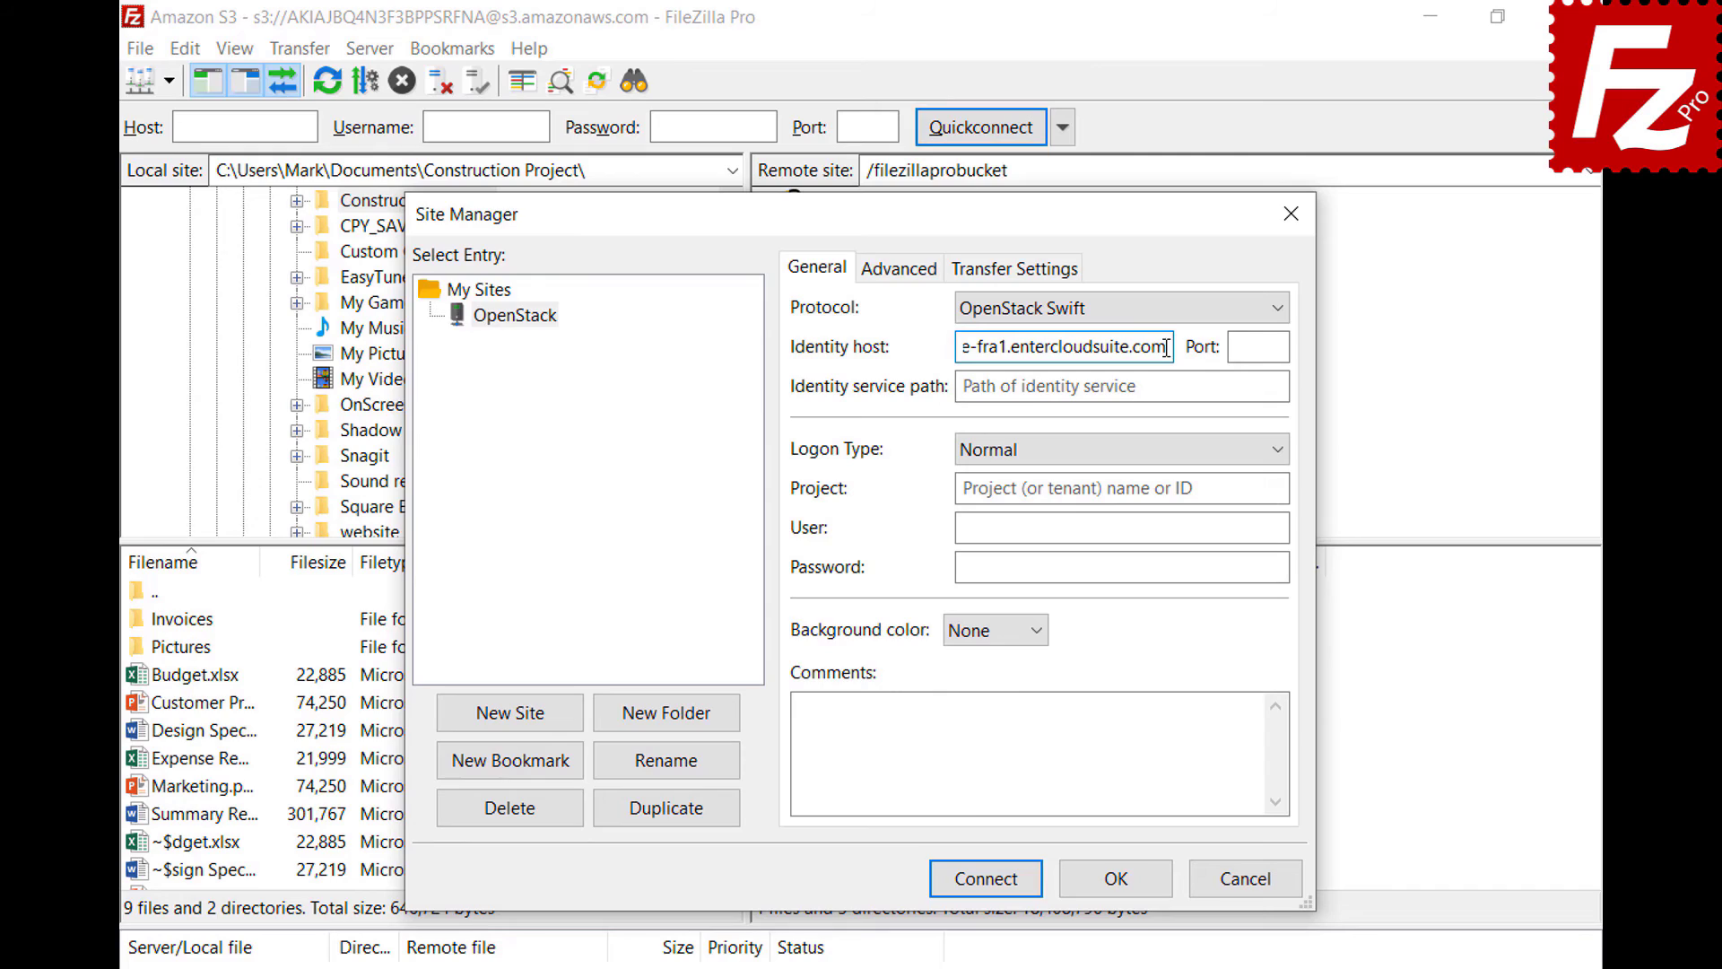
click(1271, 386)
text(/v2.0/tokens)
click(1277, 487)
text(06643c071d324ee195c97b2da71d4793)
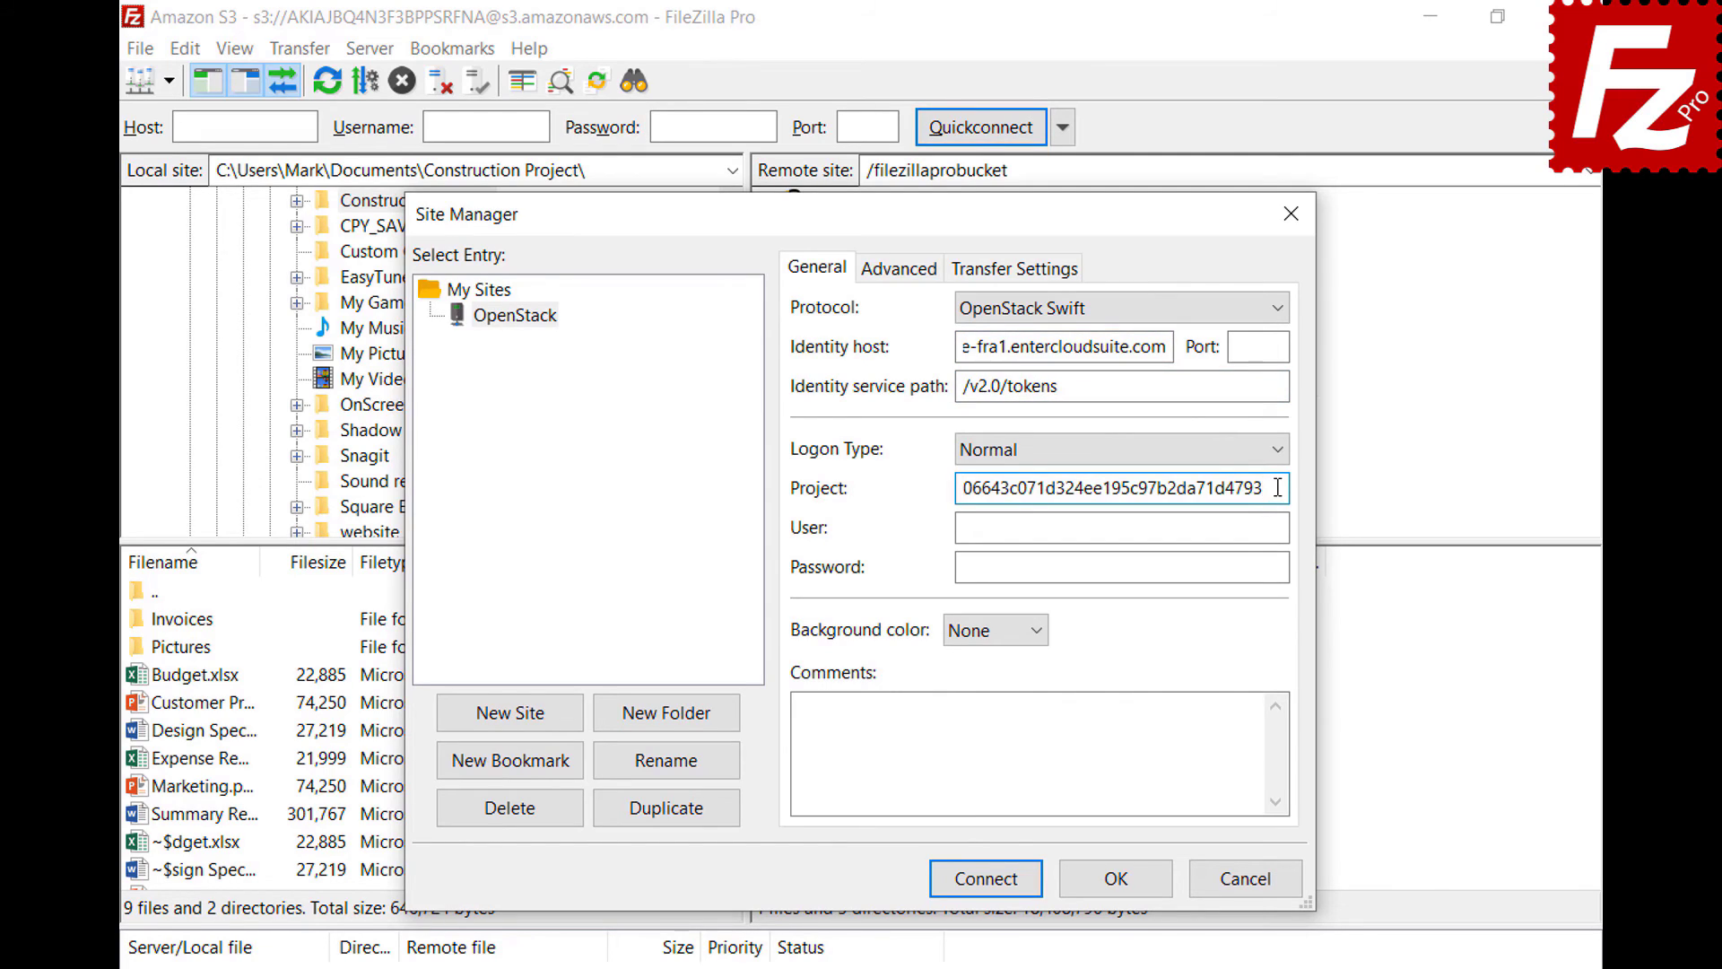
- Enter the account user name and password, then connect to the OpenStack site
click(1280, 527)
key(ctrl+v)
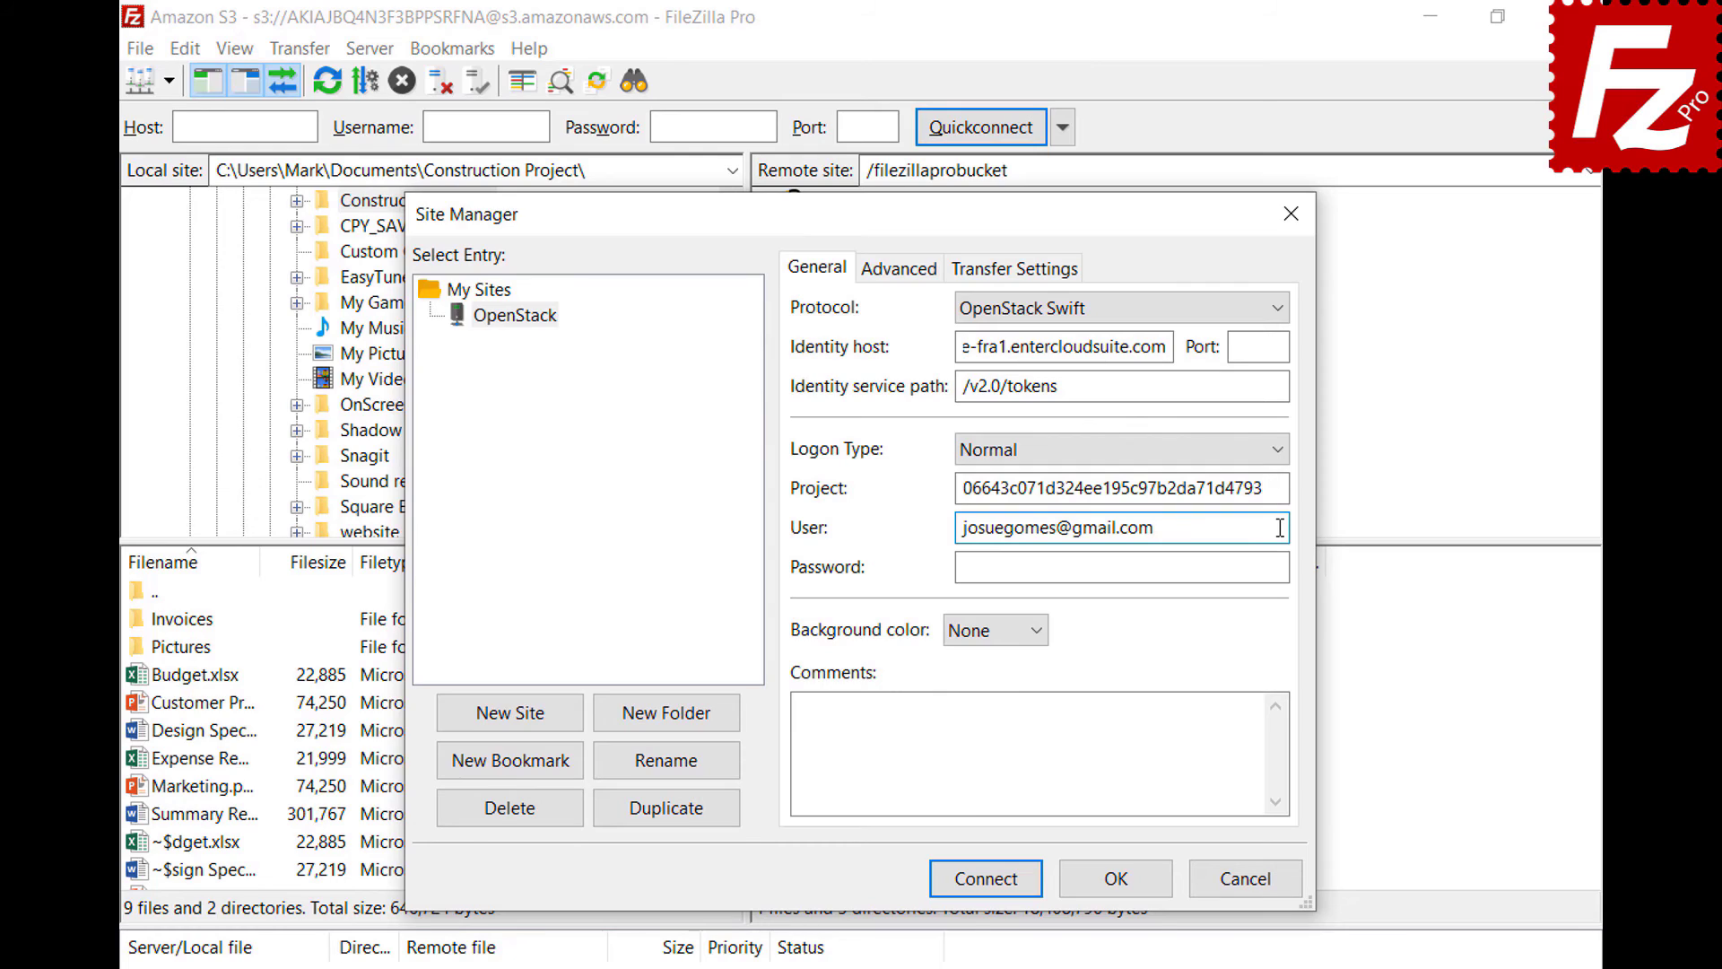
click(1283, 567)
key(ctrl+v)
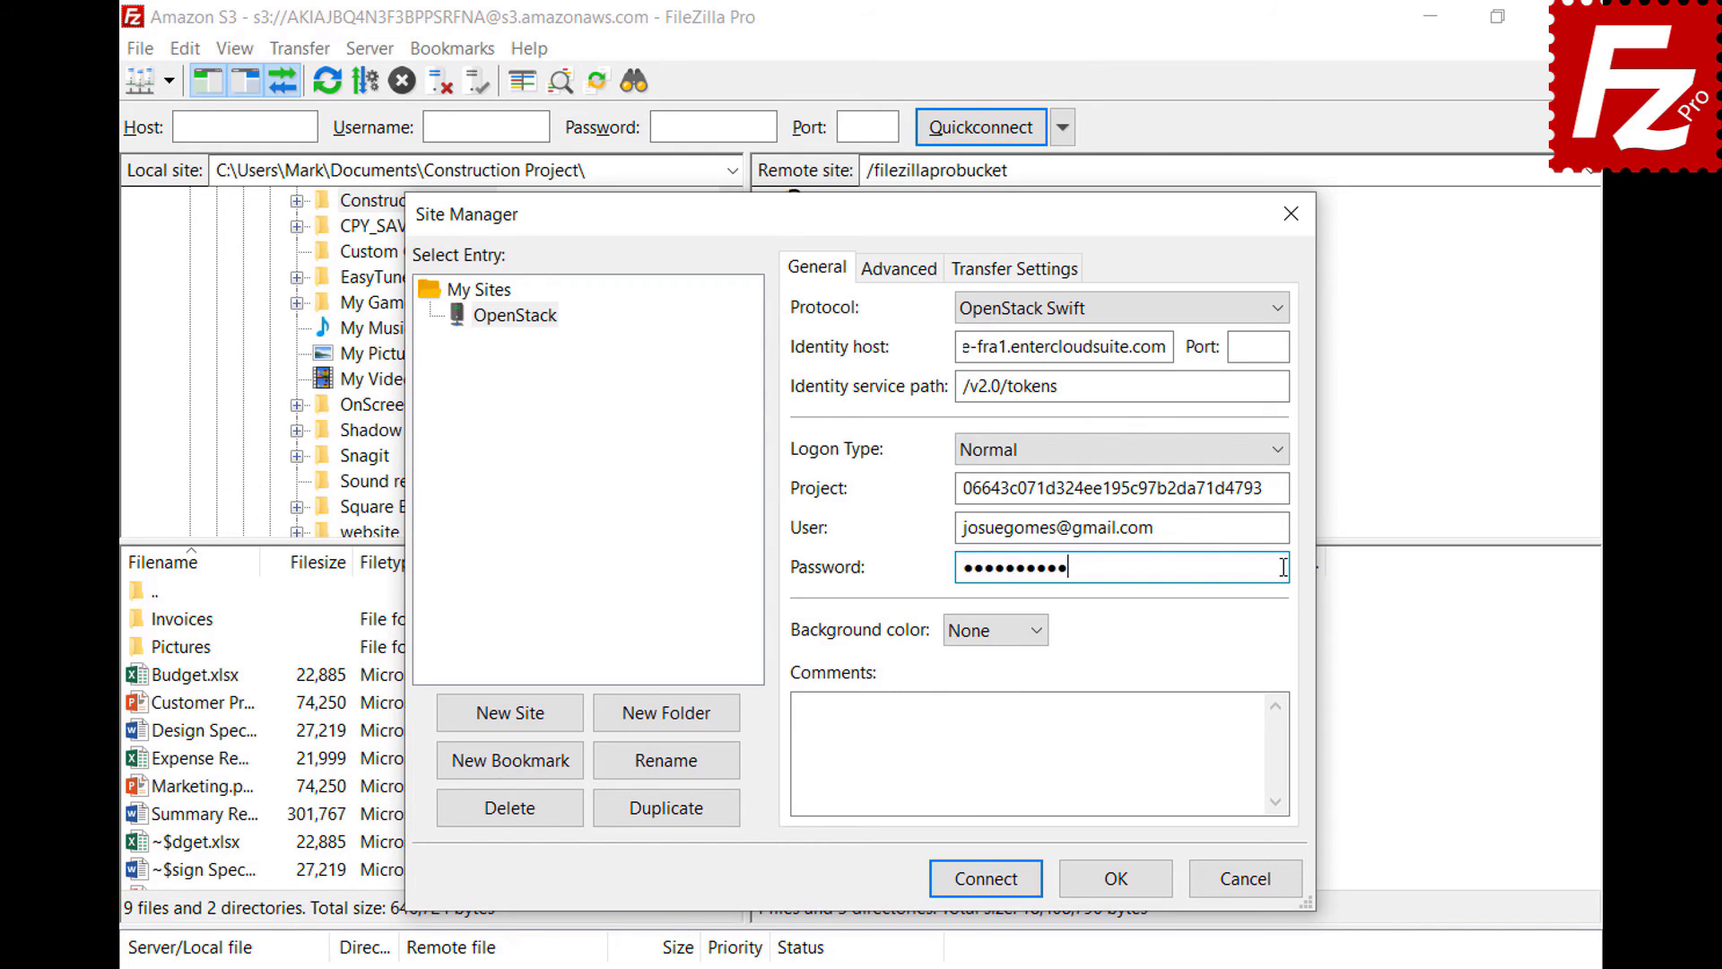
click(987, 879)
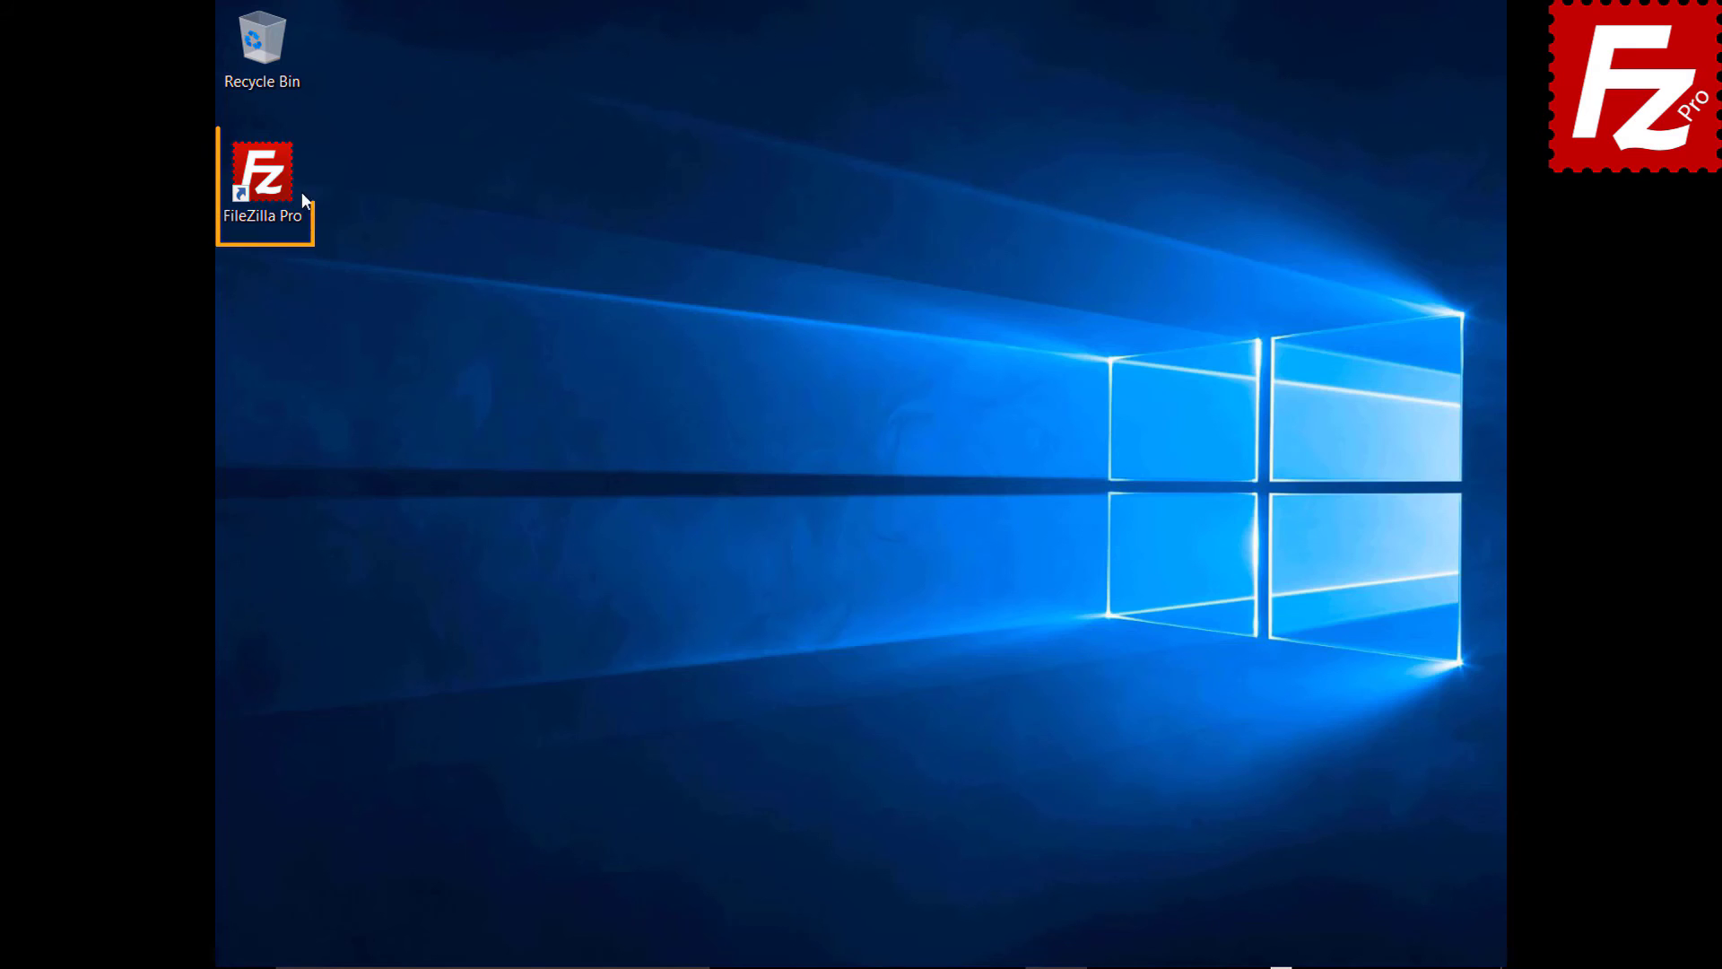
- Launch FileZilla Pro and add a new Site Manager entry named 'Rackspace'
double_click(272, 186)
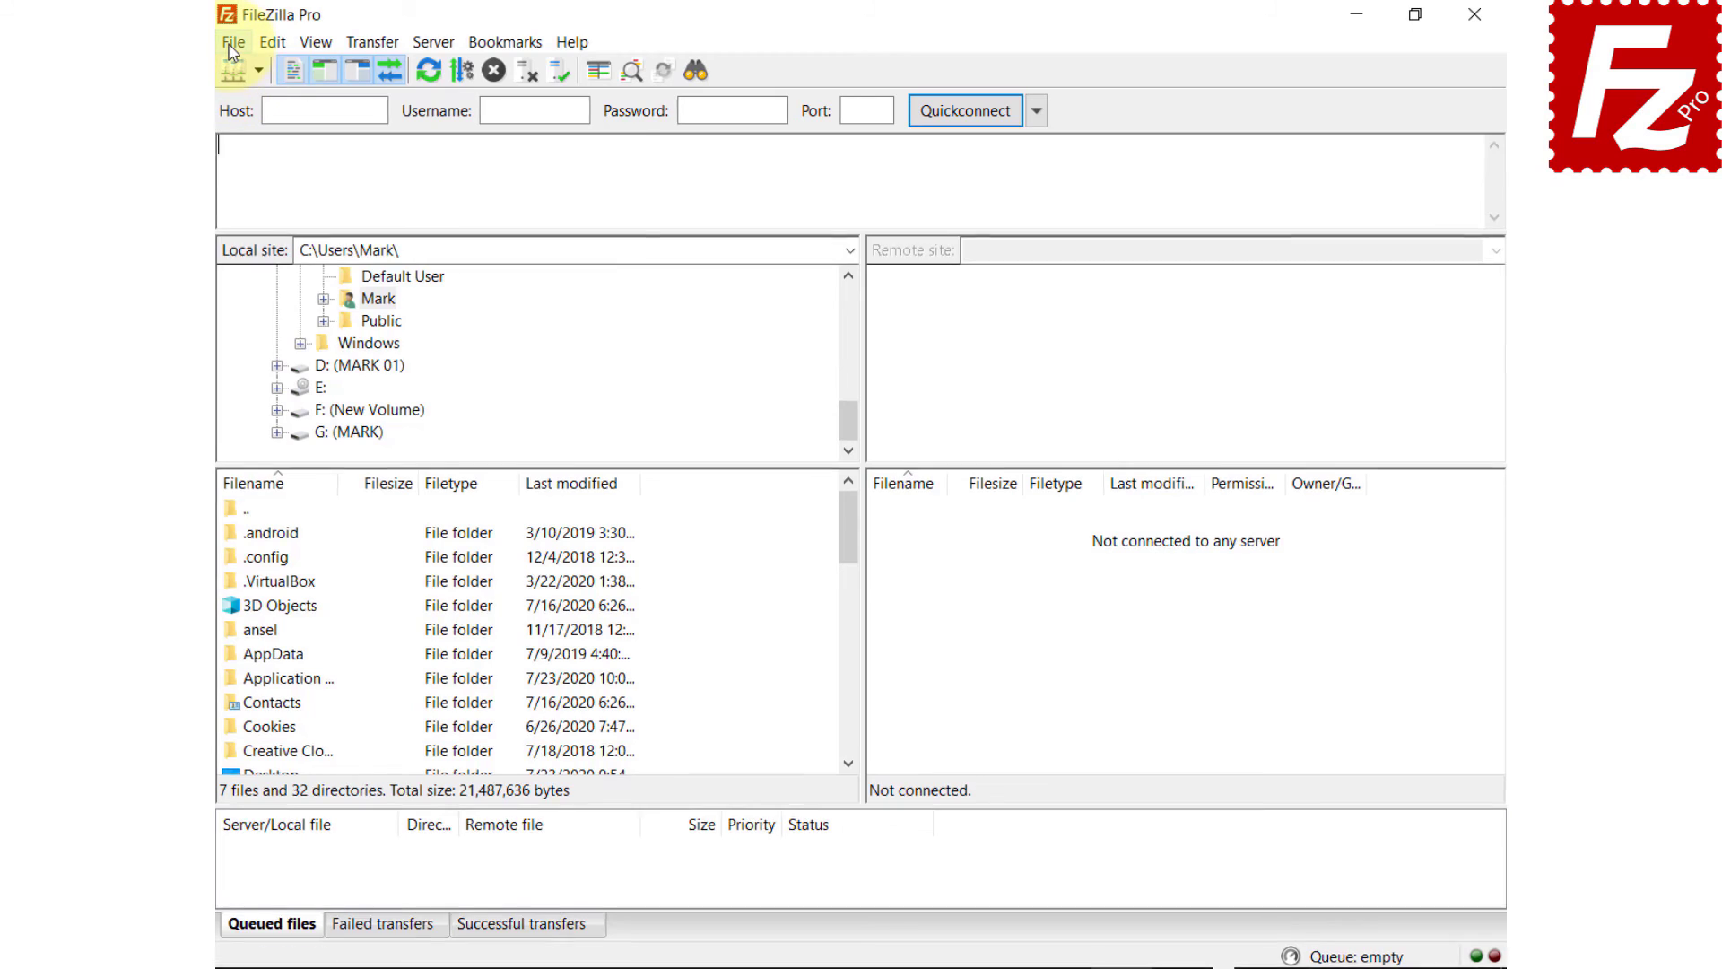
click(193, 46)
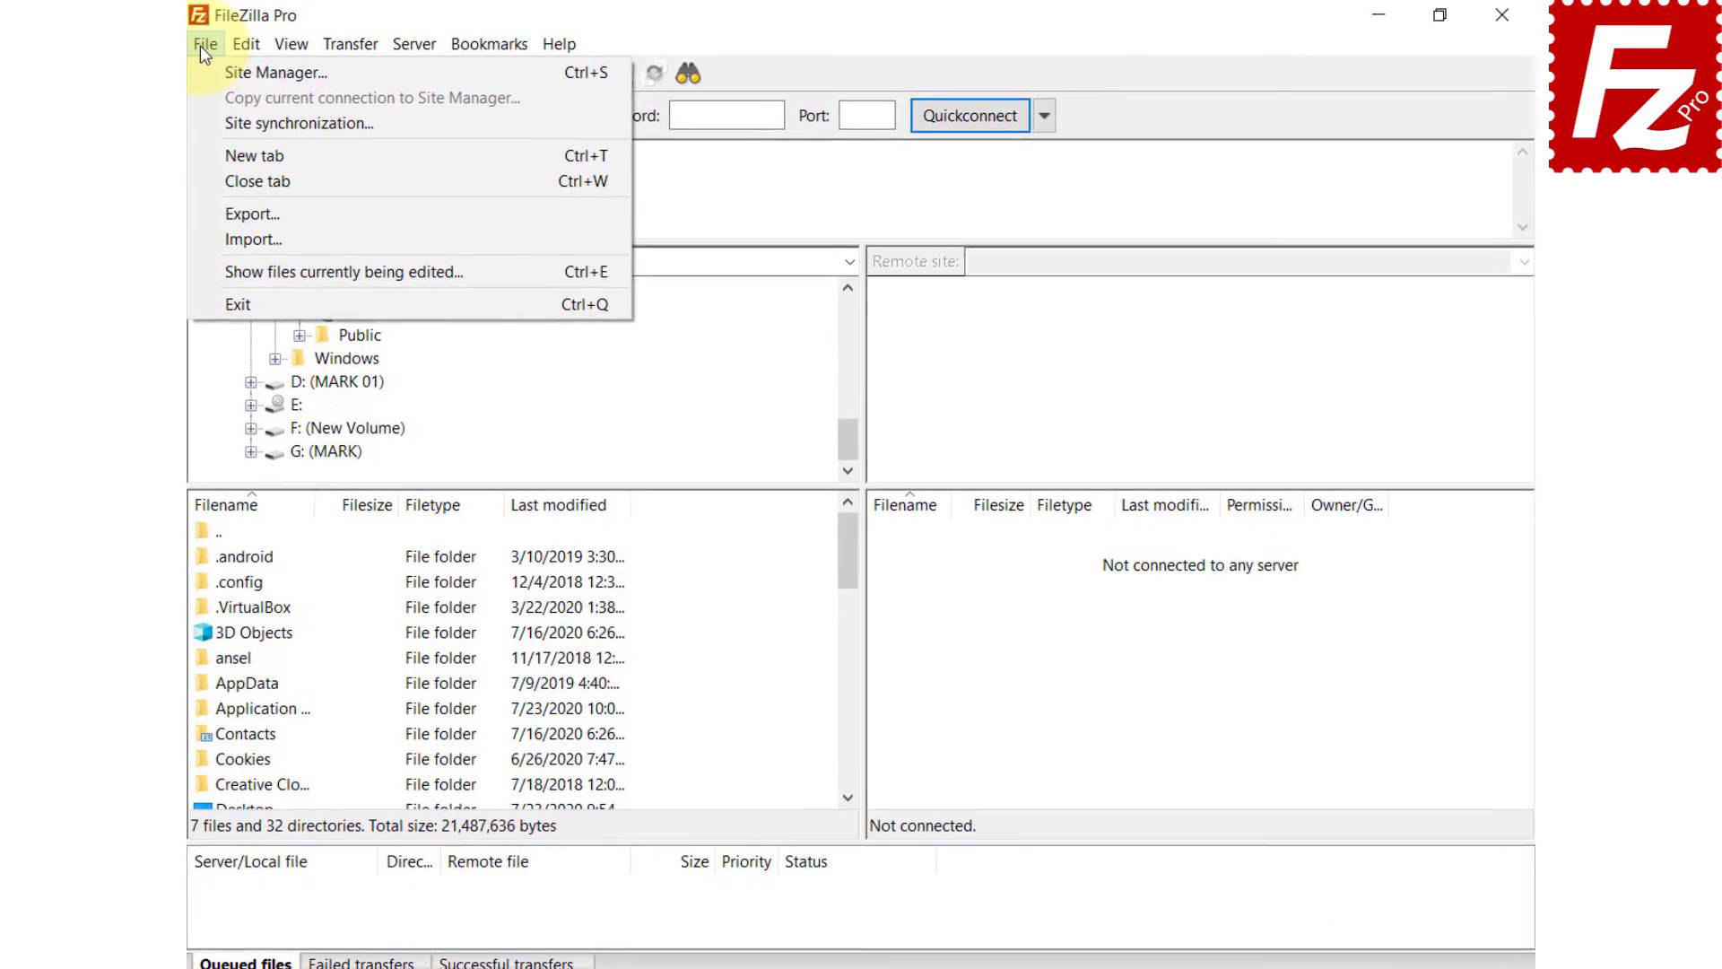
click(203, 76)
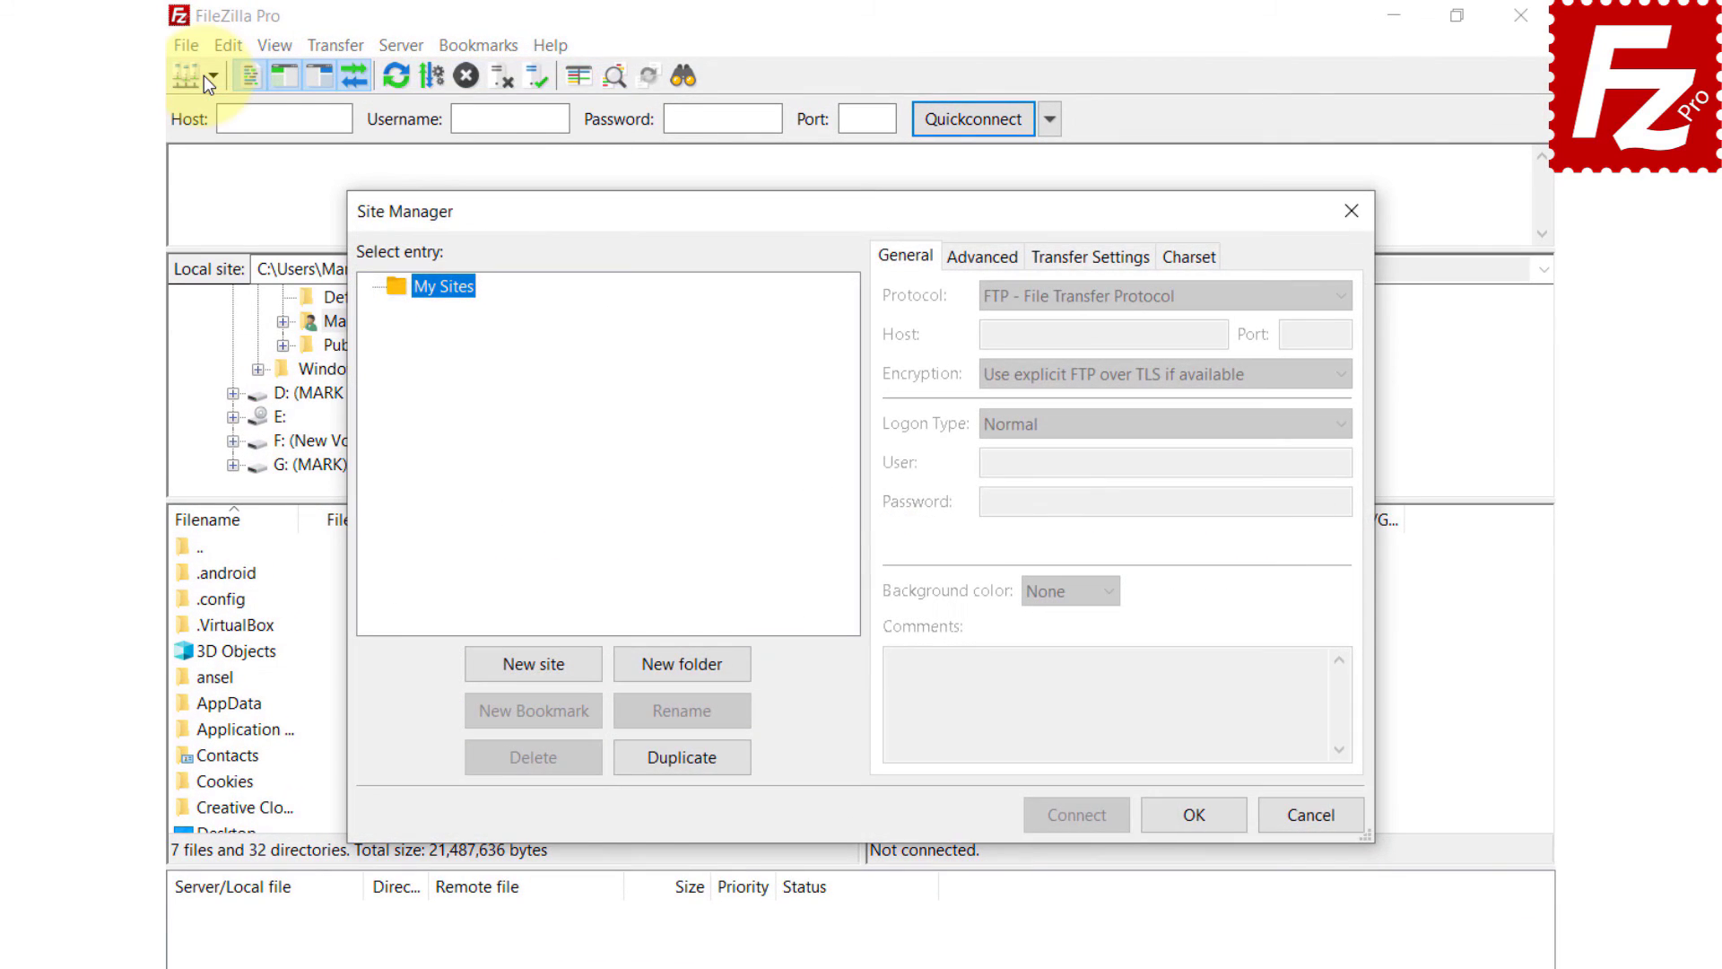
click(548, 674)
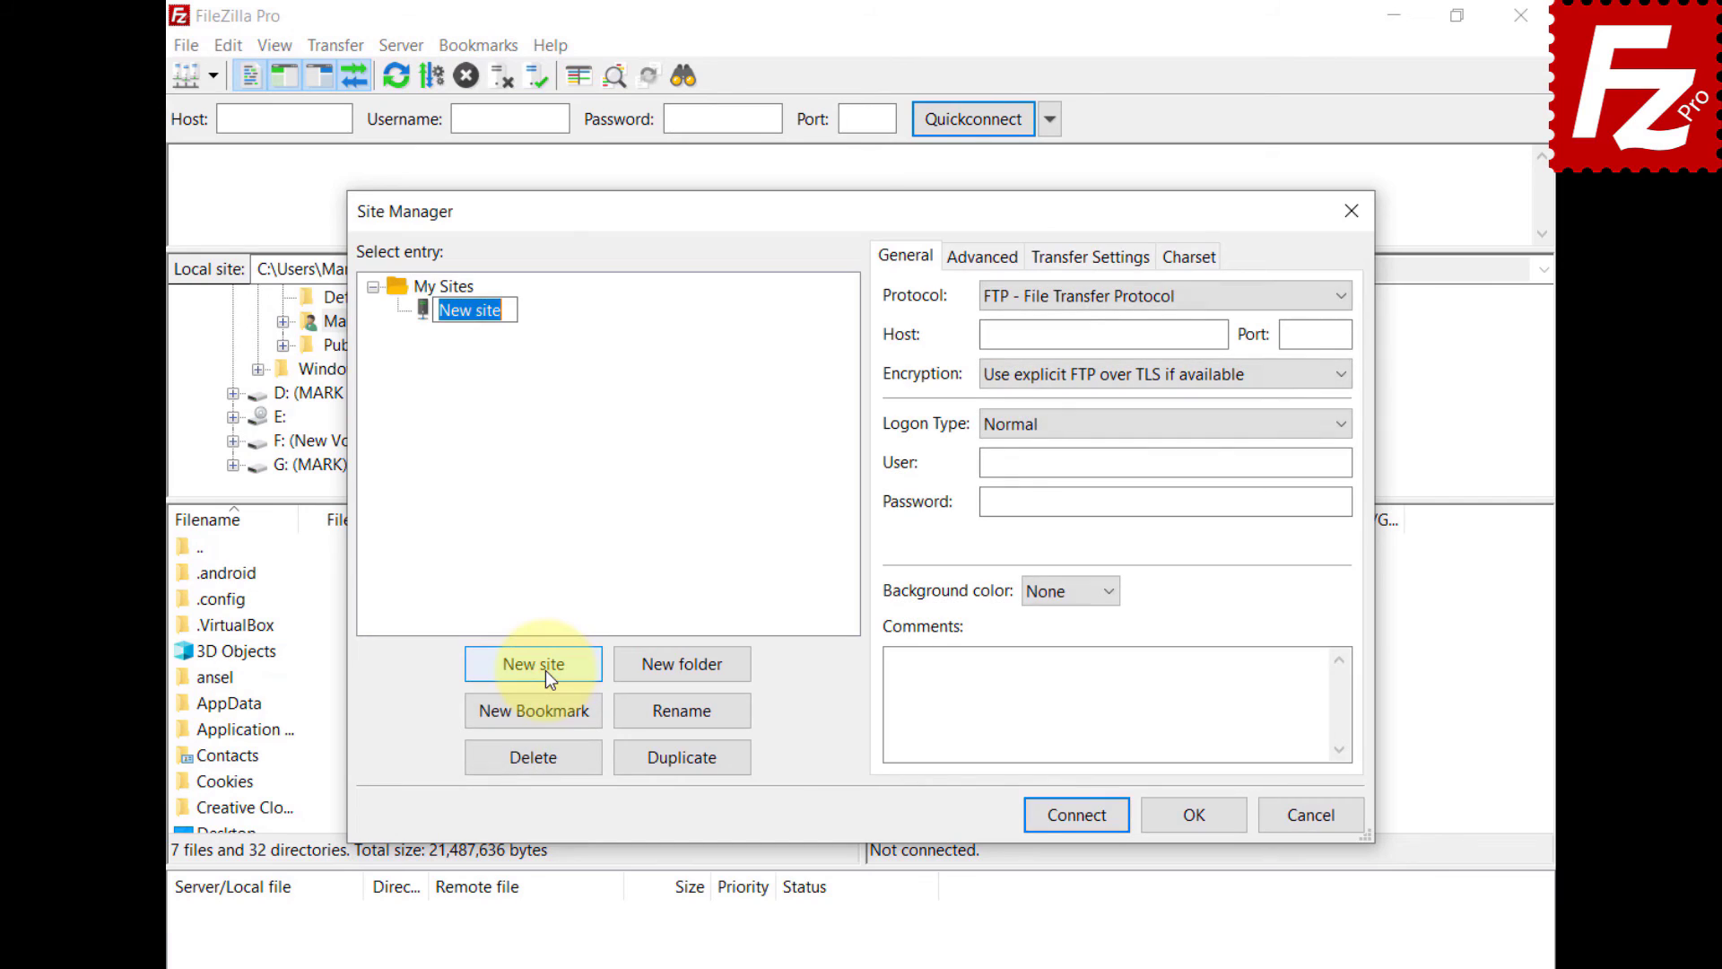
text(Rackspace)
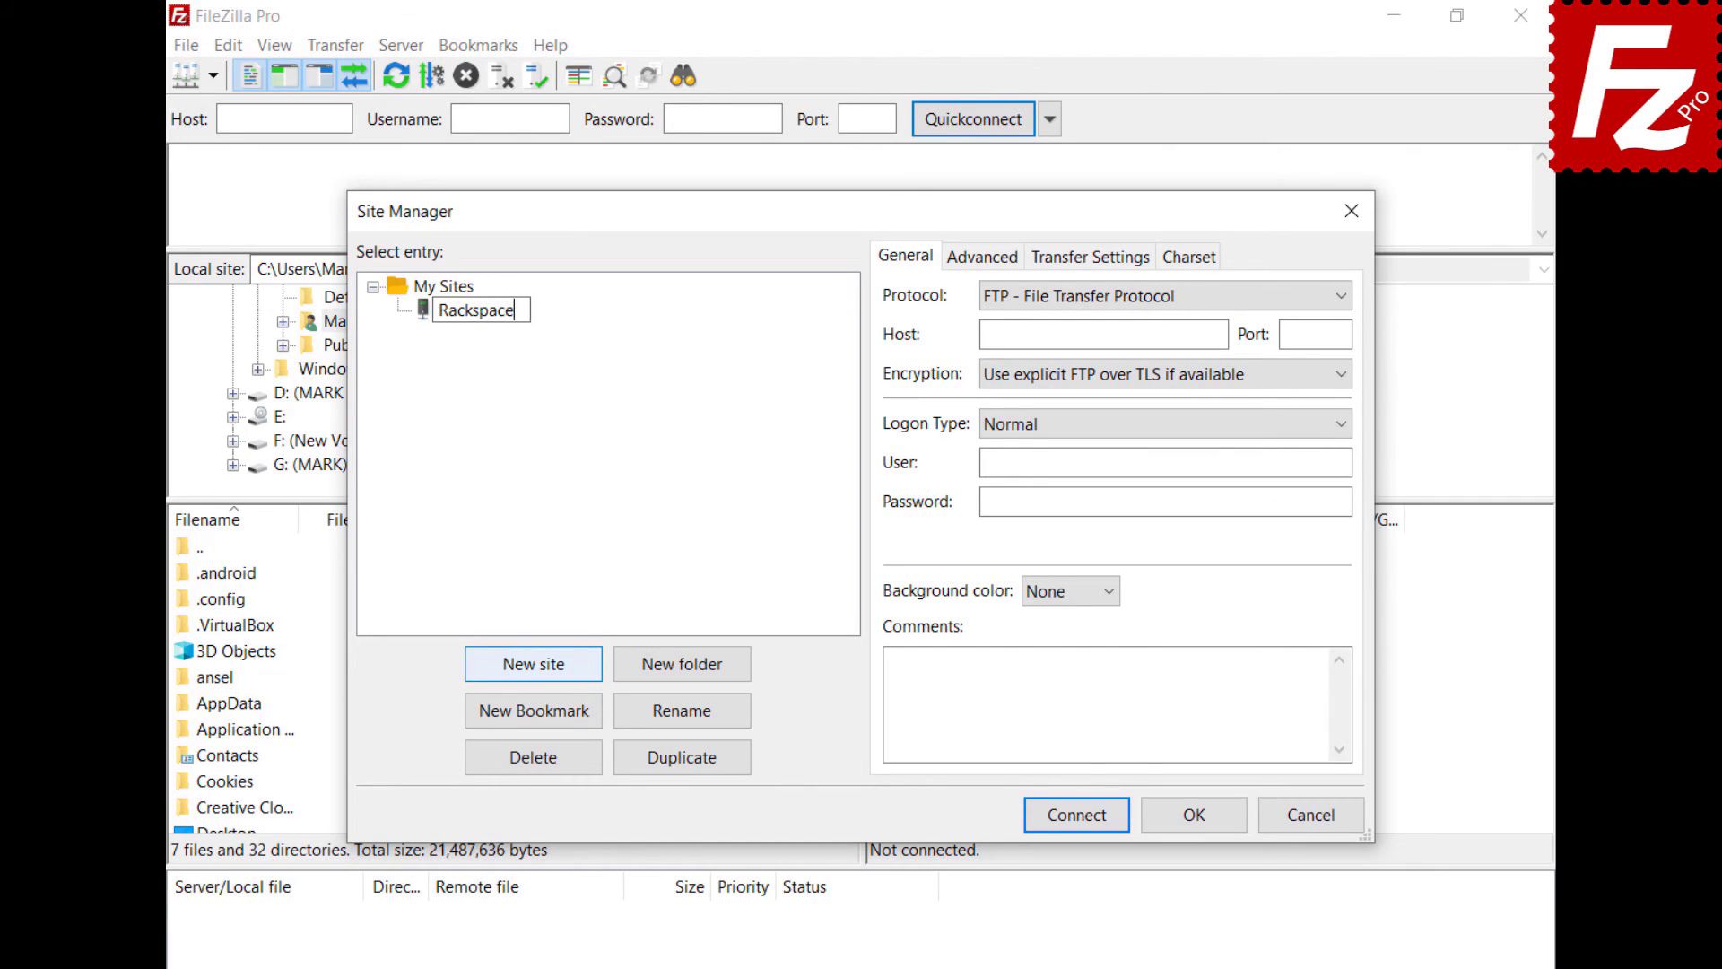
key(Return)
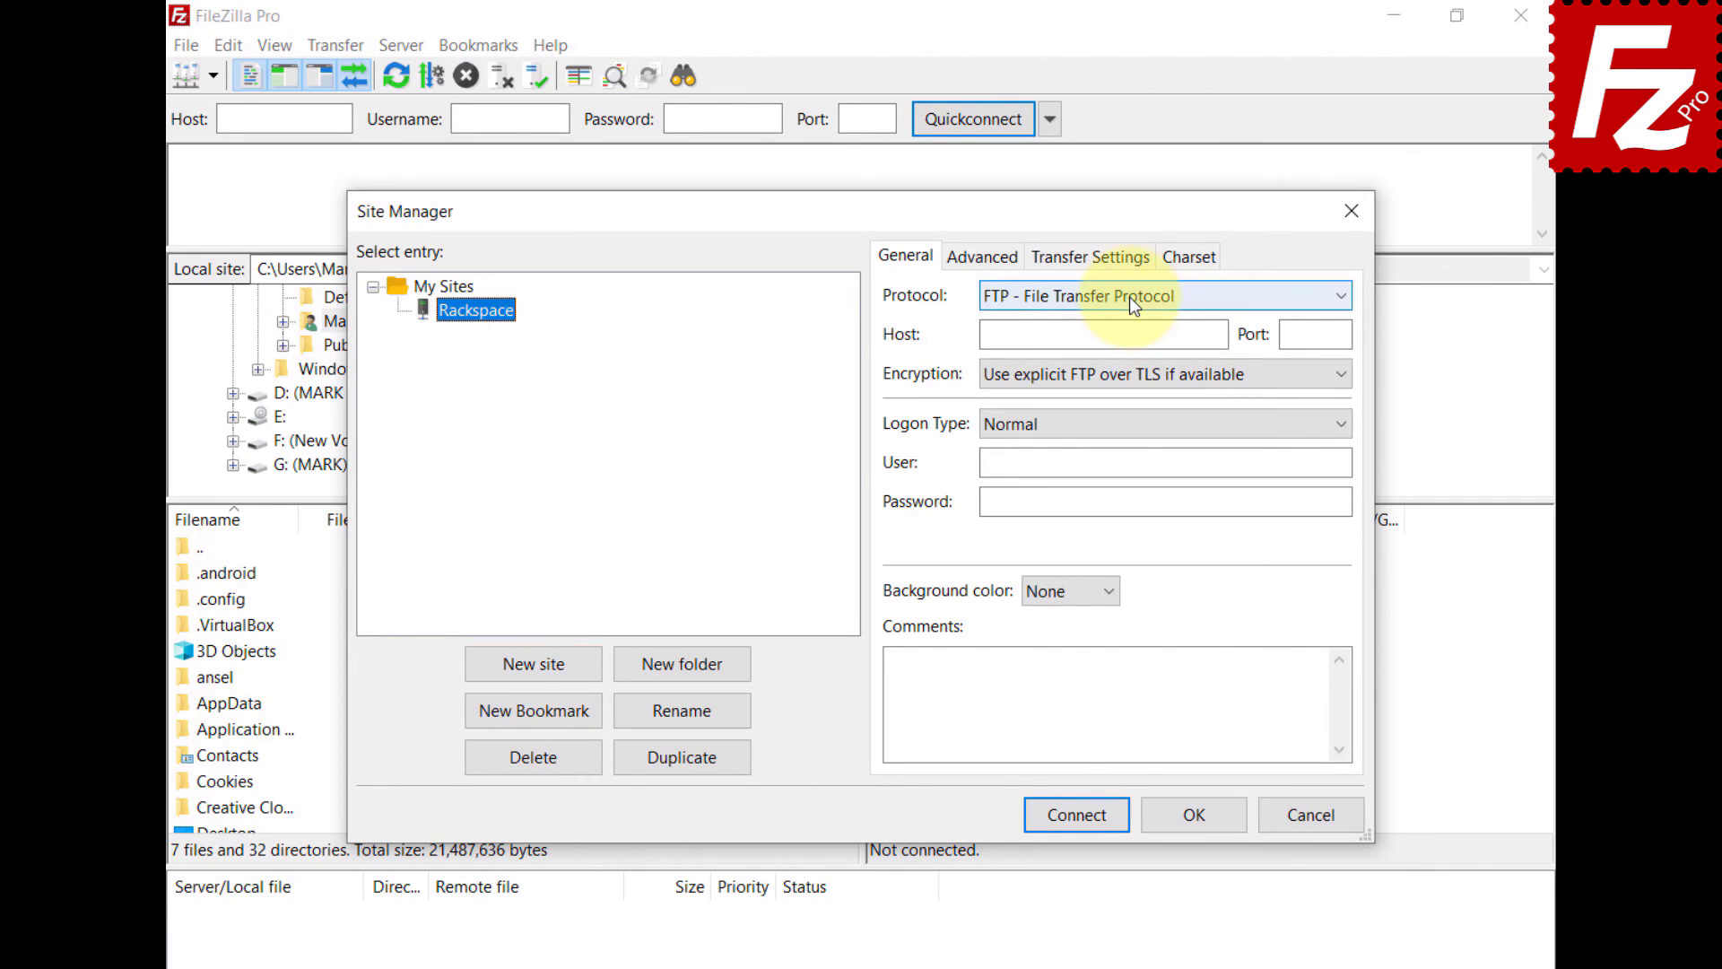
- Choose Rackspace Cloud Storage with identity path /v2.0/tokens and the project number
click(1129, 298)
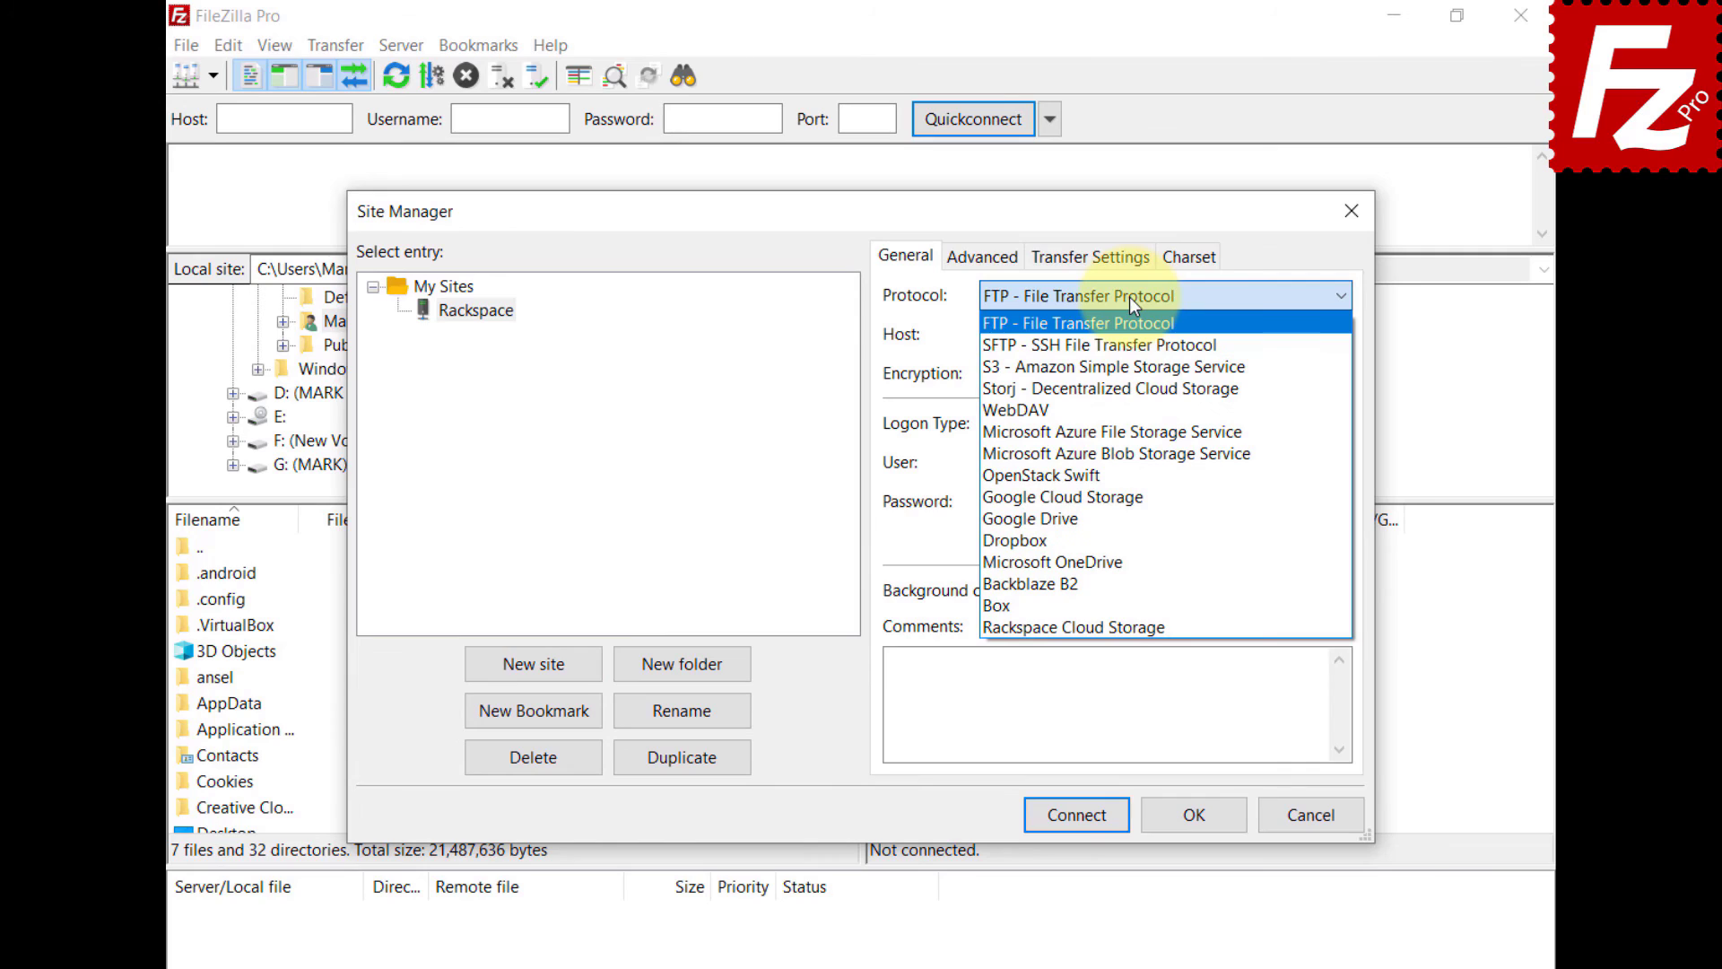
click(1129, 626)
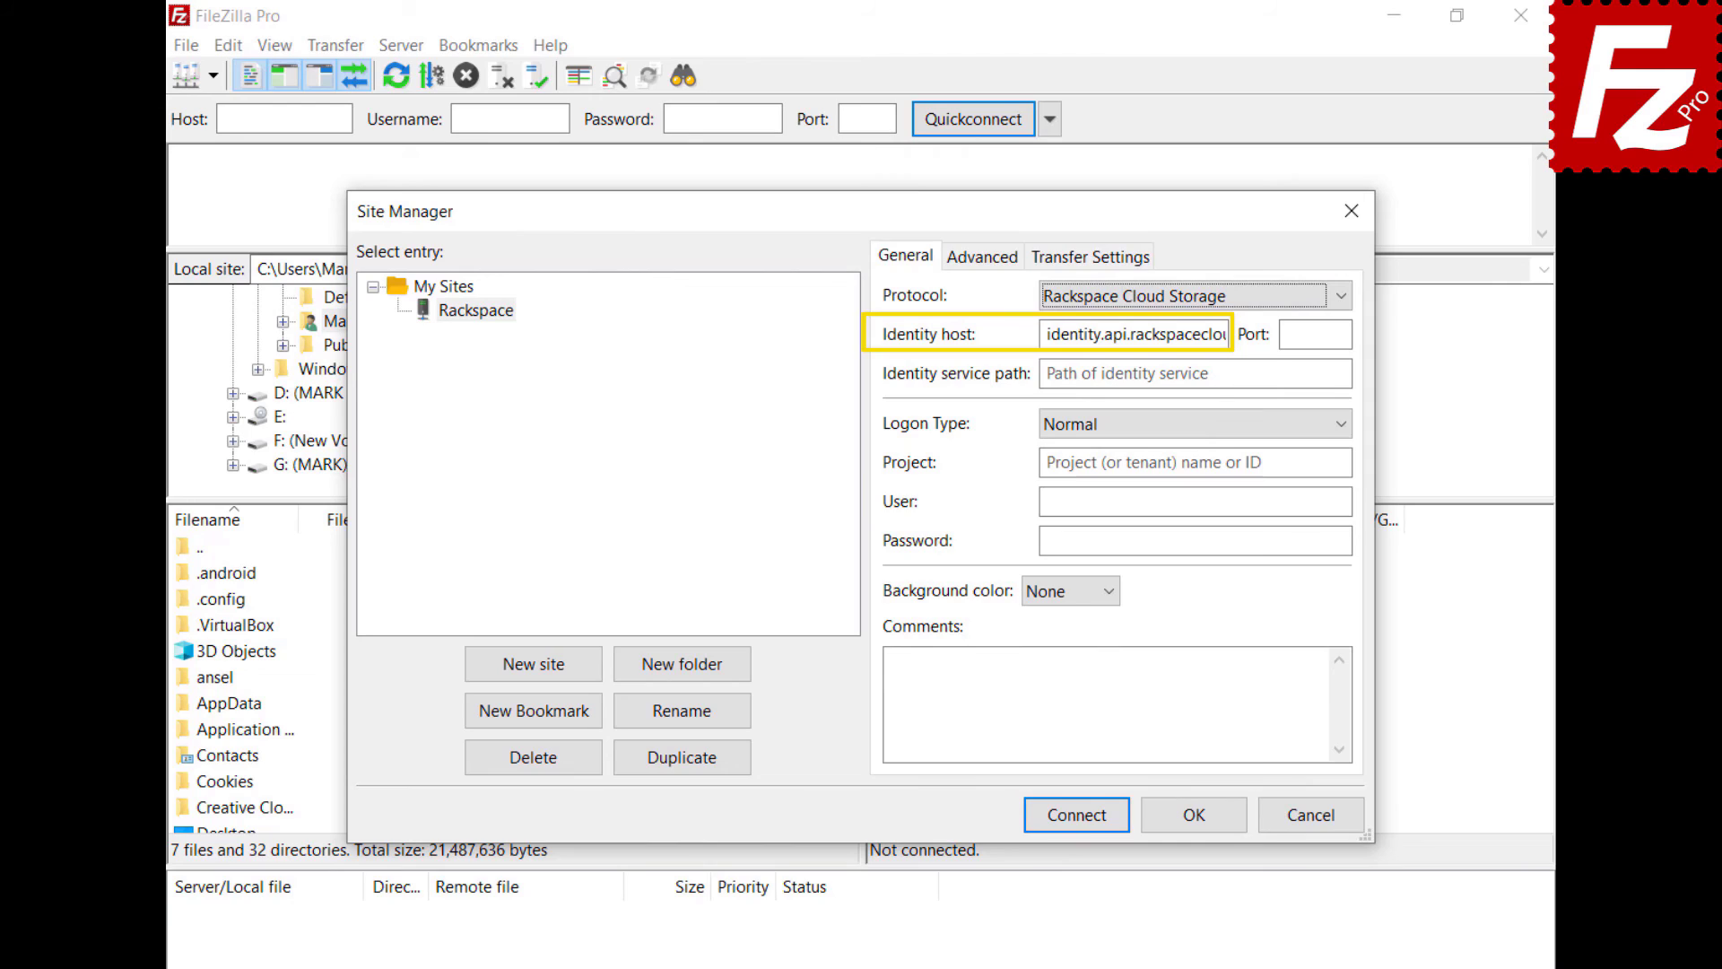
click(1193, 373)
text(/v2.0/tokens)
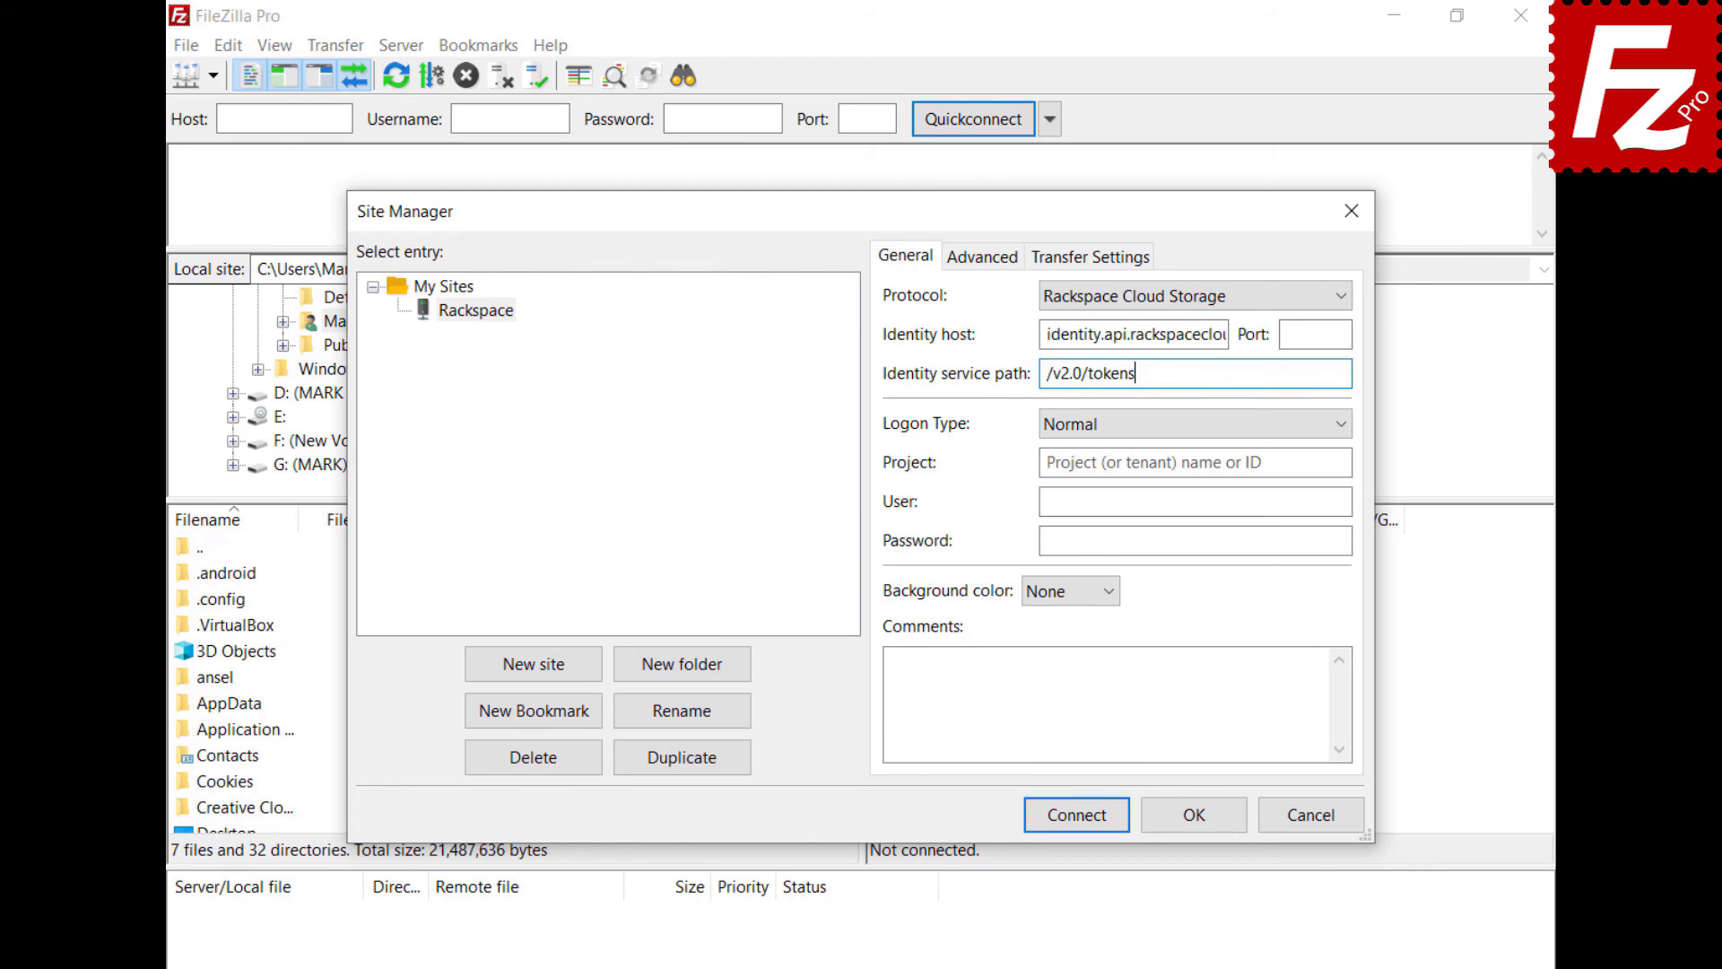
click(1192, 462)
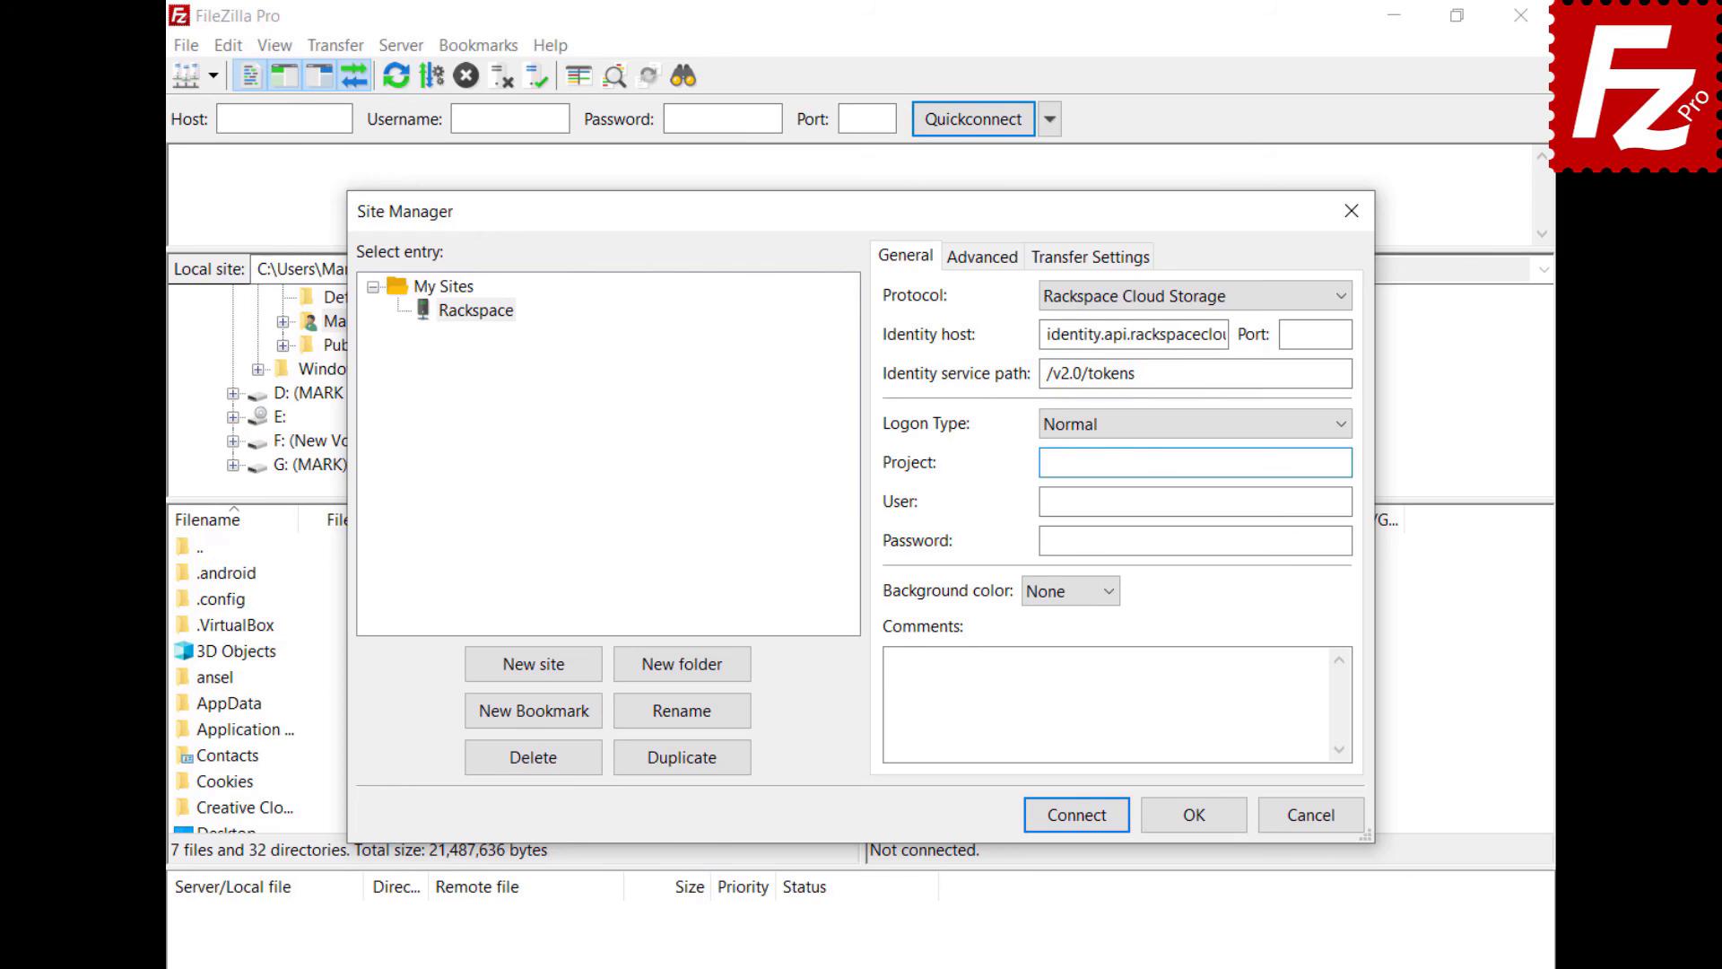
text(1288657)
- Enter the Rackspace user name and password, connect, and open the IAD region folder
click(1193, 501)
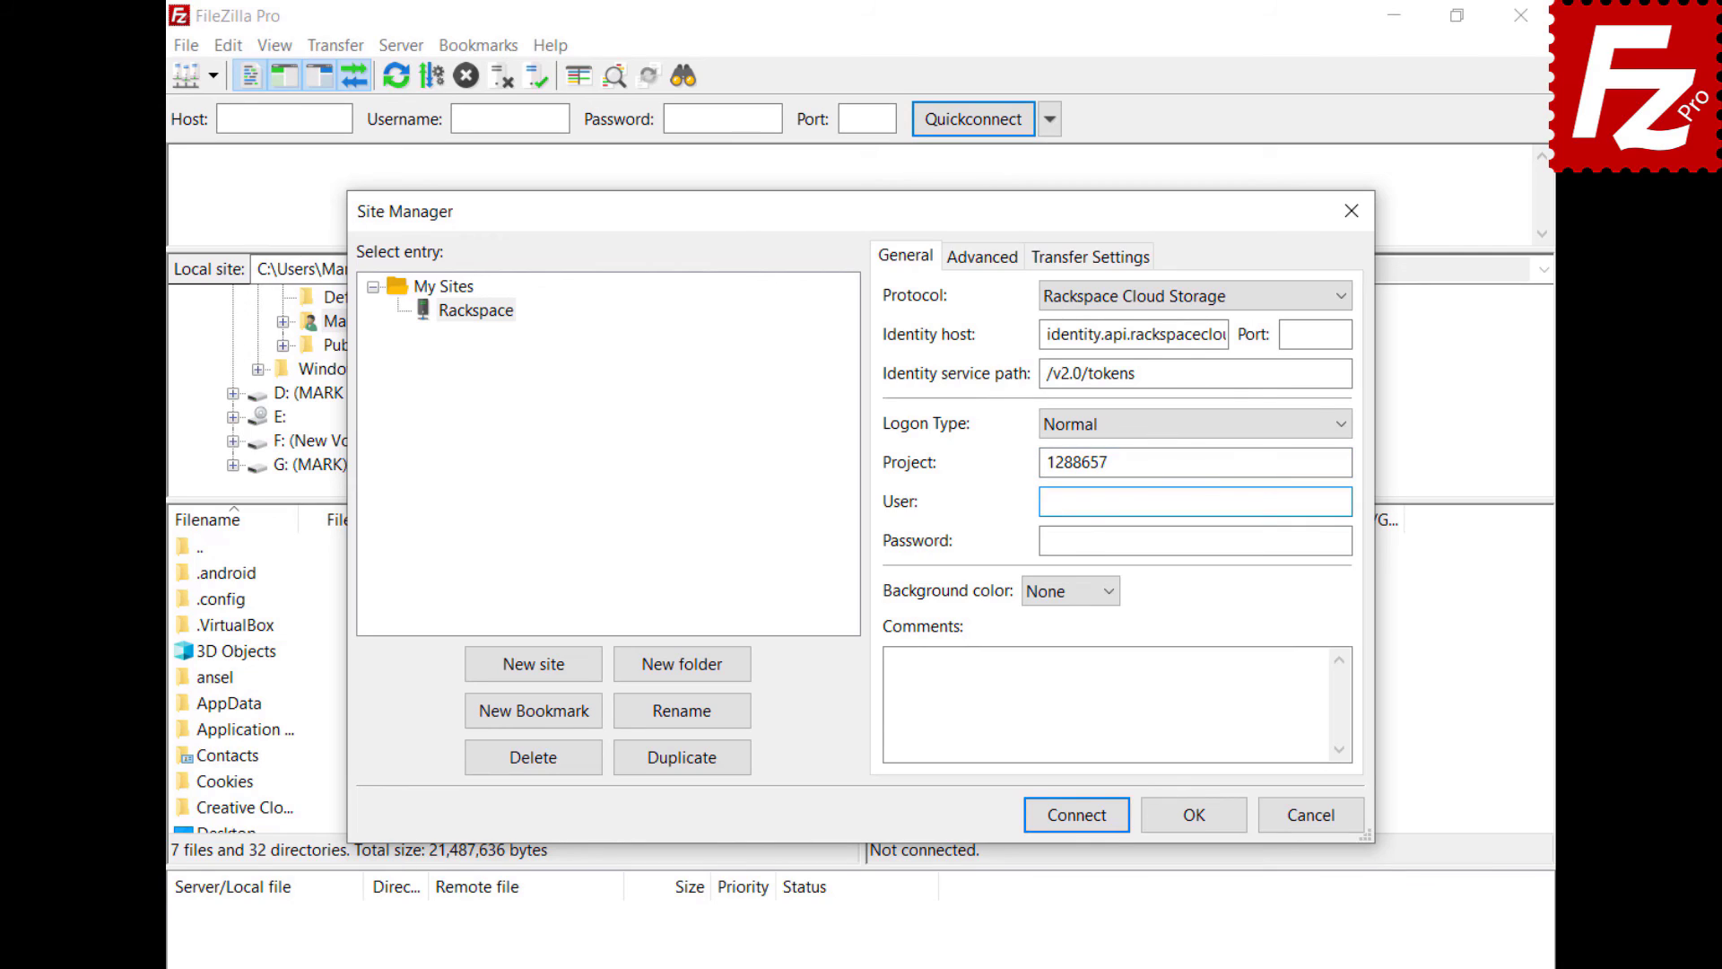
click(1193, 539)
key(ctrl+v)
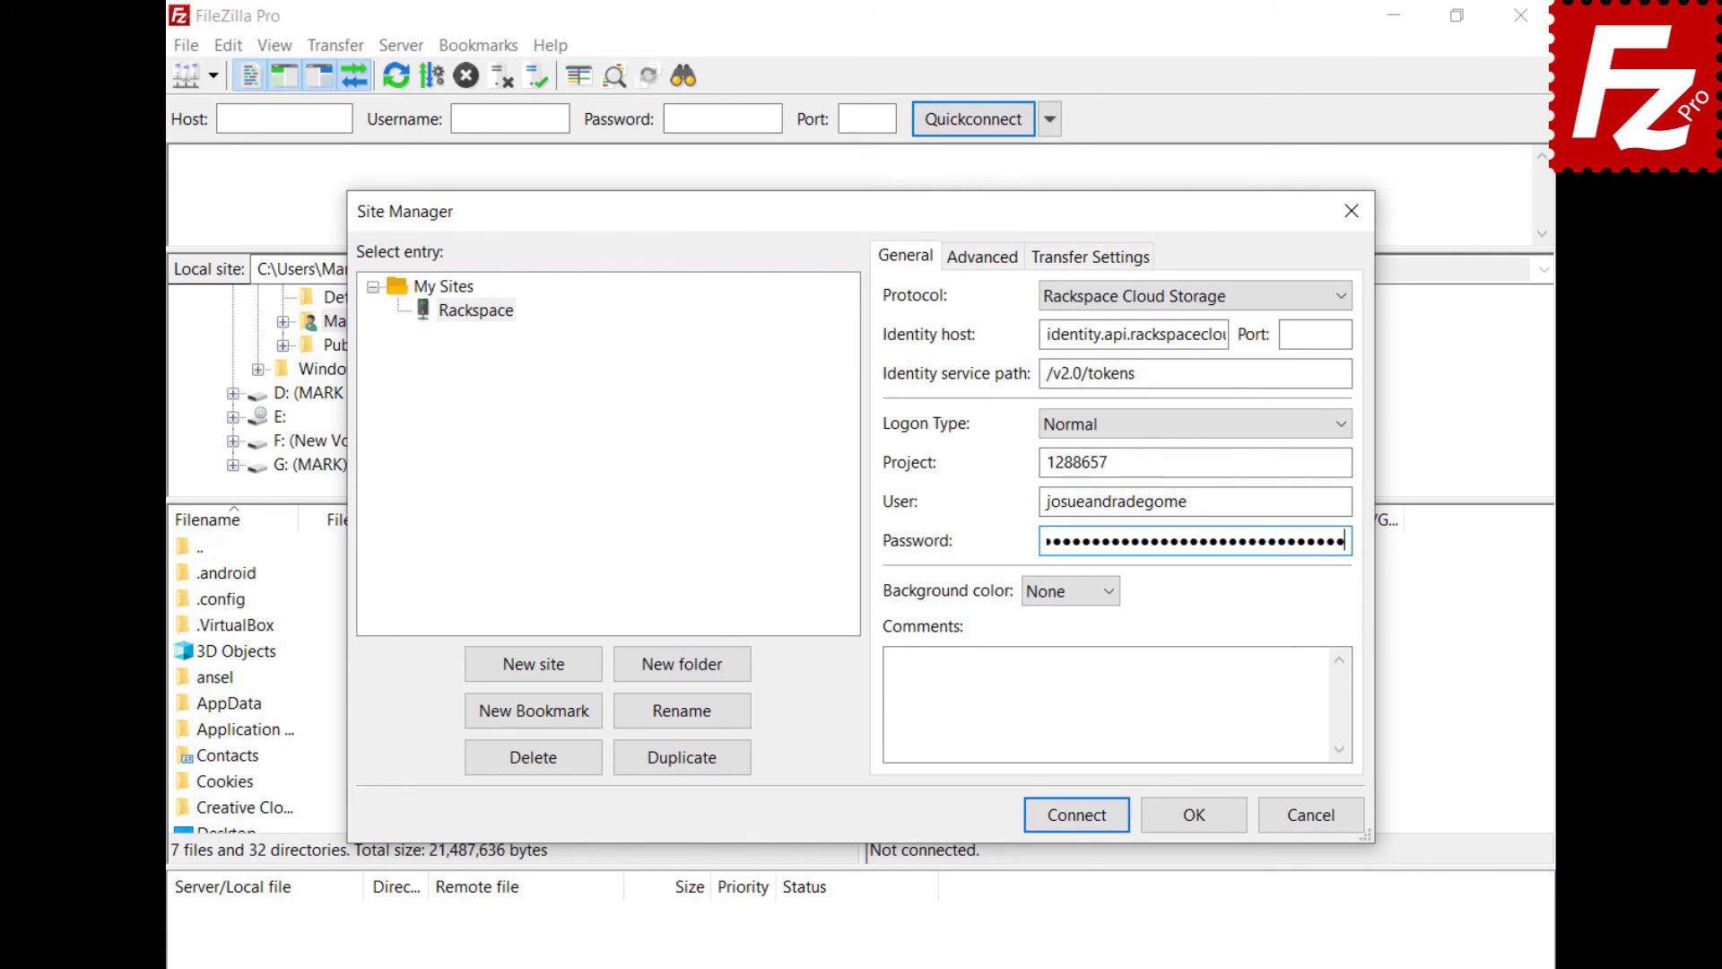
click(1076, 815)
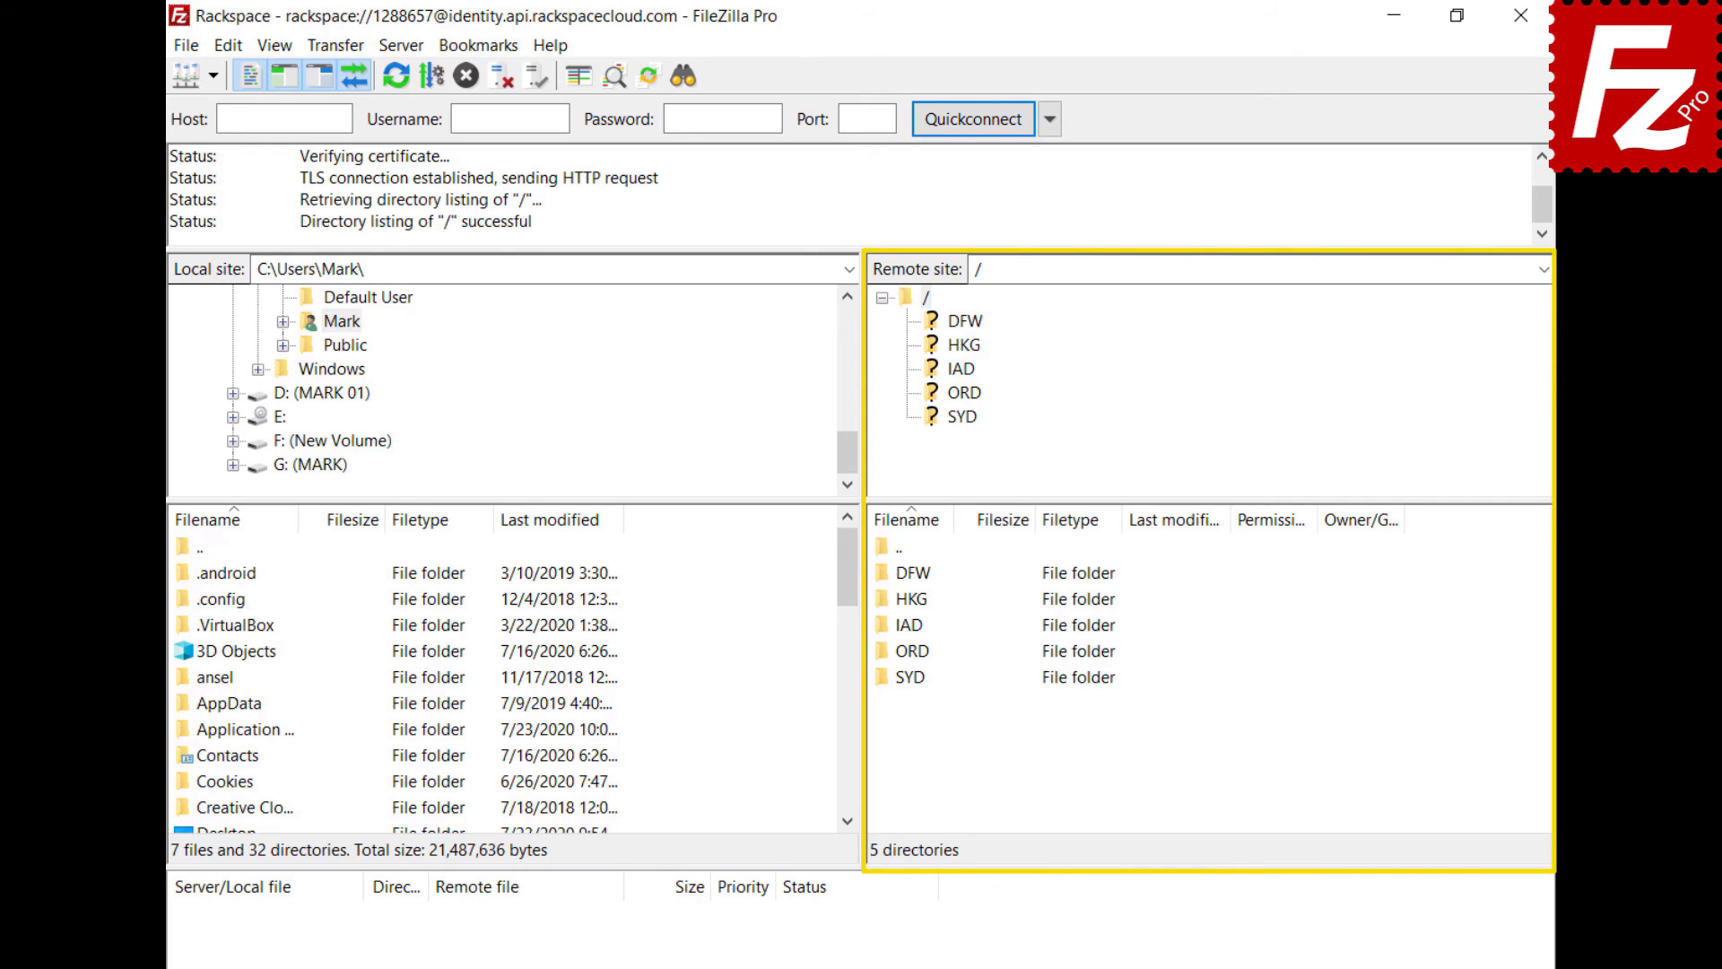
double_click(907, 622)
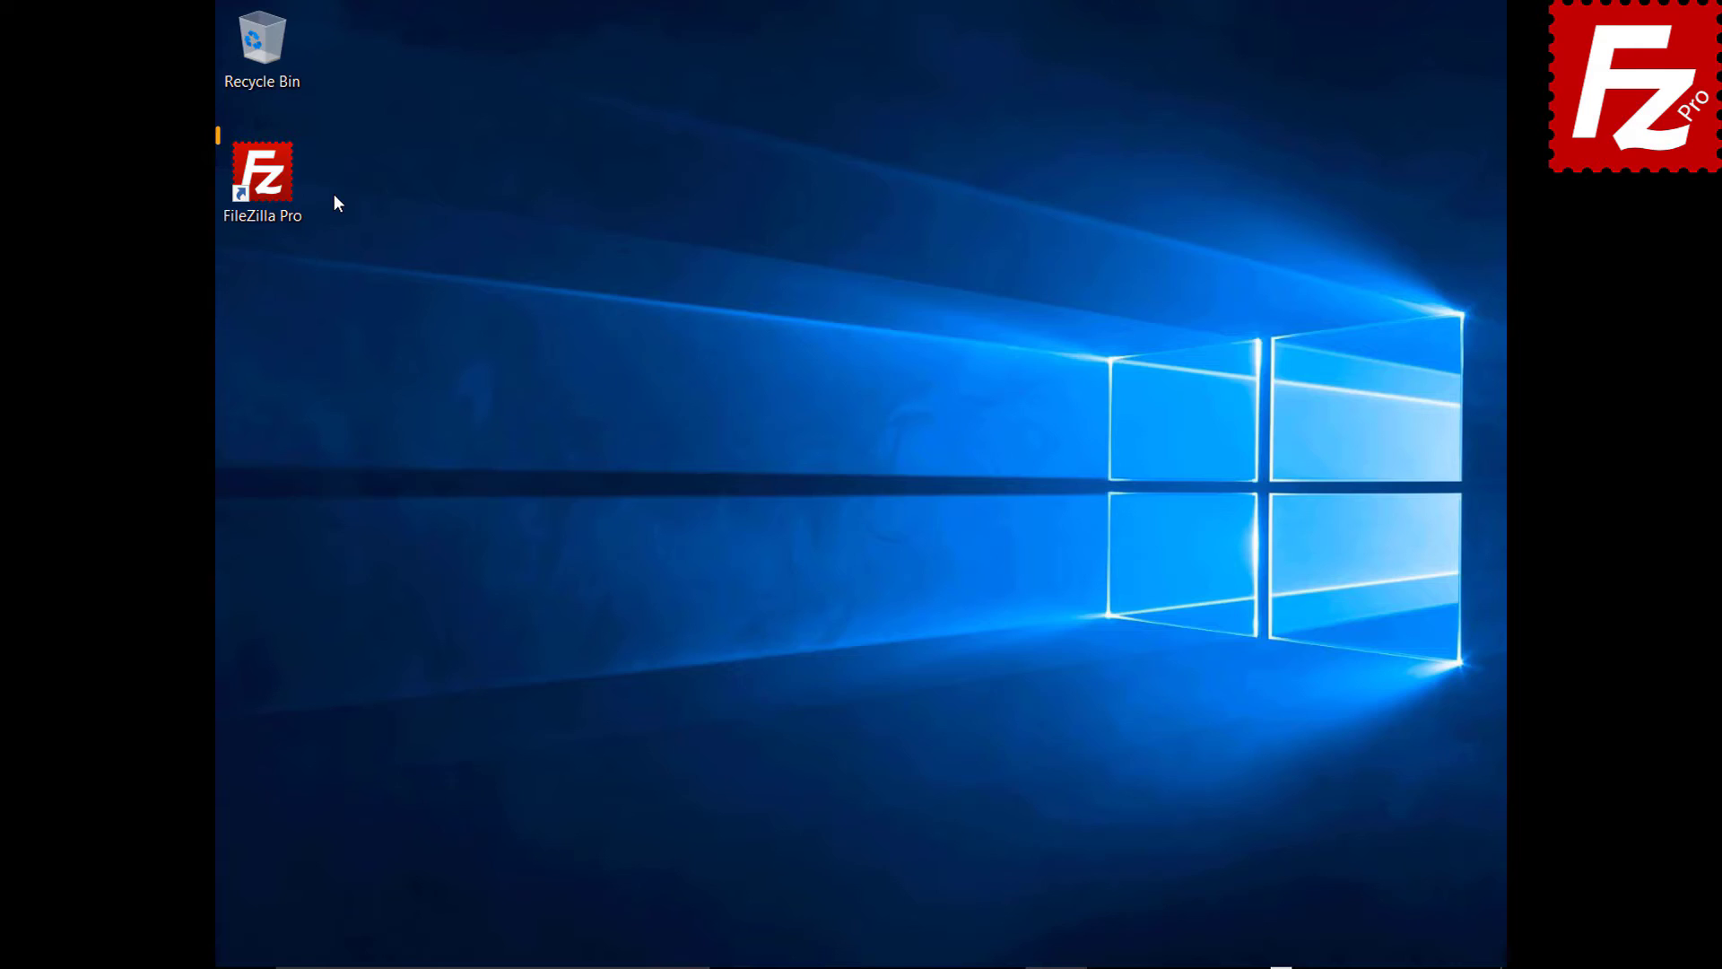
- Create a site named 'Box' using the Box protocol (host api.box.com) and connect
double_click(272, 185)
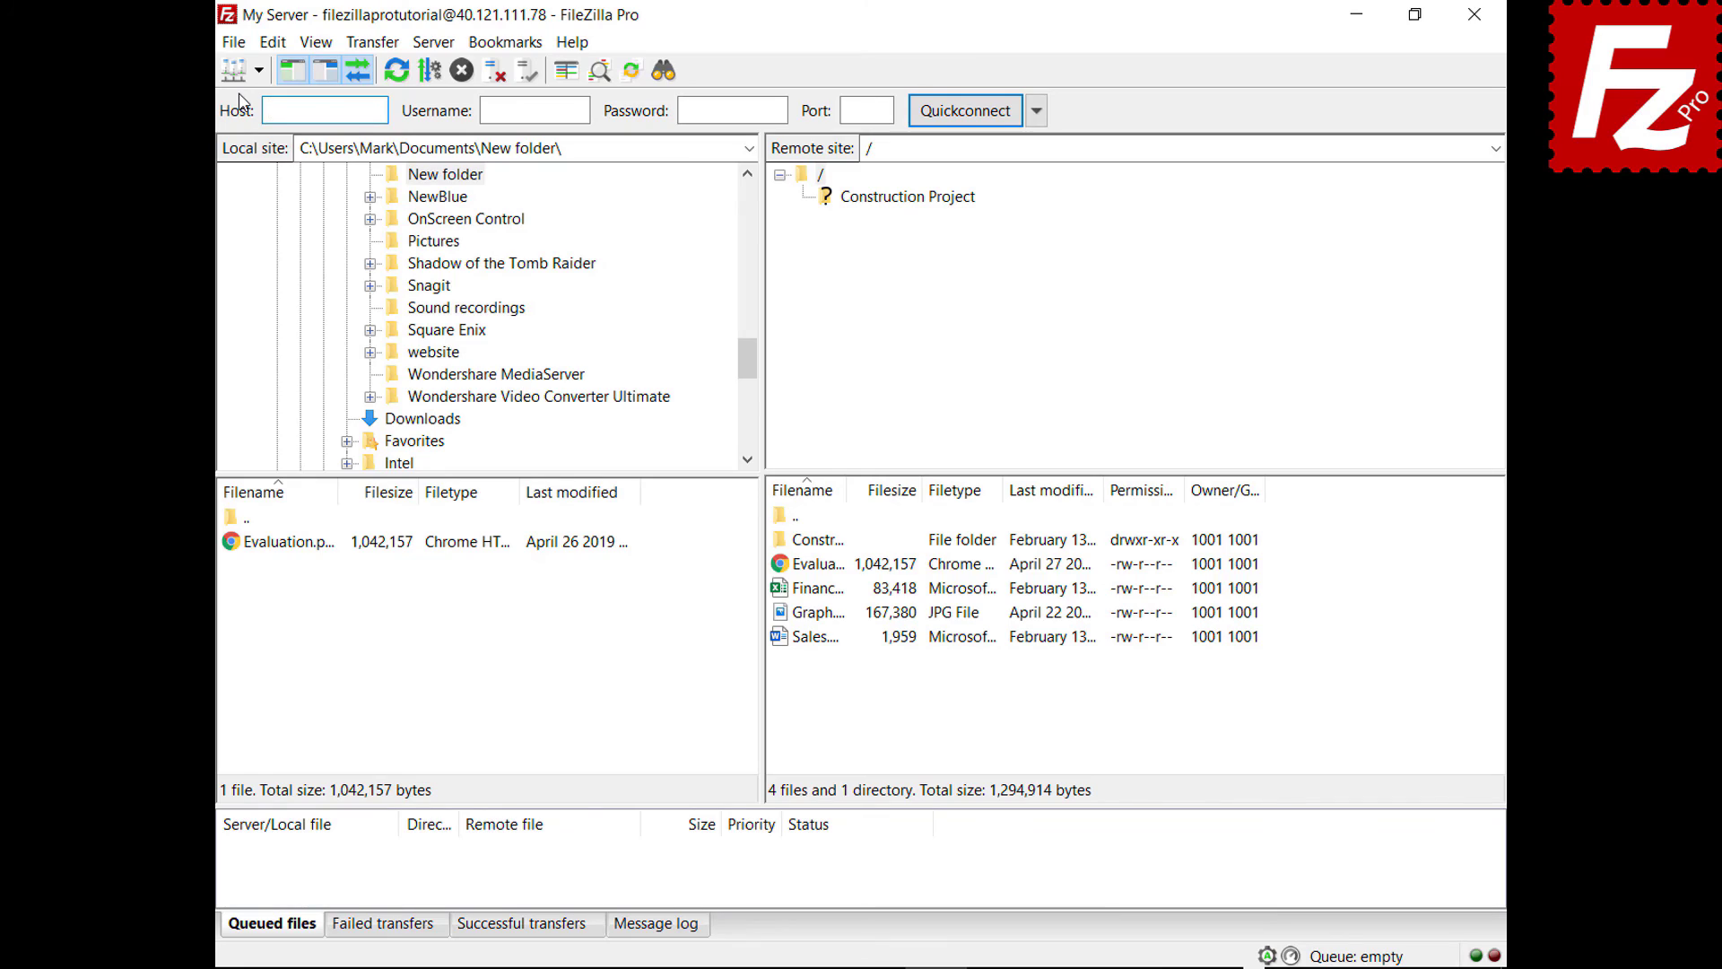
click(231, 48)
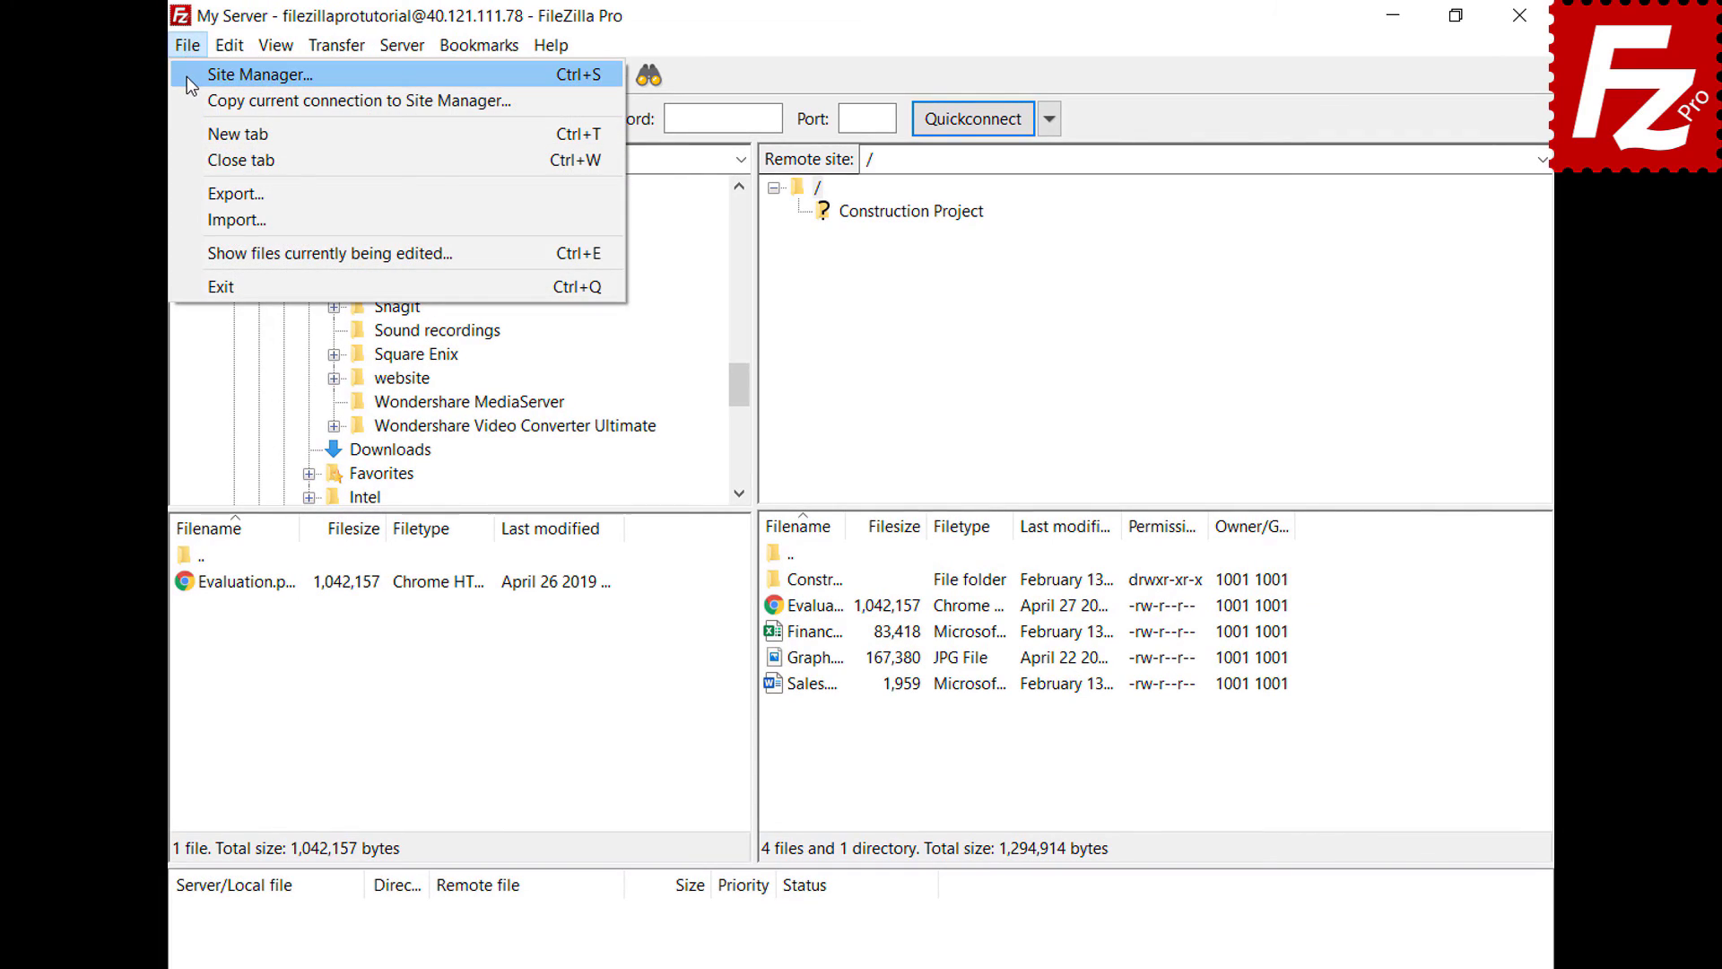
click(187, 75)
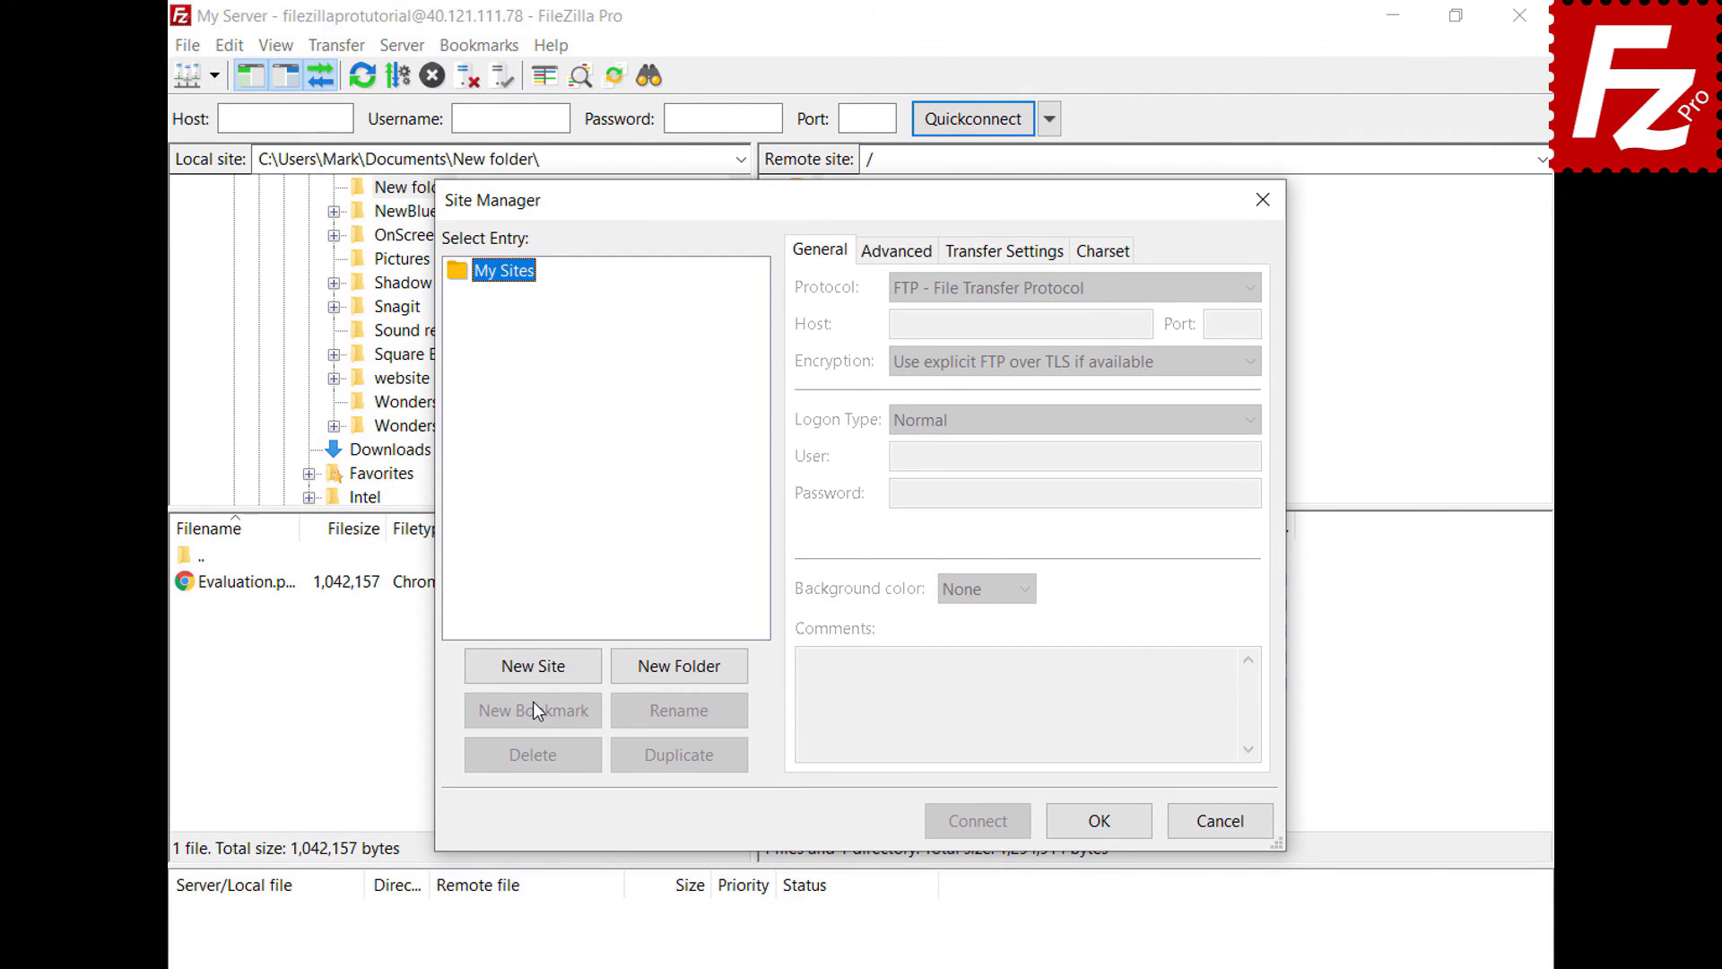
click(533, 675)
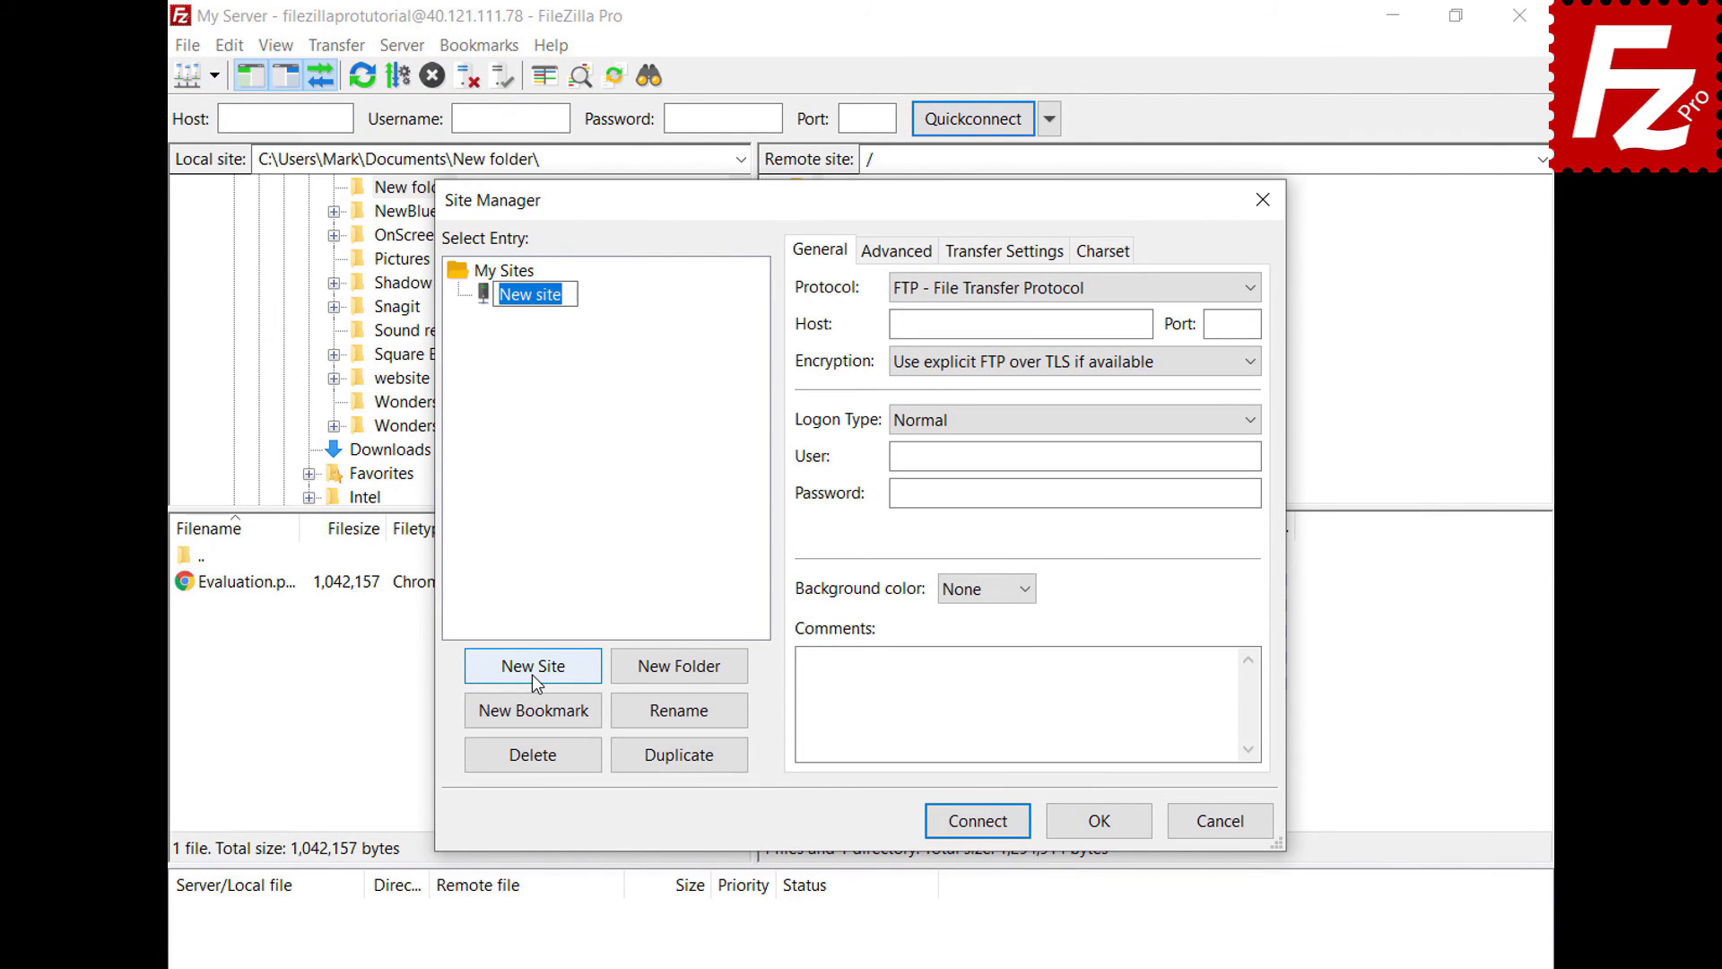
text(Box)
key(Return)
click(1250, 287)
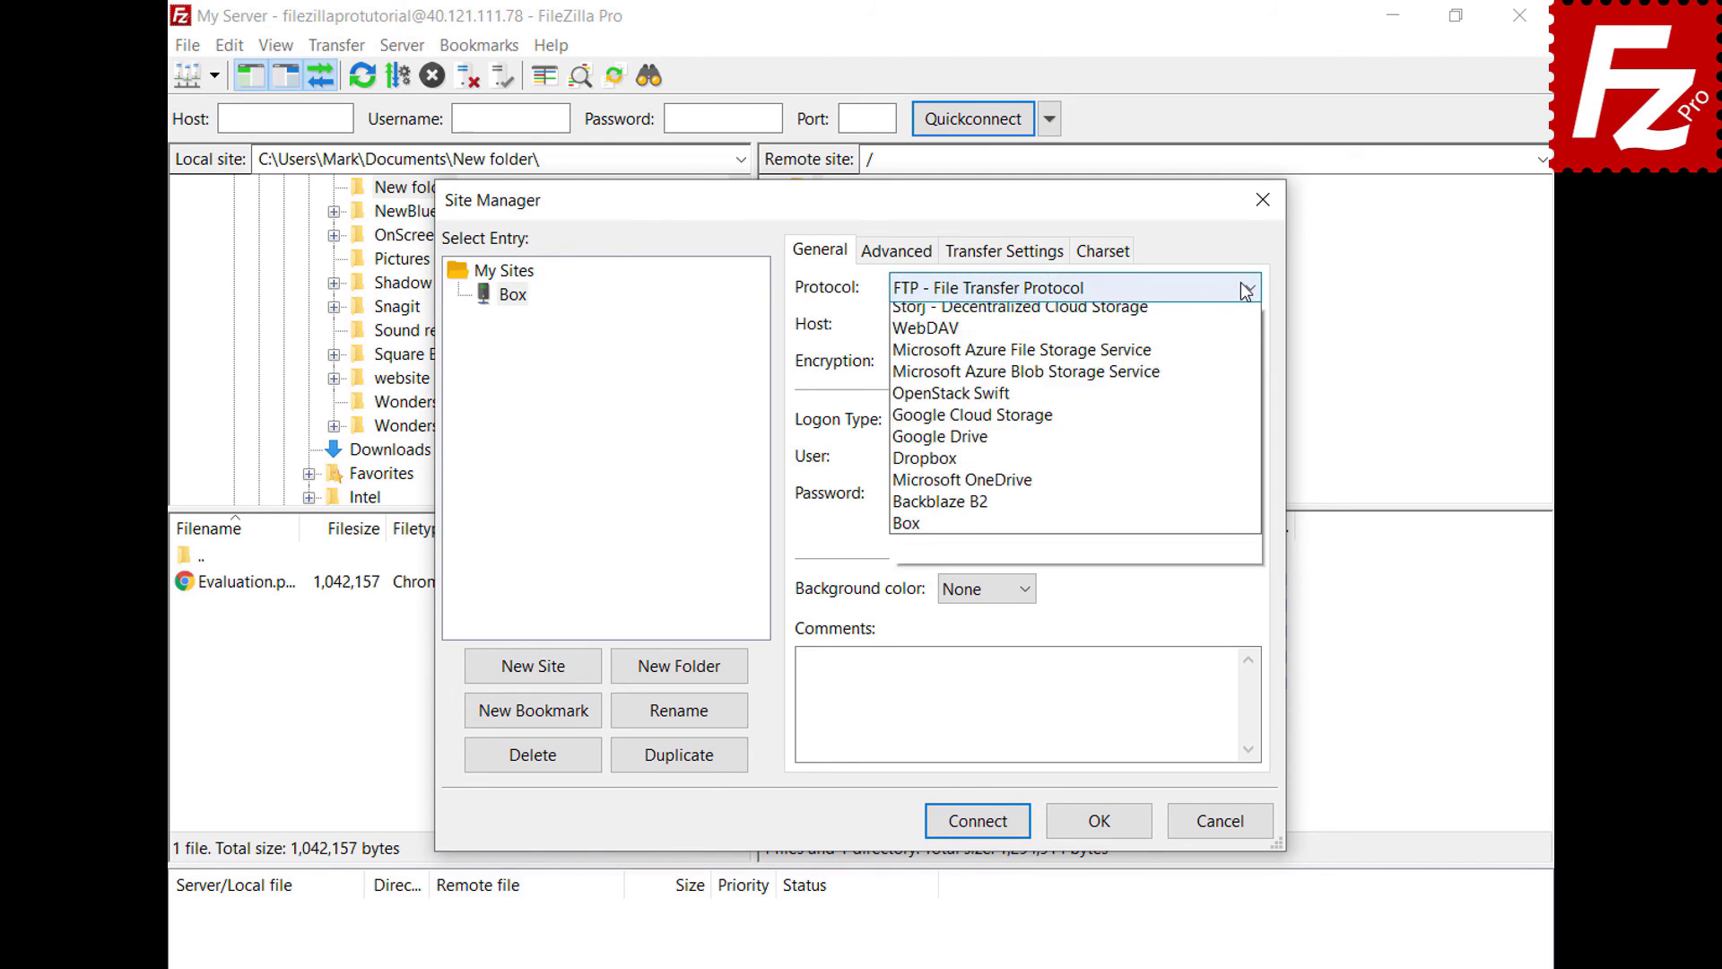
click(1216, 592)
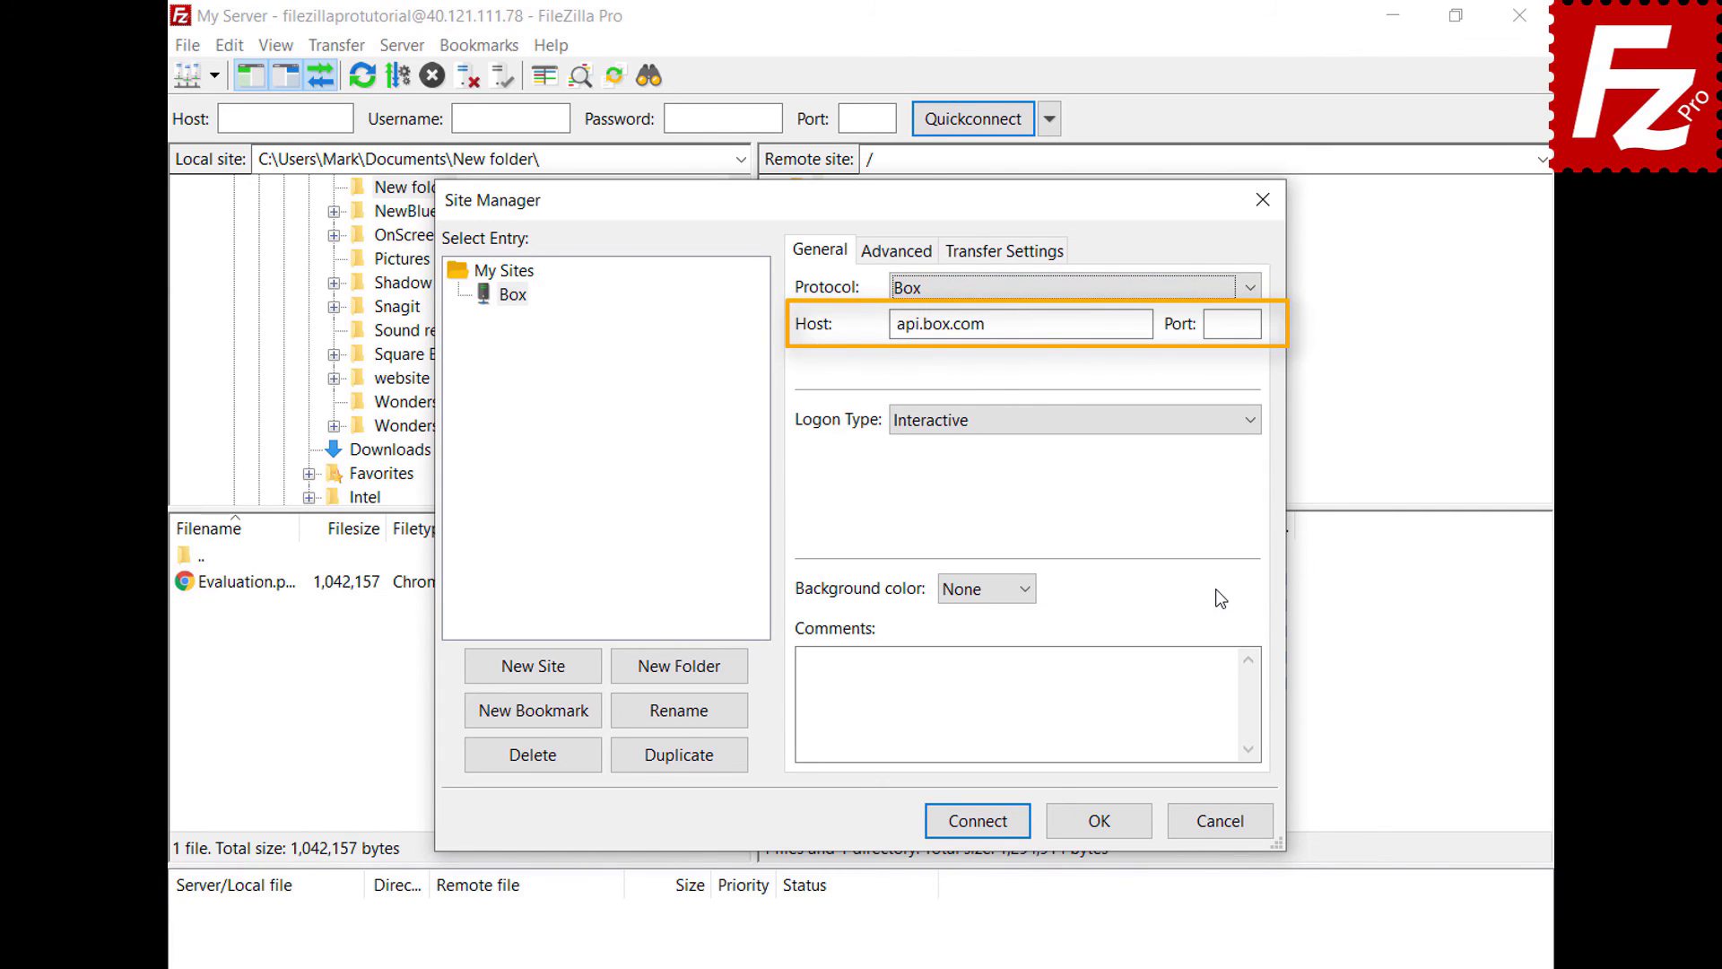
click(974, 829)
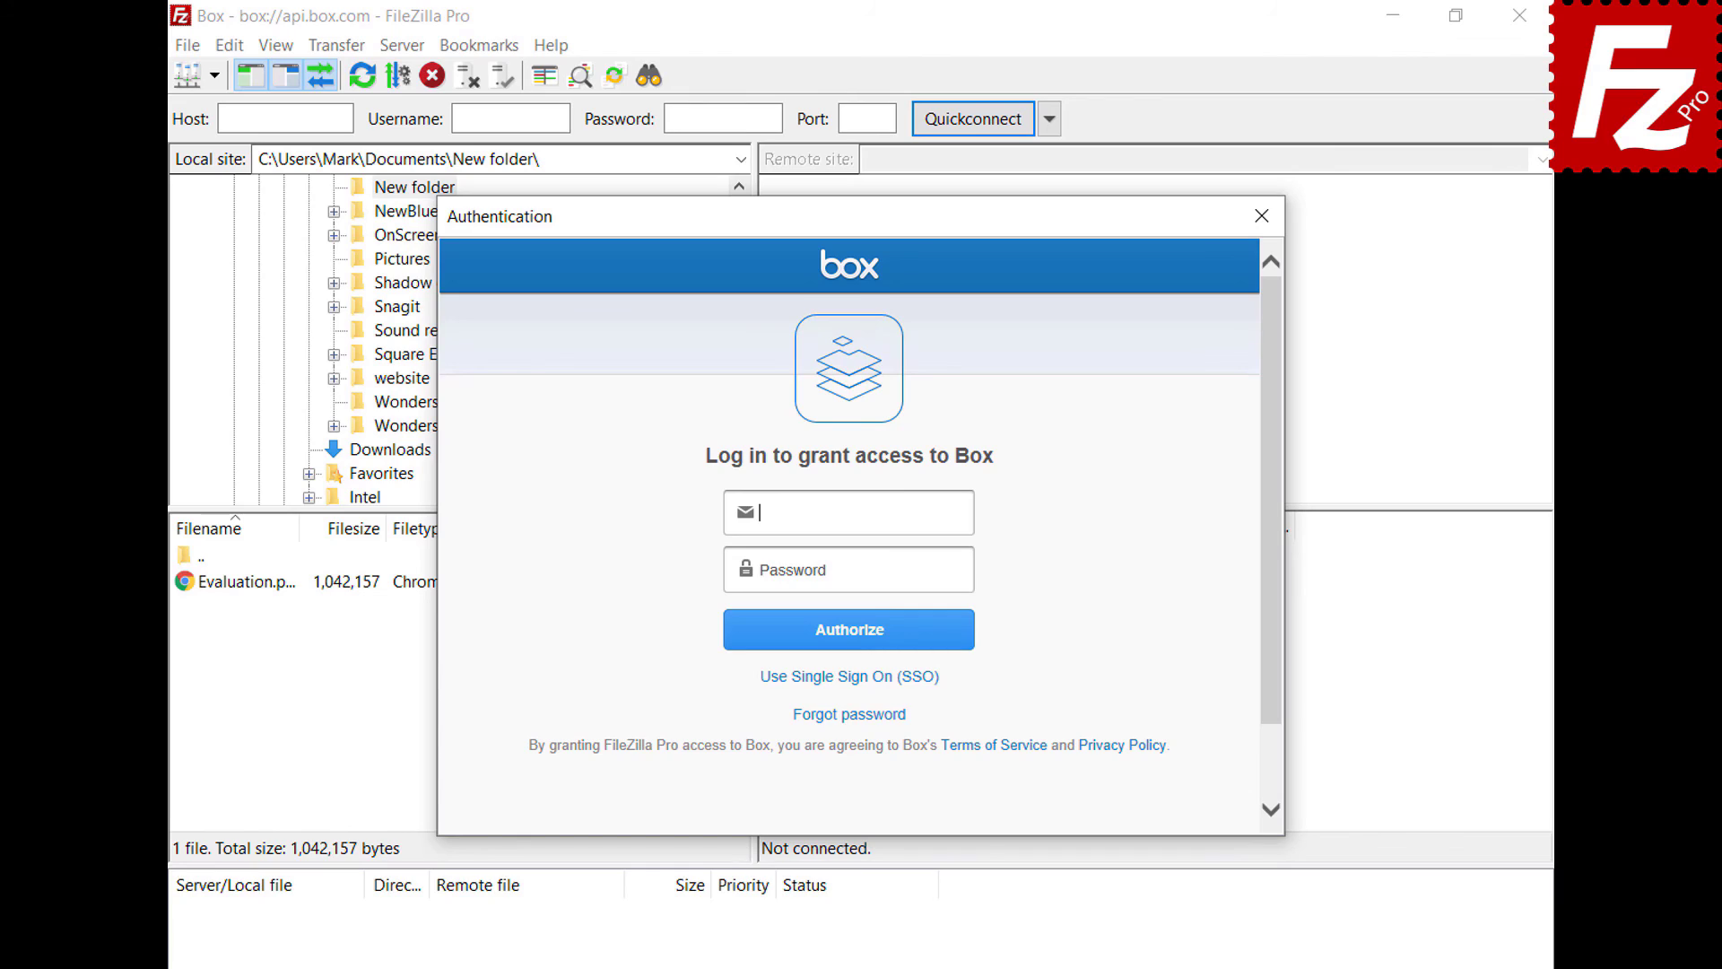
- Log in with the Box account e-mail and password, then grant FileZilla Pro access
key(ctrl+v)
click(966, 572)
key(ctrl+v)
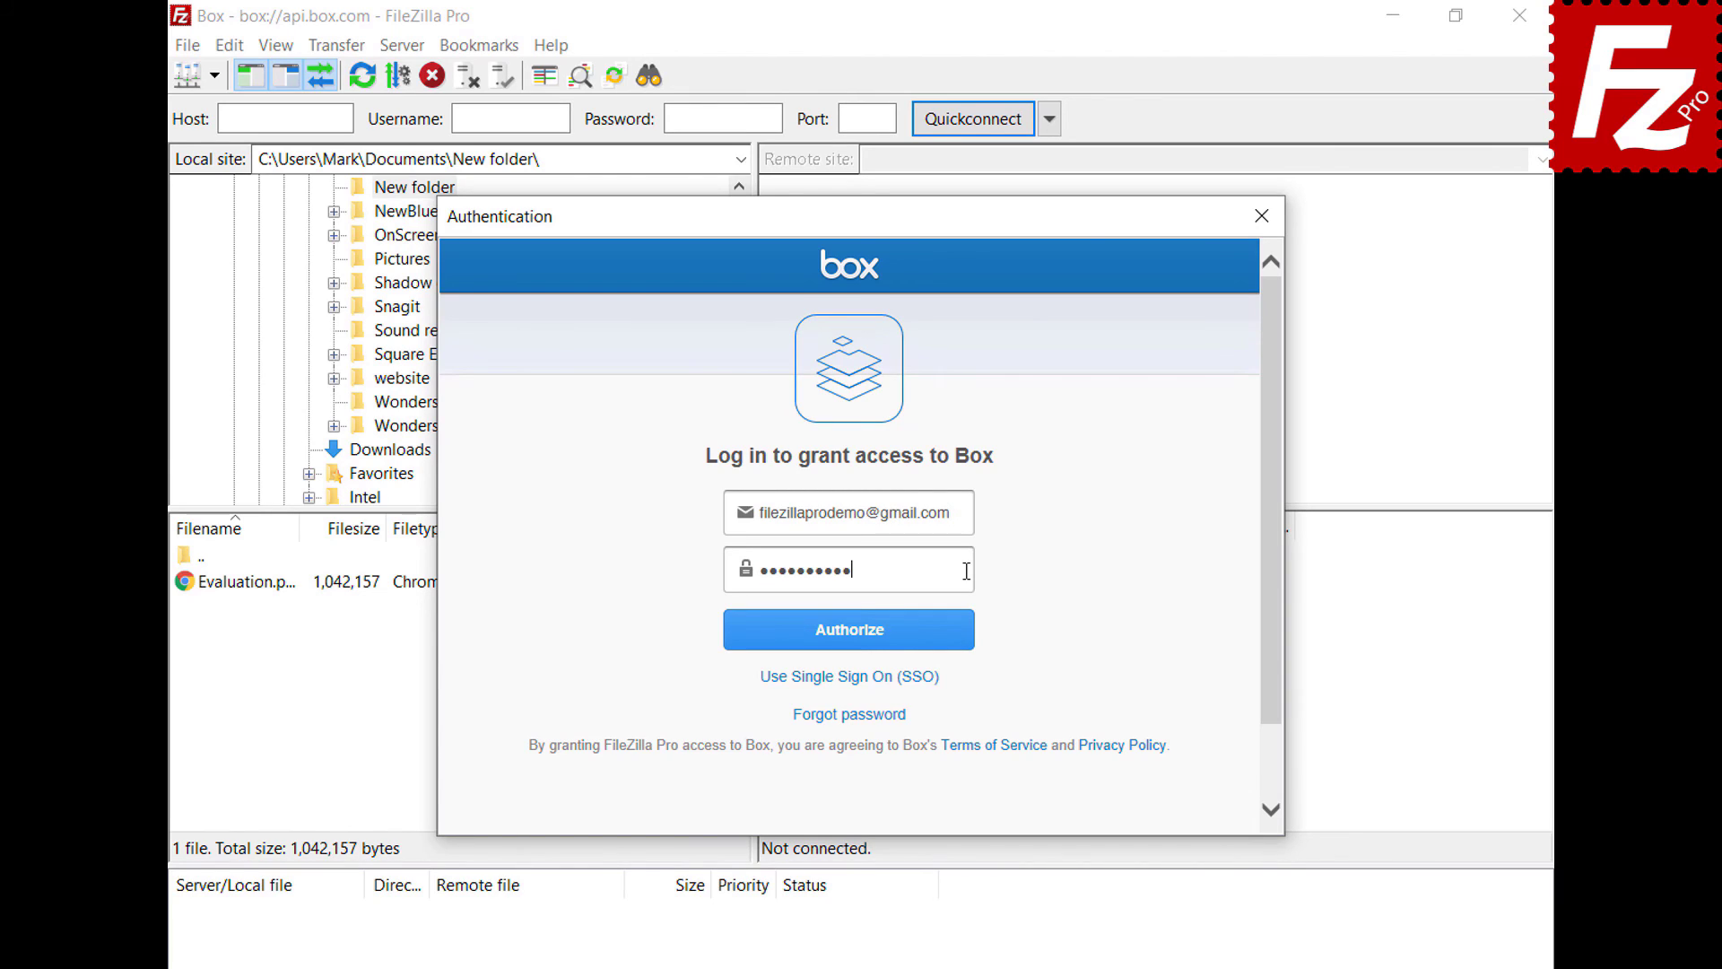
click(850, 646)
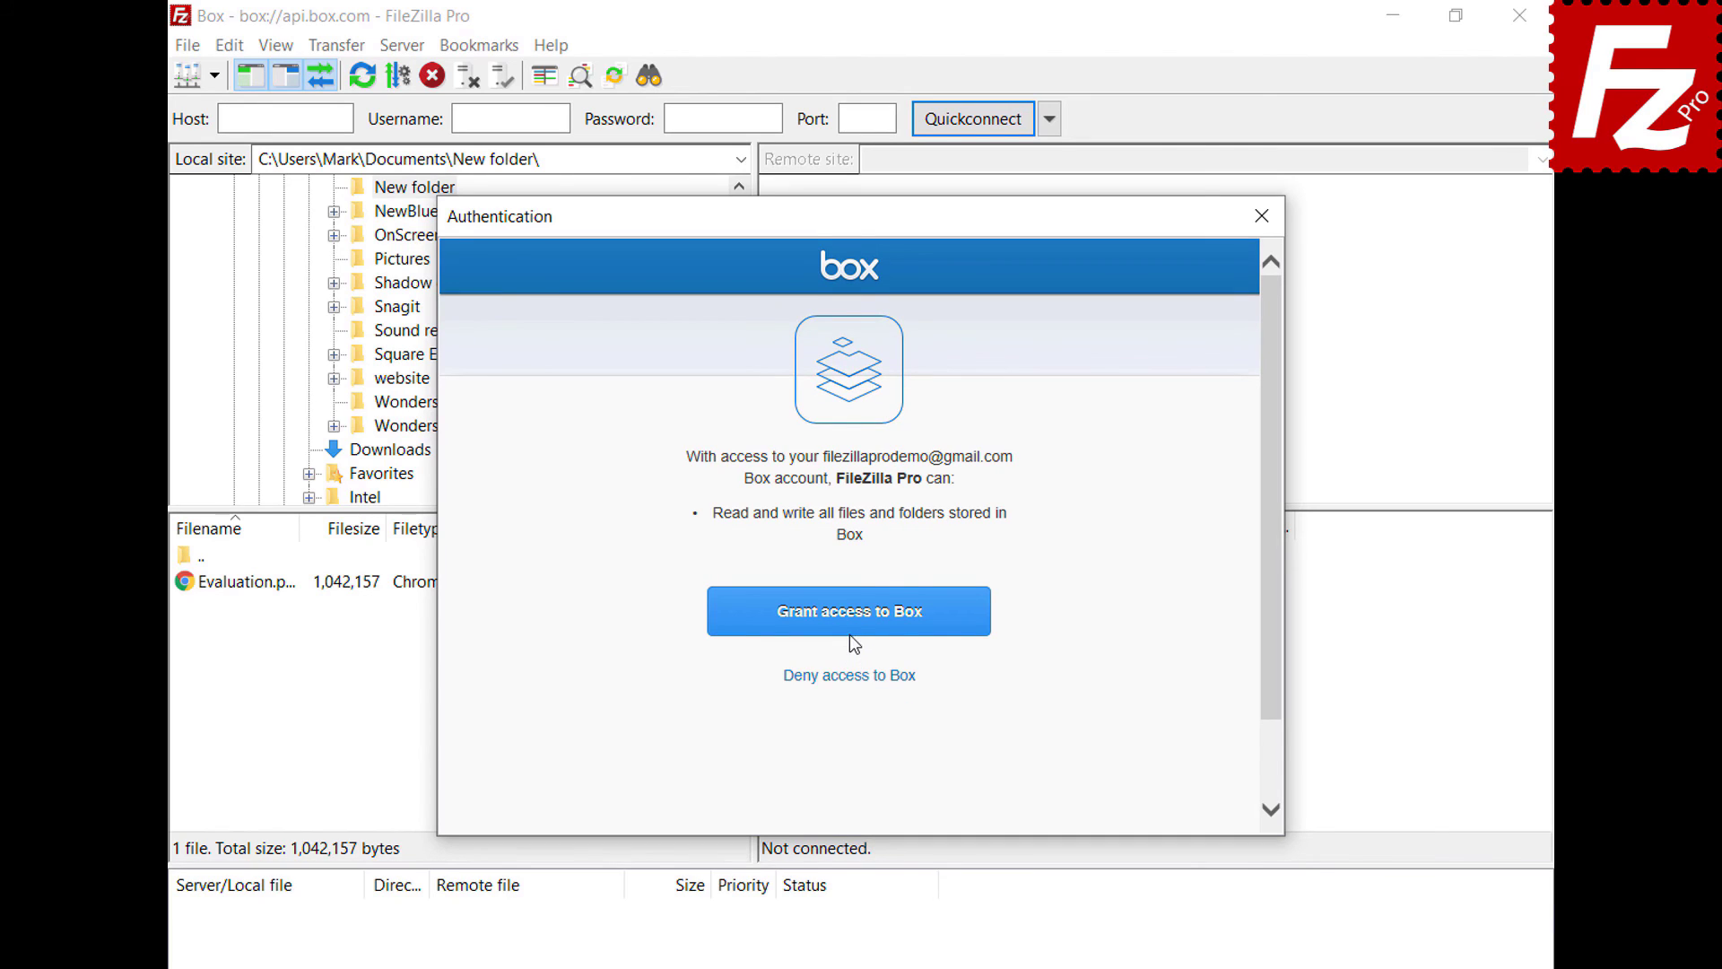
click(850, 633)
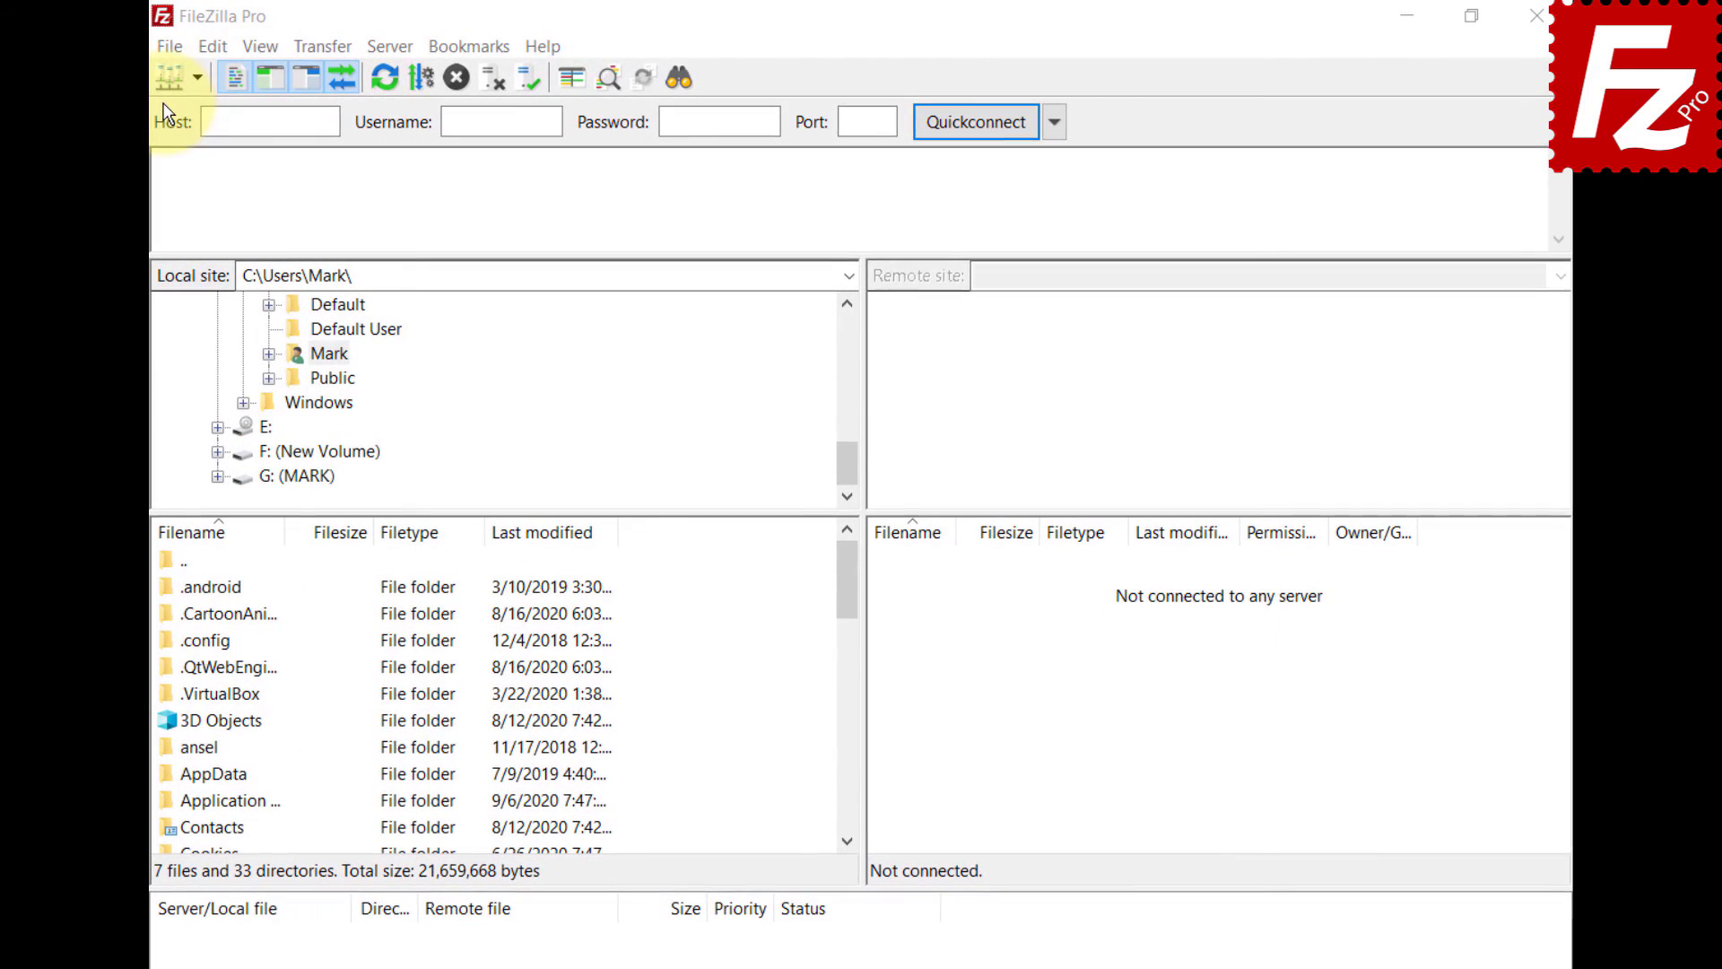
- Add a new site named 'Tardigrade' using the Tardigrade protocol
click(170, 46)
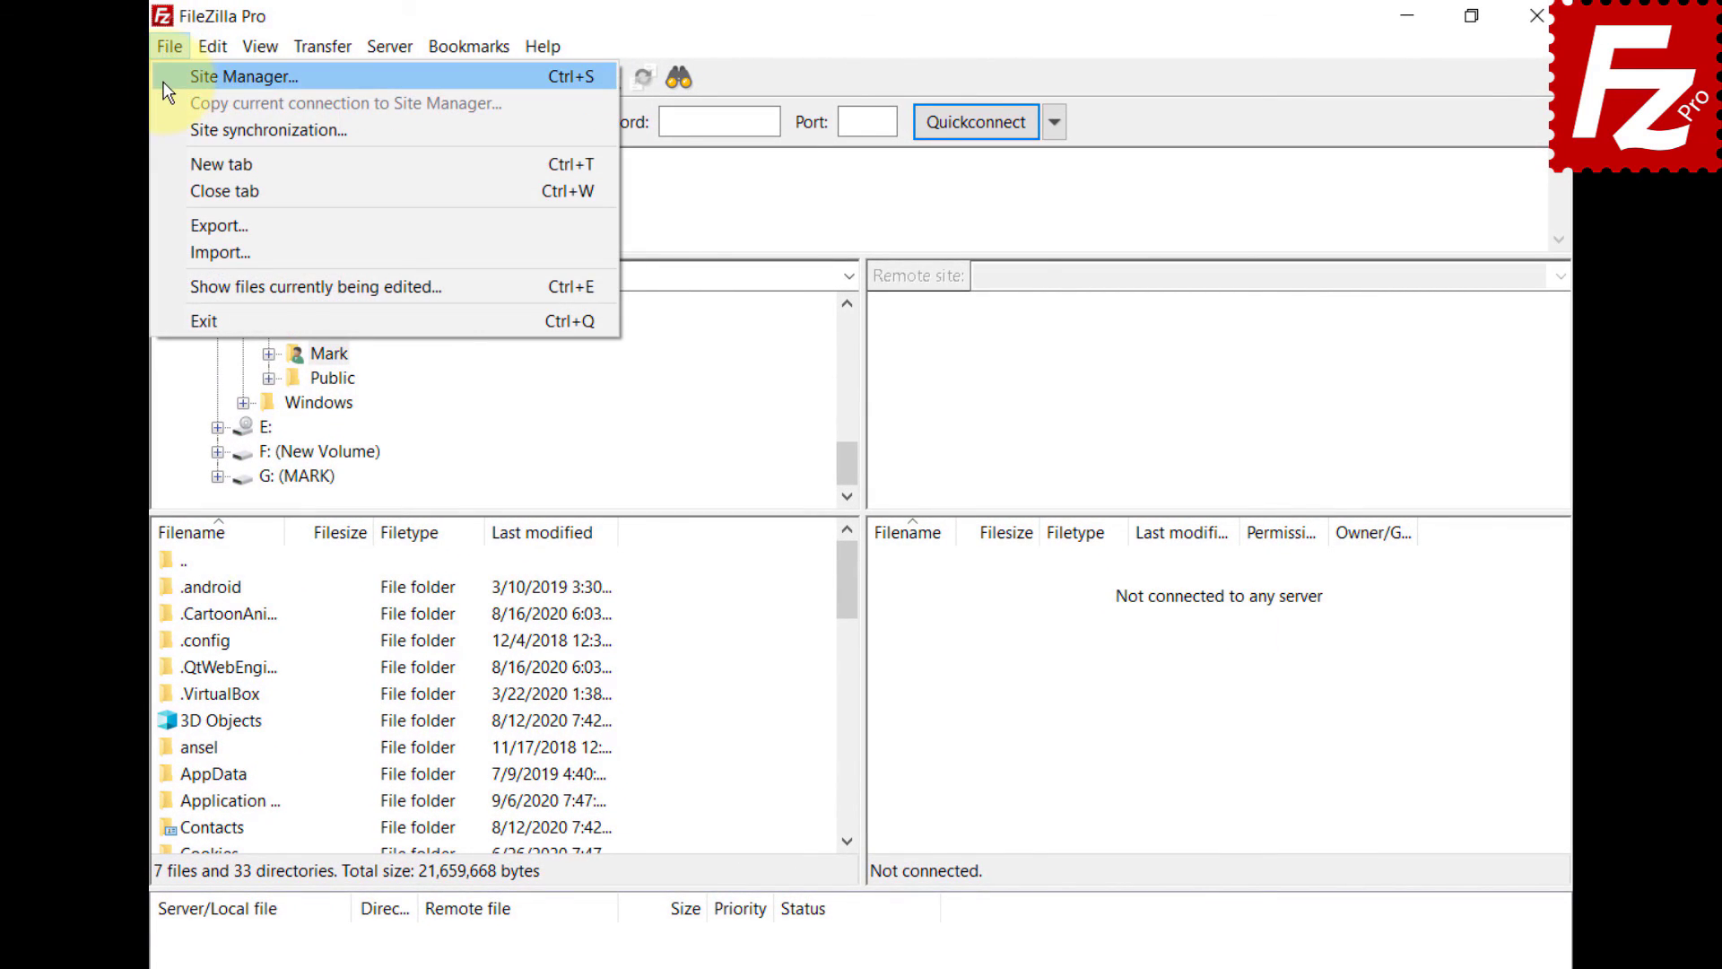
click(167, 72)
click(508, 686)
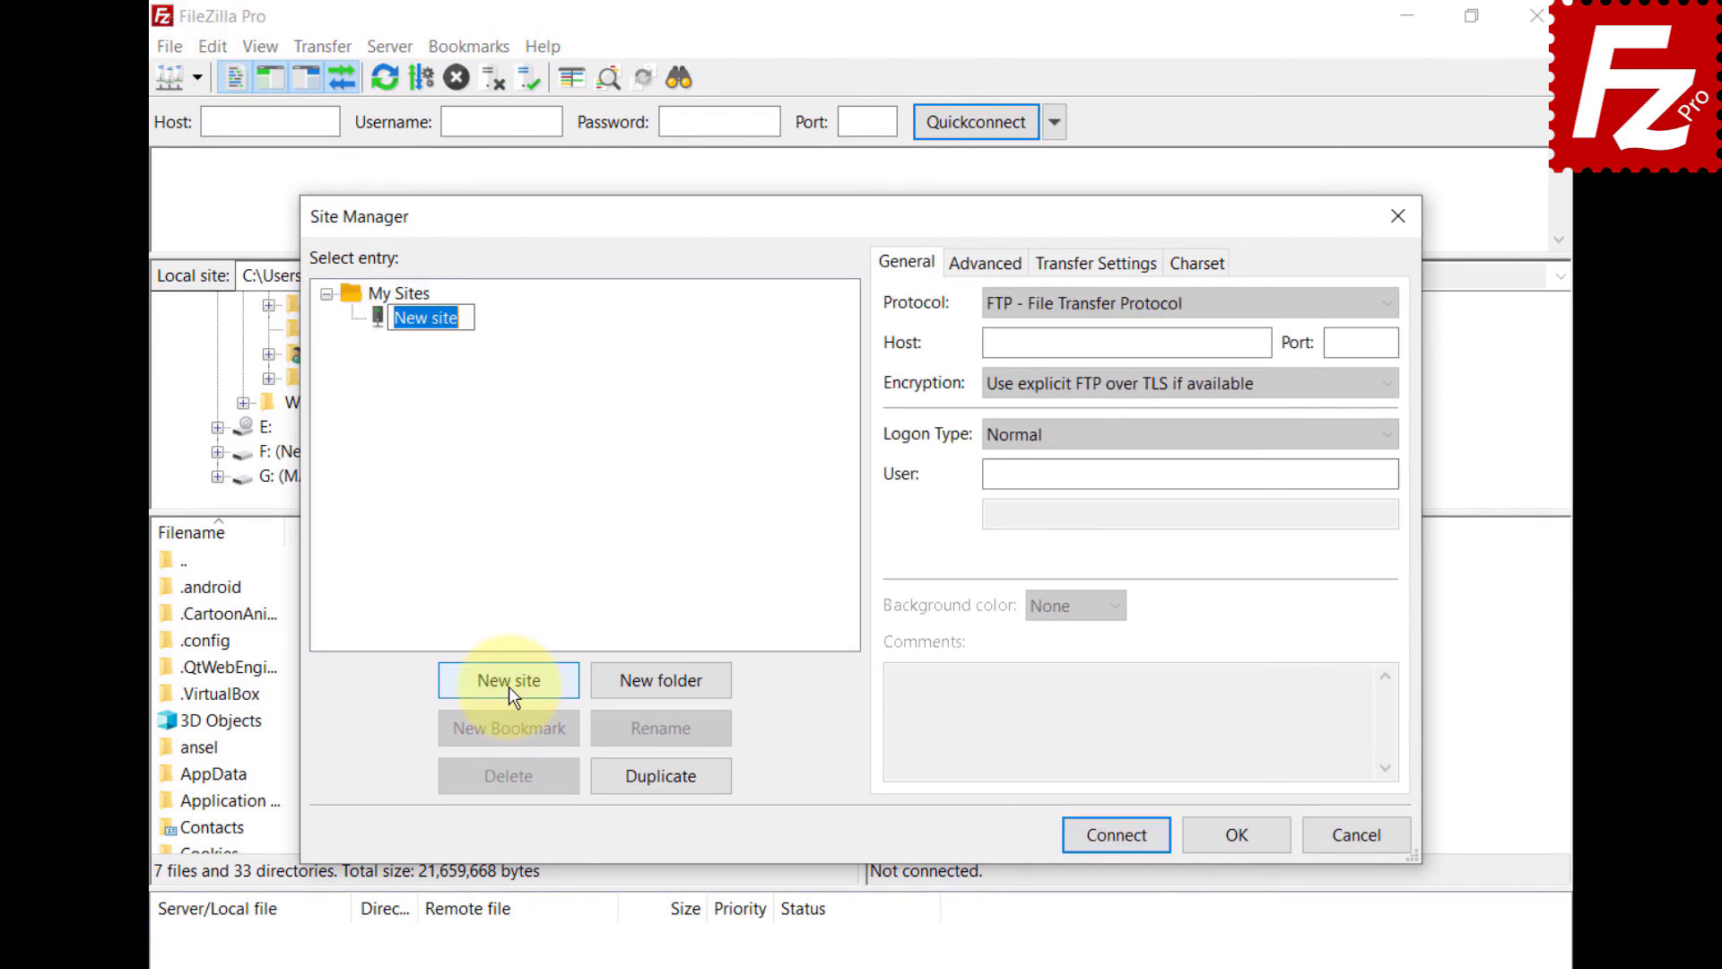
text(Tardigrade)
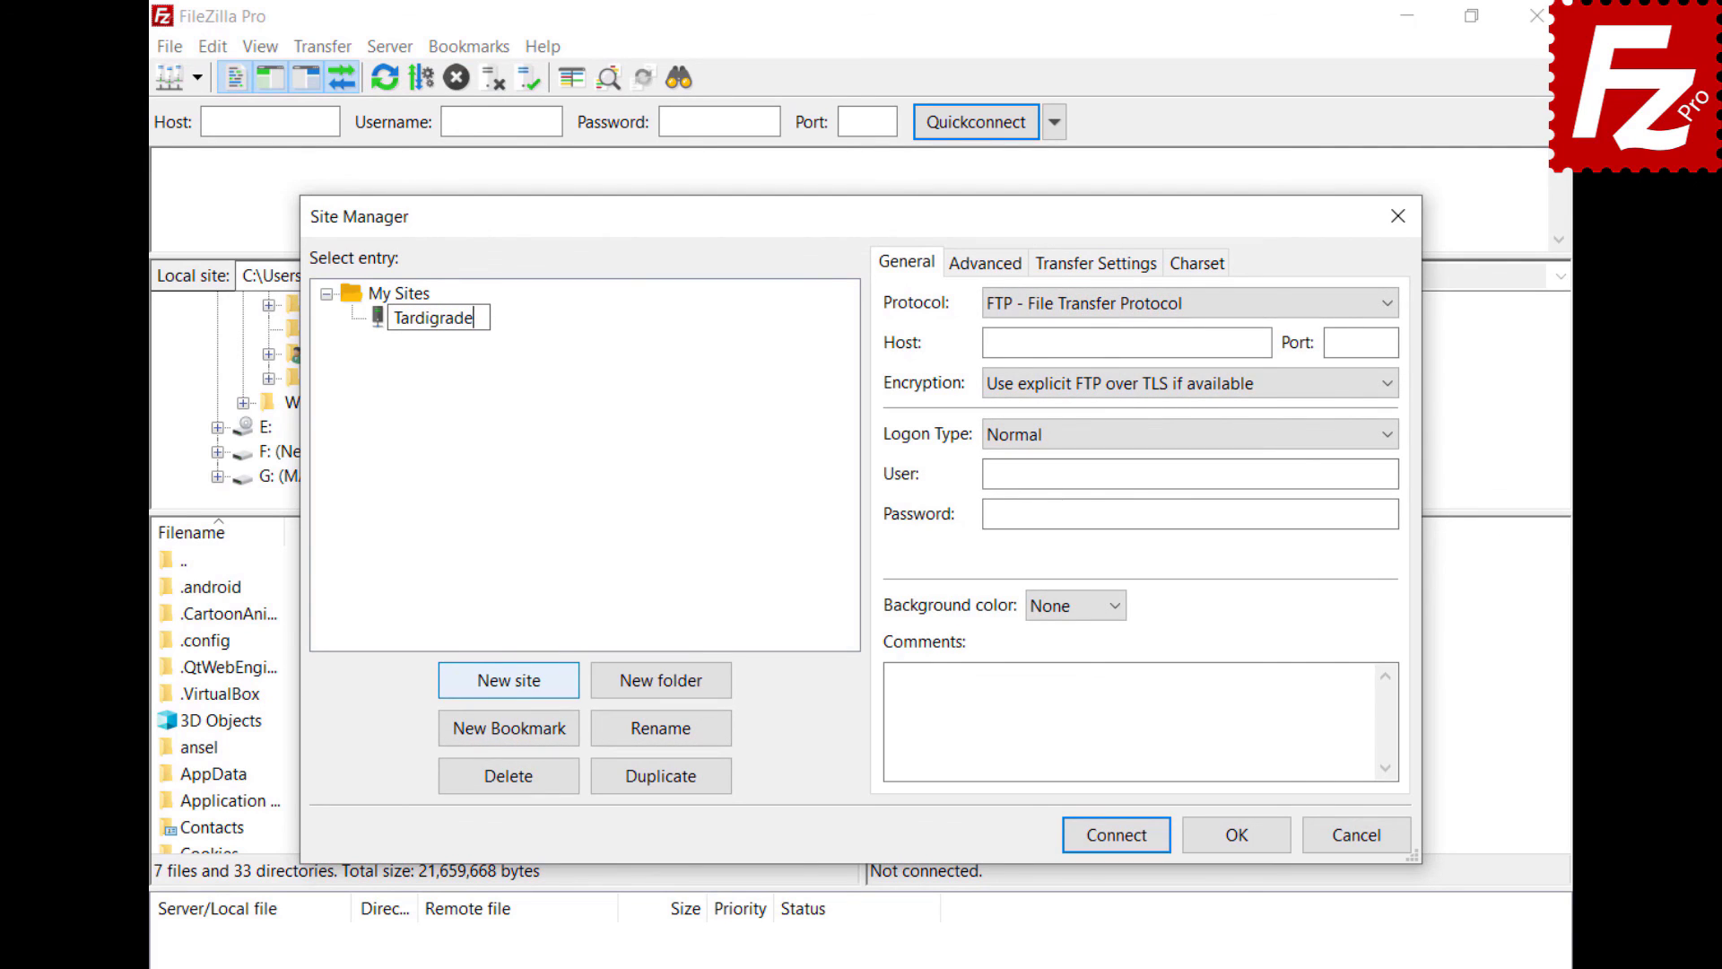
click(1128, 309)
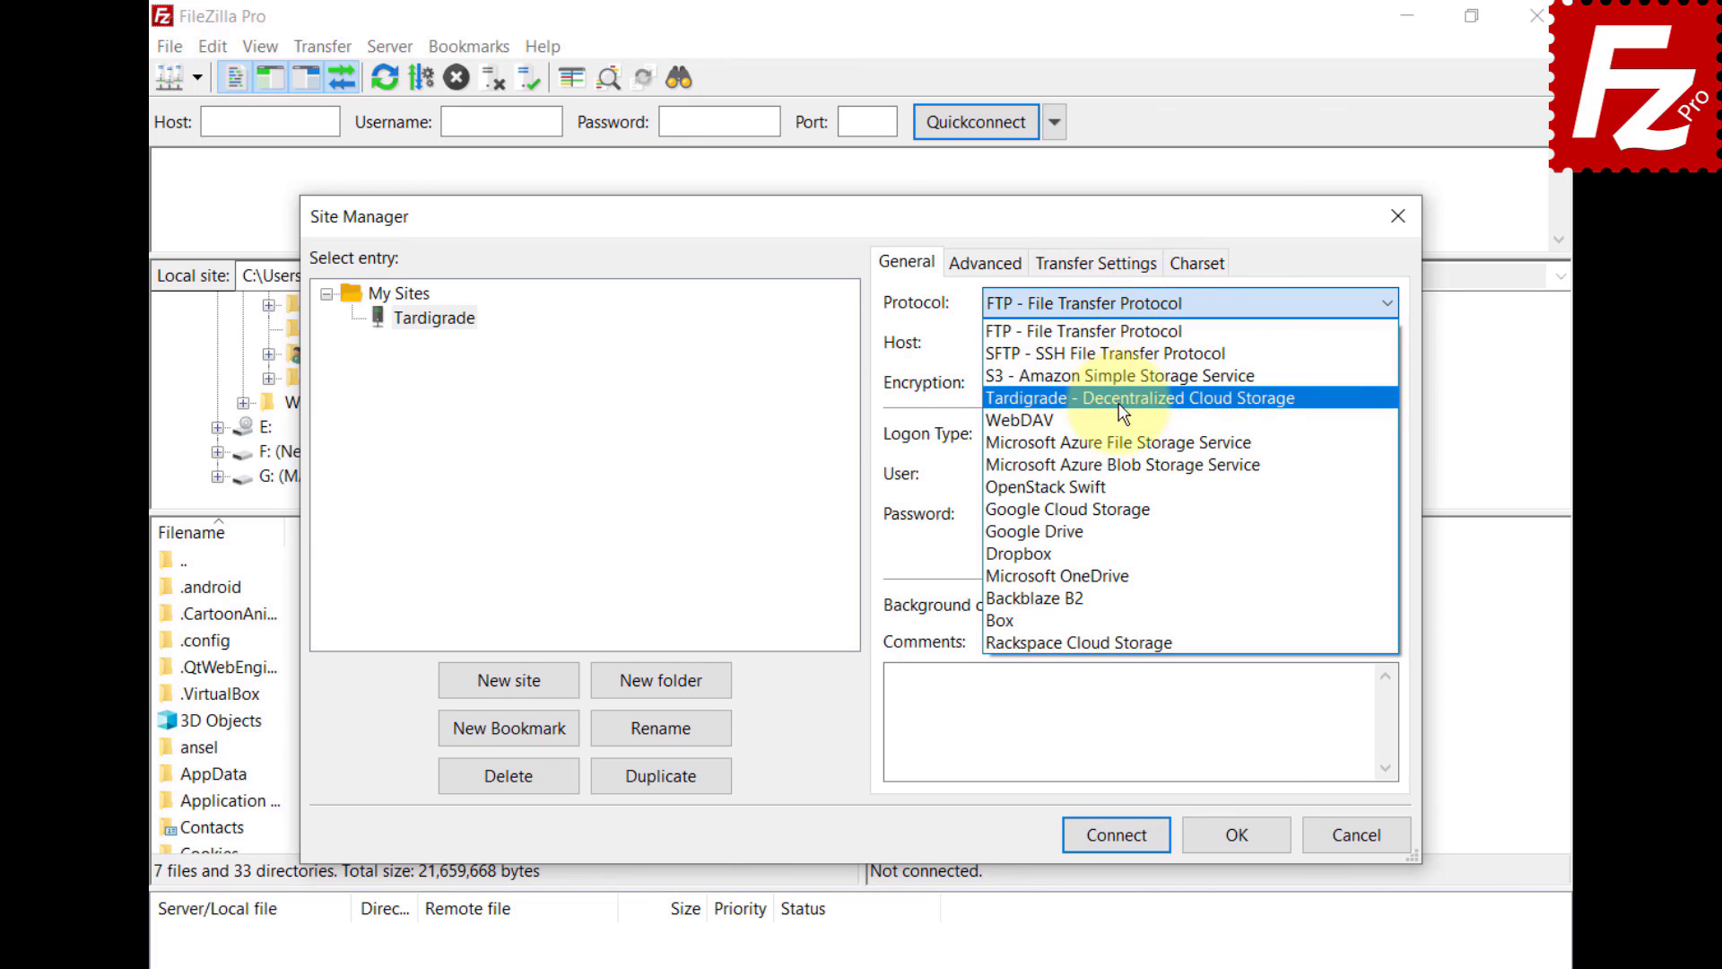
click(1117, 394)
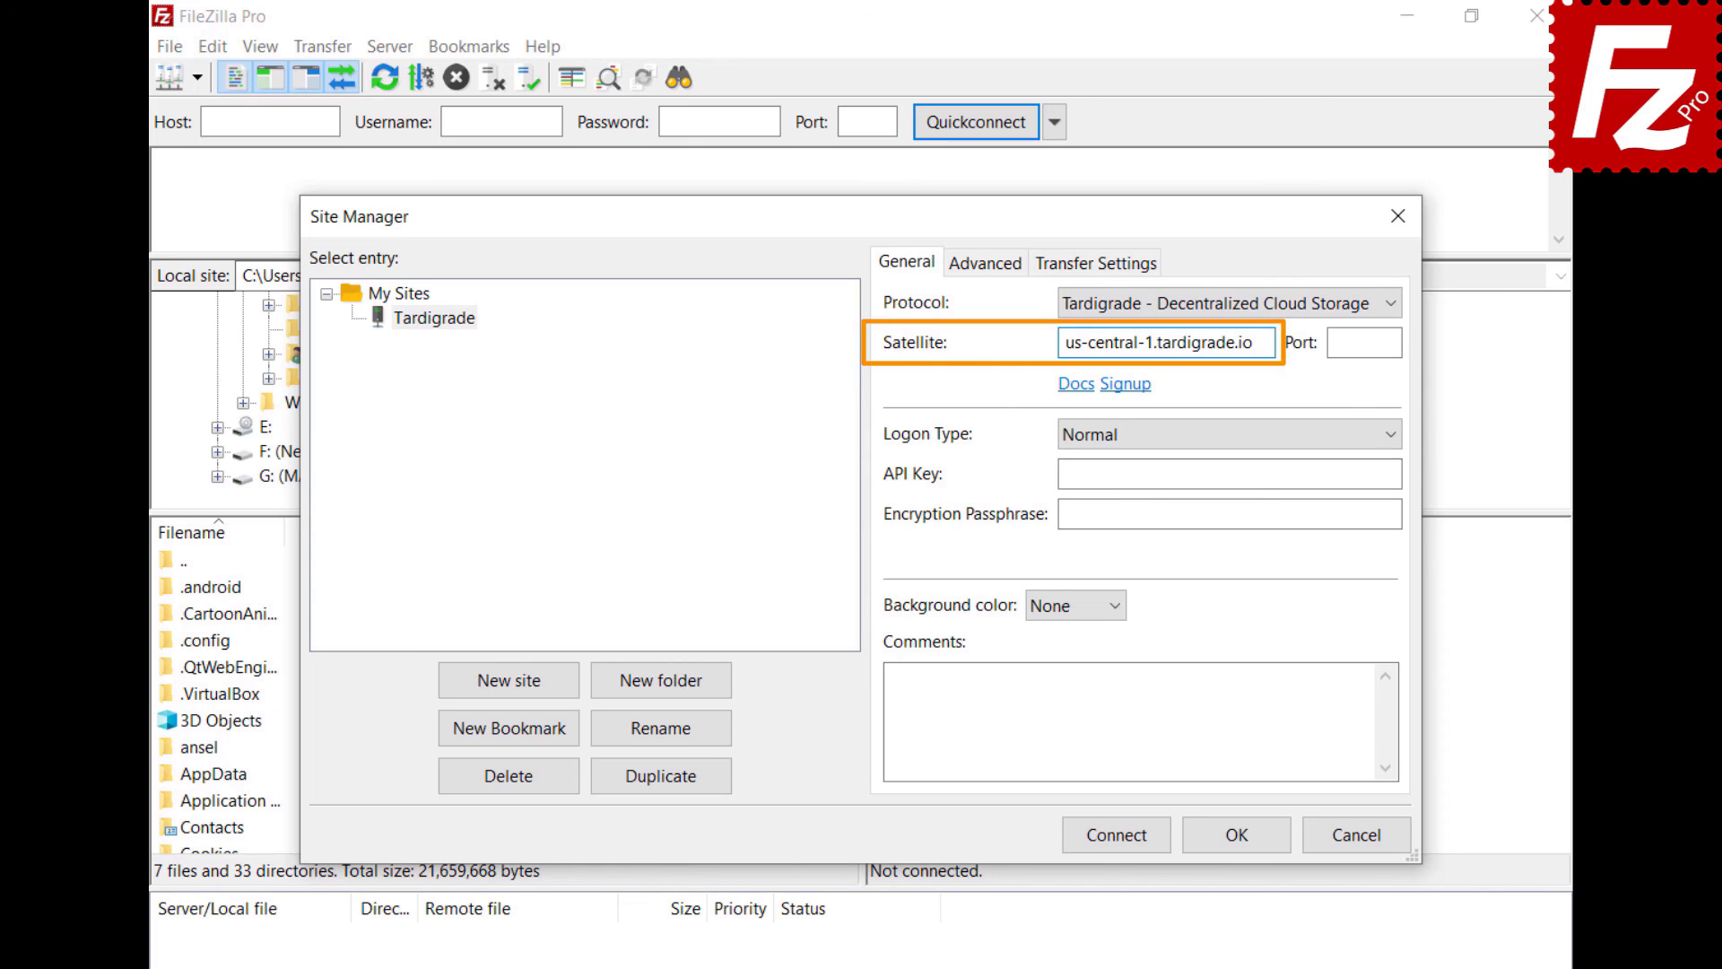
- Enter the API key and encryption passphrase, then connect to the Tardigrade site
click(1228, 473)
key(ctrl+v)
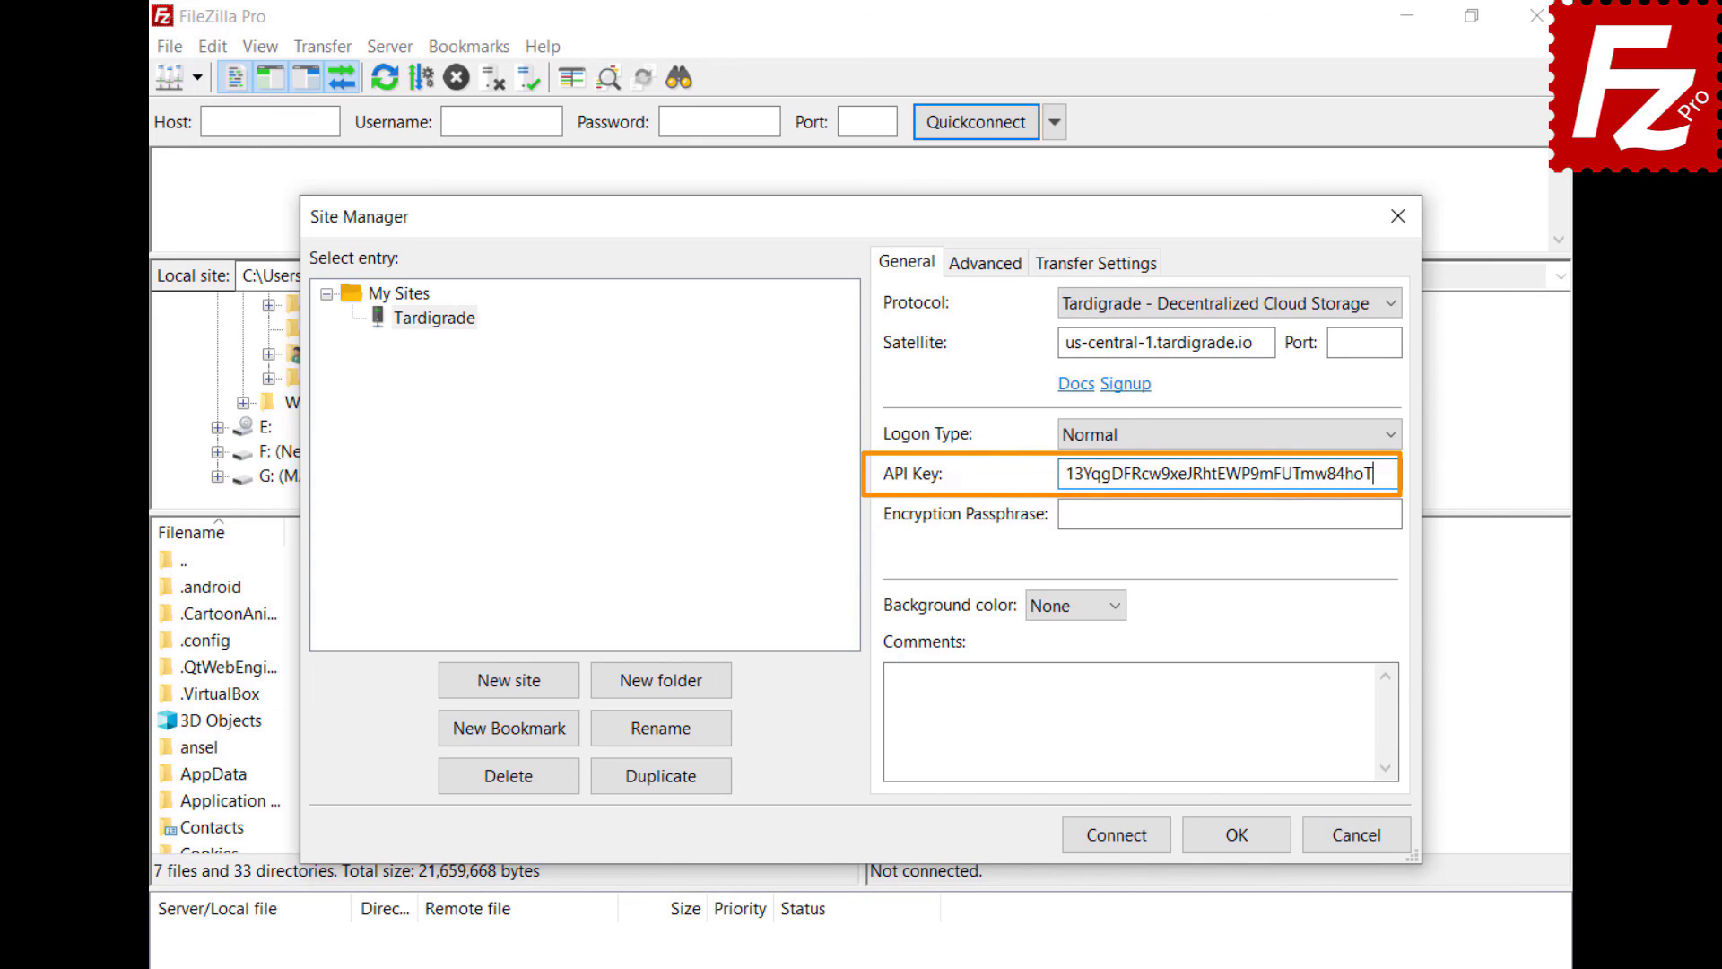
click(1229, 514)
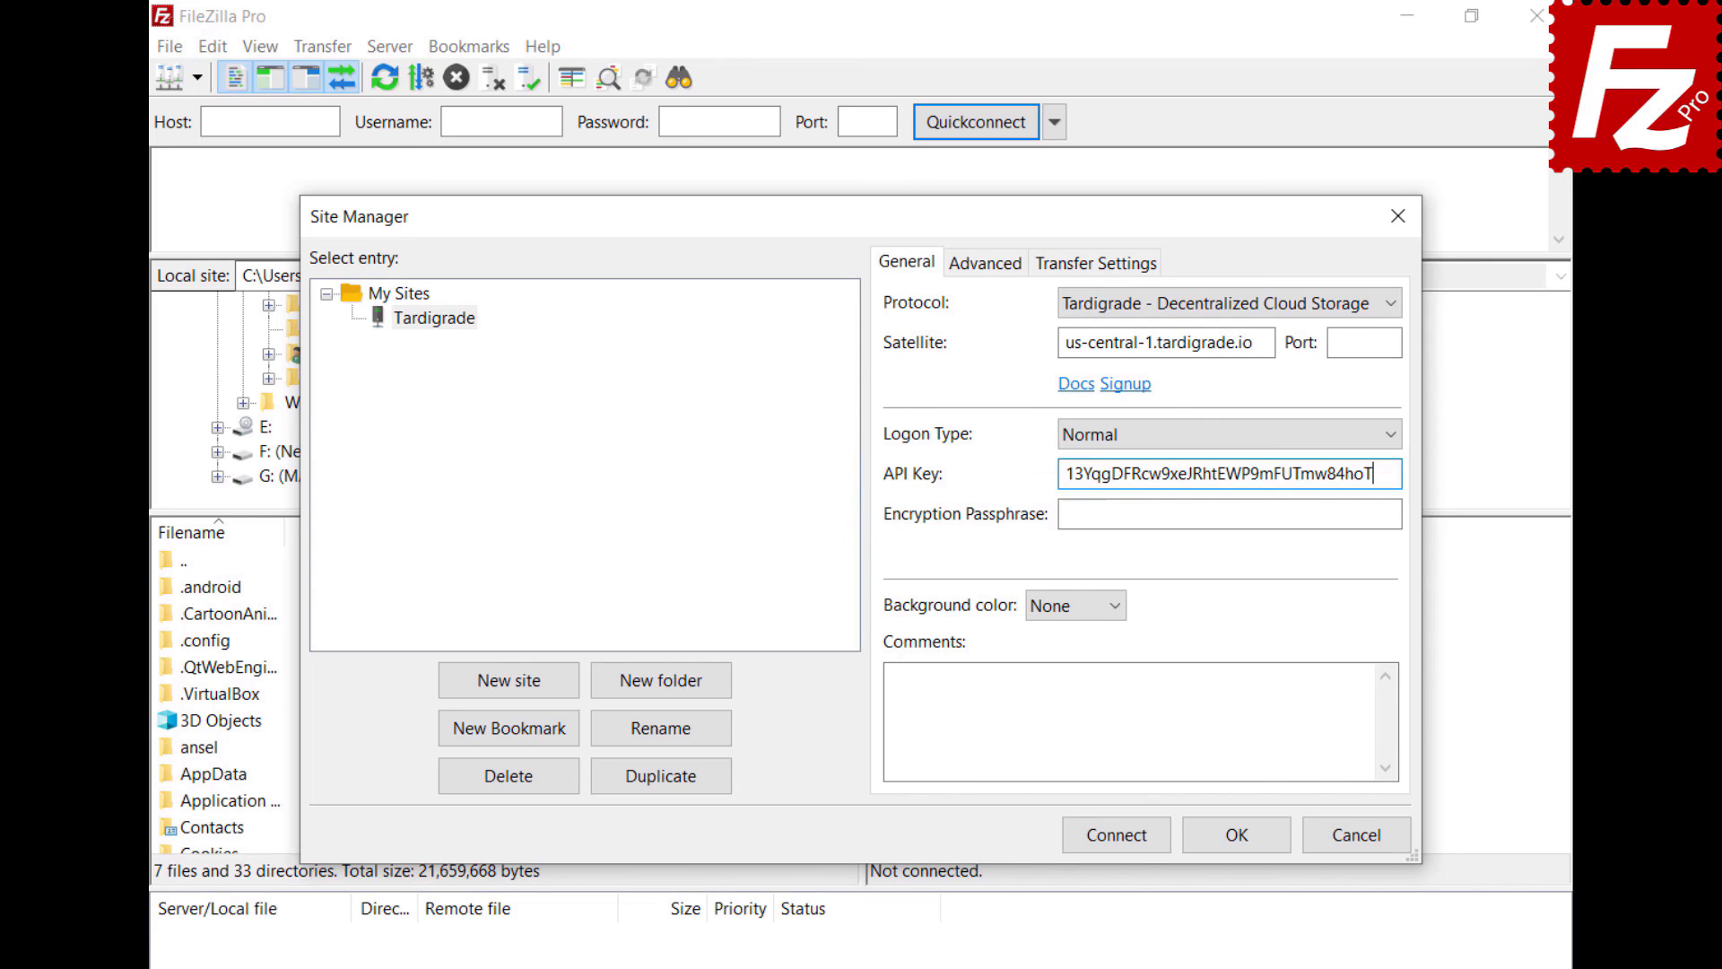
key(ctrl+v)
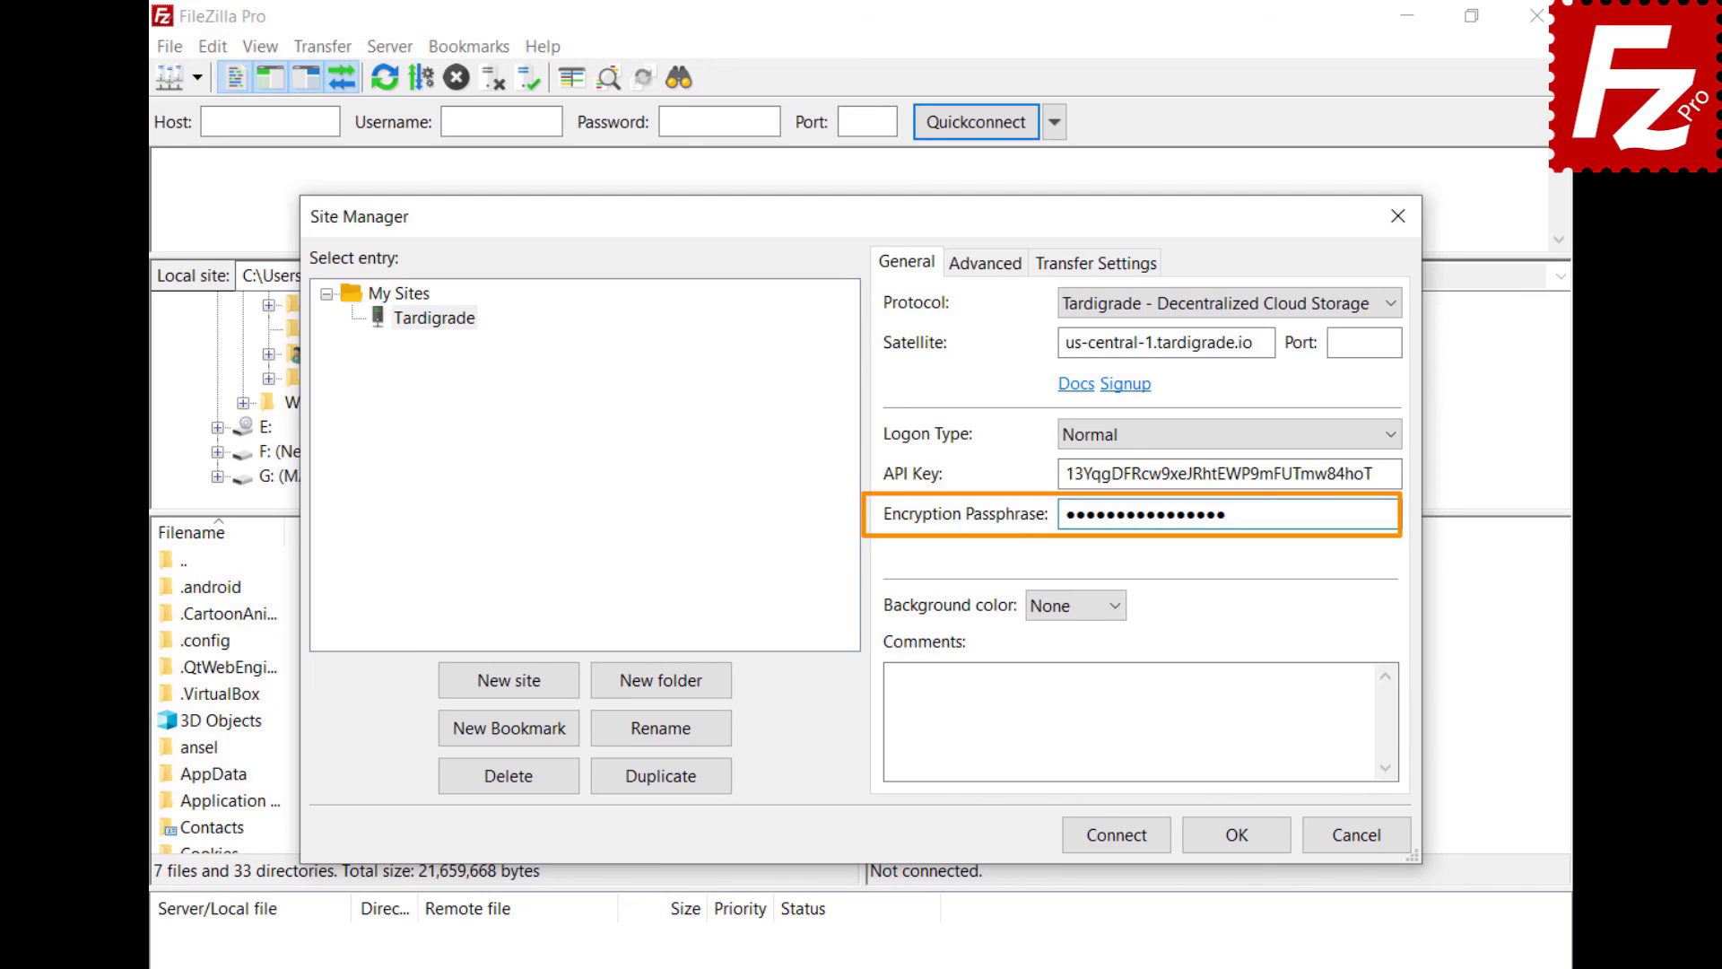
click(1121, 839)
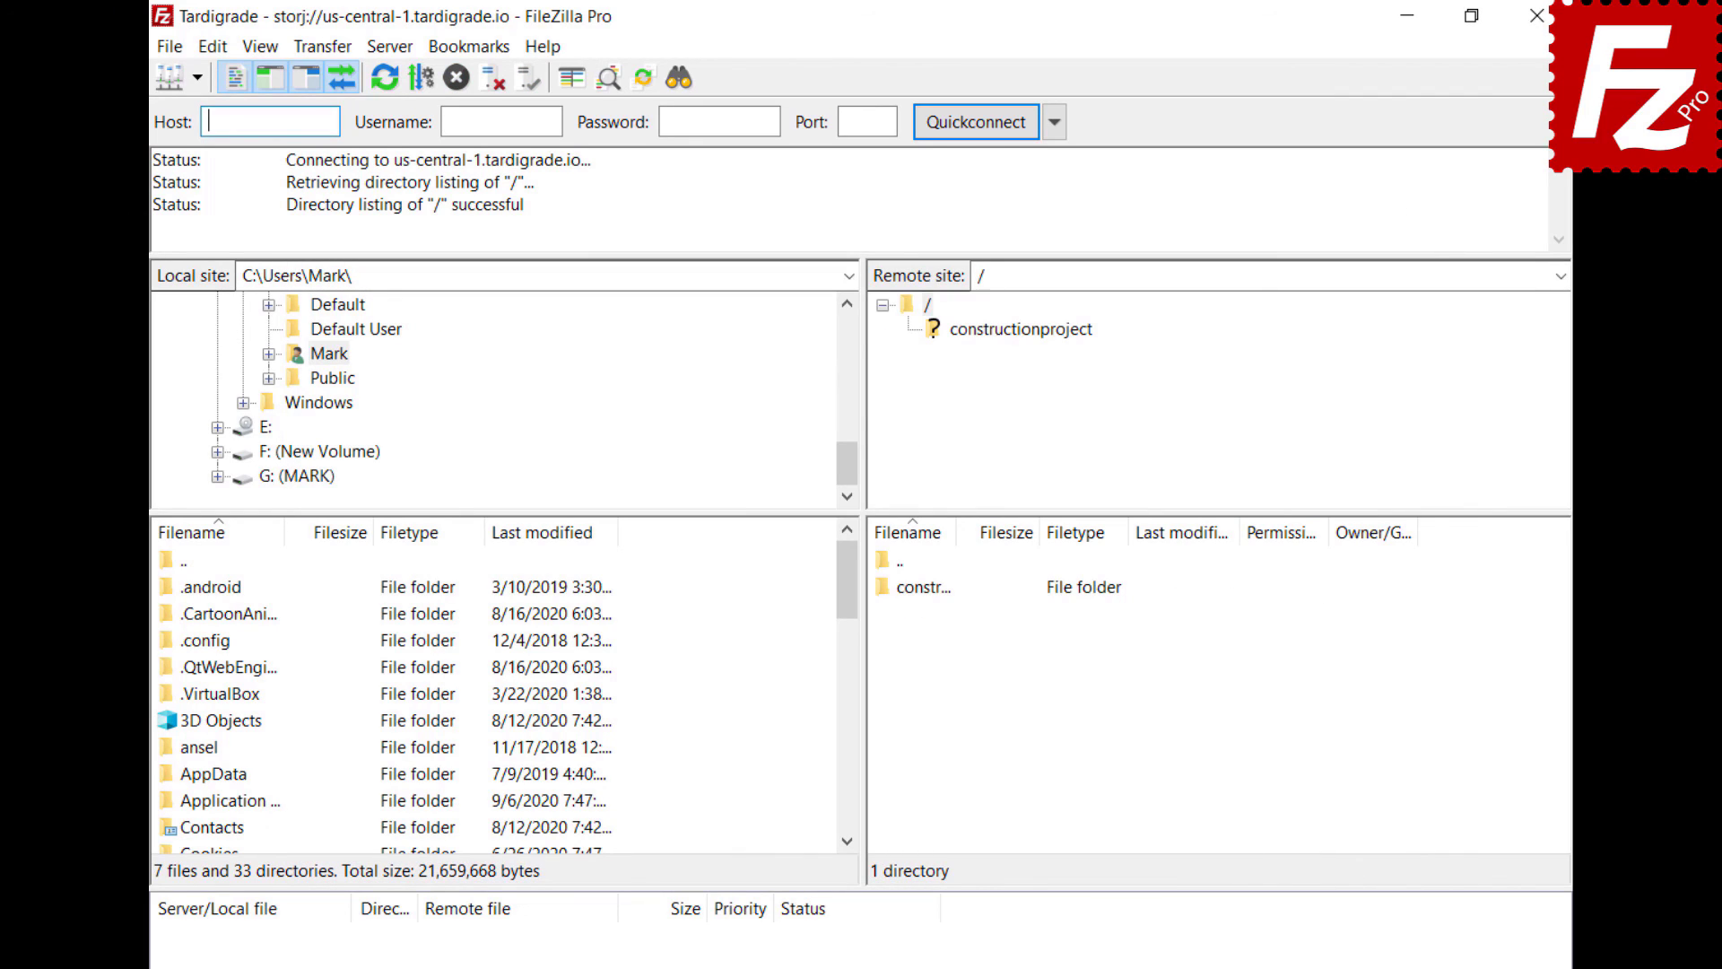
- Open the remote constructionproject folder and then its Construction Project subfolder
click(1011, 328)
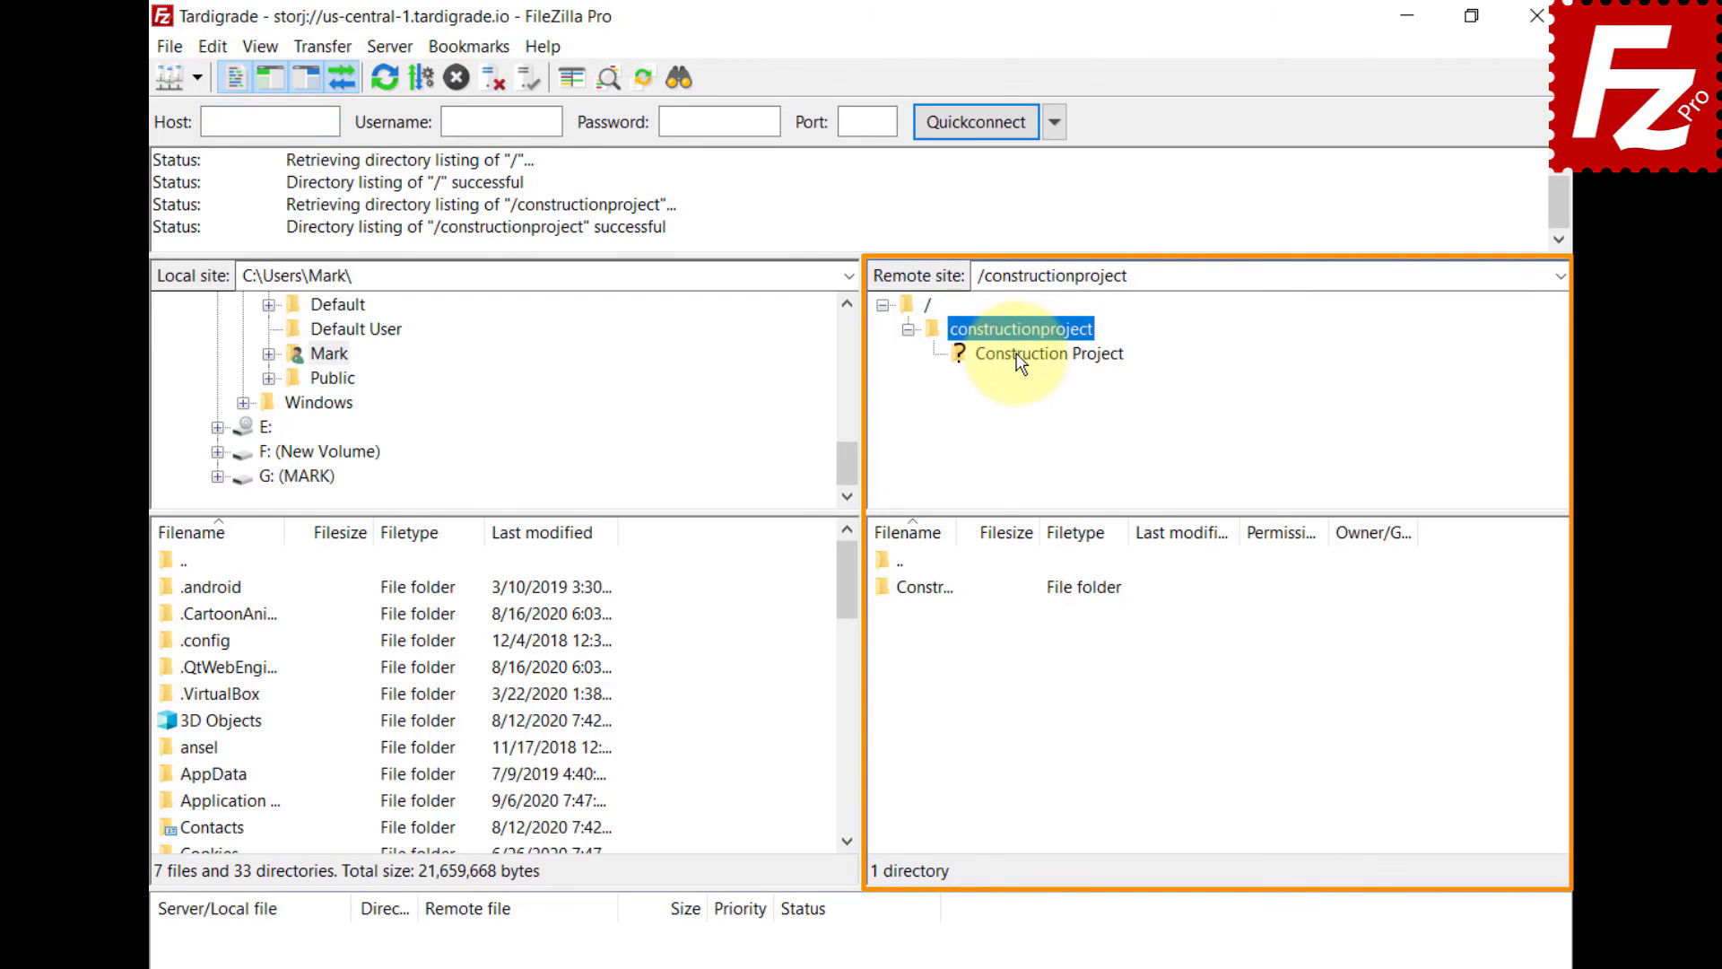
click(1017, 356)
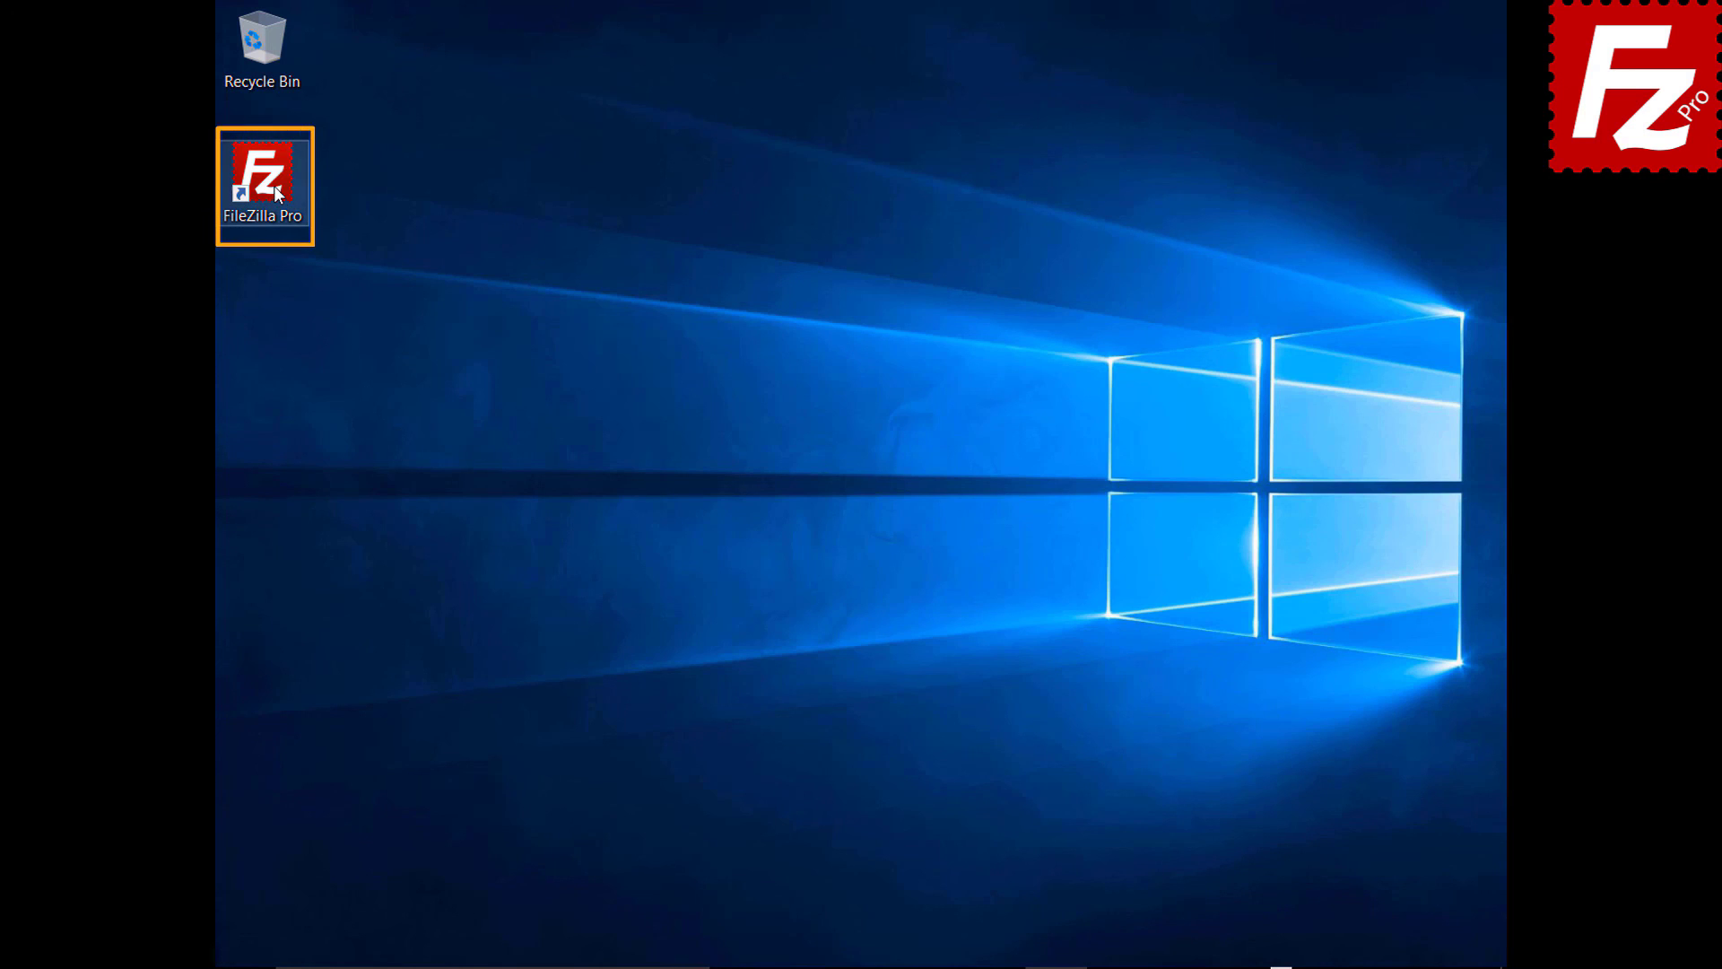
- In Settings > Transfers > MIME Types, add a video/mp4 type with extension mp4
double_click(275, 189)
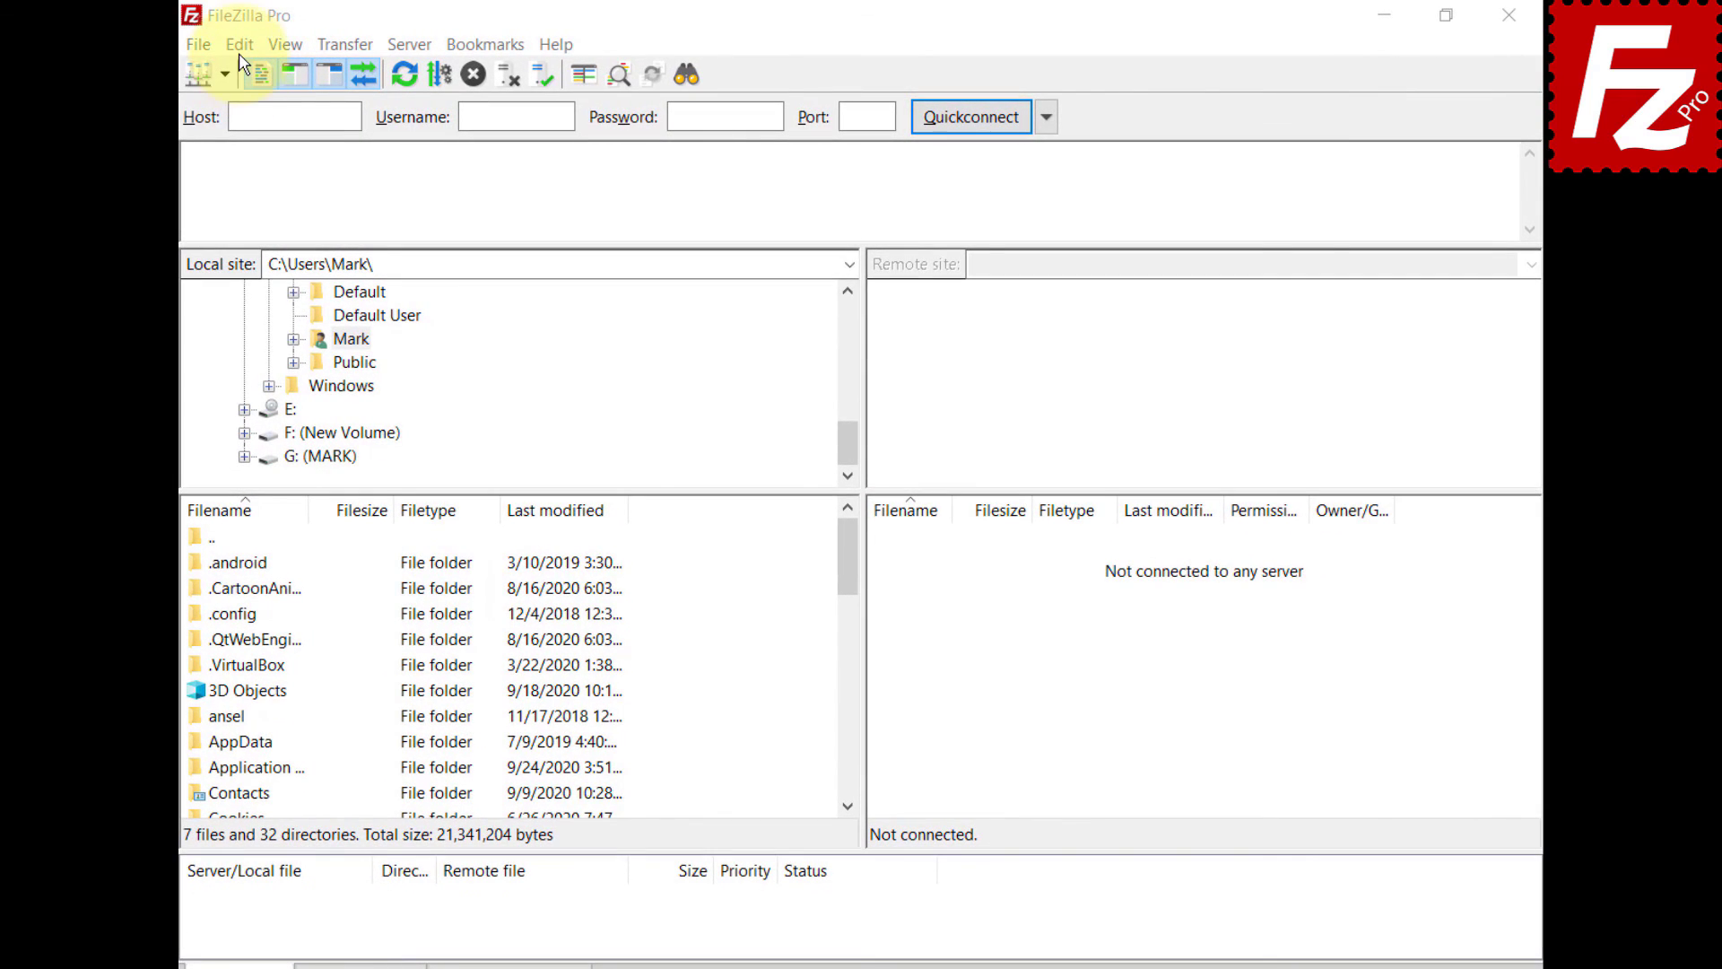
click(238, 52)
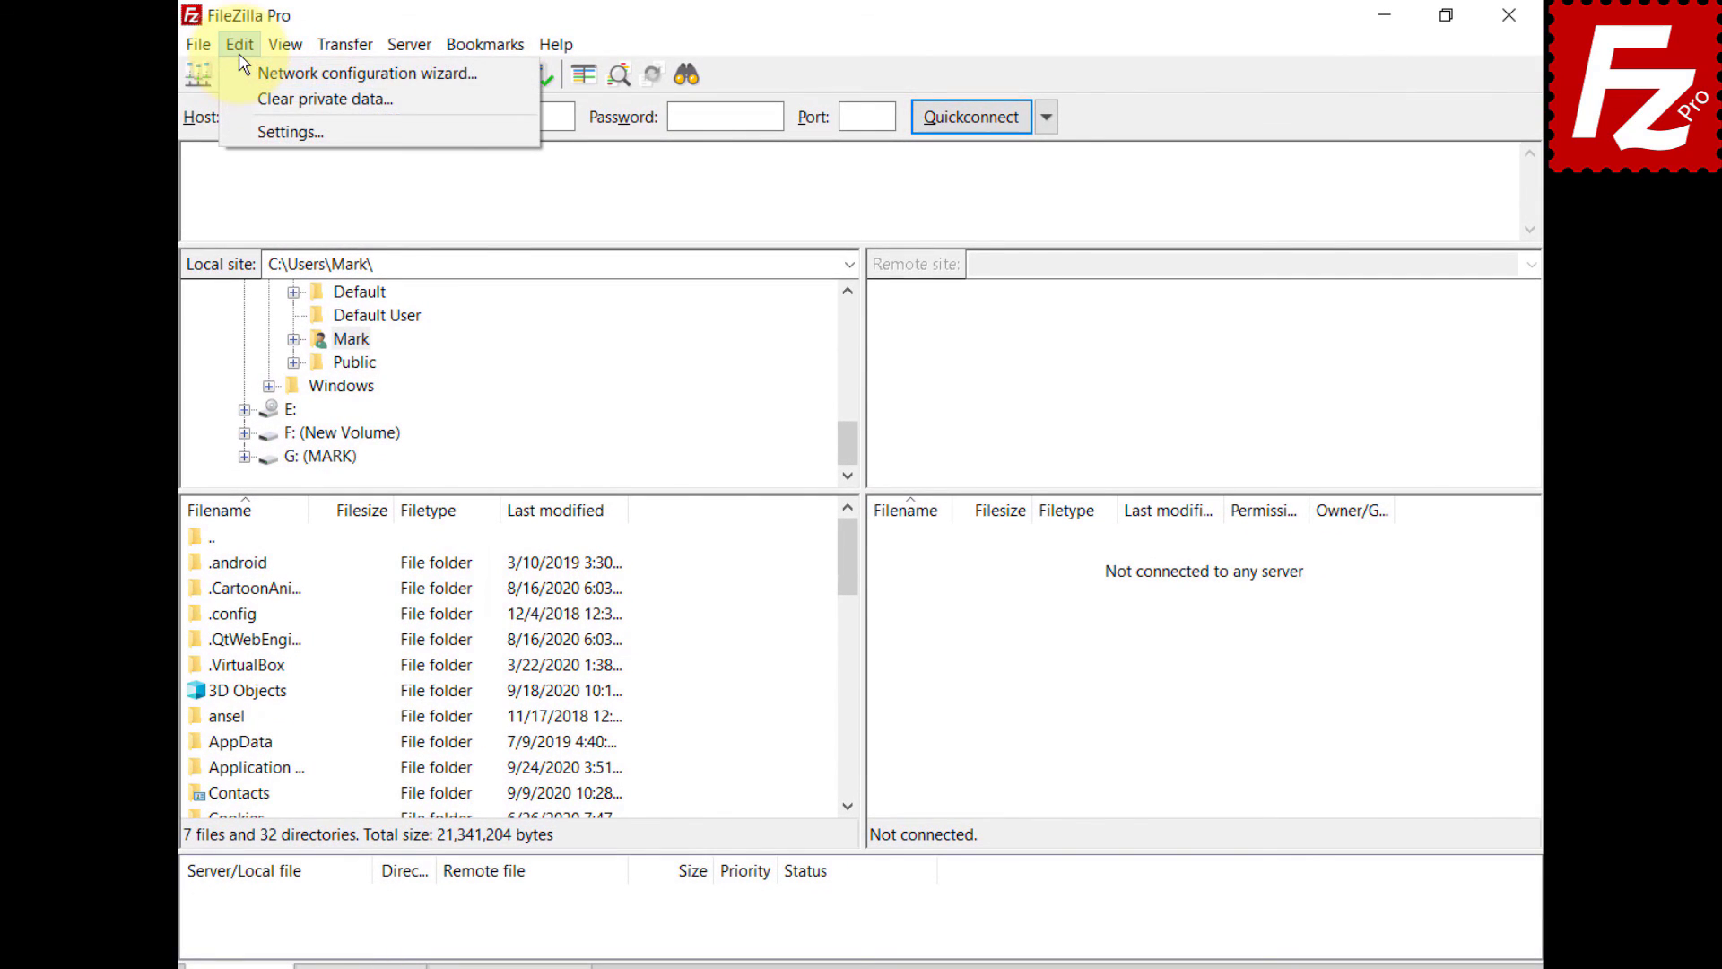
click(244, 131)
click(499, 444)
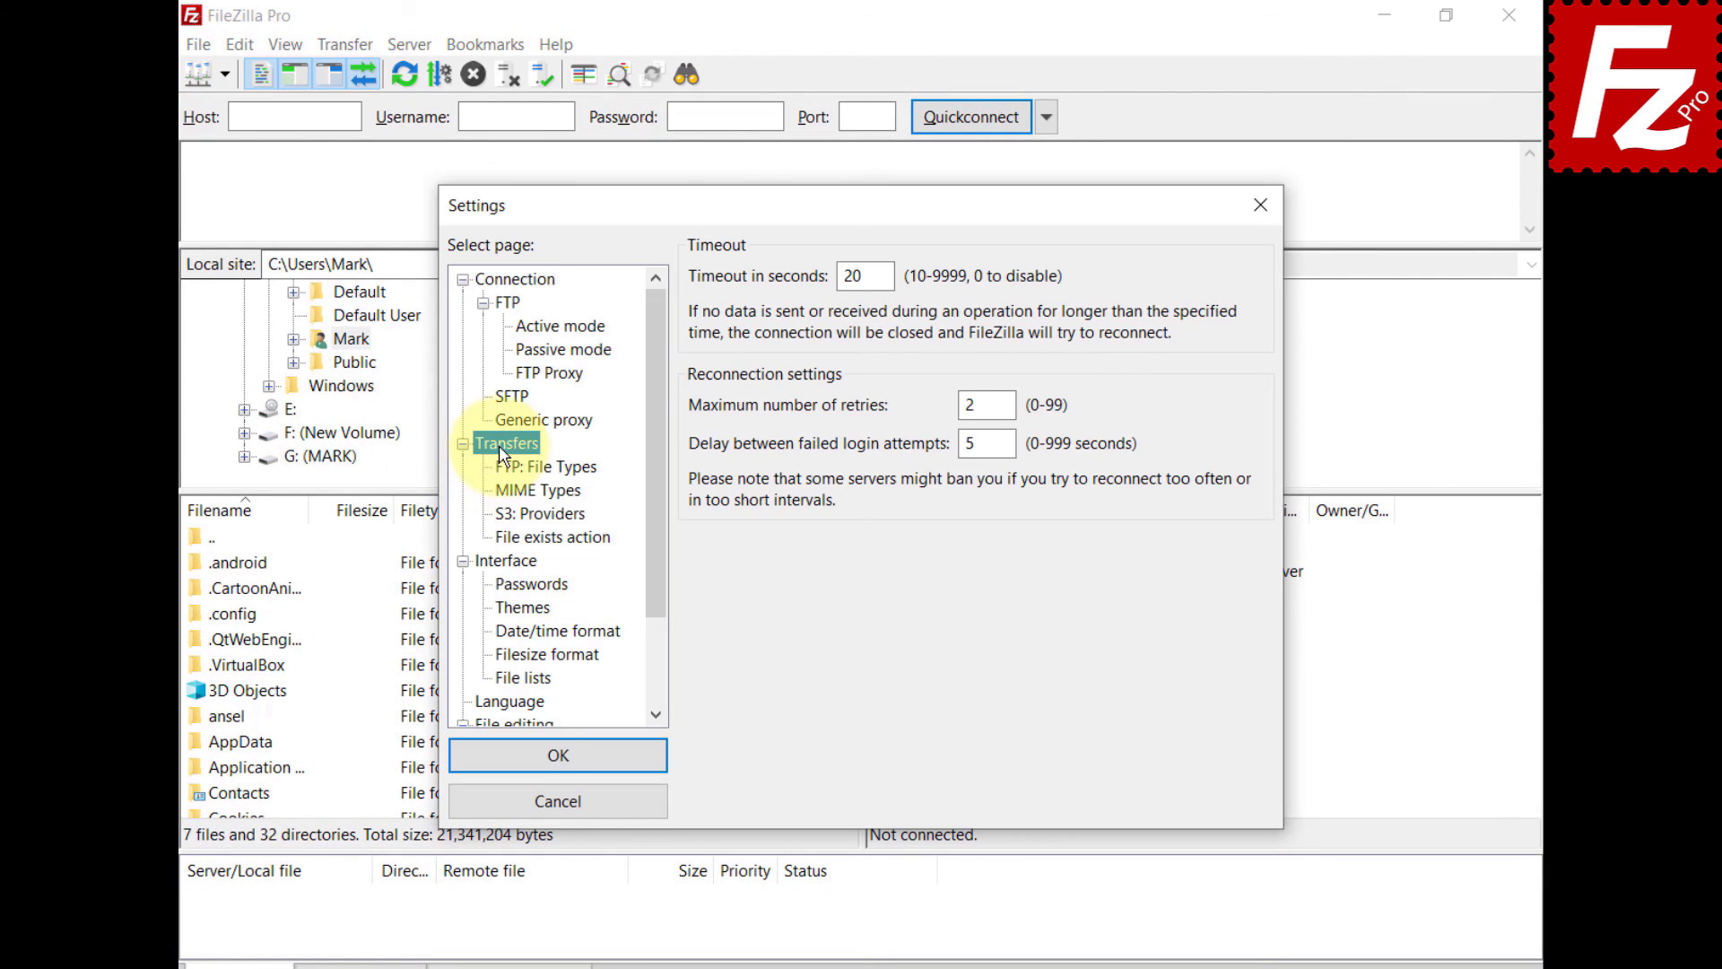
click(520, 492)
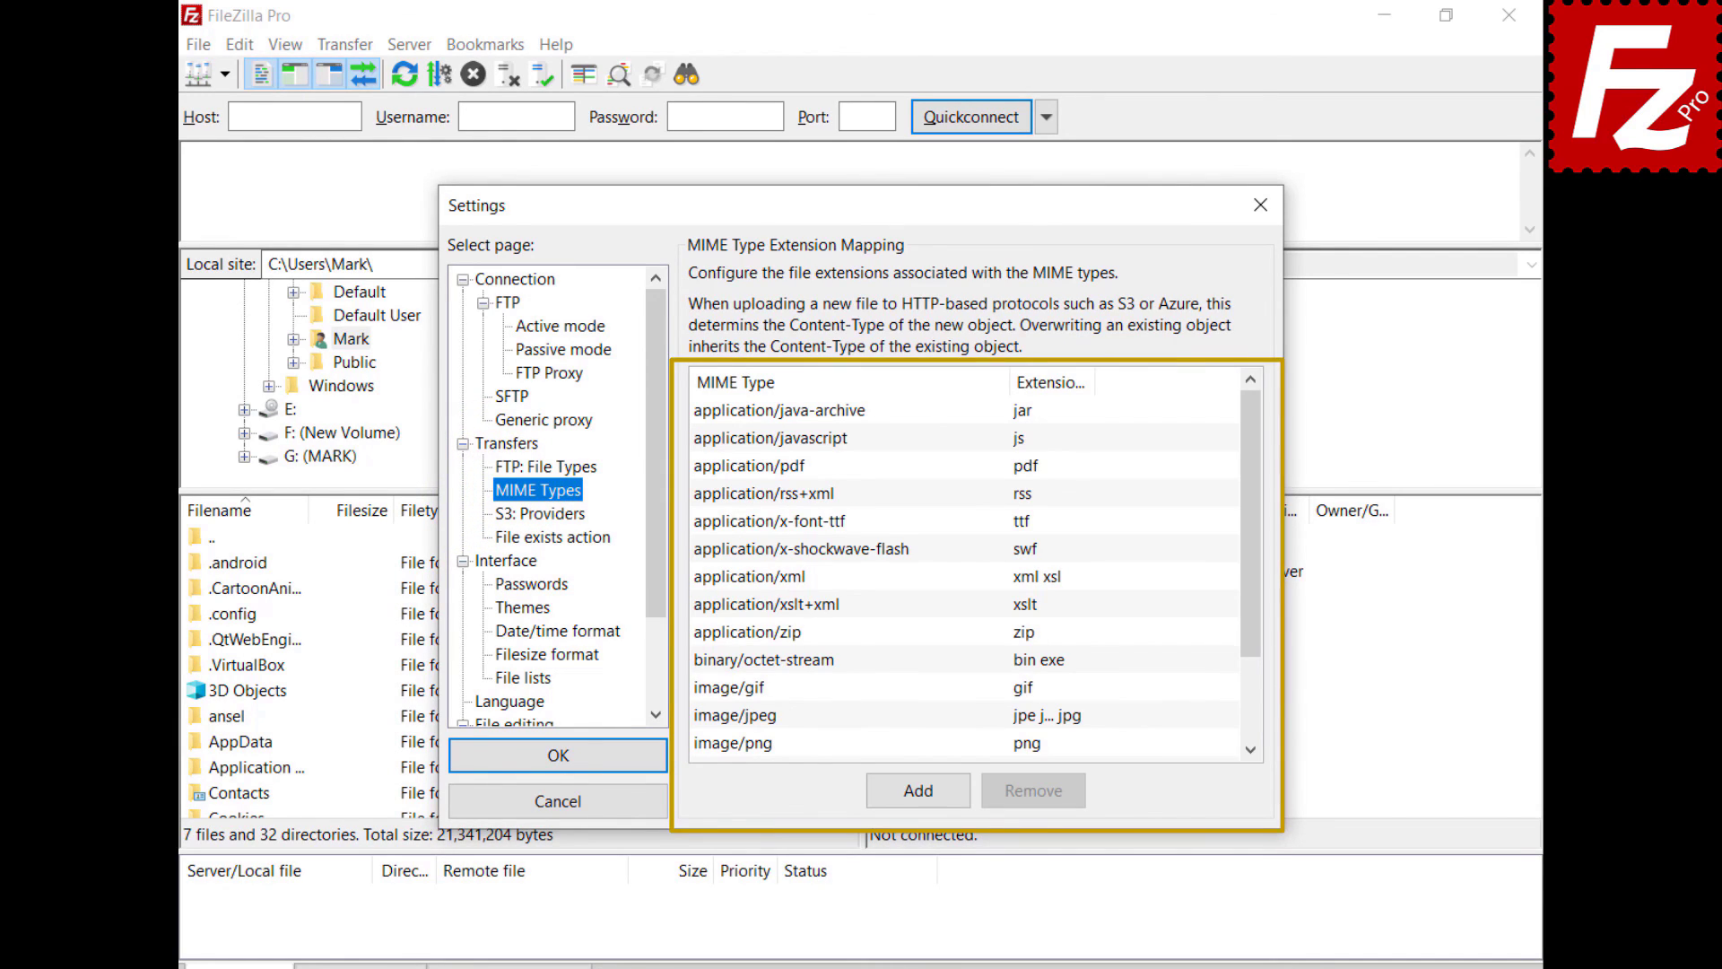
click(917, 790)
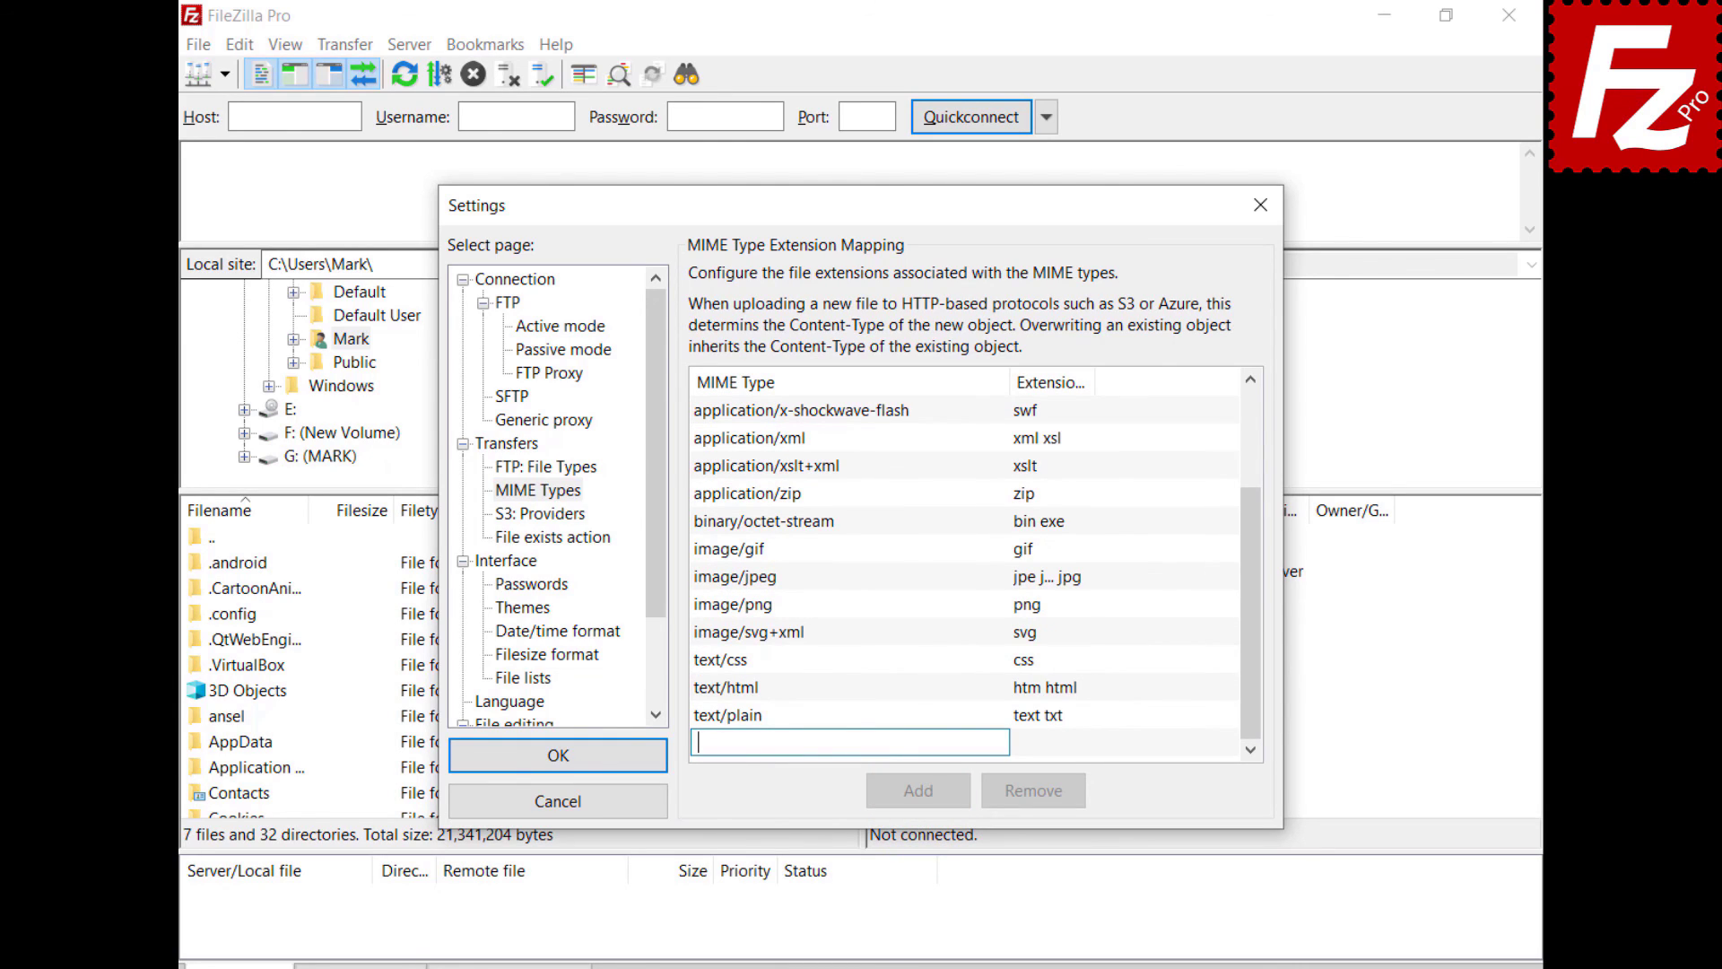
text(video/mp4)
click(1029, 750)
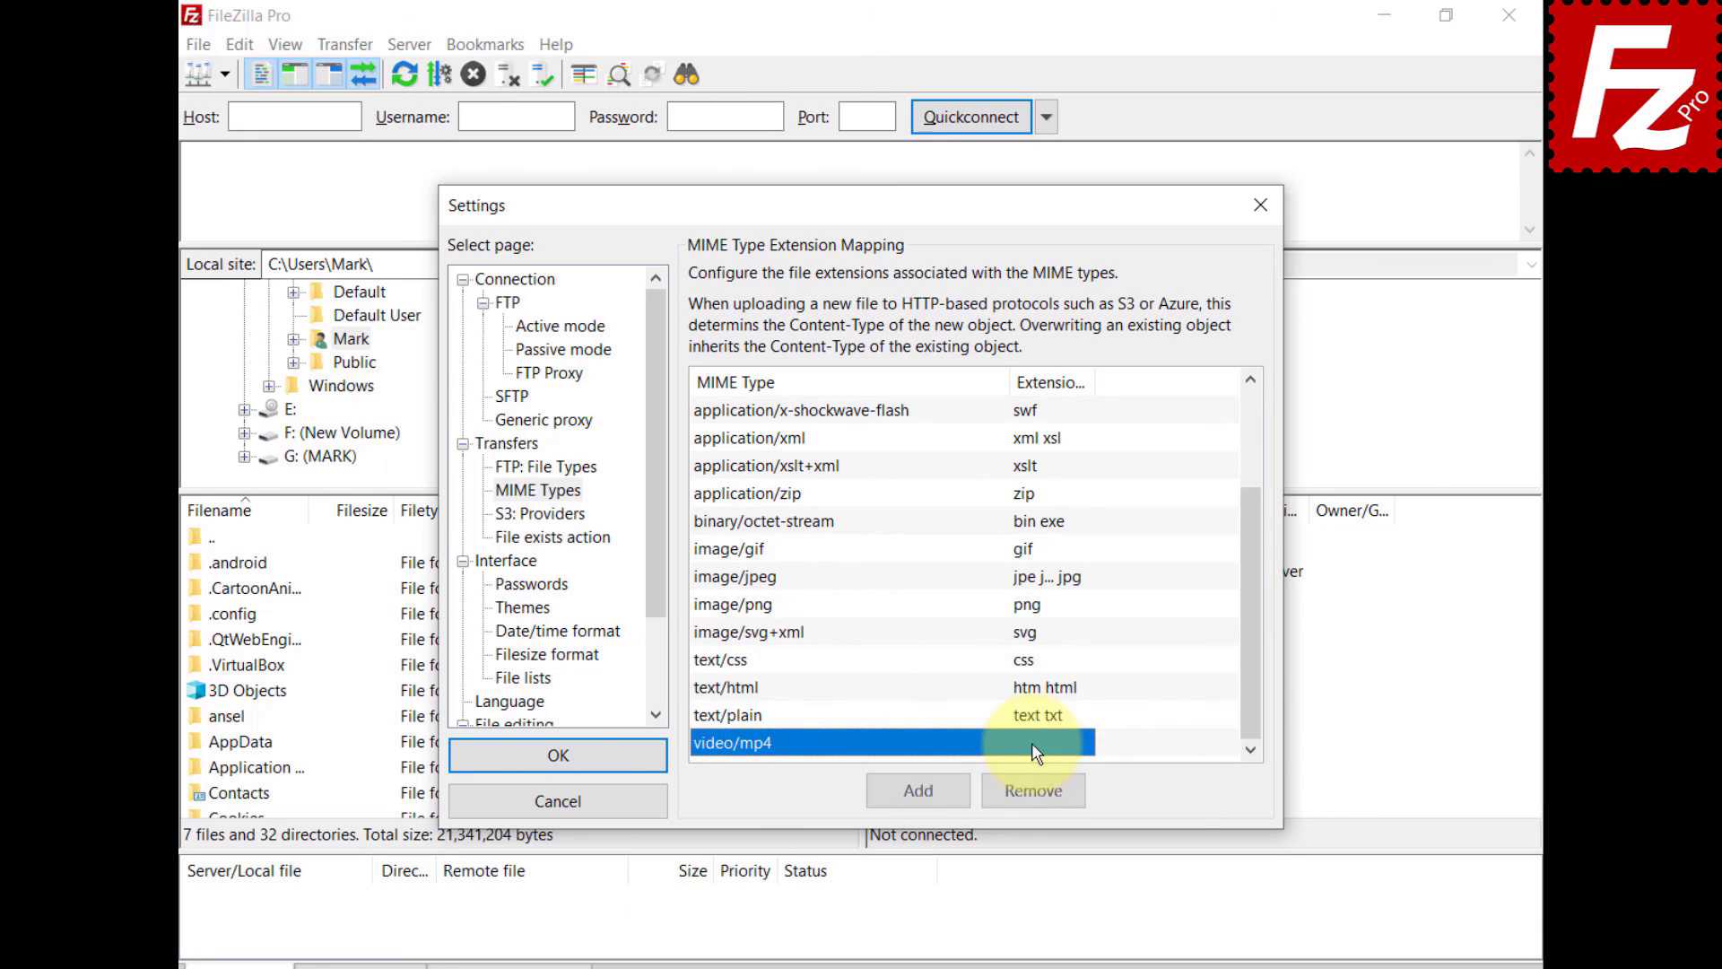
text(mp4)
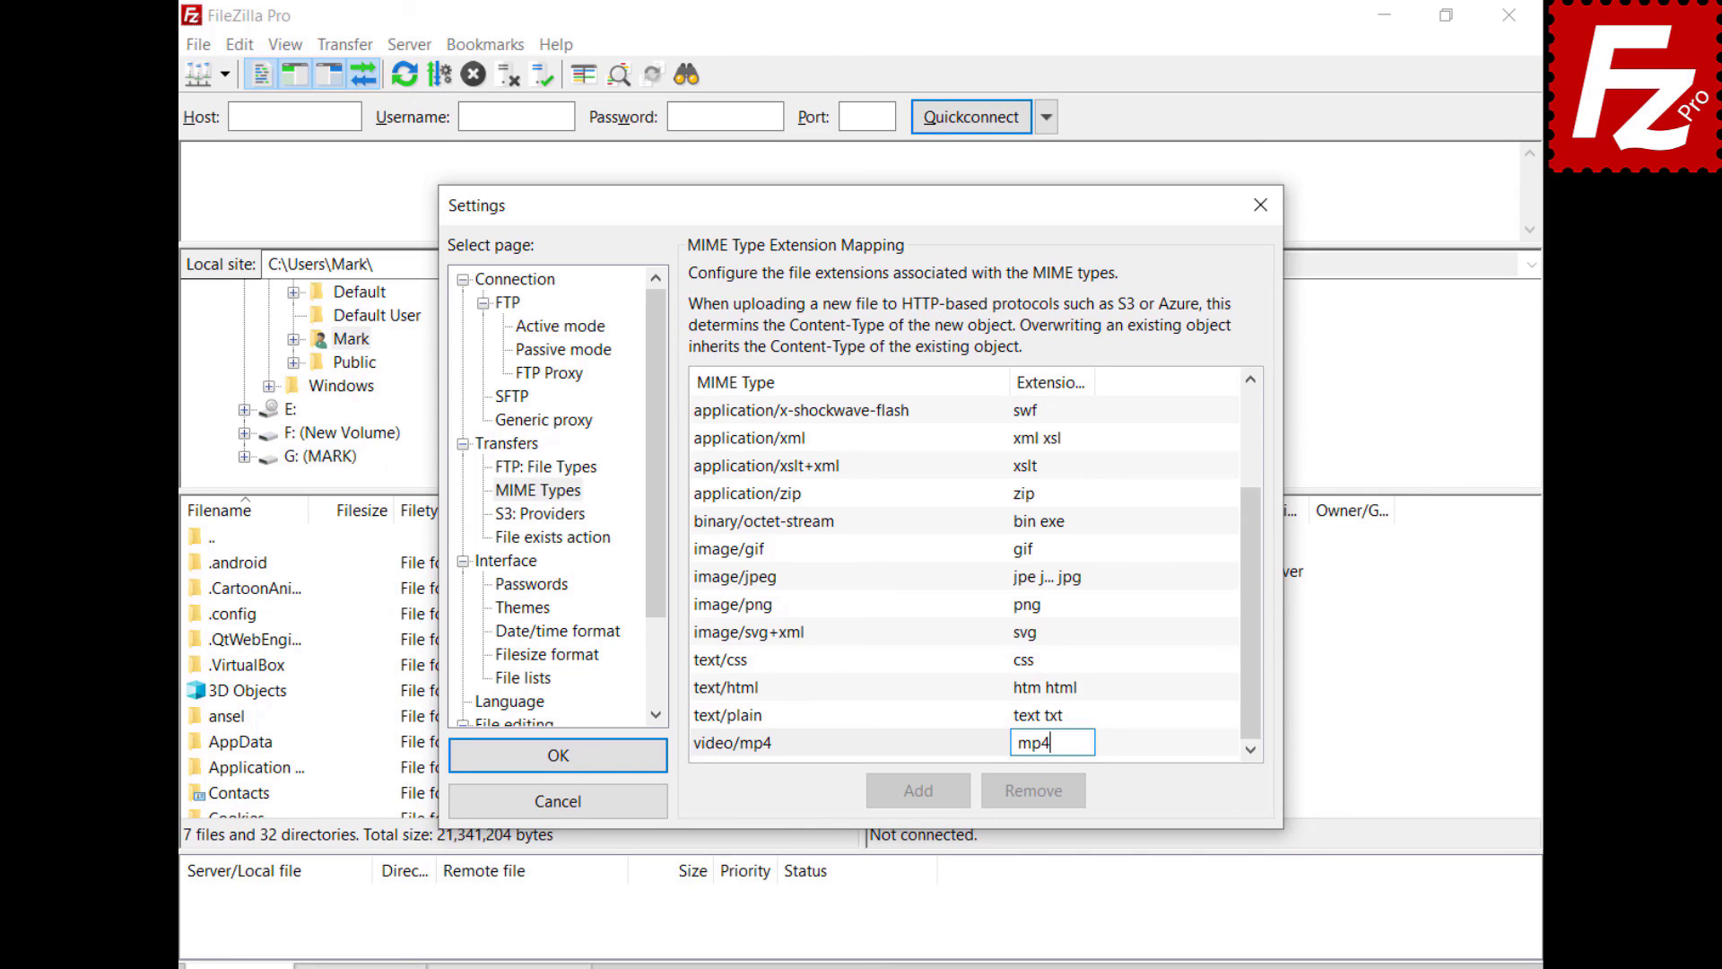
key(Return)
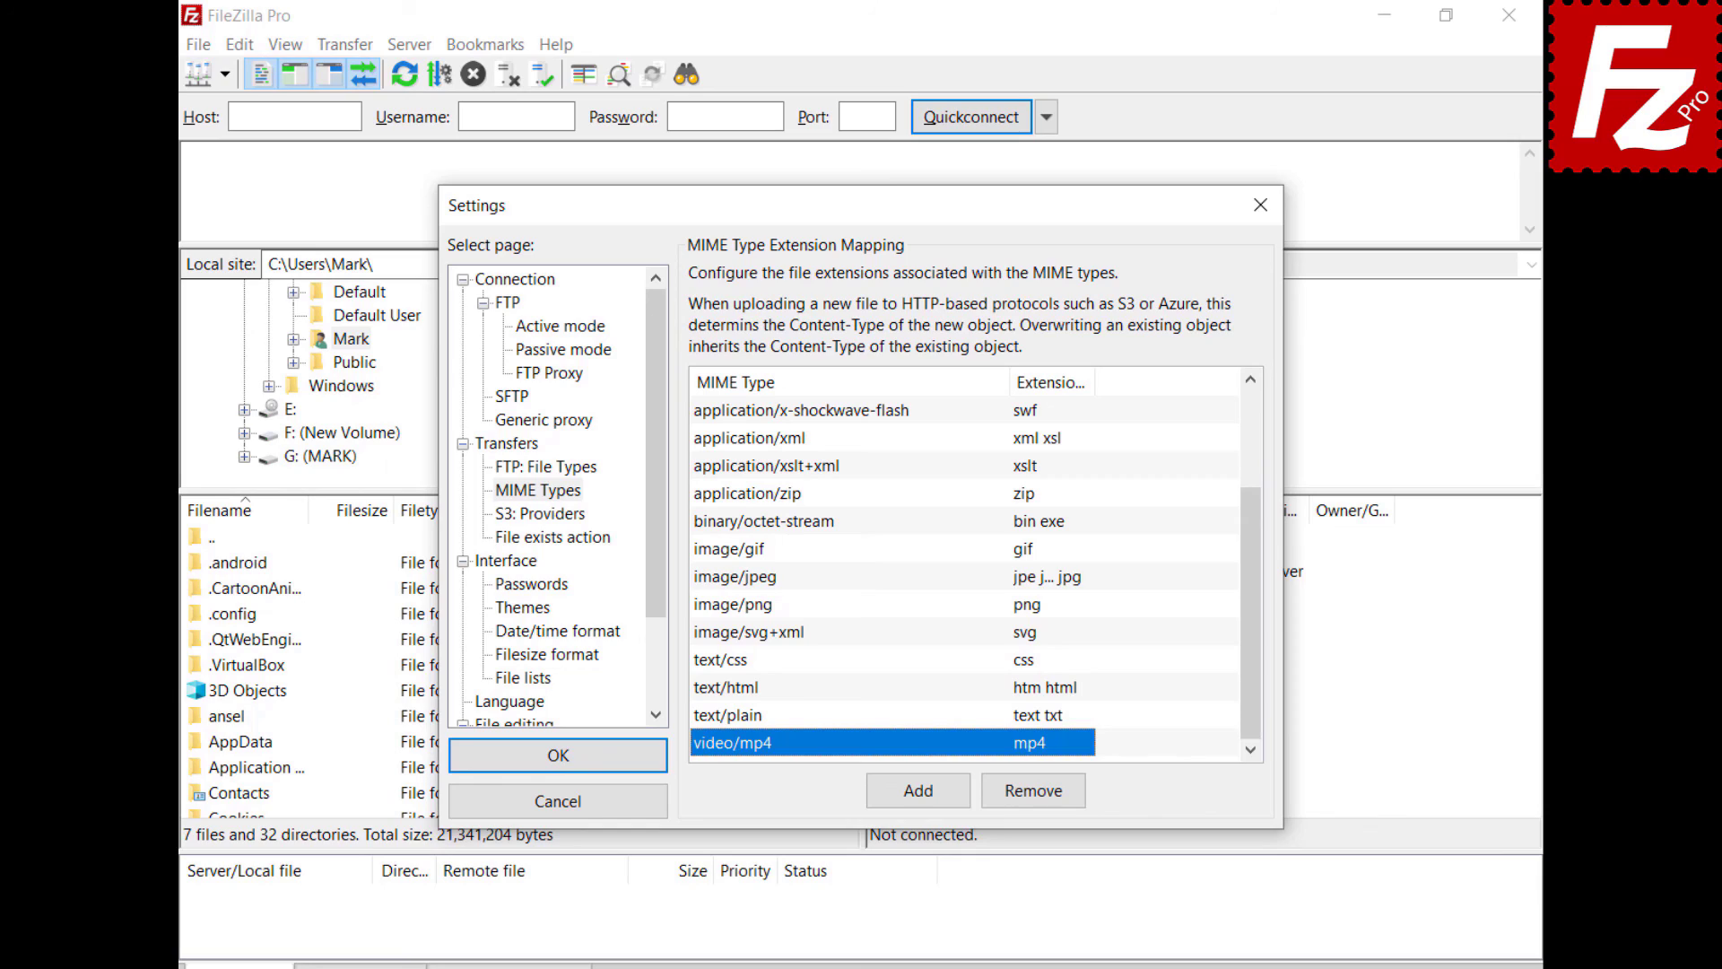